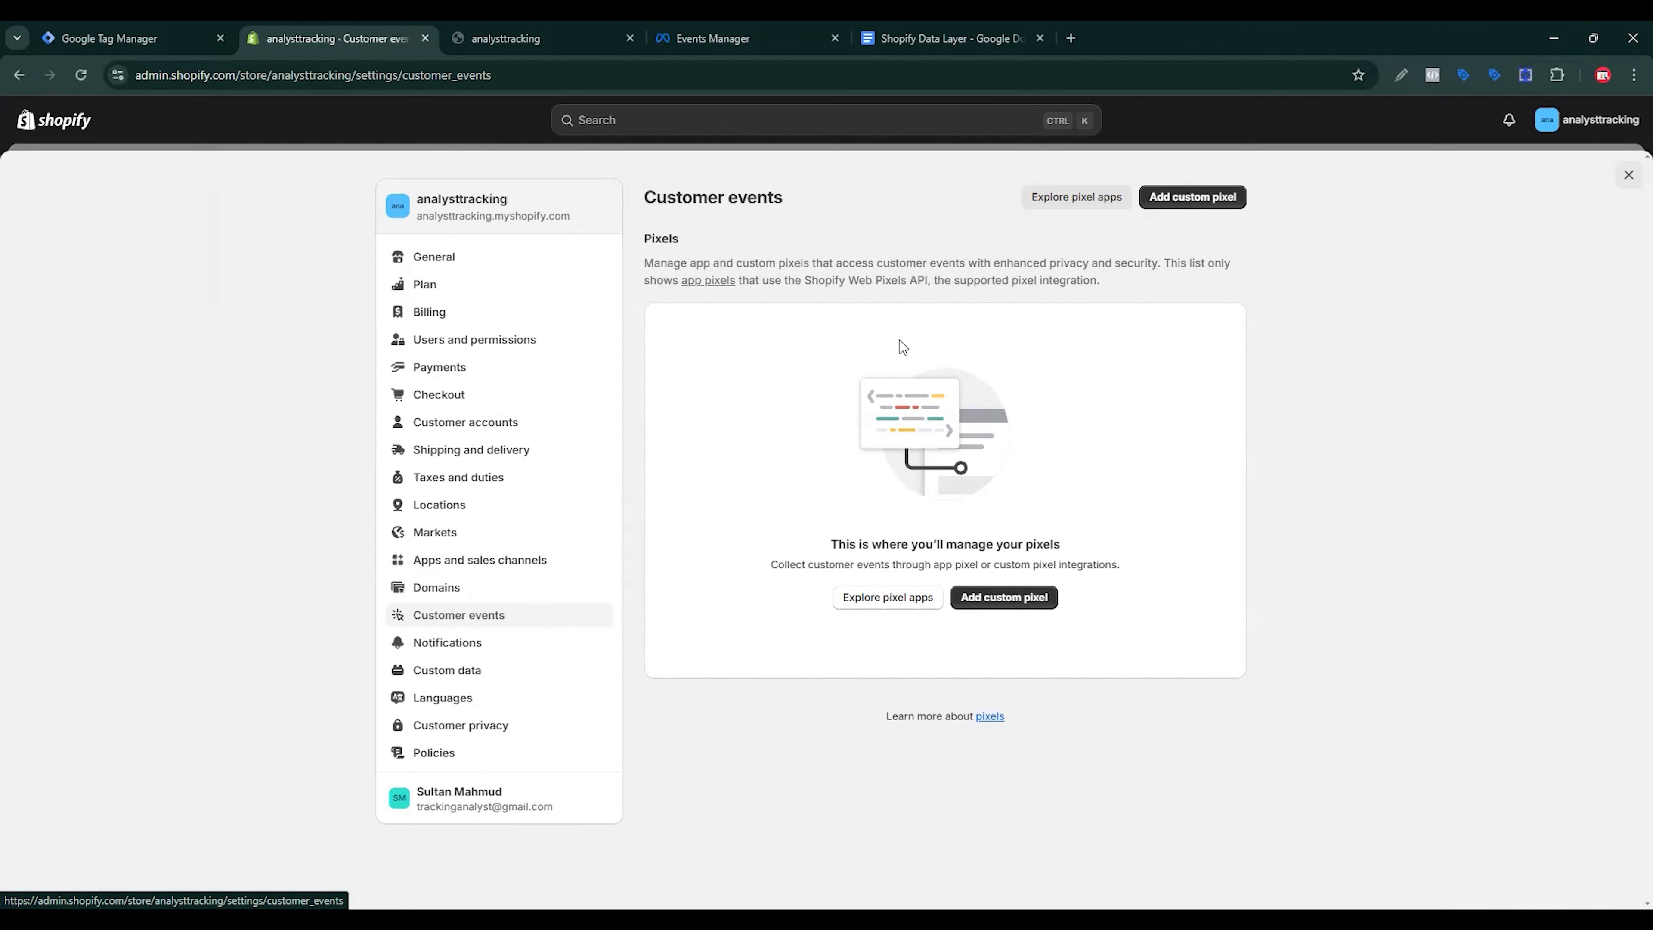
Step: Add a custom pixel named 'Data Layer' under Customer events
left_click(1003, 597)
left_click(639, 516)
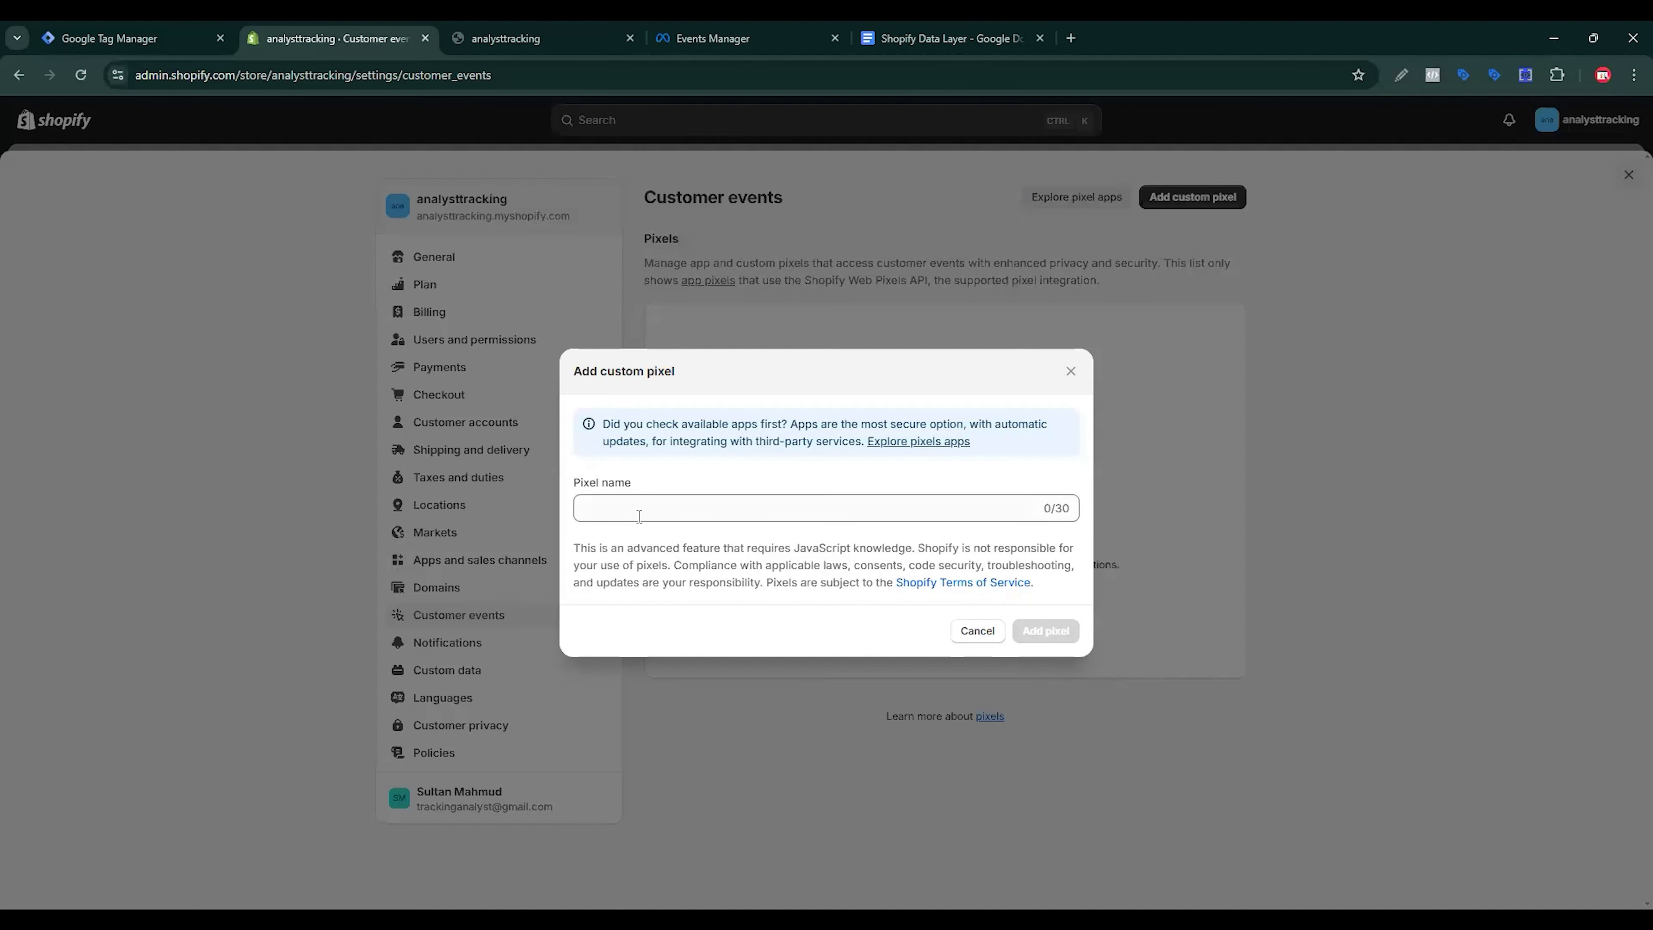
left_click(664, 509)
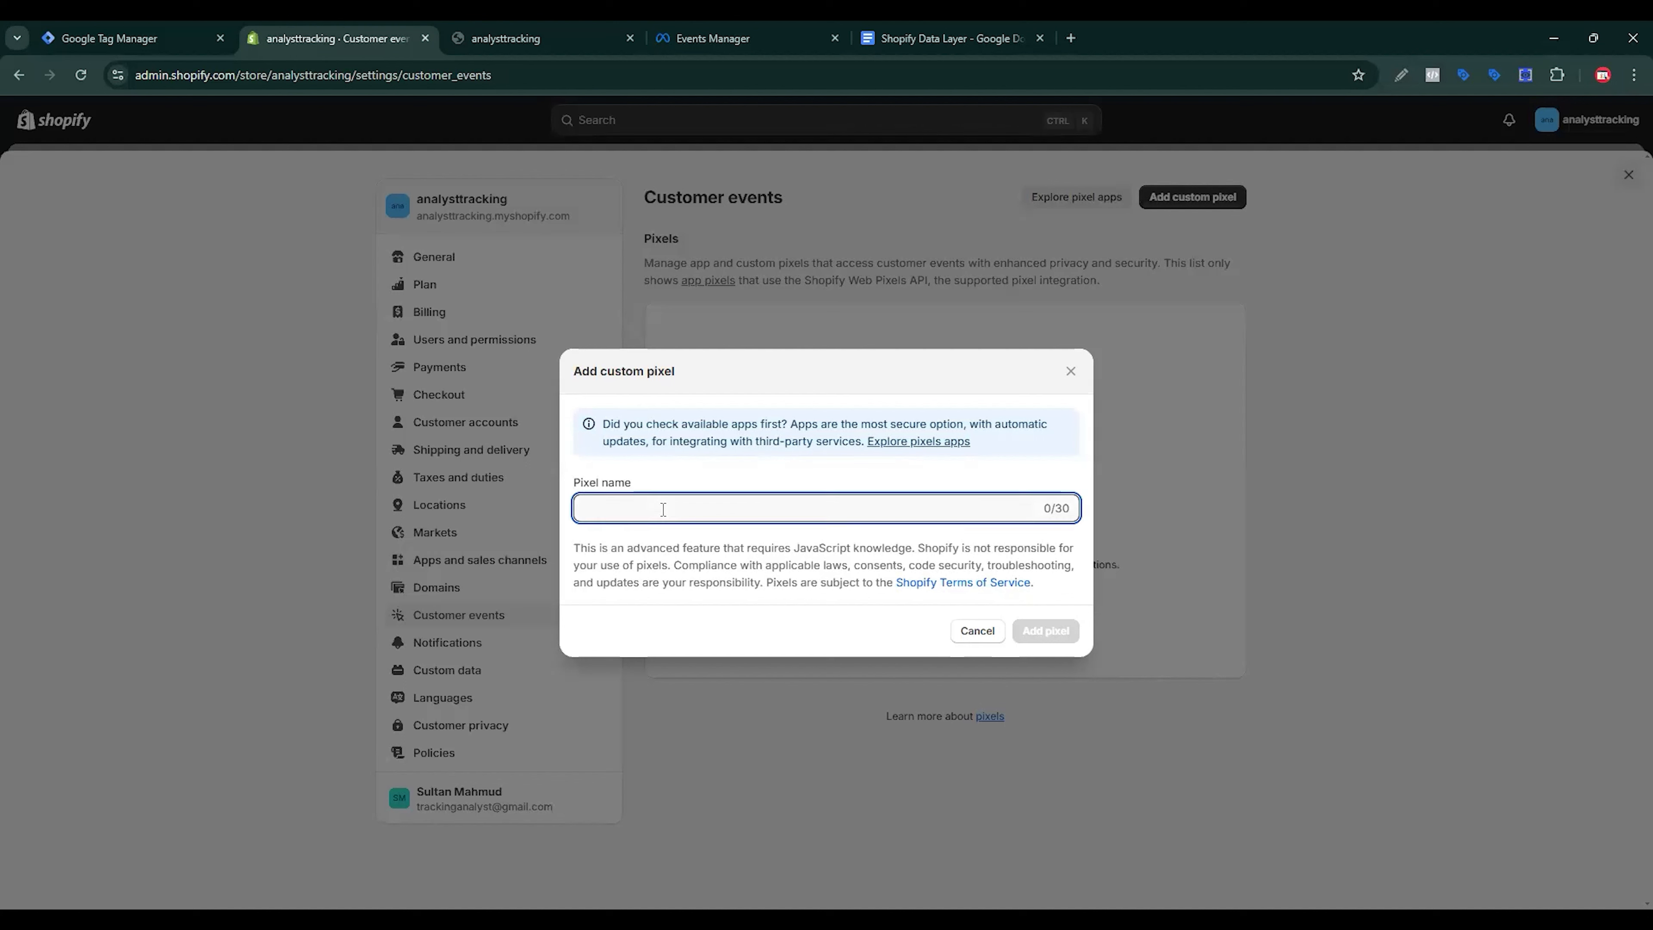
type("D")
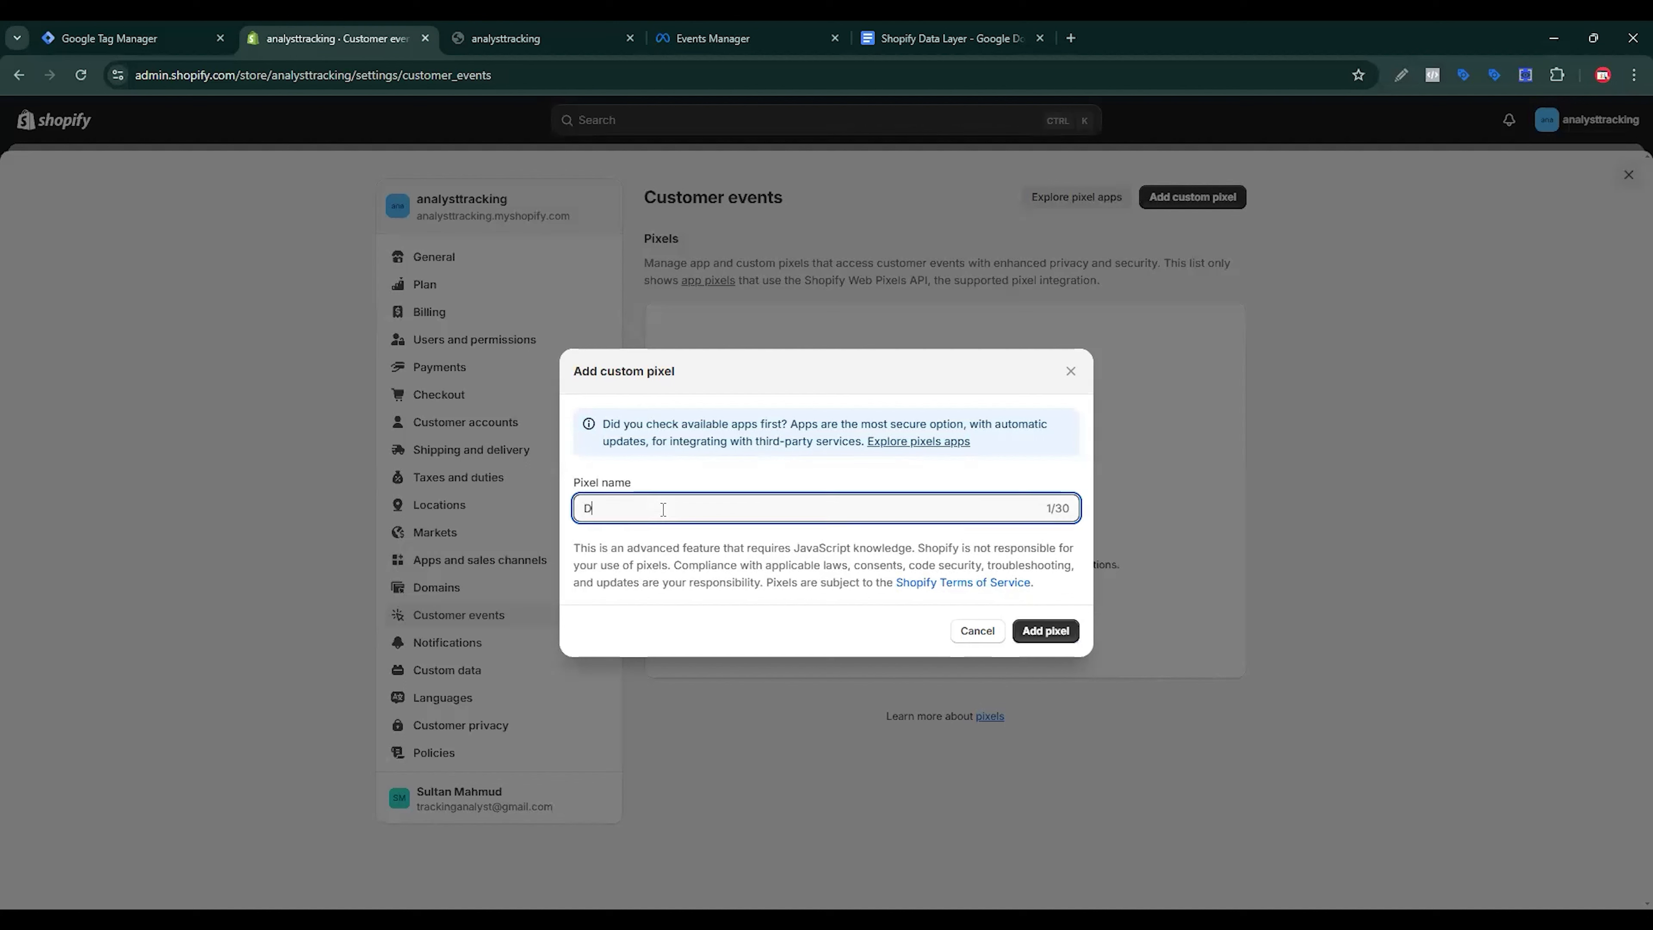
type("ata Layer")
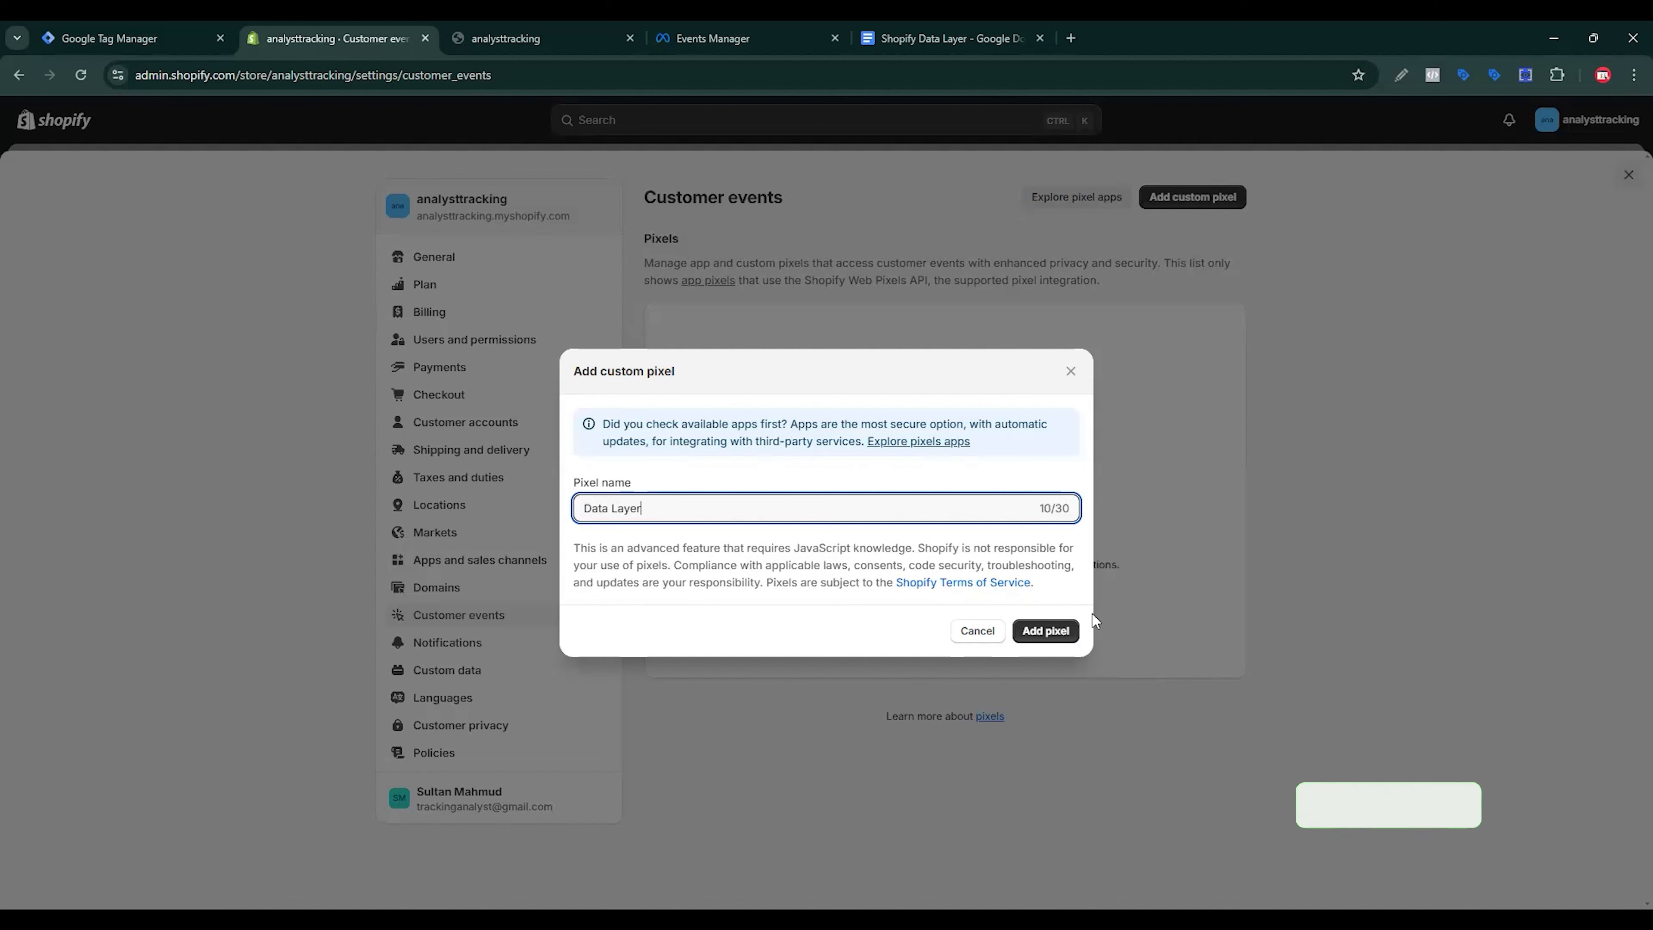
left_click(1045, 629)
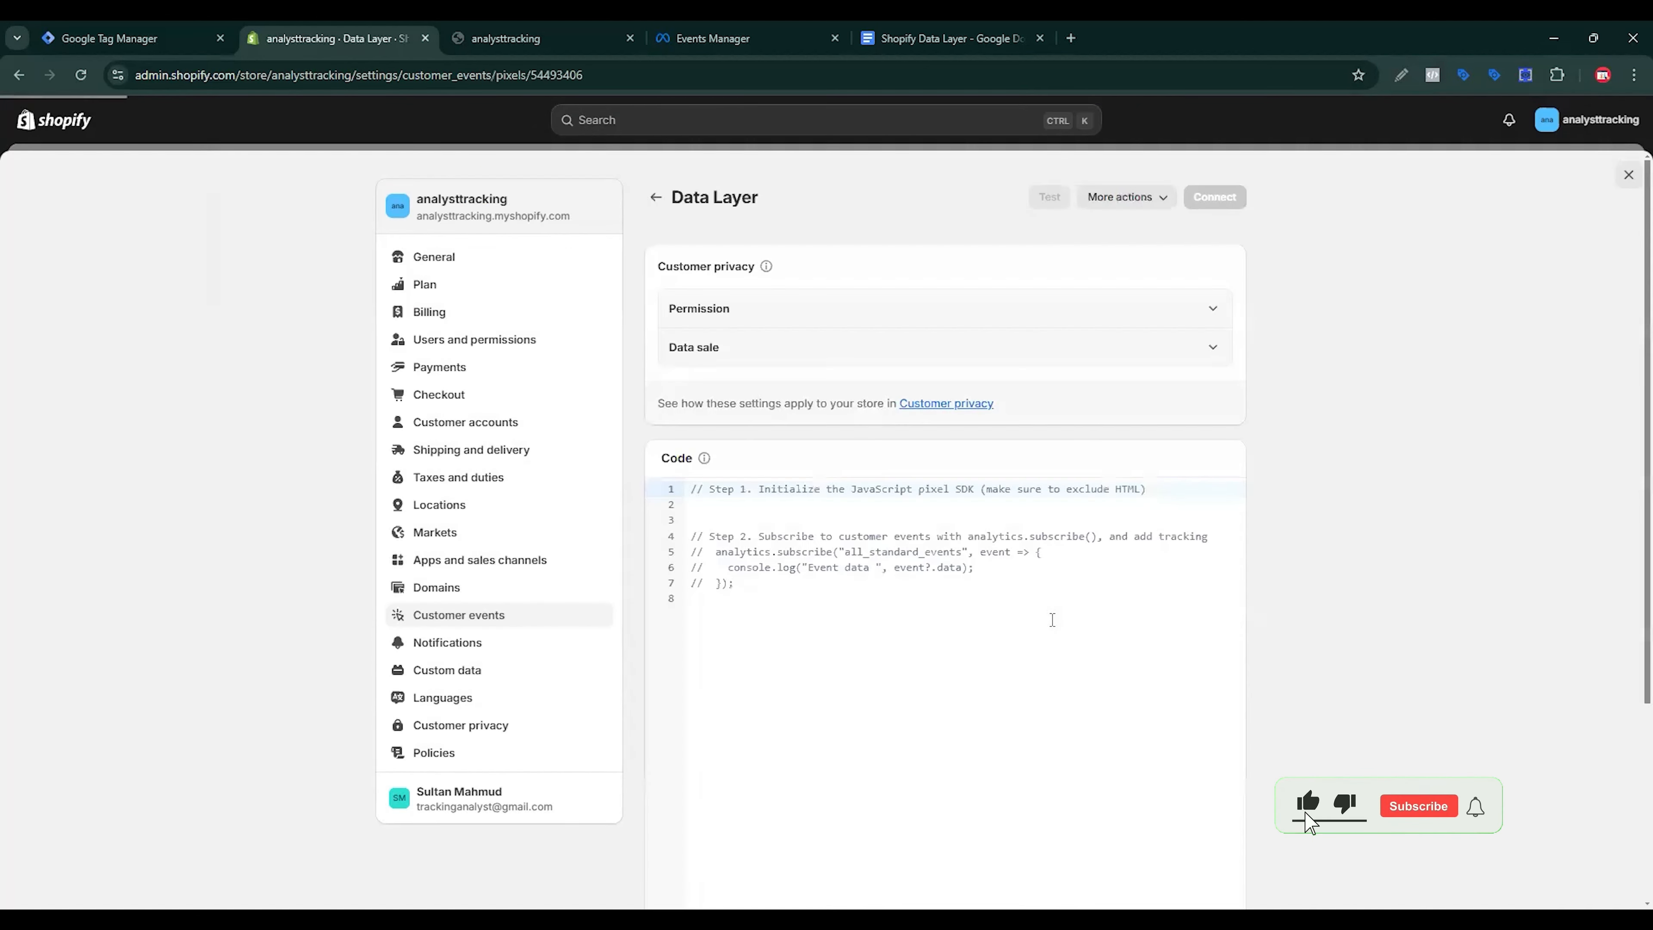
Step: Replace the pixel's default code with the data-layer script copied from the Google Doc
left_click_drag(763, 644, 683, 531)
key("BackSpace")
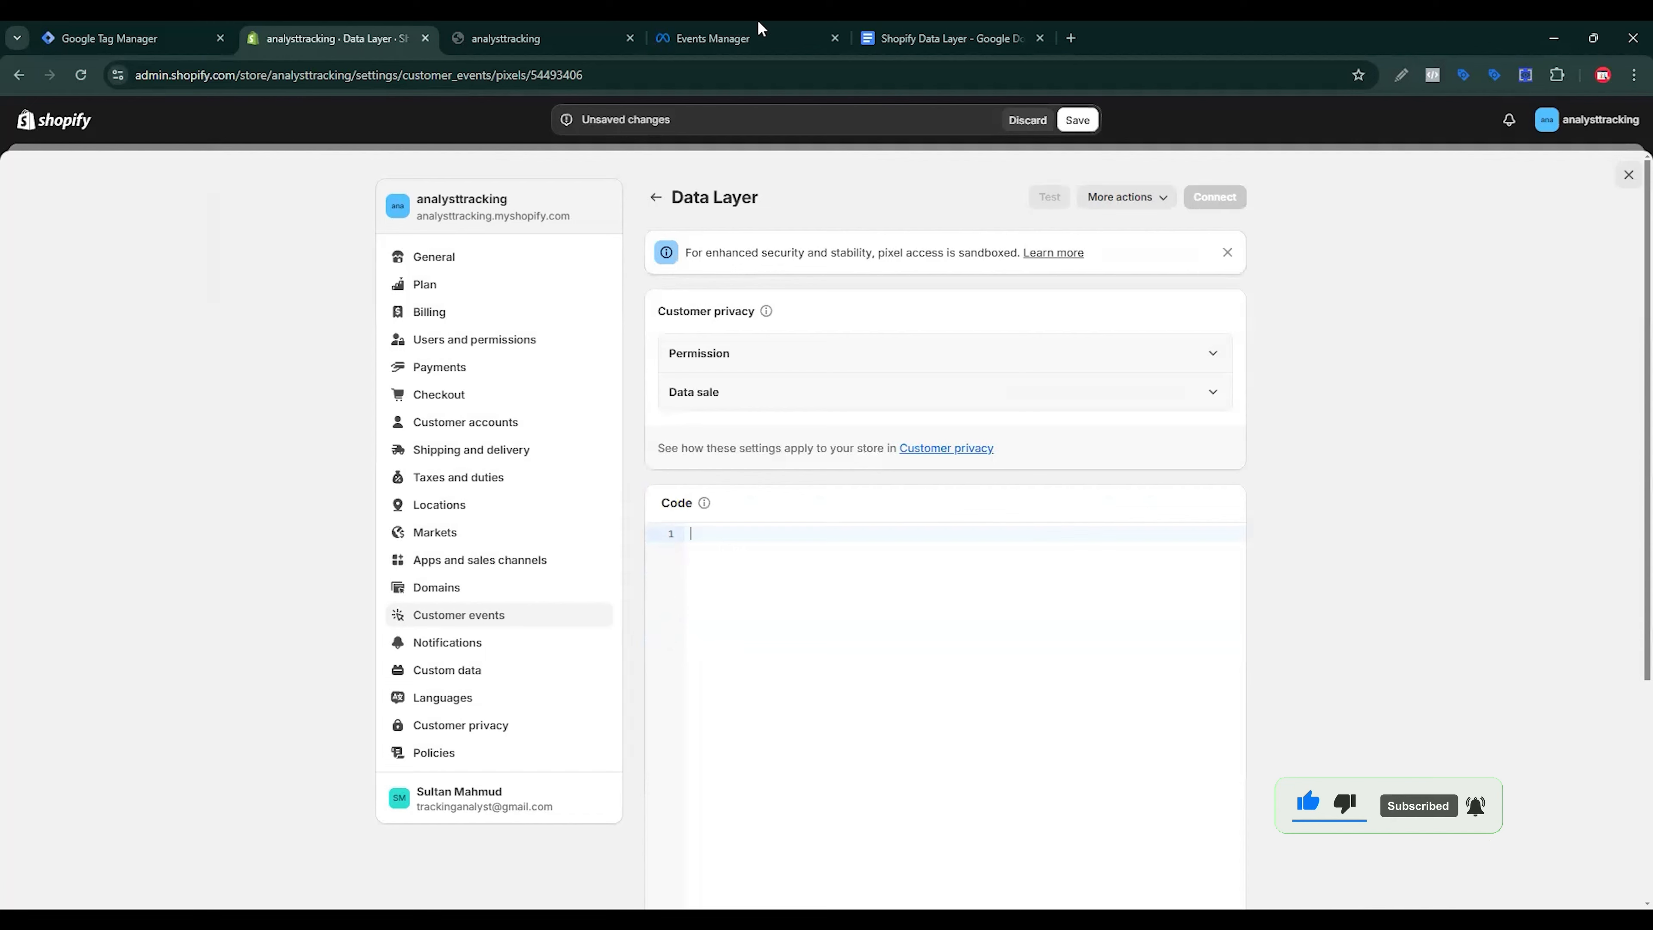
left_click(890, 26)
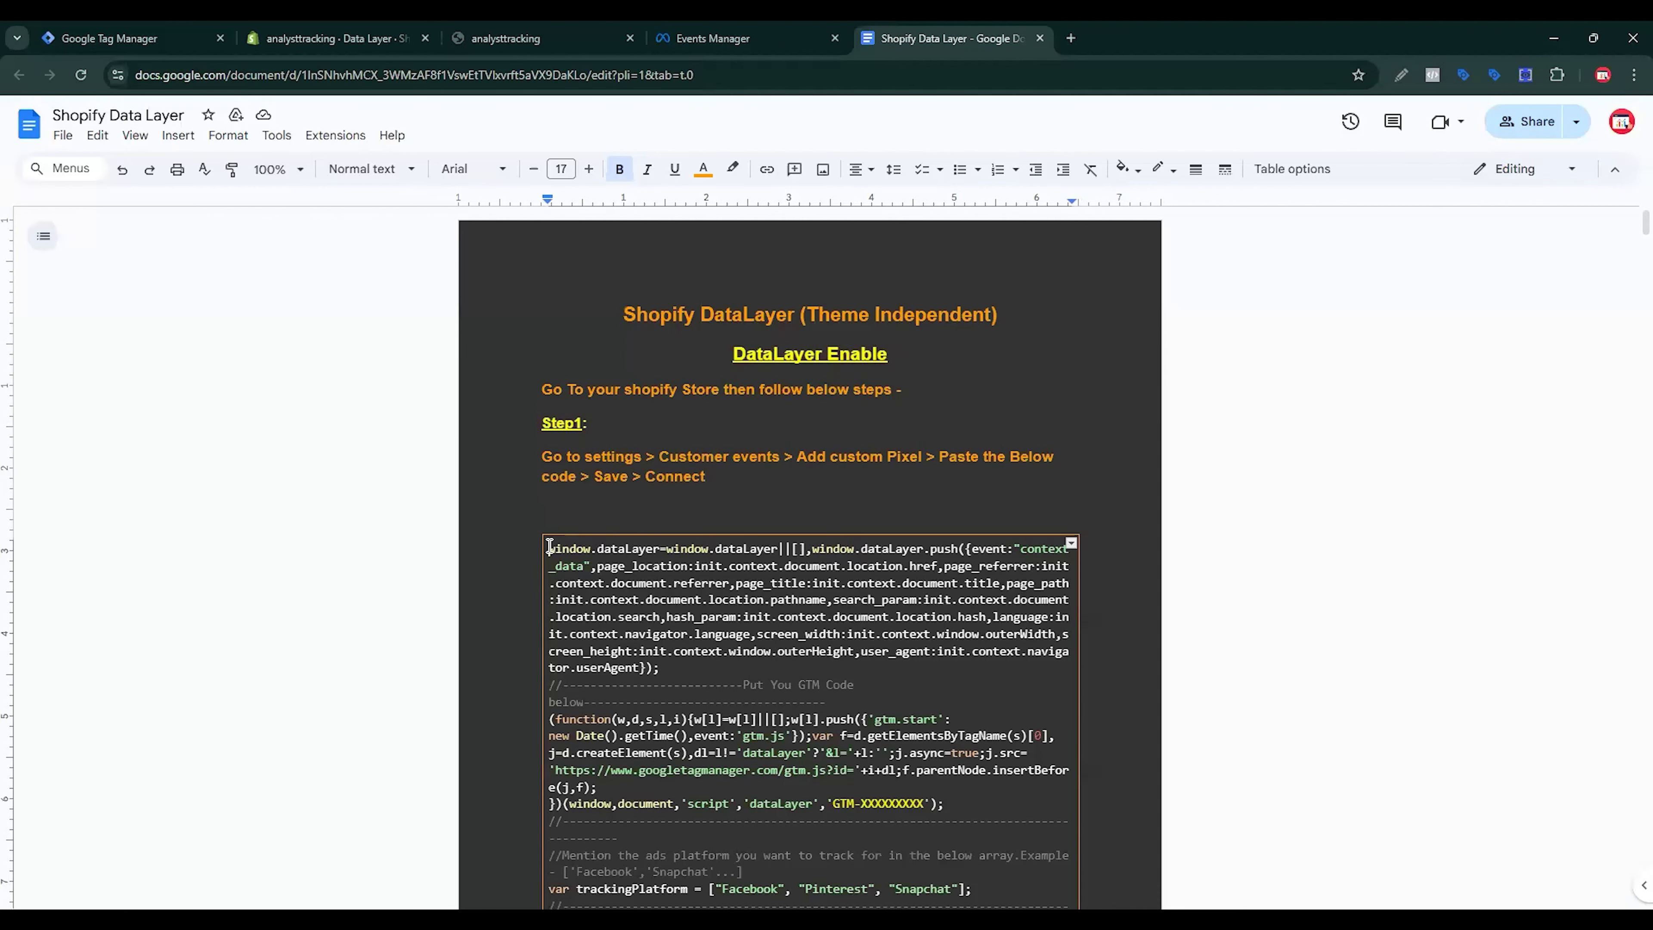
left_click_drag(550, 546, 601, 749)
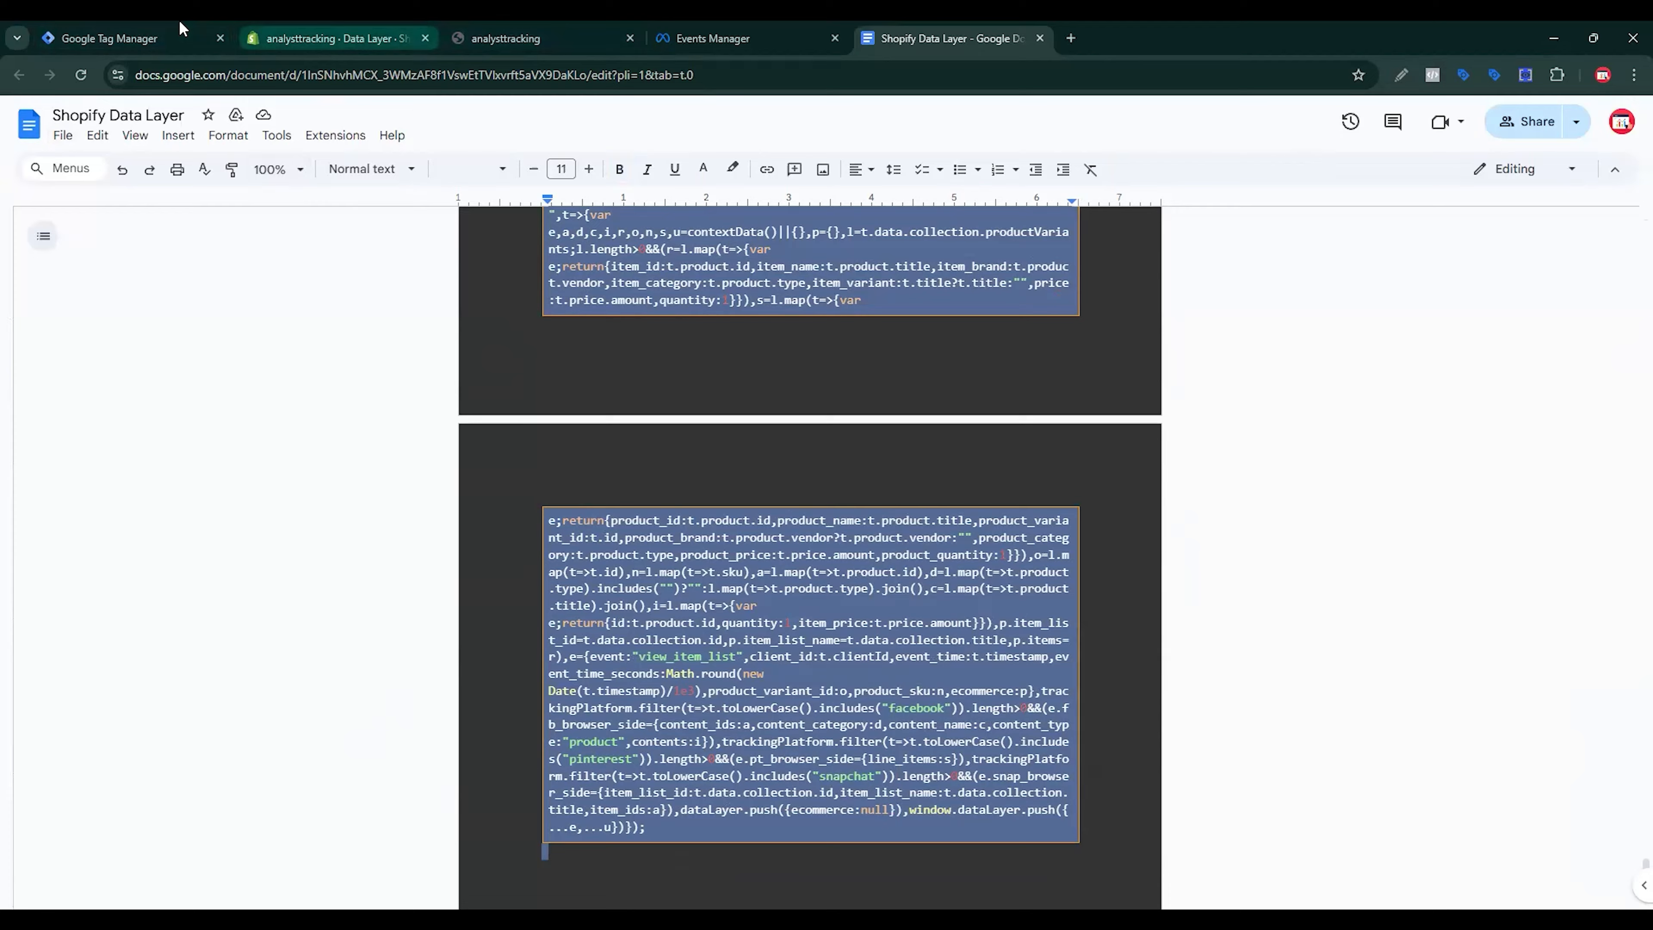
left_click(332, 38)
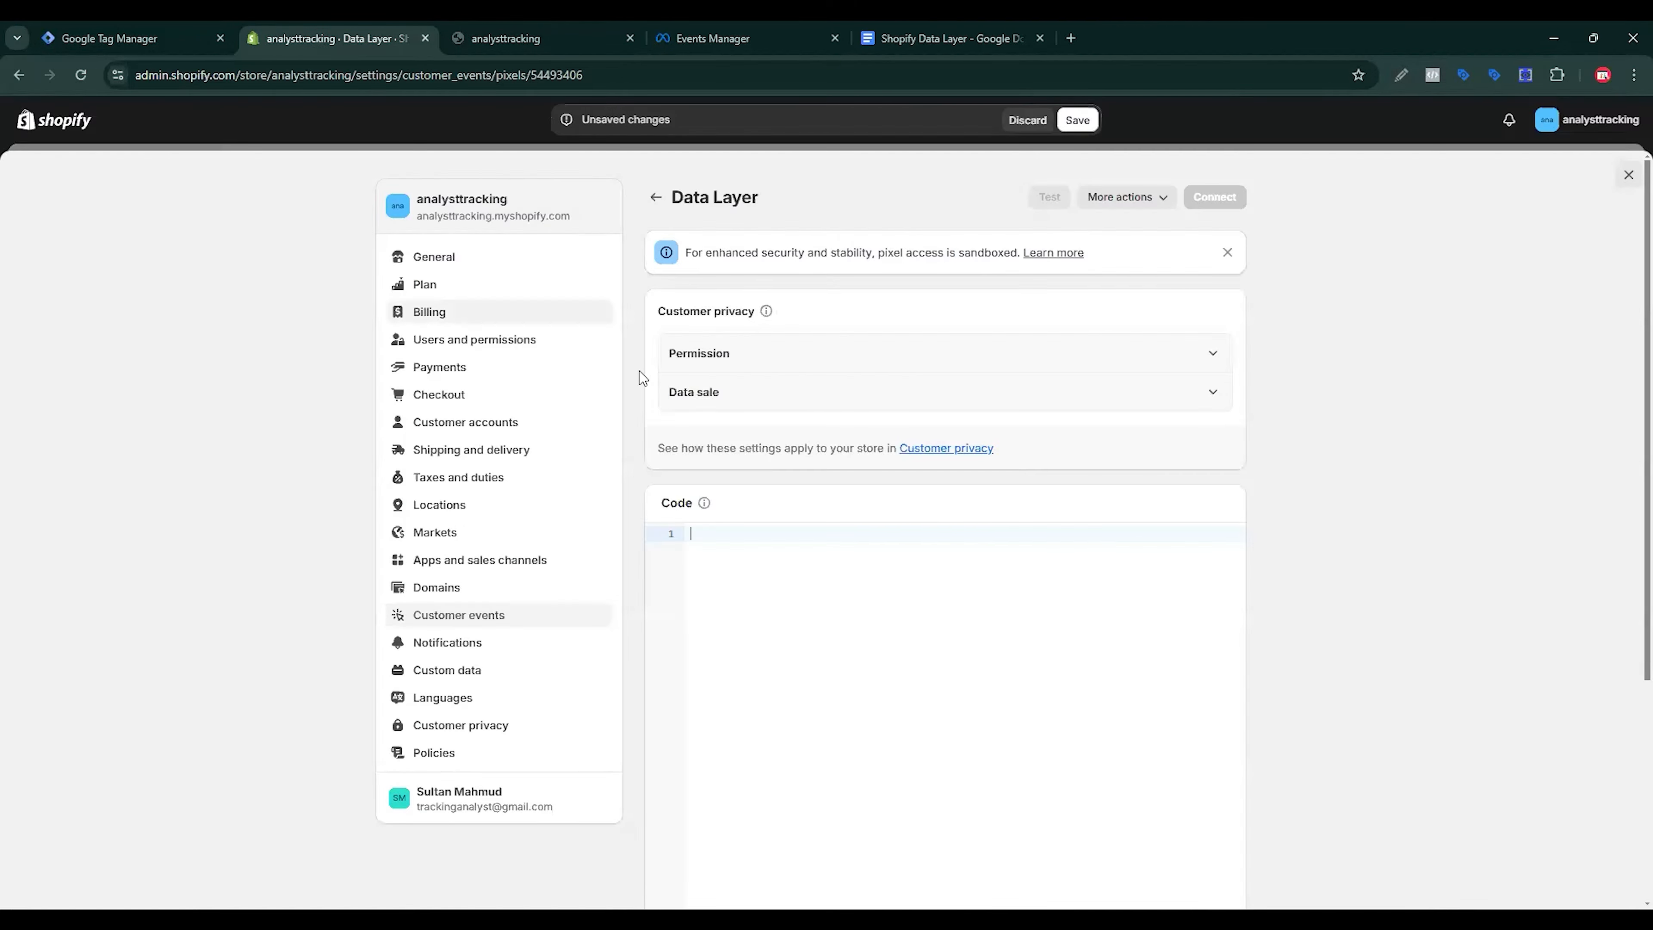
key("ctrl+v")
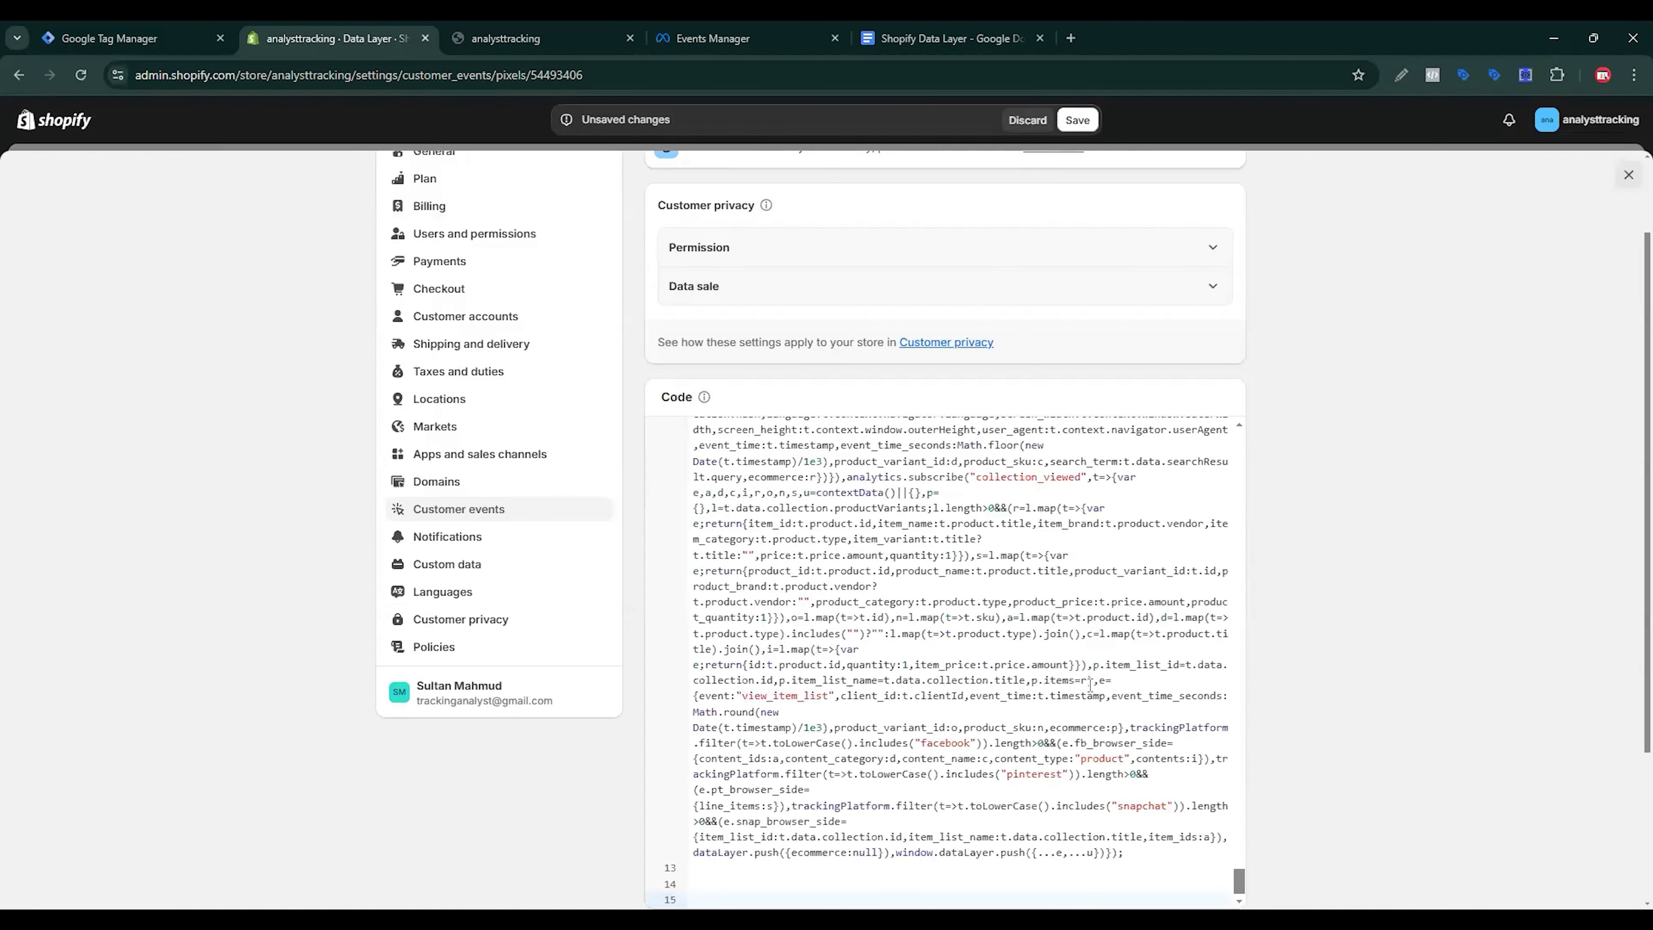
left_click_drag(1240, 885, 1226, 250)
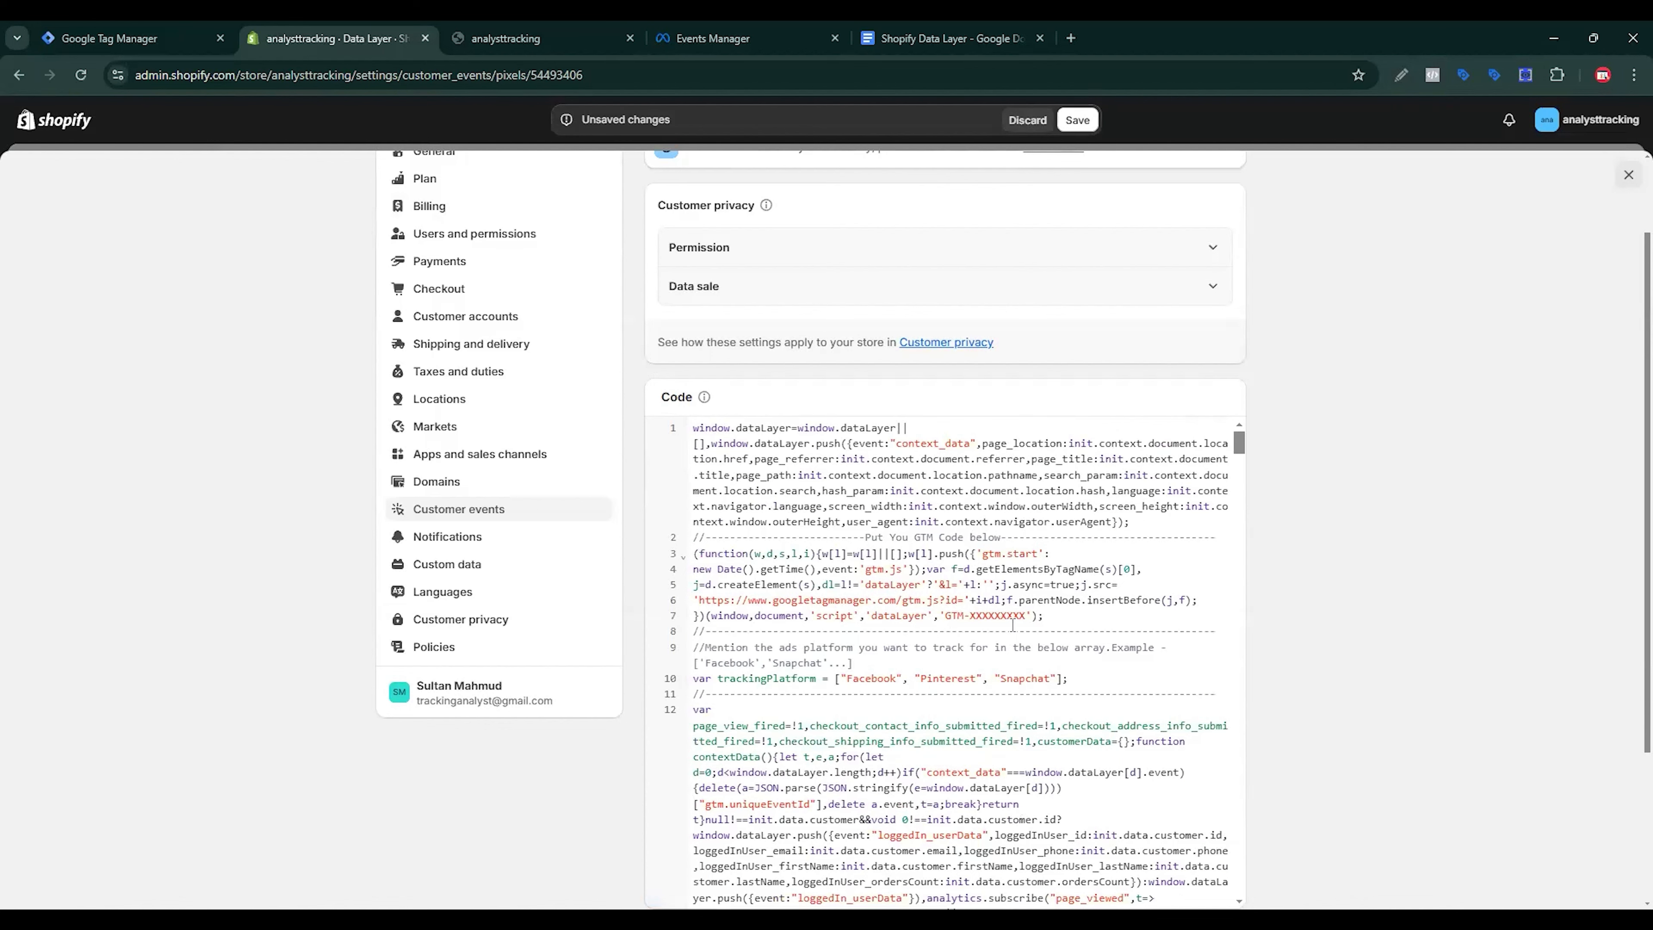
Step: Swap the GTM-XXXXXXXX placeholder for the container ID from Tag Manager
left_click(162, 26)
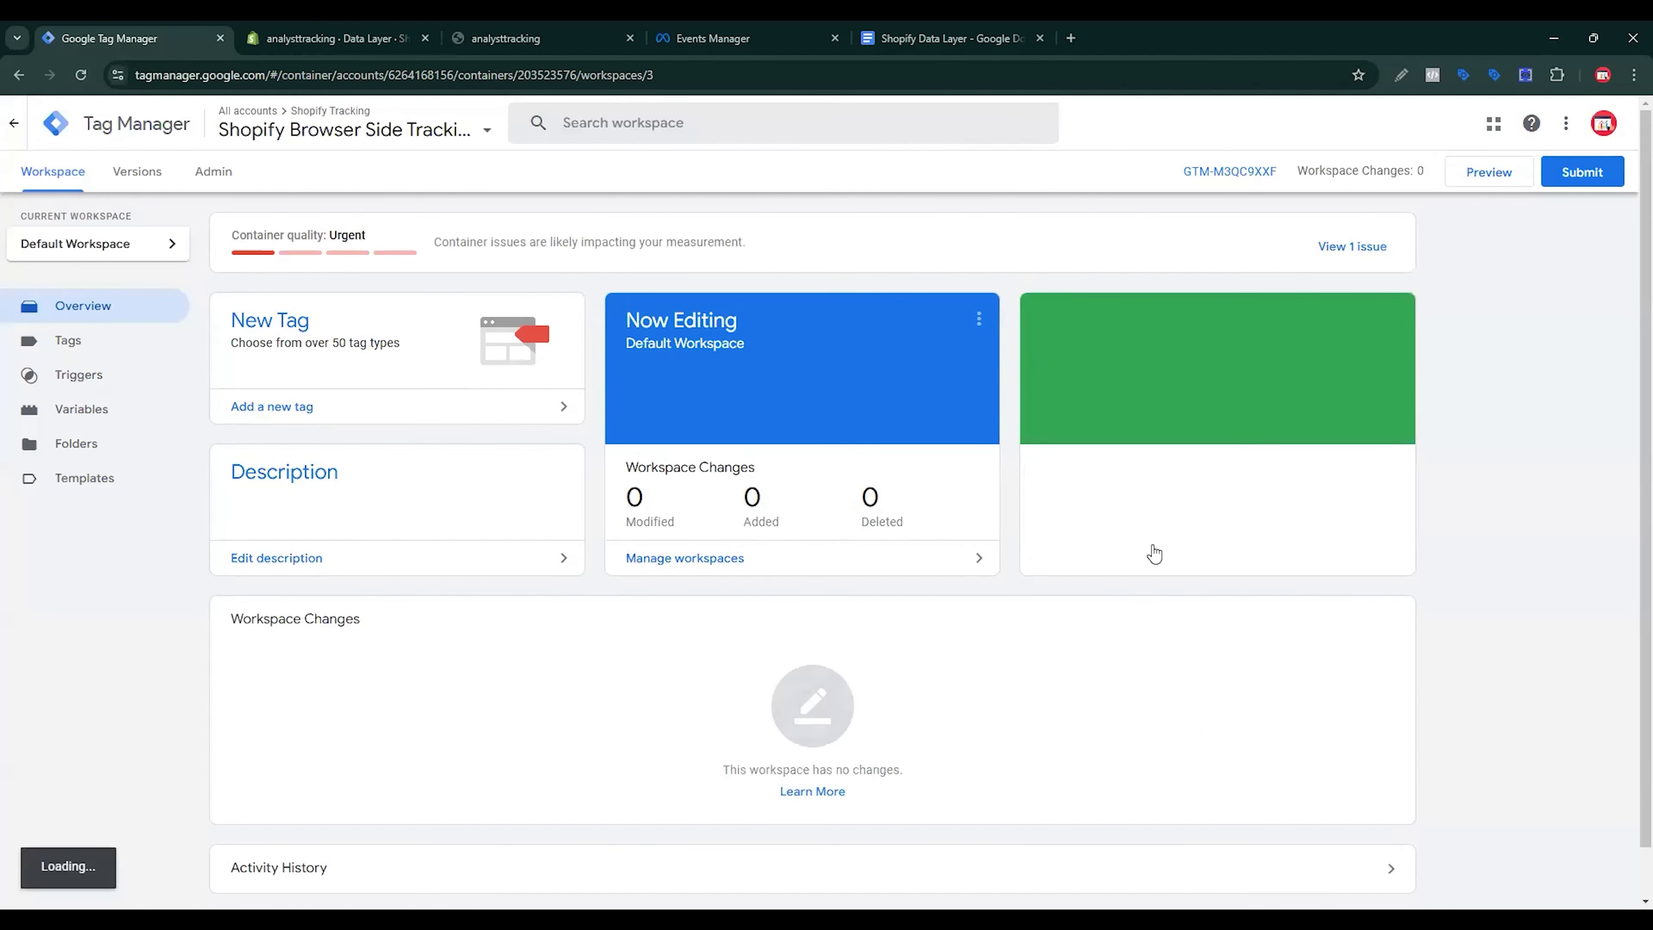
left_click(1206, 174)
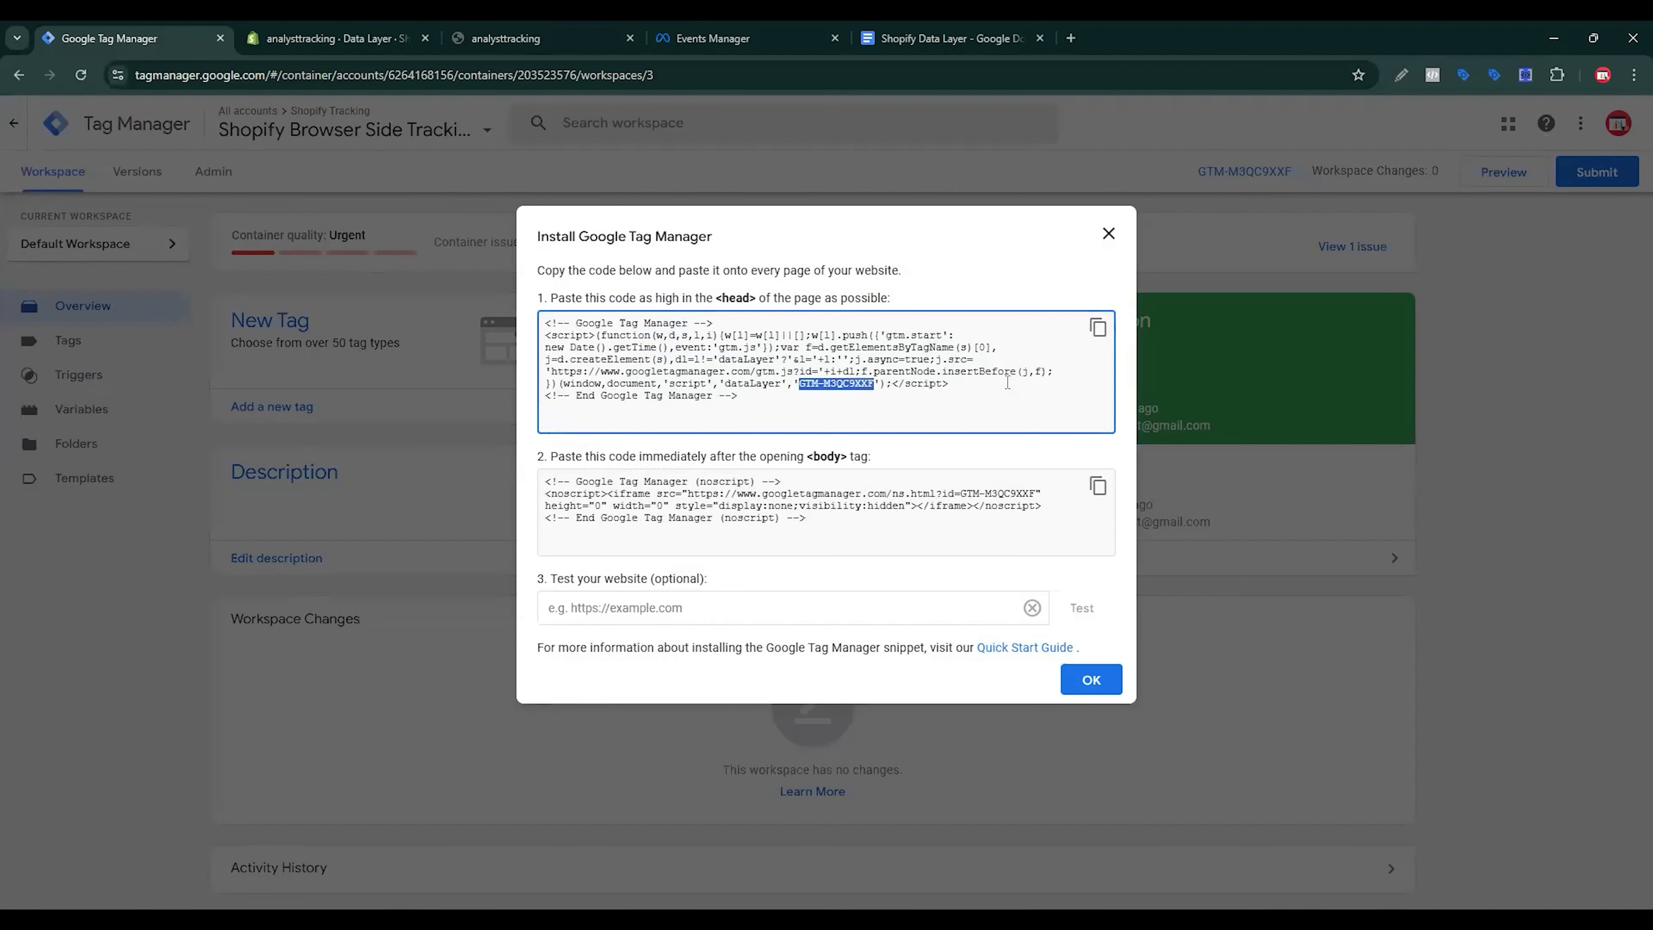
left_click(332, 38)
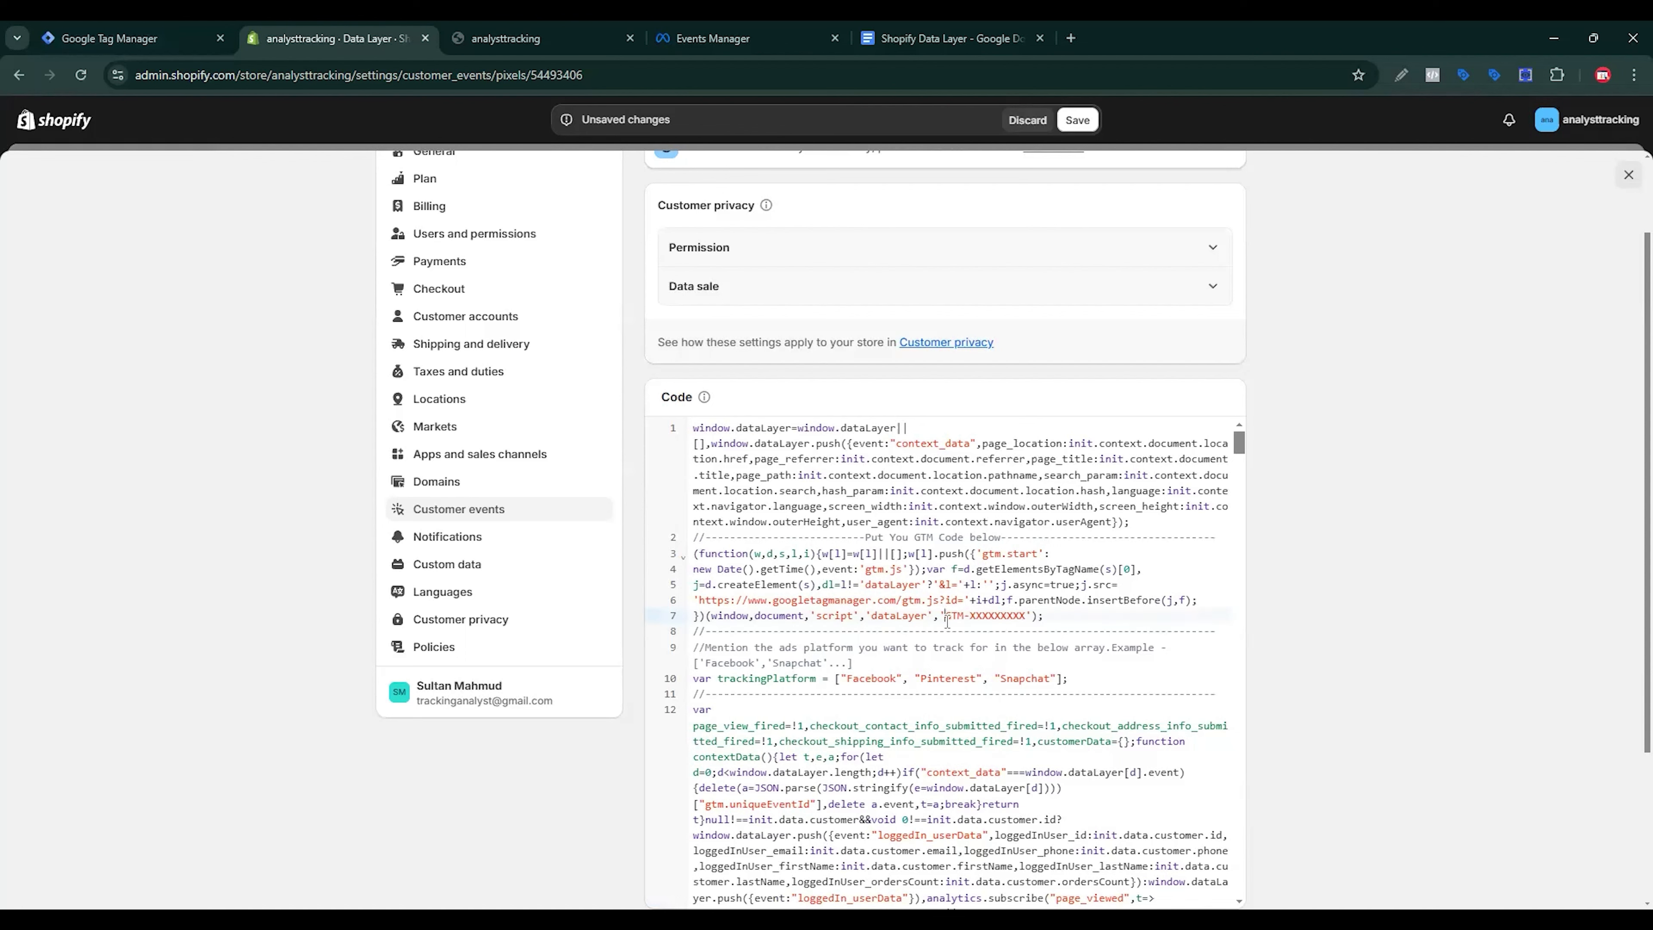
left_click_drag(948, 618, 1021, 616)
type("GTM-M3QC9XXF")
left_click(1184, 256)
Step: Set data sale to 'Data collected does not qualify as data sale' and save the pixel
left_click(1211, 456)
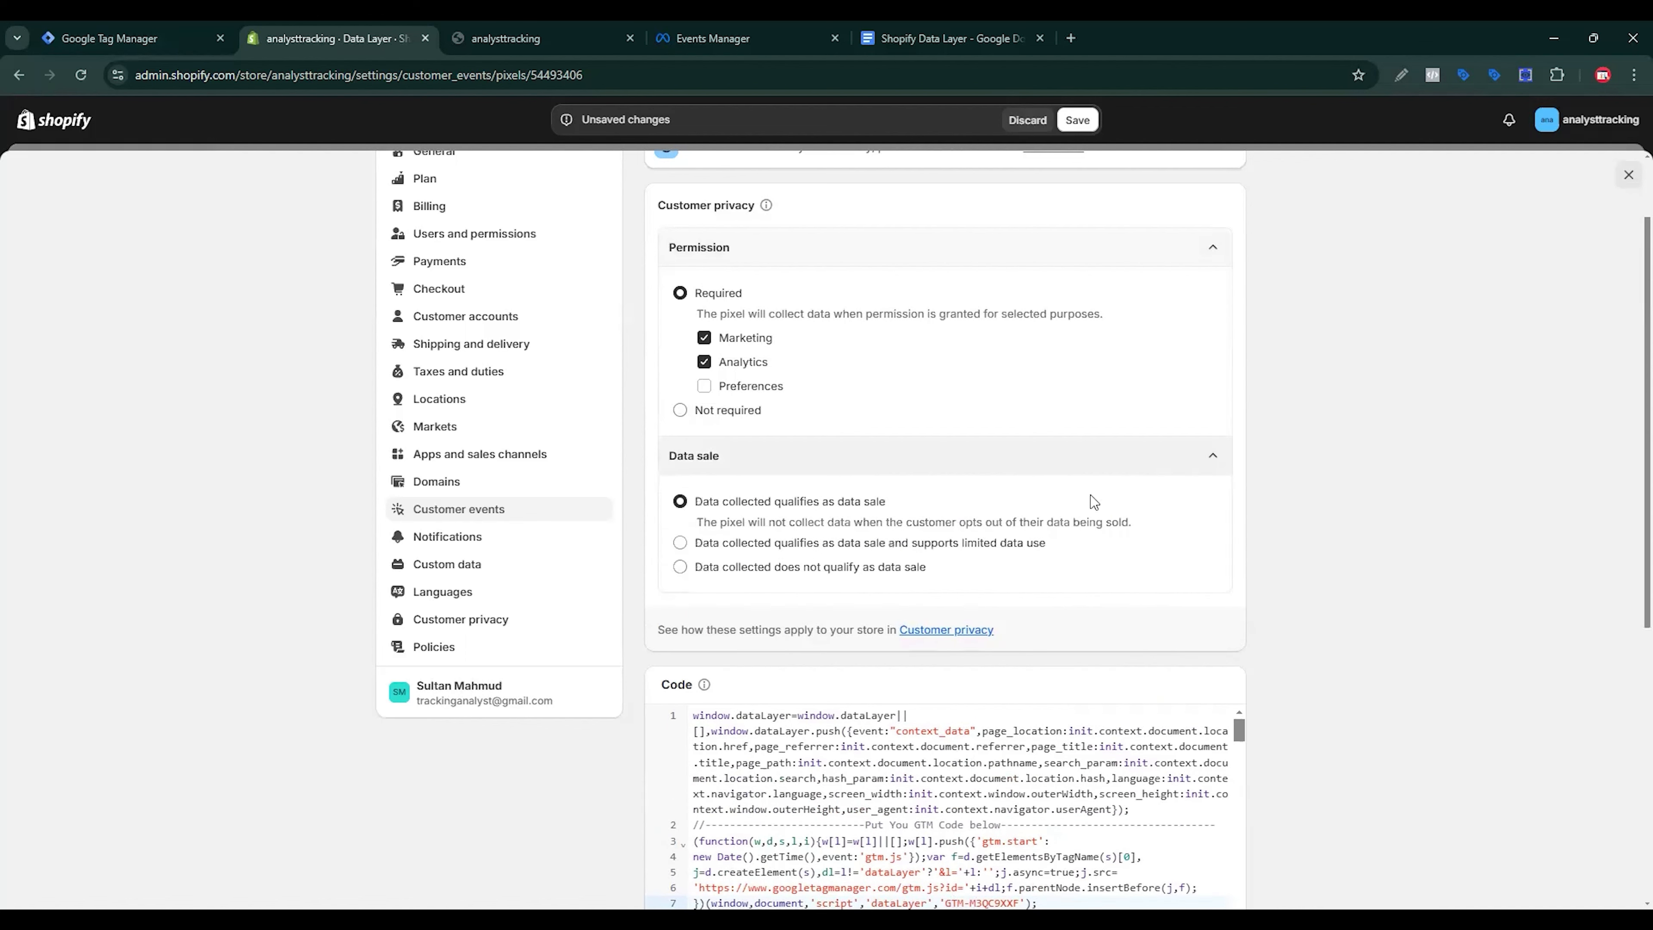
left_click(1011, 561)
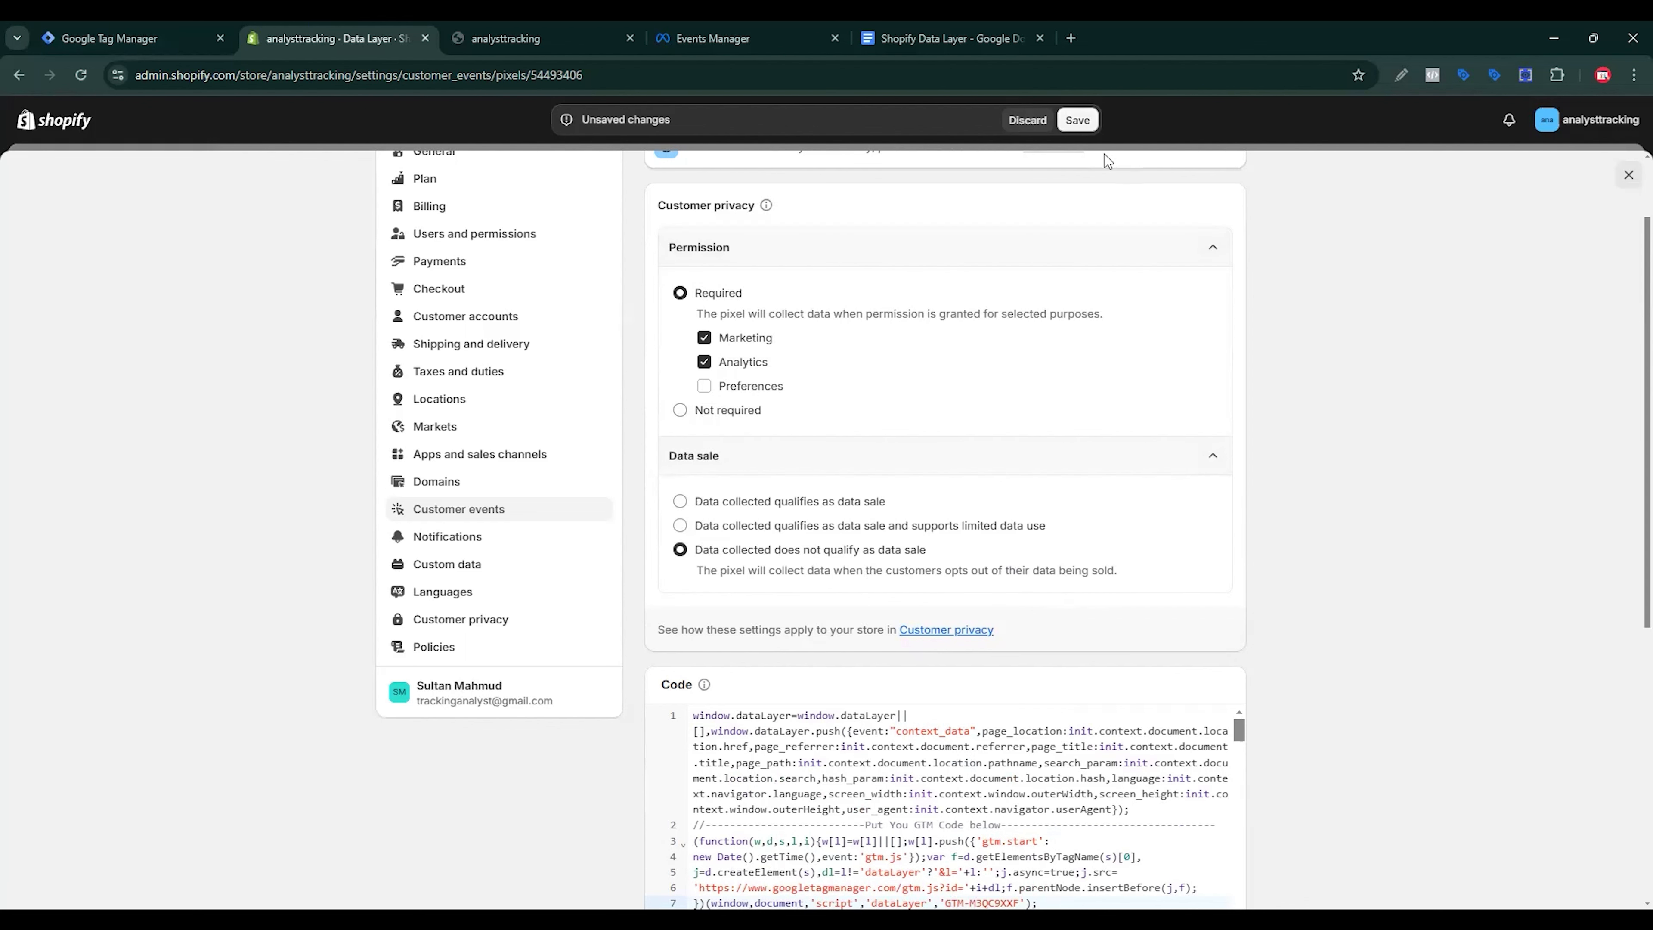
left_click(1093, 128)
Step: Connect the Data Layer pixel to the store and confirm
scroll(1382, 535, "down", 5)
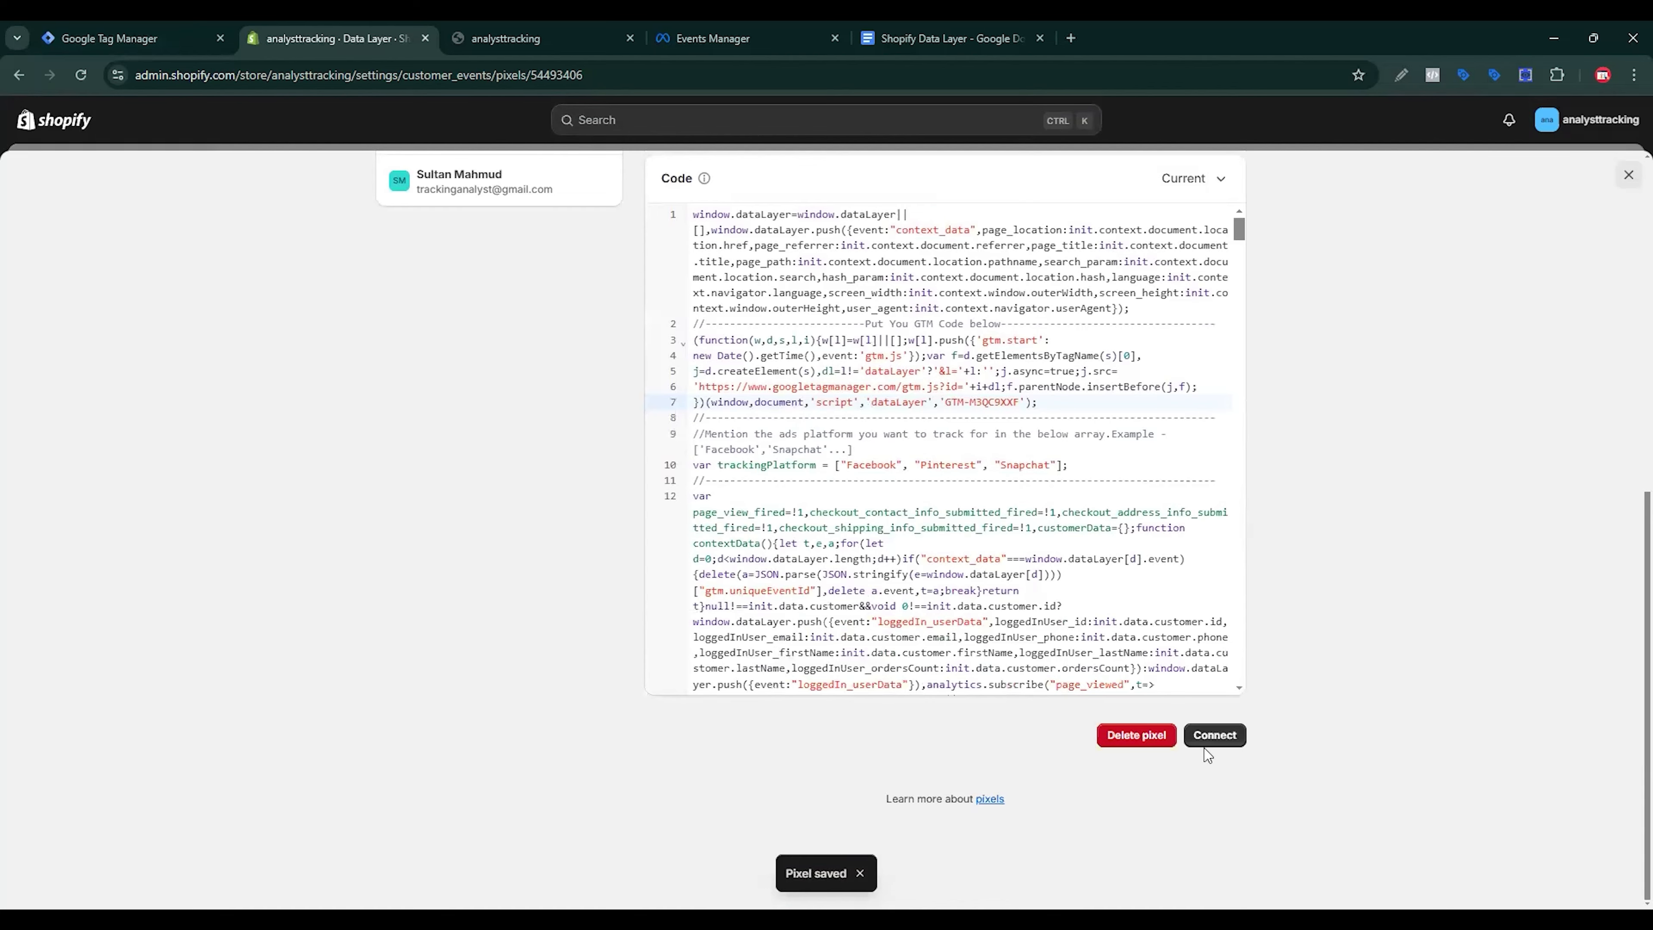
left_click(1217, 741)
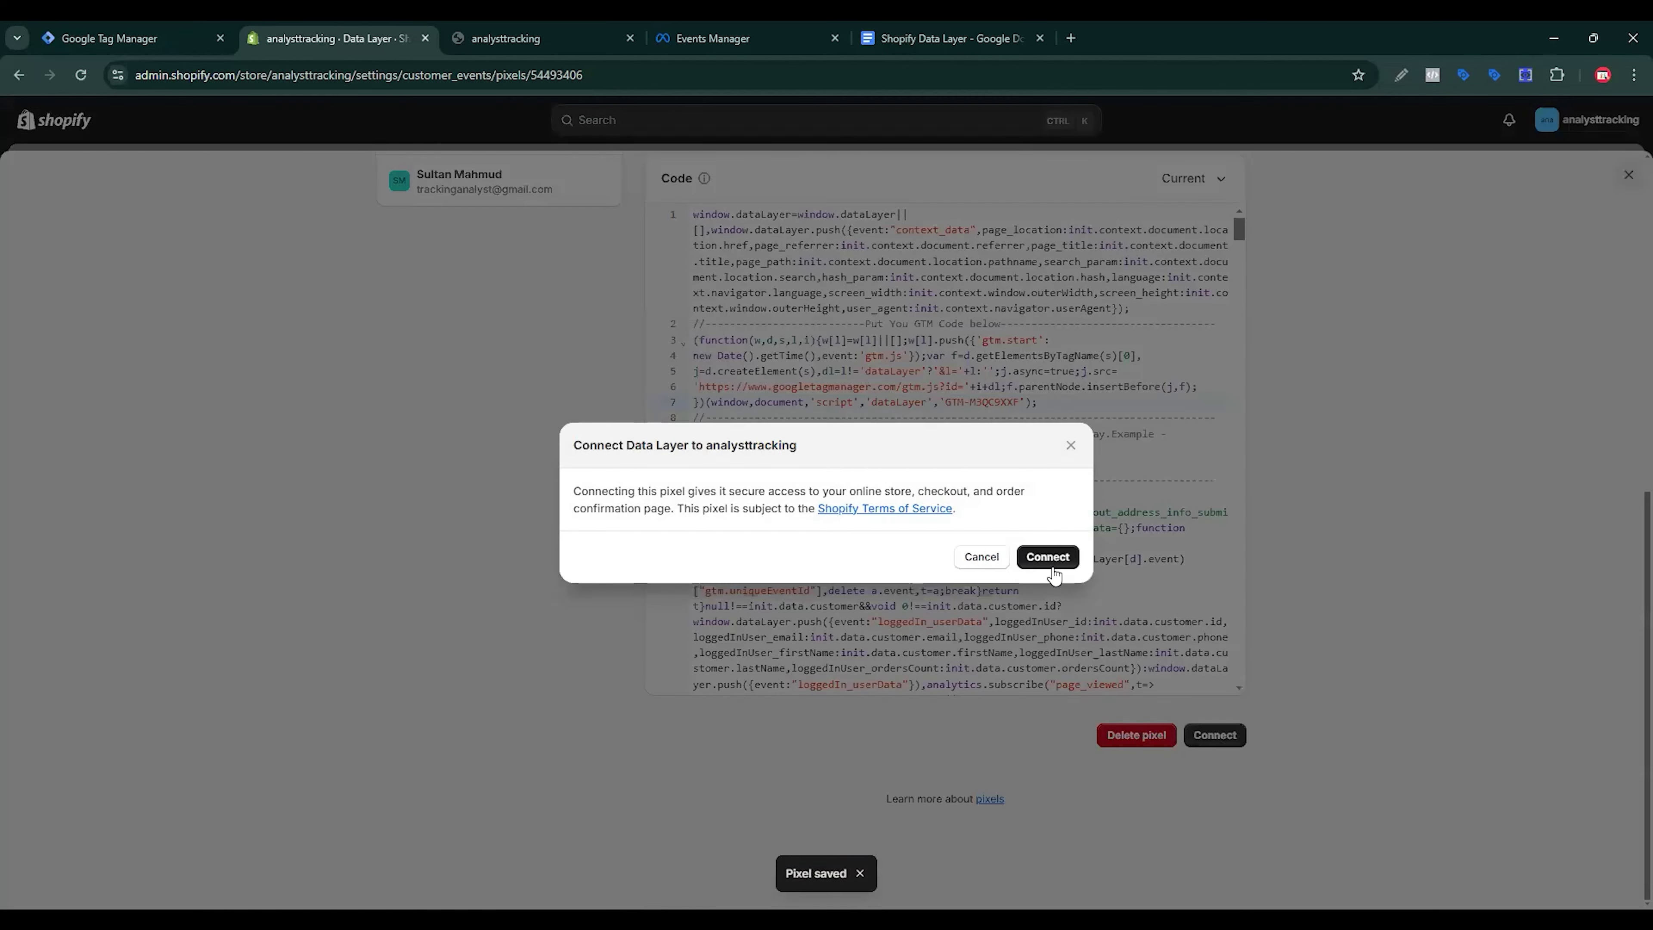
left_click(1052, 568)
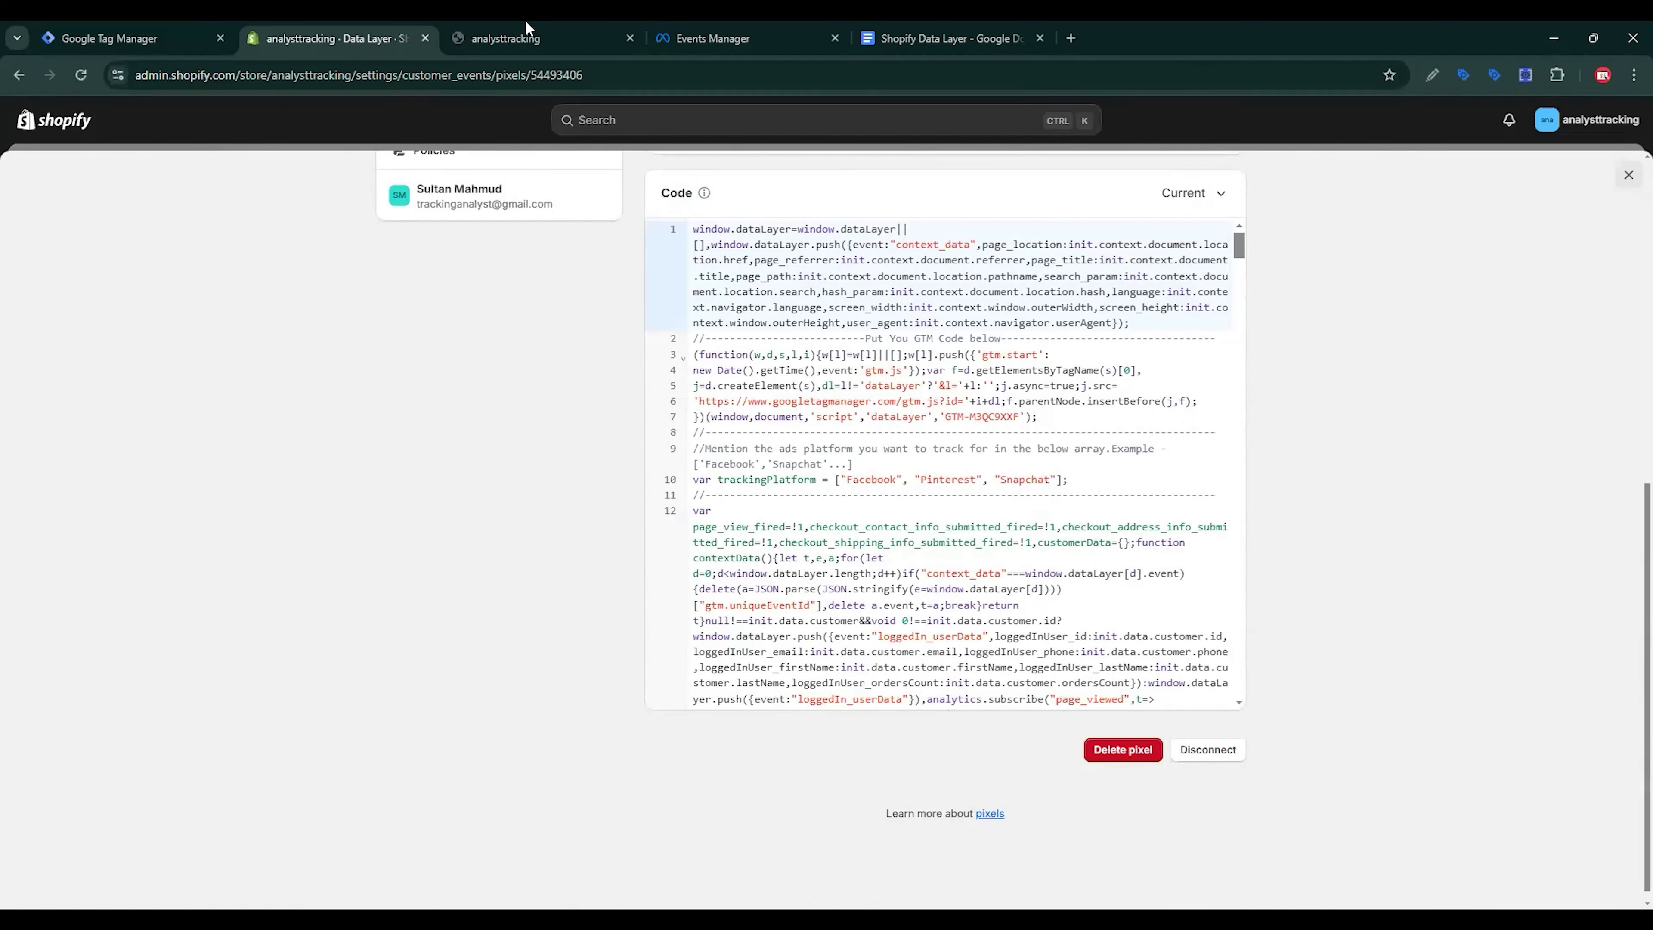
left_click(528, 27)
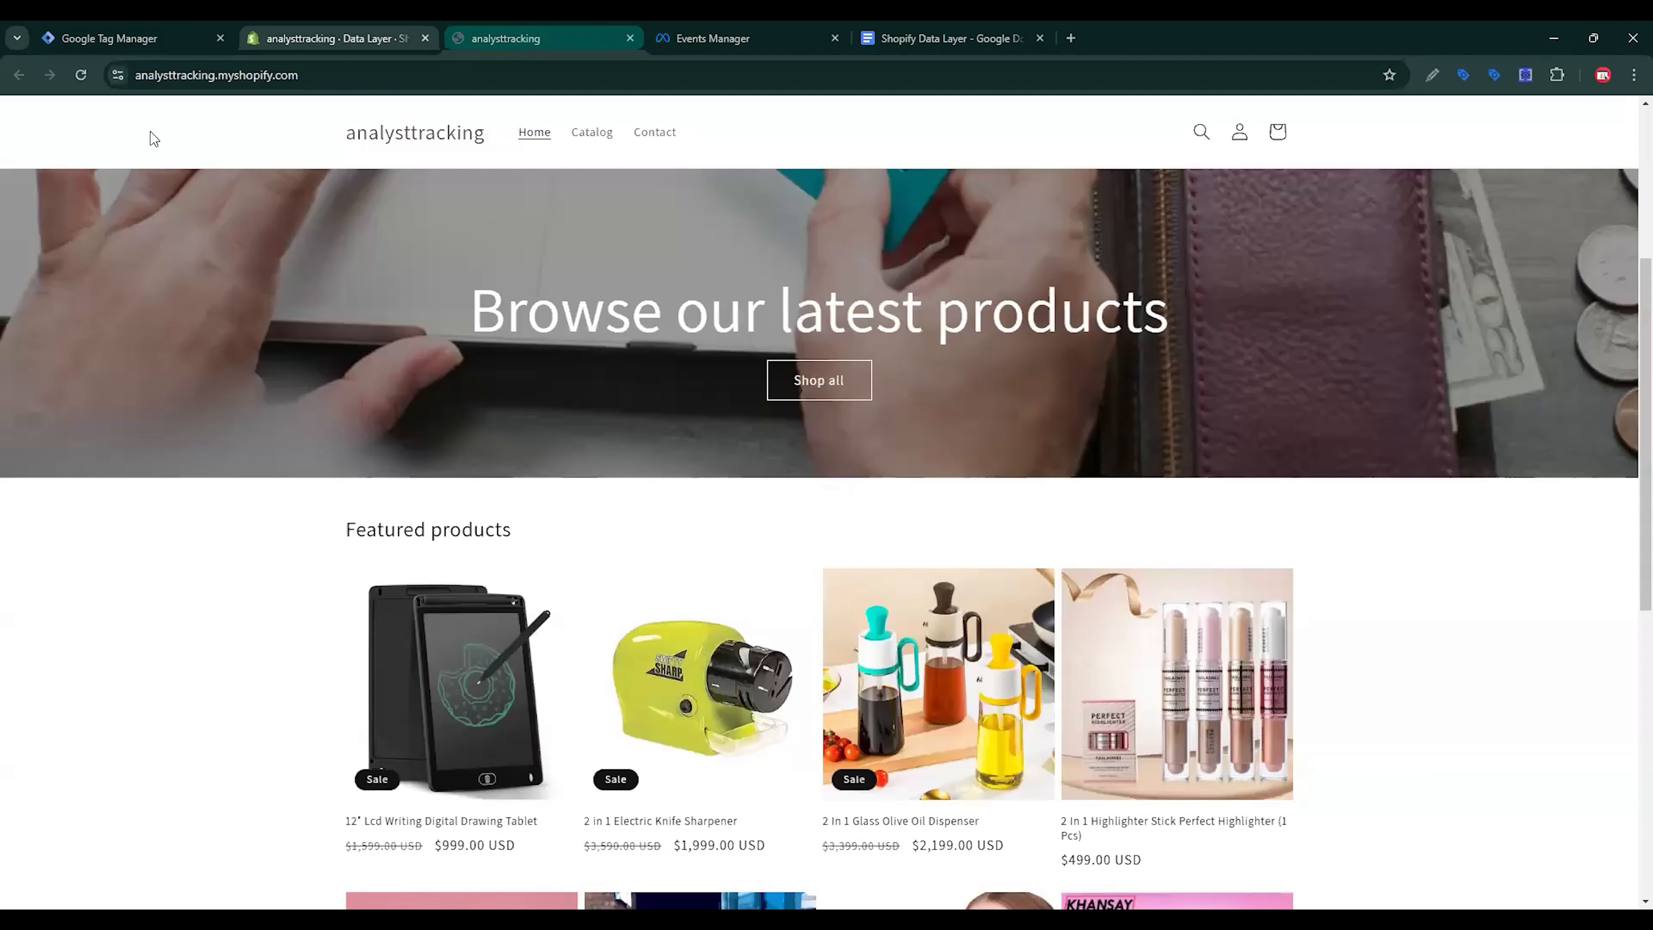
Step: Reload the storefront and view the page_view event in DataLayer Checker Plus
left_click(80, 75)
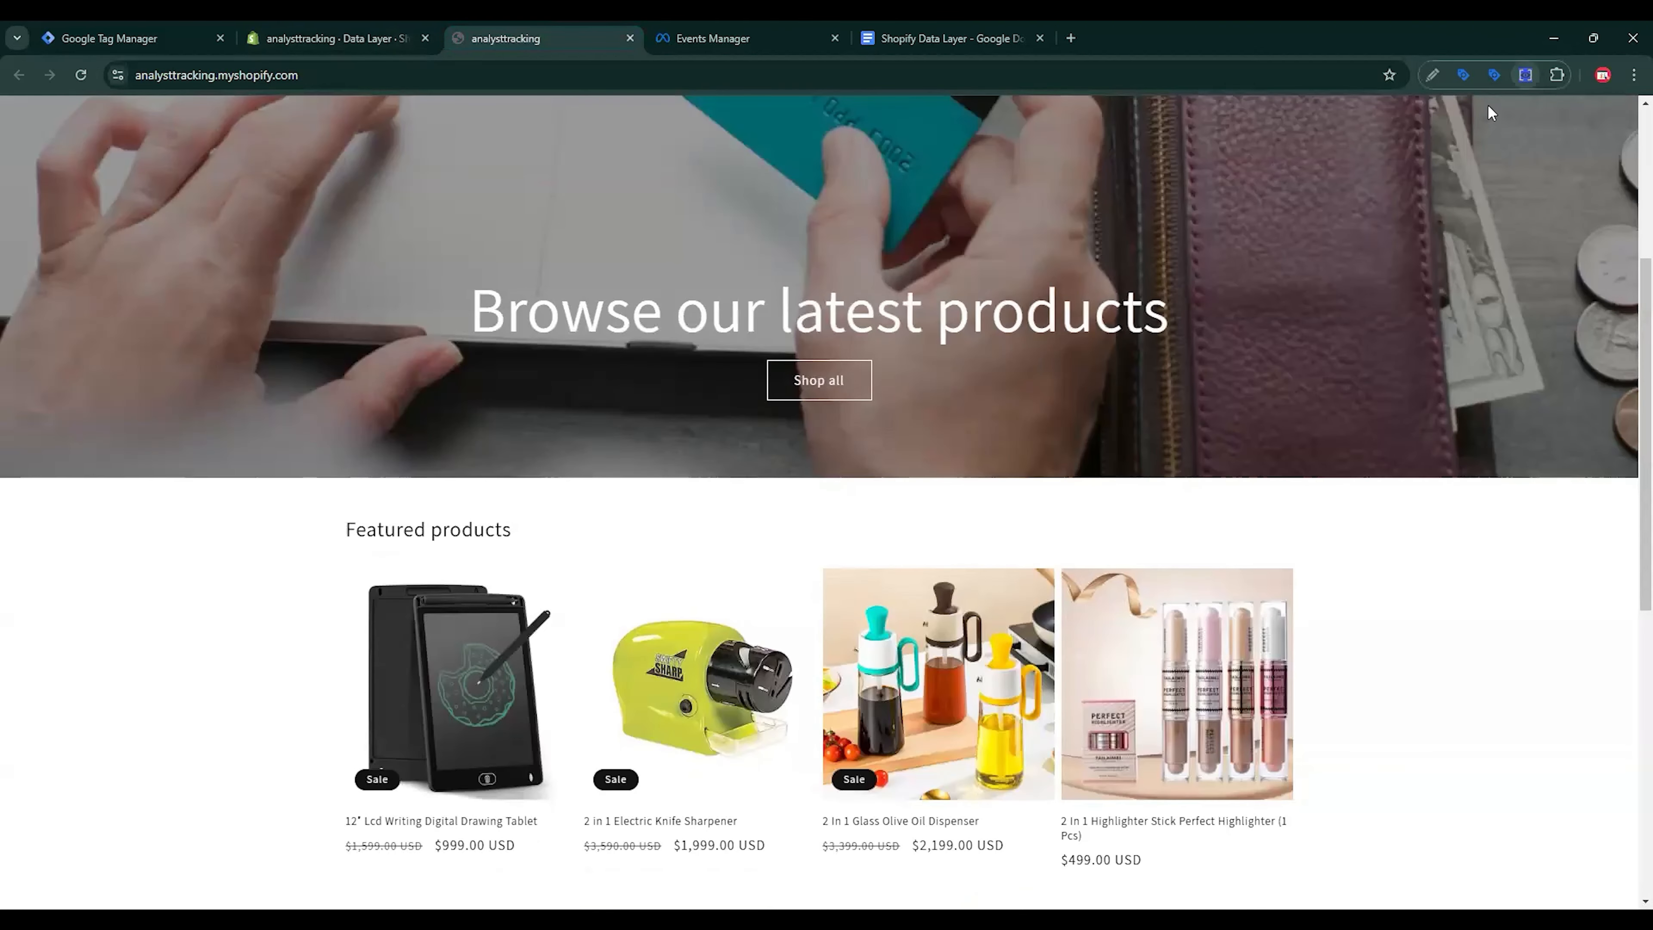
left_click(1526, 75)
left_click(921, 300)
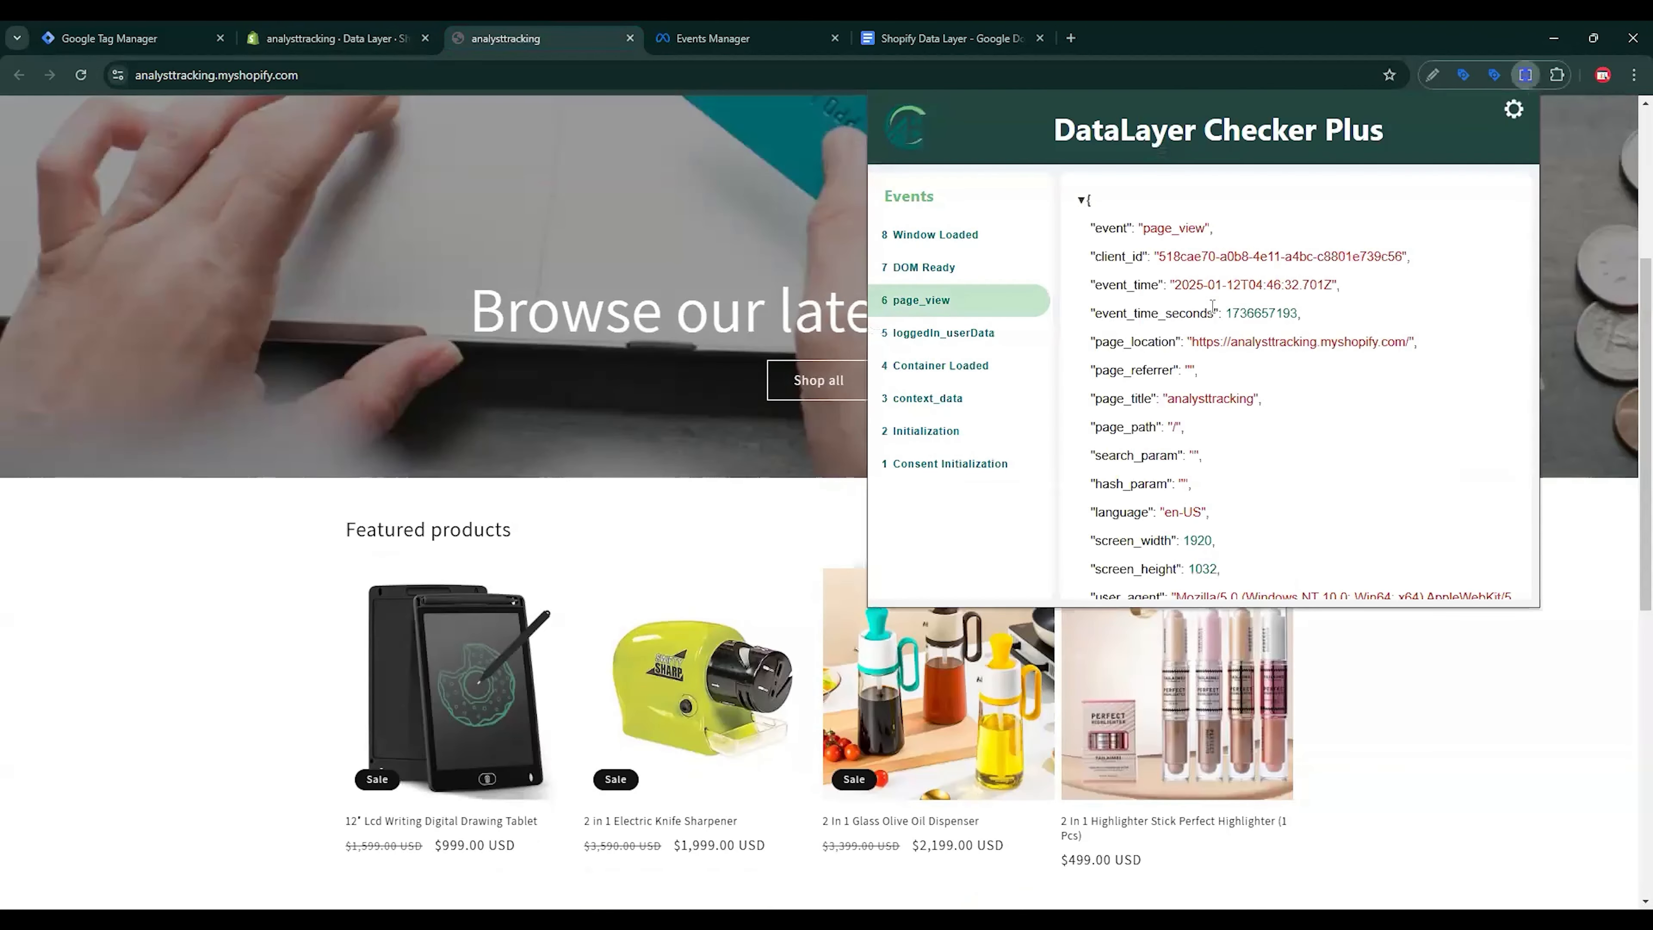
scroll(1253, 517, "down", 3)
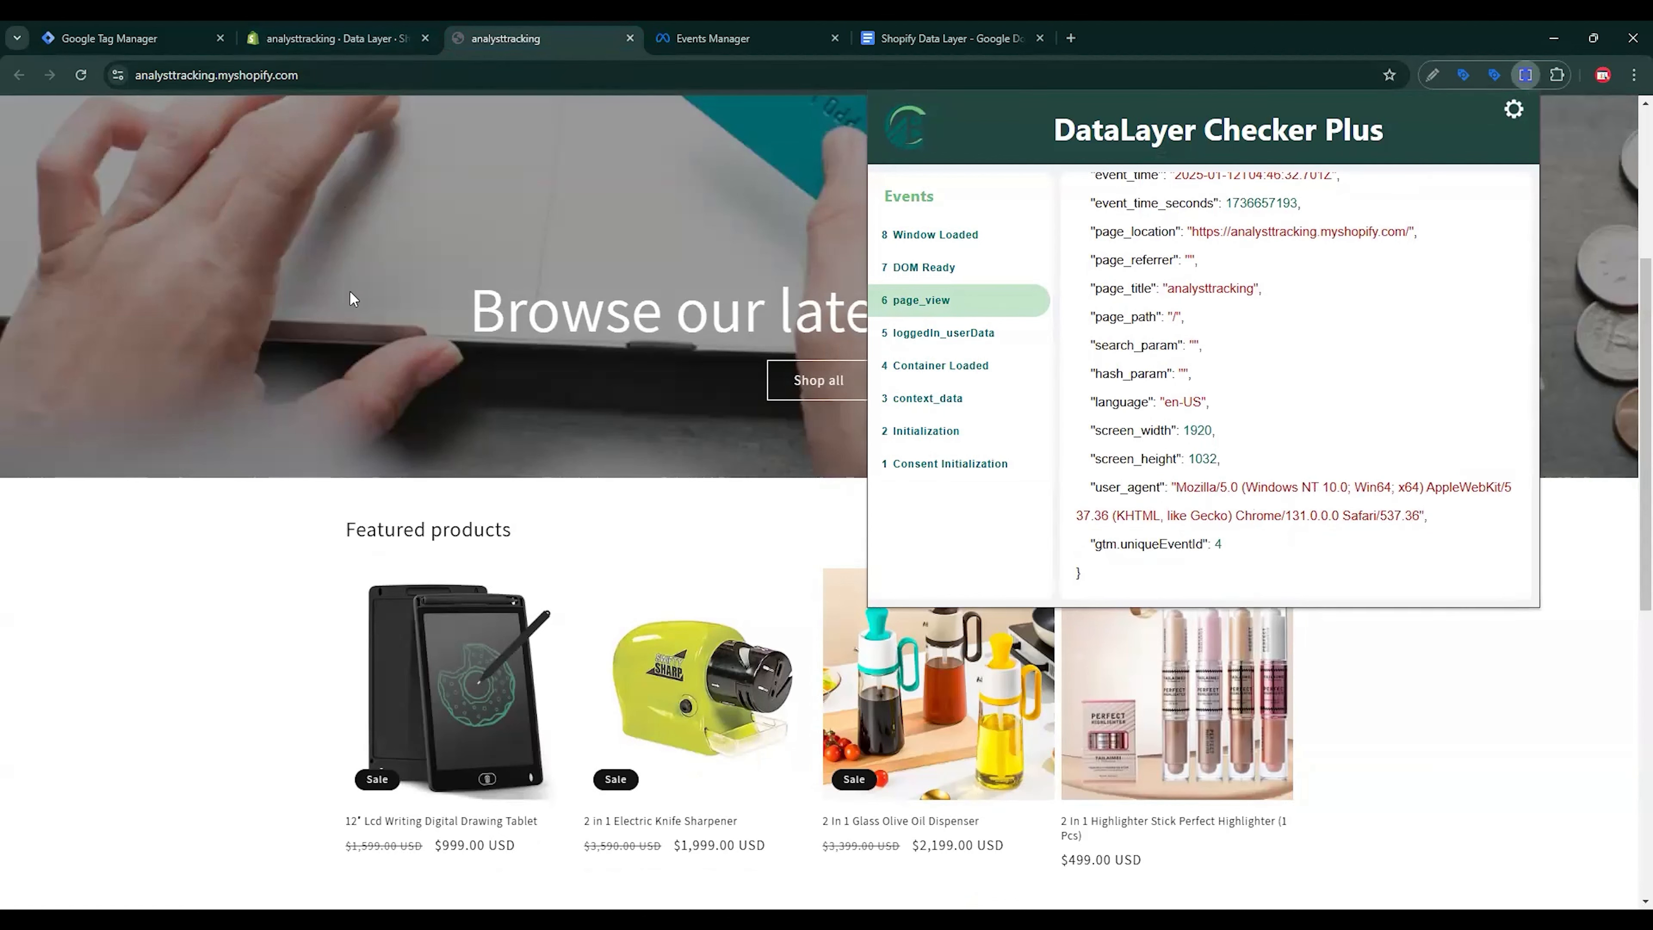
Step: Connect a new Web data source as a new dataset named 'Shopify Tracking'
left_click(713, 38)
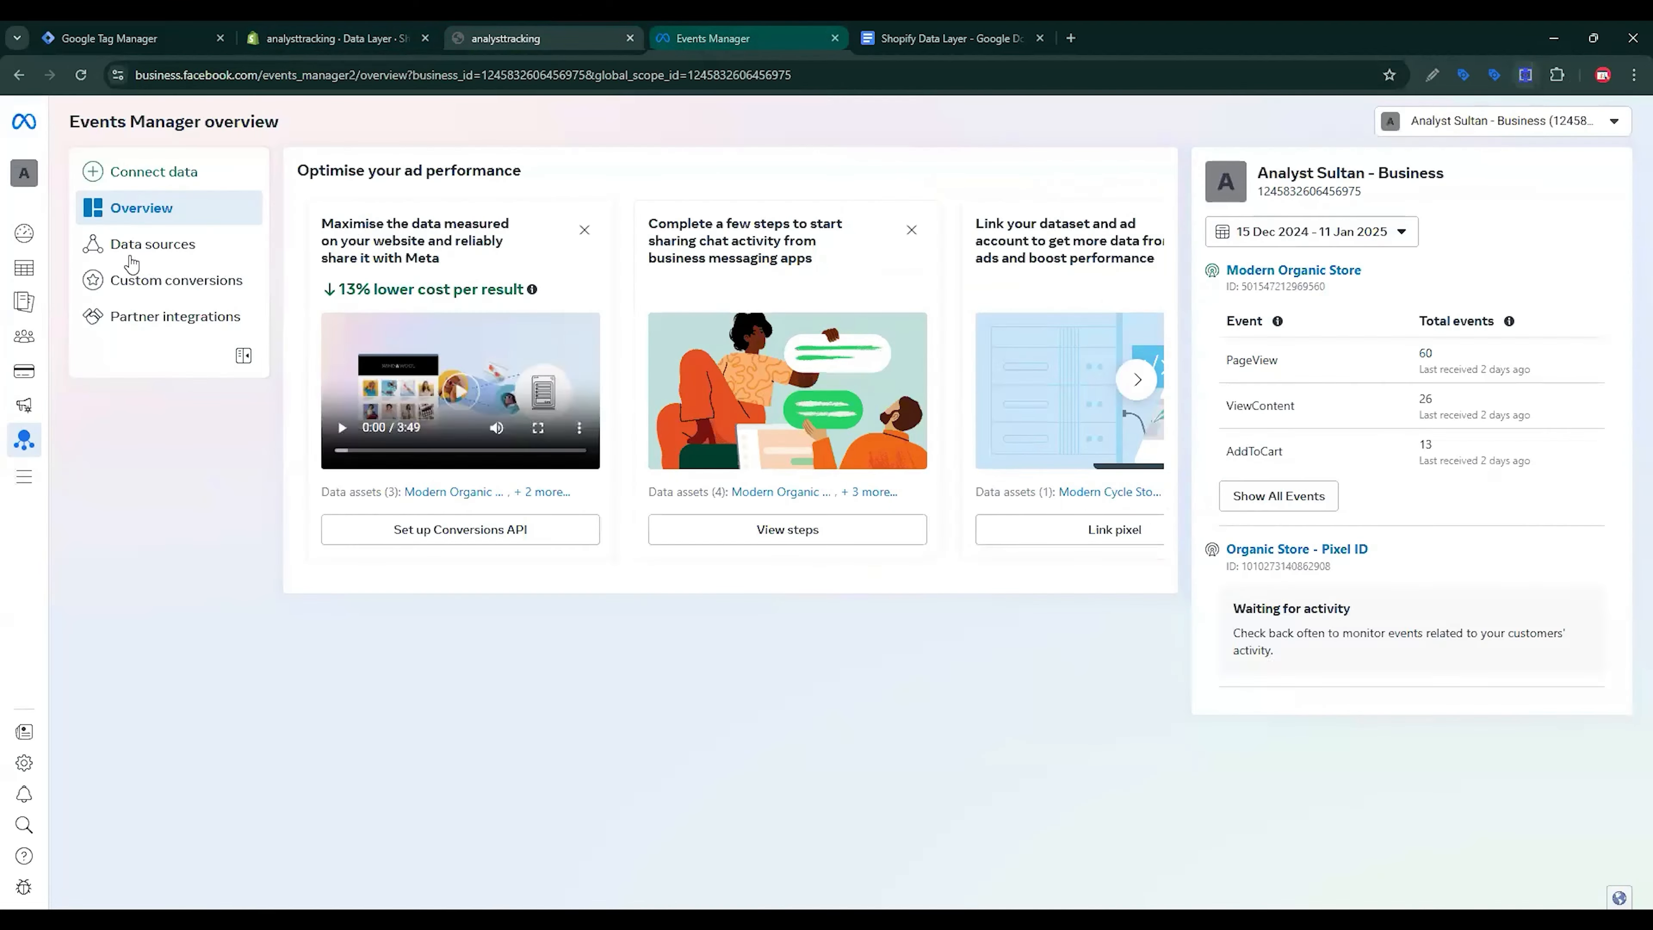
left_click(135, 172)
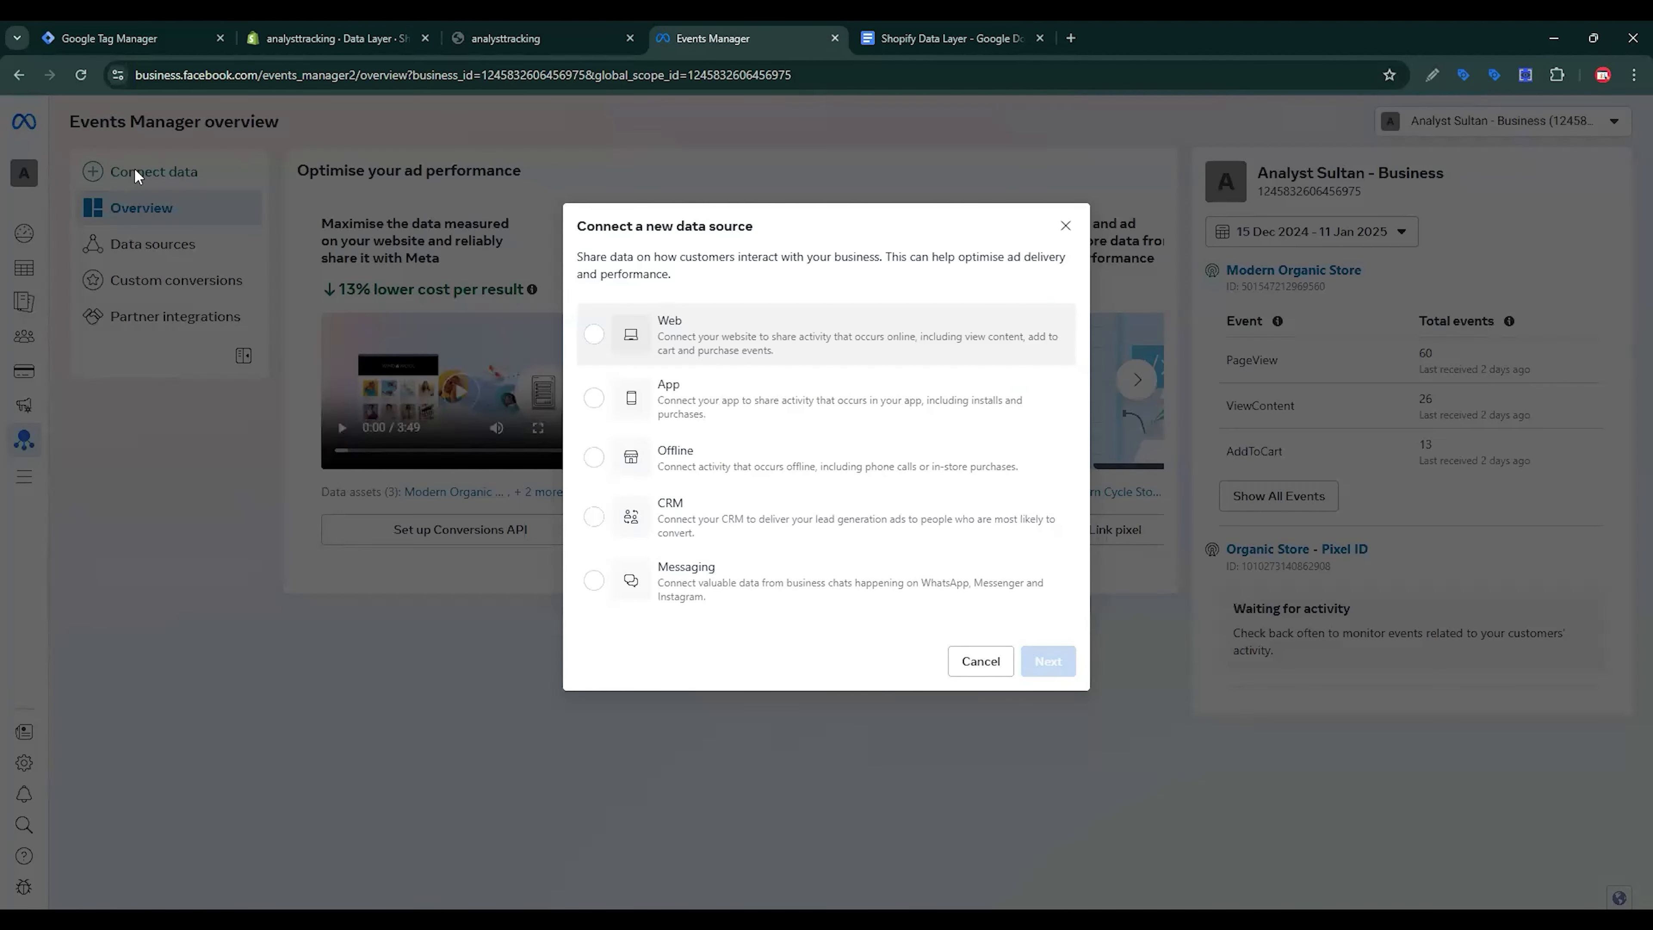
left_click(826, 334)
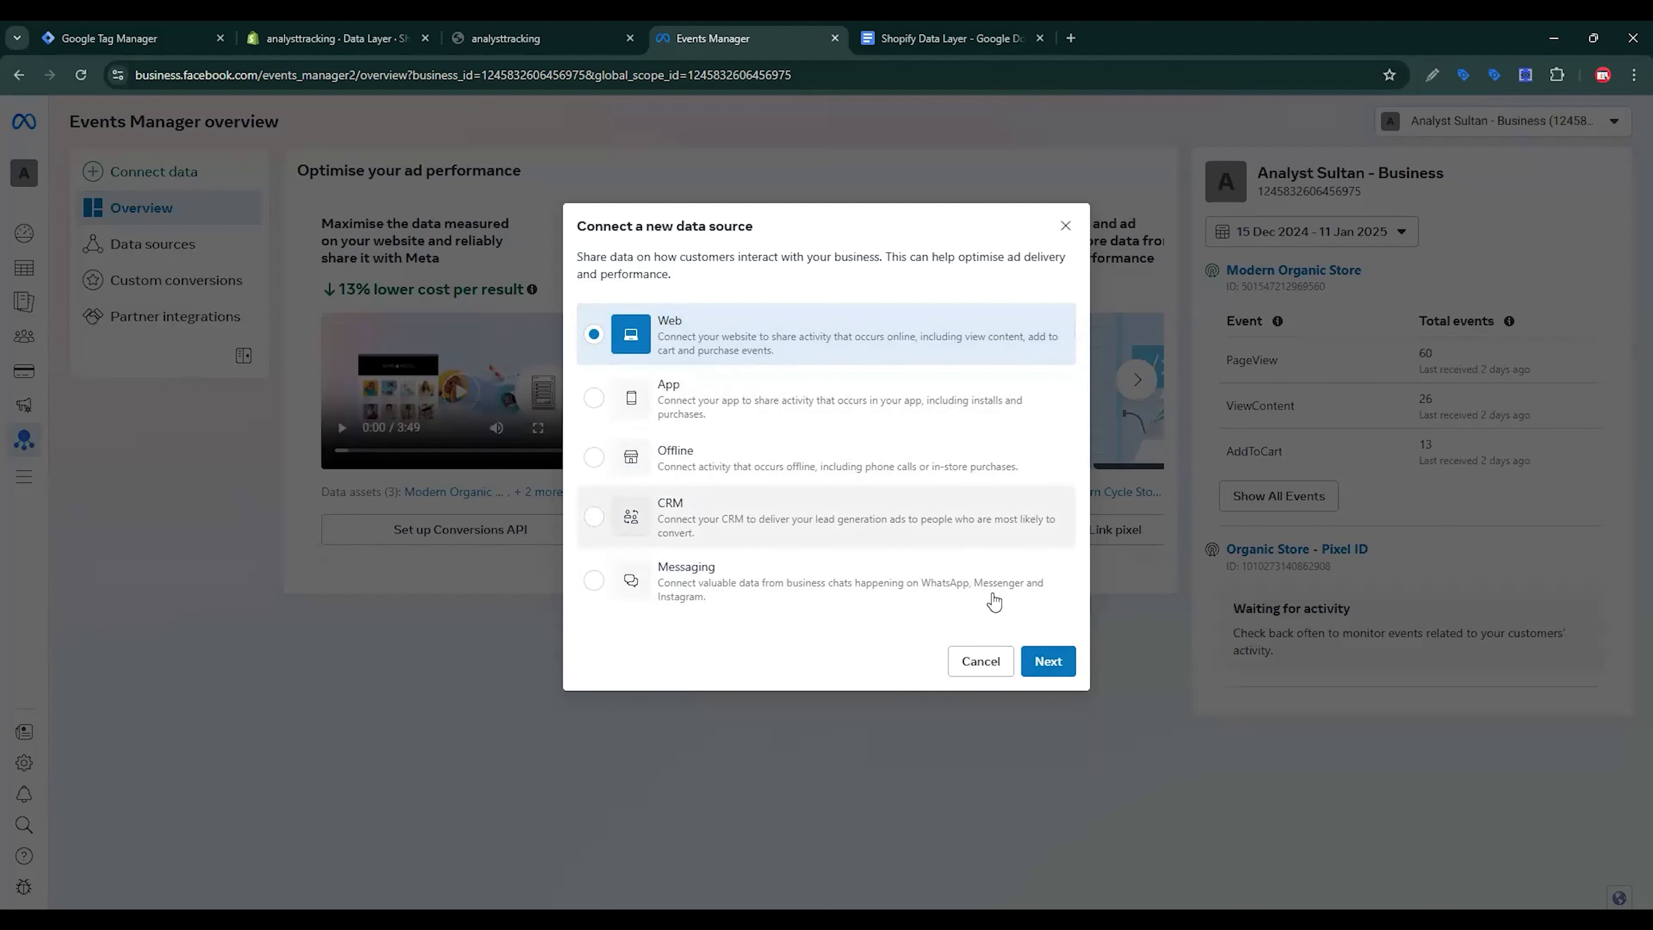
left_click(1063, 664)
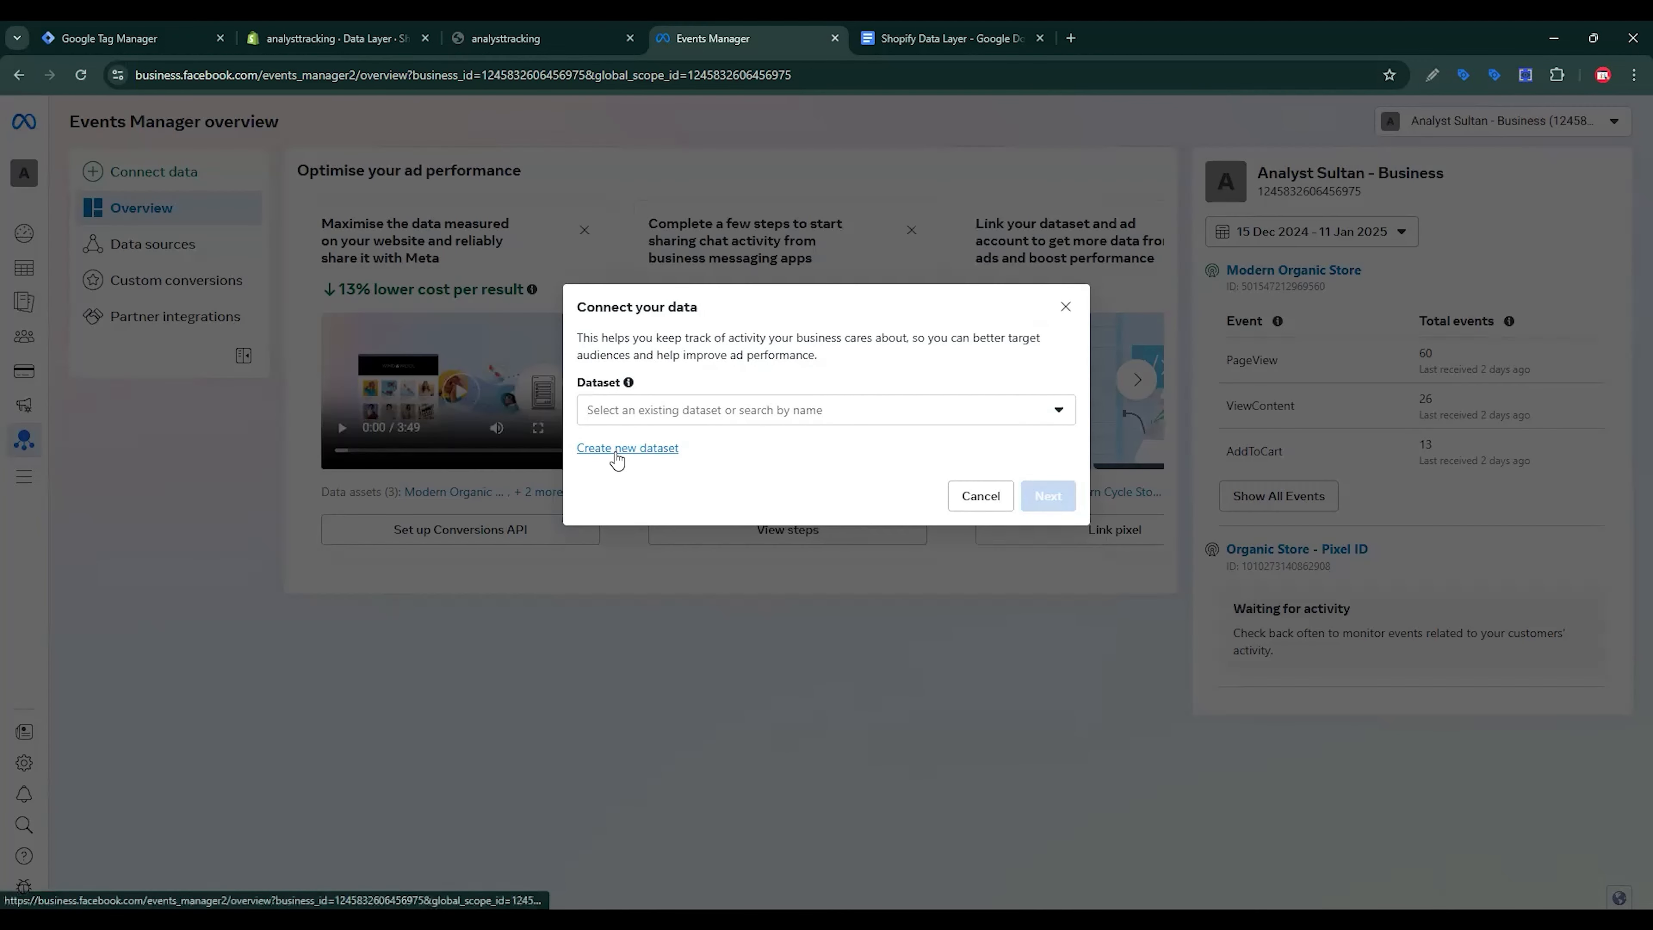
left_click(615, 450)
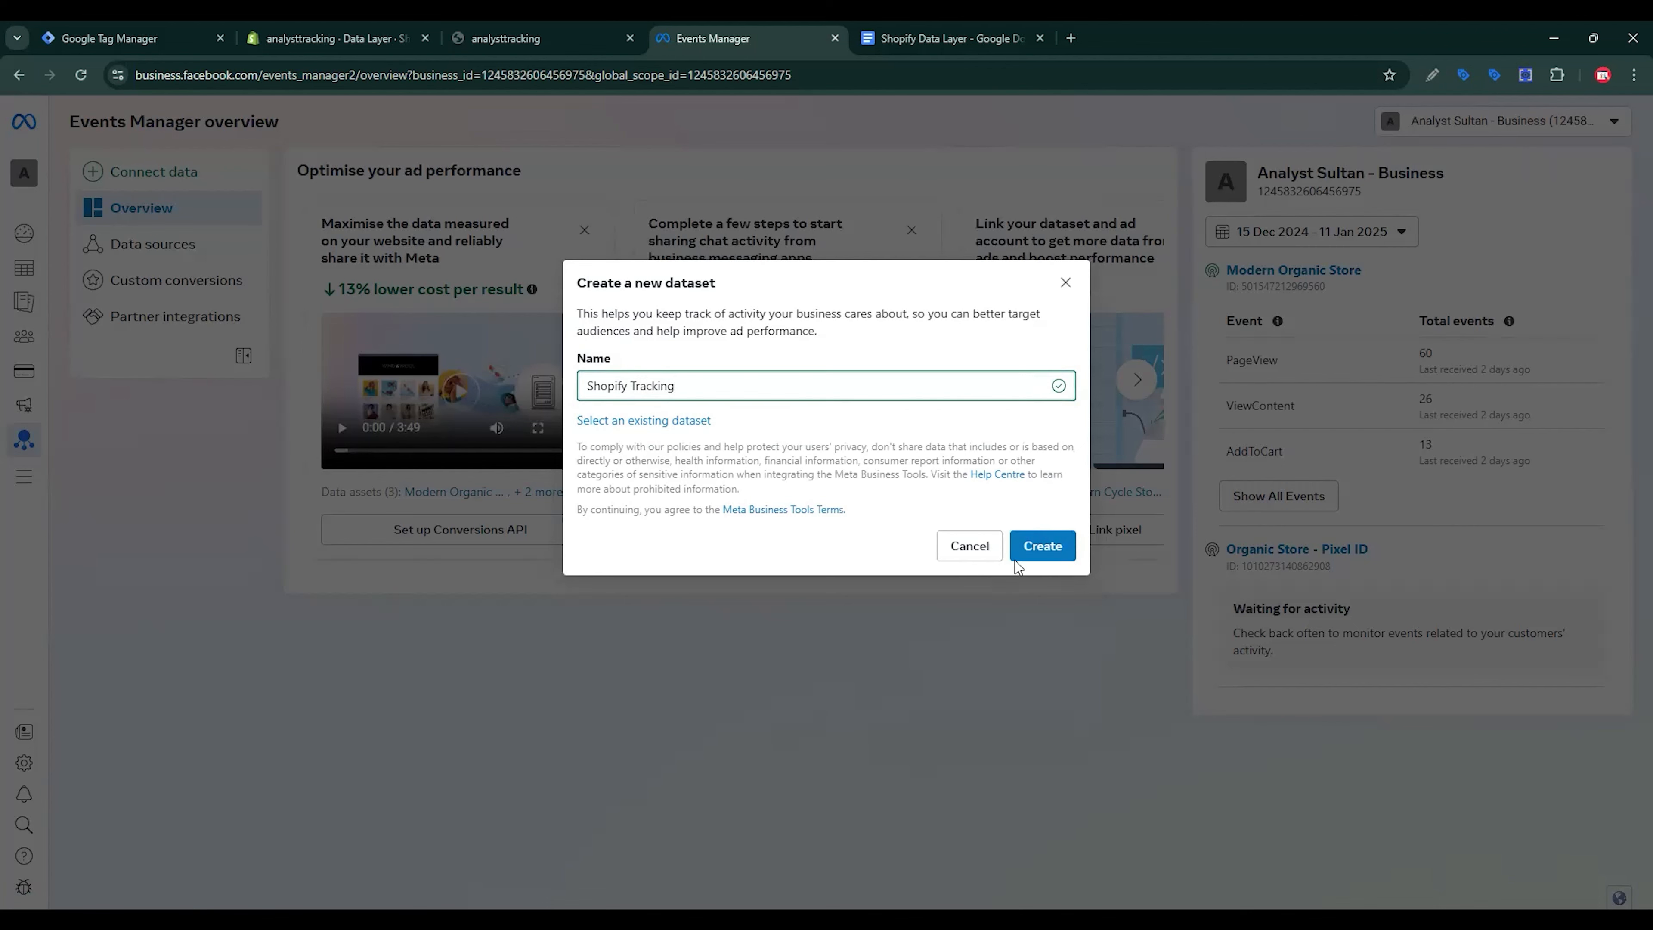
left_click(1061, 552)
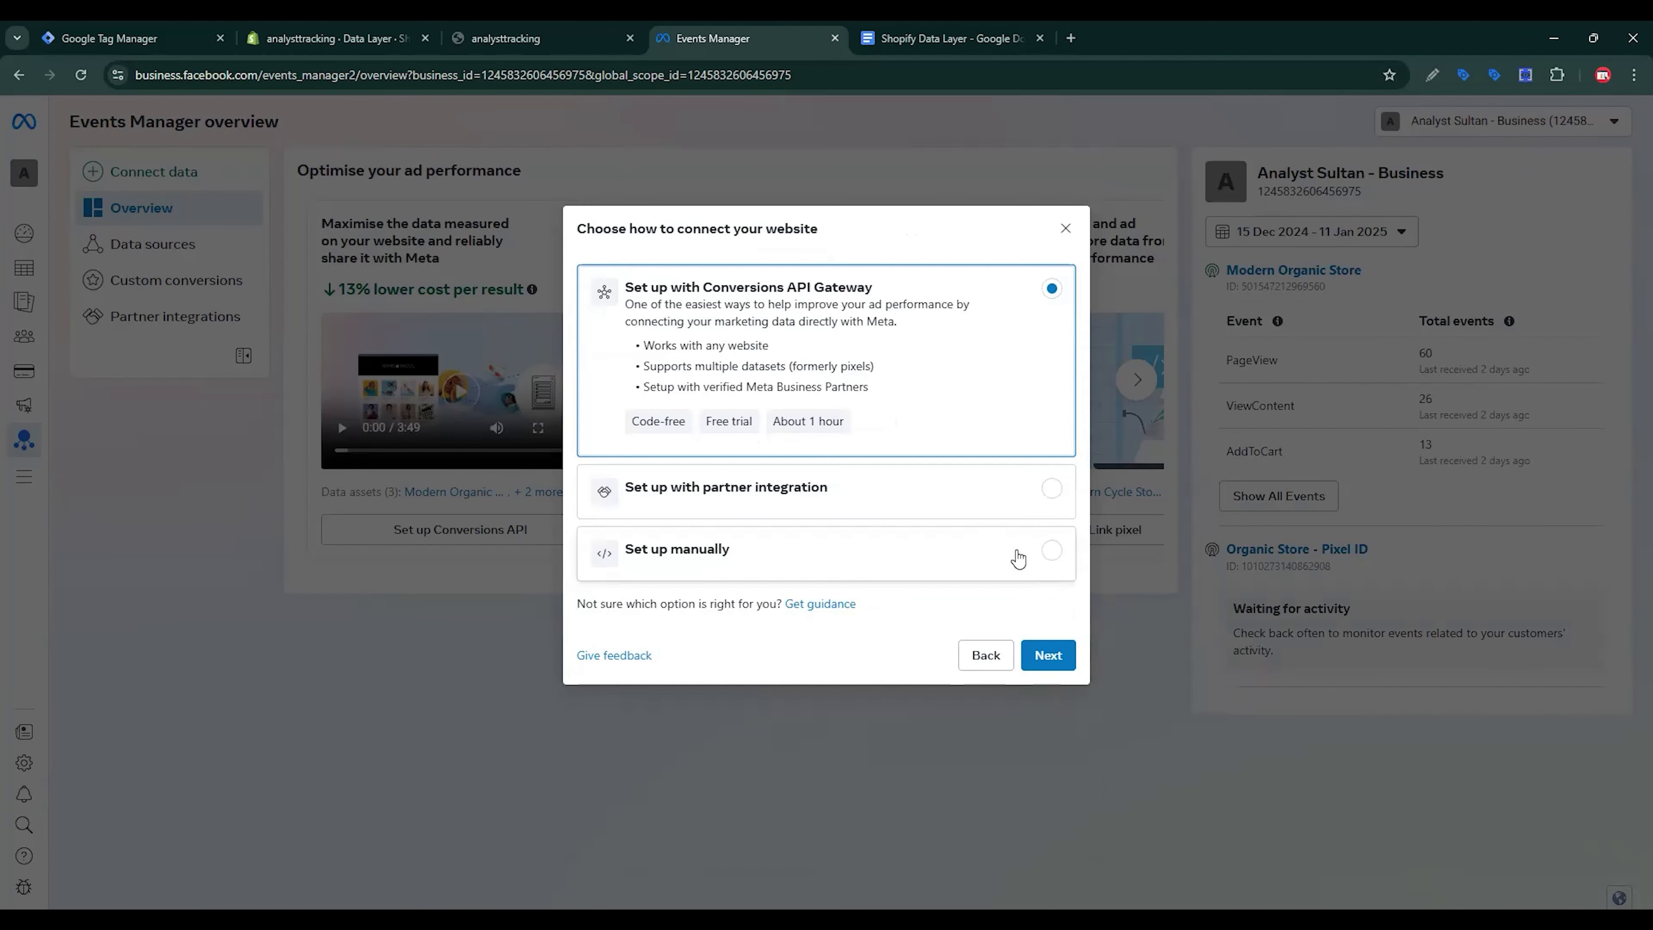
Step: Set up the dataset manually with Meta pixel as the connection and finish
left_click(1049, 552)
left_click(1045, 607)
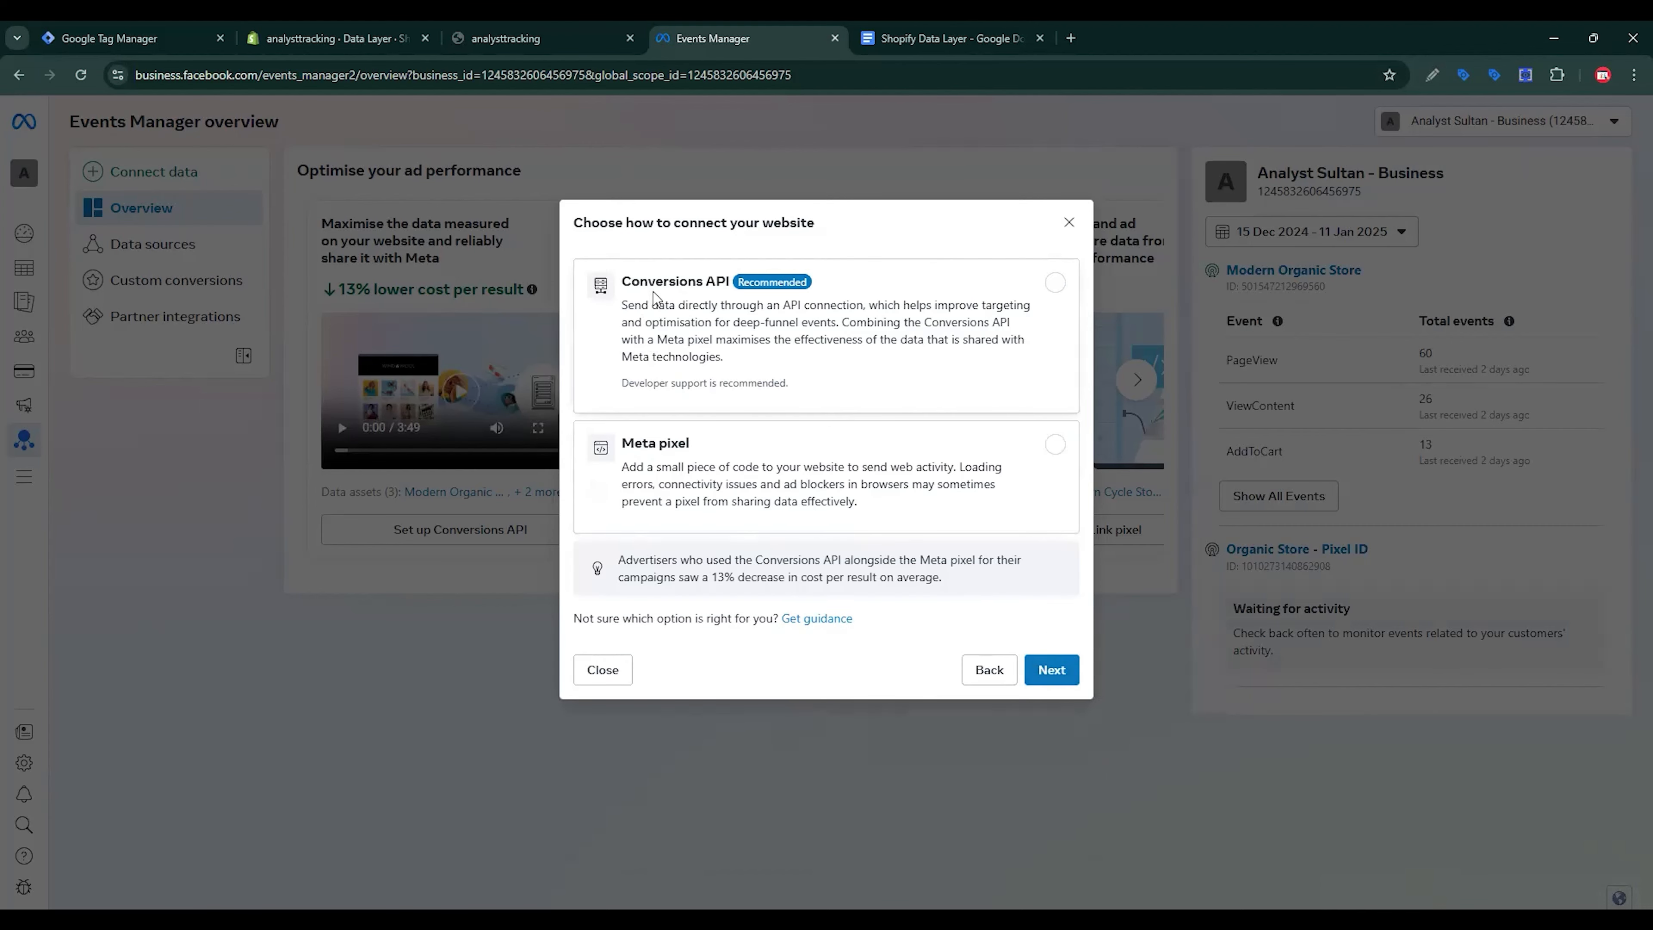
left_click(1055, 444)
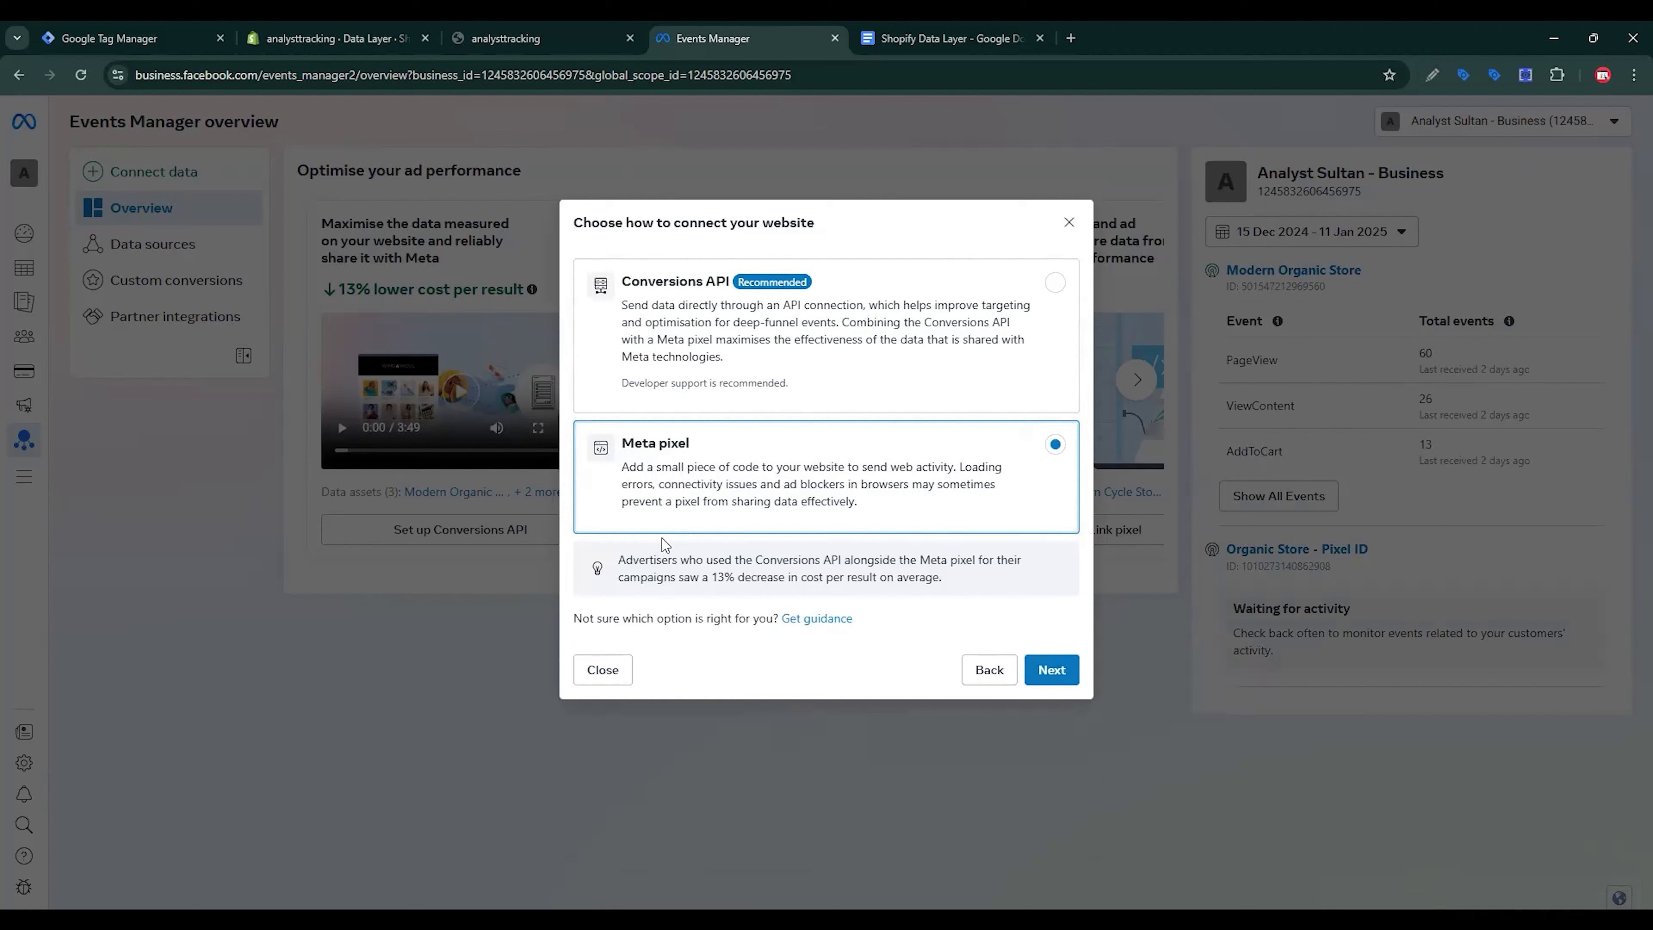
left_click(1053, 672)
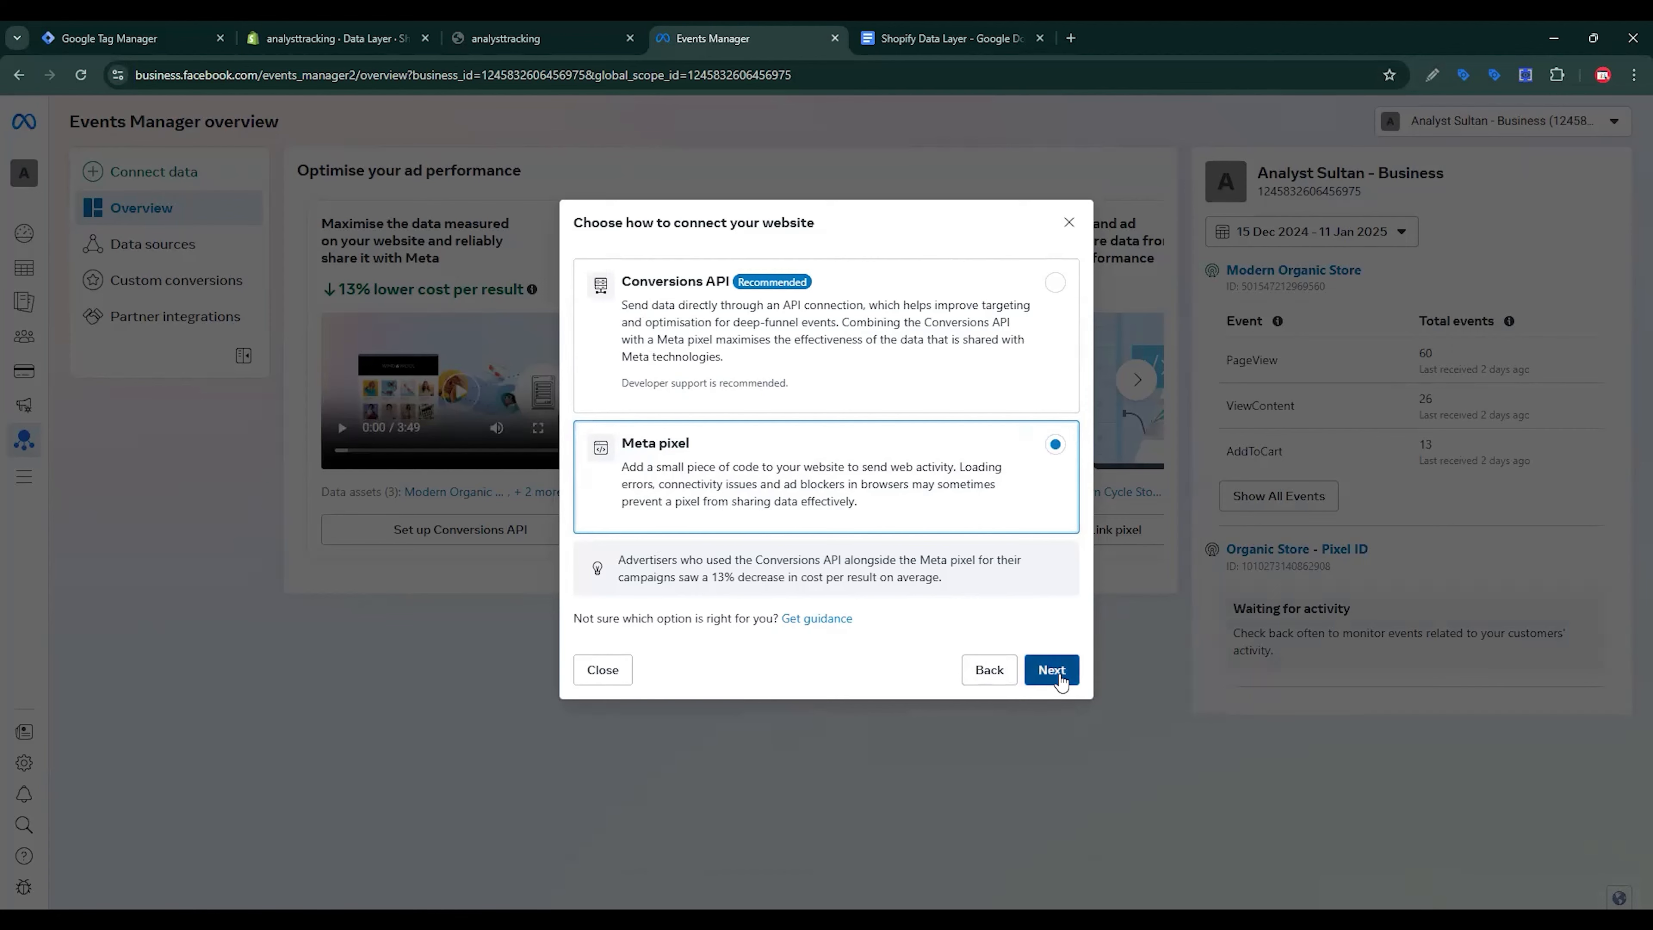
left_click(1050, 492)
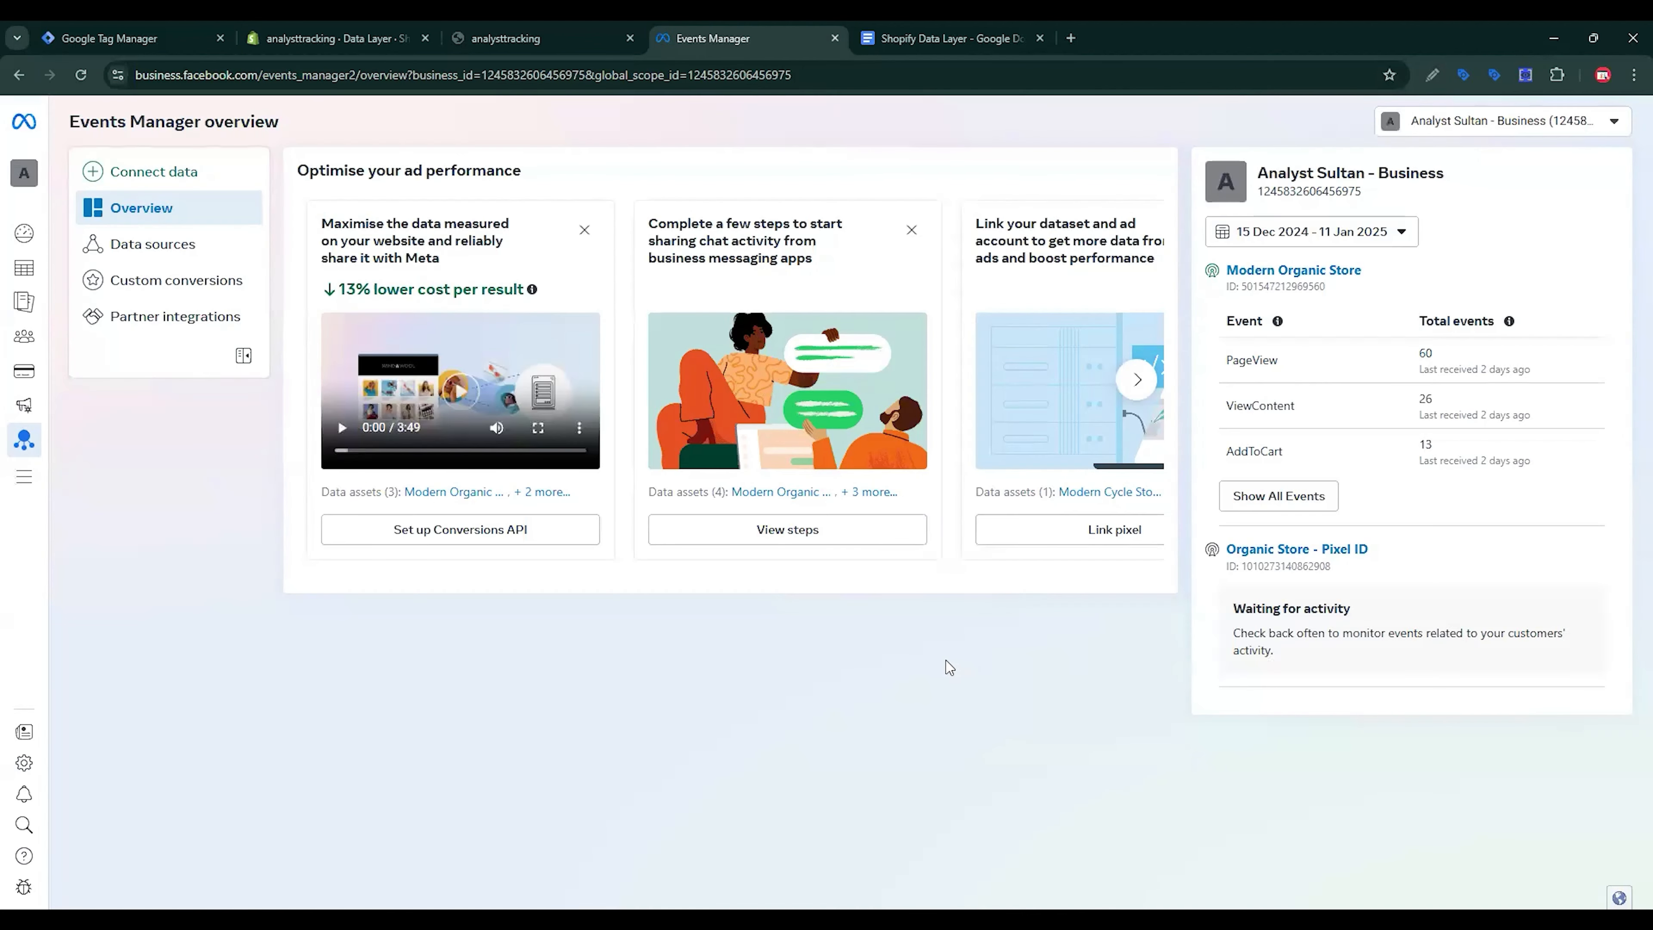
Step: Open the Shopify Tracking dataset's settings and copy its Dataset ID
left_click(170, 247)
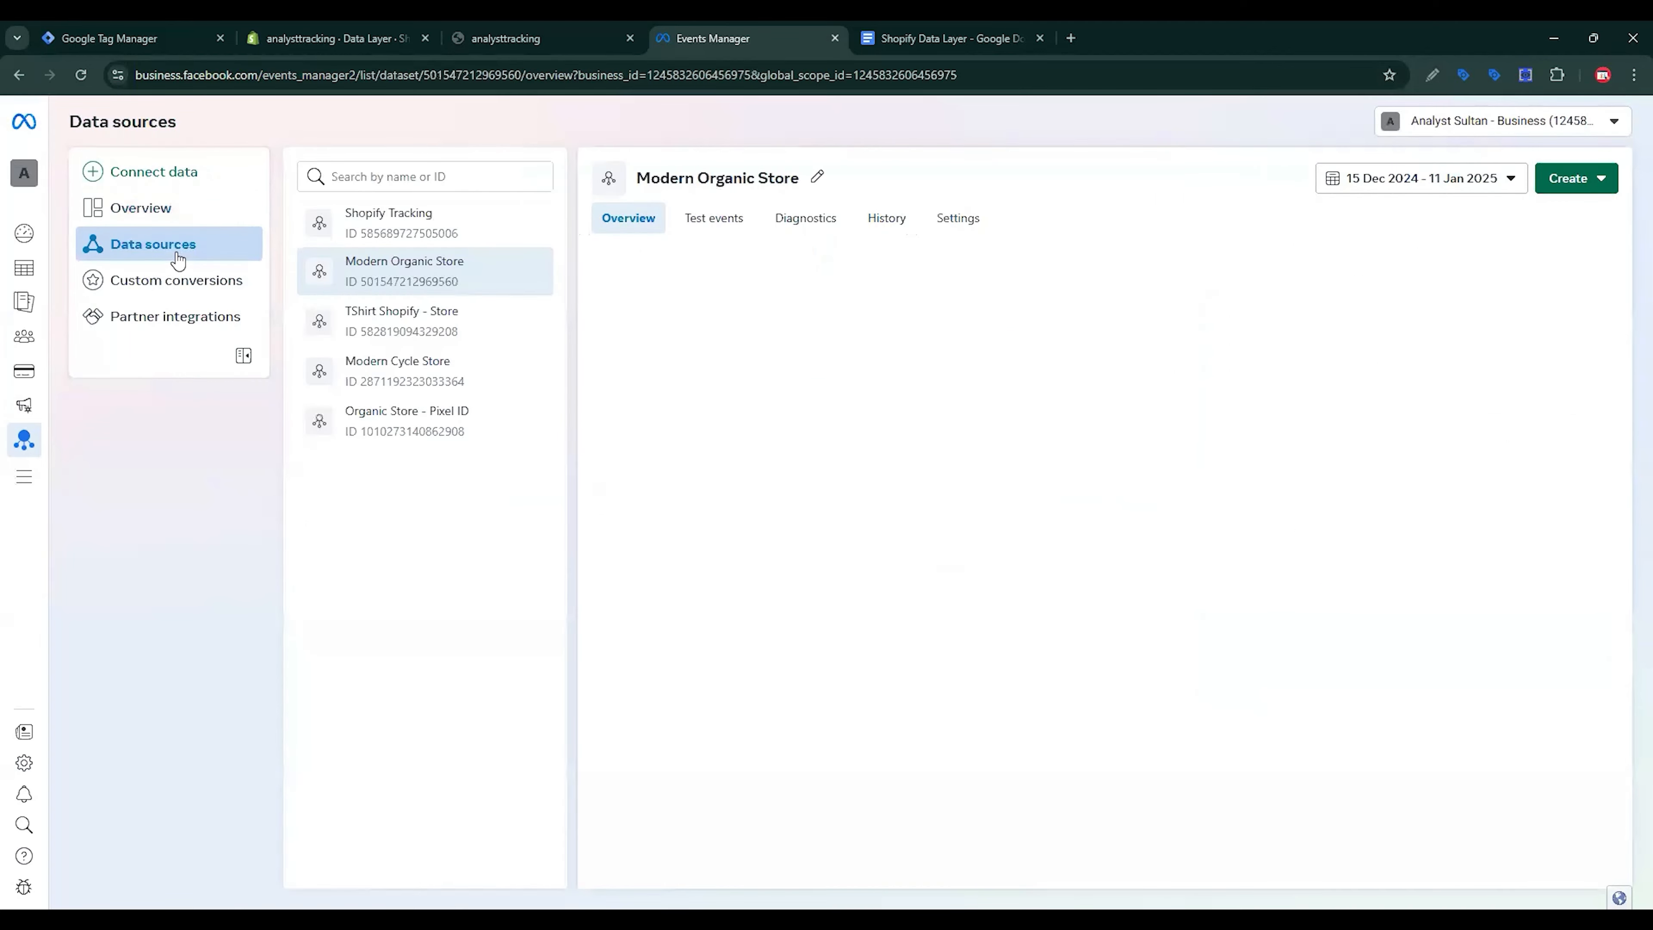
left_click(320, 241)
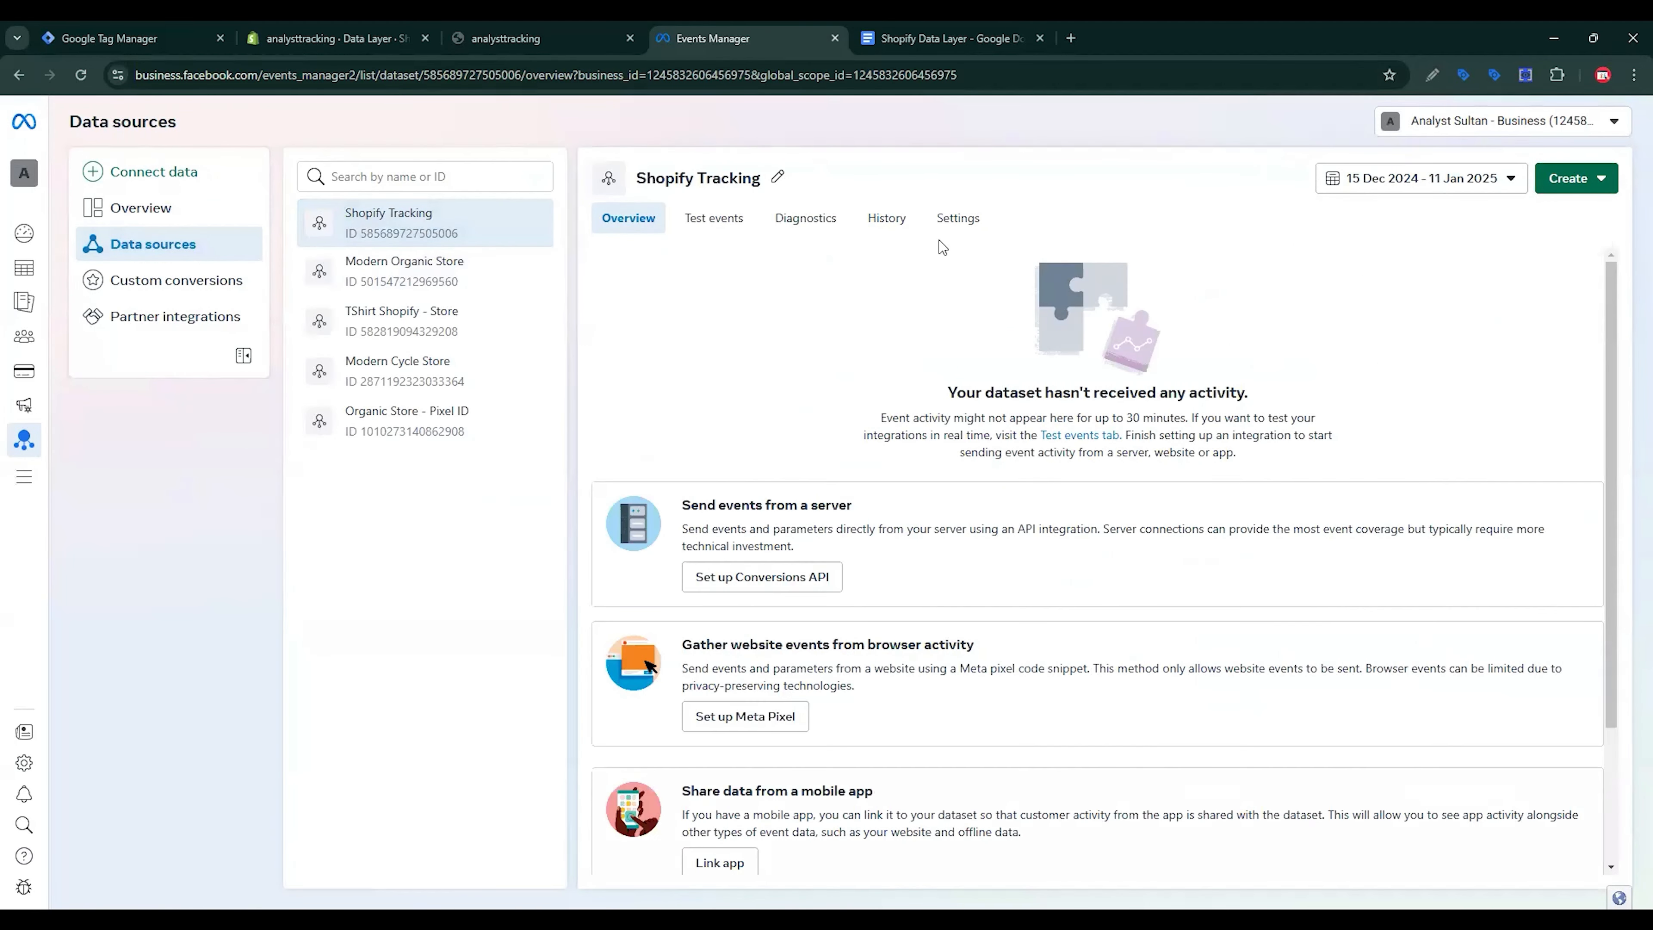
left_click(953, 221)
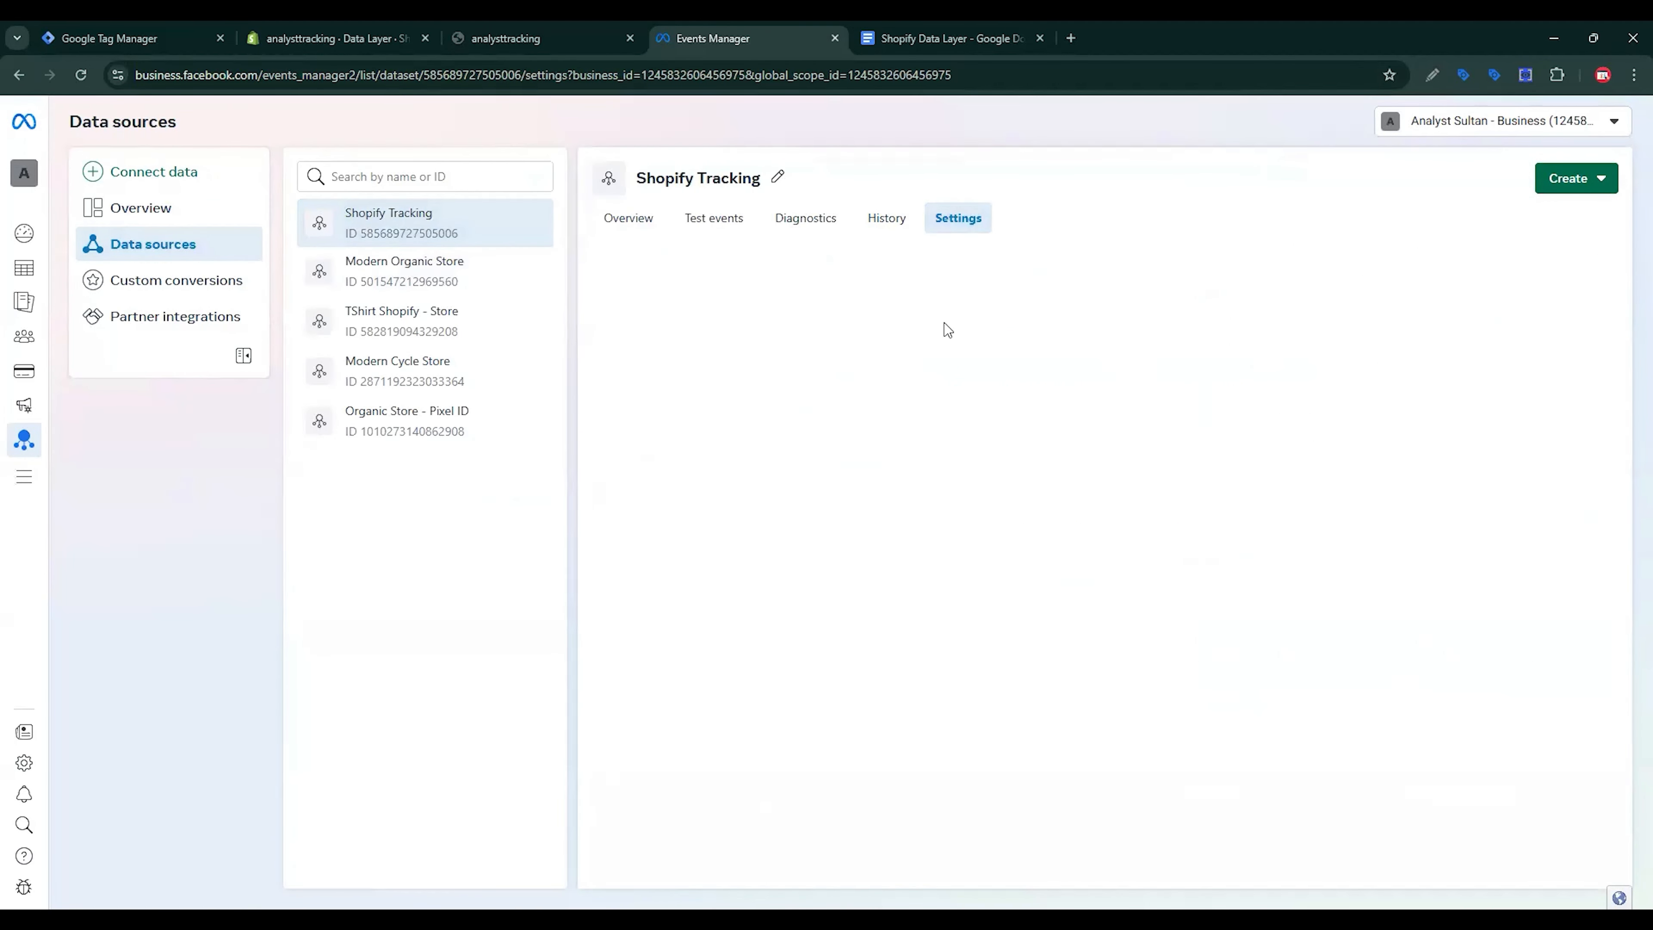
left_click(663, 427)
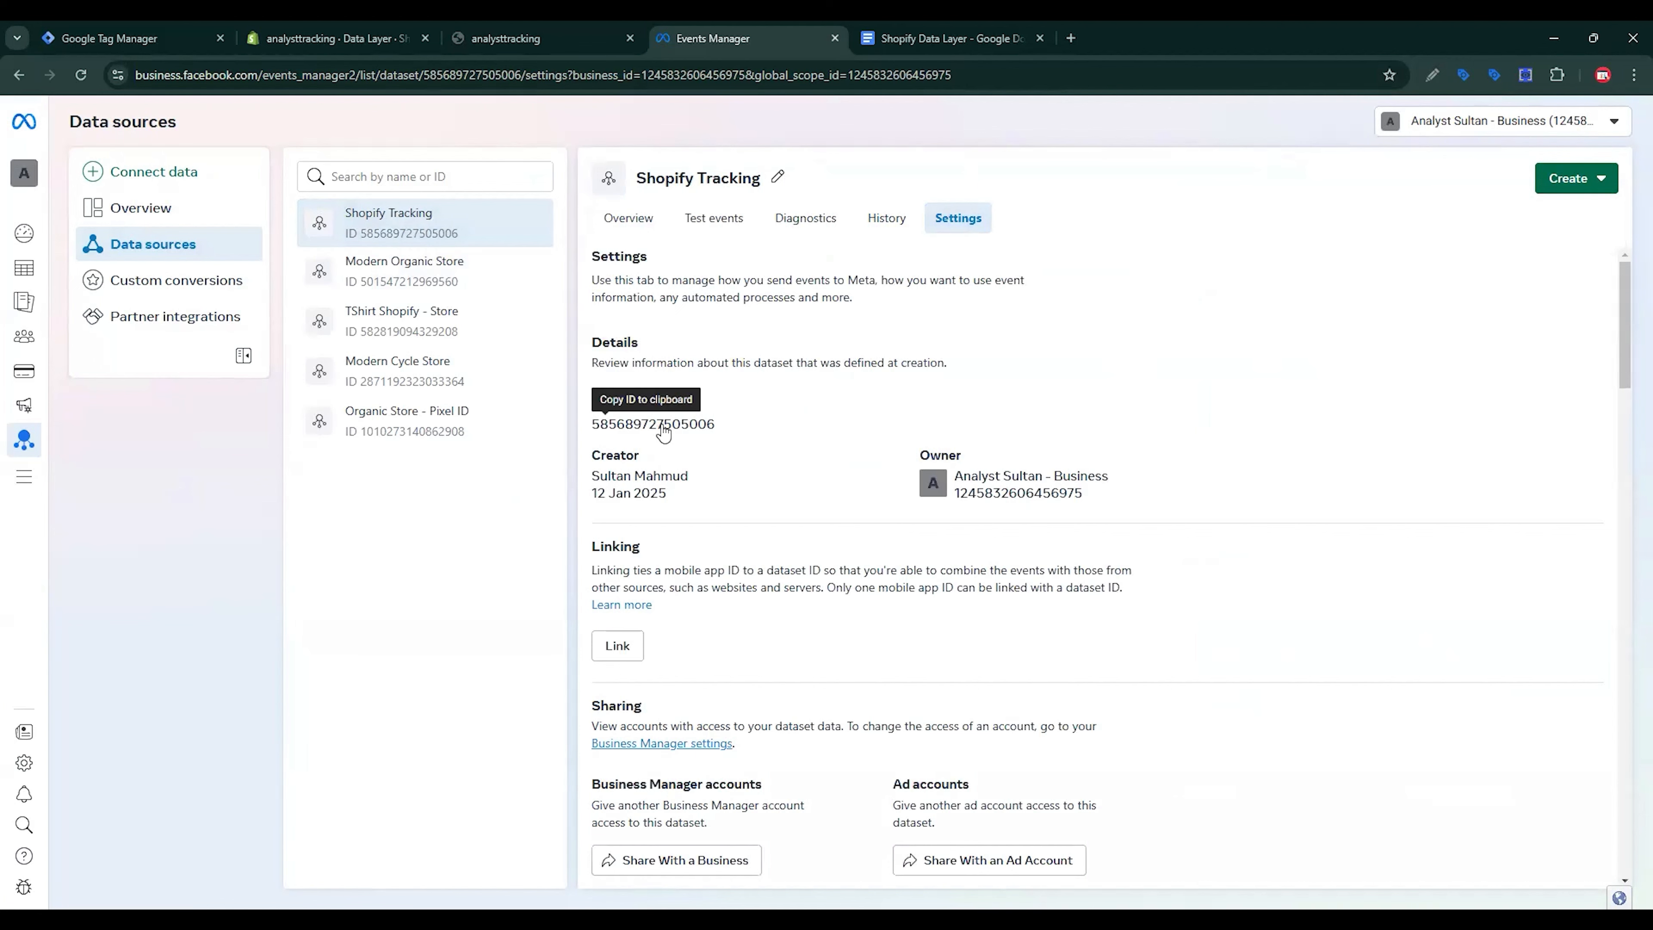
left_click(642, 219)
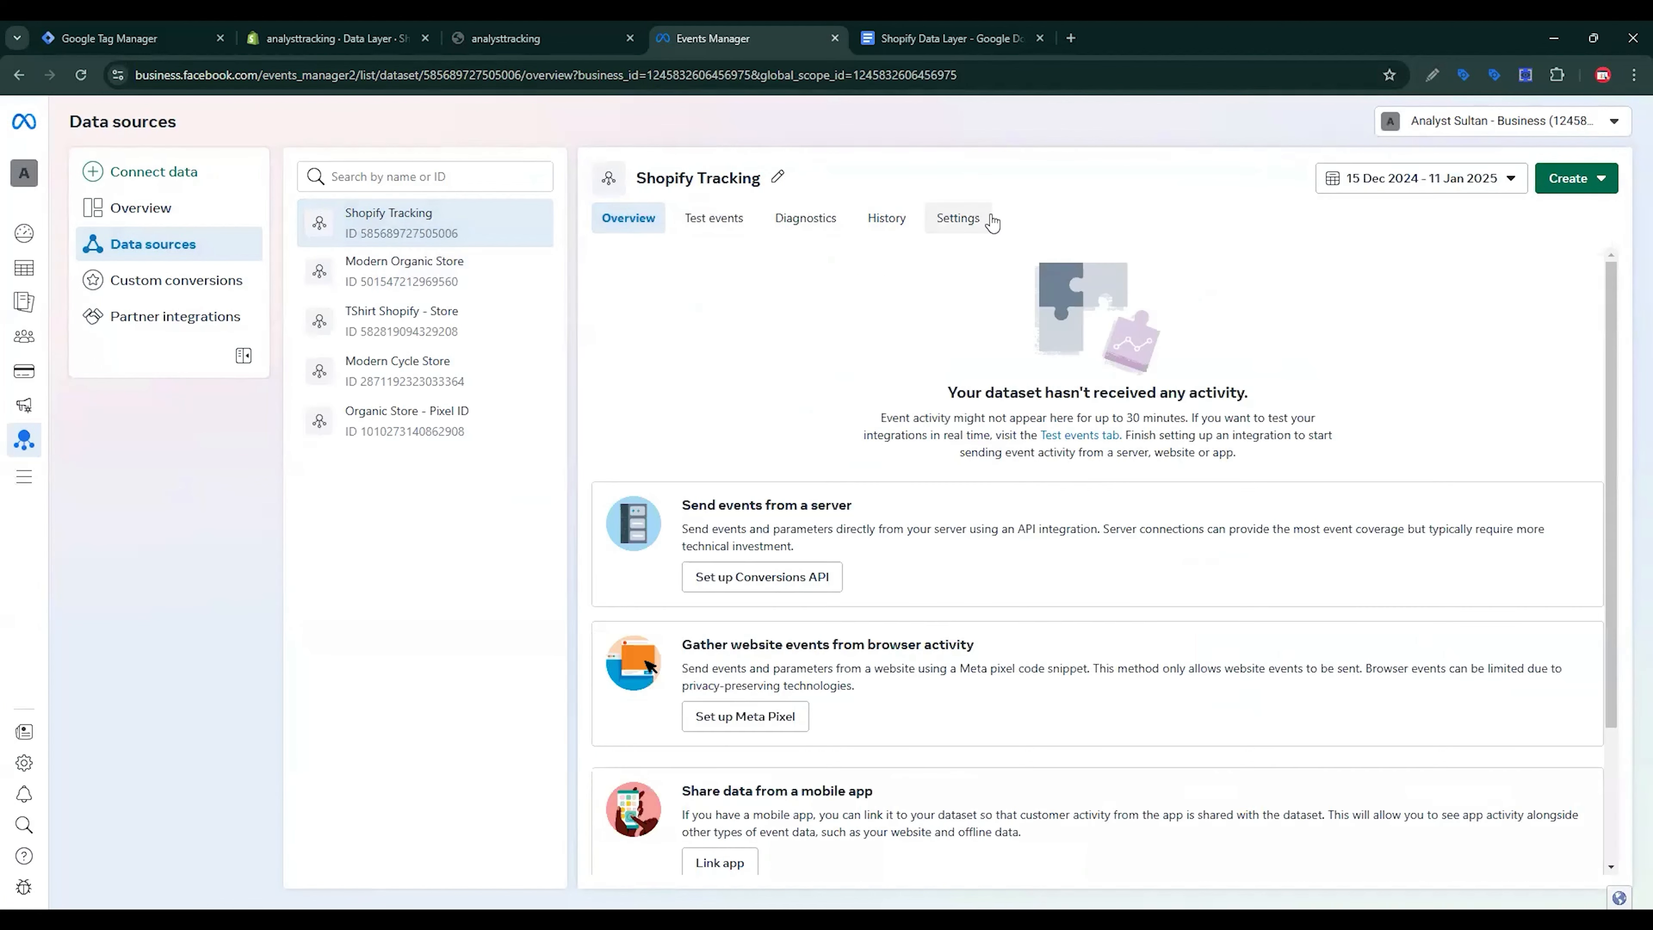
left_click(988, 222)
scroll(863, 605, "down", 15)
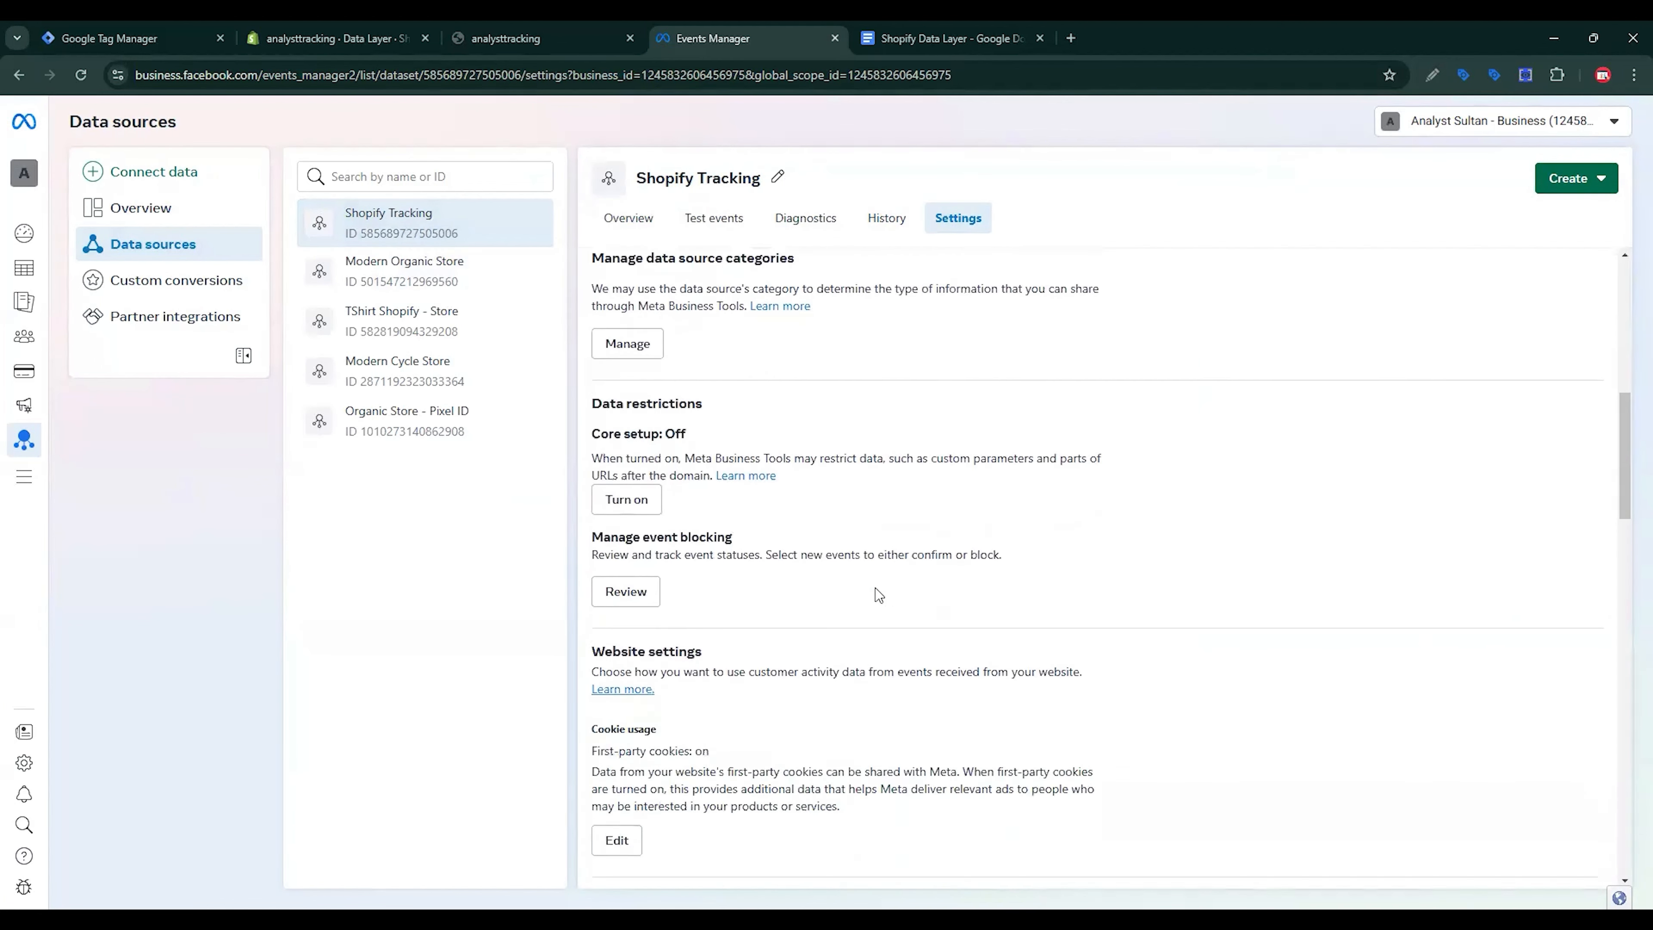
scroll(878, 587, "down", 3)
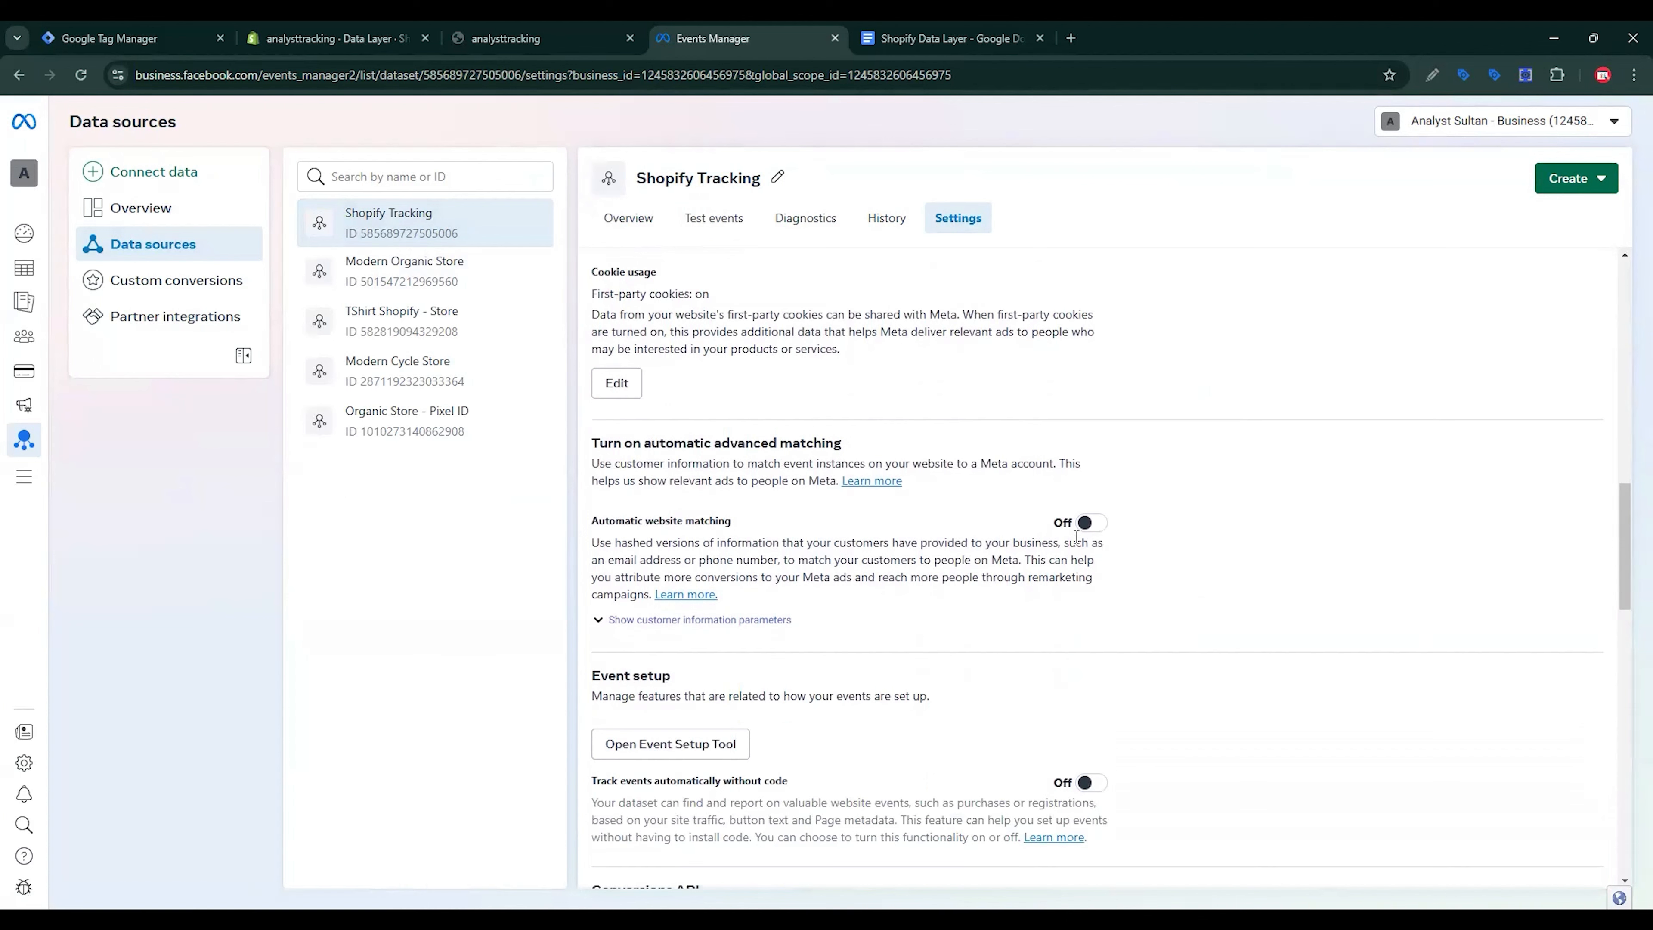
Step: Turn on automatic website matching with Date of birth and Gender switched off
left_click(1089, 525)
left_click(785, 624)
scroll(911, 638, "down", 3)
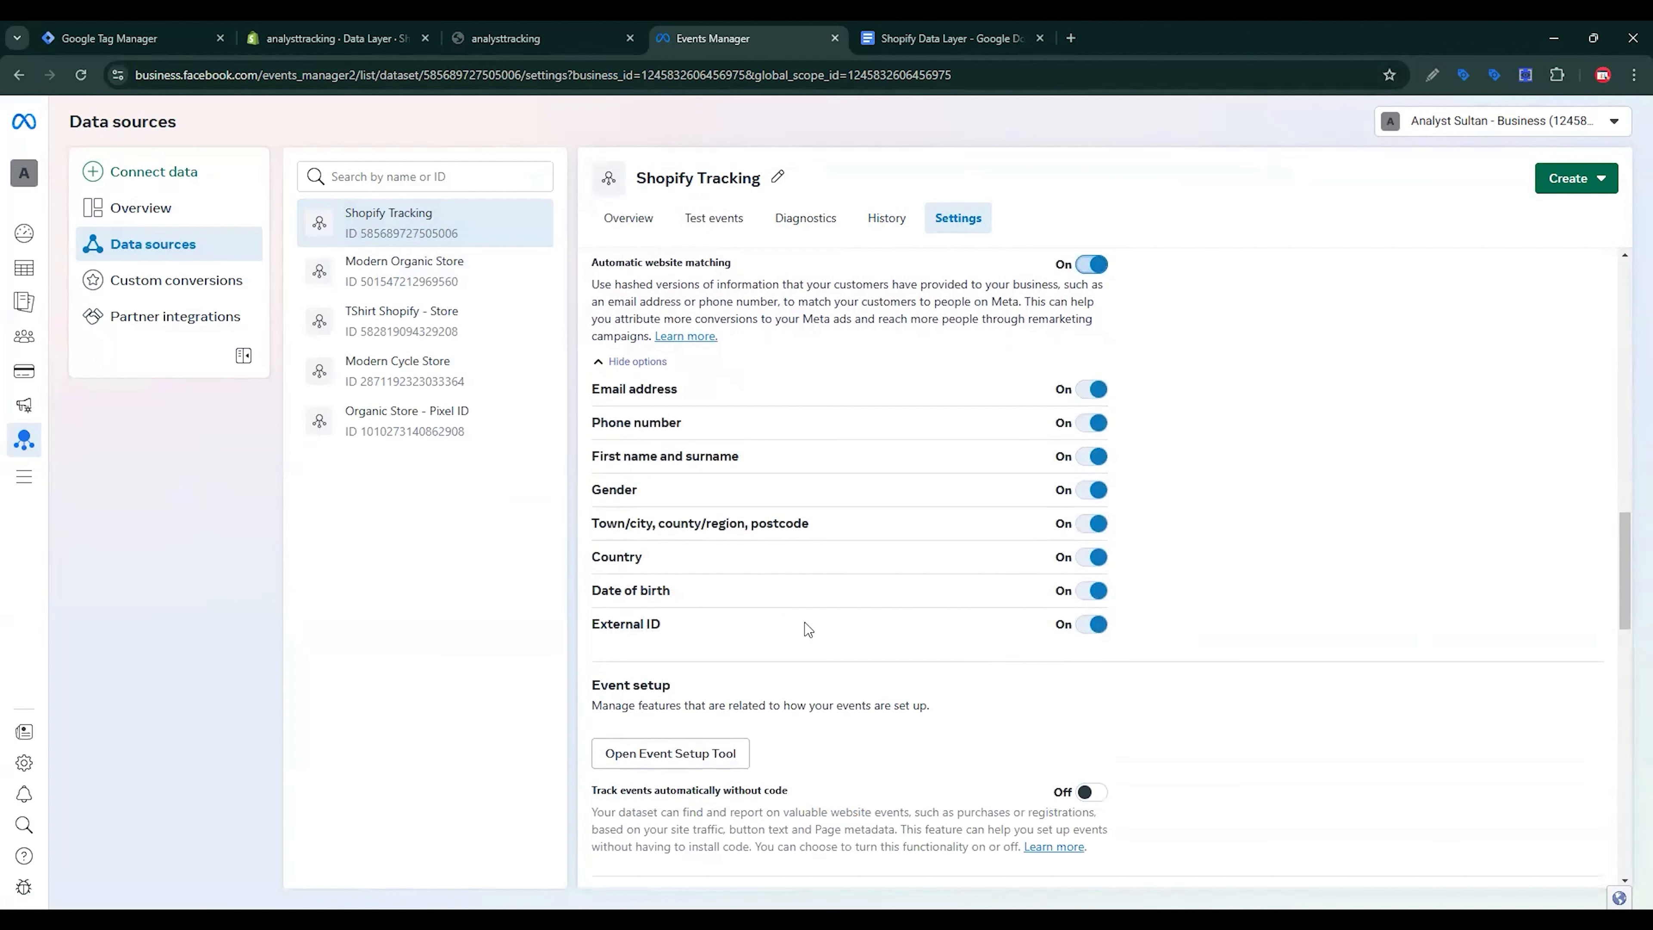
left_click(1091, 590)
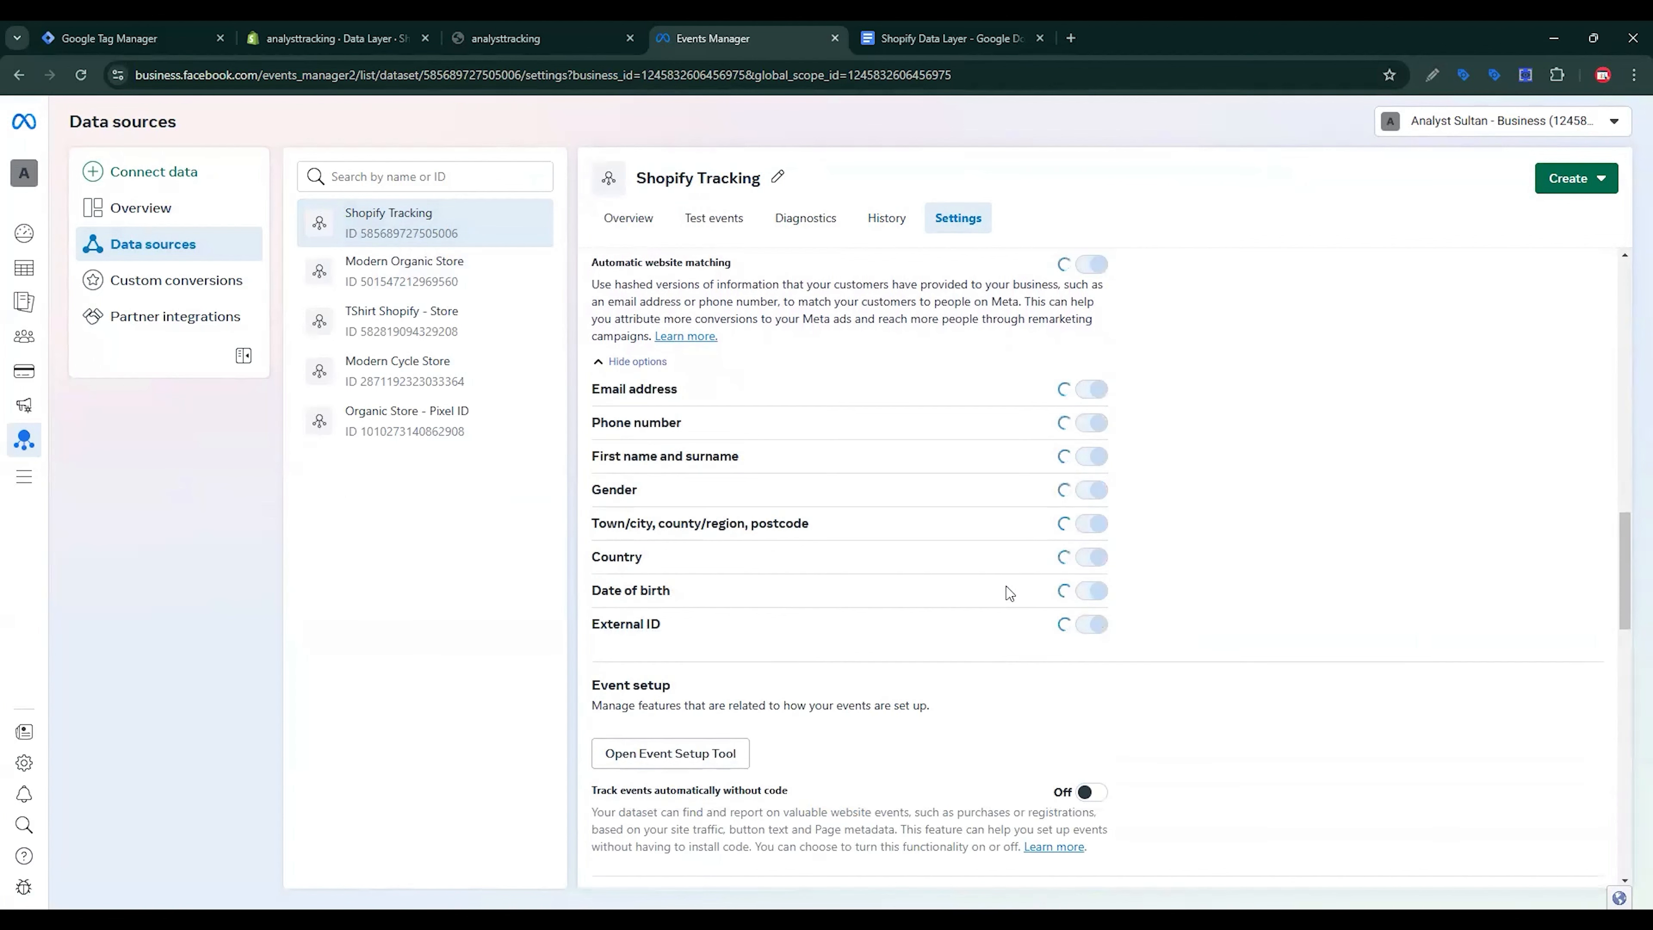
left_click(1091, 490)
scroll(1143, 524, "up", 5)
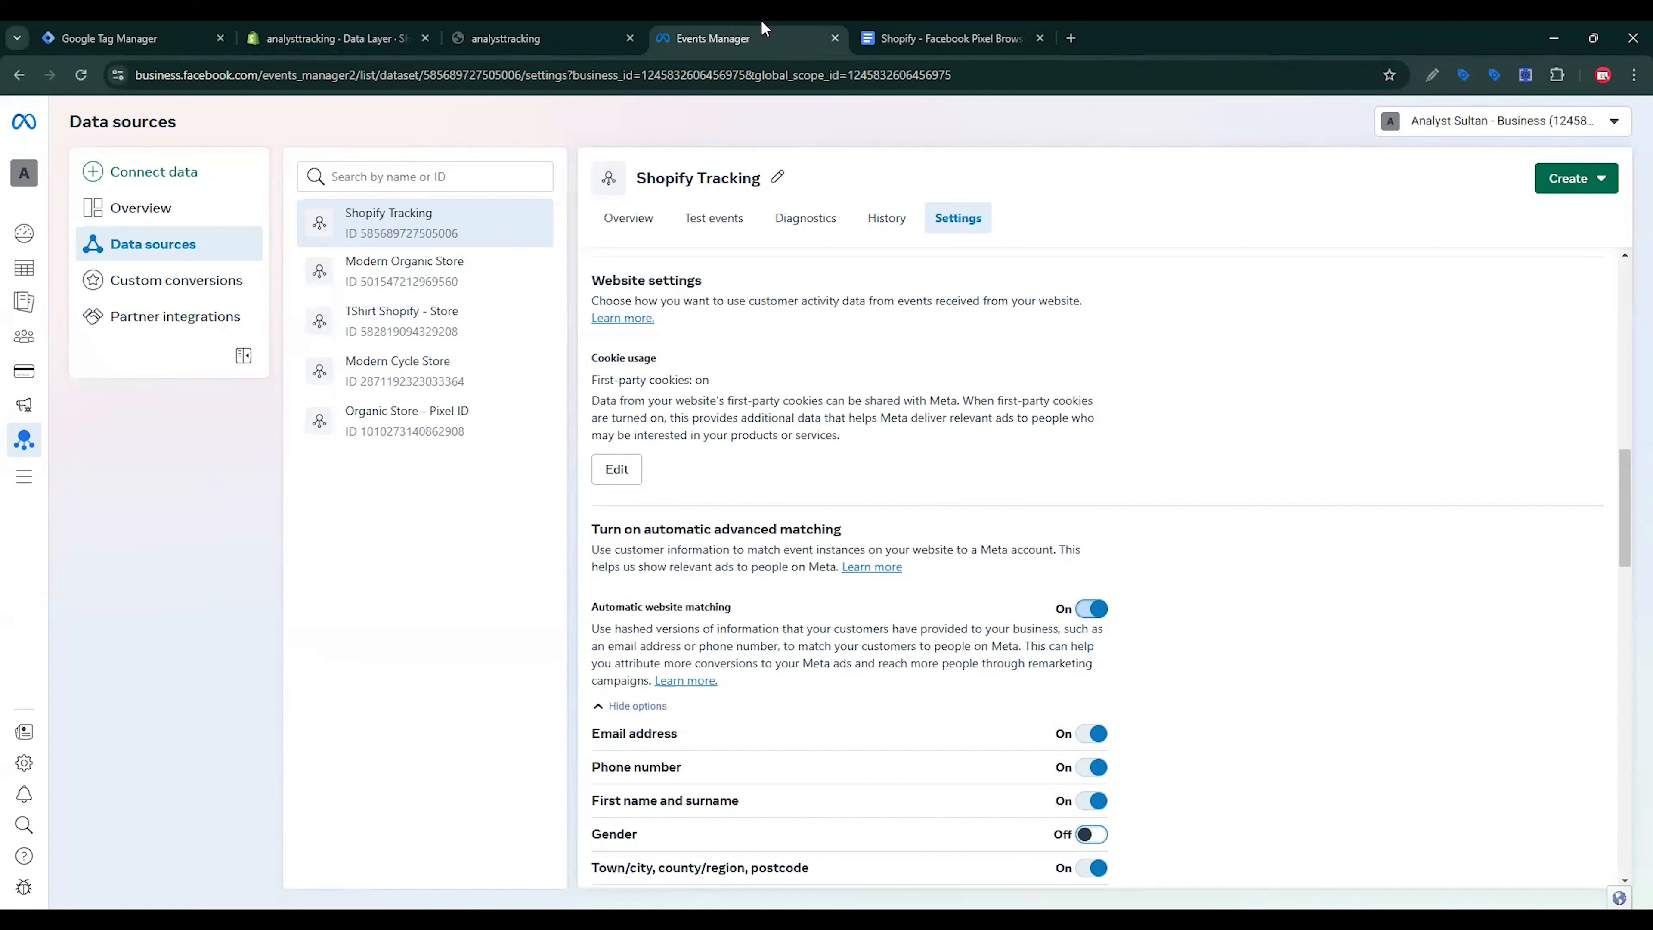
Step: Start a new tag in Tag Manager and browse the available tag types
left_click(72, 29)
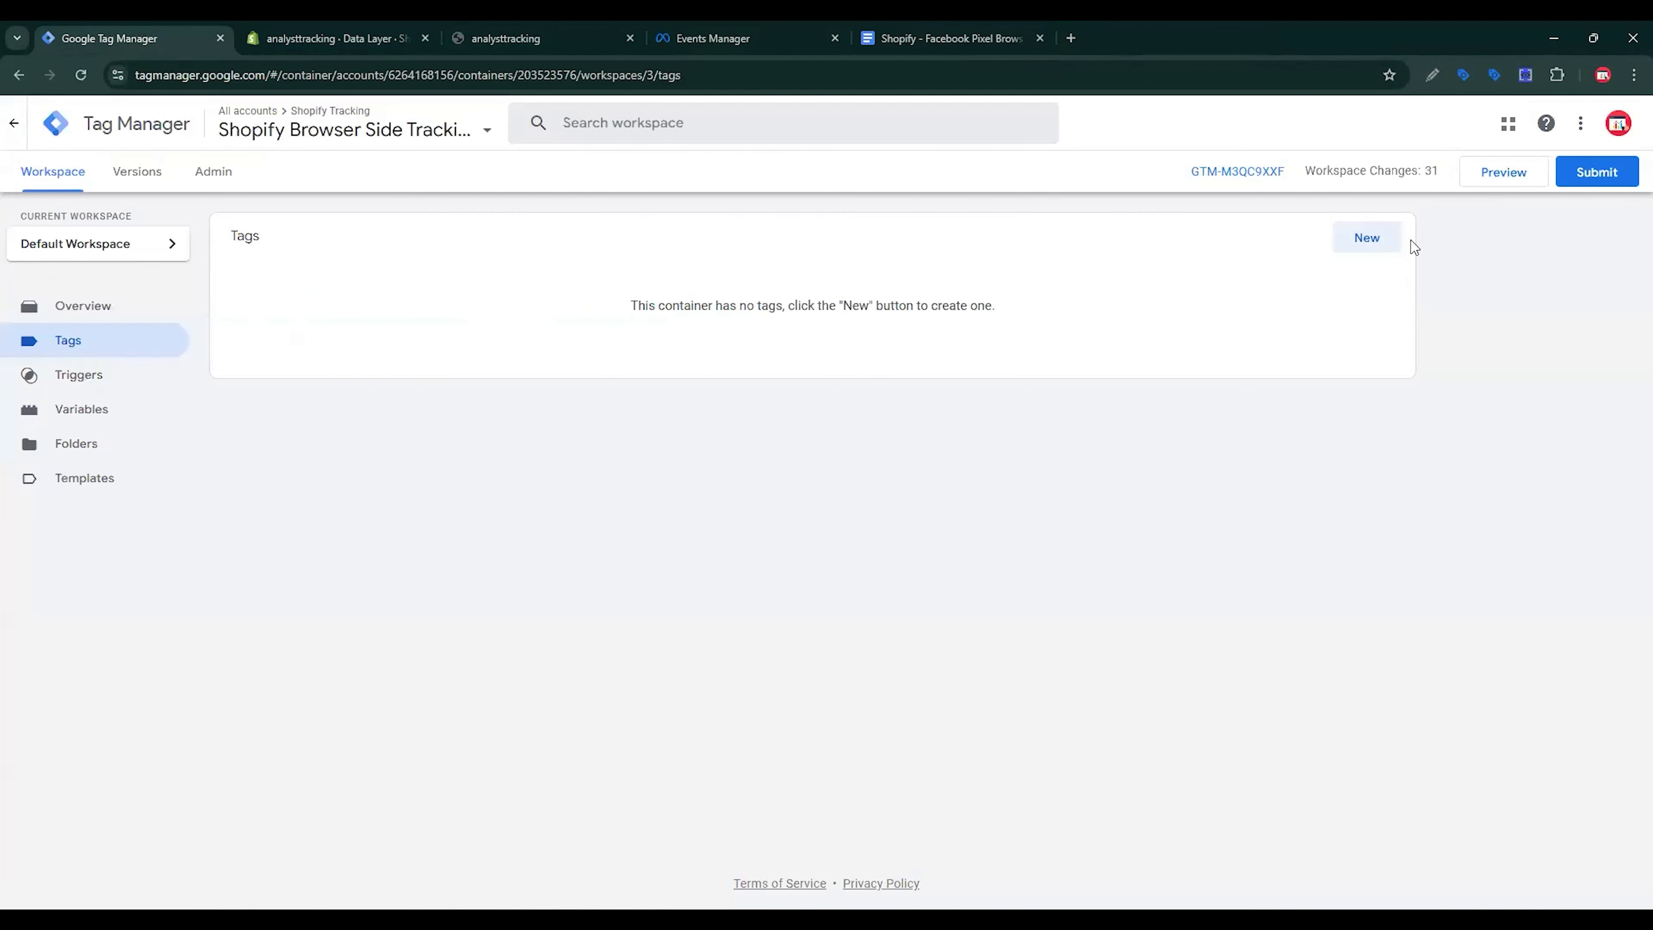
left_click(1367, 238)
left_click(1184, 256)
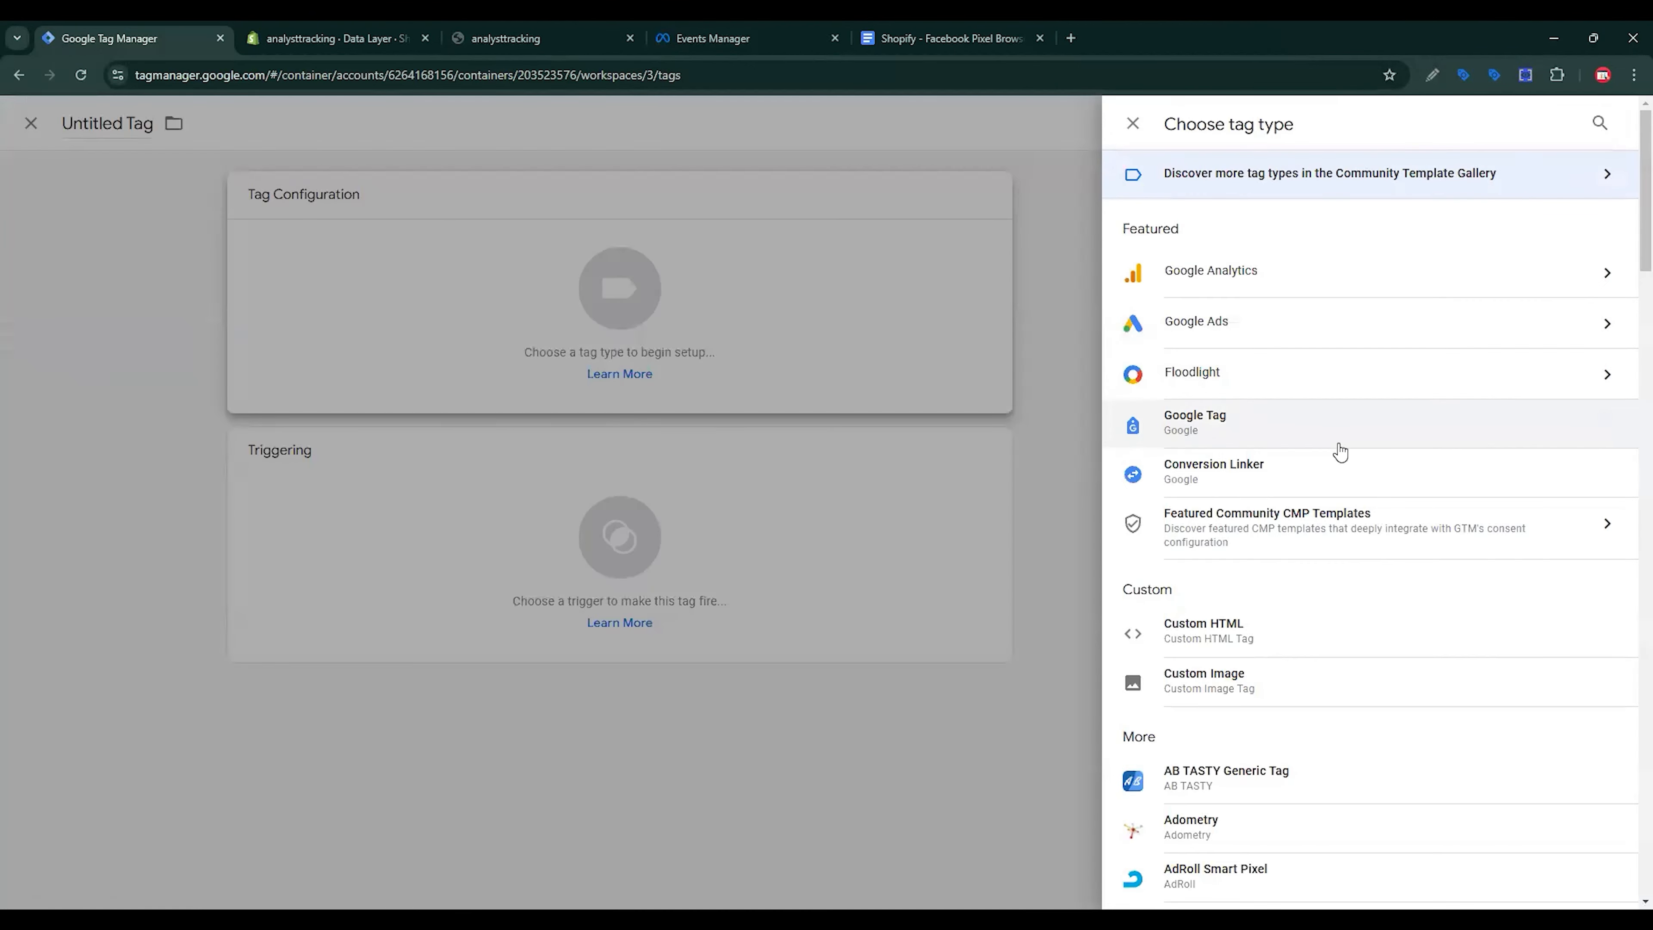
scroll(1340, 450, "down", 3)
scroll(1341, 456, "down", 4)
scroll(1350, 502, "down", 5)
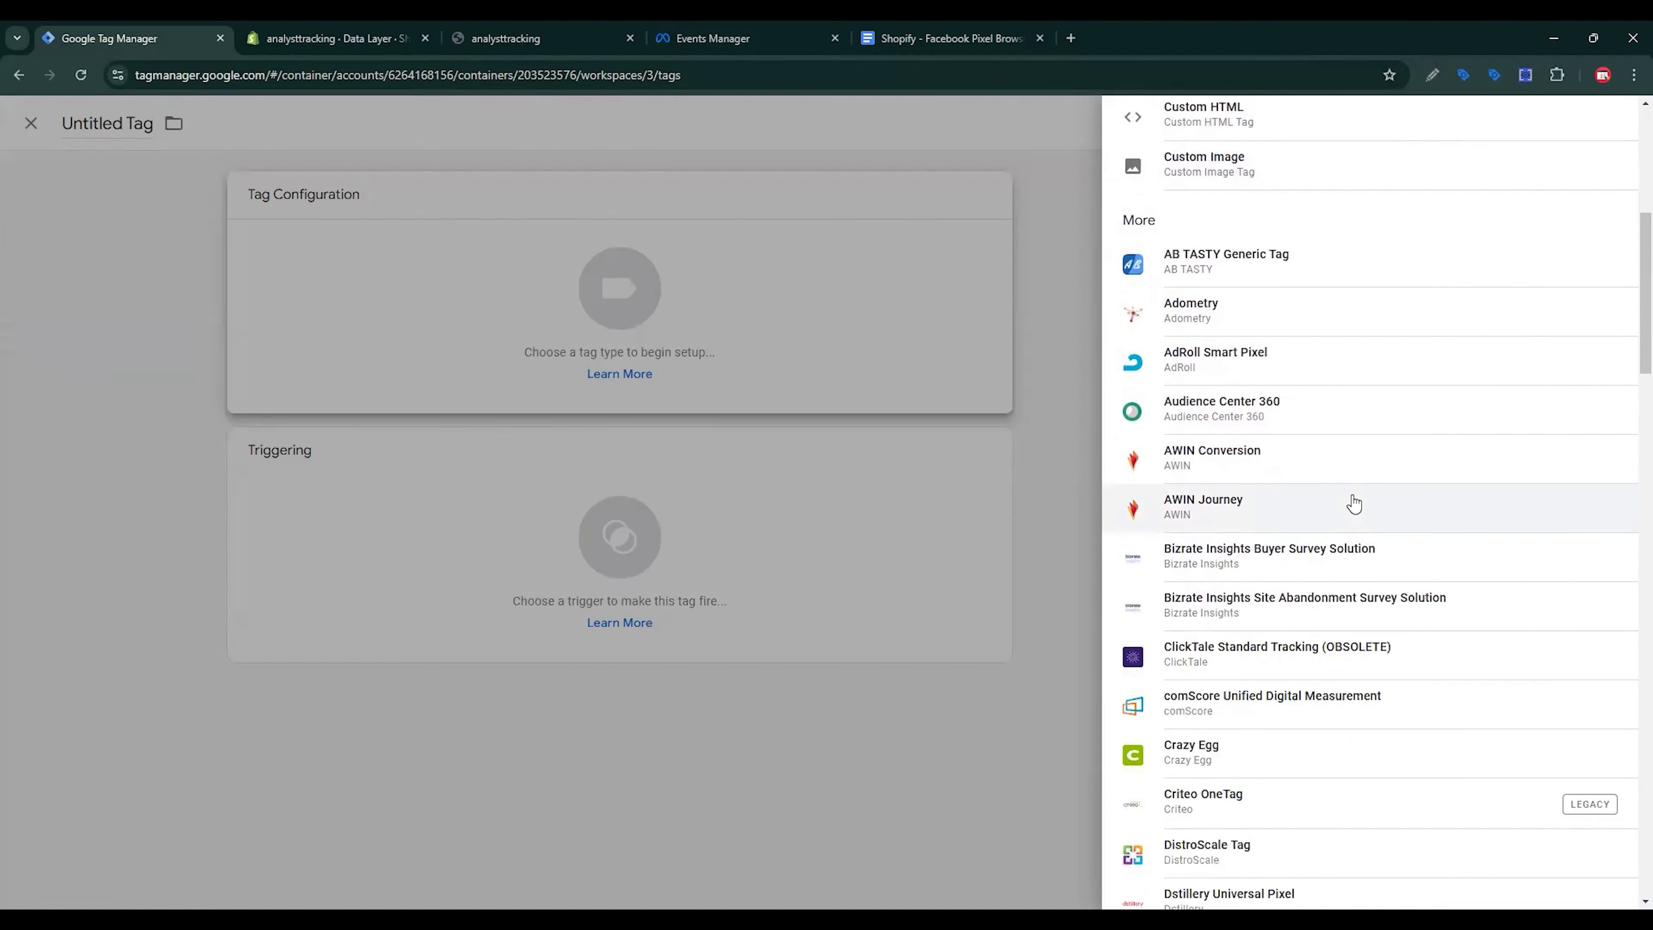
scroll(1351, 502, "up", 10)
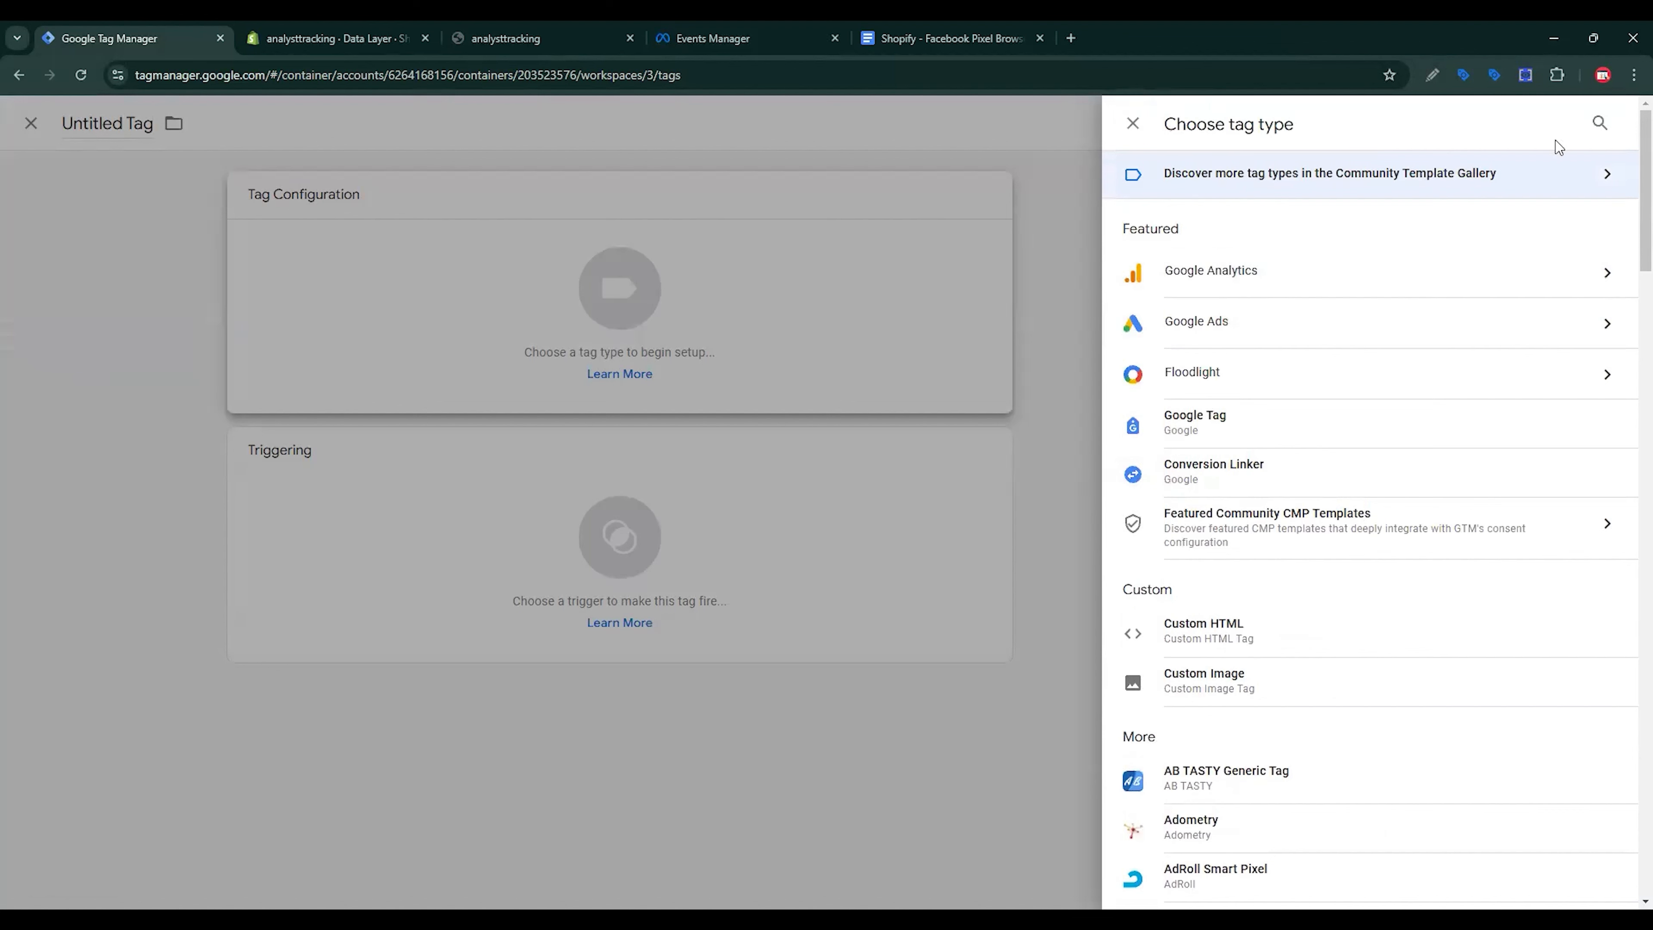
Step: Add the Facebook Pixel community template to the workspace, found by searching 'faceboo'
left_click(1411, 176)
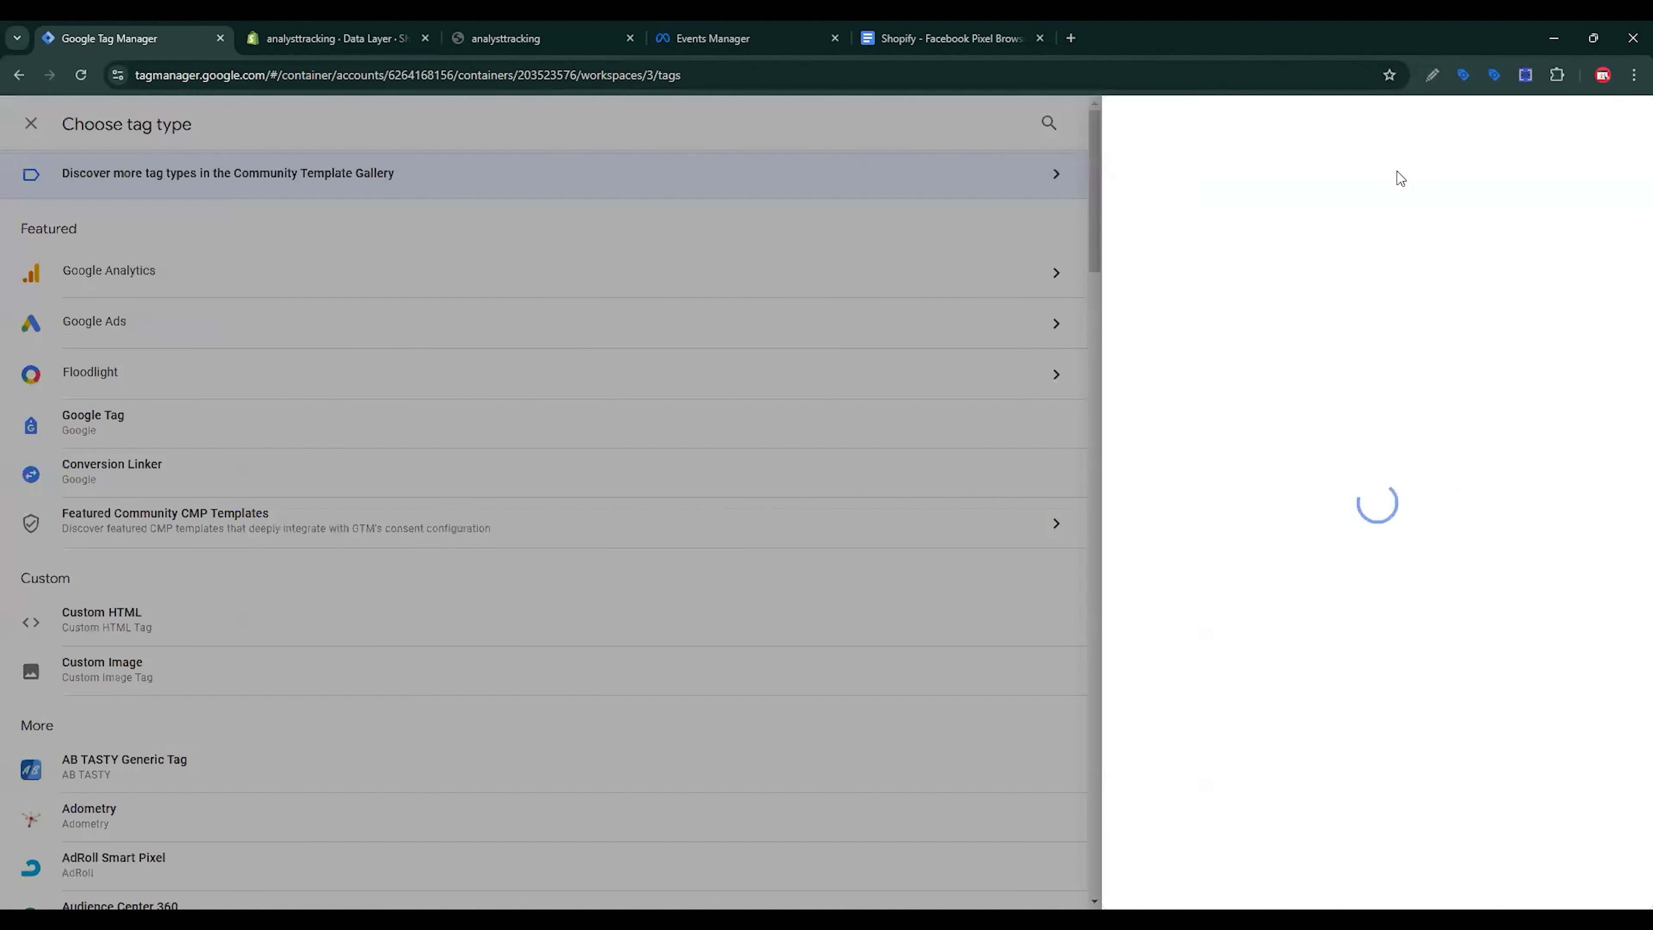
left_click(1614, 123)
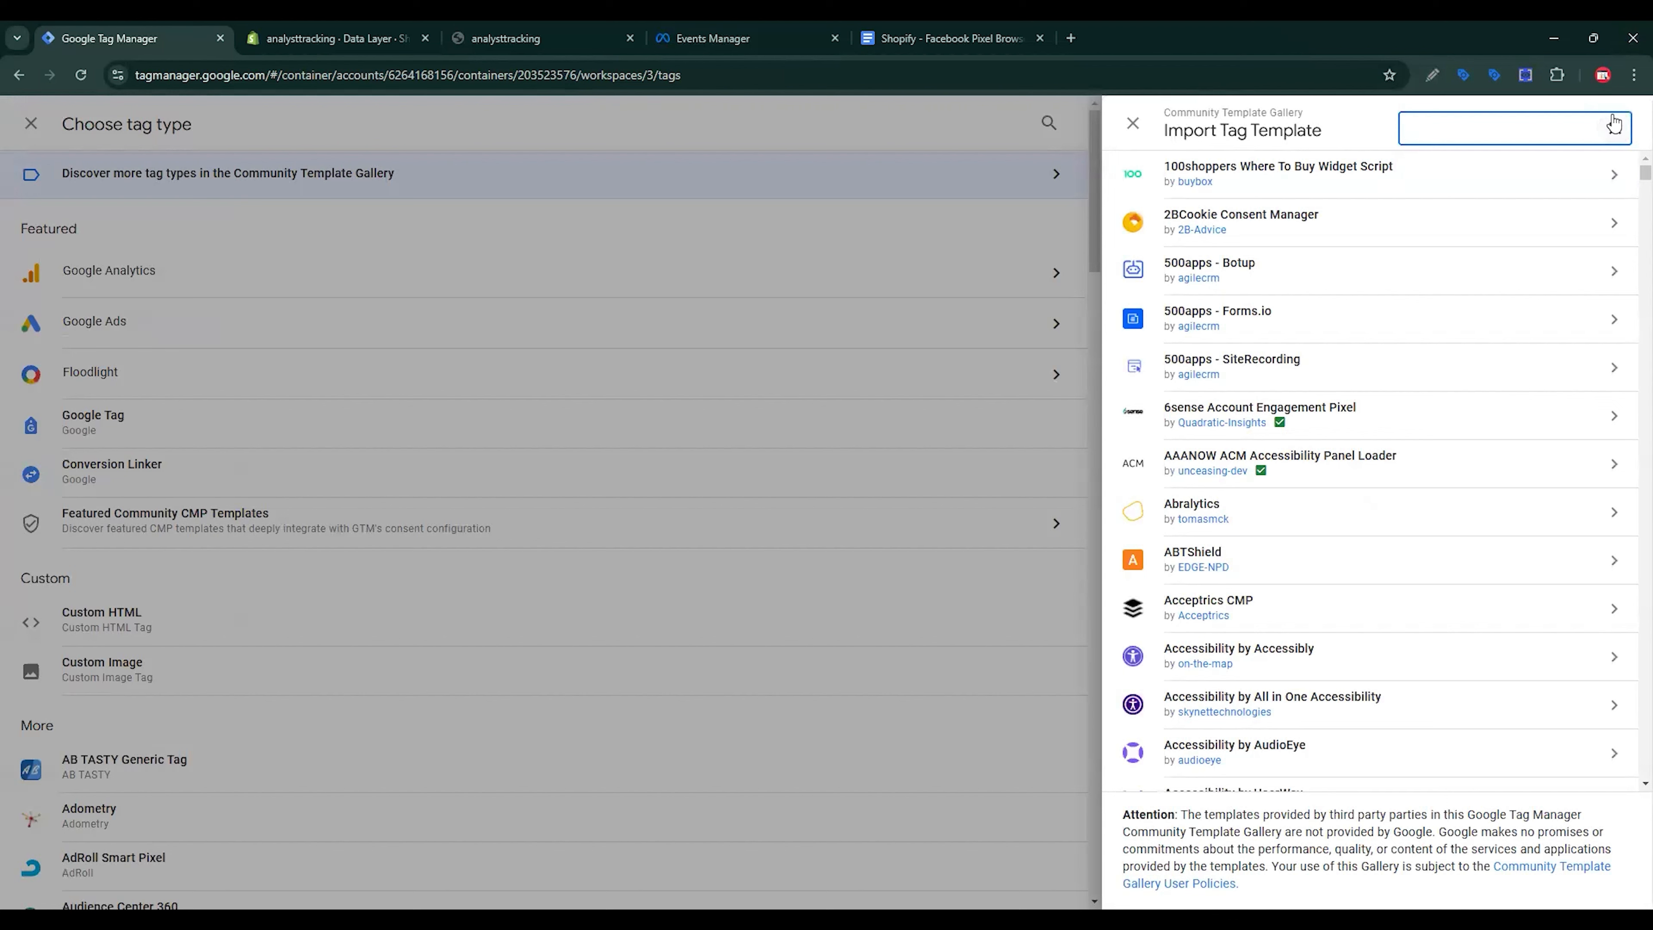
type("faceb")
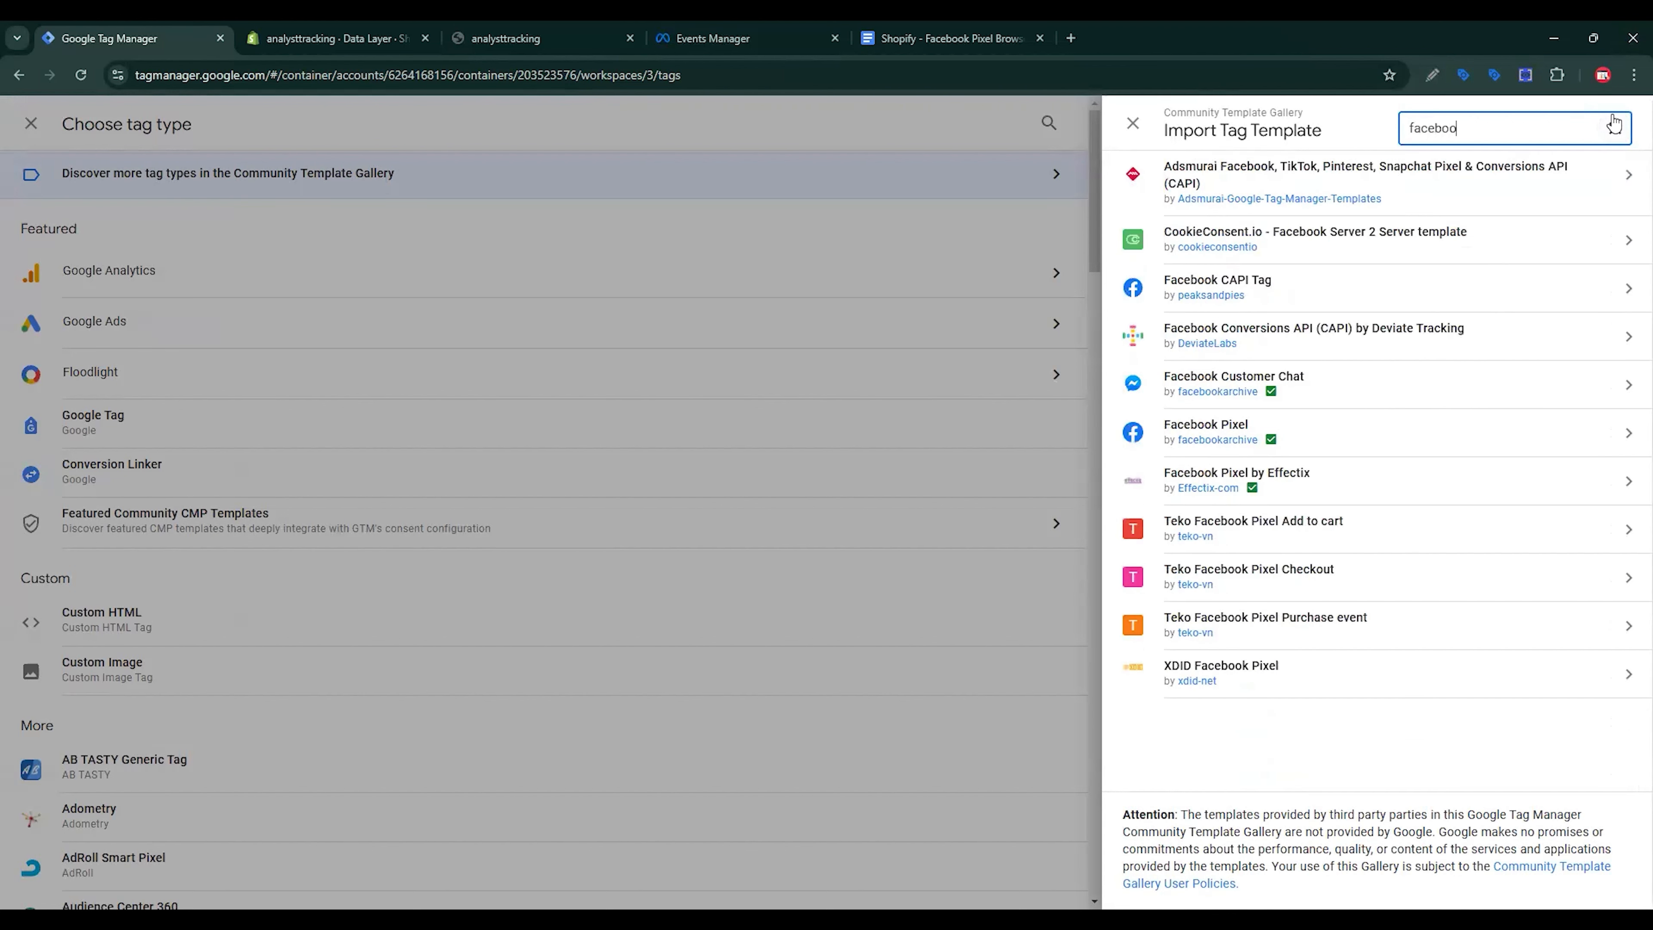
type("oo")
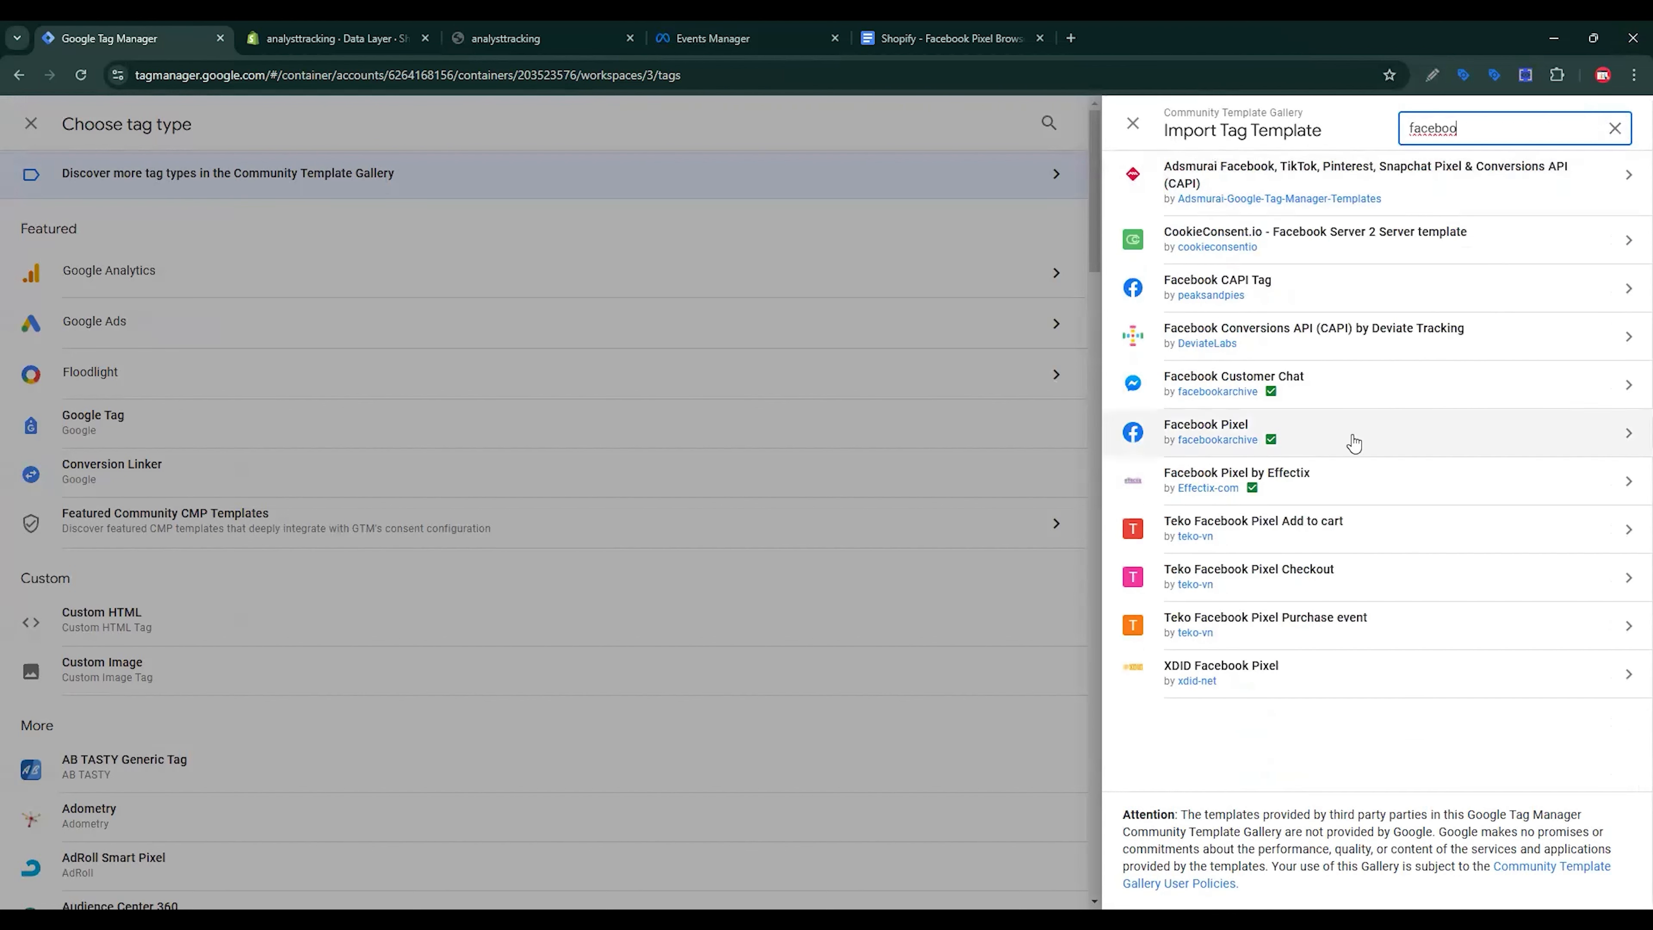
left_click(1353, 443)
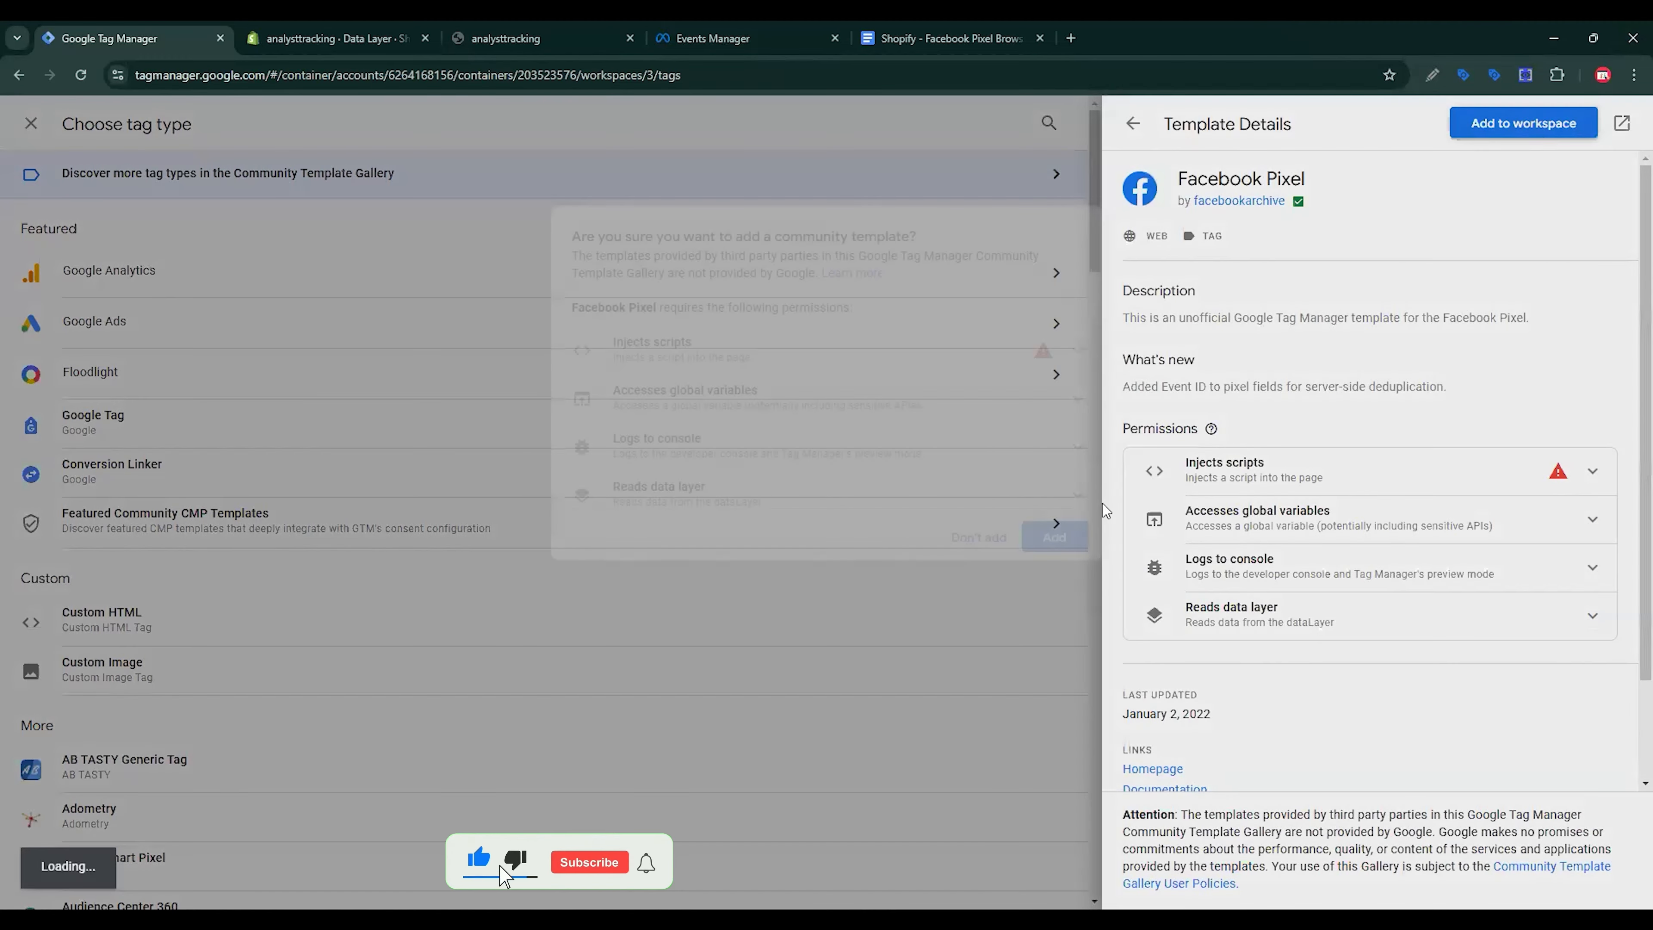
left_click(1536, 127)
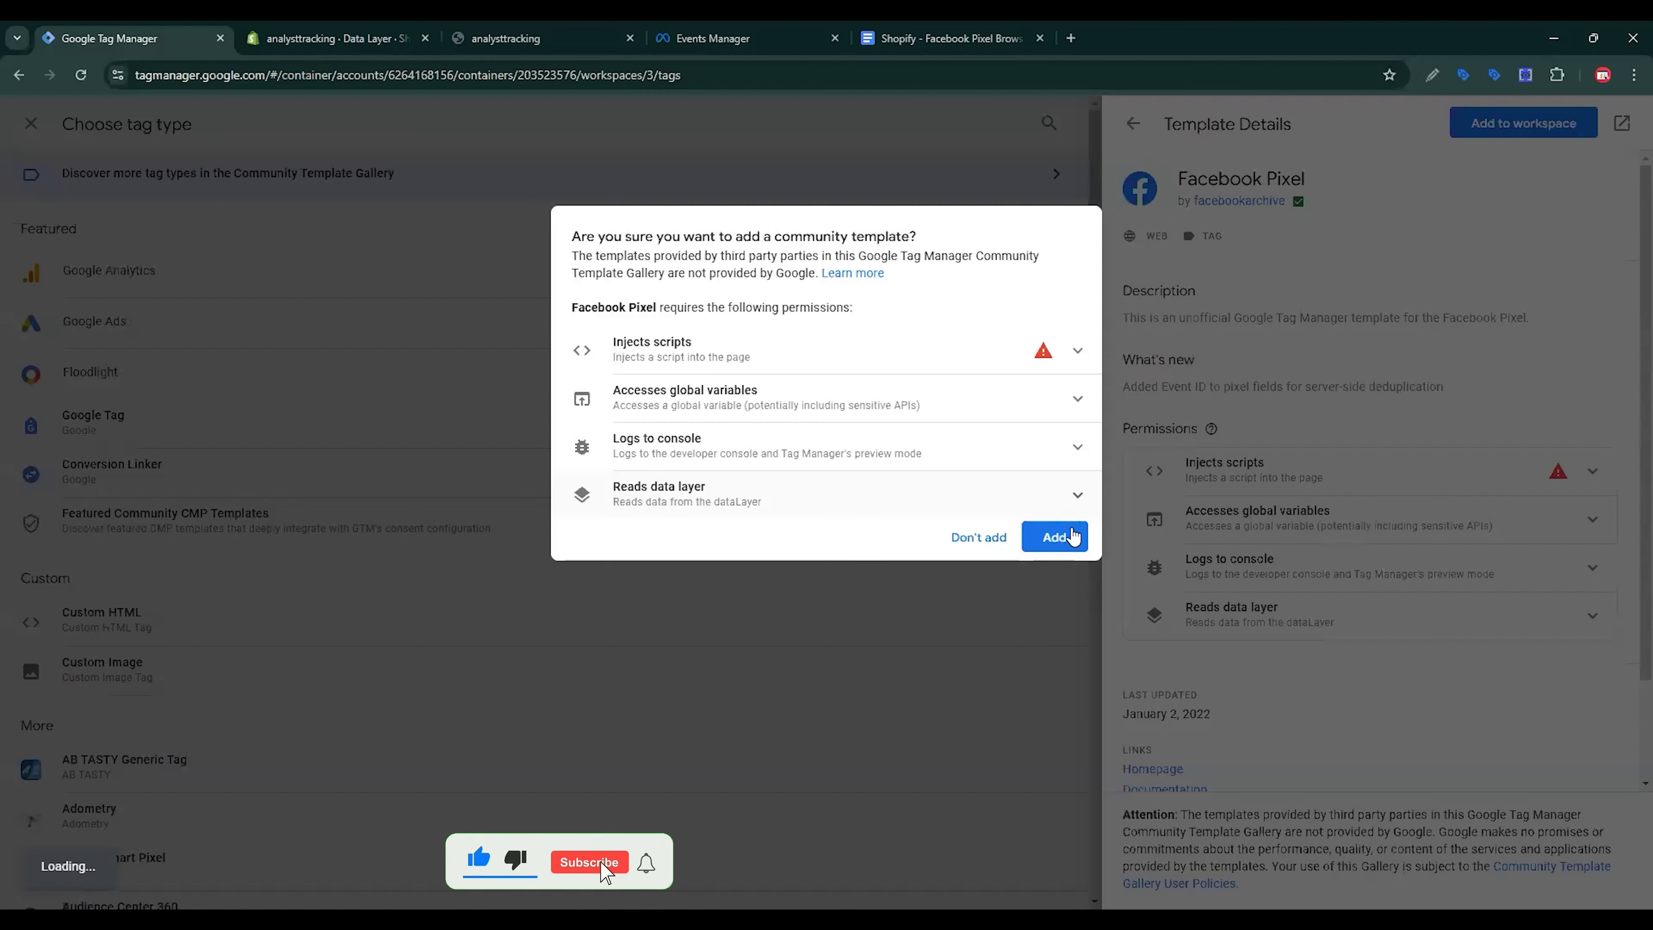
left_click(1071, 538)
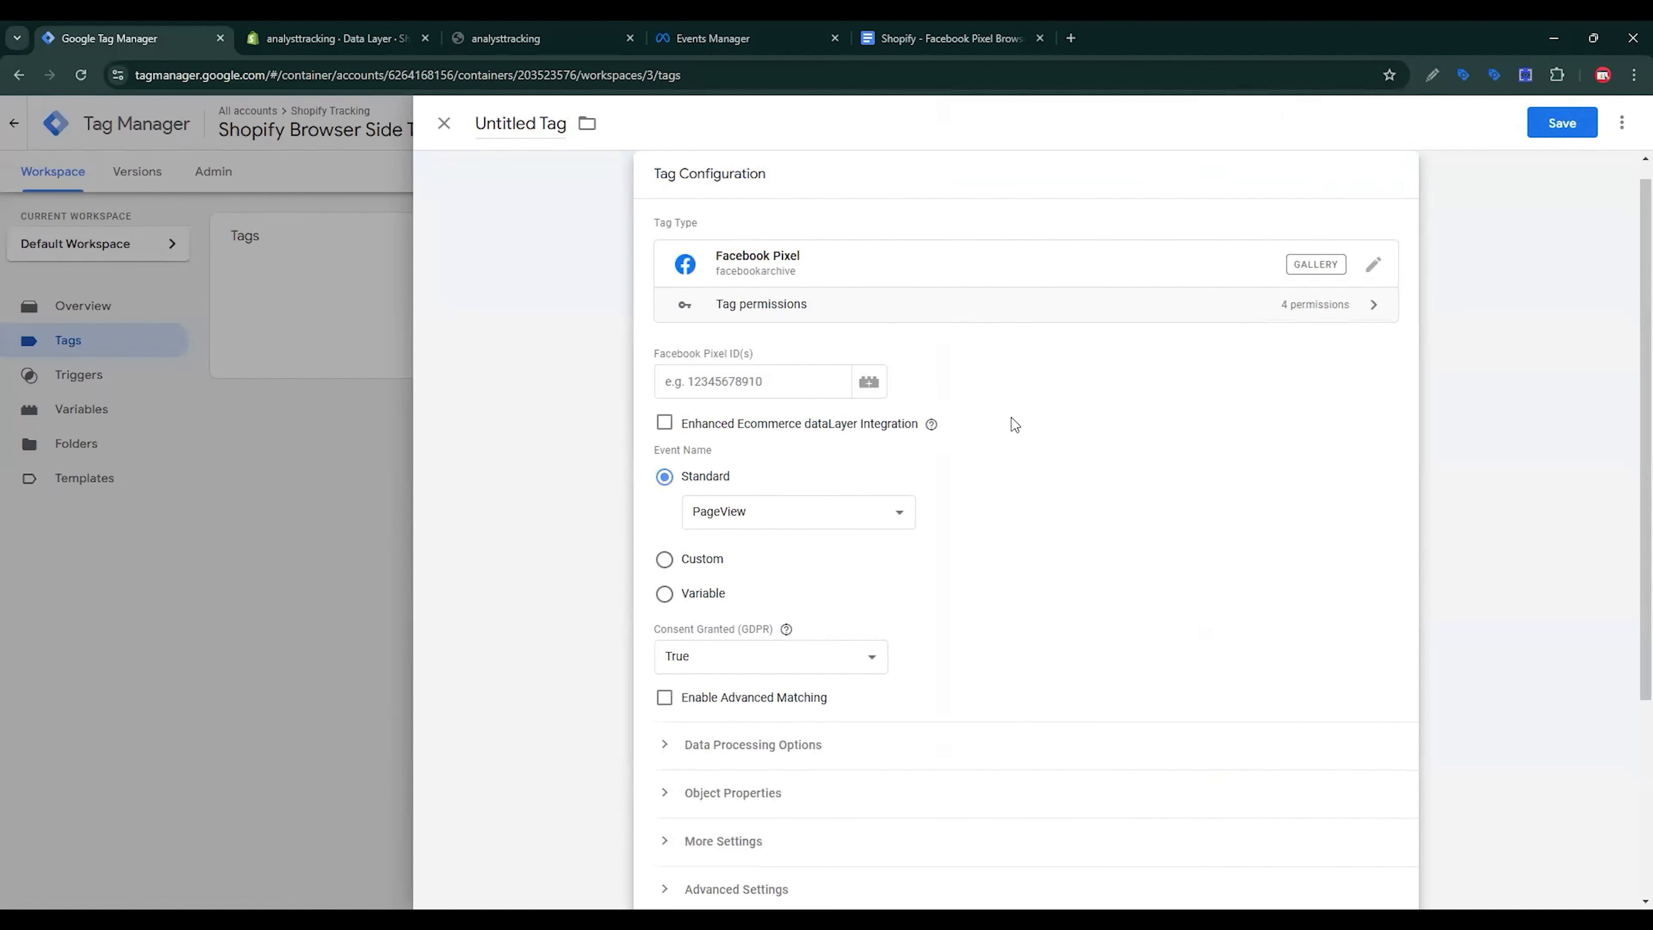
Step: Copy the Shopify Tracking Dataset ID again from Events Manager settings
left_click(790, 29)
scroll(744, 293, "up", 10)
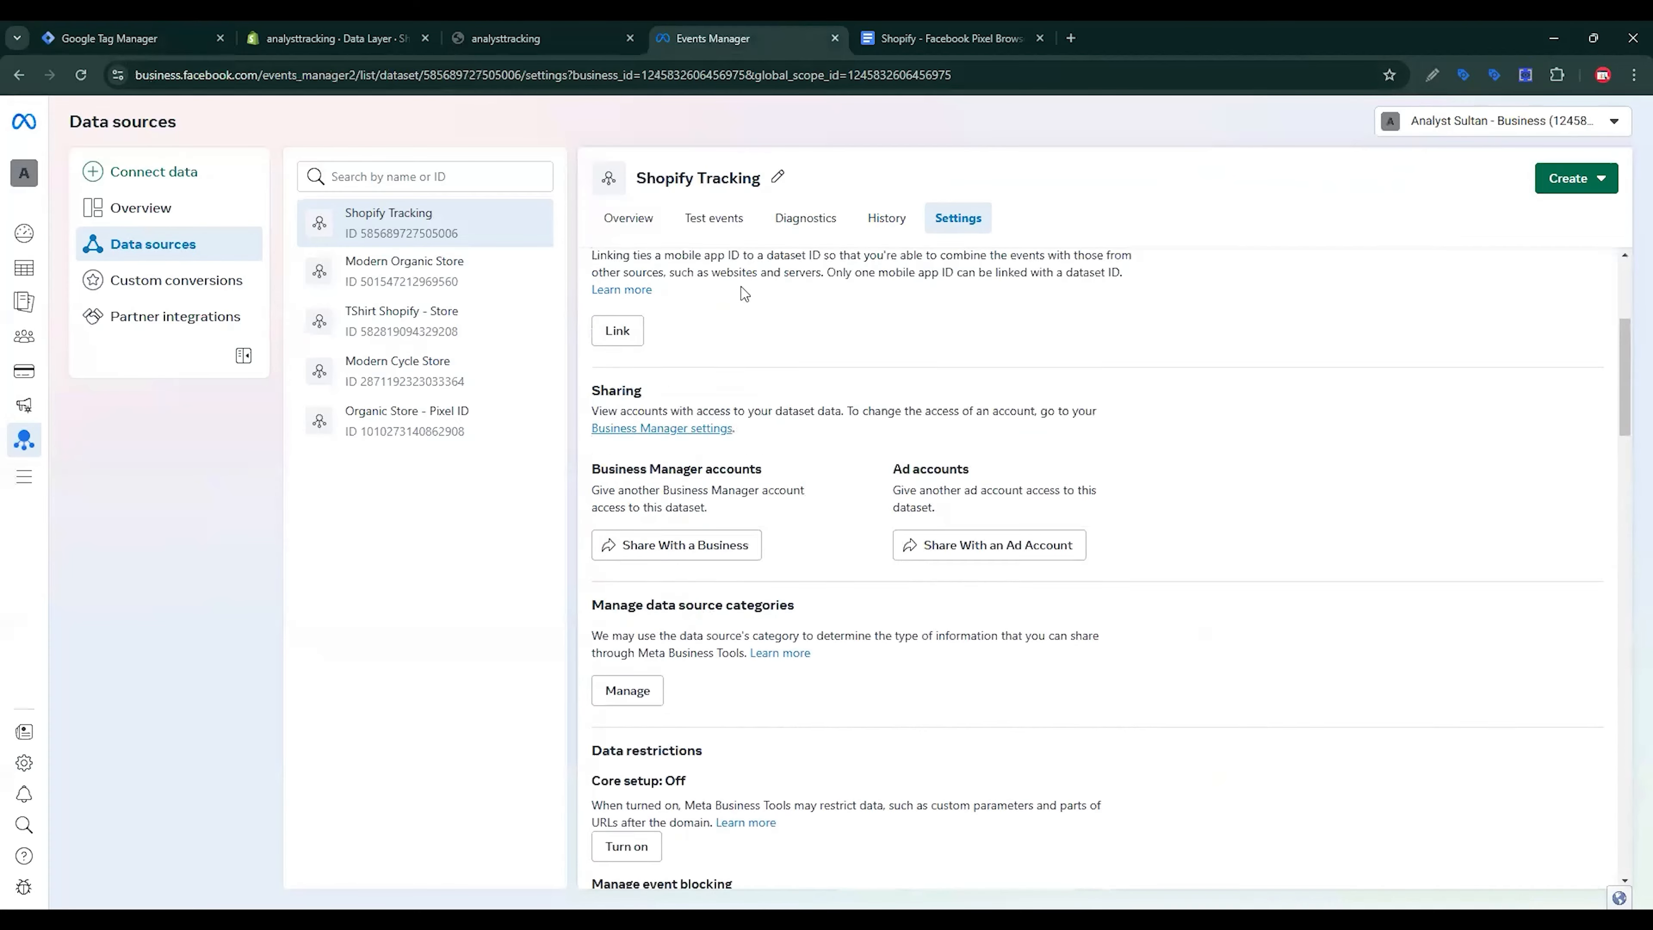
scroll(744, 295, "up", 5)
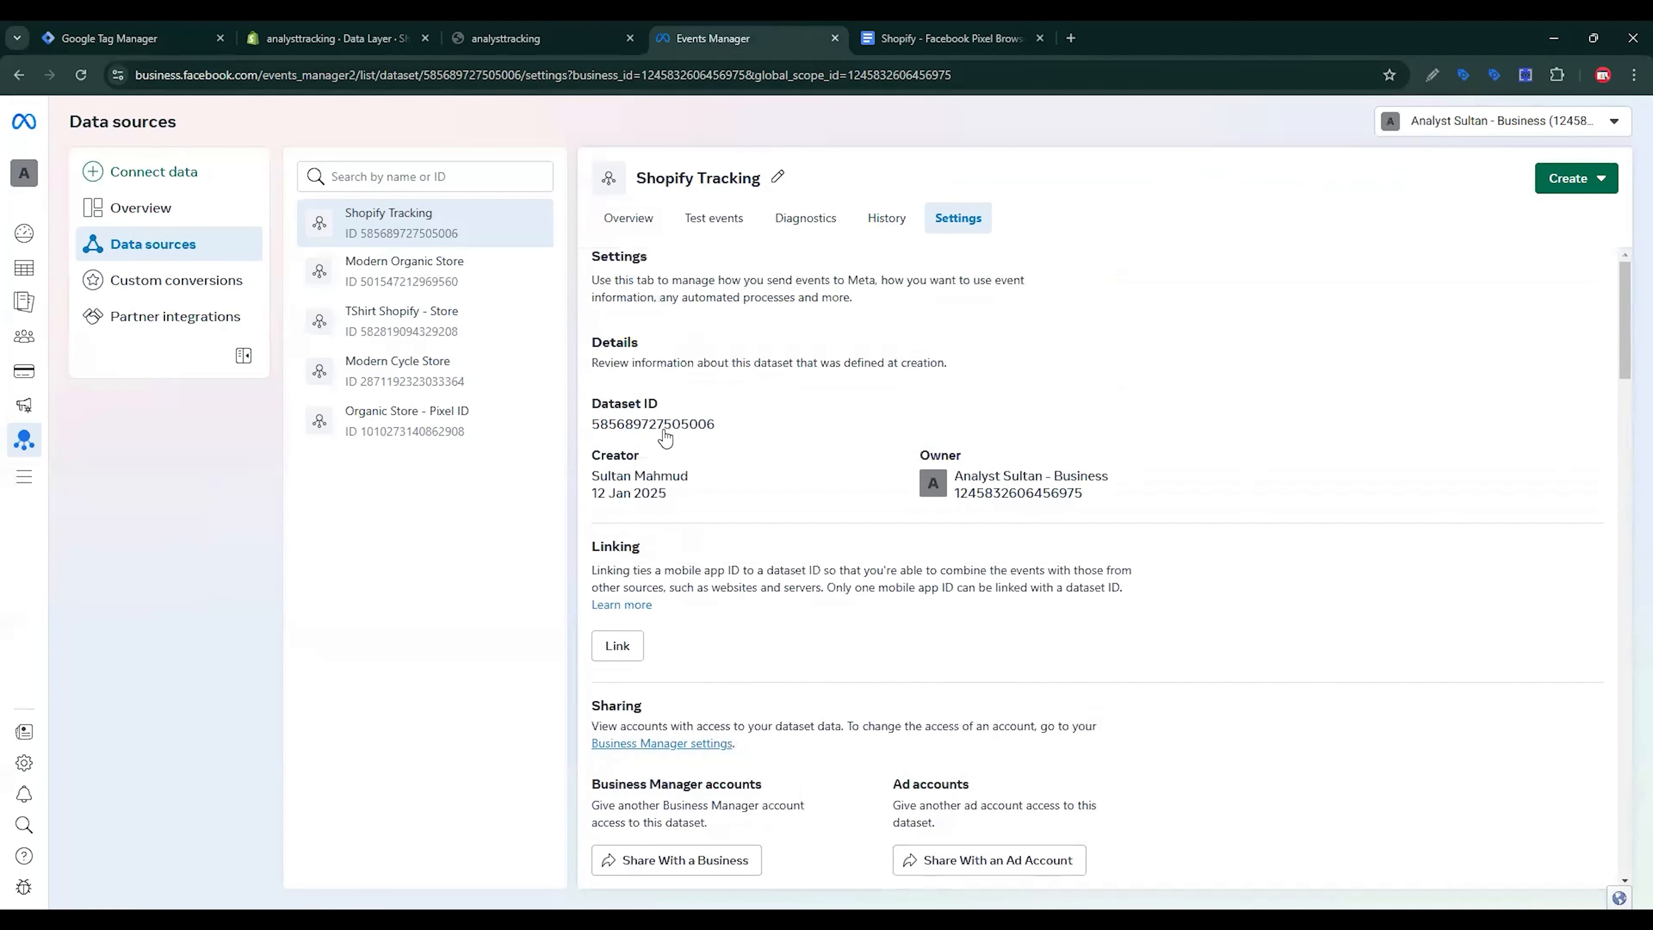
left_click(665, 426)
Step: Create a Constant variable 'Meta Pixel ID' holding the pasted dataset ID for the Pixel ID field
left_click(150, 33)
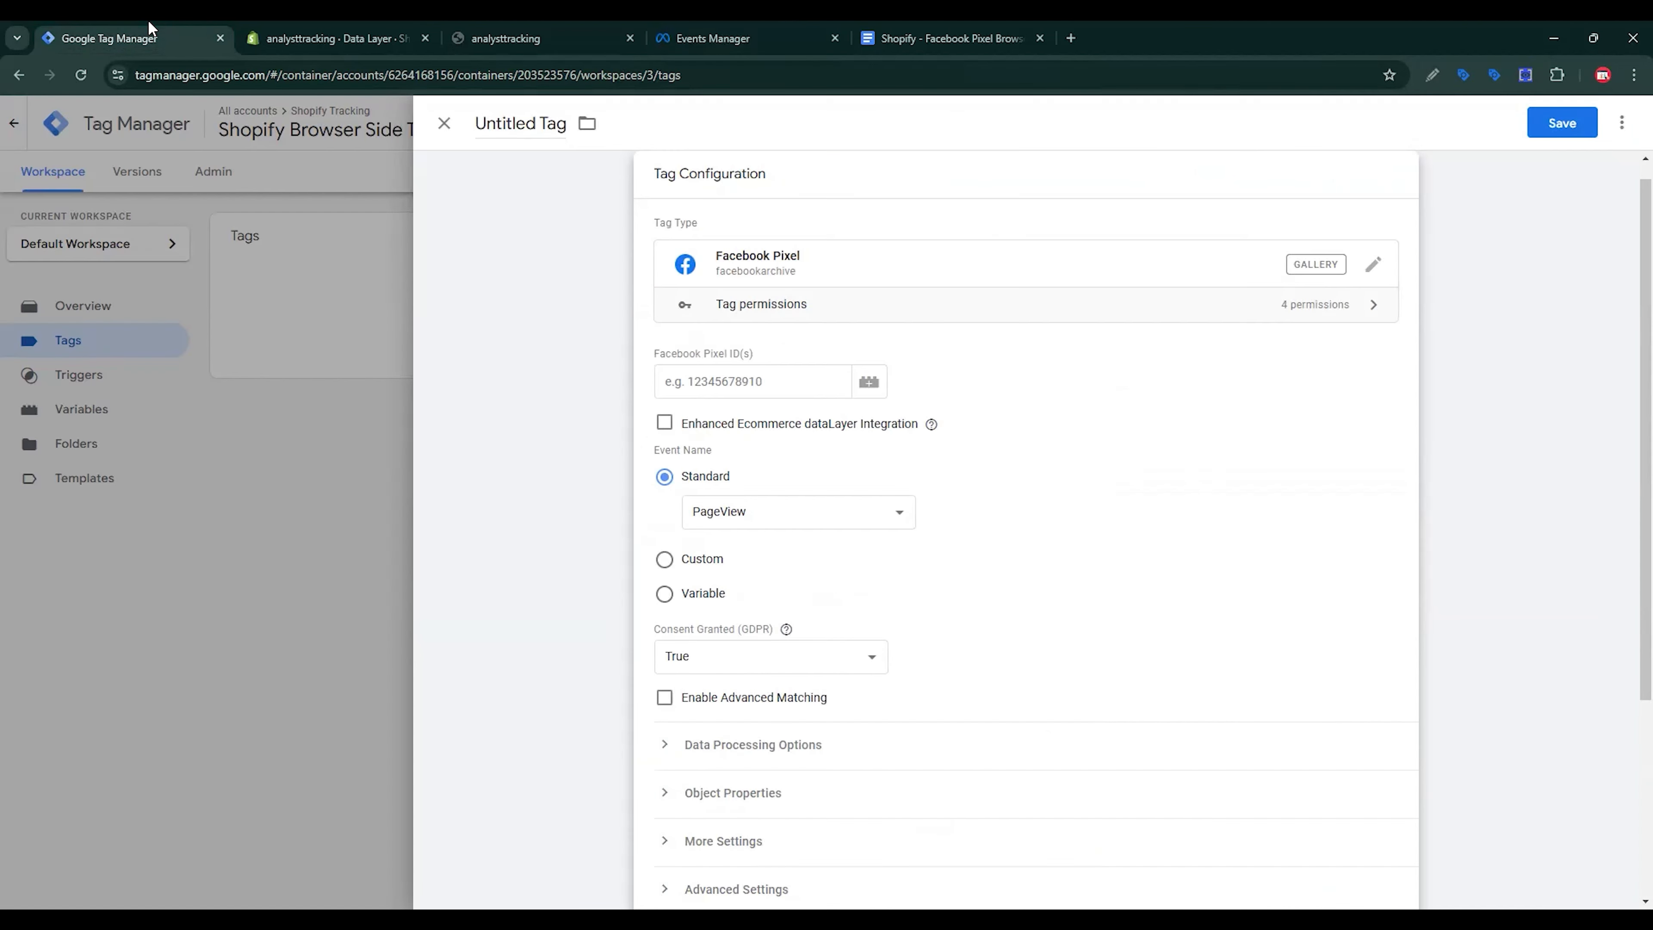
left_click(868, 382)
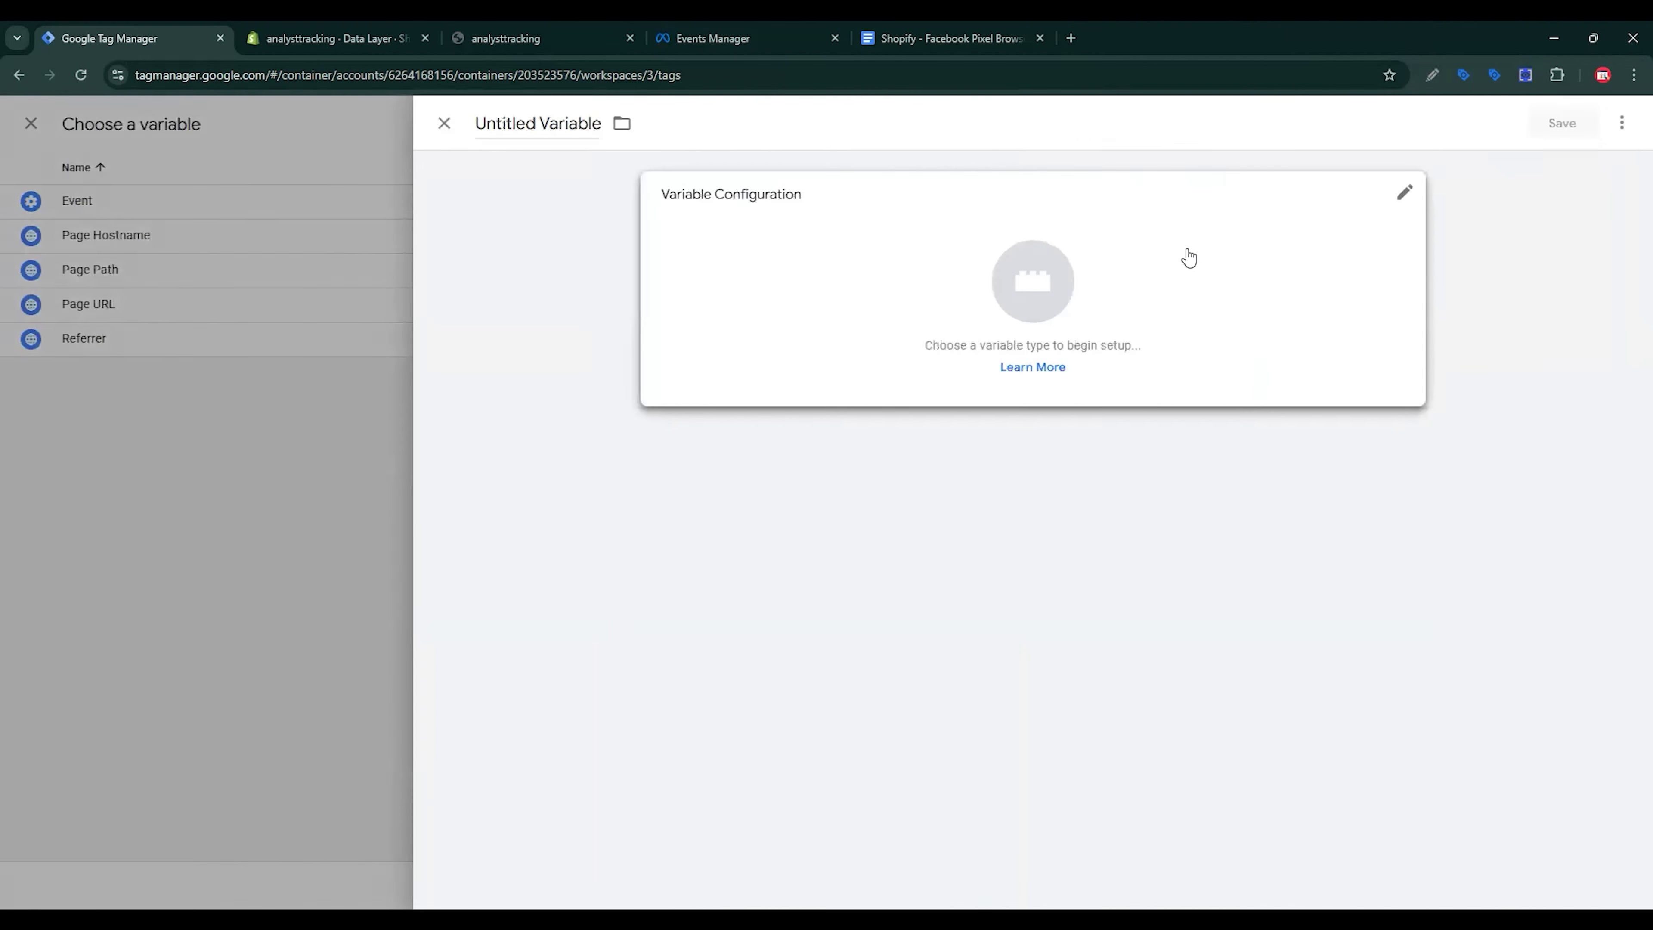
left_click(1188, 258)
scroll(1340, 600, "down", 5)
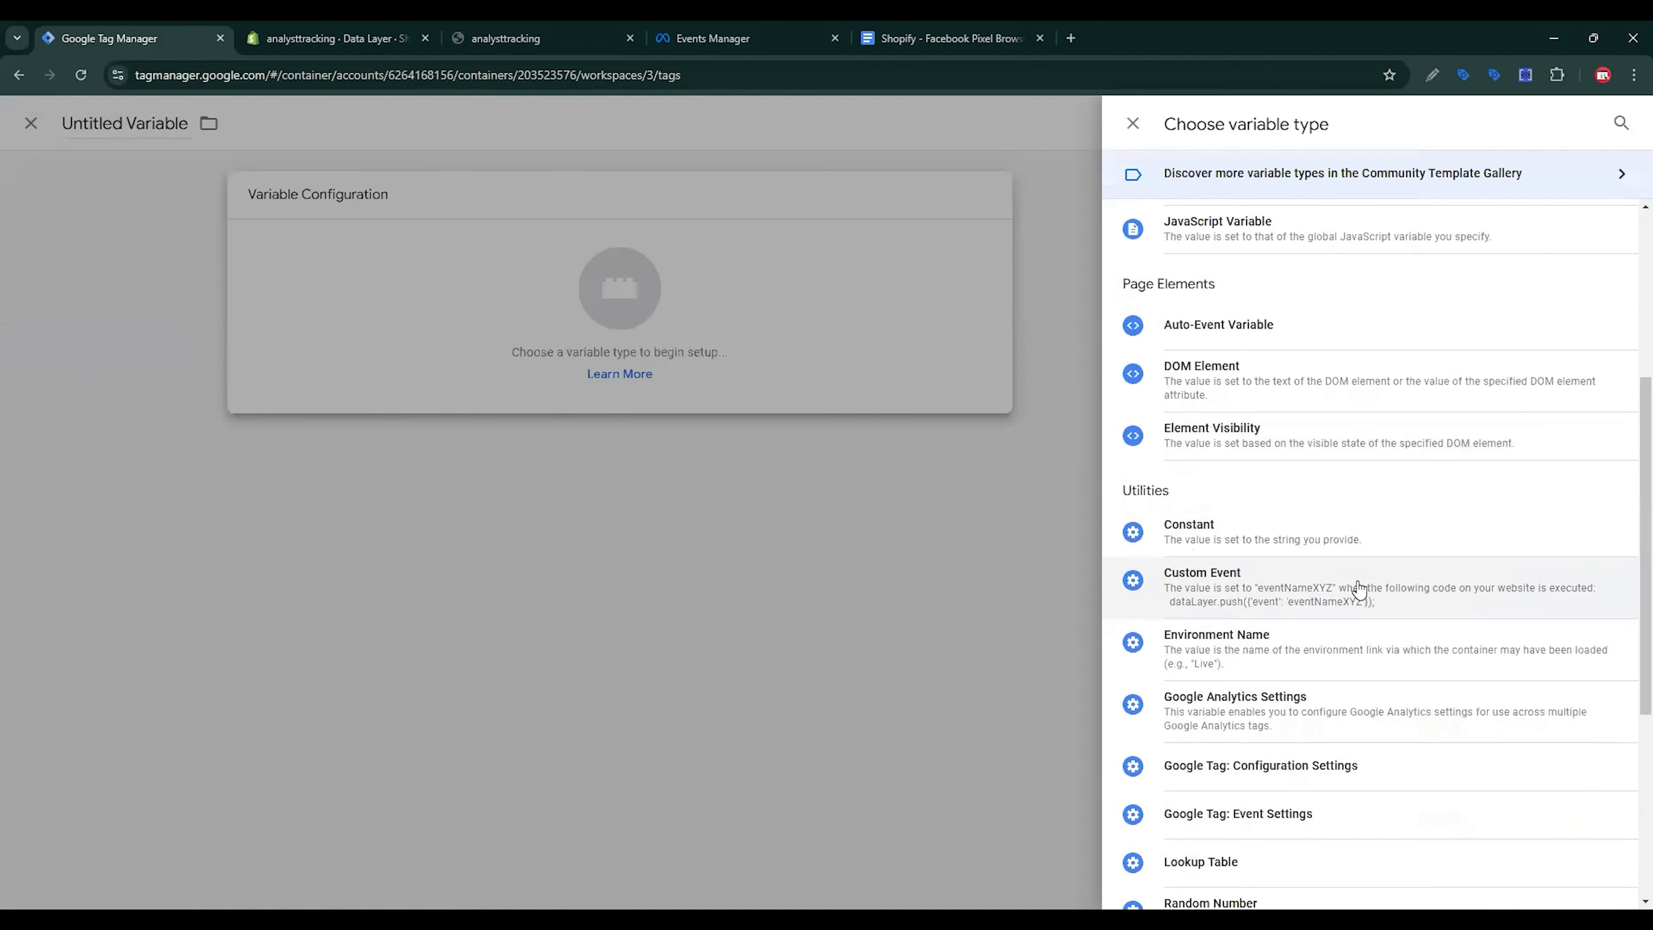
left_click(1266, 544)
key("ctrl+v")
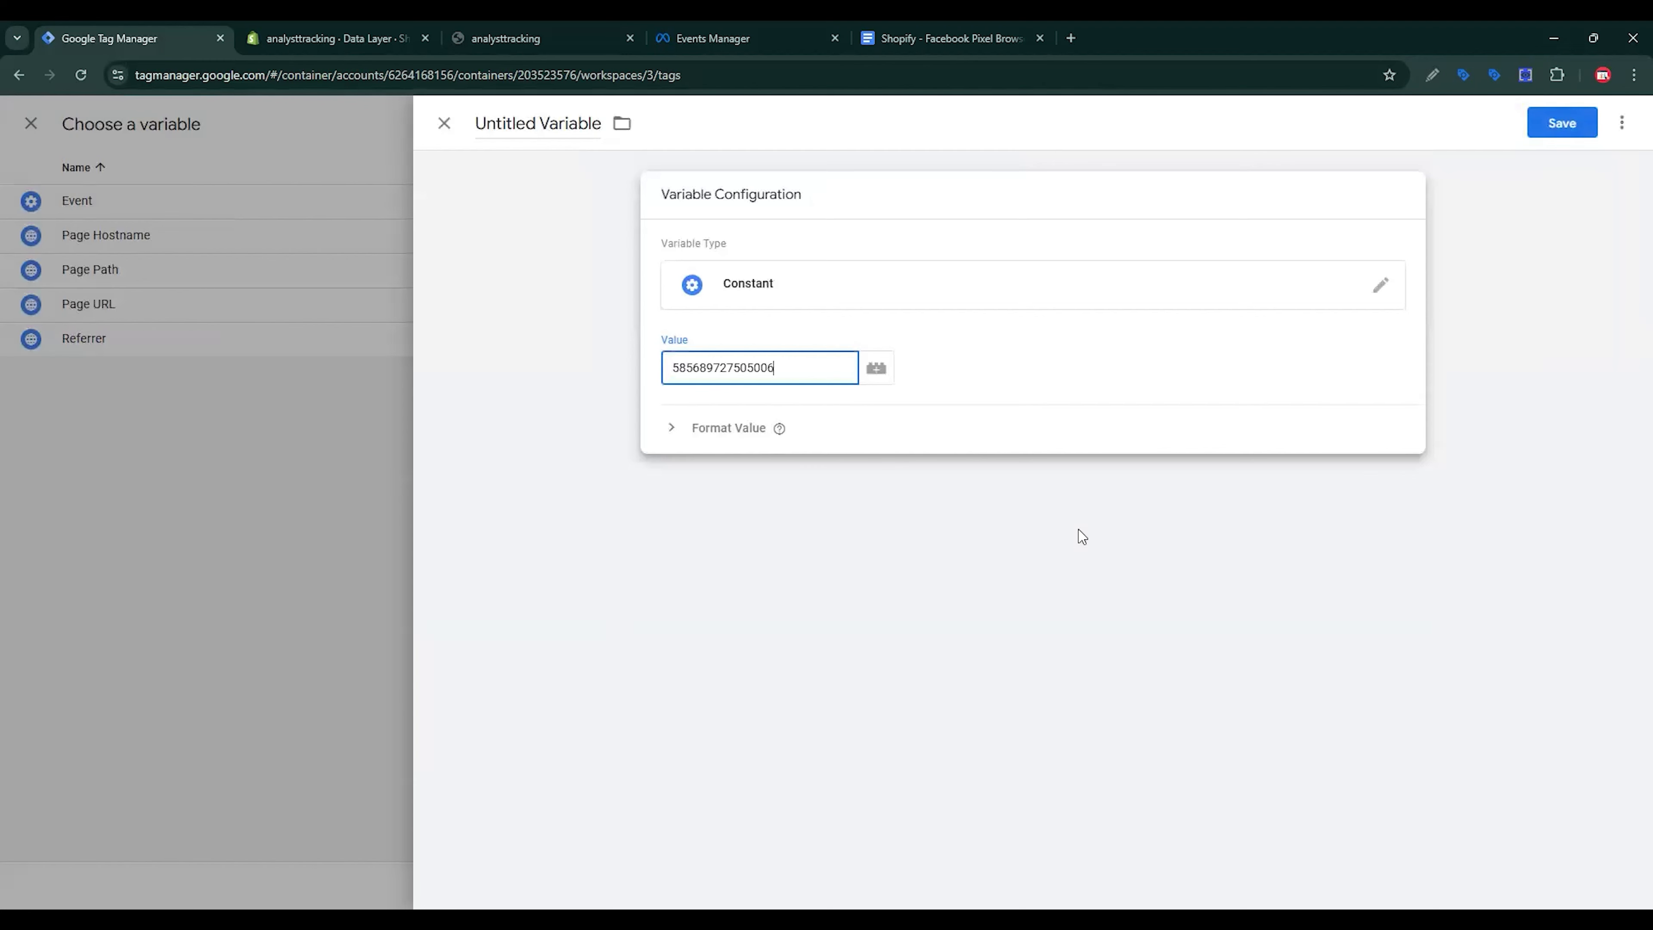
left_click(541, 244)
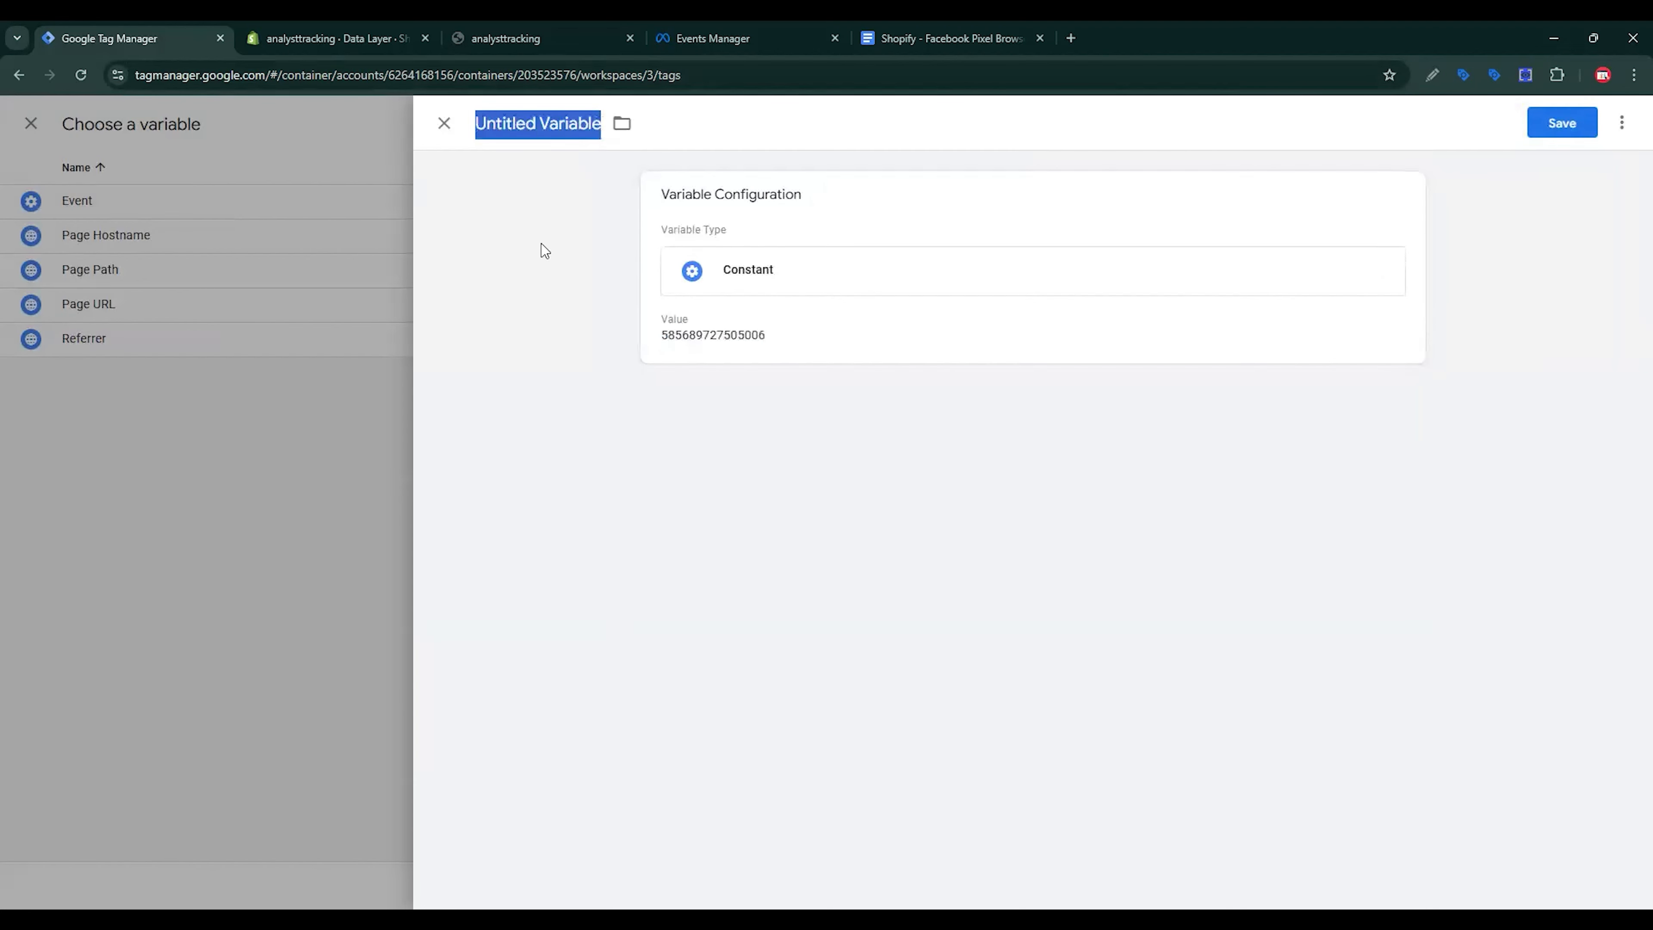
type("Meta Pixel ID")
left_click(1562, 124)
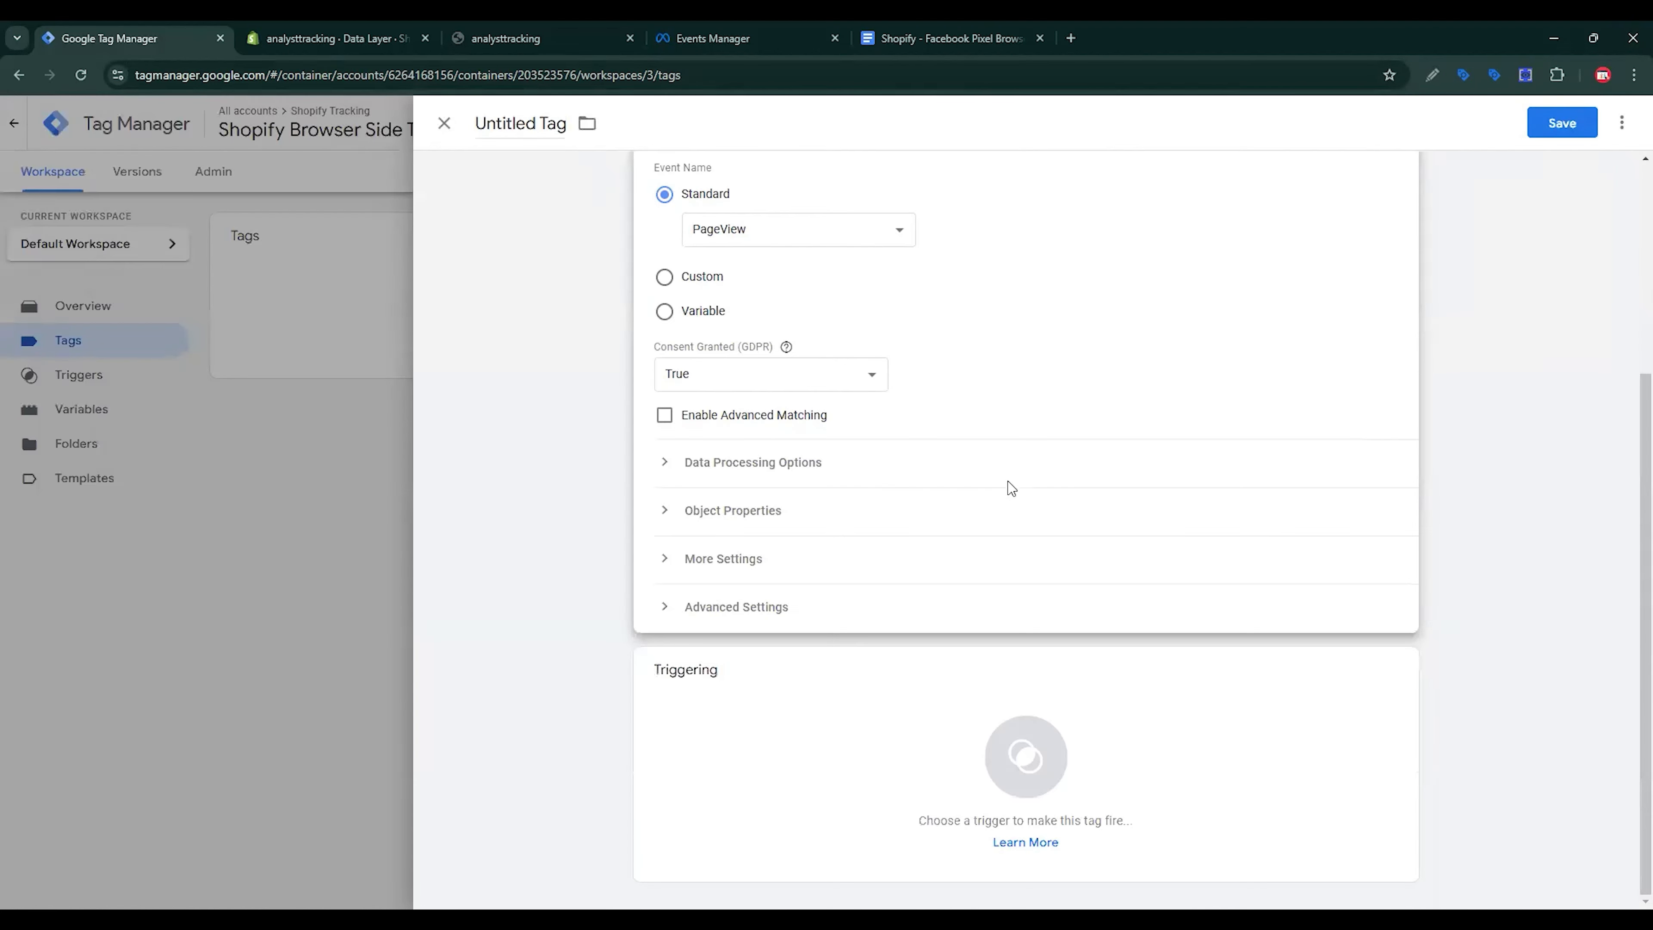
Step: Add a new firing trigger for the Pixel tag with type Custom Event
left_click(1063, 740)
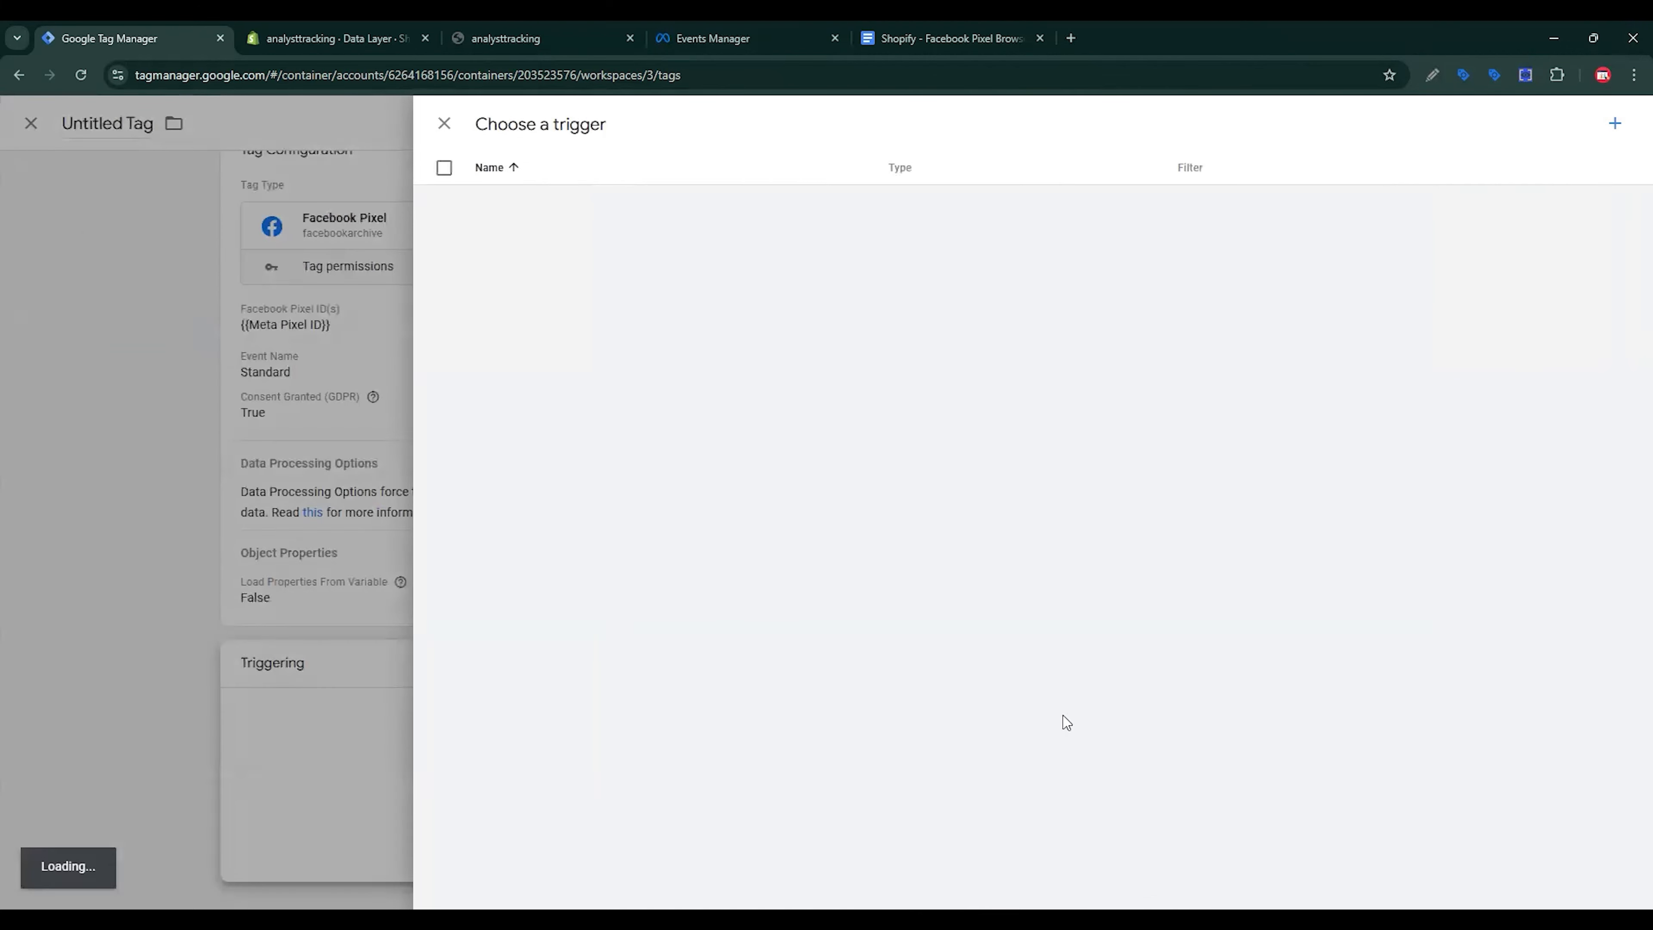
left_click(1615, 123)
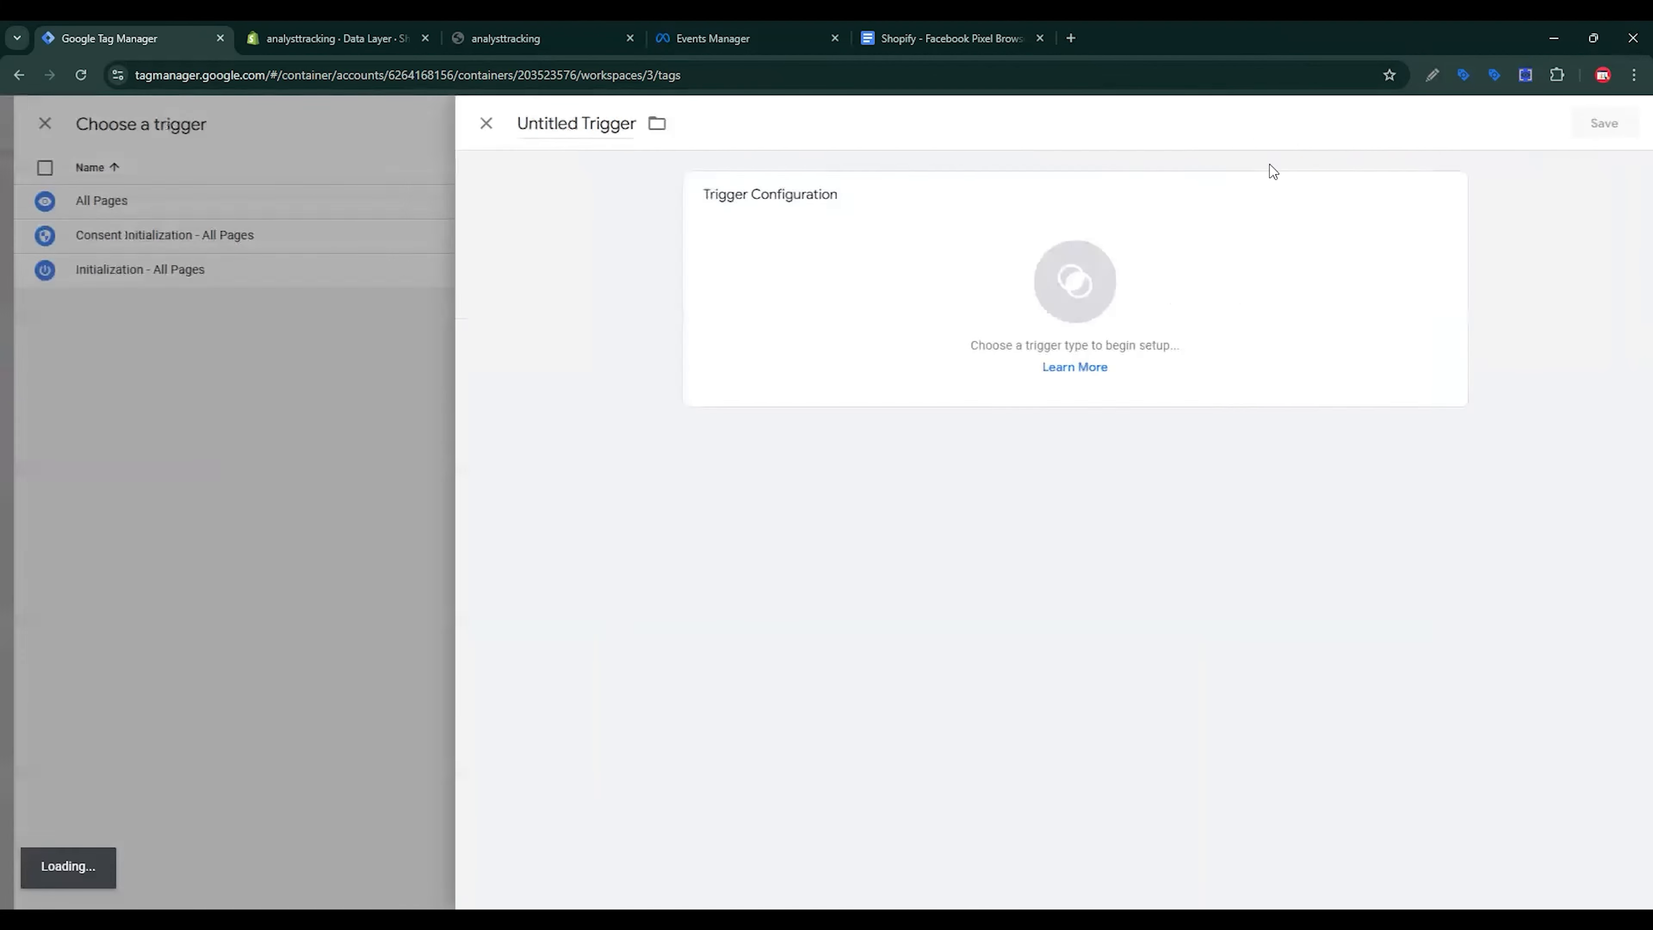
left_click(1159, 274)
scroll(1244, 496, "down", 3)
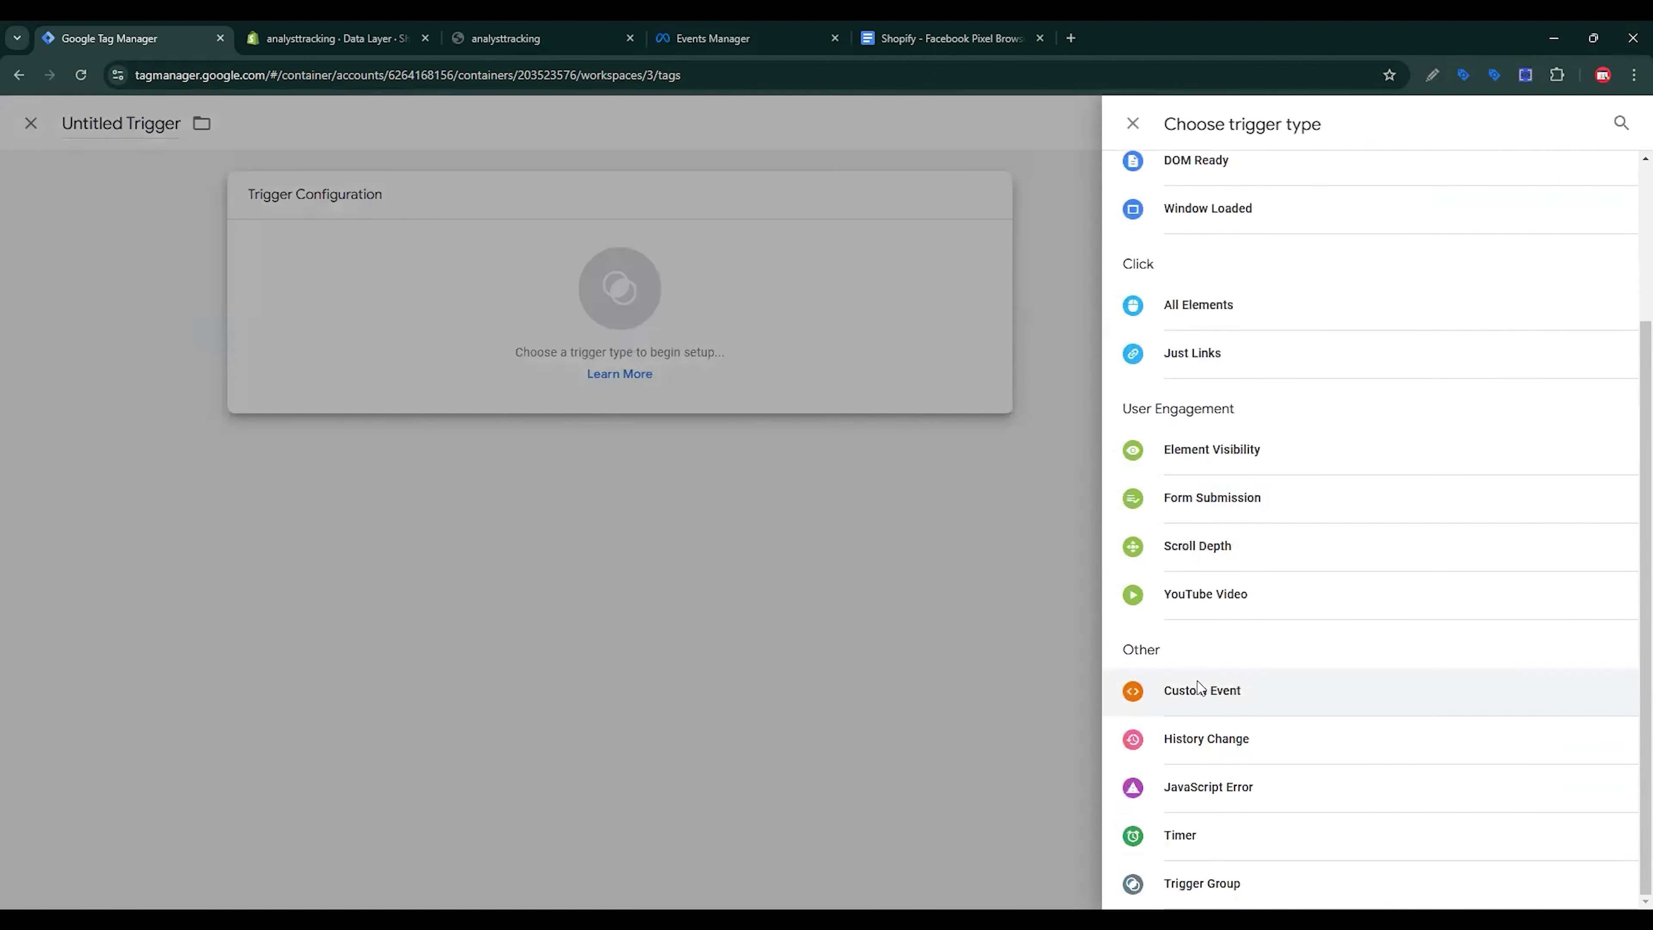
left_click(1199, 689)
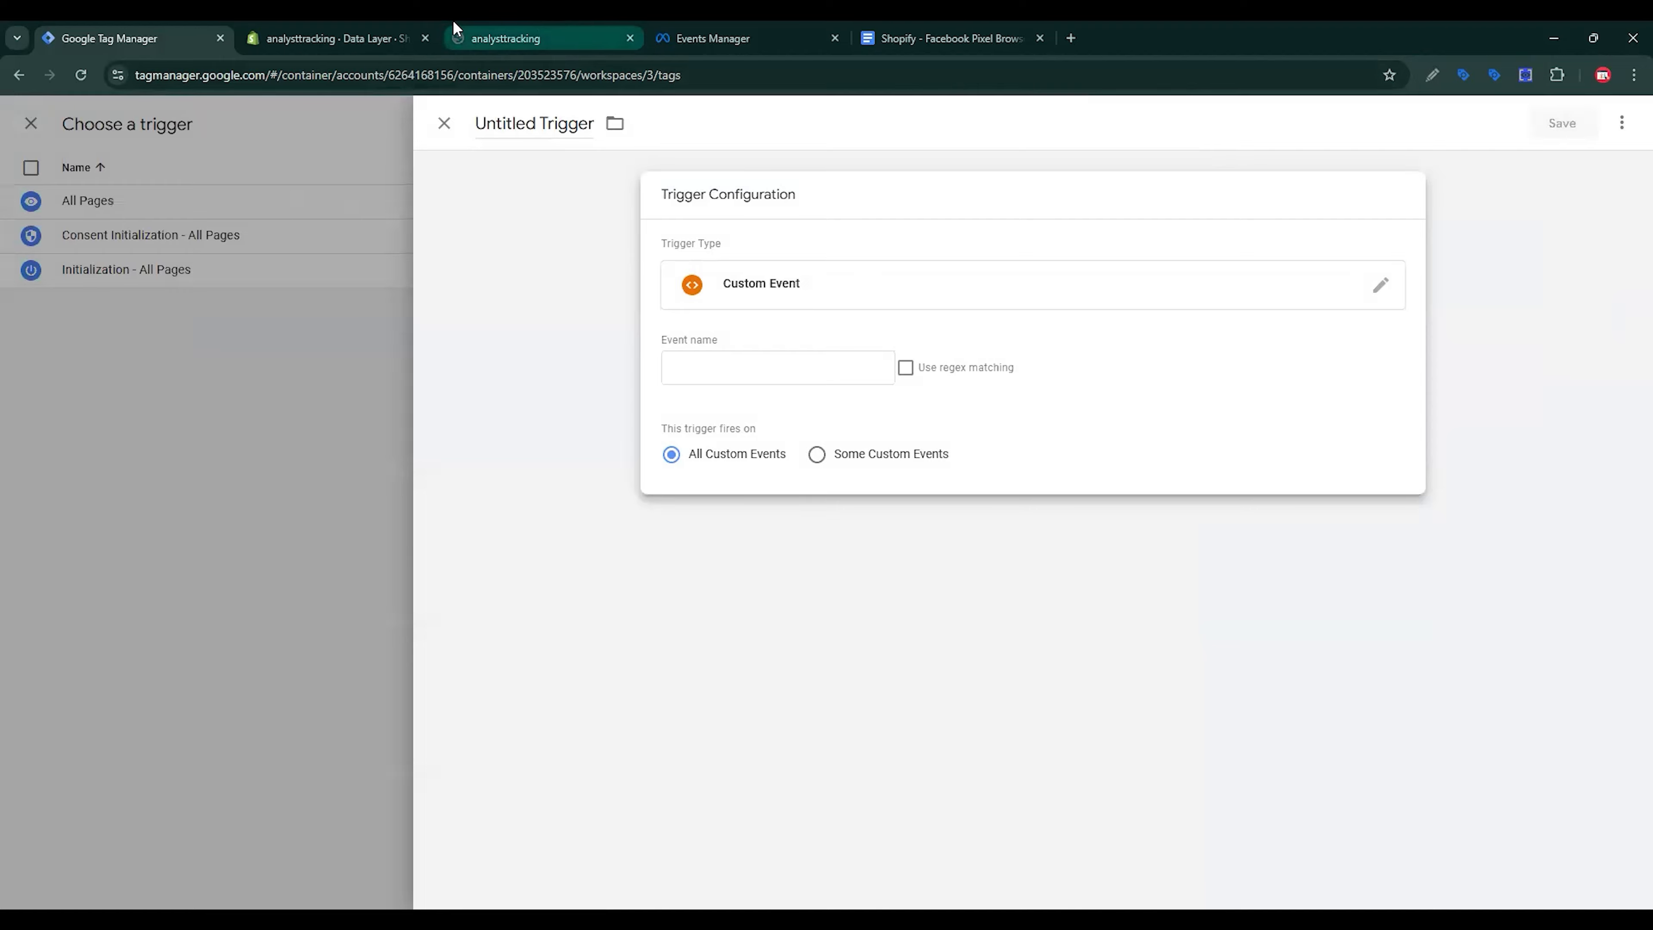
left_click(529, 34)
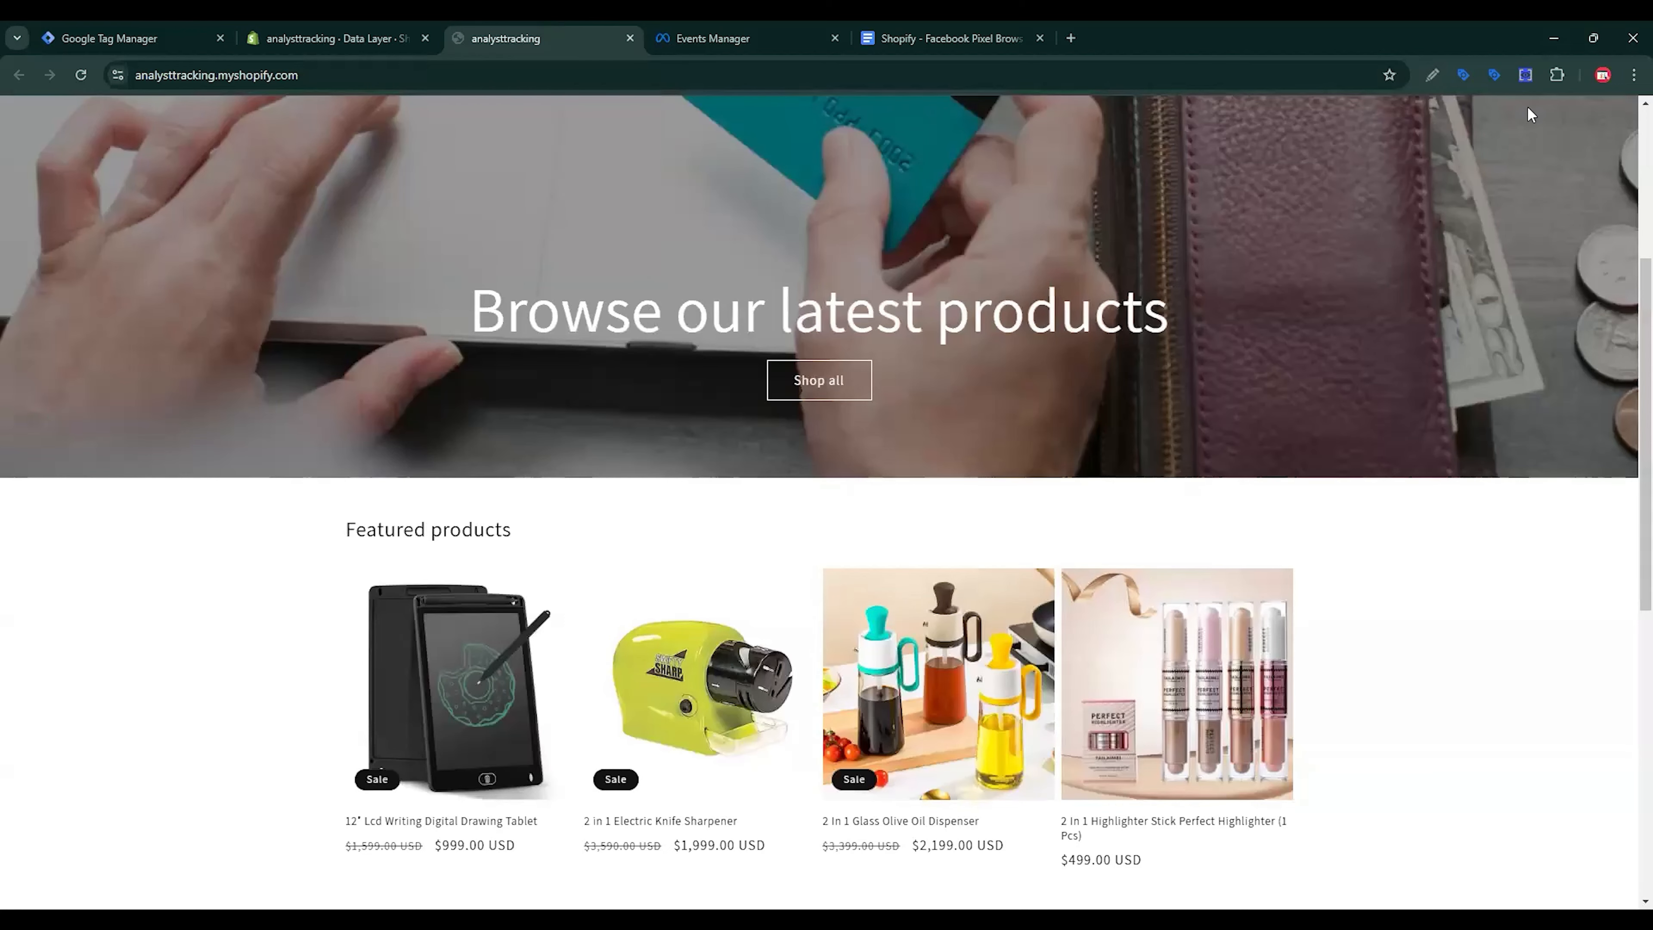
Step: Show the page_view event in DataLayer Checker Plus and select its 'page_view' event name
left_click(1526, 74)
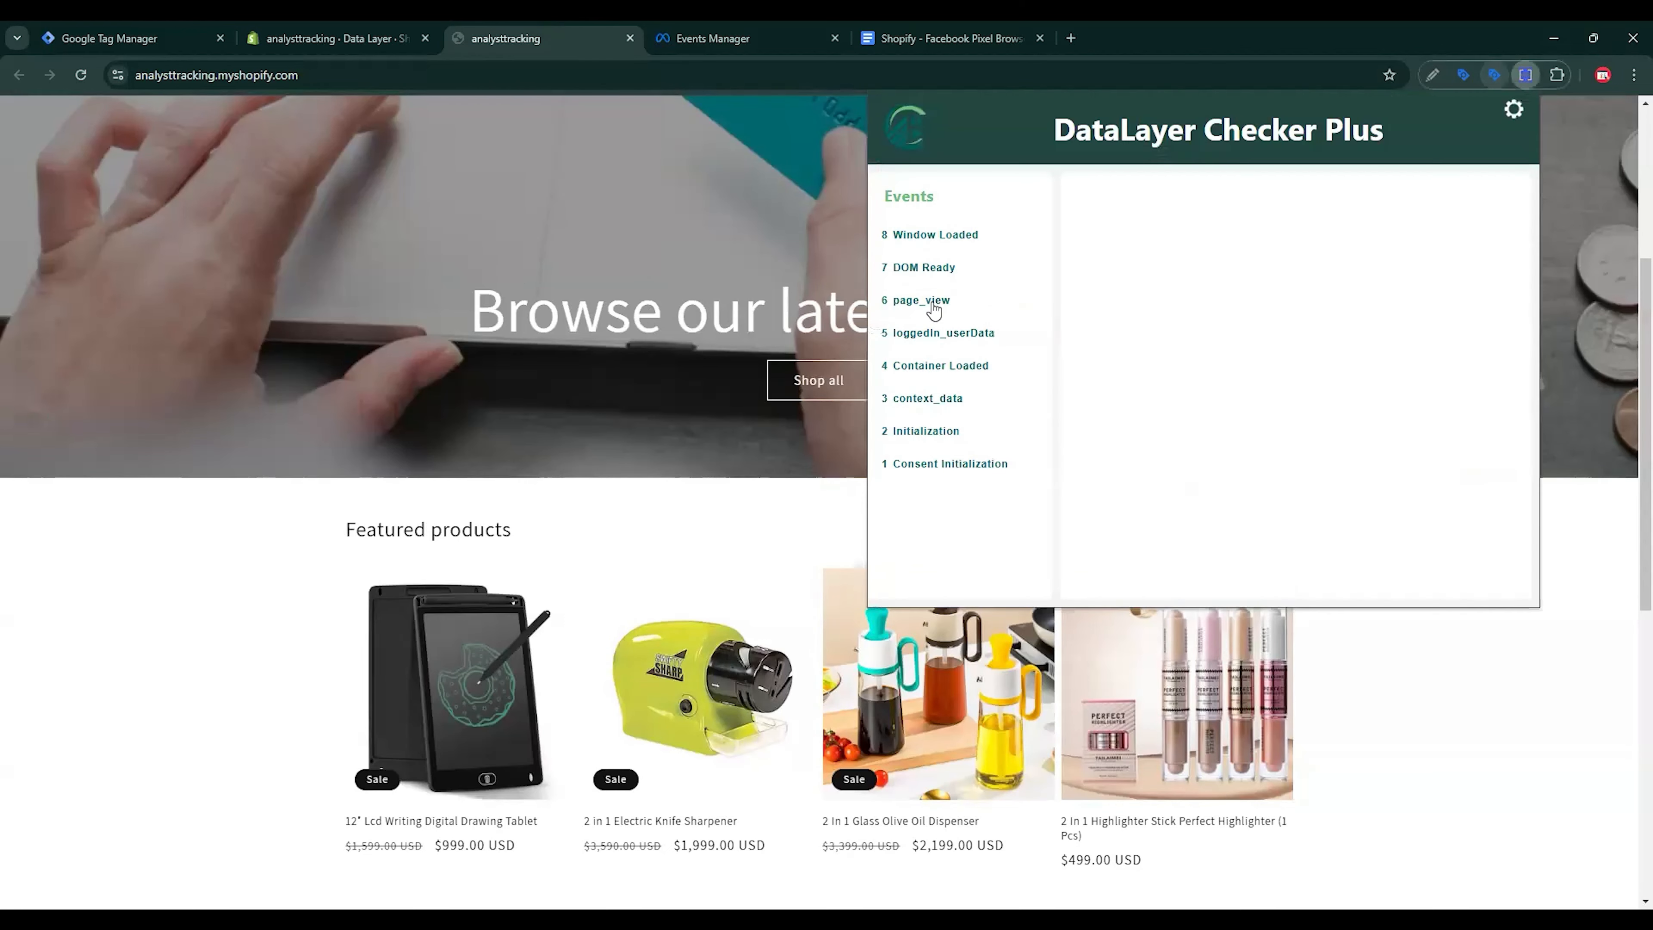
left_click(930, 301)
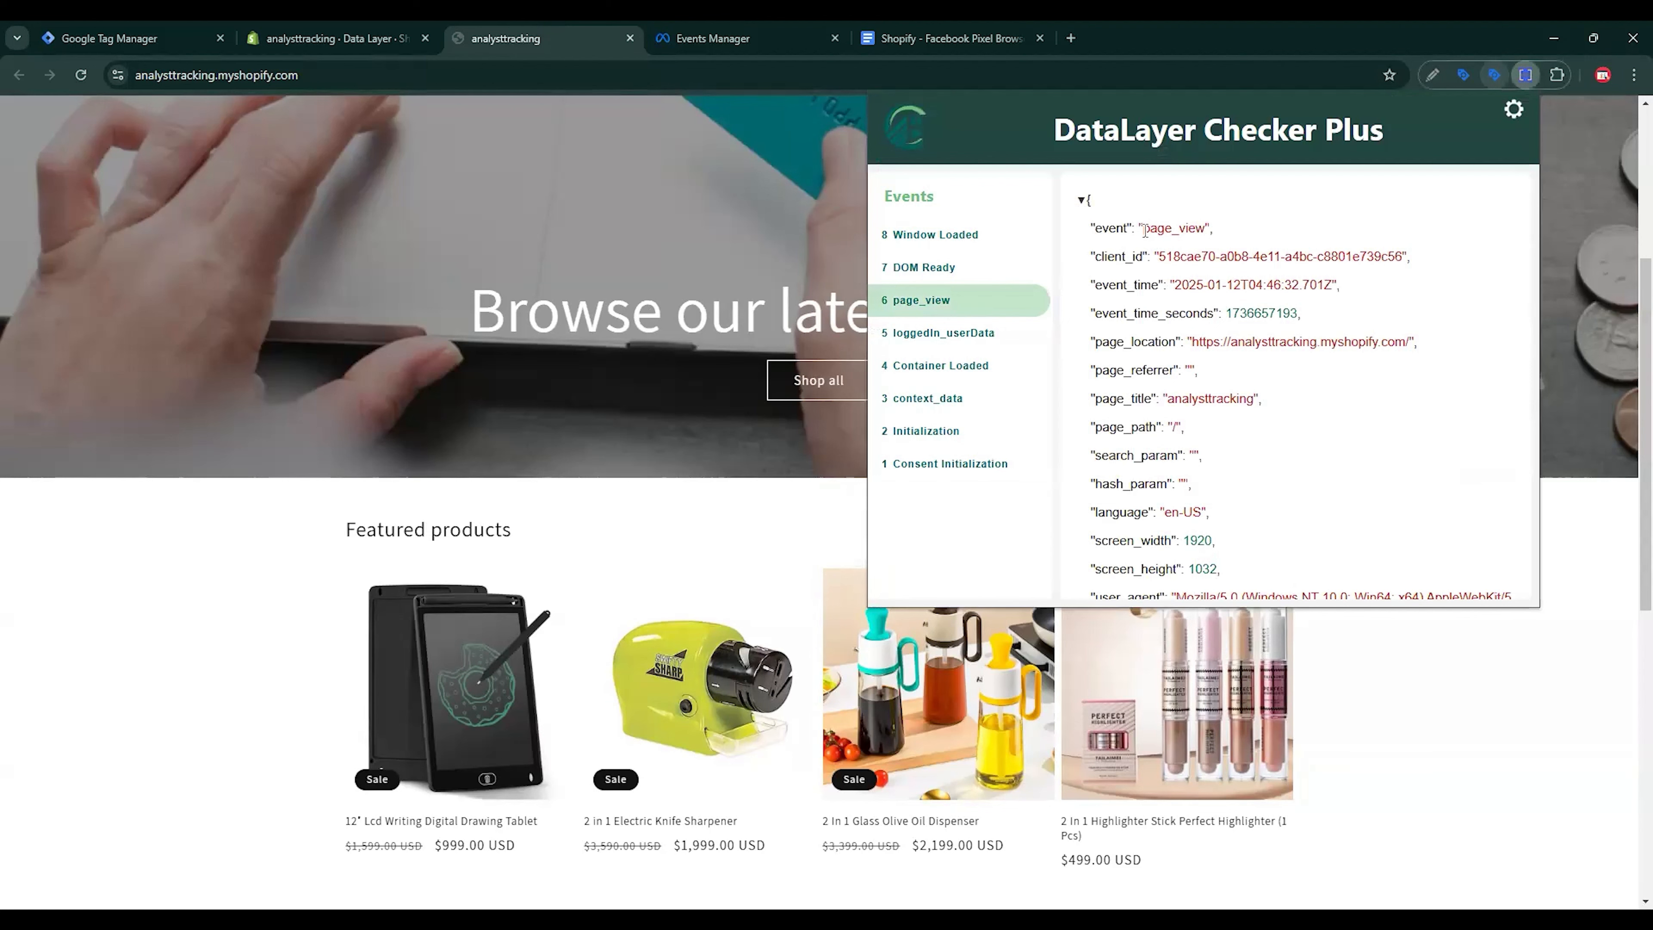
left_click_drag(1145, 231, 1205, 227)
key("ctrl+c")
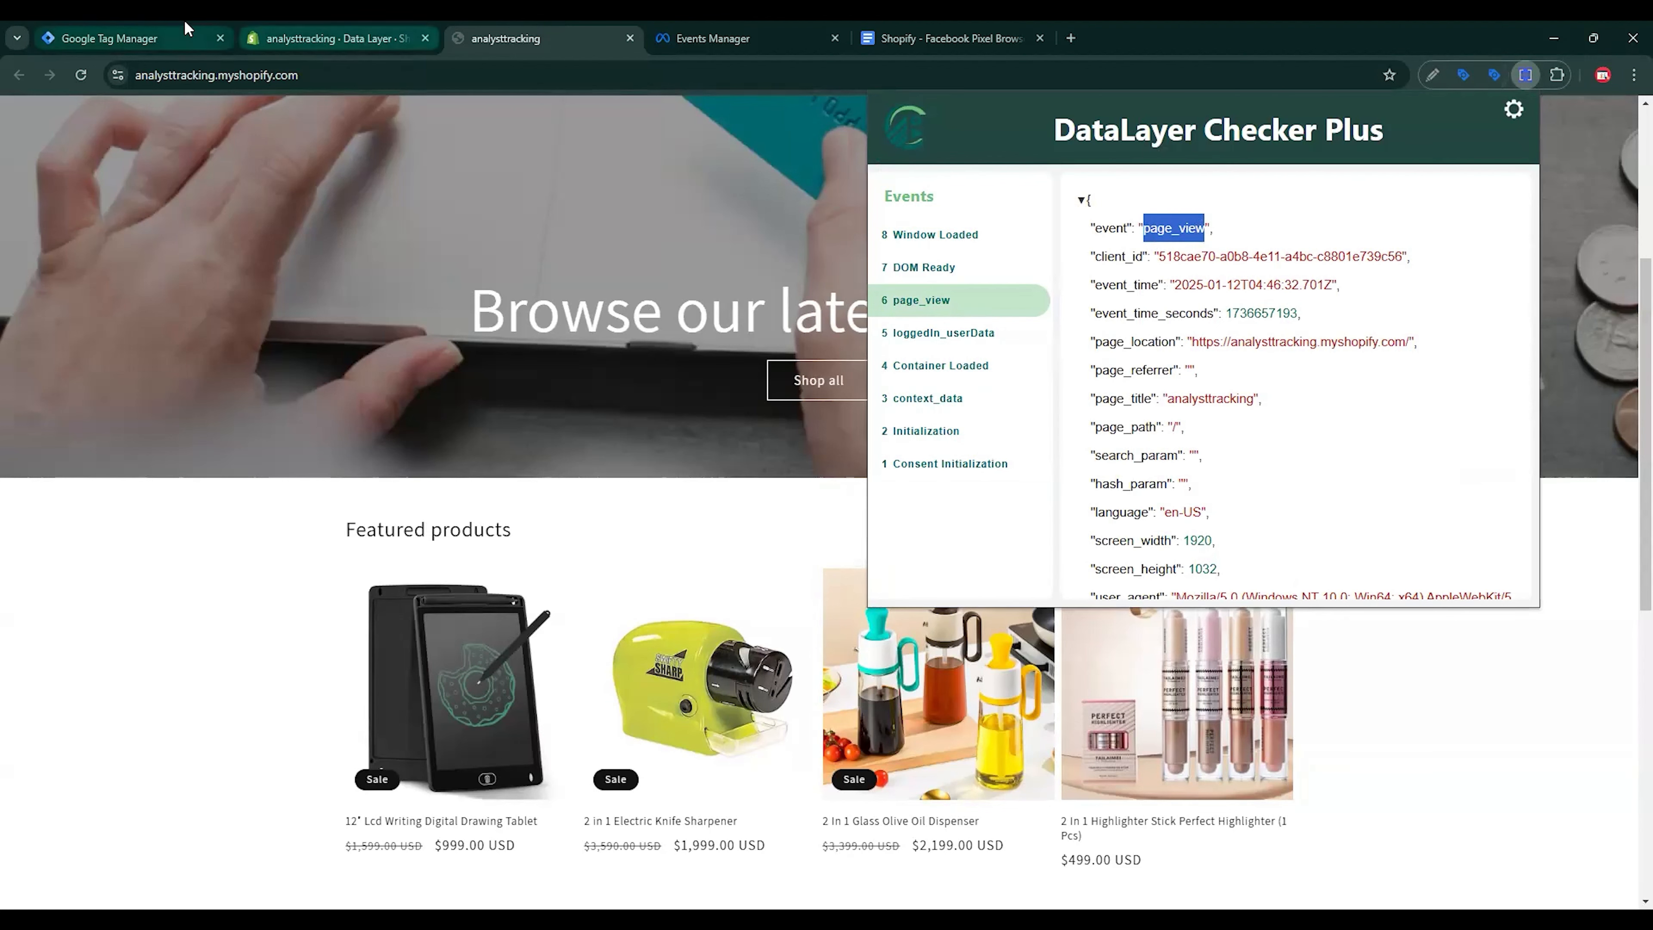
Step: Set the custom event name to page_view and save the trigger as 'page_view - Trigger'
left_click(150, 38)
left_click(726, 342)
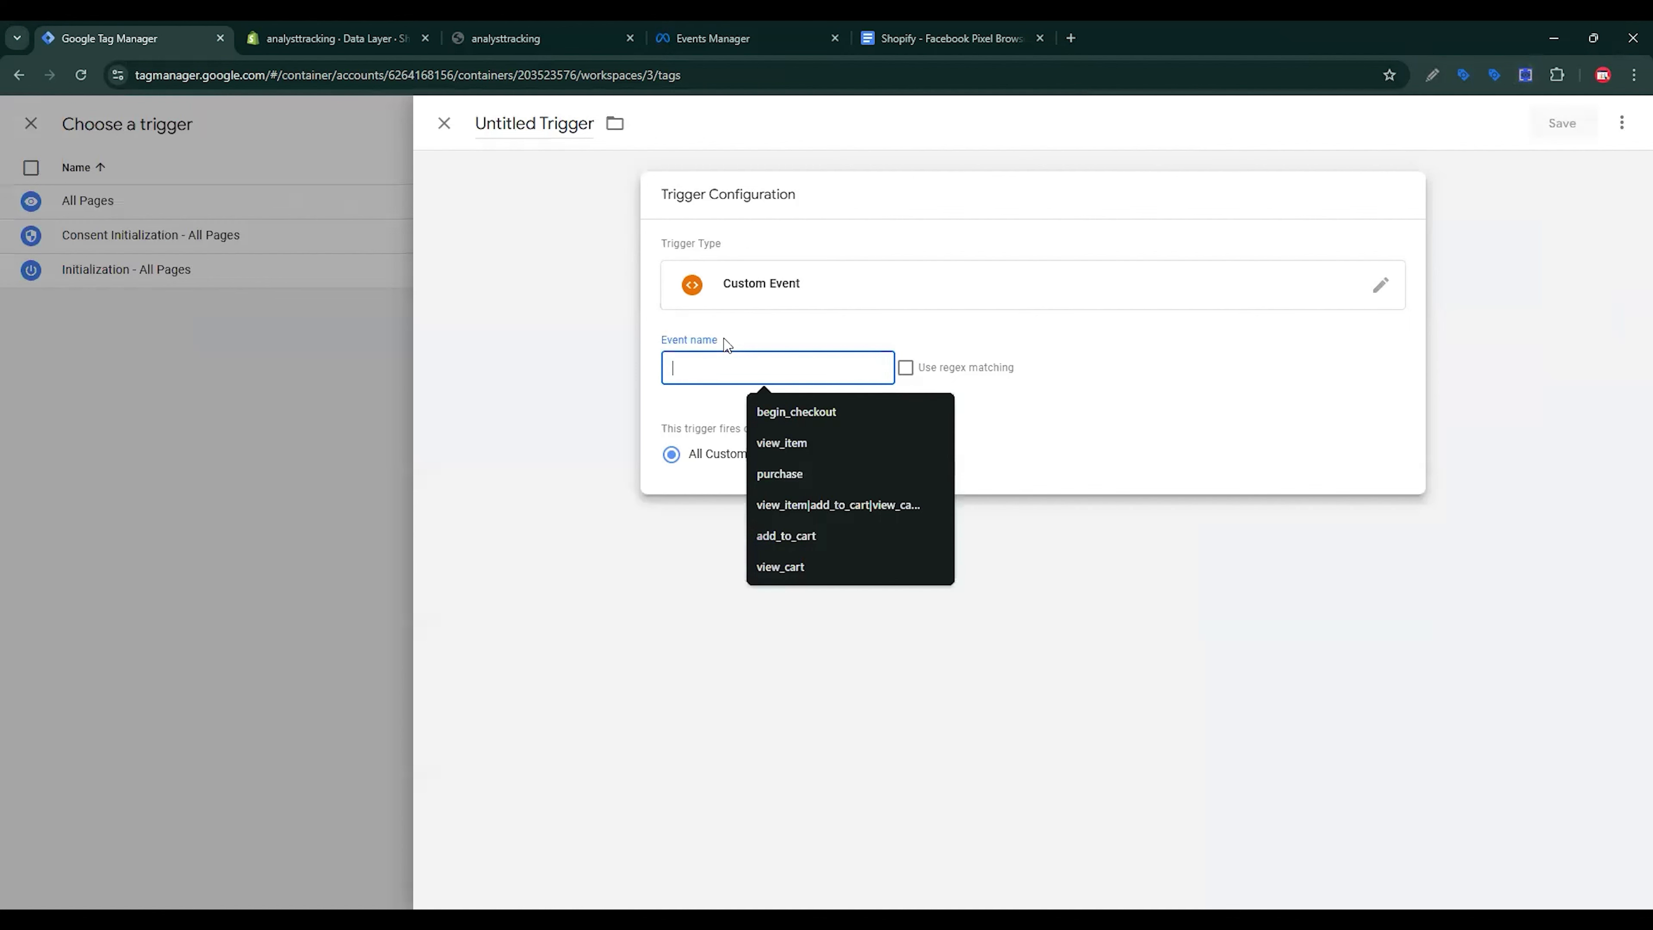
key("ctrl+v")
double_click(557, 150)
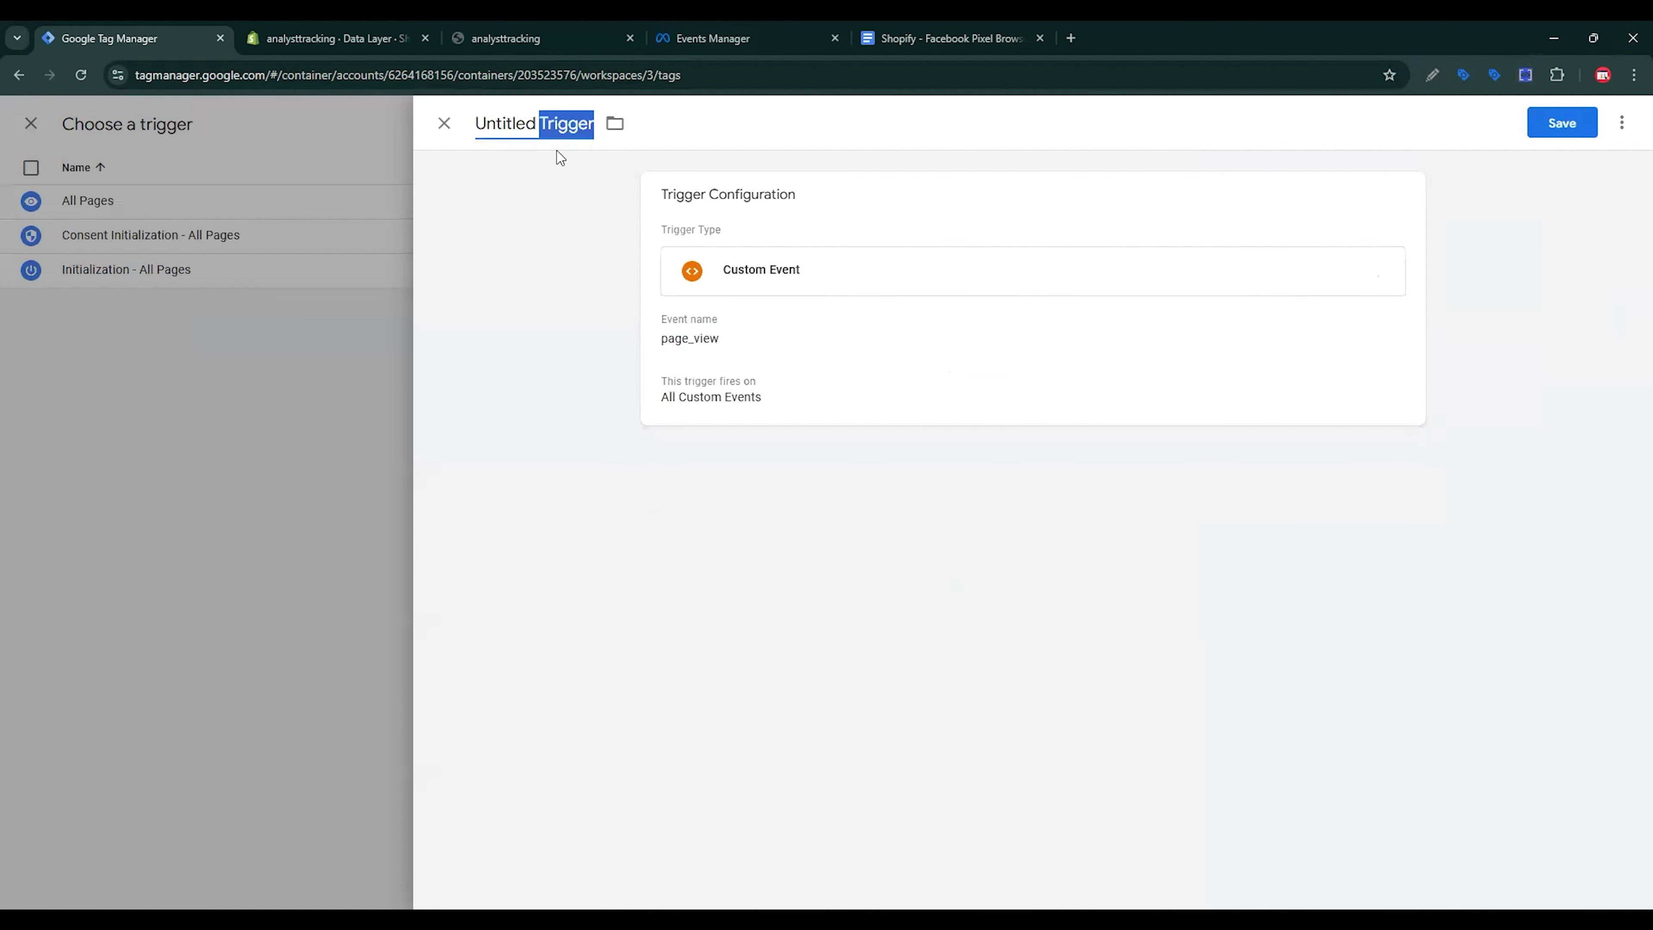
key("shift+Home")
key("ctrl+v")
type("-")
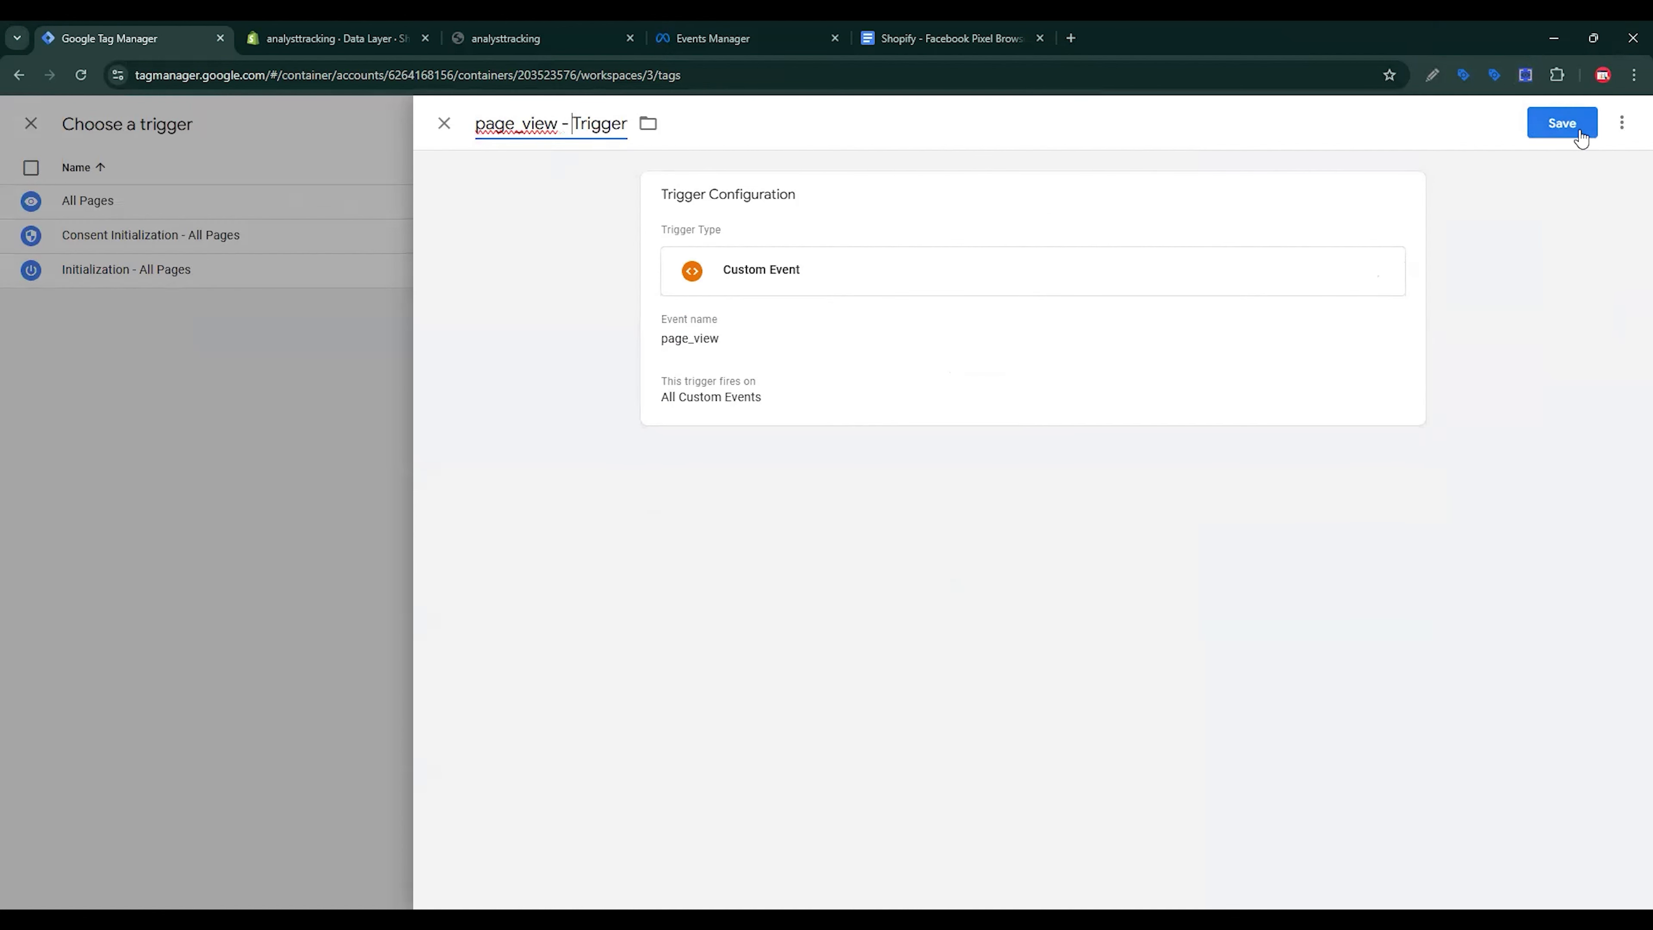
left_click(1583, 129)
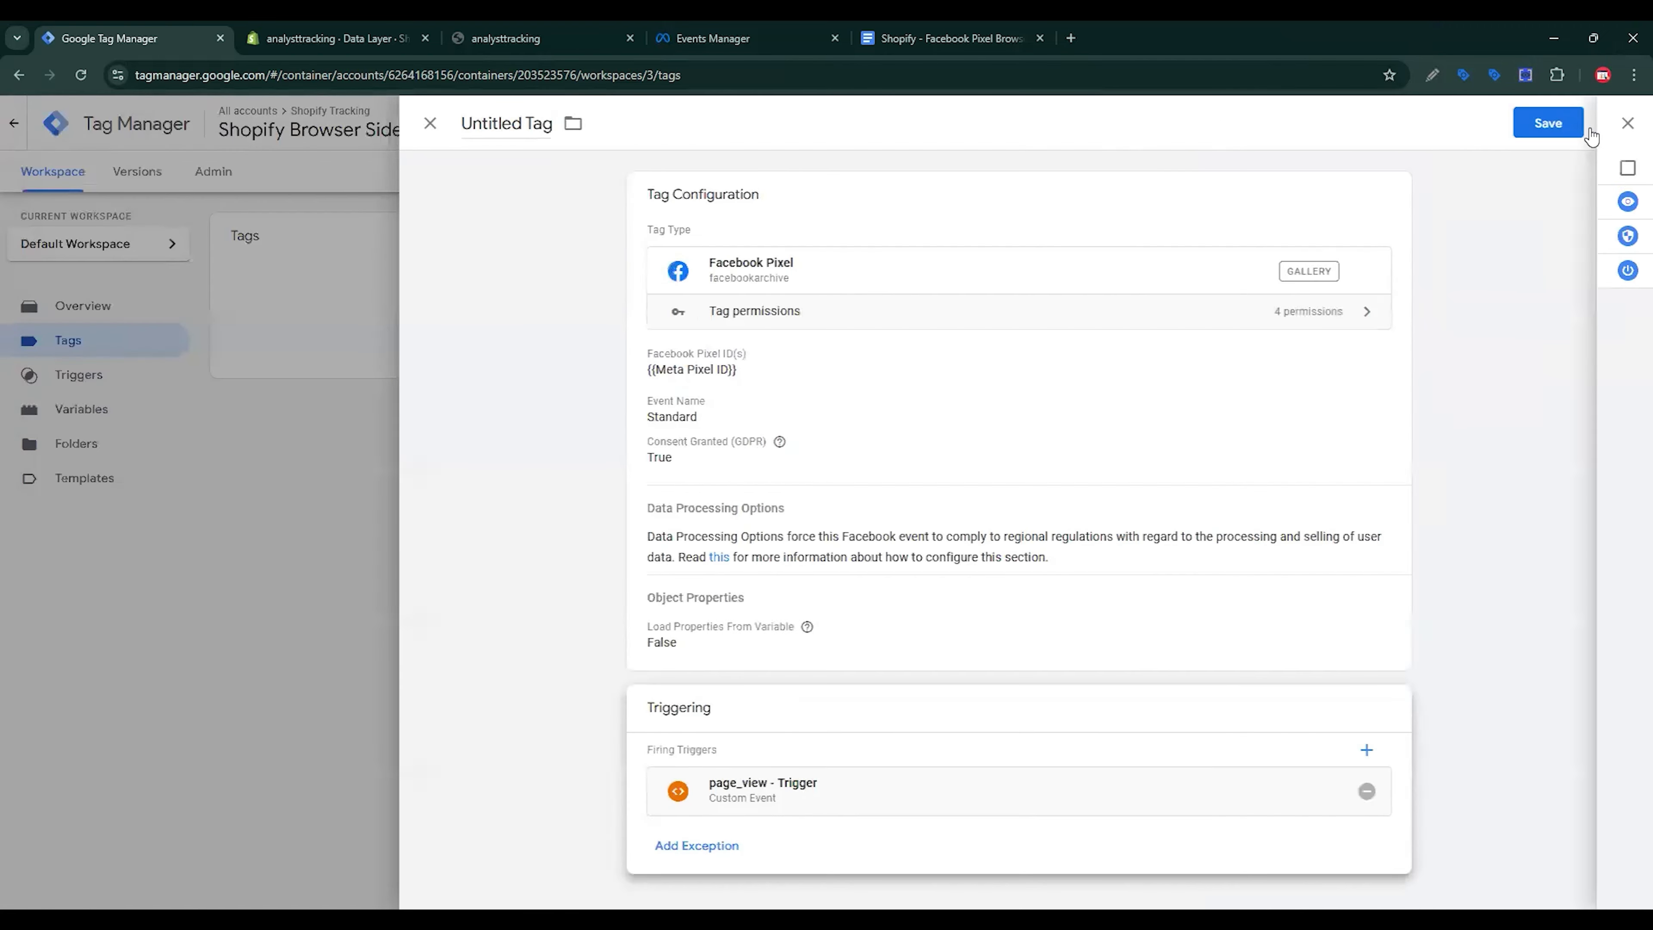
Step: Save the Facebook Pixel tag under the name 'Facebook Pixel - Page View'
left_click(1565, 137)
left_click(807, 327)
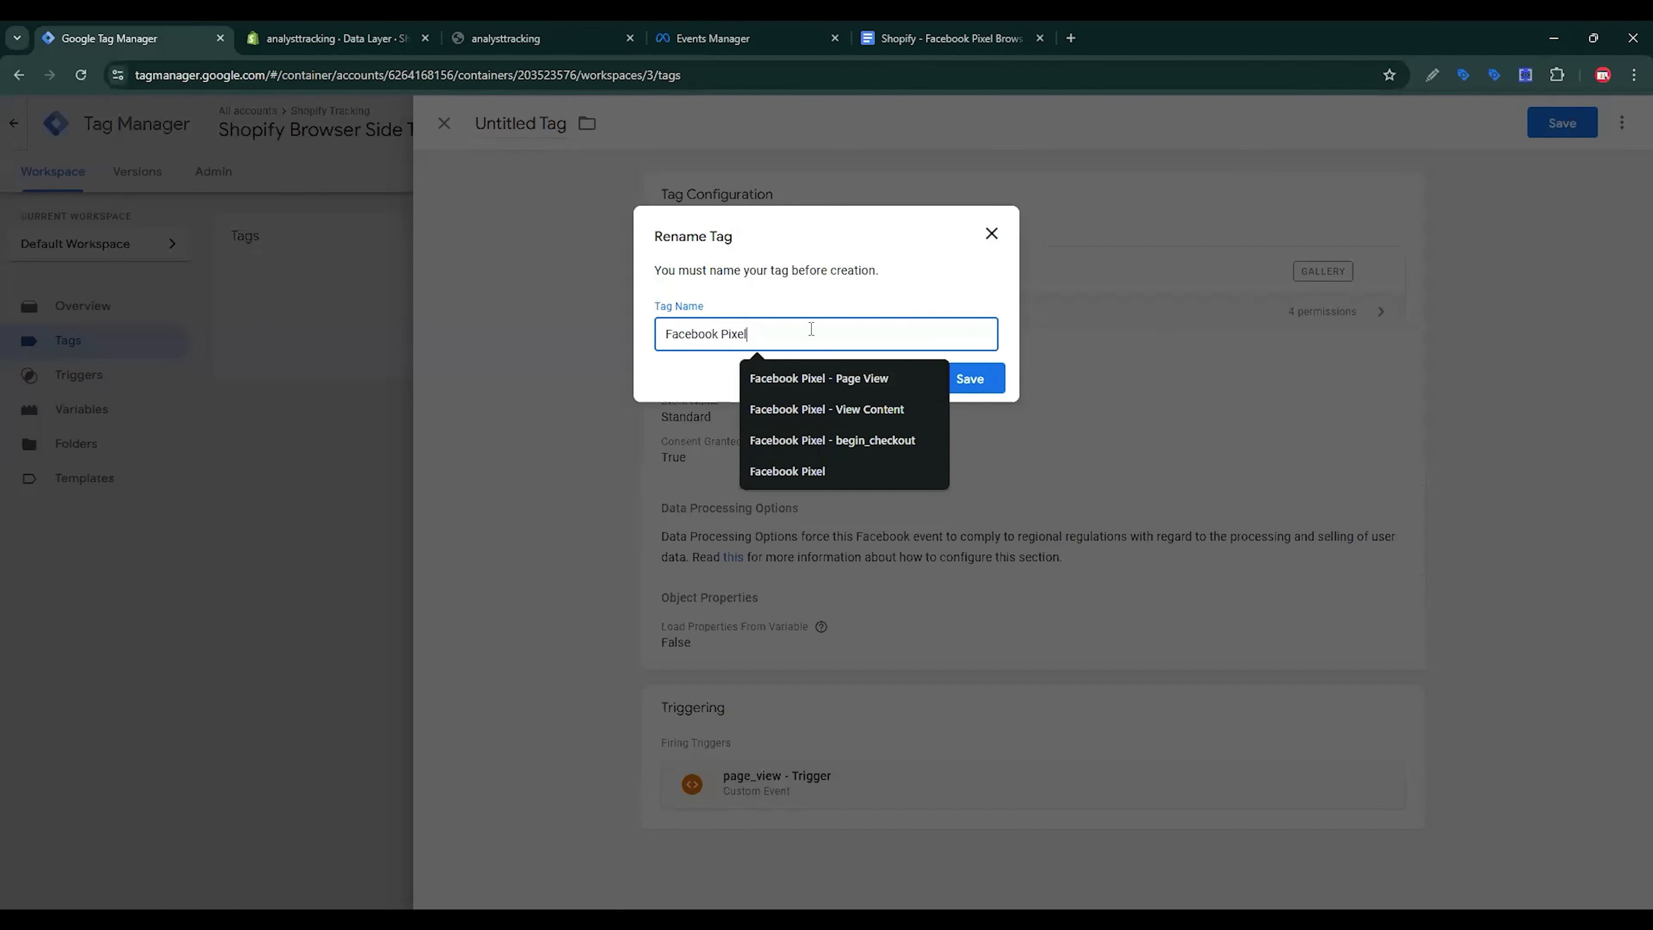
left_click(876, 376)
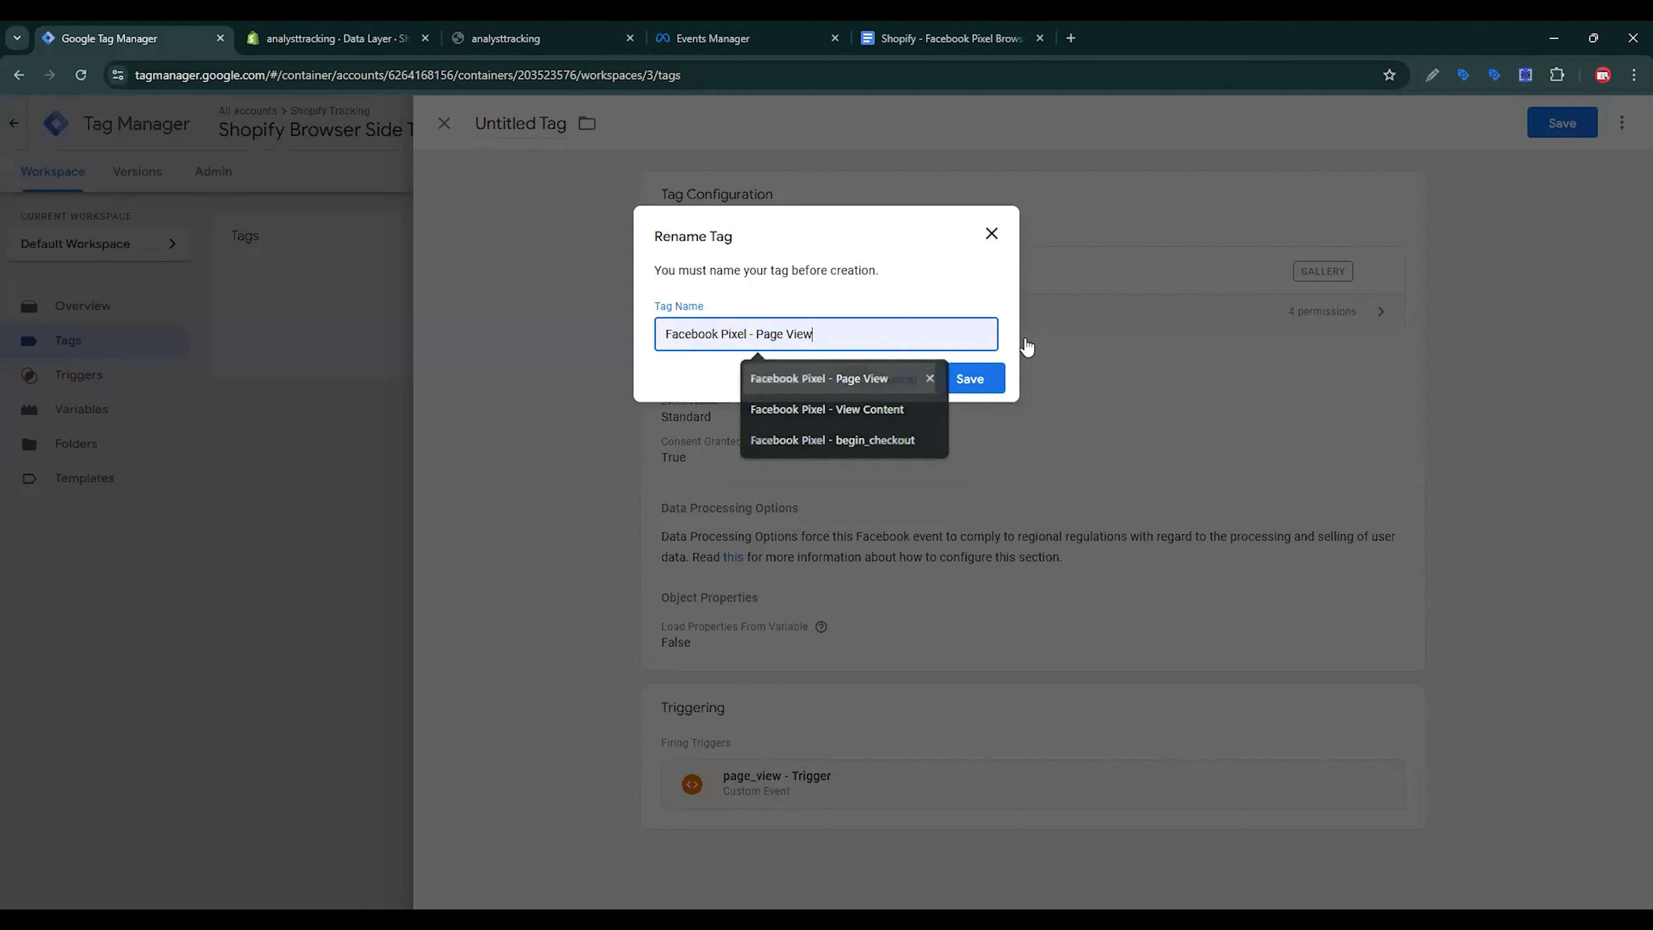
left_click(991, 362)
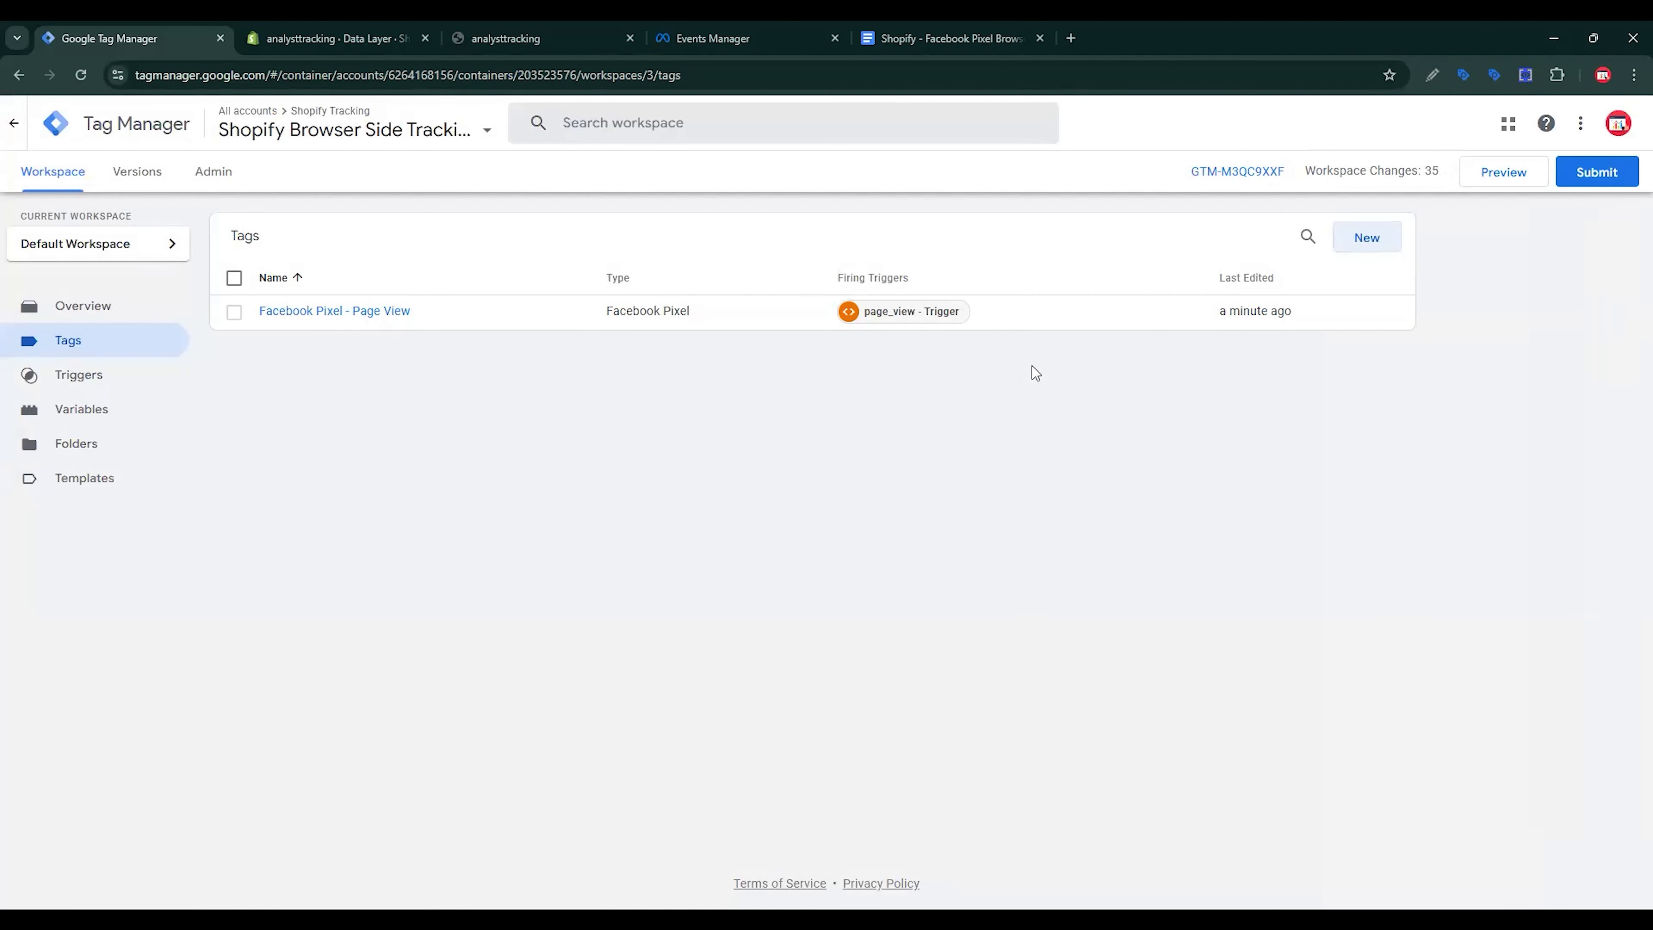
Step: Scroll through the View Content parameter tables in the Facebook Pixel tracking notes
left_click(983, 29)
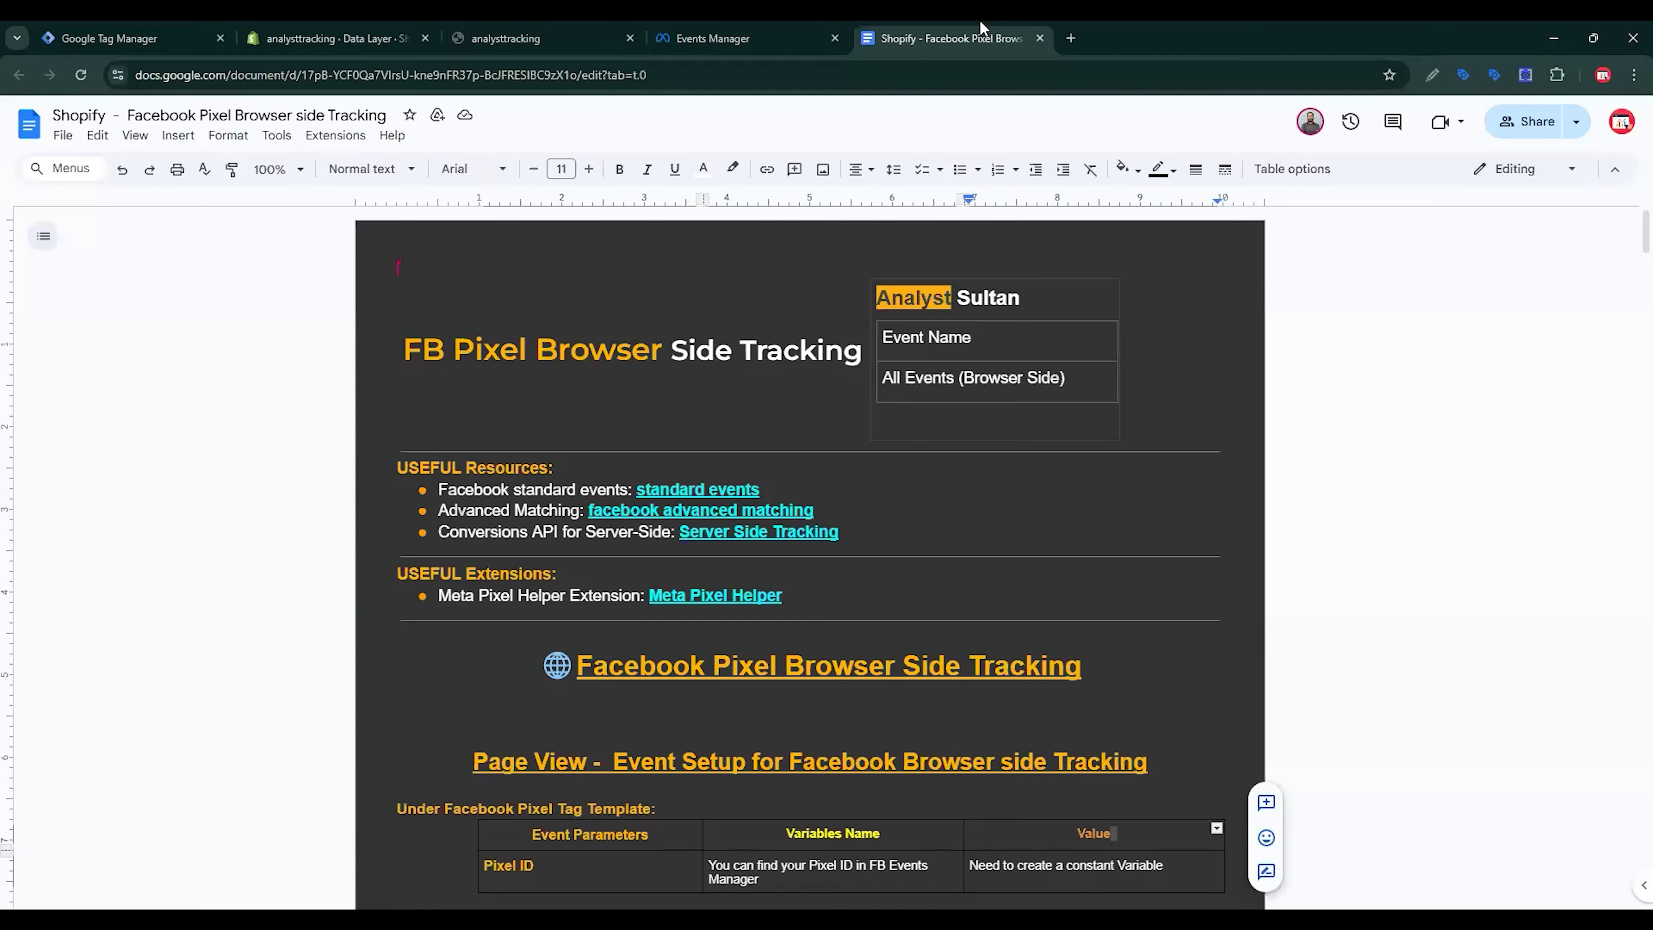
scroll(846, 619, "down", 10)
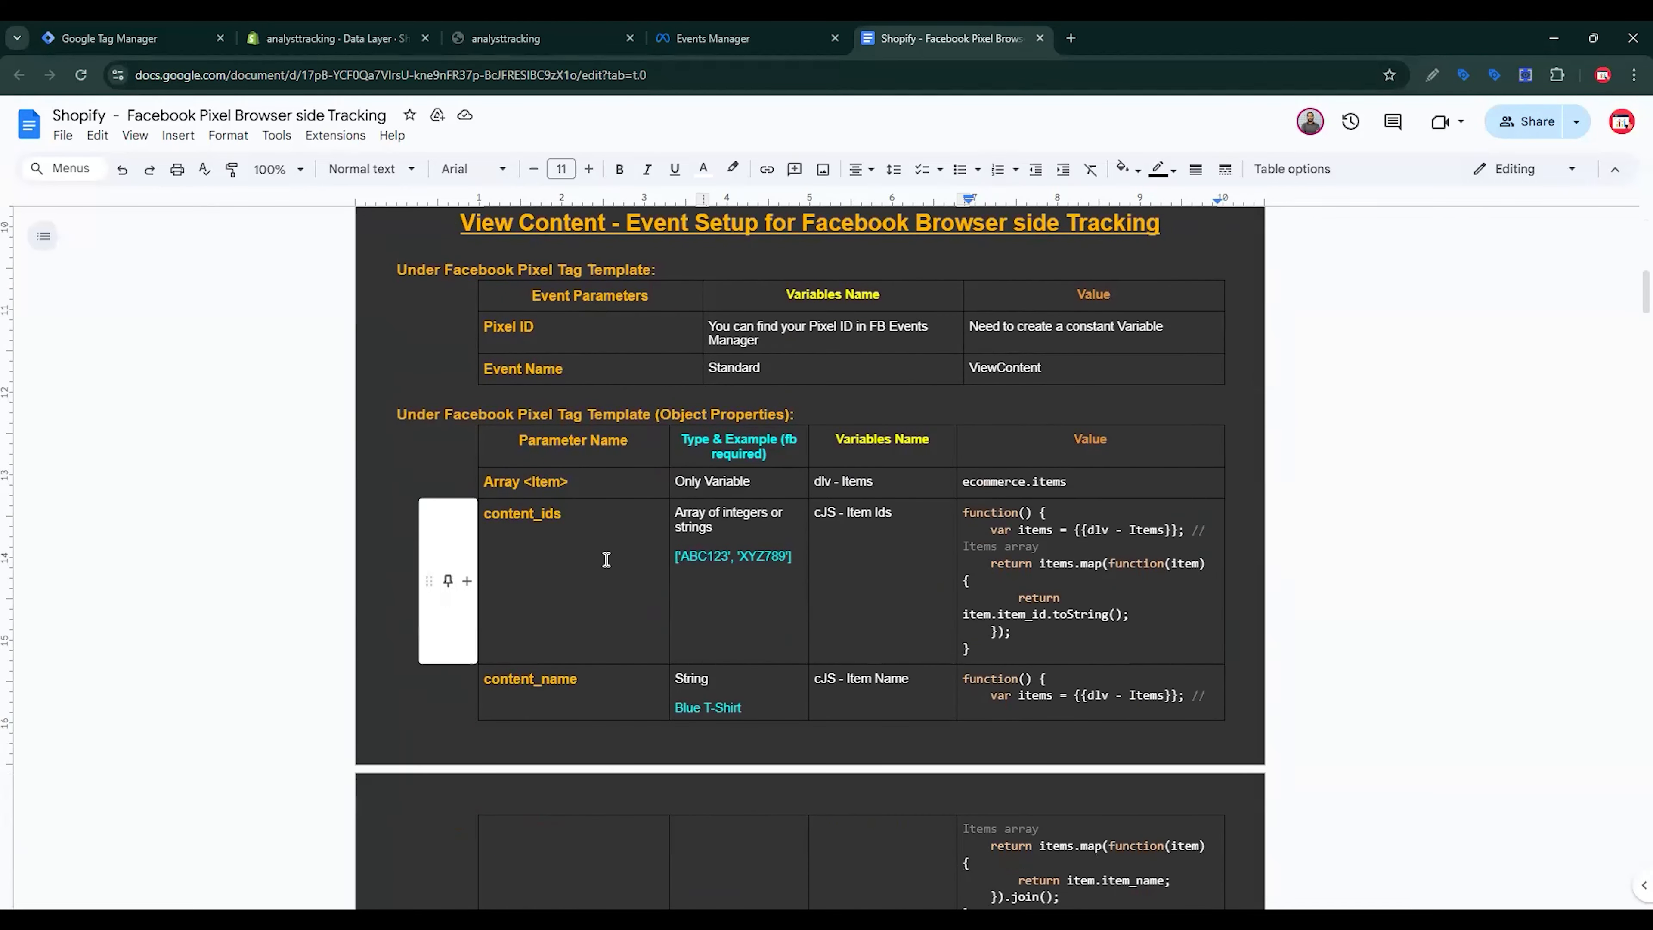
scroll(590, 665, "down", 5)
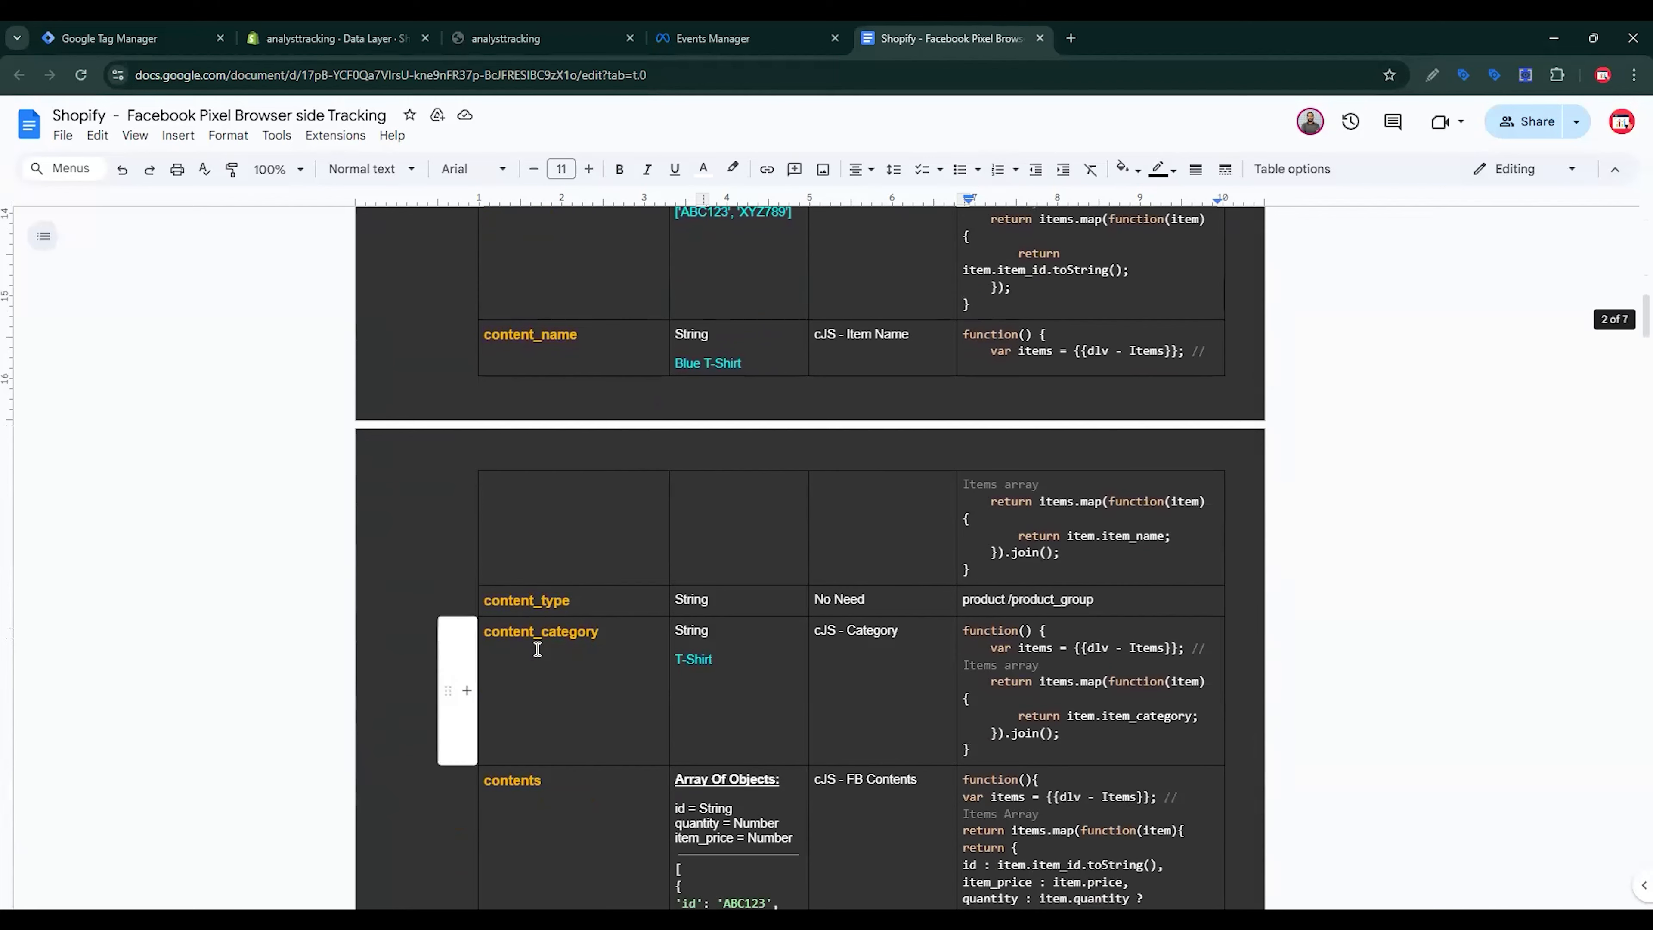
scroll(536, 645, "down", 3)
scroll(539, 642, "down", 5)
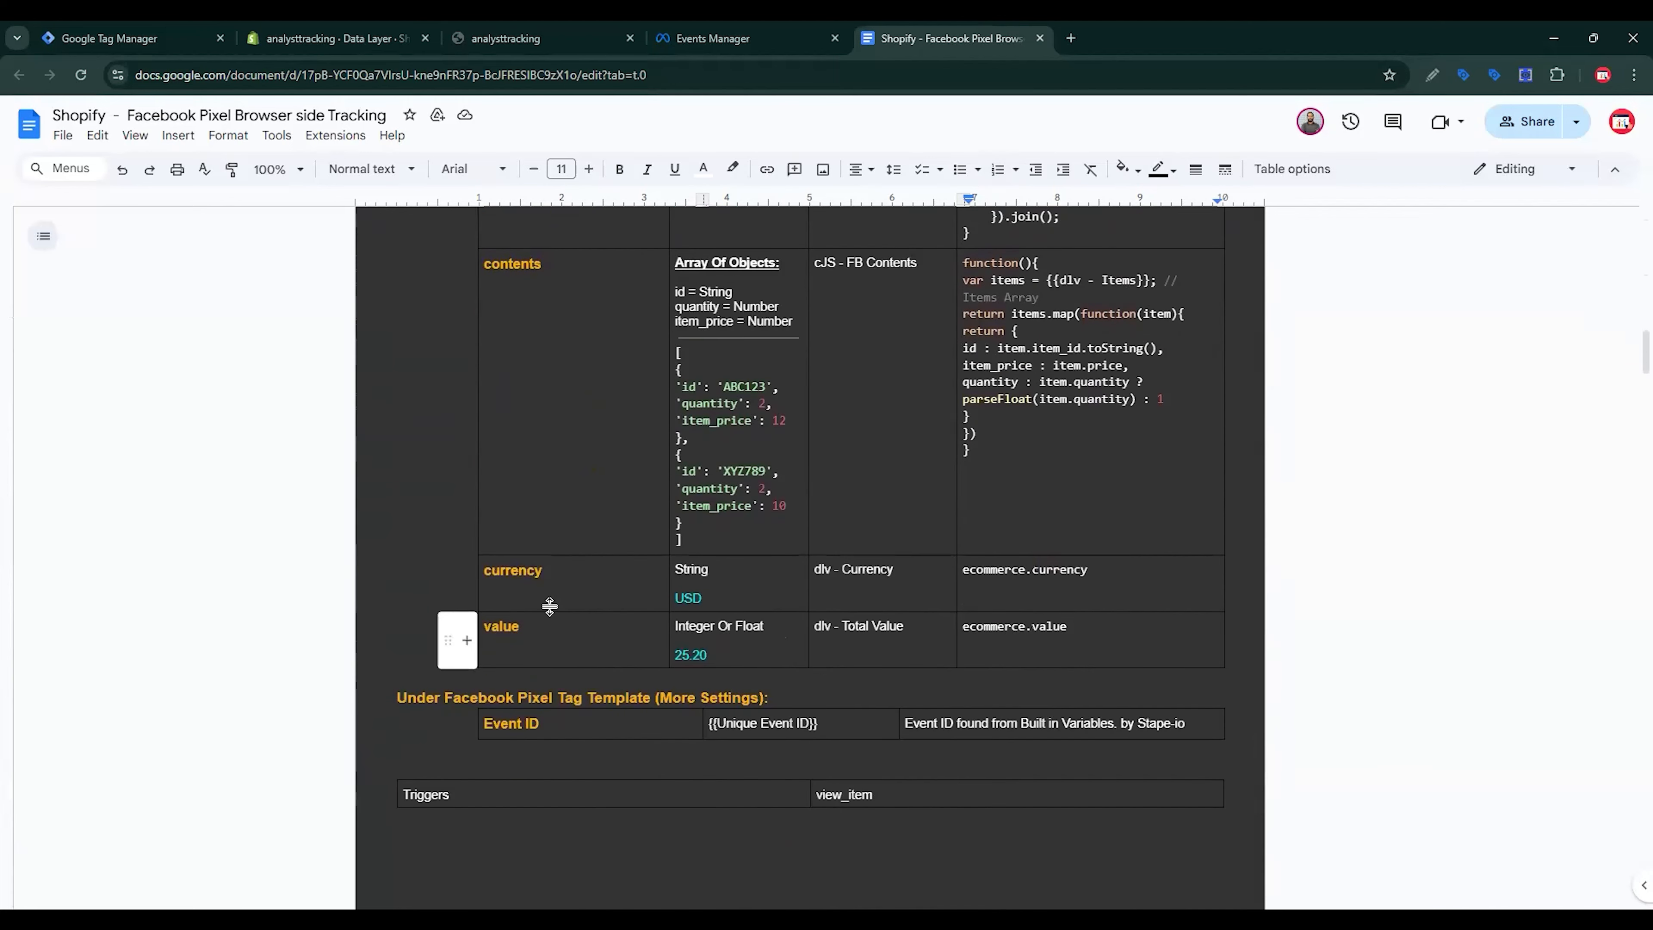
scroll(546, 601, "up", 10)
scroll(636, 618, "up", 1)
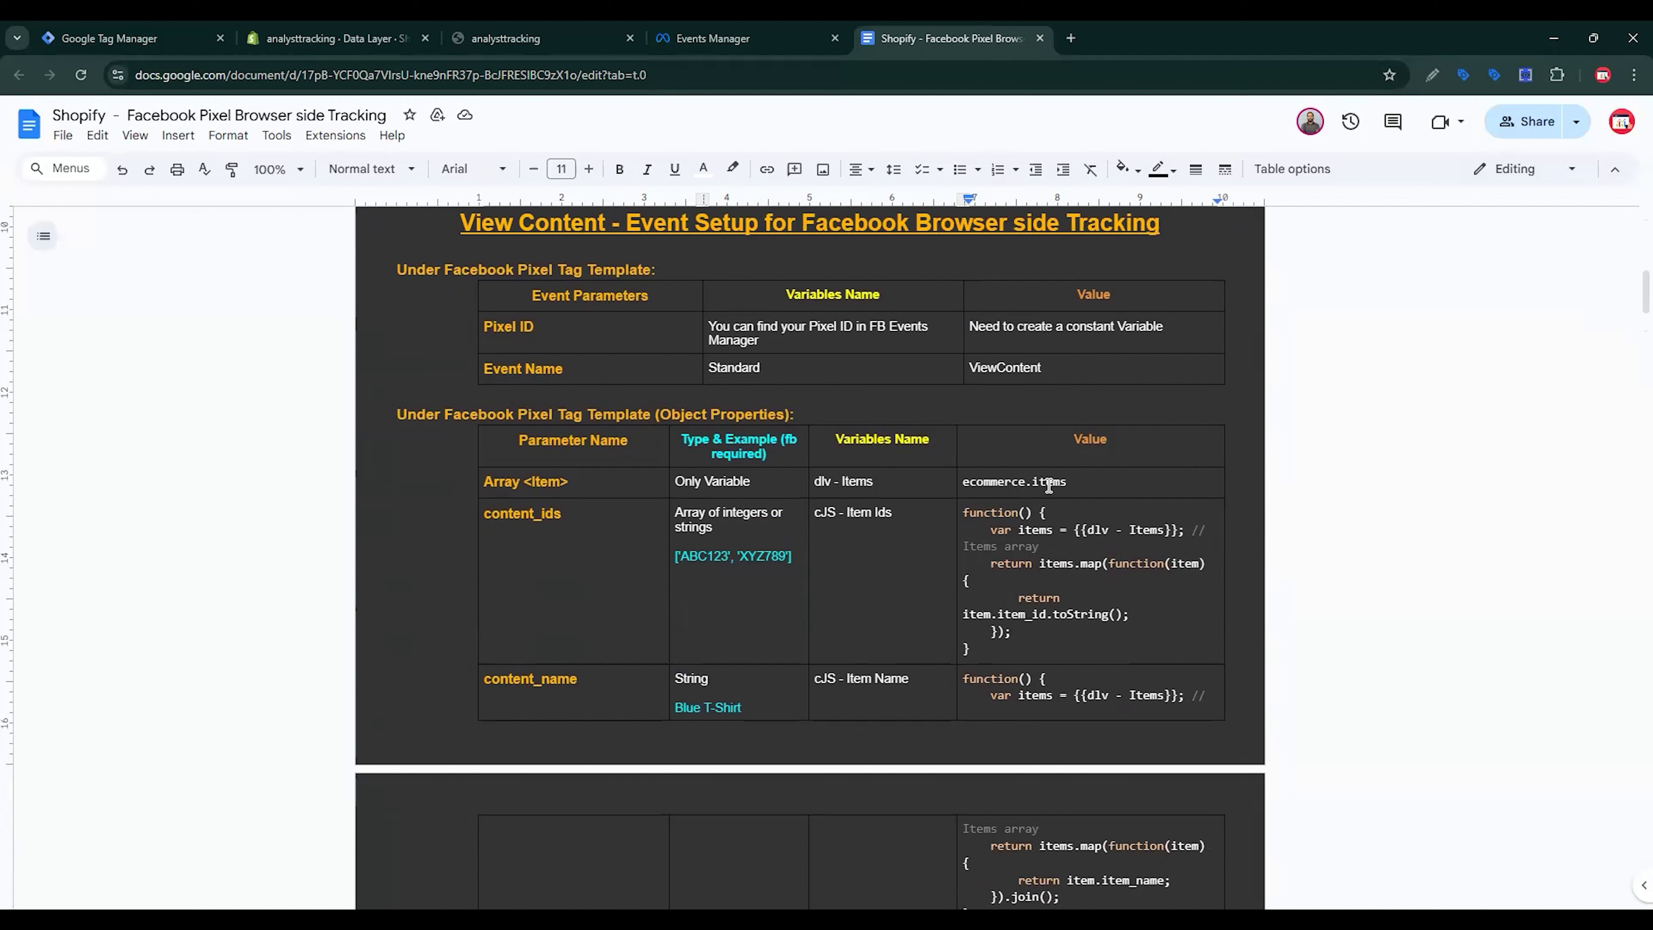
left_click(514, 38)
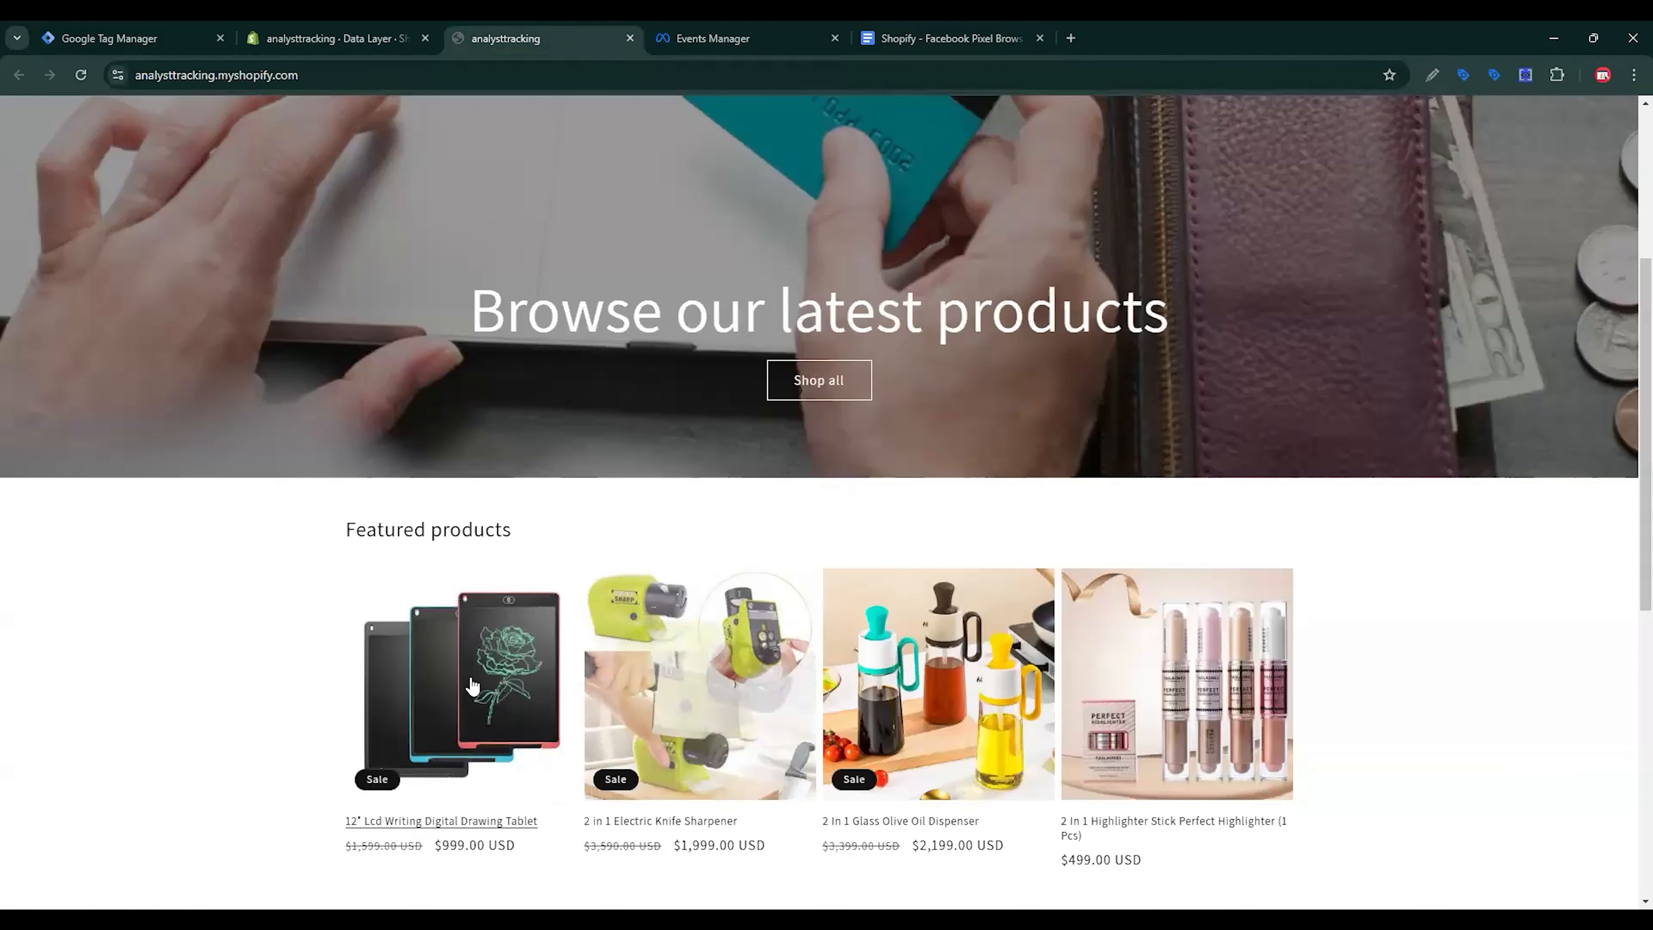
Step: Open the 12" Lcd Writing Digital Drawing Tablet page and expand its view_item ecommerce, items and item data
left_click(473, 685)
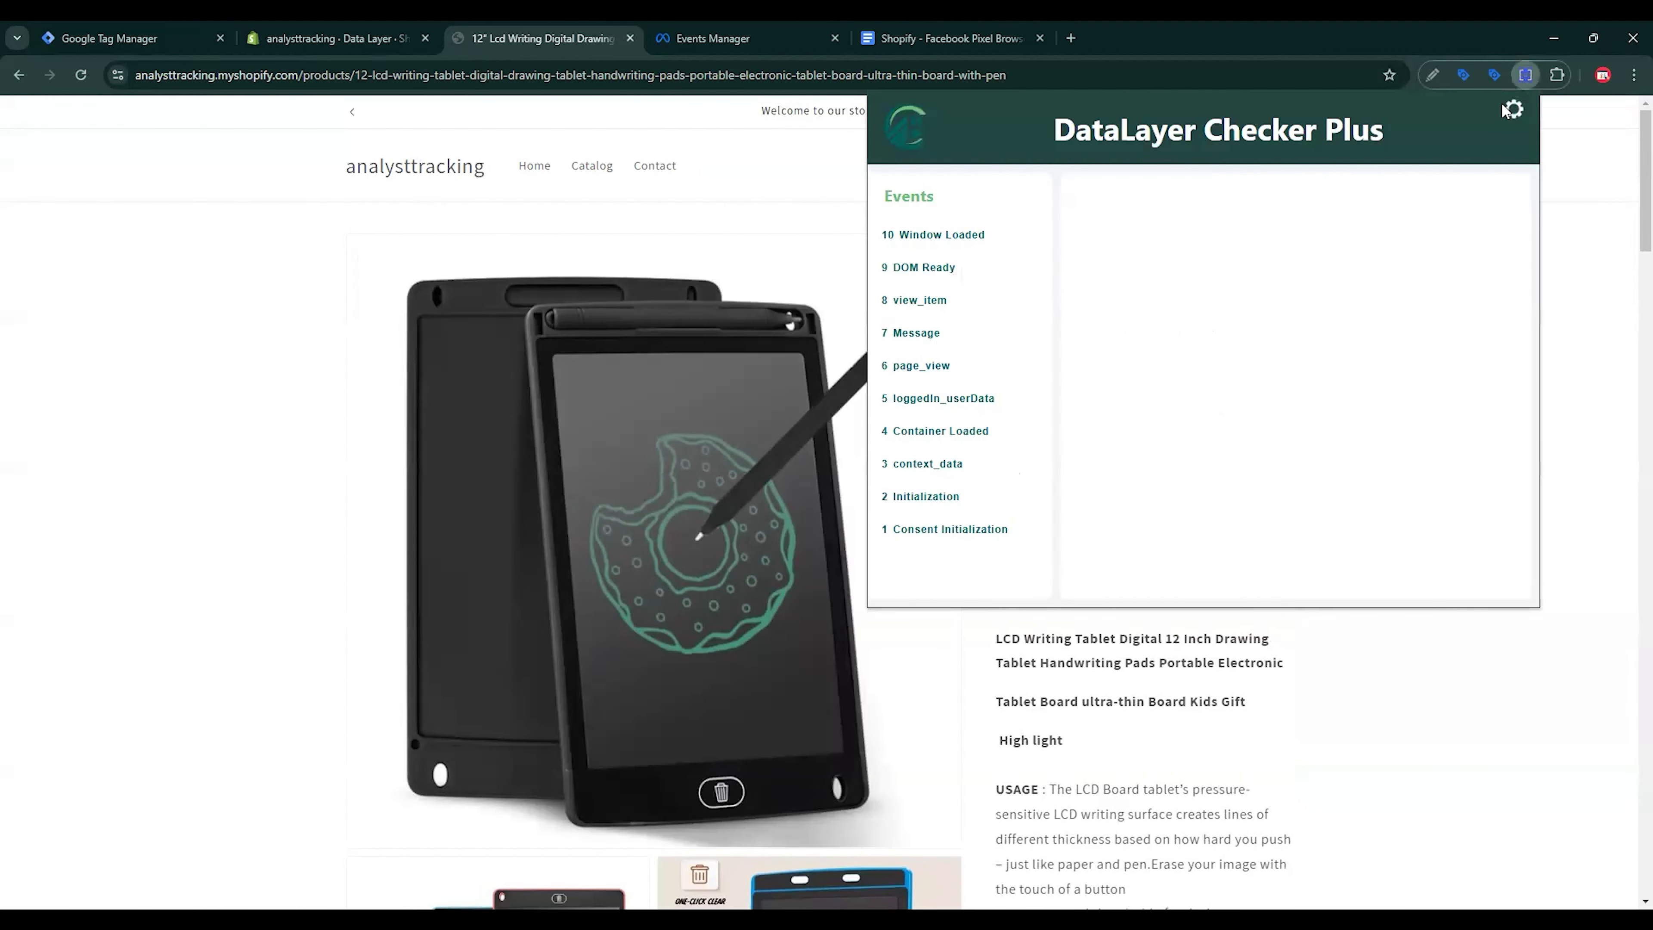
left_click(932, 301)
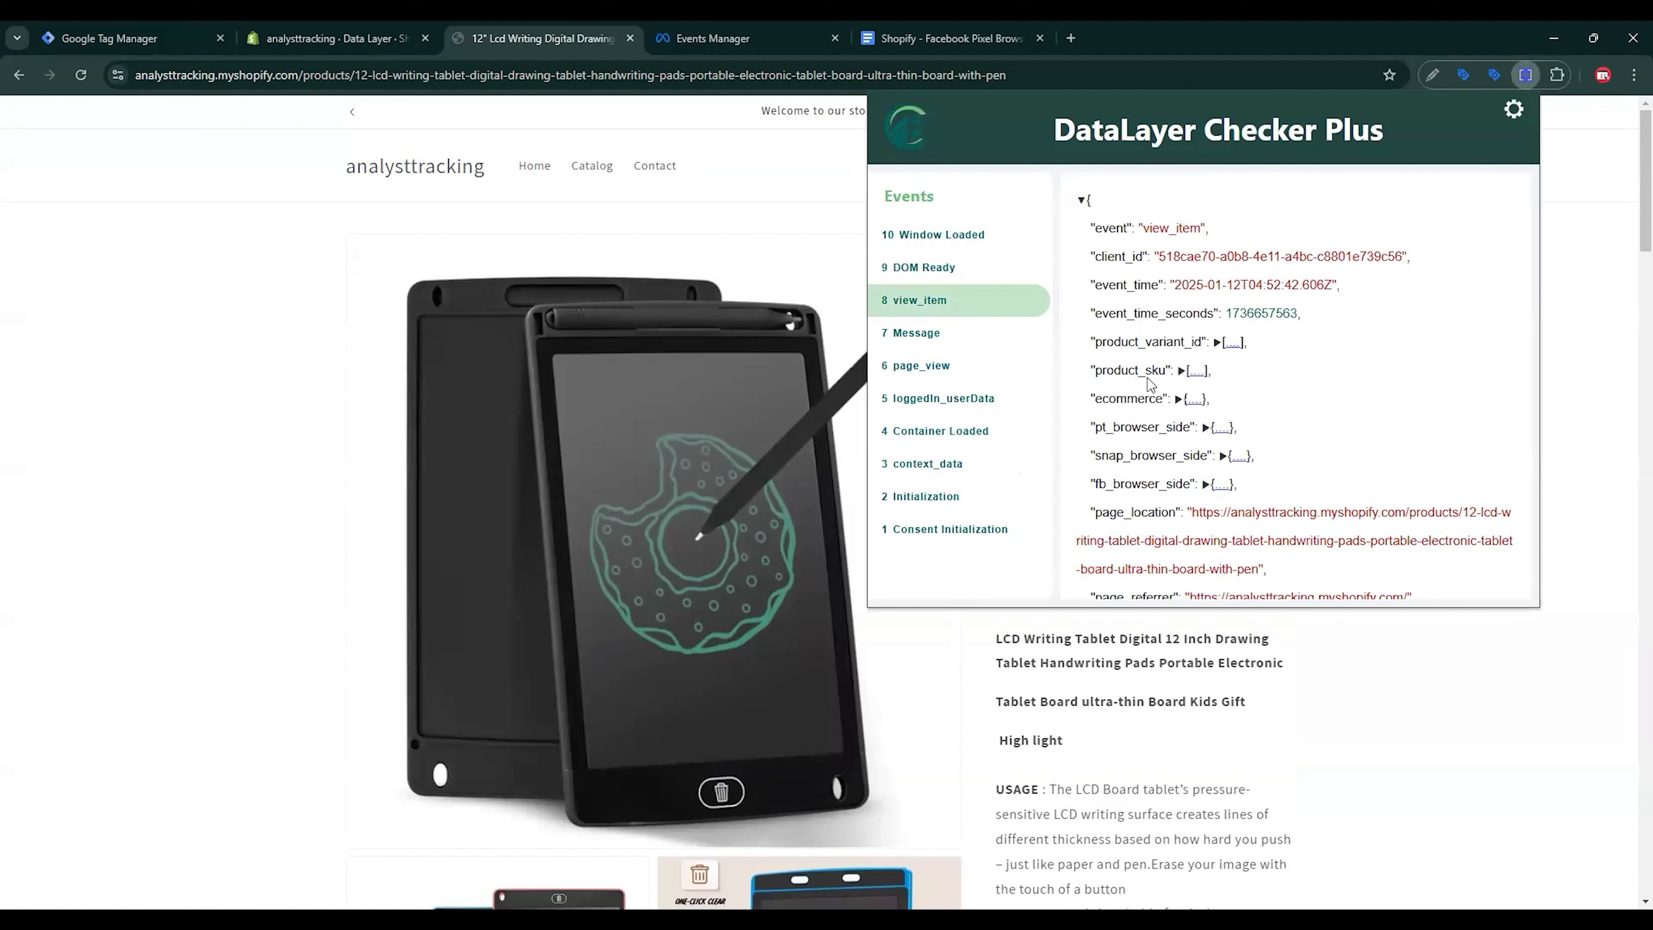
left_click(1178, 400)
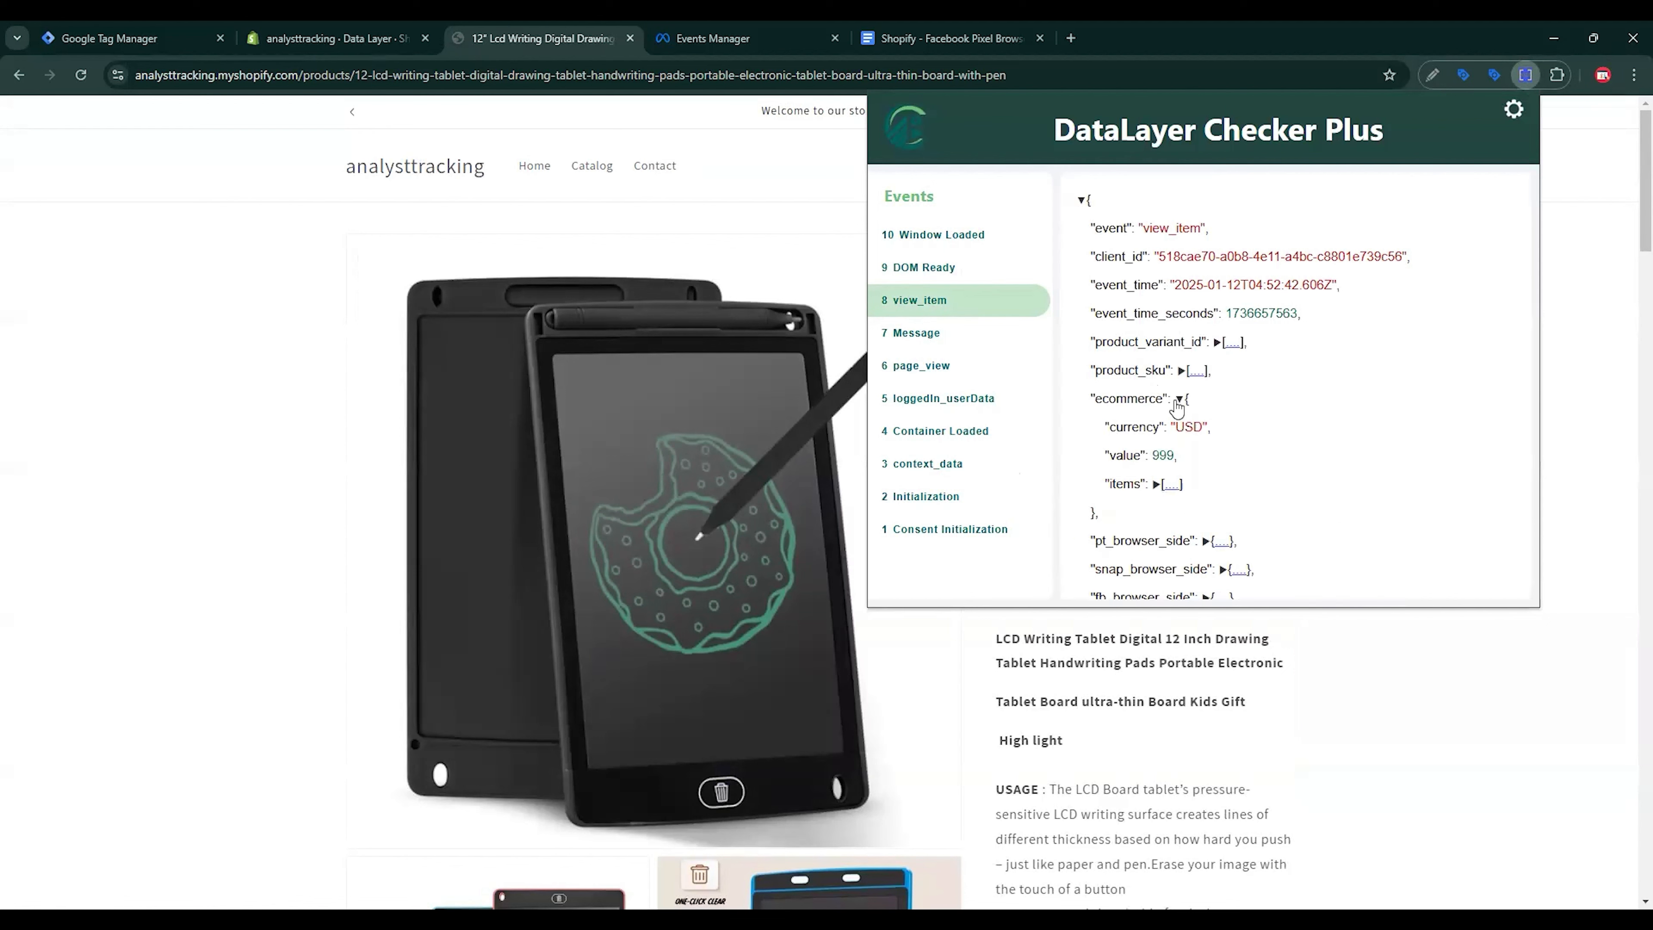
left_click(1157, 484)
left_click(1116, 514)
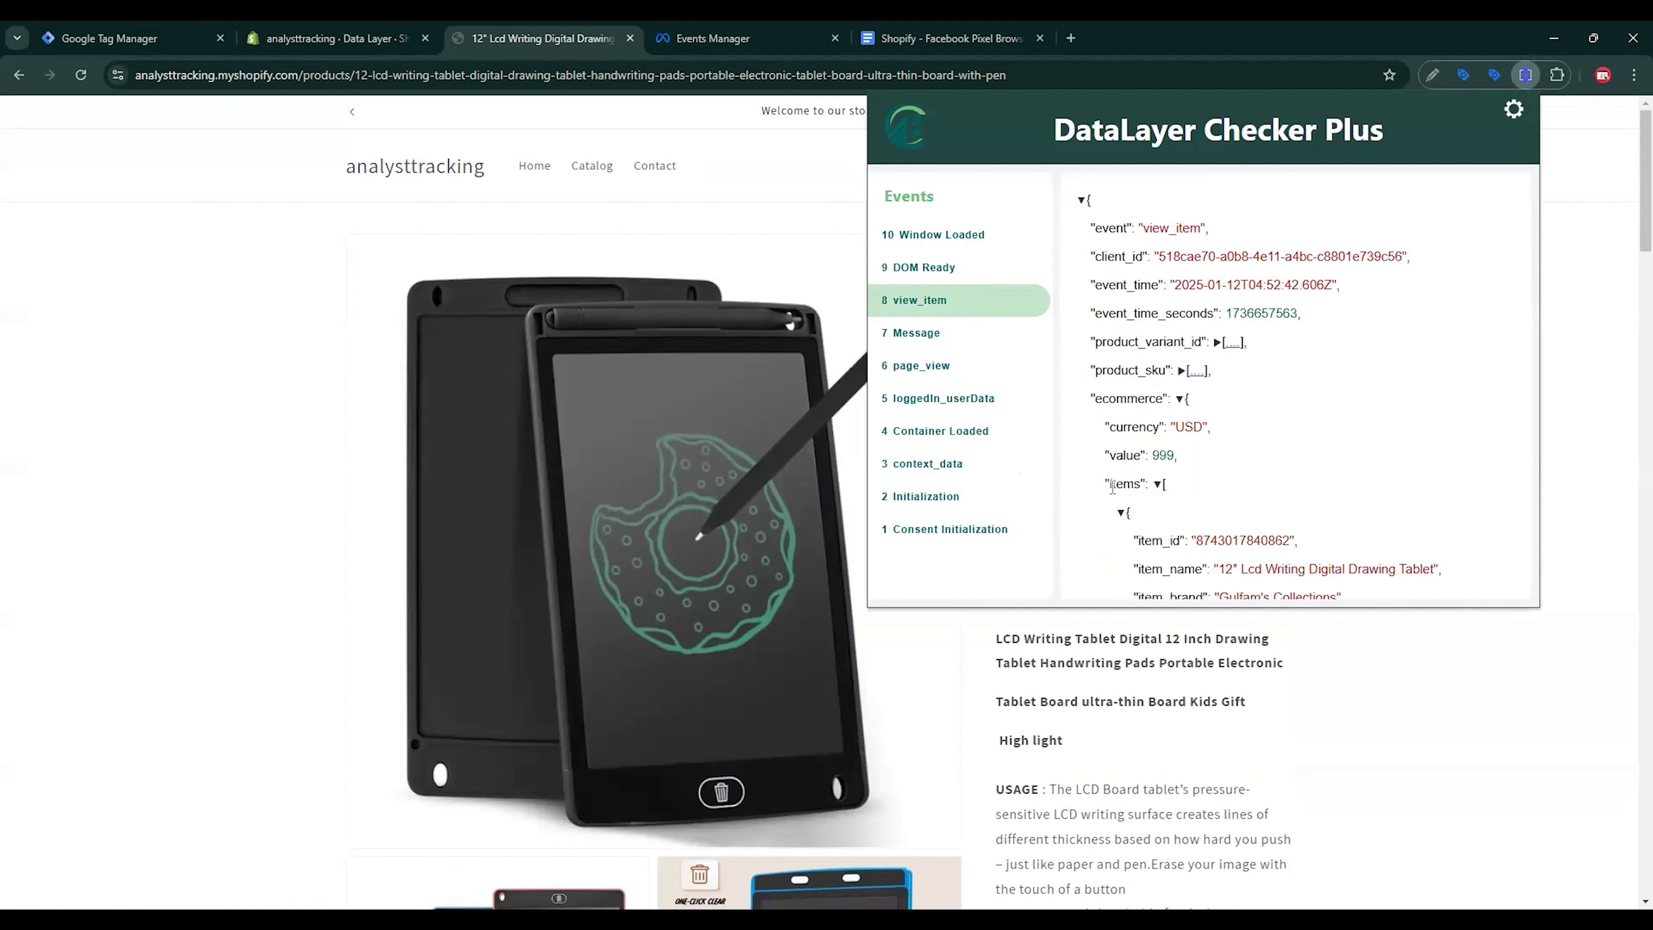
left_click_drag(1114, 486, 1131, 489)
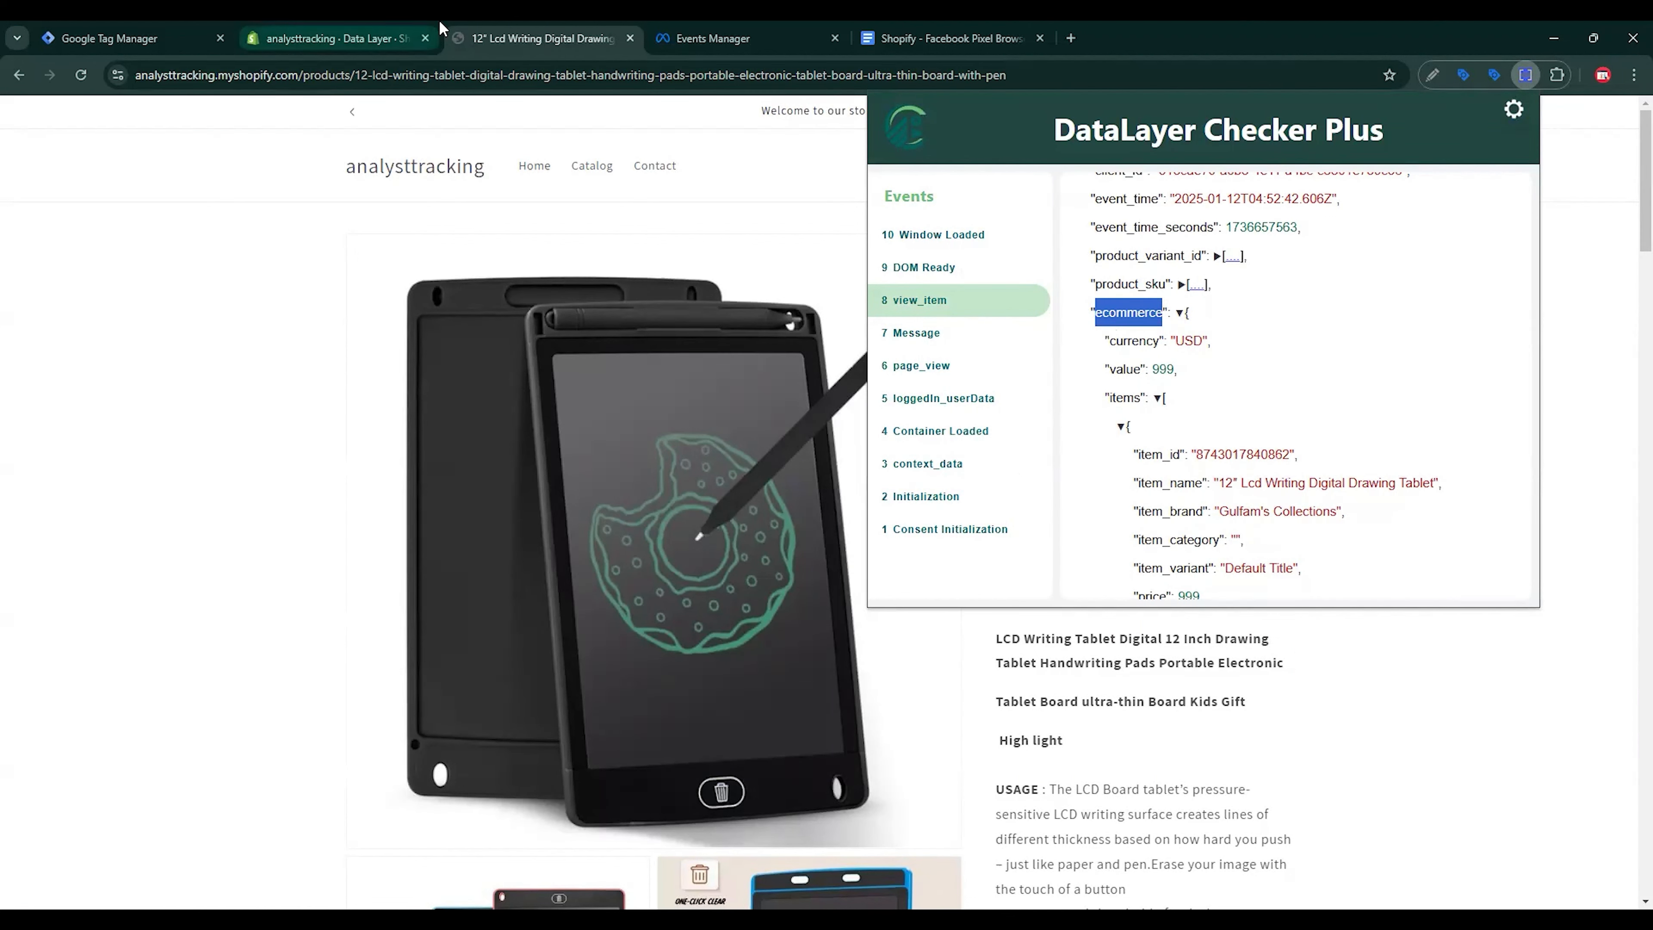
left_click(129, 32)
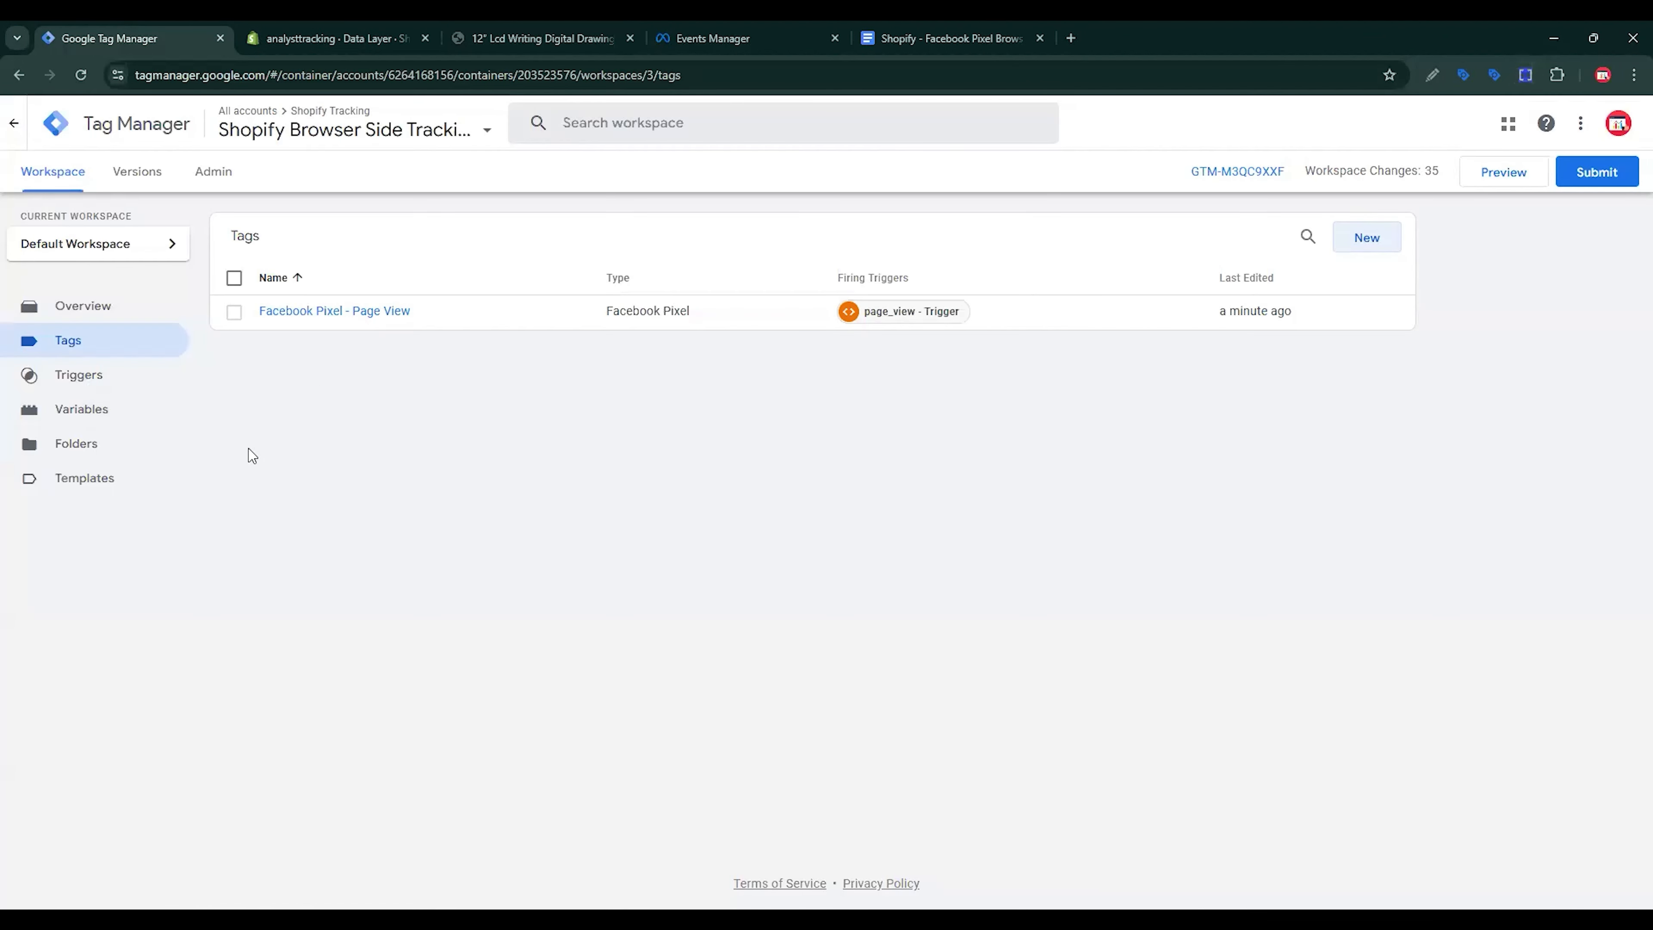
Step: Start a new user-defined variable from the Variables page
left_click(115, 422)
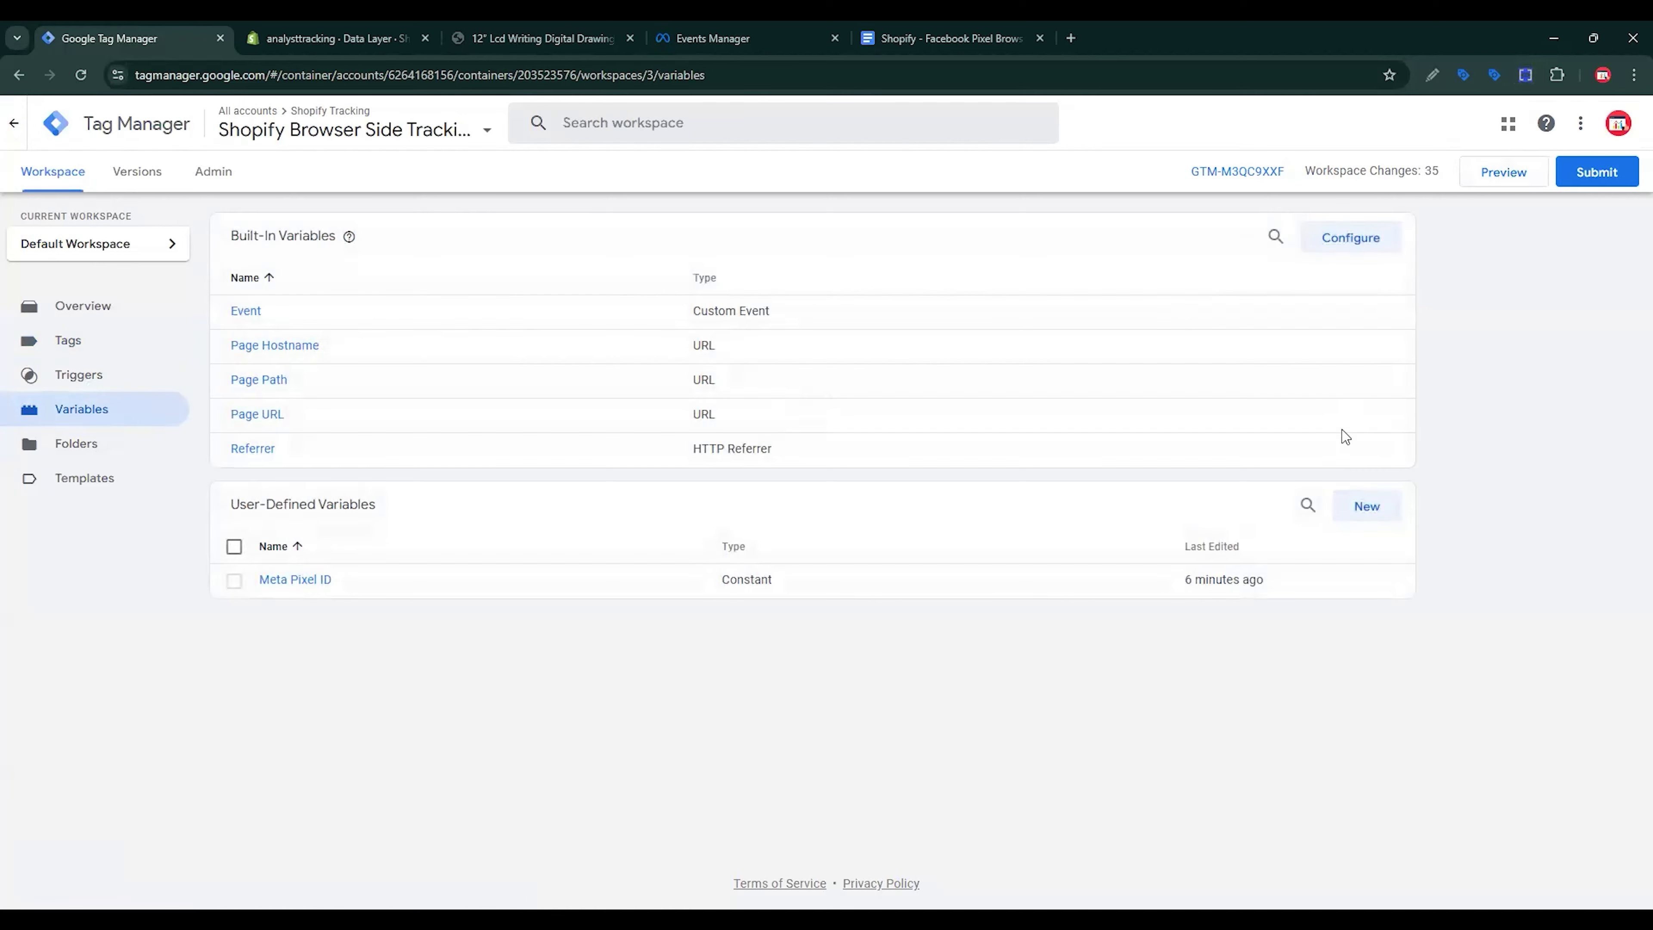
left_click(1363, 507)
Step: Make it a Data Layer Variable starting with 'ecommerce.' and copy the items key from view_item
left_click(1204, 300)
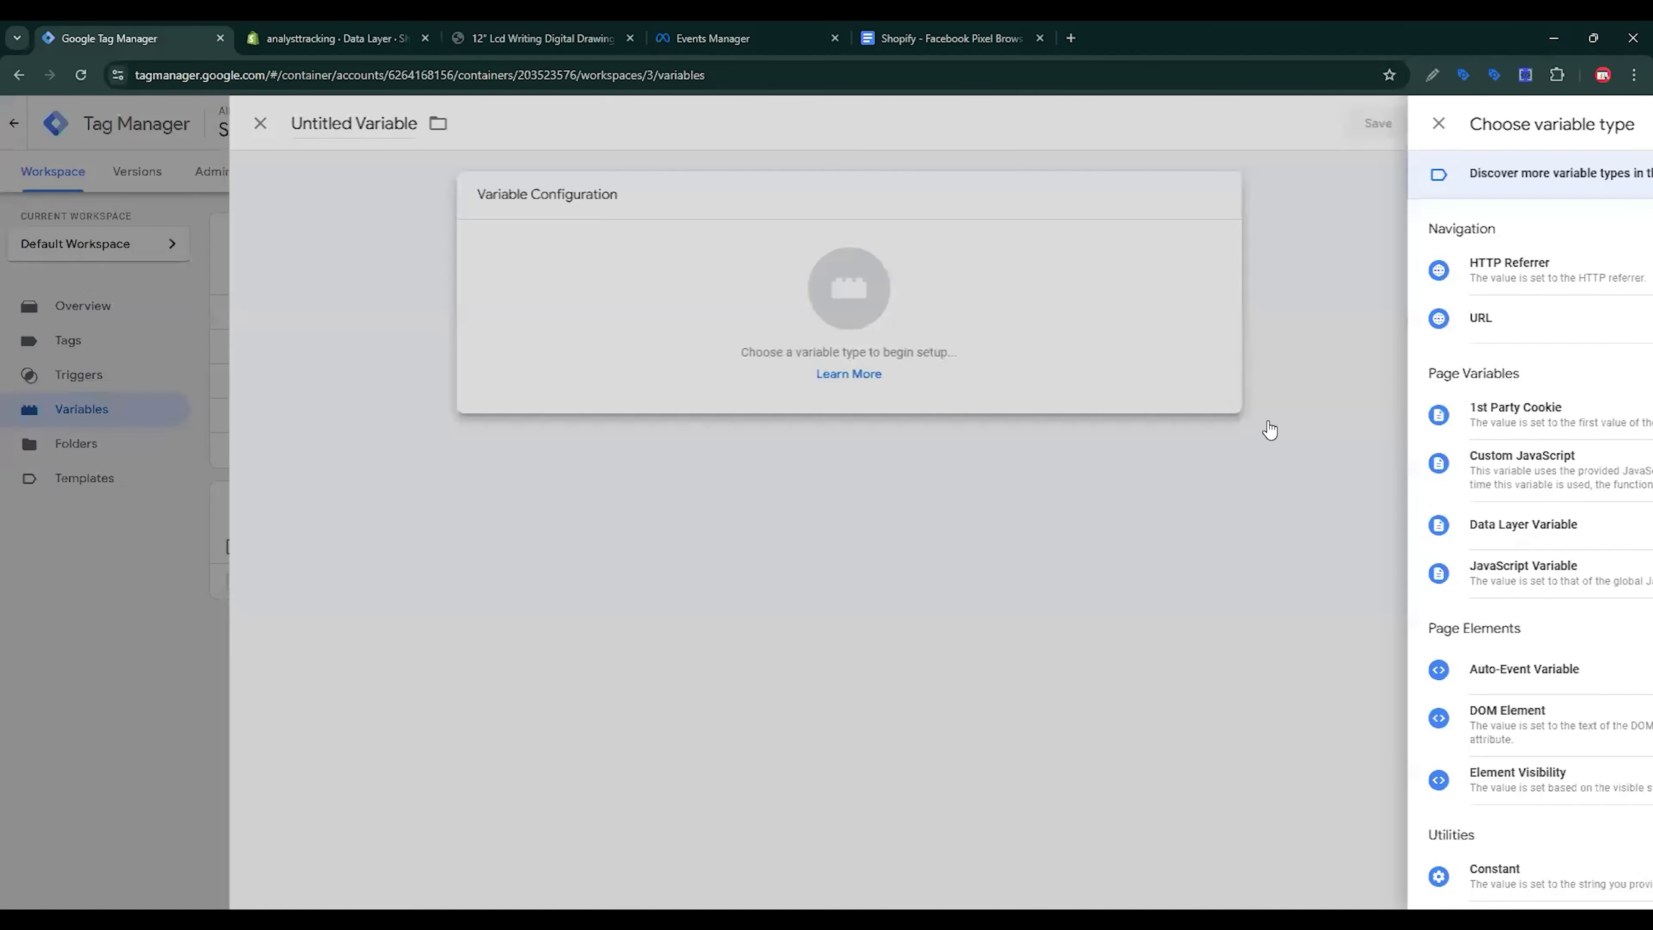
left_click(1168, 529)
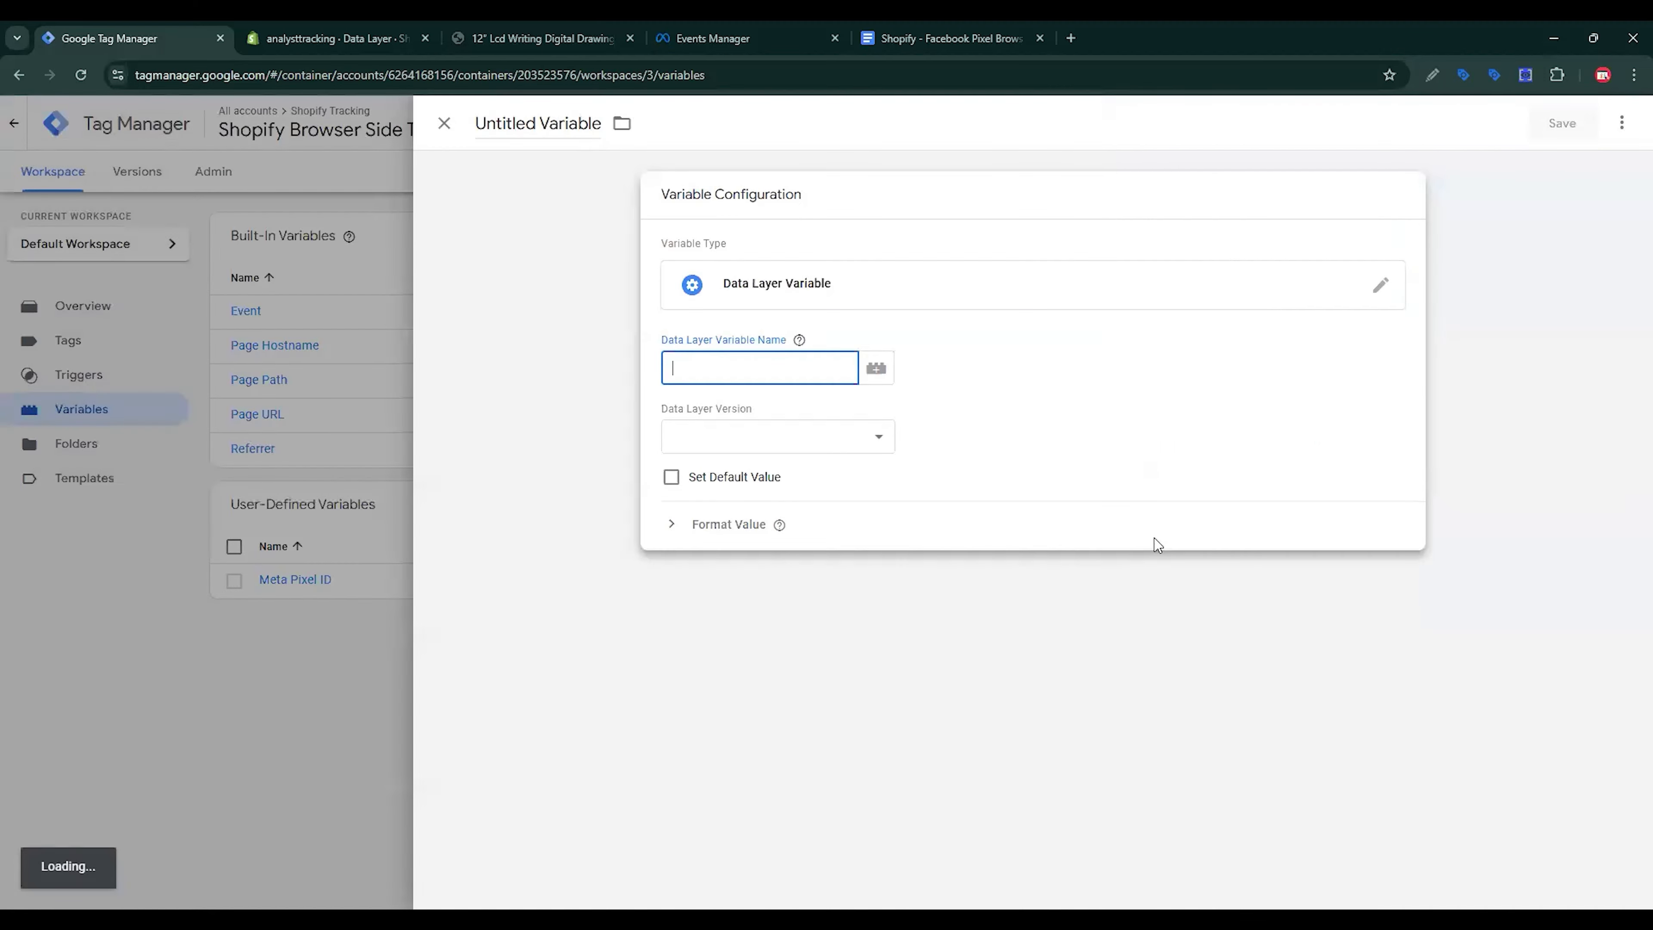
type("ecommerce")
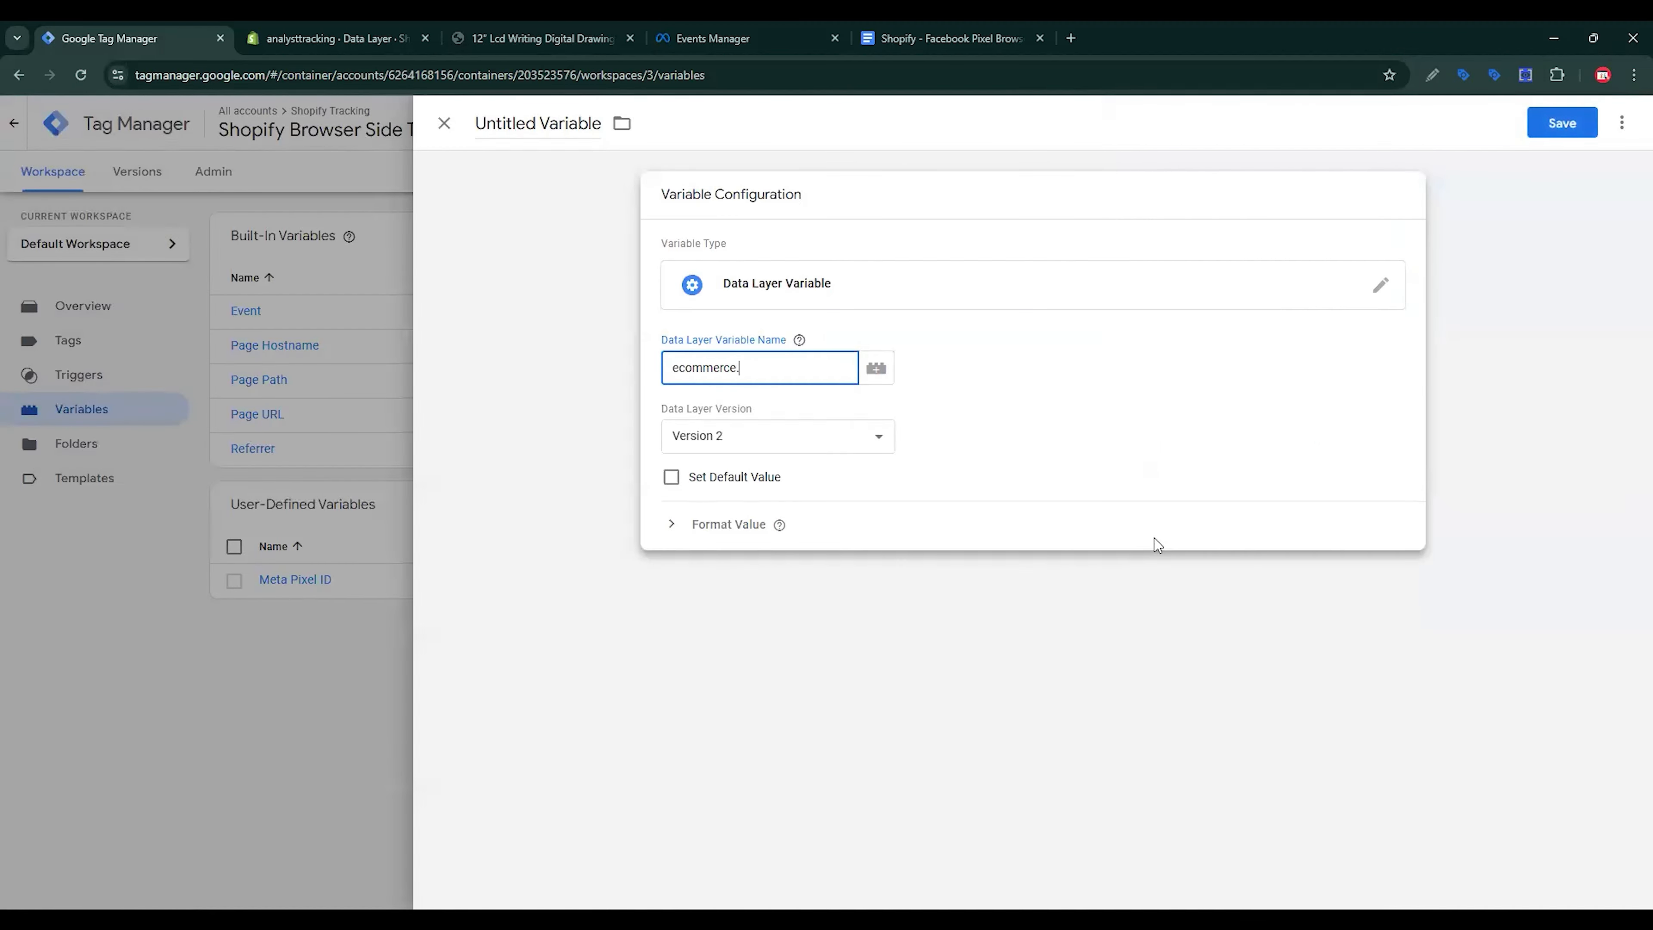
left_click(496, 33)
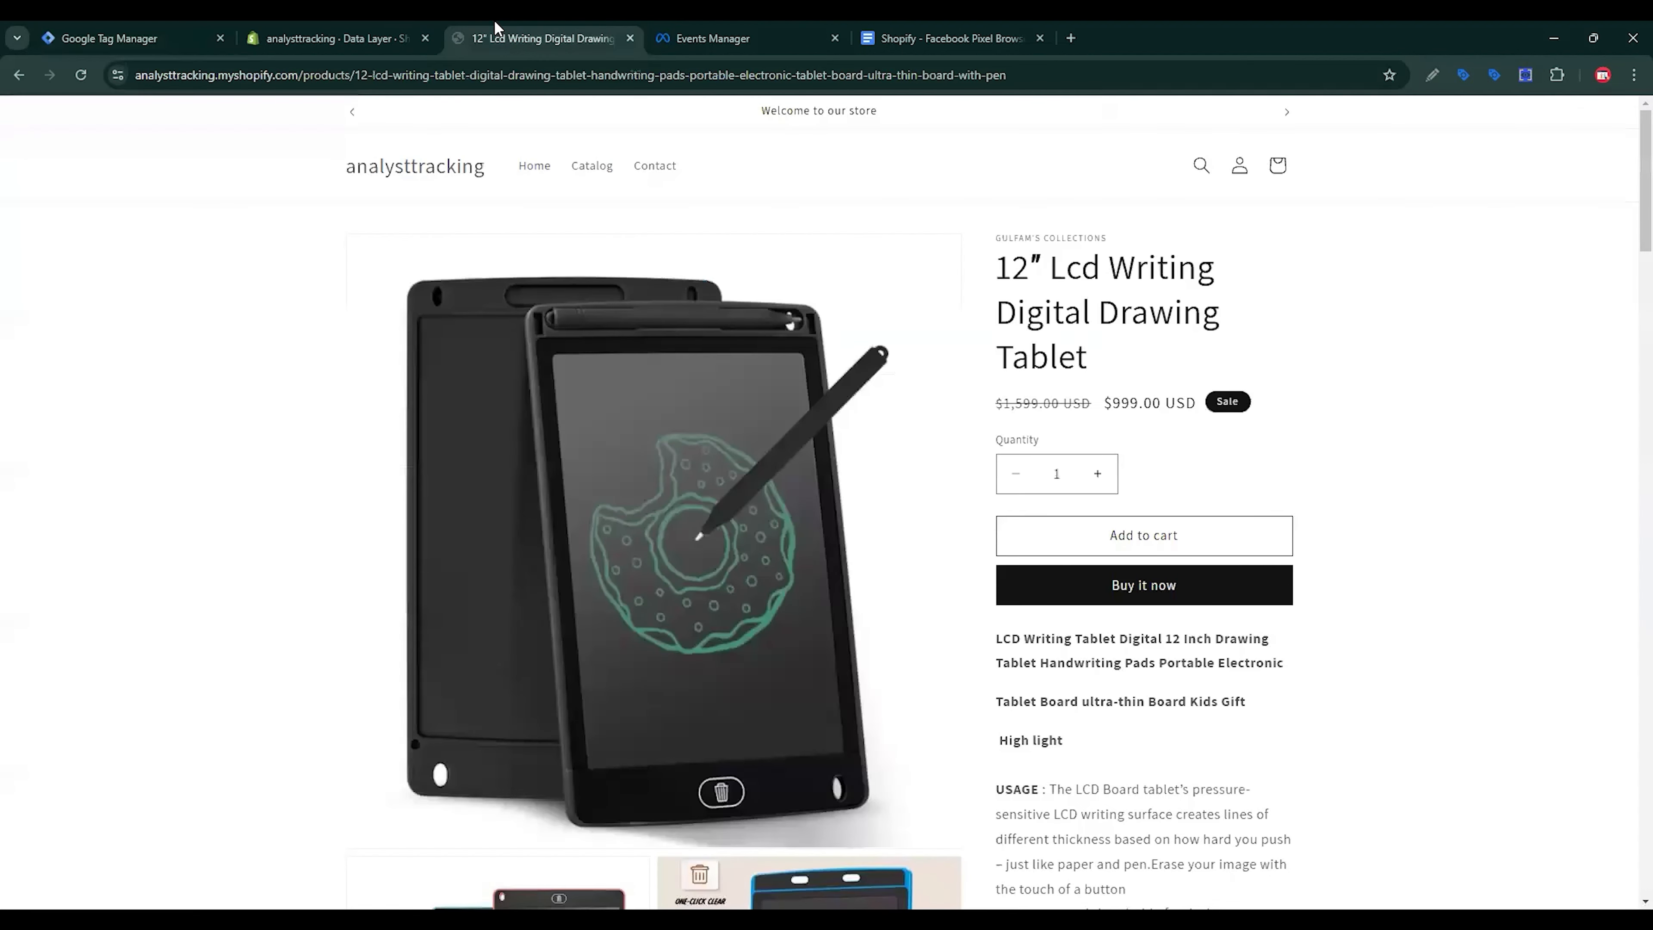
left_click(1526, 75)
left_click(920, 300)
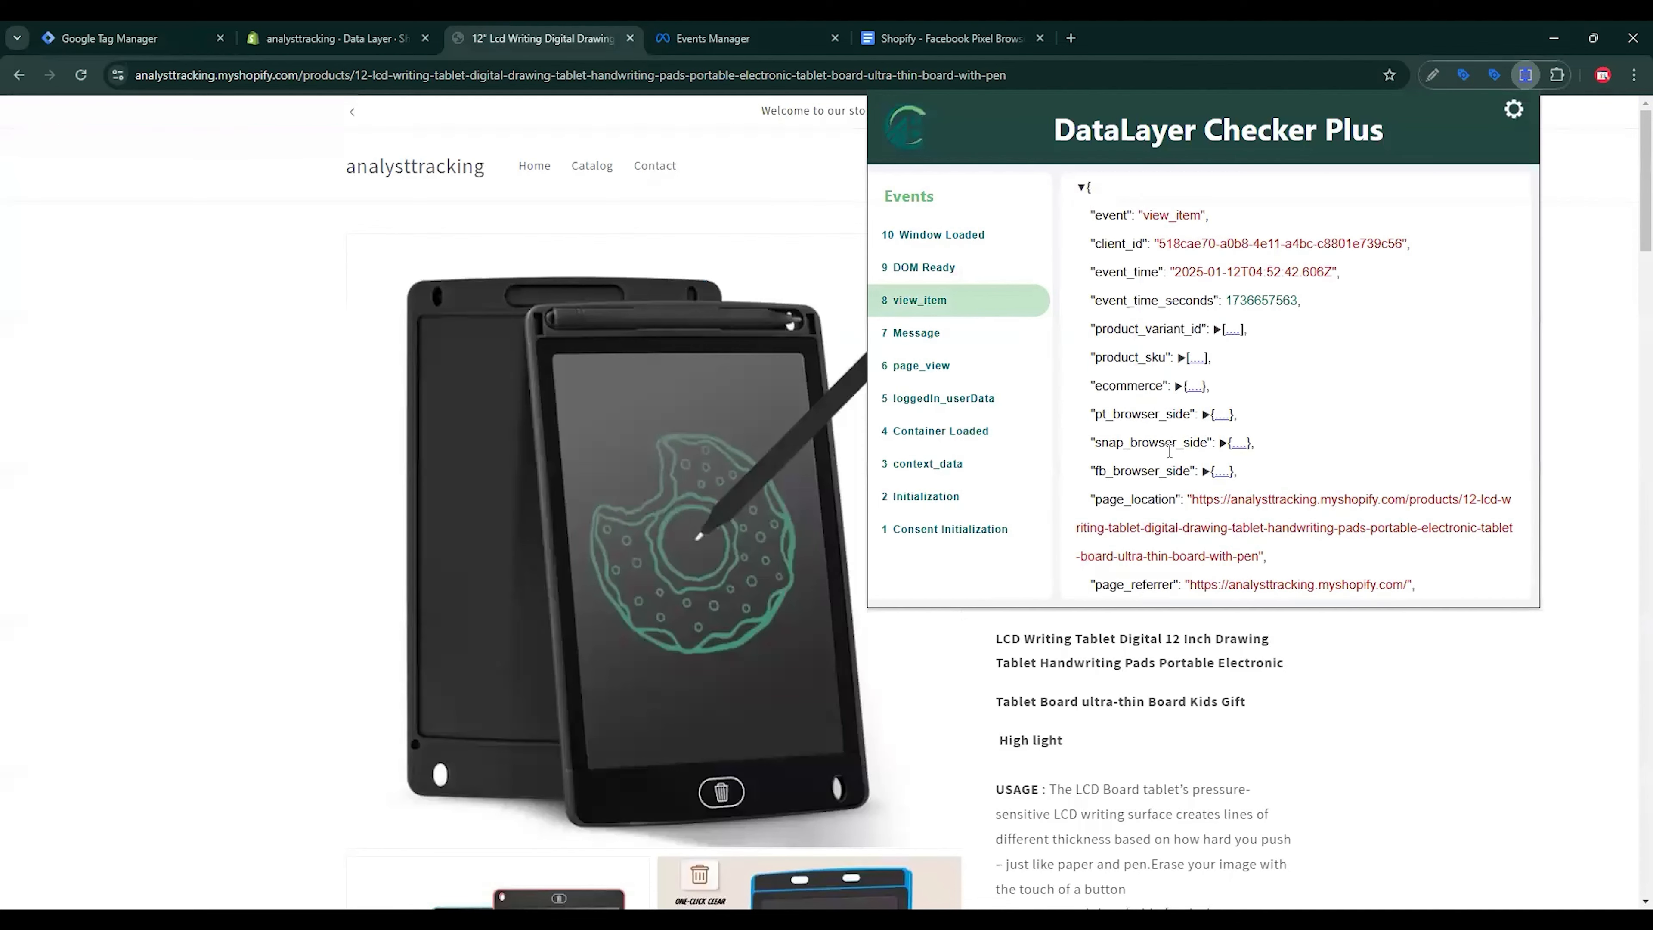
scroll(1169, 449, "down", 3)
left_click(1179, 226)
left_click(1158, 313)
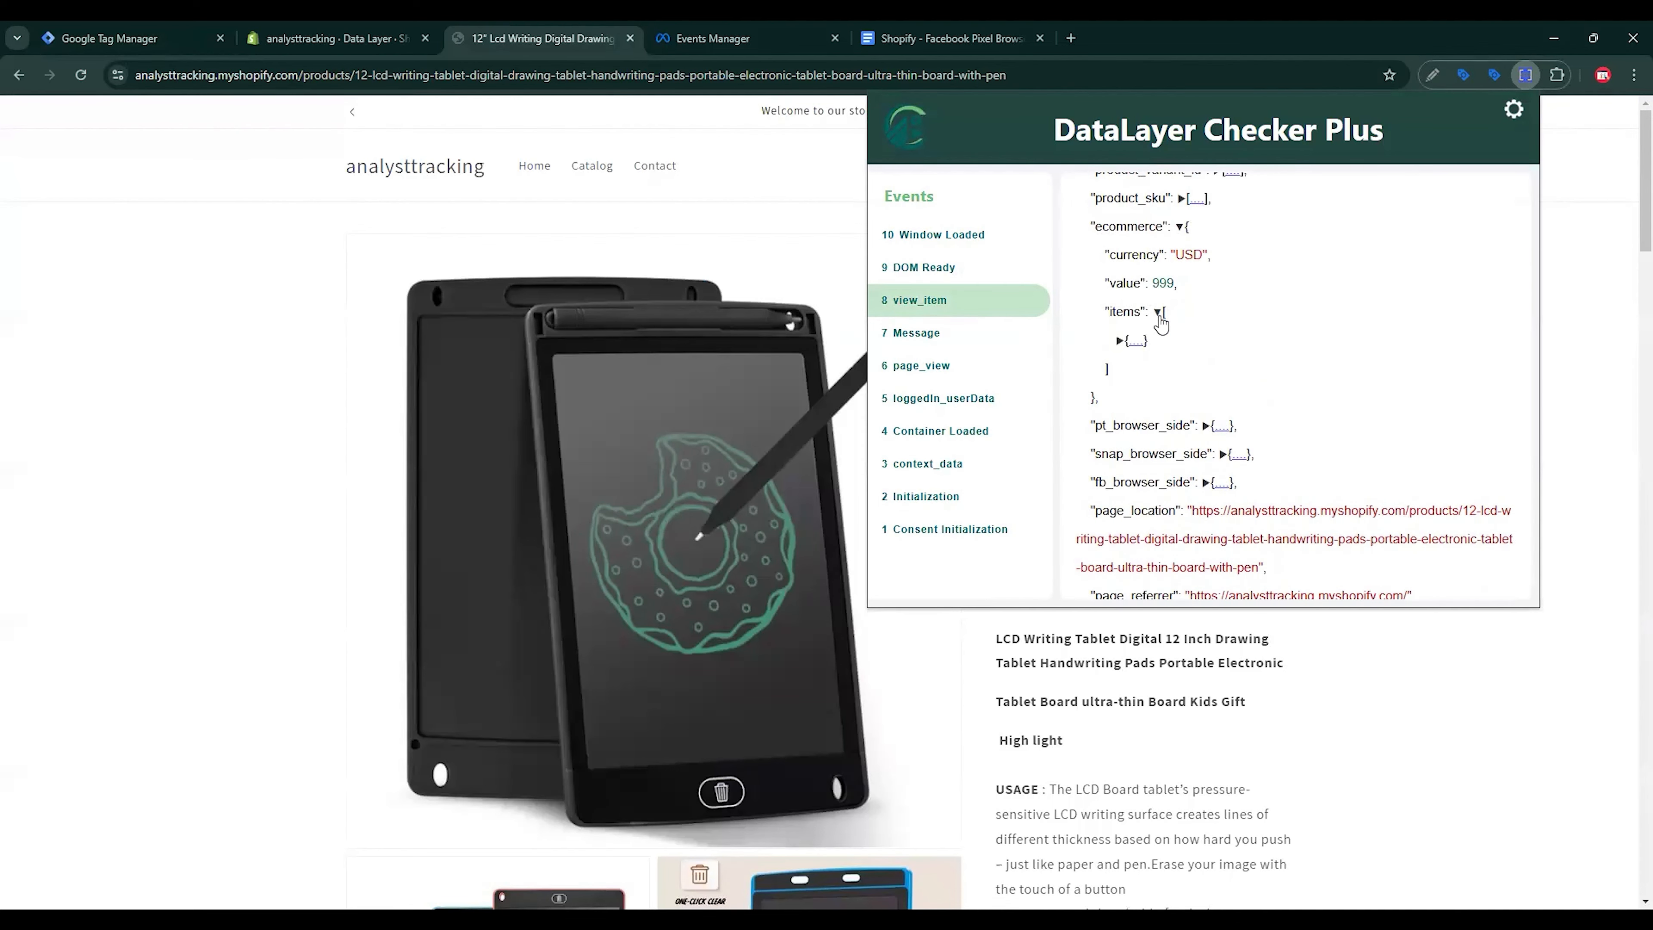
left_click_drag(1110, 311, 1143, 311)
key("ctrl+c")
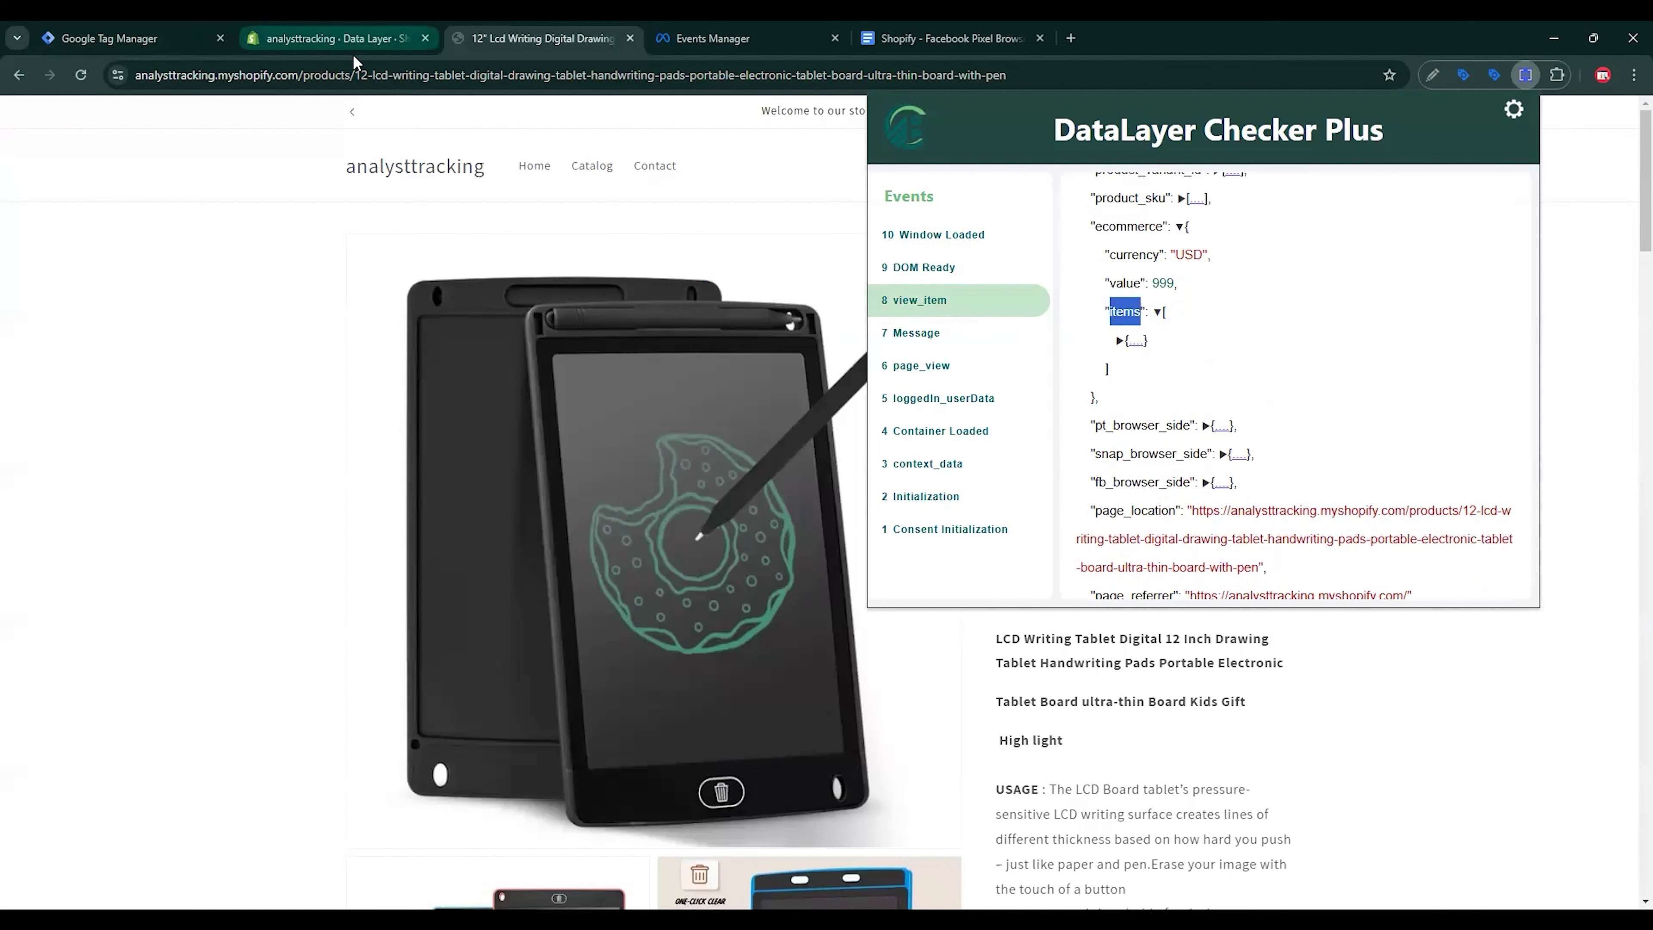
Step: Complete the path as ecommerce.items, name the variable 'dlv - Items' and save it
left_click(166, 28)
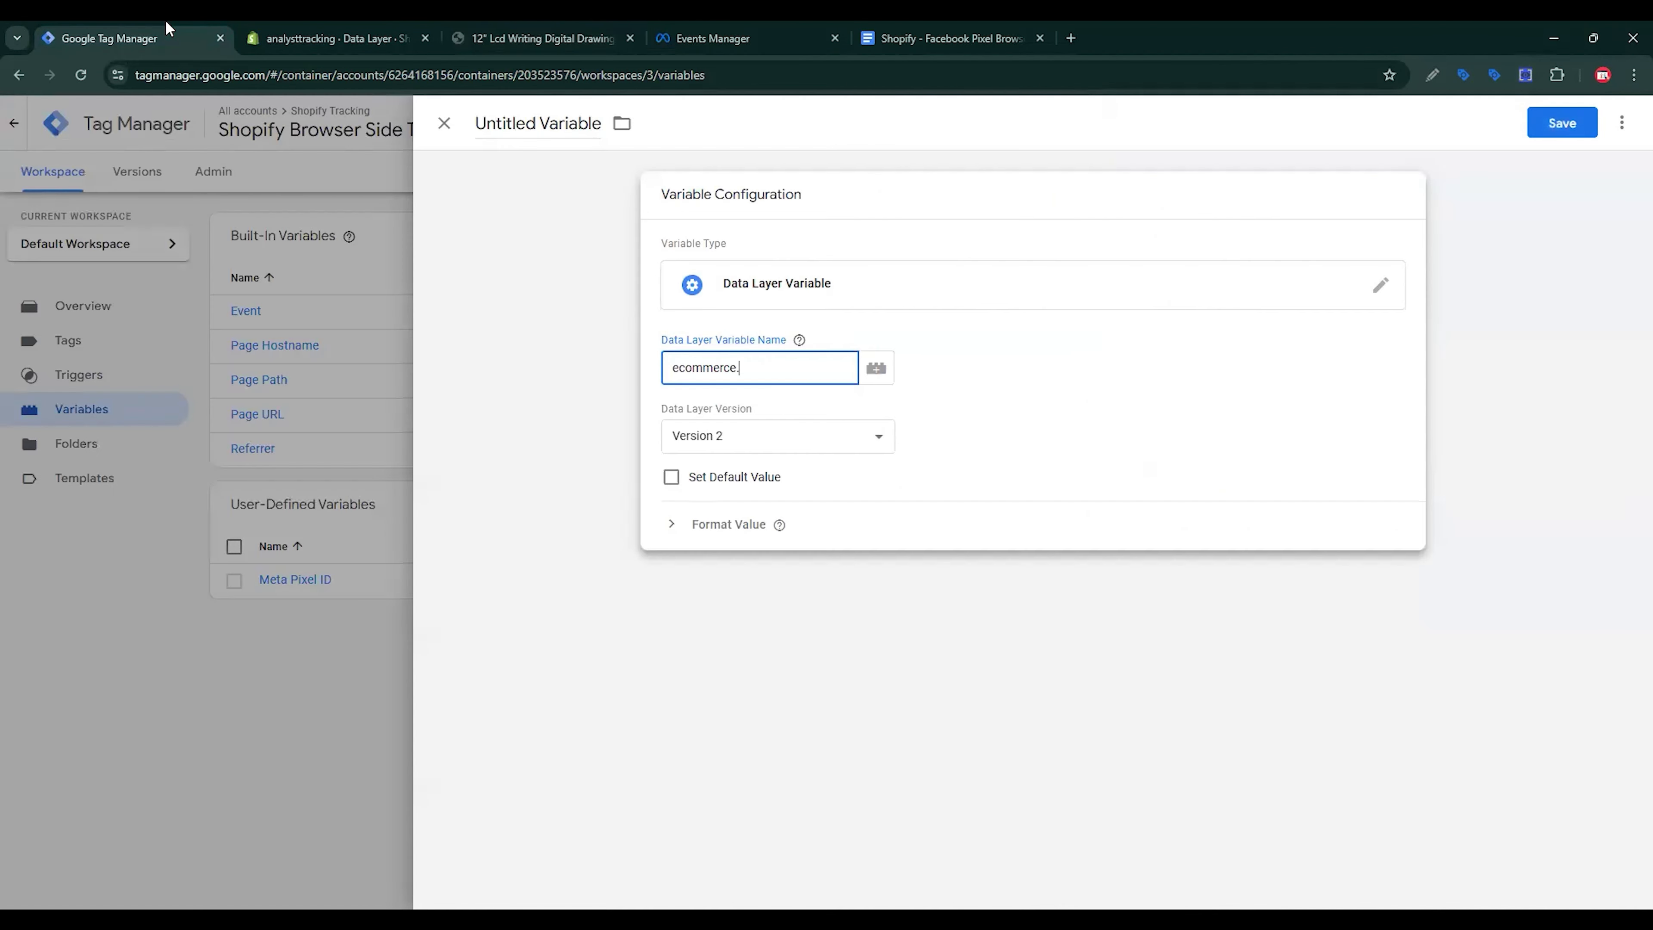
key("ctrl+v")
key("ctrl+a")
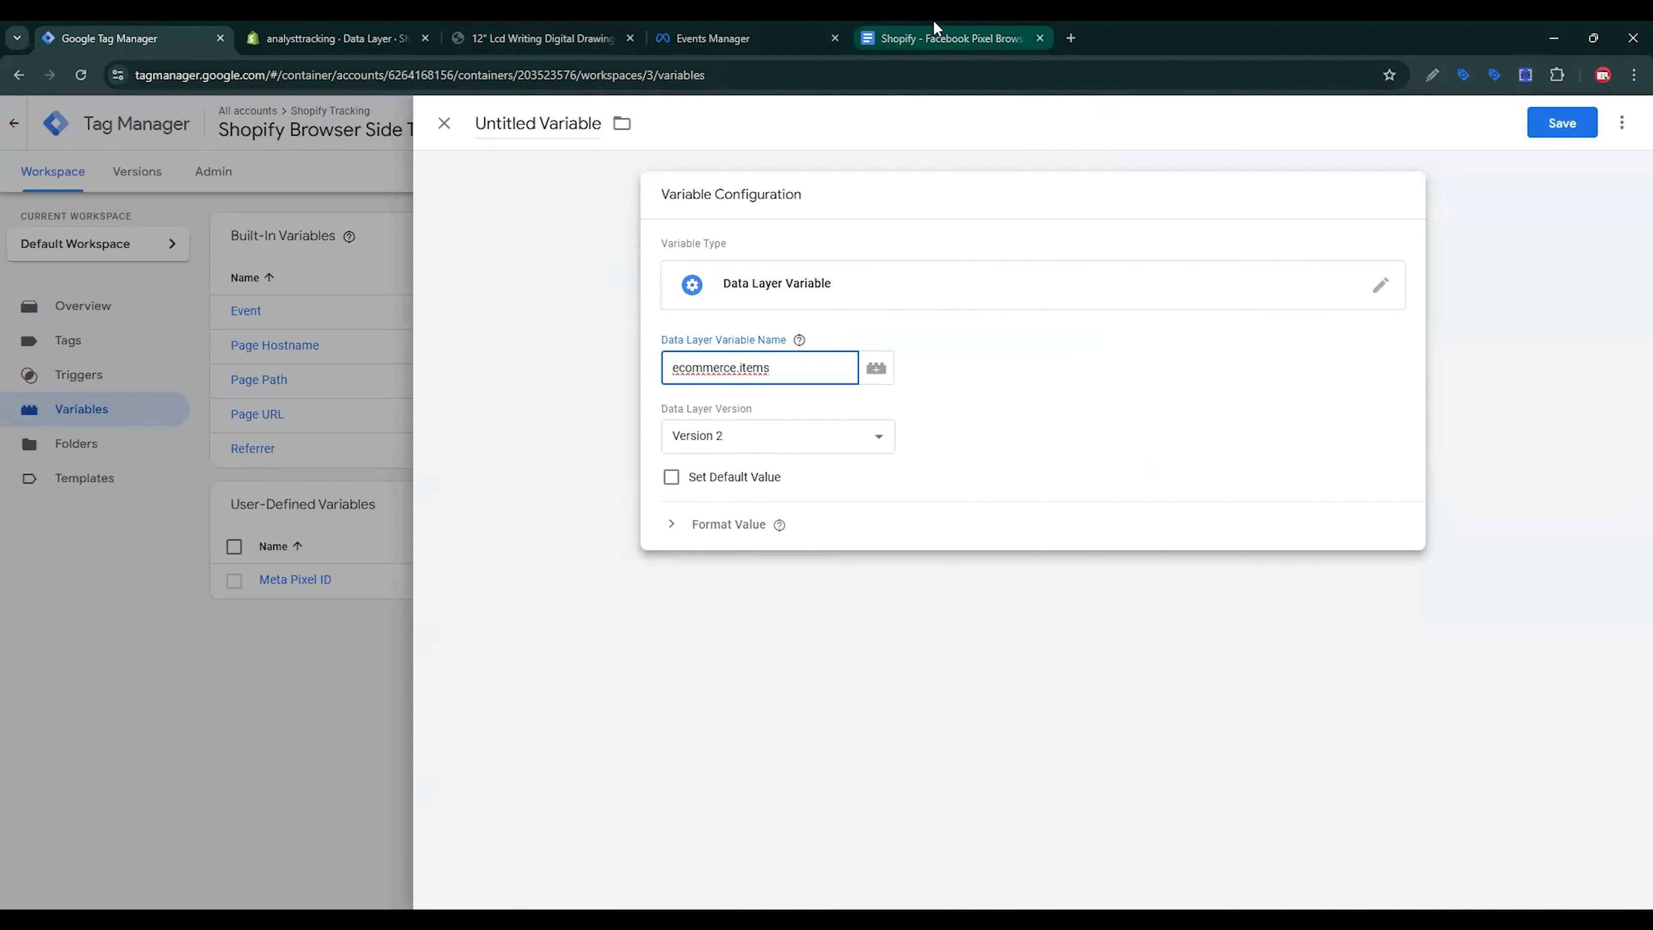
left_click(898, 40)
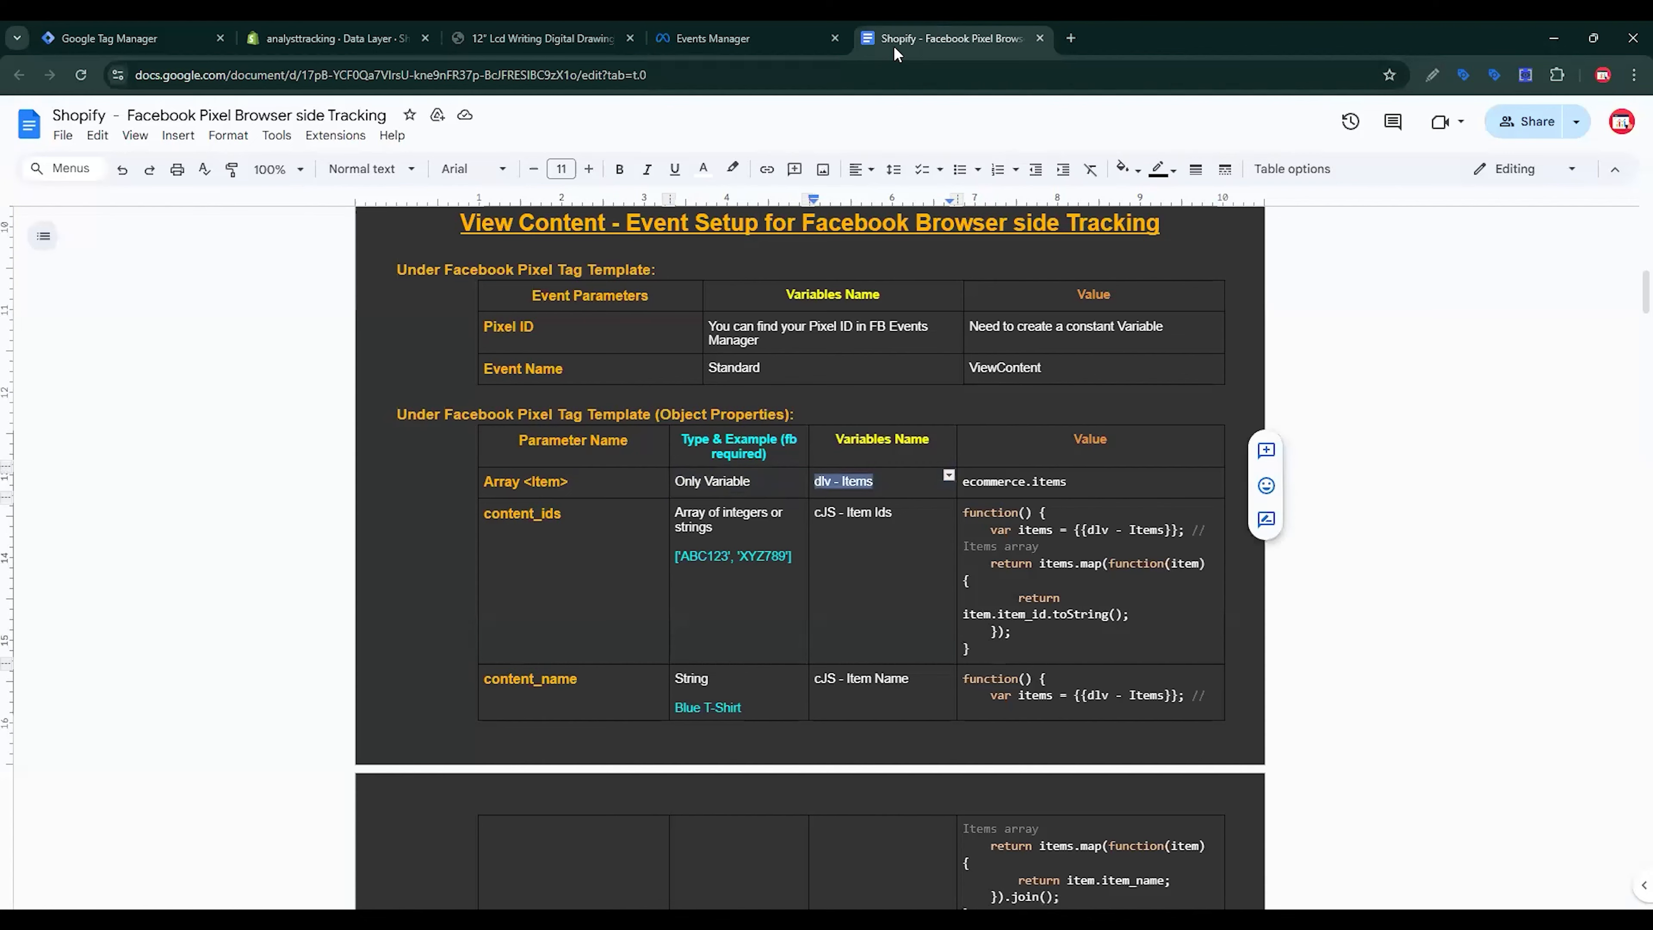
left_click(195, 41)
triple_click(561, 136)
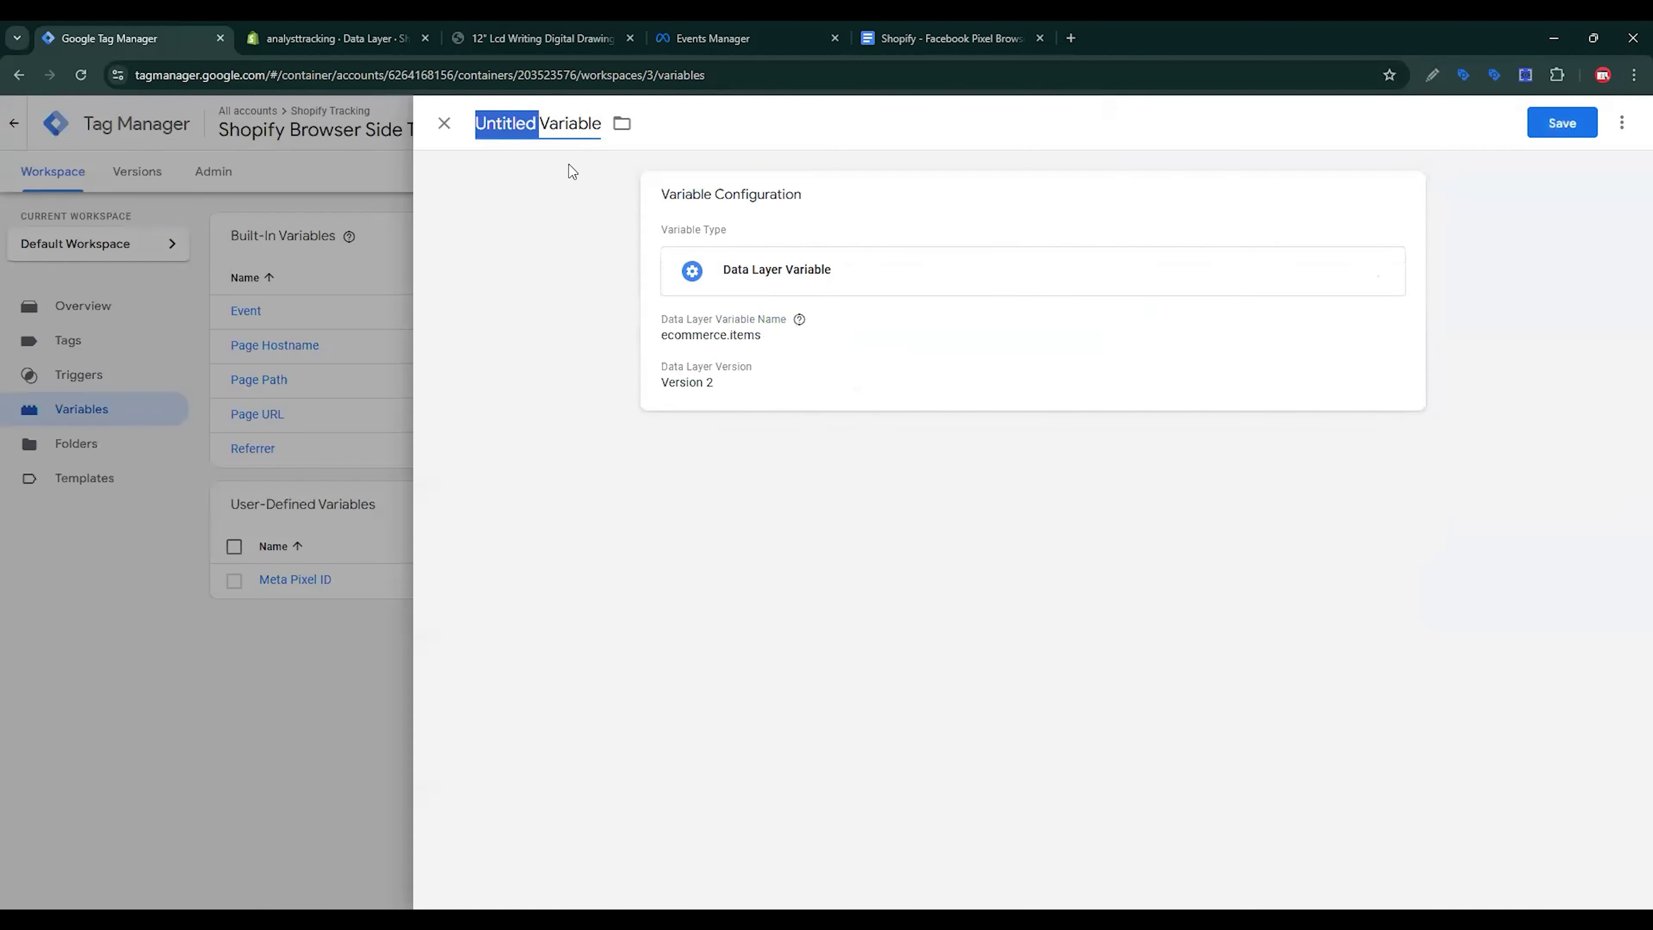
type("dlv - Items")
left_click(1574, 130)
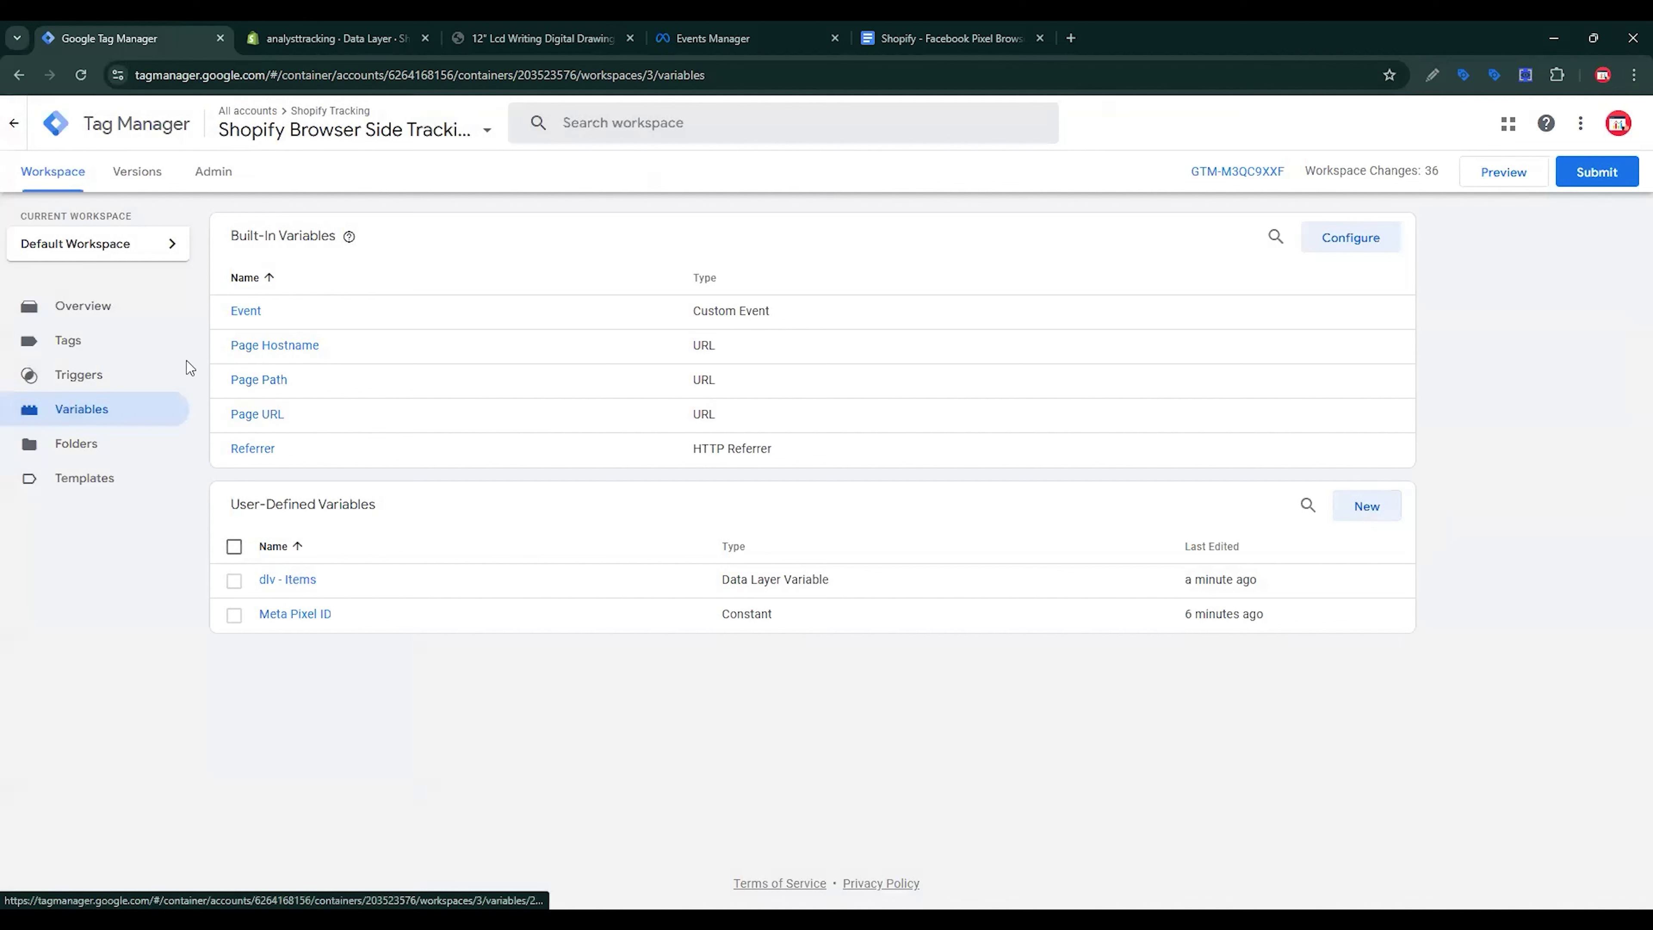
Step: Create a new tag of type Facebook Pixel
left_click(86, 355)
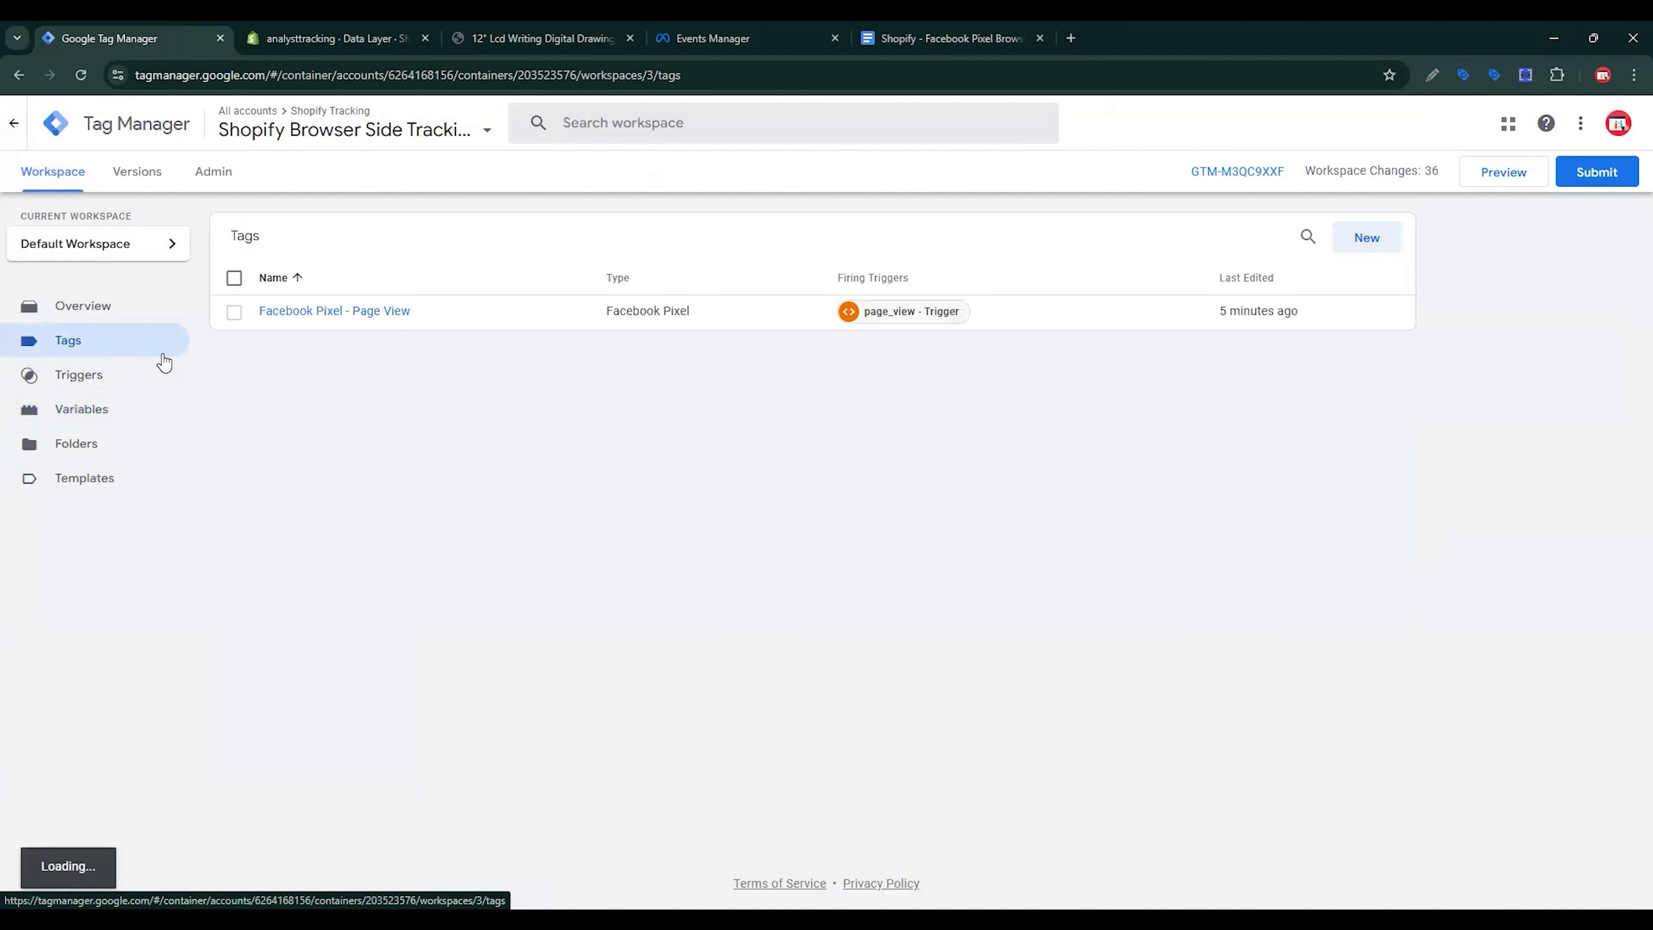
left_click(1367, 238)
left_click(1288, 277)
scroll(1310, 410, "down", 1)
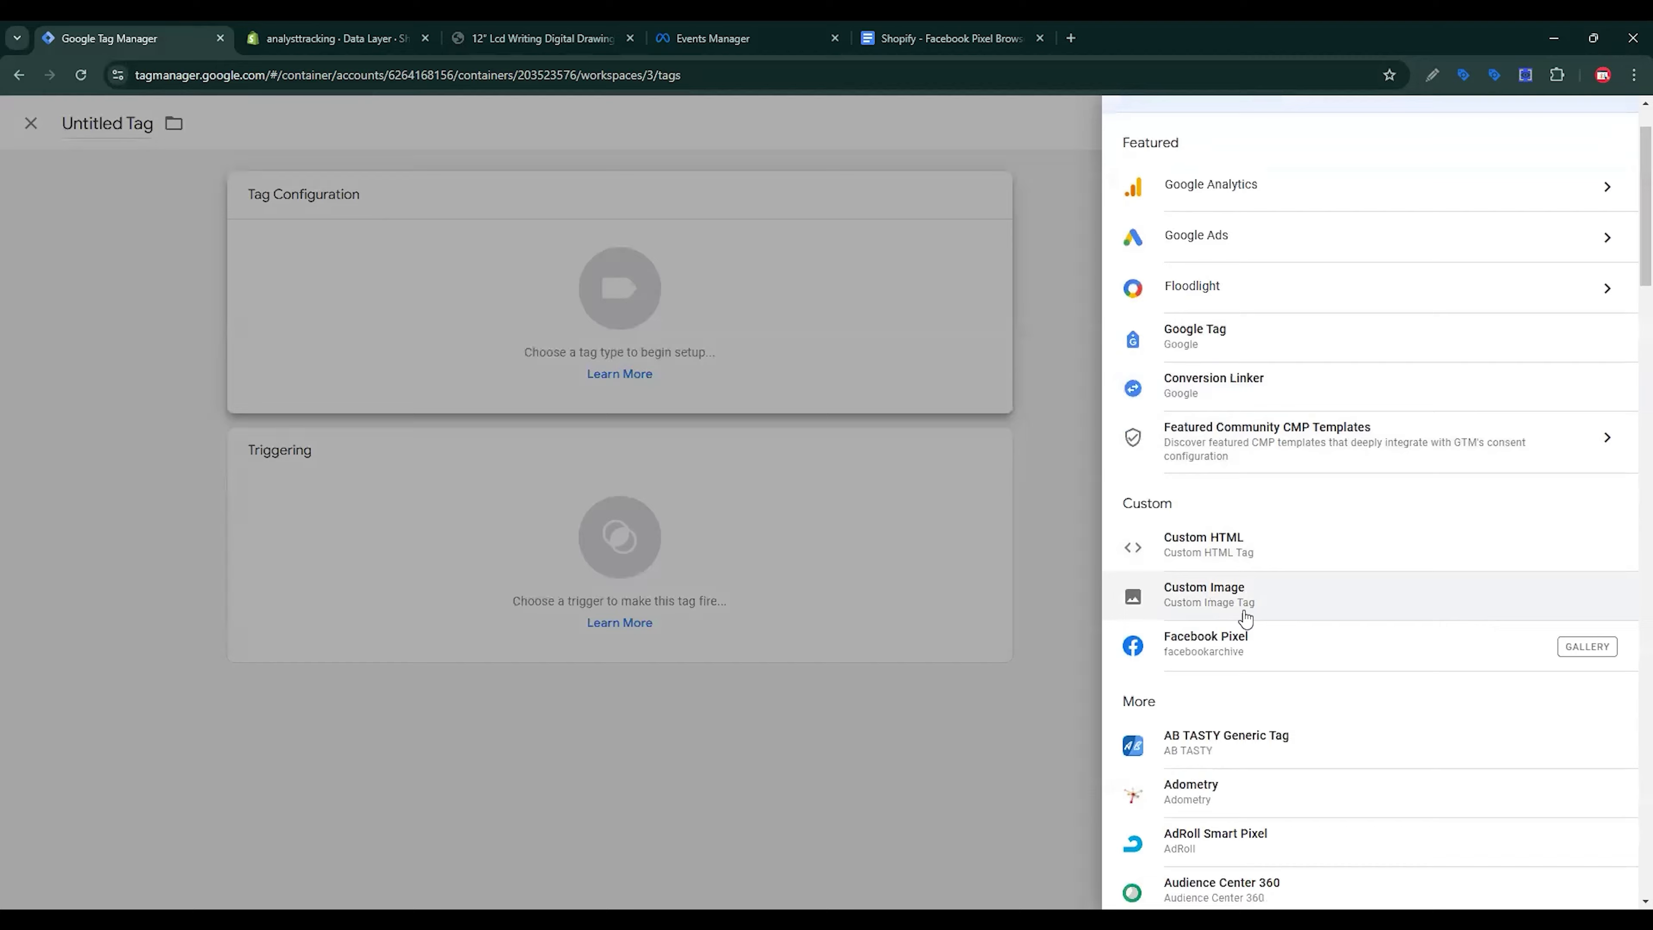
left_click(1245, 648)
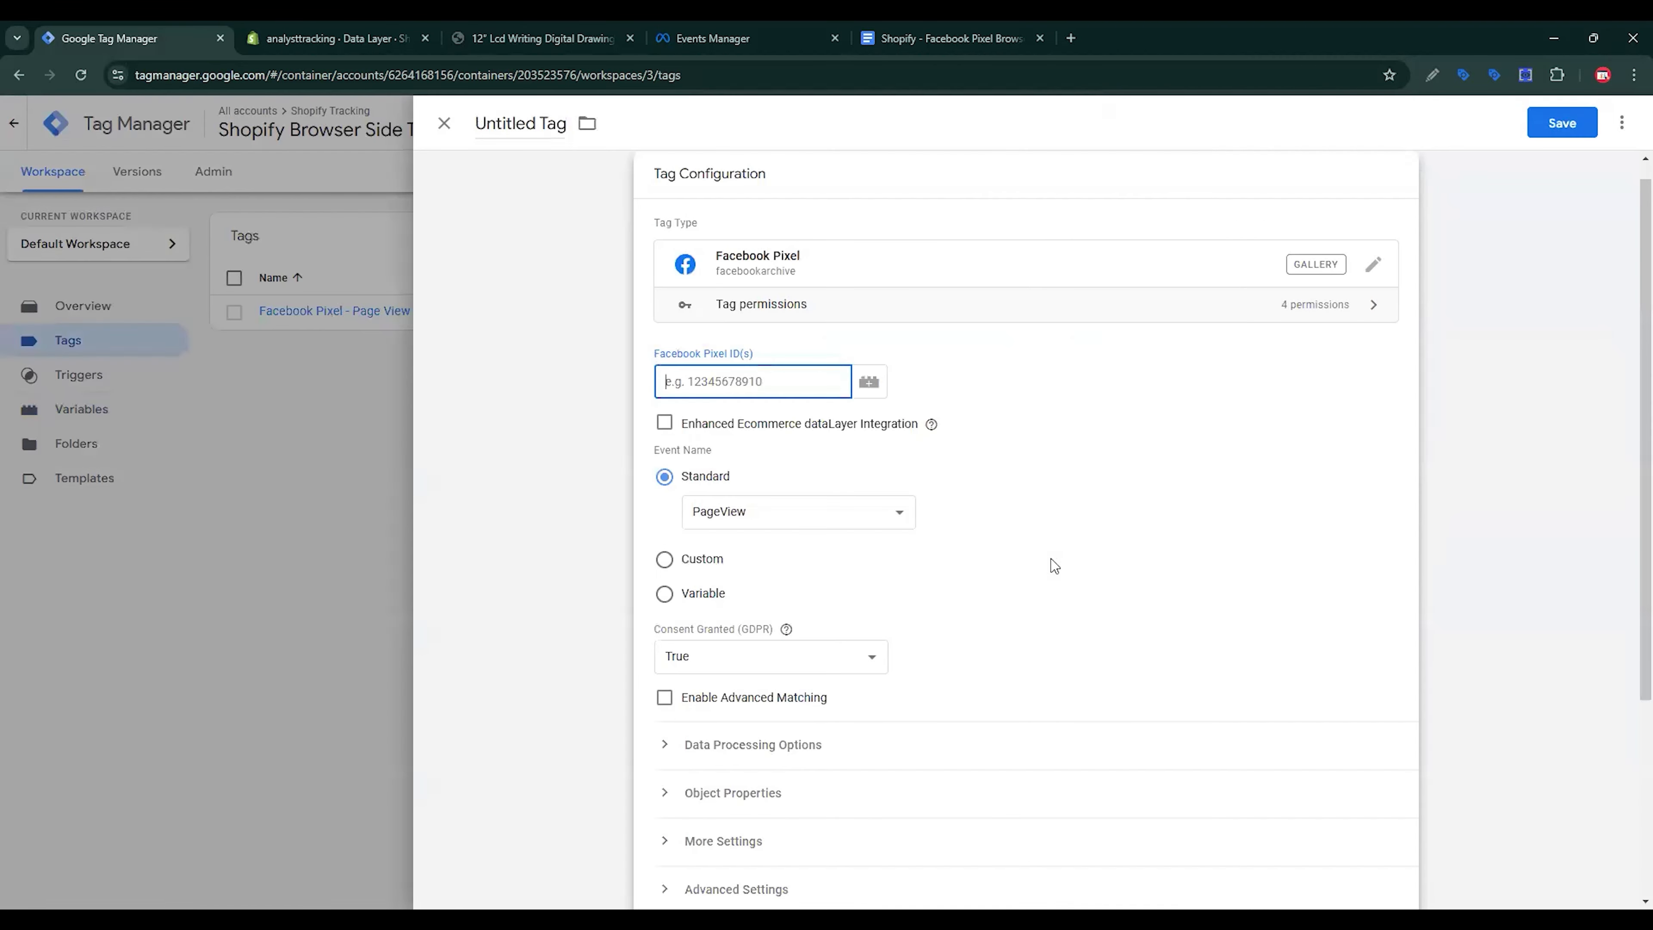
Step: Use {{Meta Pixel ID}} as pixel ID, choose the ViewContent standard event, and add object property rows
type("{{")
key("Down")
key("Down")
key("Return")
left_click(798, 512)
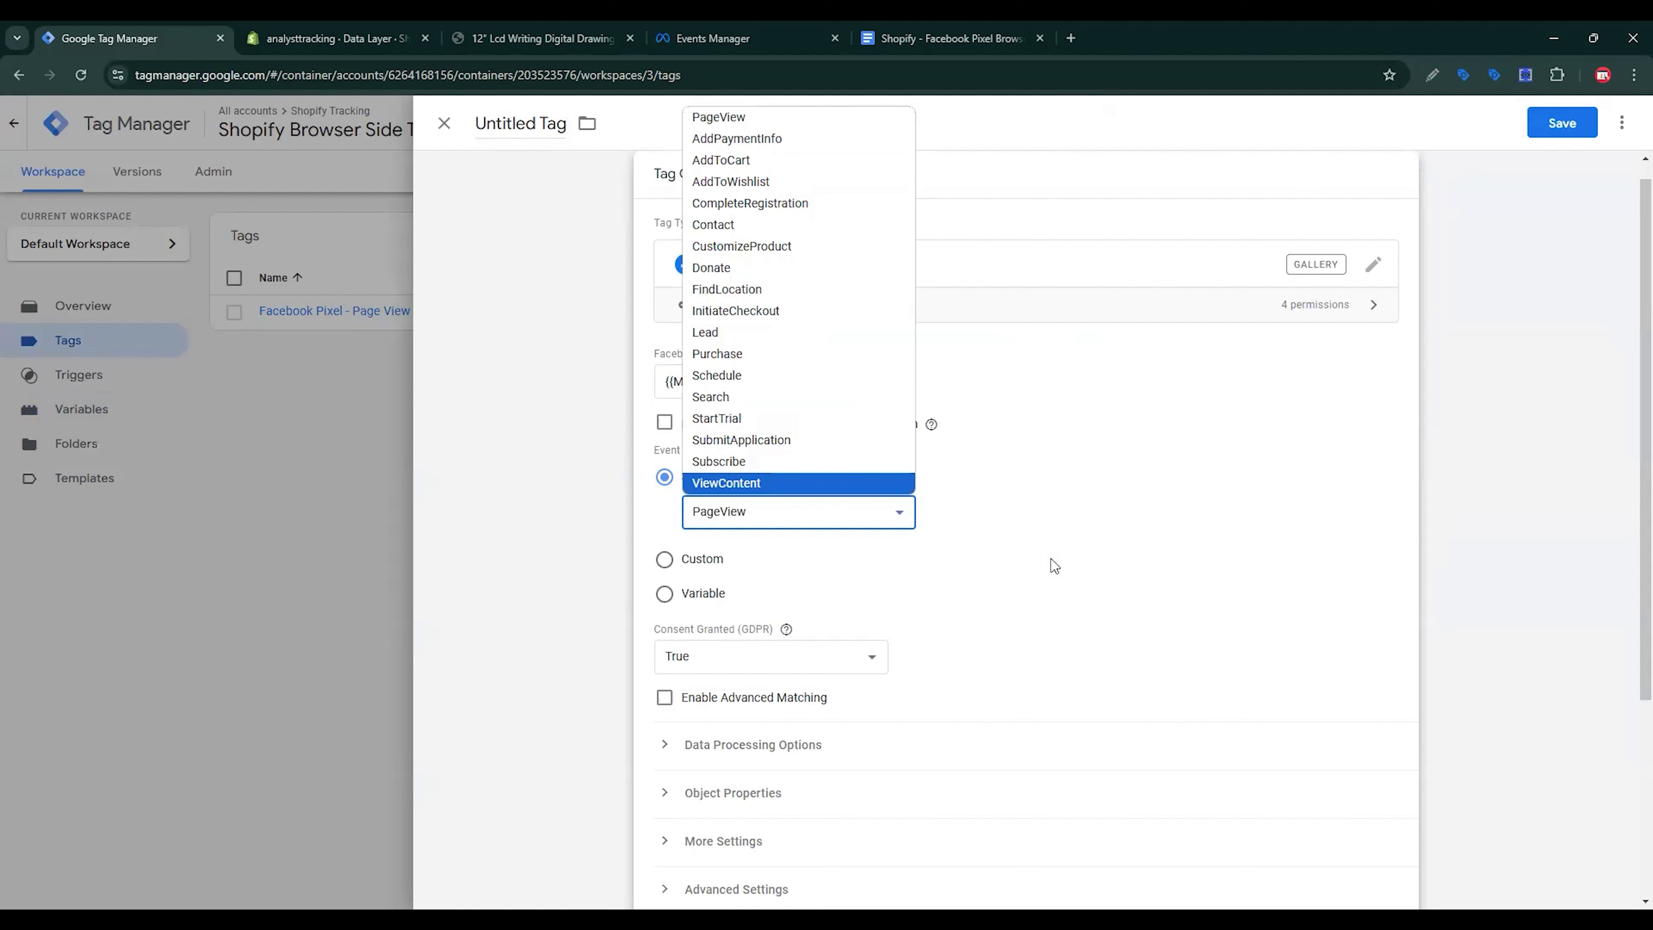
key("Return")
scroll(1054, 565, "down", 4)
left_click(733, 510)
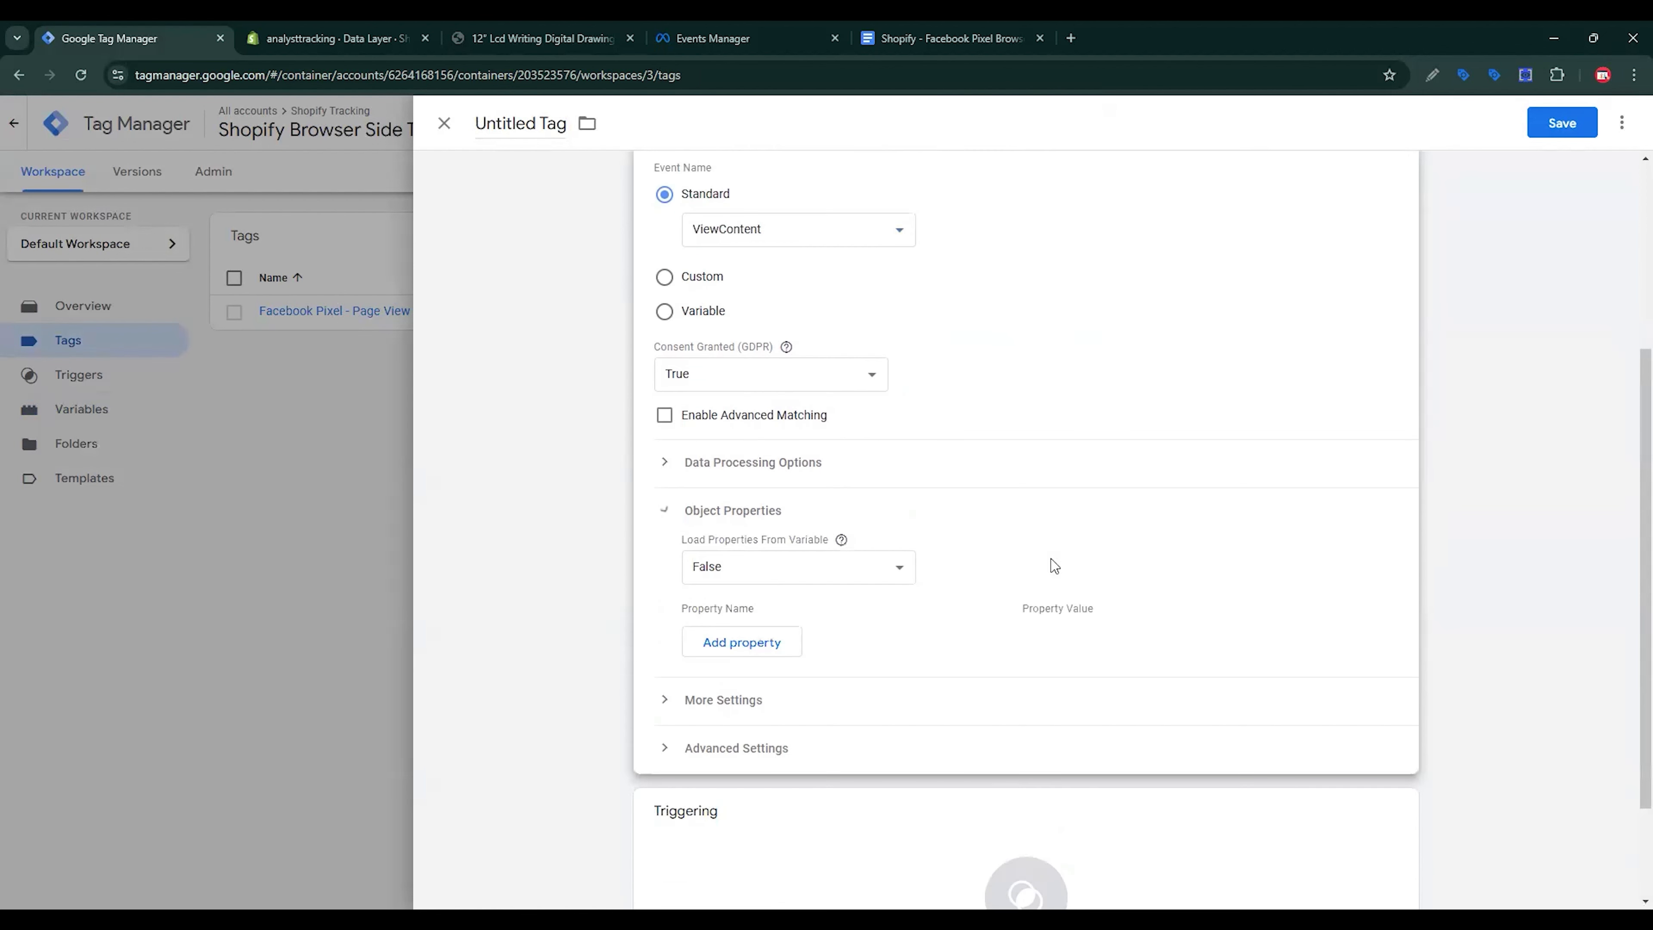
left_click(746, 641)
Step: Add object property rows until the tag has seven
left_click(763, 685)
scroll(776, 598, "down", 3)
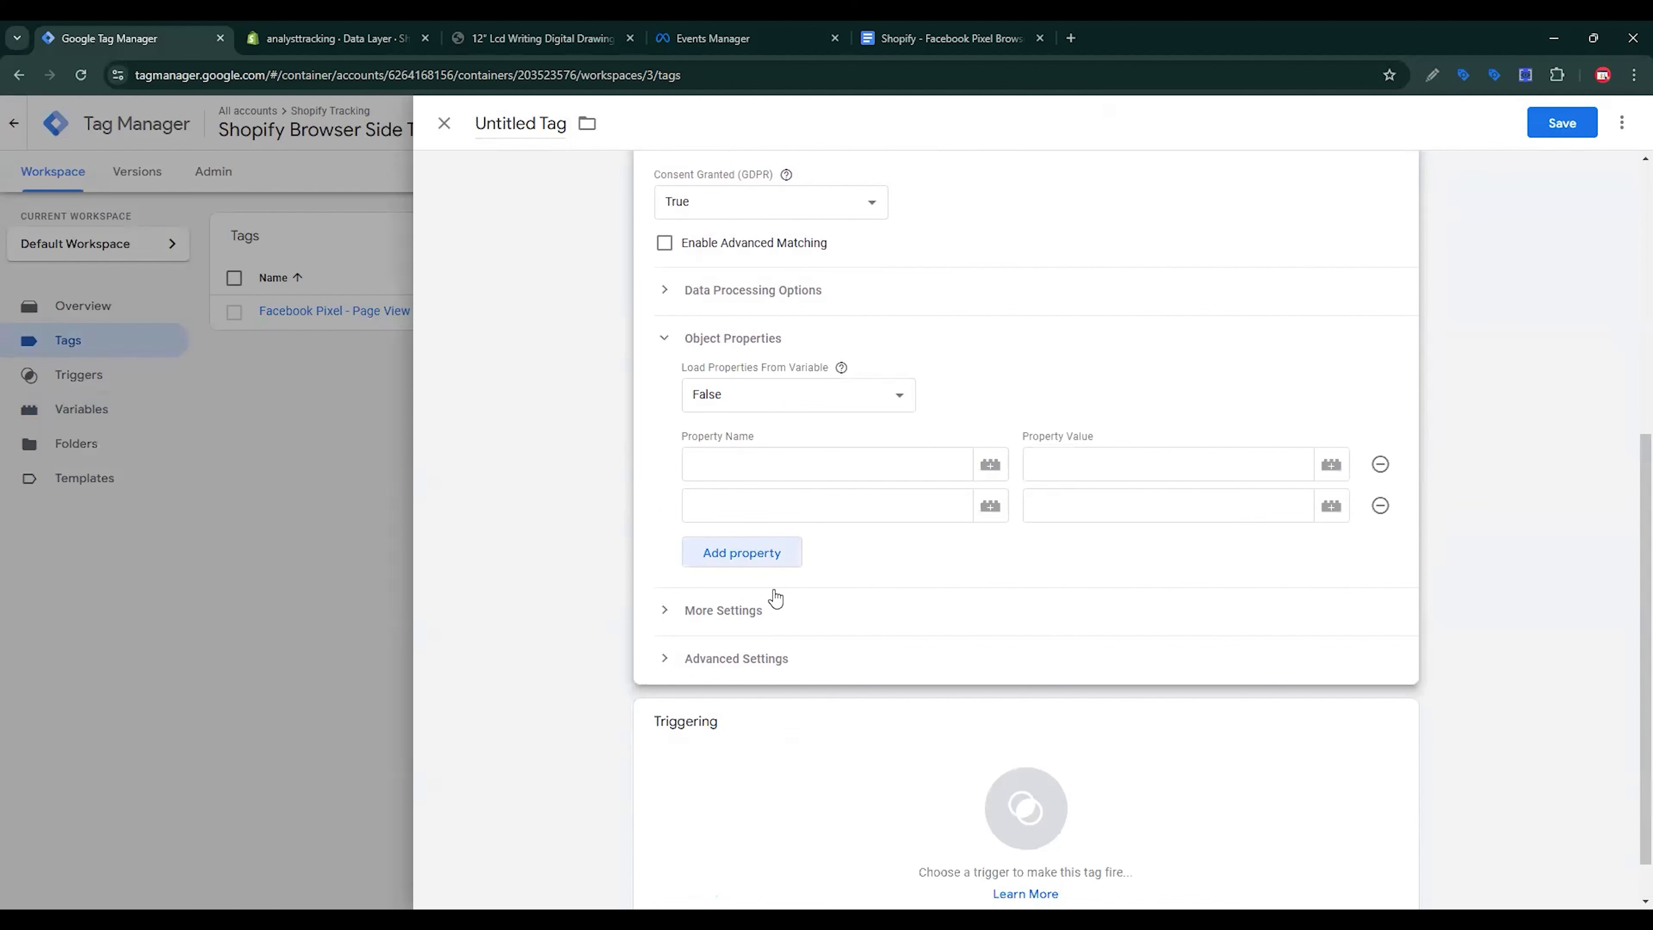
left_click(766, 555)
left_click(760, 596)
left_click(758, 635)
left_click(763, 677)
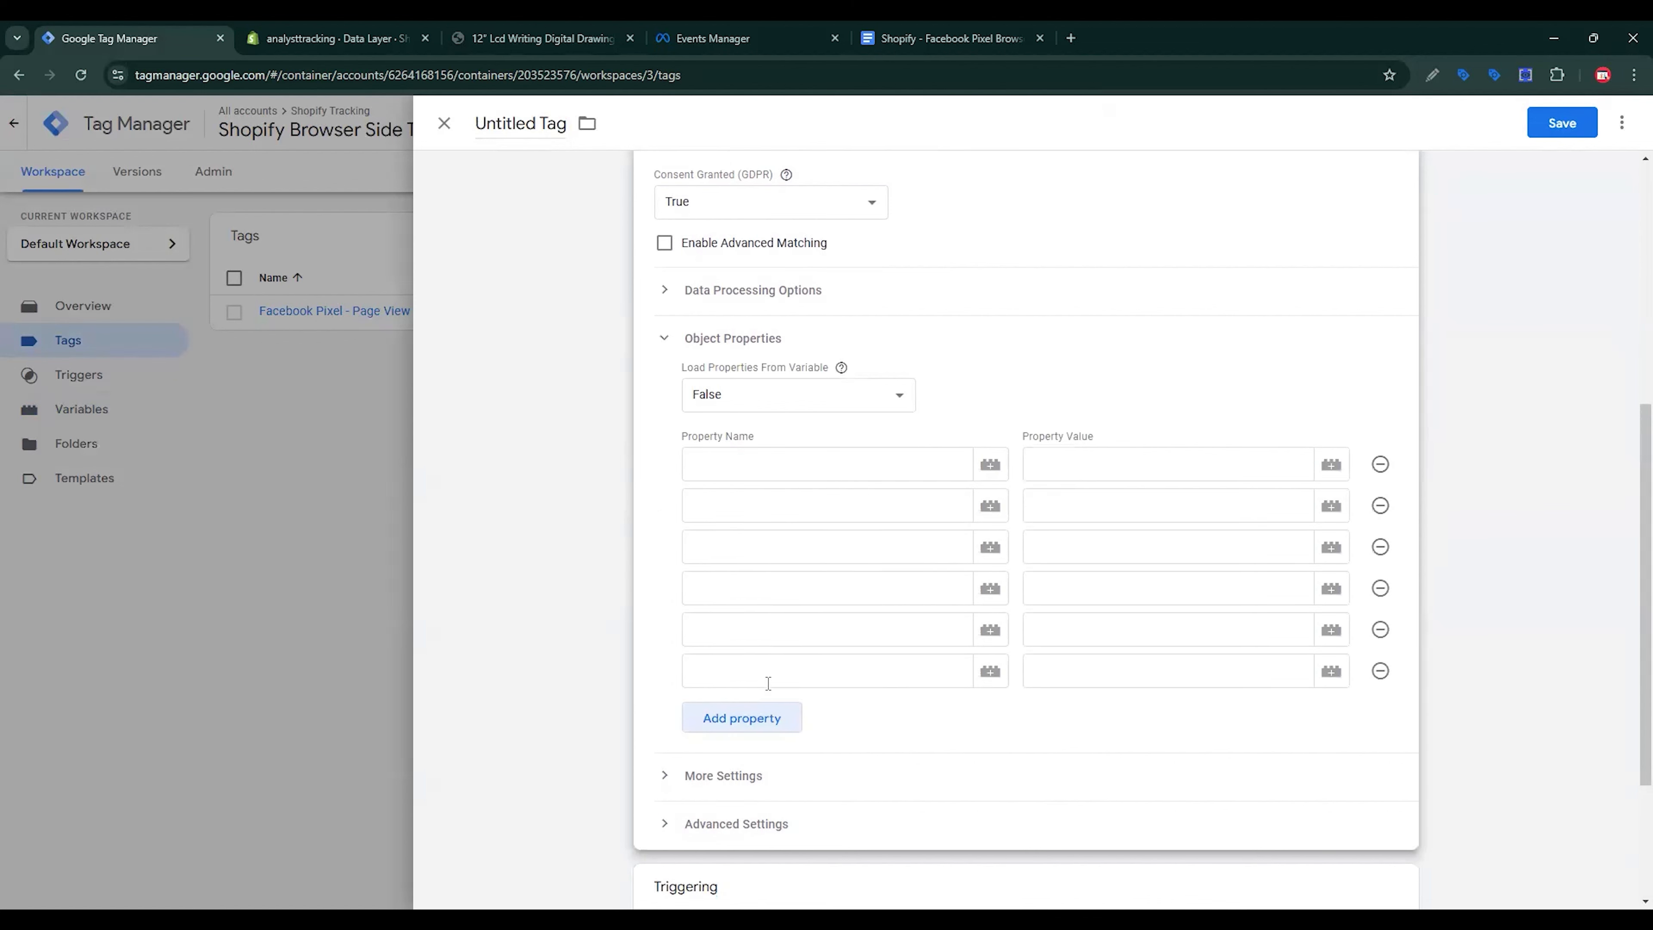
left_click(771, 719)
Step: Paste content_ids and content_name from the setup doc as the first two property names
left_click(908, 29)
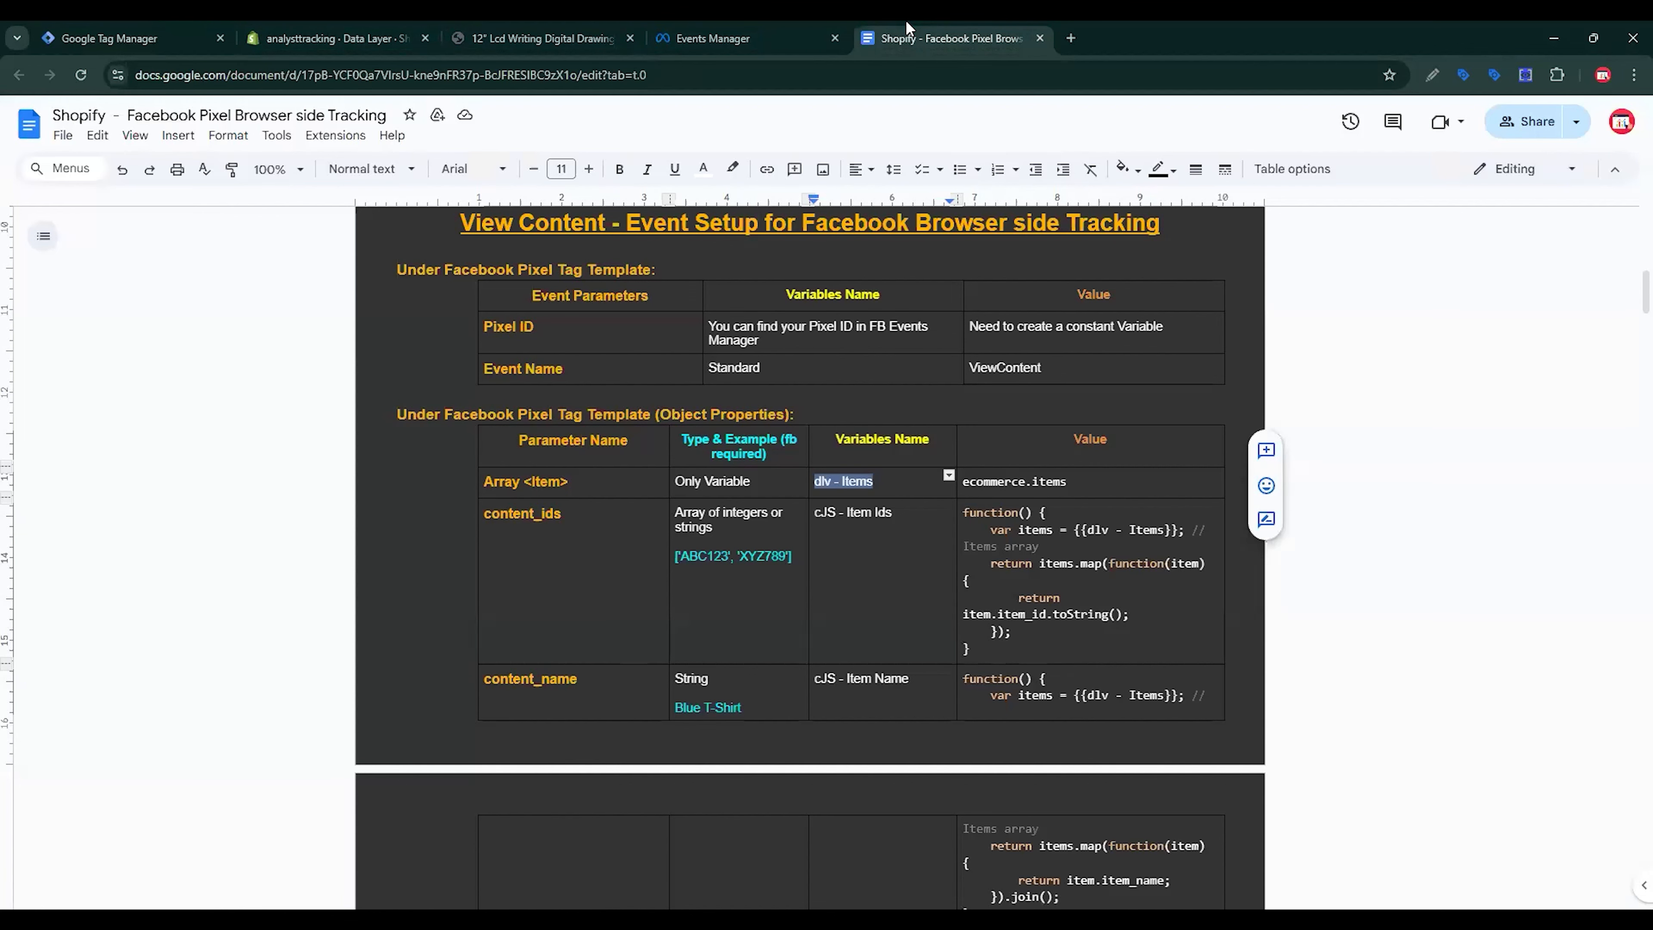
left_click_drag(565, 515, 487, 508)
key("ctrl+c")
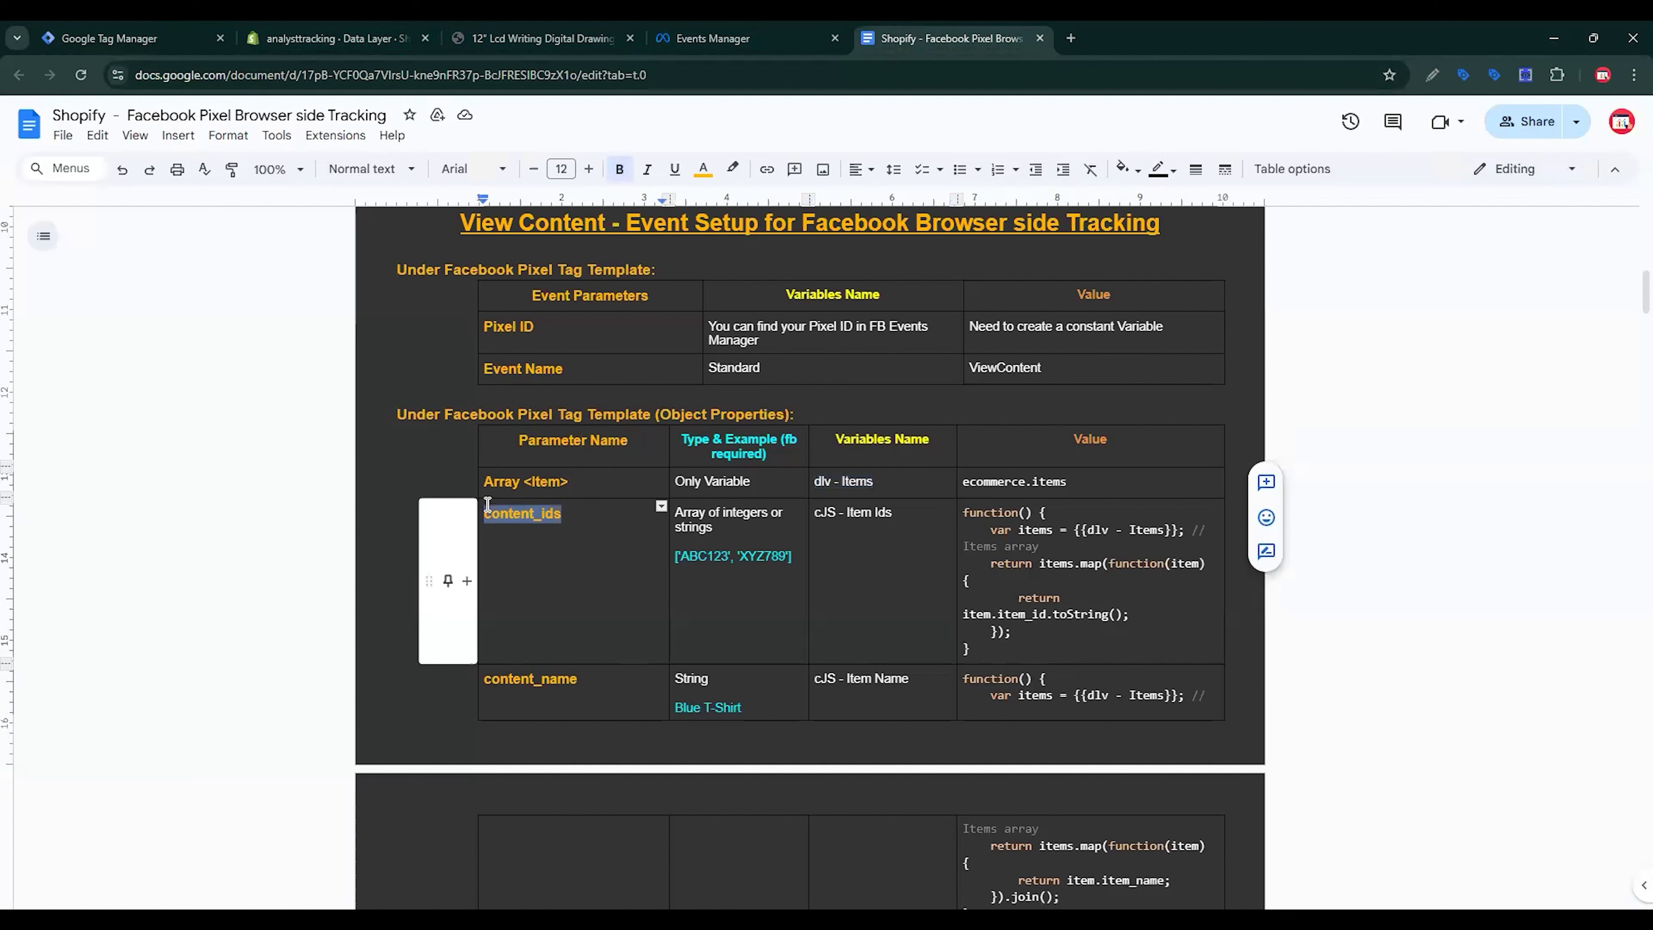
left_click(123, 33)
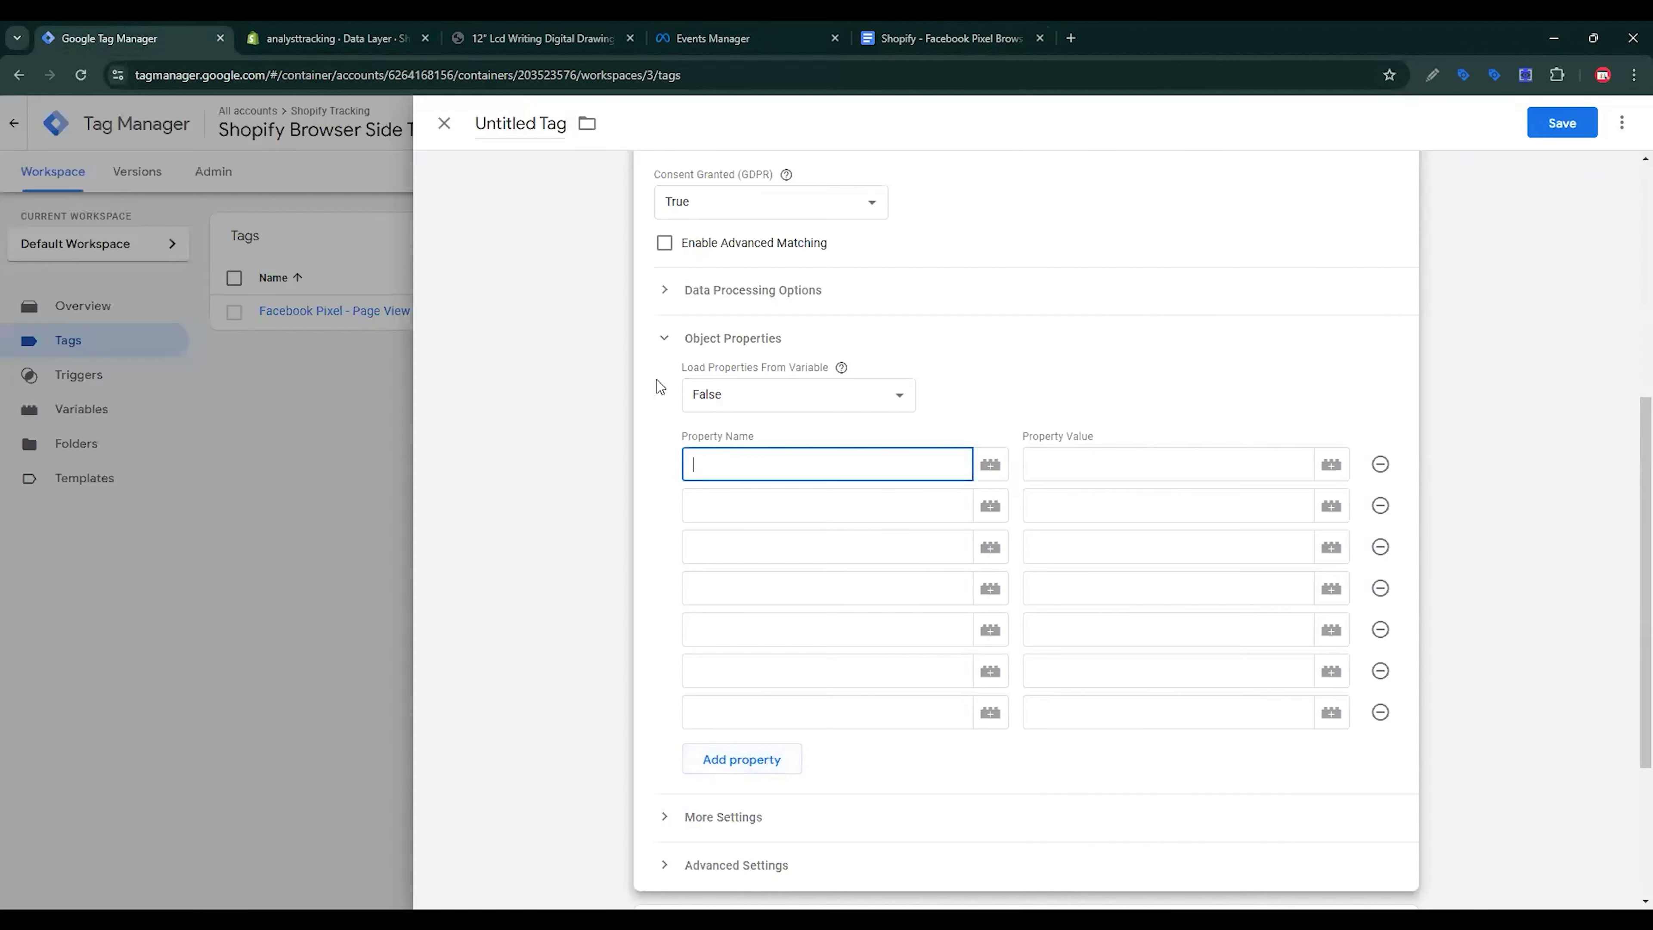
key("ctrl+v")
left_click(921, 33)
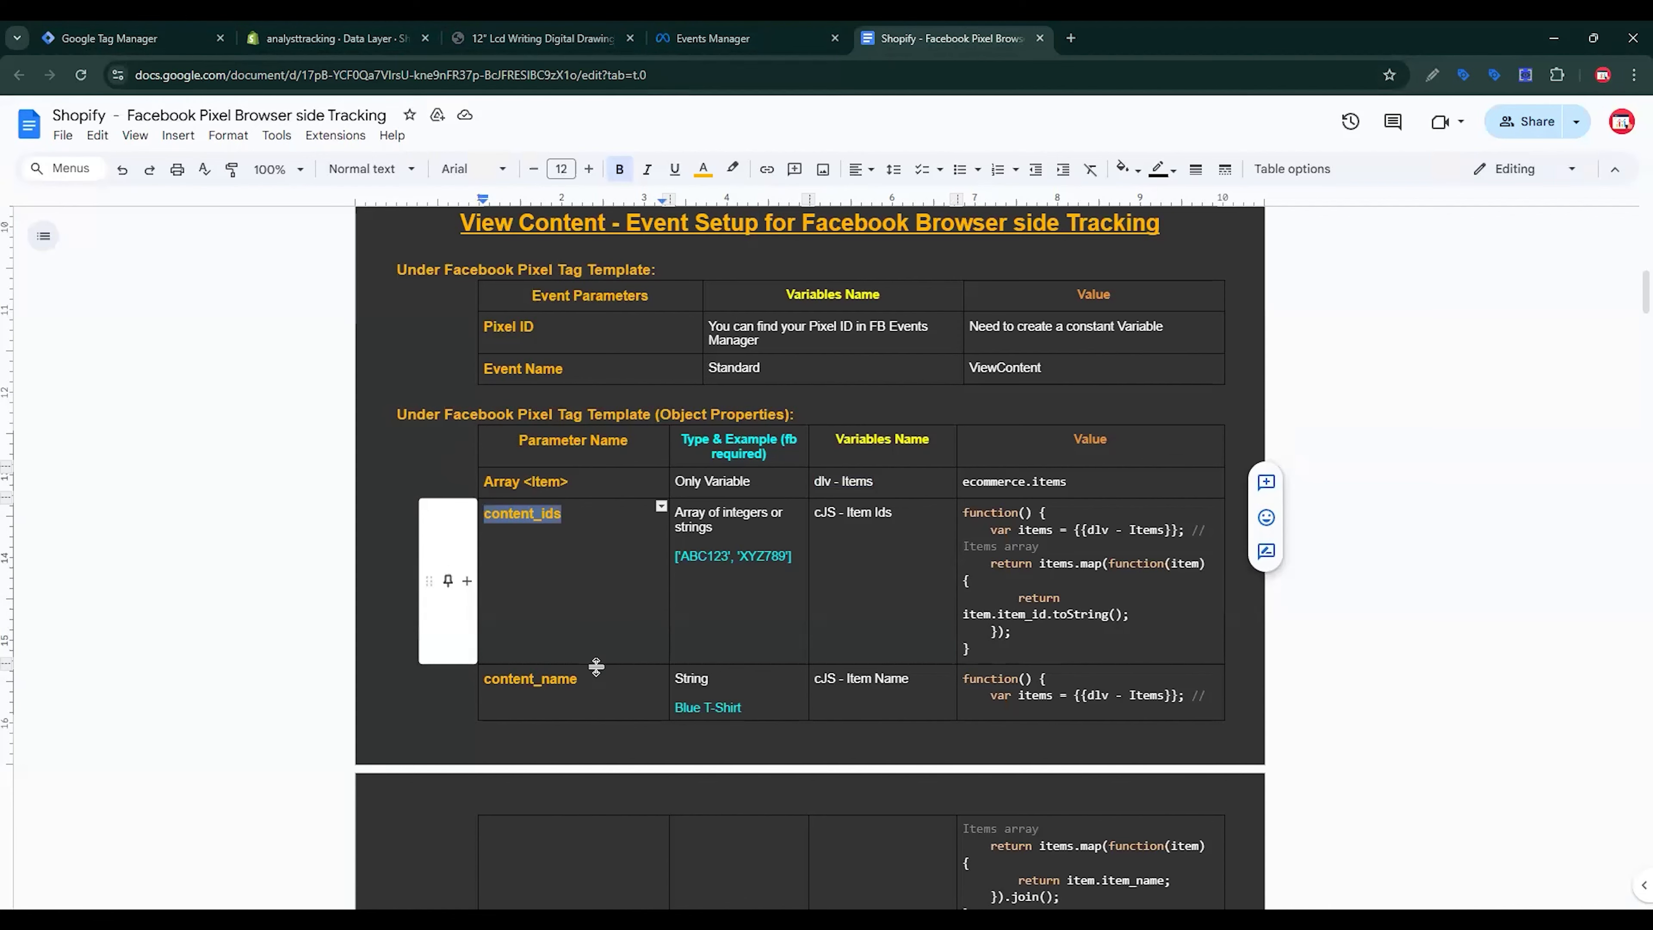
left_click_drag(578, 679, 485, 677)
key("ctrl+c")
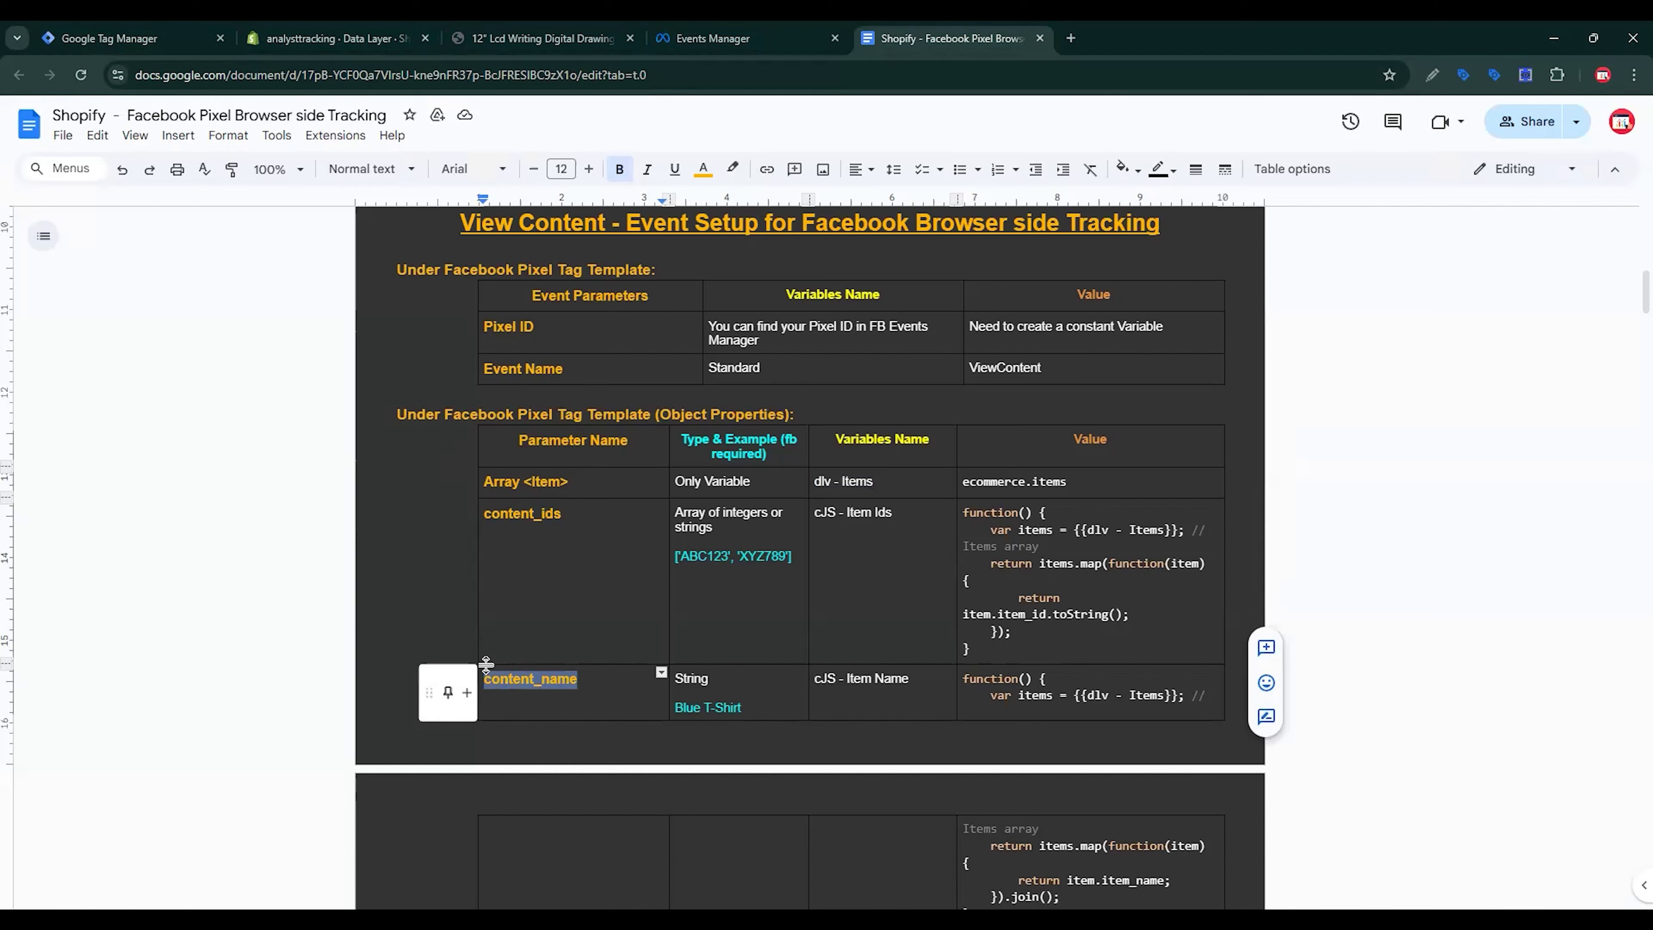
left_click(142, 28)
left_click(732, 511)
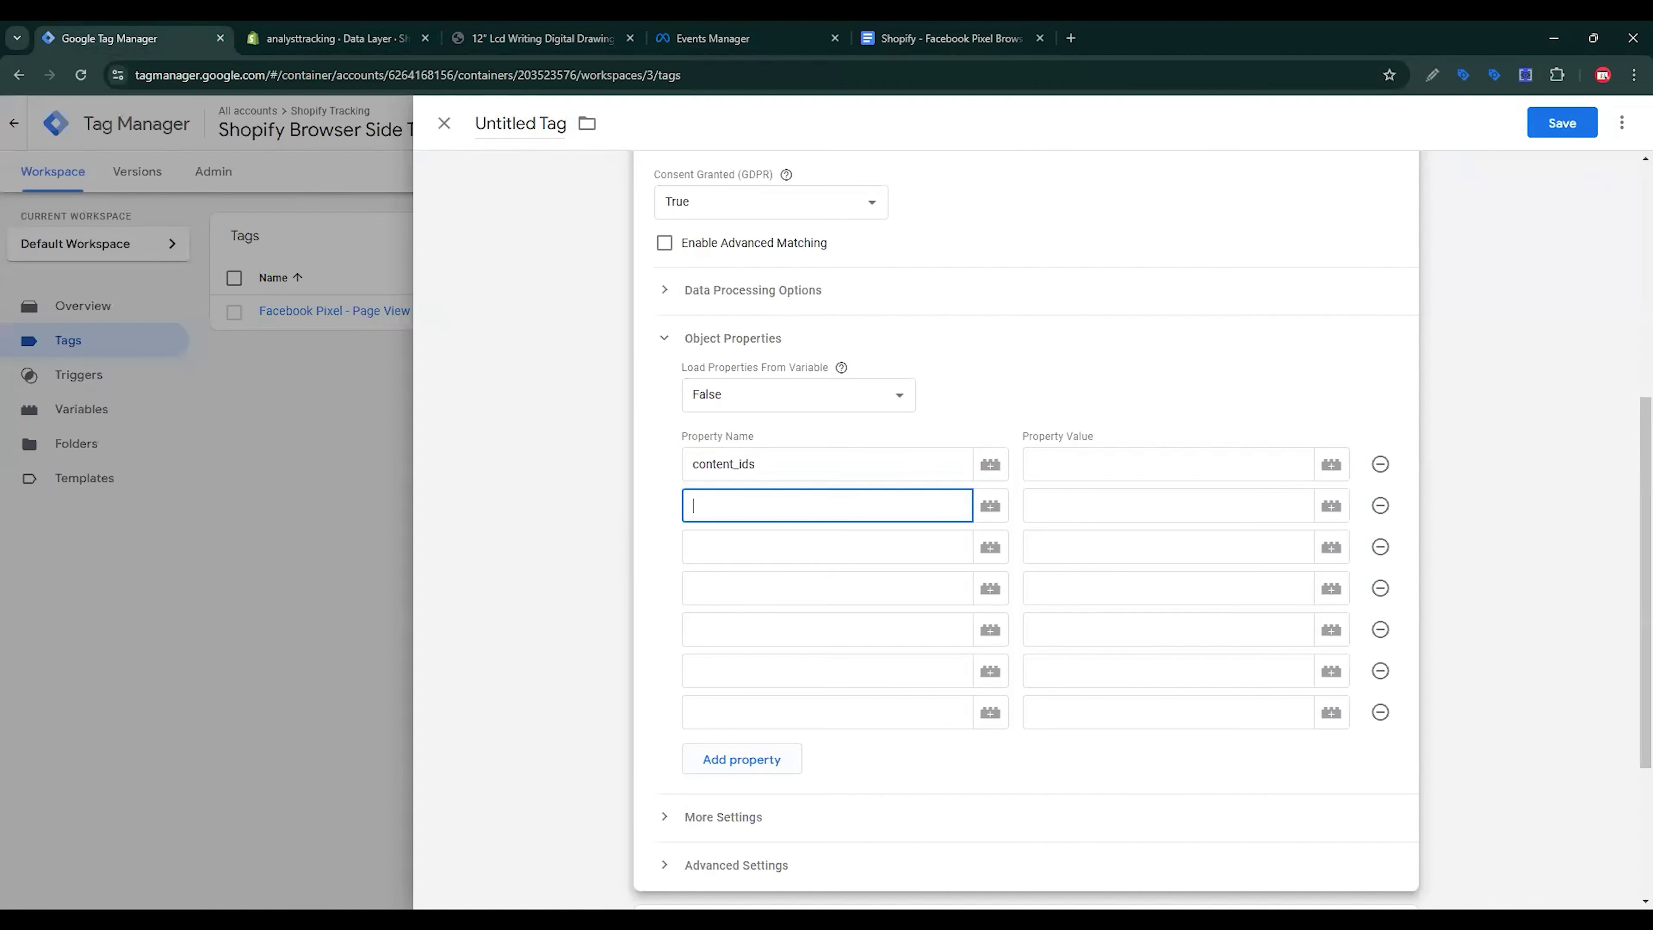
key("ctrl+v")
Step: Paste content_type and content_category as the third and fourth property names
scroll(676, 847, "down", 3)
left_click(1007, 27)
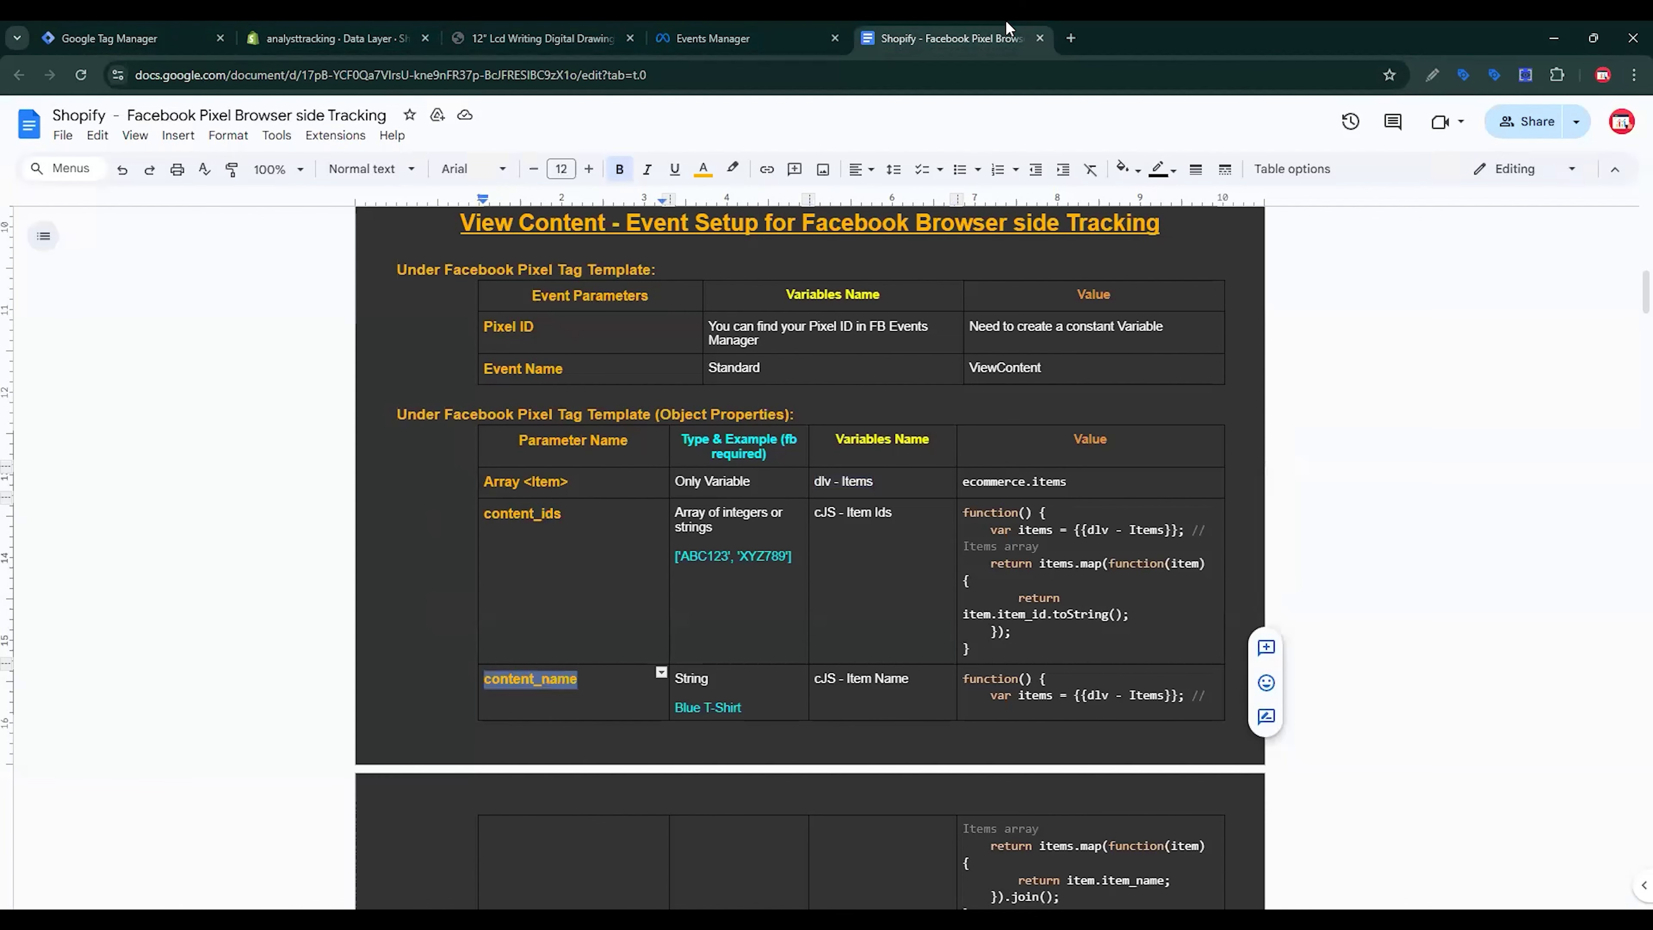
scroll(560, 586, "down", 5)
double_click(527, 600)
key("ctrl+c")
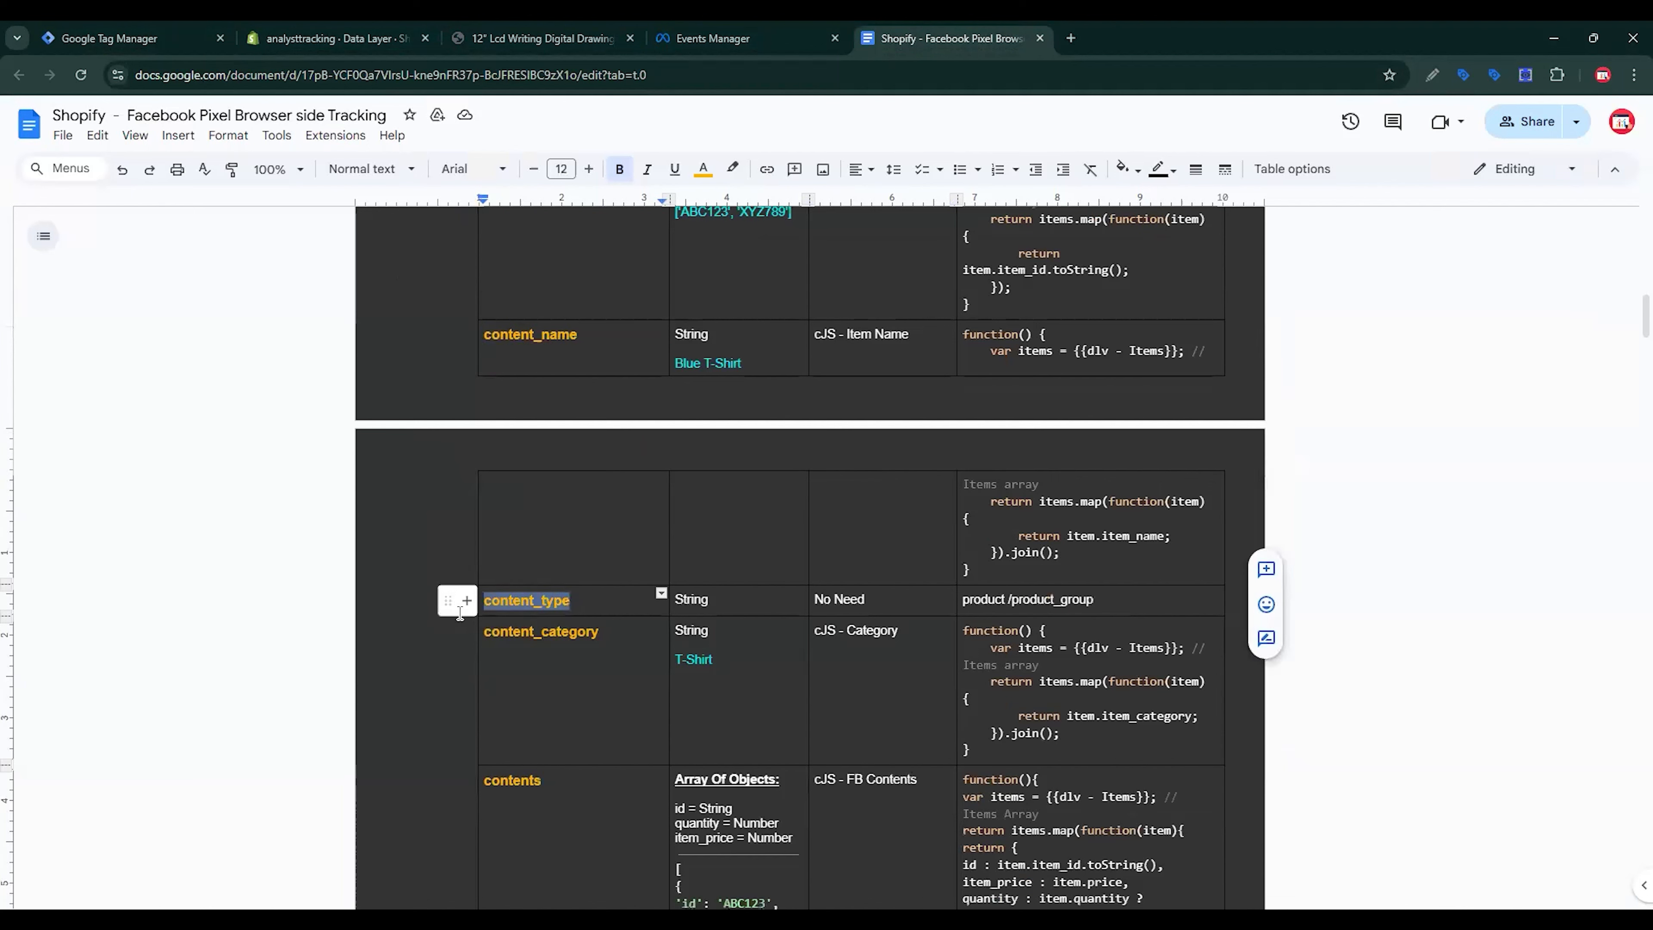
left_click(130, 38)
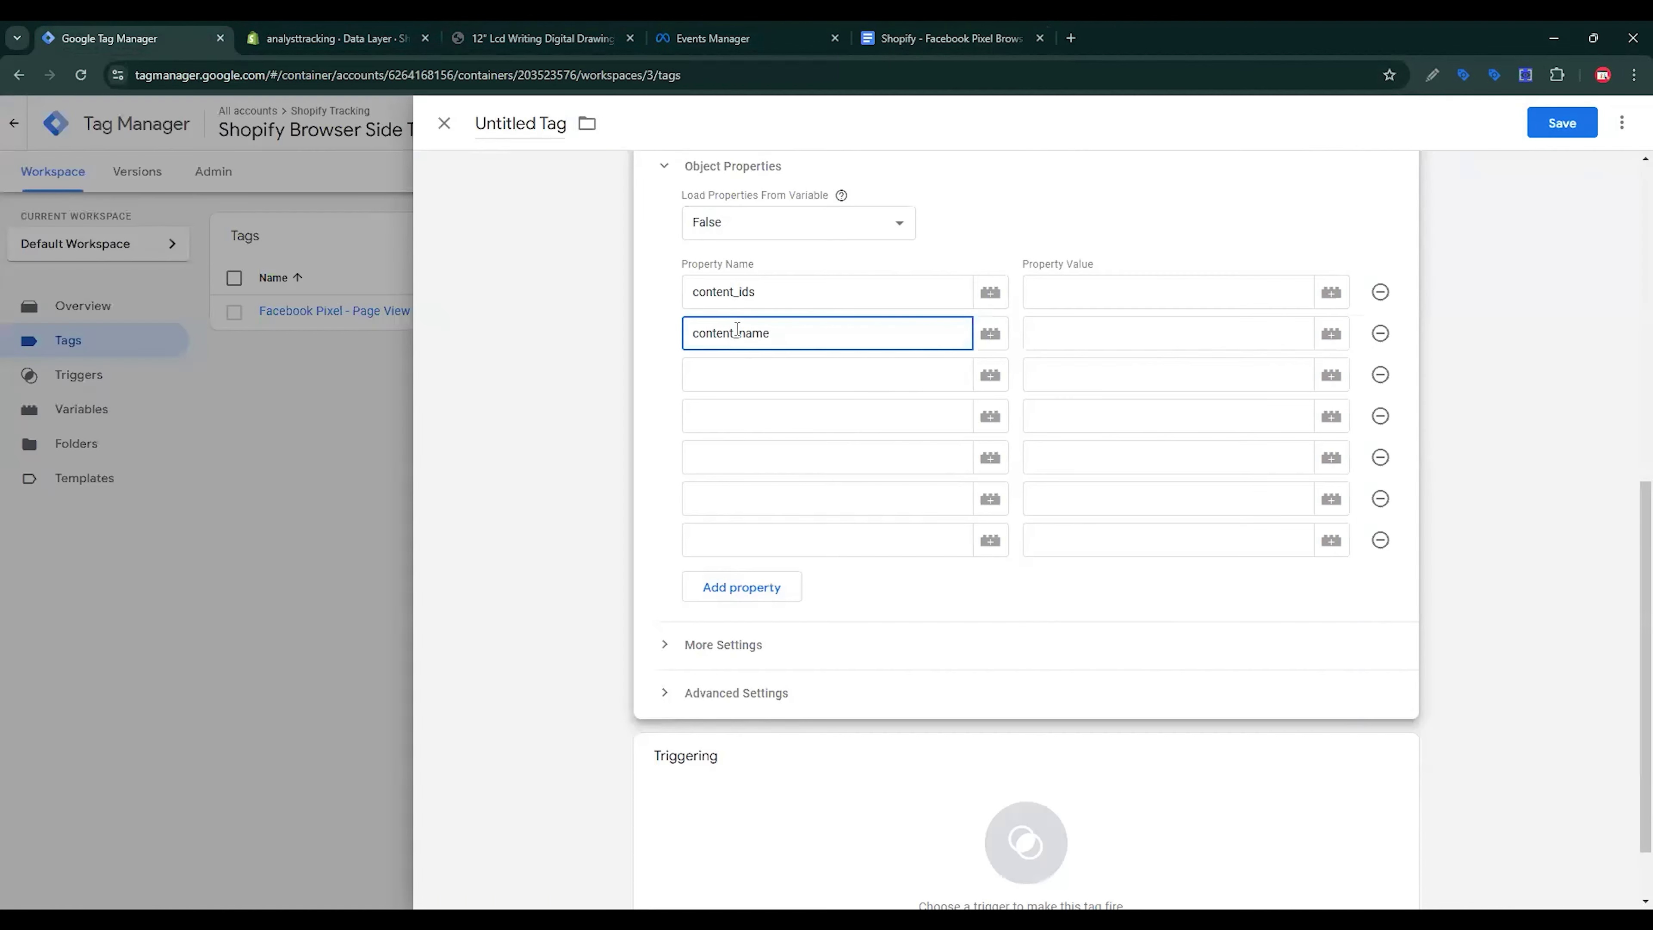
left_click(737, 370)
key("ctrl+v")
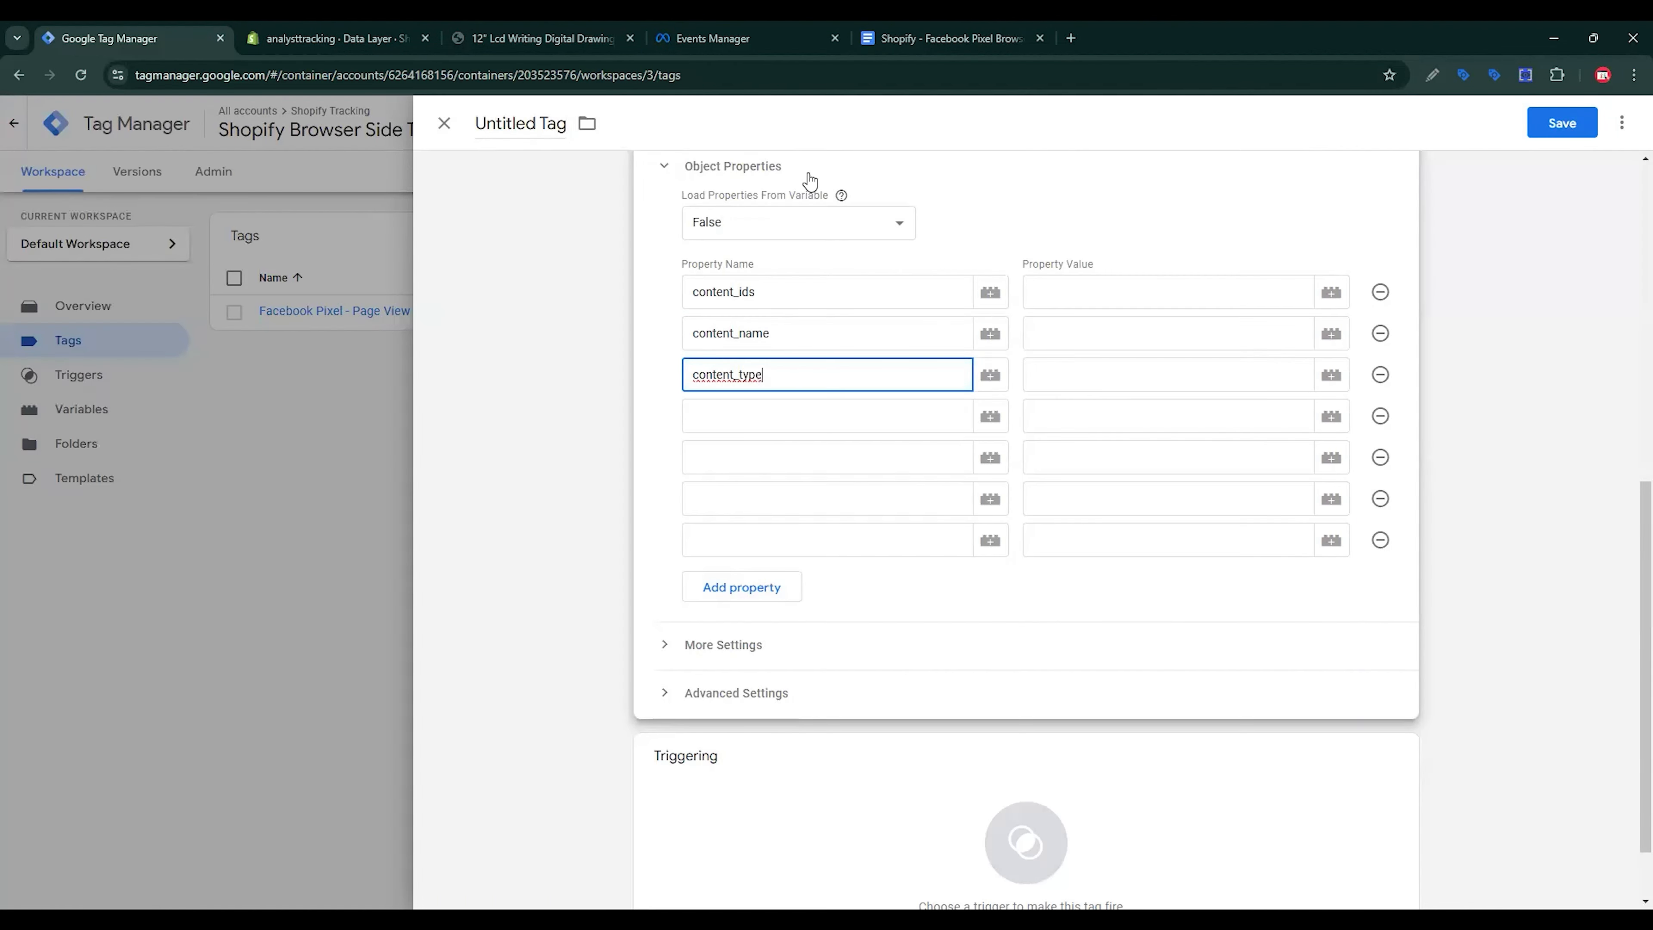
left_click(950, 38)
left_click_drag(619, 640, 456, 629)
key("ctrl+c")
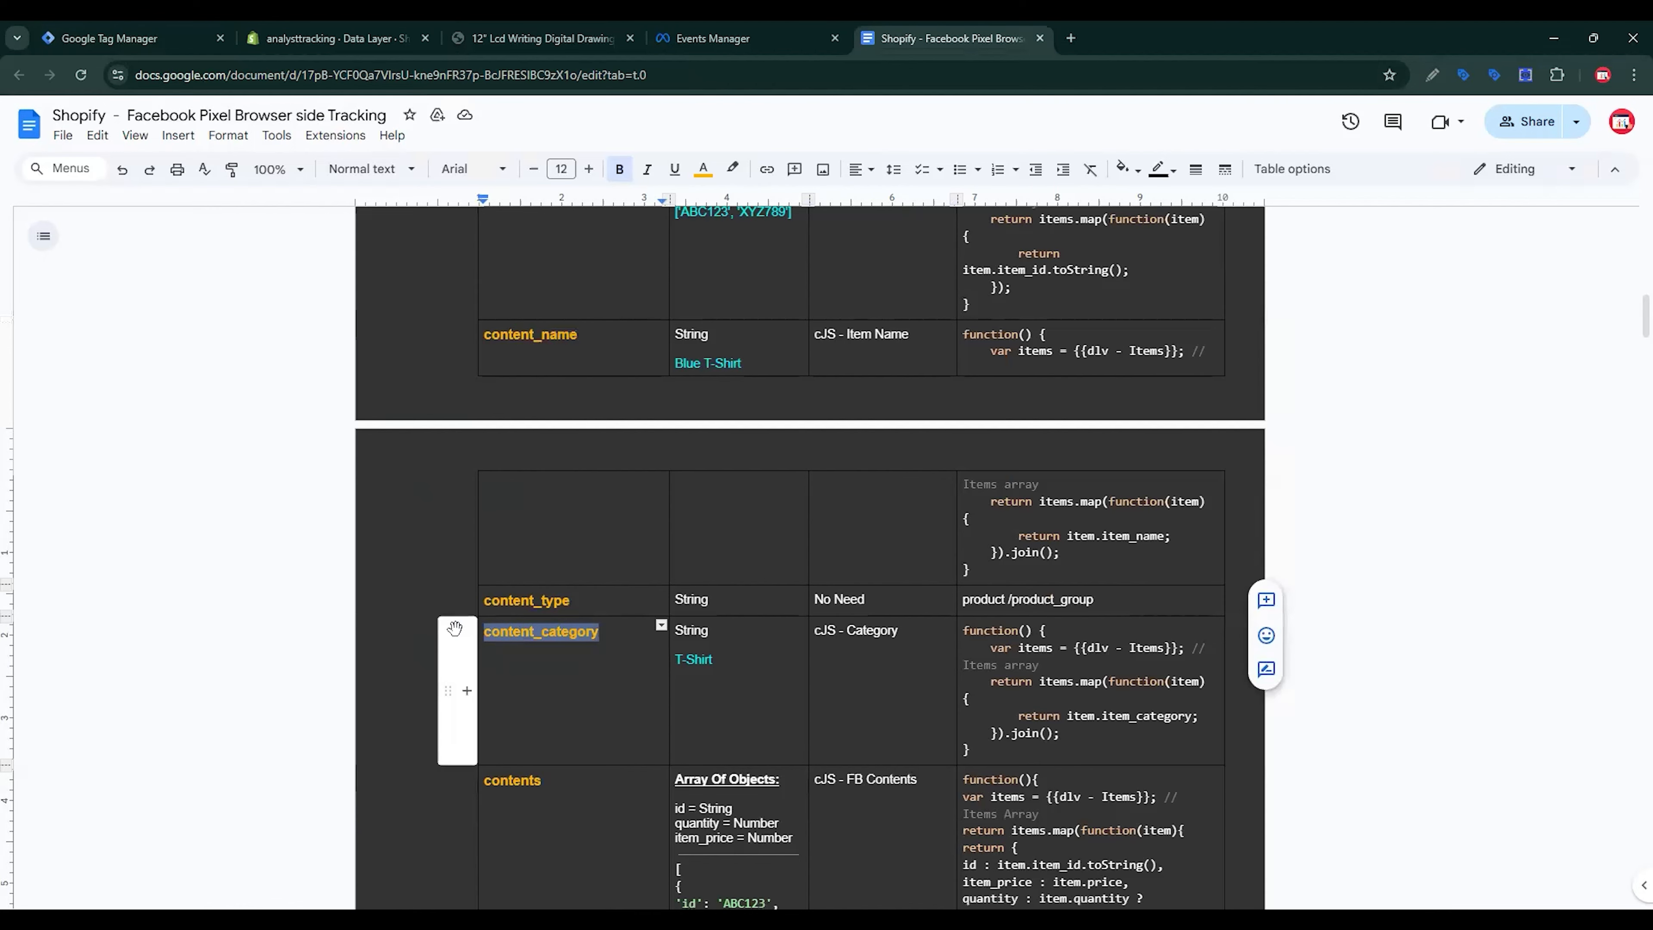
left_click(185, 27)
left_click(628, 418)
key("ctrl+v")
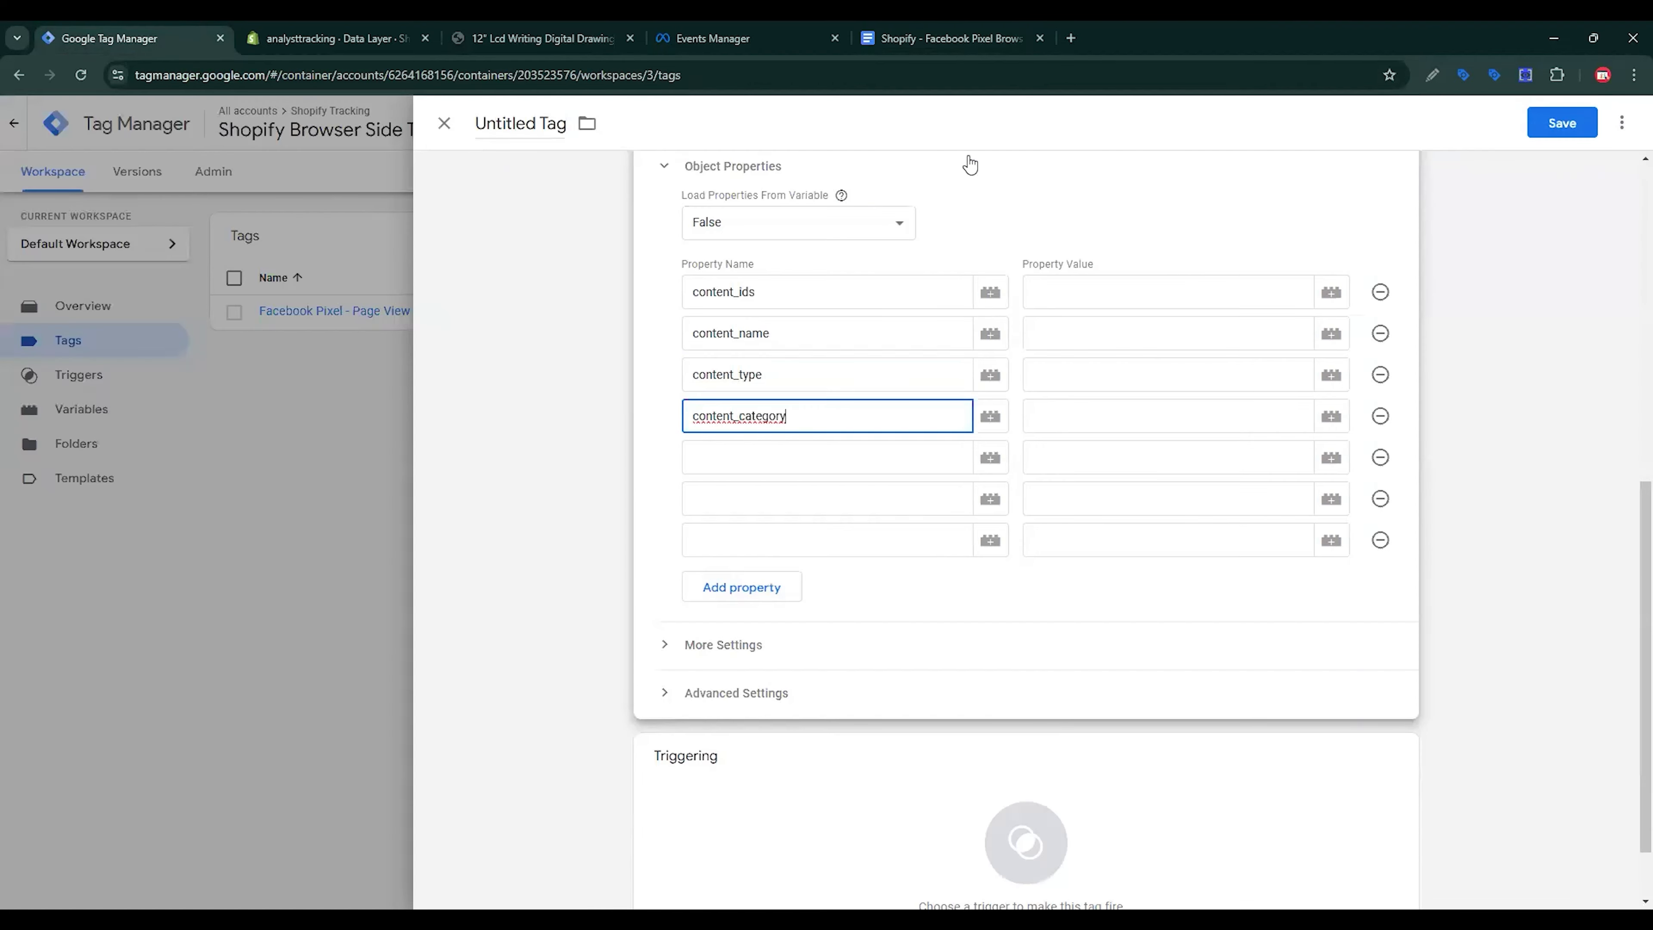
Step: Paste contents and currency as the fifth and sixth property names
left_click(950, 38)
scroll(935, 336, "down", 3)
left_click_drag(568, 627, 482, 615)
key("ctrl+c")
left_click(106, 38)
left_click(723, 457)
key("ctrl+v")
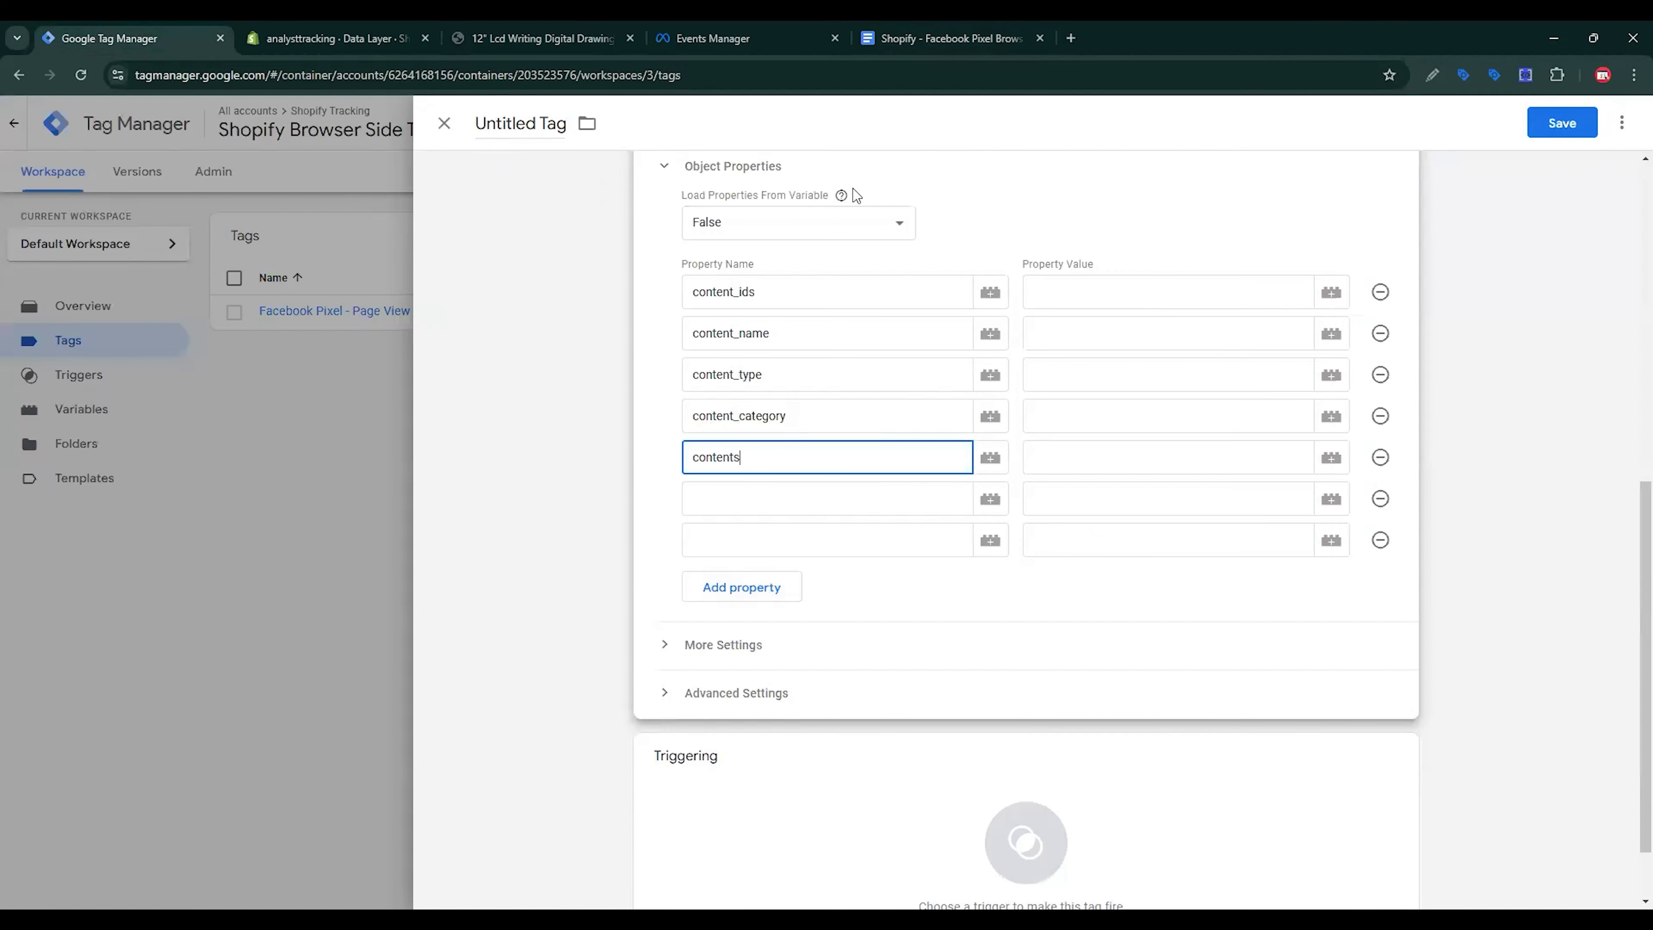
left_click(890, 29)
scroll(541, 651, "down", 1)
left_click_drag(543, 657, 483, 657)
key("ctrl+c")
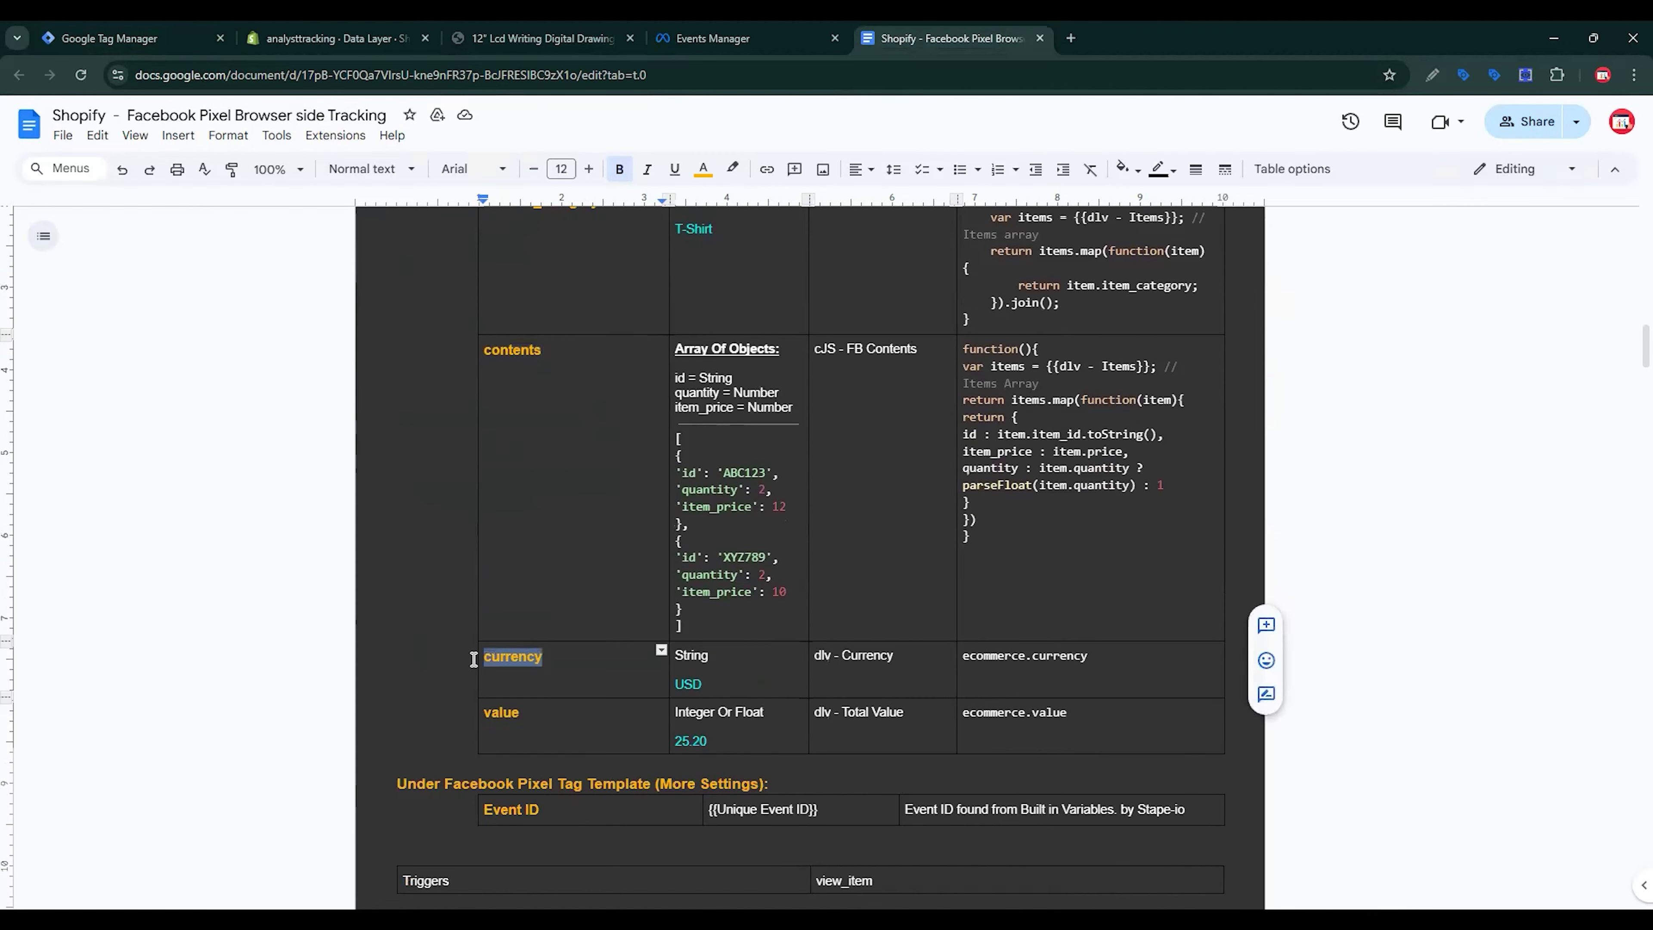
left_click(197, 32)
key("Down")
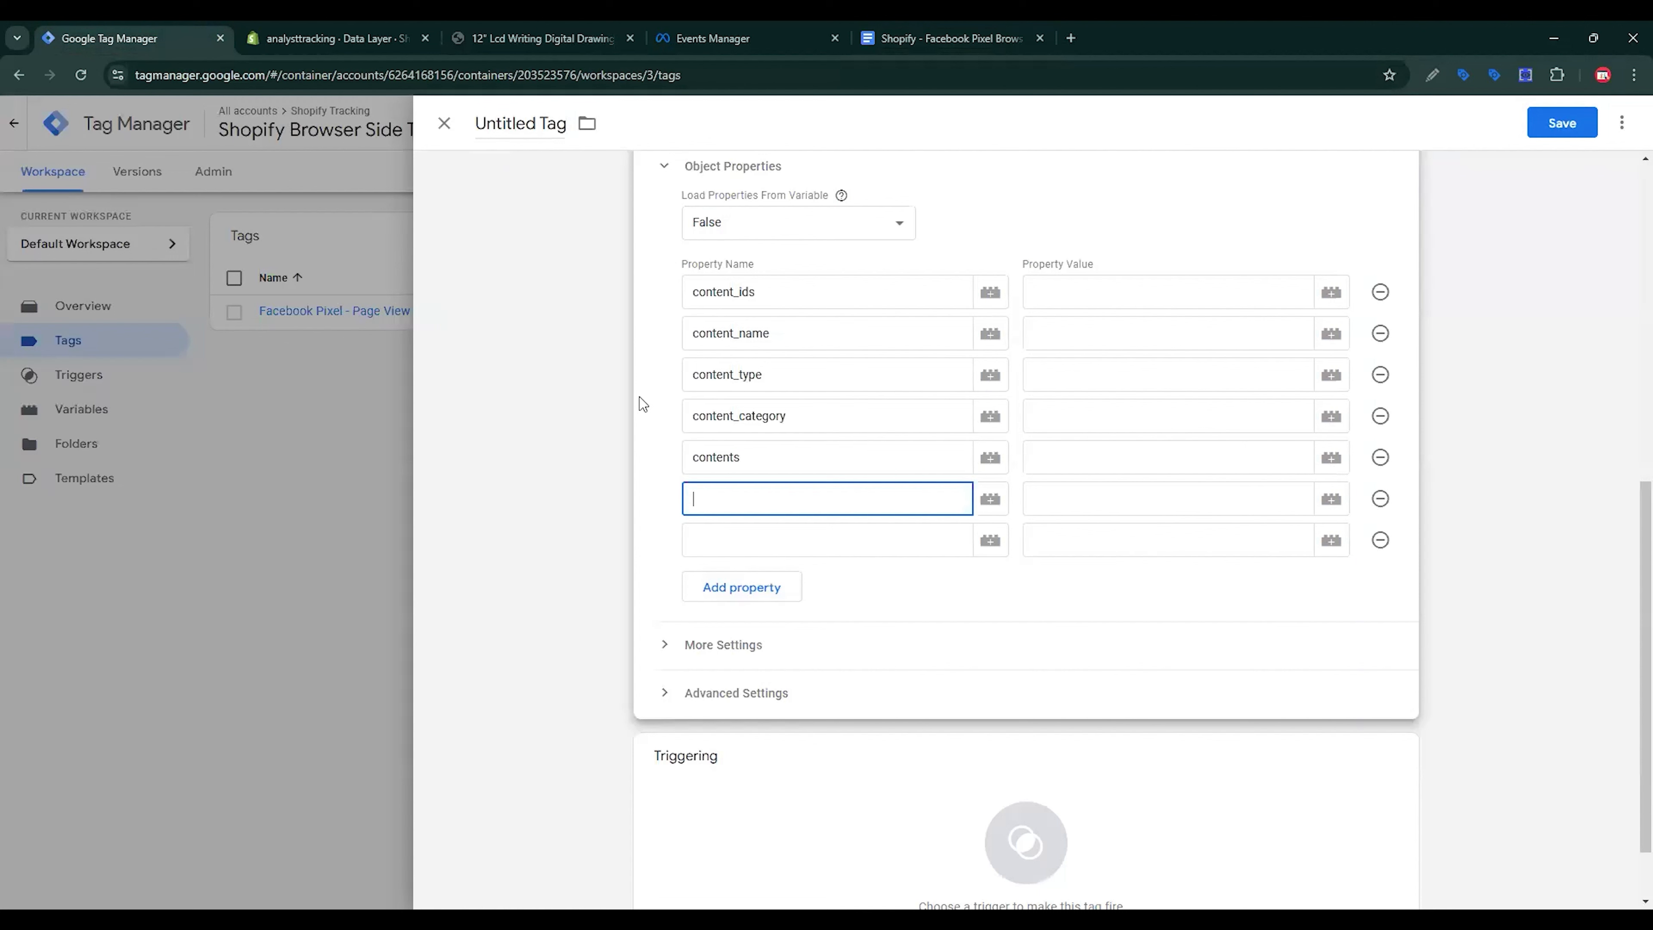
key("ctrl+v")
key("Down")
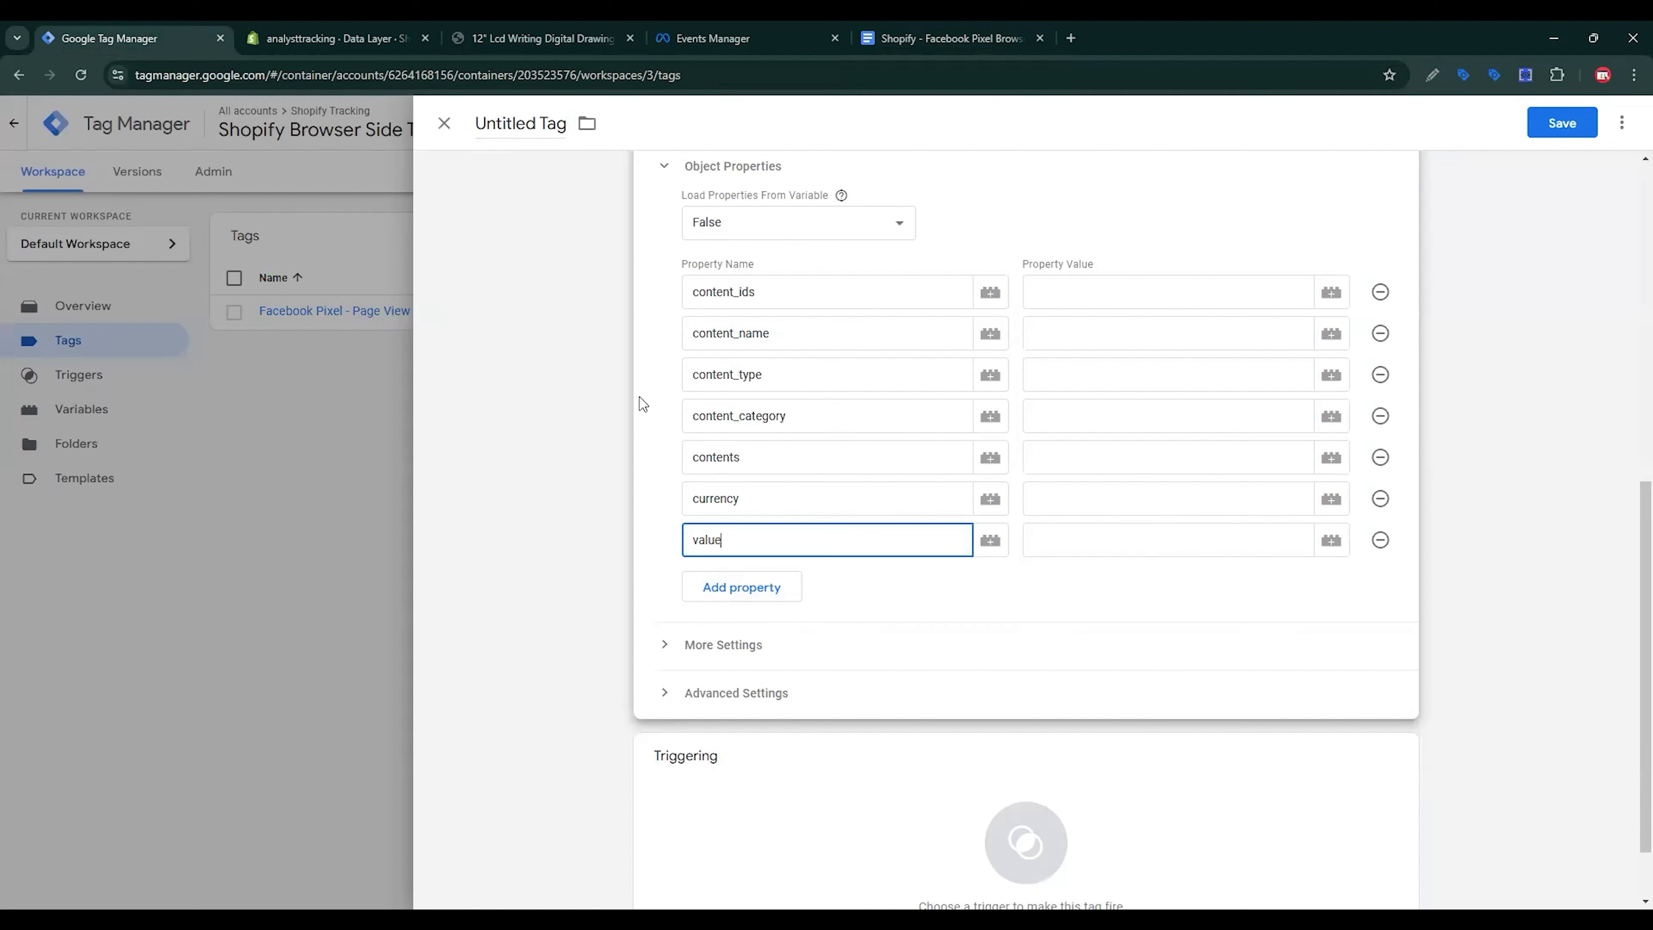
left_click(897, 27)
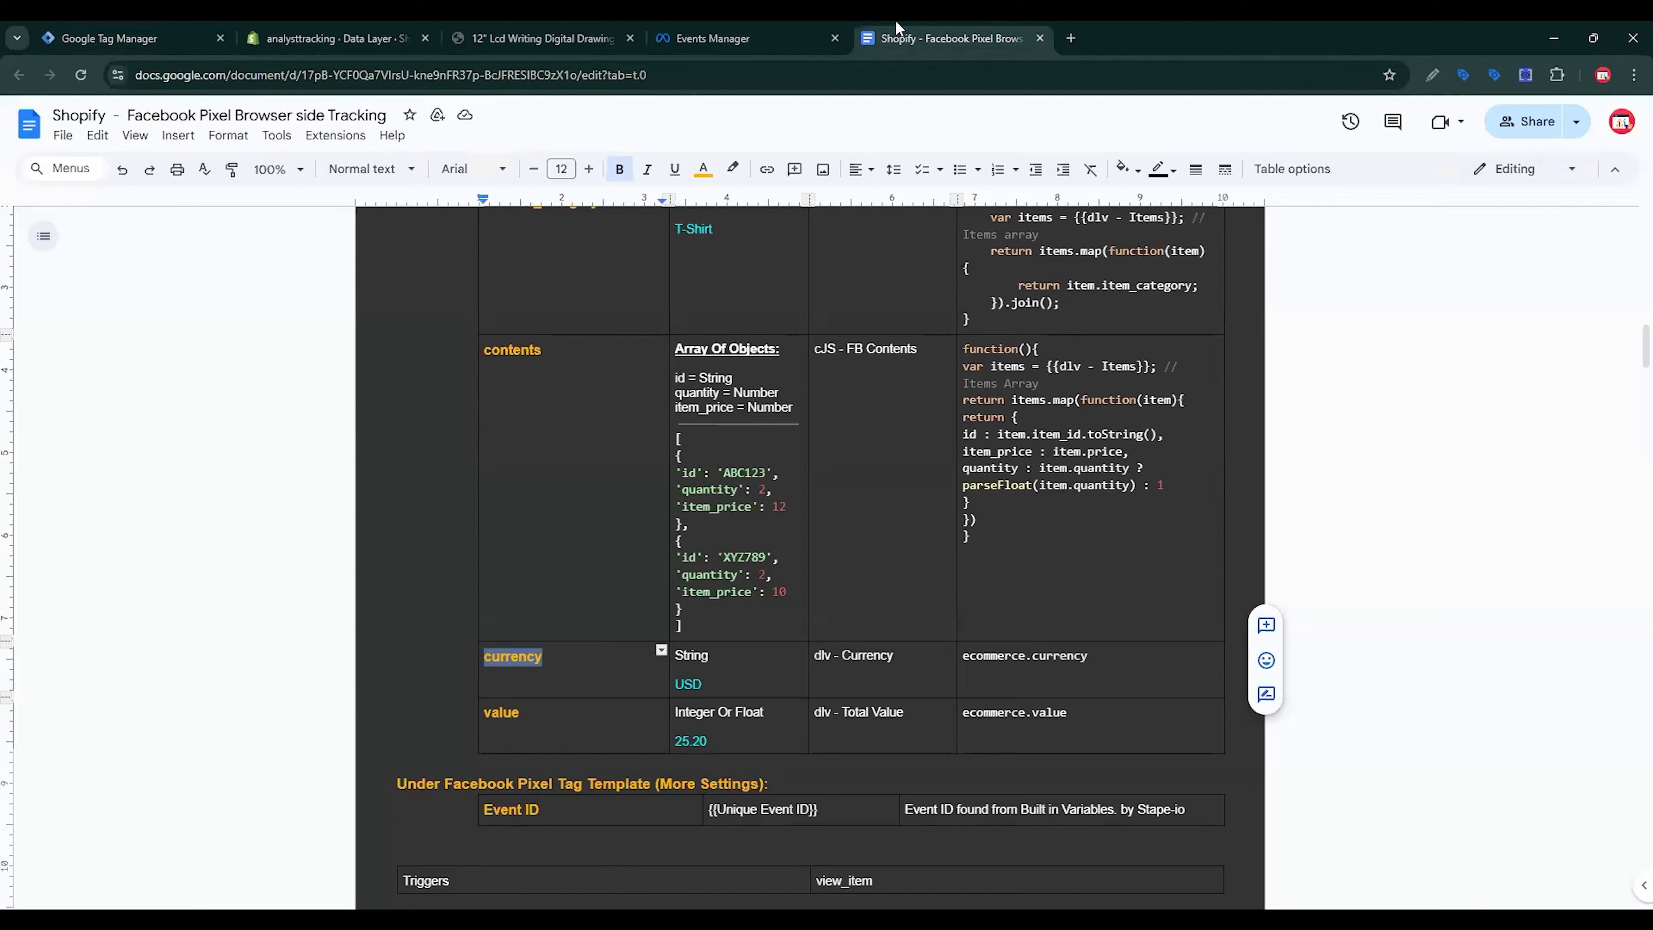
left_click(198, 31)
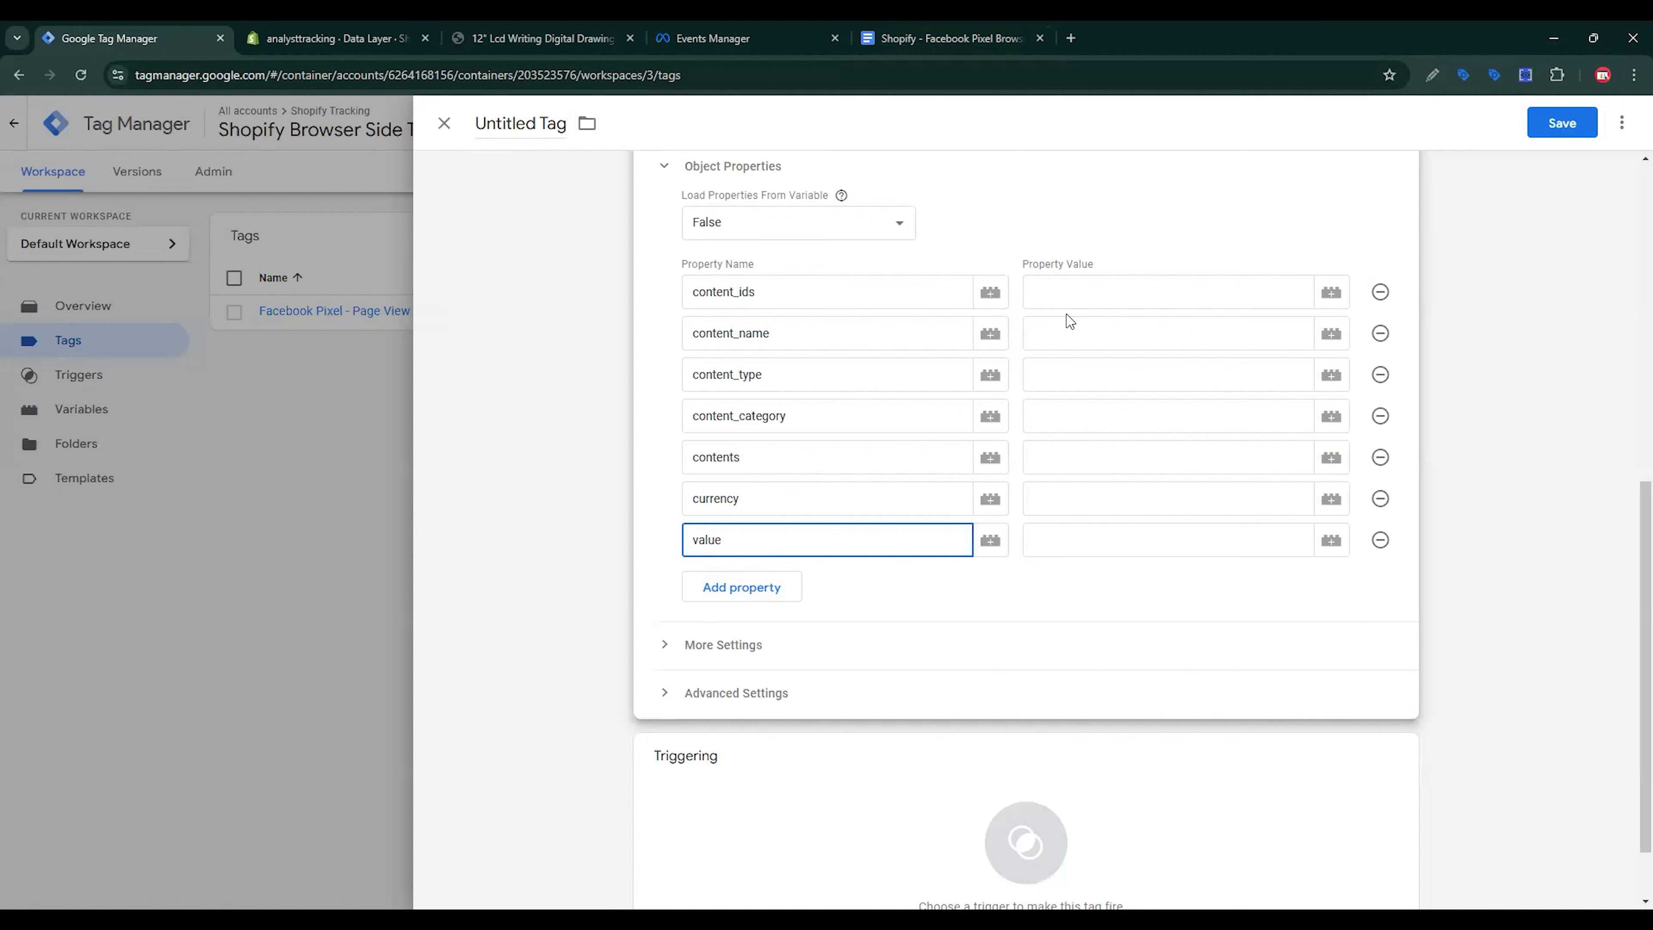
left_click(788, 290)
Step: Create a new Custom JavaScript variable for the content_ids value
left_click(1119, 301)
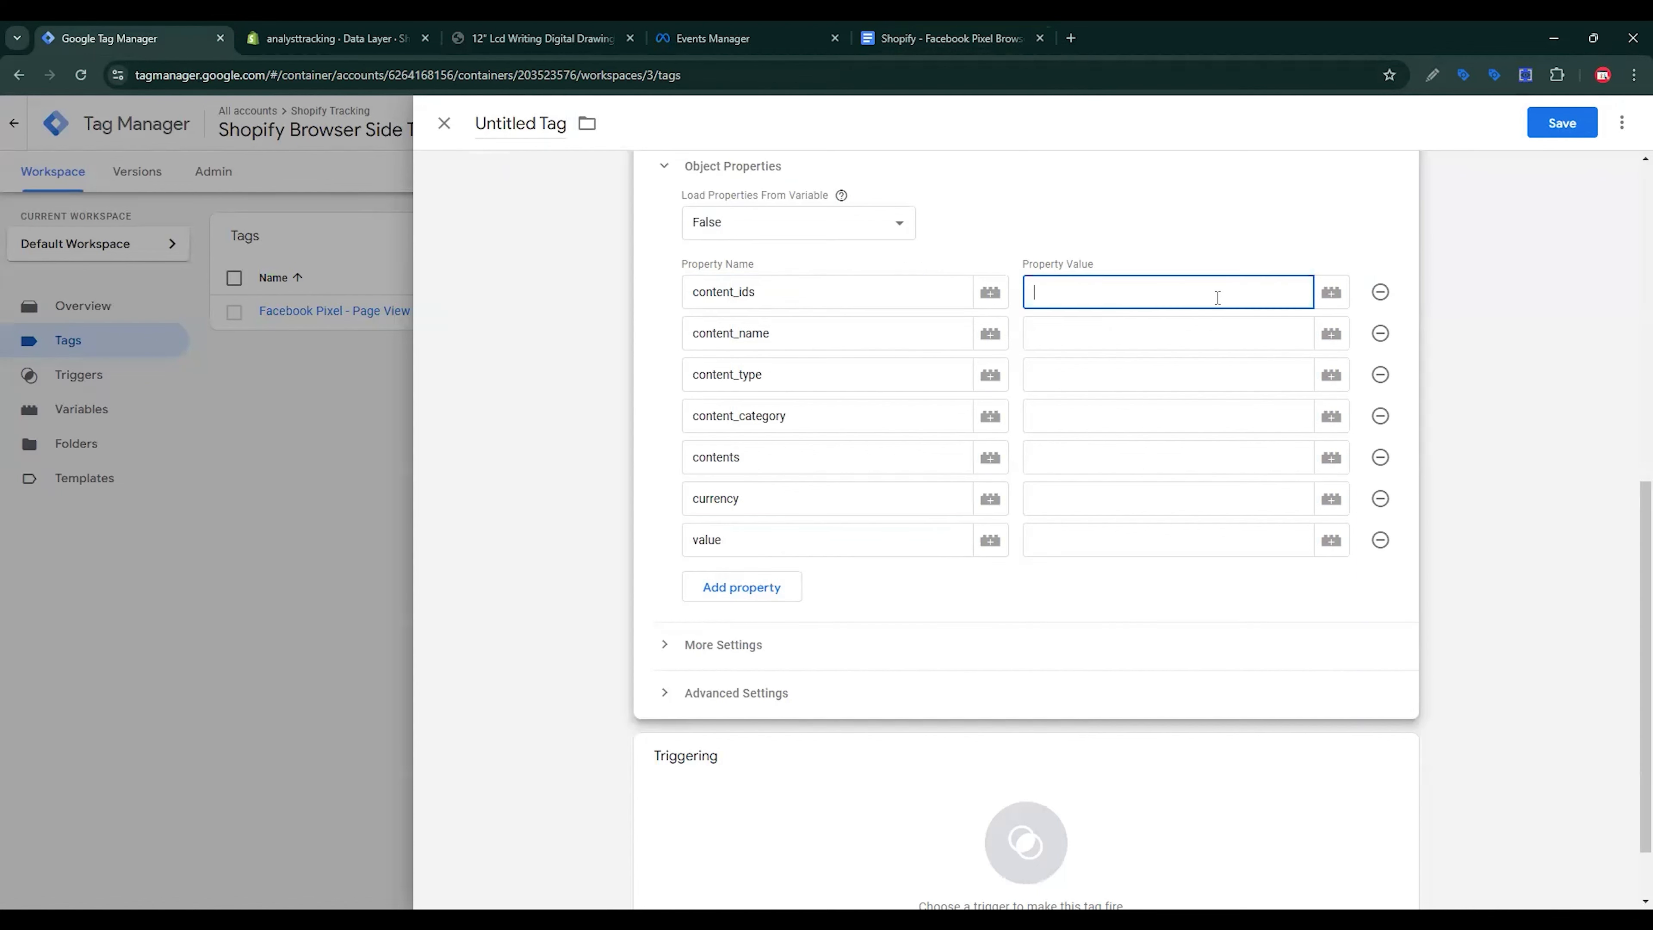
left_click(1323, 298)
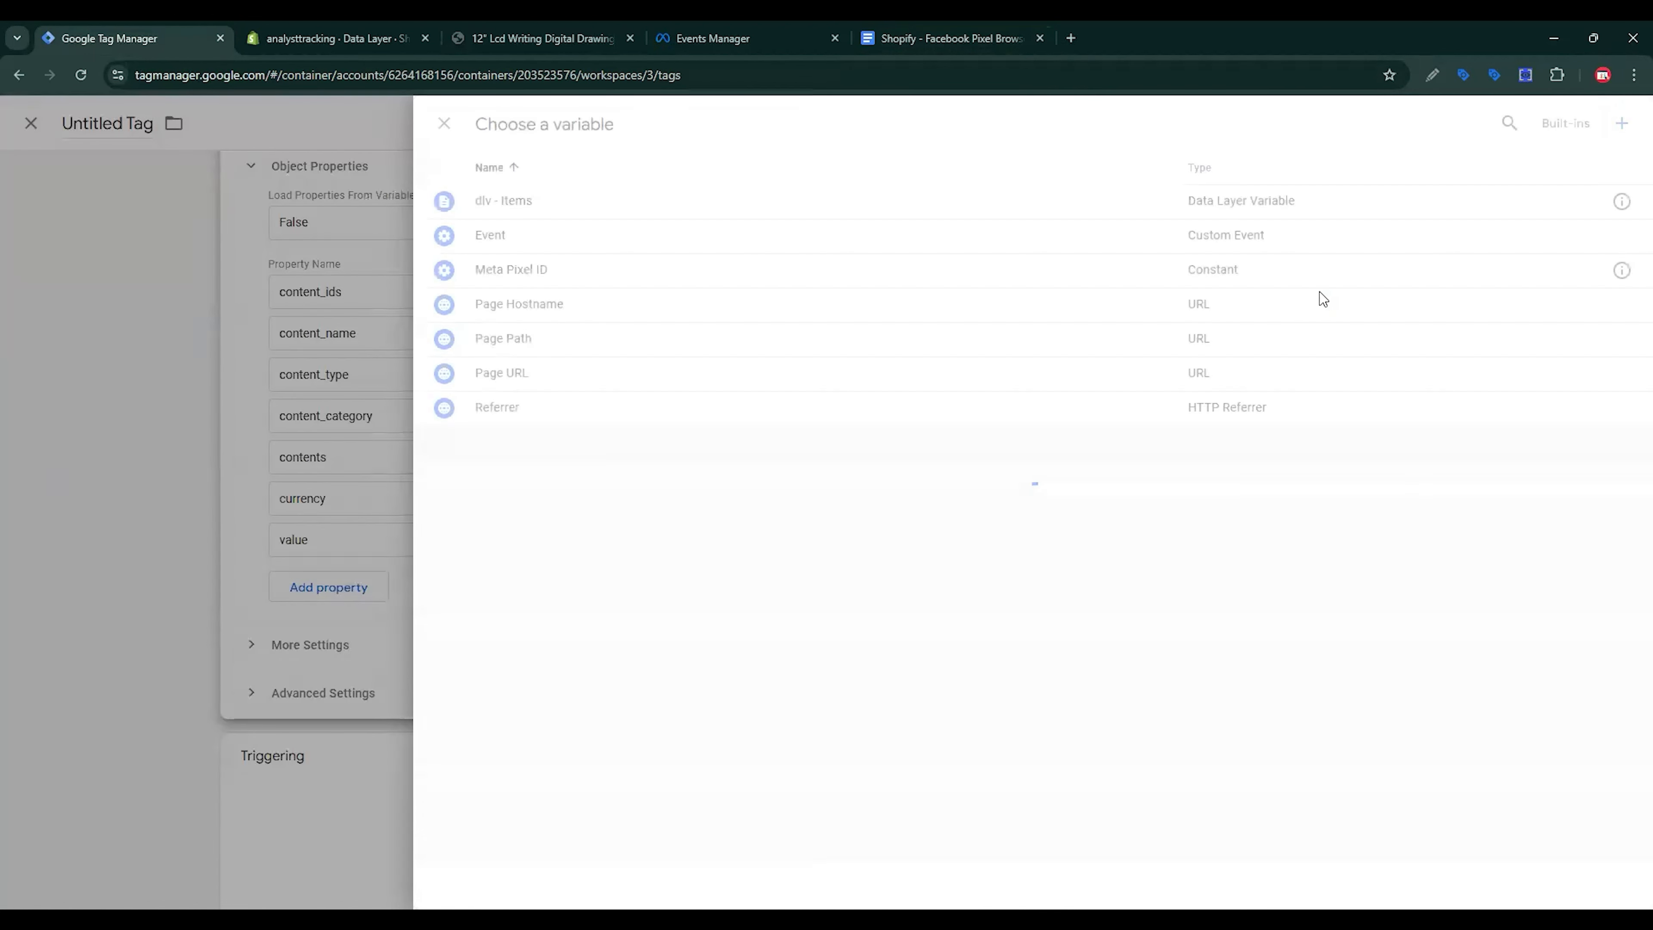
left_click(1623, 125)
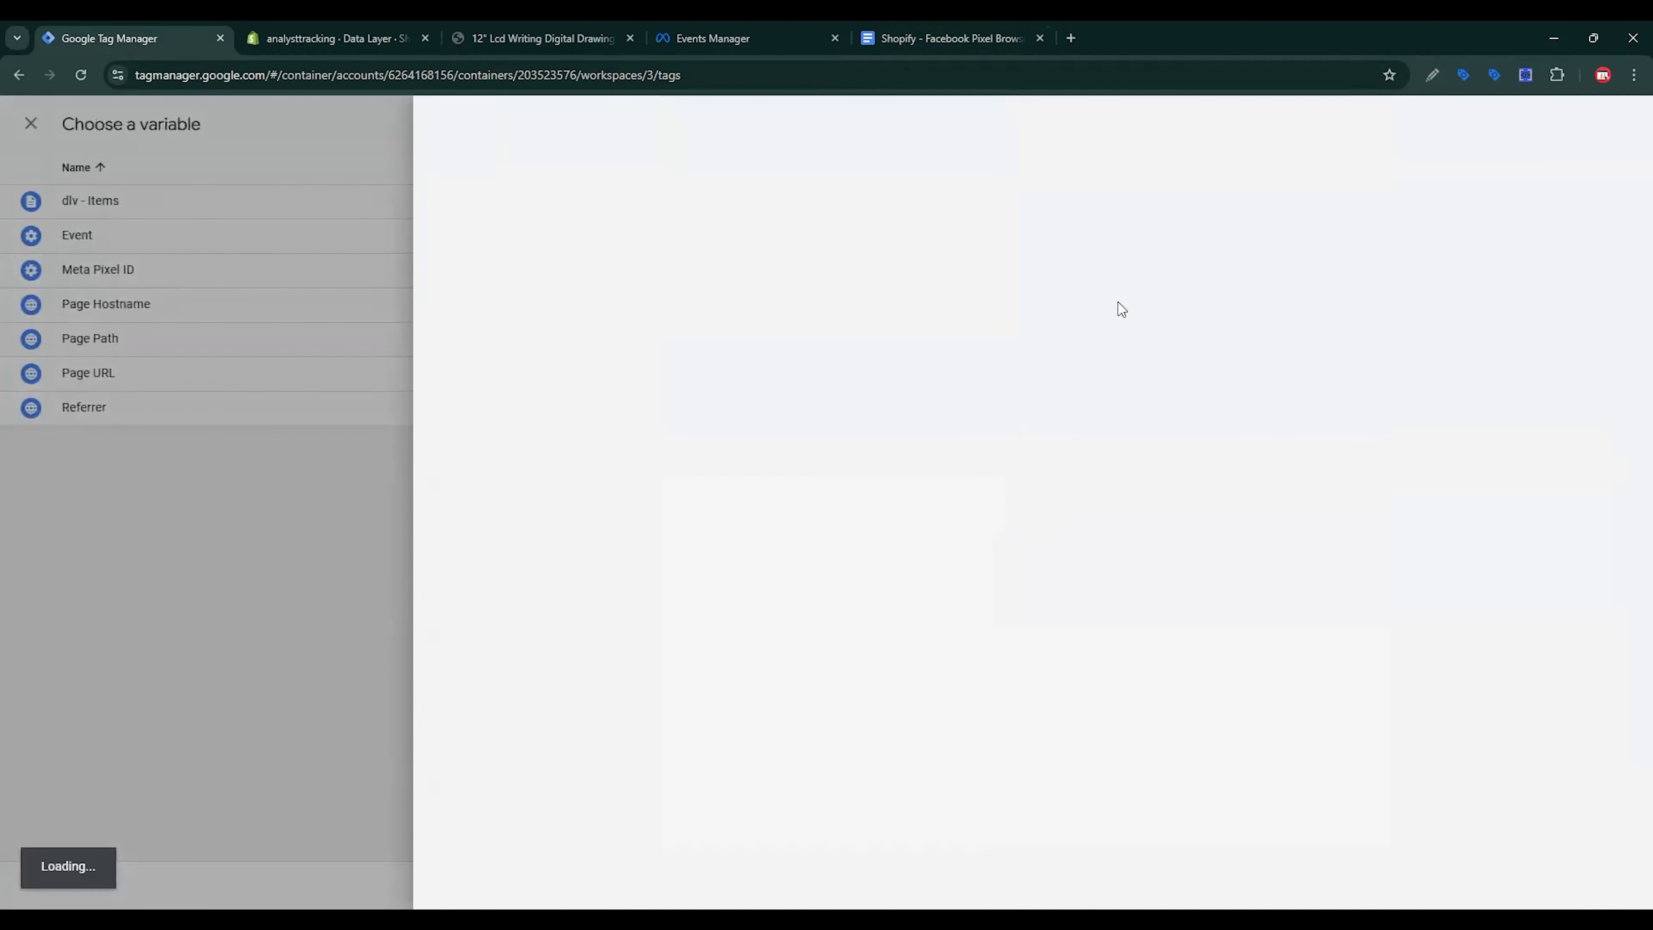
left_click(1119, 310)
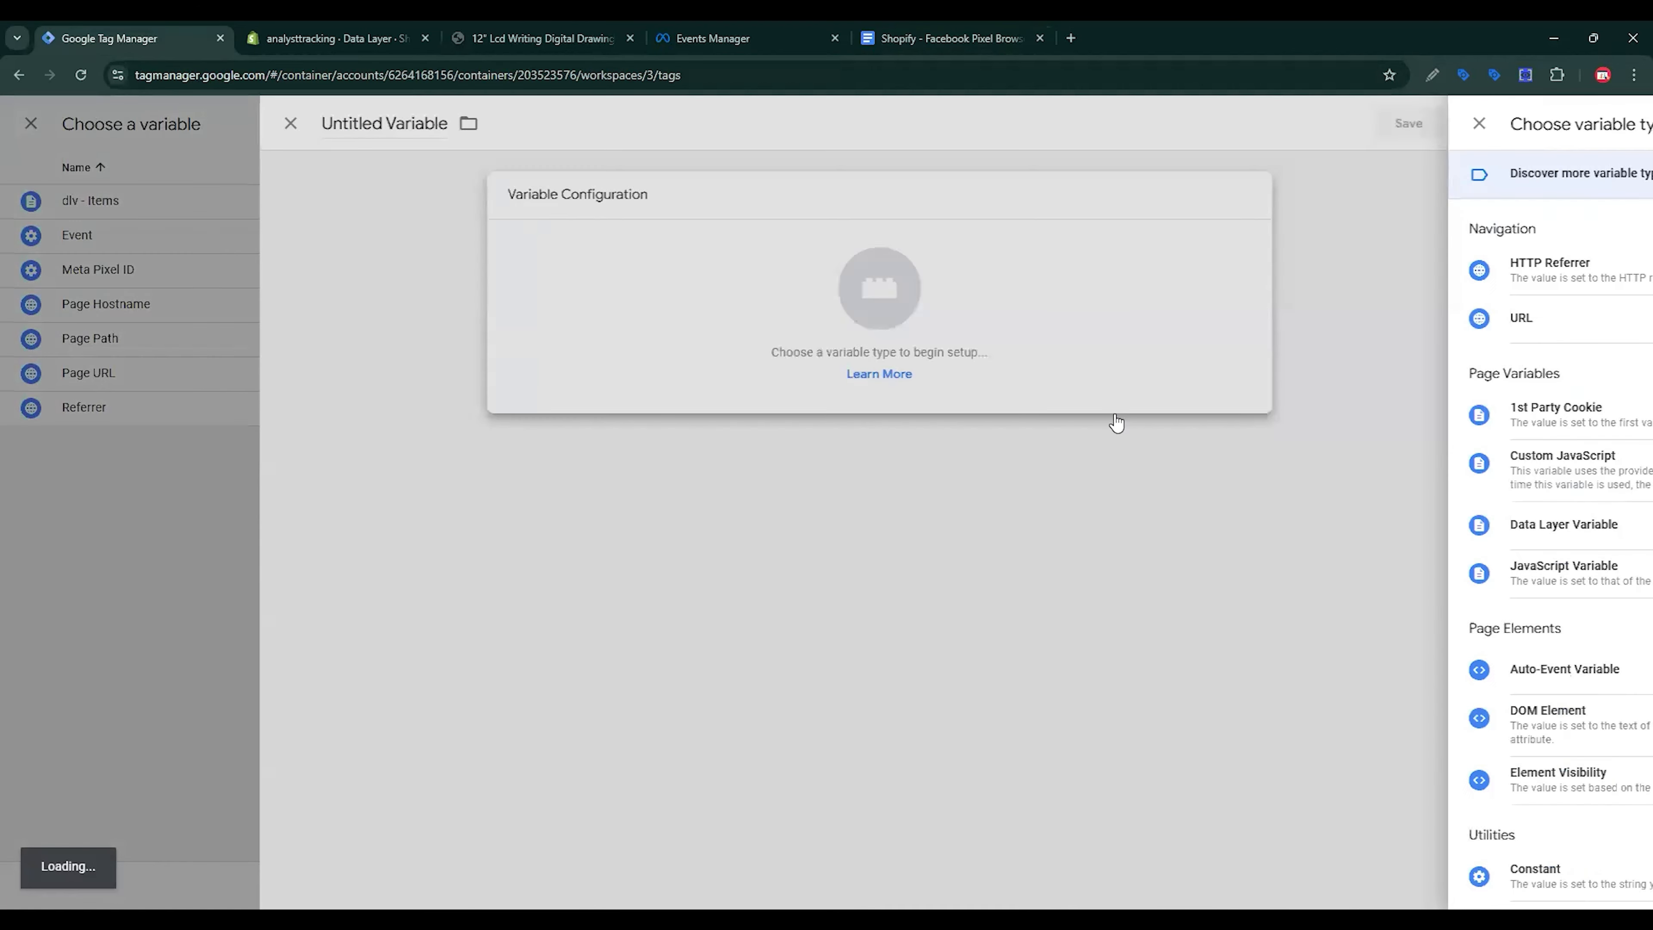
scroll(1199, 446, "down", 3)
left_click(1212, 394)
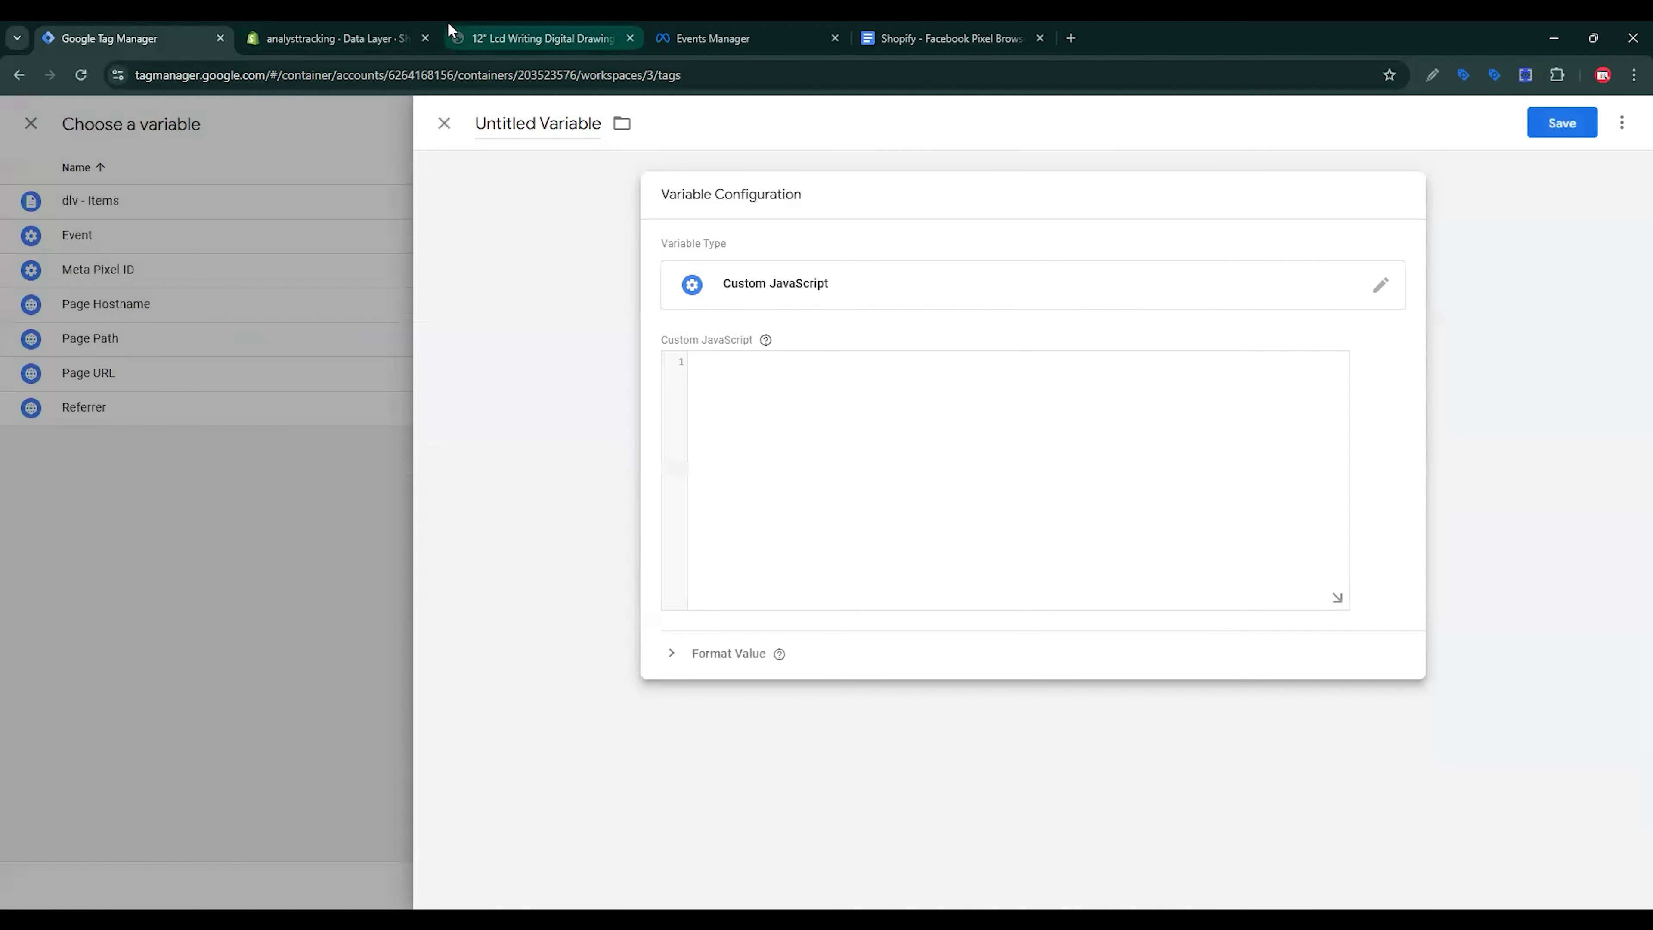
Step: Paste the item-ID mapping function from the doc, referencing {{dlv - Items}}
left_click(897, 28)
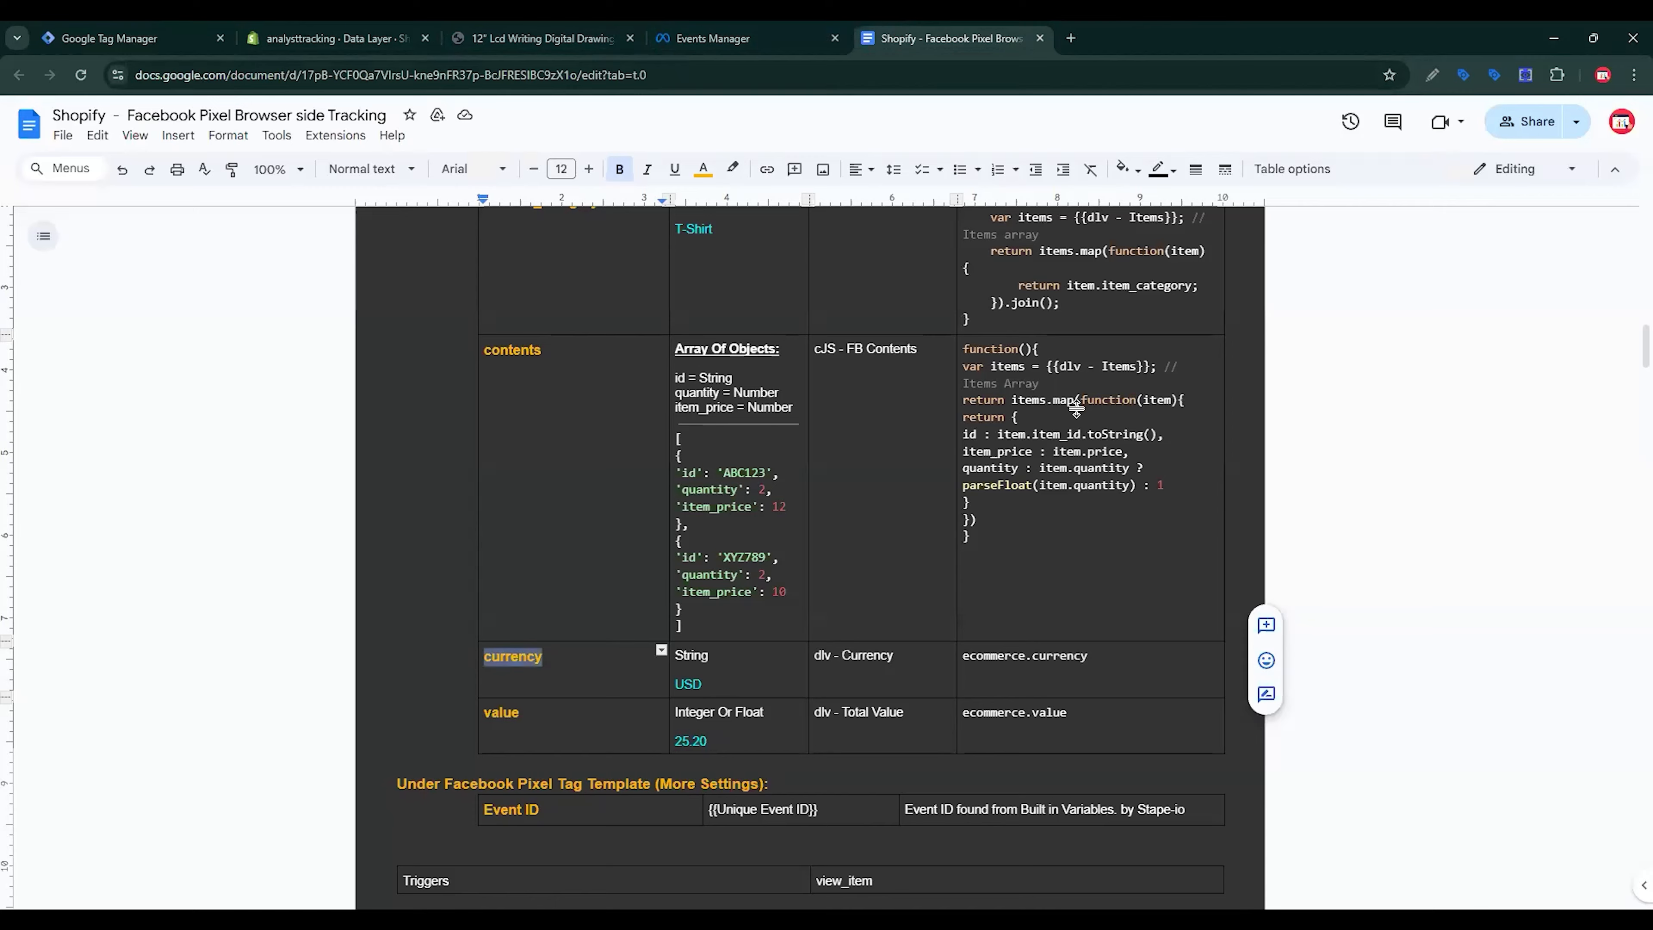
scroll(1051, 540, "up", 10)
scroll(1047, 501, "down", 3)
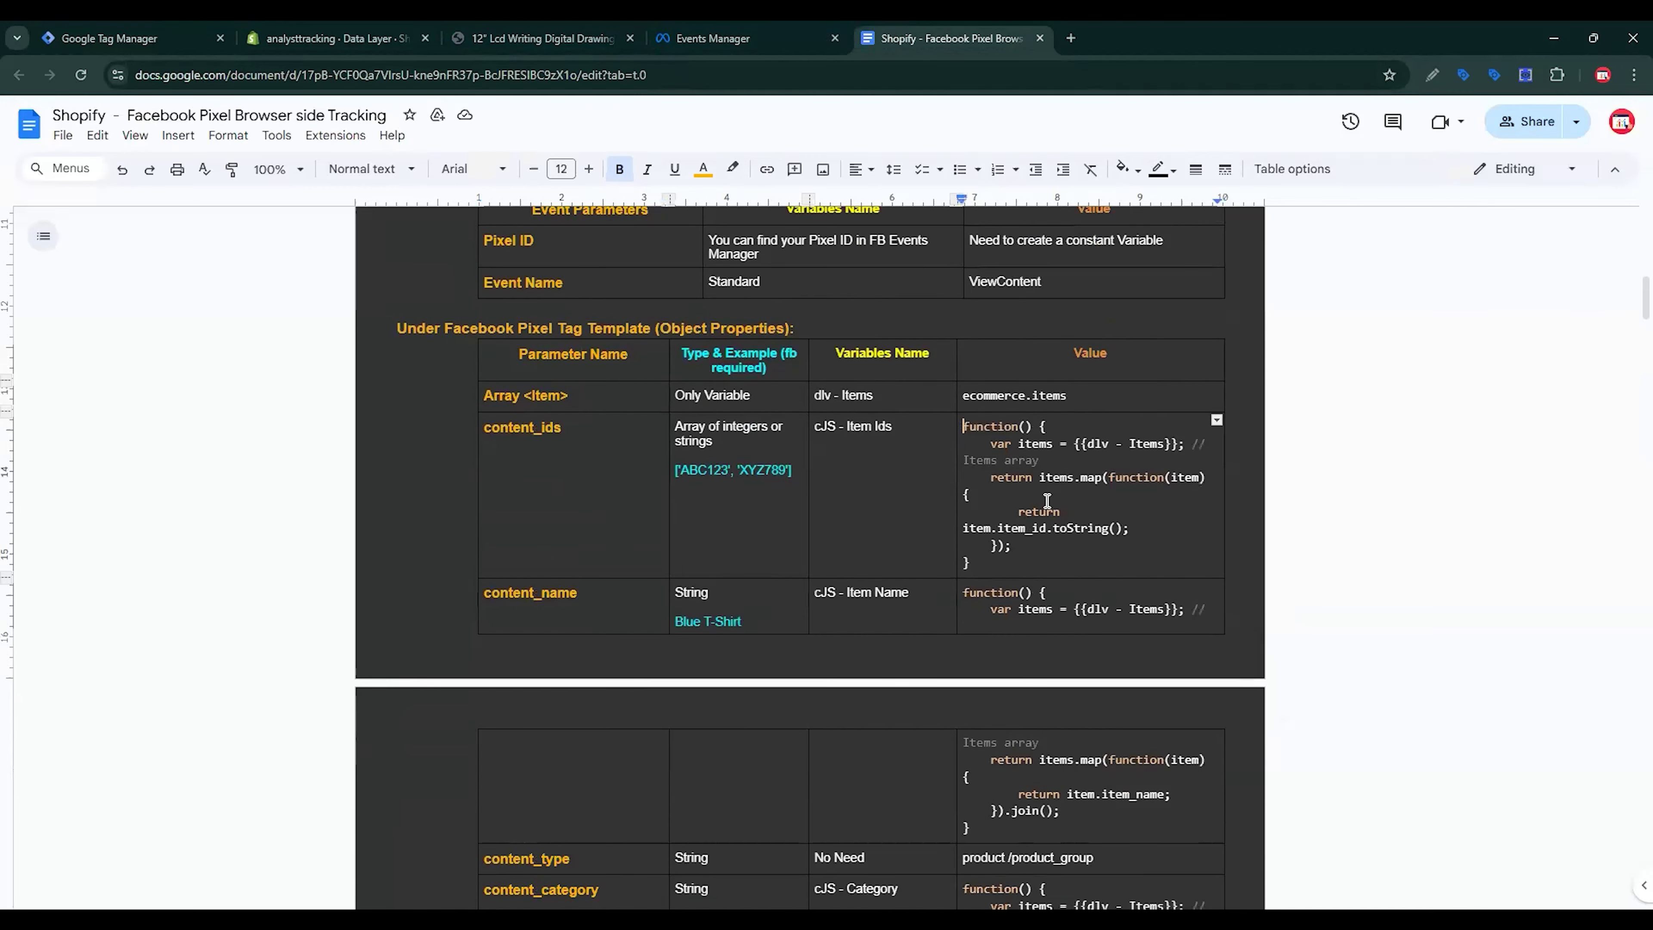
triple_click(1048, 502)
key("ctrl+c")
left_click(130, 38)
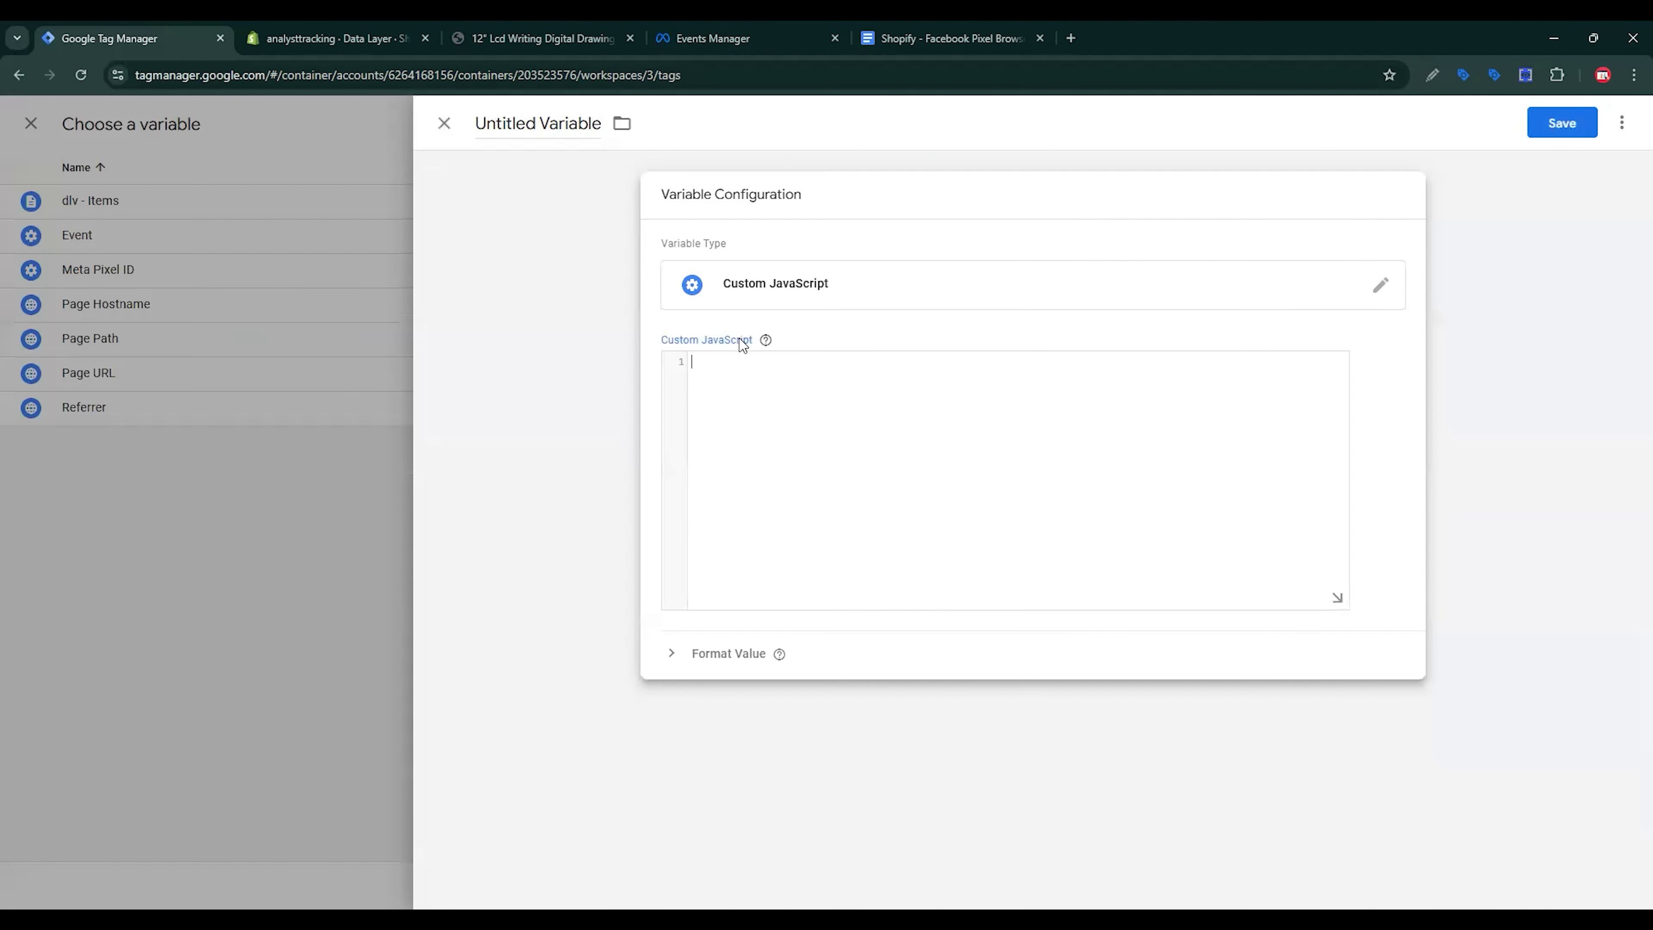
key("ctrl+v")
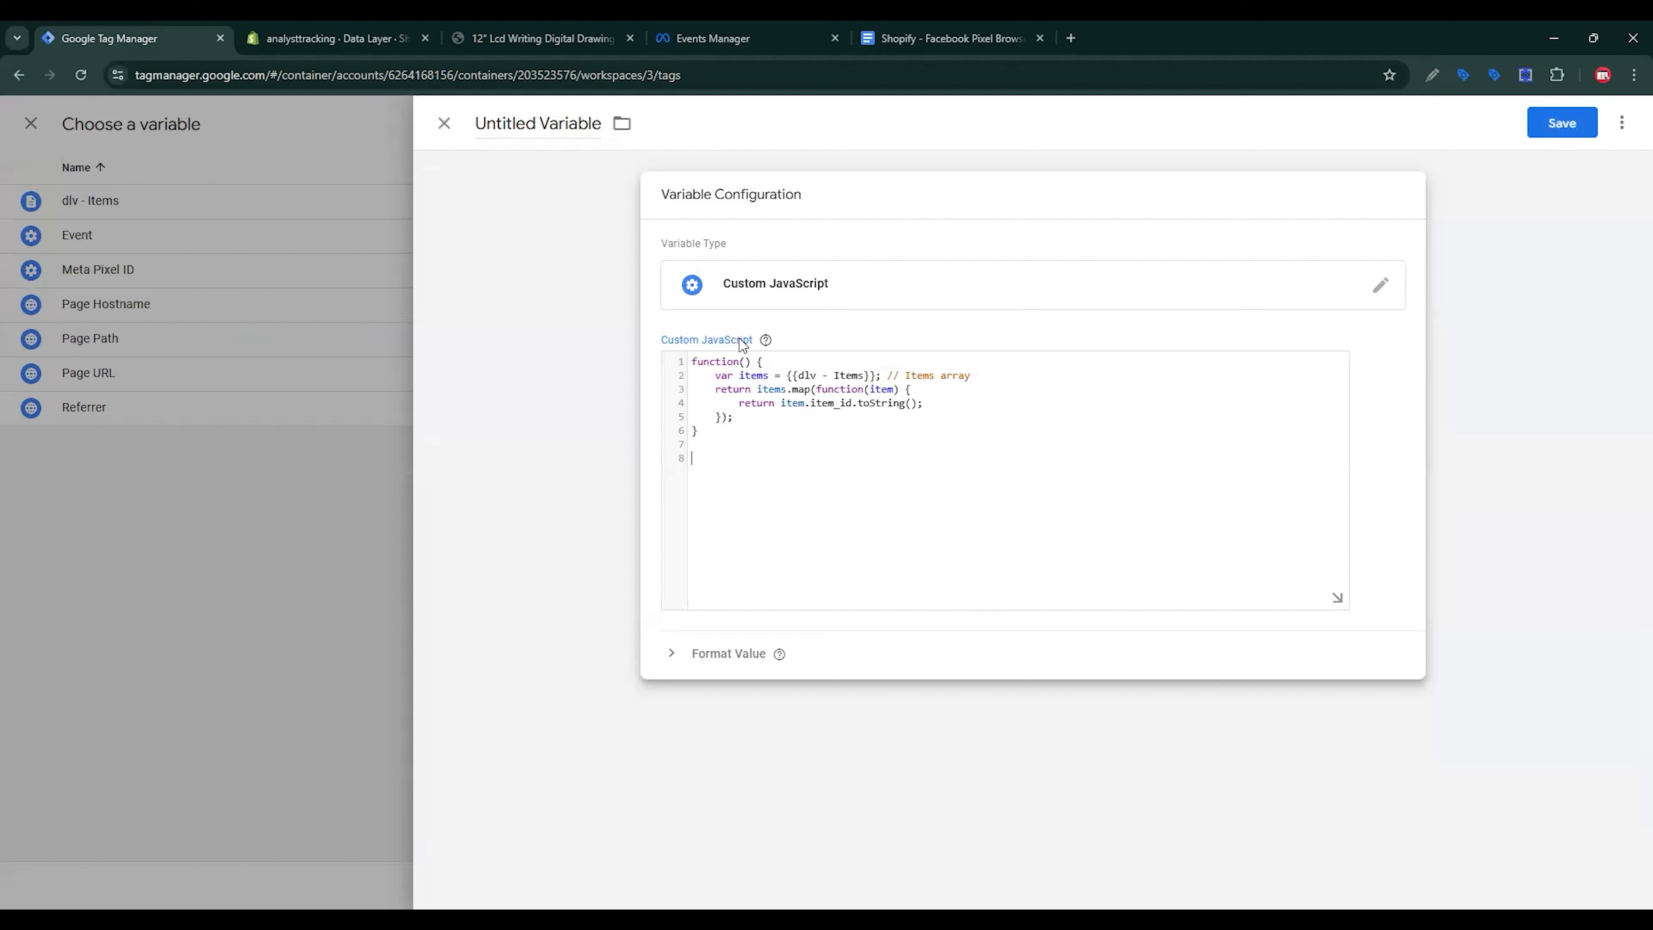
left_click_drag(786, 375, 876, 376)
type("{{dlv - Items}}")
left_click(848, 213)
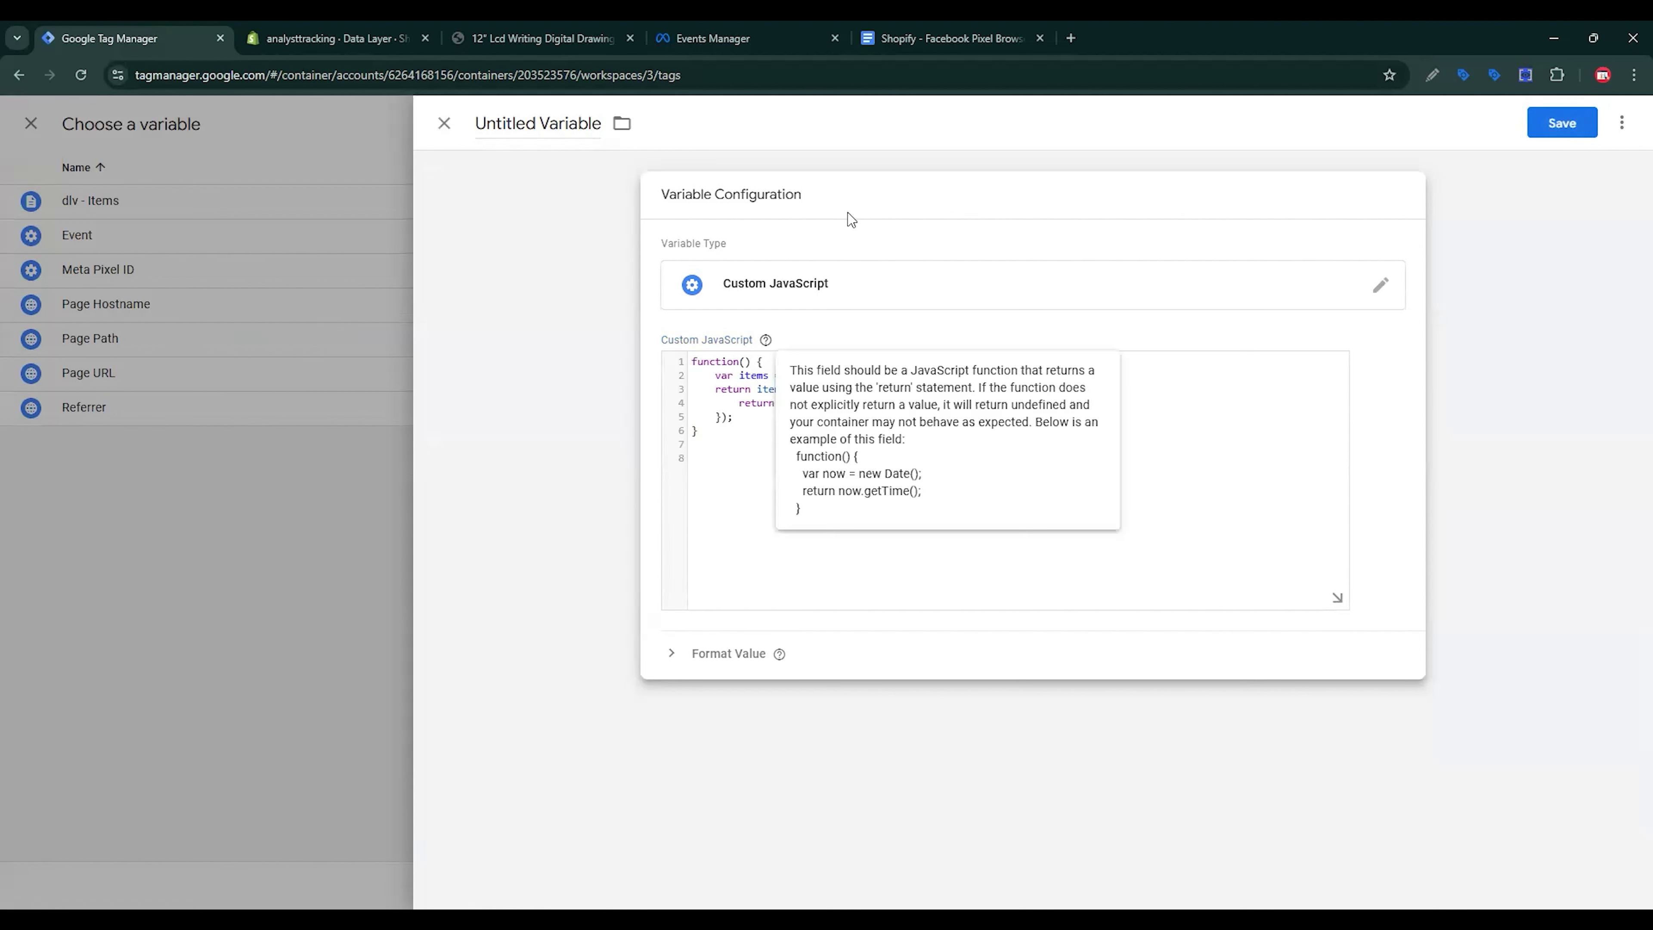
Step: Name the variable 'cJS - Item Ids' and save it
left_click(896, 29)
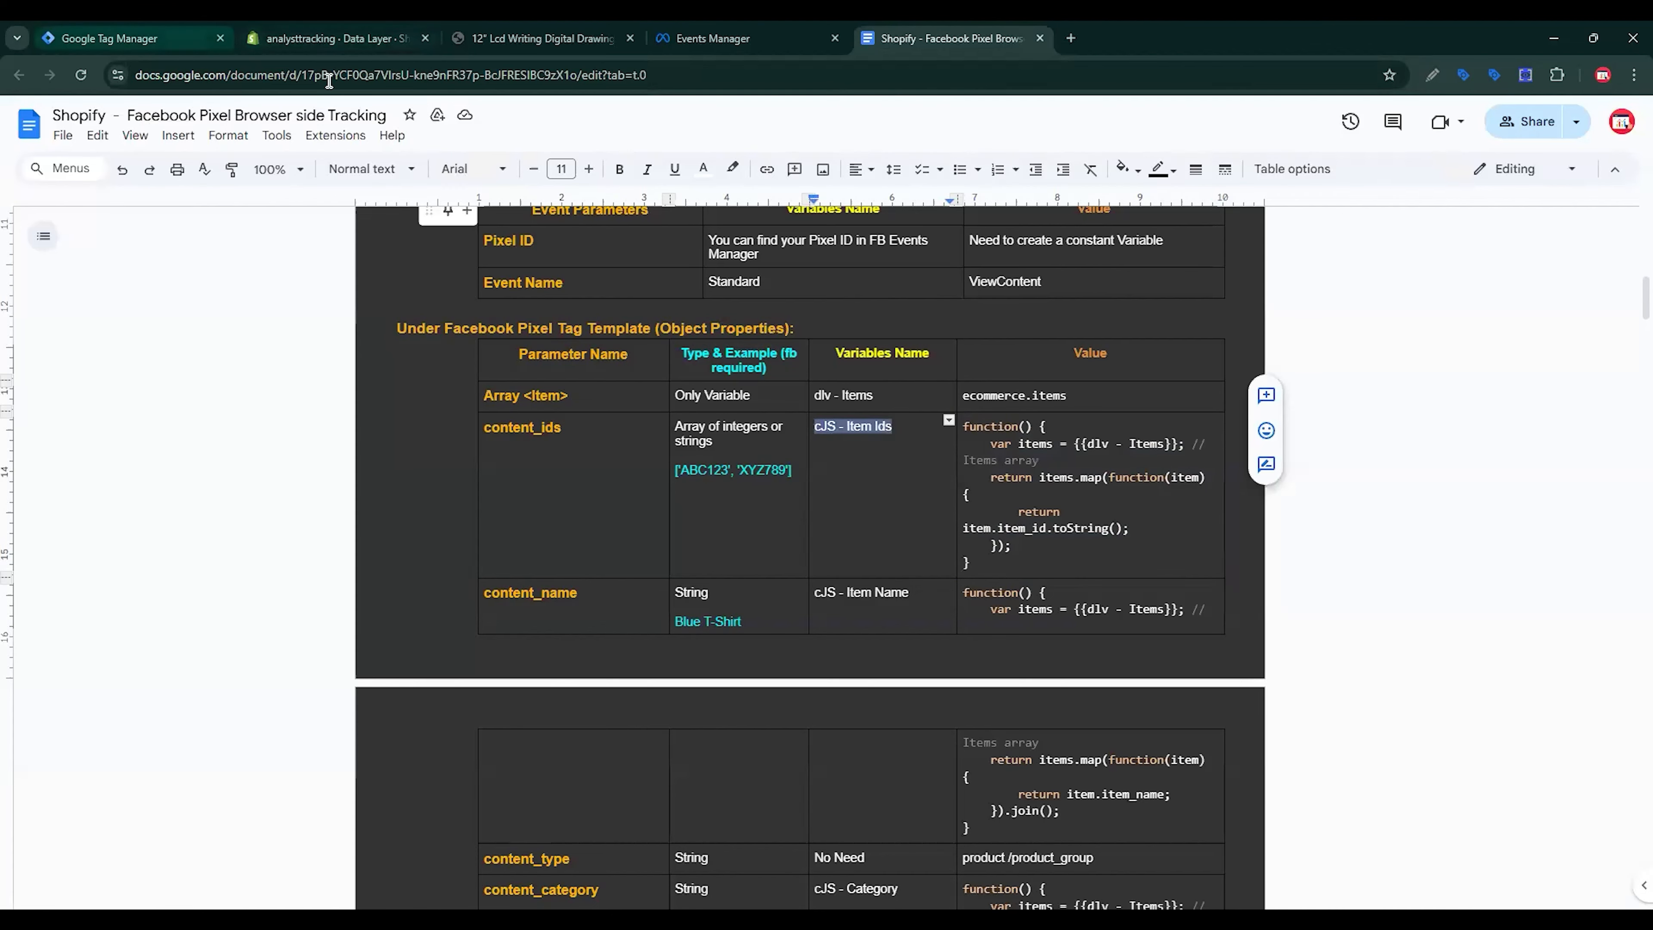
left_click(136, 38)
key("ctrl+a")
type("cJS - Item Ids")
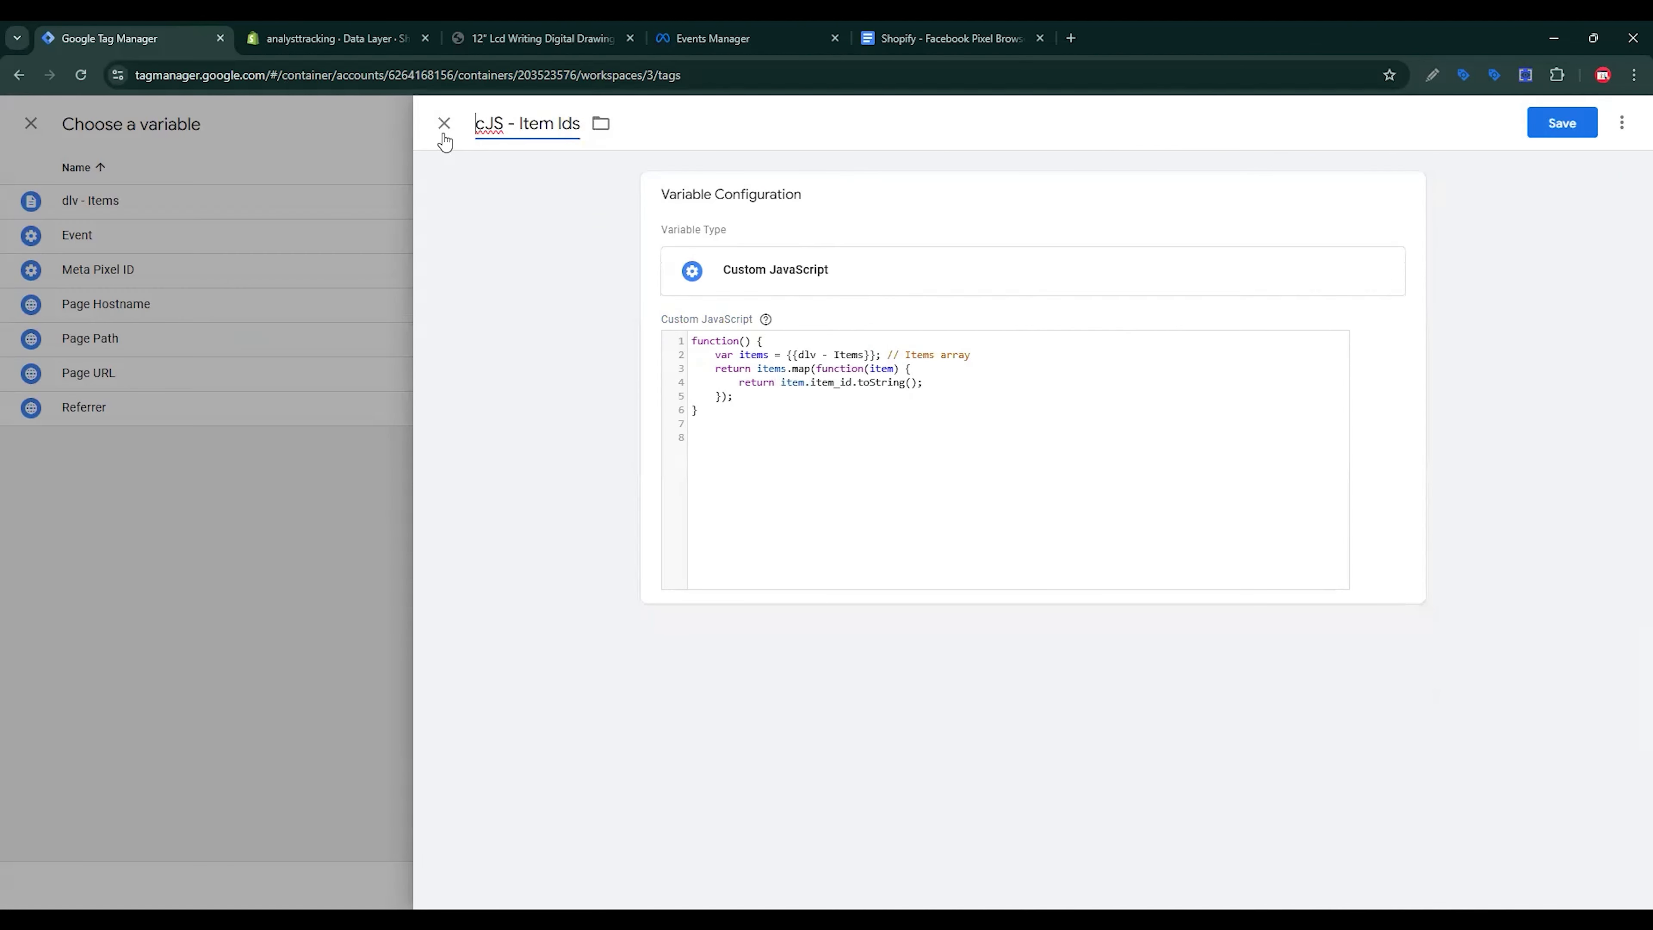
left_click(1552, 126)
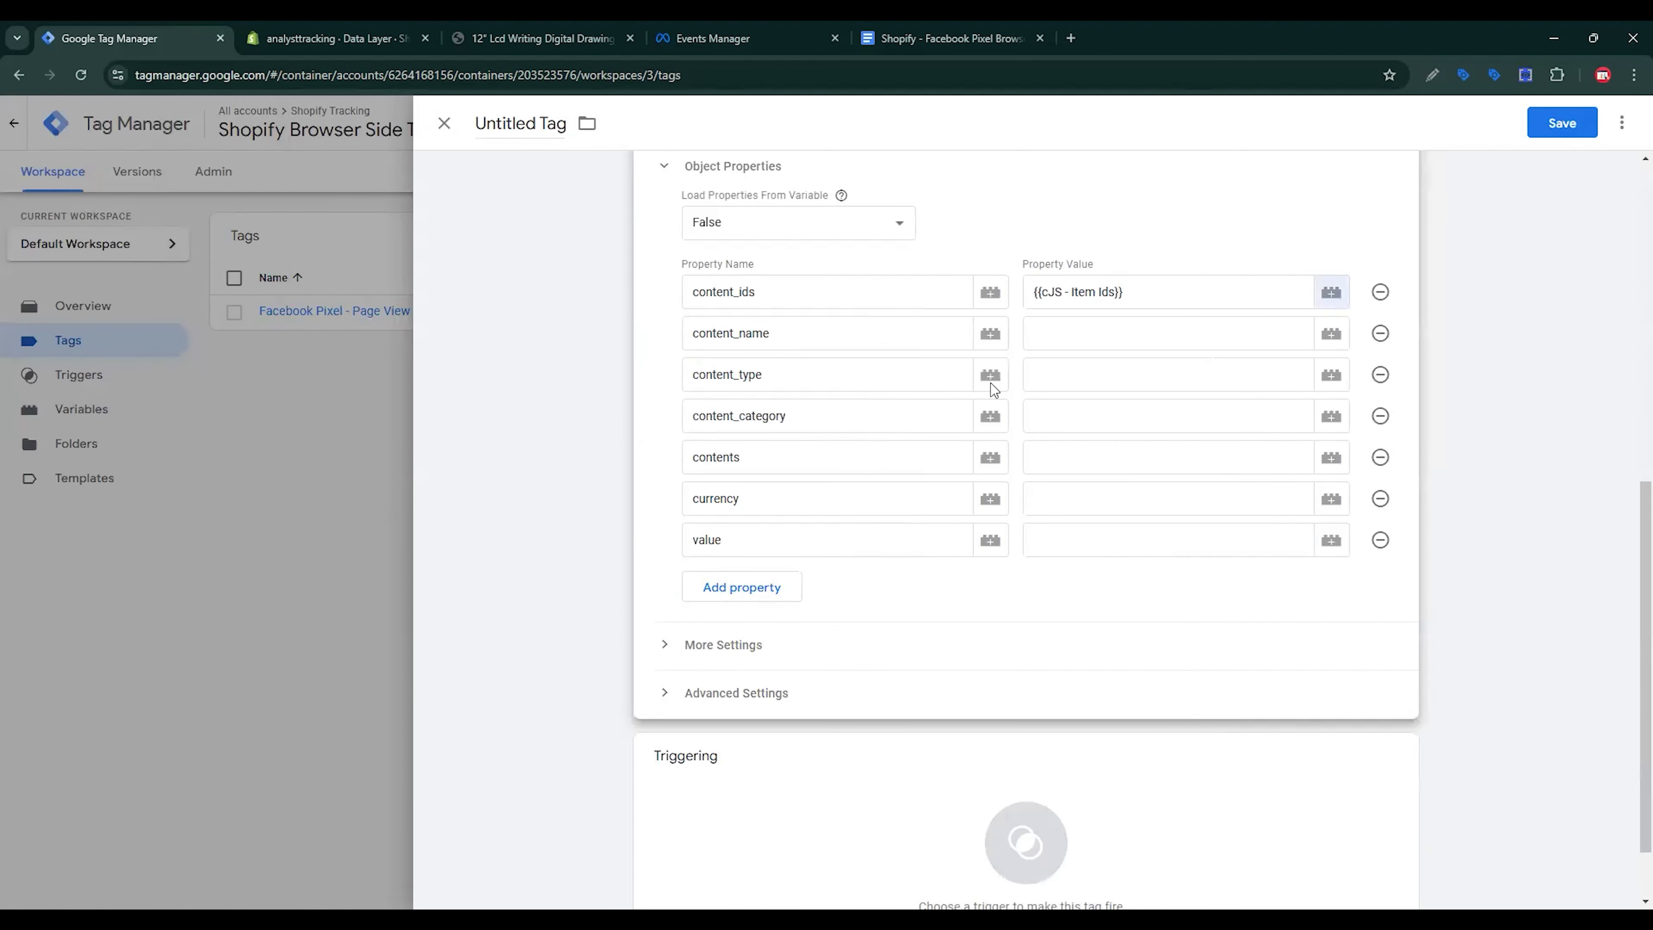
Step: Create a Custom JavaScript variable for content_name containing the item-name joining function from the doc
key("ctrl+shift+Tab")
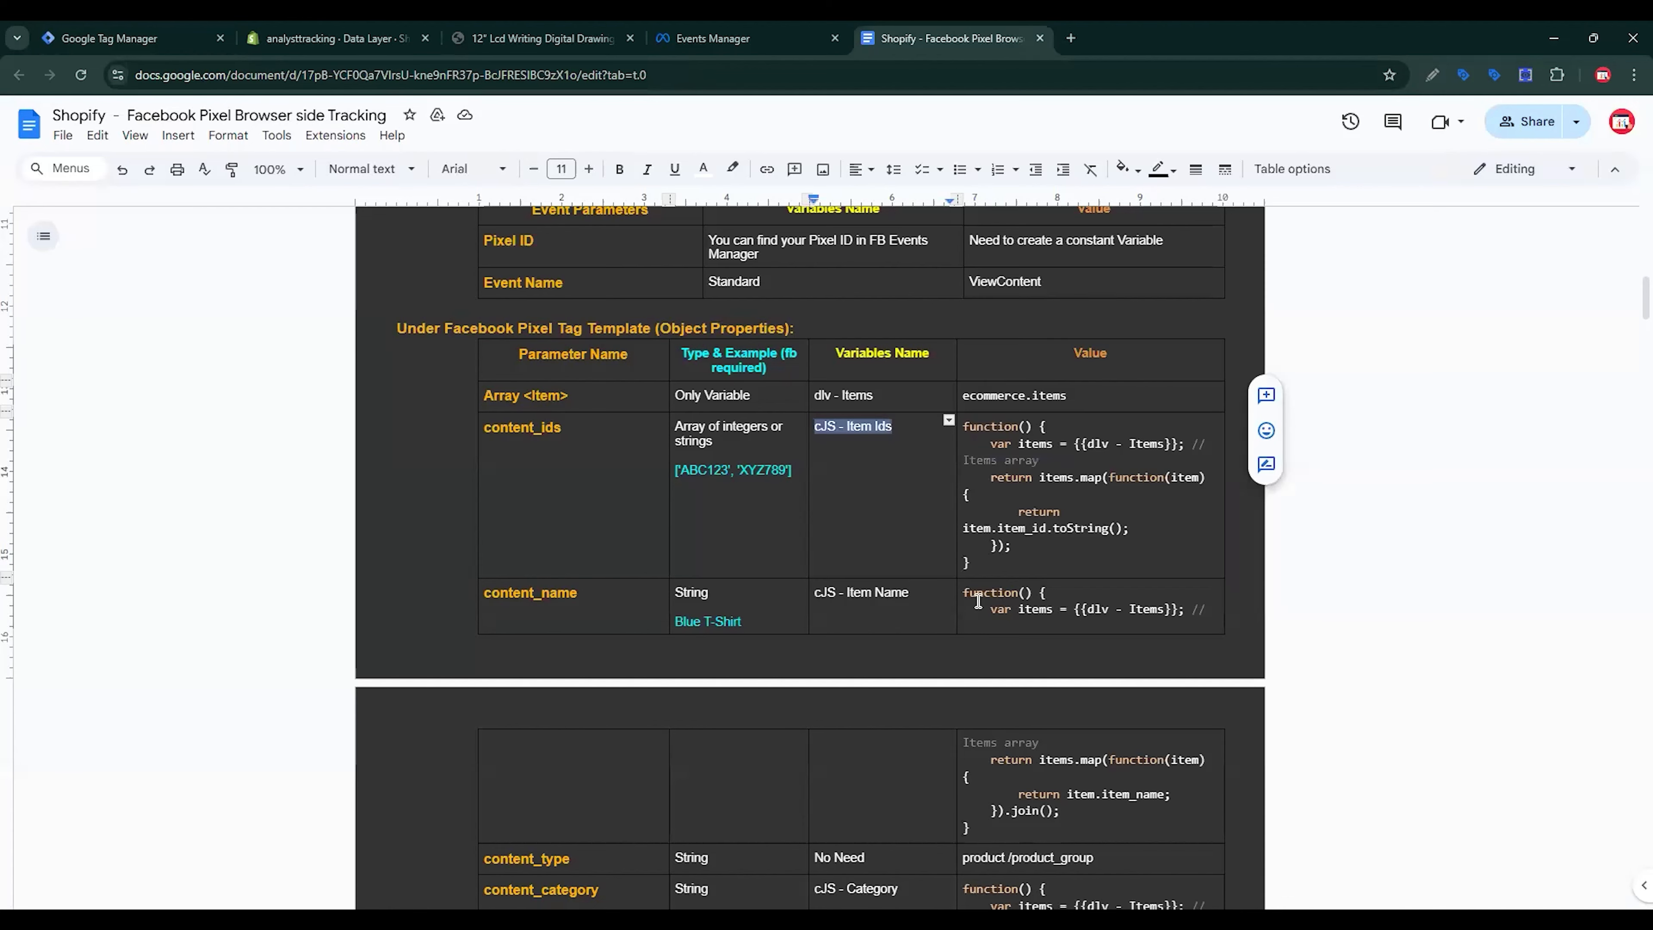
left_click_drag(966, 594, 970, 837)
key("ctrl+c")
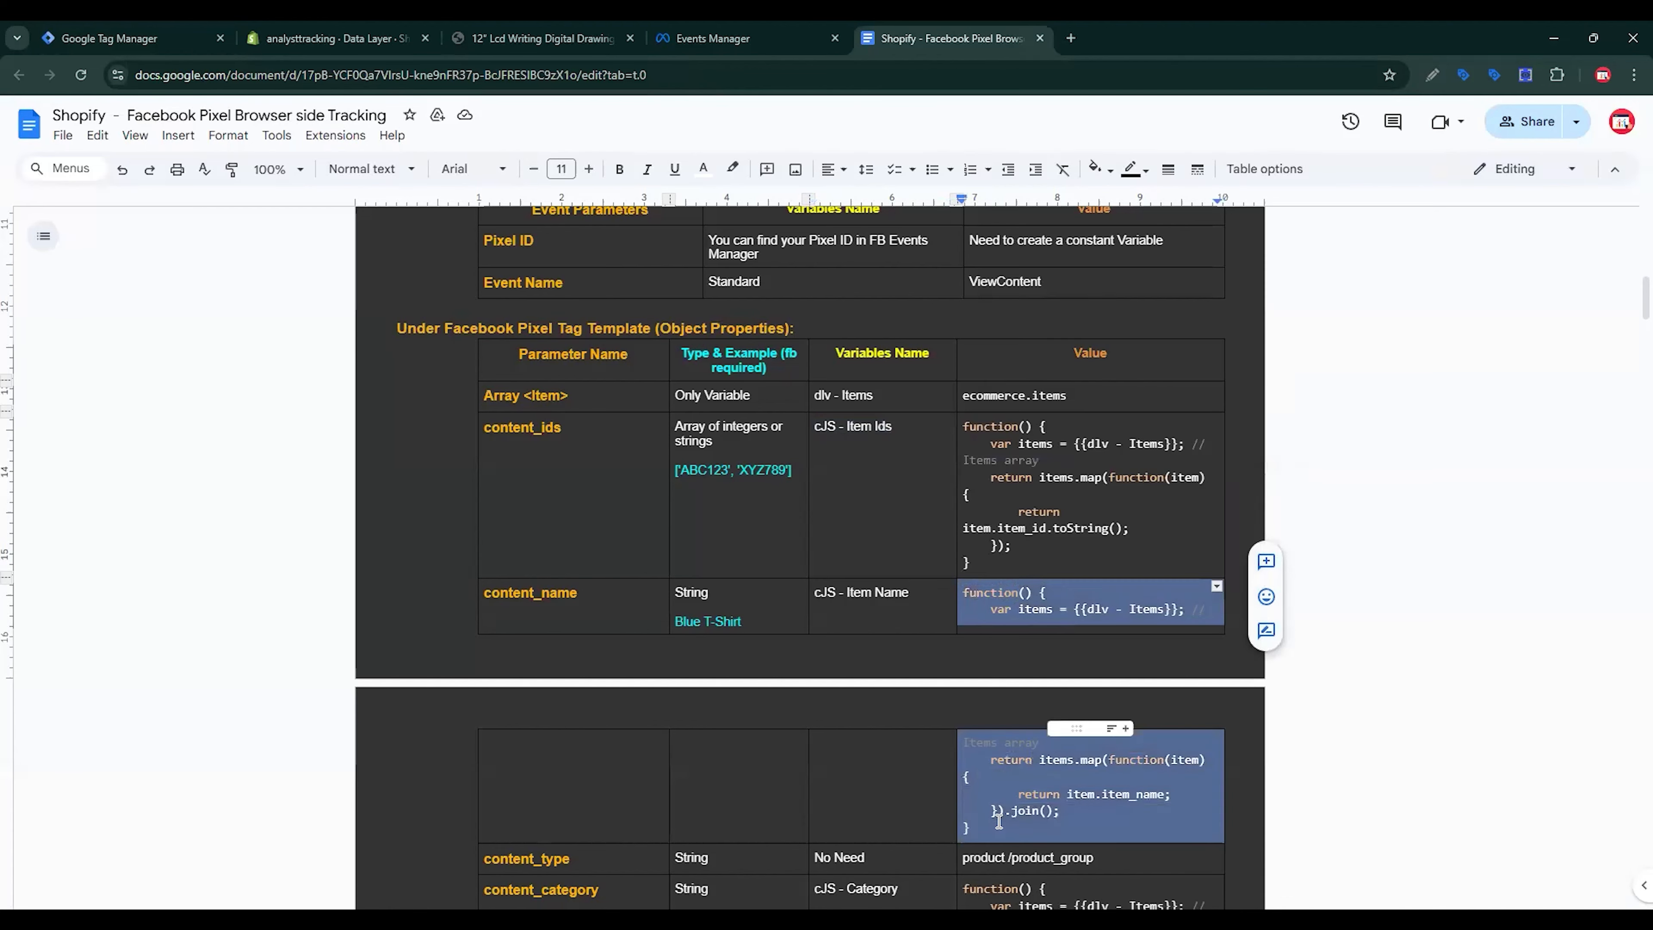
left_click(130, 27)
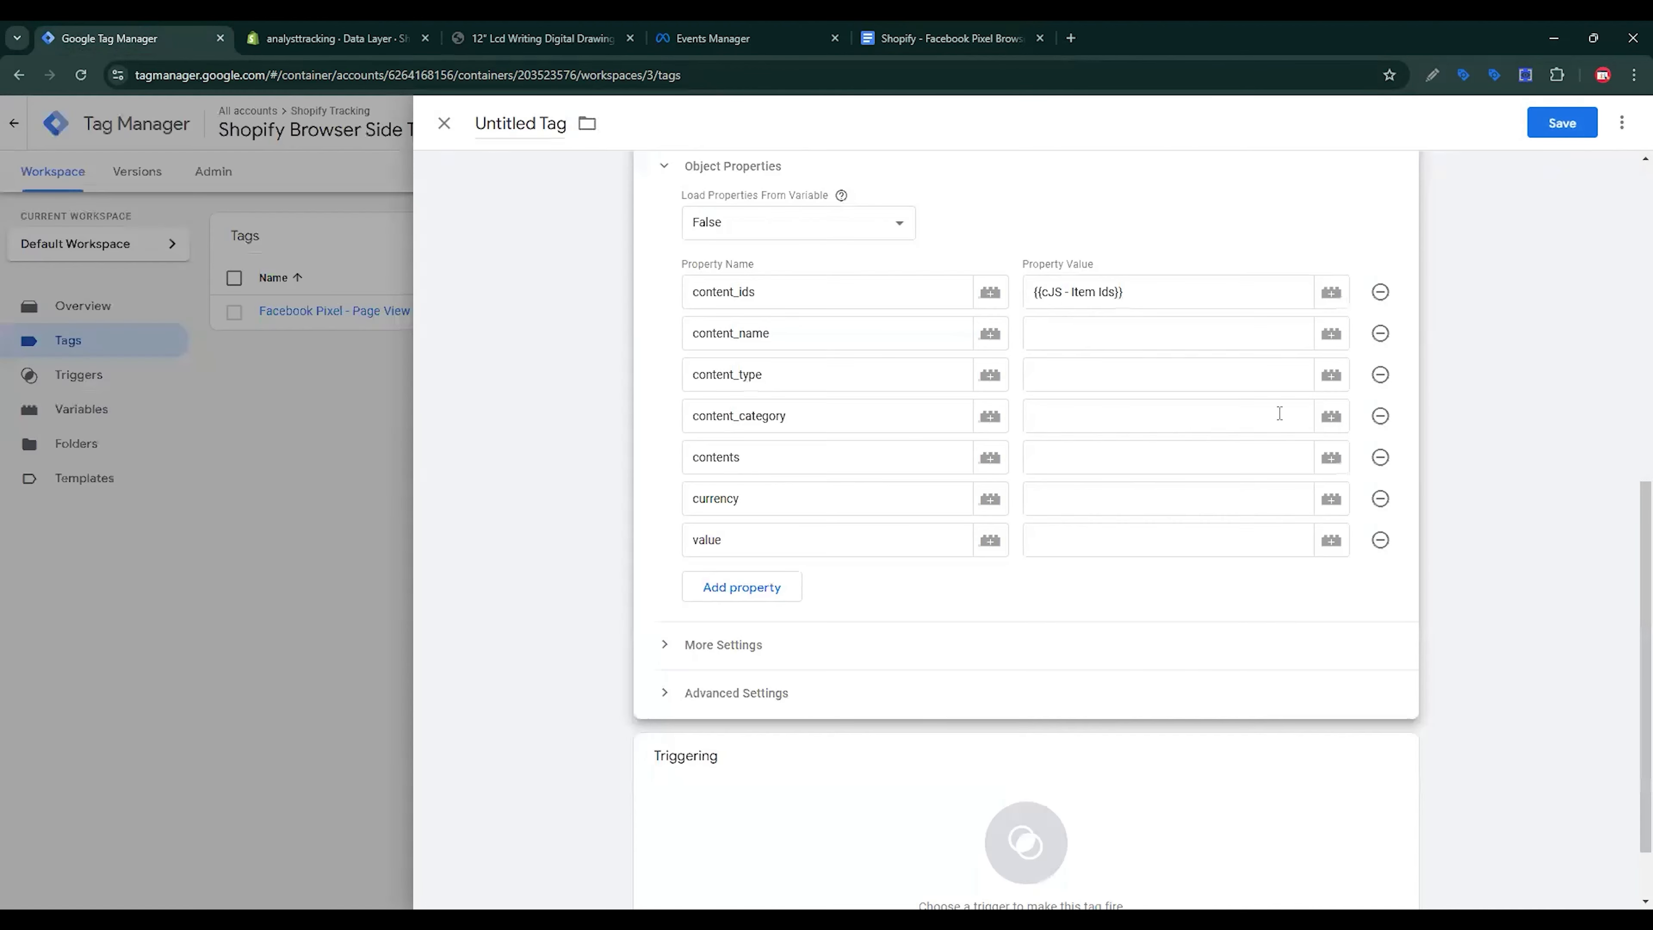
left_click(1203, 333)
left_click(1333, 335)
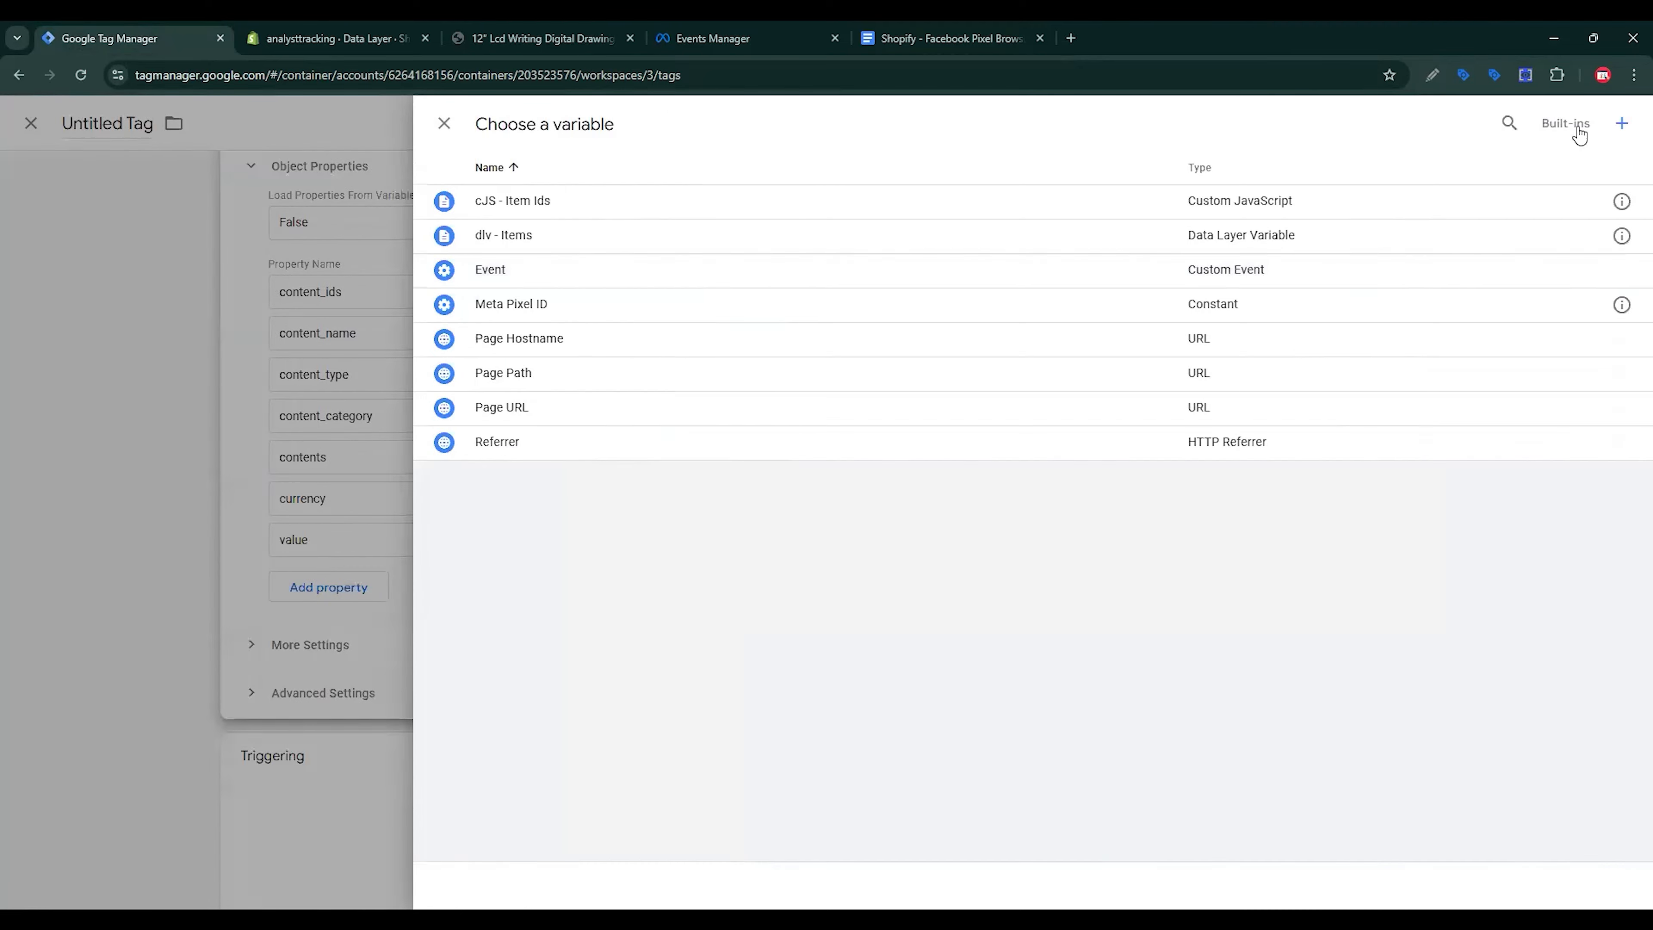
left_click(1622, 123)
left_click(1071, 295)
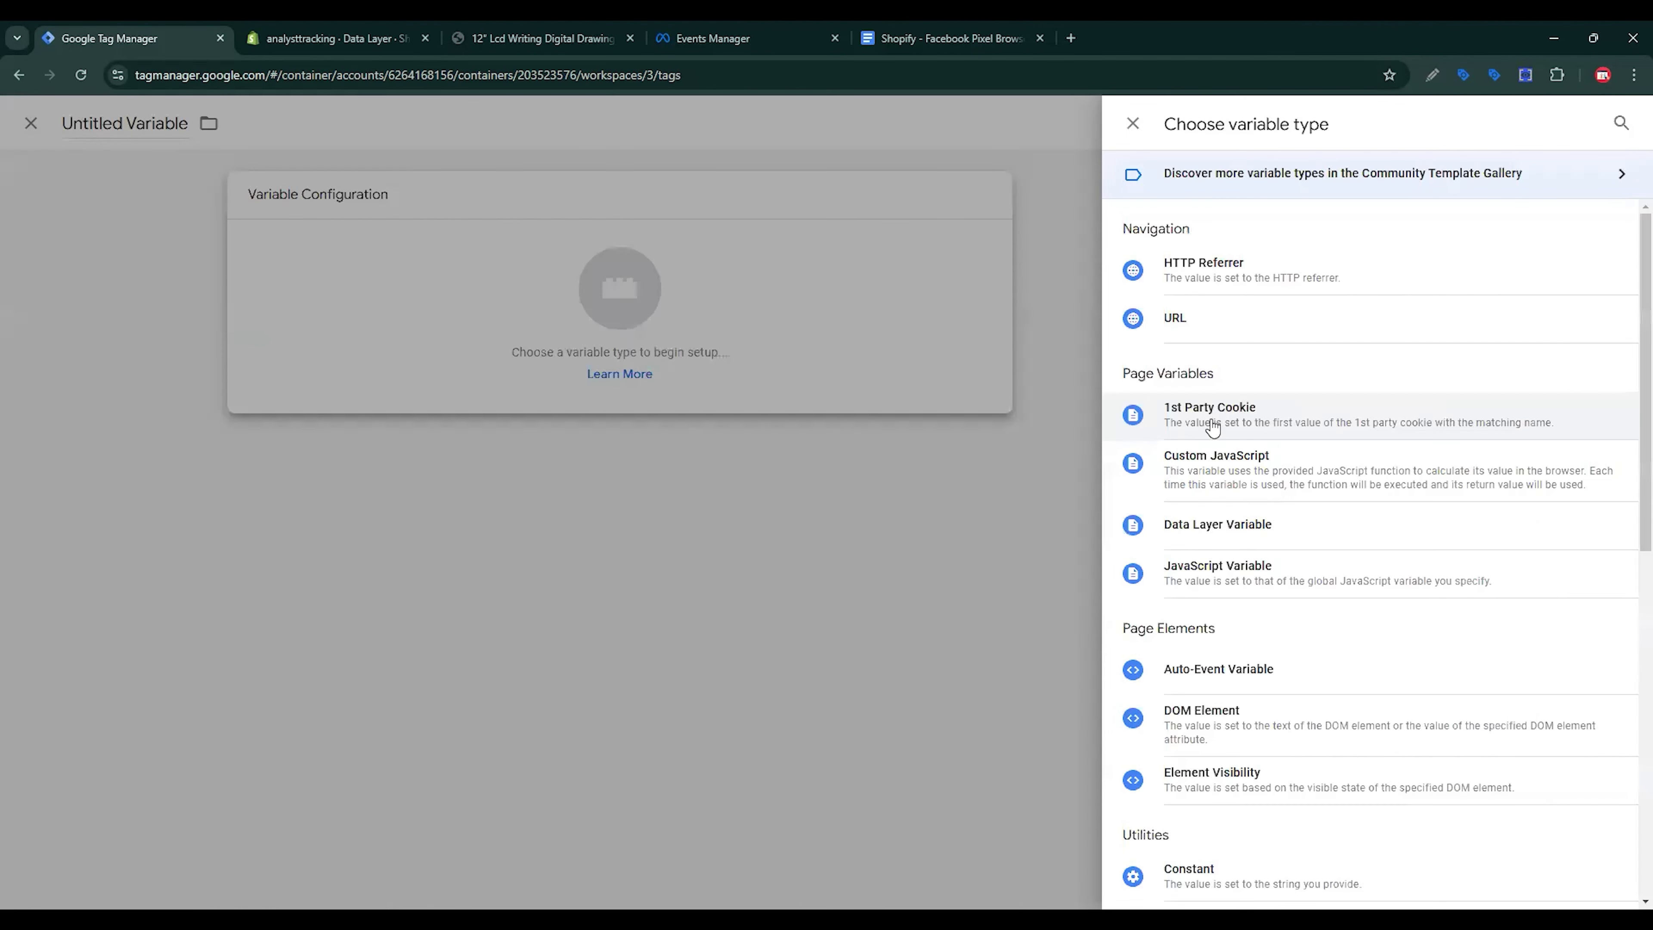
left_click(1217, 470)
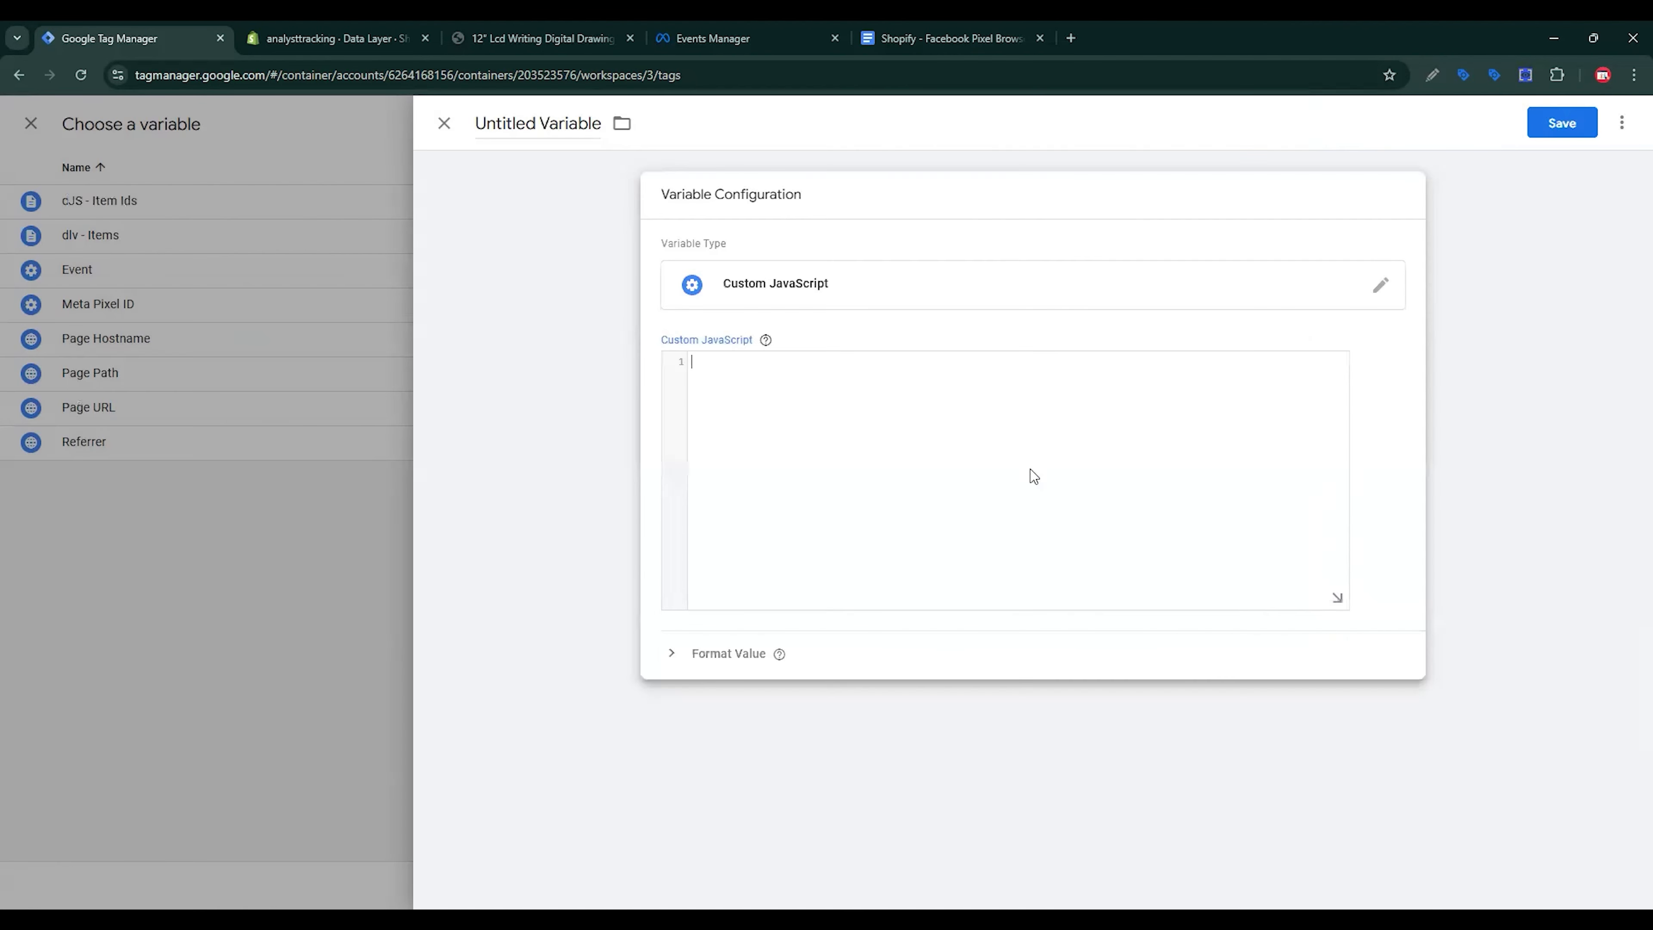
key("ctrl+v")
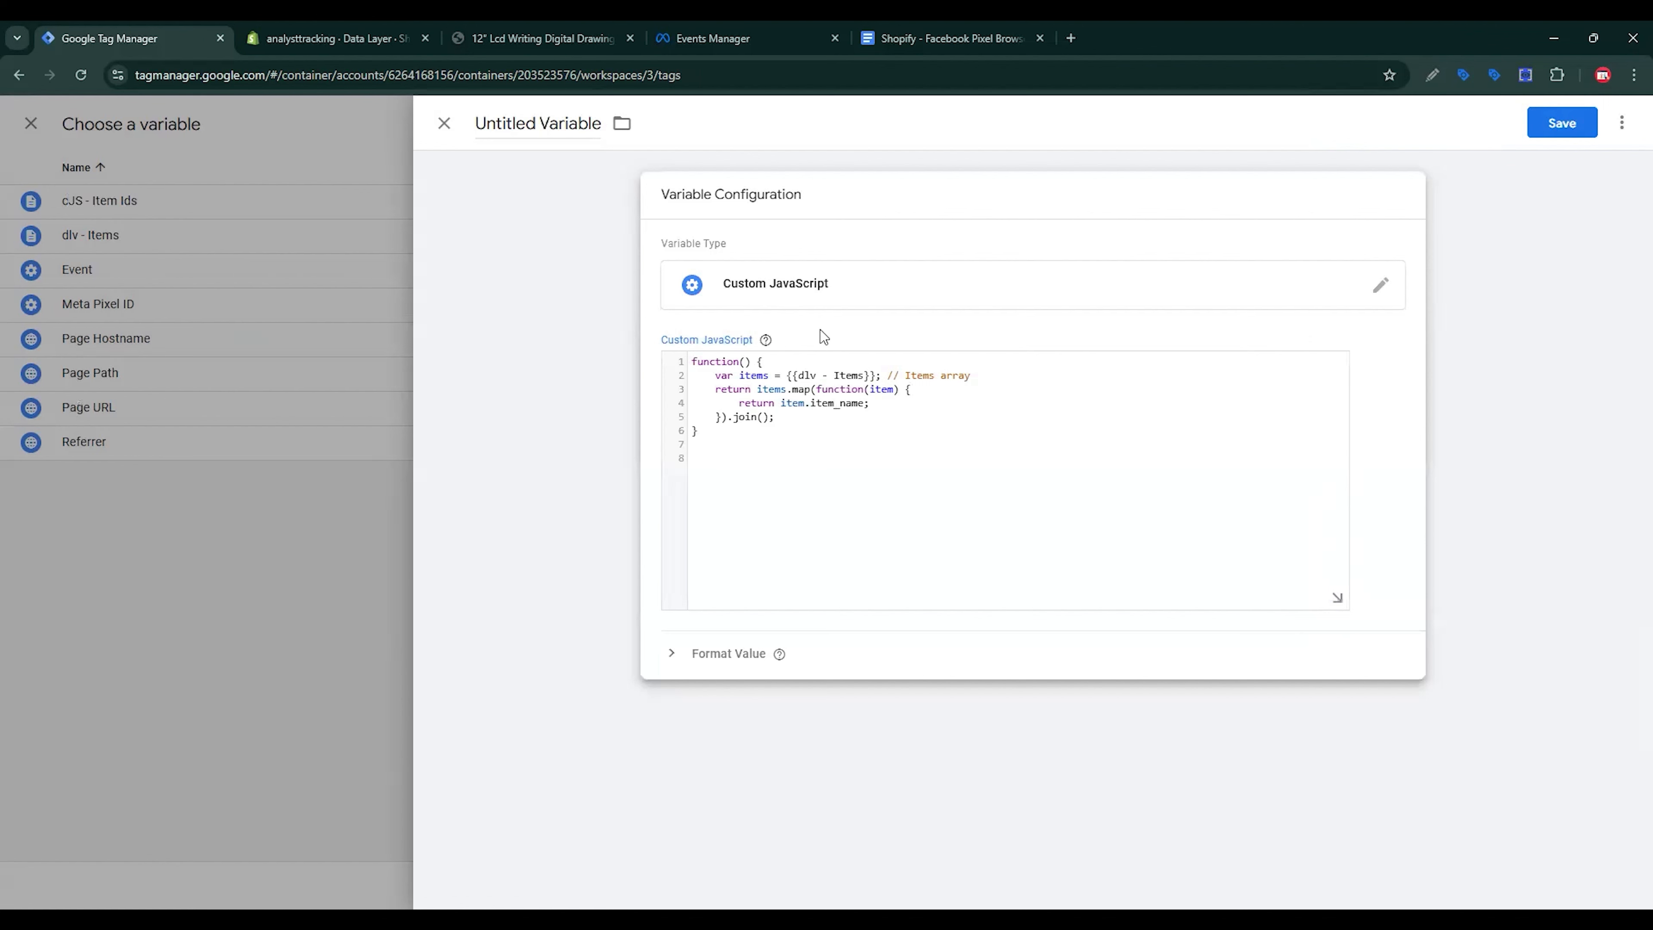
left_click_drag(787, 376, 876, 375)
Step: Name the variable 'cJS - Item Name' and save it
left_click(537, 124)
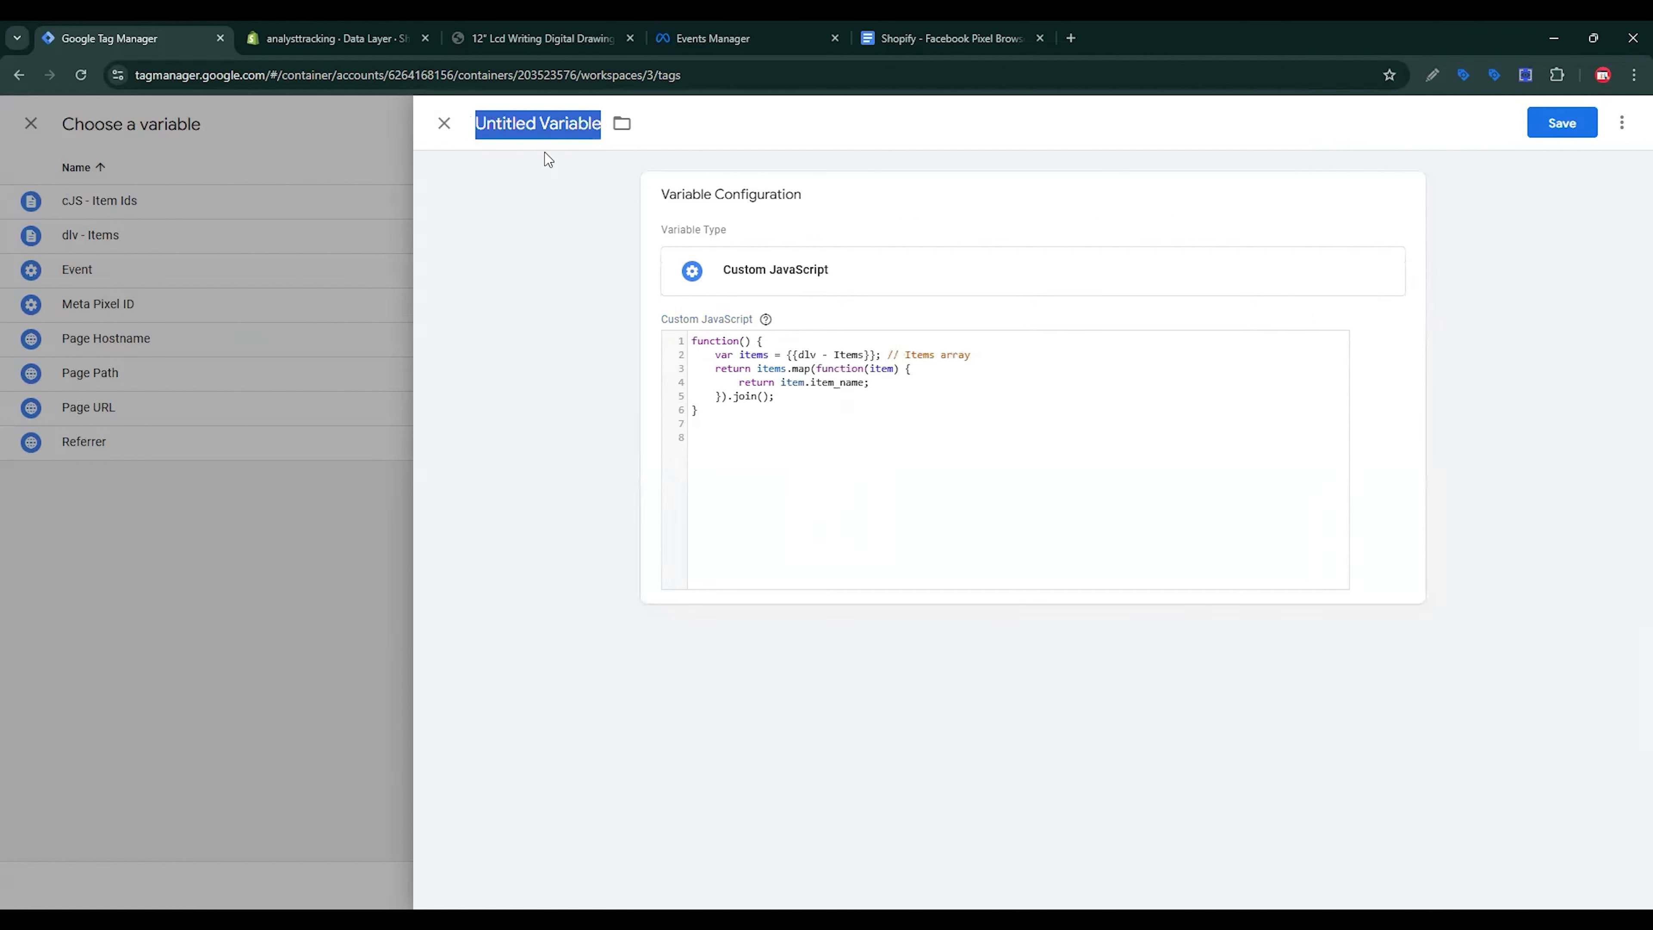
left_click(950, 38)
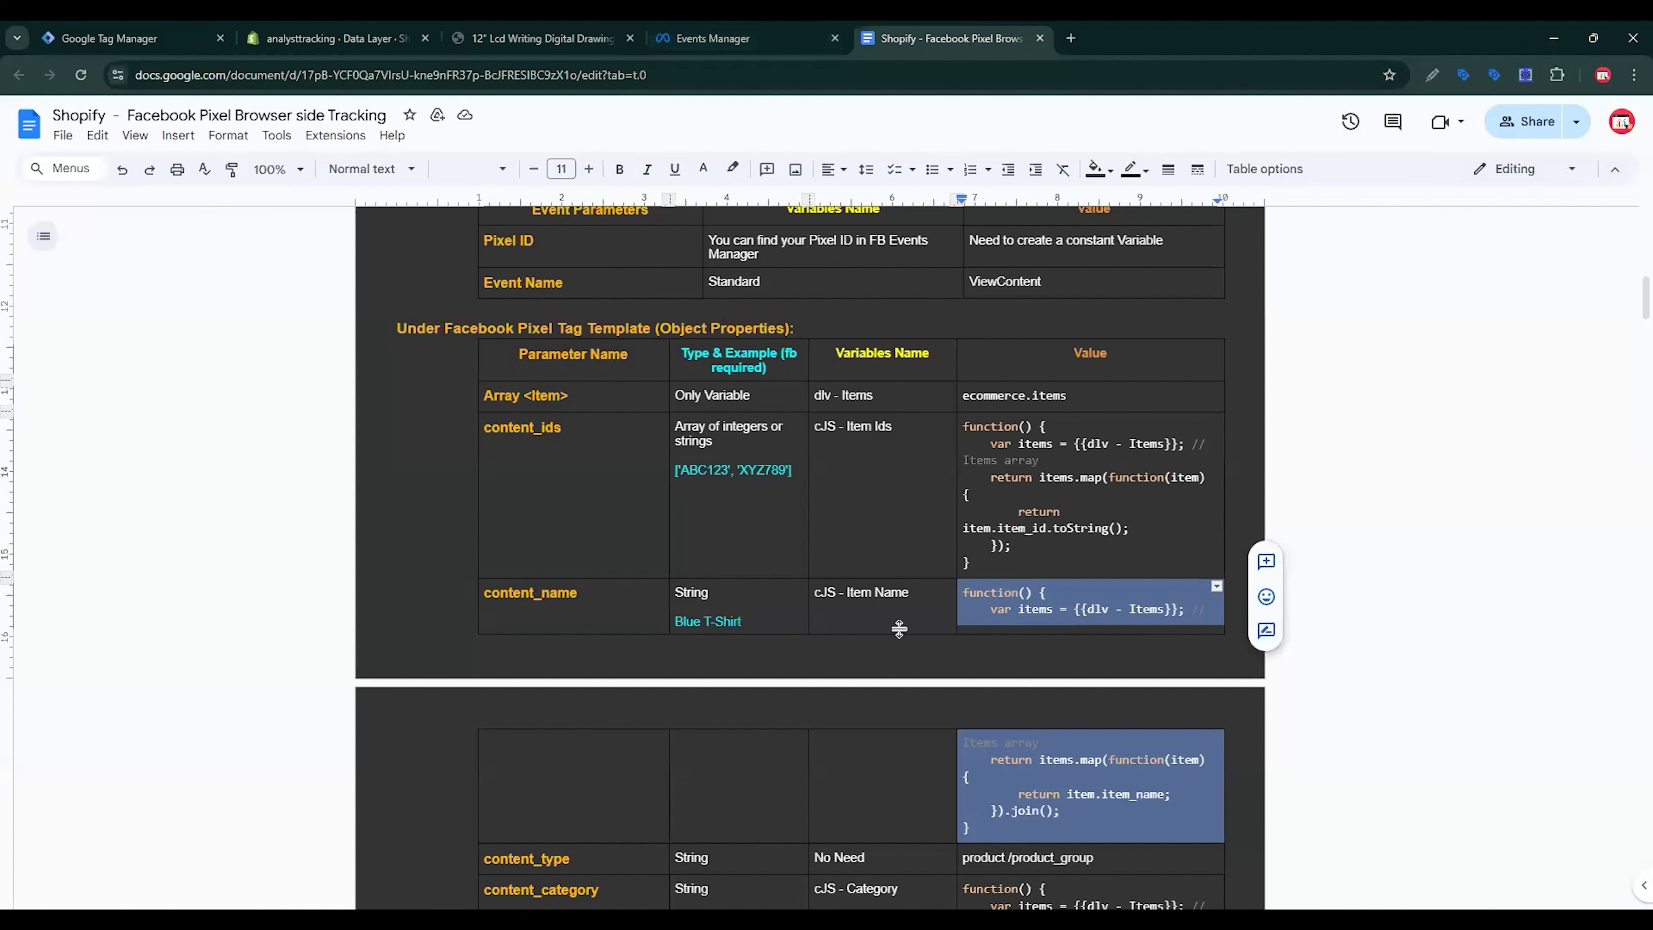
left_click_drag(924, 600, 817, 597)
key("ctrl+c")
left_click(130, 38)
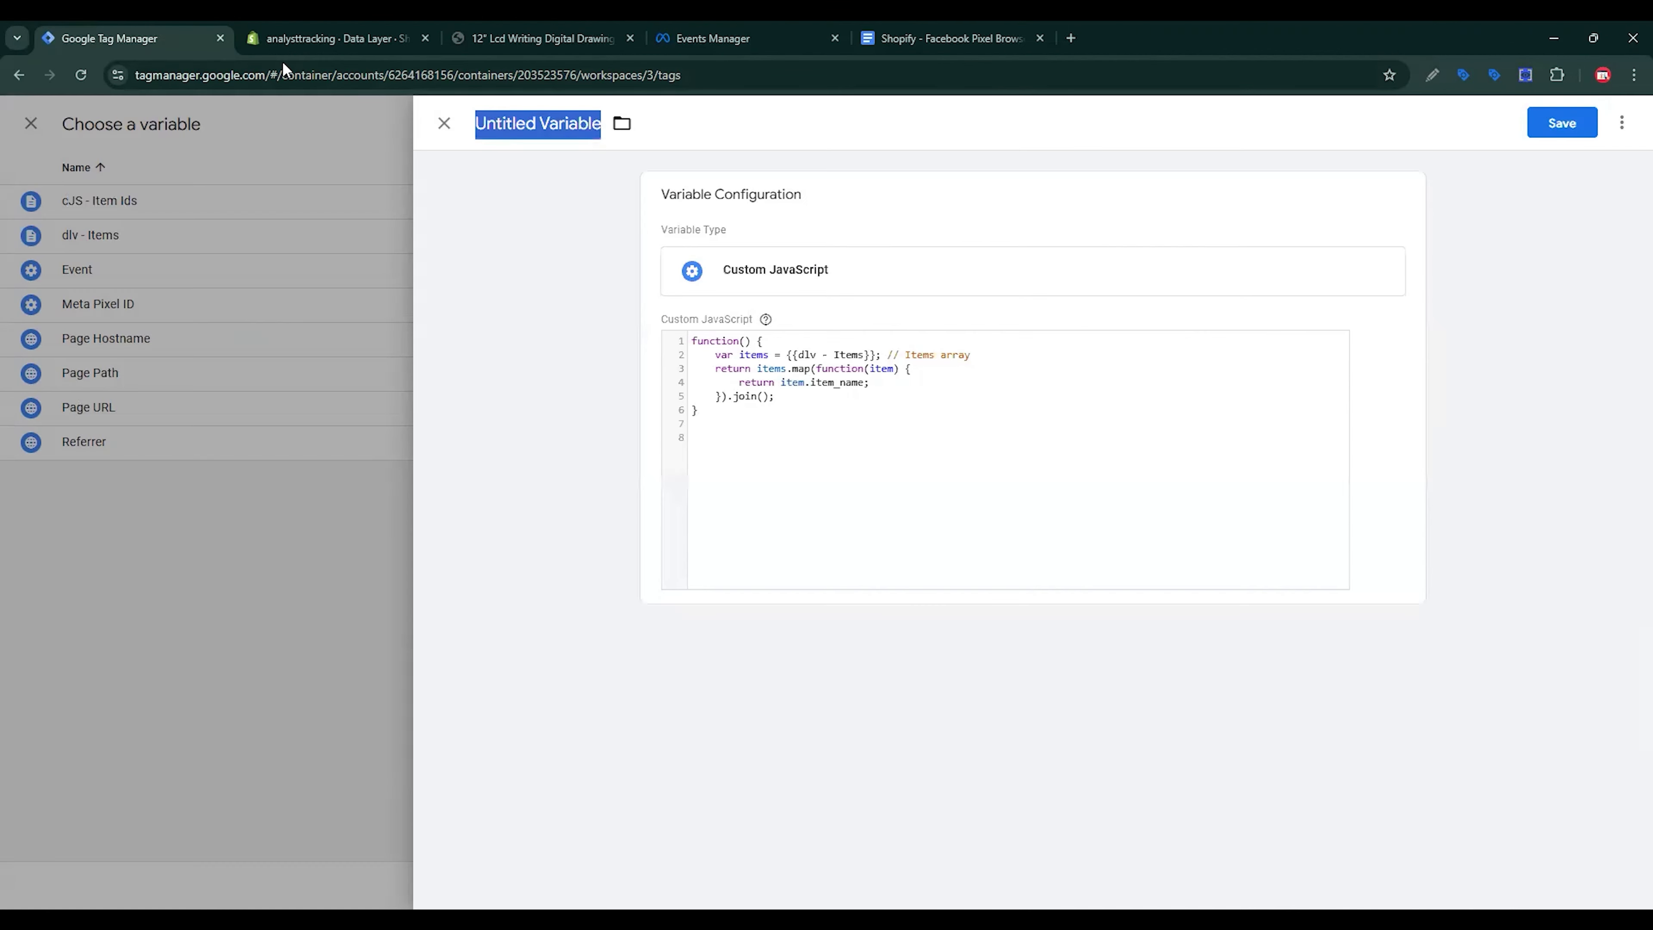
key("ctrl+v")
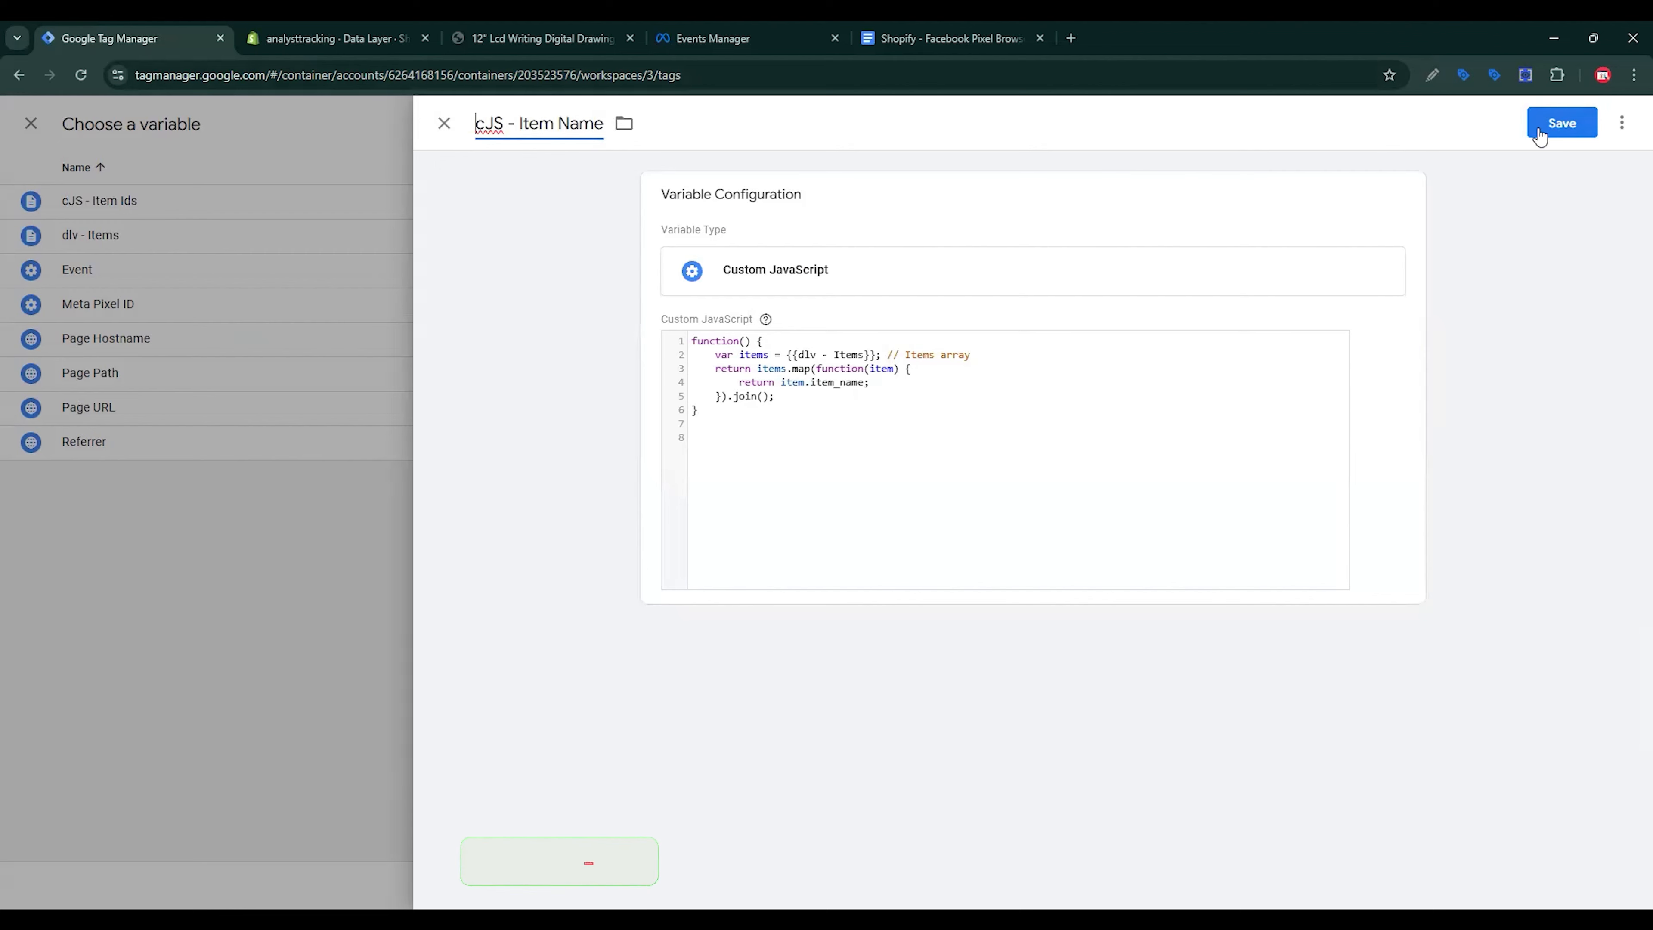
left_click(1539, 129)
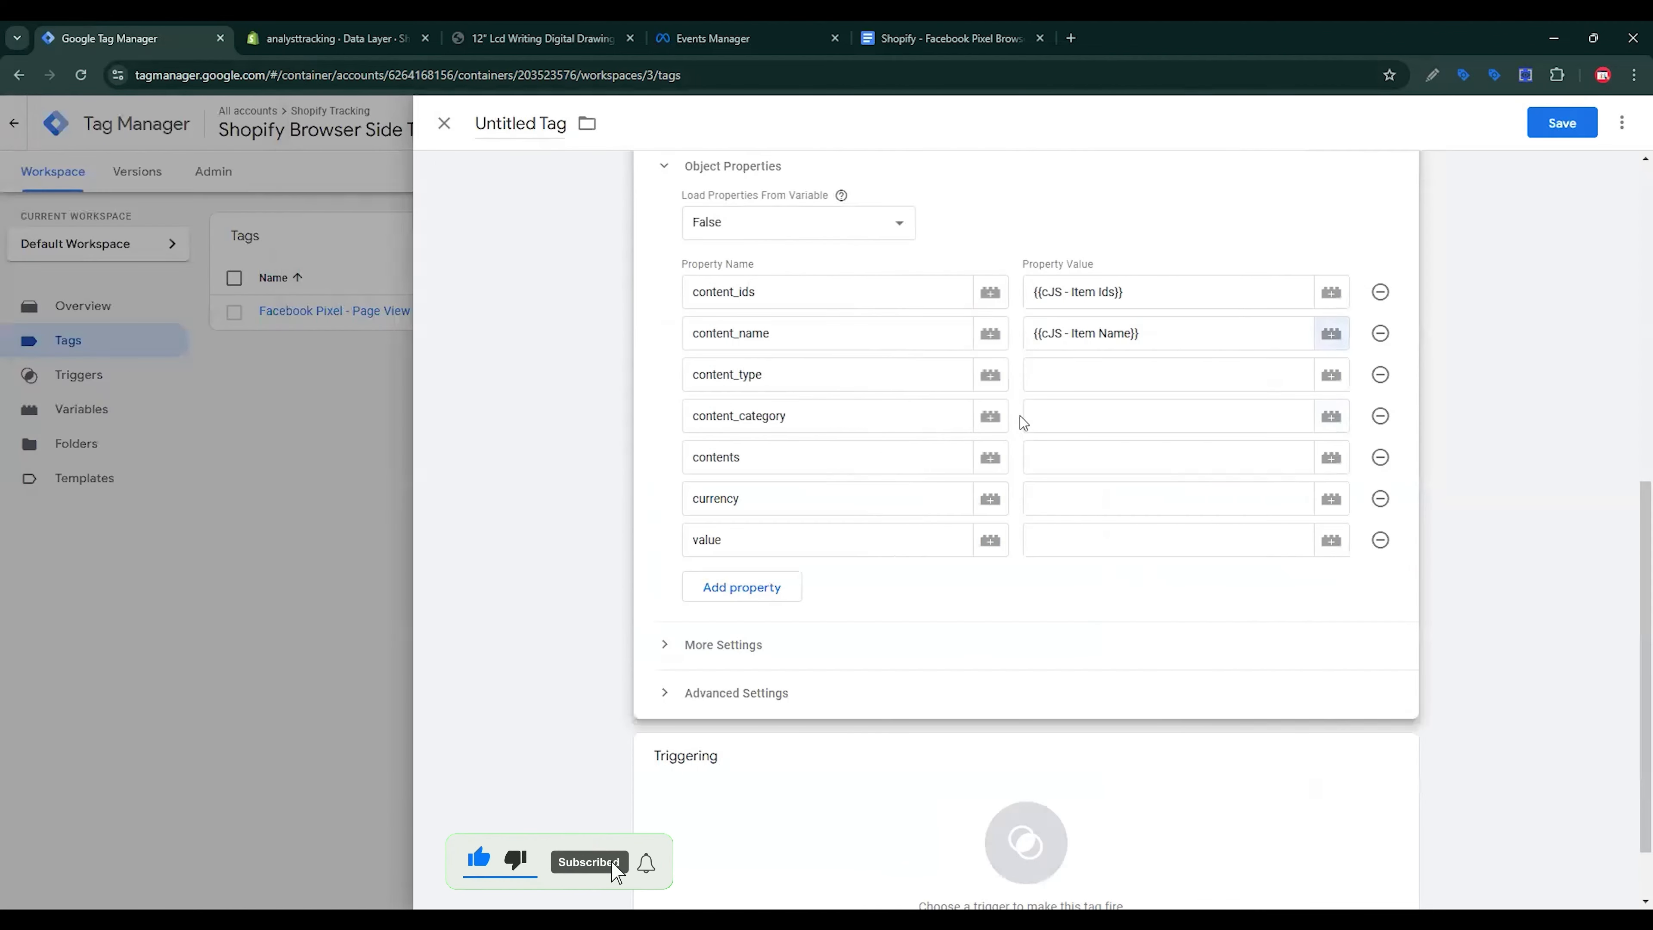
Step: Set content_type to product and copy the content_category code from the setup doc
left_click(1070, 378)
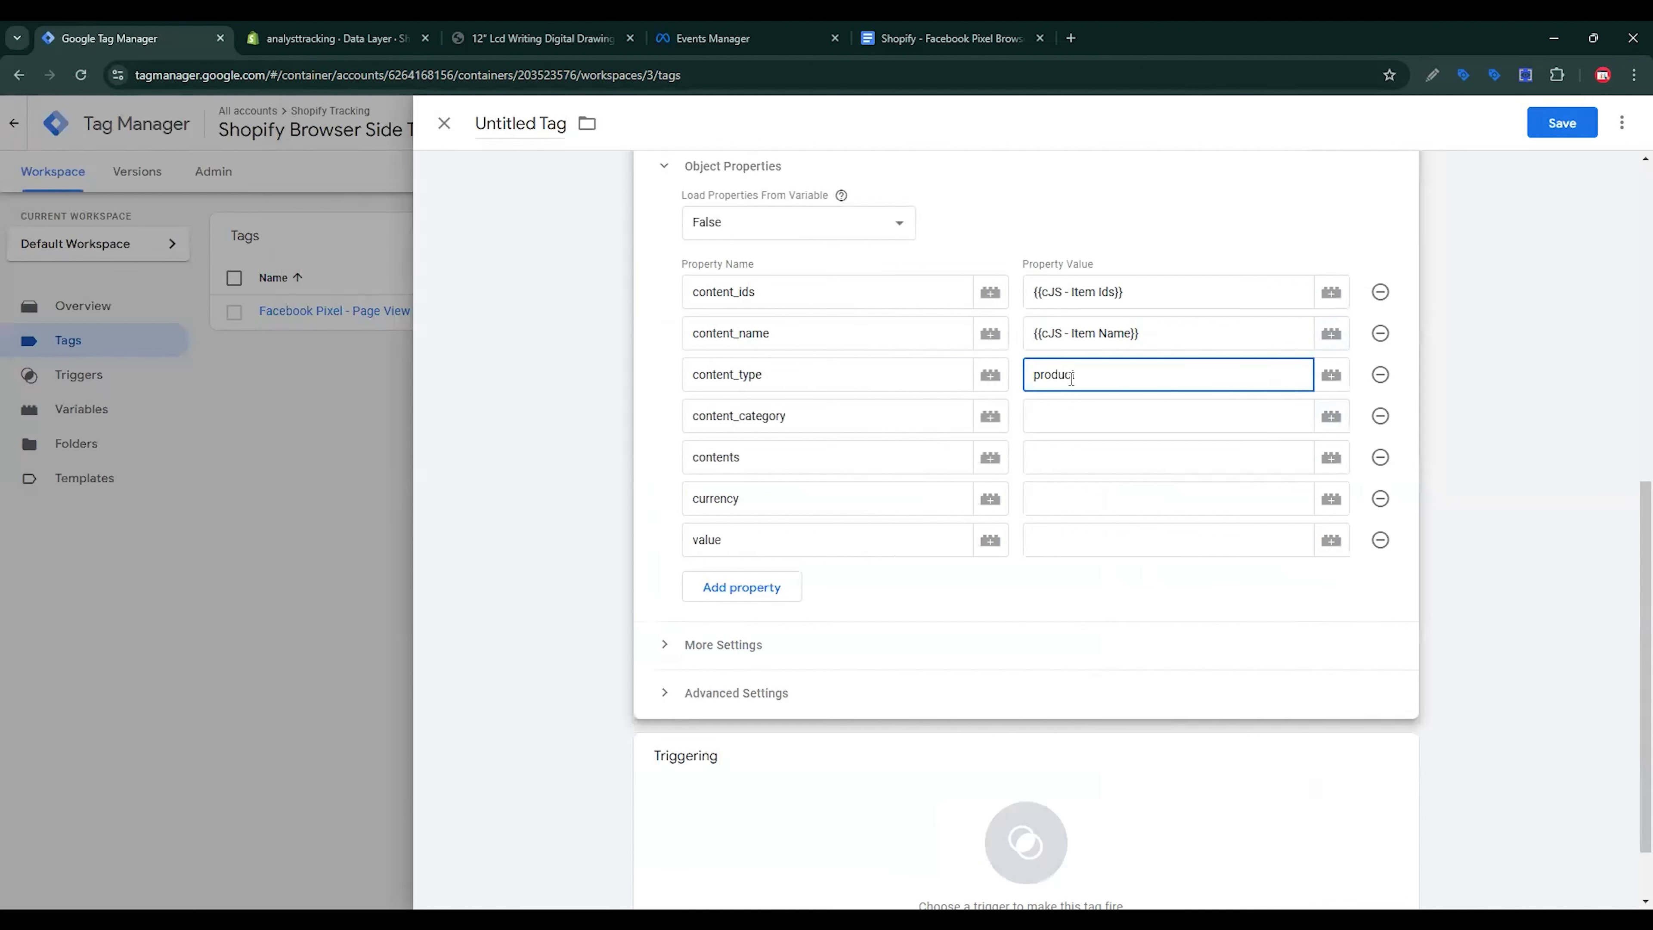
left_click(1076, 403)
left_click(889, 32)
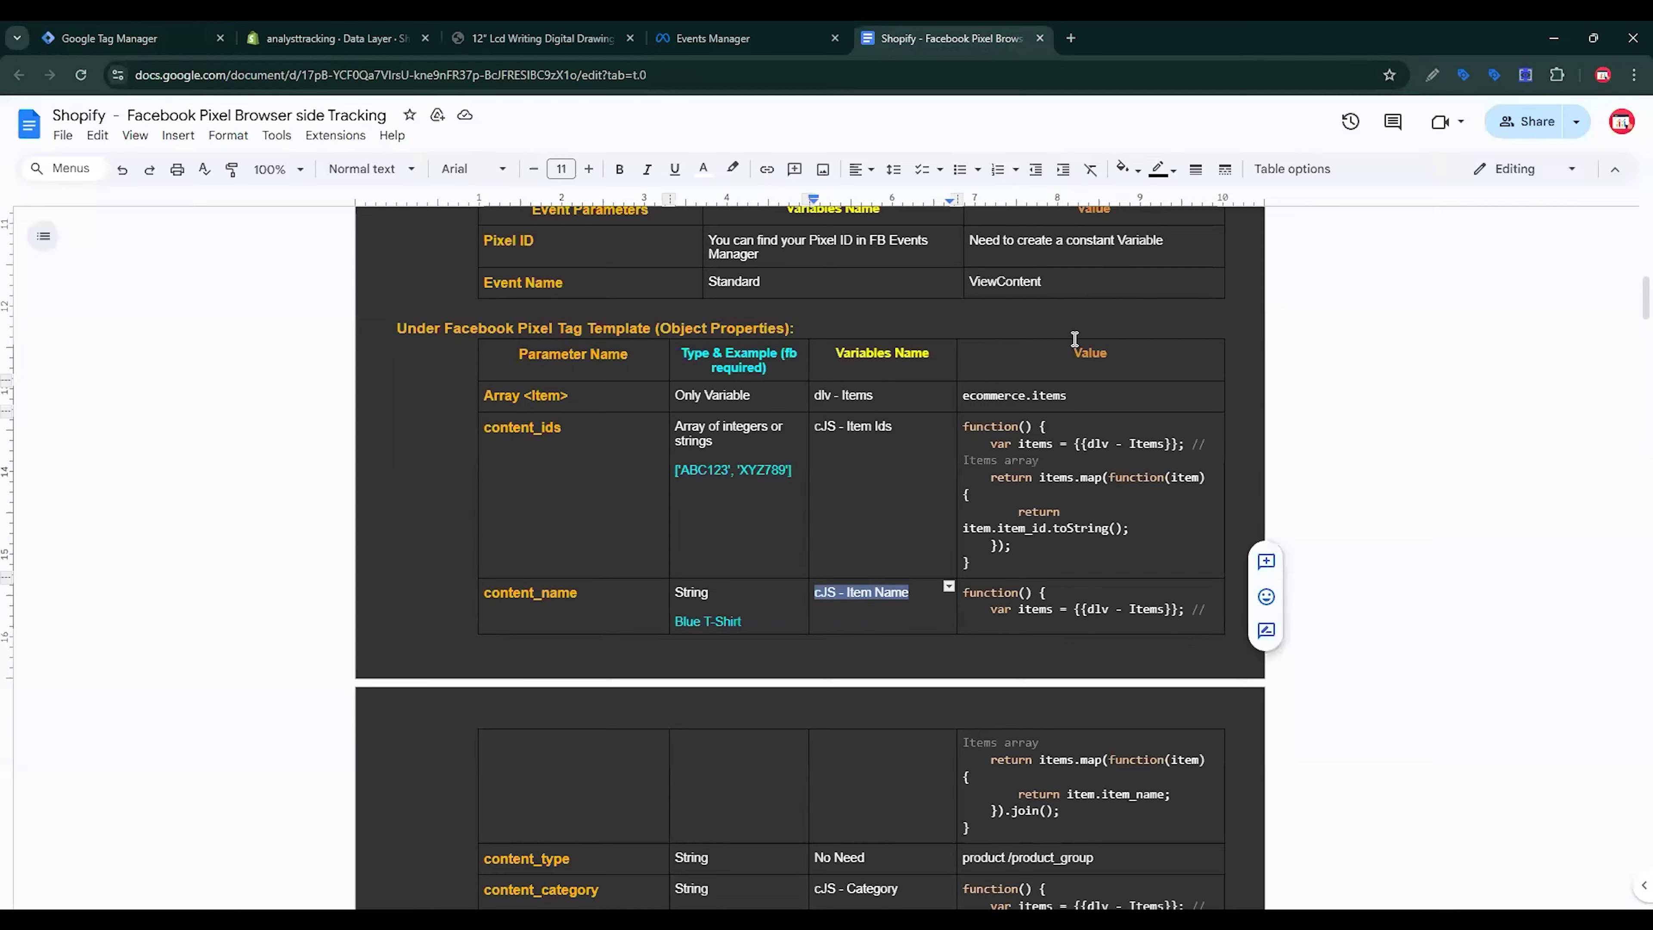
scroll(1093, 460, "down", 4)
scroll(1093, 460, "down", 4)
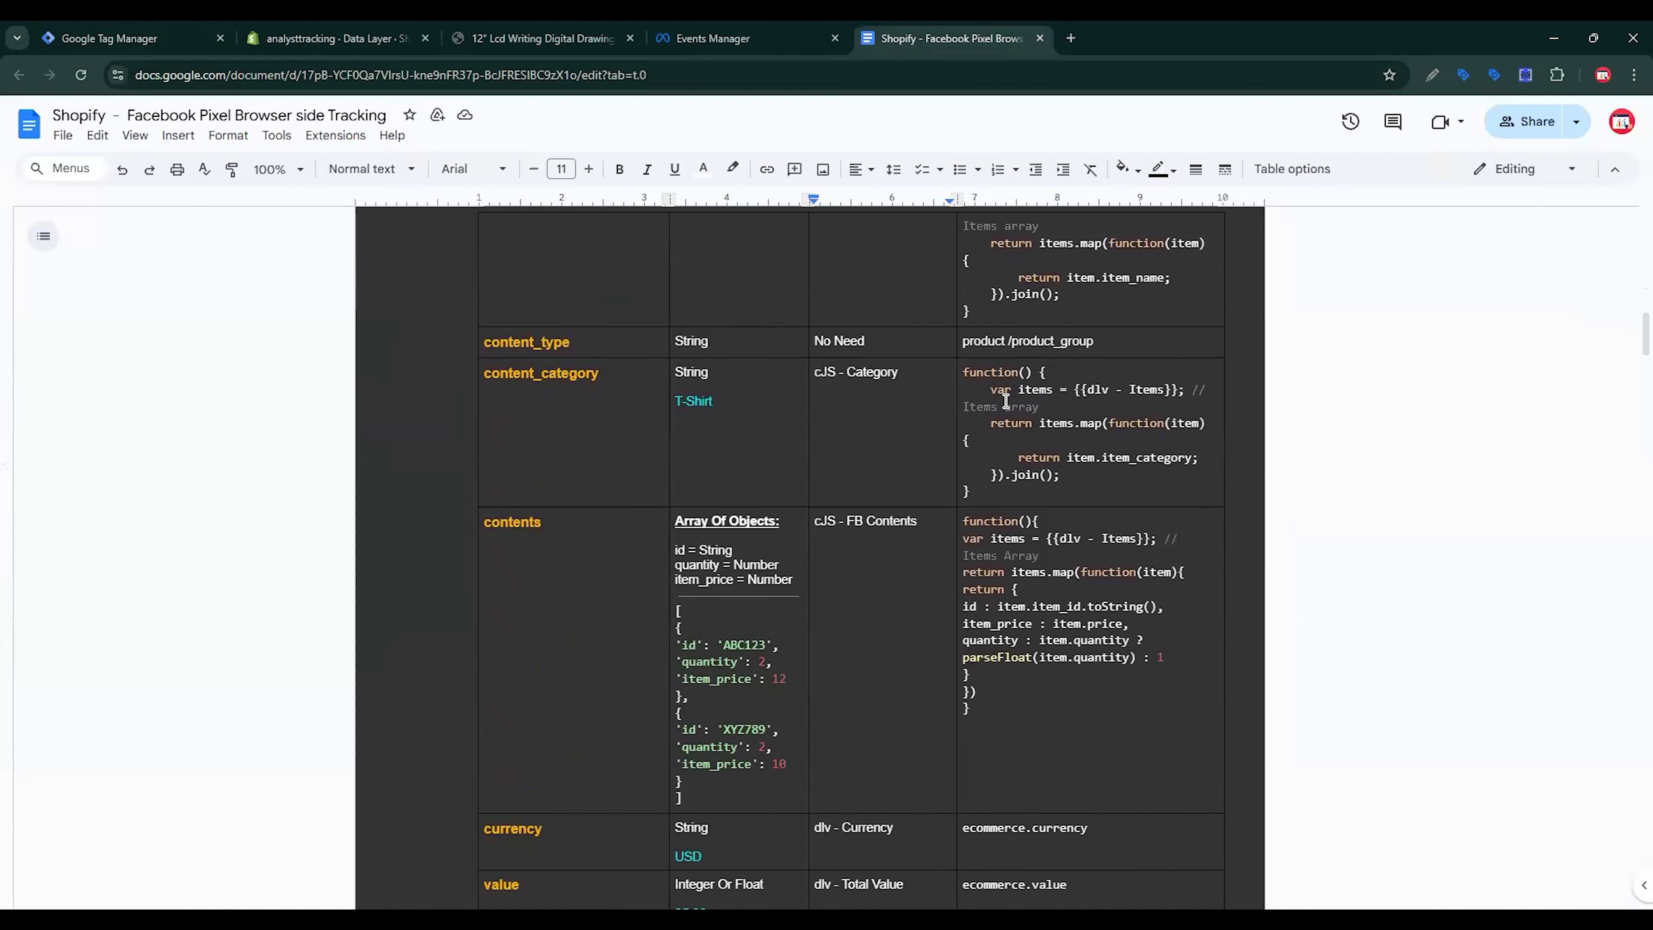
left_click(1006, 402)
key("ctrl+a")
key("ctrl+c")
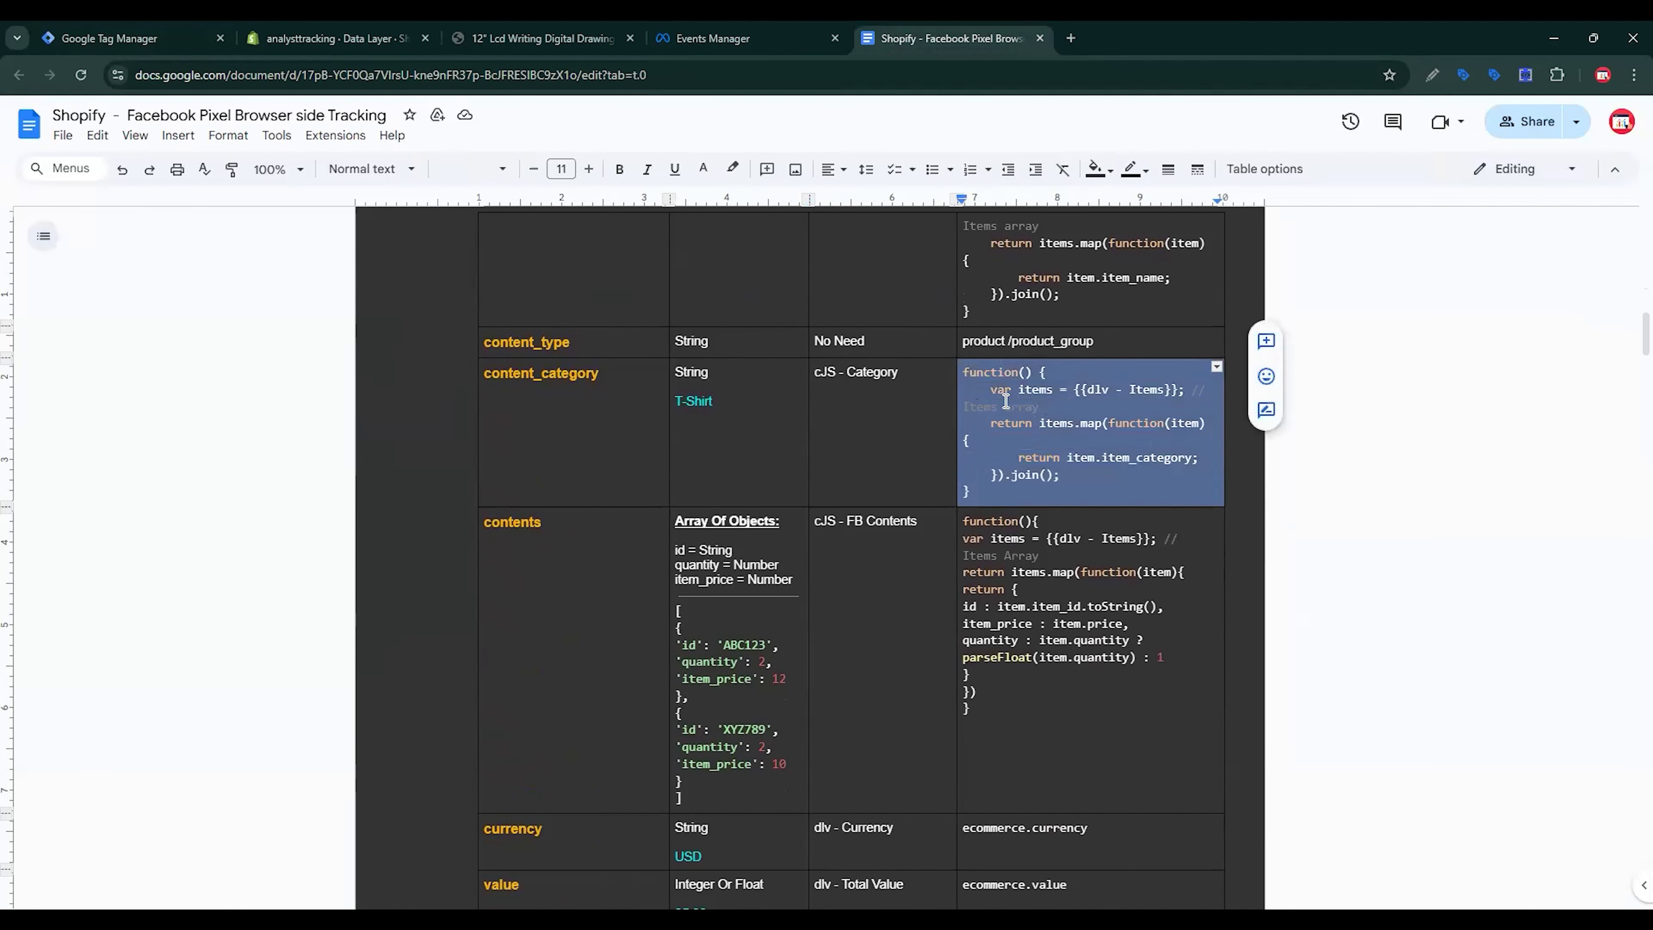
left_click(156, 30)
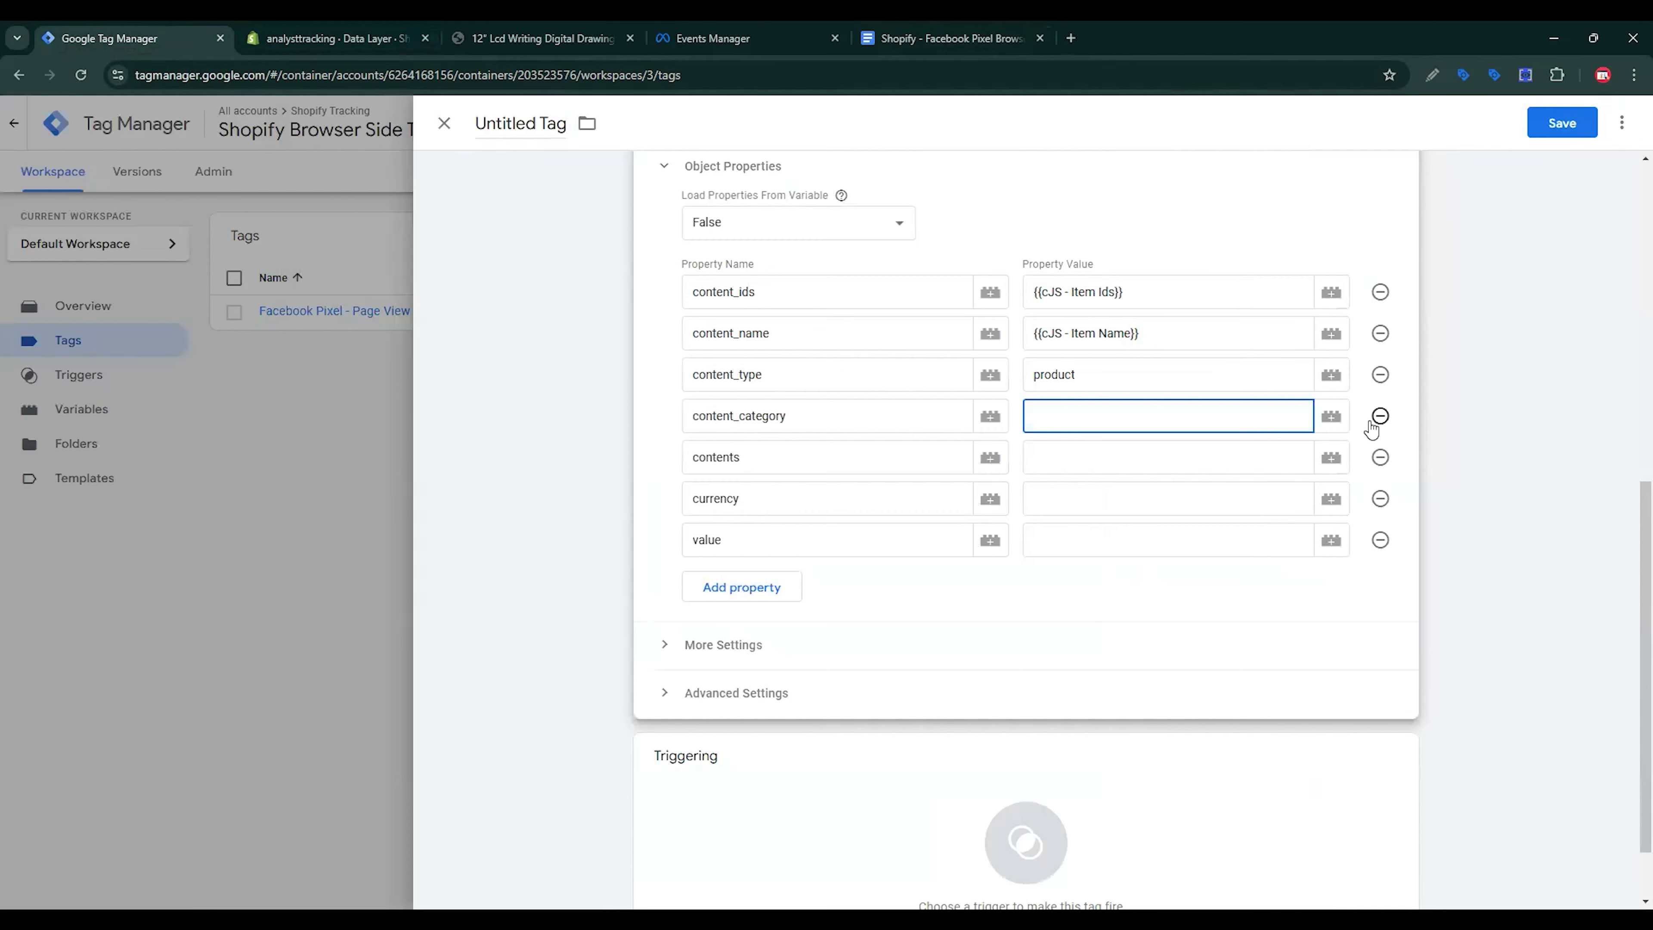
Step: Create a Custom JavaScript variable for content_category with the pasted category code referencing {{dlv - Items}}
left_click(1331, 416)
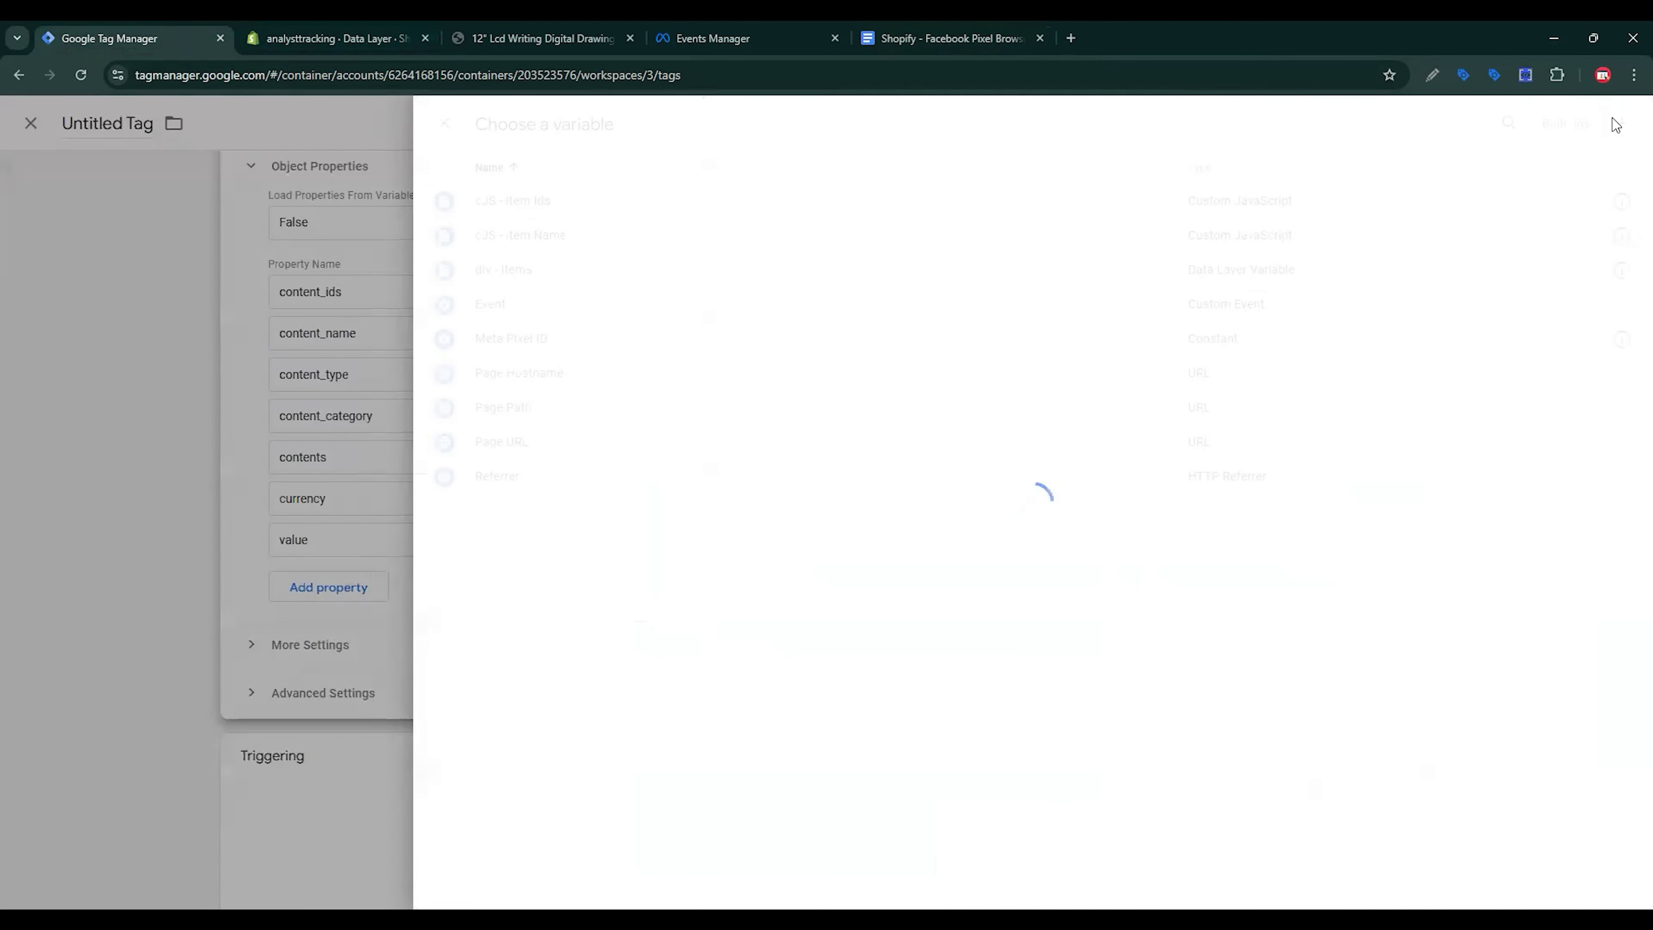
left_click(1620, 124)
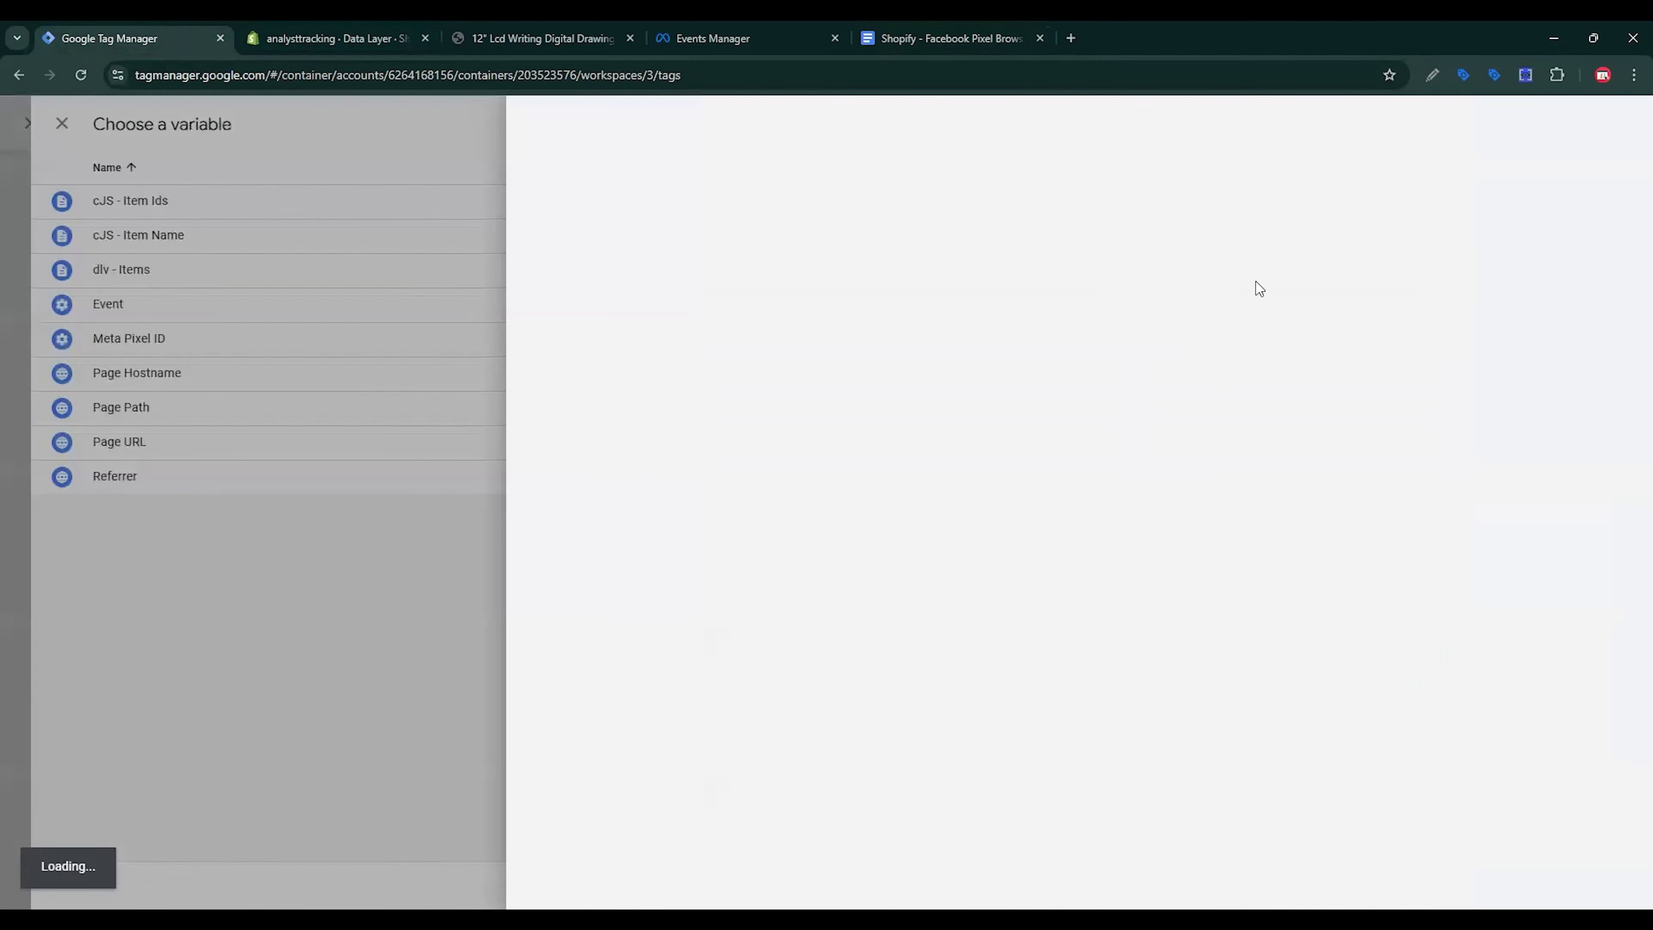
left_click(1182, 294)
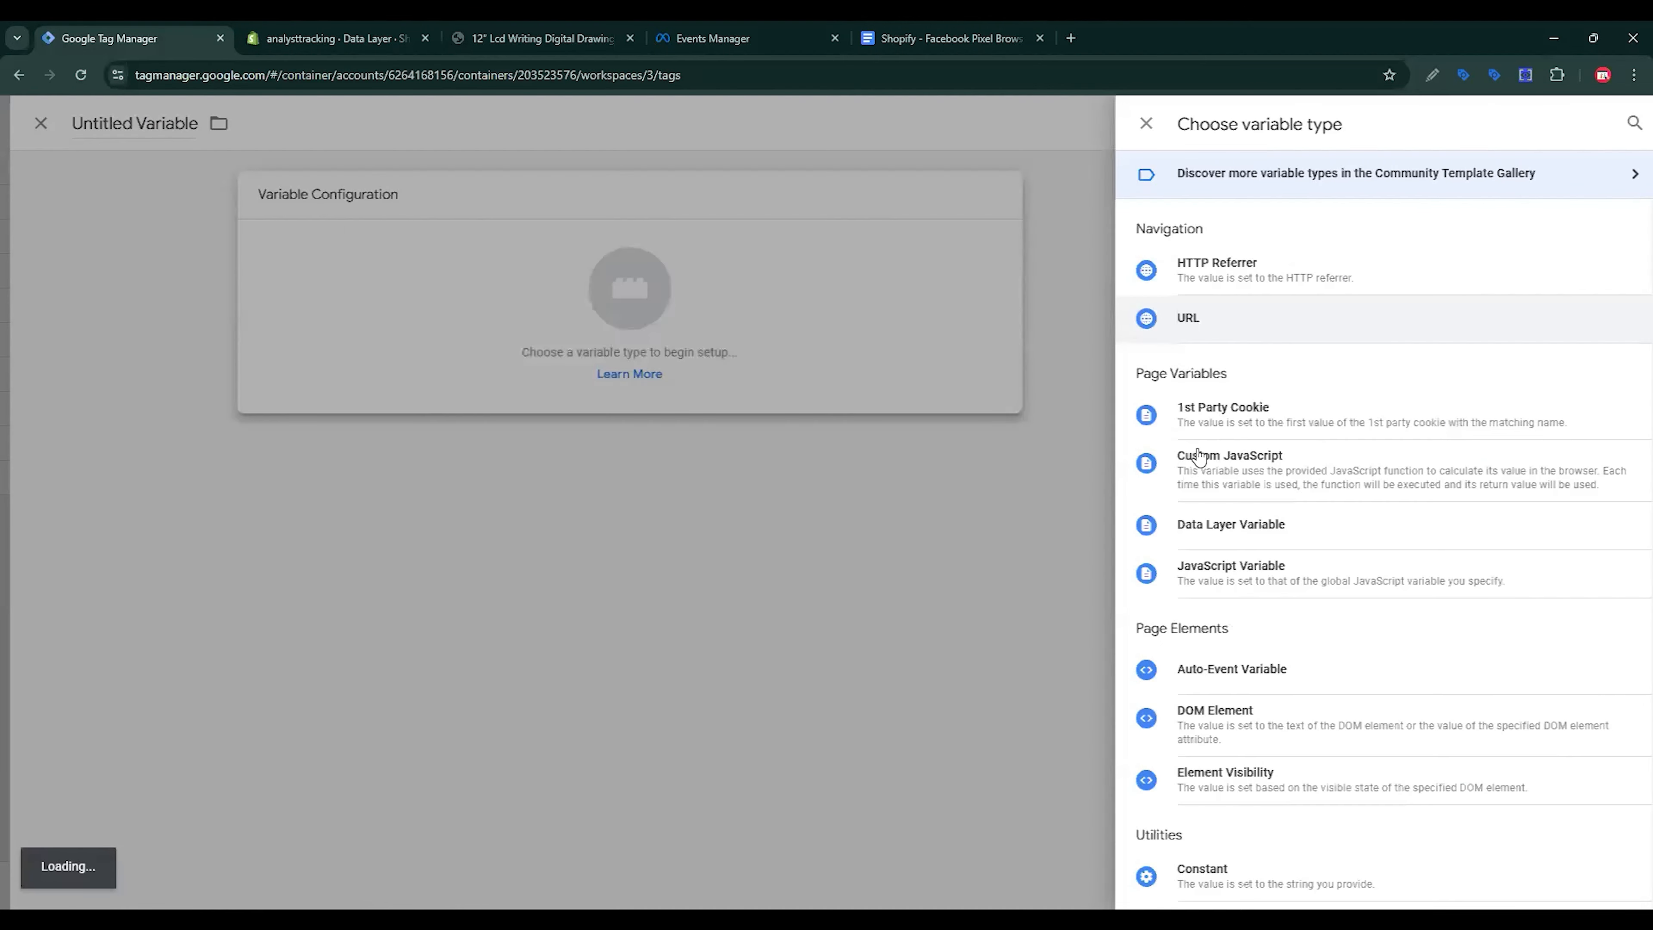
scroll(1270, 565, "down", 2)
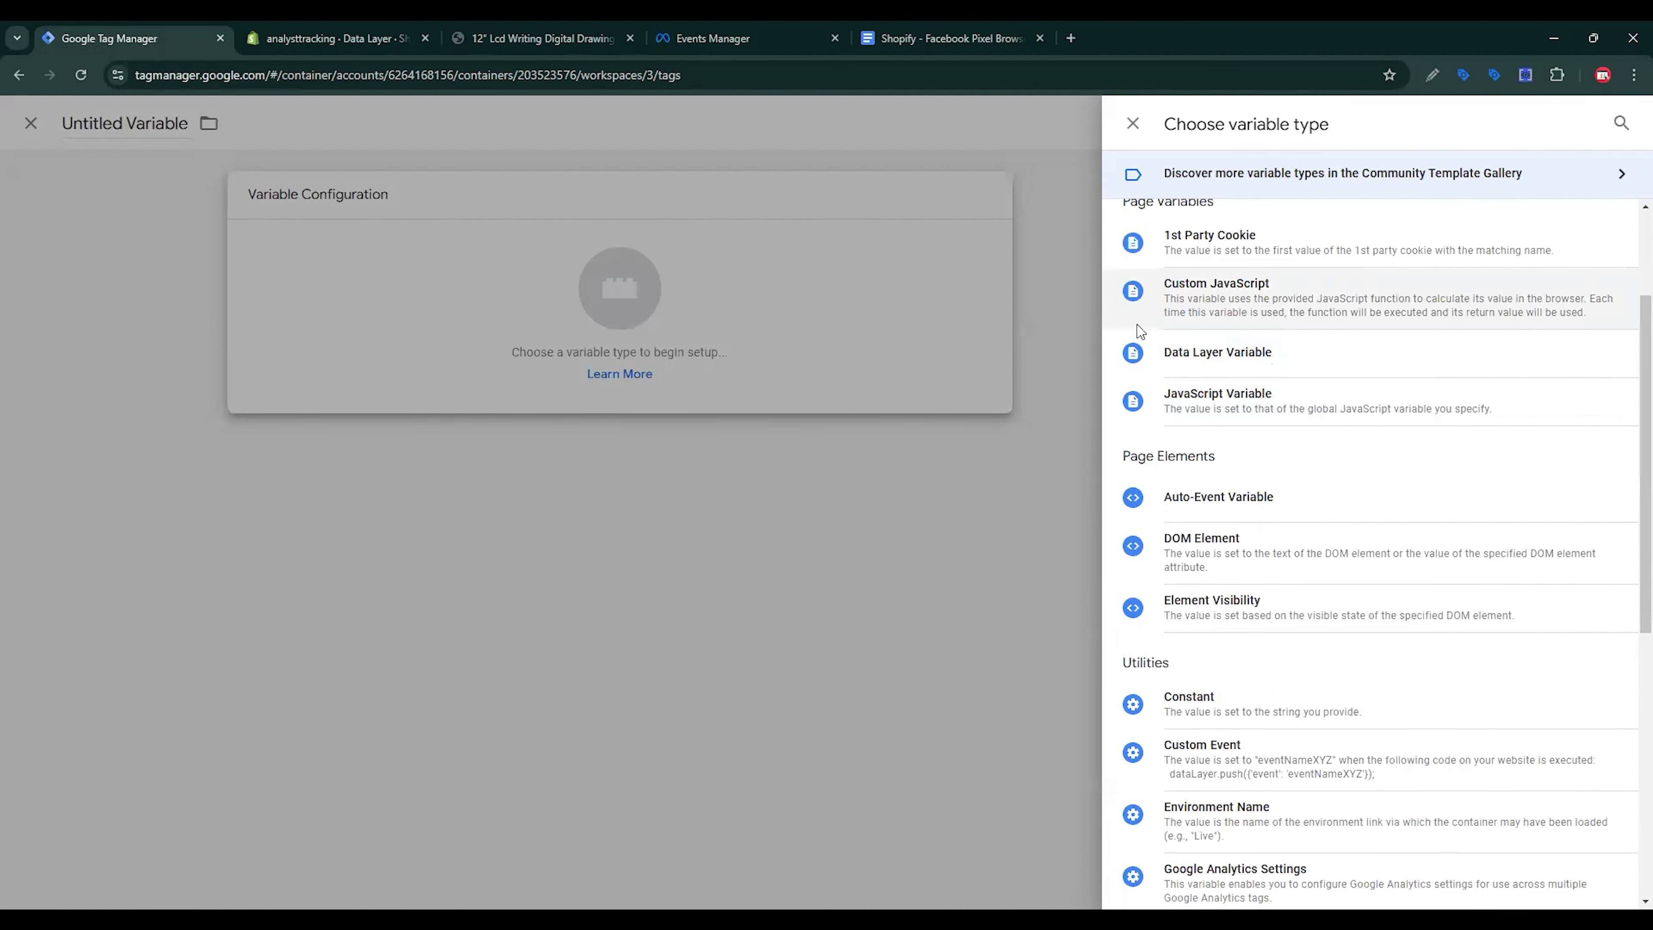
left_click(1263, 311)
key("ctrl+v")
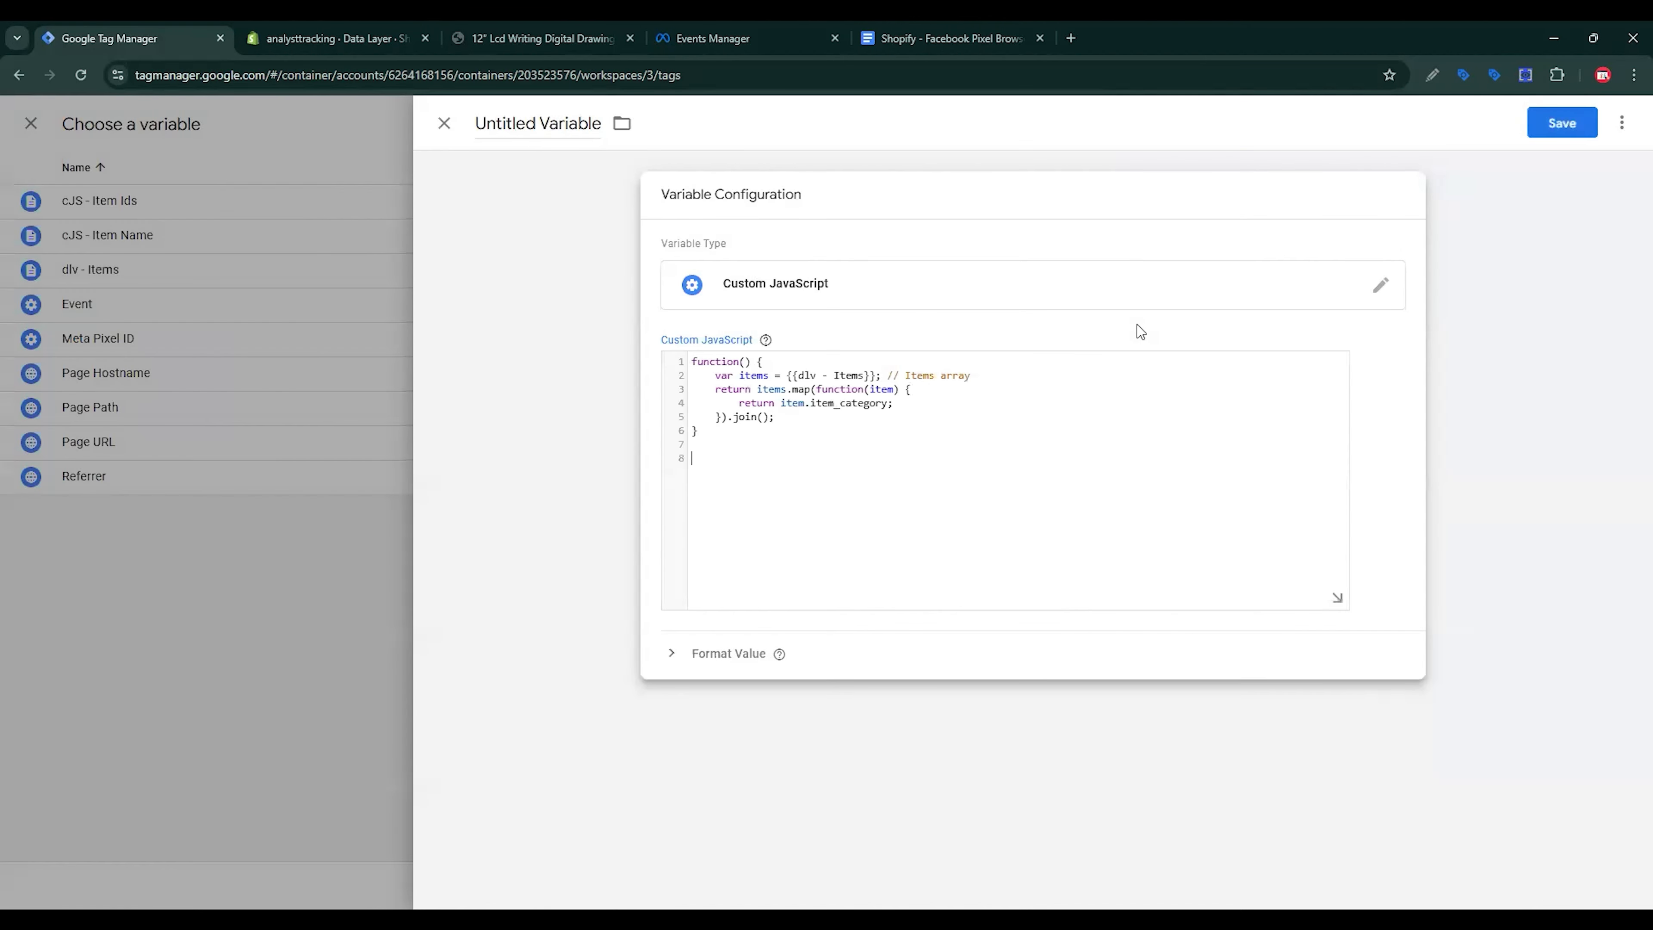
key("ctrl+shift+Right")
key("ctrl+shift+Right")
key("ctrl+shift+Right")
key("ctrl+shift+Right")
key("shift+Right")
key("shift+Right")
type("{{")
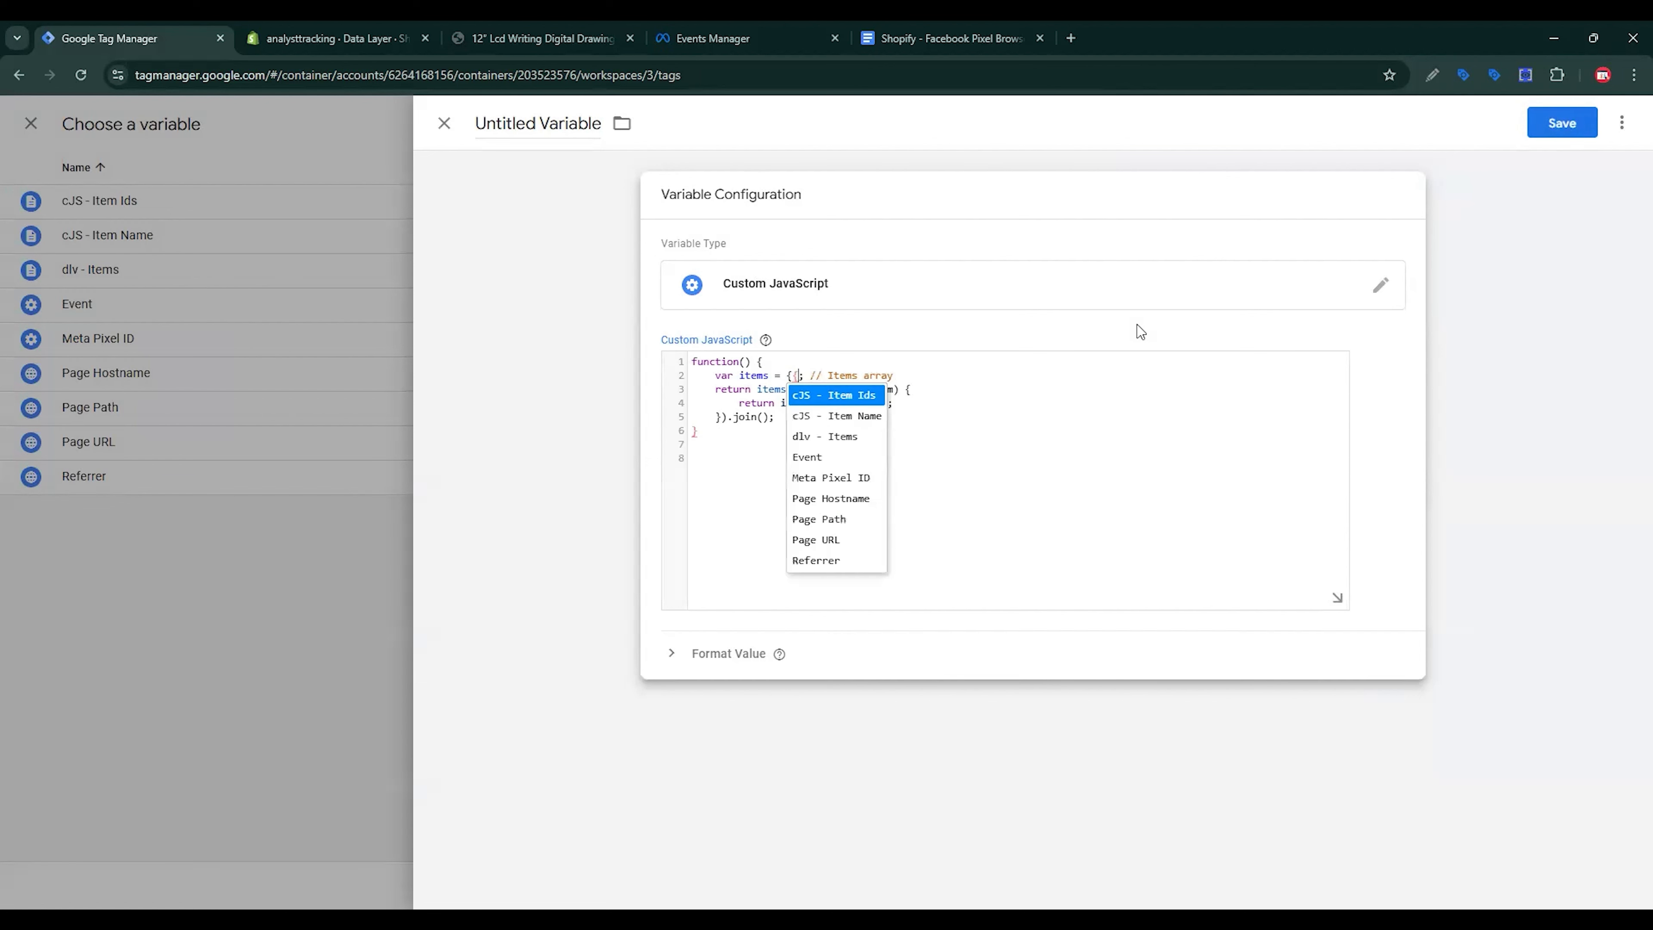
key("Down")
key("Down")
key("Return")
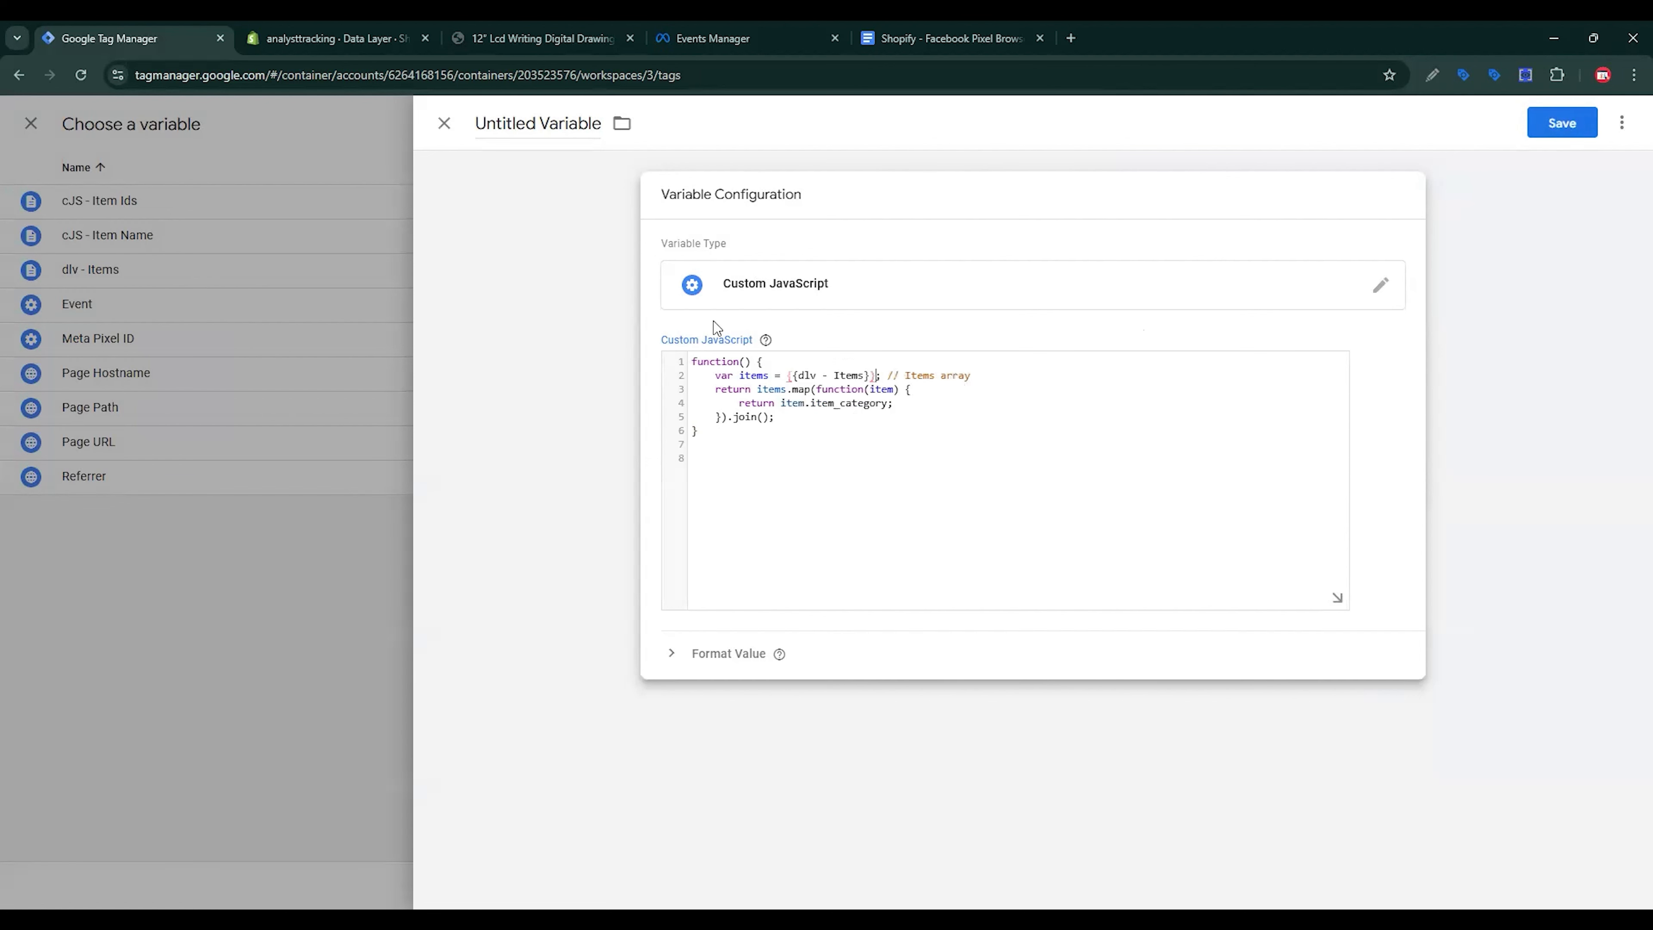
Step: Name the new variable 'cJS - Category' and save it
left_click(895, 30)
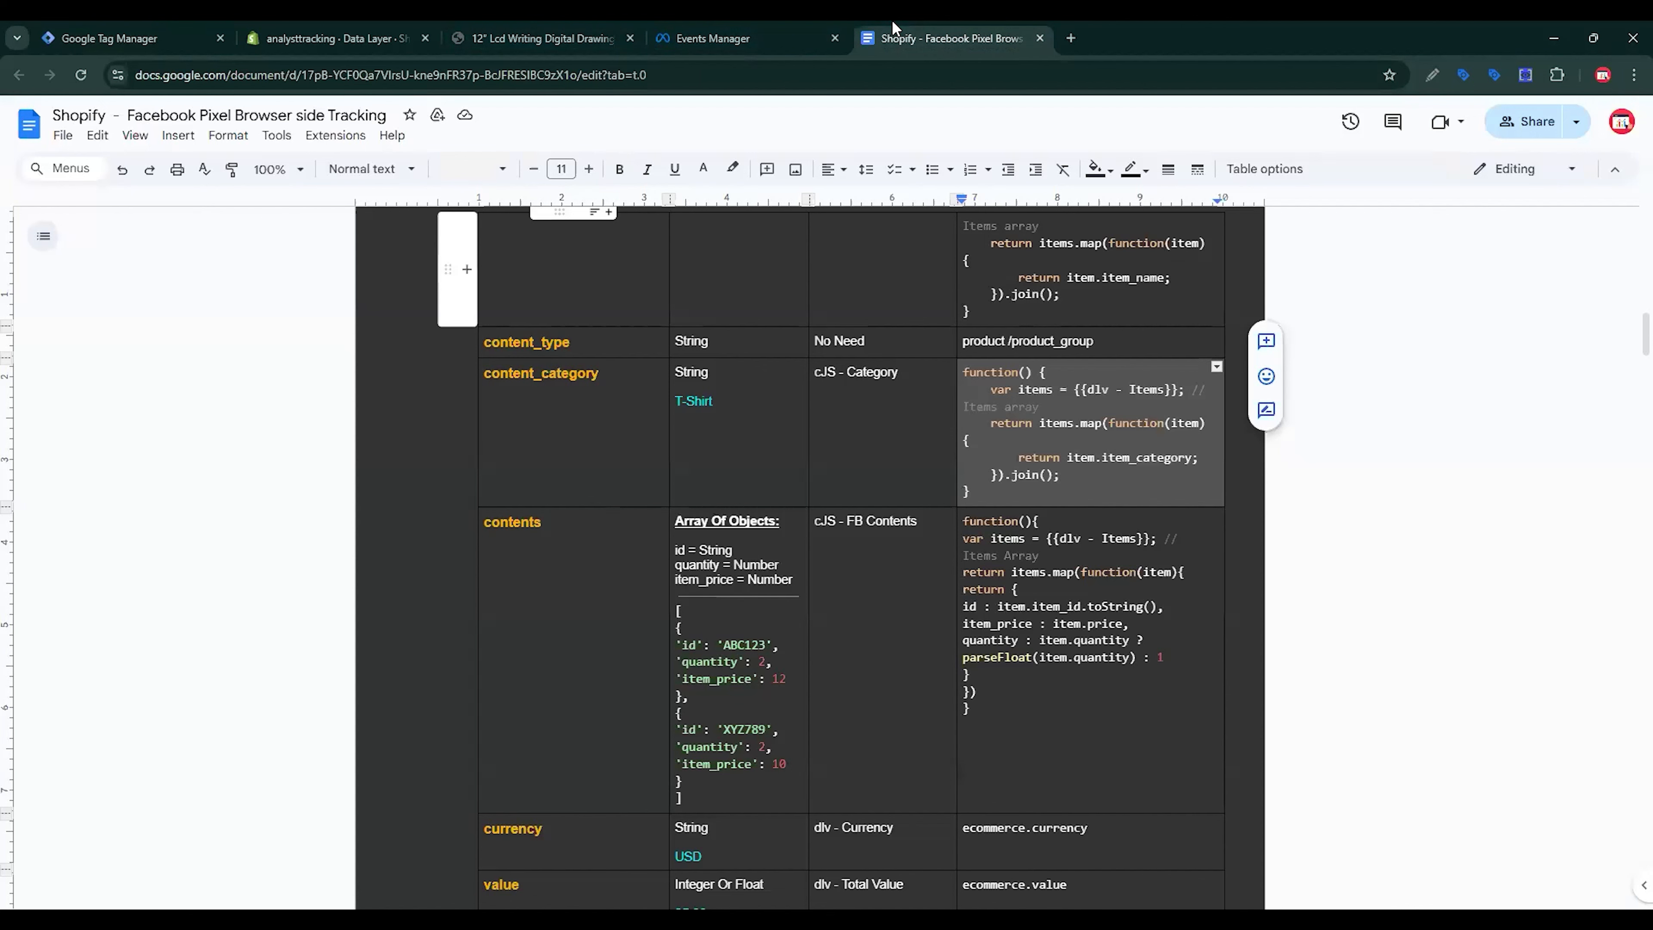
key("Left")
key("Left")
key("ctrl+shift+Left")
key("ctrl+shift+Left")
key("ctrl+shift+Left")
key("ctrl+shift+Left")
key("shift+Right")
key("ctrl+c")
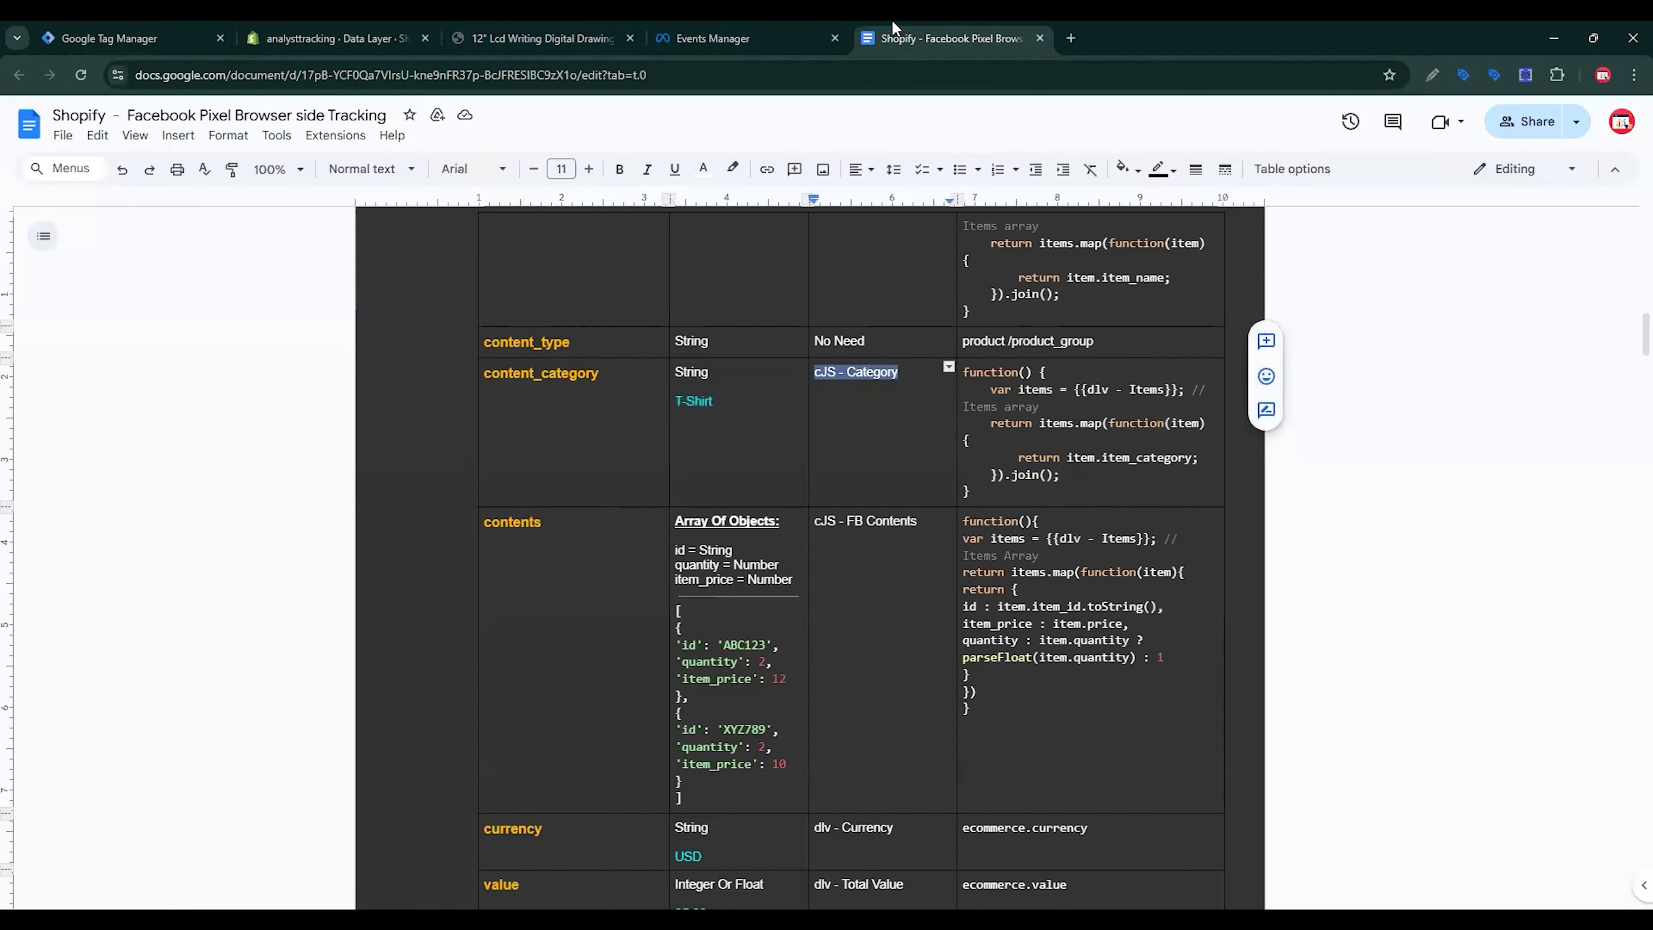
left_click(130, 38)
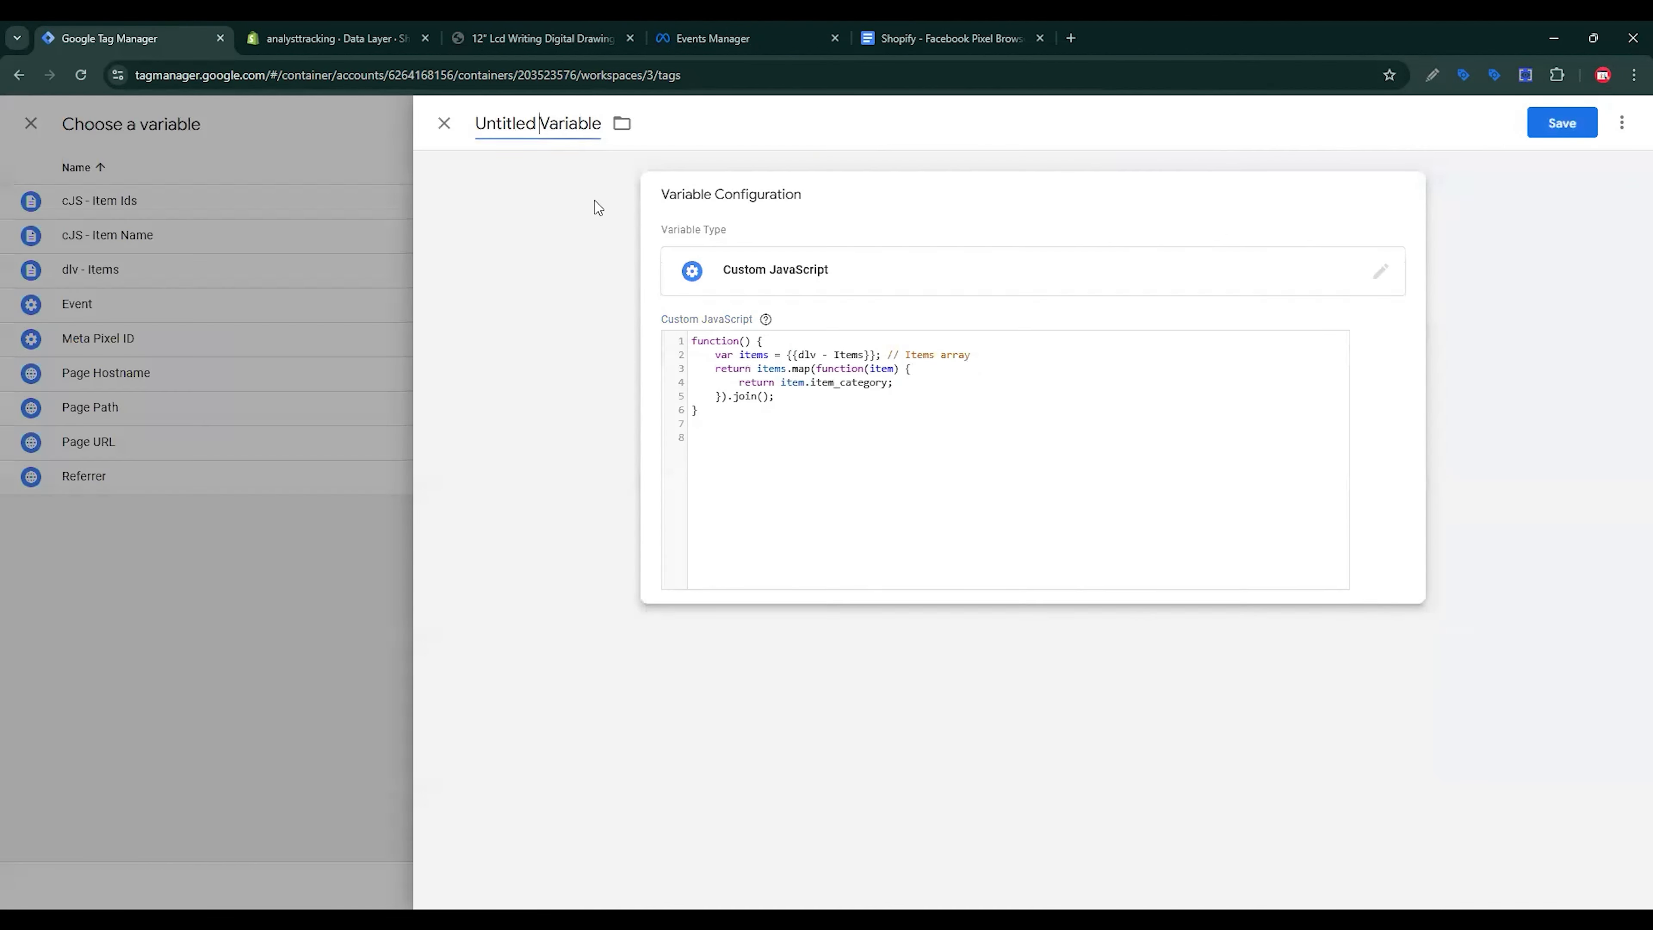
key("ctrl+a")
key("ctrl+v")
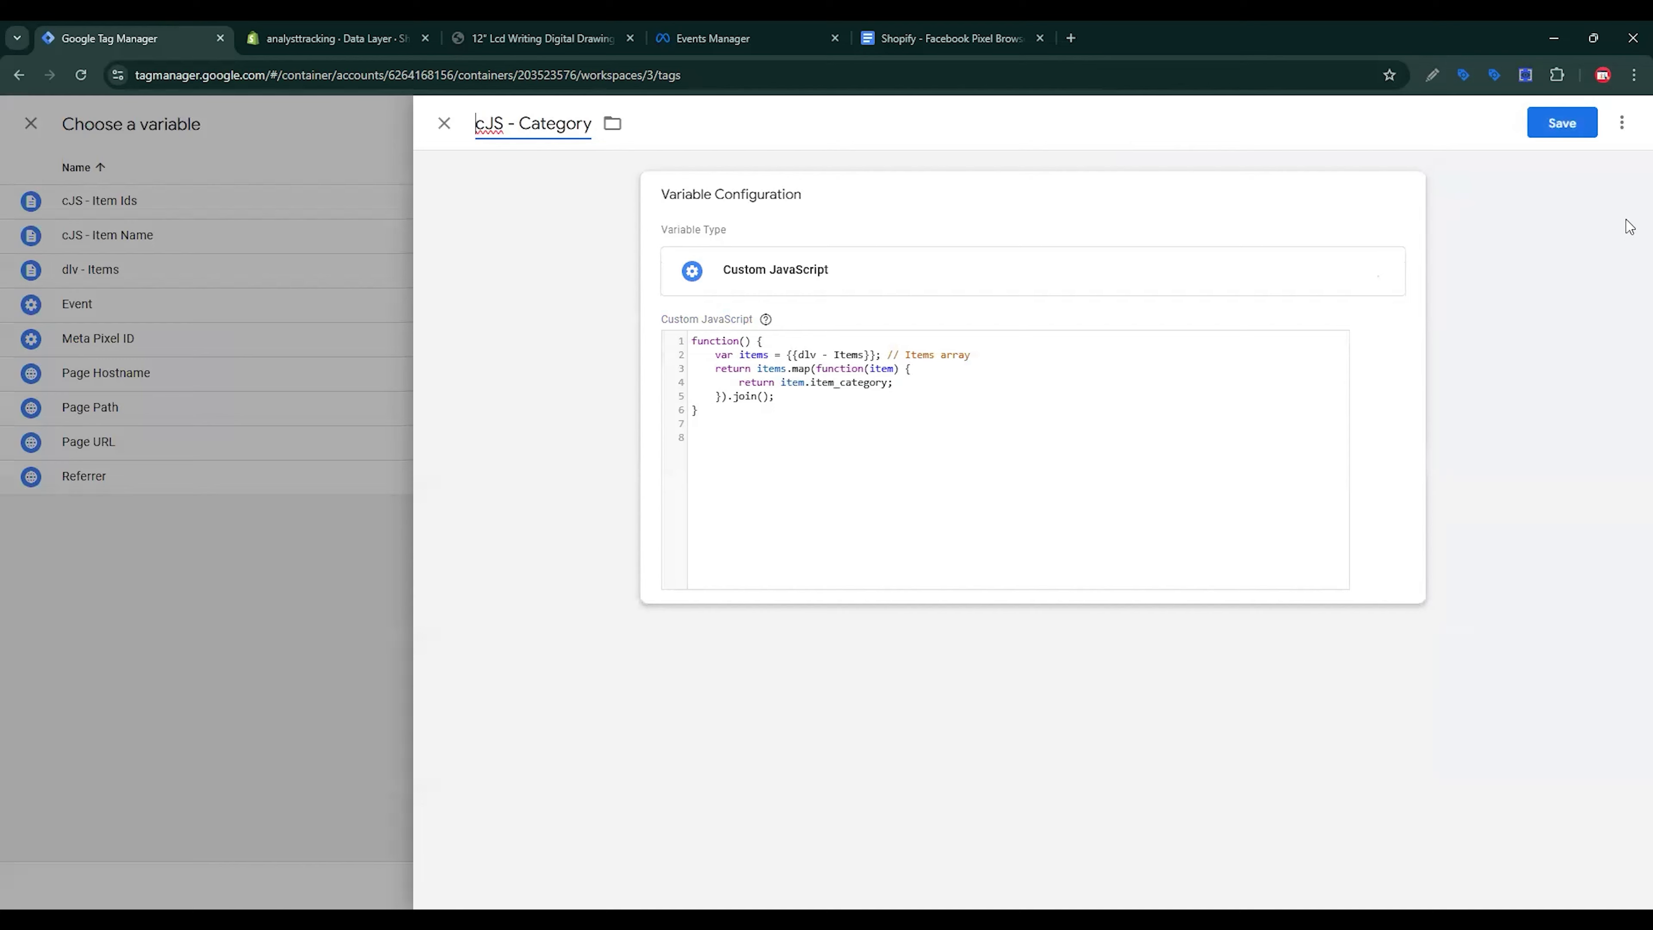
left_click(1568, 124)
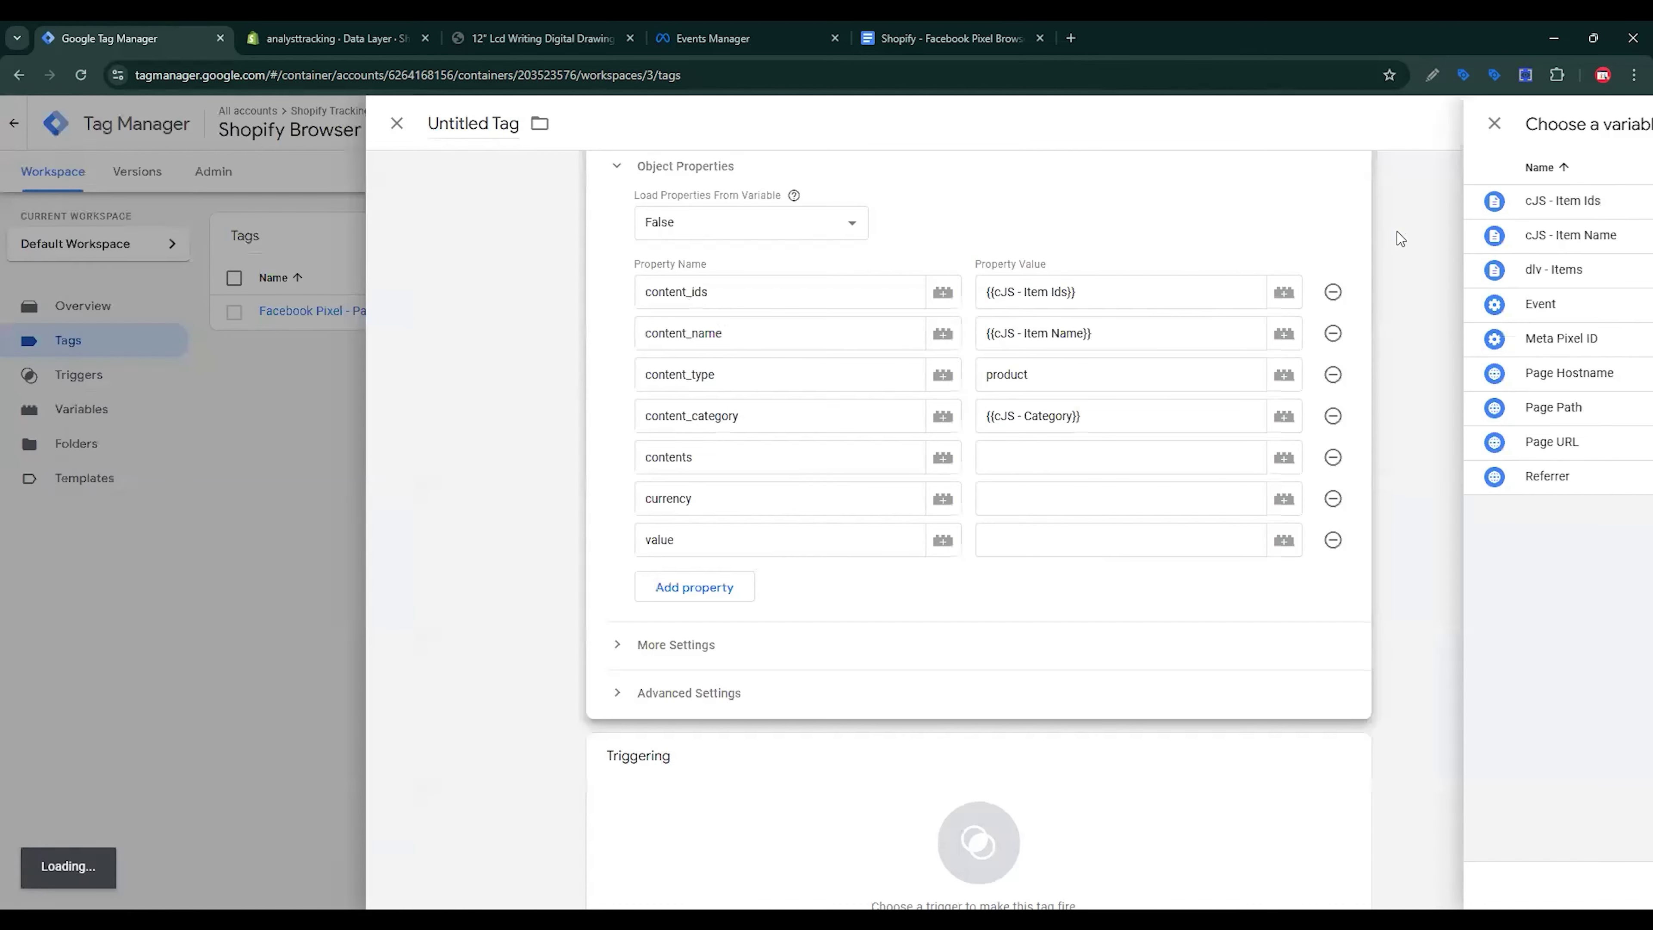
left_click(1095, 460)
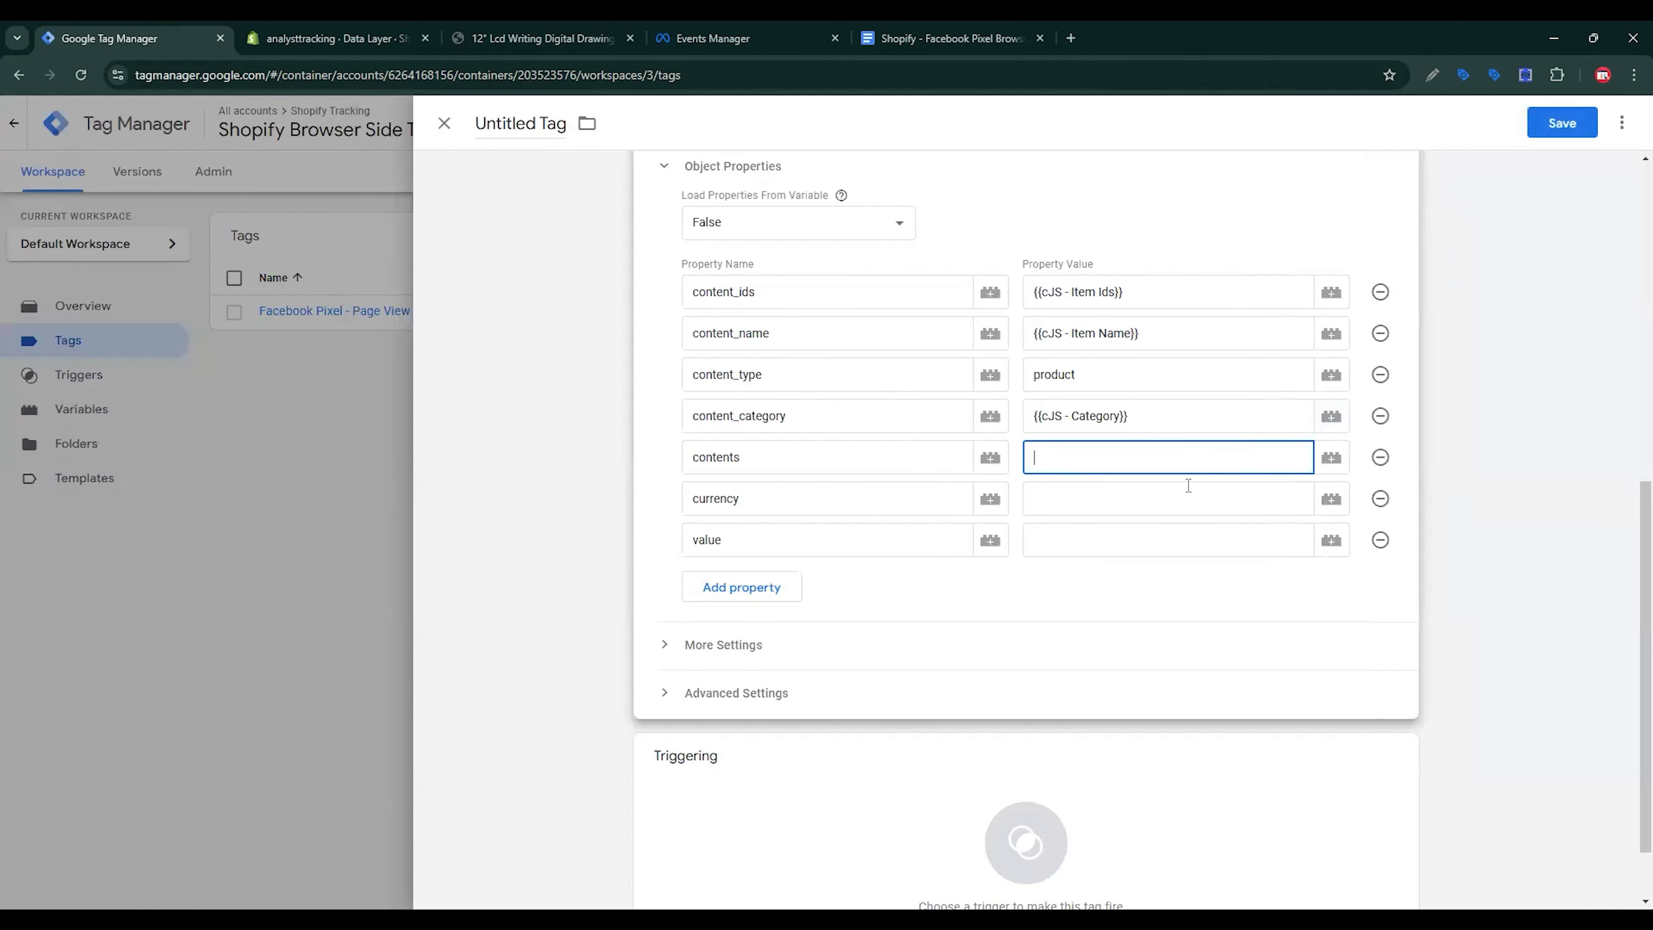
Step: Create a Custom JavaScript variable for contents using the contents-mapping code with {{dlv - Items}}
left_click(1331, 458)
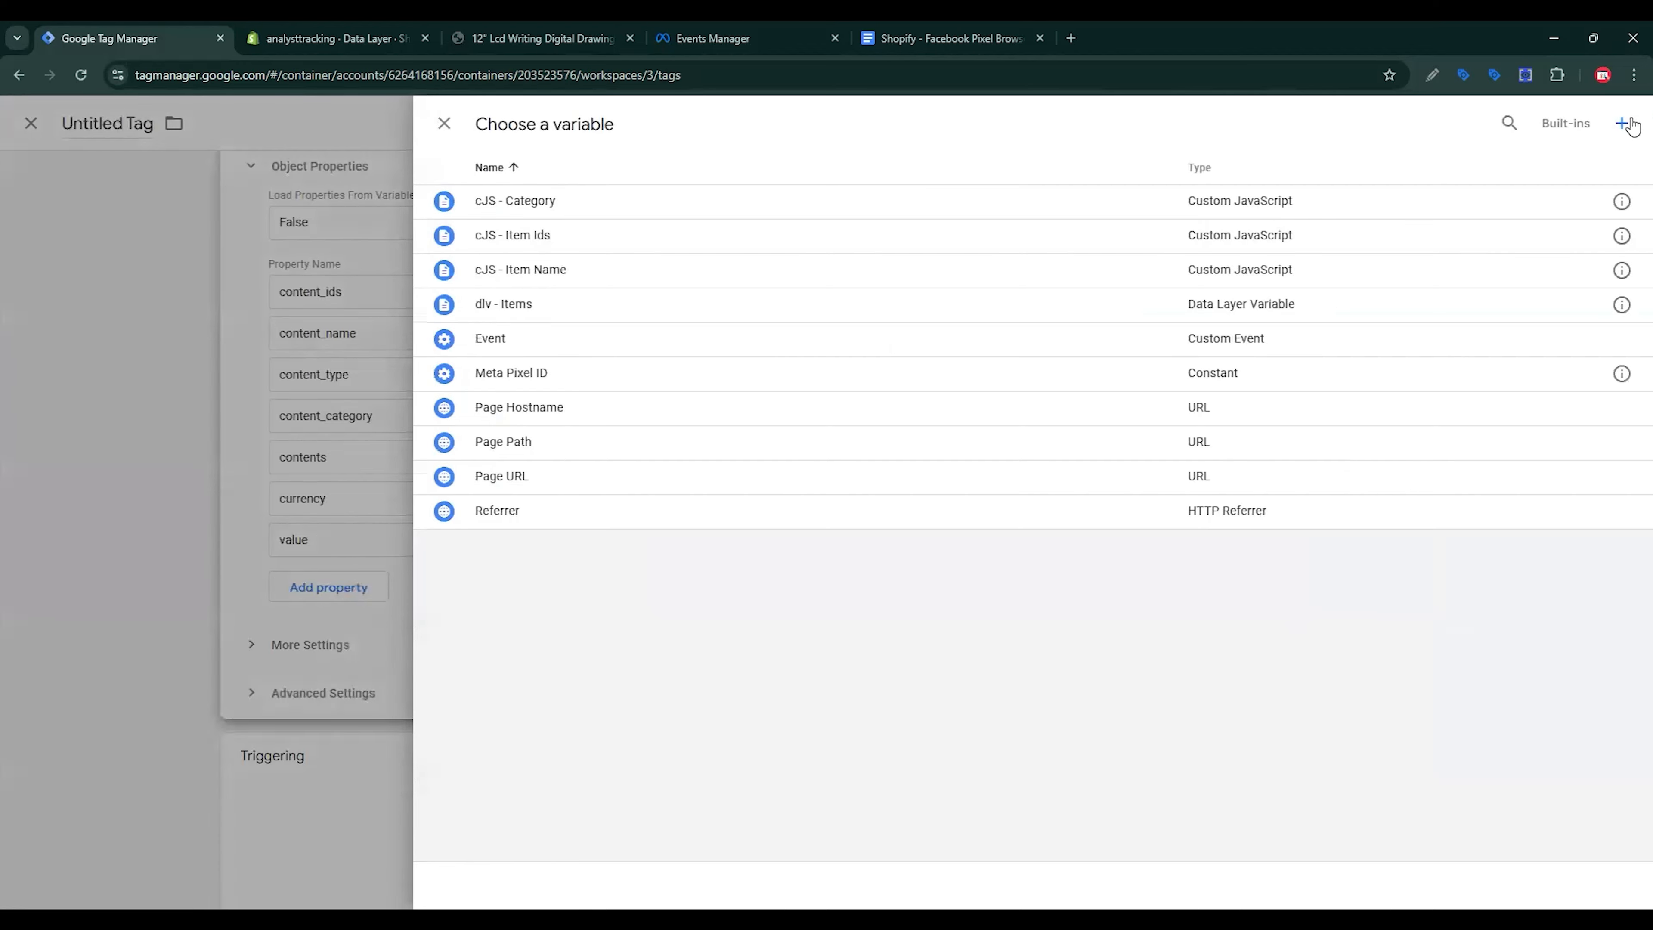
left_click(1623, 123)
left_click(1212, 277)
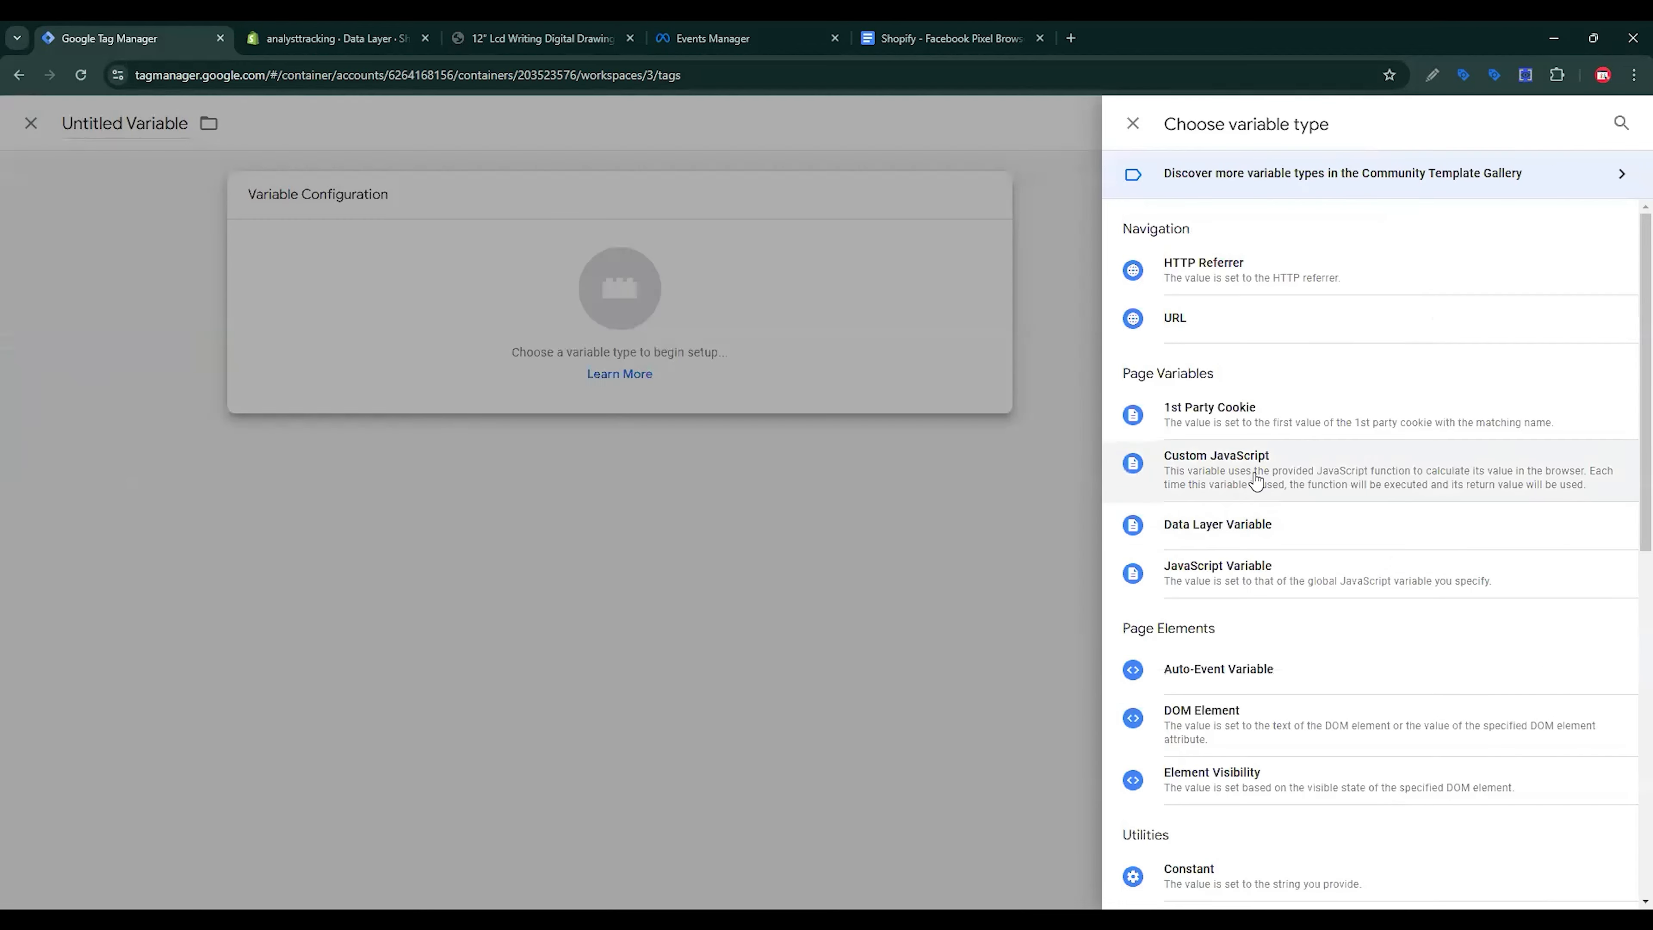
left_click(1257, 480)
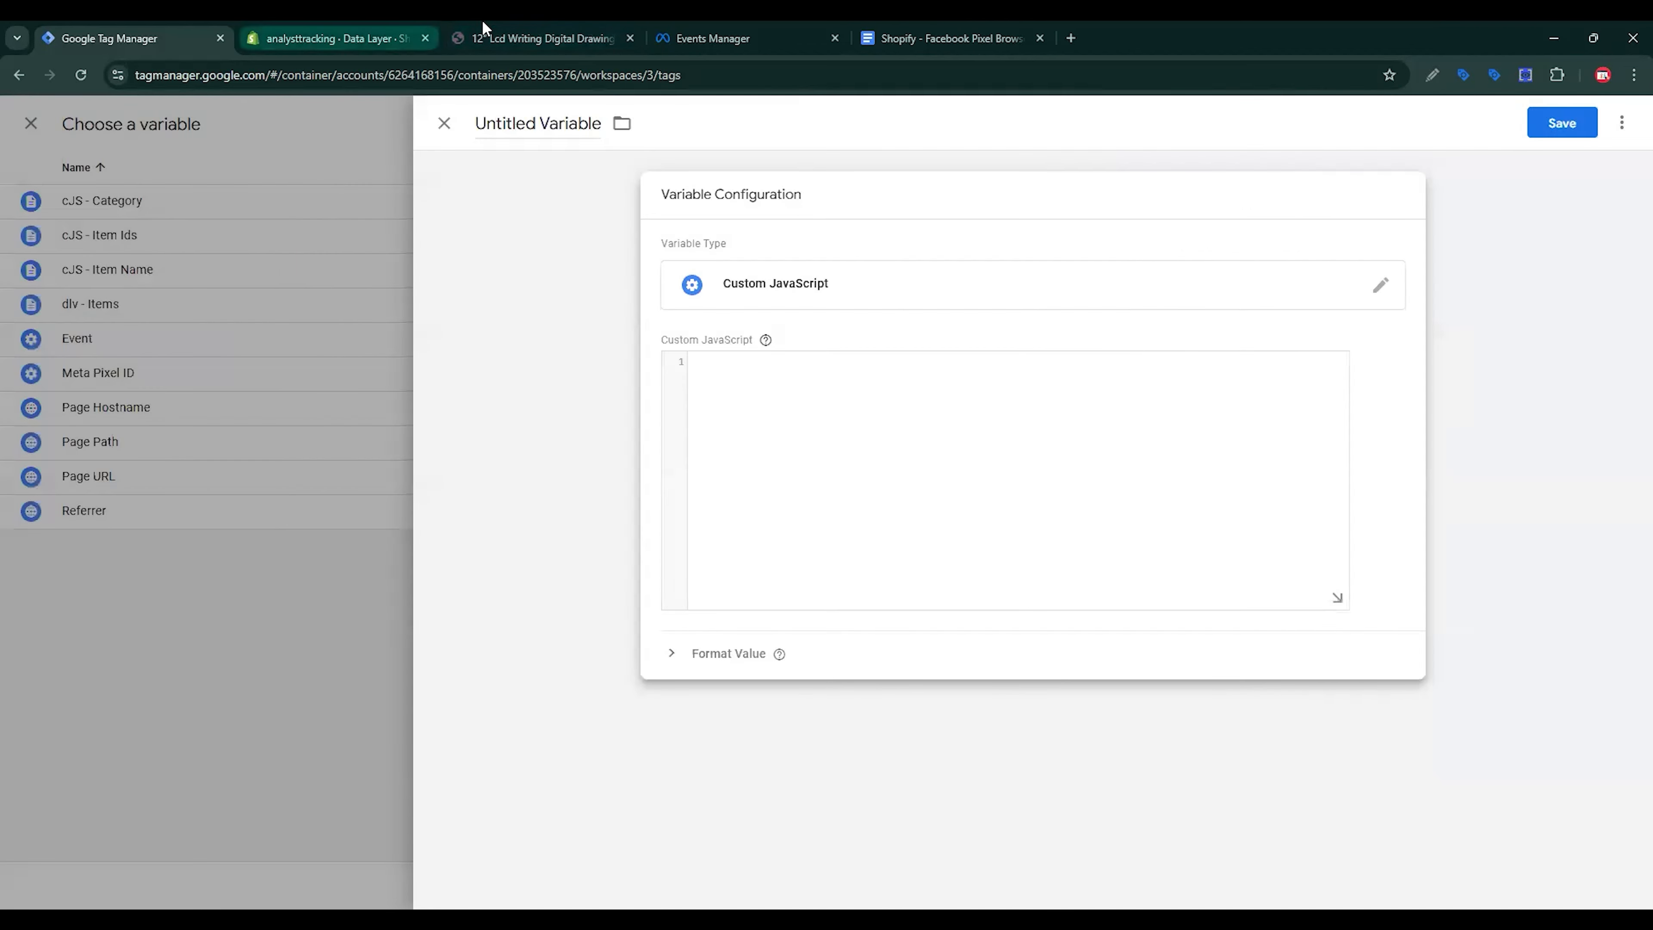
left_click(951, 38)
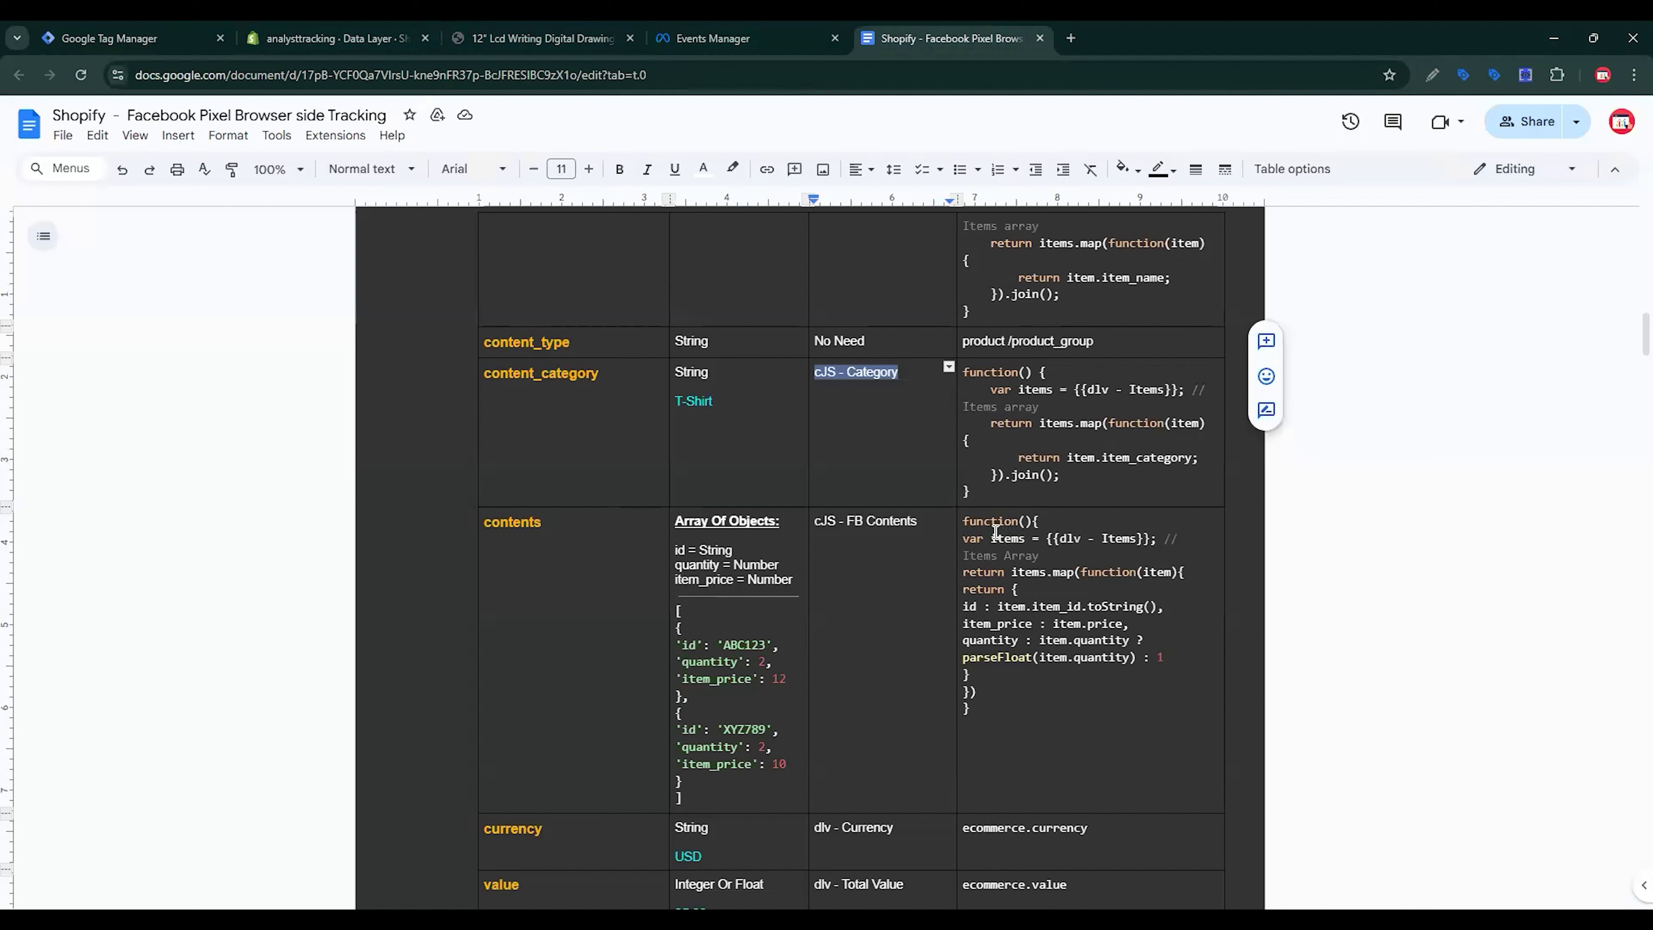
left_click_drag(963, 521, 1017, 708)
key("ctrl+c")
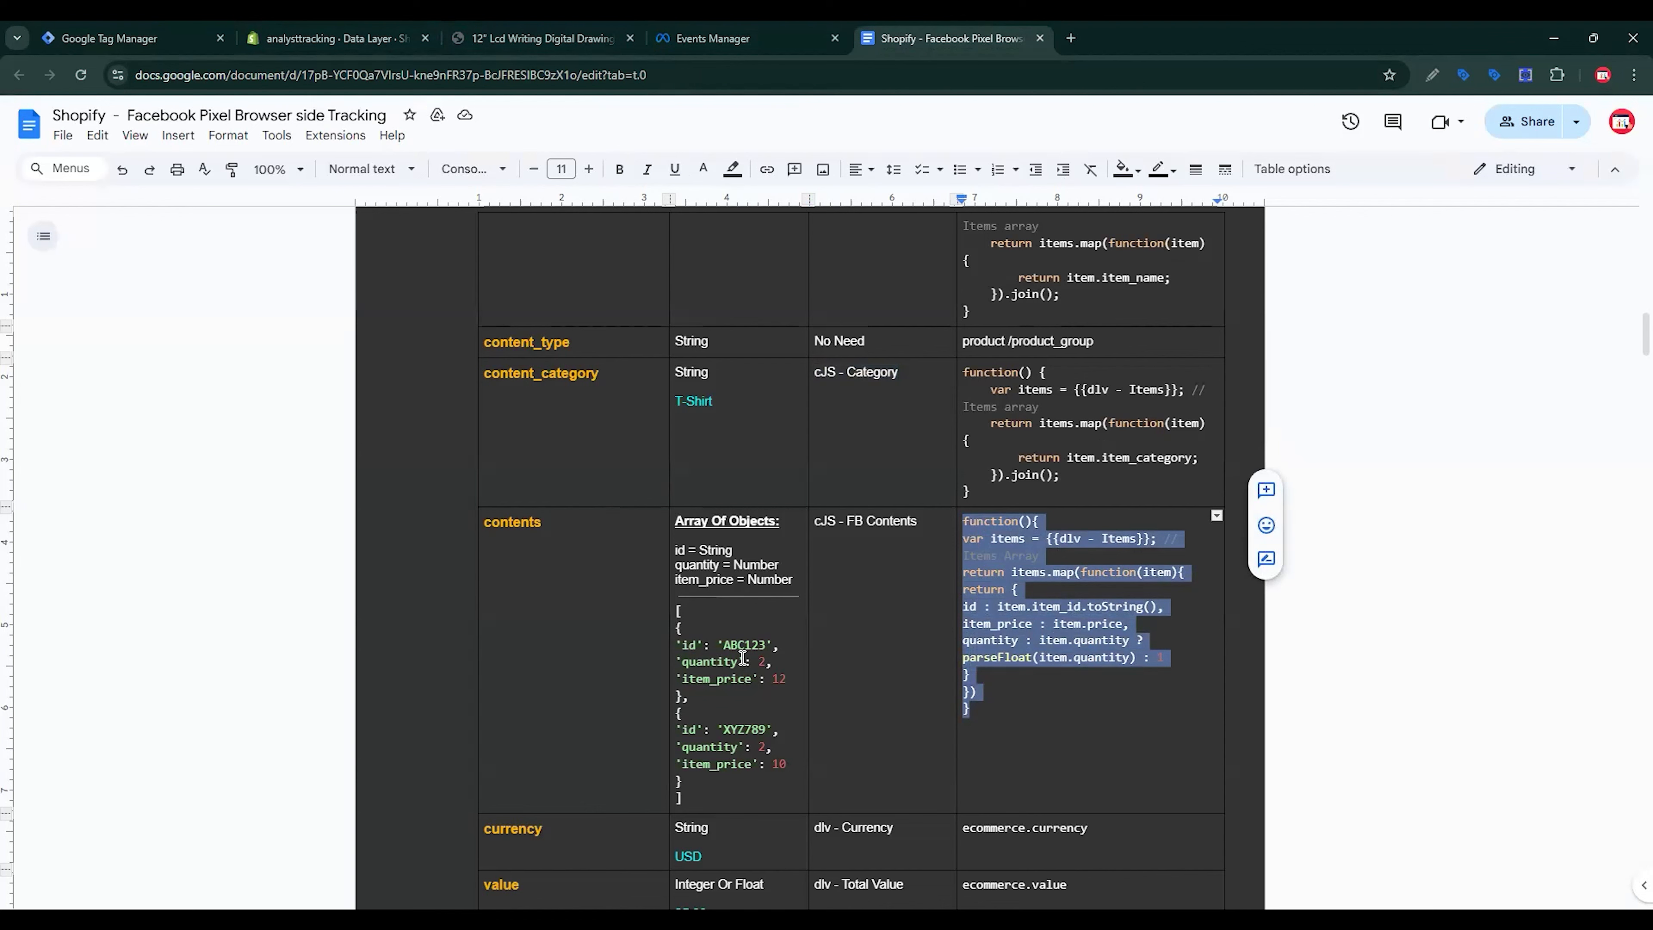
left_click(159, 34)
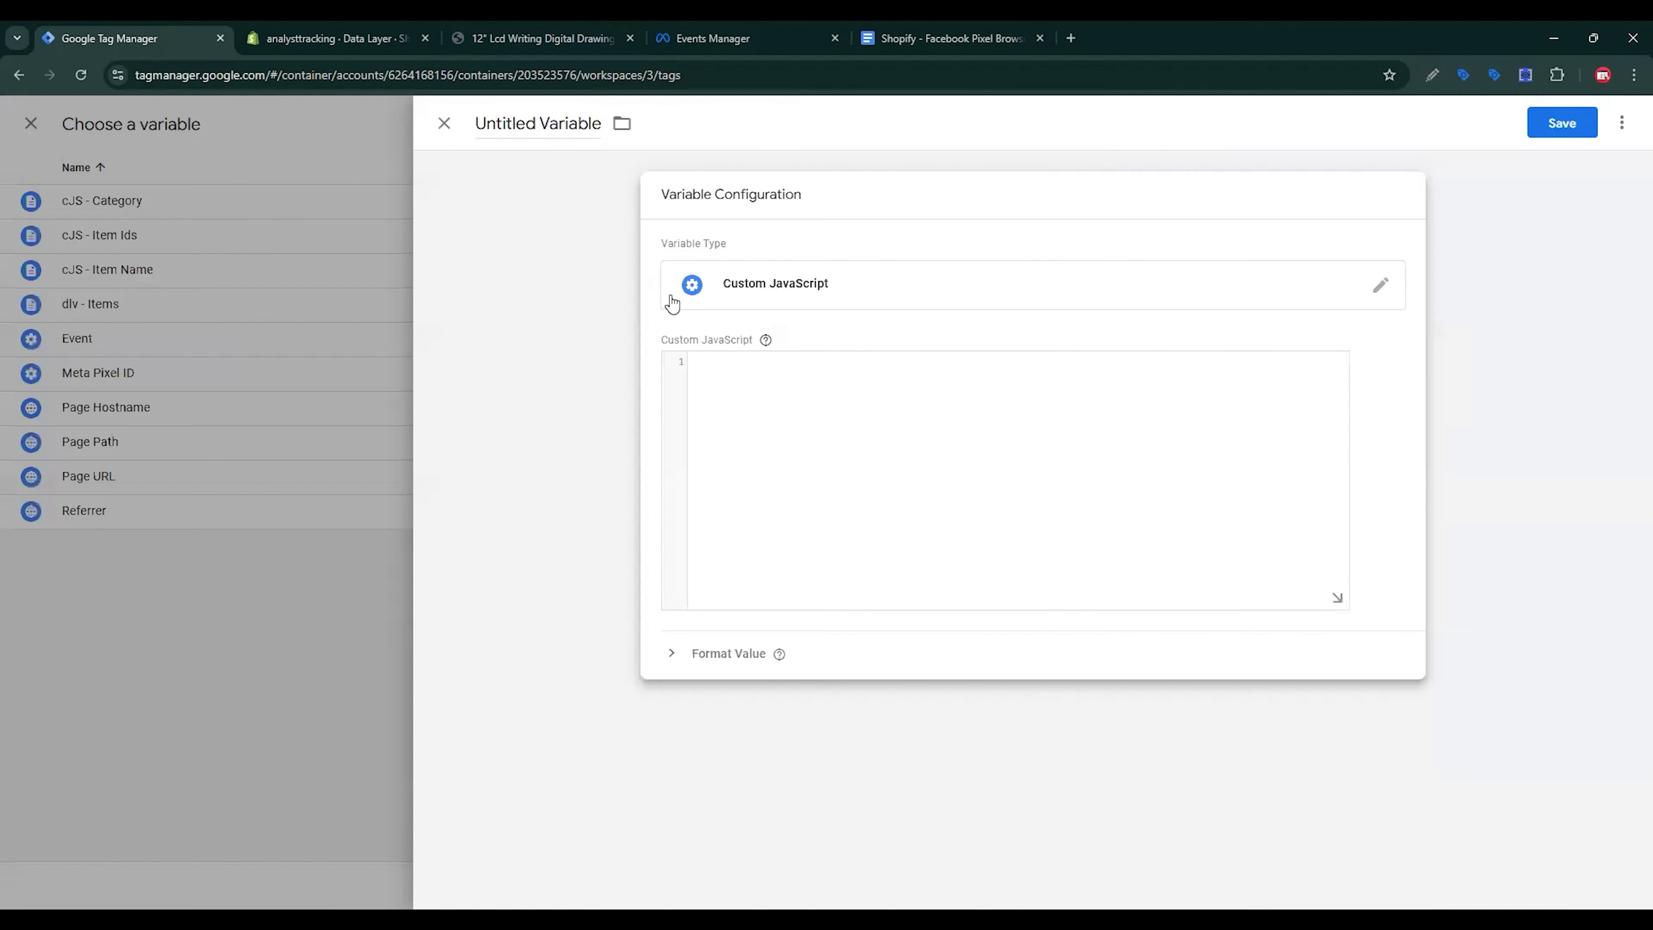
key("ctrl+v")
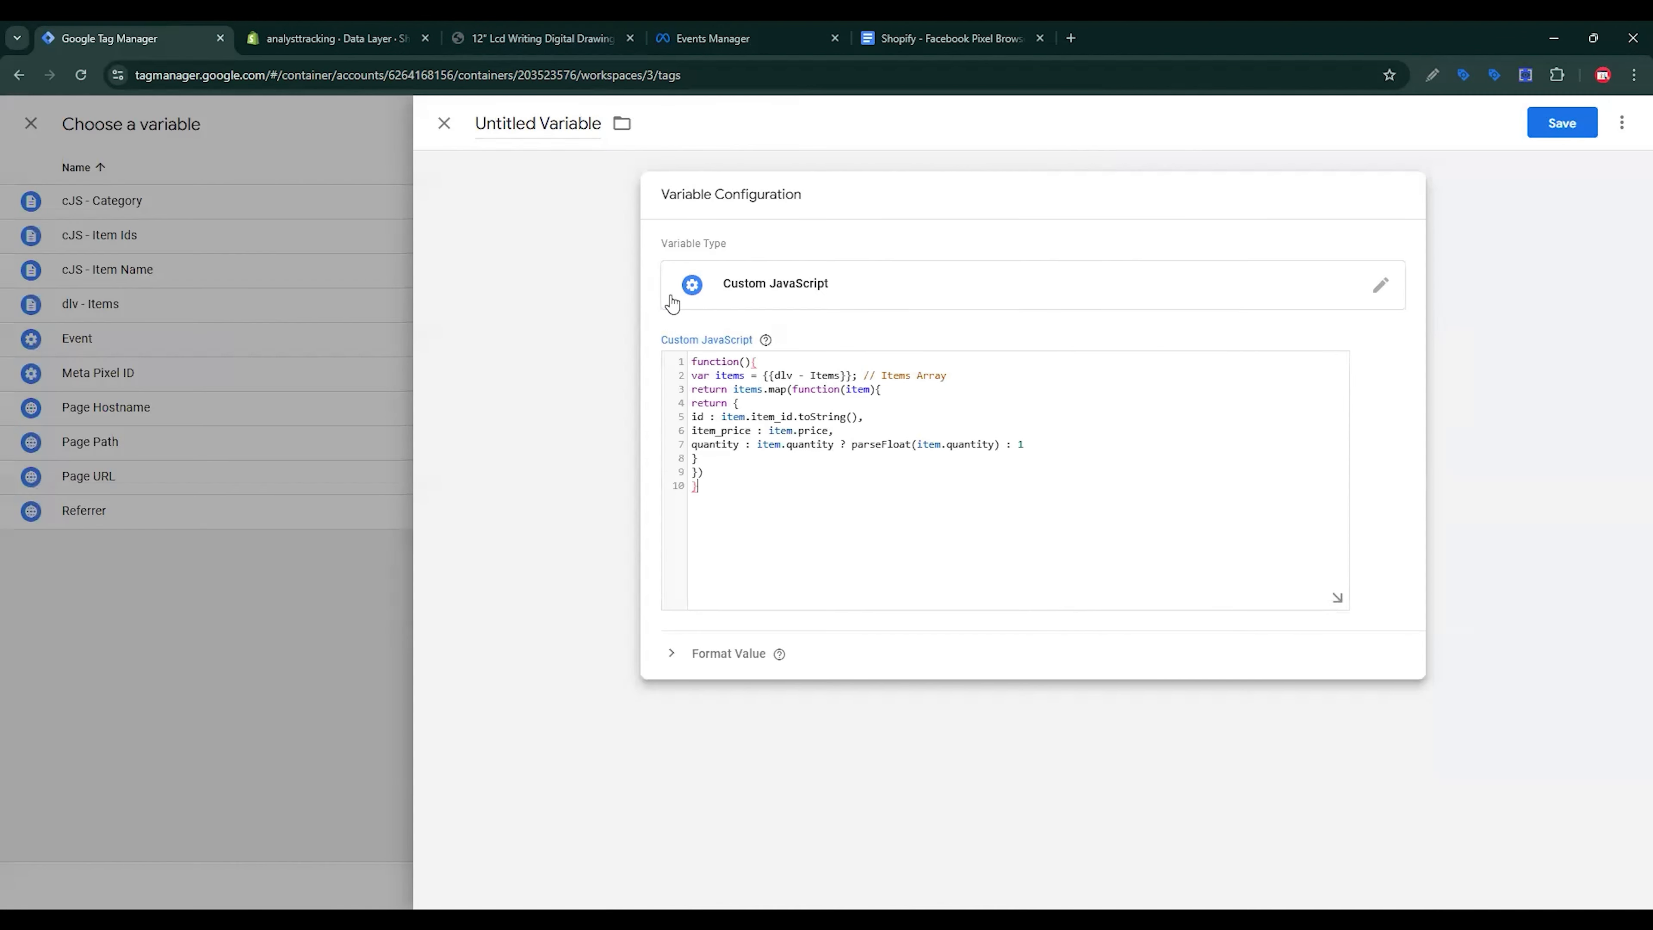
left_click_drag(810, 375, 852, 375)
type("{{")
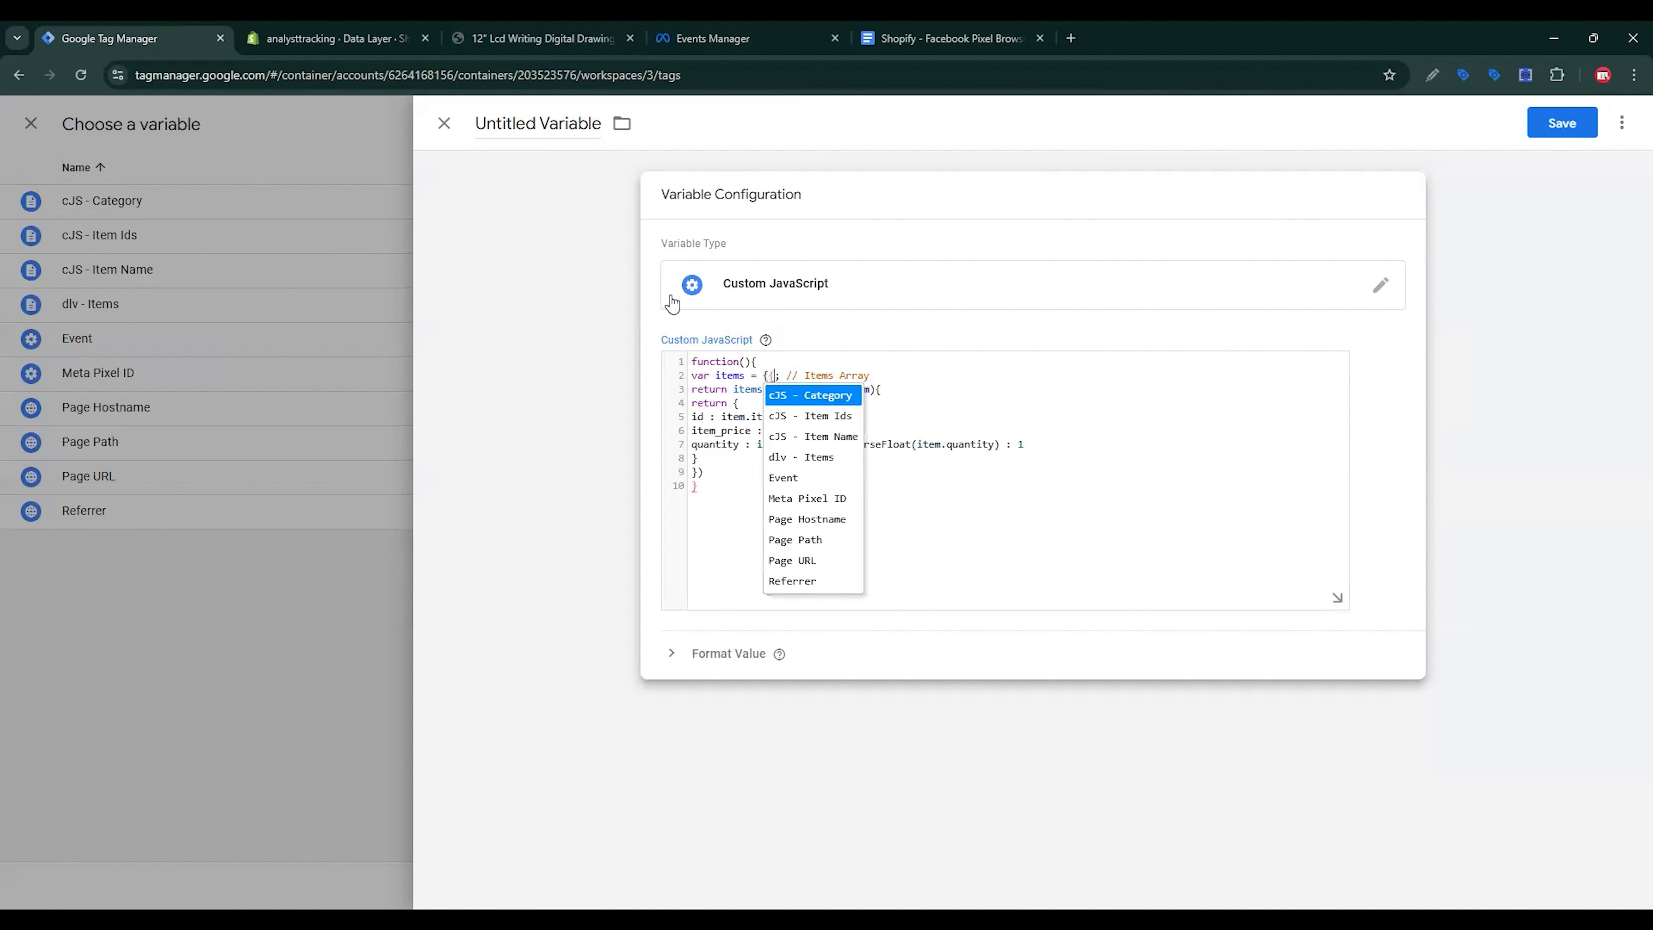
left_click(801, 458)
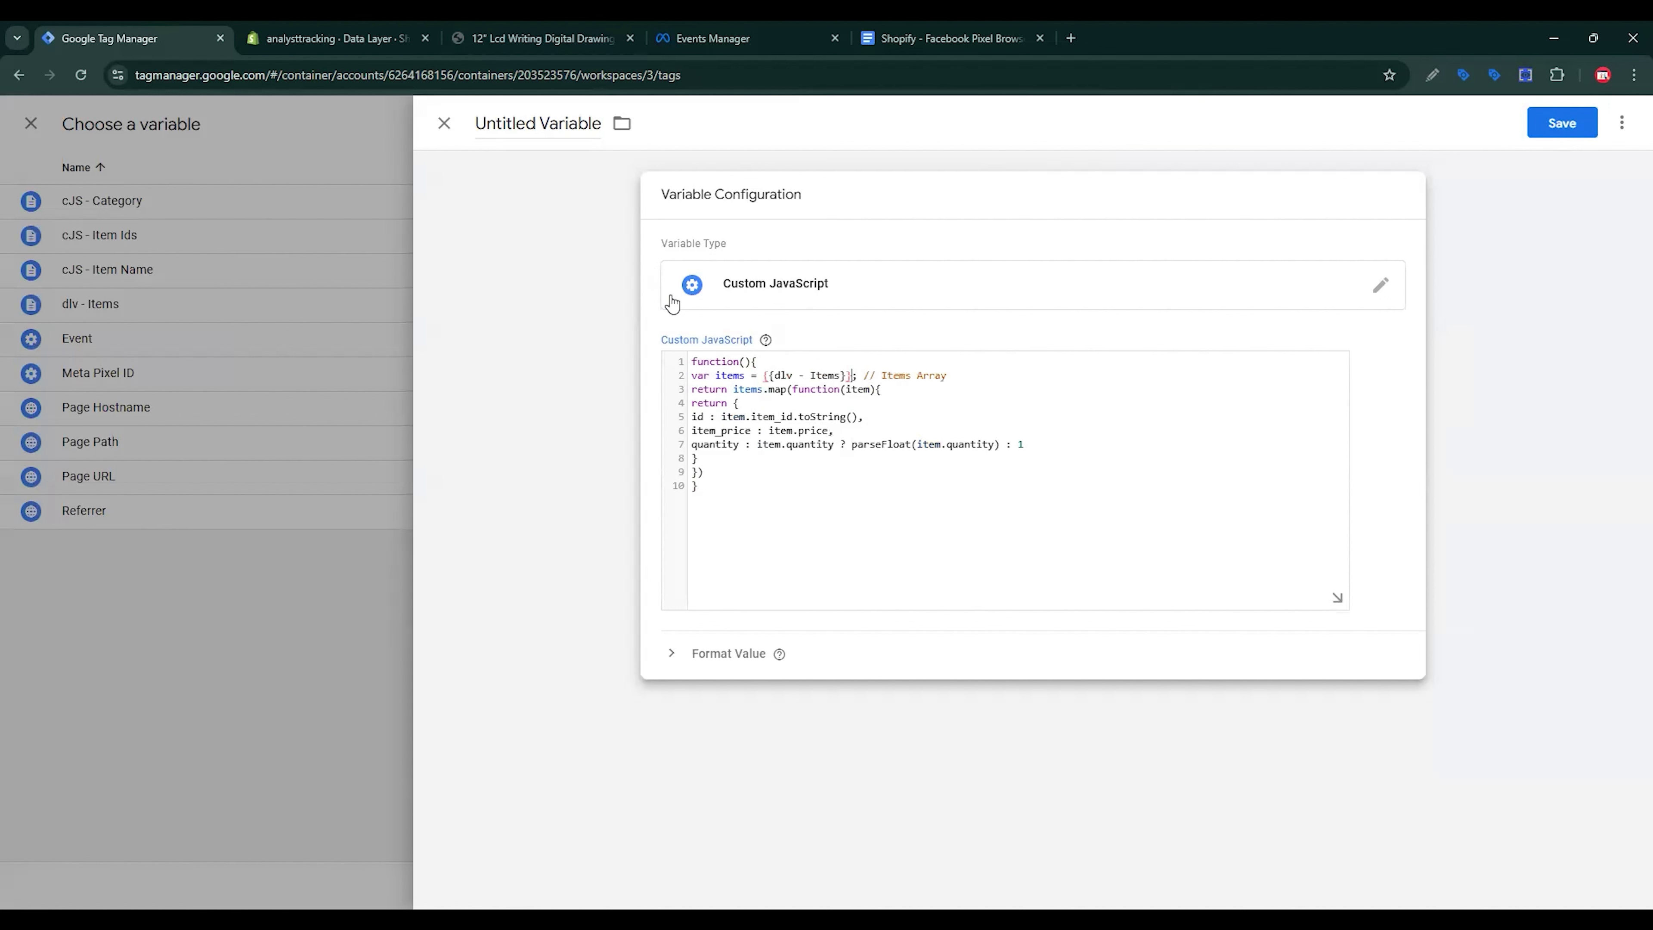
Step: Name the variable 'cJS - FB Contents' and save it as the contents value
left_click(964, 28)
triple_click(866, 521)
key("ctrl+c")
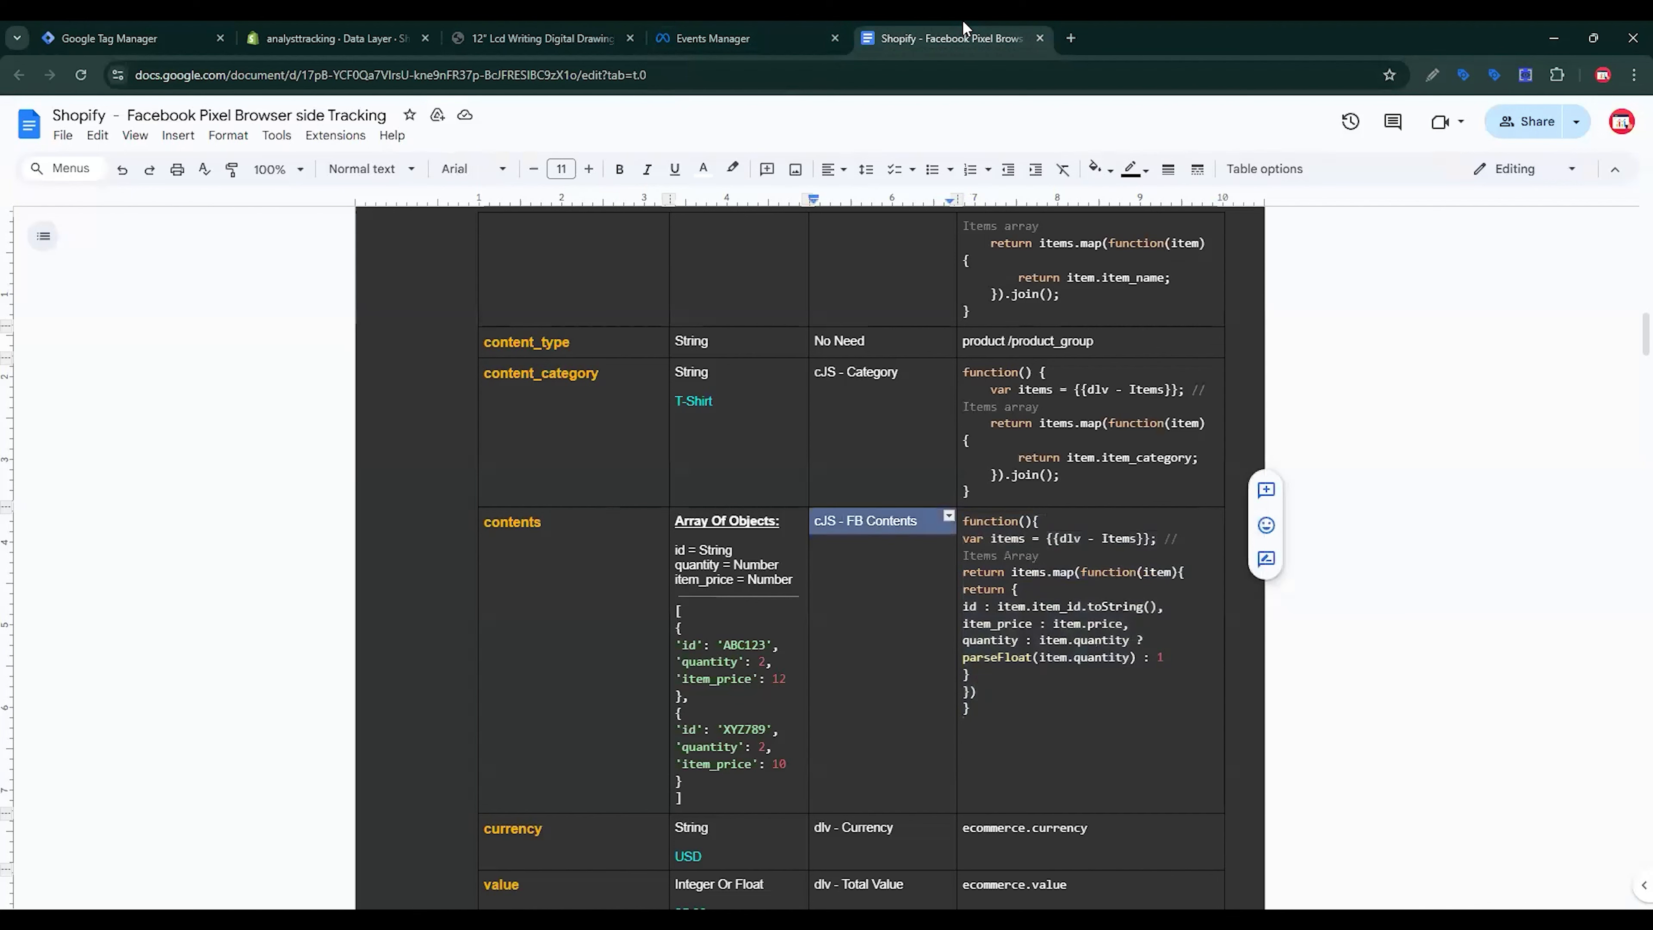
left_click(190, 28)
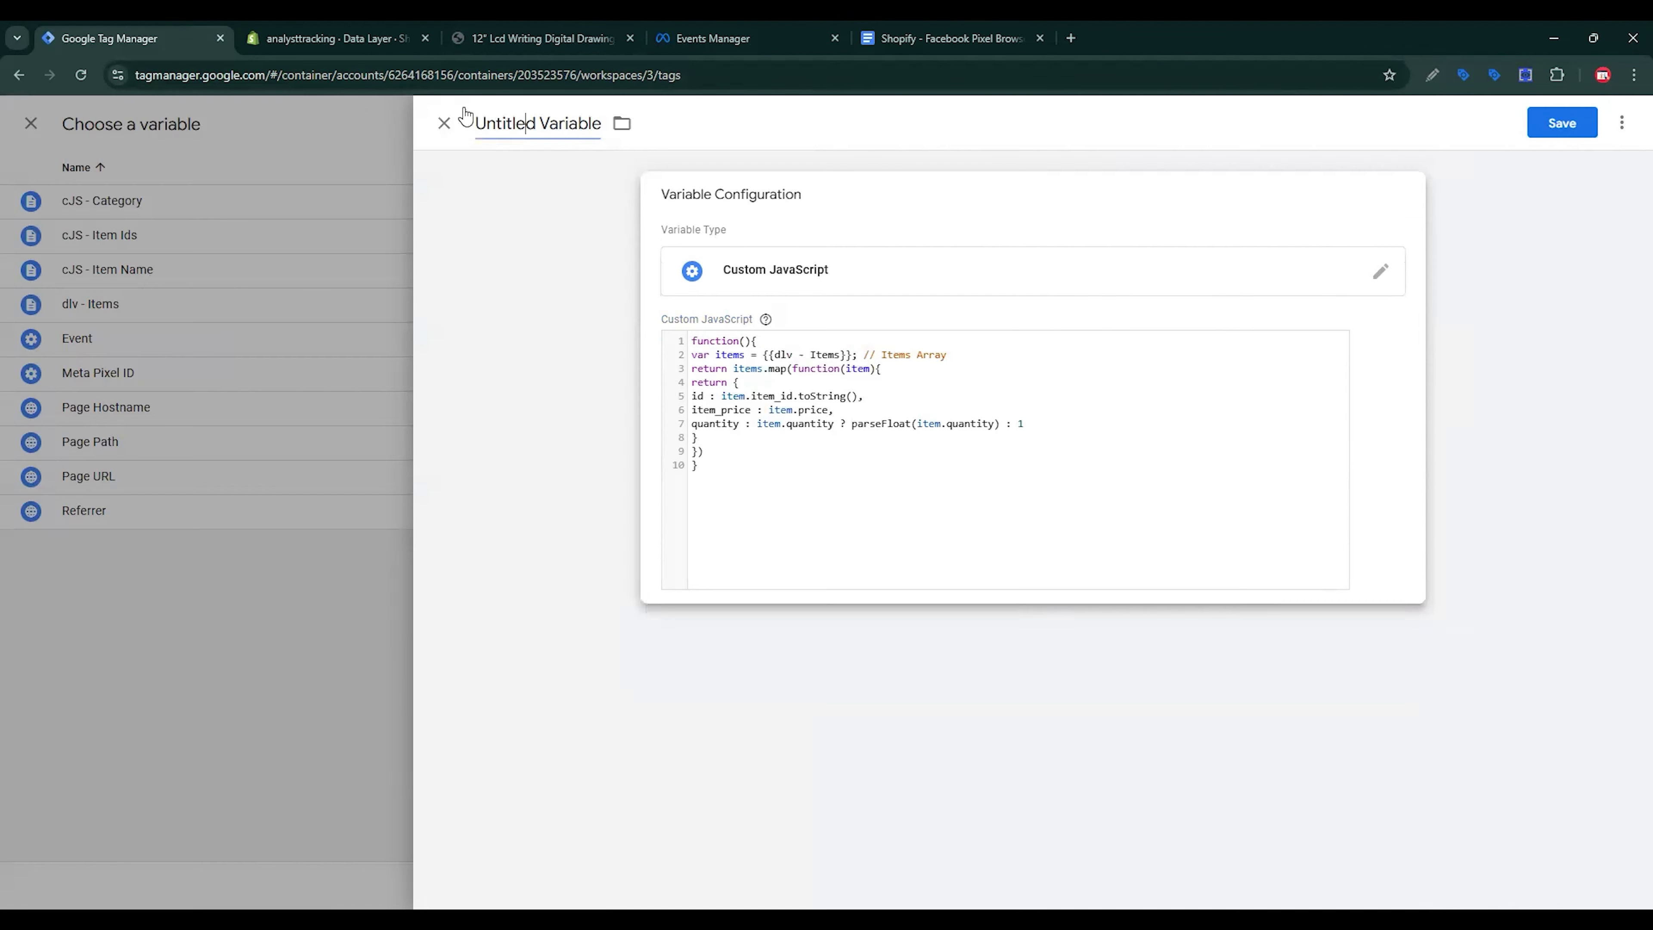
left_click(463, 118)
key("ctrl+v")
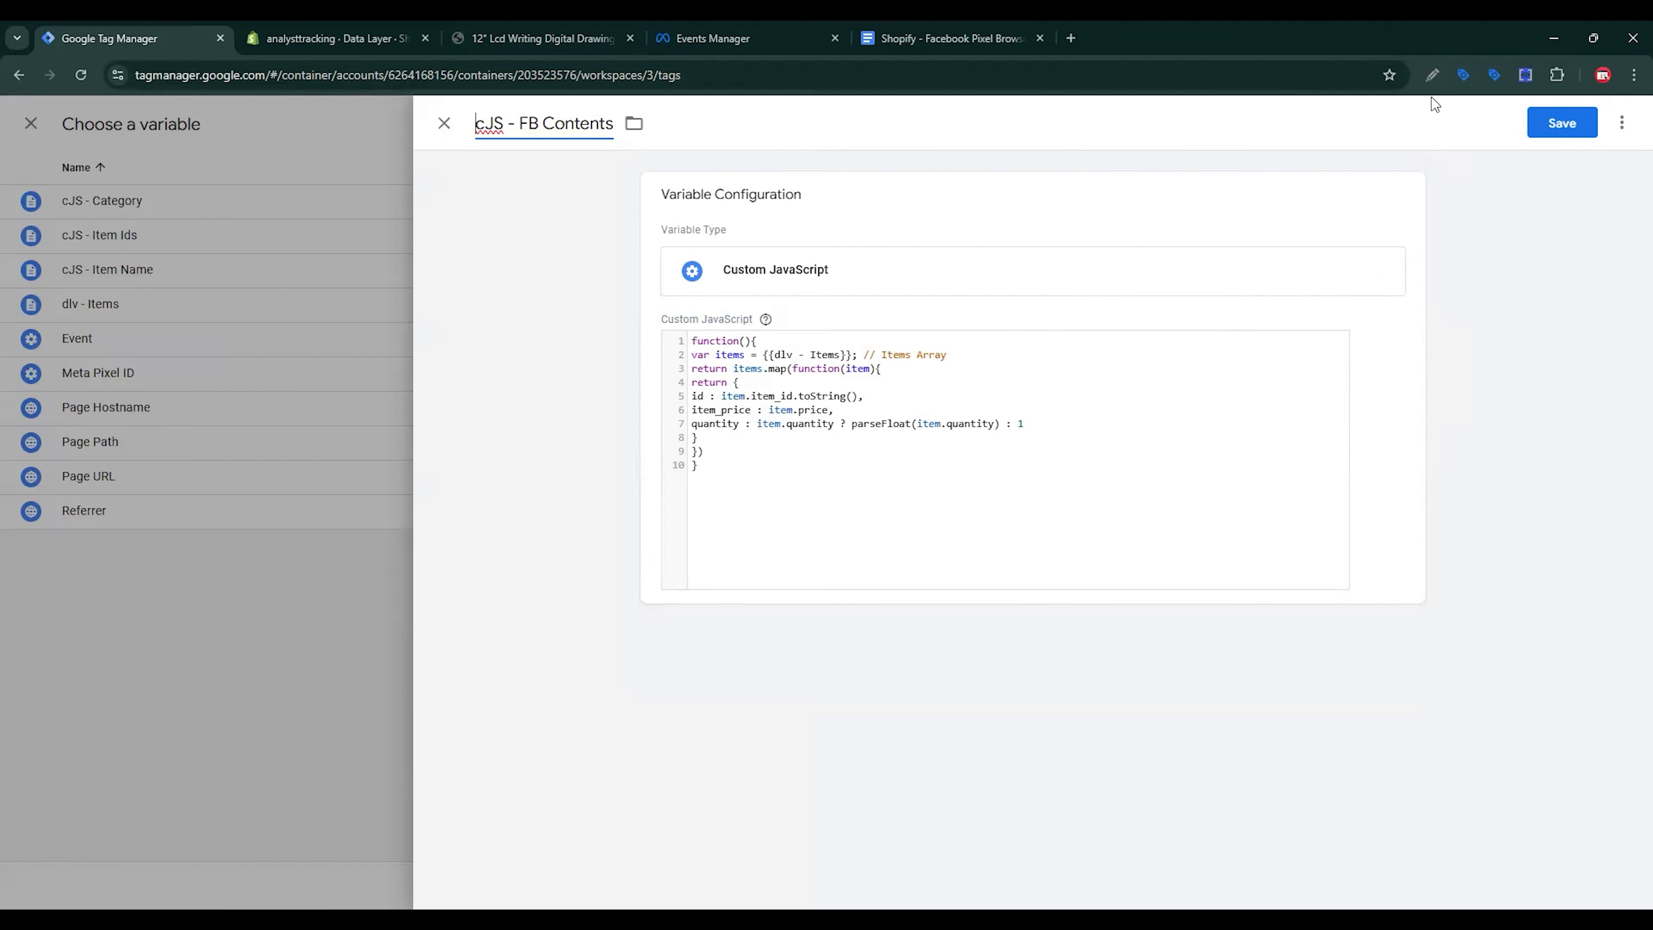
left_click(1547, 131)
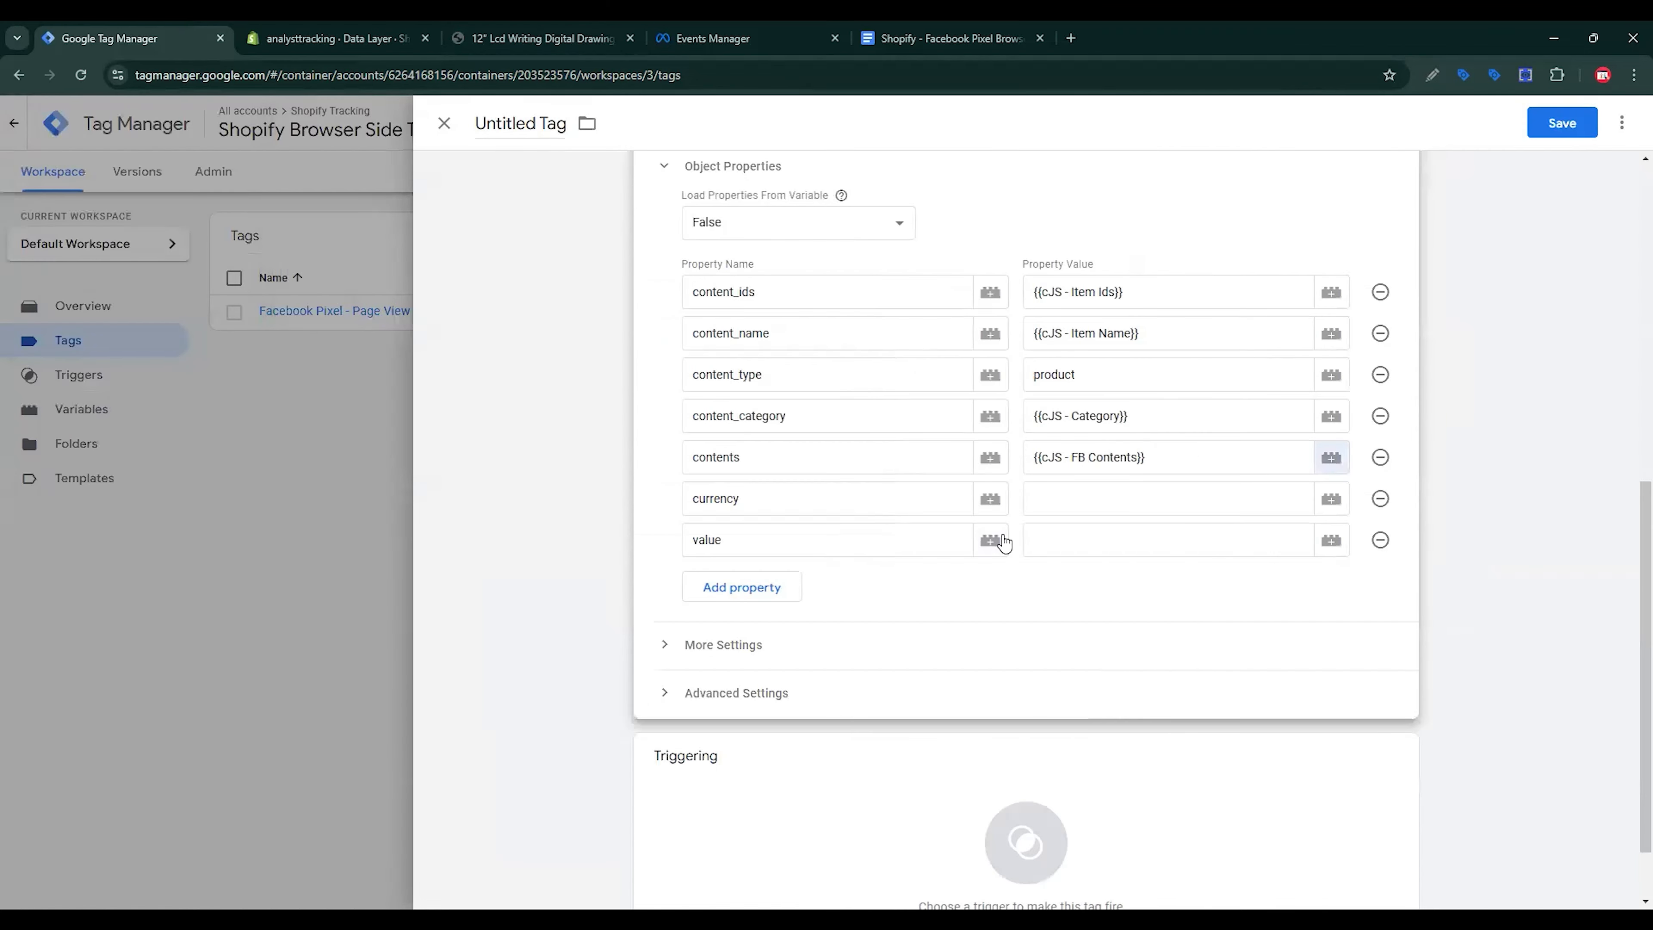
left_click(1090, 500)
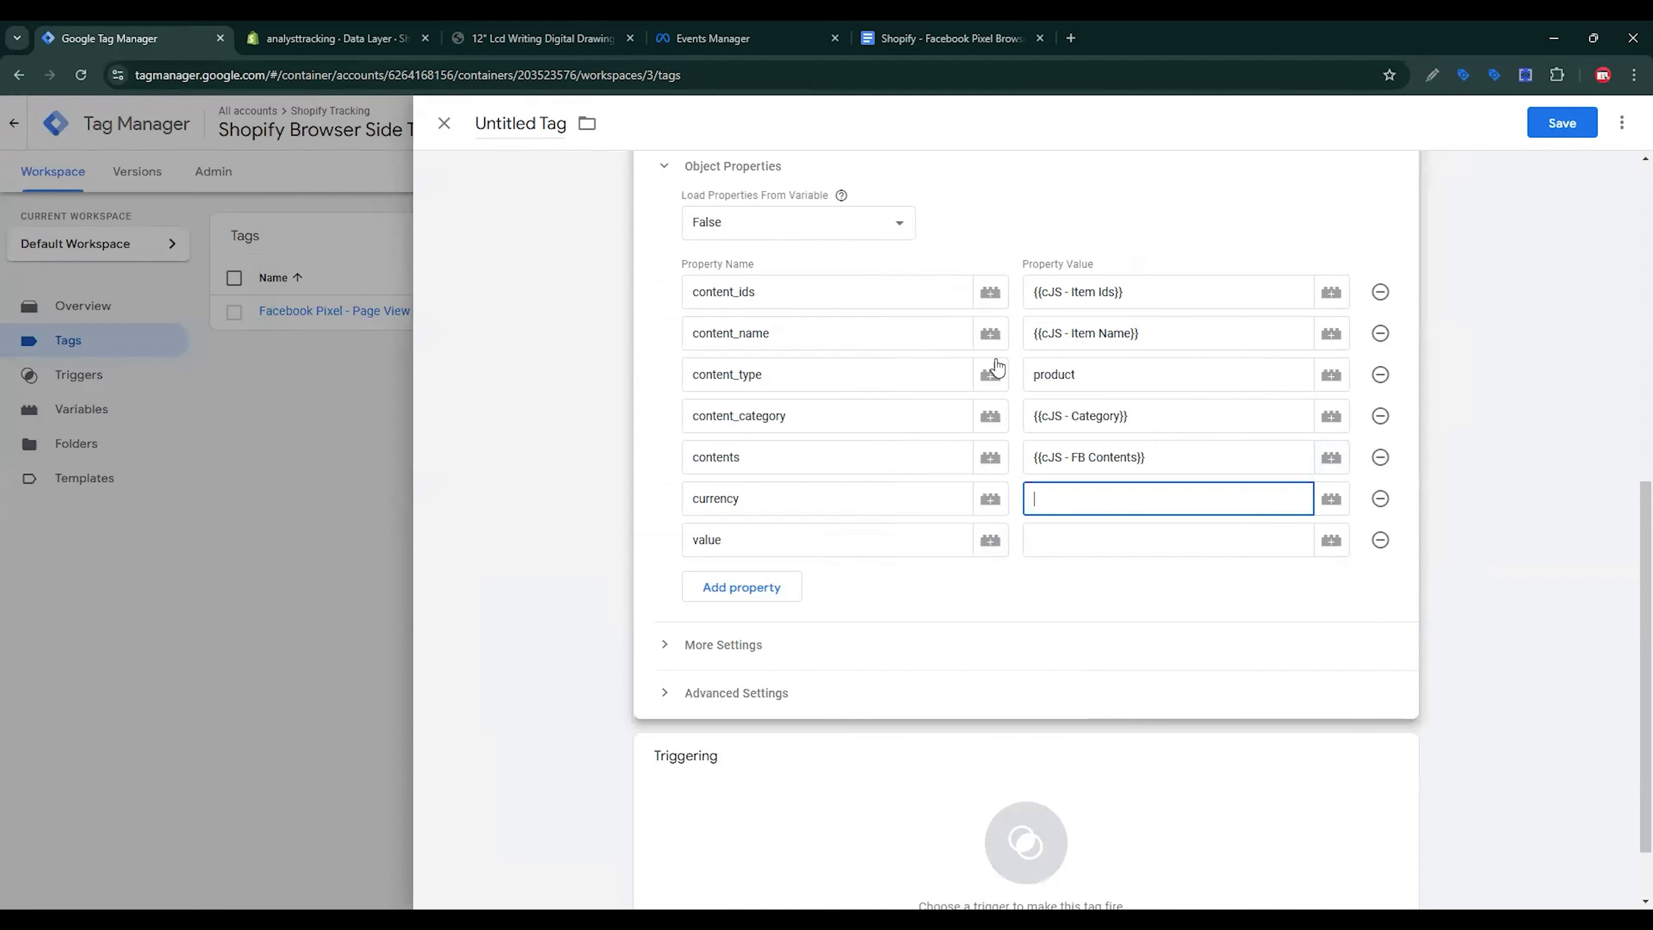
left_click(556, 28)
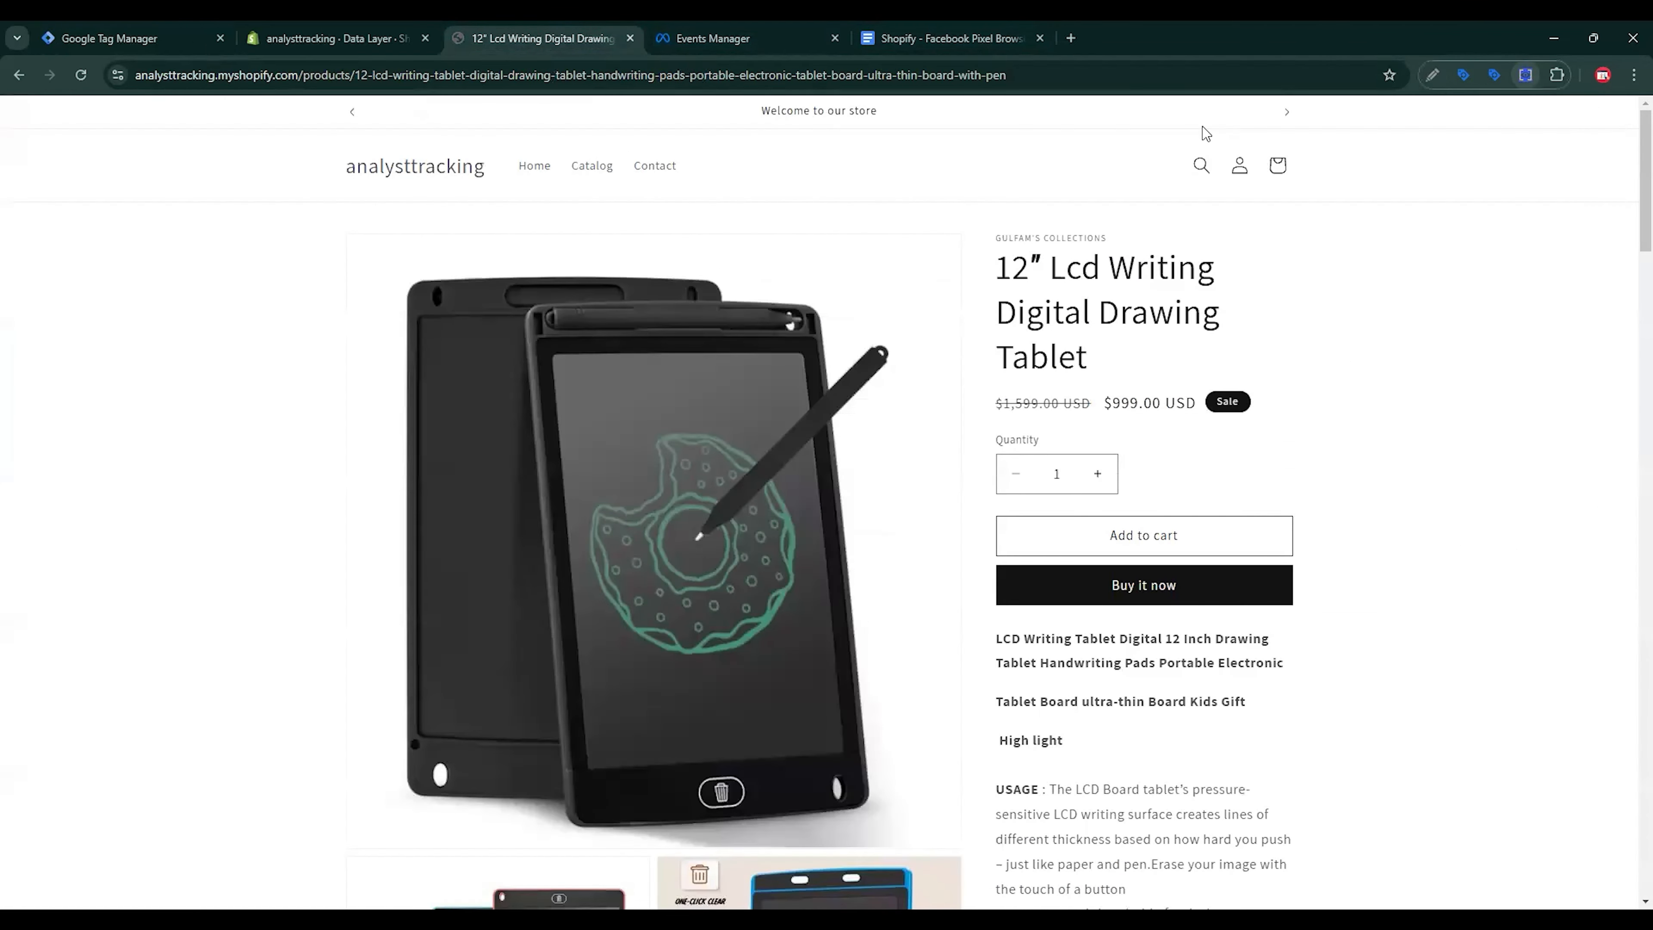
left_click(1526, 75)
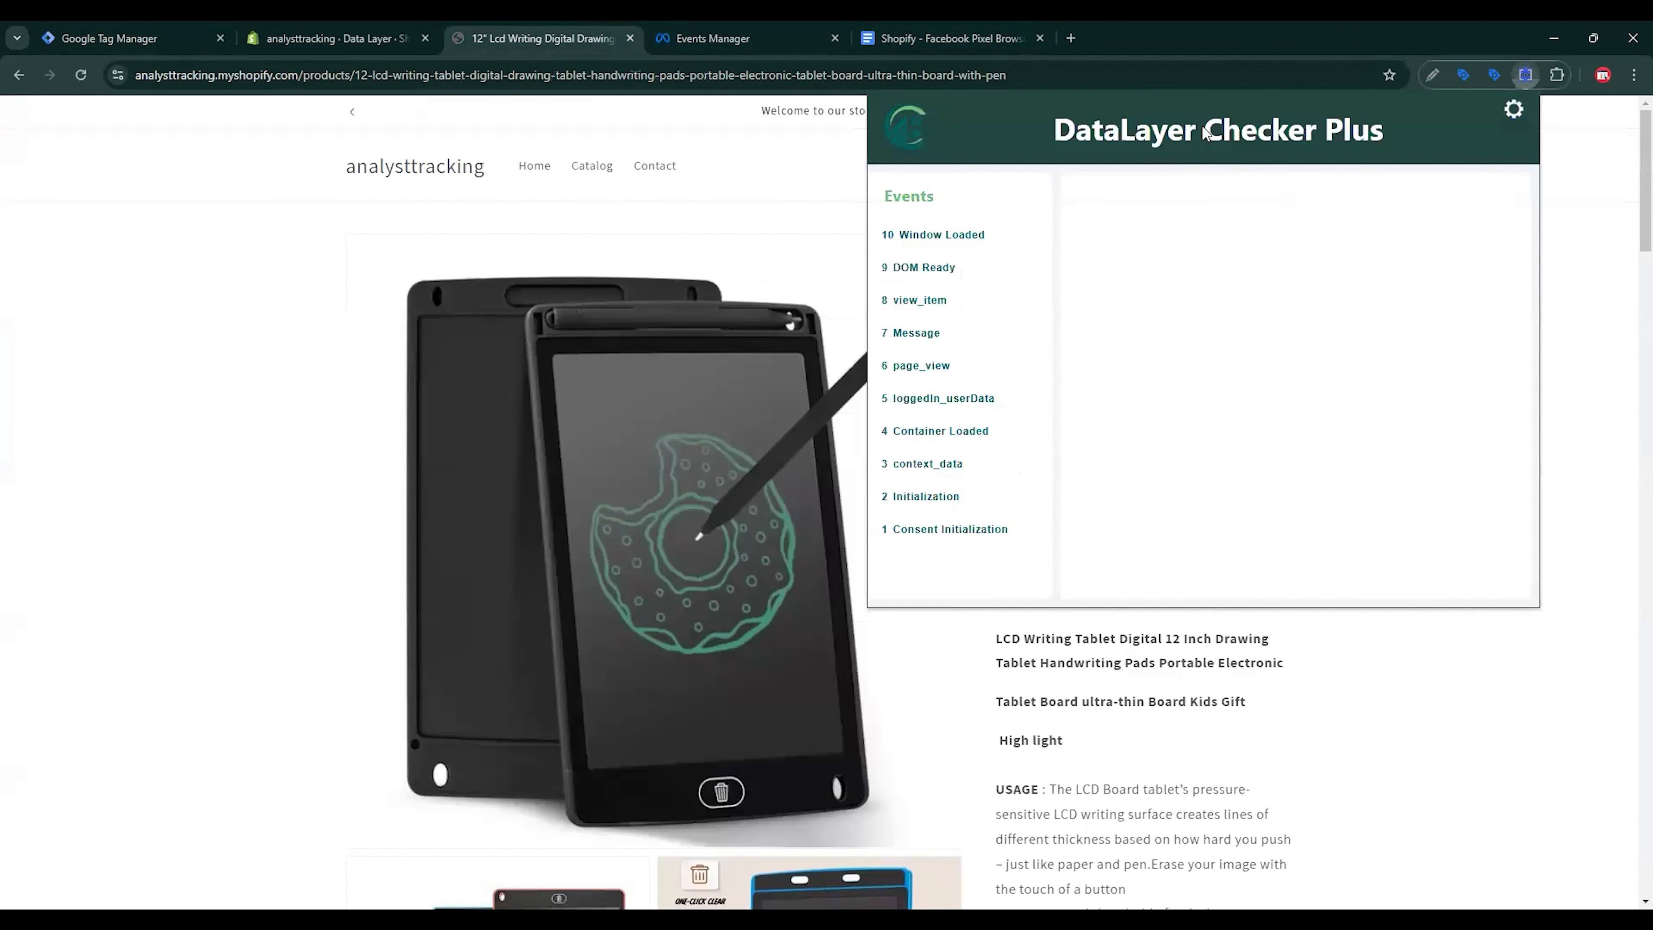
left_click(926, 302)
scroll(1263, 428, "down", 4)
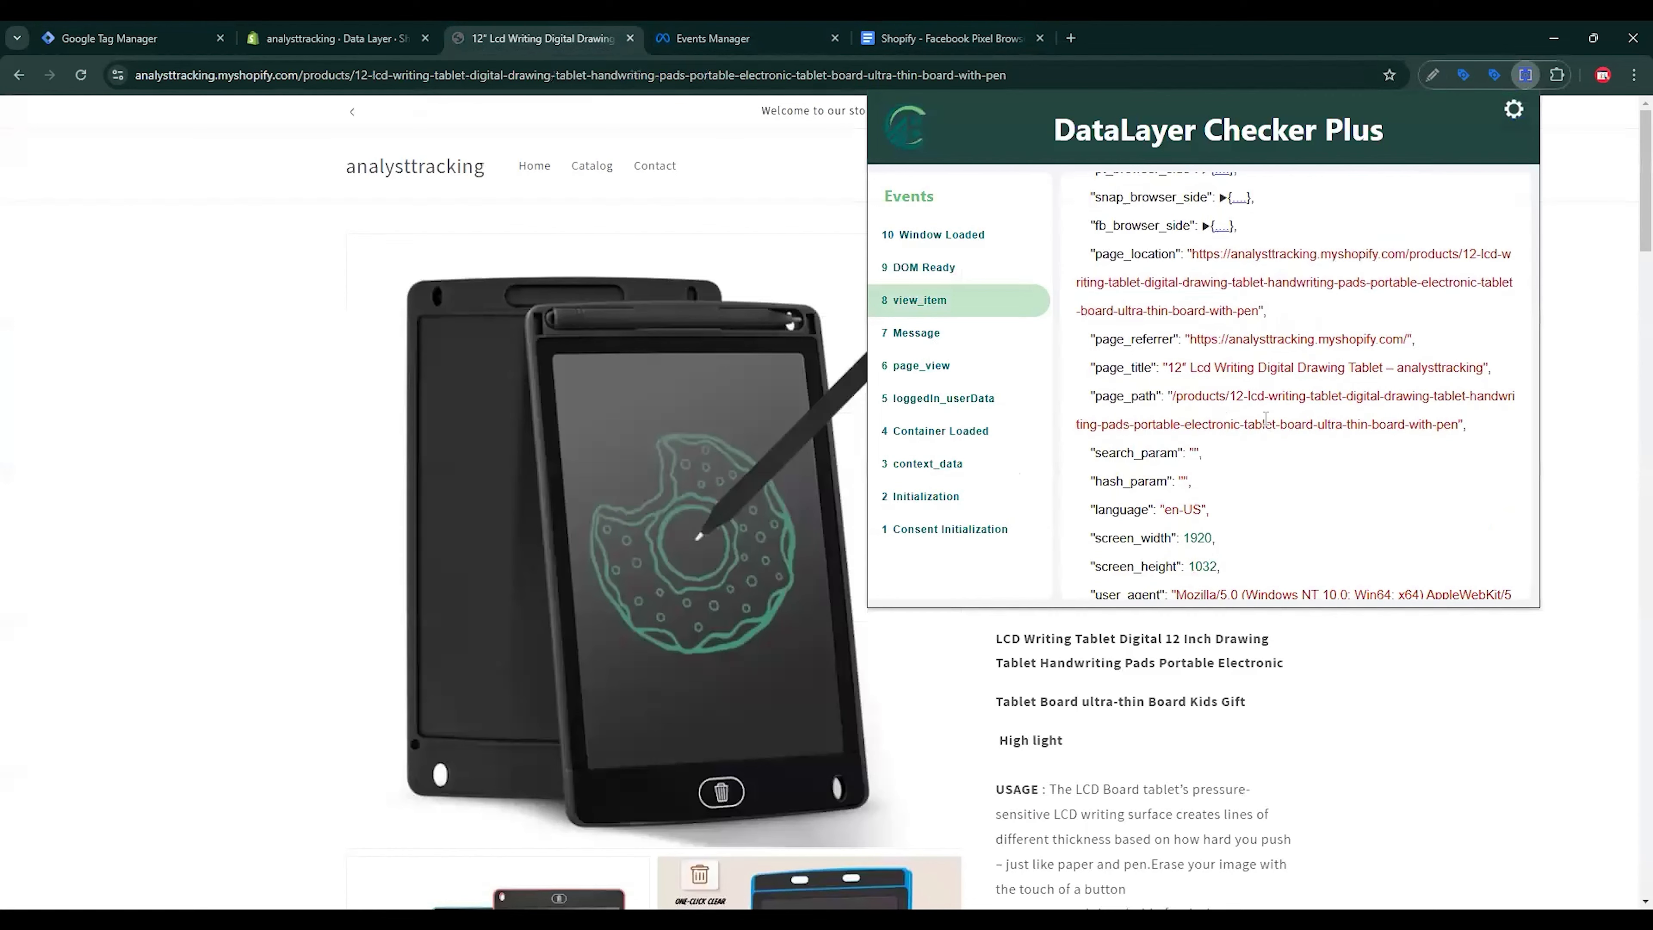
scroll(1263, 428, "up", 3)
scroll(1262, 428, "up", 2)
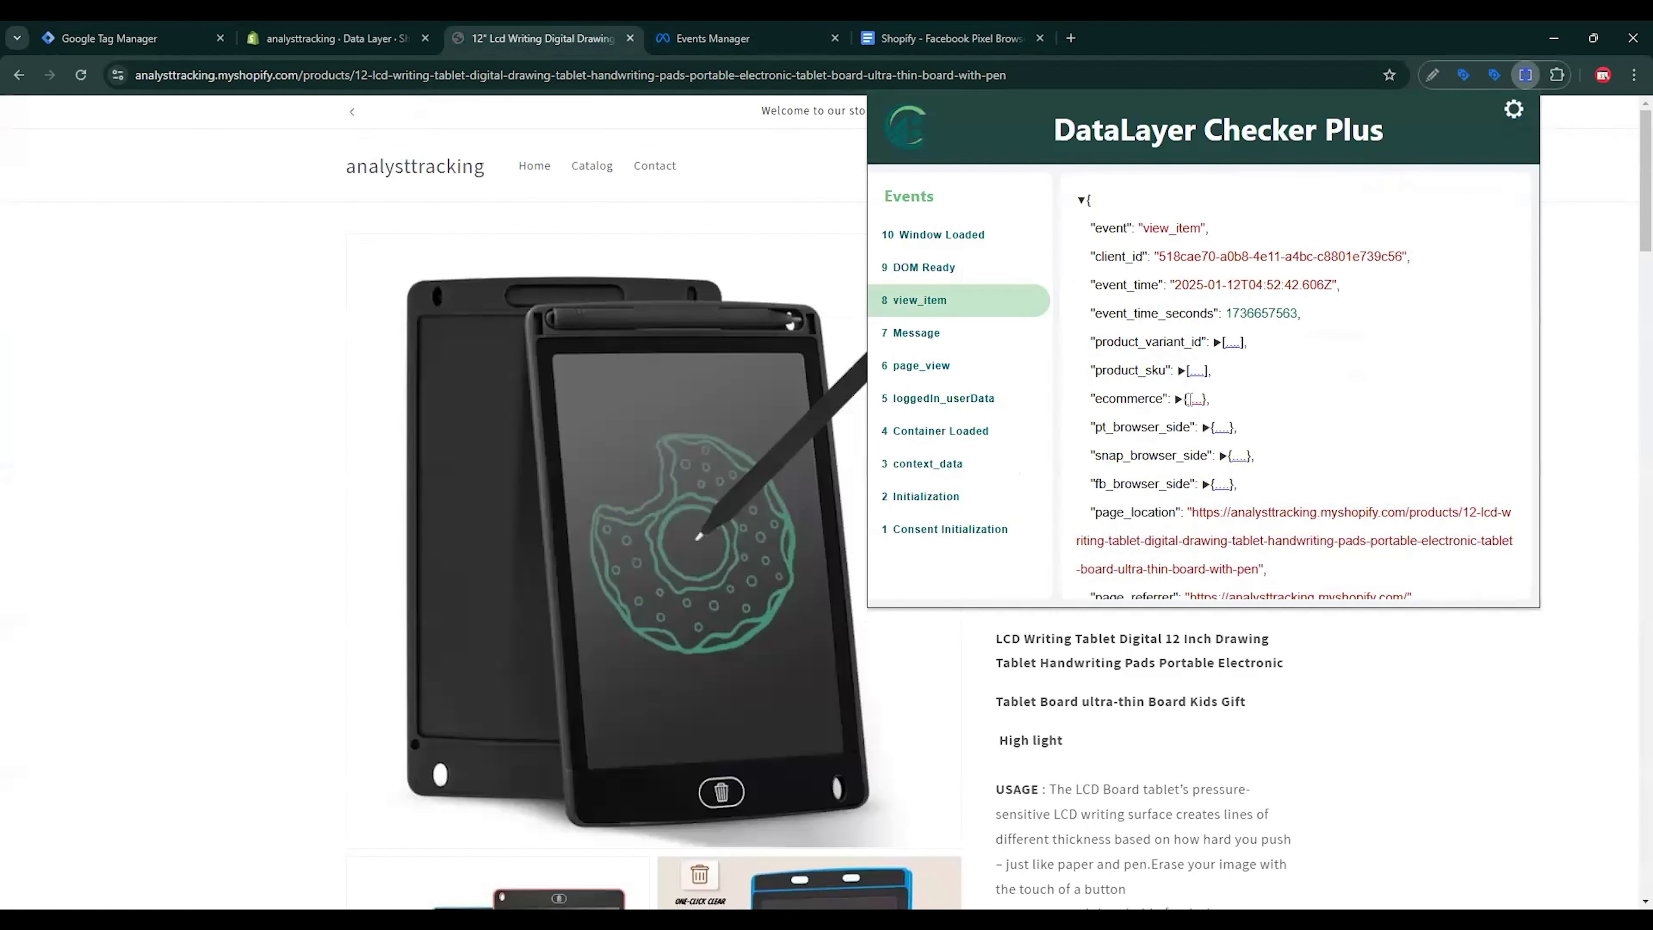
left_click(1195, 398)
left_click(1159, 484)
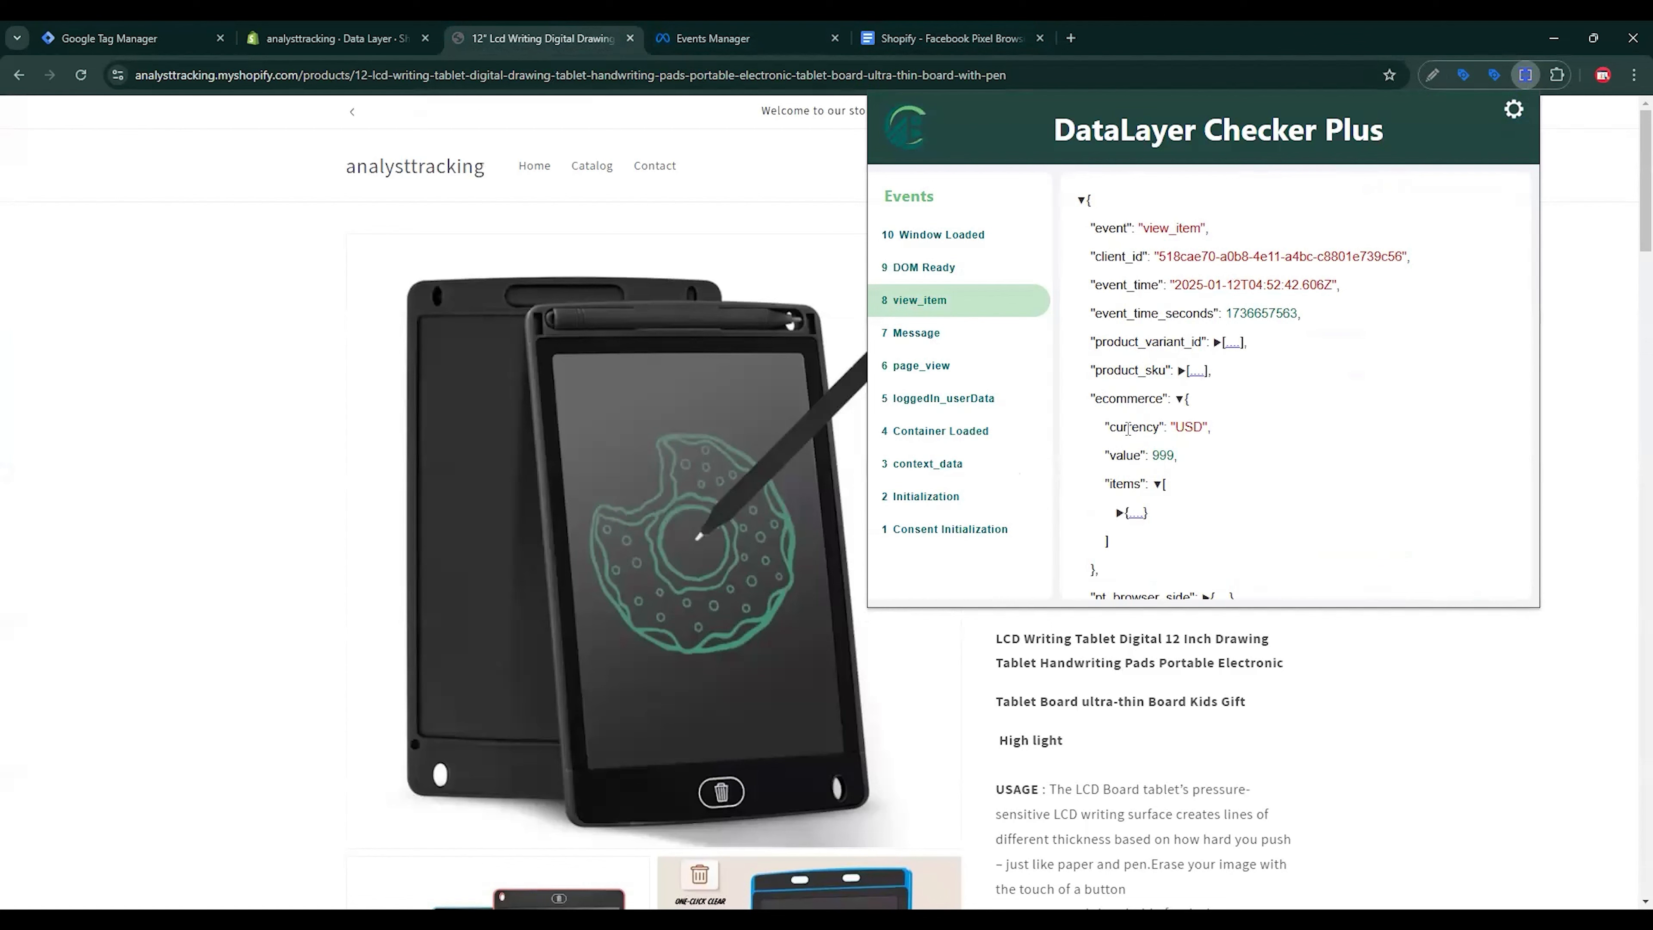
left_click(947, 38)
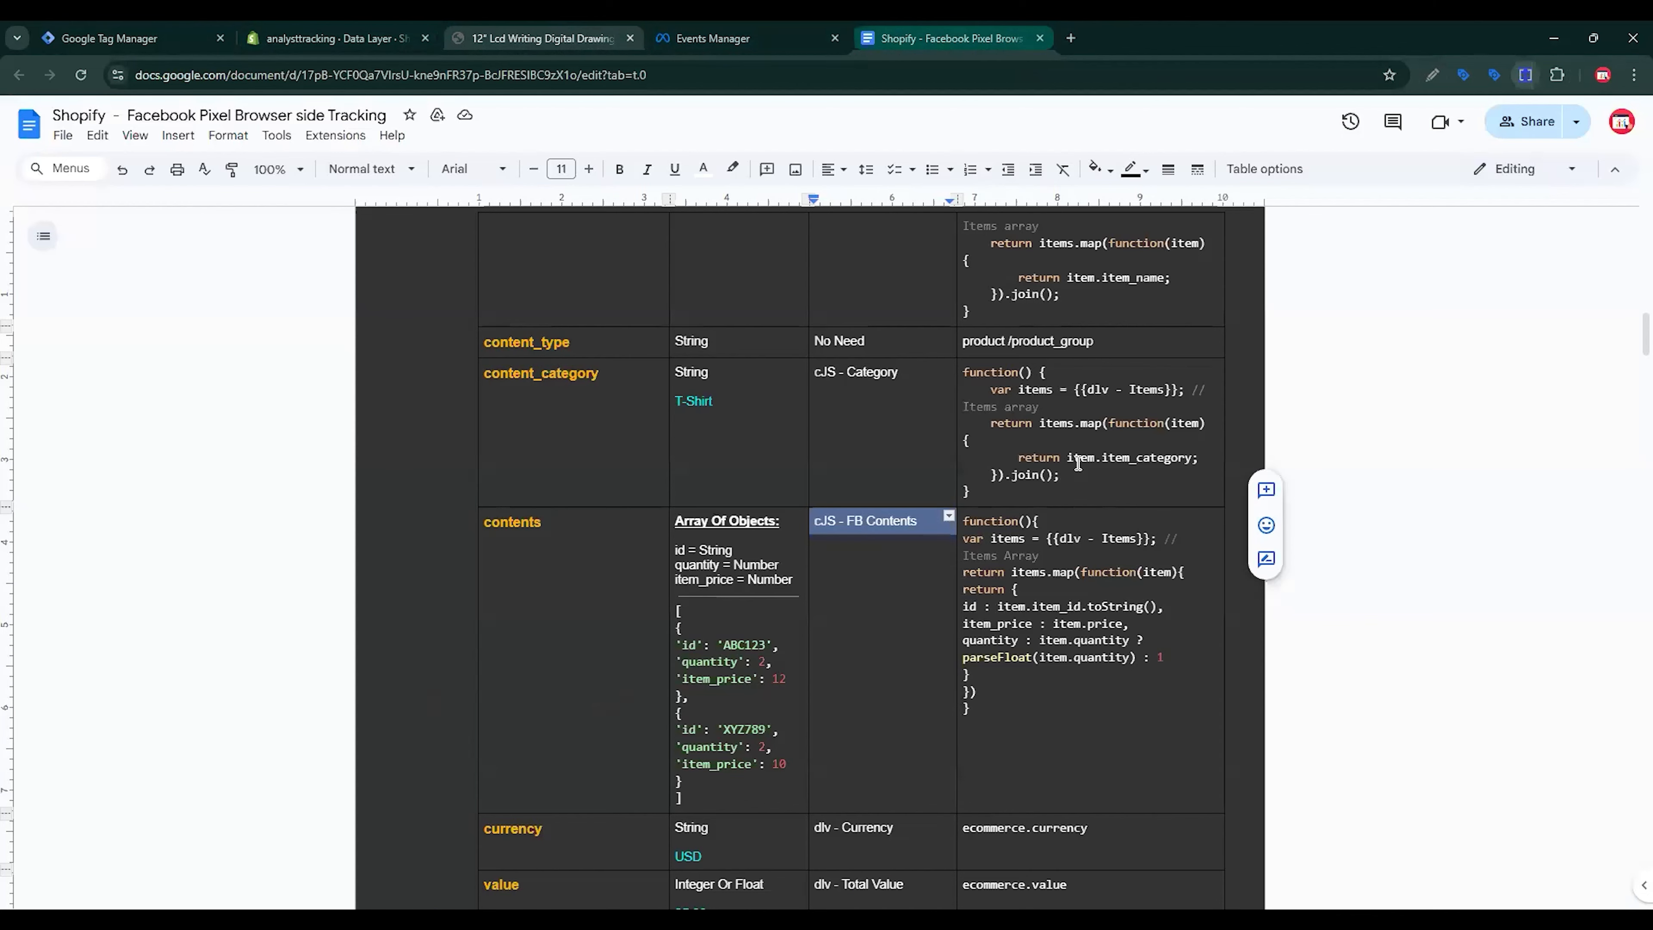
scroll(1041, 472, "down", 5)
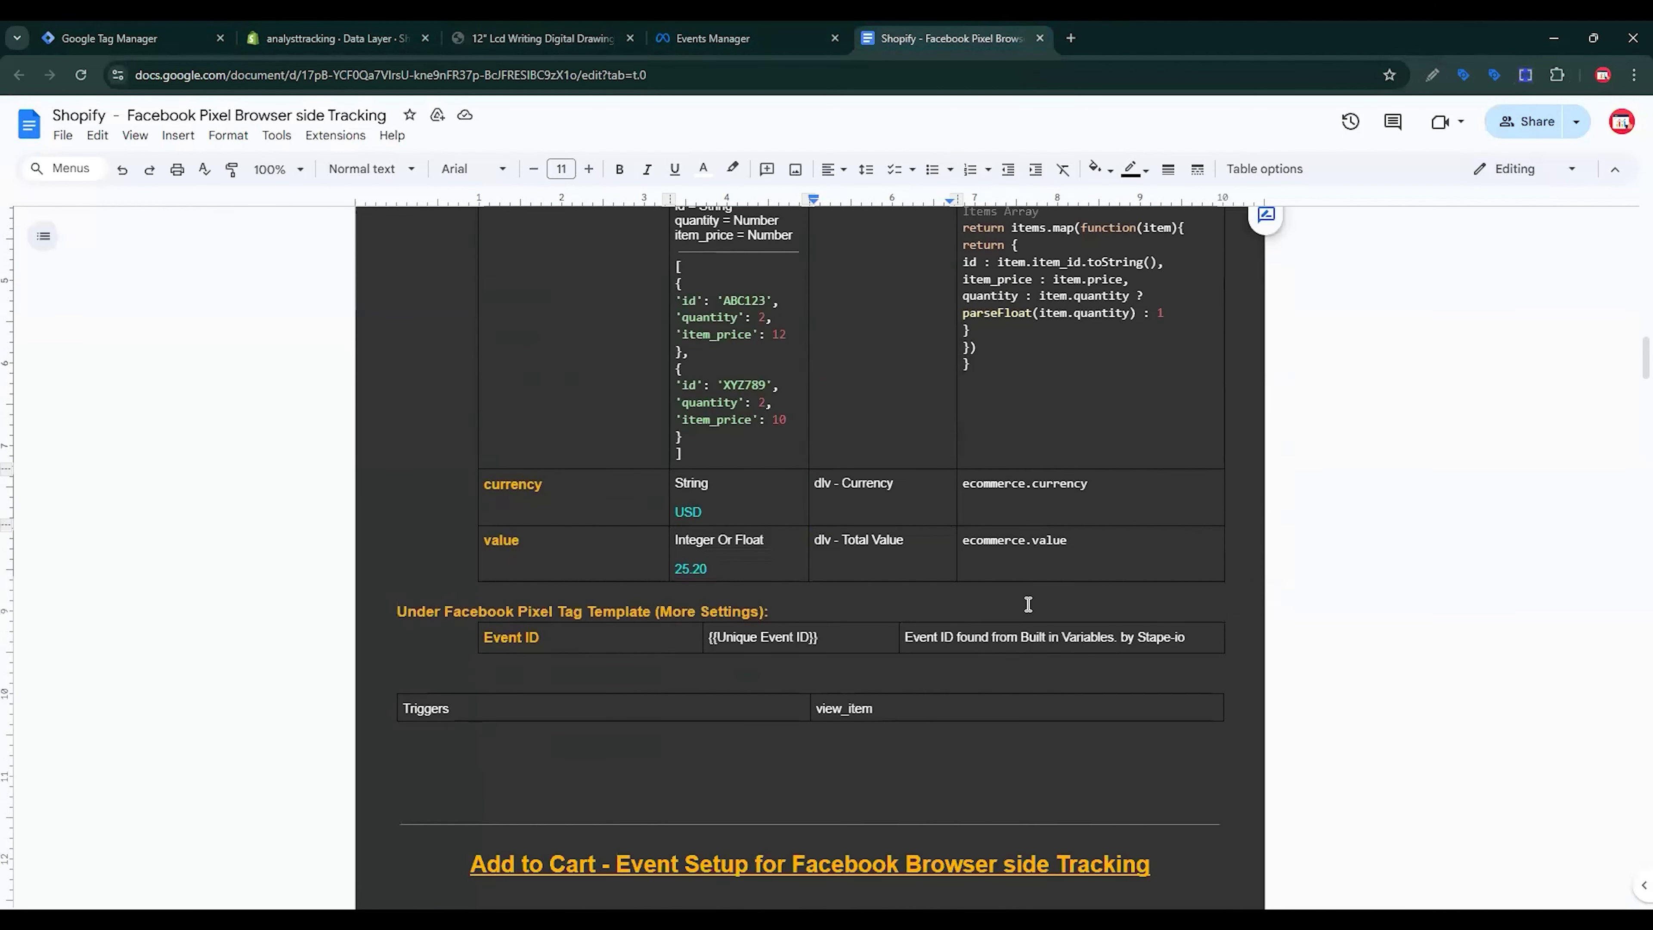
triple_click(1040, 475)
key("ctrl+c")
Step: Create Data Layer Variable 'dlv - currency' reading ecommerce.currency and save it to currency
left_click(143, 38)
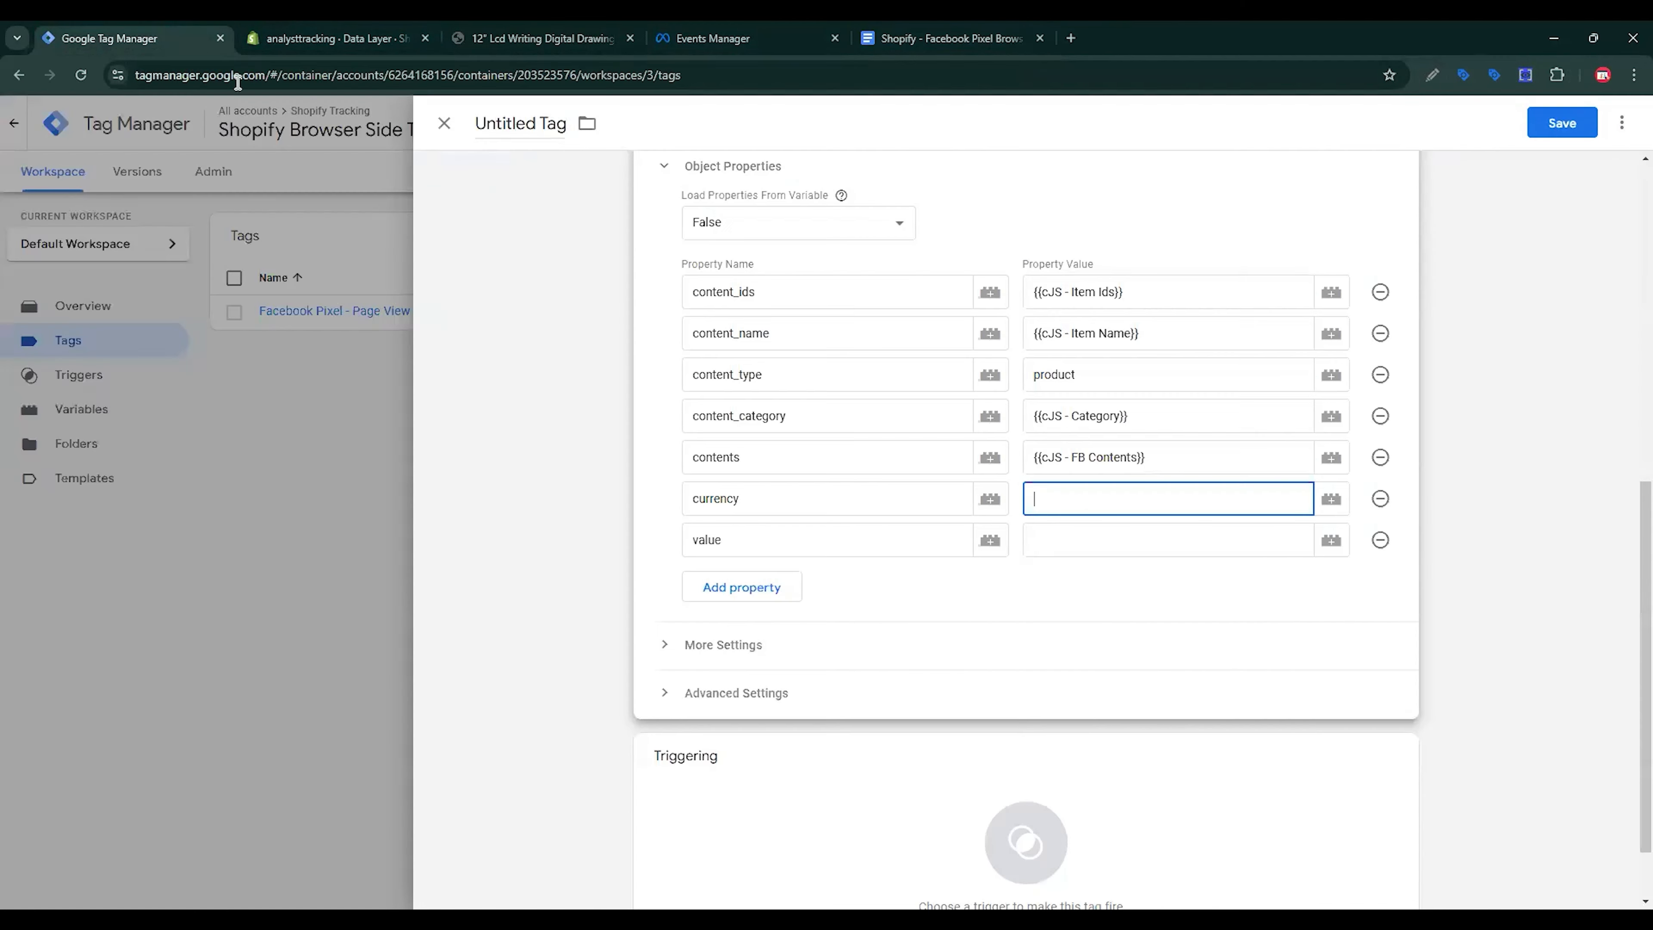
left_click(1331, 499)
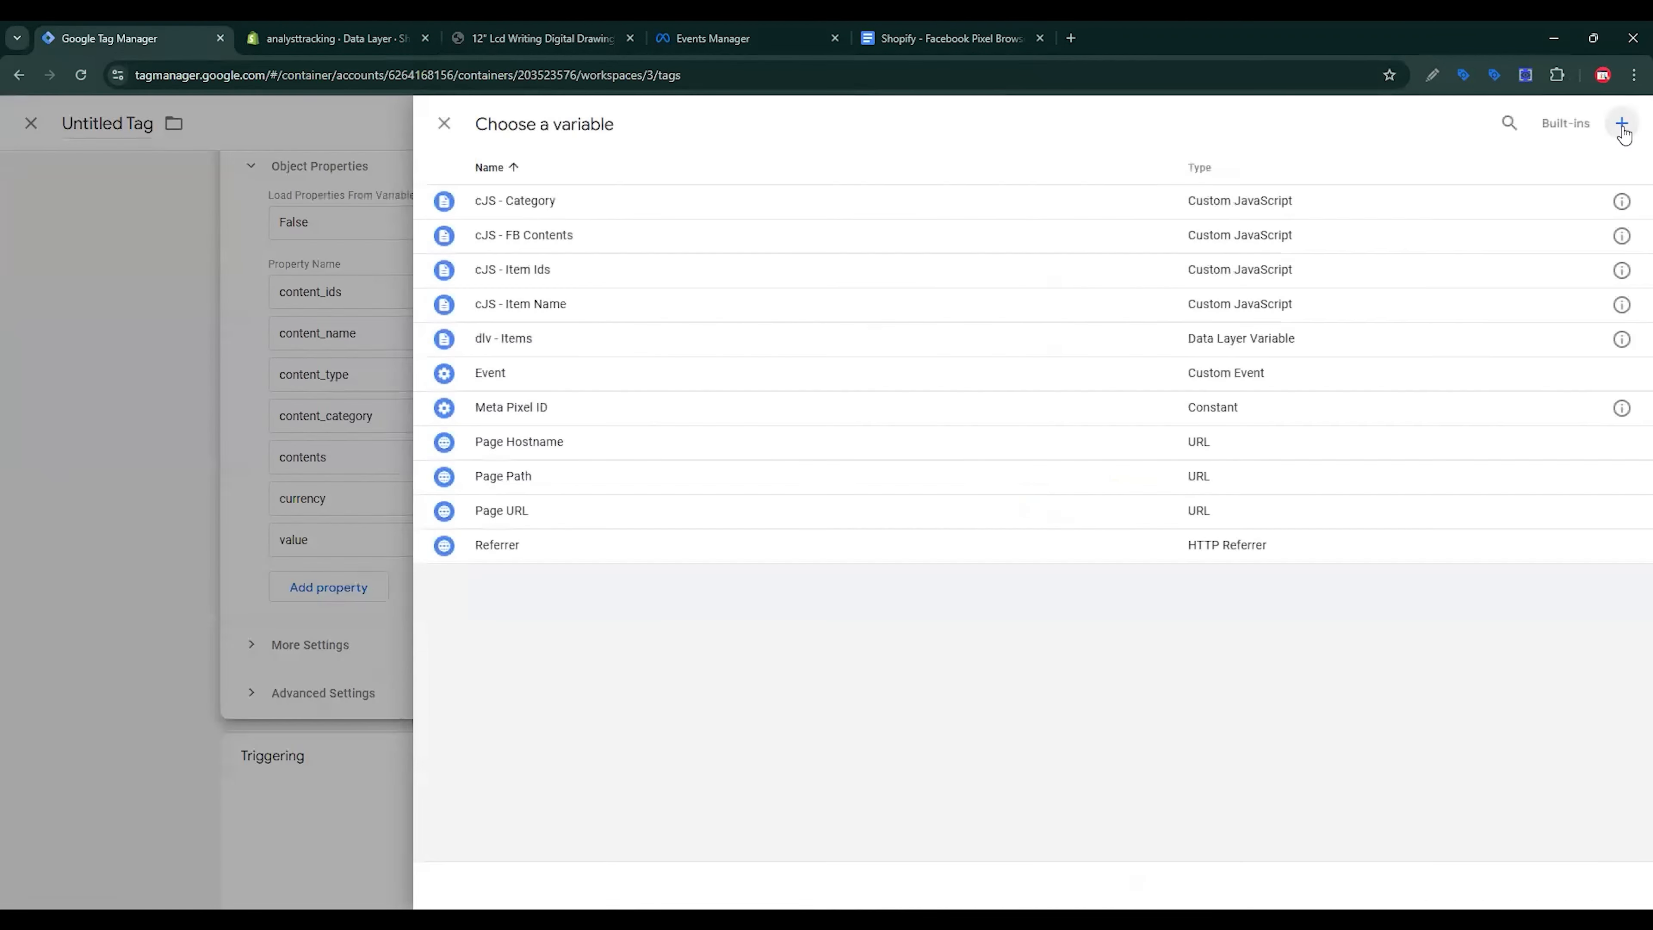
left_click(1619, 124)
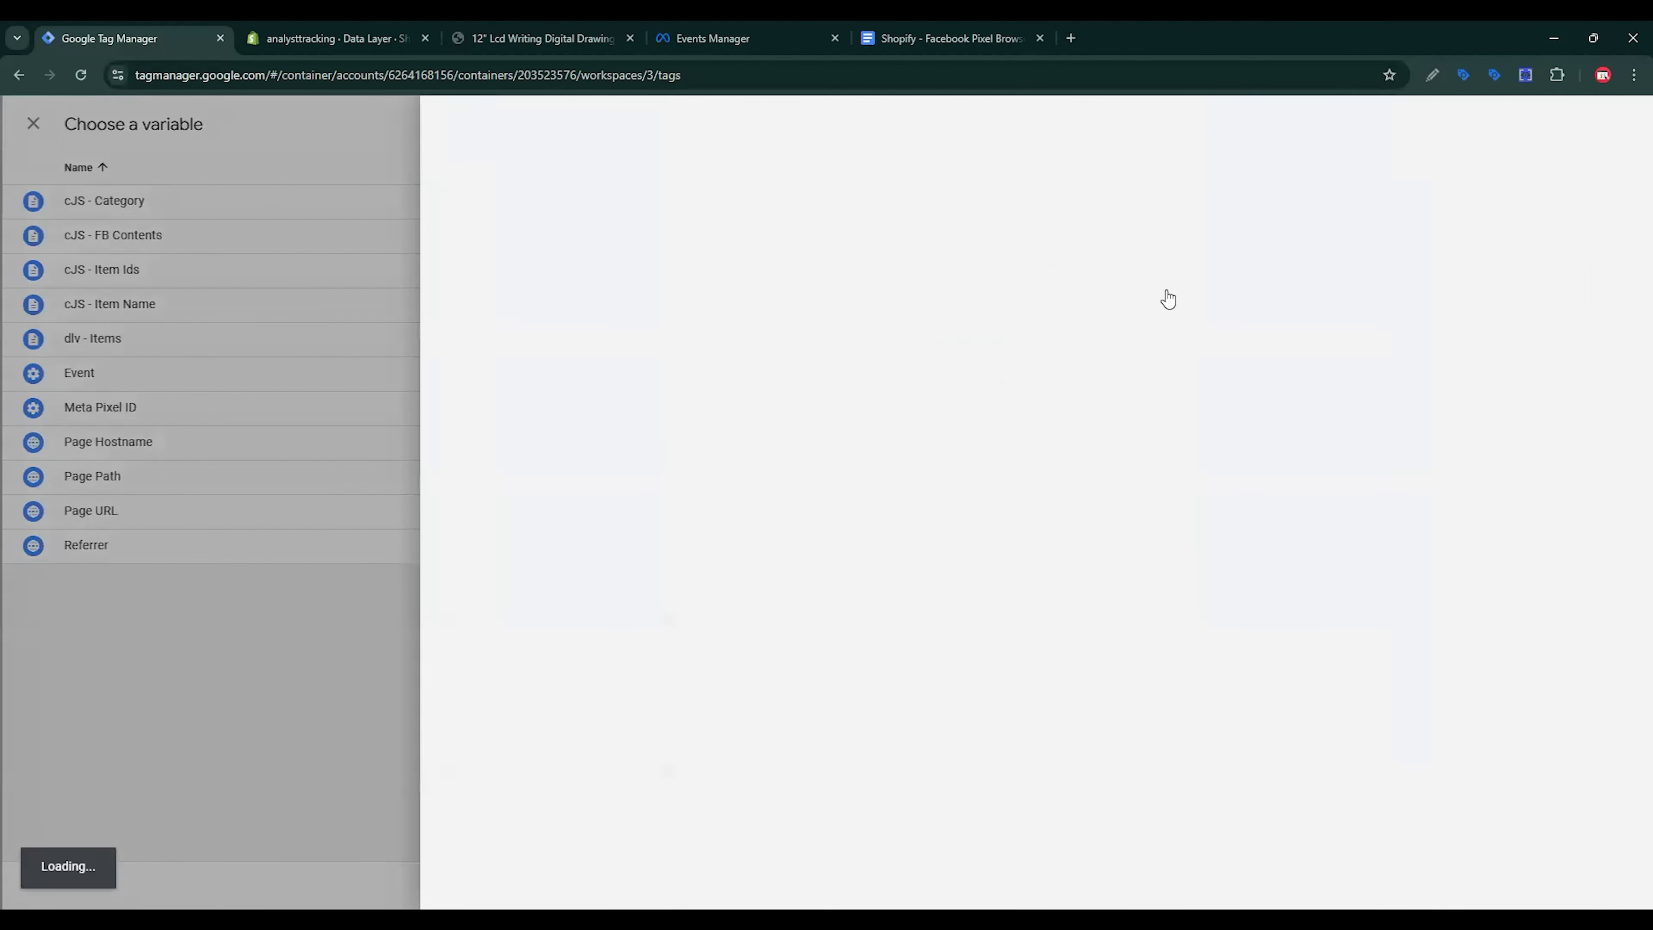
left_click(1165, 300)
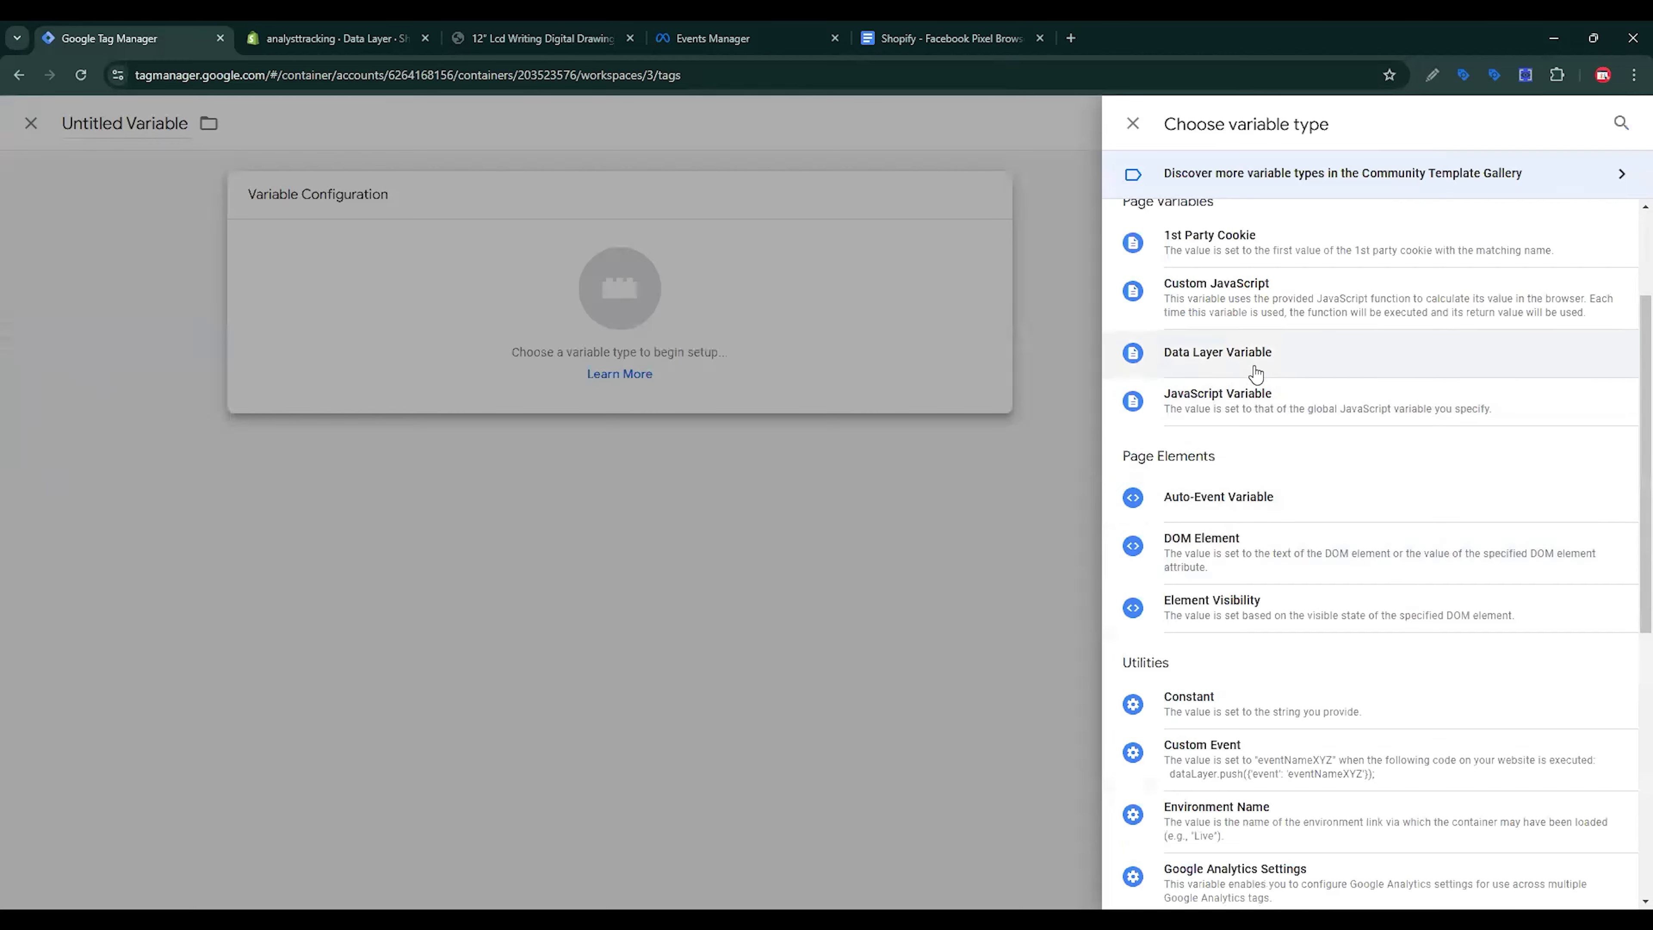
left_click(1253, 370)
key("ctrl+v")
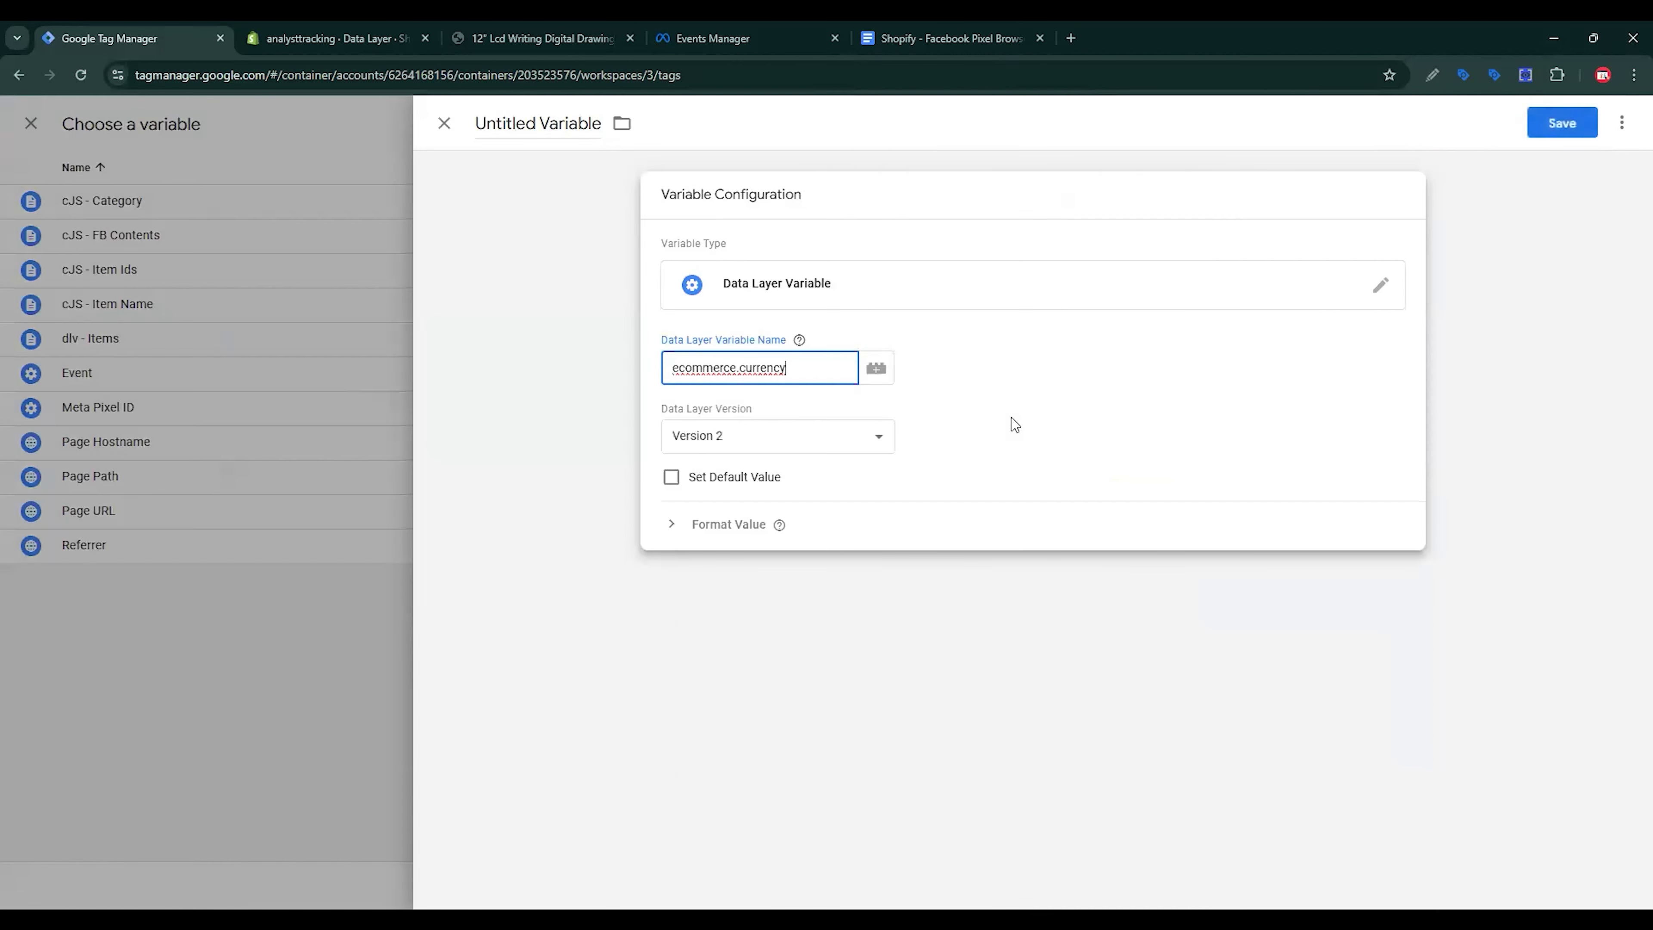
left_click(548, 152)
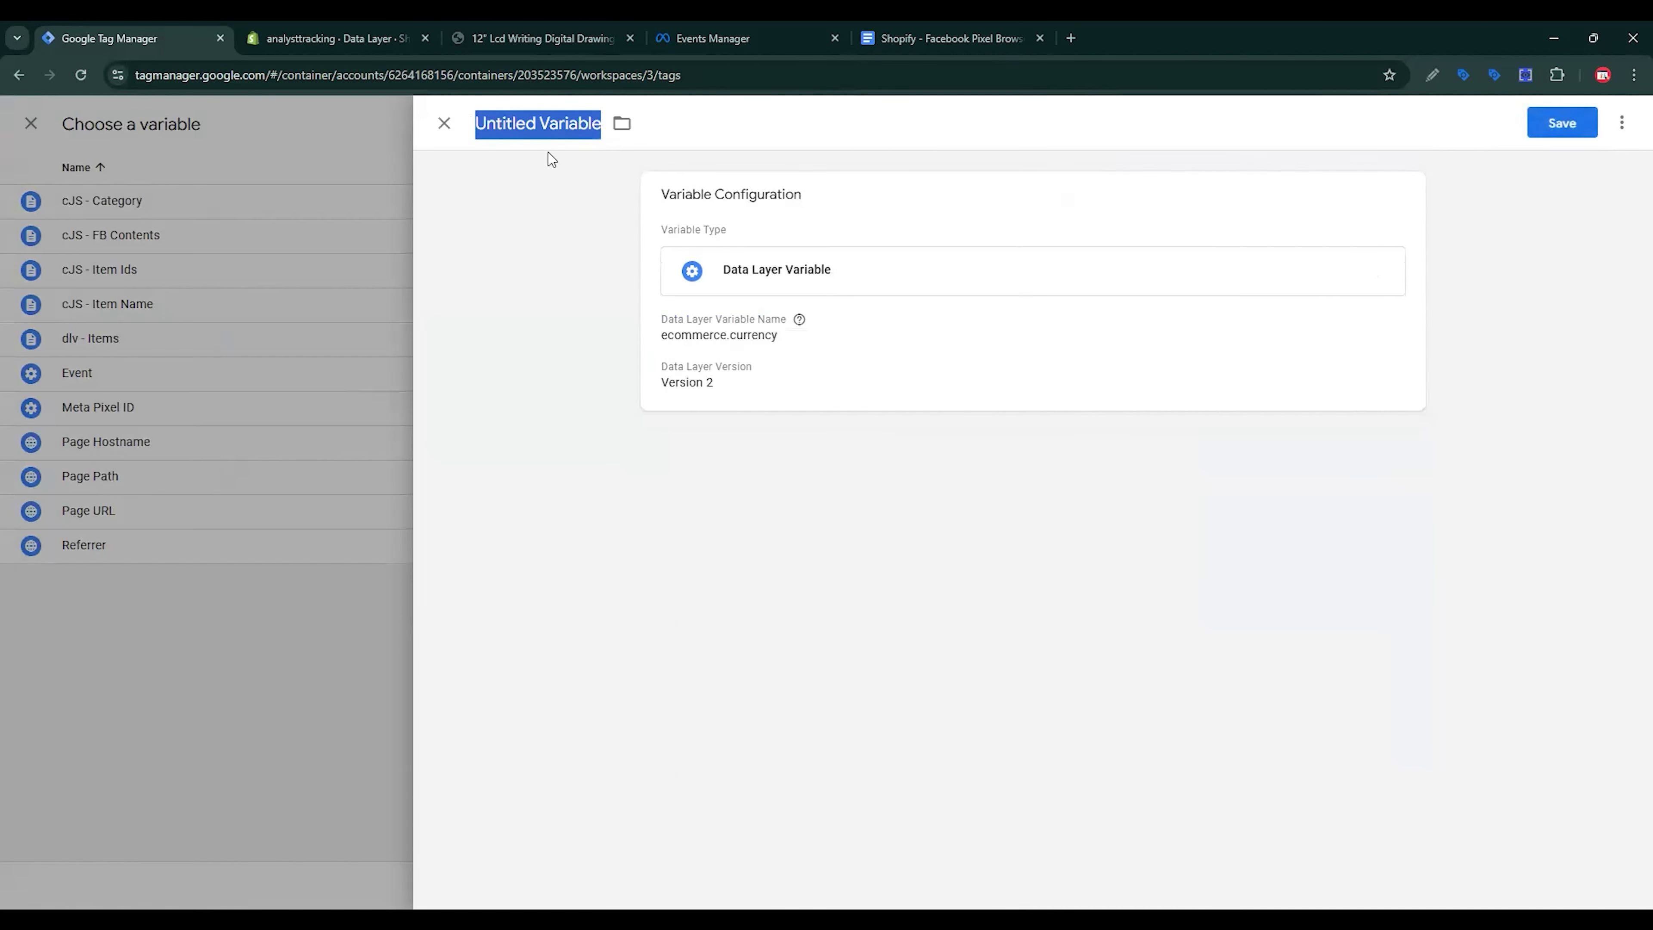
type("dlv - currency")
left_click(1562, 123)
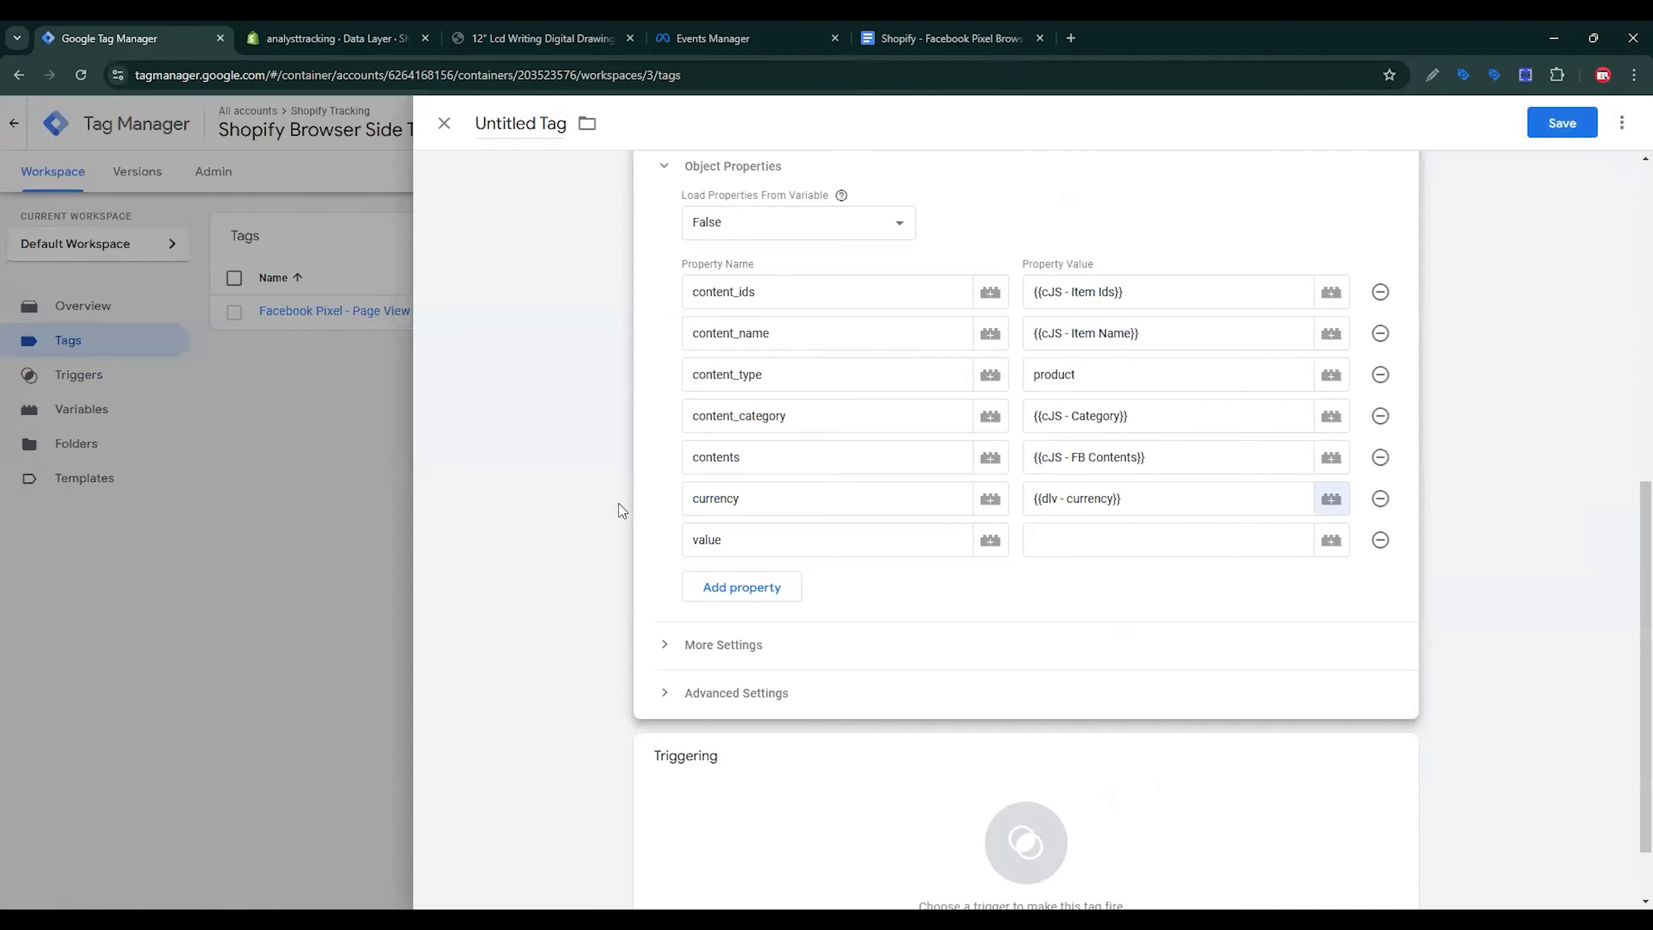
Step: Copy the ecommerce.value key from the tracking spec for the value property
left_click(895, 28)
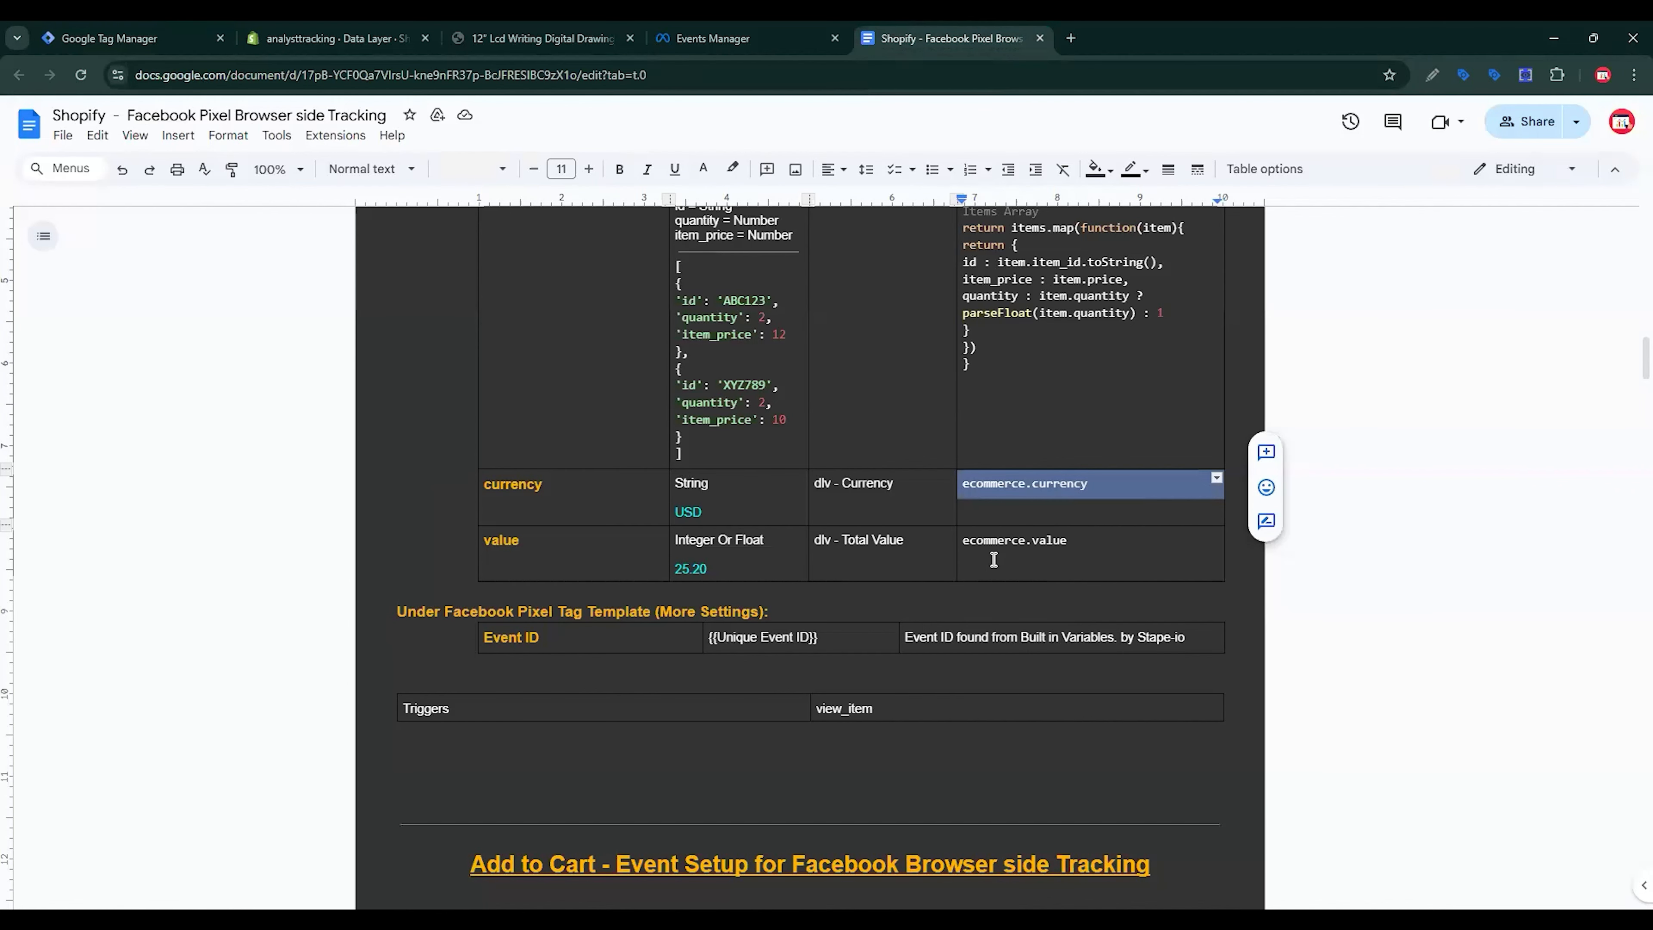
triple_click(1002, 546)
key("ctrl+c")
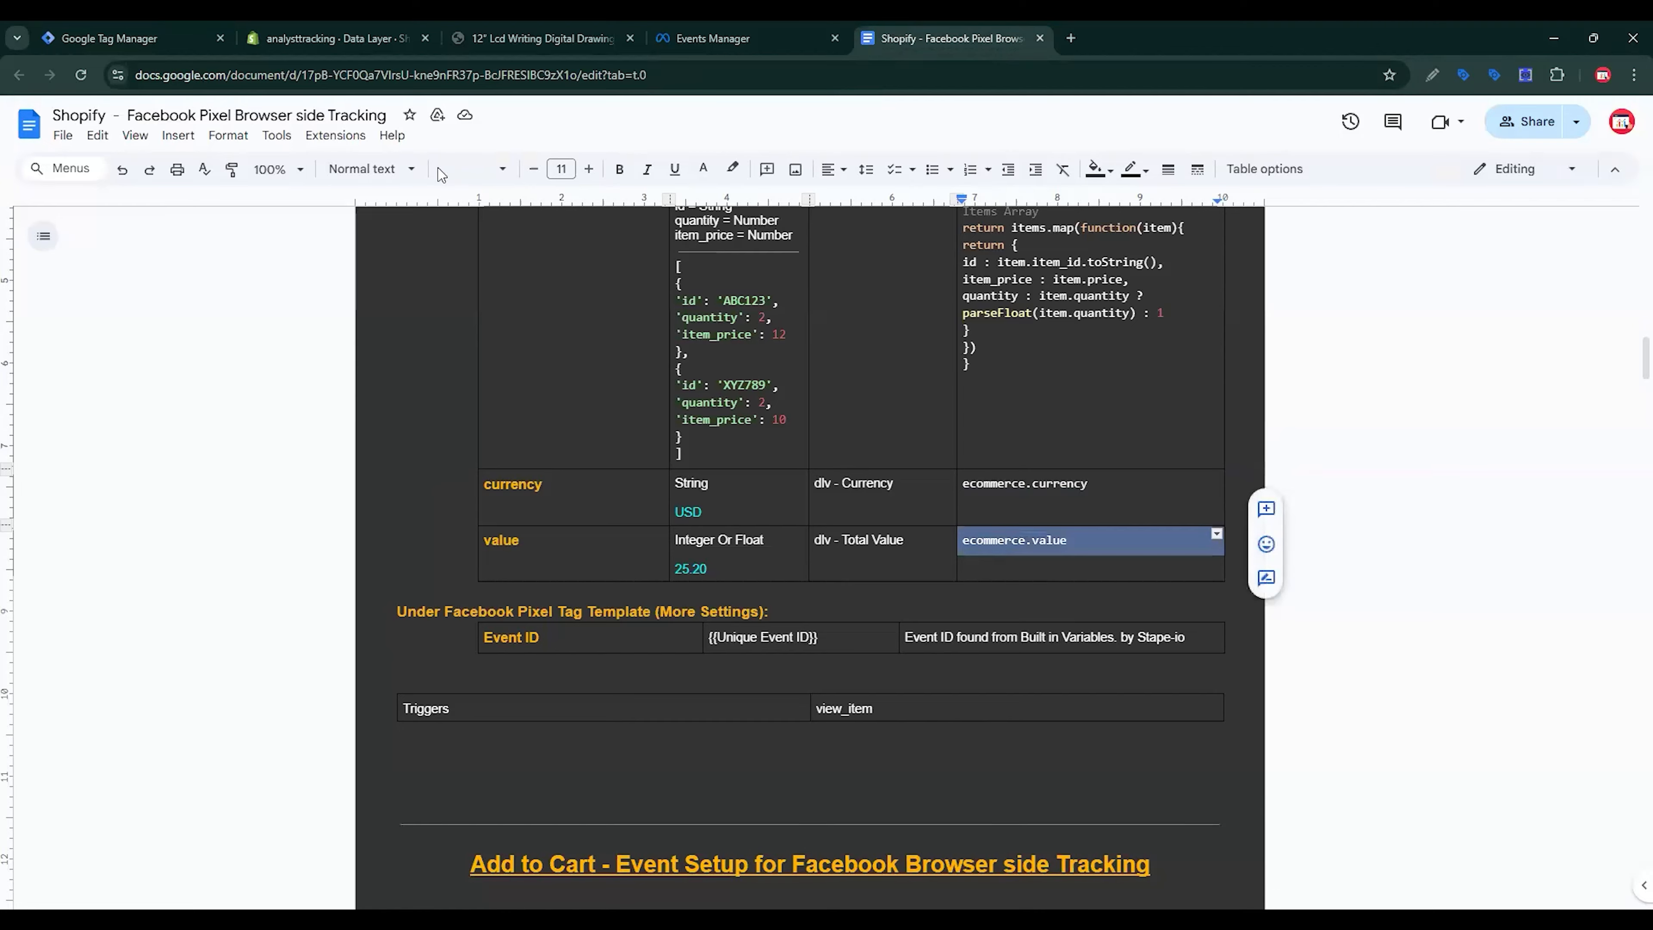
left_click(130, 38)
left_click(1180, 543)
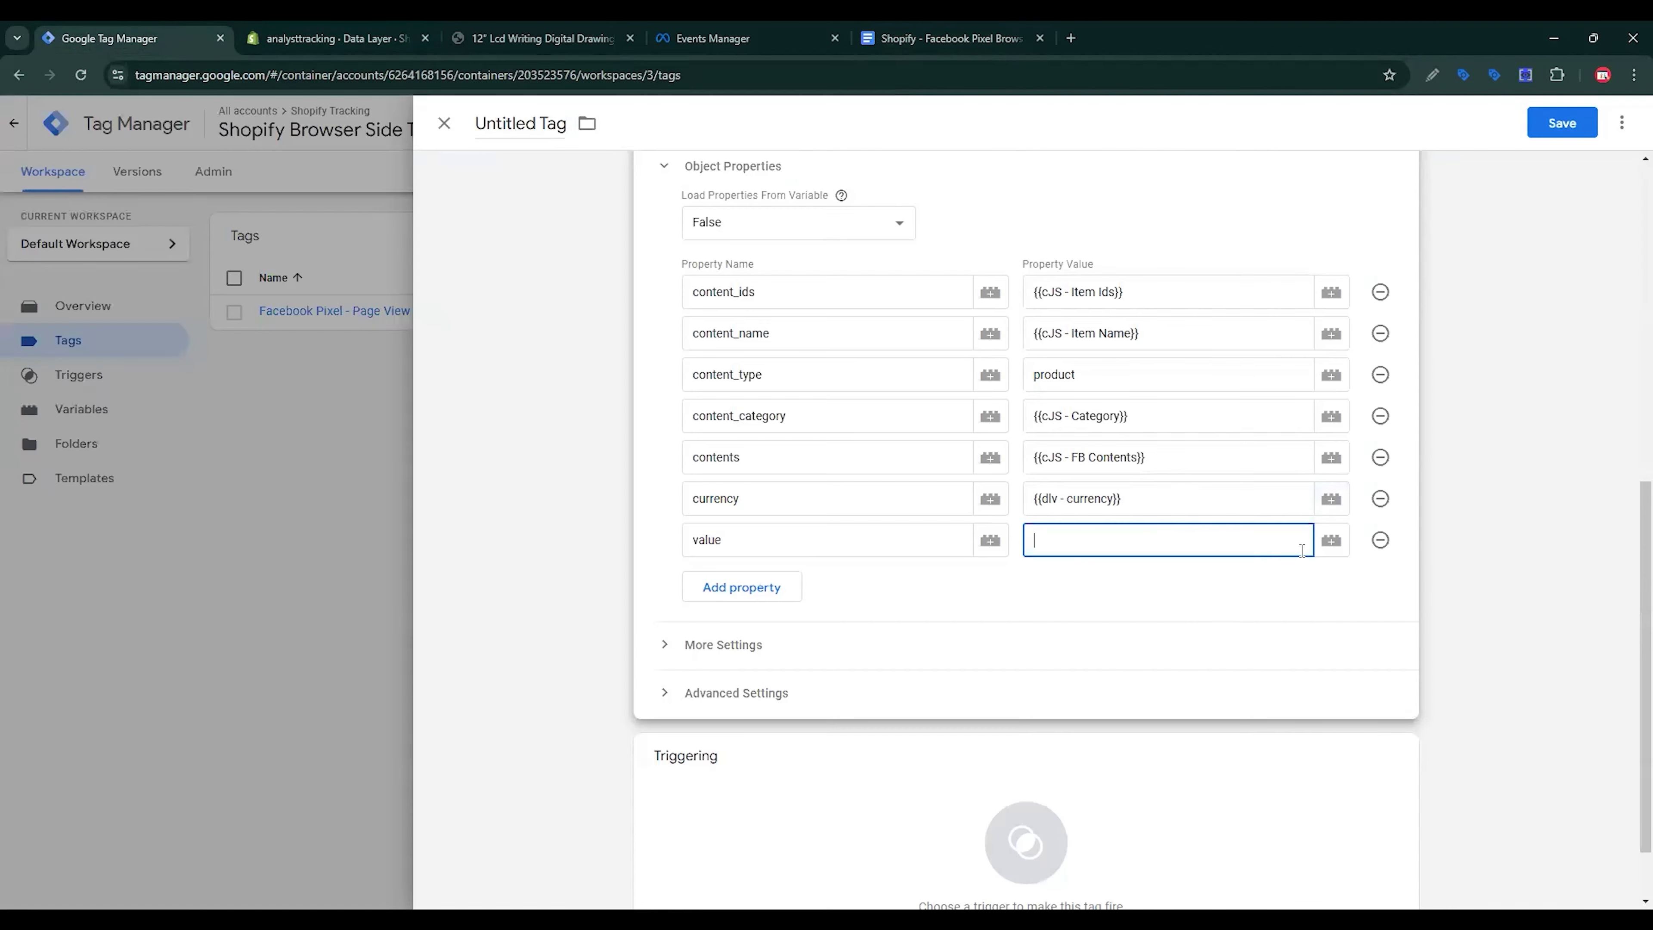
Step: Set the value property to a new Data Layer Variable 'dlv - value' reading ecommerce.value
left_click(1341, 543)
left_click(1617, 124)
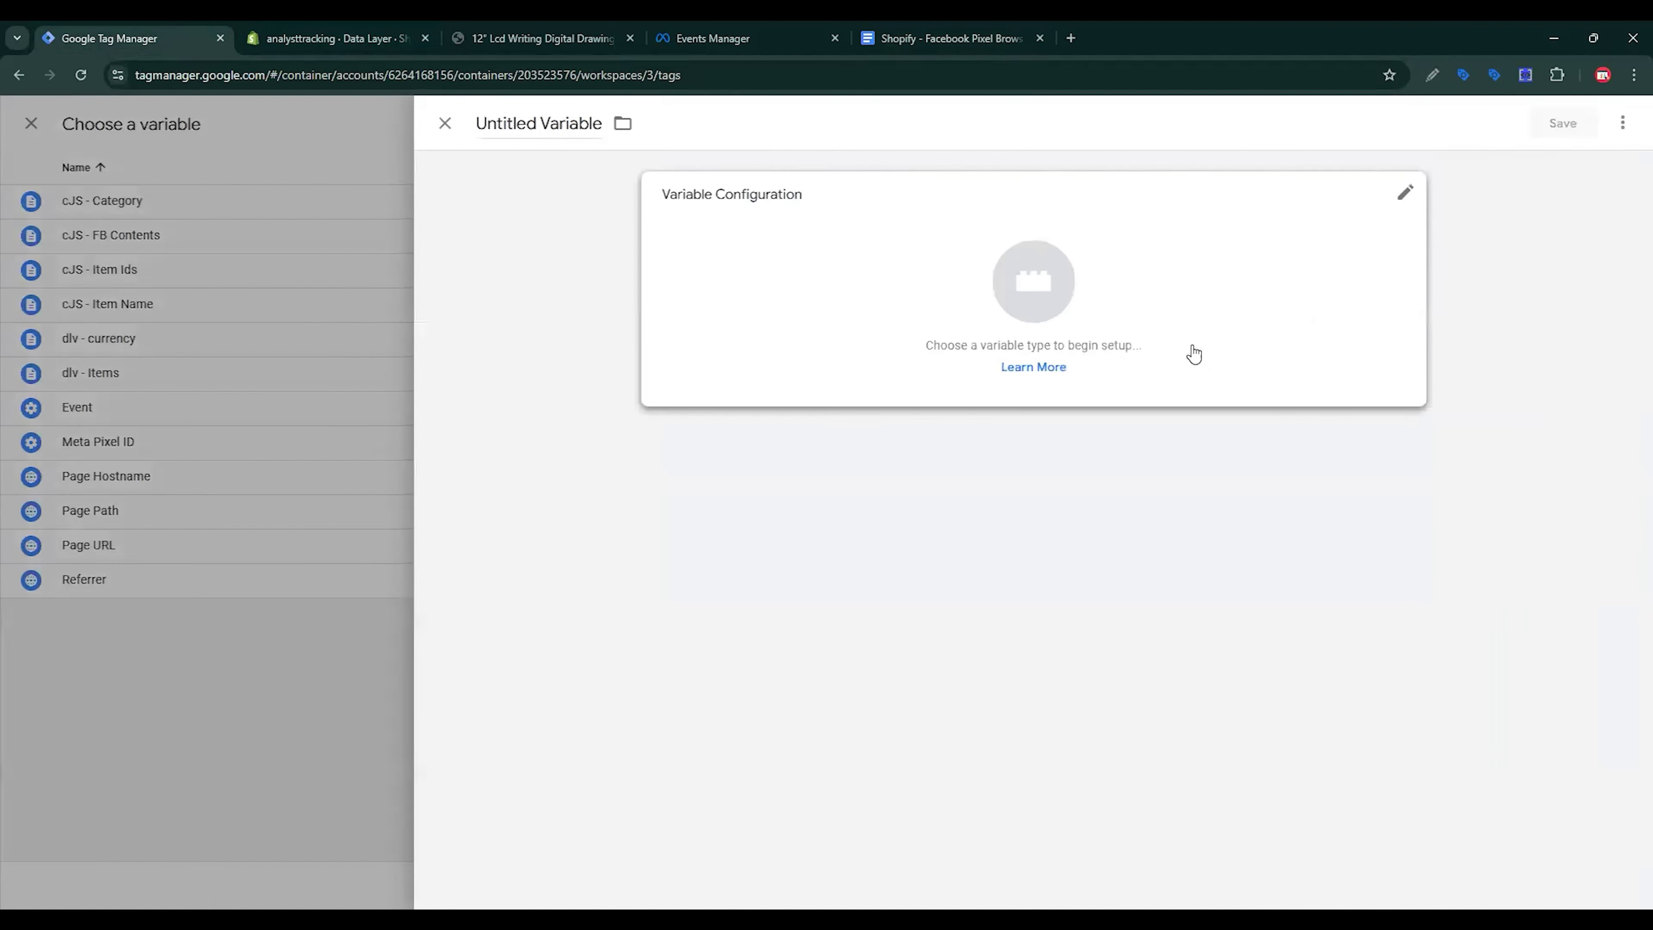
left_click(1195, 293)
scroll(1228, 499, "down", 3)
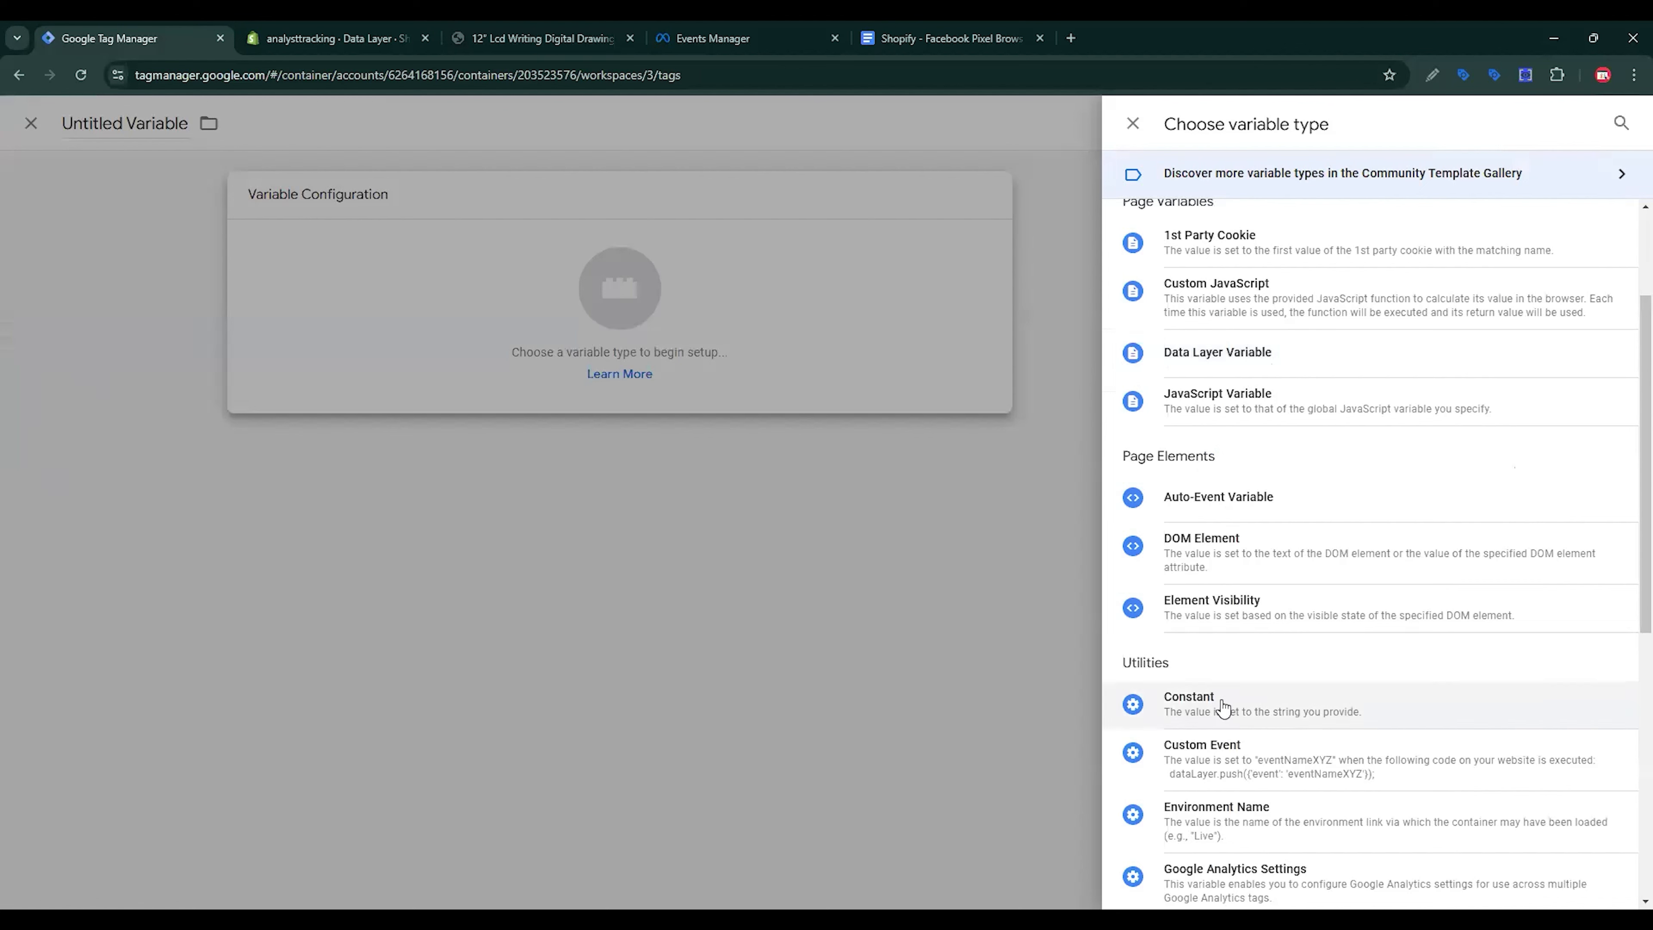
left_click_drag(1219, 395, 1230, 361)
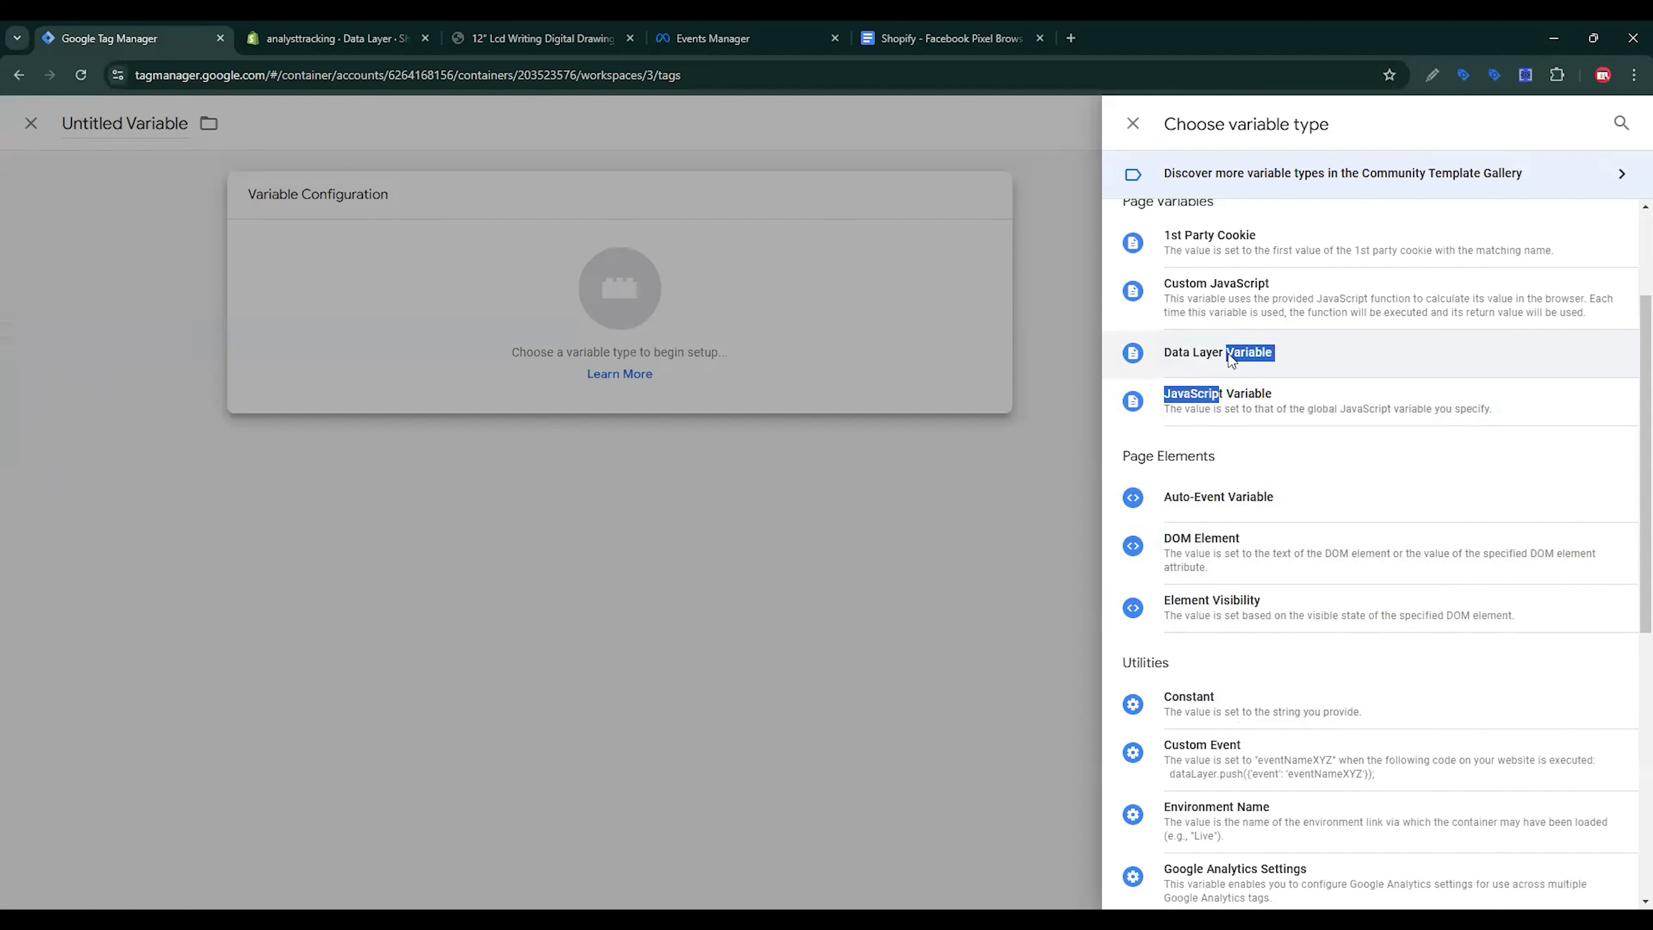
left_click(1230, 360)
key("ctrl+v")
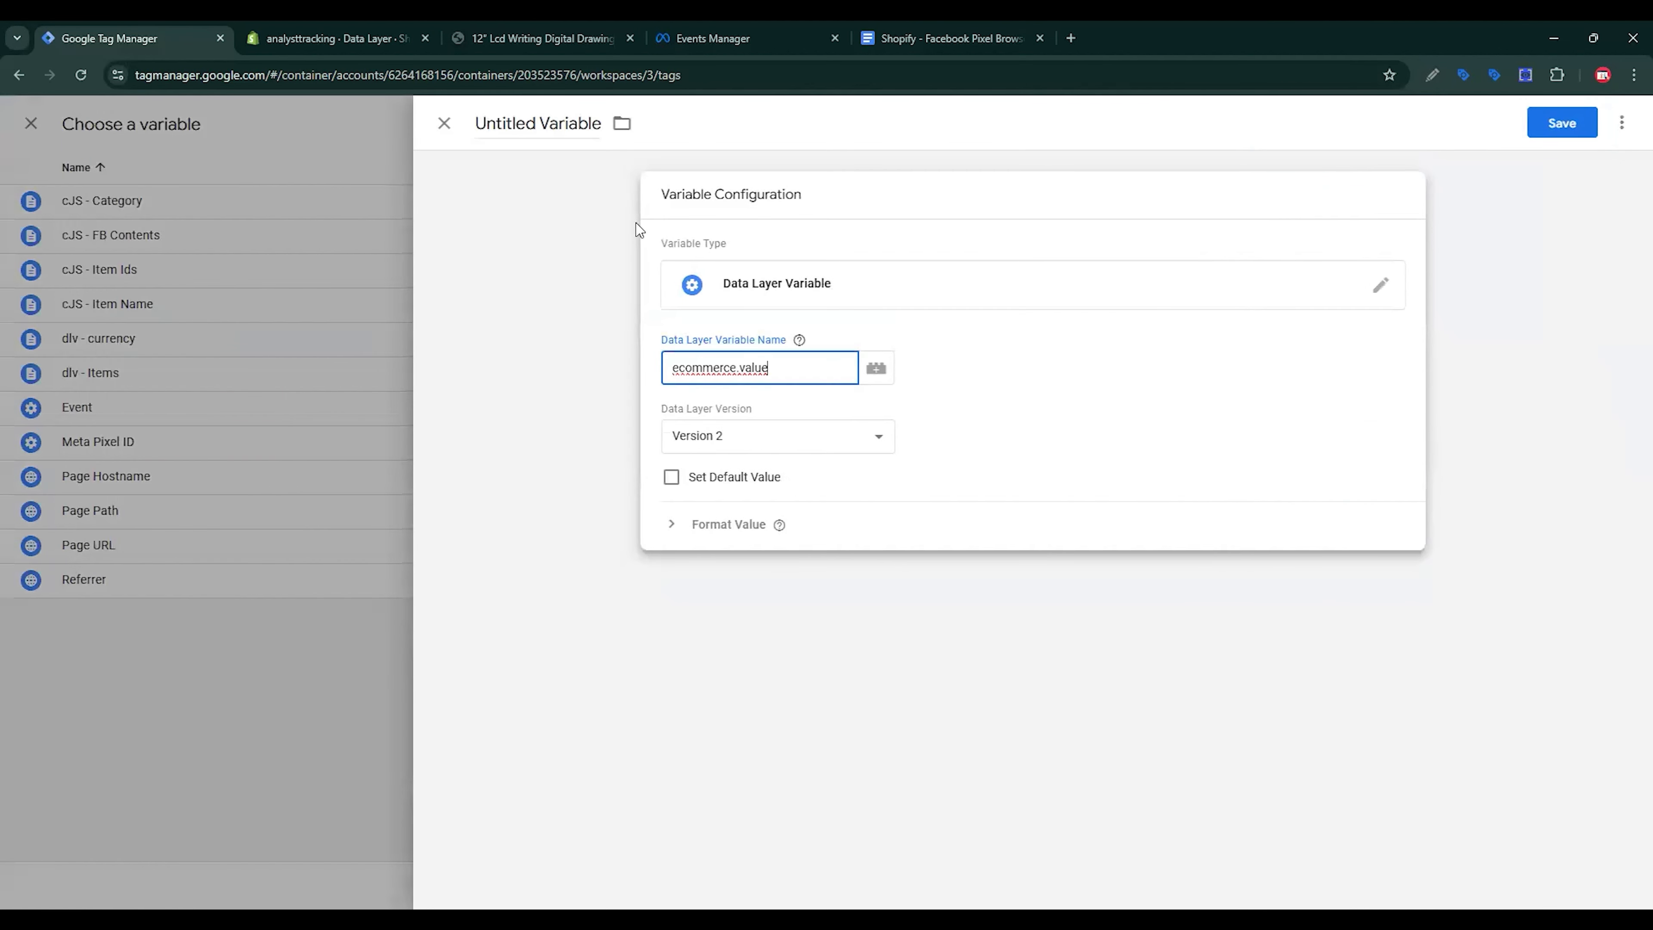
left_click(622, 215)
type("dlv ")
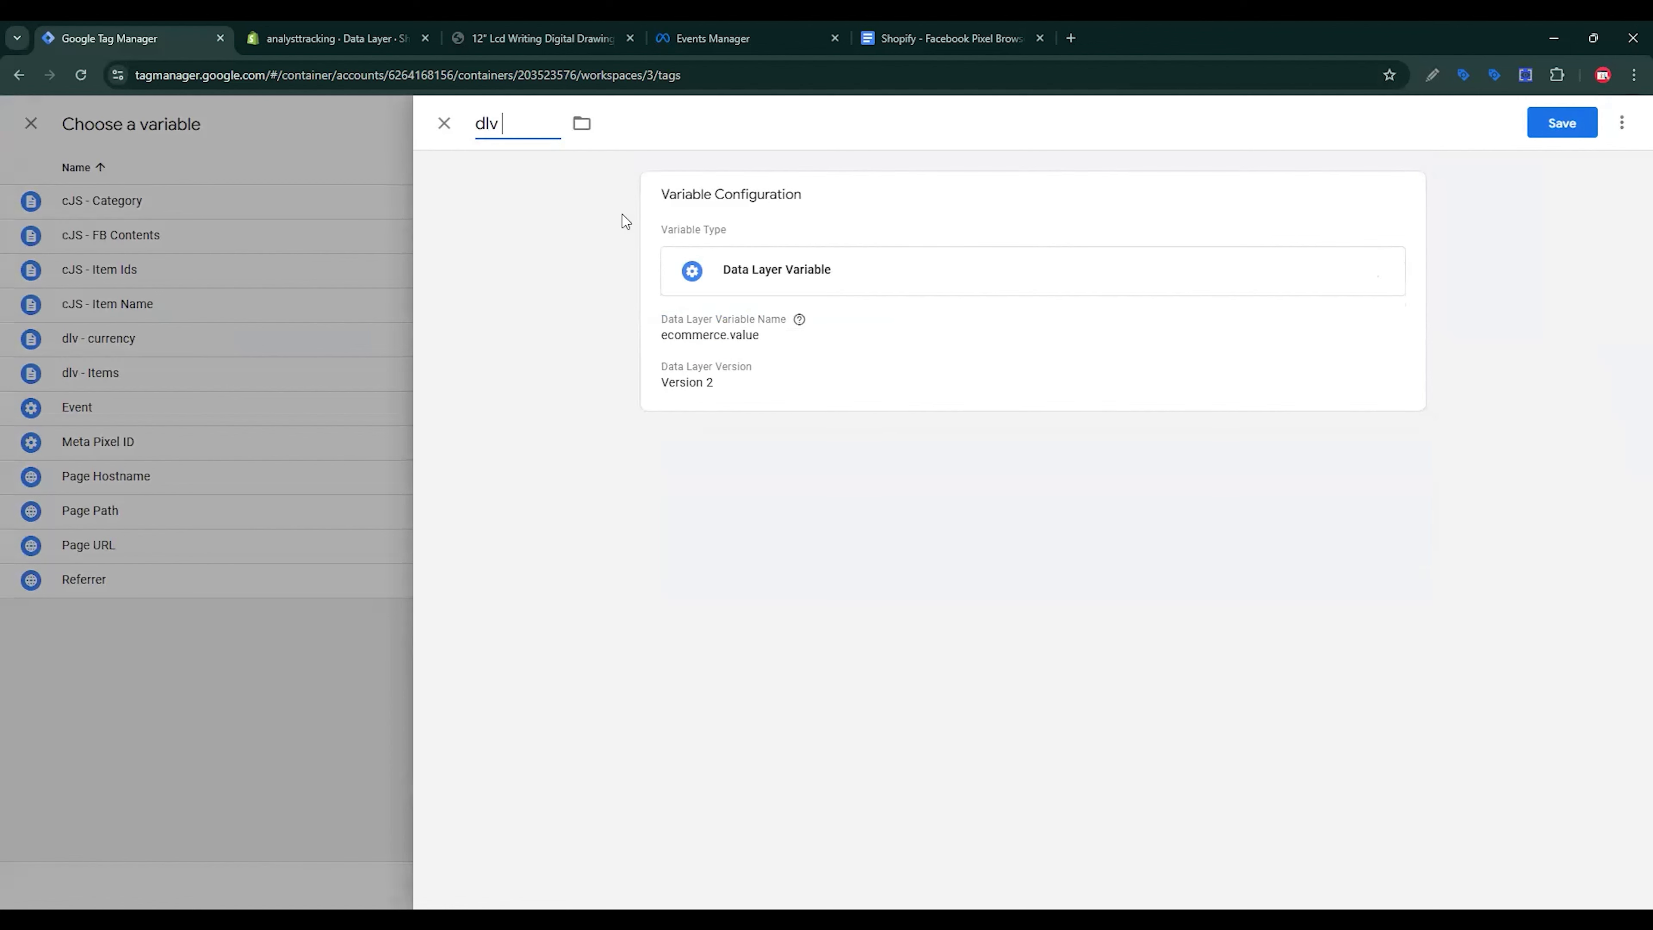
type("- value")
left_click(1563, 123)
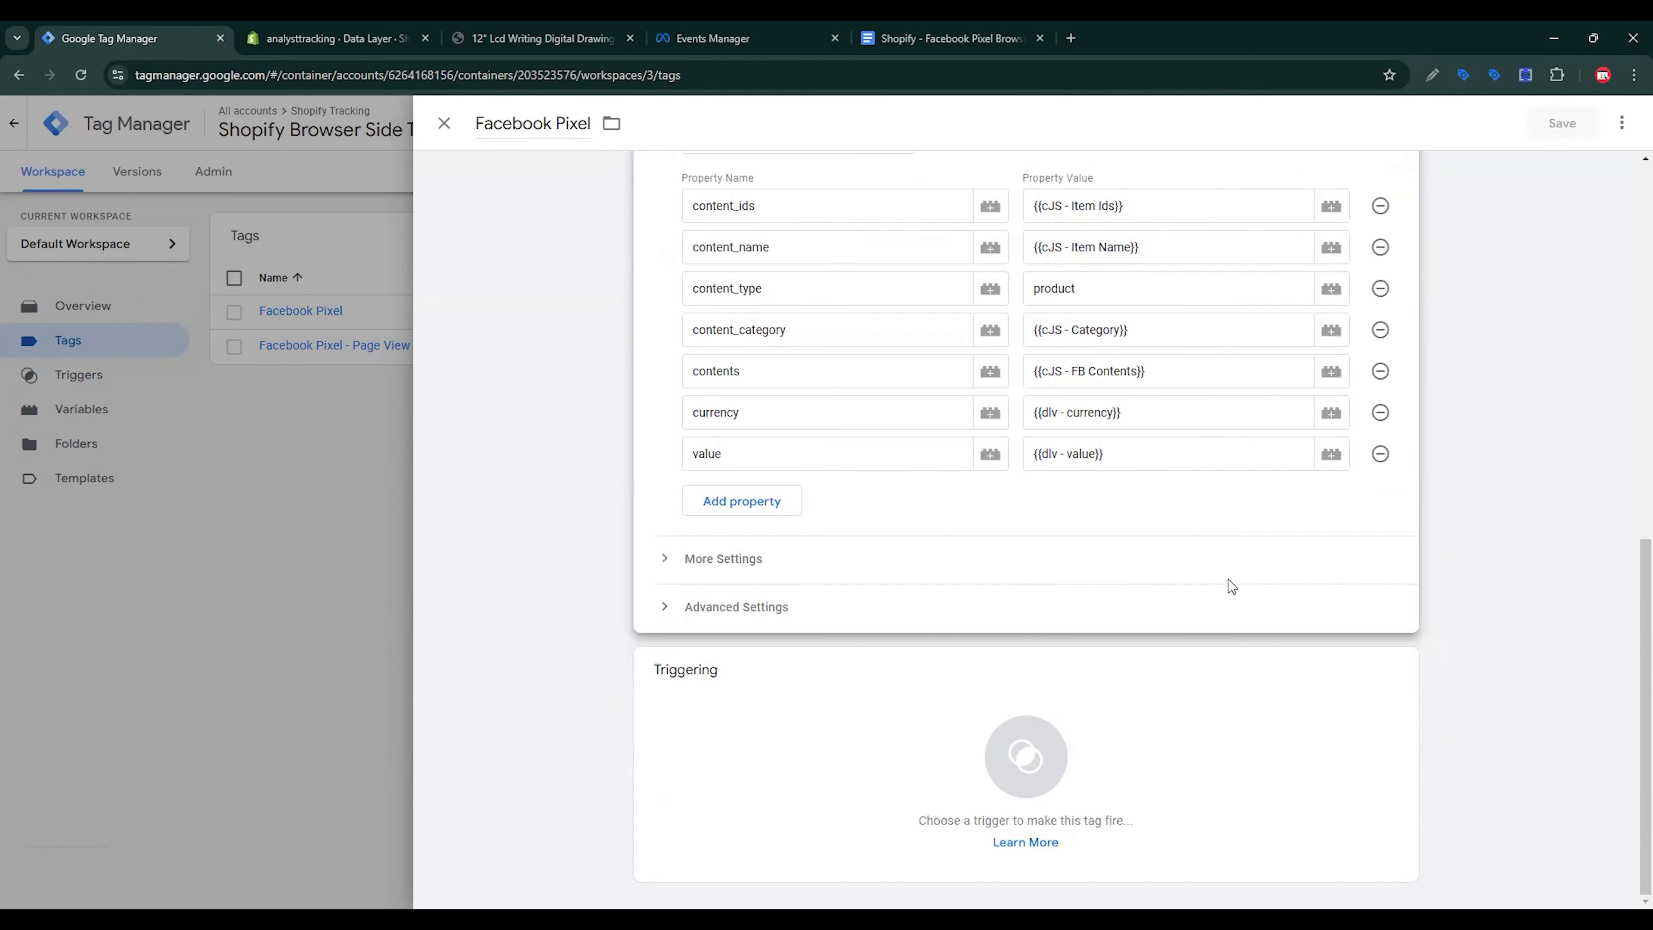
Step: Add a new Custom Event trigger to the tag's triggering
left_click(1117, 750)
left_click(1117, 750)
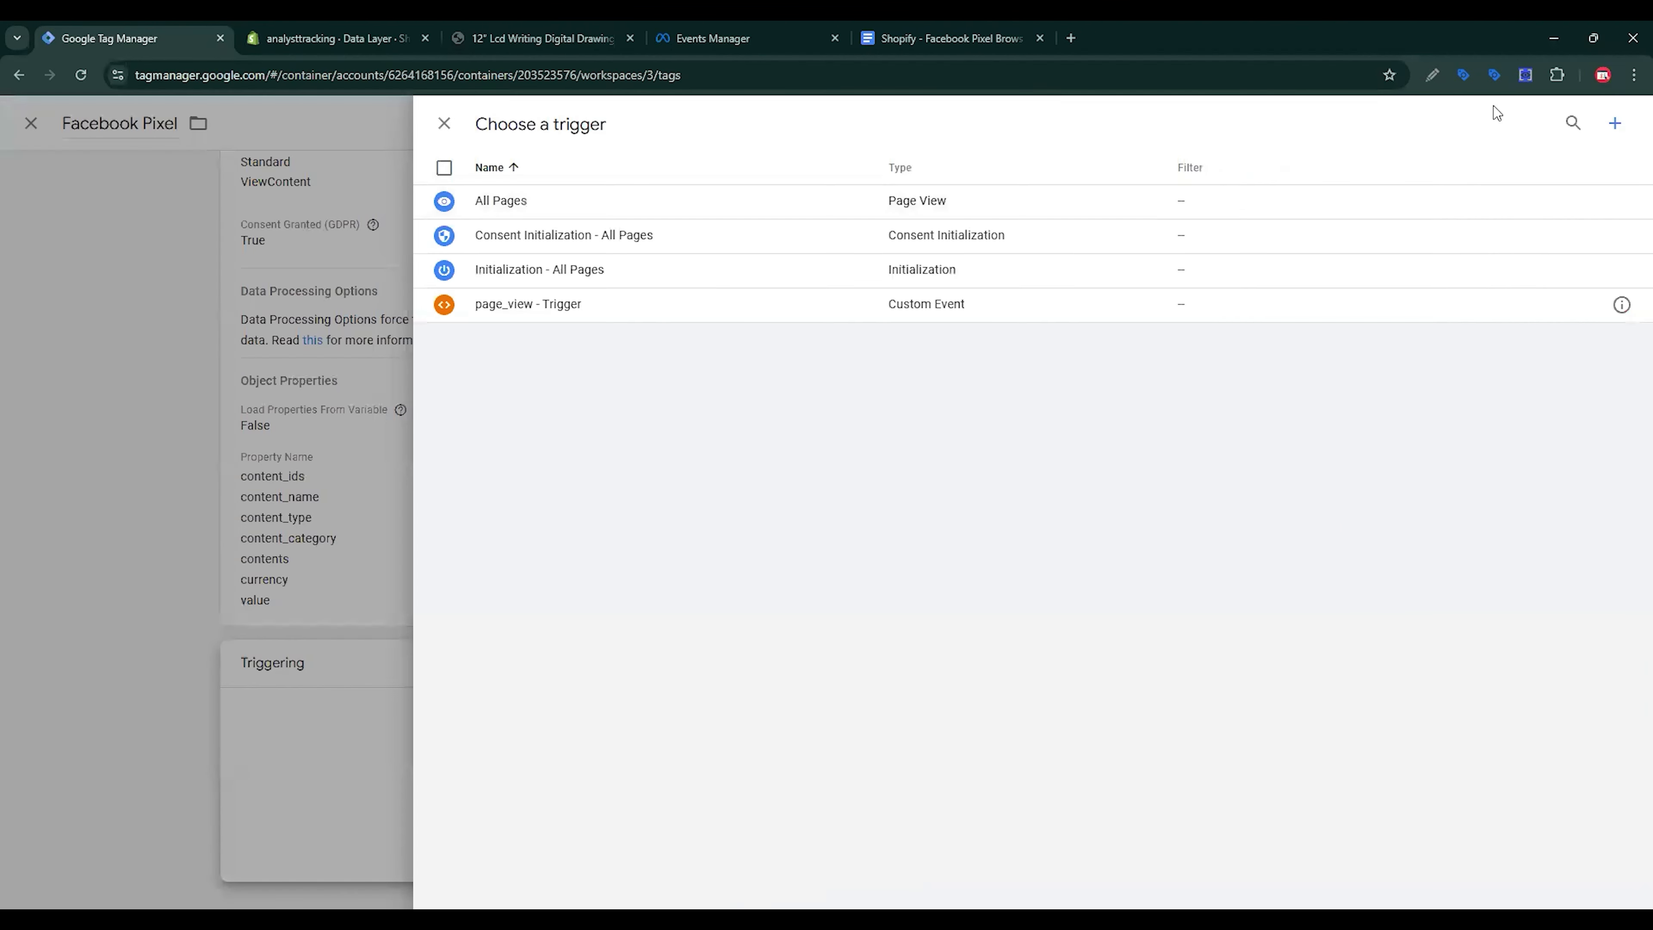
left_click(1616, 124)
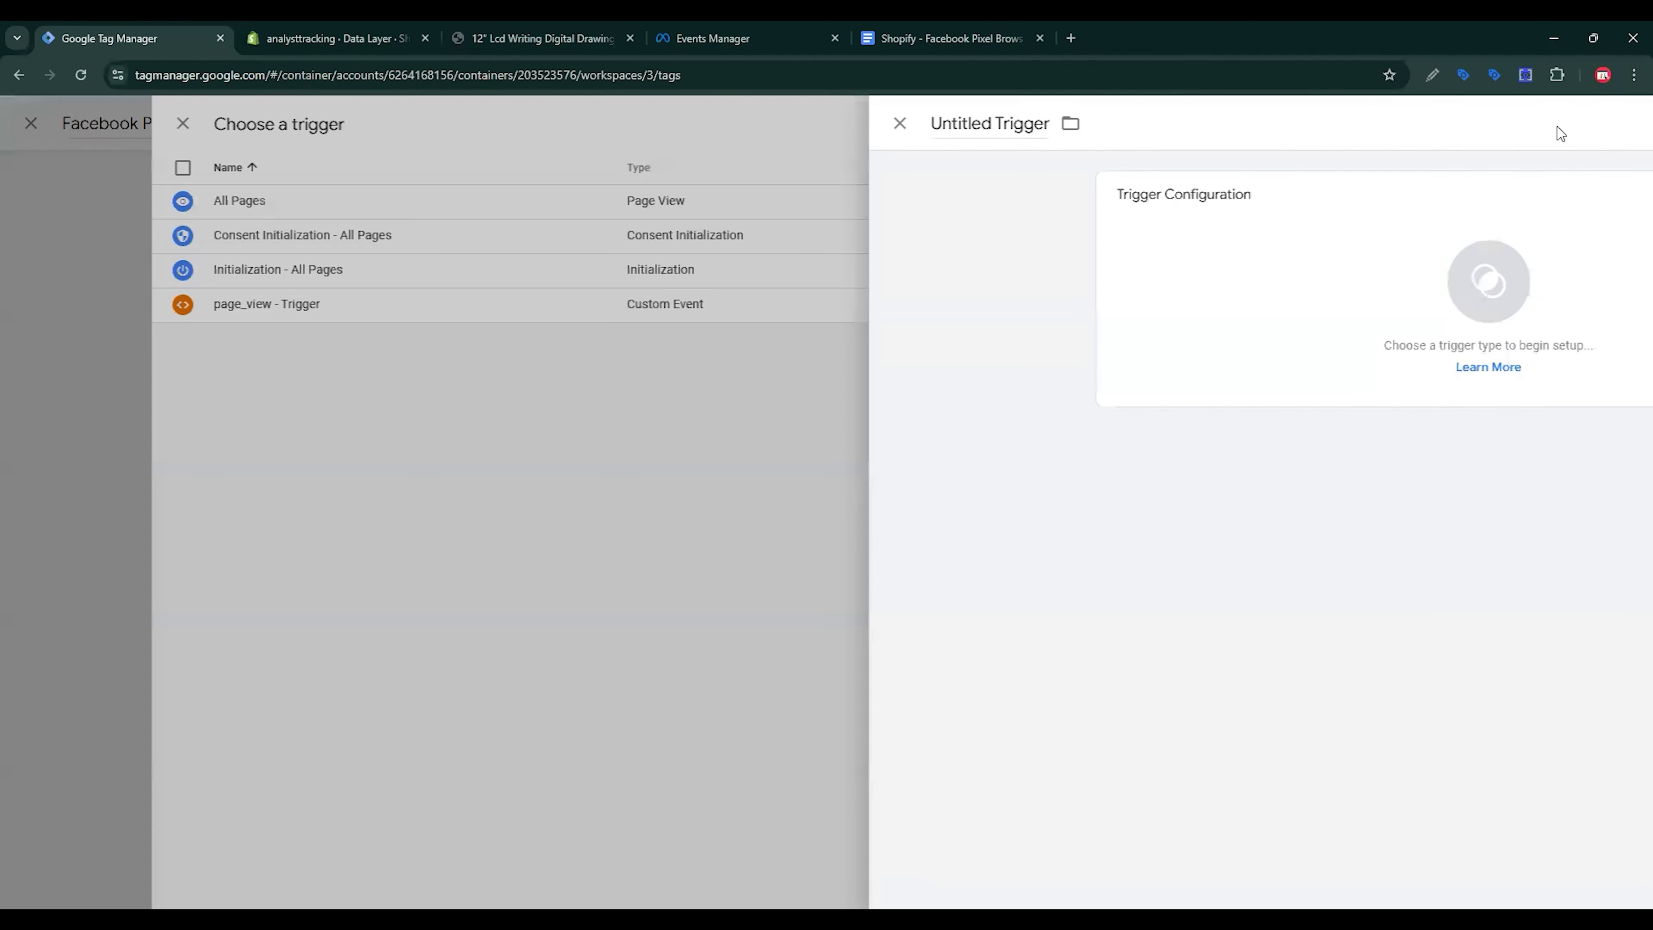
left_click(1136, 271)
scroll(1207, 724, "down", 3)
left_click(1205, 694)
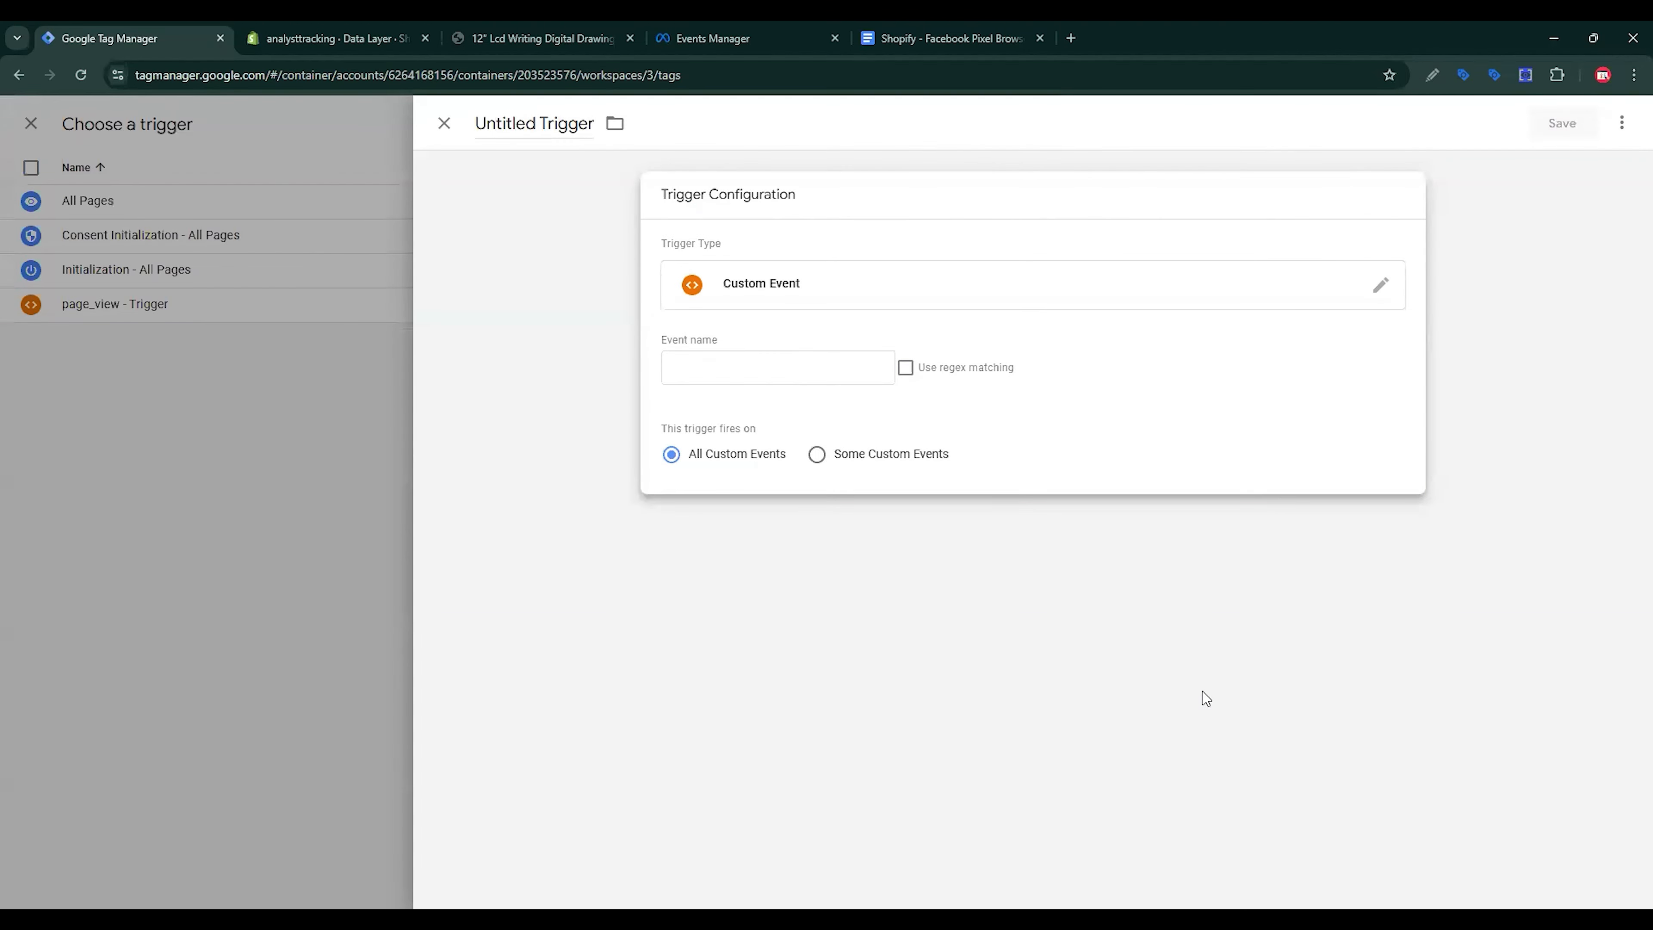
Step: Set the event name to view_item, title the trigger 'view_item - Trigger', and save
left_click(524, 41)
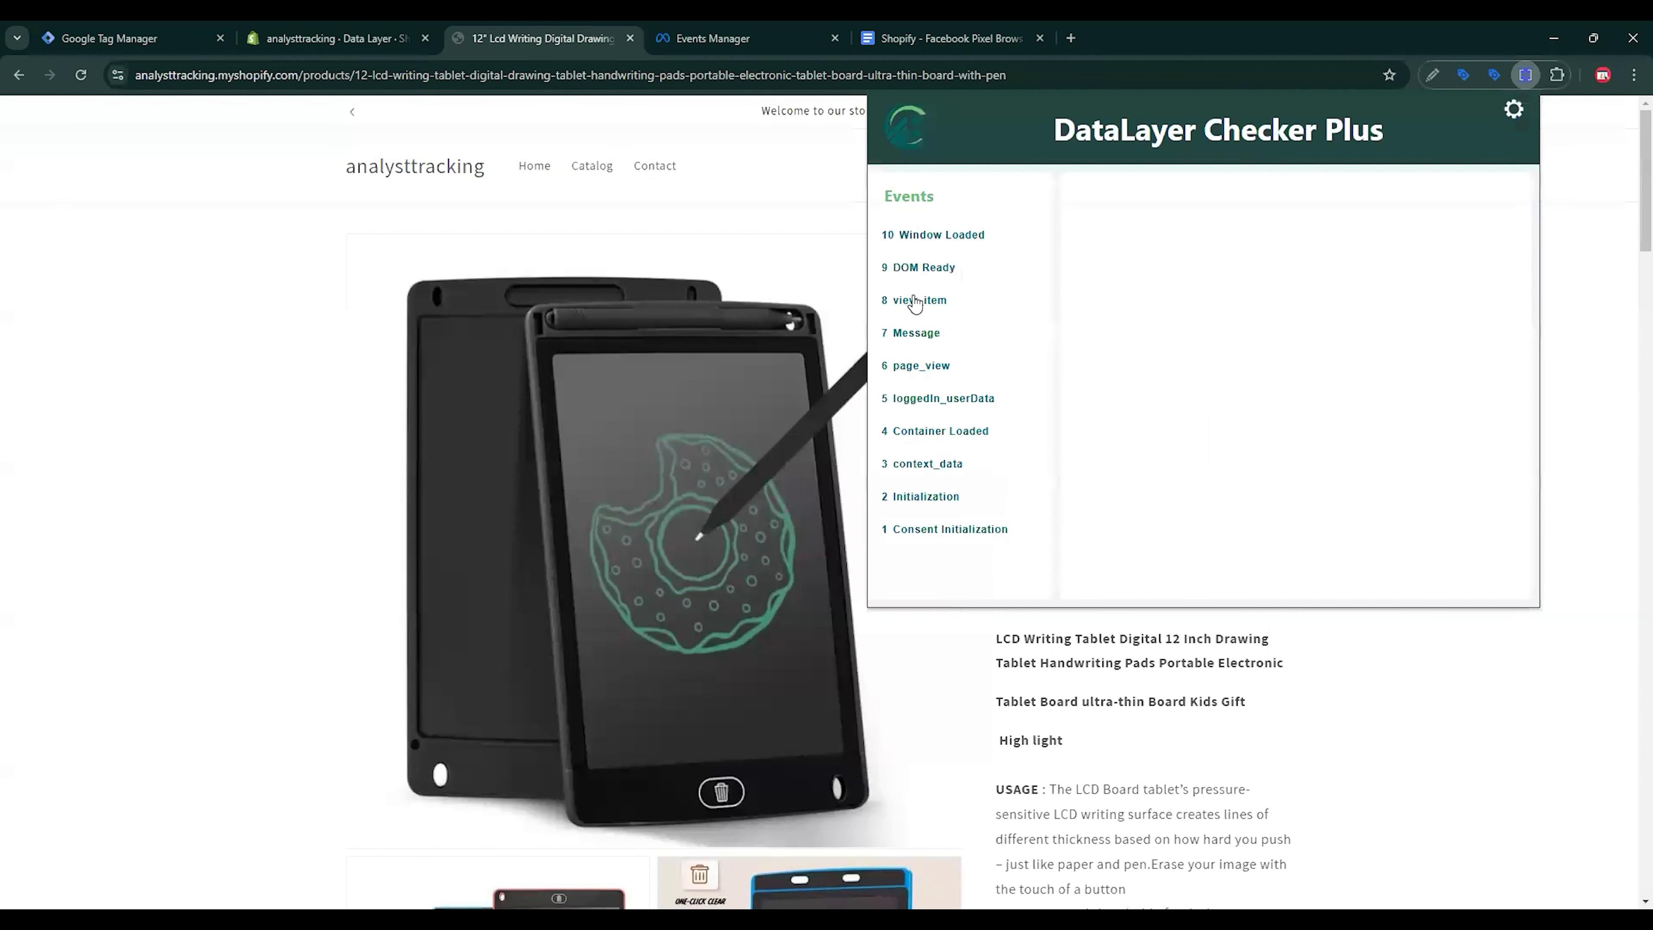
left_click_drag(1139, 228, 1201, 223)
key("ctrl+c")
left_click(1178, 228)
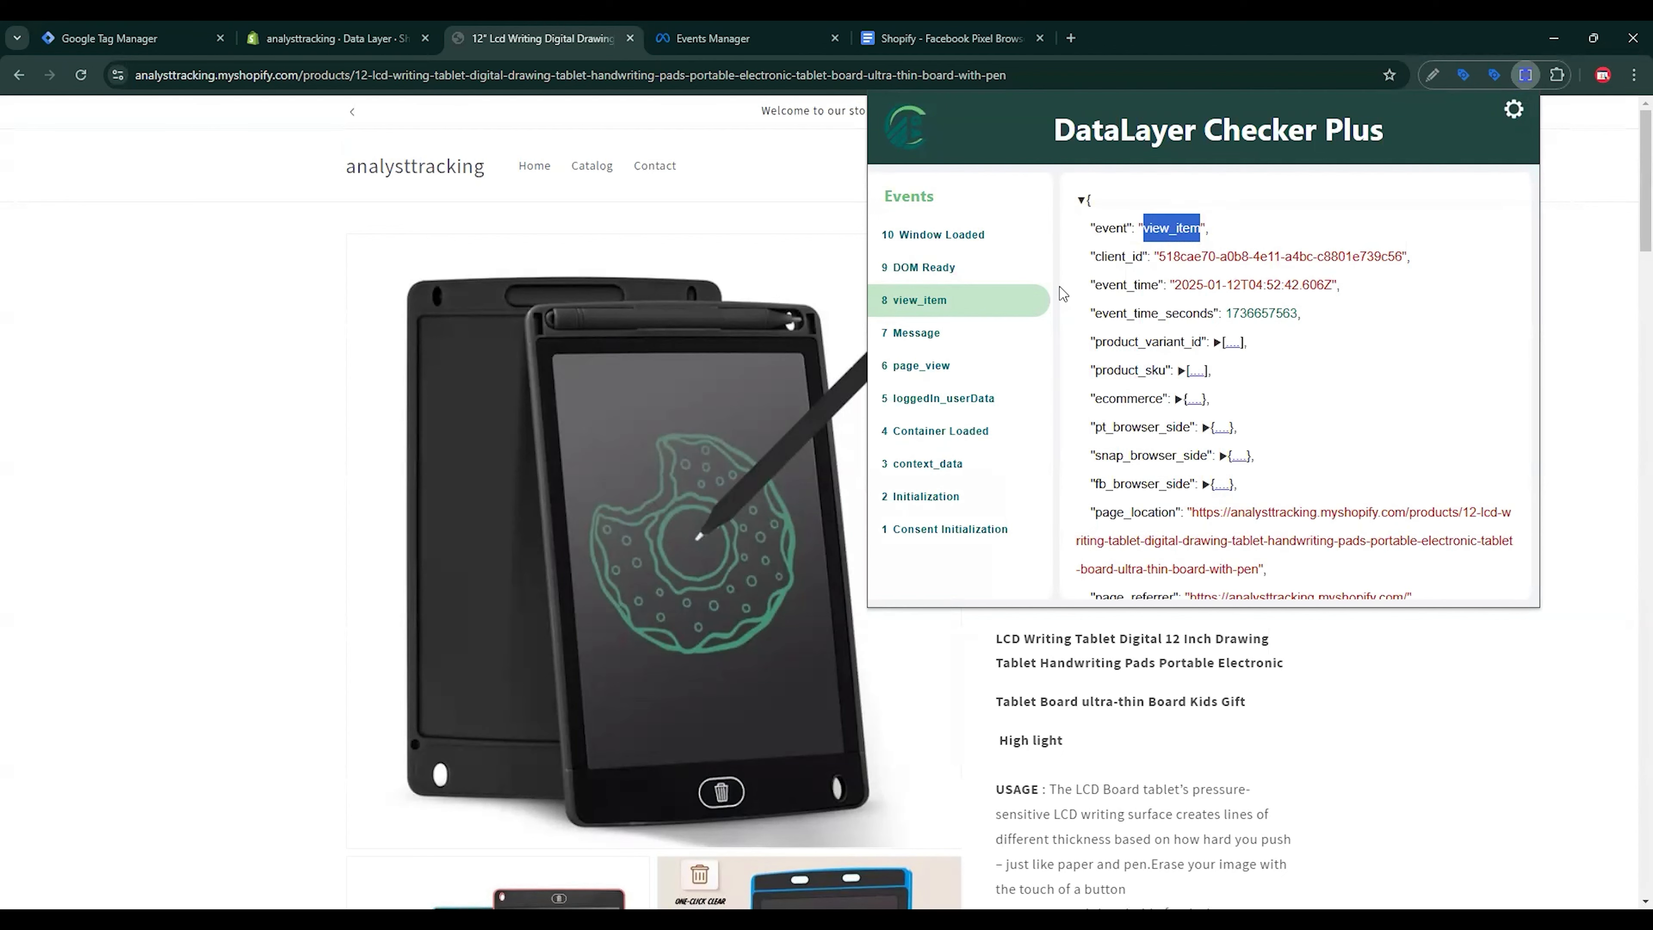
key("ctrl+1")
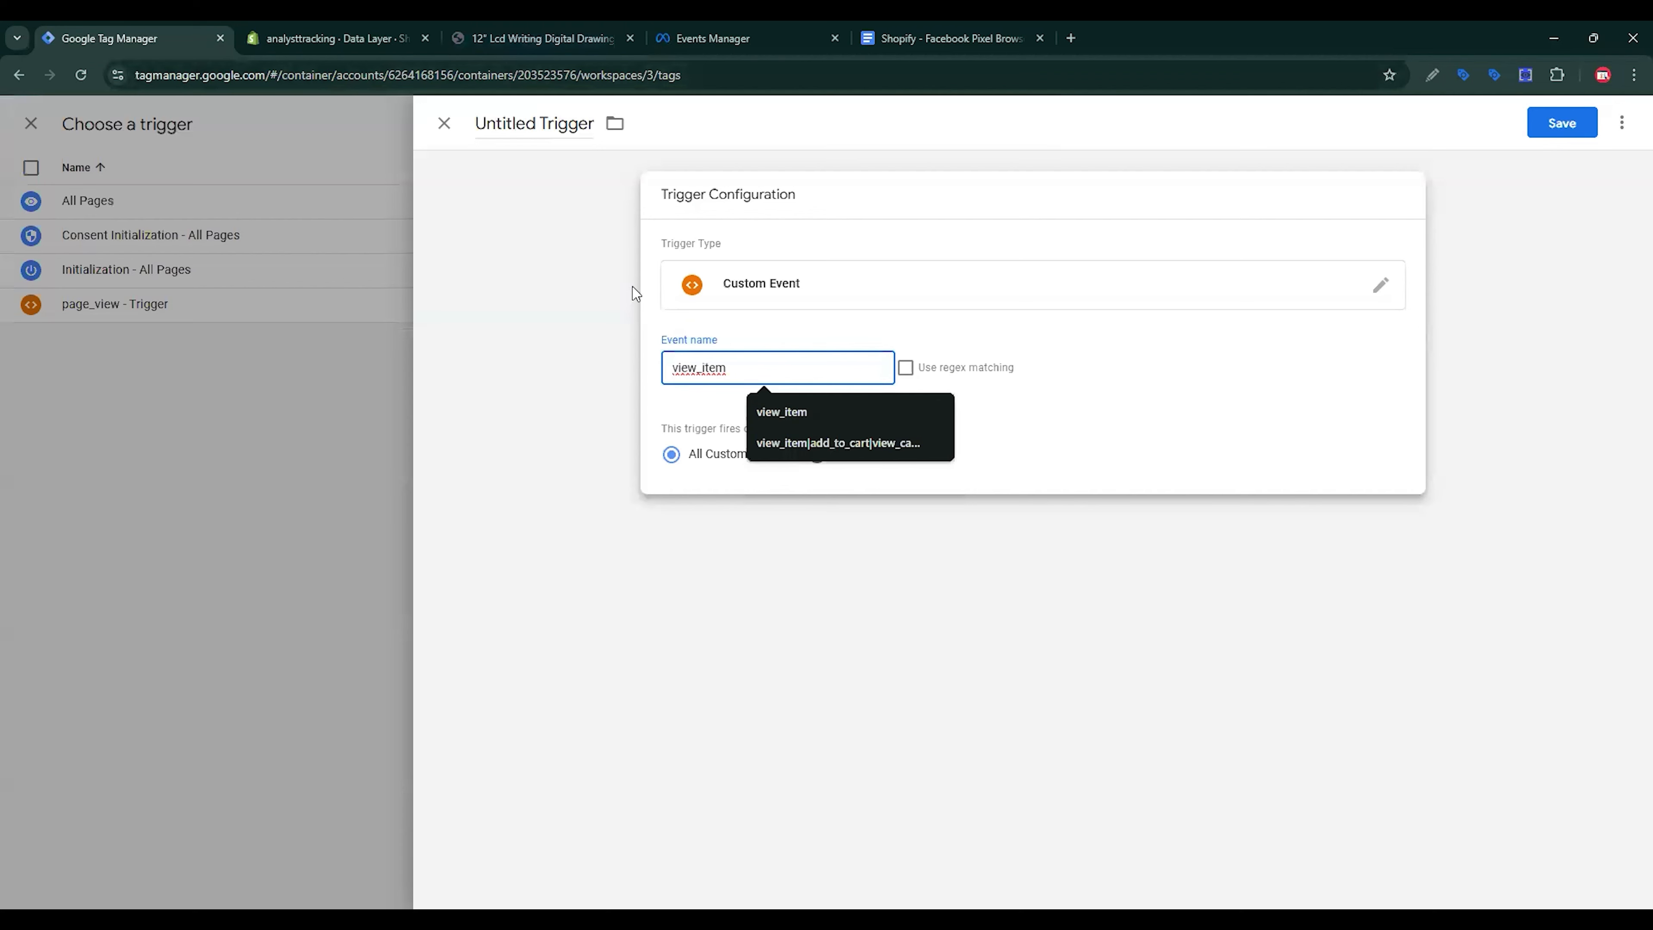
double_click(494, 124)
key("ctrl+v")
type("-")
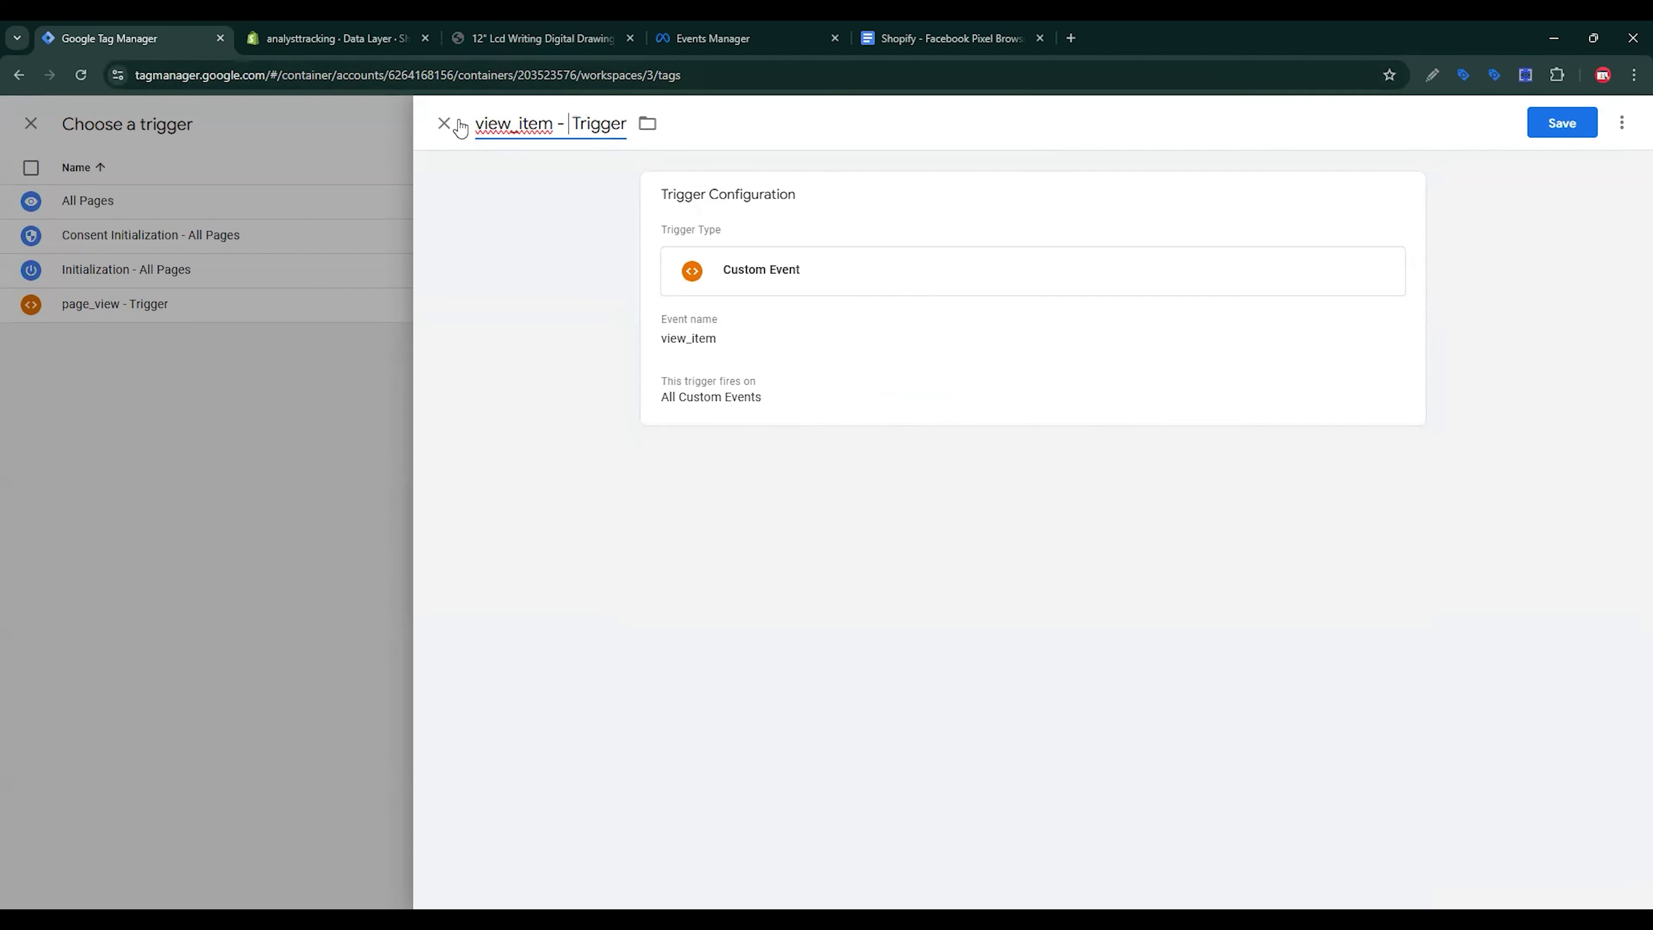
left_click(1570, 126)
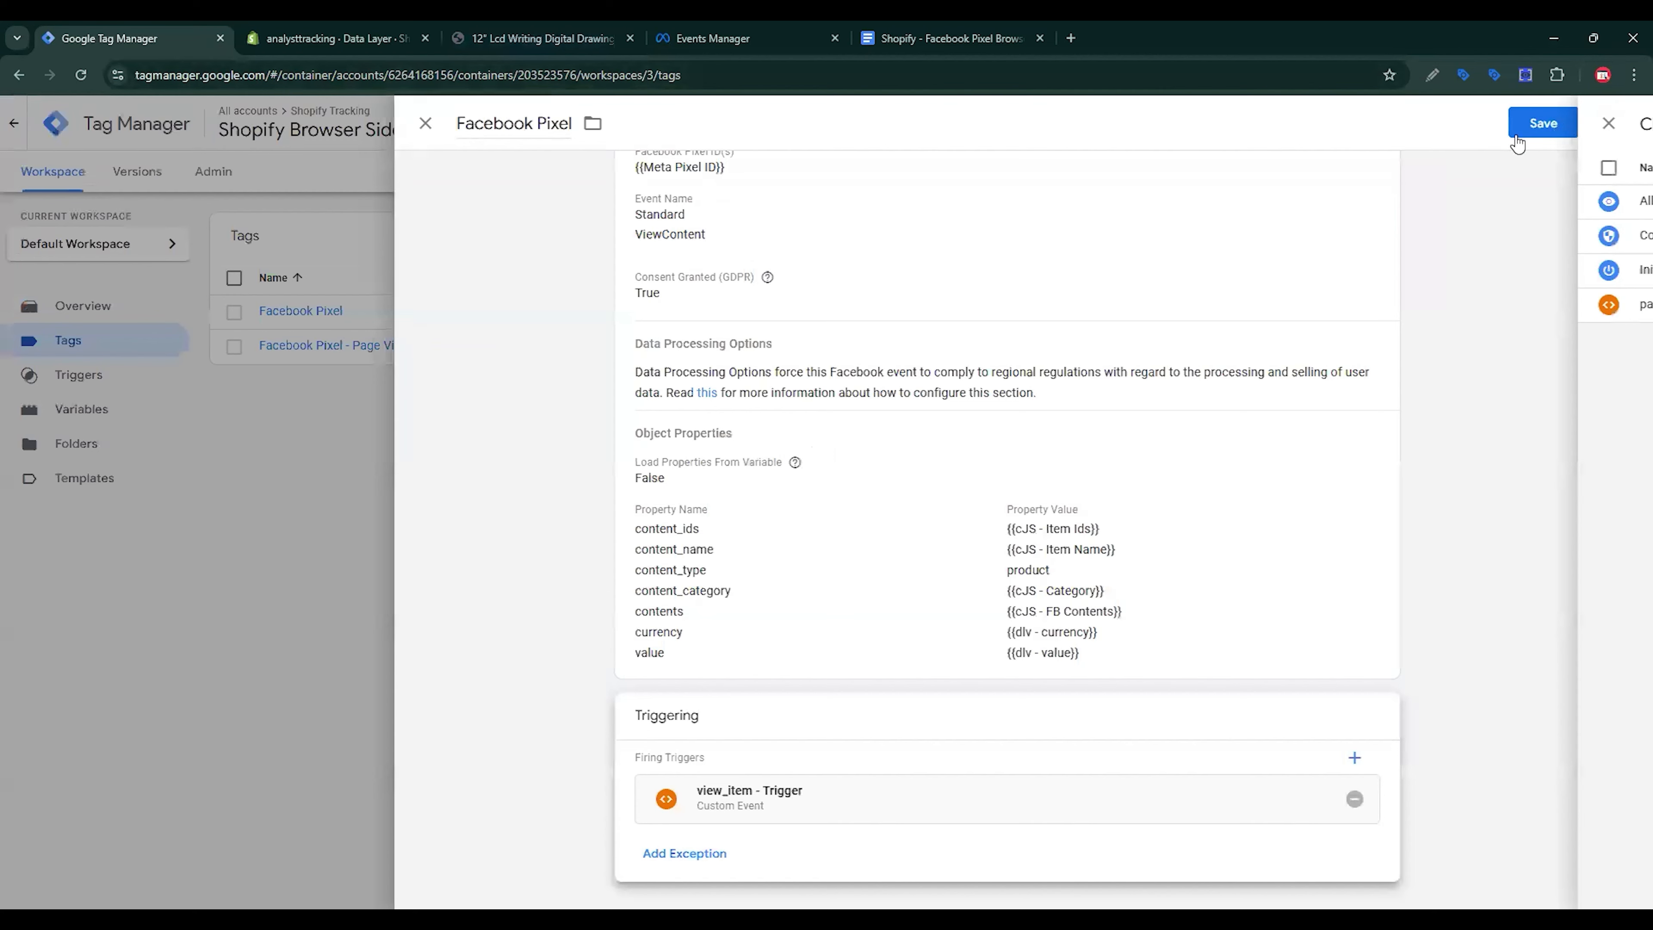
Step: Save the tag, then rename it 'Facebook Pixel - View Content' and save again
left_click(1529, 123)
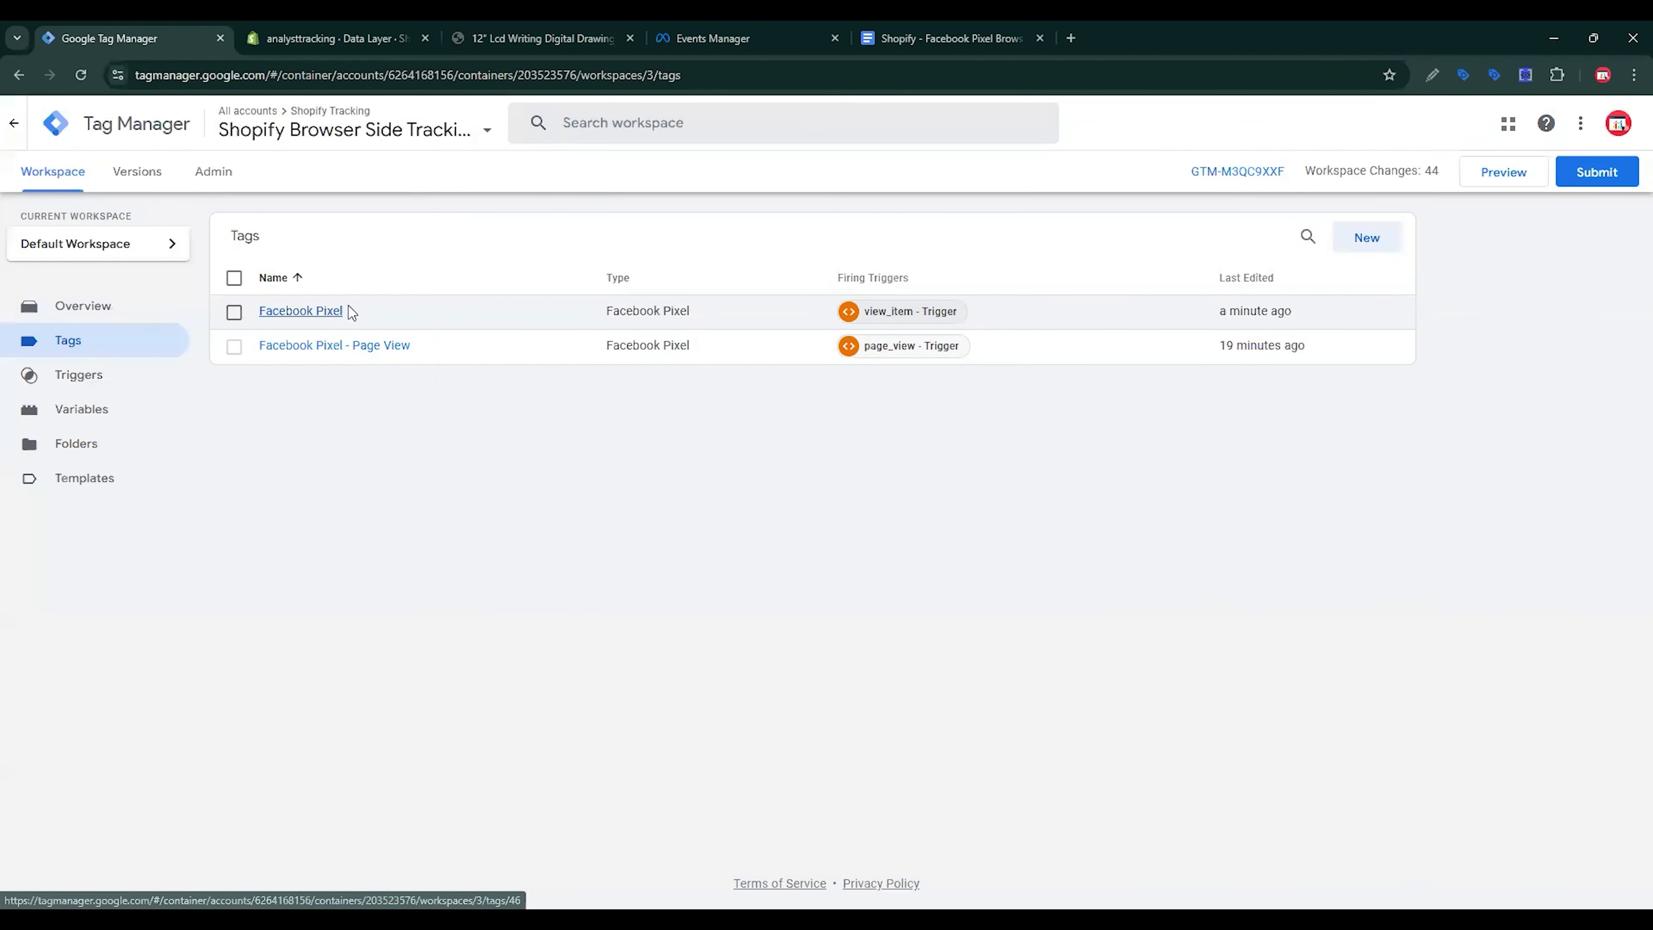
left_click(341, 310)
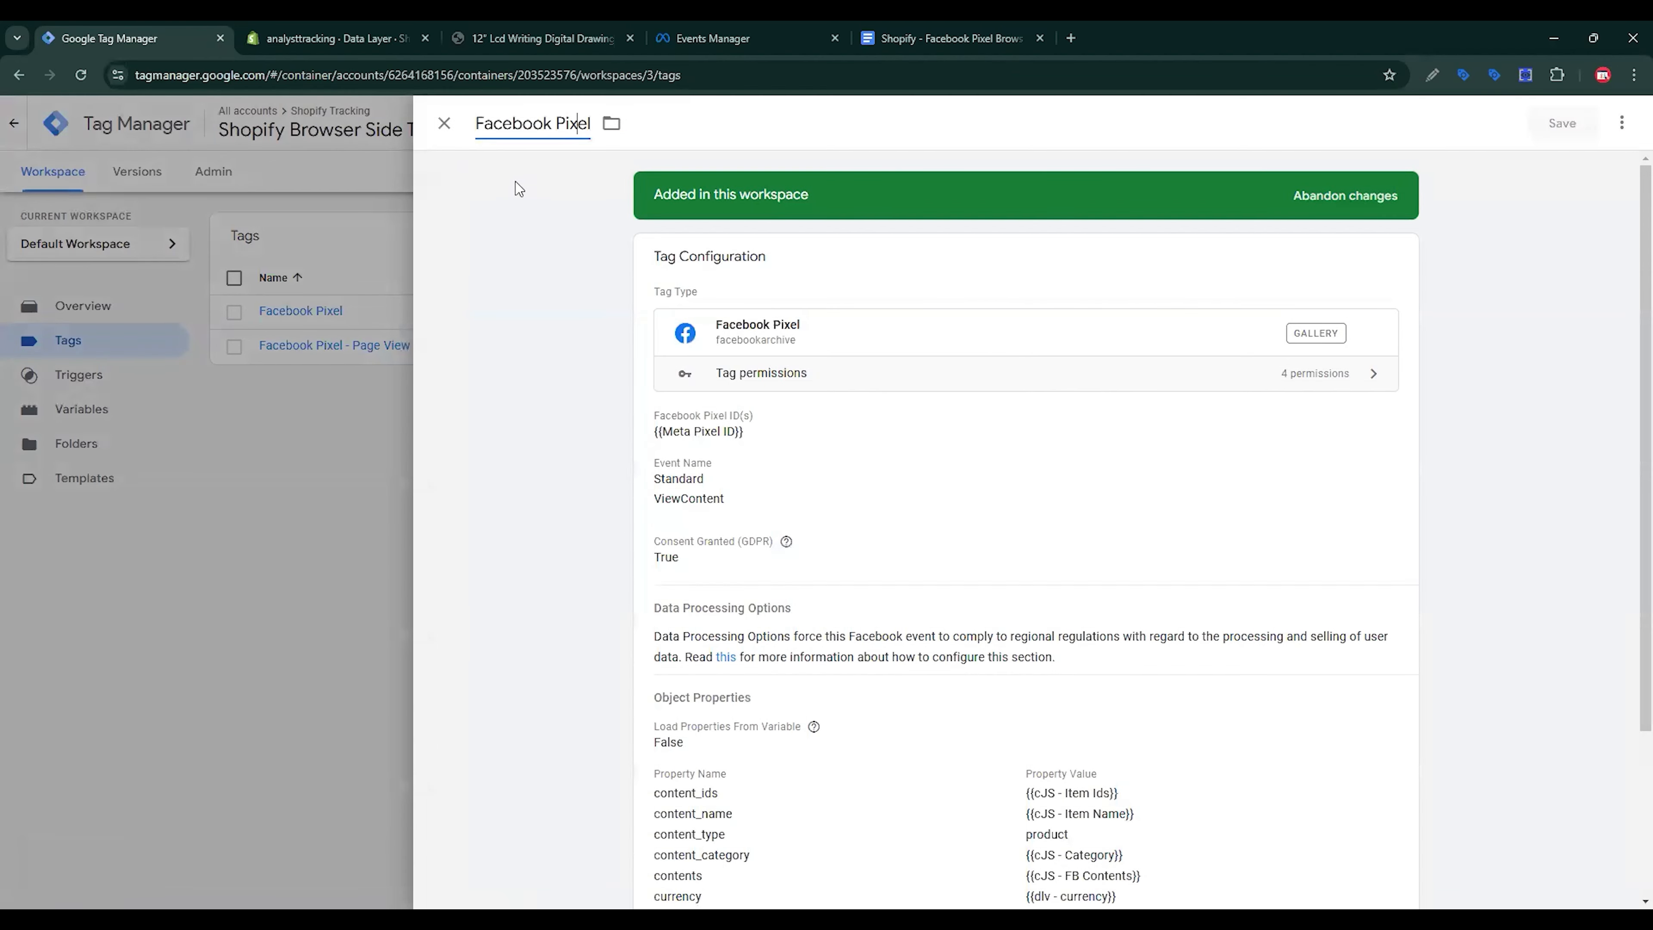
type("- View Content")
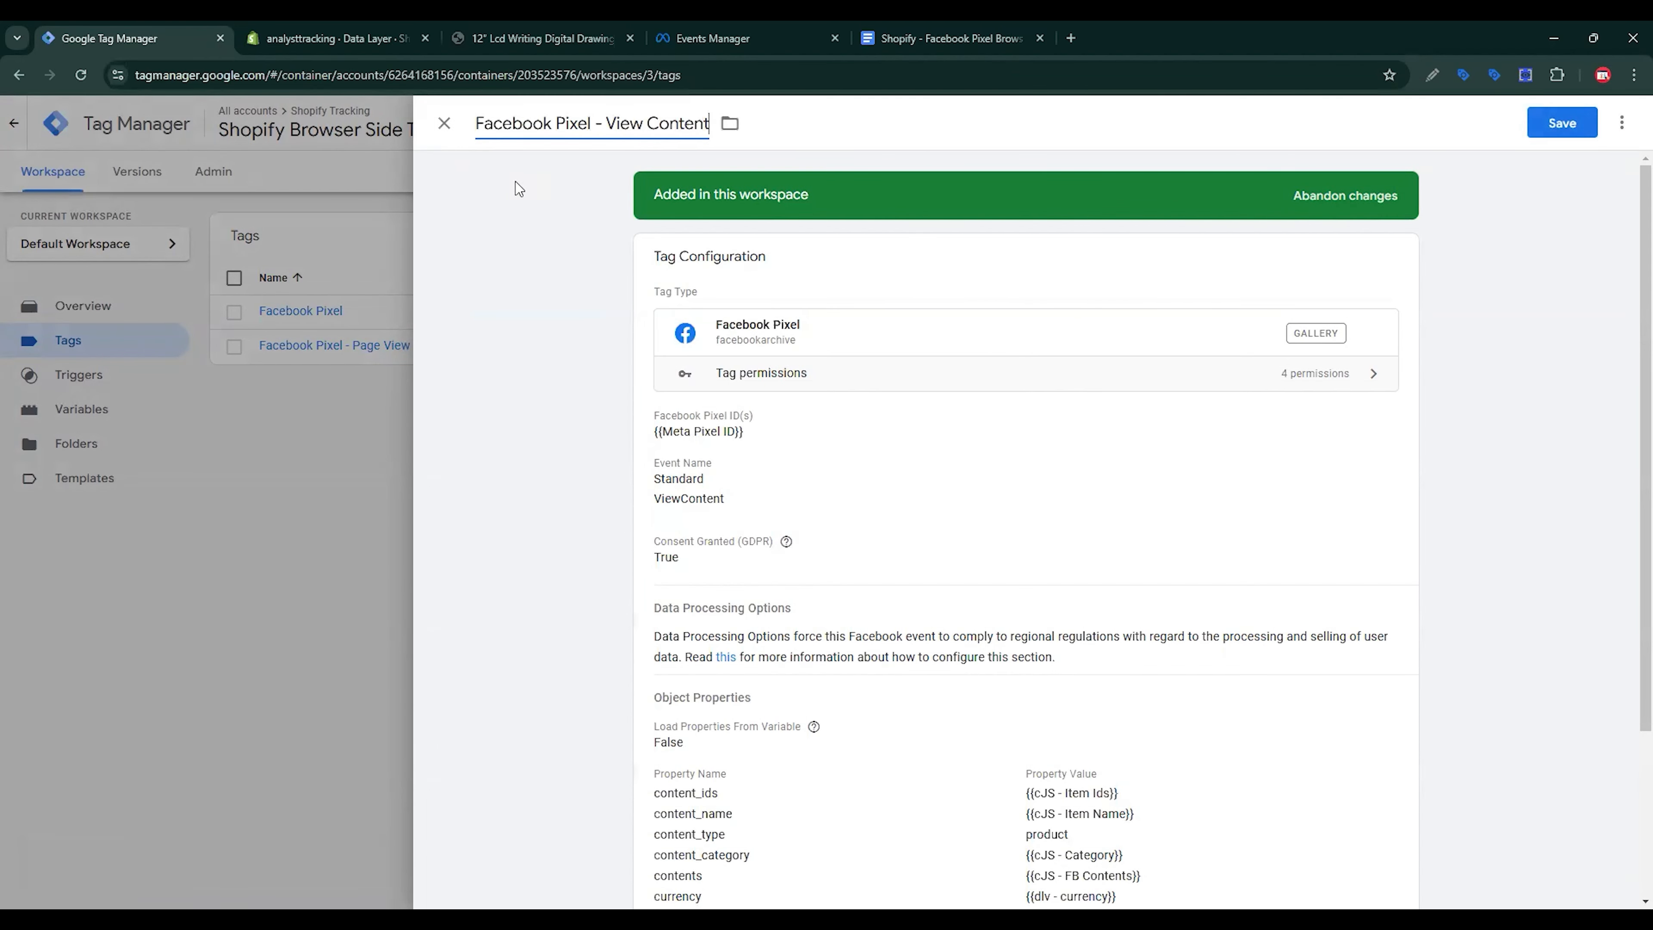
left_click(1562, 112)
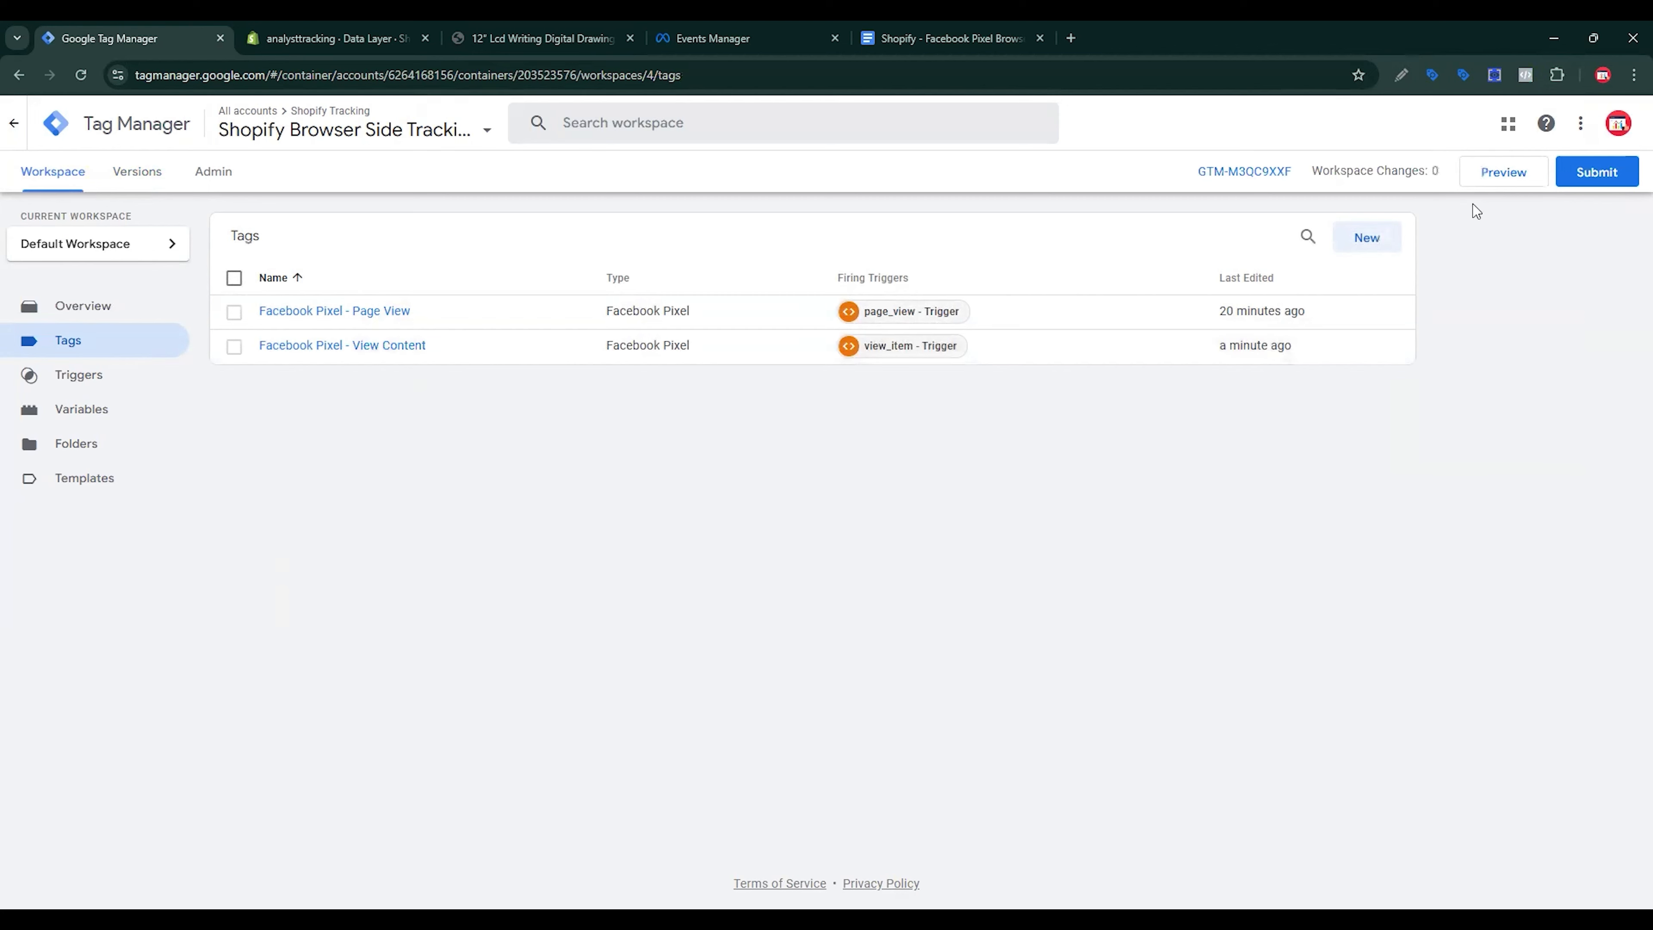
Step: Start Preview and connect Tag Assistant to the analysttracking.myshopify.com store URL
left_click(1494, 187)
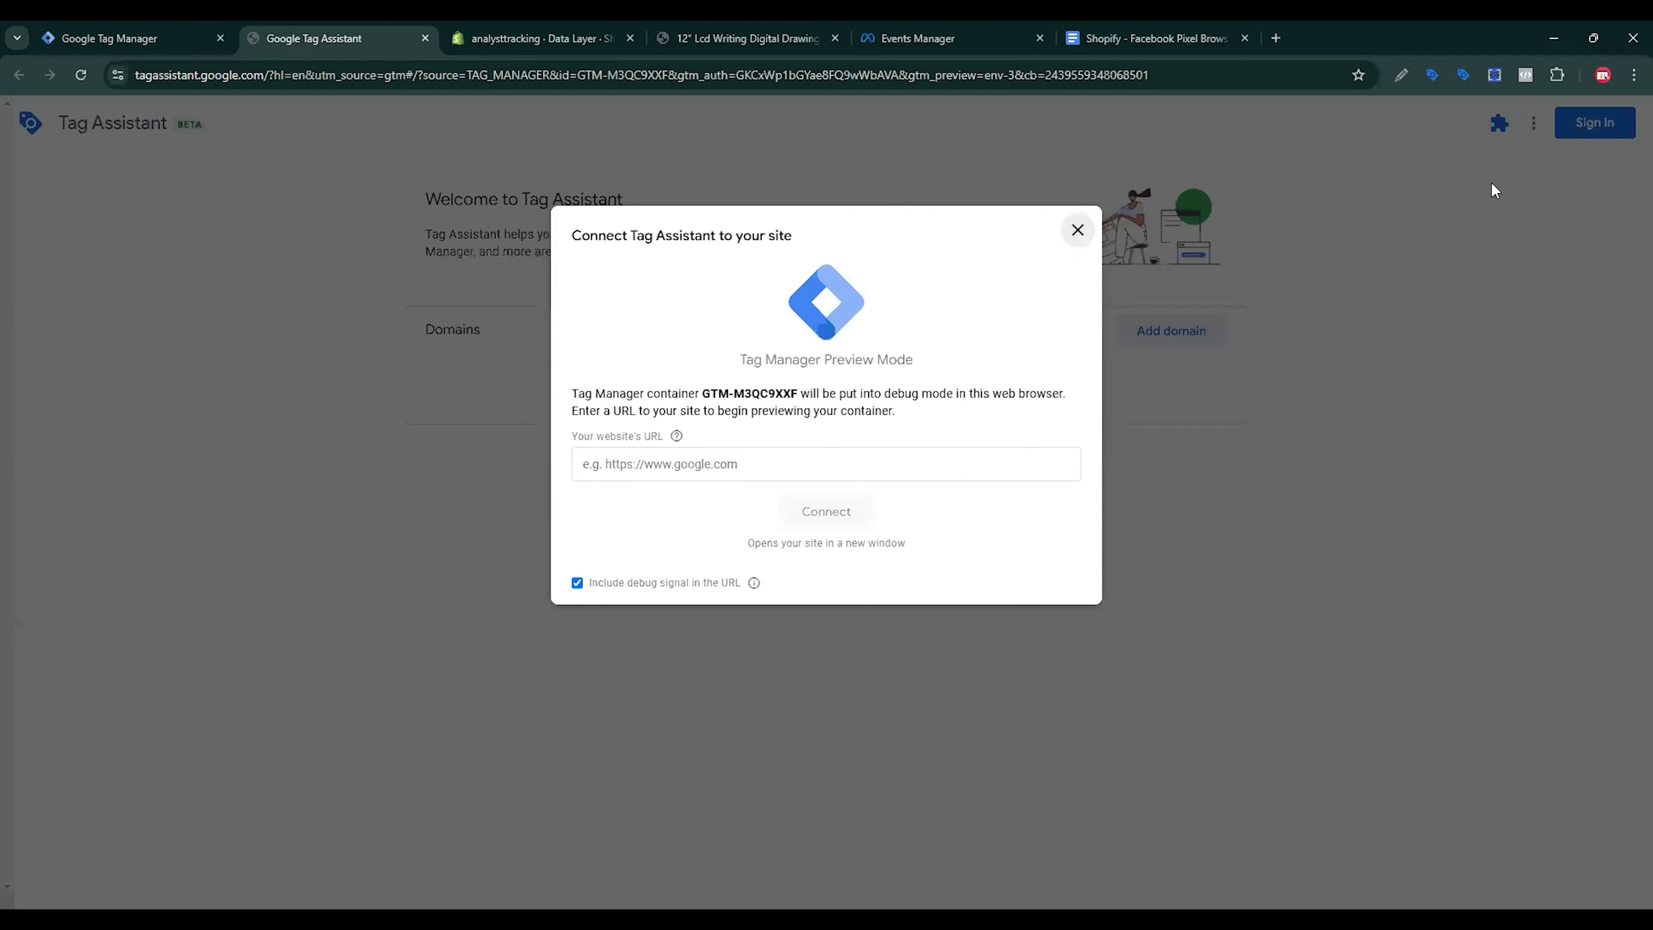
left_click(603, 434)
type("https://analysttracking.myshopify.com/")
key("Return")
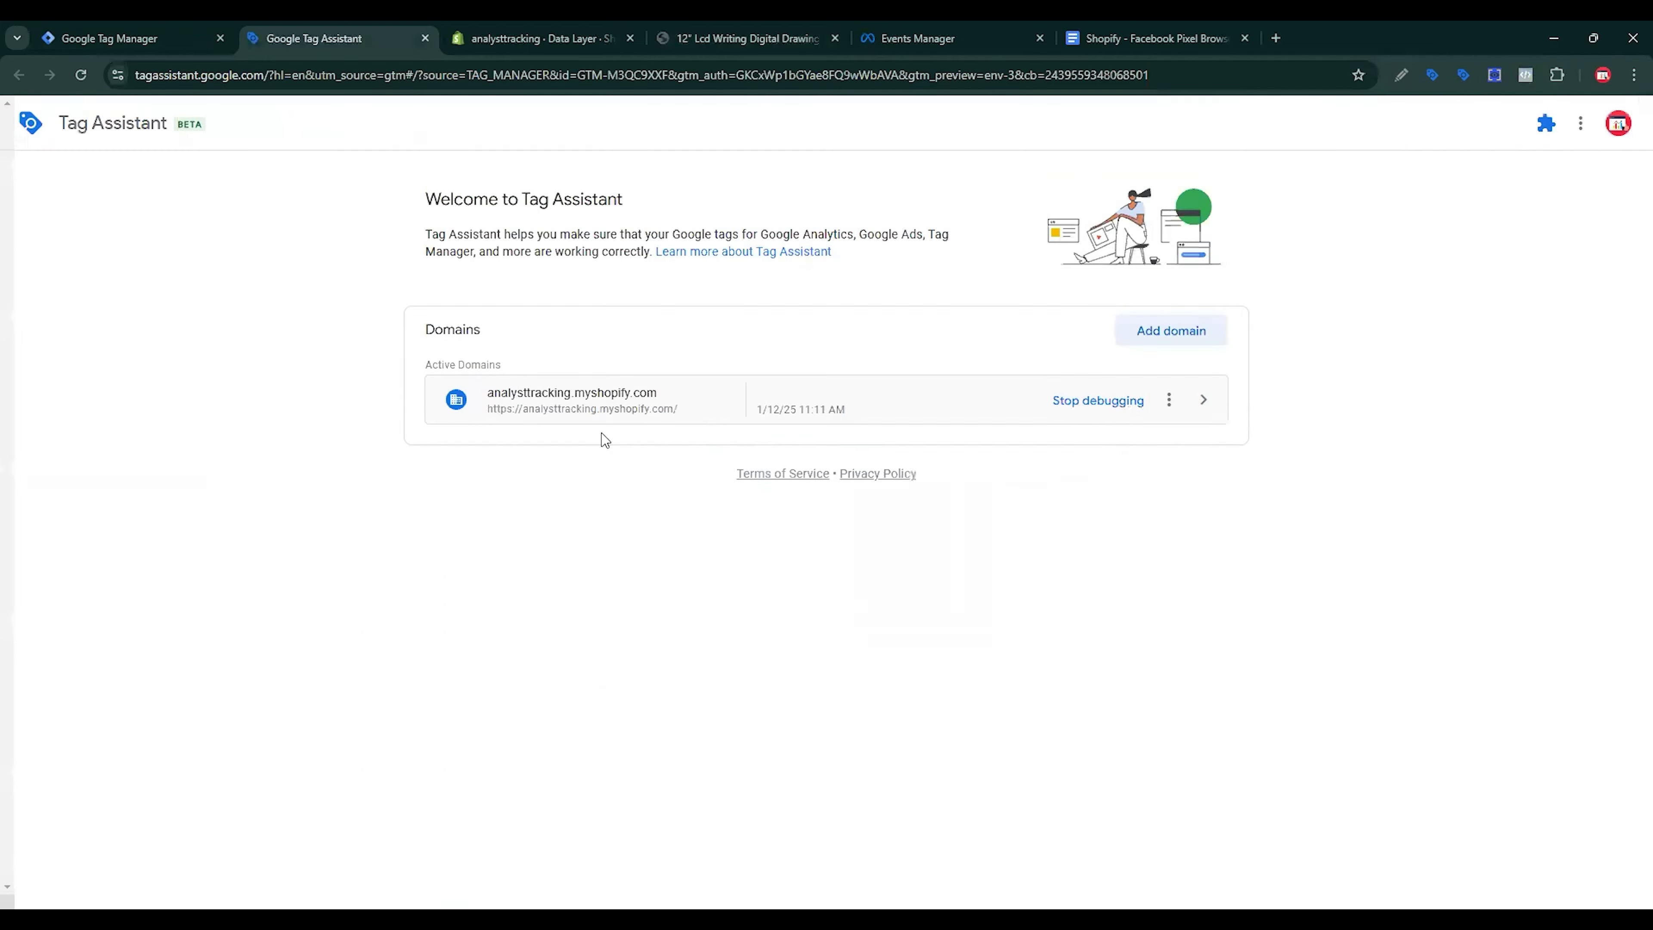
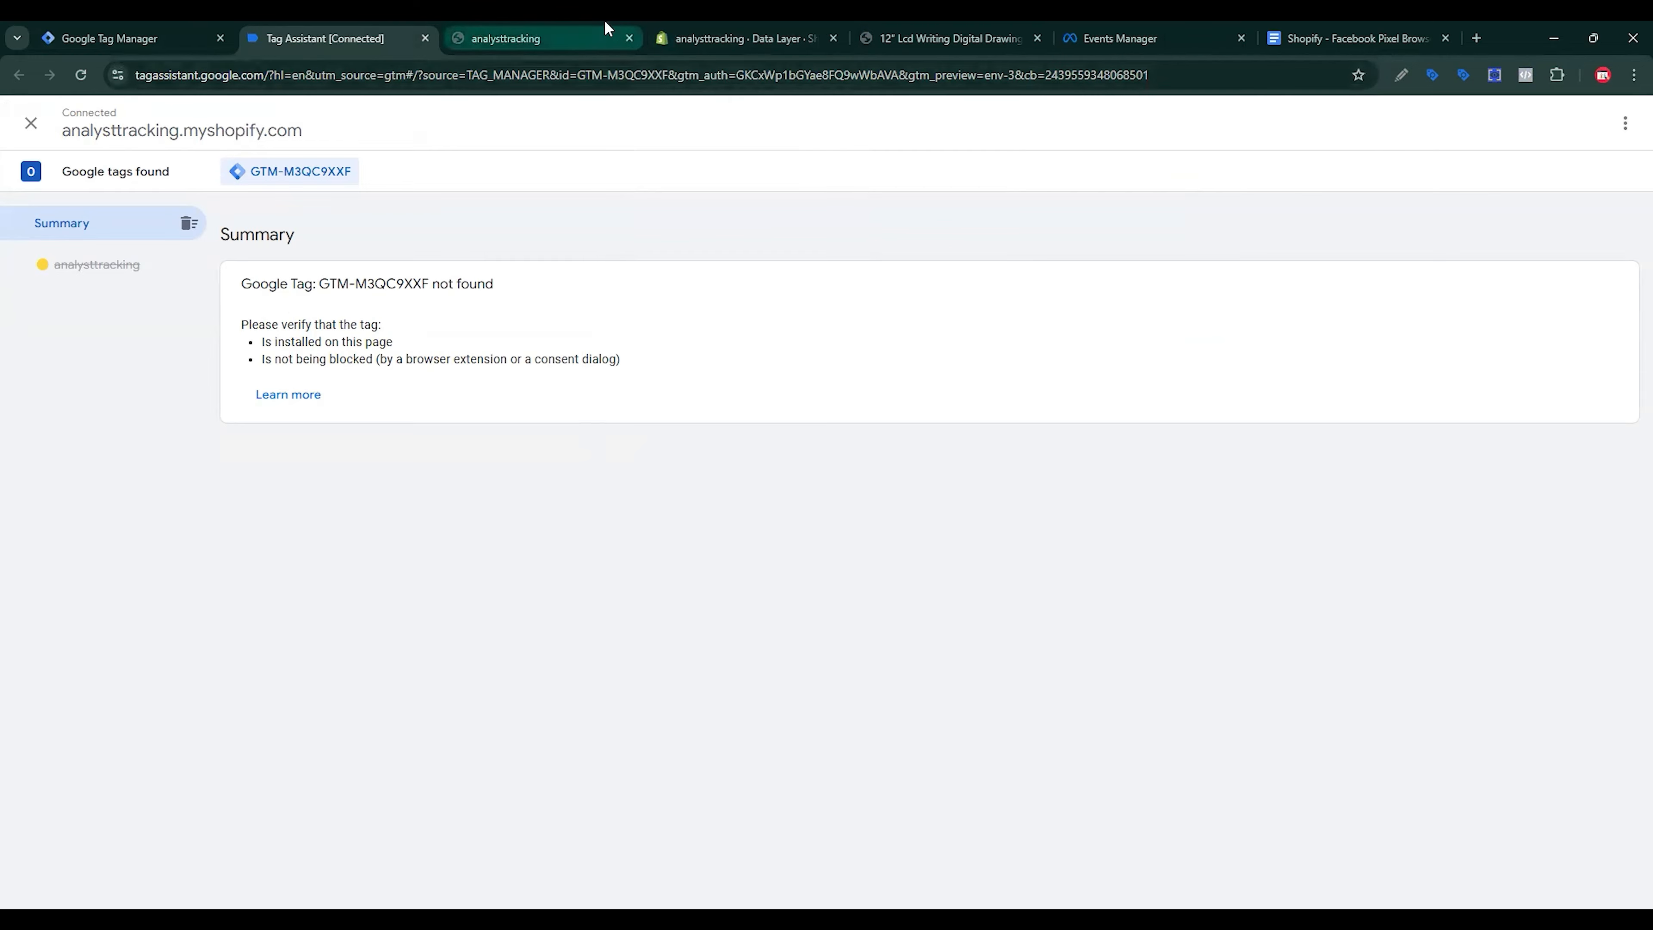
Step: On the store home page, inspect the PageView event and its called URL in Meta Pixel Helper
left_click(700, 26)
left_click(911, 29)
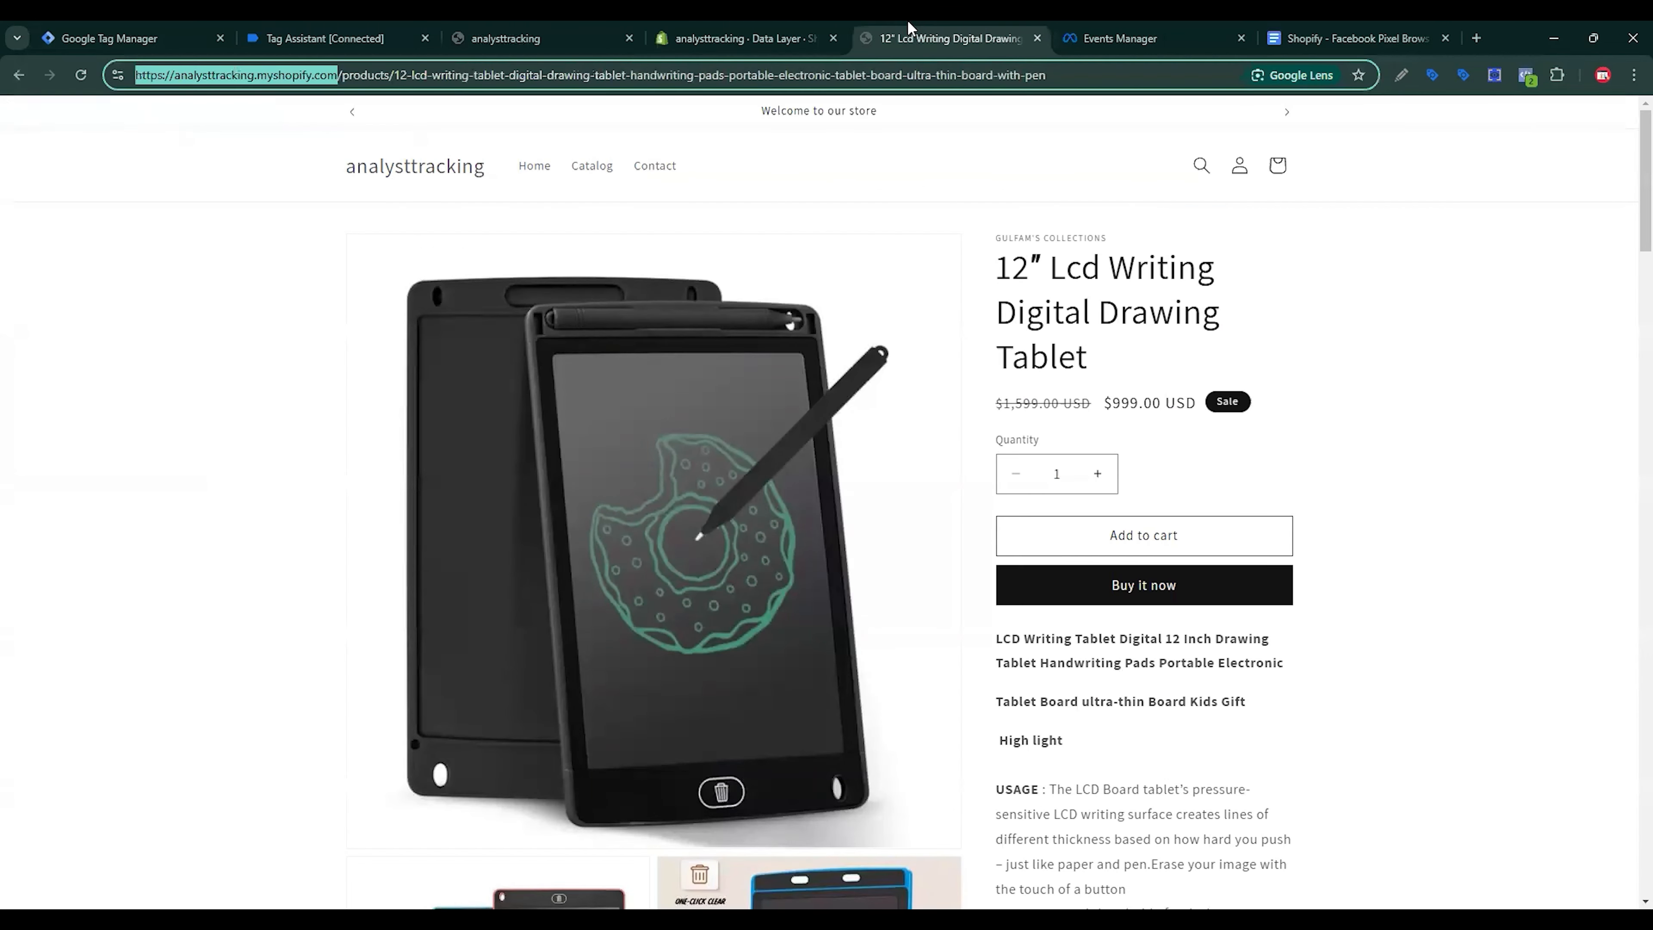
left_click(413, 174)
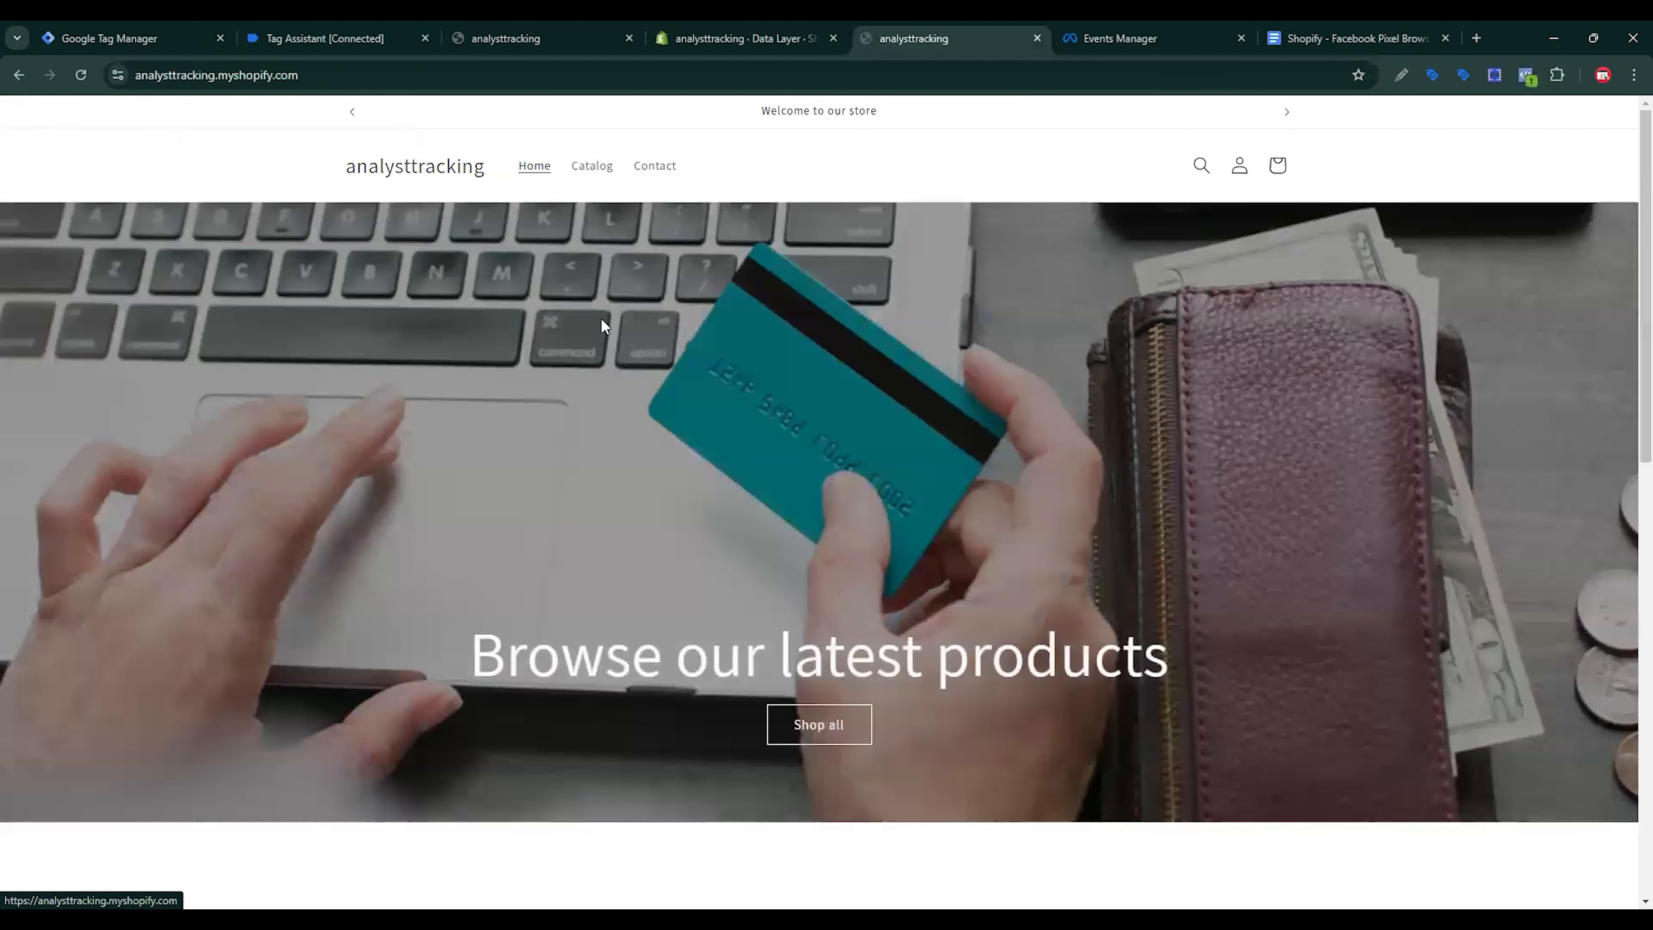
scroll(1292, 196, "down", 5)
left_click(1526, 75)
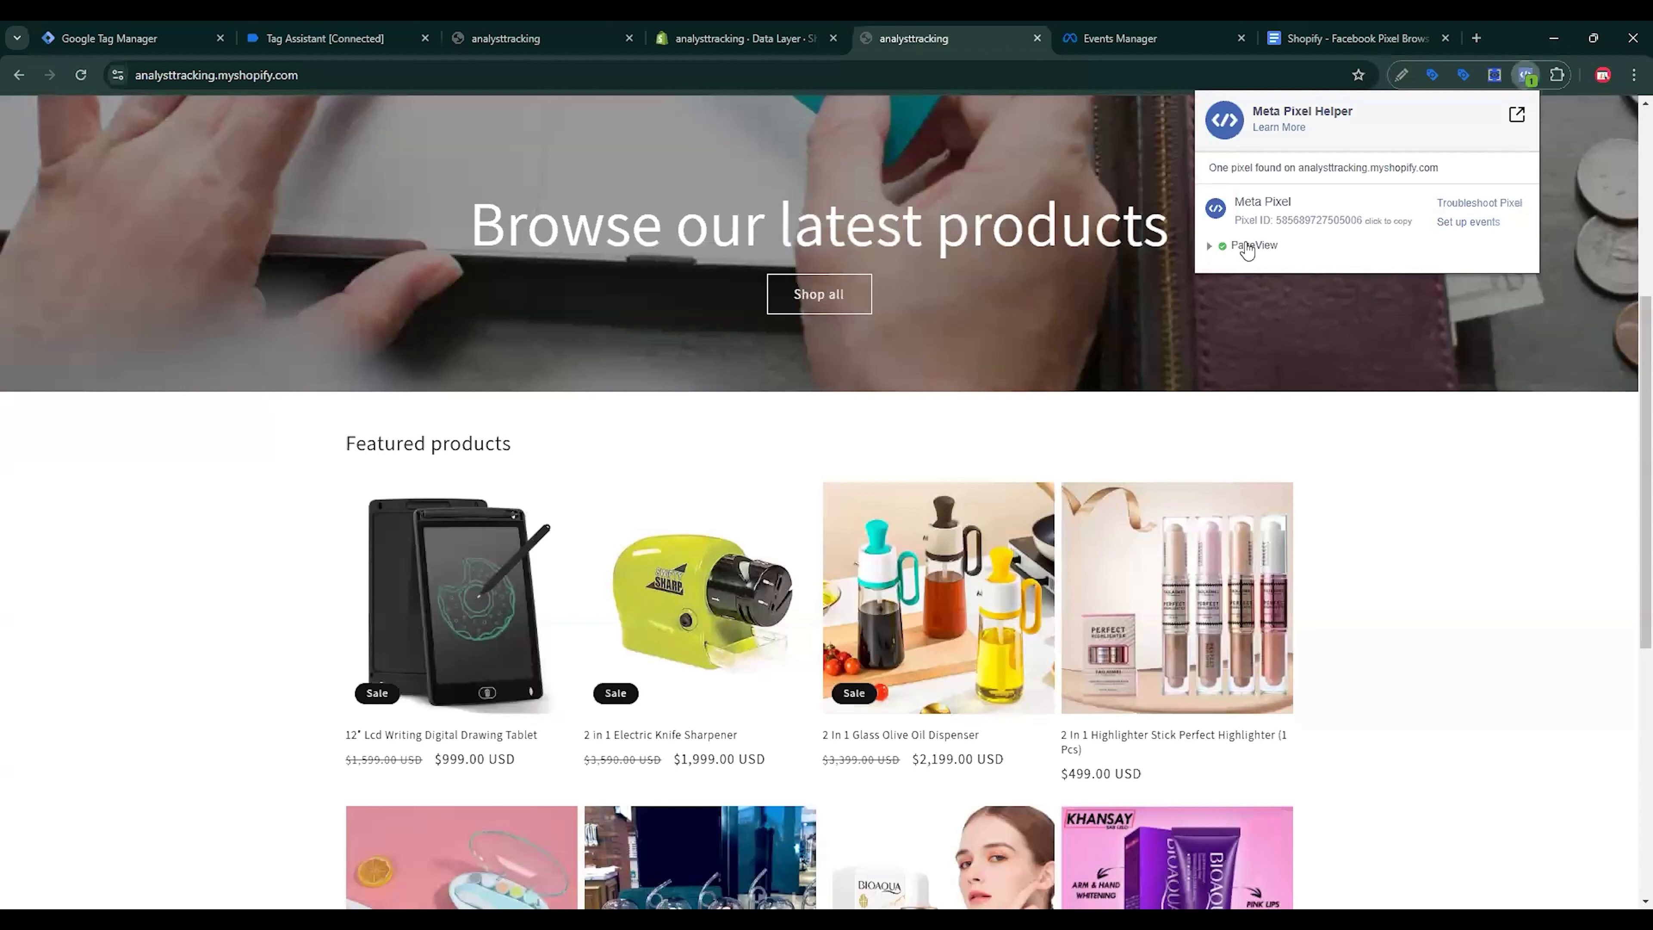
left_click(1247, 247)
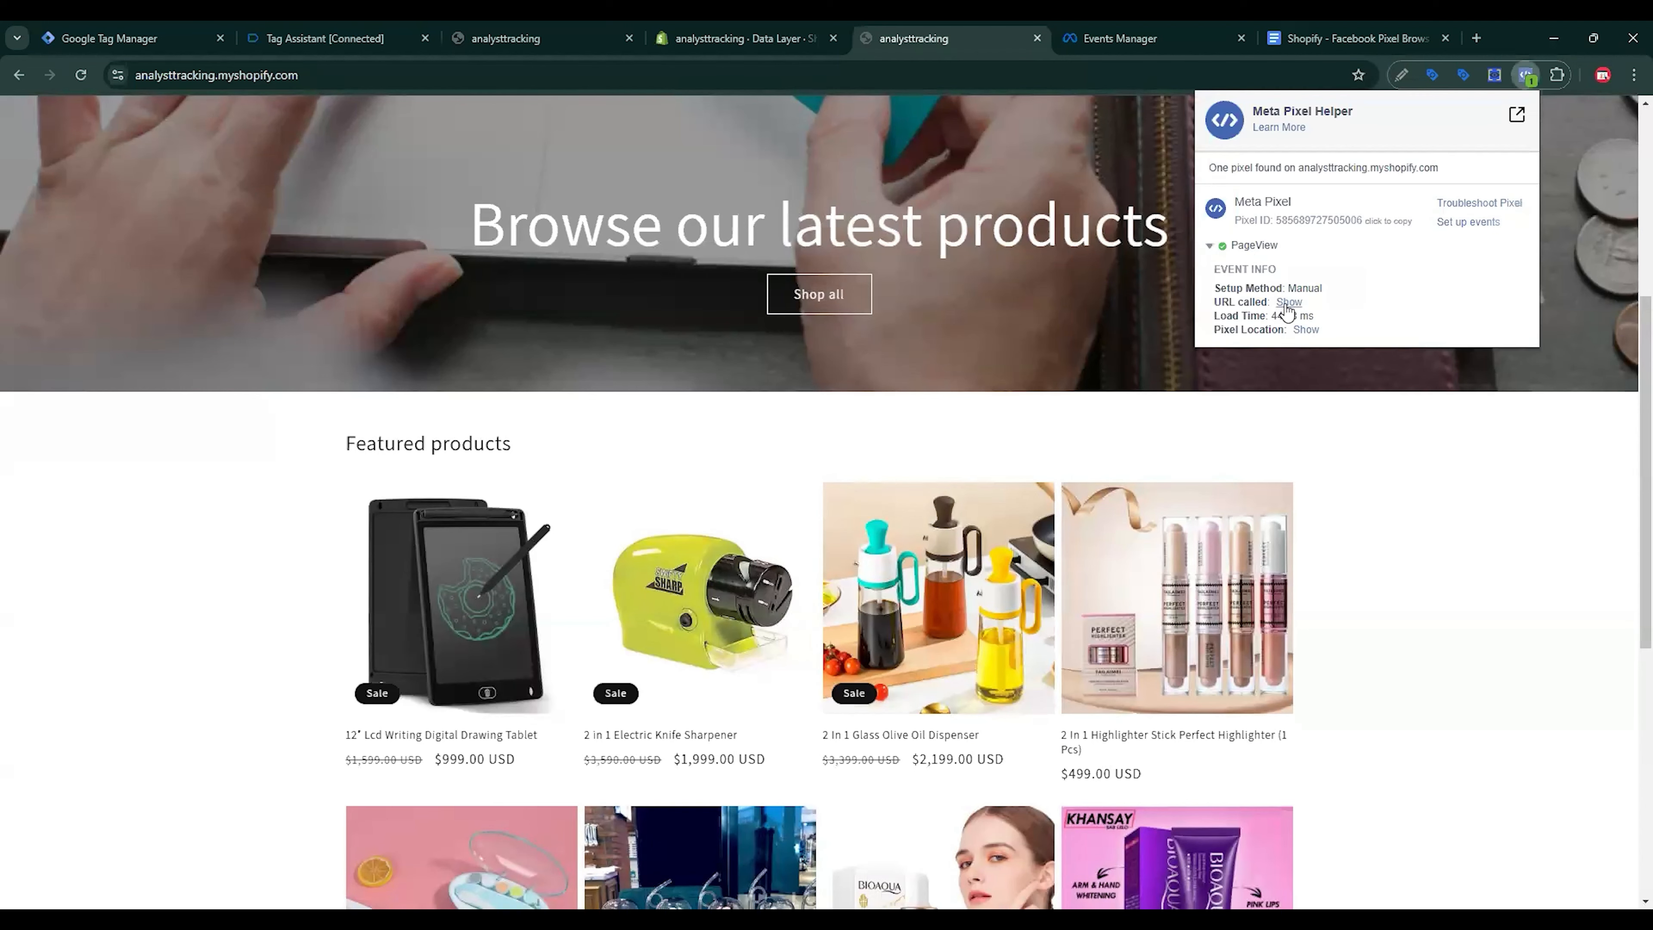
left_click(1288, 303)
Step: On the 2 in 1 Electric Knife Sharpener page, inspect ViewContent's content_name, category, ids and contents parameters
left_click(700, 625)
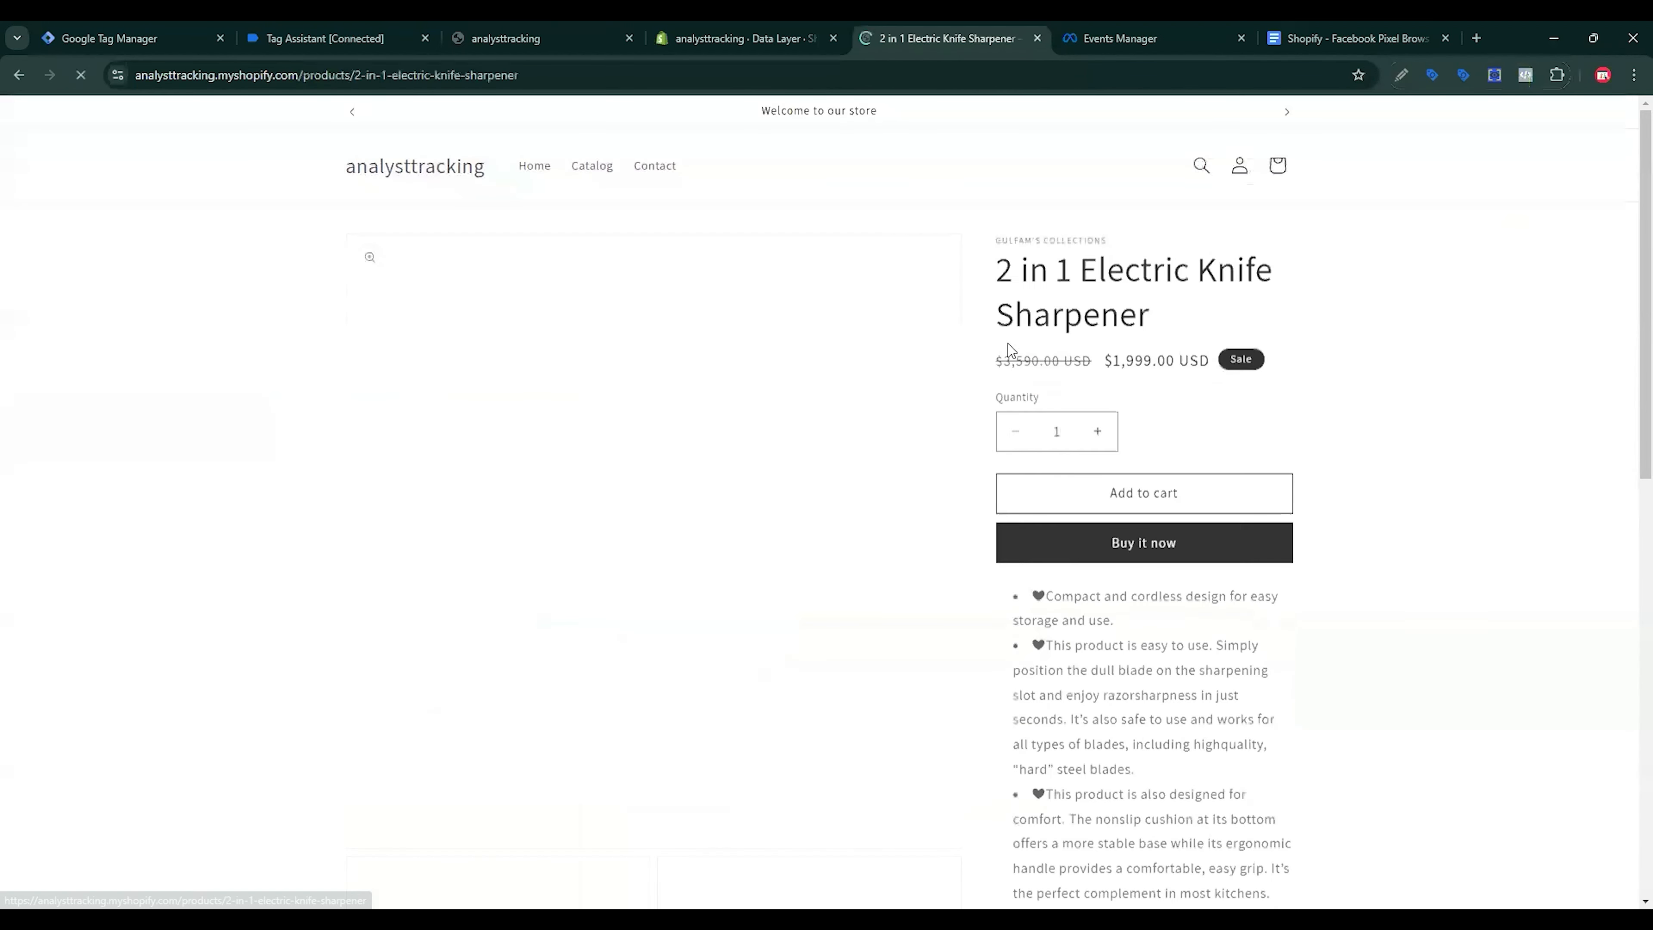
left_click(1527, 75)
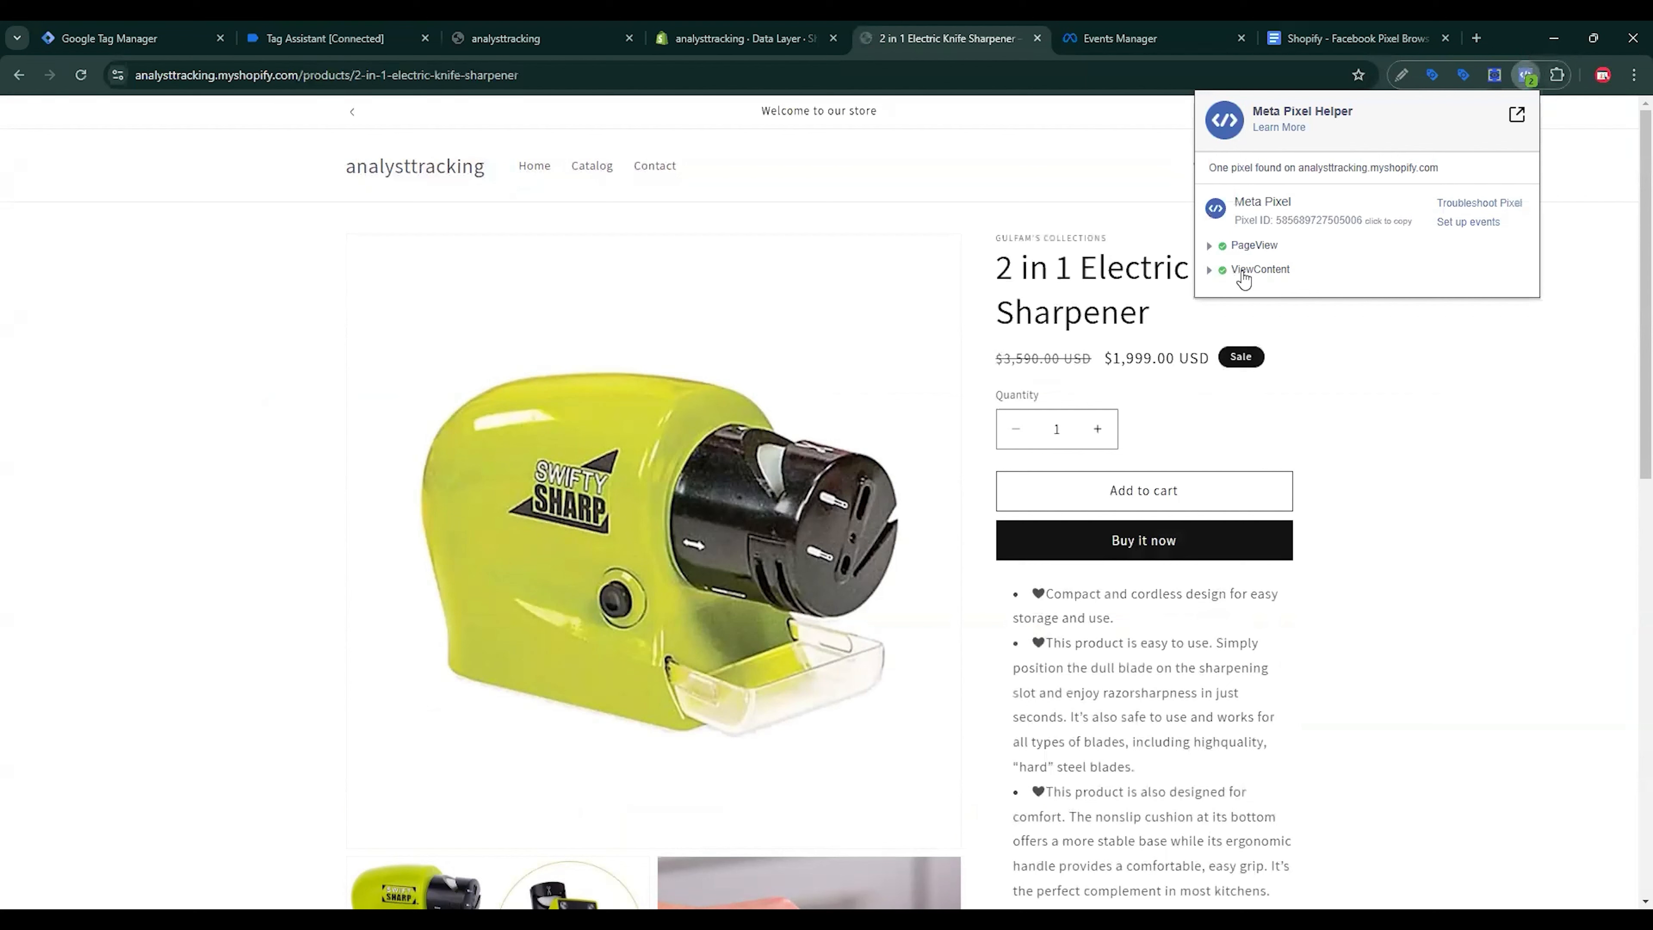
left_click(1244, 272)
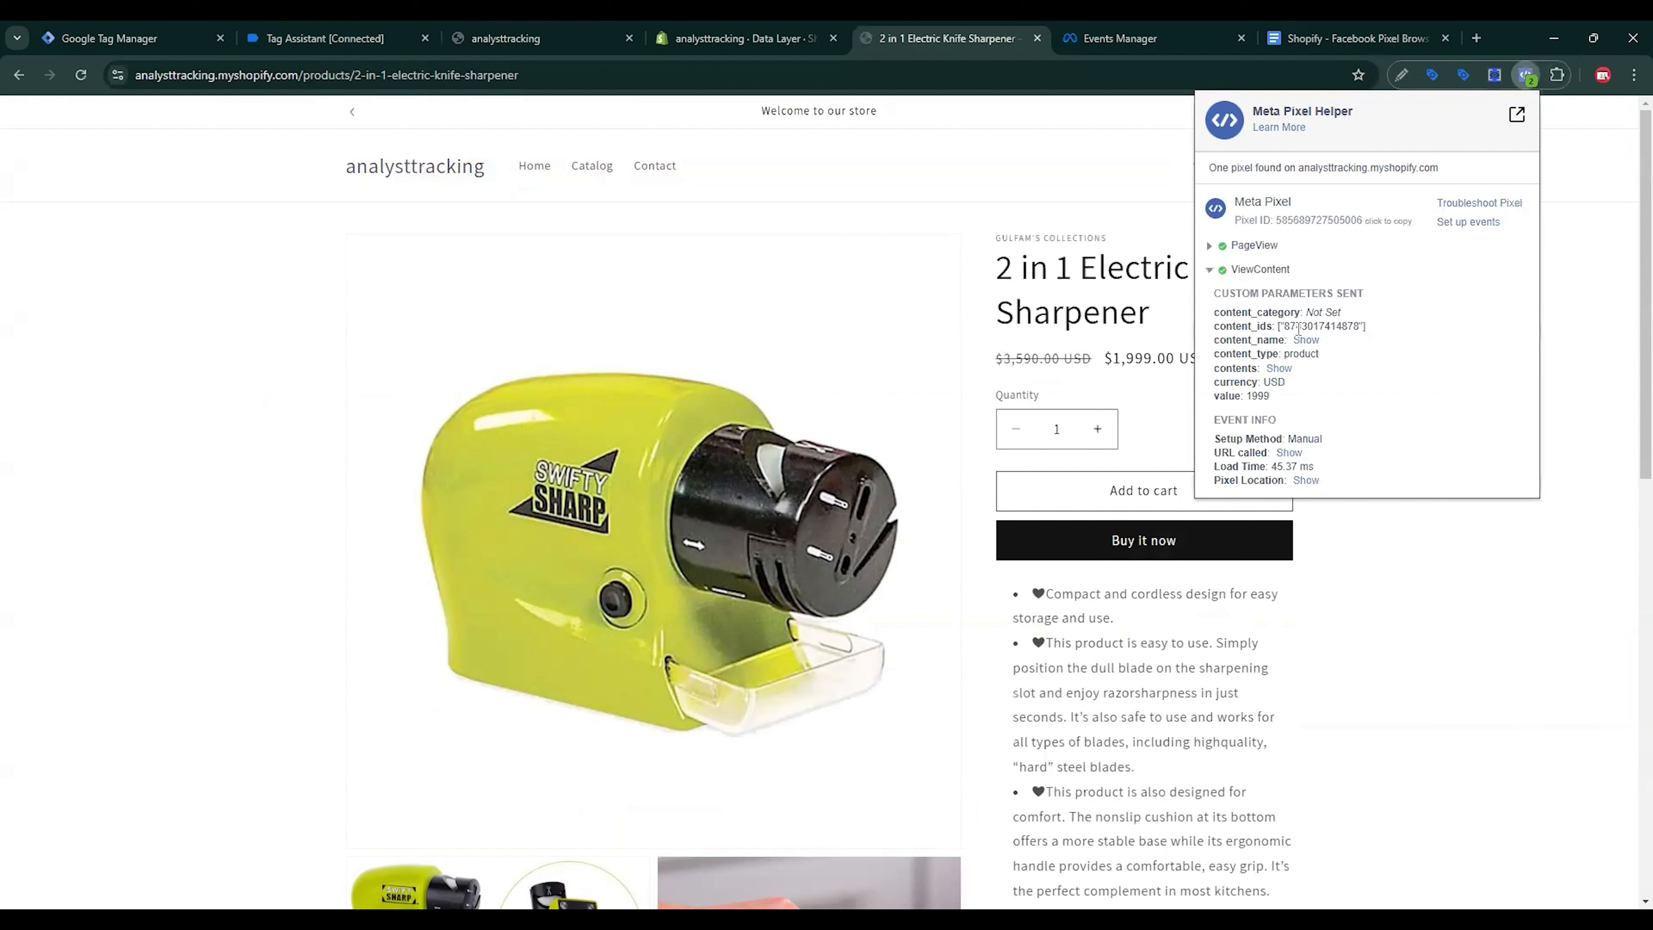
left_click(1306, 340)
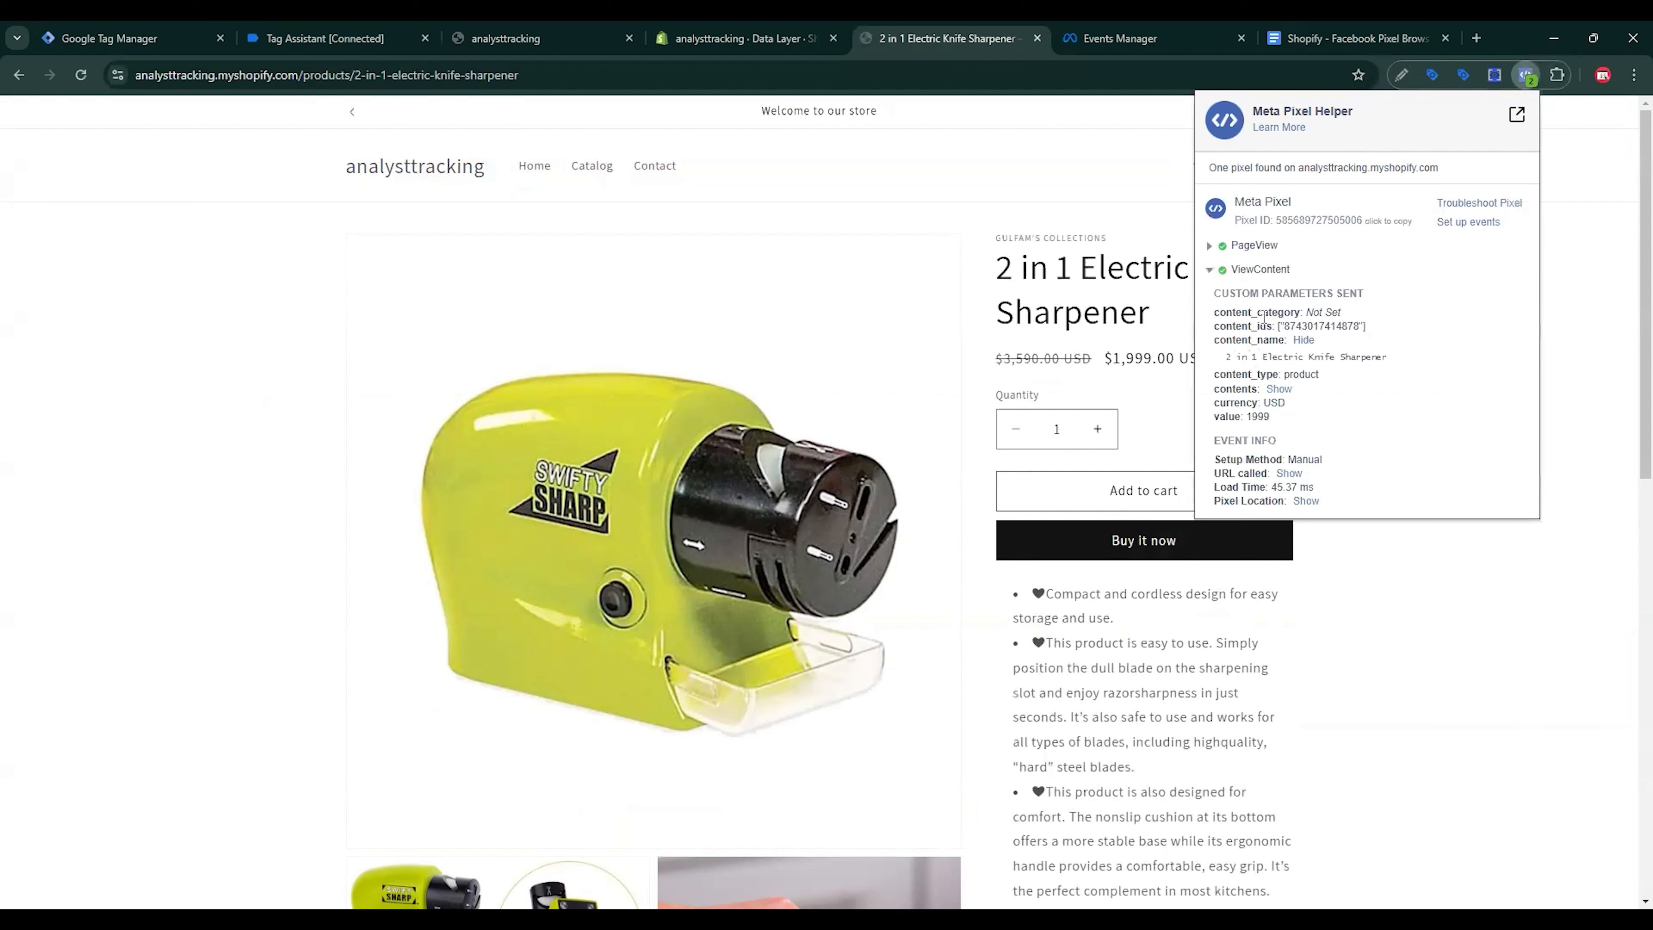
left_click_drag(1264, 317, 1339, 325)
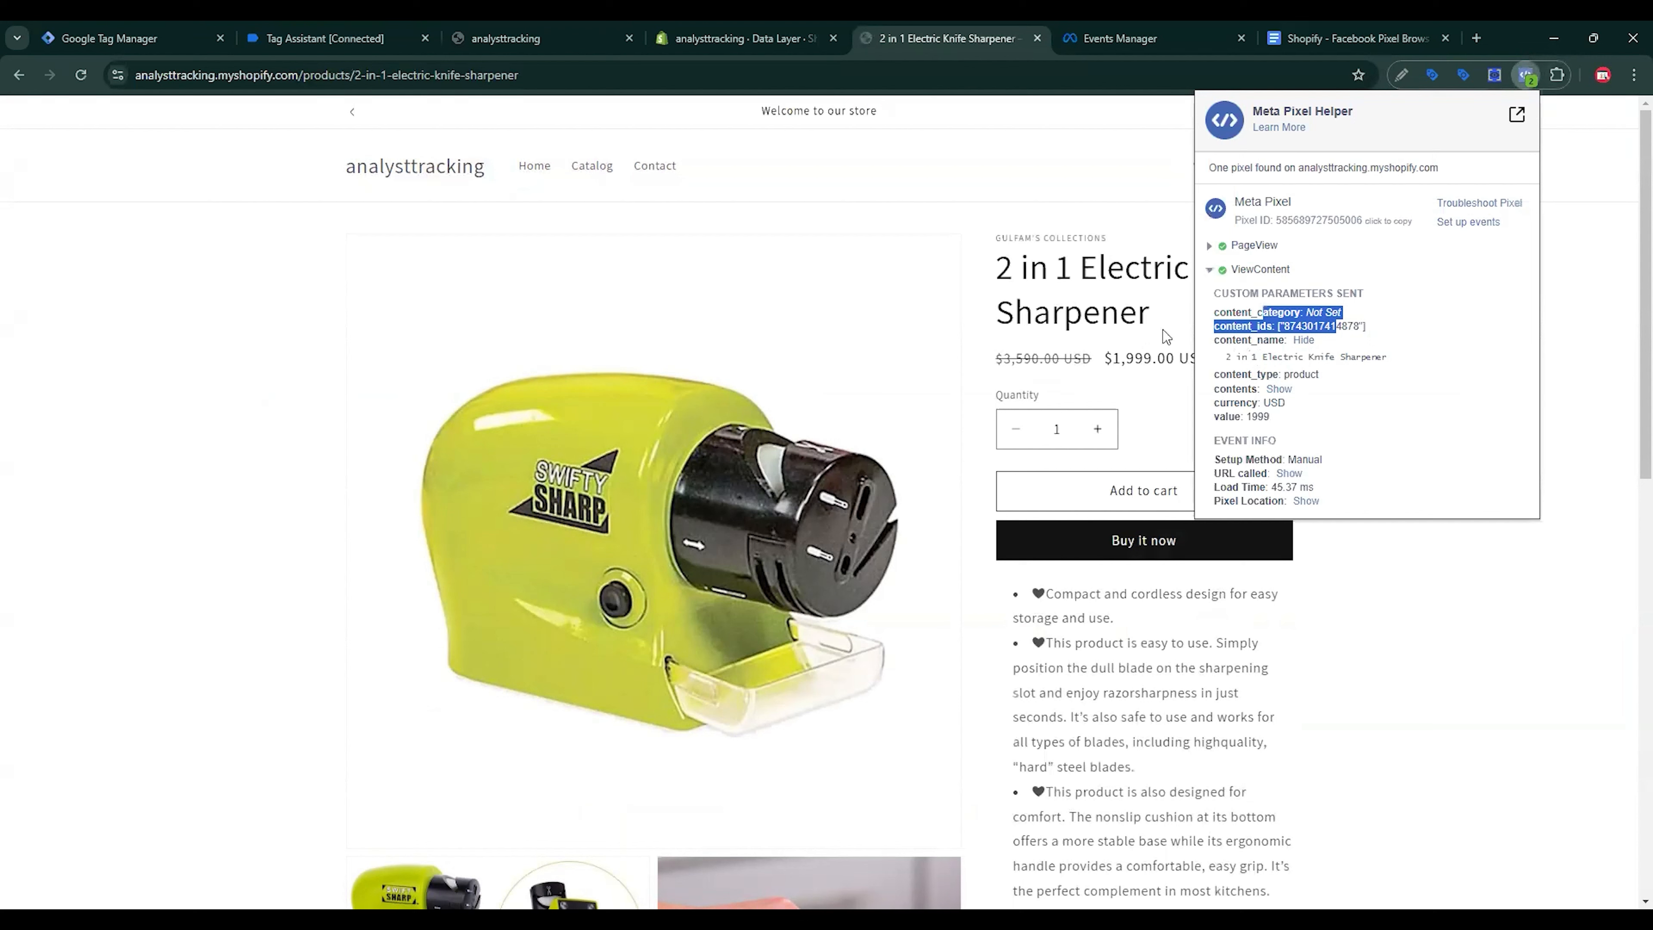
left_click(1324, 311)
left_click_drag(1313, 314, 1344, 314)
left_click(1344, 313)
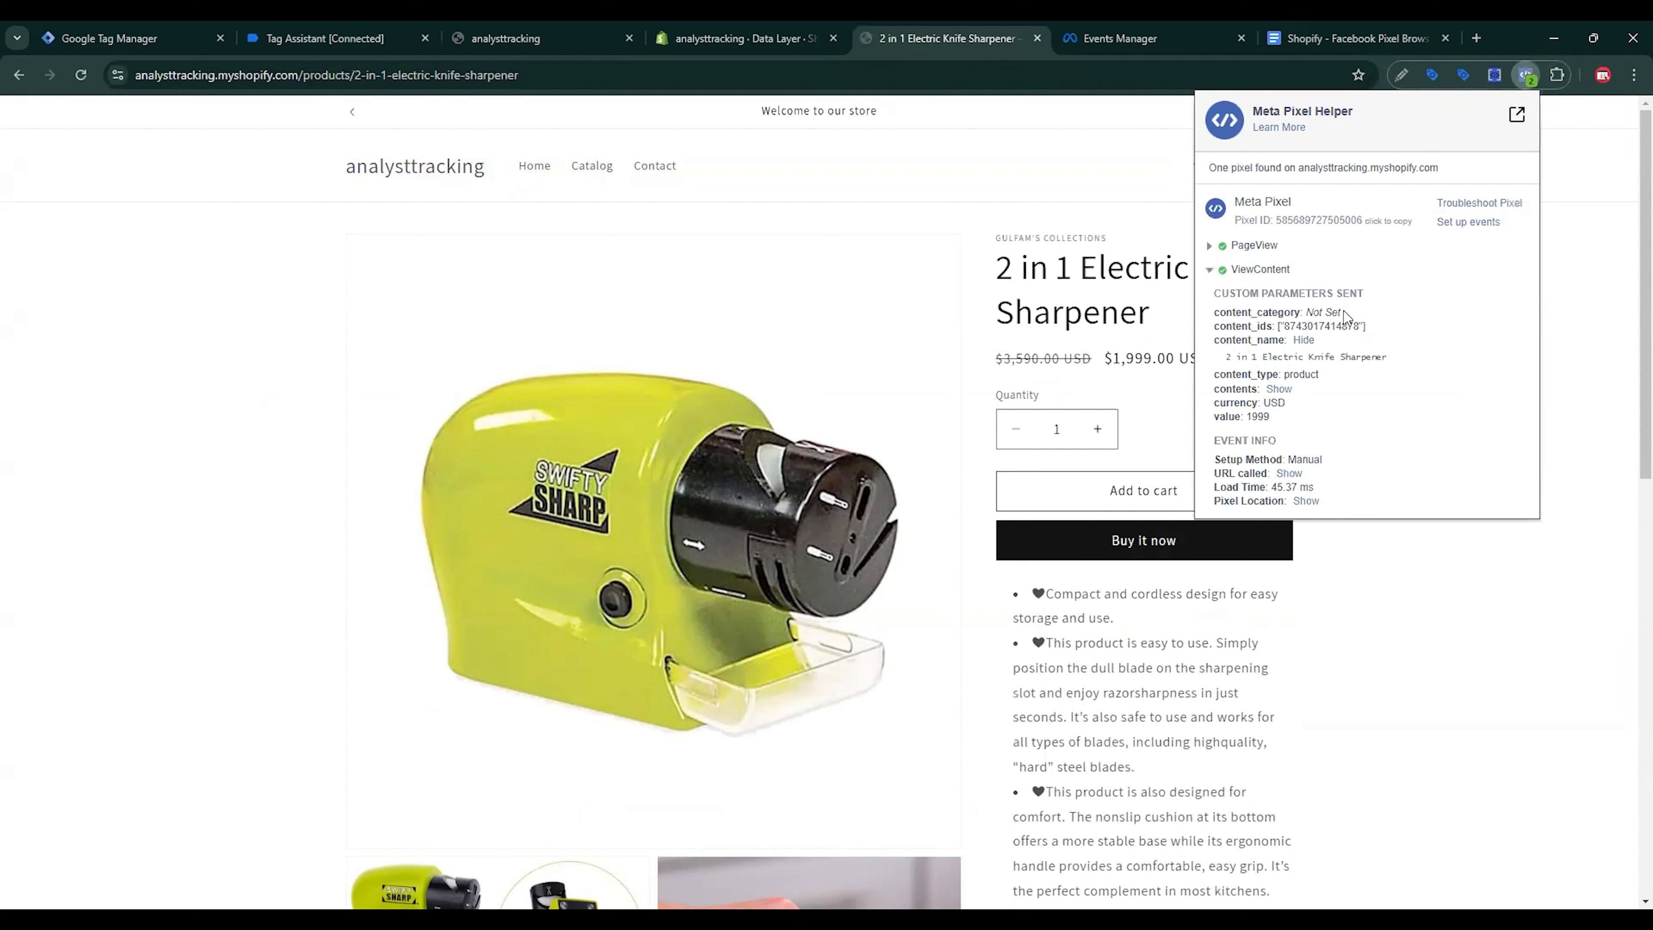
left_click(1278, 390)
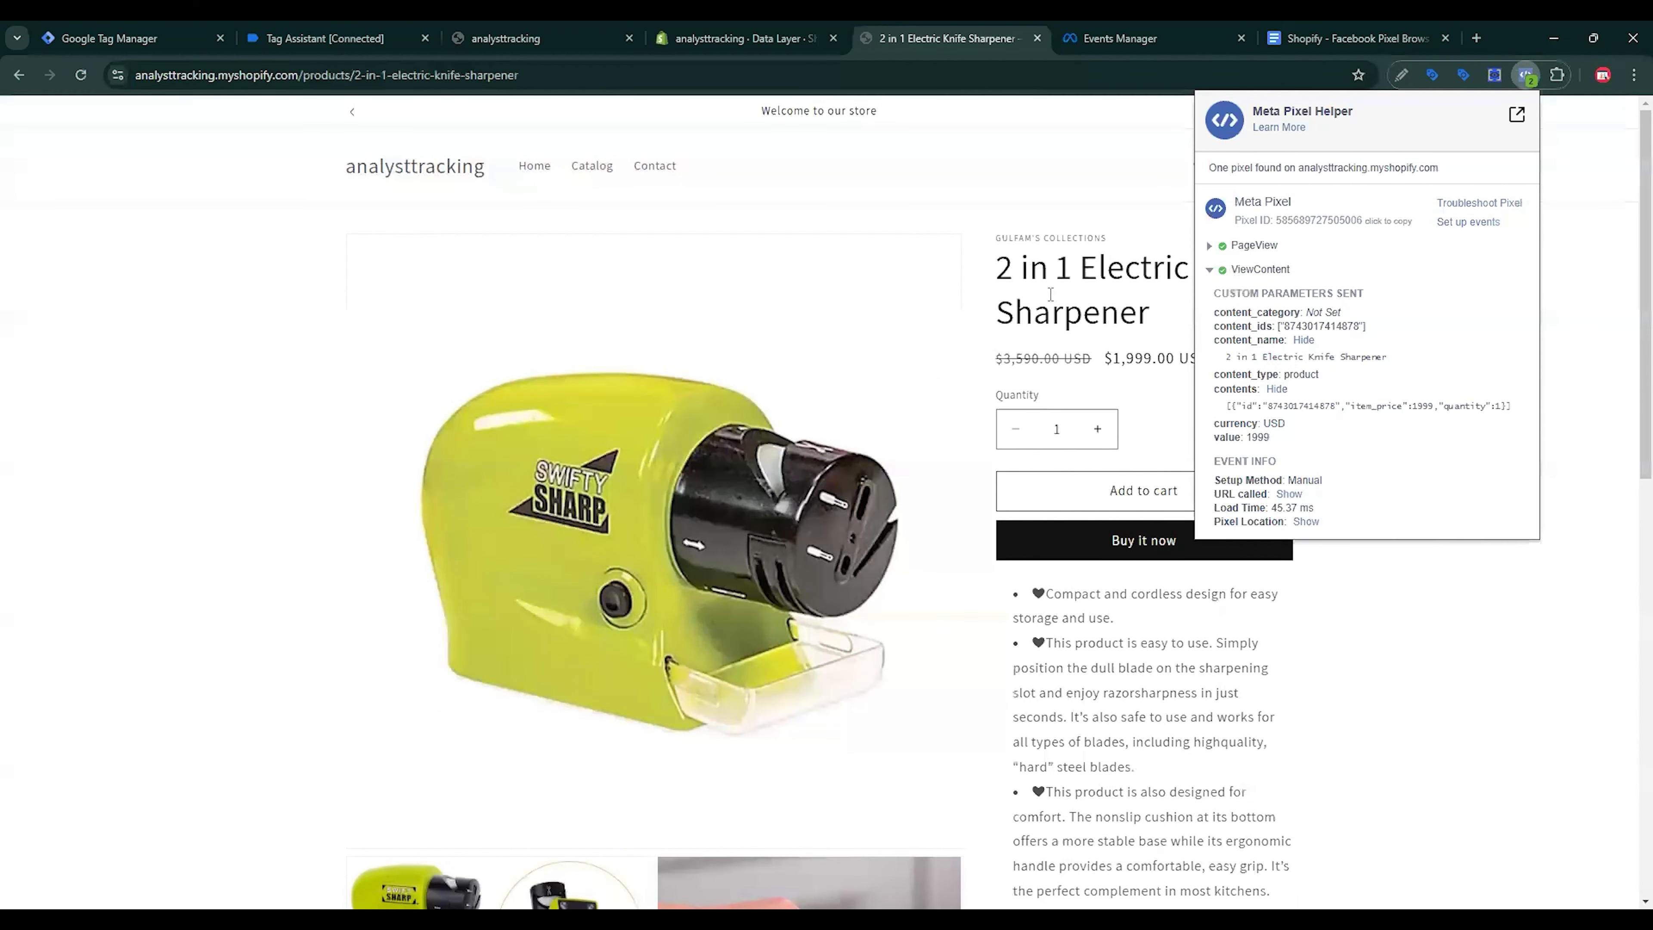
left_click(1113, 315)
Step: Create a new Facebook Pixel tag using {{Meta Pixel ID}} with the AddToCart standard event
left_click(134, 37)
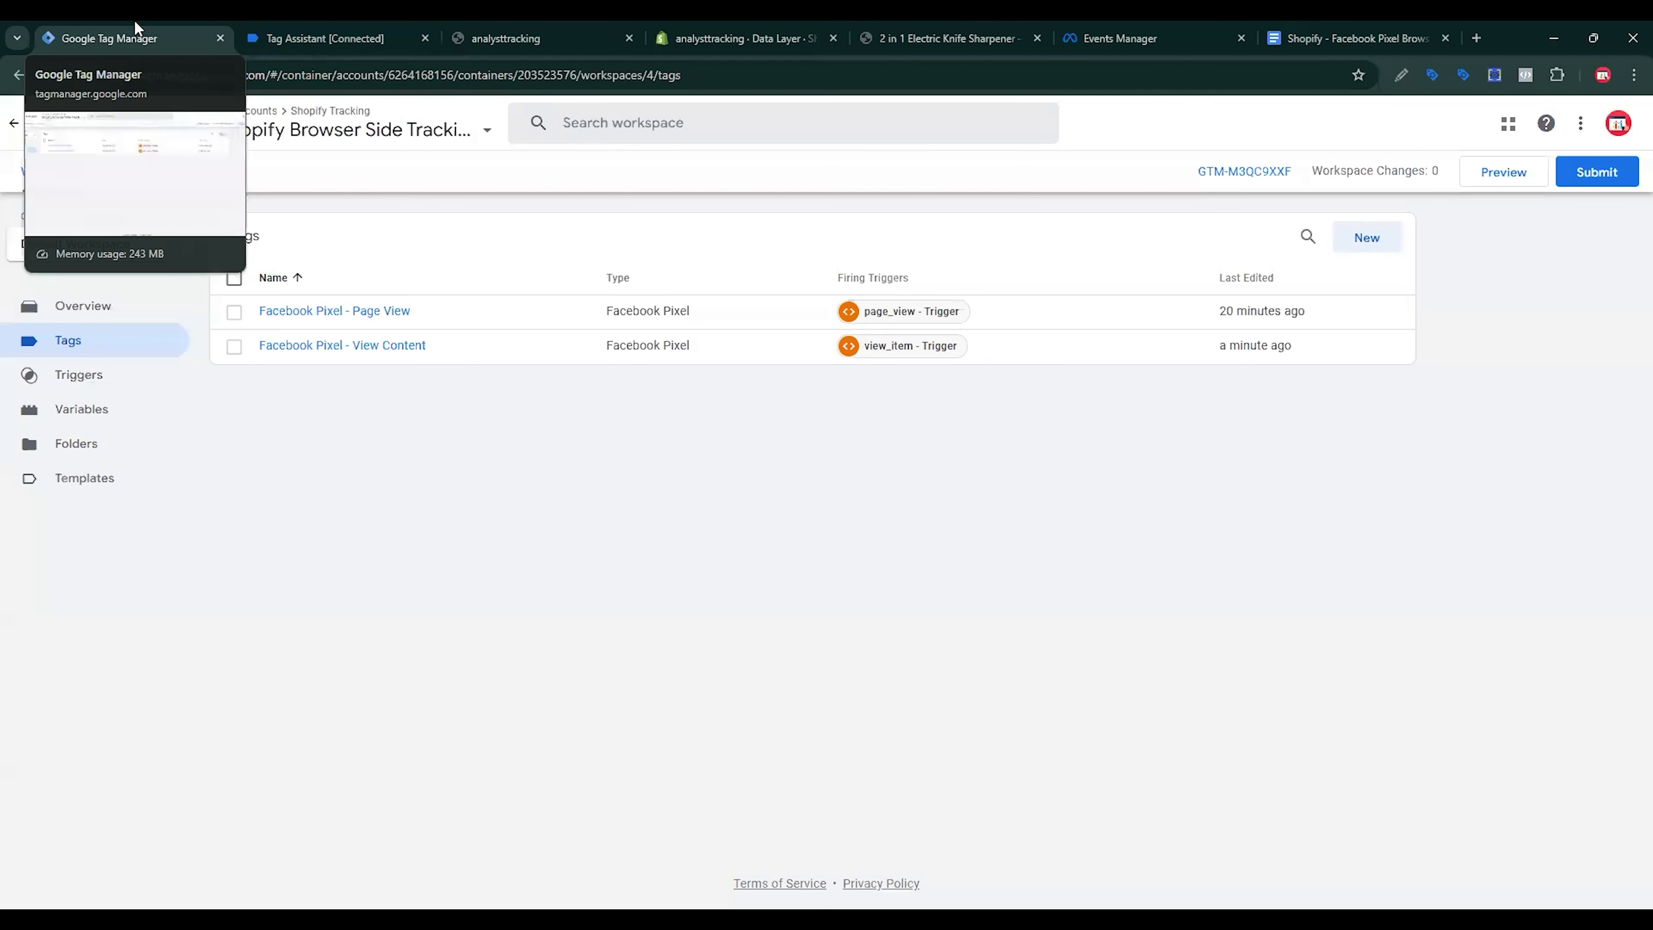
left_click(1367, 237)
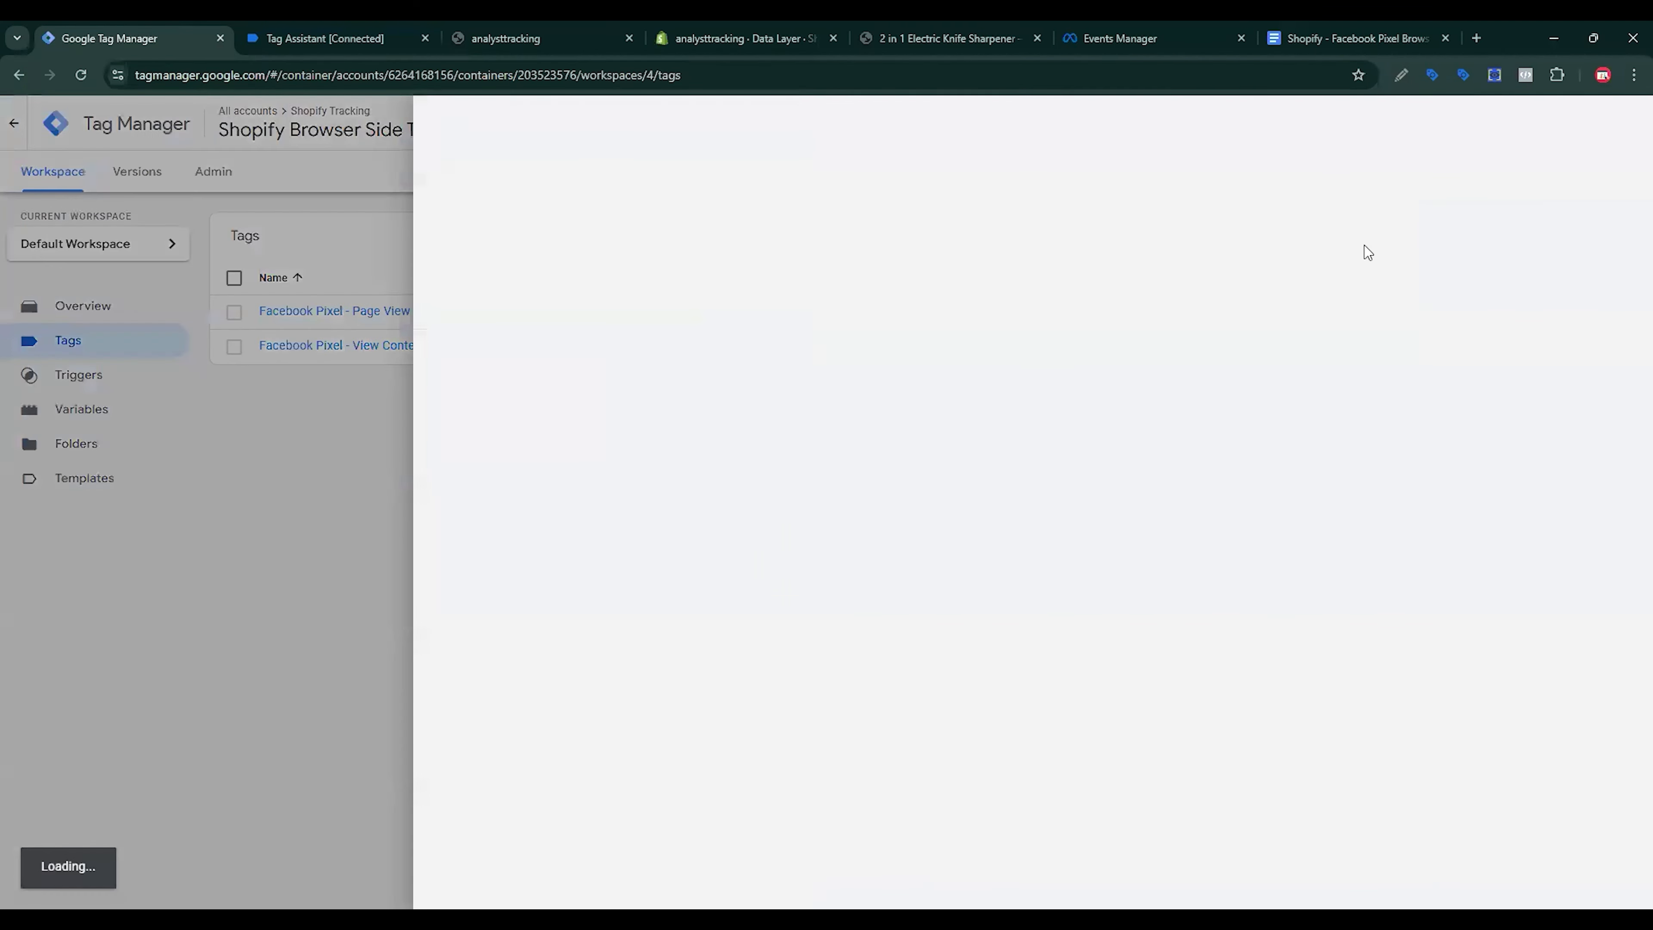
left_click(1236, 302)
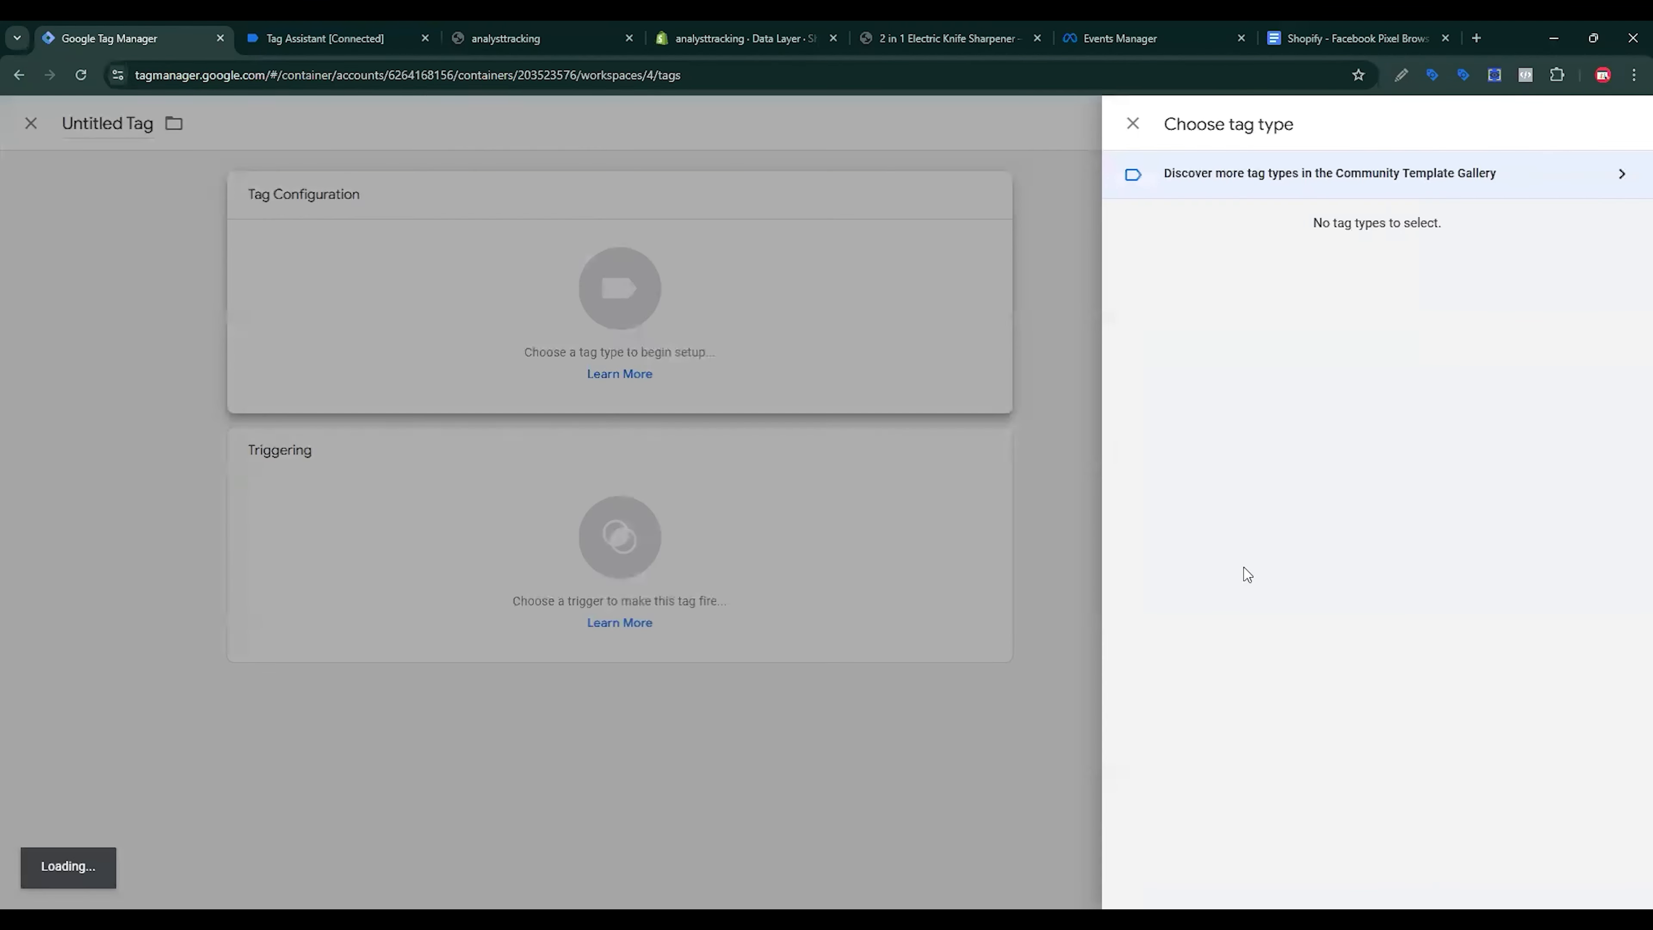
scroll(1259, 449, "down", 4)
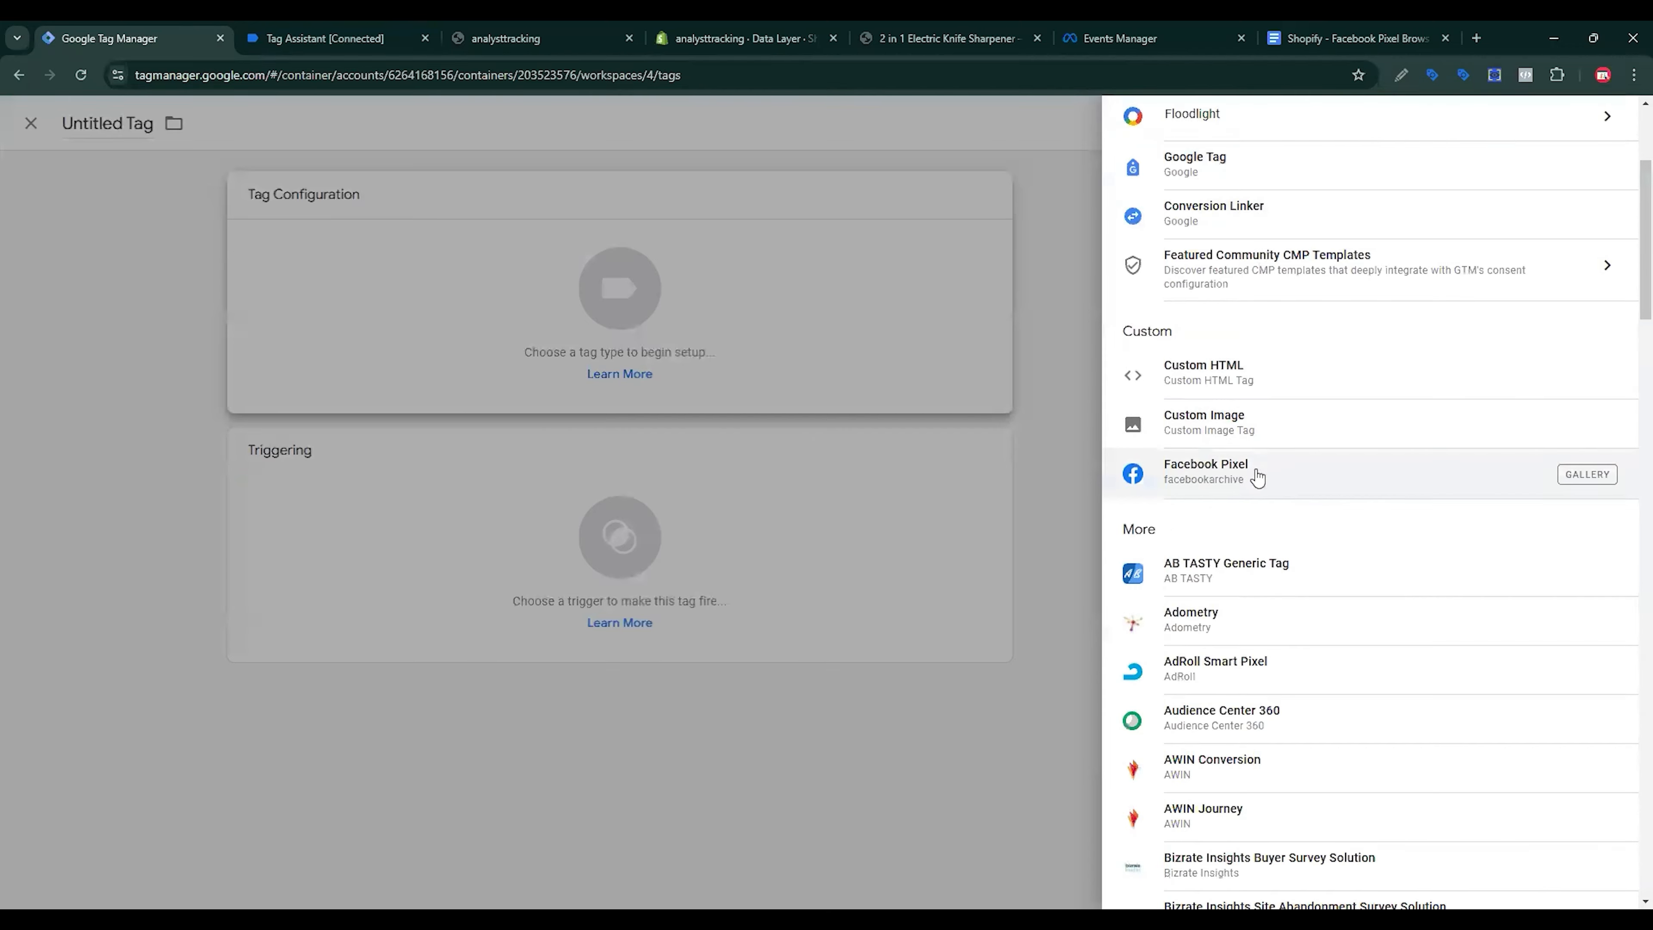
left_click(1255, 476)
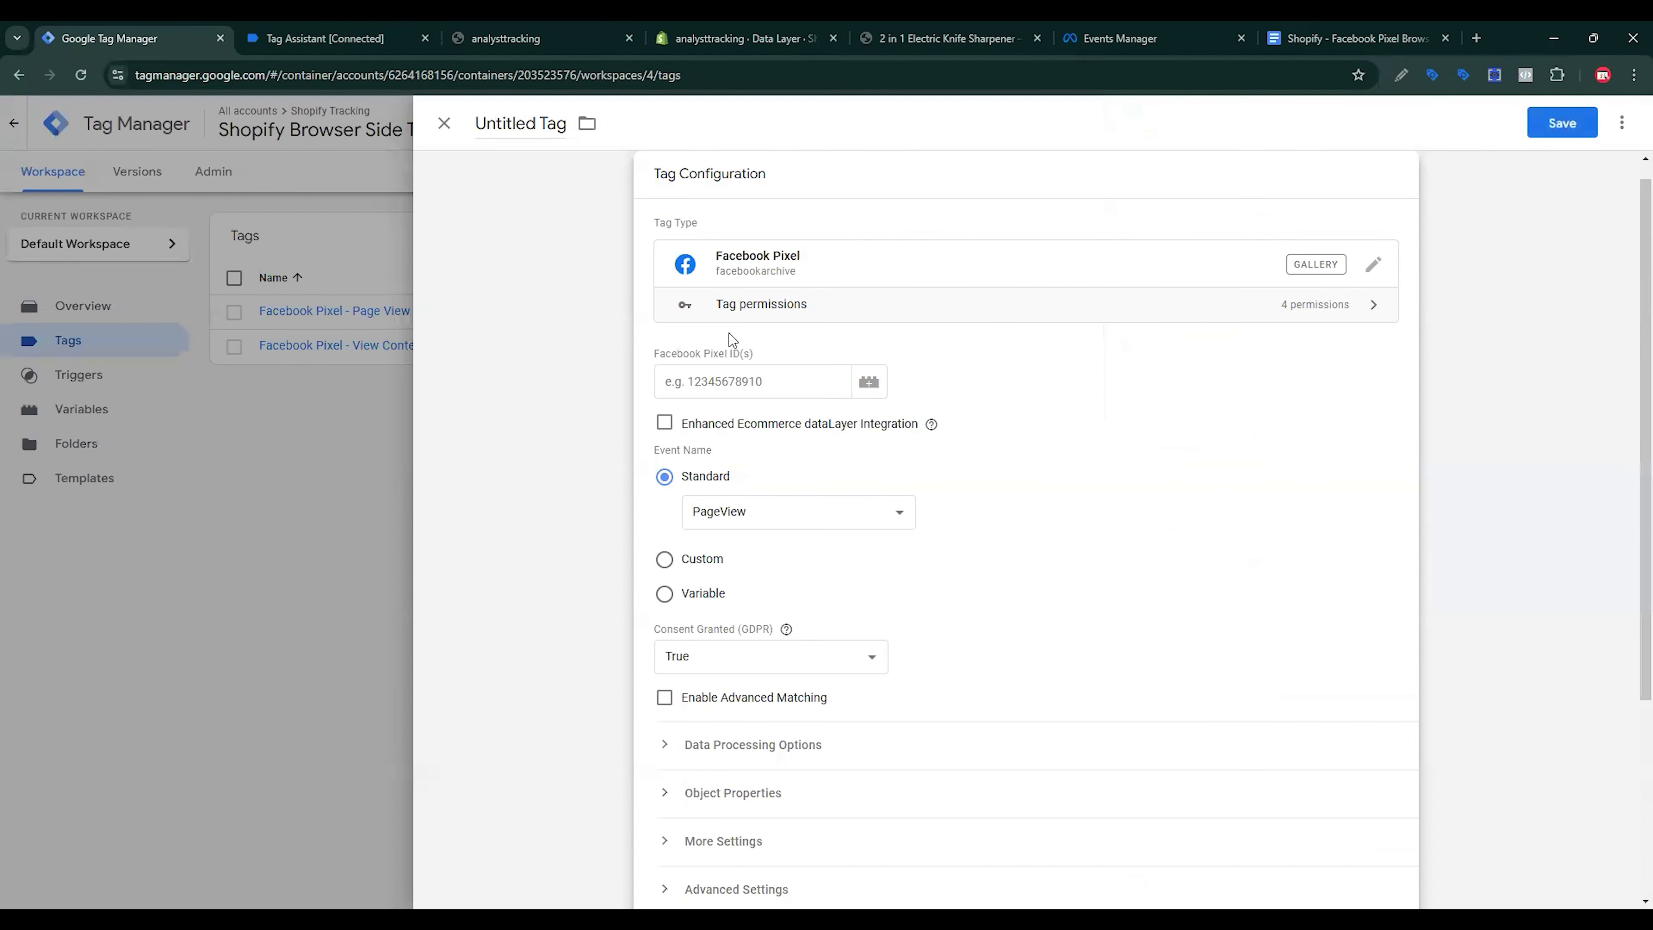
type("{{")
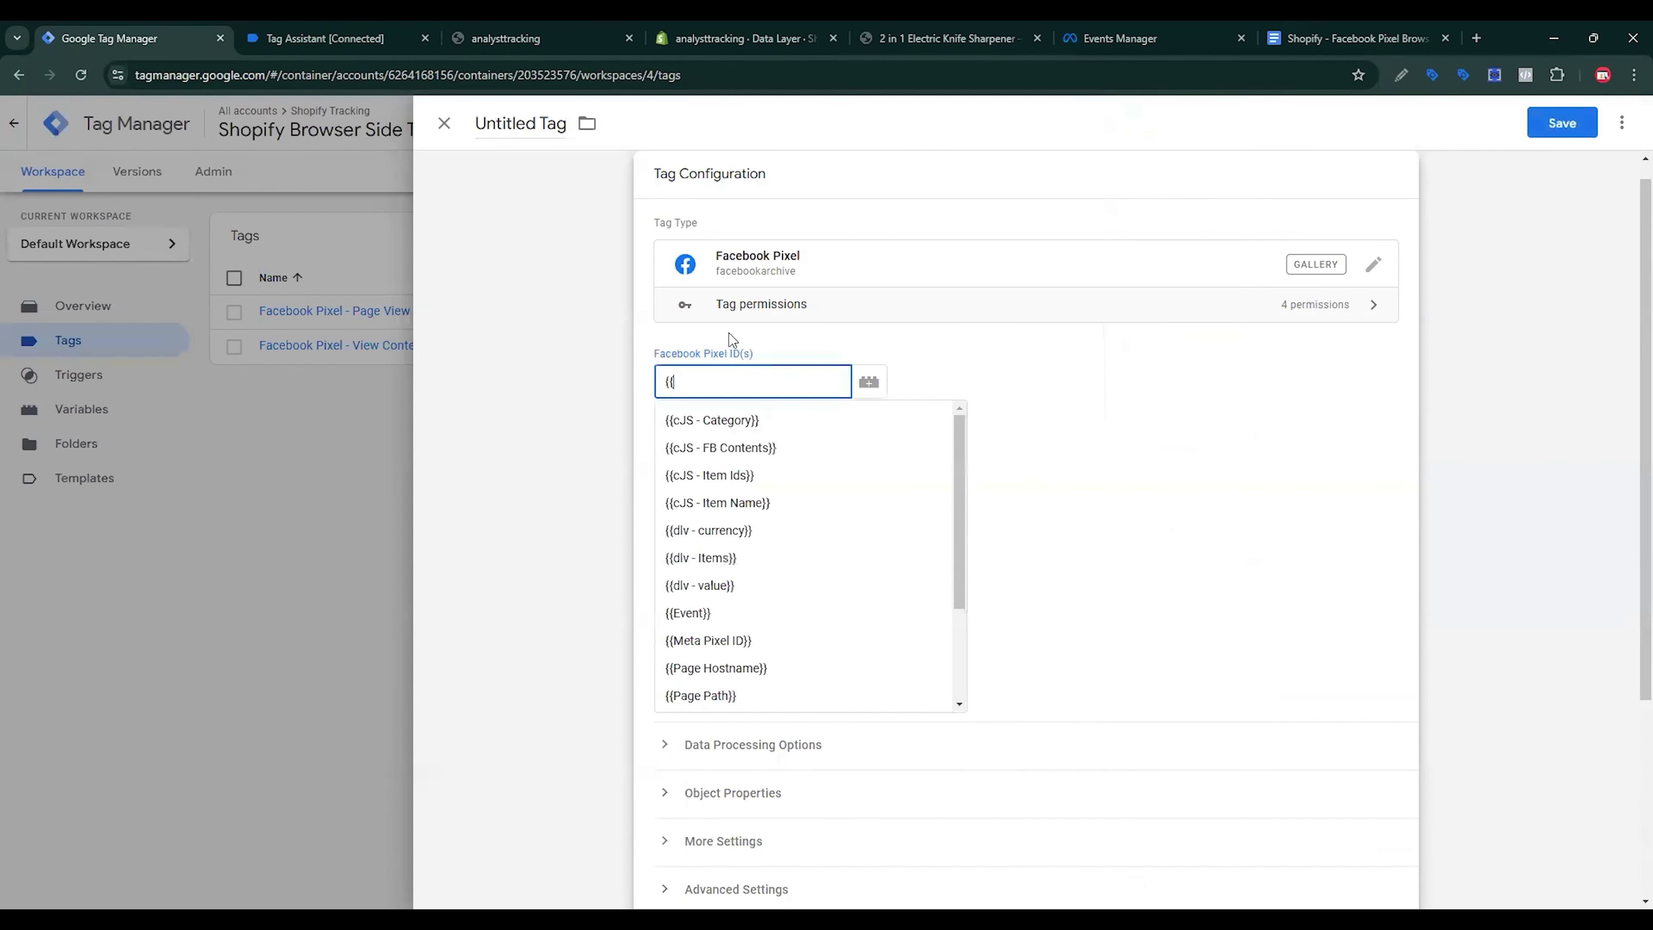
left_click(708, 640)
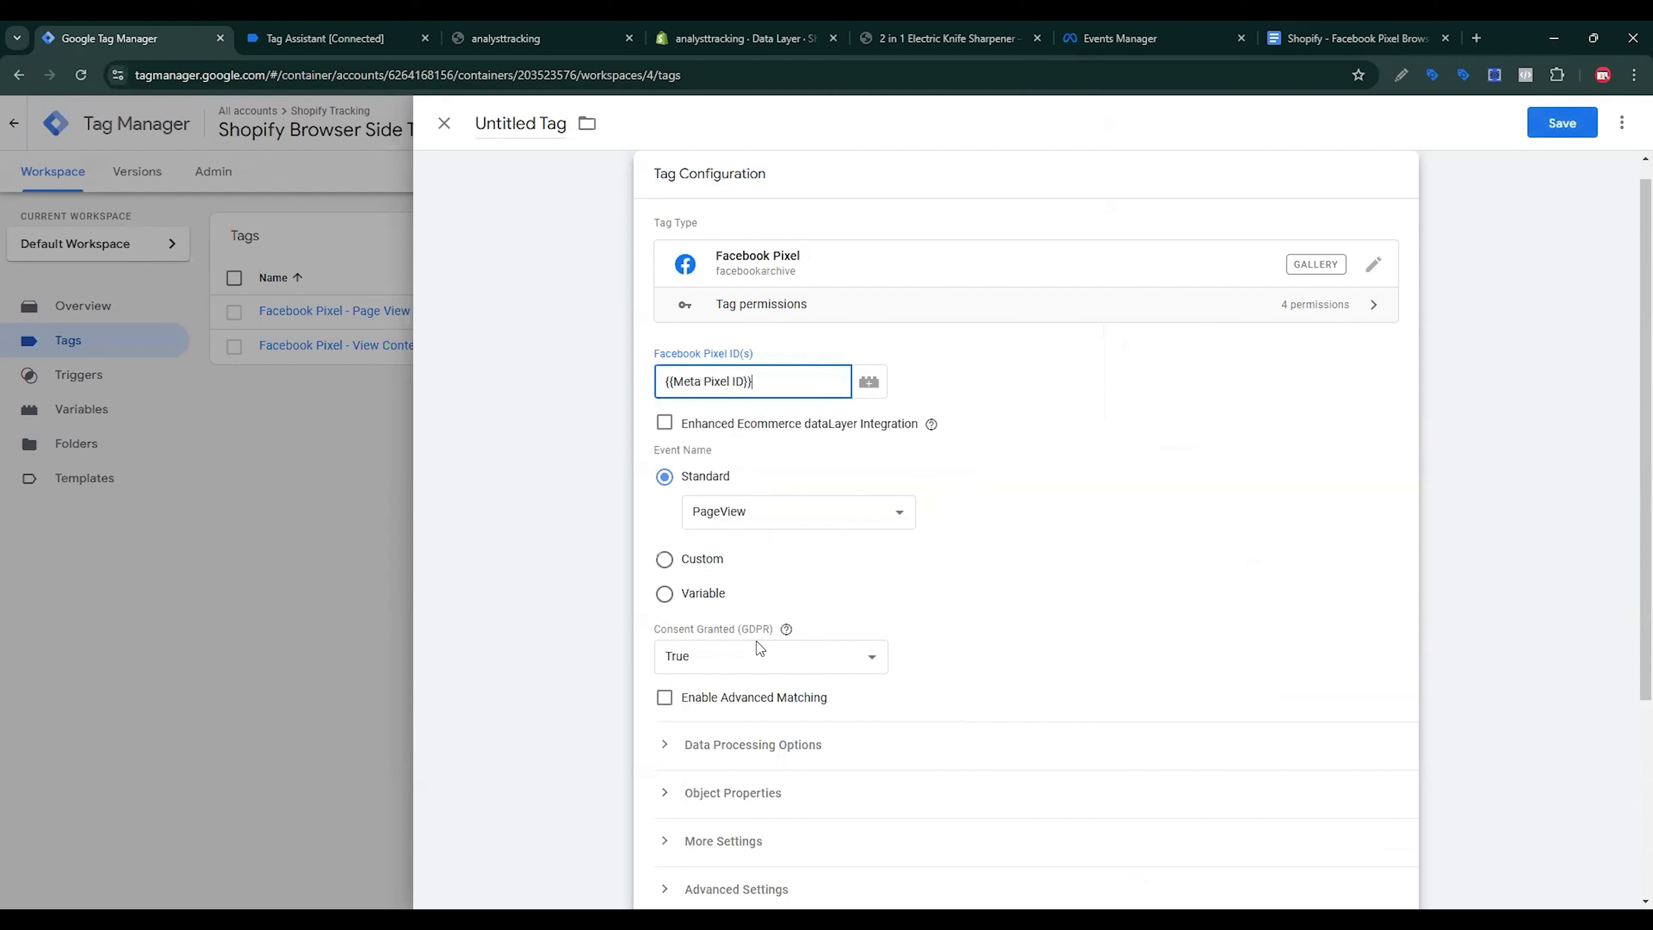
left_click(769, 512)
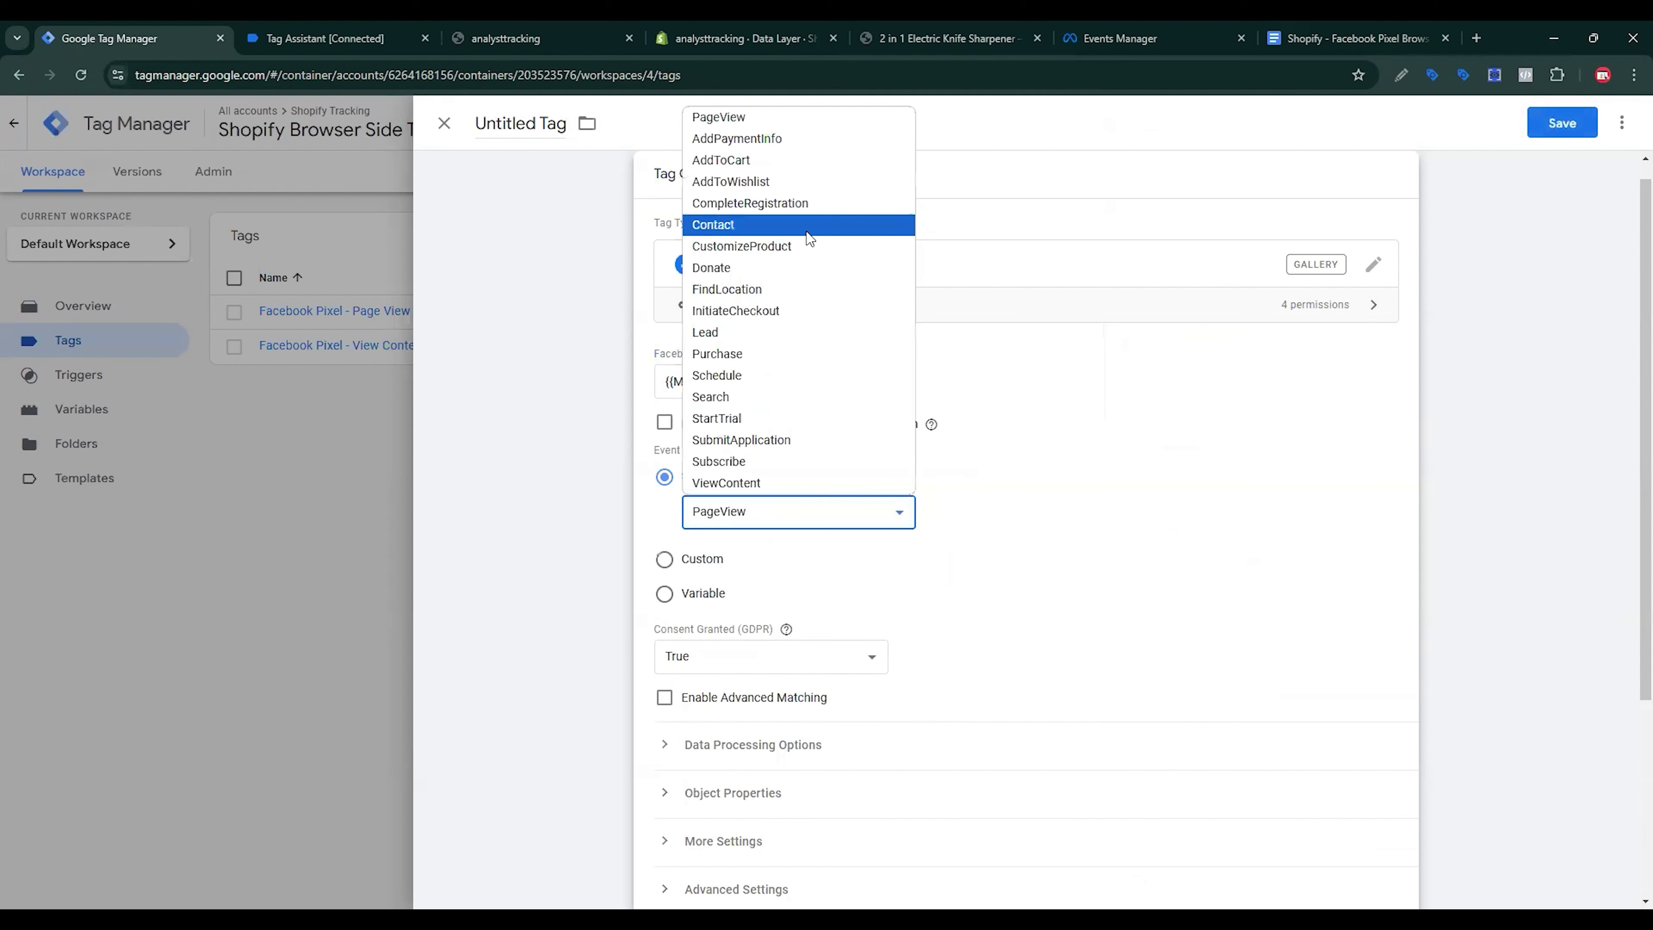
left_click(752, 161)
Step: Expand Object Properties and add eight empty property rows
scroll(765, 609, "down", 4)
left_click(733, 536)
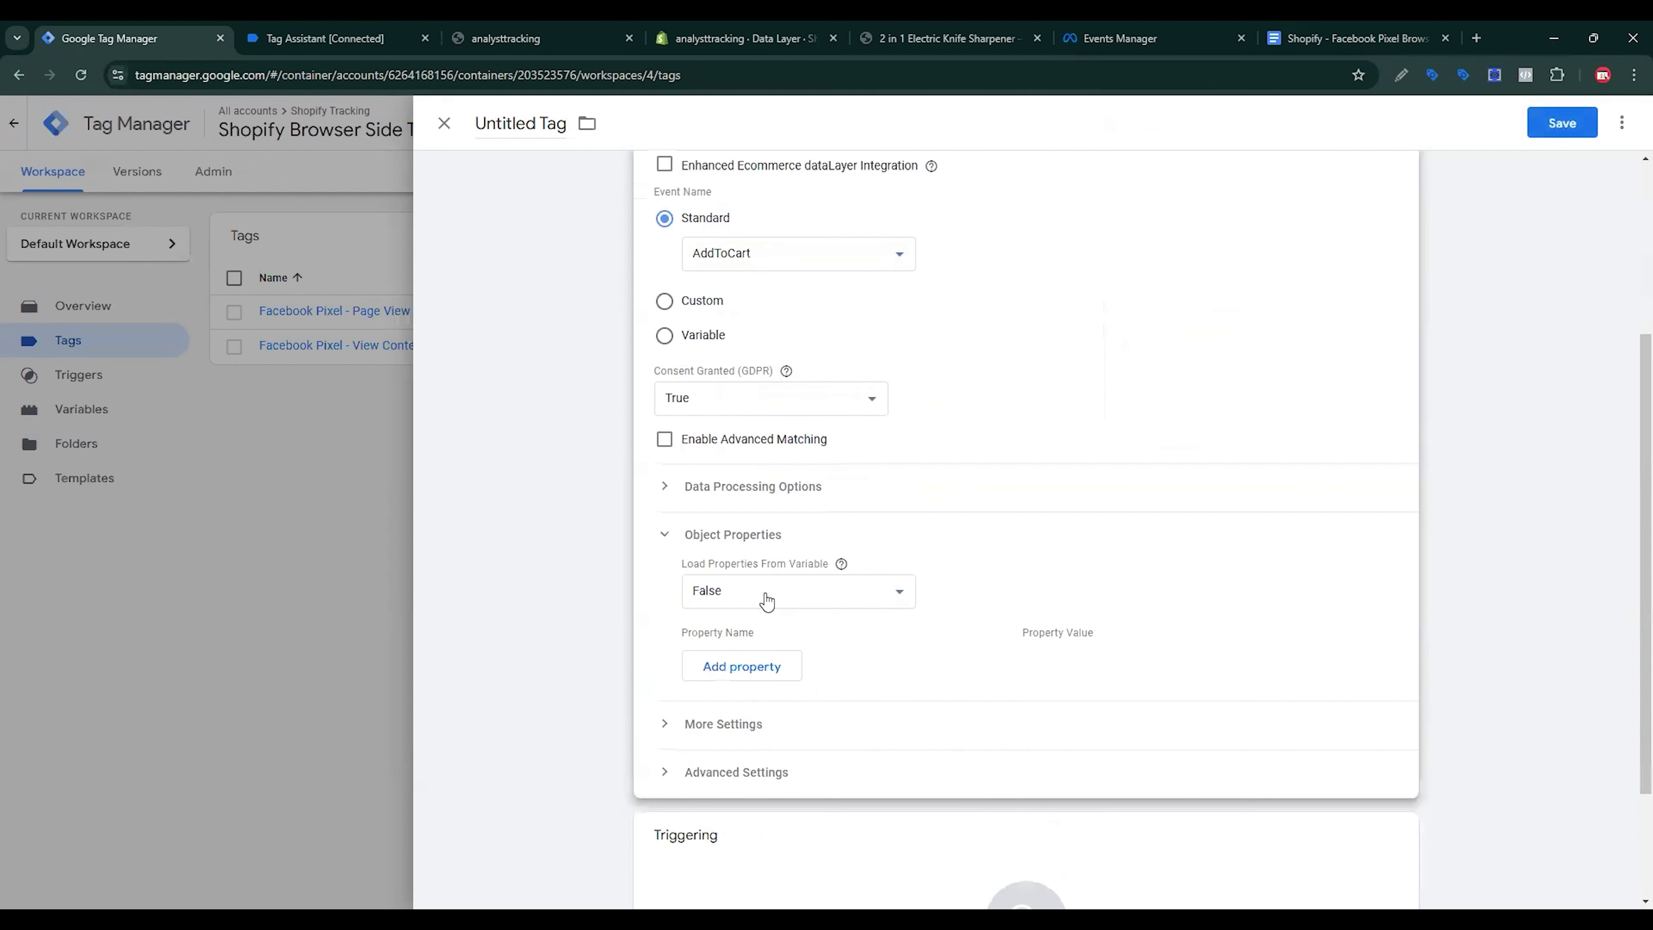
left_click(746, 663)
left_click(759, 715)
left_click(755, 756)
scroll(756, 748, "down", 3)
left_click(755, 538)
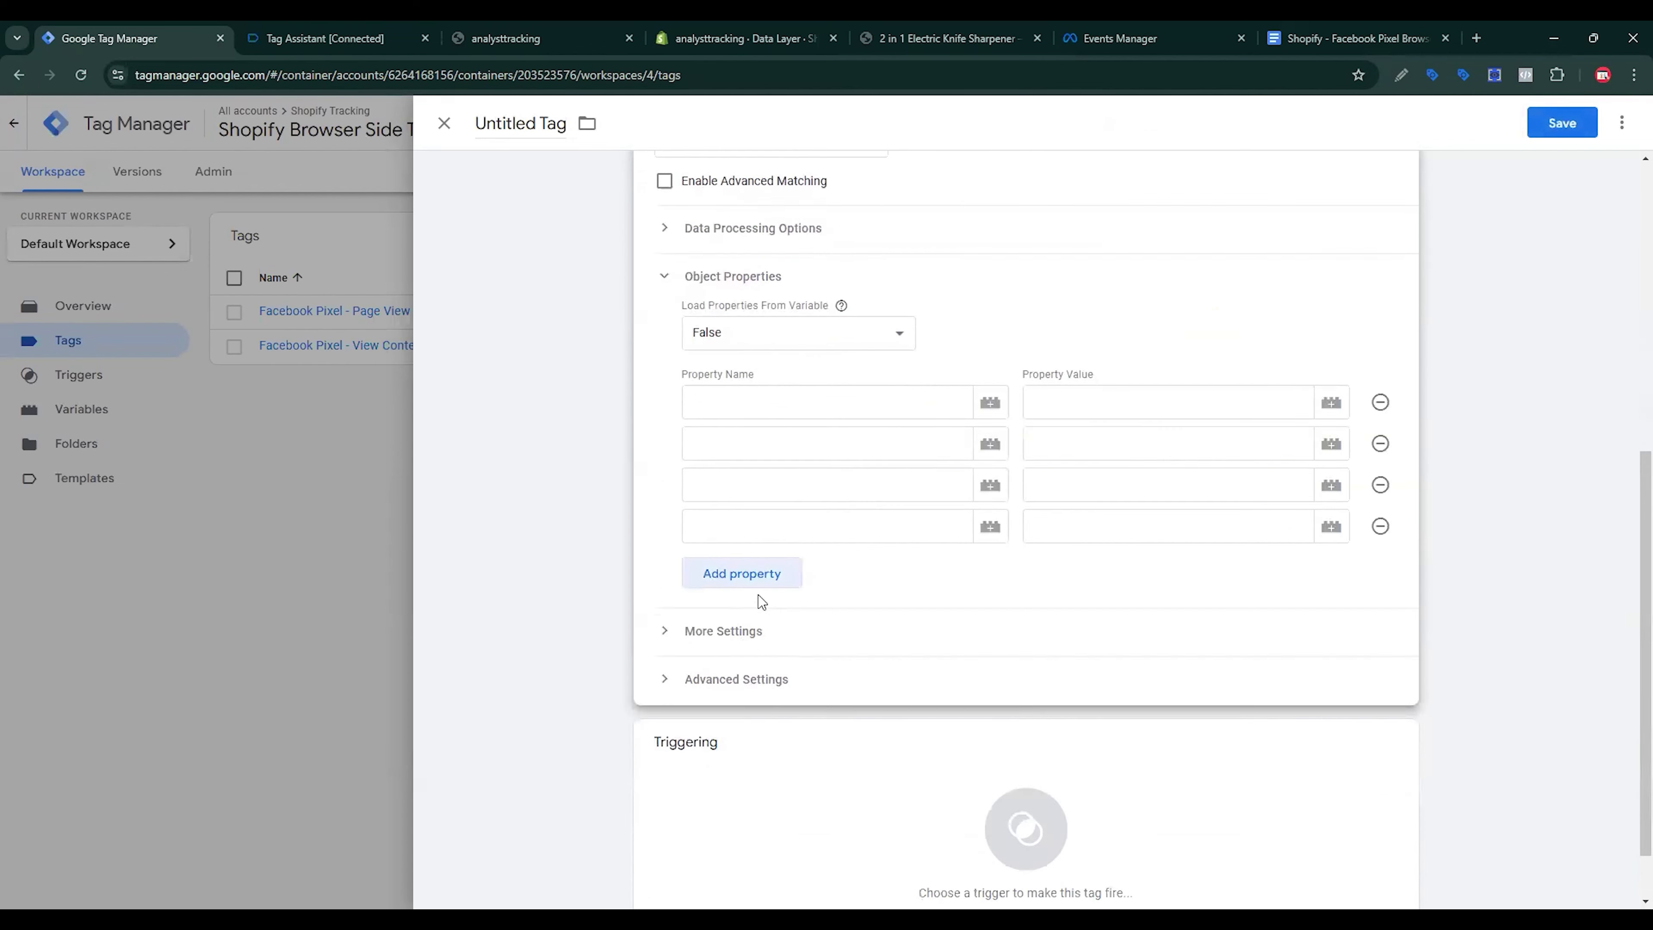
left_click(748, 584)
left_click(756, 615)
left_click(762, 655)
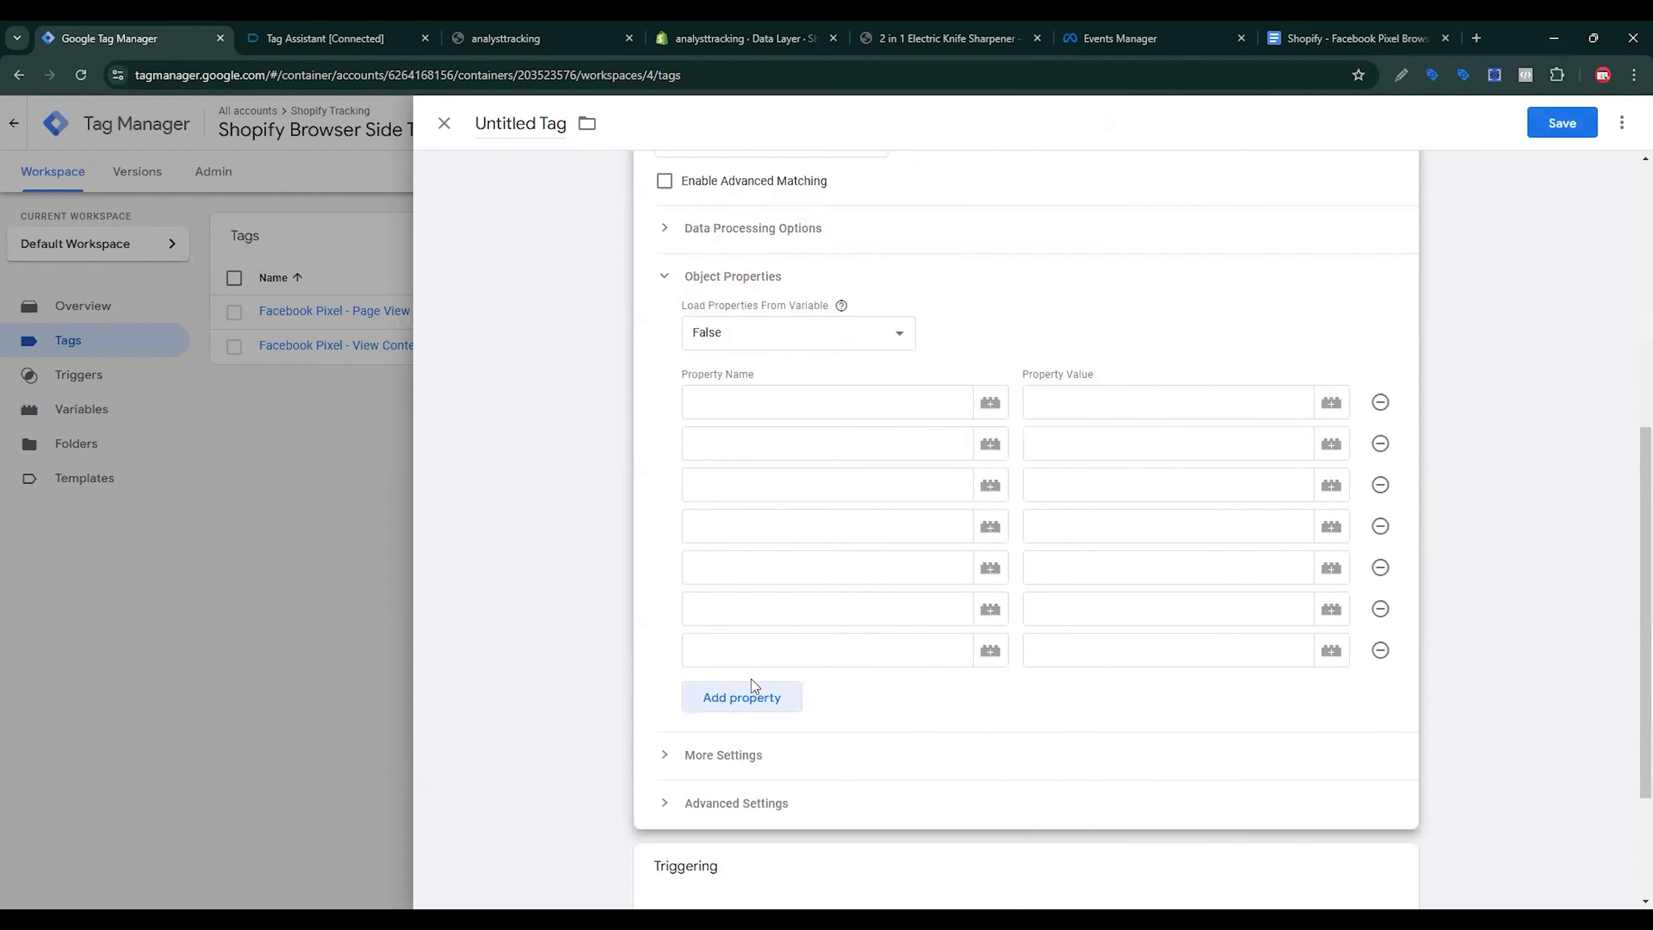
left_click(757, 691)
left_click(1347, 38)
Step: Paste content_ids and content_name from the reference doc as the first two property names
left_click_drag(1347, 38, 511, 56)
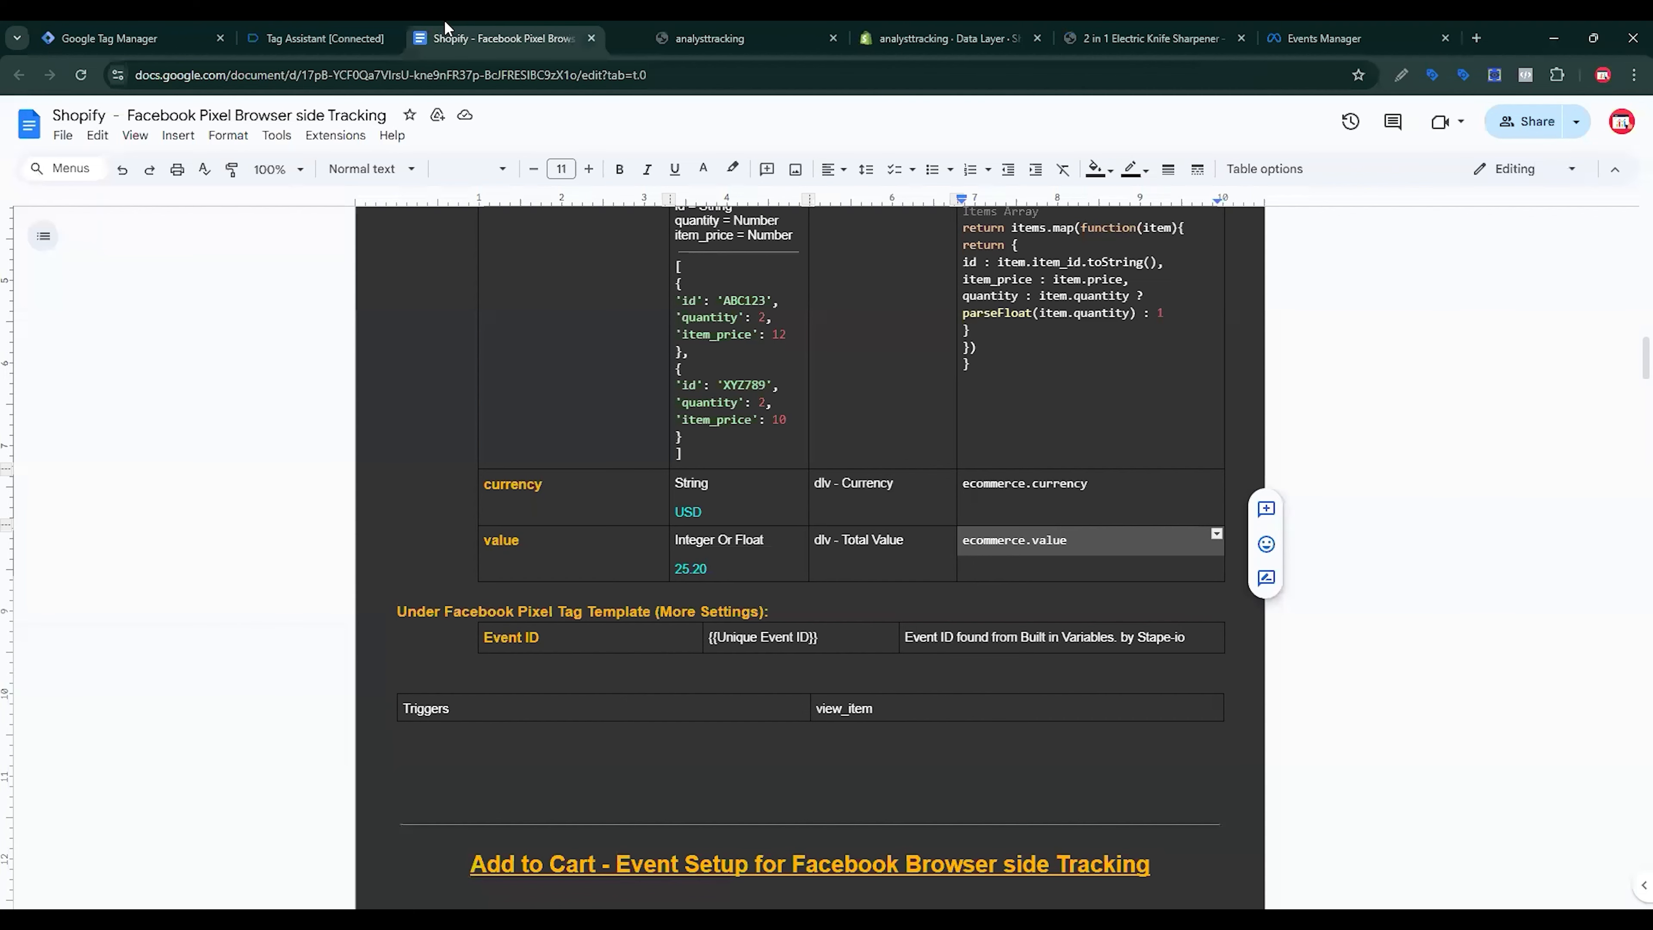
scroll(546, 469, "down", 10)
double_click(485, 479)
key("ctrl+c")
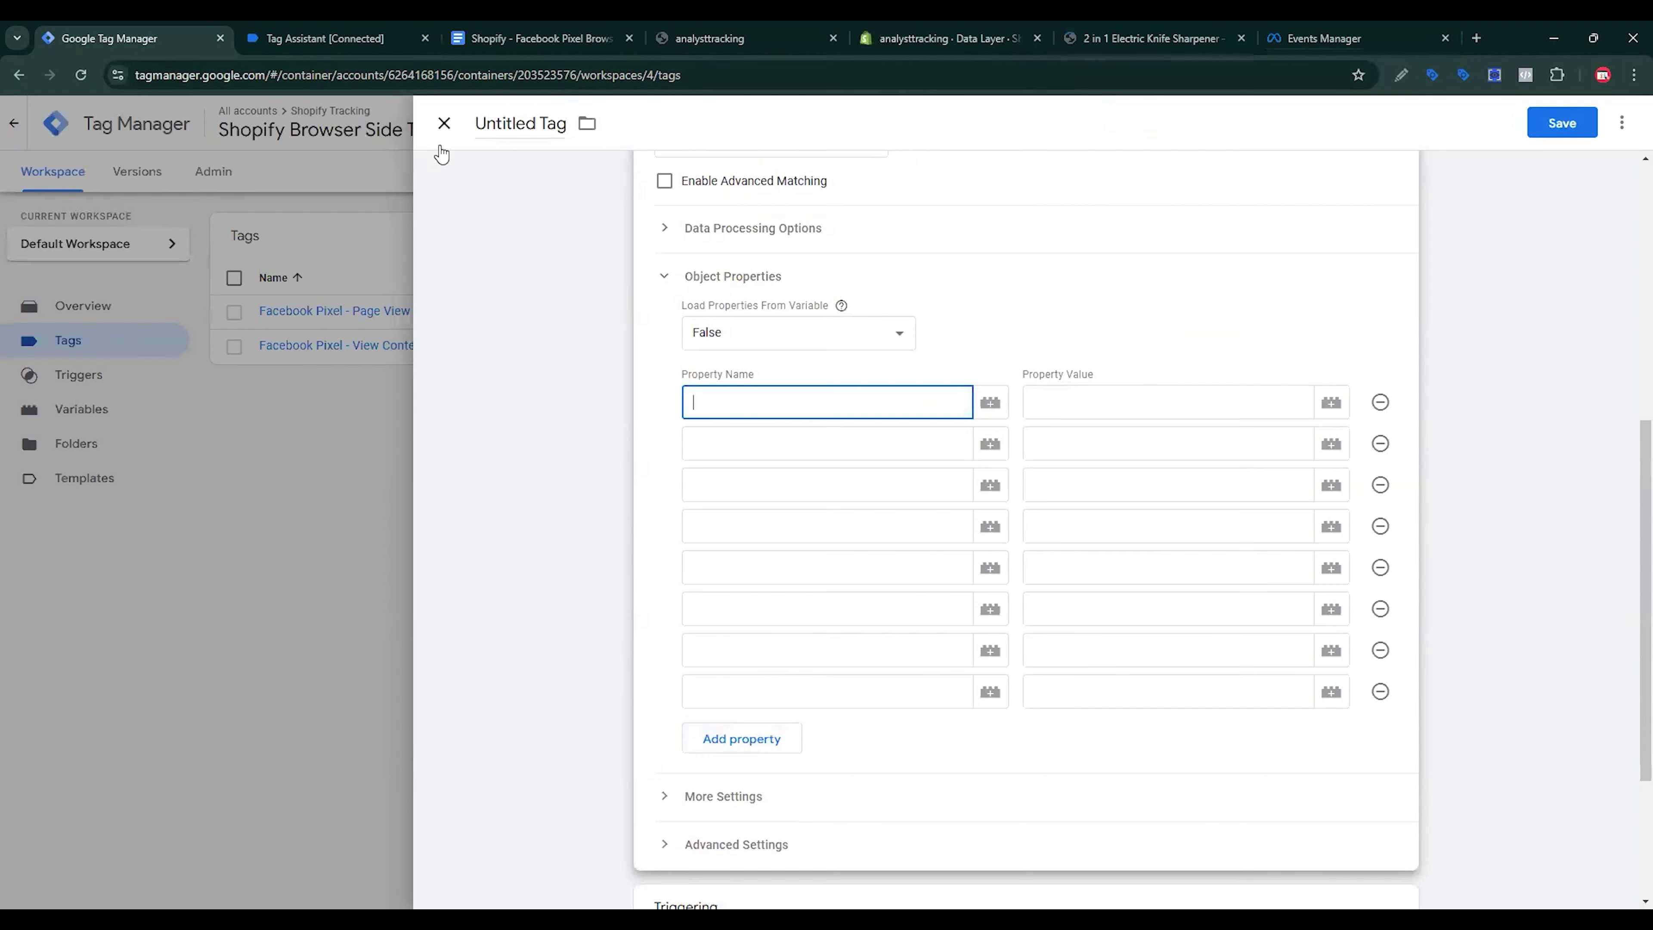
left_click(110, 38)
key("ctrl+v")
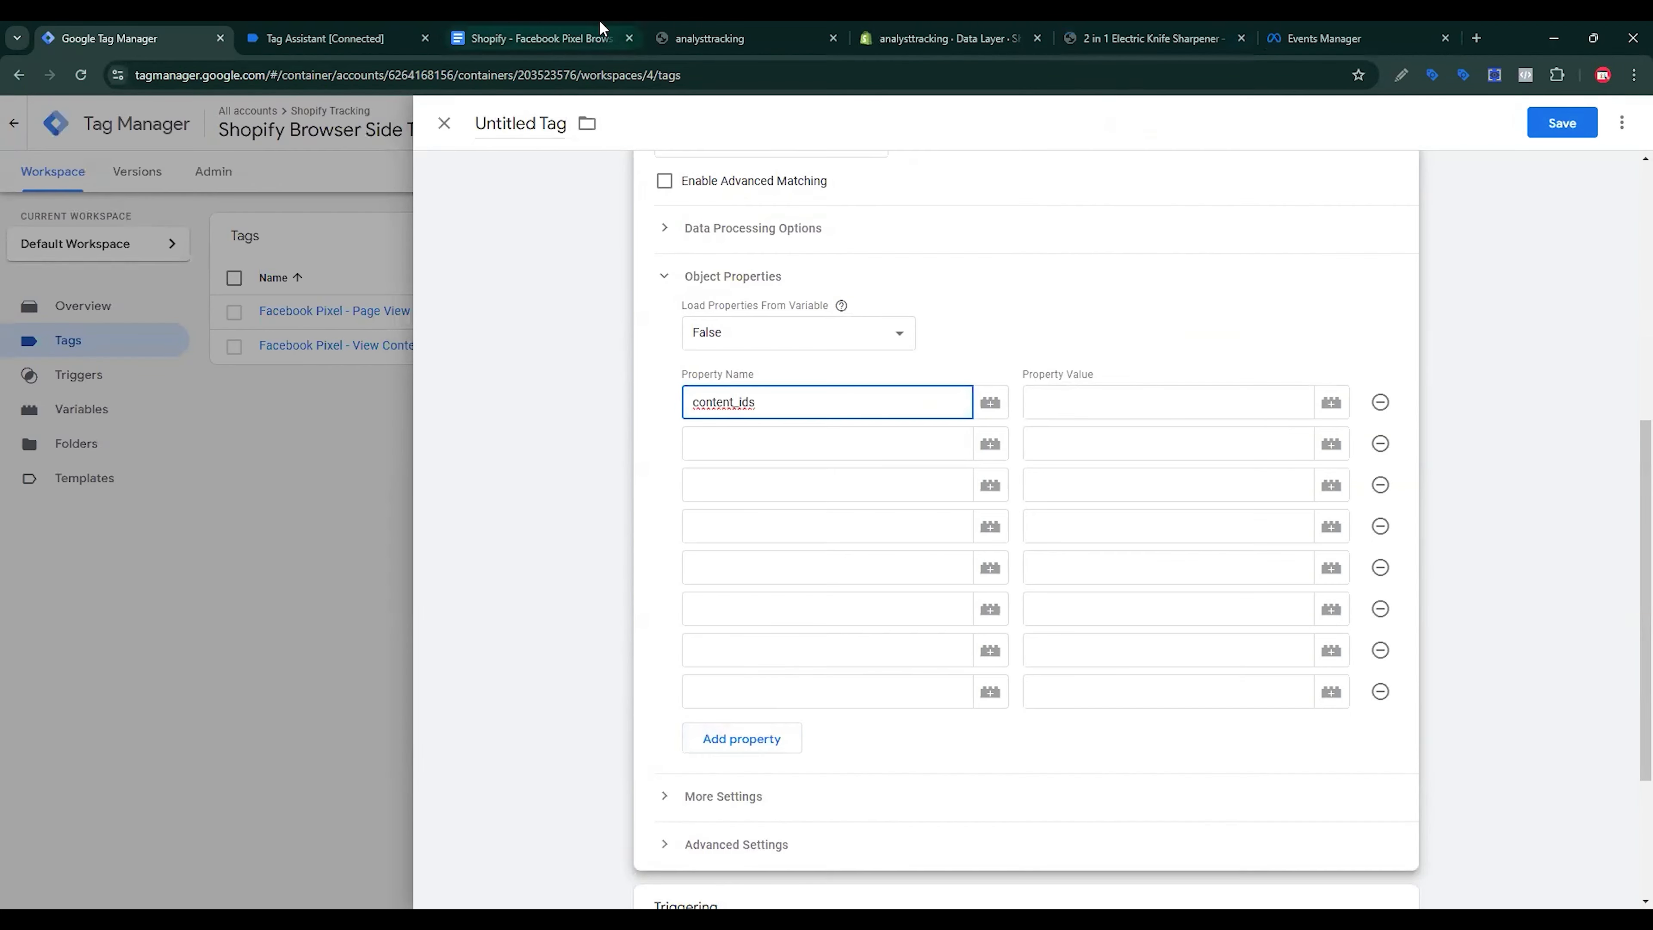
left_click(534, 38)
double_click(531, 756)
key("ctrl+c")
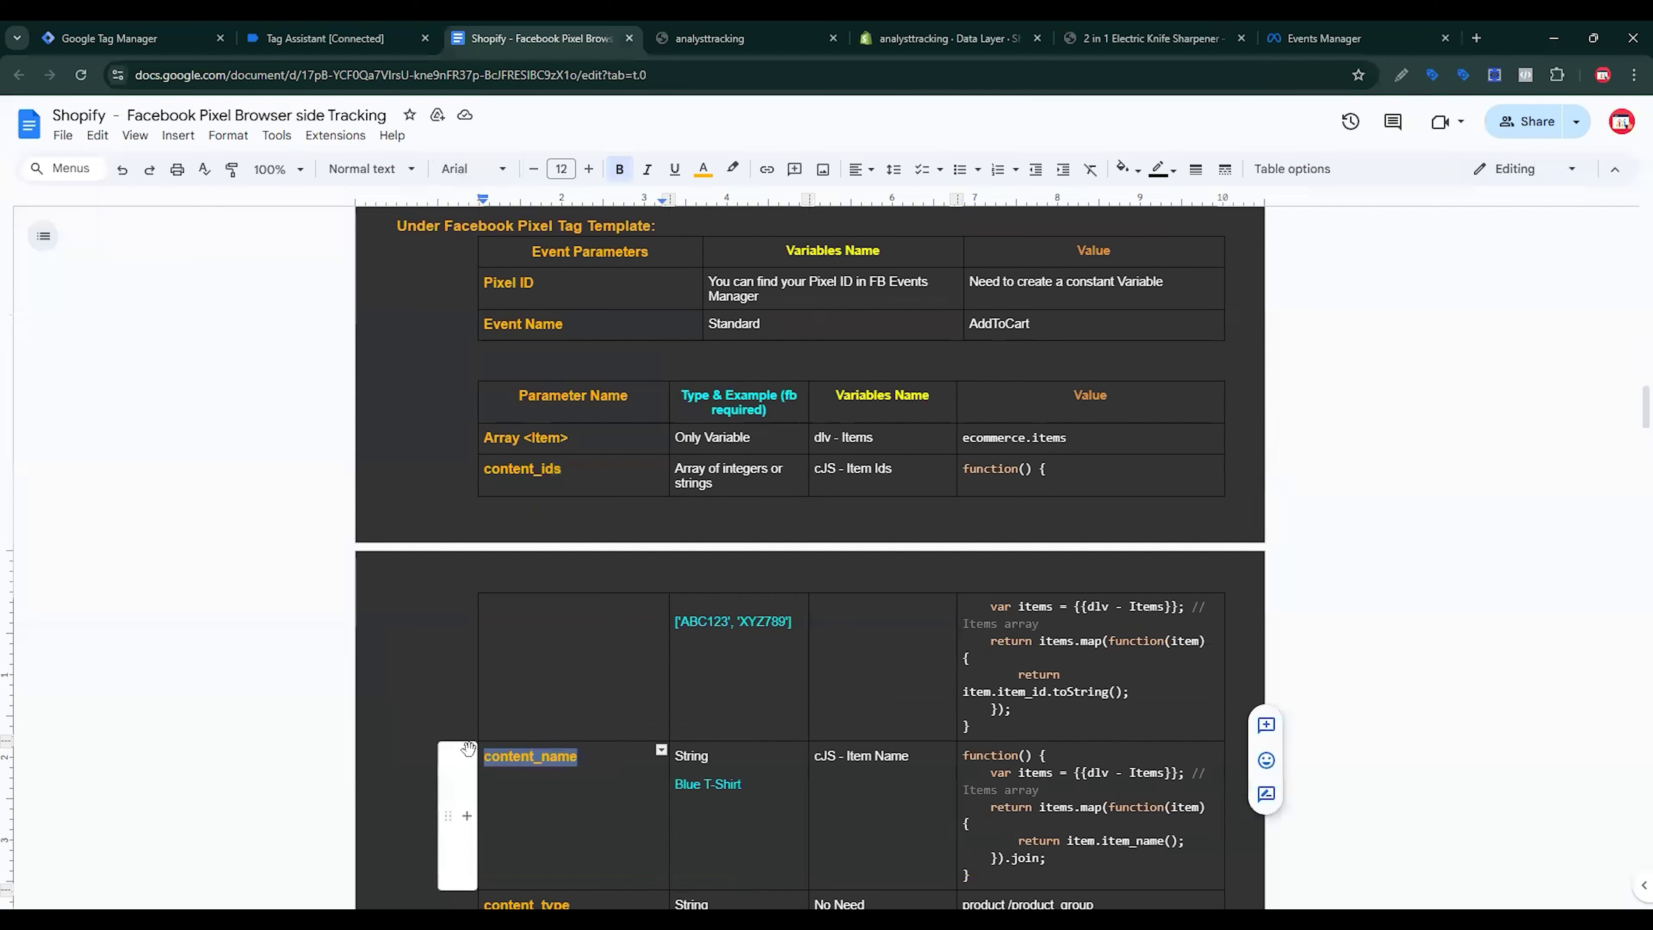
left_click(143, 29)
left_click(716, 448)
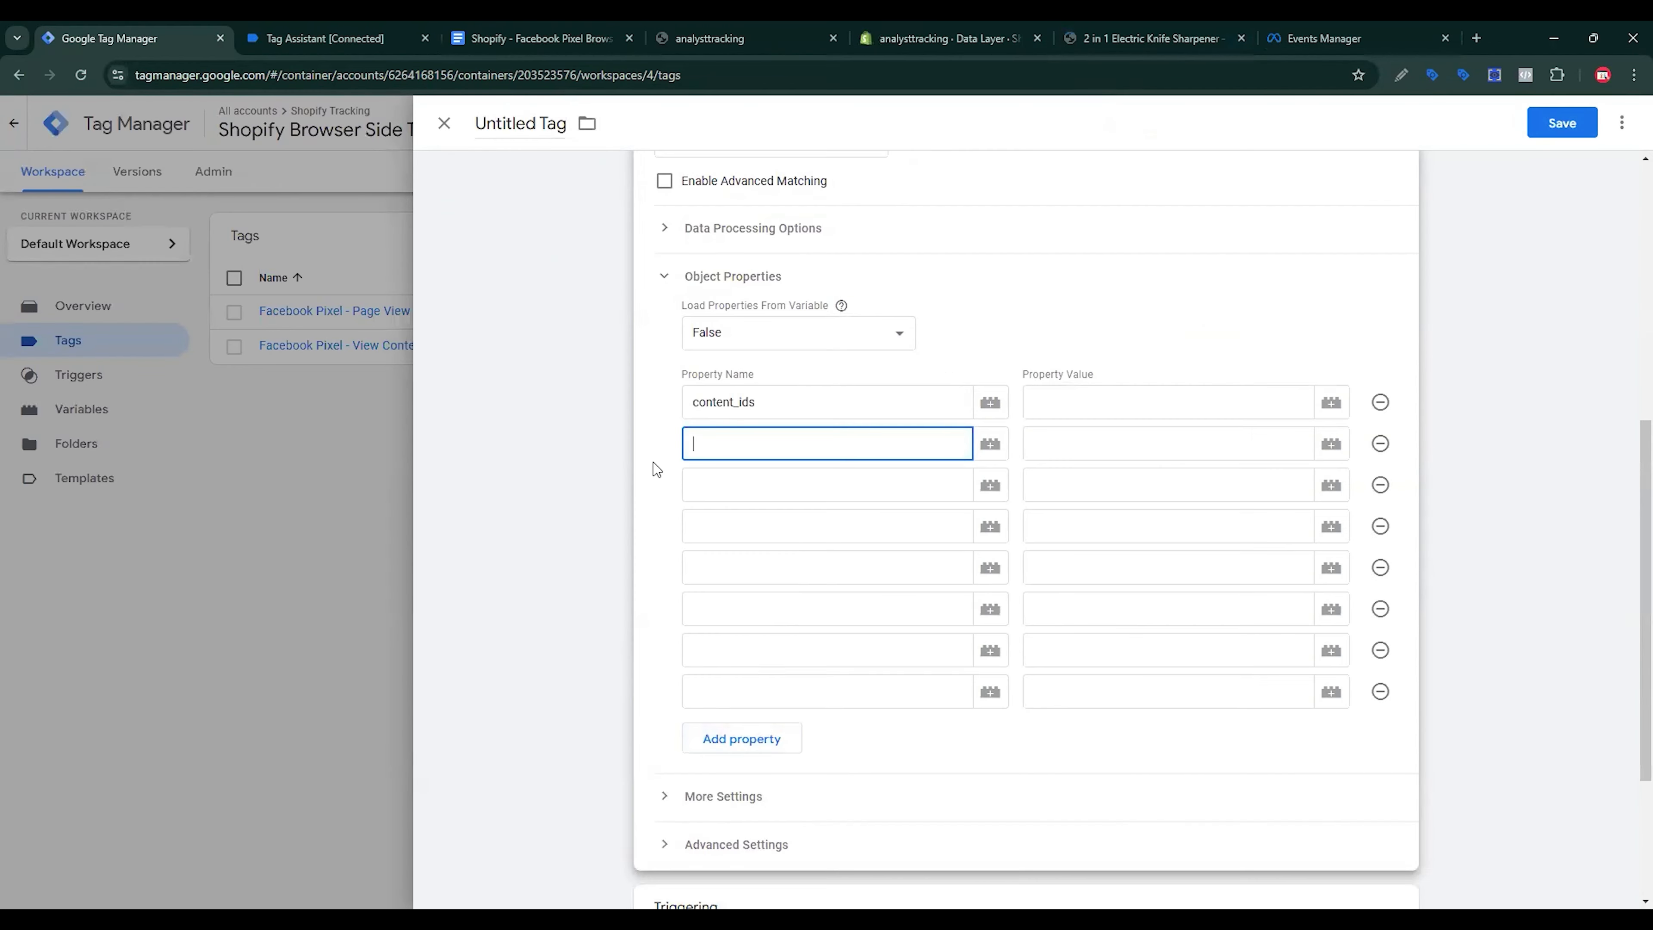
key("ctrl+v")
Step: Paste content_type and content_category as the third and fourth property names
left_click(560, 36)
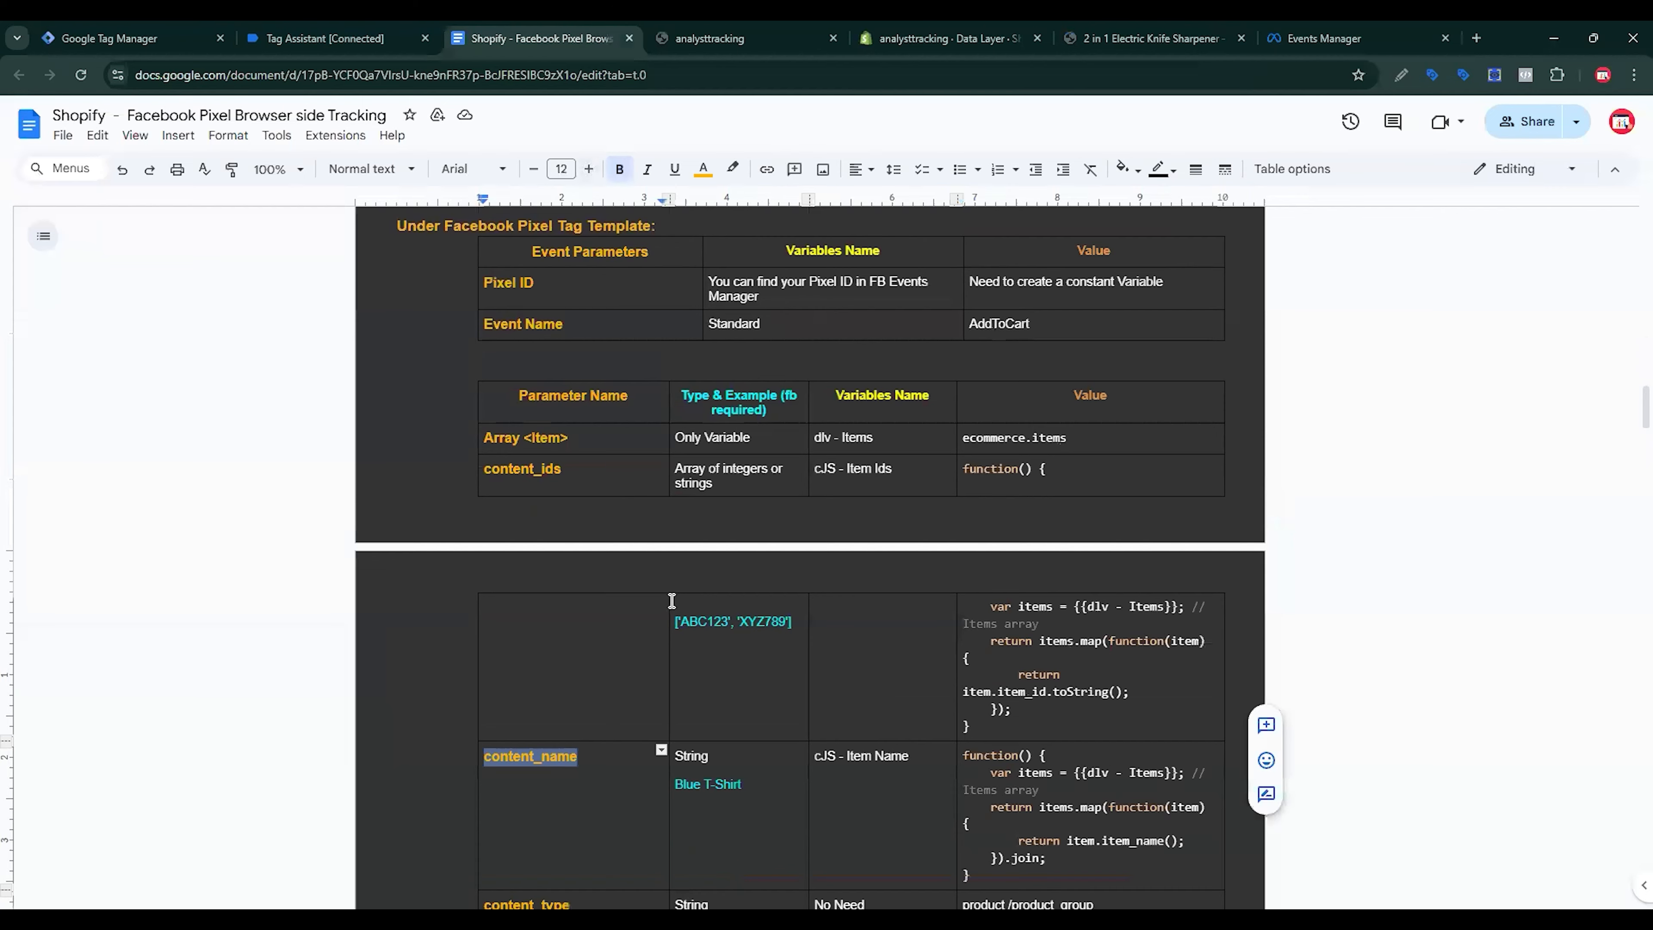
scroll(671, 600, "down", 3)
double_click(487, 734)
key("ctrl+c")
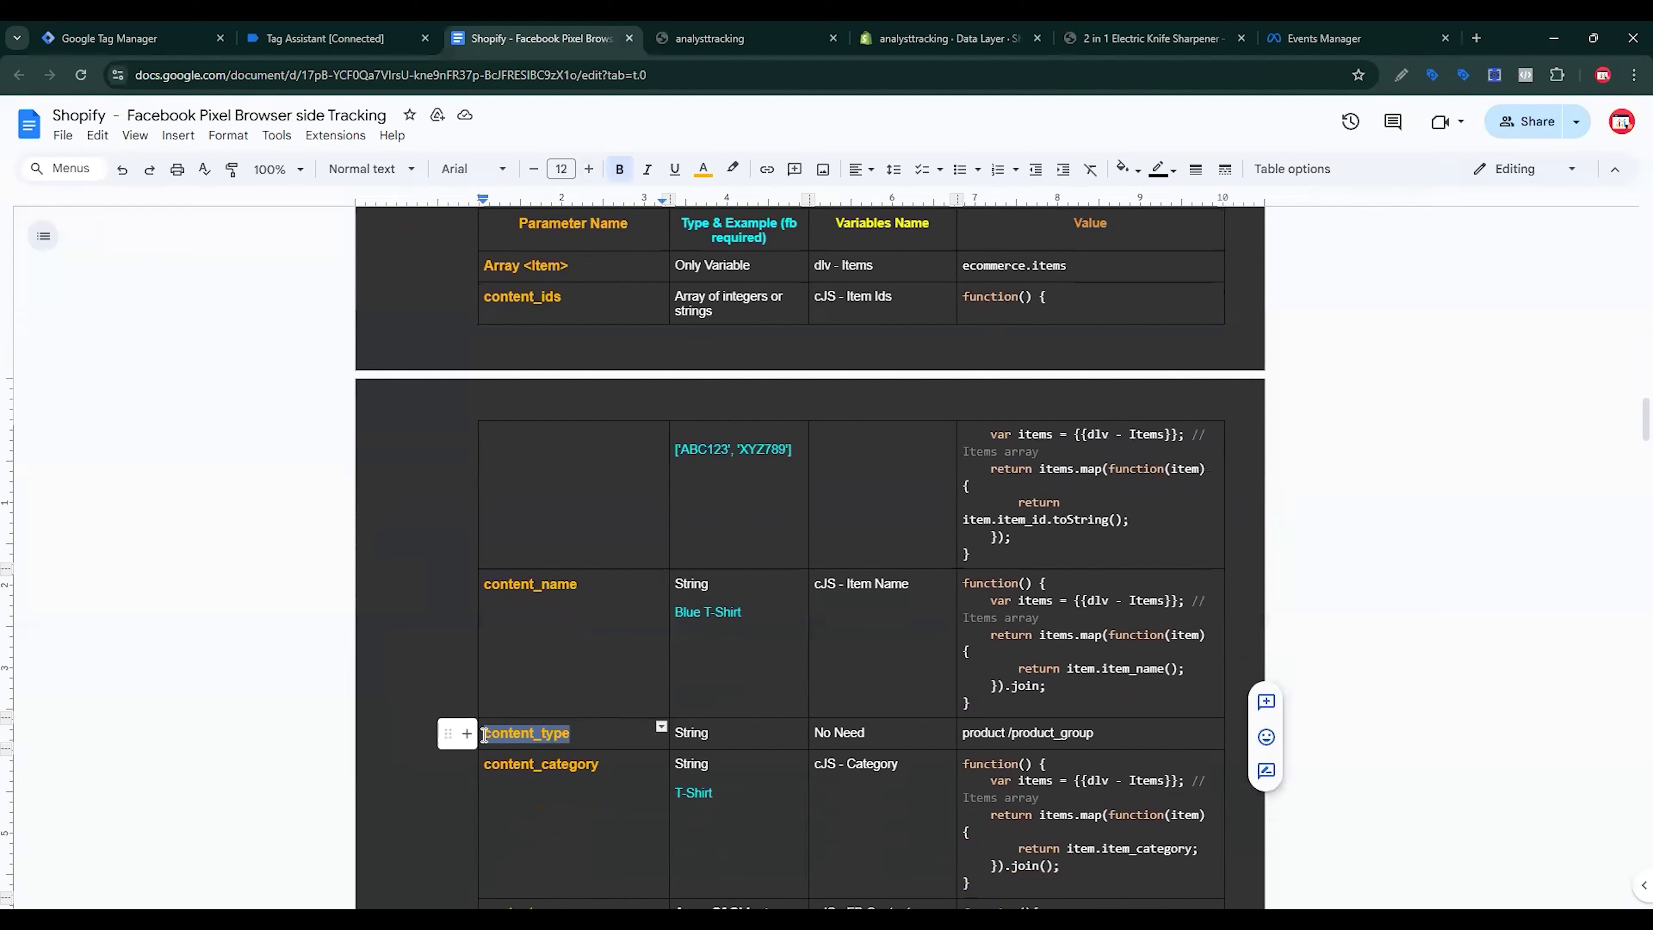
left_click(143, 31)
left_click(710, 484)
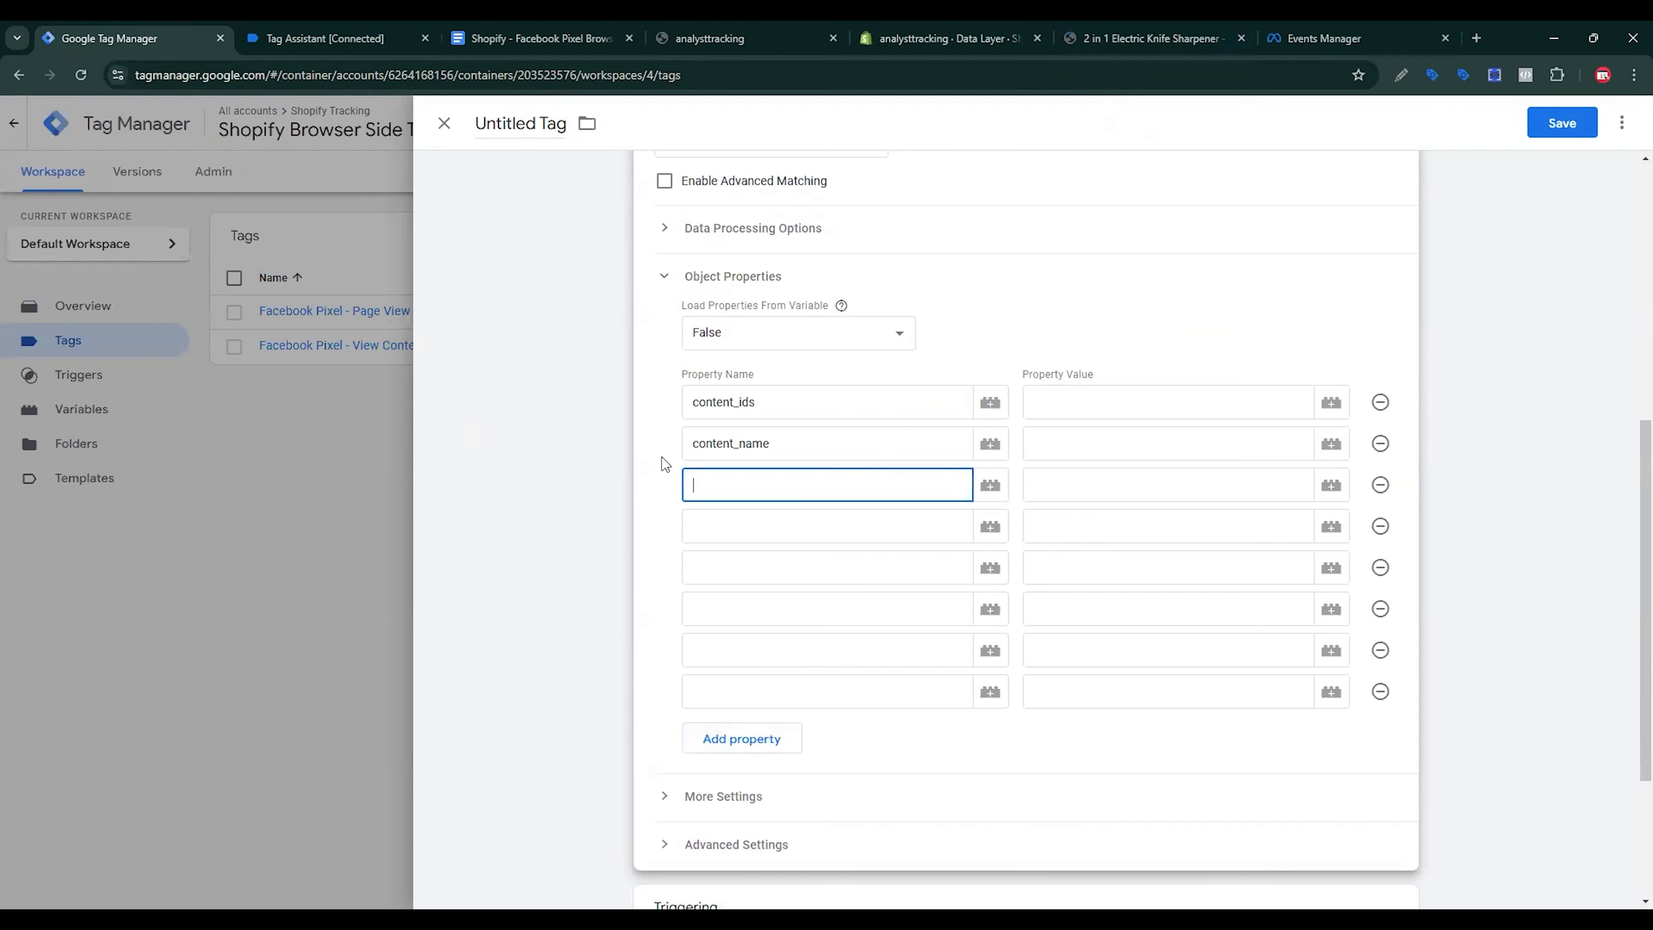
key("ctrl+v")
left_click(540, 38)
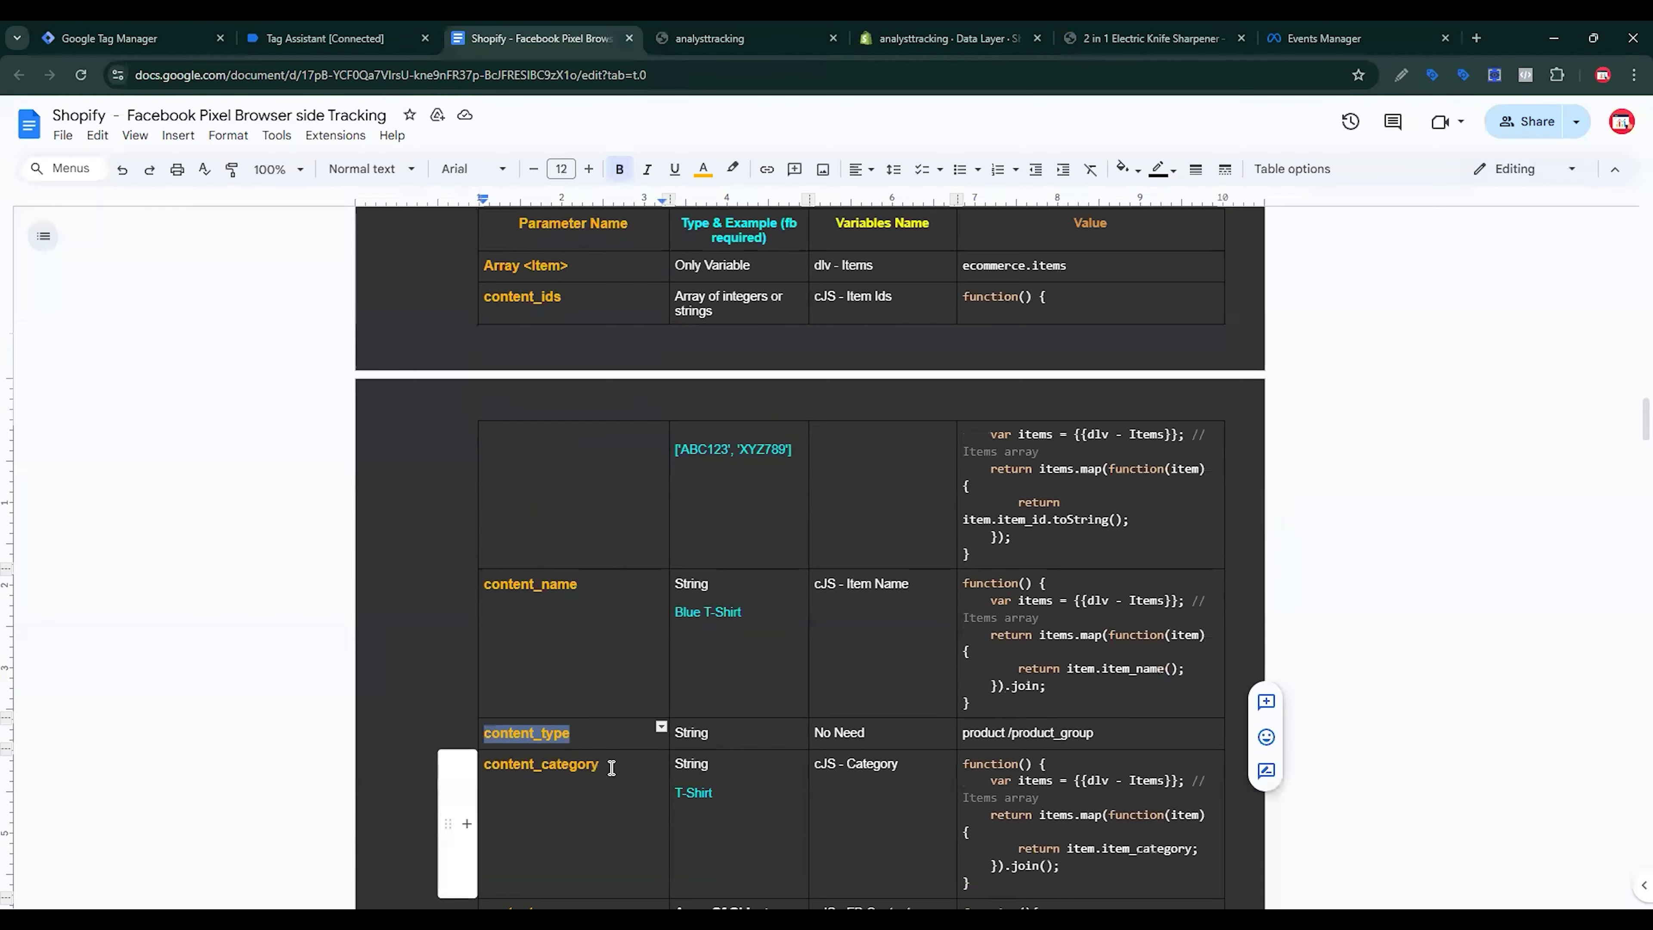
left_click_drag(612, 764, 425, 763)
key("ctrl+c")
left_click(130, 38)
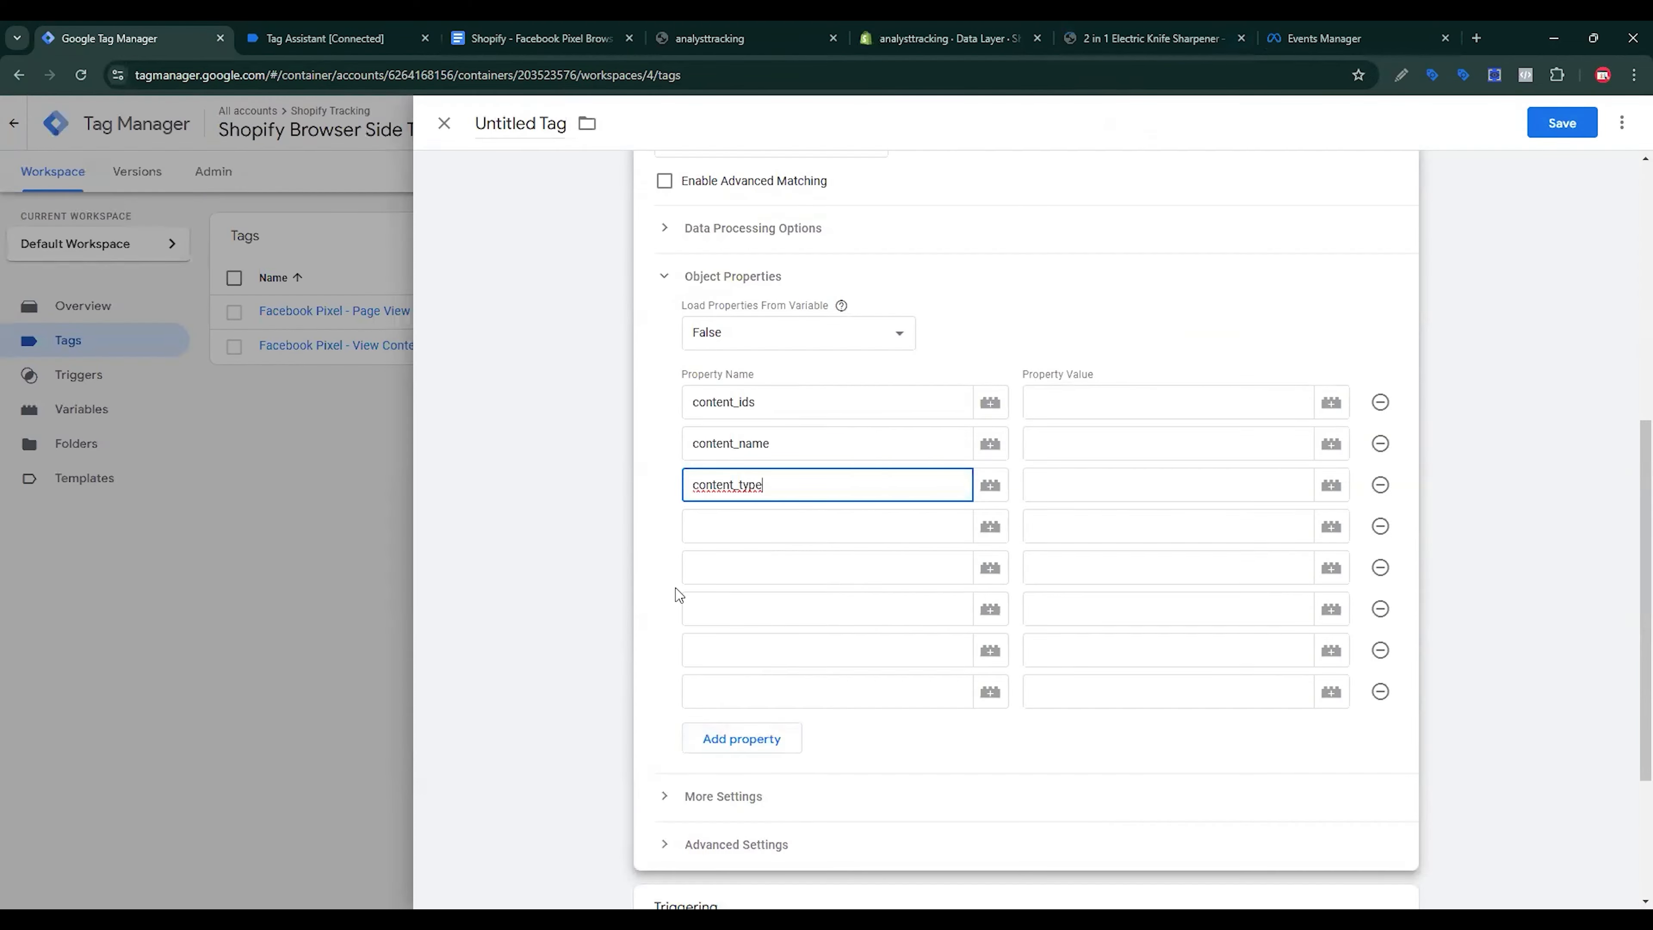
key("Tab")
key("ctrl+v")
Step: Add contents as the fifth property name, copy currency from the doc, and remove the spare empty row
left_click(540, 38)
scroll(646, 616, "down", 4)
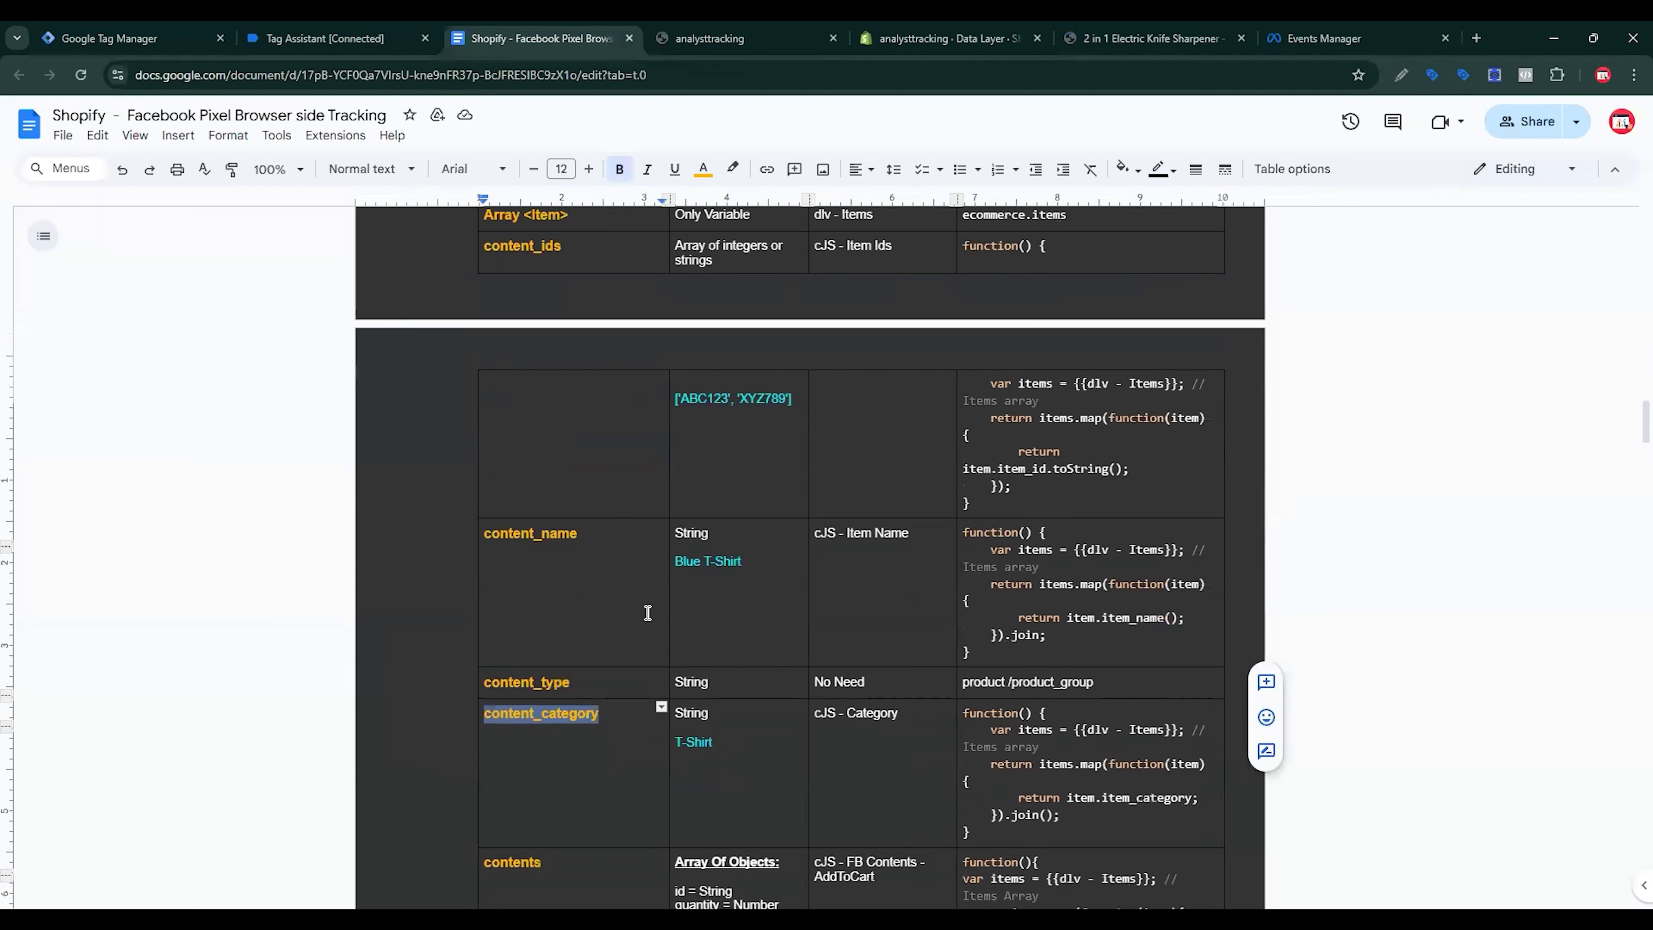
left_click_drag(547, 655, 482, 651)
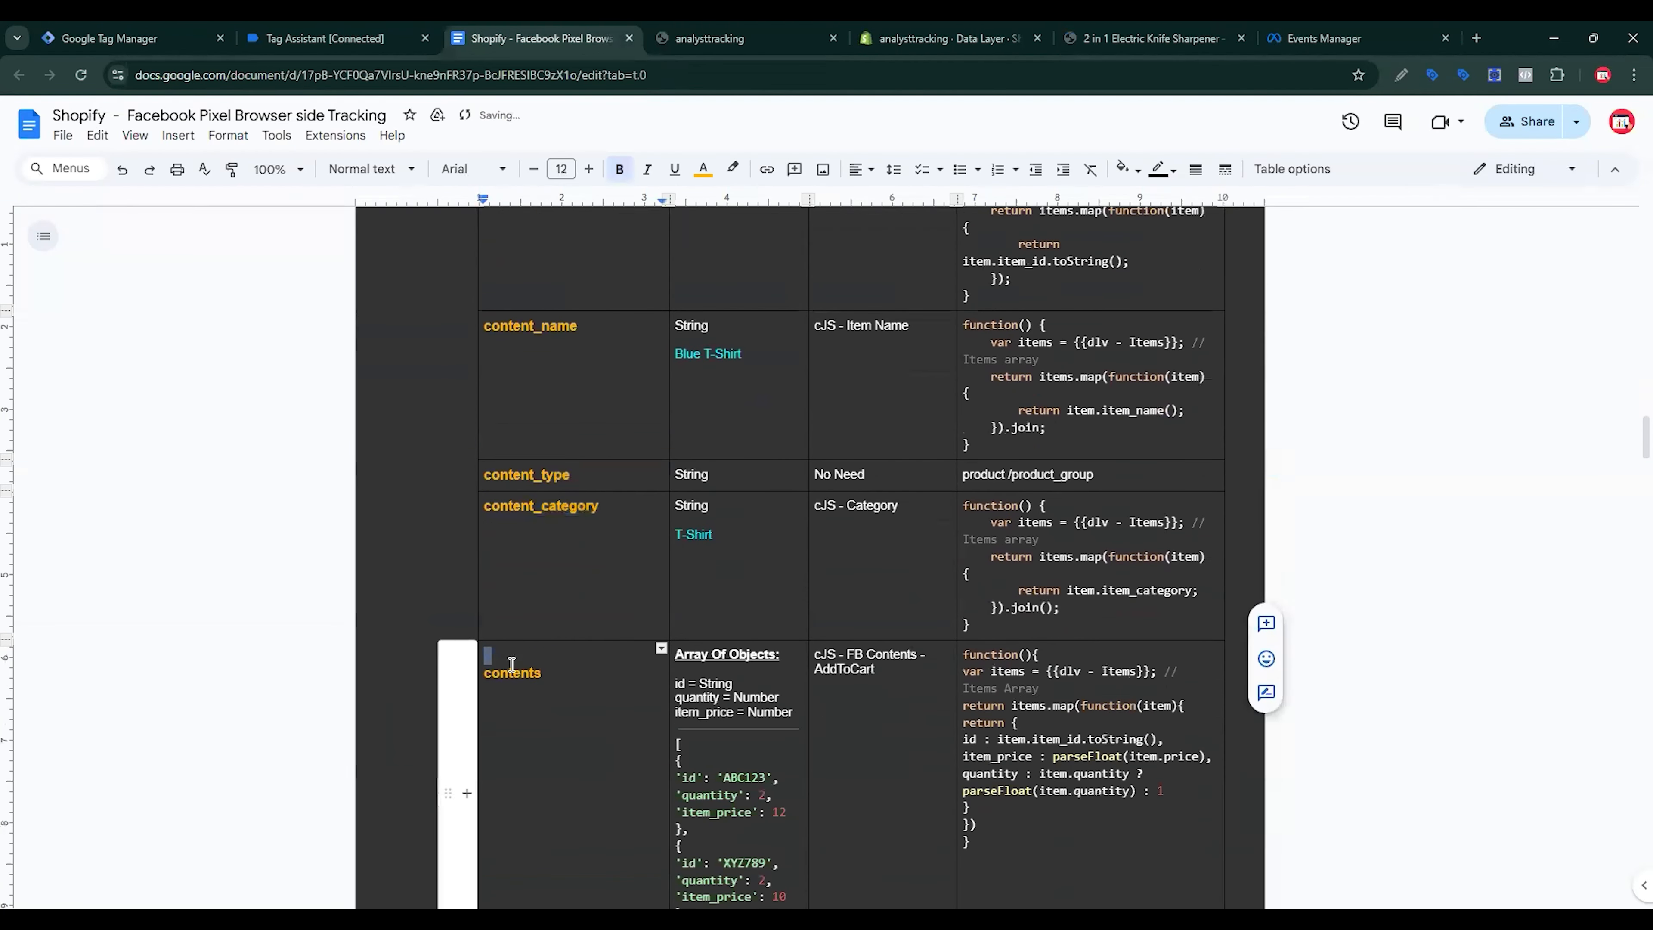
left_click(512, 669)
double_click(512, 669)
key("ctrl+c")
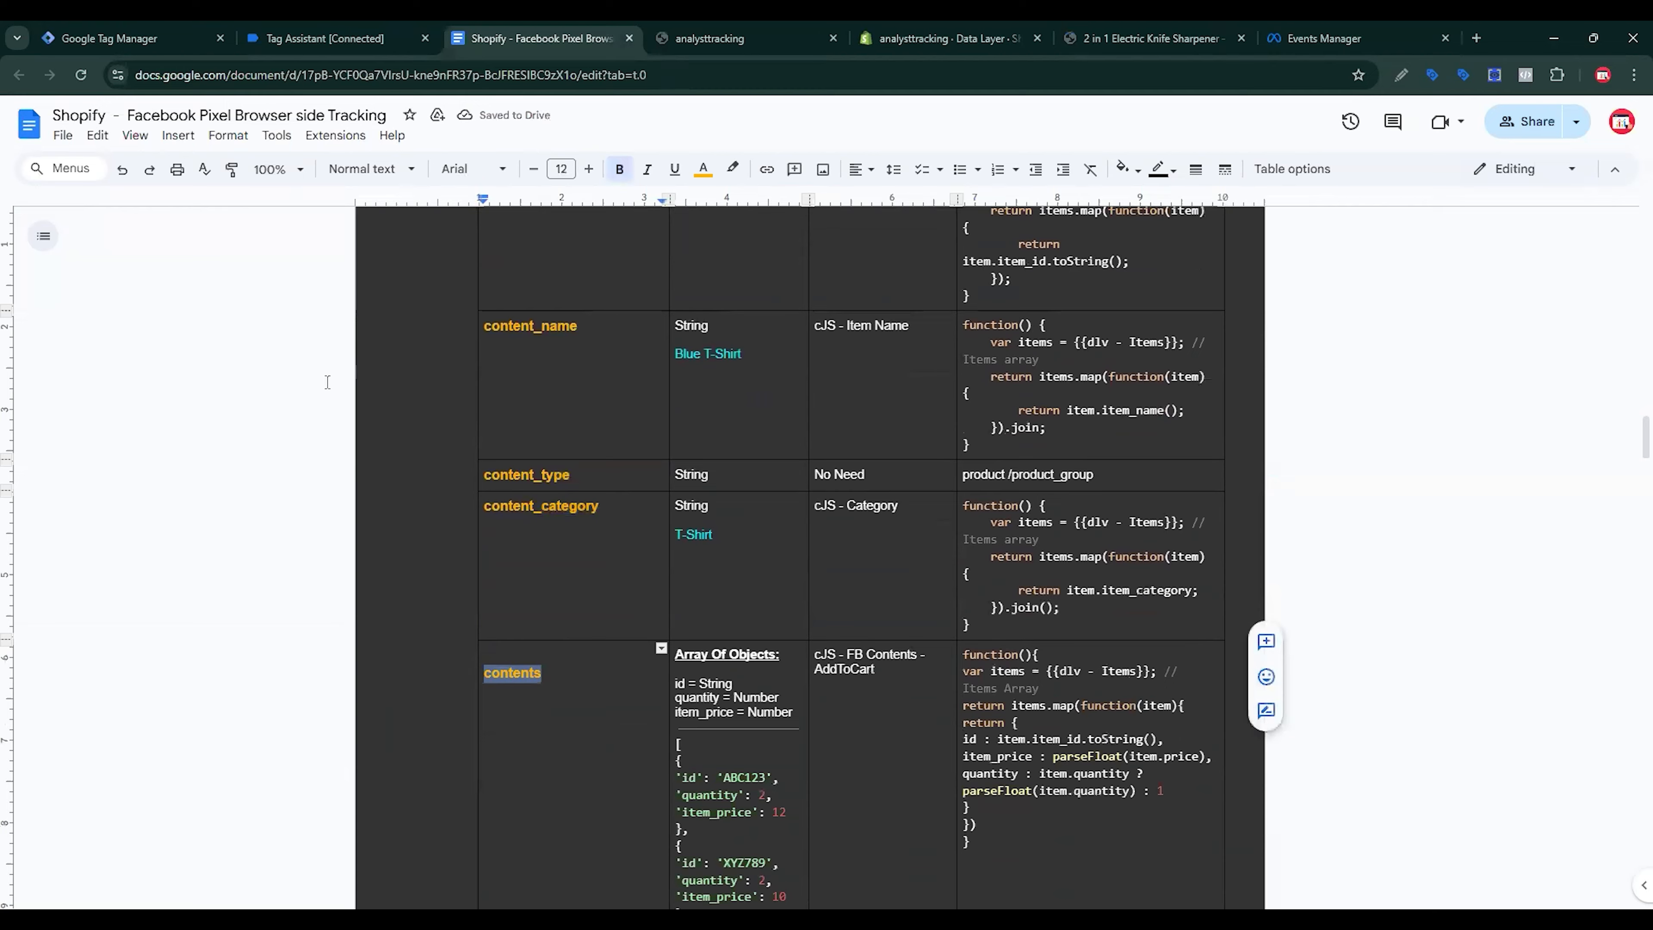
left_click(130, 38)
left_click(778, 581)
key("ctrl+v")
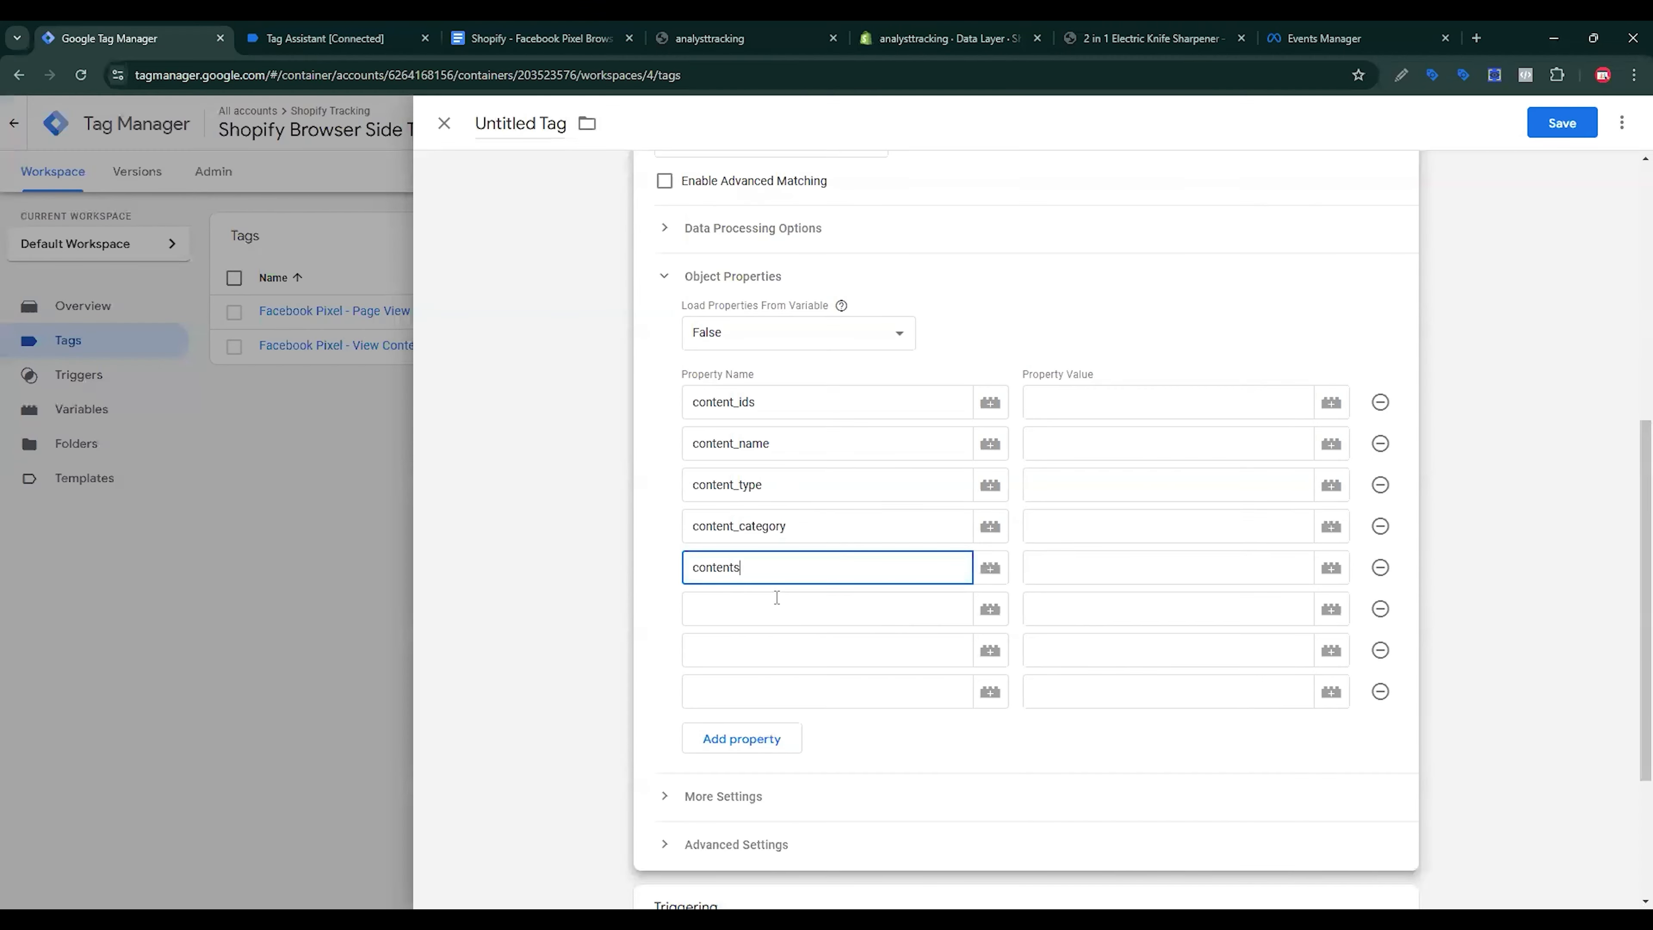
left_click(540, 38)
scroll(583, 572, "down", 6)
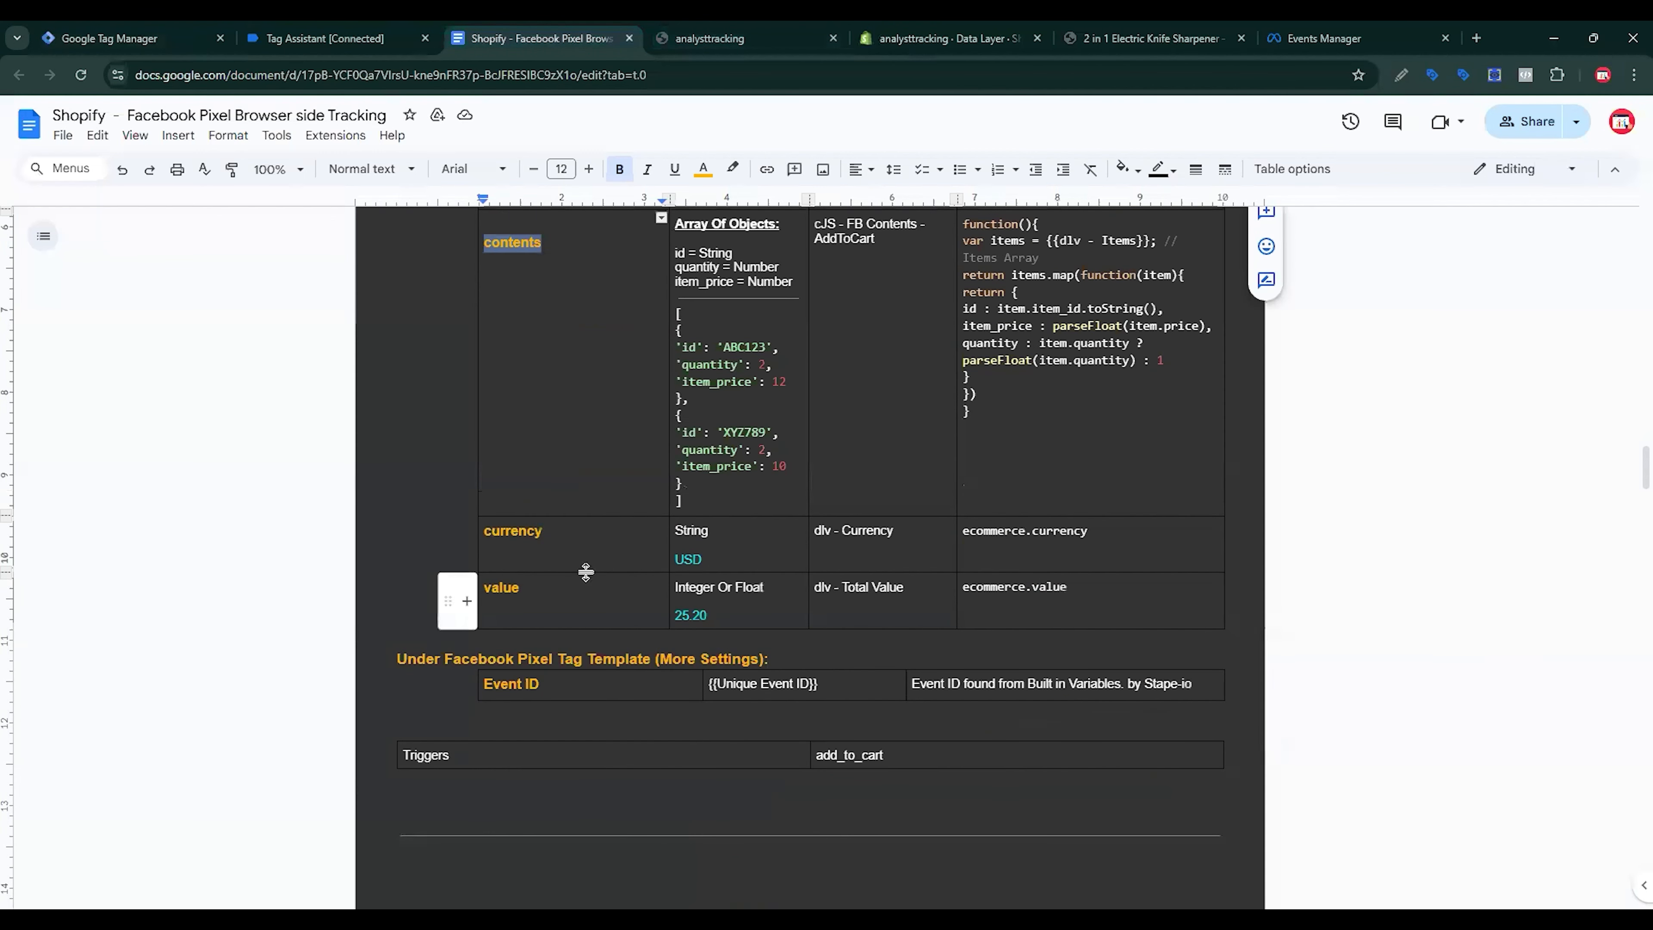
left_click_drag(544, 532, 496, 542)
double_click(496, 542)
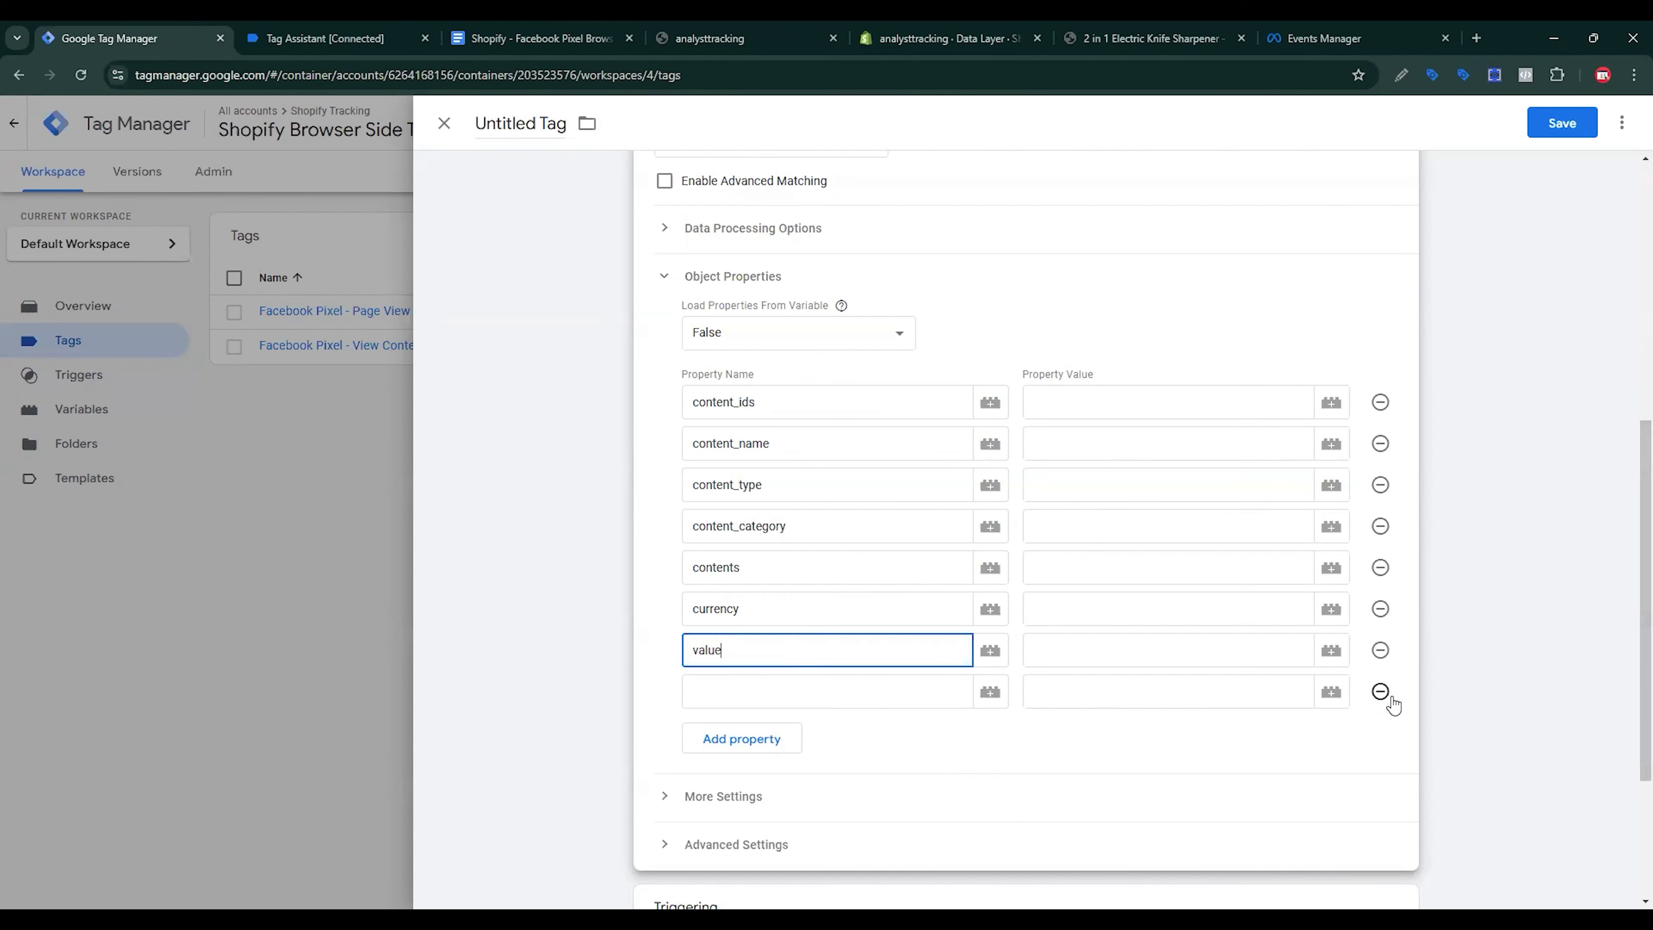
left_click(1381, 691)
Step: Map content_ids to cJS - Item Ids, content_name to cJS - Item Name, content_category to cJS - Category; content_type is product
left_click(1194, 418)
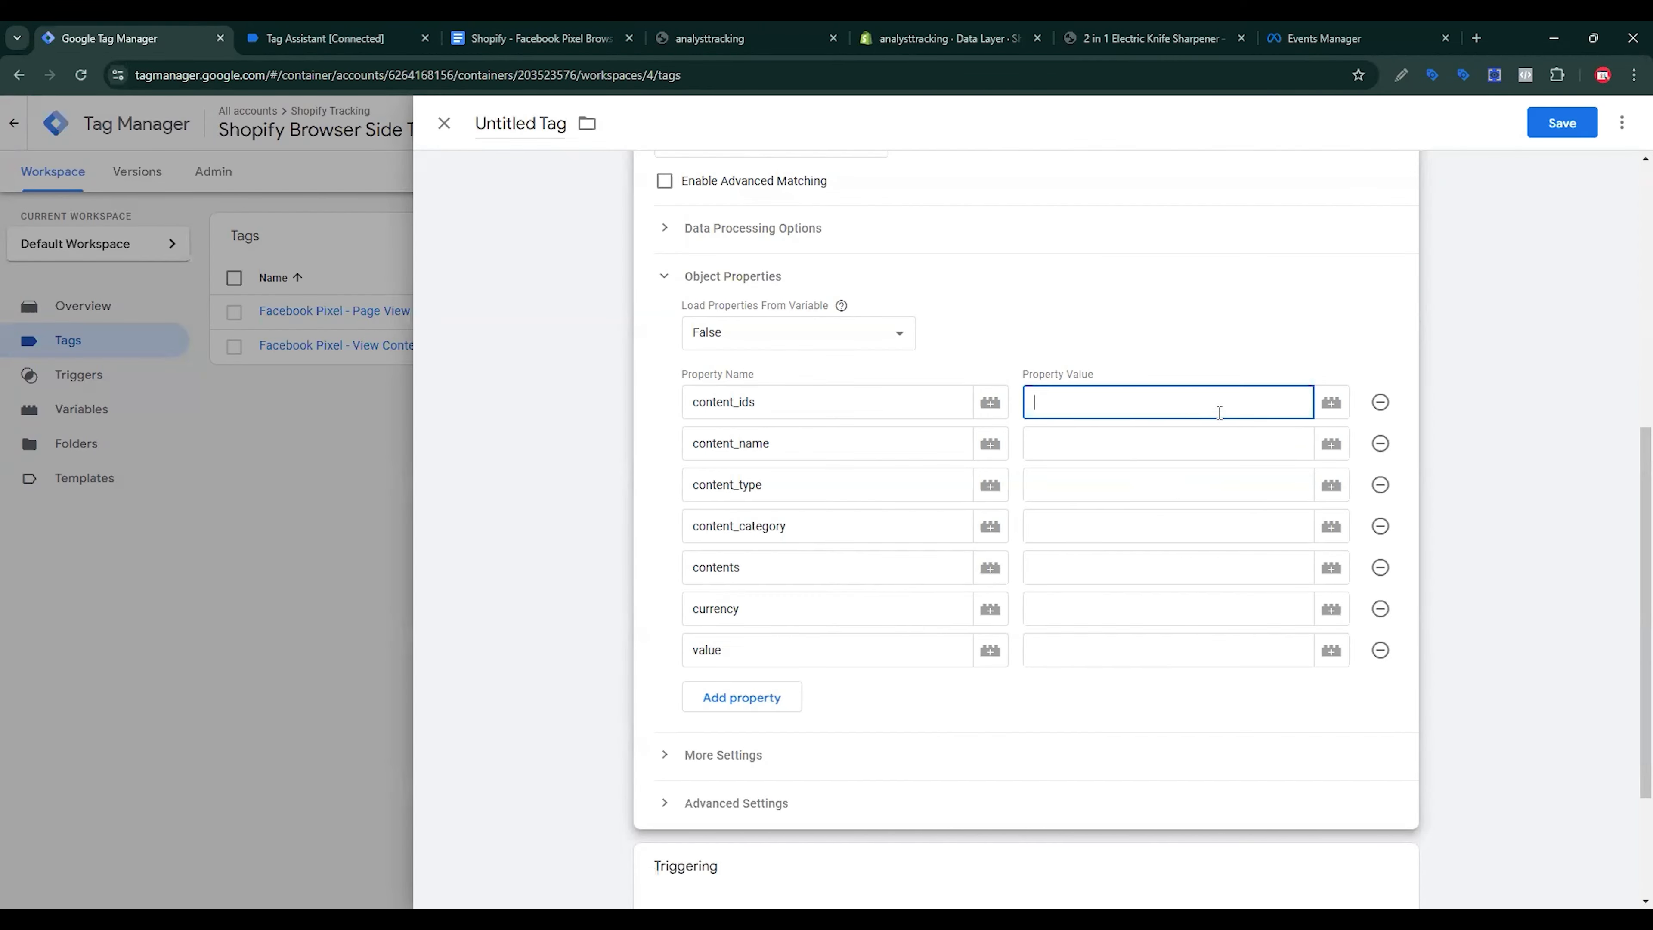
left_click(1331, 403)
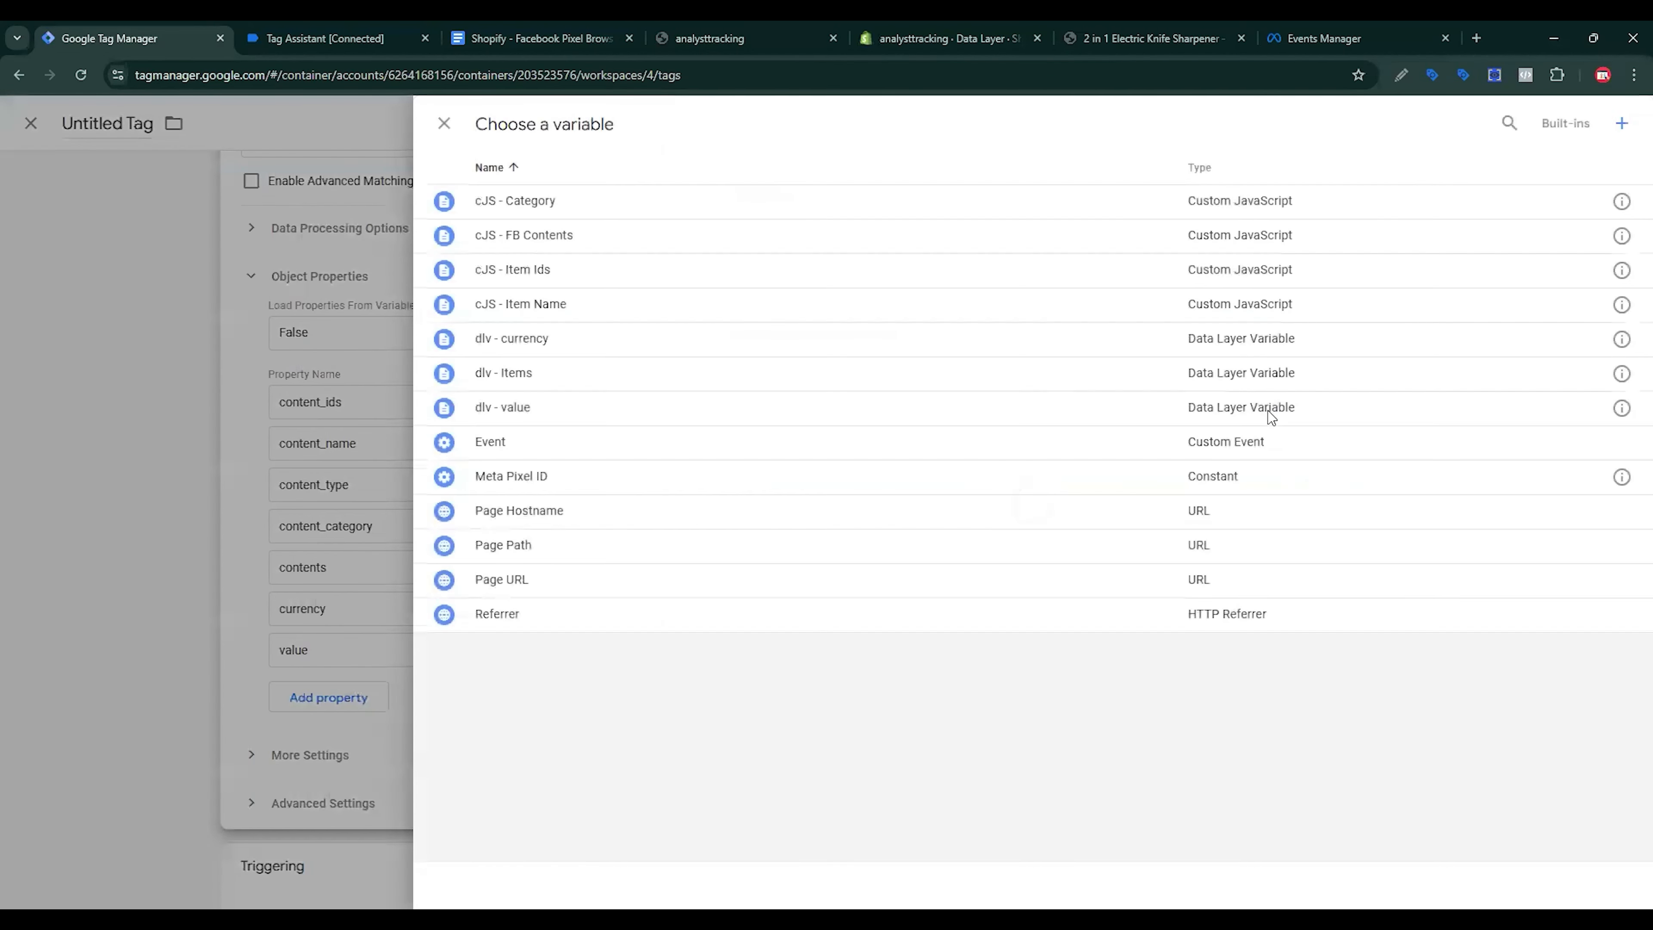
left_click(535, 270)
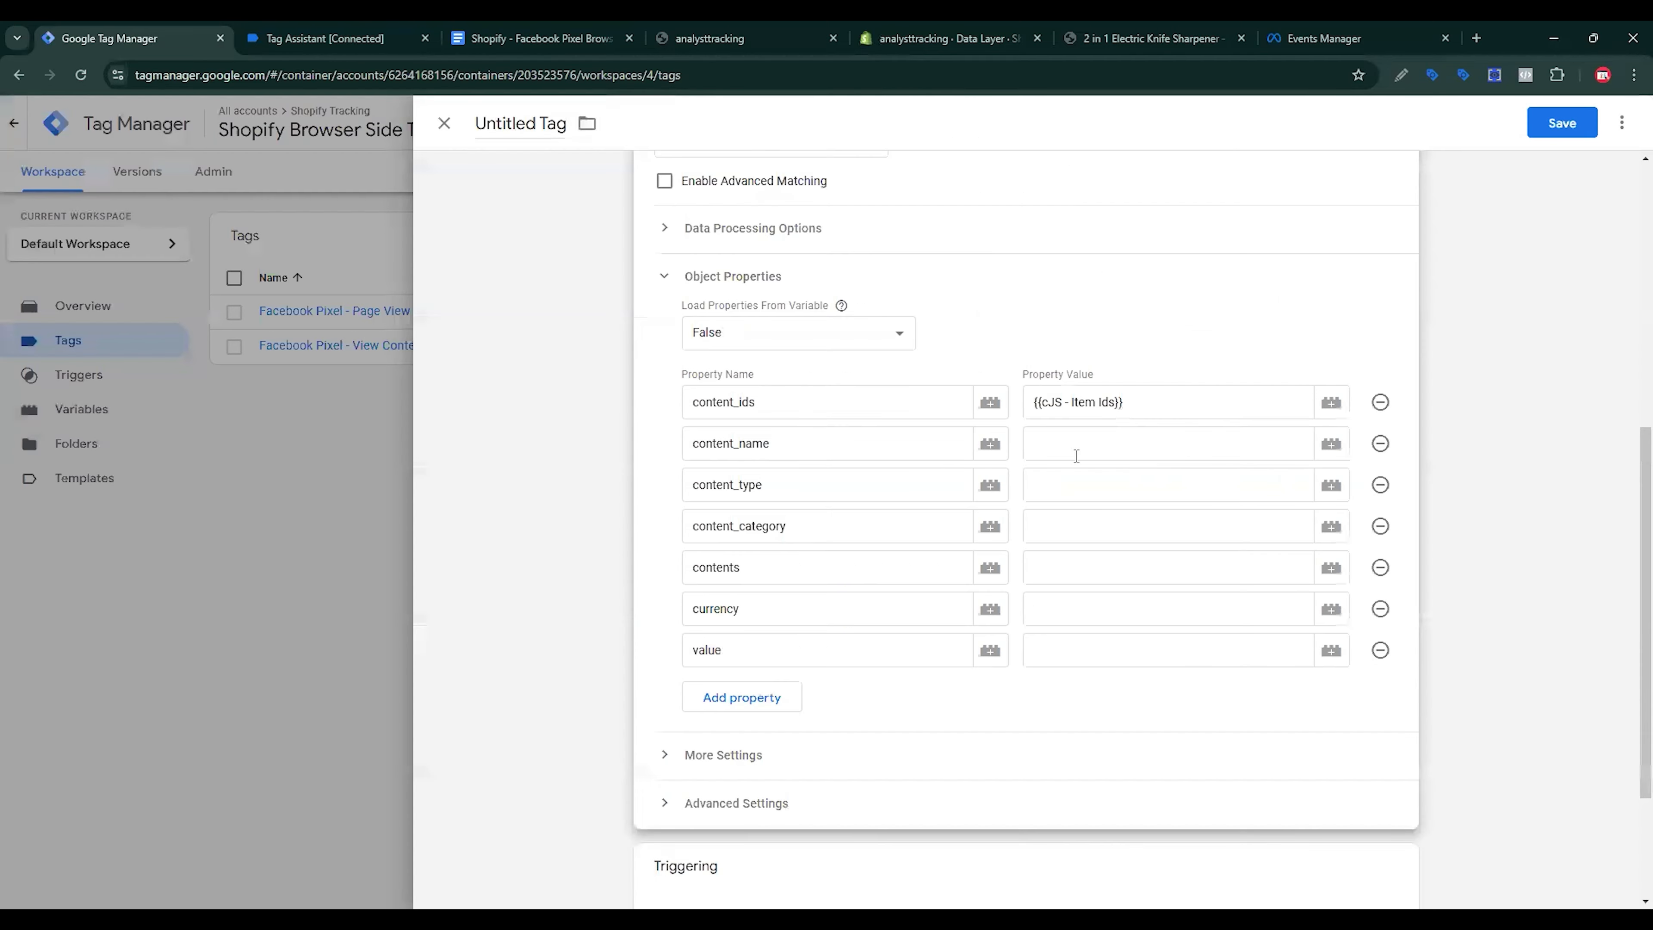
left_click(1043, 450)
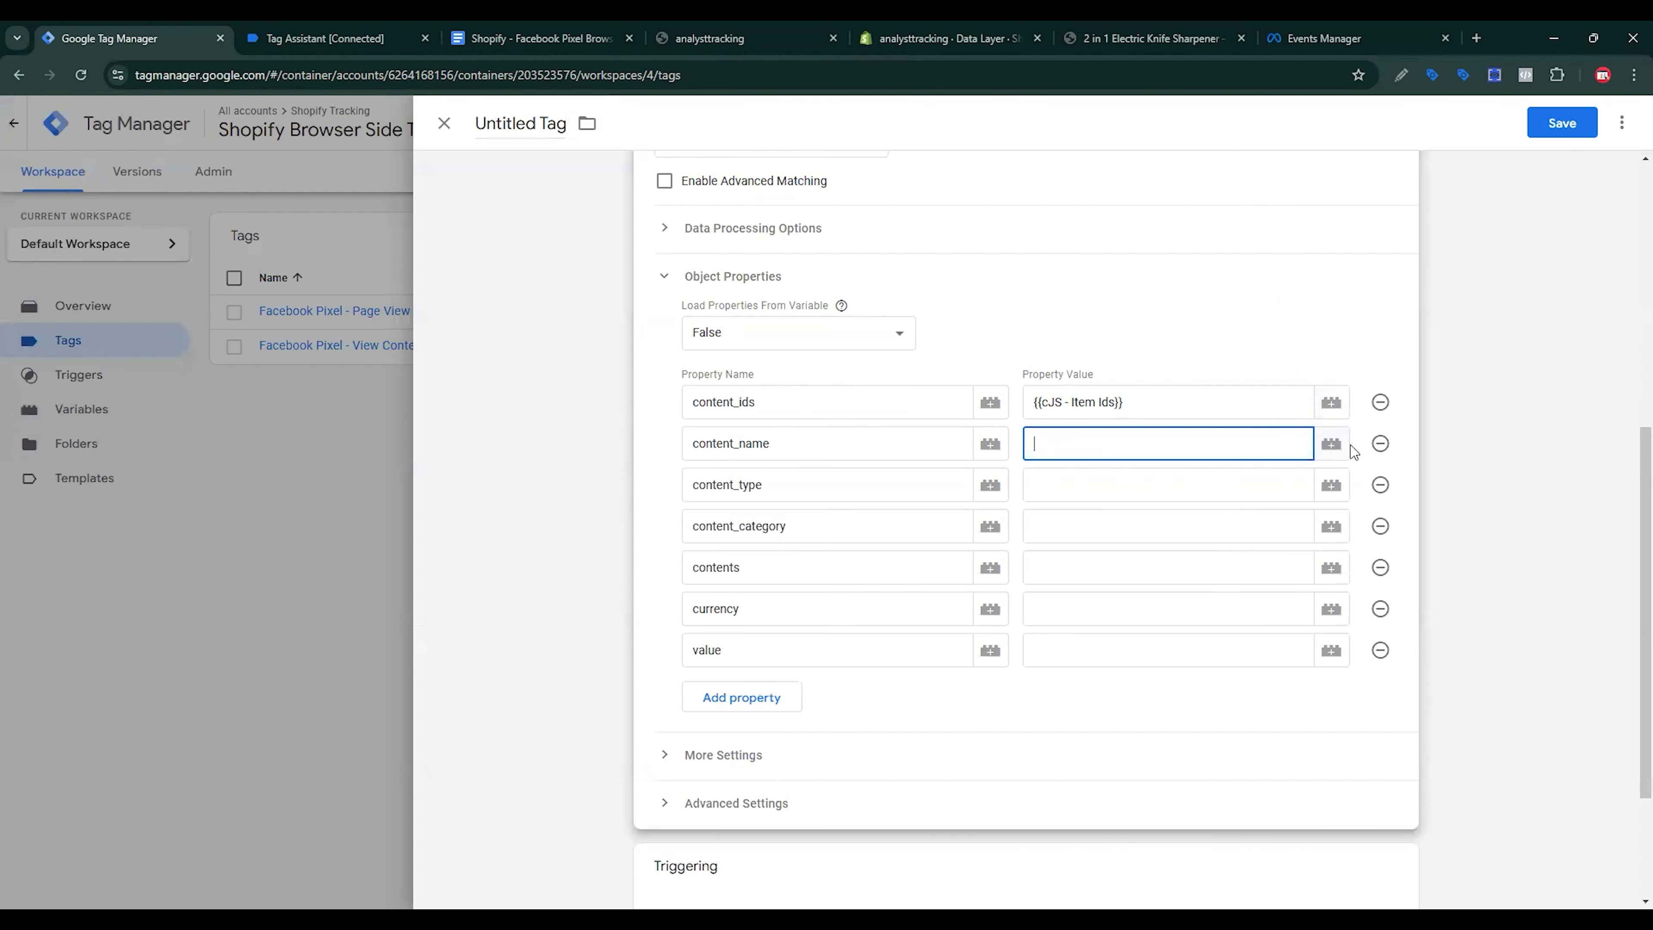
left_click(1331, 444)
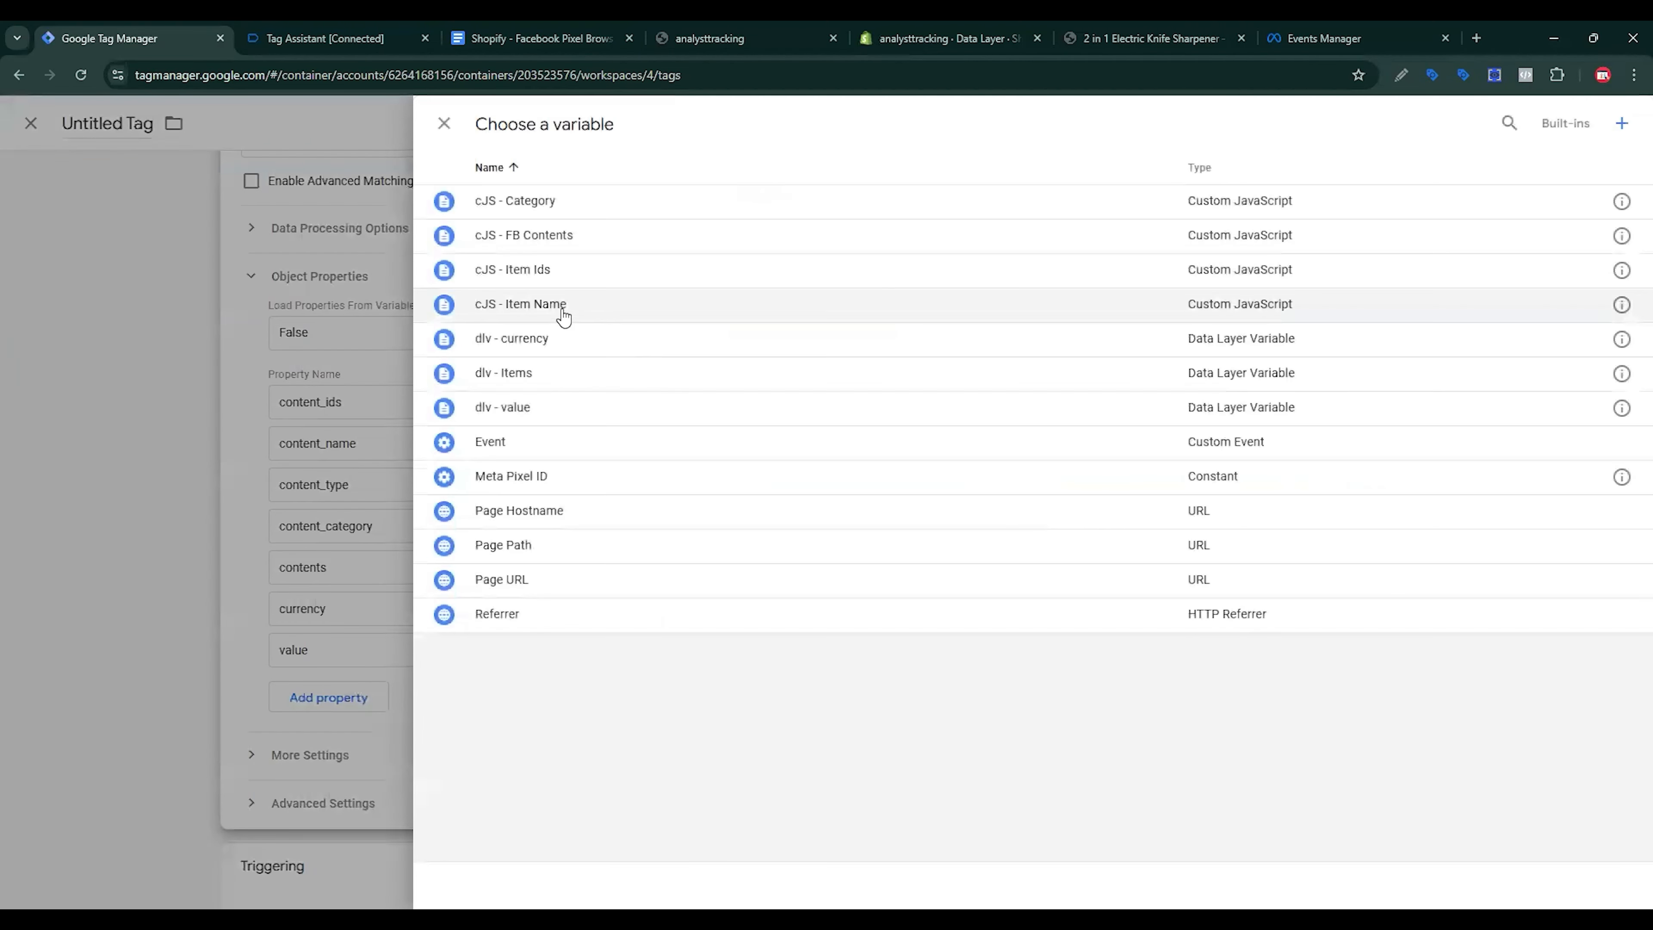
left_click(562, 310)
left_click(1082, 477)
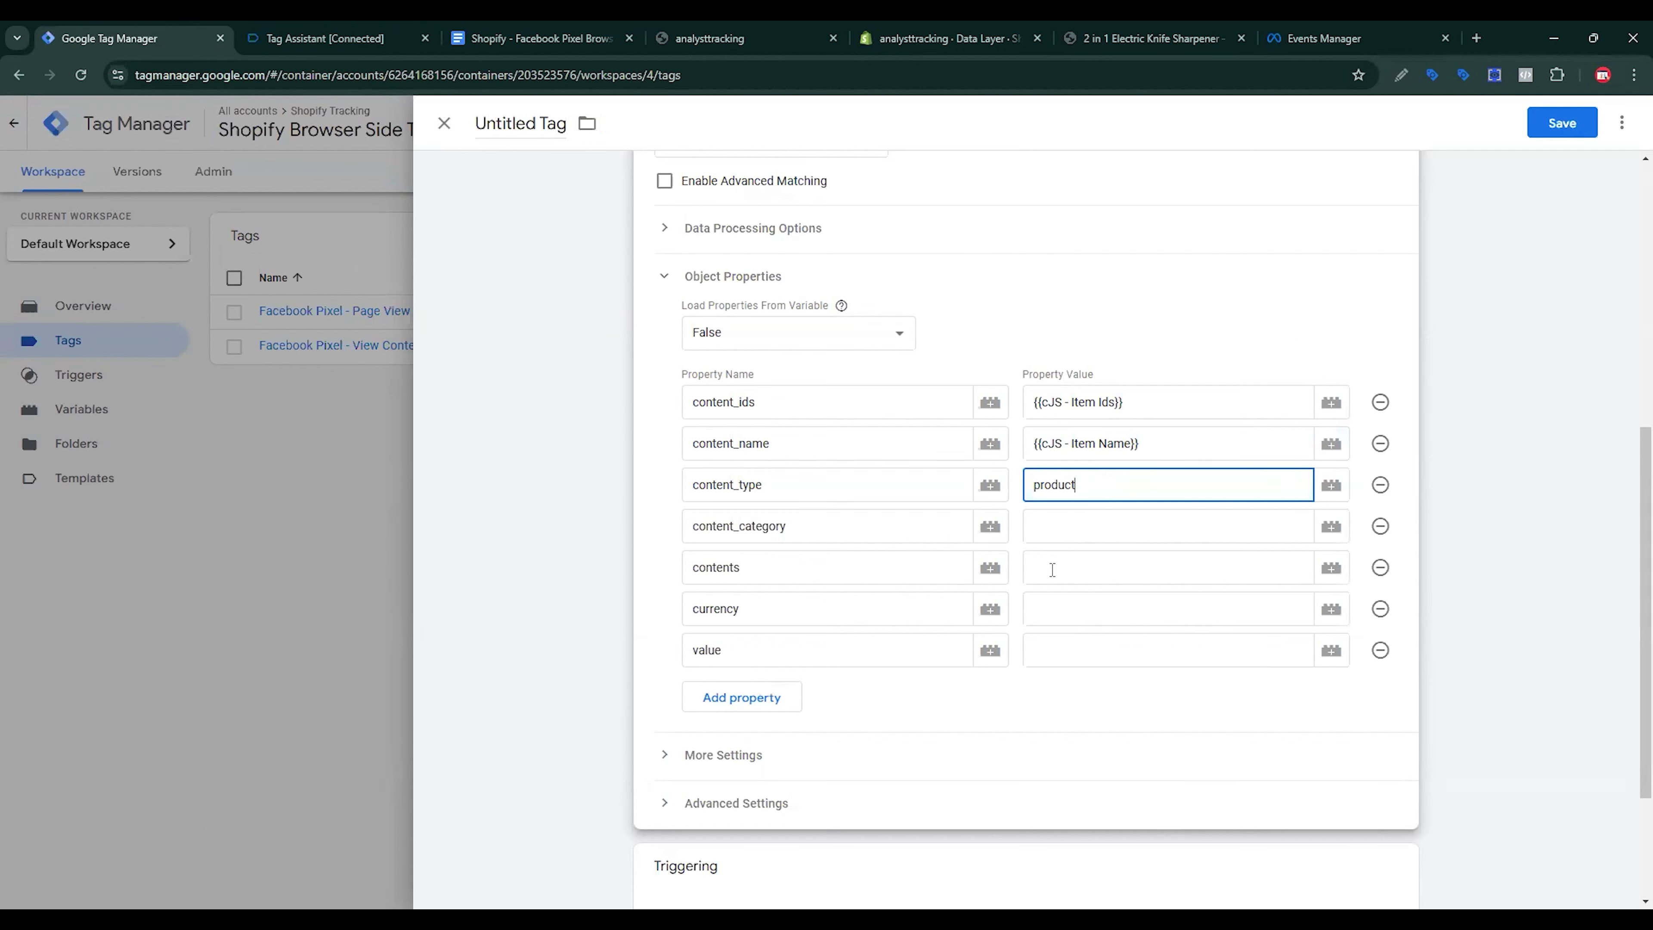
left_click(1036, 526)
left_click(1333, 528)
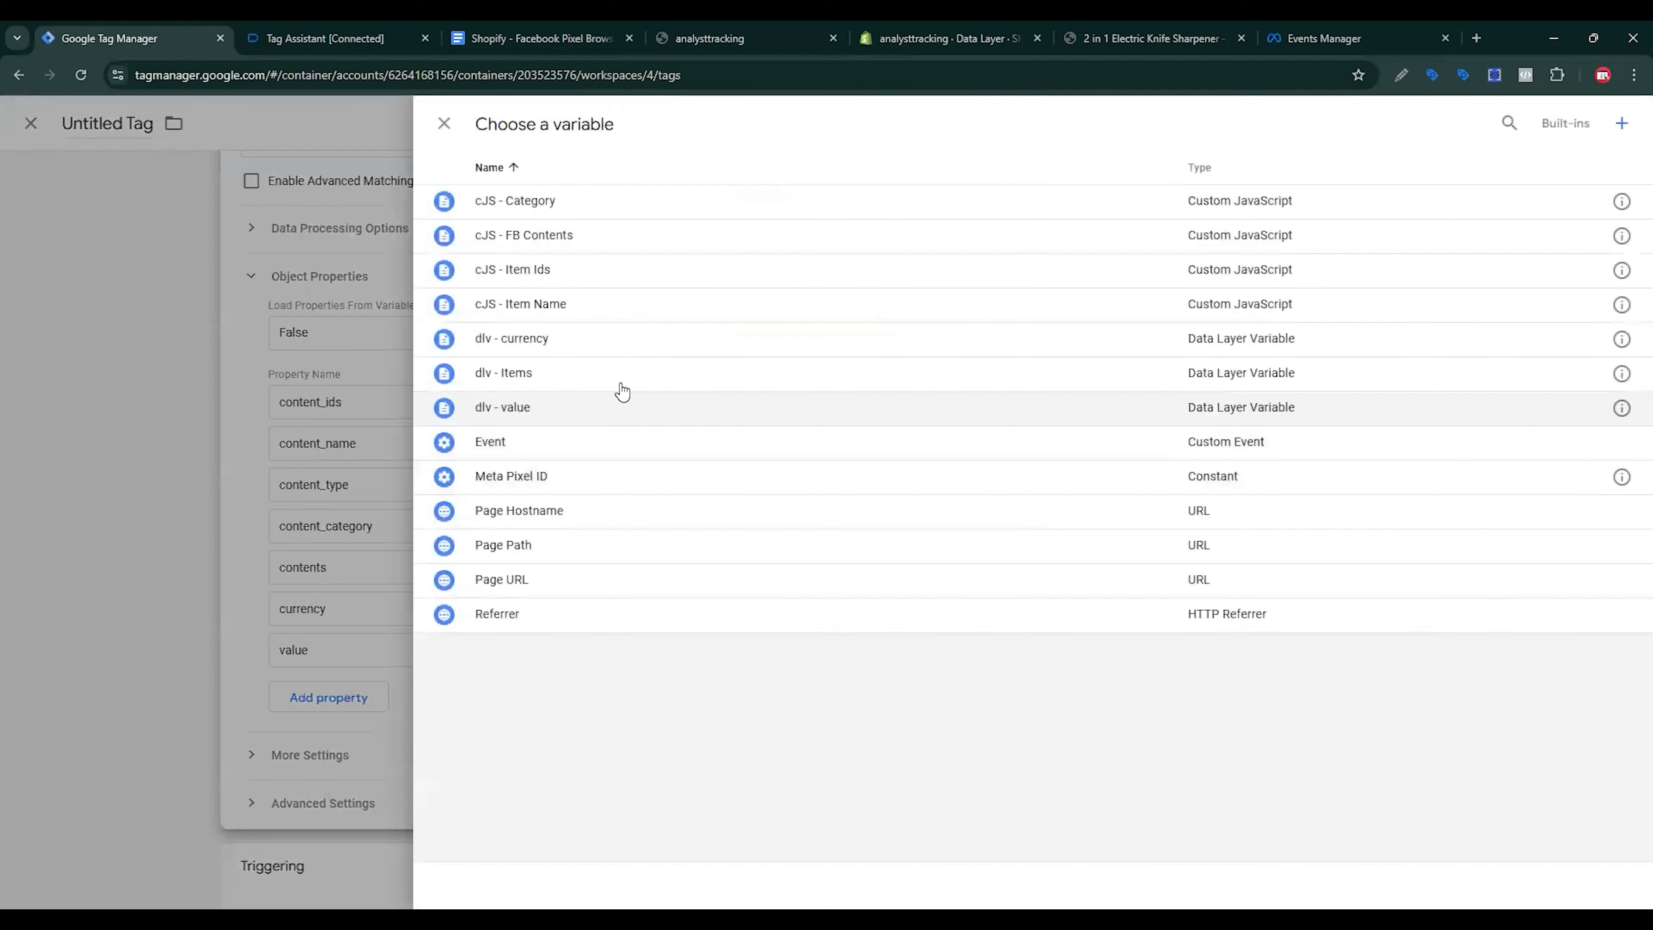
left_click(553, 203)
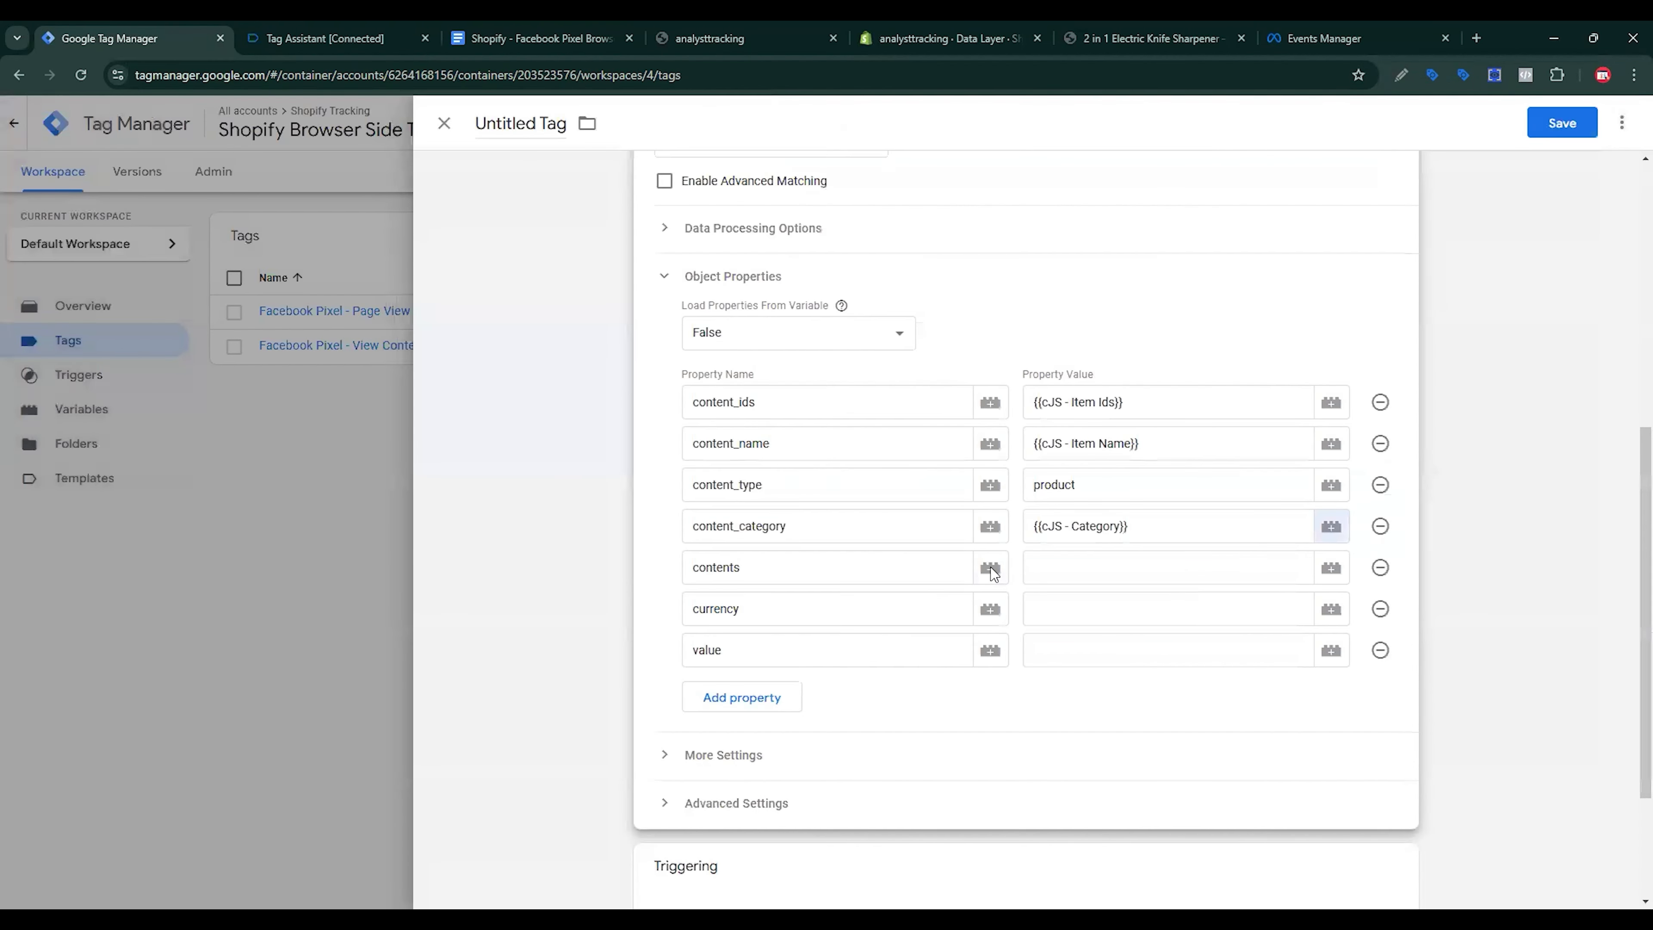
Step: Create a Custom JavaScript variable from the doc's contents function, referencing {{dlv - Items}}
left_click(1328, 569)
left_click(1623, 124)
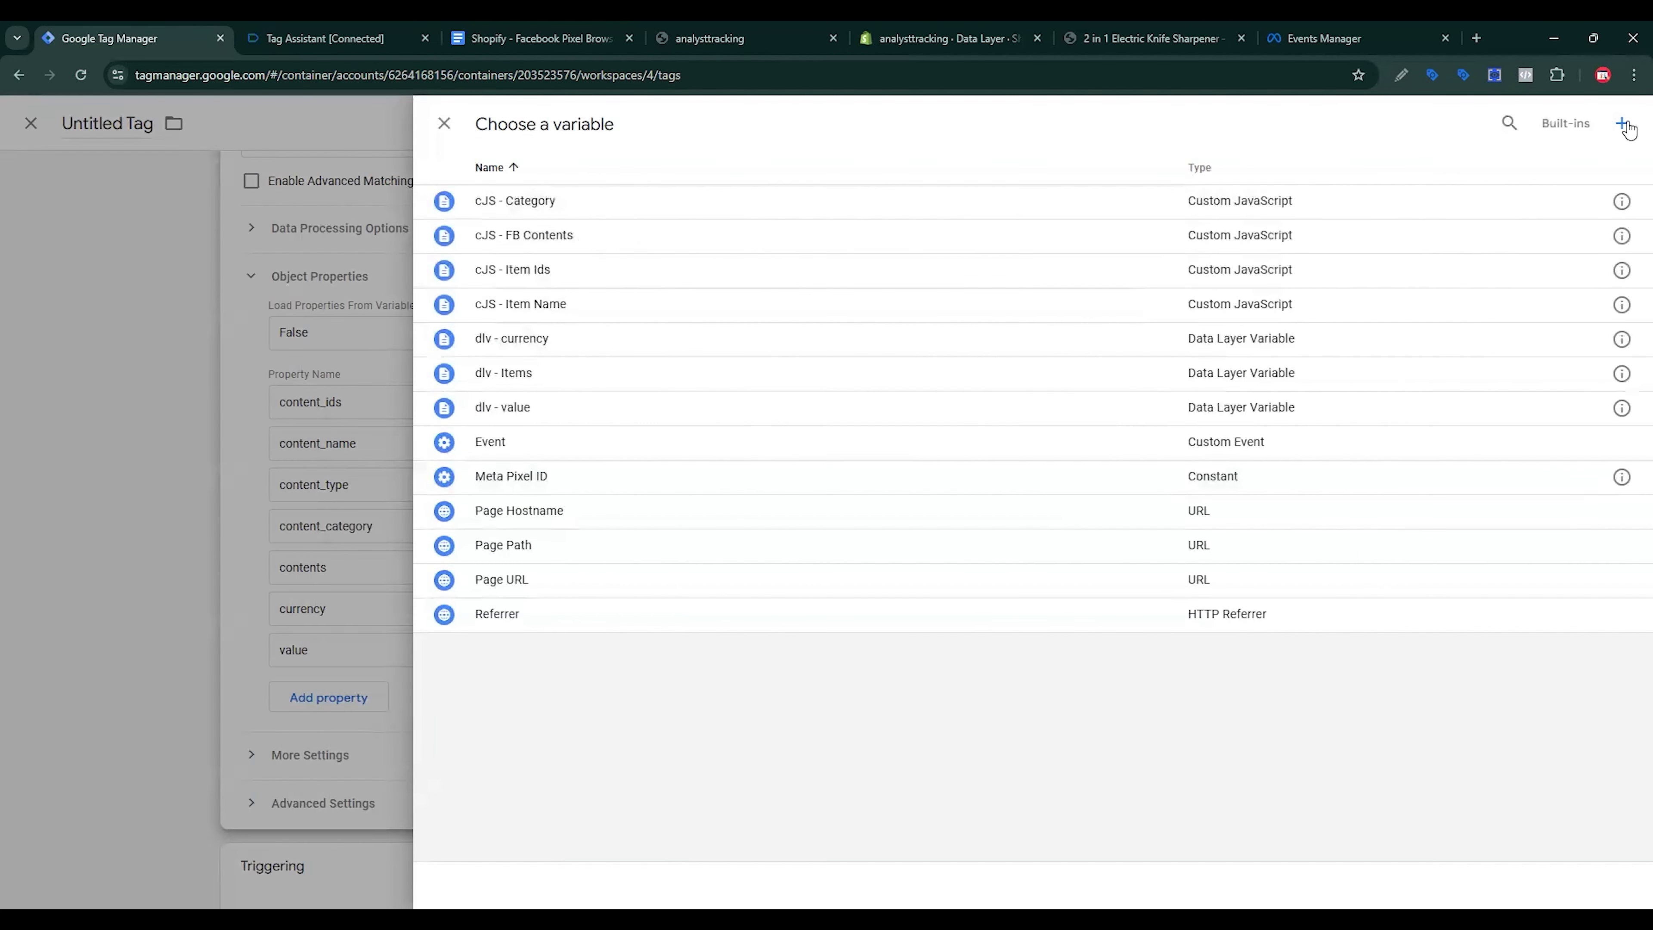
left_click(1041, 314)
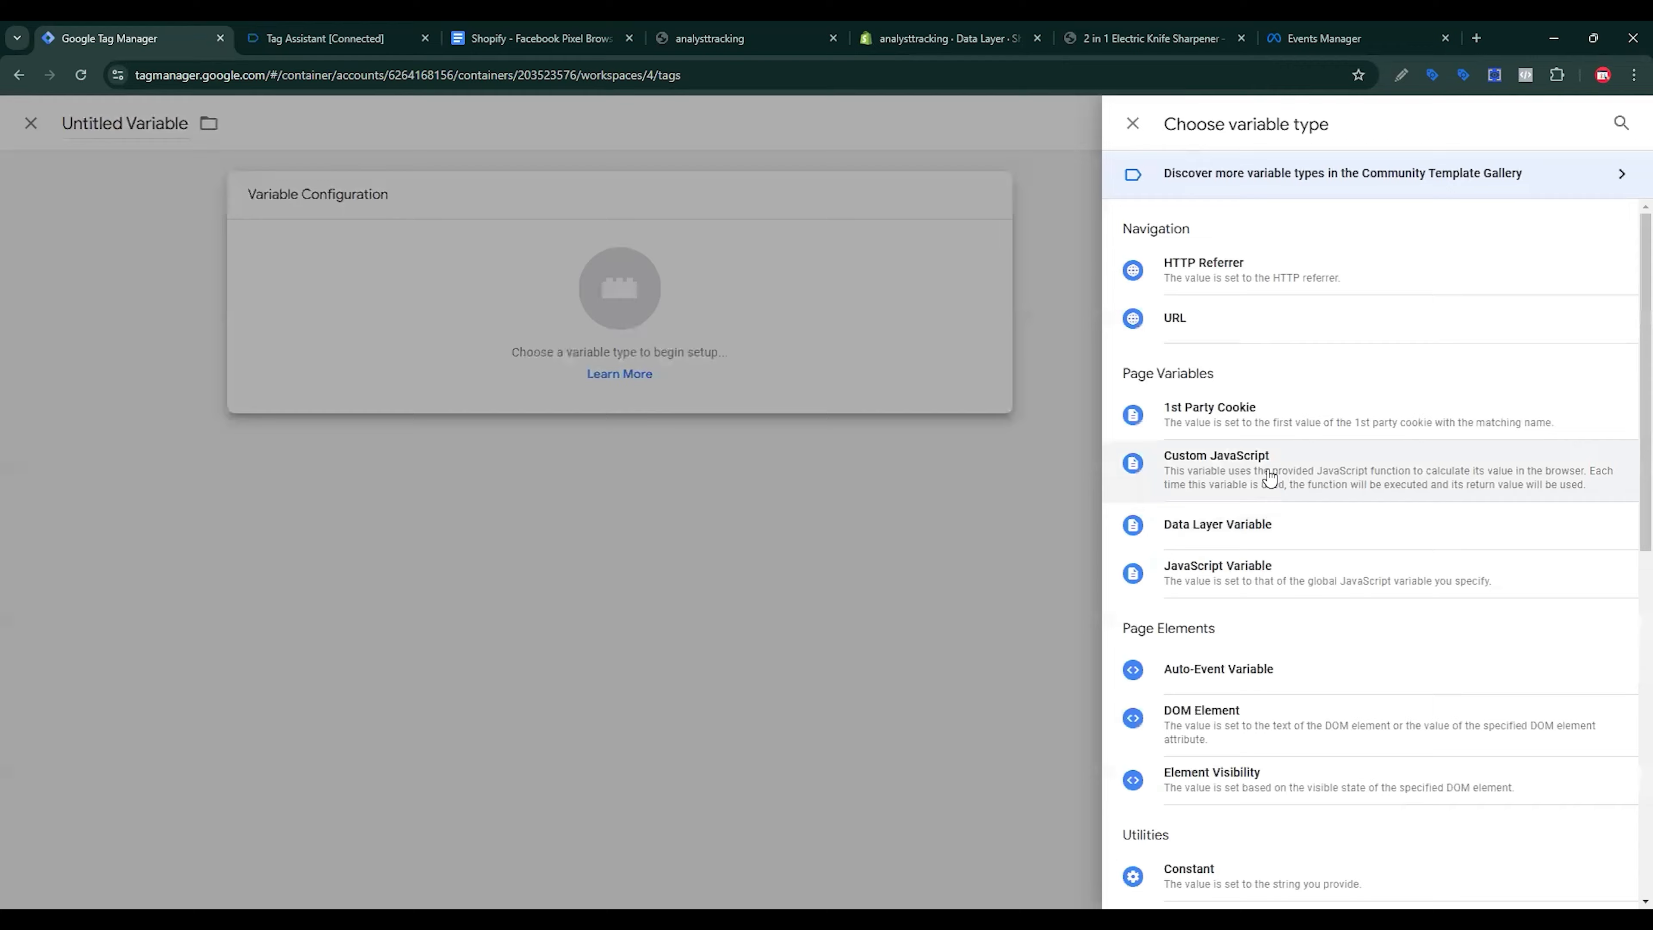
left_click(1269, 479)
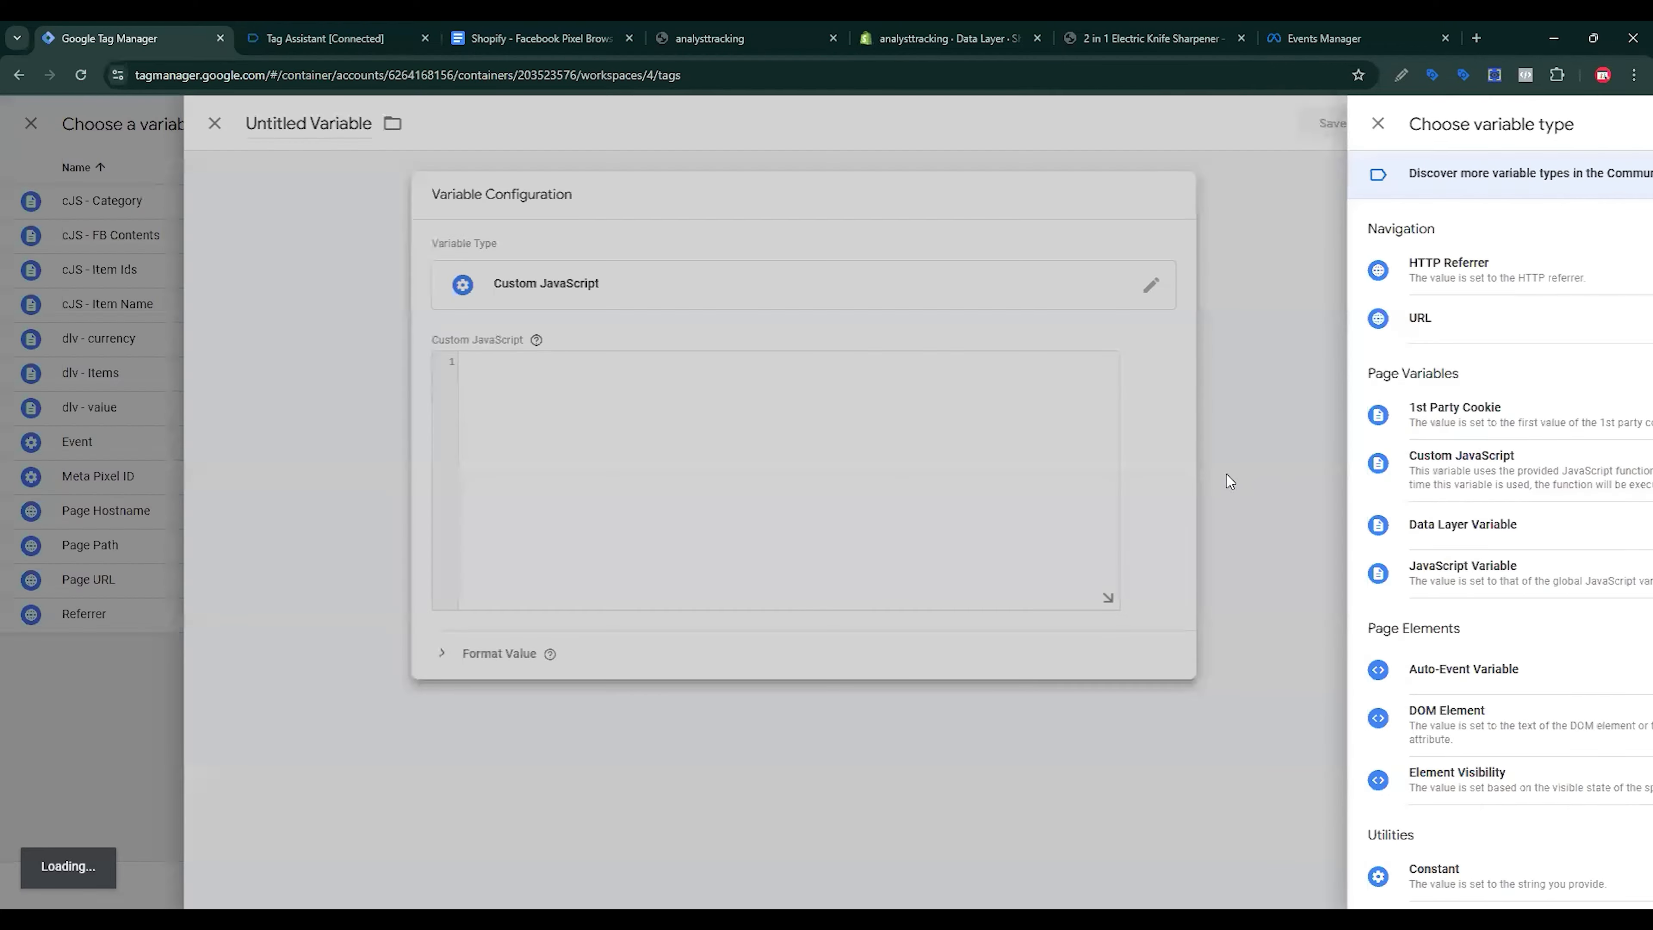
left_click(540, 38)
scroll(1014, 463, "up", 1)
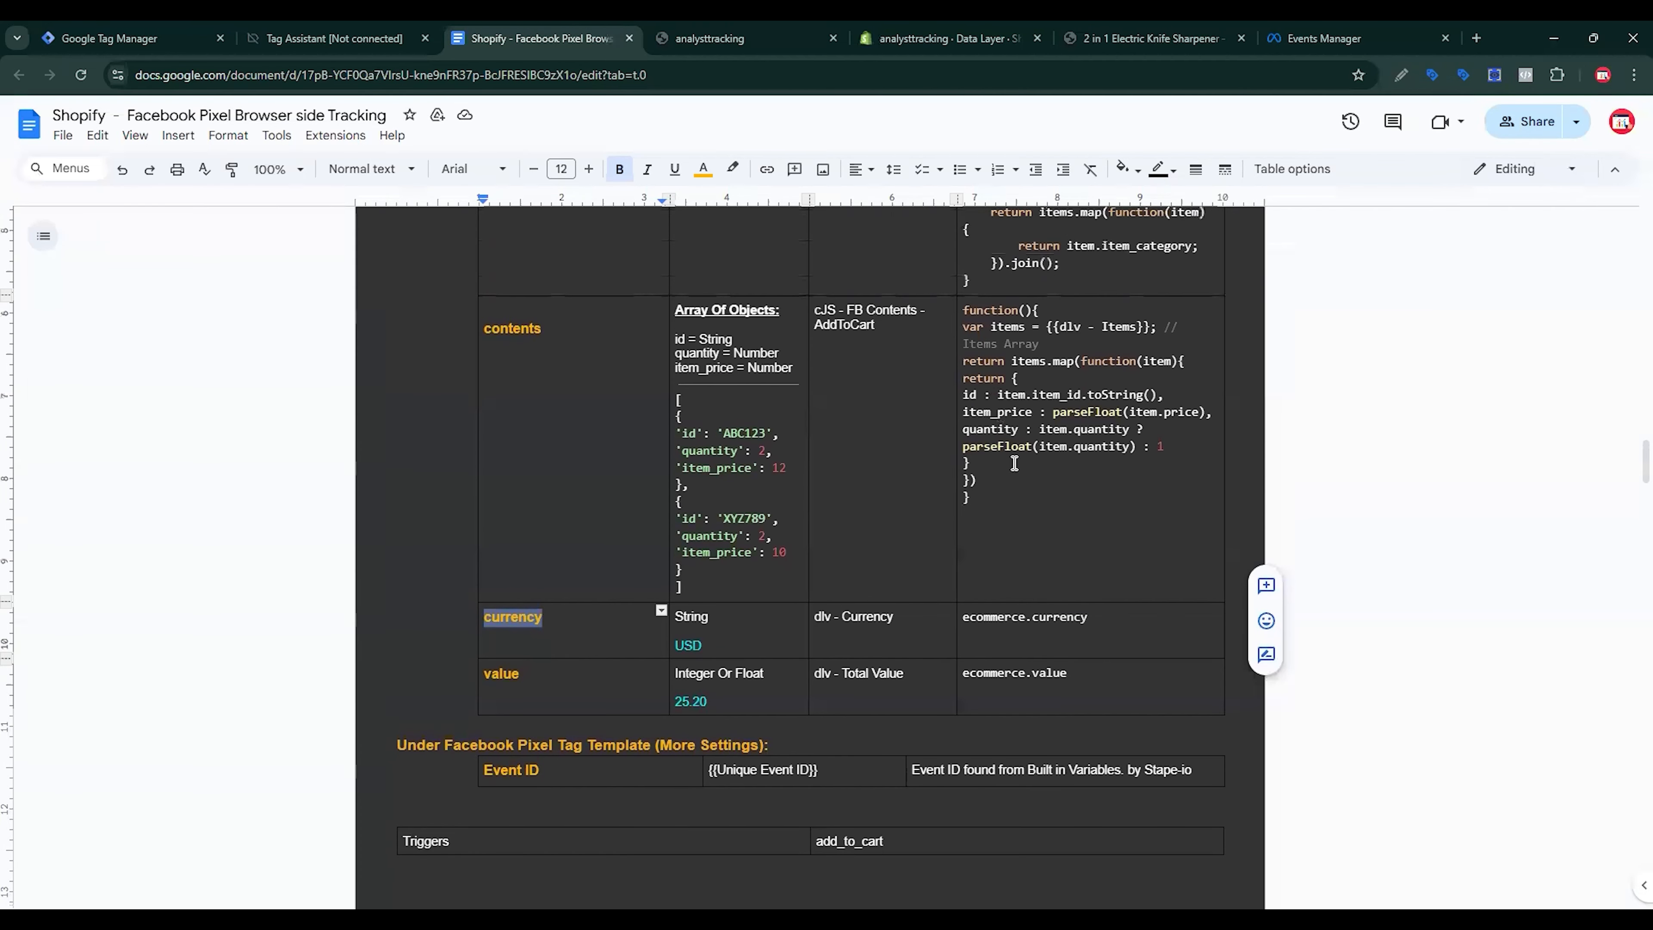
left_click_drag(962, 309, 997, 494)
left_click(162, 30)
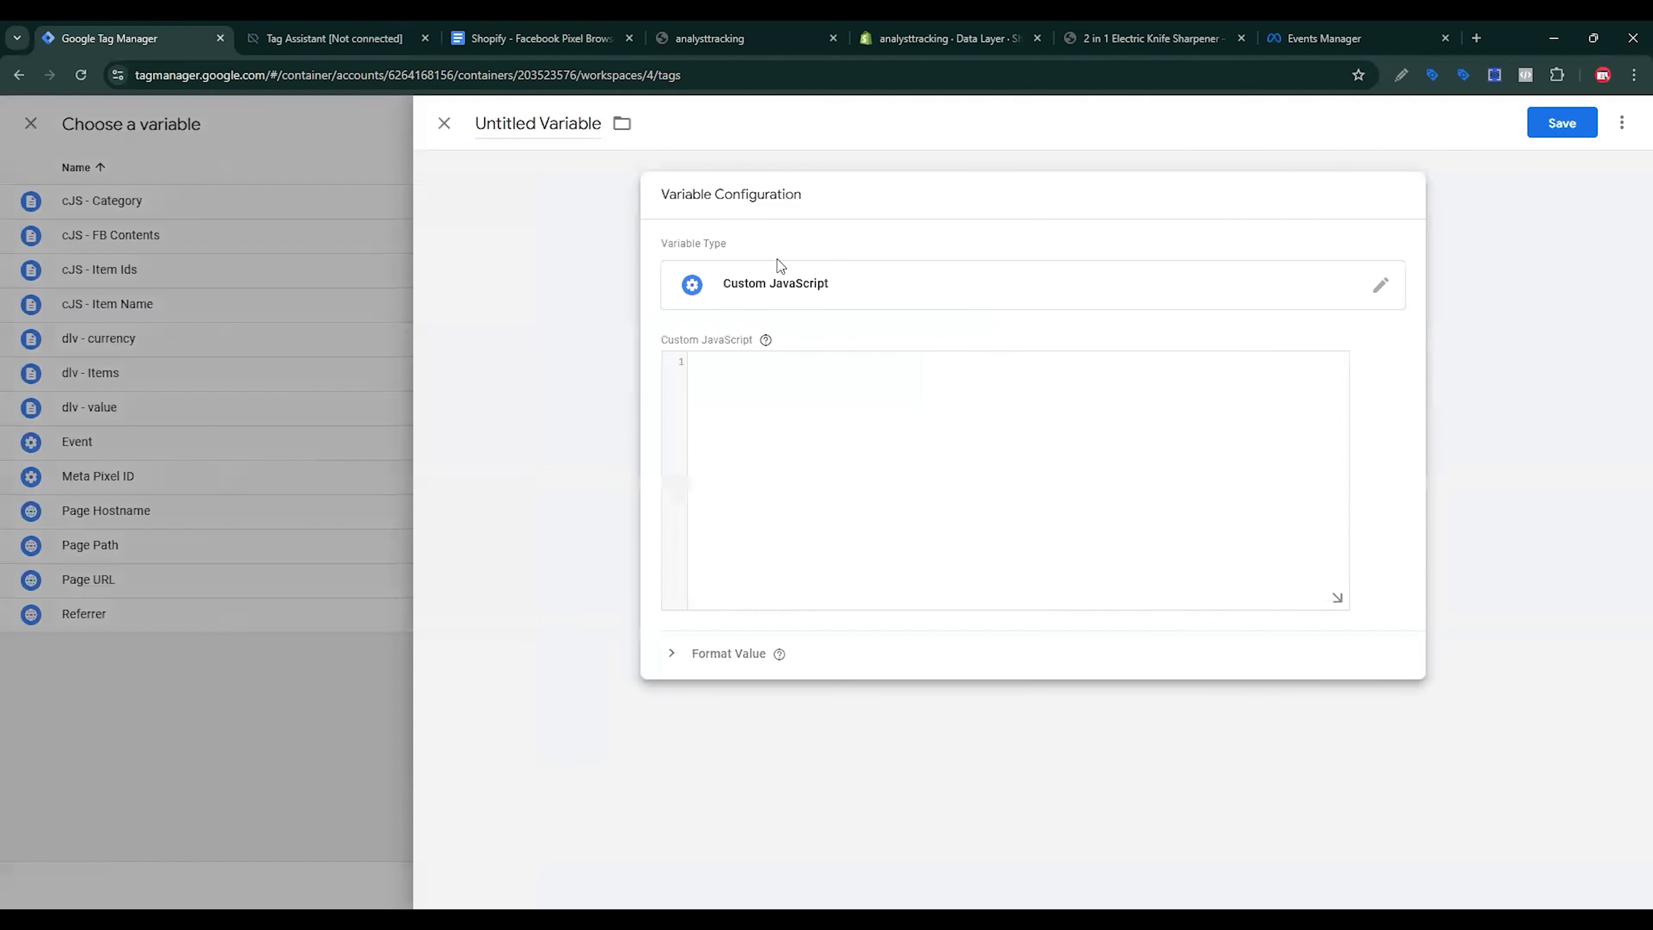
key("ctrl+v")
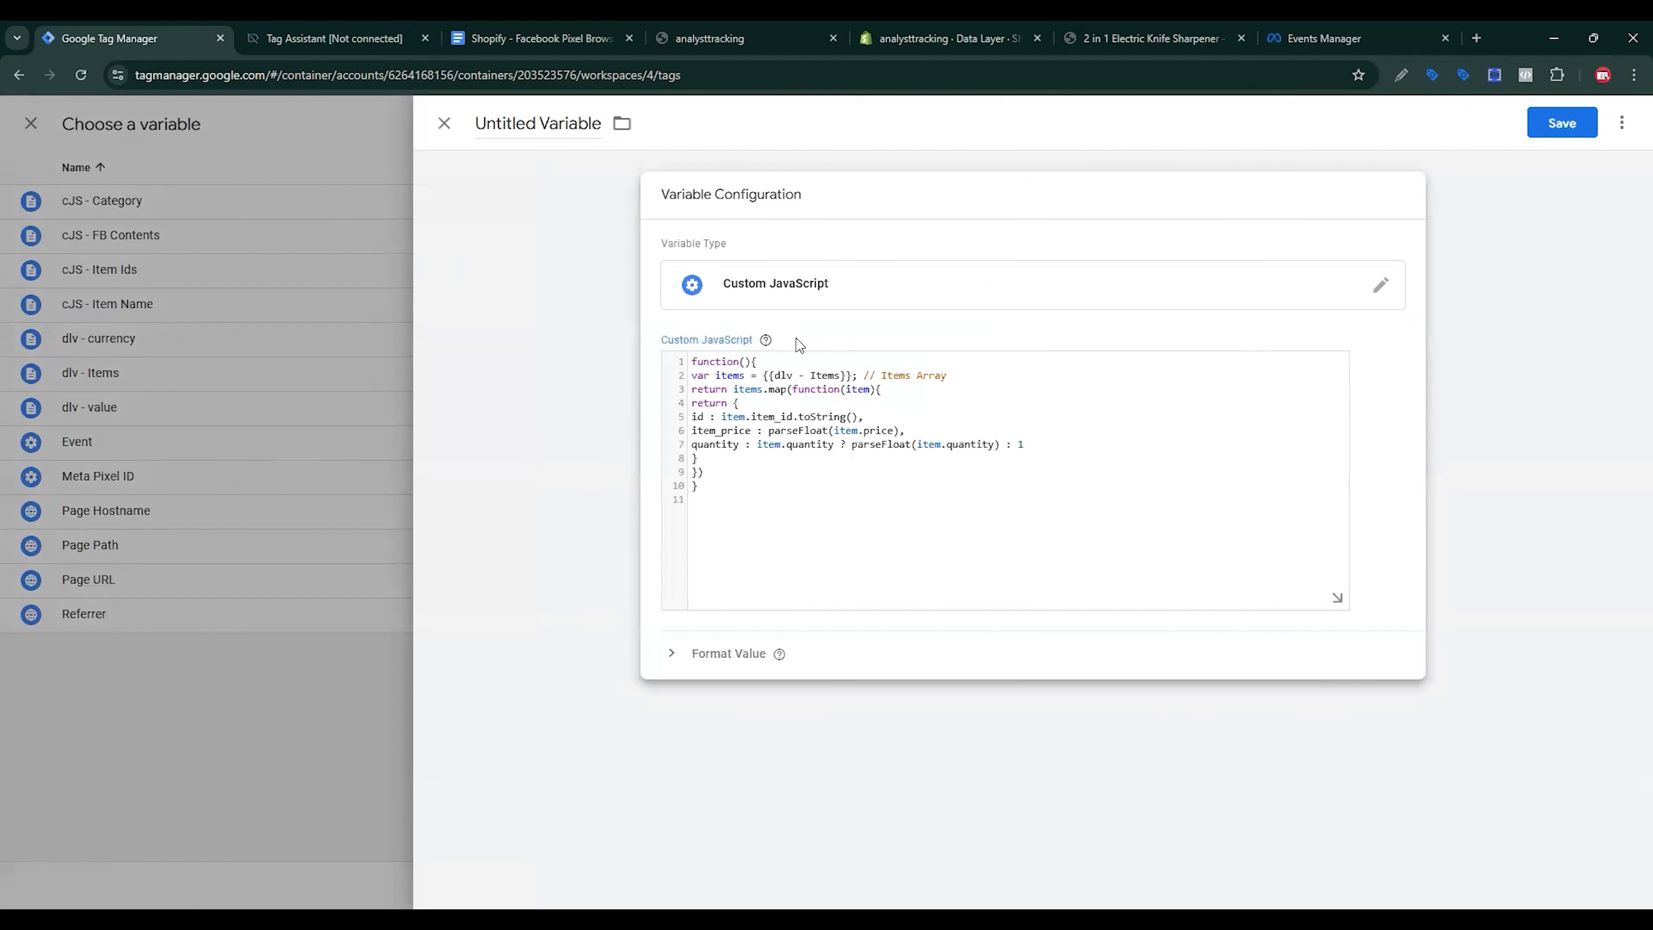
left_click_drag(763, 376, 839, 375)
type("{{")
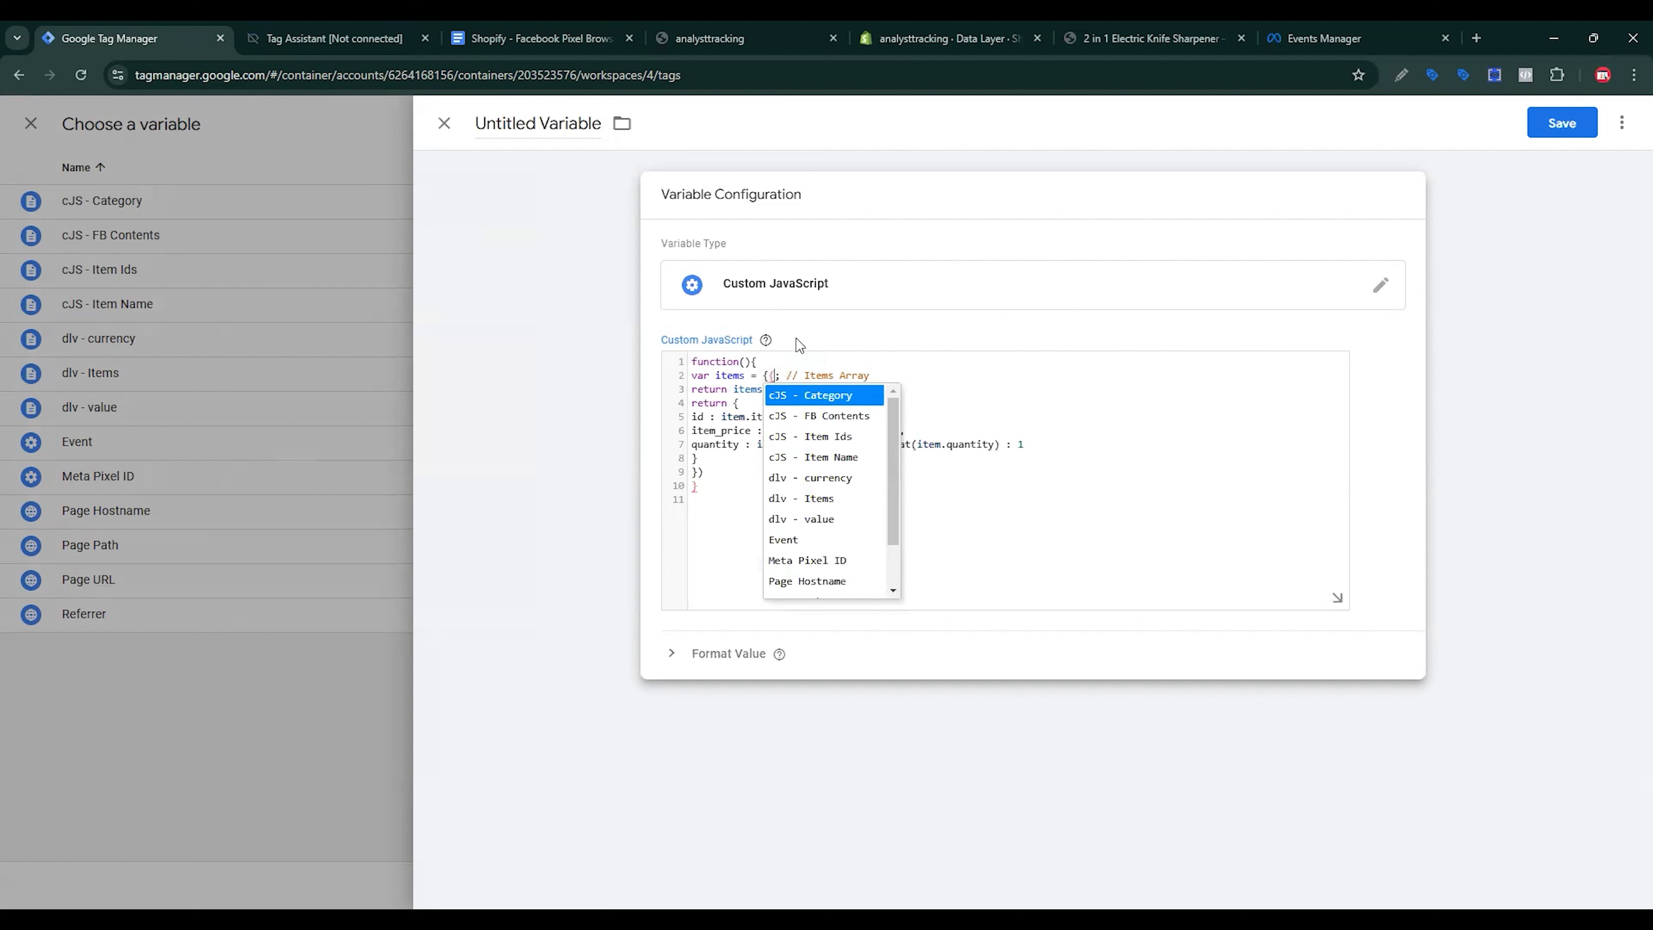
left_click(802, 499)
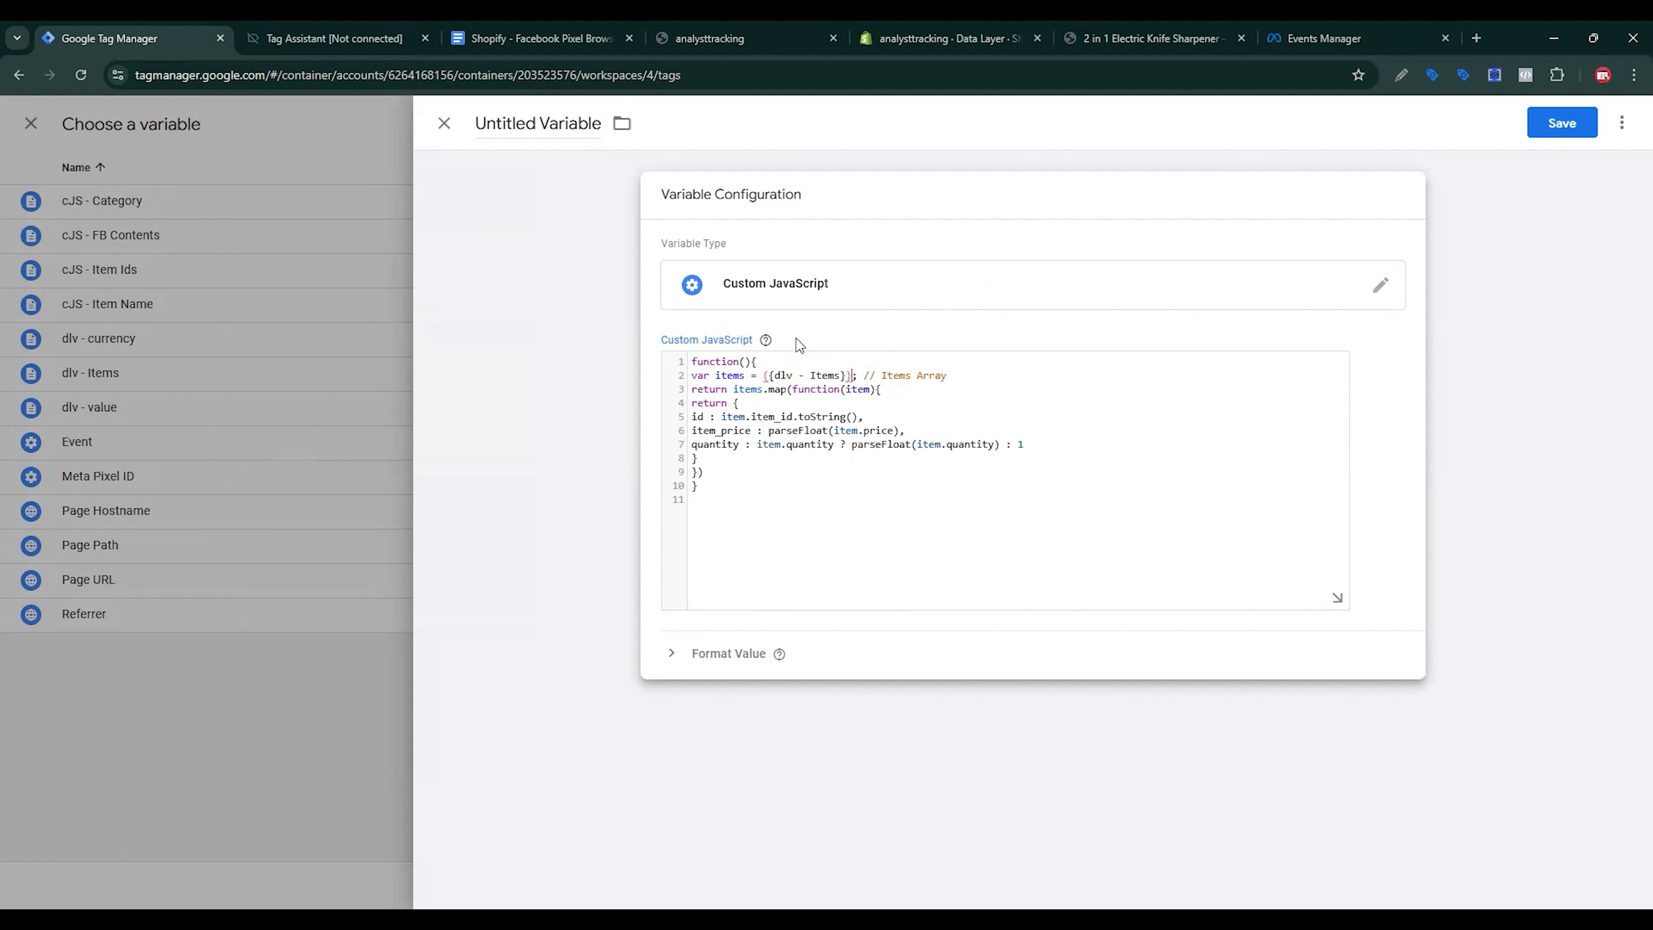
Step: Name the variable 'cJS - FB Contents - AddToCart' and save it
left_click(519, 37)
left_click(887, 326)
left_click_drag(886, 326, 814, 312)
key("ctrl+c")
left_click(195, 28)
left_click(597, 153)
key("ctrl+v")
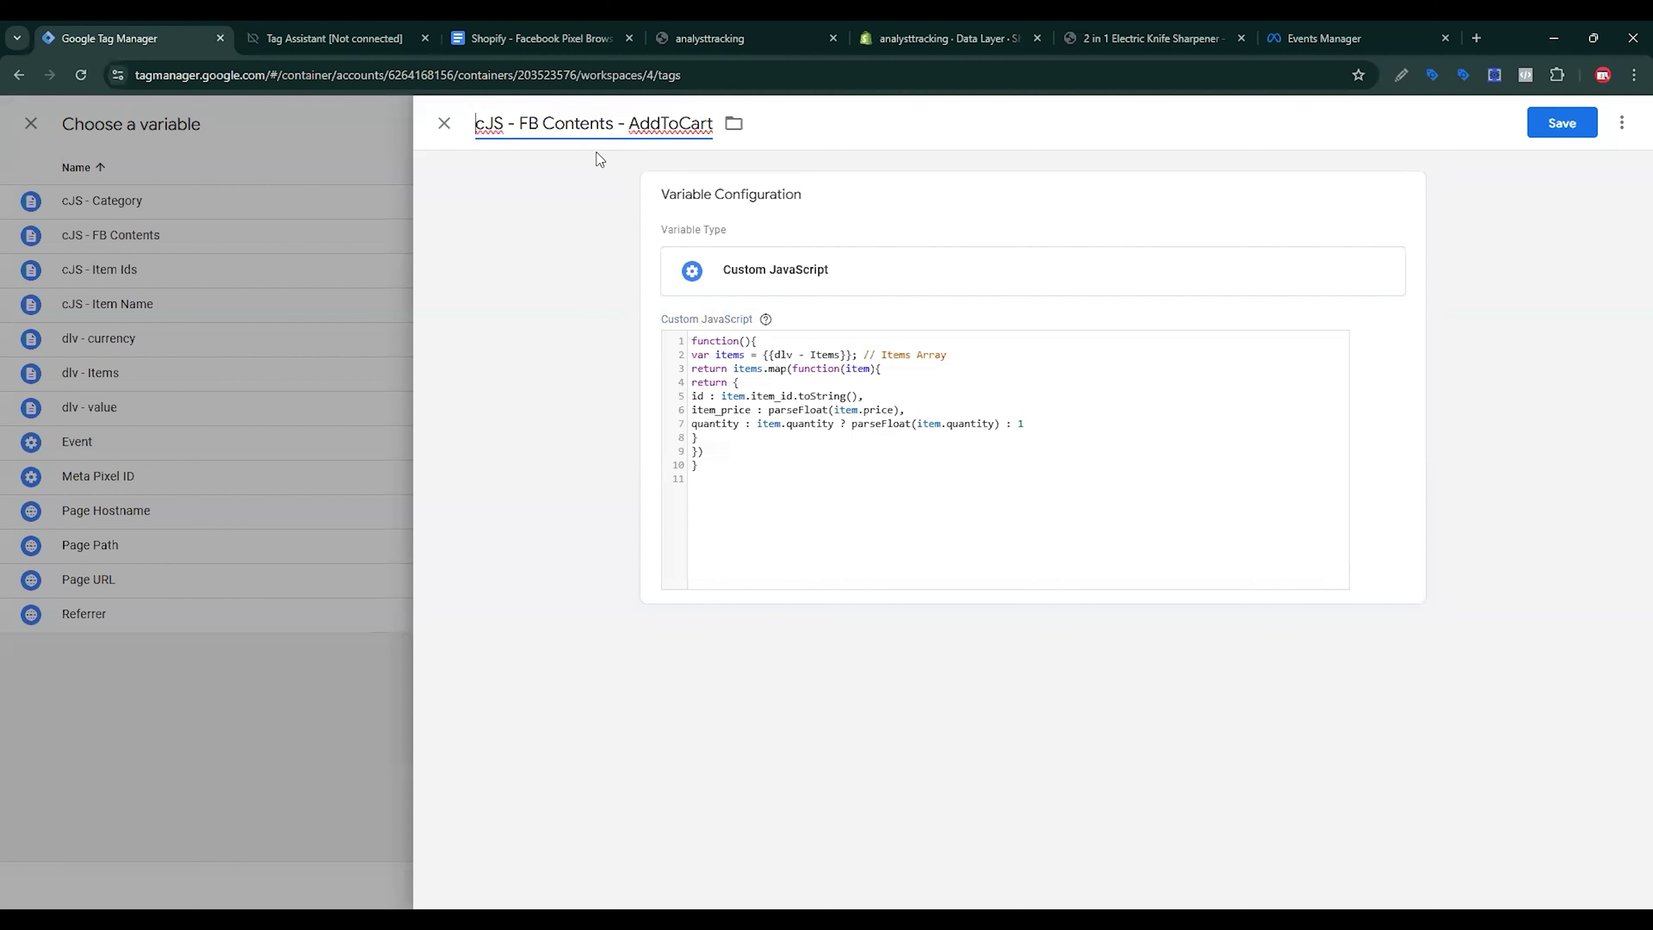
left_click(1531, 125)
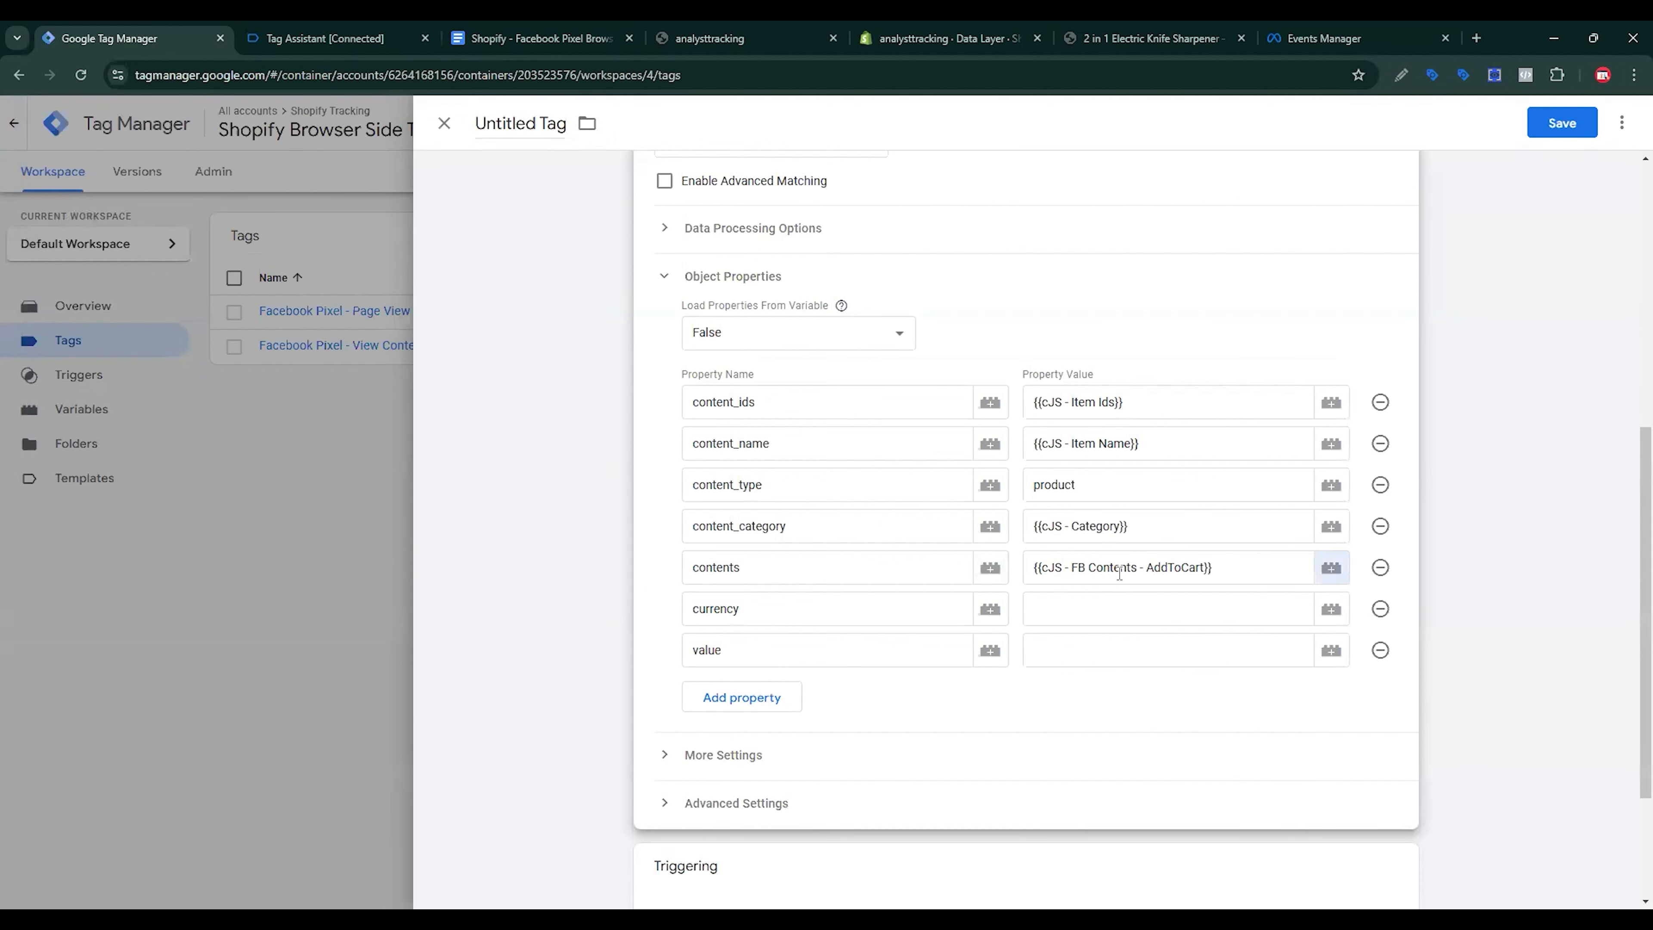
Step: Map currency to dlv - currency and value to dlv - value
left_click(1108, 612)
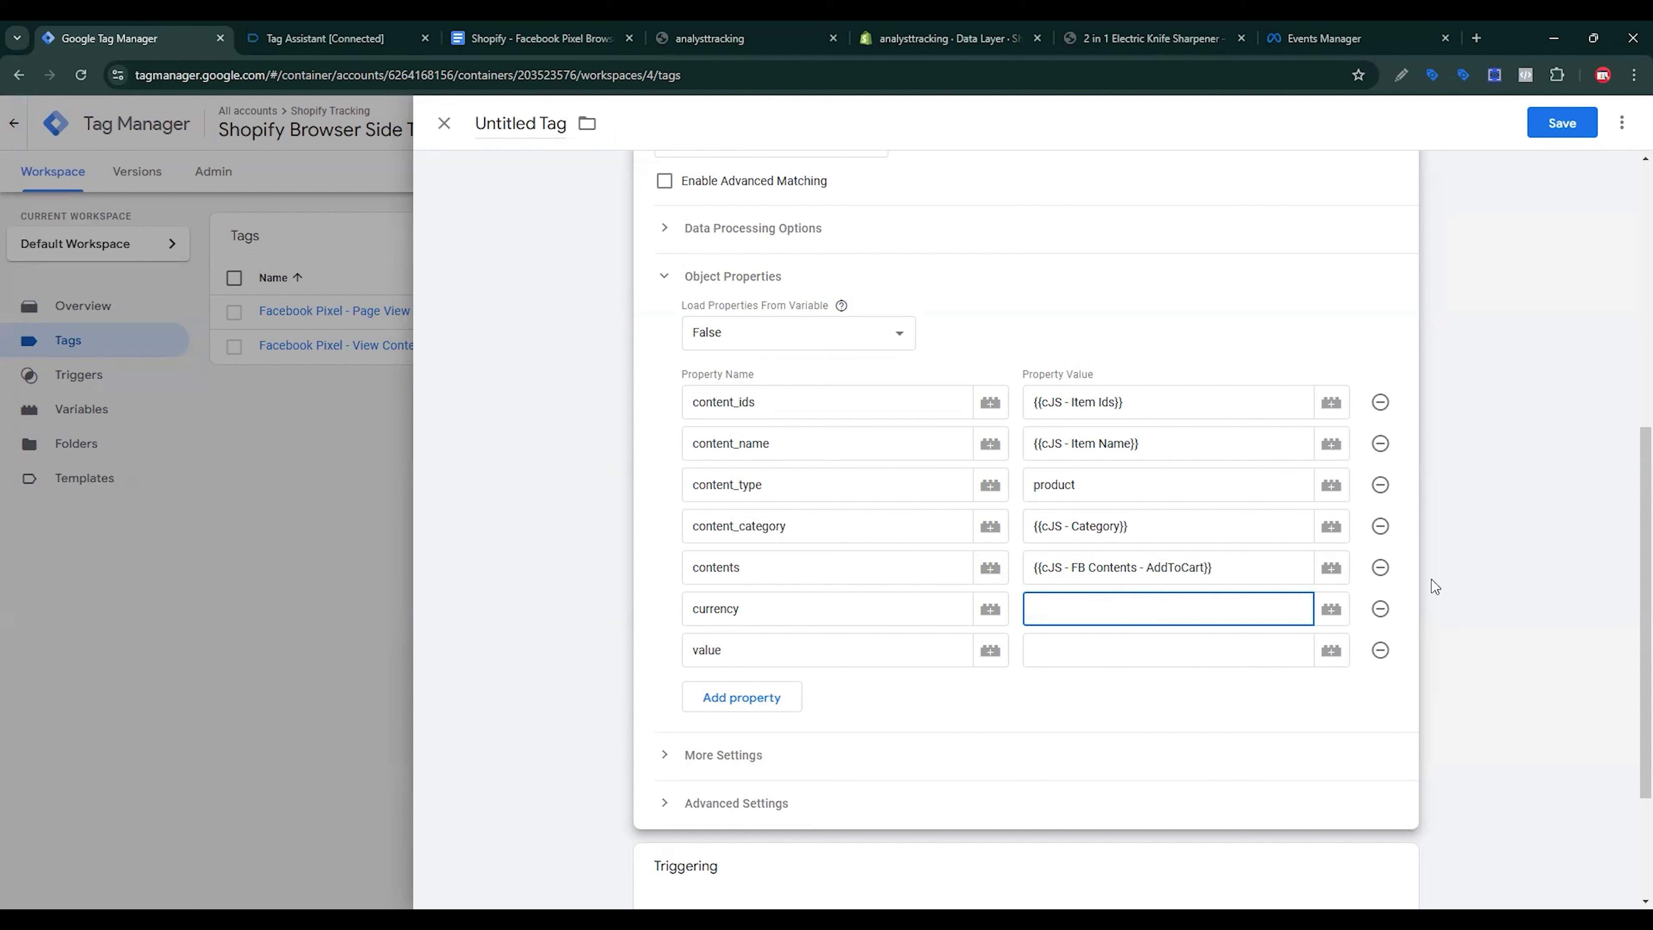
left_click(1331, 609)
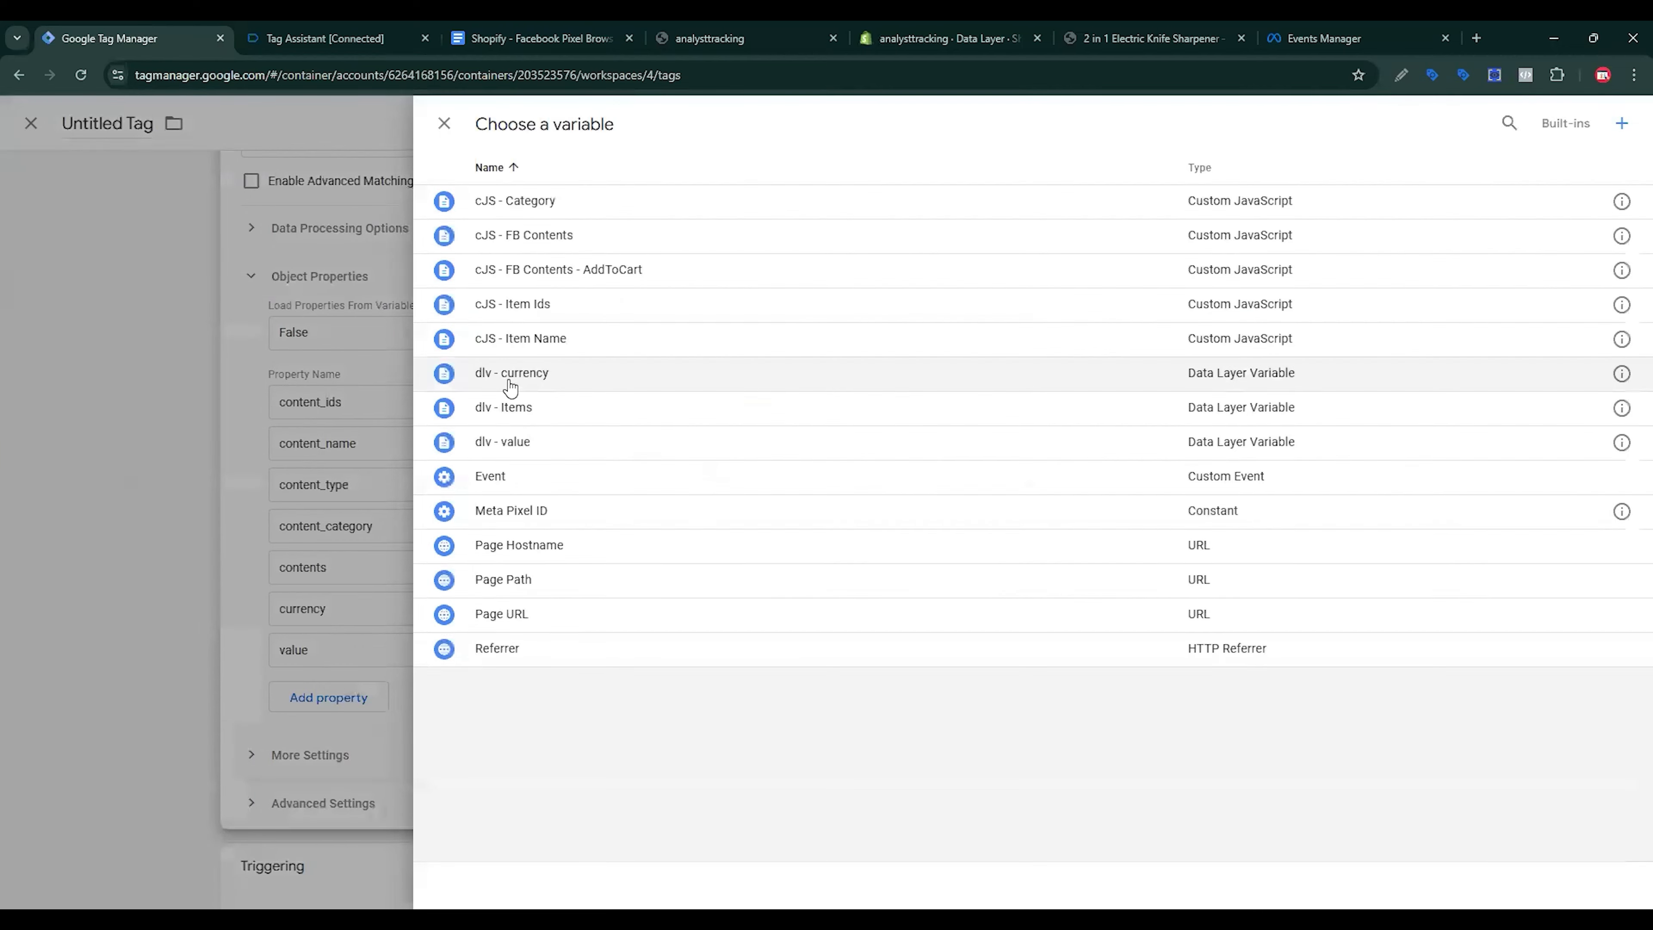
left_click(509, 384)
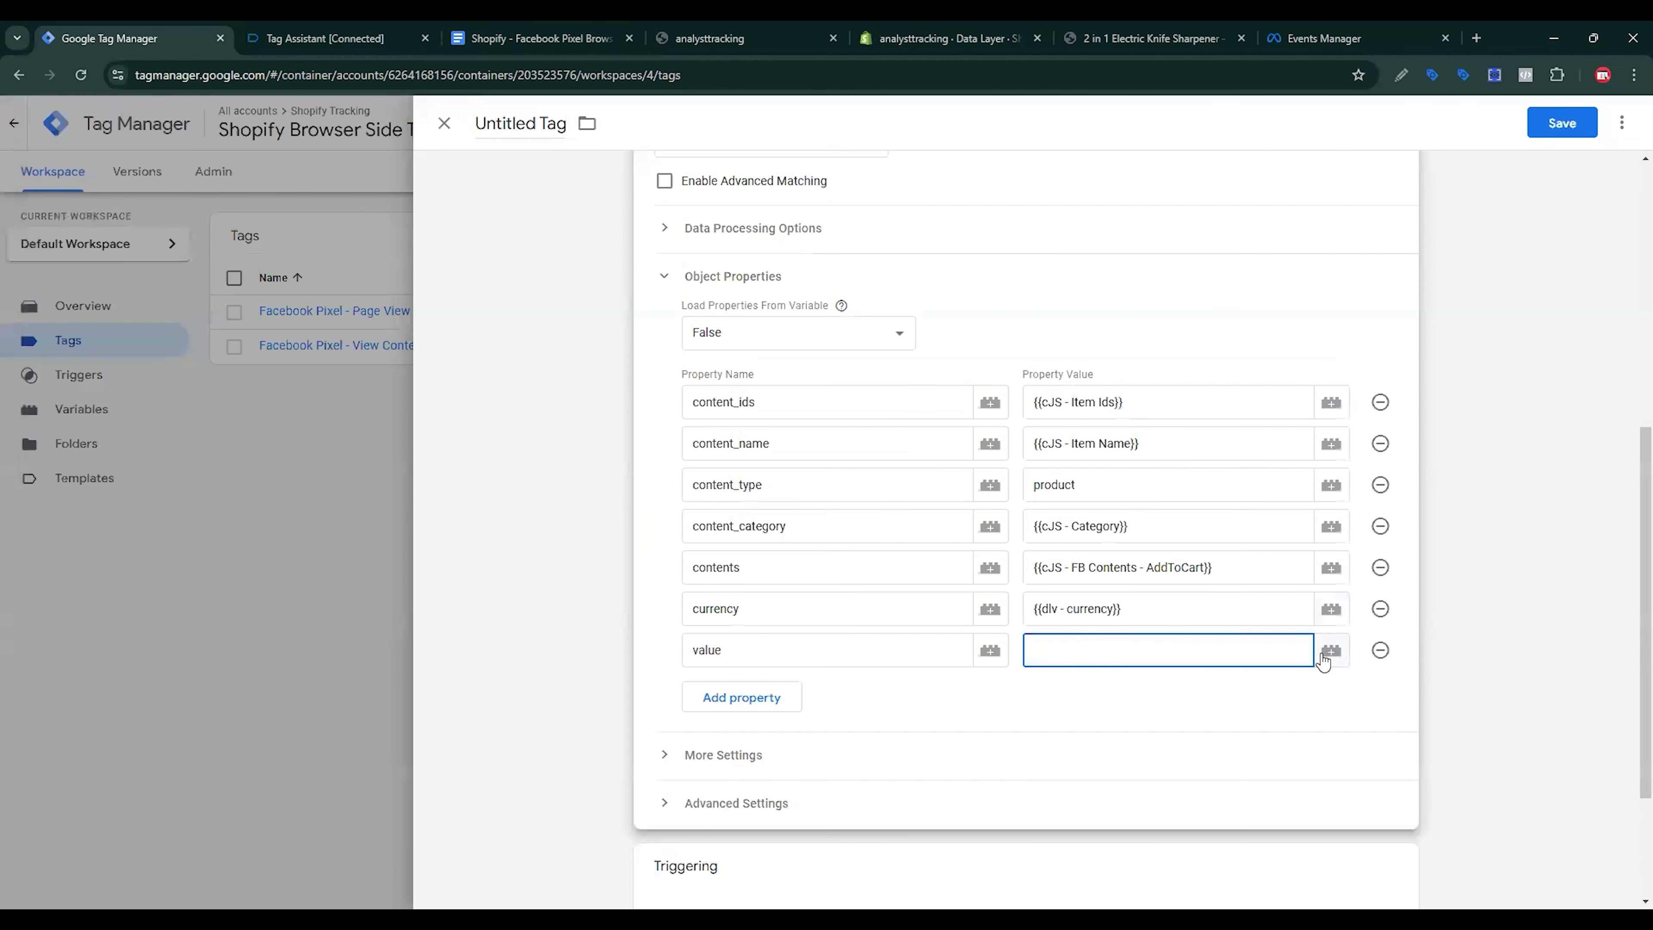
left_click(1328, 657)
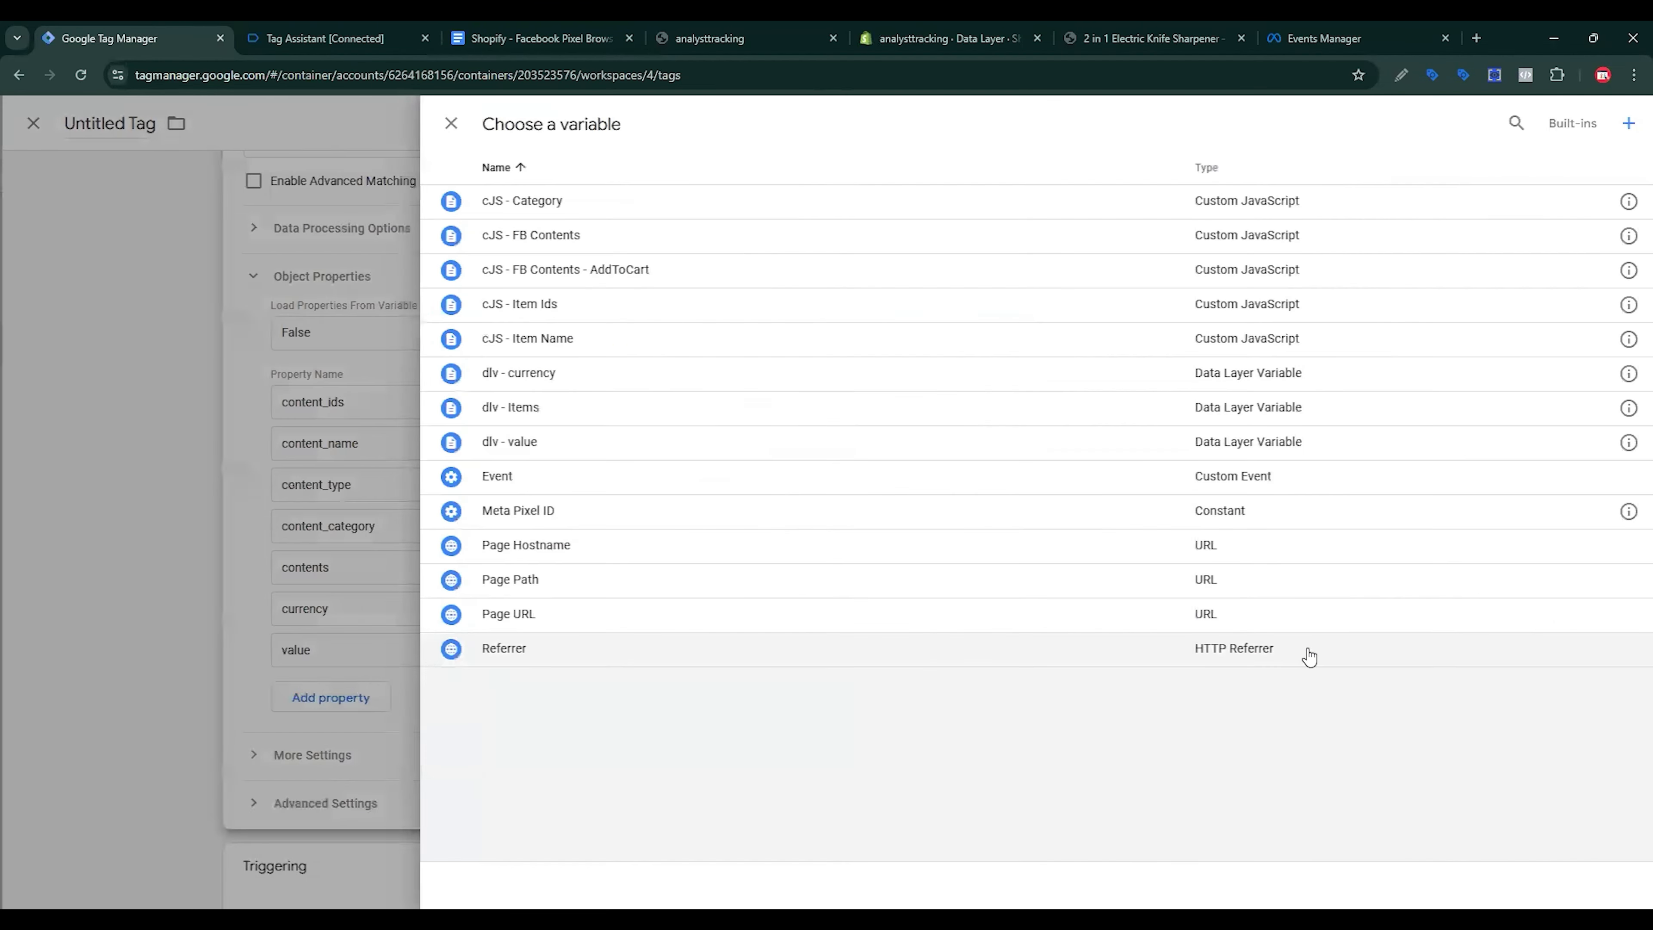
left_click(571, 443)
Step: Start a new Custom Event trigger for the tag
scroll(1085, 734, "down", 3)
left_click(1068, 767)
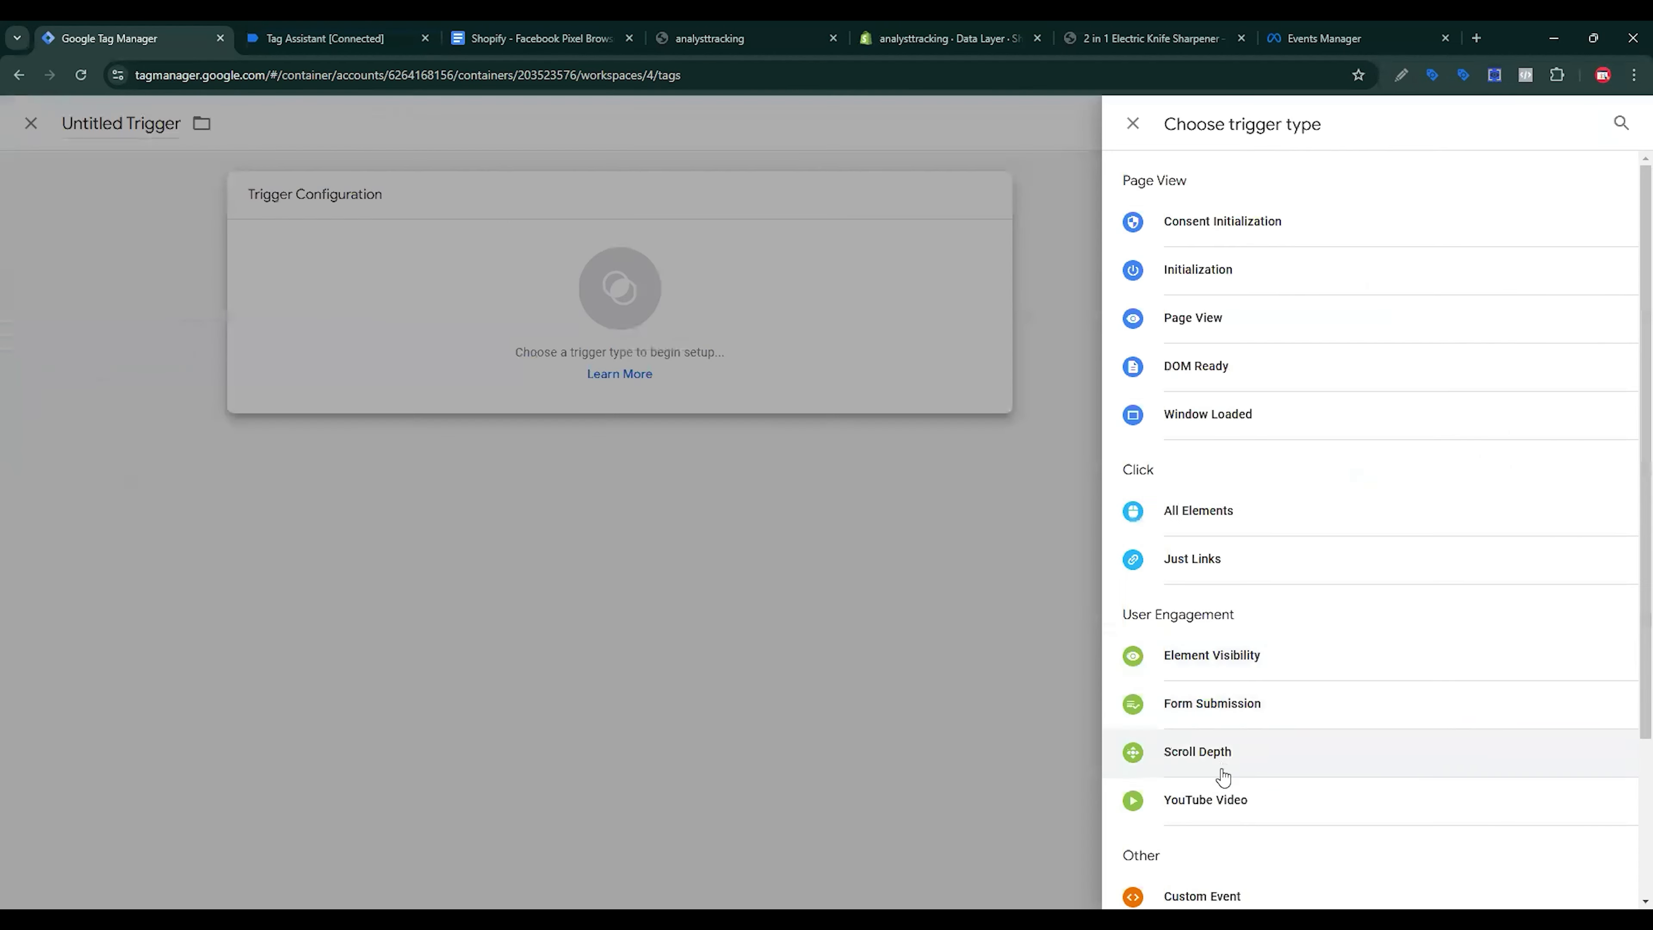
scroll(1211, 762, "down", 3)
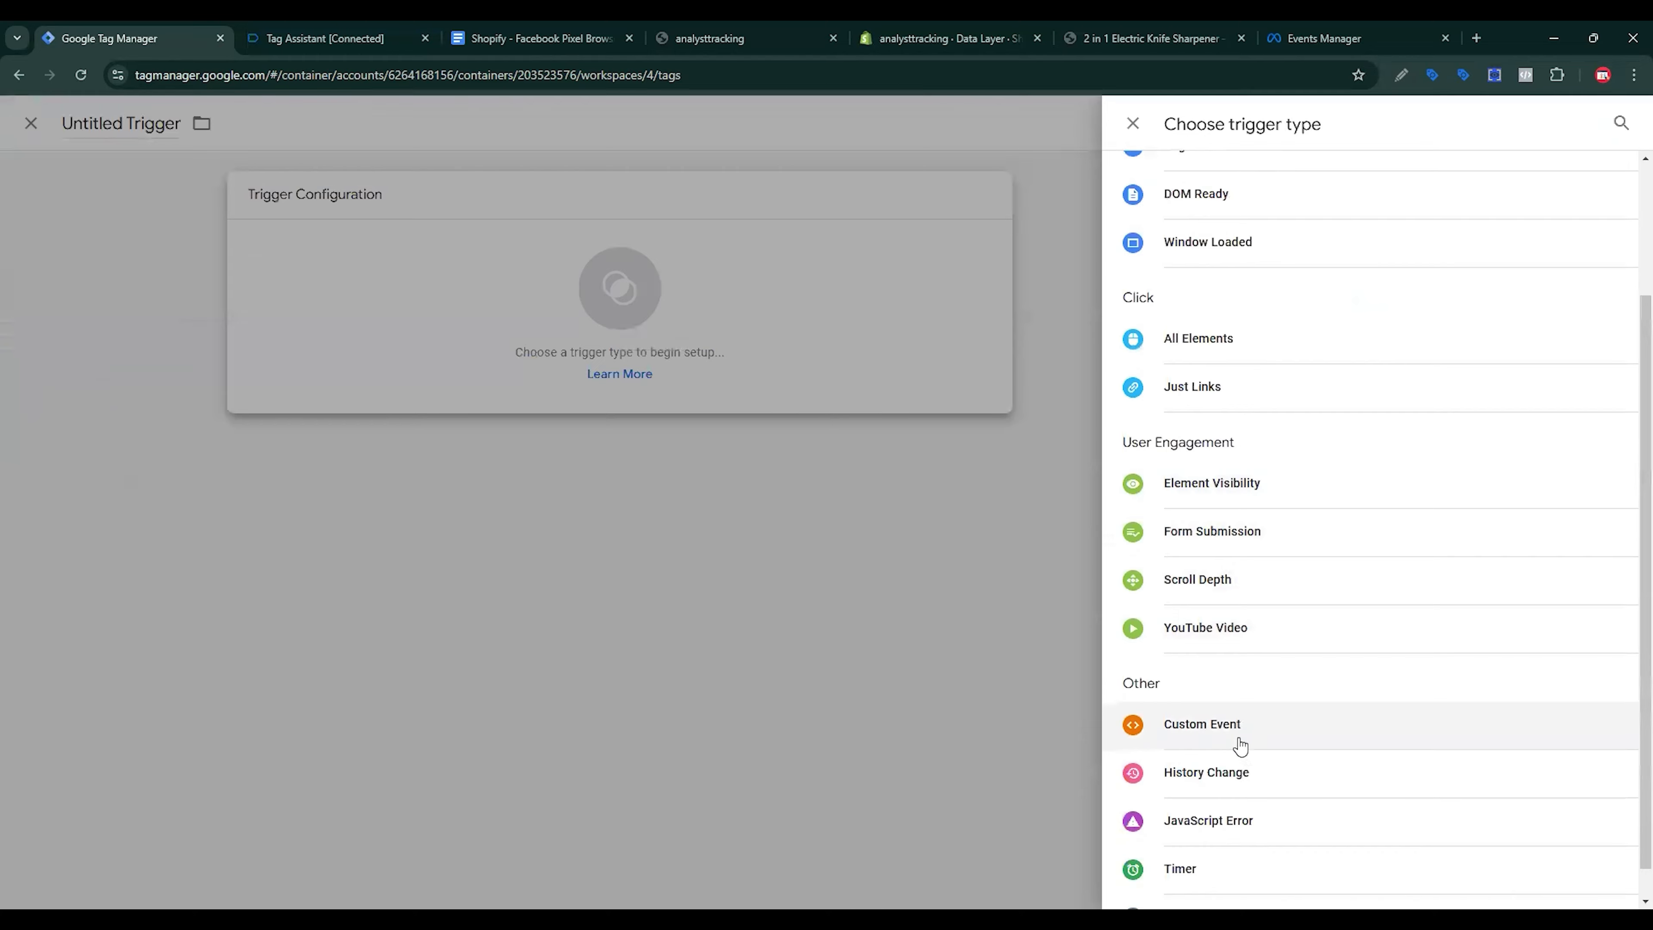
left_click(1240, 741)
Step: Add the 2 in 1 Electric Knife Sharpener to the cart and copy the add_to_cart event name from DataLayer Checker Plus
left_click(710, 38)
scroll(1069, 488, "down", 8)
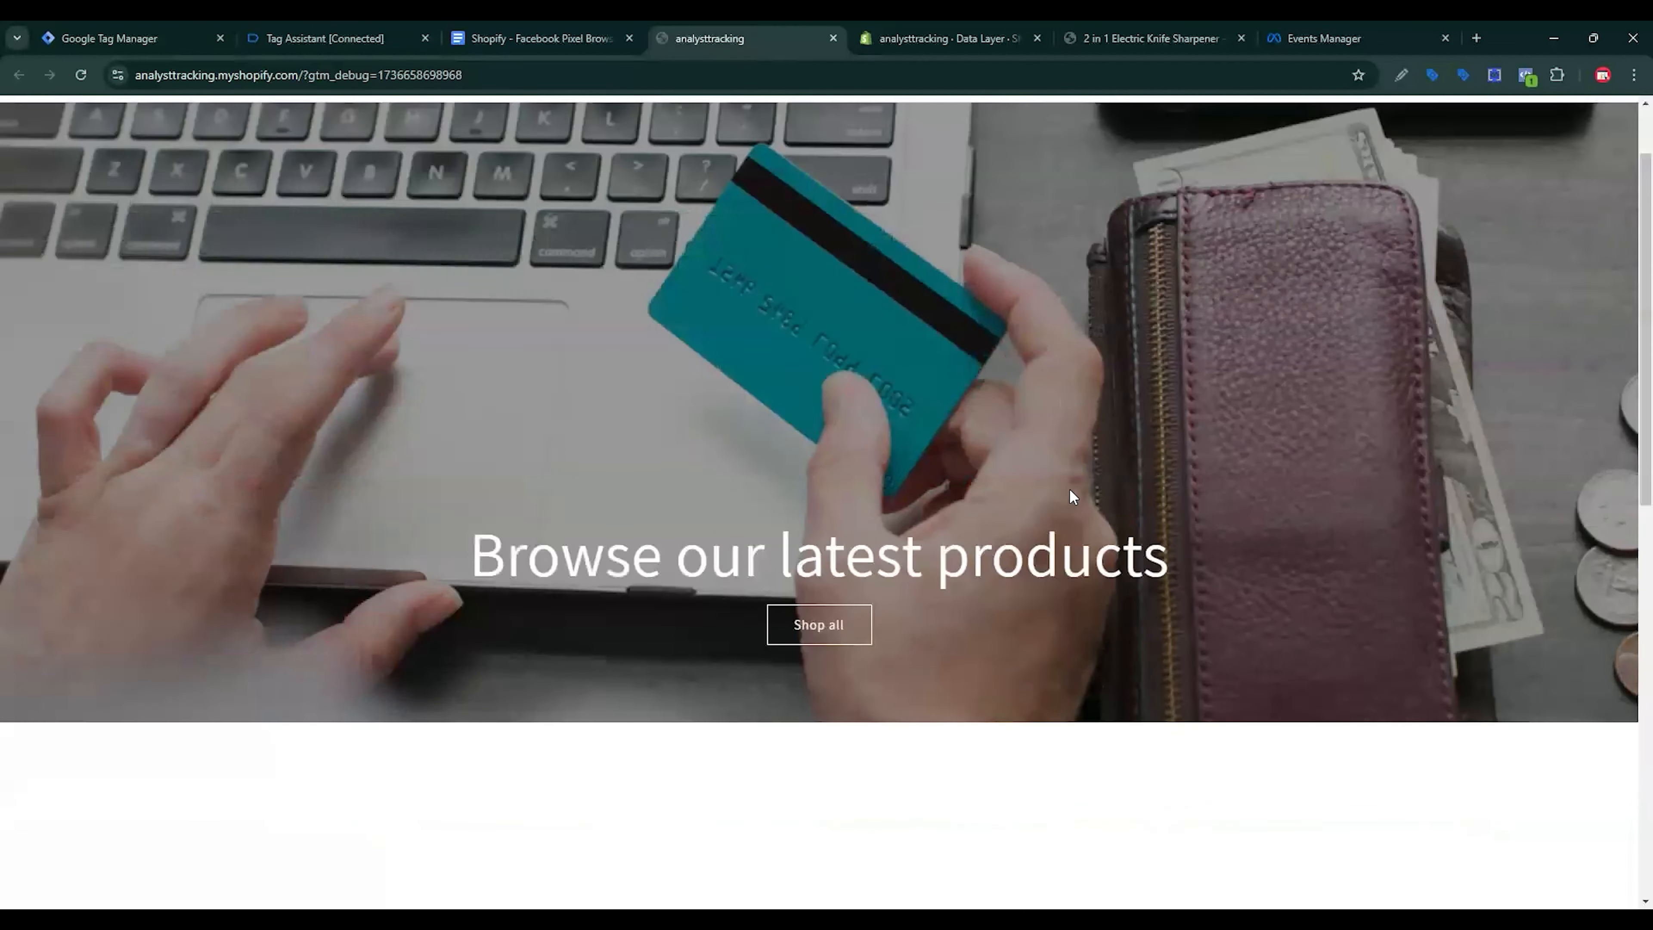
left_click(700, 170)
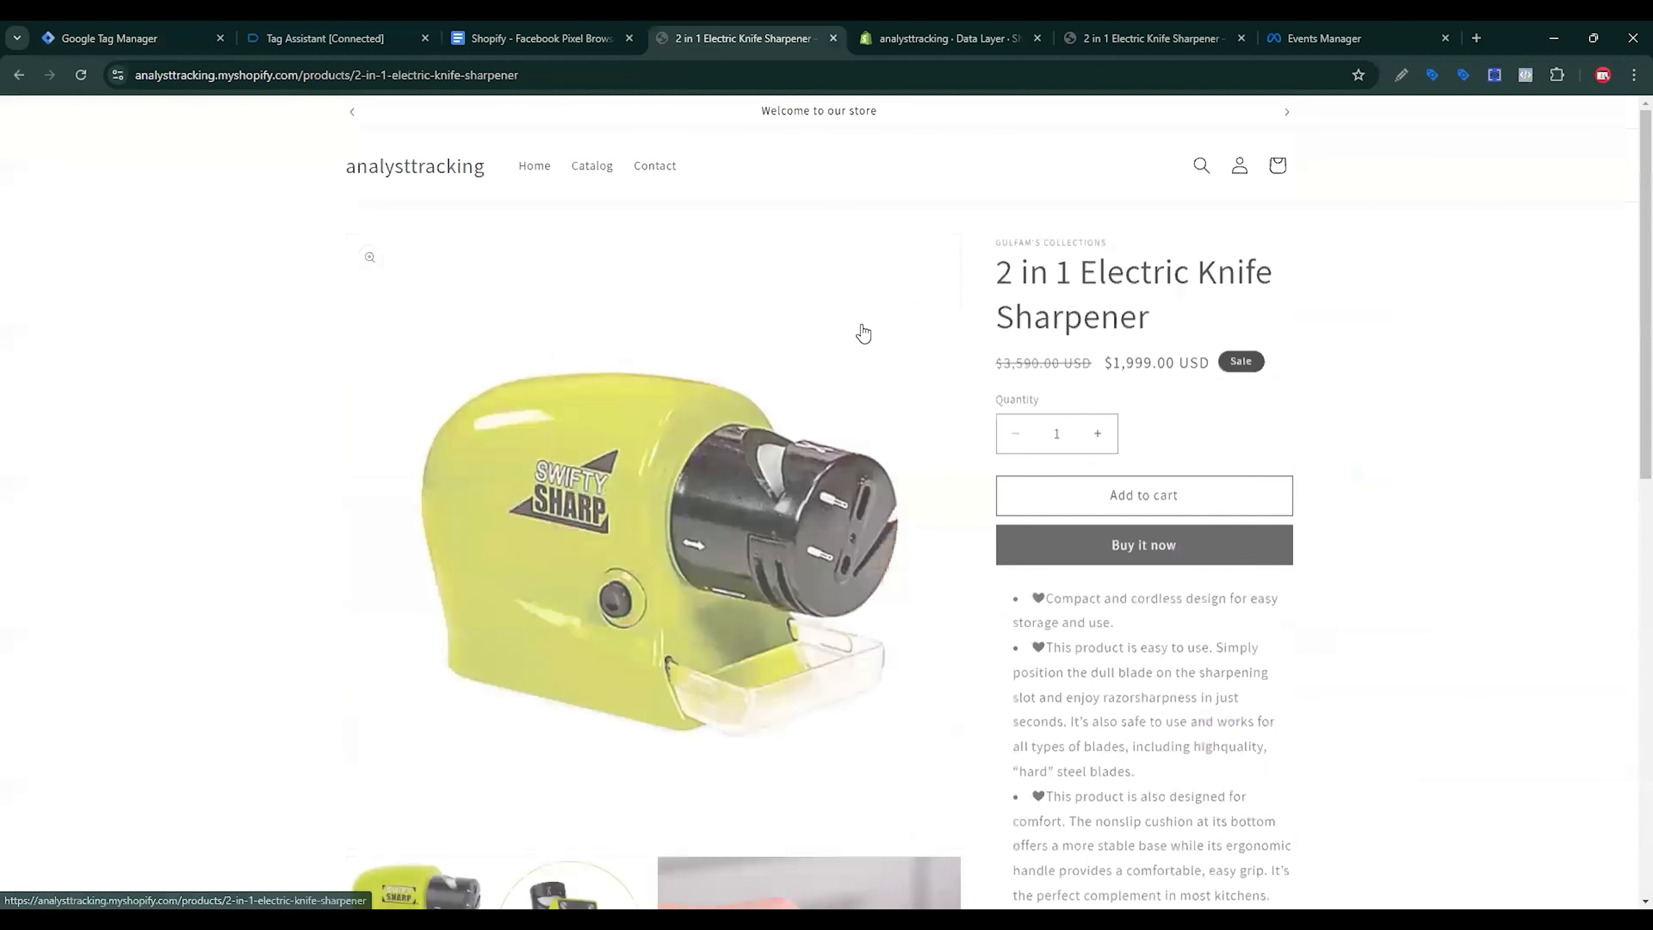
left_click(1150, 490)
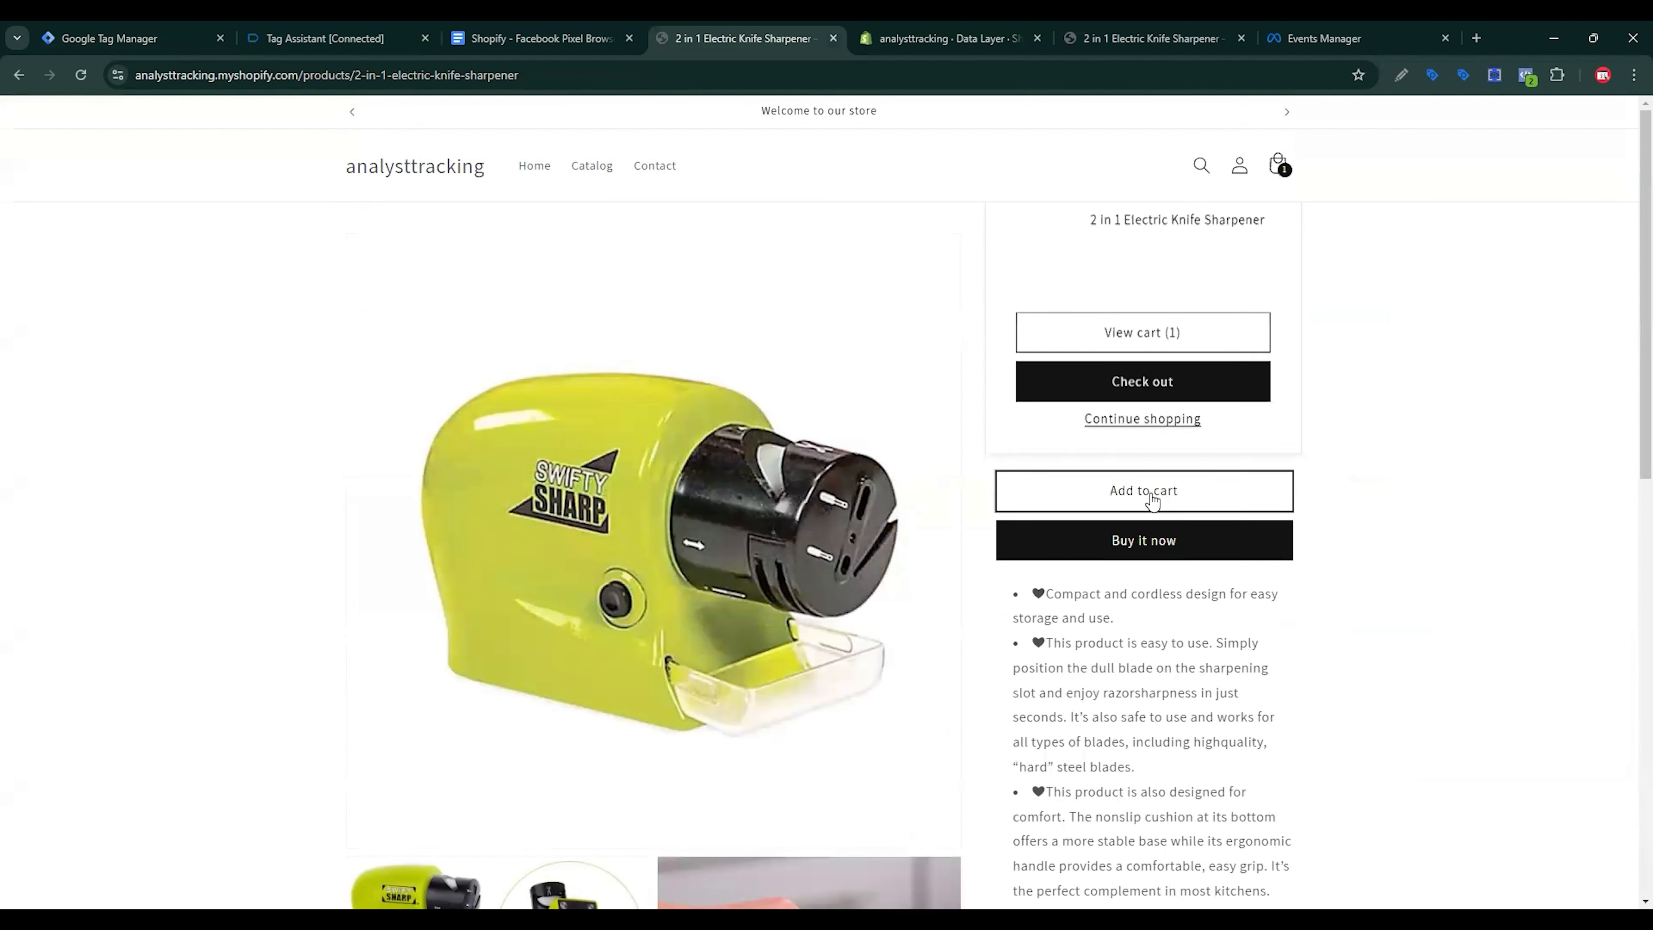
left_click(1494, 74)
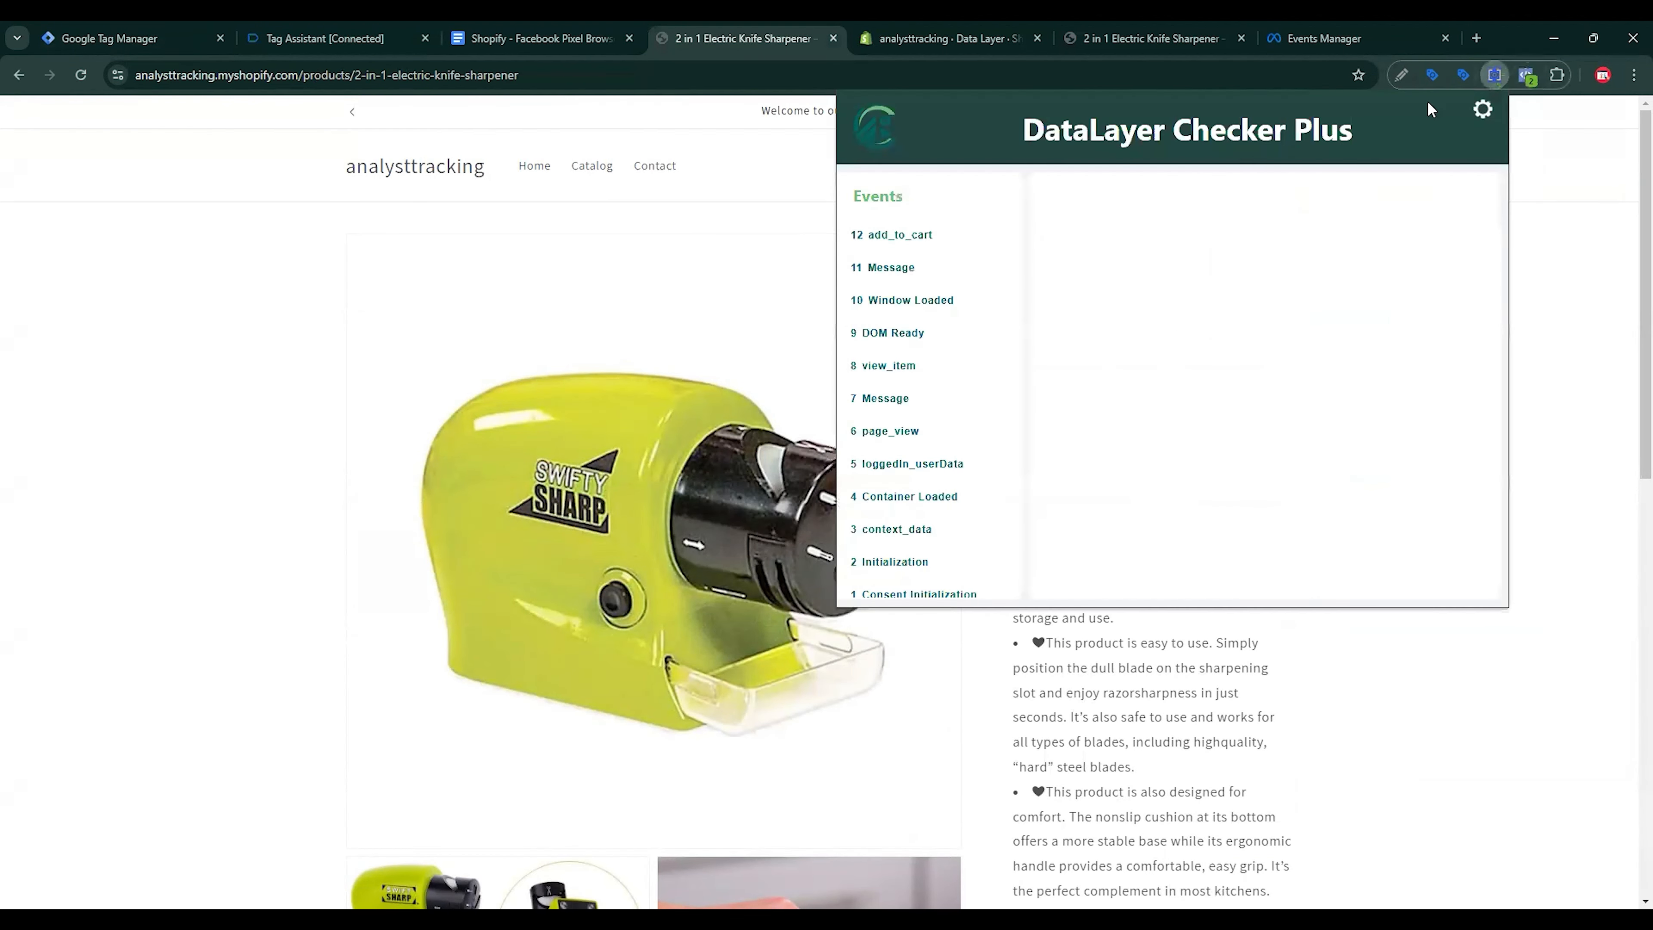
left_click(915, 236)
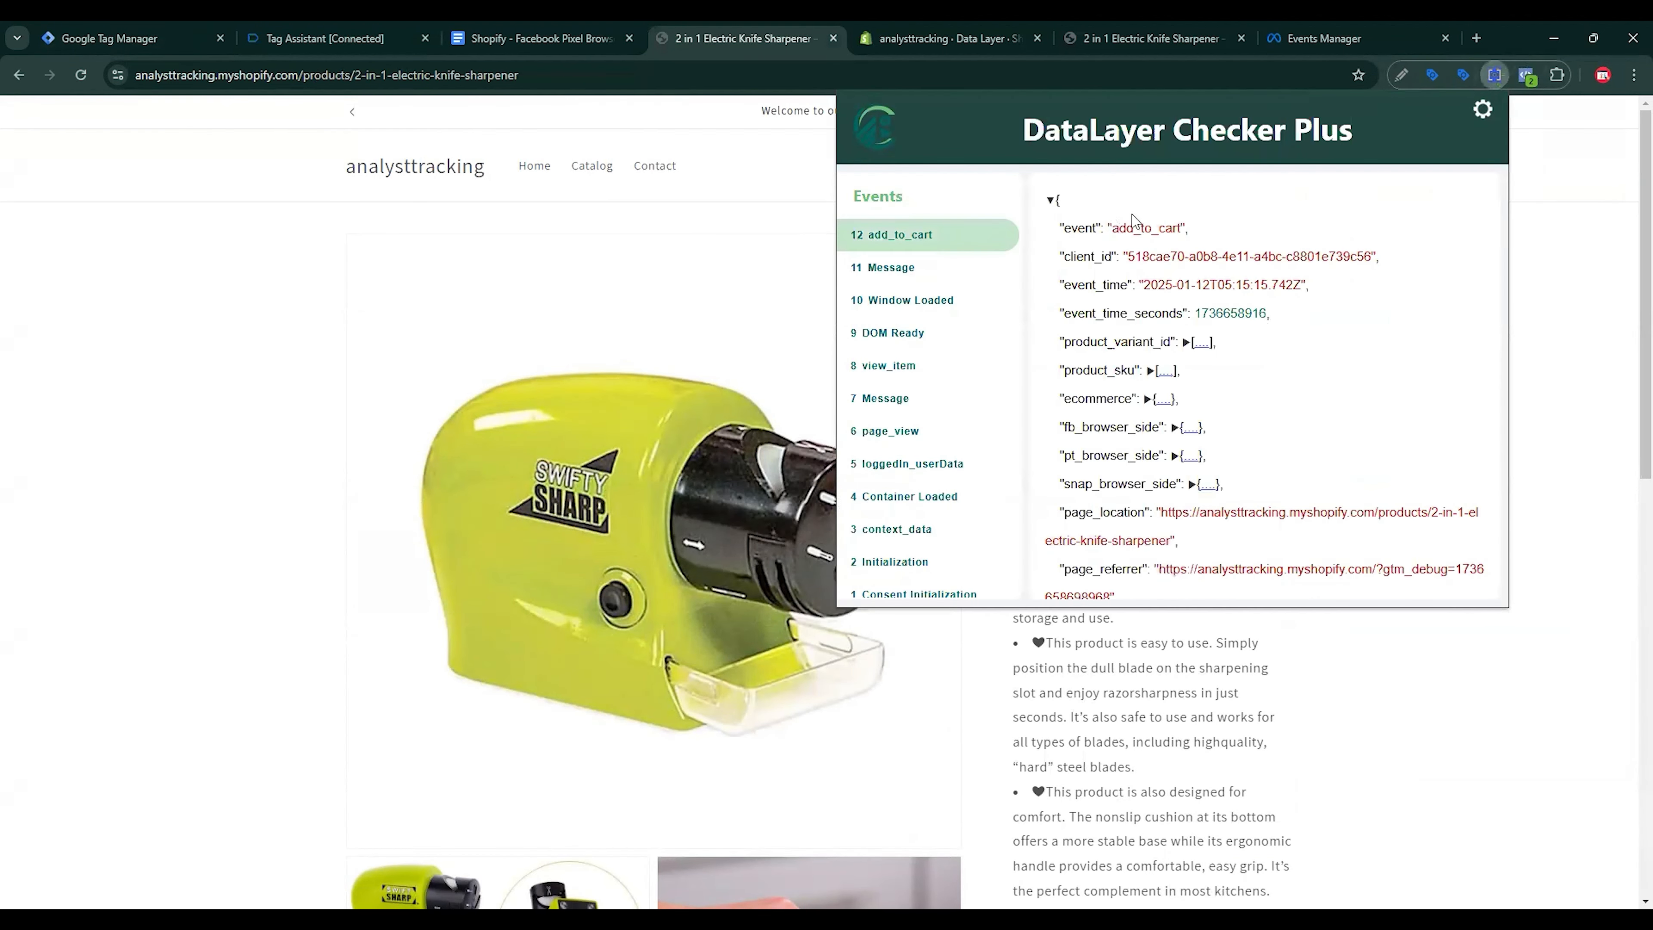
left_click_drag(1114, 228, 1185, 226)
key("ctrl+c")
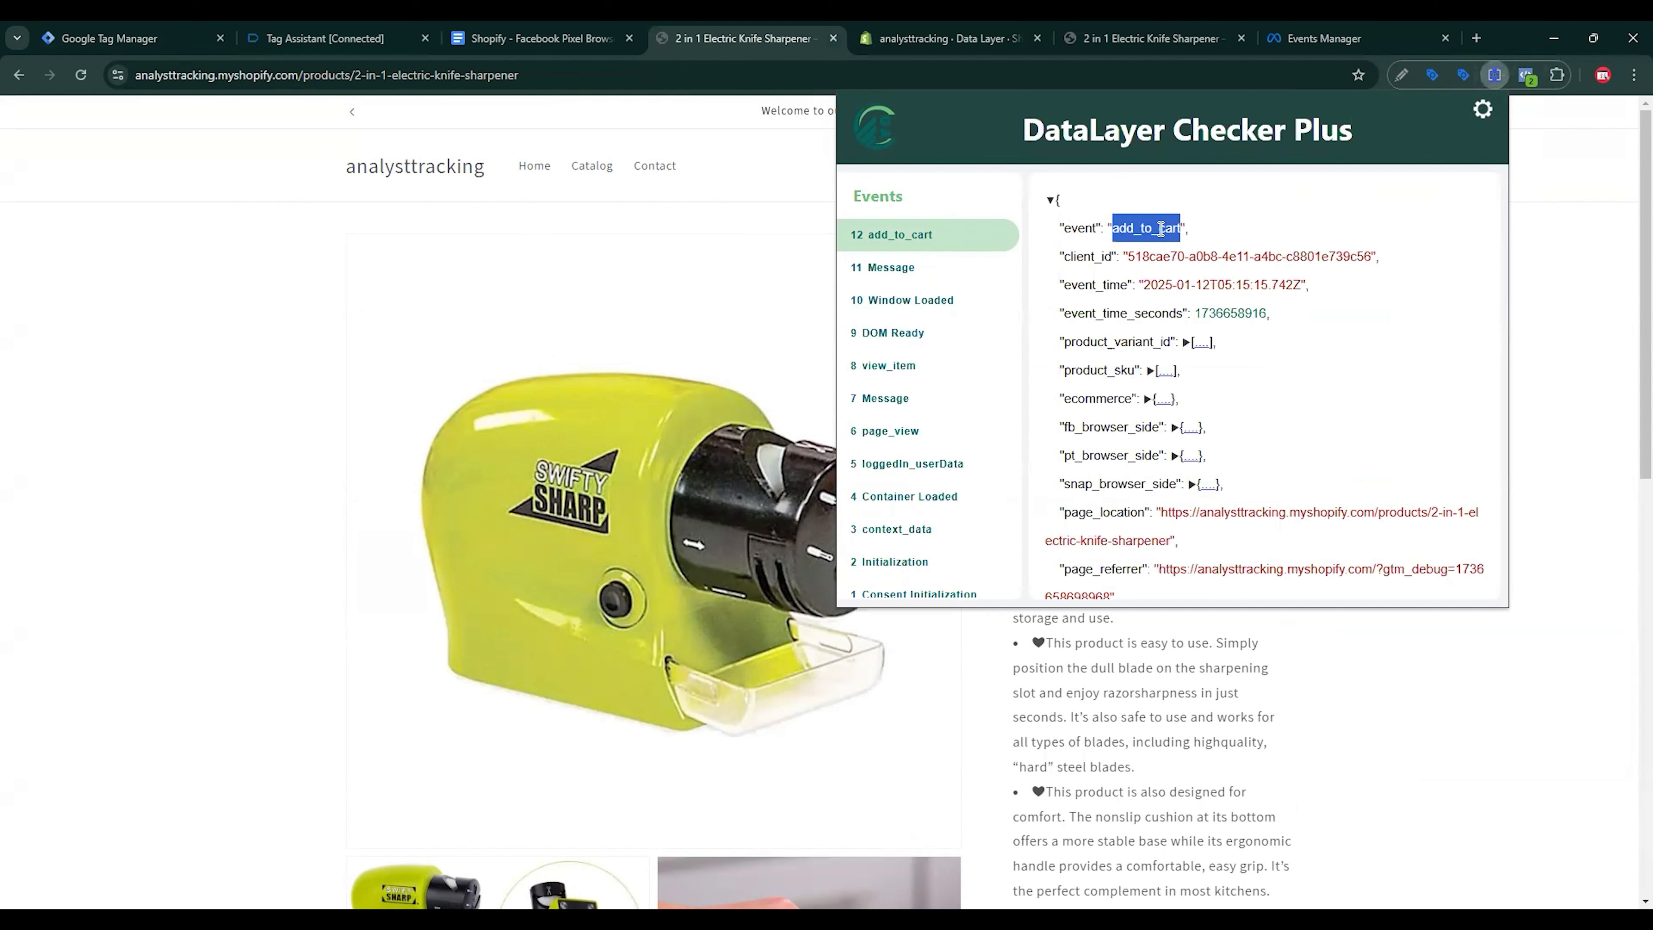
key("ctrl+1")
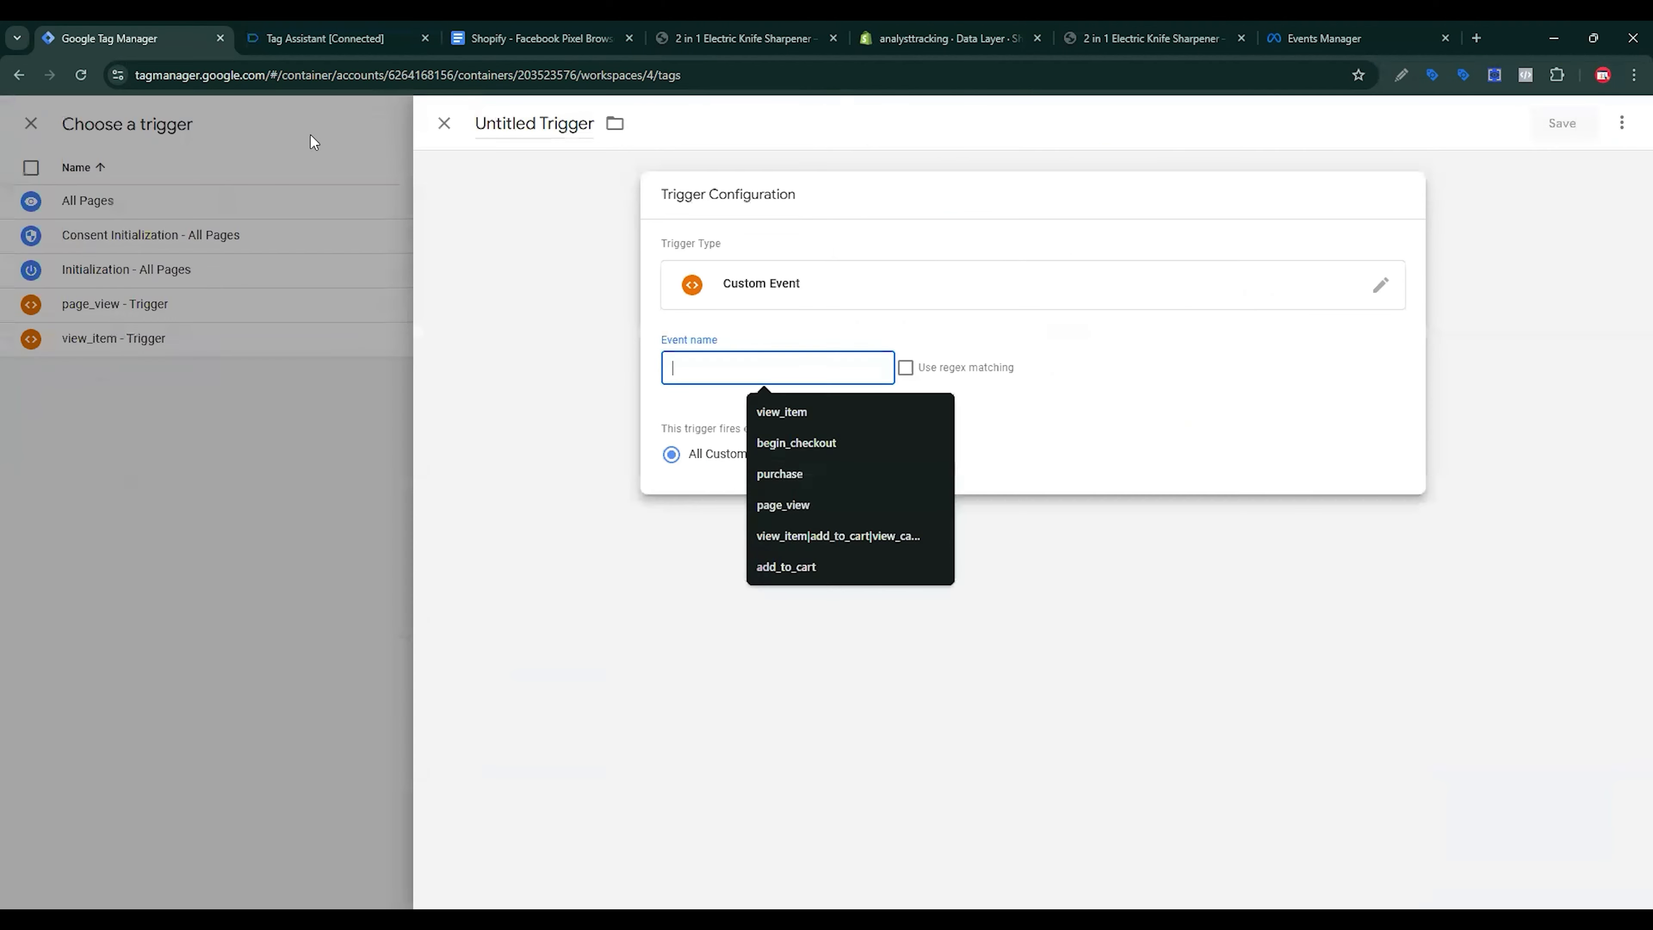
Step: Set the event name to add_to_cart, name the trigger 'add_to_cart - Trigger', and save it
key("ctrl+v")
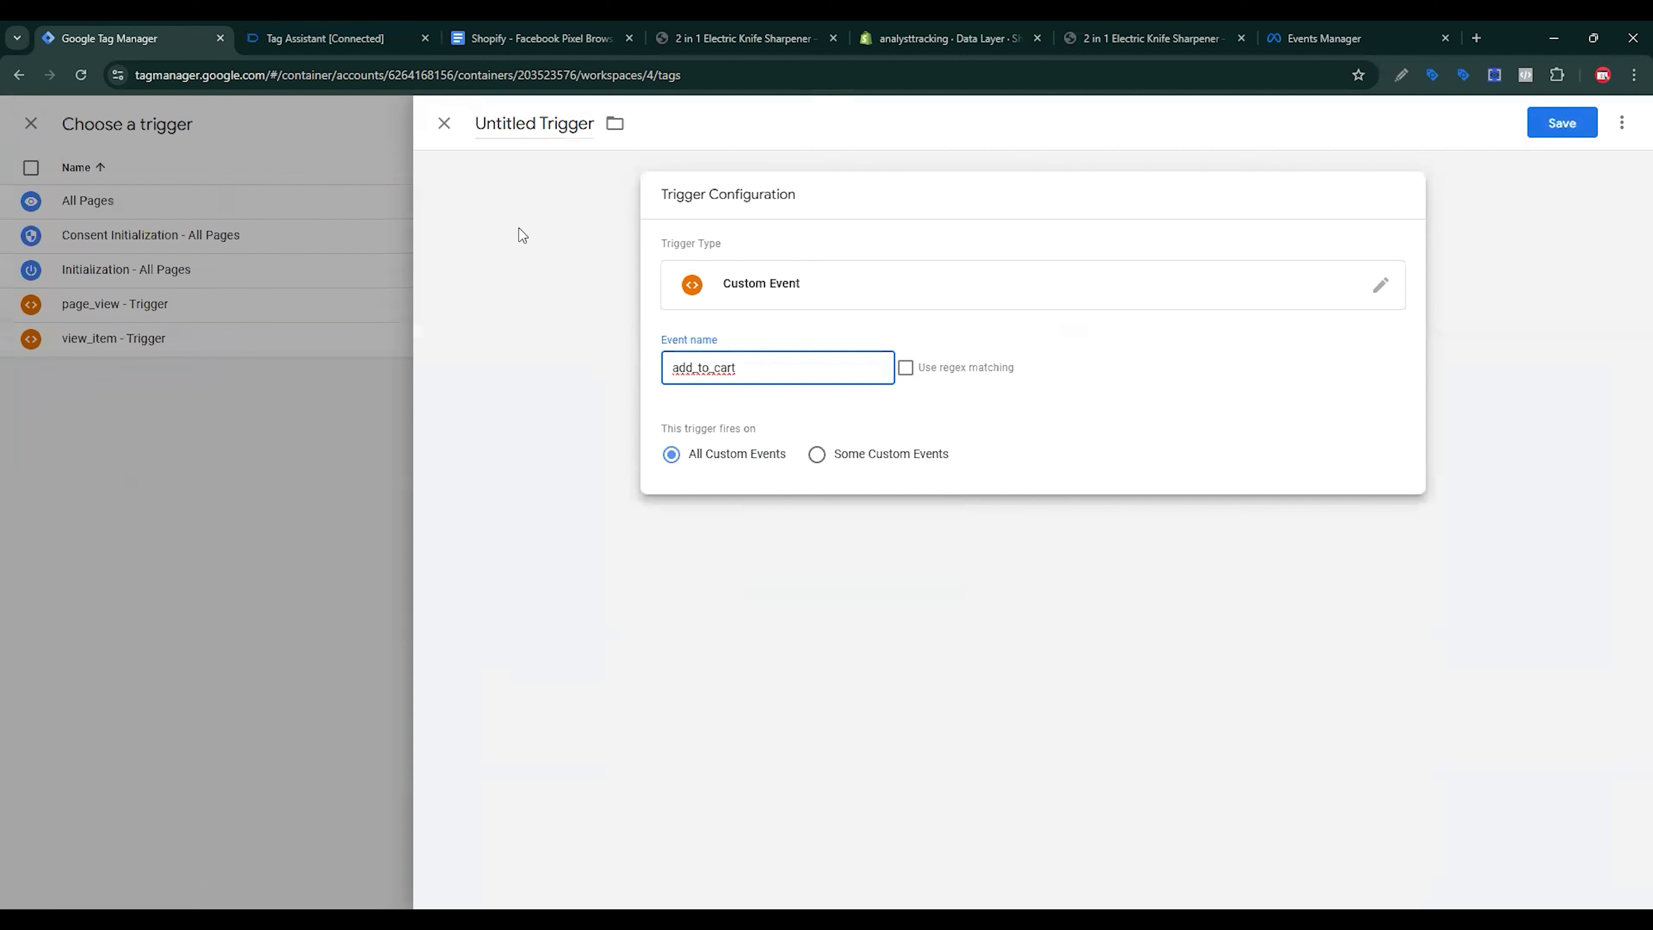
double_click(473, 127)
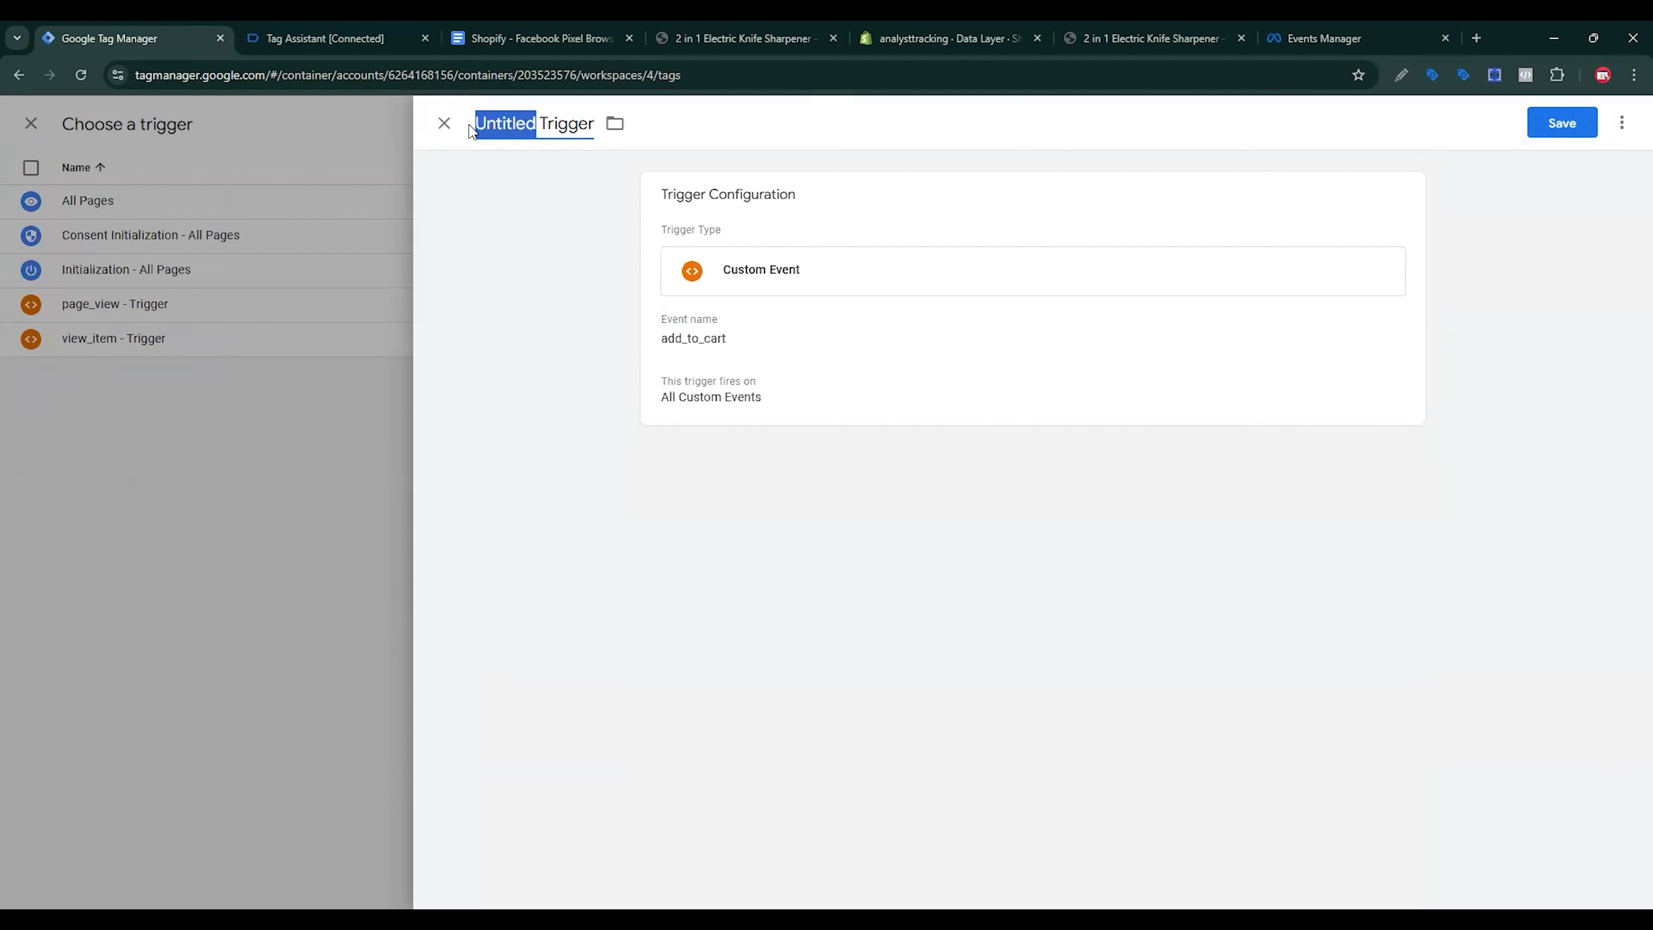
key("ctrl+v")
type("-")
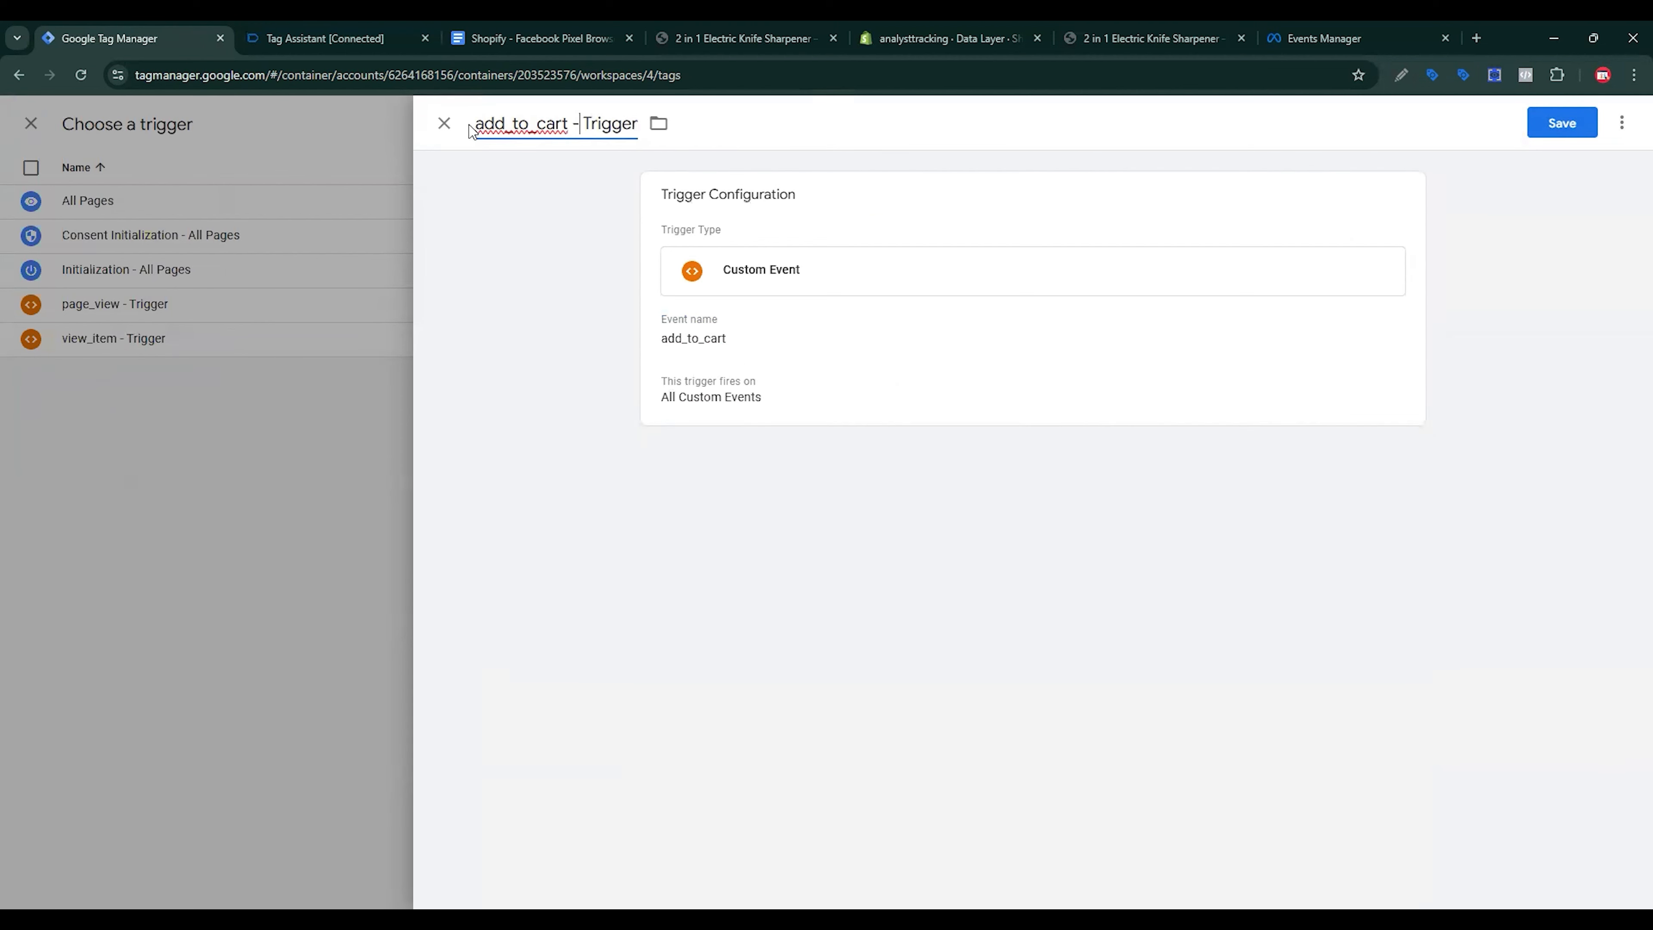
left_click(1563, 125)
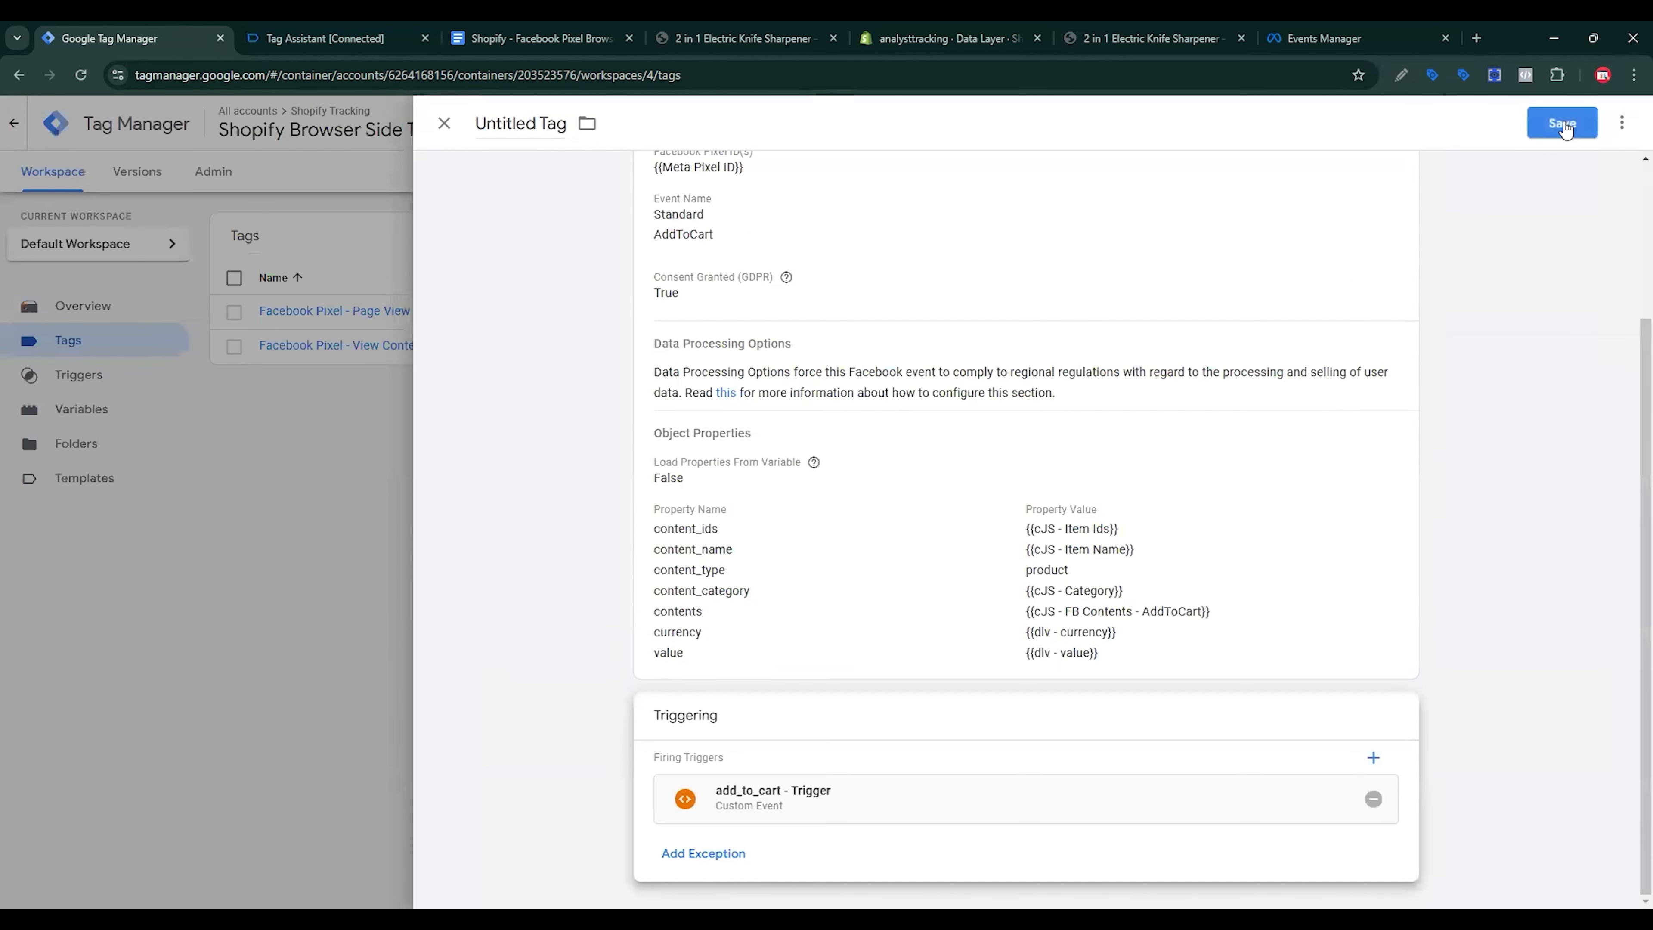
Step: Save the tag as 'Facebook Pixel - add_to_cart'
left_click(1564, 126)
left_click(808, 329)
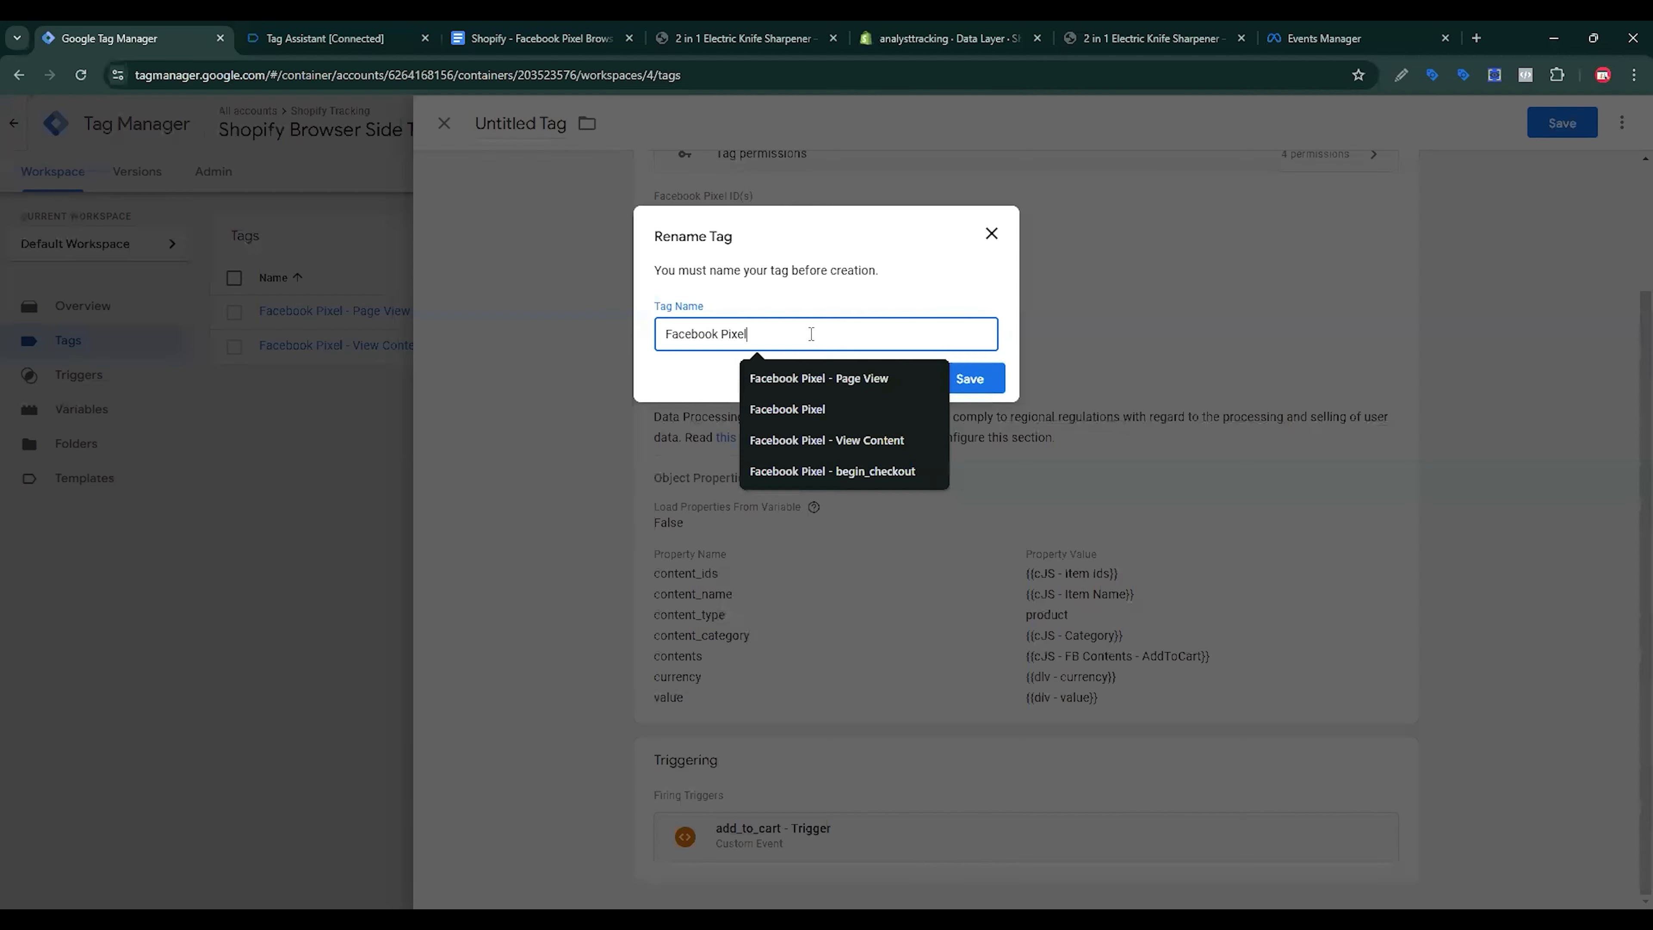
type("- add_to_cart")
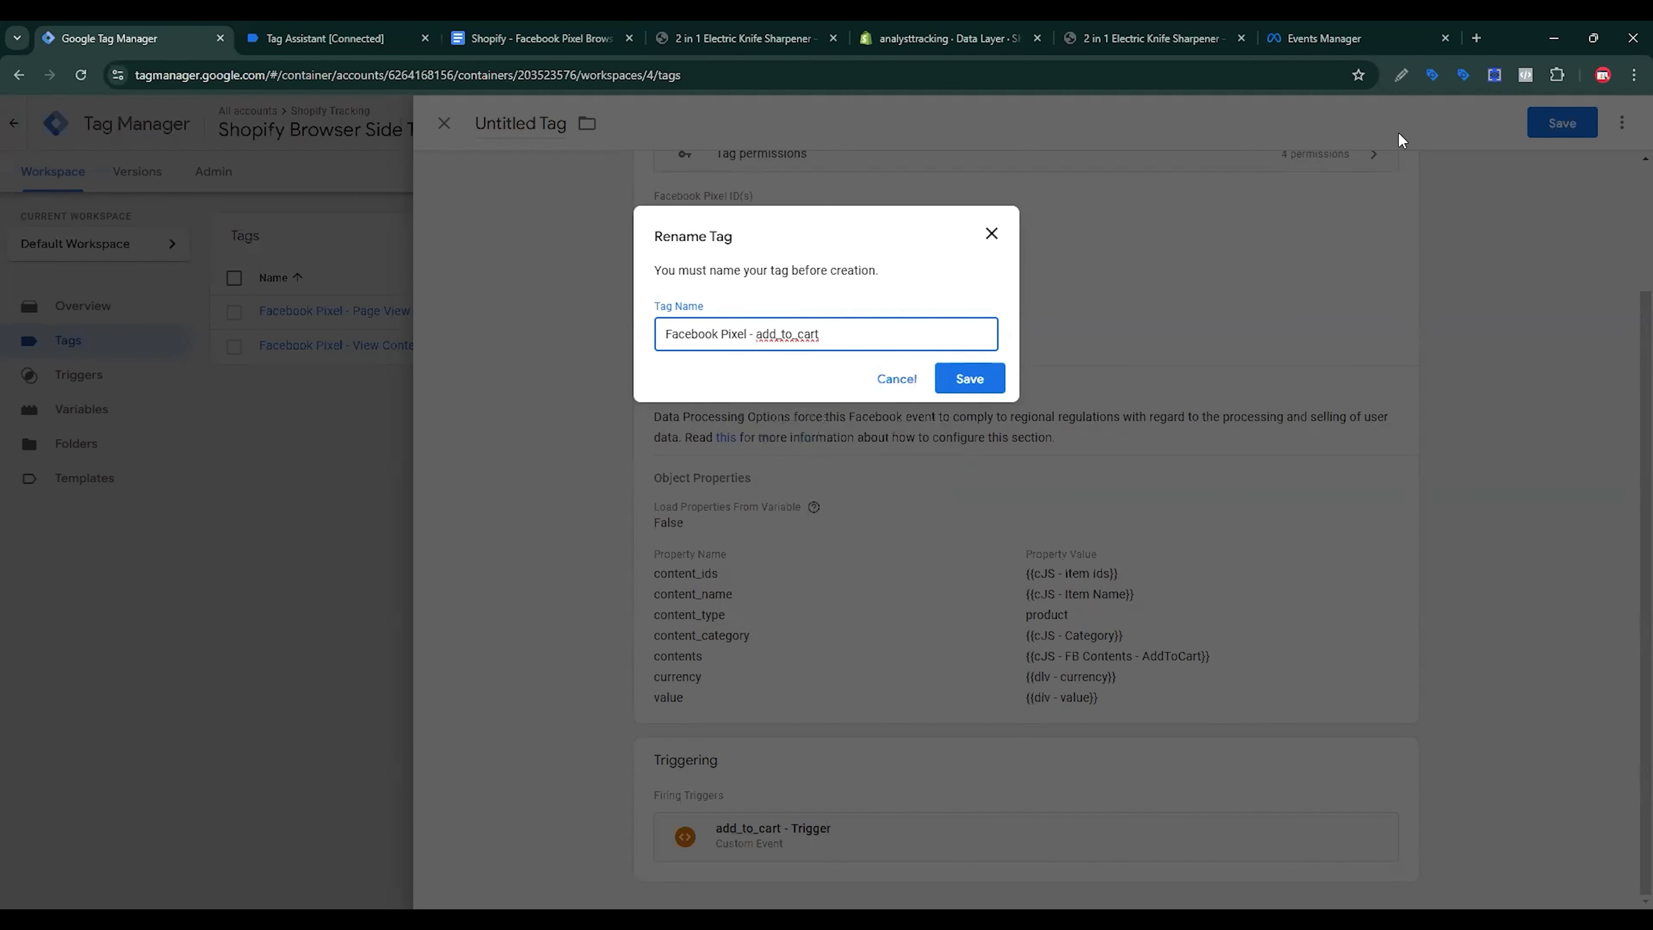
key("Return")
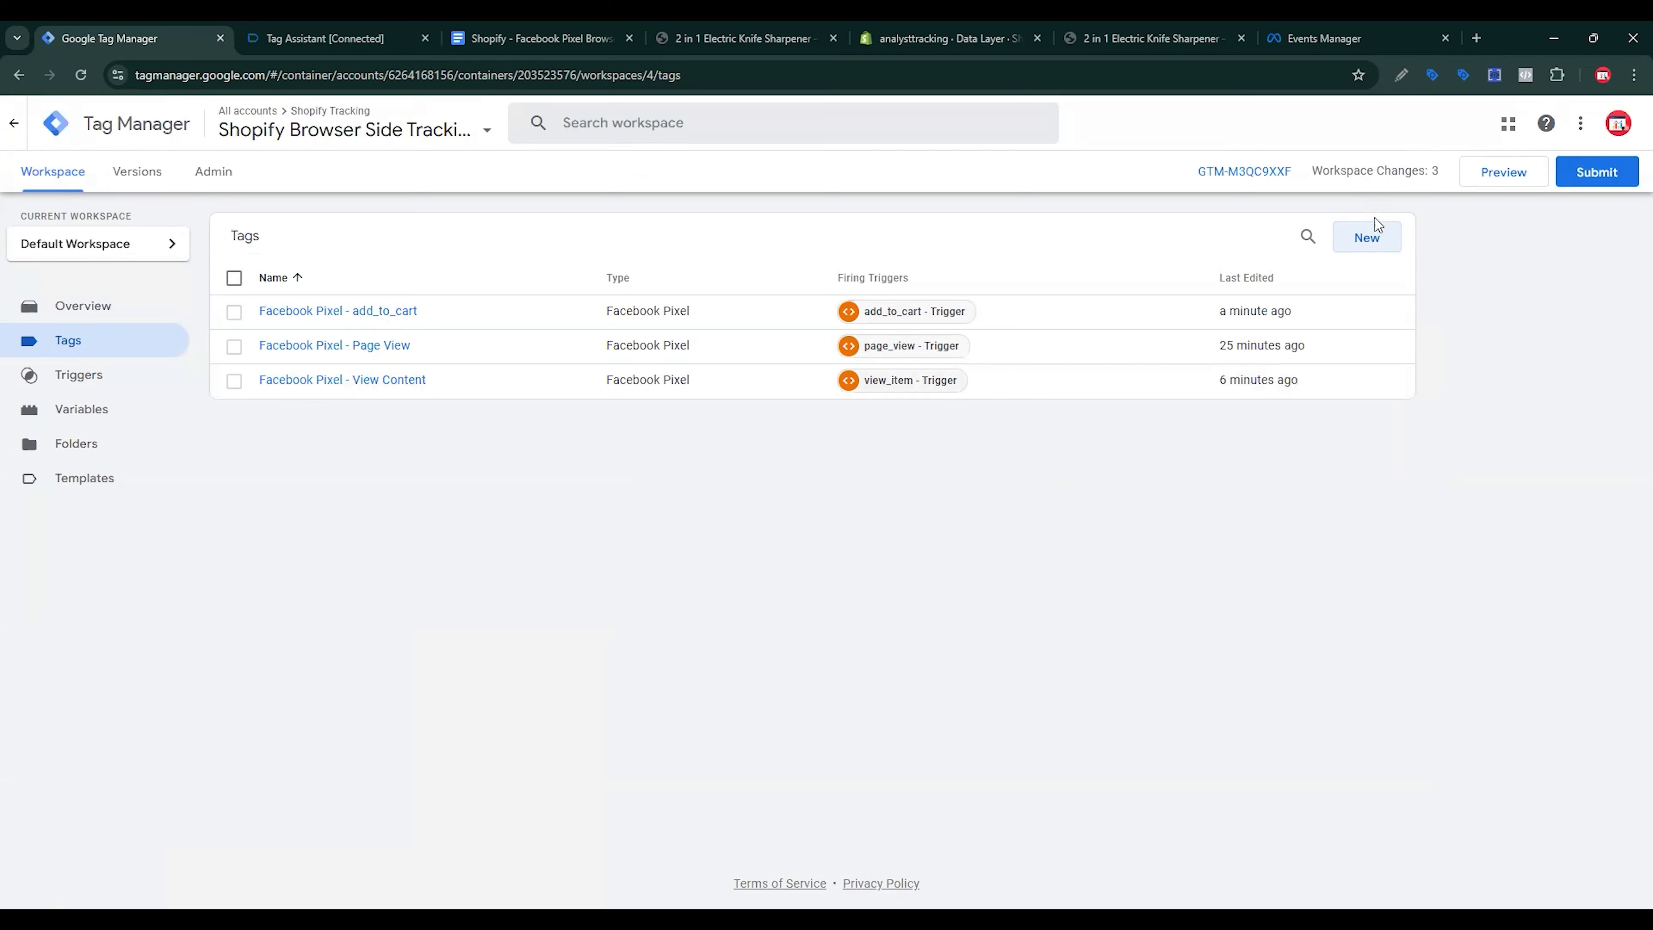
Step: Create a Facebook Pixel tag with {{Meta Pixel ID}}, the InitiateCheckout event, and an added object property row
left_click(1367, 236)
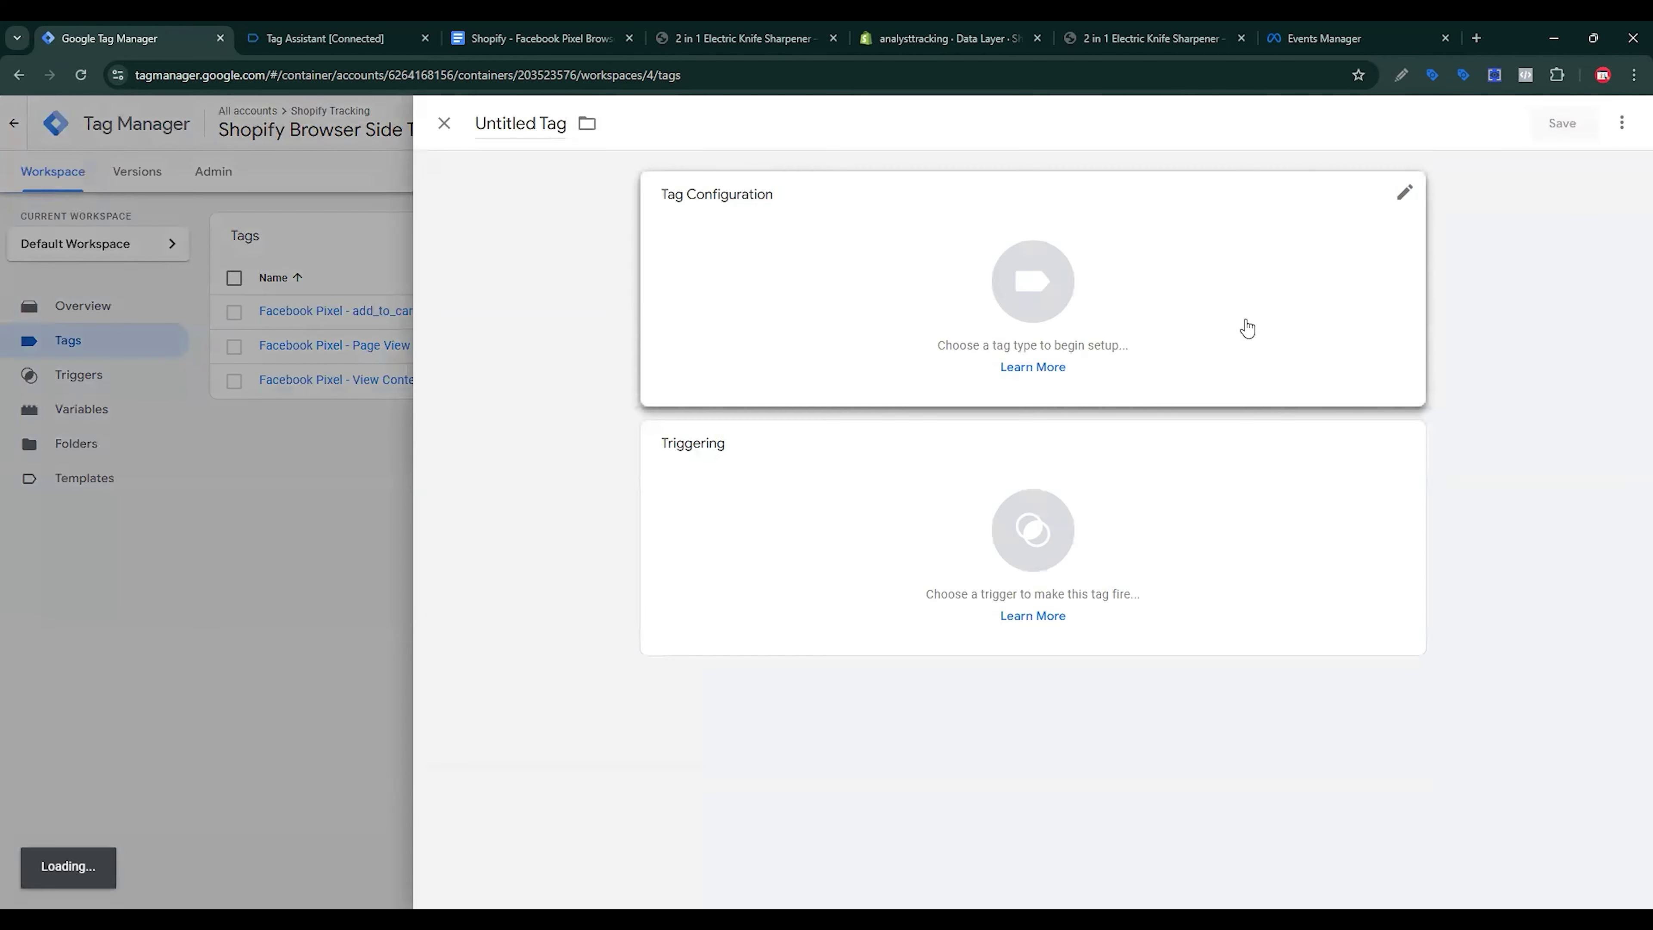
left_click(1247, 329)
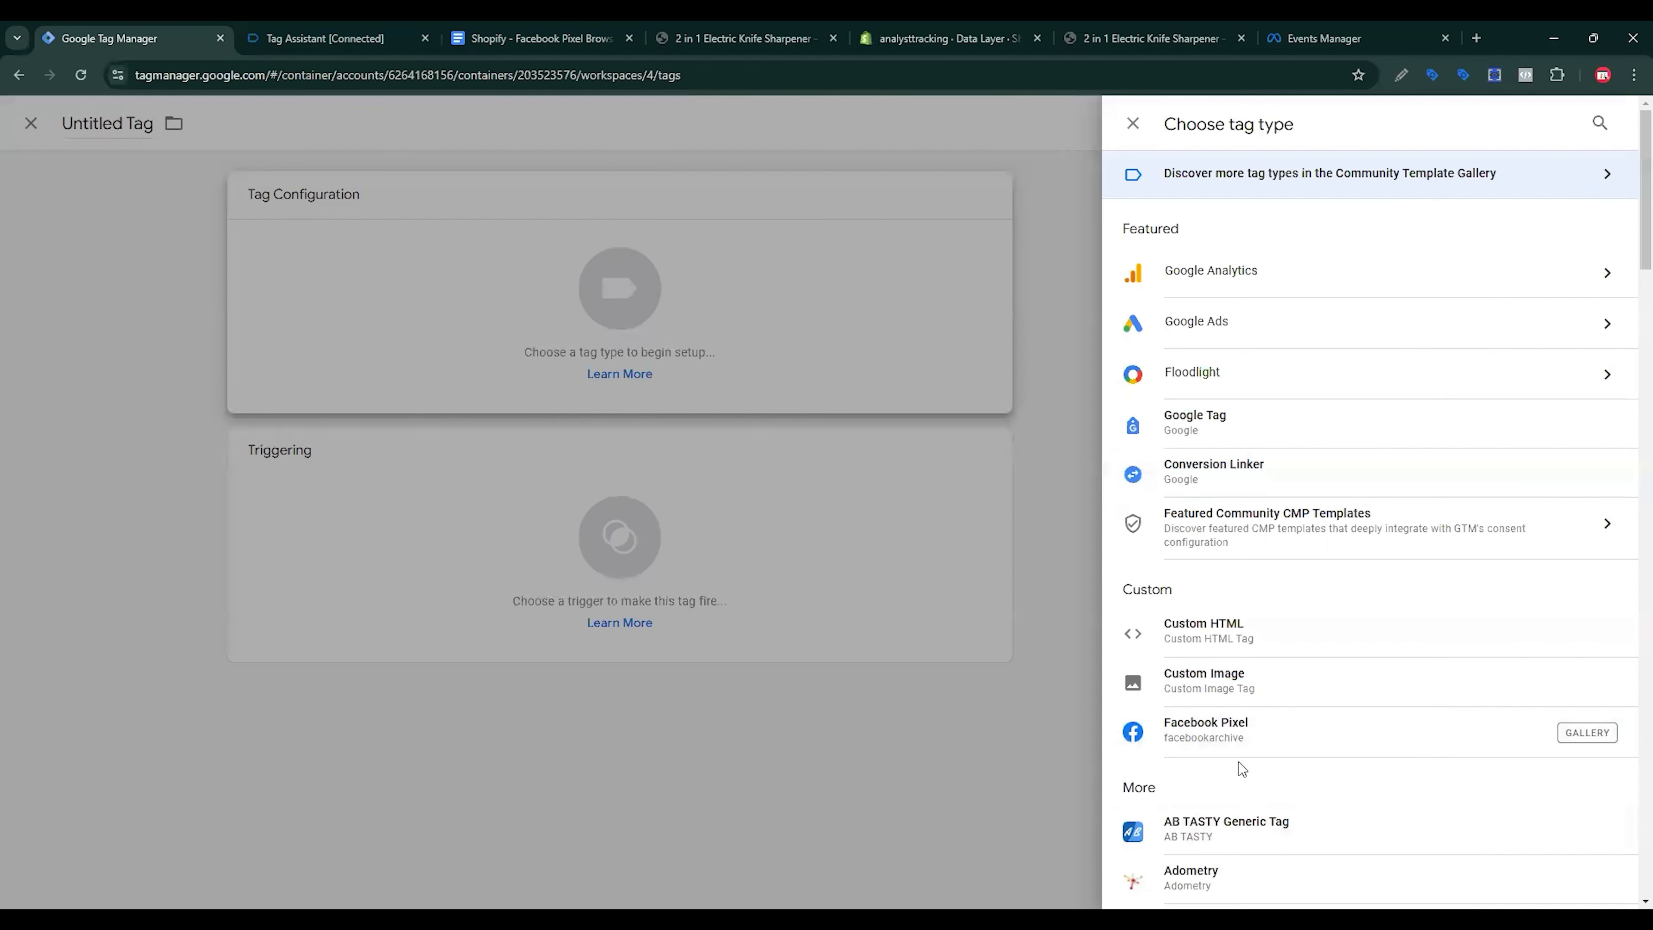
left_click(1250, 734)
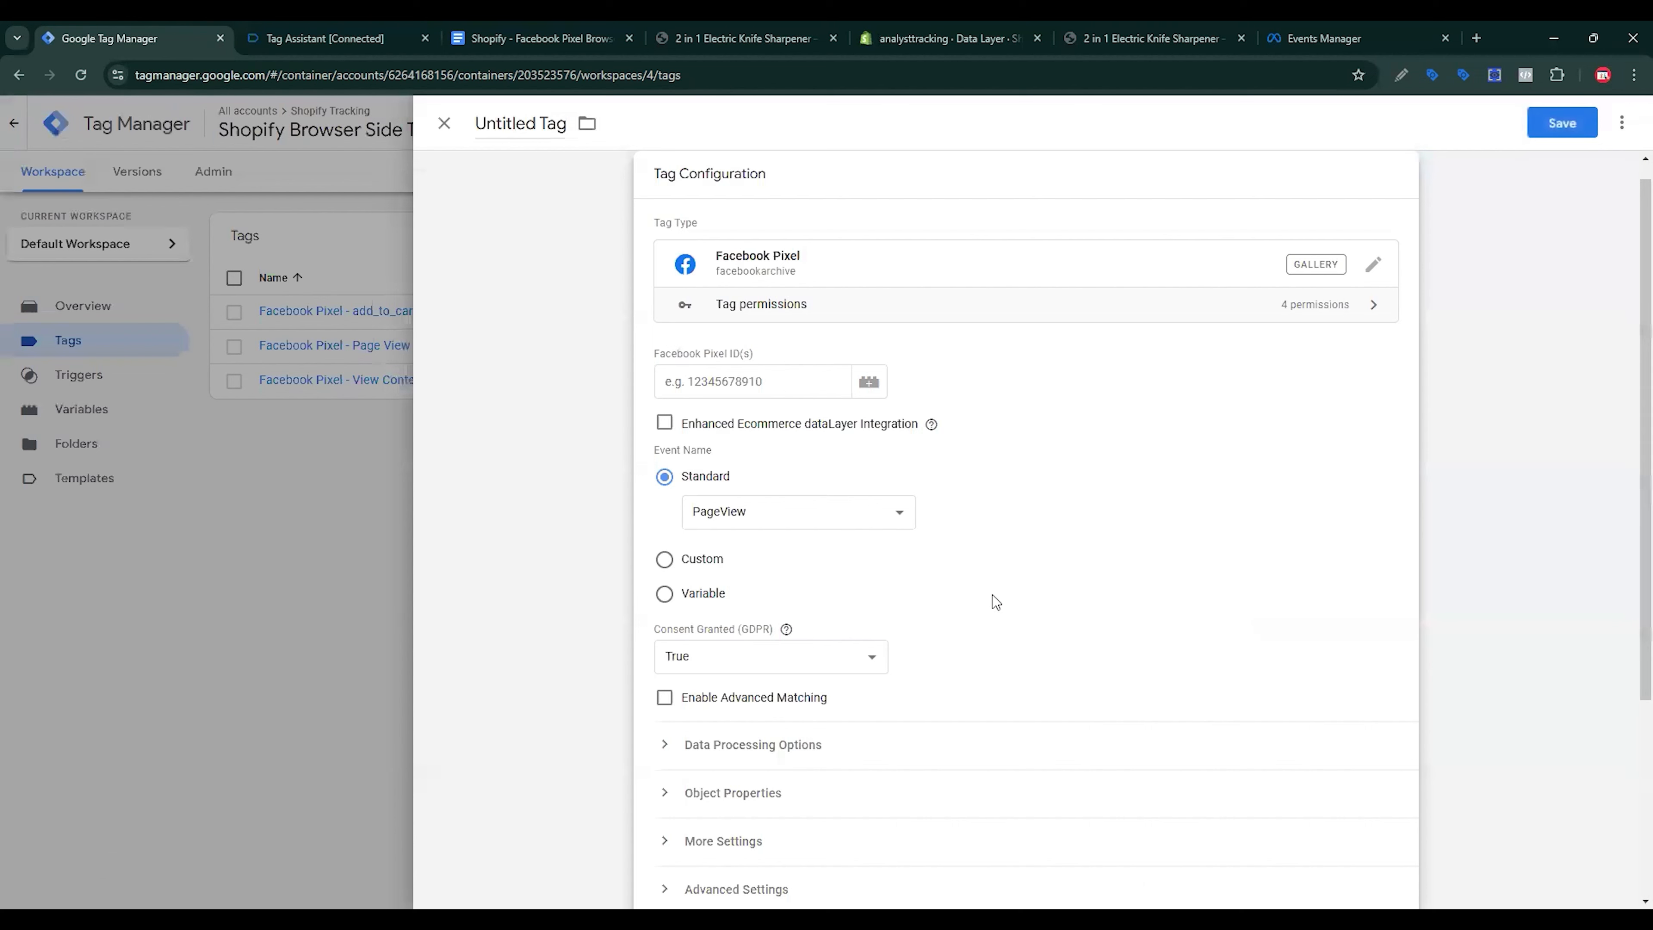
type("{{")
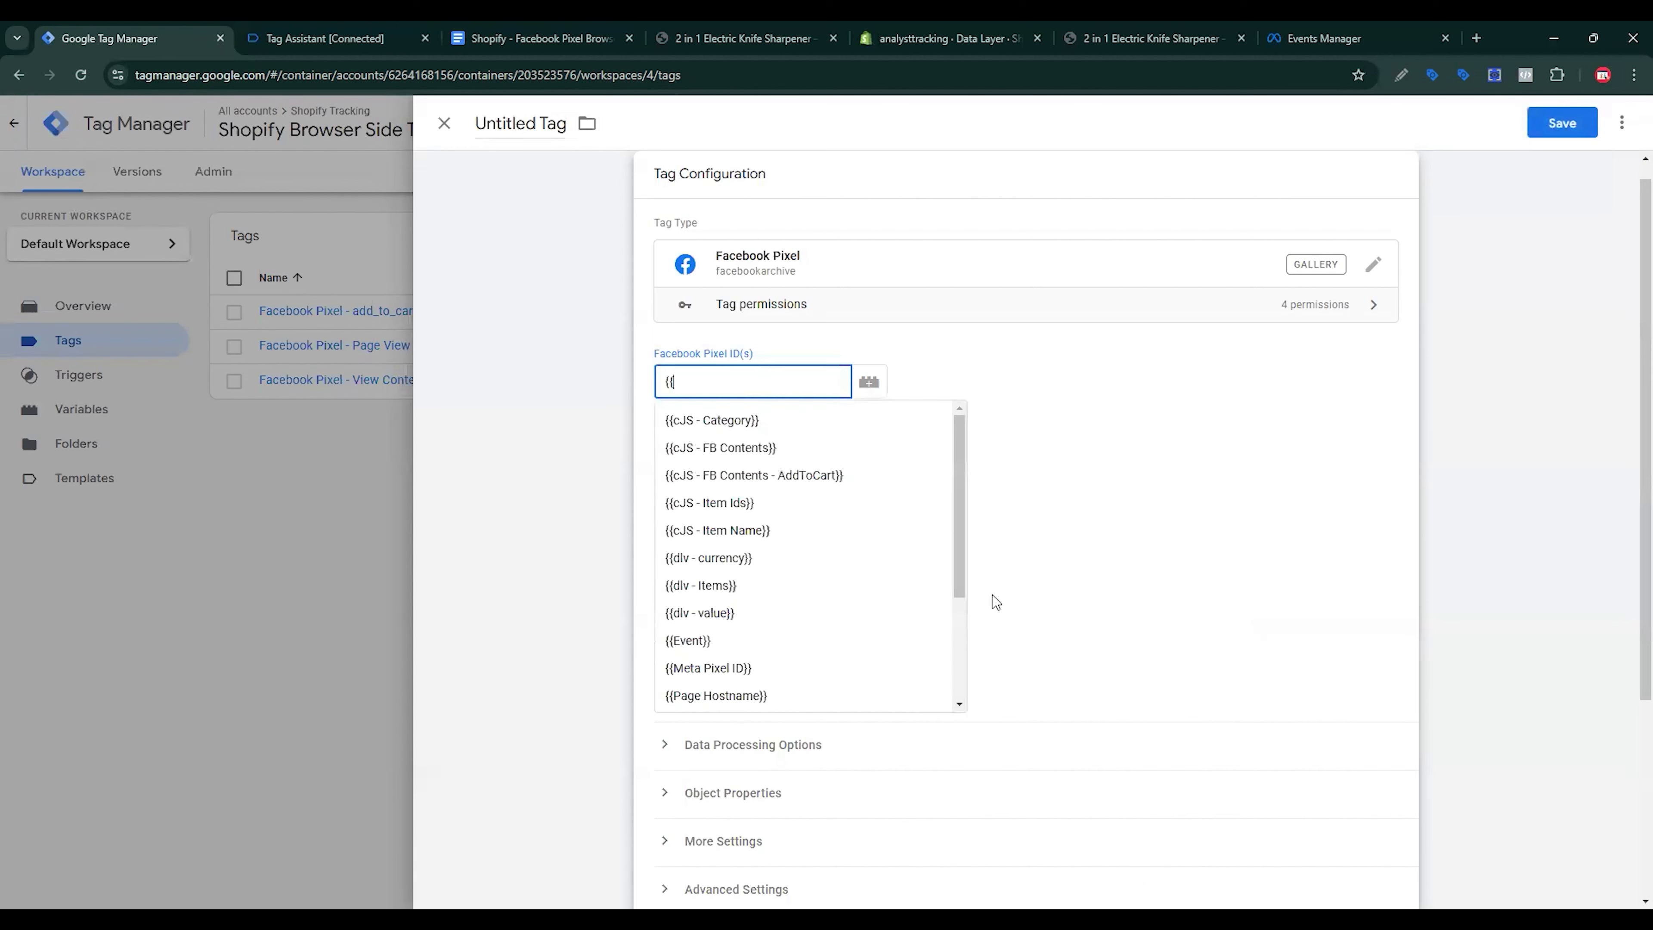
key("Down")
key("Down")
key("Down")
key("Down")
key("Down")
key("Down")
key("Down")
key("Down")
key("Down")
key("Down")
key("Return")
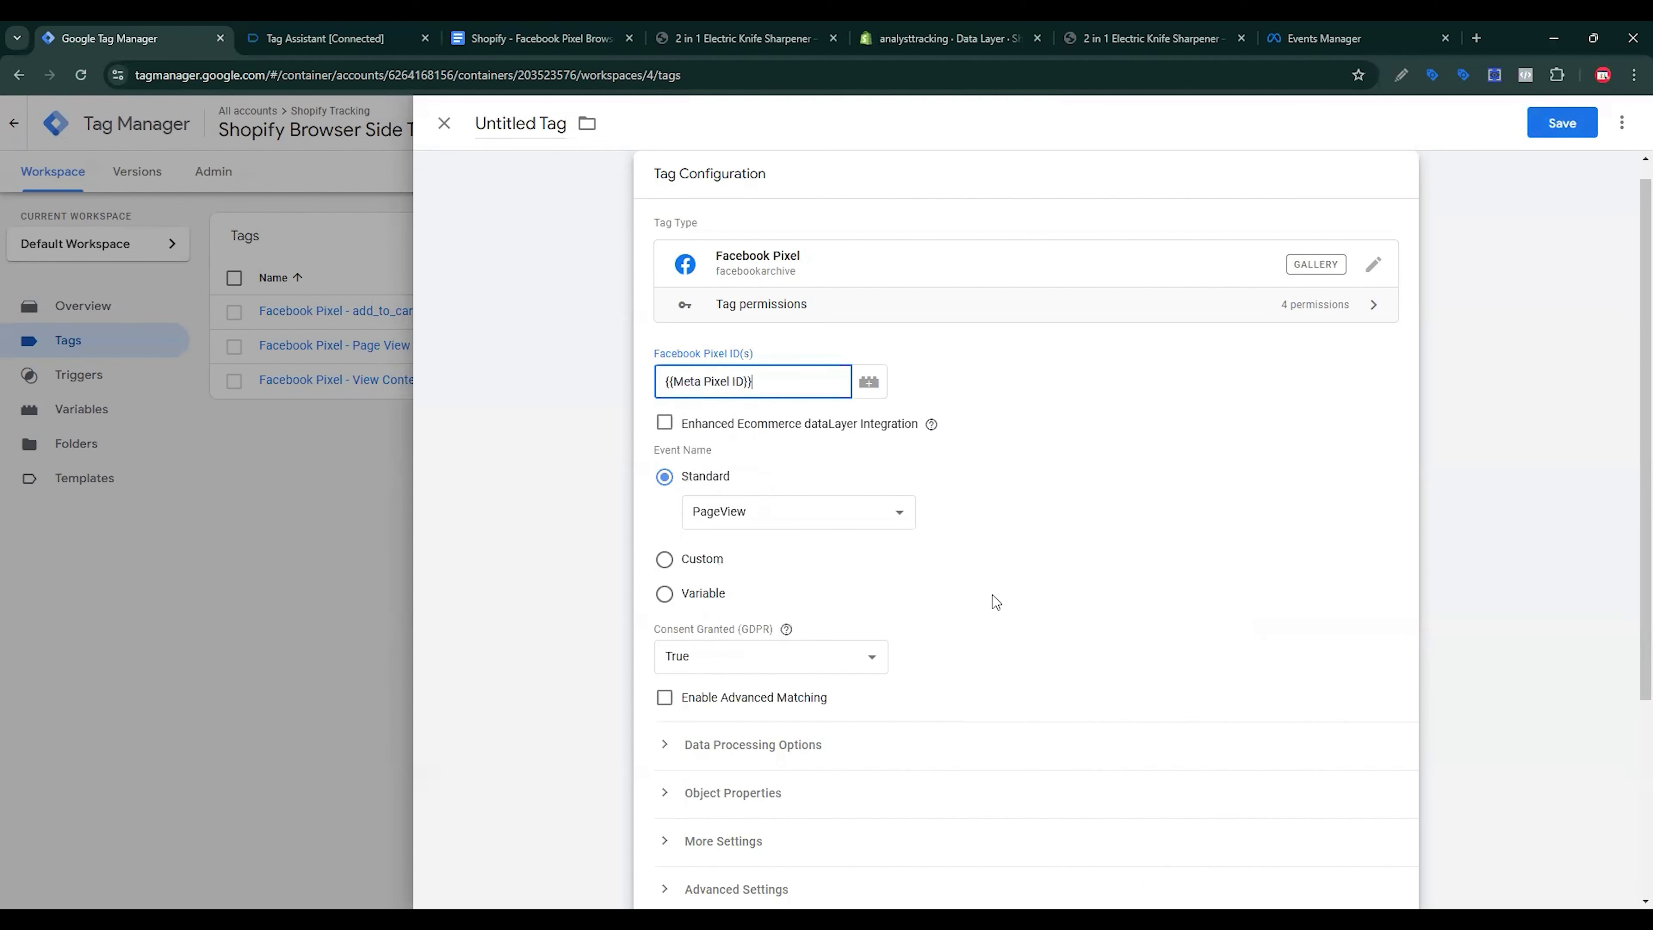
left_click(779, 512)
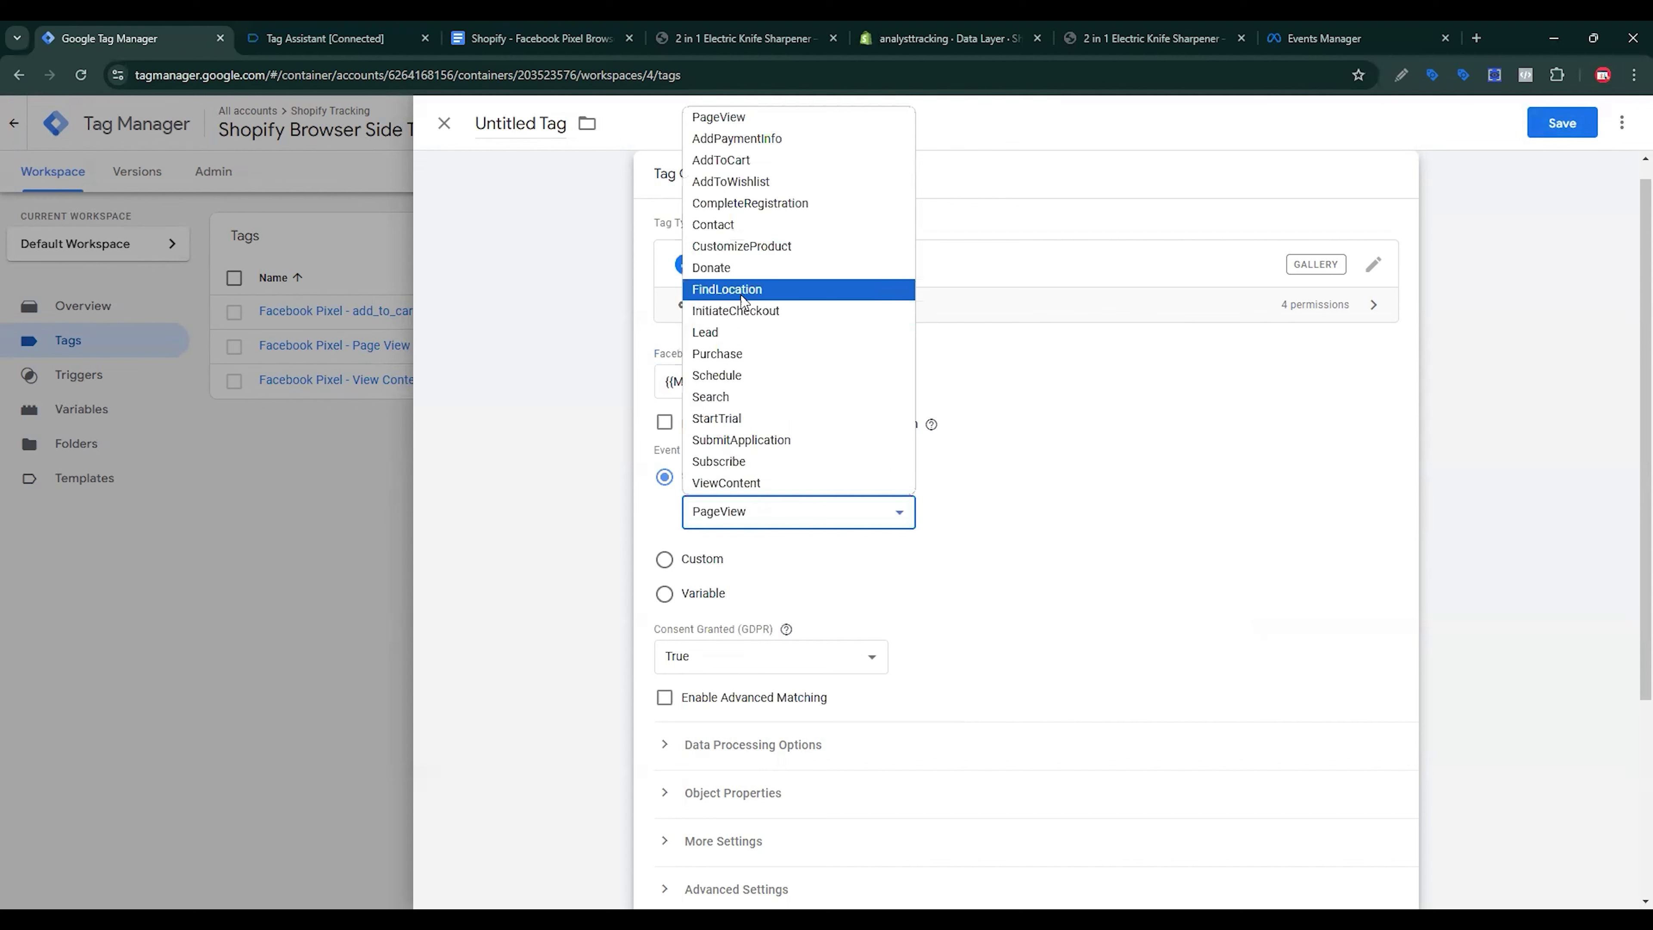
left_click(763, 312)
scroll(781, 625, "down", 5)
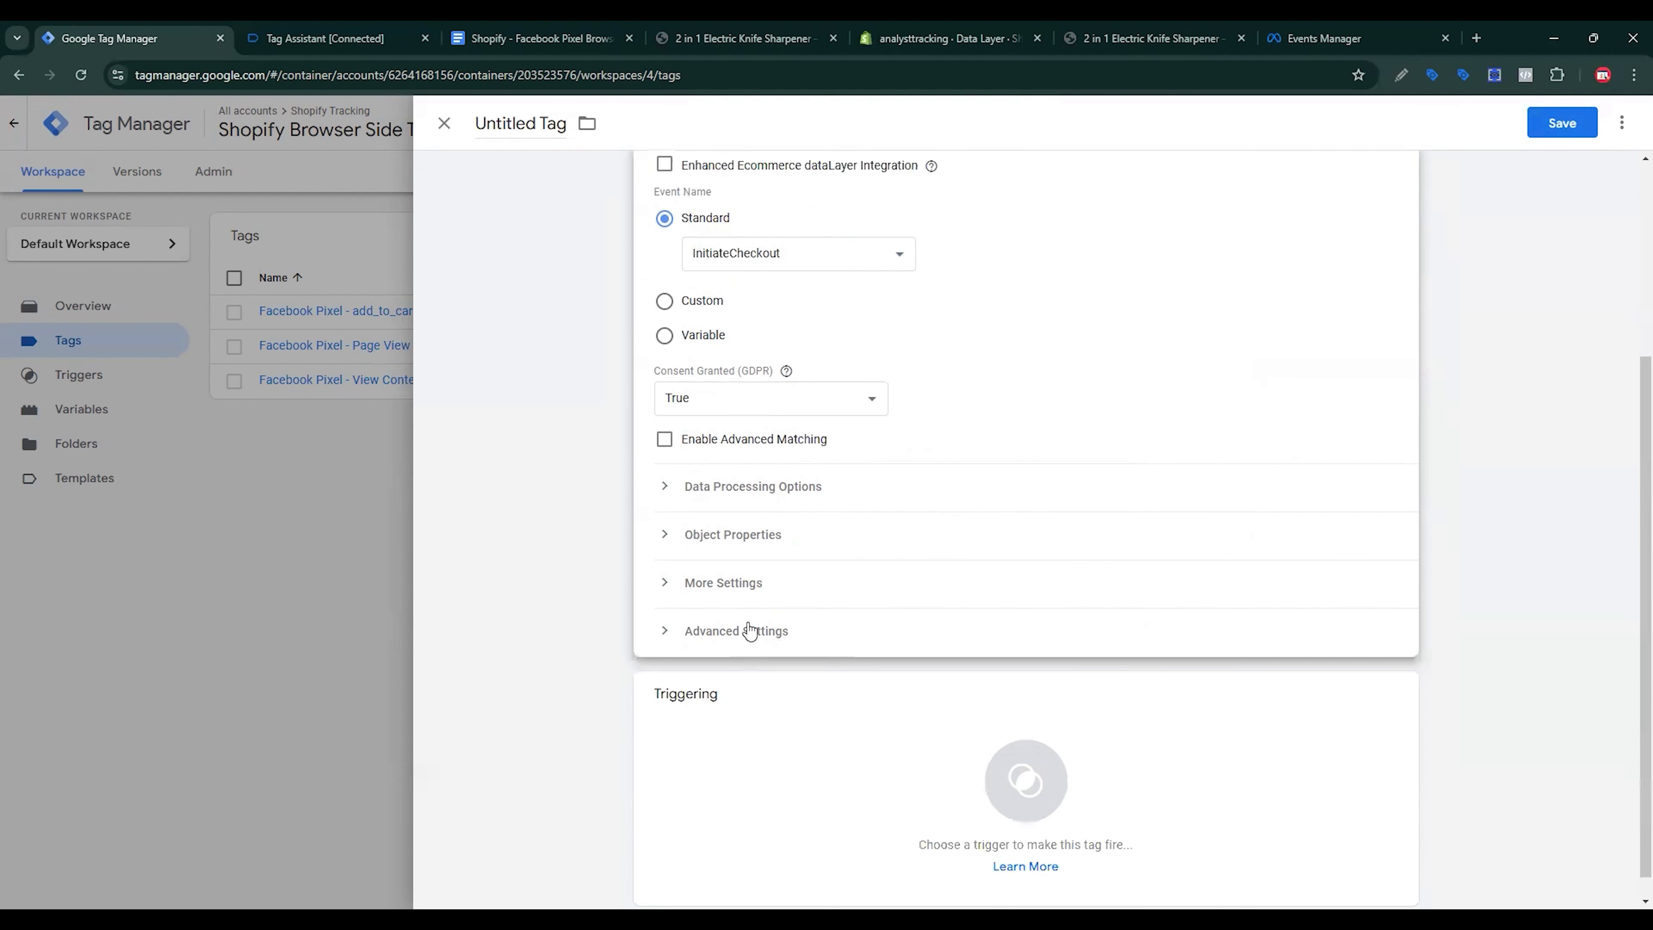
left_click(733, 531)
left_click(749, 667)
Step: Add empty rows to the tag's Object Properties, up to seven
left_click(757, 708)
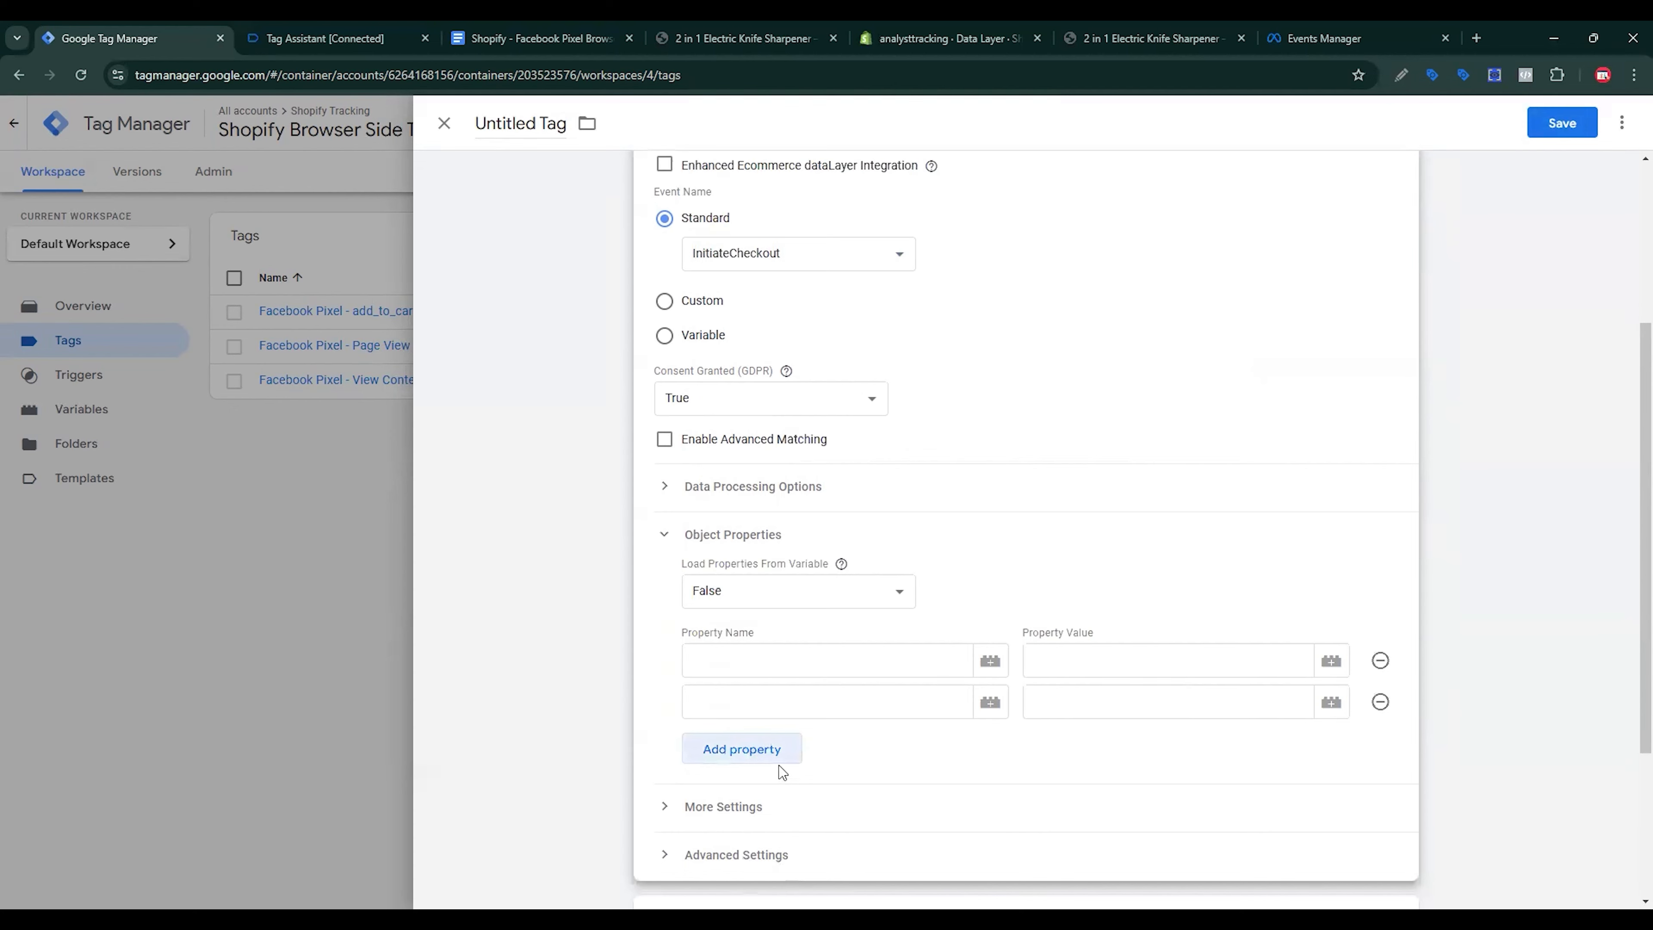
left_click(780, 750)
scroll(859, 617, "down", 4)
key("Return")
key("Return")
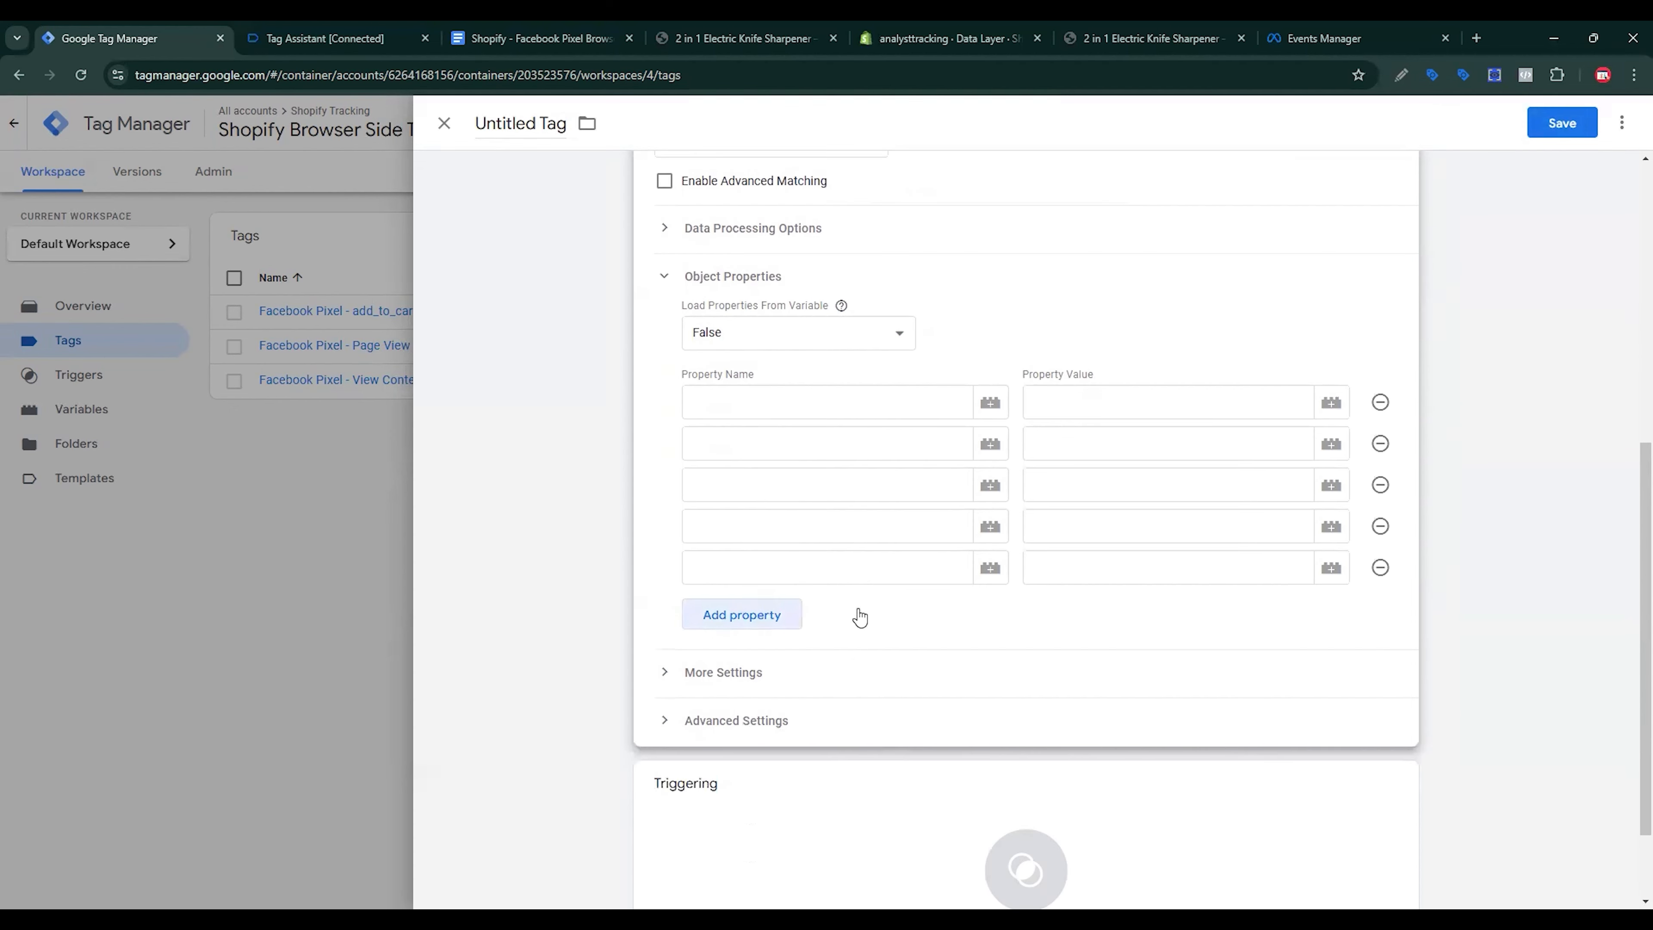
left_click(768, 617)
left_click(768, 664)
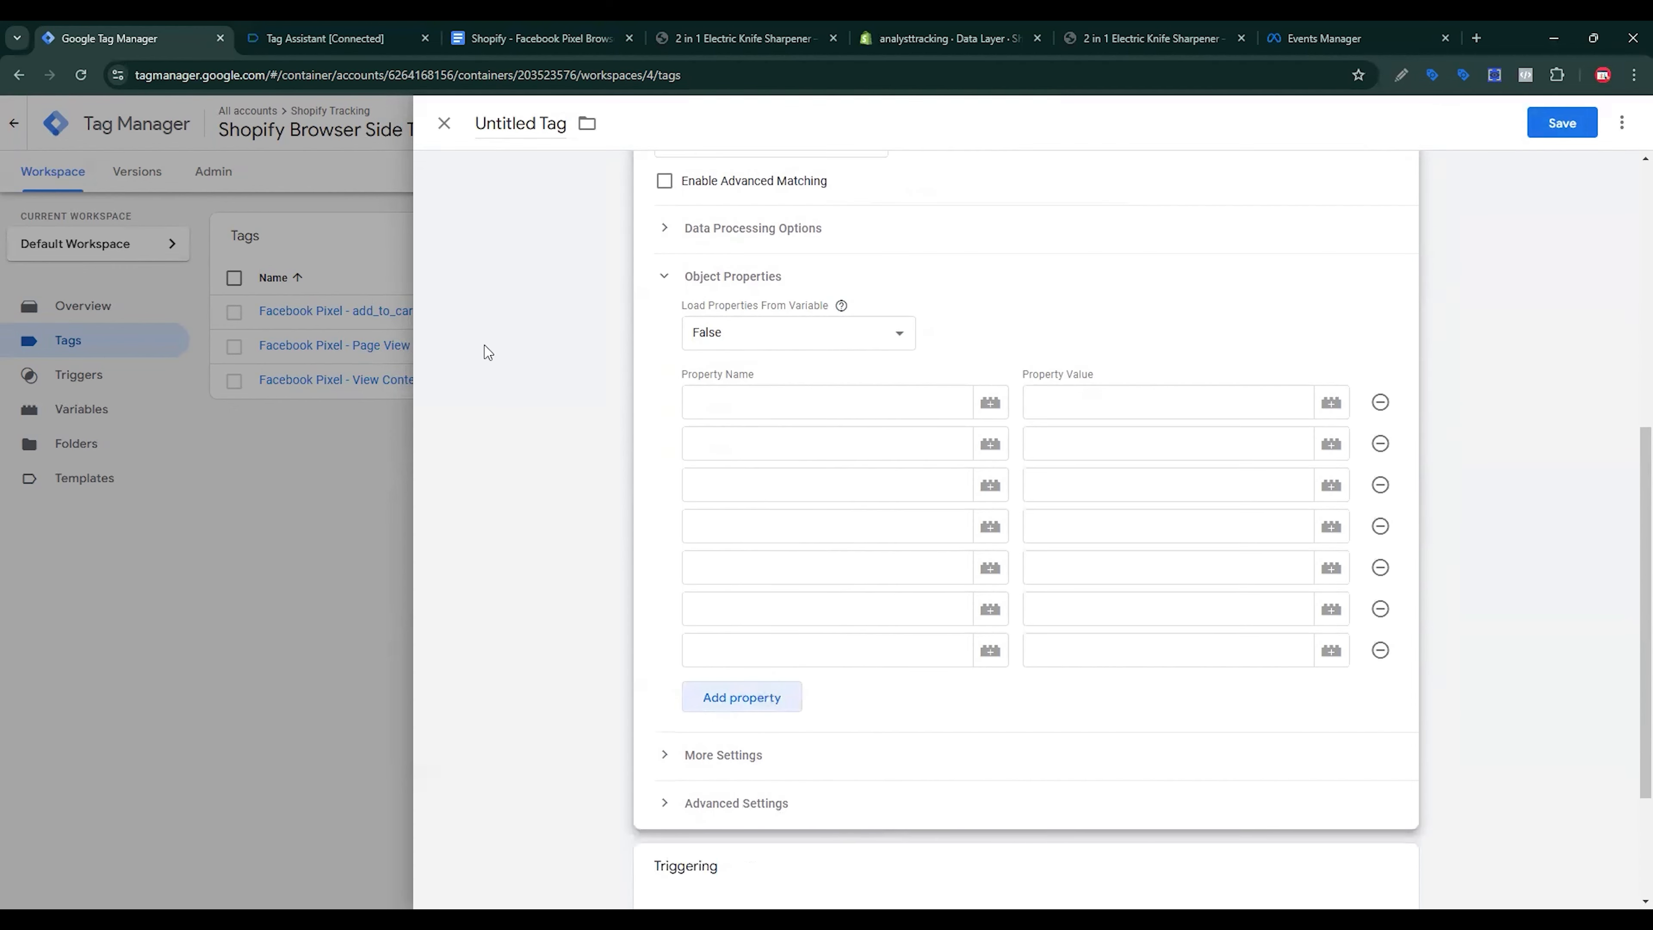
Step: Copy content_ids and content_name from the spec doc into the first two Property Name fields
left_click(507, 26)
scroll(610, 458, "down", 12)
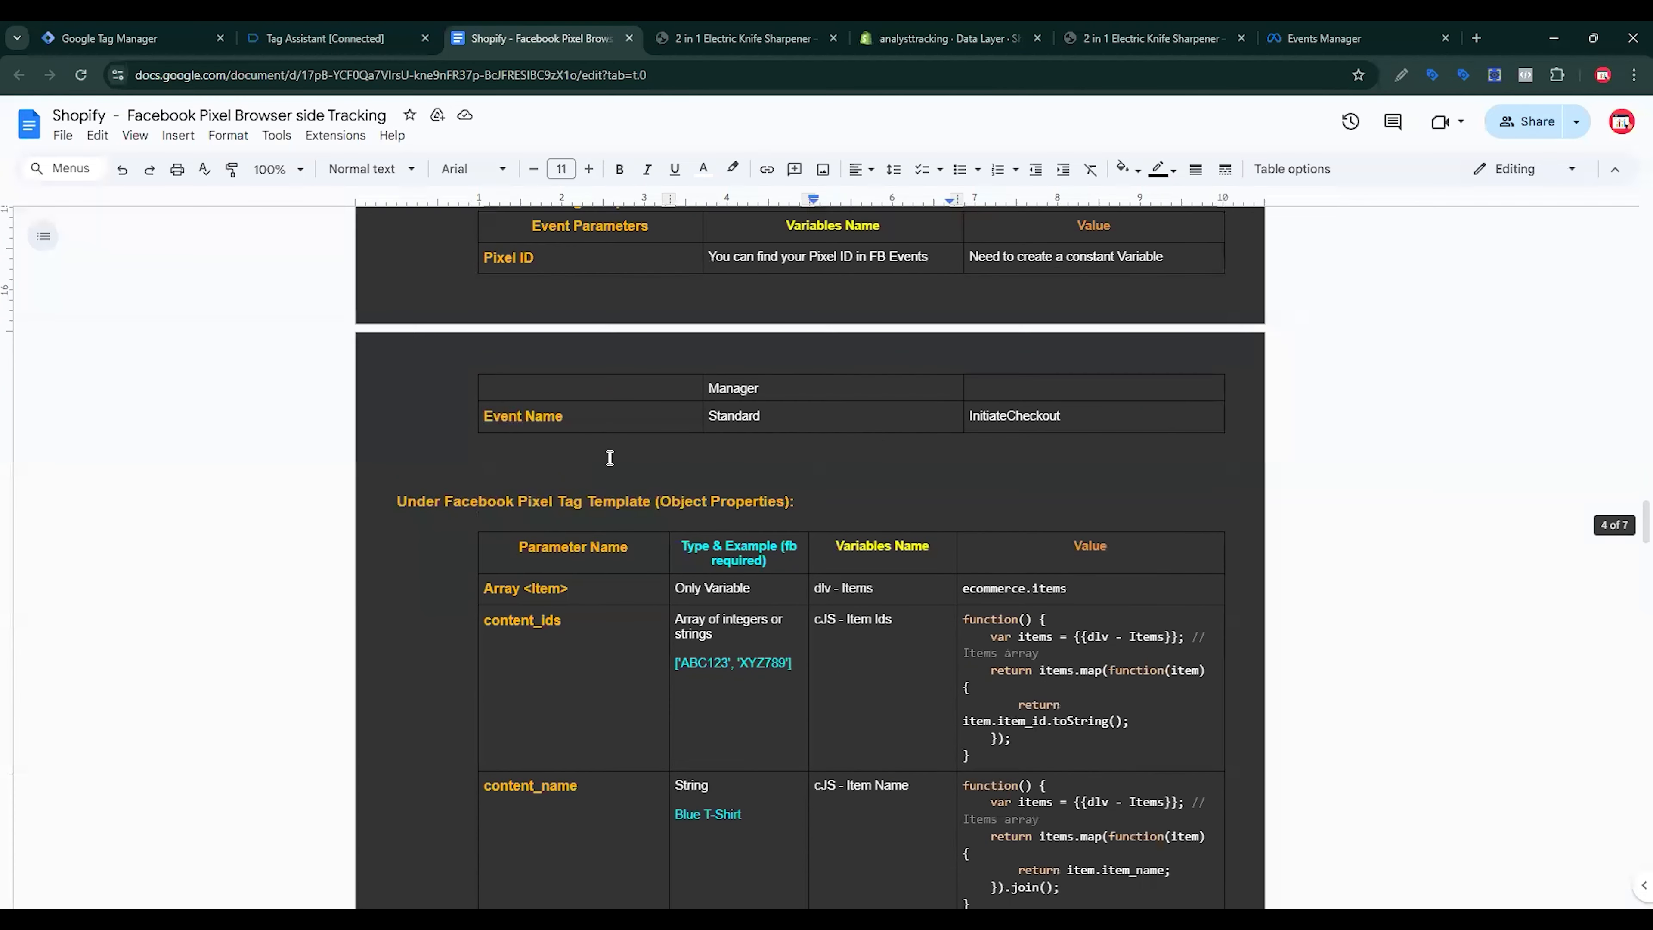
double_click(485, 616)
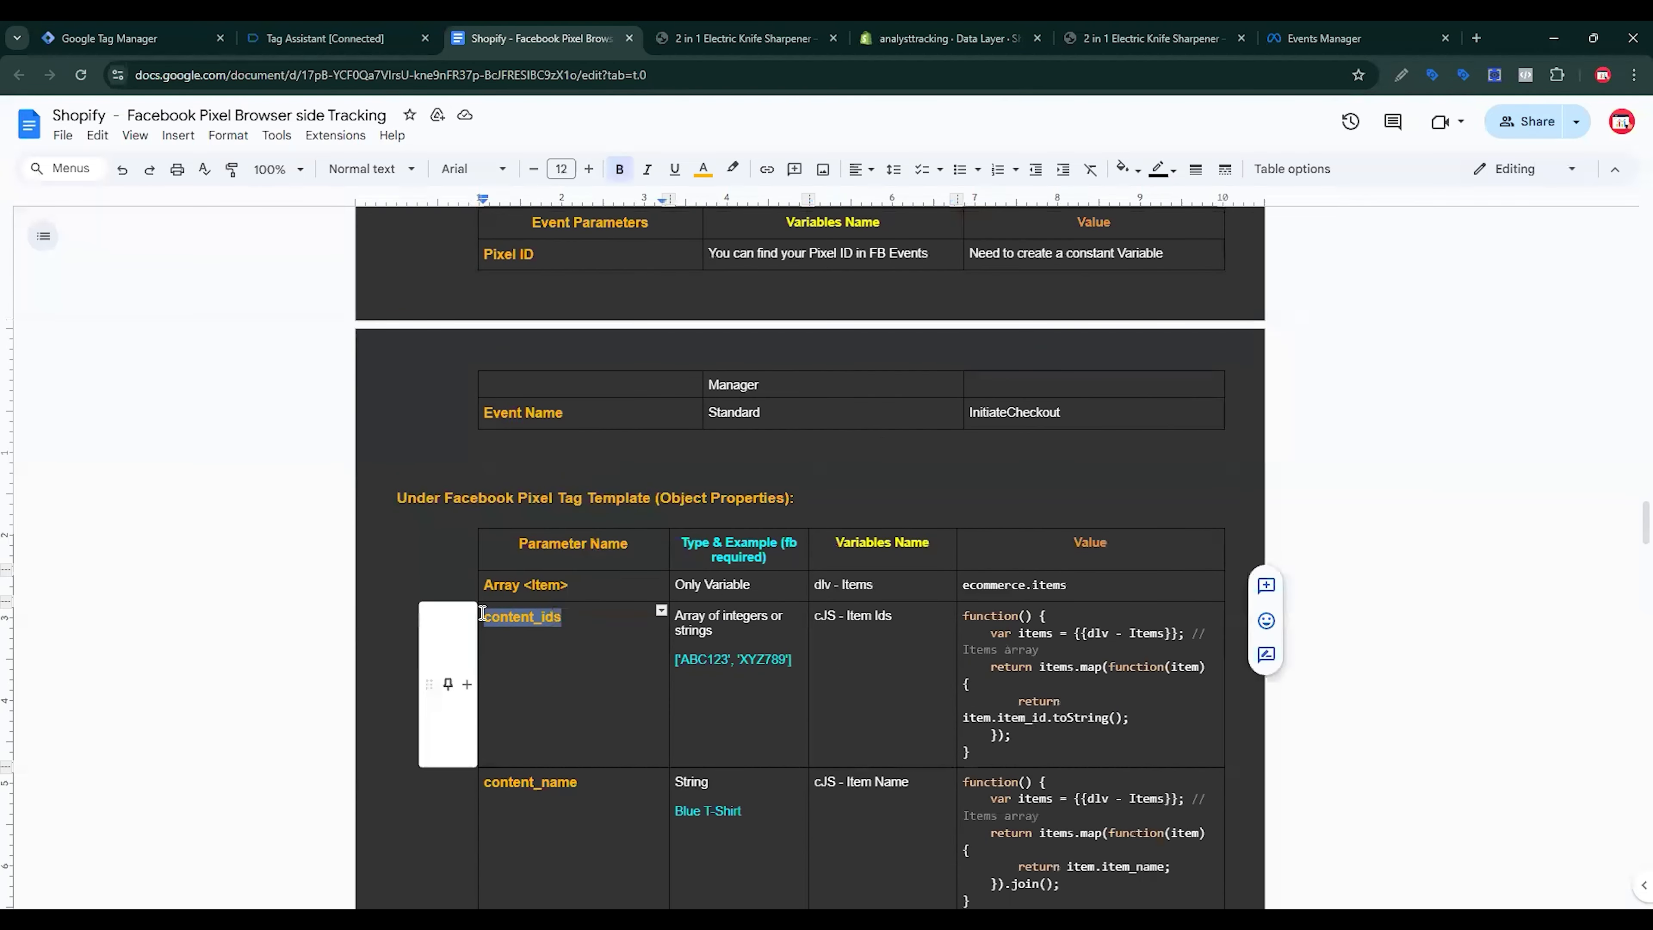
key("ctrl+c")
left_click(130, 38)
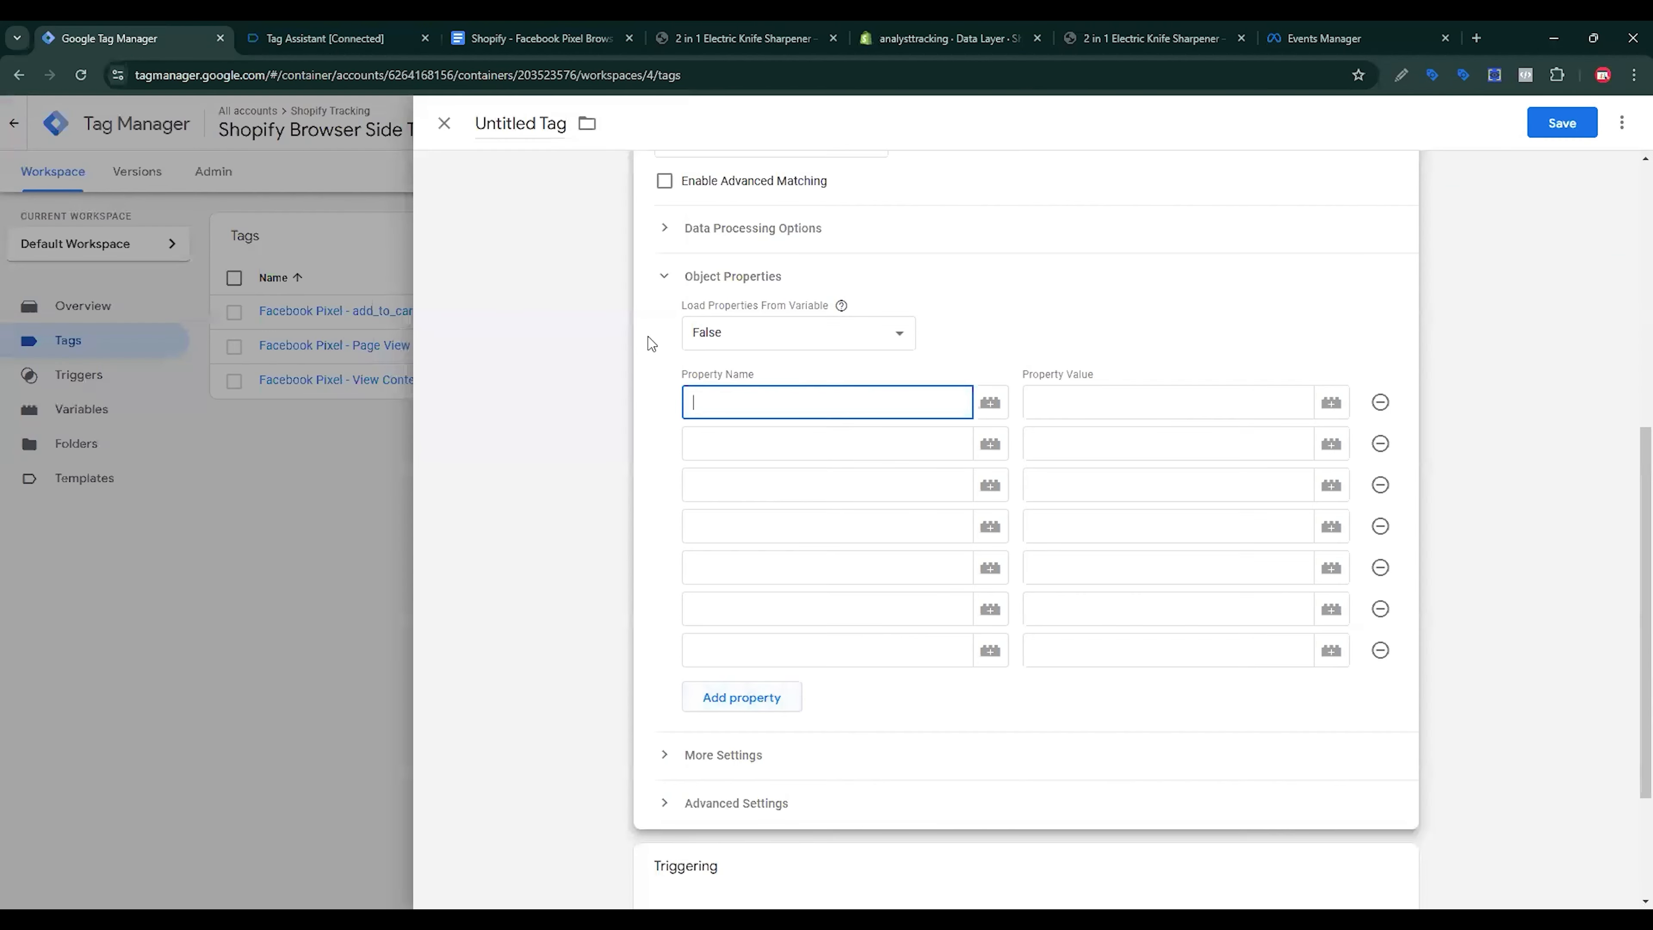
key("ctrl+v")
left_click(550, 33)
double_click(576, 782)
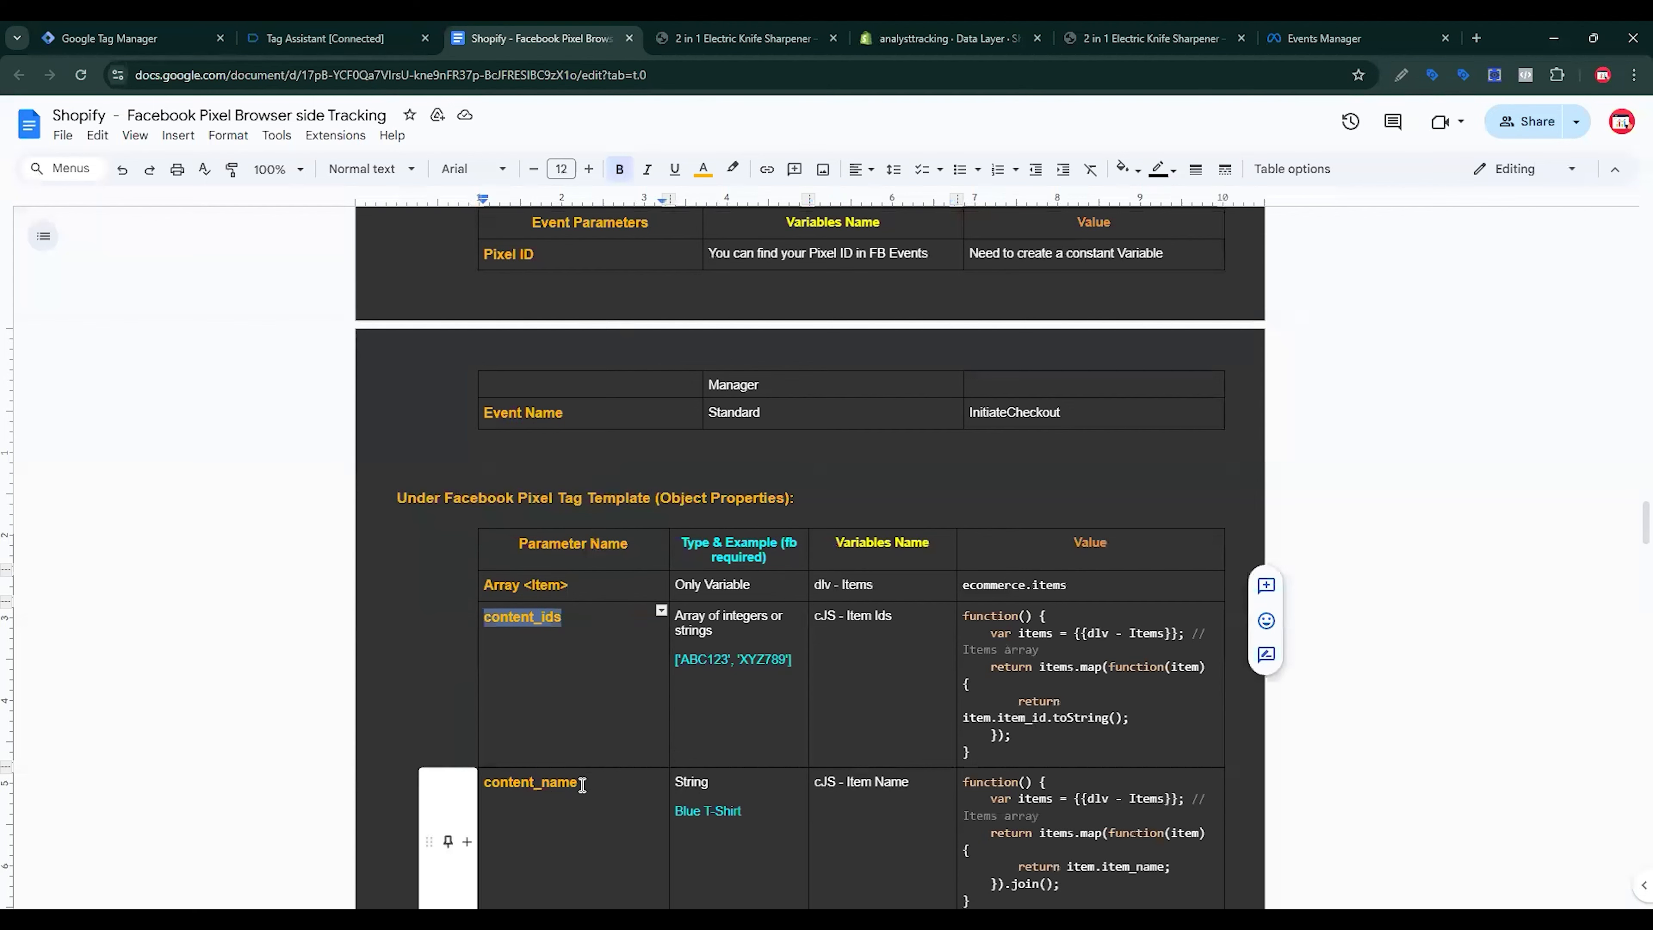
left_click(130, 38)
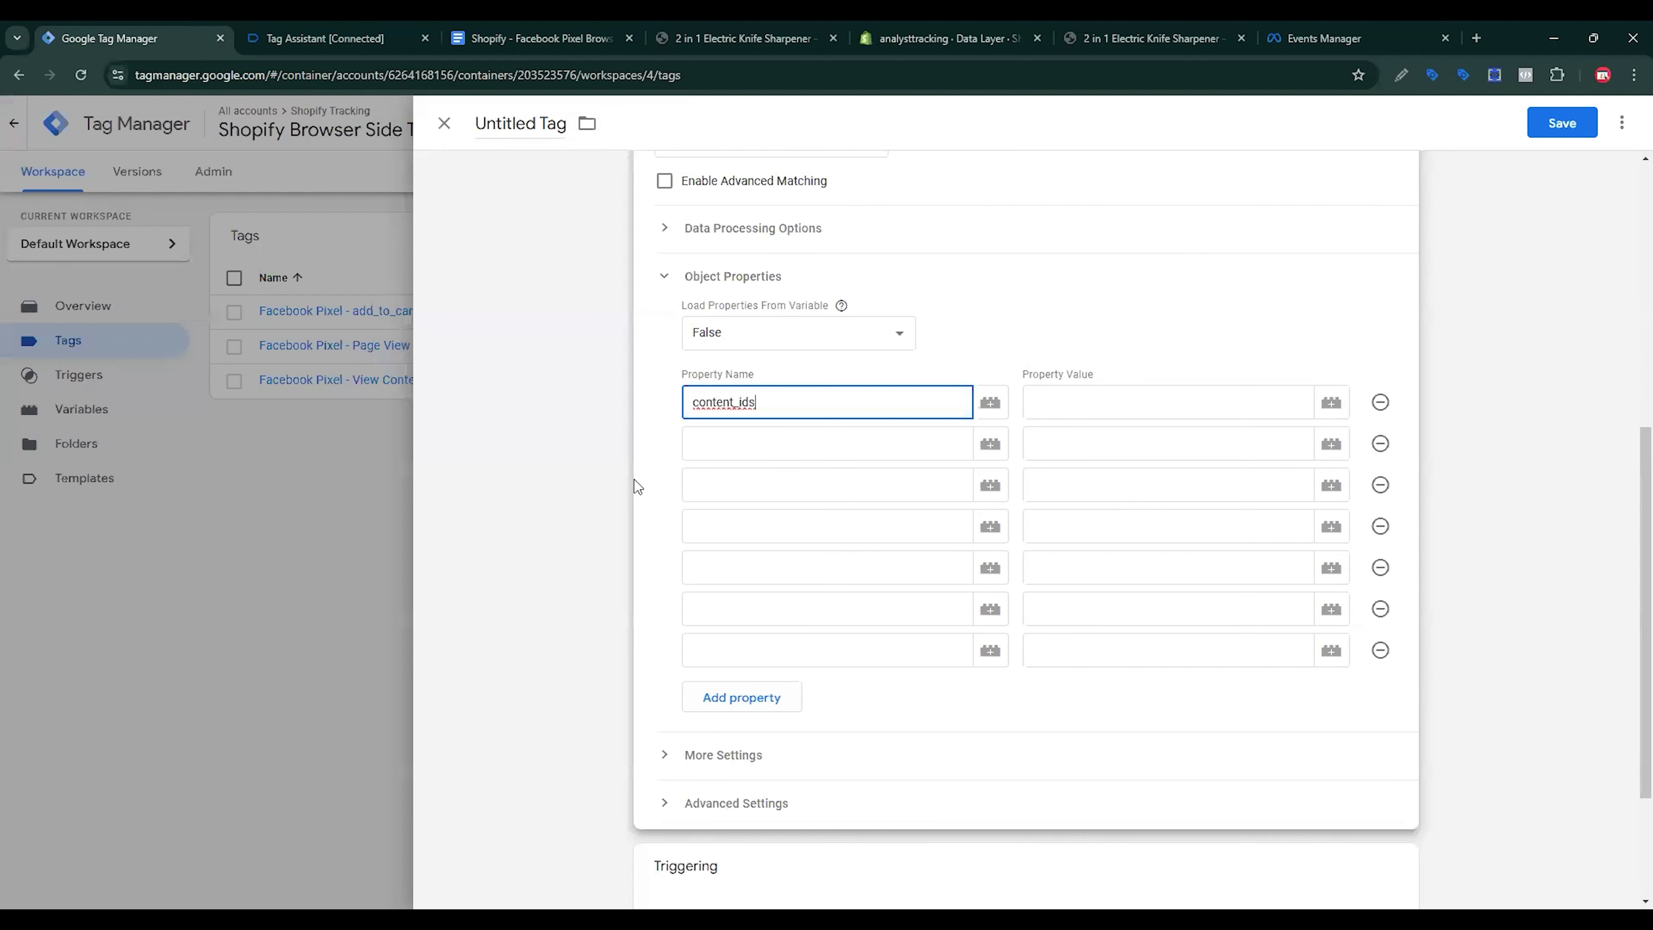
key("Tab")
key("ctrl+v")
key("Tab")
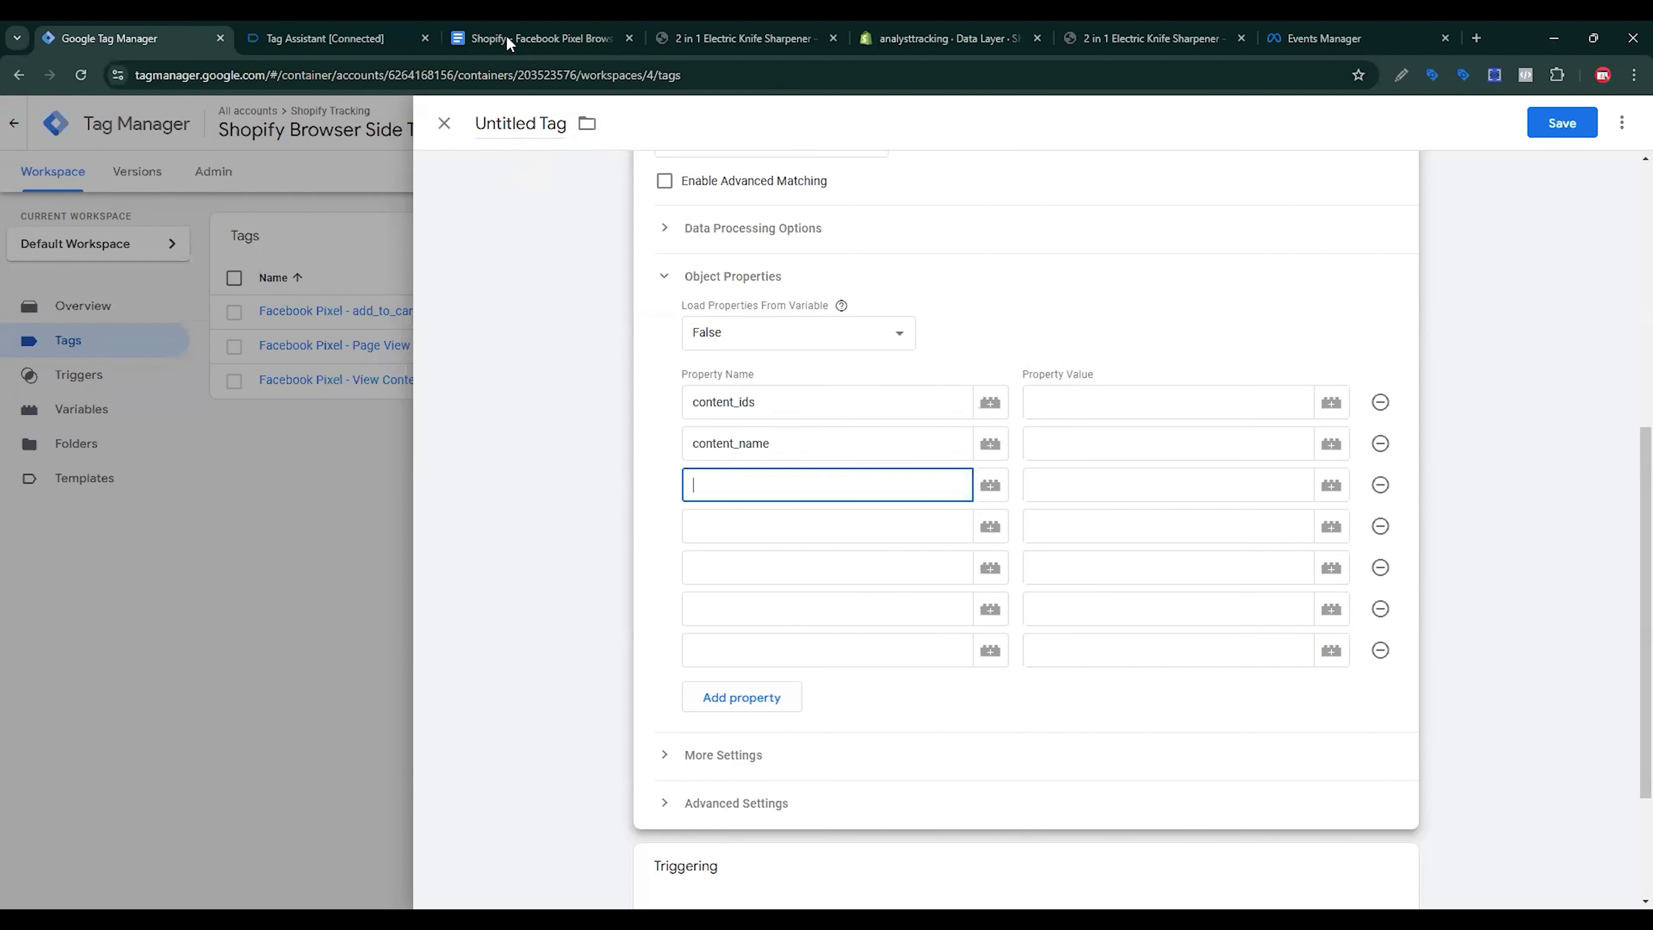
Step: Copy content_type and content_category from the spec into the third and fourth property names
left_click(511, 39)
scroll(539, 556, "down", 4)
left_click_drag(573, 681, 484, 681)
key("ctrl+c")
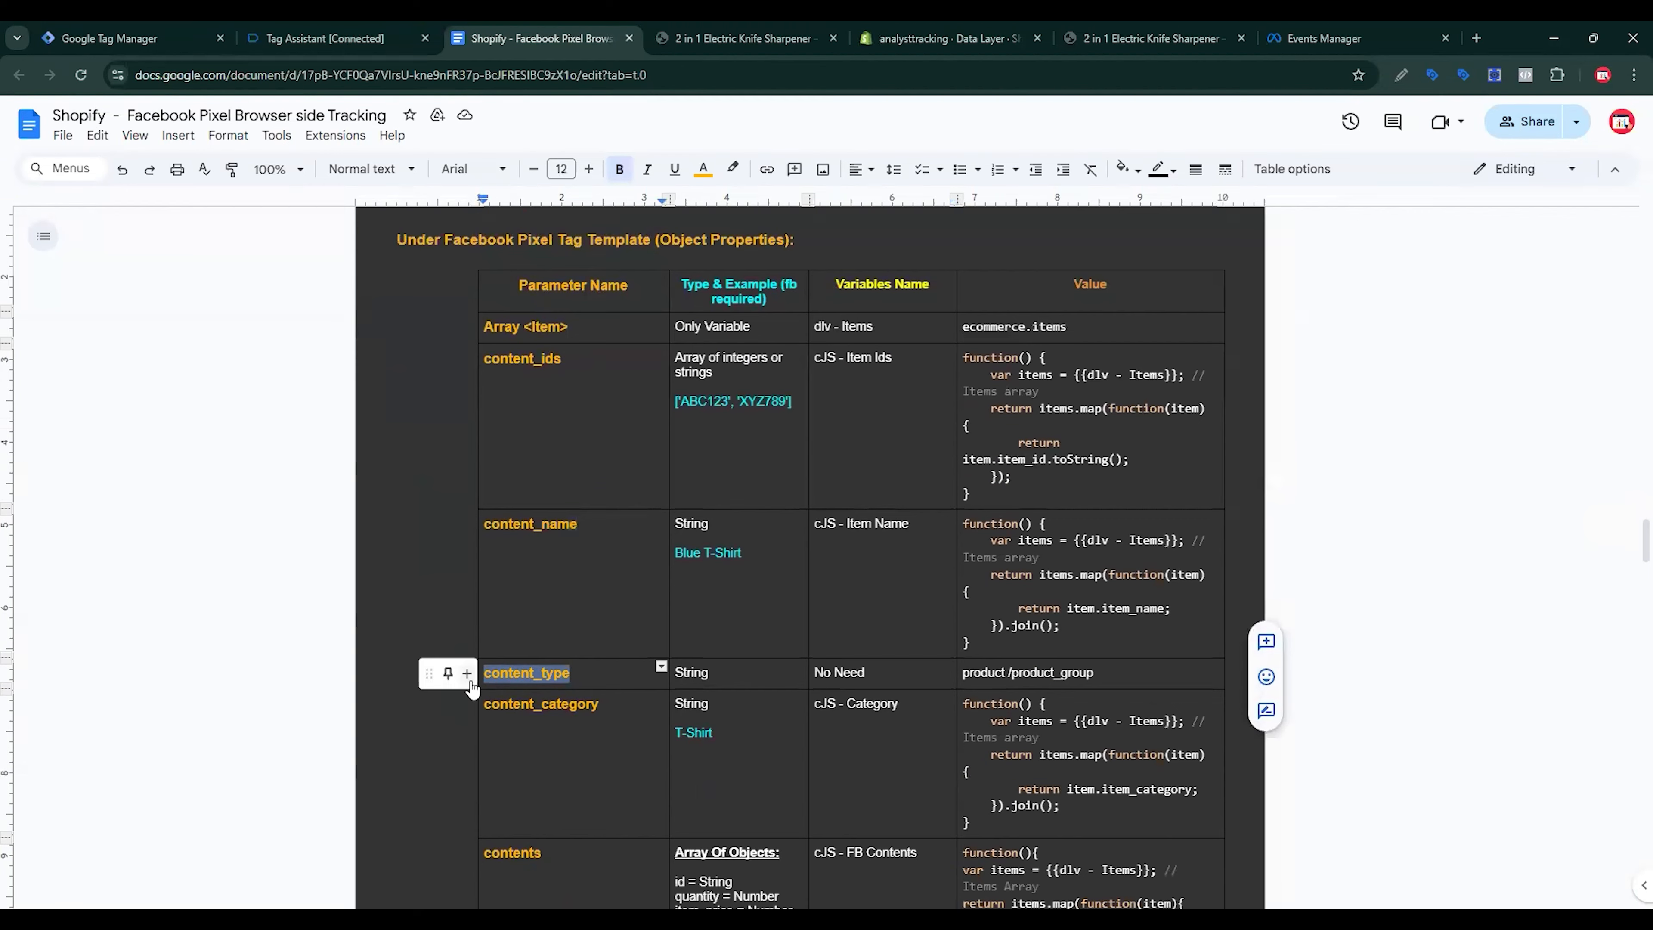
left_click(130, 38)
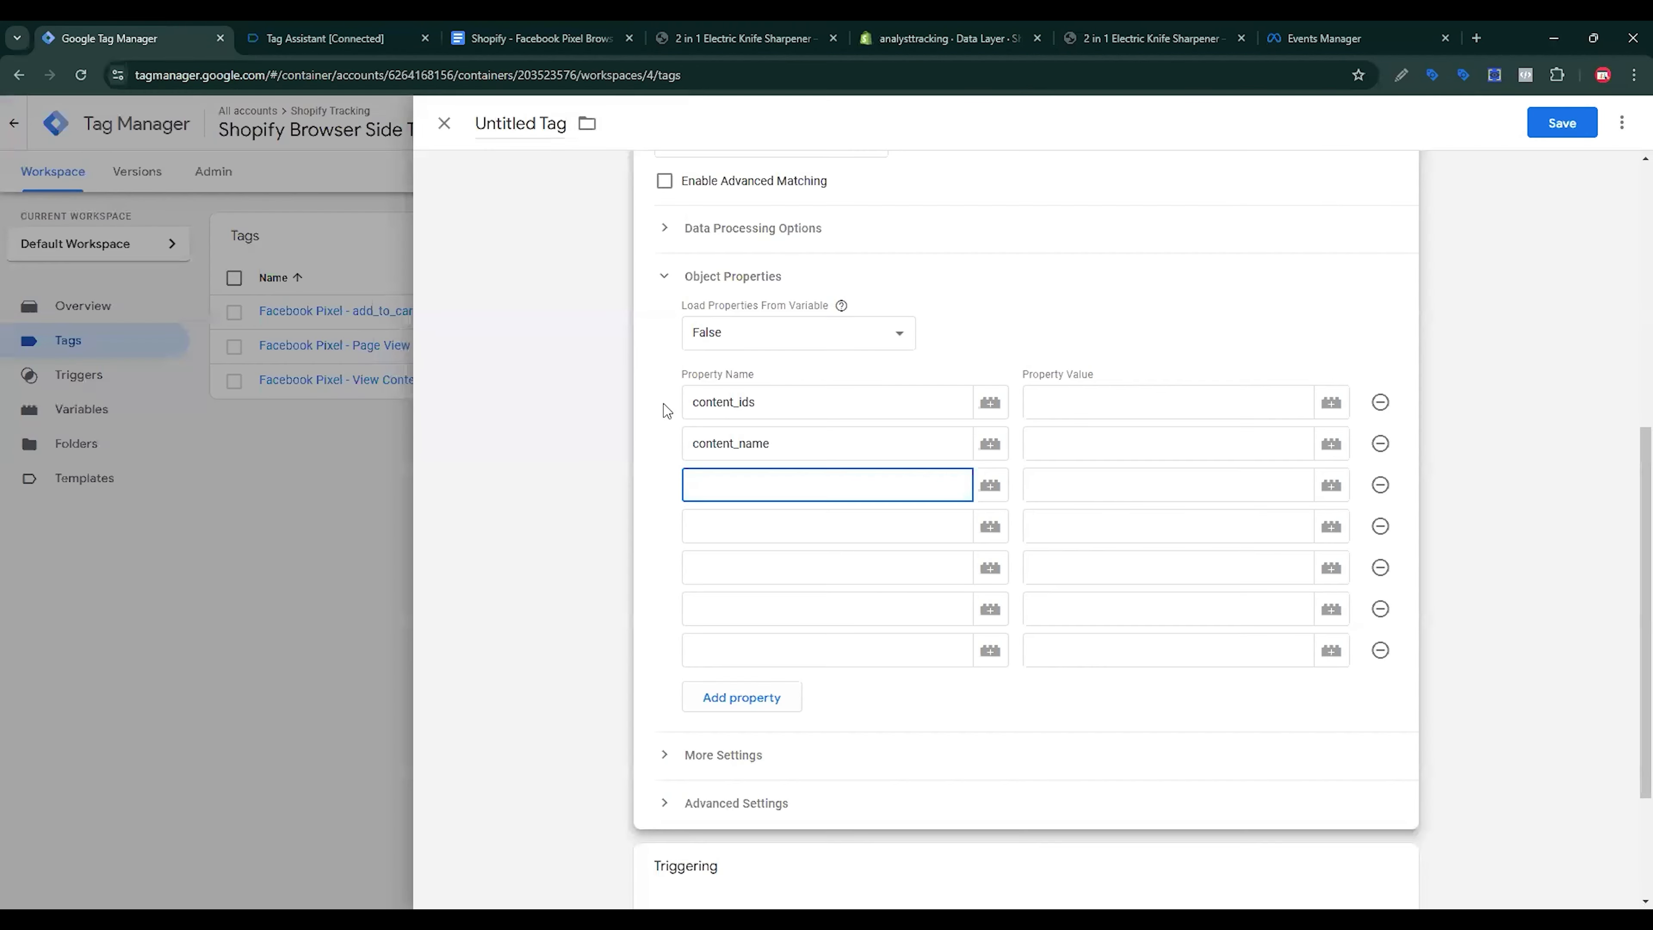
key("ctrl+v")
key("Tab")
left_click(534, 38)
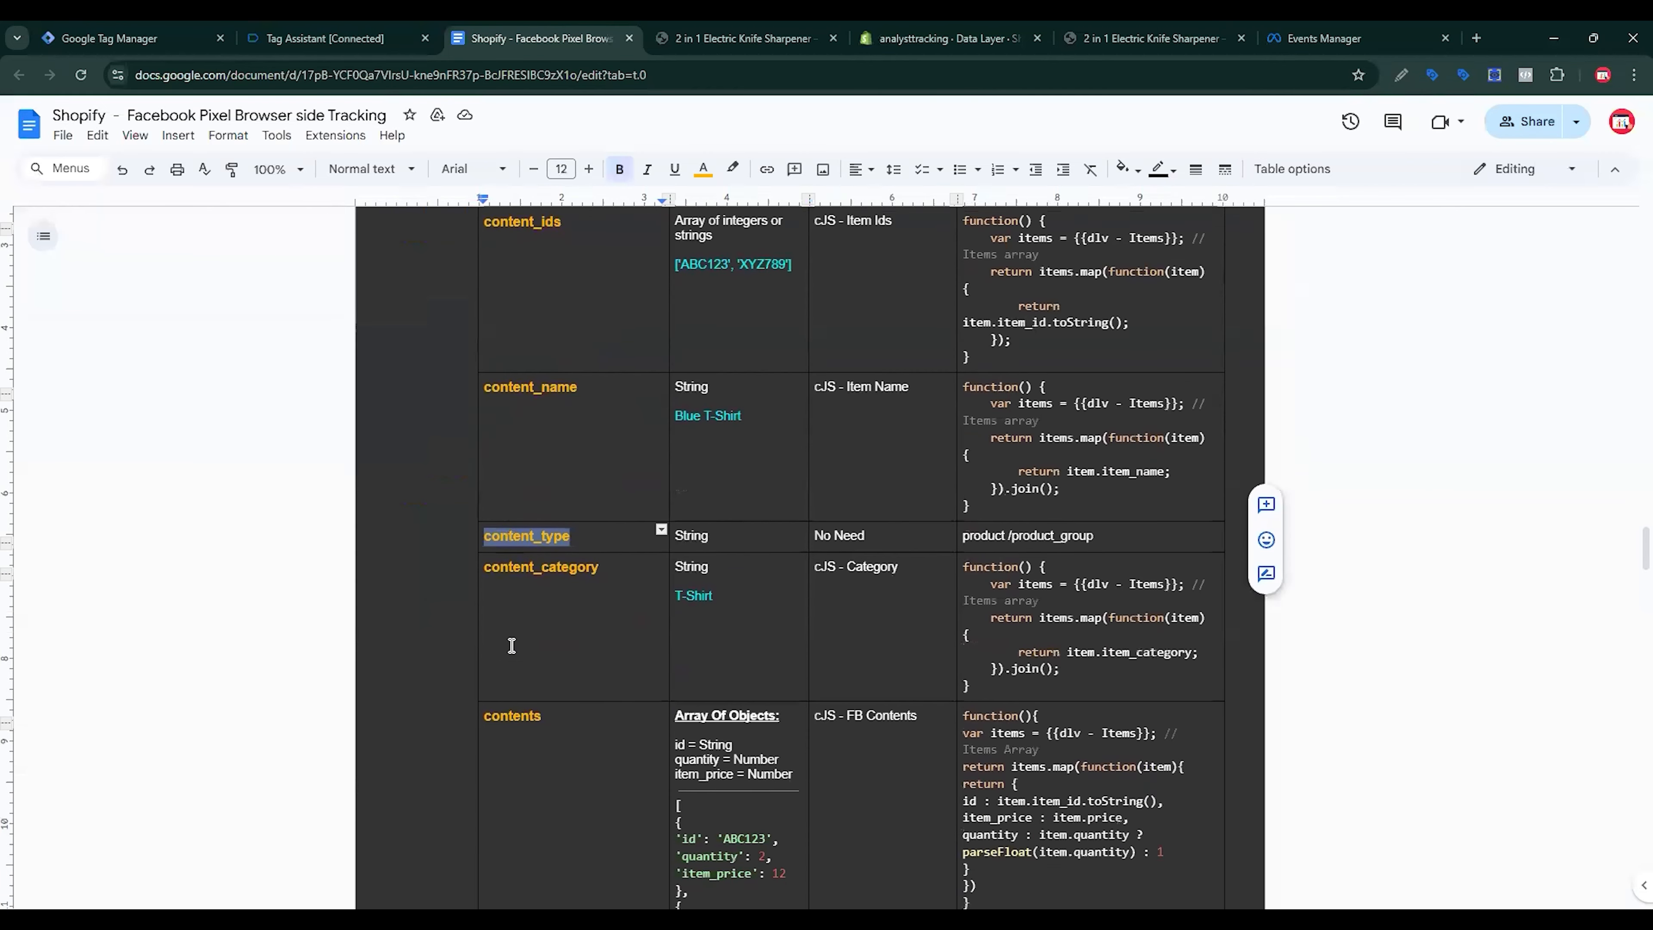
scroll(511, 645, "down", 2)
left_click_drag(627, 450, 484, 448)
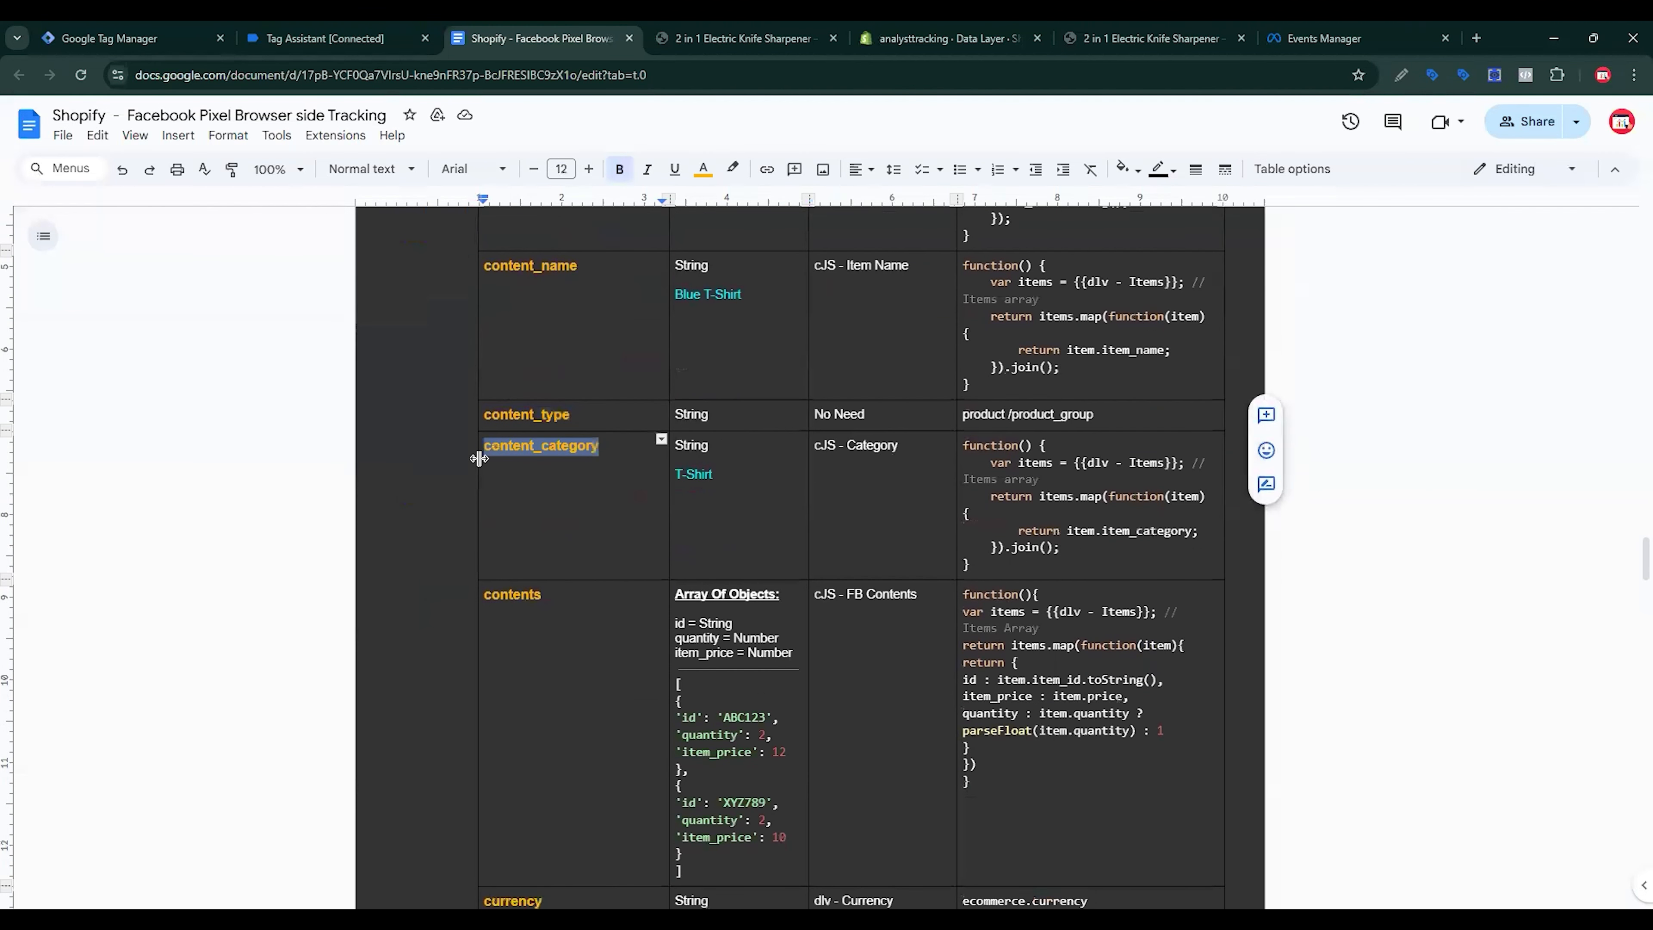
left_click(80, 26)
key("ctrl+v")
key("Tab")
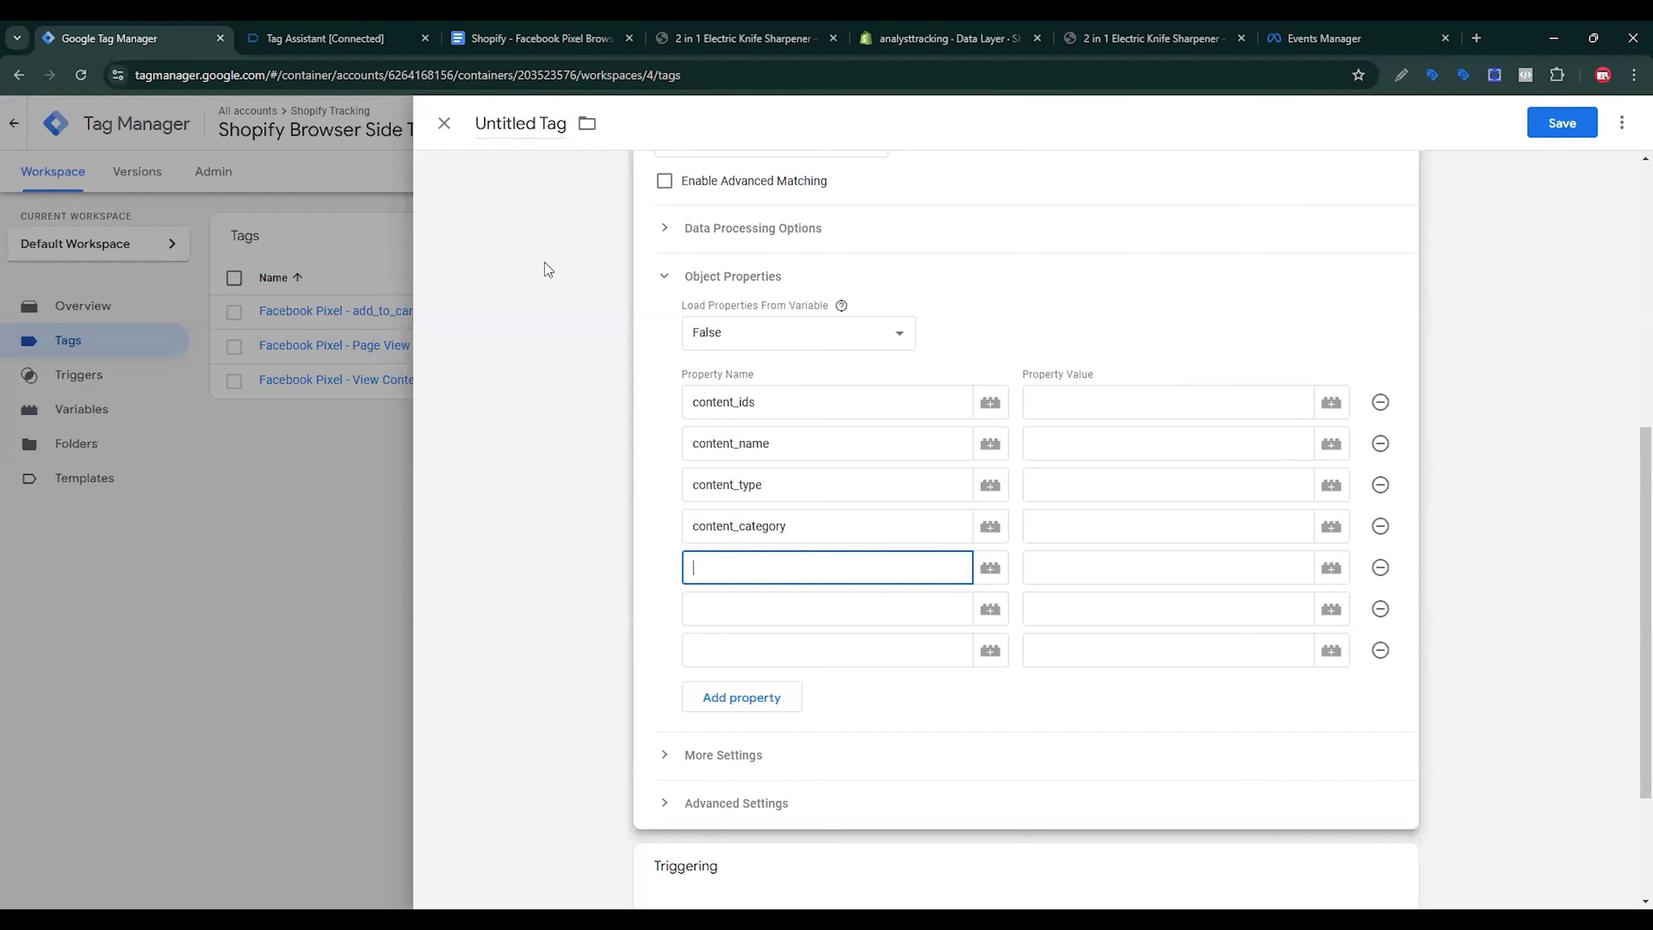
Step: Copy contents and currency from the spec into the fifth and sixth property names
left_click(534, 38)
left_click_drag(544, 596, 485, 598)
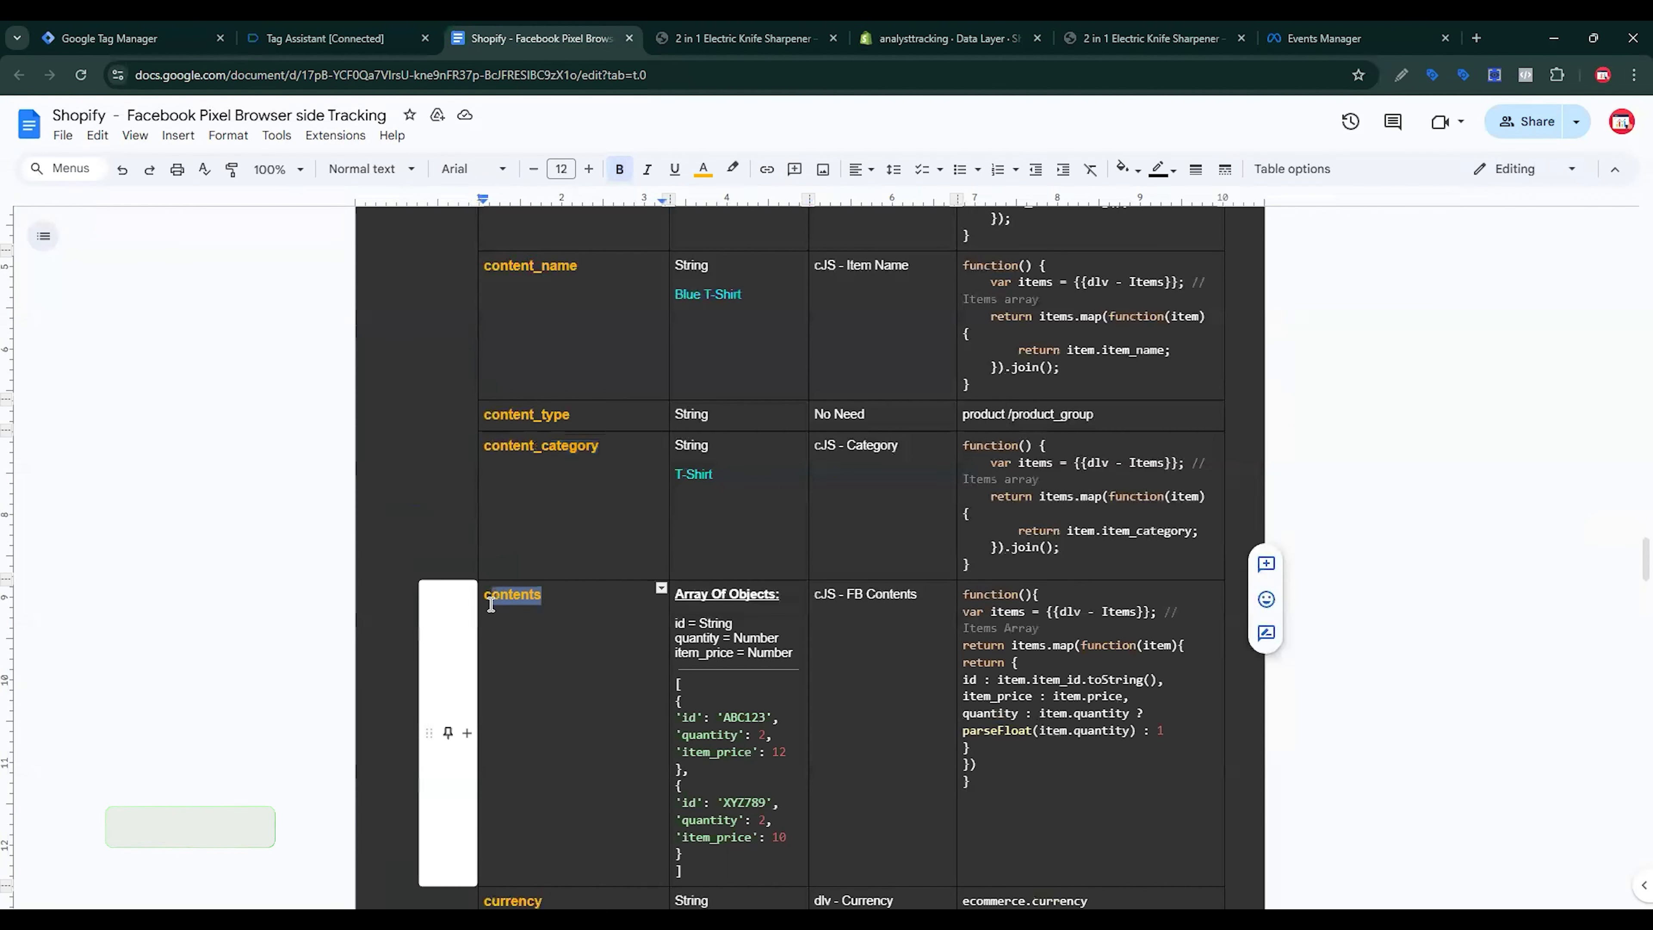
key("ctrl+c")
left_click(130, 38)
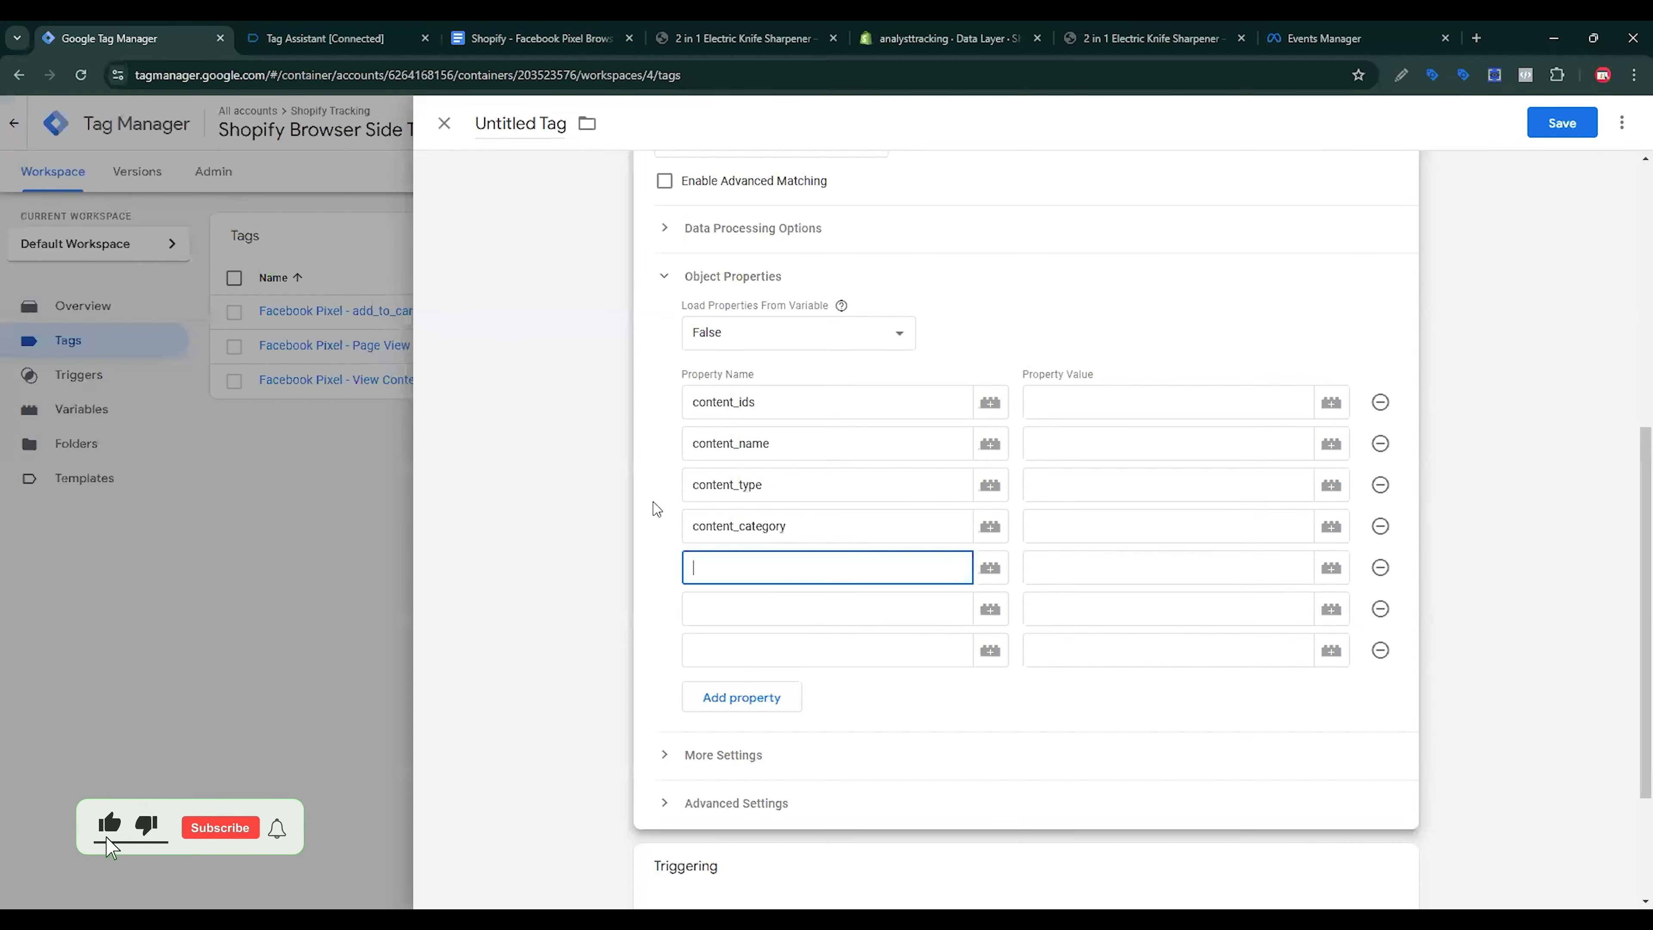
key("ctrl+v")
key("Tab")
left_click(534, 37)
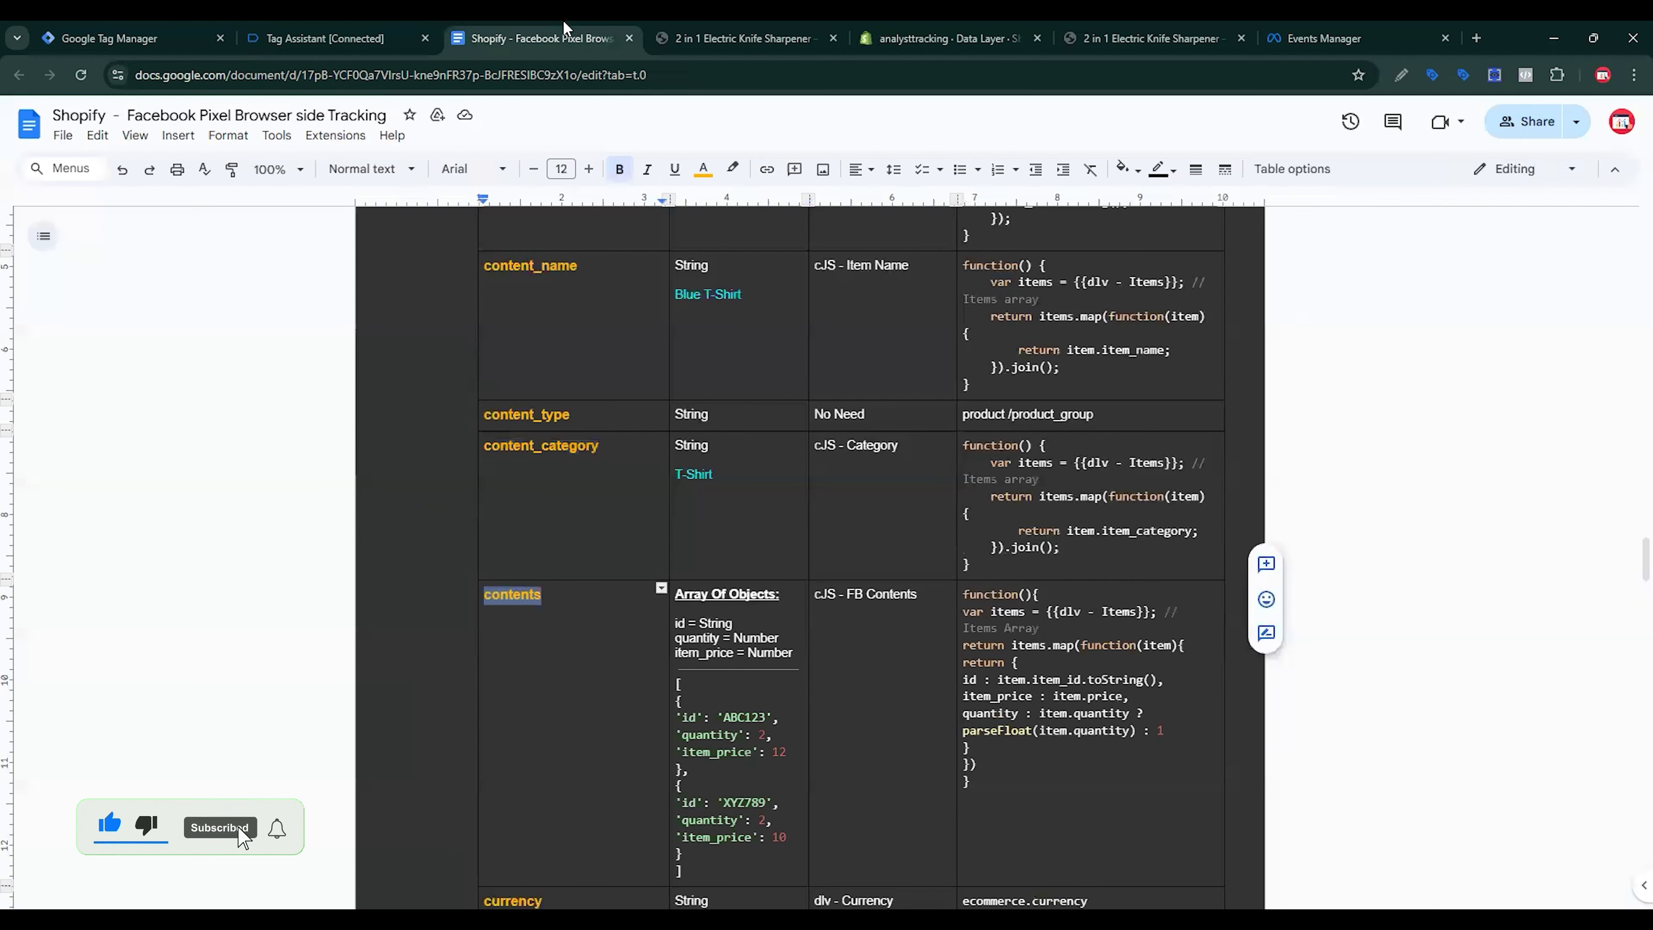
scroll(510, 572, "down", 4)
left_click_drag(558, 638, 484, 643)
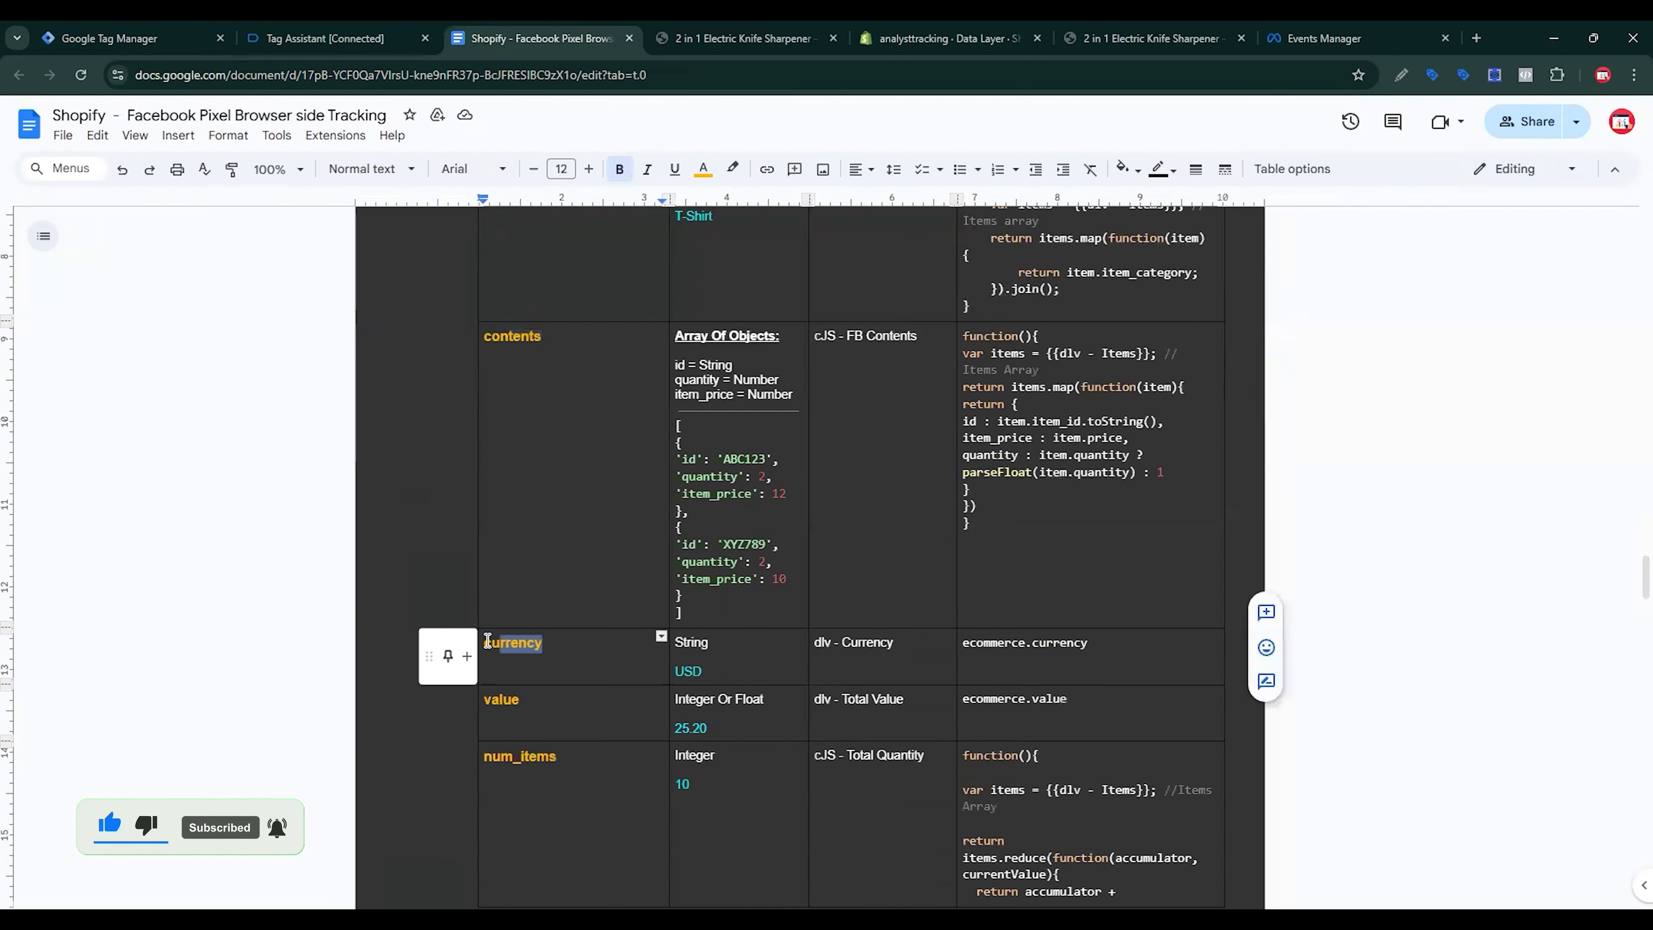
left_click(161, 29)
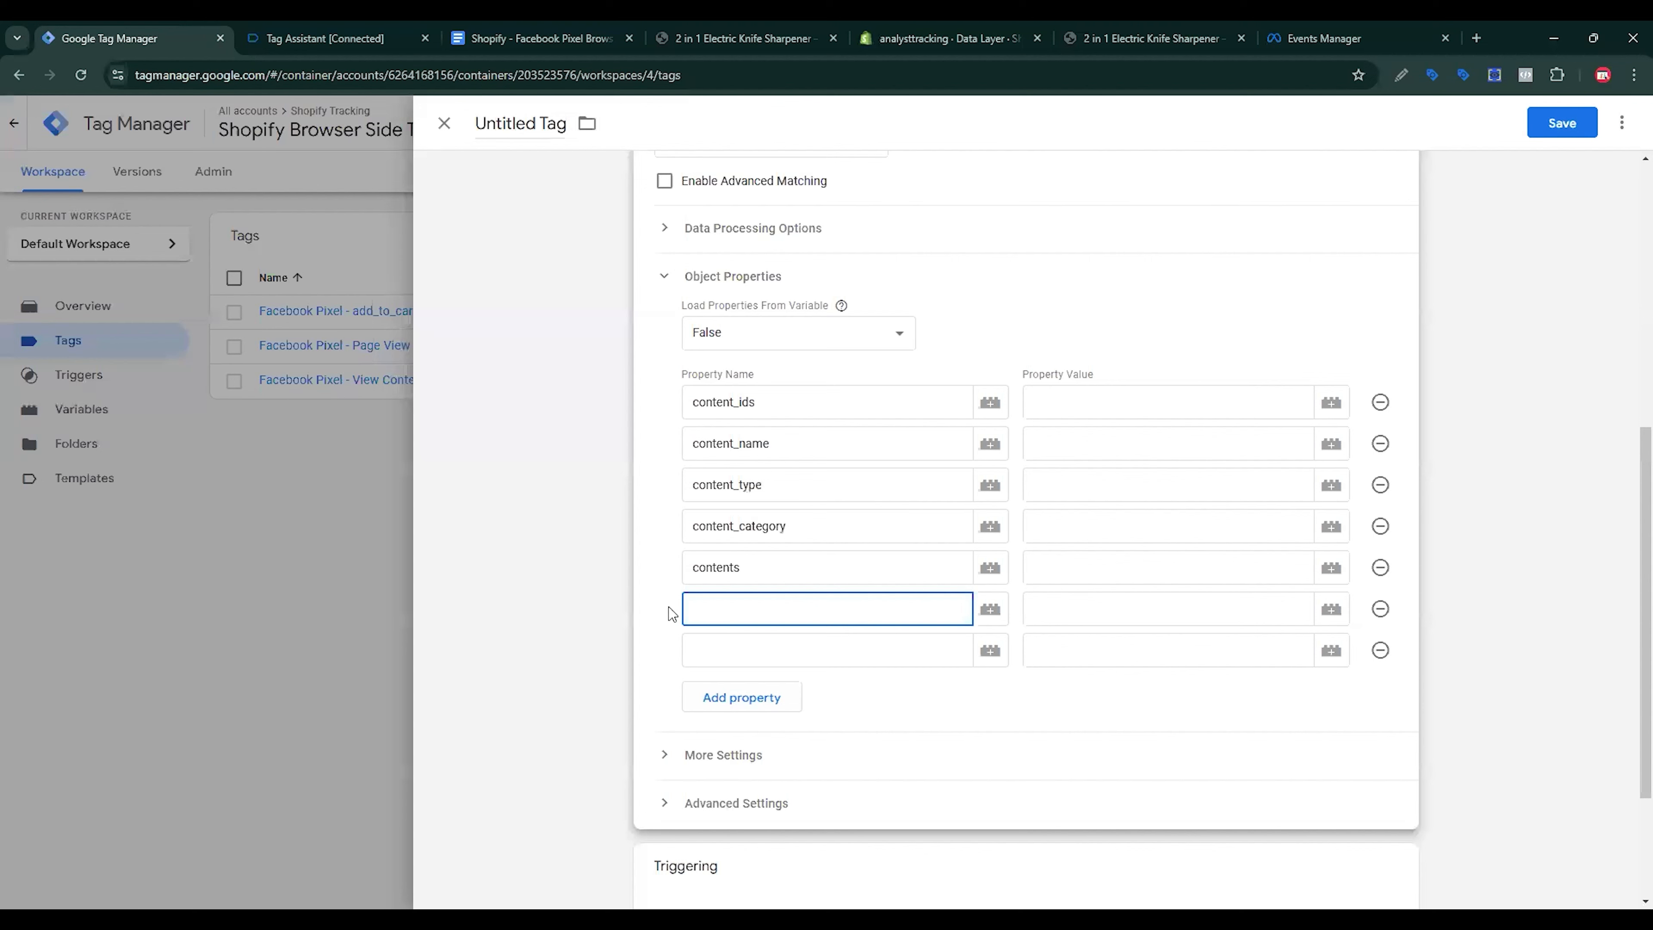
key("ctrl+v")
key("Tab")
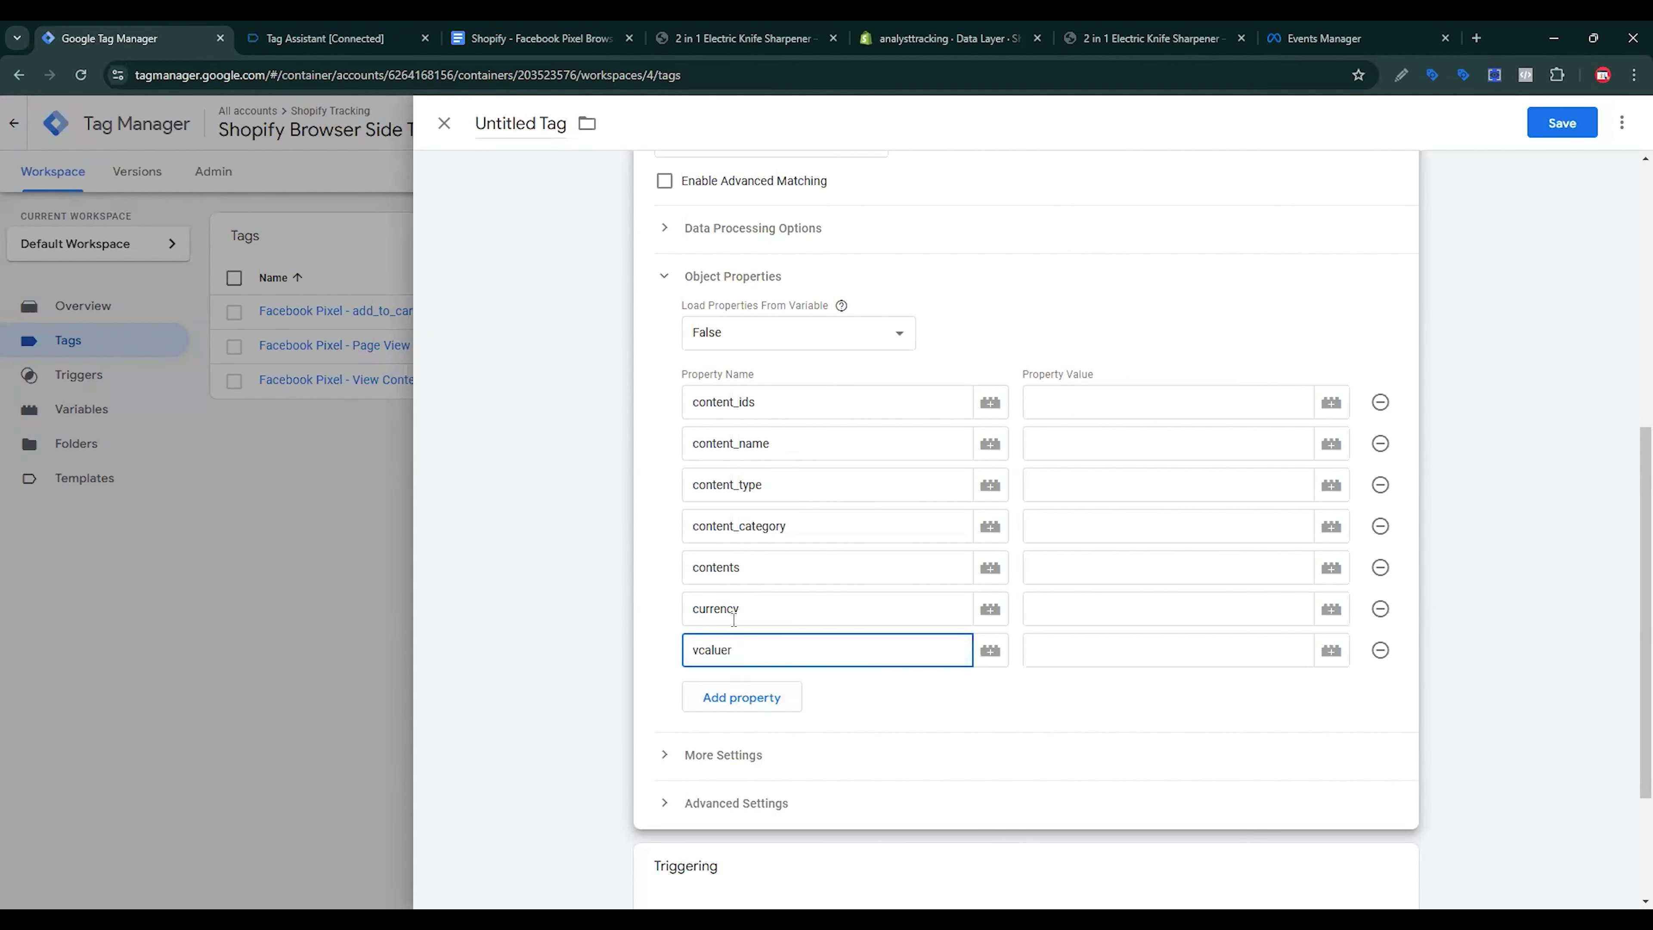
Step: Enter value as the seventh property name and num_items in a new eighth row
type("vcaluer")
left_click_drag(749, 650, 675, 662)
type("va")
left_click(743, 695)
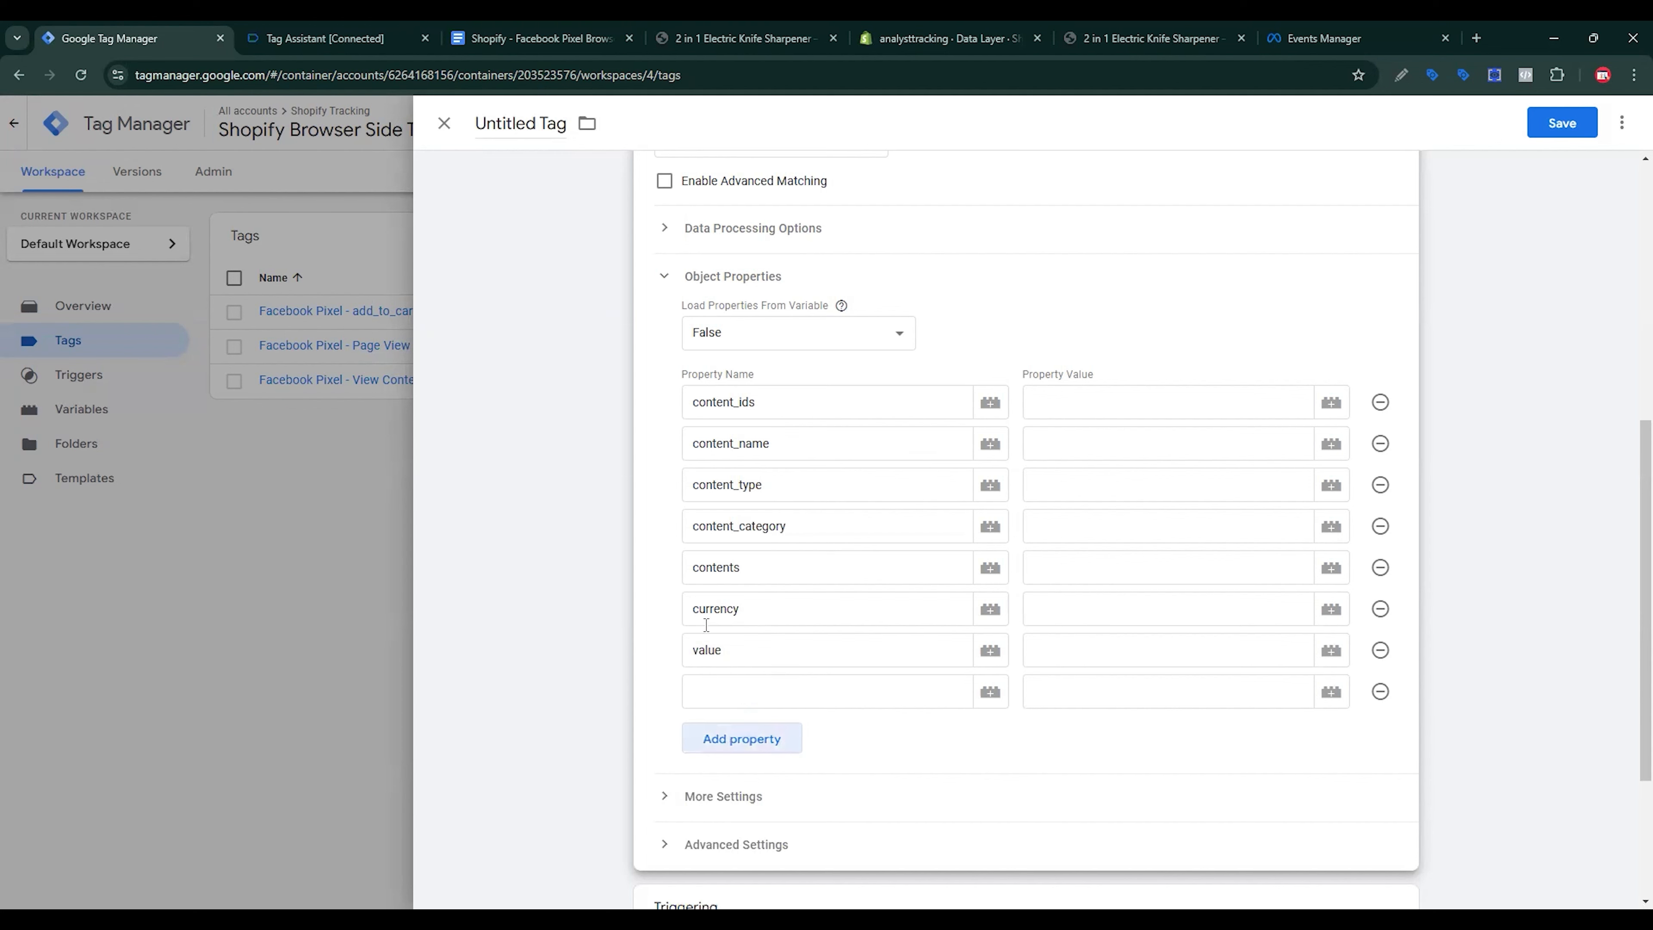
key("ctrl+3")
left_click_drag(567, 589, 485, 585)
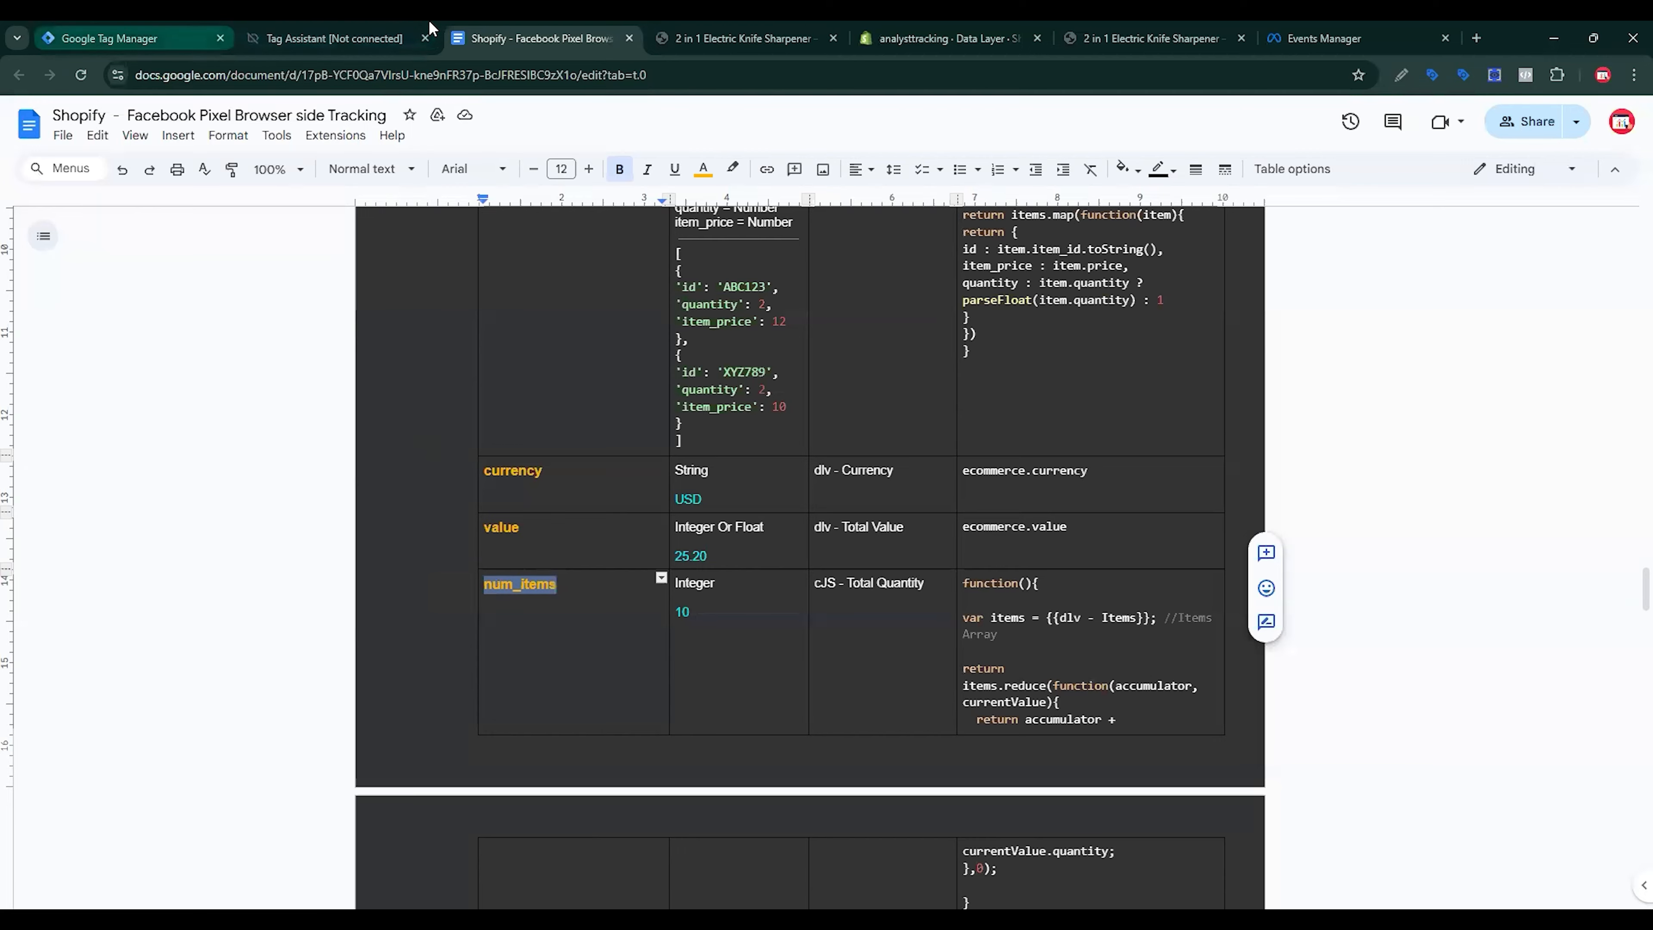
left_click(186, 41)
left_click(836, 695)
key("ctrl+v")
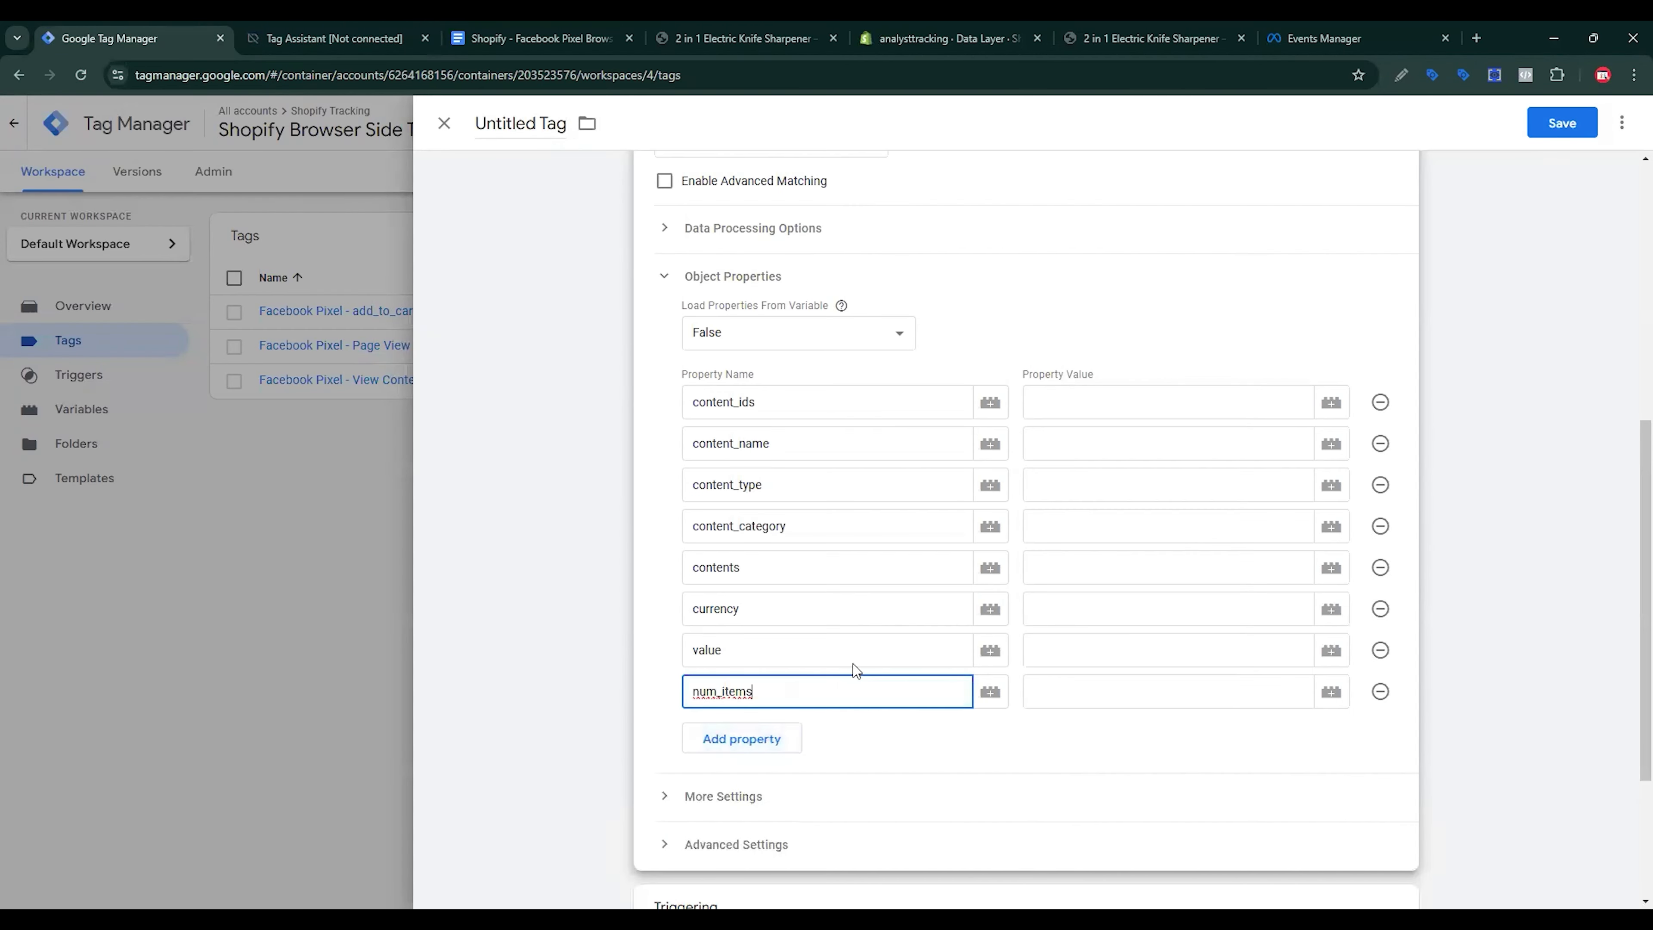
left_click(1152, 404)
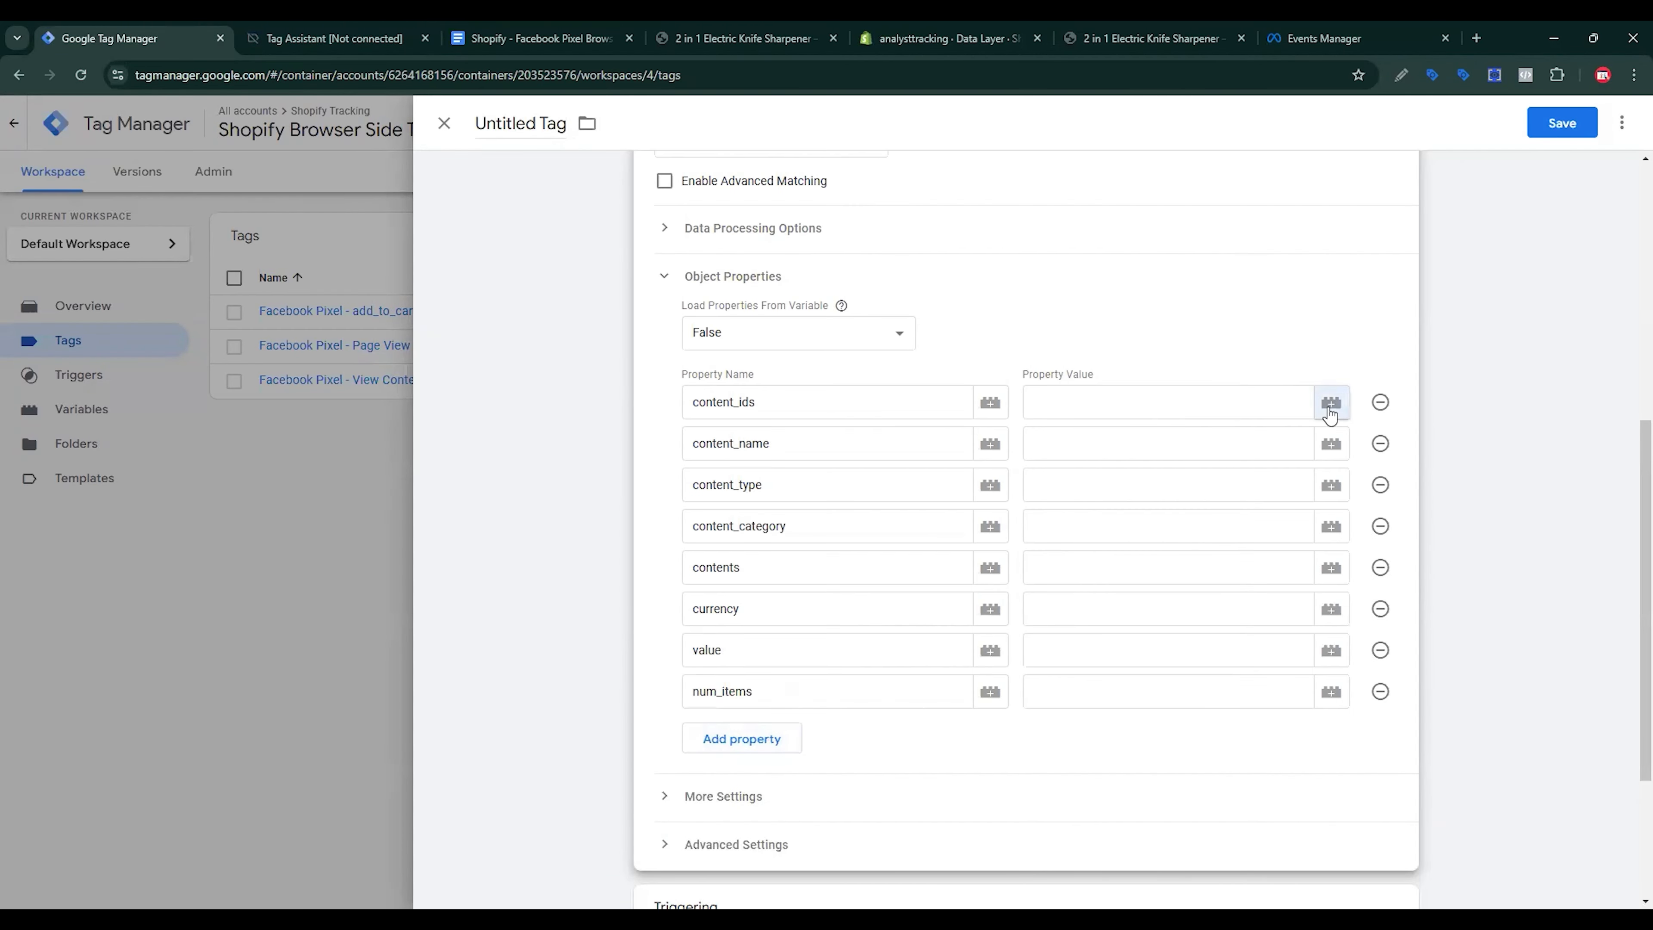
Step: Map content_ids to cJS - Item Ids, content_name to cJS - Item Name, and content_category to cJS - Category
left_click(1329, 404)
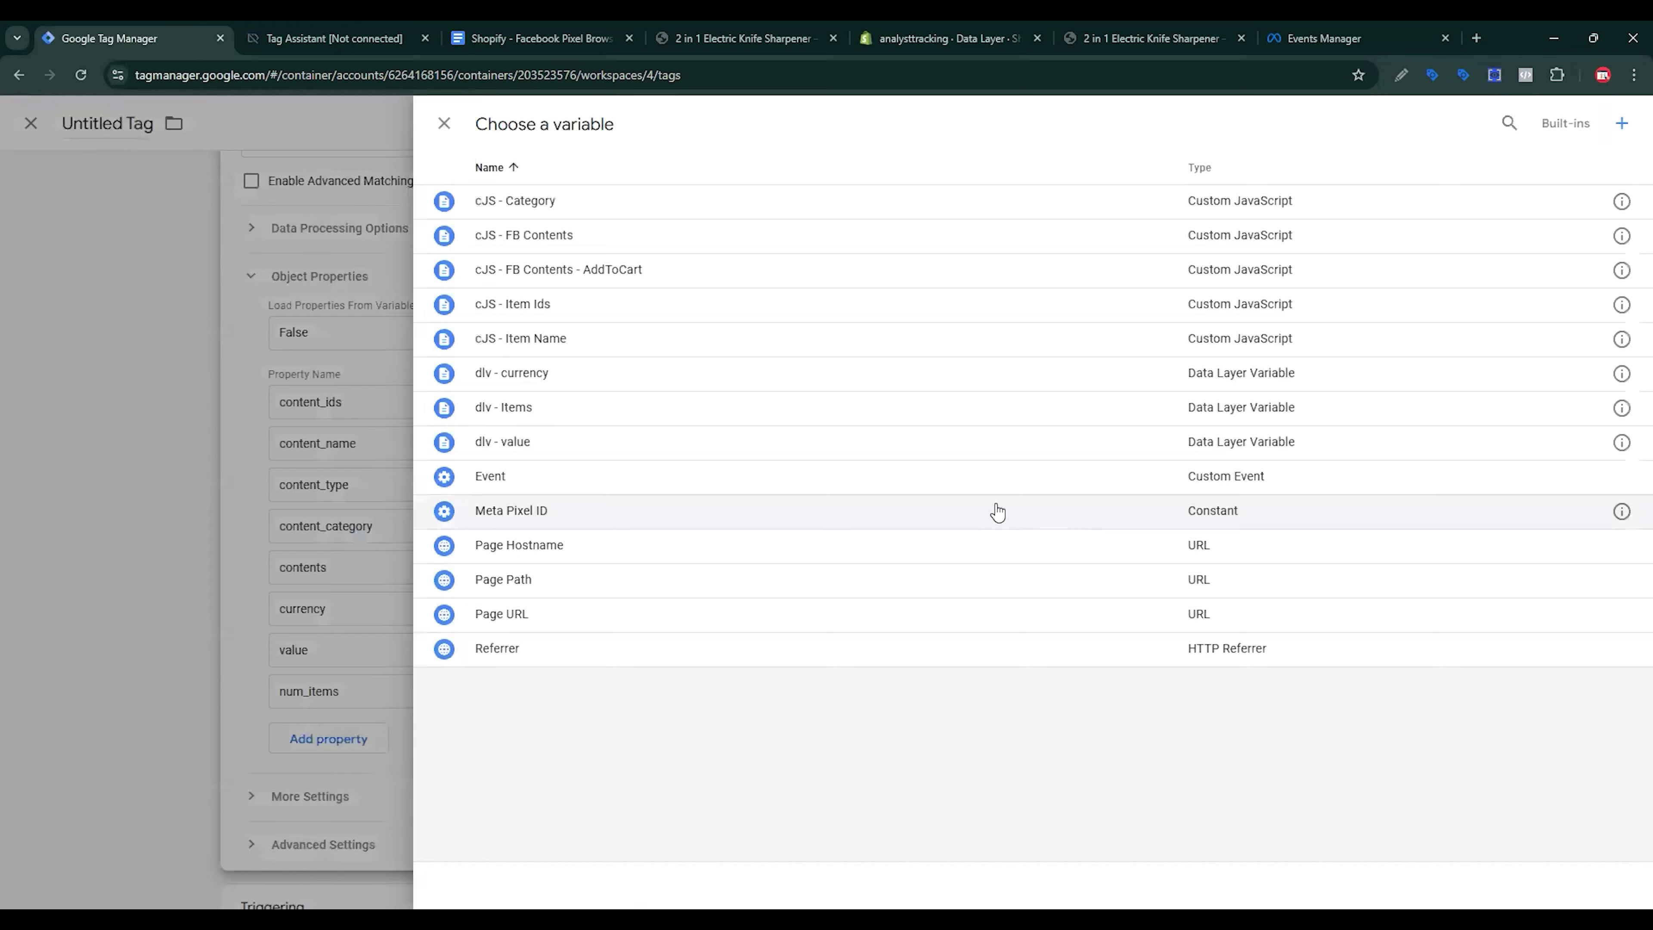
left_click(553, 303)
left_click(1122, 443)
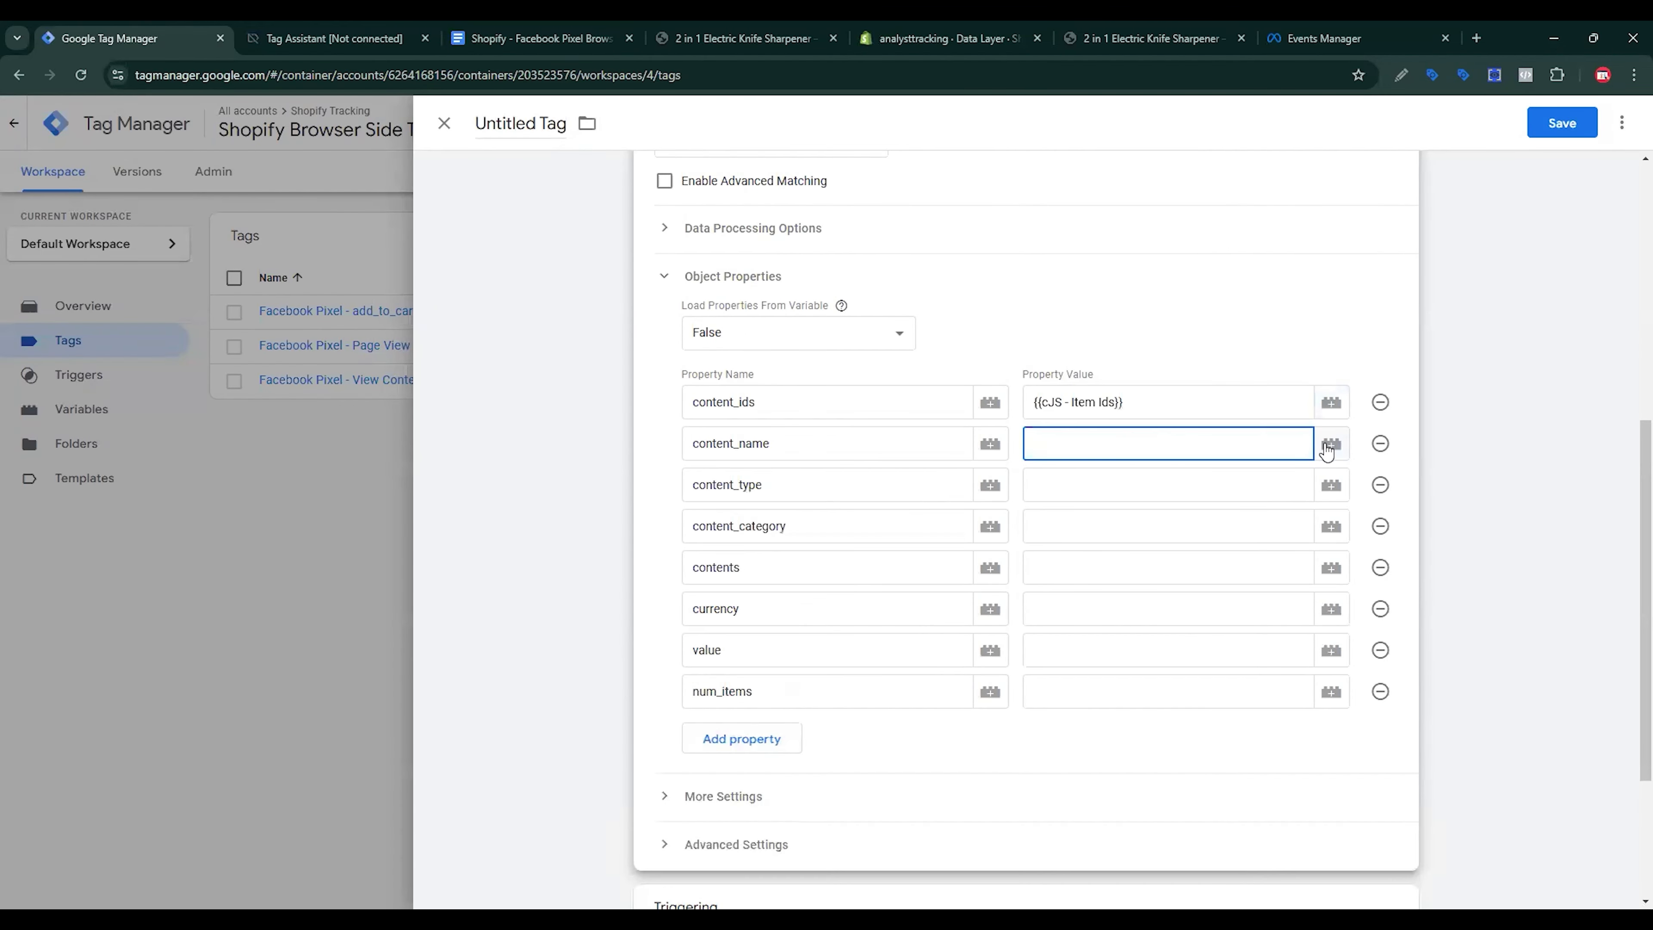
left_click(1331, 444)
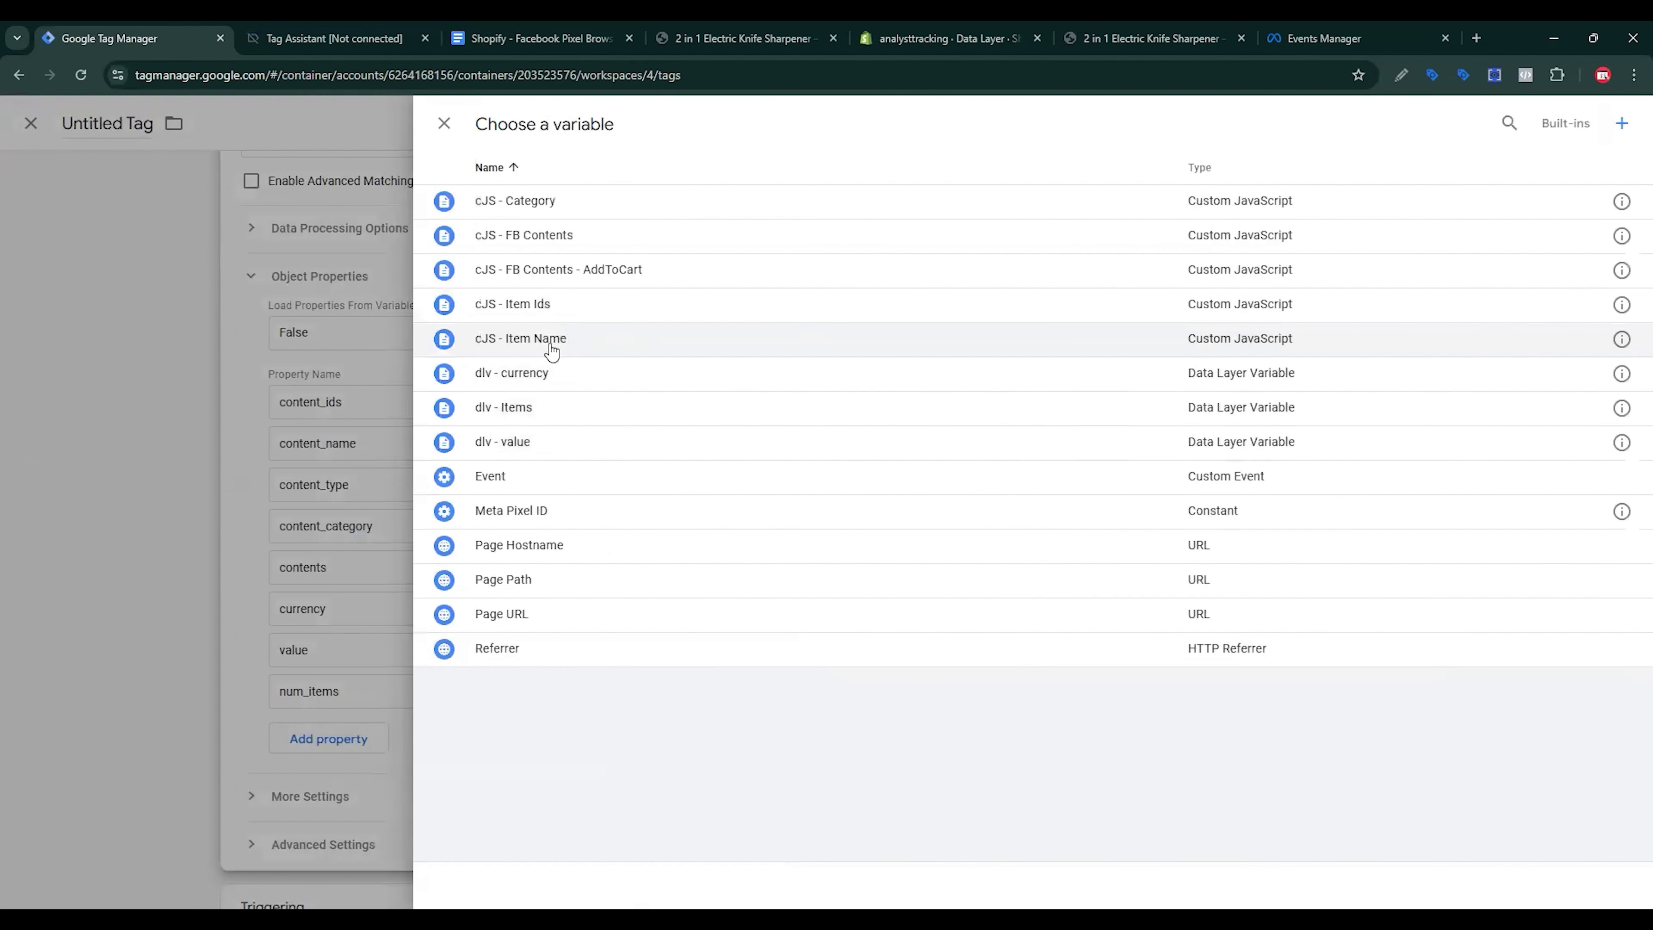
left_click(553, 339)
left_click(1141, 481)
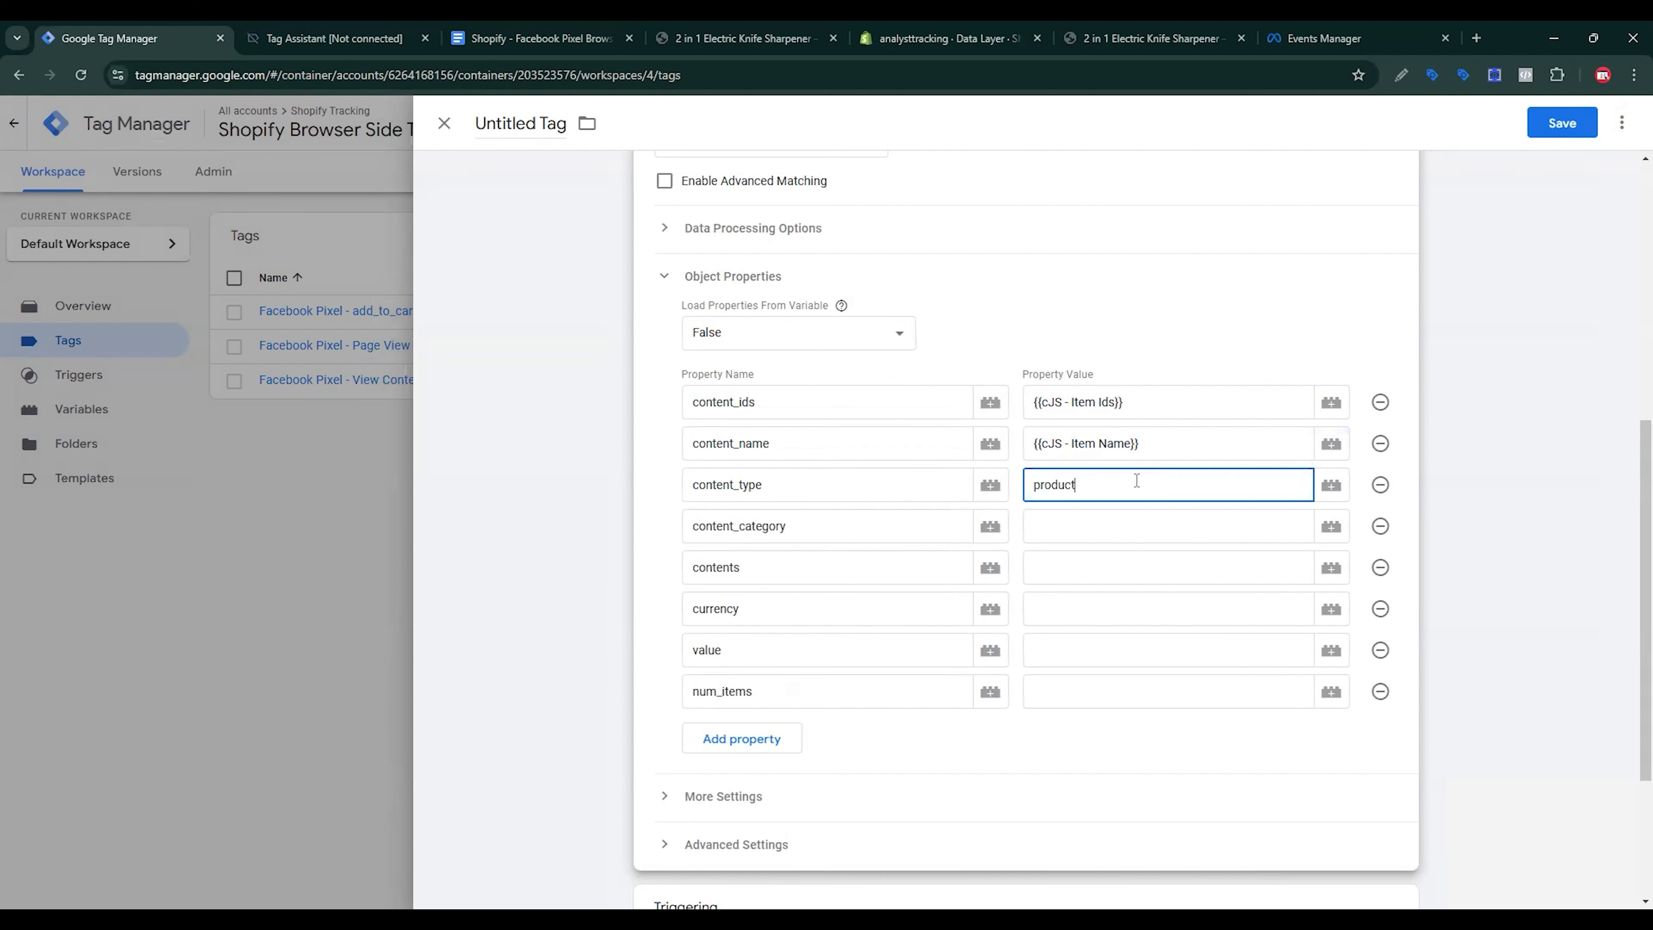
left_click(1107, 529)
left_click(1332, 528)
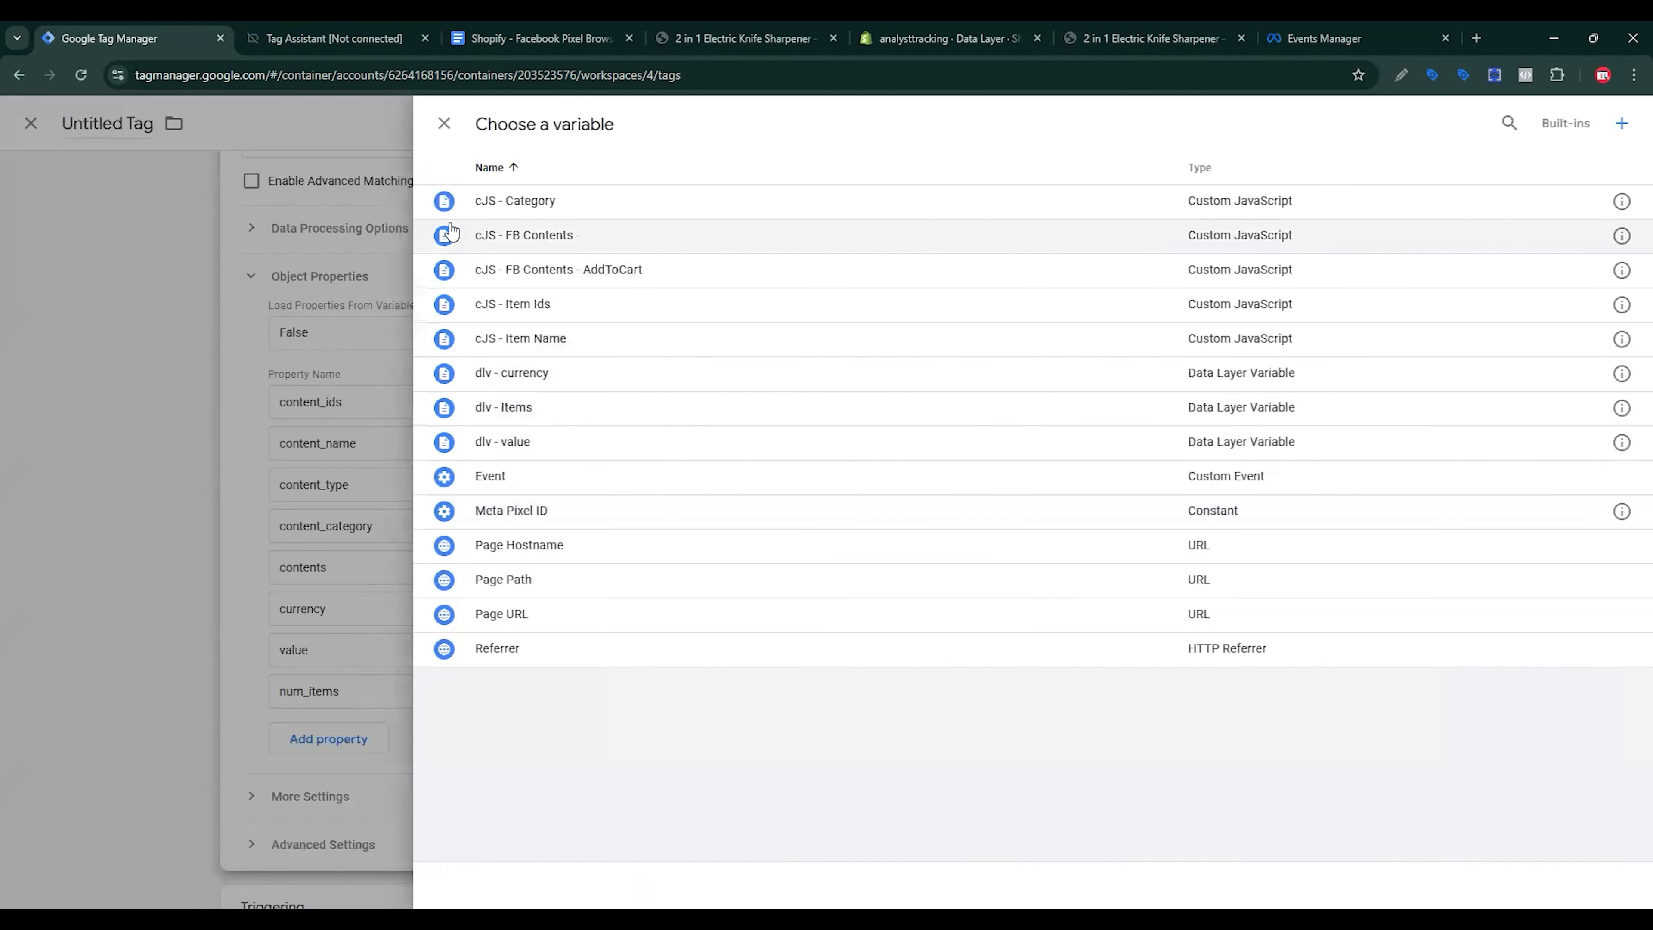
left_click(552, 202)
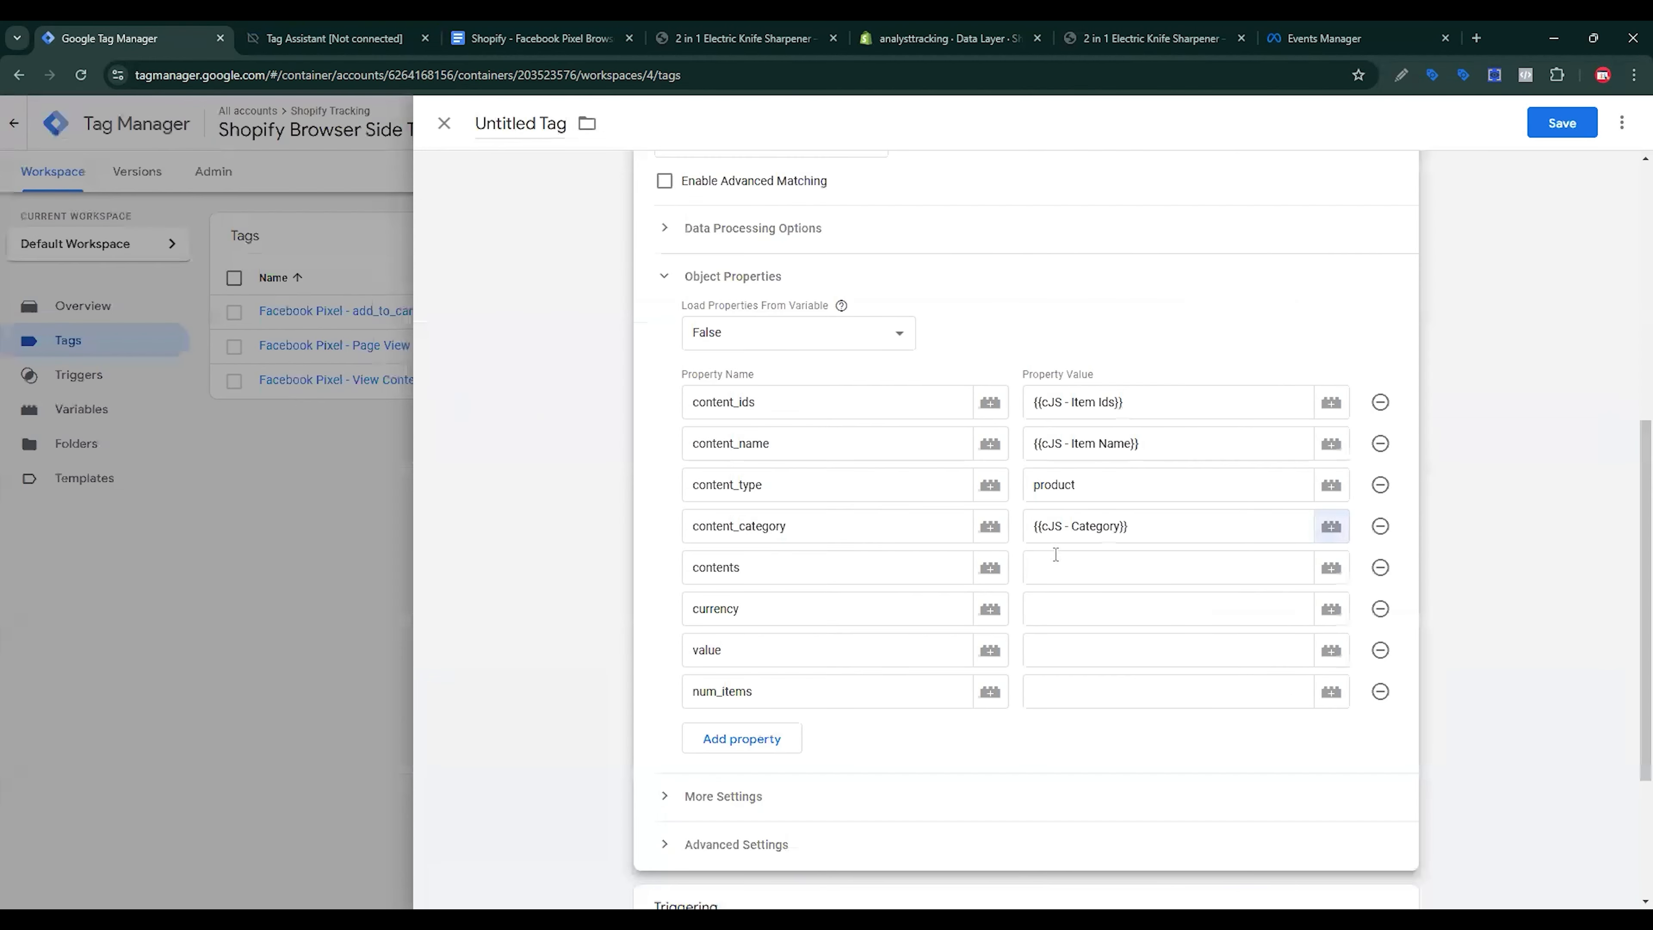
Step: Map contents to cJS - FB Contents, currency to dlv - currency, and value to dlv - value
left_click(1088, 562)
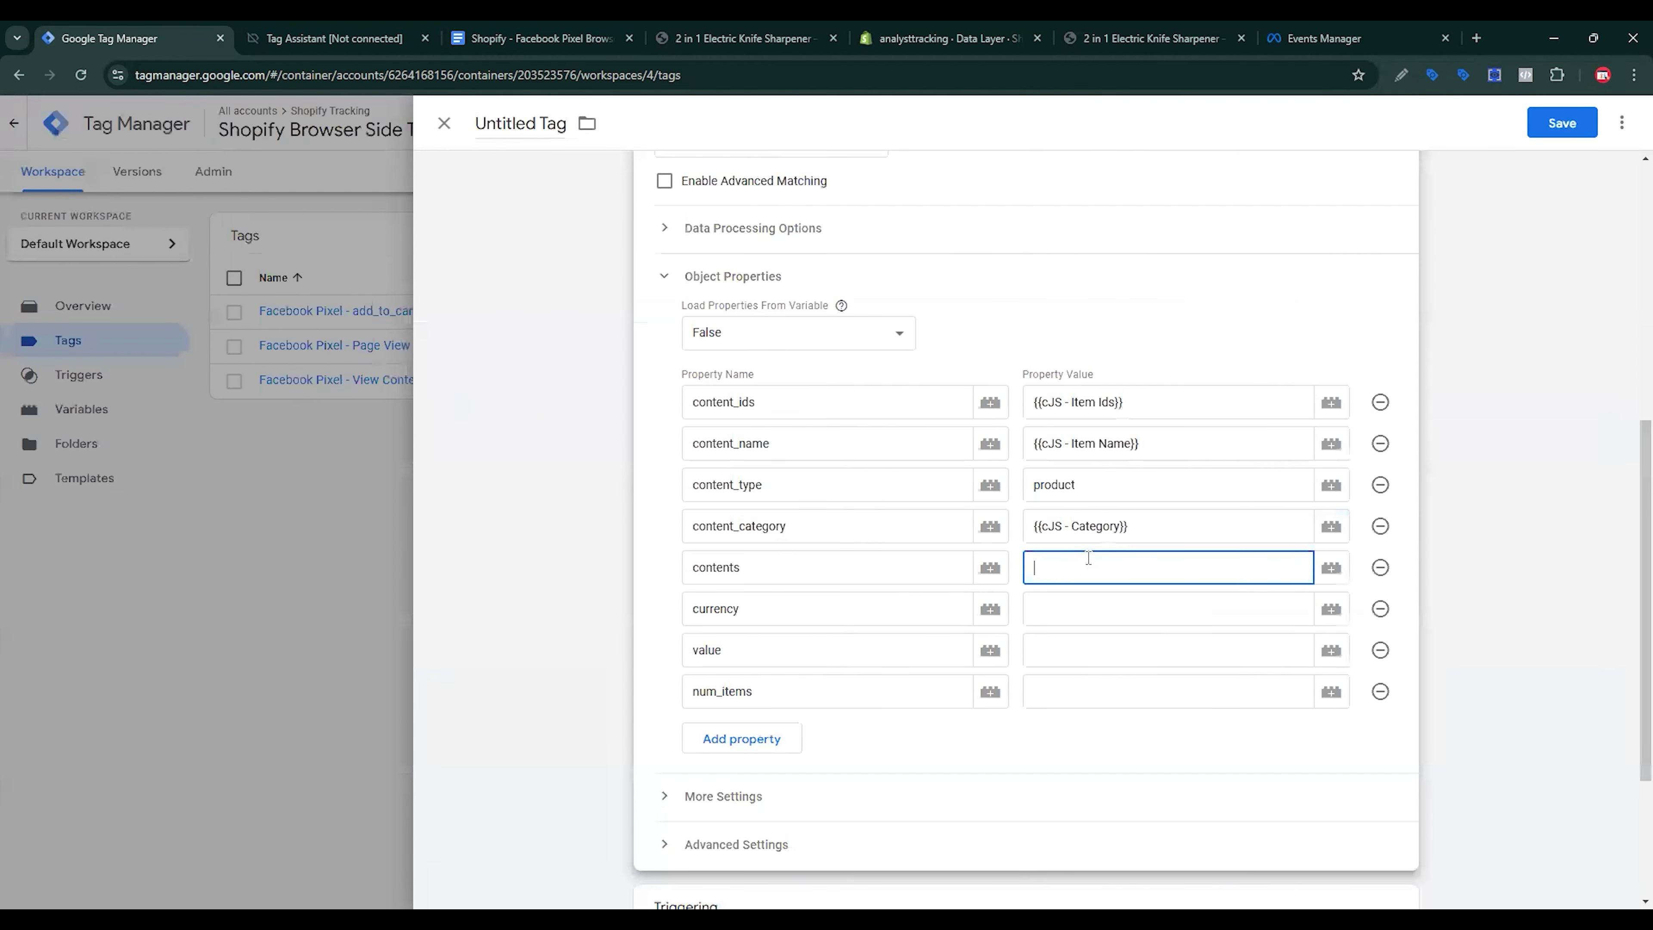
left_click(1331, 567)
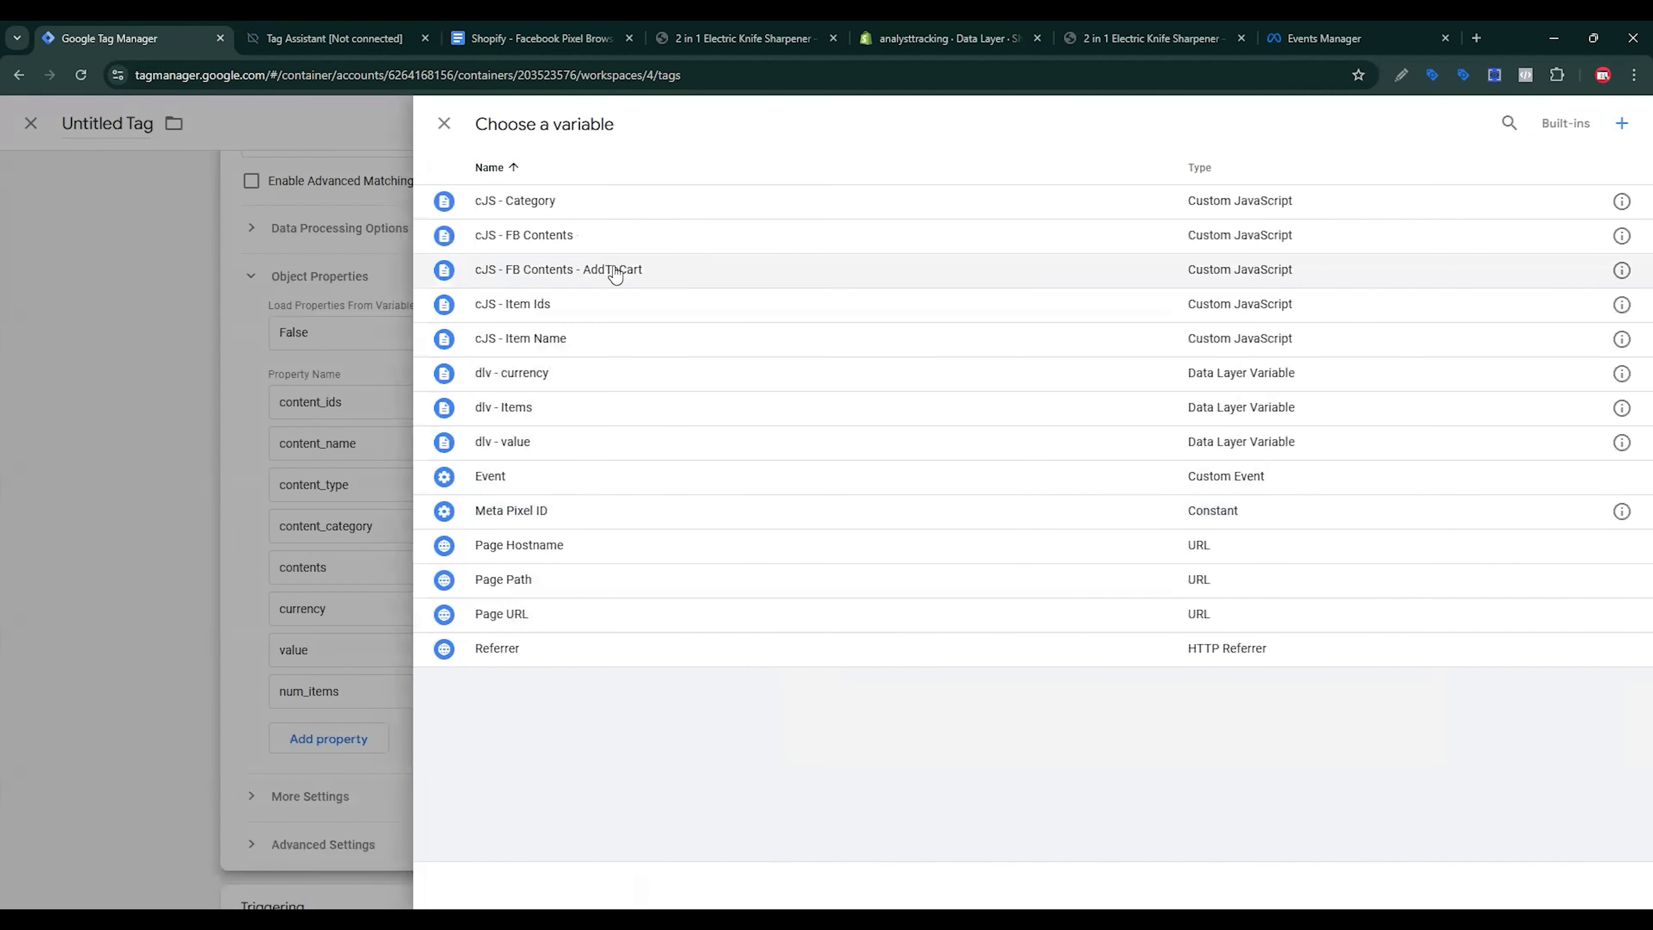
left_click(574, 247)
left_click(1074, 597)
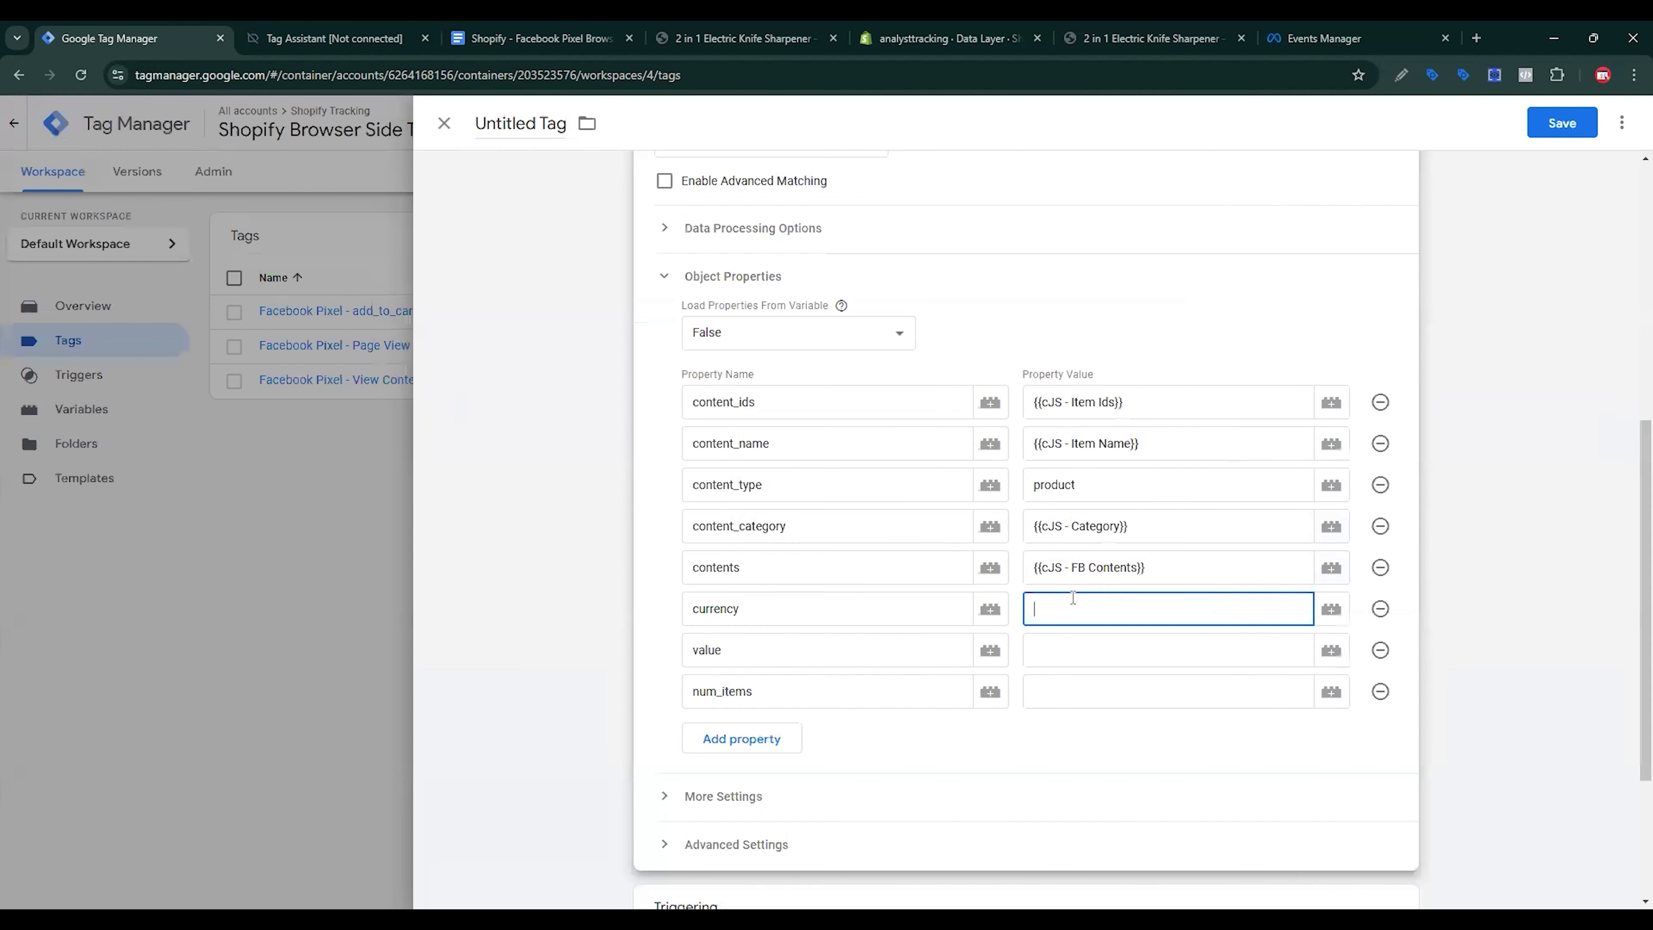
left_click(1331, 609)
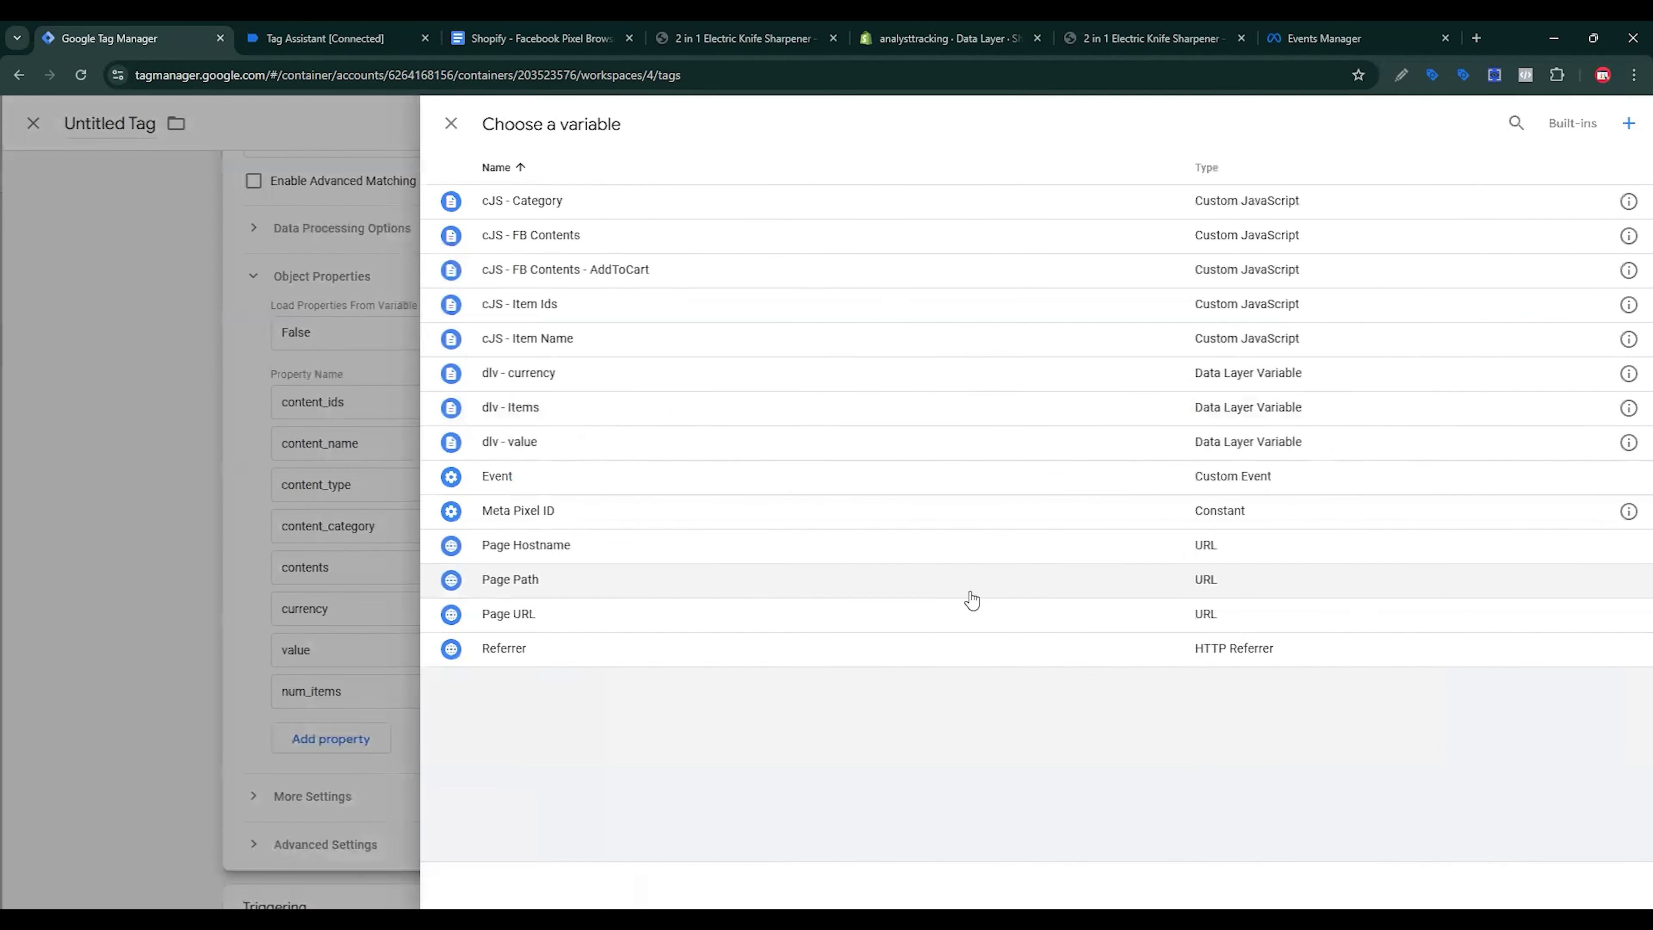
left_click(564, 376)
left_click(1123, 648)
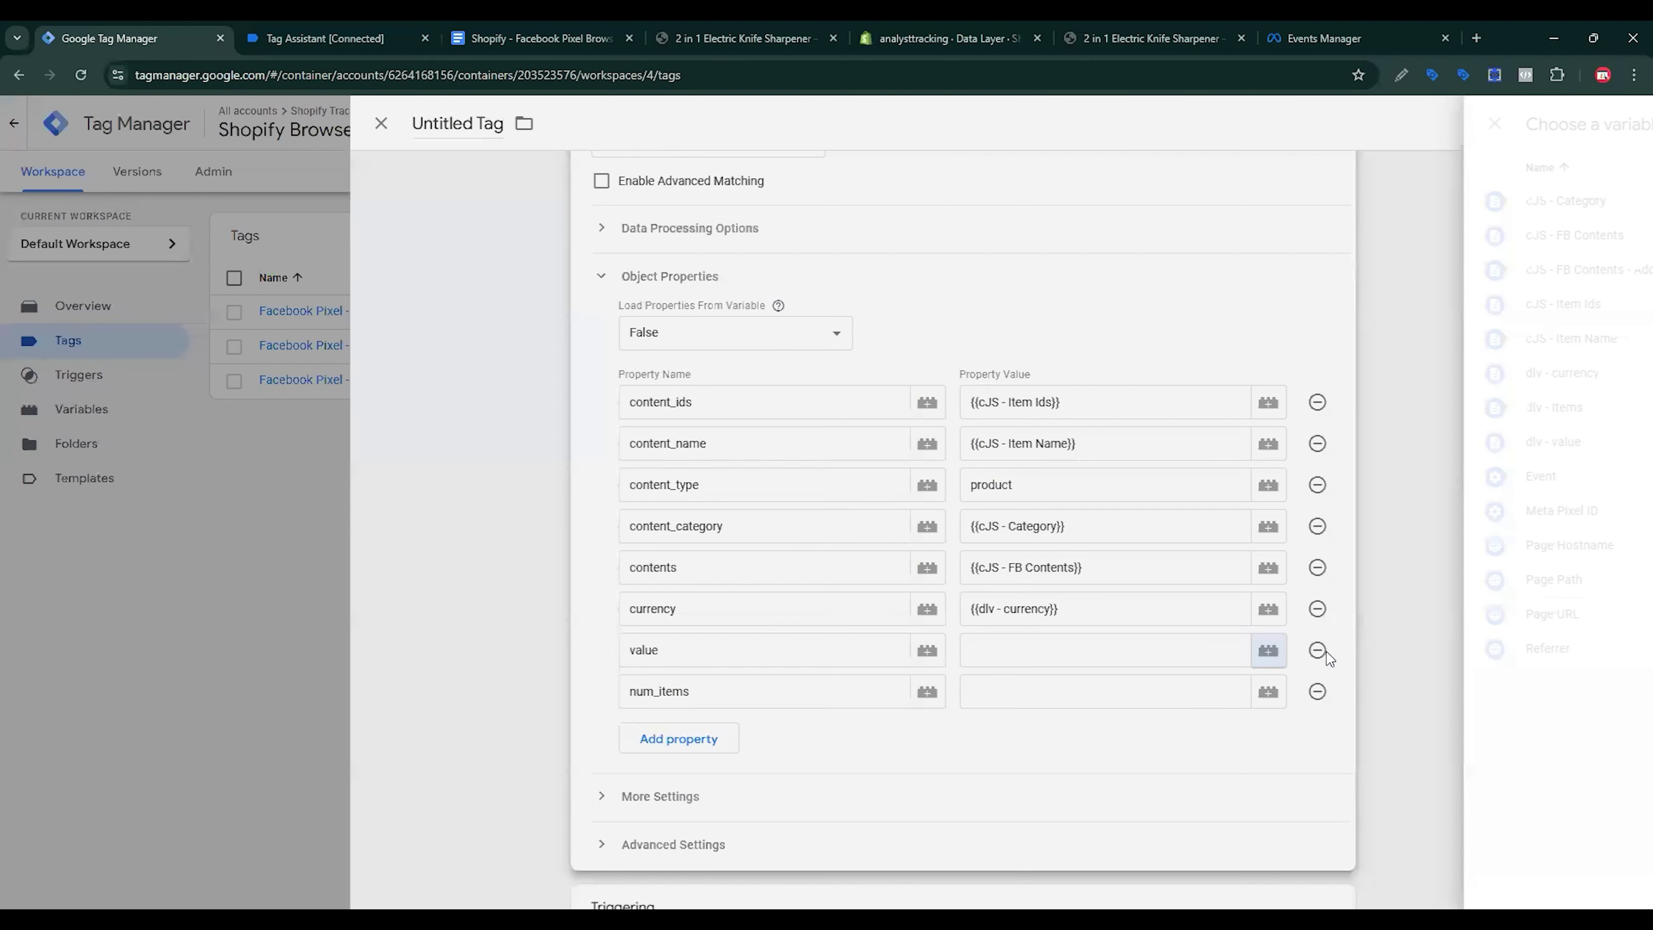
left_click(1331, 651)
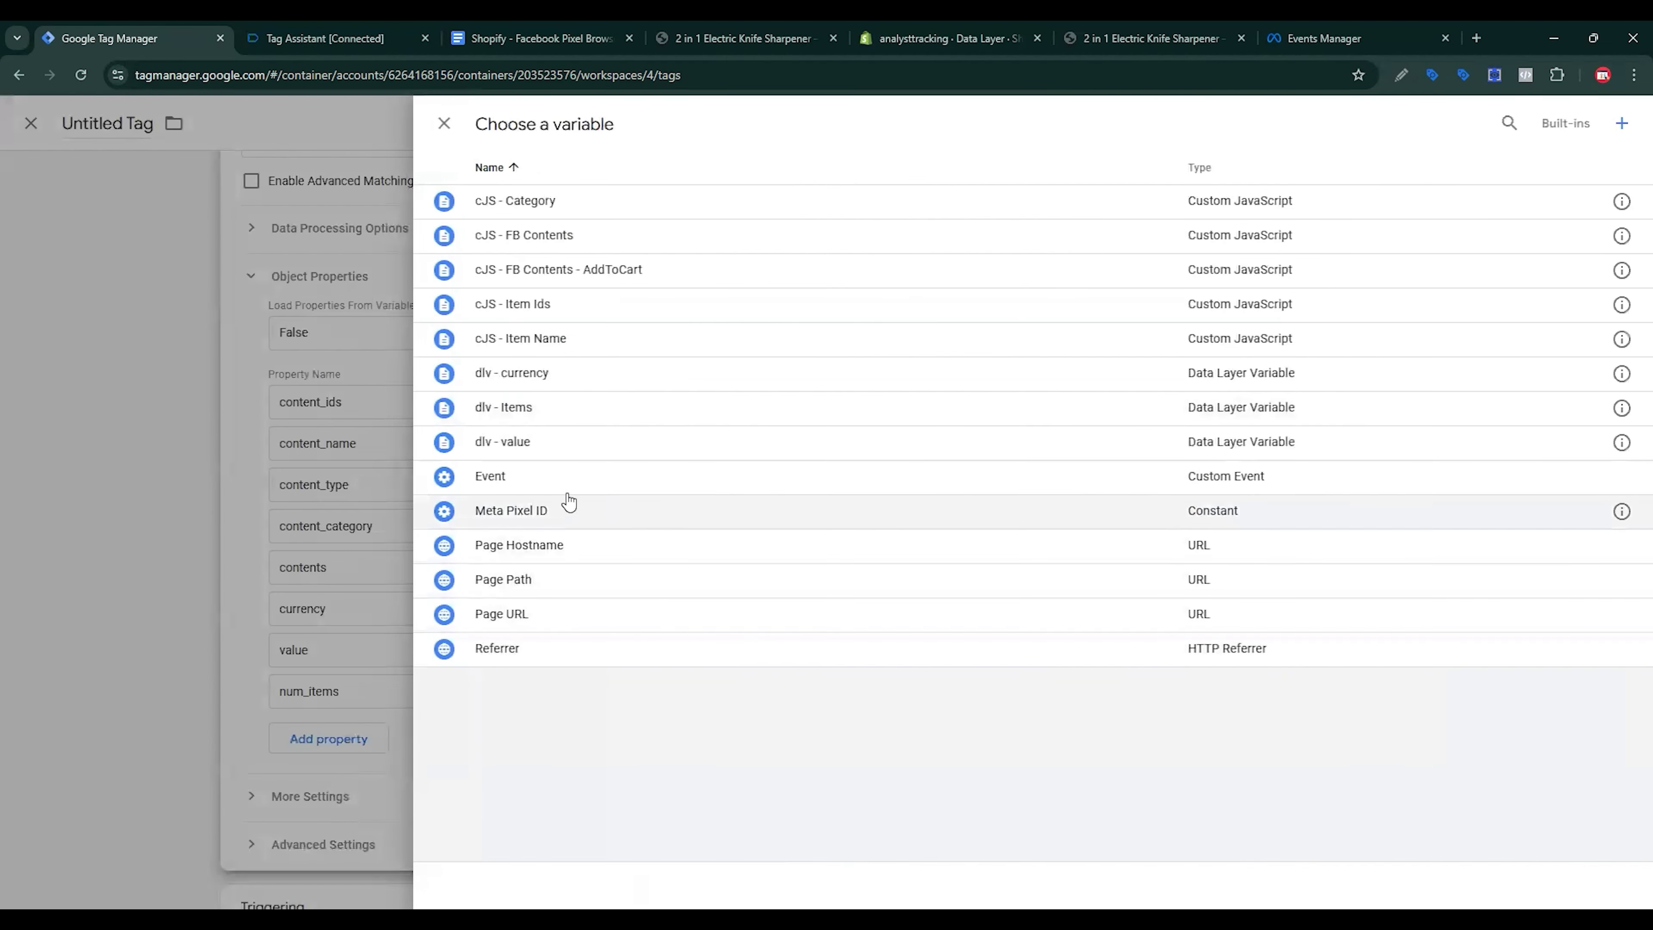
left_click(531, 443)
left_click(1107, 692)
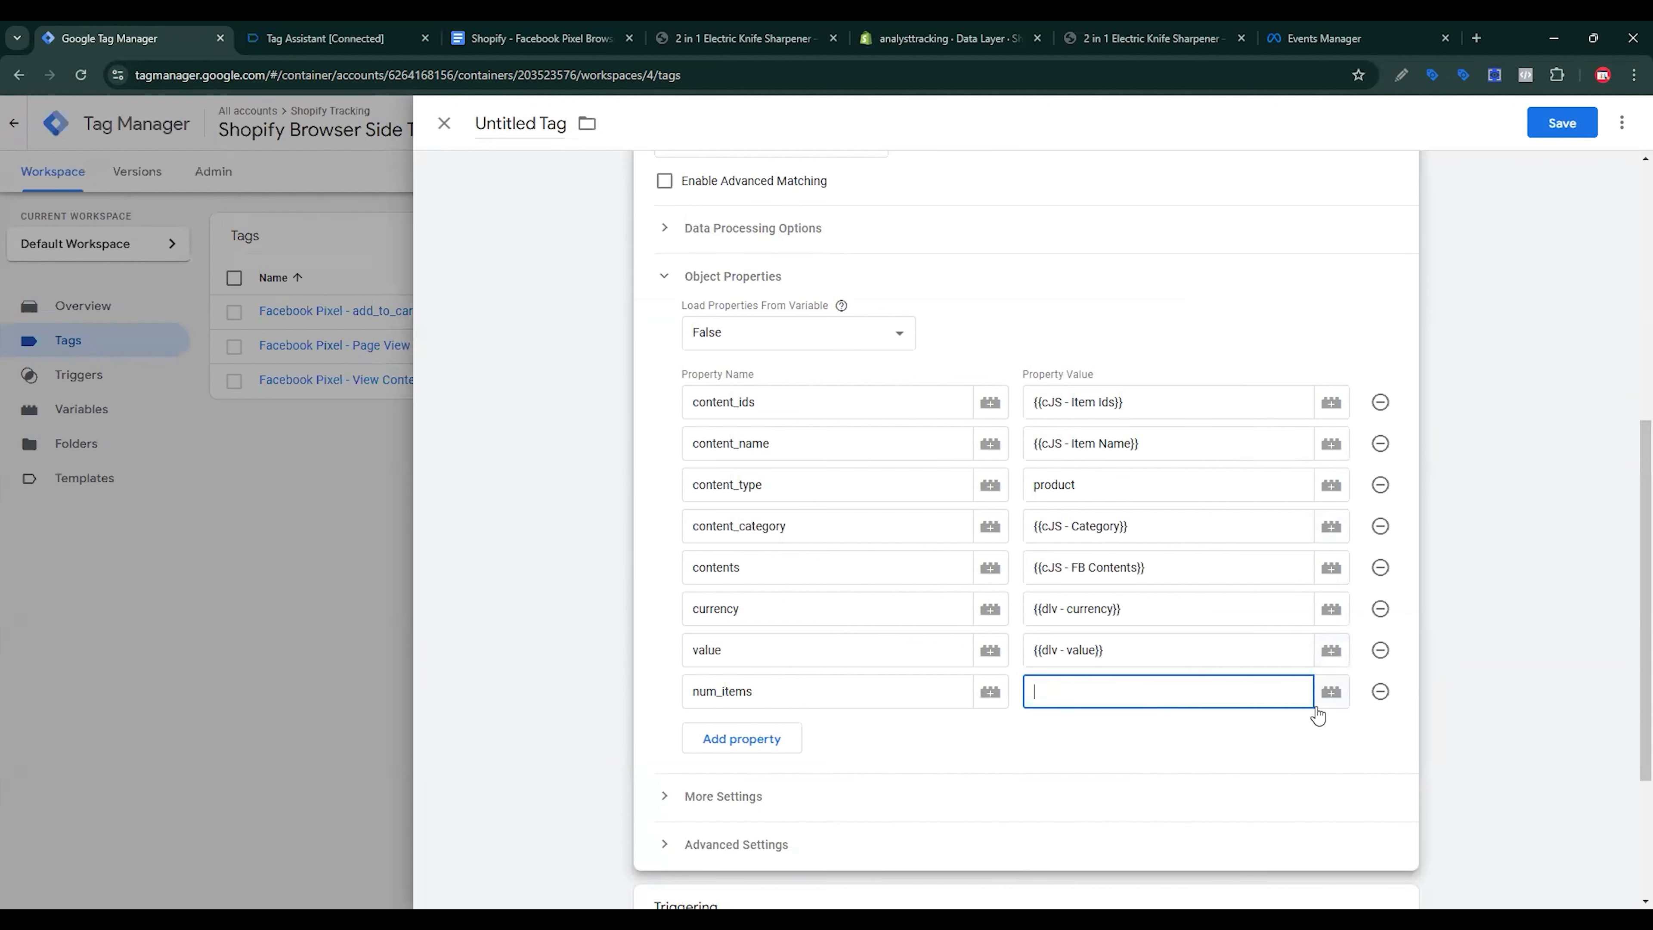
left_click(1330, 692)
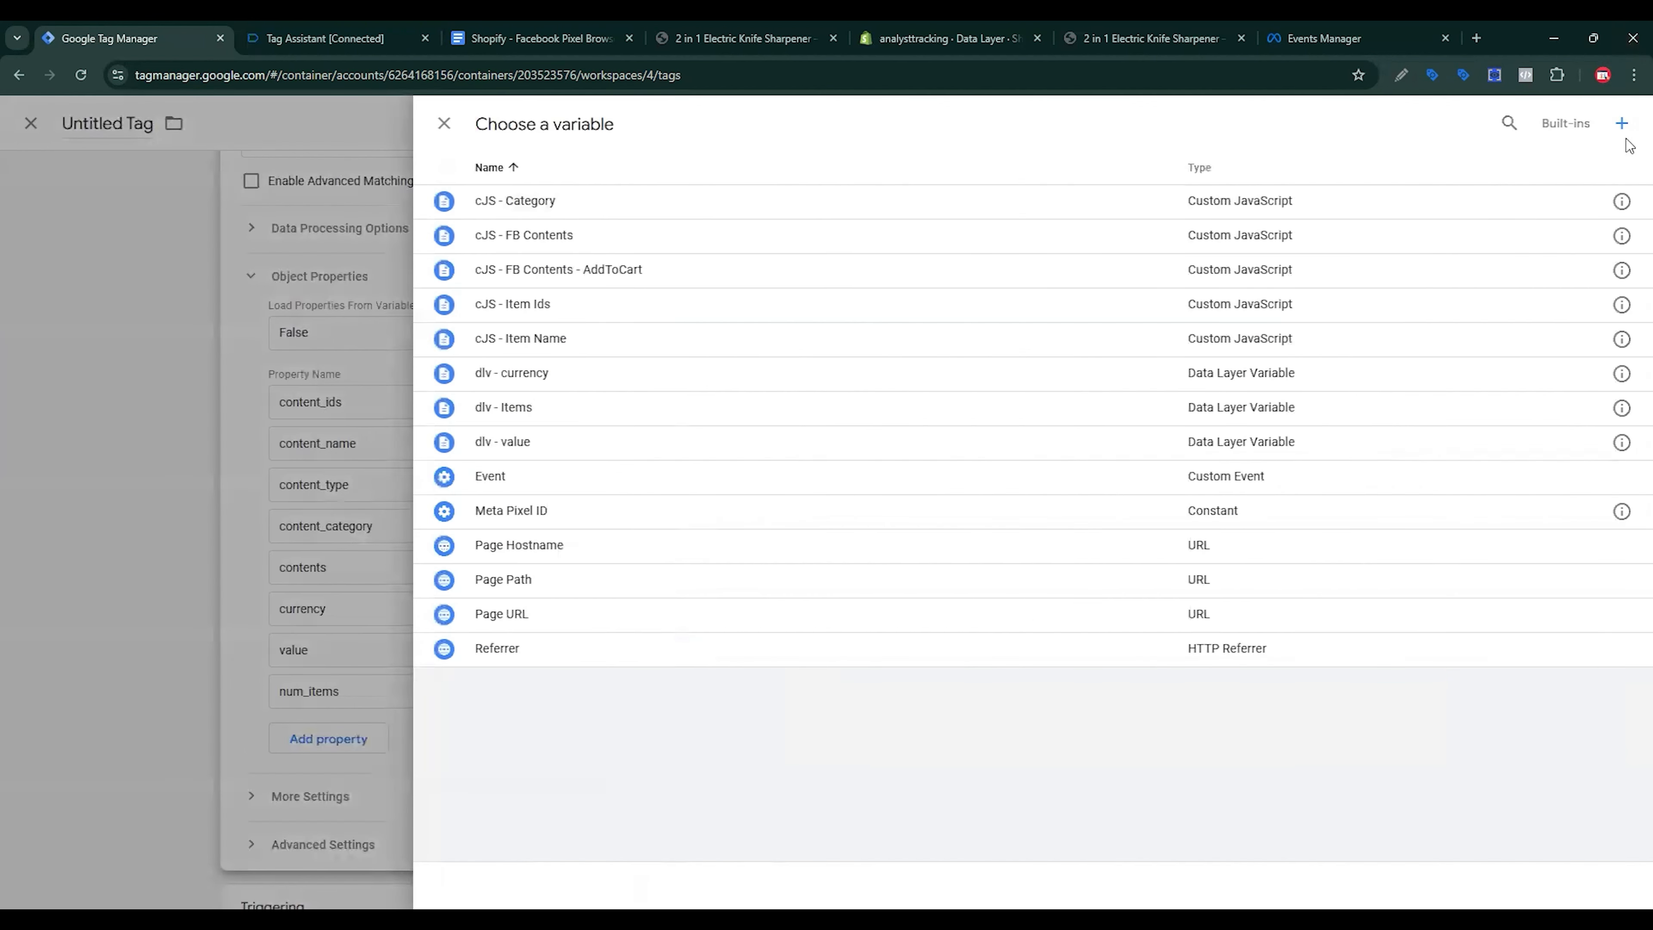
Step: Create a new Custom JavaScript variable containing the quantity-summing function from the notes
left_click(1624, 125)
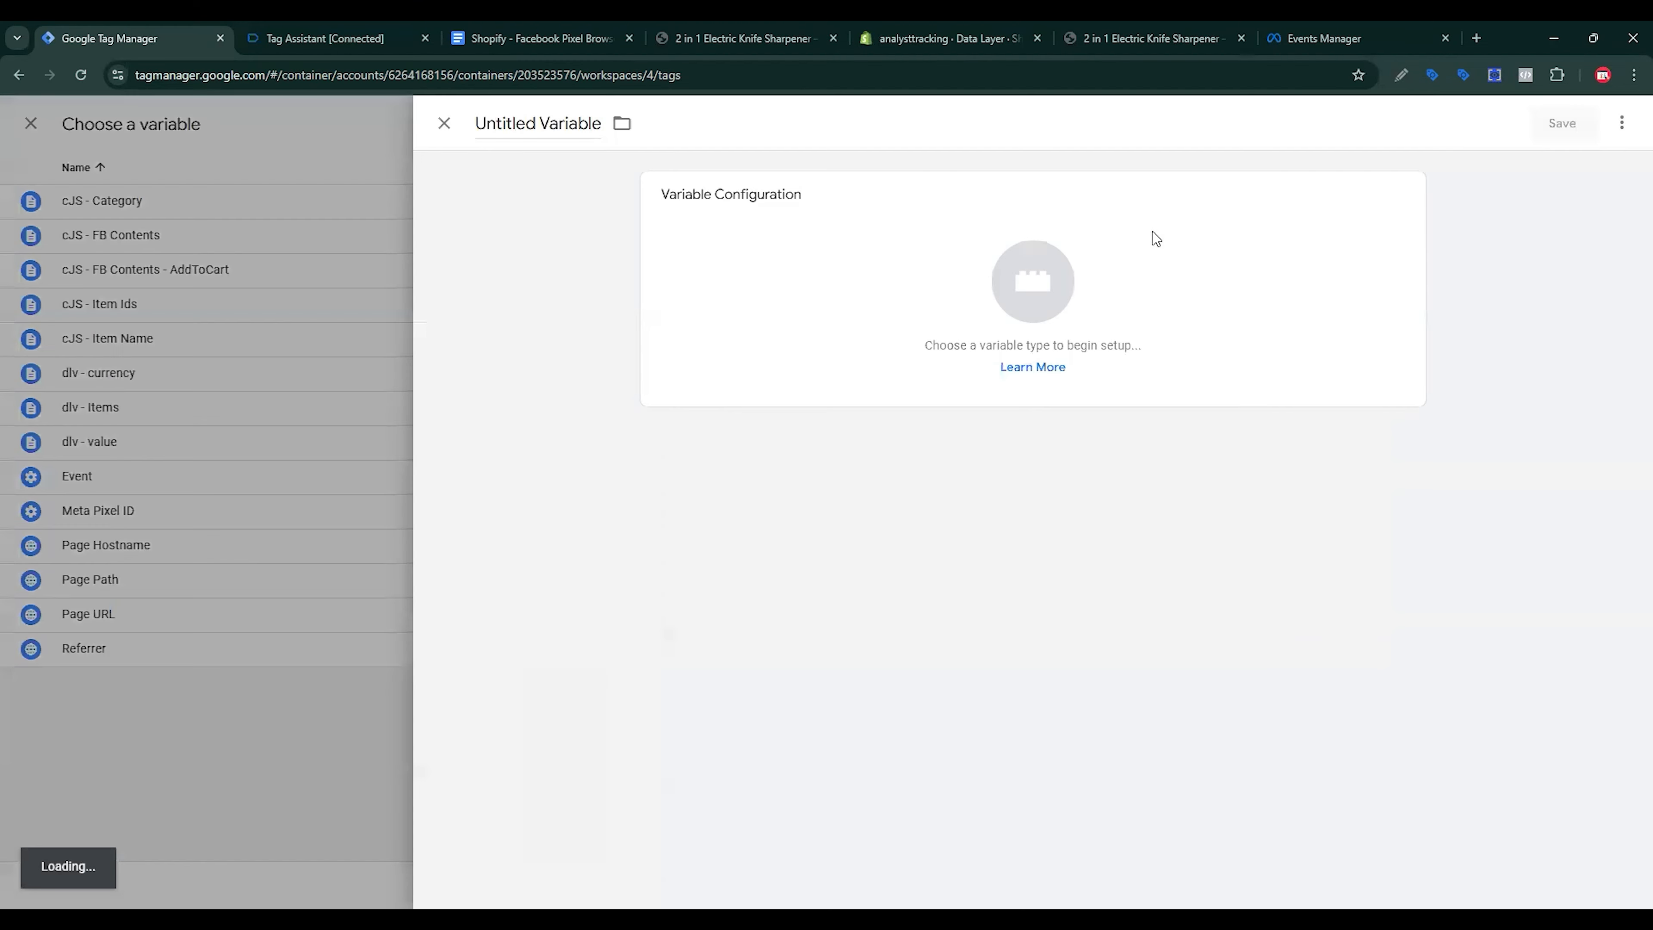
left_click(1070, 252)
scroll(1299, 510, "down", 4)
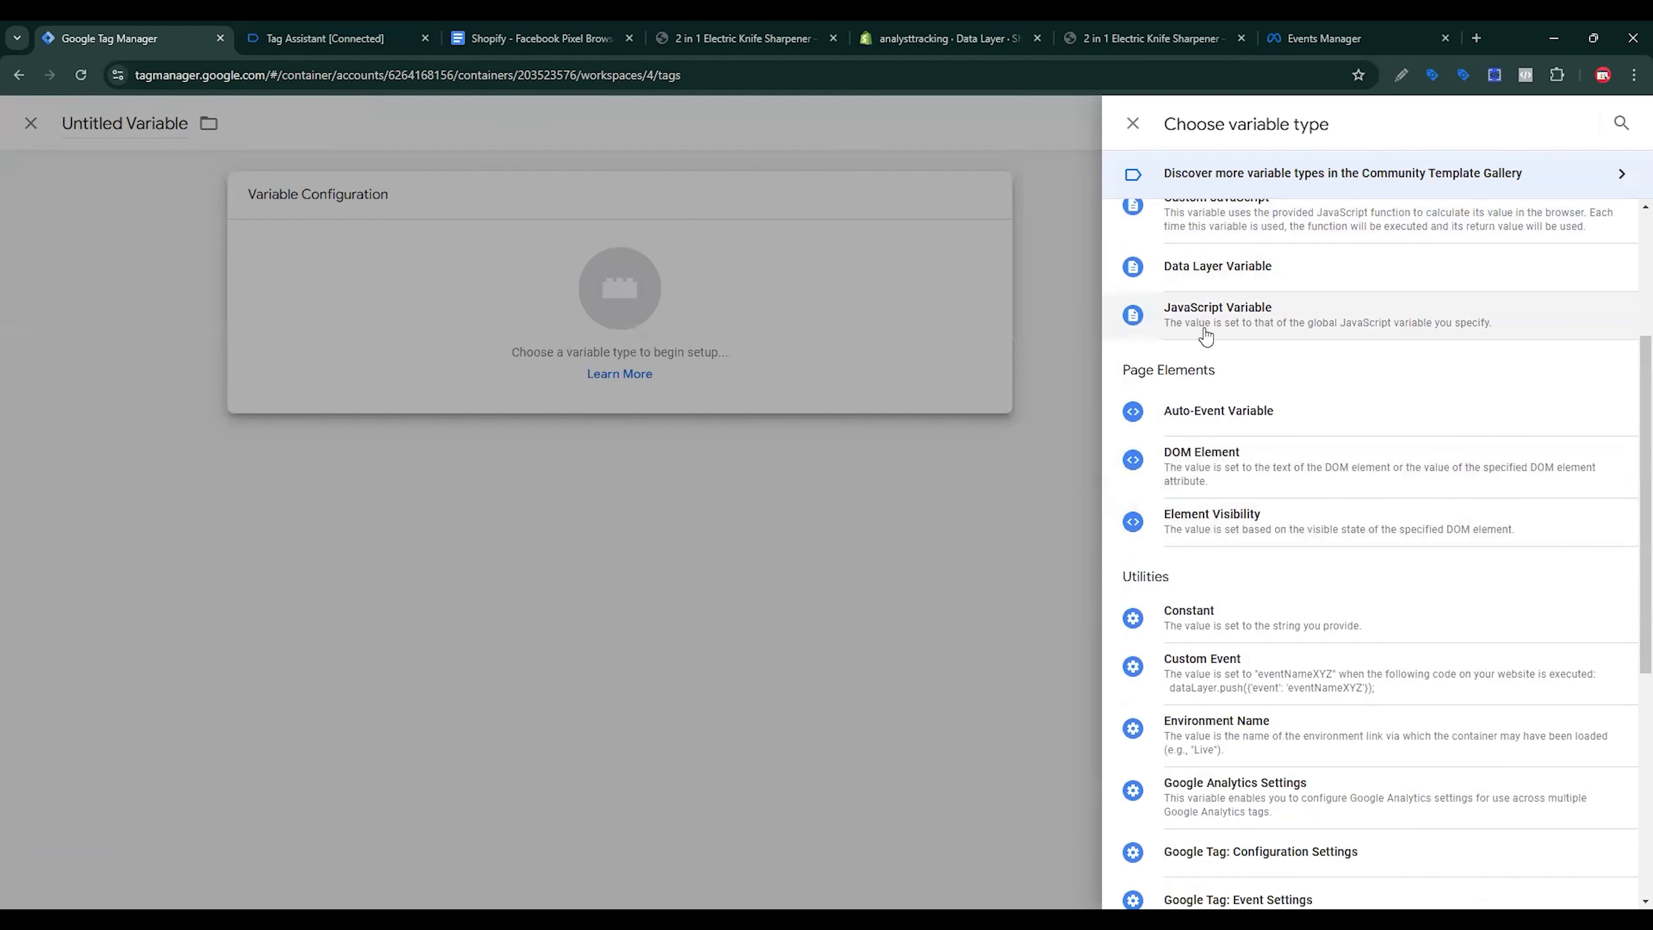
scroll(1211, 325, "up", 1)
left_click(1224, 327)
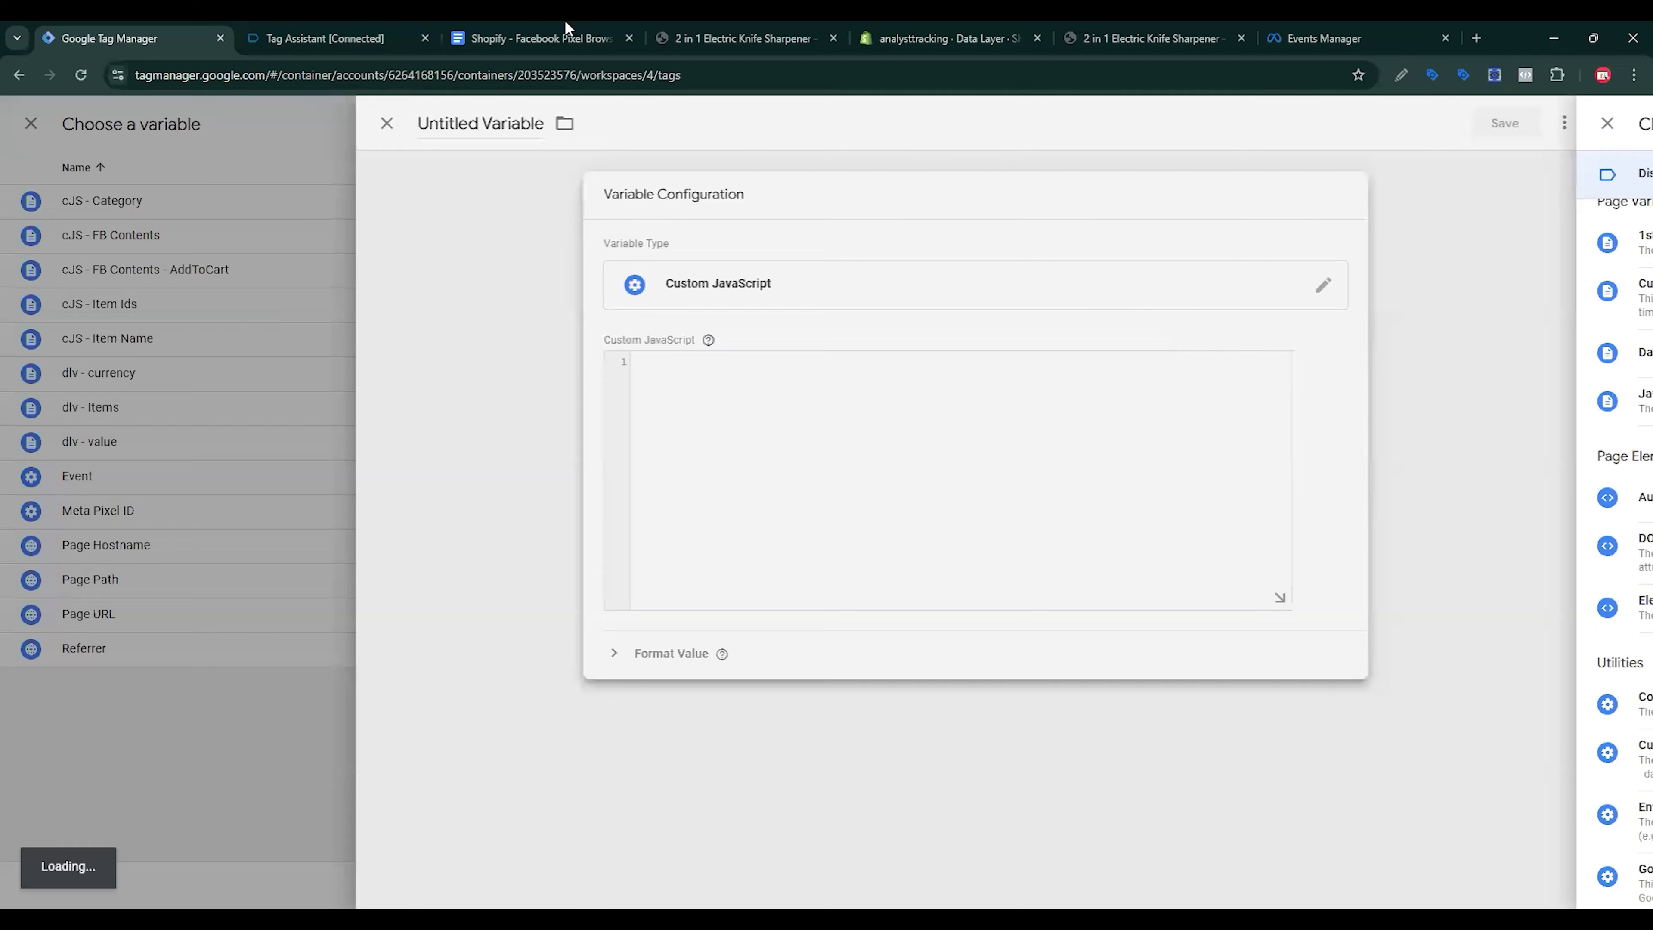
left_click(540, 37)
left_click_drag(965, 325, 987, 642)
key("ctrl+c")
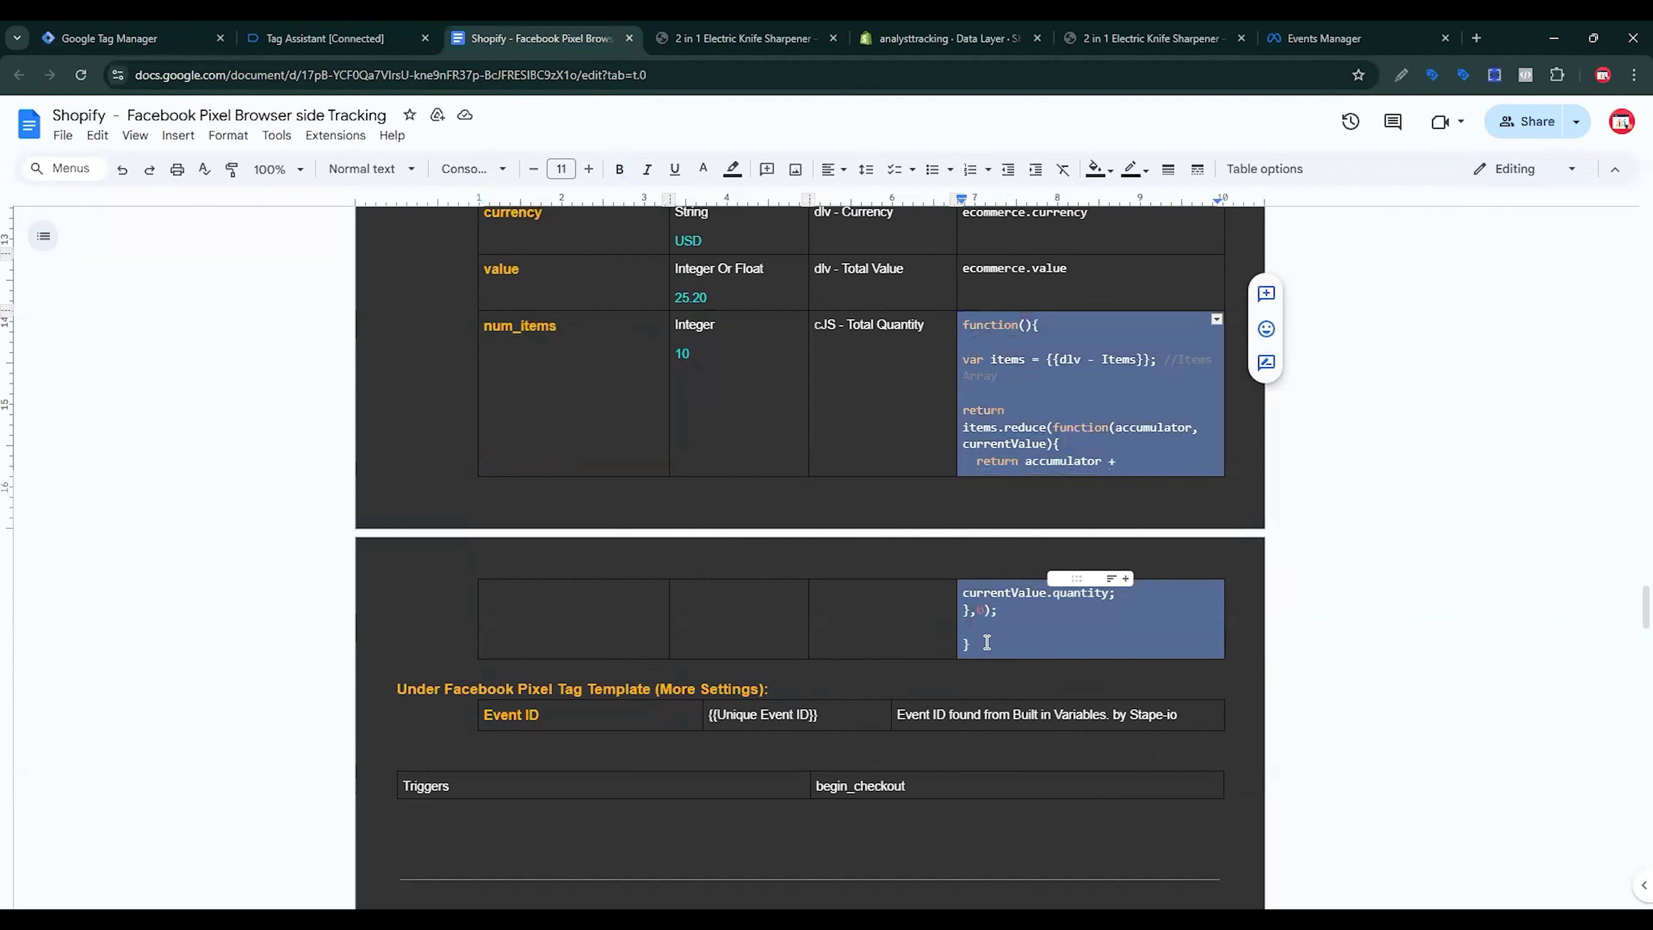
left_click(147, 29)
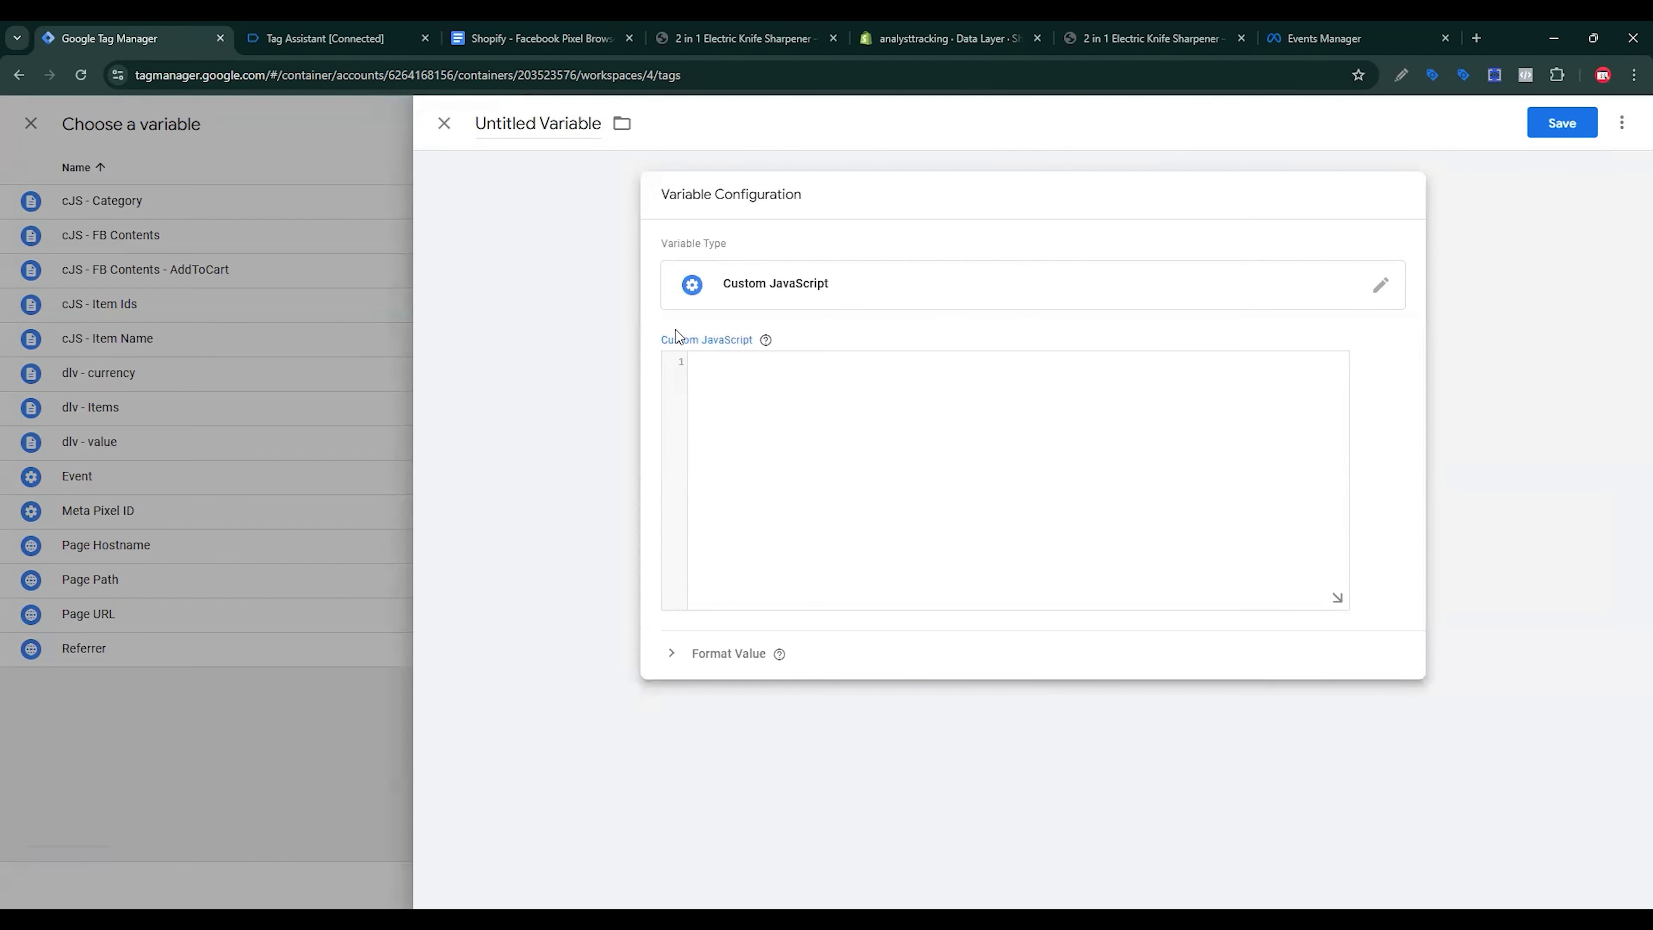
key("ctrl+v")
key("ctrl+shift+Right")
key("ctrl+shift+Right")
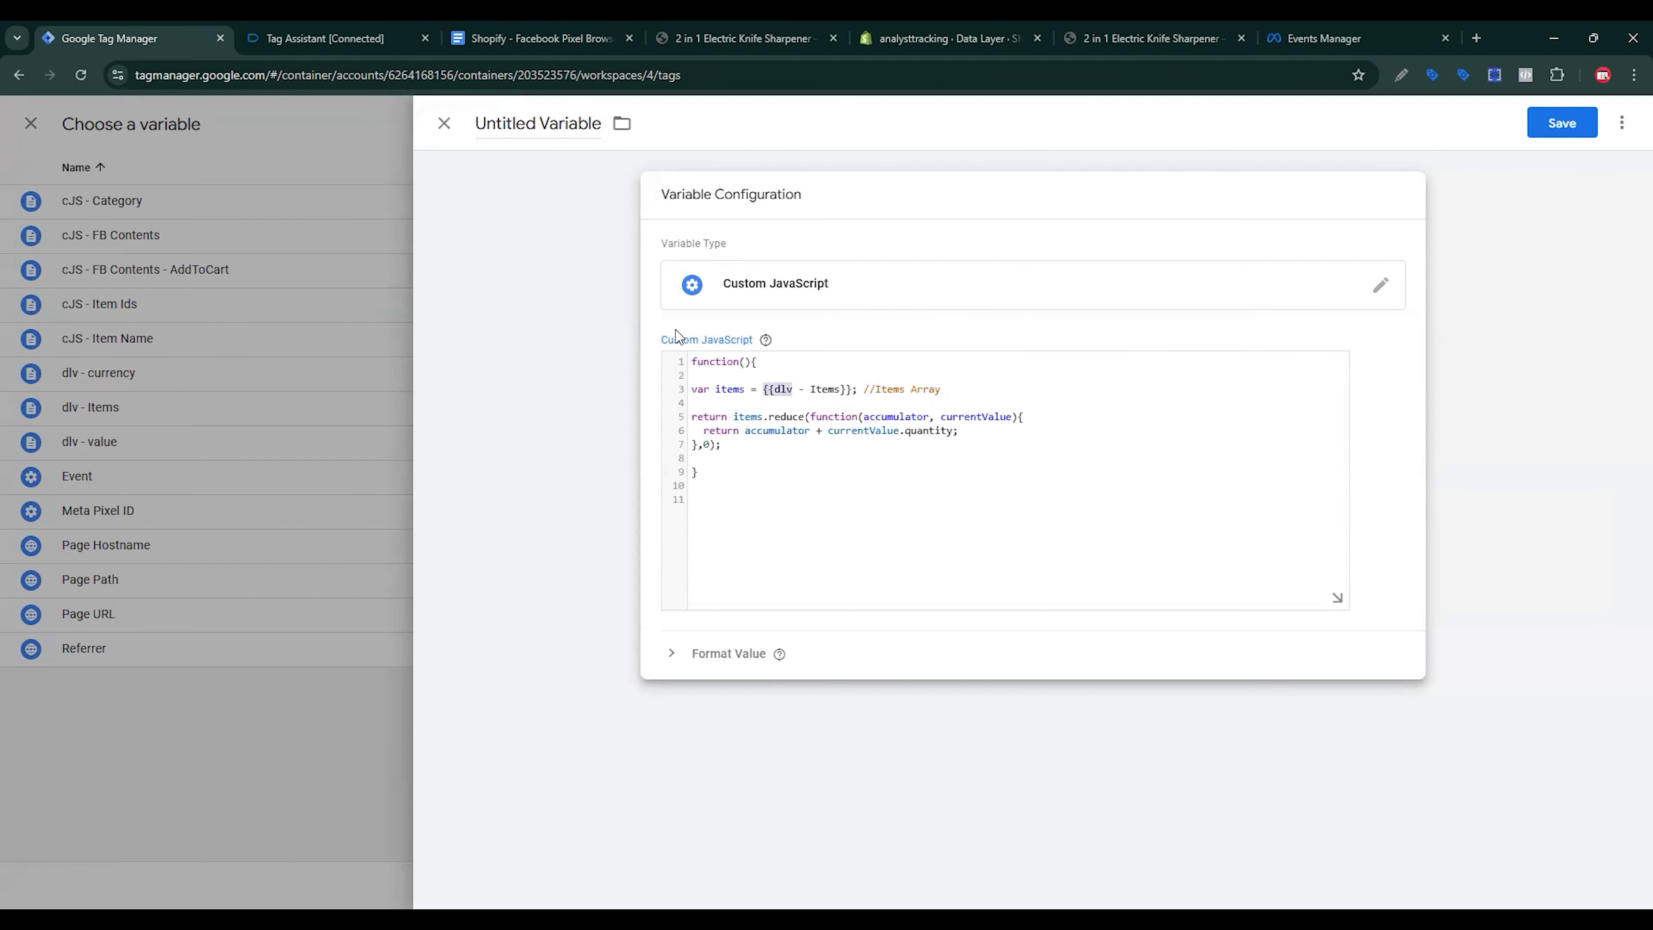
key("ctrl+shift+Right")
key("ctrl+shift+Right")
key("ctrl+shift+Right")
type("{{")
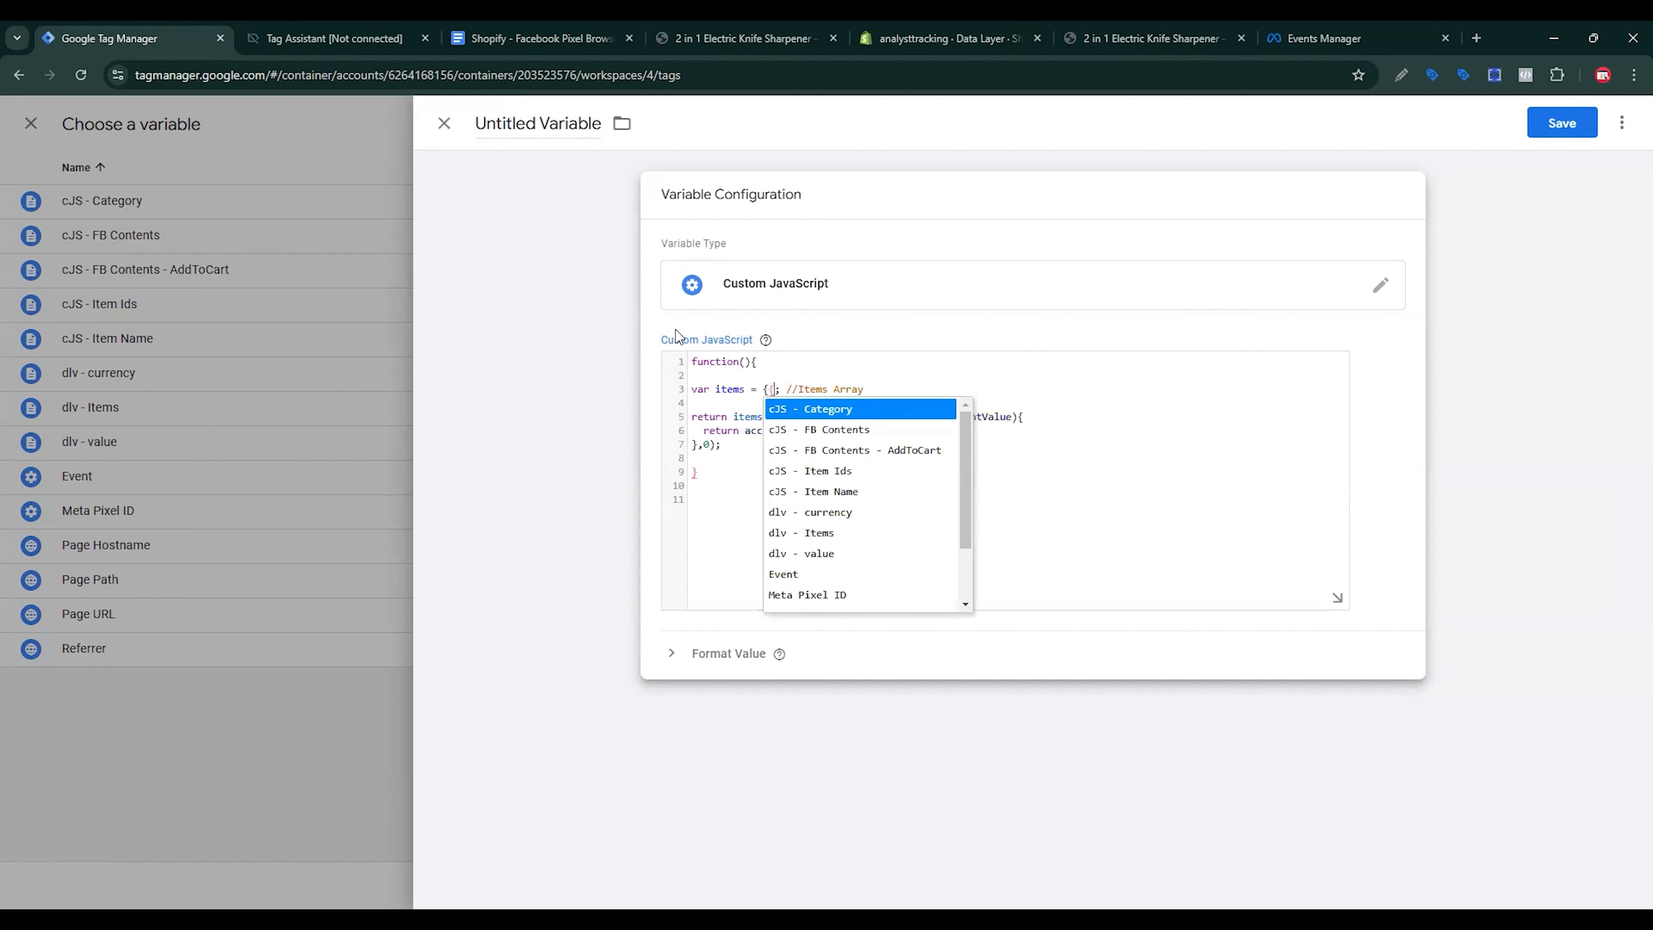
key("ctrl+z")
Step: Name the variable cJS - Total Quantity and save it
left_click(540, 37)
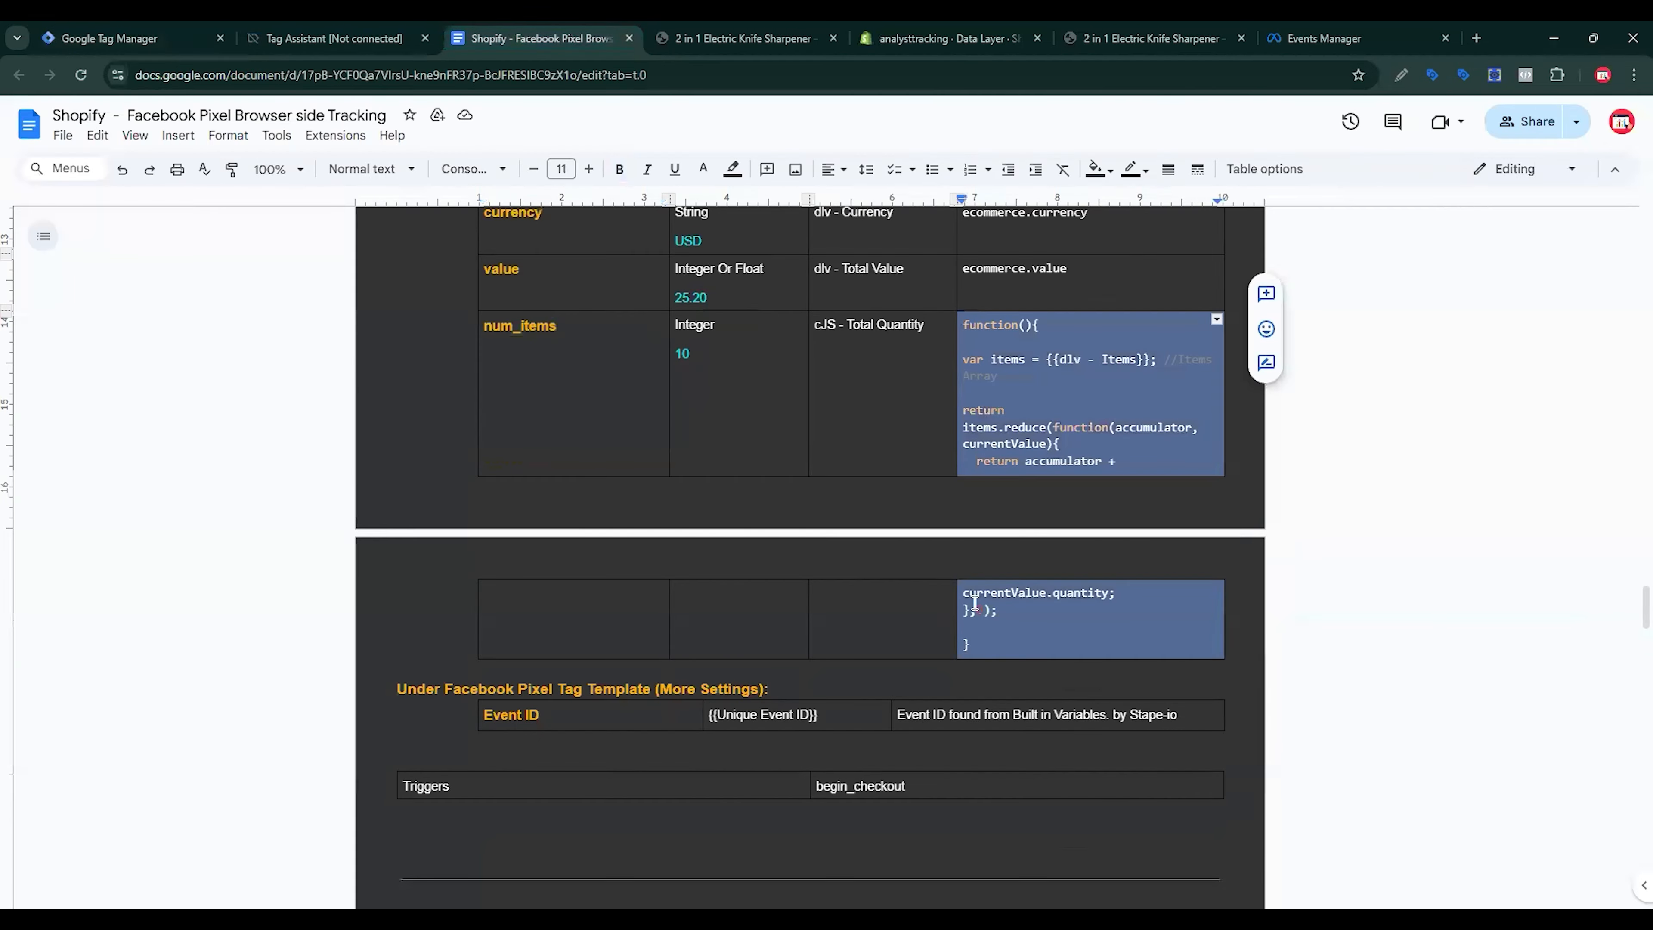
triple_click(864, 331)
key("ctrl+c")
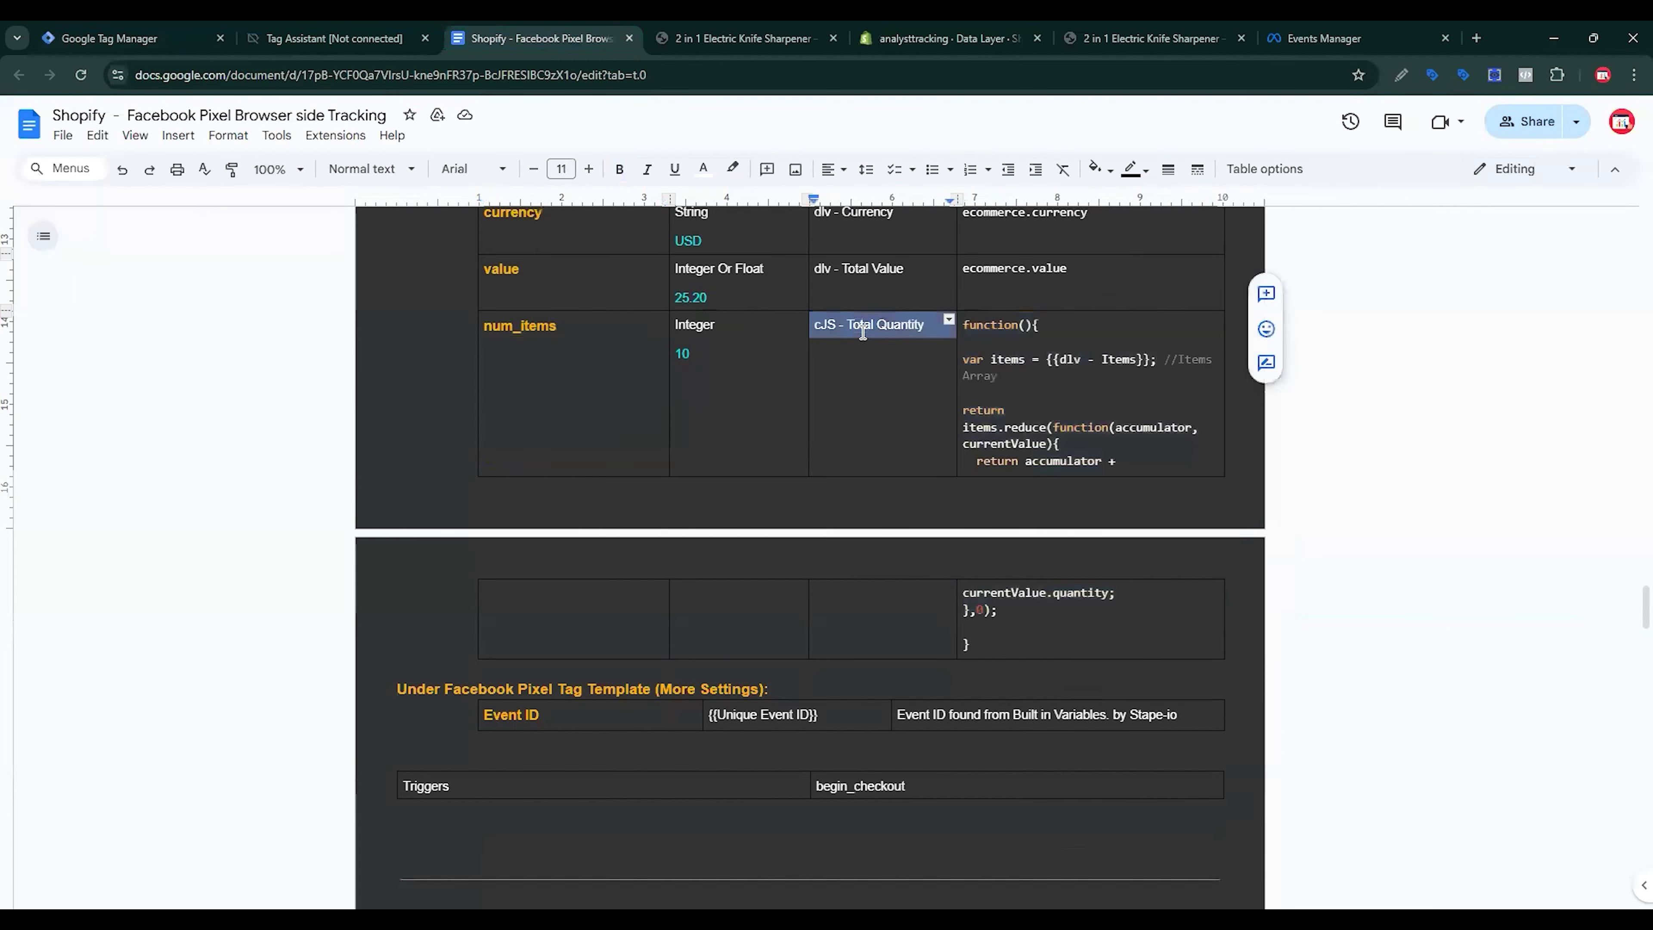
left_click(130, 38)
double_click(570, 124)
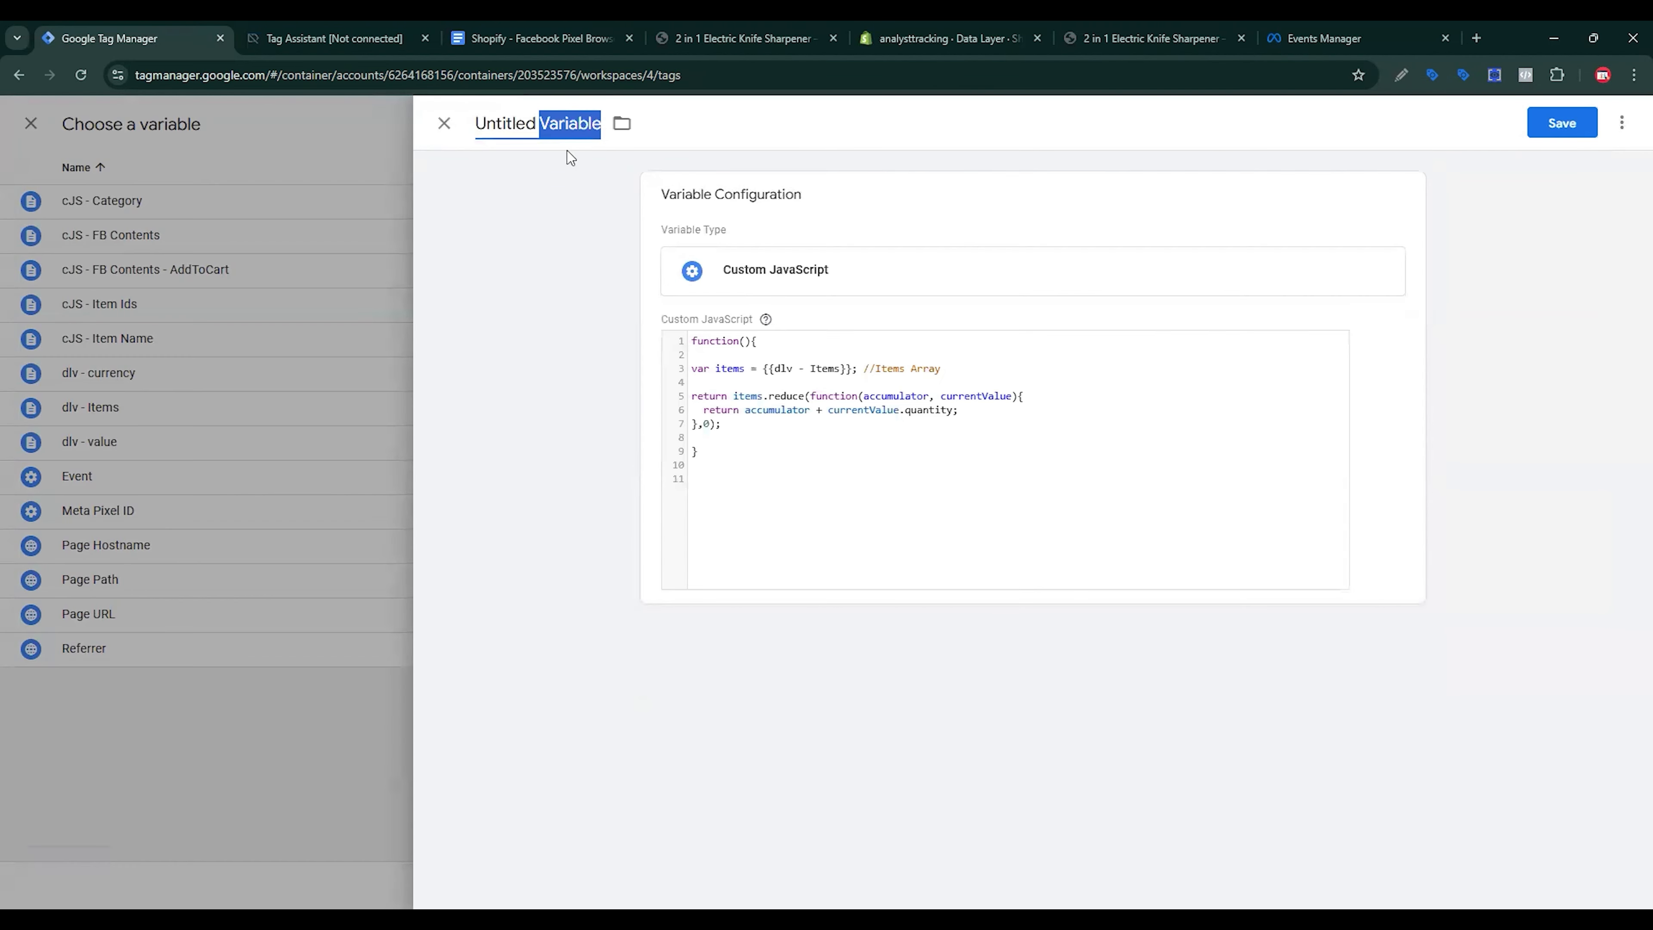
key("ctrl+a")
key("ctrl+v")
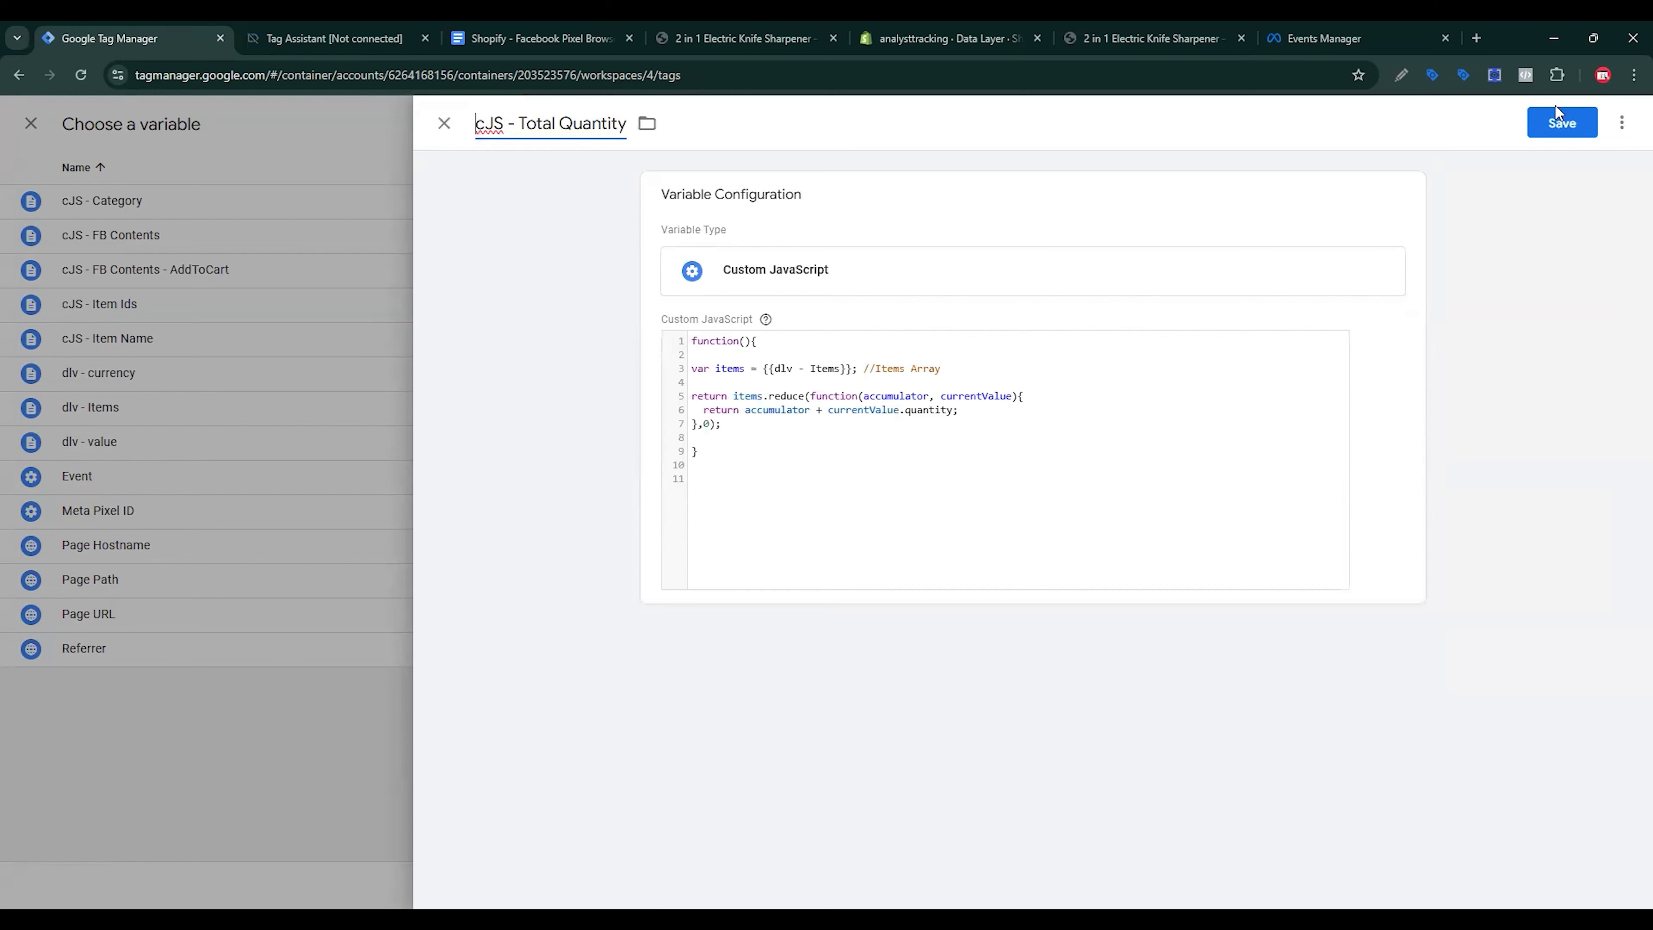
left_click(1558, 115)
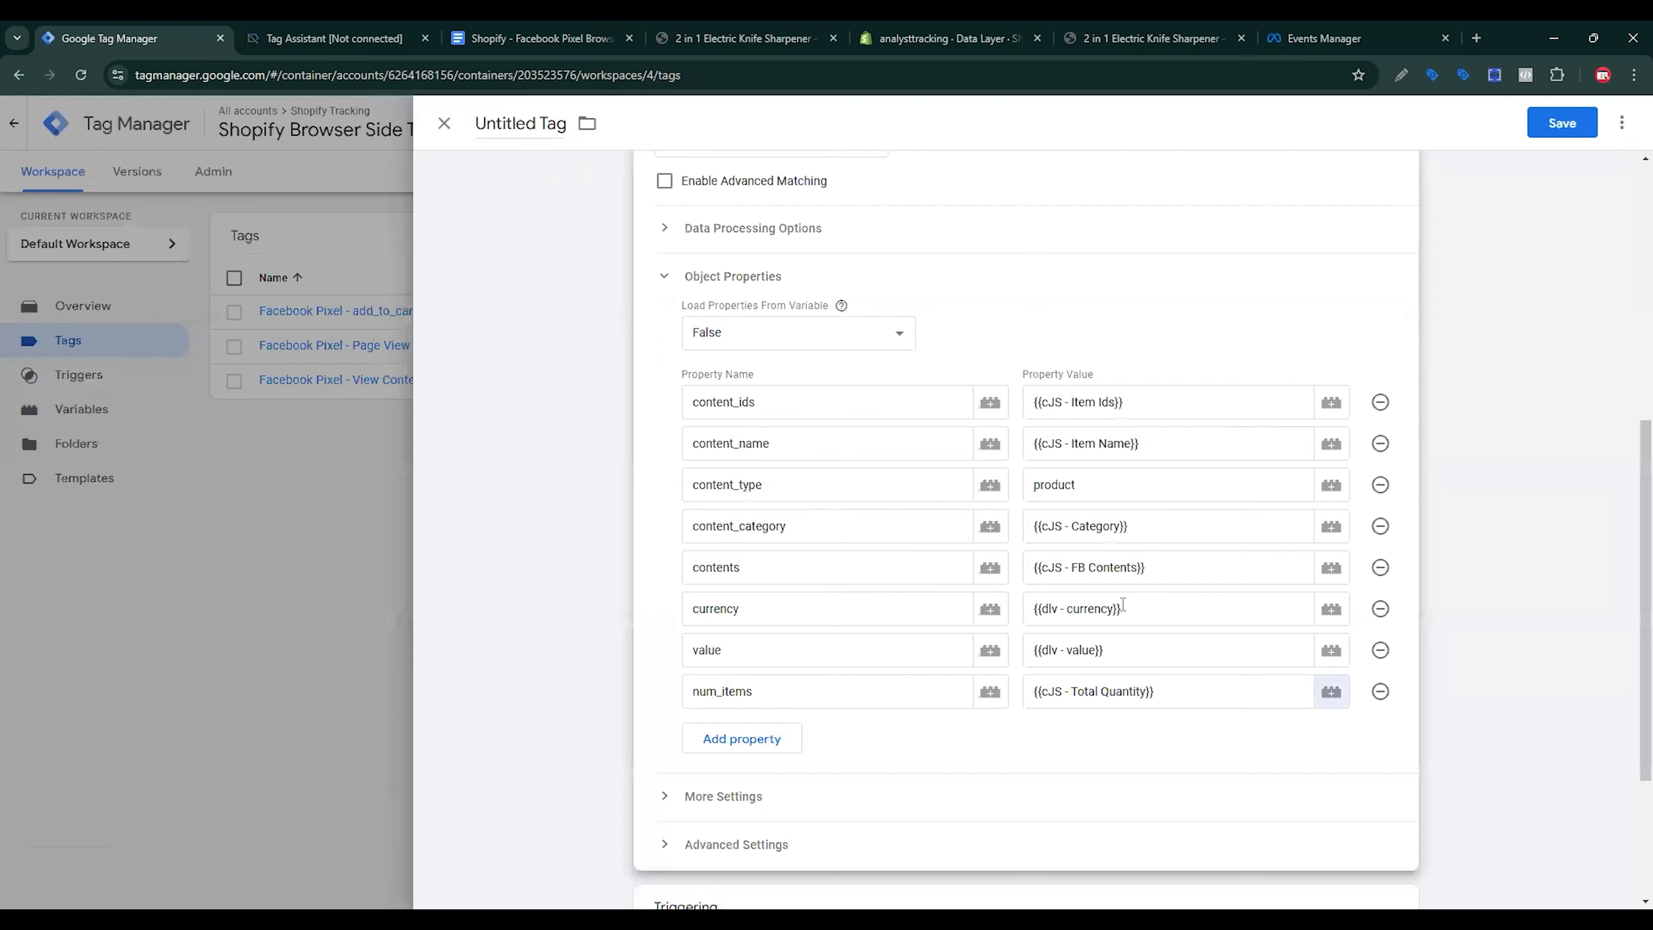
Step: Add a new trigger to the tag with the Custom Event type, leaving the event name blank
scroll(1096, 727, "down", 3)
left_click(1107, 742)
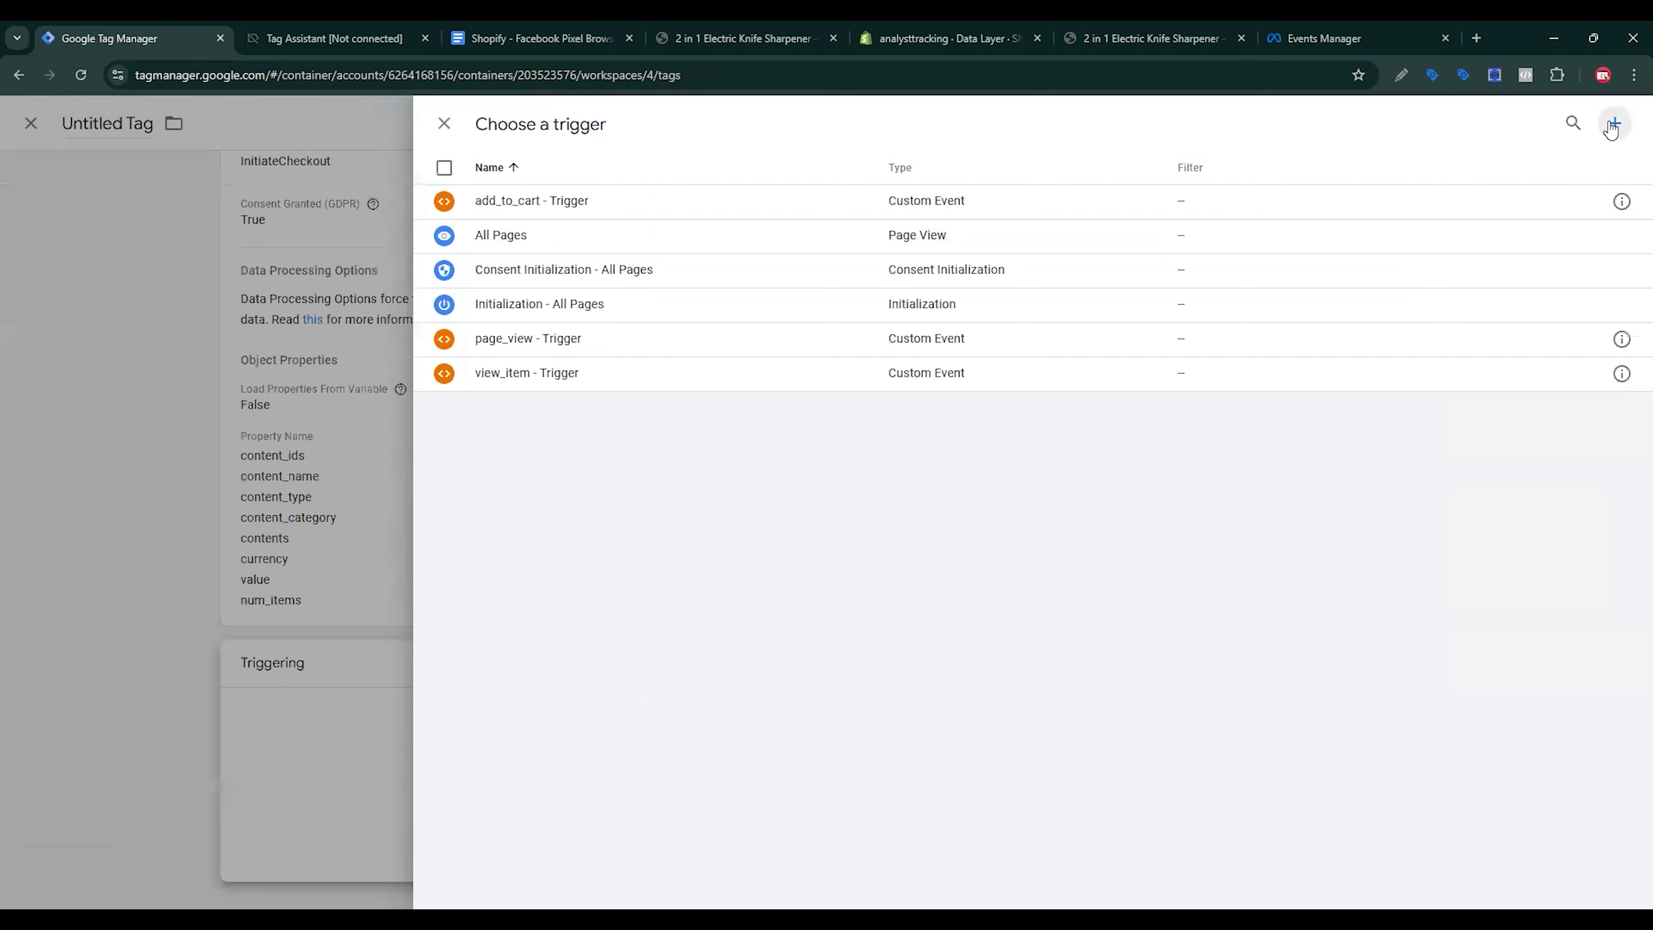
left_click(1613, 122)
left_click(1141, 299)
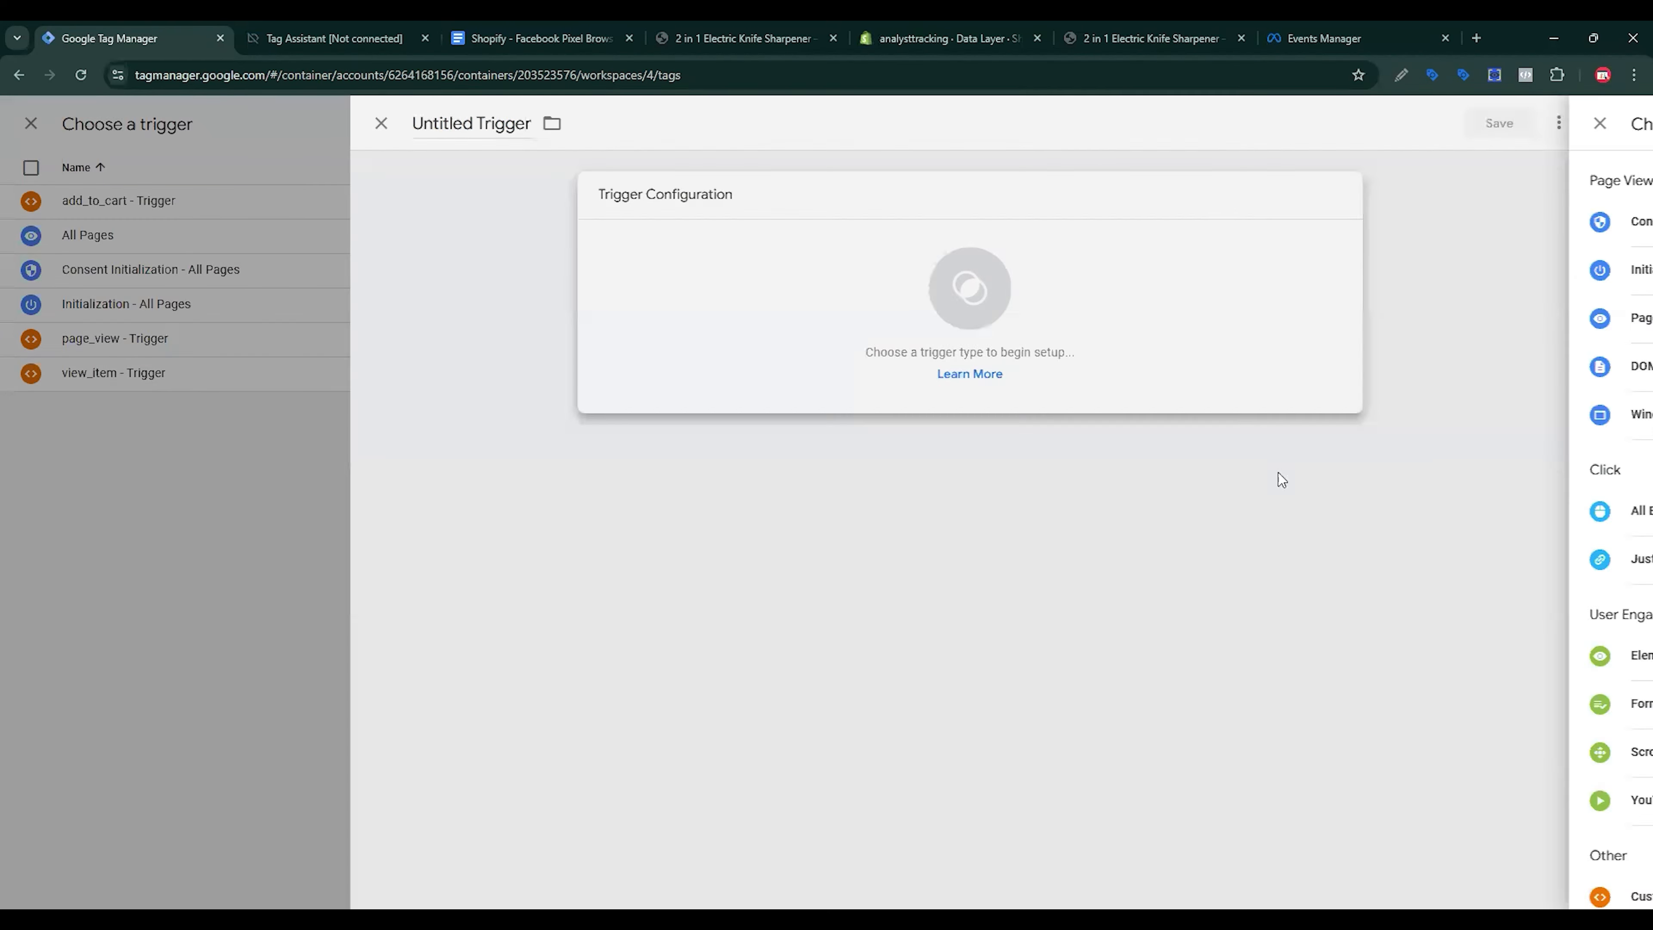
scroll(1248, 639, "down", 3)
left_click(439, 206)
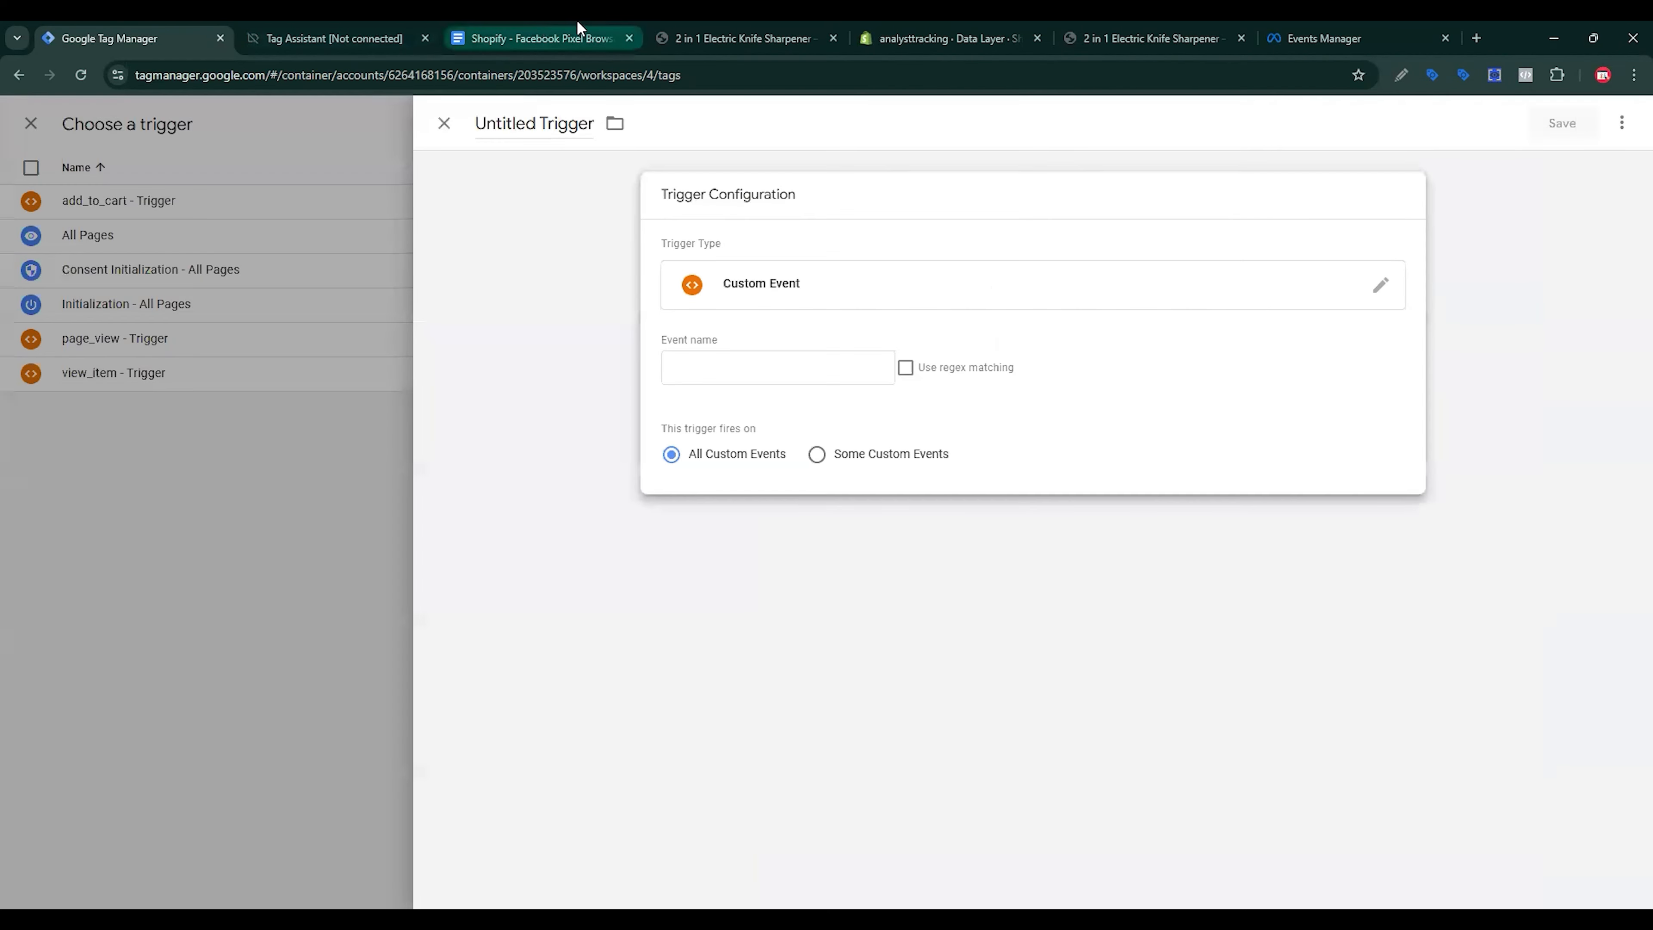
left_click(718, 28)
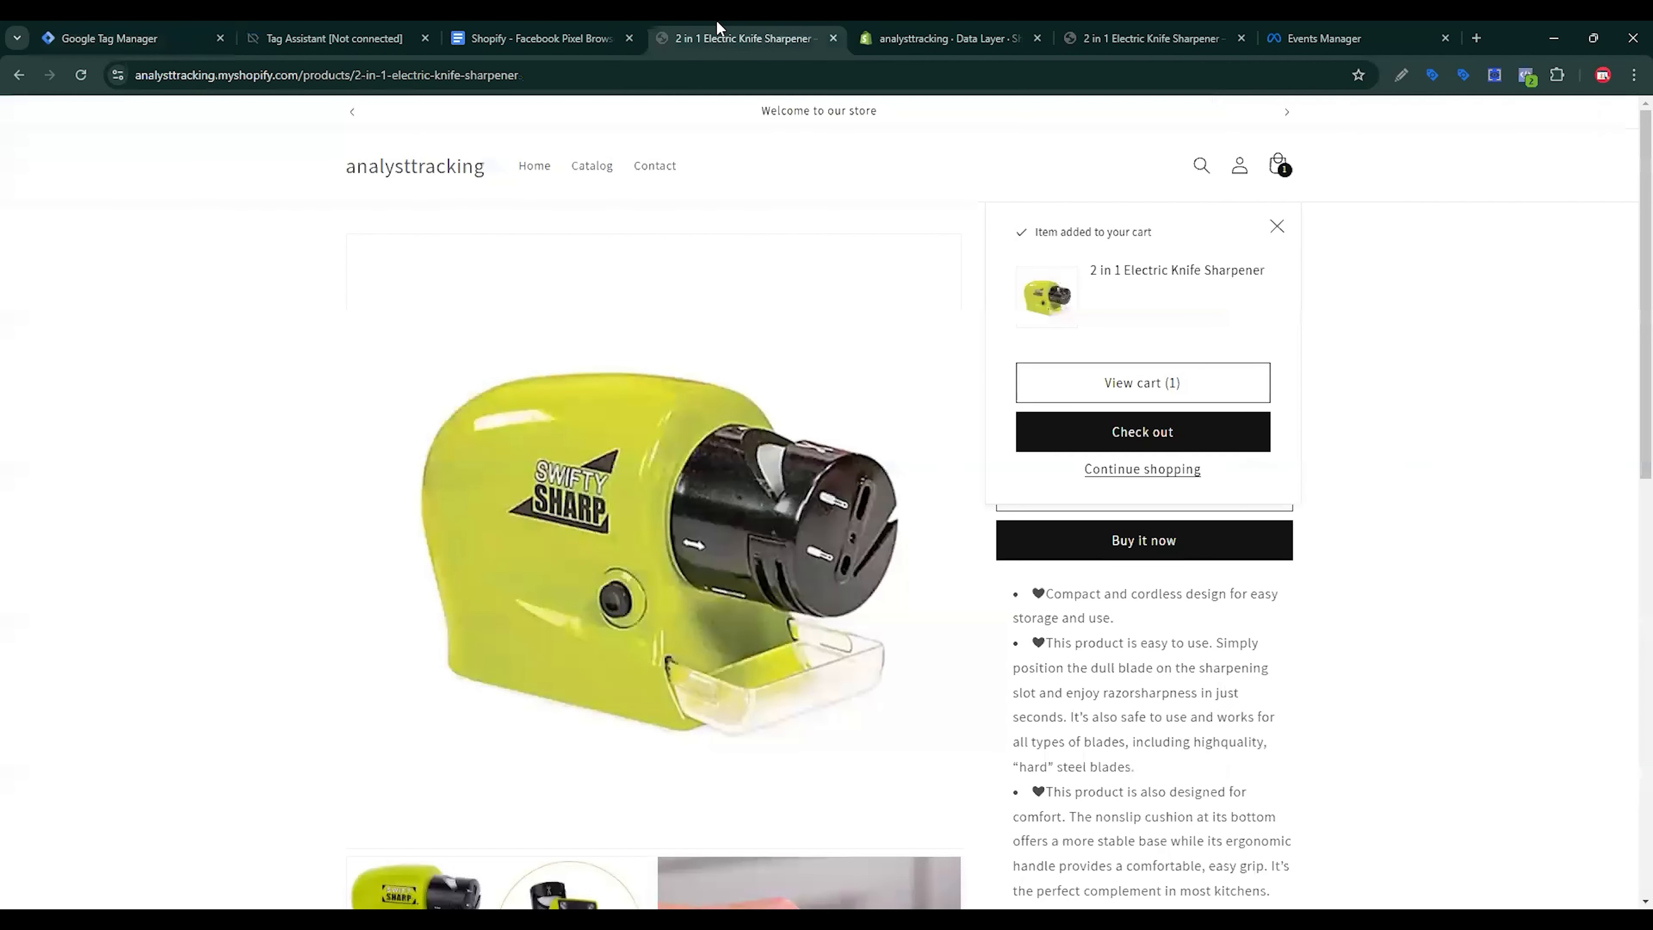
Step: Check out with the knife sharpener and copy the begin_checkout event name from DataLayer Checker Plus
left_click(1162, 447)
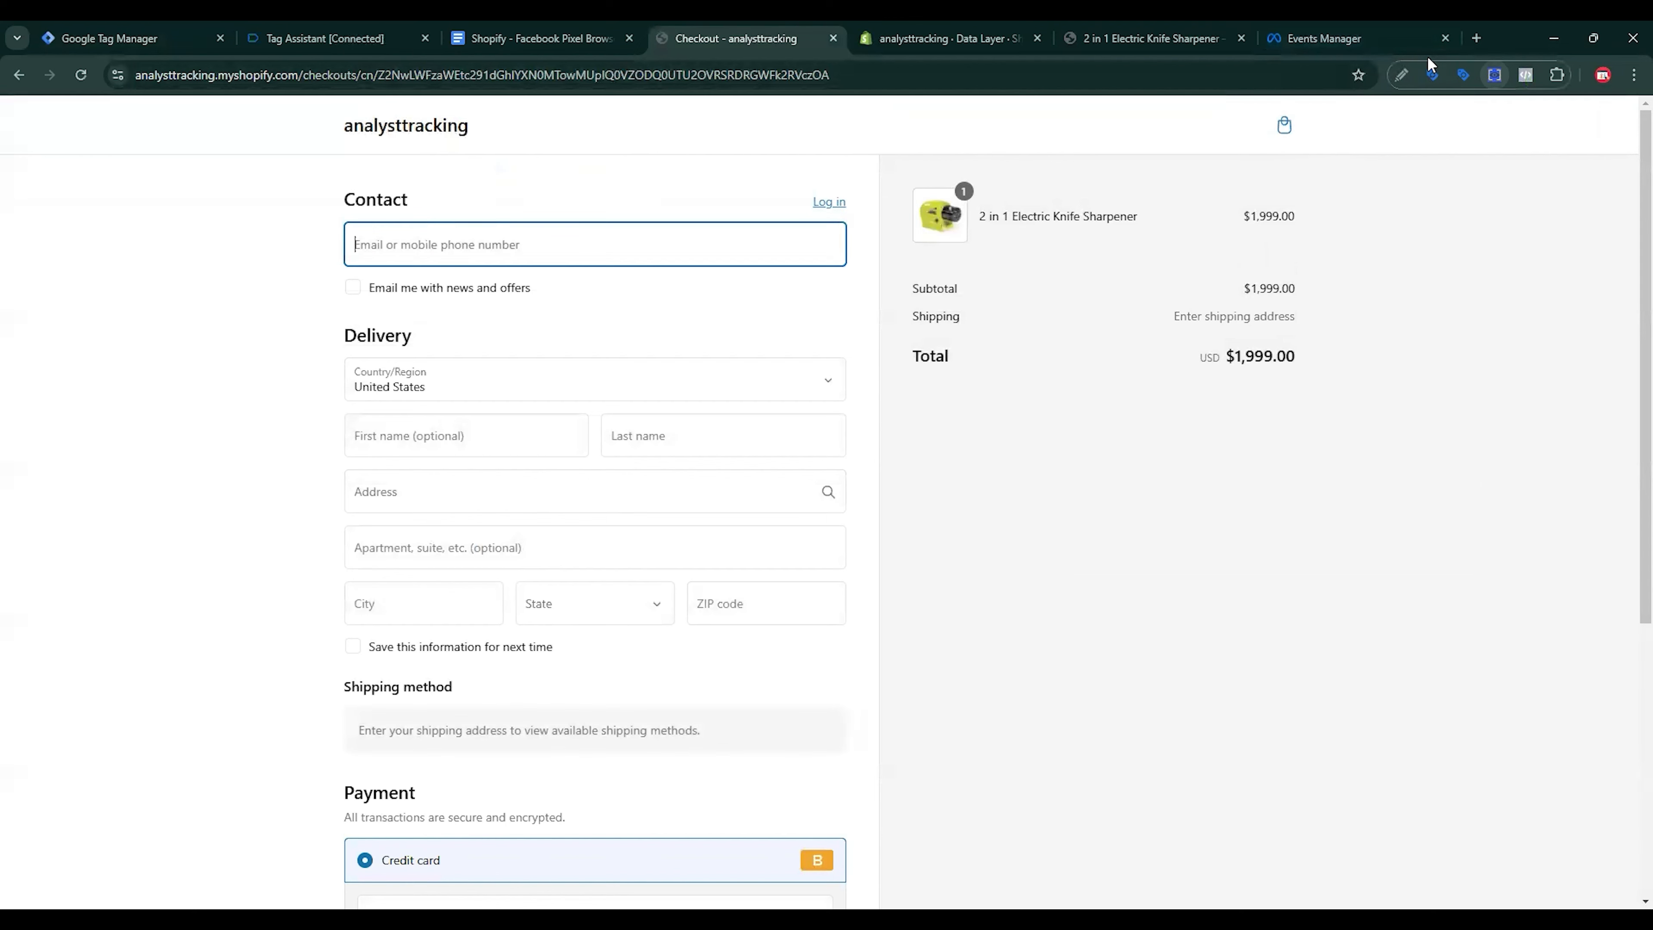
left_click(1495, 75)
left_click_drag(1108, 229, 1201, 228)
left_click(1108, 229)
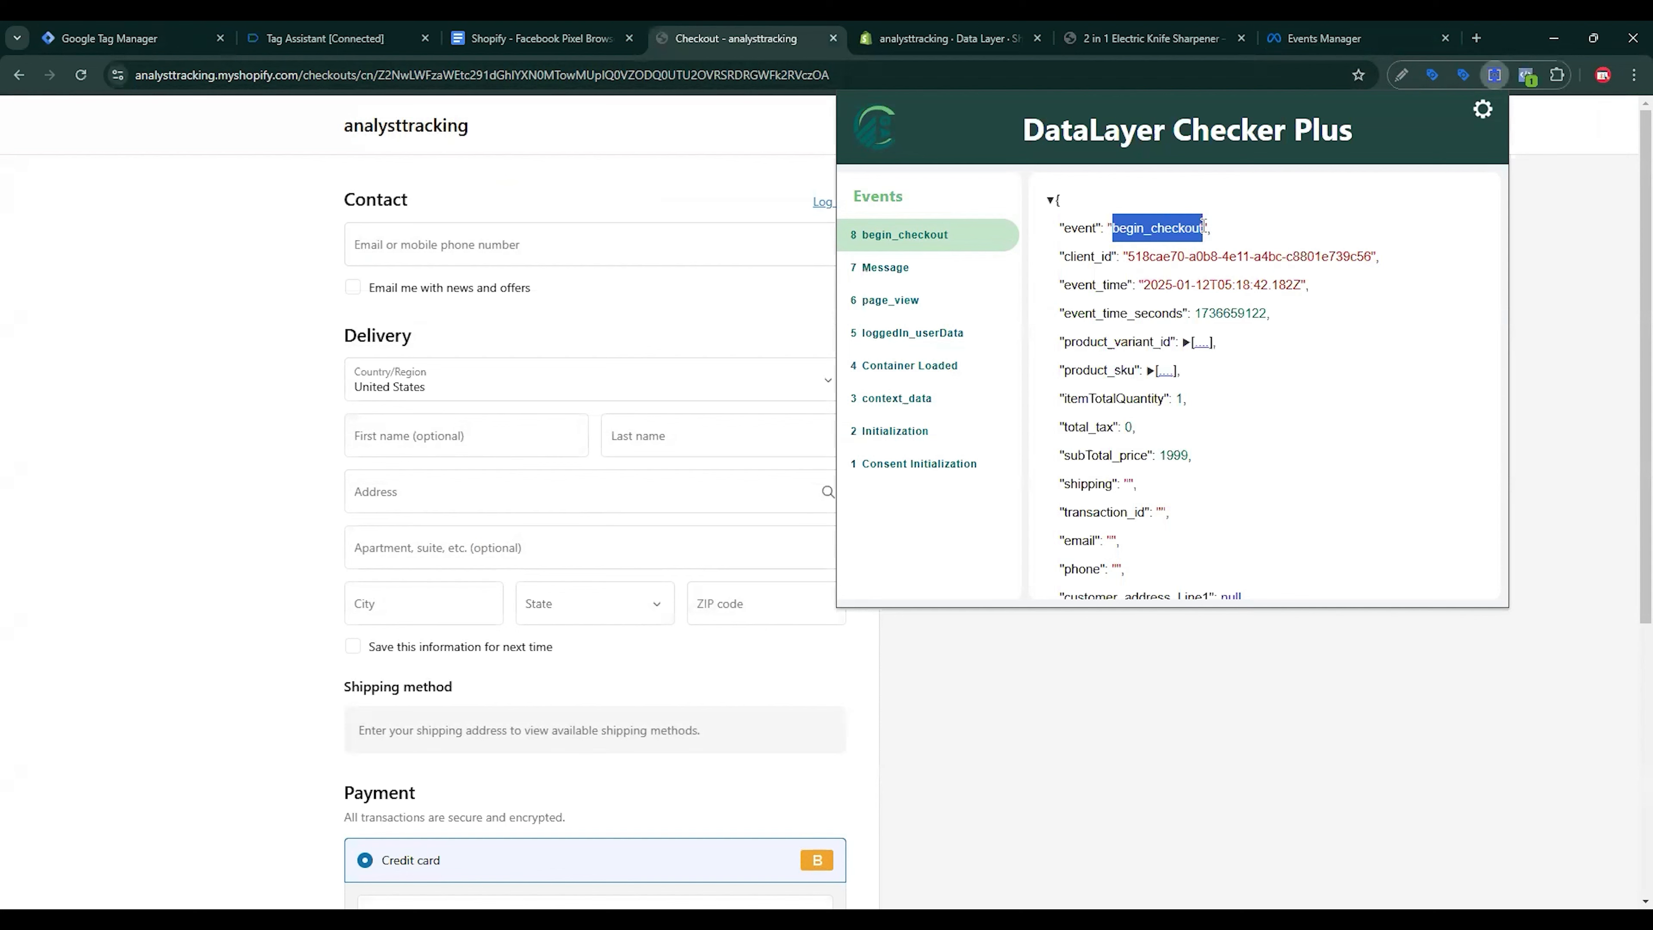
Step: Set the event name to begin_checkout, title the trigger begin_checkout - Trigger, and save it
left_click(104, 29)
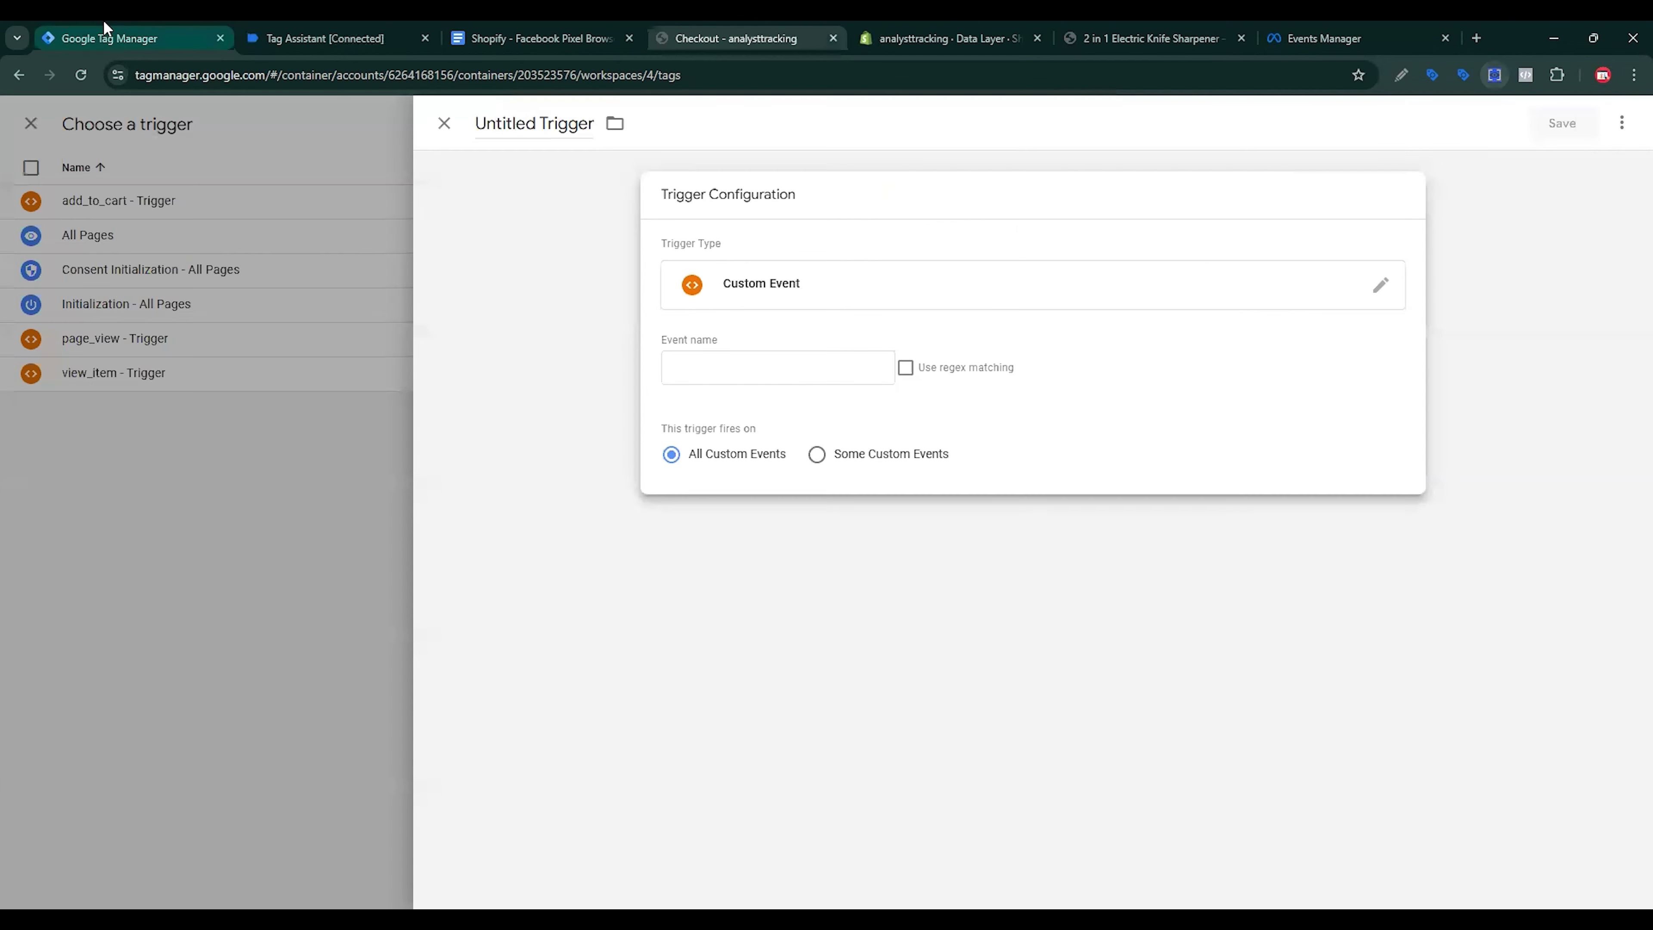
type("begin_checkout")
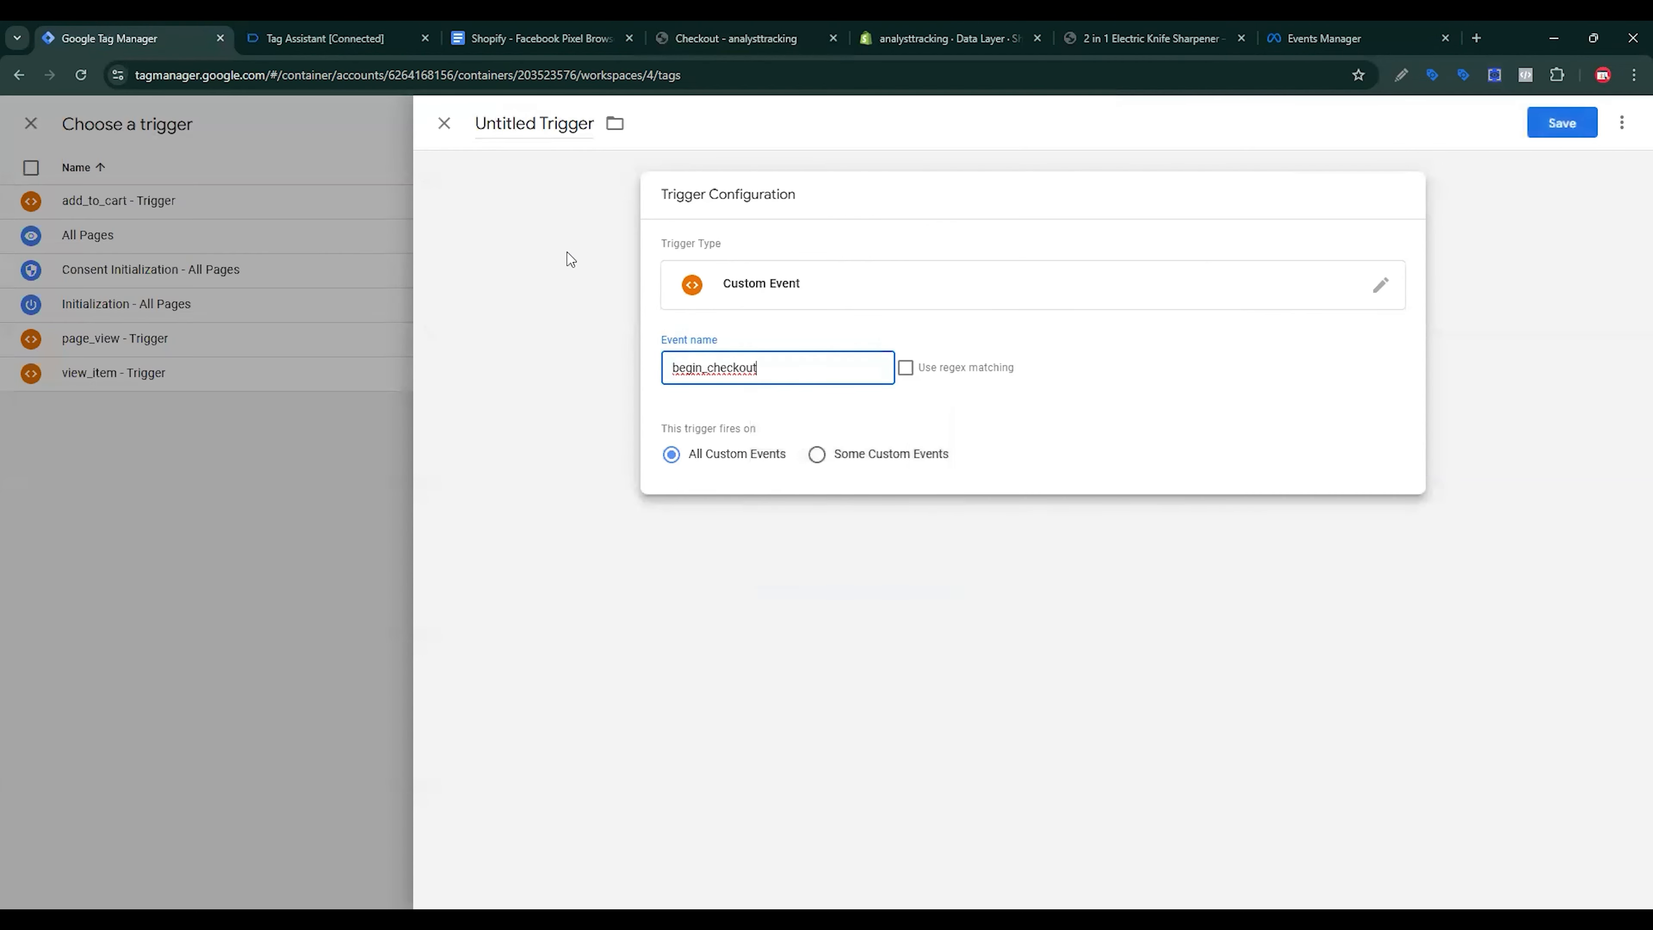
left_click(563, 233)
double_click(471, 124)
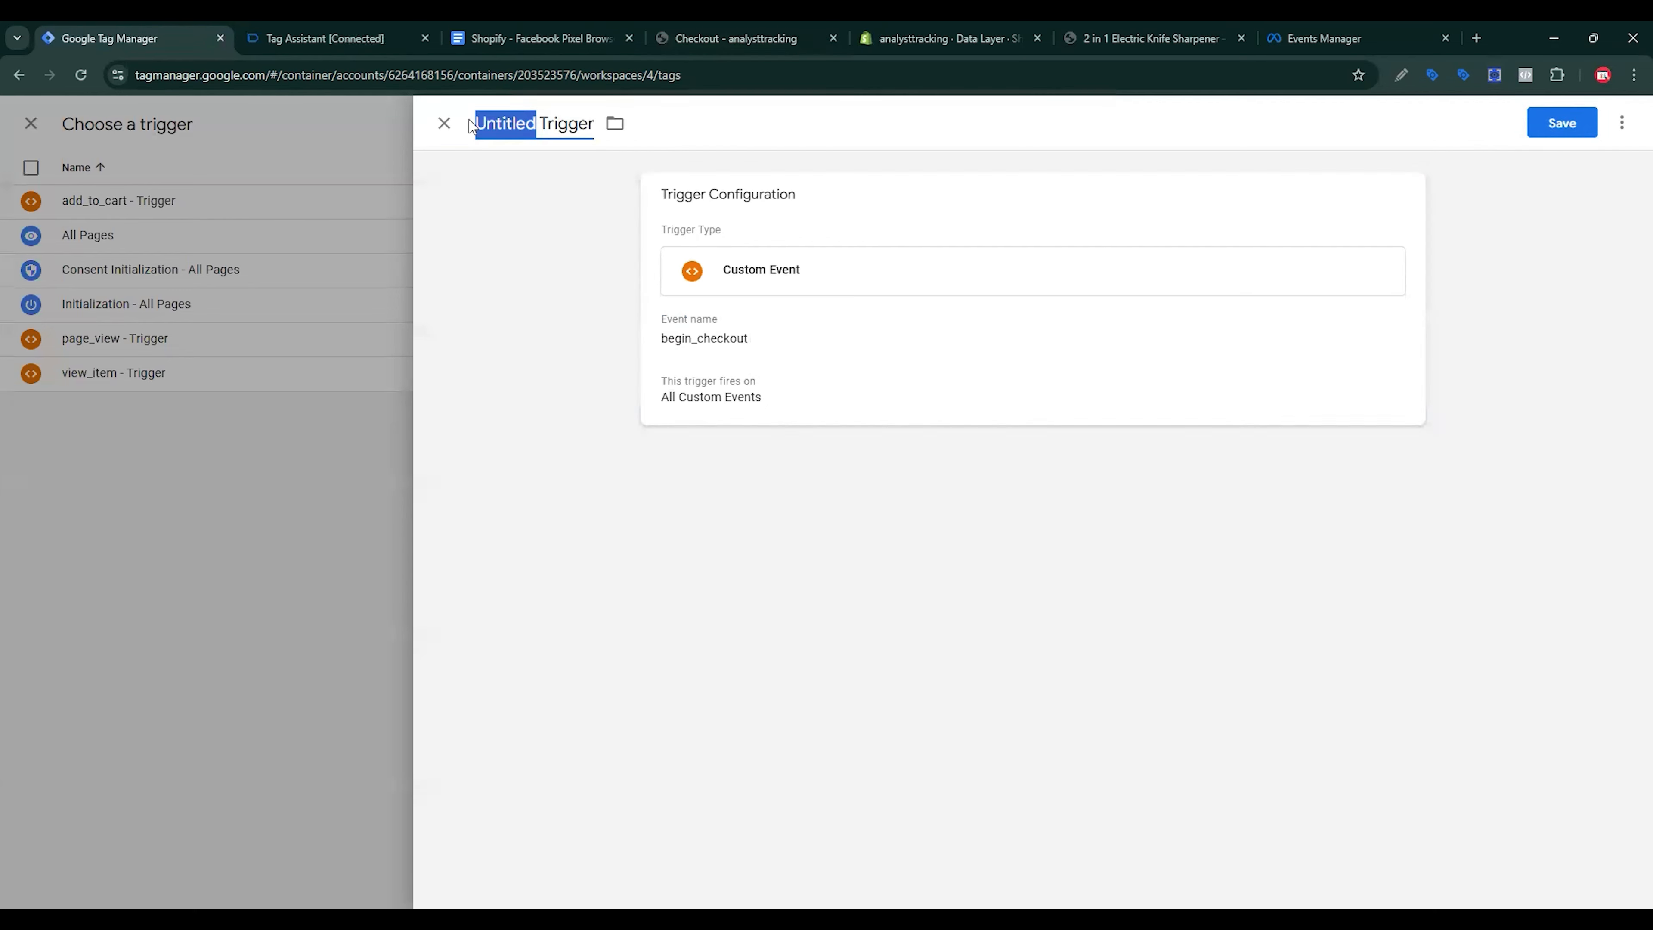
type("begin_checkout")
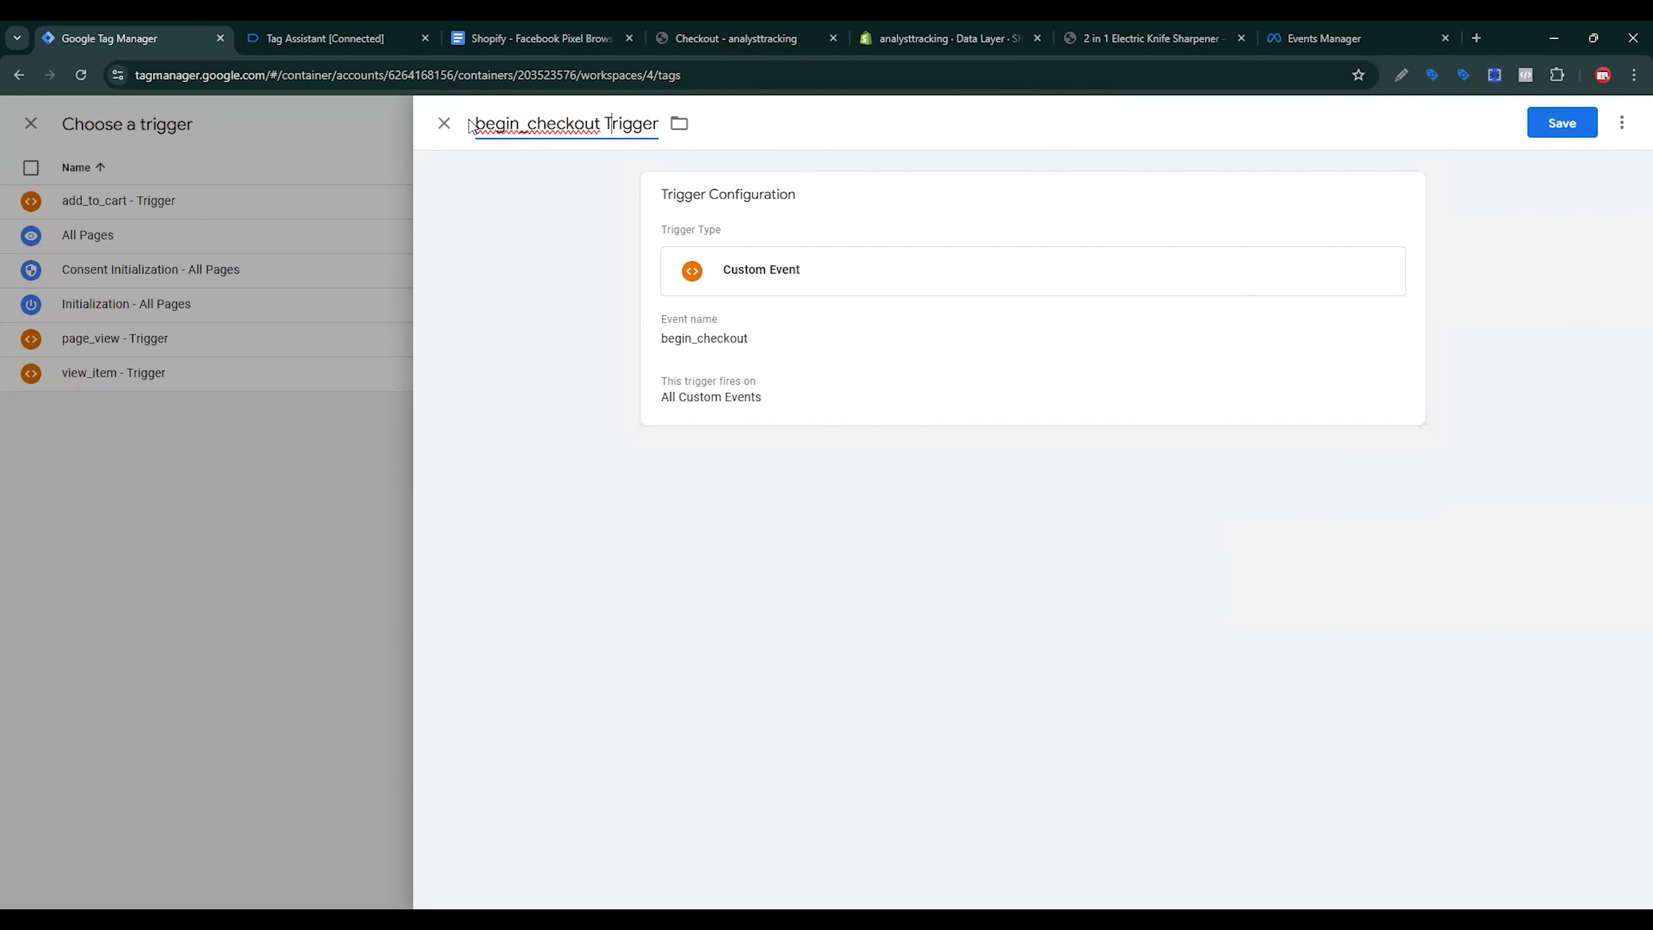
type("-")
left_click(1552, 125)
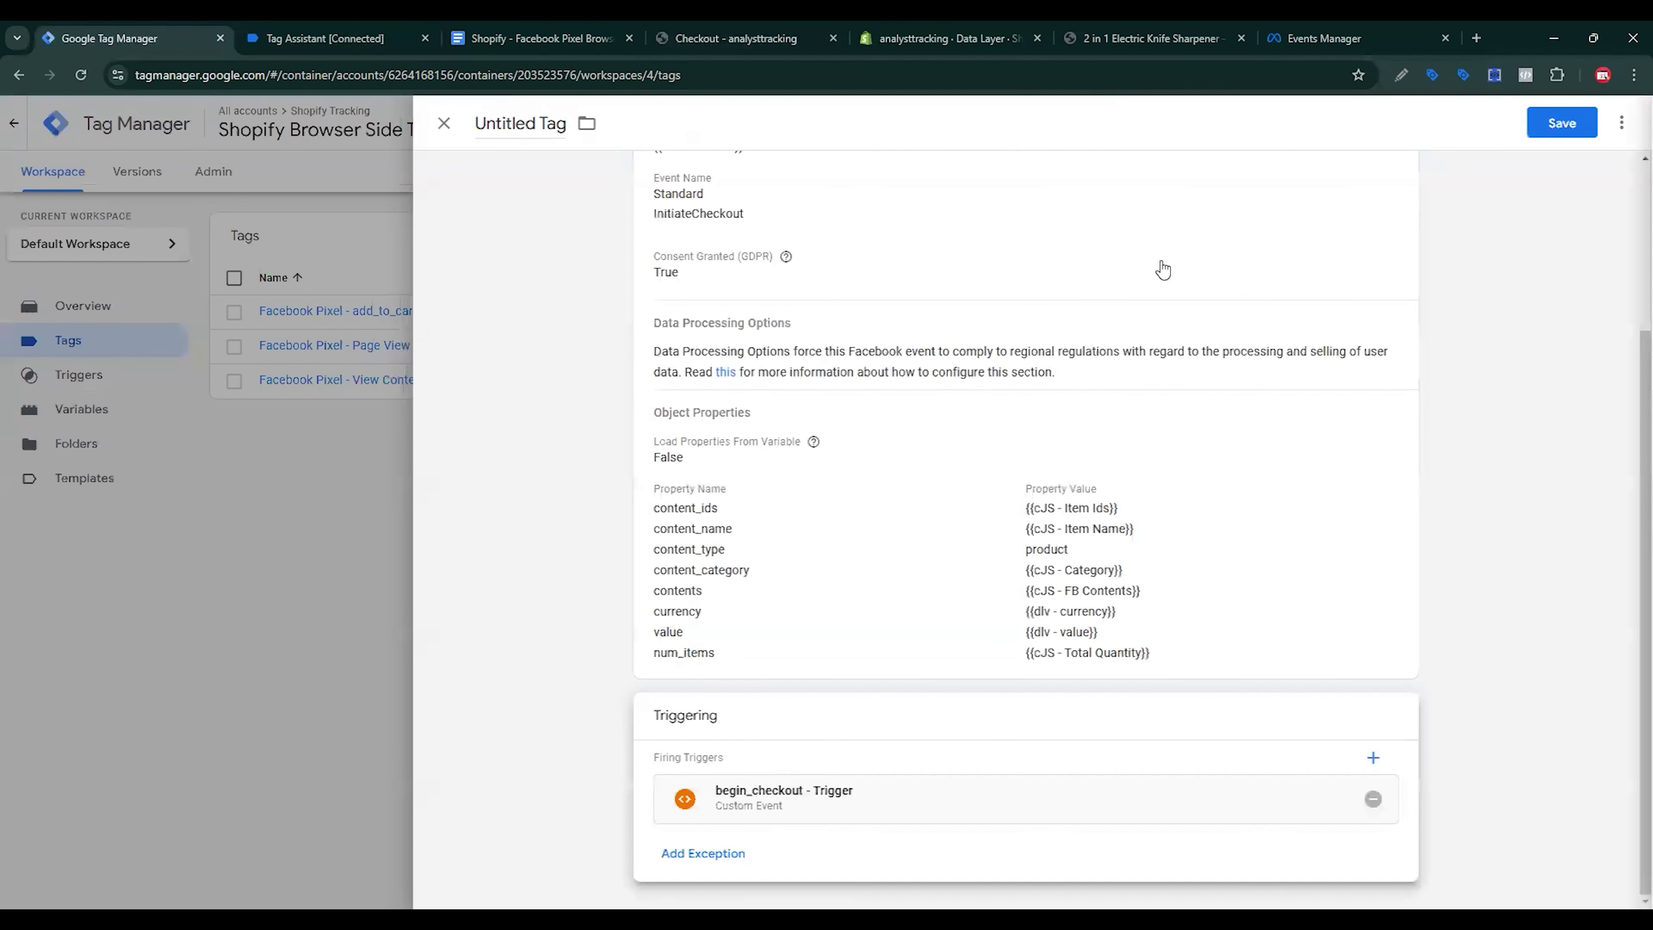
Step: Save the tag under the name Facebook Pixel - begin_checkout
left_click(1559, 124)
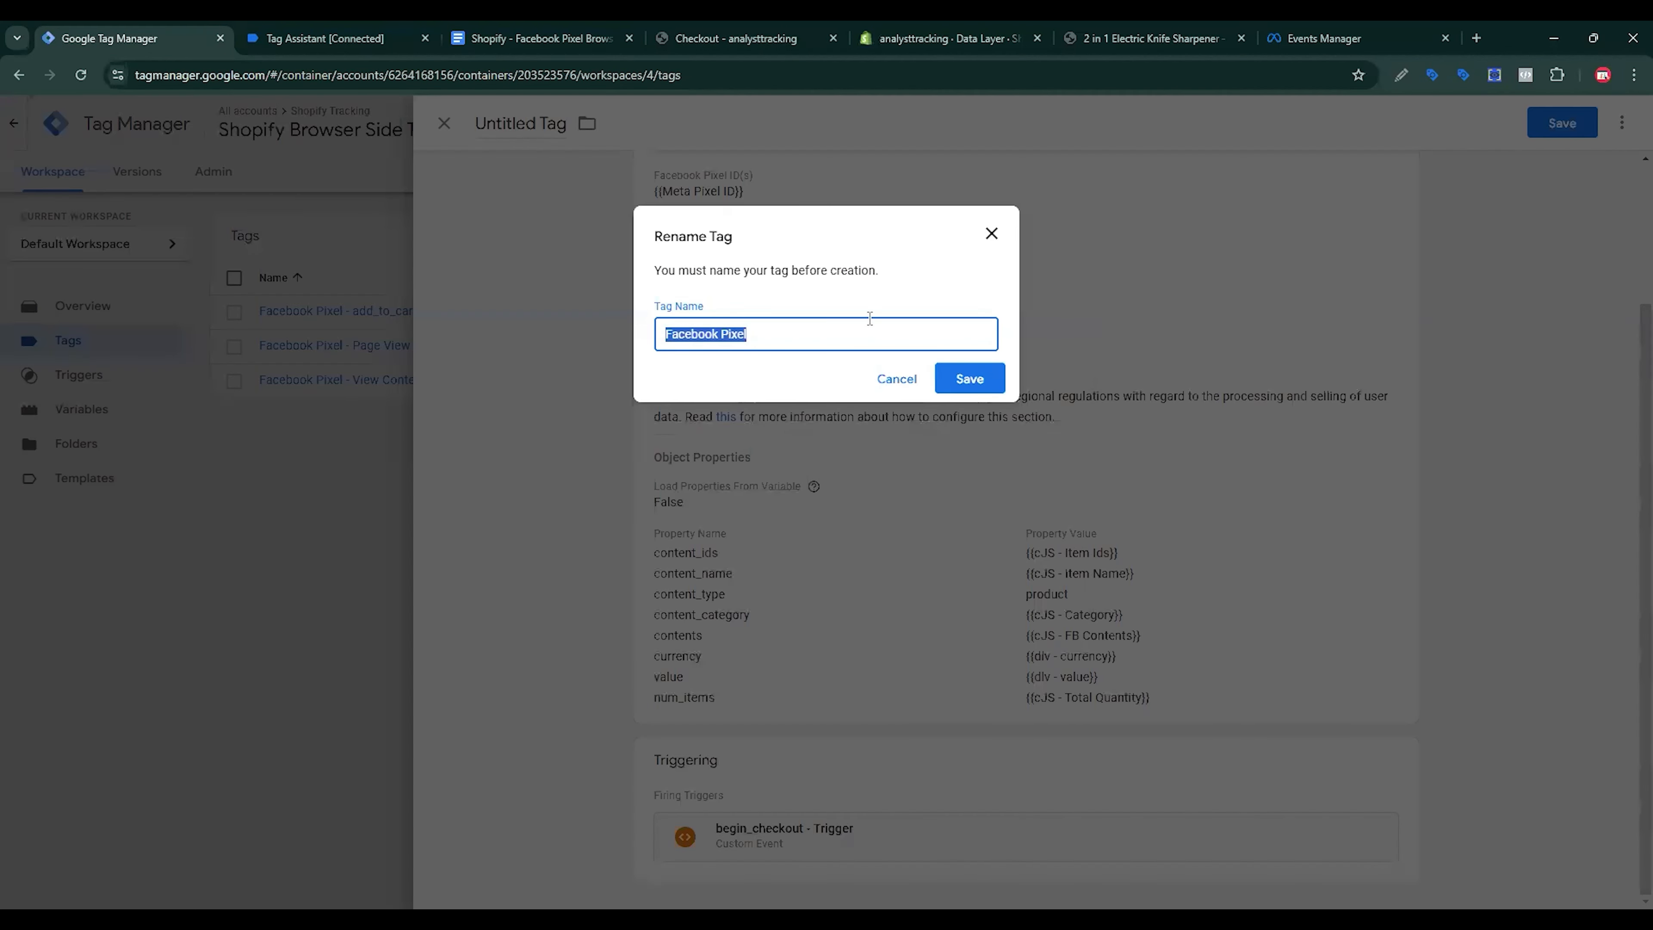
key("BackSpace")
key("Down")
key("Down")
key("Down")
key("Down")
key("Return")
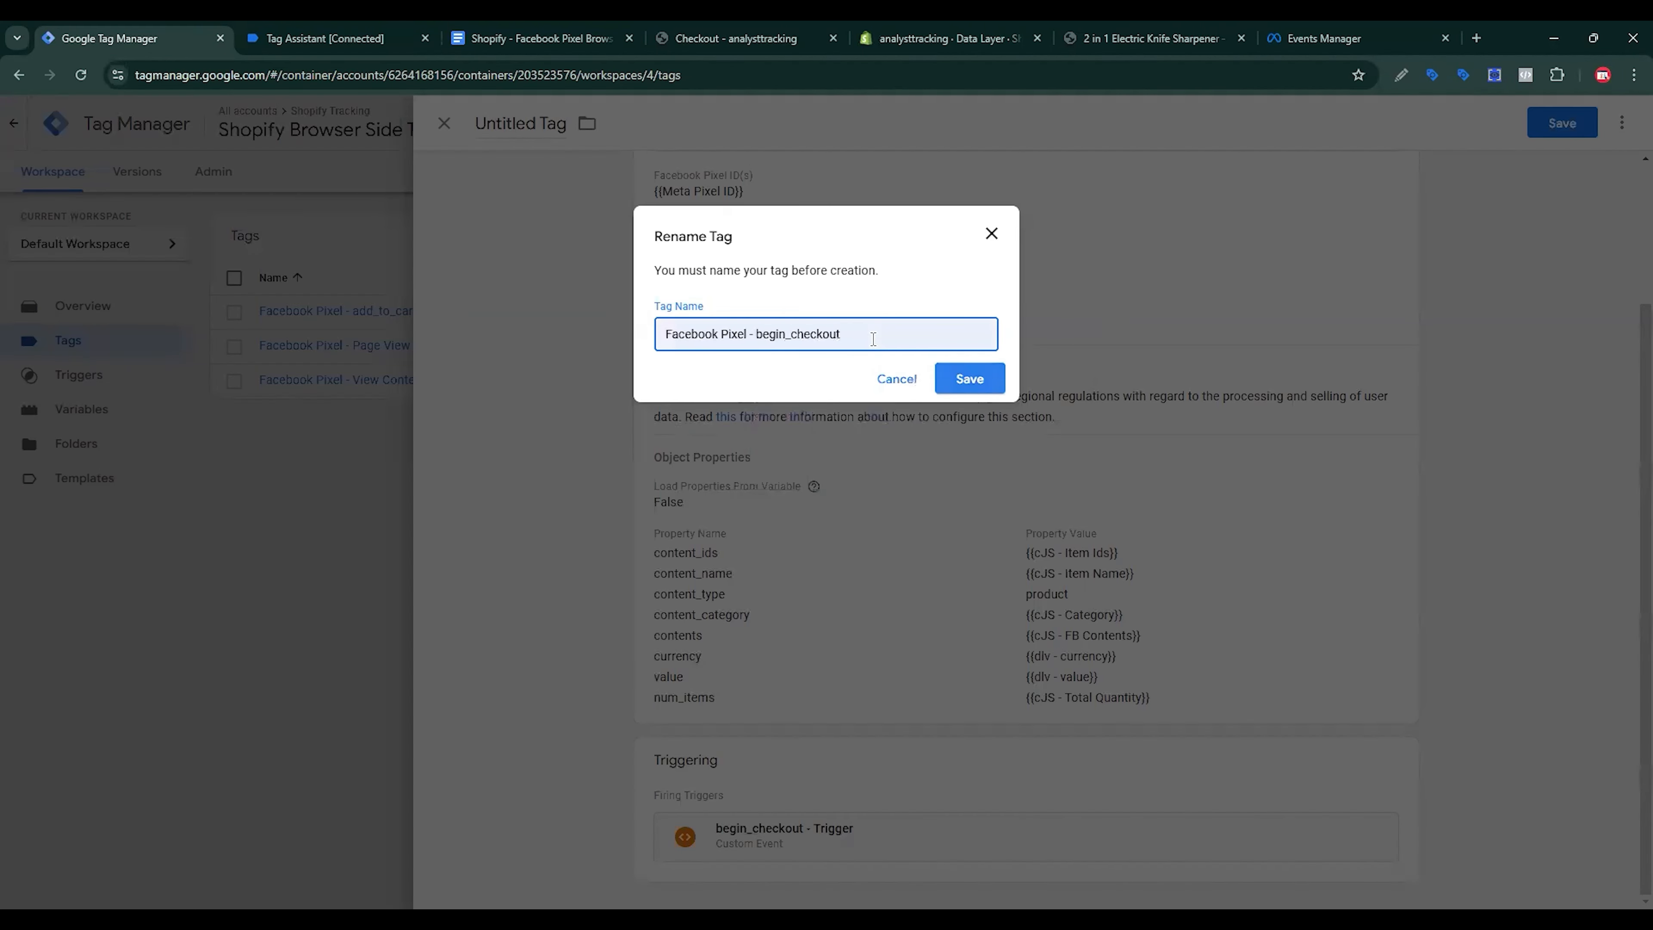
key("Return")
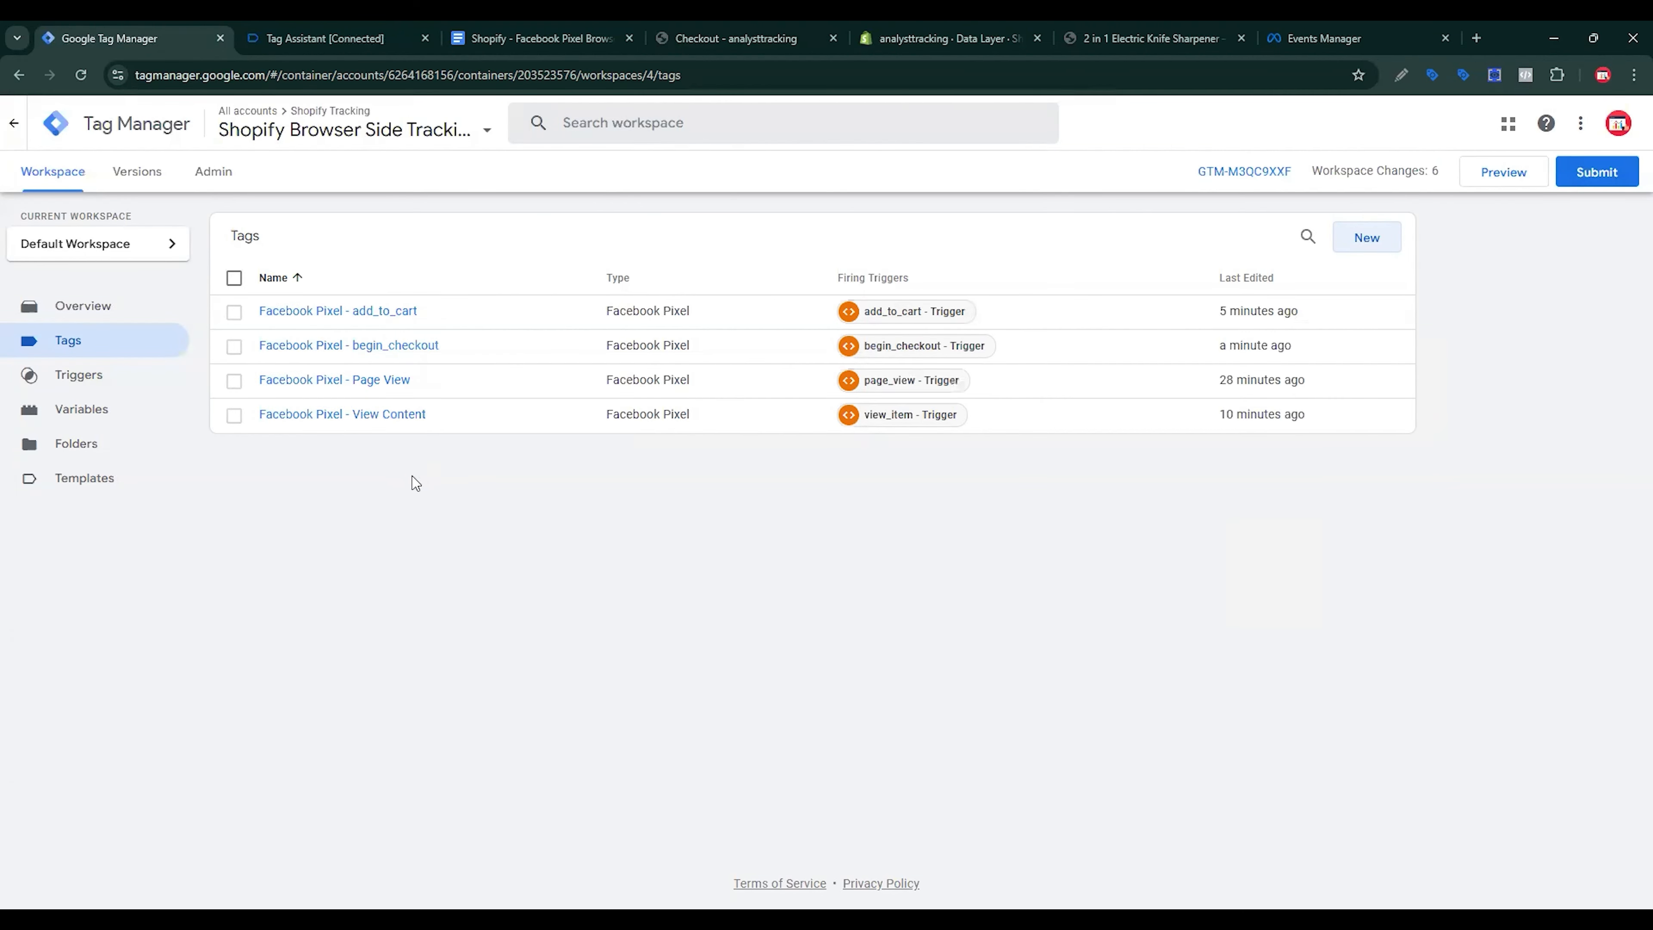
Step: Create a new Facebook Pixel tag using {{Meta Pixel ID}} as its pixel ID
left_click(1366, 237)
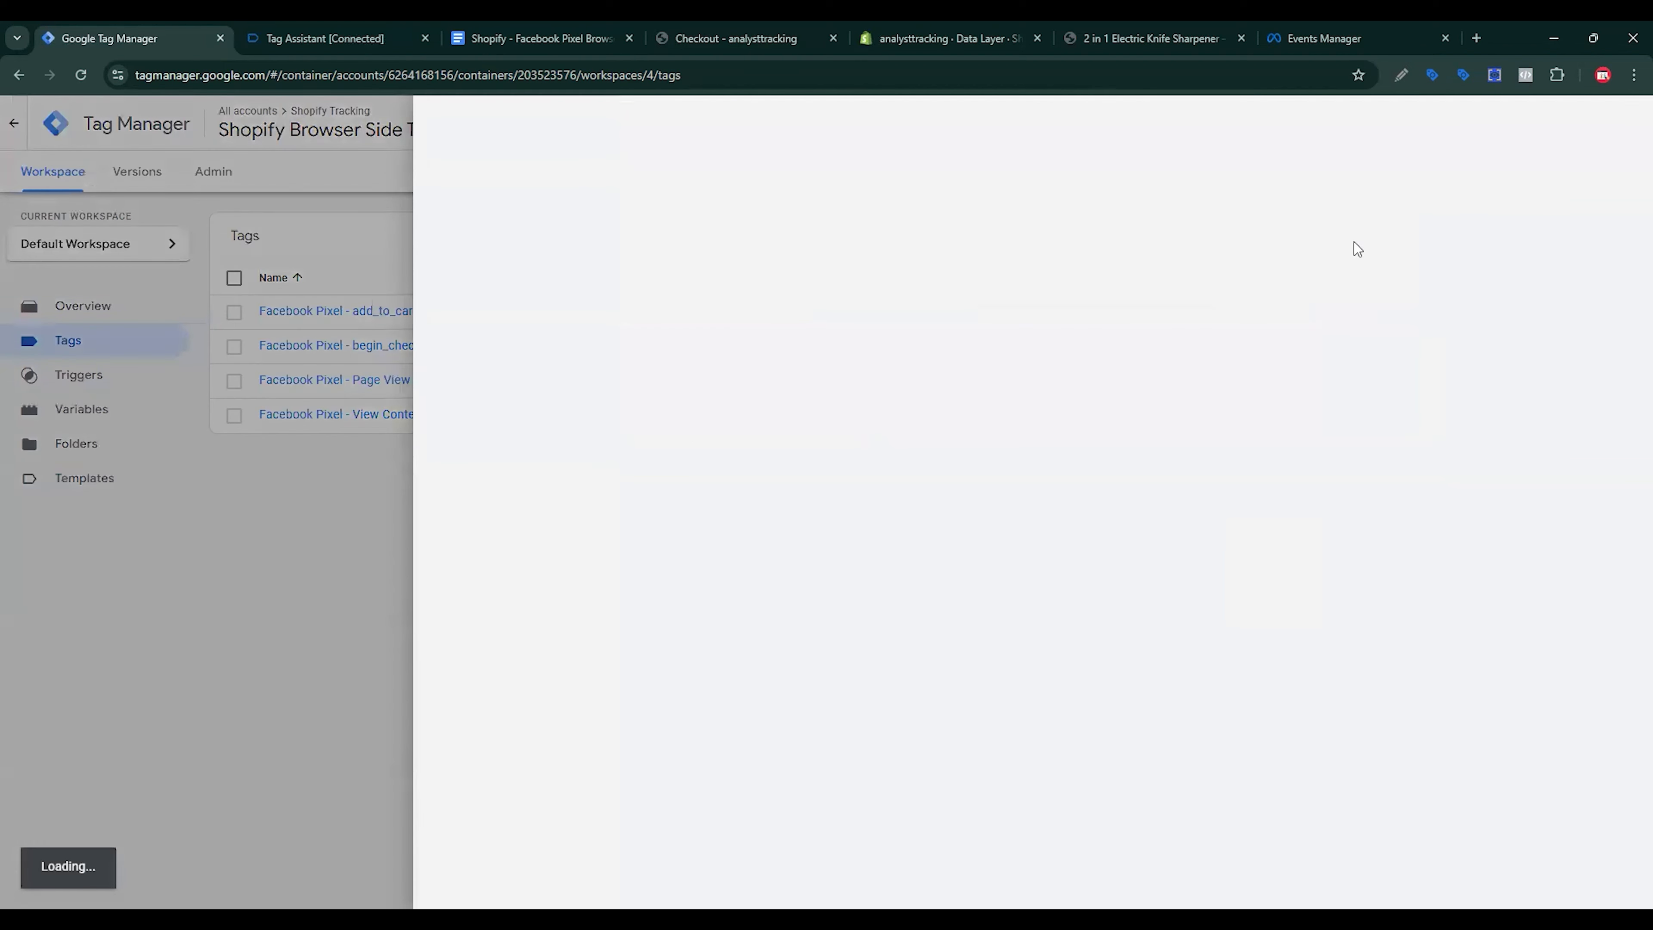
left_click(1233, 269)
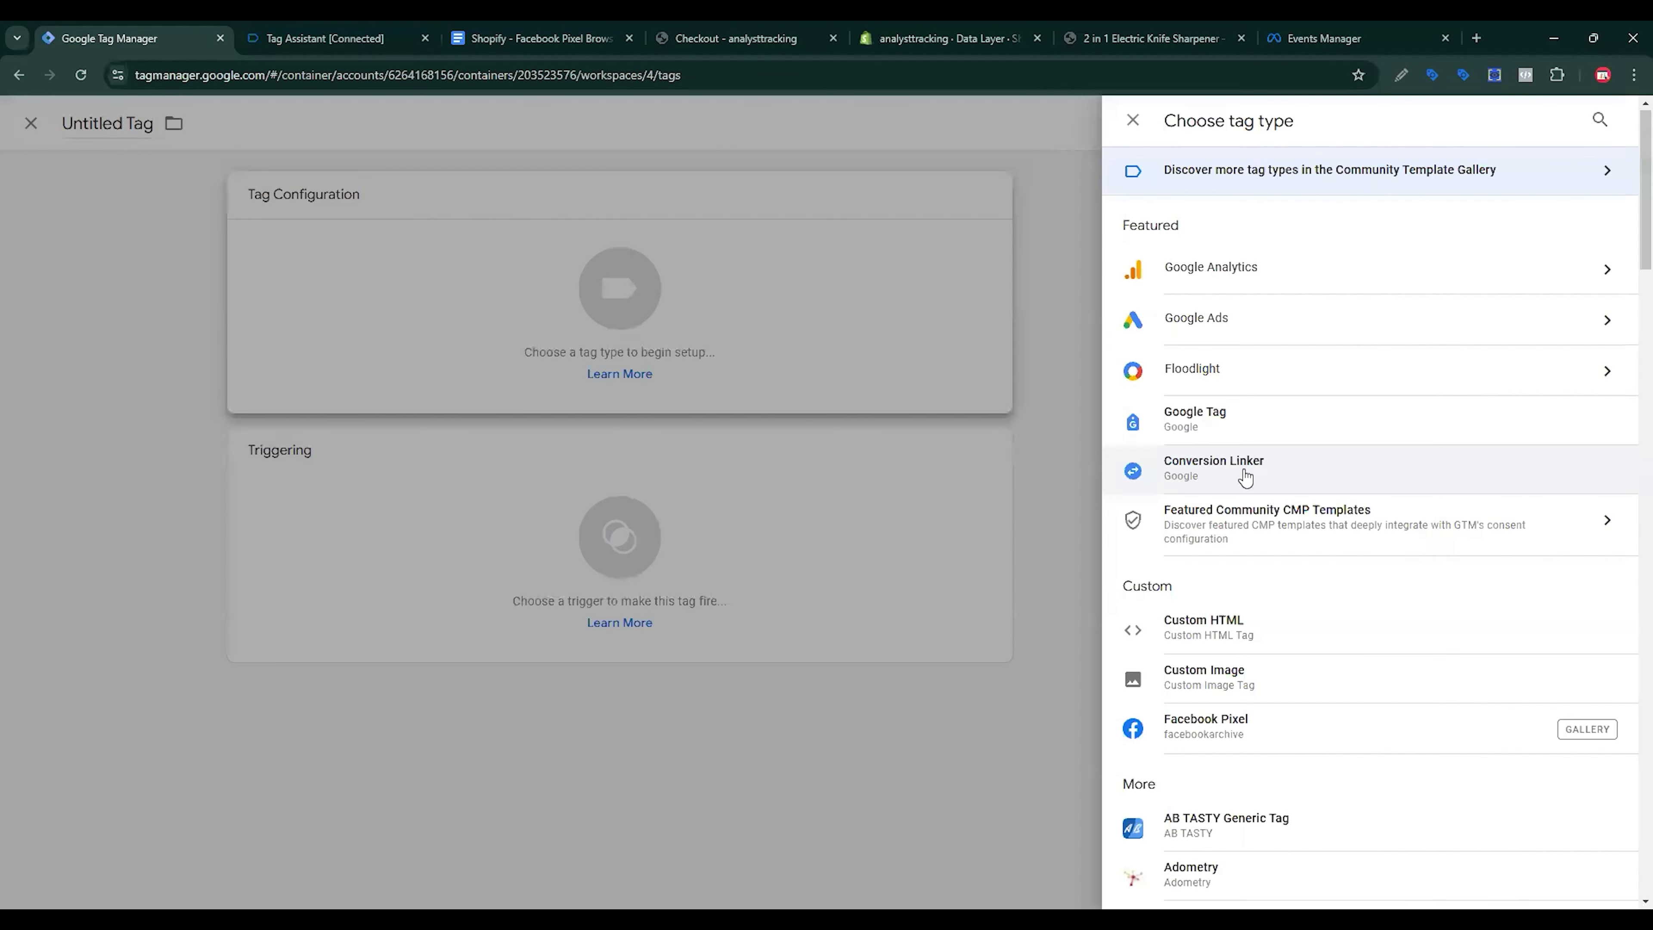
scroll(1215, 498, "down", 3)
left_click(1215, 498)
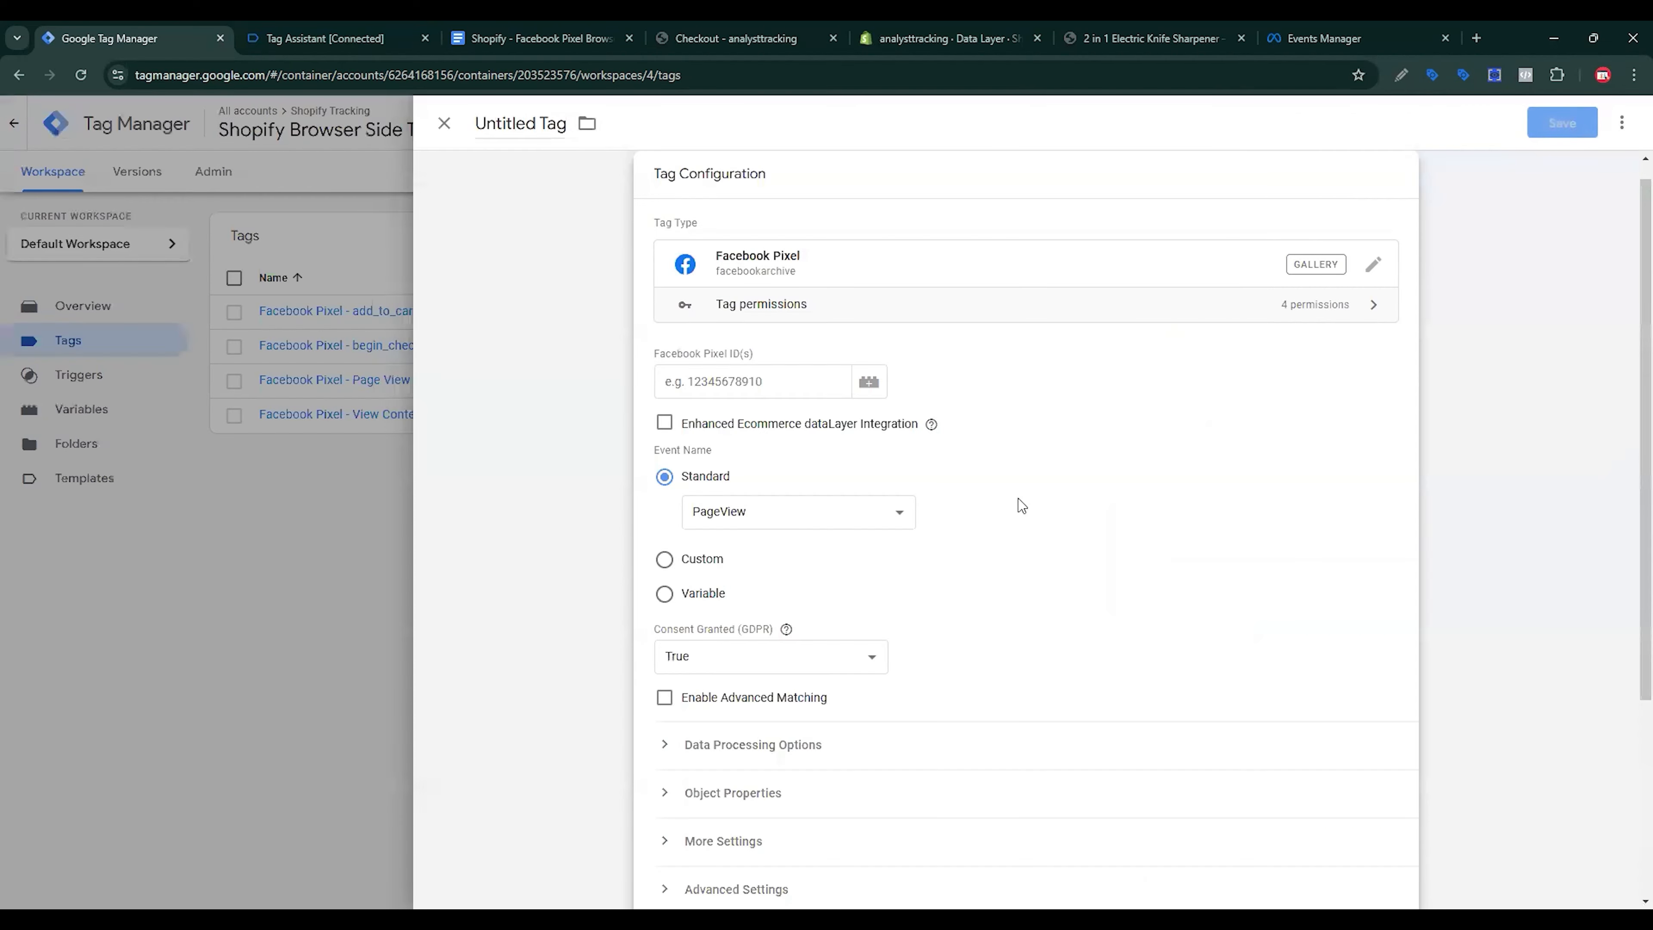
type("{{")
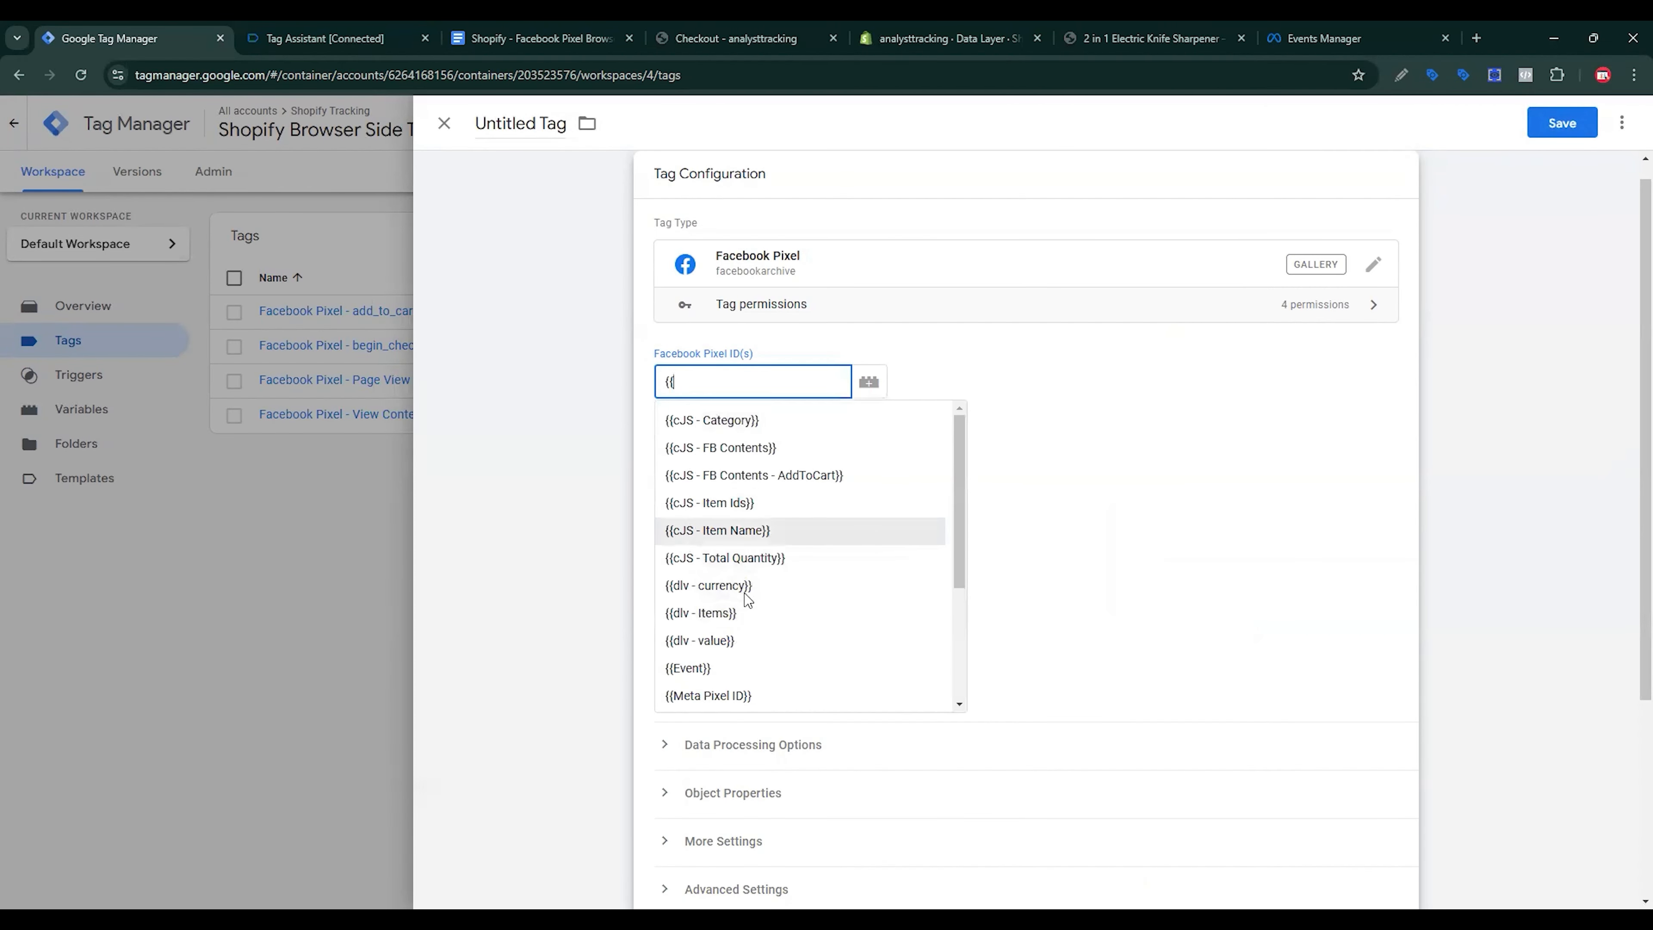
left_click(738, 693)
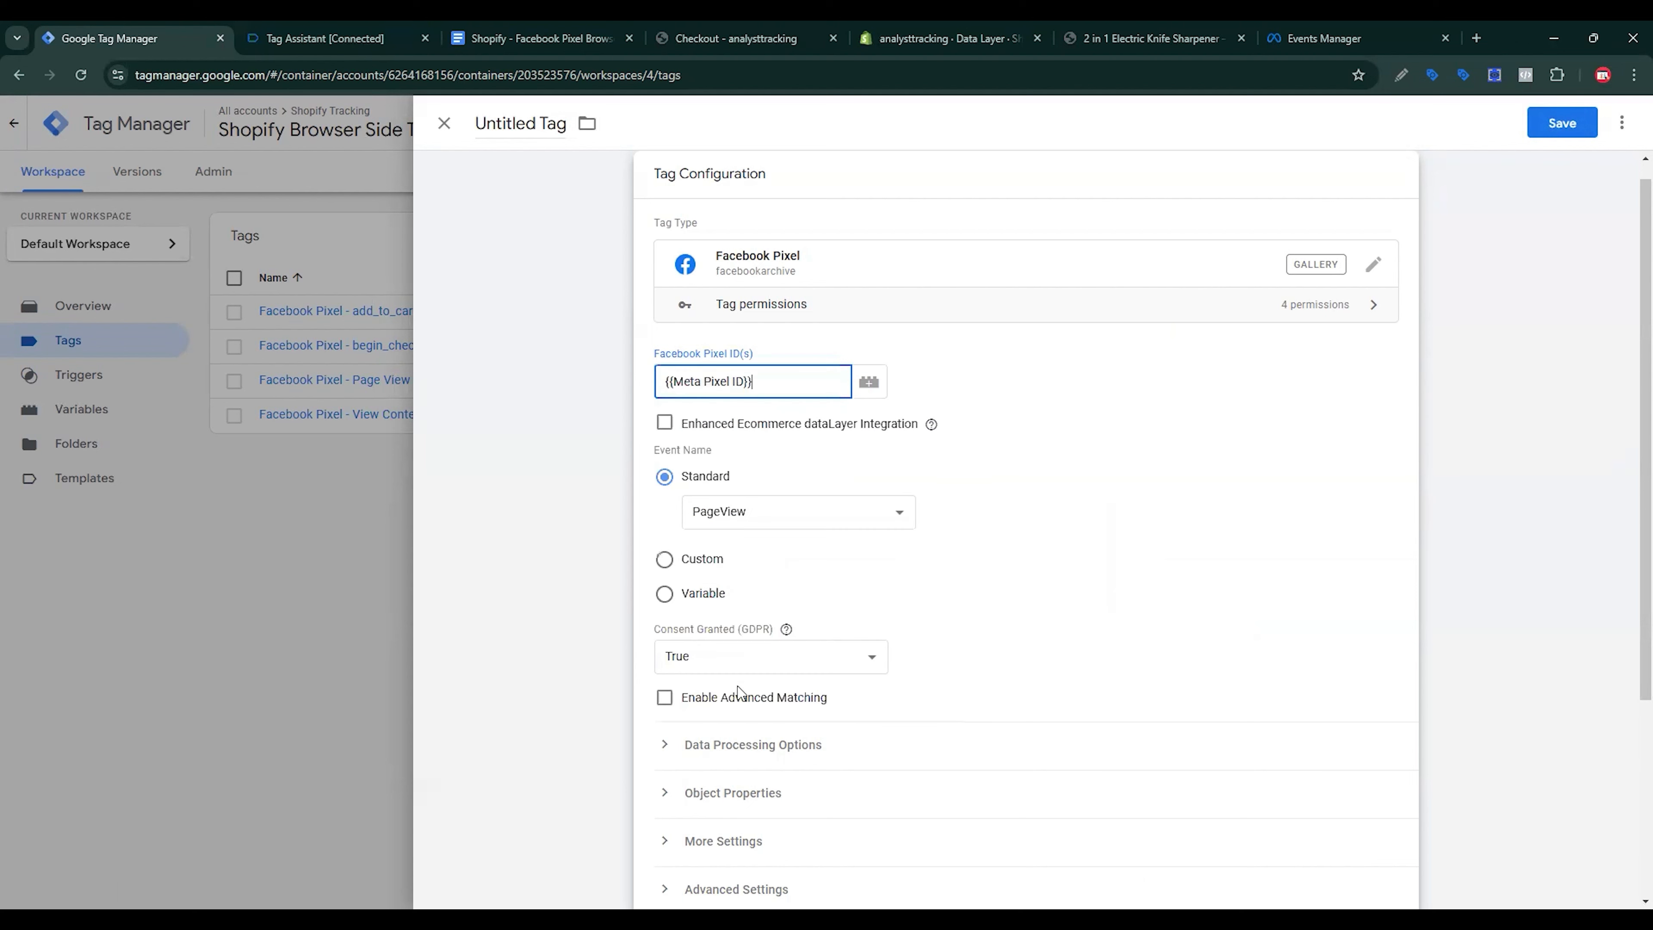
left_click(788, 512)
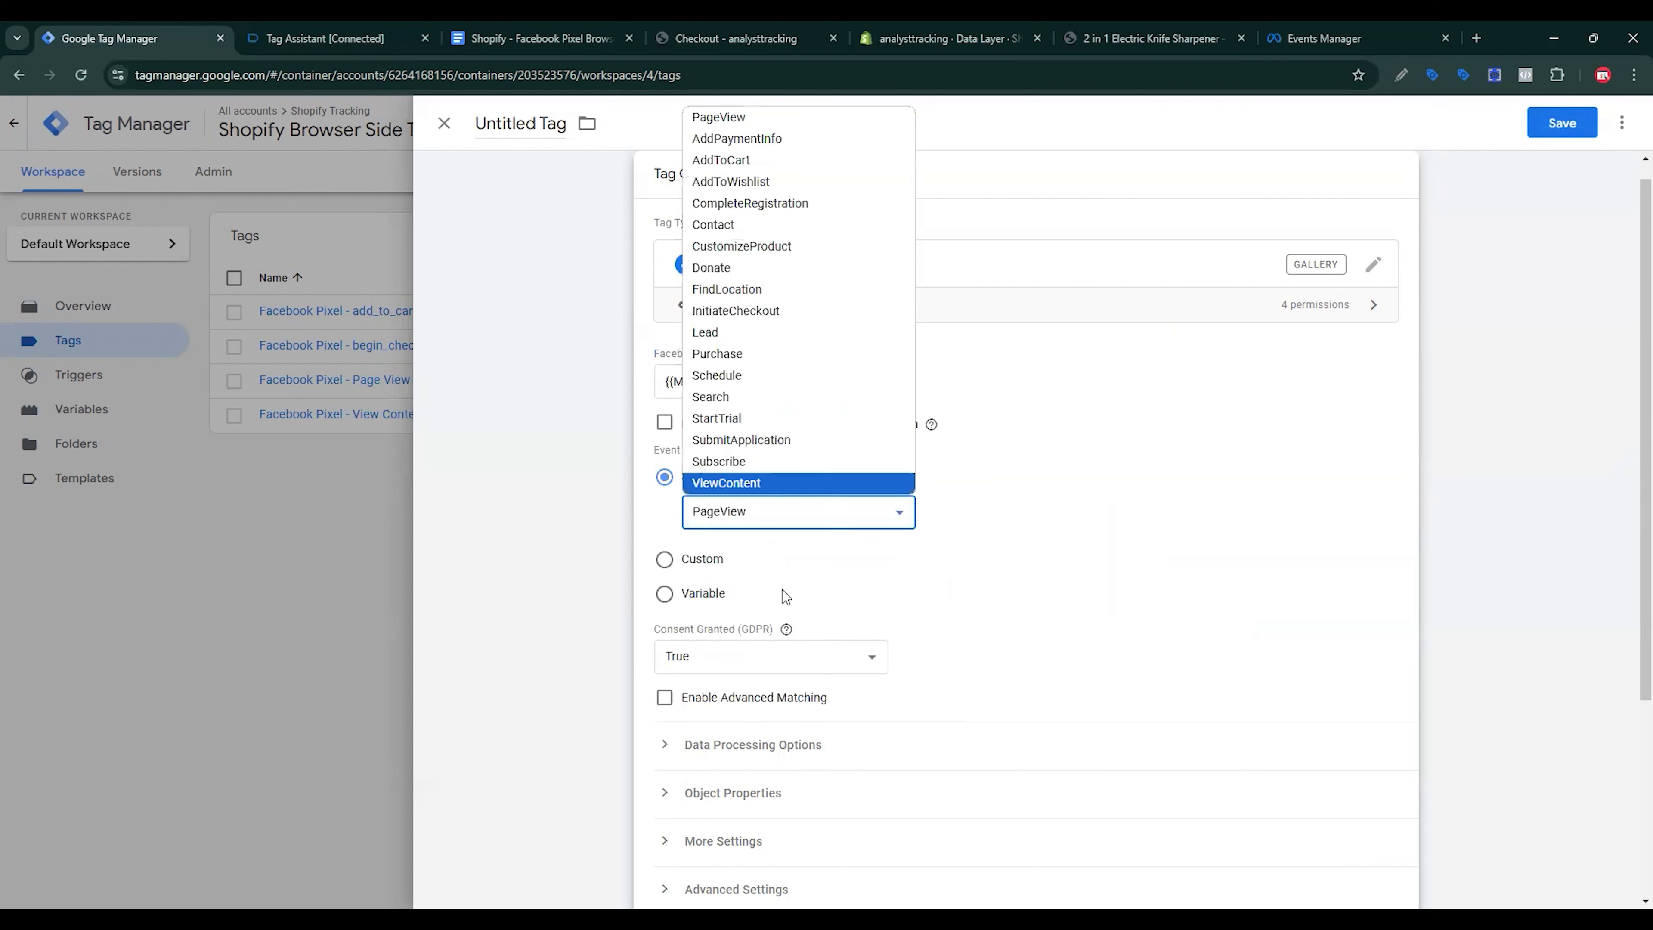
Step: Set the standard event to Purchase, expand Object Properties and add extra property rows
left_click(722, 355)
scroll(729, 391, "down", 4)
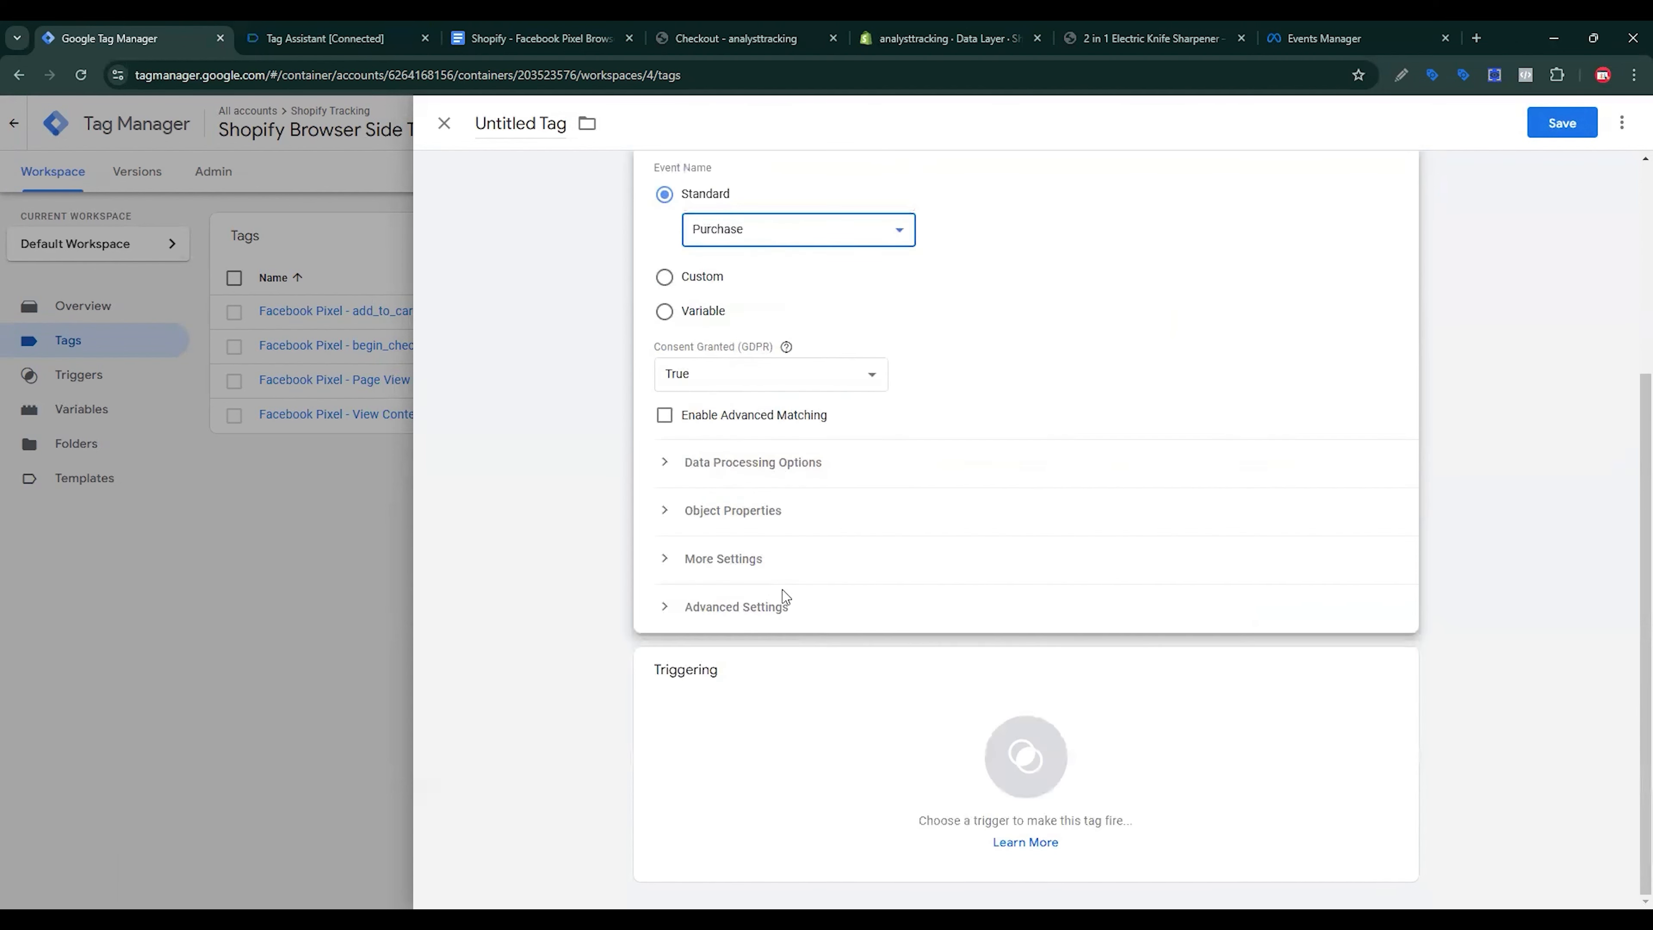
left_click(733, 511)
left_click(754, 648)
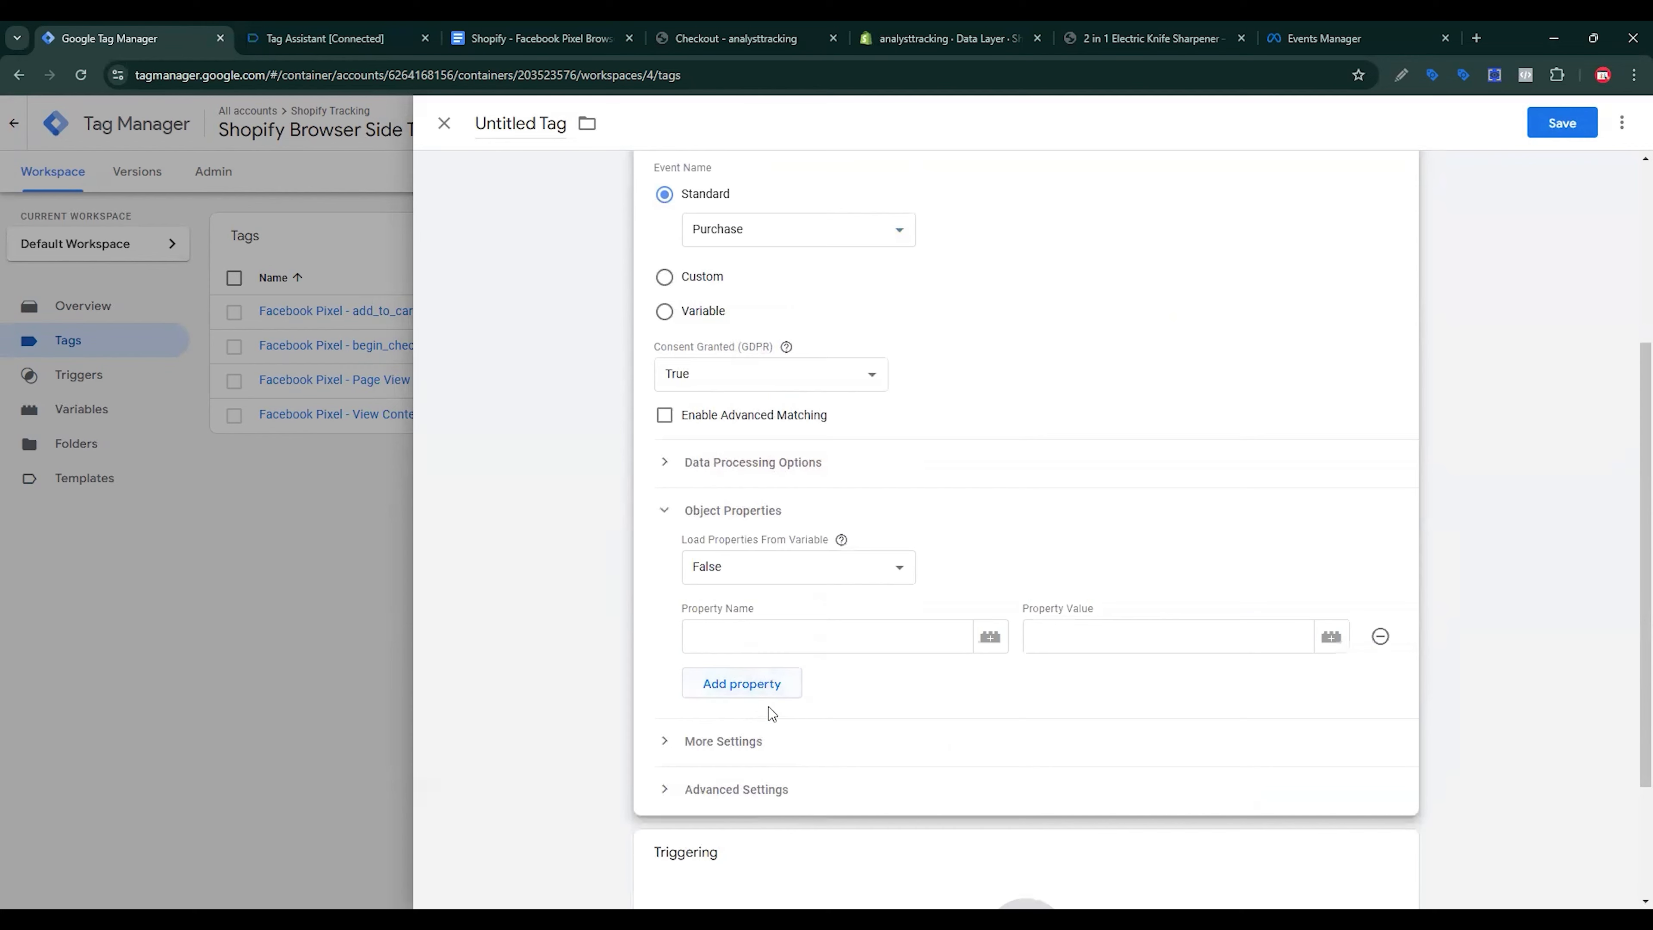
left_click(754, 685)
left_click(760, 731)
left_click(762, 767)
scroll(844, 671, "down", 3)
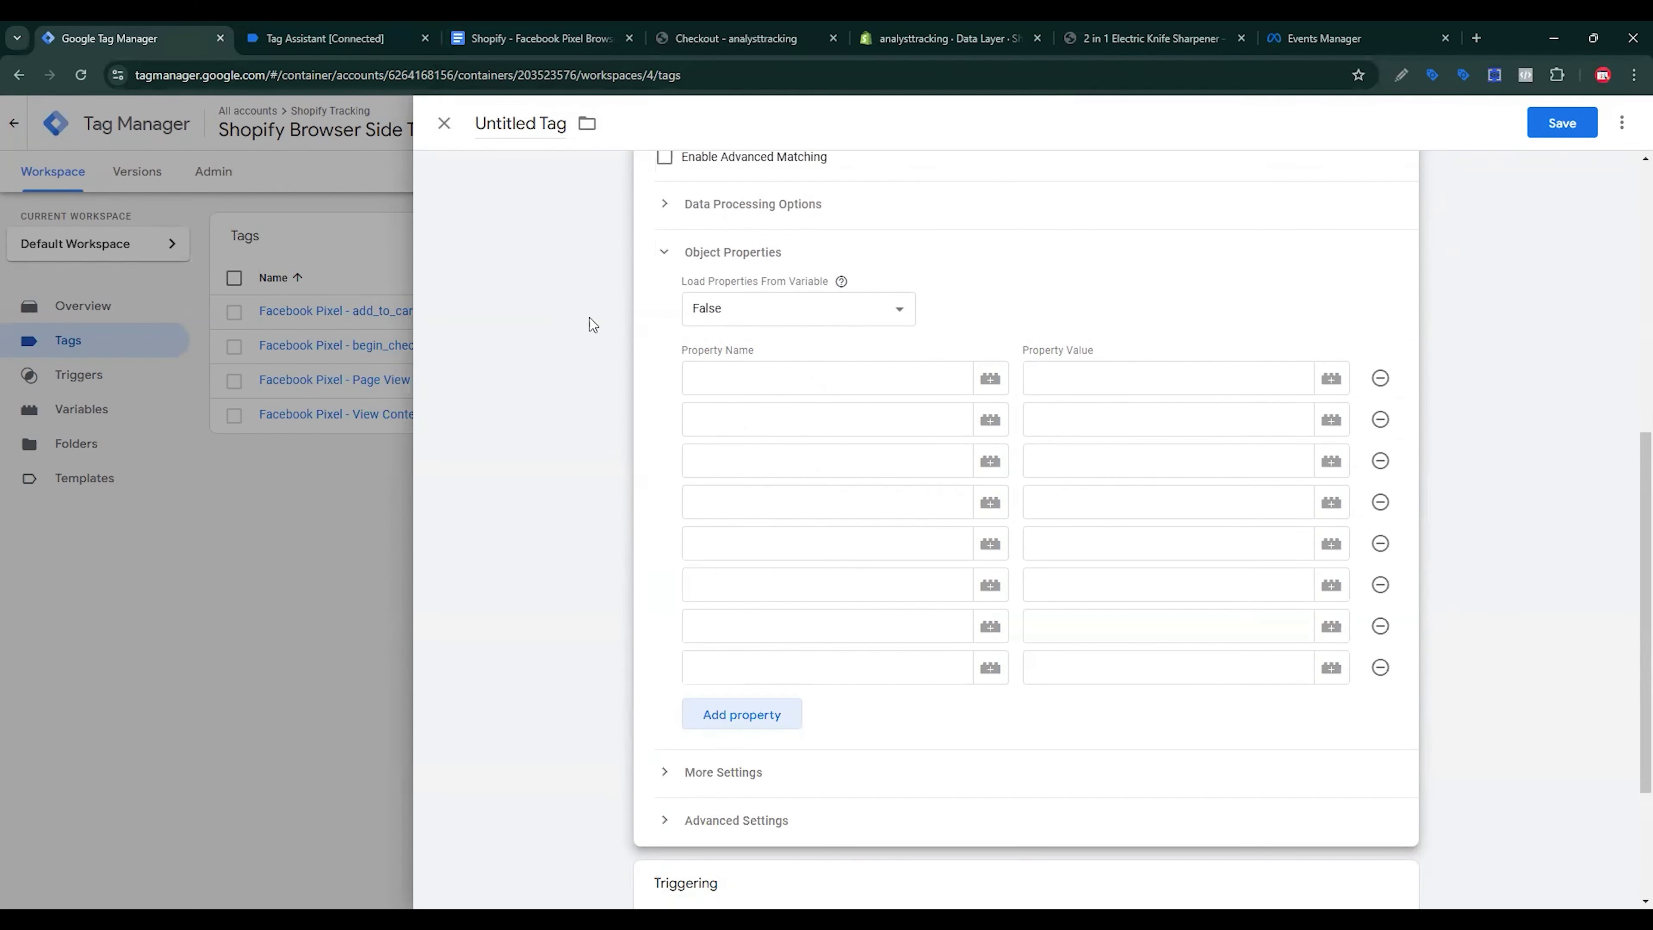
Step: Copy content_ids from the tracking document into the first property name
left_click(533, 38)
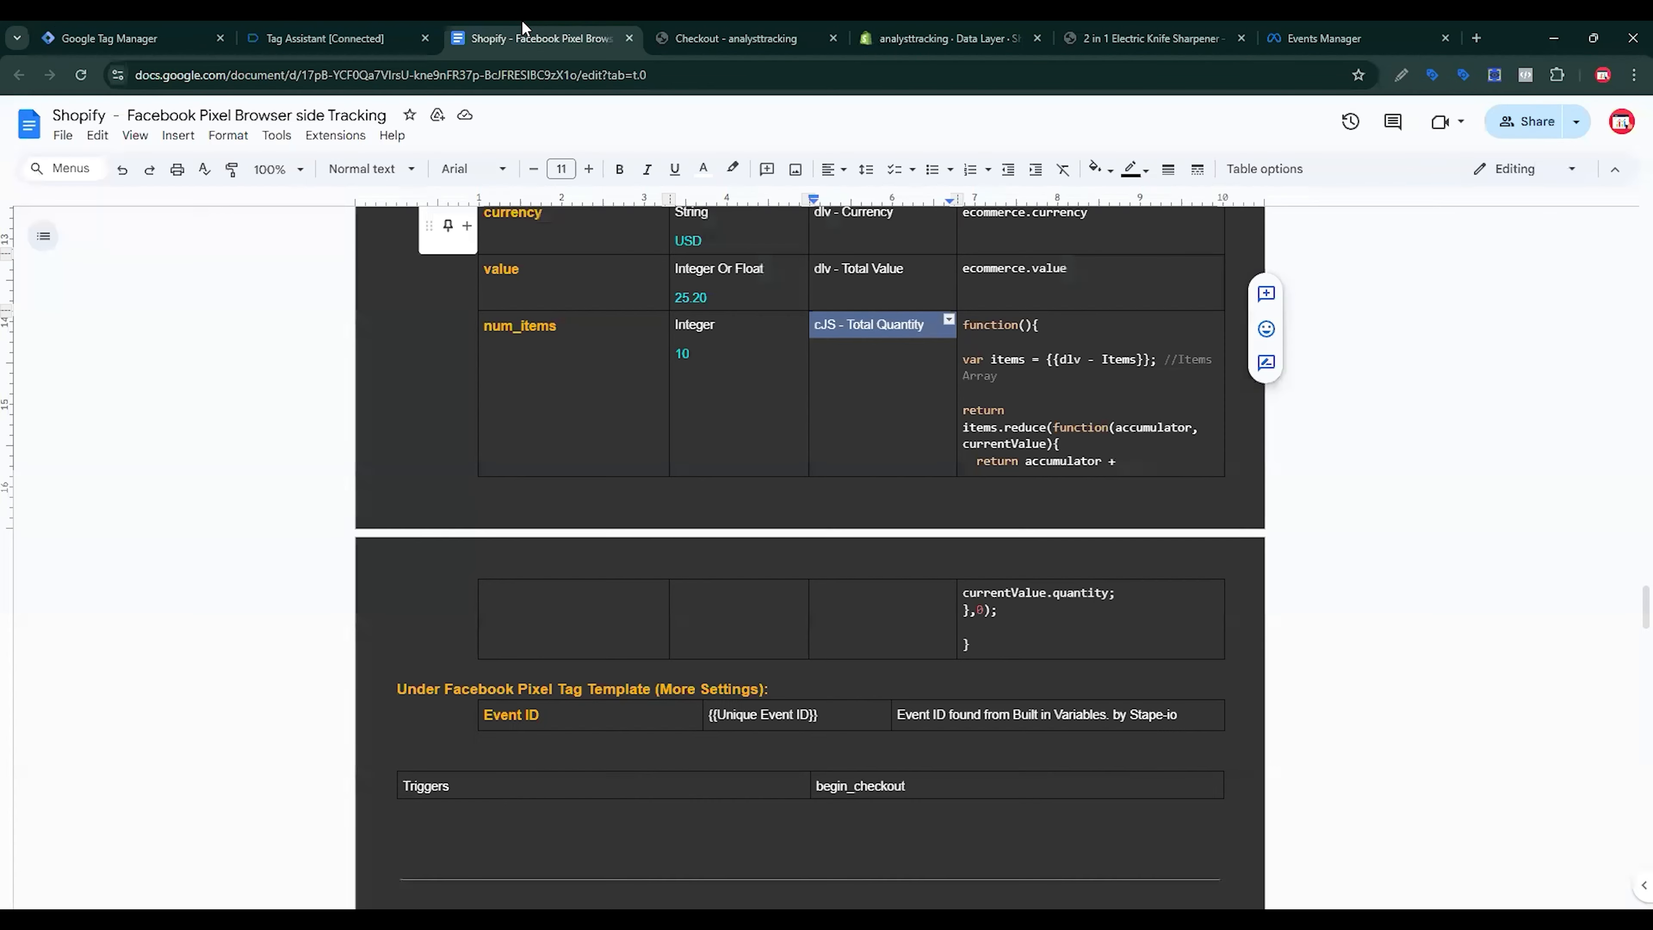
scroll(792, 632, "down", 4)
scroll(793, 633, "down", 5)
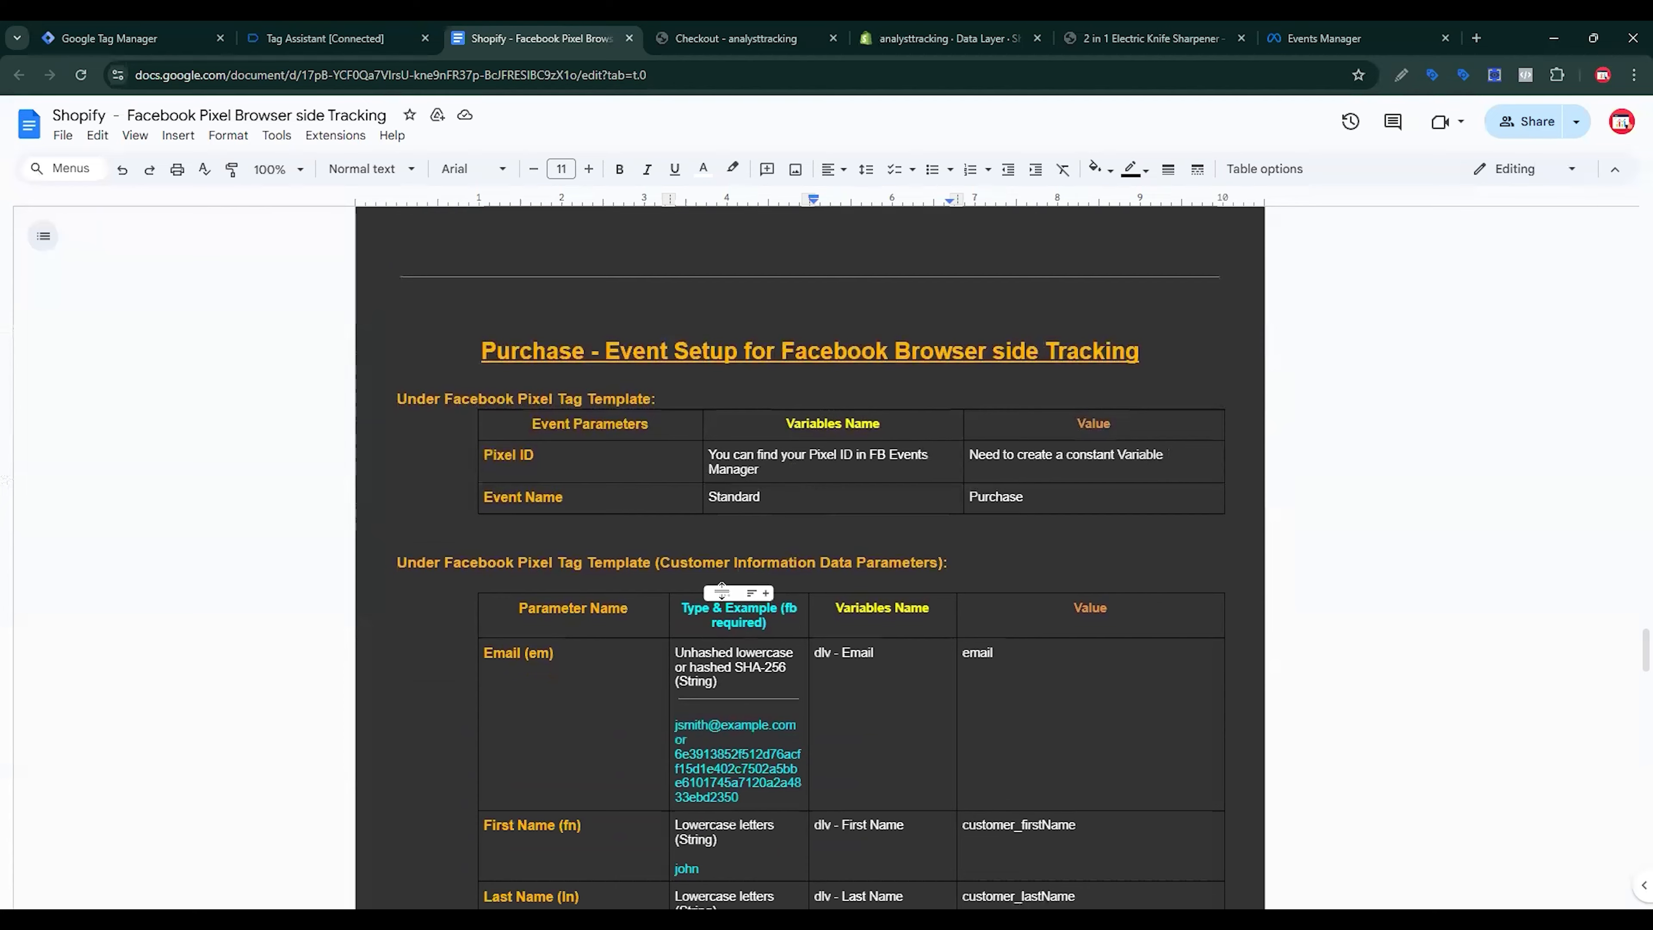
scroll(721, 589, "down", 11)
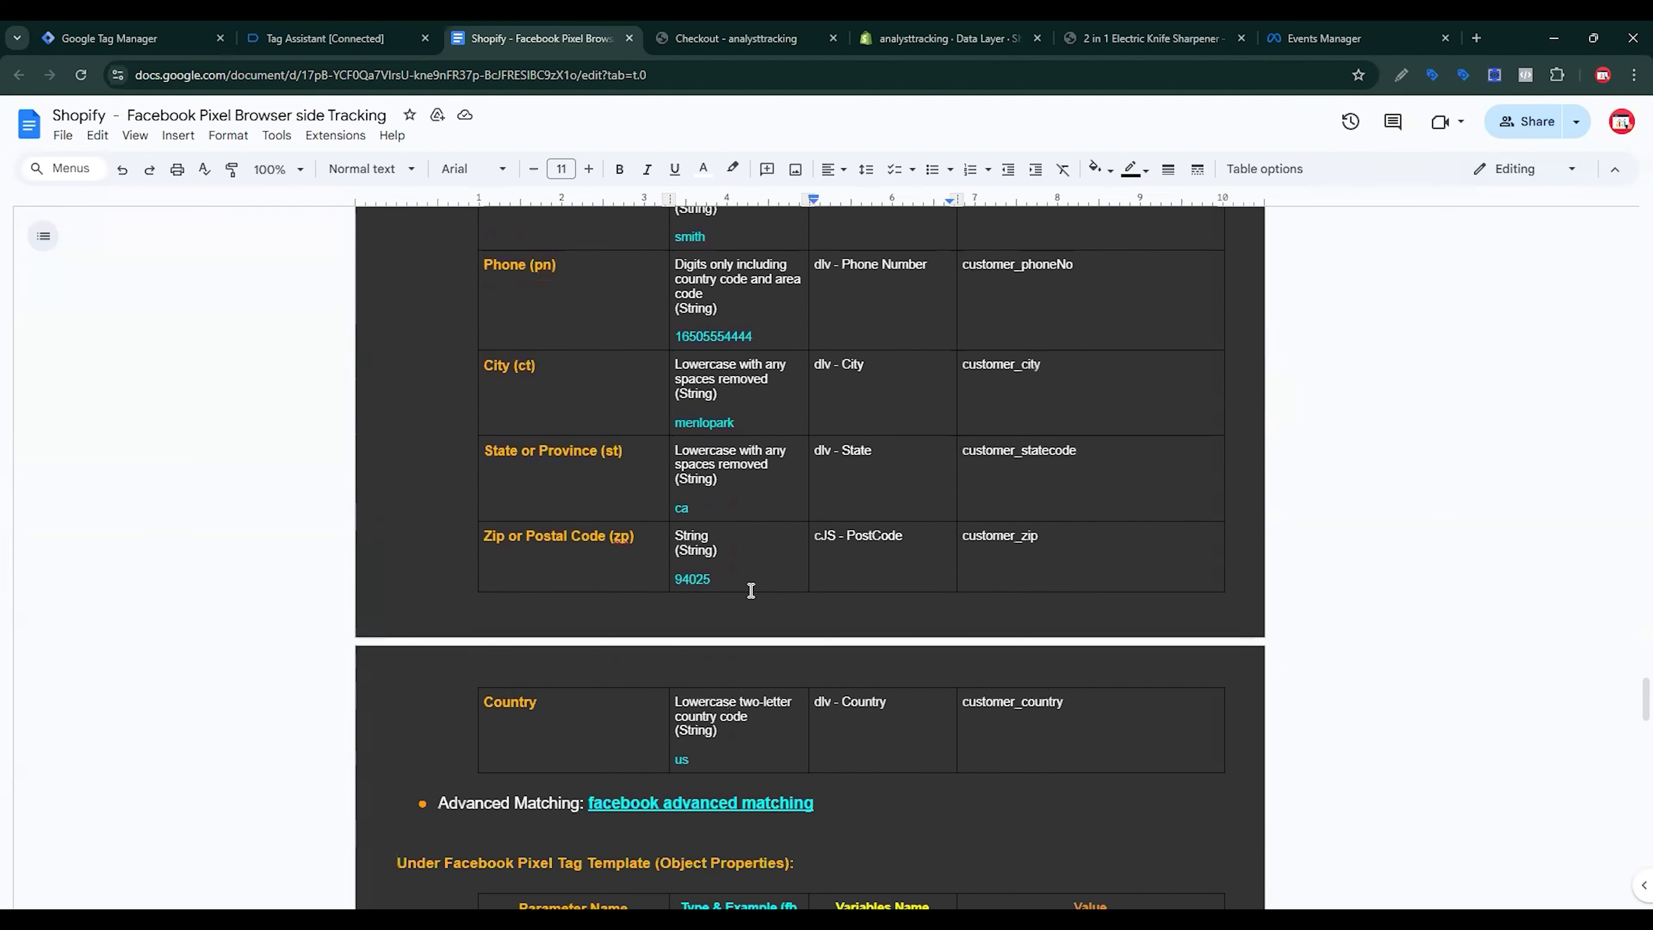
scroll(752, 590, "down", 6)
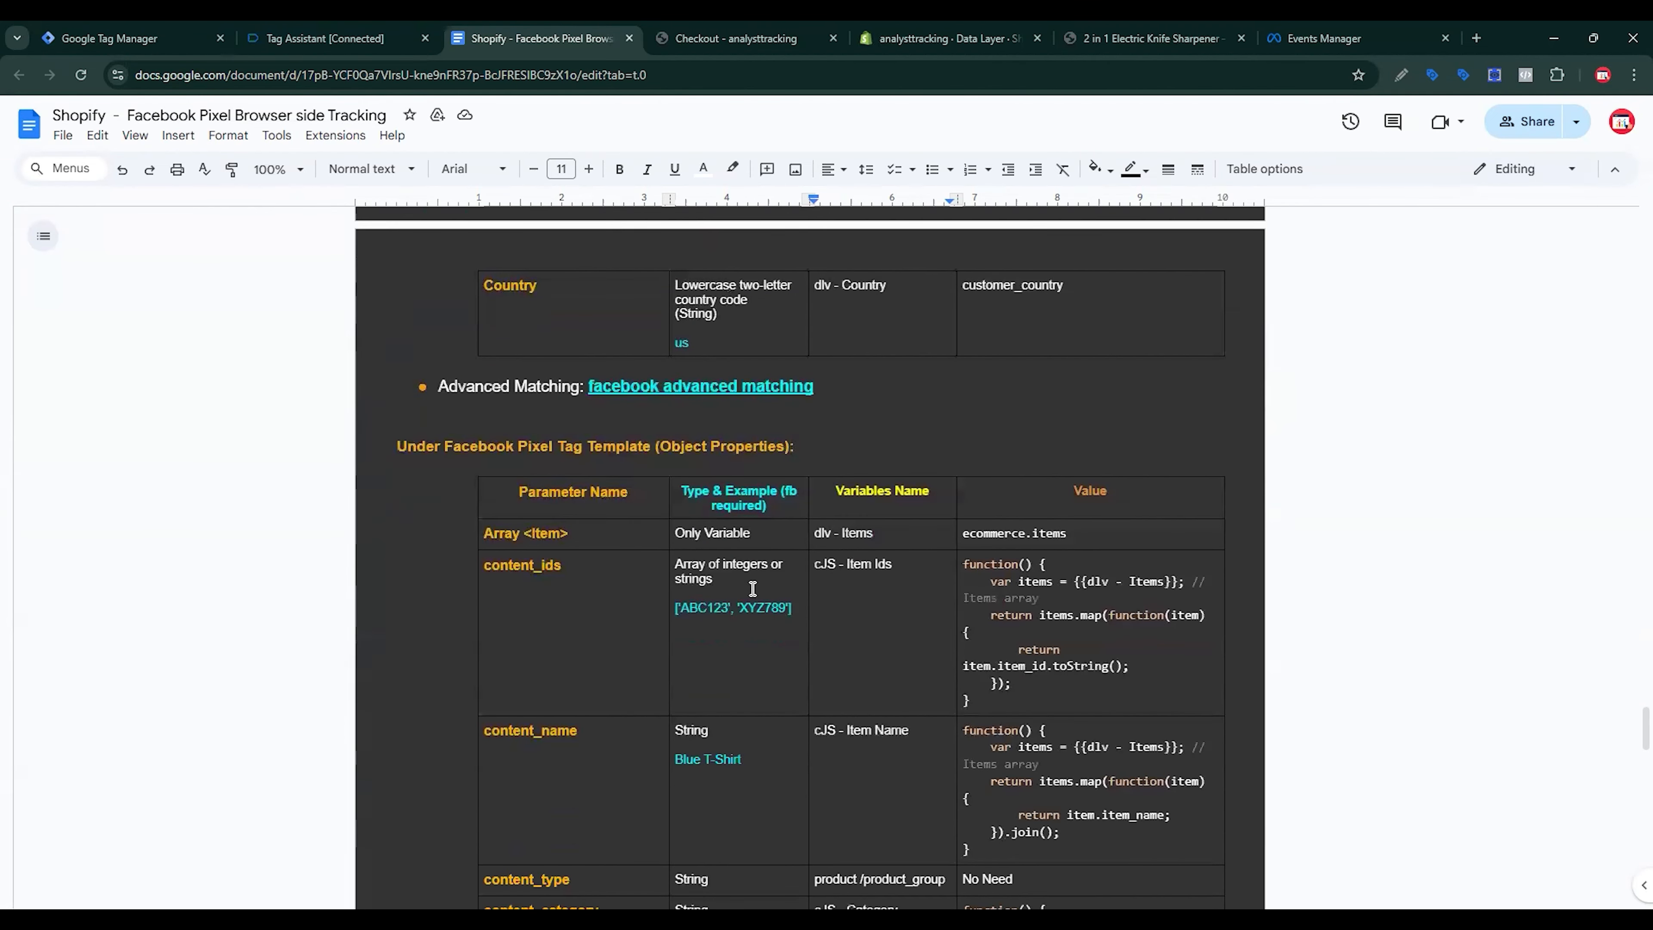
left_click_drag(603, 571, 455, 565)
key("ctrl+c")
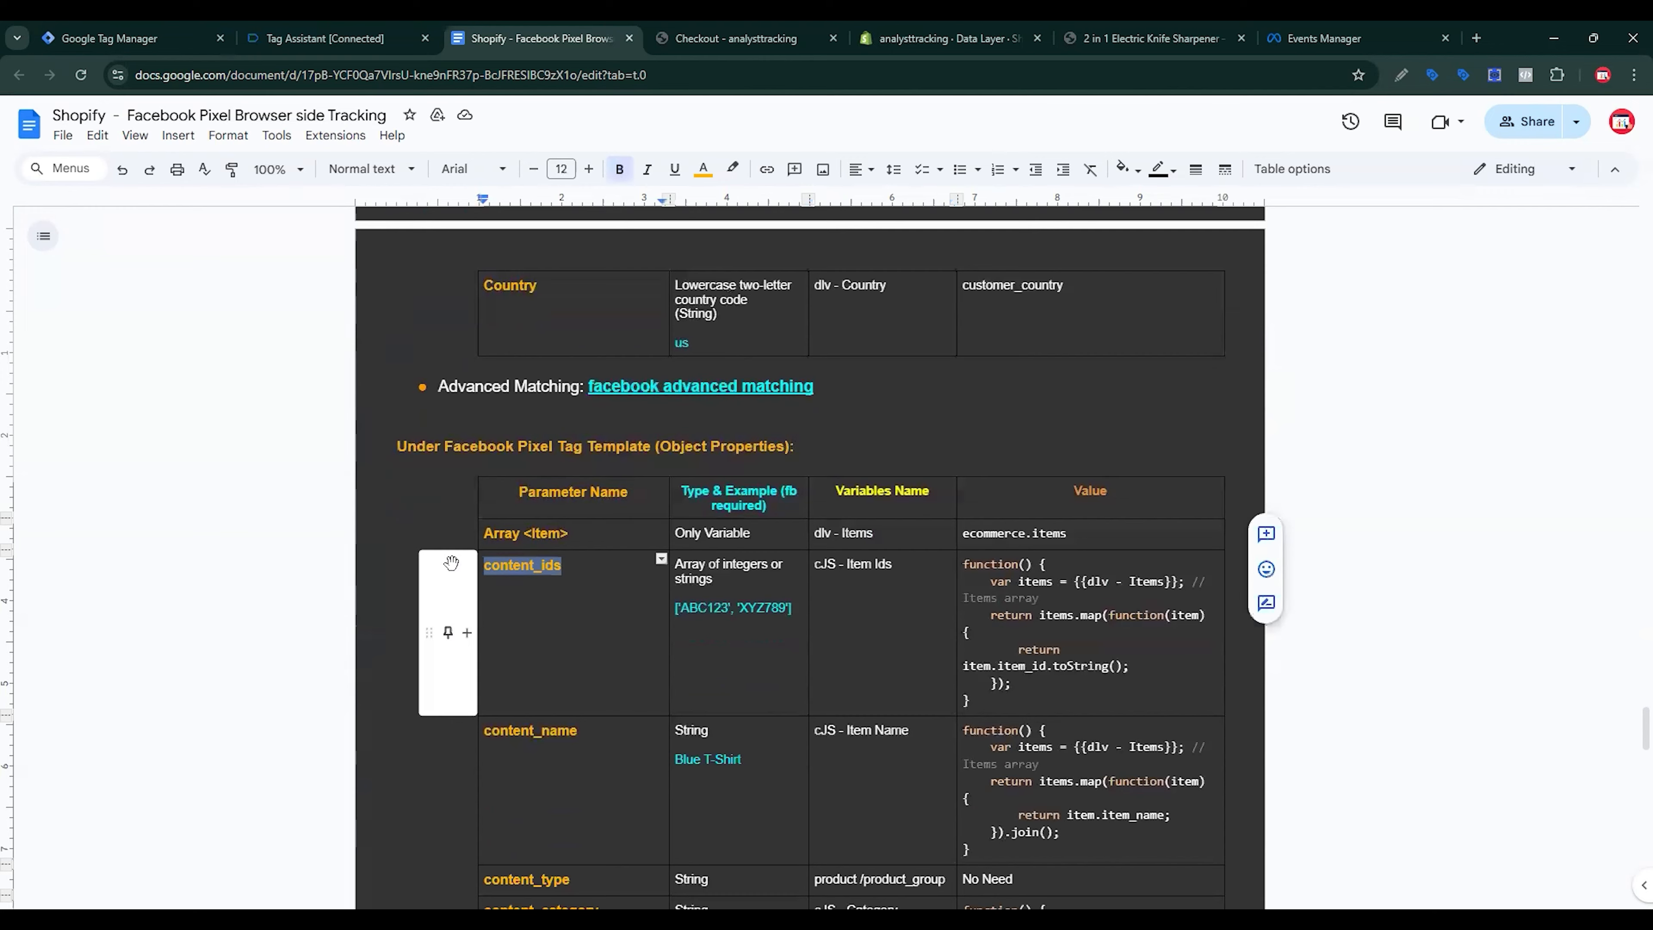
left_click(110, 37)
left_click(652, 463)
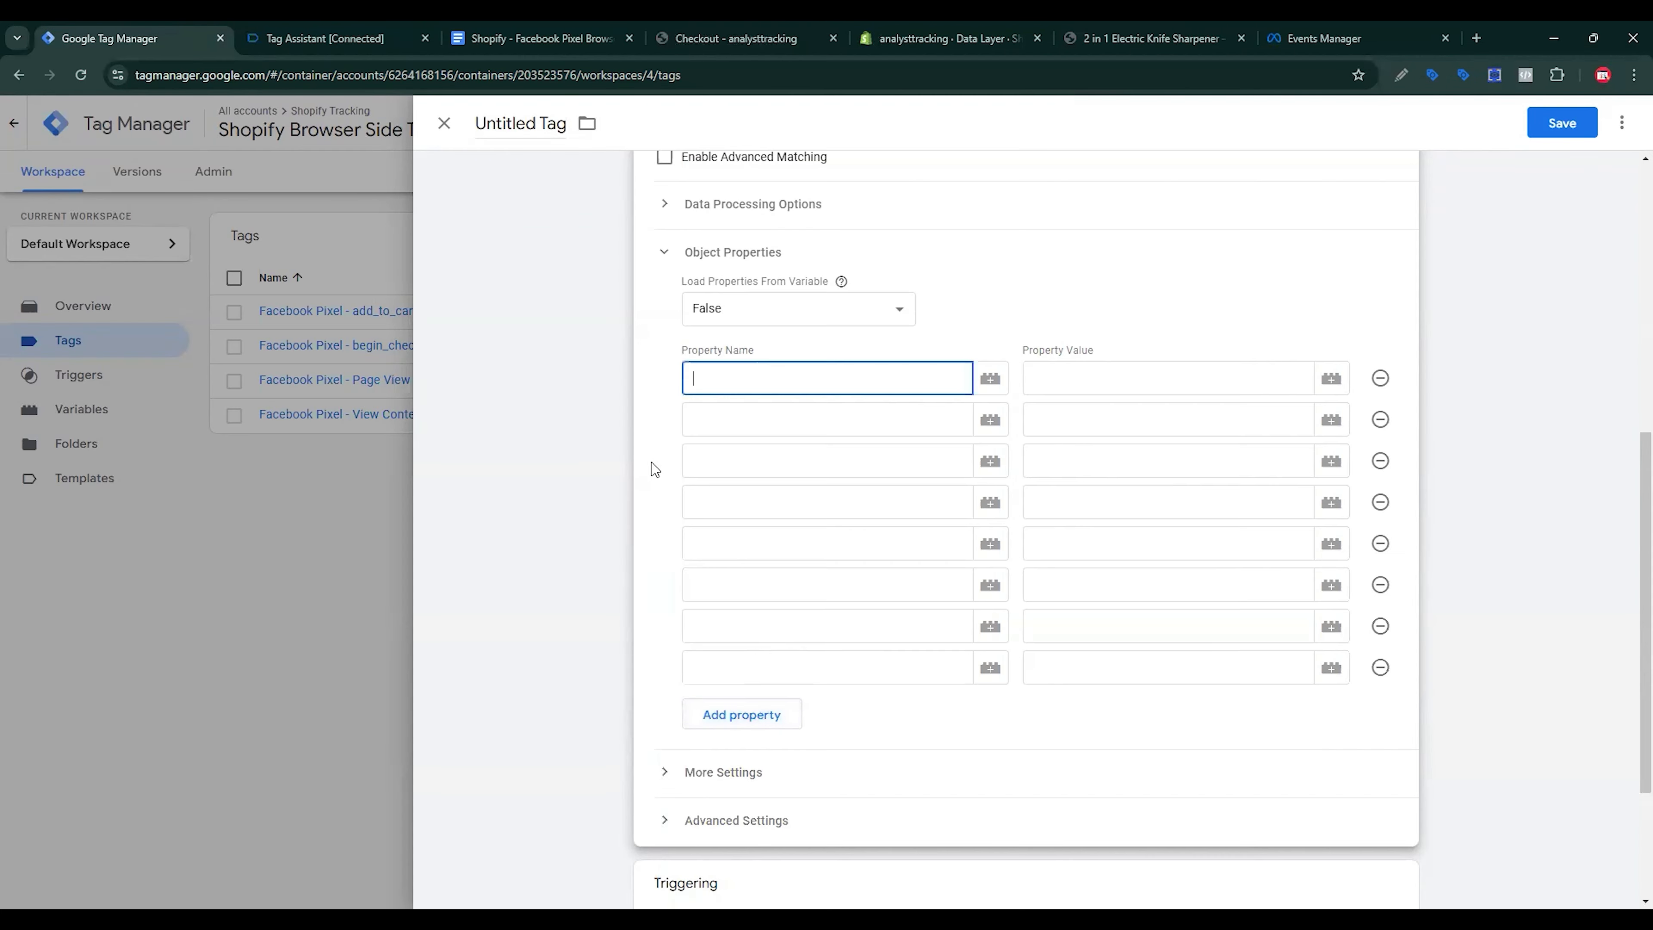
key("ctrl+v")
key("Tab")
Step: Paste content_name and content_type from the document as the second and third property names
left_click(534, 38)
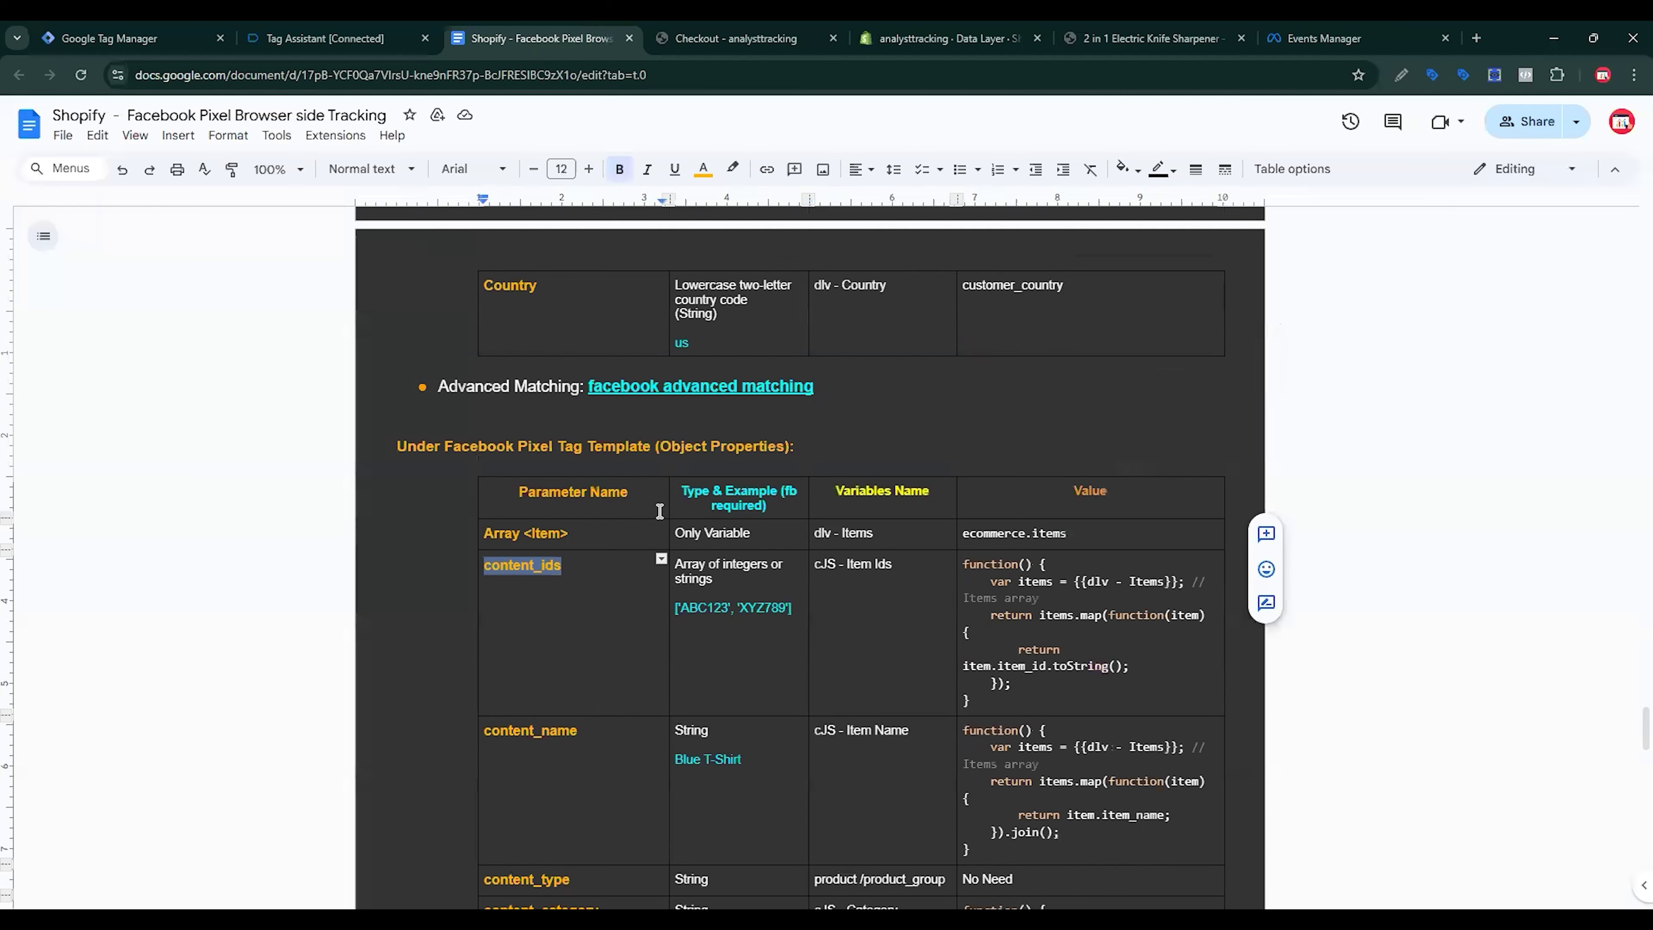
scroll(618, 446, "down", 5)
scroll(618, 446, "up", 3)
left_click_drag(586, 562, 474, 563)
left_click(130, 37)
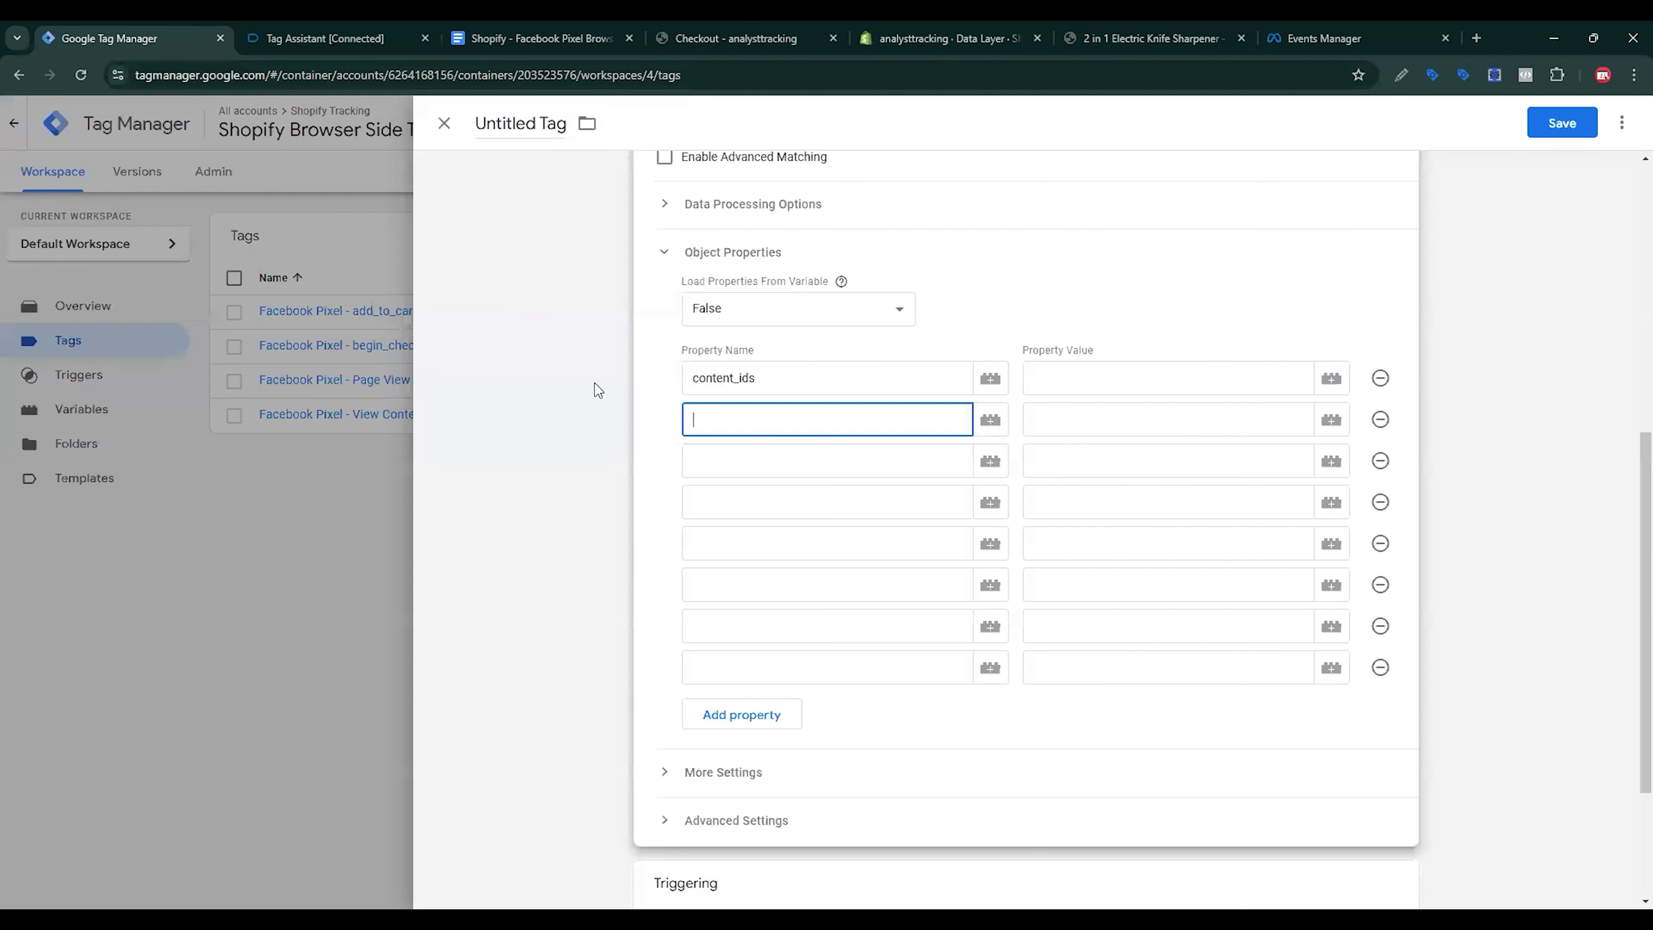
key("ctrl+v")
key("Tab")
key("ctrl+Tab")
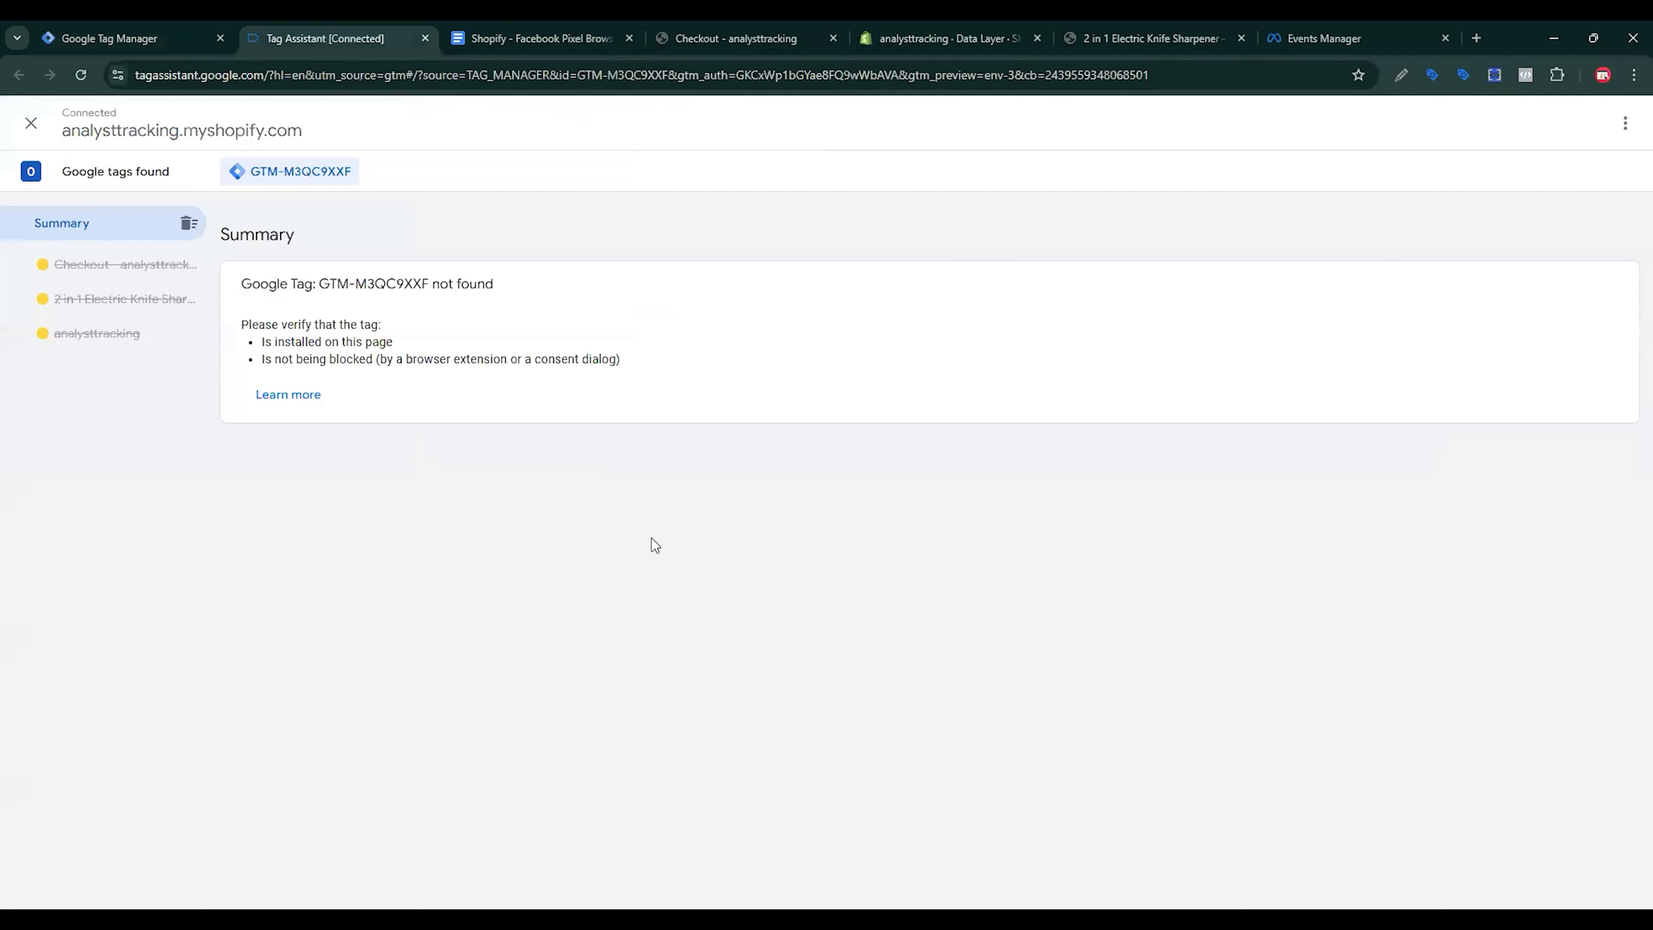
left_click(588, 27)
double_click(528, 708)
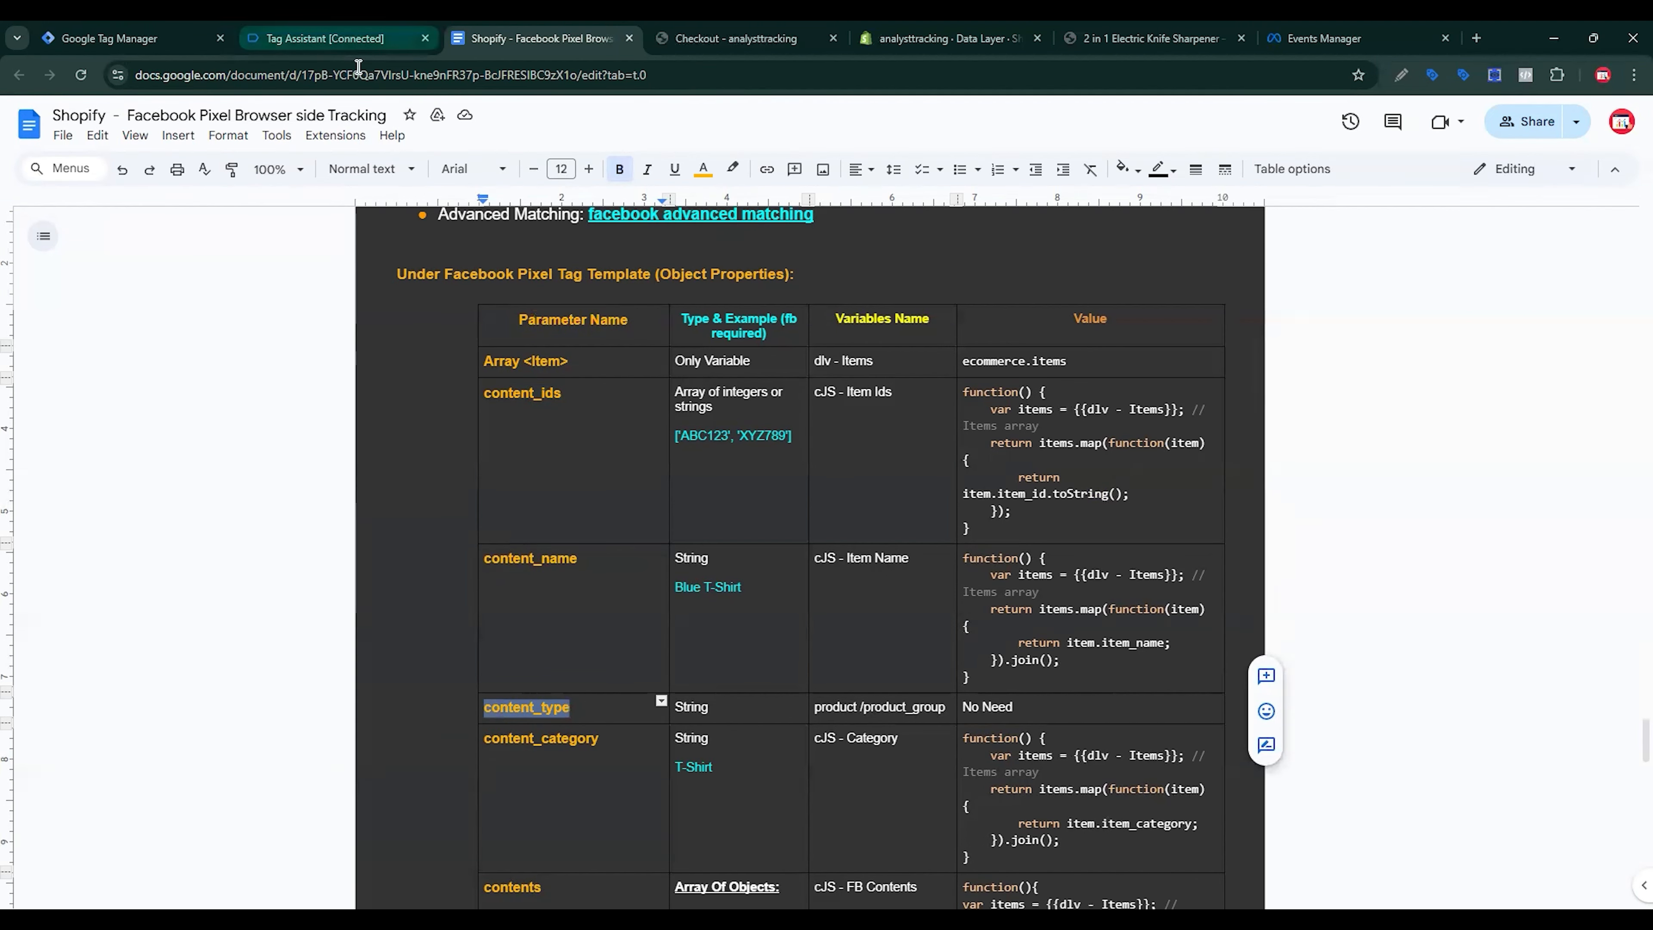
left_click(199, 29)
key("ctrl+v")
Step: Copy content_category from the tracking document into the fourth property name
key("Return")
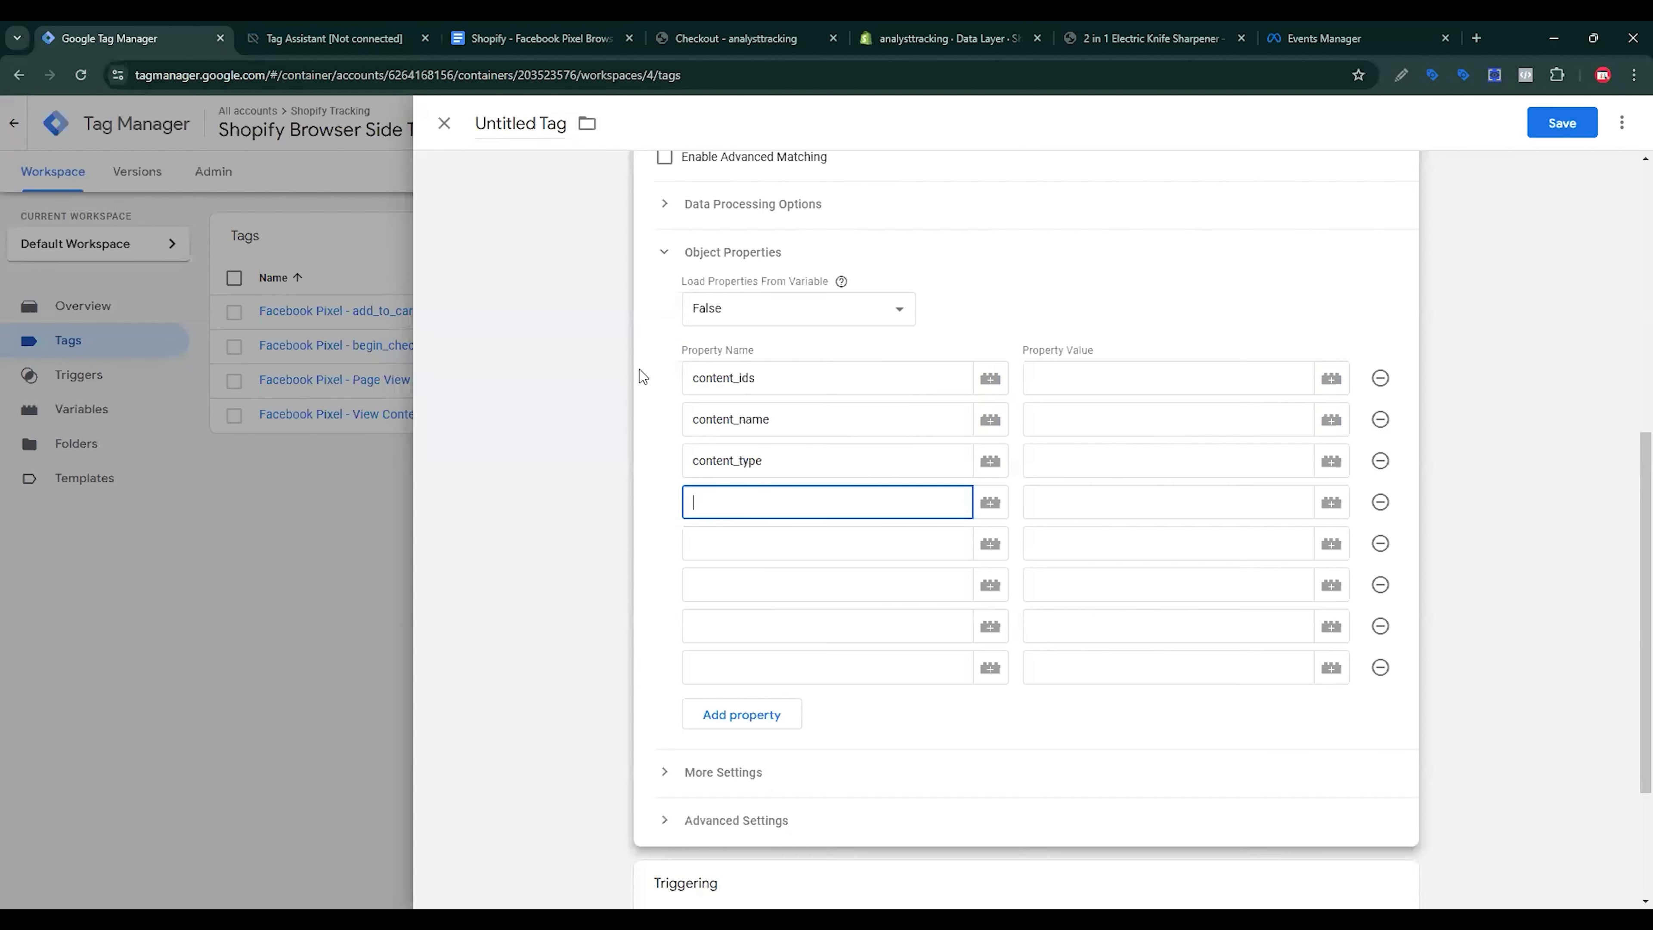
left_click(482, 29)
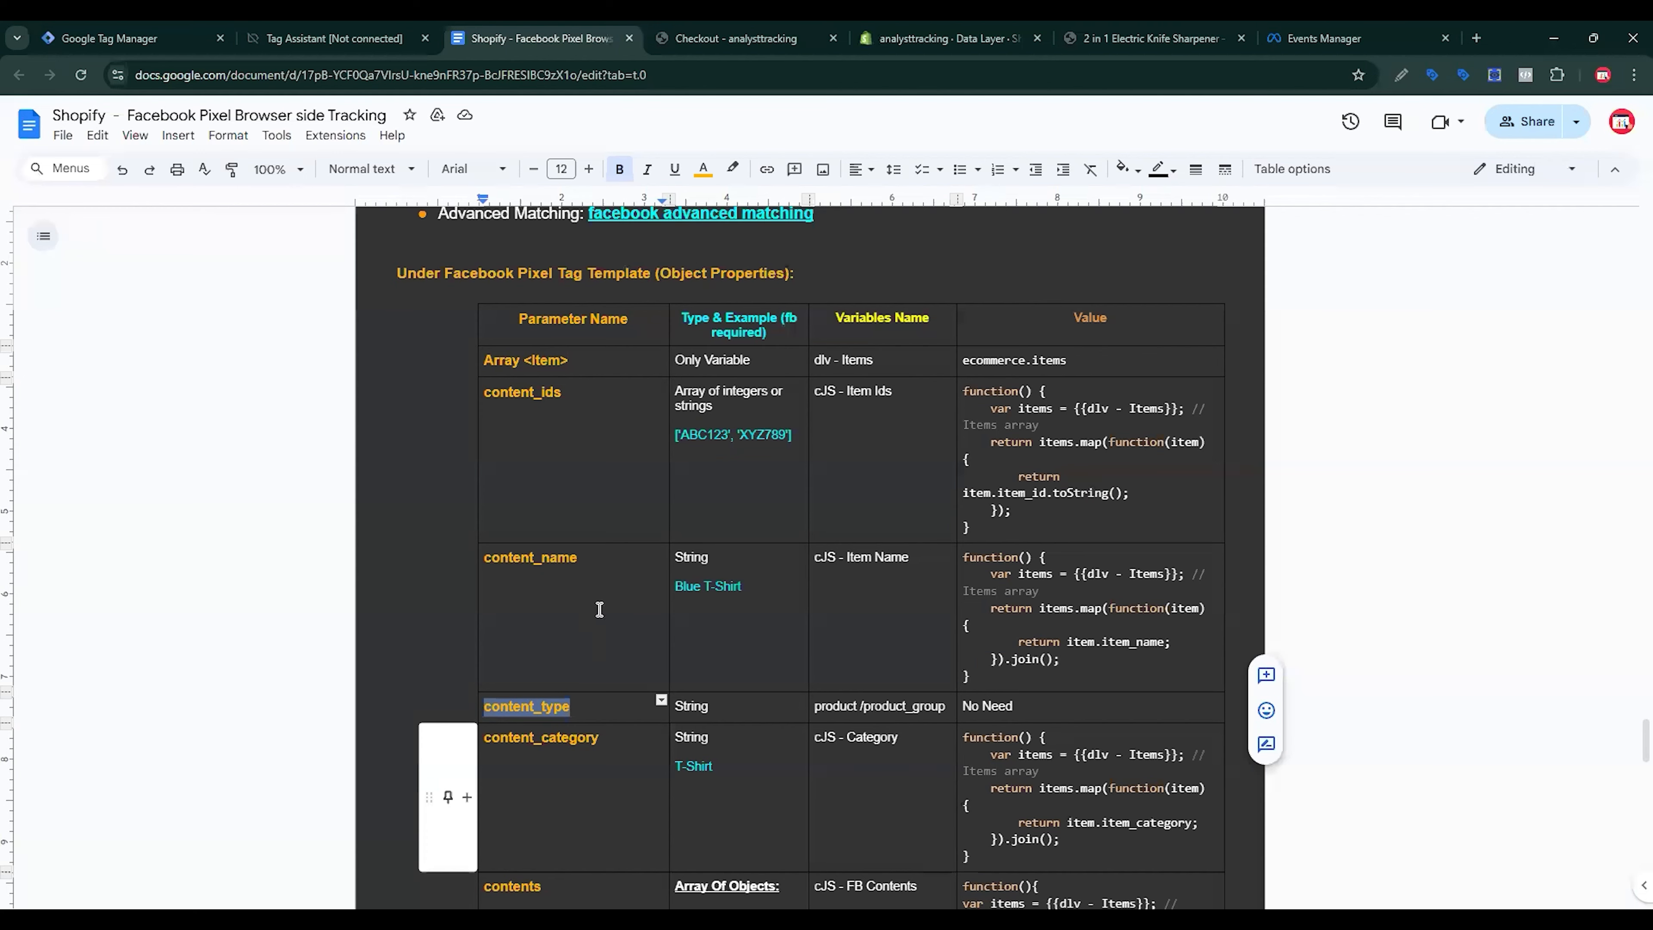
scroll(443, 801, "down", 3)
double_click(427, 571)
key("ctrl+c")
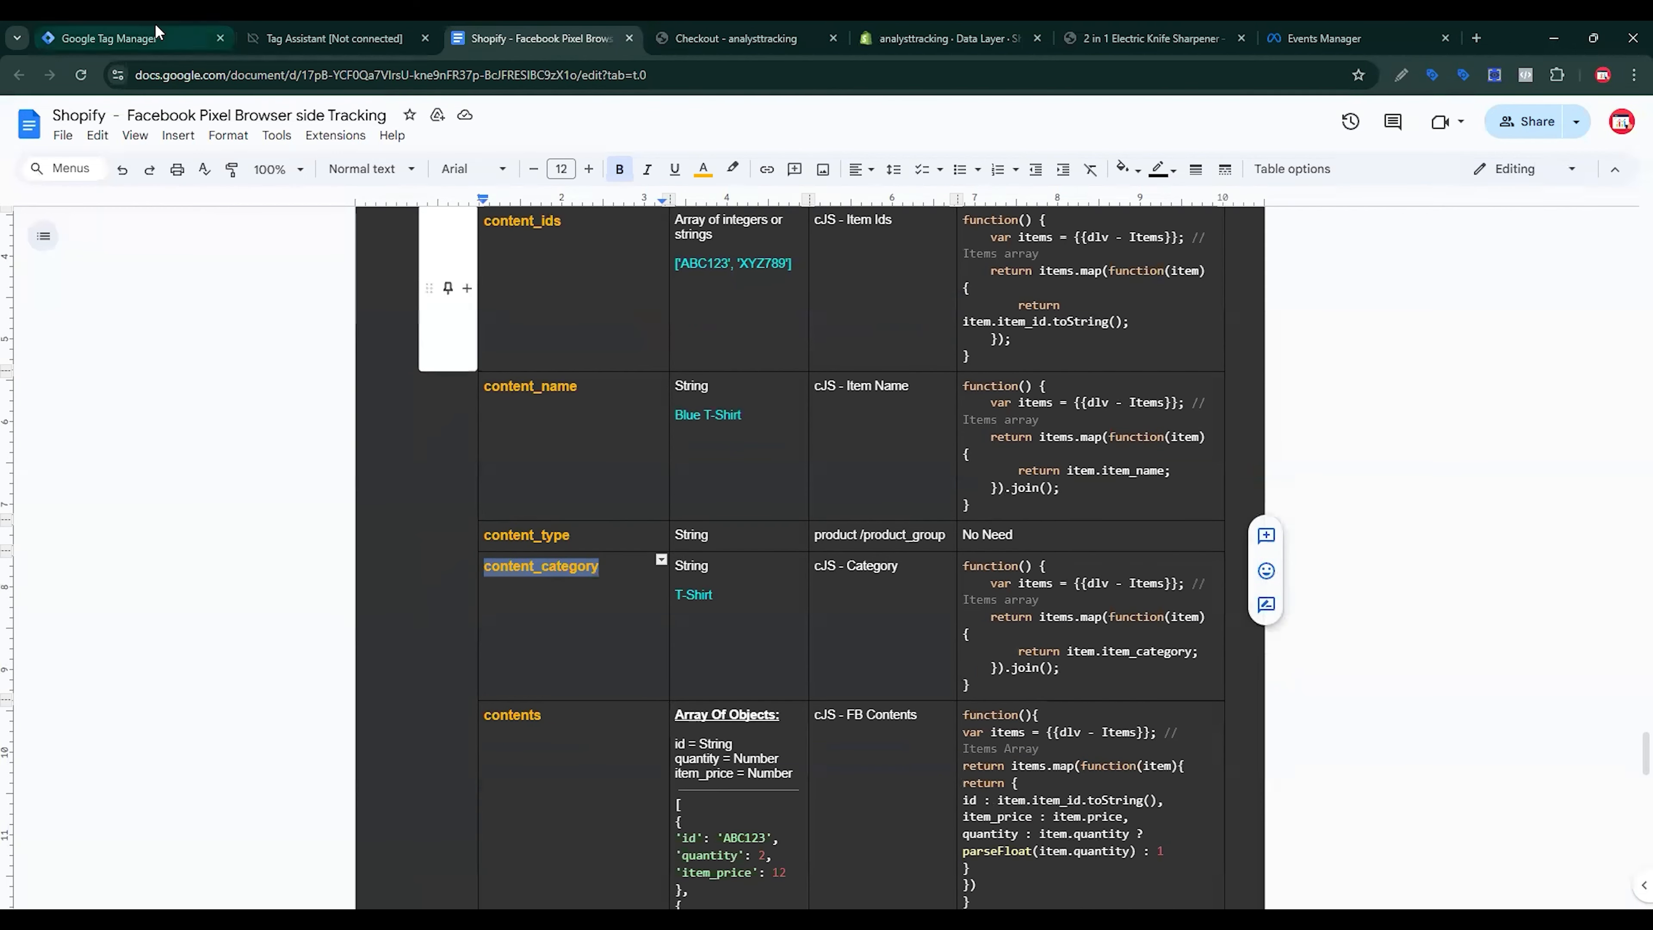
left_click(162, 38)
key("ctrl+v")
key("Return")
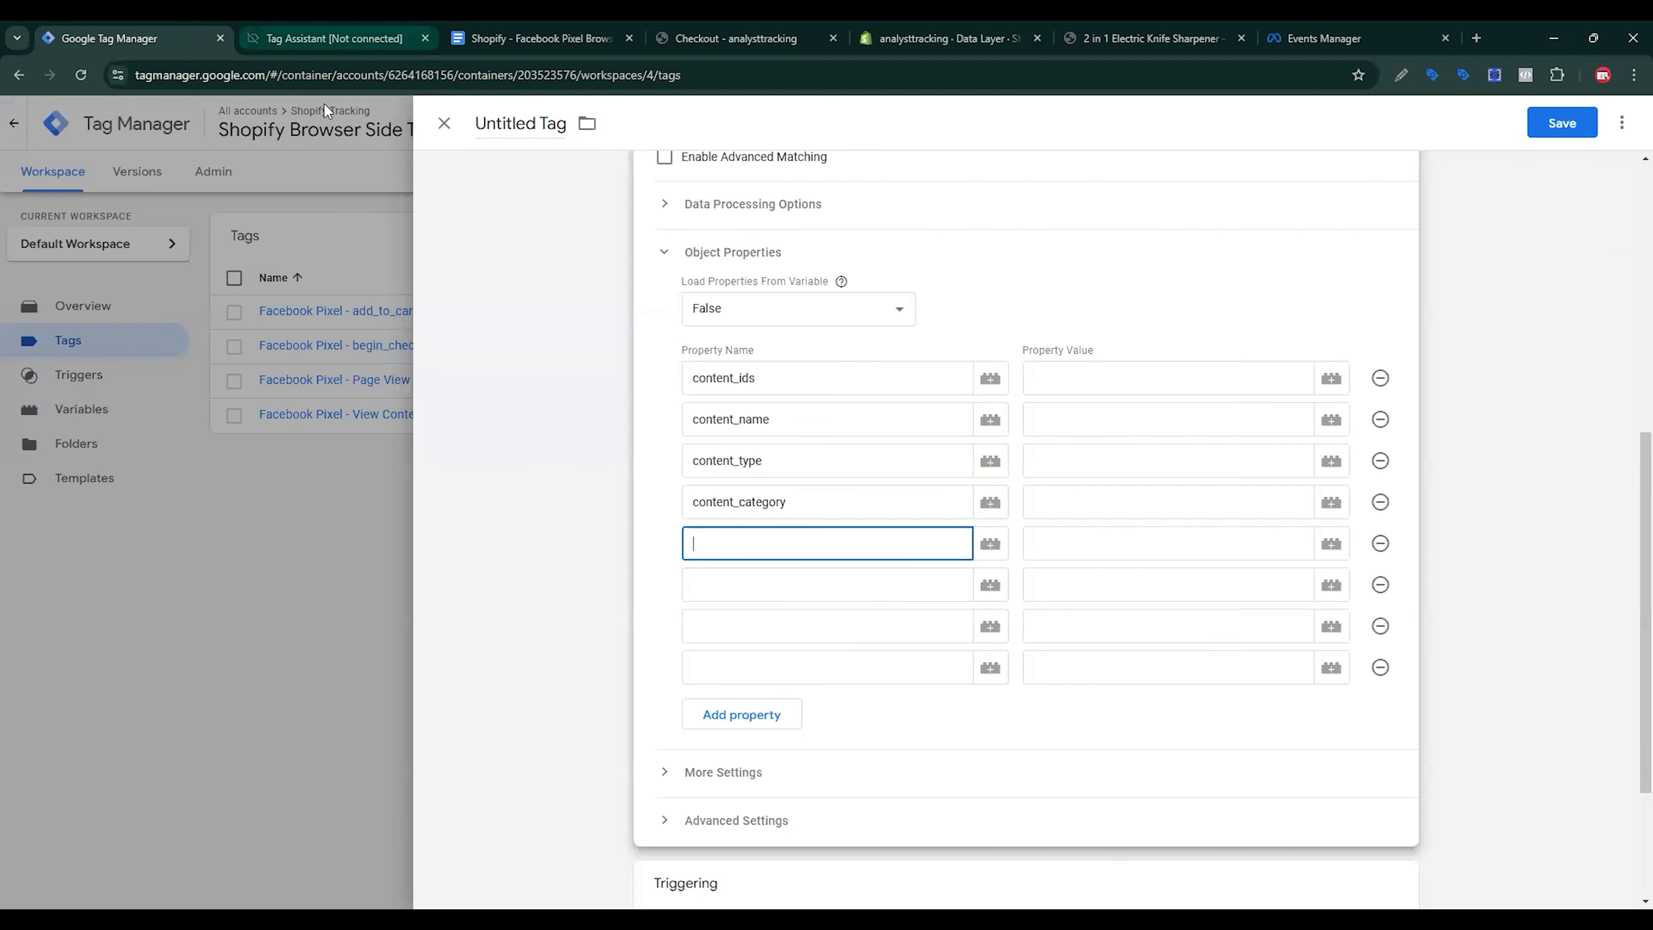
Step: Copy contents from the document into the fifth property name and close Tag Assistant
left_click(328, 38)
left_click(509, 38)
scroll(781, 521, "down", 3)
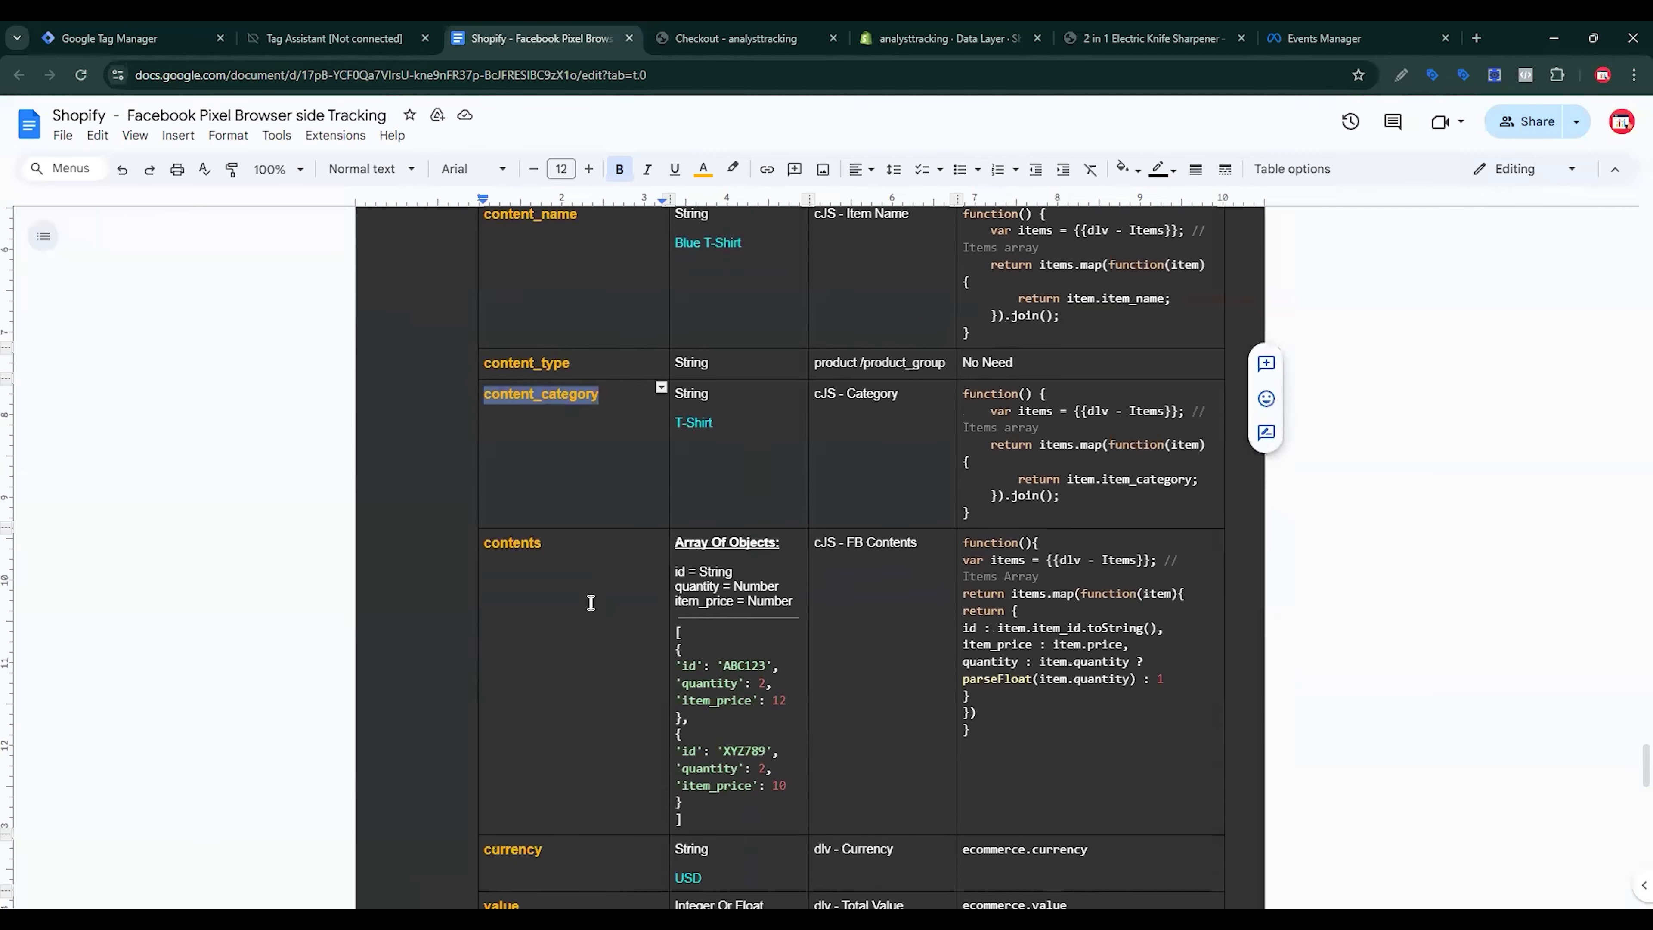
double_click(534, 545)
key("ctrl+c")
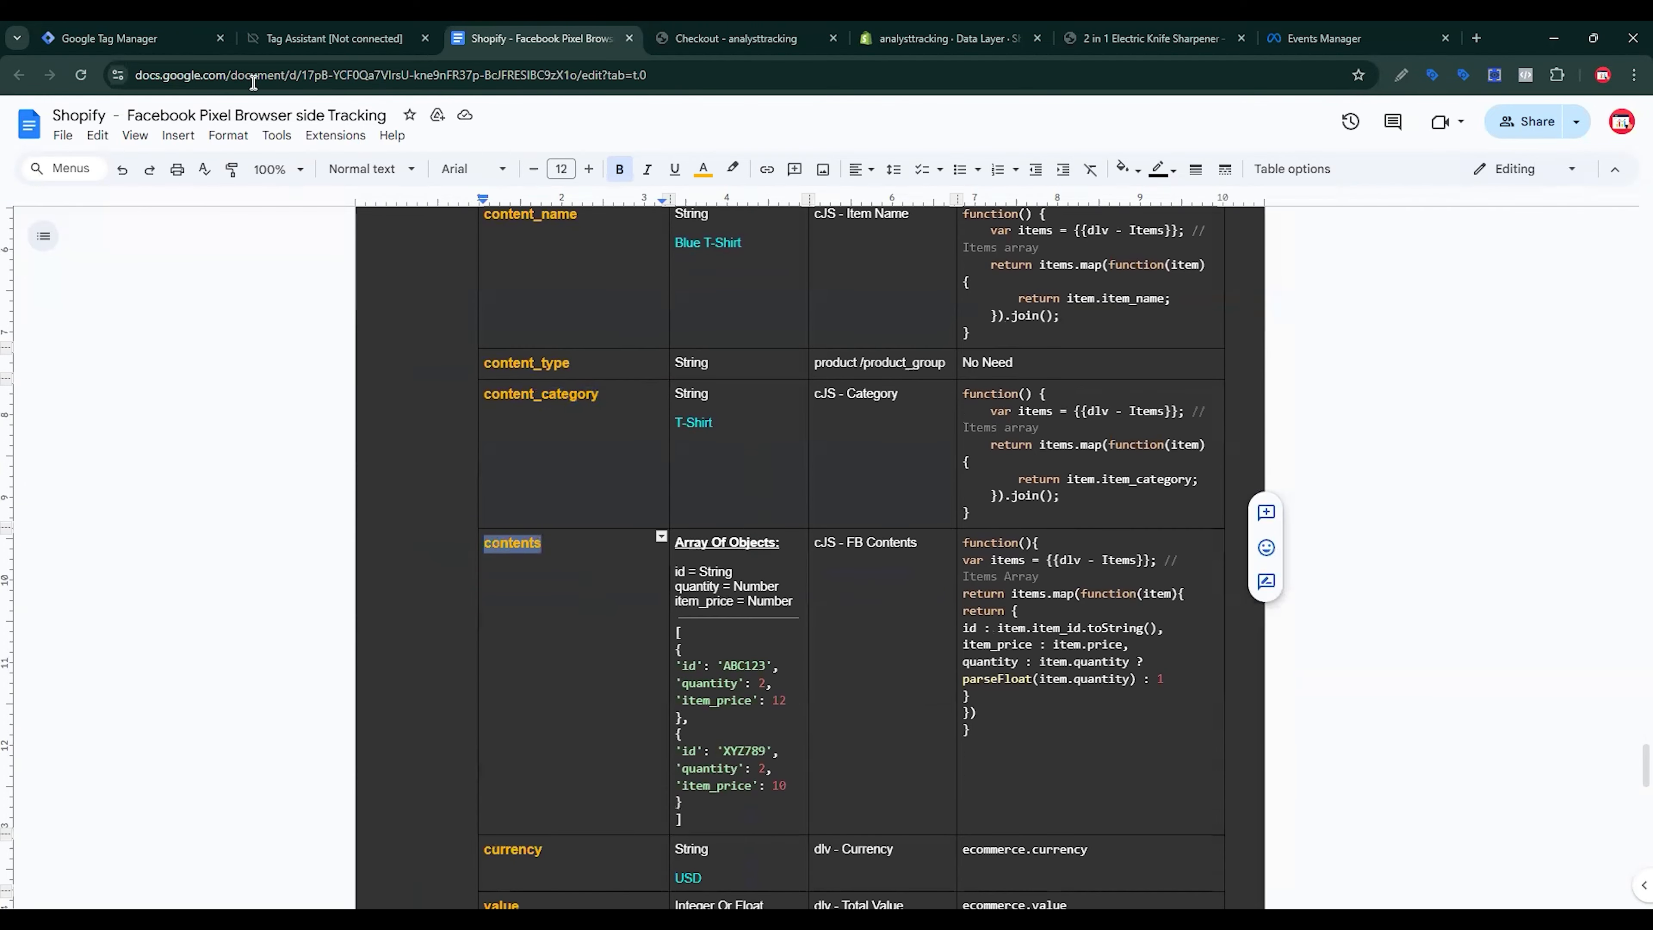
left_click(130, 38)
key("ctrl+v")
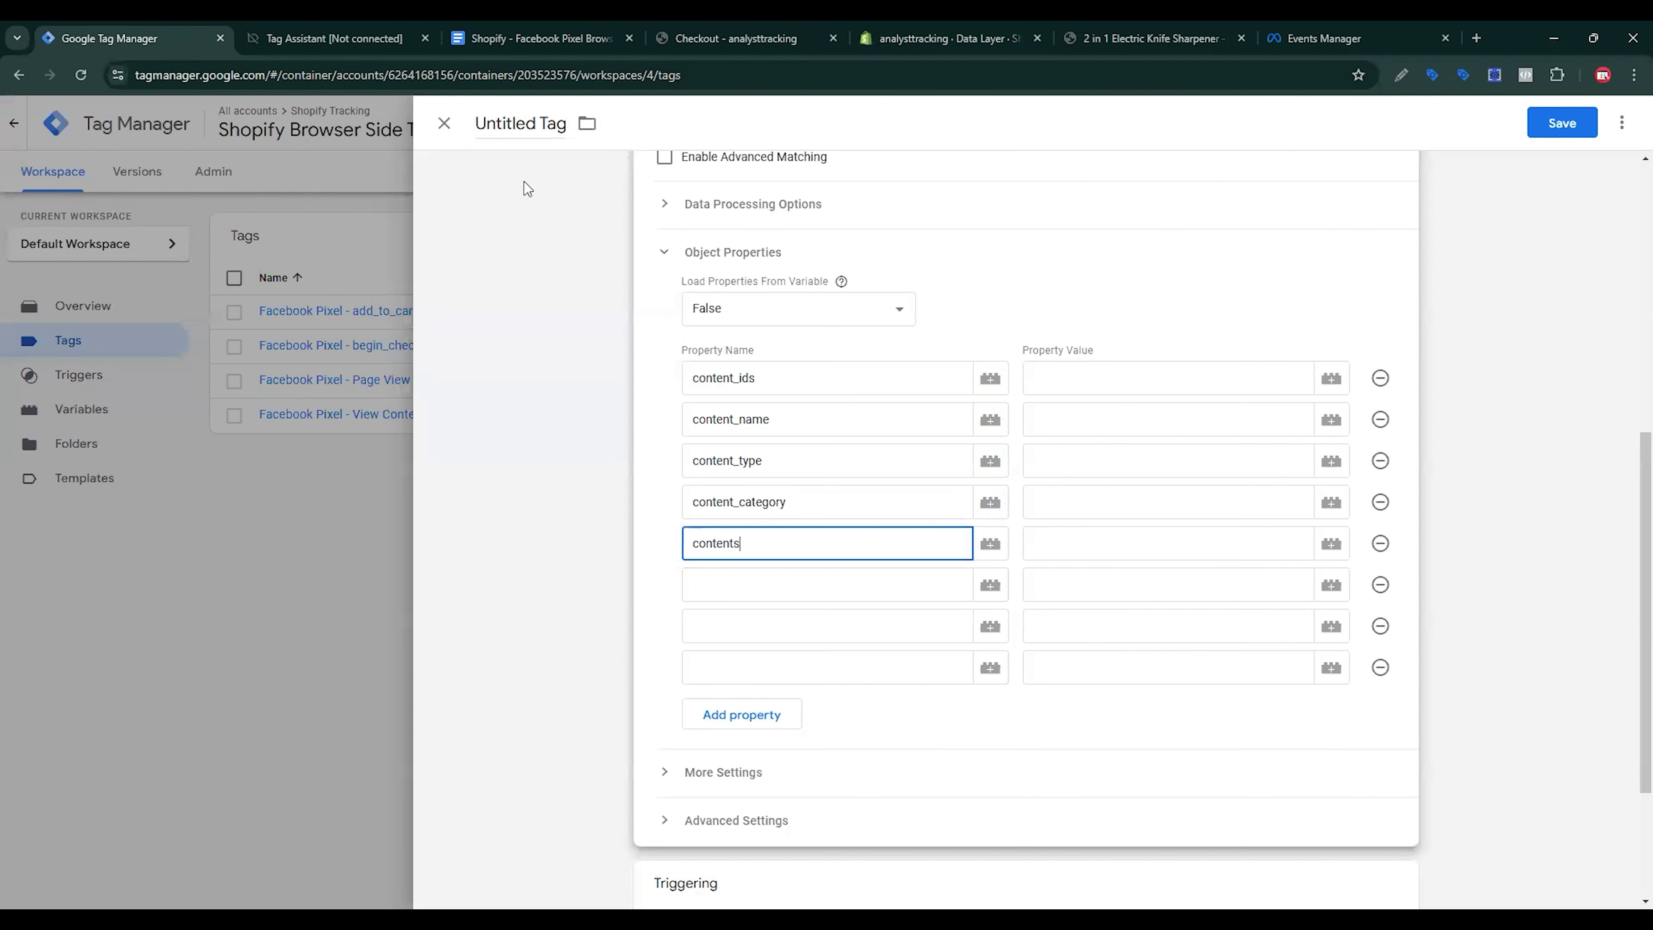
left_click(432, 41)
key("Down")
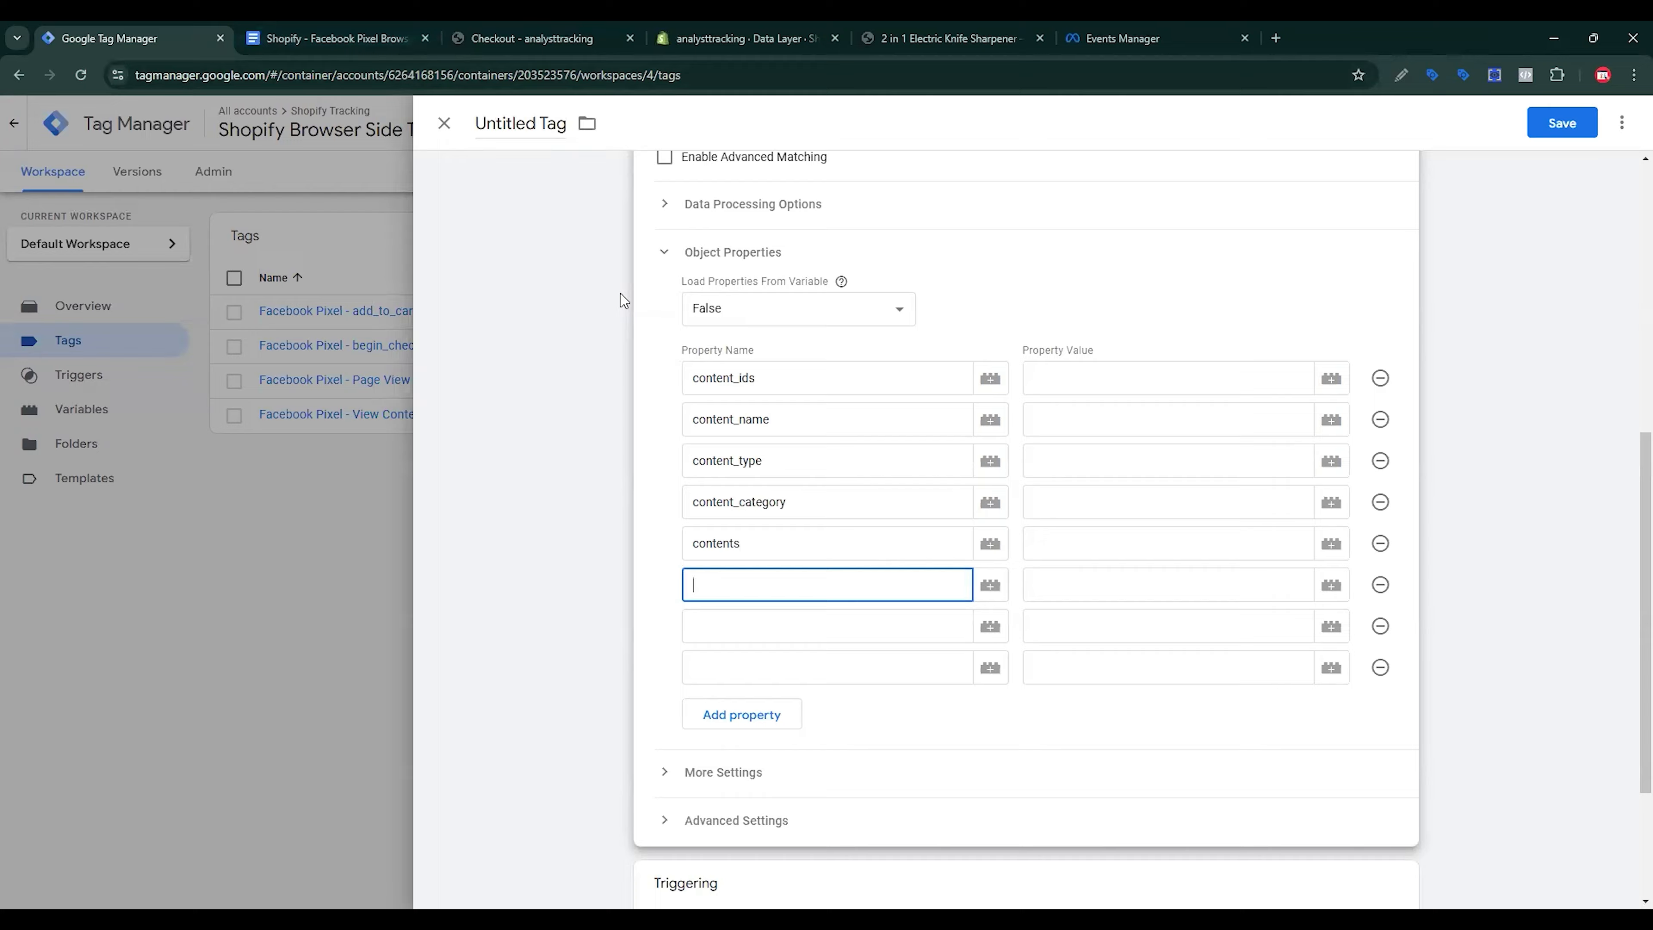
Step: Paste currency and value from the document as the sixth and seventh property names
left_click(437, 28)
scroll(581, 263, "down", 4)
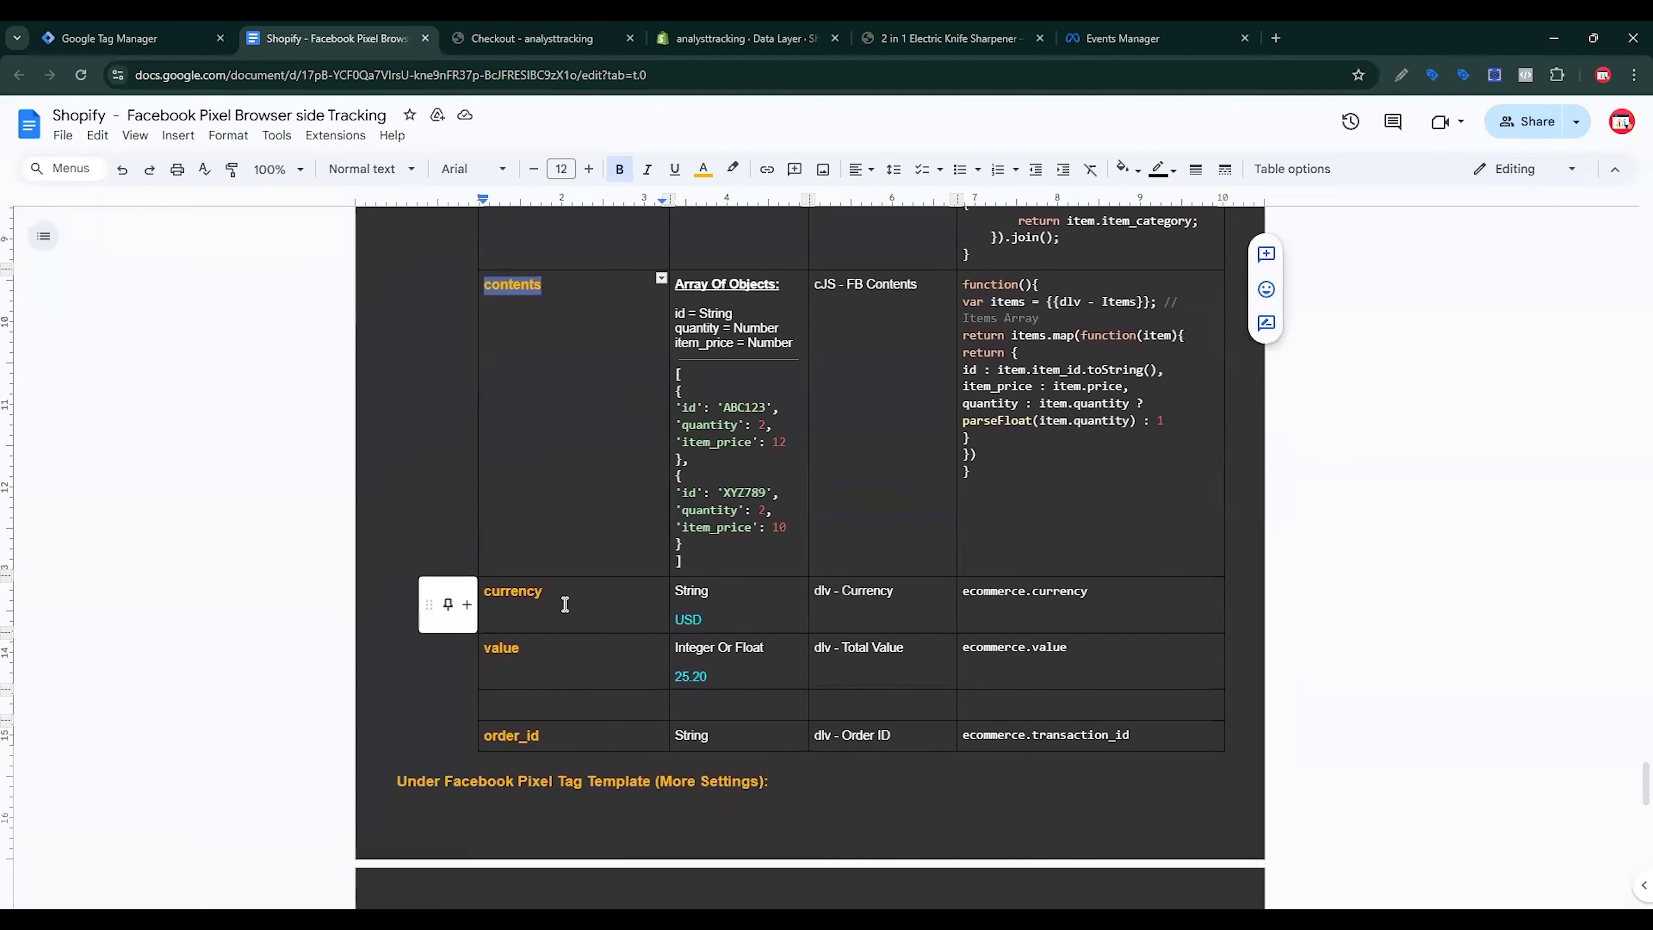
left_click_drag(563, 593, 478, 595)
left_click(130, 38)
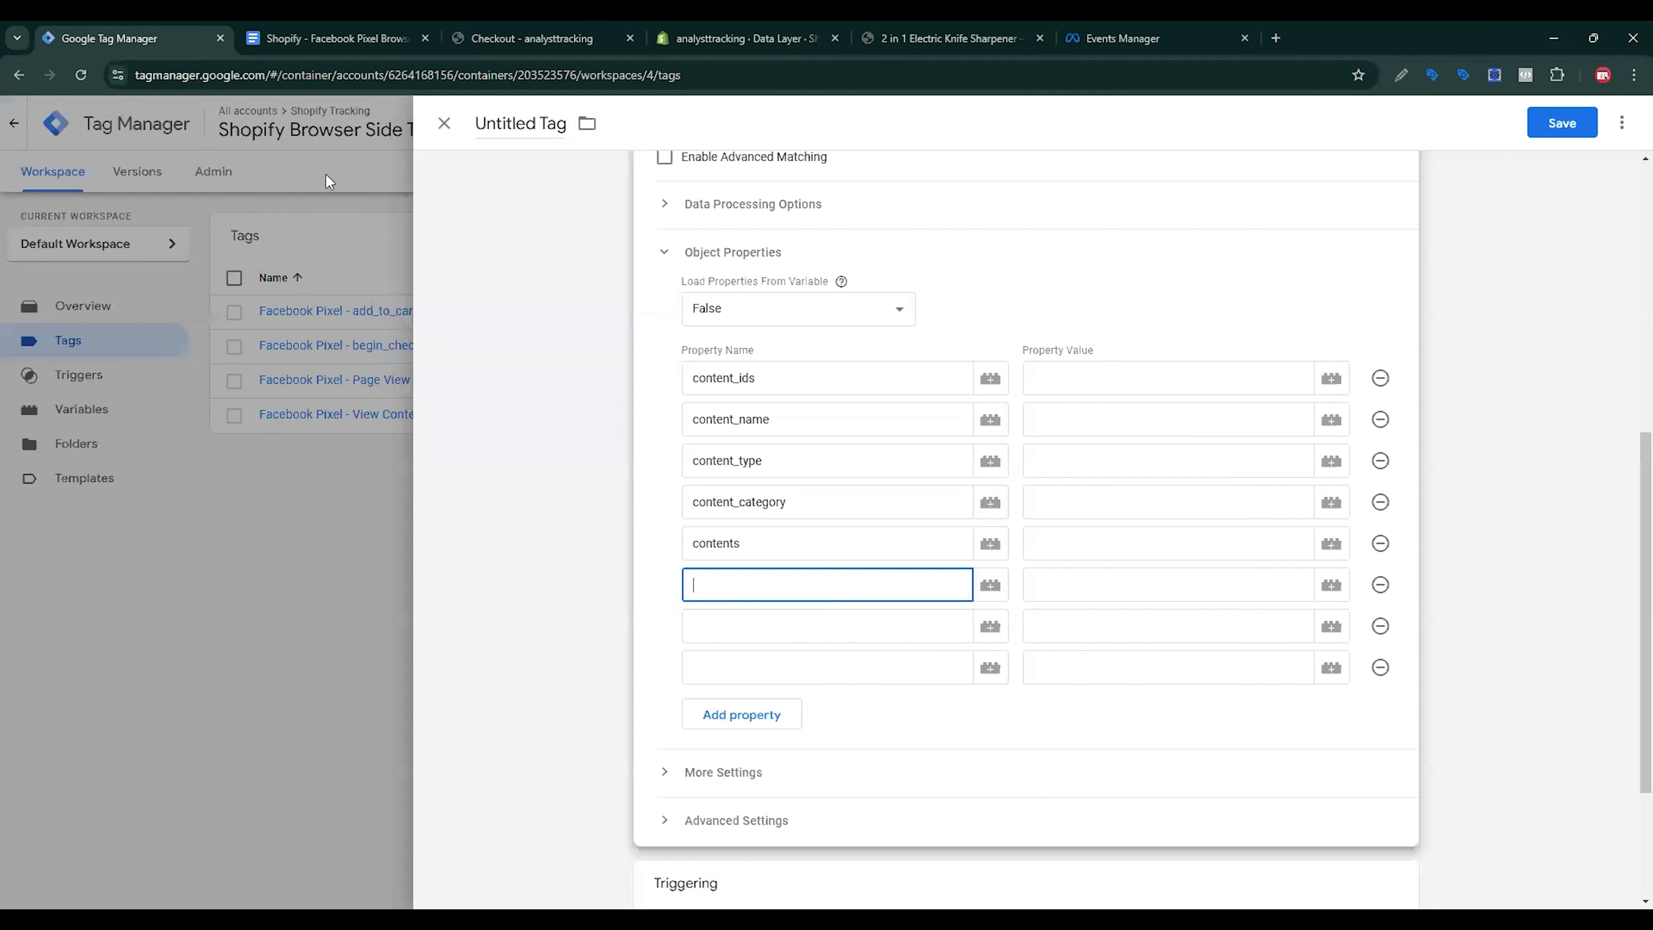
key("ctrl+v")
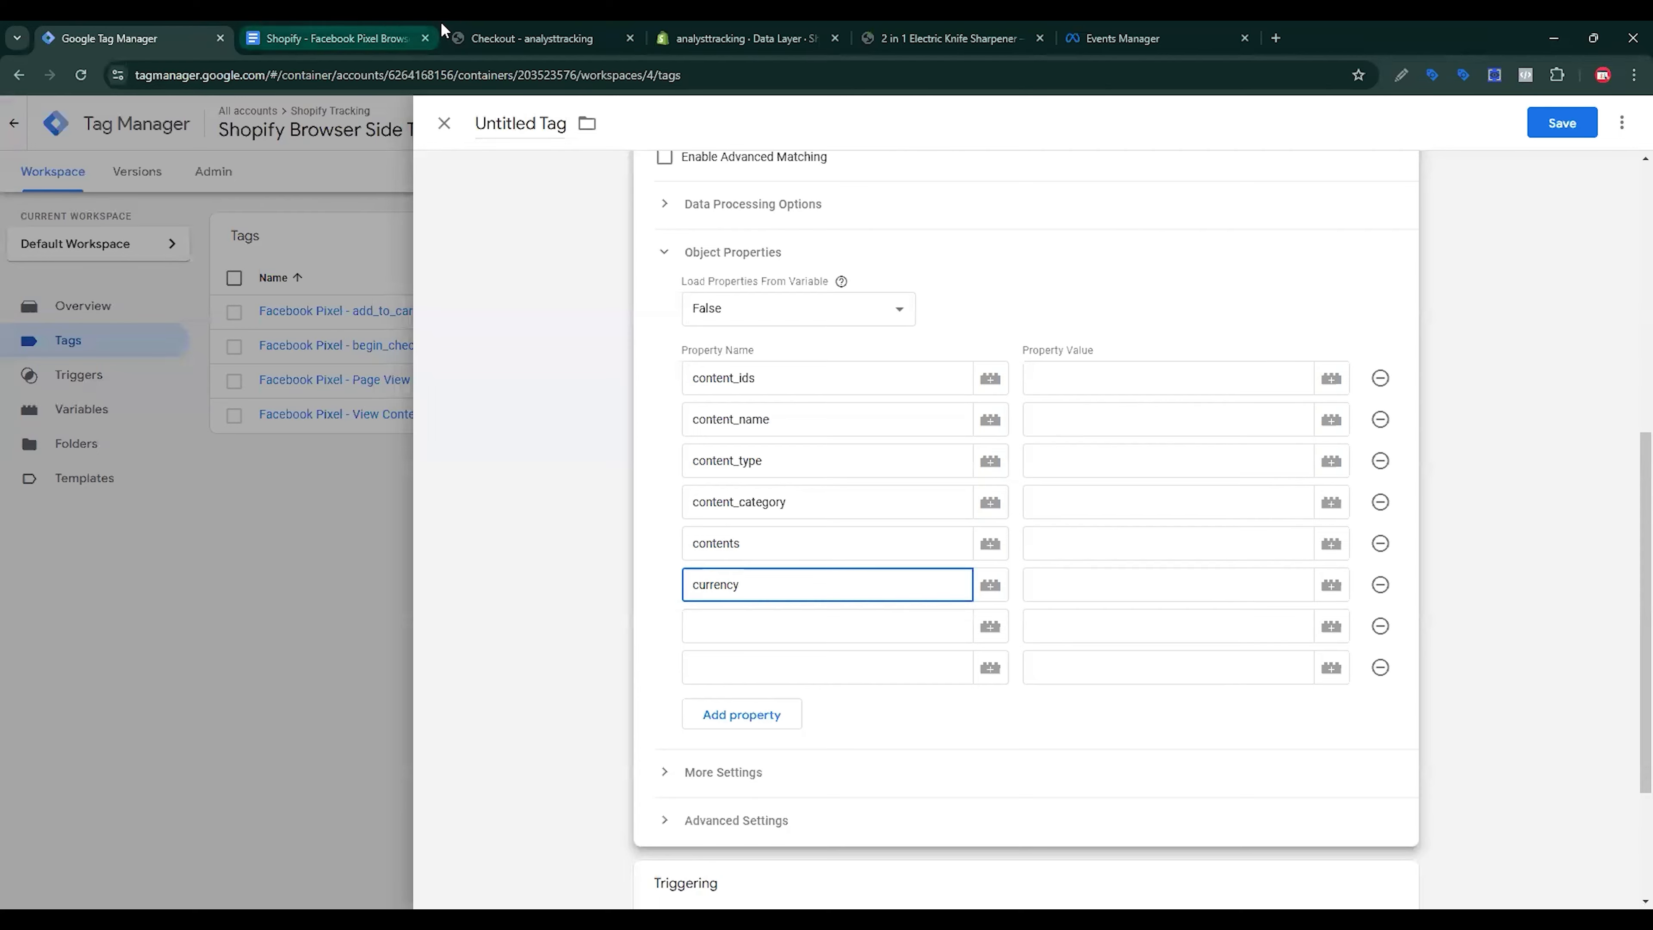
left_click(332, 38)
left_click_drag(545, 645, 482, 648)
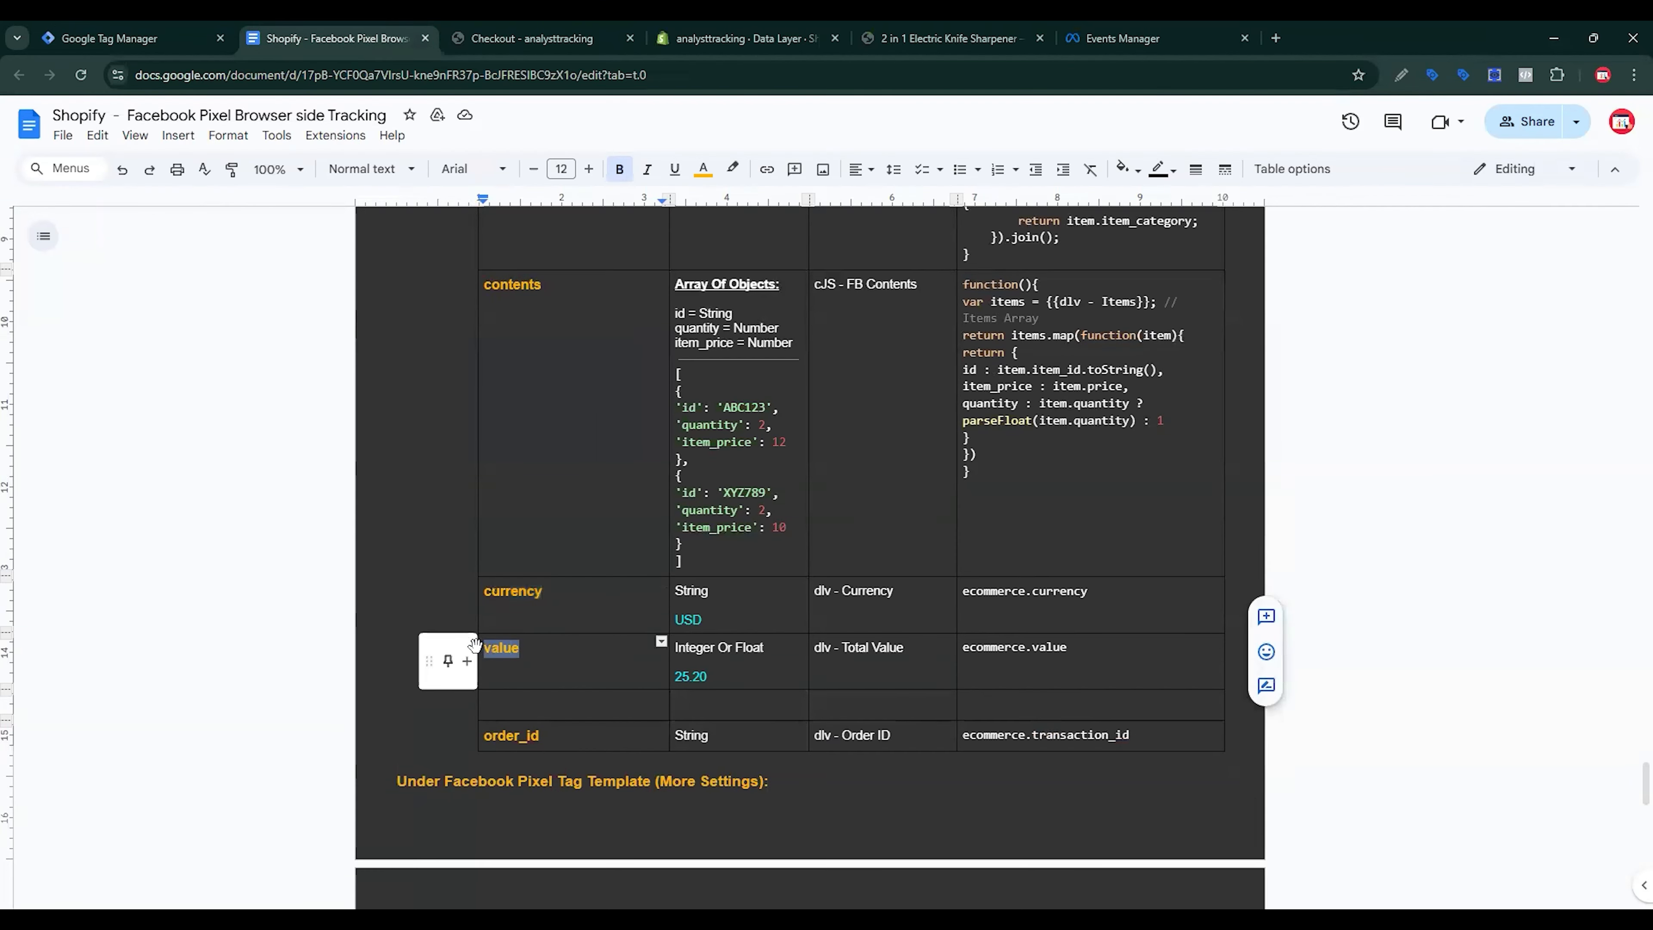
left_click(160, 38)
left_click(735, 624)
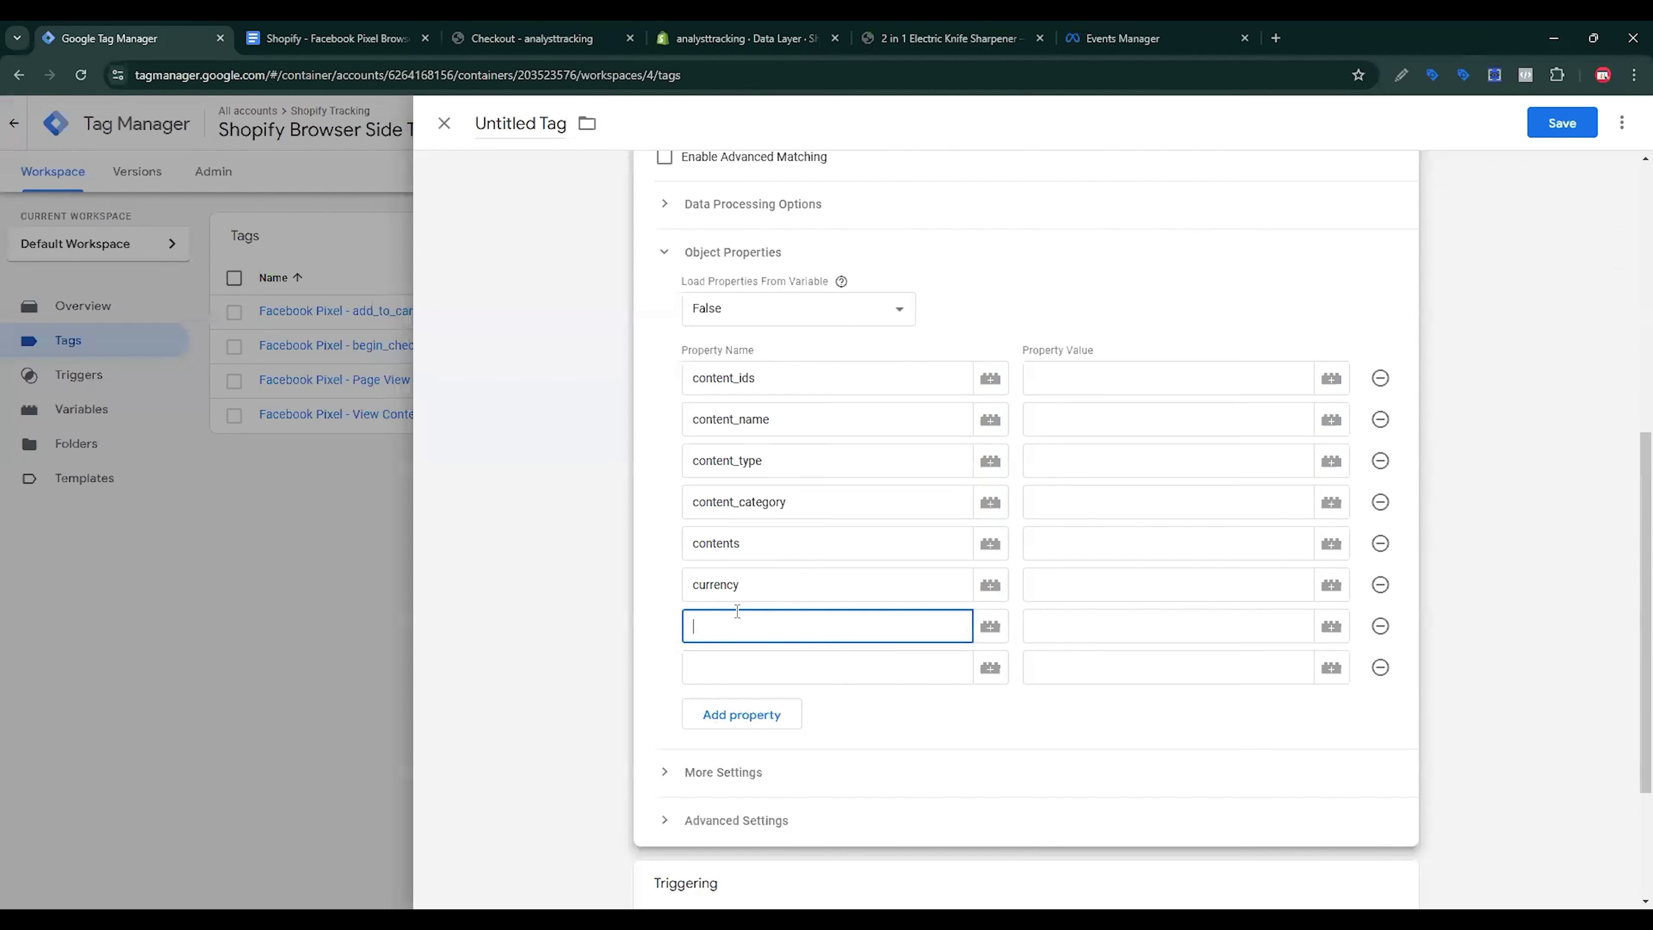
key("ctrl+v")
Step: Add another row and paste num_items into the last two property names
left_click(739, 714)
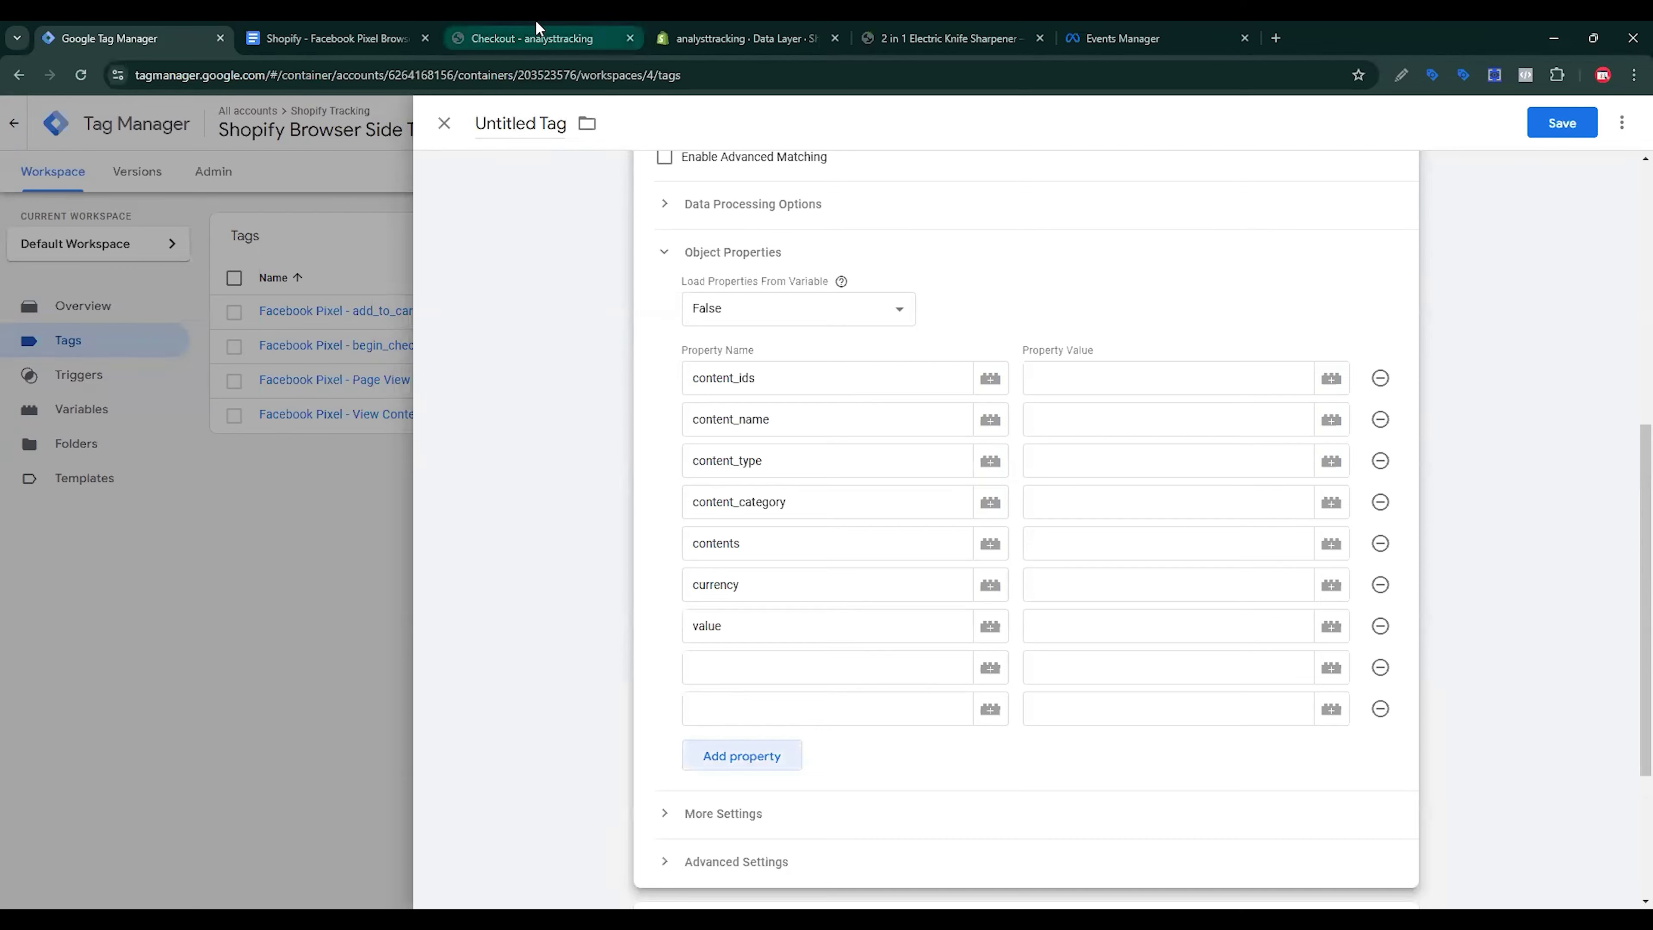
left_click(332, 38)
scroll(611, 523, "up", 12)
scroll(610, 523, "up", 6)
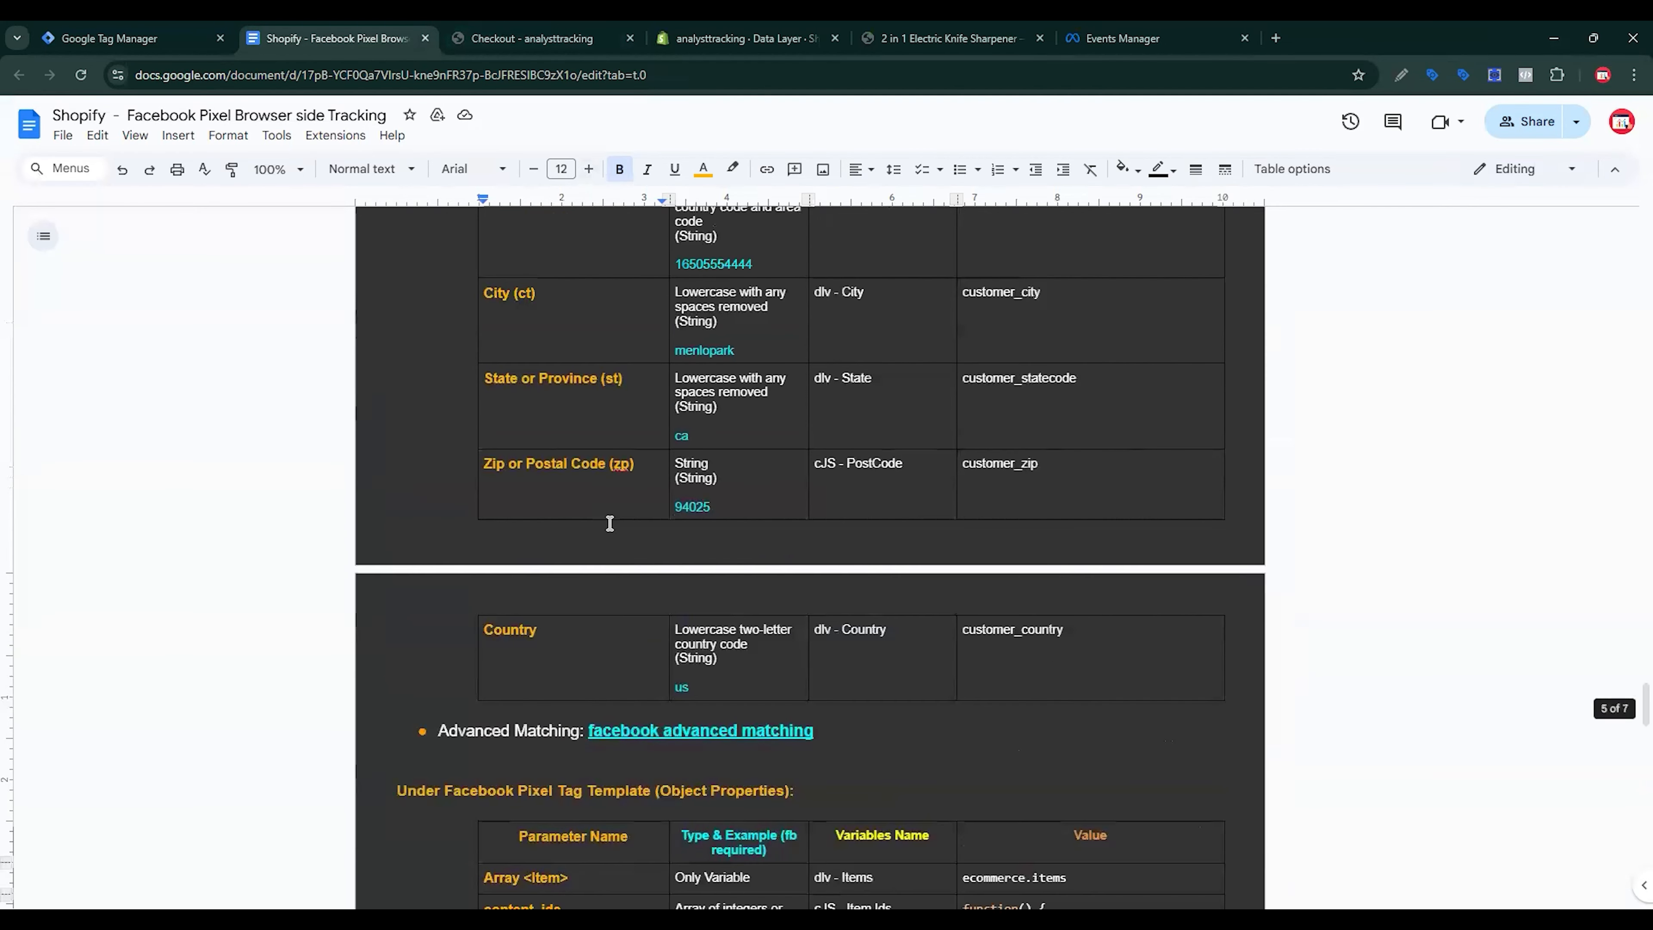
left_click_drag(542, 479, 480, 476)
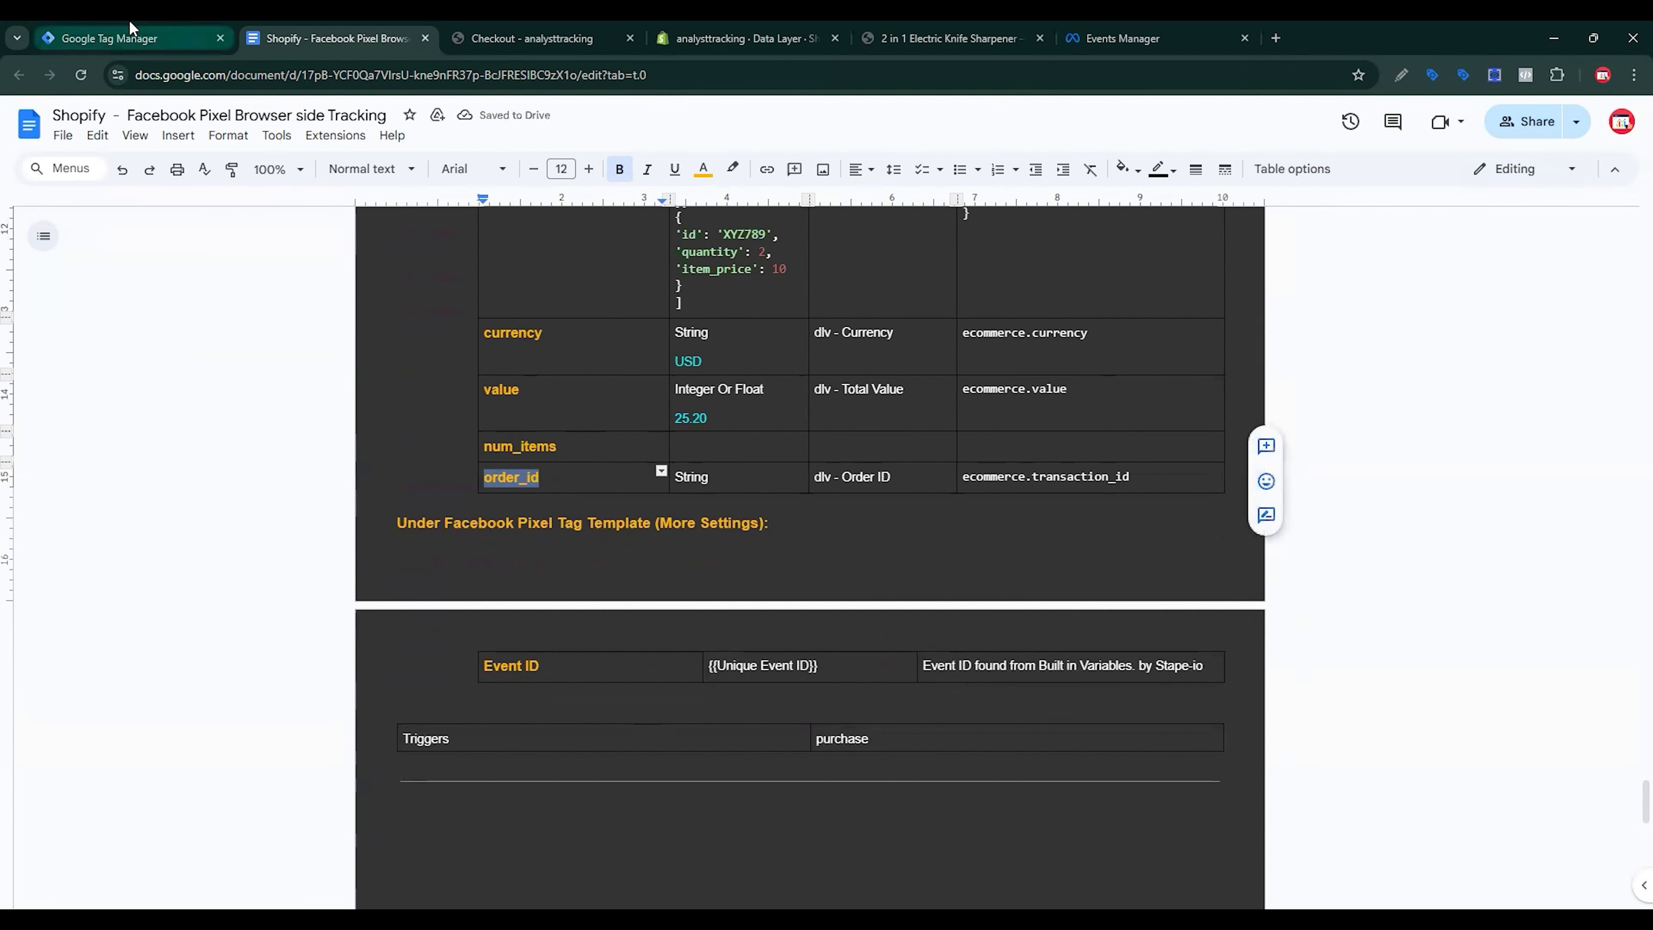
left_click(130, 29)
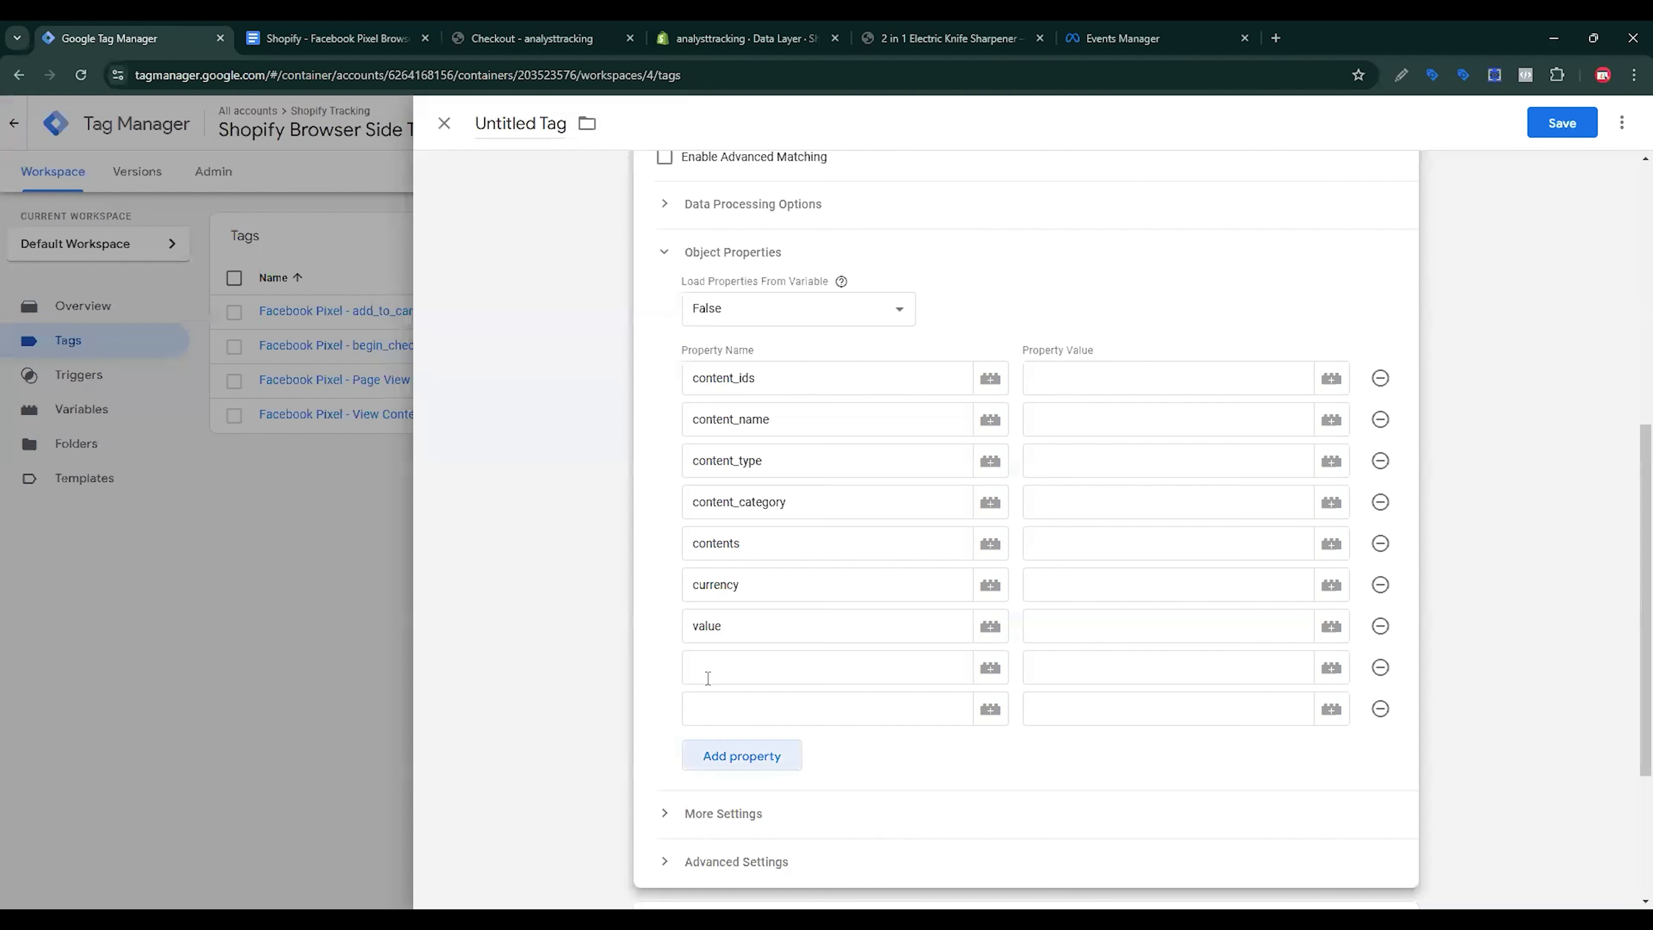
left_click(729, 672)
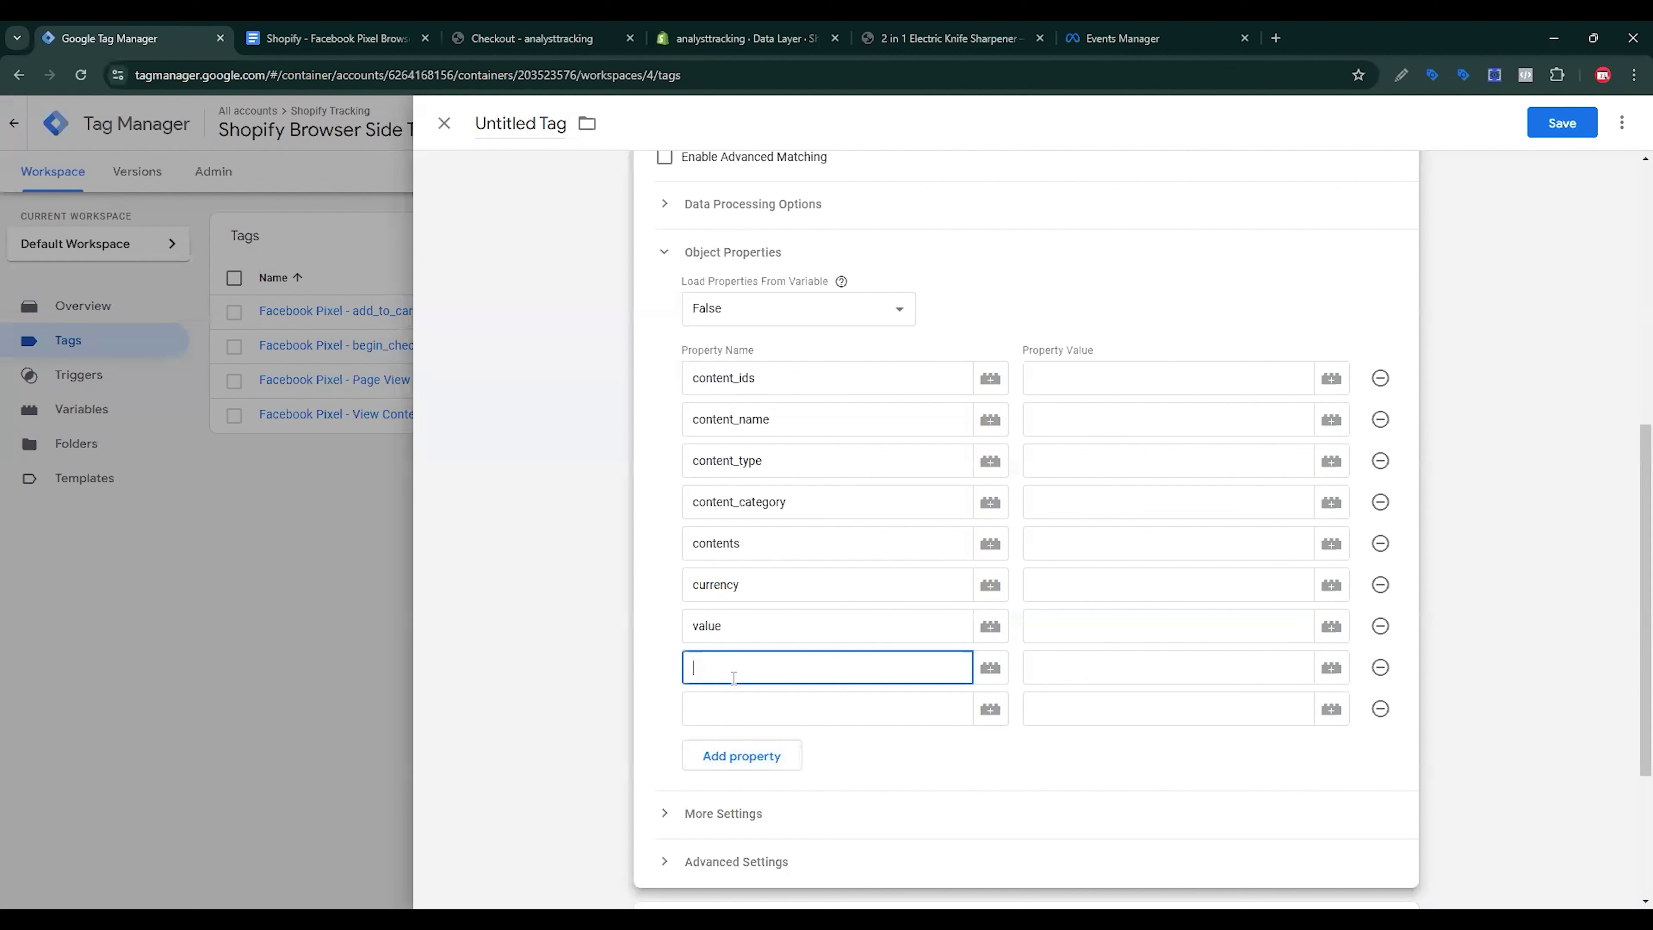
key("ctrl+v")
left_click(775, 708)
key("ctrl+v")
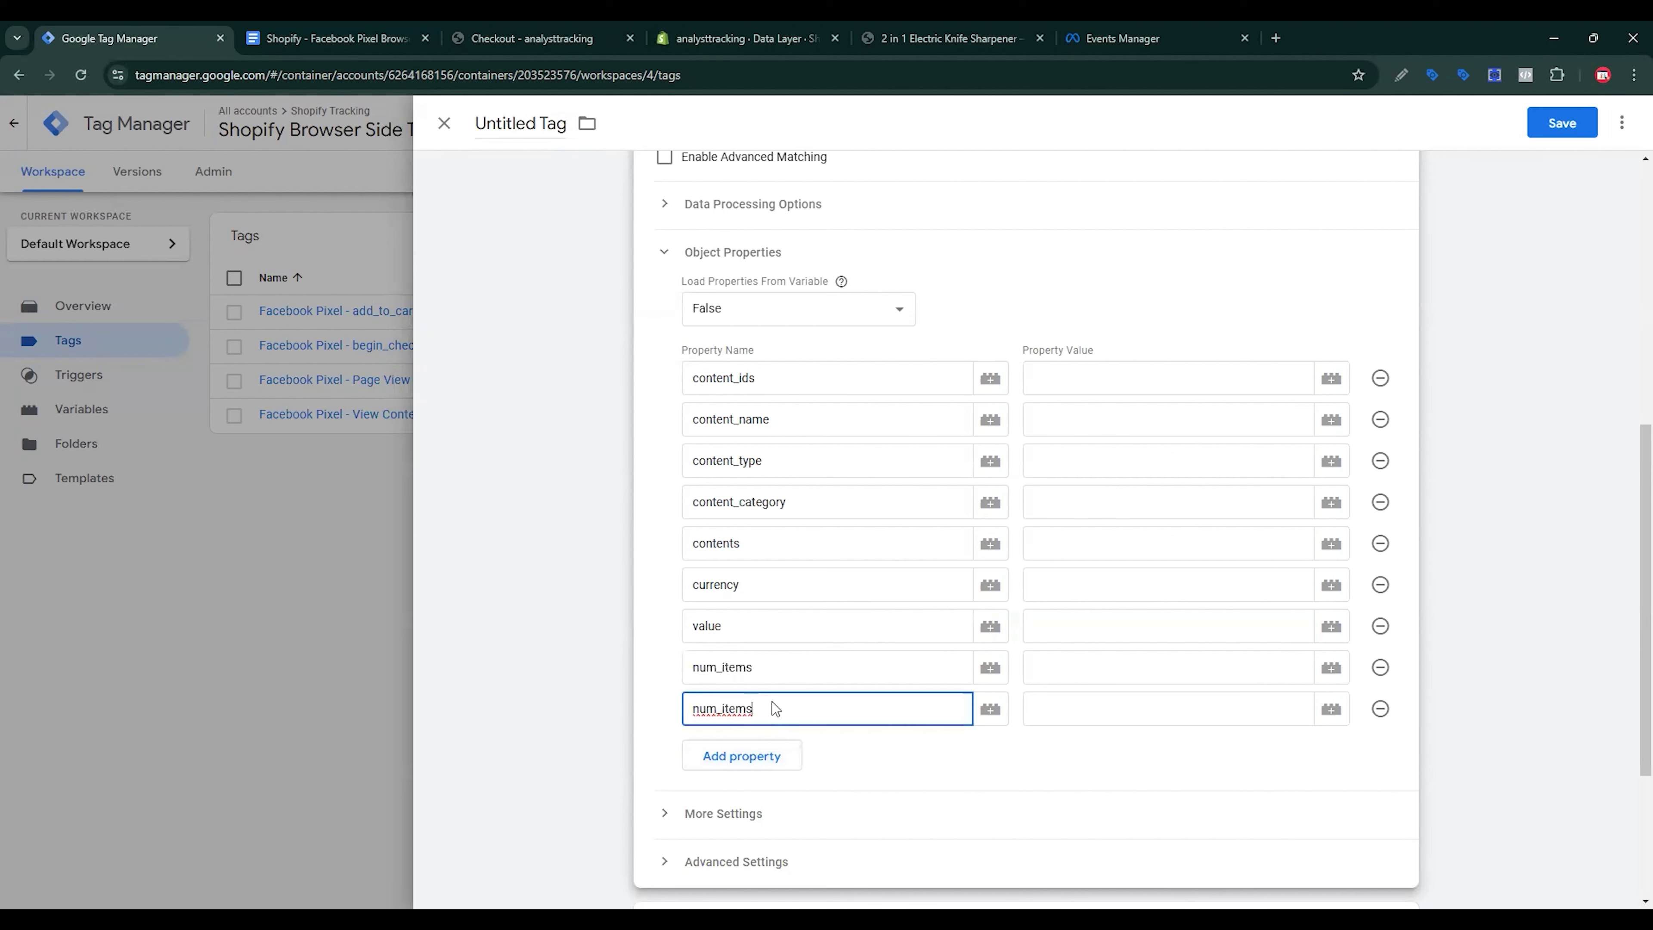
left_click(1042, 419)
left_click(1082, 378)
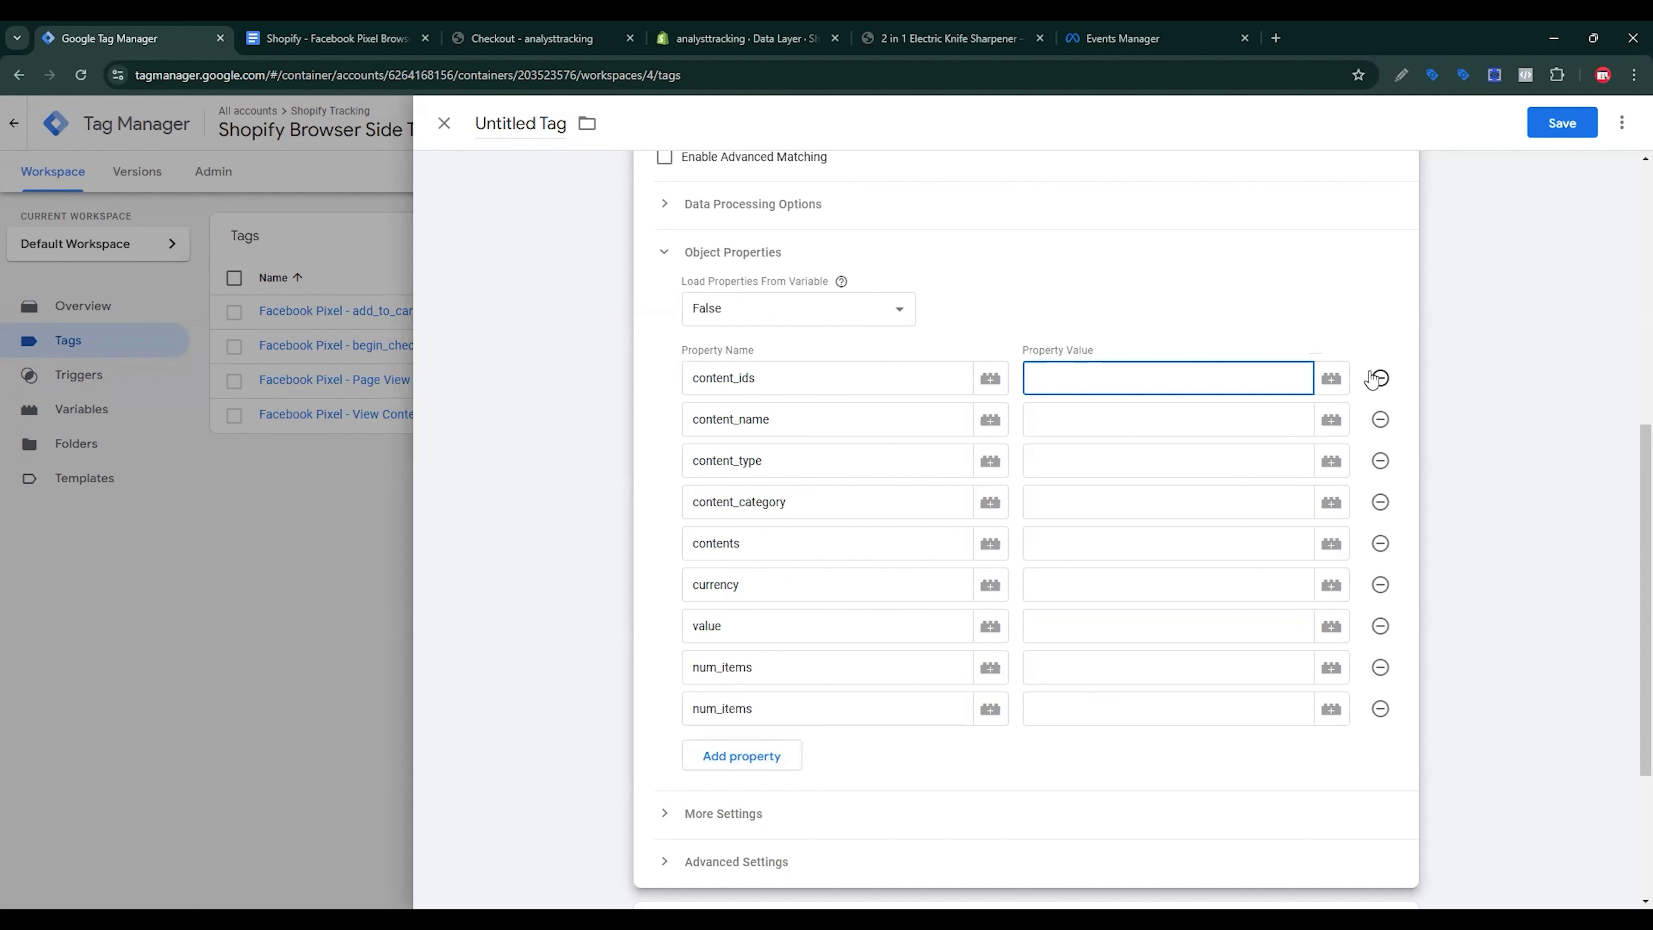
Step: Map content_ids, content_name, content_category and contents to cJS - Item Ids, Item Name, Category, FB Contents; content_type to product
left_click(1334, 380)
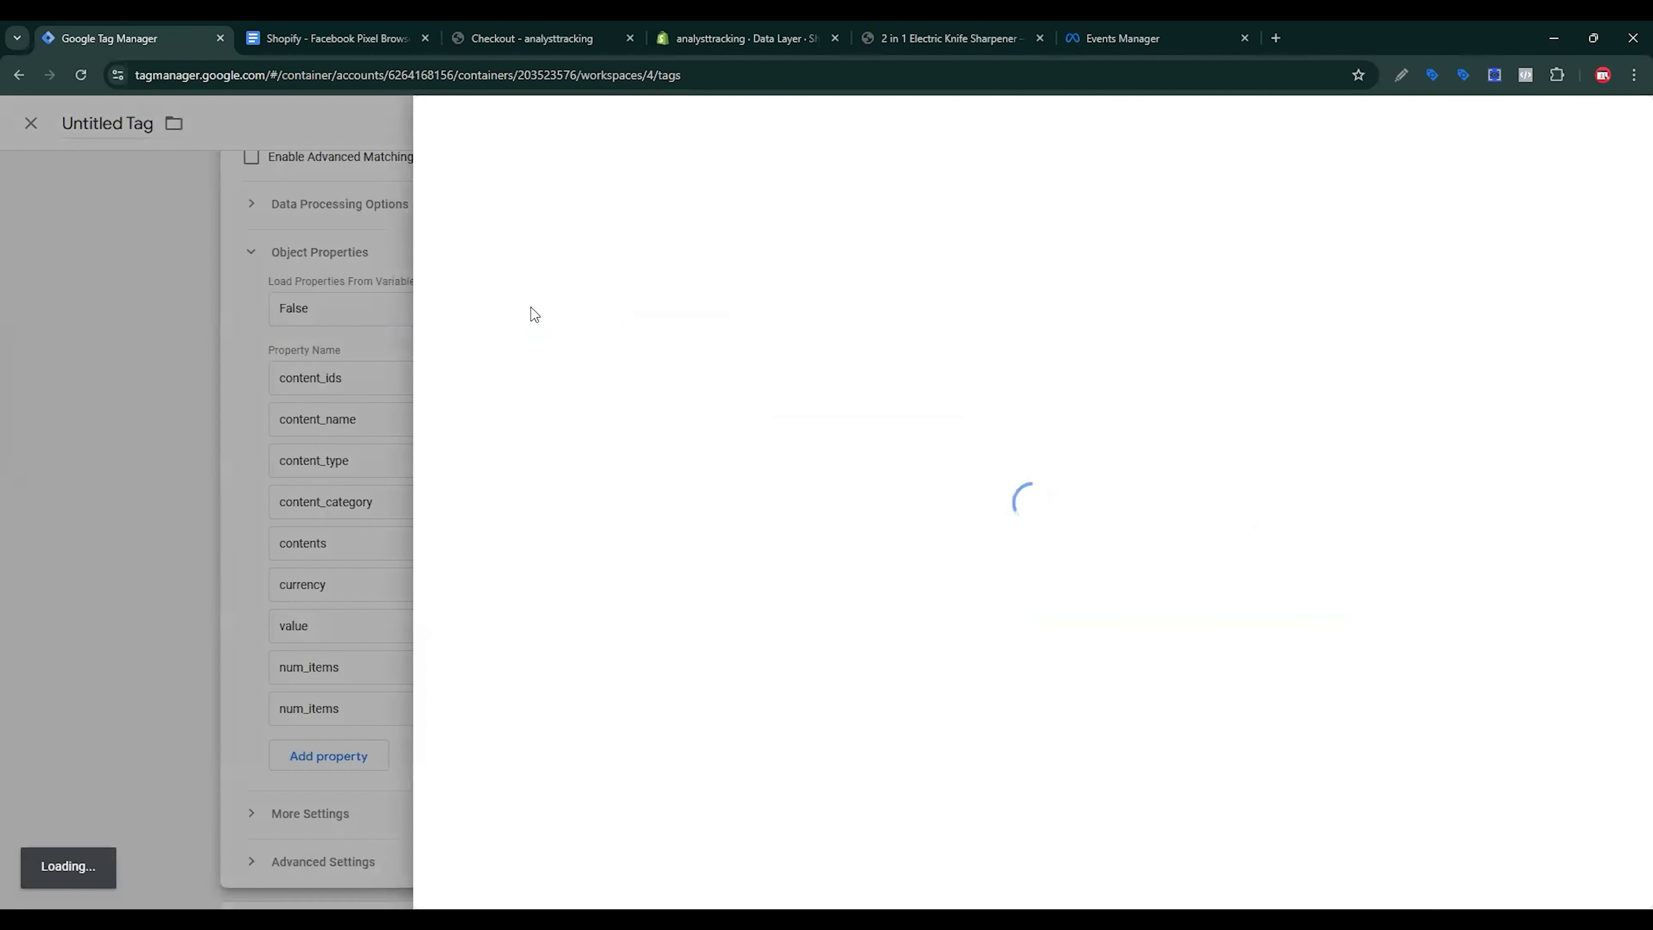
left_click(565, 304)
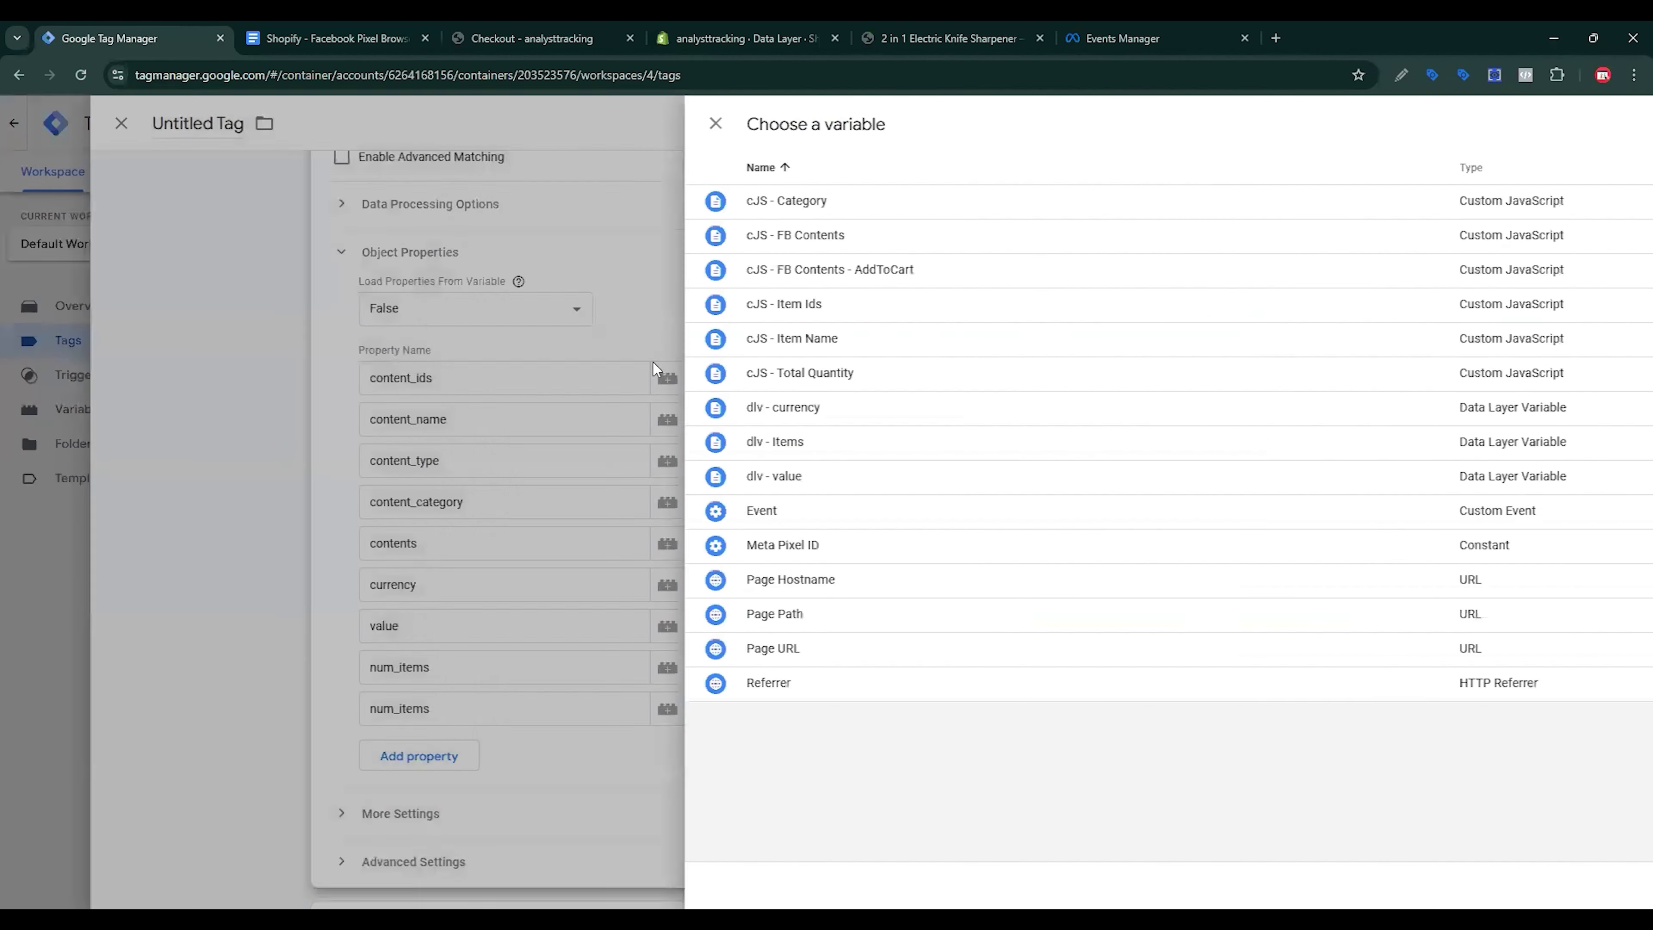
left_click(1114, 417)
left_click(1300, 420)
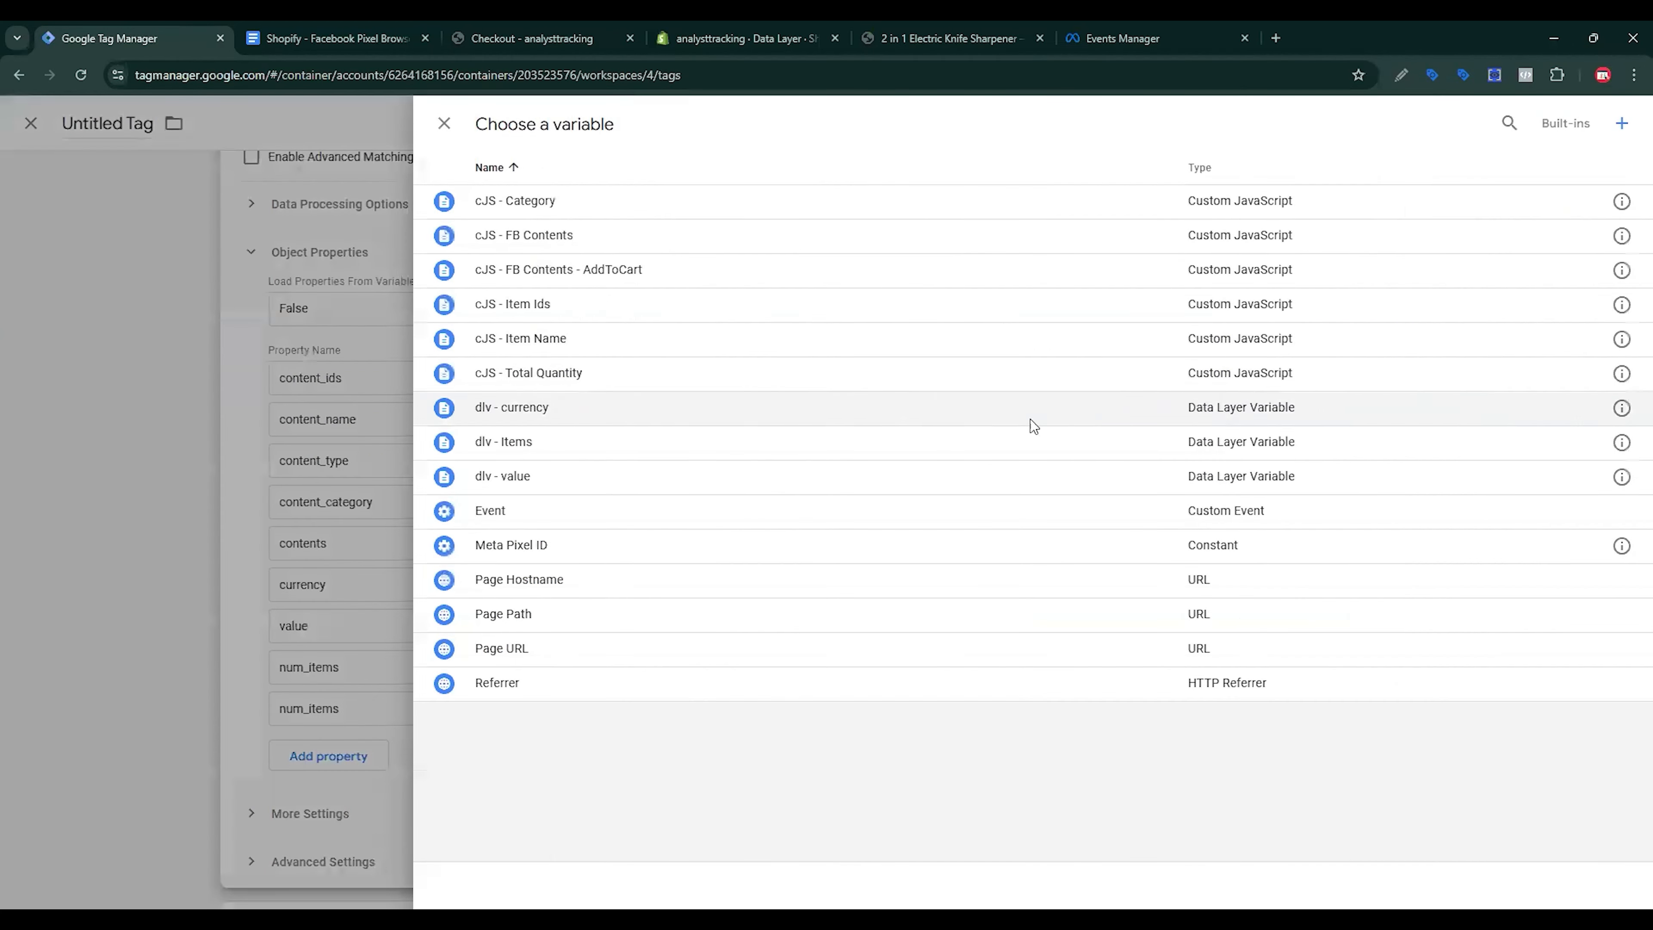
left_click(572, 338)
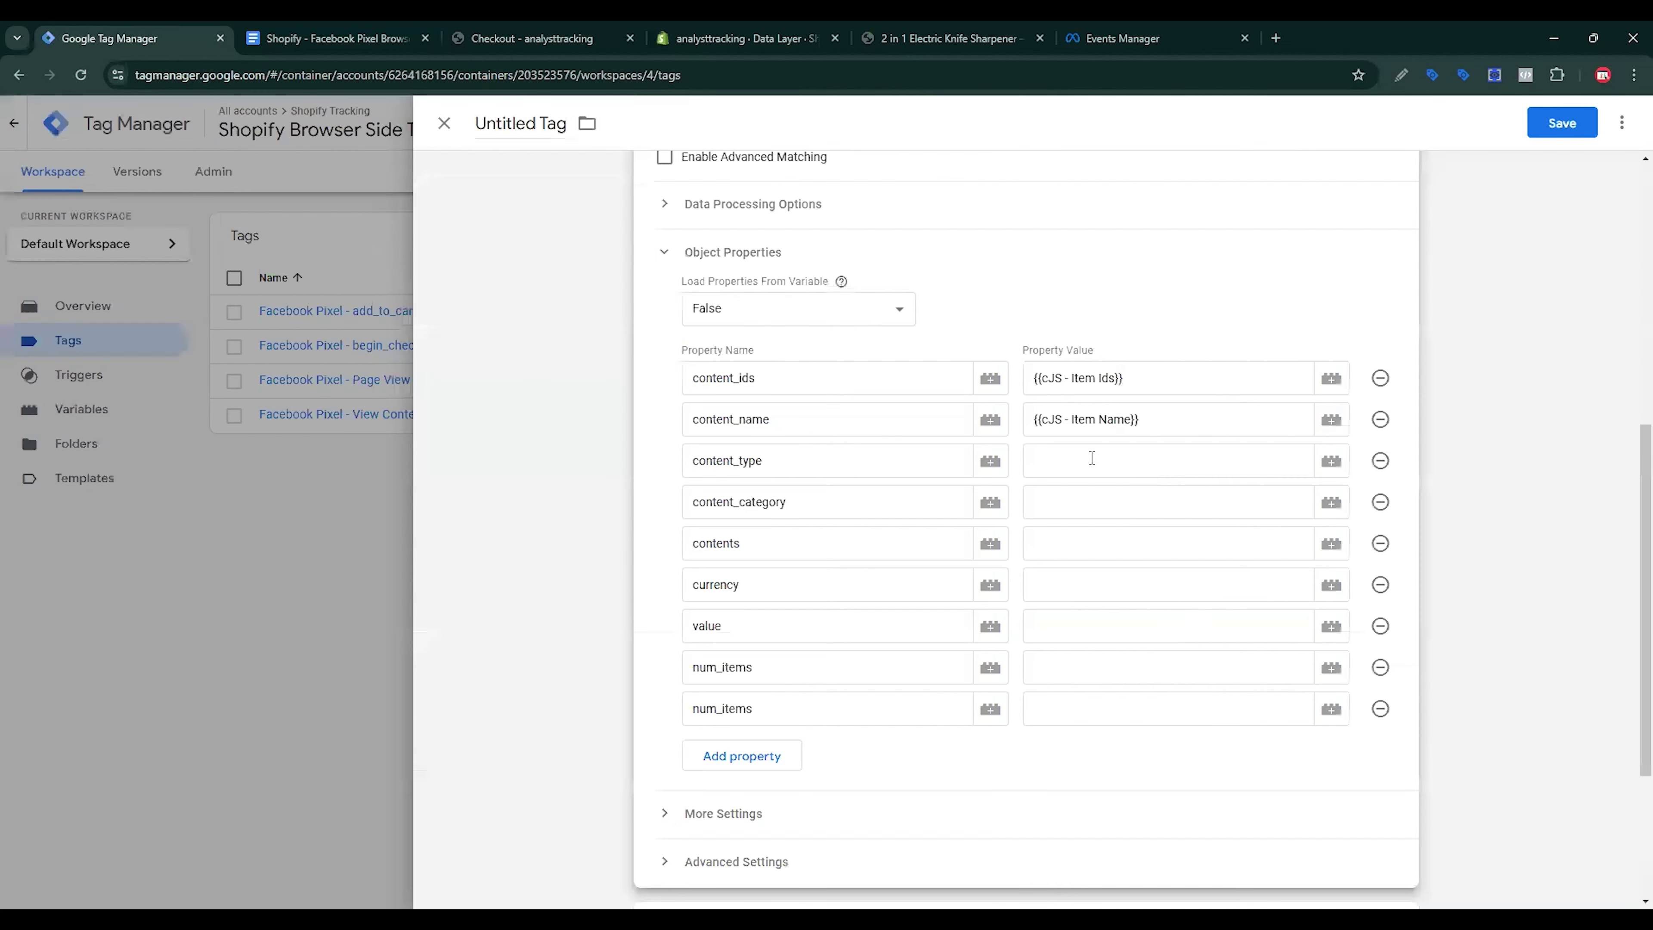
left_click(1100, 461)
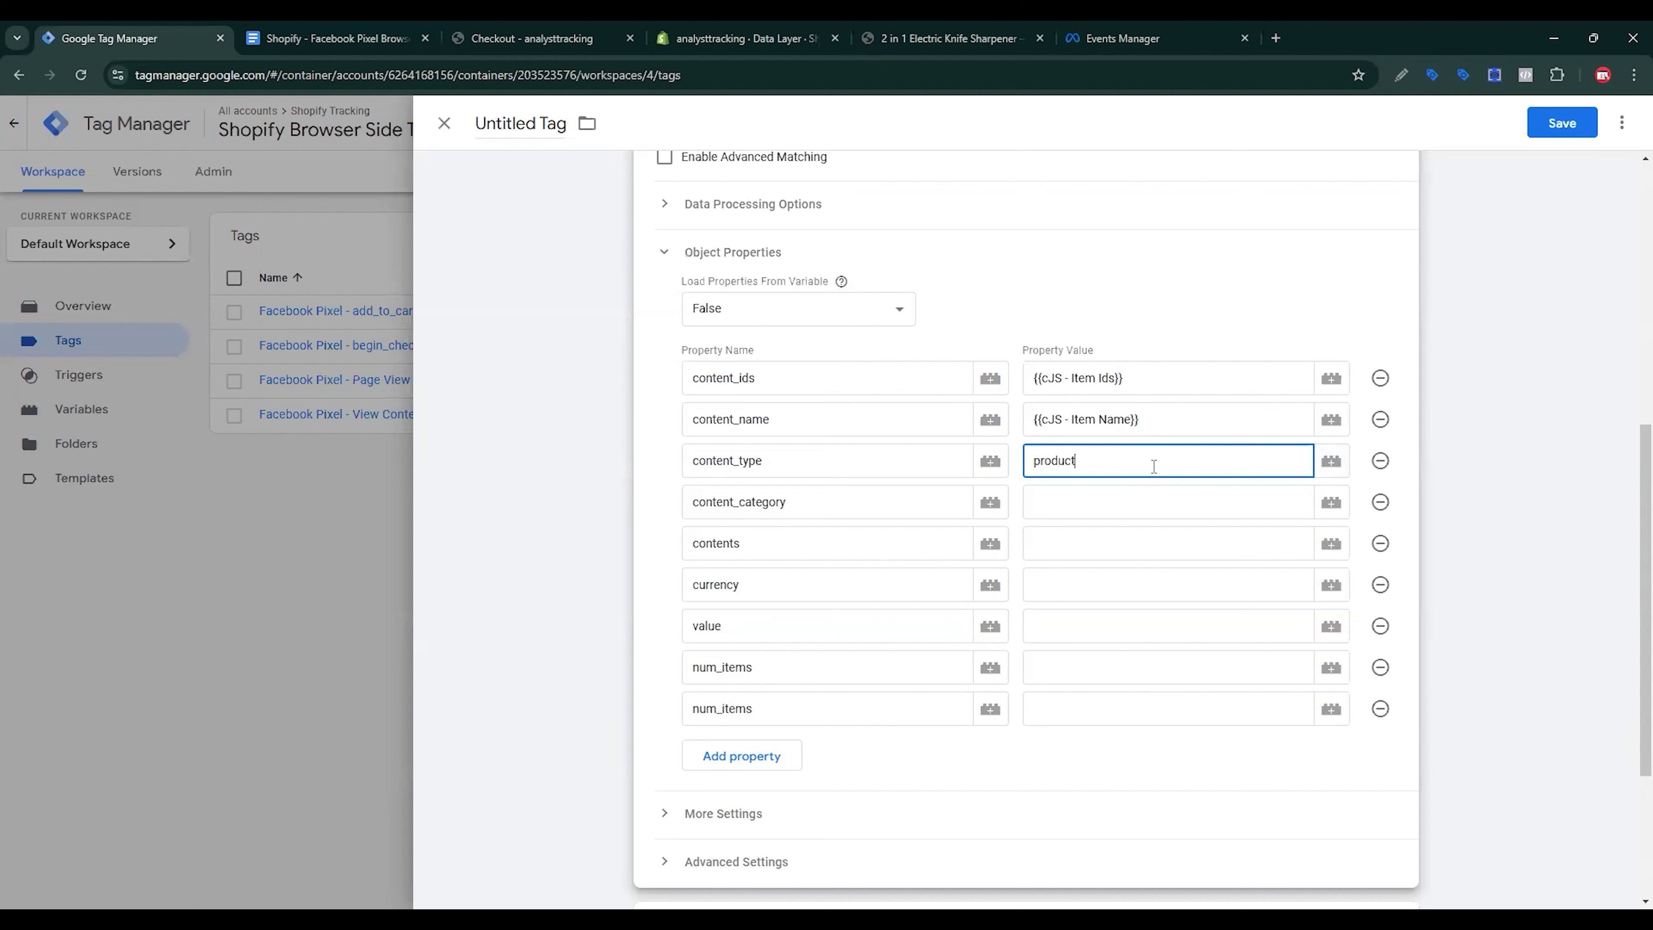
left_click(1176, 508)
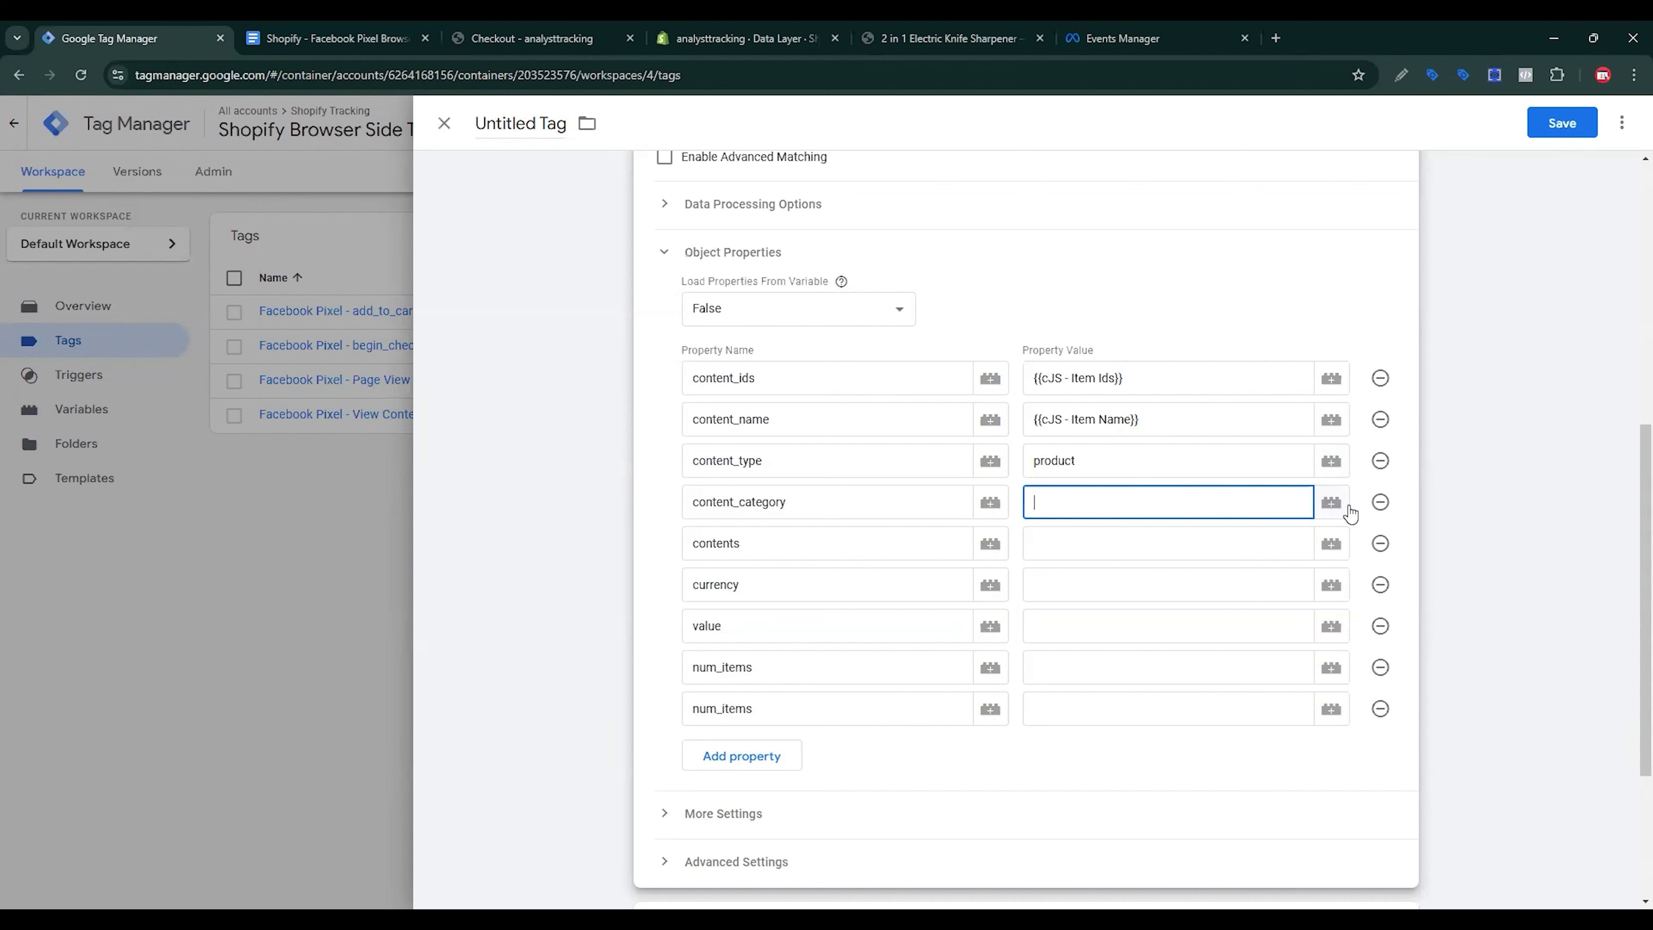
left_click(1330, 503)
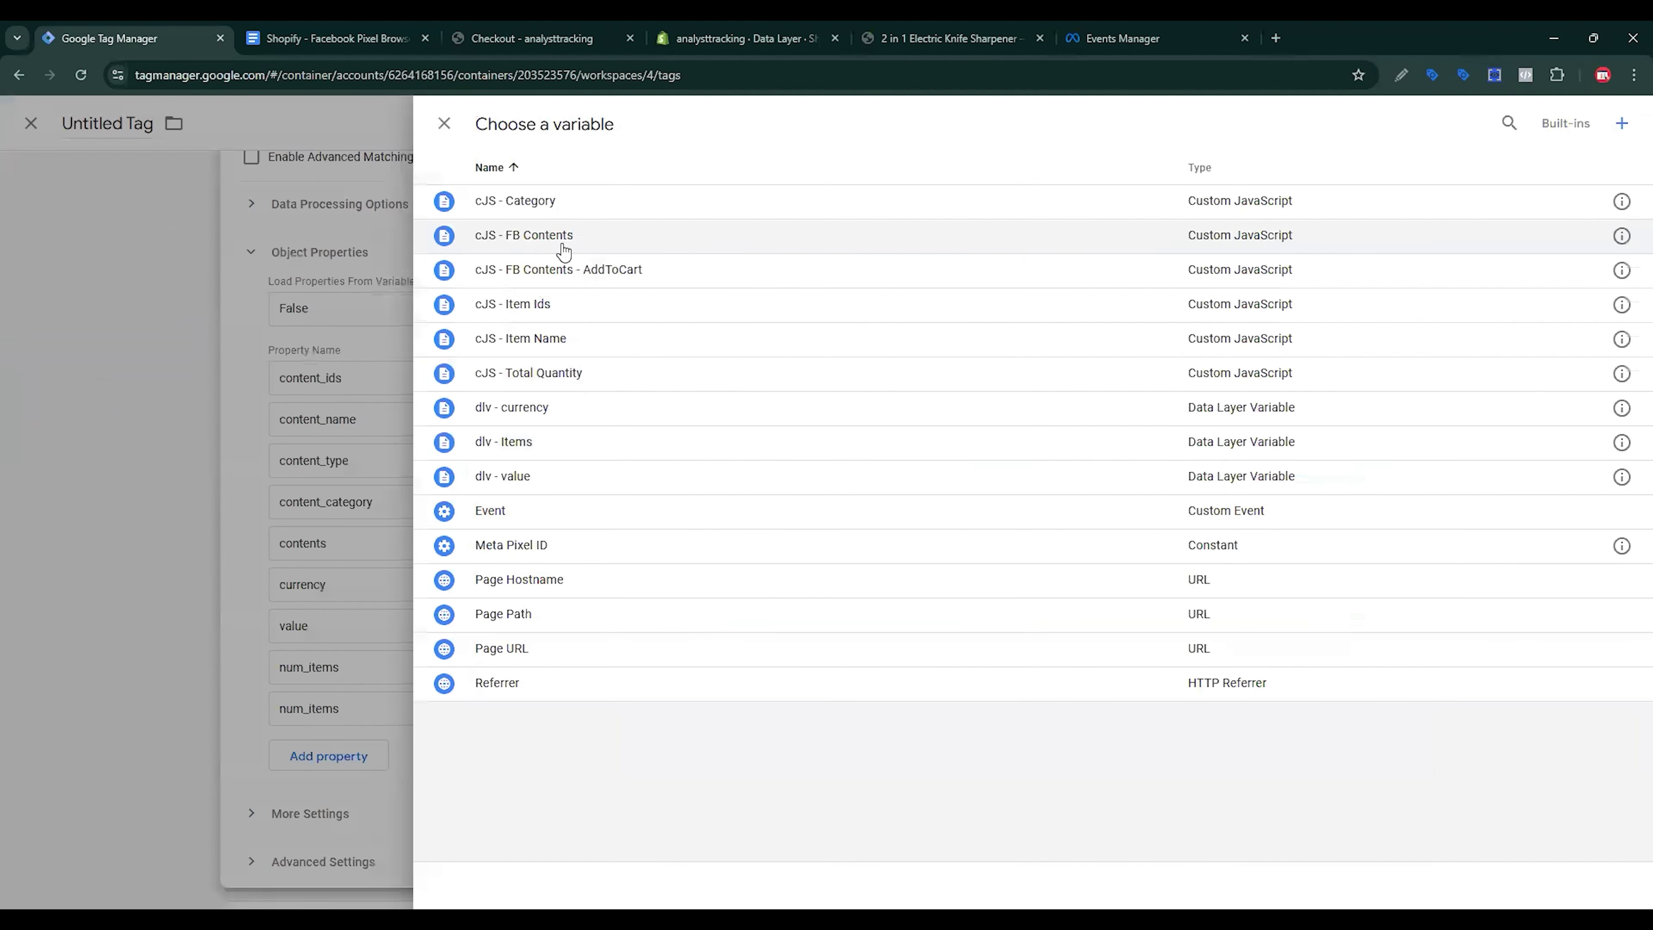
left_click(561, 207)
left_click(1158, 535)
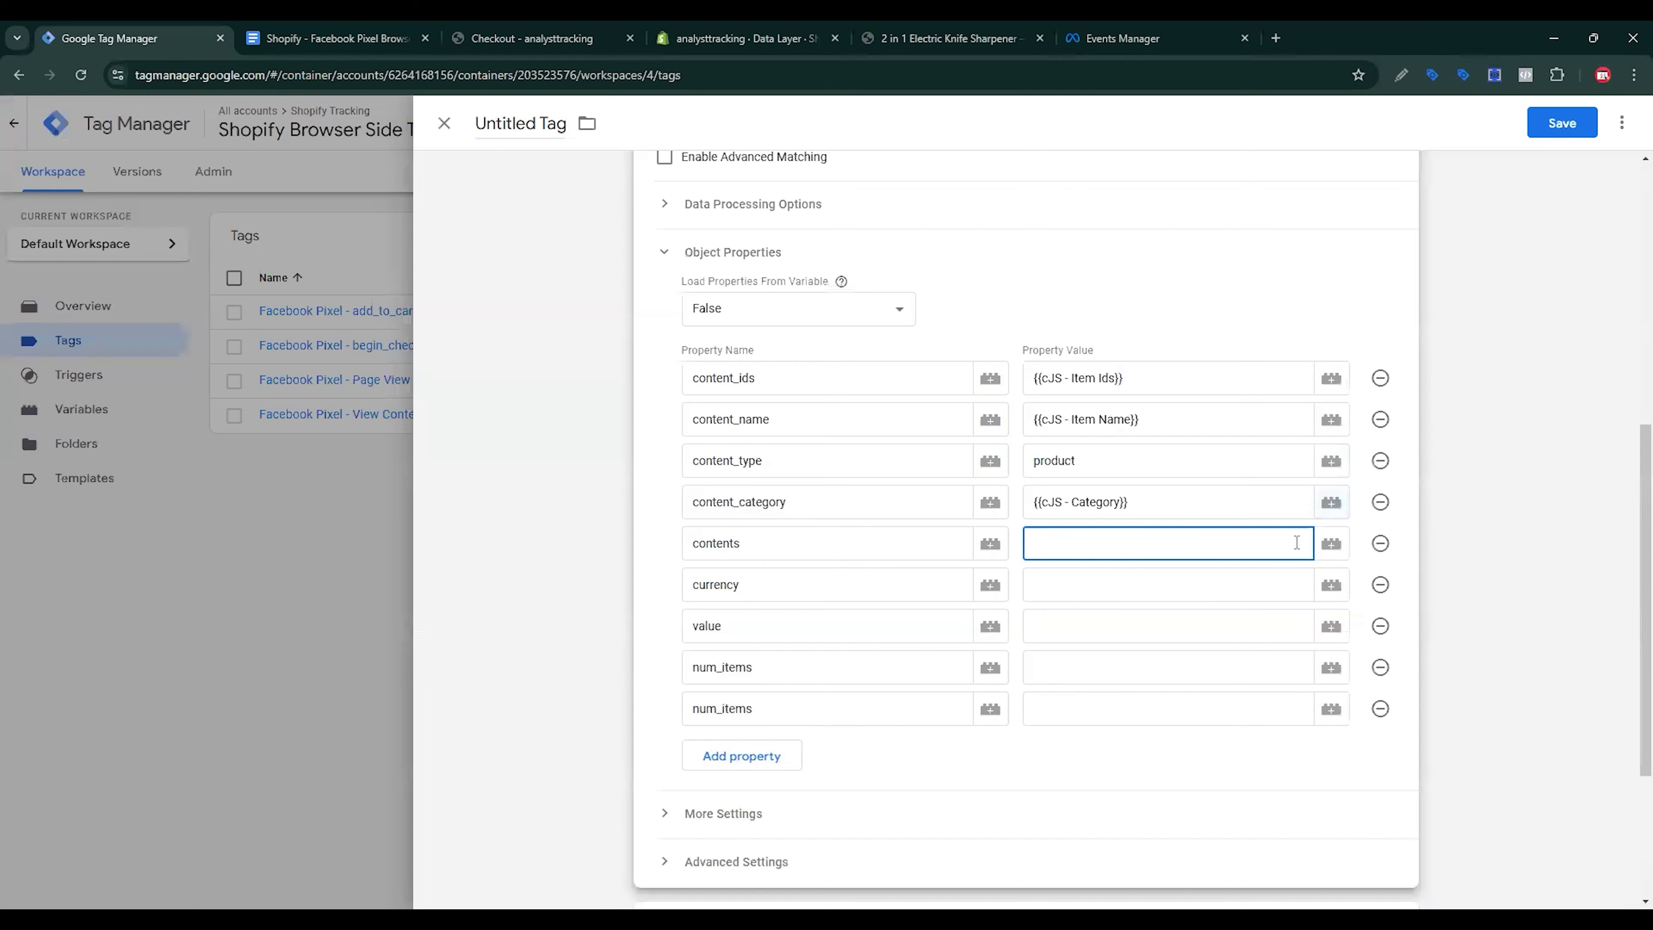
left_click(1331, 543)
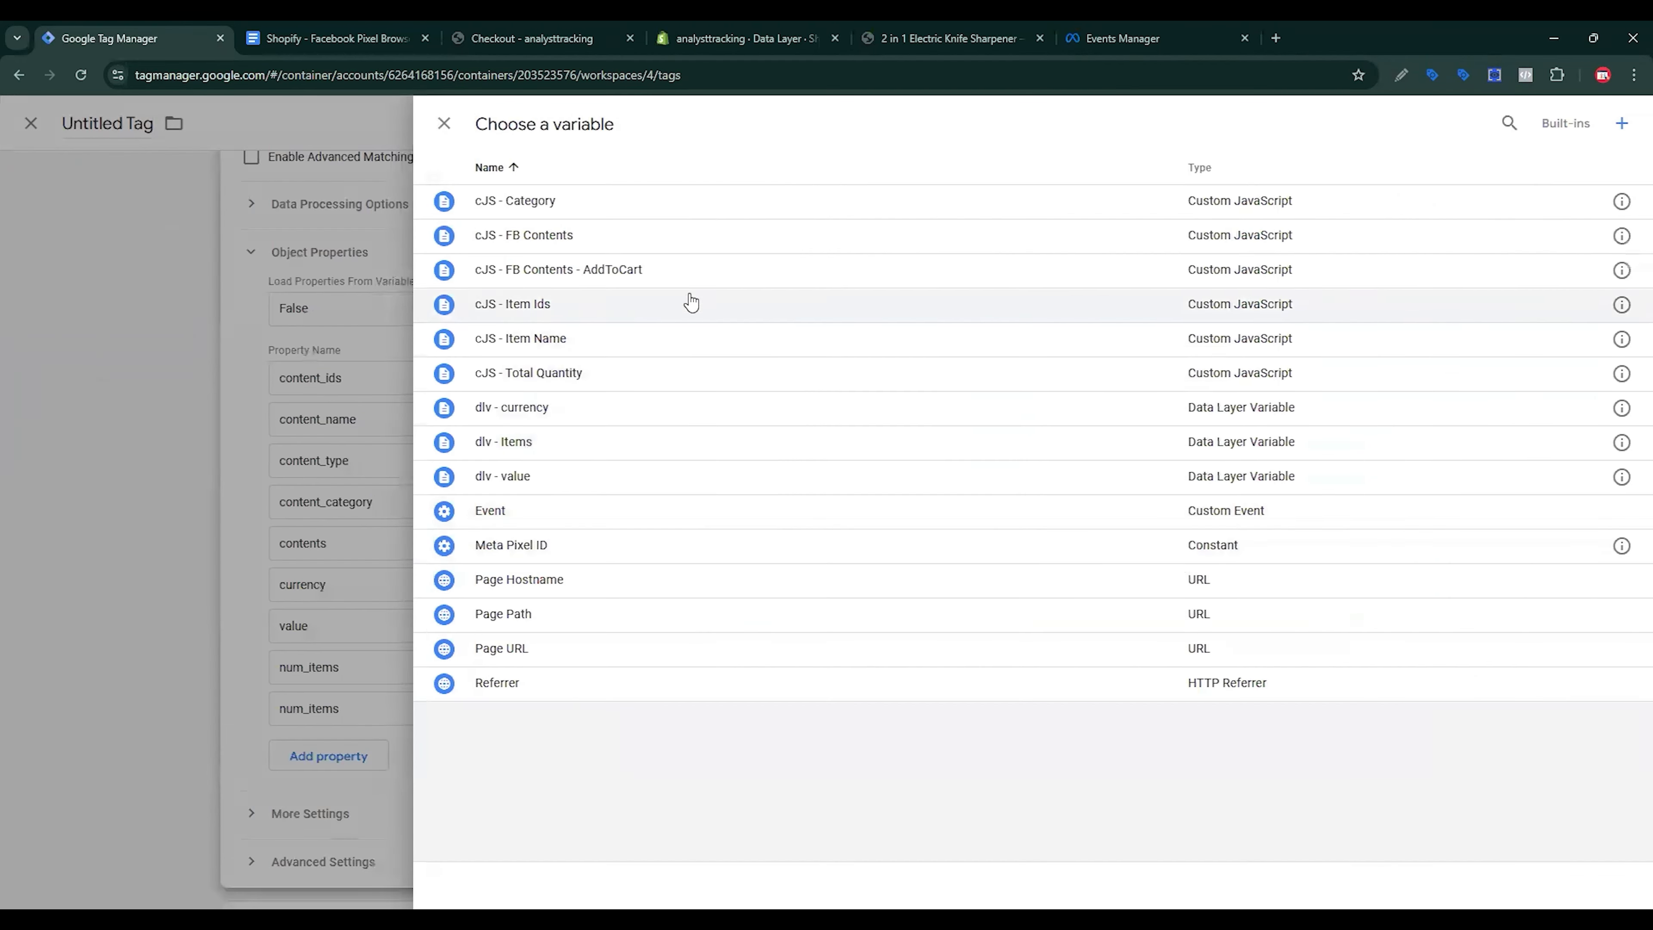
left_click(535, 238)
Step: Map currency to dlv - currency, value to dlv - value, and num_items to cJS - Total Quantity
left_click(1273, 592)
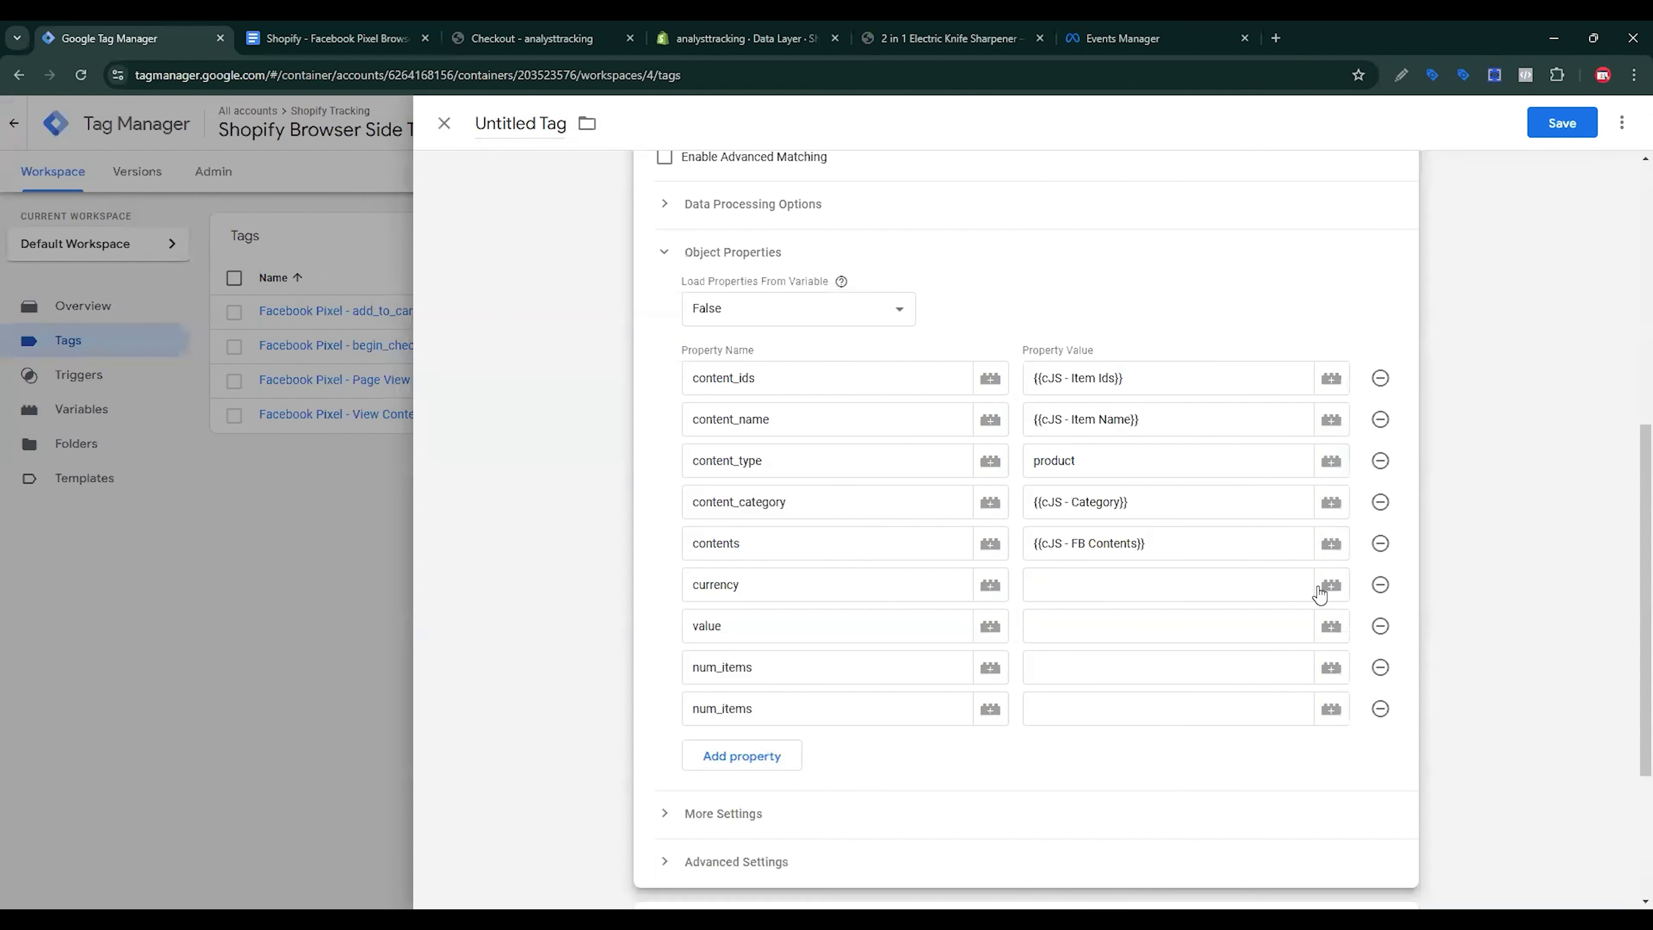
left_click(1331, 584)
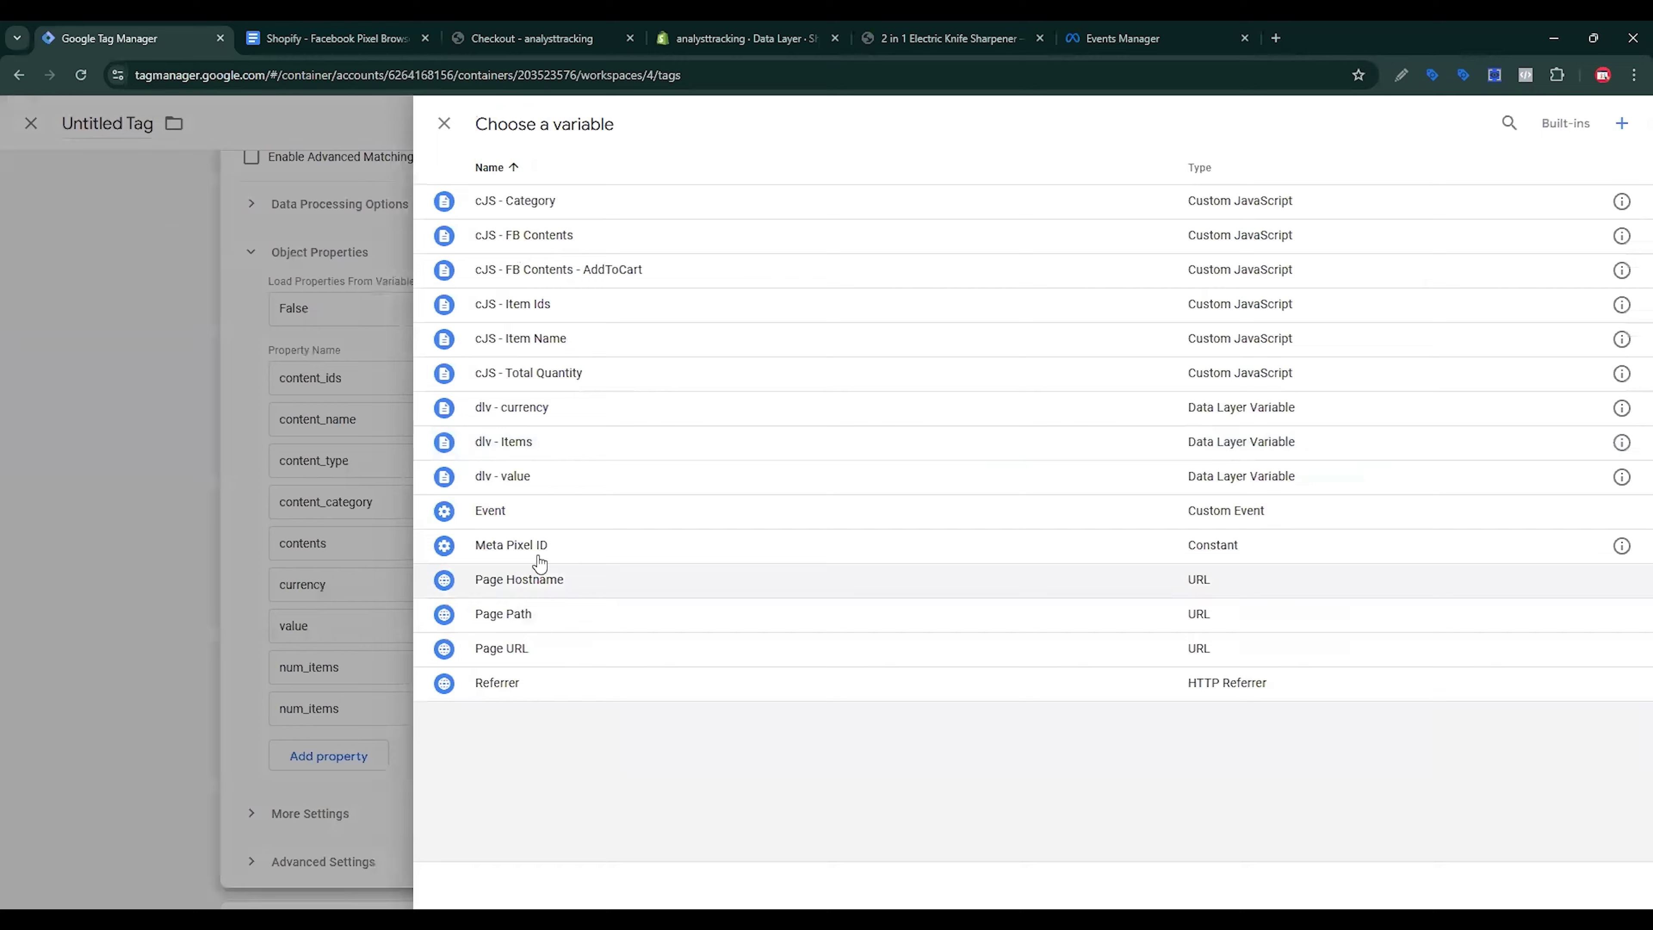
left_click(564, 408)
left_click(1130, 627)
left_click(1331, 627)
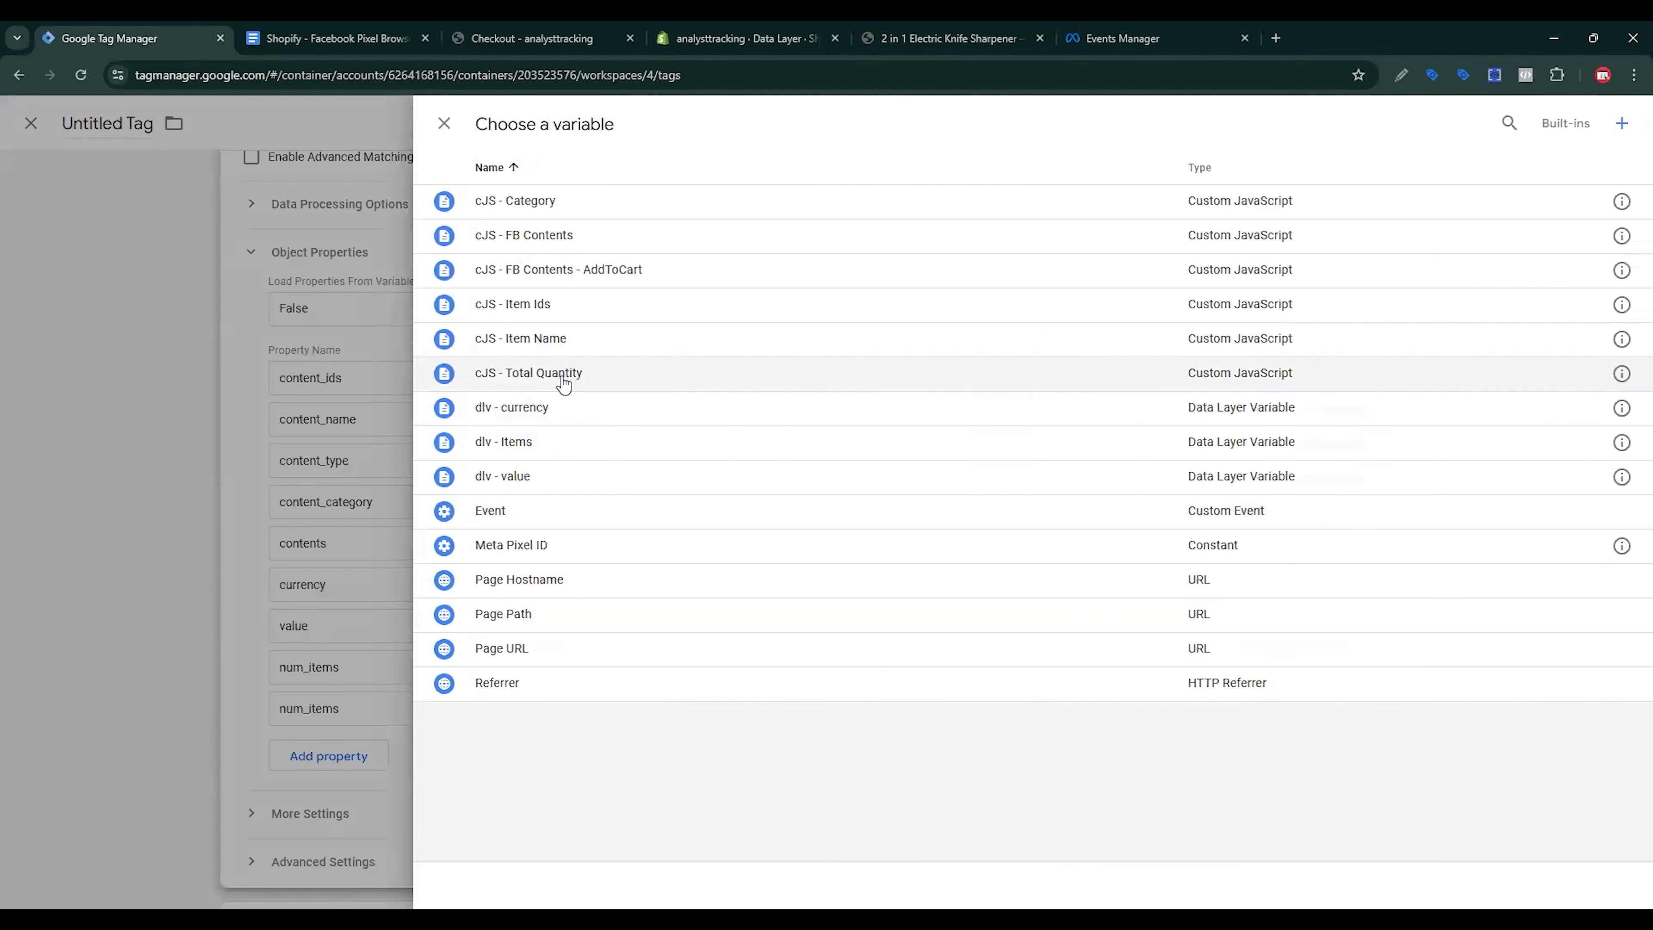
left_click(538, 476)
left_click(1202, 661)
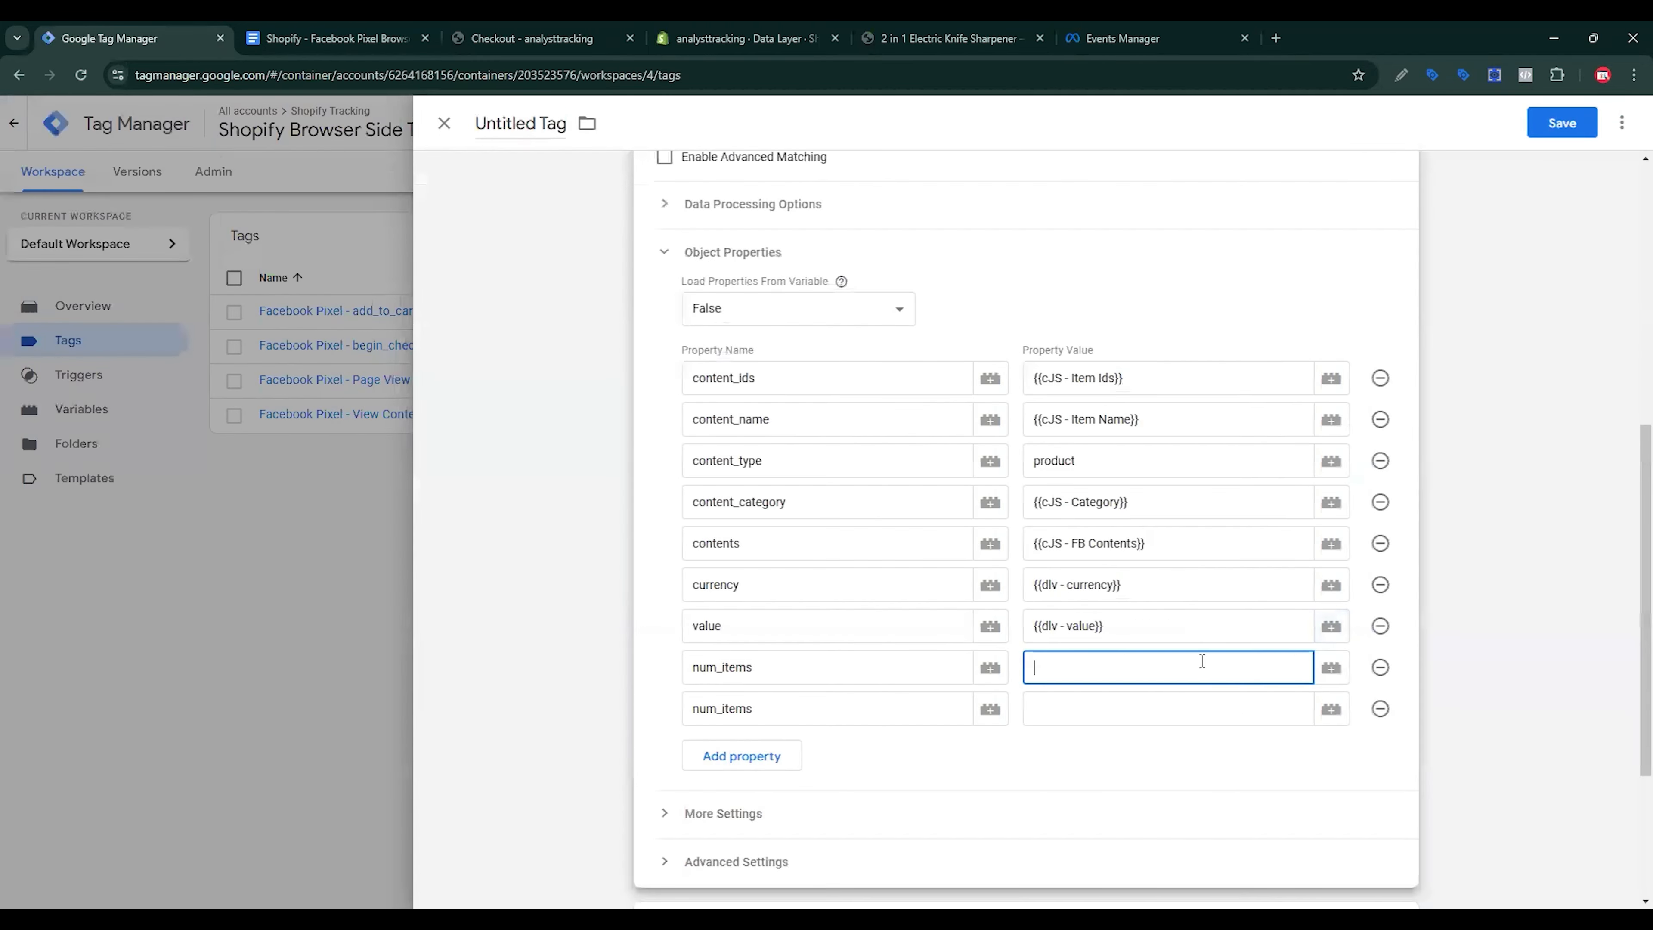
left_click(1330, 668)
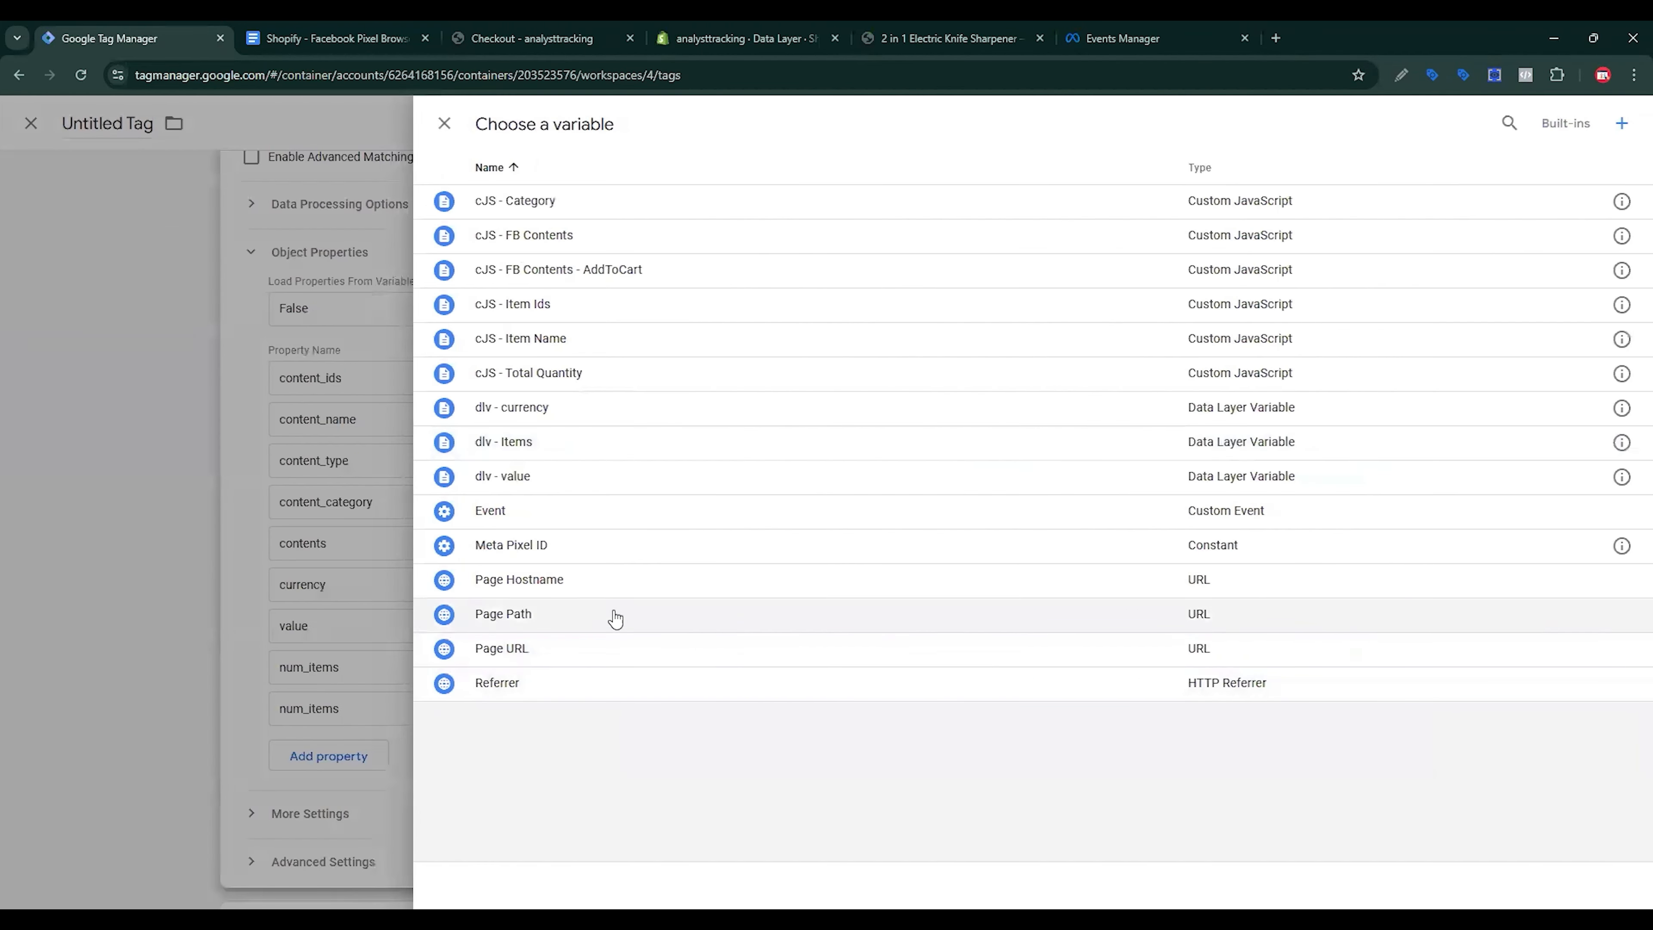
left_click(571, 387)
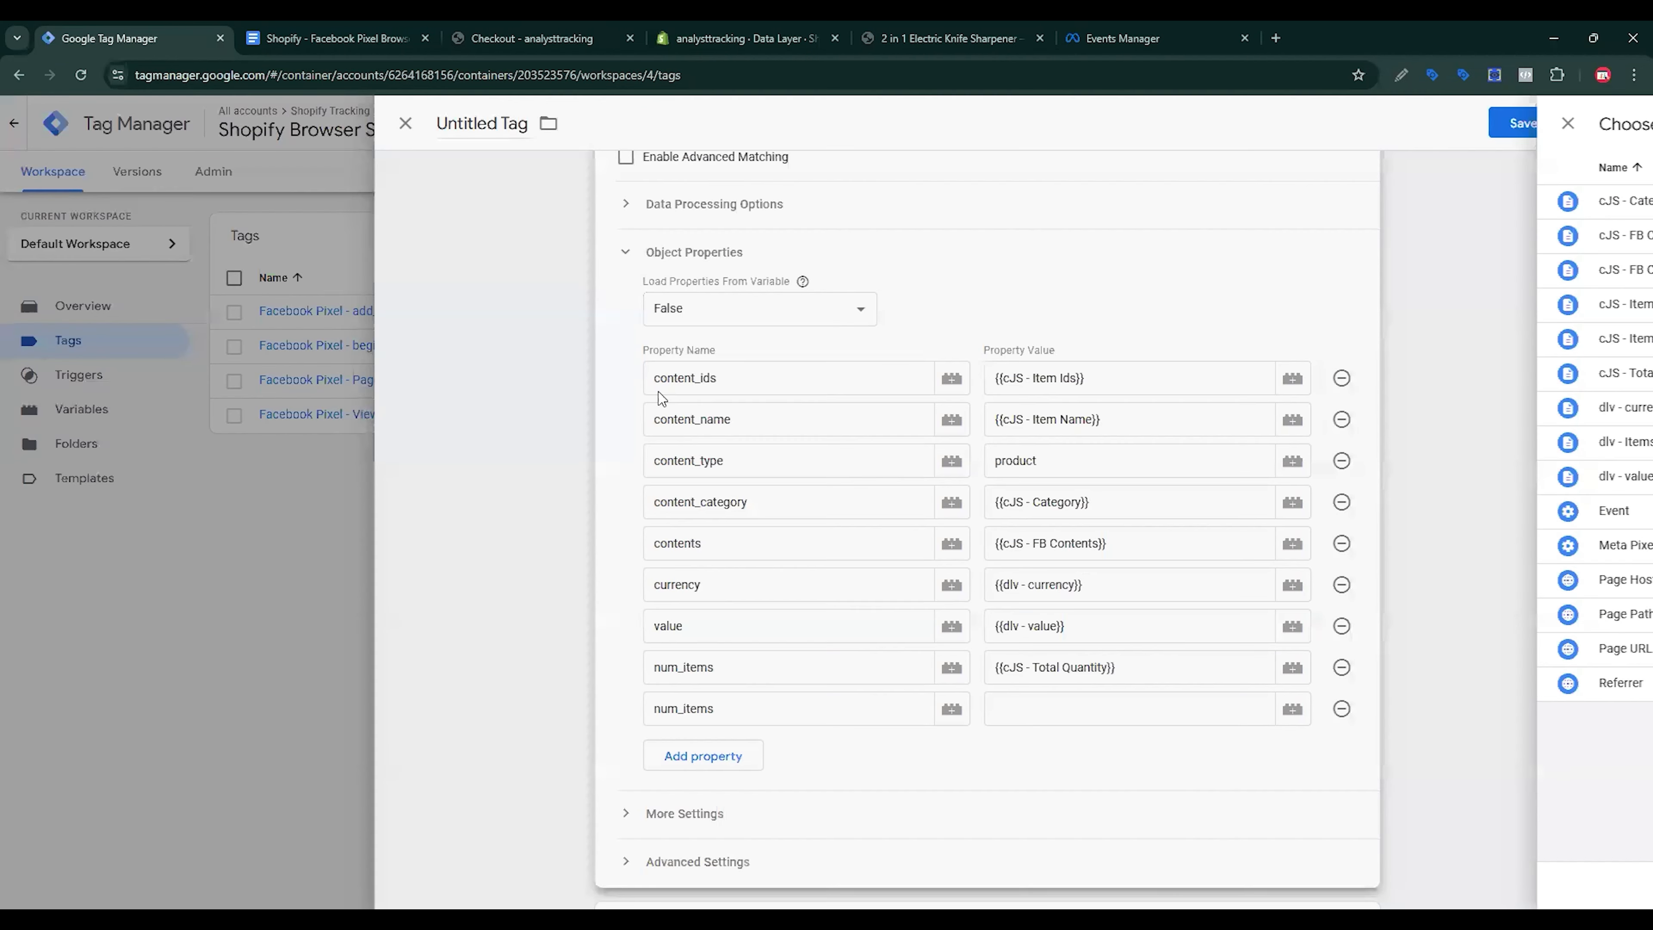
Step: Rename the duplicate num_items property row to order_id
left_click(1075, 708)
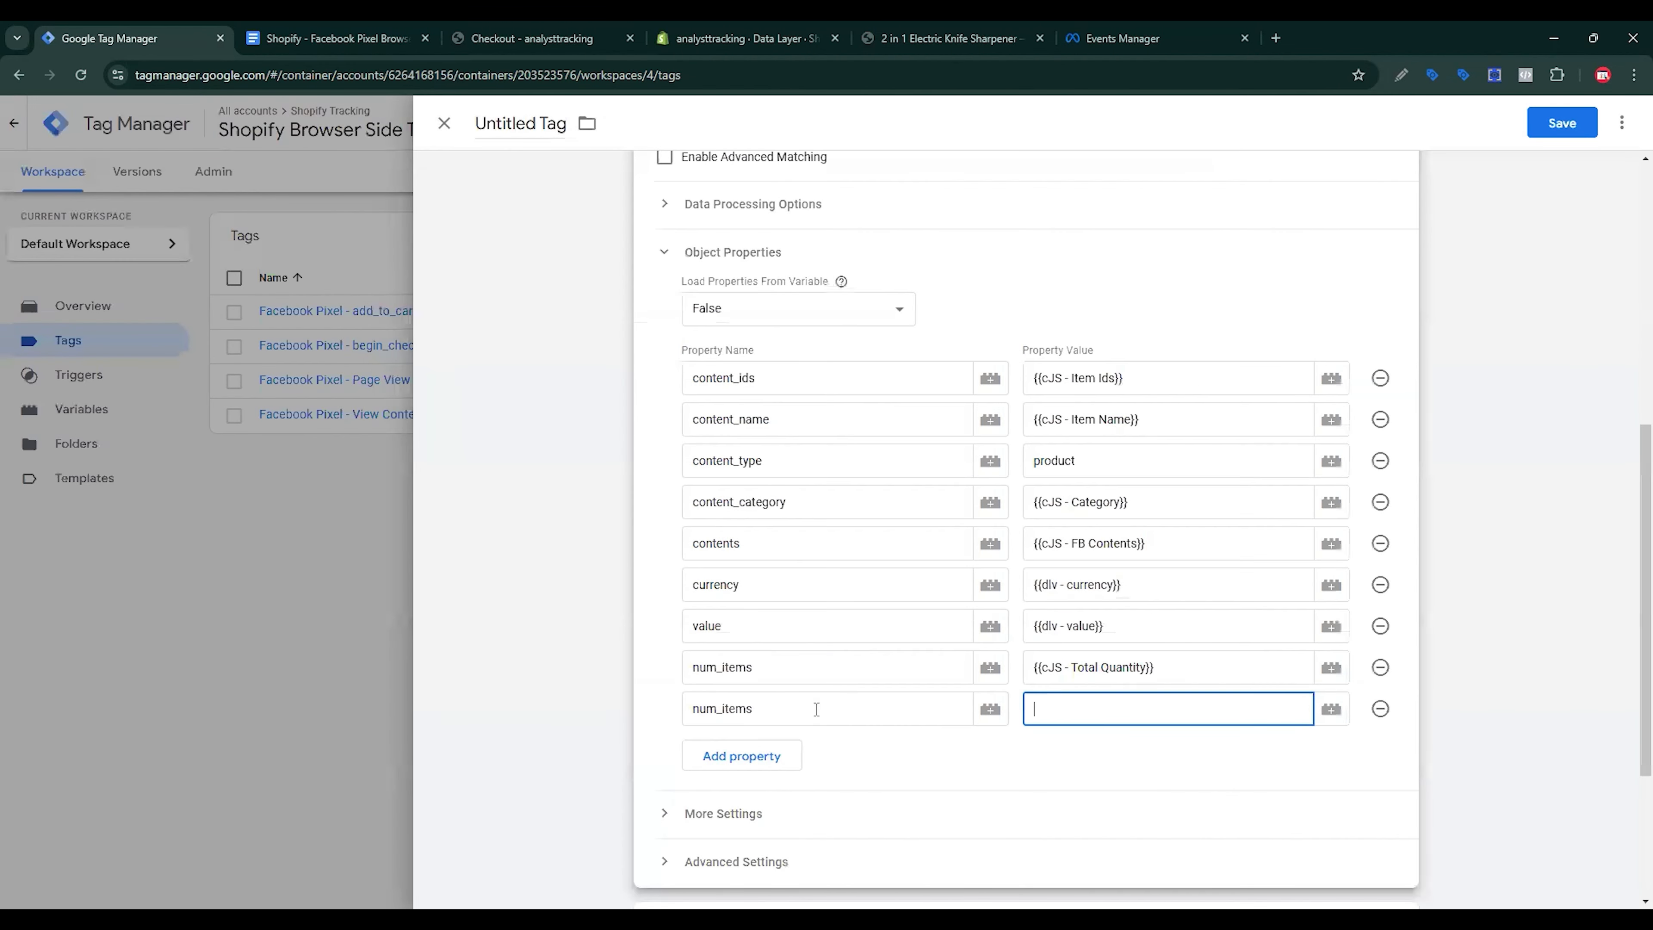
left_click_drag(816, 709, 673, 711)
key("BackSpace")
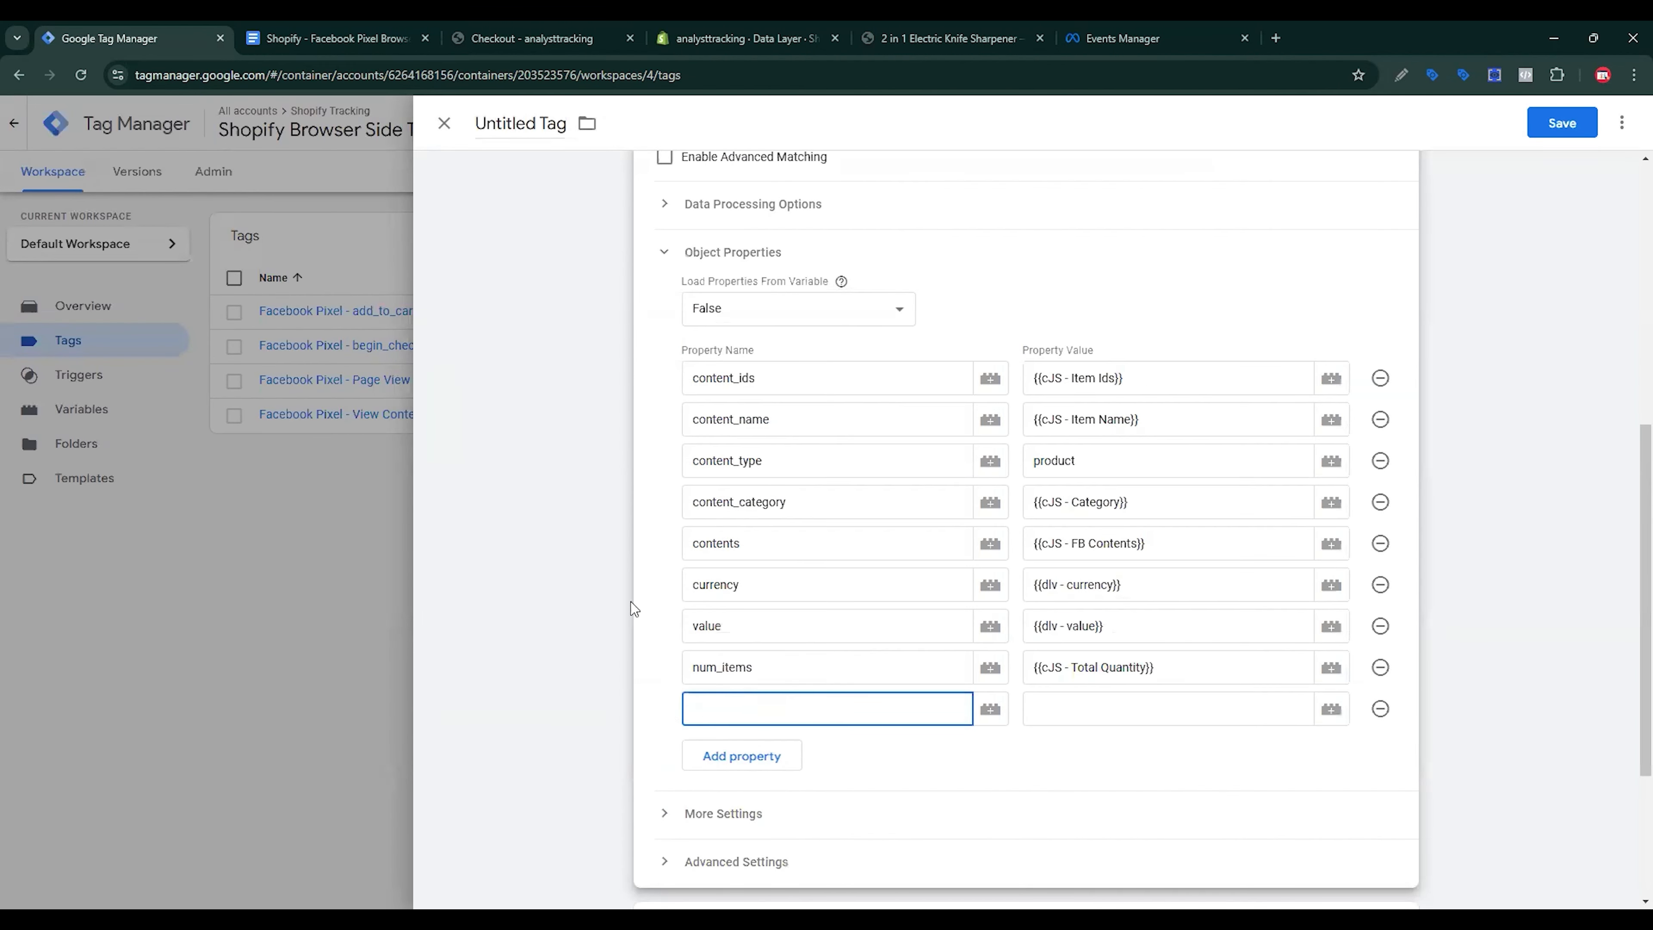
key("ctrl+Tab")
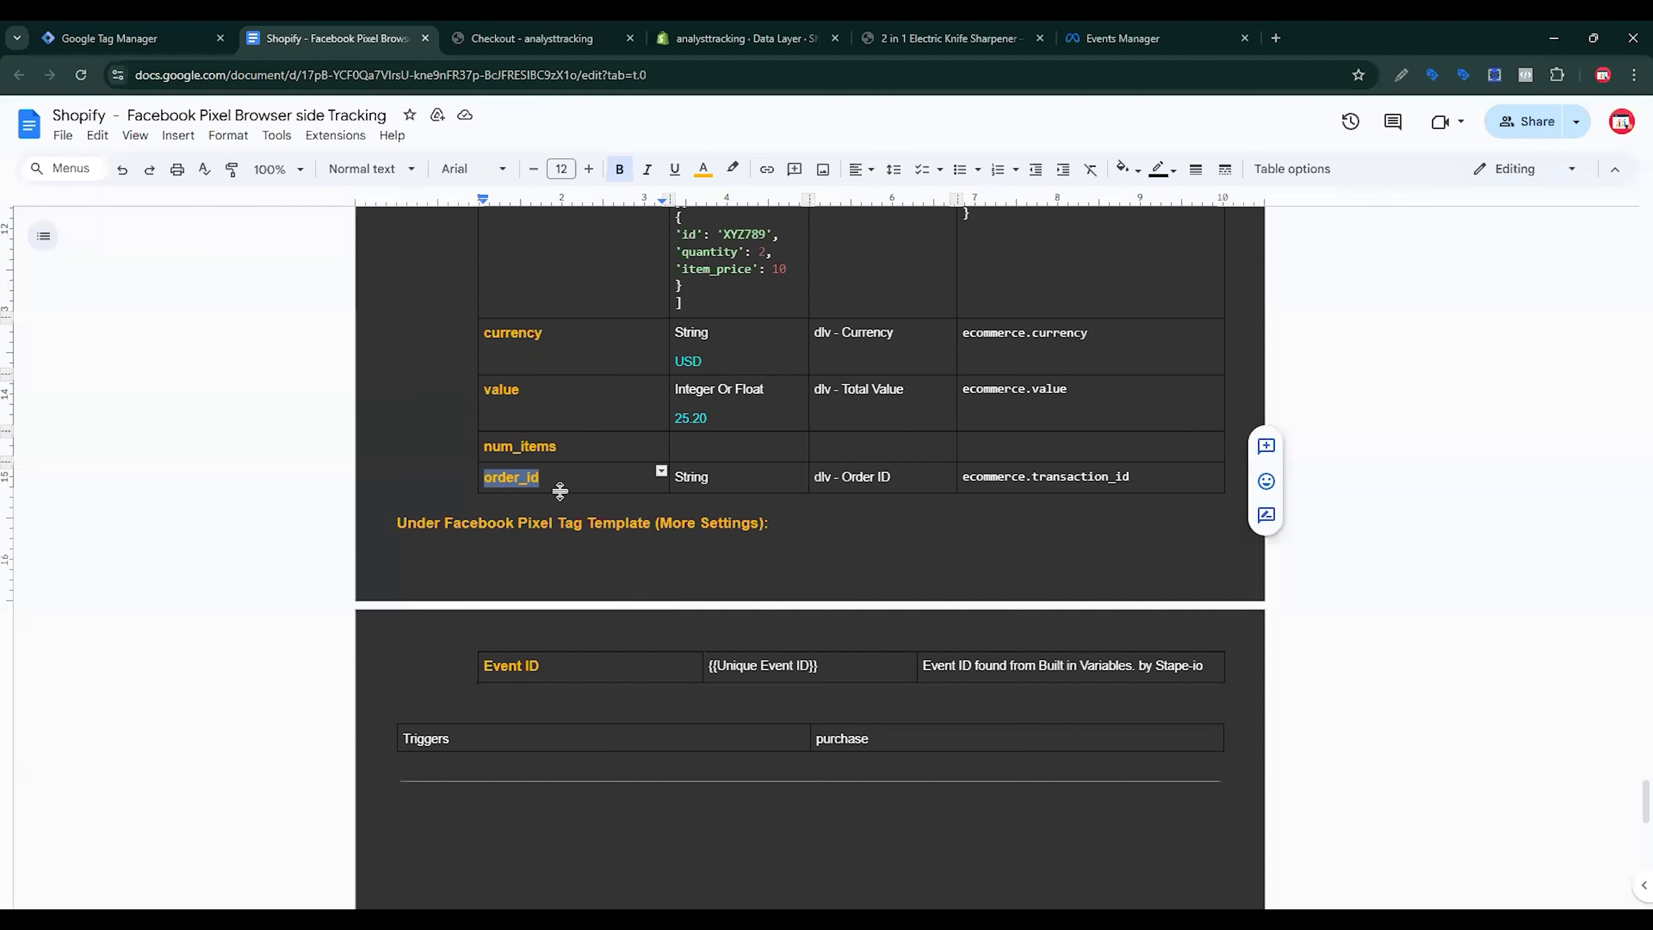
key("ctrl+shift+Tab")
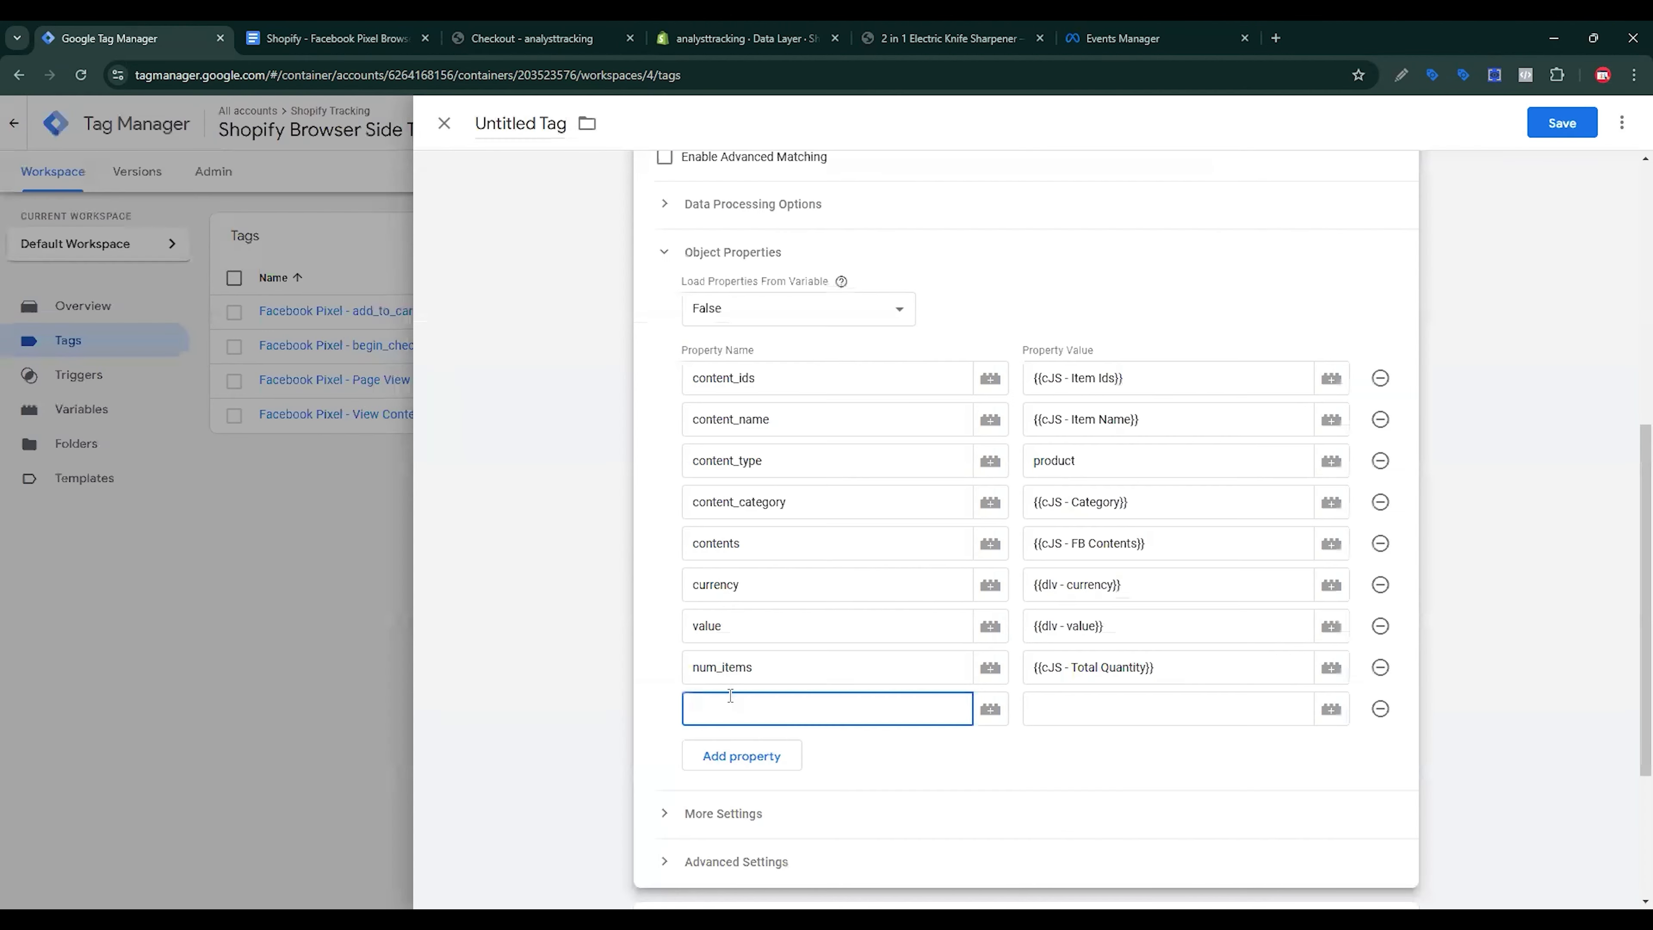
type("order_id")
left_click(1049, 698)
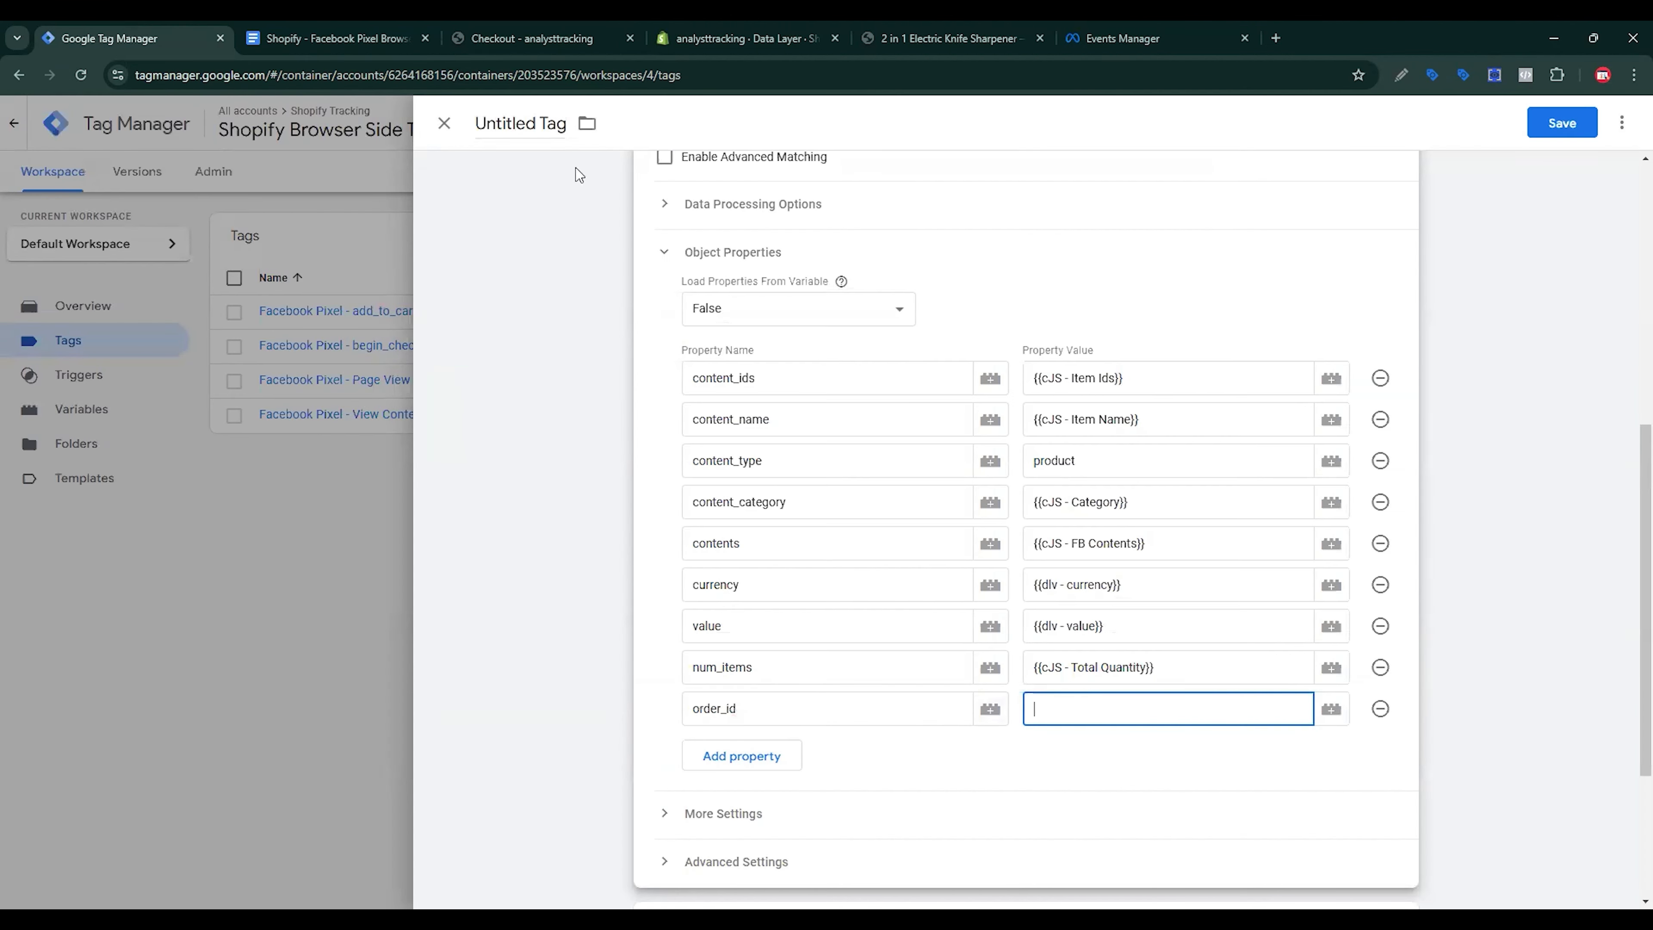
left_click(560, 28)
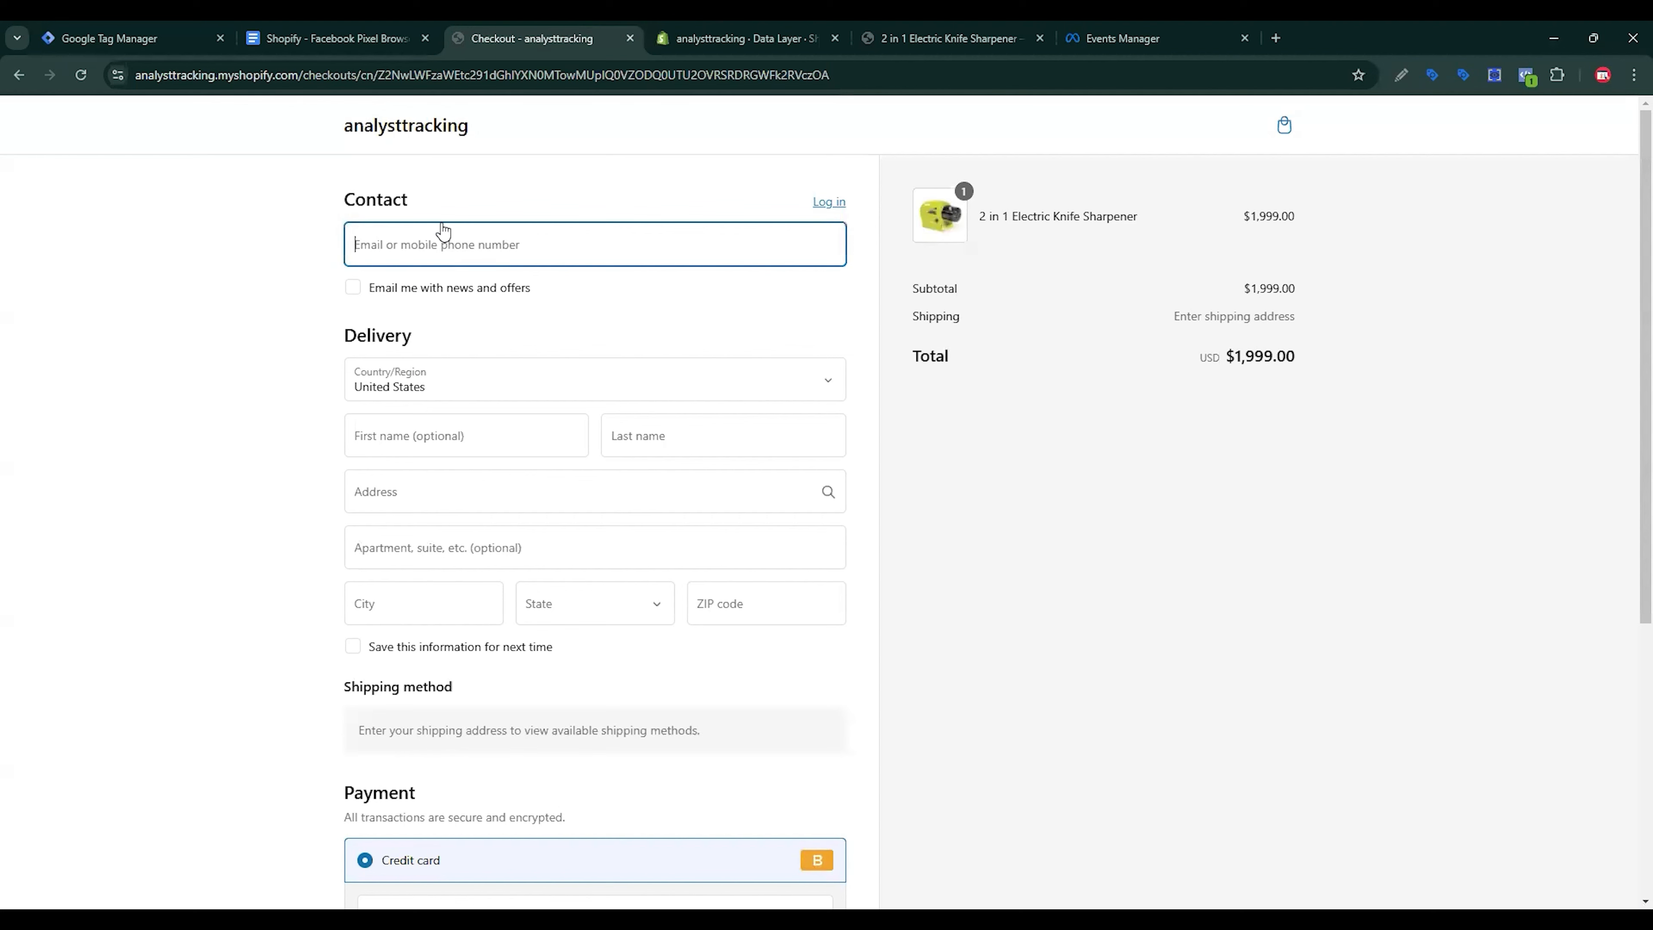
Step: Fill Shopify checkout with the saved contact details, enter card expiry 022812, and pay for the test order
left_click(435, 252)
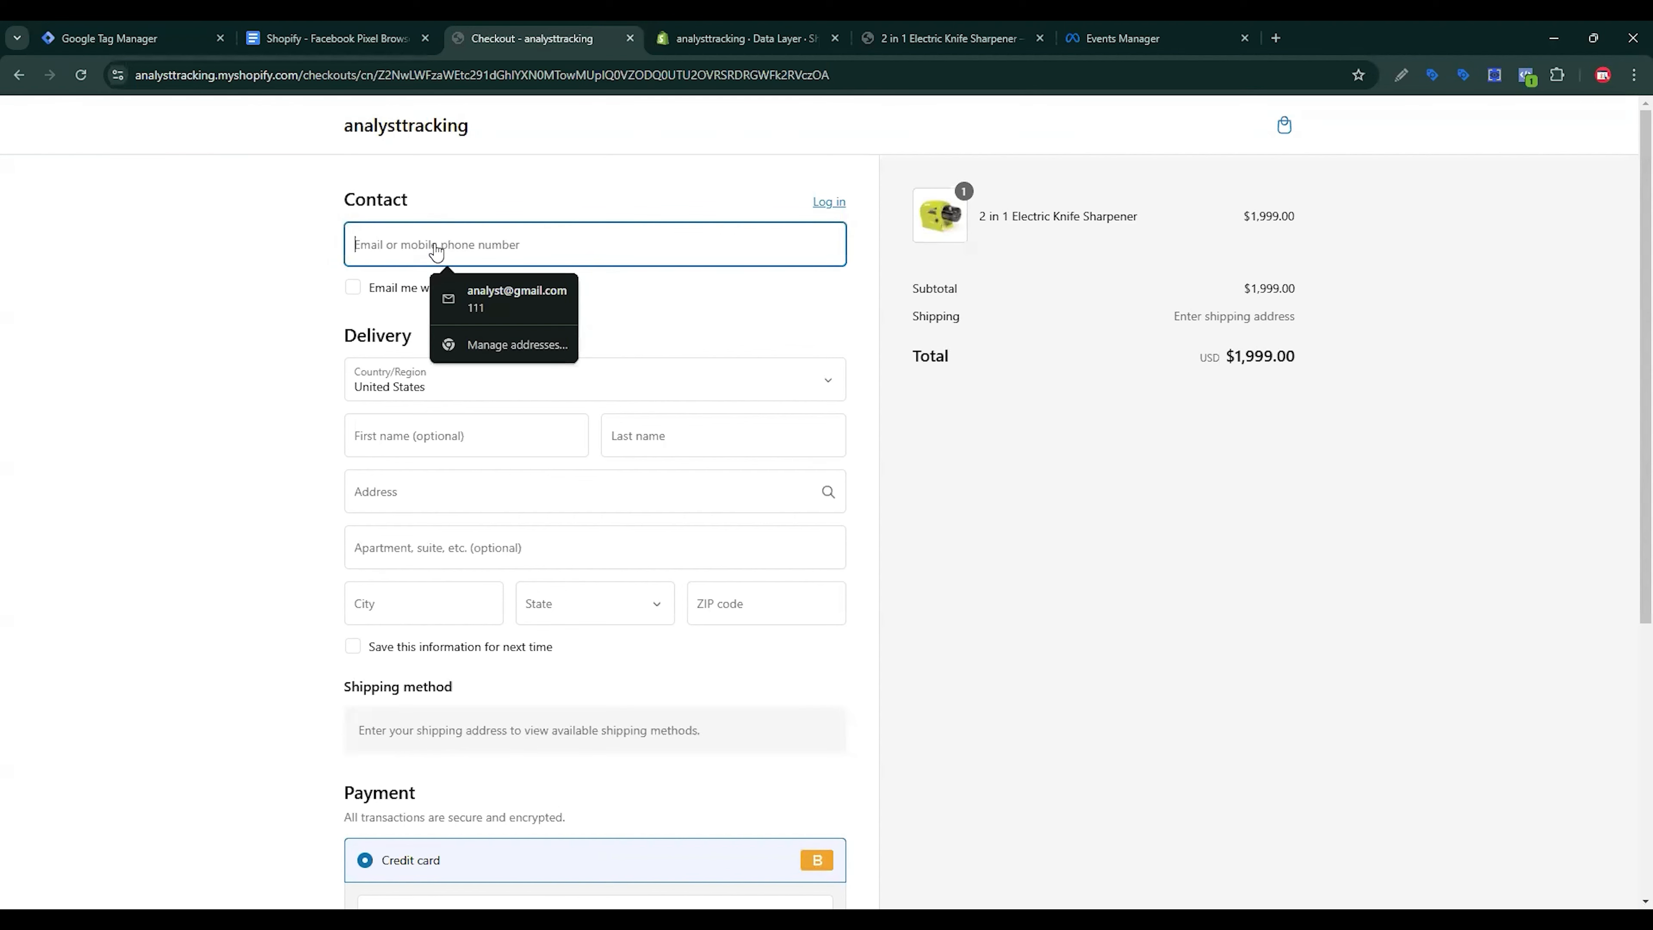
left_click(502, 299)
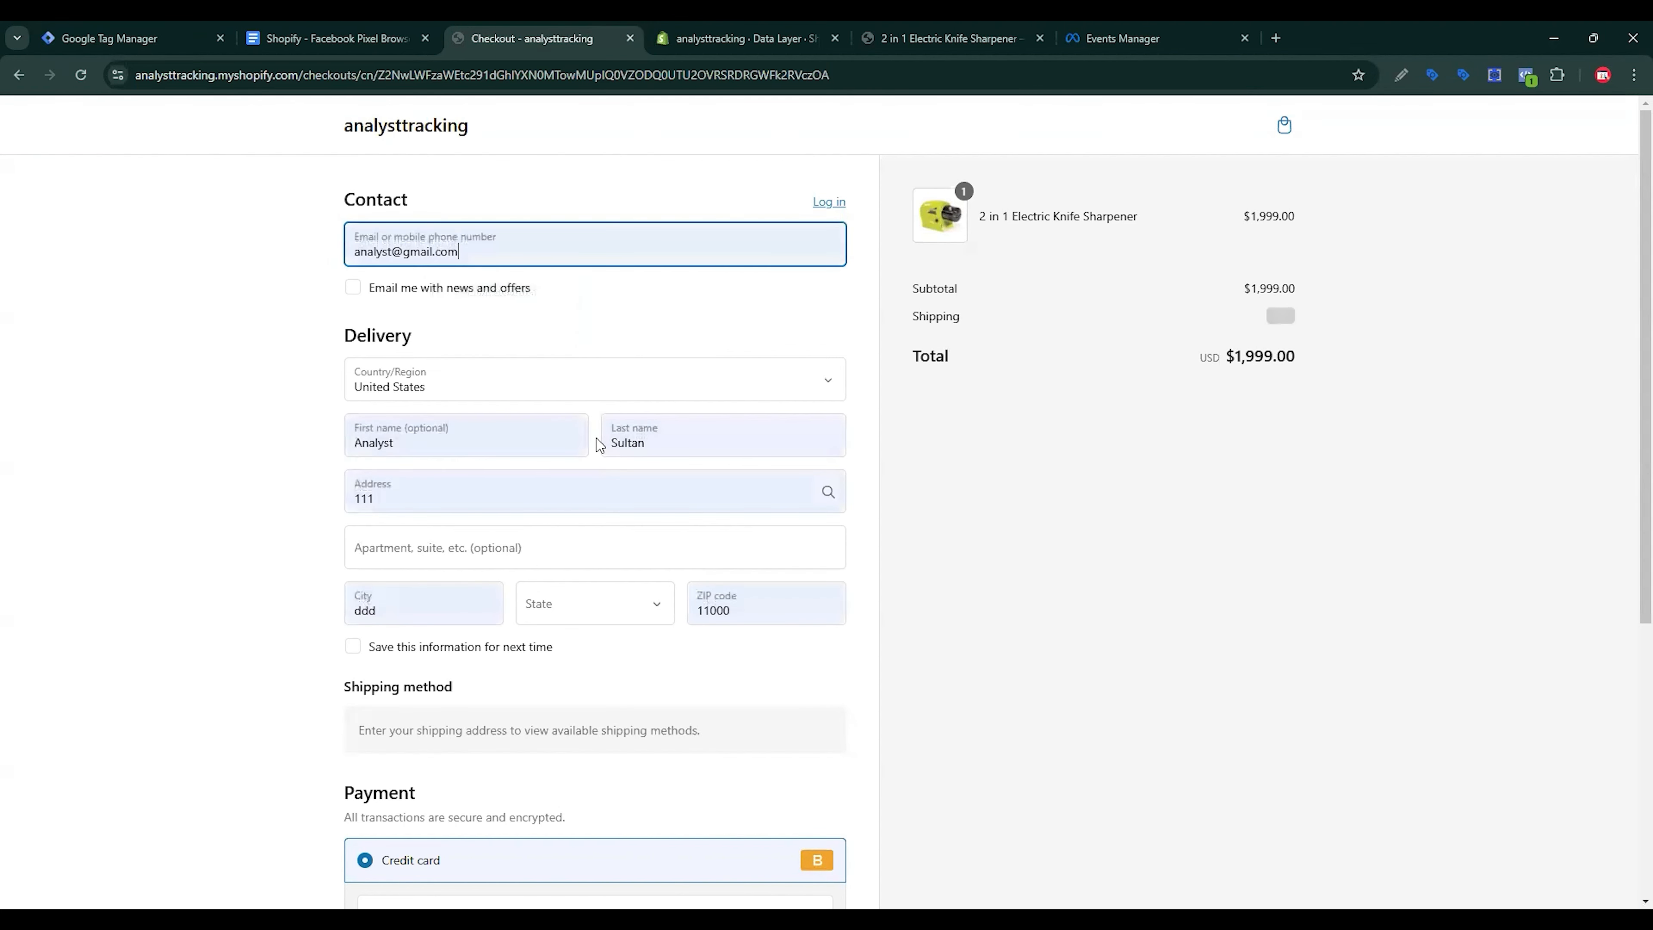
scroll(598, 439, "down", 5)
left_click(403, 749)
type("02 /")
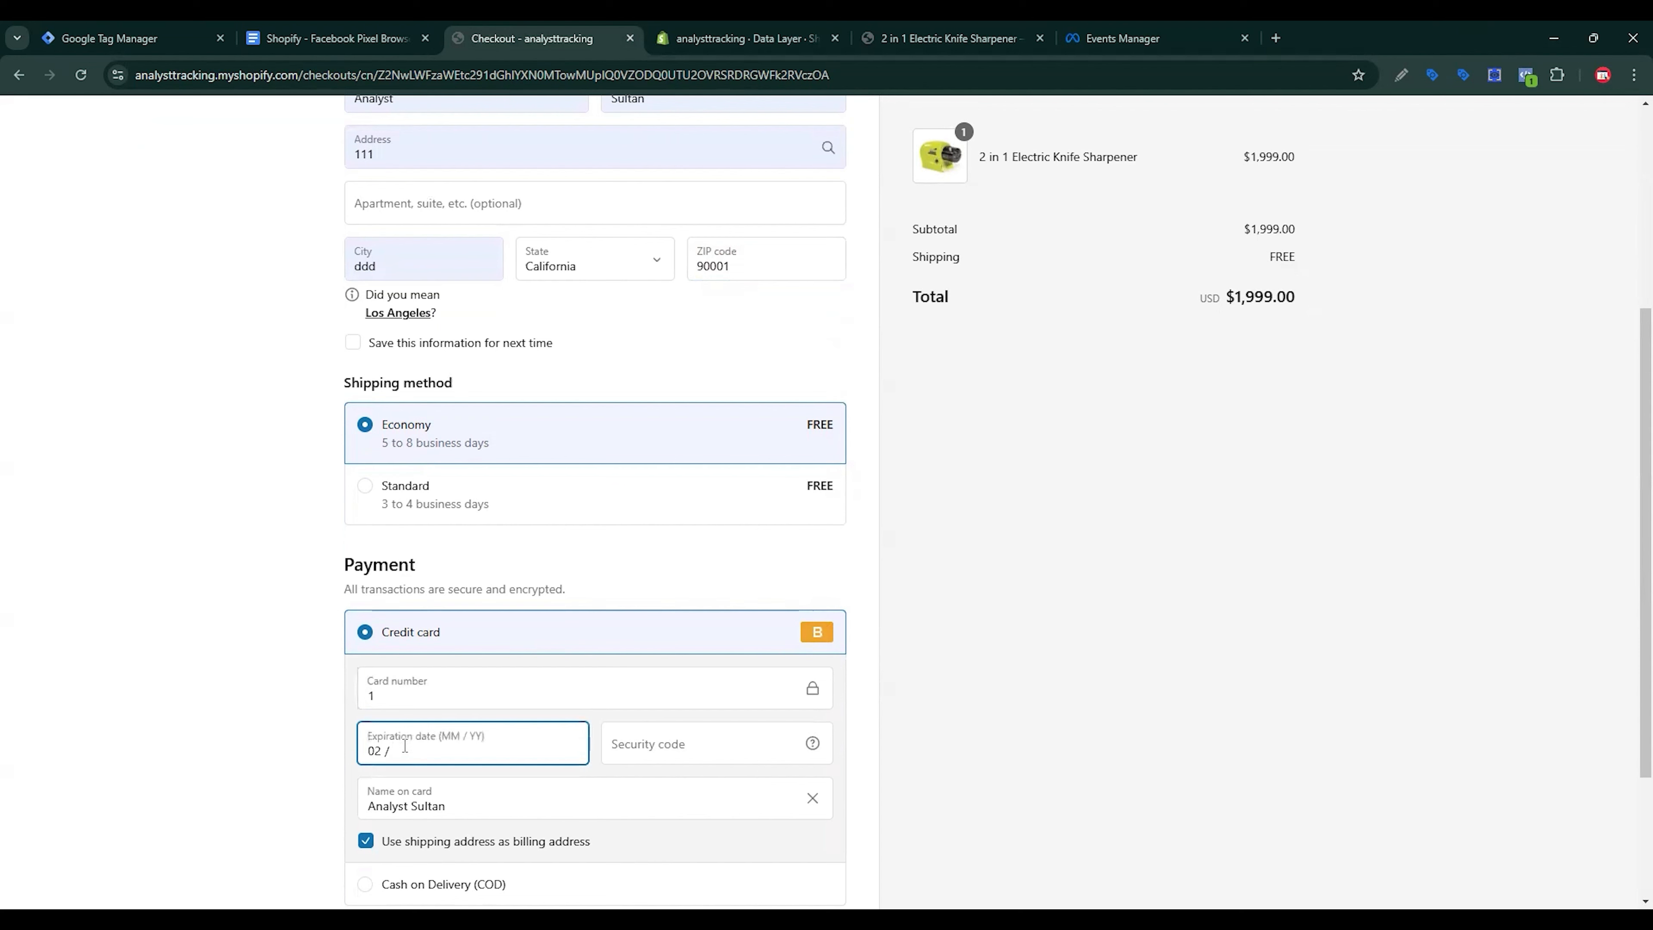
type("28124")
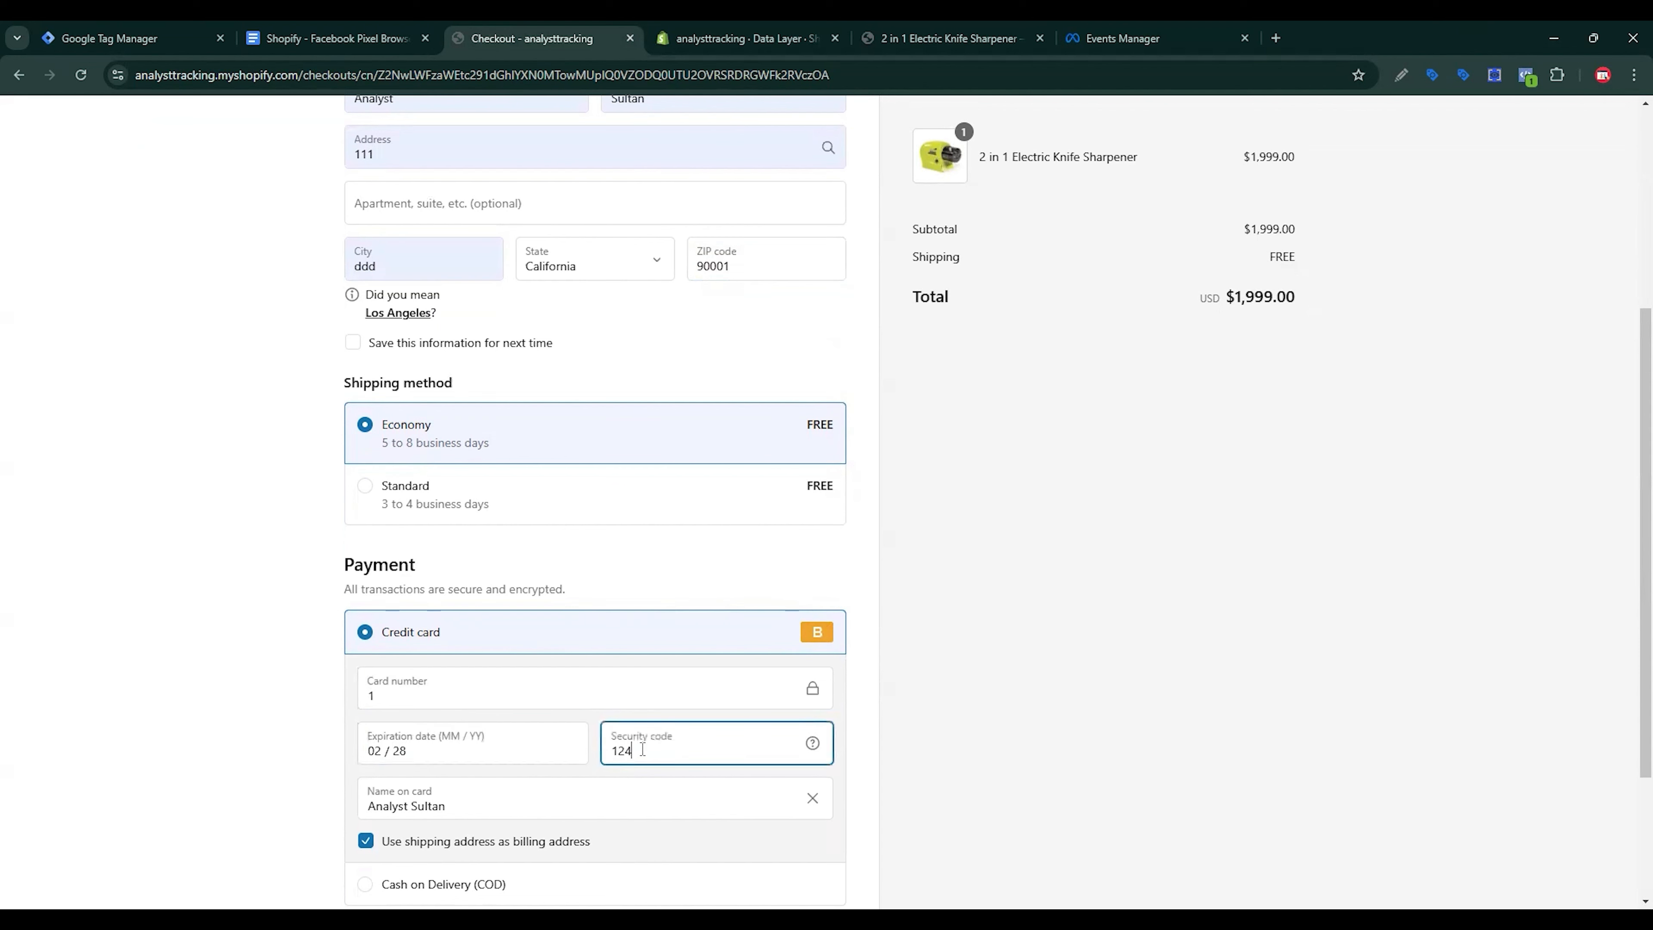
scroll(642, 749, "down", 3)
left_click(626, 755)
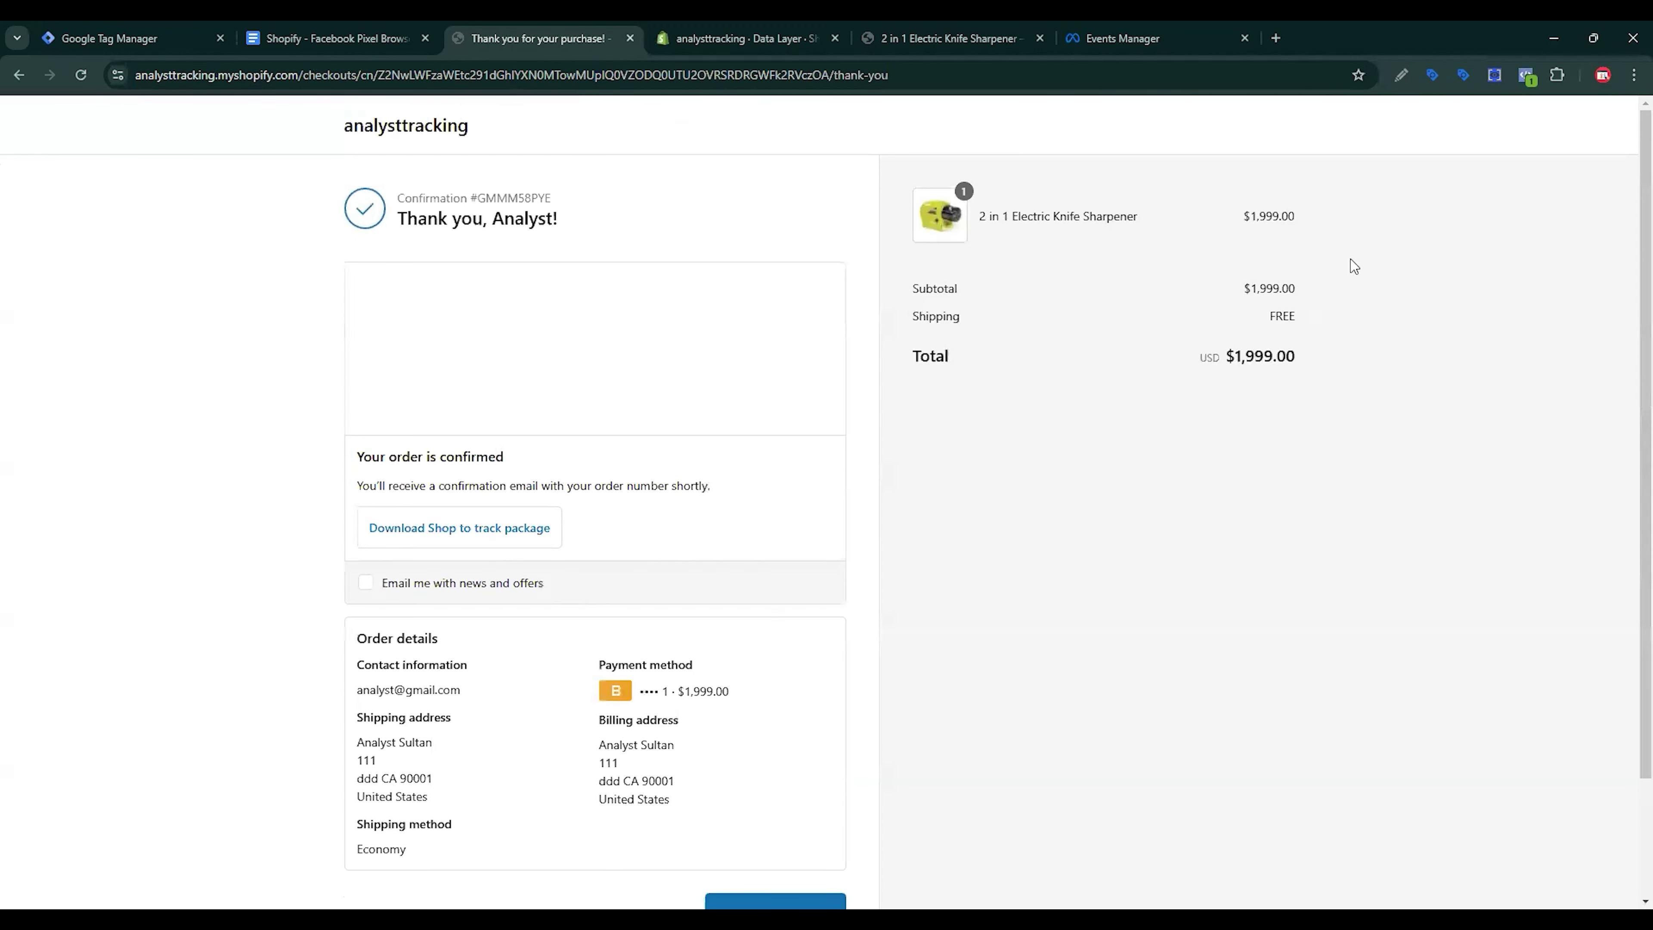
Step: Inspect the purchase event's ecommerce data in DataLayer Checker Plus to find transaction_id
left_click(1495, 75)
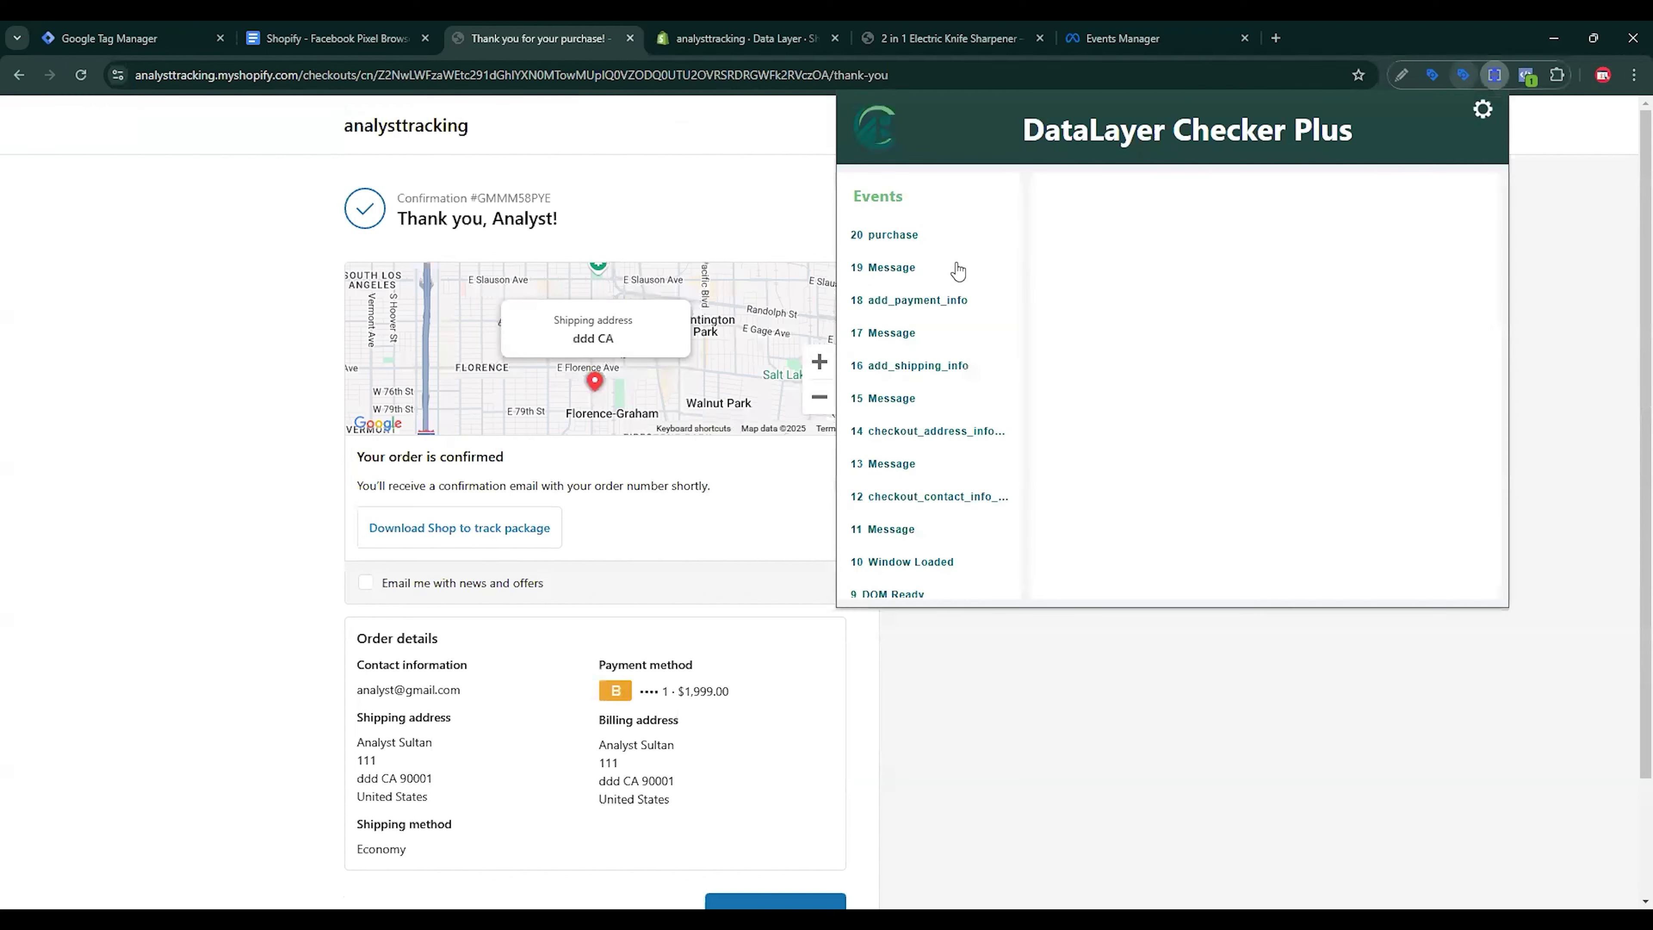
left_click(893, 268)
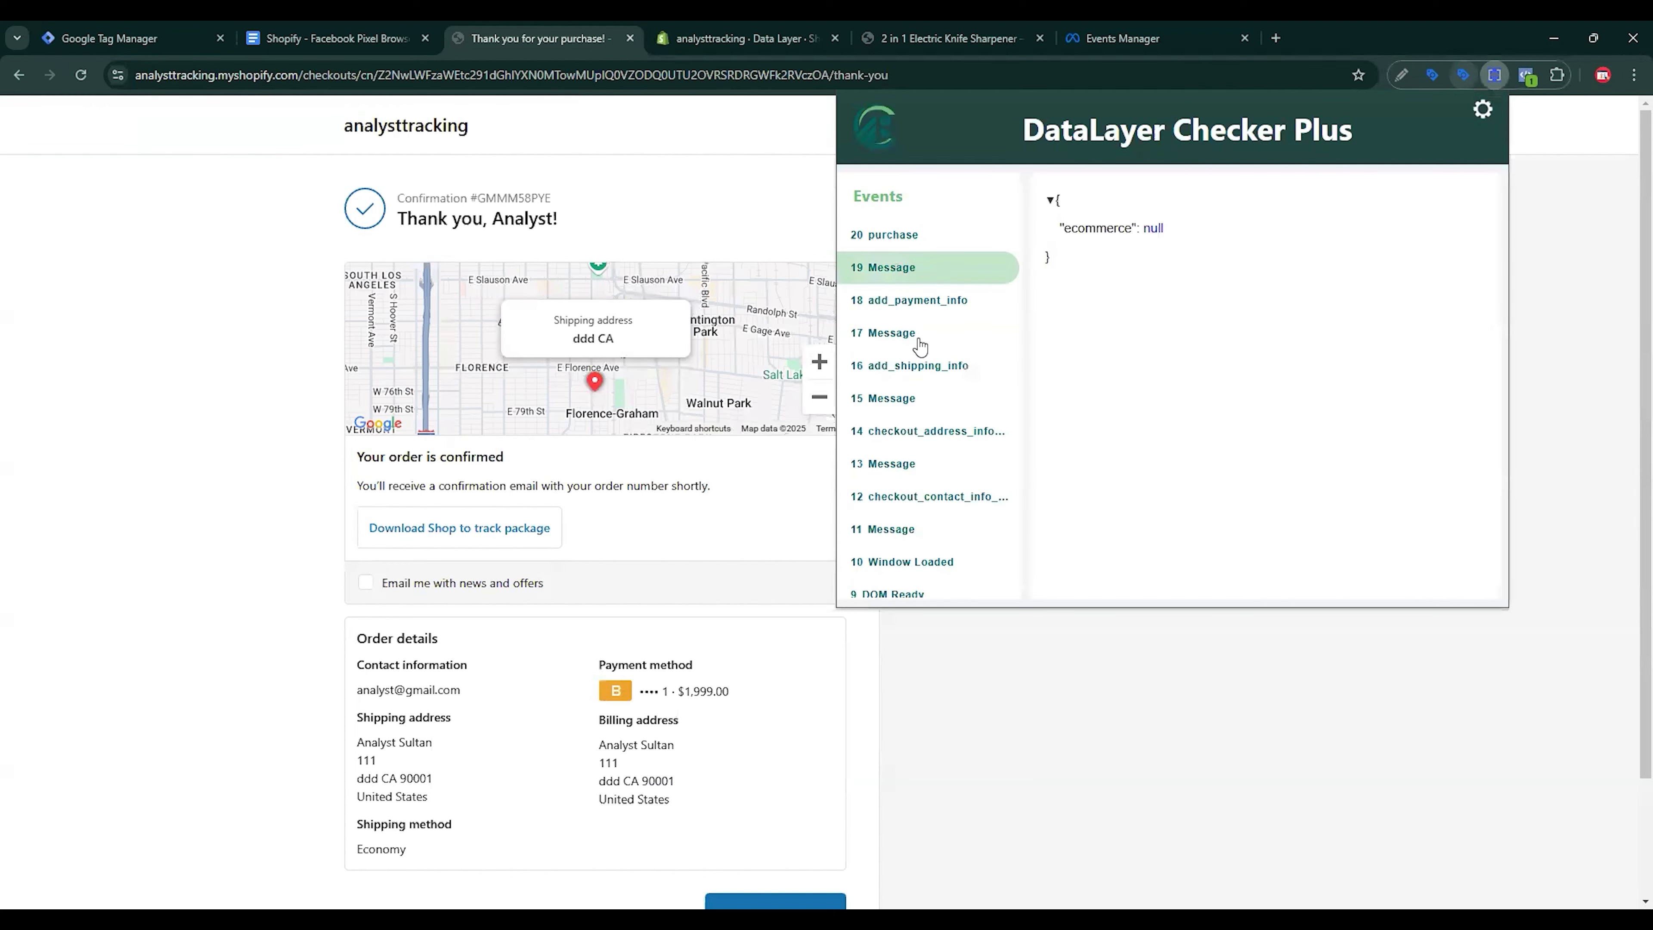
left_click(896, 236)
scroll(1155, 395, "down", 6)
left_click(1152, 398)
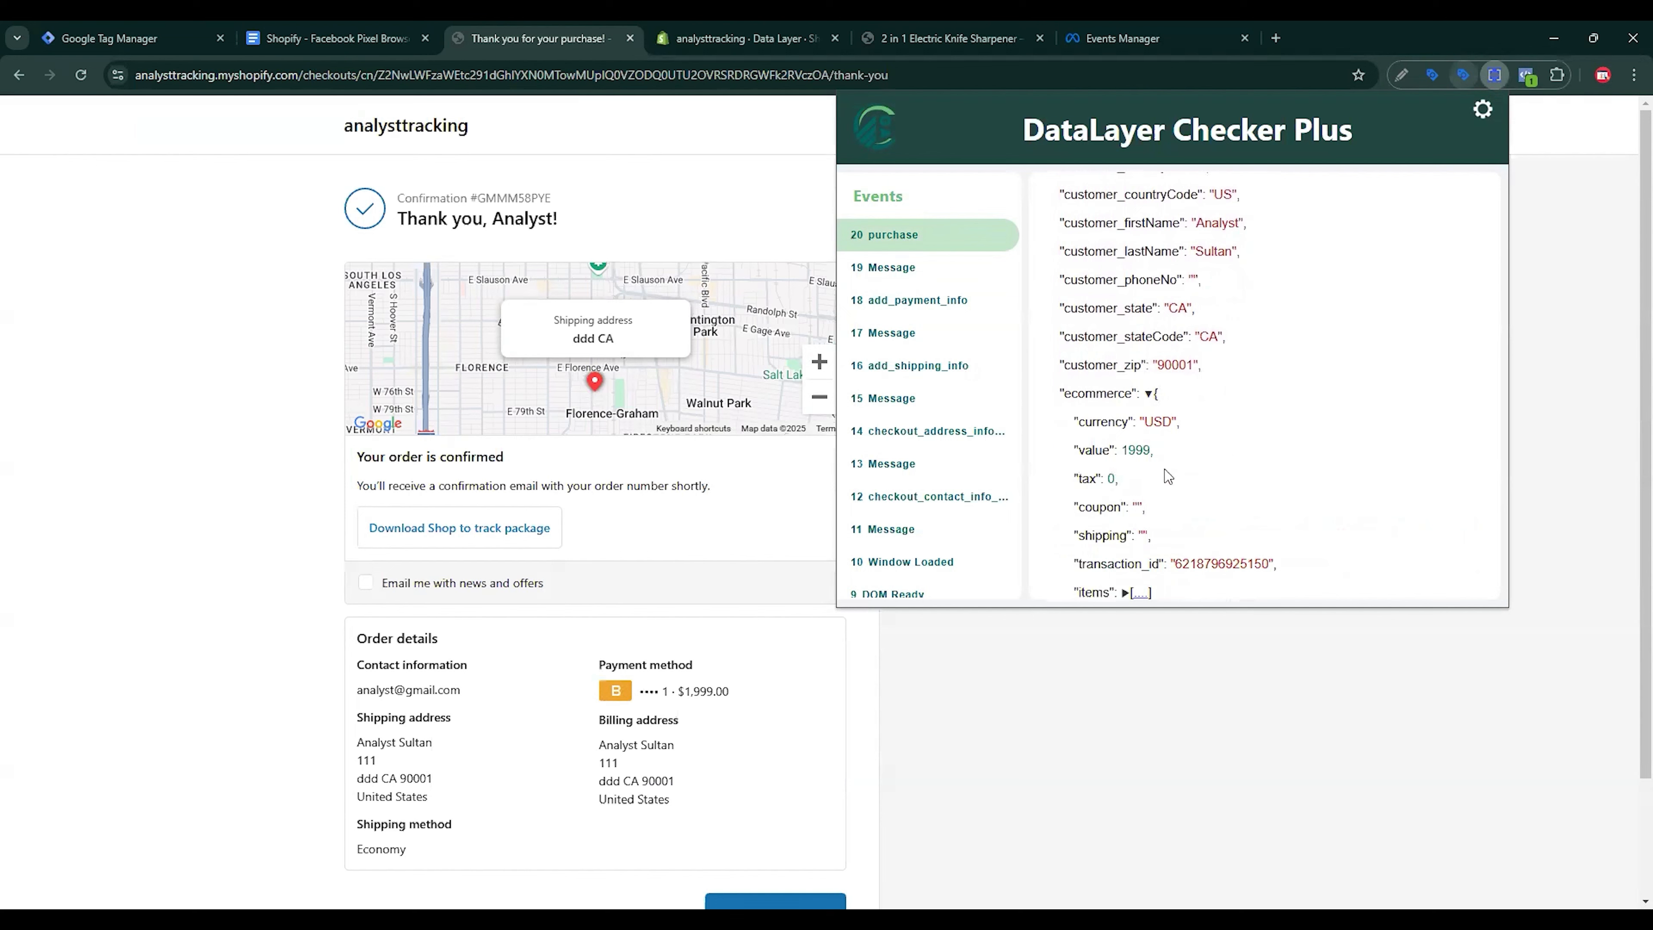
scroll(1165, 470, "down", 1)
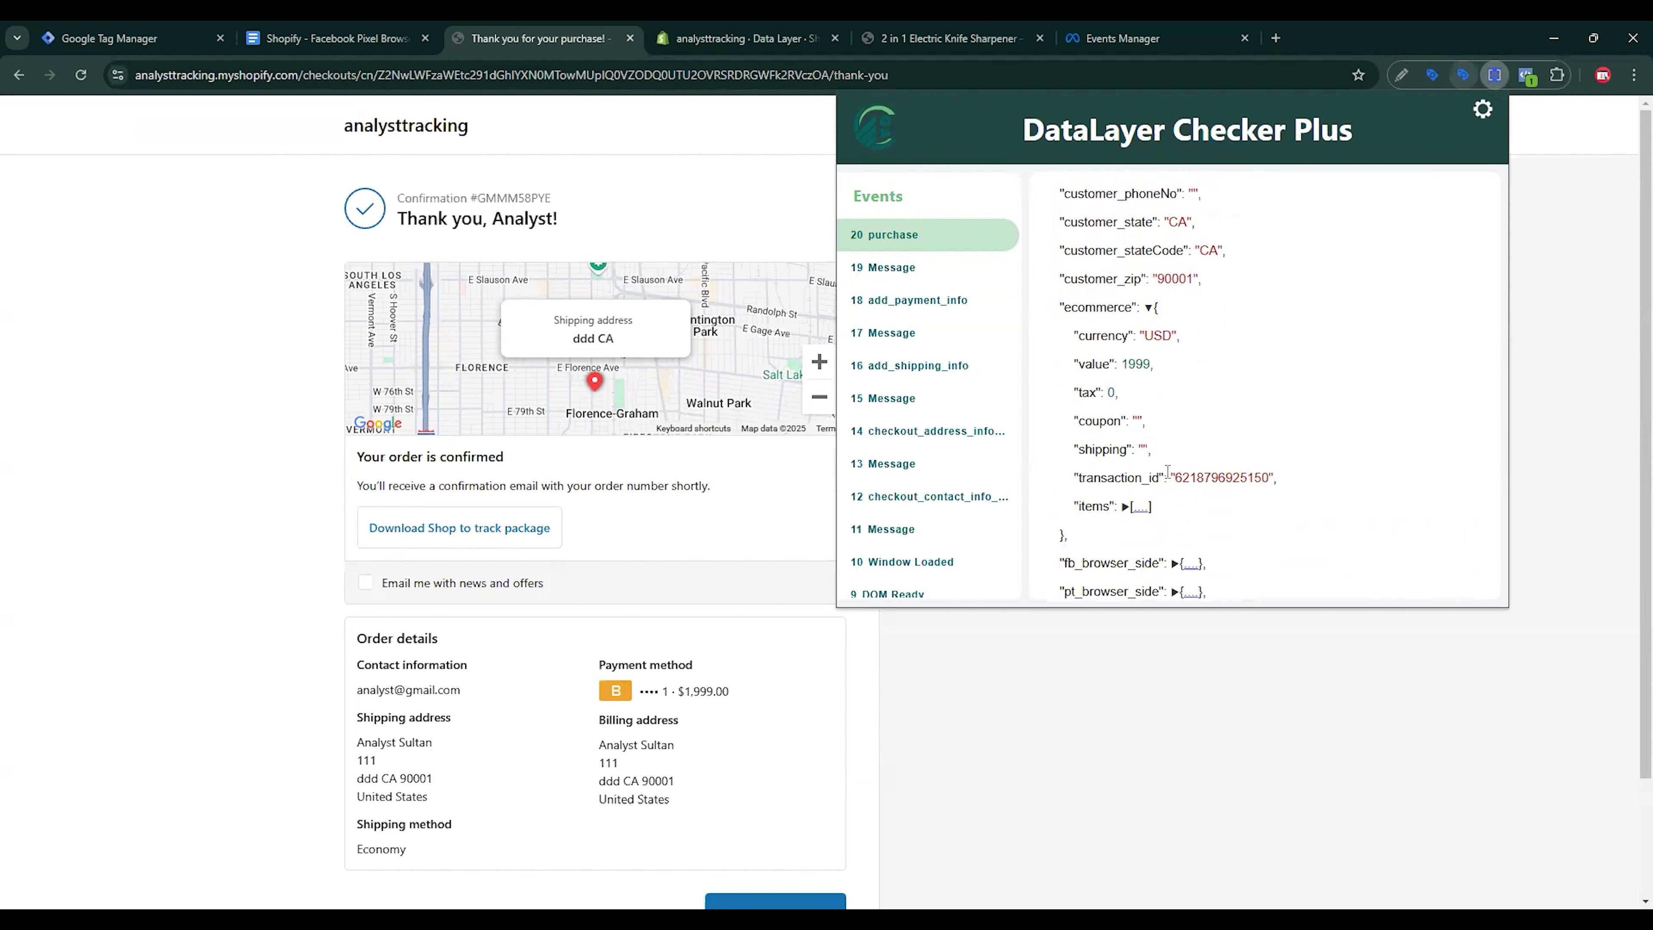
left_click(286, 38)
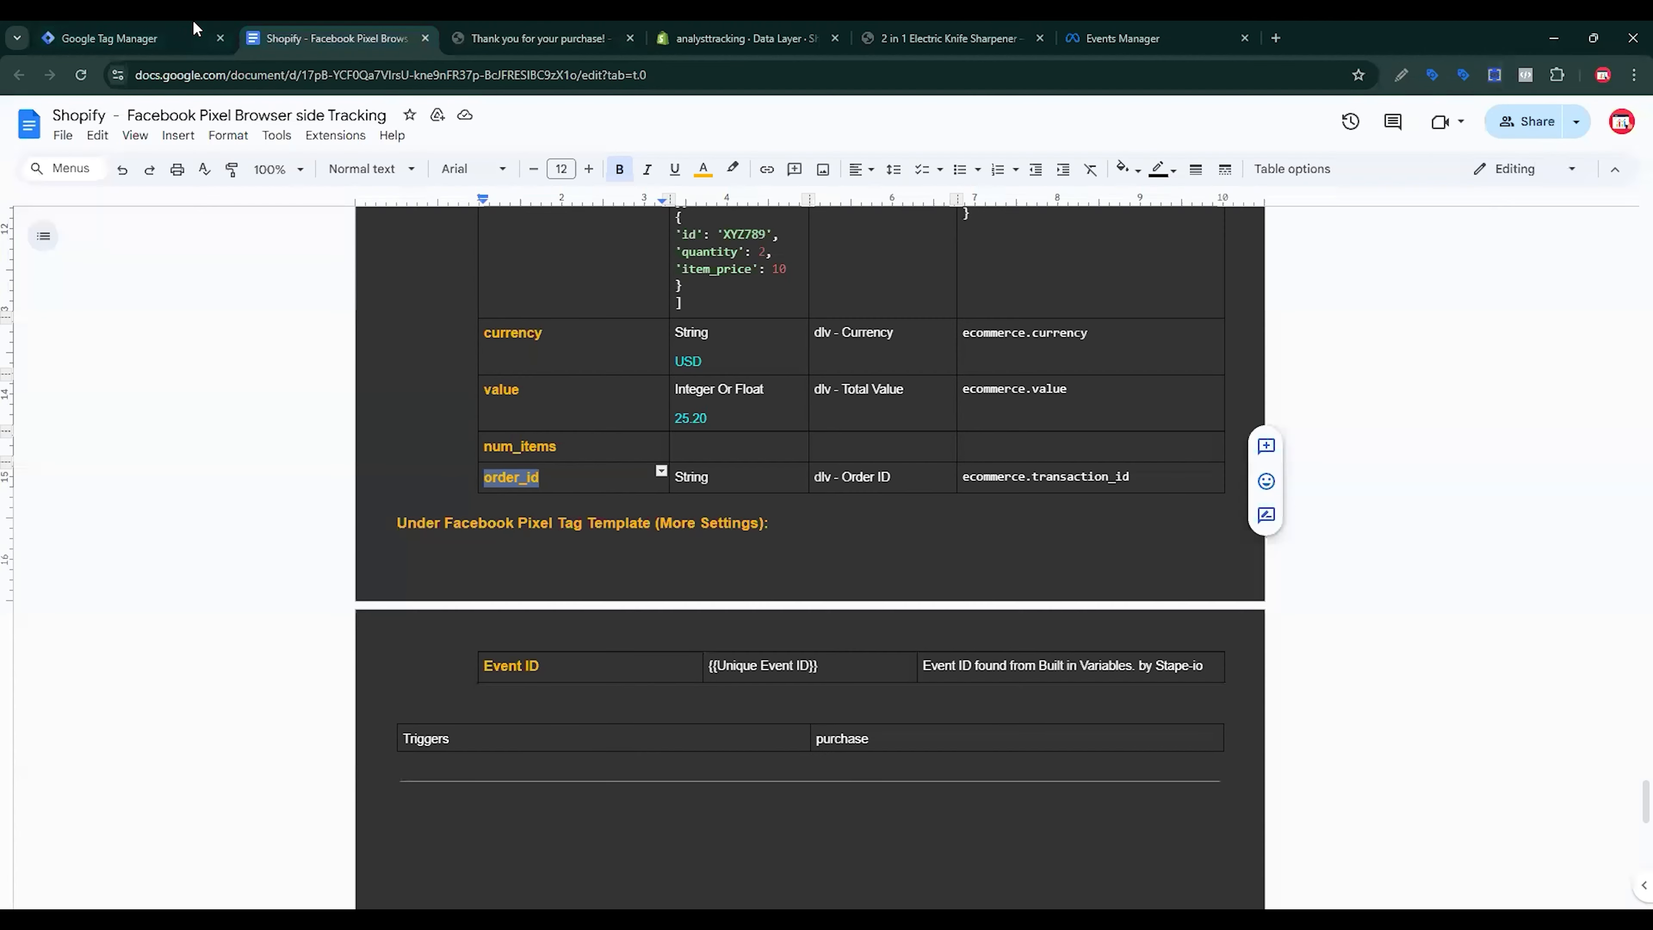
Step: Create and save Data Layer Variable 'dlv - Order ID' with key ecommerce.transaction_id as order_id's value
triple_click(1026, 489)
key("ctrl+c")
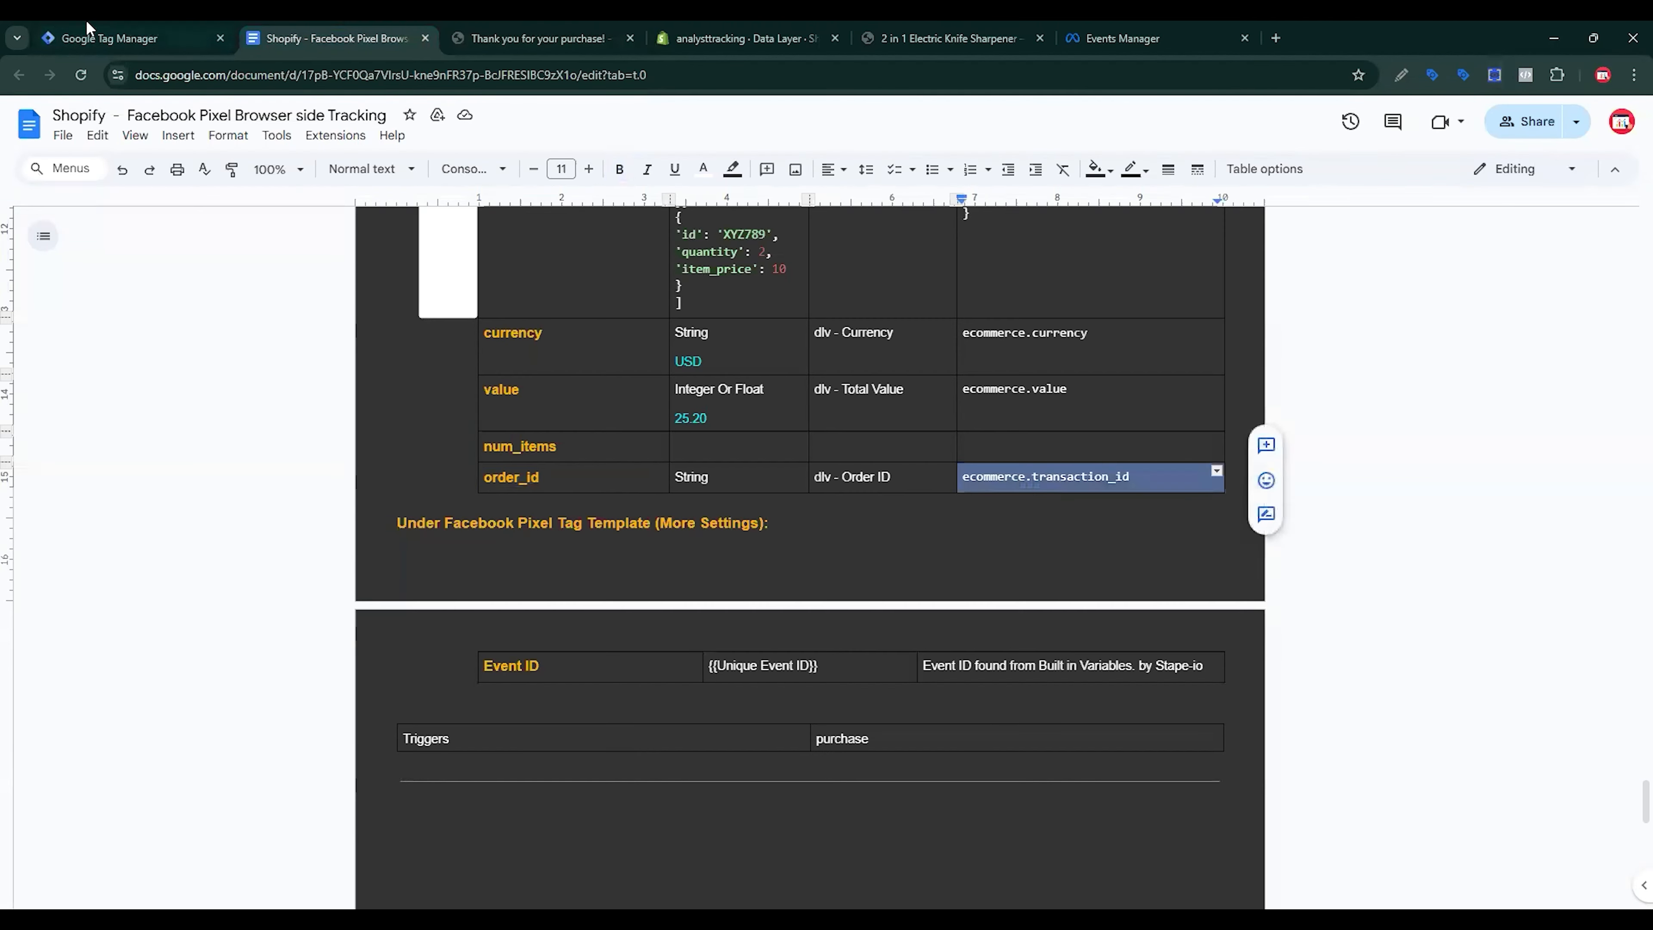
left_click(130, 38)
left_click(1332, 708)
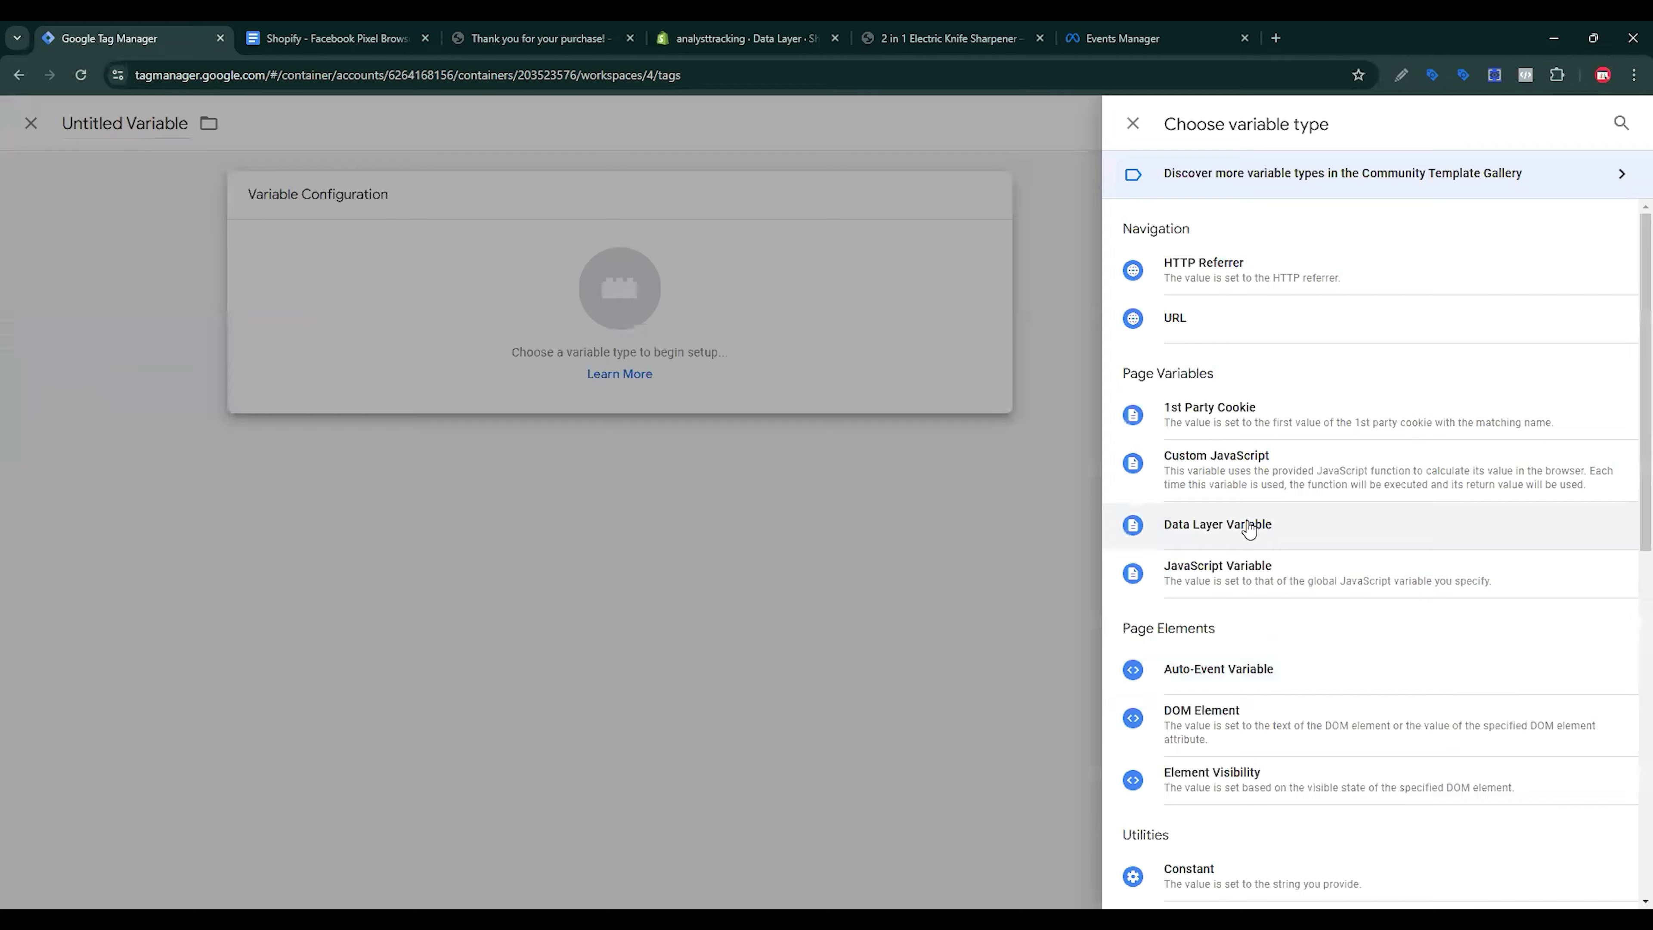
left_click(1259, 524)
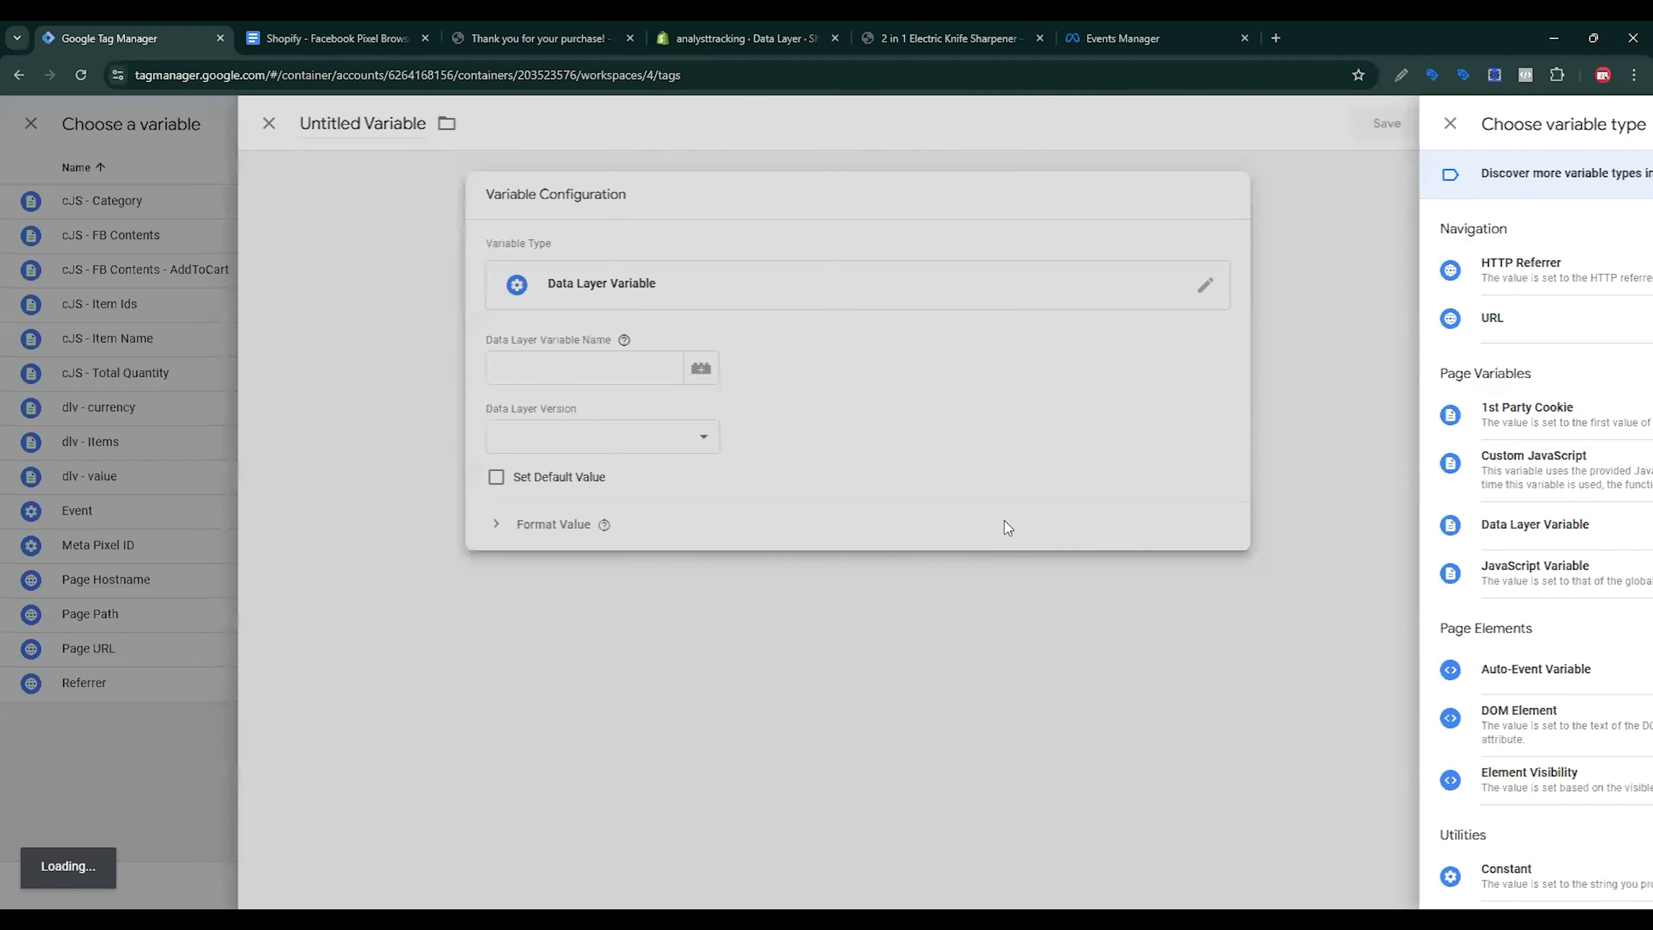
key("ctrl+v")
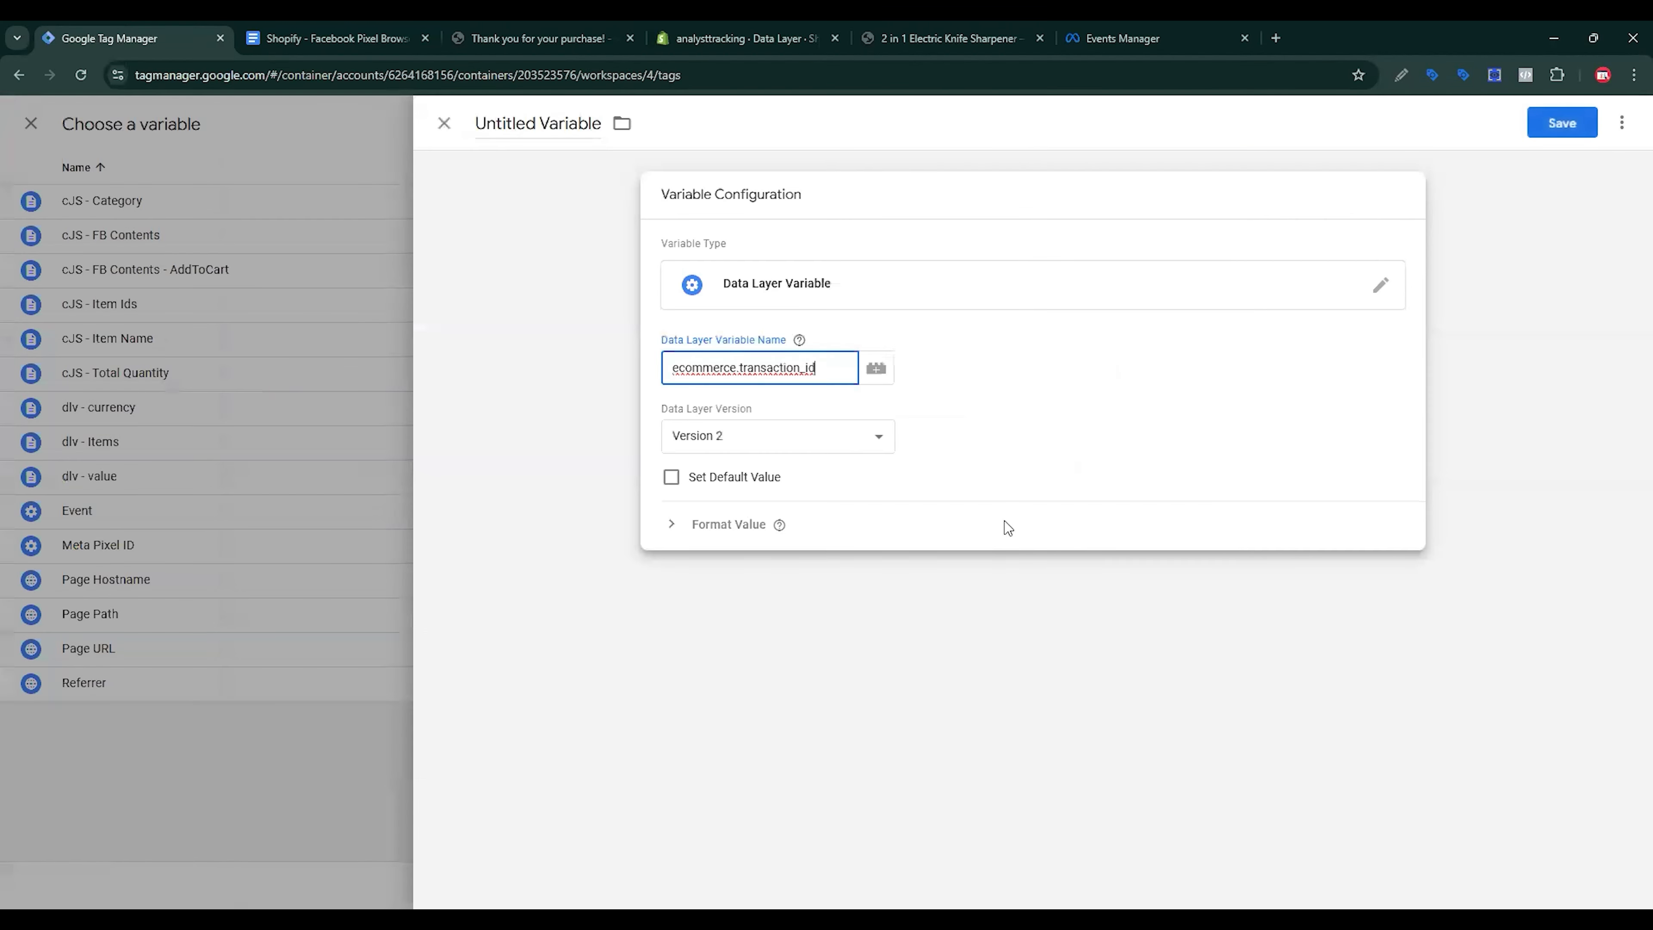
left_click(567, 176)
left_click(416, 38)
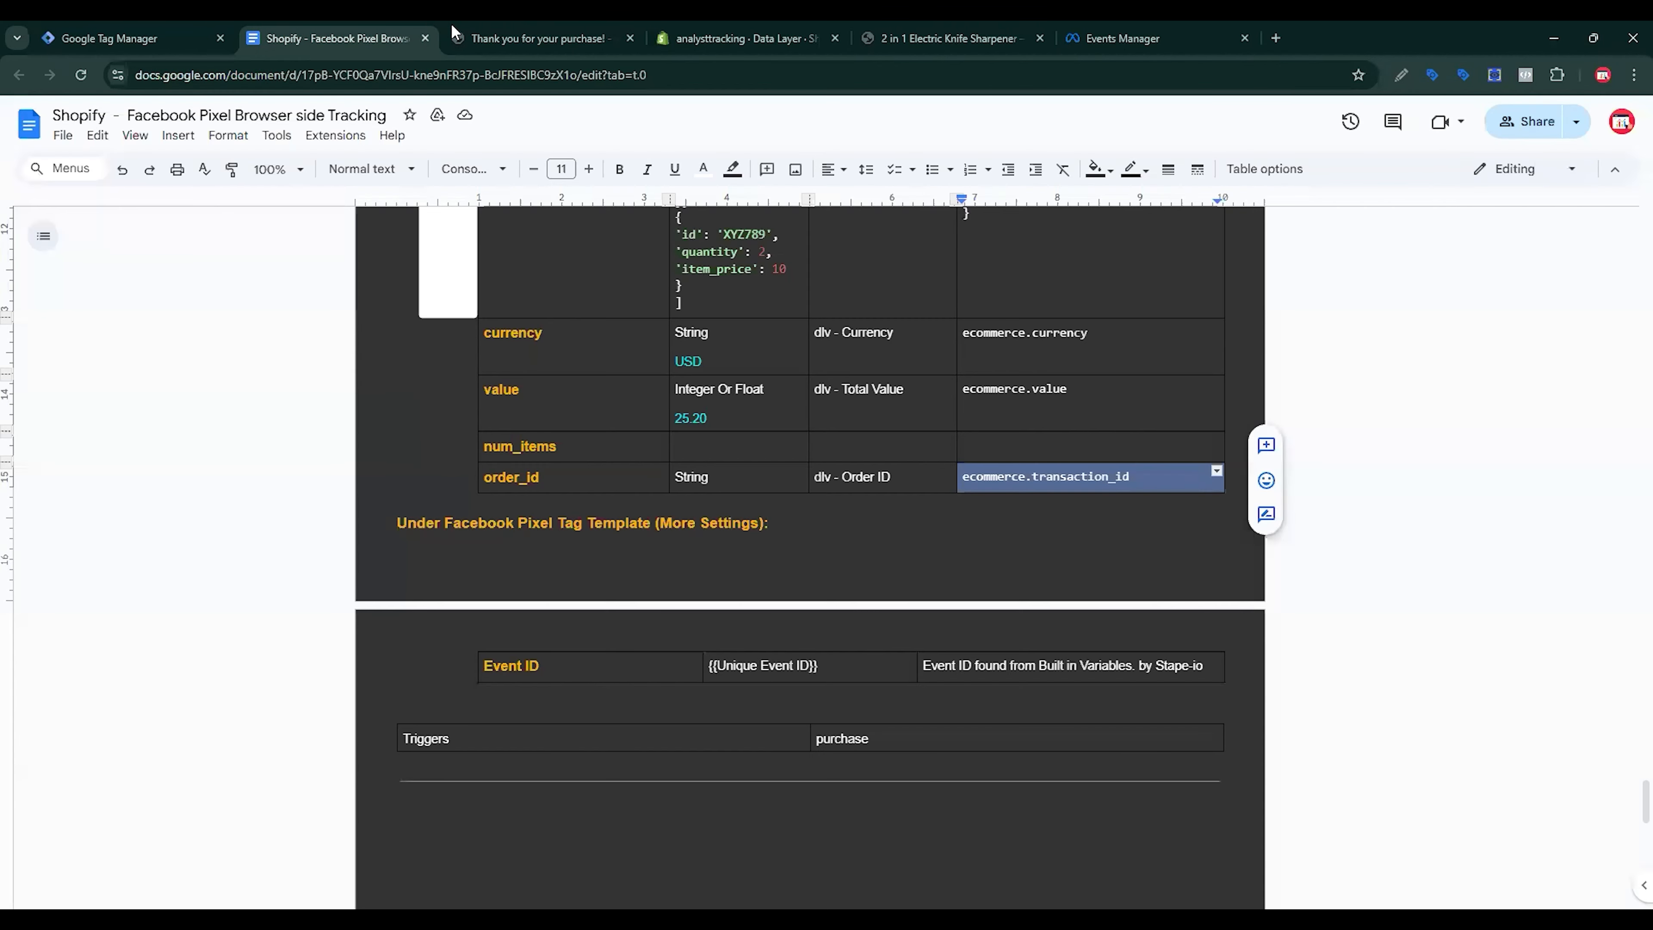
key("shift+Tab")
key("ctrl+c")
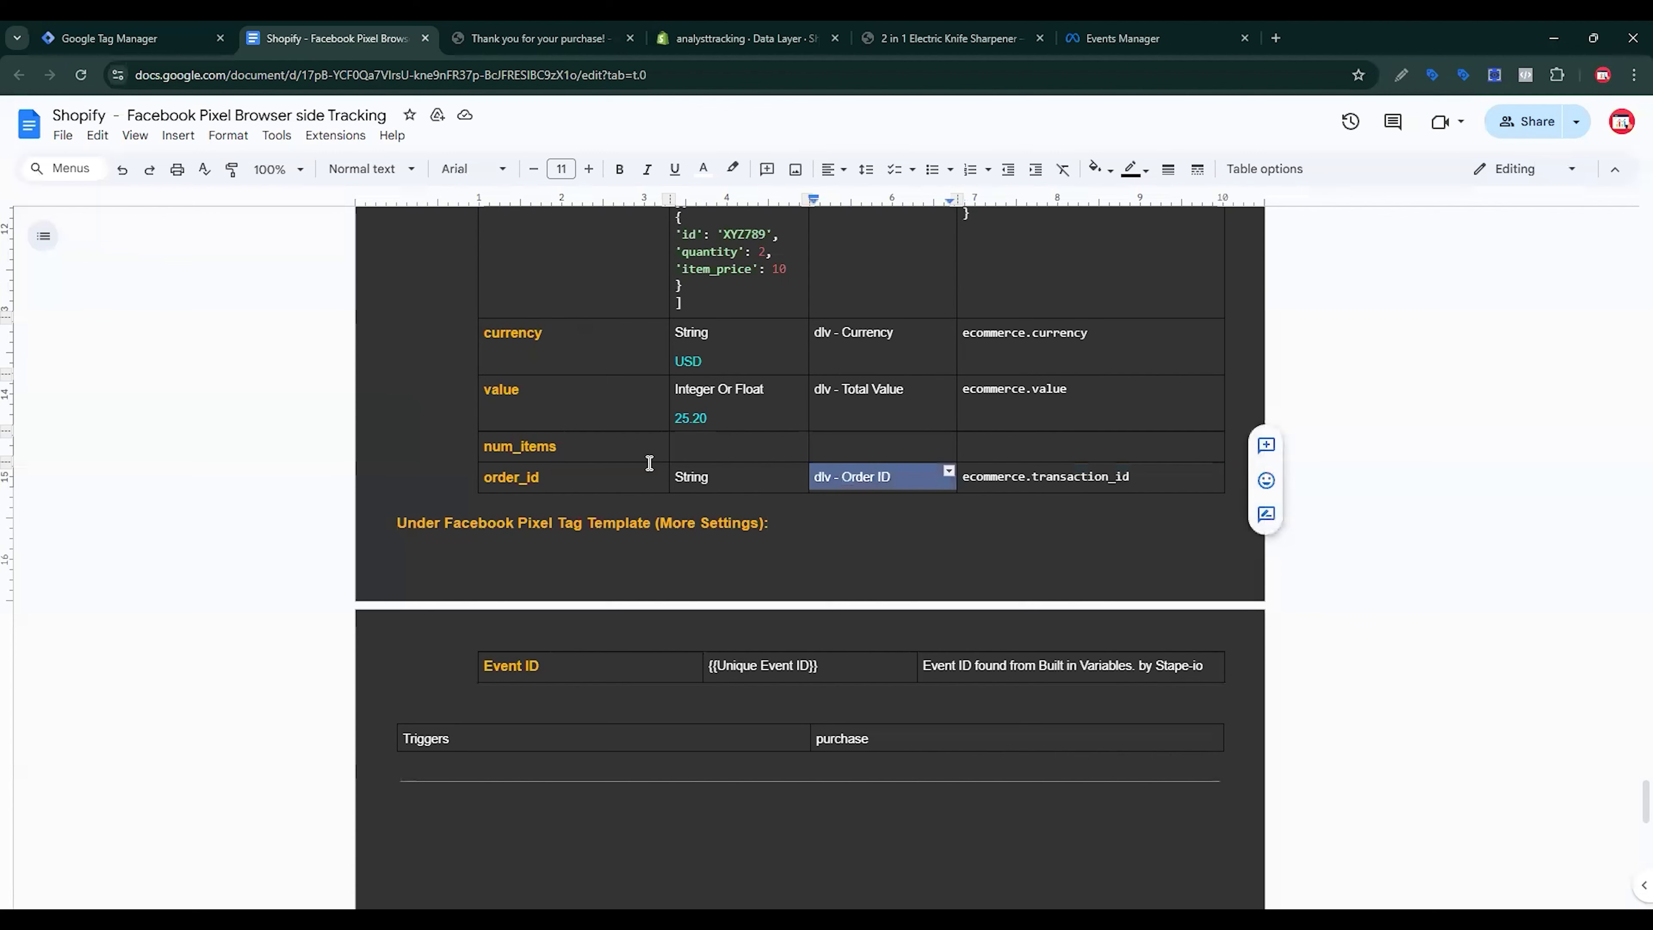
left_click(181, 30)
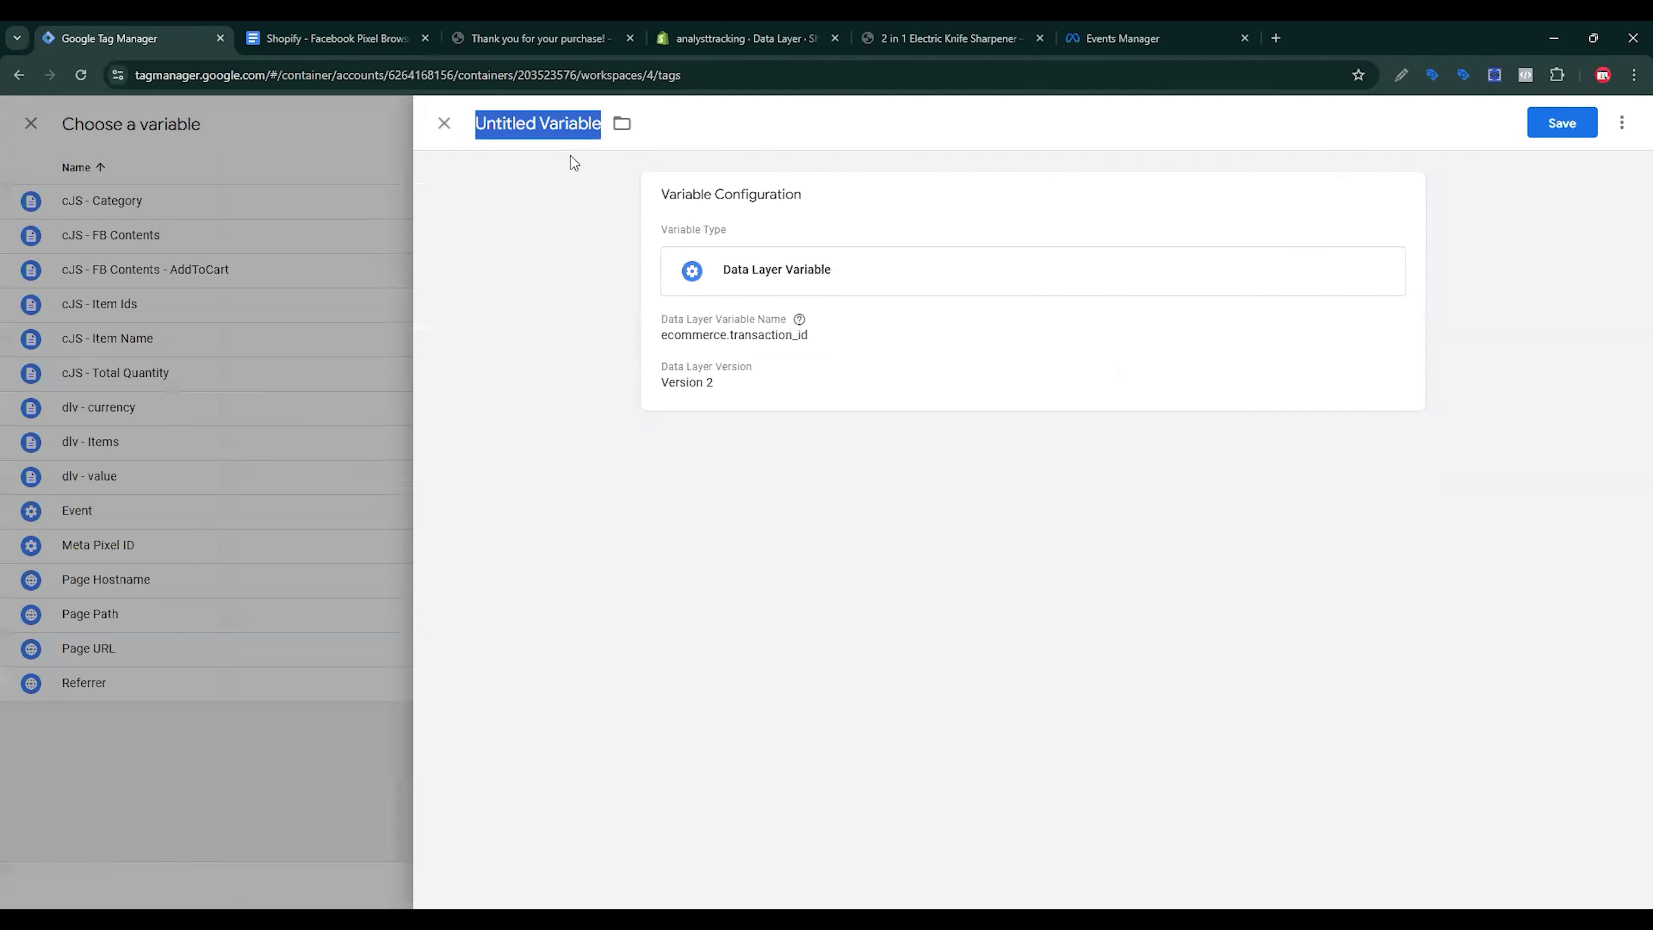
key("ctrl+v")
left_click(1564, 127)
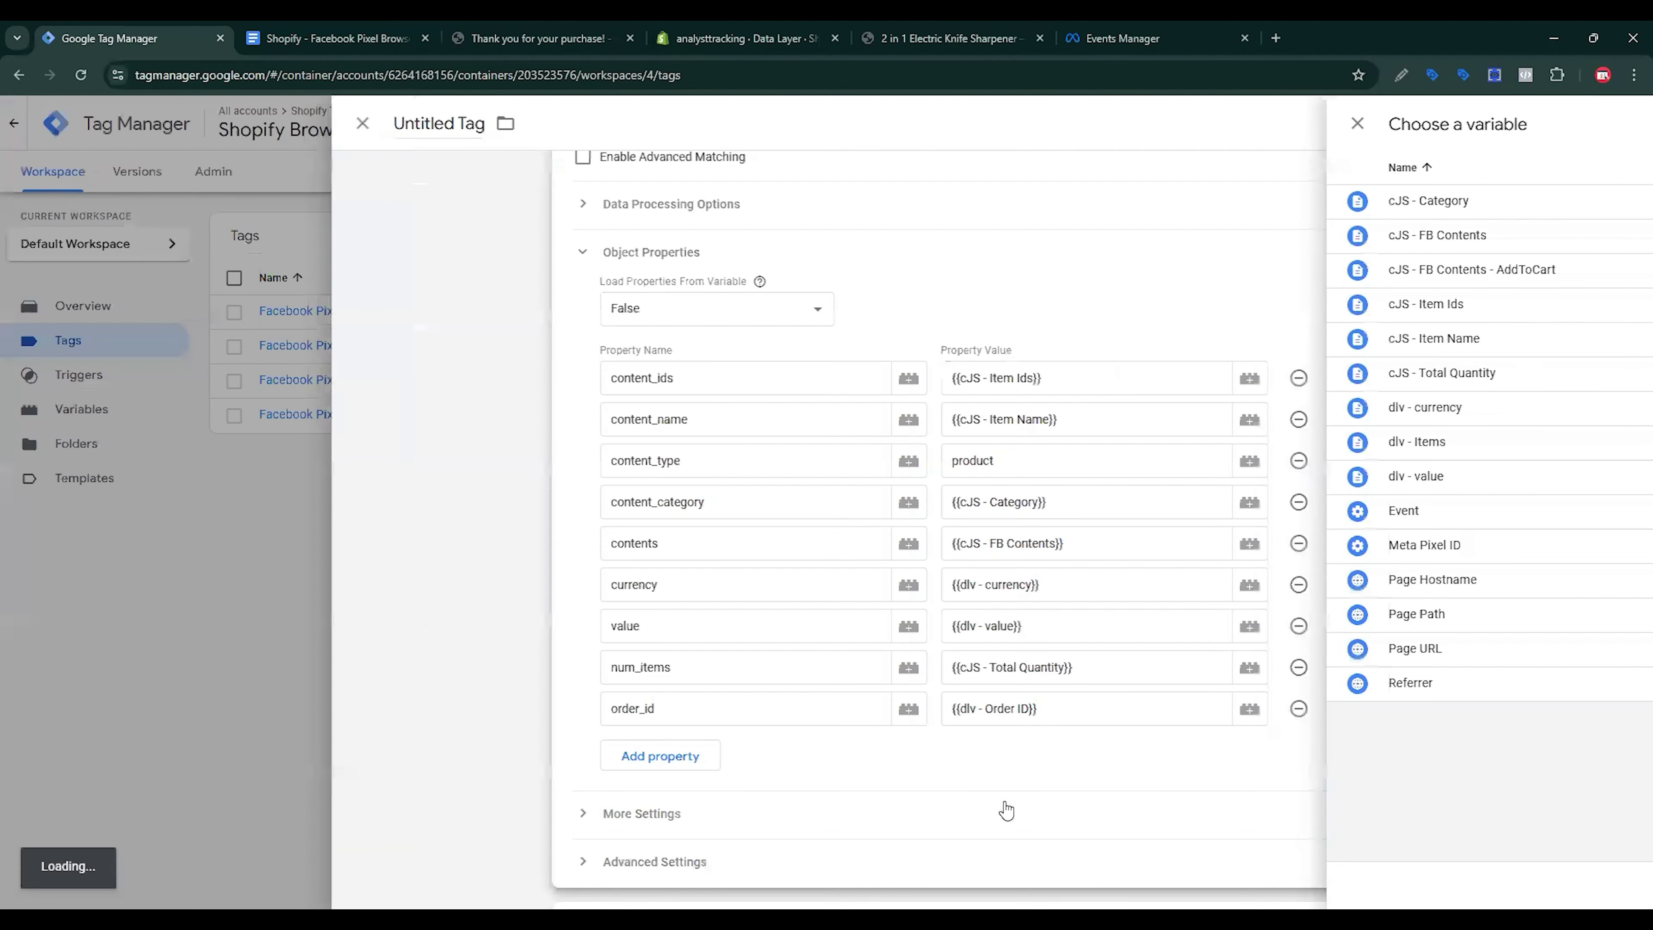
scroll(1005, 808, "down", 3)
Step: Create a new Custom Event trigger with event name purchase, copied from the data layer inspector
left_click(1034, 757)
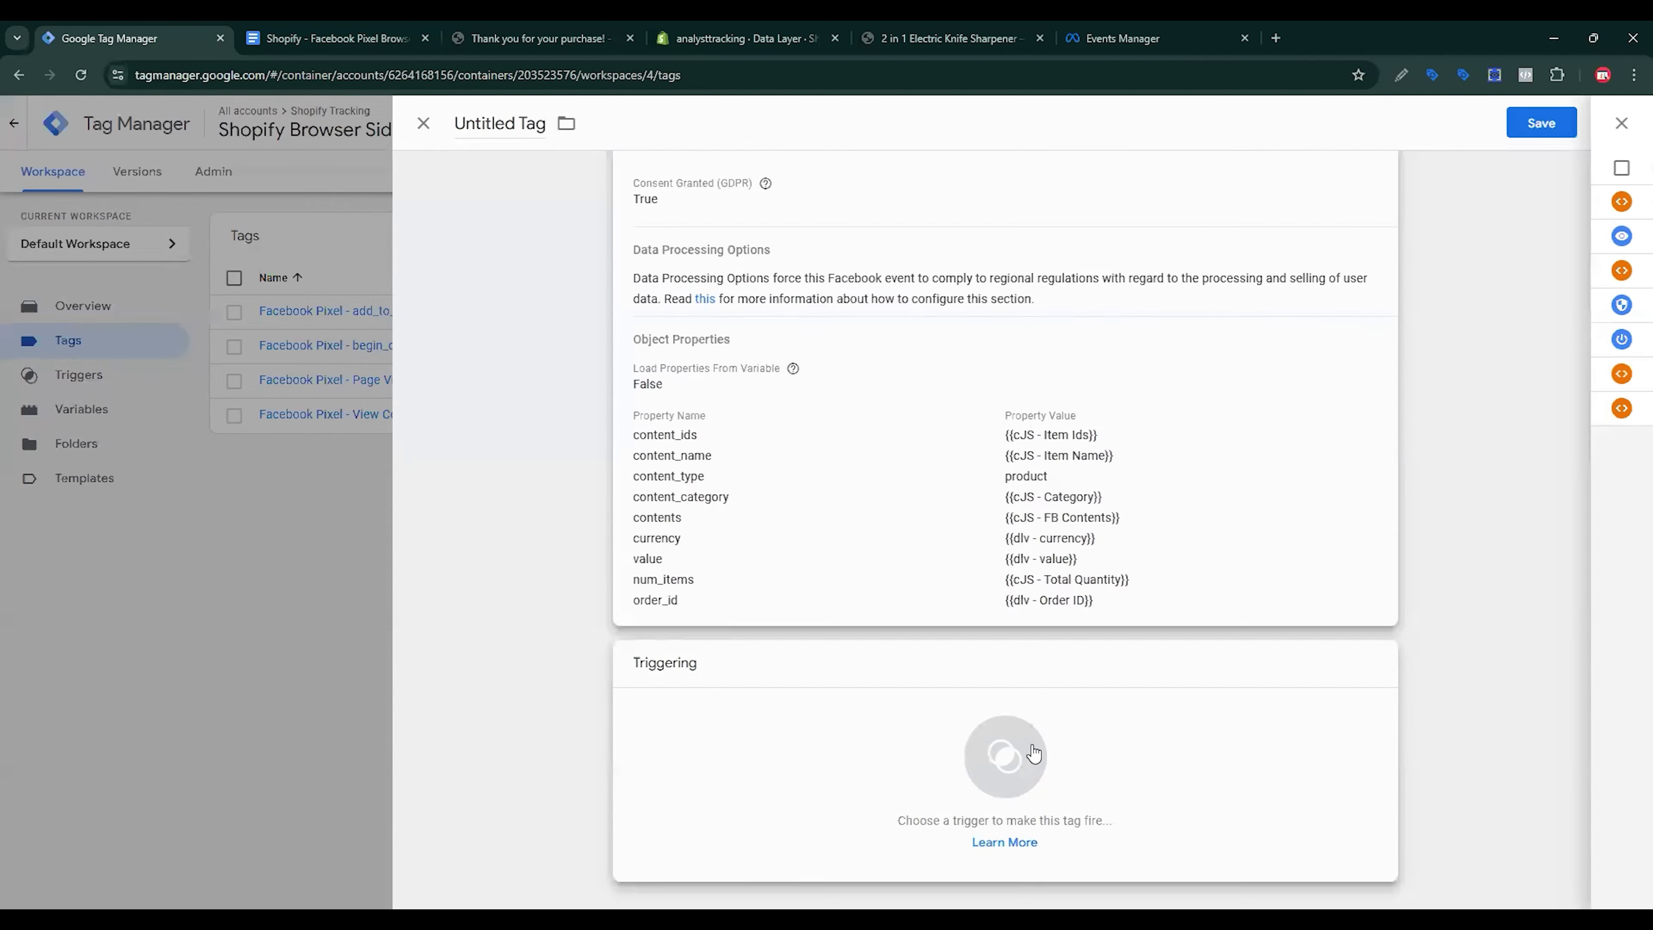
left_click(1612, 124)
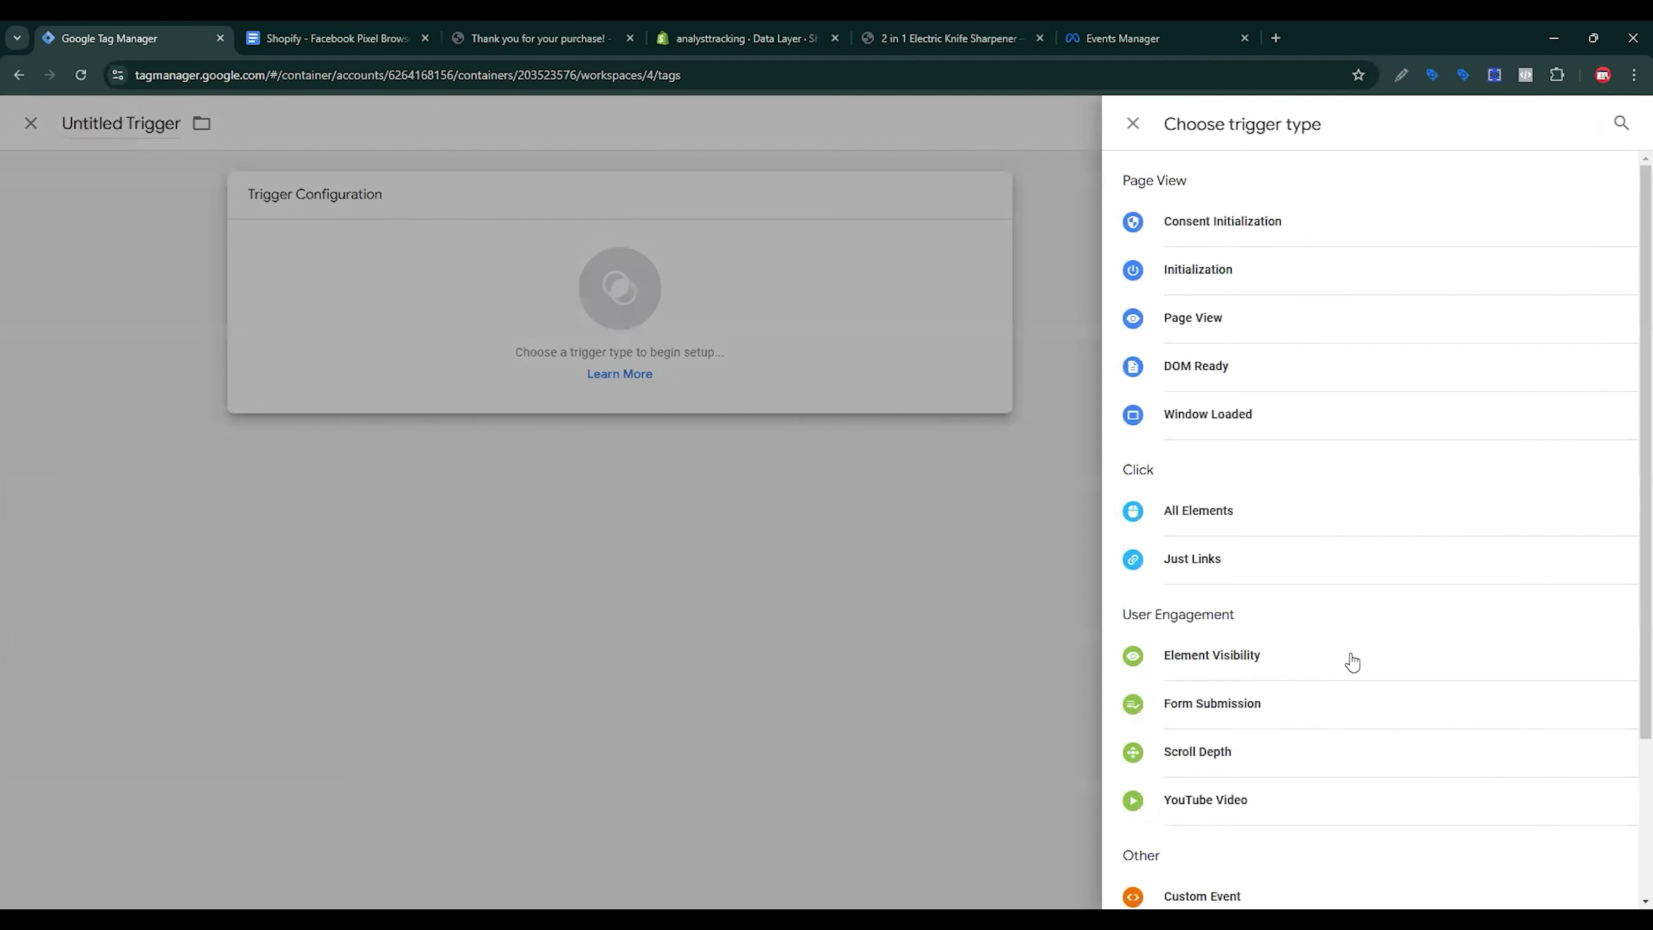
scroll(1340, 664, "down", 3)
left_click(1256, 690)
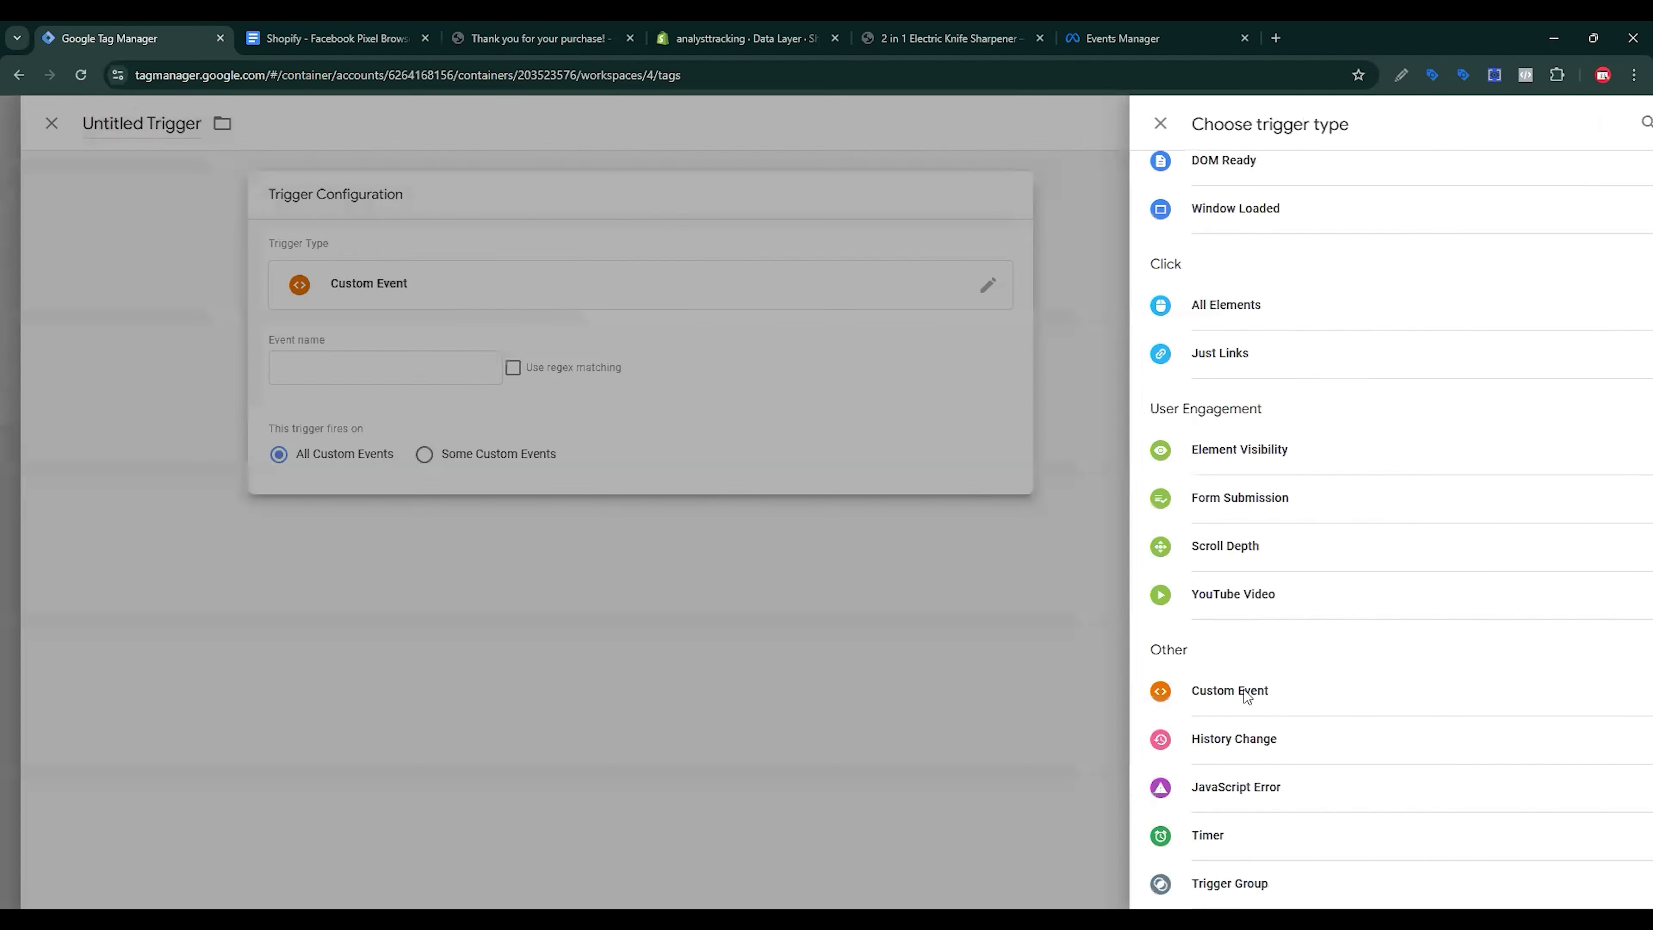
left_click(606, 34)
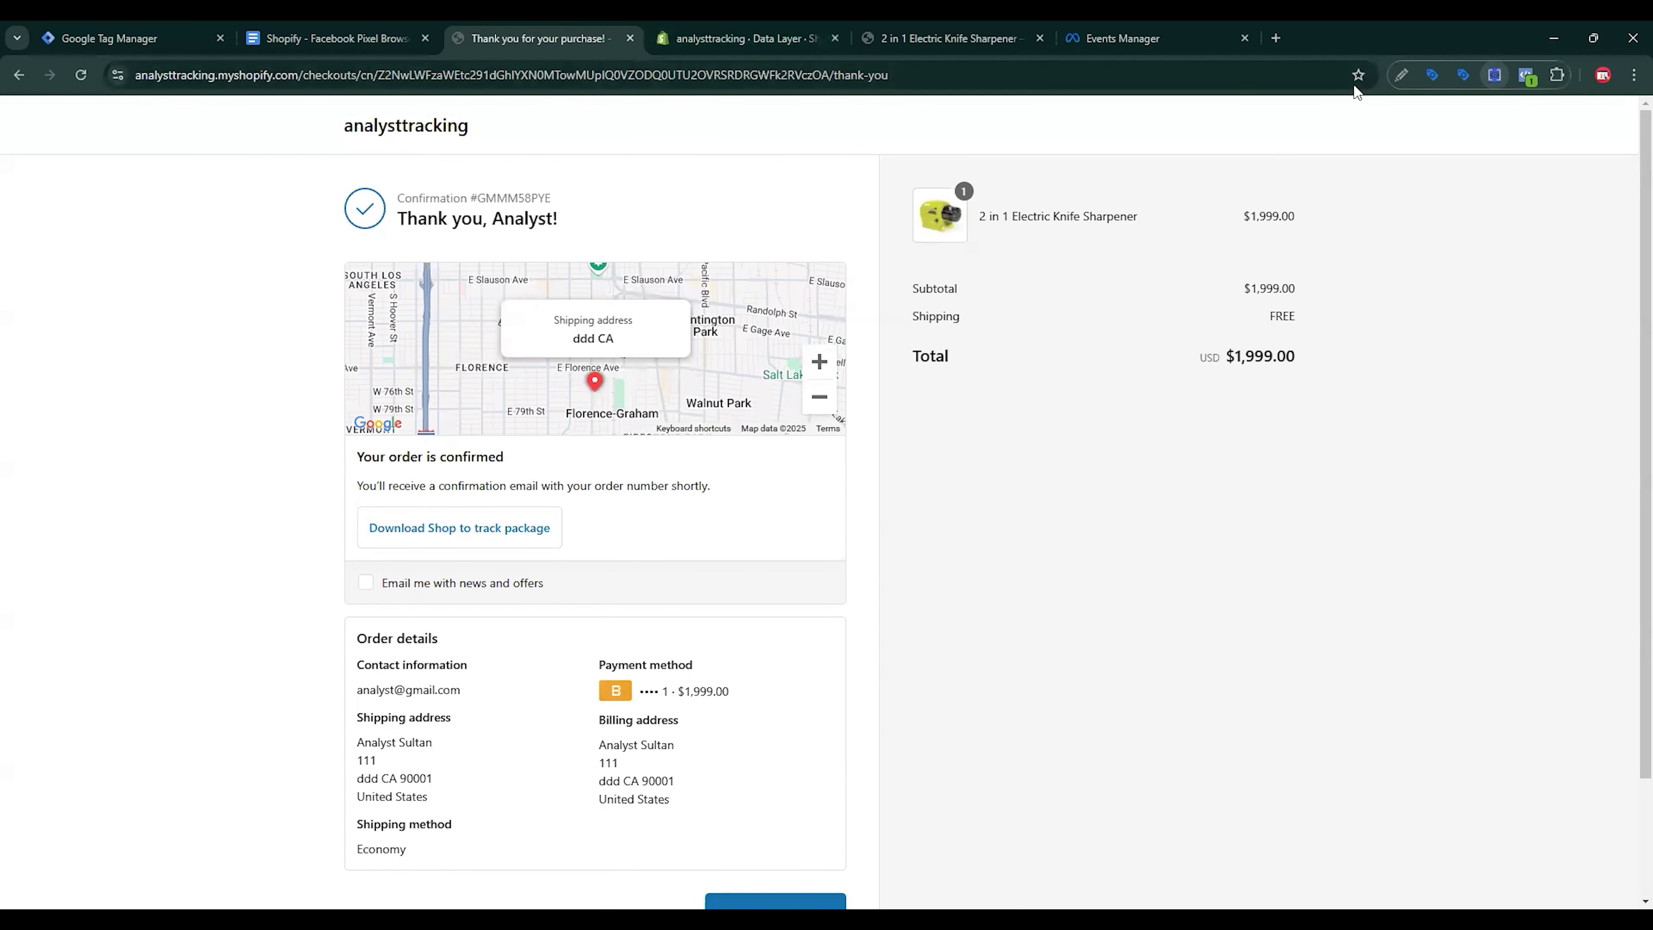
left_click(1495, 75)
left_click(924, 237)
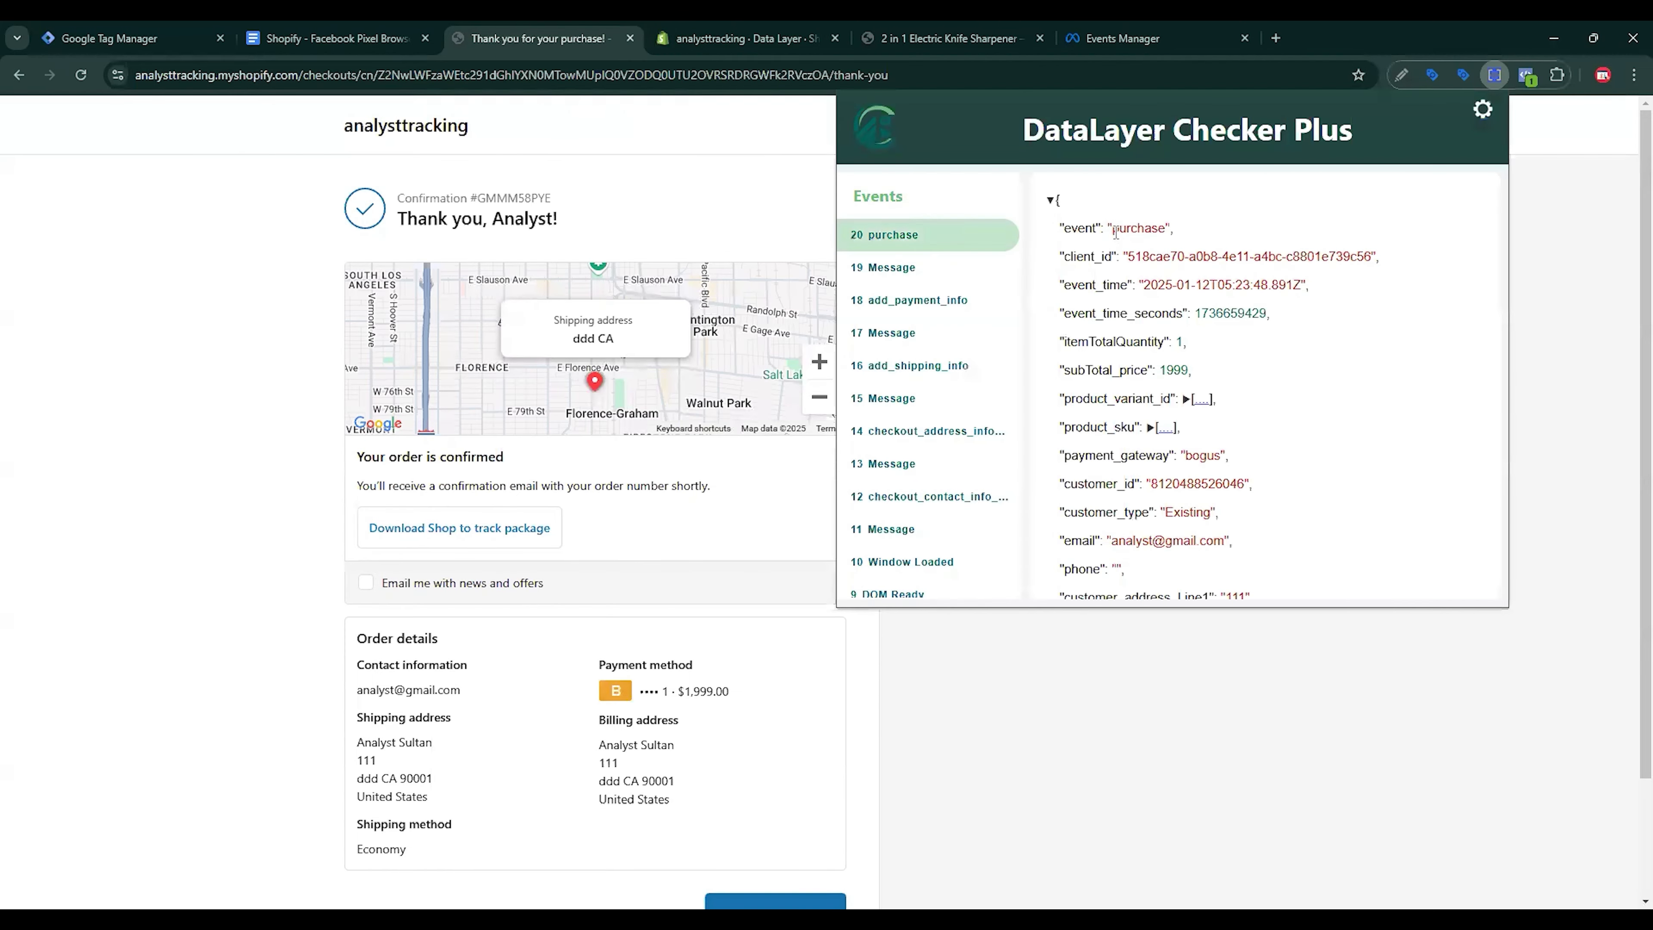
left_click_drag(1116, 229, 1168, 228)
key("ctrl+c")
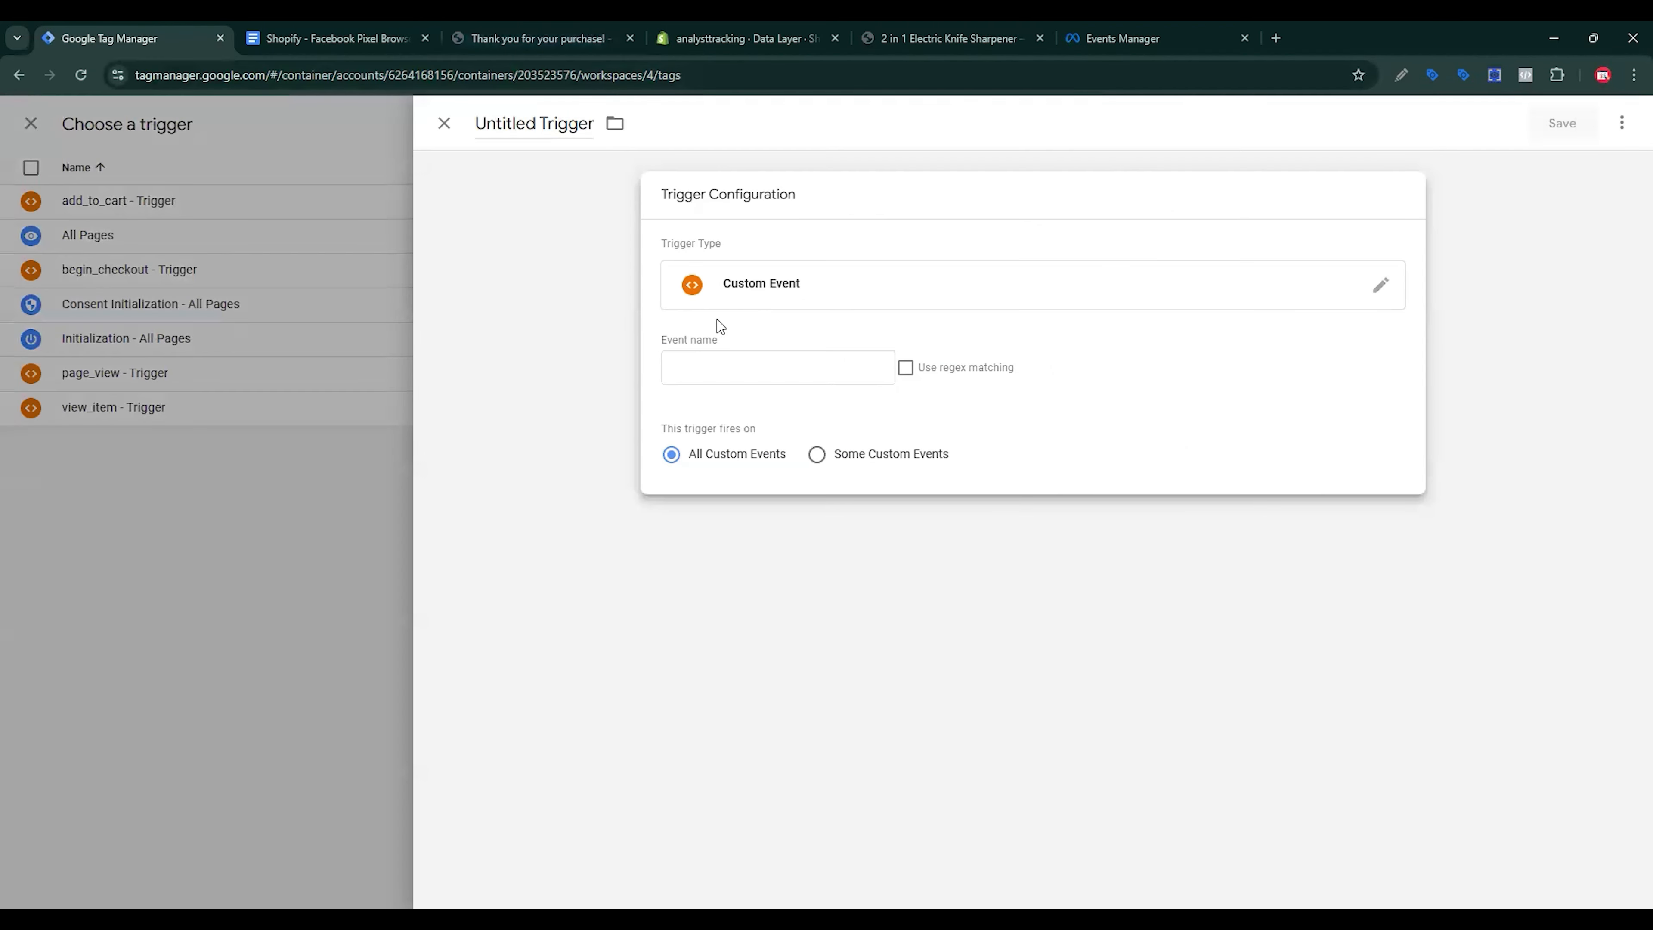
left_click(720, 365)
key("ctrl+v")
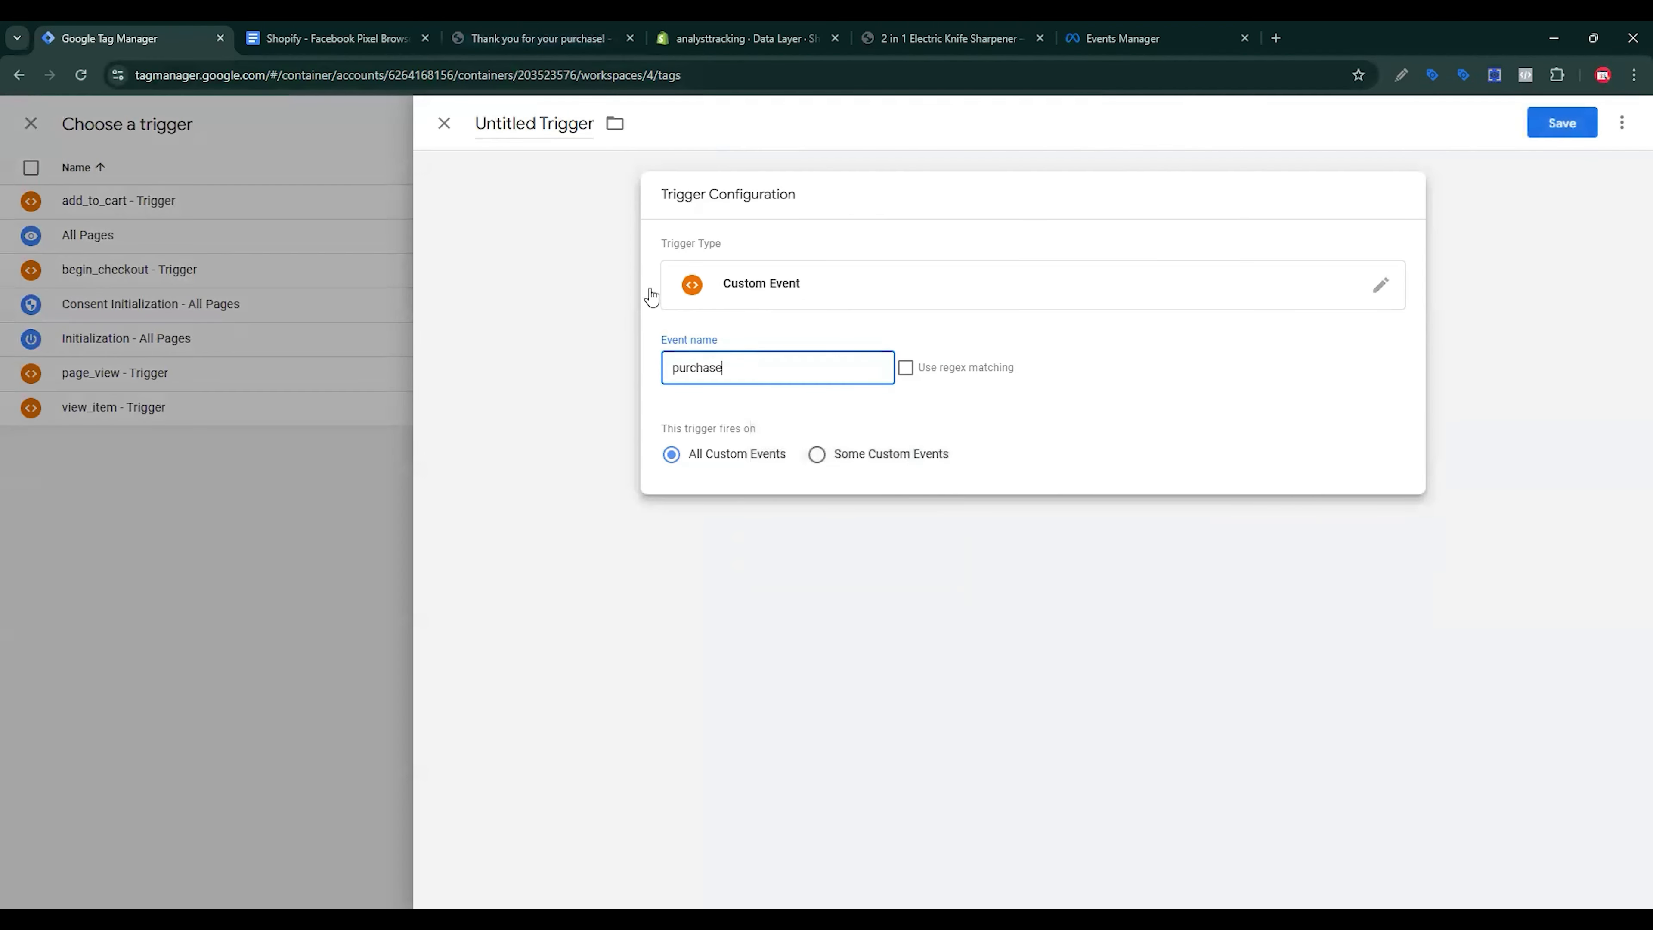
Step: Name the trigger 'purchase - Trigger' and save it
left_click(538, 180)
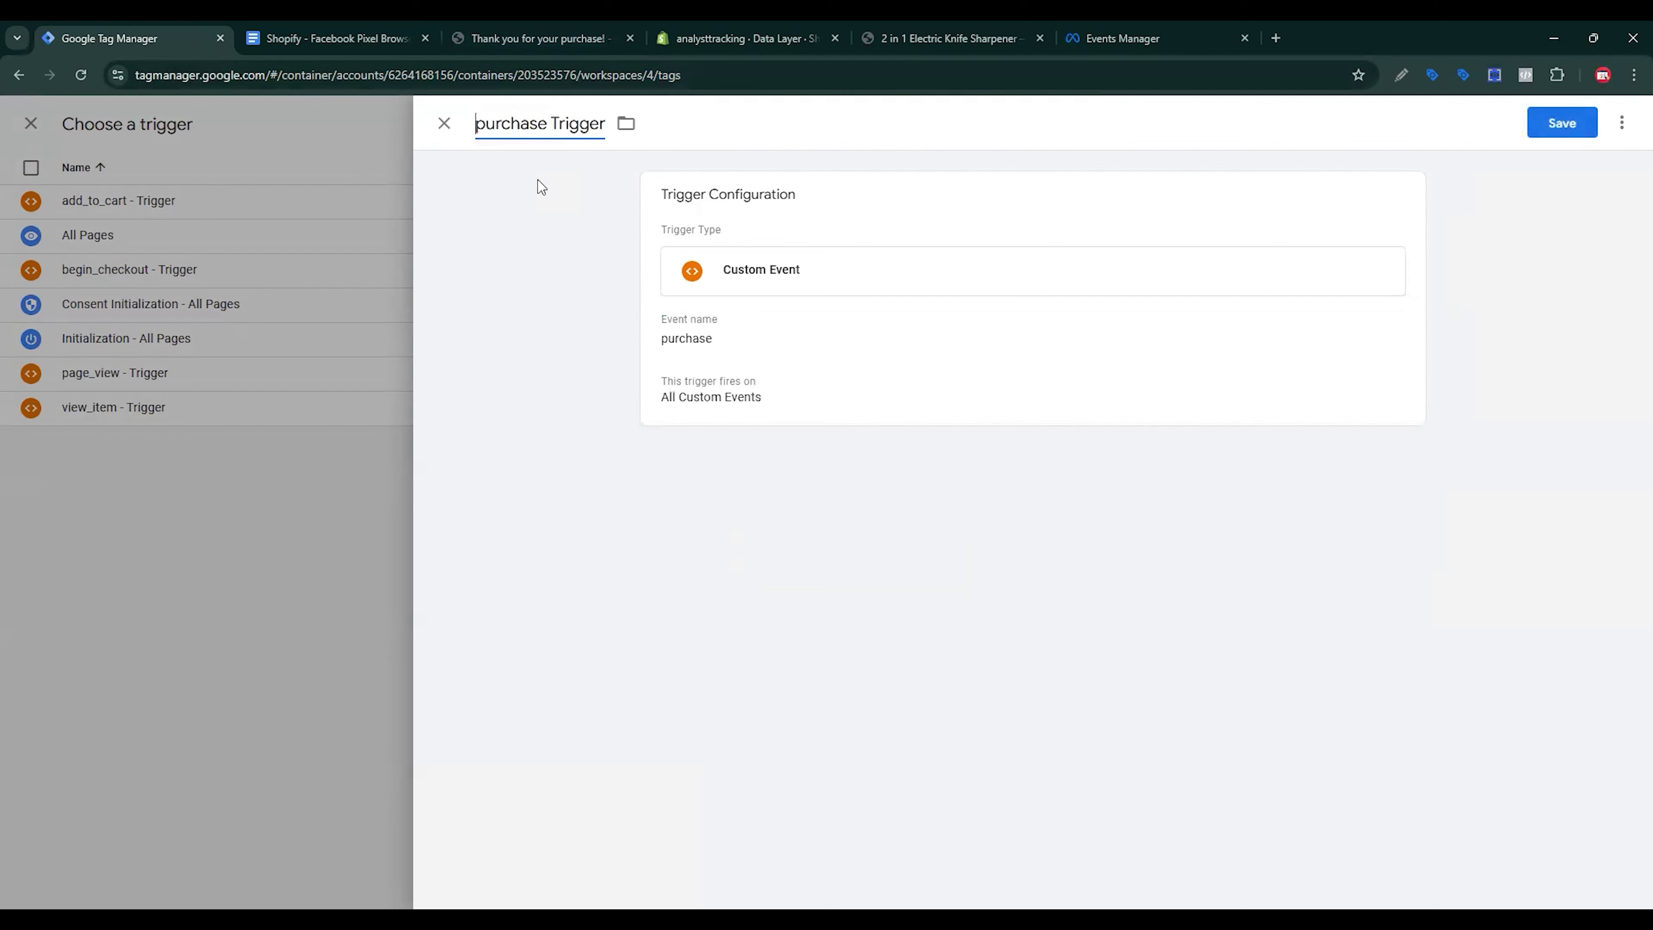
type("-")
left_click(1559, 128)
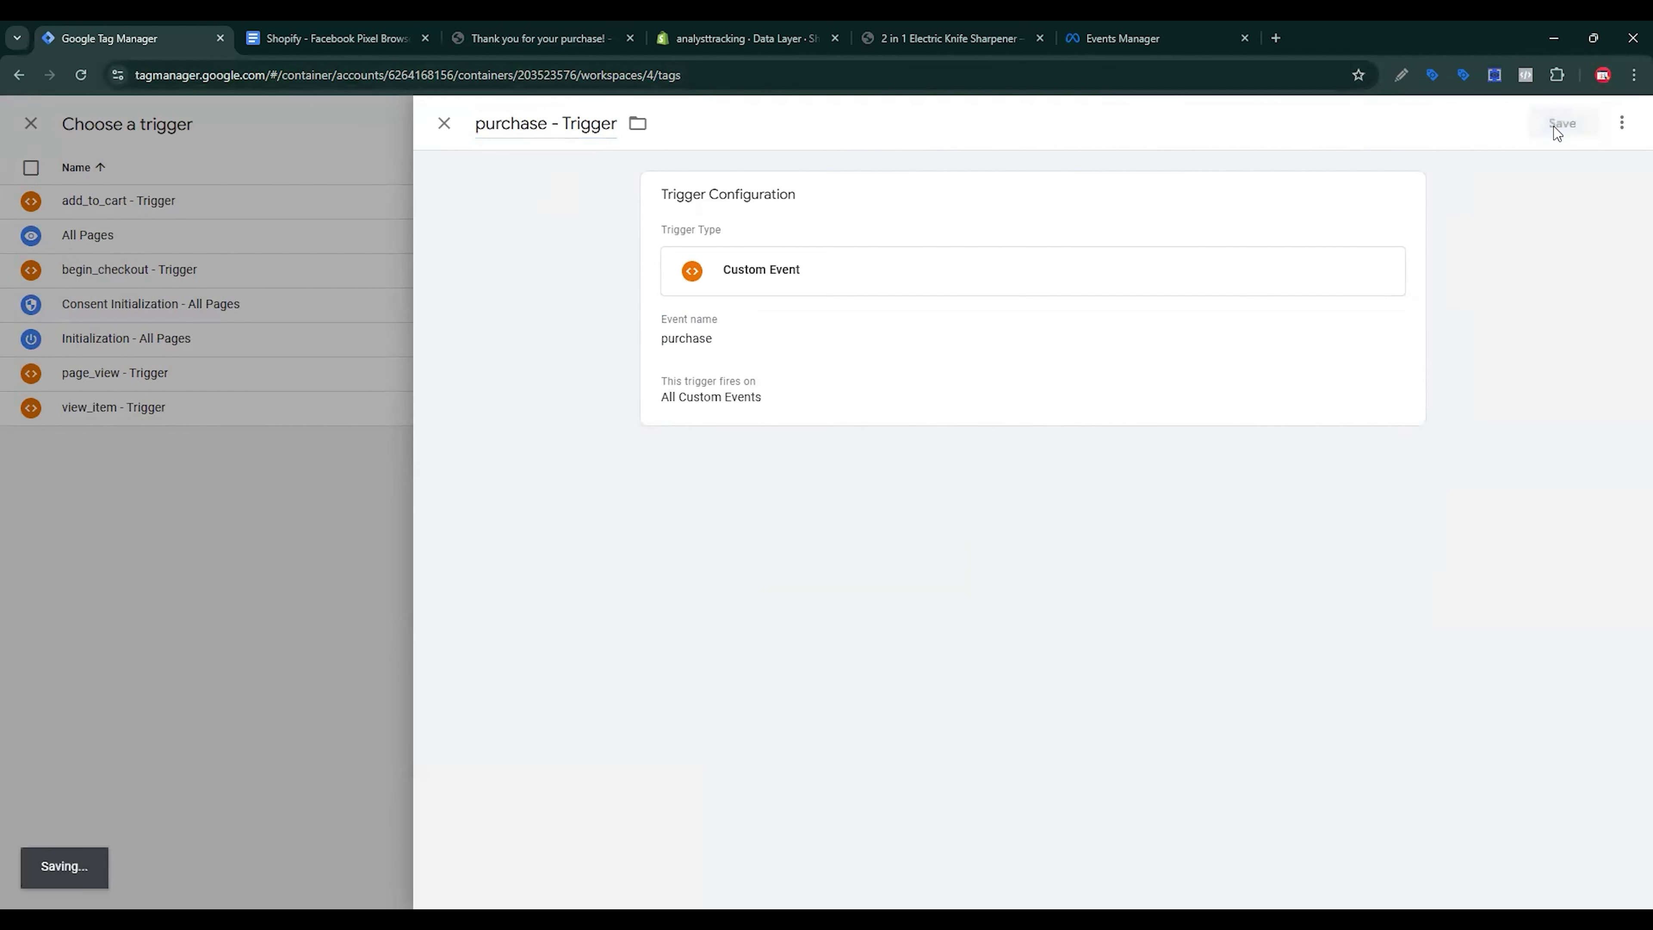
scroll(988, 406, "up", 5)
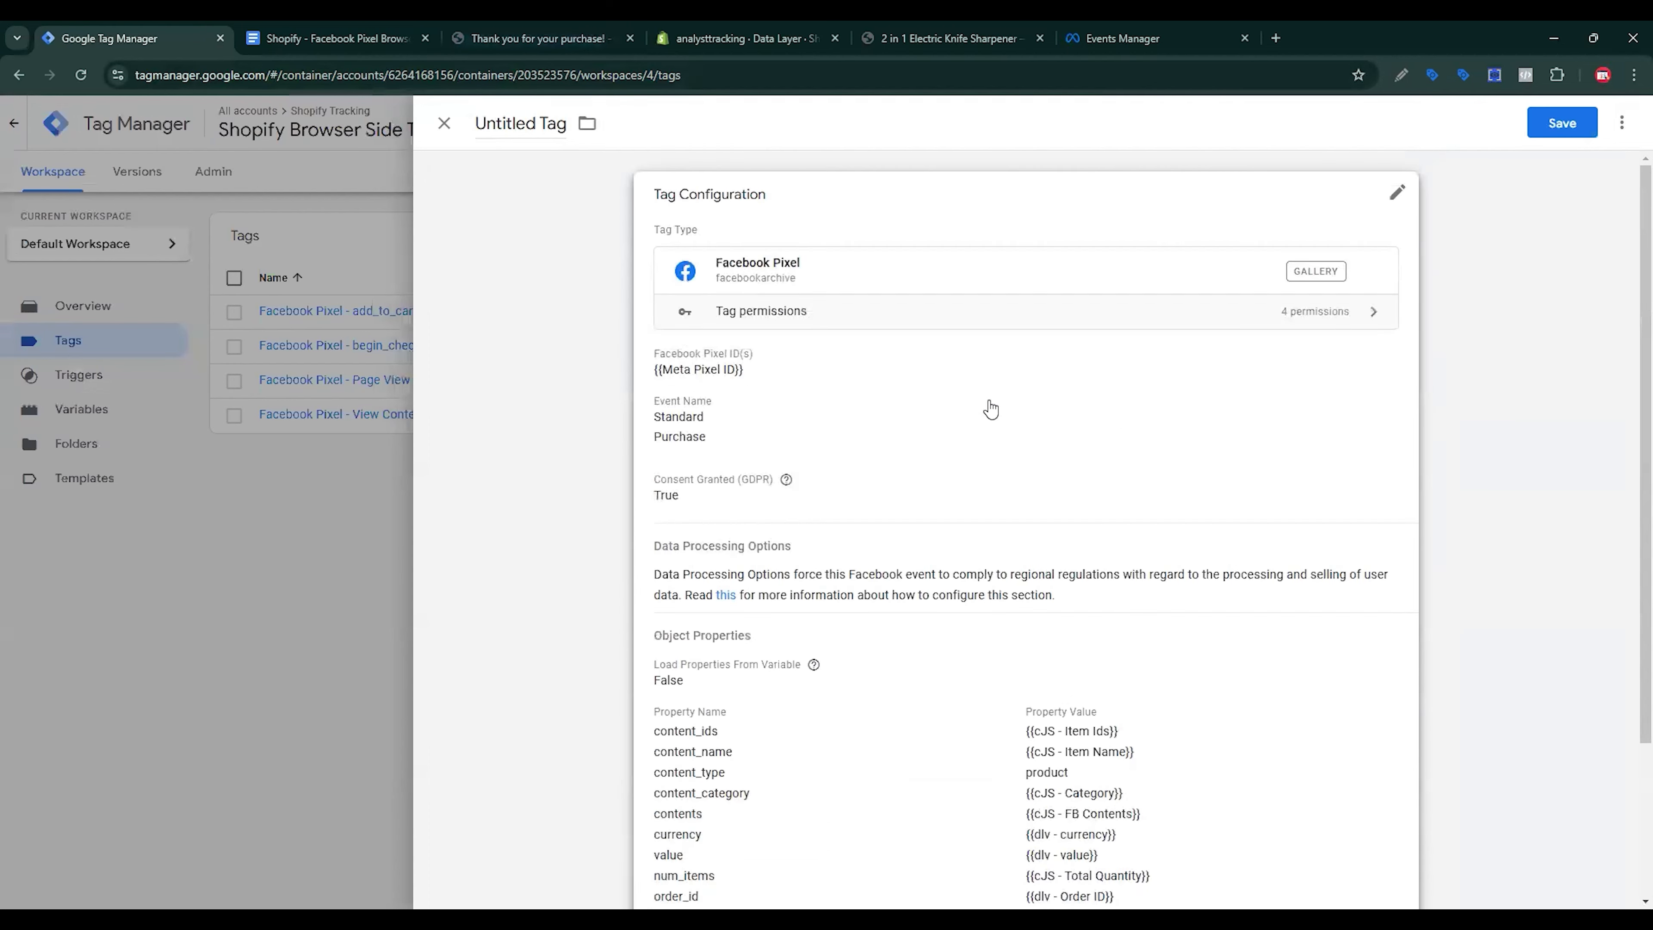
scroll(991, 409, "down", 4)
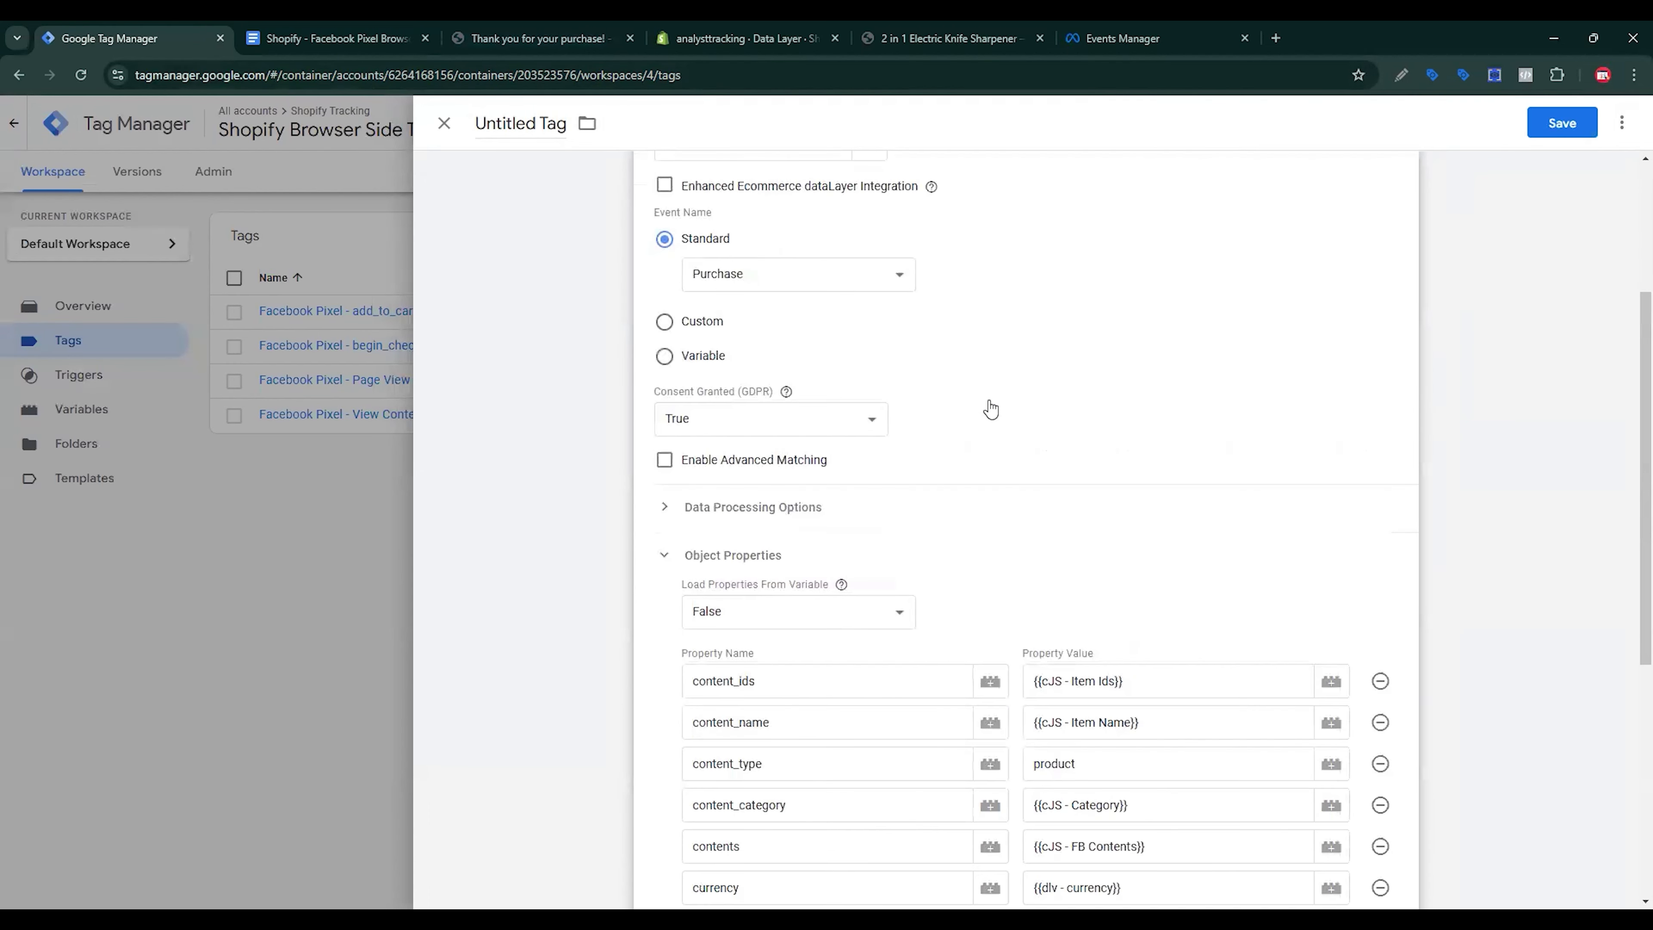
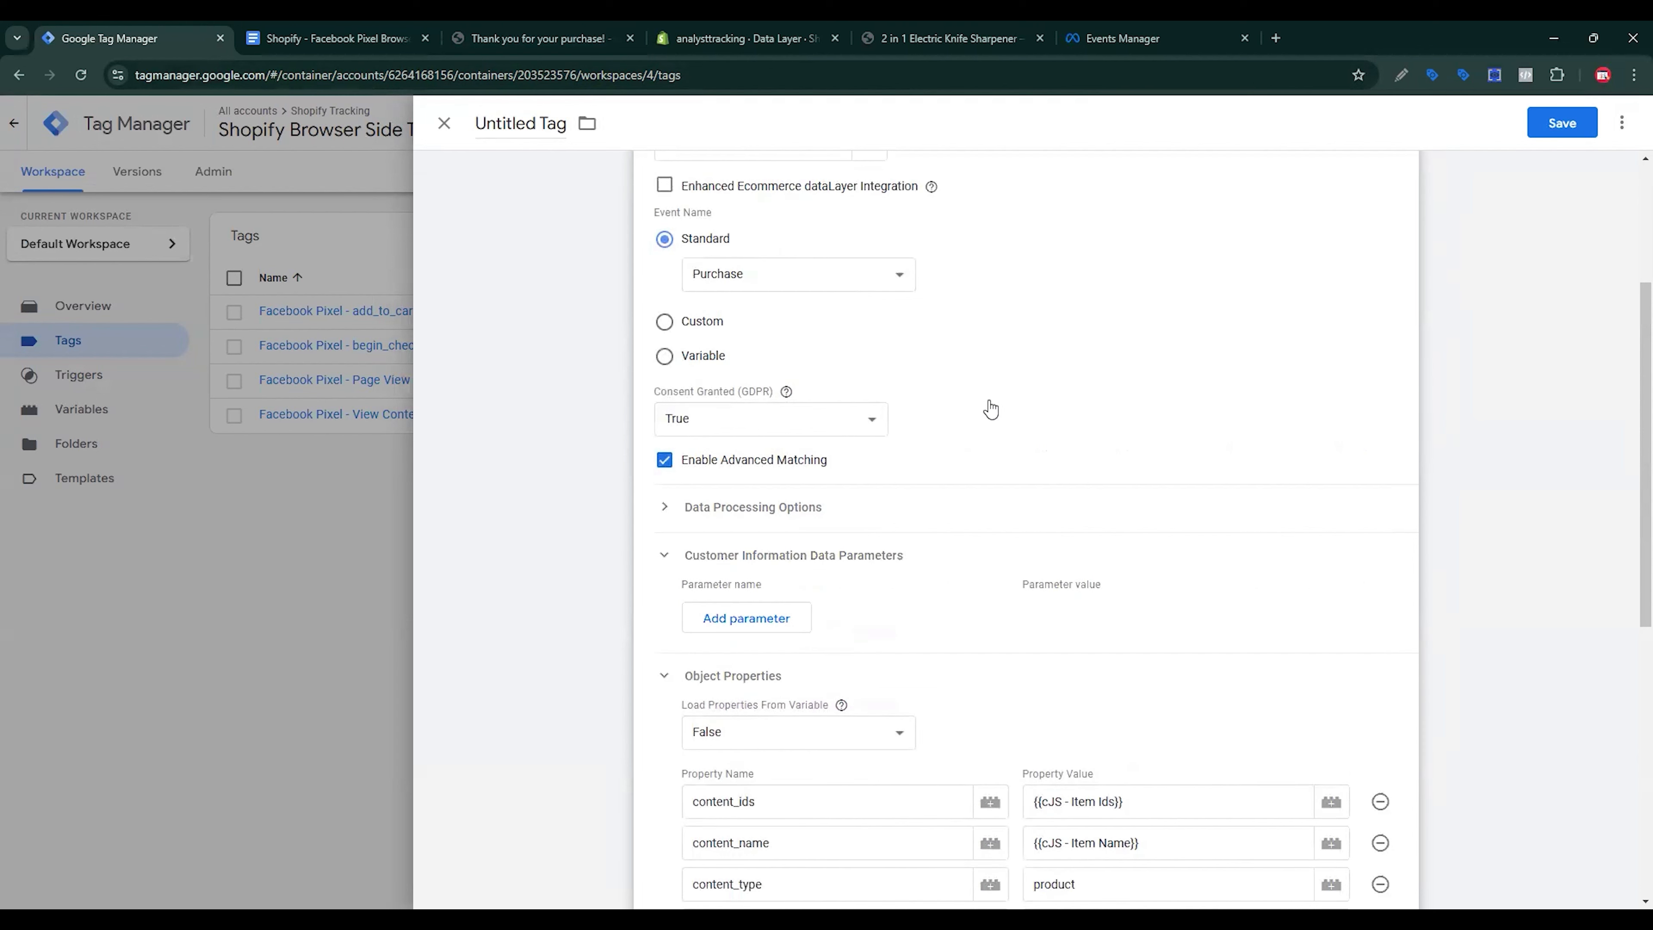
Step: Add eight Customer Information Data Parameter rows and set the first row's name to Email
scroll(991, 409, "down", 1)
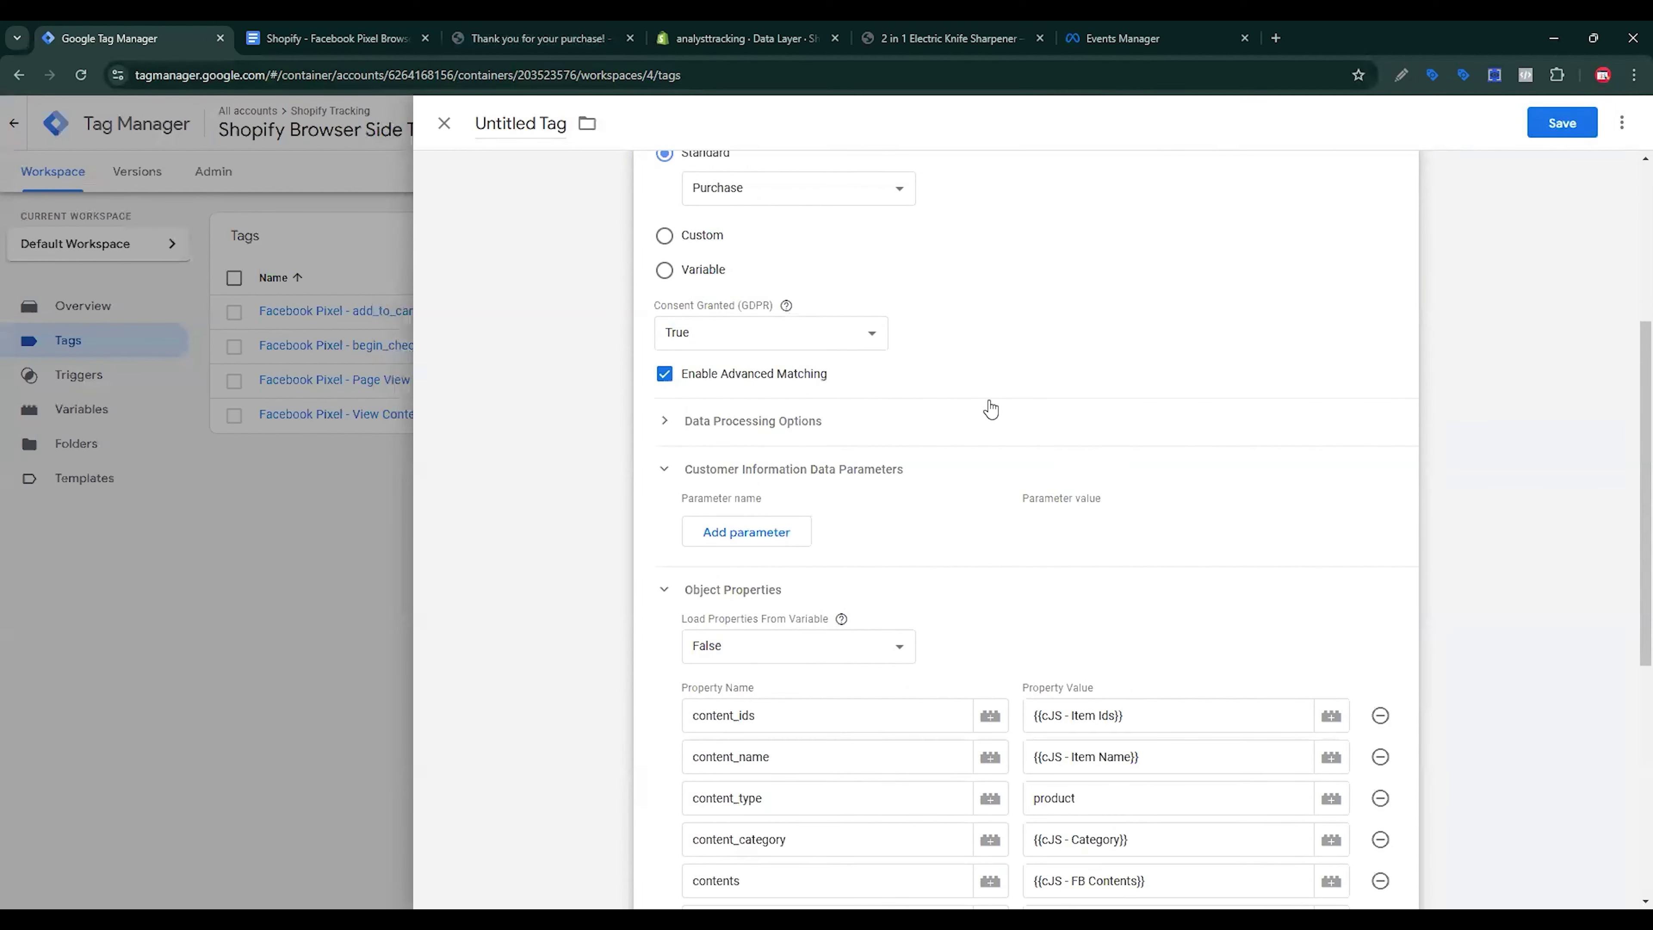
left_click(747, 532)
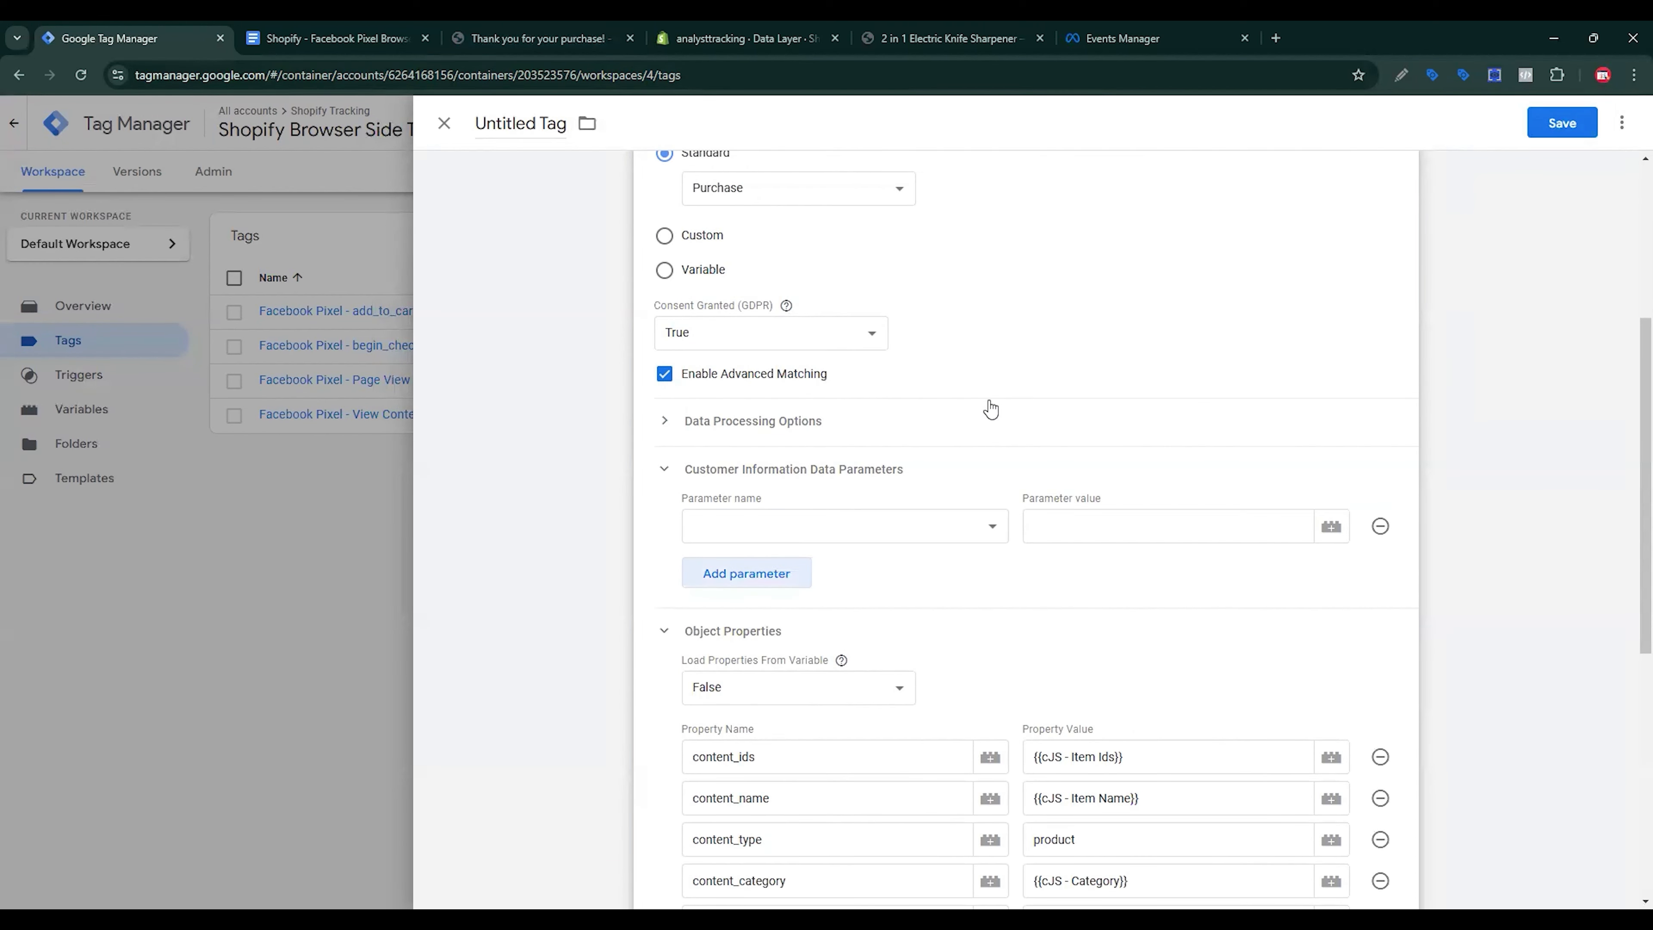
left_click(773, 578)
left_click(772, 619)
left_click(771, 658)
scroll(790, 661, "down", 1)
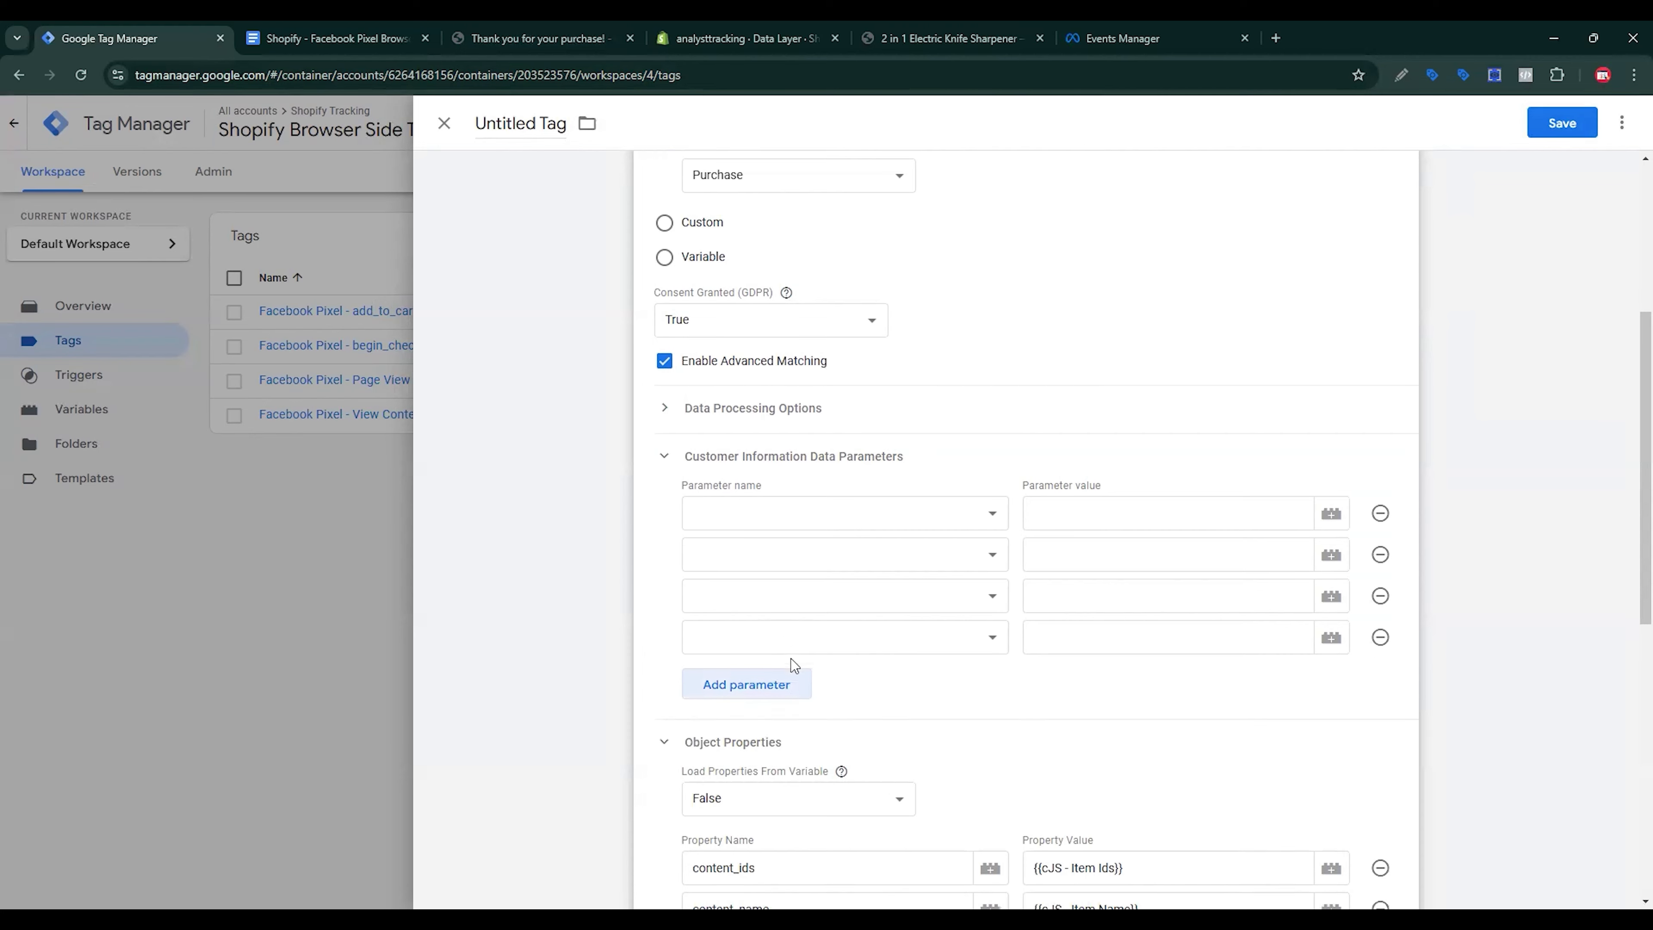
left_click(769, 625)
left_click(770, 660)
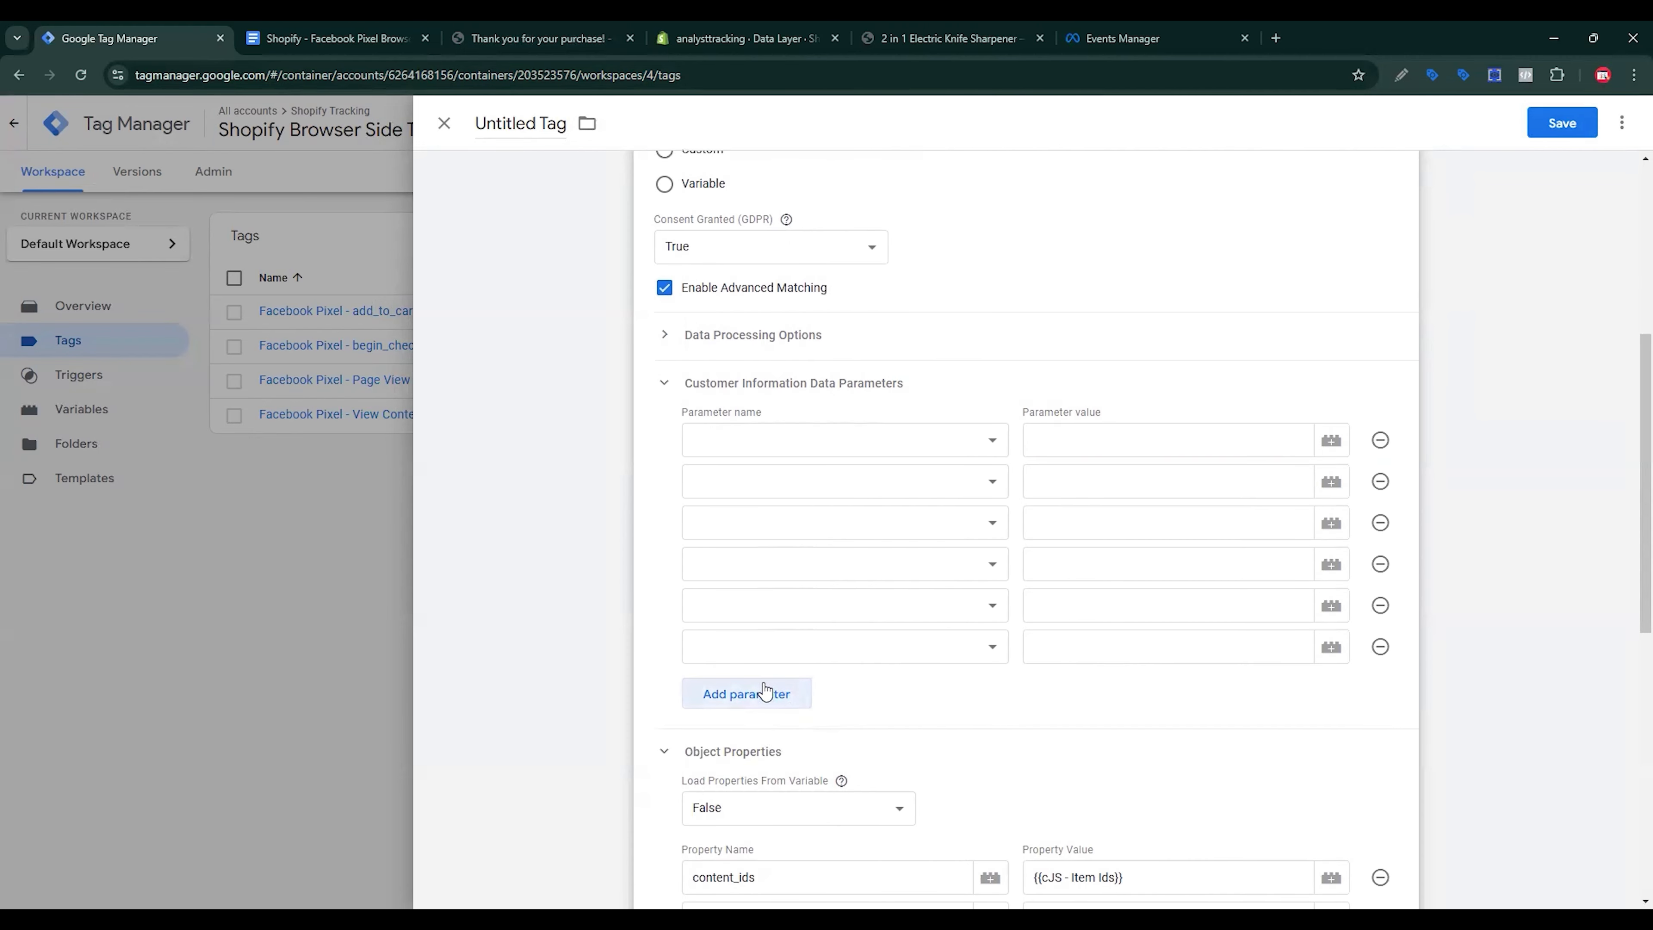
left_click(763, 692)
left_click(757, 723)
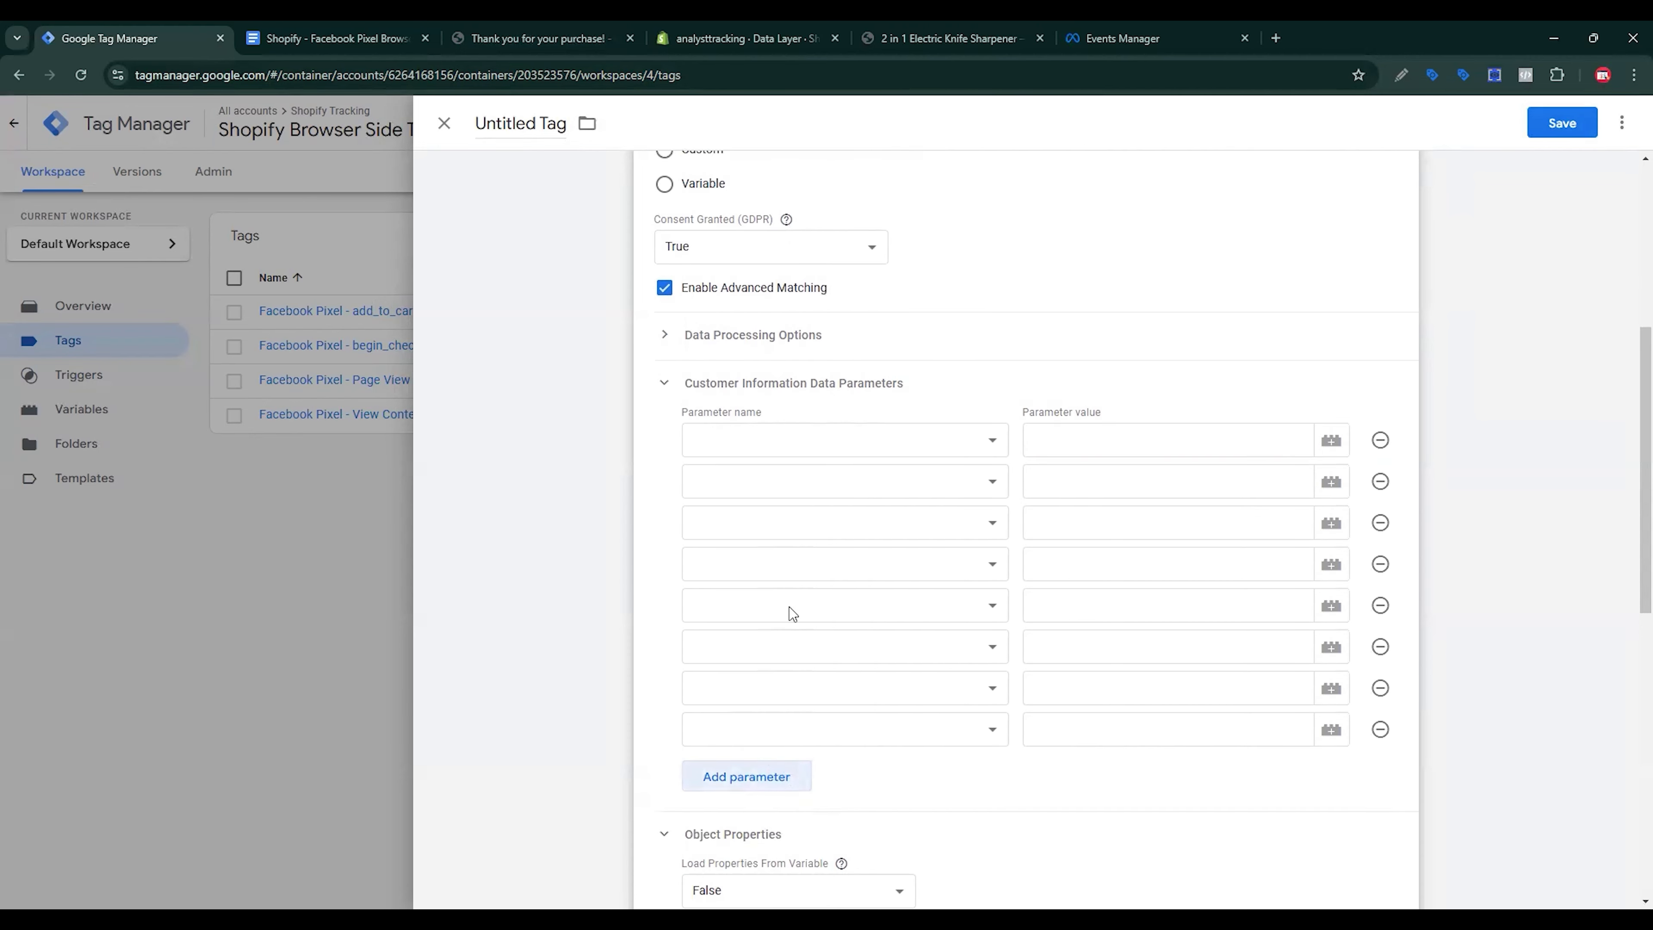
left_click(802, 441)
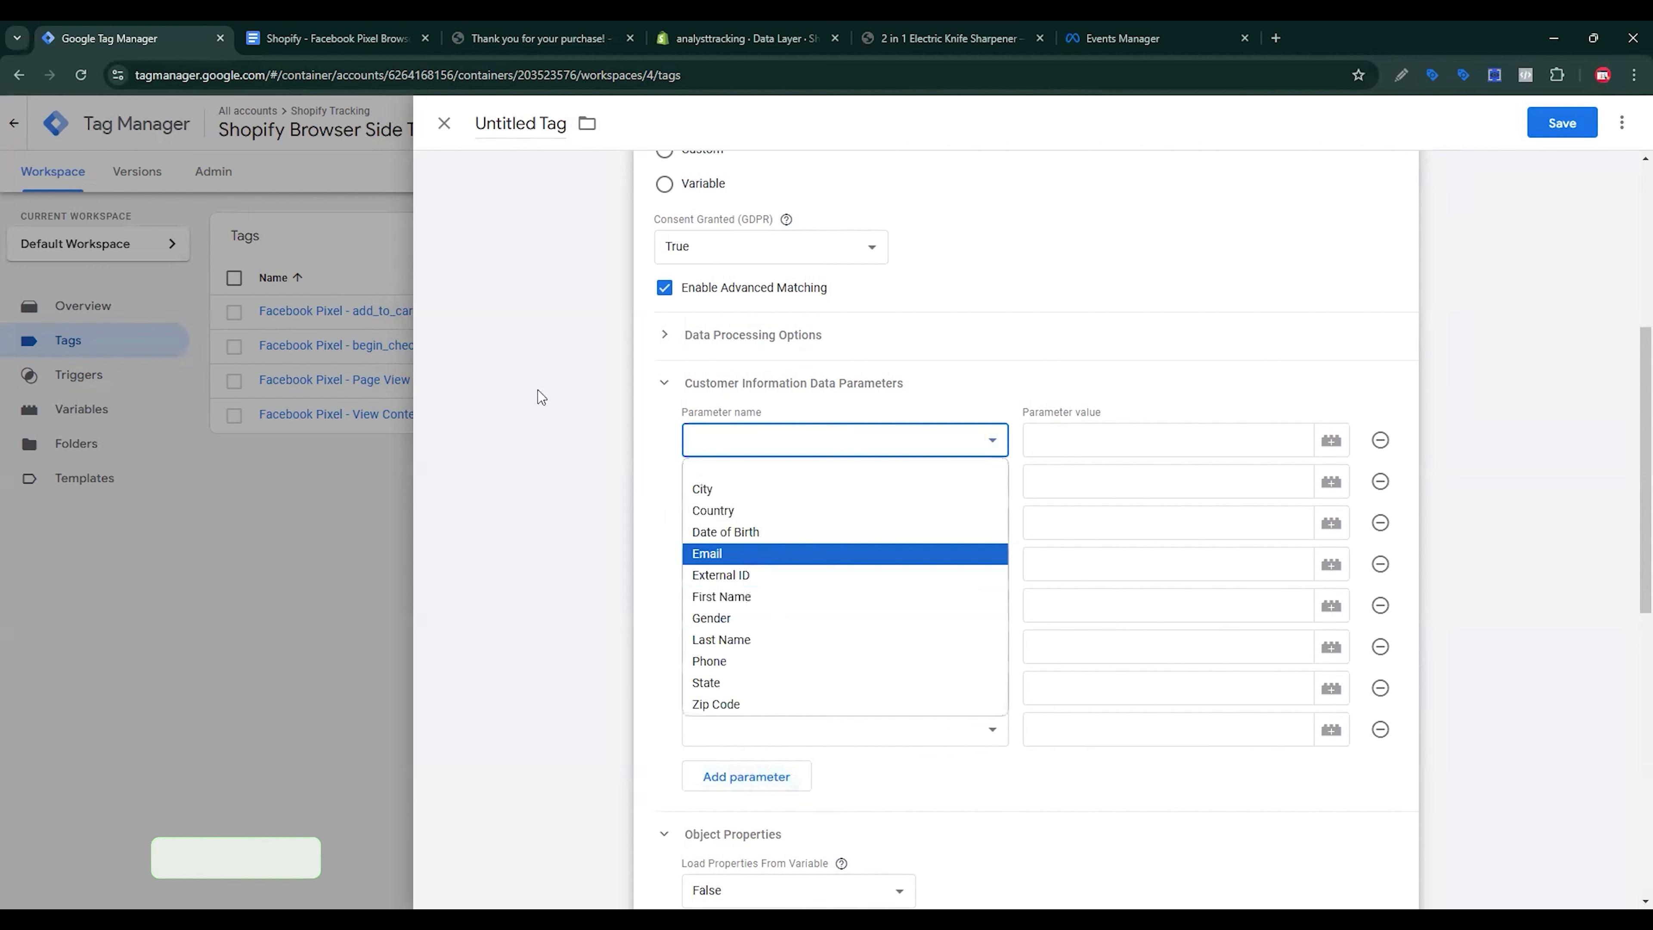
key("Return")
Step: On the thank-you page, find the email key in the purchase event's data layer with DataLayer Checker Plus
left_click(559, 37)
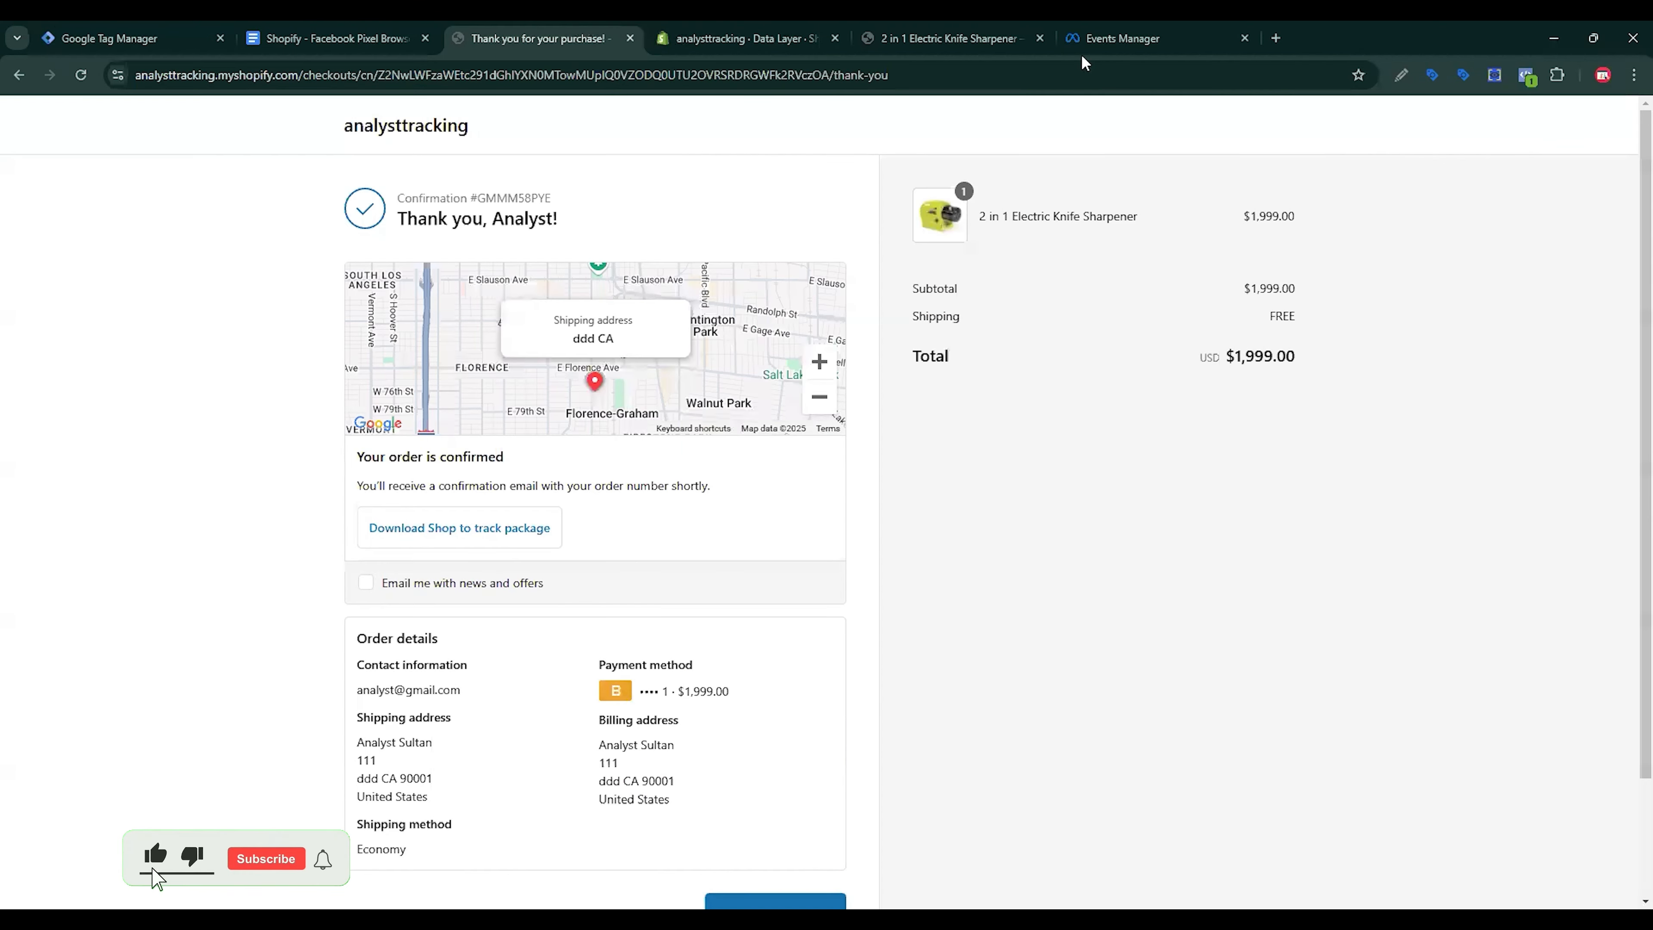
left_click(1495, 74)
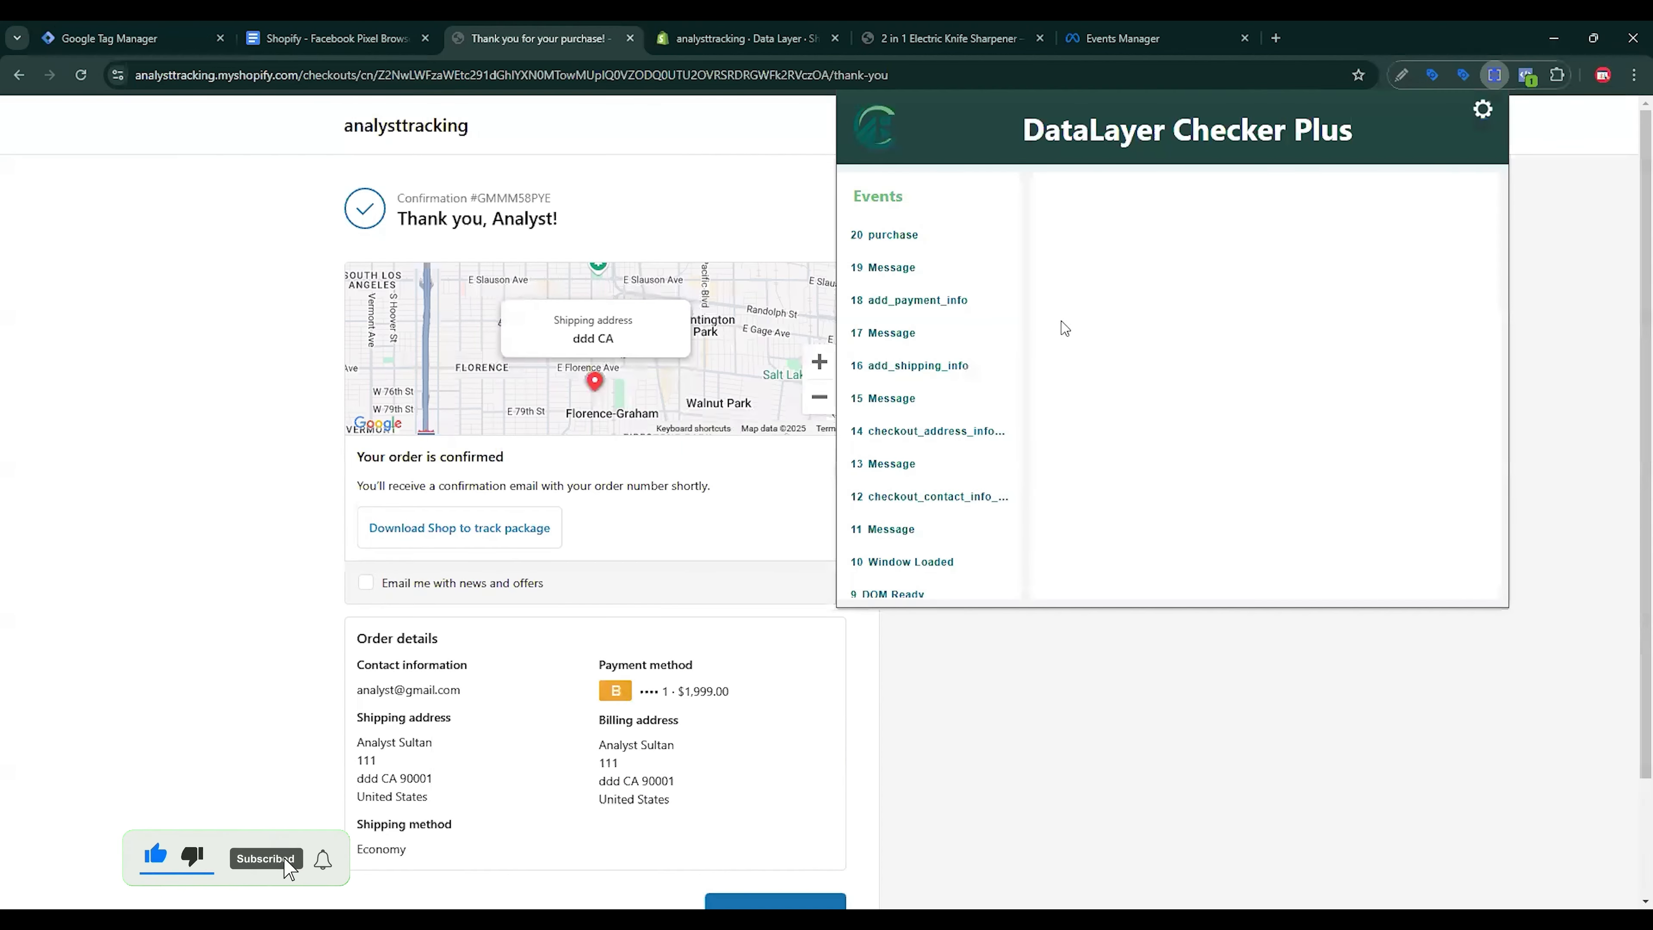
left_click(902, 241)
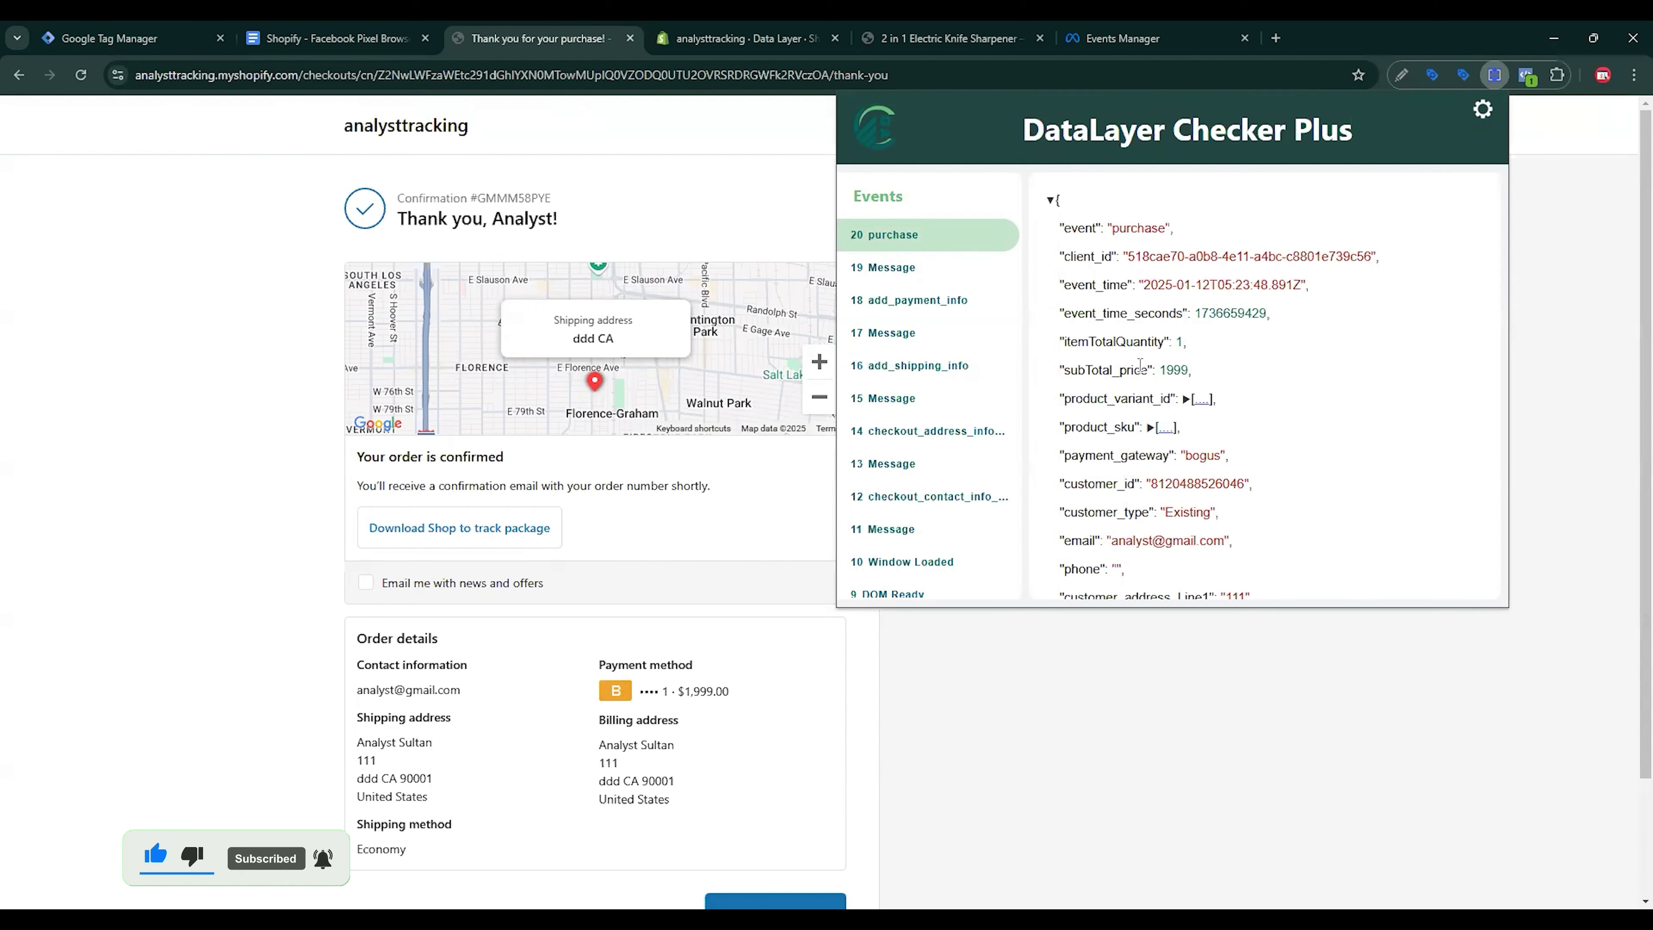
scroll(1141, 366, "down", 3)
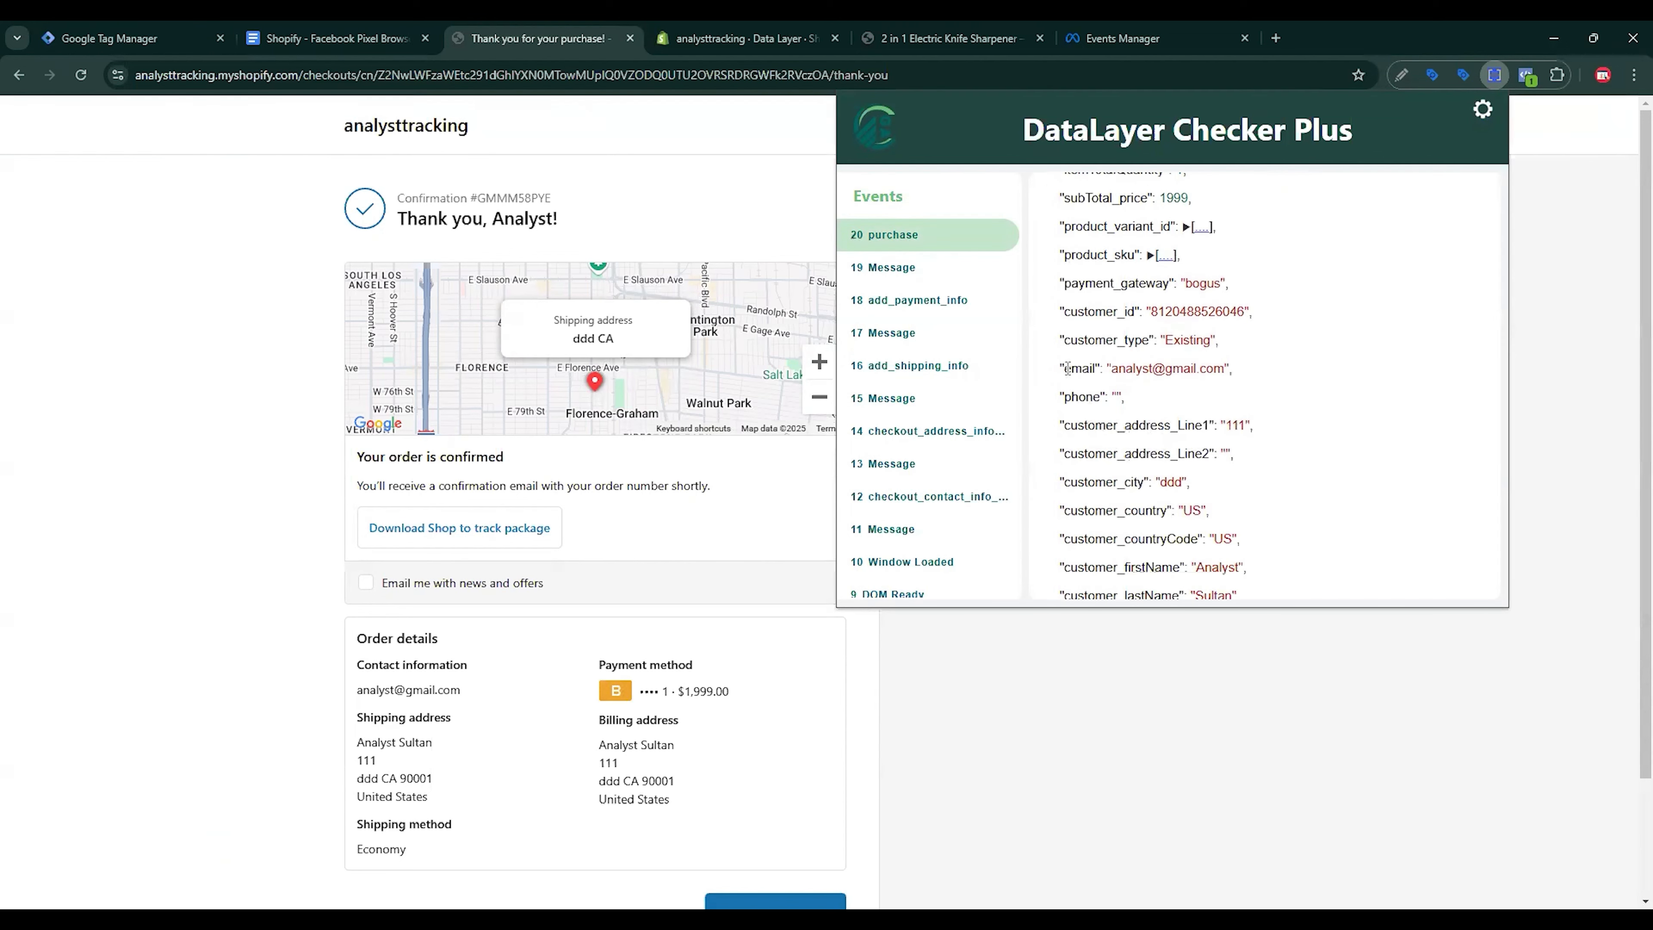
left_click_drag(1068, 367, 1092, 366)
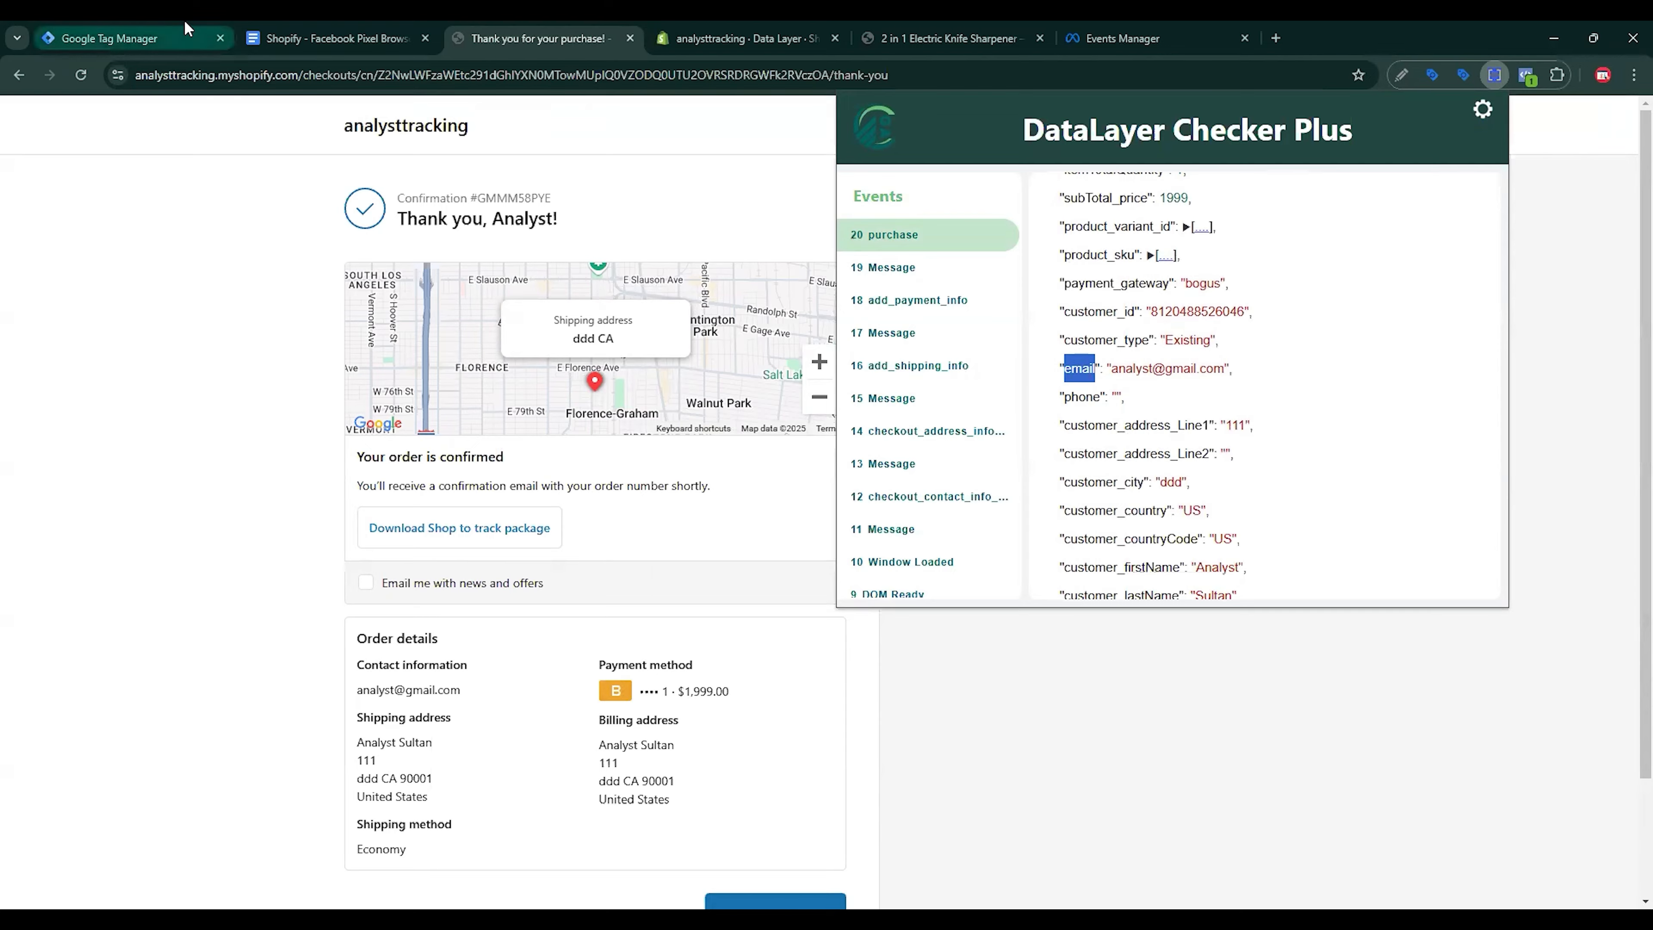
Step: Back in the Purchase tag, open the variable chooser for the Email parameter's value
left_click(130, 37)
left_click(1303, 450)
left_click(1332, 441)
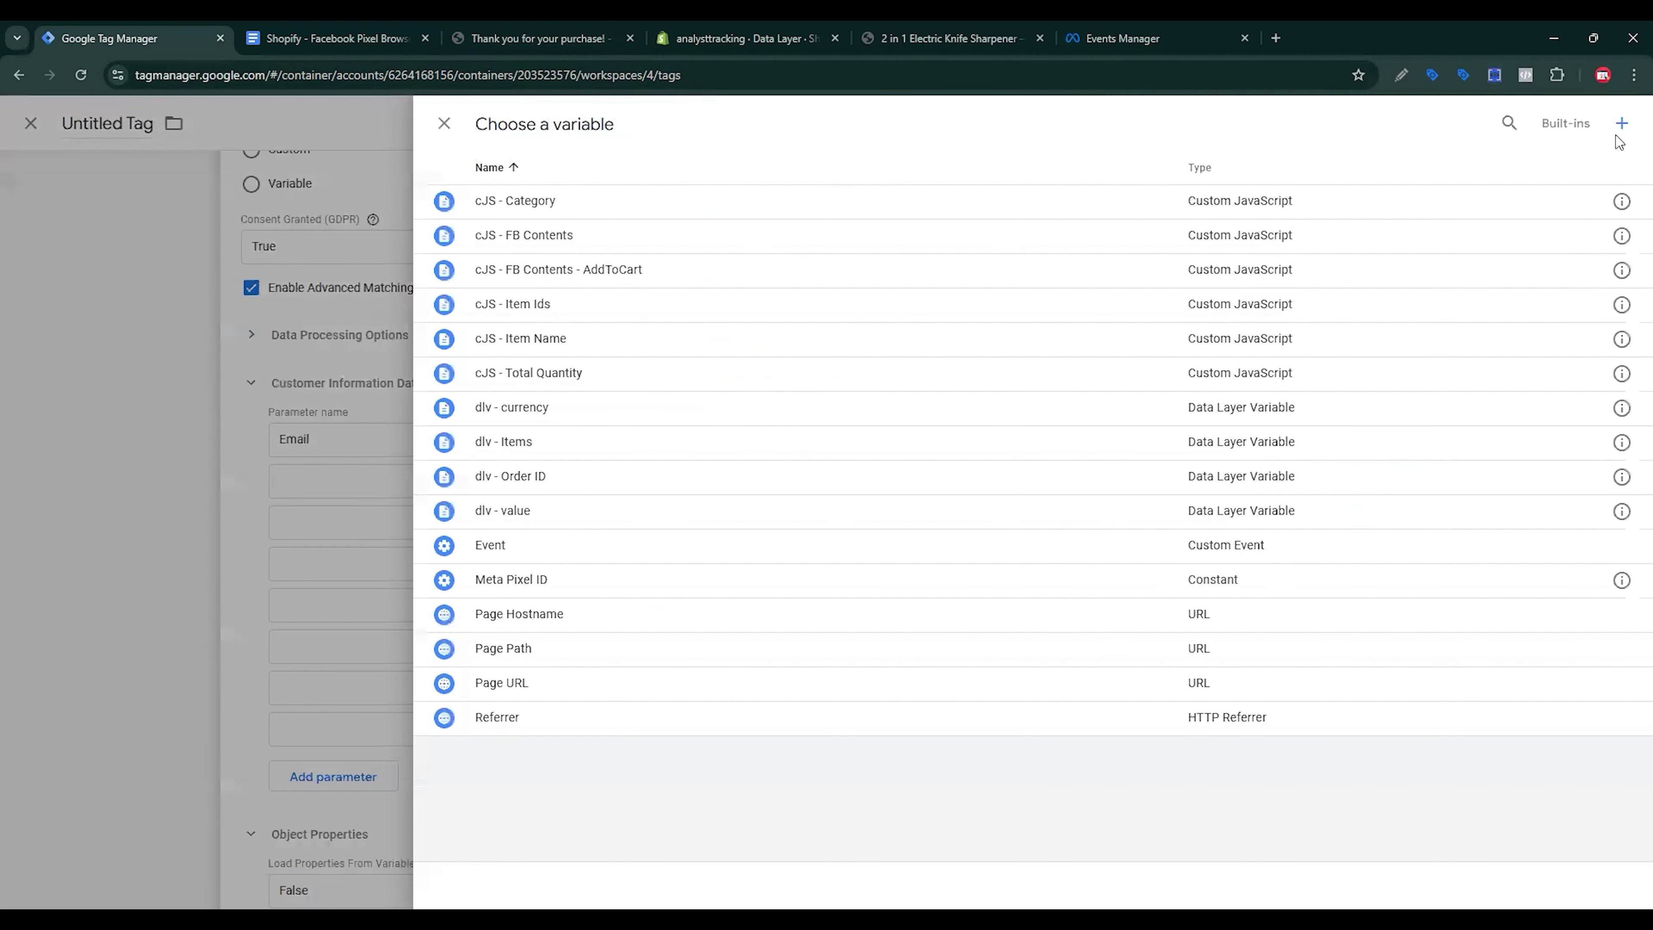
Step: Create and save a Data Layer Variable titled email, reading the email key
left_click(1618, 125)
left_click(1119, 273)
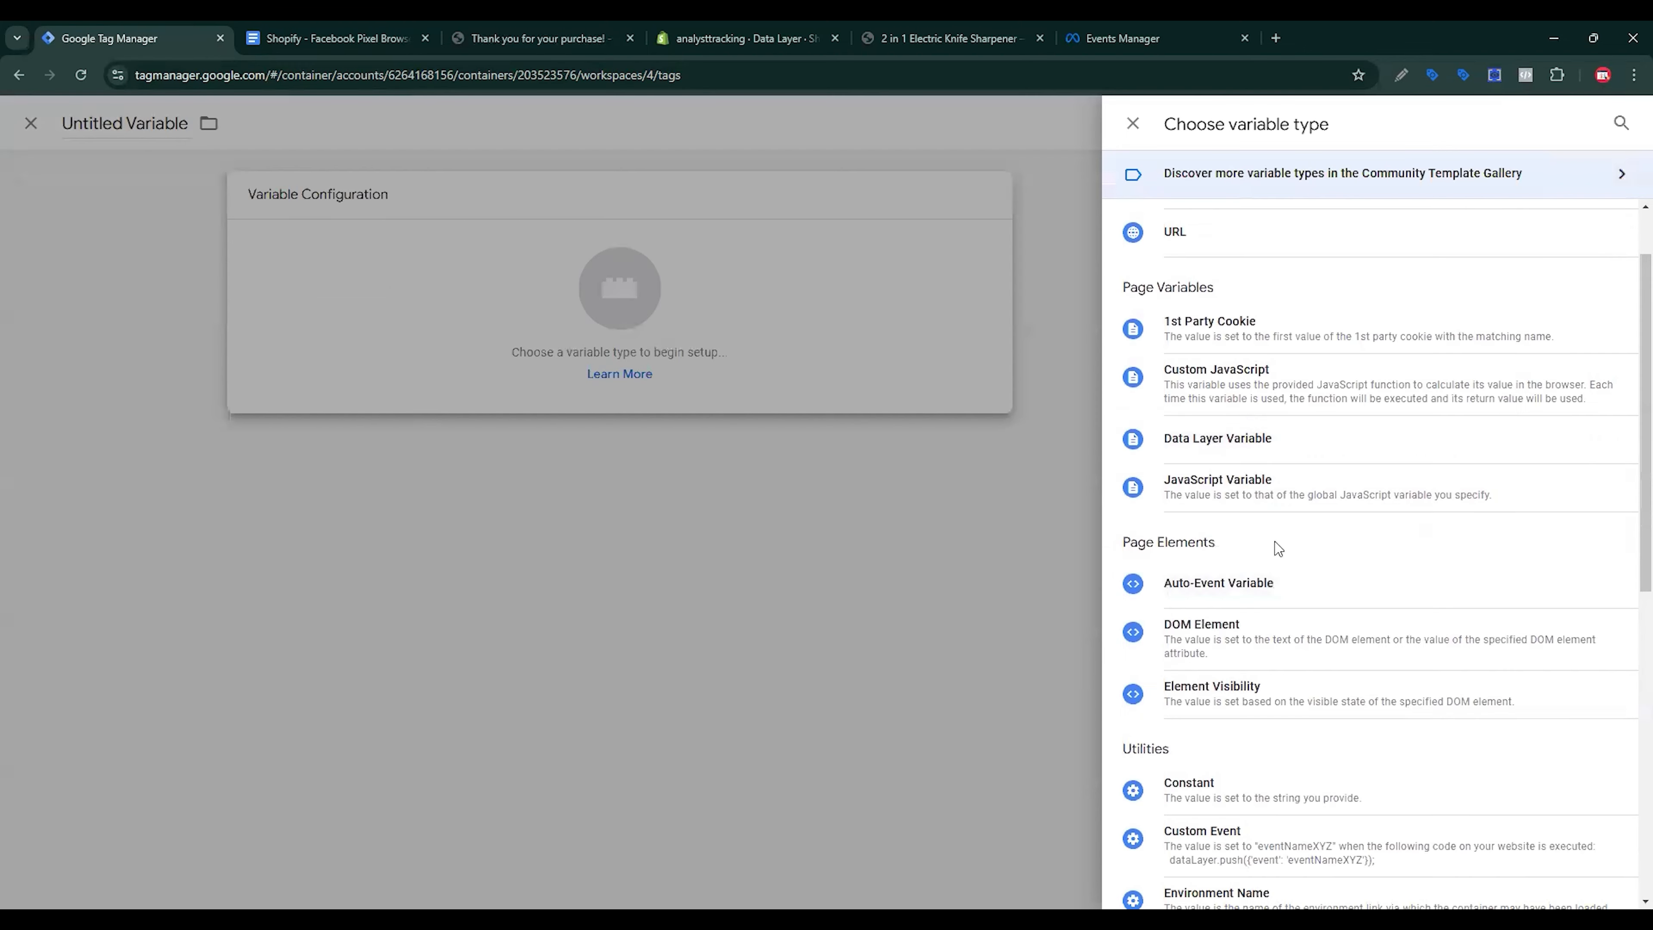
left_click(1237, 447)
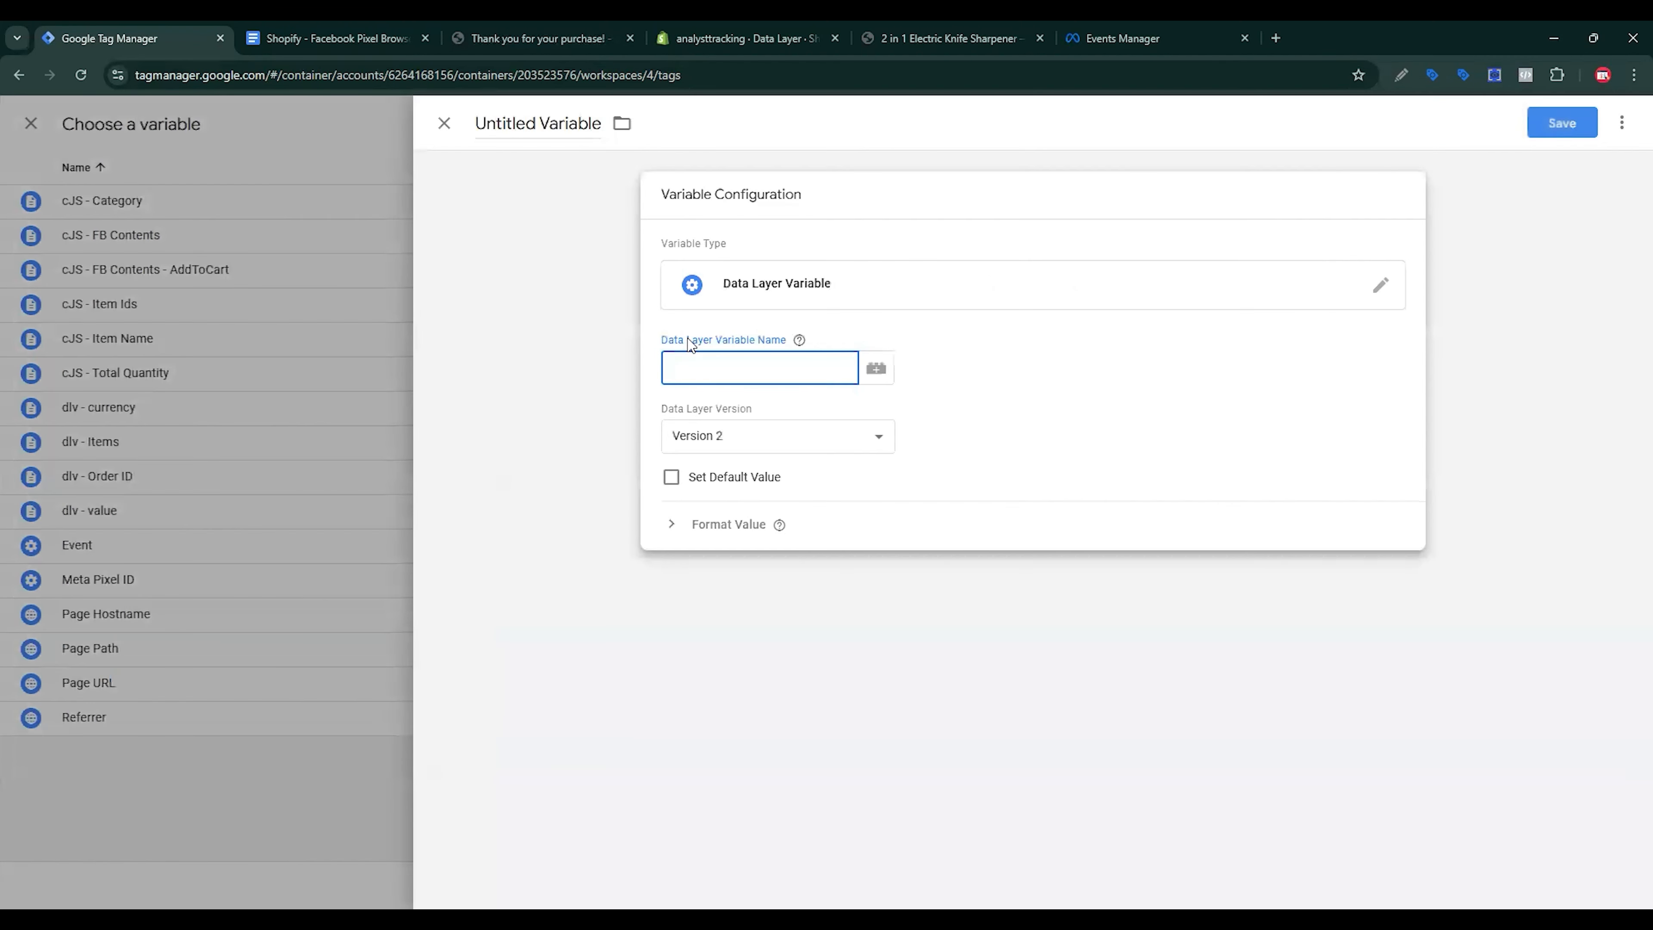
type("email")
left_click(531, 166)
type("email")
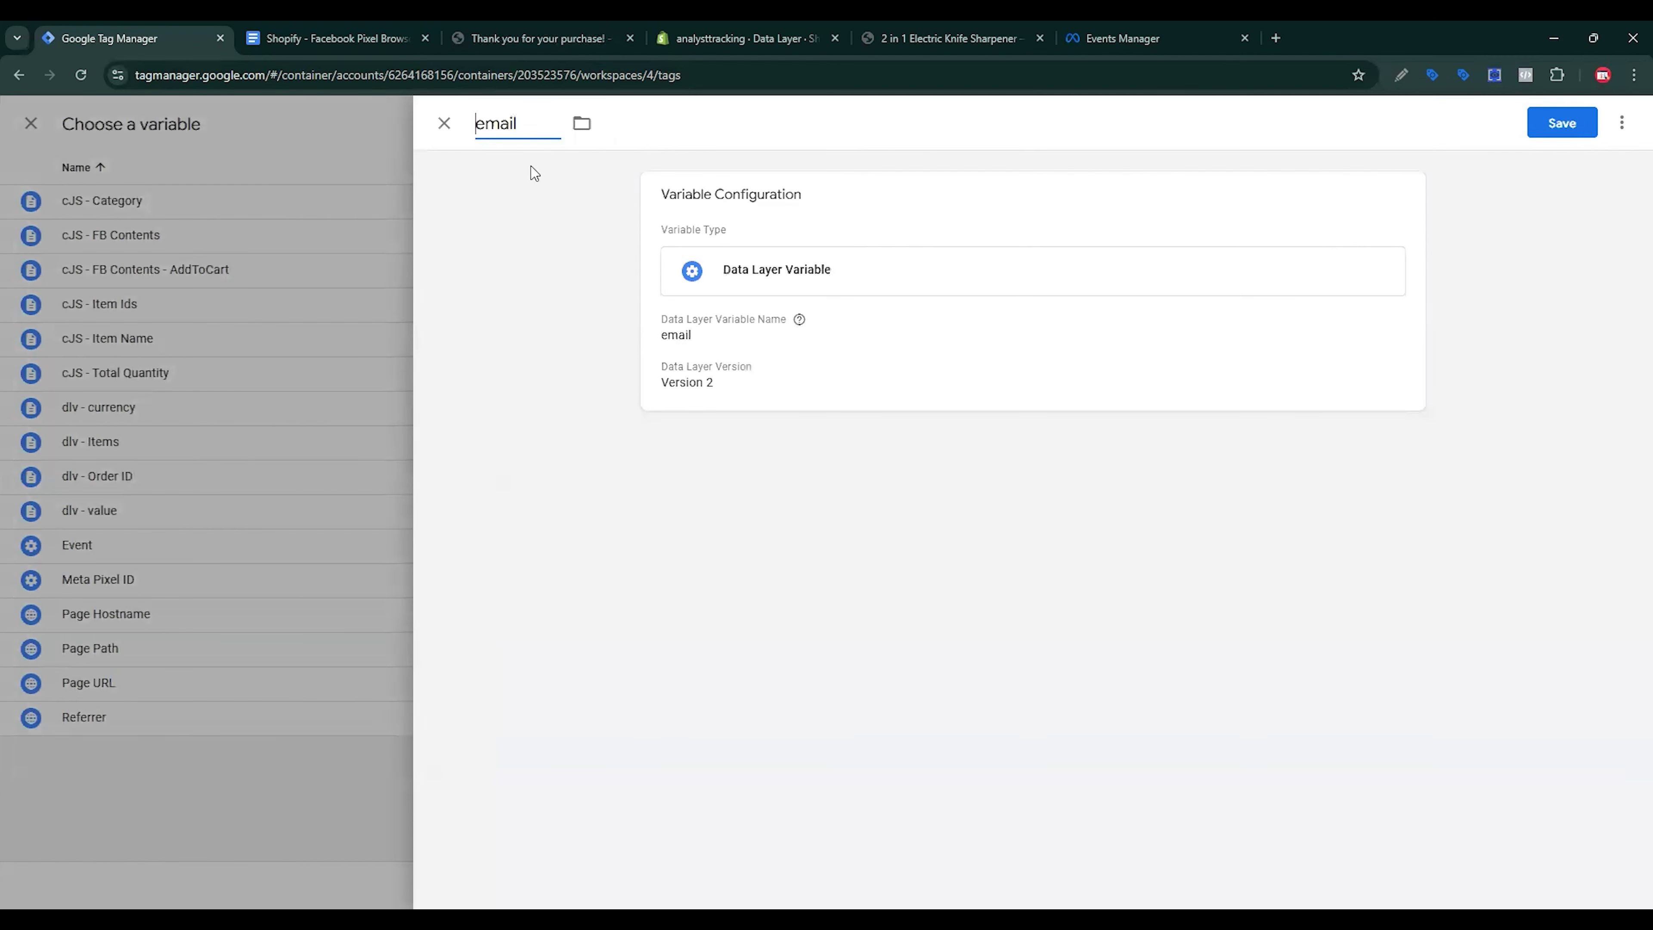
left_click(1565, 124)
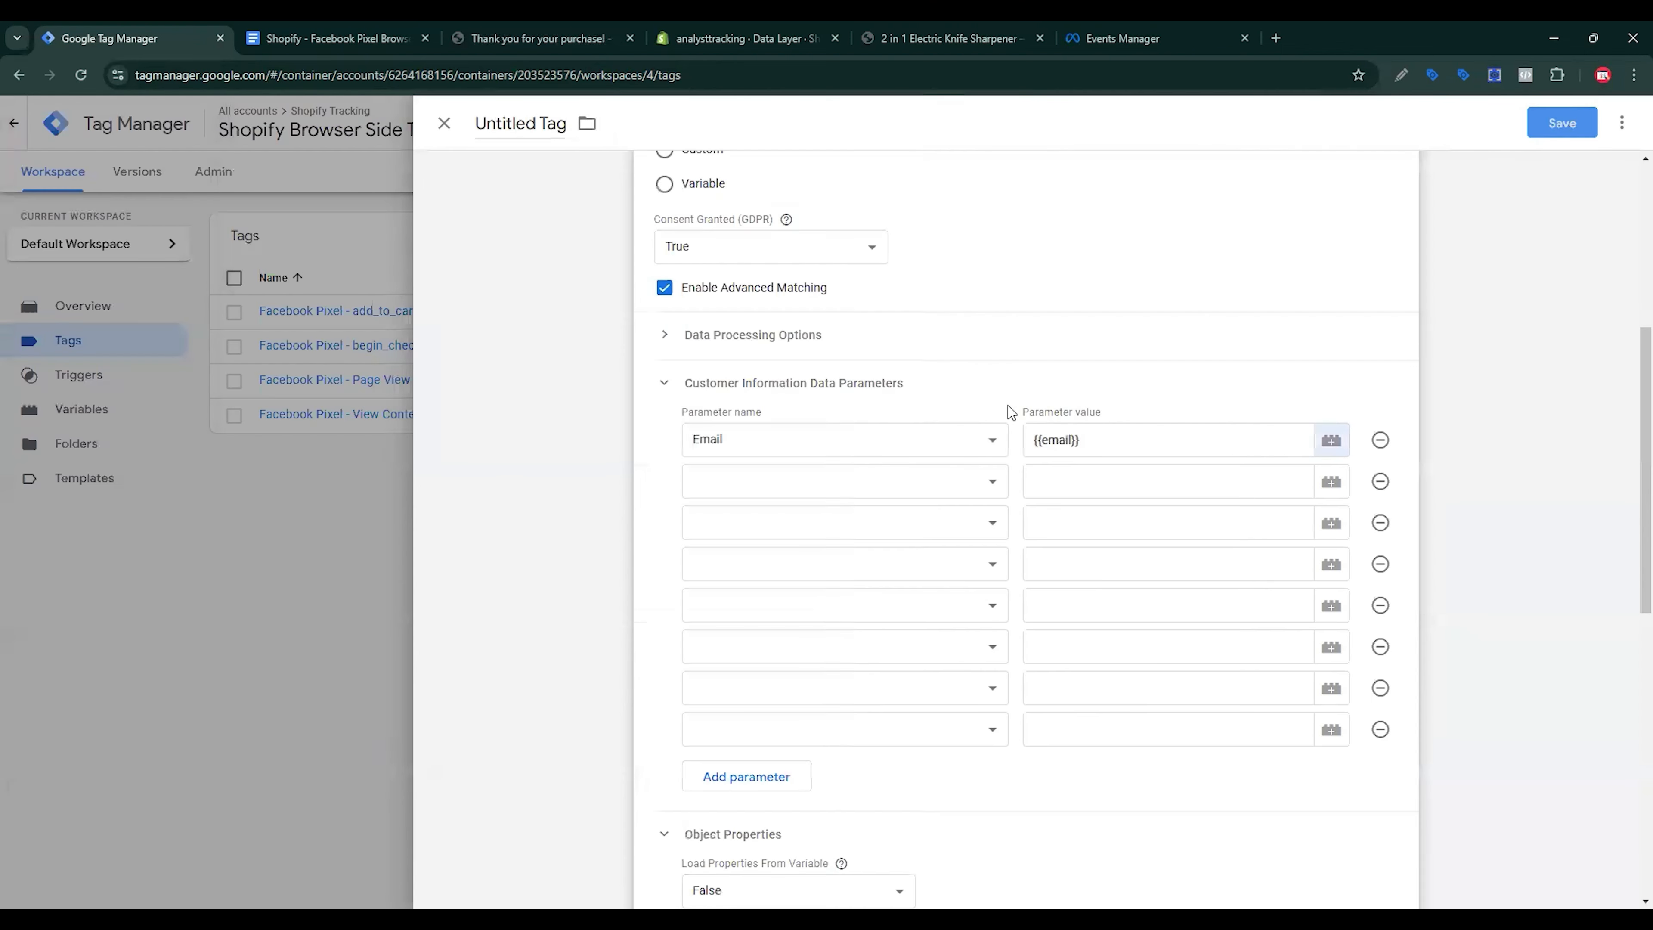
Step: Name parameter rows two to four Phone, First Name and Last Name
left_click(813, 481)
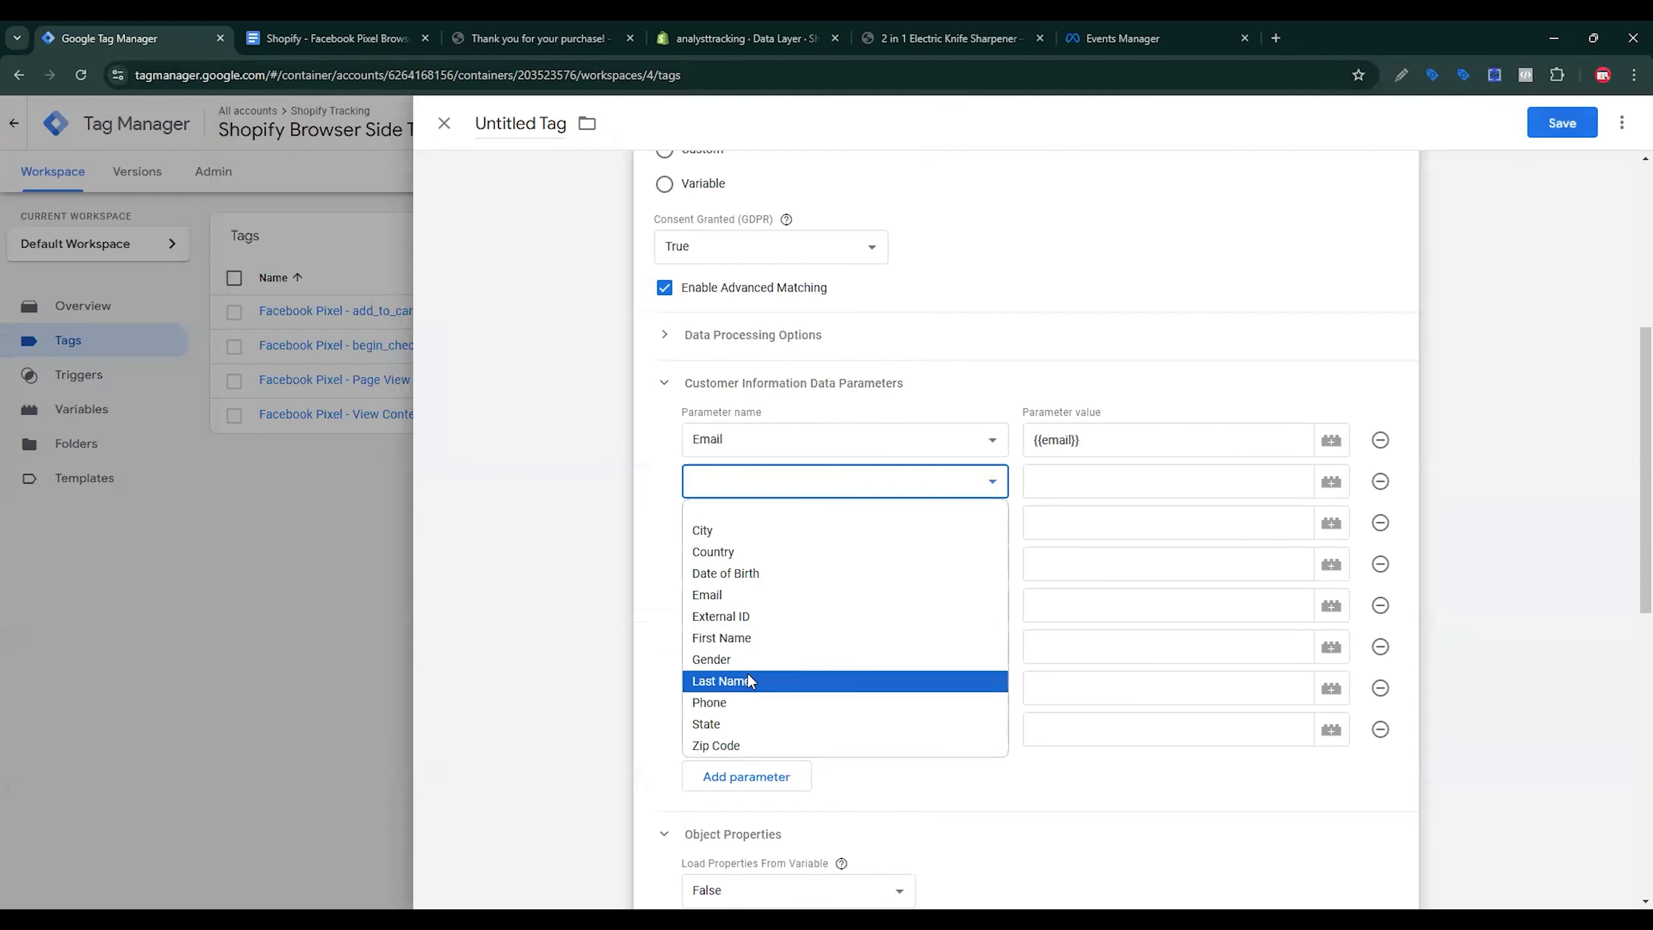
left_click(741, 698)
left_click(781, 524)
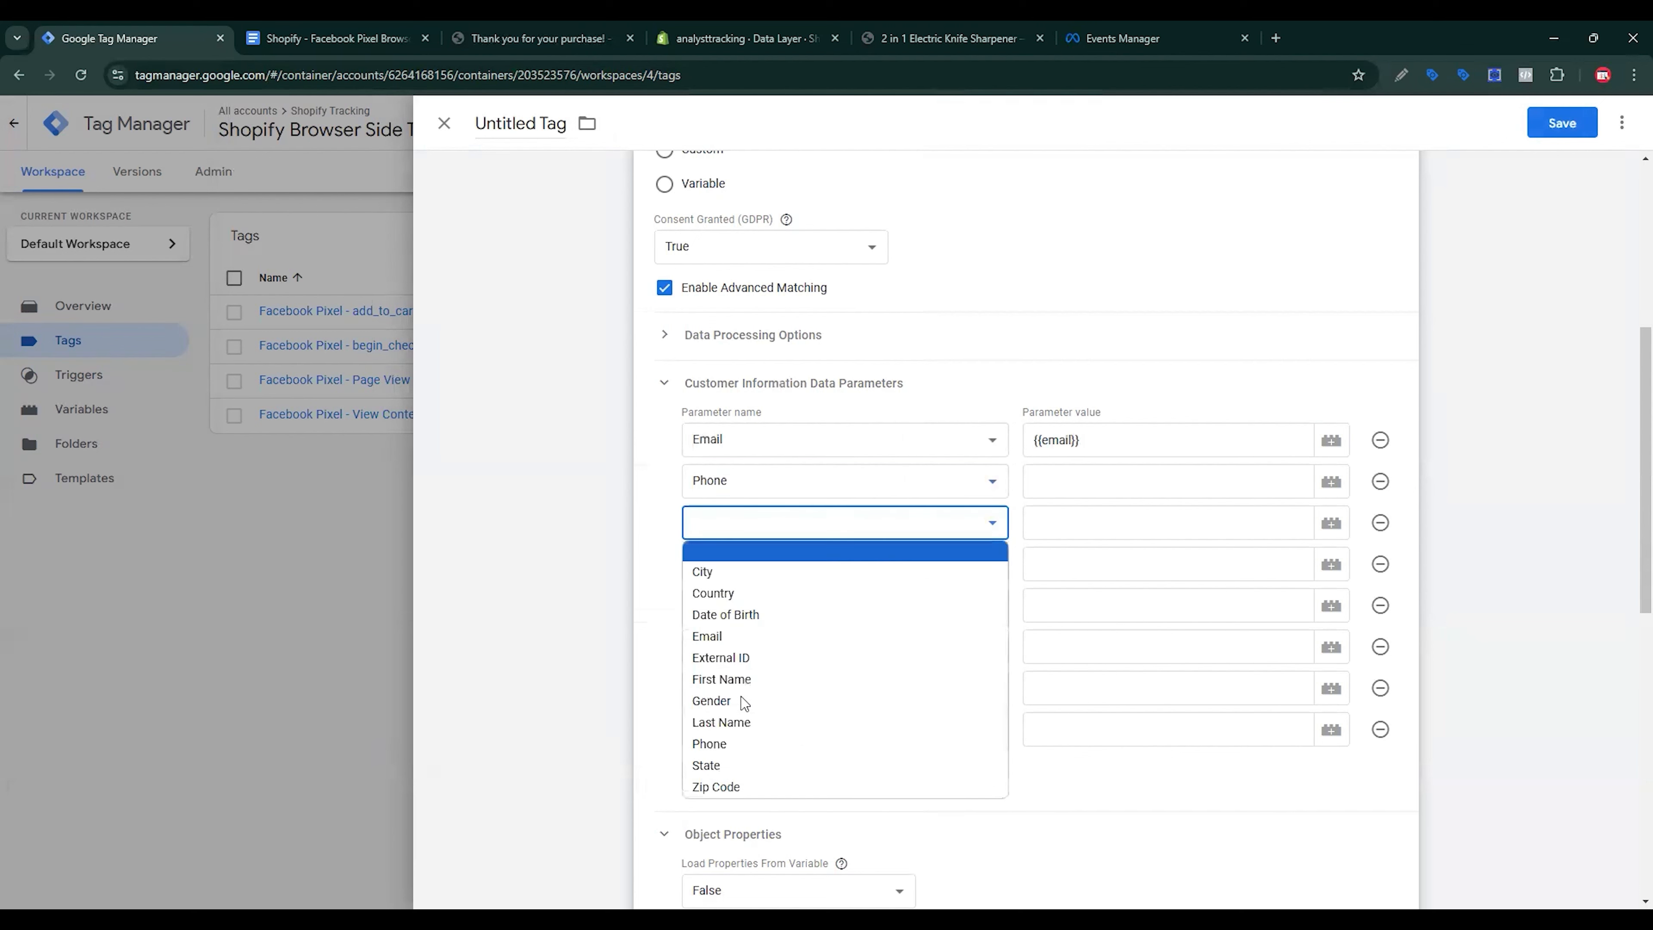
key("Down")
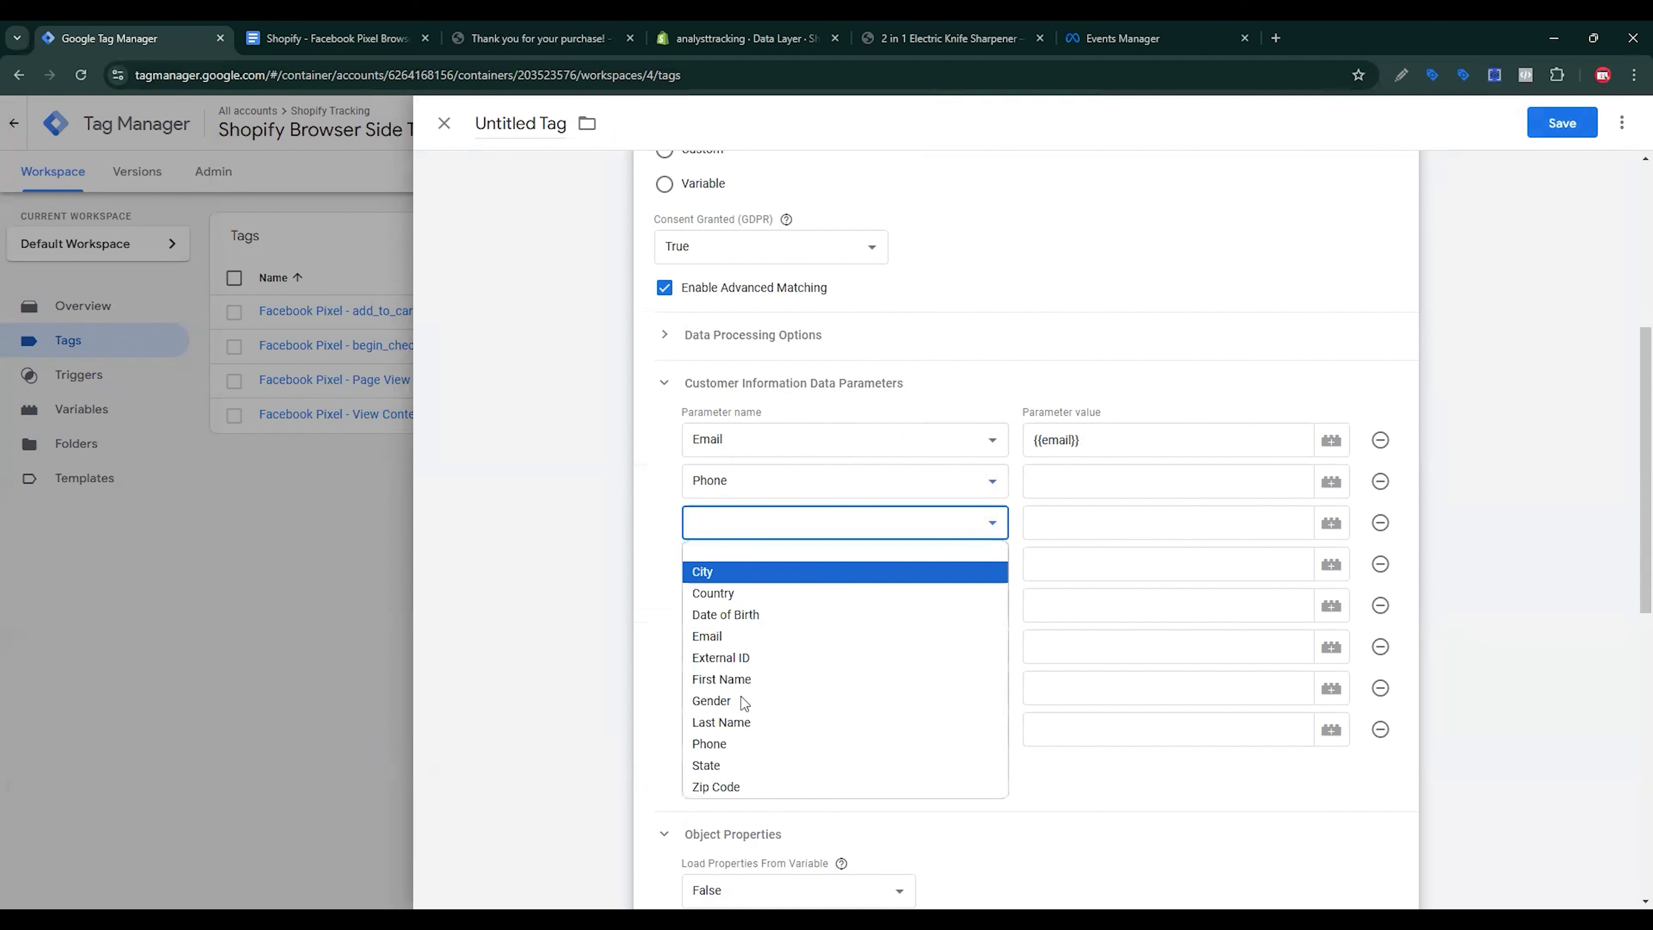
key("Down")
key("Down")
key("Down")
key("Down")
key("Down")
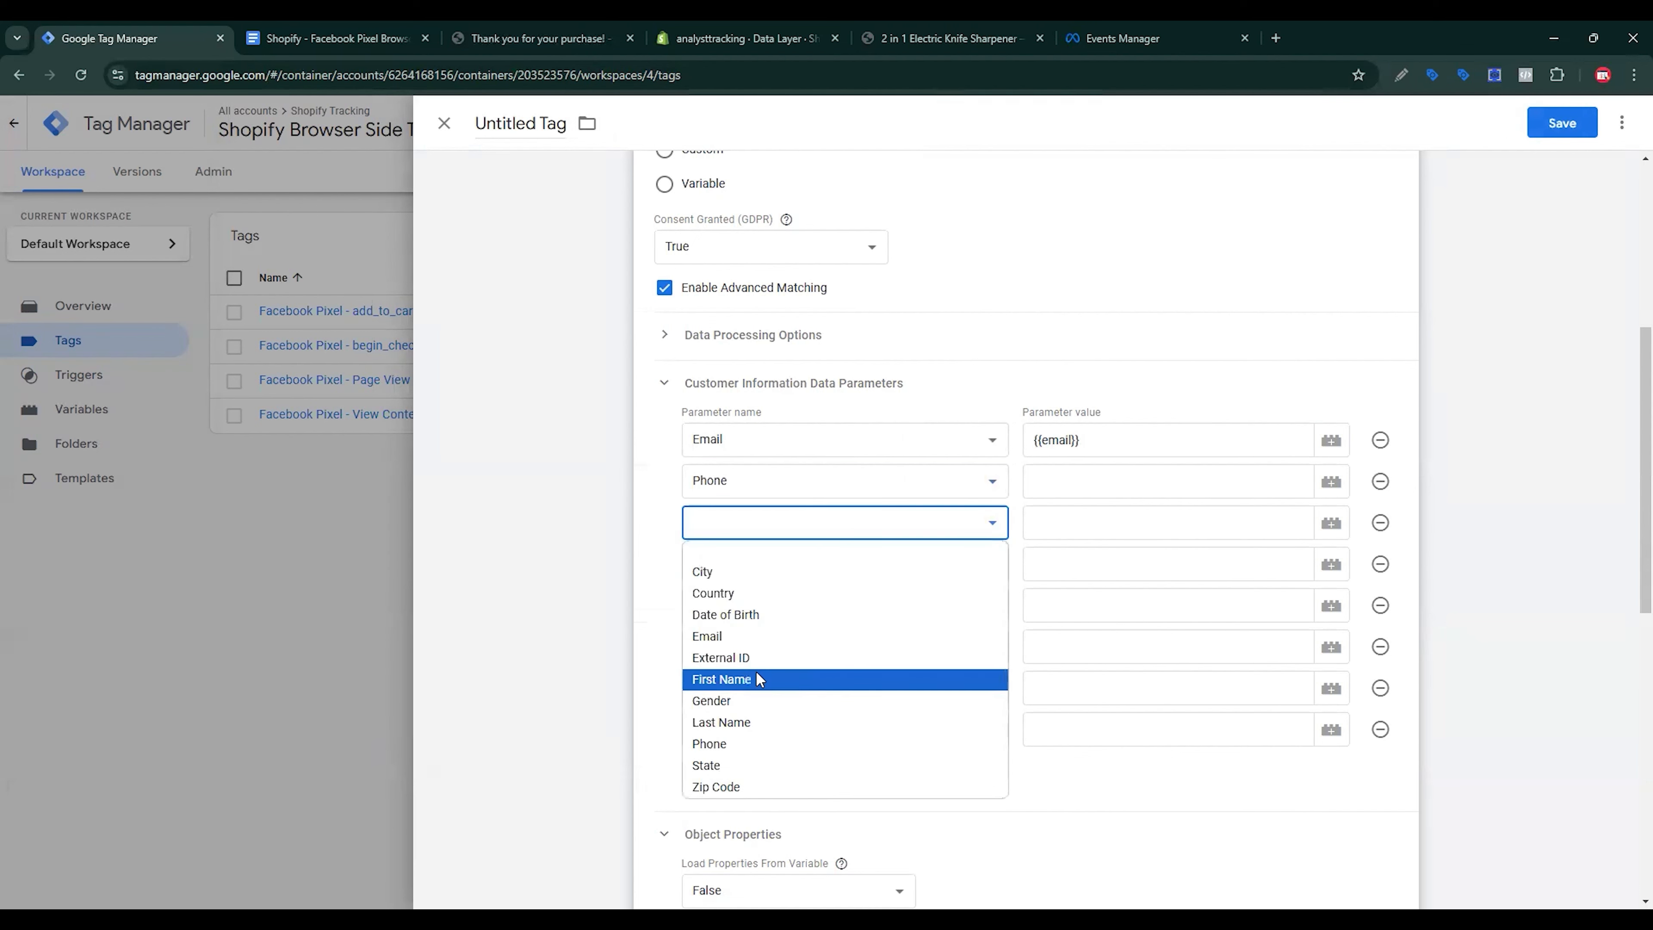
key("Return")
key("space")
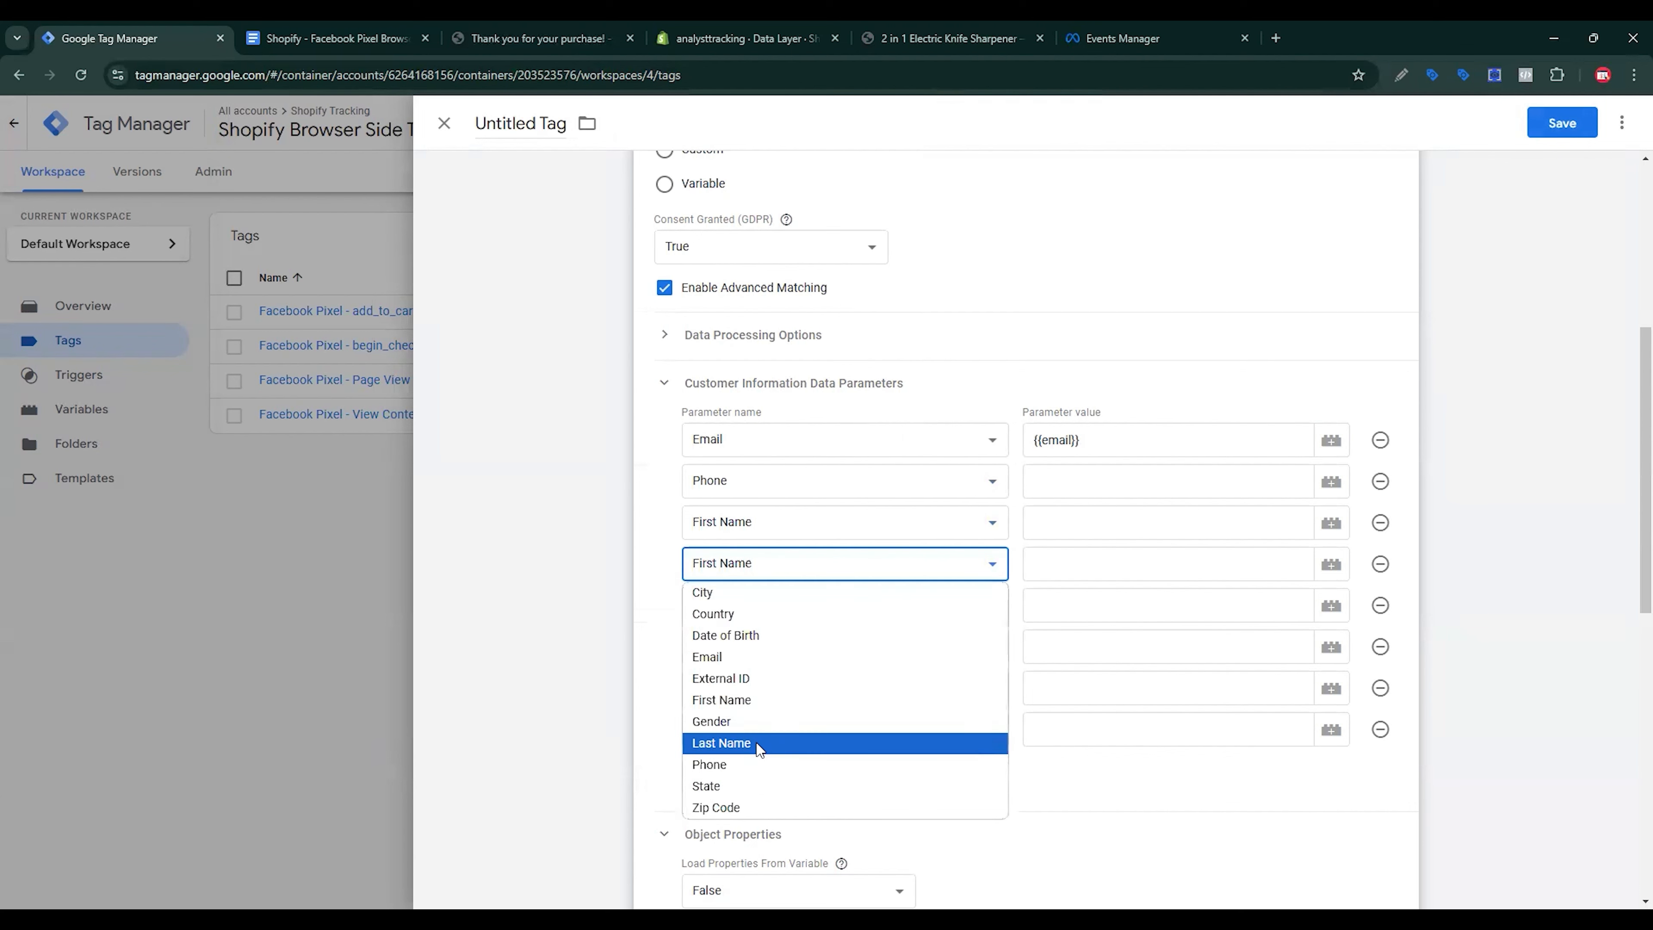
left_click(755, 742)
Step: Name rows five to eight State, City, Zip Code and Country
left_click(764, 606)
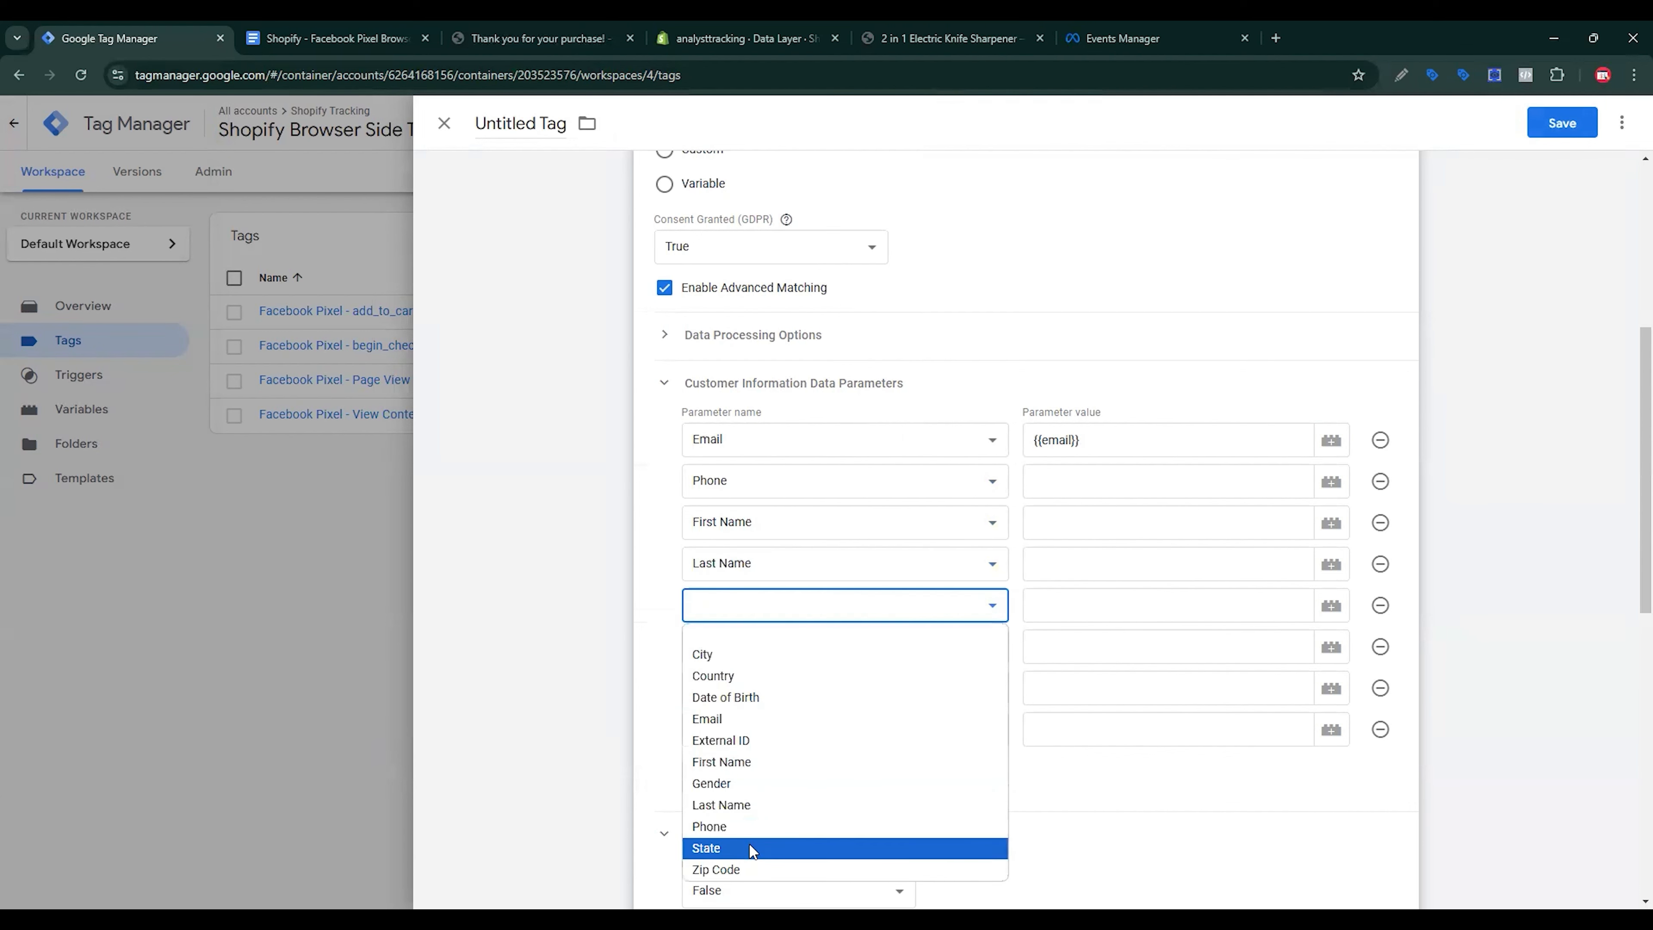
left_click(735, 849)
left_click(754, 641)
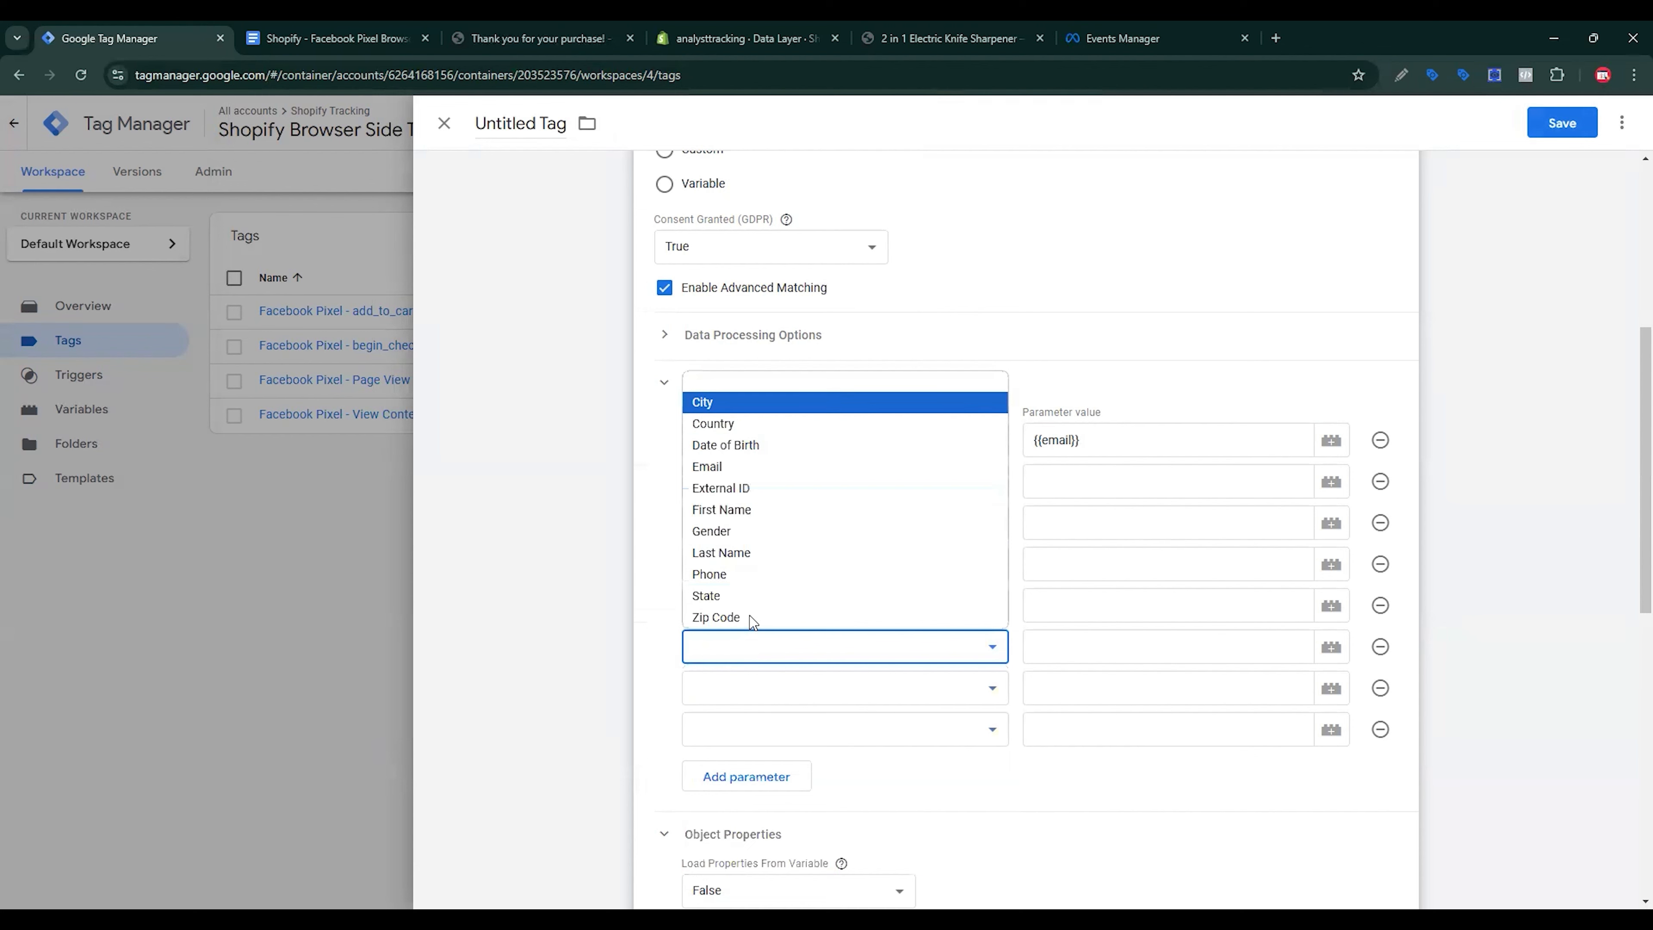
left_click(736, 402)
left_click(769, 693)
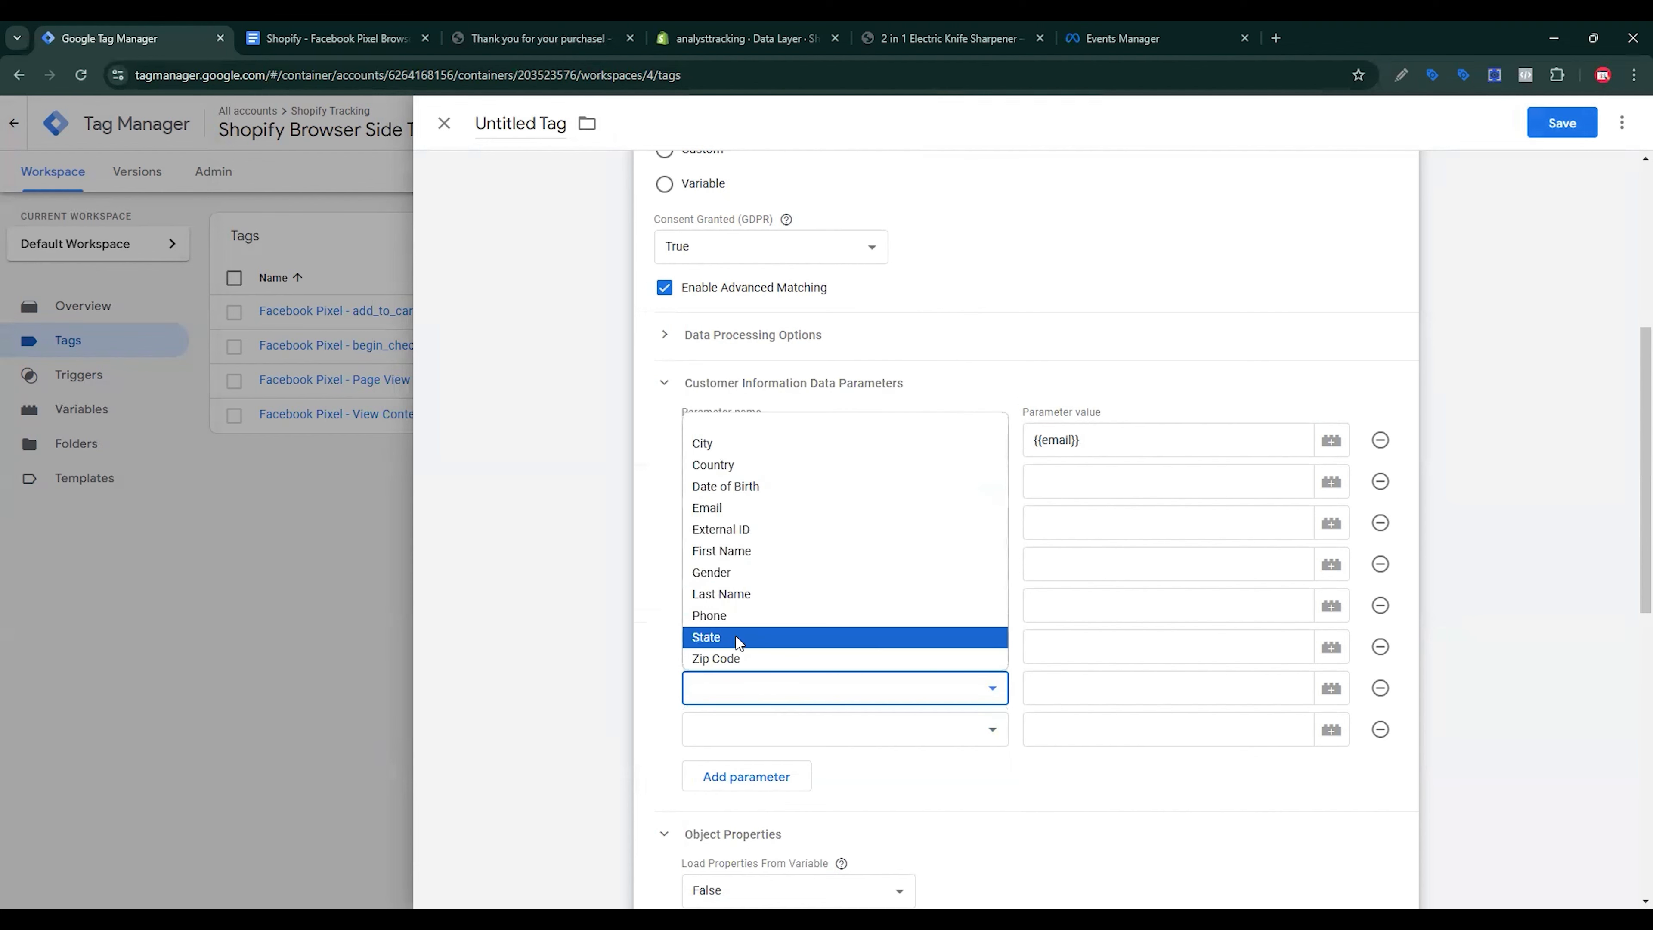
left_click(814, 658)
left_click(821, 731)
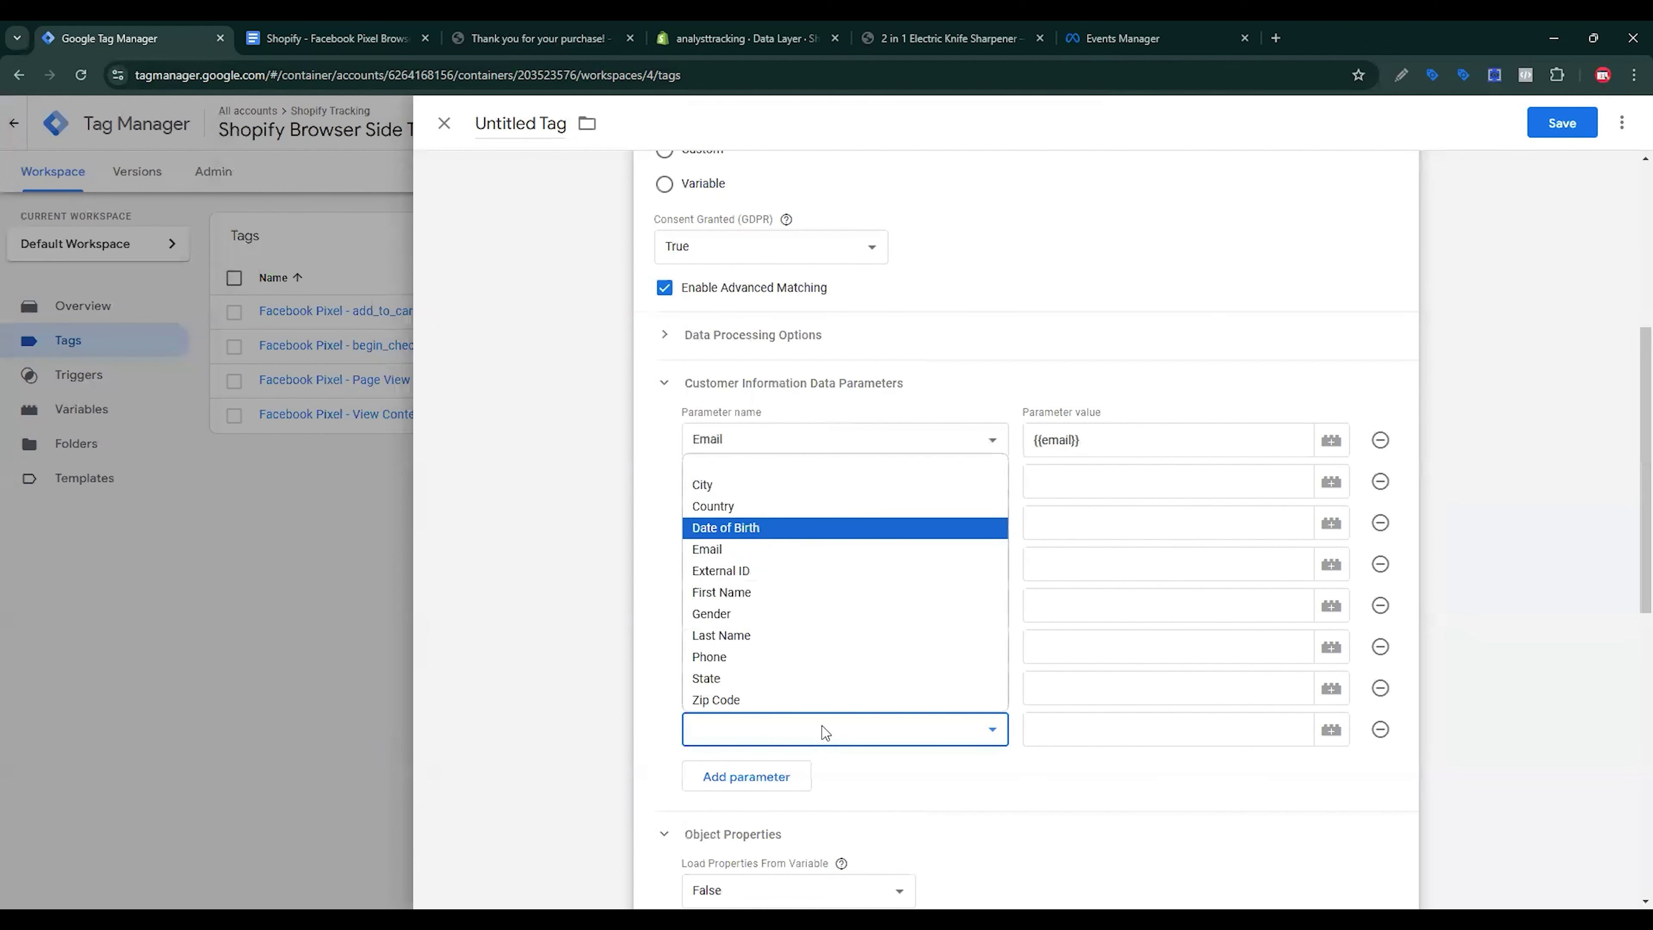
key("Up")
key("Return")
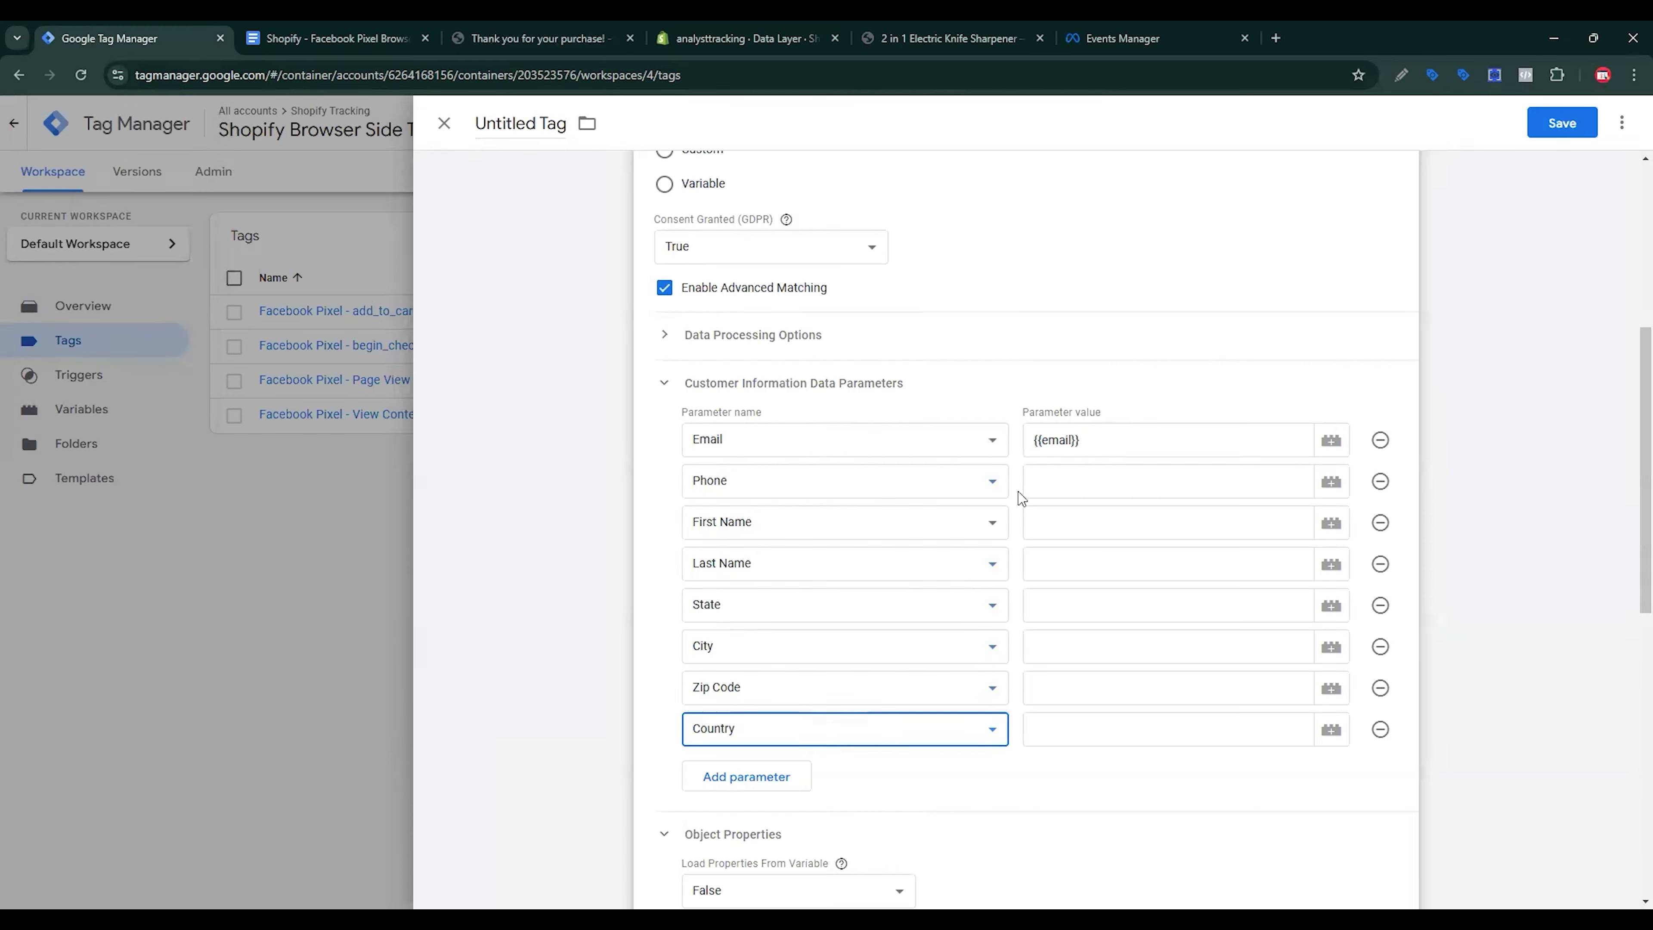
left_click(1047, 480)
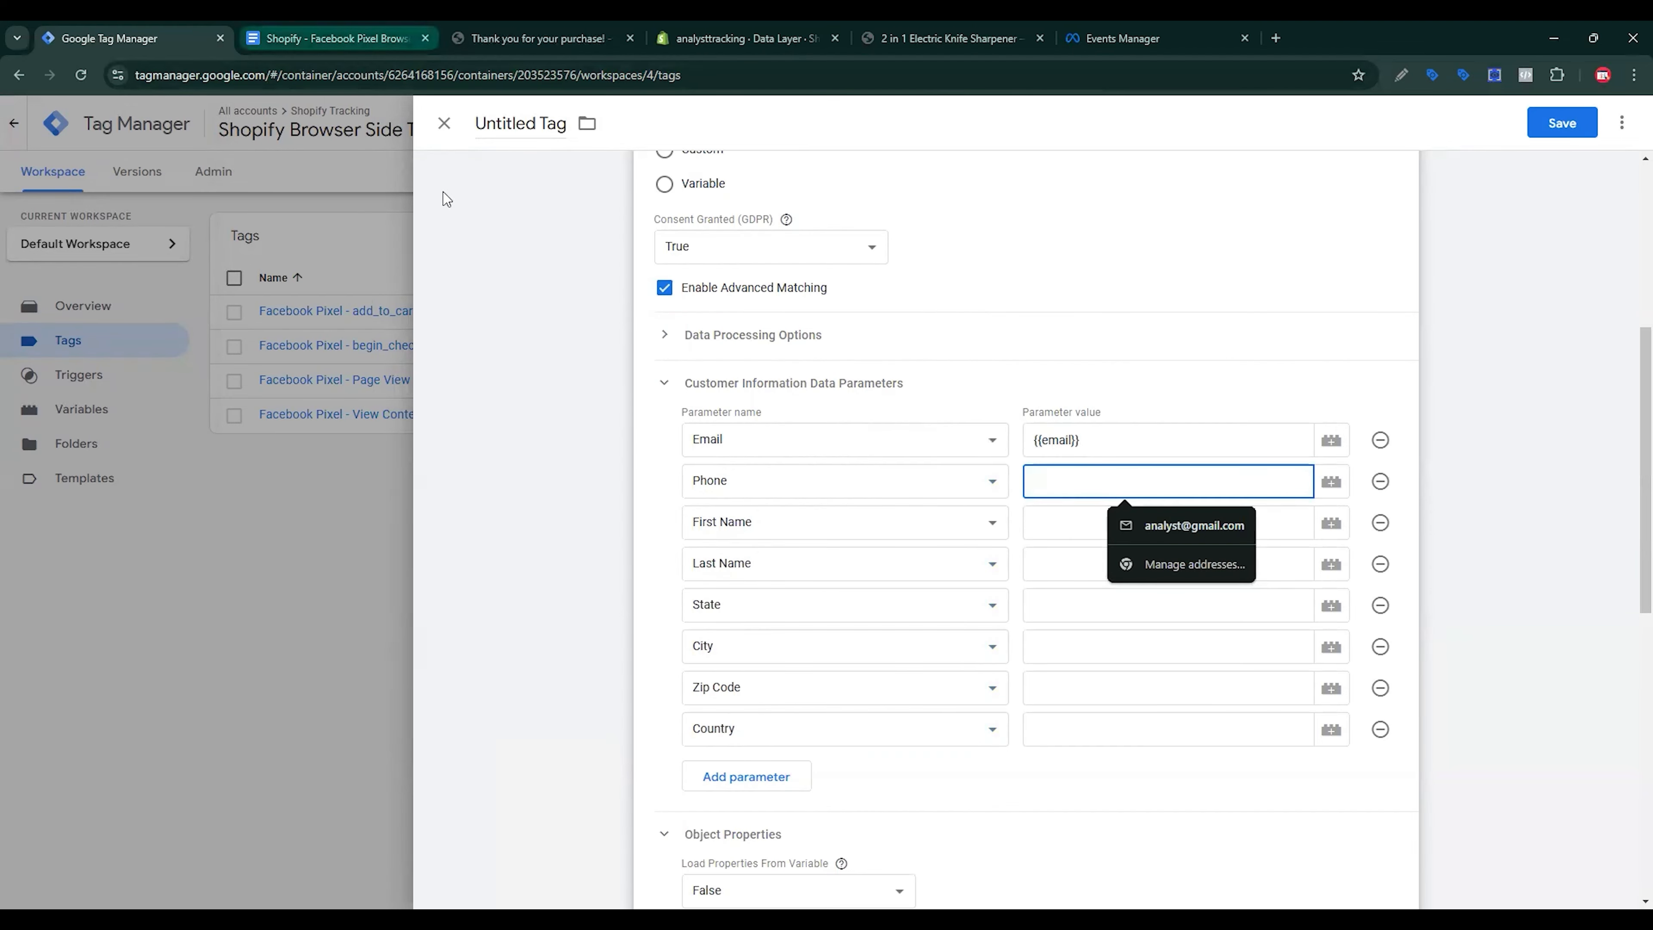
key("ctrl+Tab")
Step: Copy customer_phoneNo from the tracking document and open the variable chooser for Phone's value
scroll(655, 360, "up", 20)
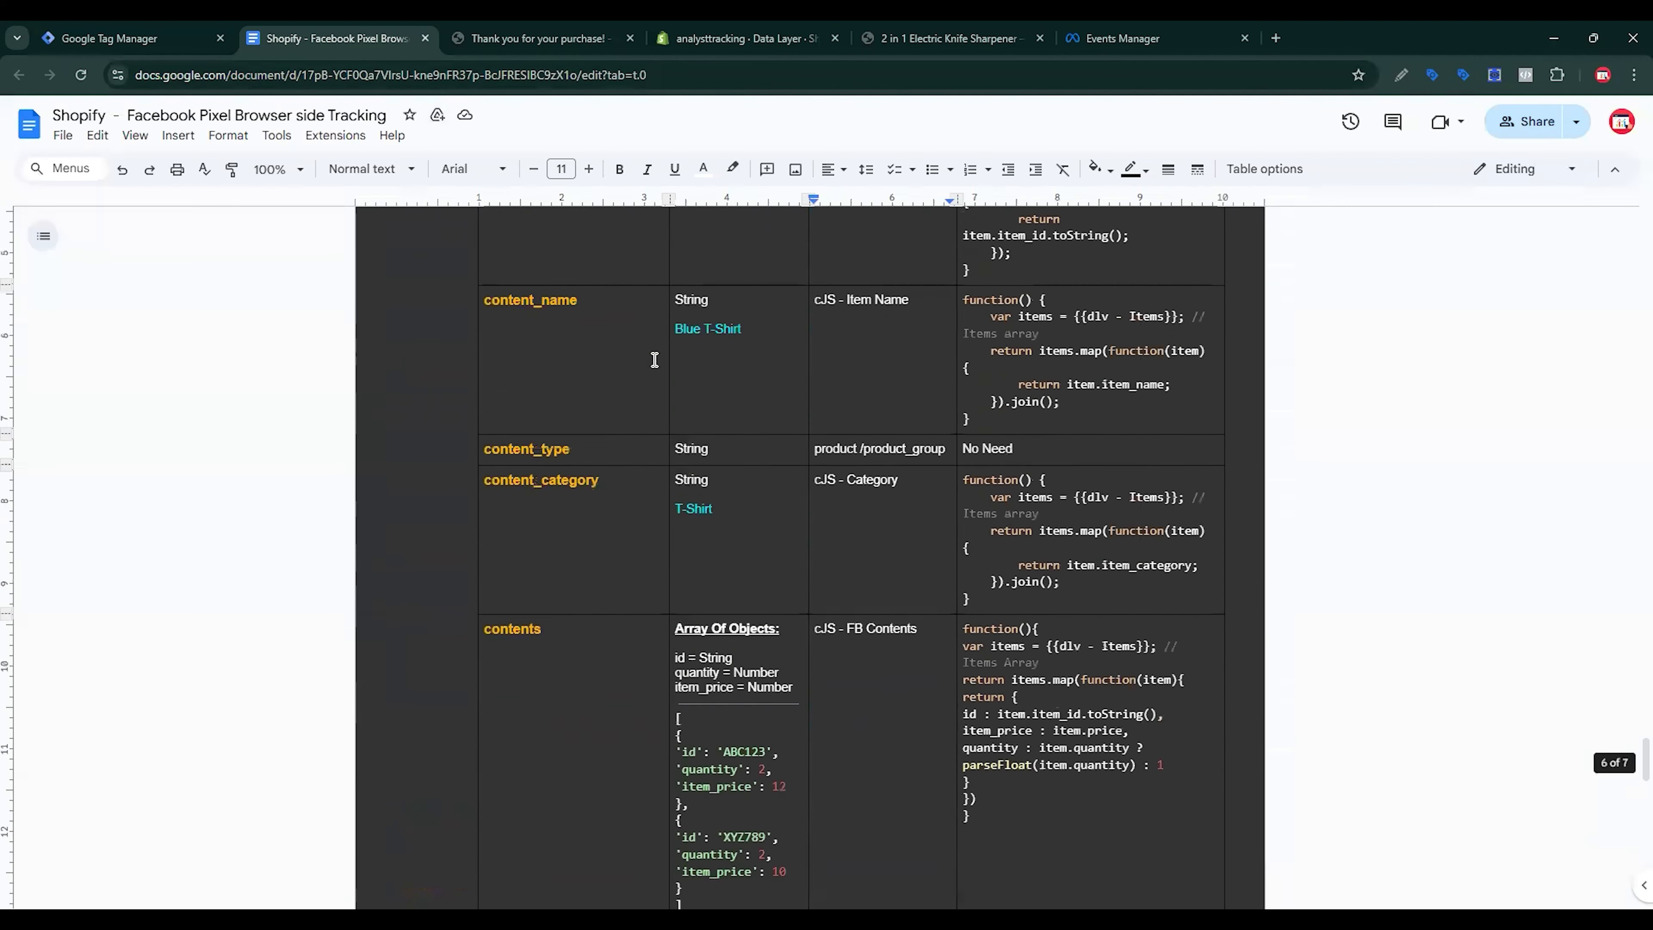
scroll(655, 360, "up", 5)
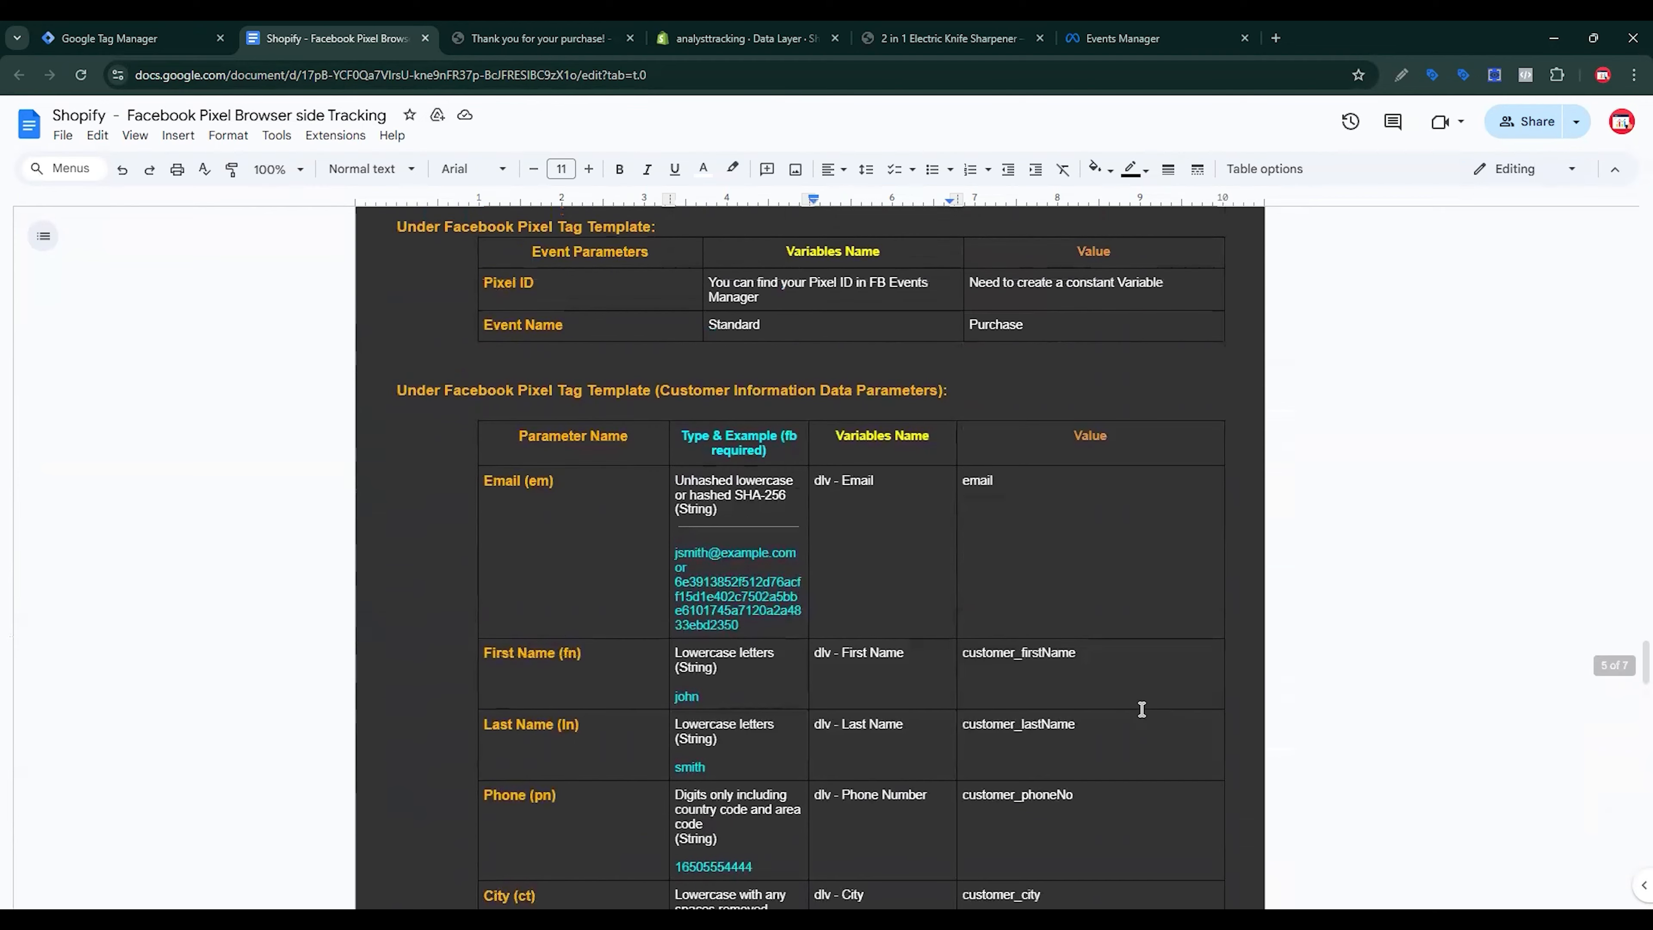
scroll(1055, 700, "down", 3)
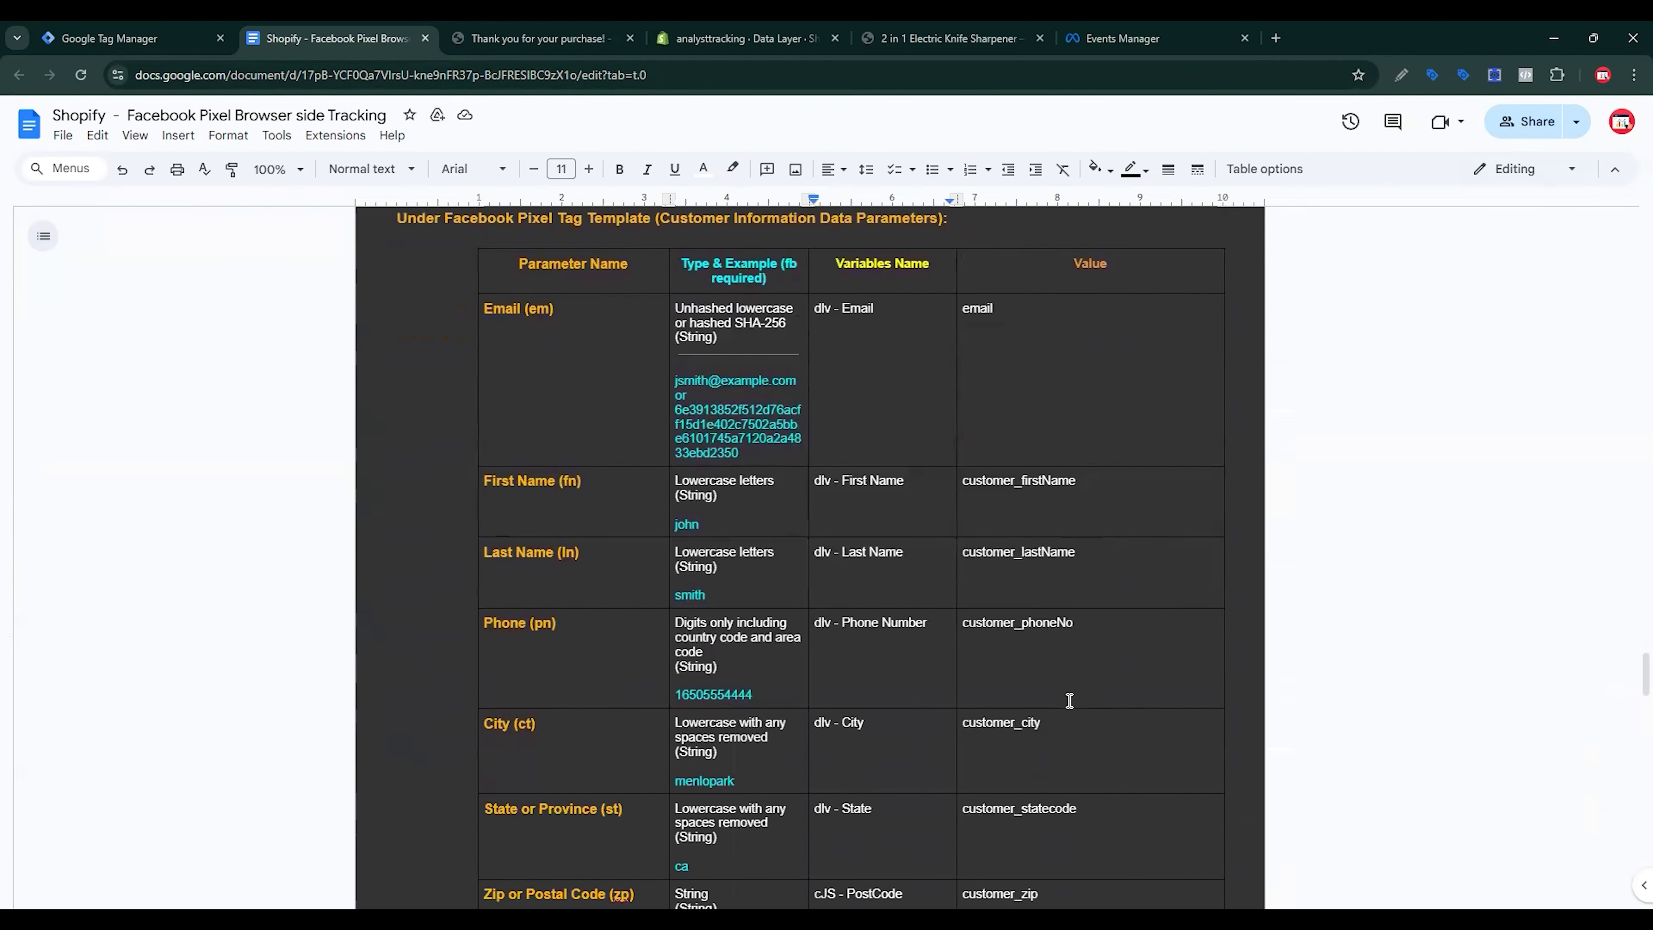
double_click(1037, 636)
key("ctrl+c")
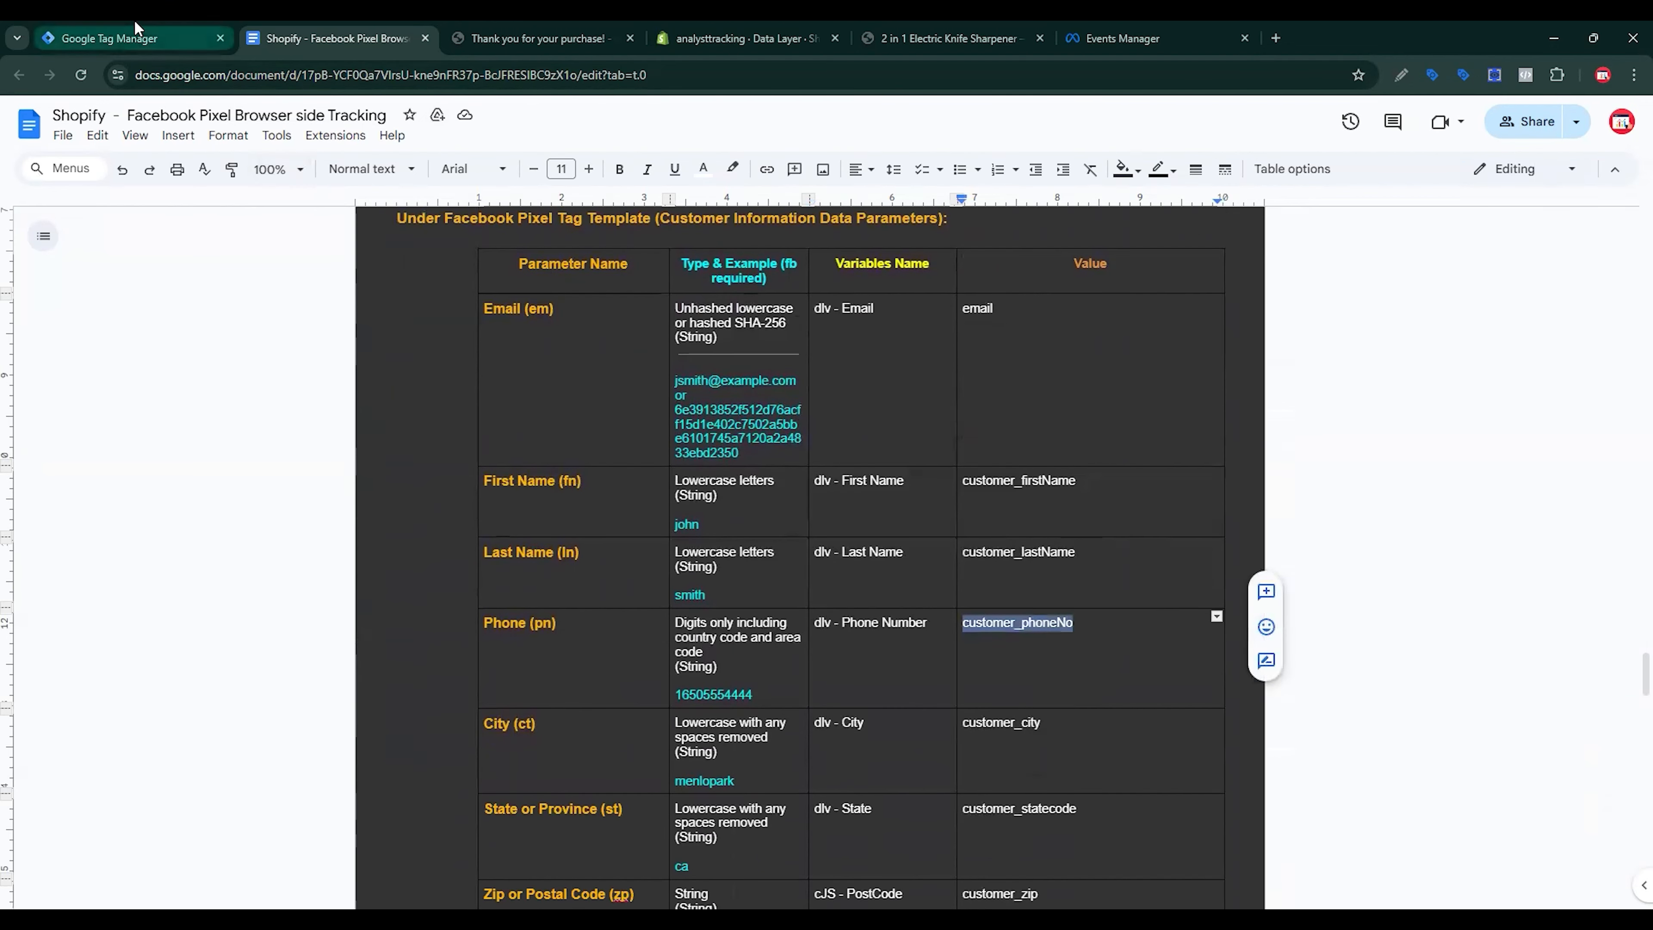
left_click(194, 35)
left_click(1332, 482)
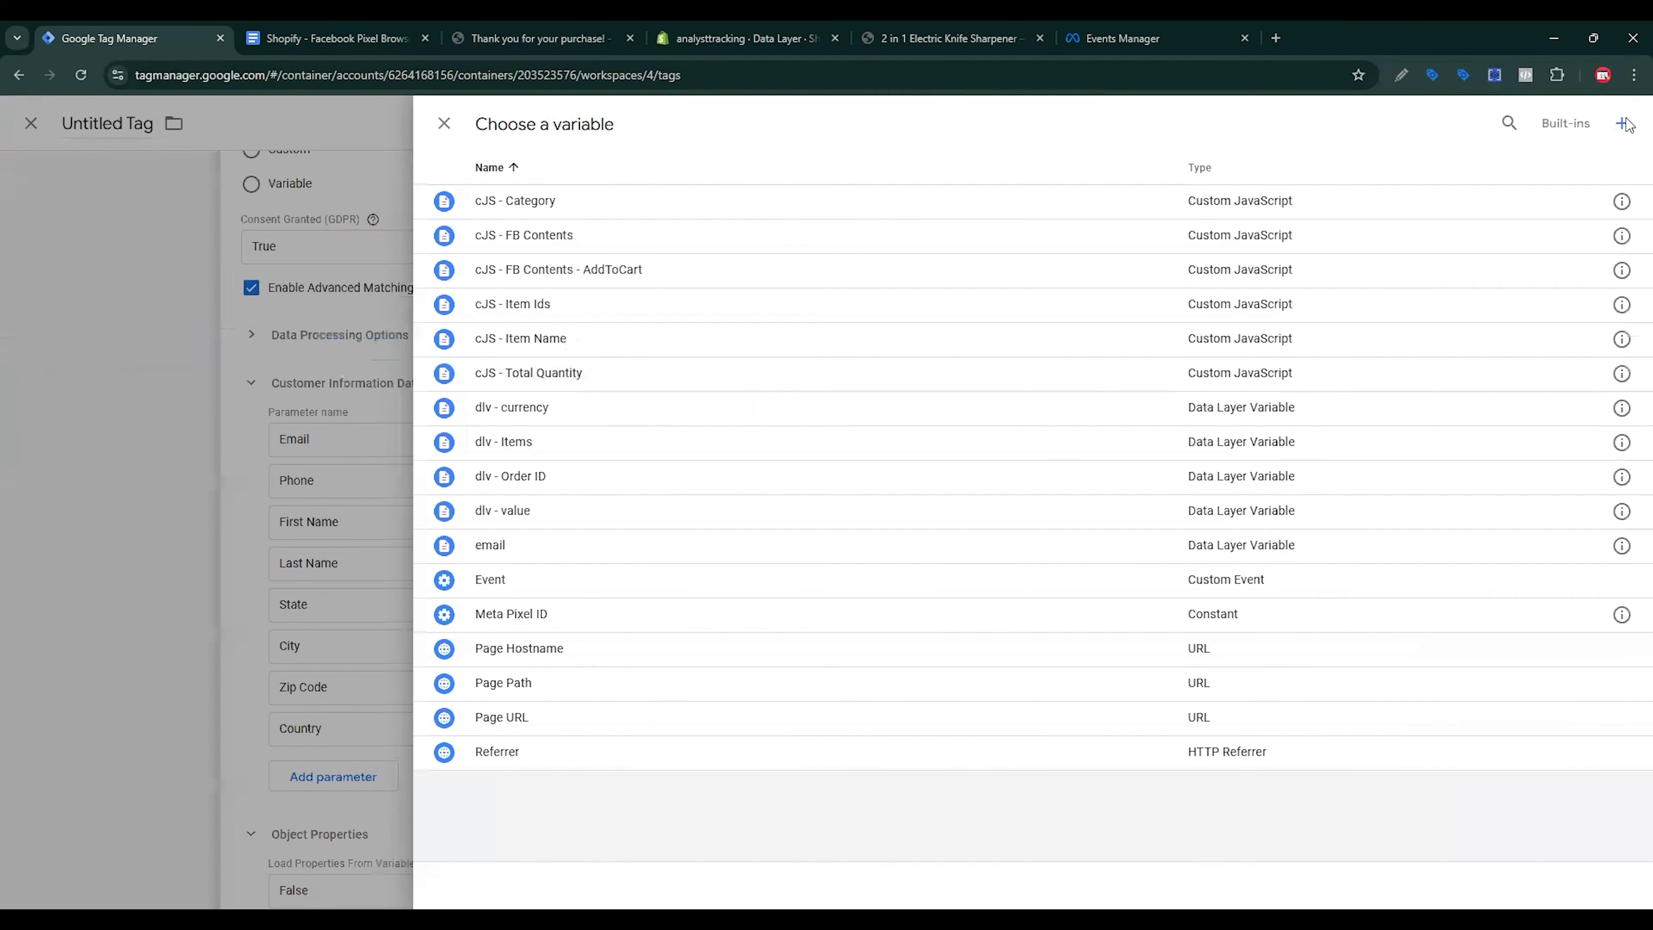
Step: Create and save Data Layer Variable 'dlv - Phone Number' with key customer_phoneNo
left_click(1622, 122)
left_click(1354, 221)
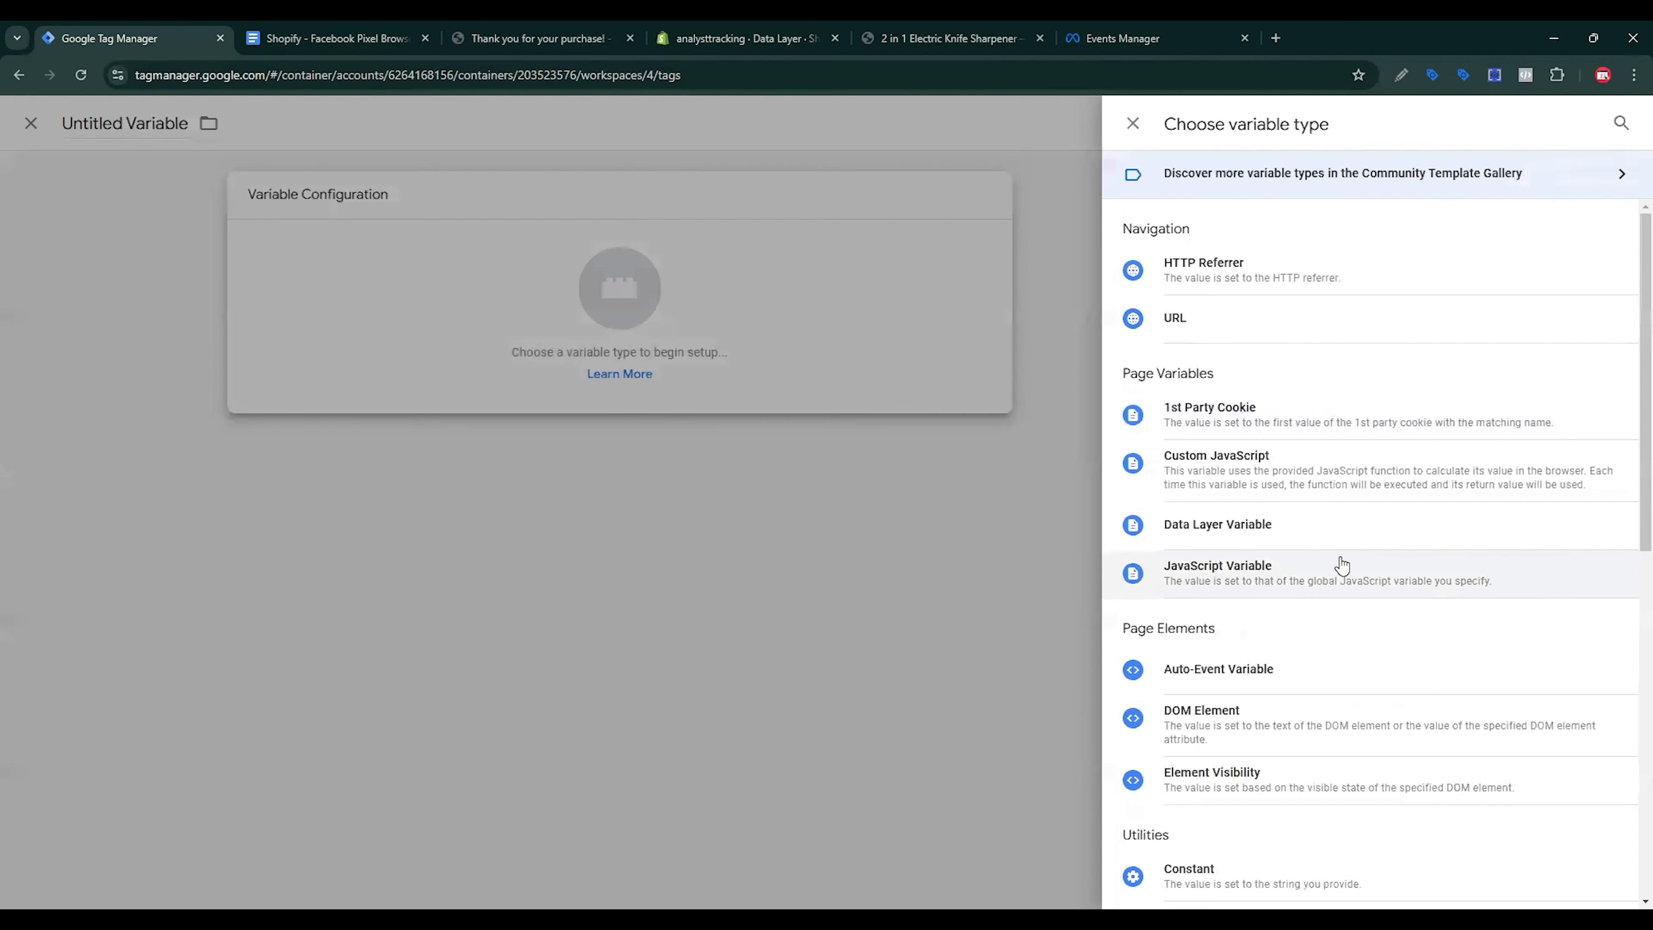
left_click(1240, 524)
key("ctrl+v")
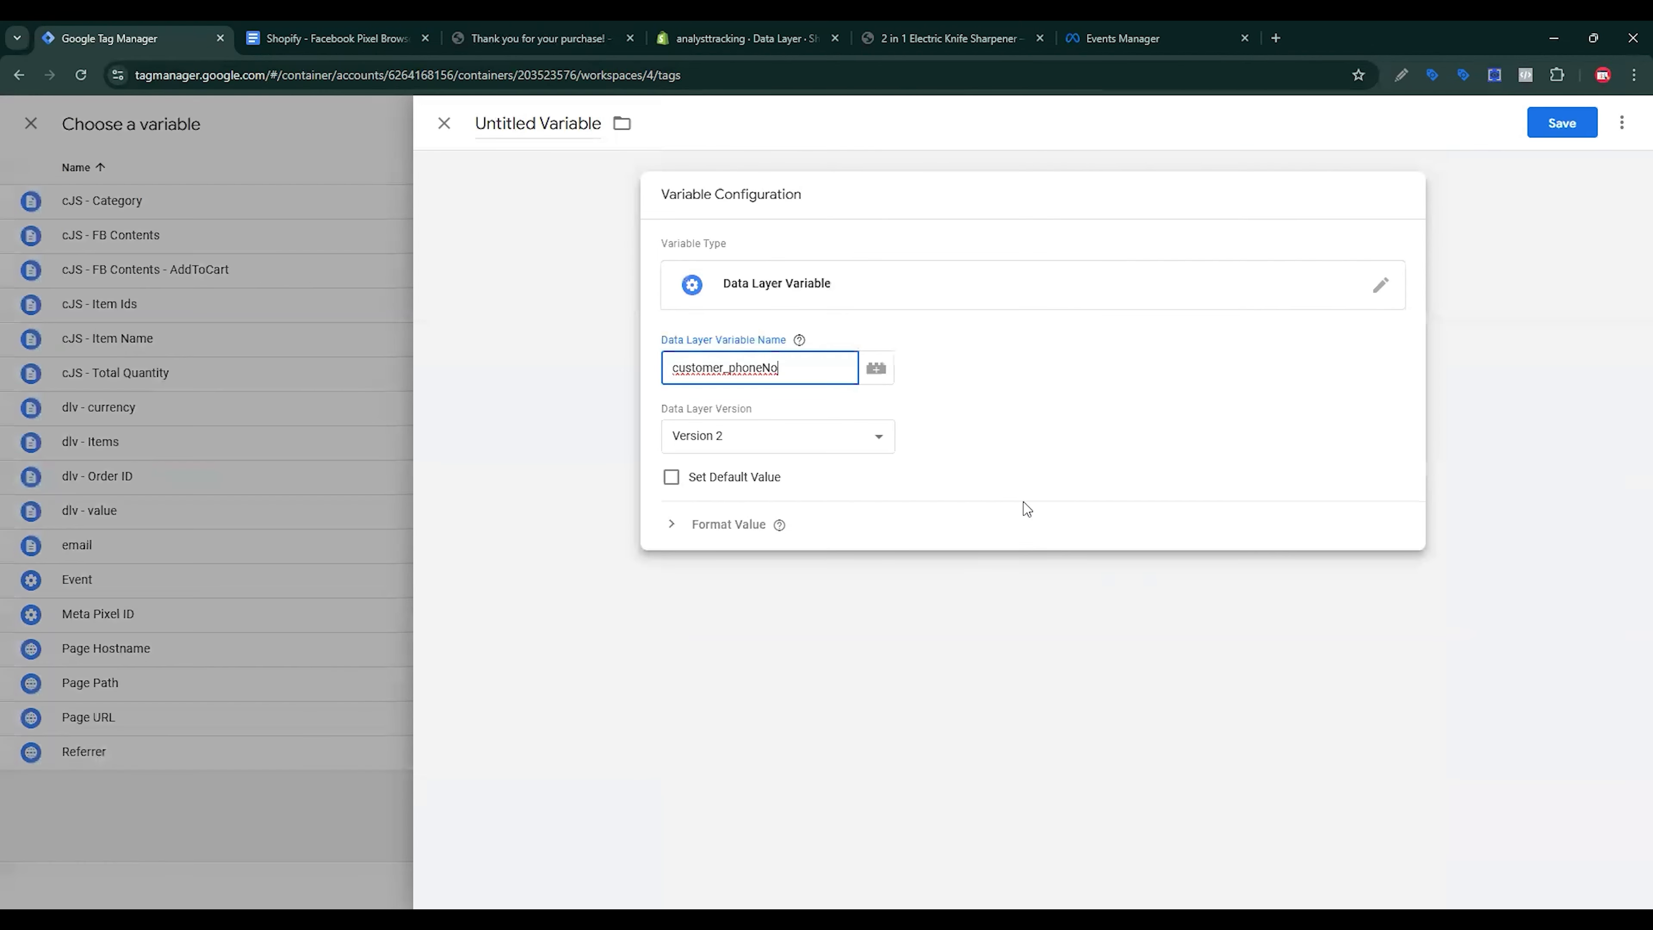
key("ctrl+Tab")
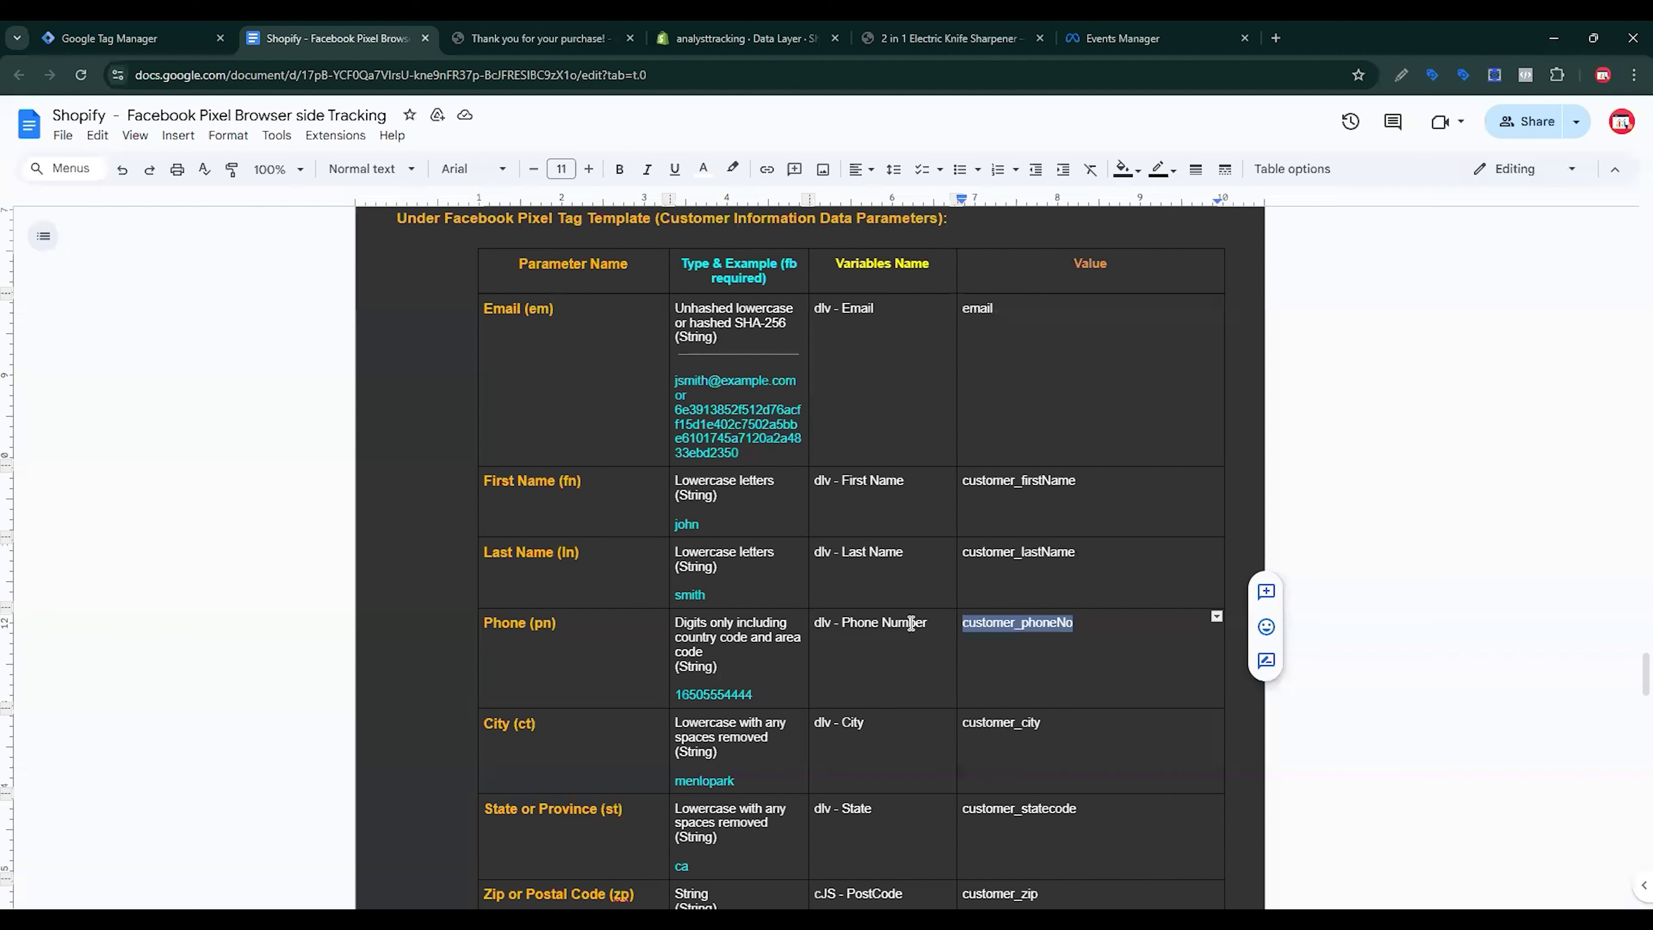
triple_click(890, 624)
key("ctrl+c")
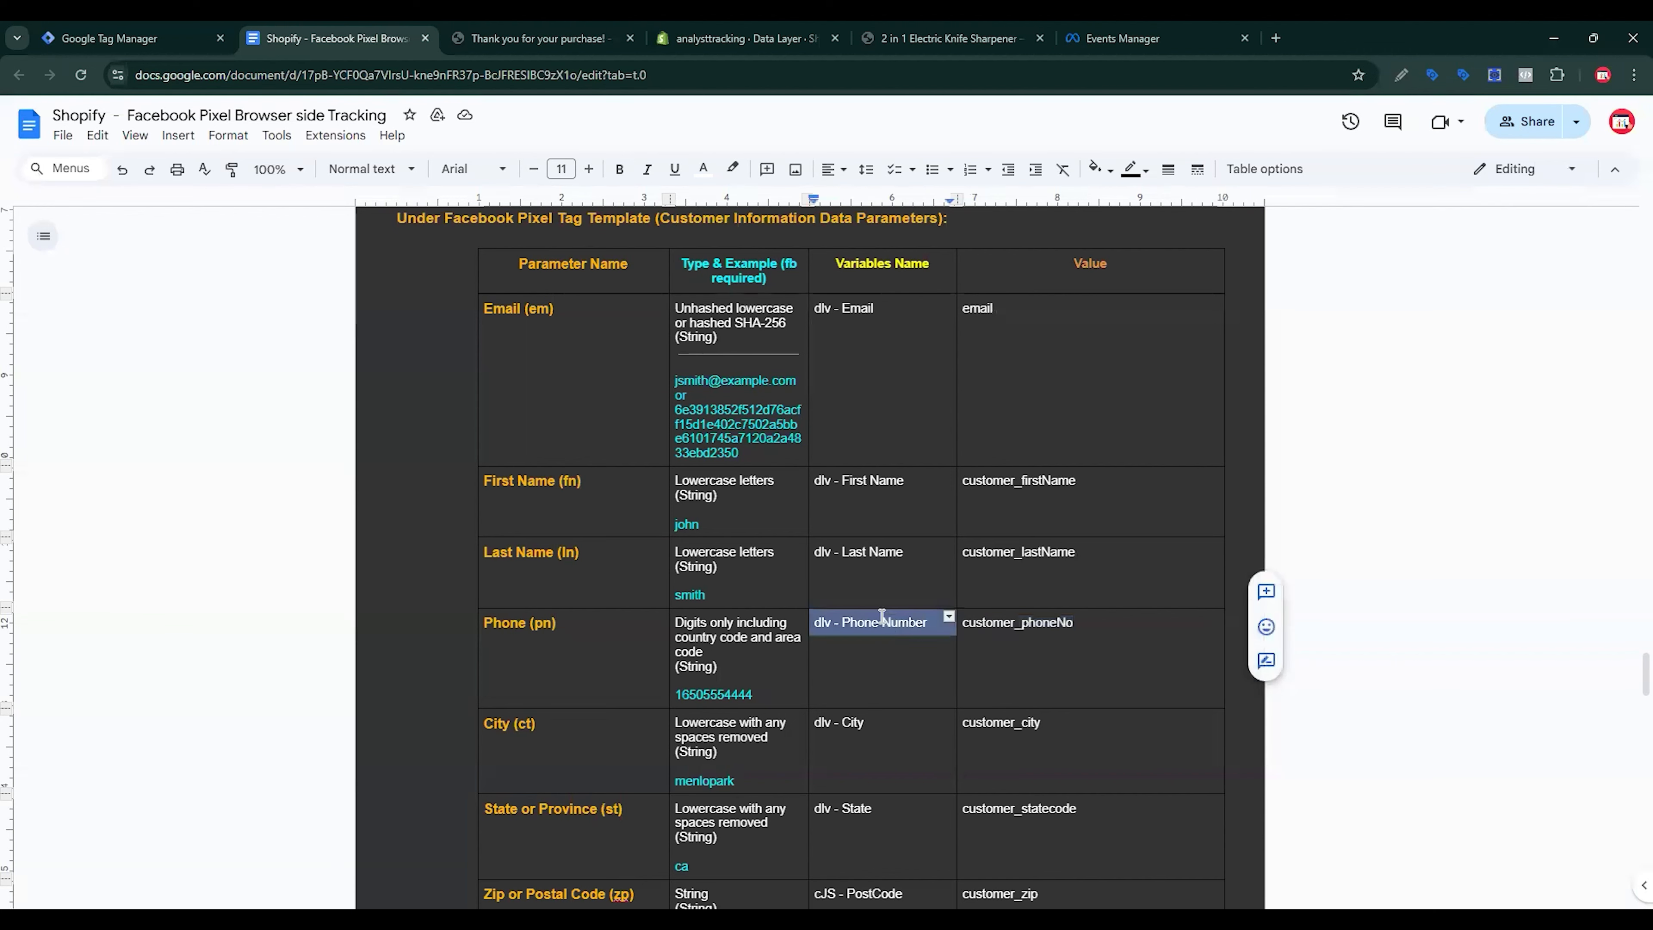
left_click(185, 27)
left_click(526, 124)
key("ctrl+v")
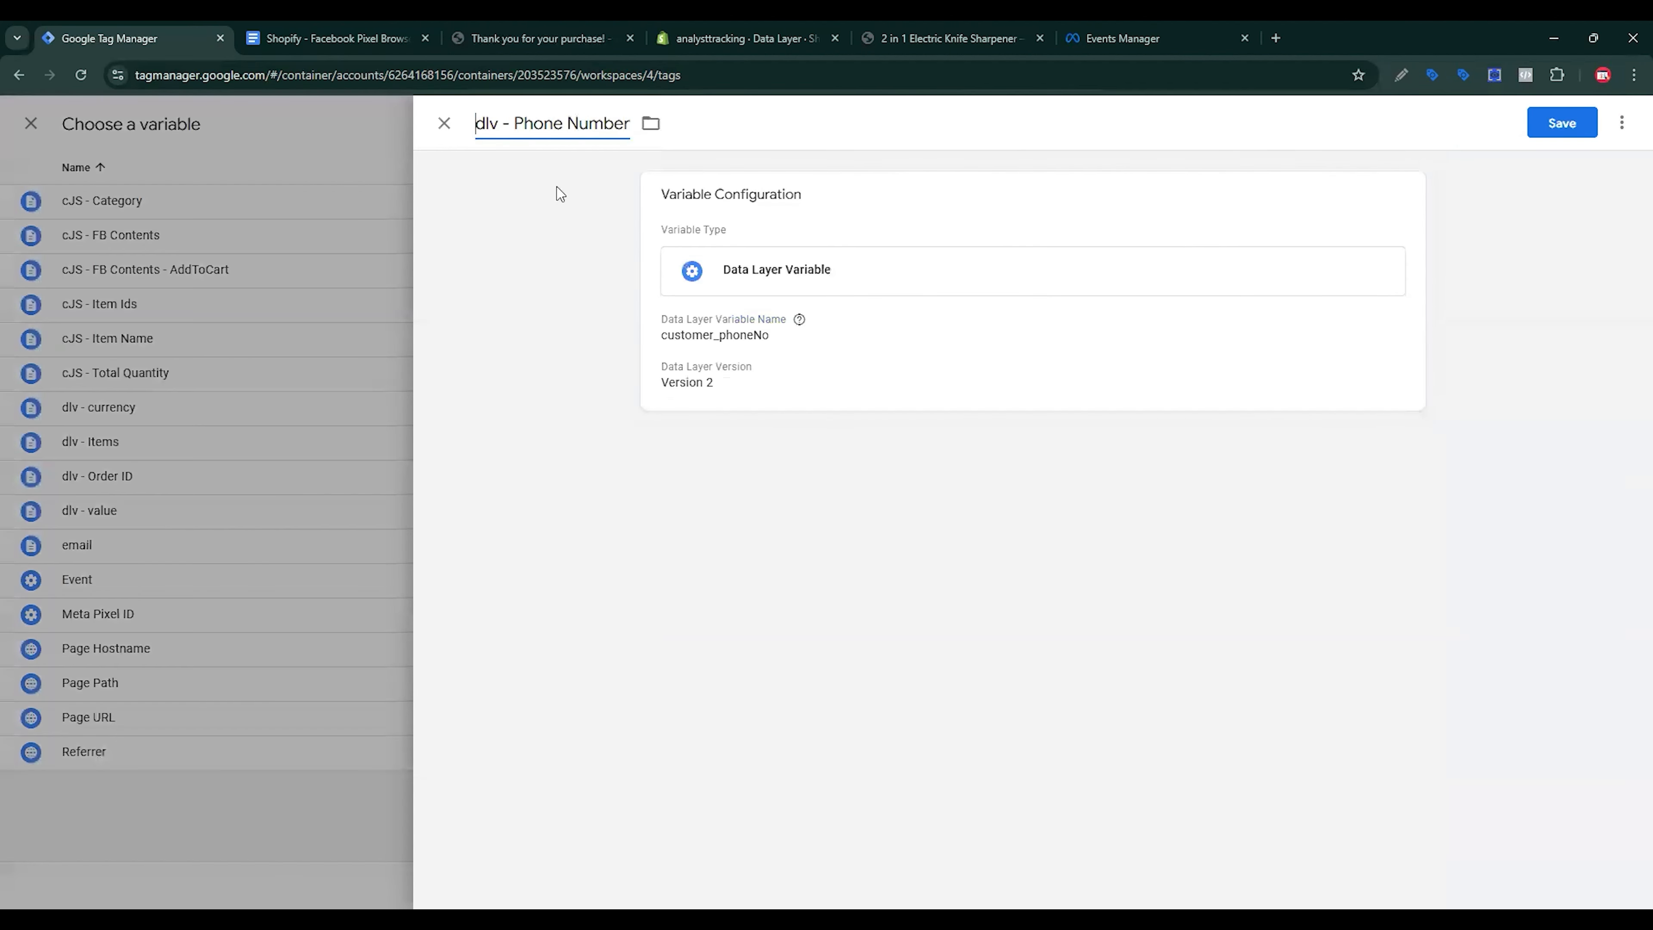
left_click(1586, 125)
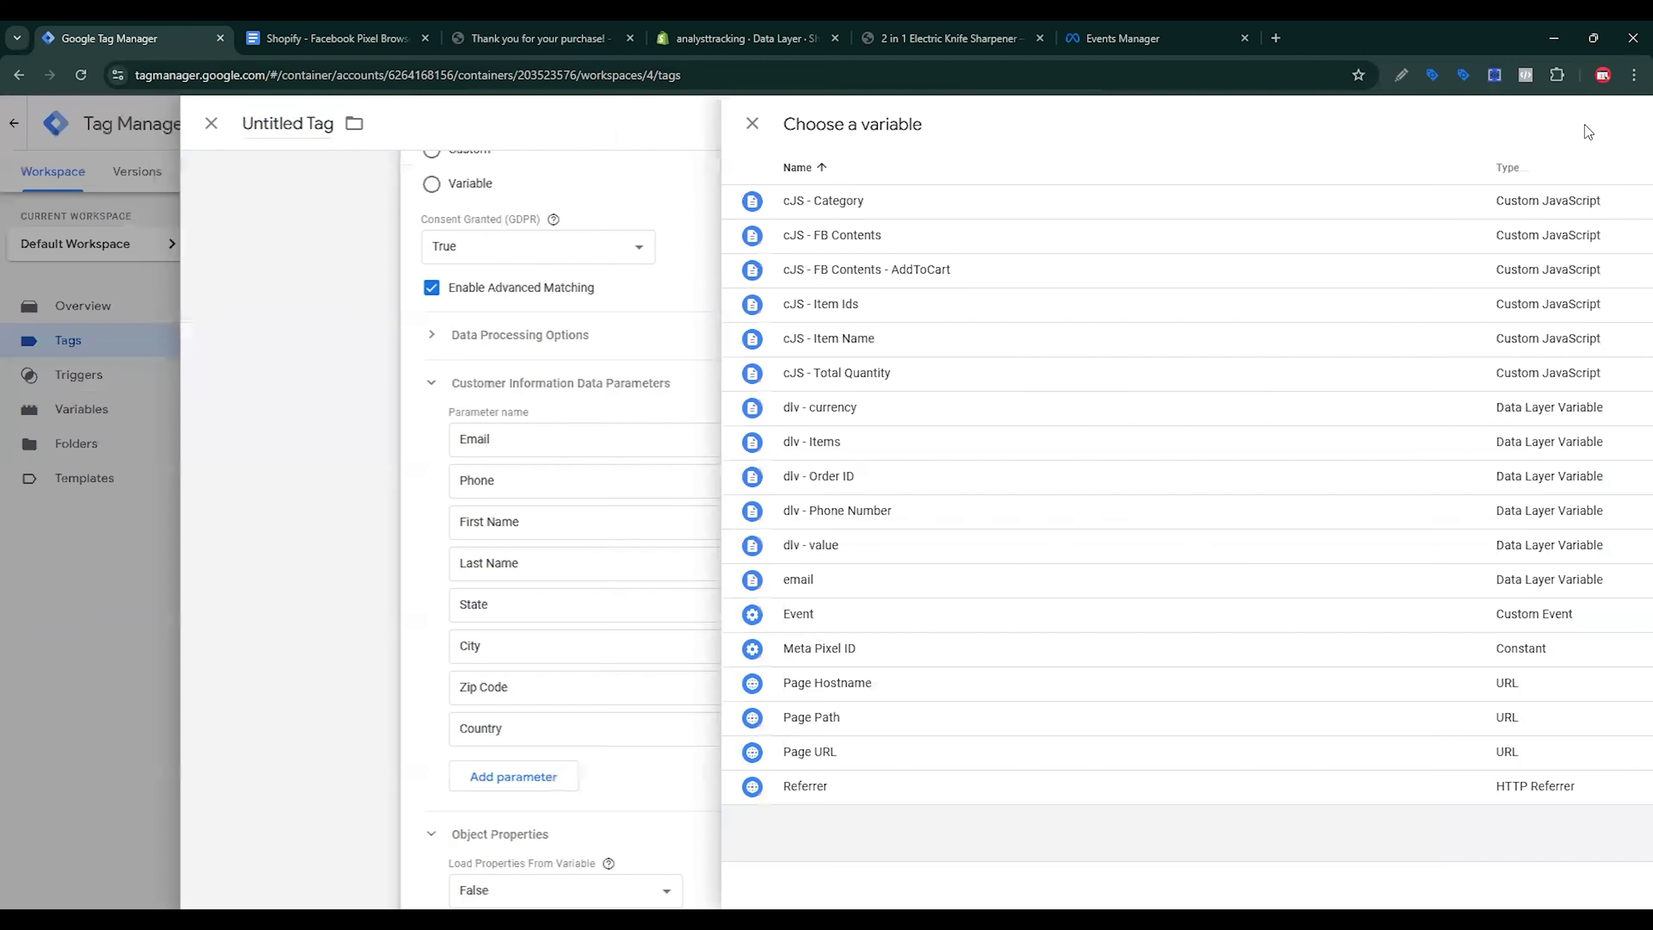
left_click(365, 41)
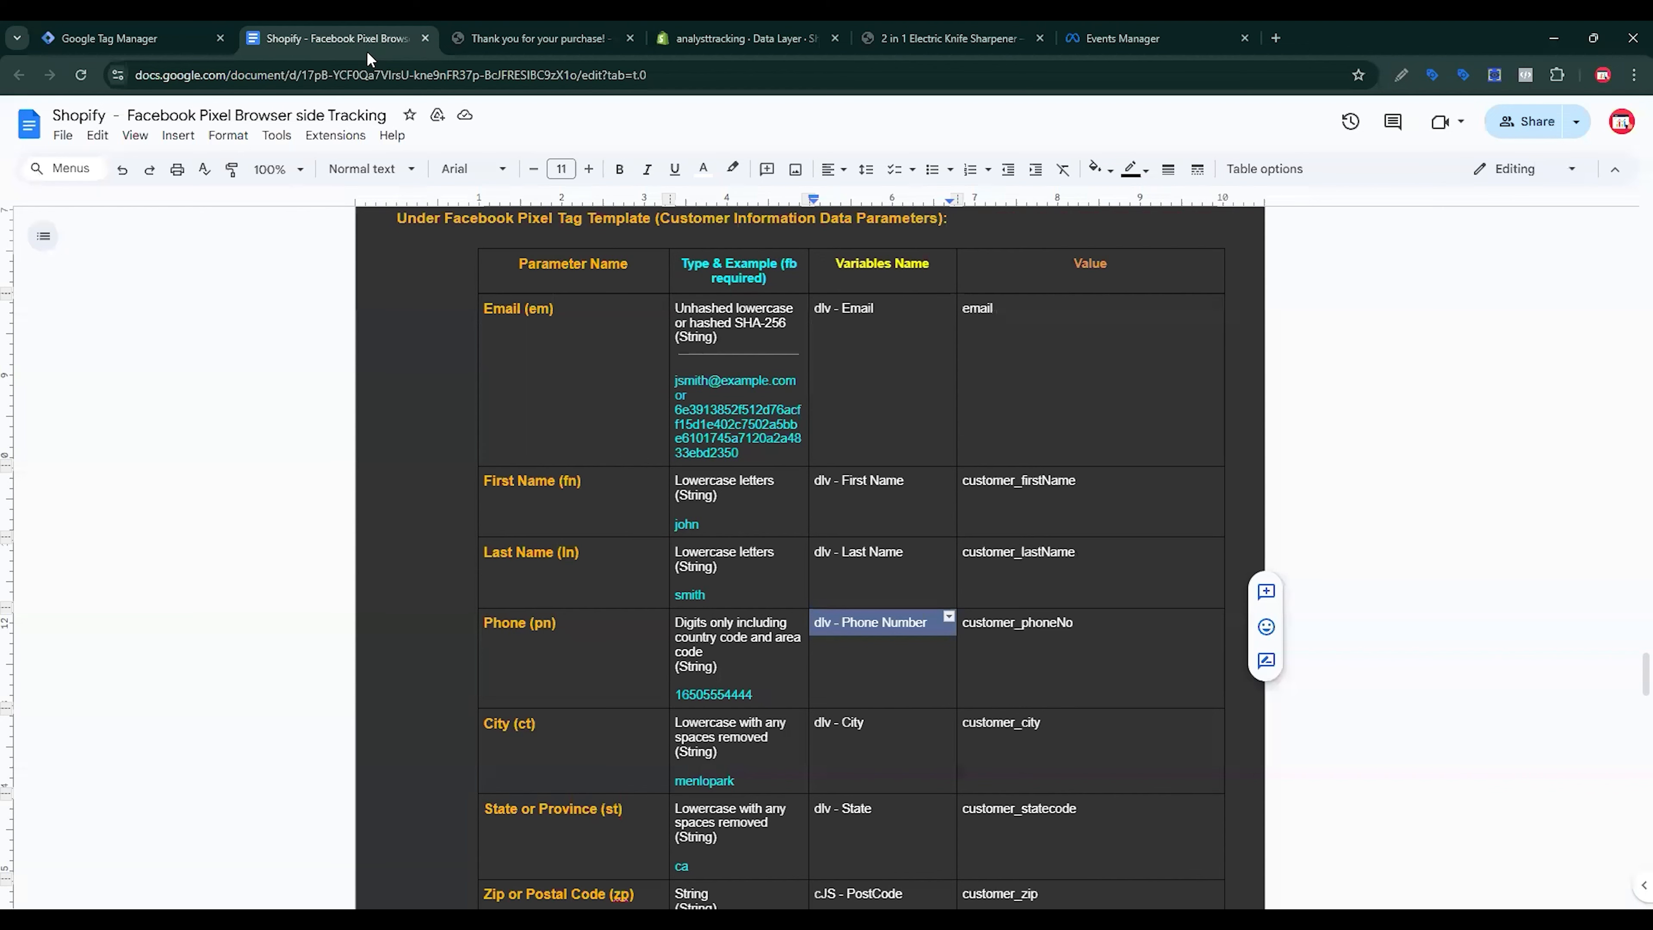
Step: Inspect the purchase event's data layer for customer name and phone fields, then return to the First Name value
double_click(1017, 481)
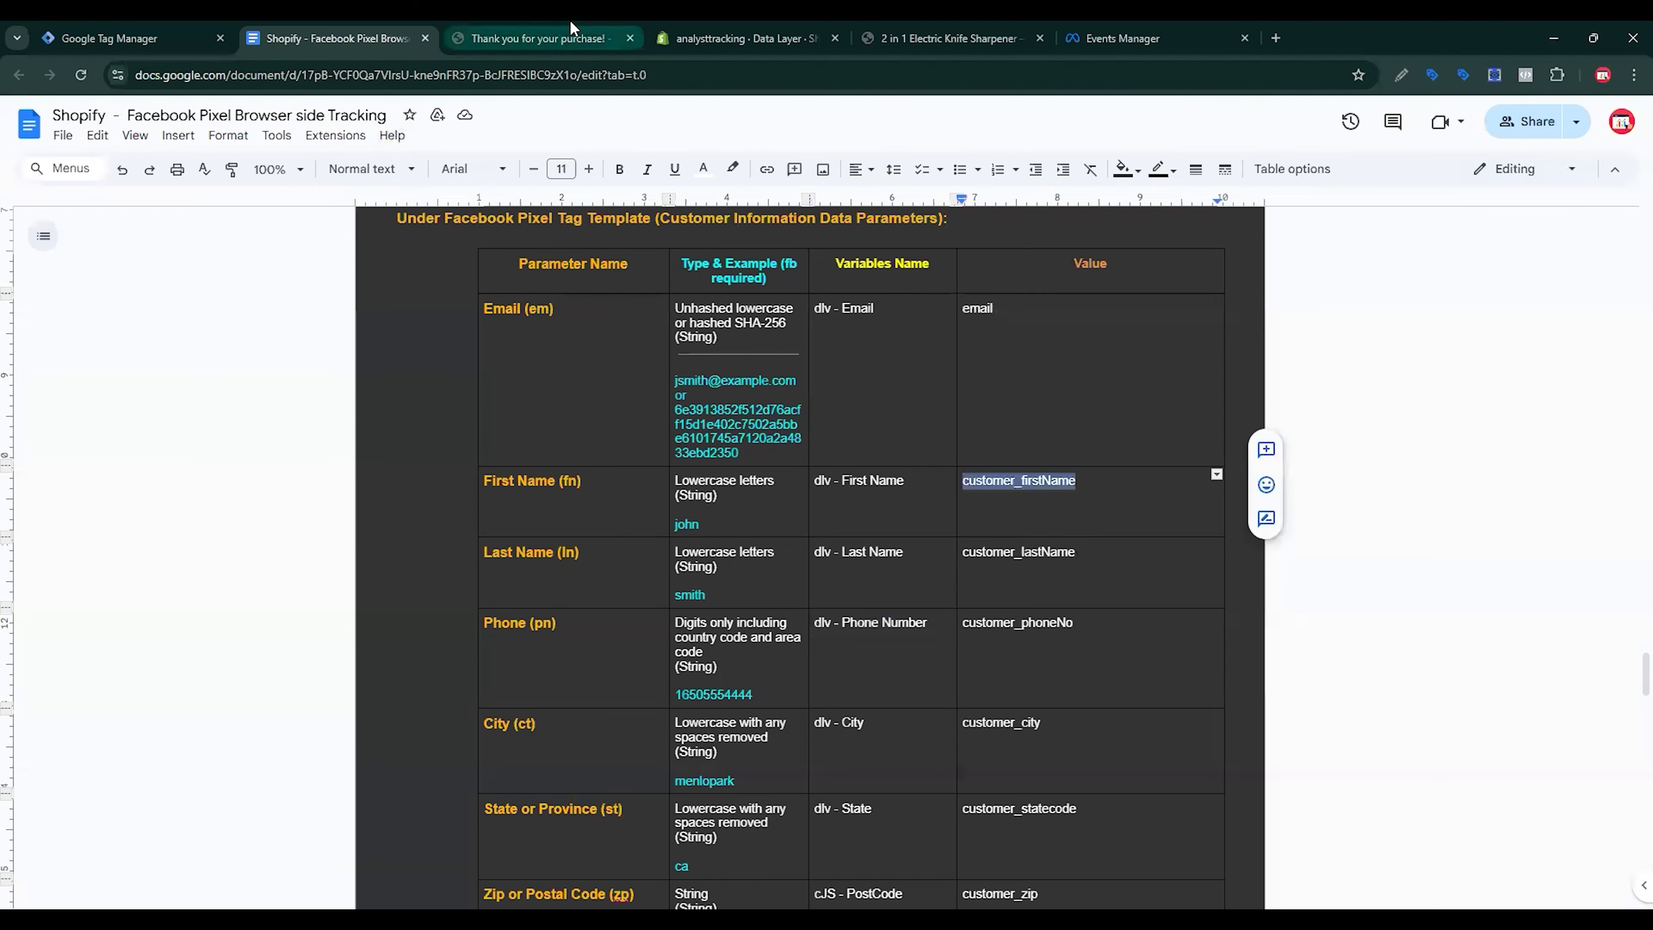
left_click(572, 38)
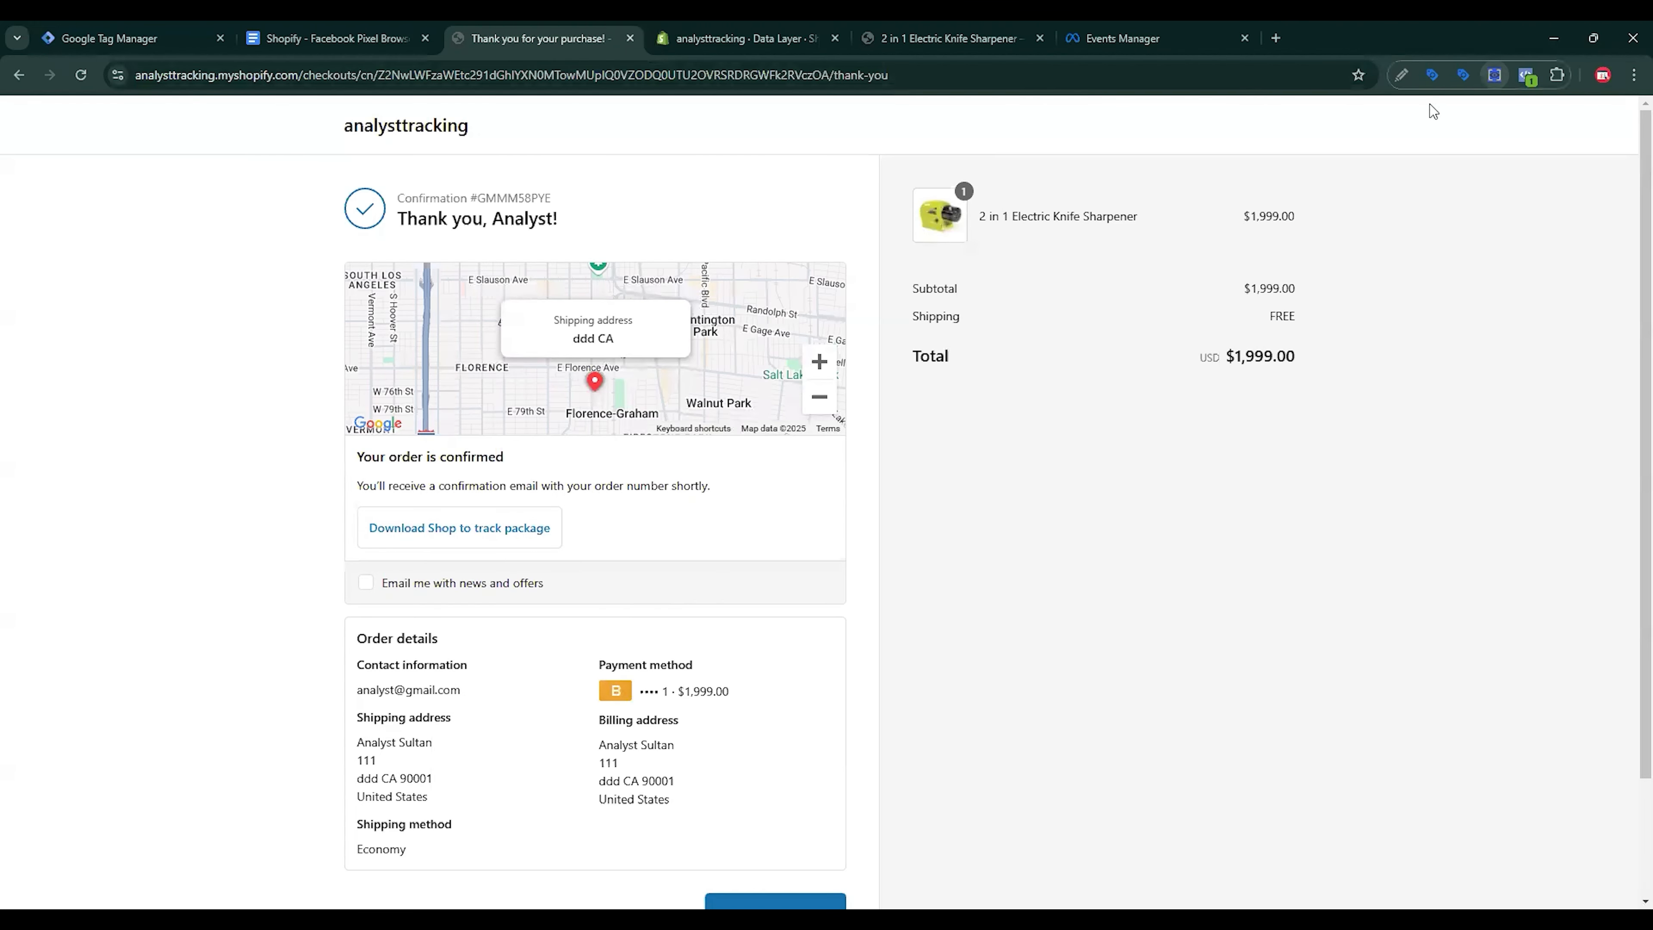
left_click(911, 241)
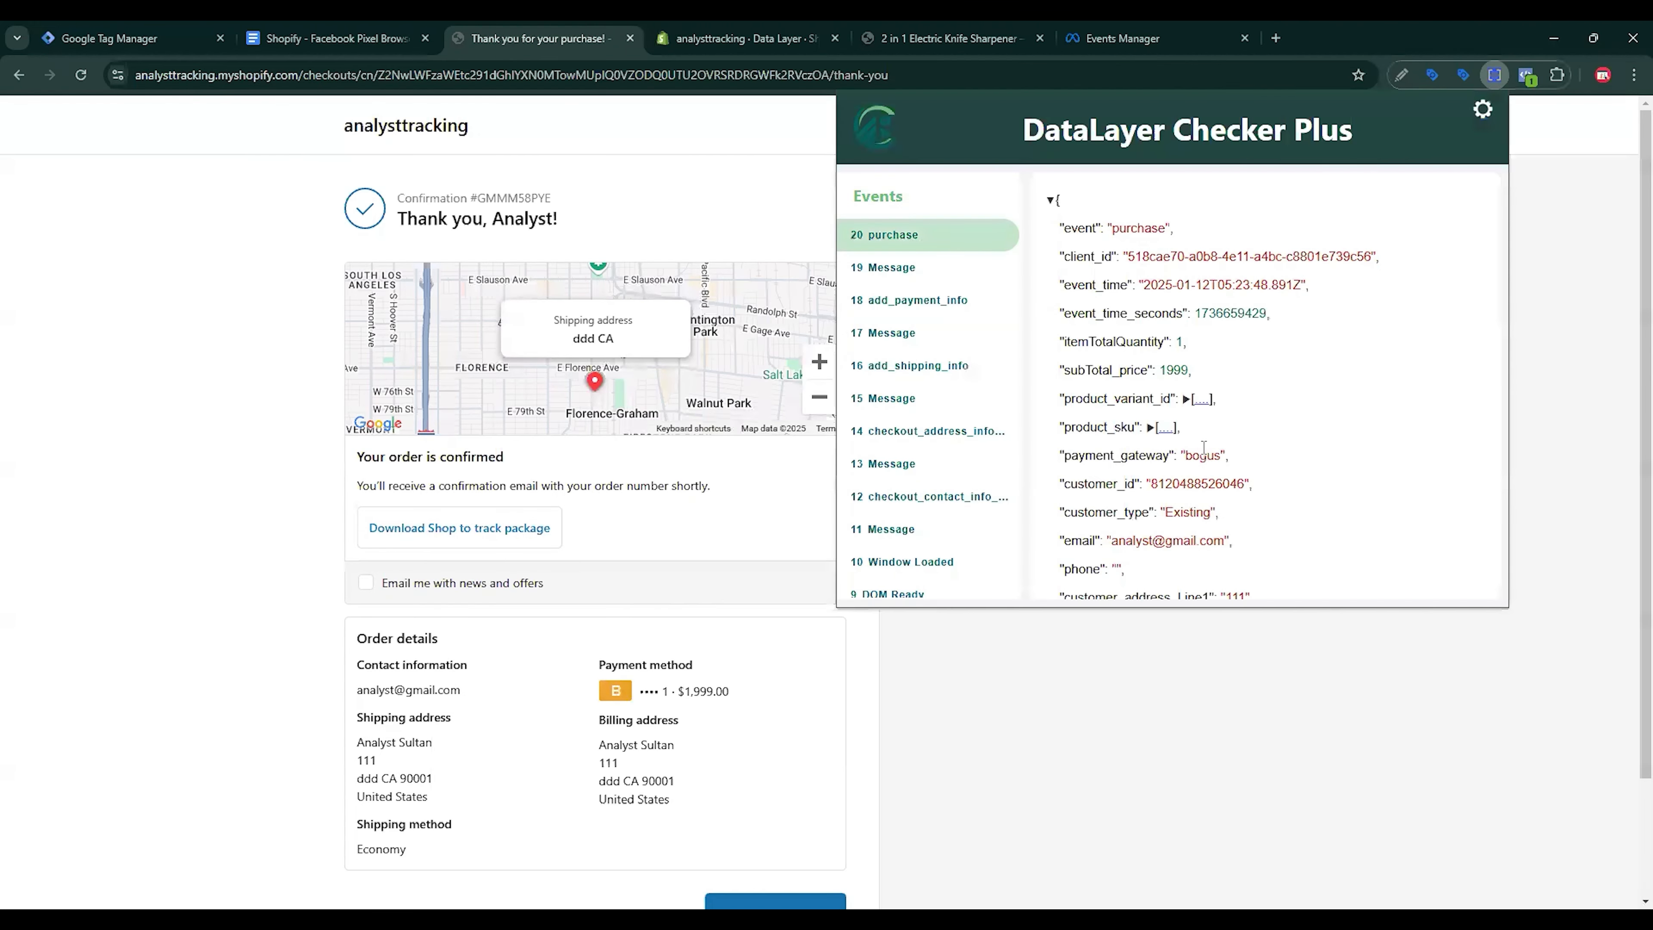
scroll(1203, 448, "down", 4)
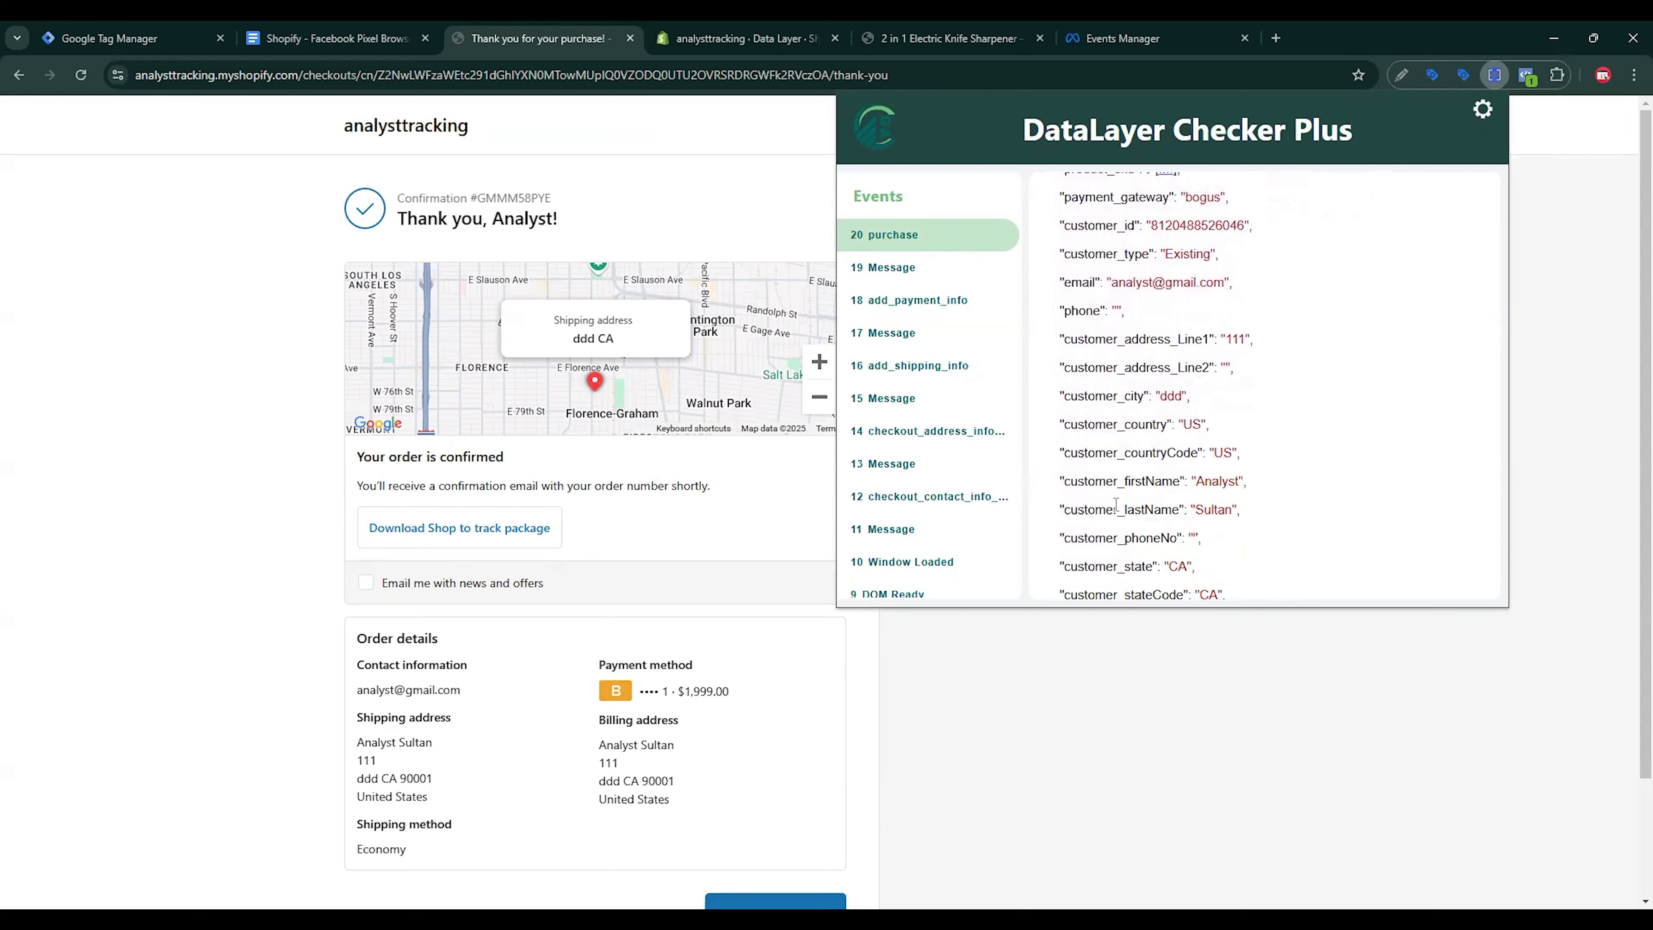
key("ctrl+1")
left_click(1031, 520)
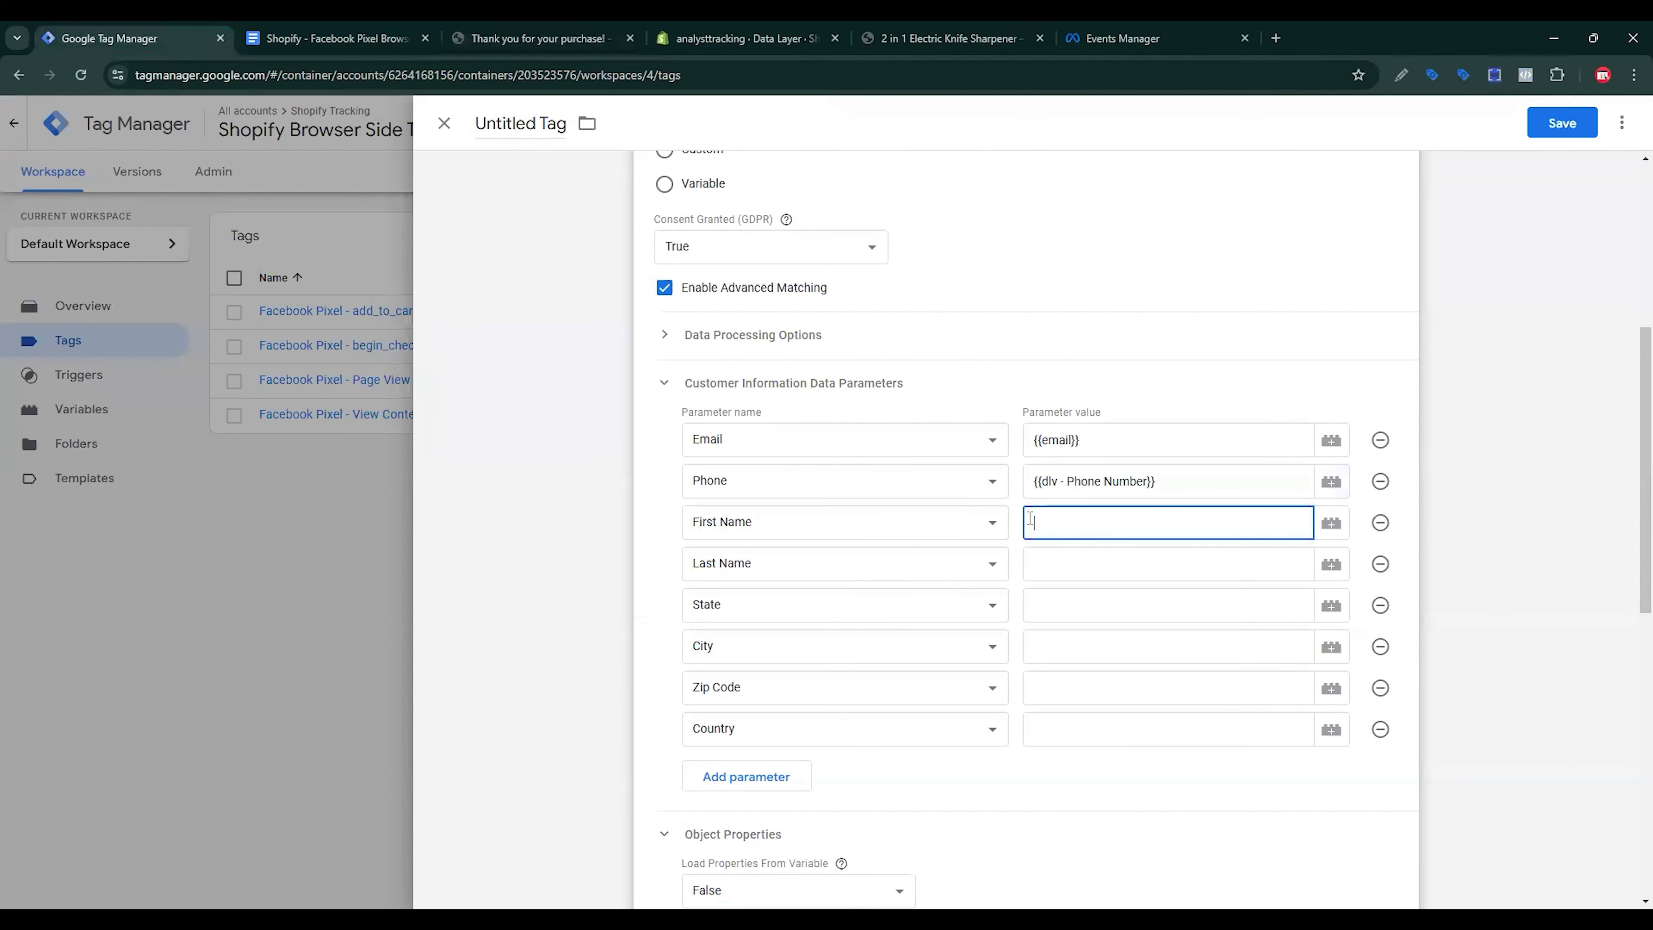
Step: Create and save Data Layer Variable 'customer_firstName' with key customer_firstName as First Name's value
left_click(1328, 523)
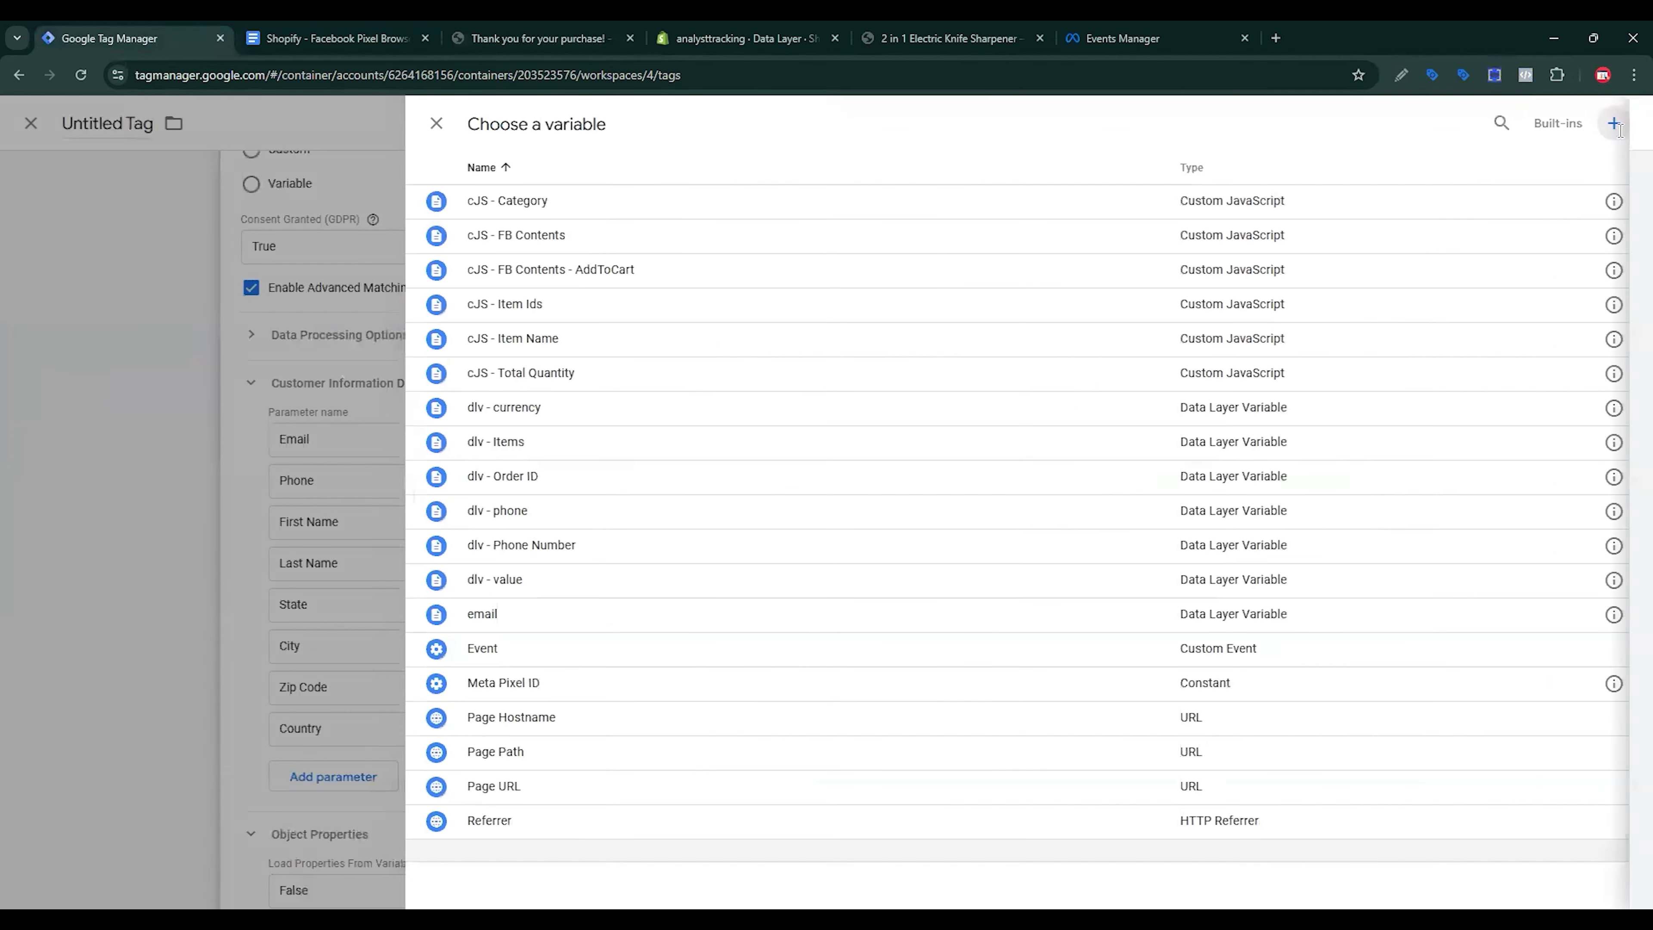
left_click(1616, 125)
left_click(1295, 274)
left_click(1295, 527)
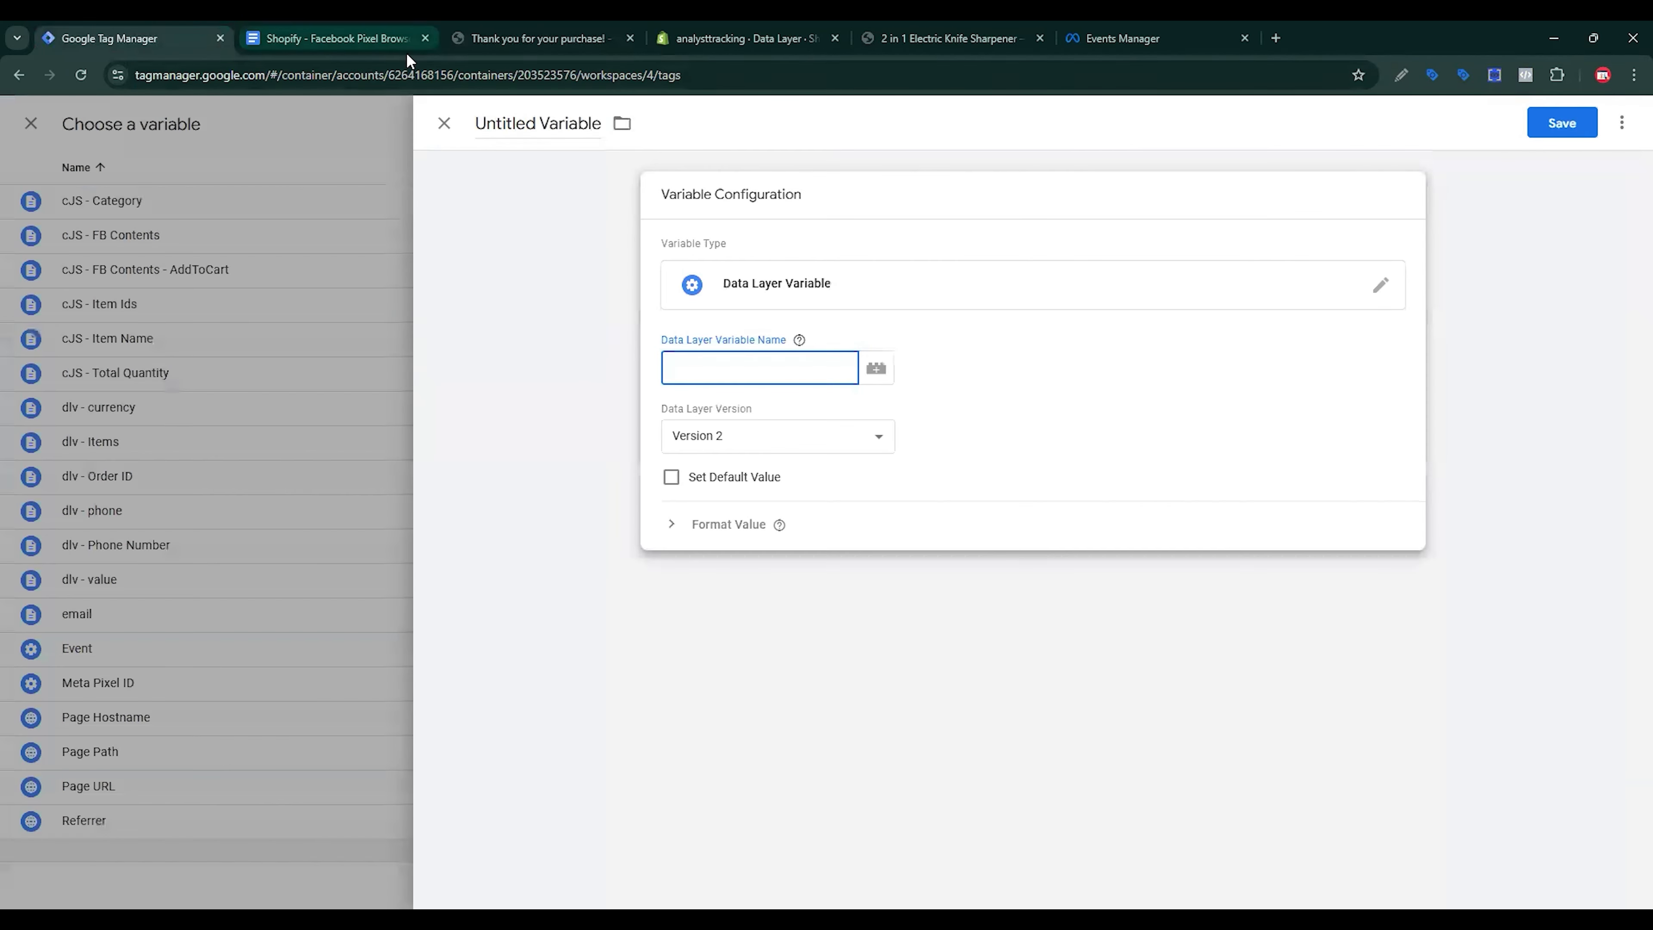
left_click(407, 46)
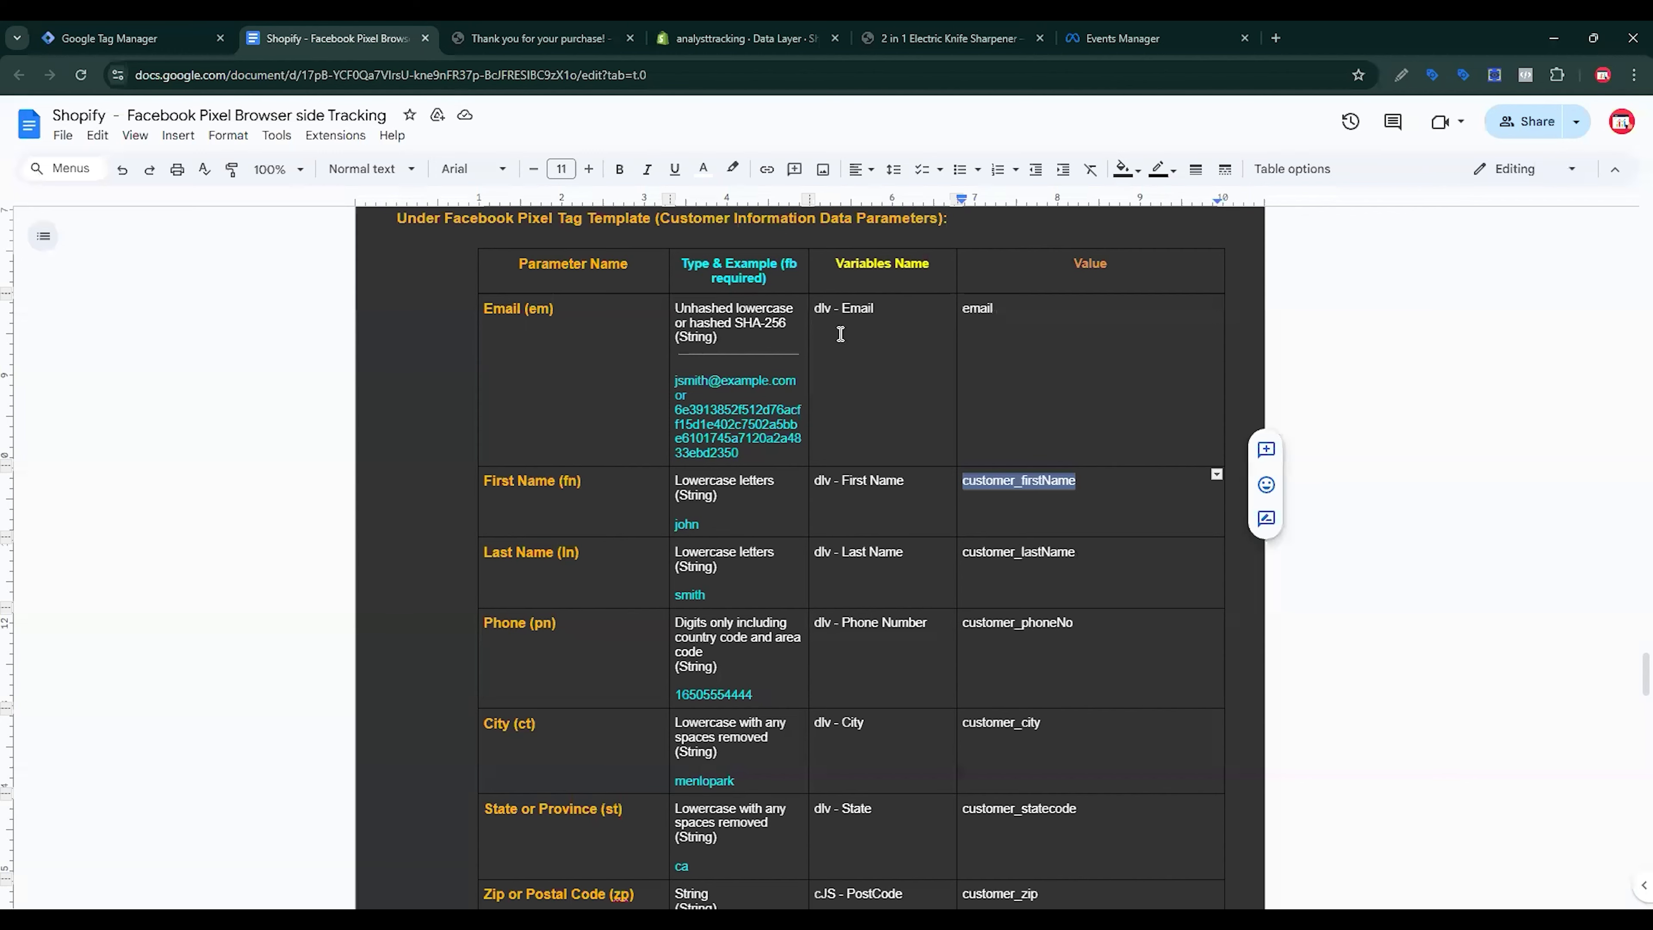
double_click(1029, 482)
key("ctrl+c")
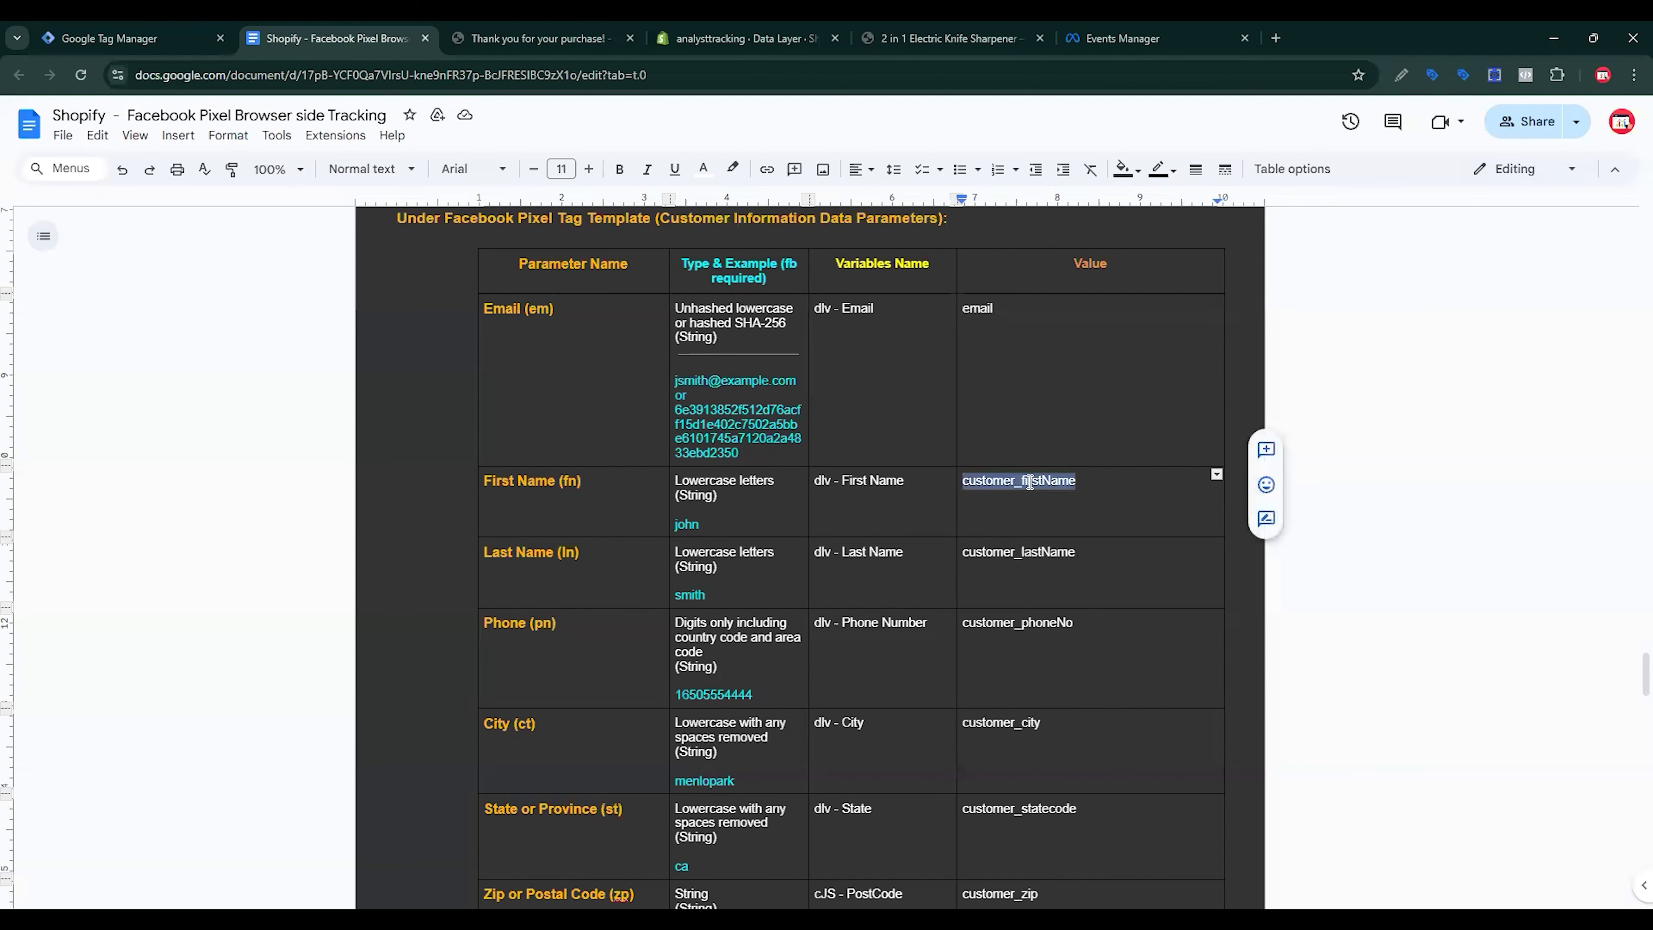
left_click(130, 38)
key("ctrl+v")
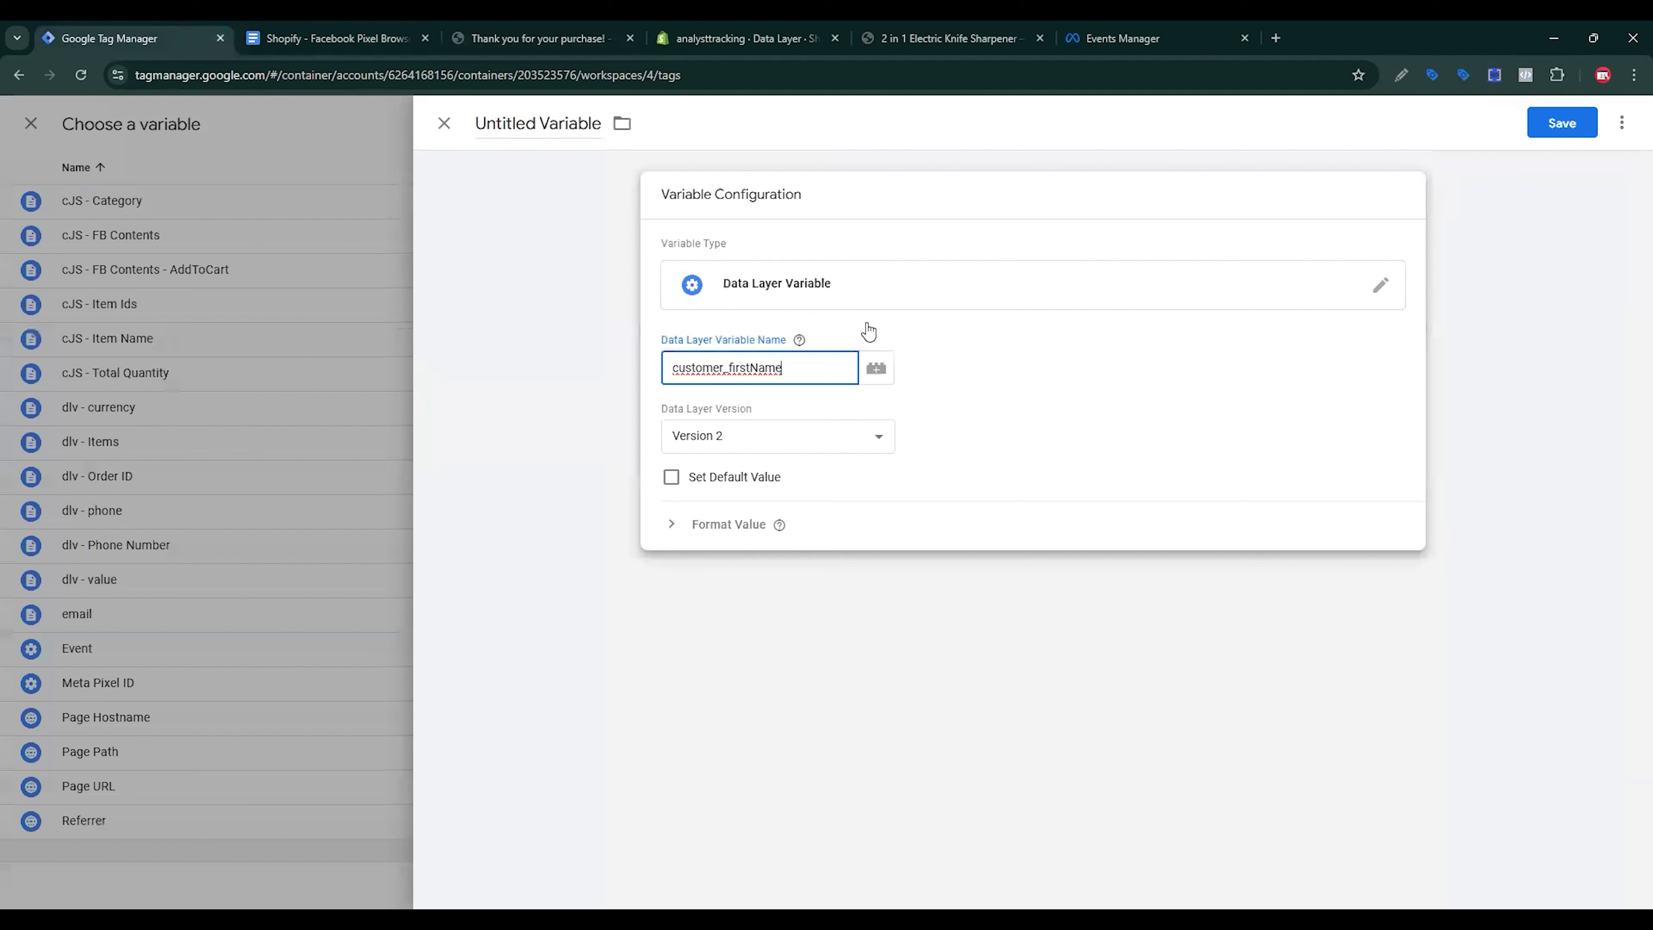
double_click(452, 179)
triple_click(452, 180)
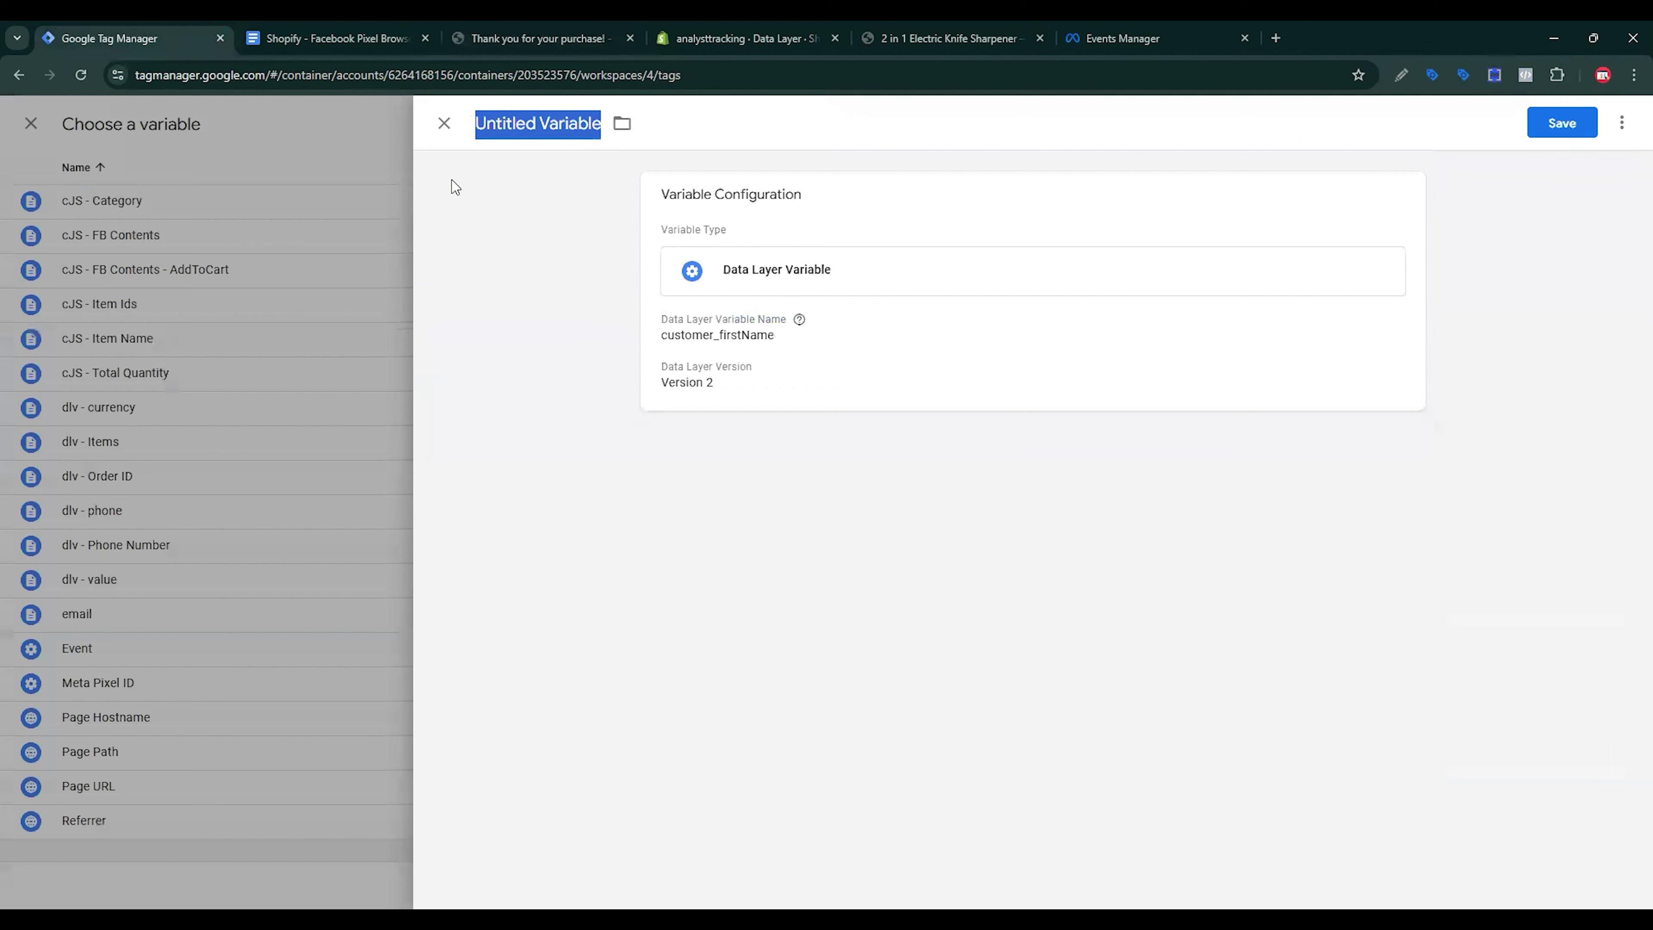
key("ctrl+v")
left_click(1564, 125)
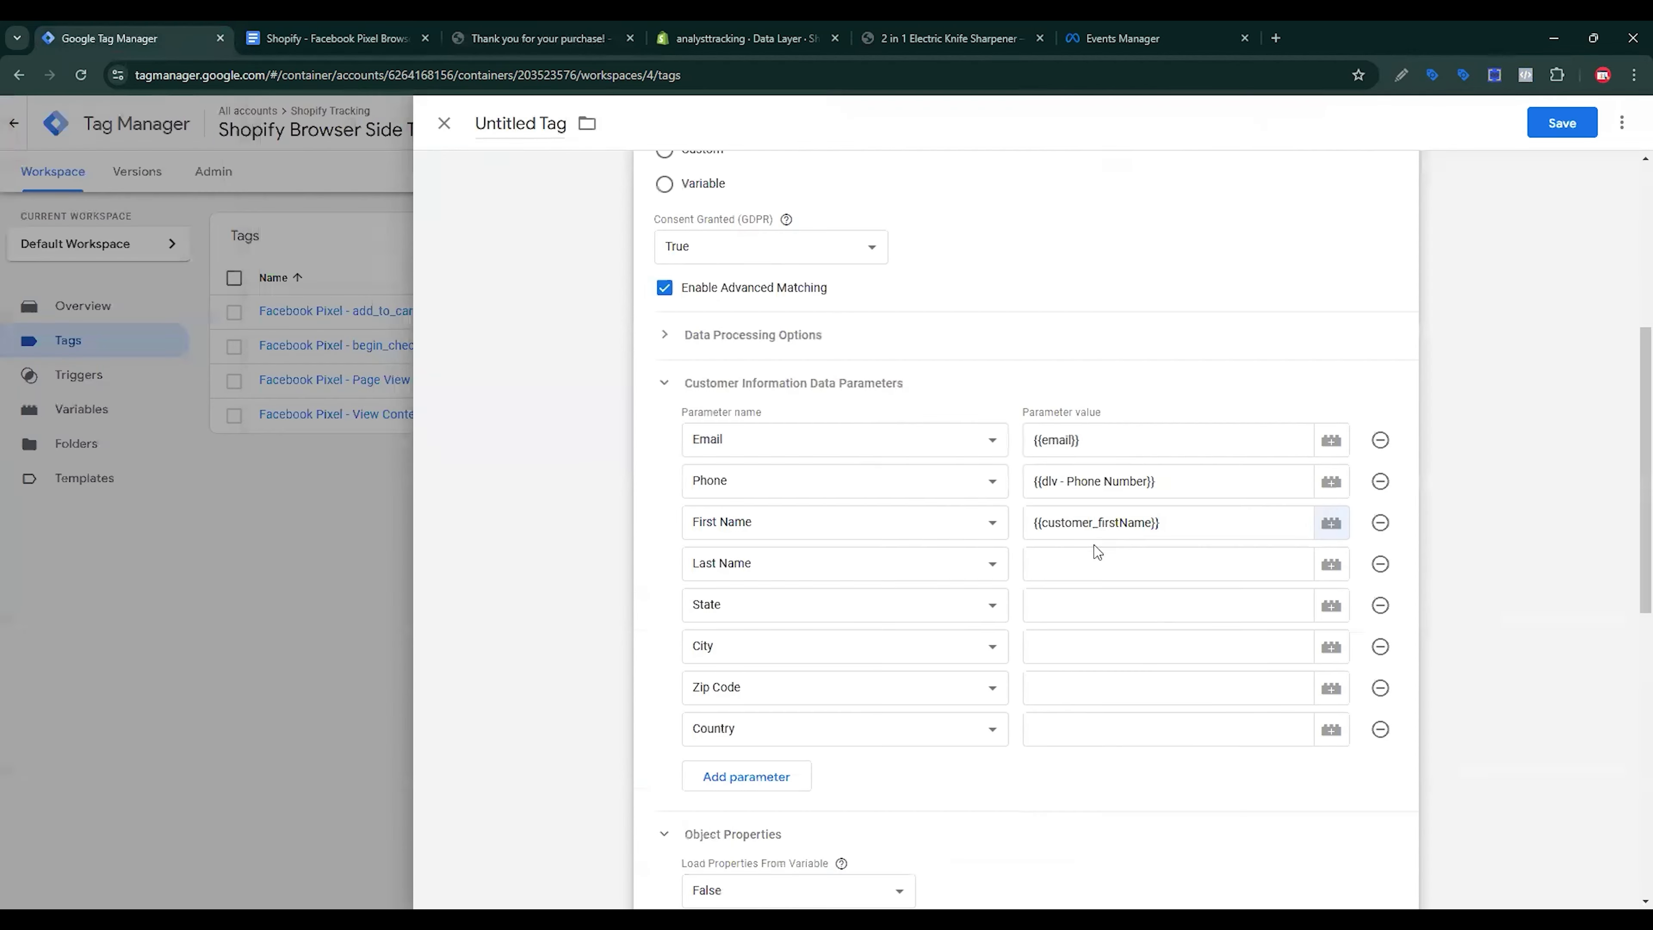
Step: Copy the customer_lastName key from the tracking document
left_click(1096, 560)
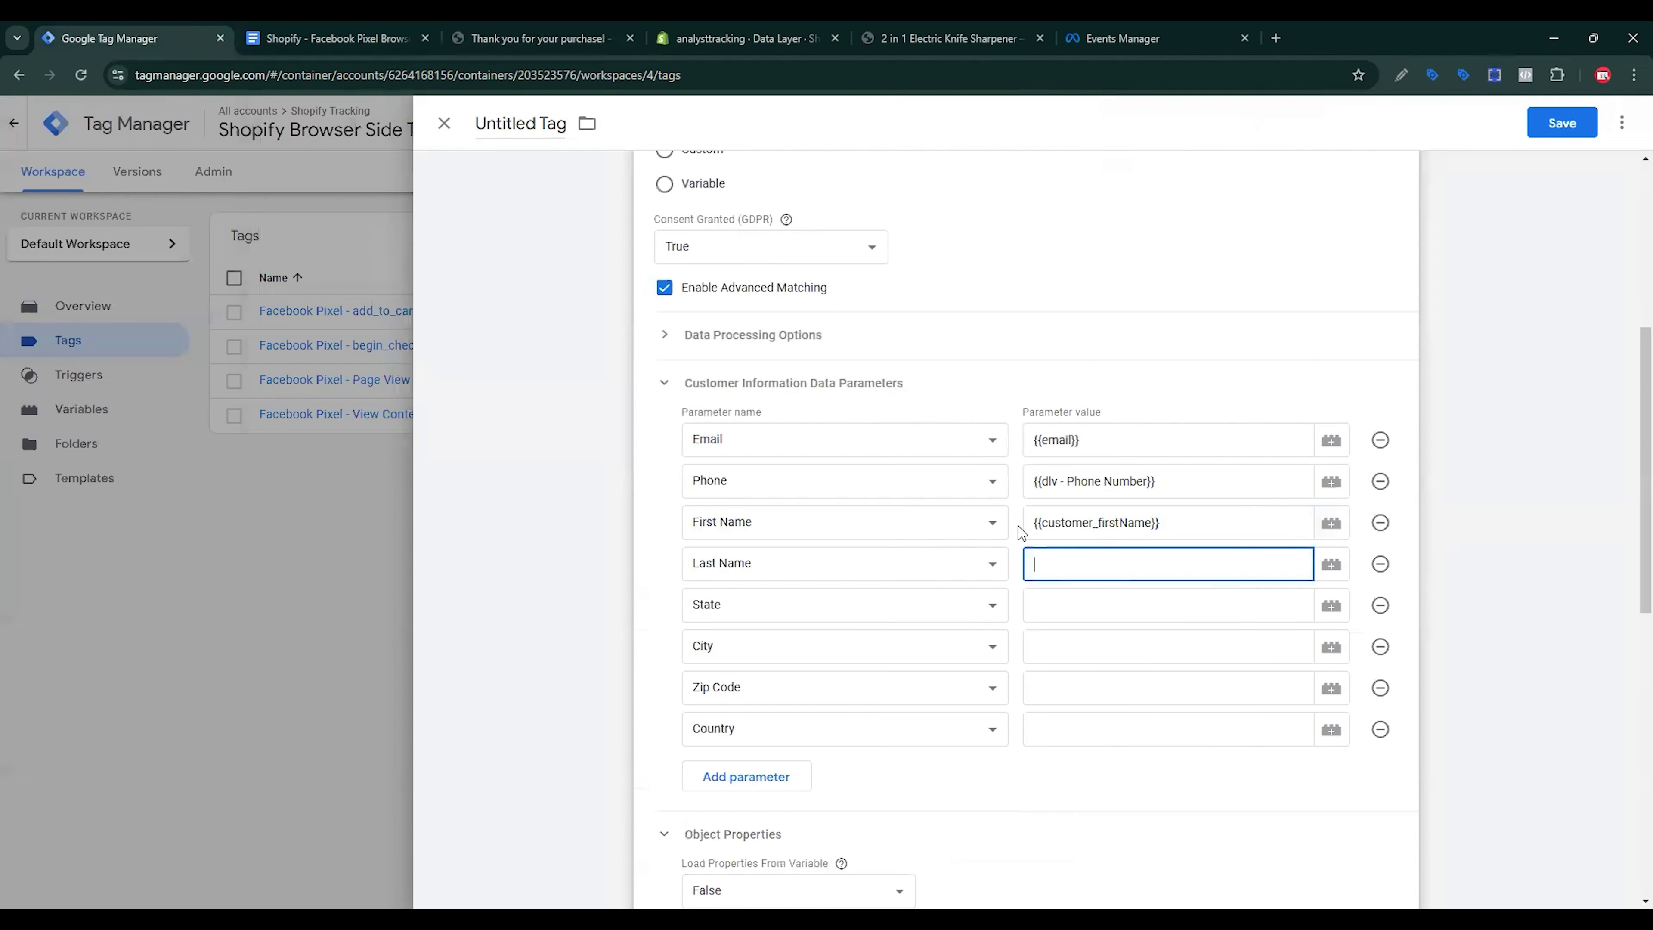
left_click(339, 40)
double_click(1013, 554)
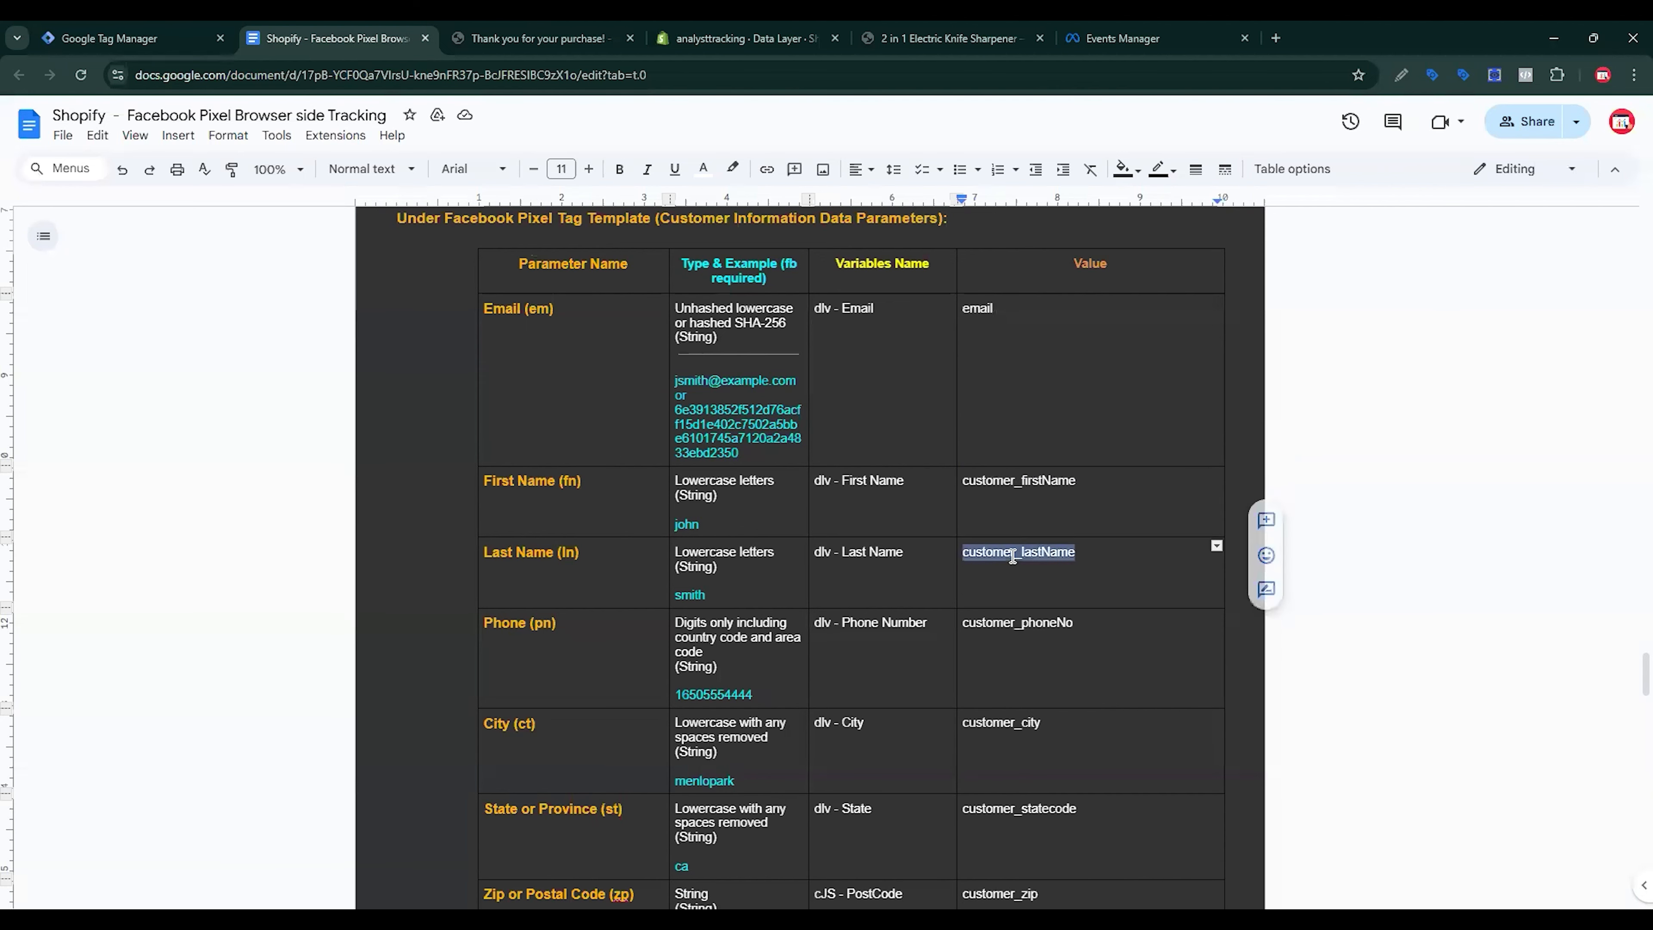
triple_click(1013, 555)
key("ctrl+c")
left_click(127, 38)
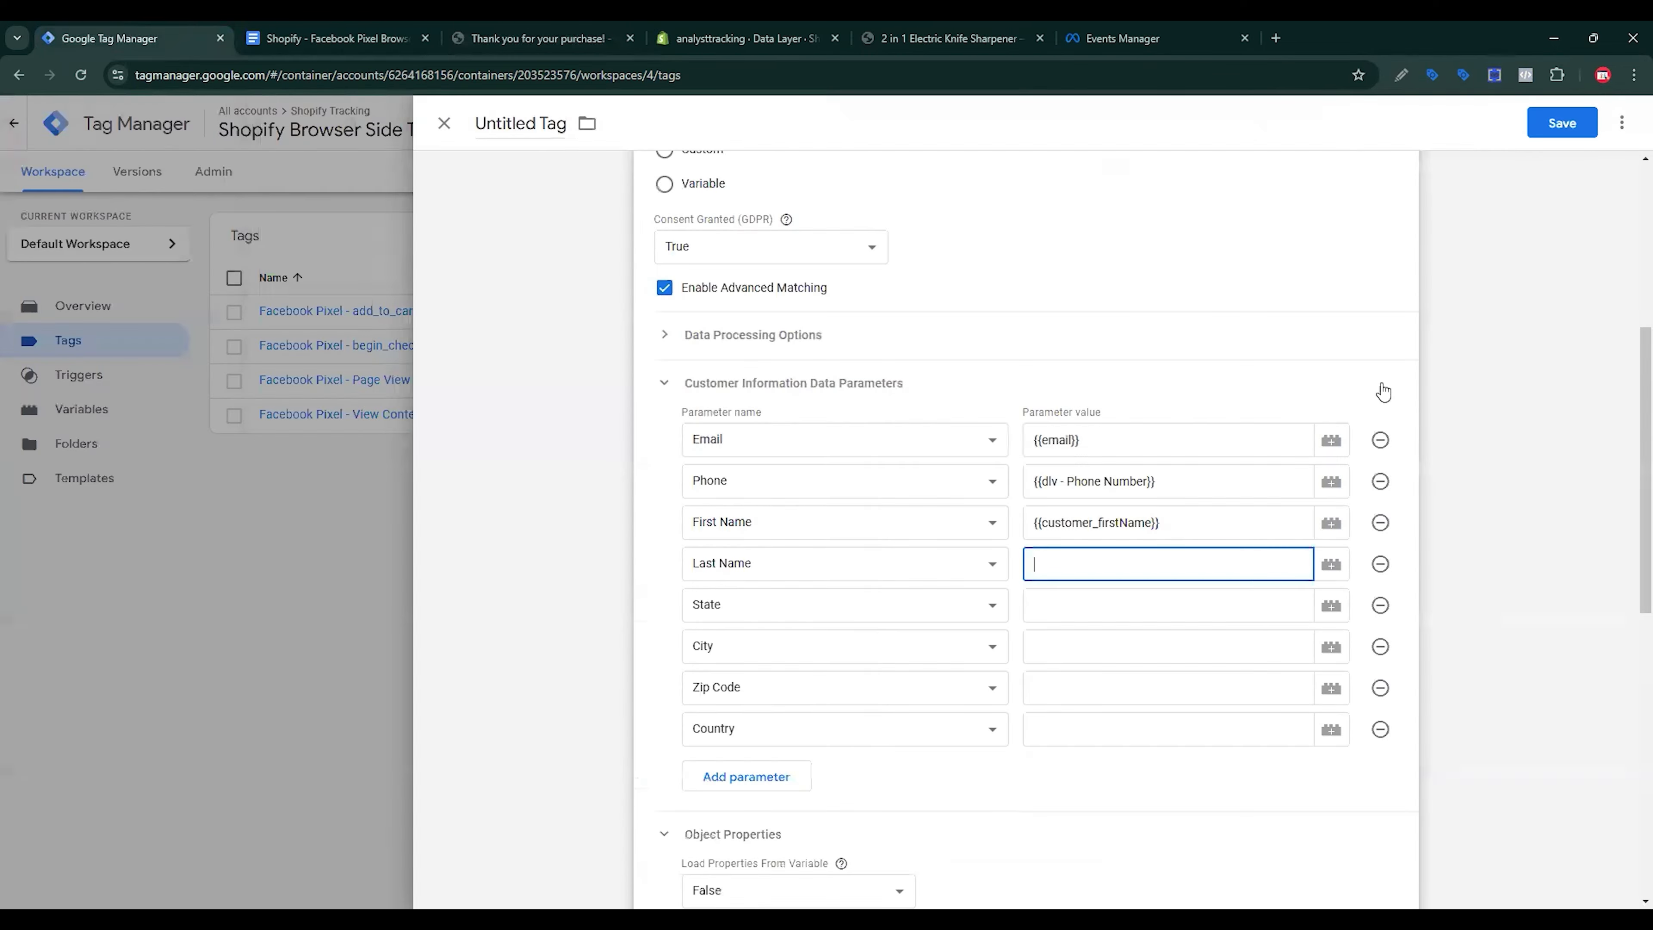
Step: Create and save Data Layer Variable 'customer_lastName' with key customer_lastName as Last Name's value
left_click(1324, 564)
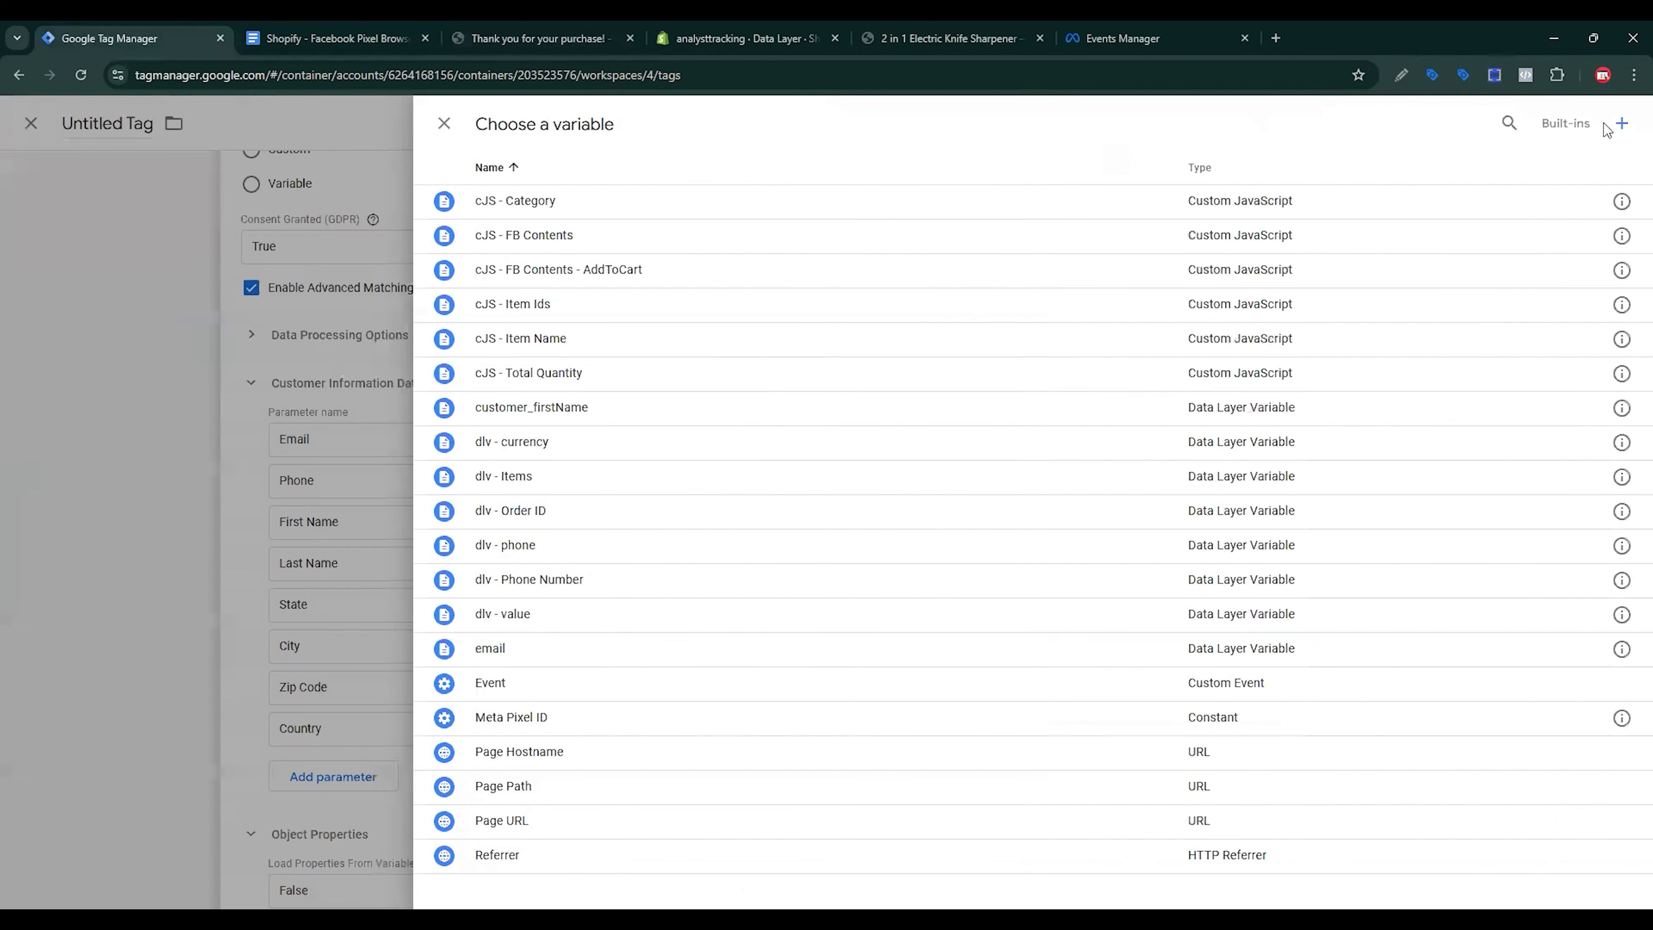
left_click(1619, 125)
left_click(1144, 306)
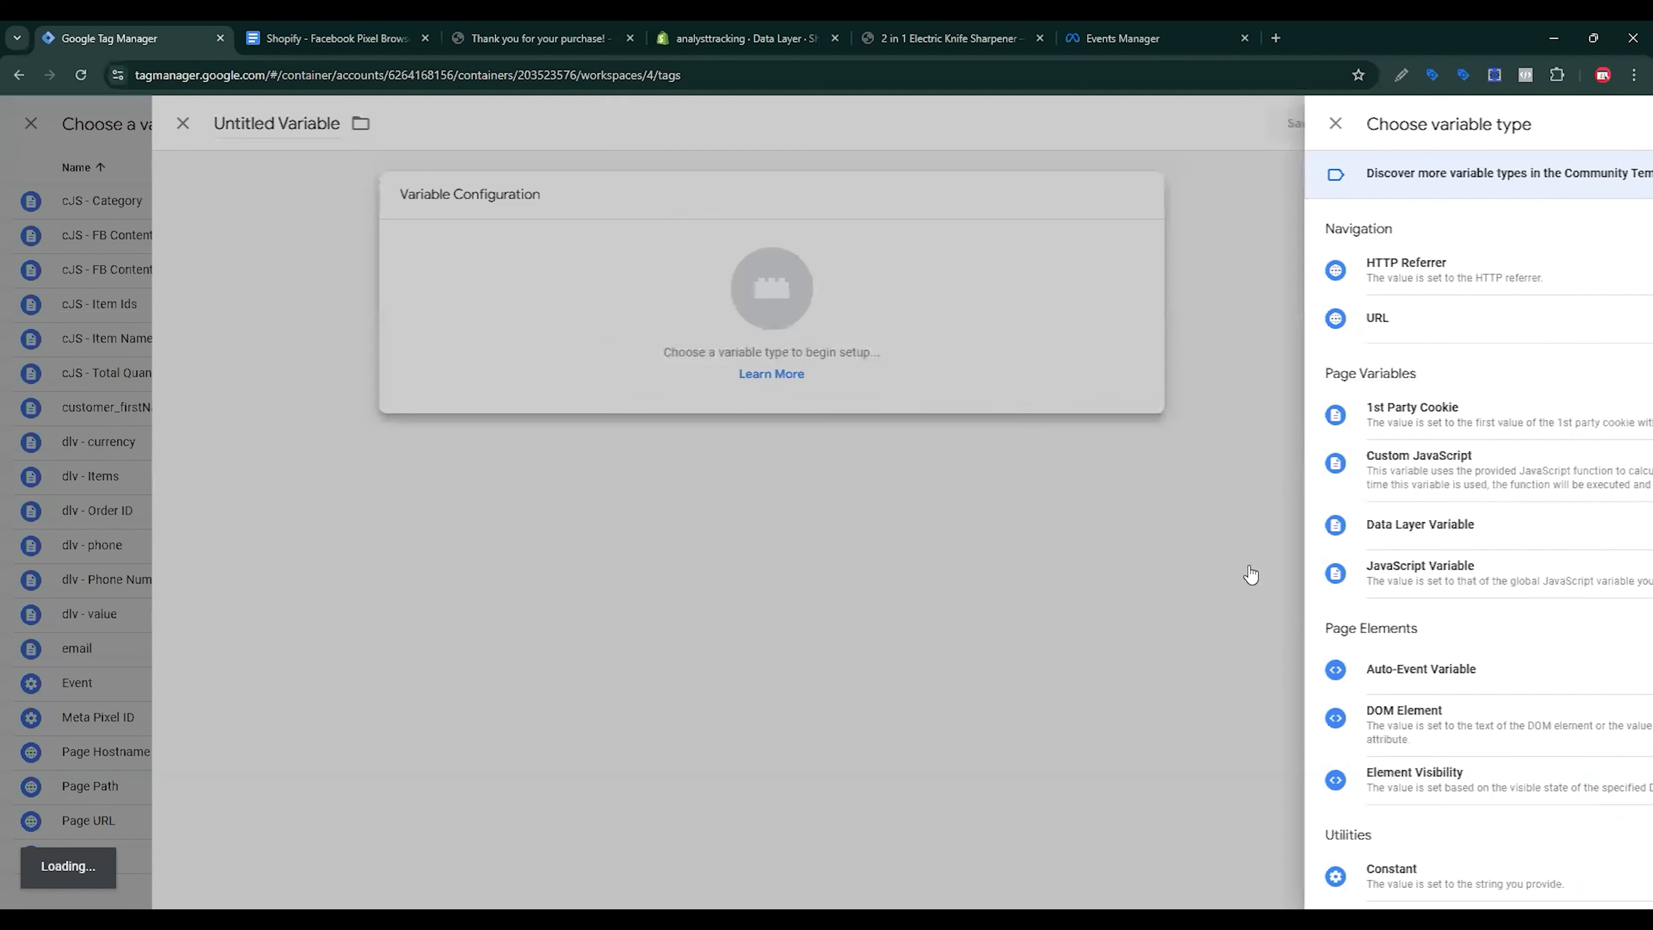
left_click(1208, 529)
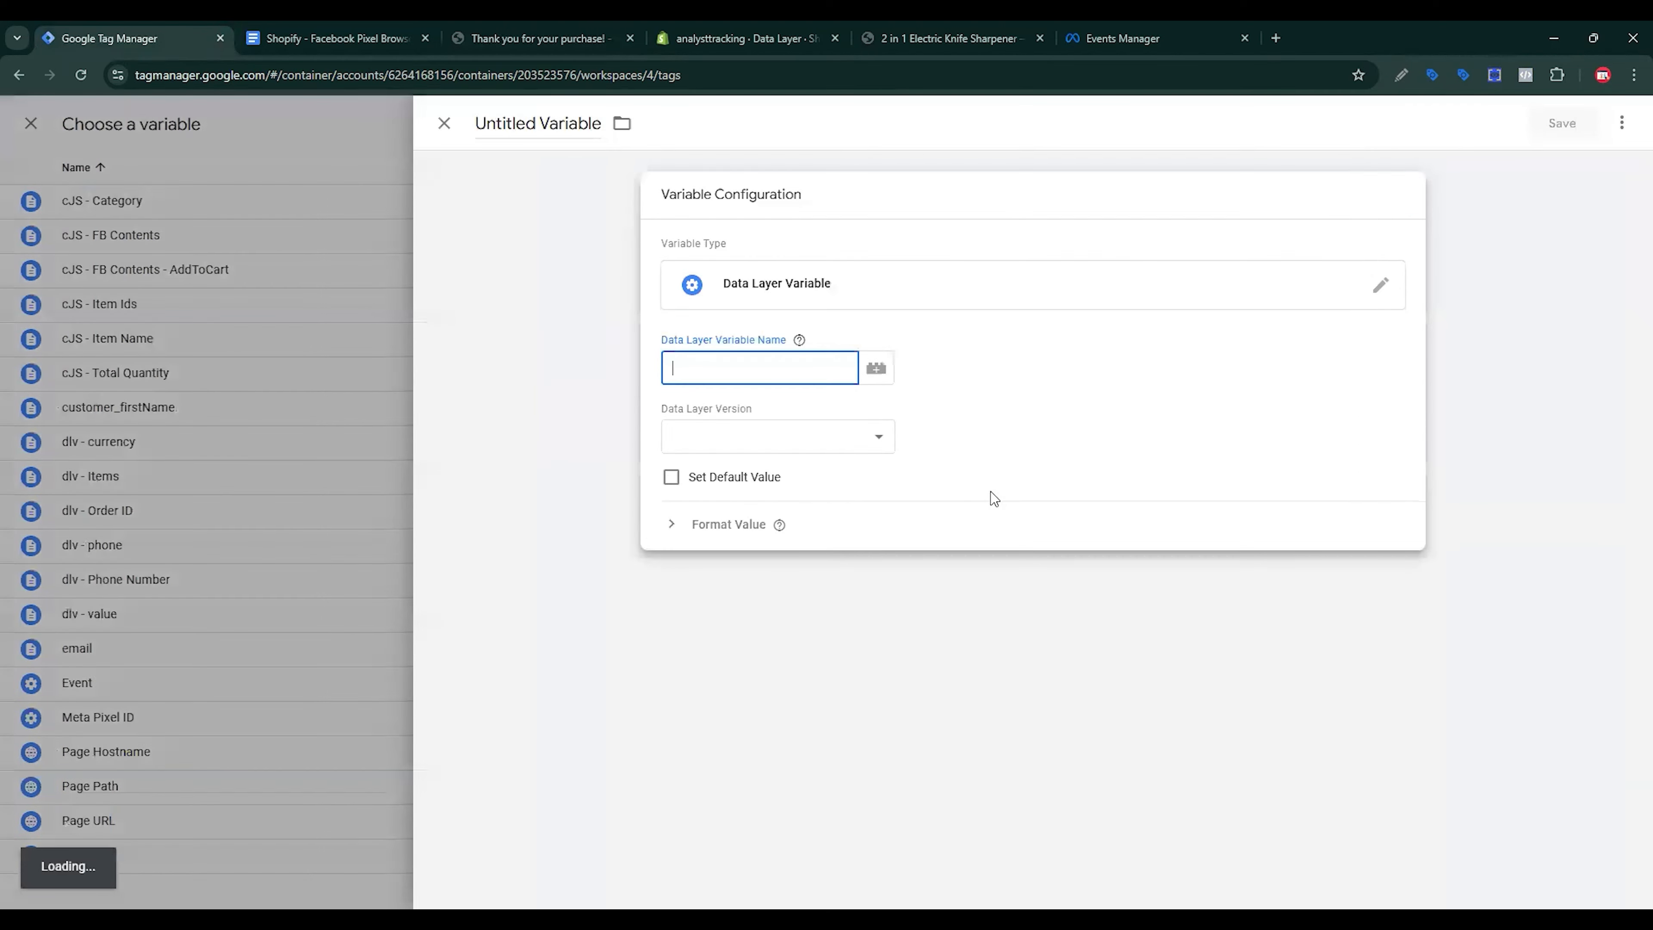
key("ctrl+v")
left_click(593, 261)
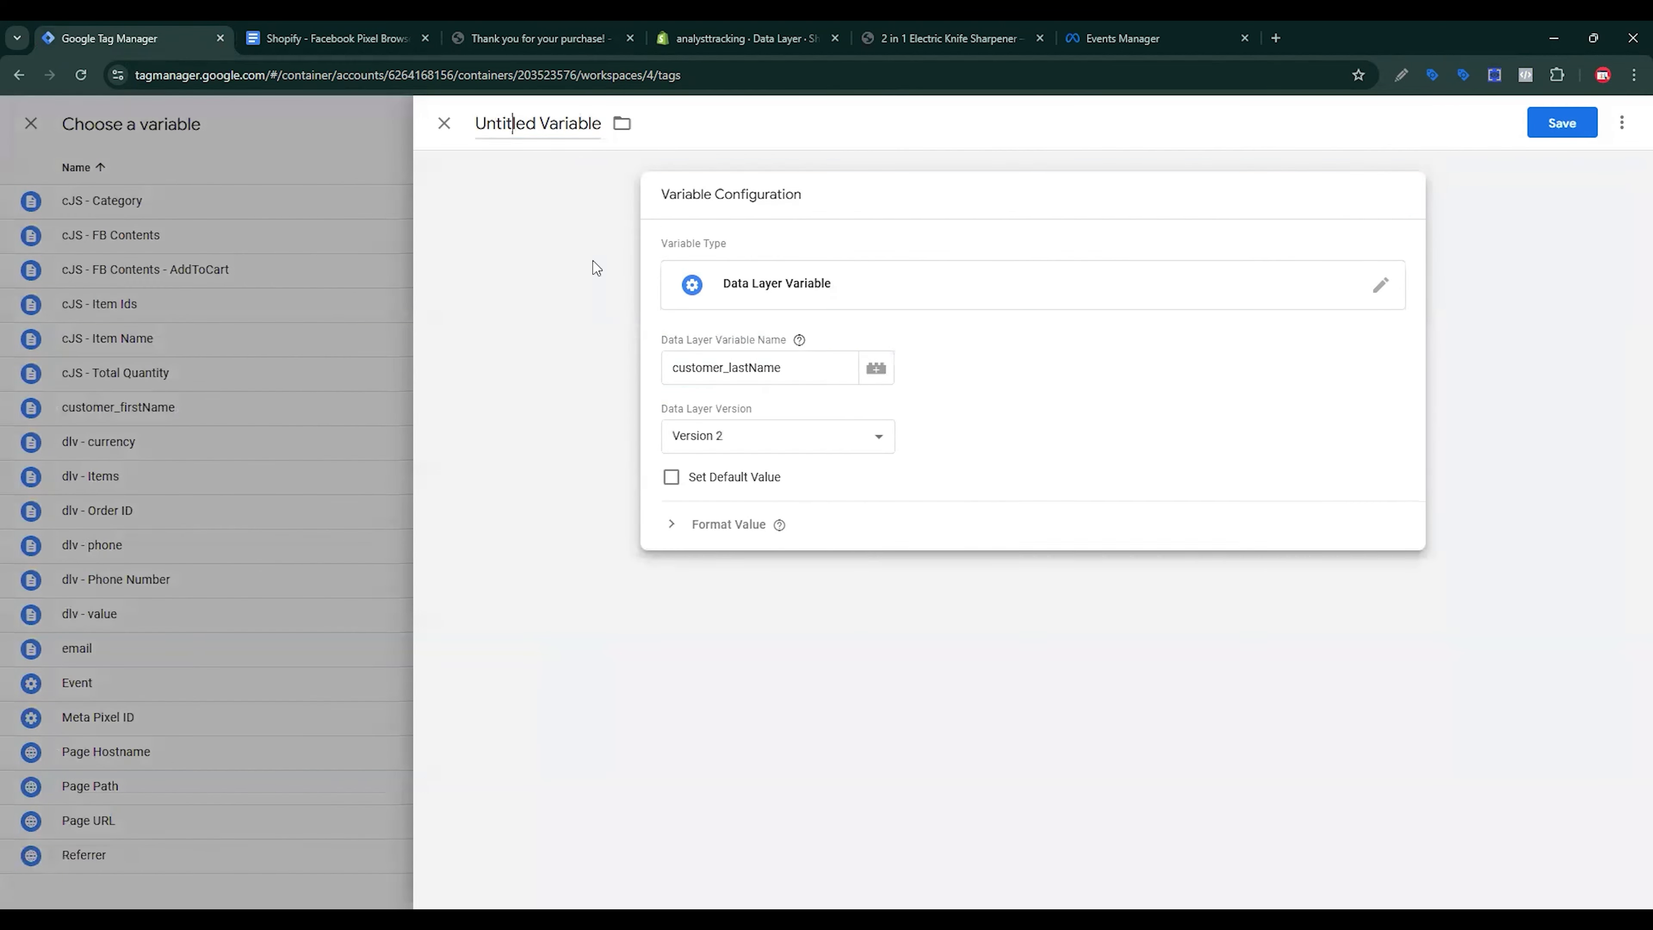
key("ctrl+v")
left_click(1562, 123)
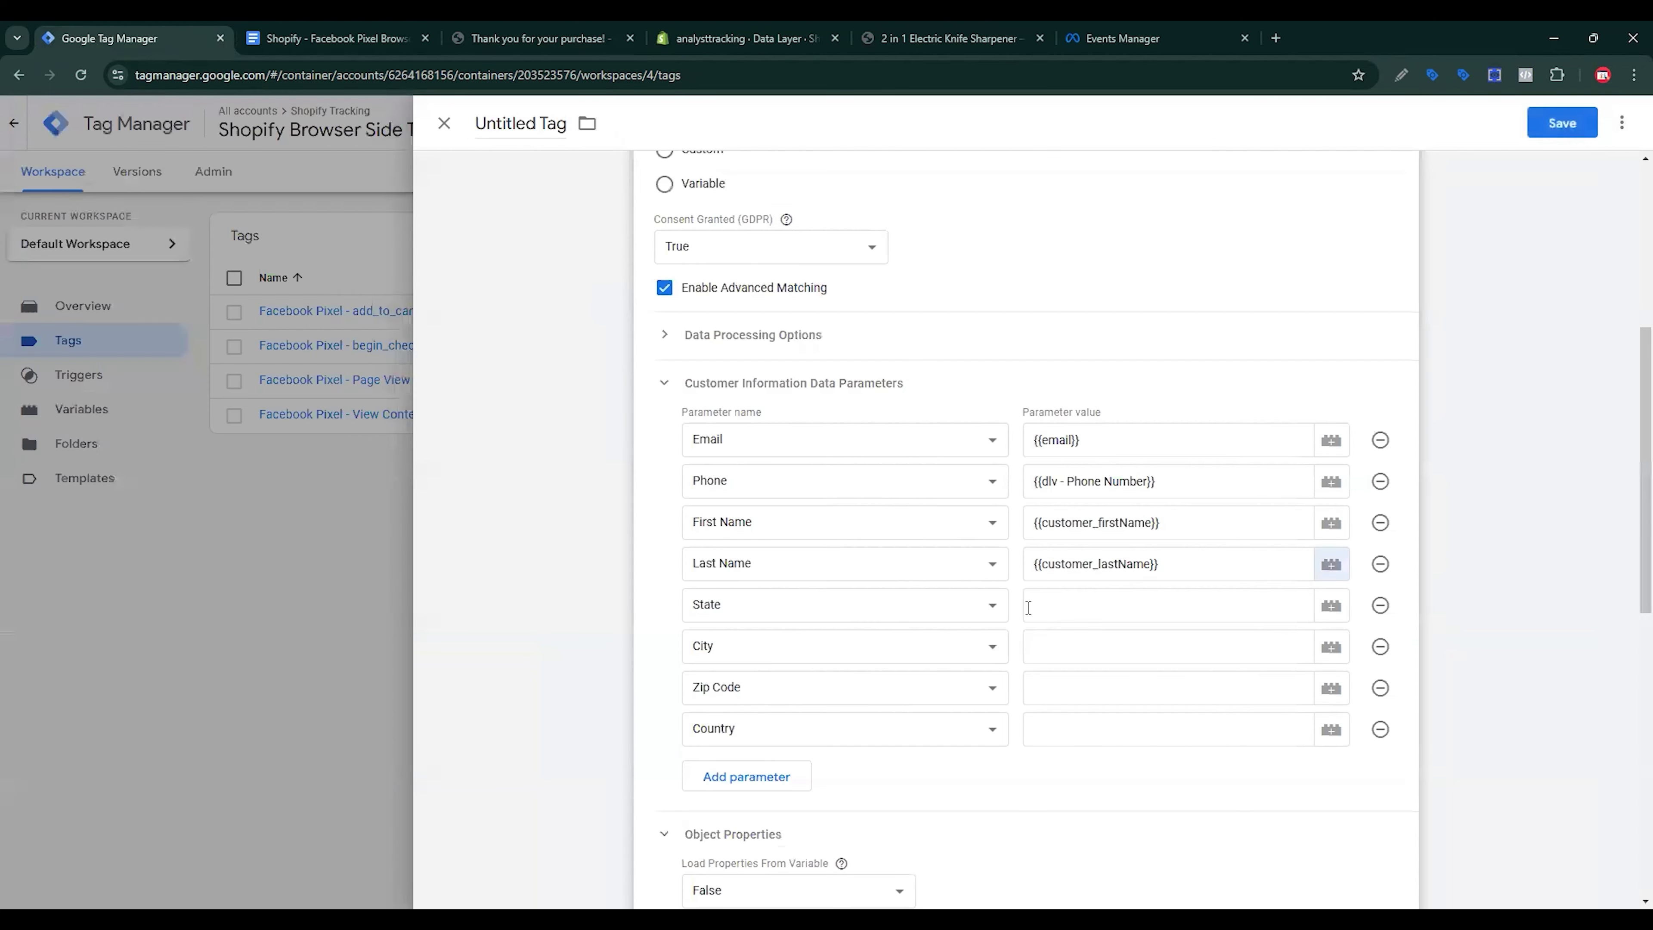
key("ctrl+Tab")
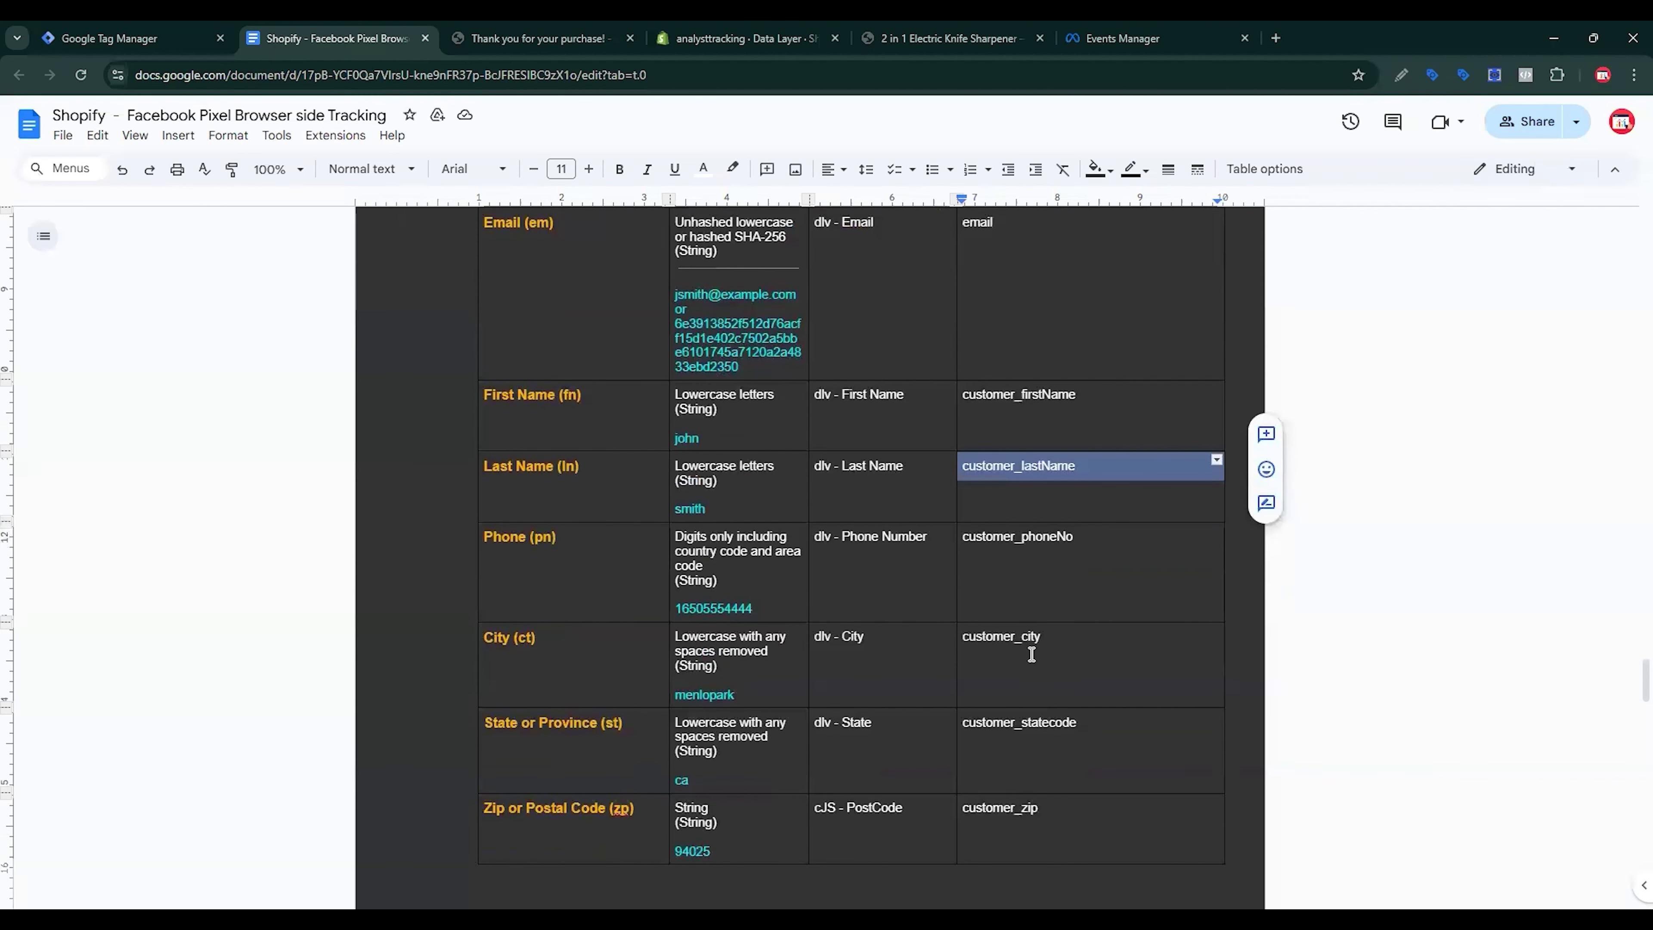
Step: Create and save Data Layer Variable 'customer_statecode' with key customer_statecode as State's value
double_click(1038, 724)
key("ctrl+c")
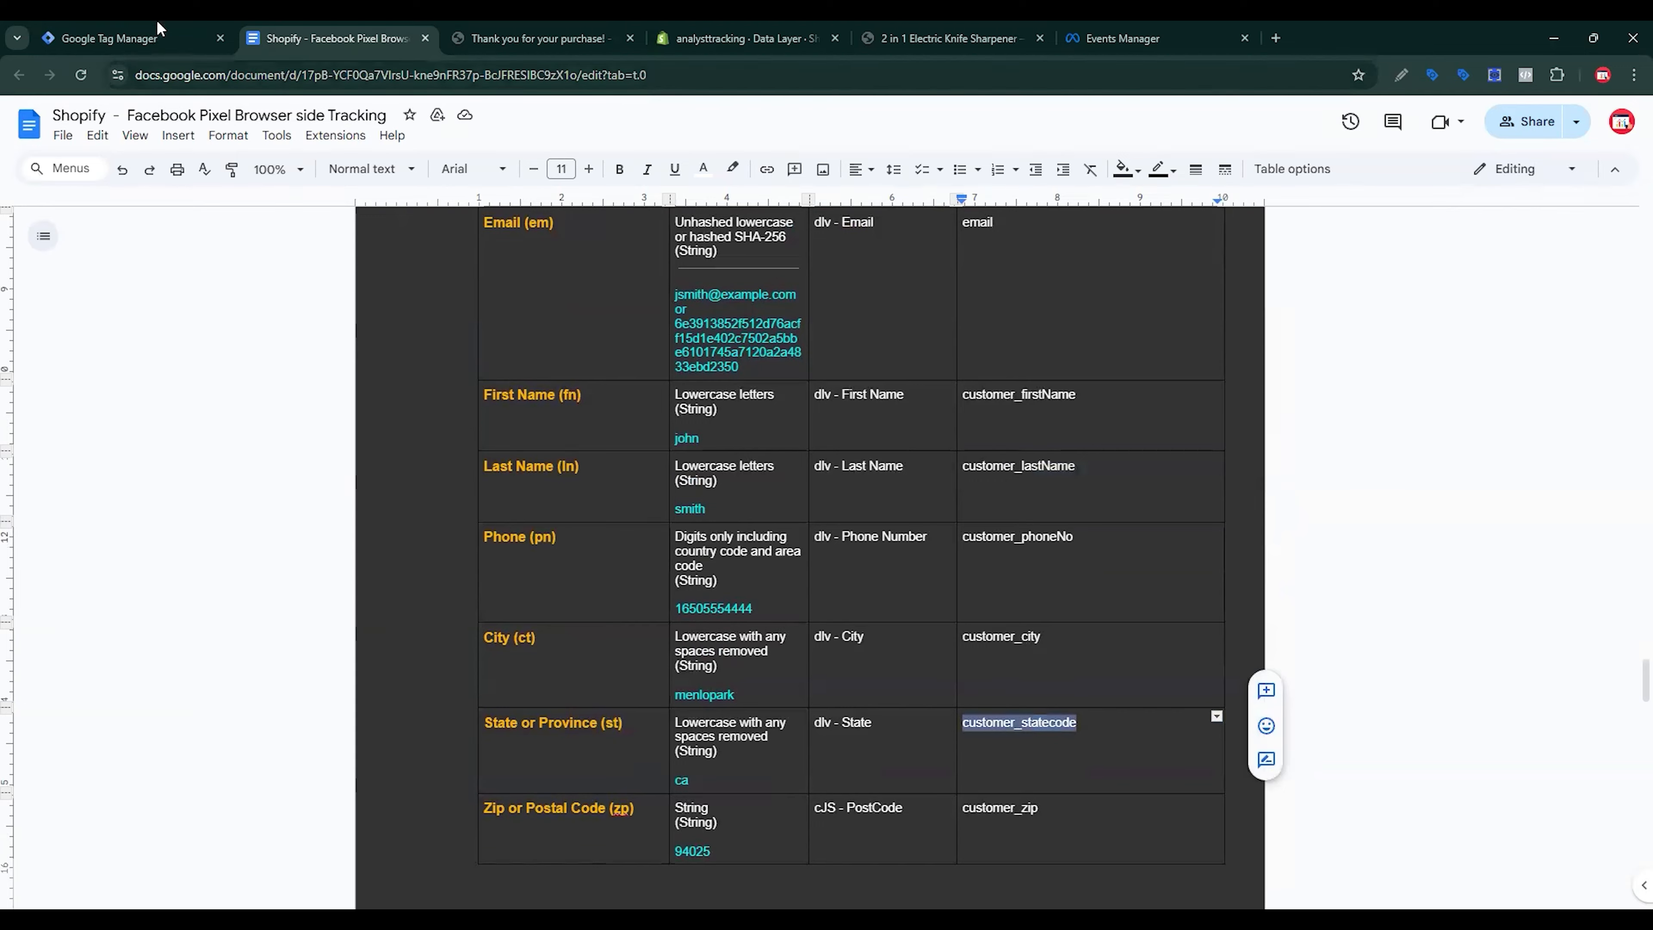
key("ctrl+shift+Tab")
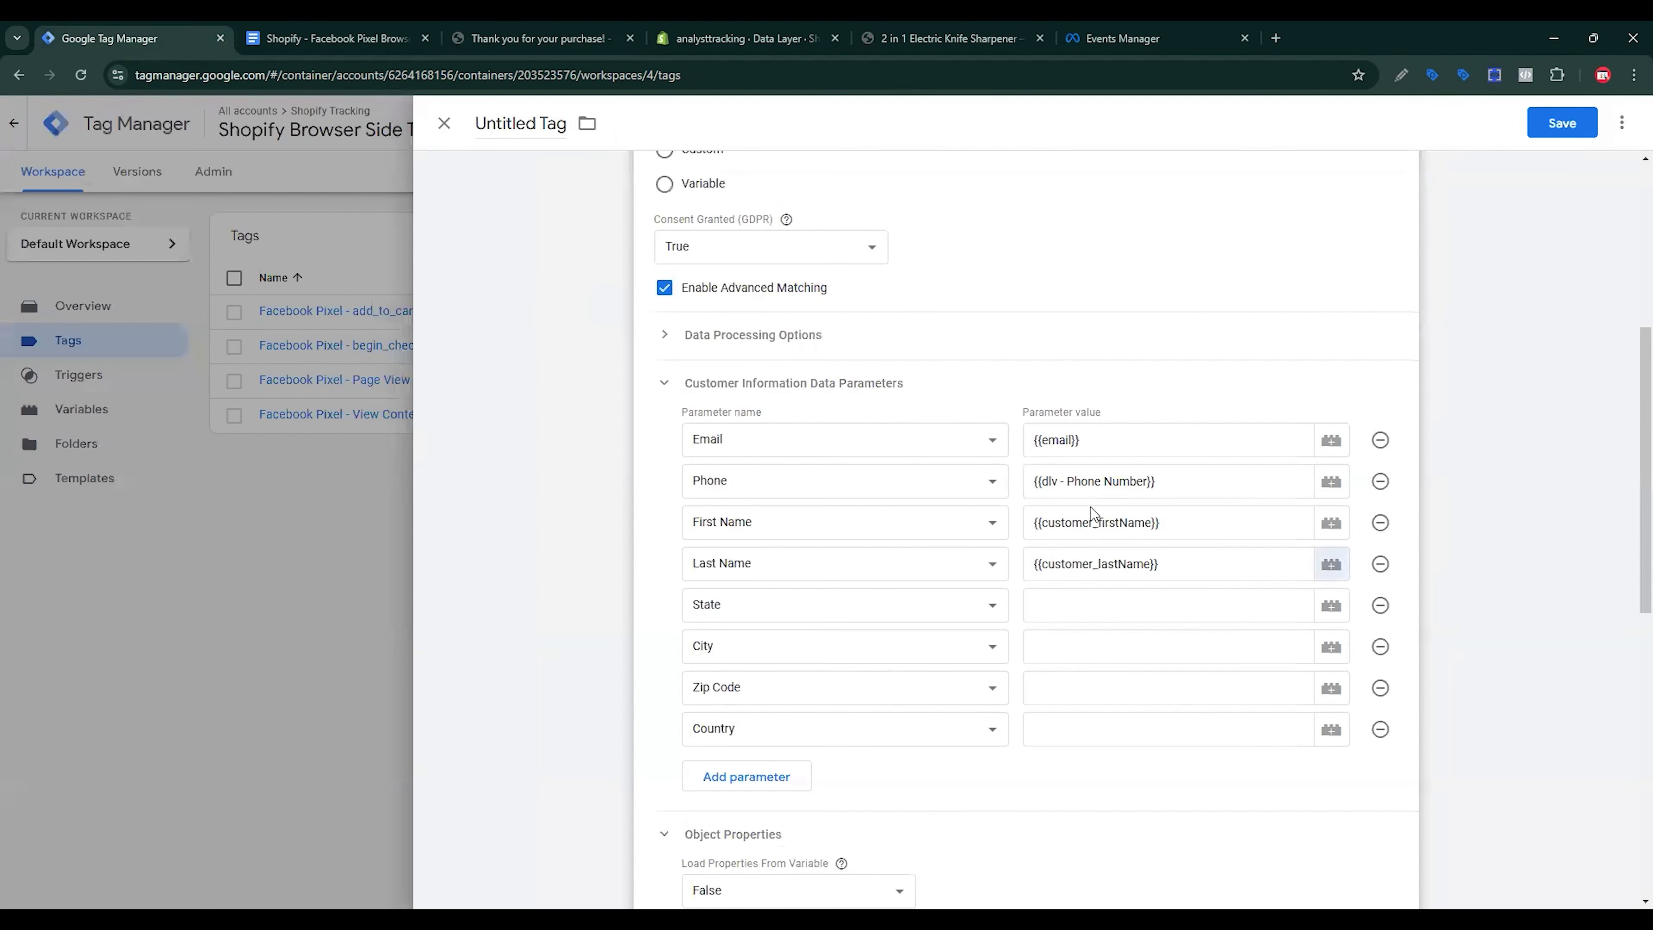
left_click(1331, 609)
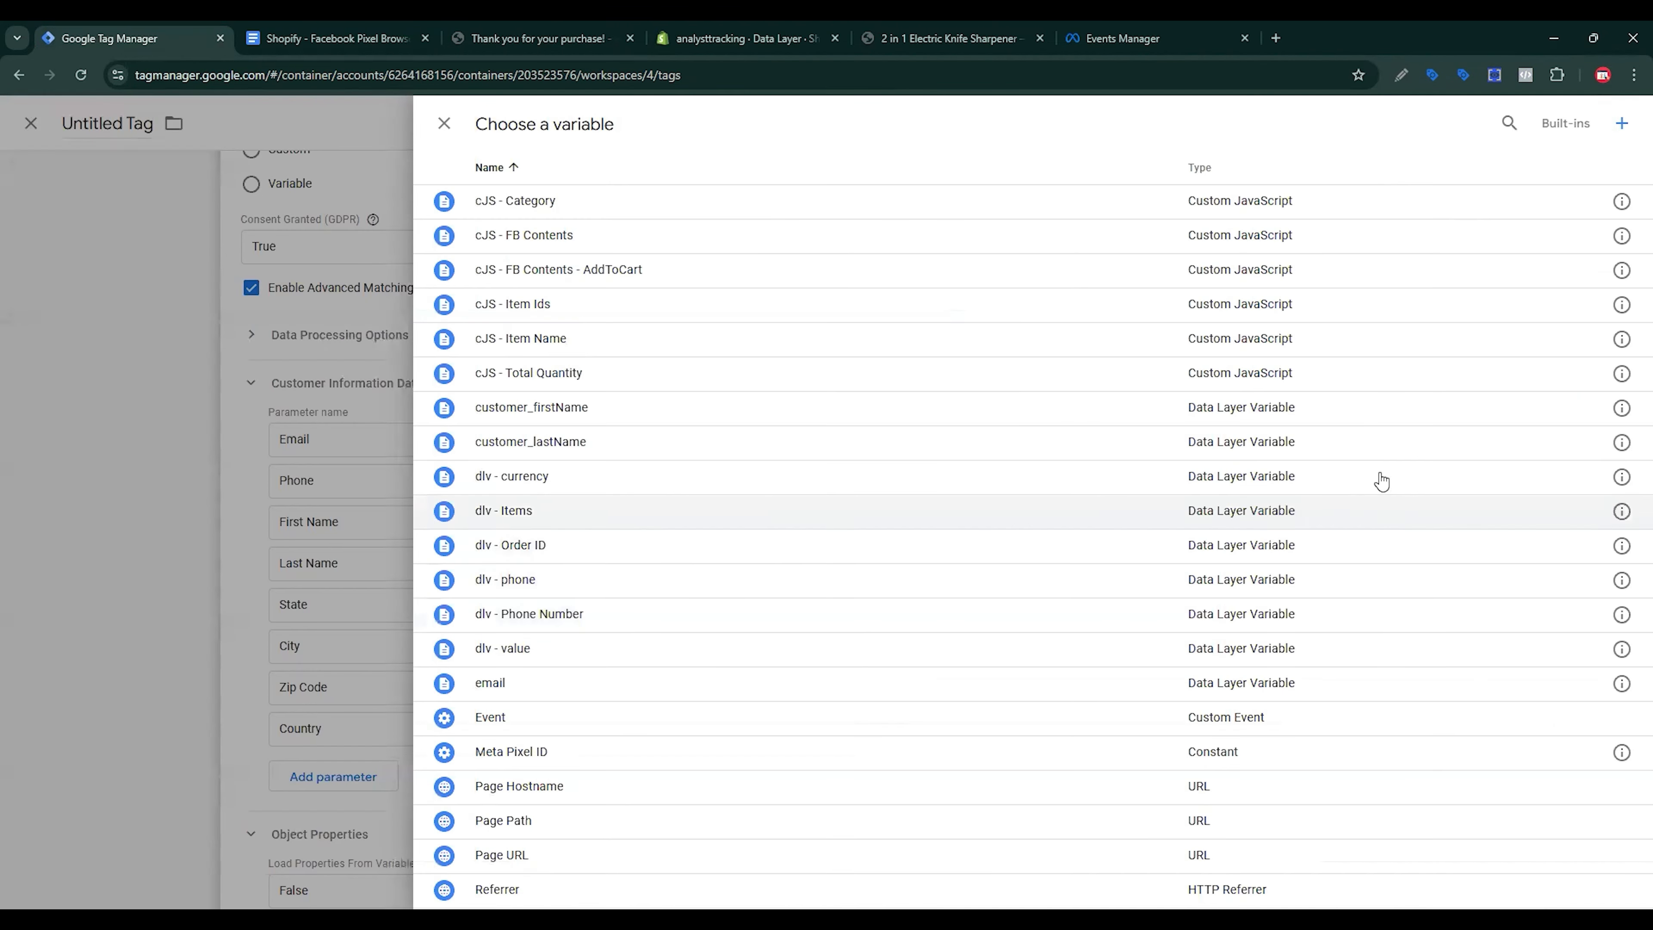
left_click(1621, 123)
left_click(1423, 243)
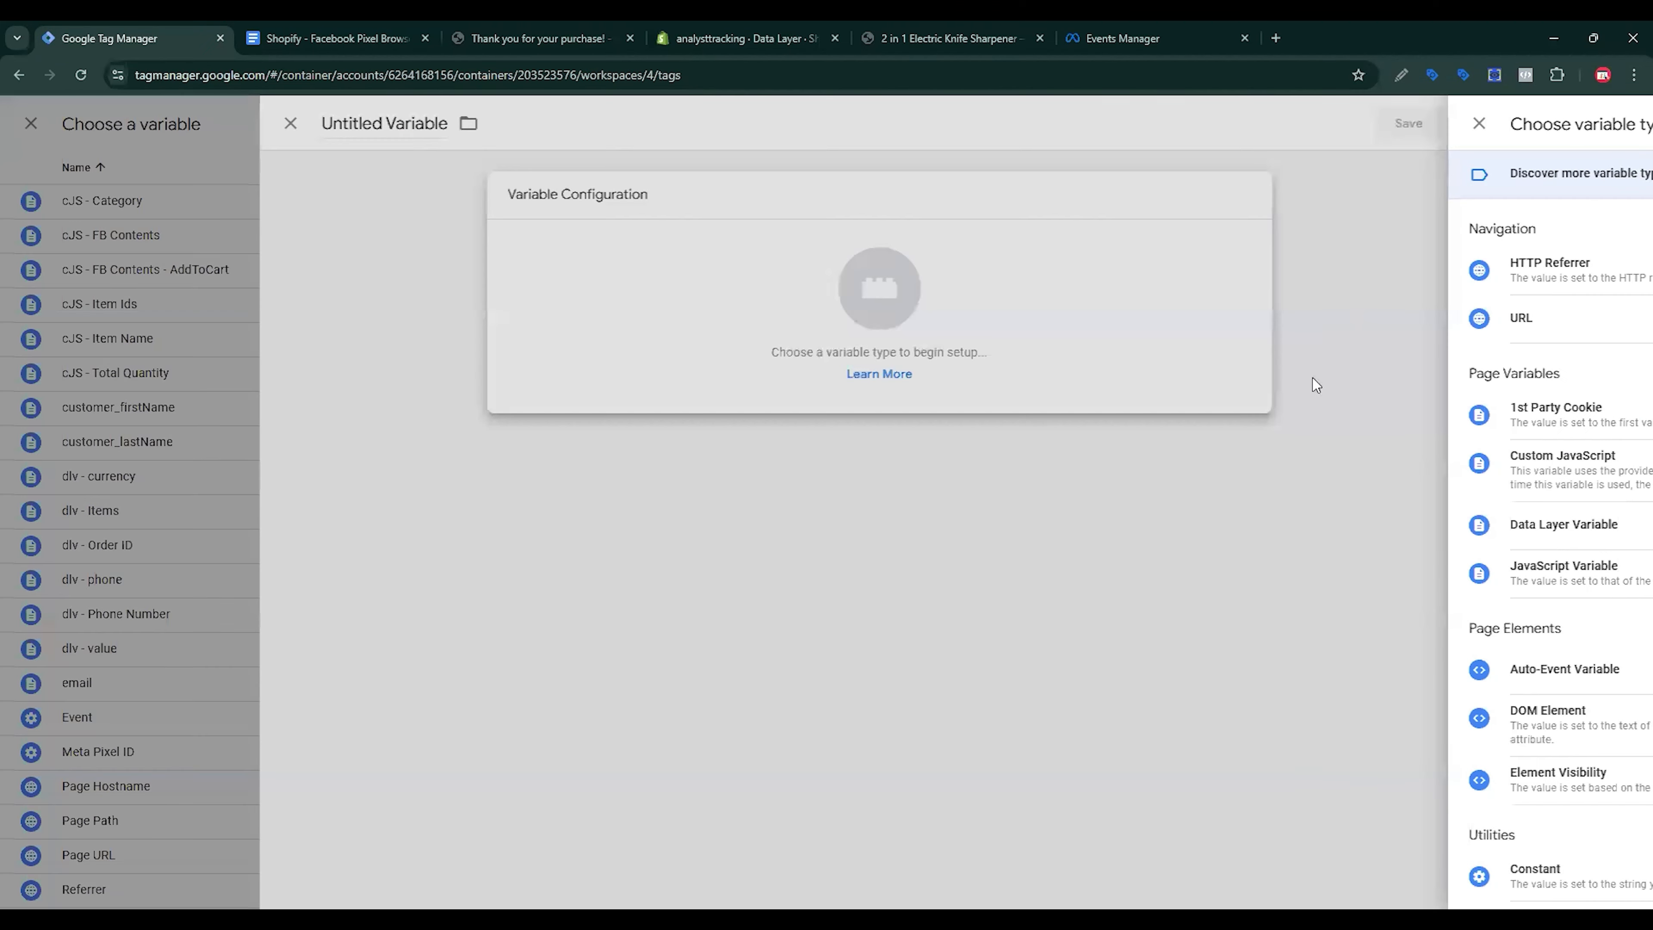
scroll(1266, 651, "down", 2)
left_click(1254, 449)
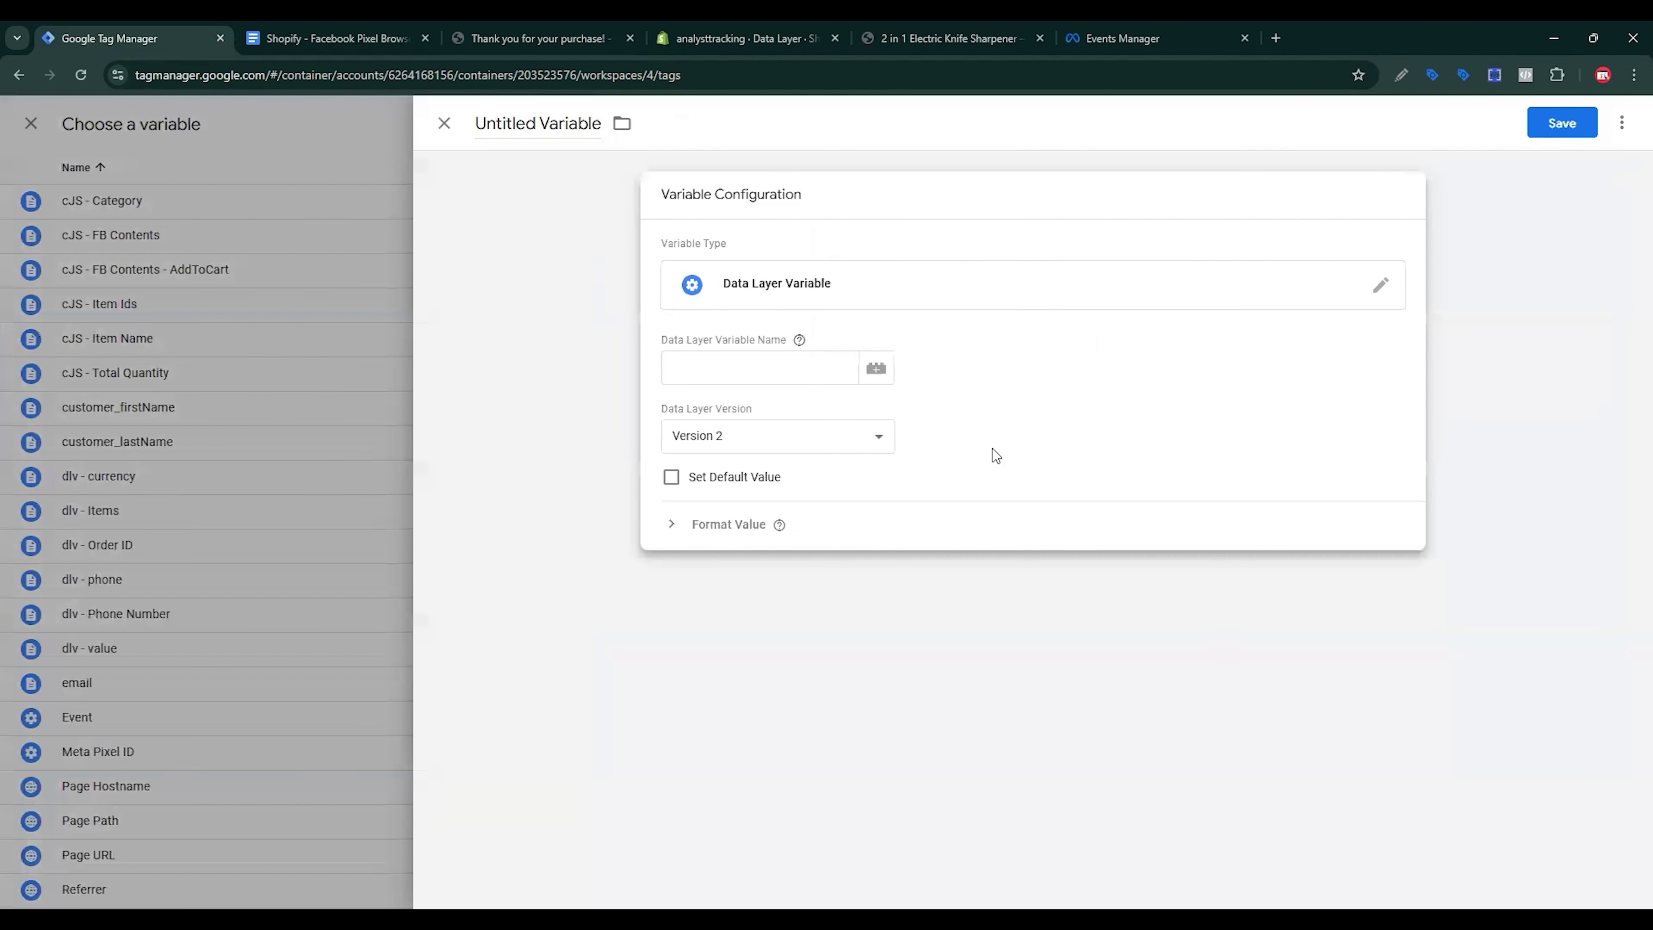
key("ctrl+v")
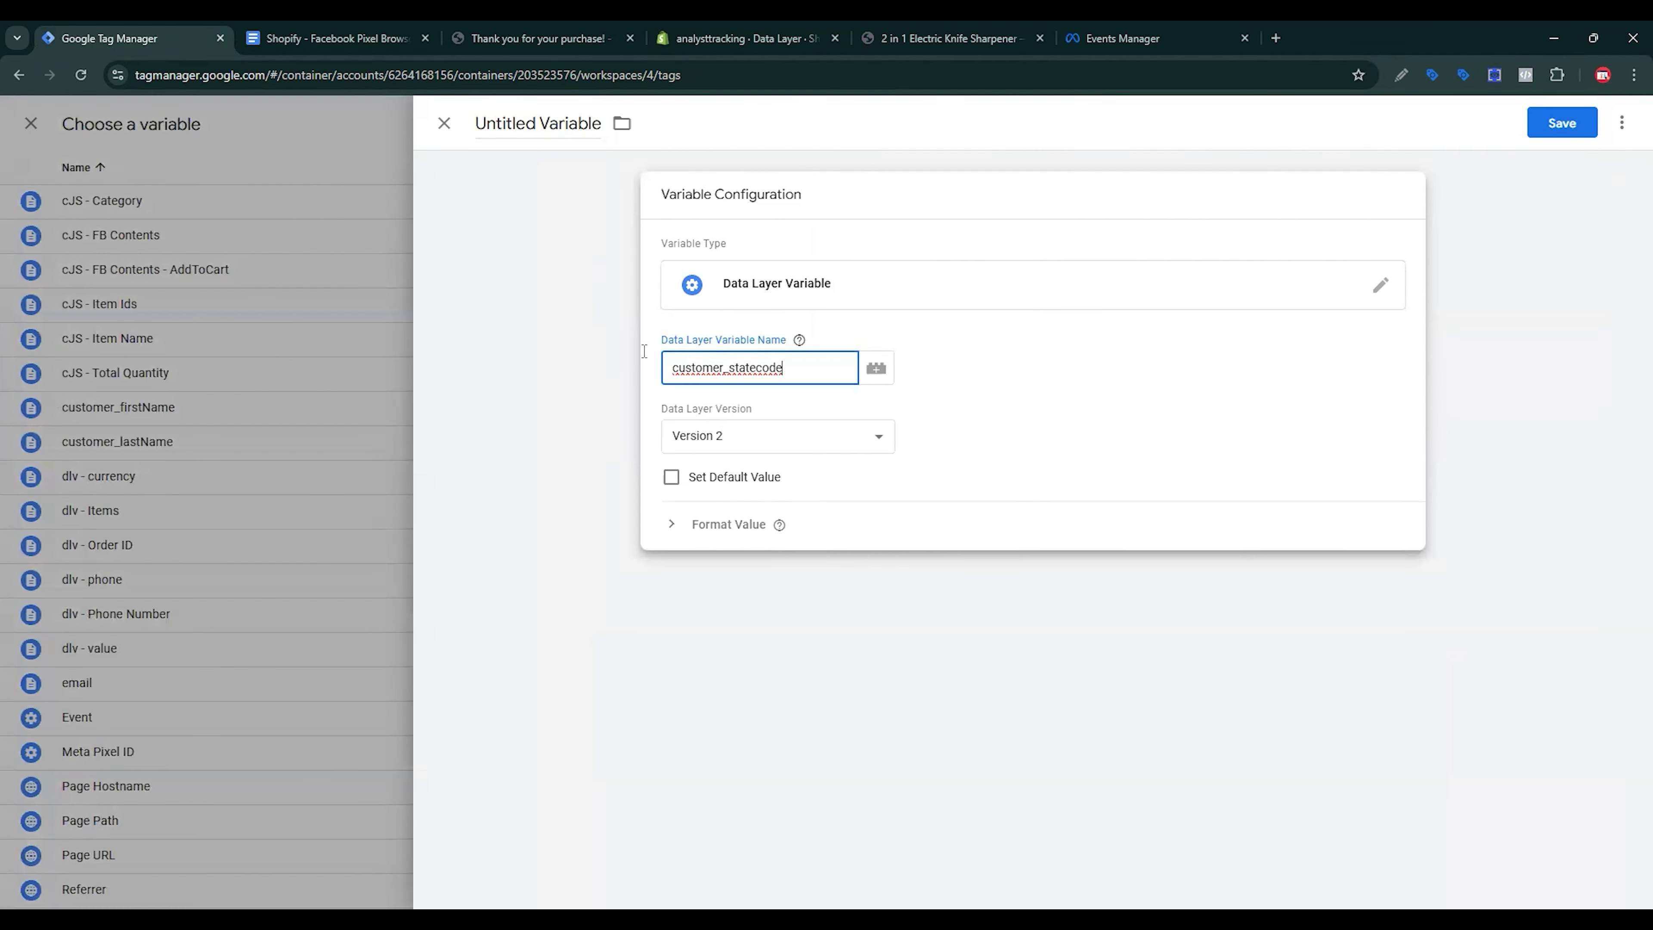
left_click(577, 300)
key("ctrl+v")
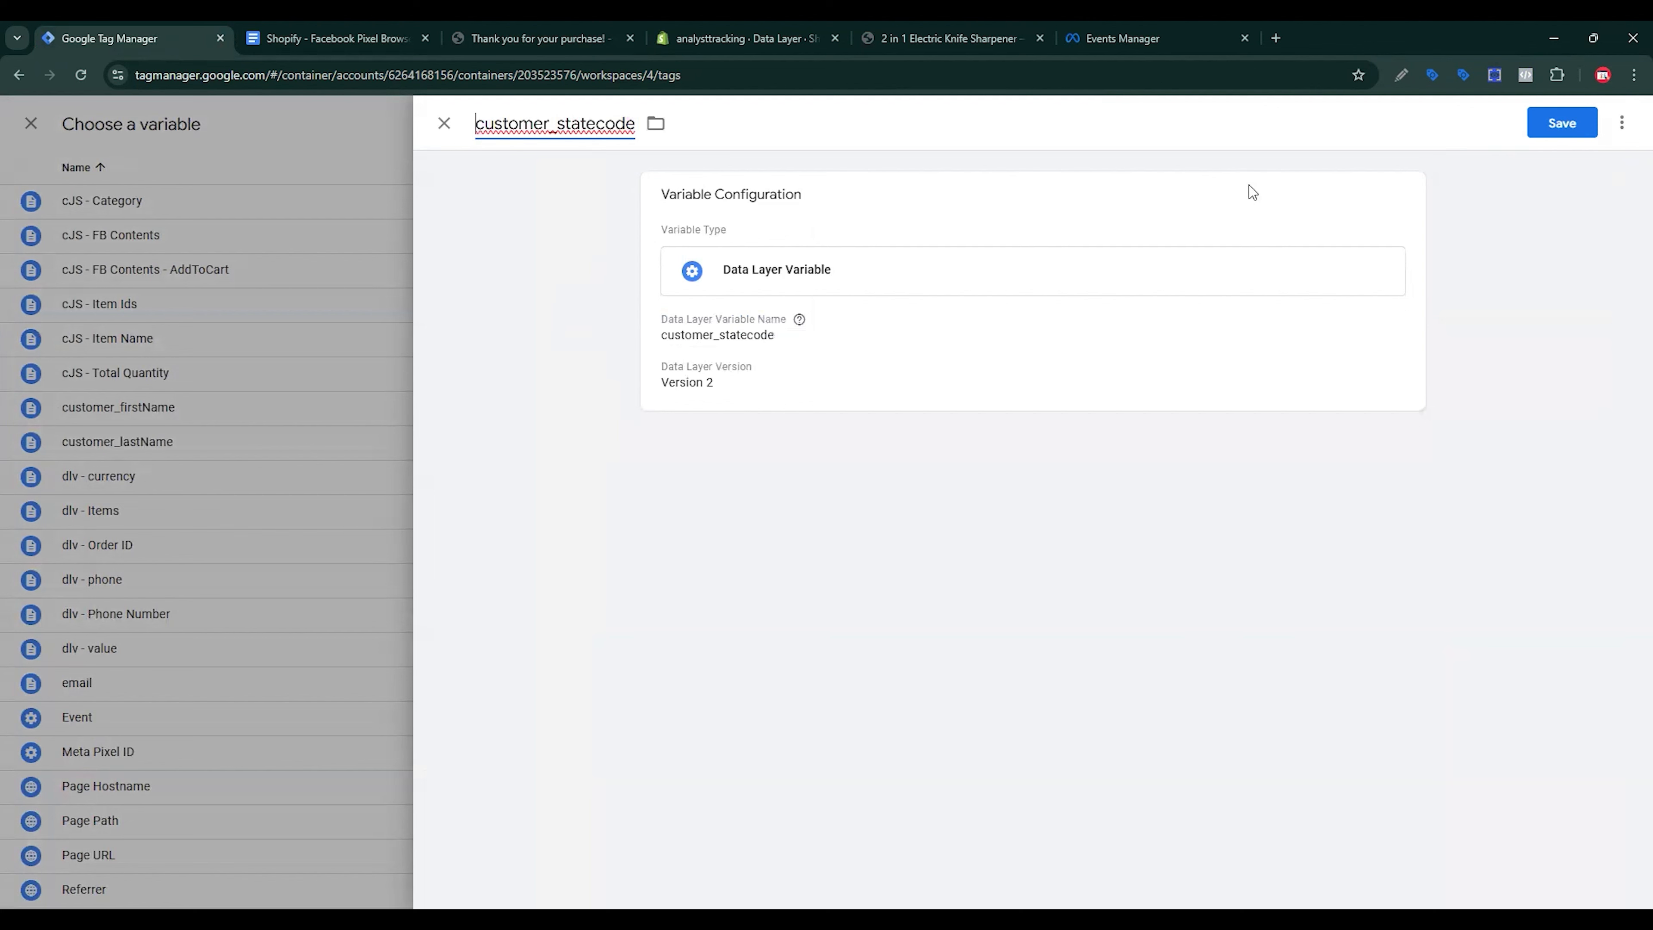
left_click(1565, 136)
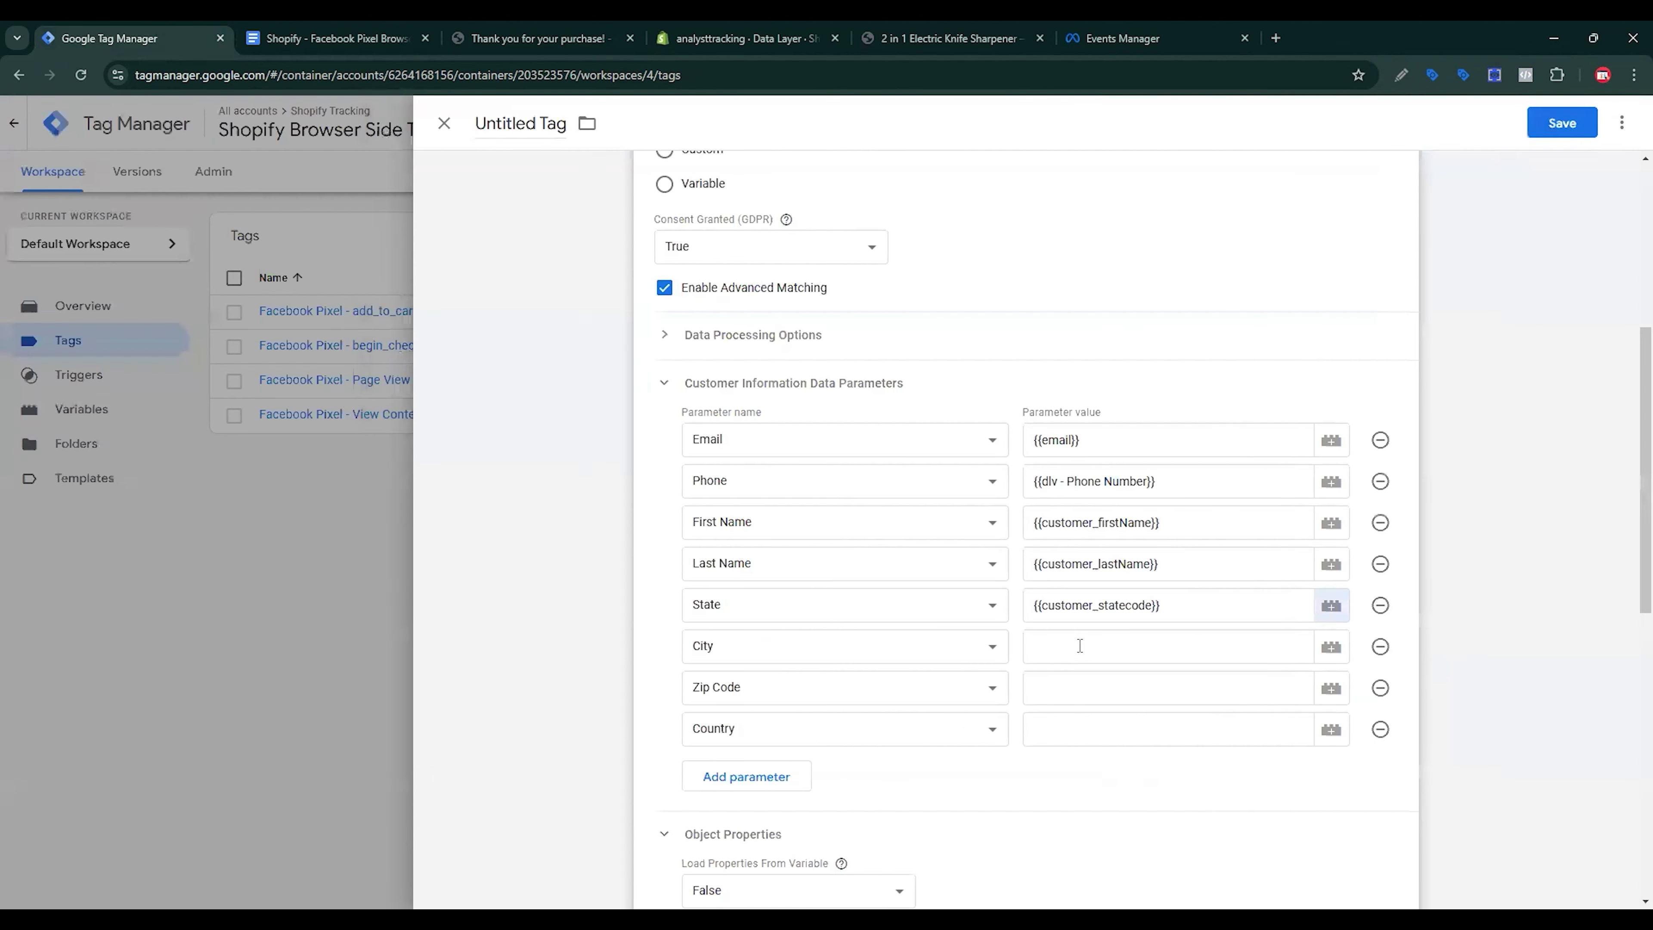
left_click(1080, 645)
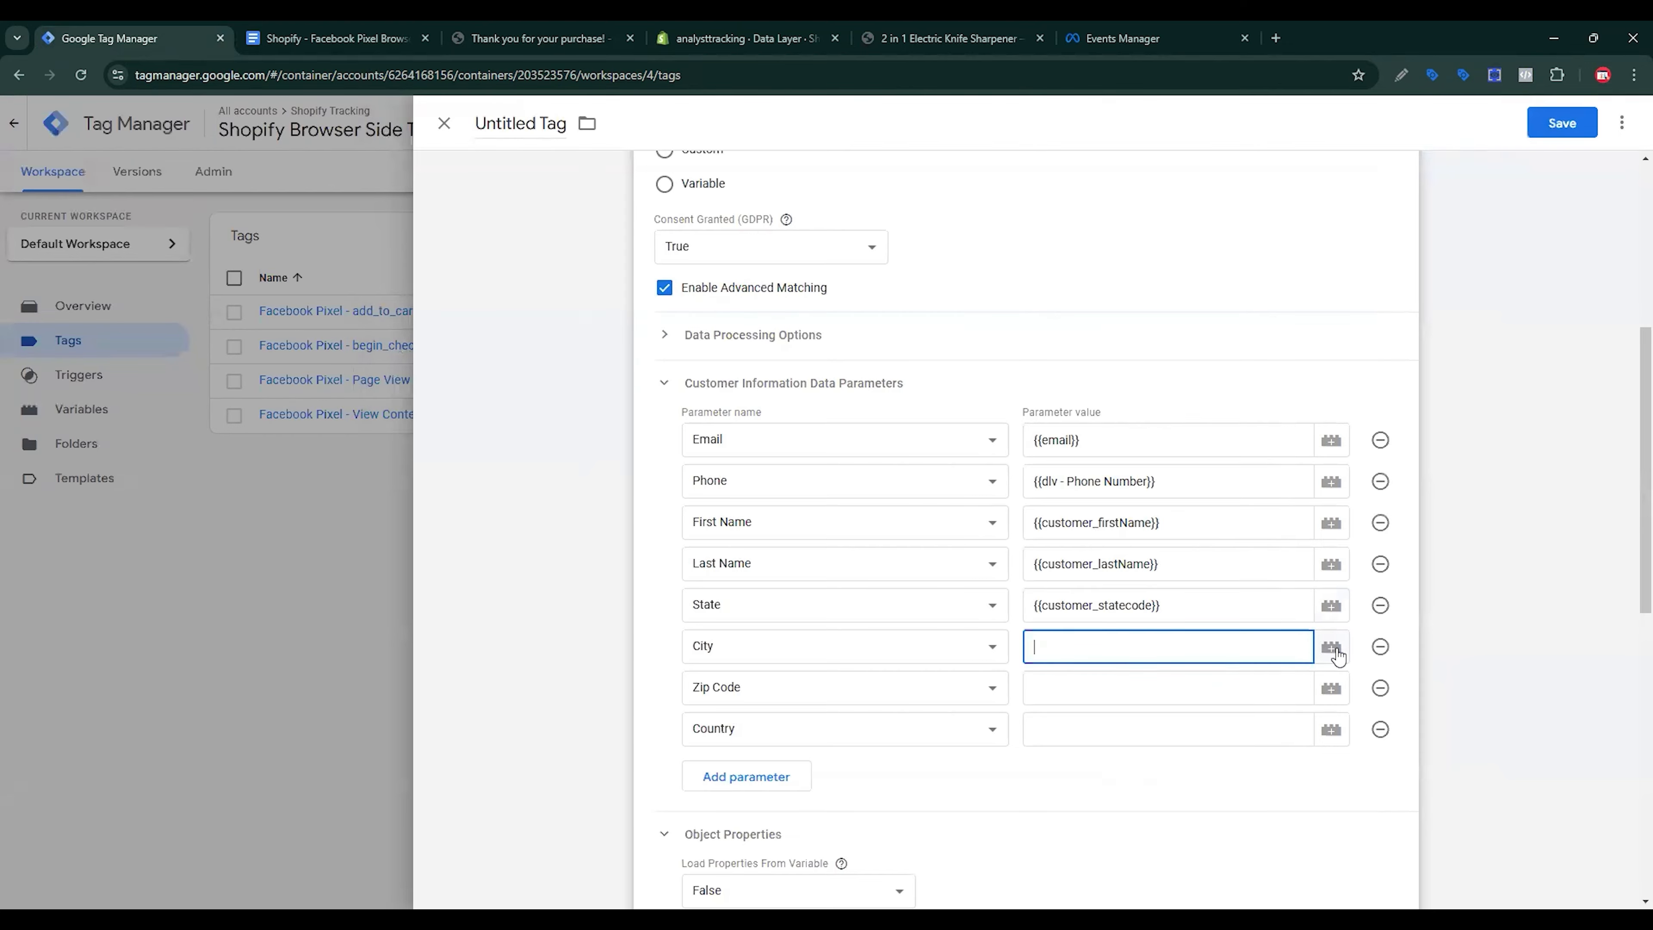
Step: Create a Data Layer Variable named customer_city, with key customer_city, as the tag's City value
left_click(1332, 646)
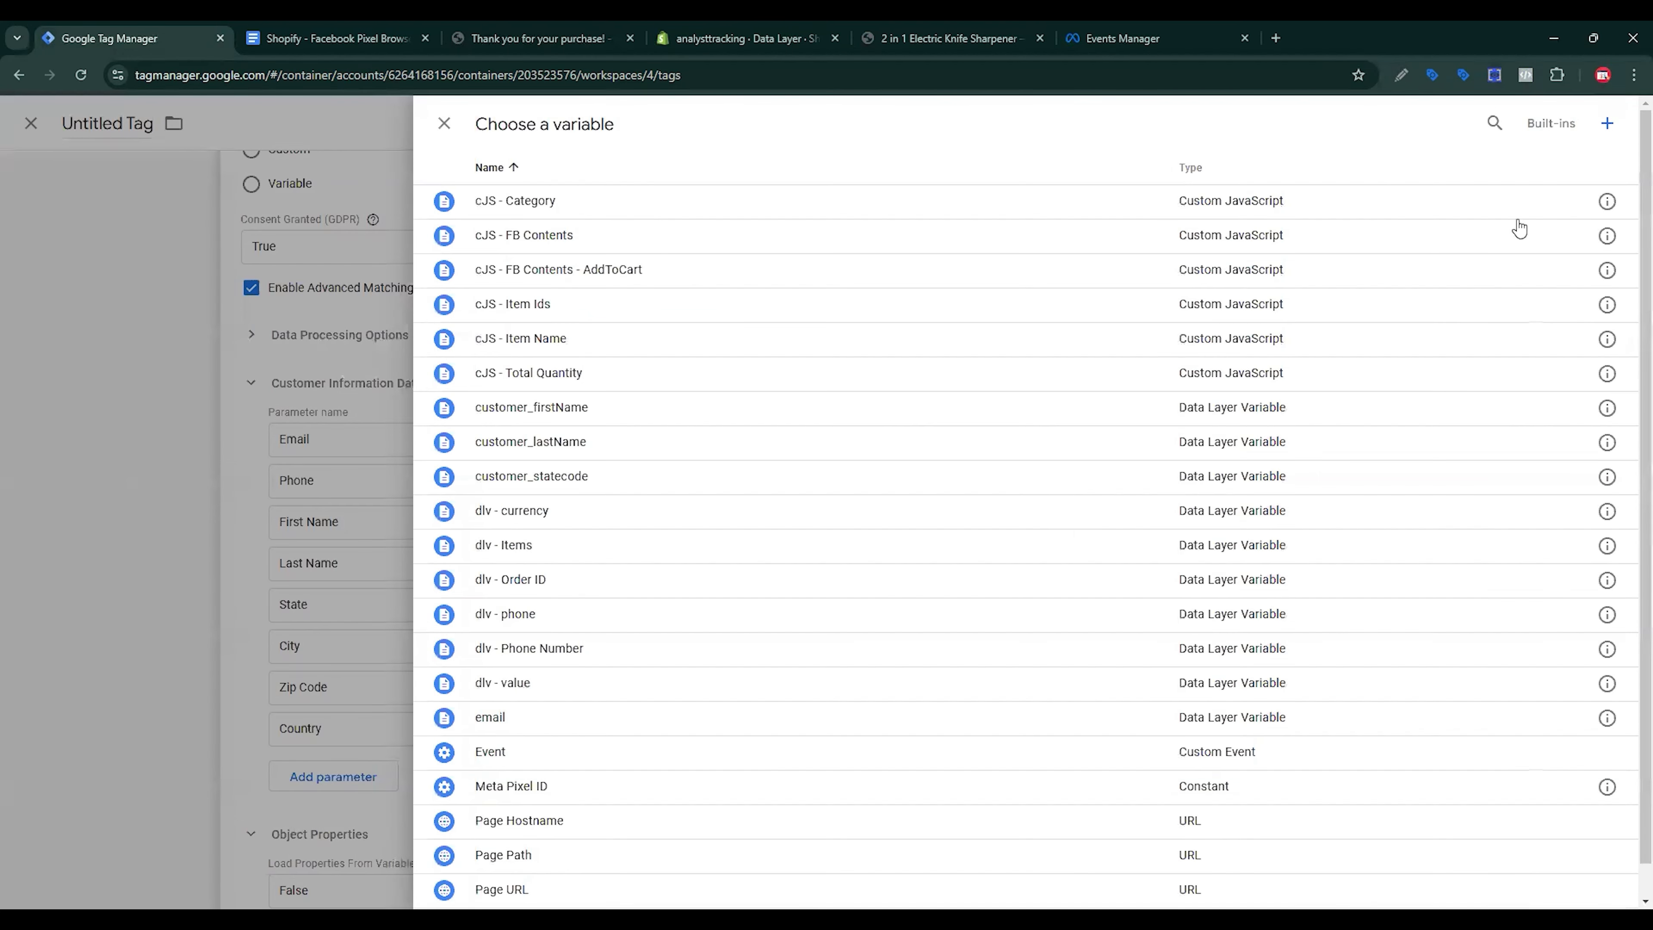
left_click(1607, 124)
left_click(1196, 288)
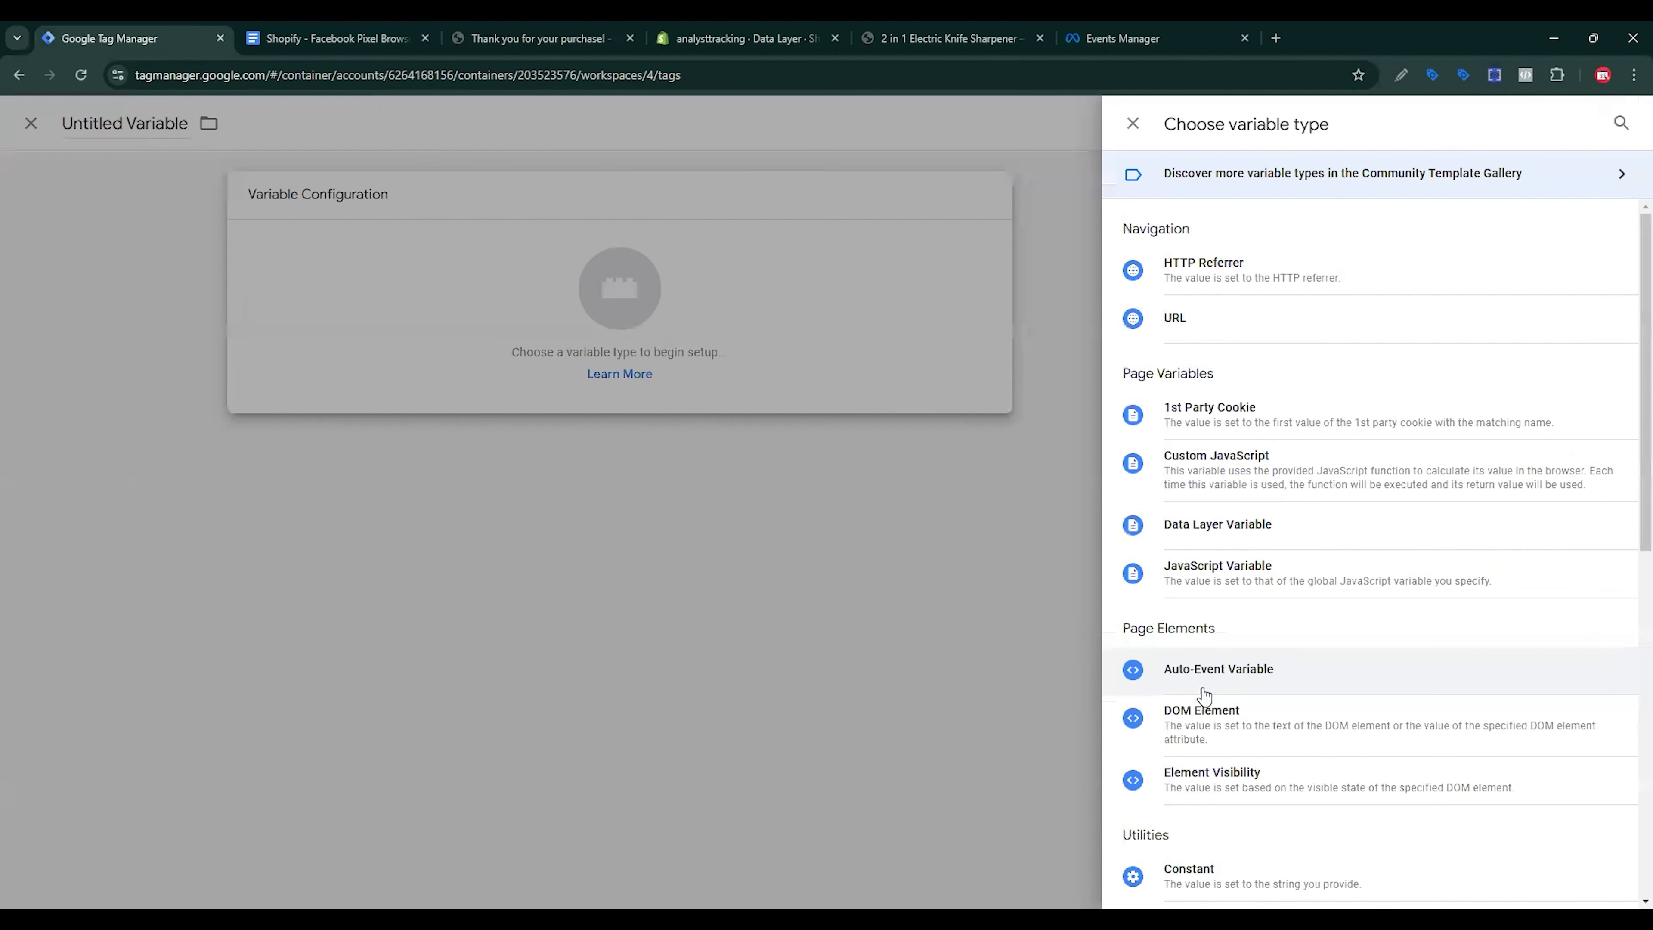
left_click(1251, 524)
key("ctrl+Tab")
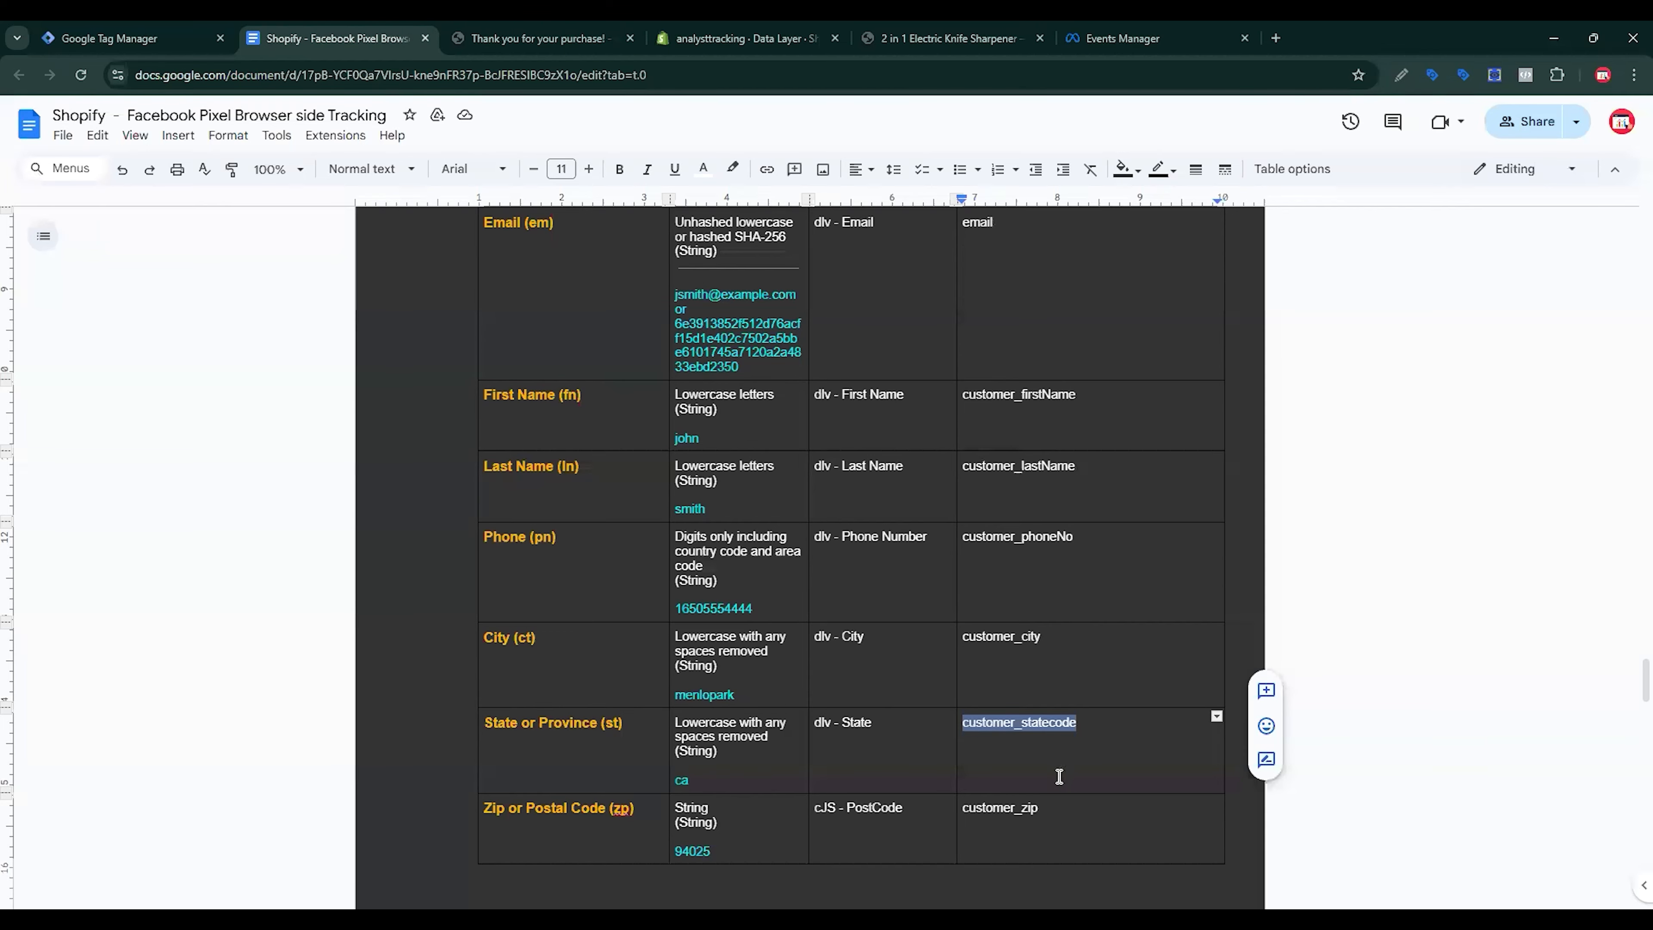
double_click(1014, 639)
key("ctrl+c")
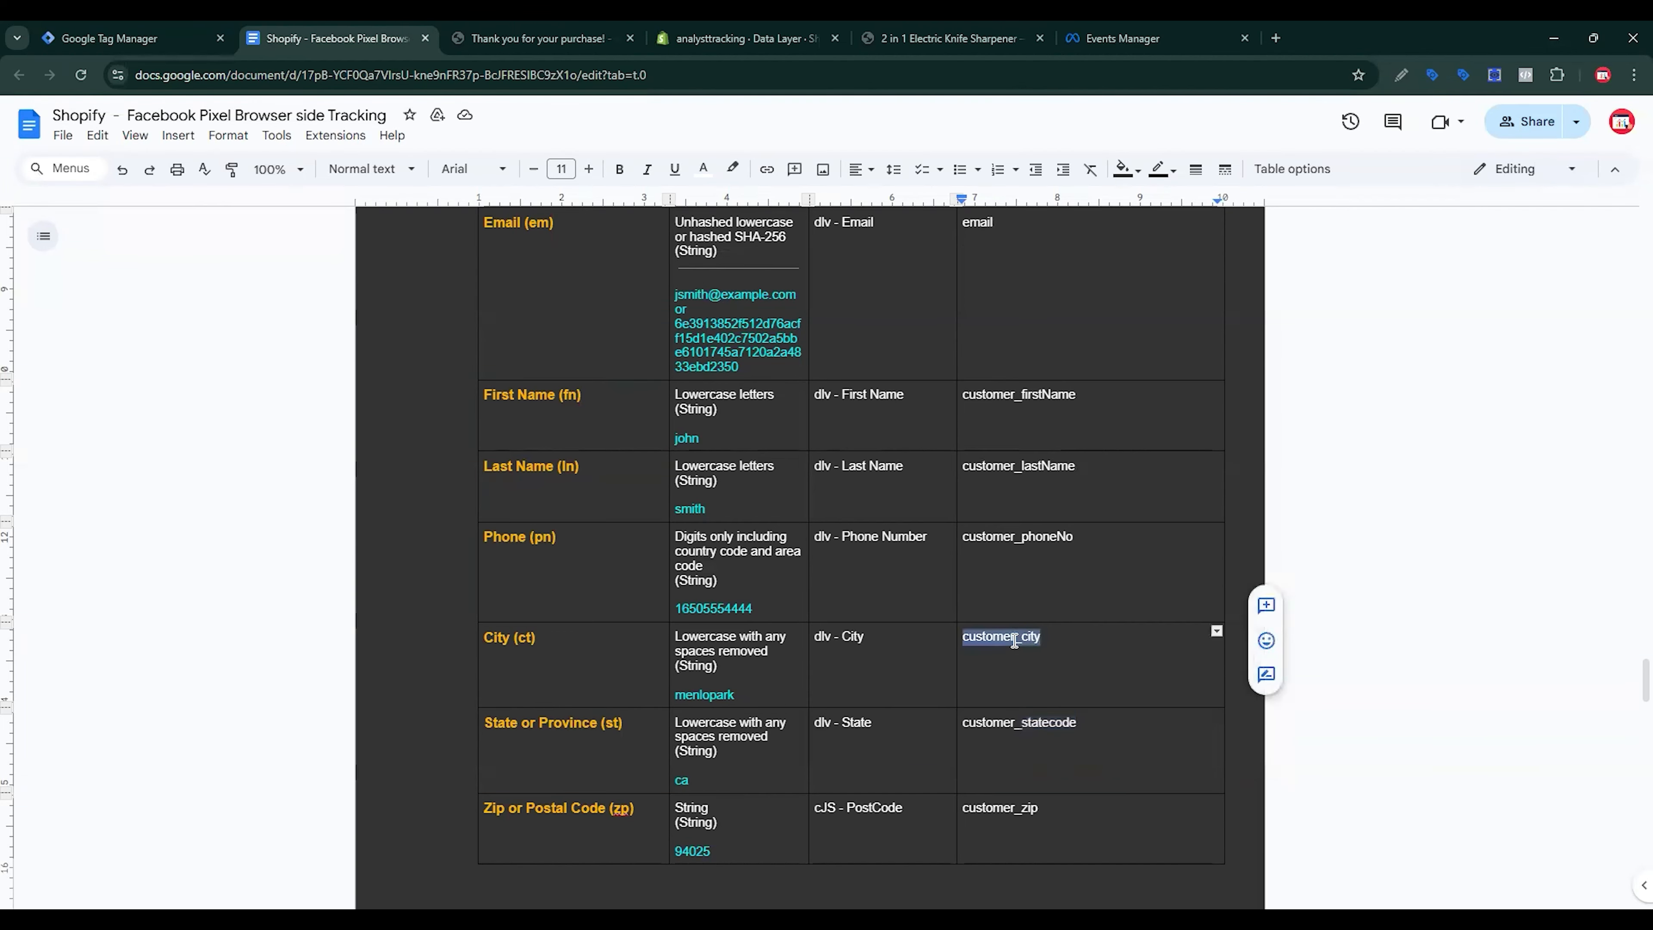
left_click(109, 30)
key("ctrl+v")
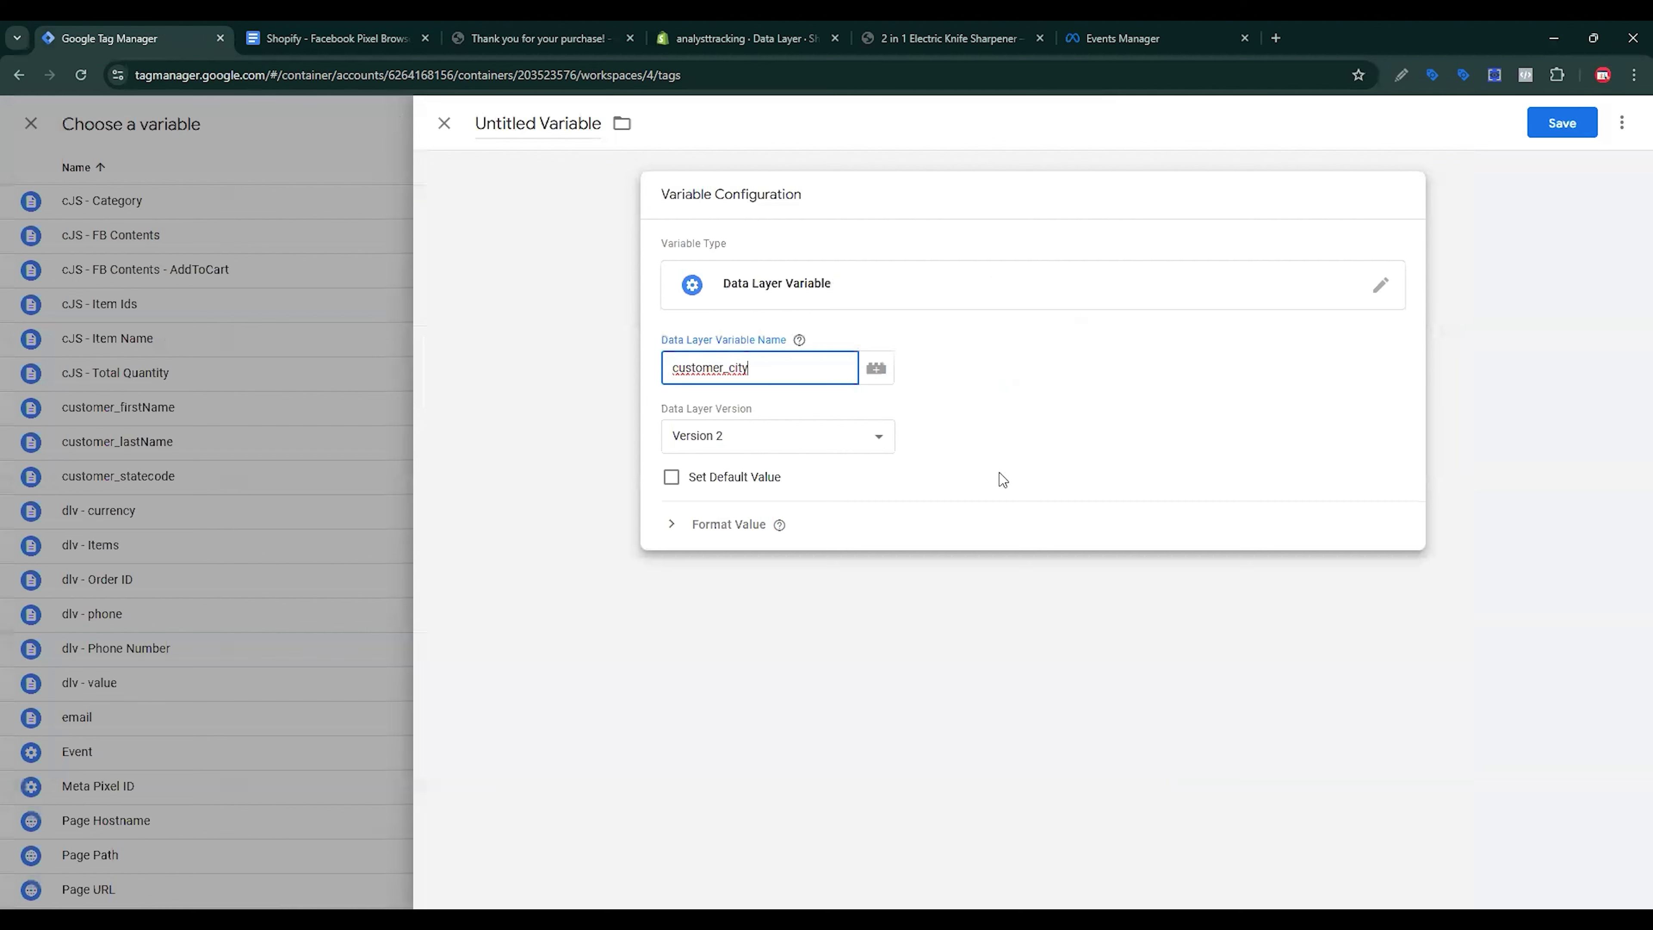
triple_click(566, 124)
key("ctrl+v")
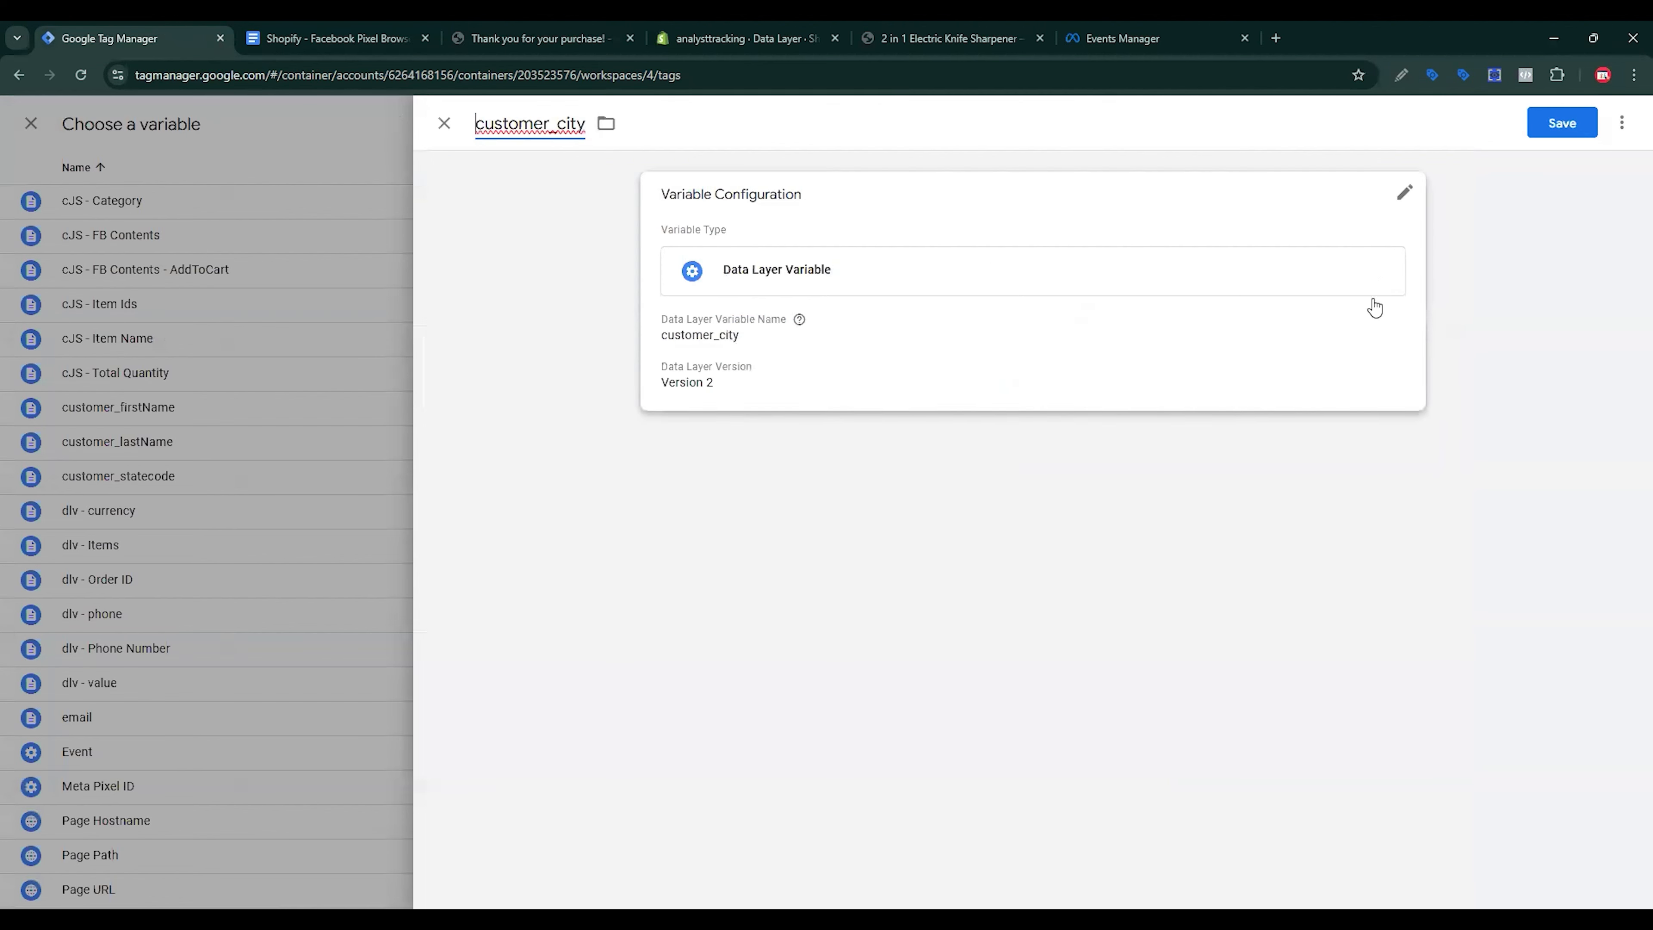
left_click(1573, 122)
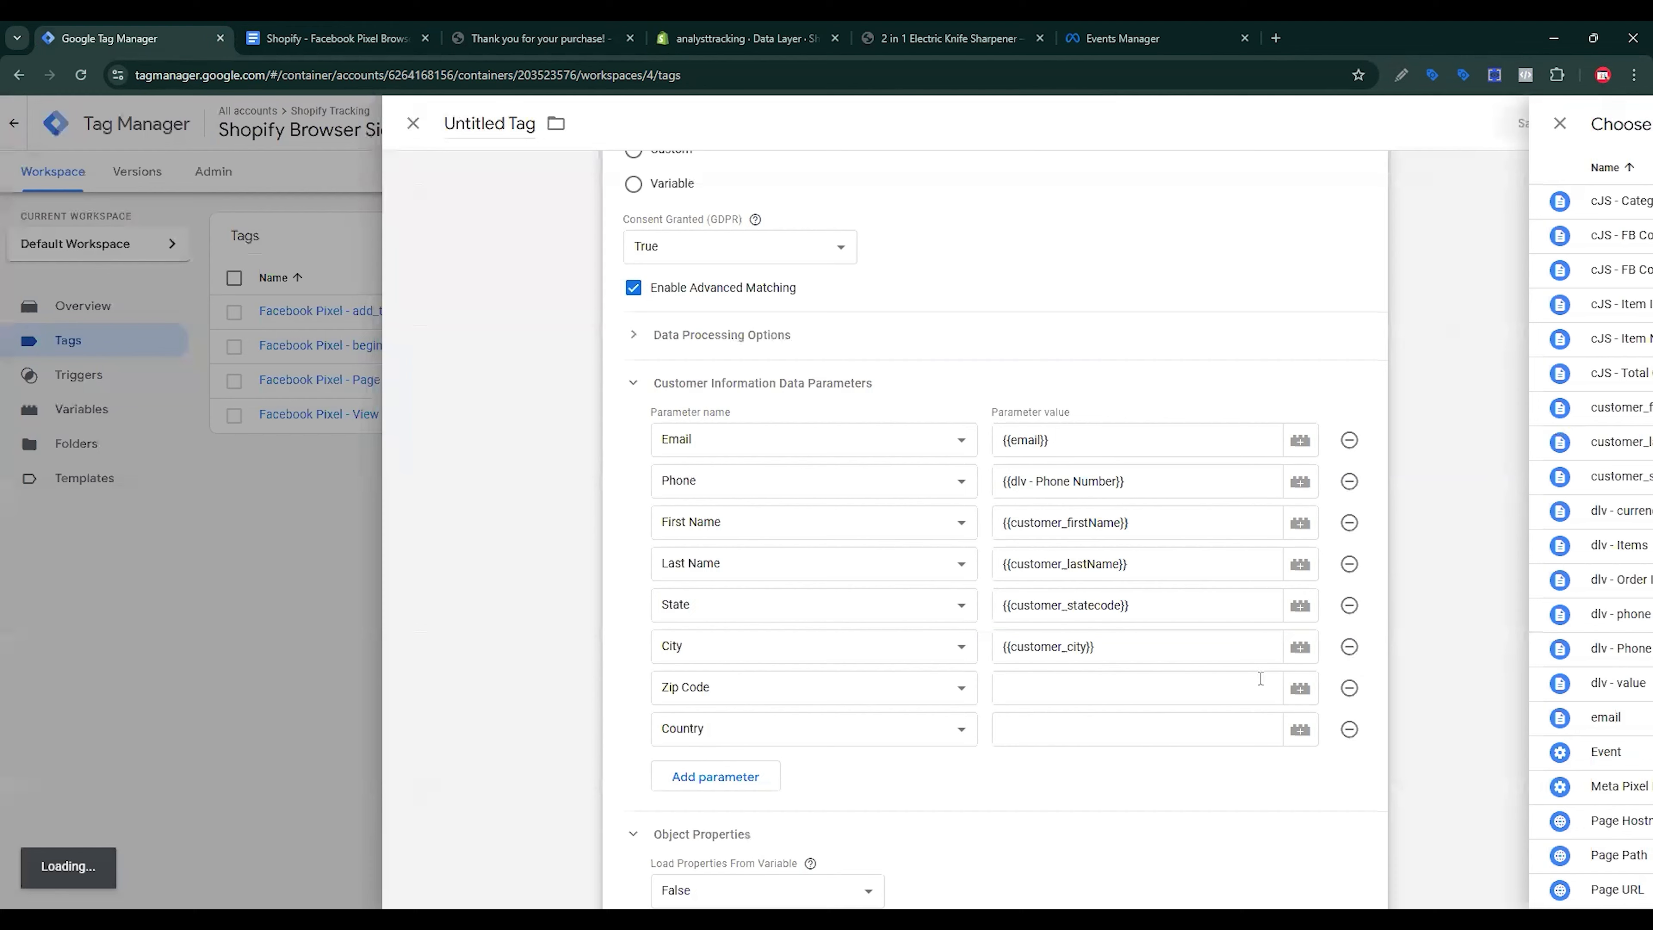
left_click(1155, 678)
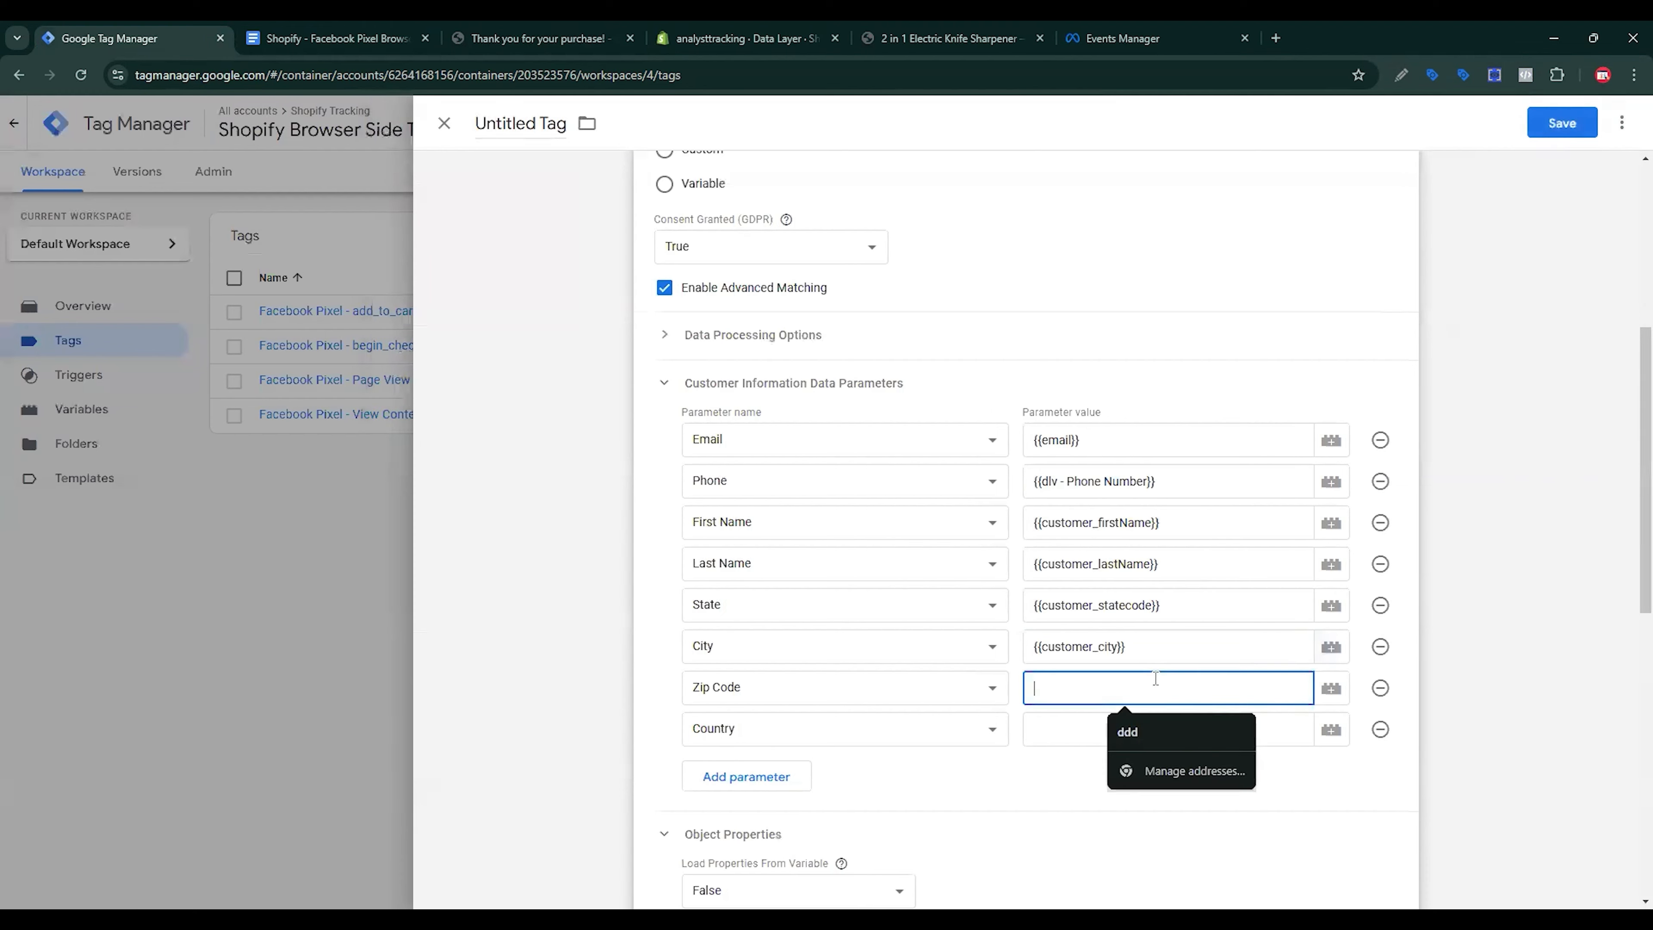
left_click(330, 38)
Step: Create a customer_zip Data Layer Variable, with key customer_zip, and set it as Zip Code's value
scroll(1043, 561, "down", 3)
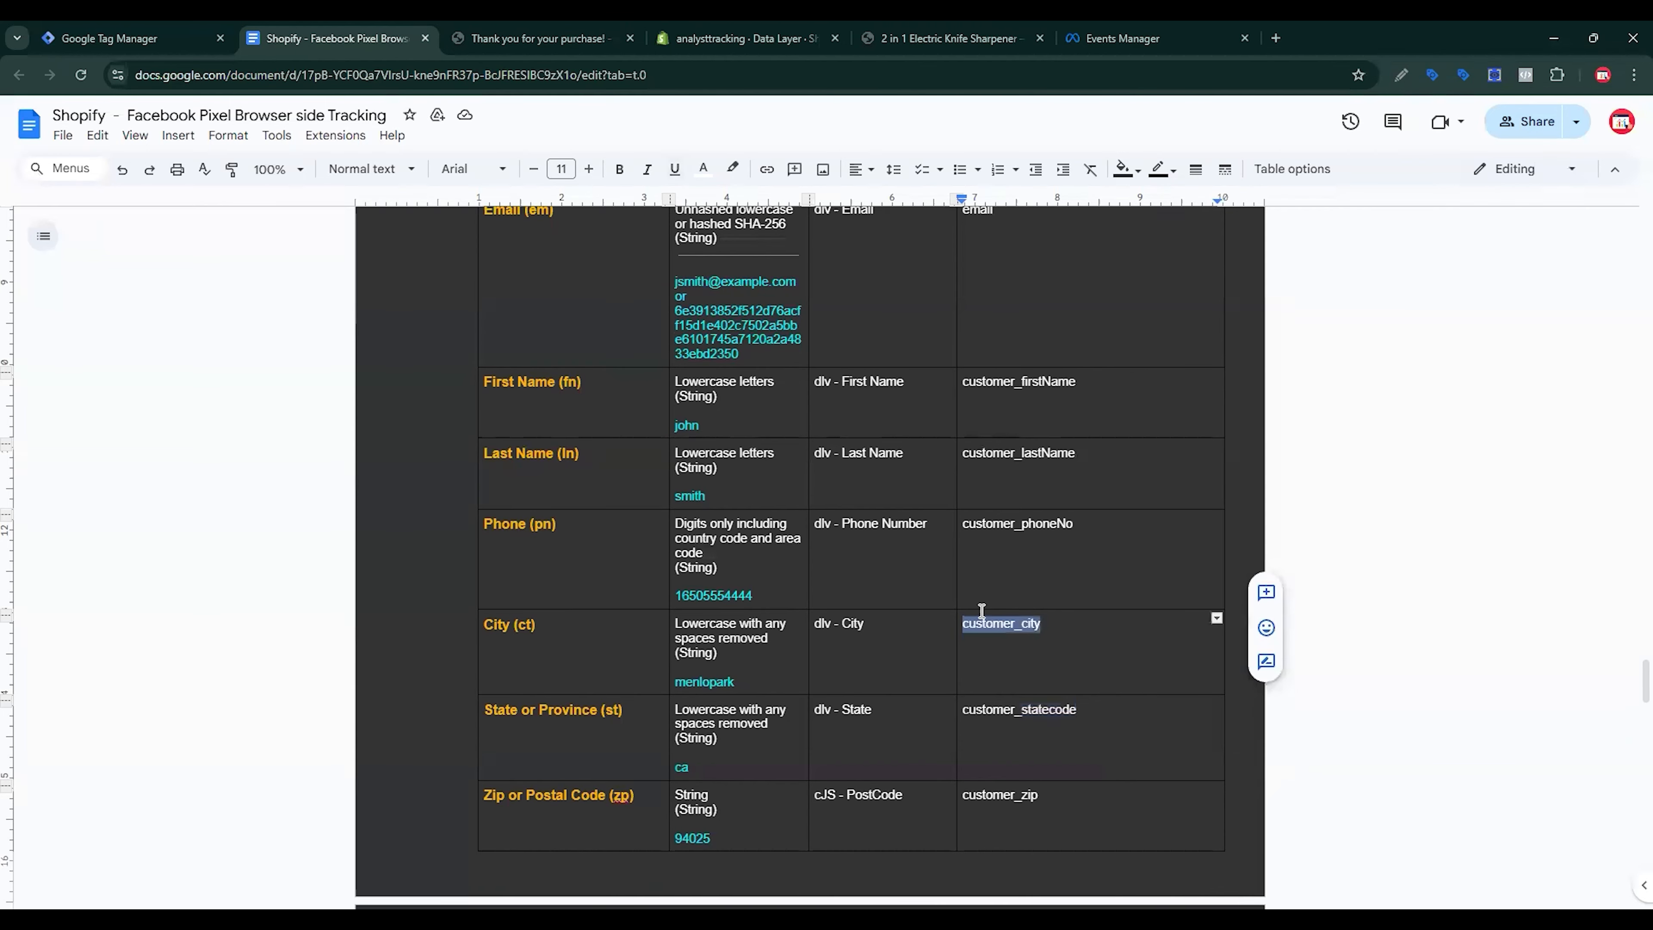
double_click(1044, 554)
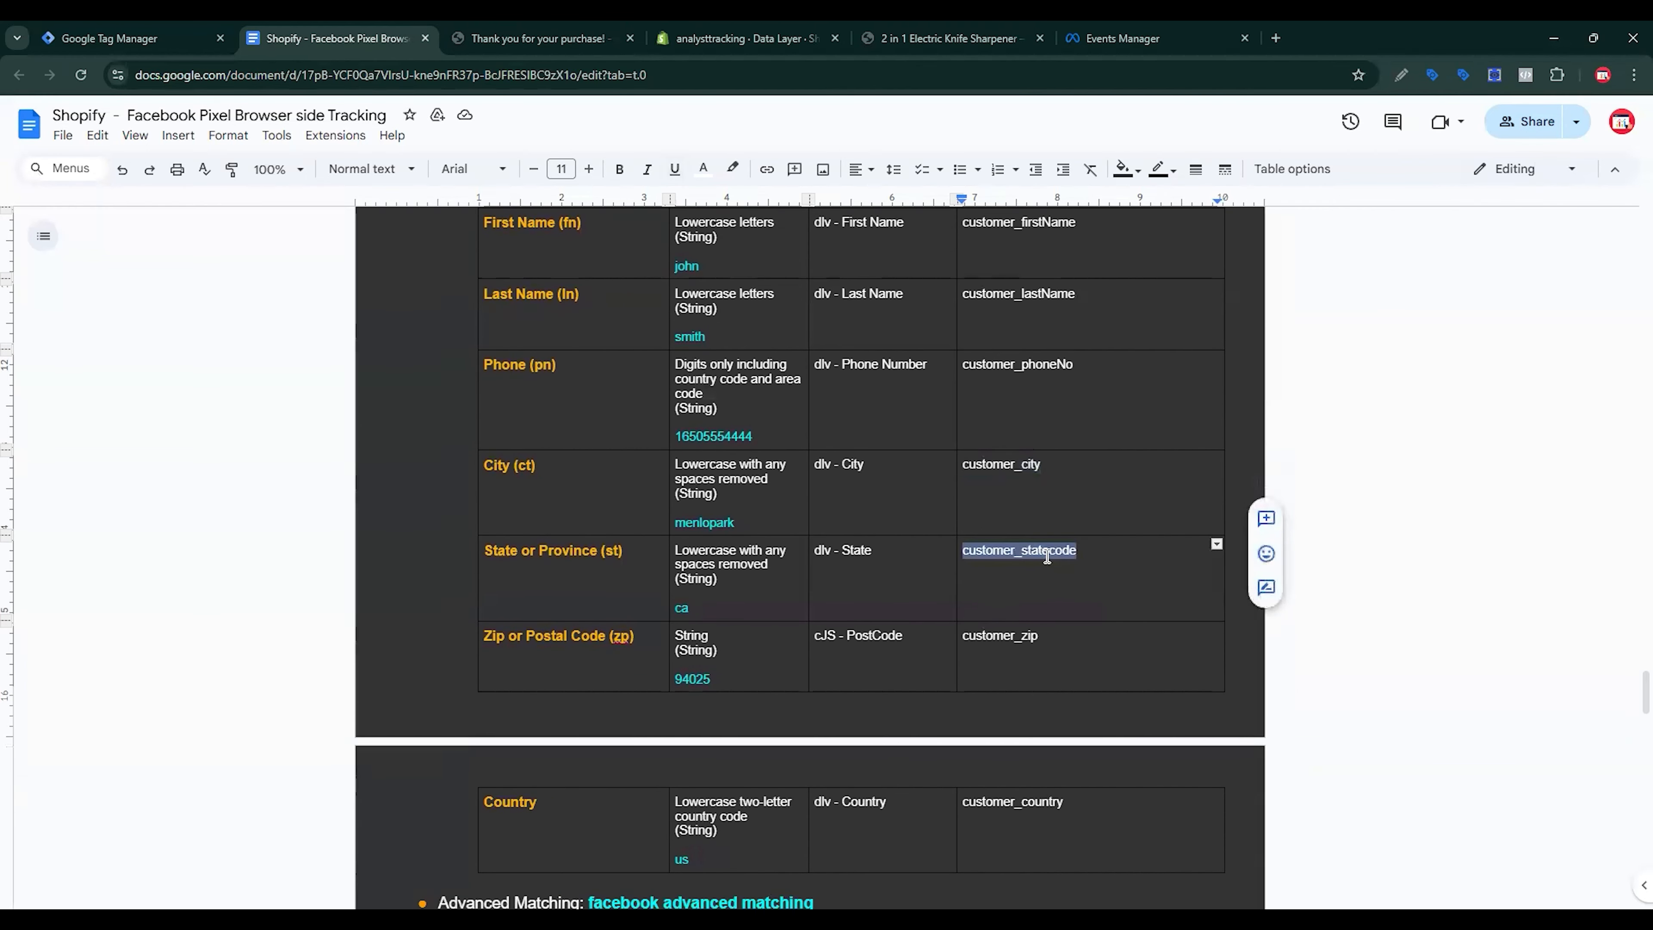
double_click(1016, 635)
key("ctrl+c")
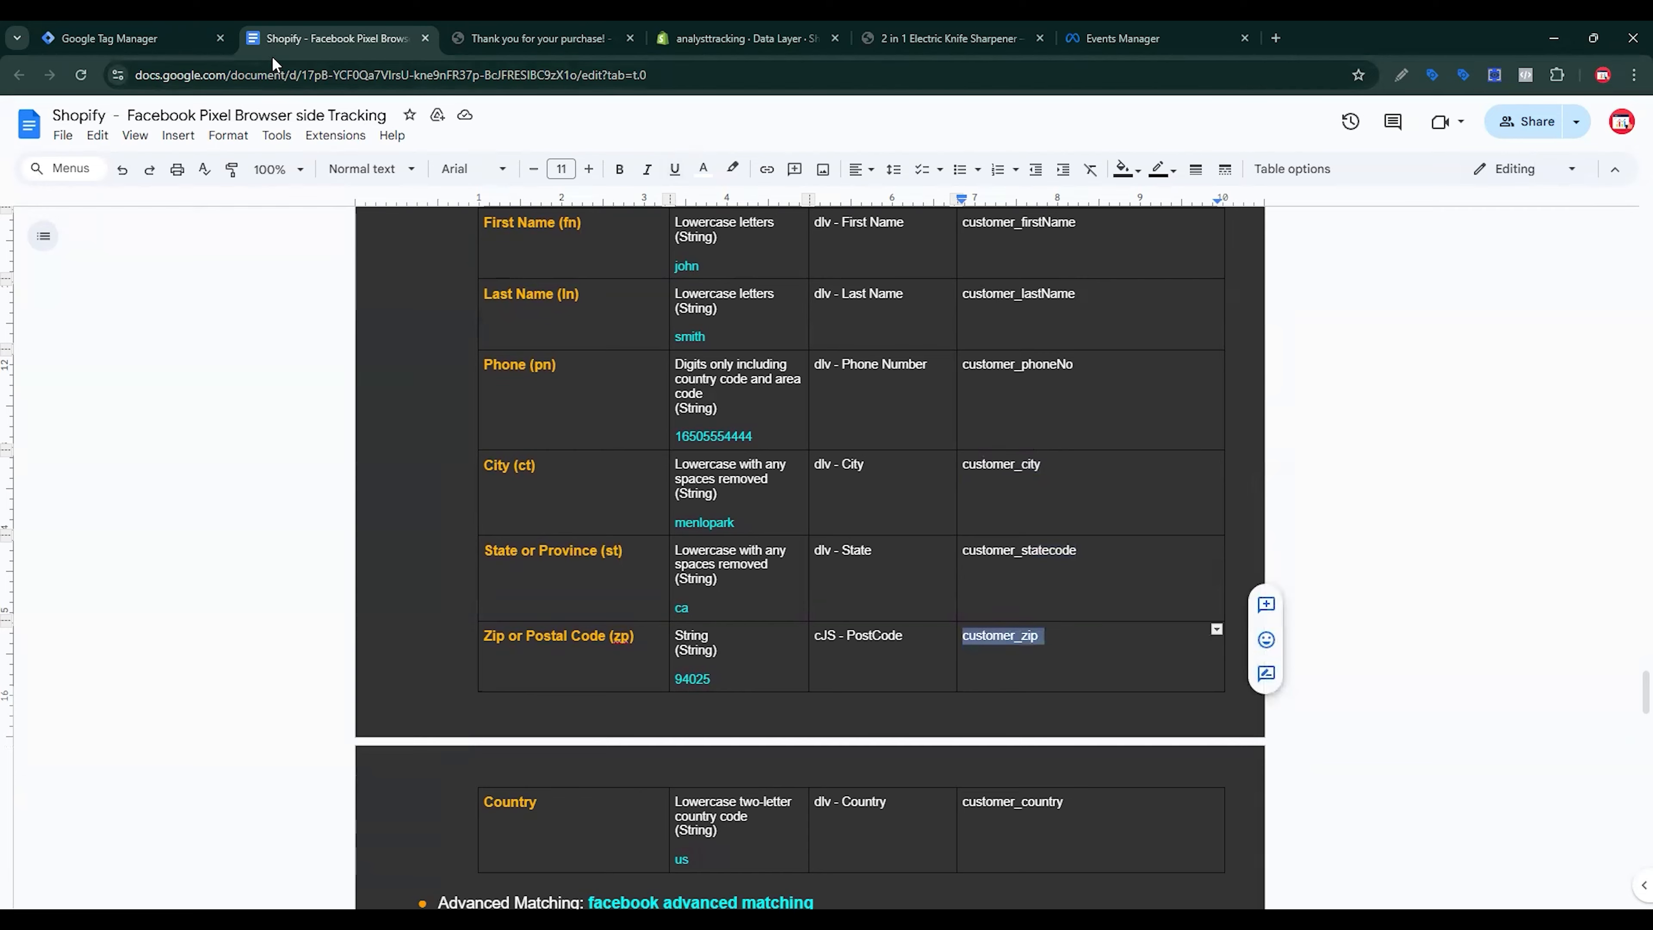
left_click(188, 40)
left_click(1331, 688)
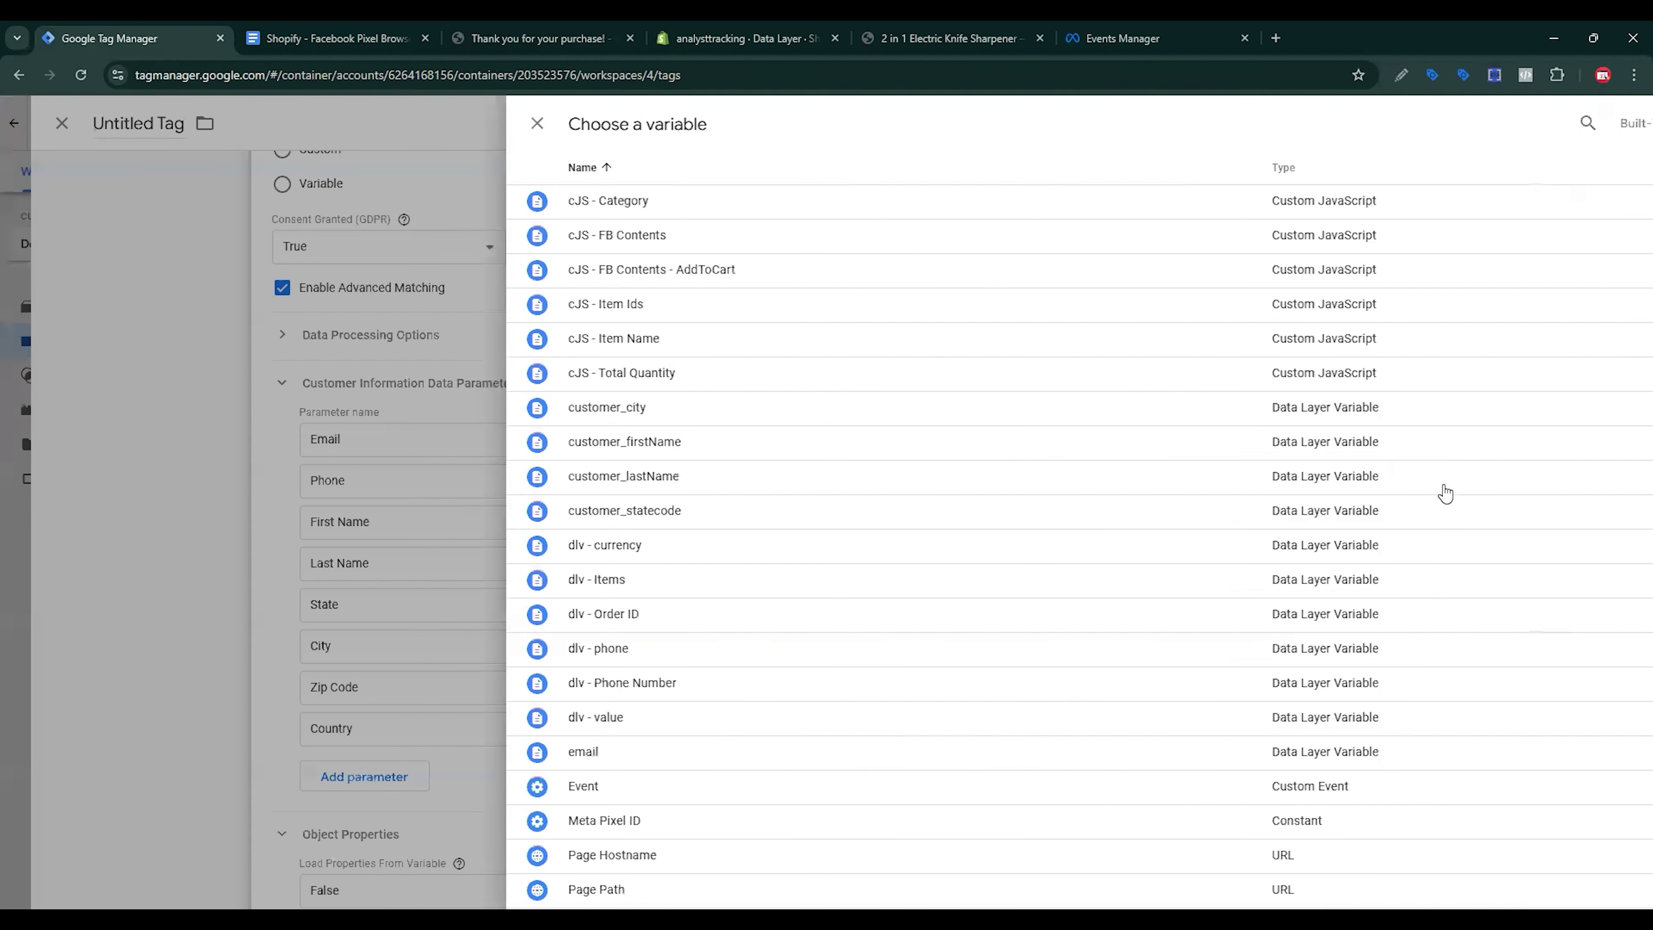
left_click(1621, 123)
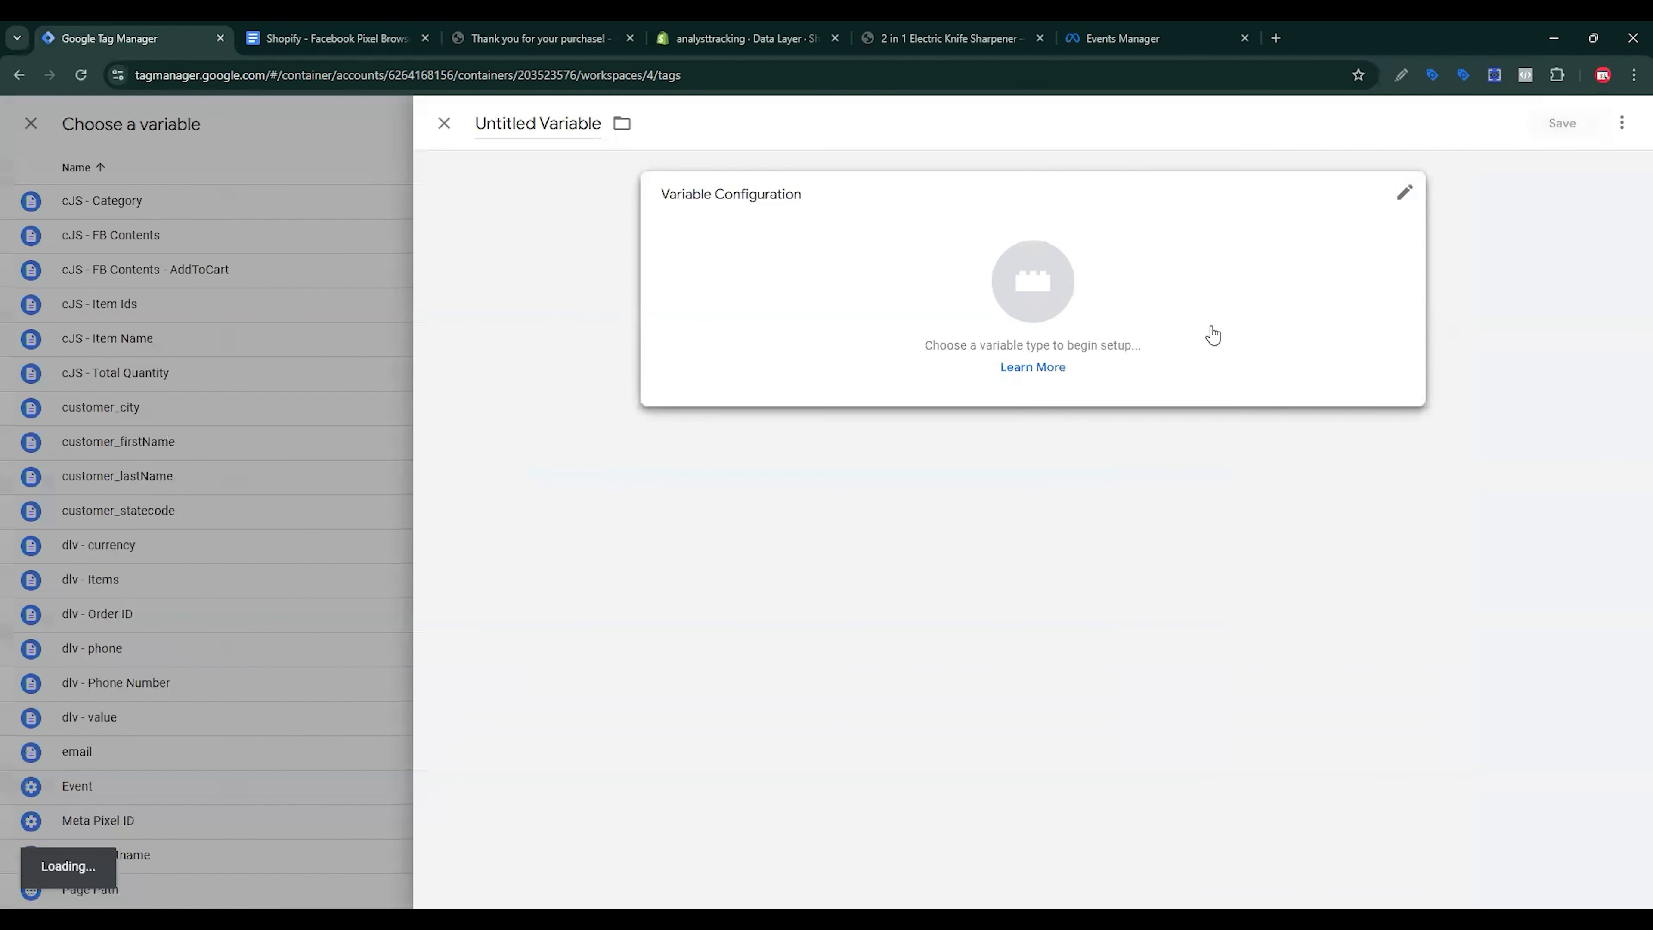
left_click(1208, 305)
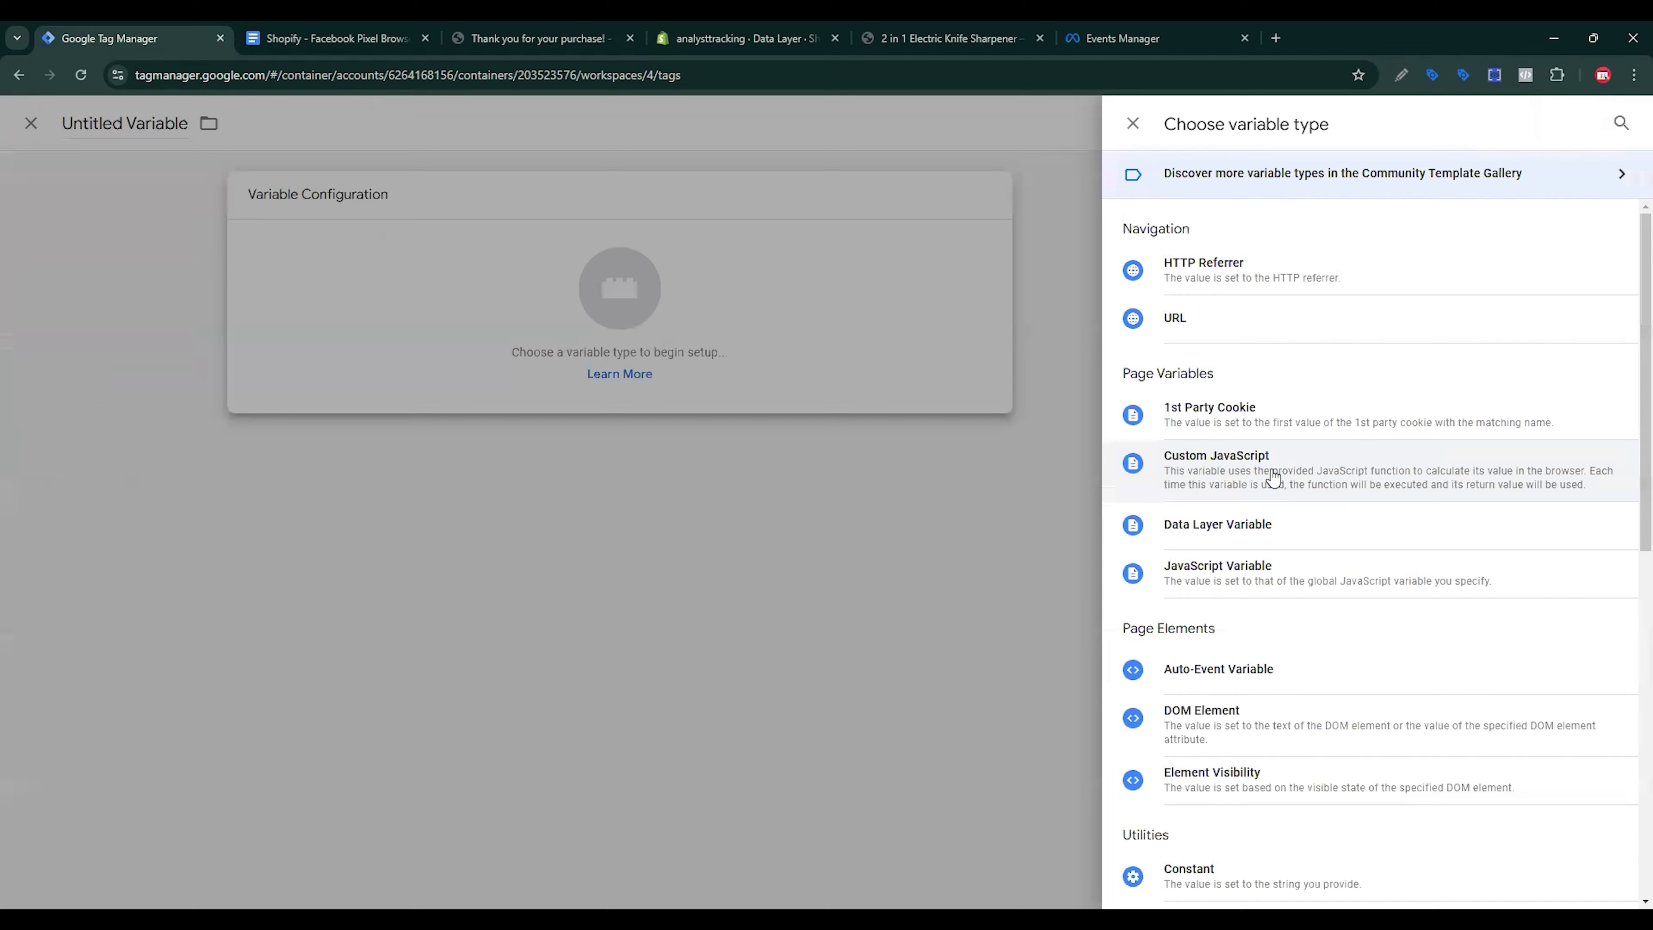
left_click_drag(1284, 467, 1266, 525)
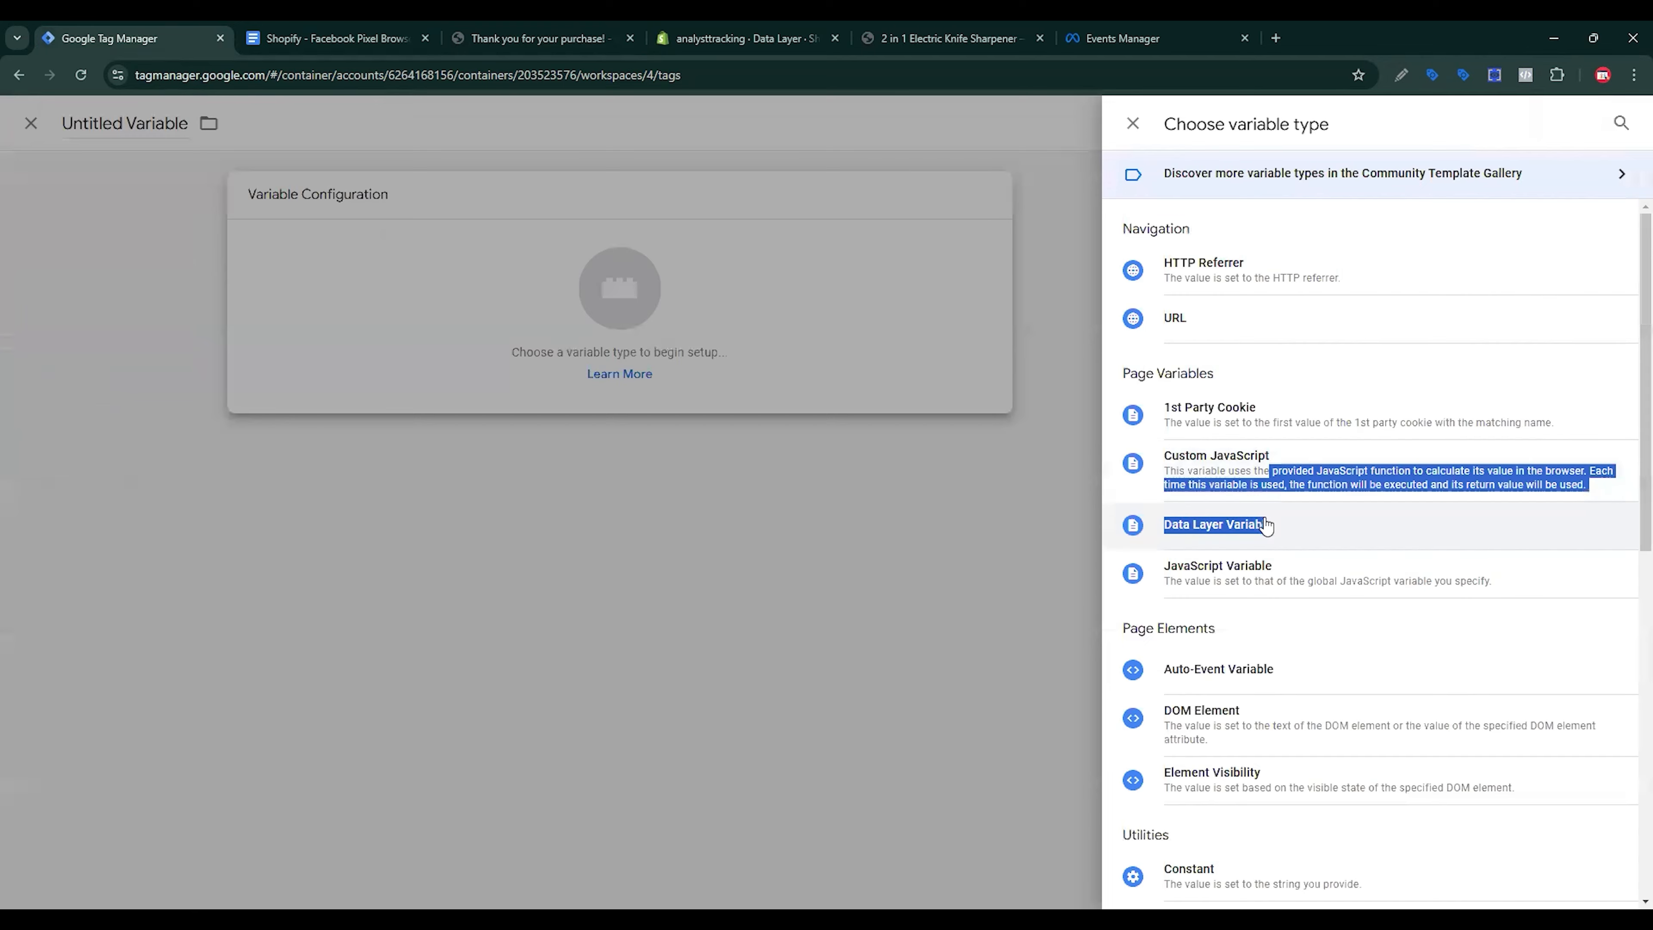
left_click(1266, 525)
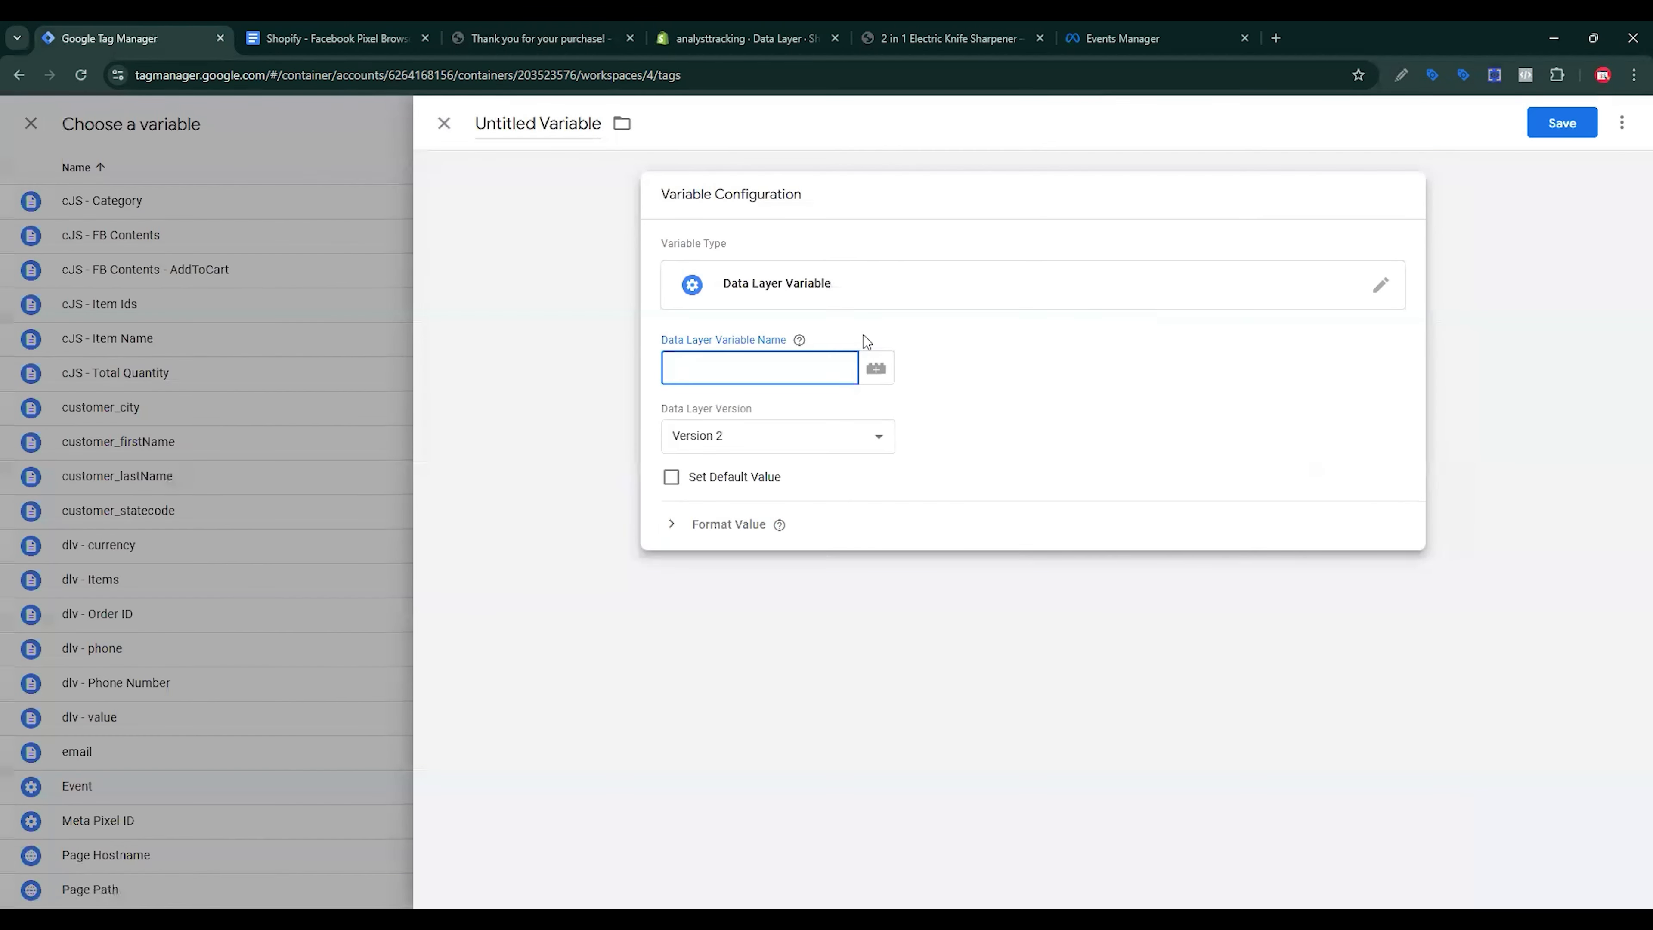
key("ctrl+v")
key("ctrl+shift+Left")
key("ctrl+shift+Left")
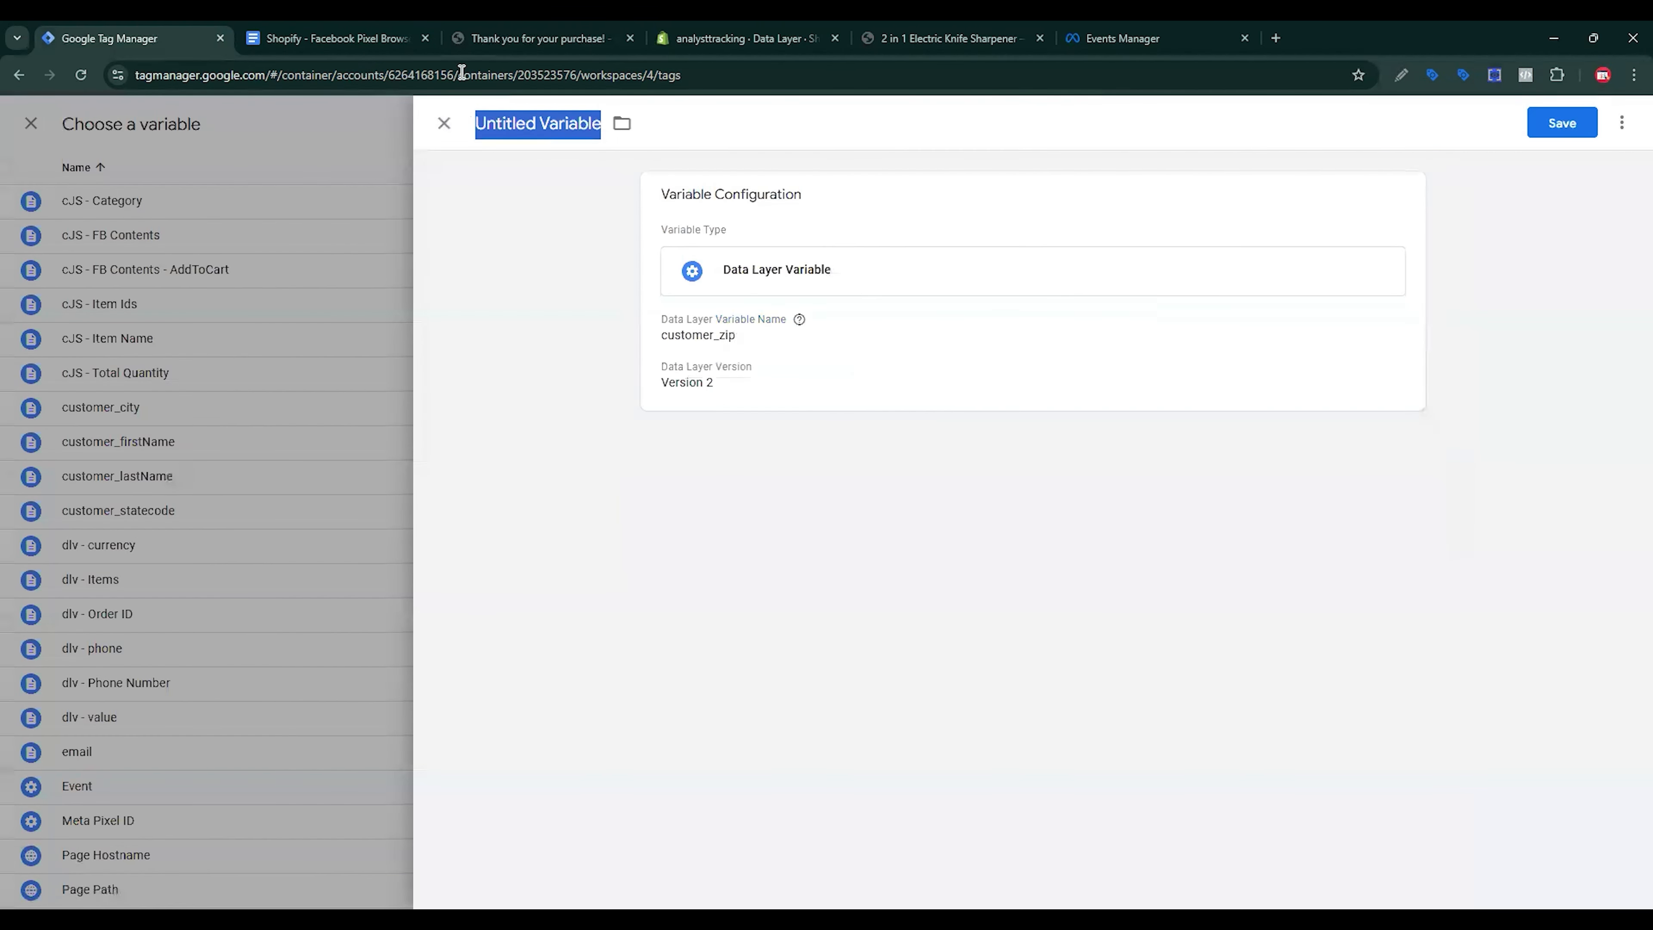
key("ctrl+v")
left_click(1547, 124)
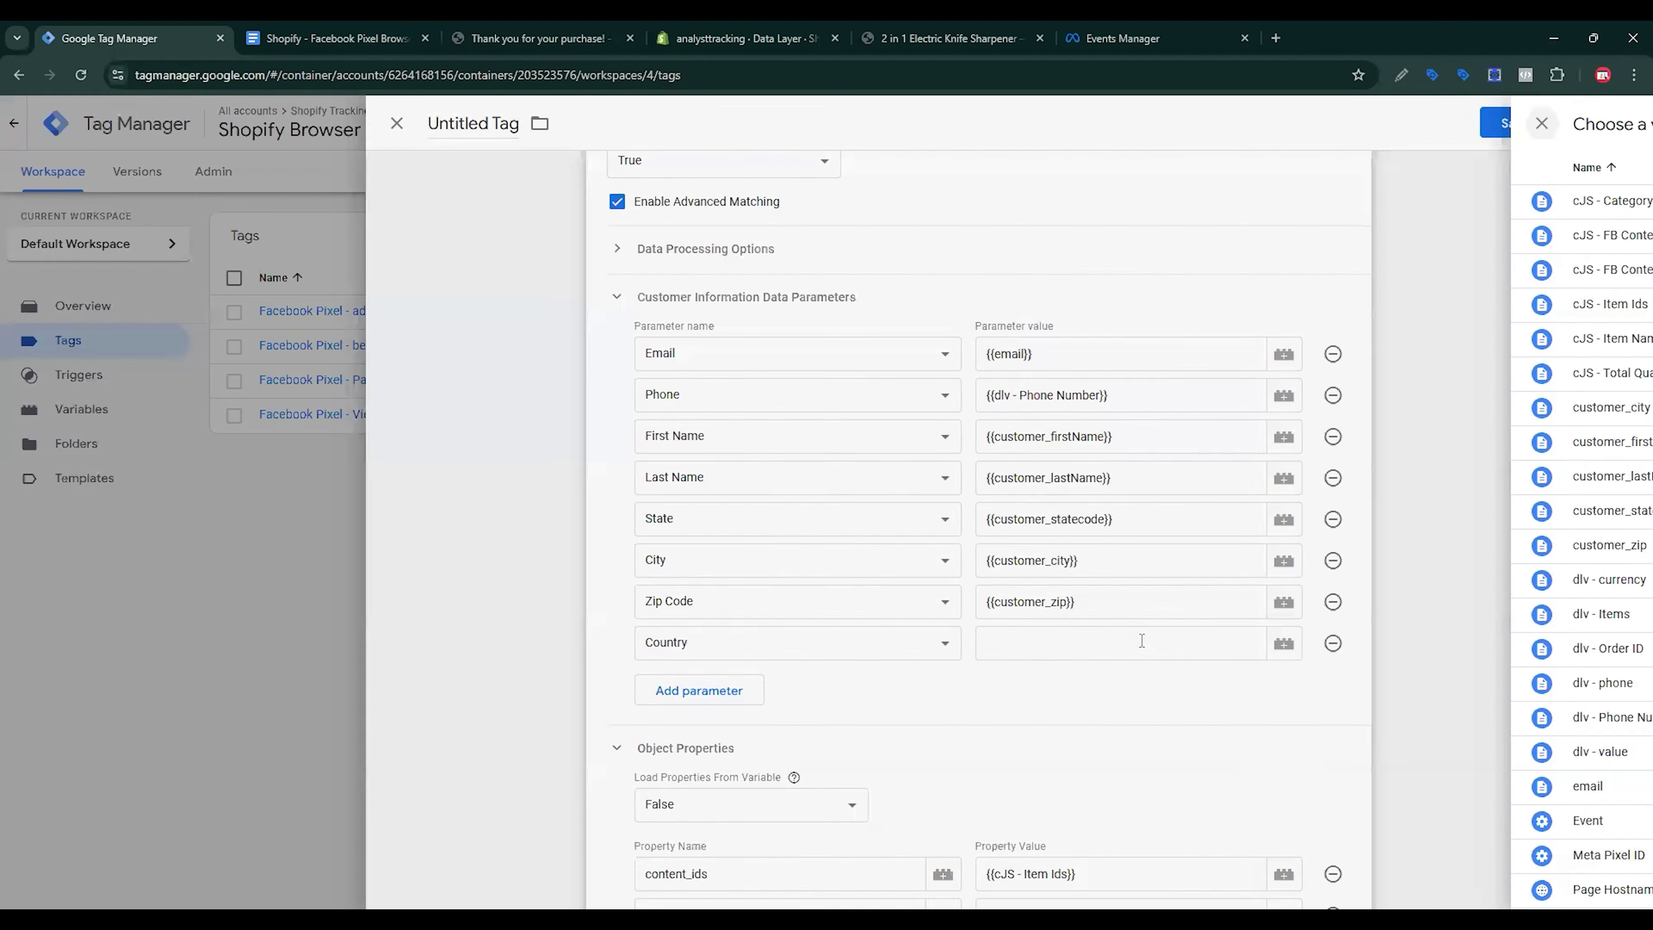
left_click(1142, 642)
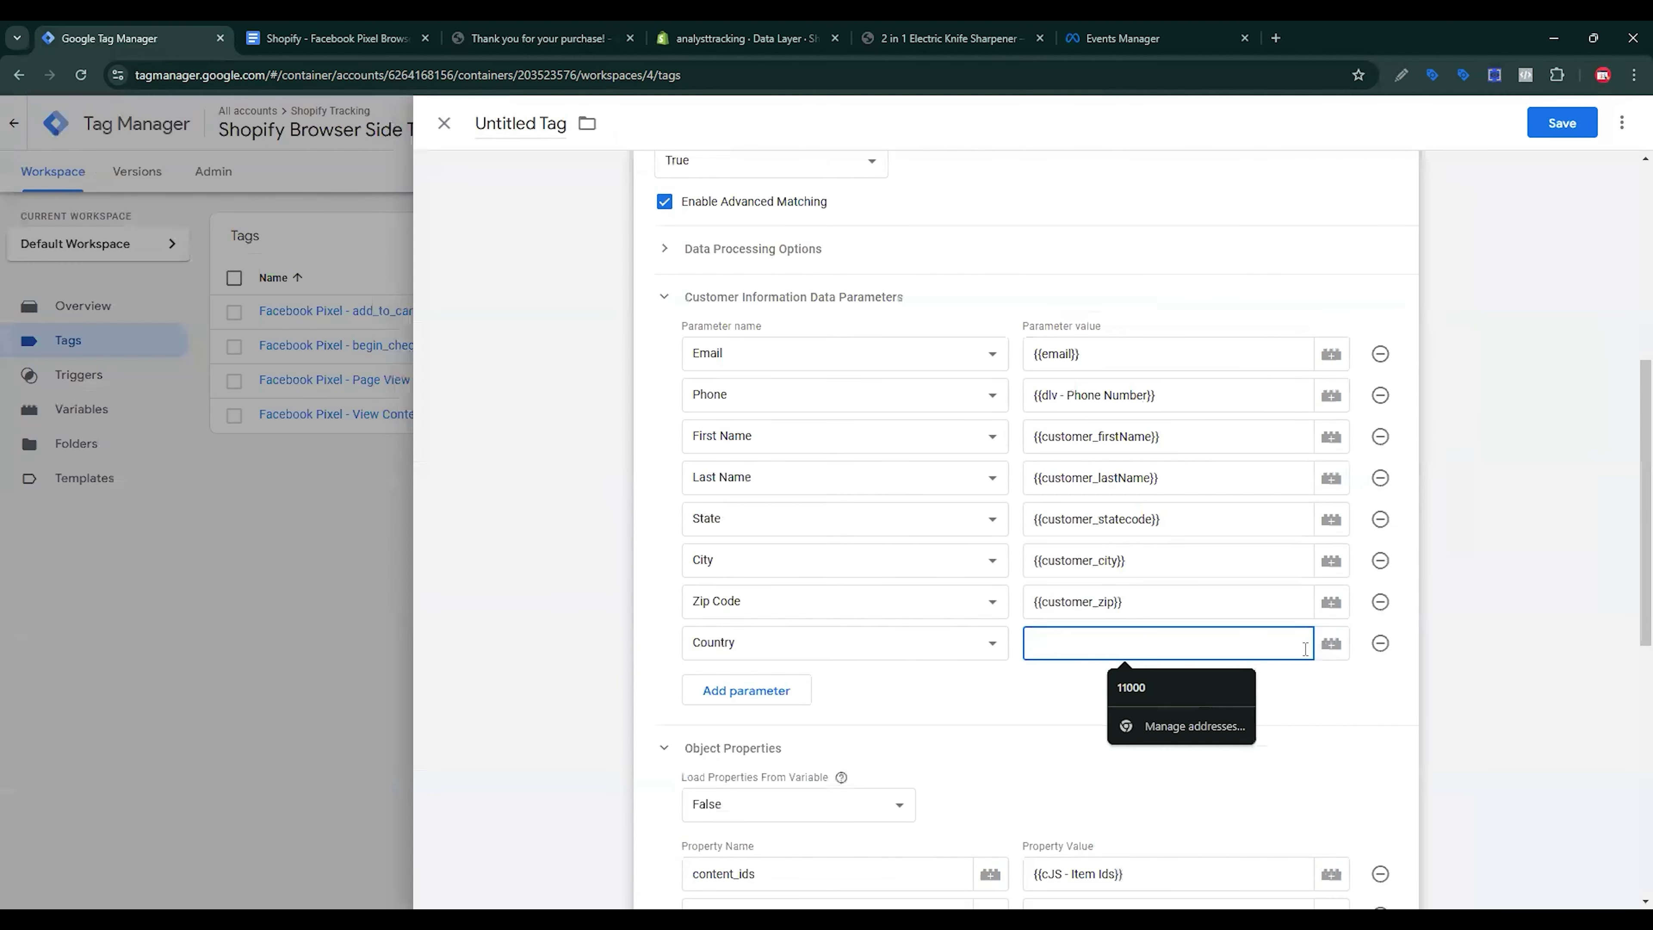
Step: Create a customer_country Data Layer Variable, keyed customer_country, for the Country value
left_click(1330, 645)
left_click(1612, 125)
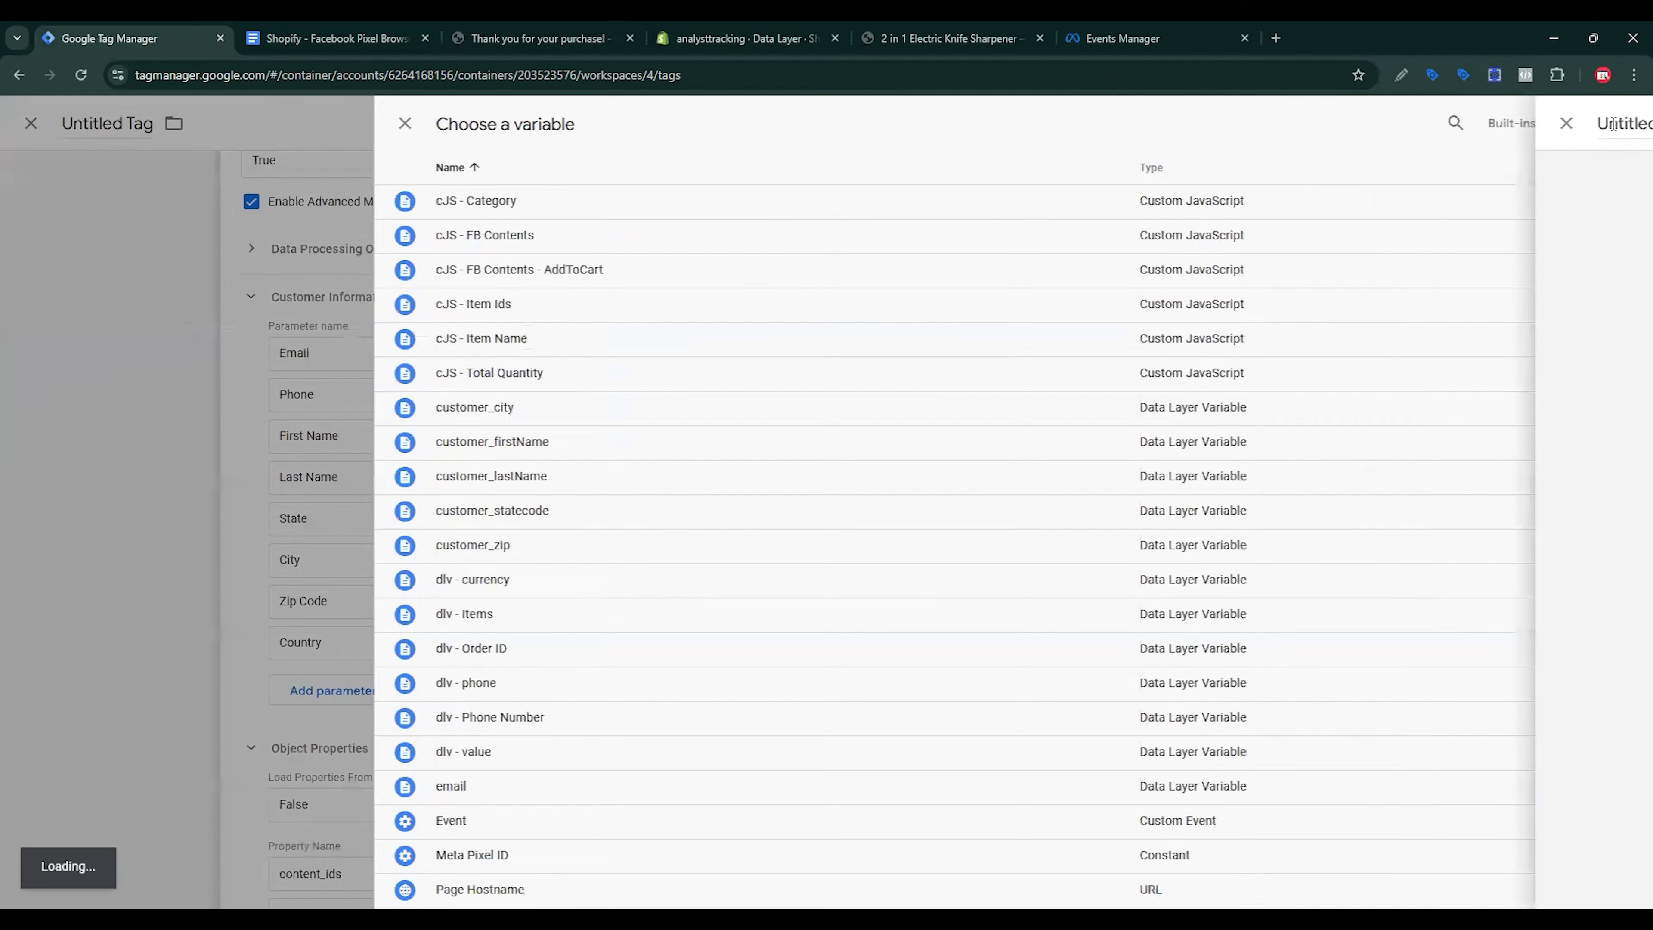
left_click(1279, 294)
left_click(1250, 525)
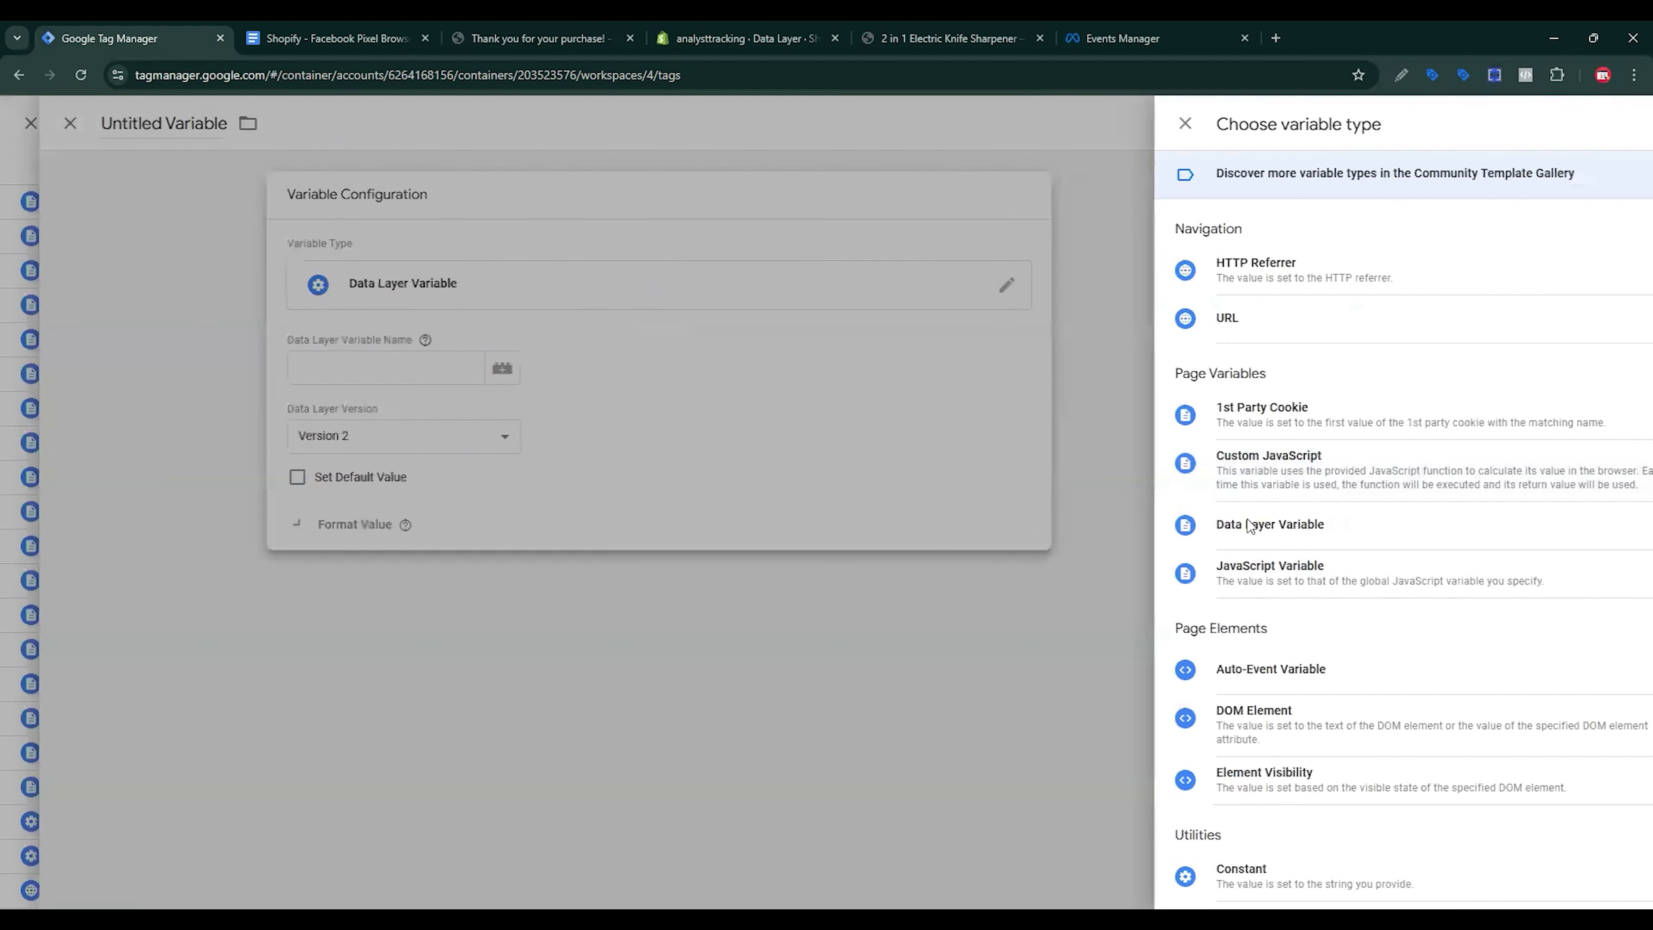
left_click(332, 38)
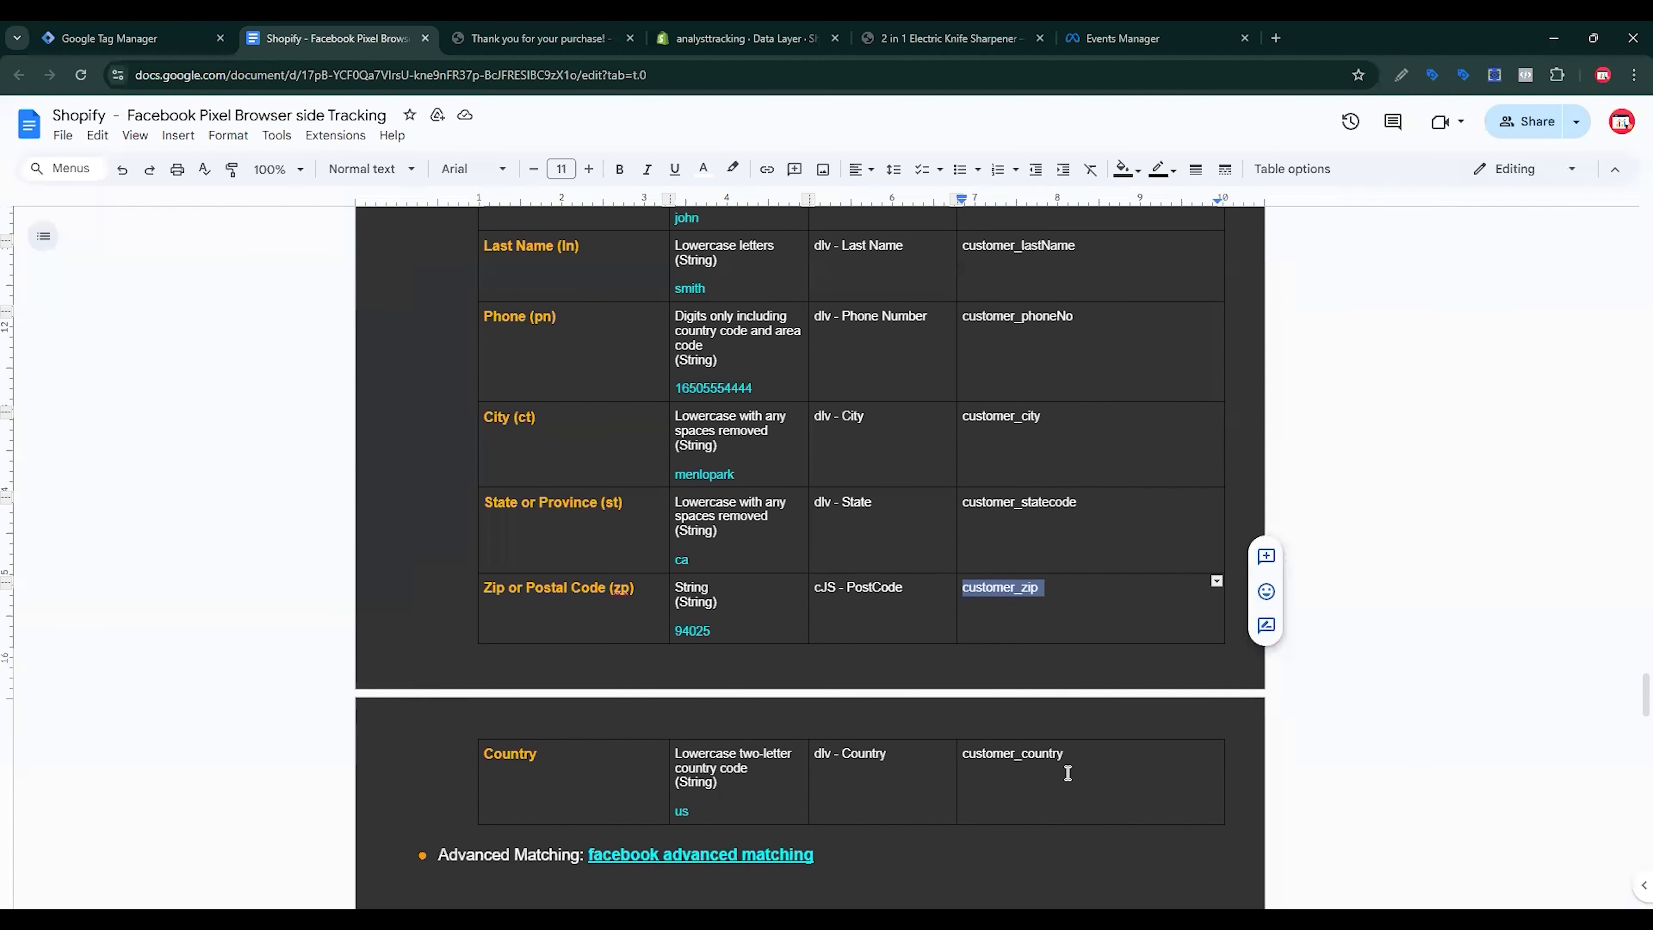
scroll(1067, 772, "down", 1)
triple_click(1029, 719)
key("ctrl+c")
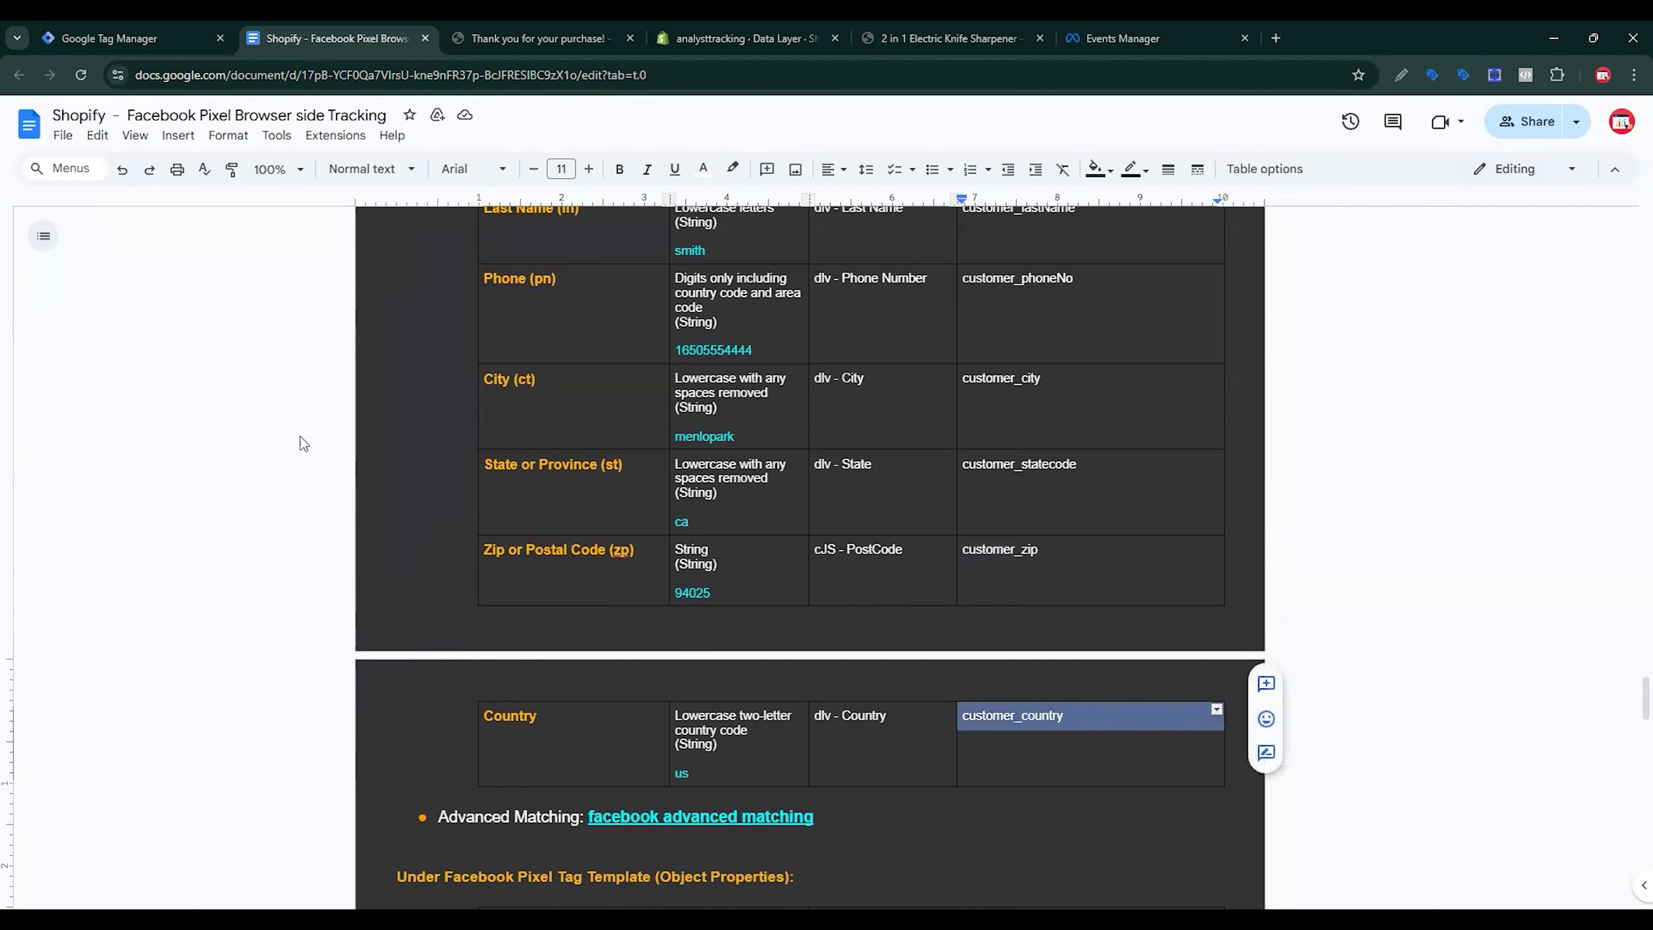
left_click(131, 34)
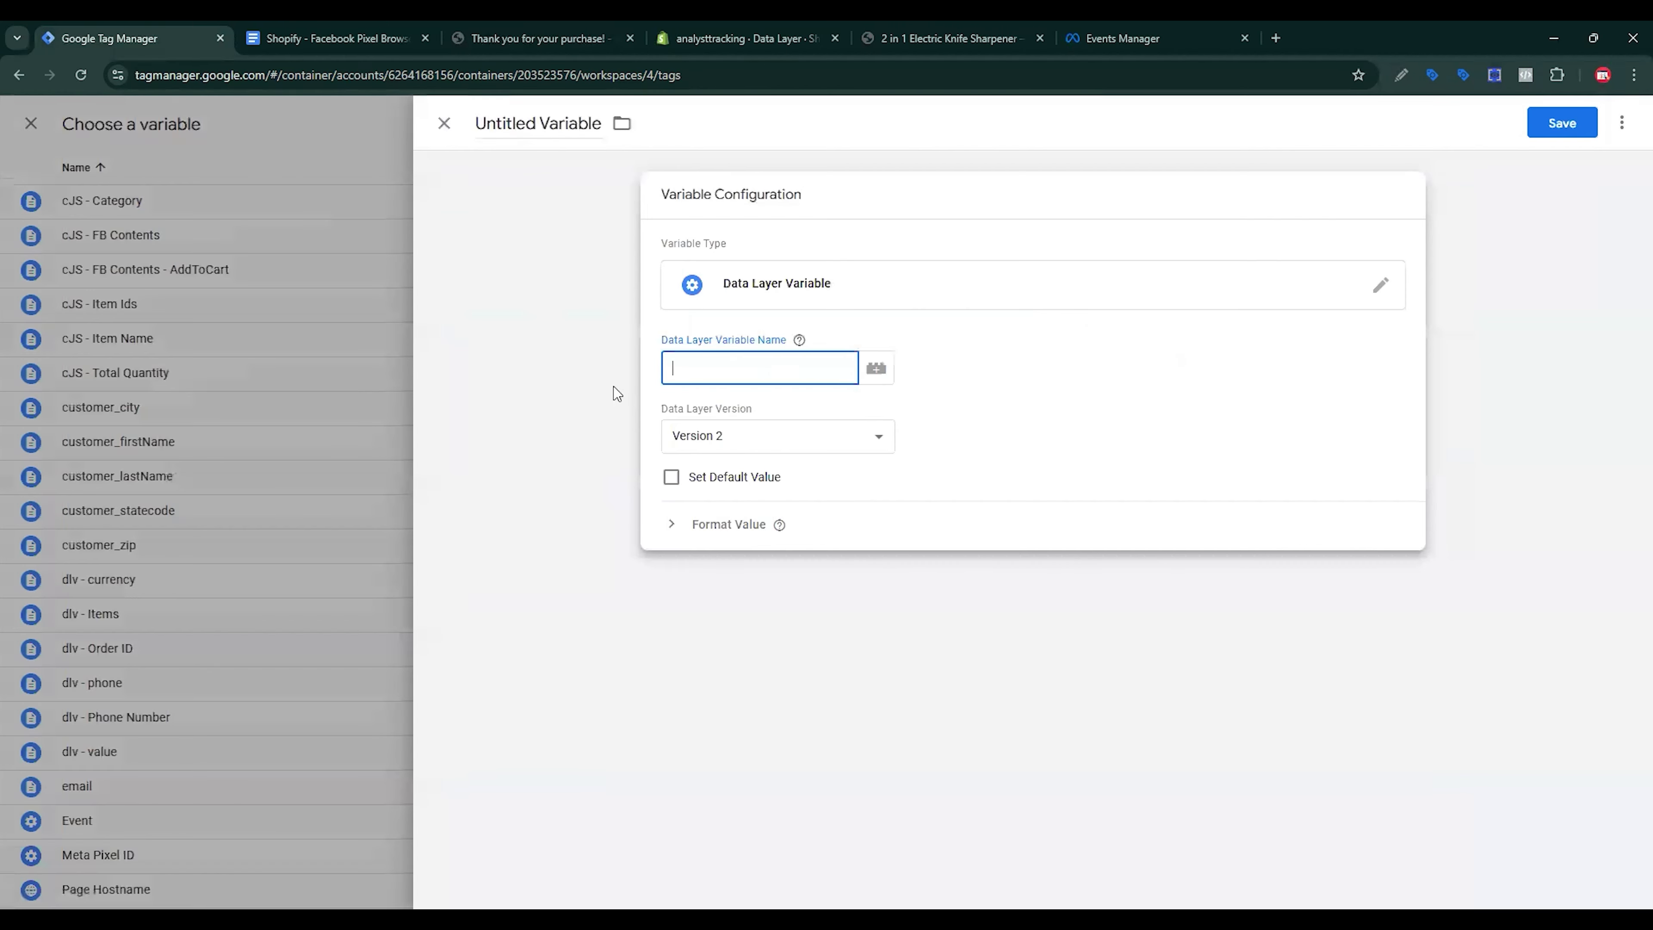
key("ctrl+v")
key("shift+Tab")
key("ctrl+v")
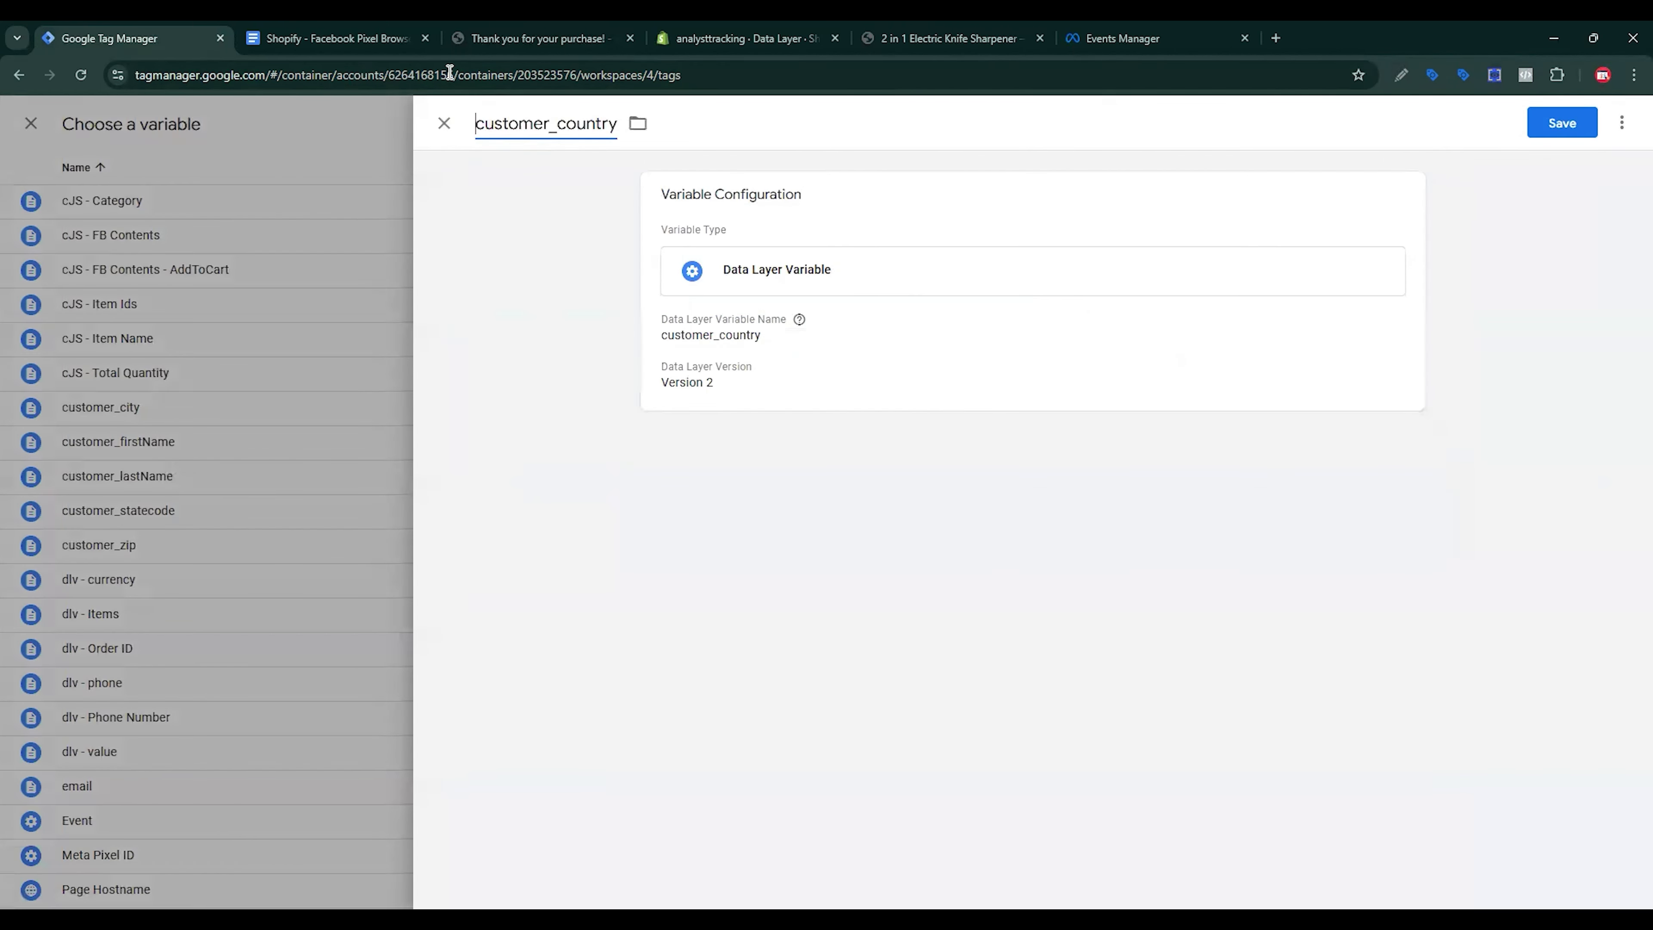
left_click(1554, 121)
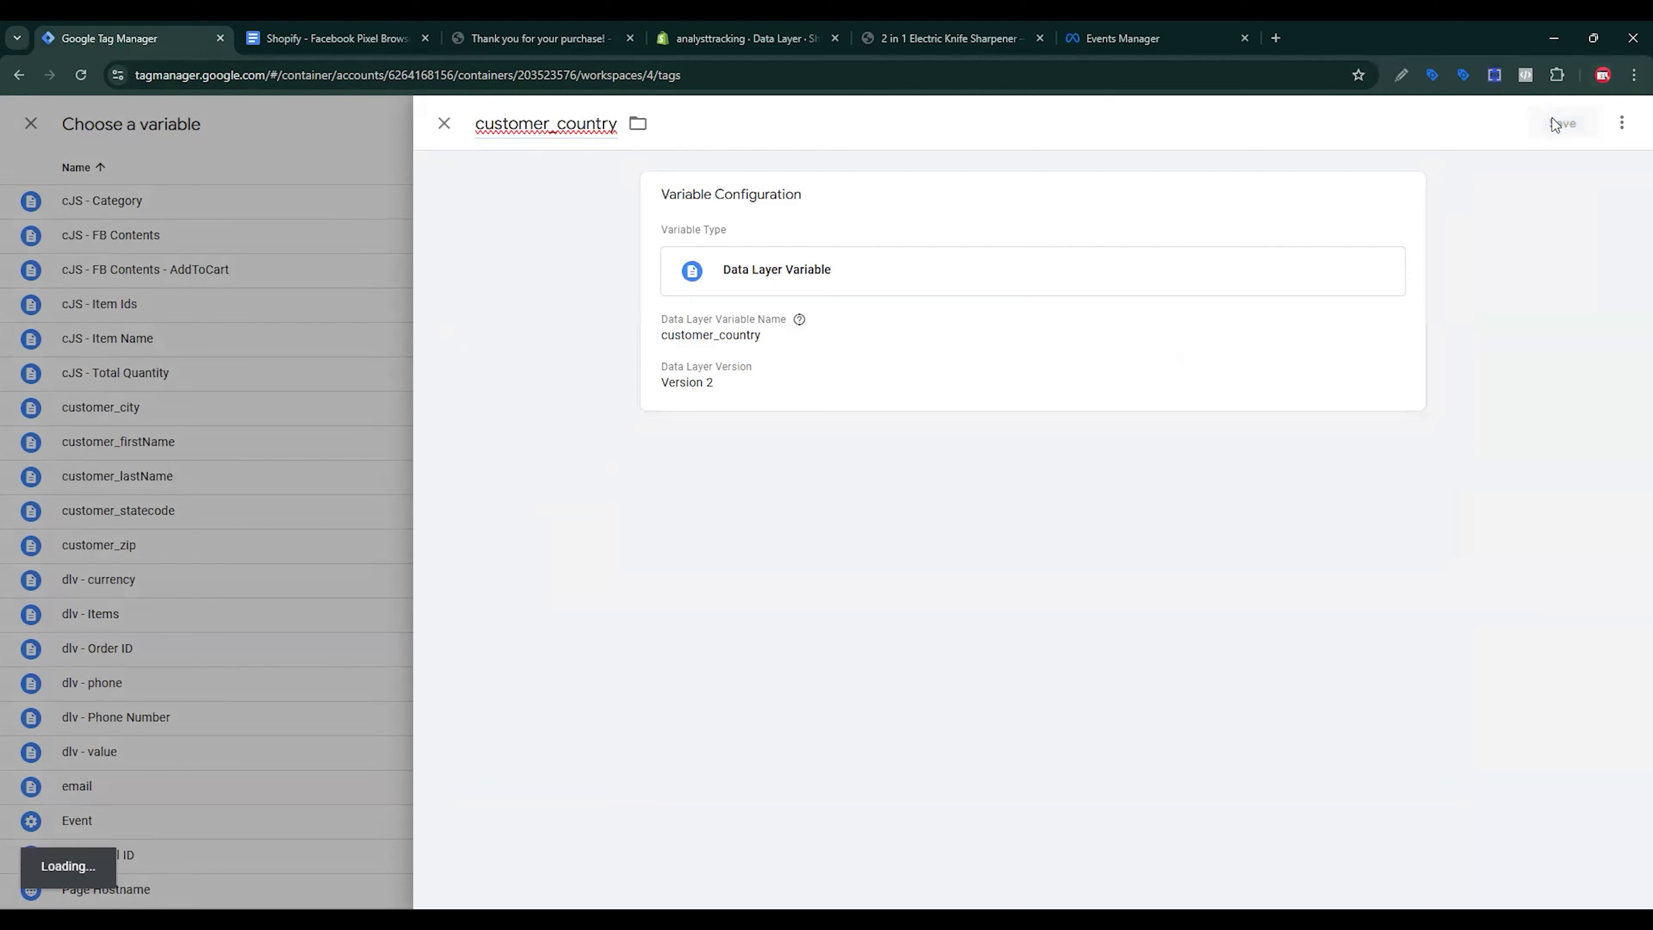
Step: Save the tag, renaming it 'Facebook Pixel - Purchase'
scroll(1223, 498, "down", 10)
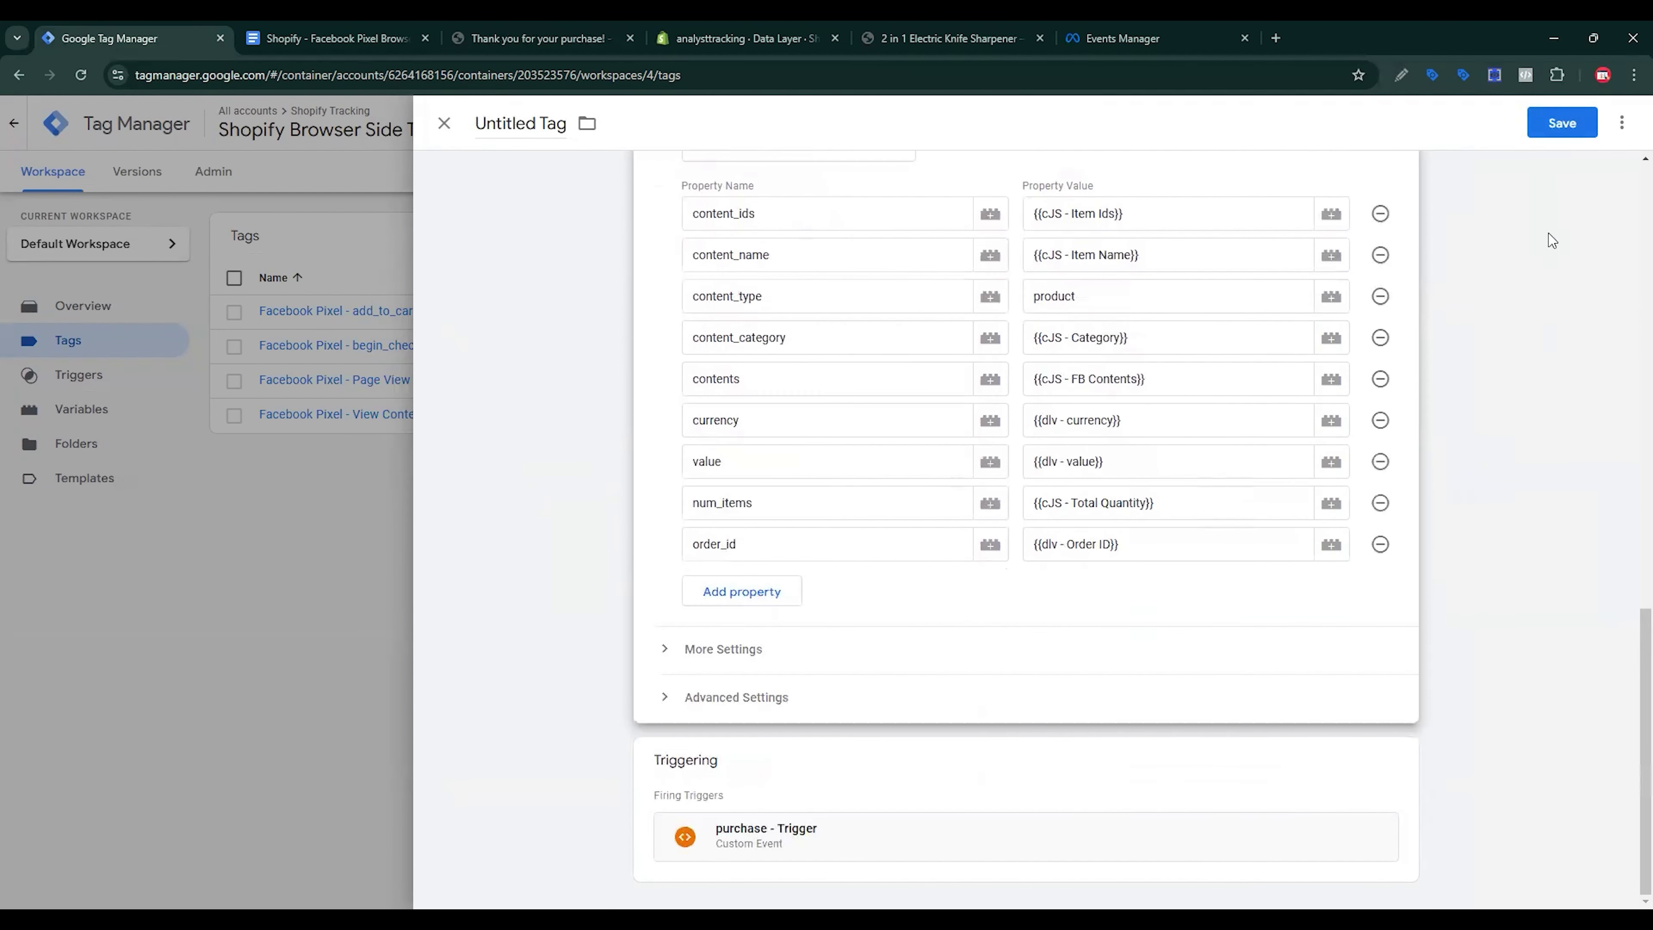
left_click(1574, 125)
left_click(808, 332)
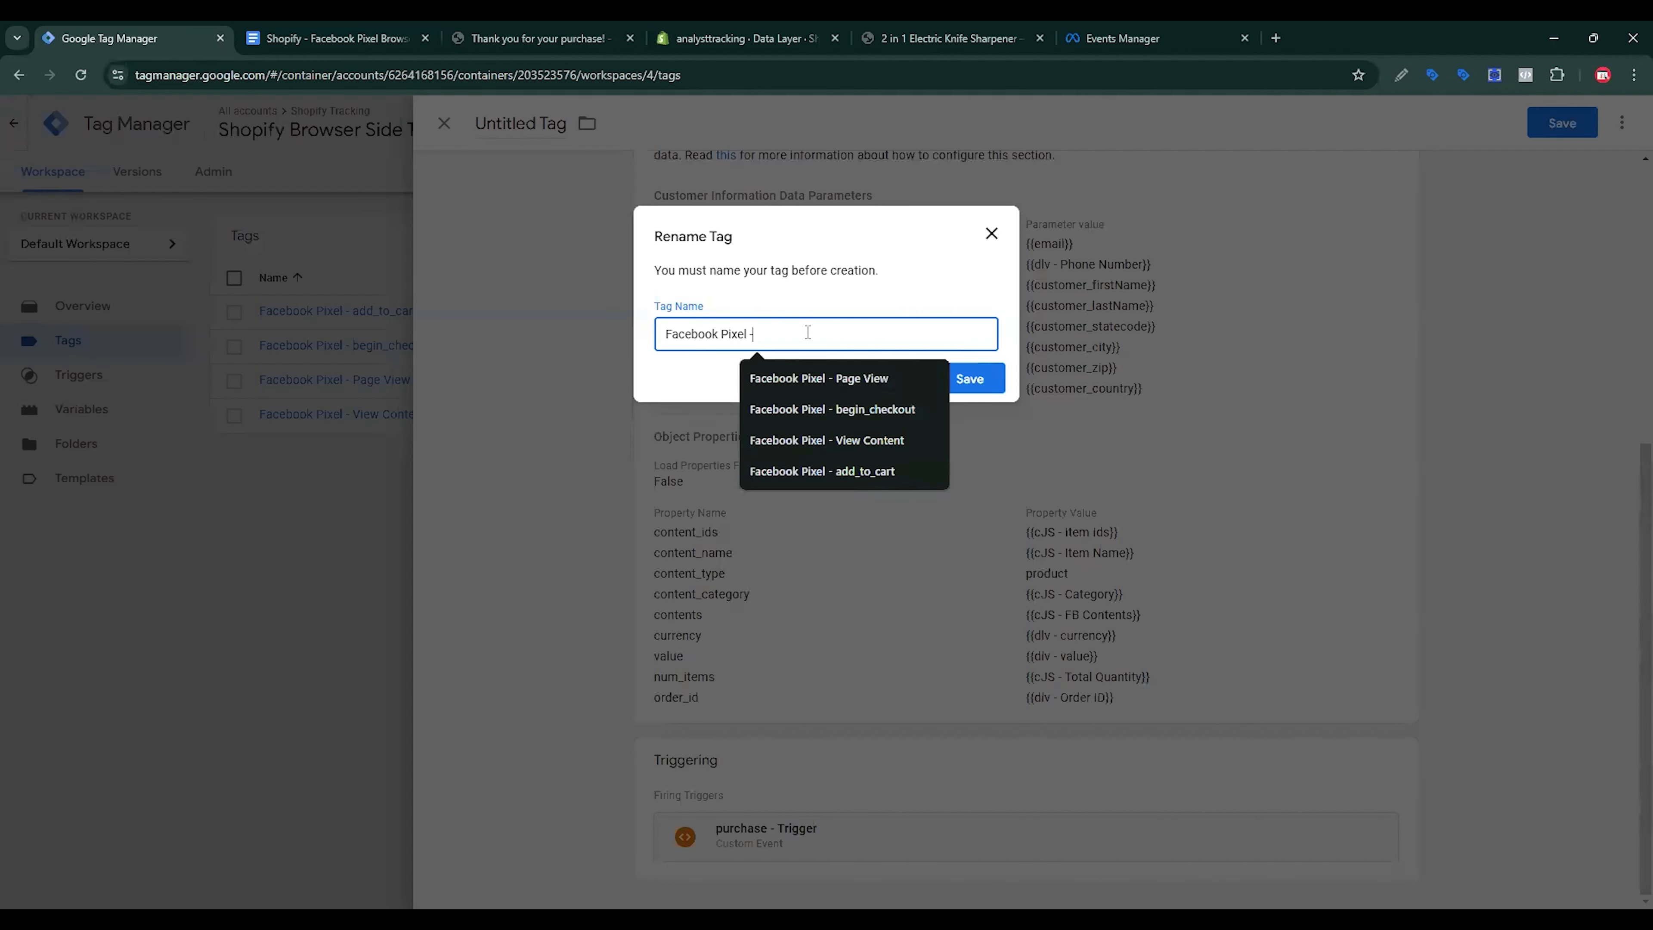
type("- Purchase")
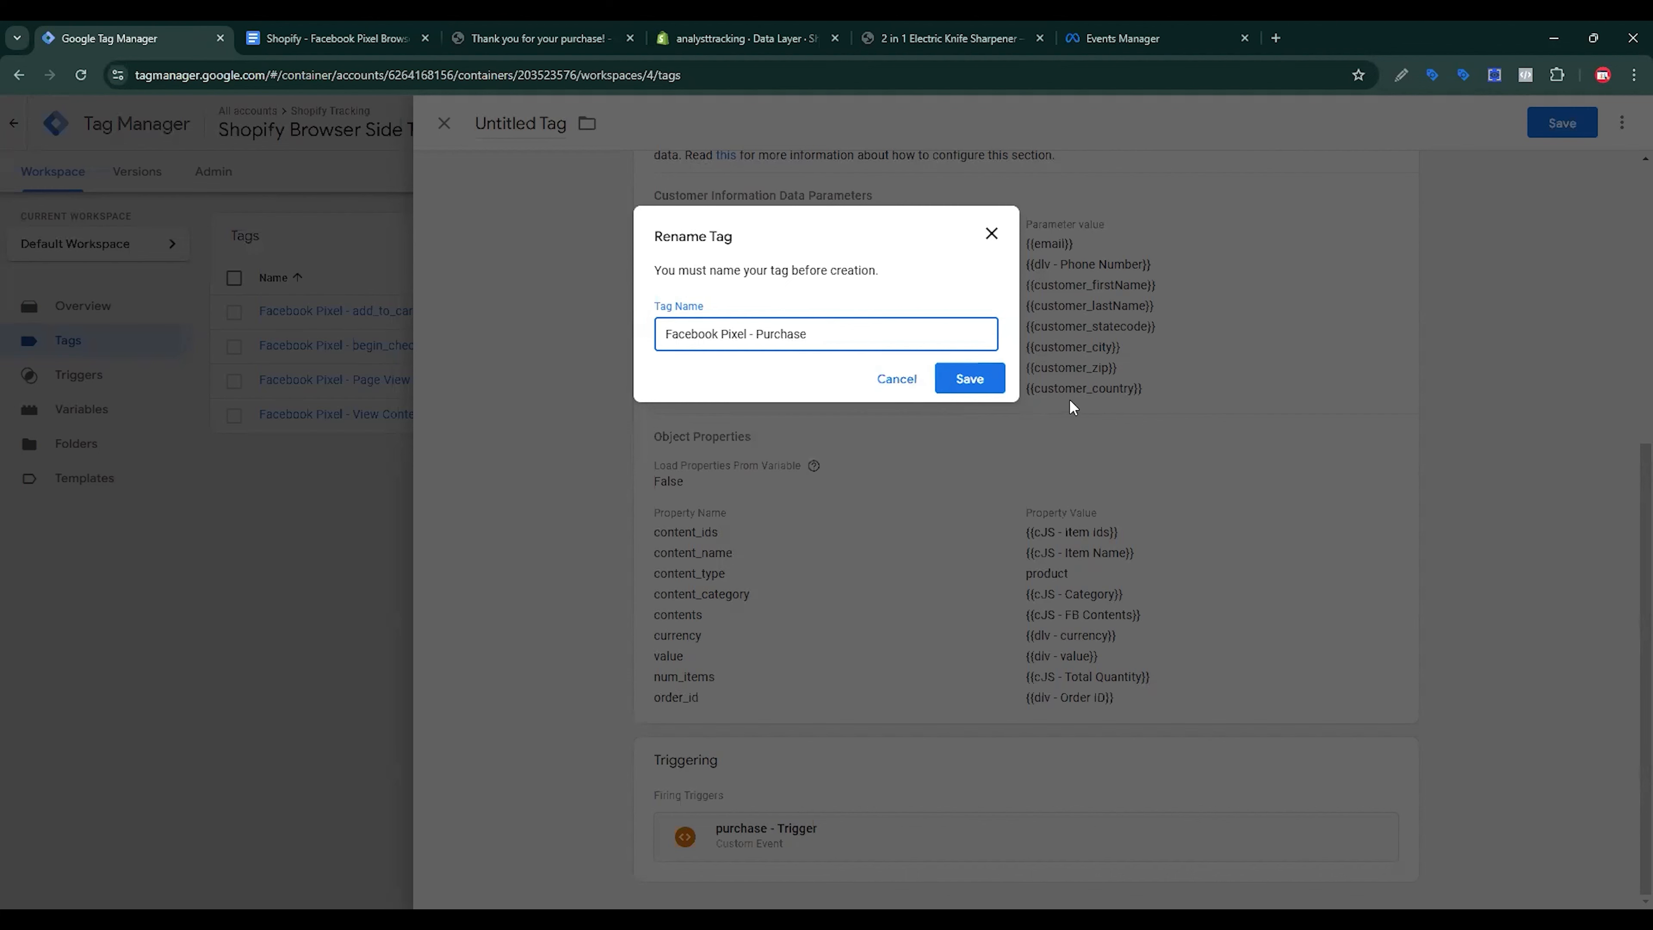
key("Return")
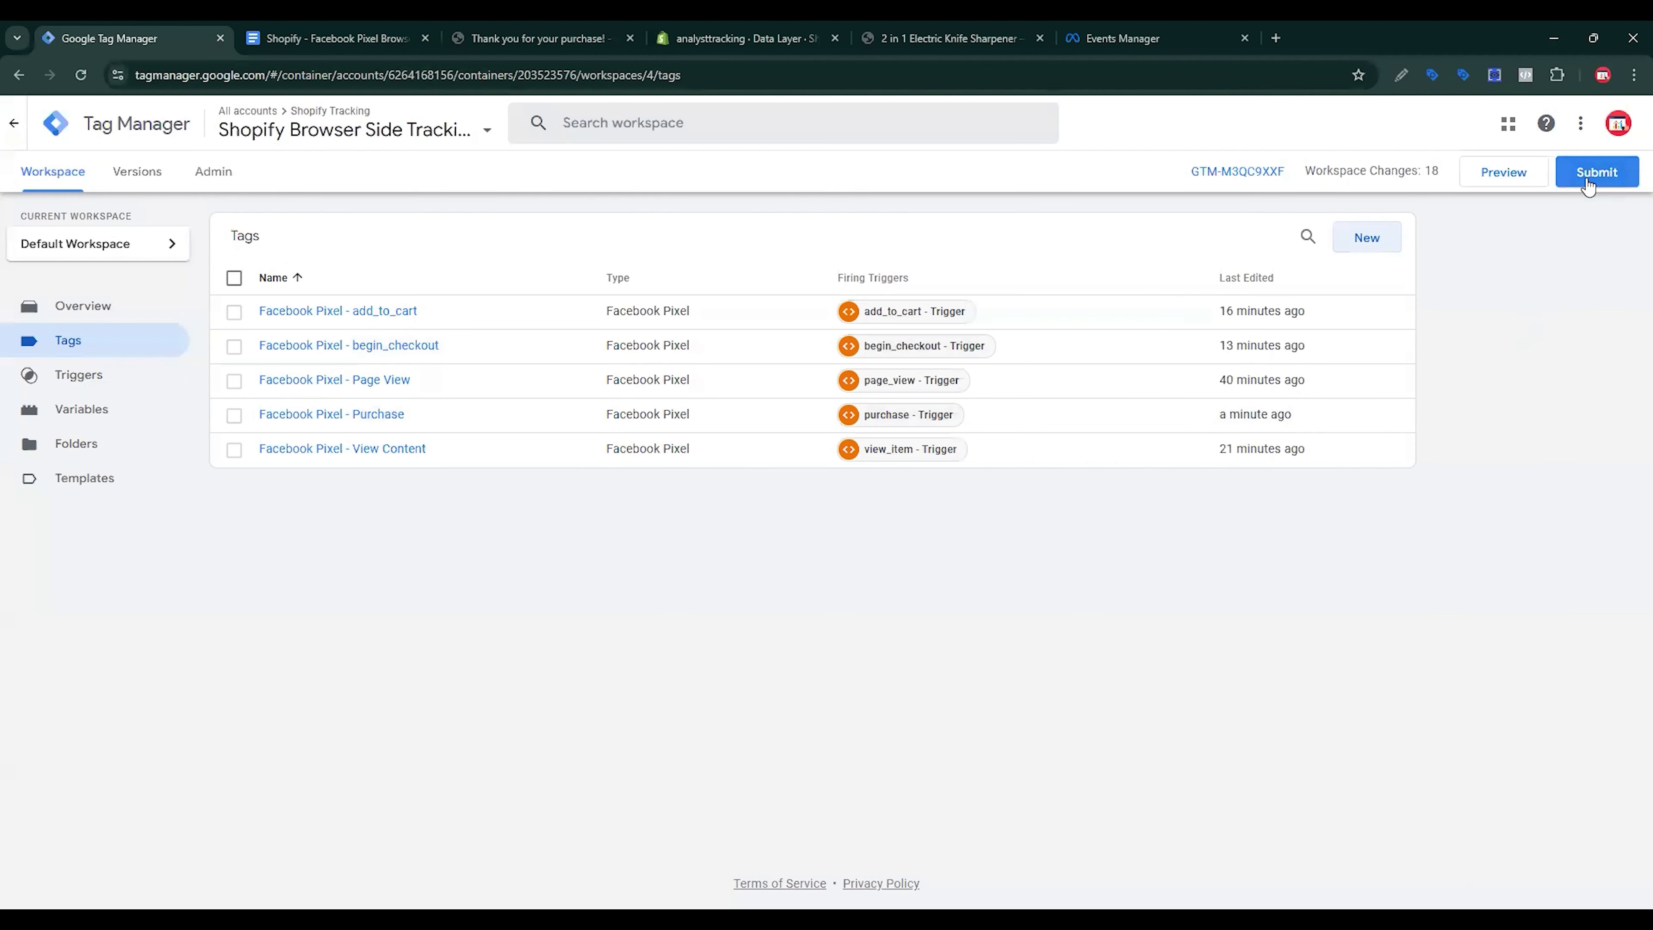
Step: Submit and publish Version 4 without a description, then return to the store's thank-you page
left_click(1589, 185)
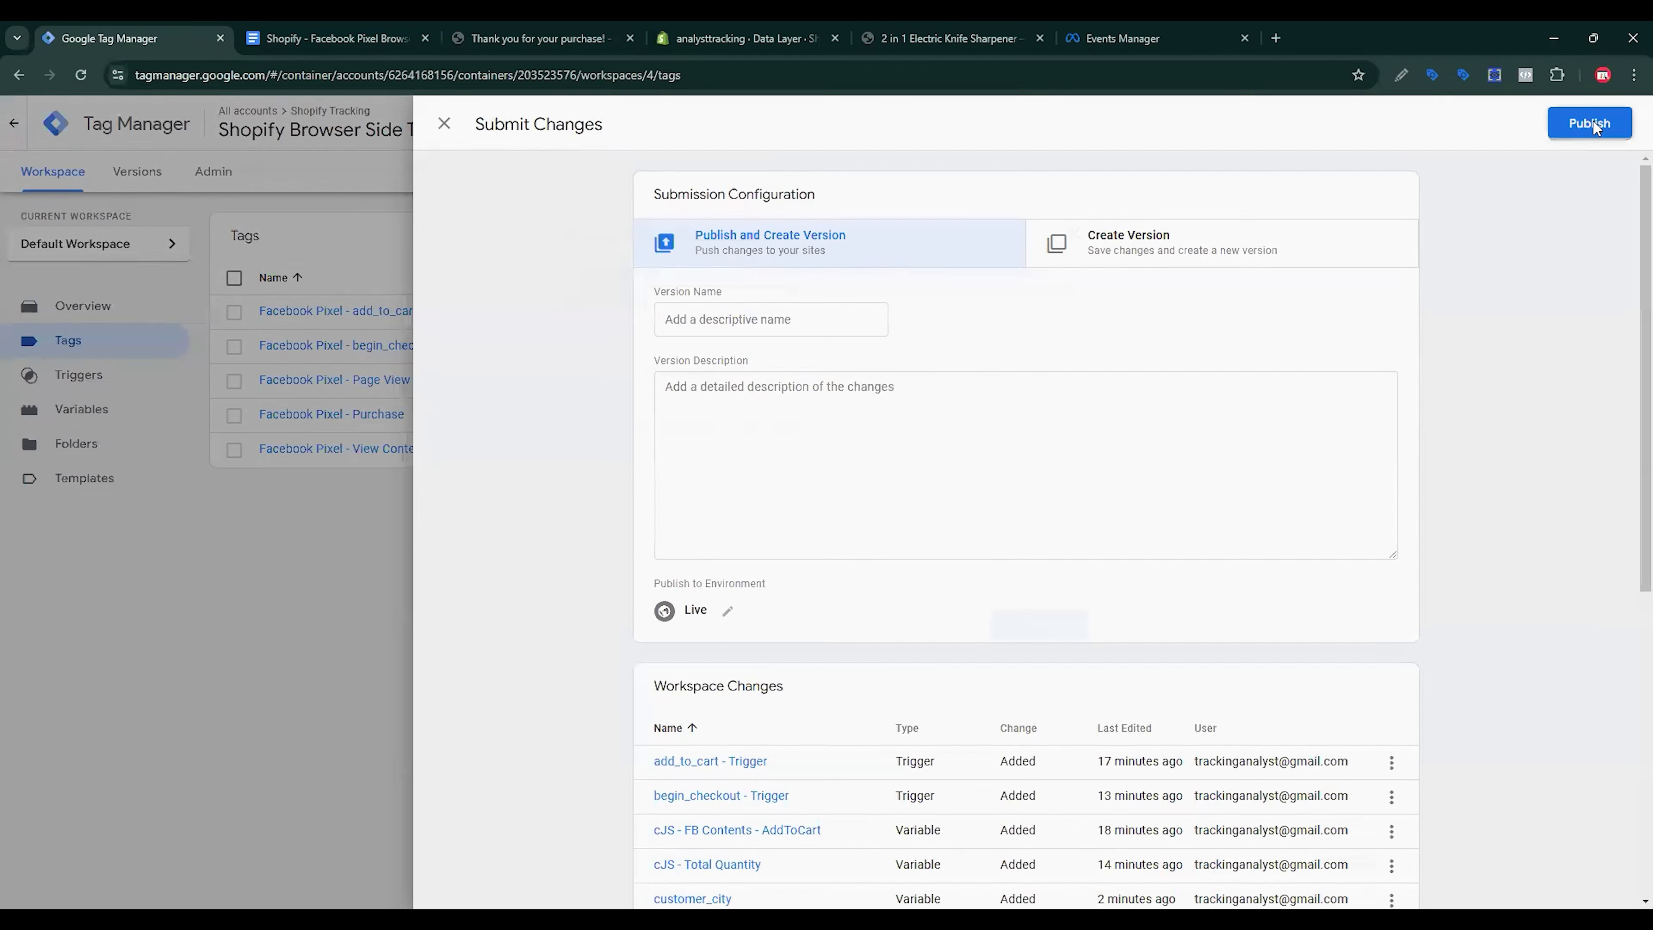
left_click(1590, 124)
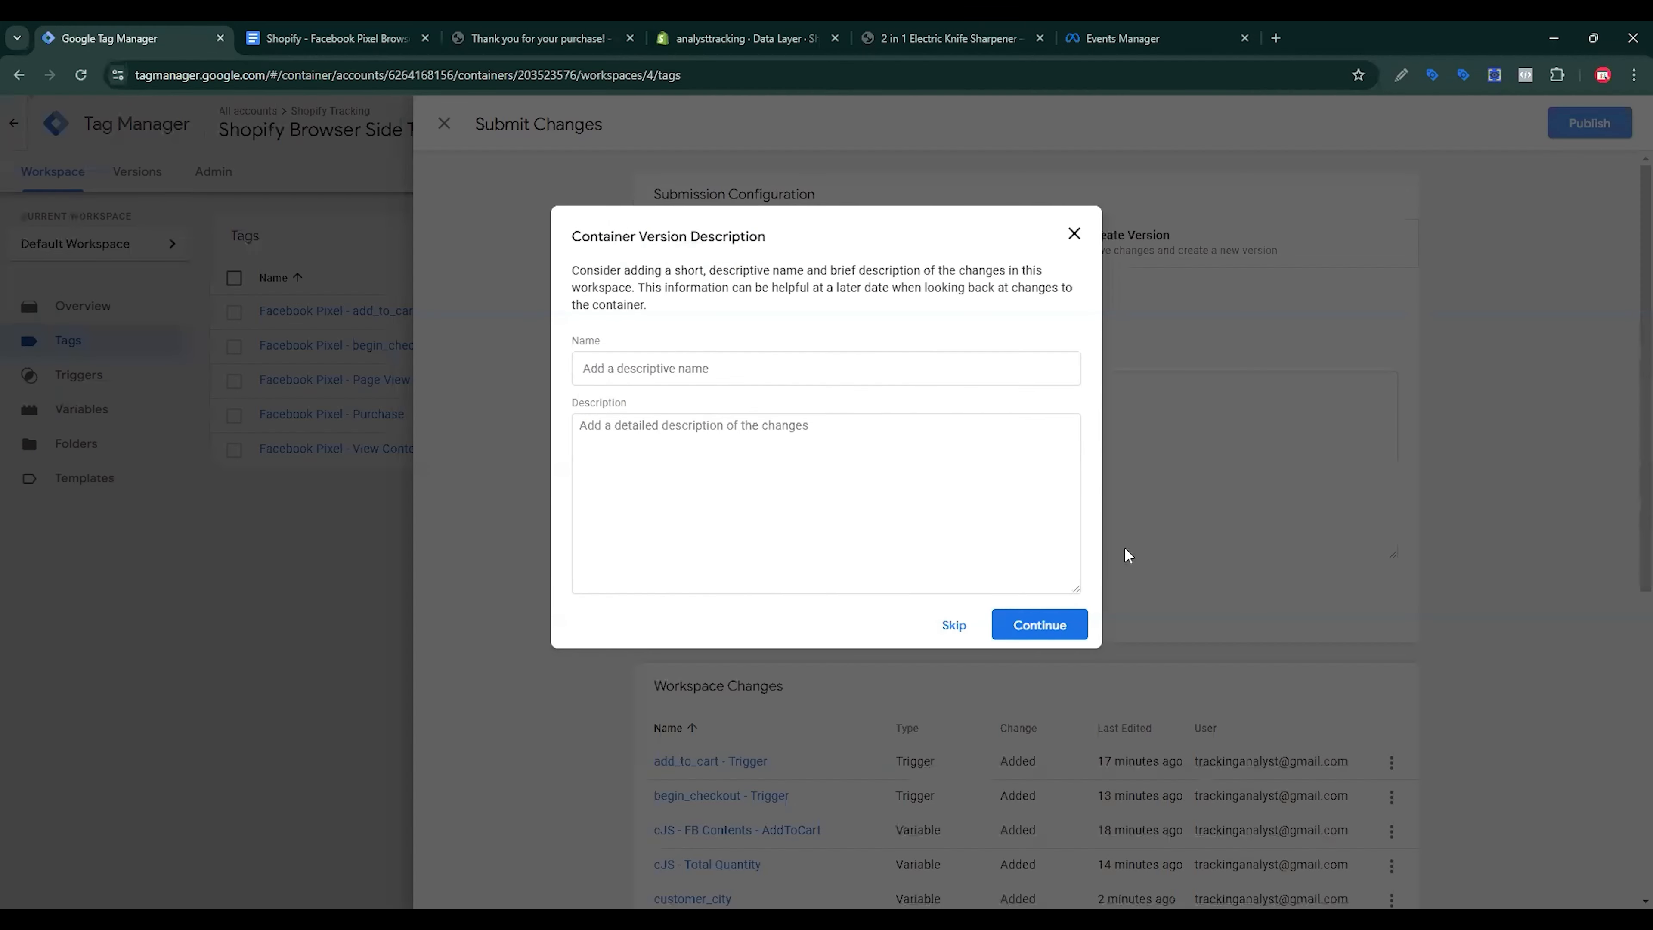
left_click(1041, 625)
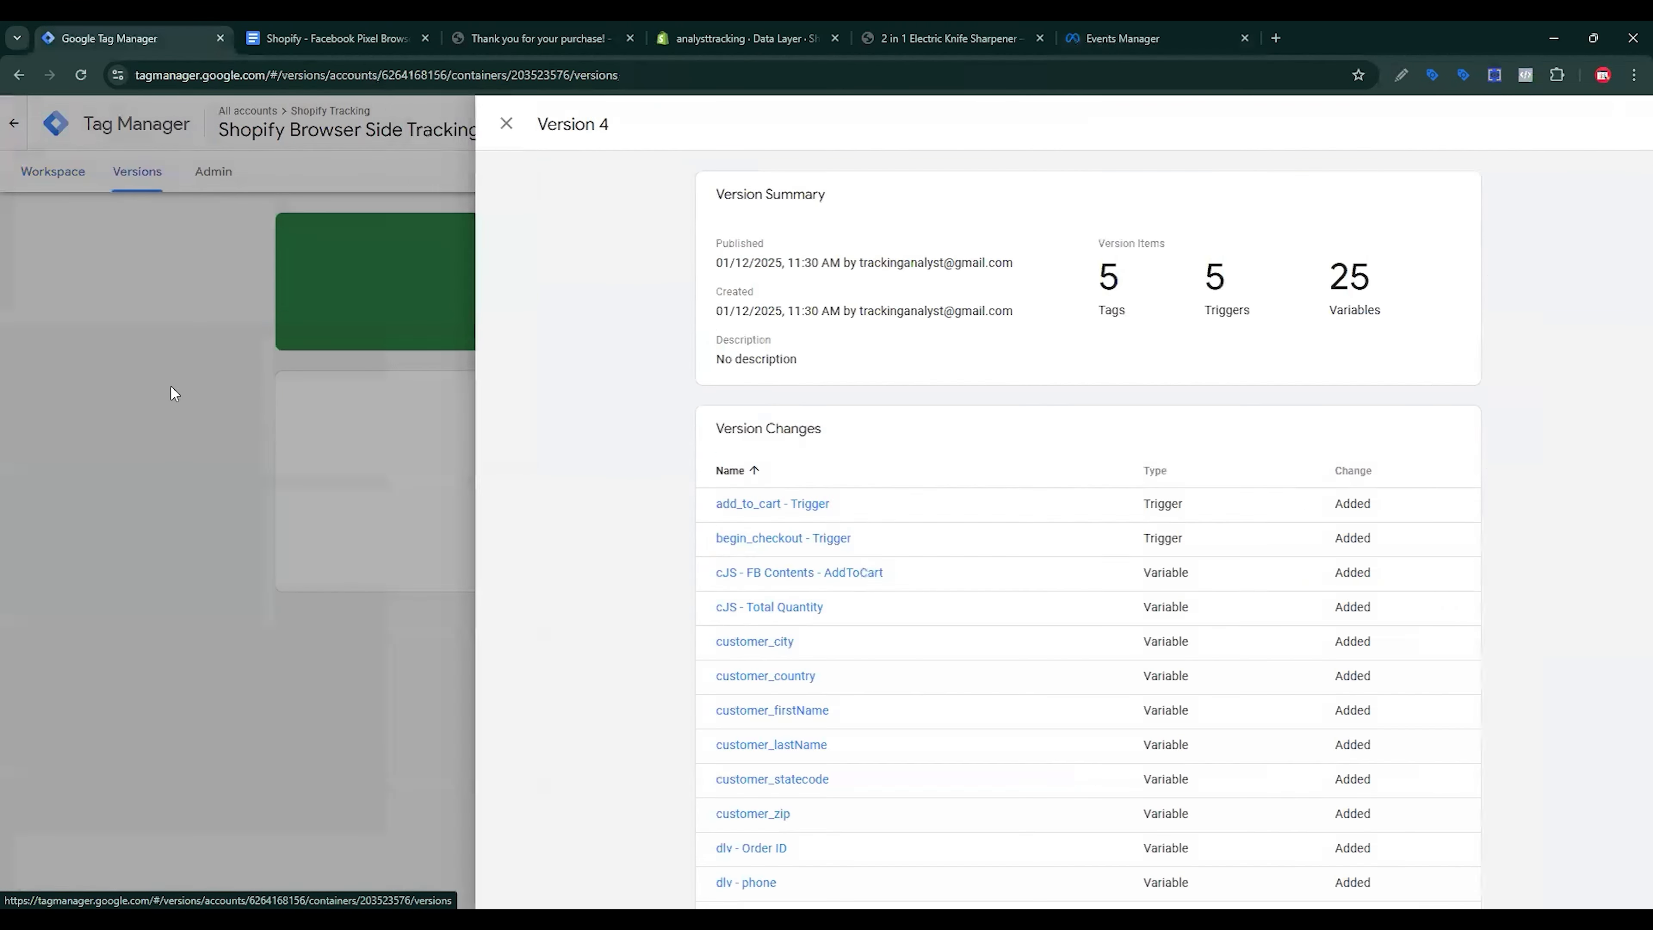
left_click(173, 391)
left_click(49, 173)
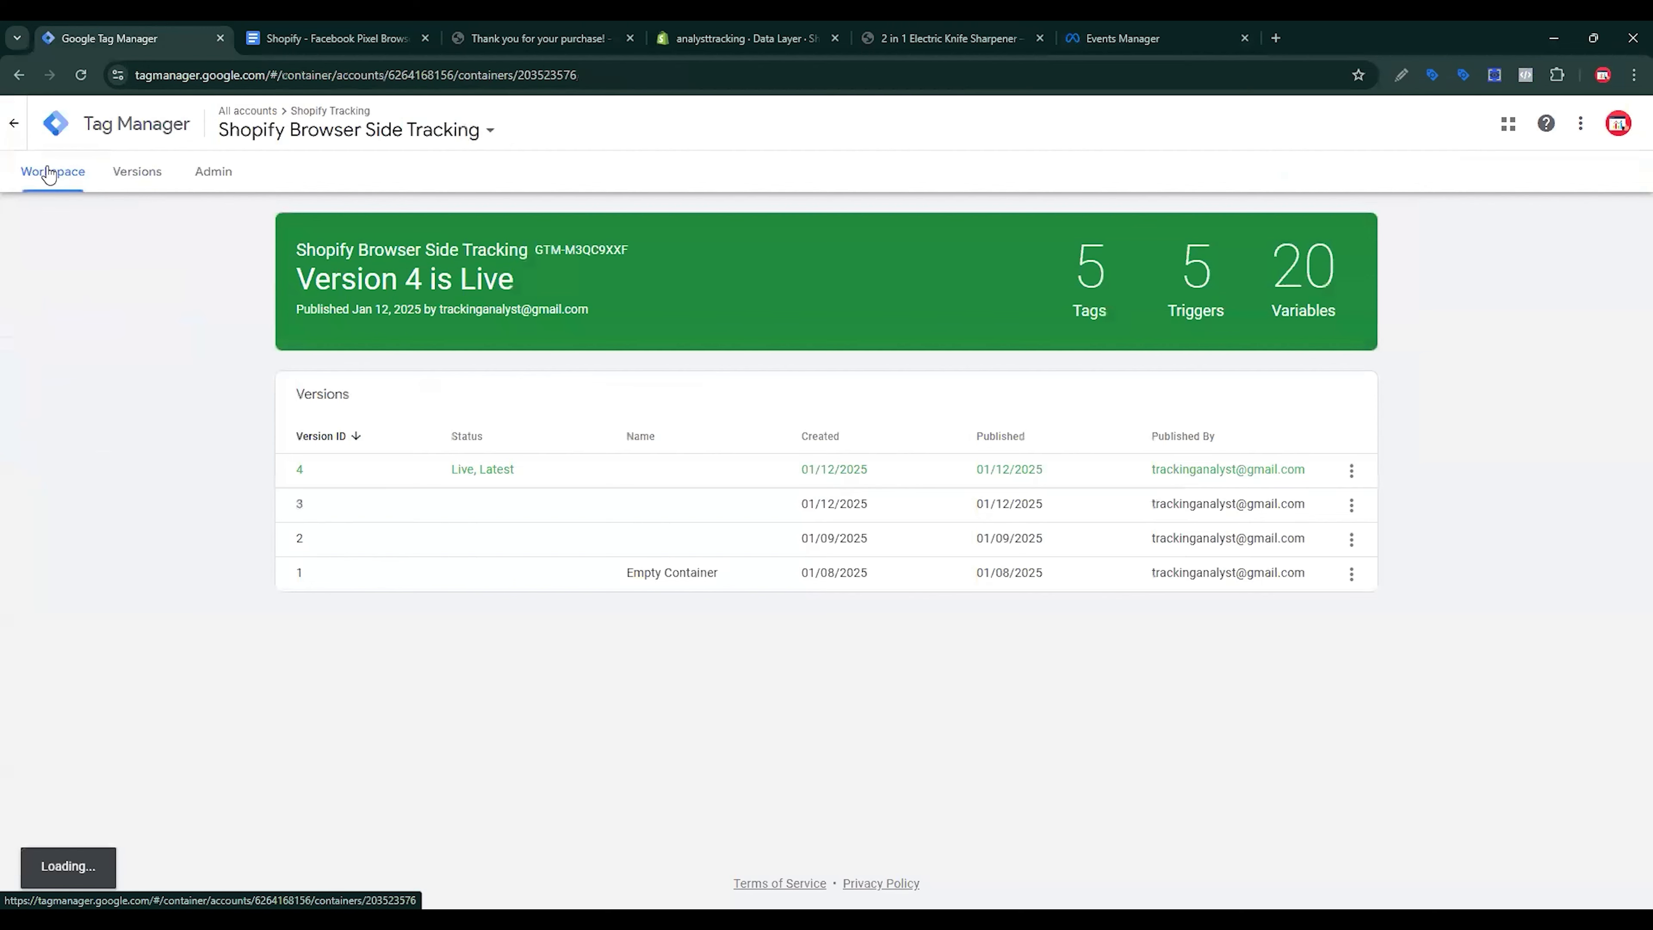
left_click(550, 34)
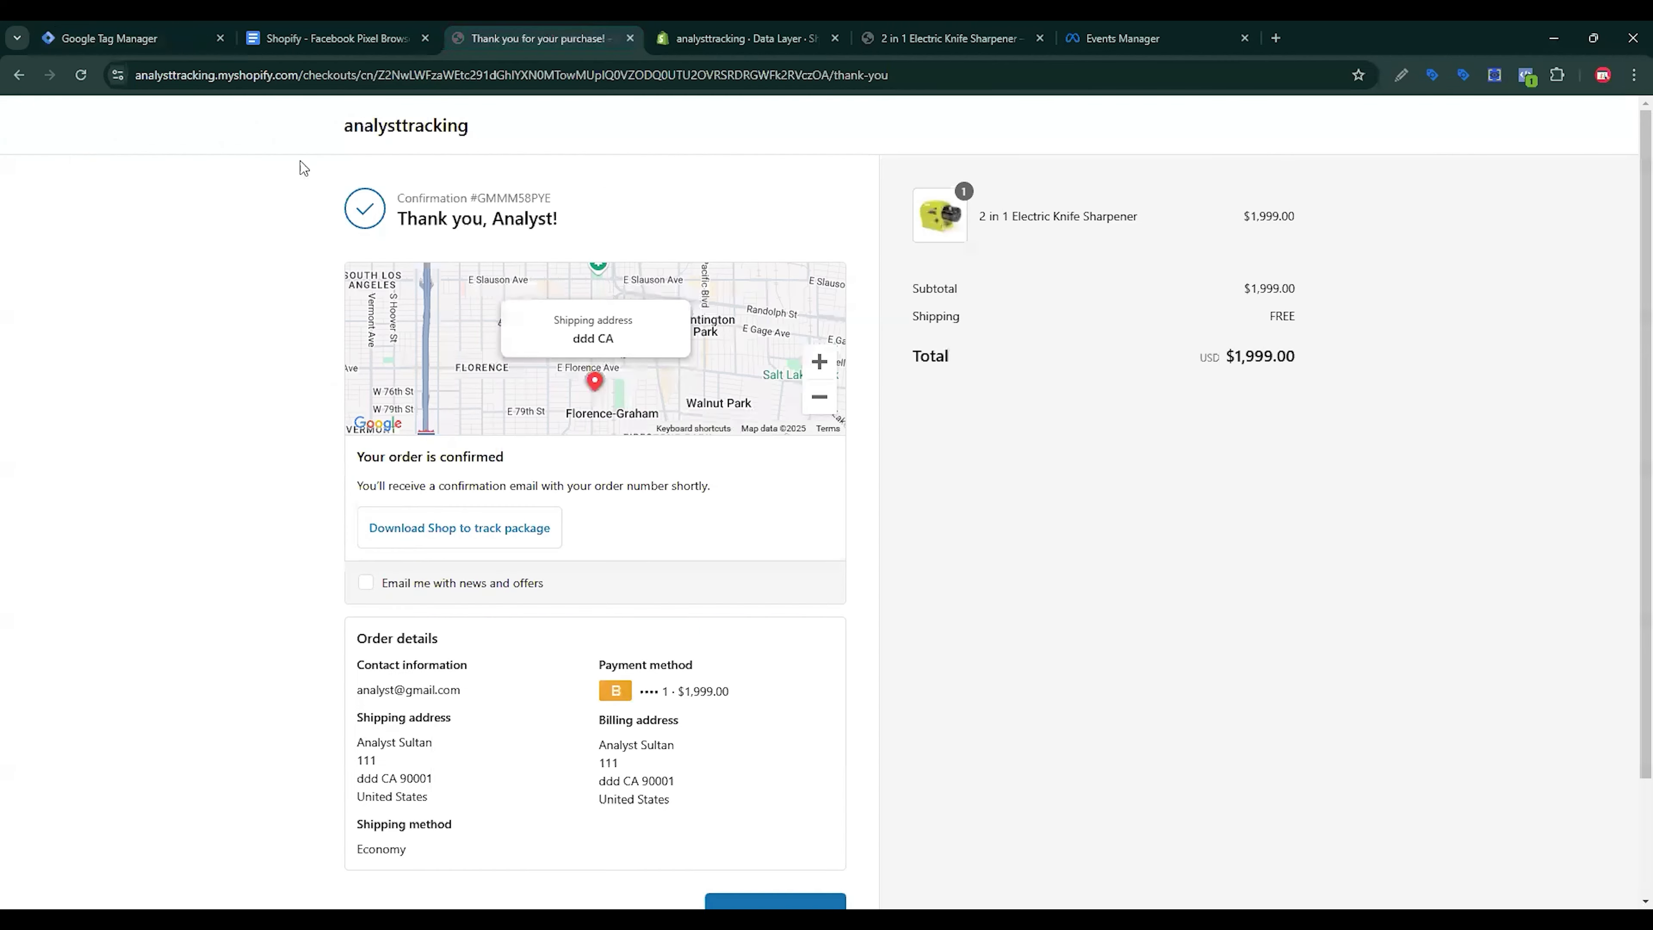
Step: Add the Baby Water Bottle - 250ml to the cart and proceed to checkout
left_click(404, 131)
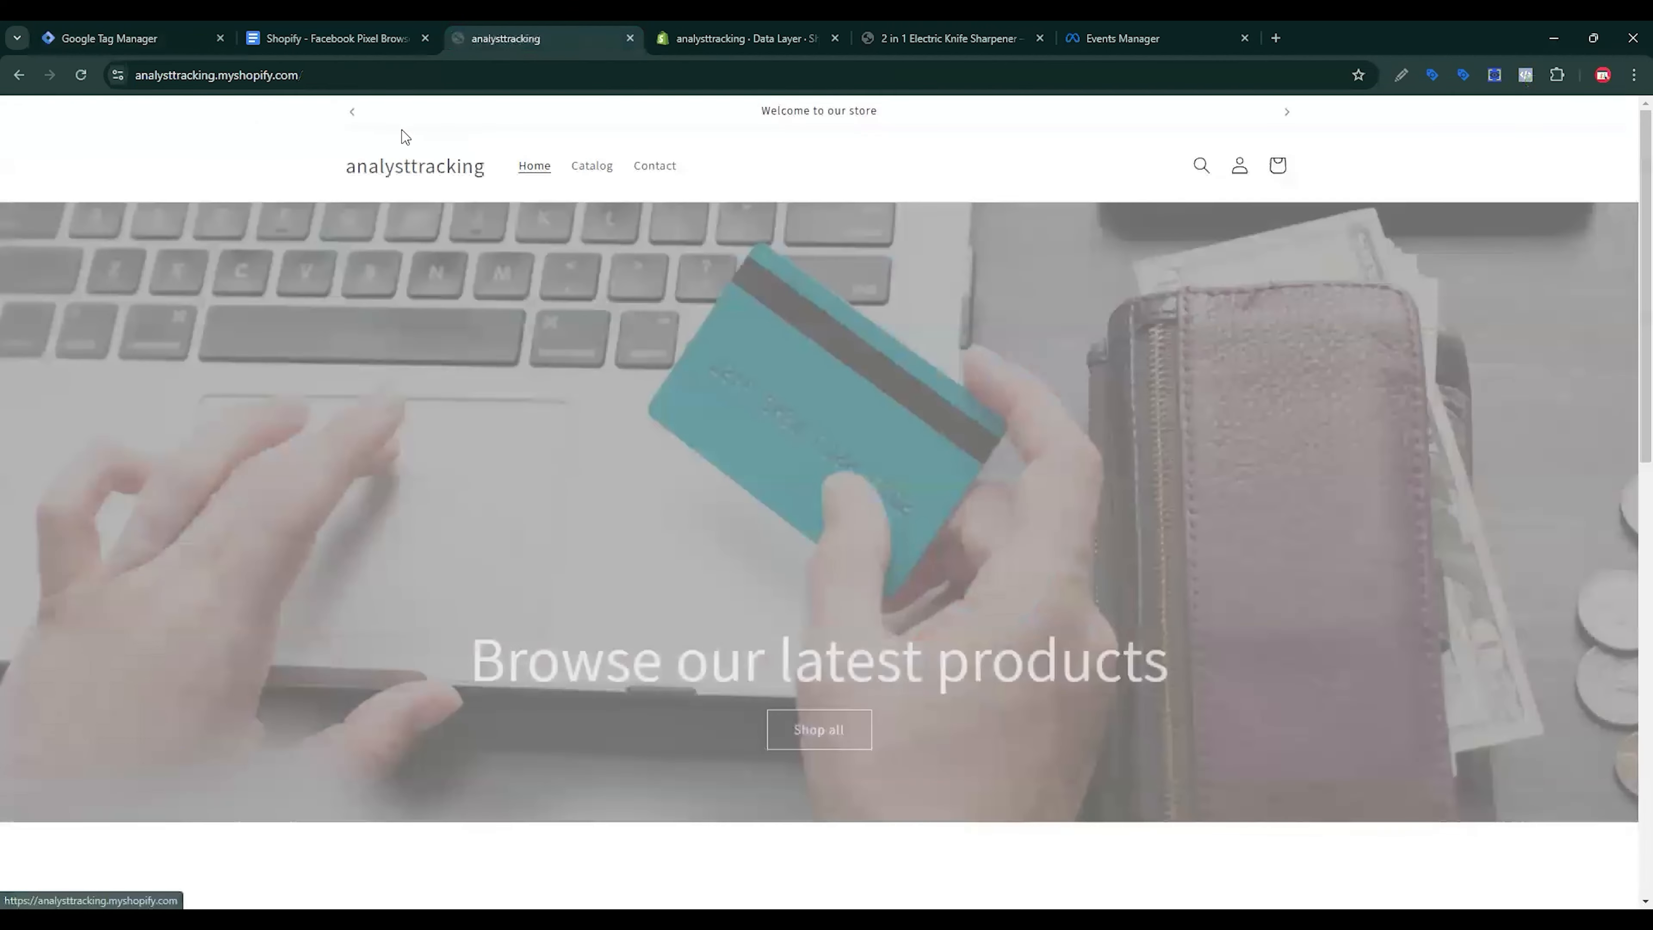
scroll(706, 312, "down", 5)
scroll(703, 313, "down", 5)
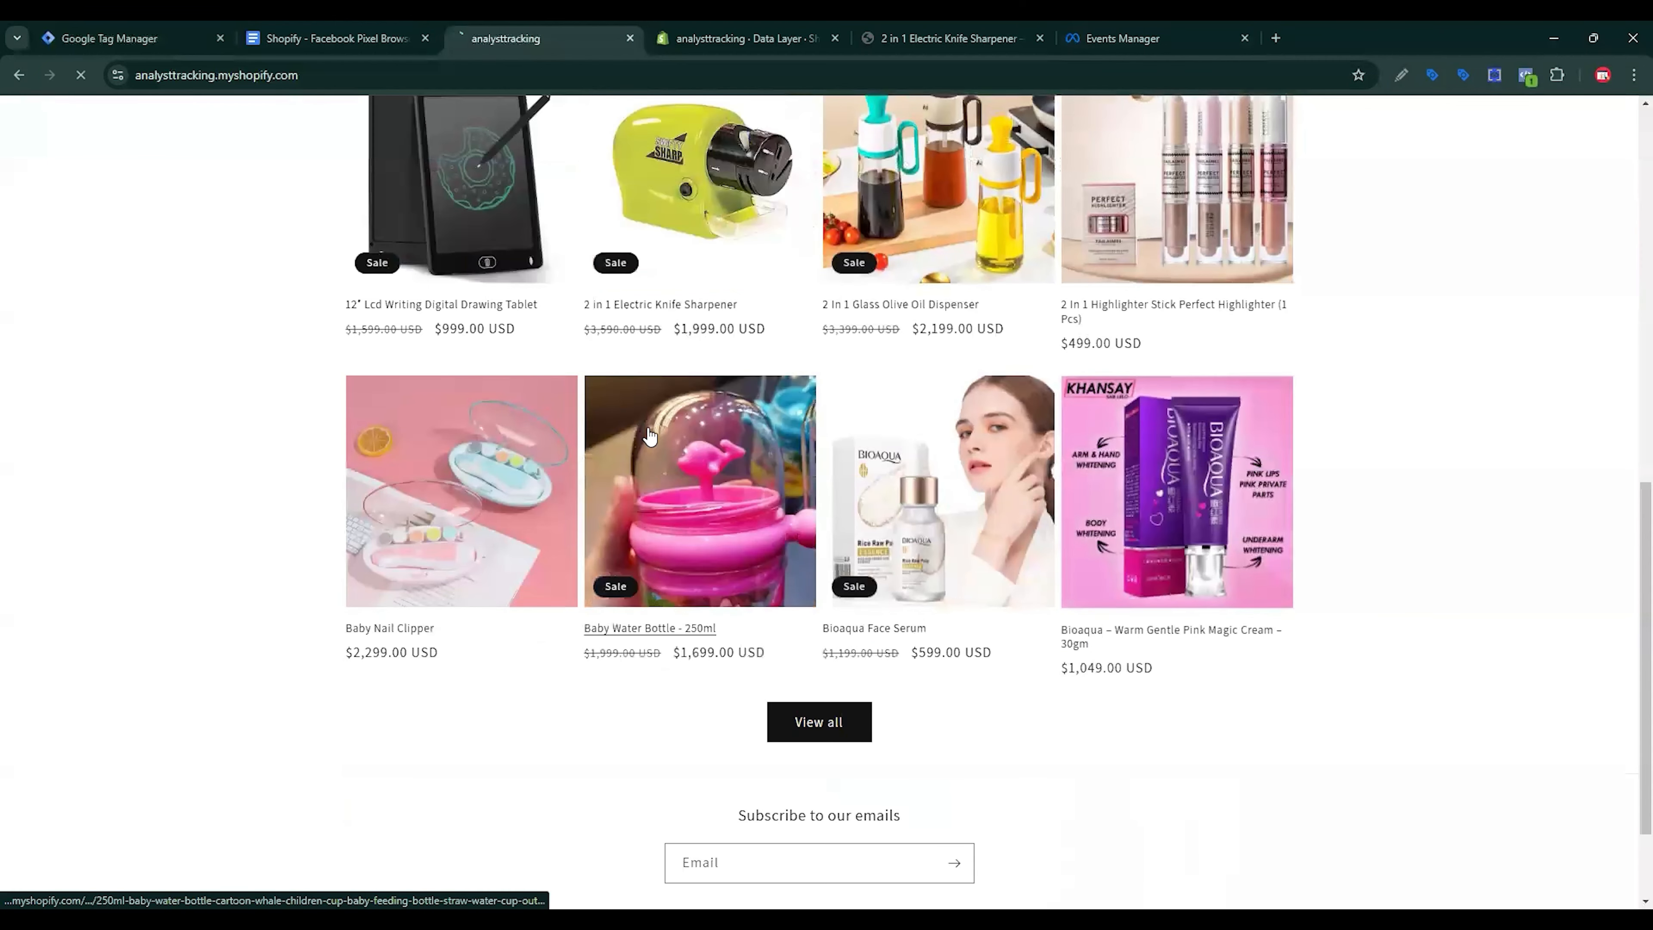
left_click(659, 427)
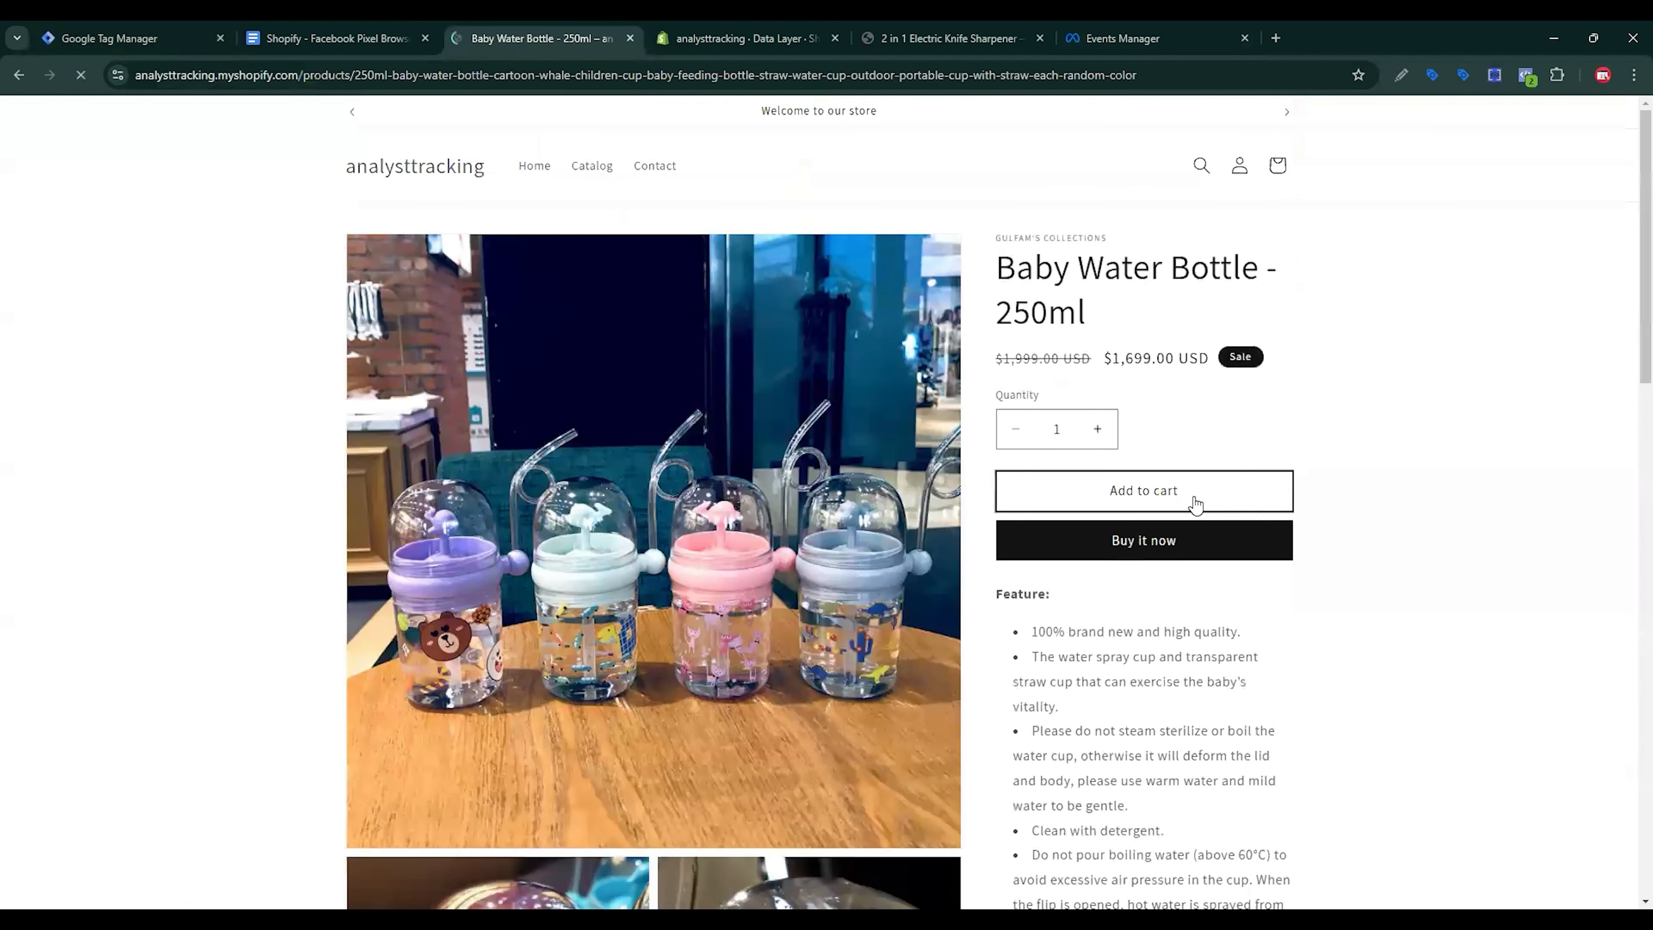
left_click(1194, 503)
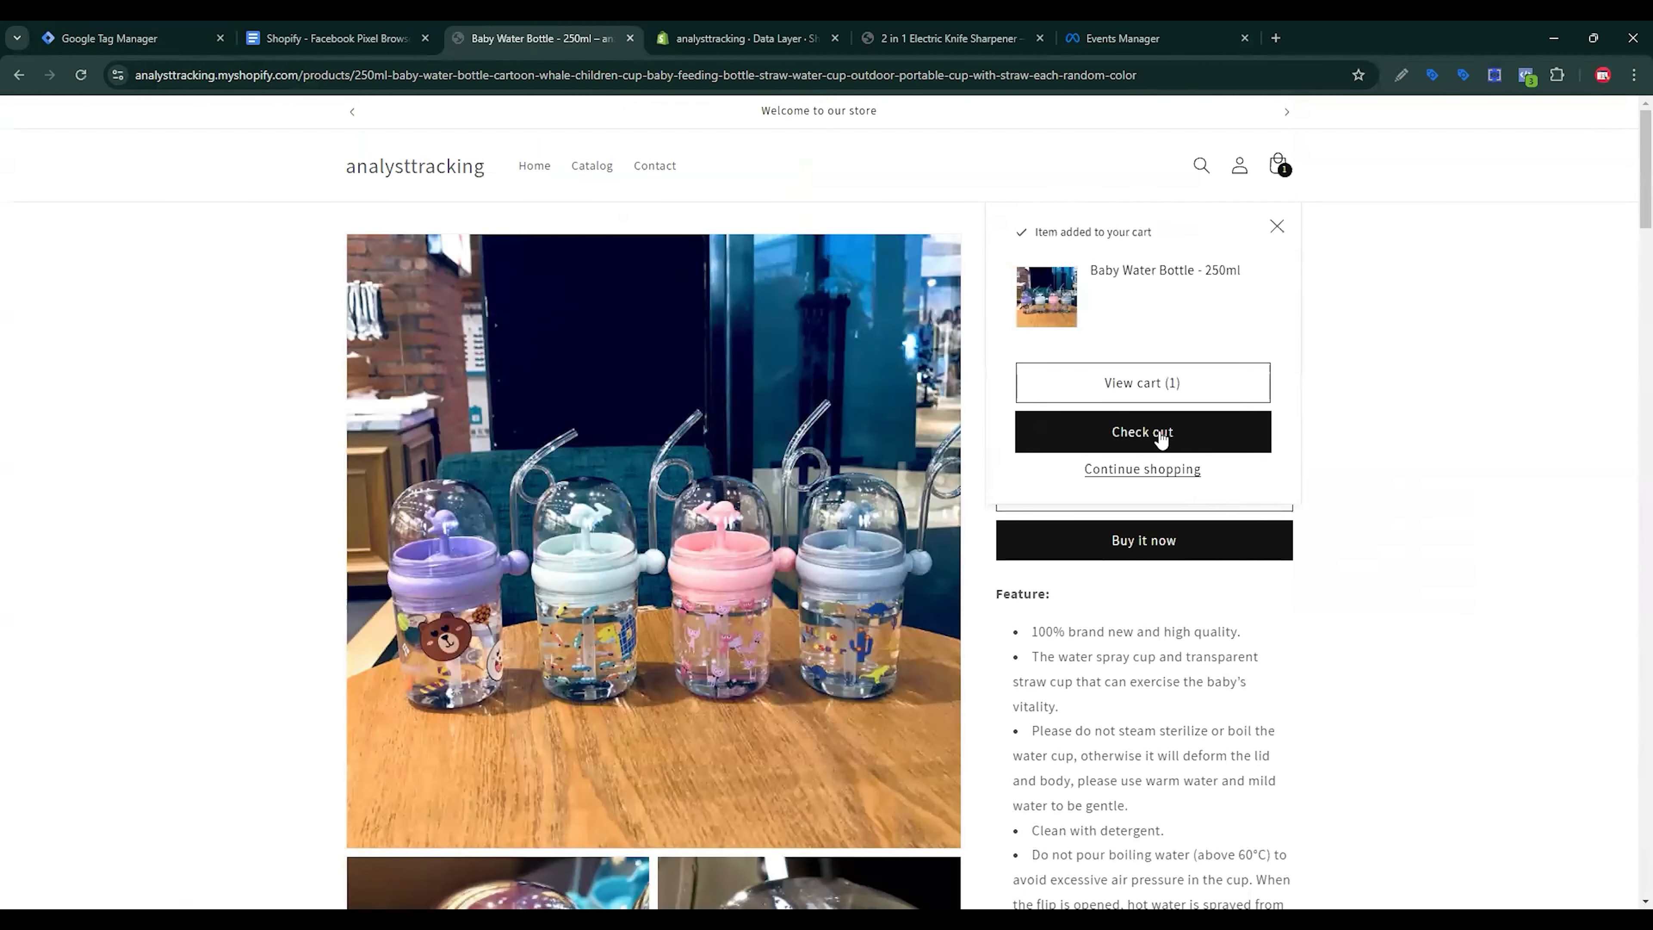
left_click(1157, 390)
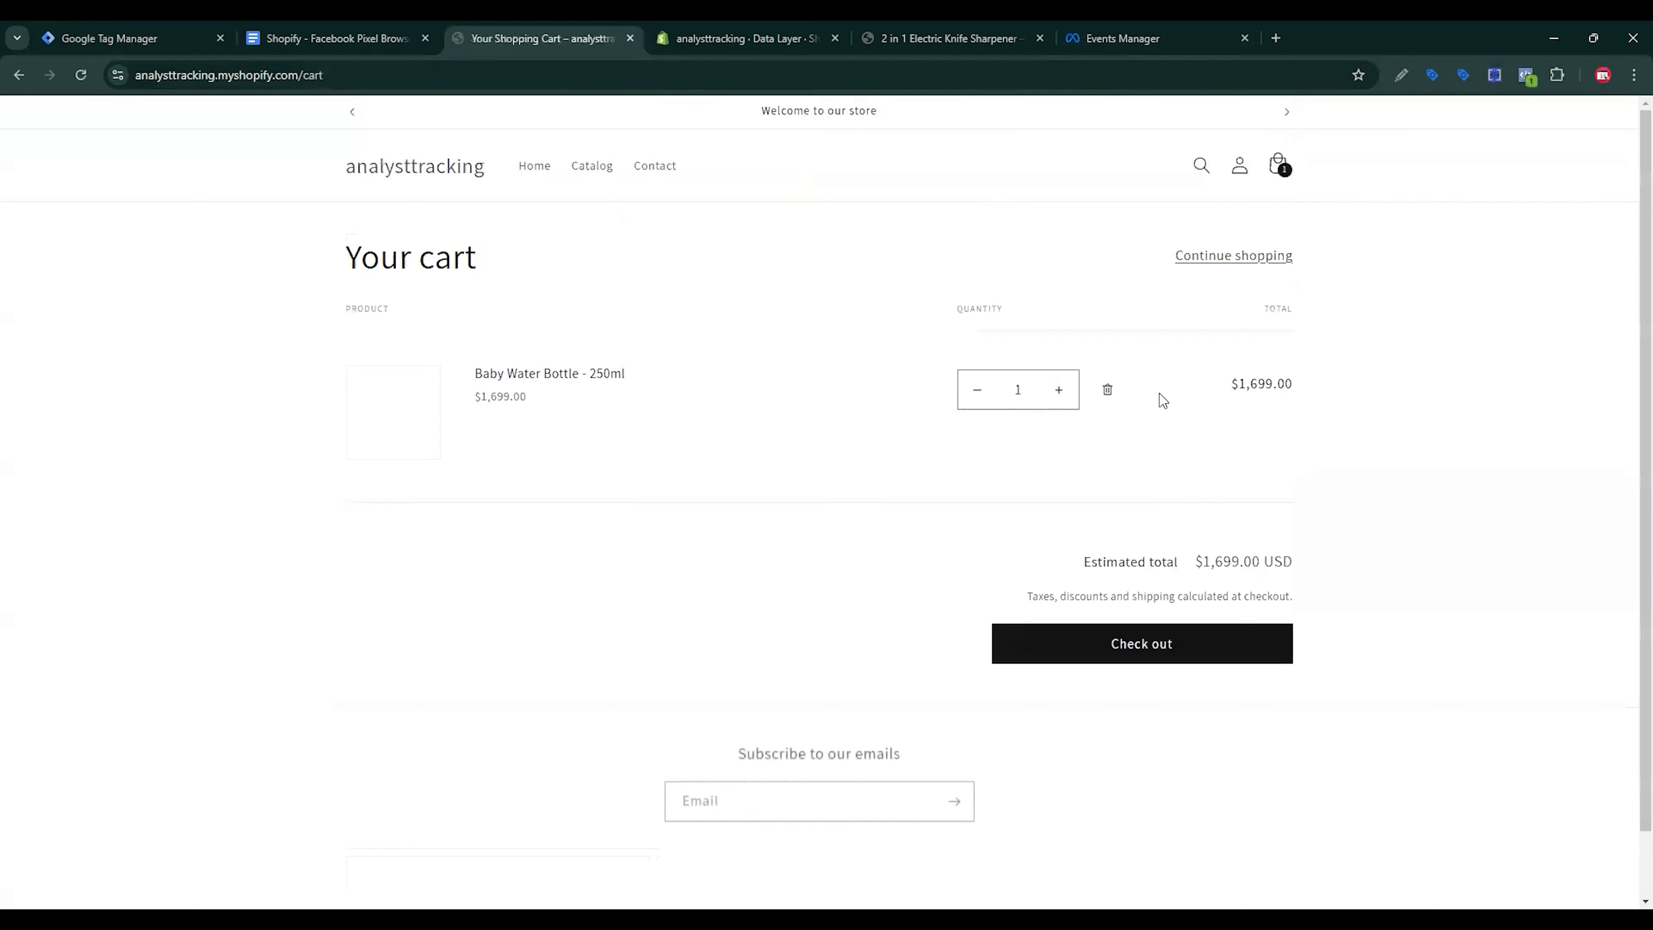
left_click(1149, 645)
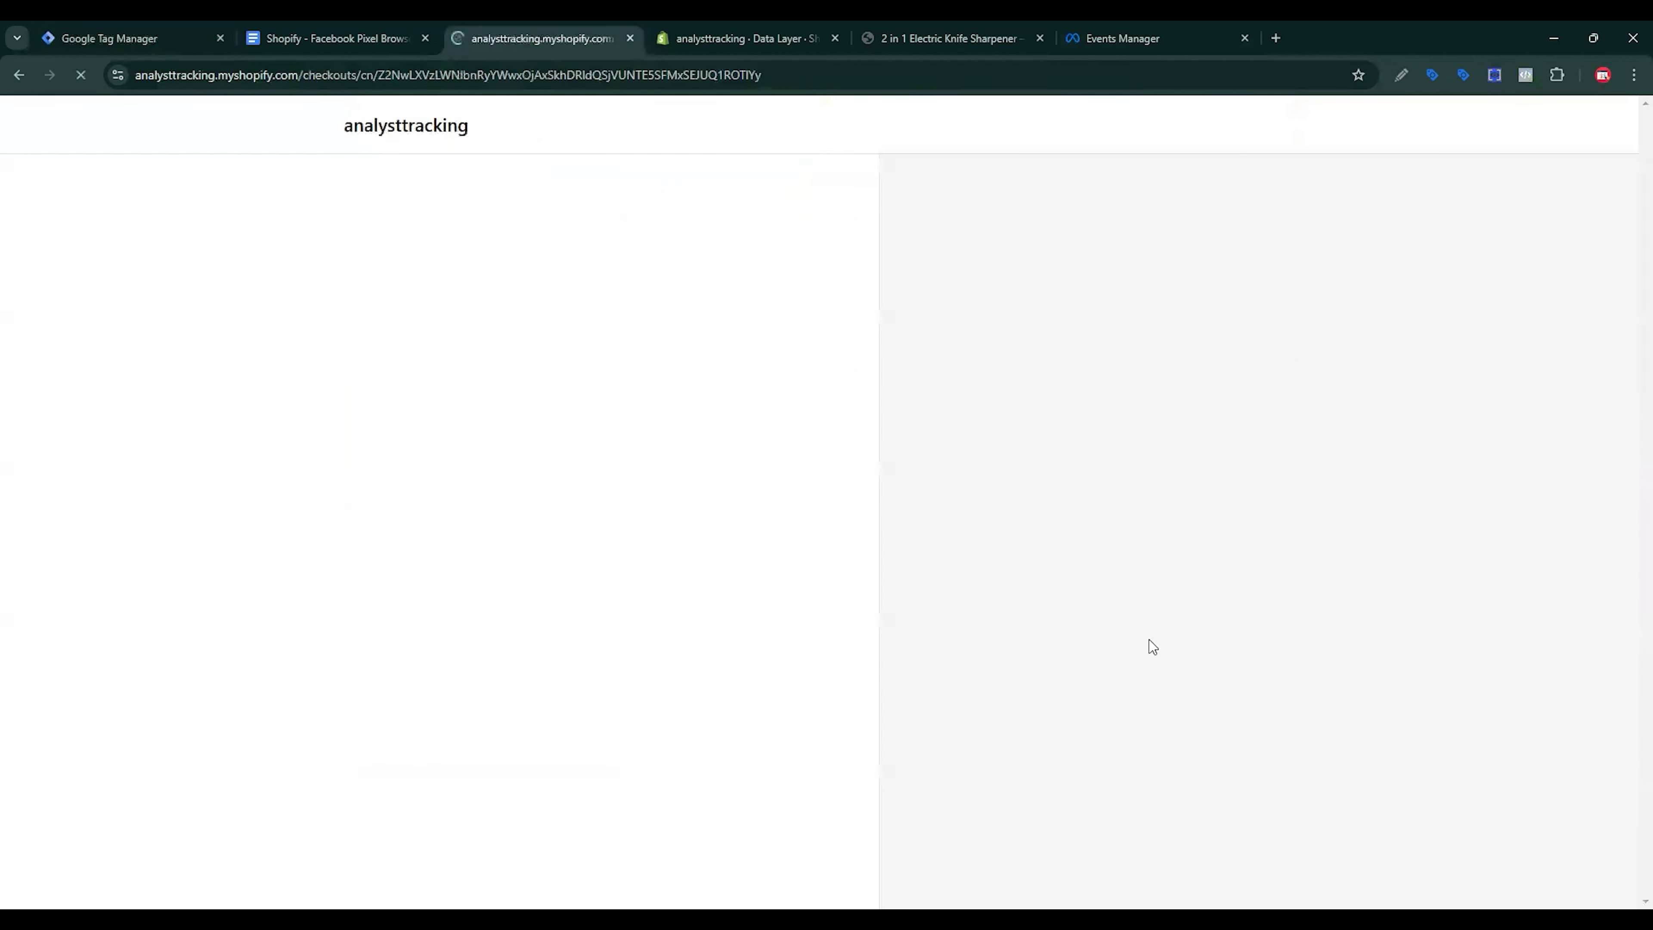
Step: Enter the test card number, expiration date and remaining card details
left_click(414, 691)
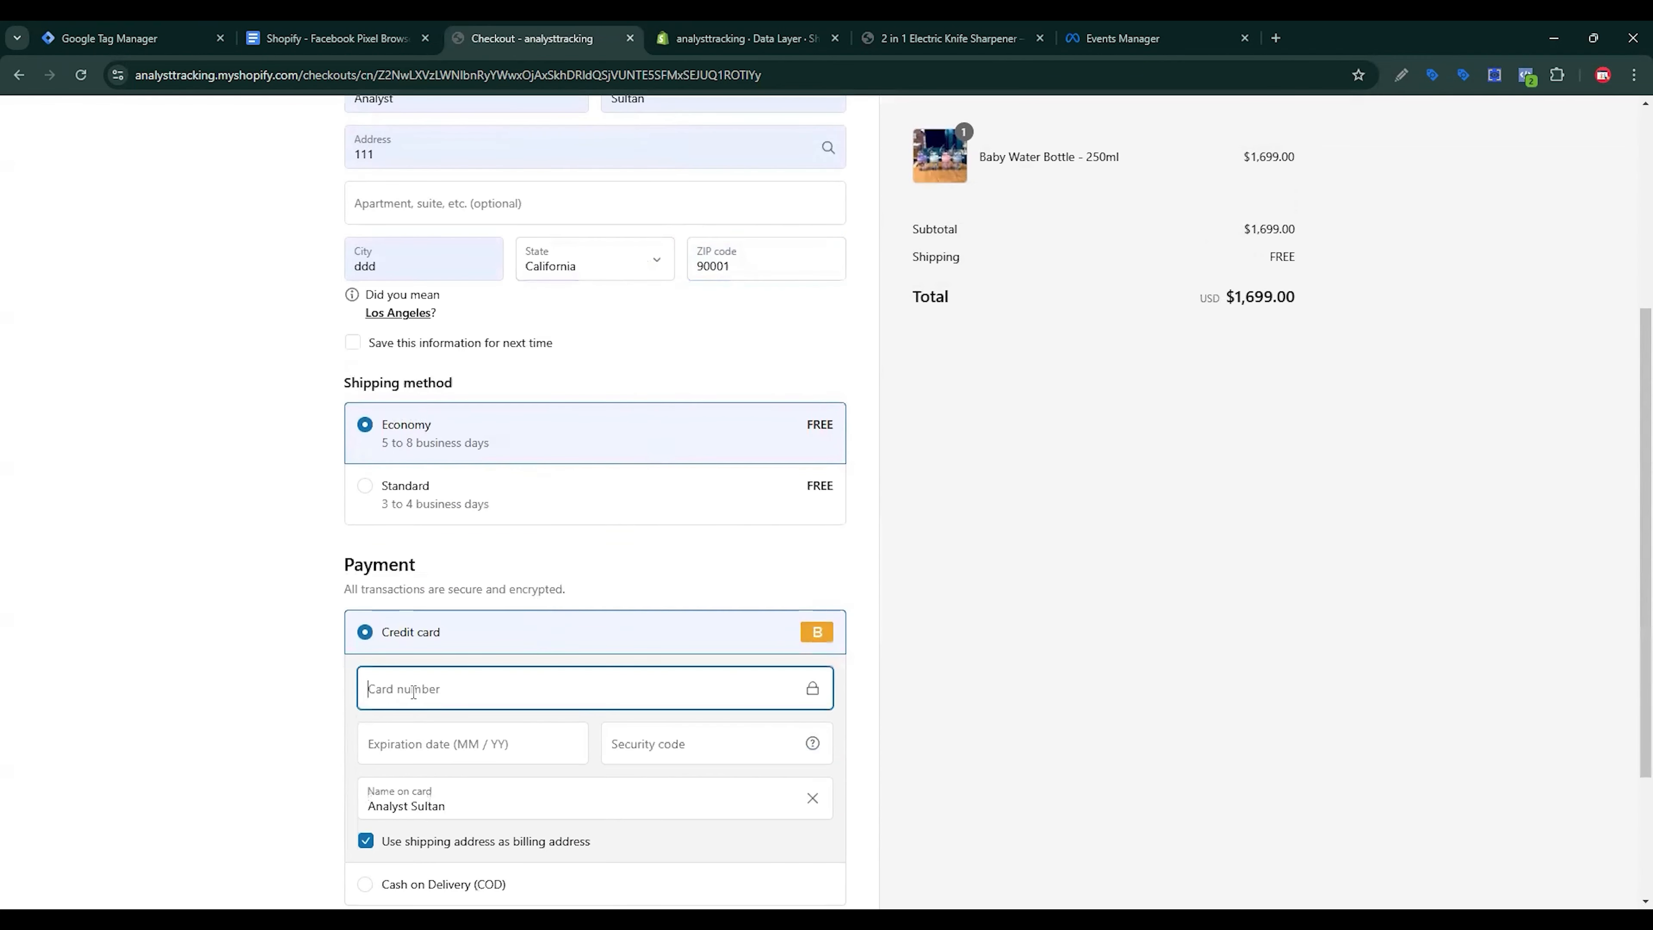
type("1")
left_click(425, 738)
type("02 /")
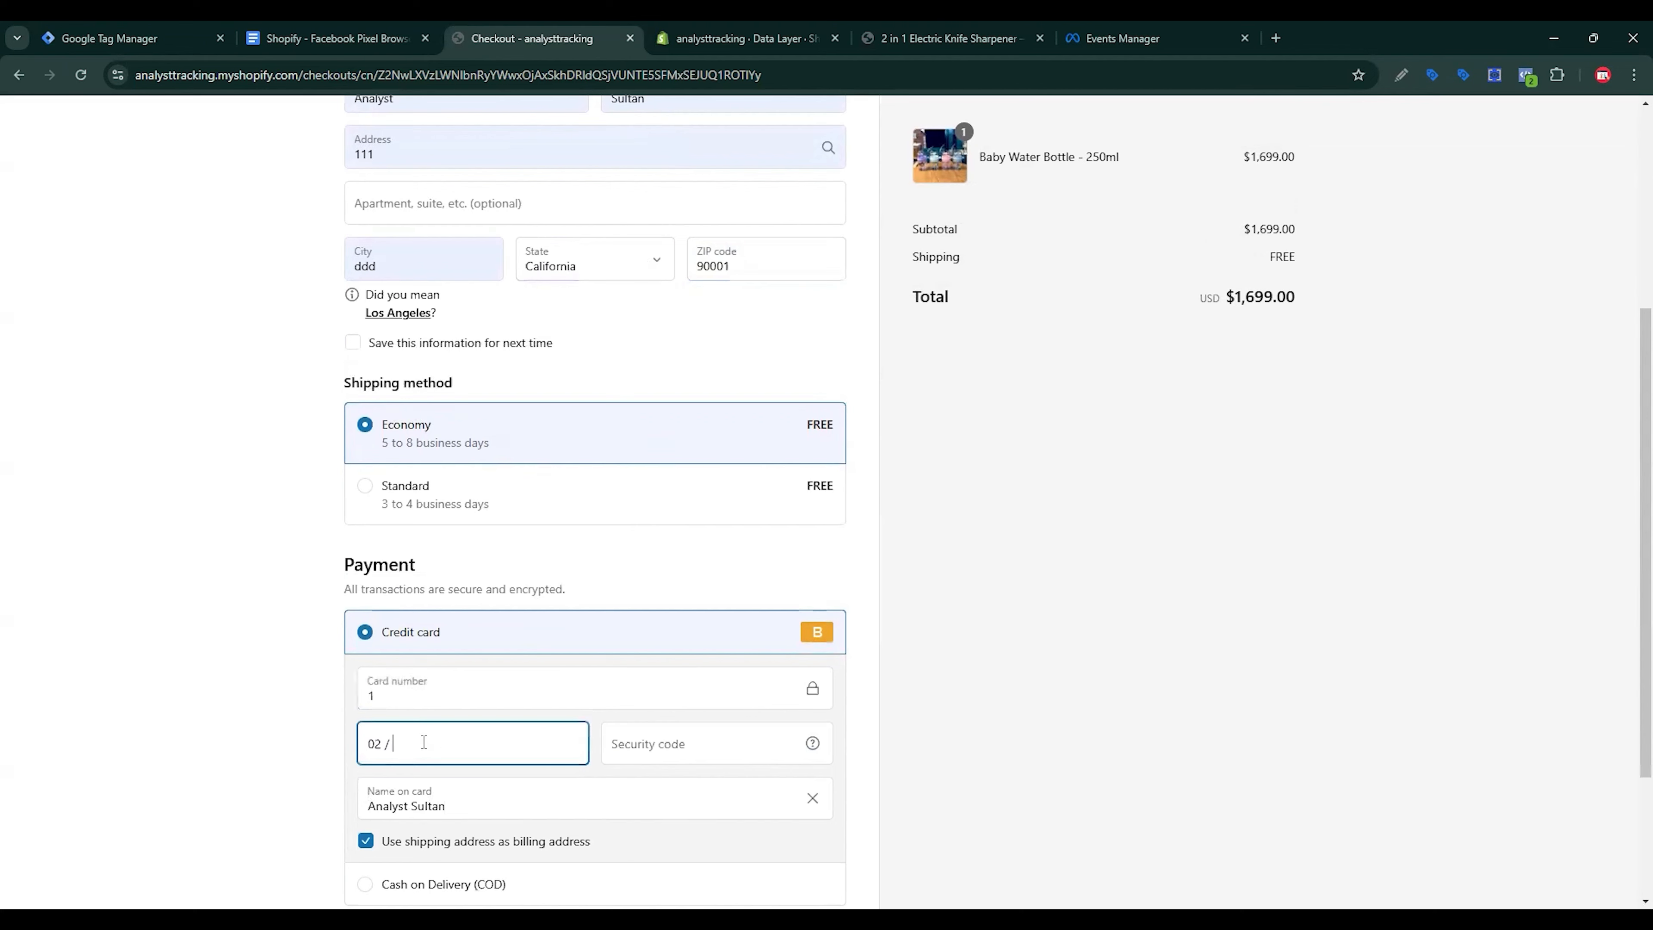
left_click(599, 756)
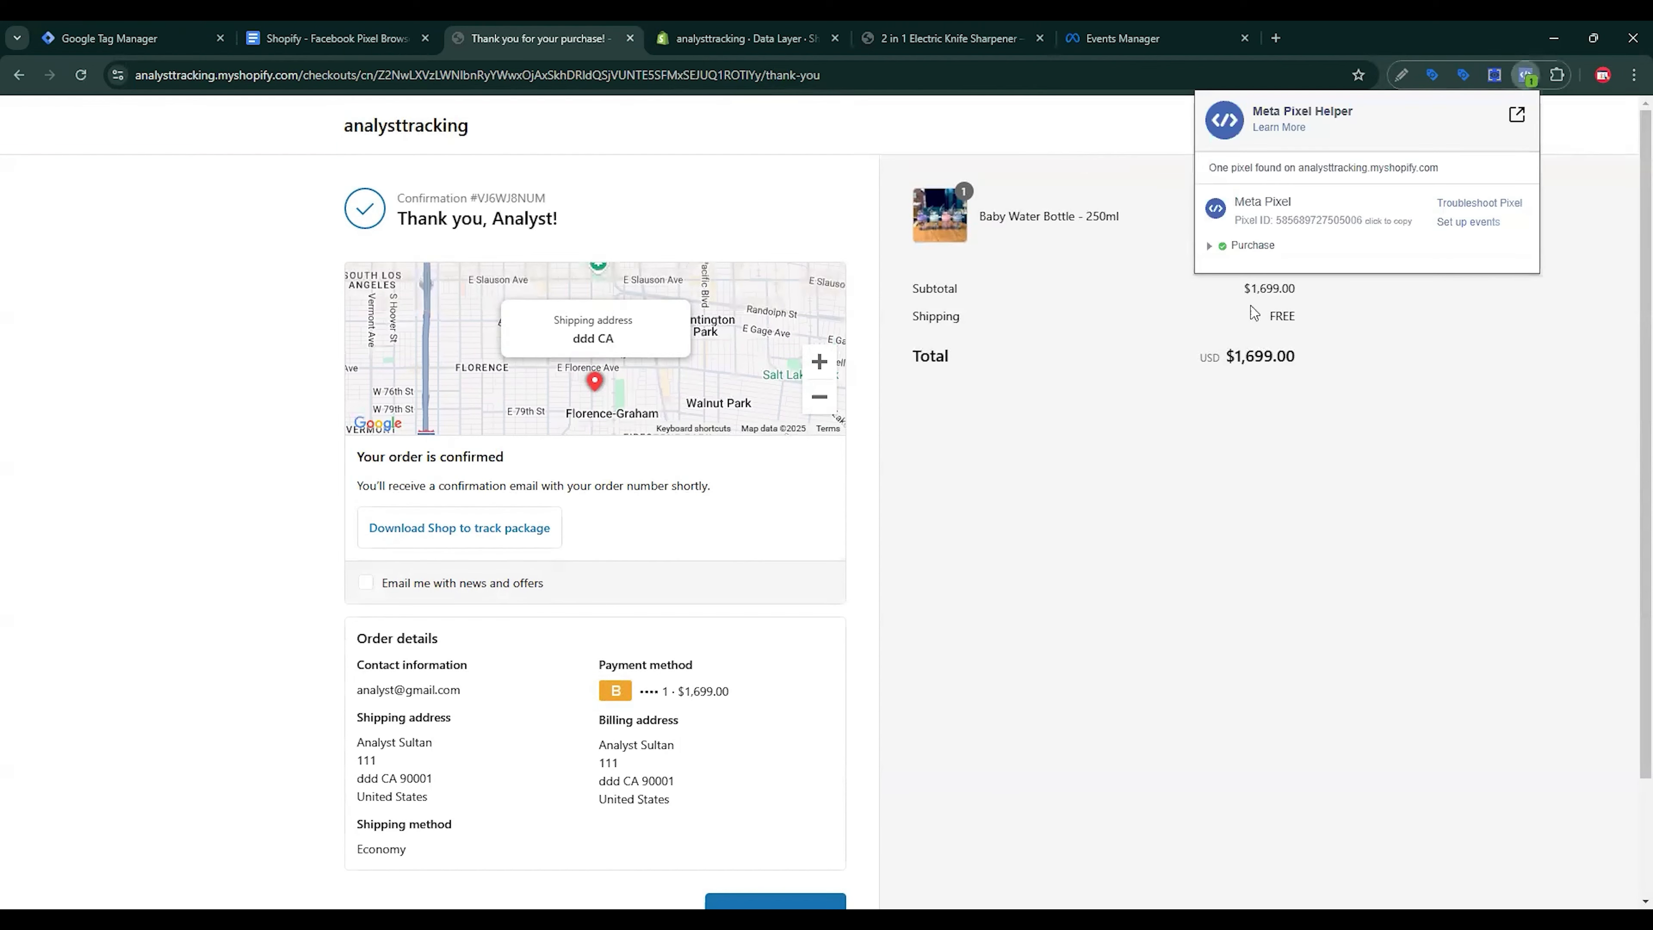
Step: Expand the Purchase event in Meta Pixel Helper and reveal its content_name and contents values
left_click(1240, 246)
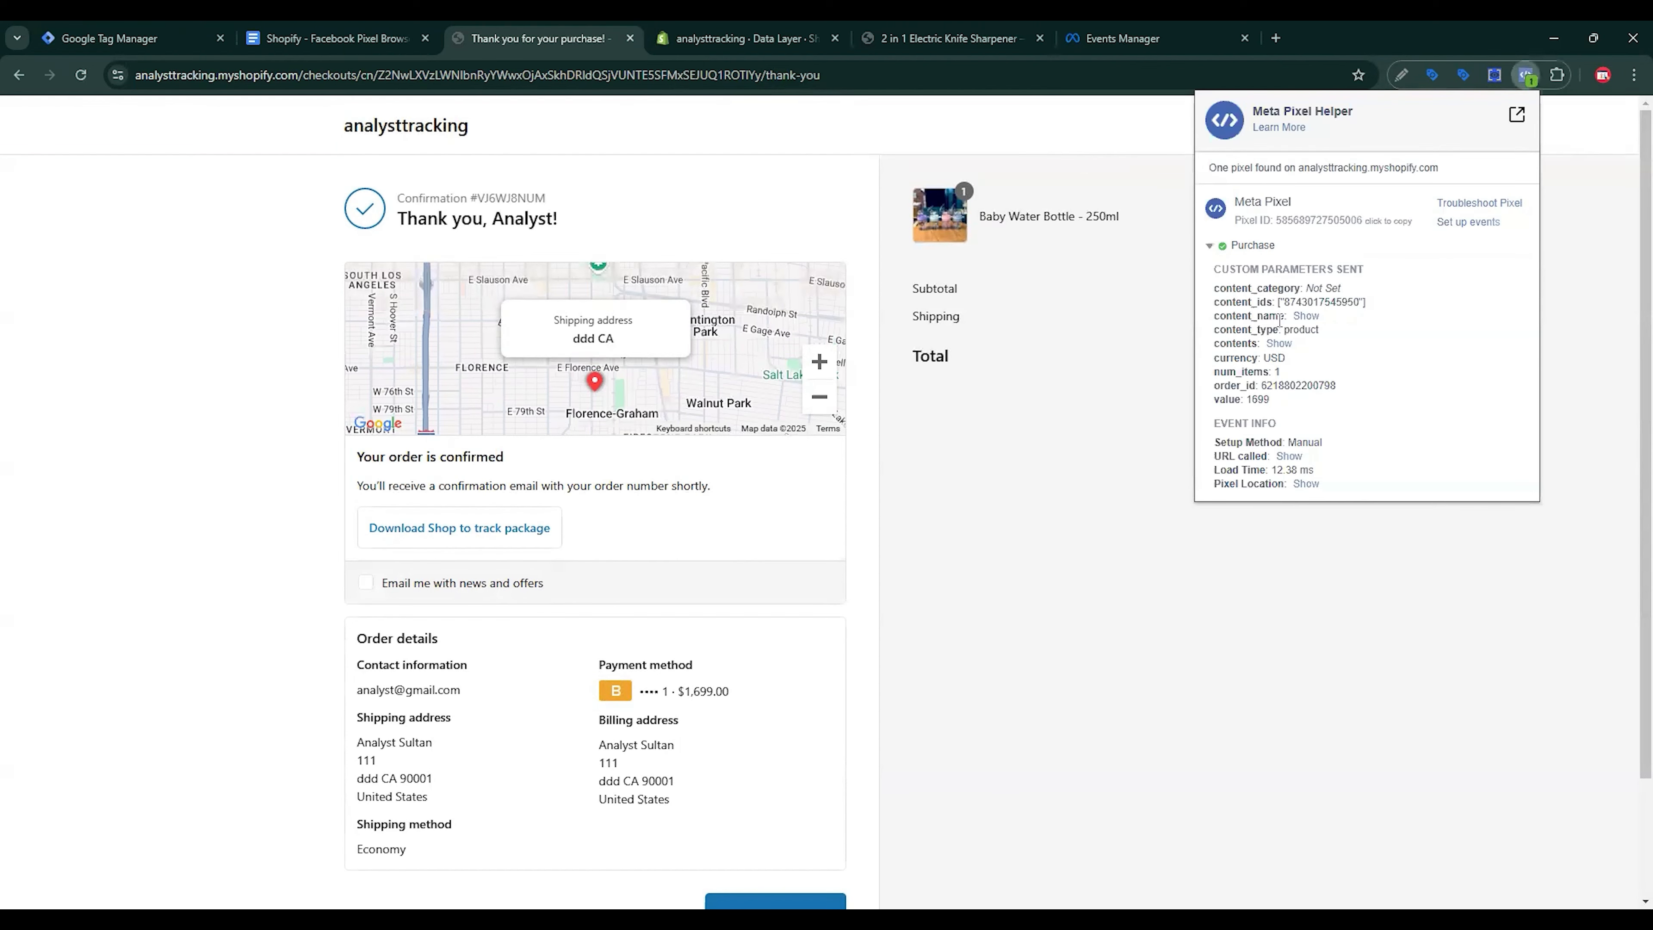
left_click(1304, 316)
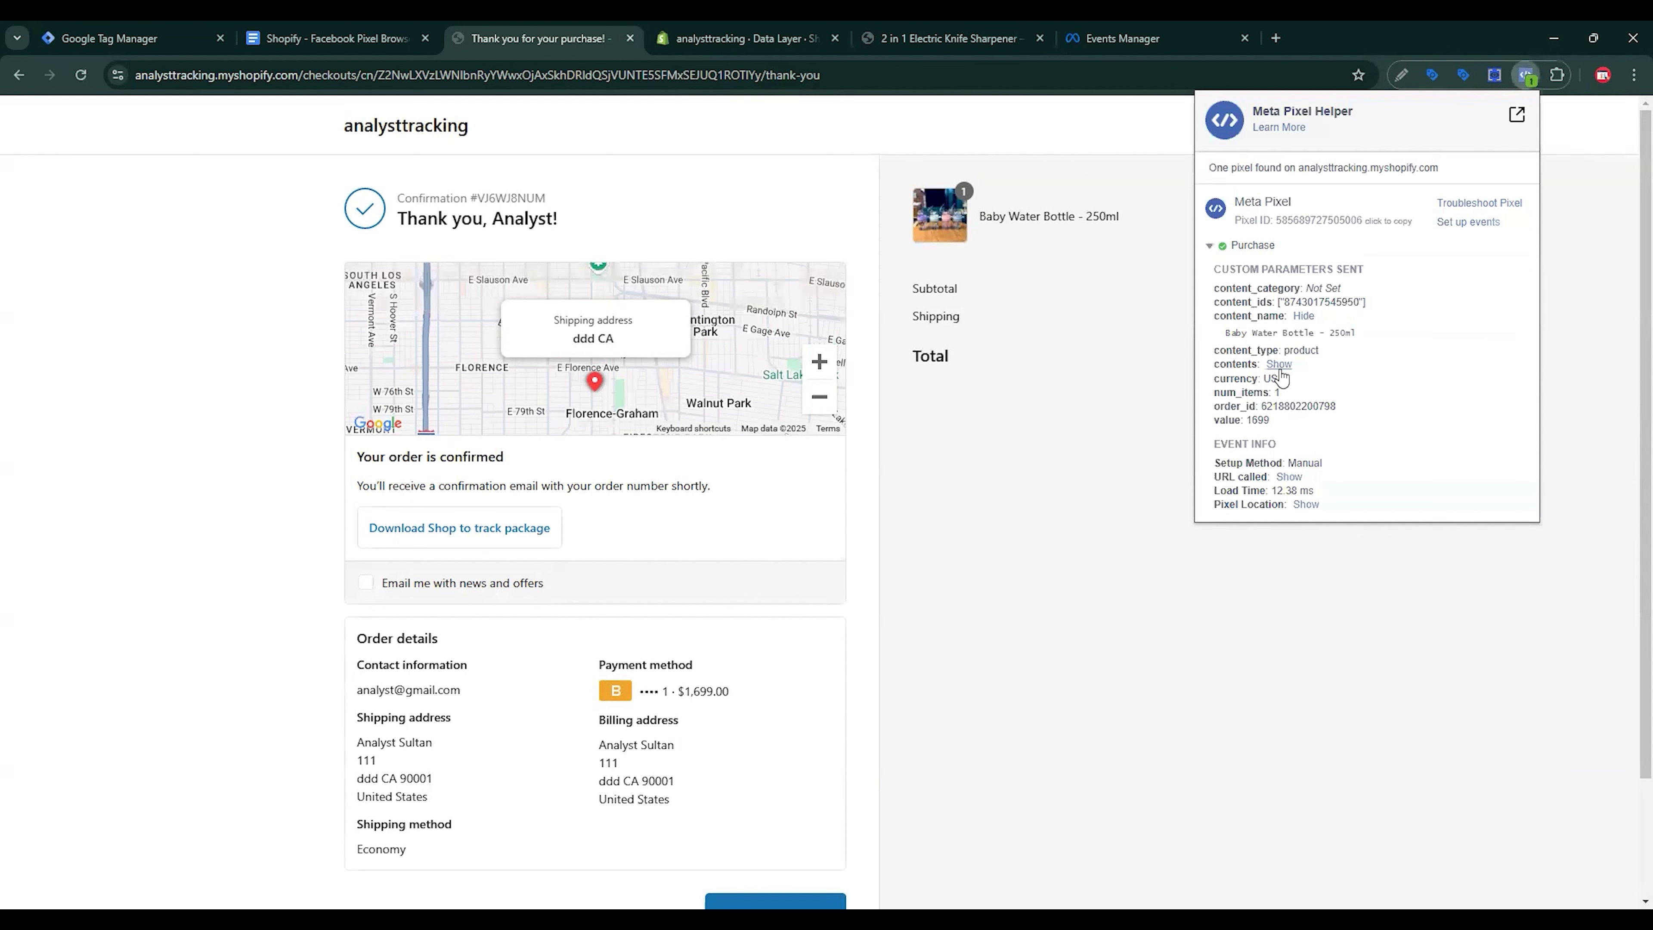
left_click(1279, 366)
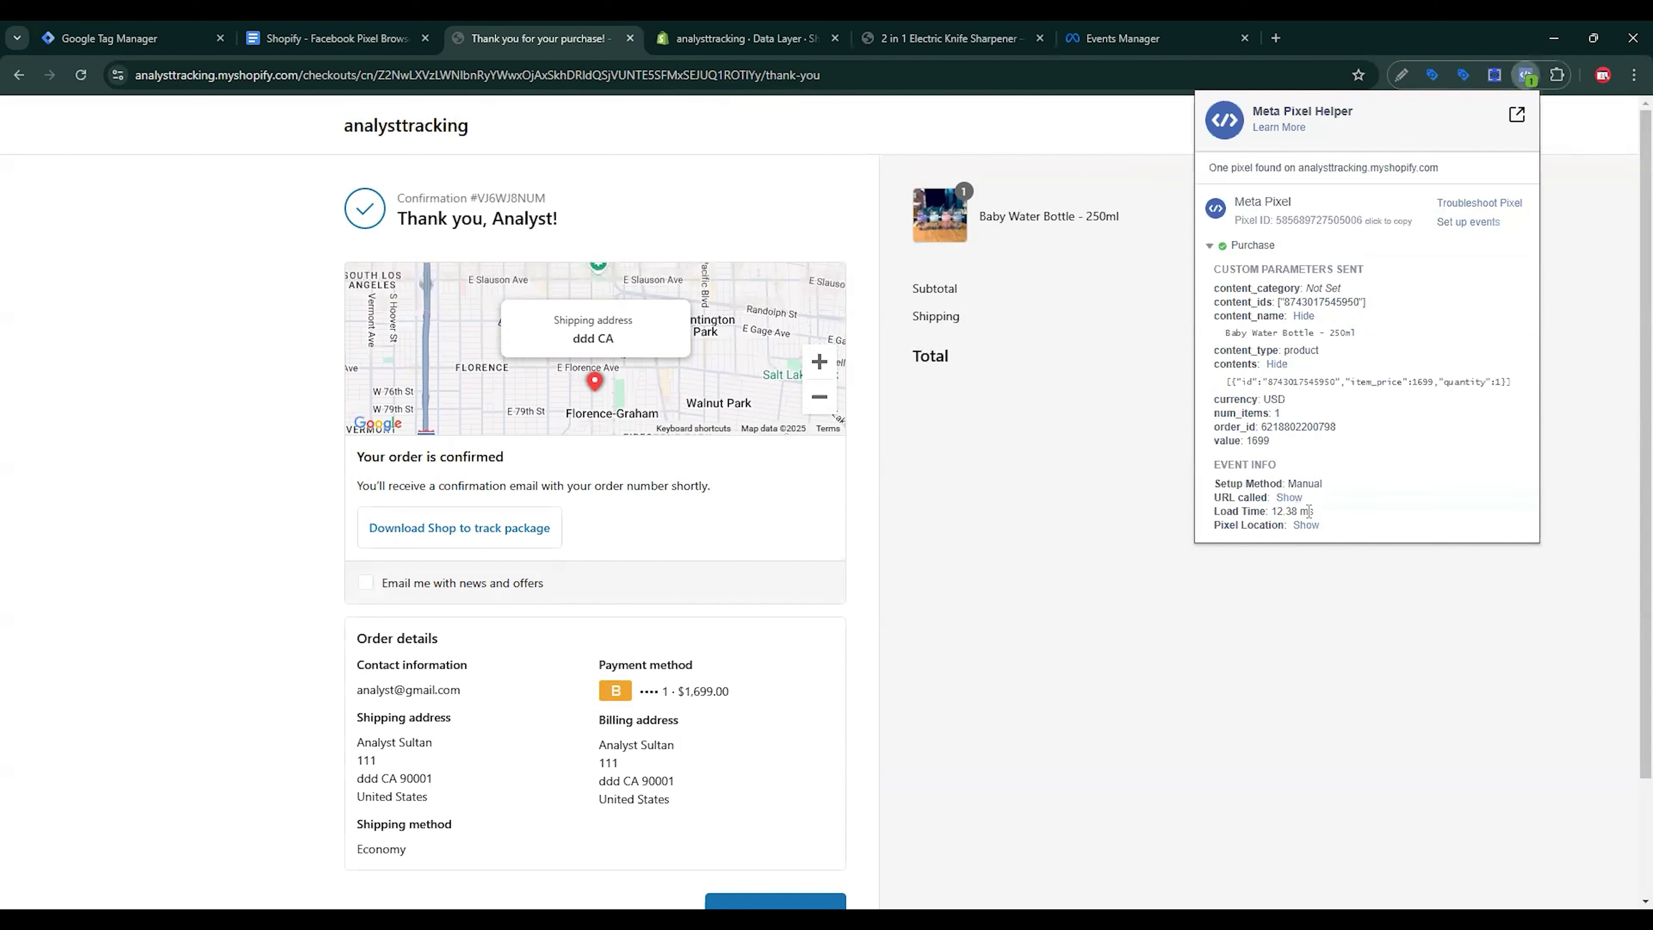
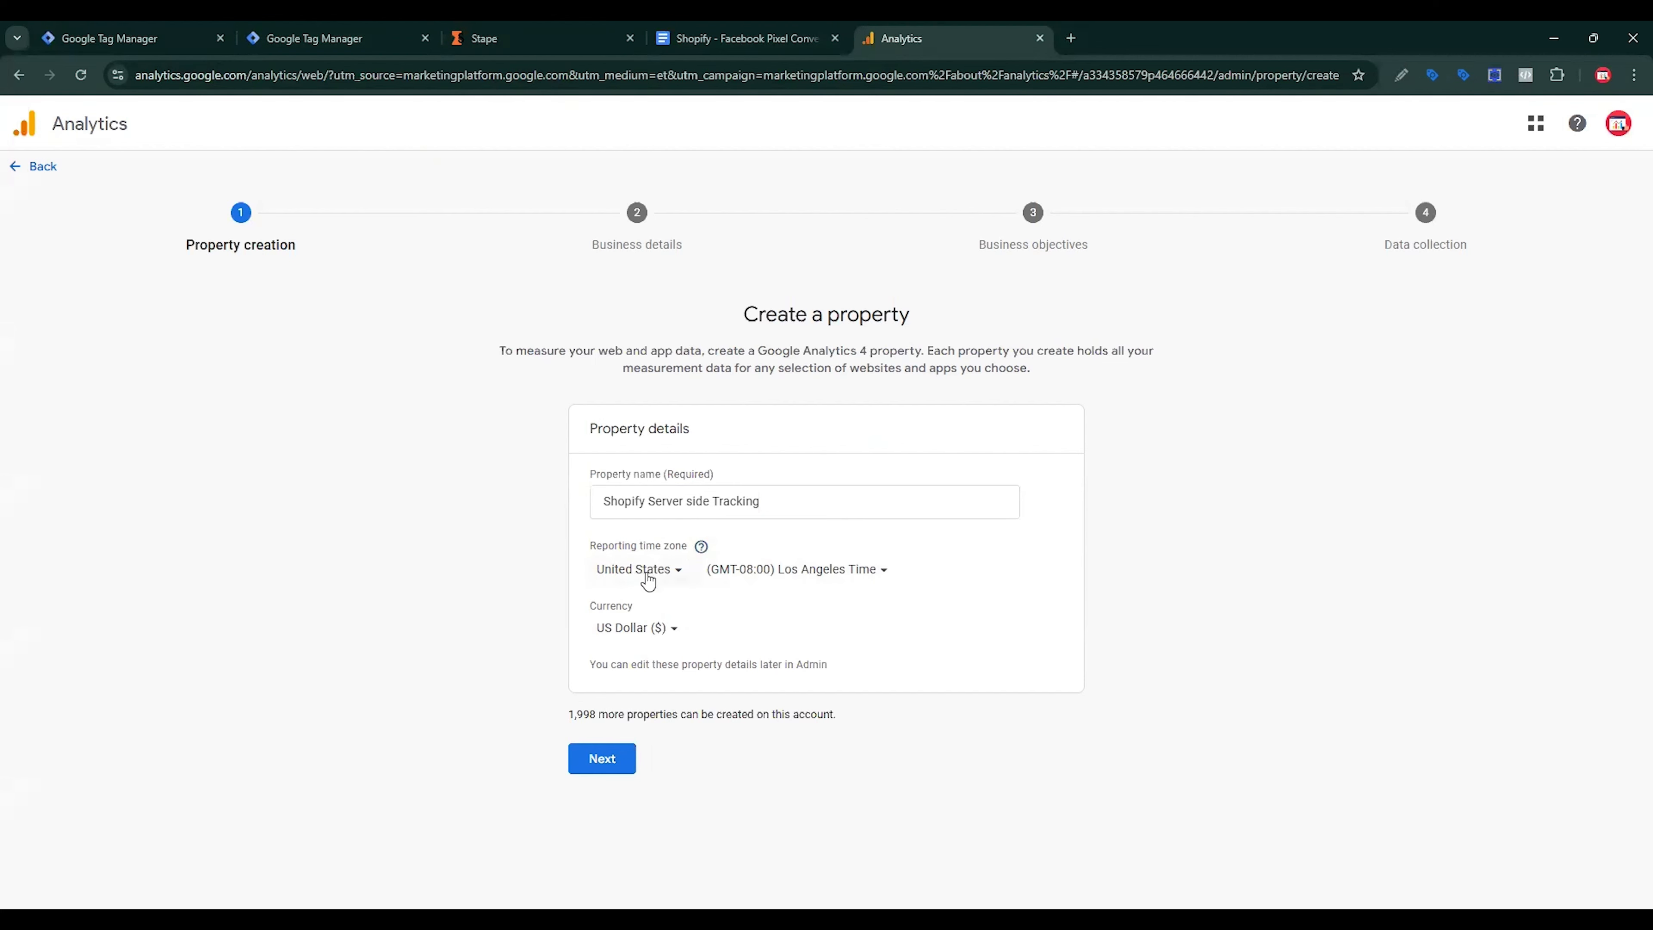
Step: Set the industry category to Computers & Electronics and the business size to Medium
left_click(623, 773)
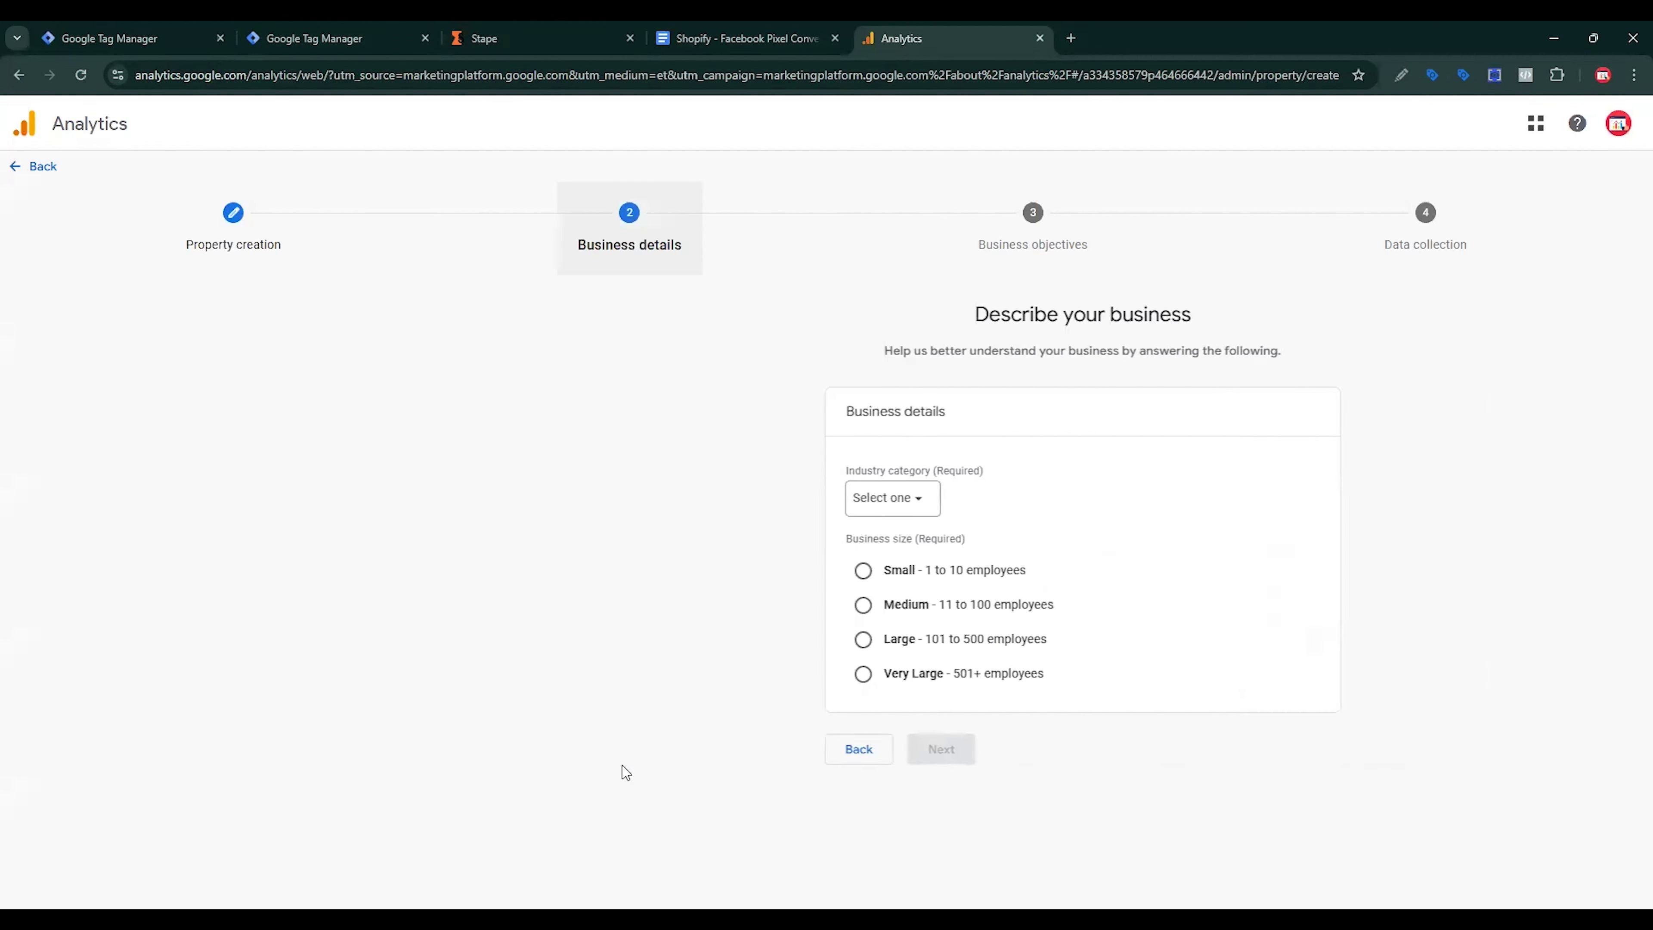
left_click(640, 501)
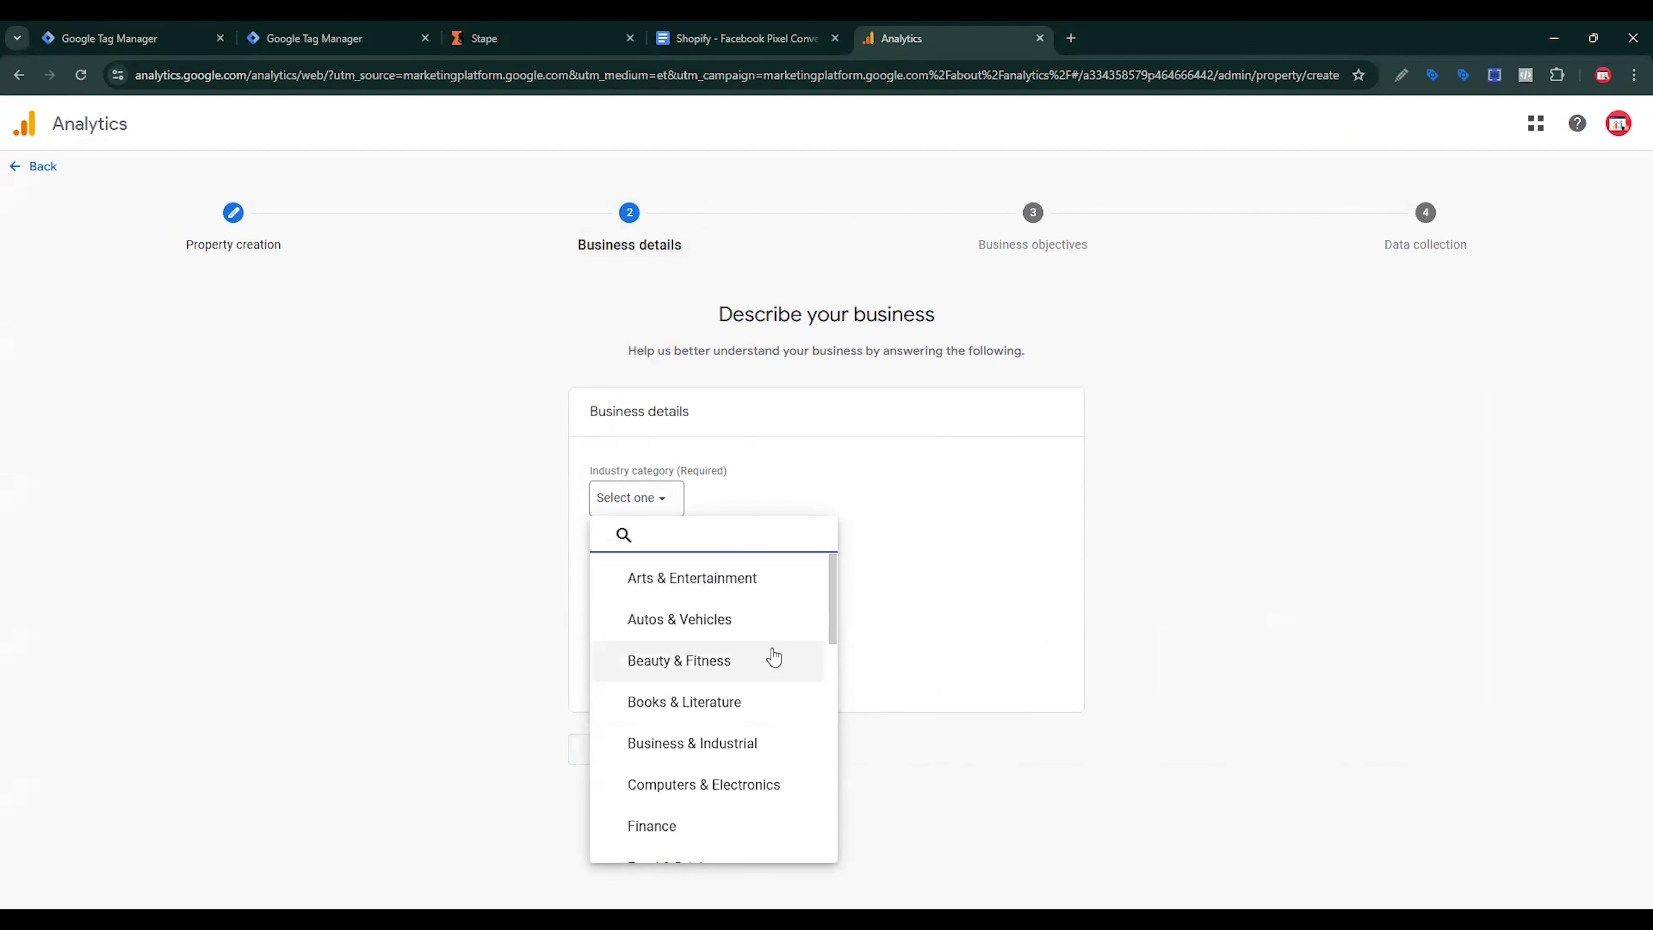
left_click(709, 784)
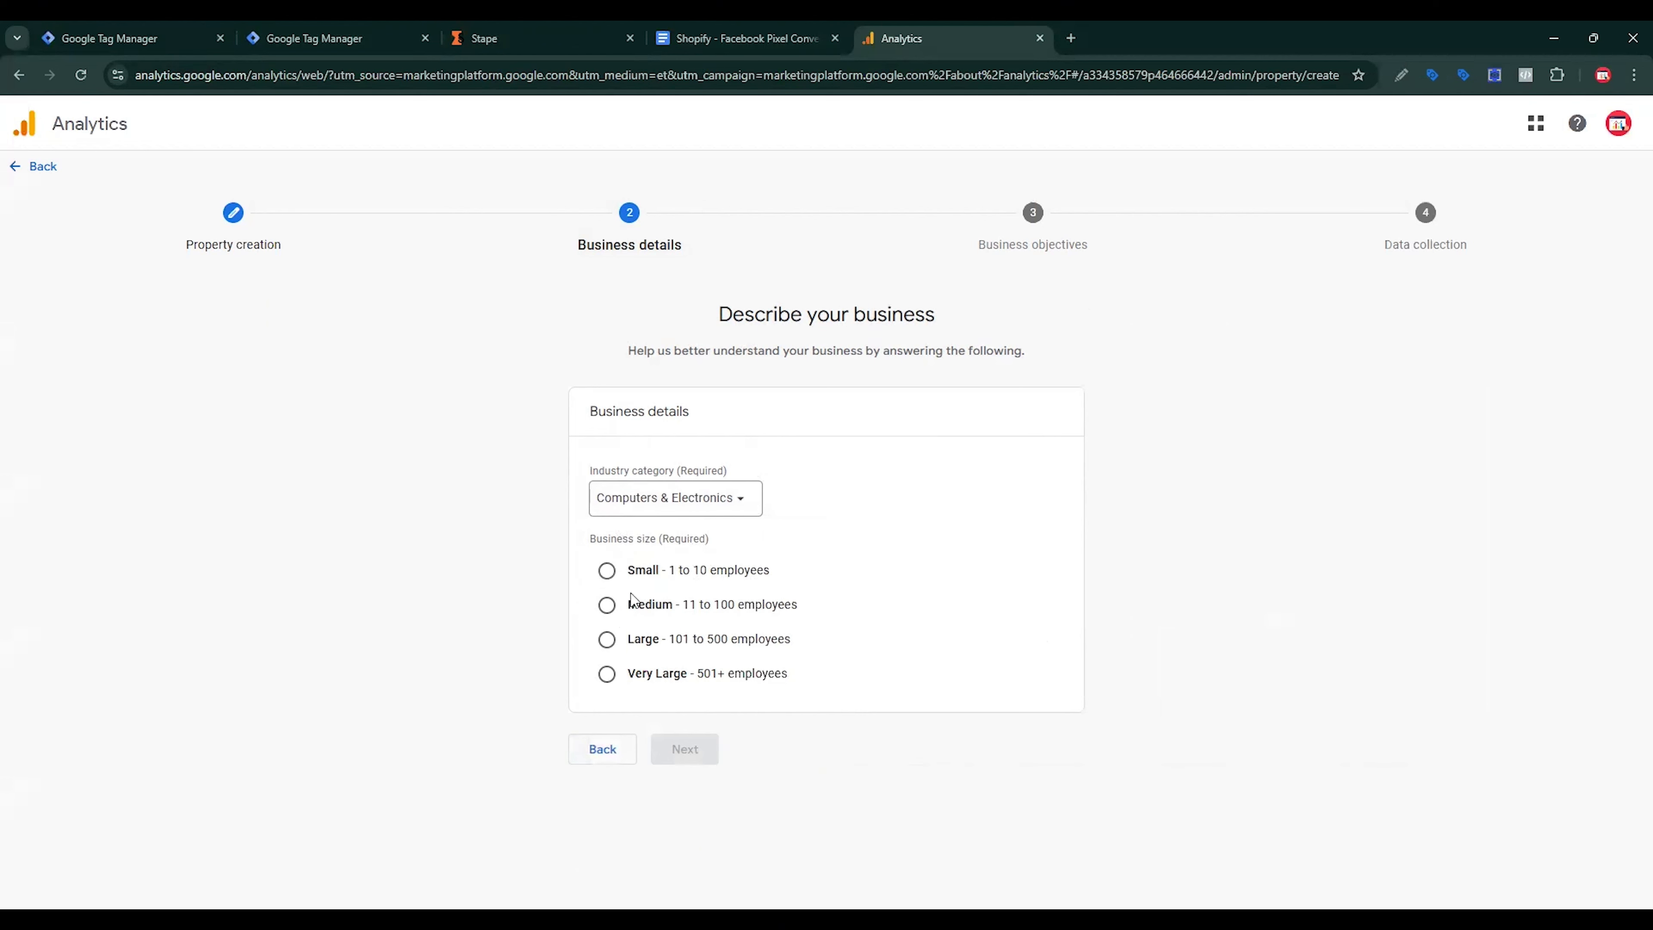
left_click(620, 609)
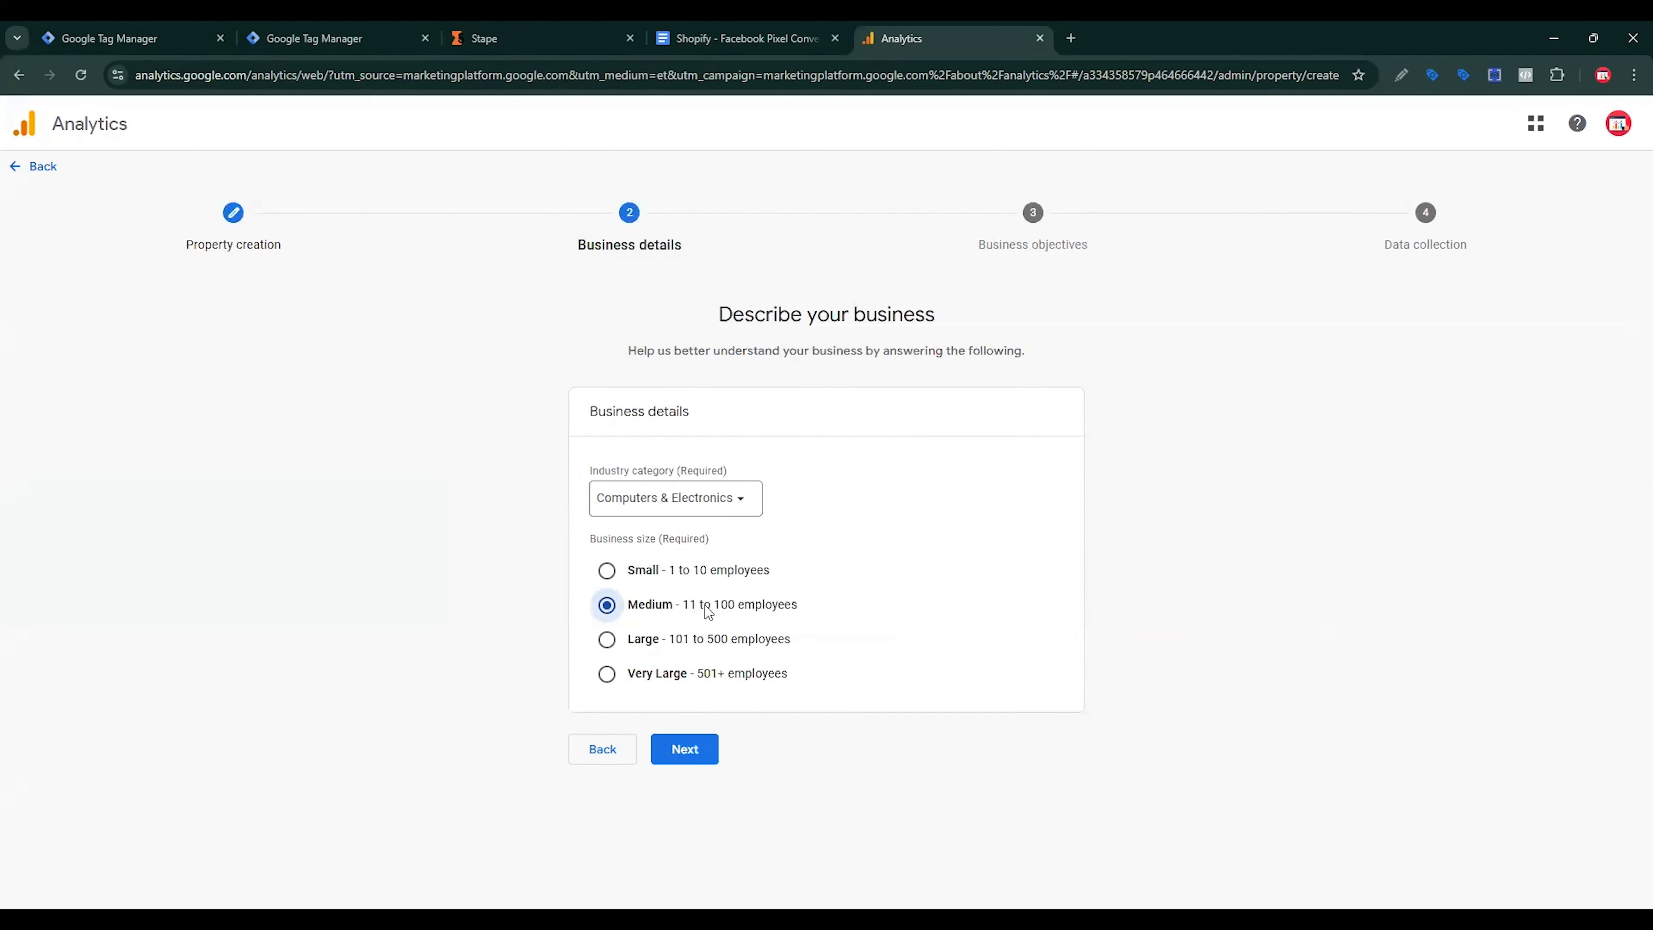
left_click(701, 760)
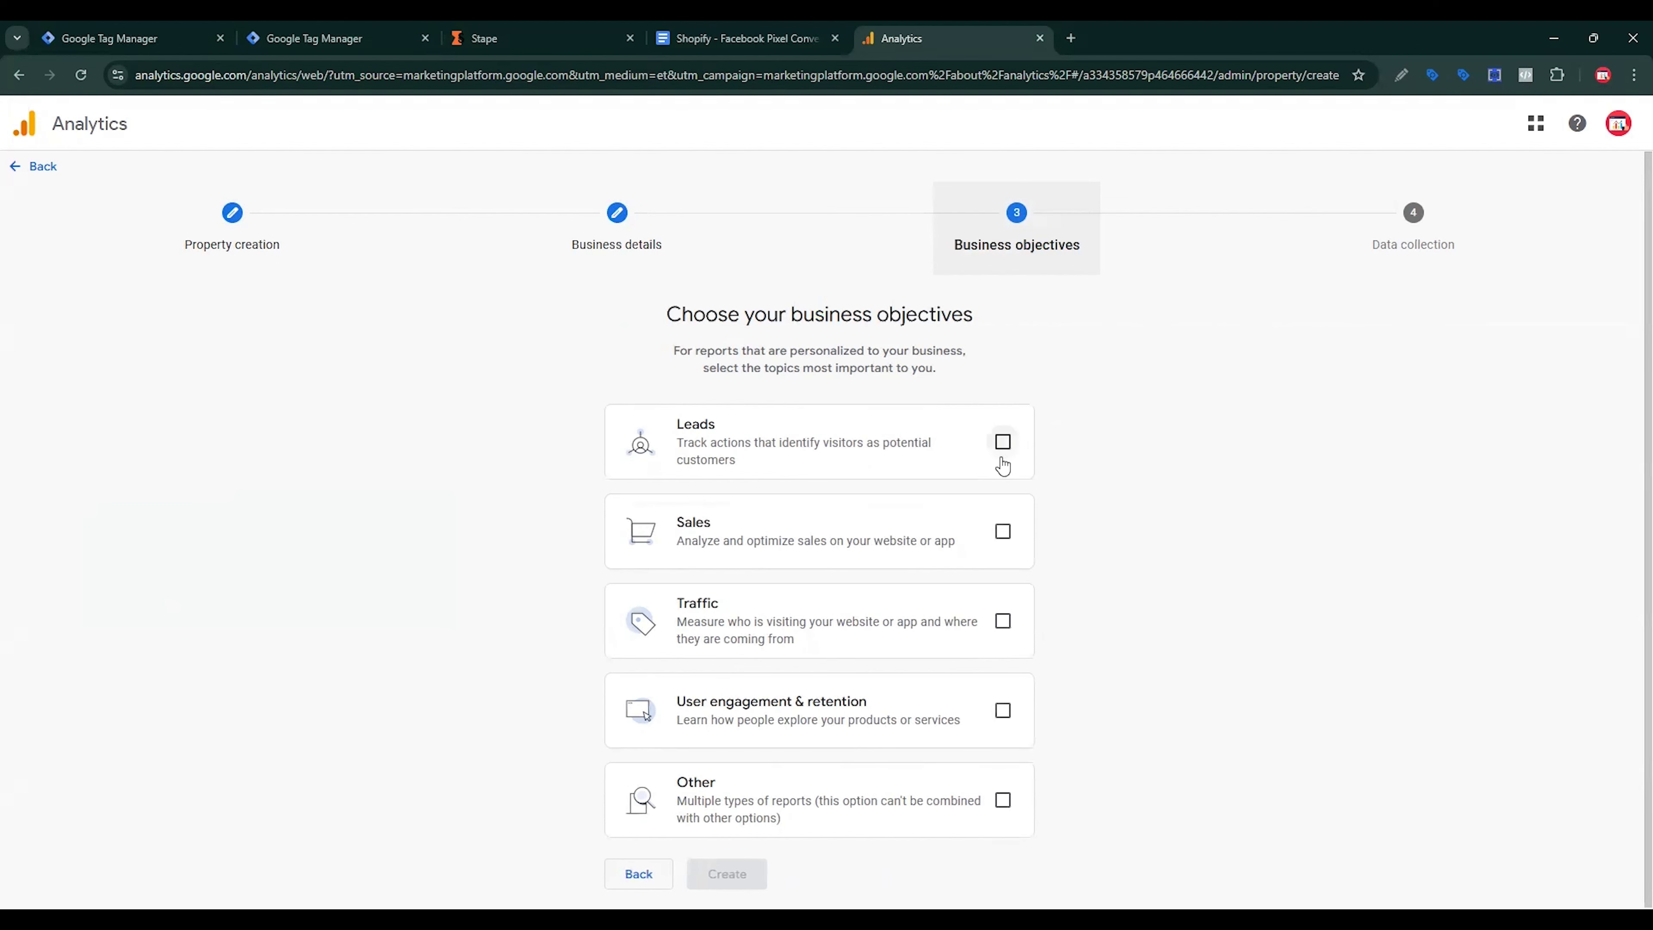
Step: Choose the Leads, Sales, Traffic and User engagement & retention objectives and create the property
left_click(1002, 443)
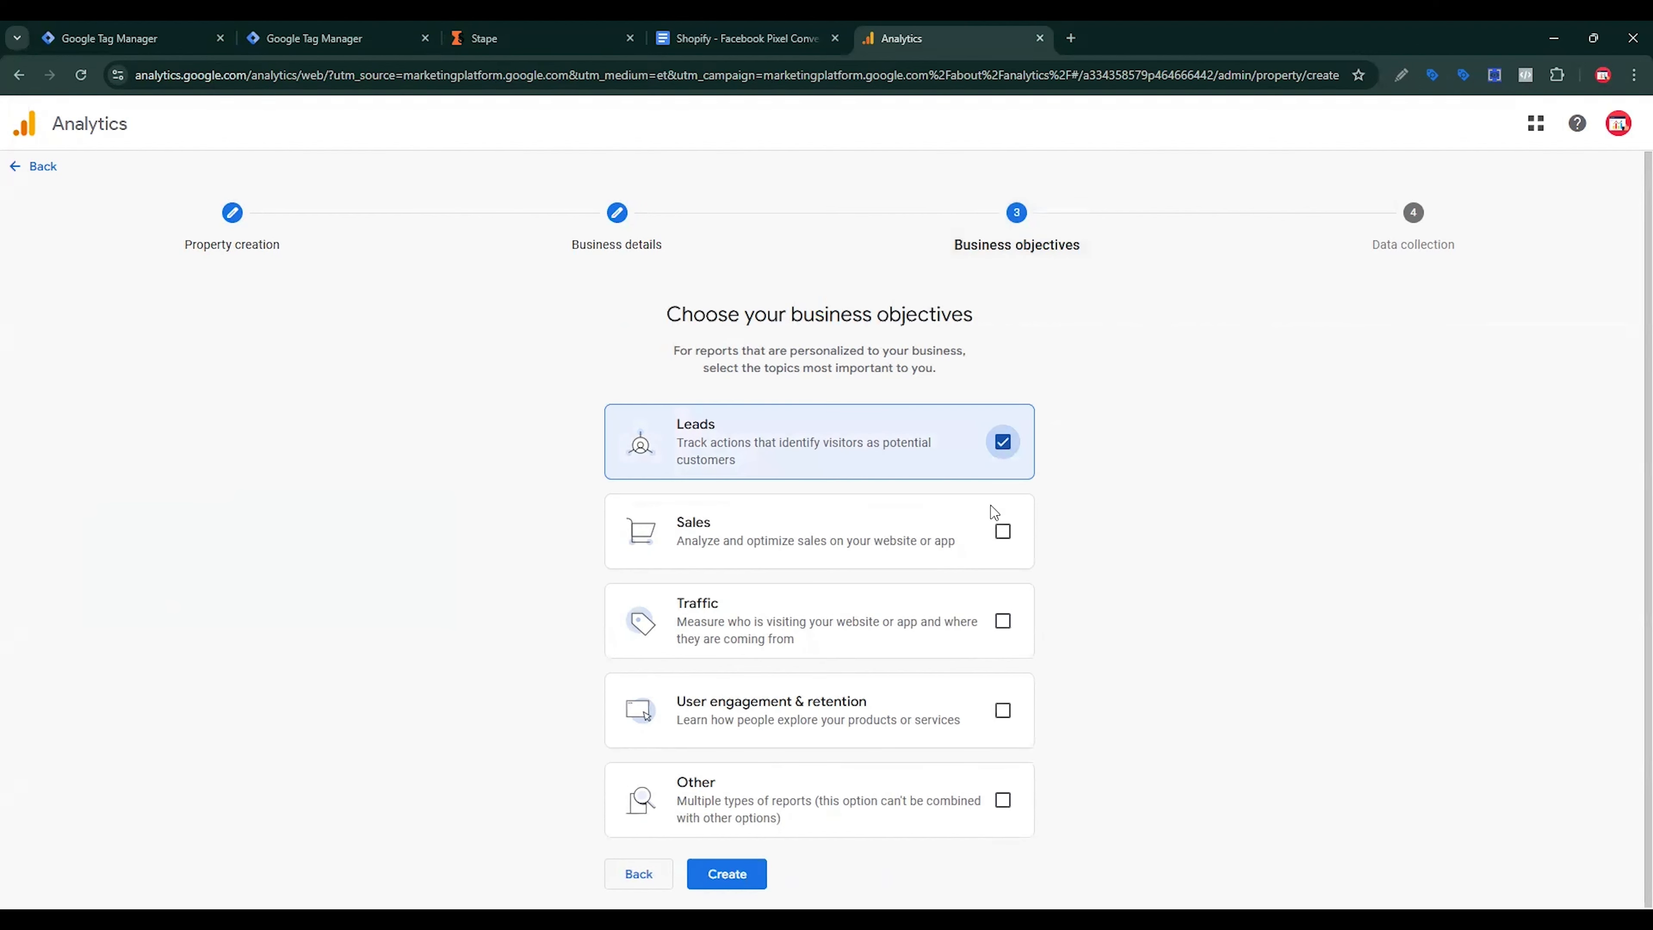
left_click(1002, 531)
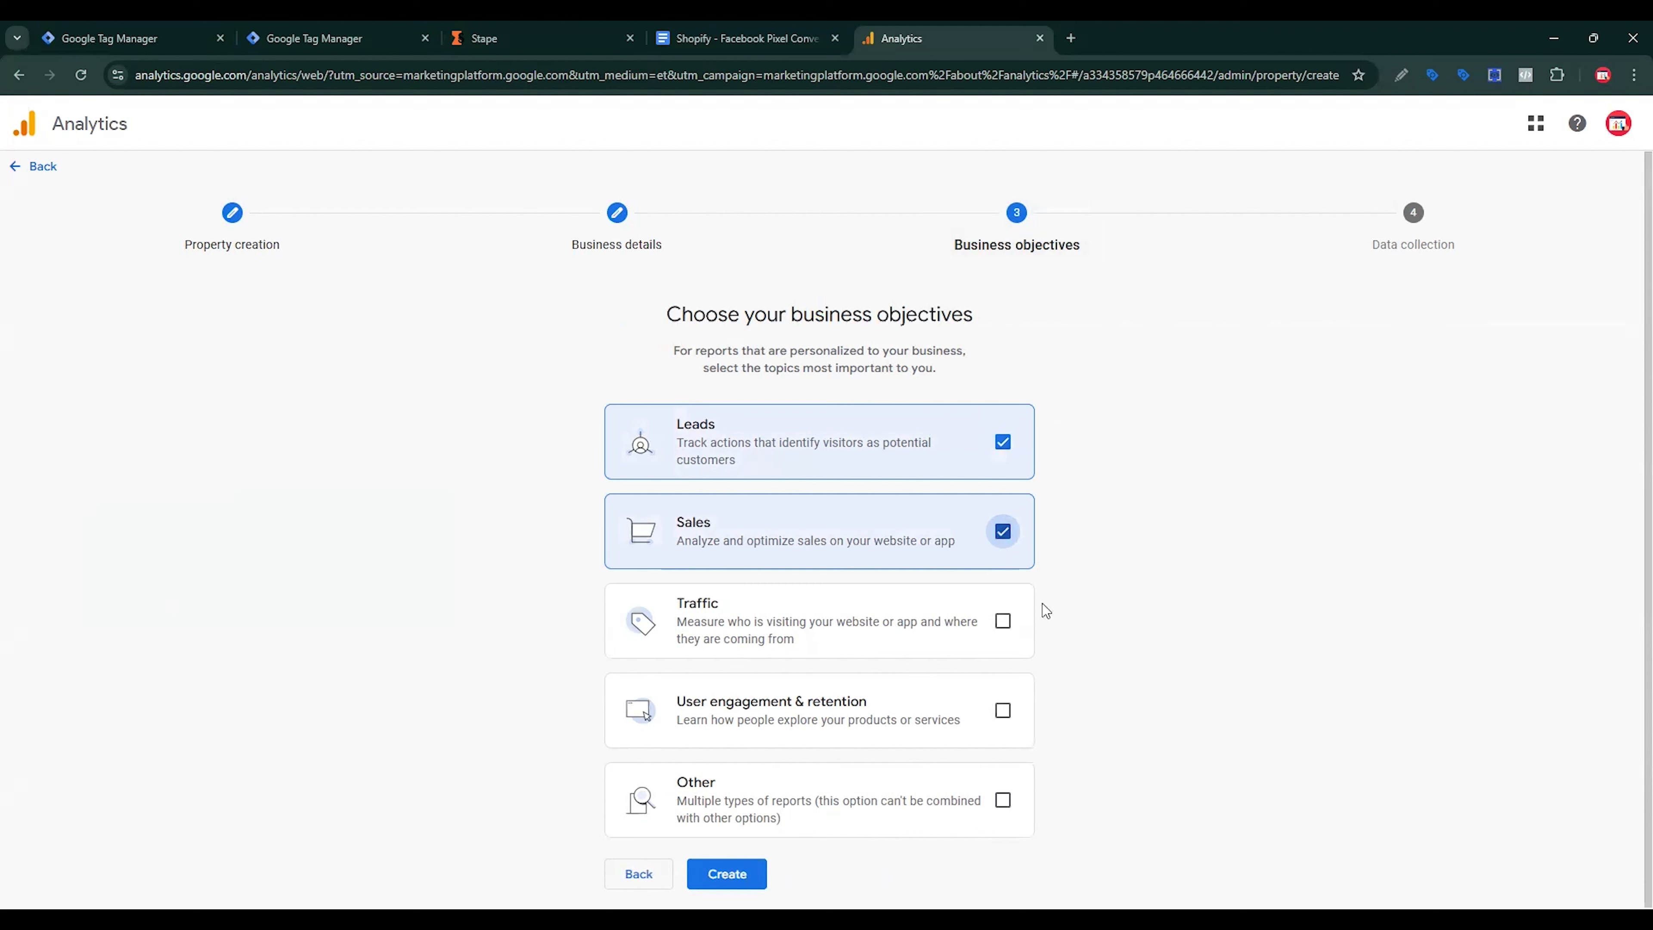
left_click(1001, 622)
left_click(1002, 711)
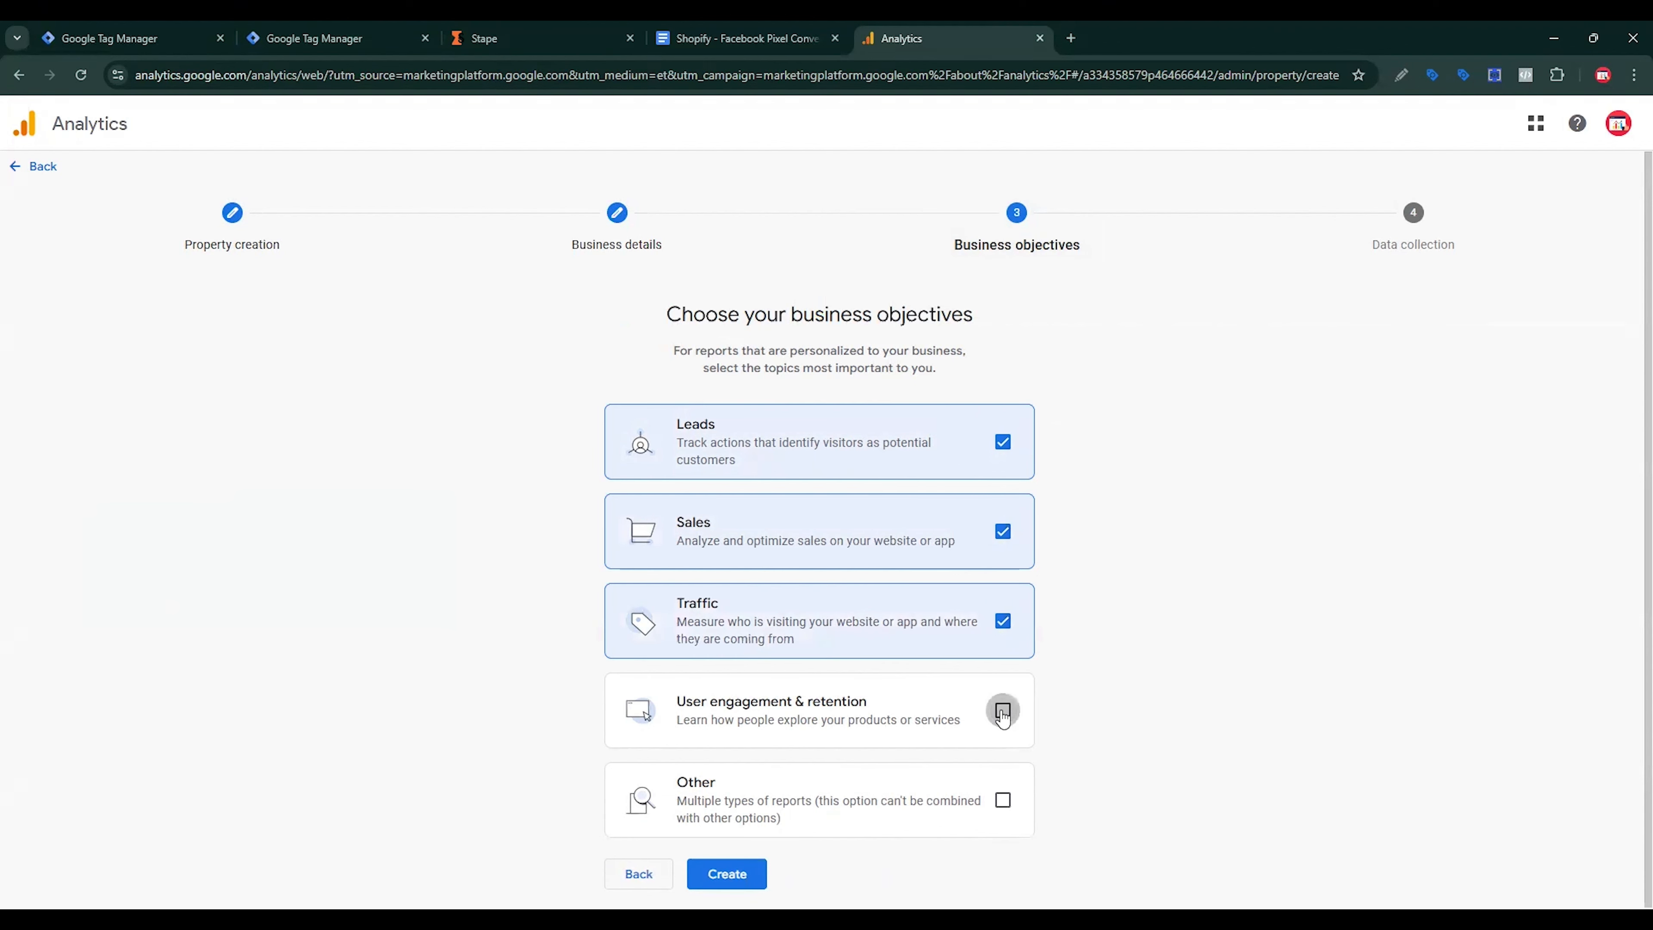
left_click(738, 873)
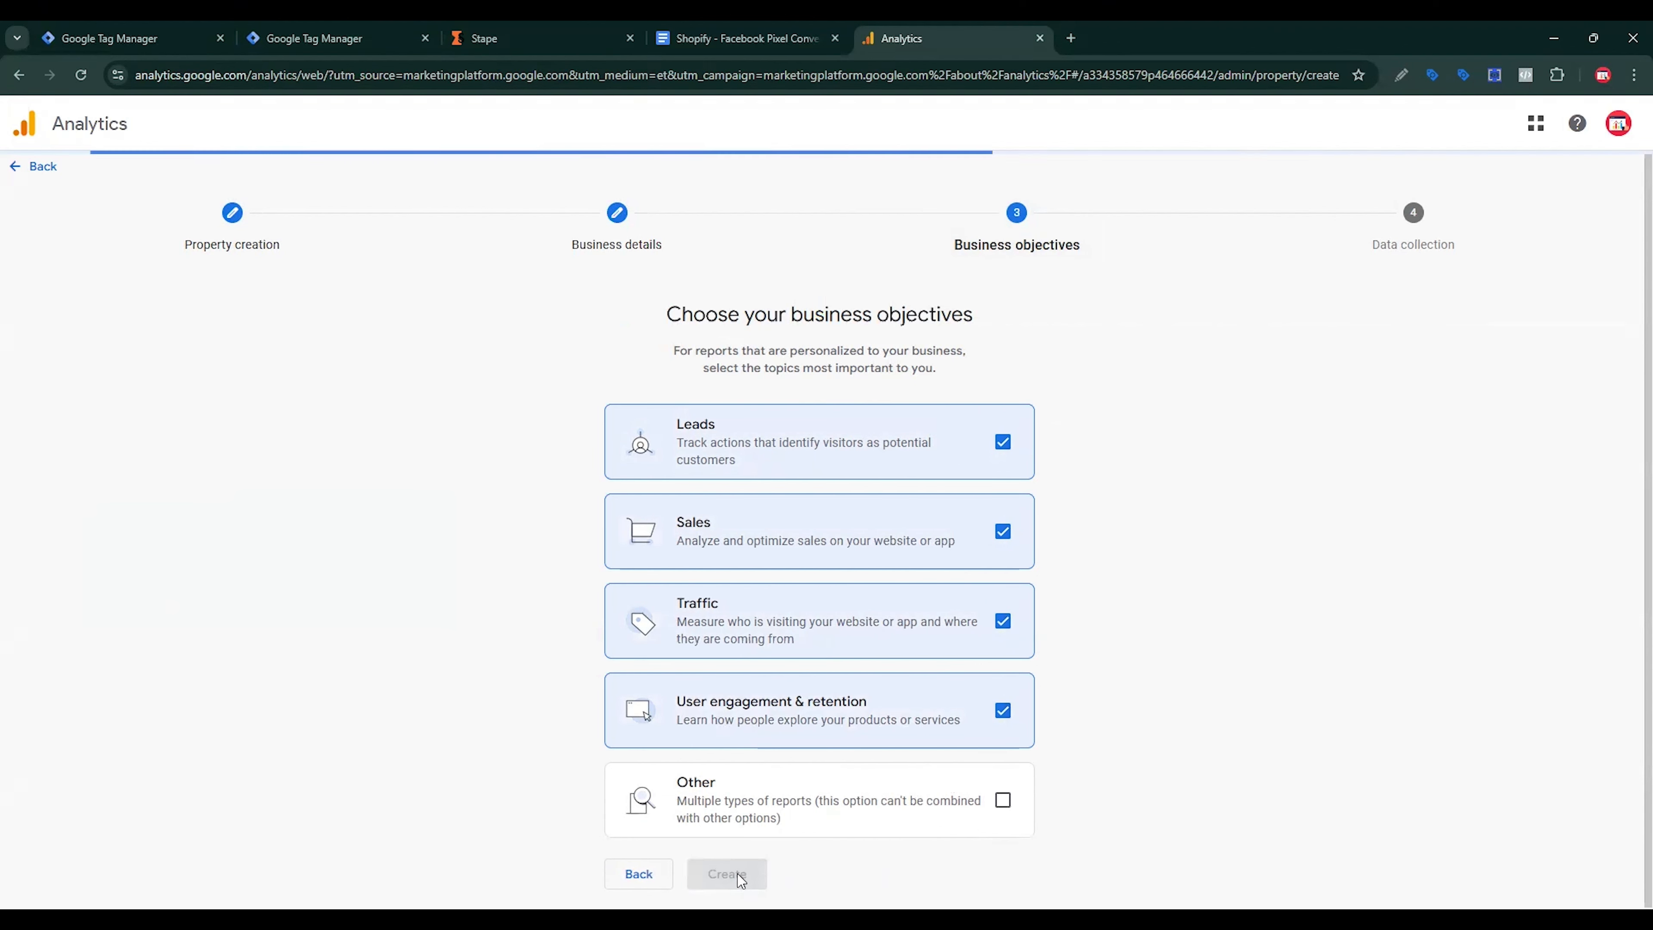
left_click(397, 498)
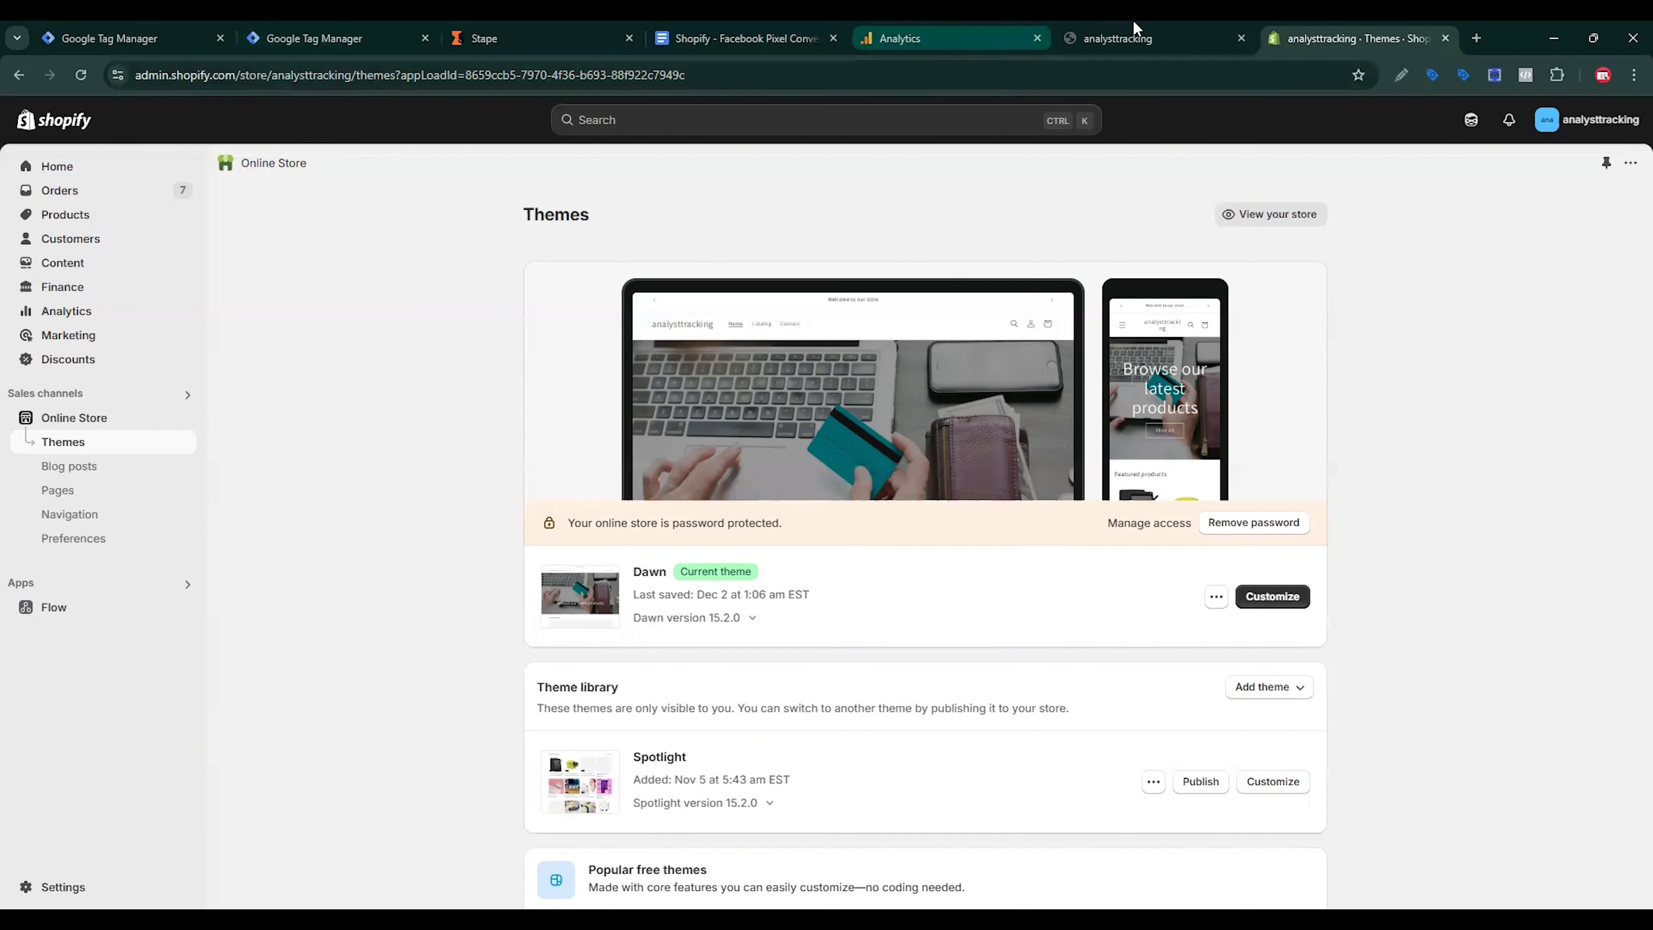
left_click(1137, 32)
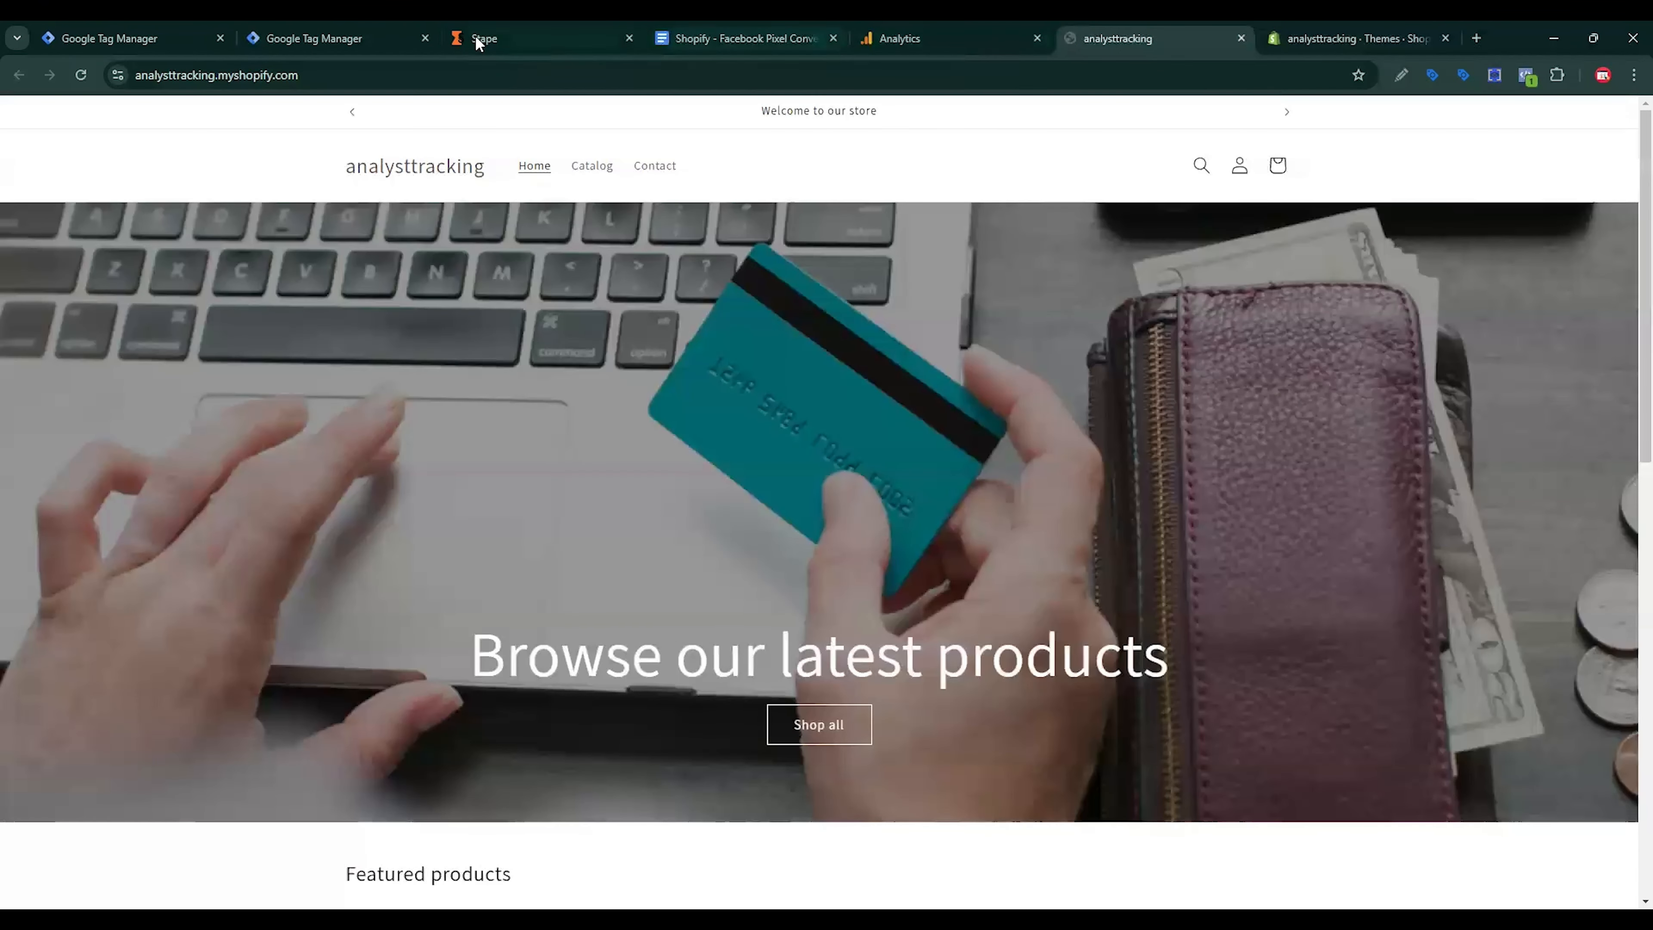
left_click(293, 77)
key("ctrl+c")
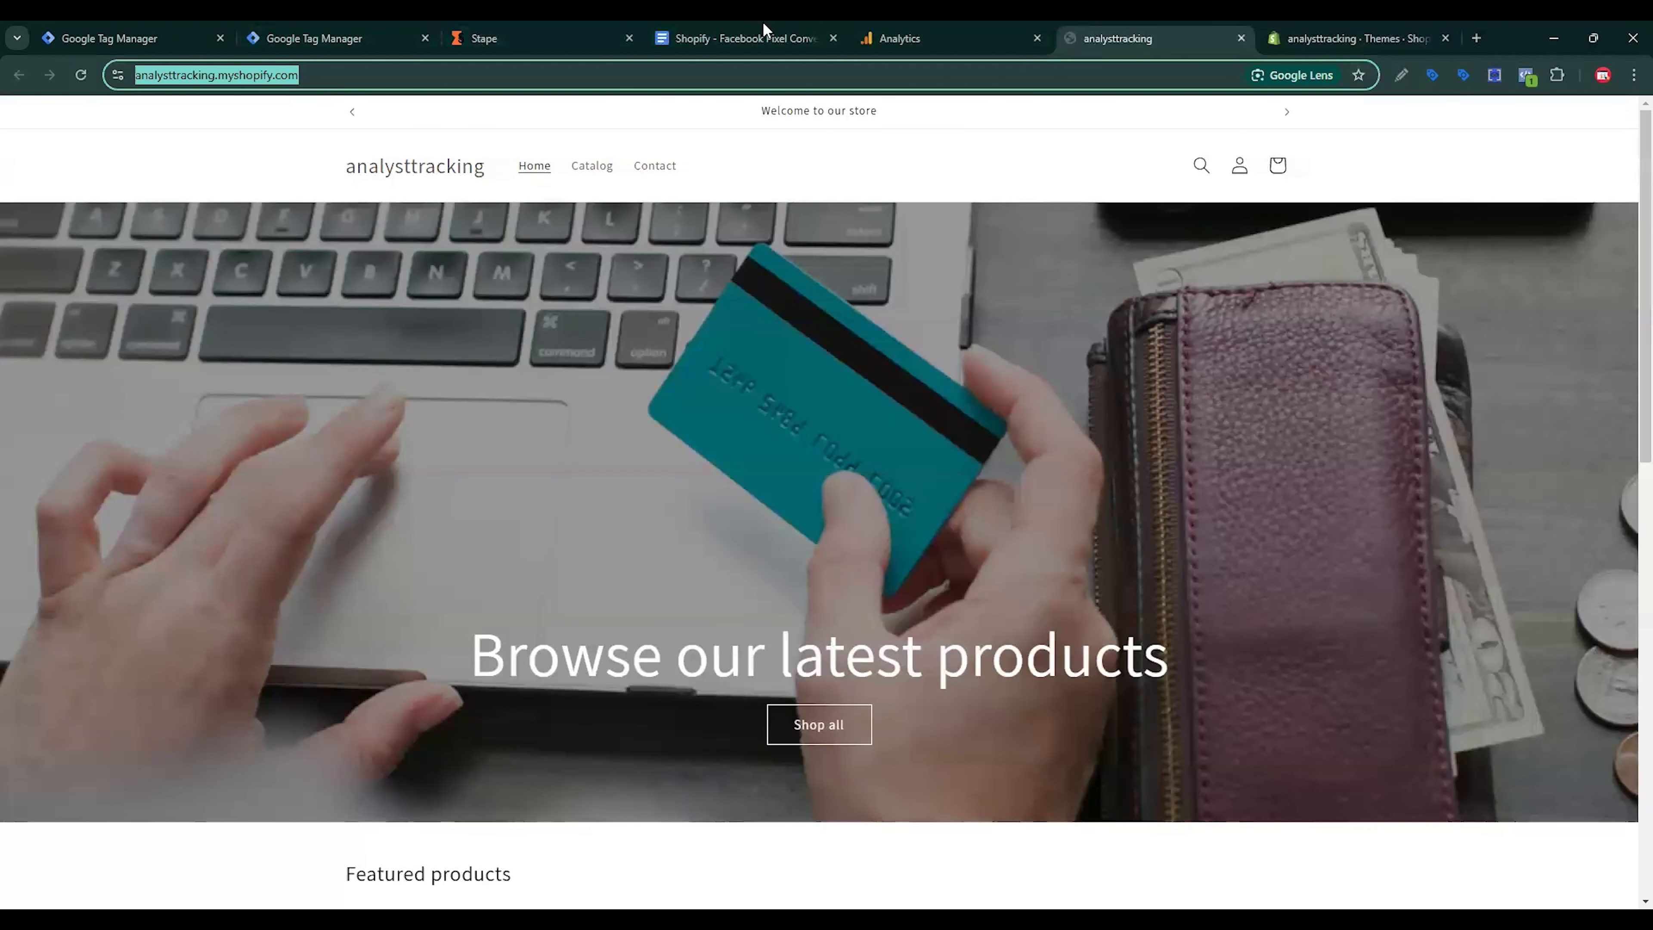
left_click(876, 36)
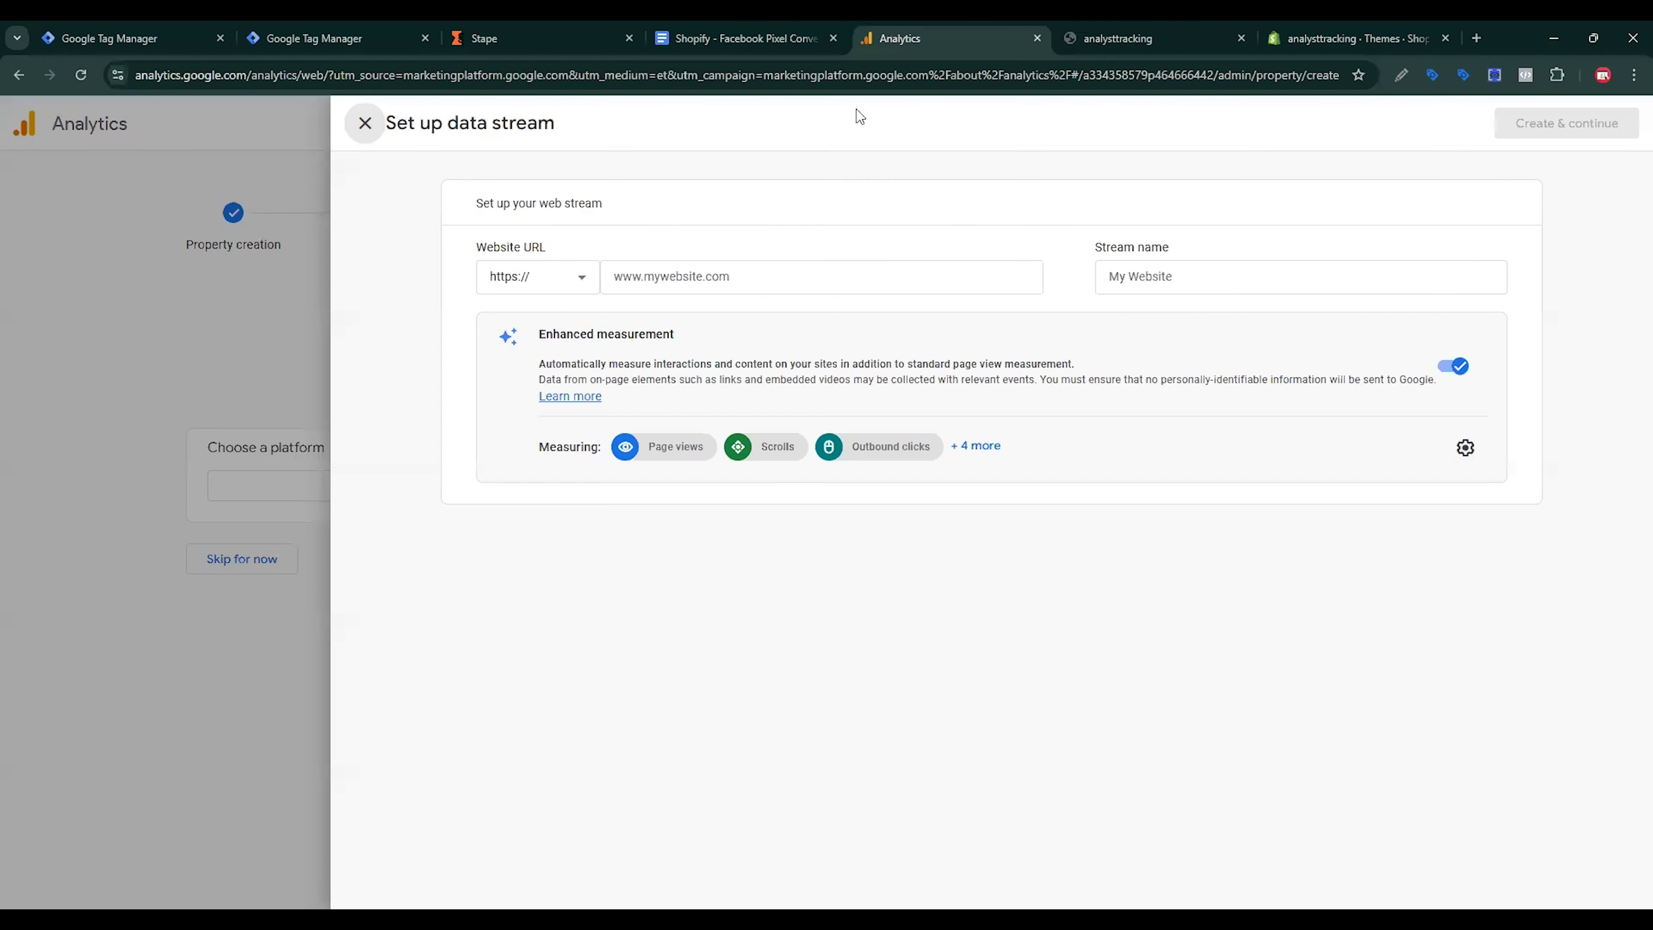
left_click(684, 282)
key("ctrl+v")
left_click_drag(656, 271, 589, 285)
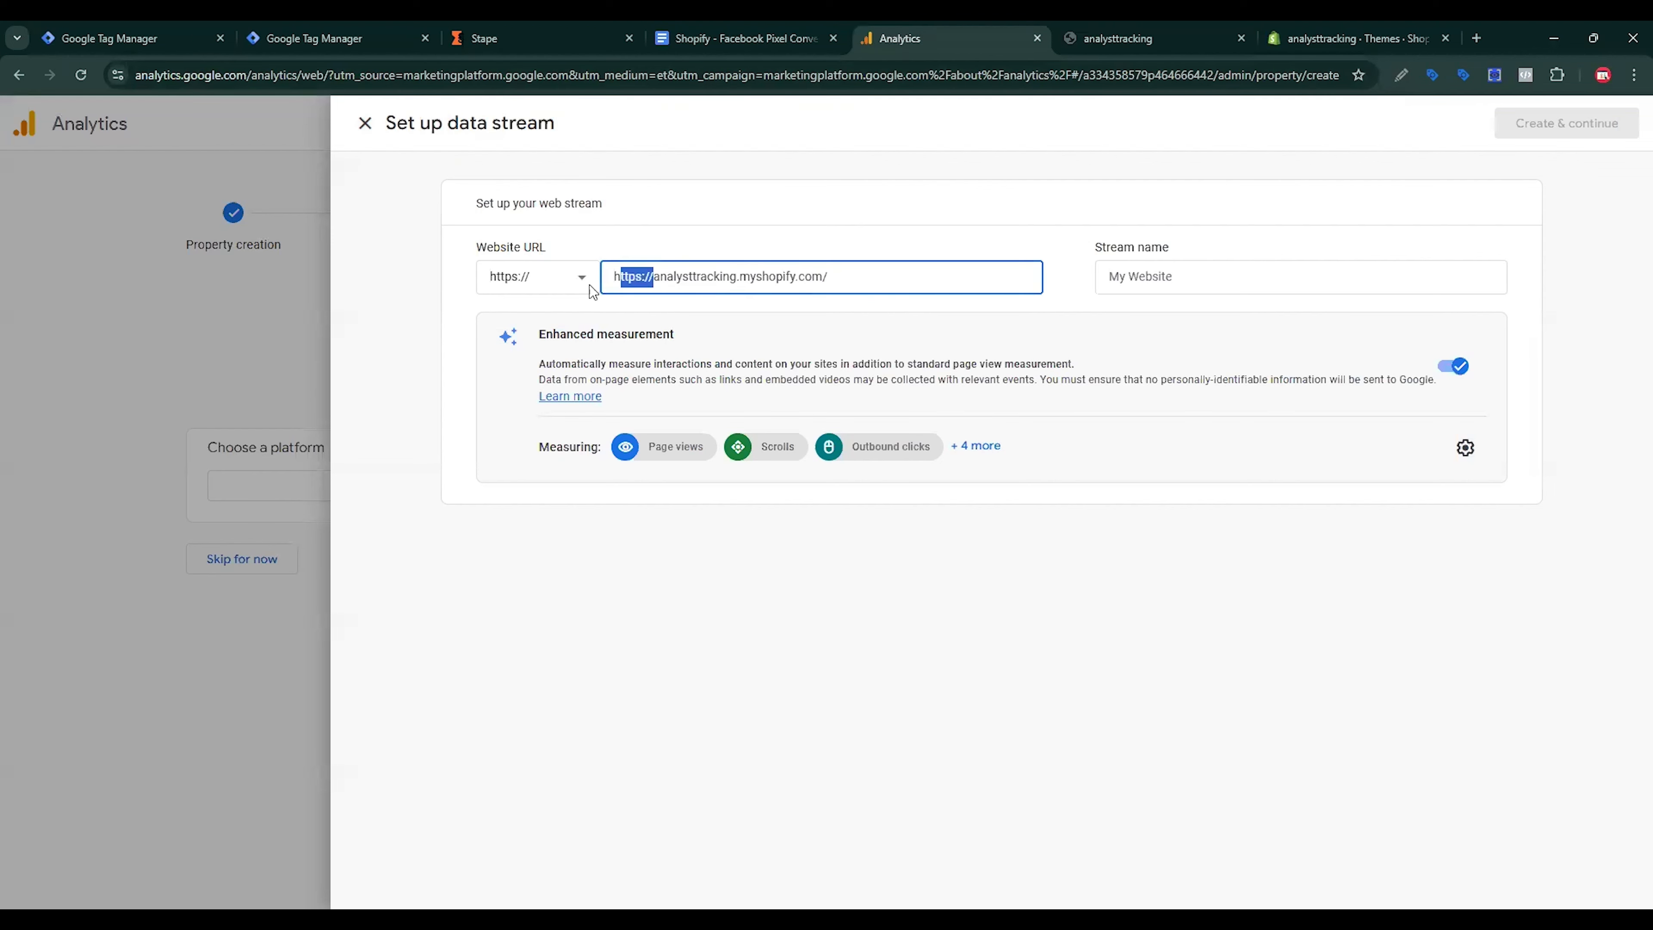
key("BackSpace")
Step: Name the stream Shopify Server side Tracking, create it, and copy its measurement ID
left_click(1190, 270)
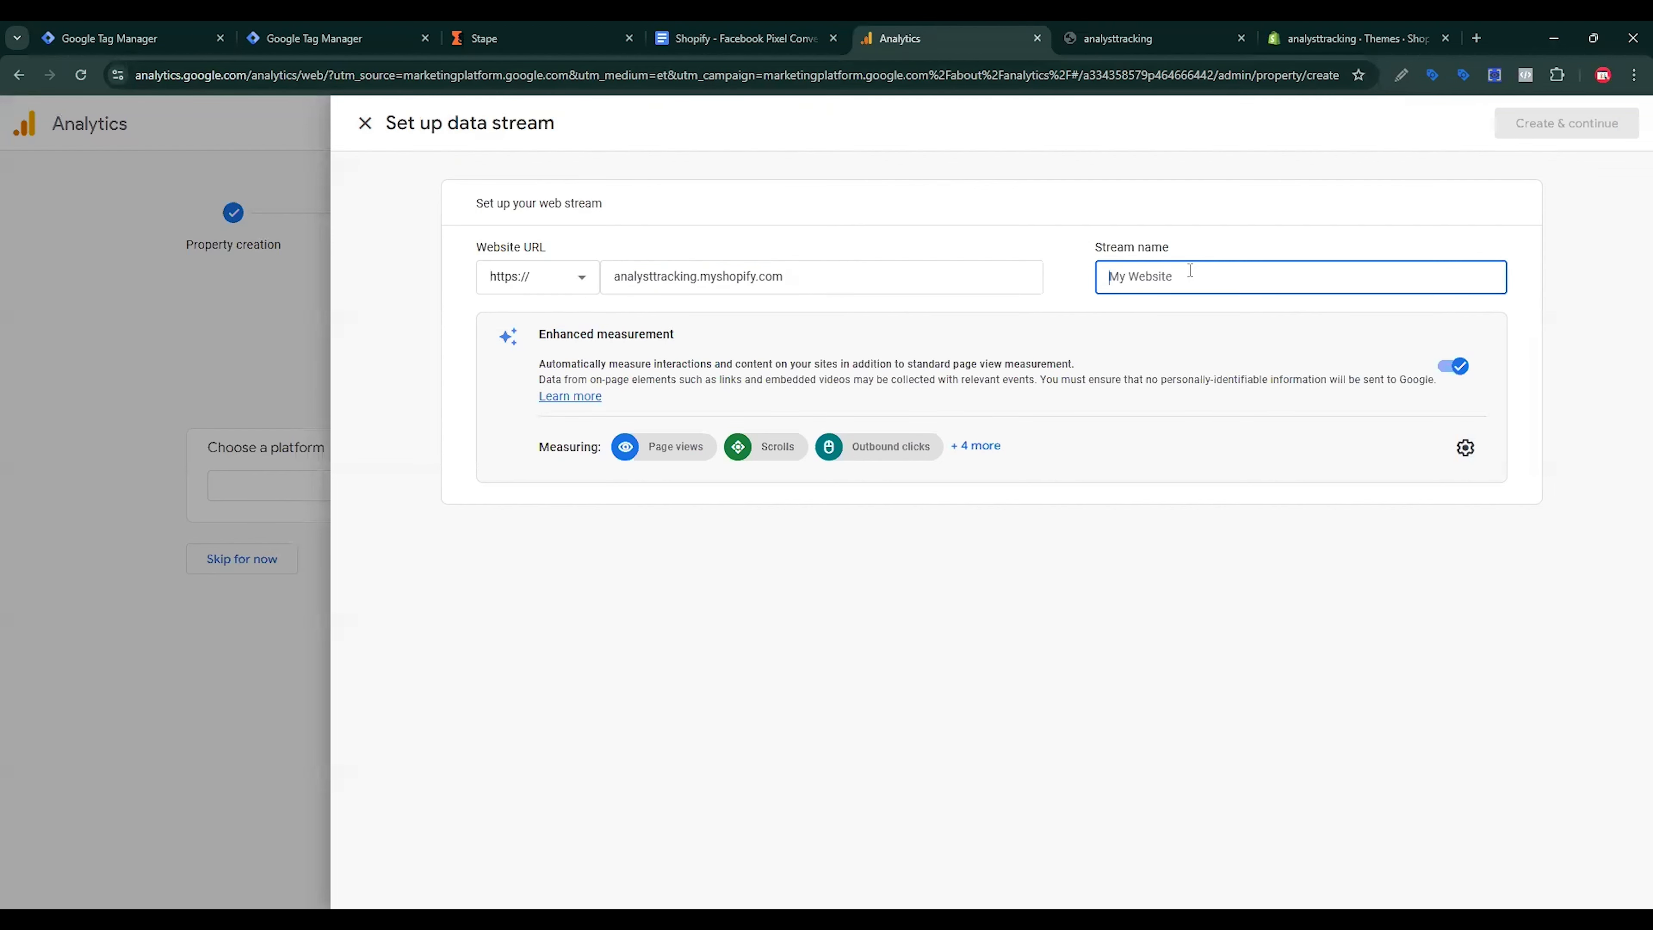
type("Shopify Server-side Tracking")
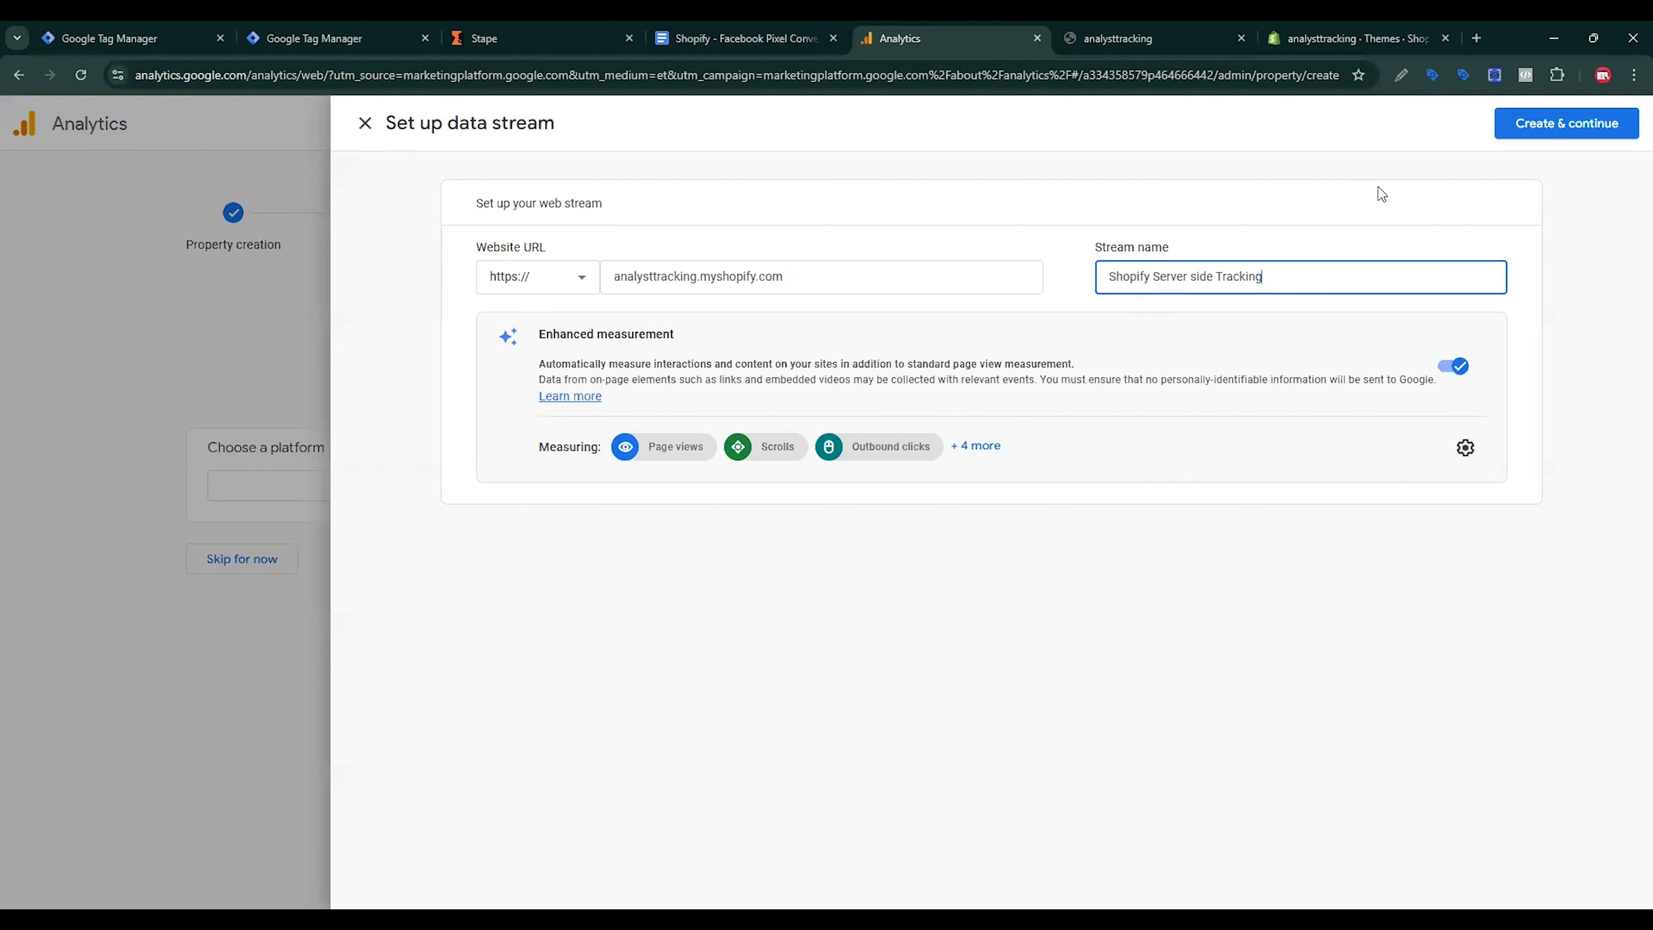
left_click(1537, 123)
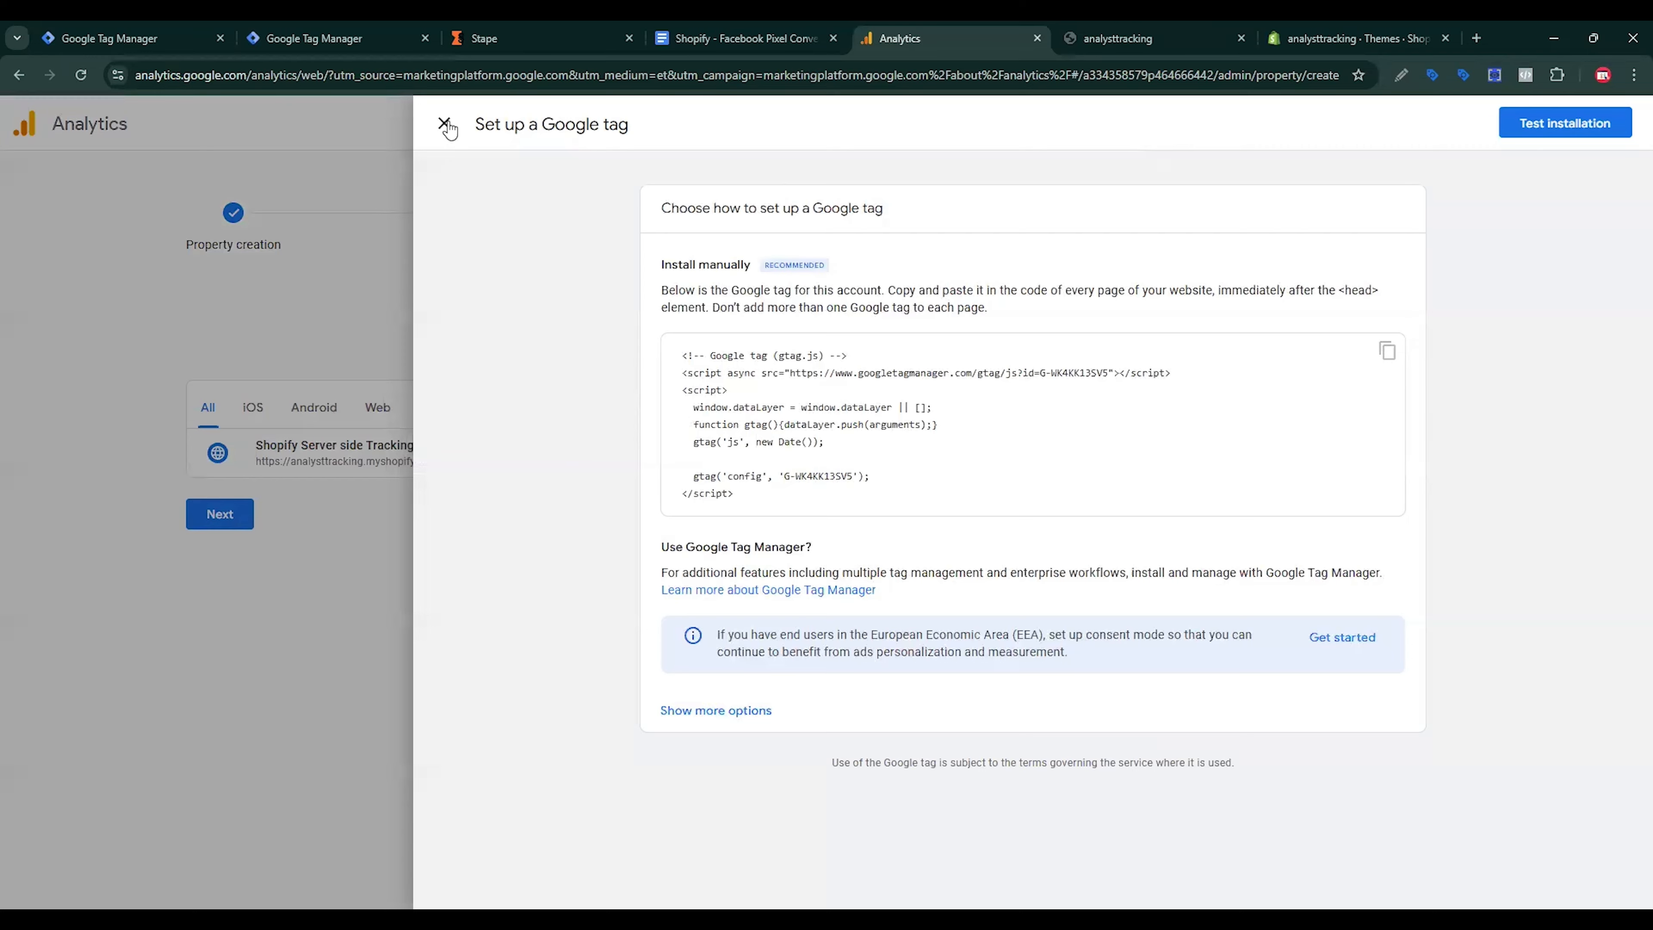
left_click(444, 123)
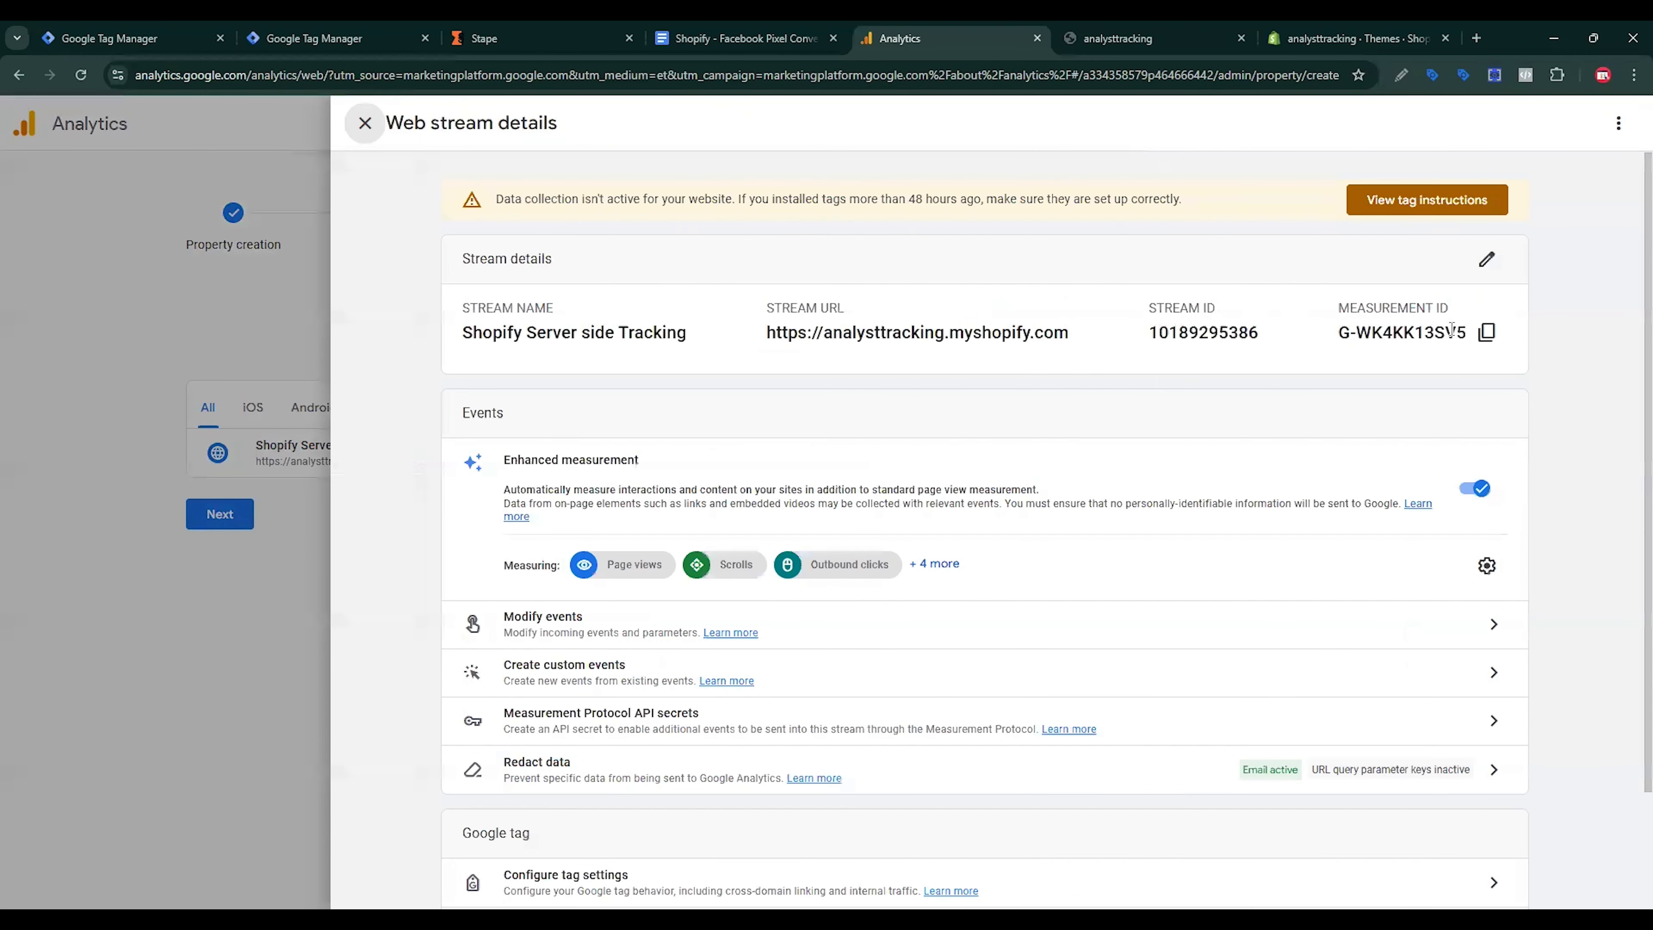
left_click(1486, 337)
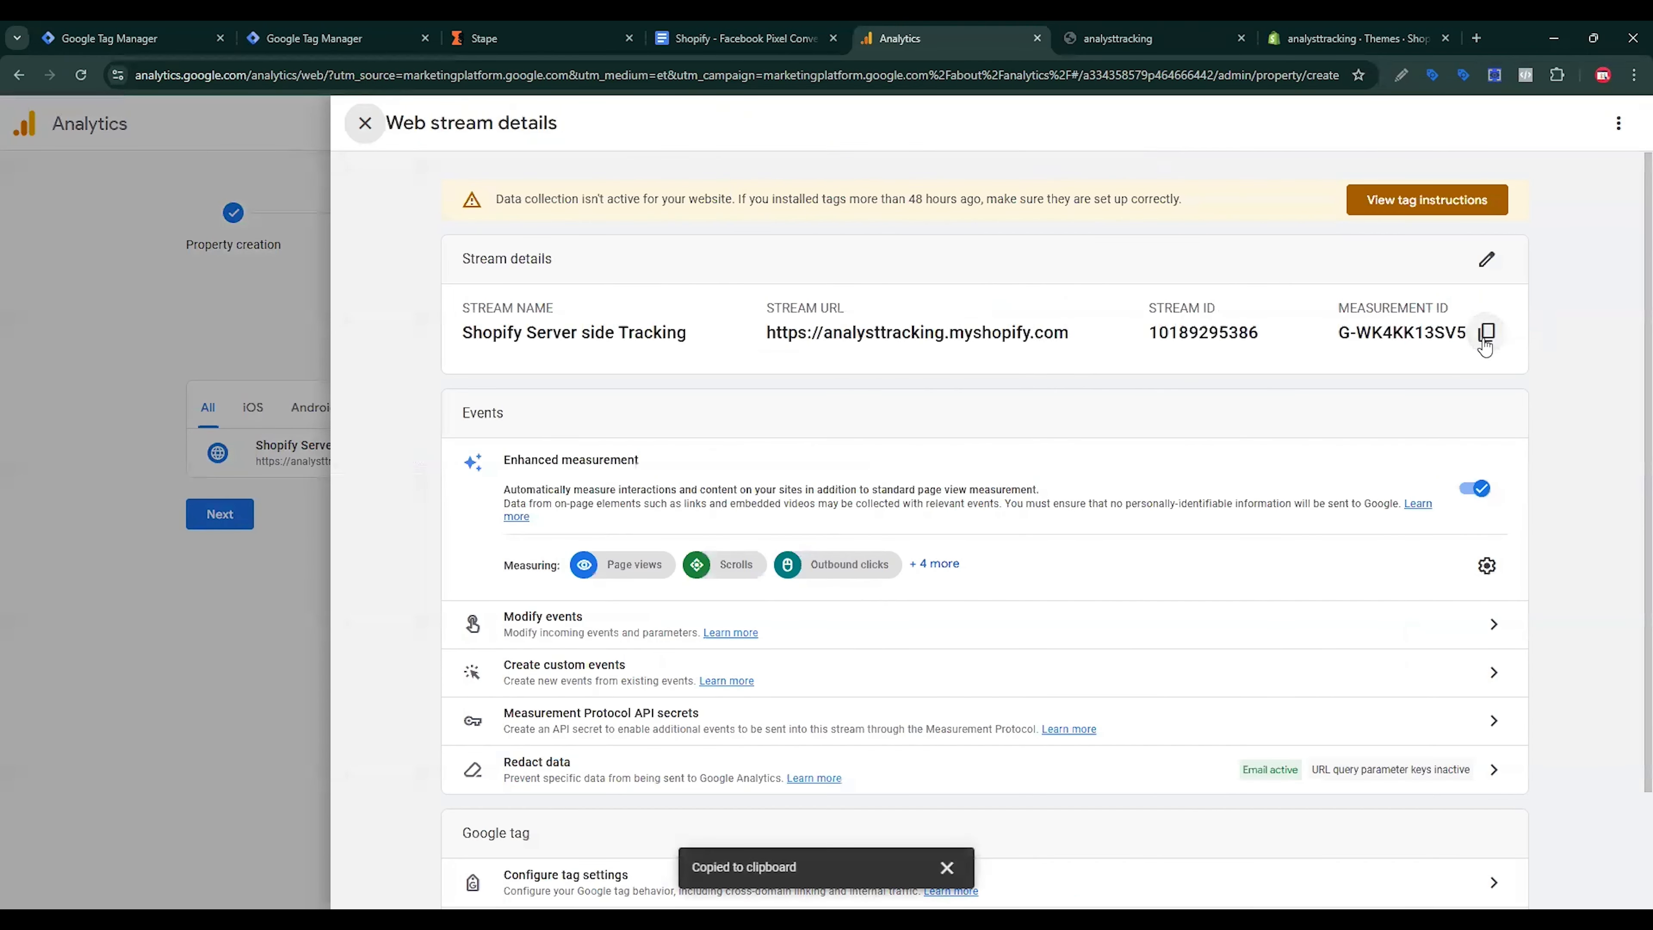
Step: Paste the measurement ID into the Google Tag's Tag ID field
left_click(326, 38)
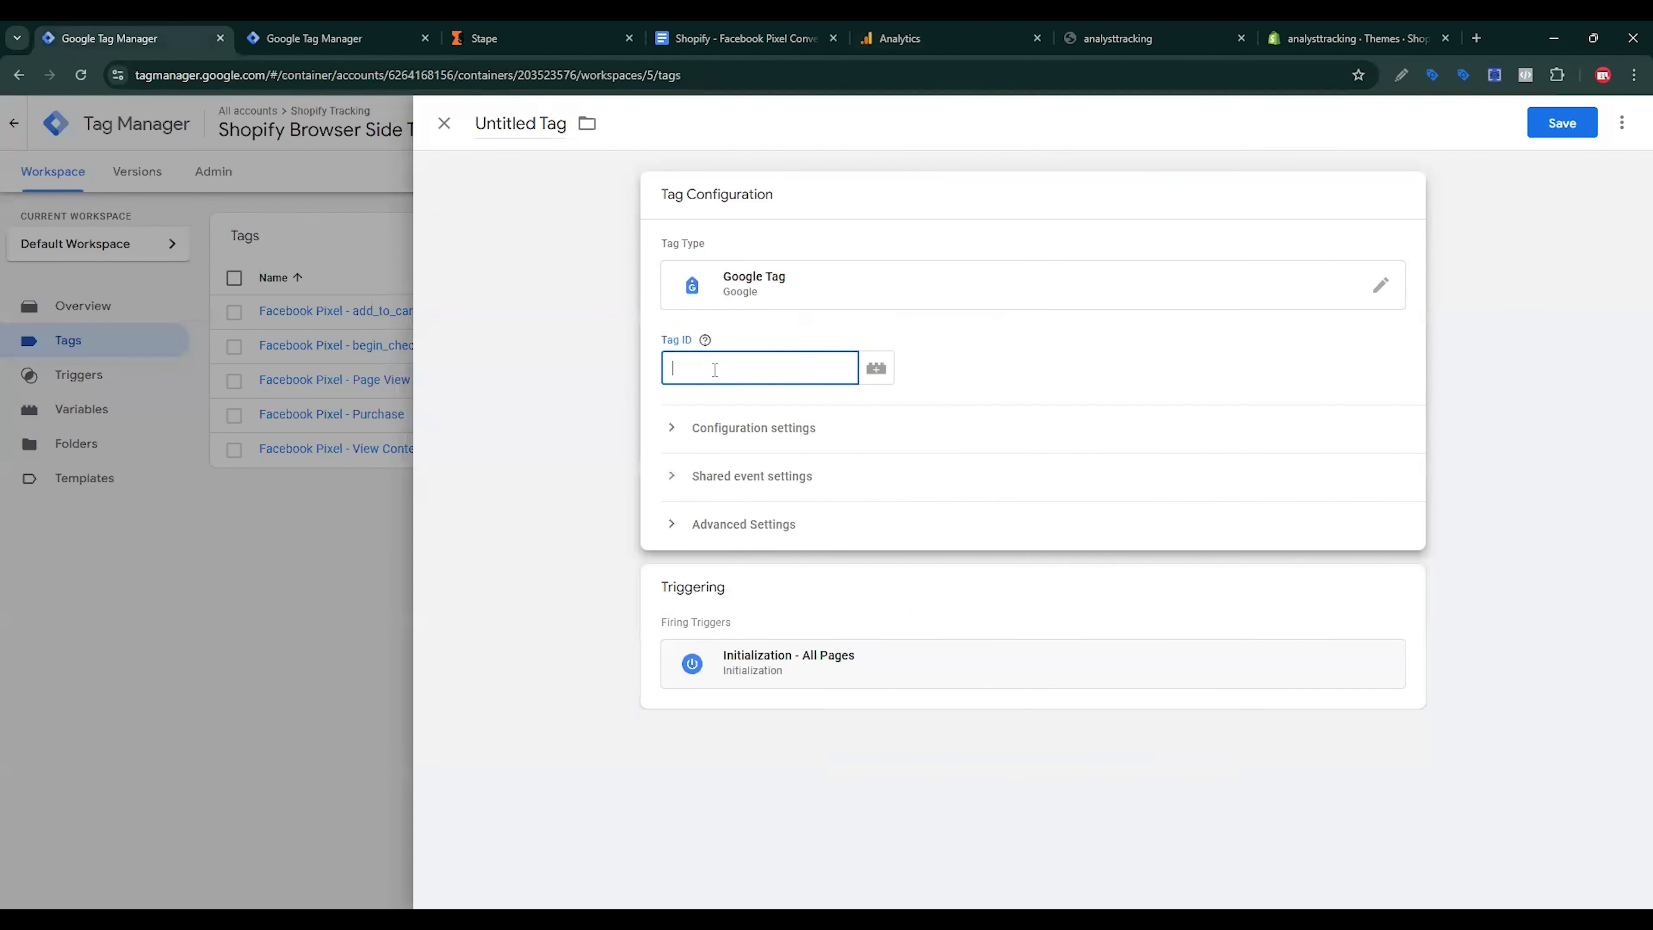
key("ctrl+v")
left_click_drag(805, 358, 634, 372)
left_click(634, 373)
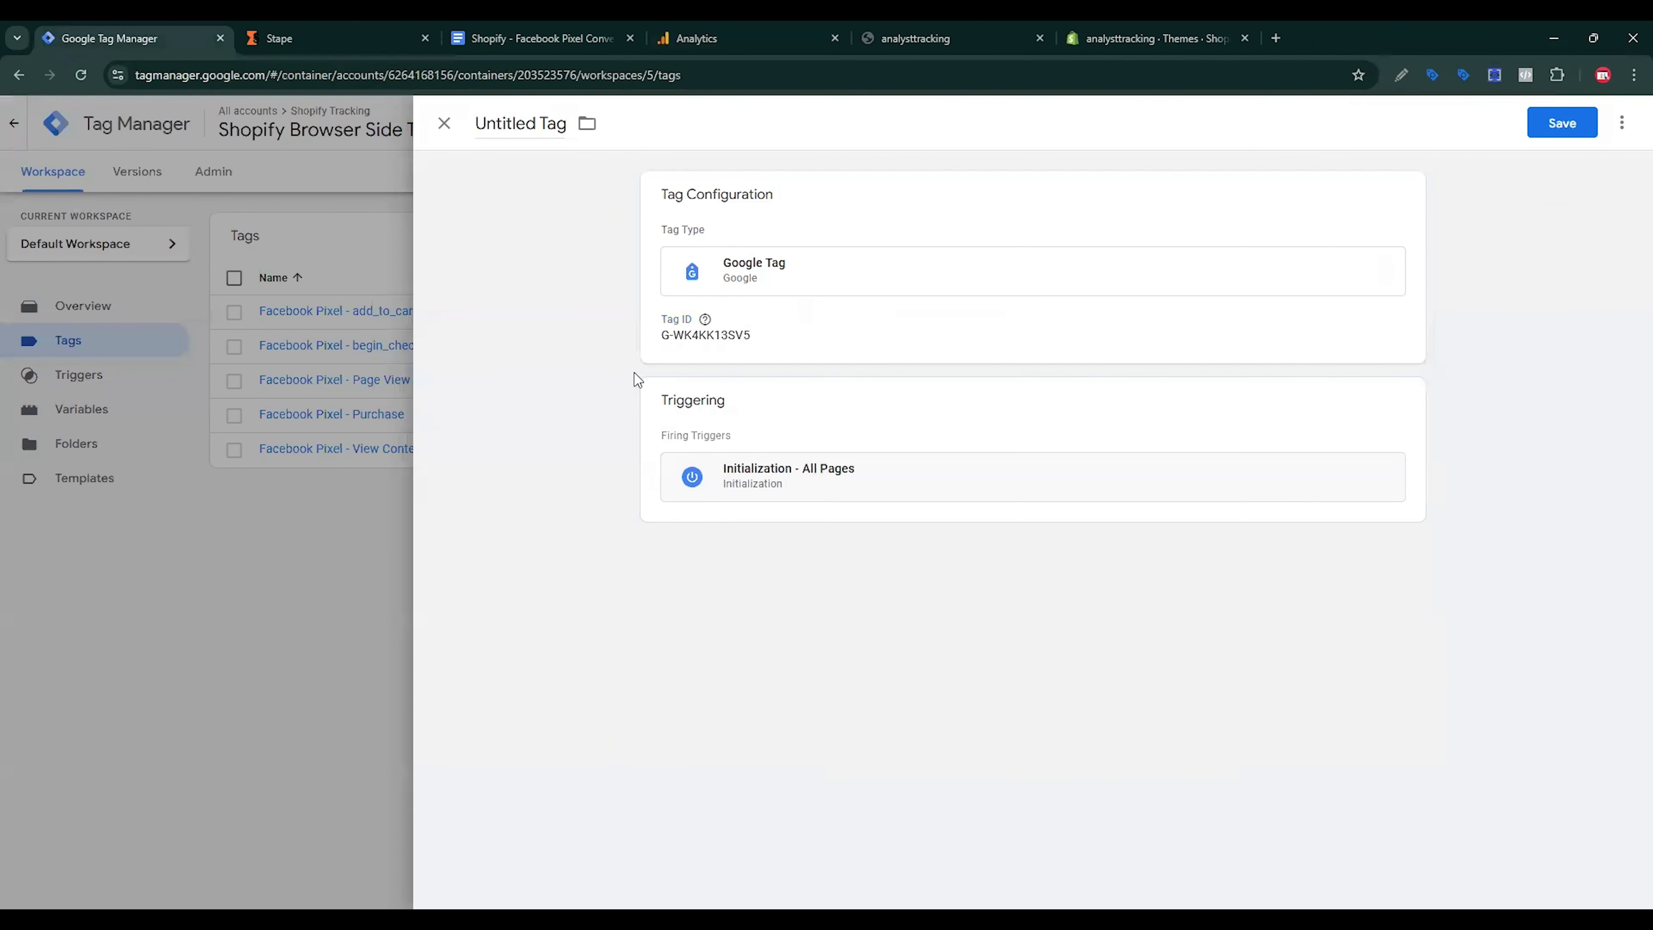
left_click(735, 353)
Step: Create a Constant variable 'Measurement ID' holding the measurement ID and use it as Tag ID
left_click(875, 369)
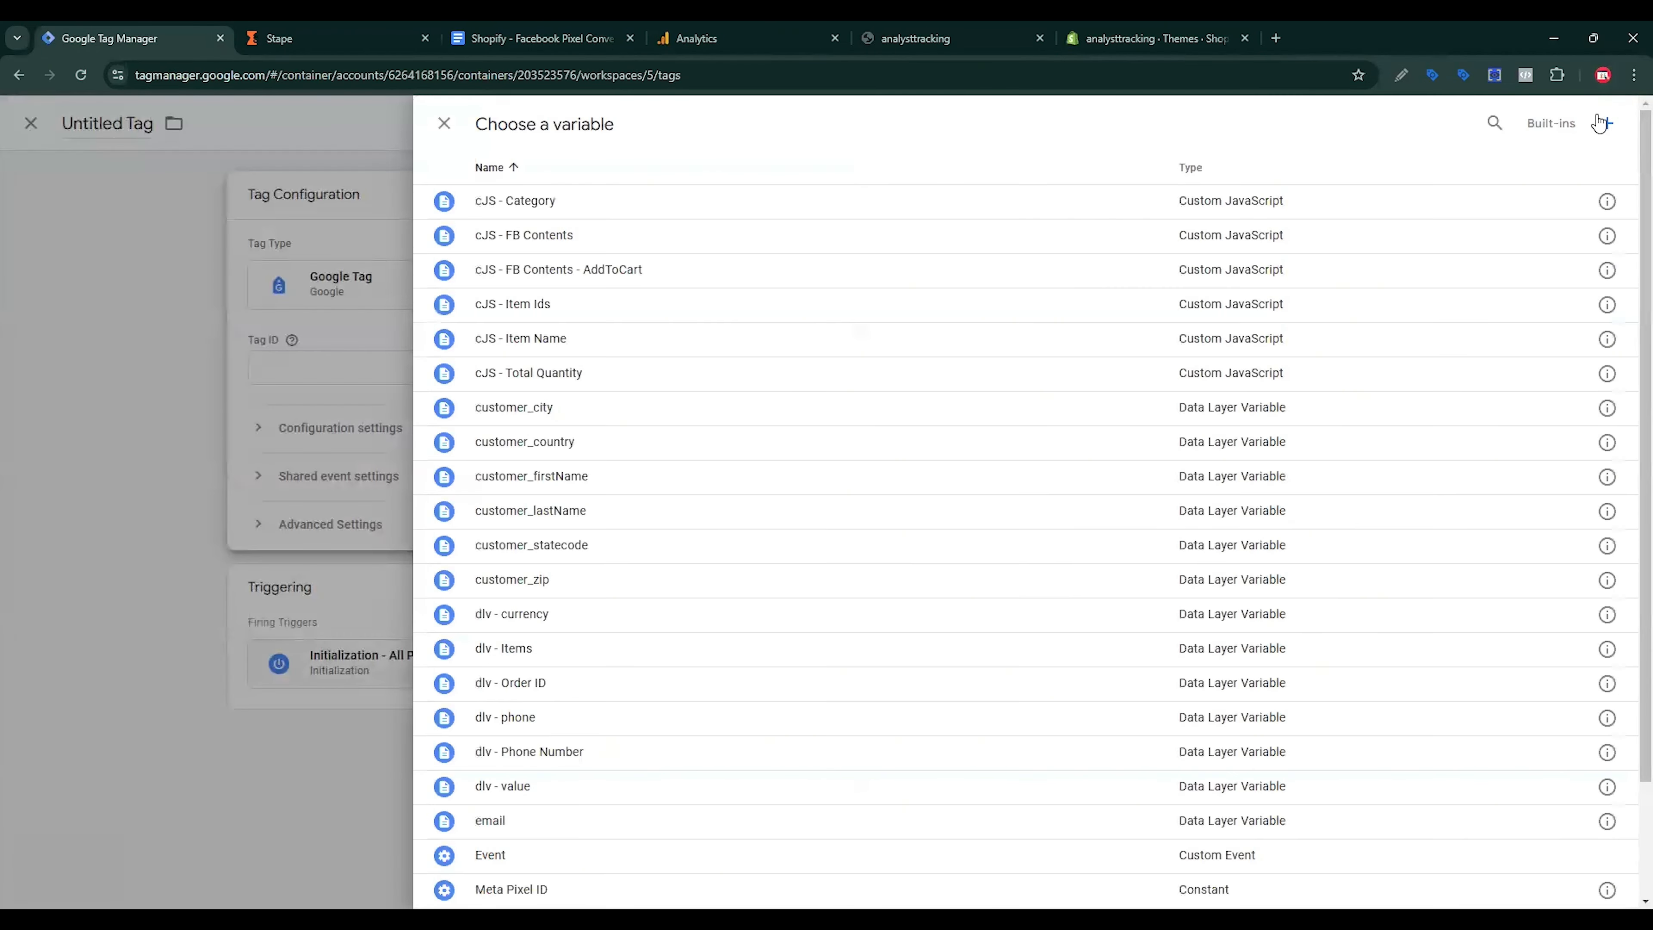
left_click(1531, 139)
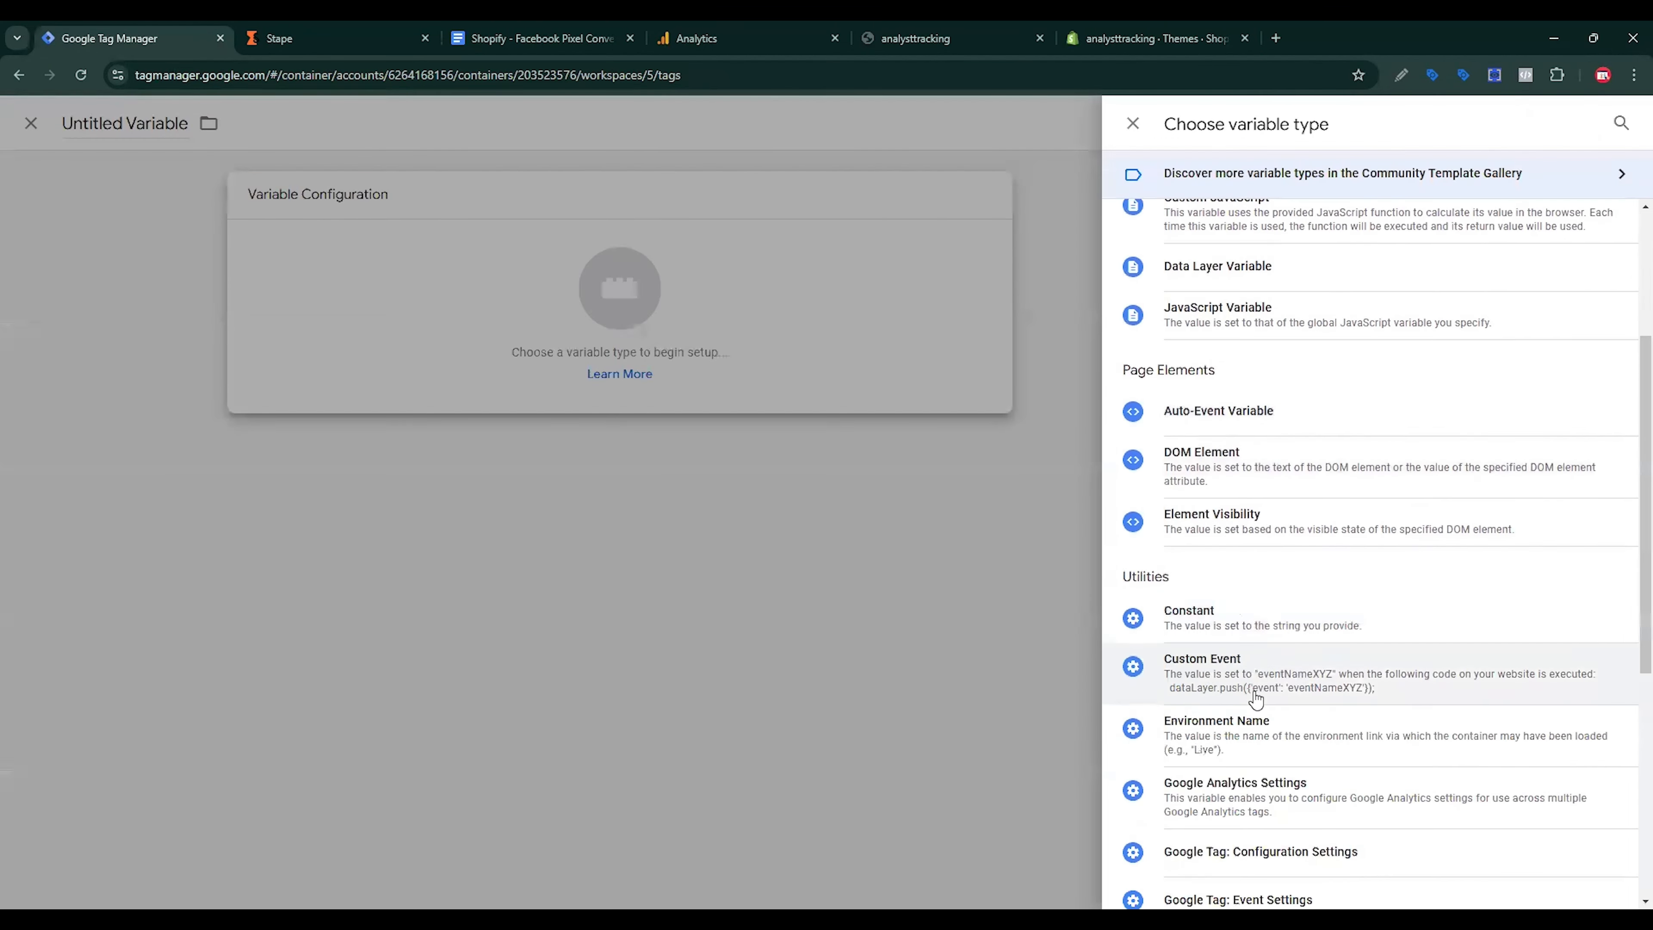
left_click(1211, 619)
left_click(723, 375)
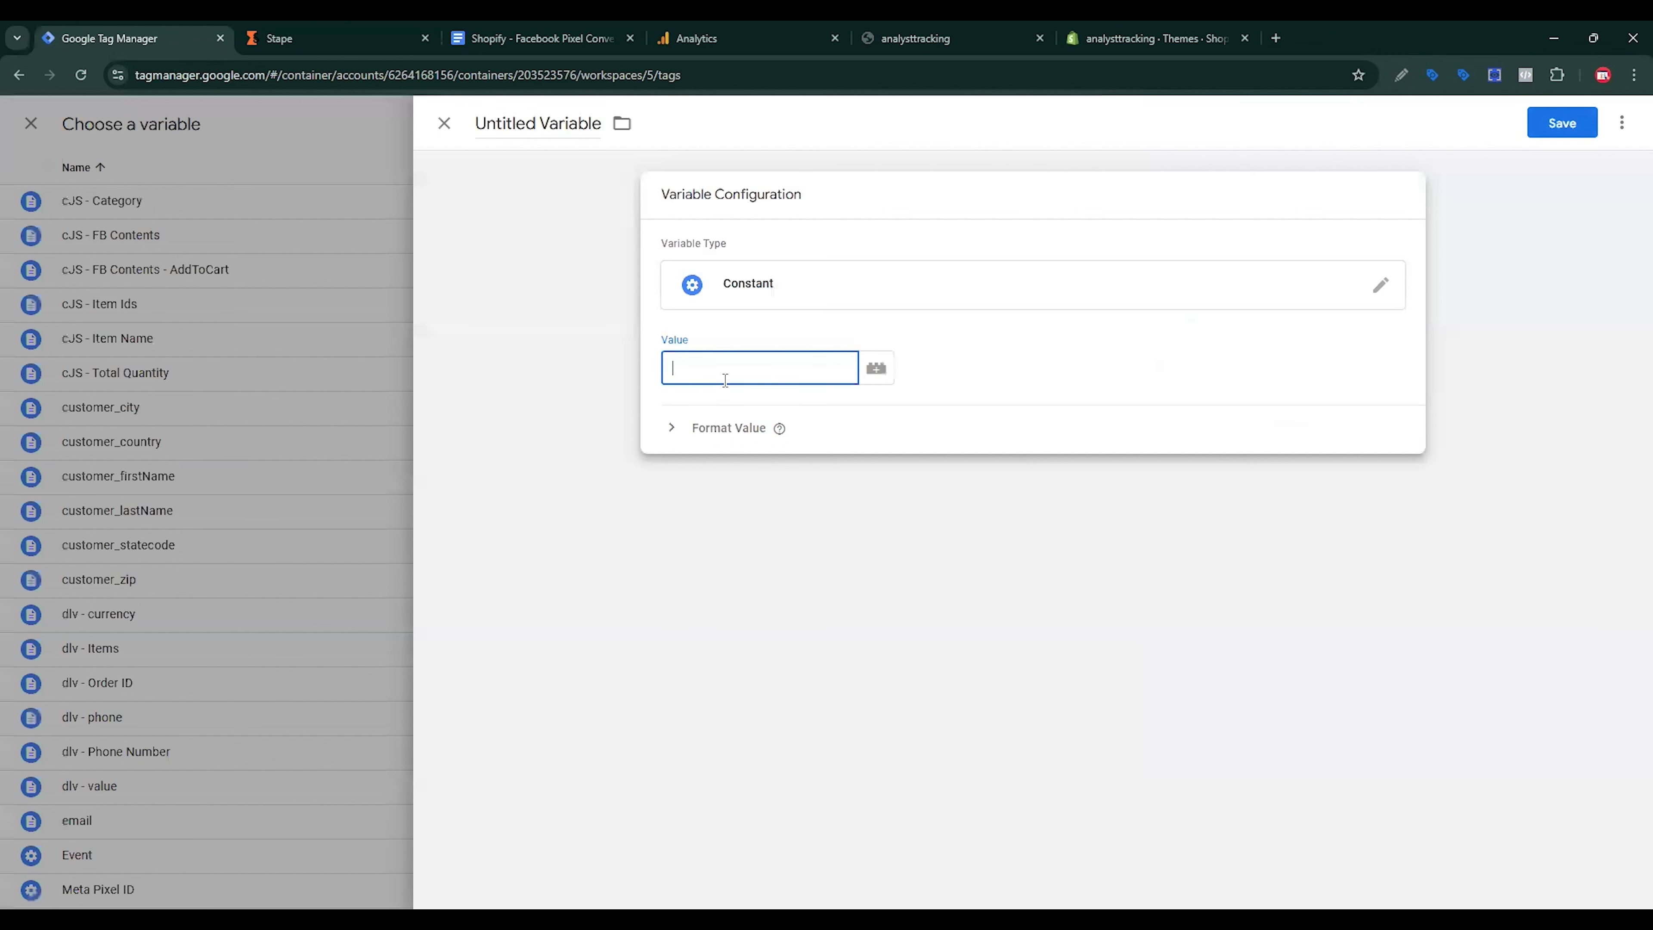
key("ctrl+v")
left_click(558, 123)
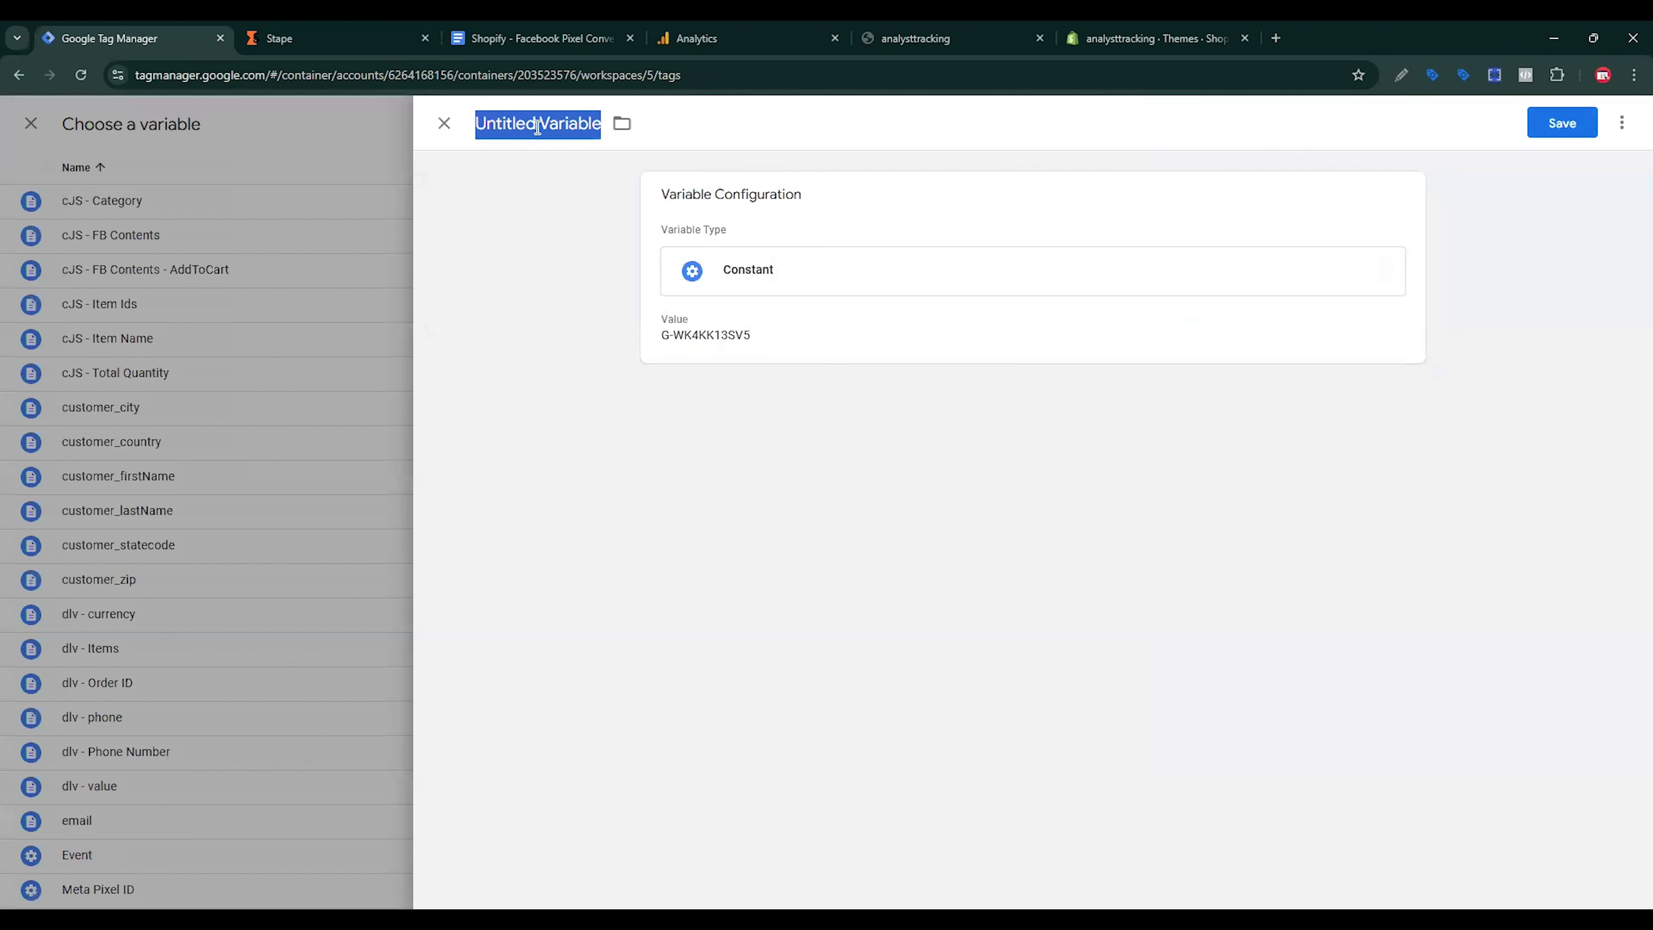
type("Measurement ID")
left_click(1562, 122)
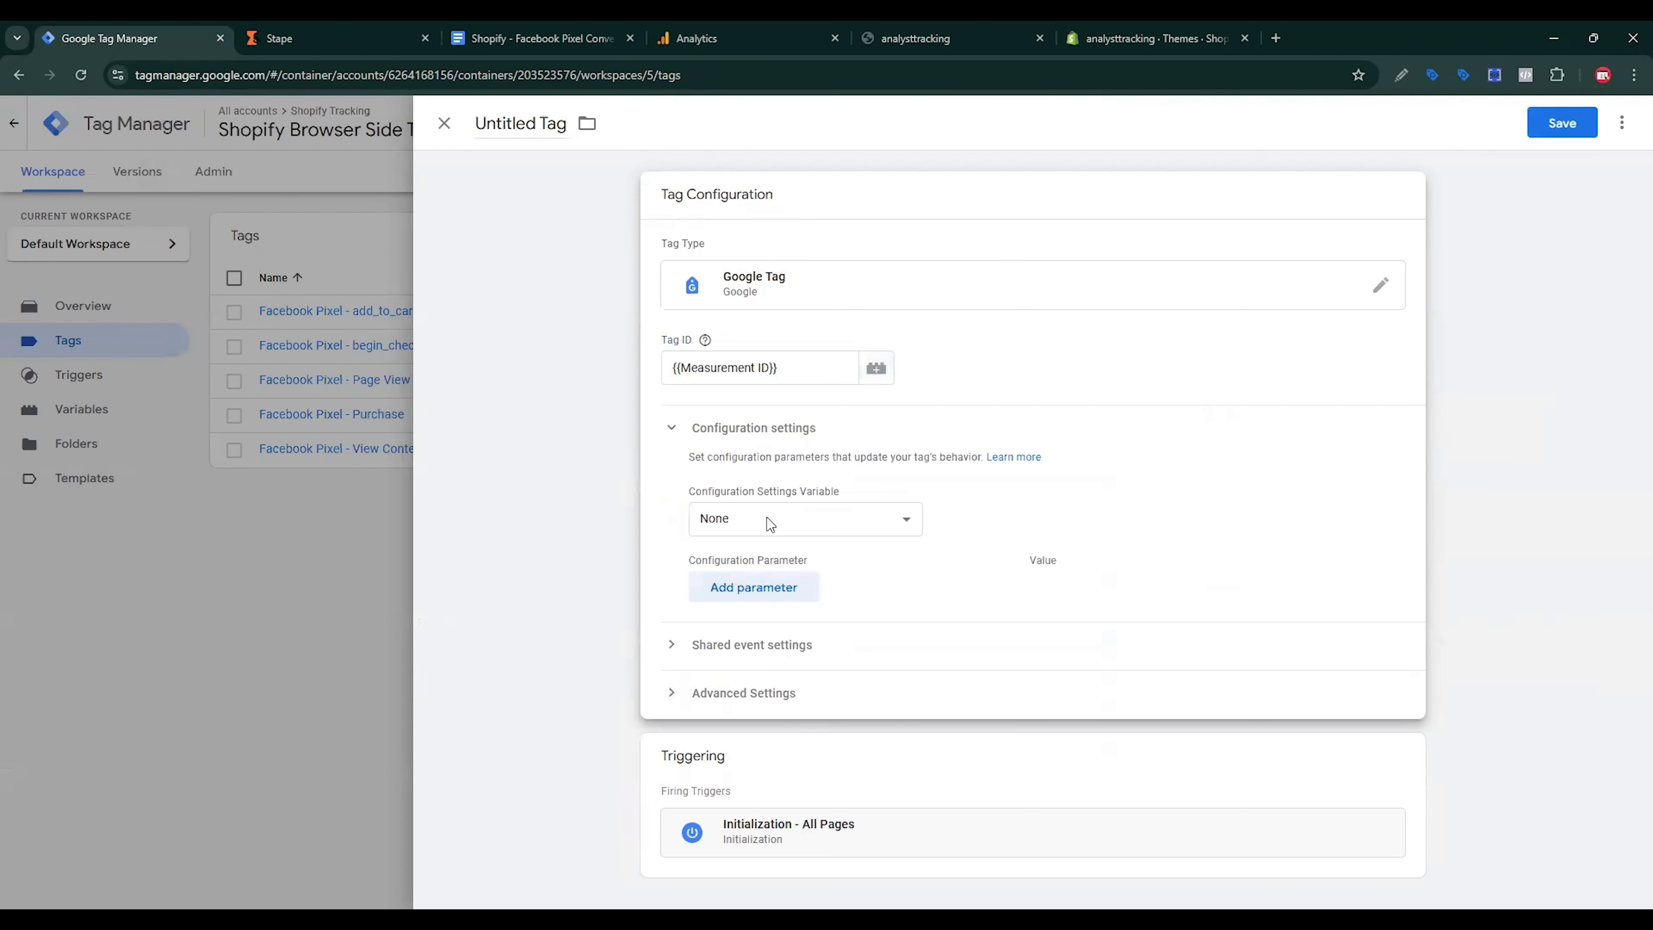
Step: Add three configuration parameter rows to the Google Tag, then bring up the Stape dashboard
left_click(783, 594)
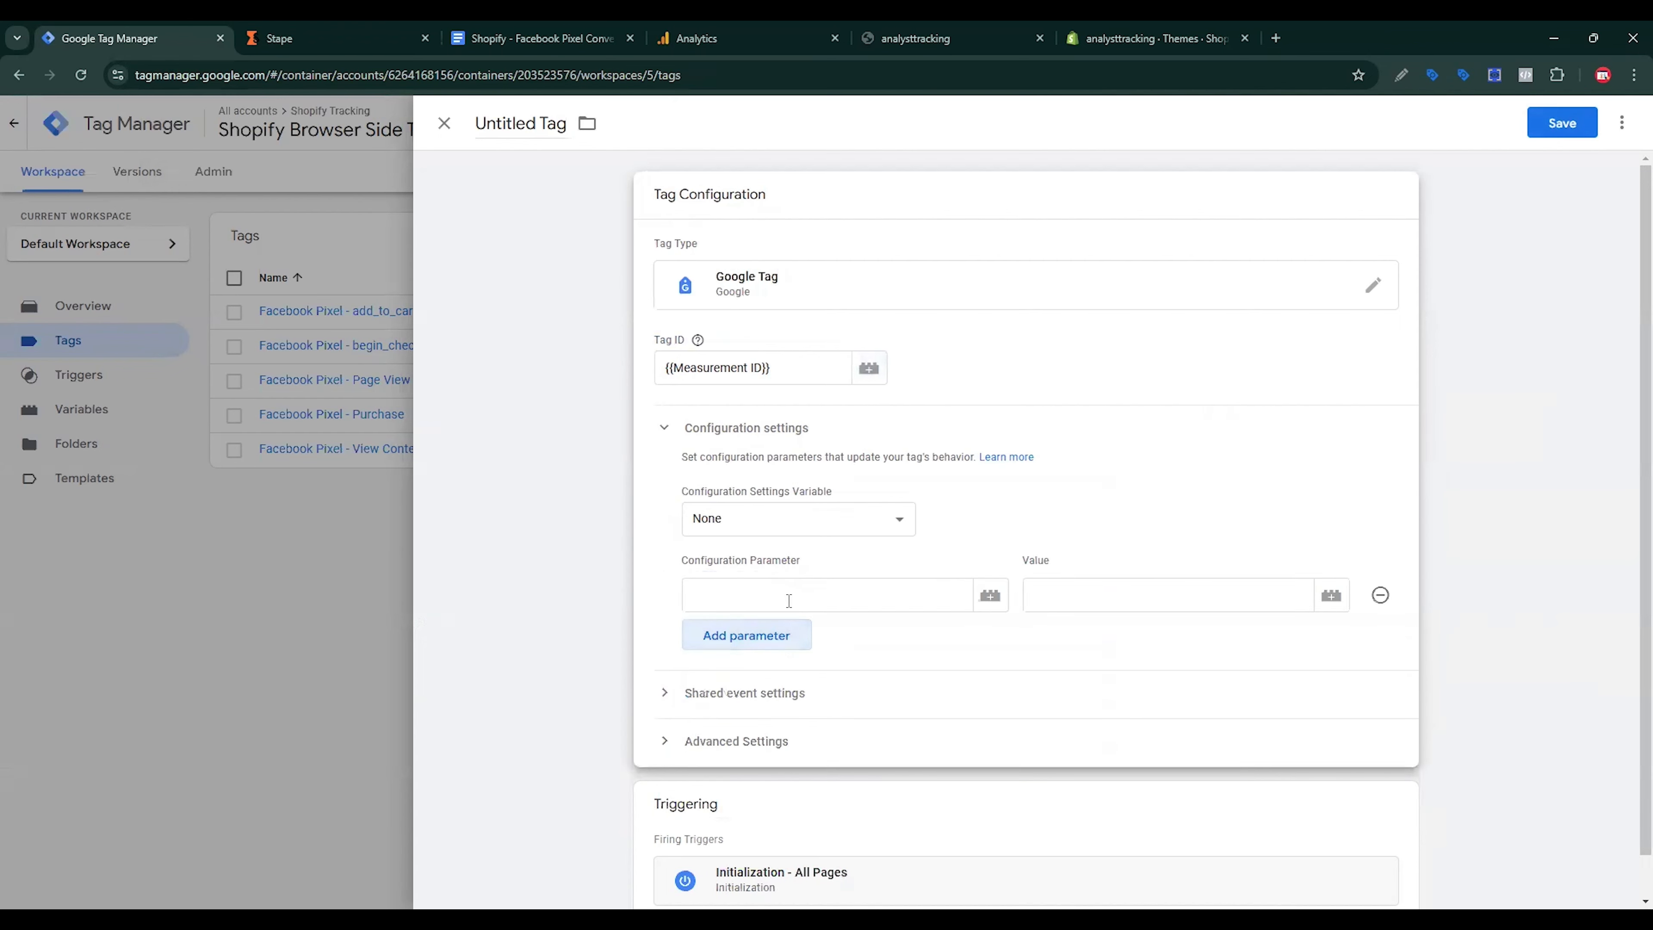
left_click(768, 641)
left_click(760, 683)
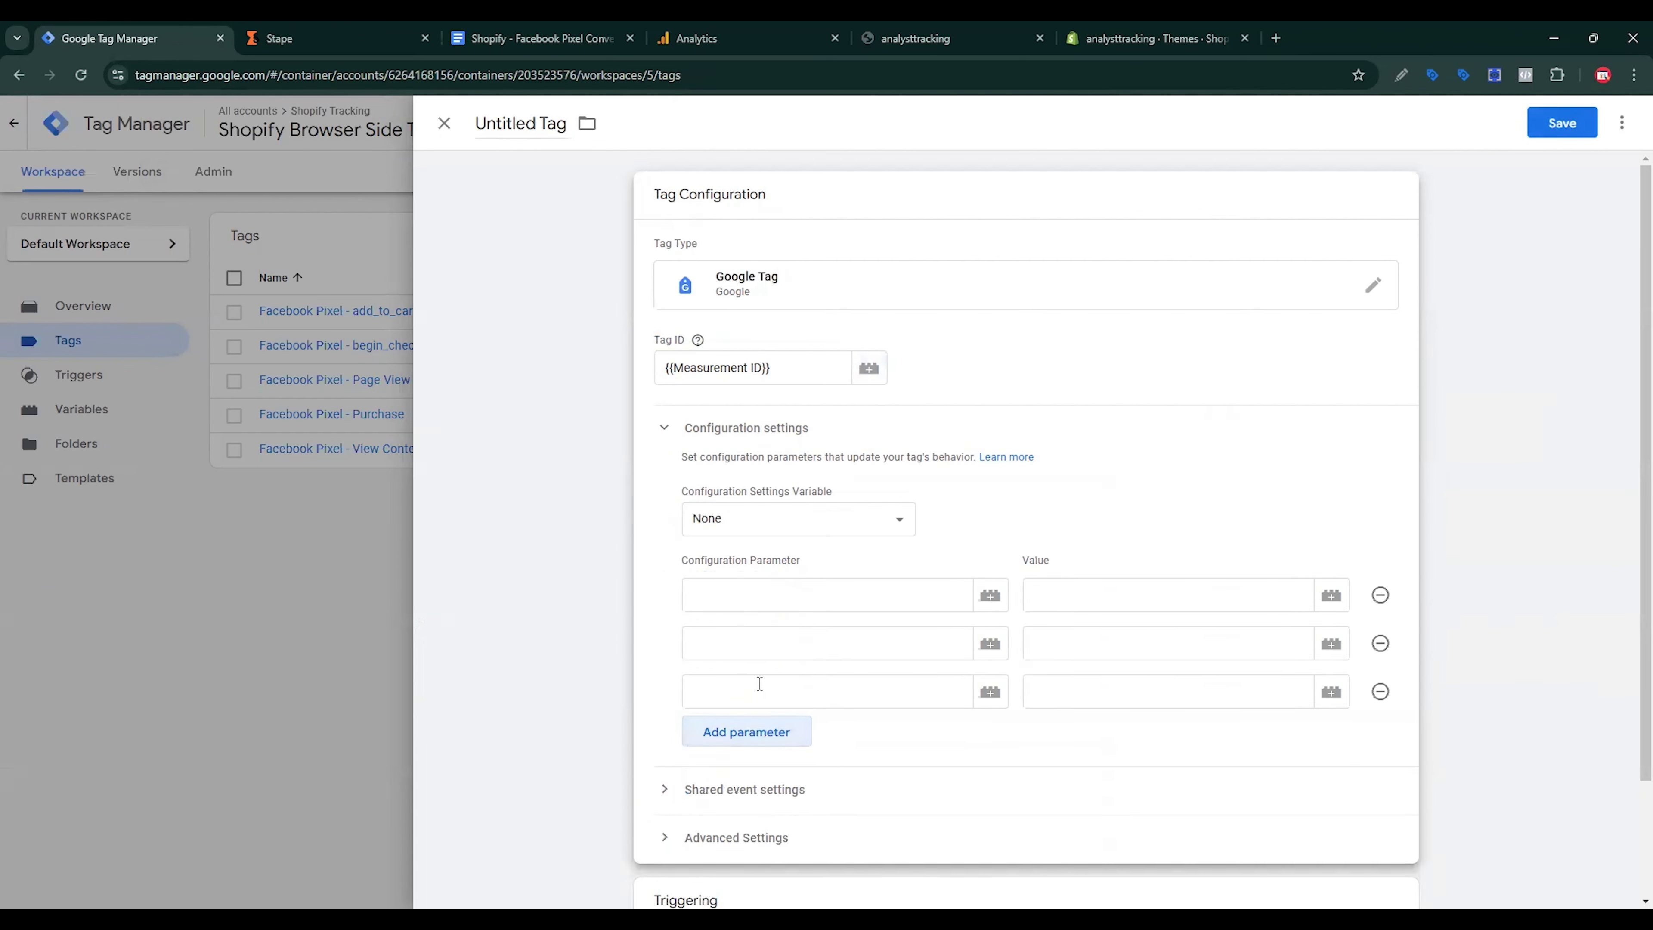
left_click(543, 29)
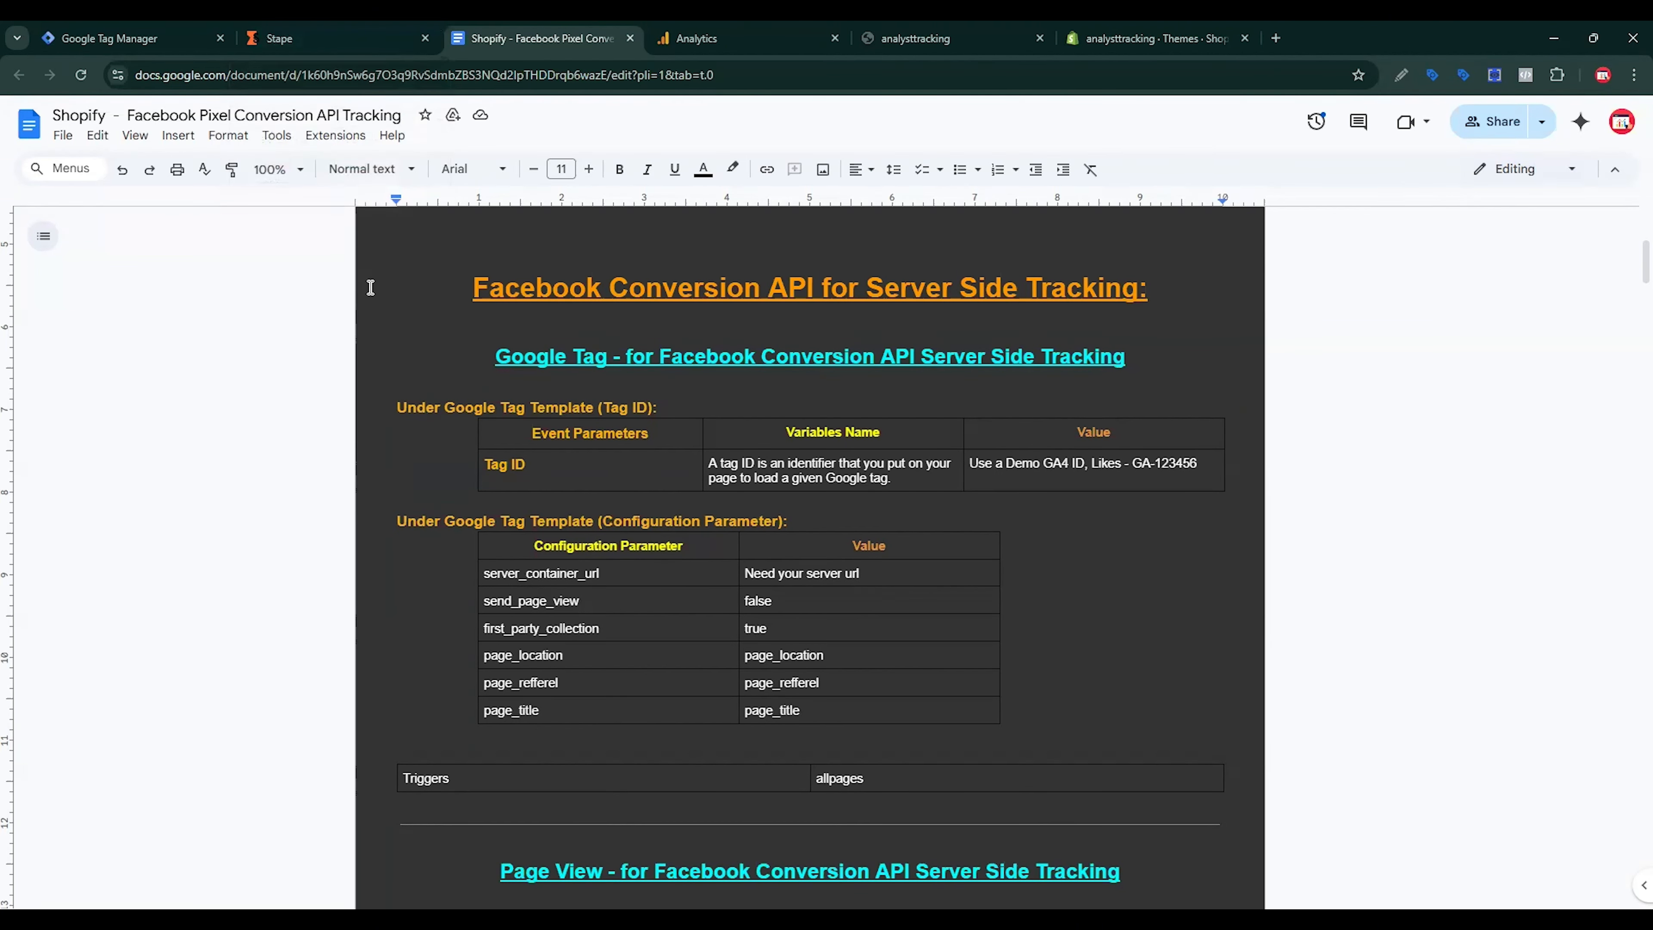
left_click(333, 65)
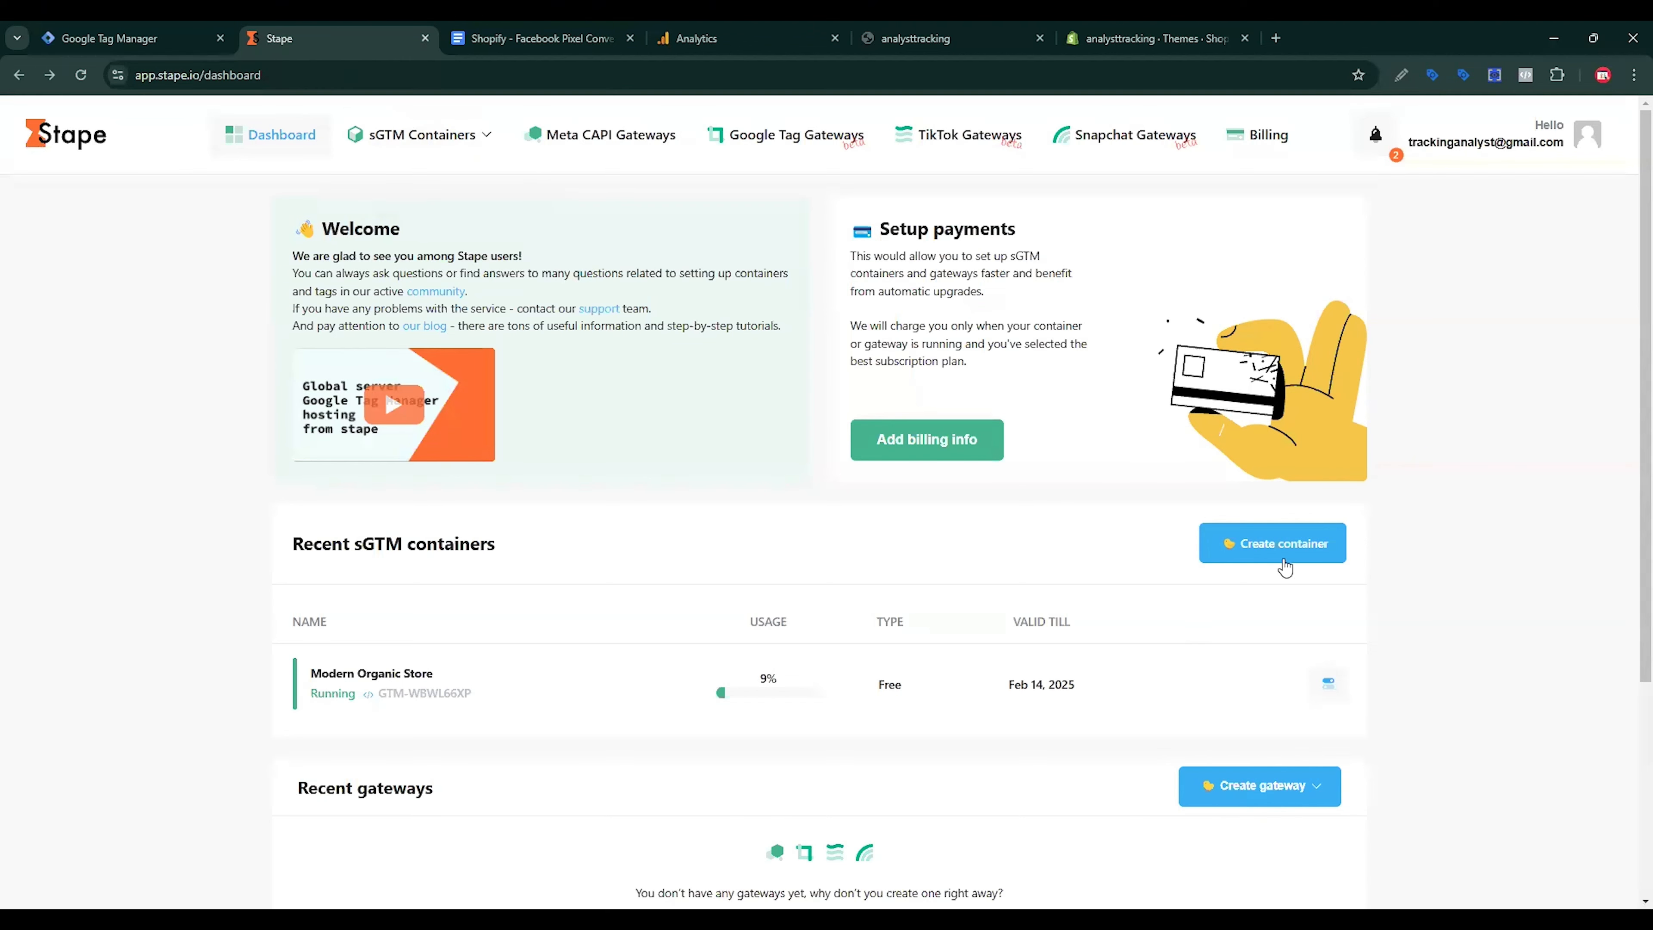
Step: Create a new Stape server container named Shopify Server side Tracking
left_click(1257, 561)
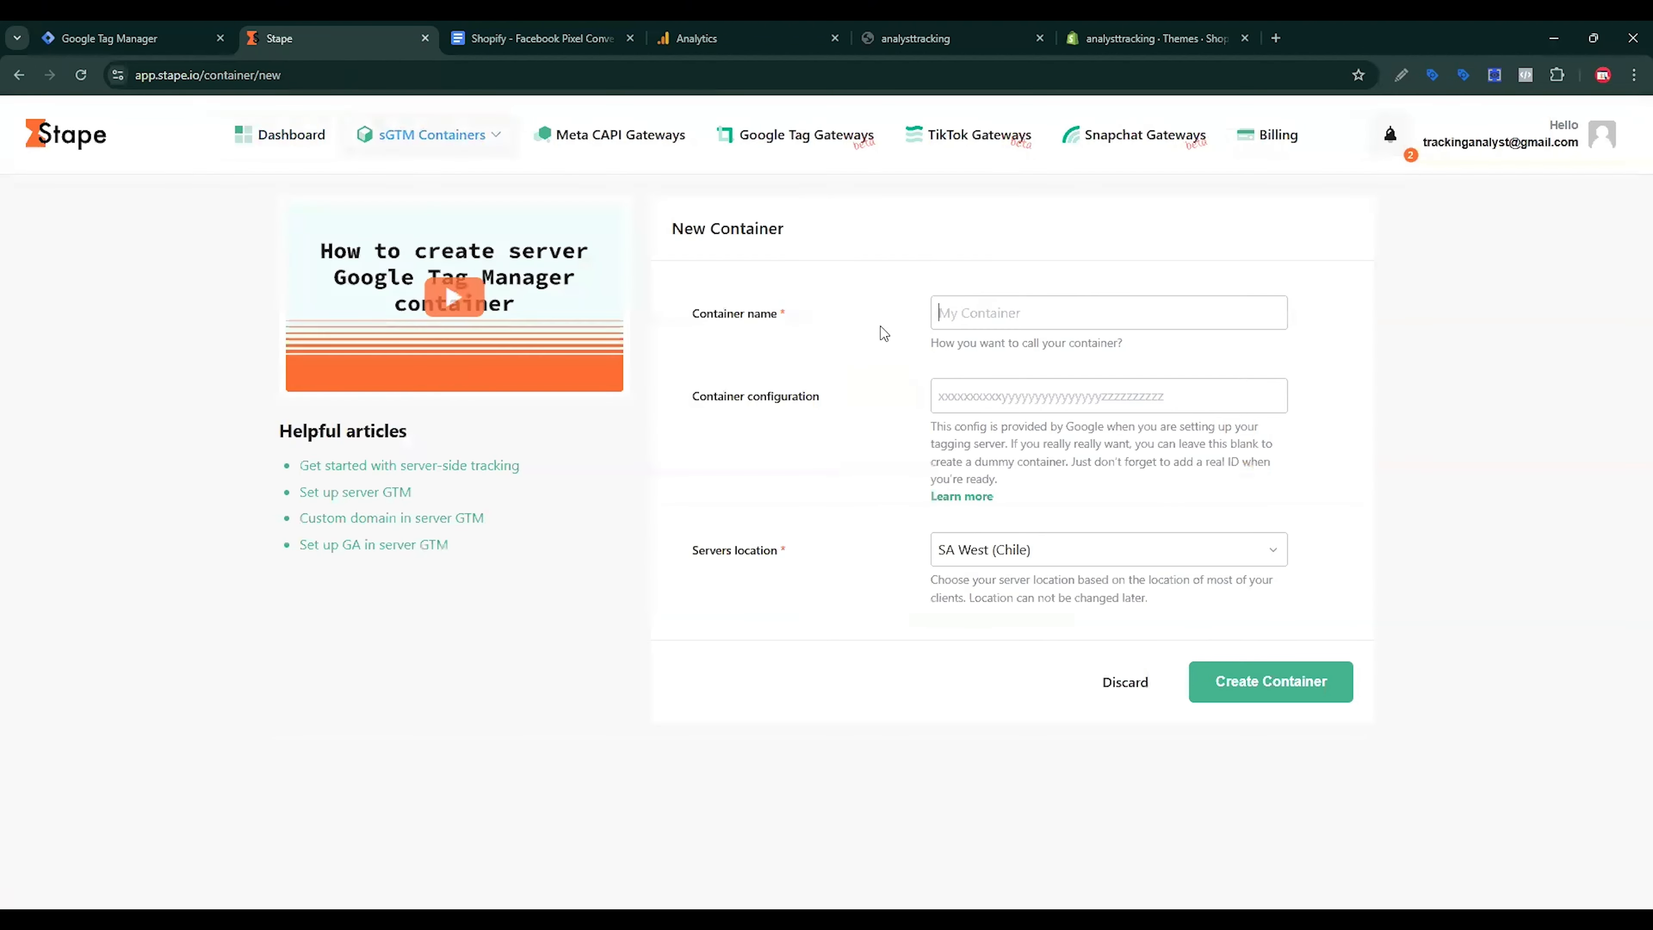
left_click(952, 318)
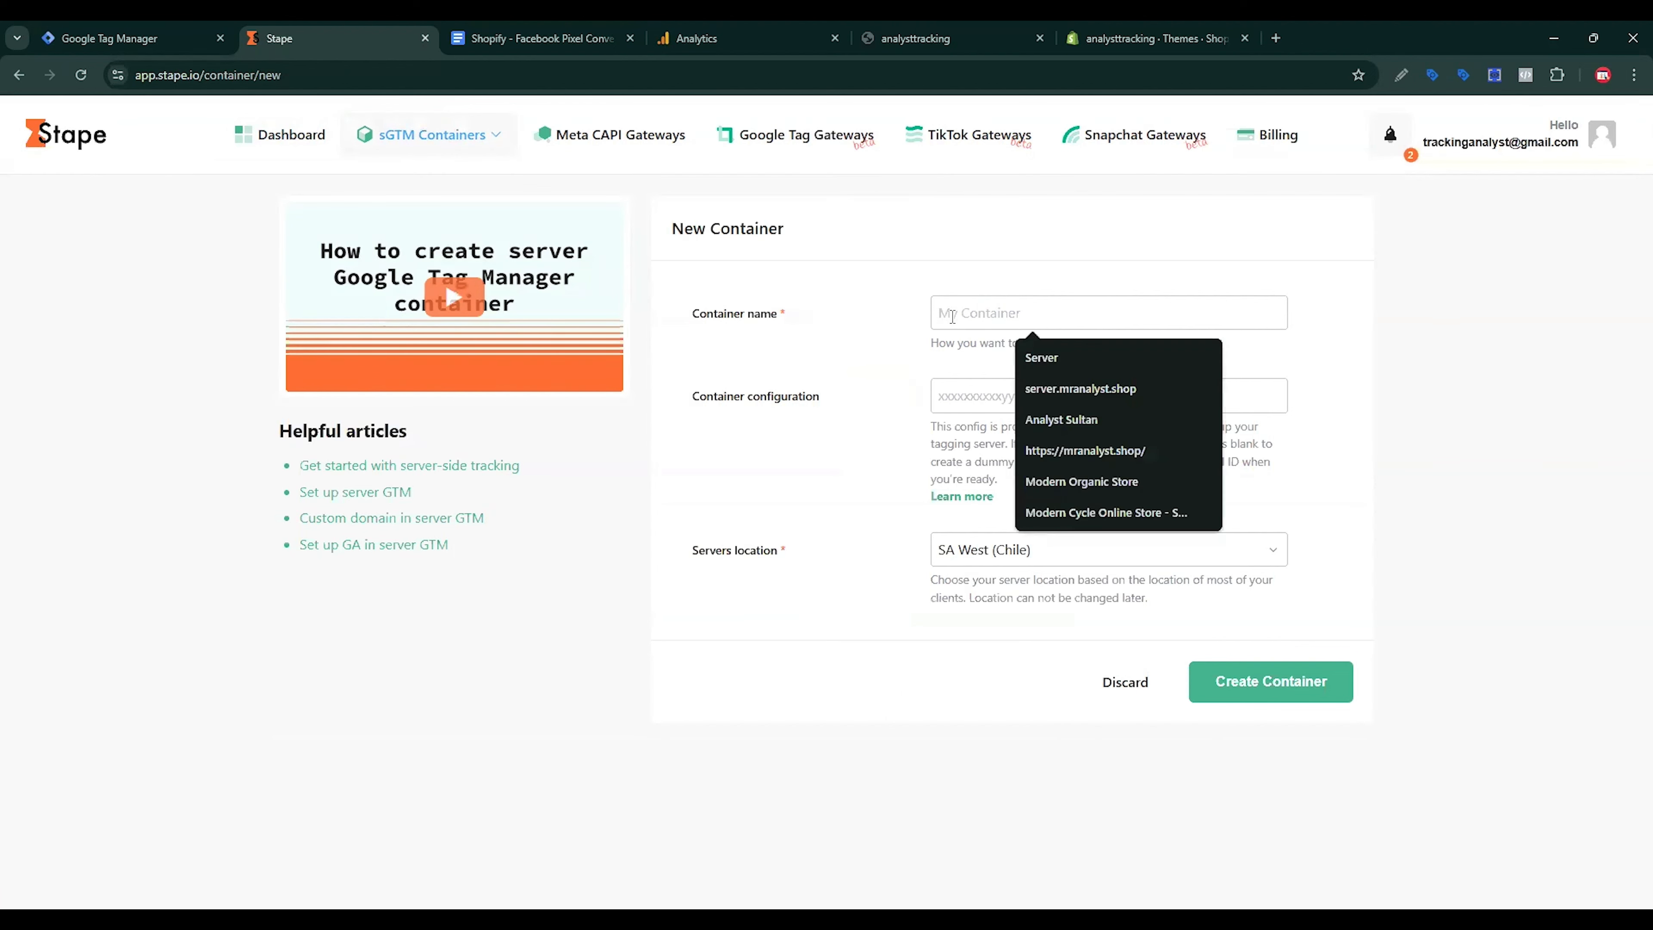
key("ctrl+v")
triple_click(1116, 310)
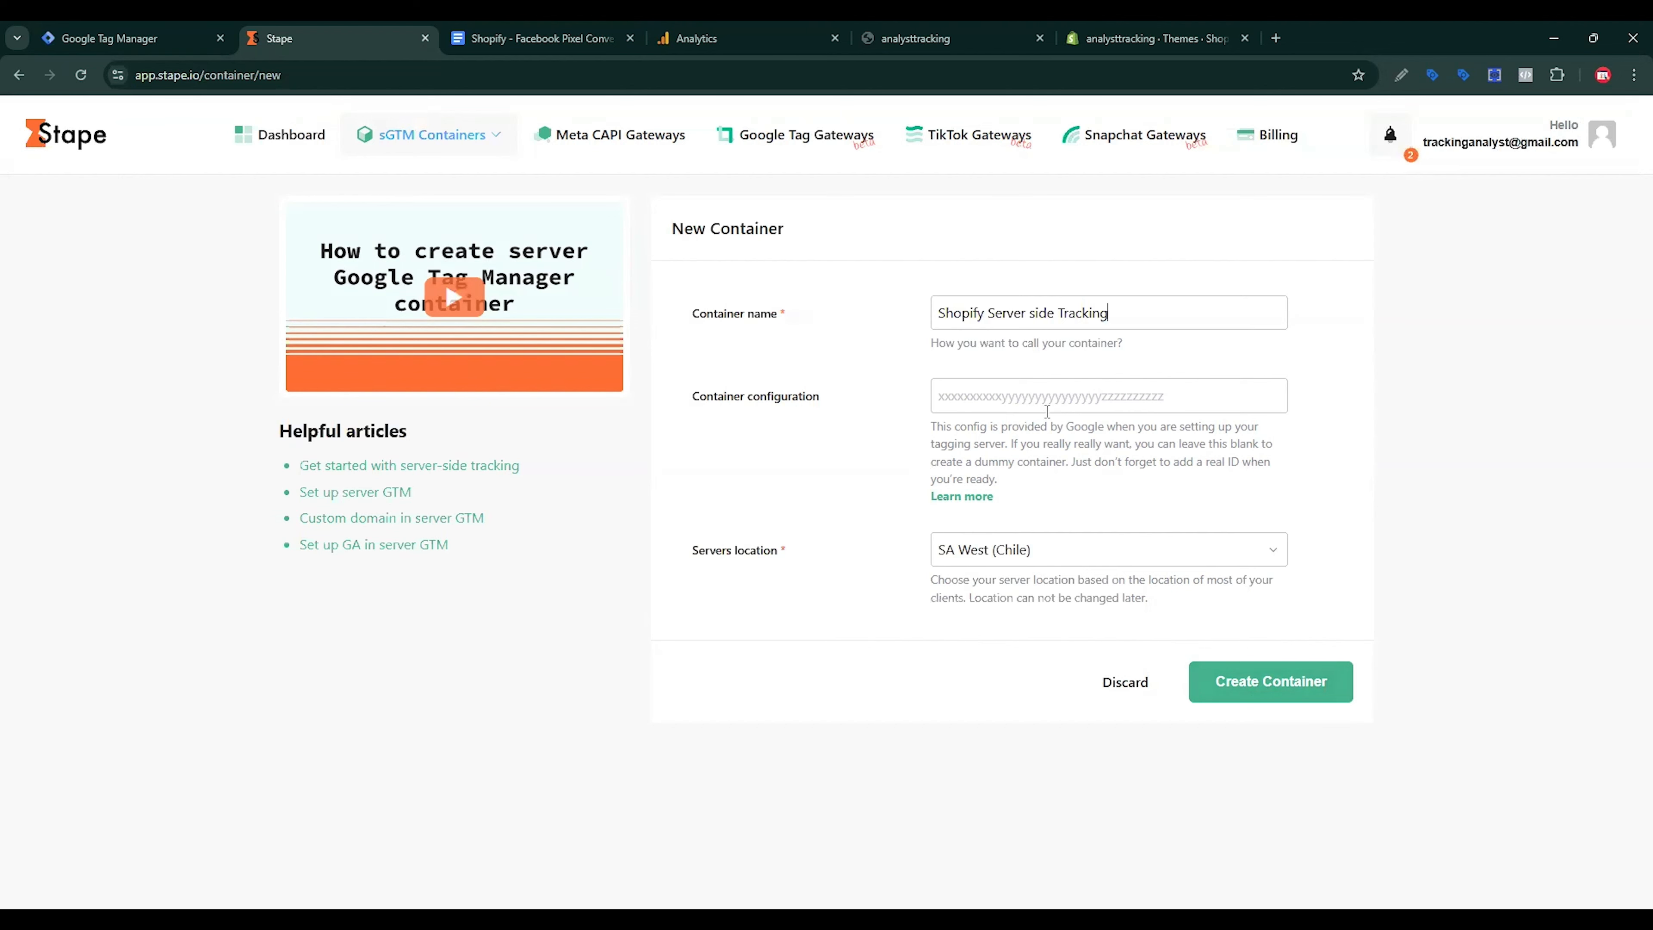
left_click(1261, 689)
Step: Choose the Free plan and view the new container's settings and tagging URL
left_click(521, 374)
scroll(591, 388, "down", 2)
scroll(591, 389, "down", 1)
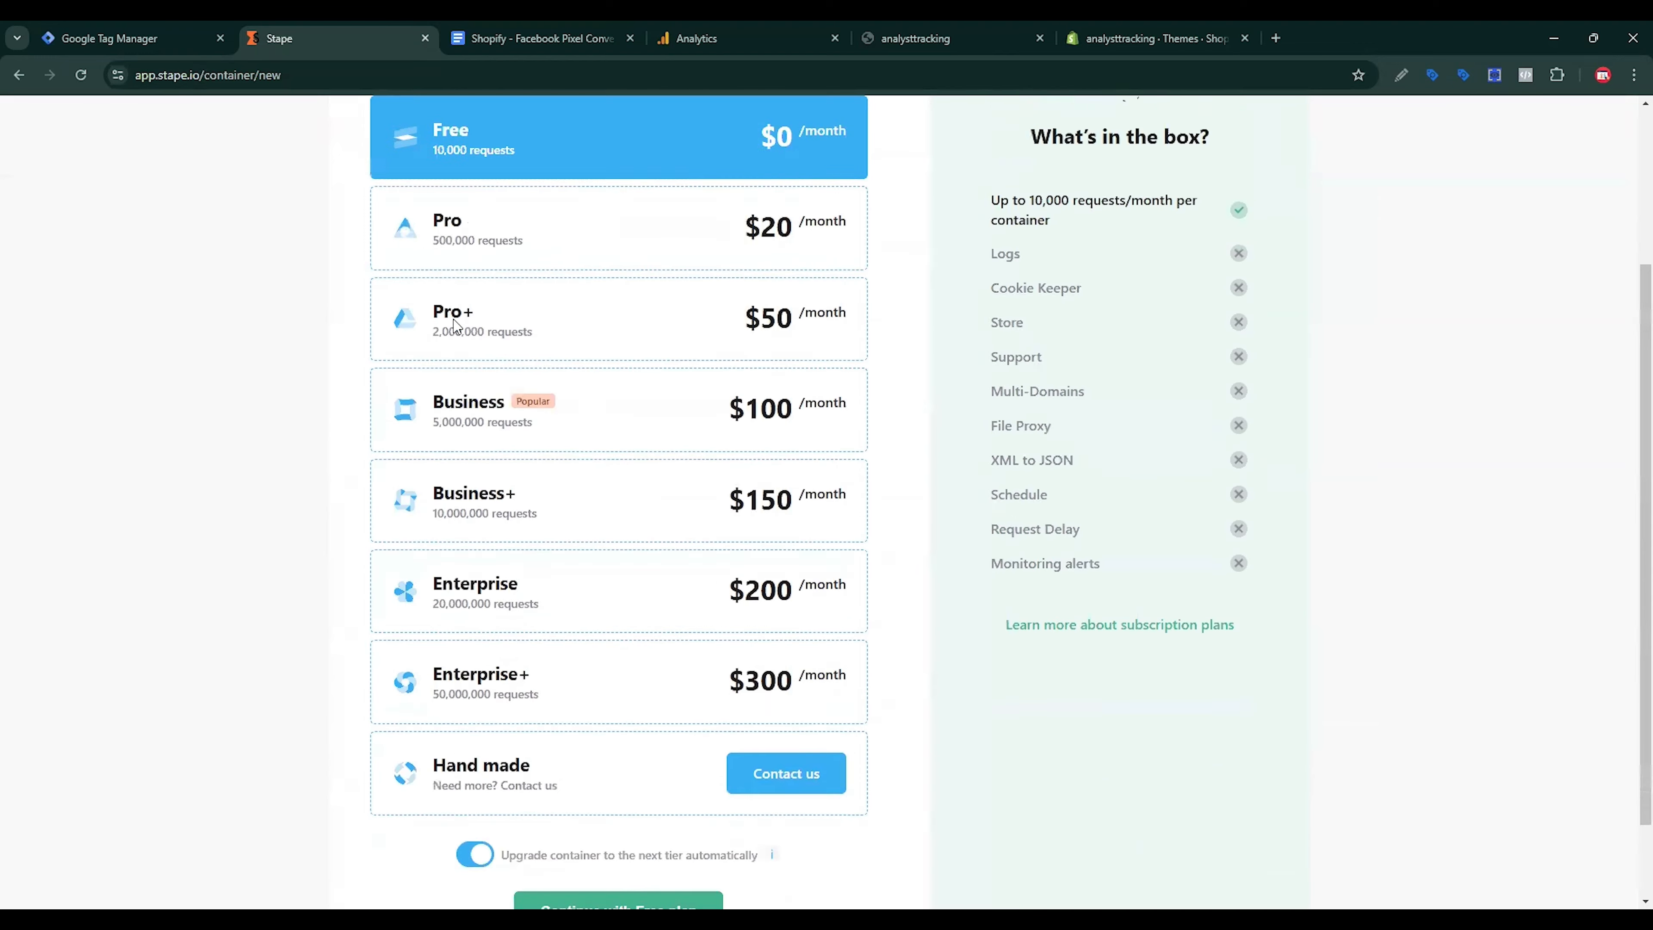
scroll(591, 389, "up", 3)
scroll(642, 495, "down", 5)
left_click(618, 822)
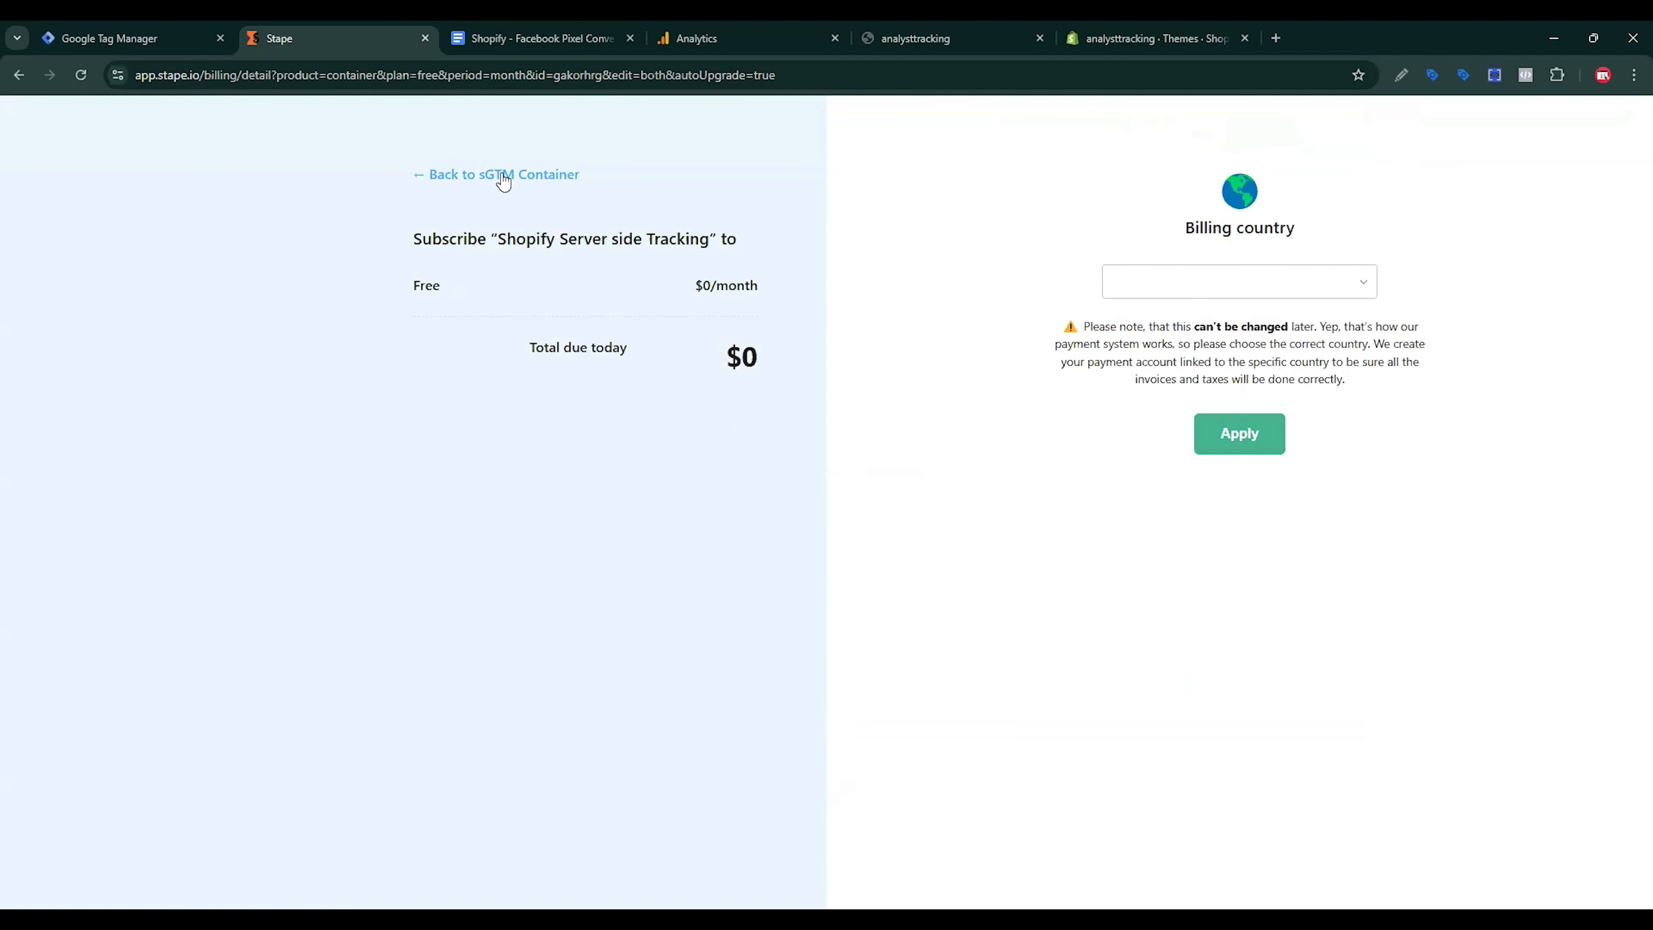
left_click(504, 176)
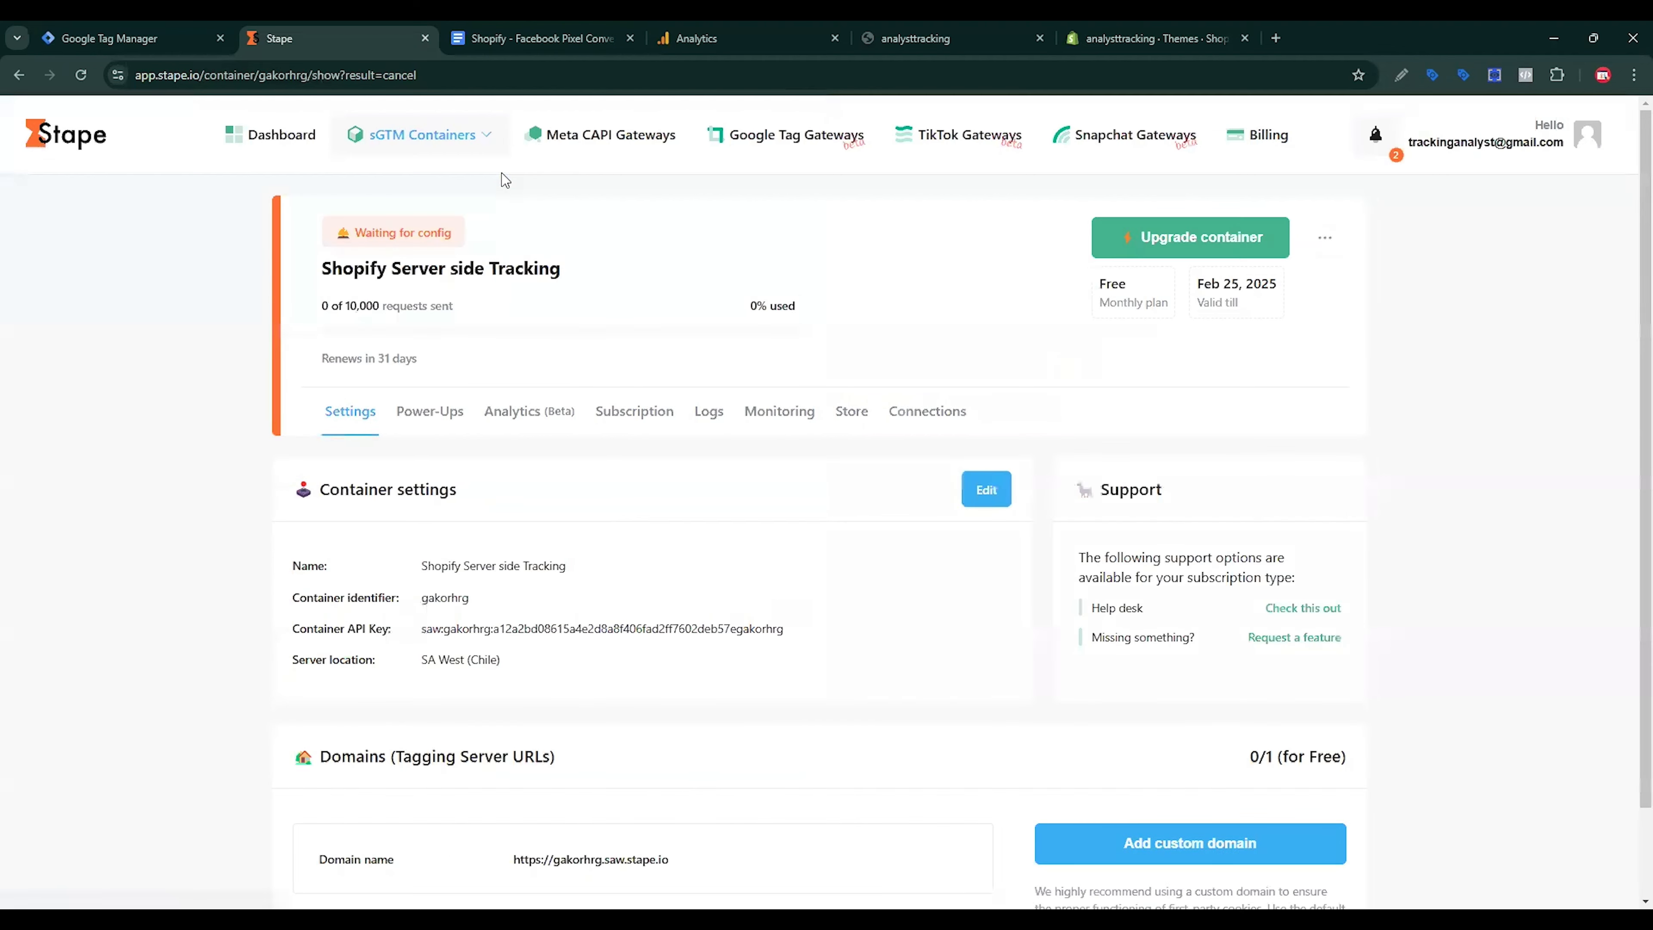
scroll(882, 622, "down", 1)
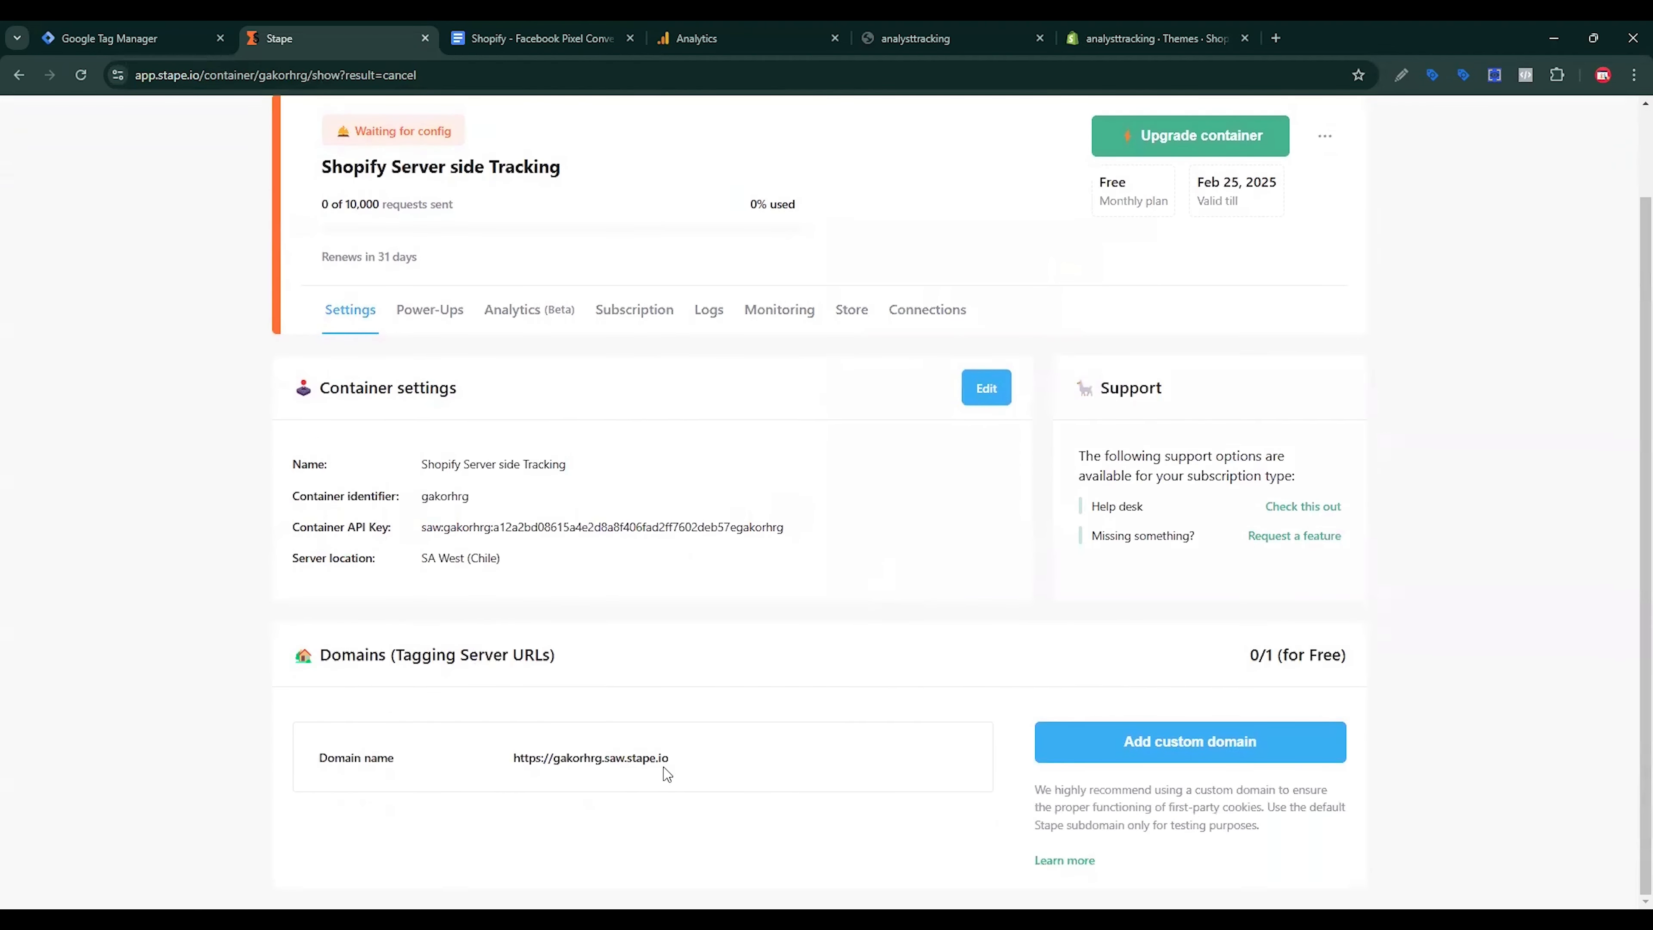
left_click(52, 31)
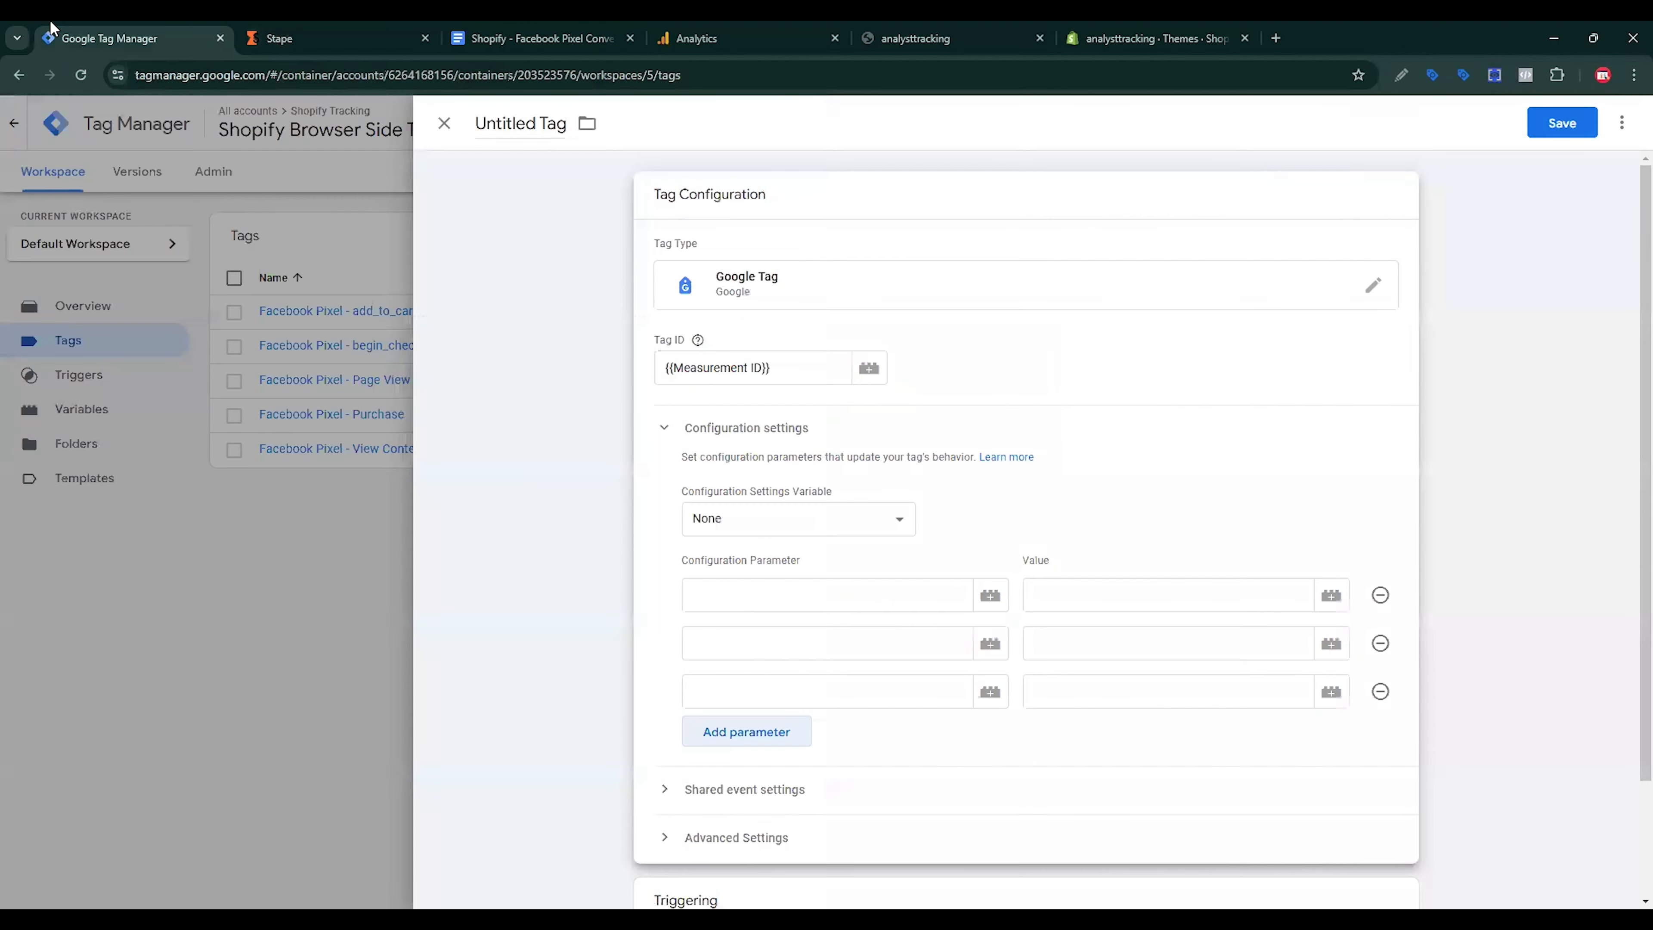
left_click(845, 599)
type("c")
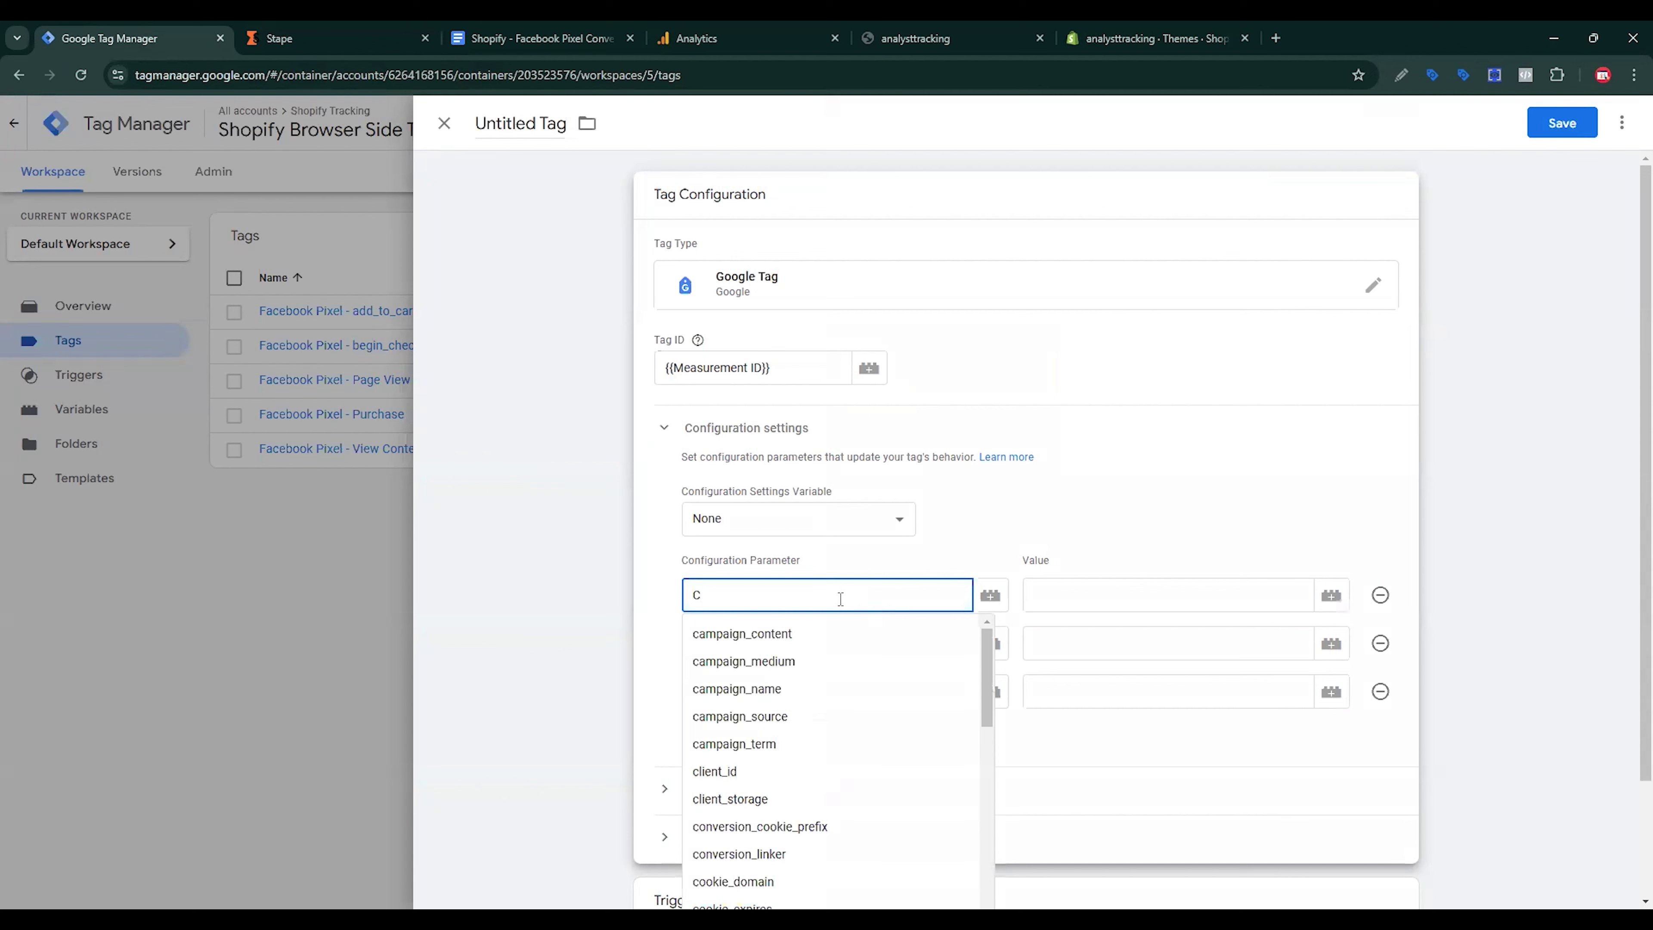
type("on")
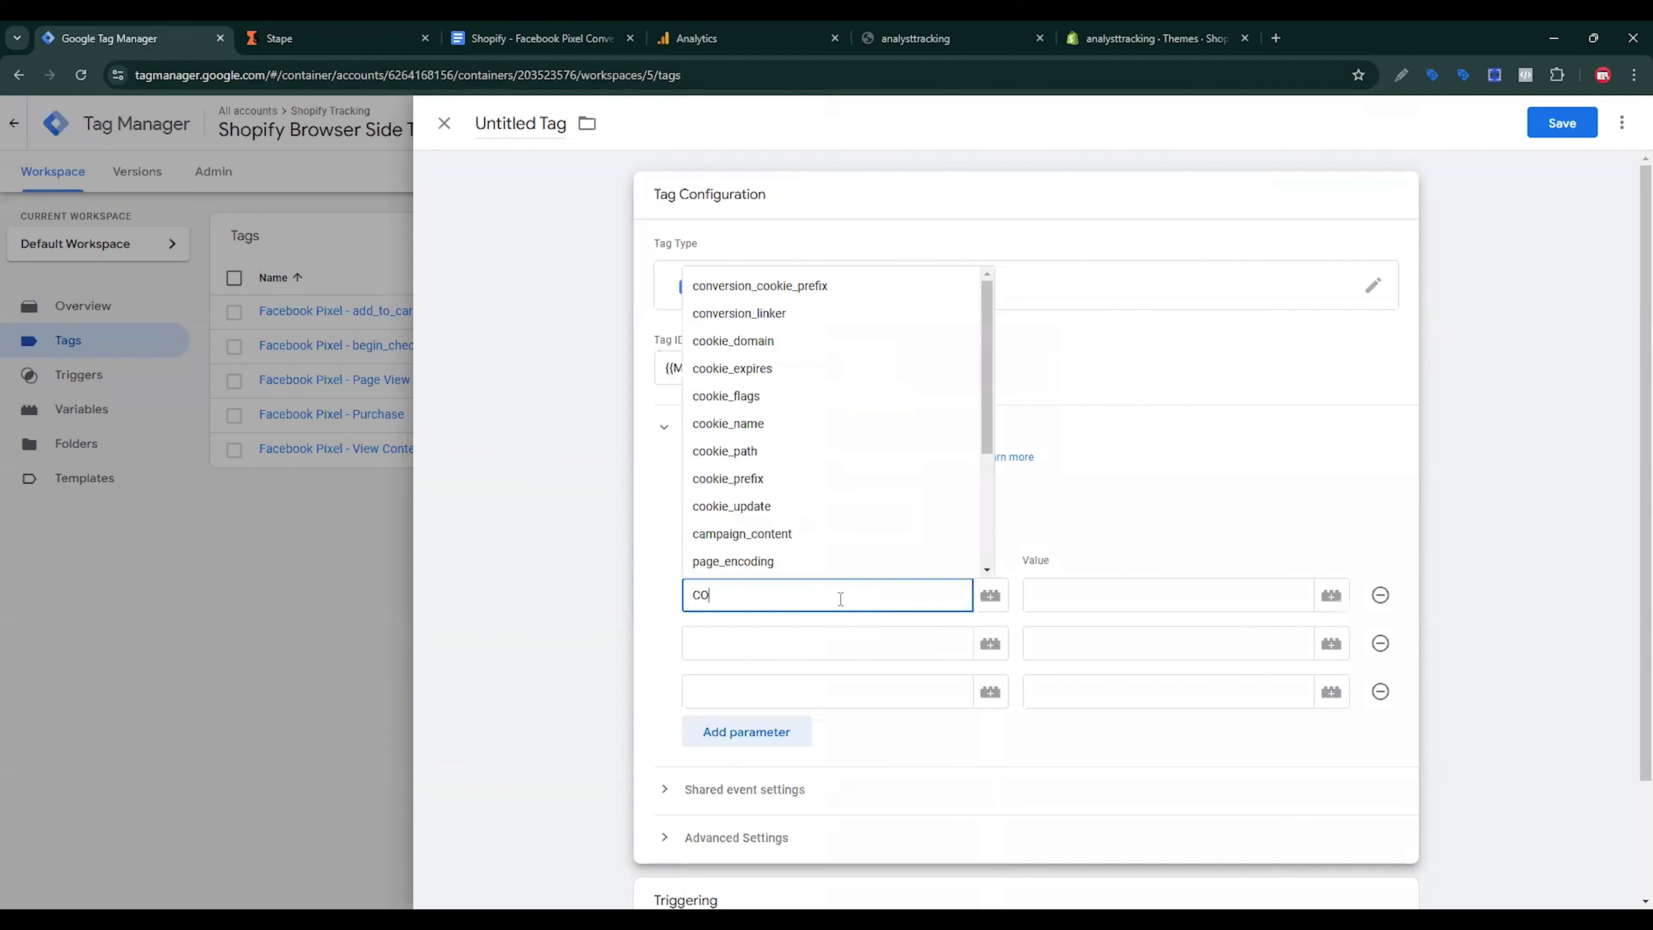
left_click(842, 561)
left_click(1070, 599)
type("https://gakorhrg.saw.stape.io")
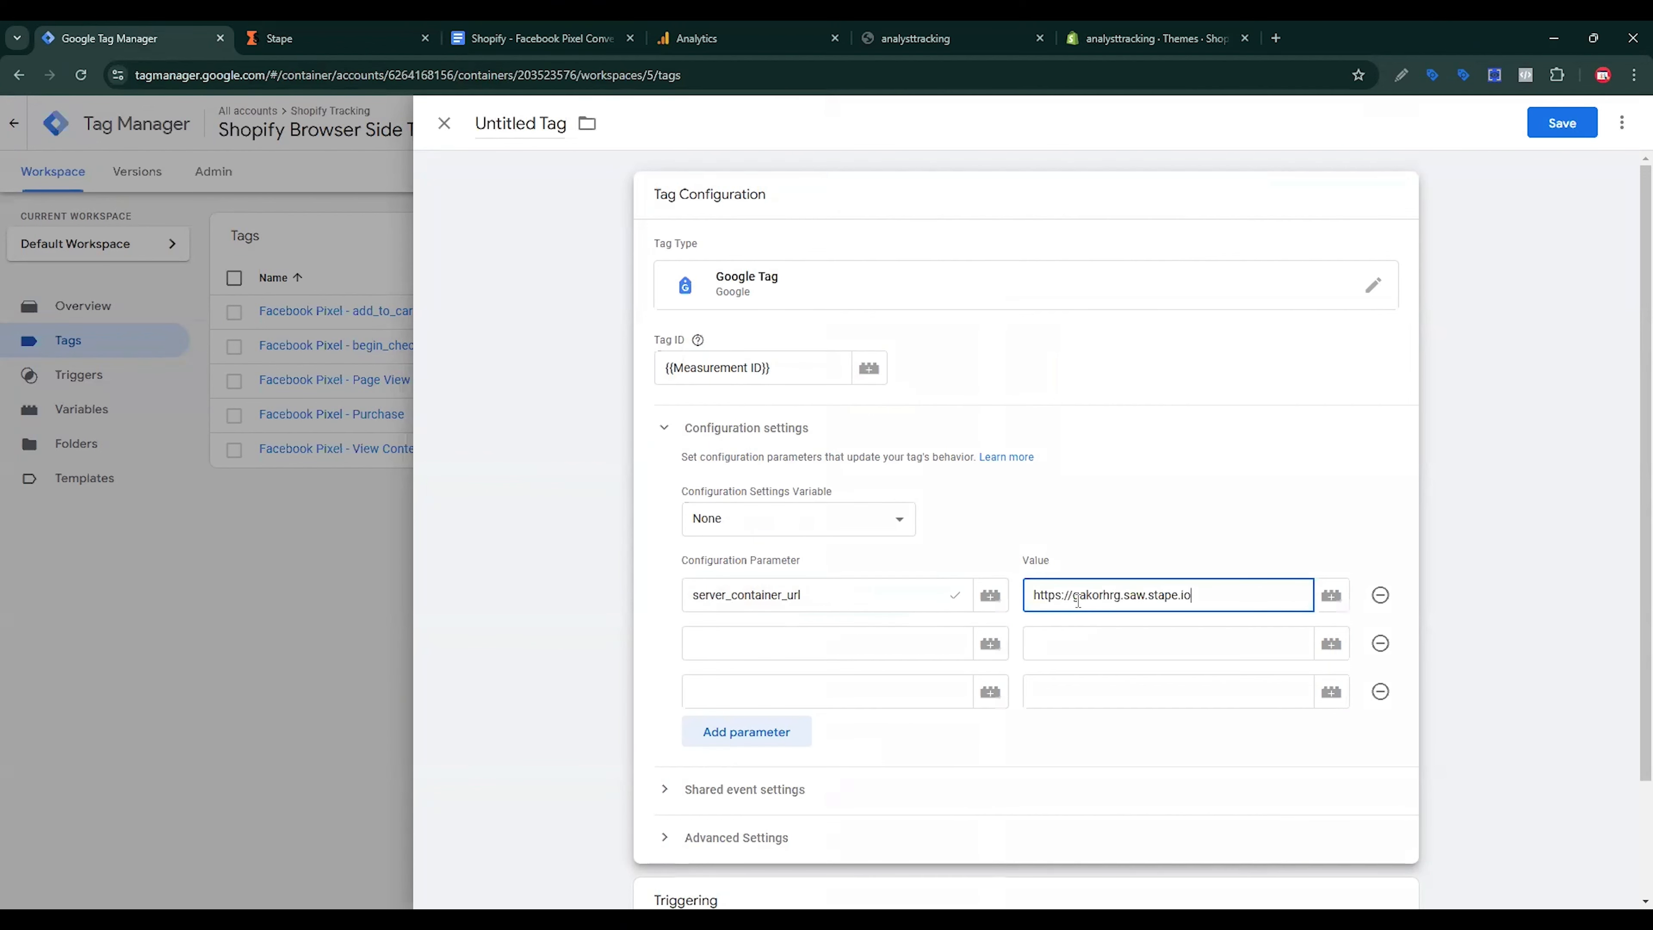
Step: Add the send_page_view parameter set to false
left_click(535, 38)
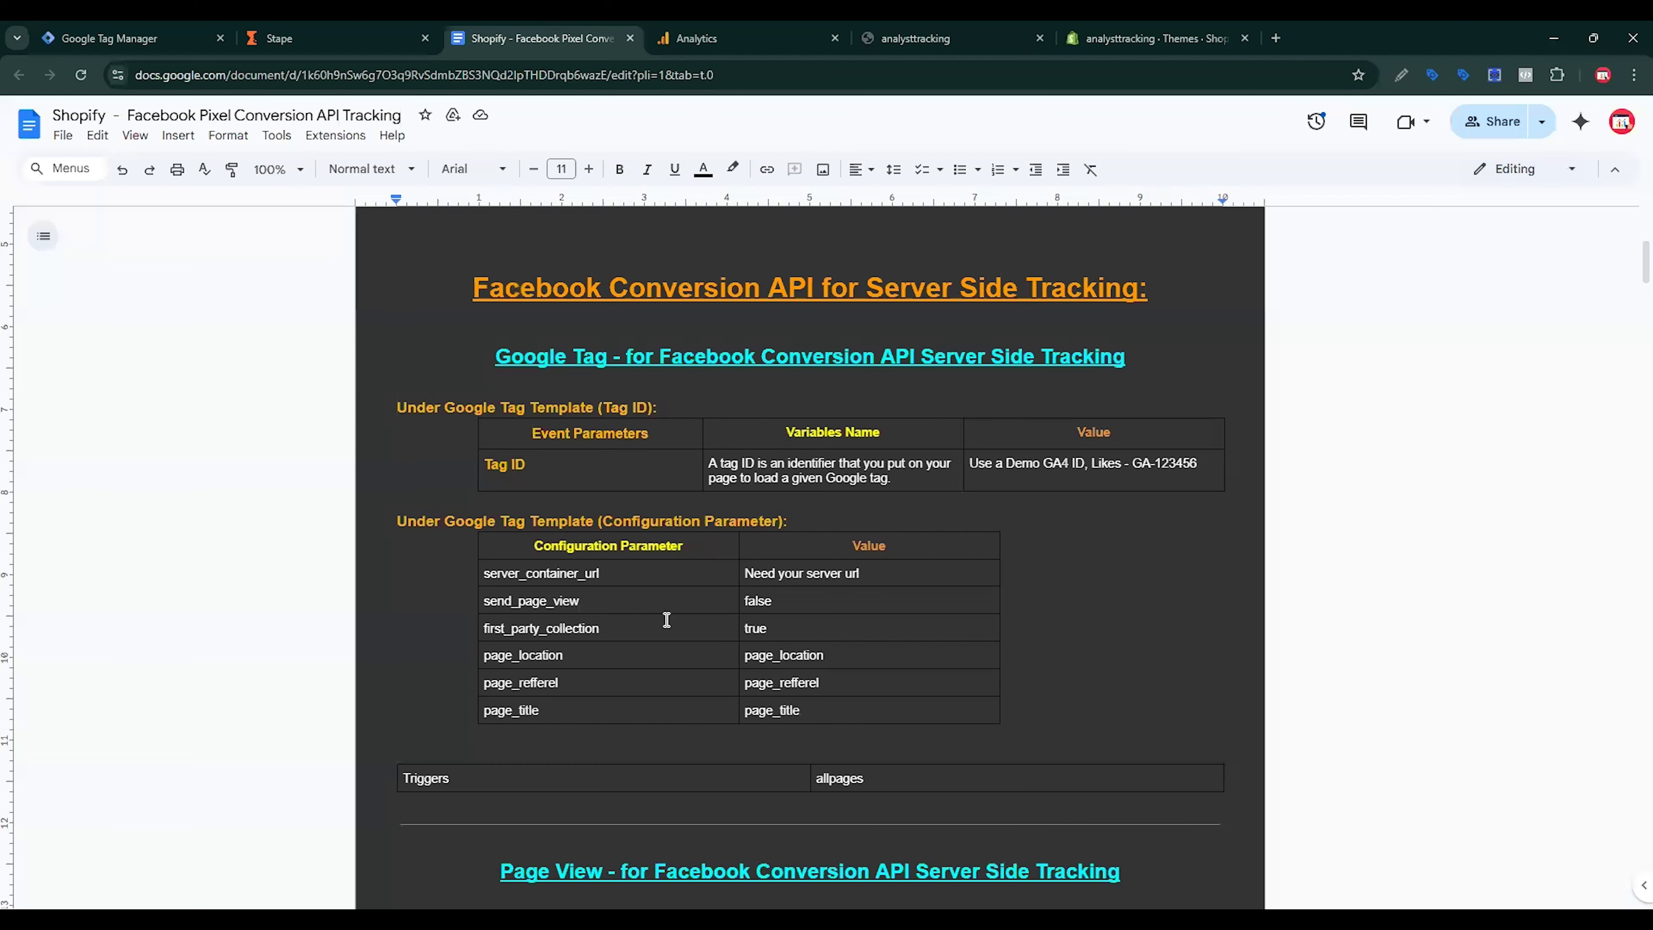
left_click_drag(606, 593, 482, 601)
key("ctrl+c")
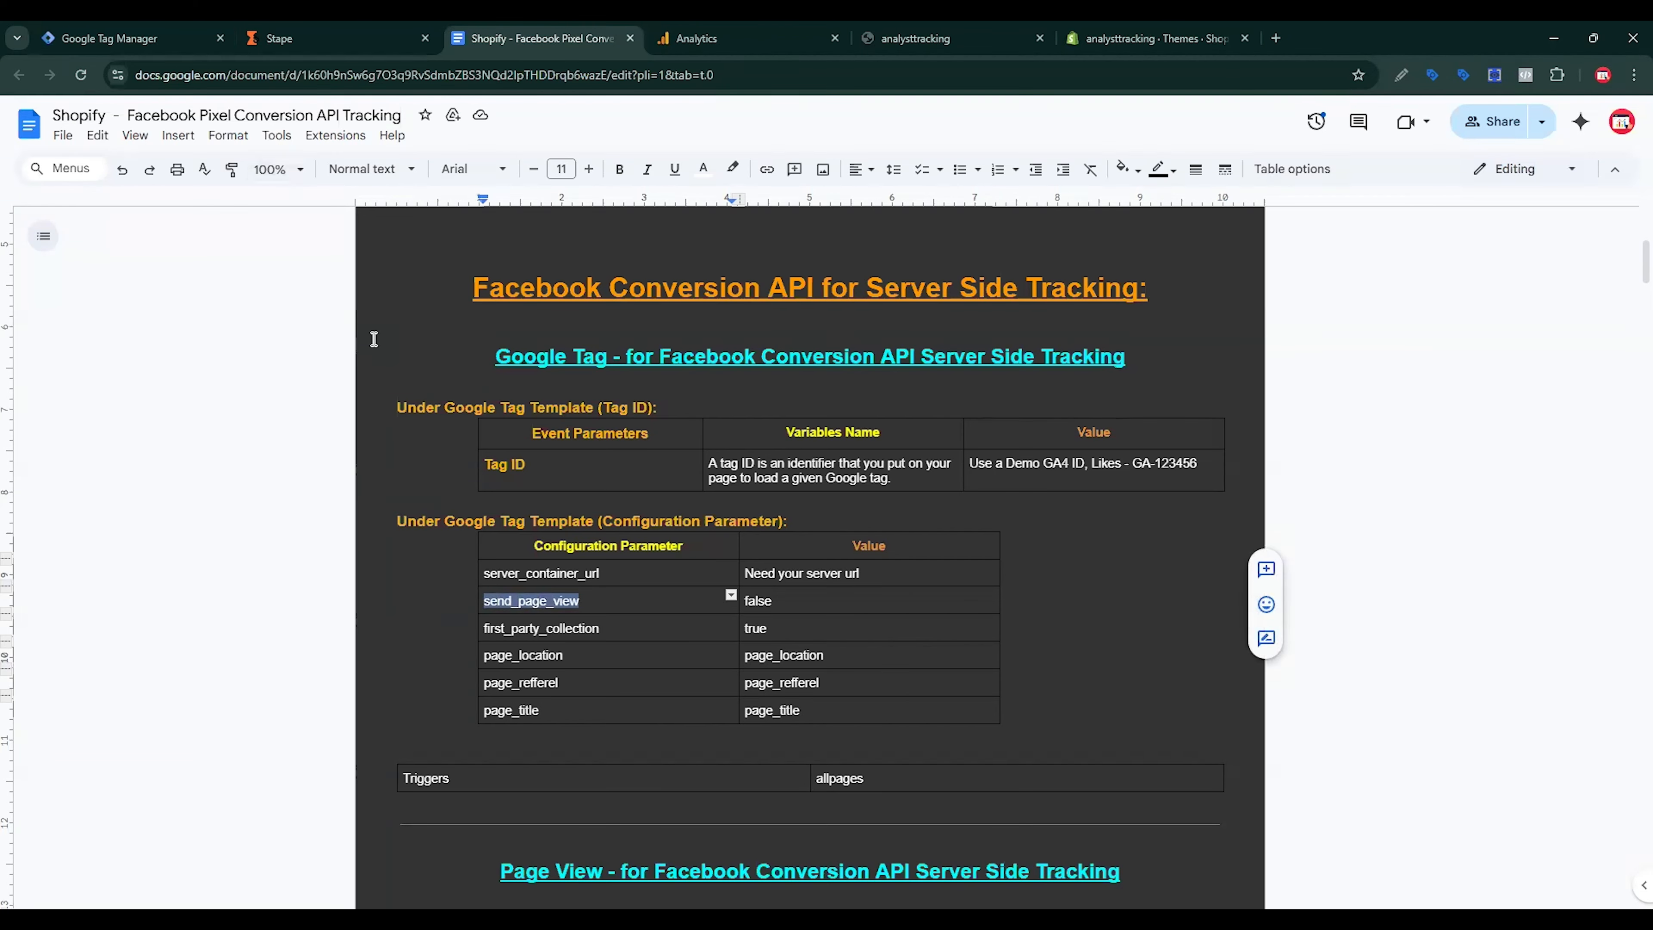
left_click(134, 38)
left_click(753, 644)
key("ctrl+v")
left_click(1046, 643)
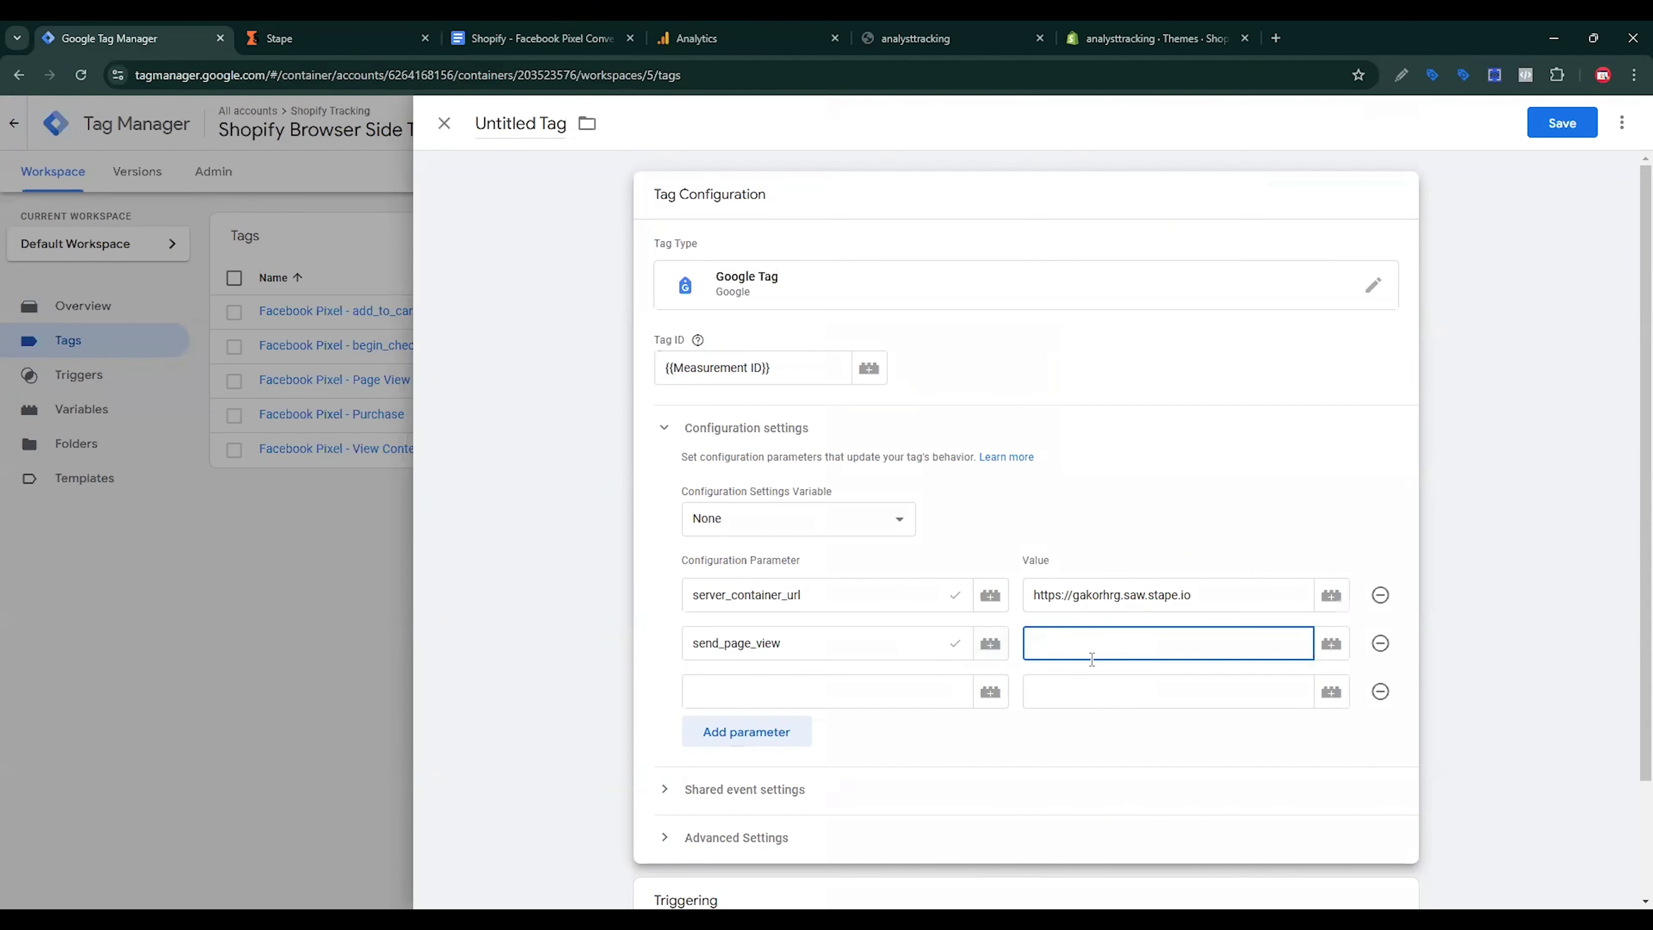
type("FALSE")
key("BackSpace")
key("BackSpace")
key("BackSpace")
key("BackSpace")
key("BackSpace")
type("false")
Step: Add the first_party_collection parameter set to true
left_click(513, 34)
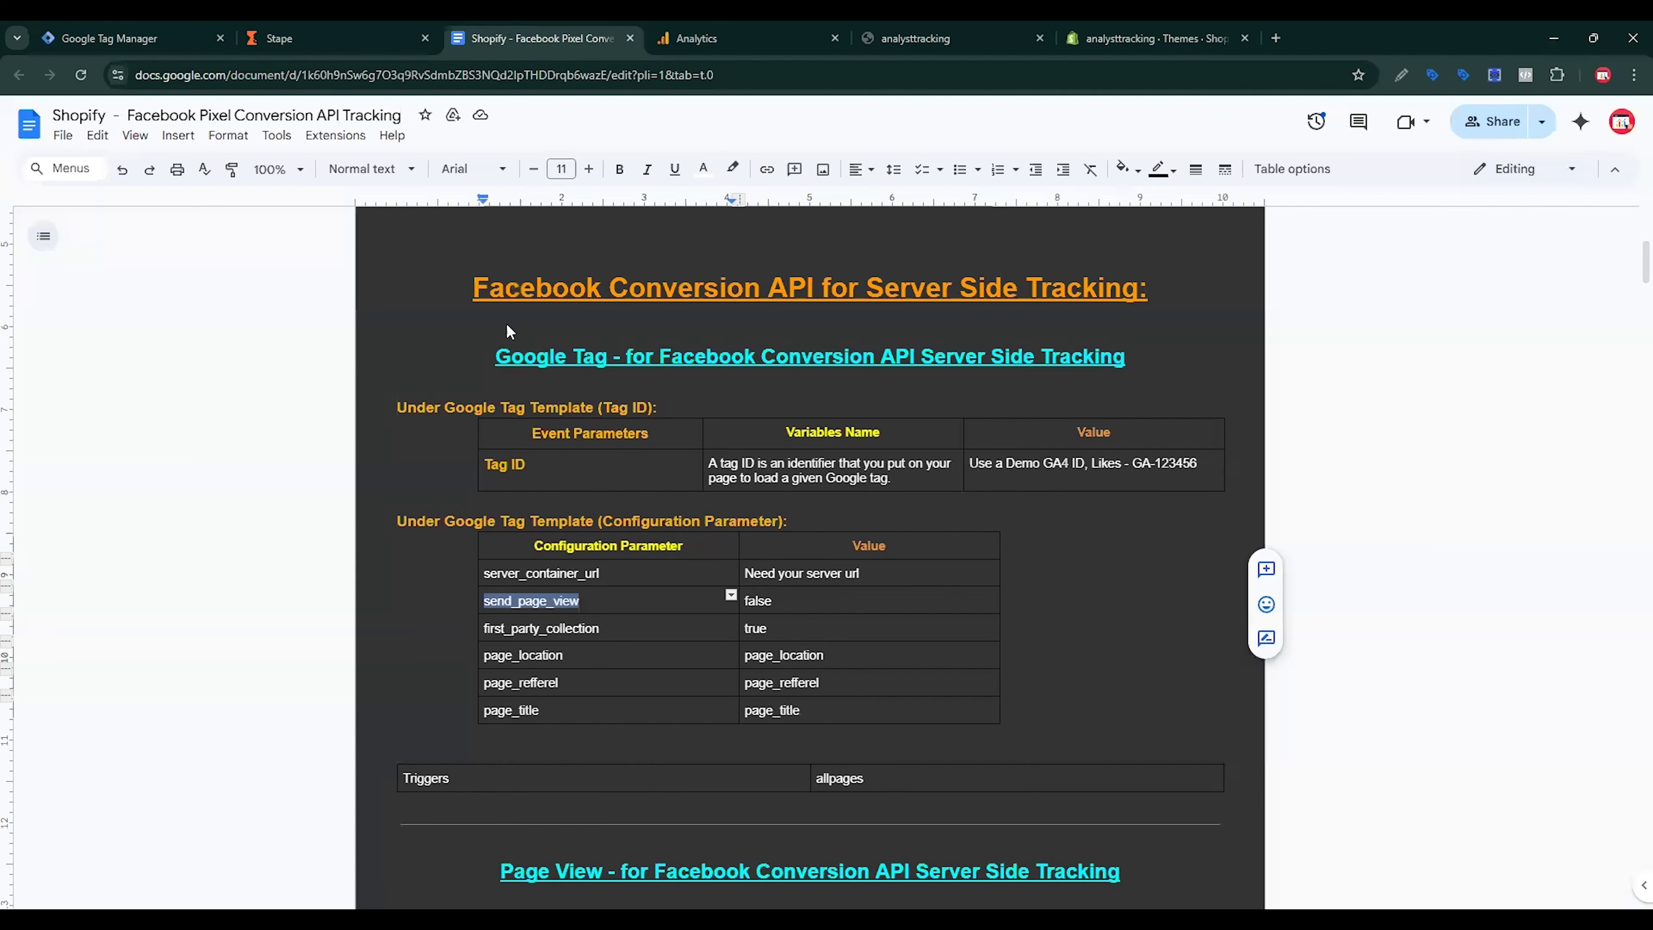
triple_click(546, 637)
key("ctrl+c")
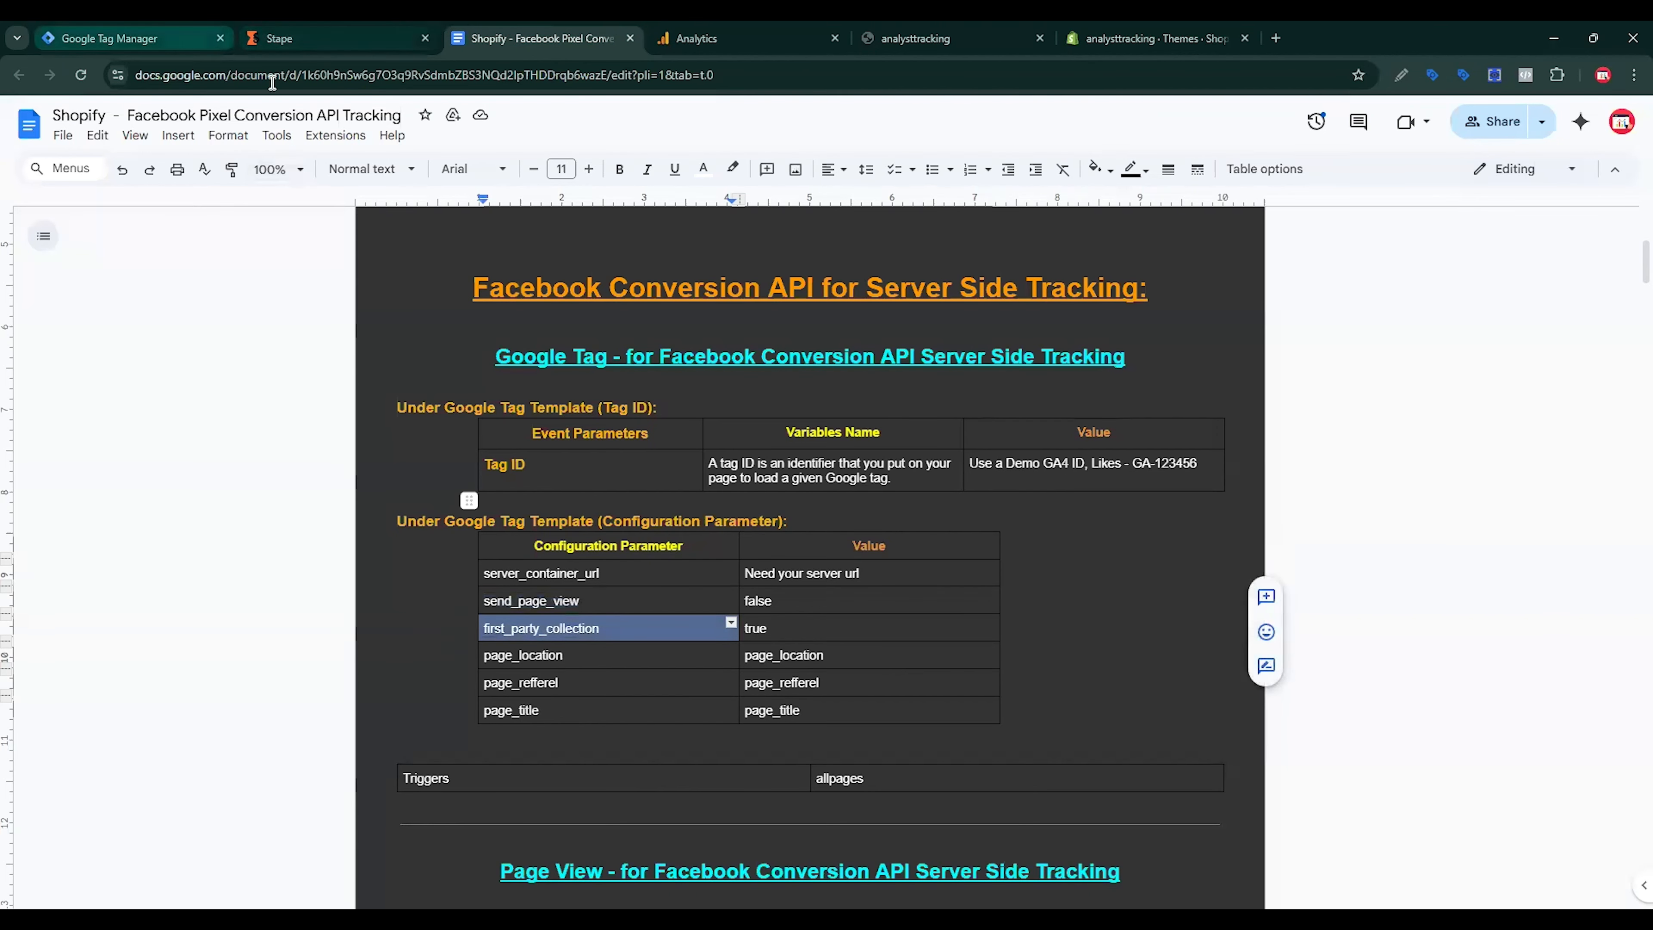
left_click(186, 40)
left_click(807, 693)
key("ctrl+v")
key("Tab")
type("true")
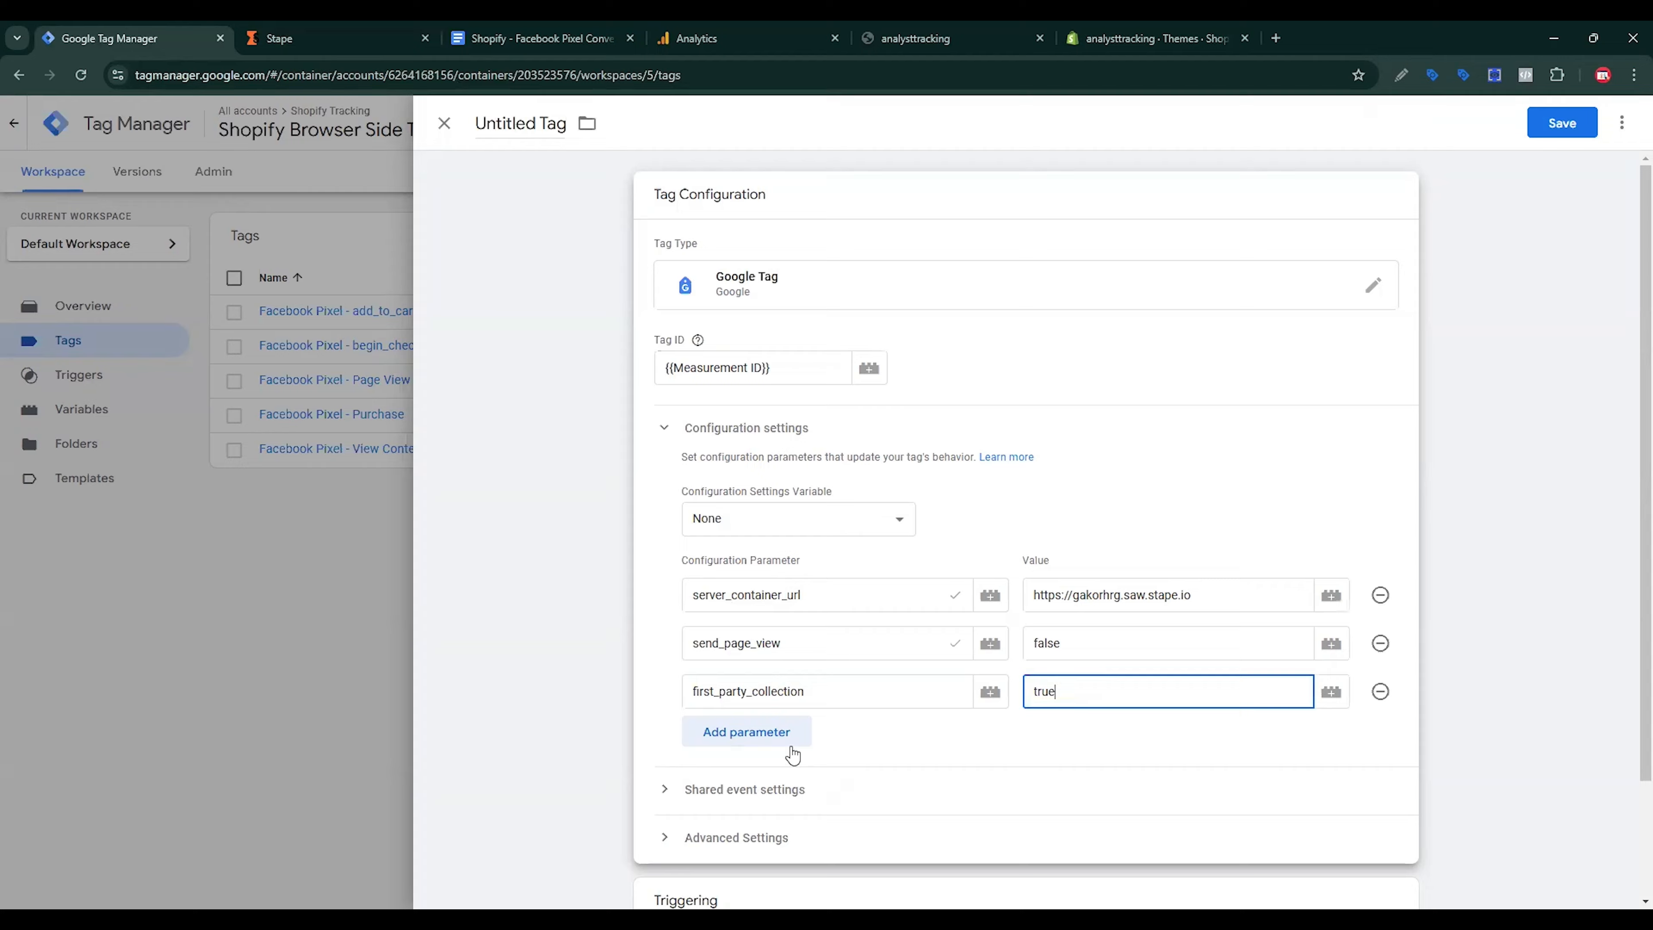
Step: Add a fourth parameter row named page_location
left_click(791, 749)
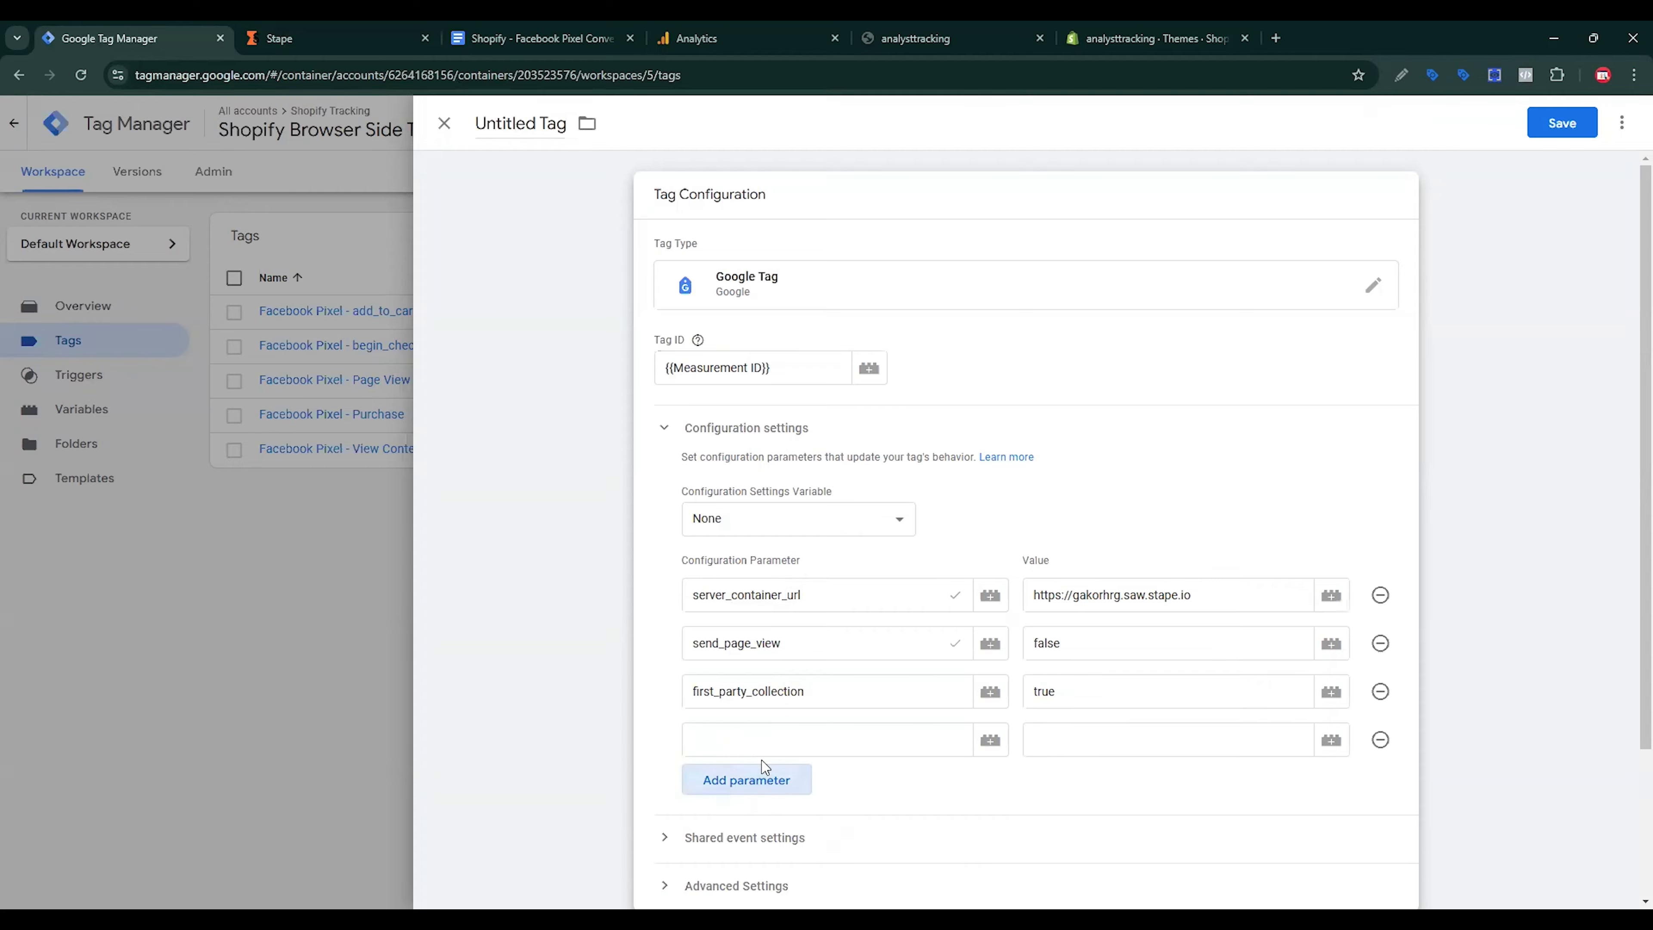
left_click(541, 36)
double_click(546, 657)
key("ctrl+c")
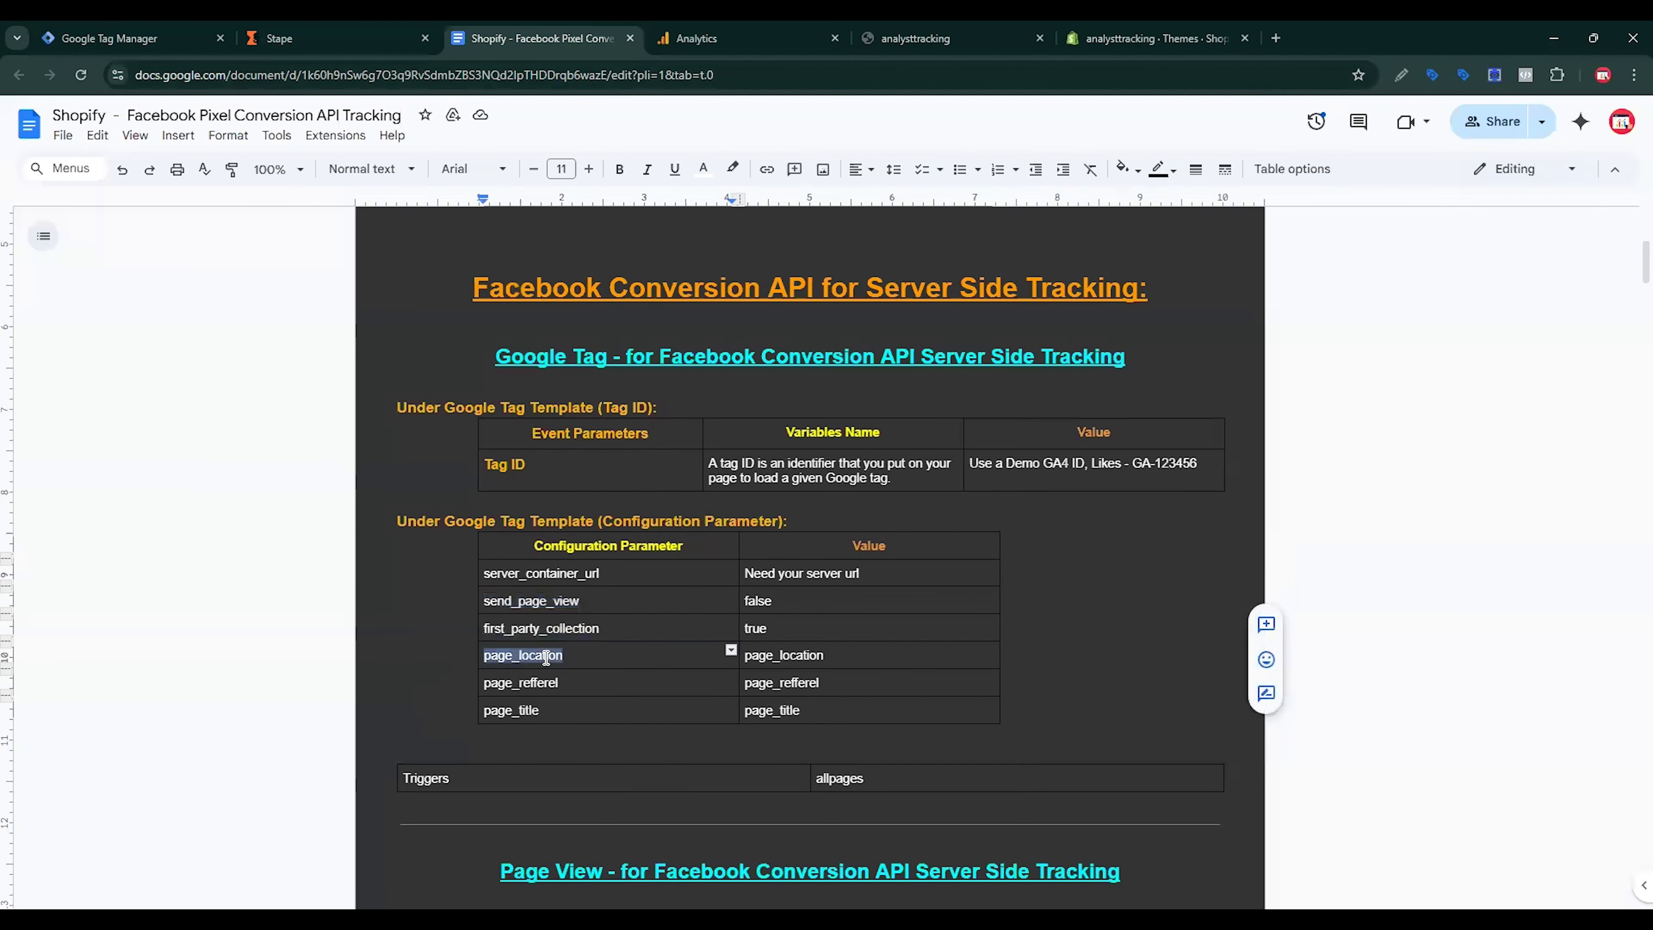
left_click(159, 41)
left_click(775, 741)
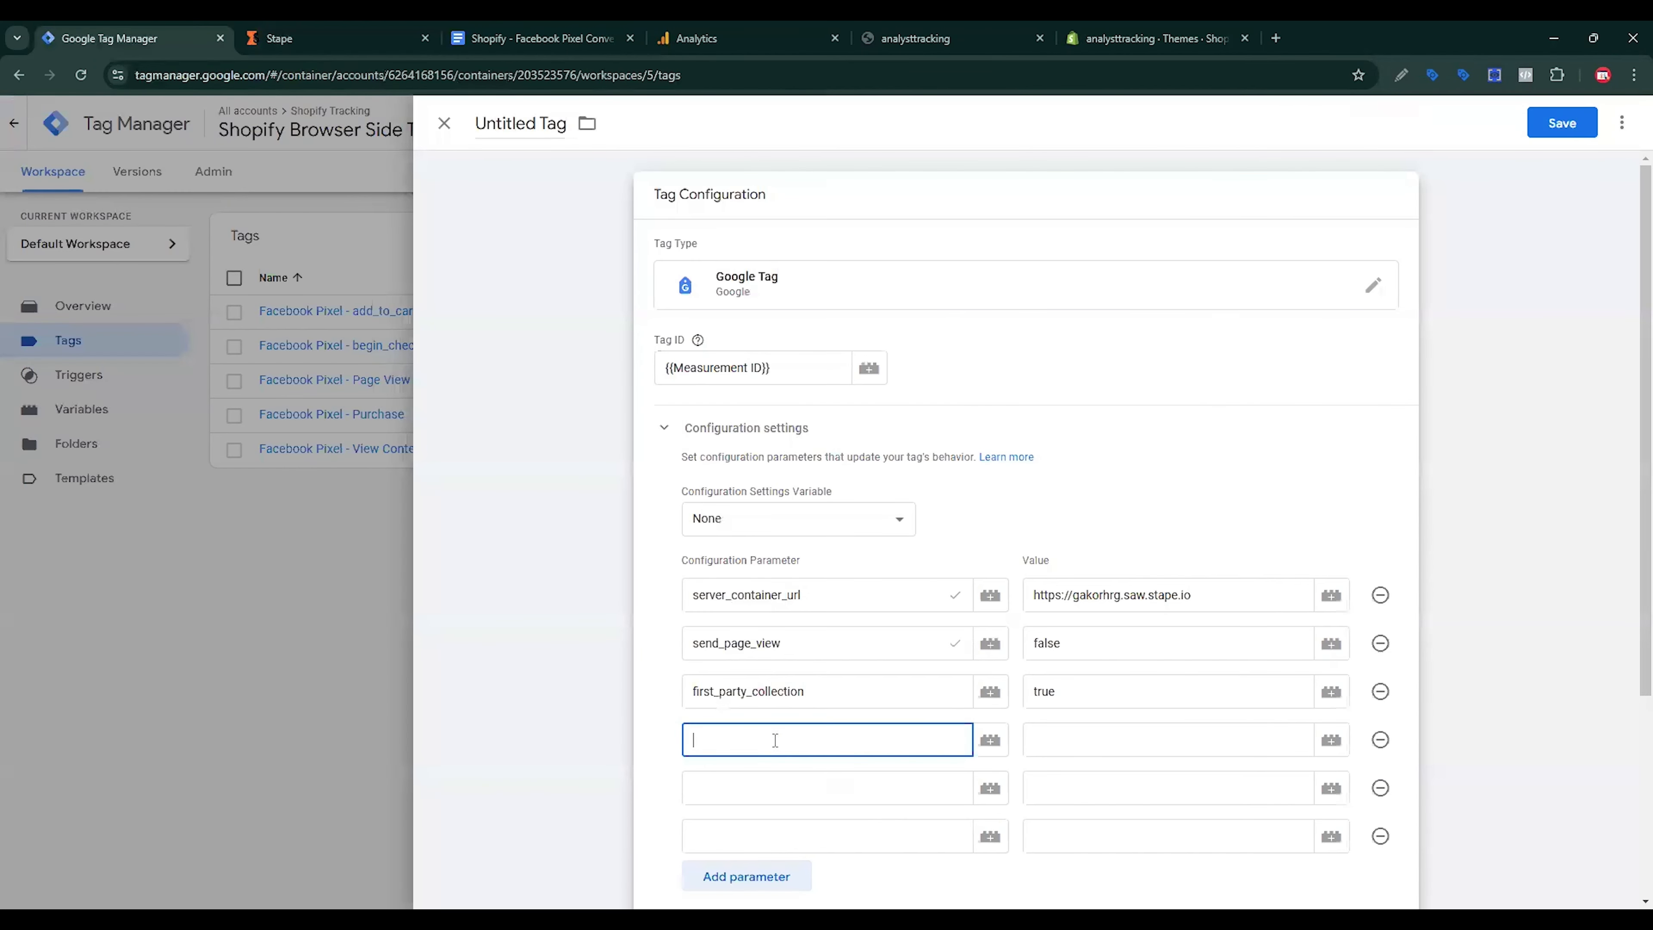
key("ctrl+v")
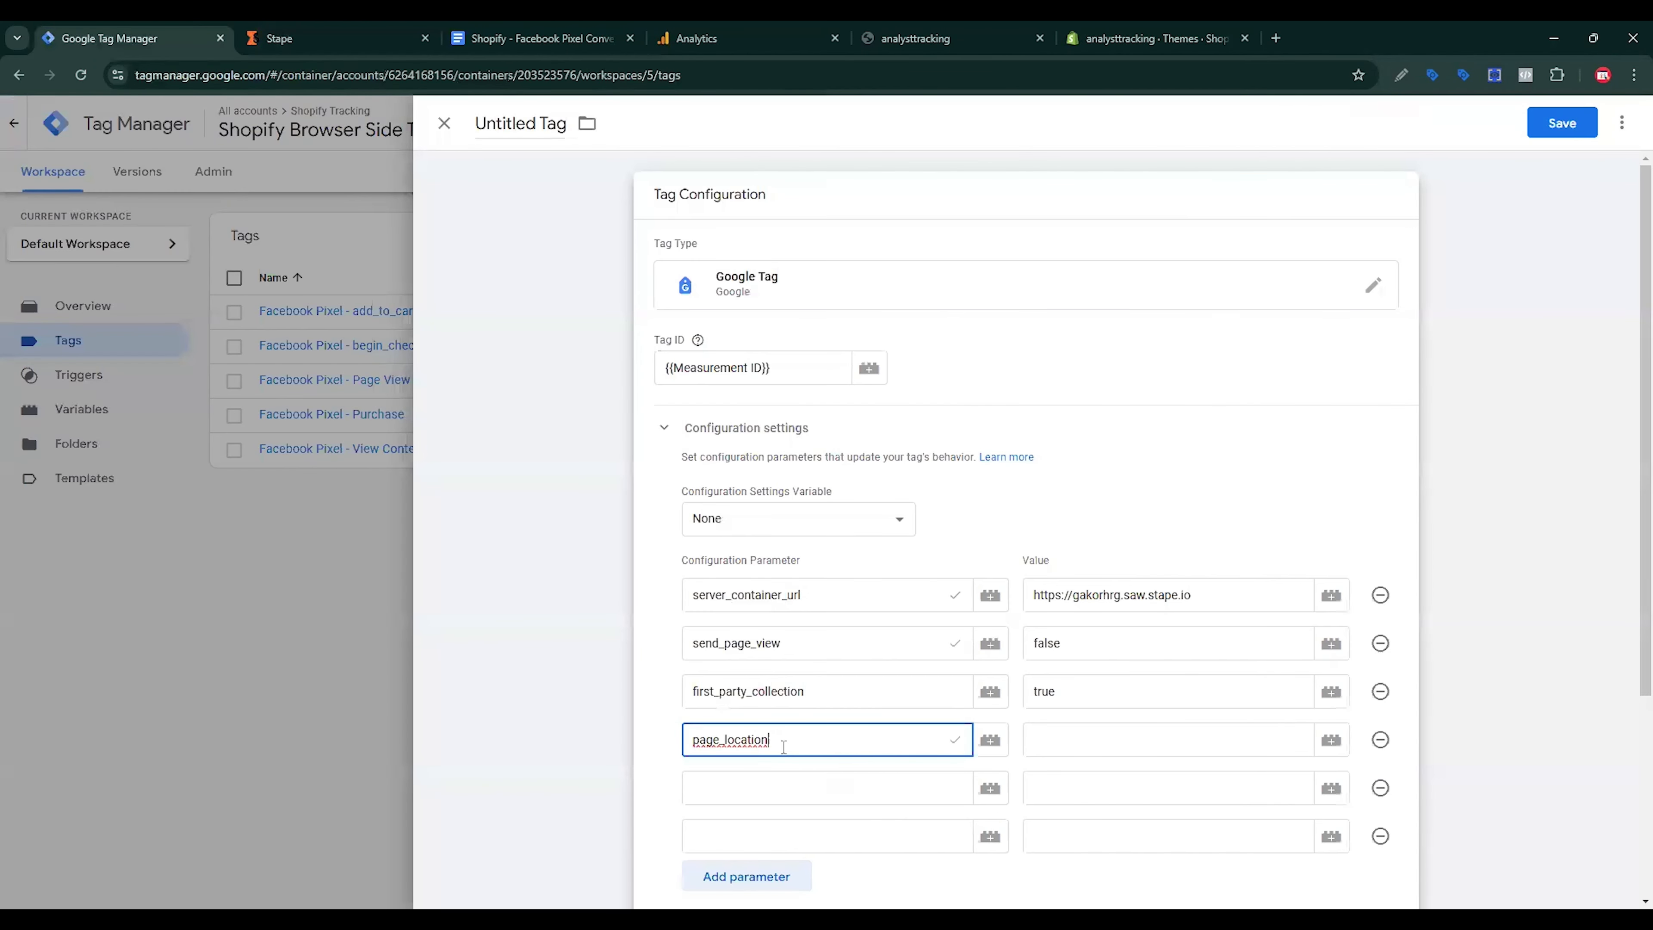
Step: Copy the page_location key from the storefront's page_view data layer event
left_click(935, 29)
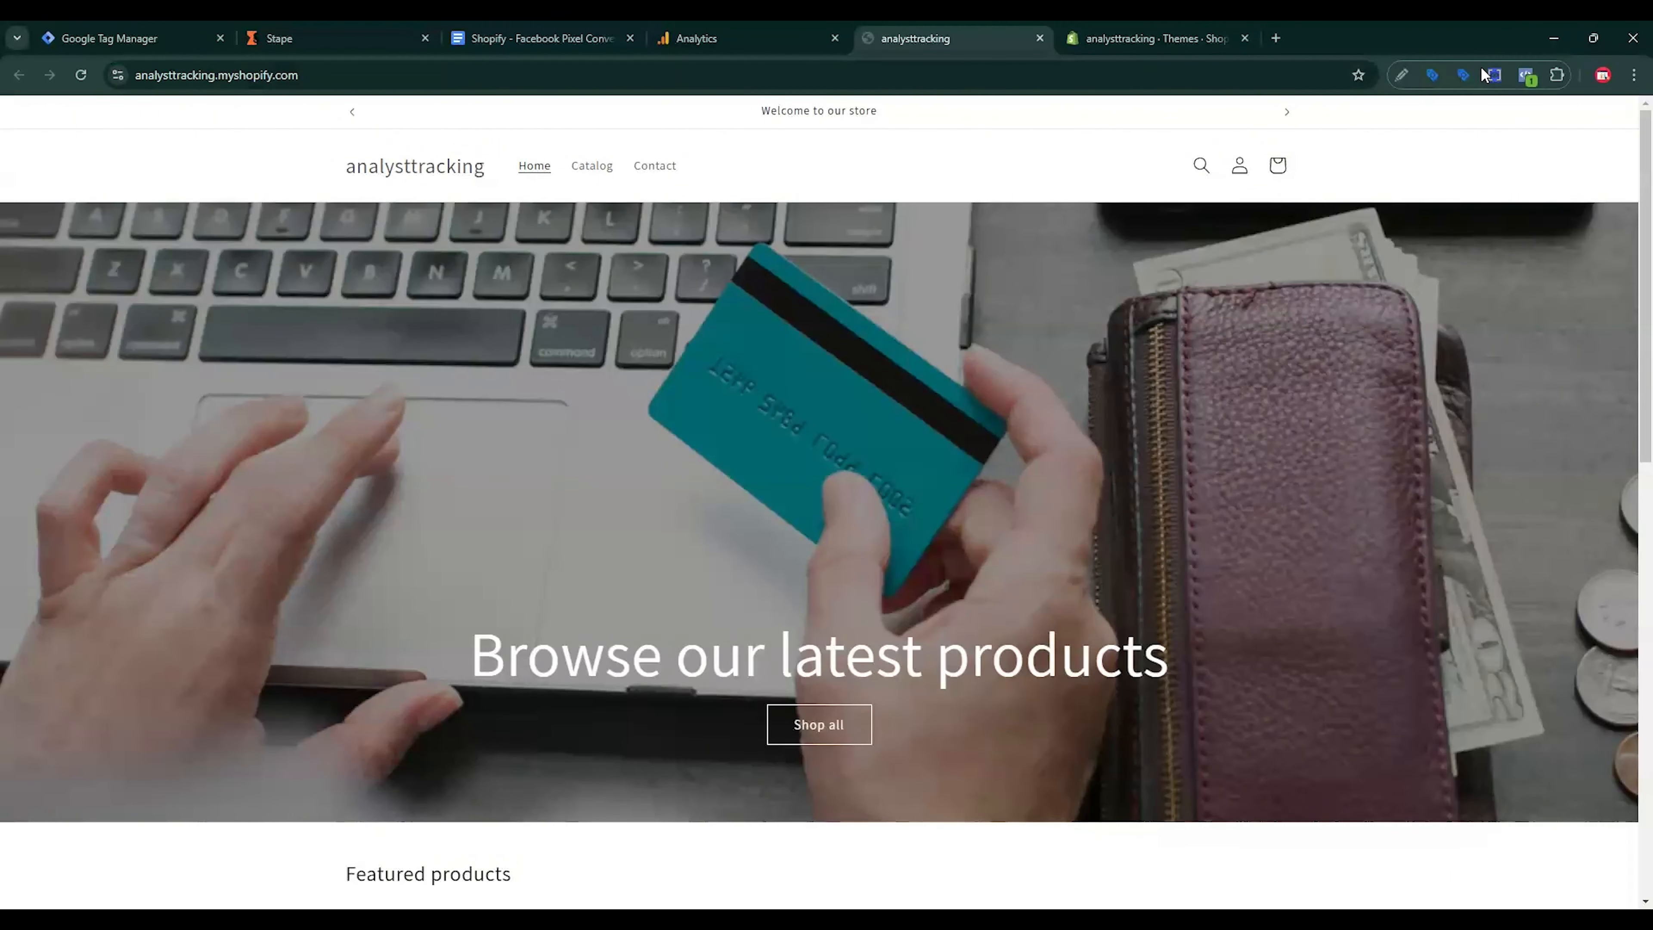
left_click(1495, 74)
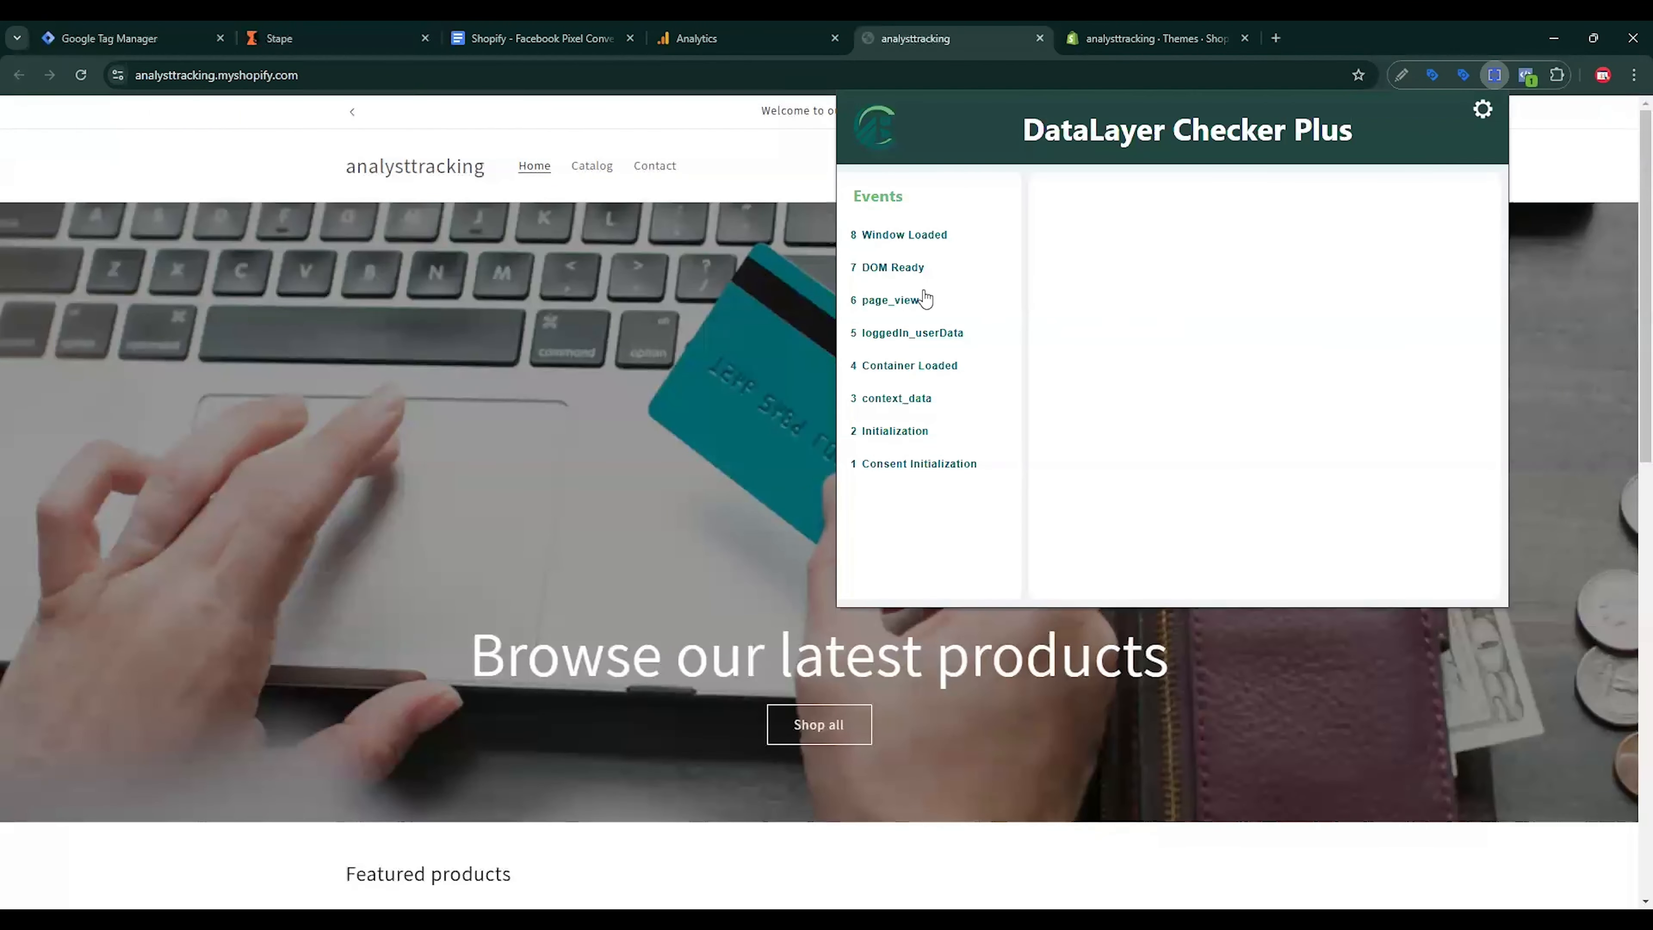
left_click(918, 301)
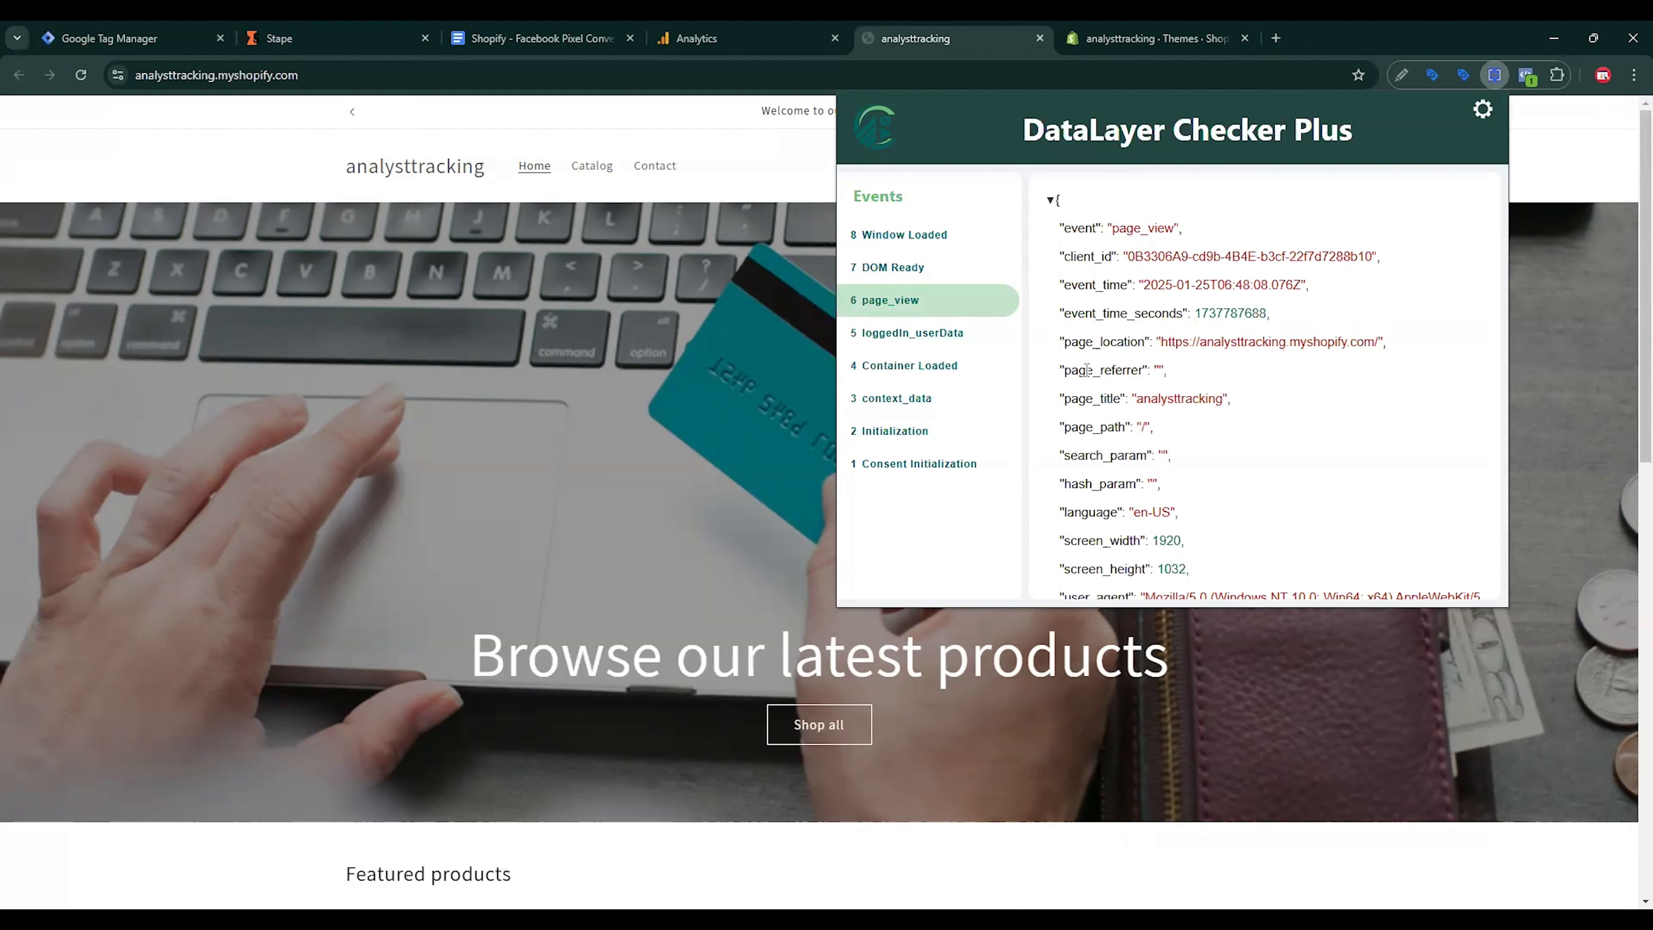
left_click_drag(1066, 341, 1145, 340)
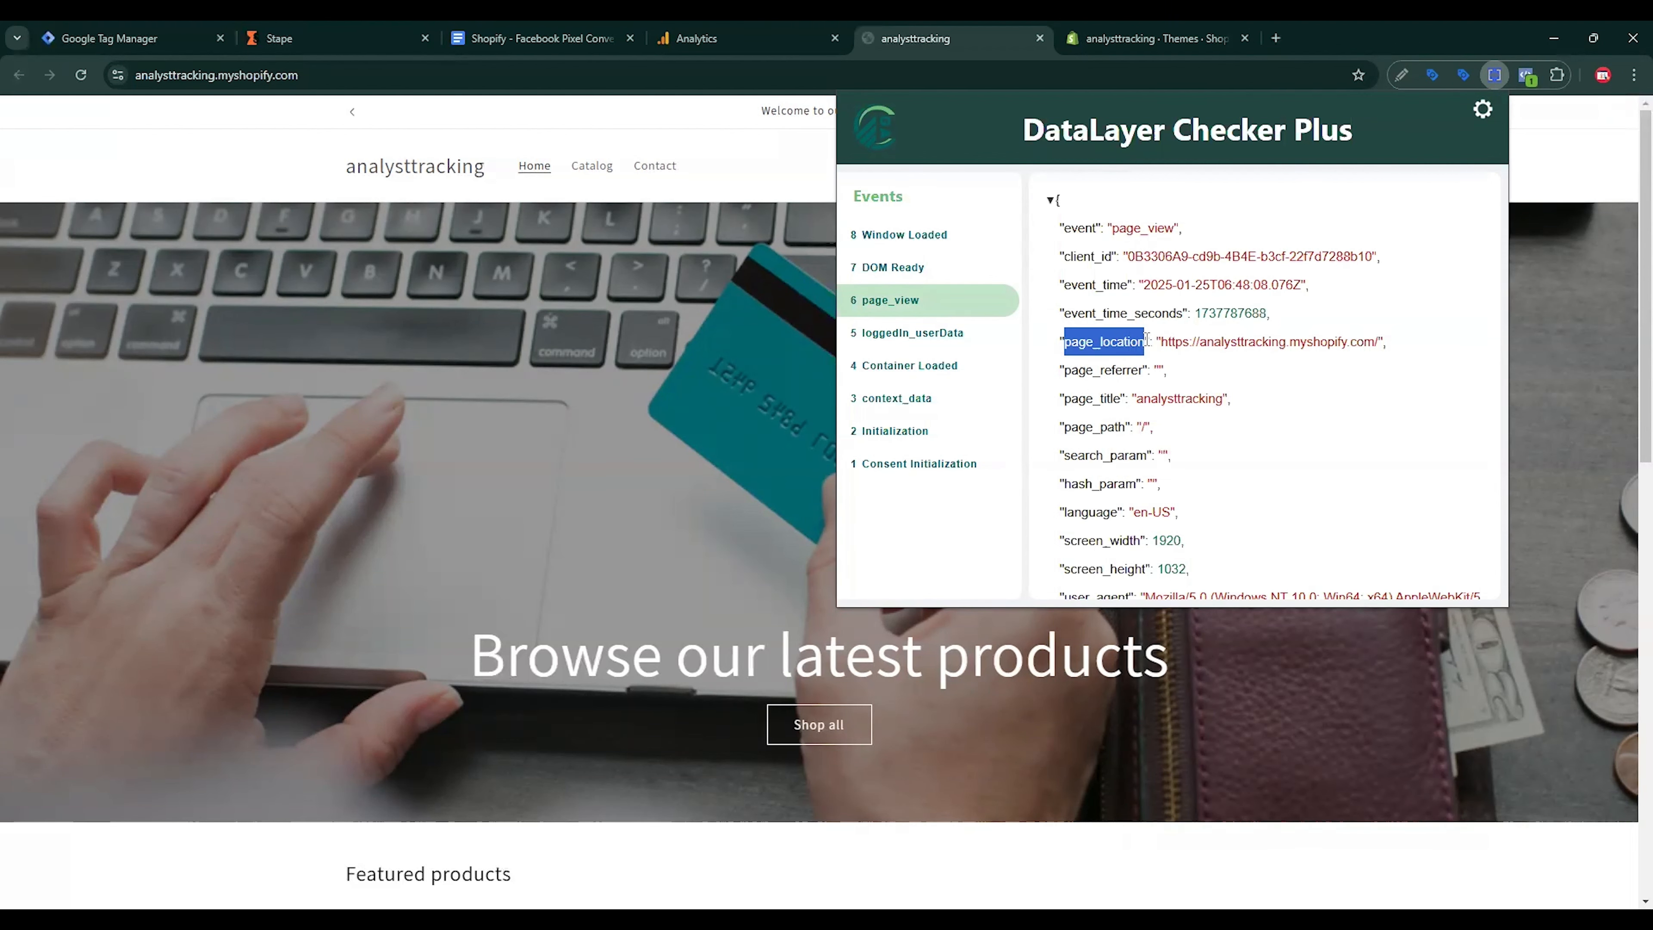
key("ctrl+1")
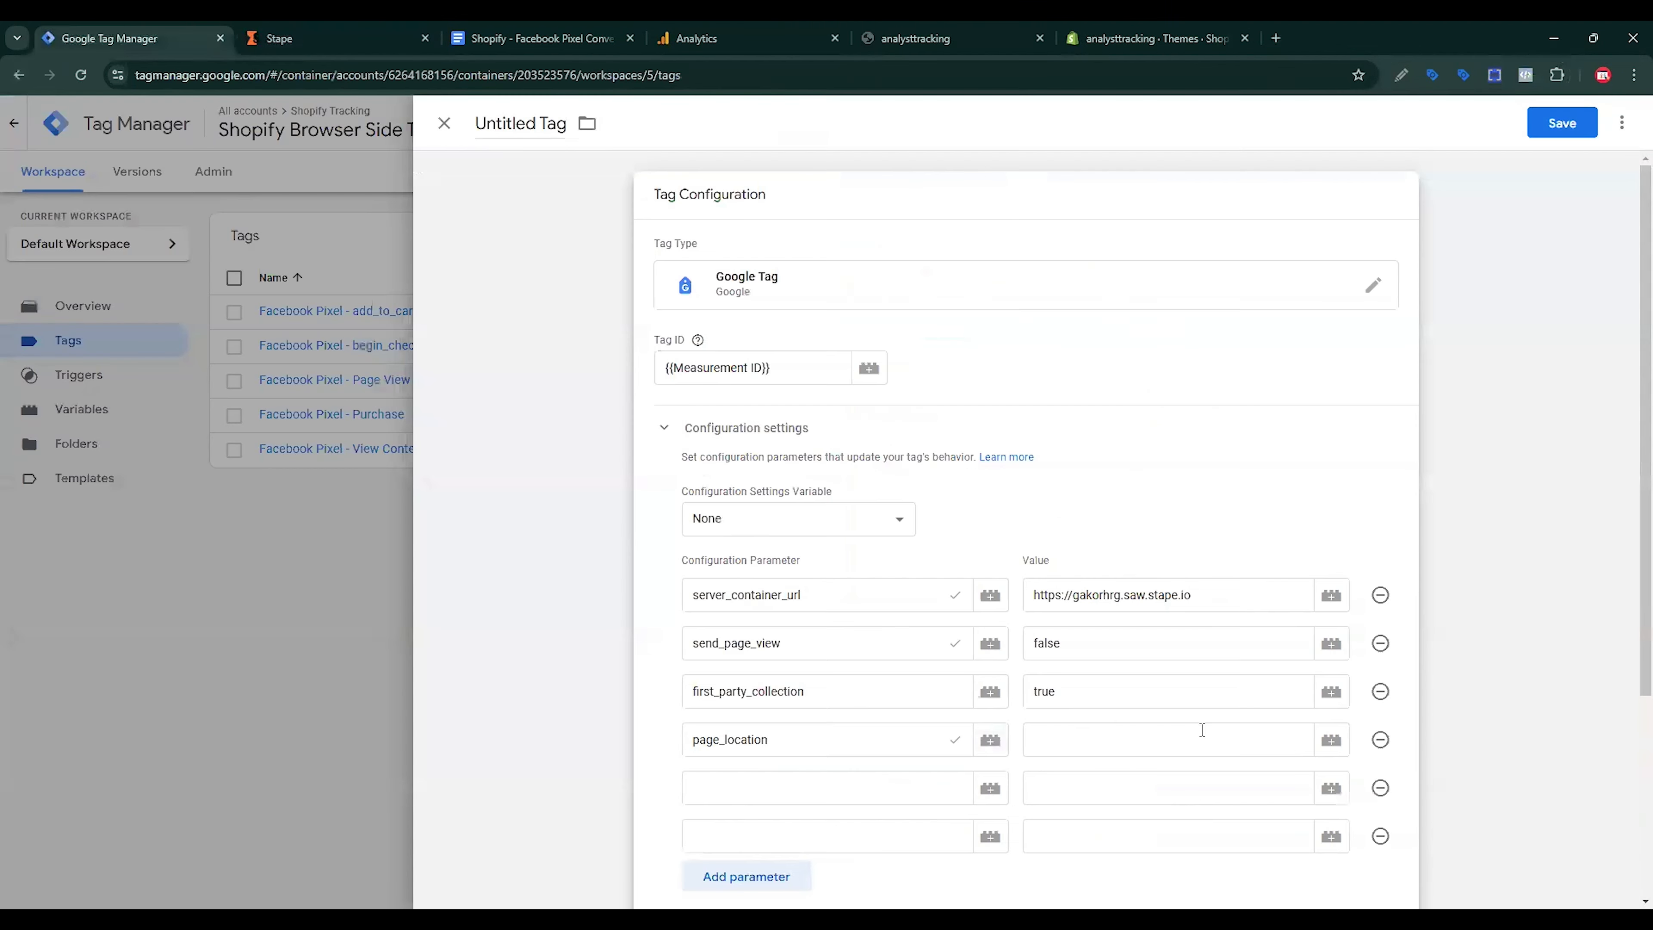
Step: Create and save a Data Layer Variable page_location as the page_location value
left_click(1328, 742)
left_click(1609, 124)
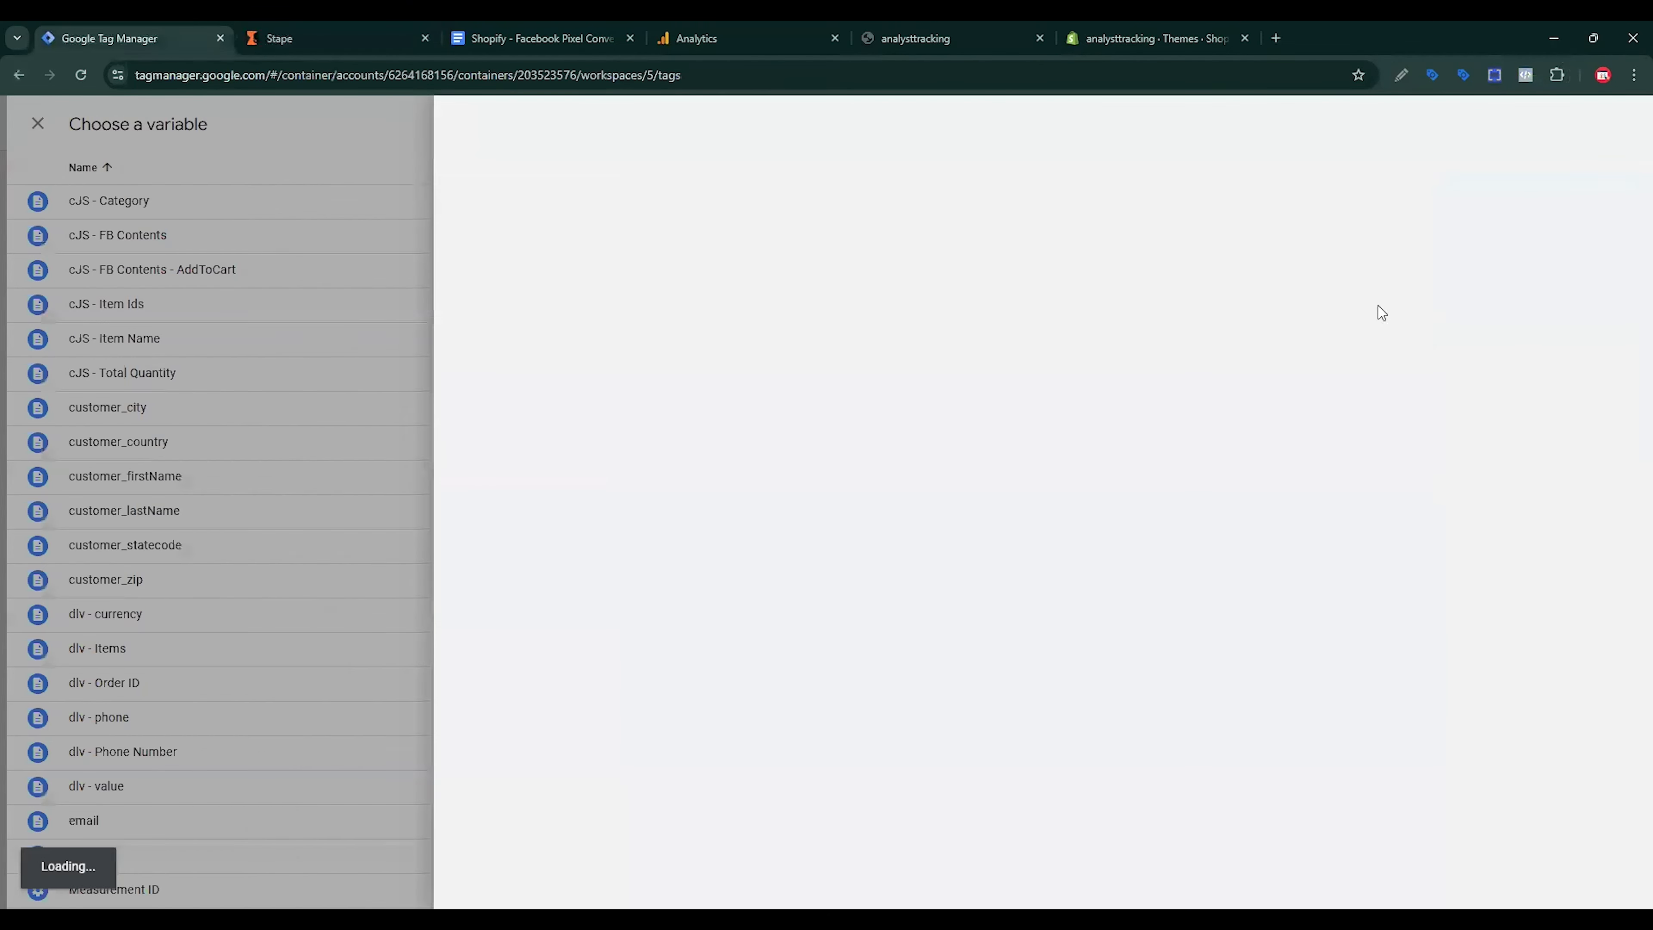
left_click(1207, 319)
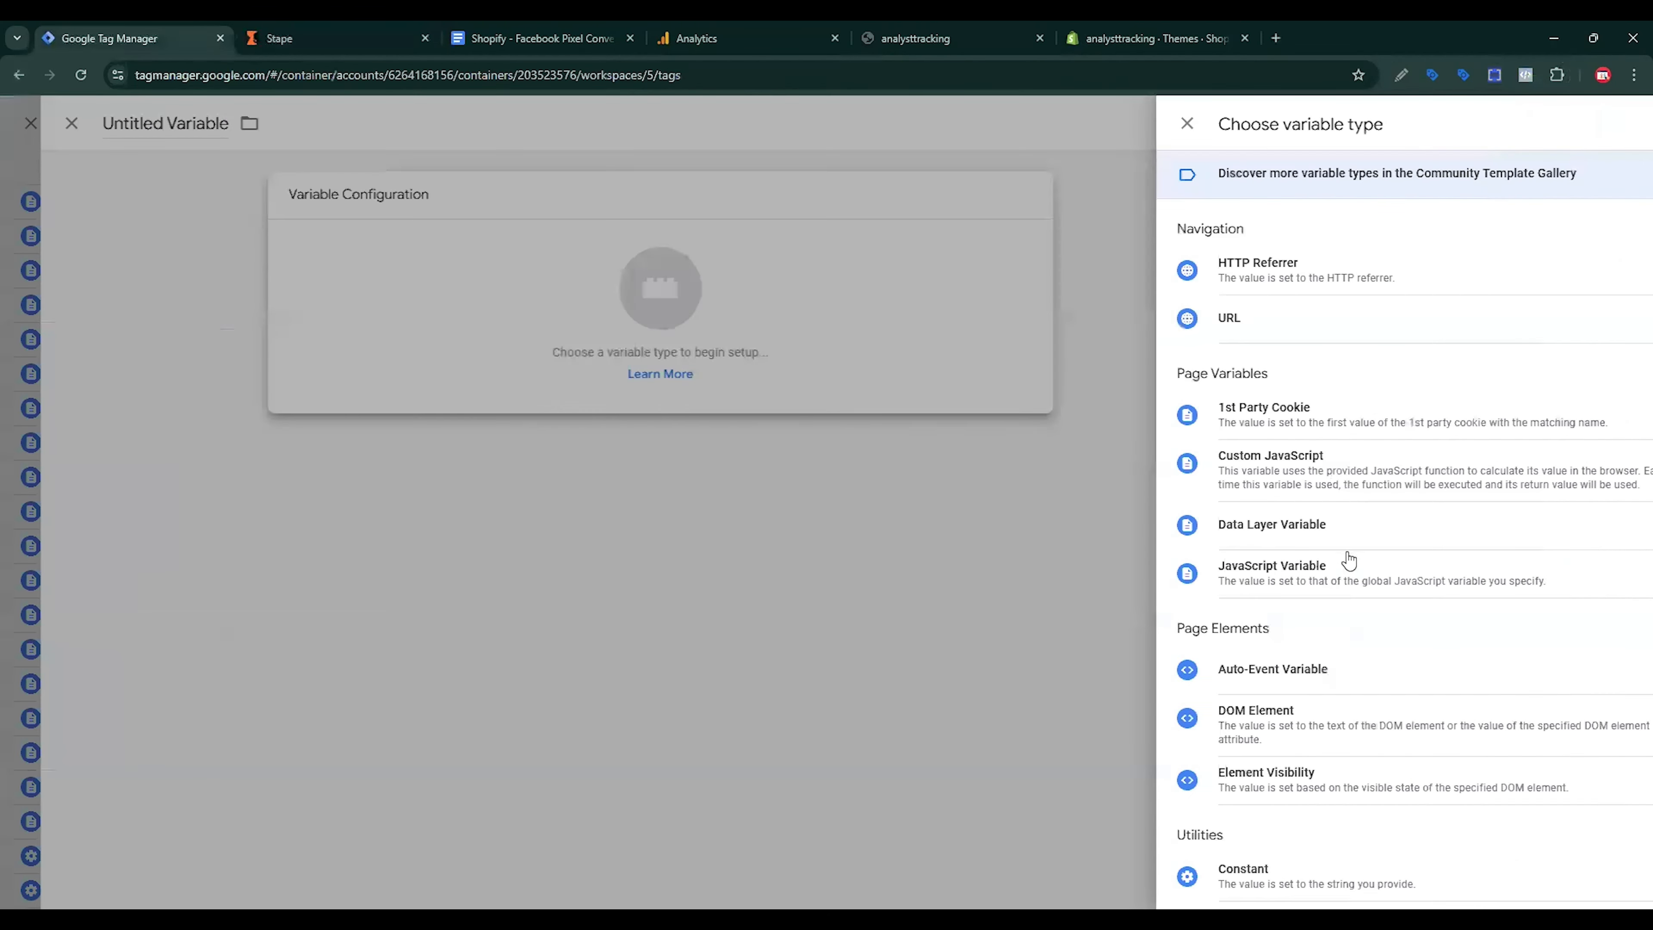
scroll(1345, 618, "down", 5)
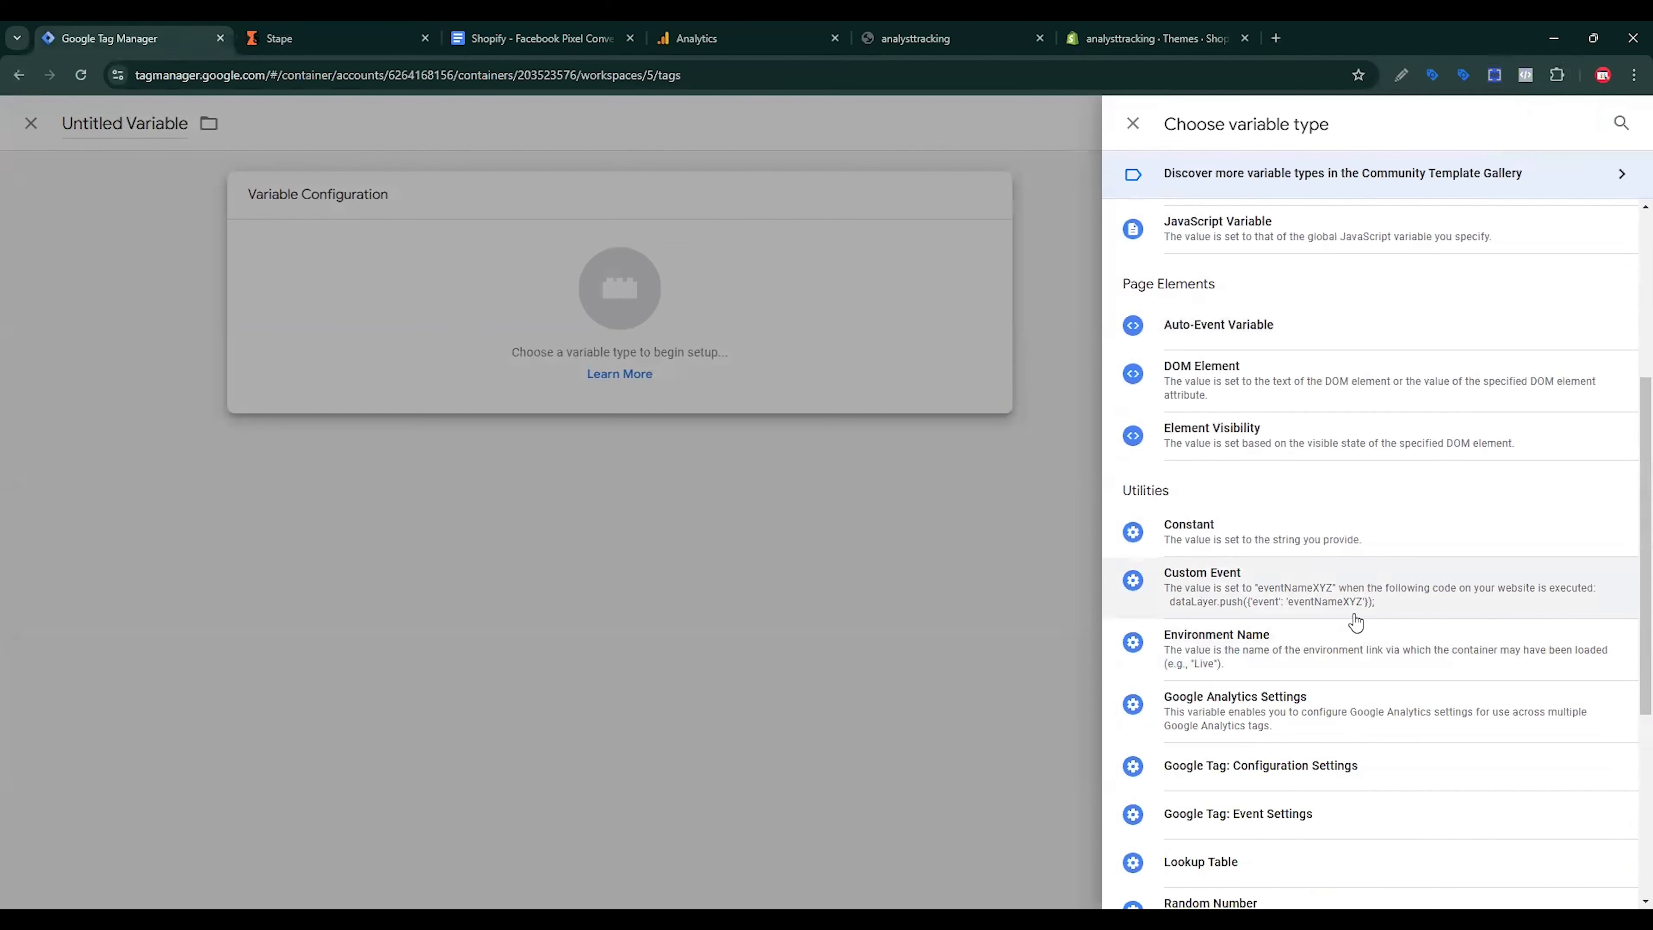
scroll(1286, 449, "up", 4)
left_click(1278, 442)
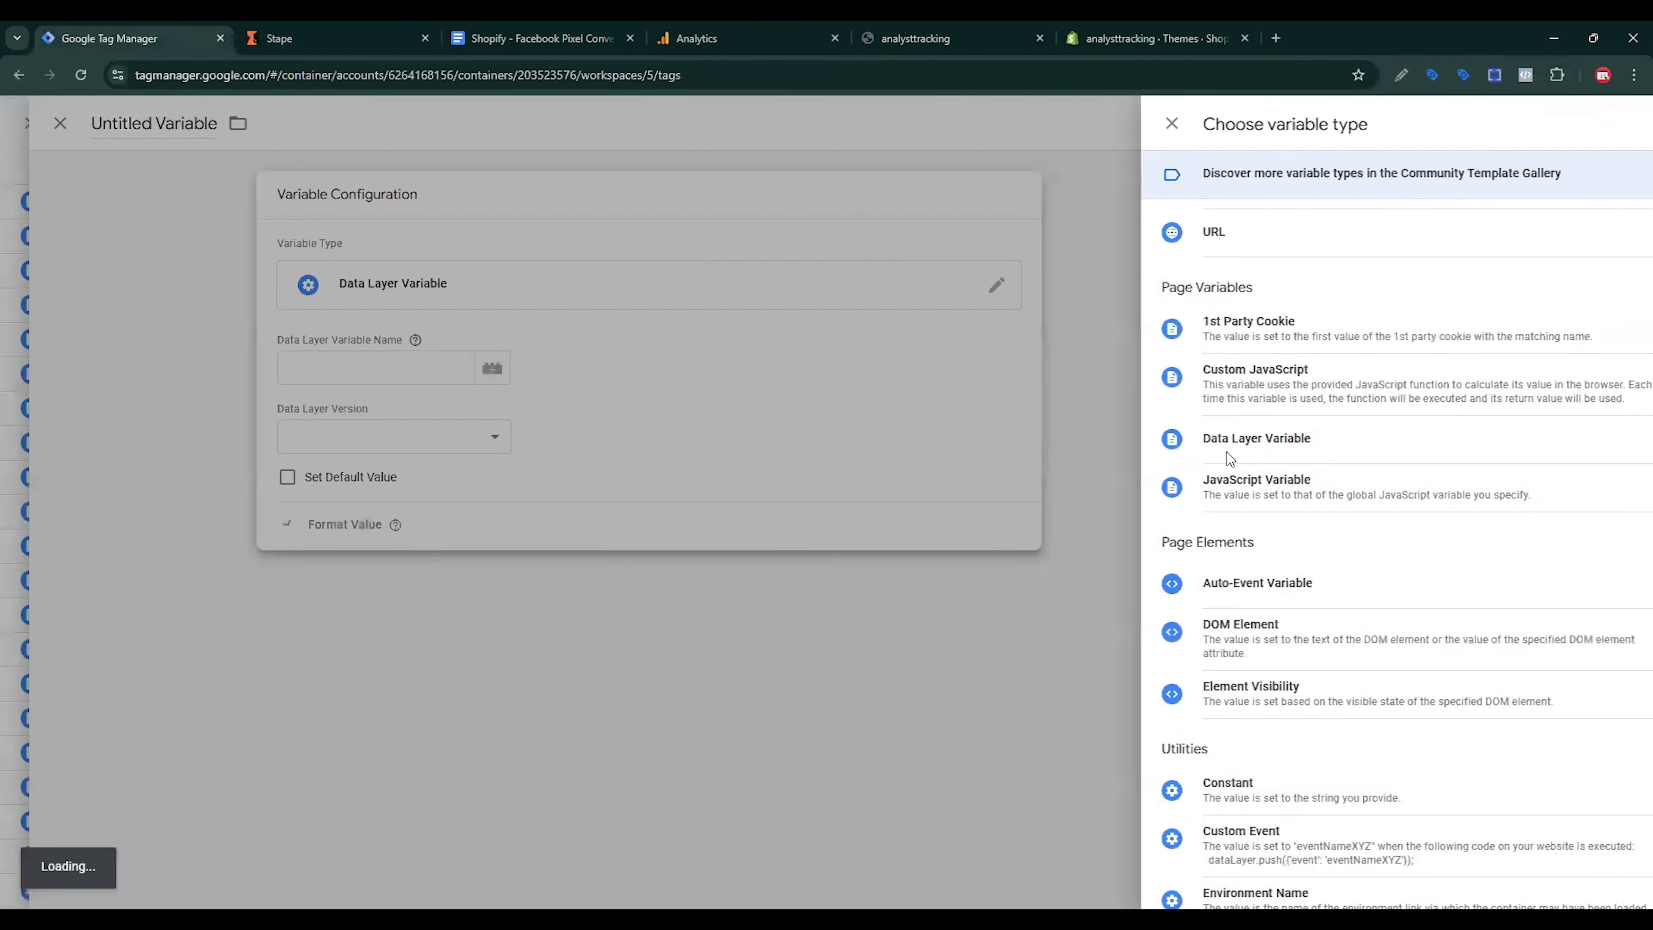
key("ctrl+v")
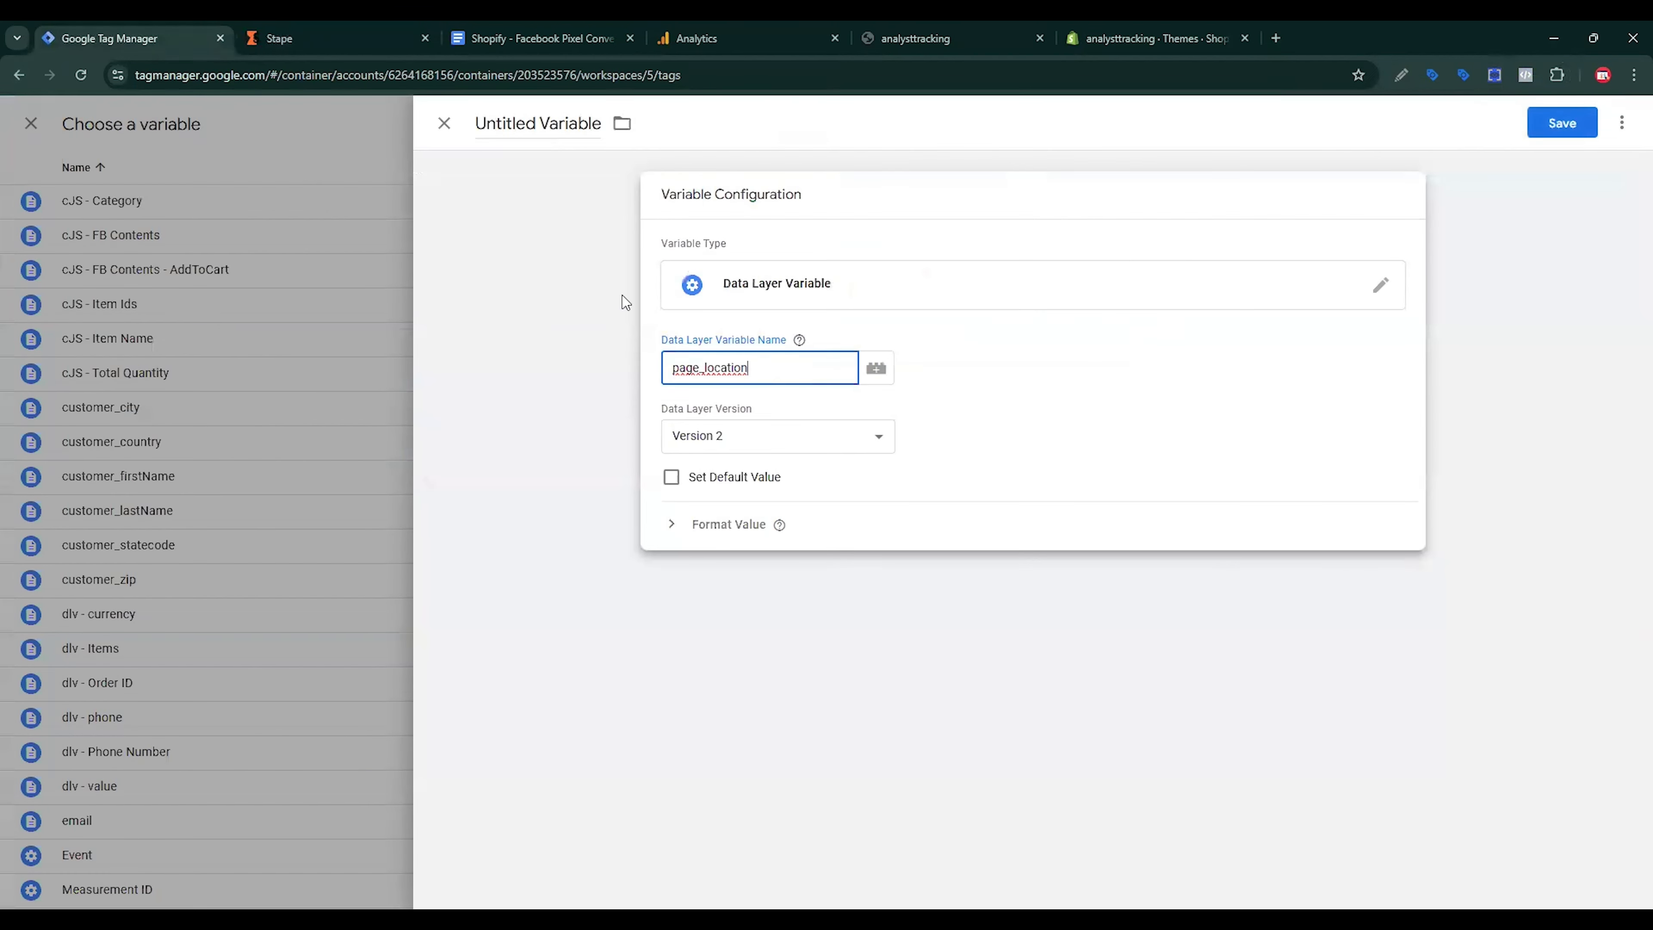
triple_click(550, 125)
key("ctrl+v")
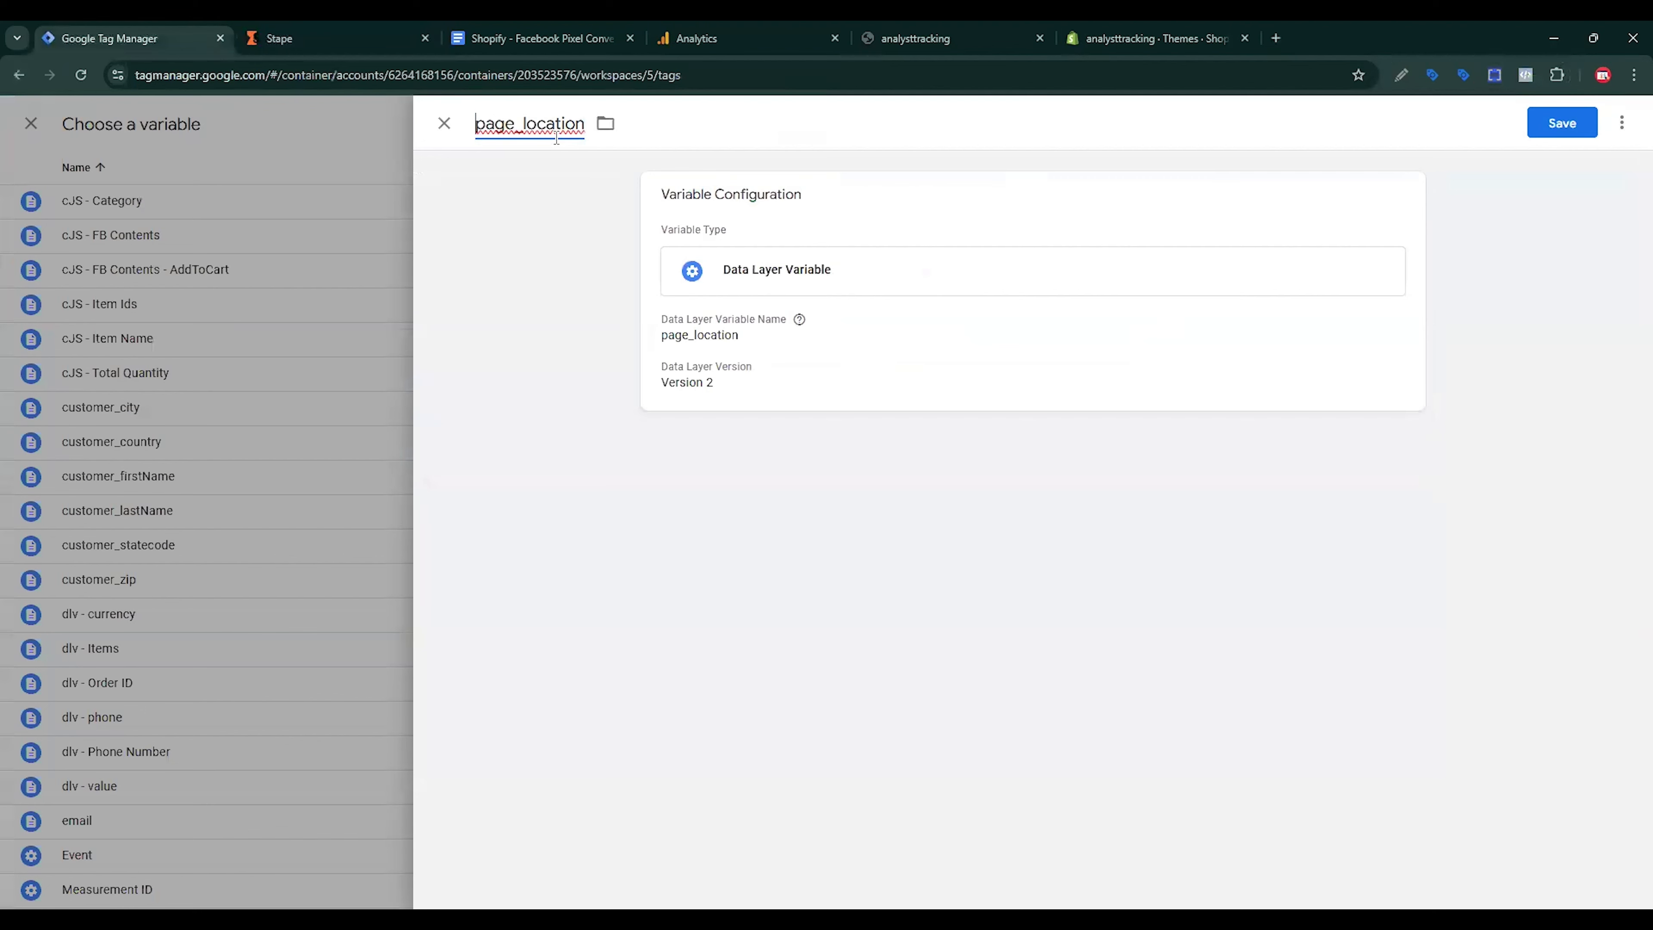
left_click(1569, 128)
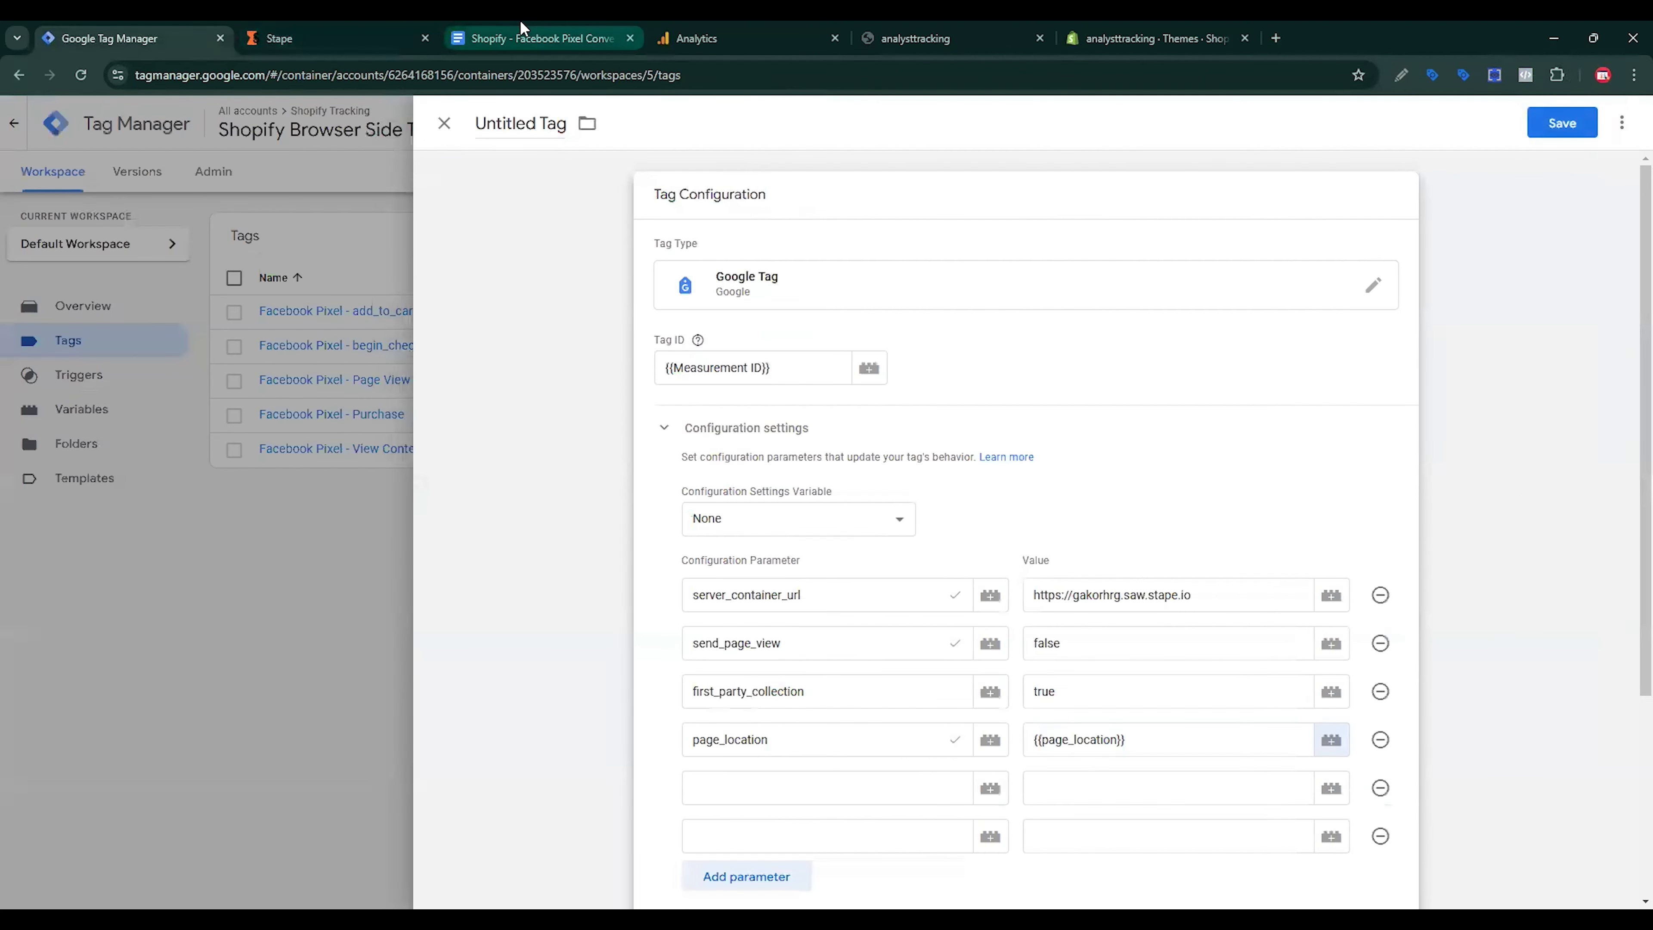
Step: Add a page_refferel configuration parameter to the Google Tag
left_click(521, 29)
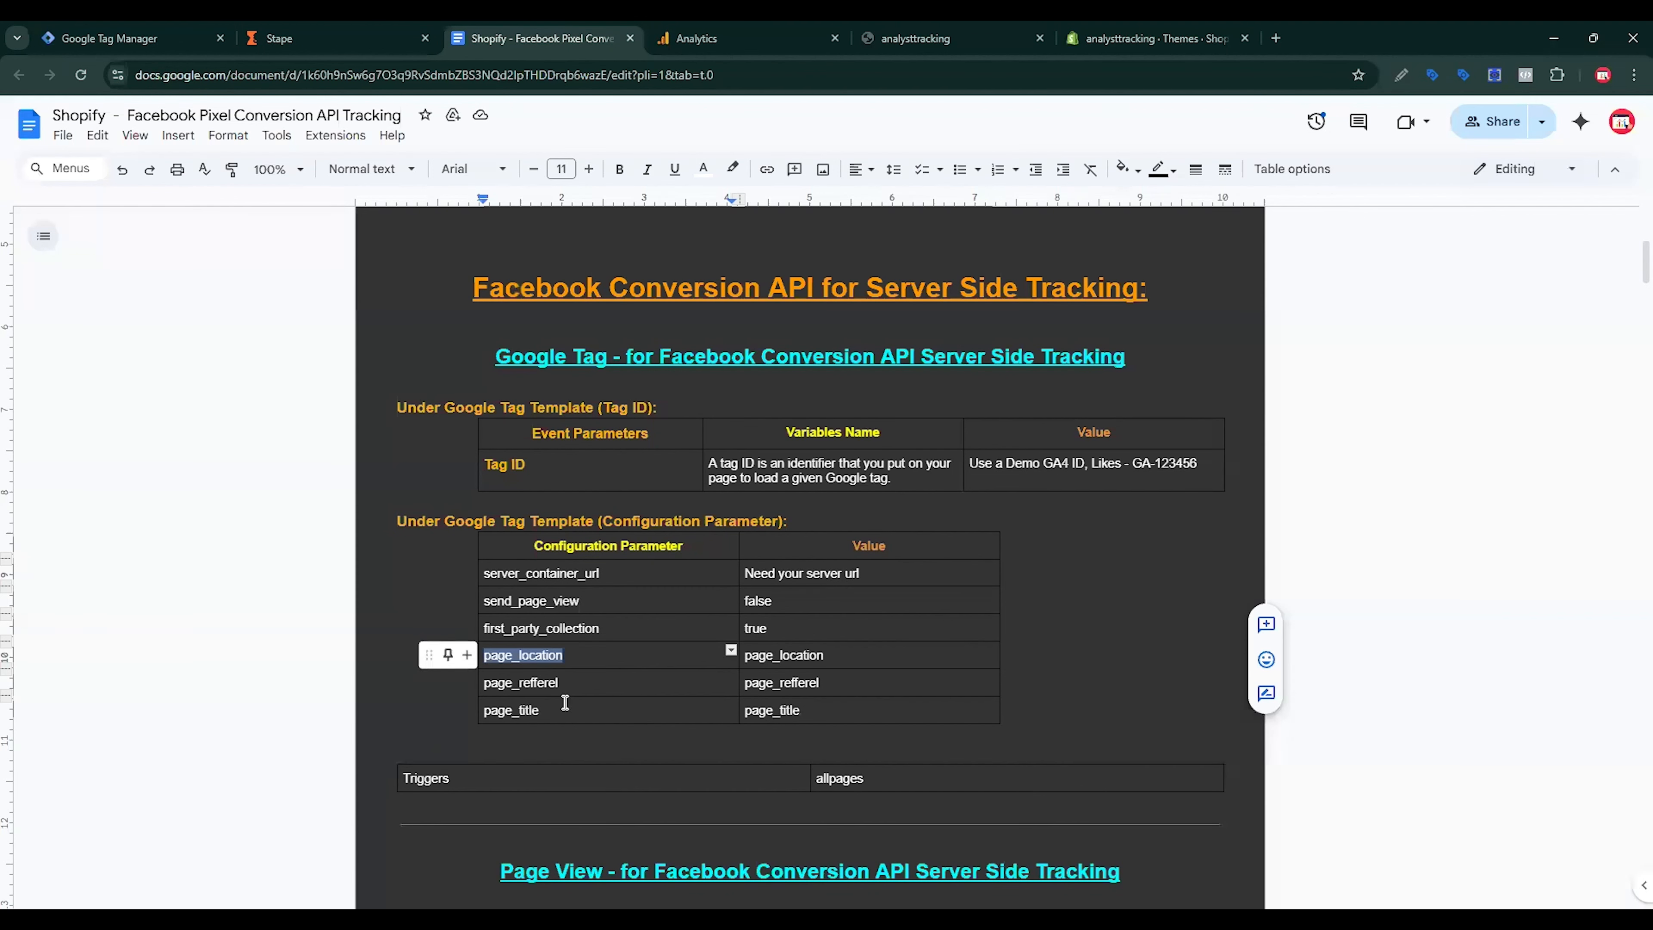
double_click(541, 683)
key("ctrl+c")
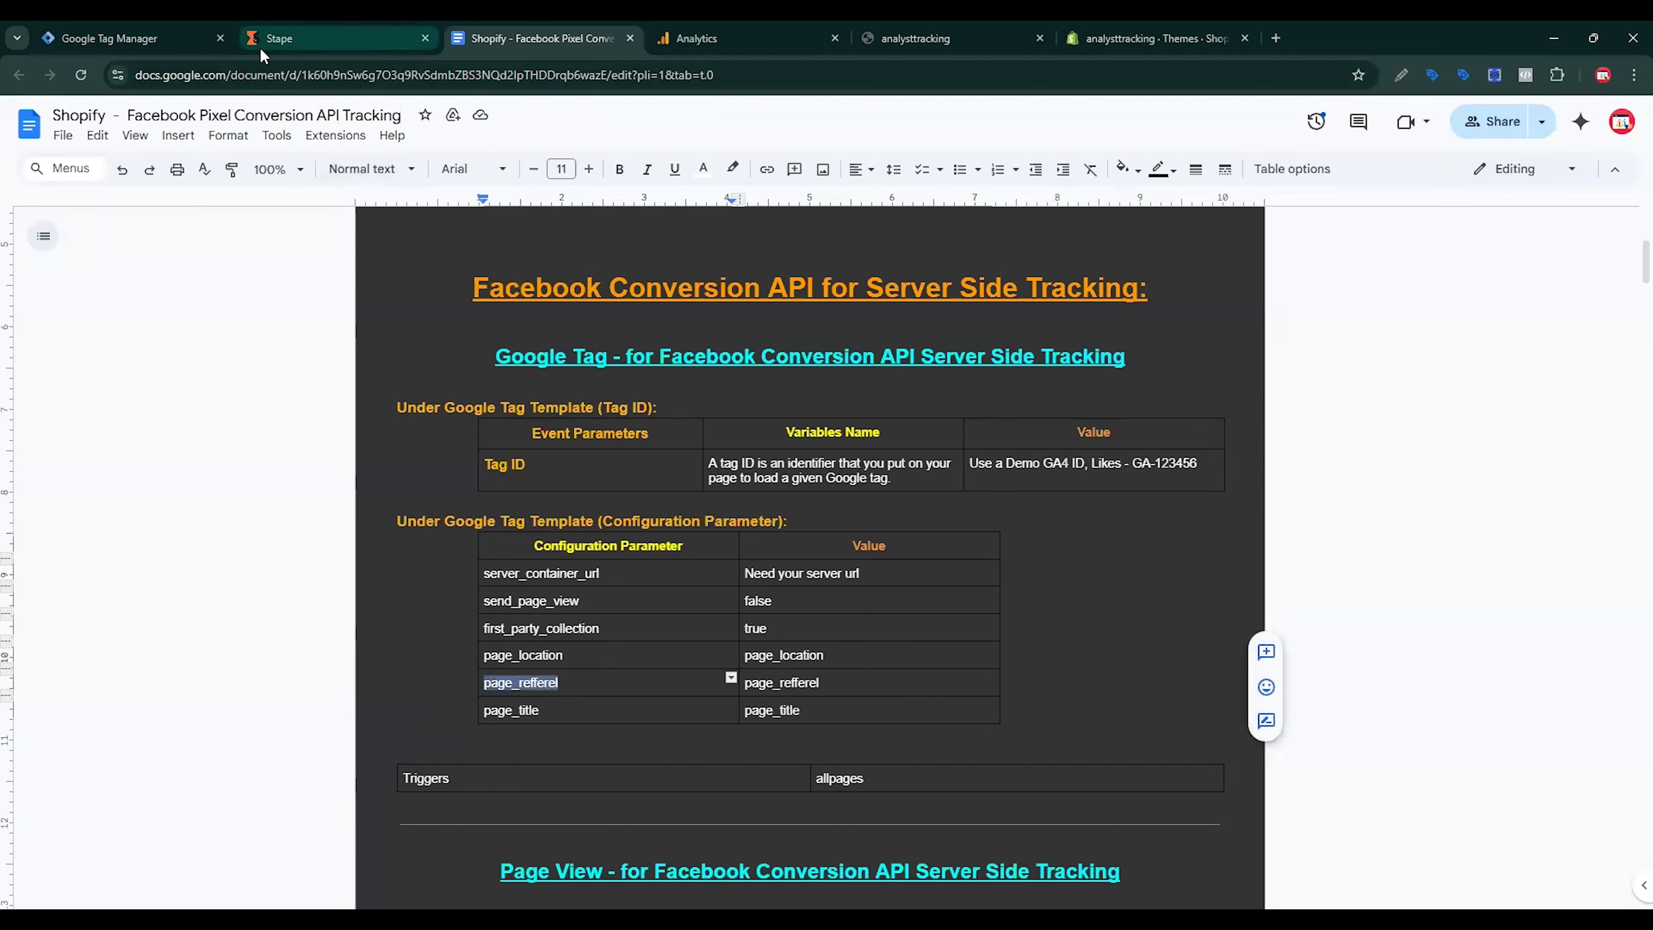
left_click(194, 43)
type("page_refferel")
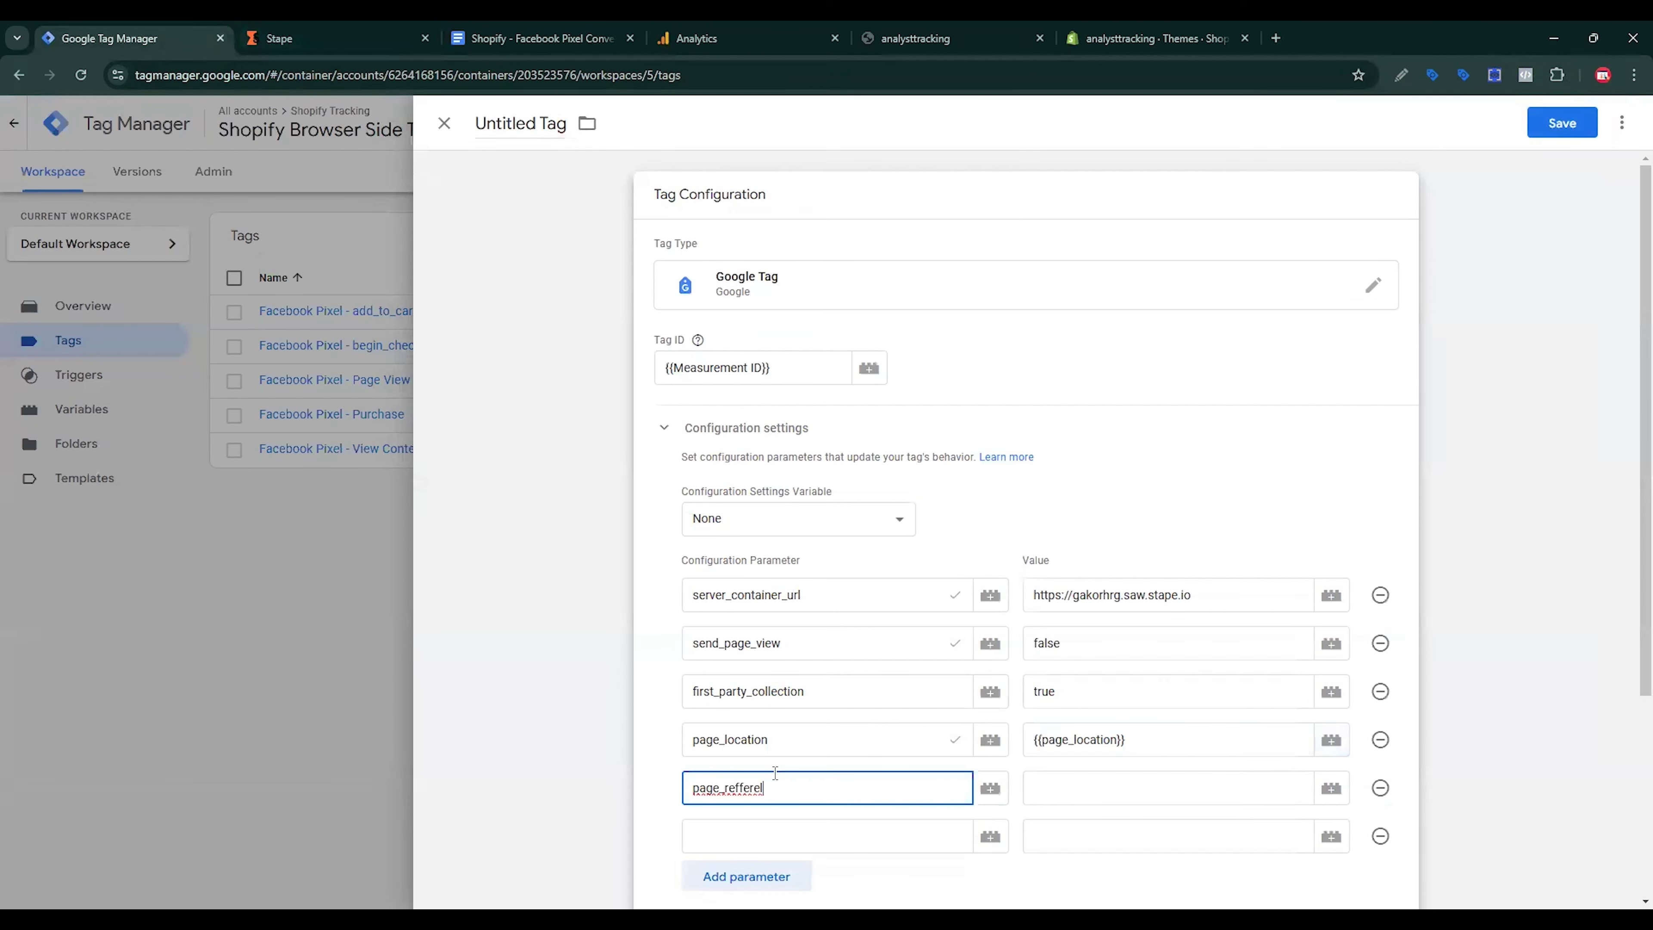
left_click(1191, 803)
Step: Start a new Data Layer Variable reading the page_refferel key
left_click(1330, 789)
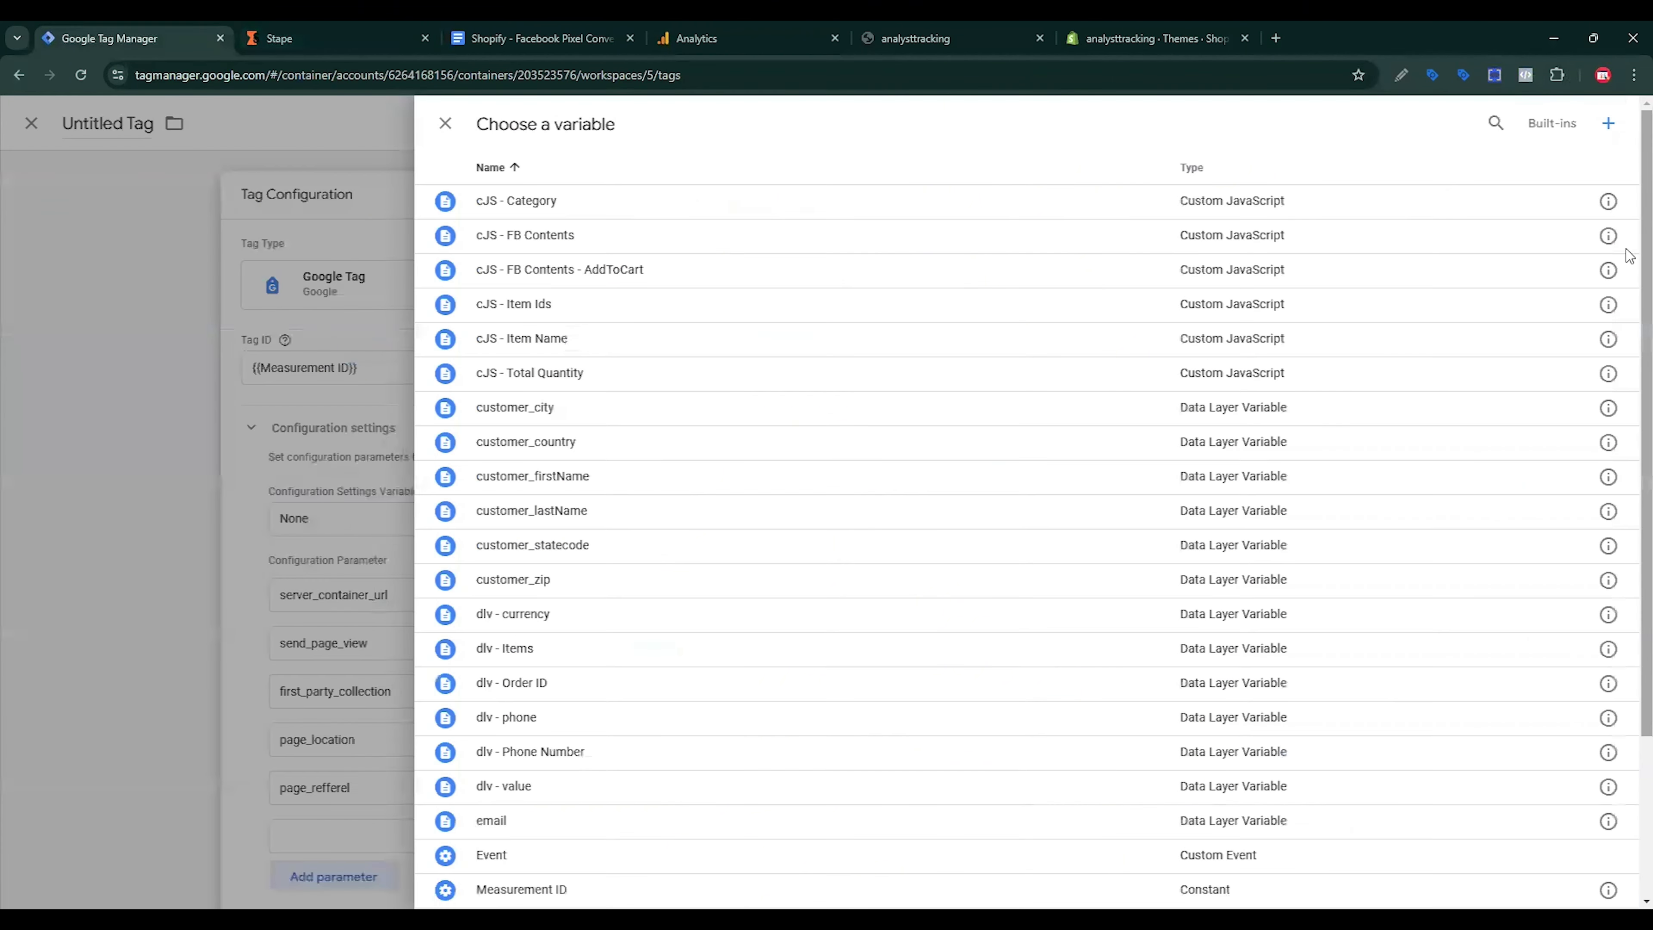
left_click(1608, 123)
left_click(1340, 274)
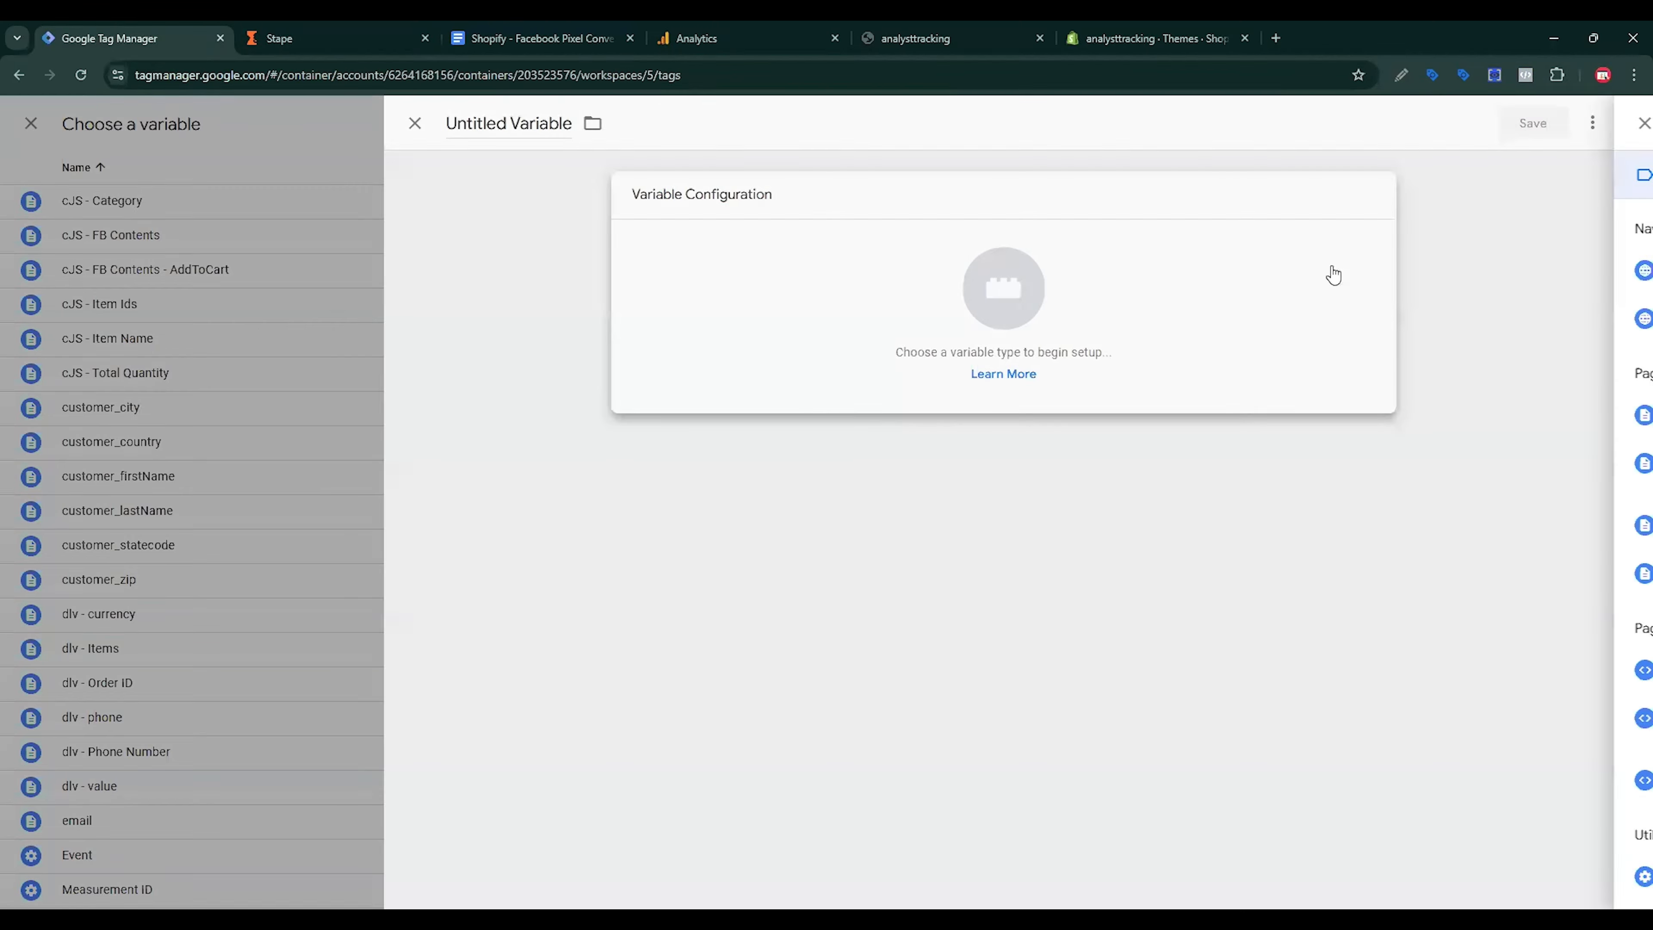
left_click(1249, 529)
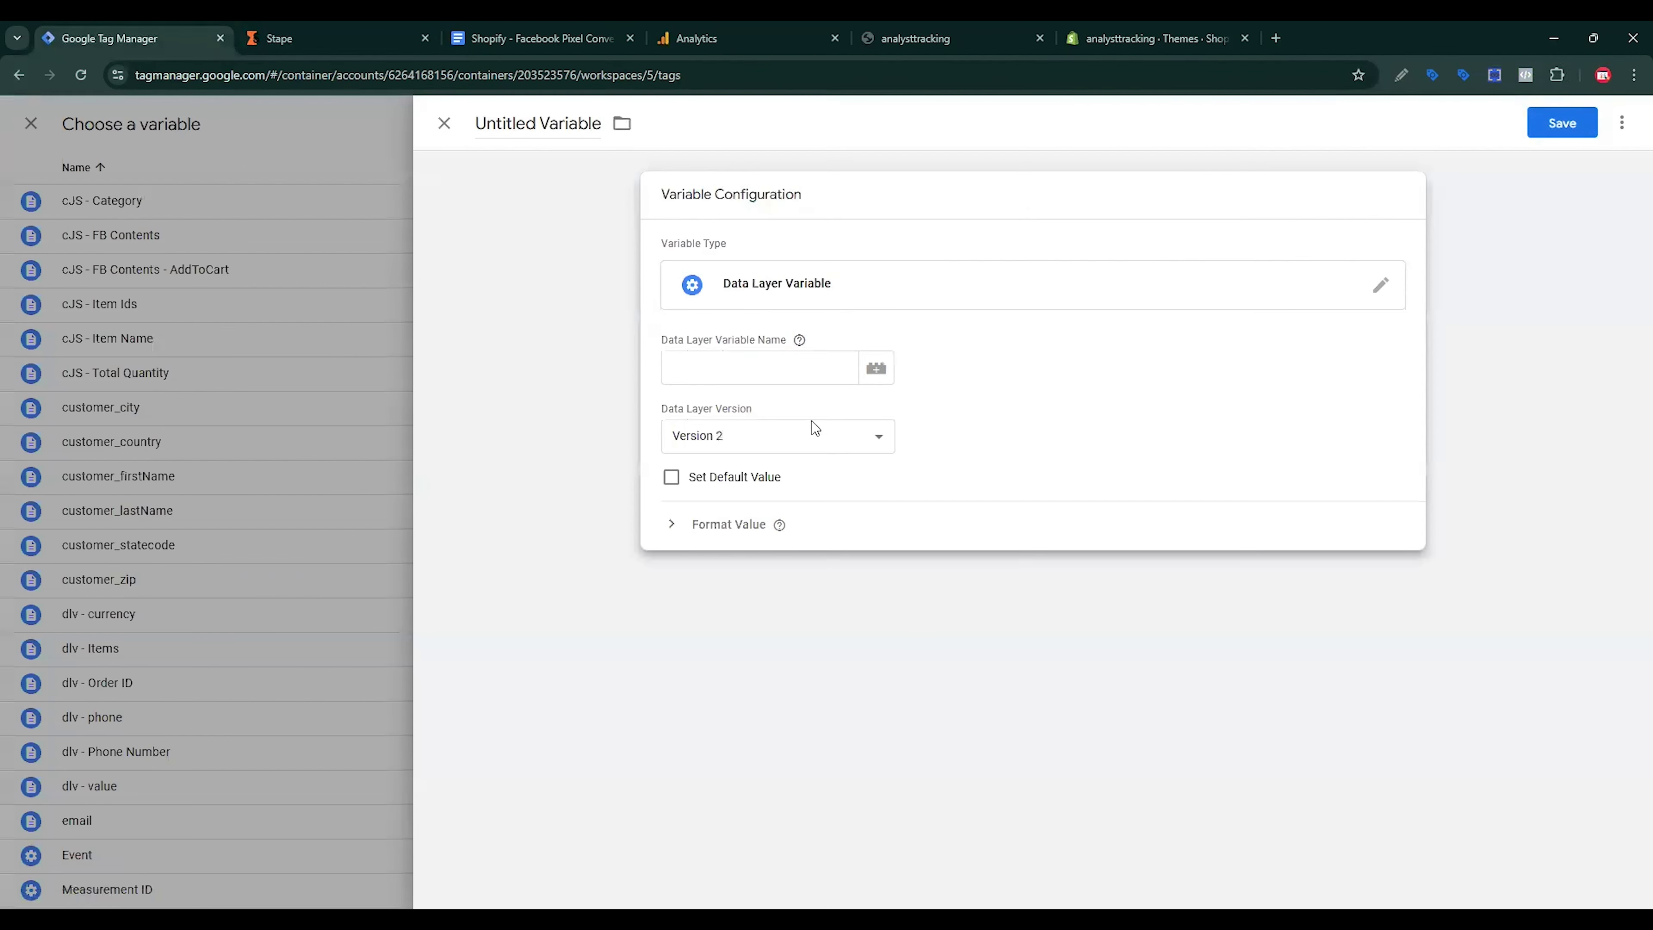
left_click(742, 376)
type("page_refferel")
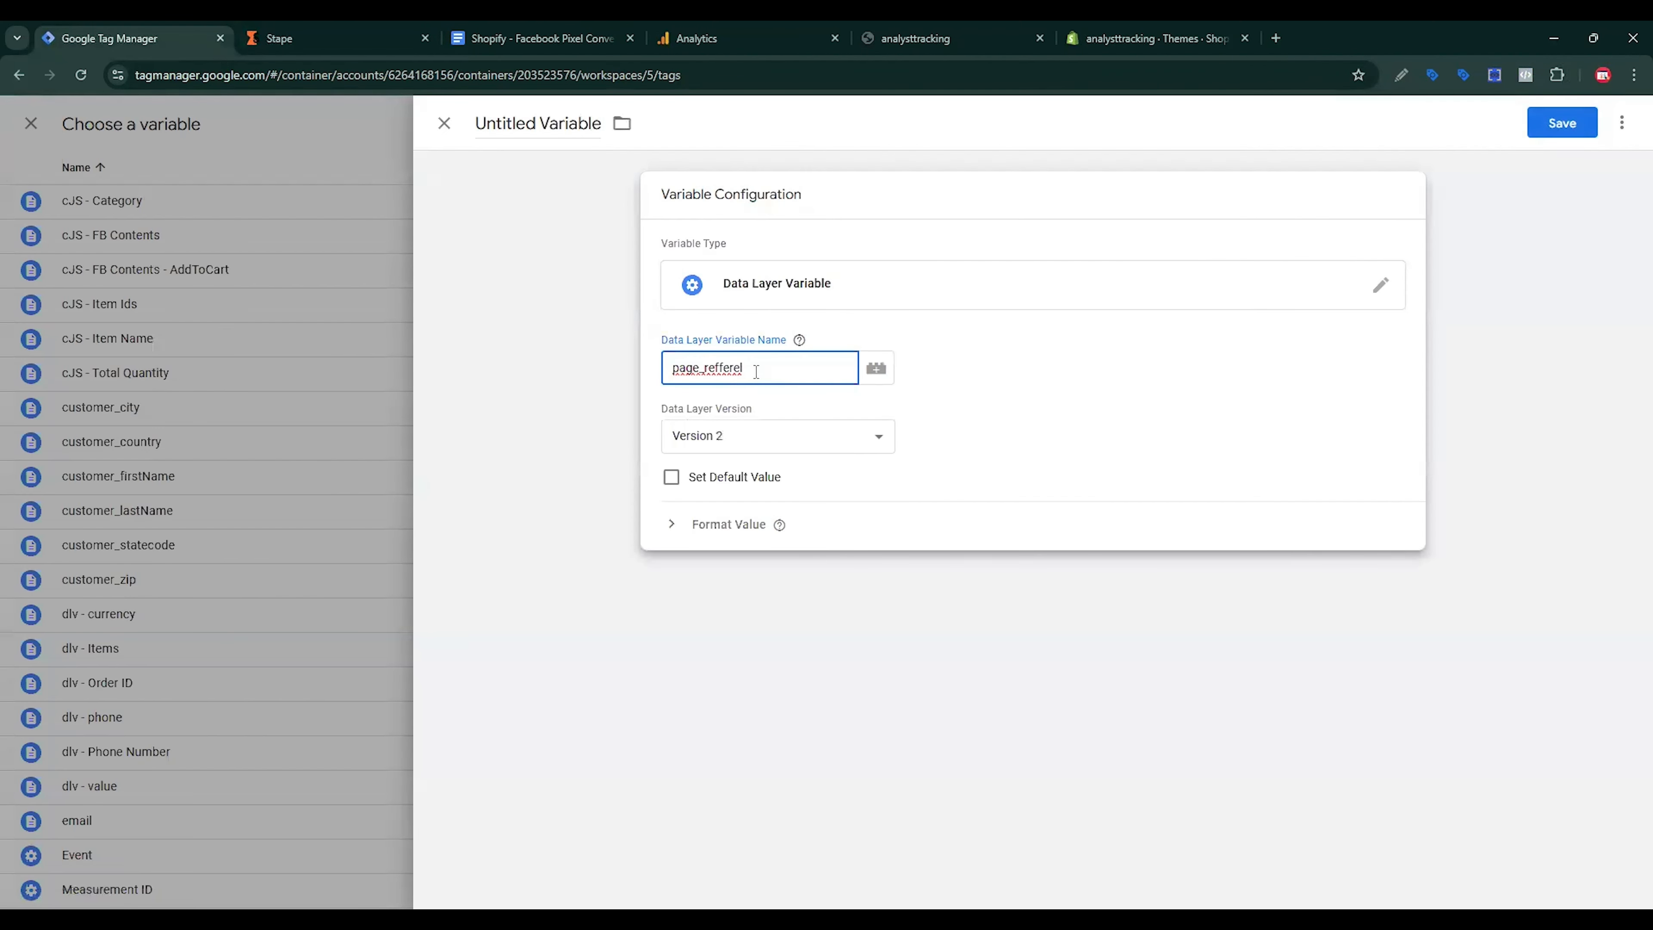
Step: Name the variable page_refferel, check the store's page_view data layer, and save it
left_click(528, 124)
key("ctrl+a")
key("ctrl+v")
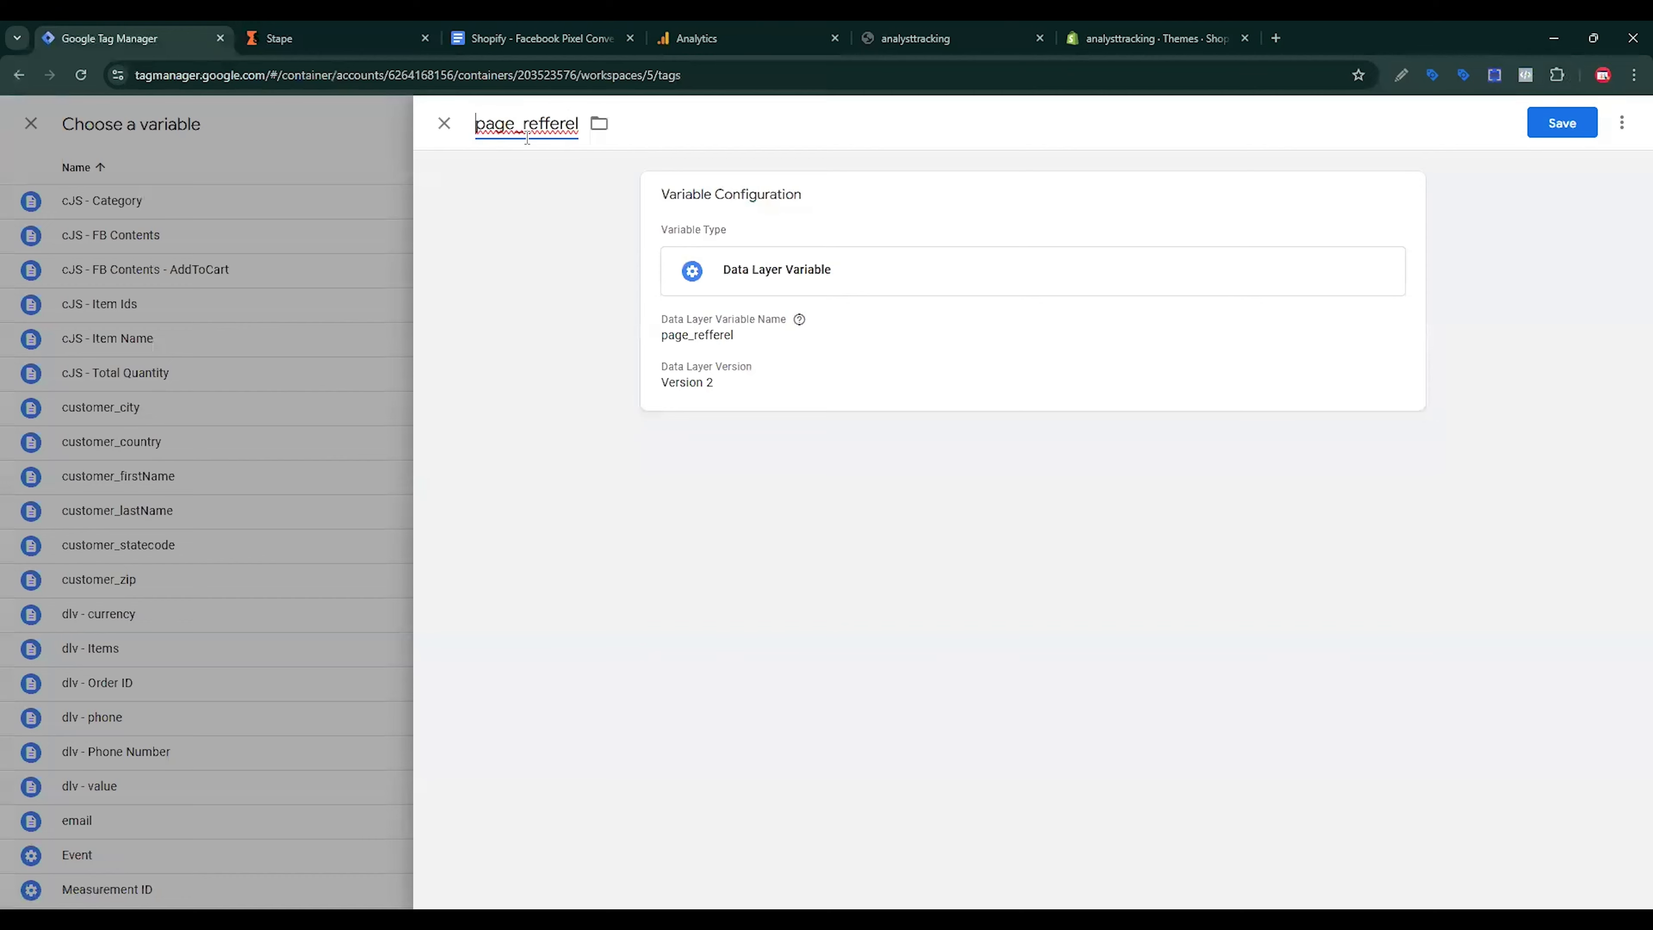
left_click(934, 33)
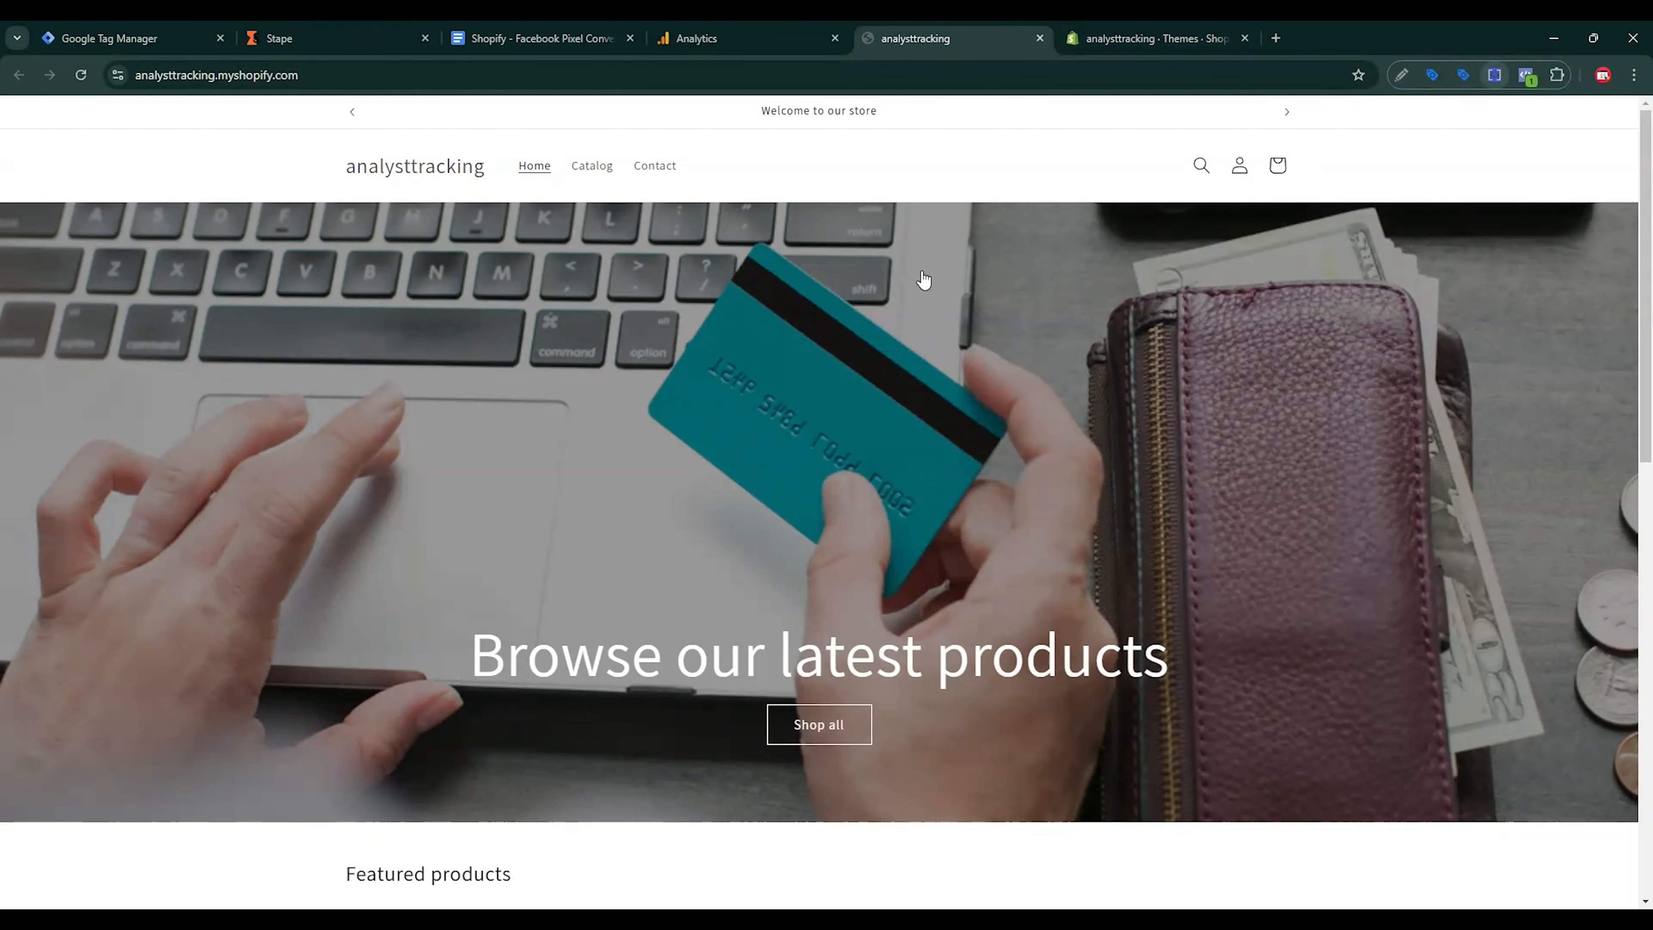
left_click(909, 303)
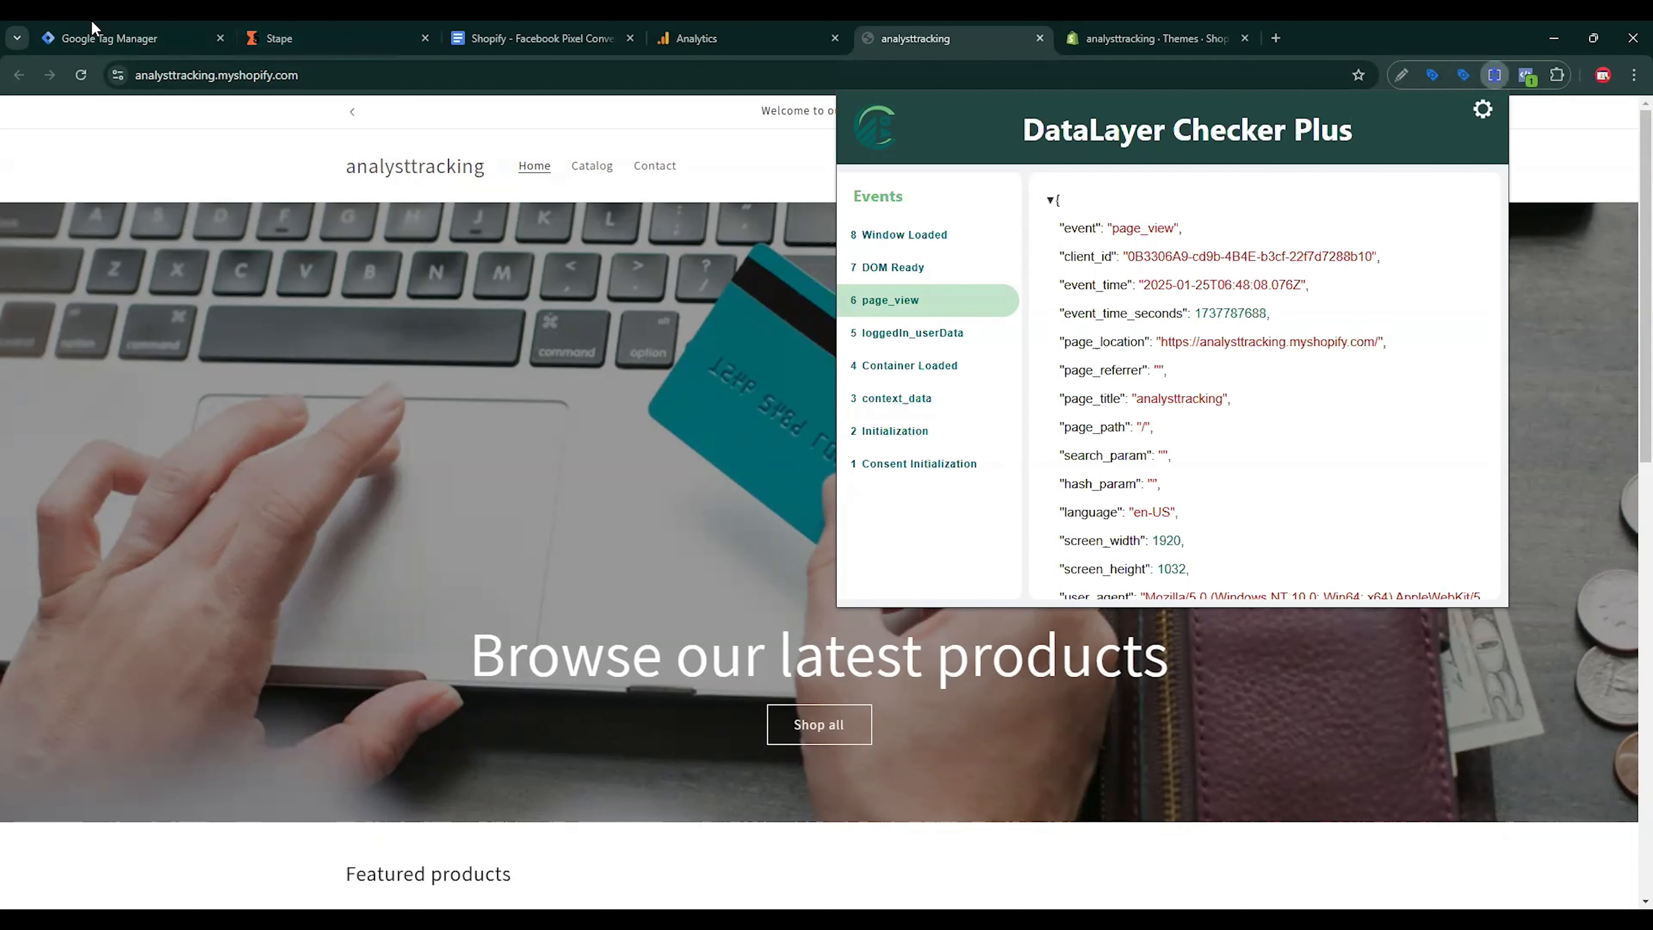
left_click(130, 38)
left_click(1562, 123)
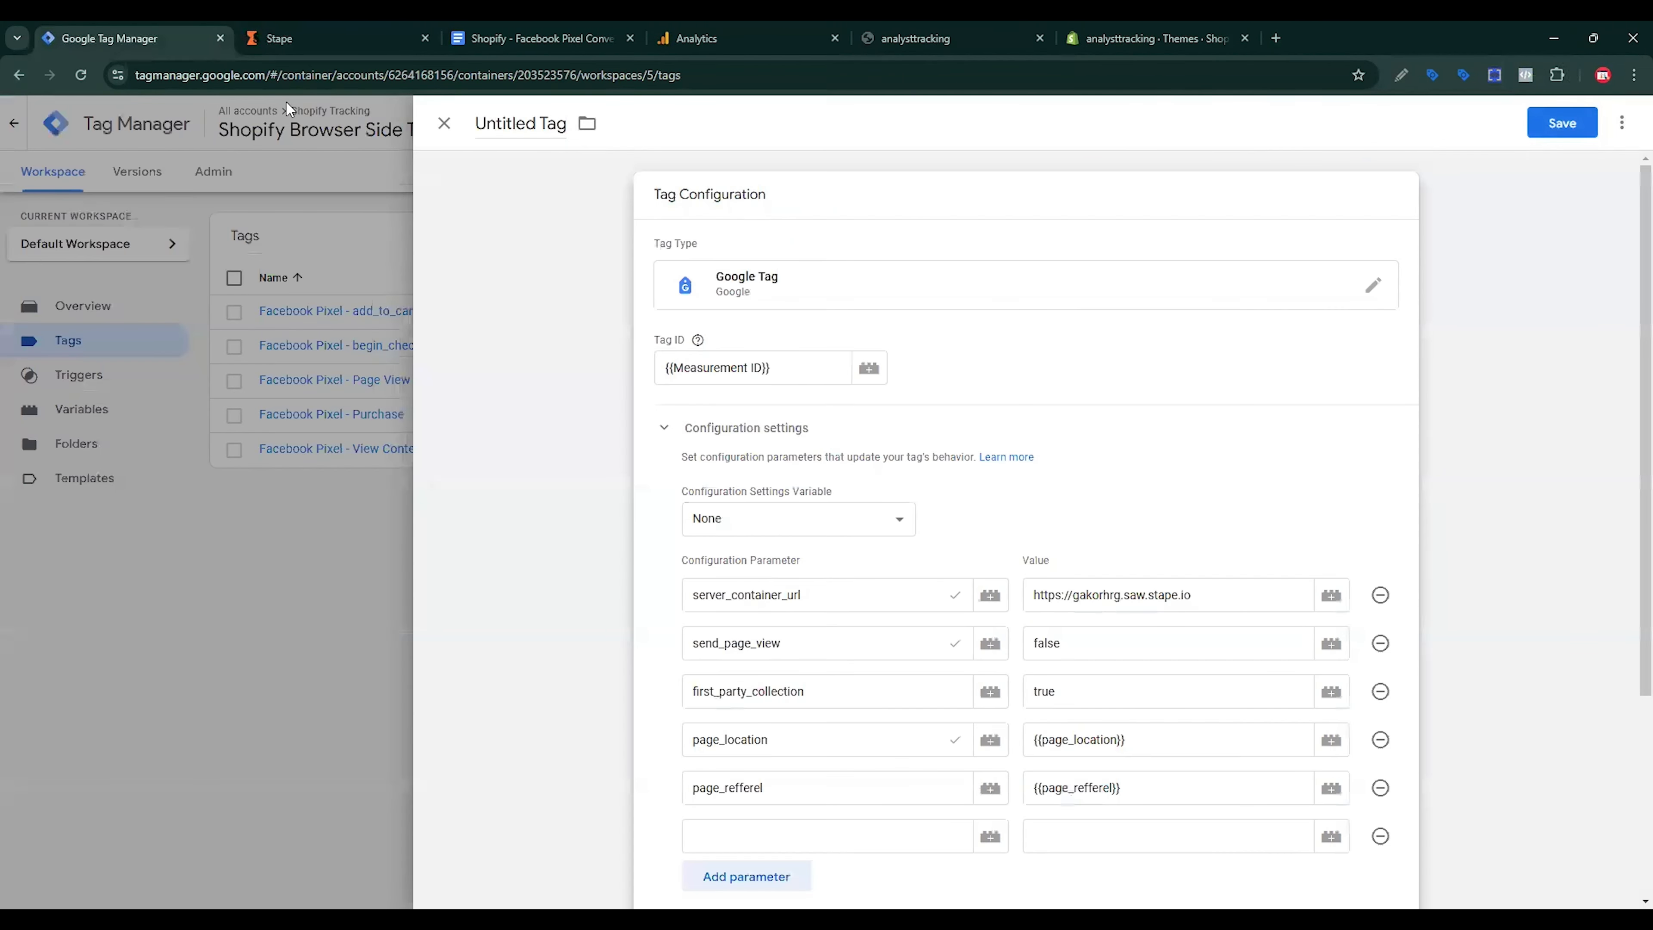
Step: Add a page_title configuration parameter to the Google Tag
left_click(534, 38)
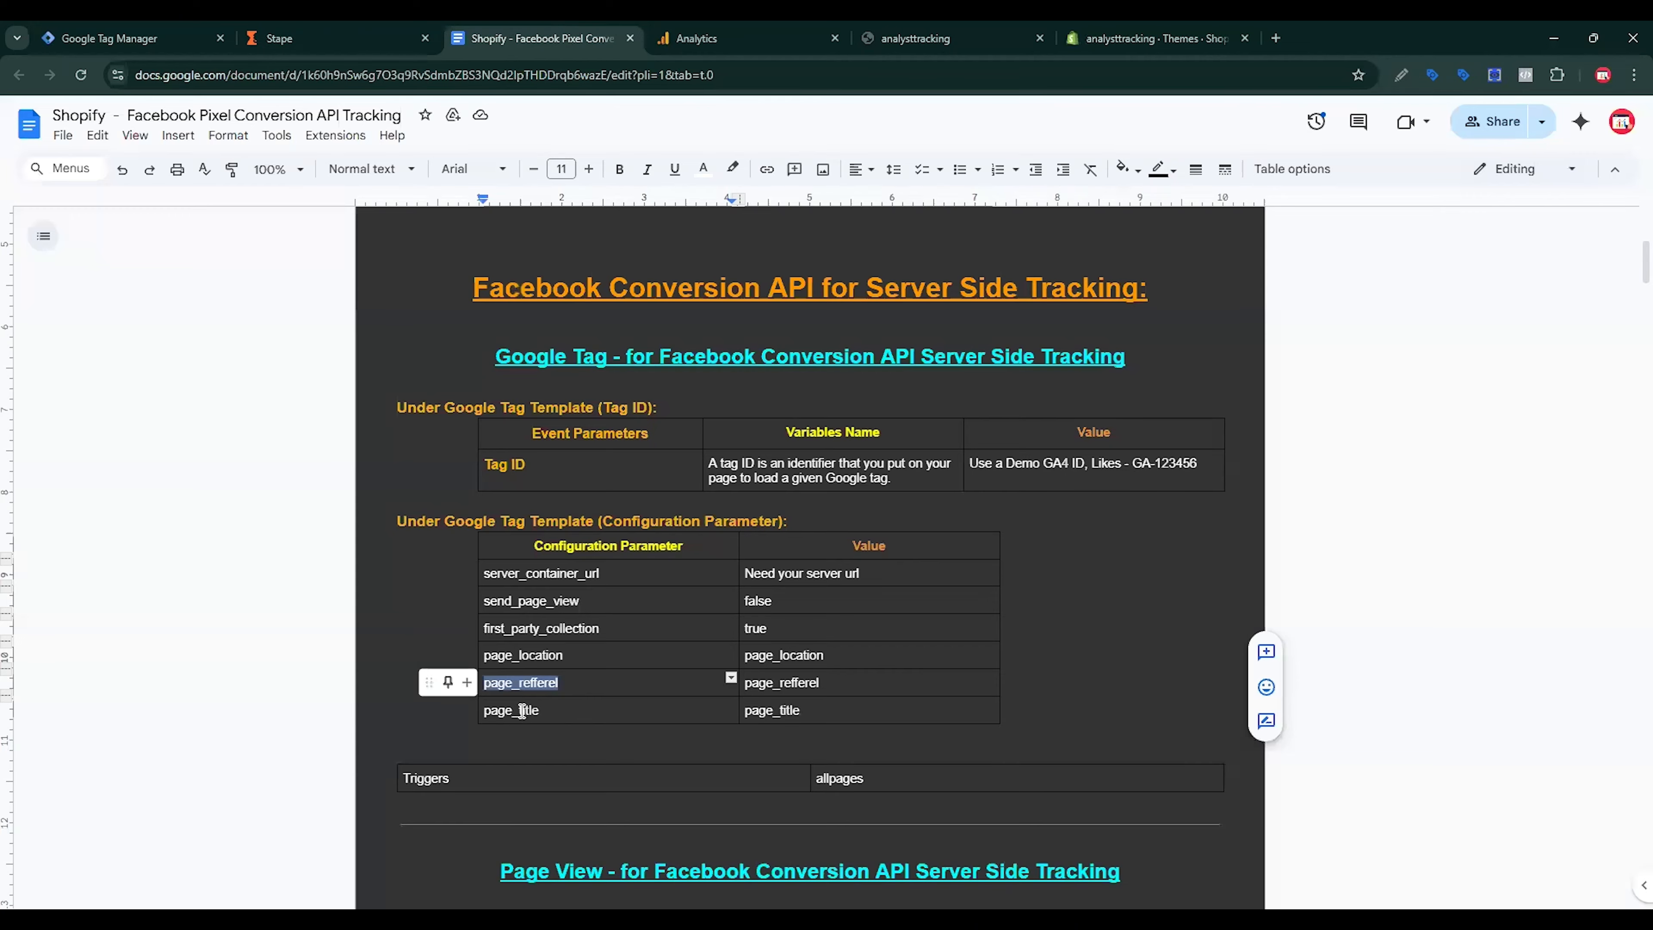
double_click(514, 710)
key("ctrl+c")
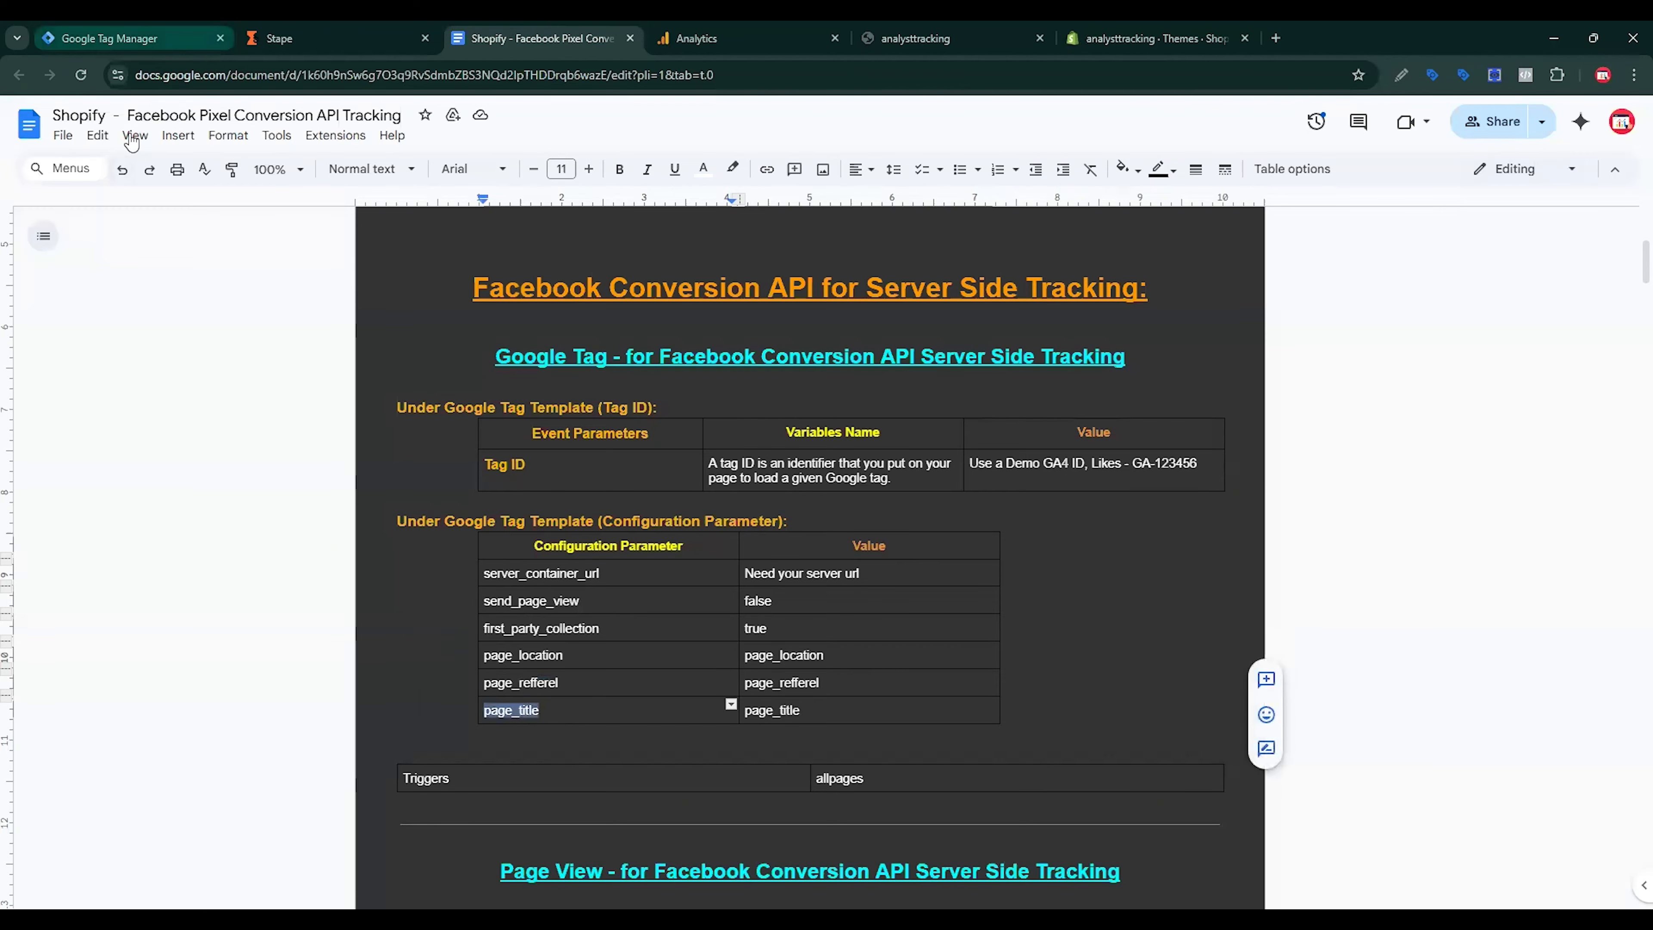
left_click(130, 38)
left_click(737, 826)
key("ctrl+v")
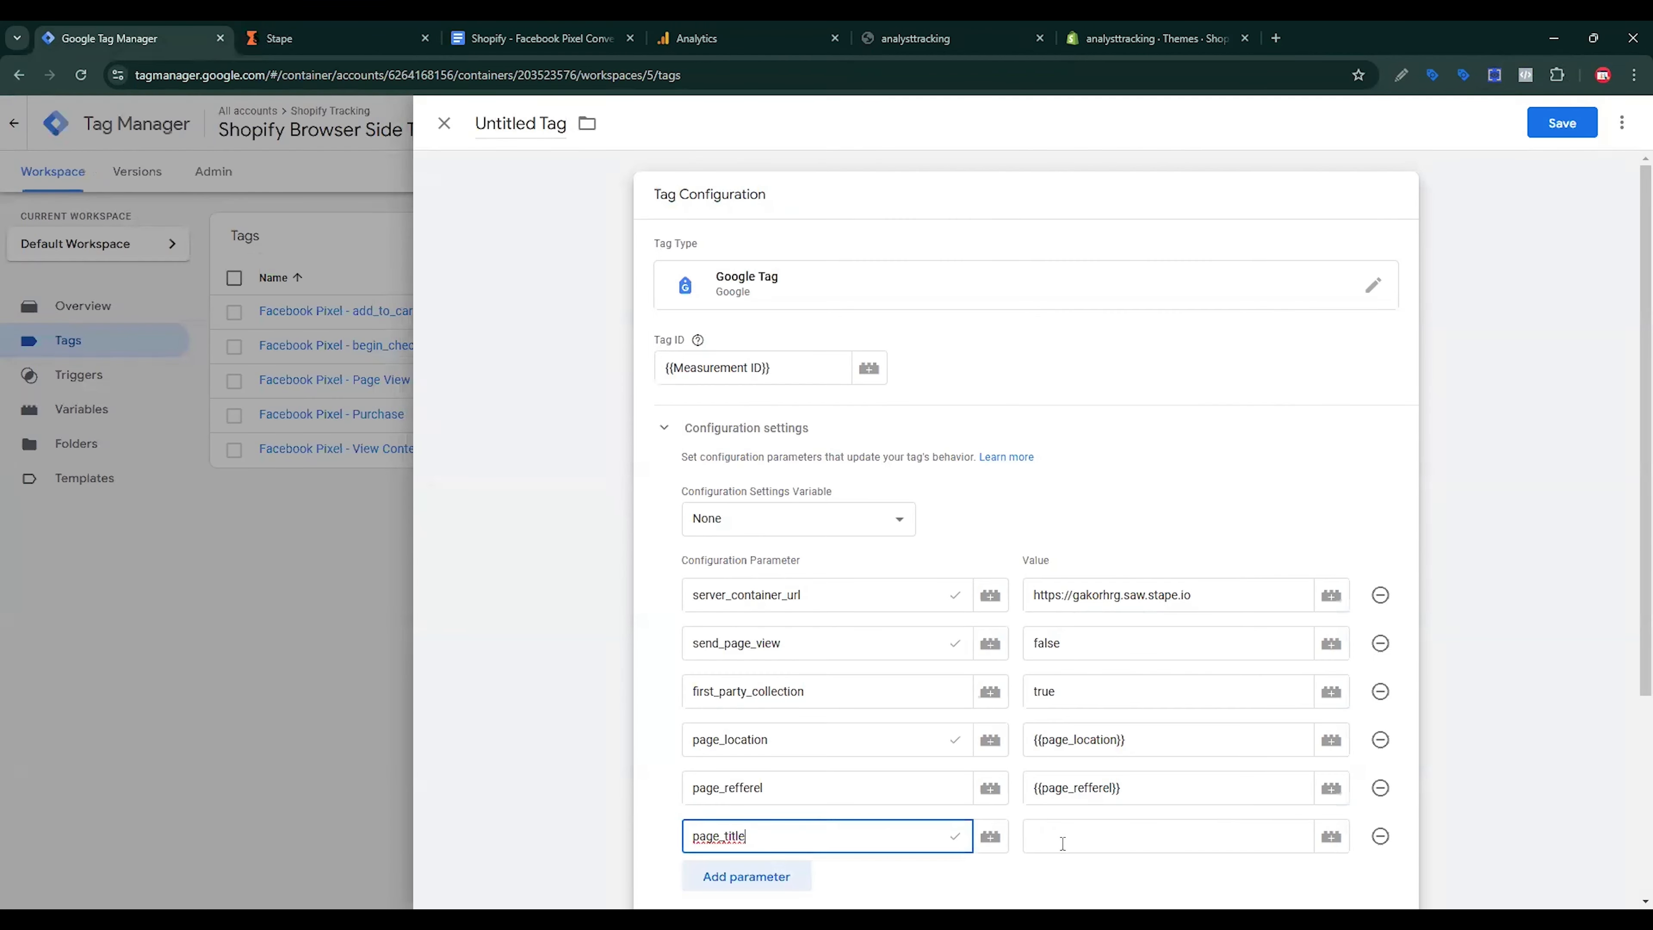
left_click(1210, 840)
left_click(1330, 837)
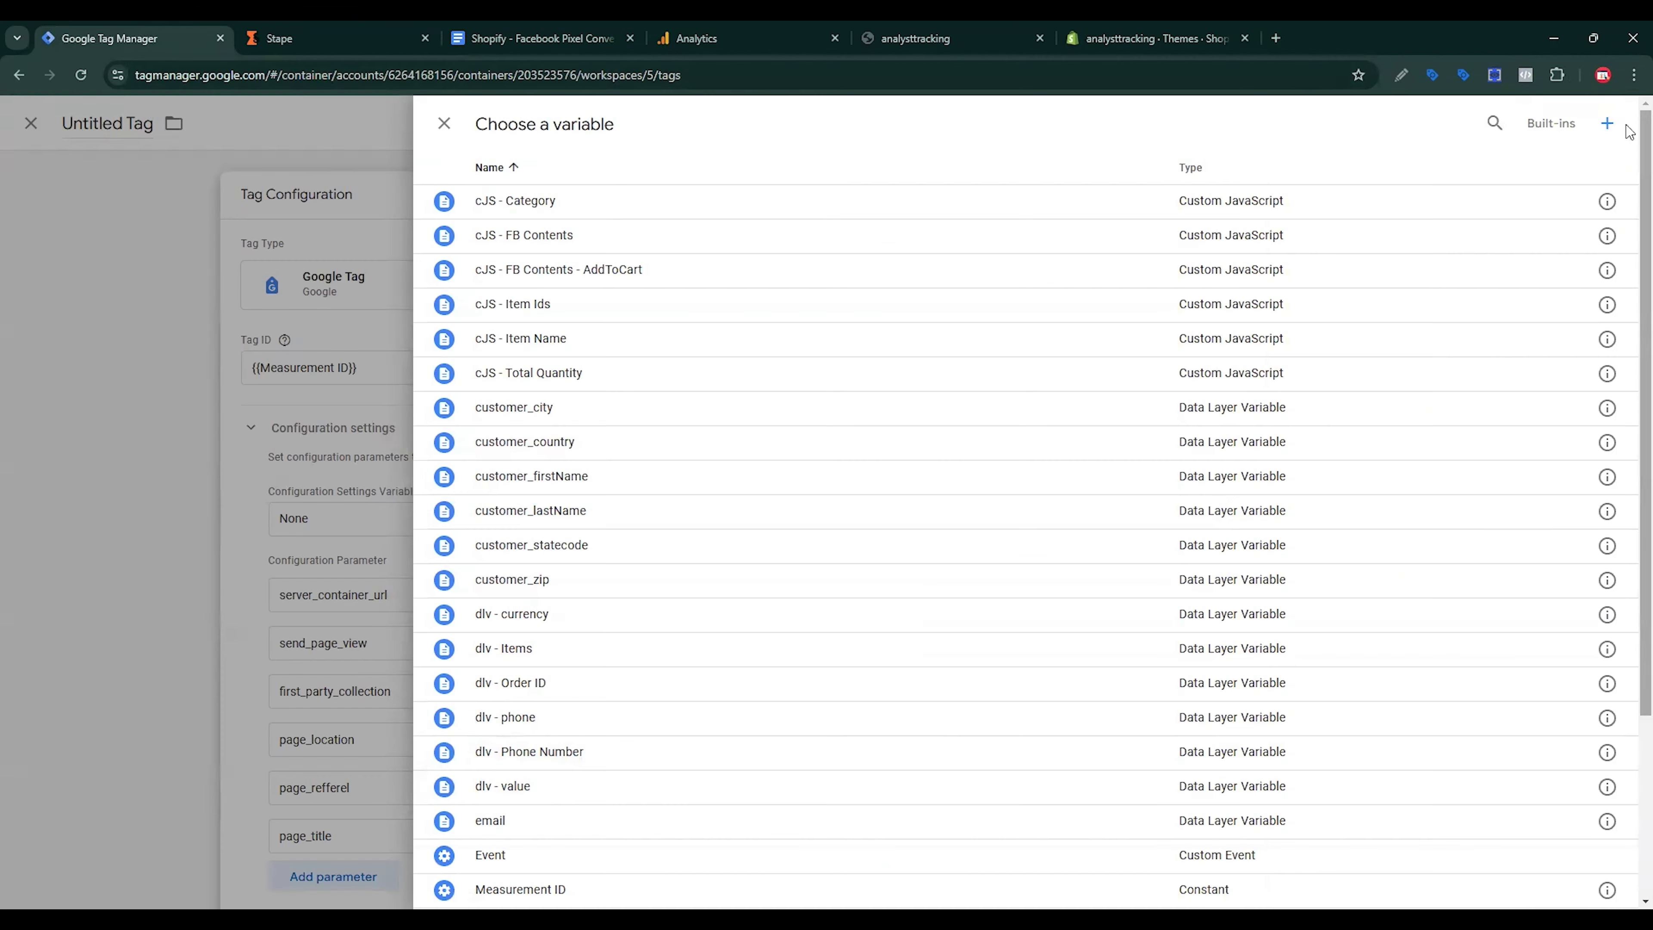
Step: Start a Data Layer Variable and copy the page_title key from the store's page_view data
left_click(1606, 123)
left_click(1211, 276)
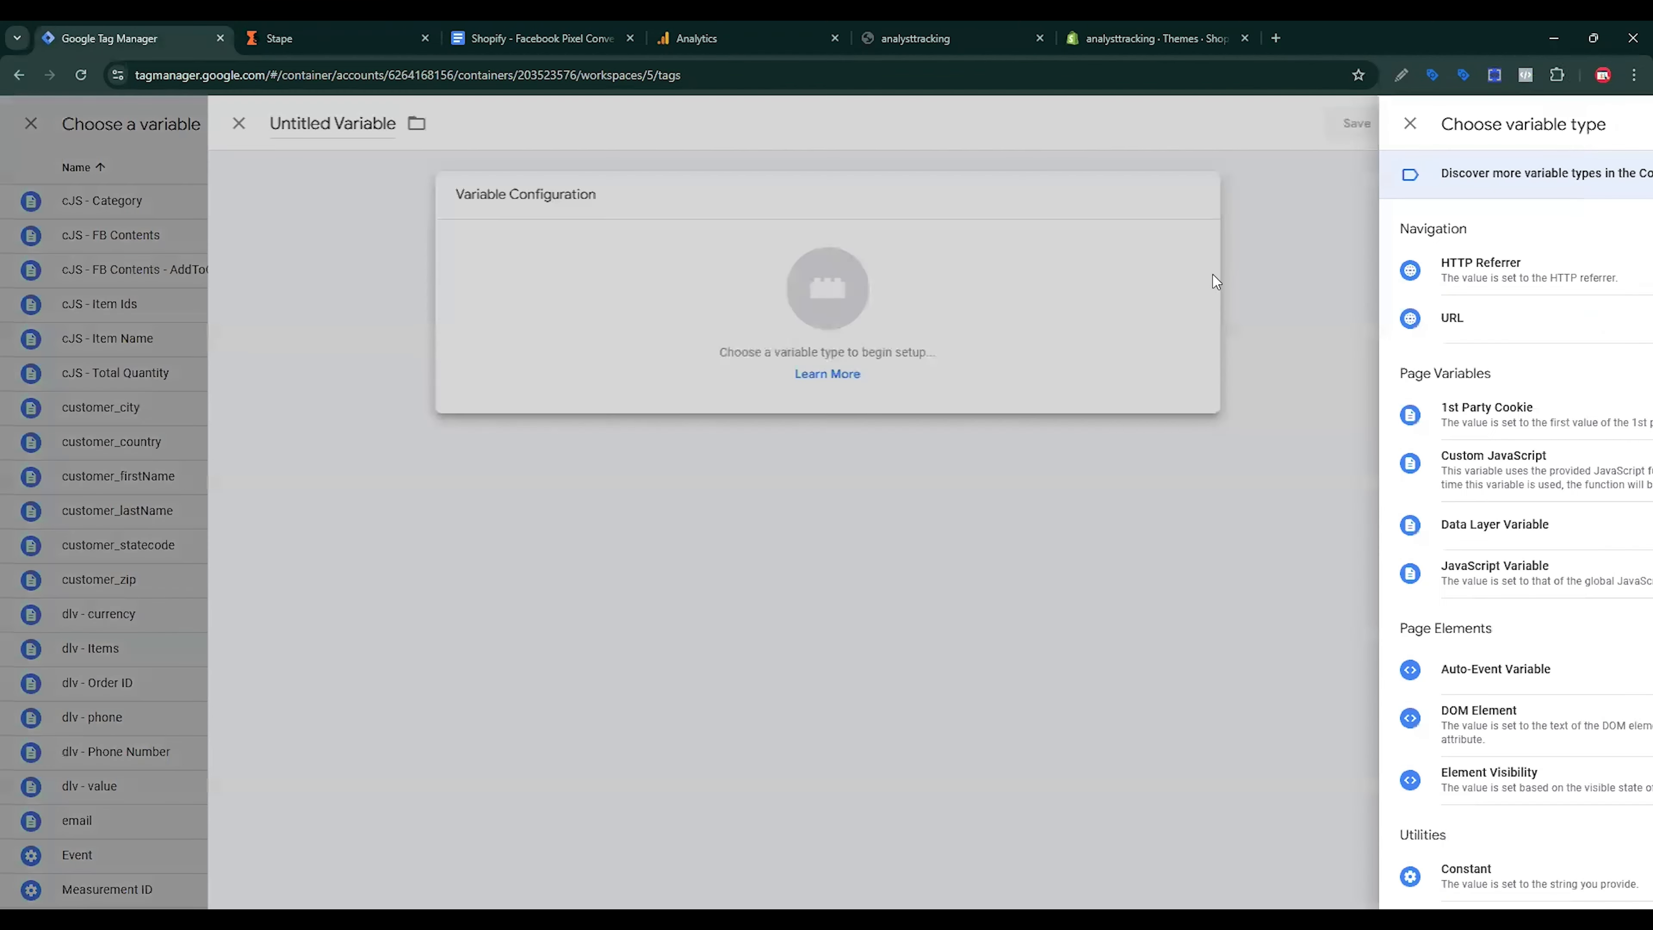
left_click(1224, 527)
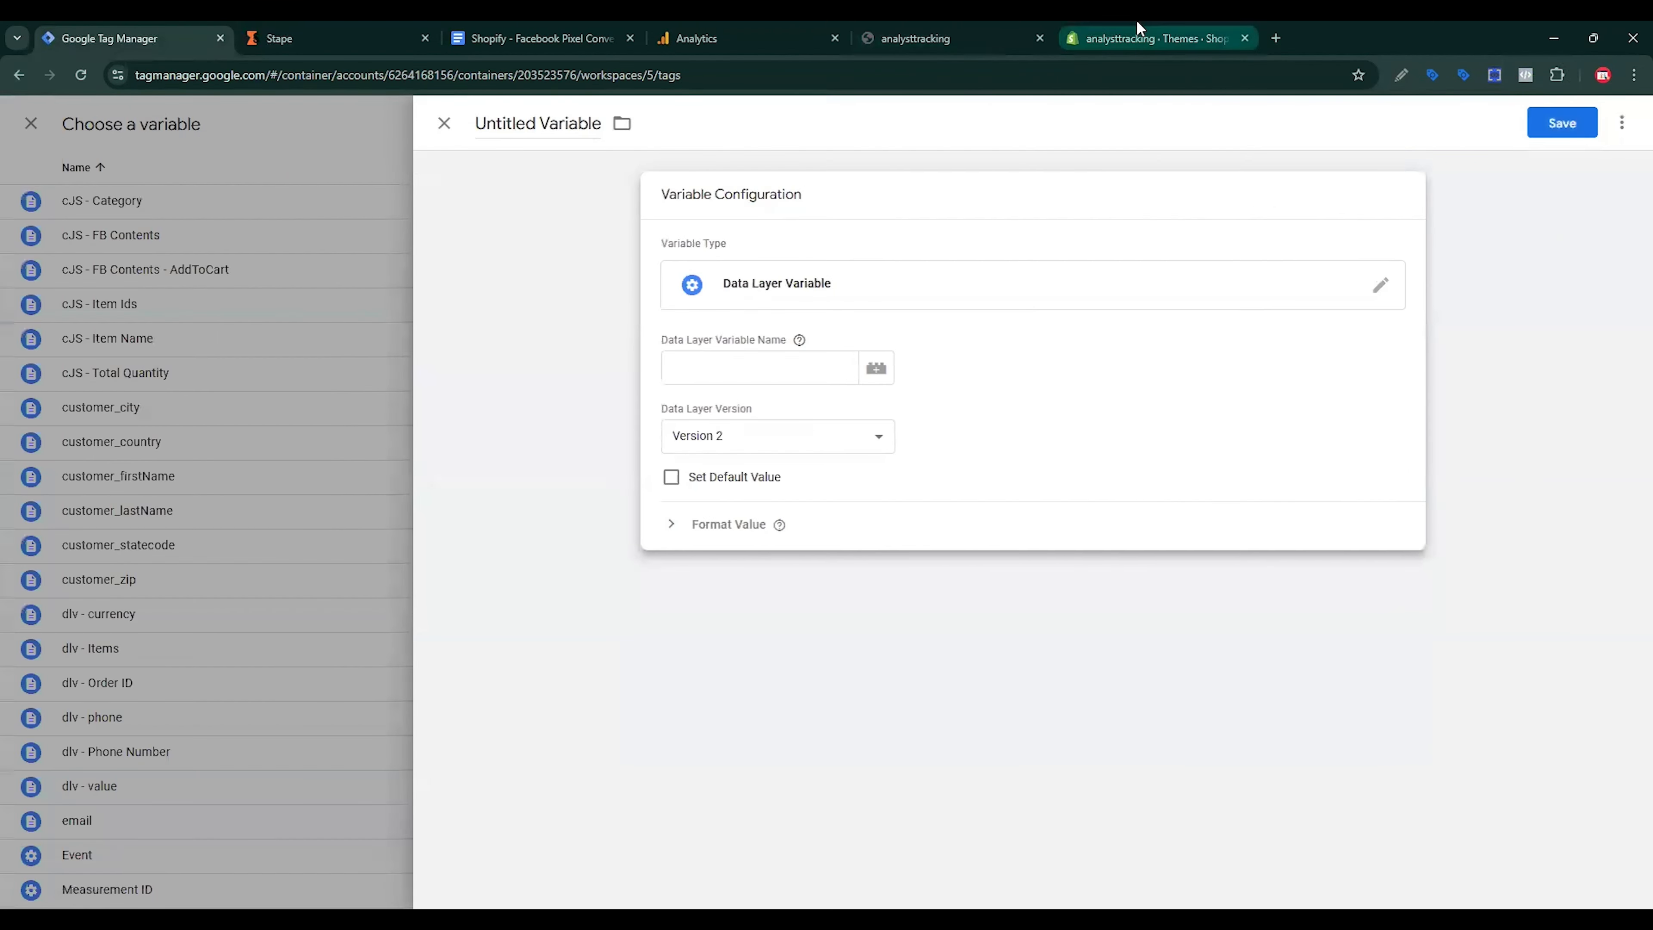
left_click(1002, 29)
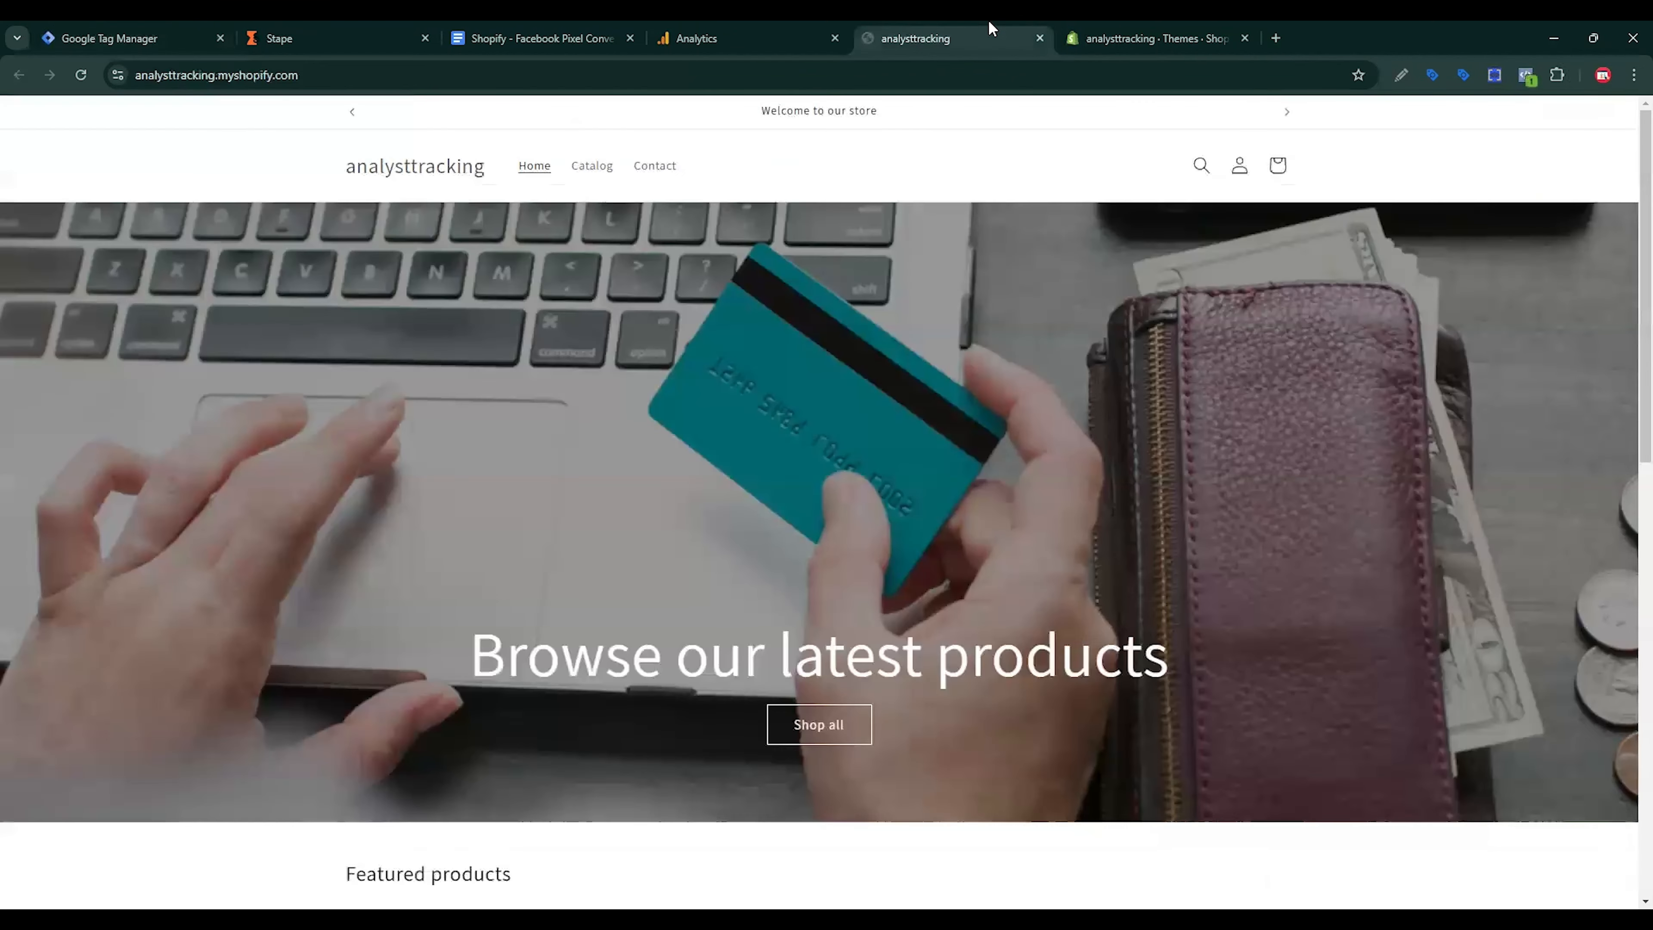
left_click(1494, 76)
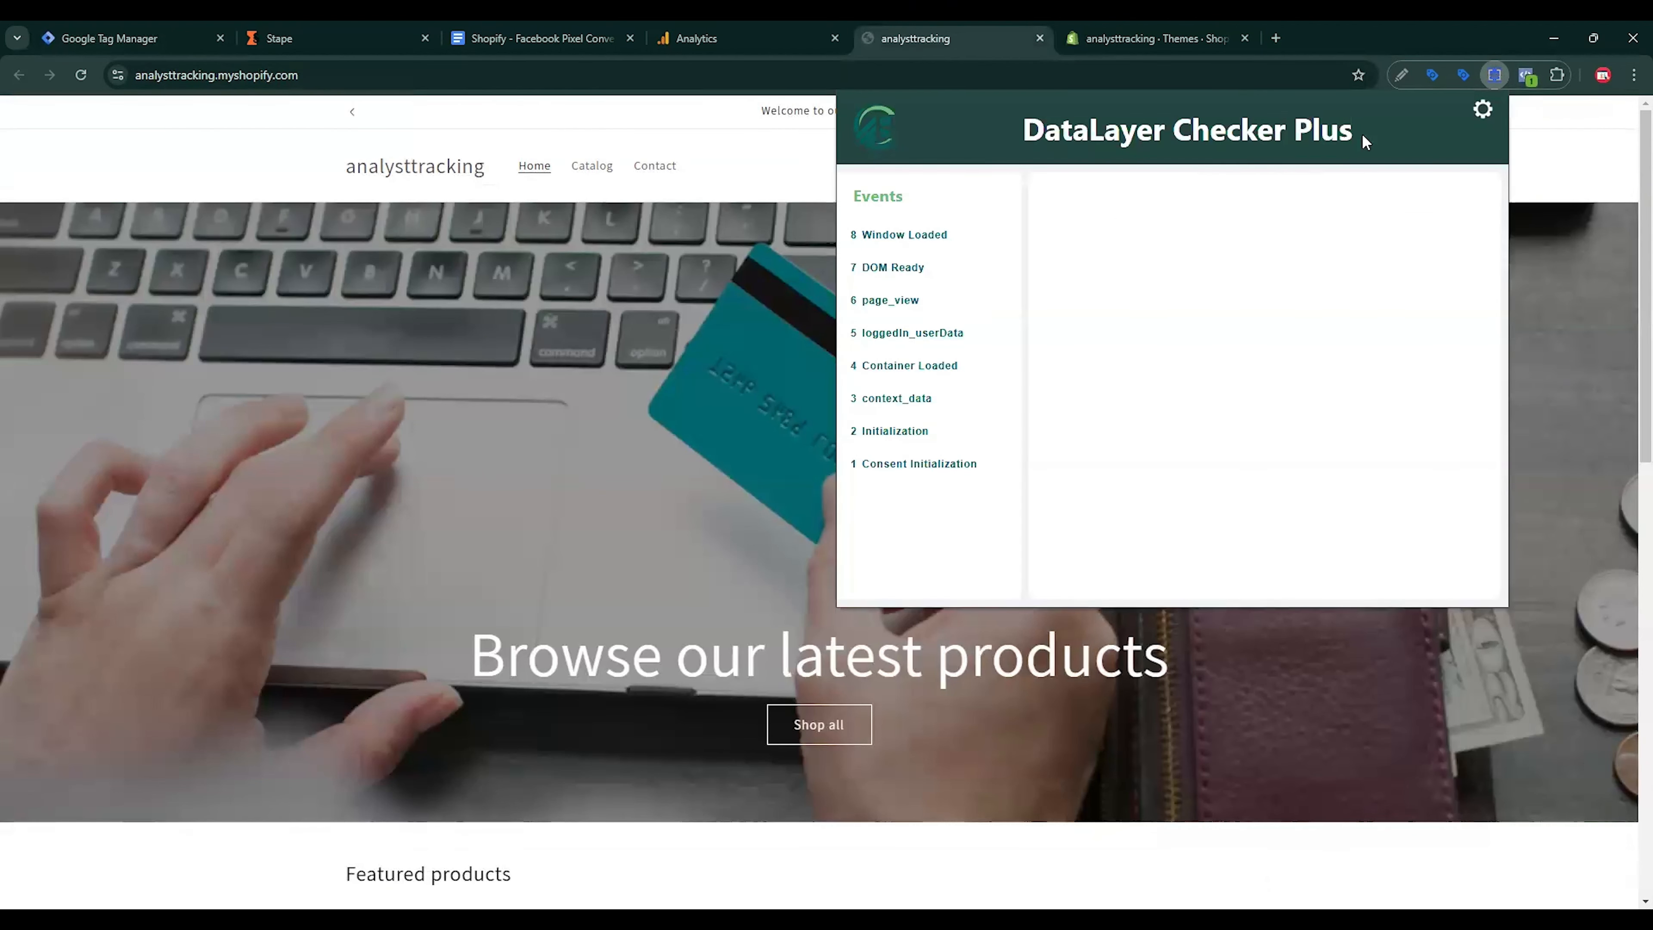
left_click(907, 302)
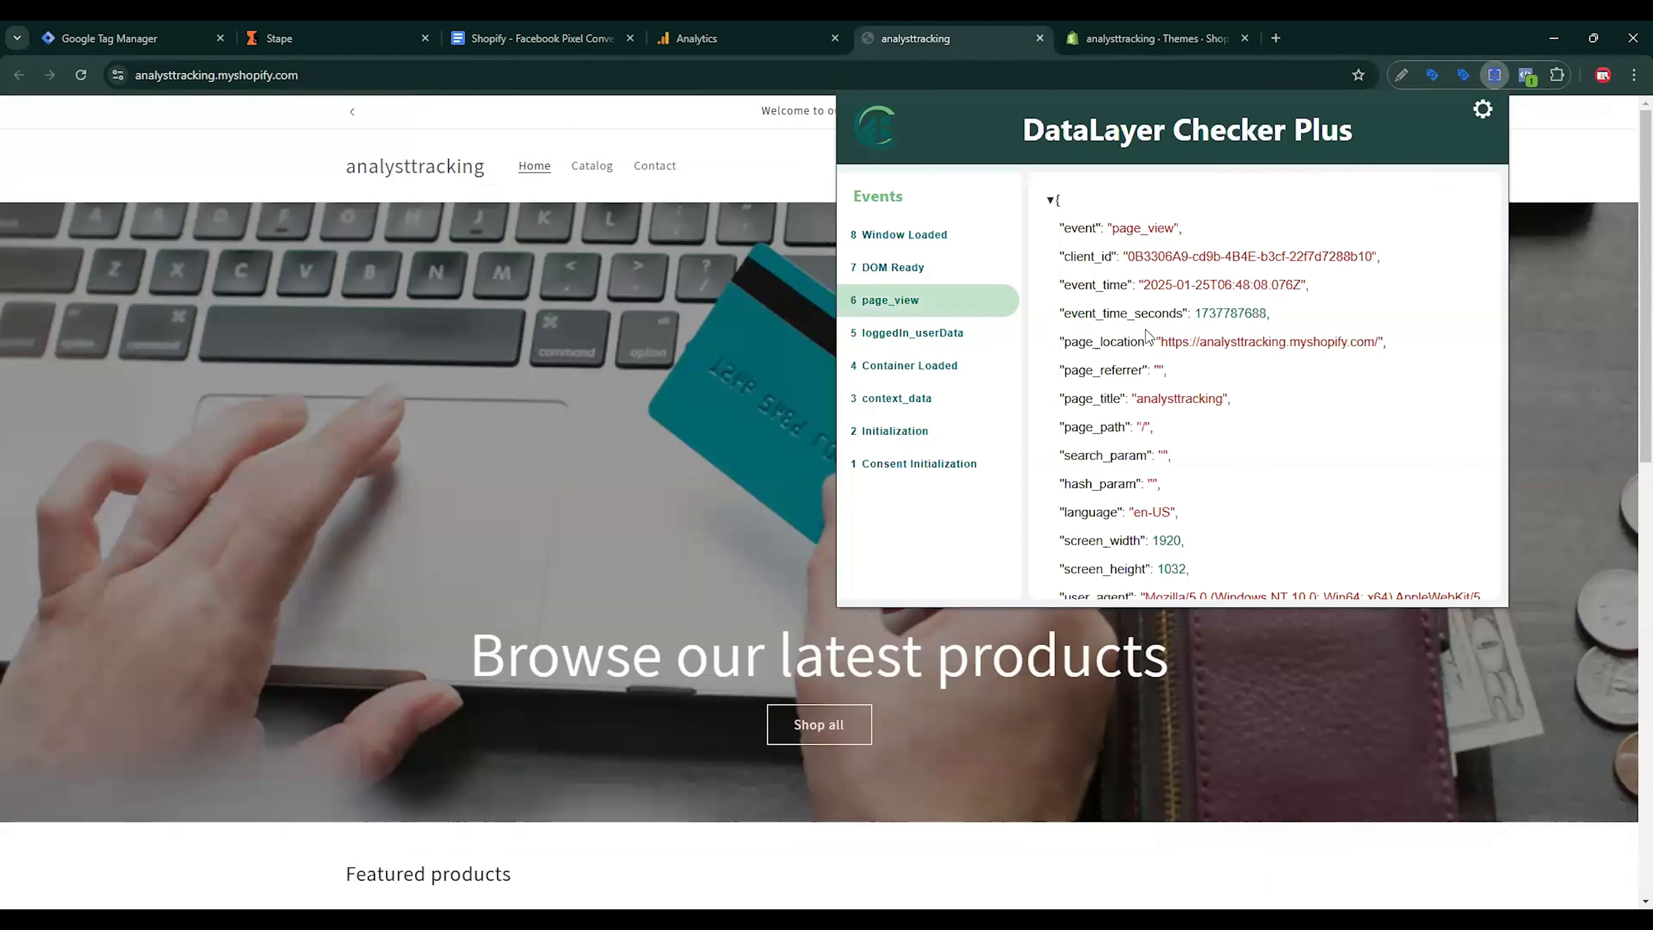
left_click_drag(1066, 398, 1116, 397)
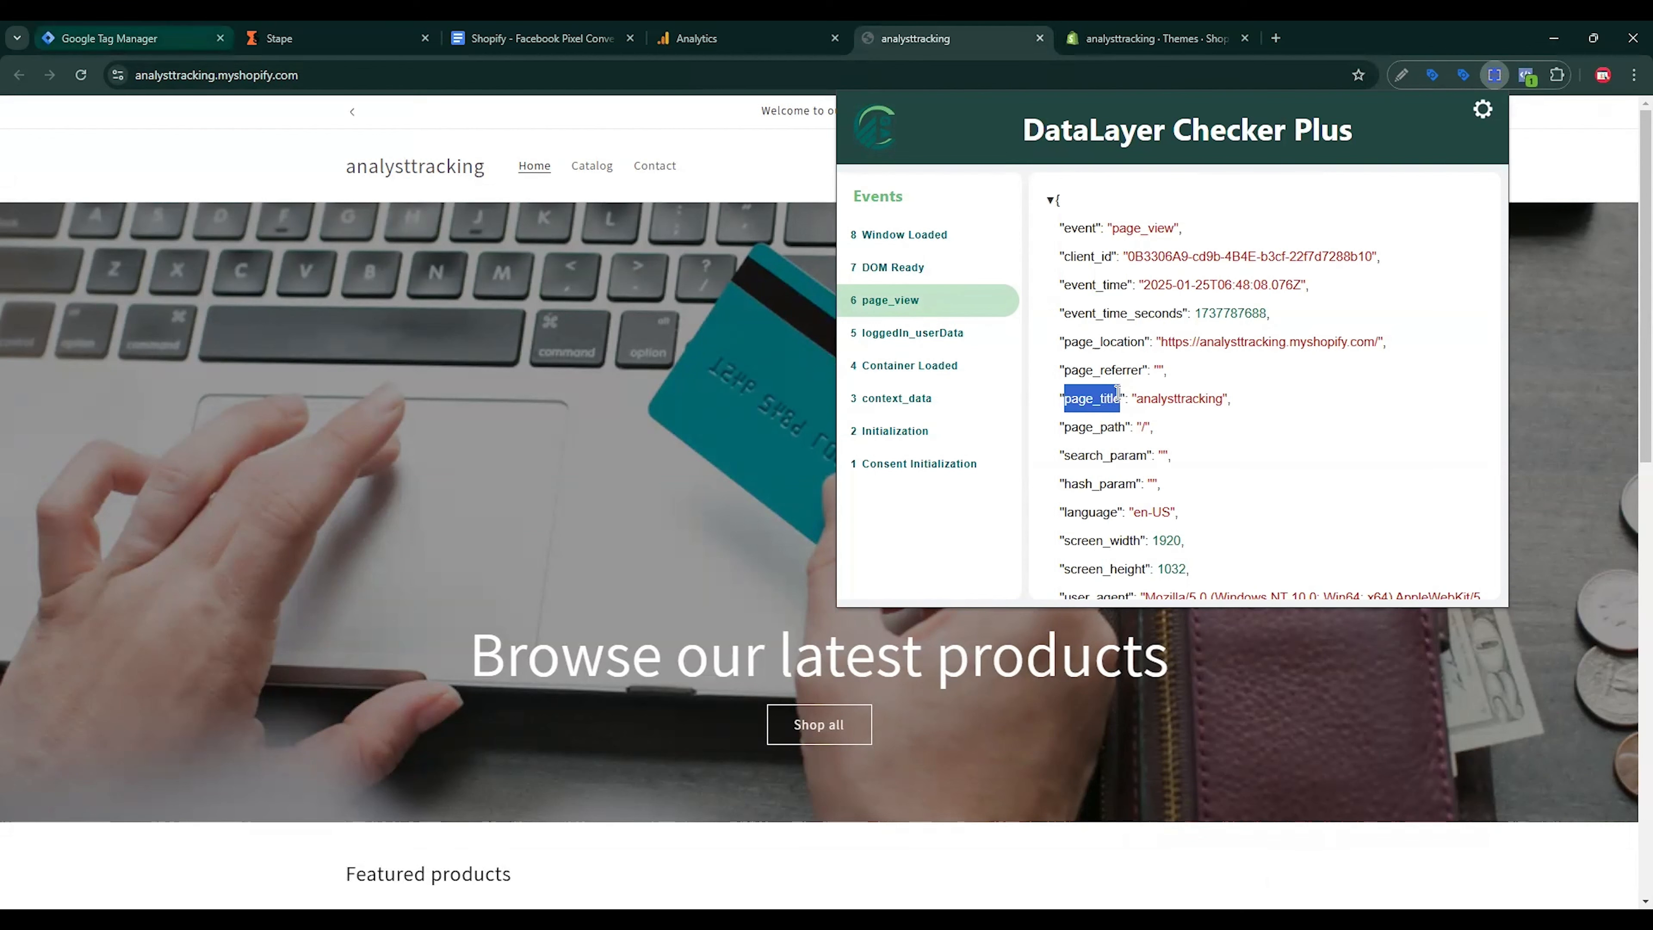
Step: Set the variable's key and name to page_title, save it, and edit the tag's triggers
left_click(130, 38)
left_click(729, 377)
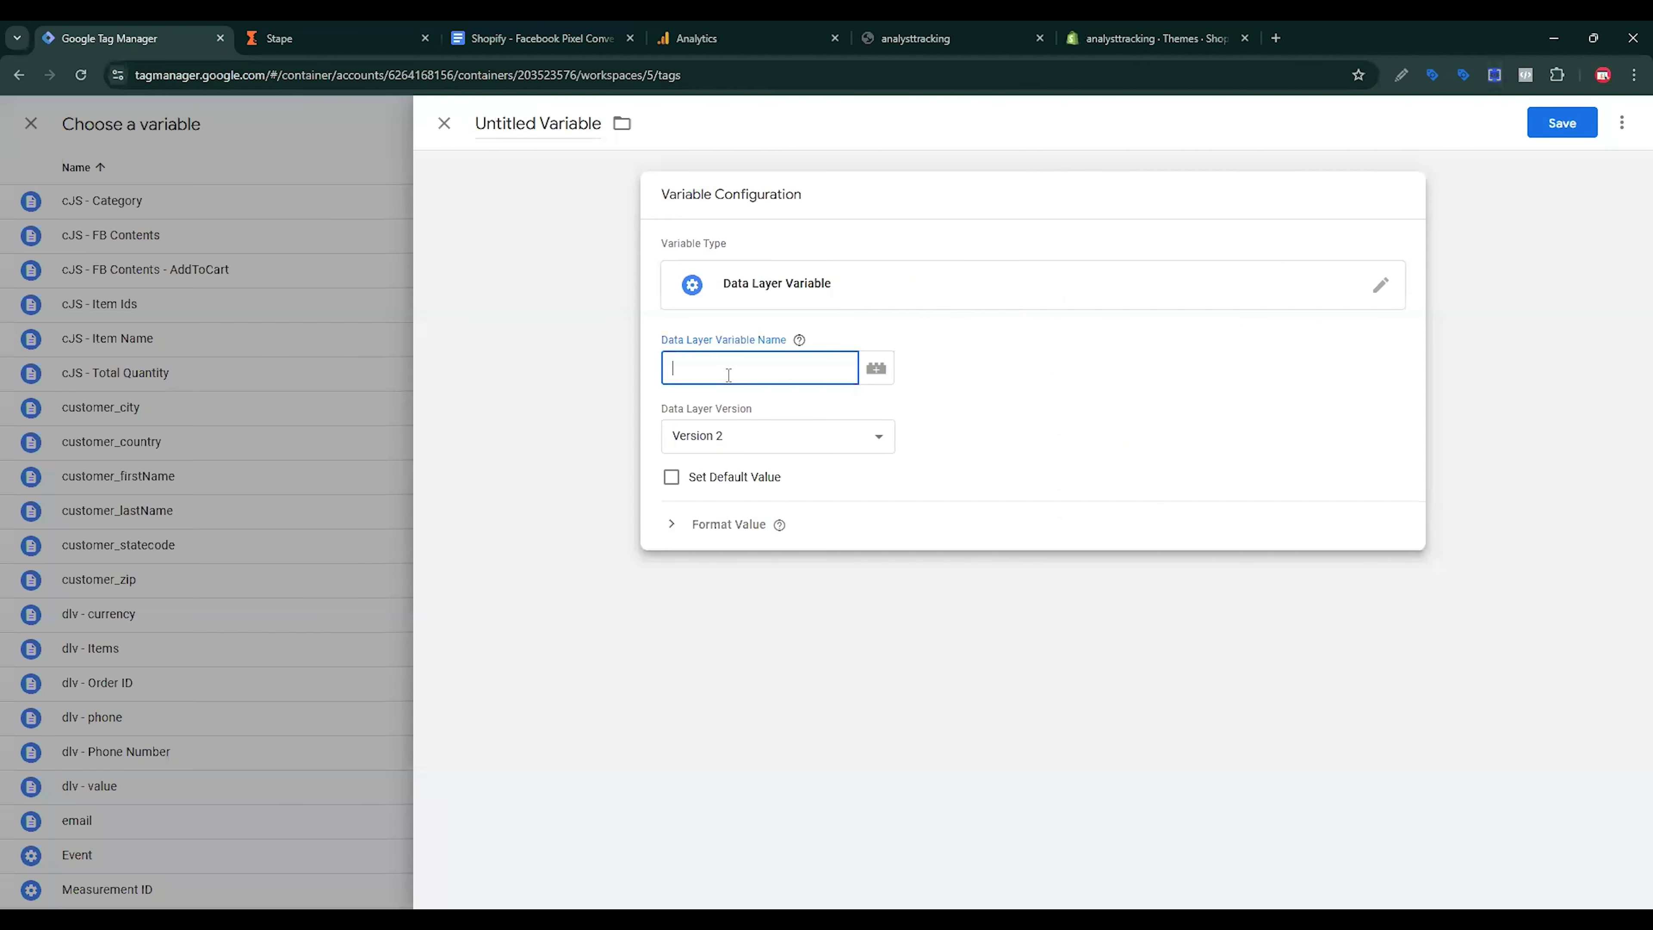
key("ctrl+v")
left_click(569, 121)
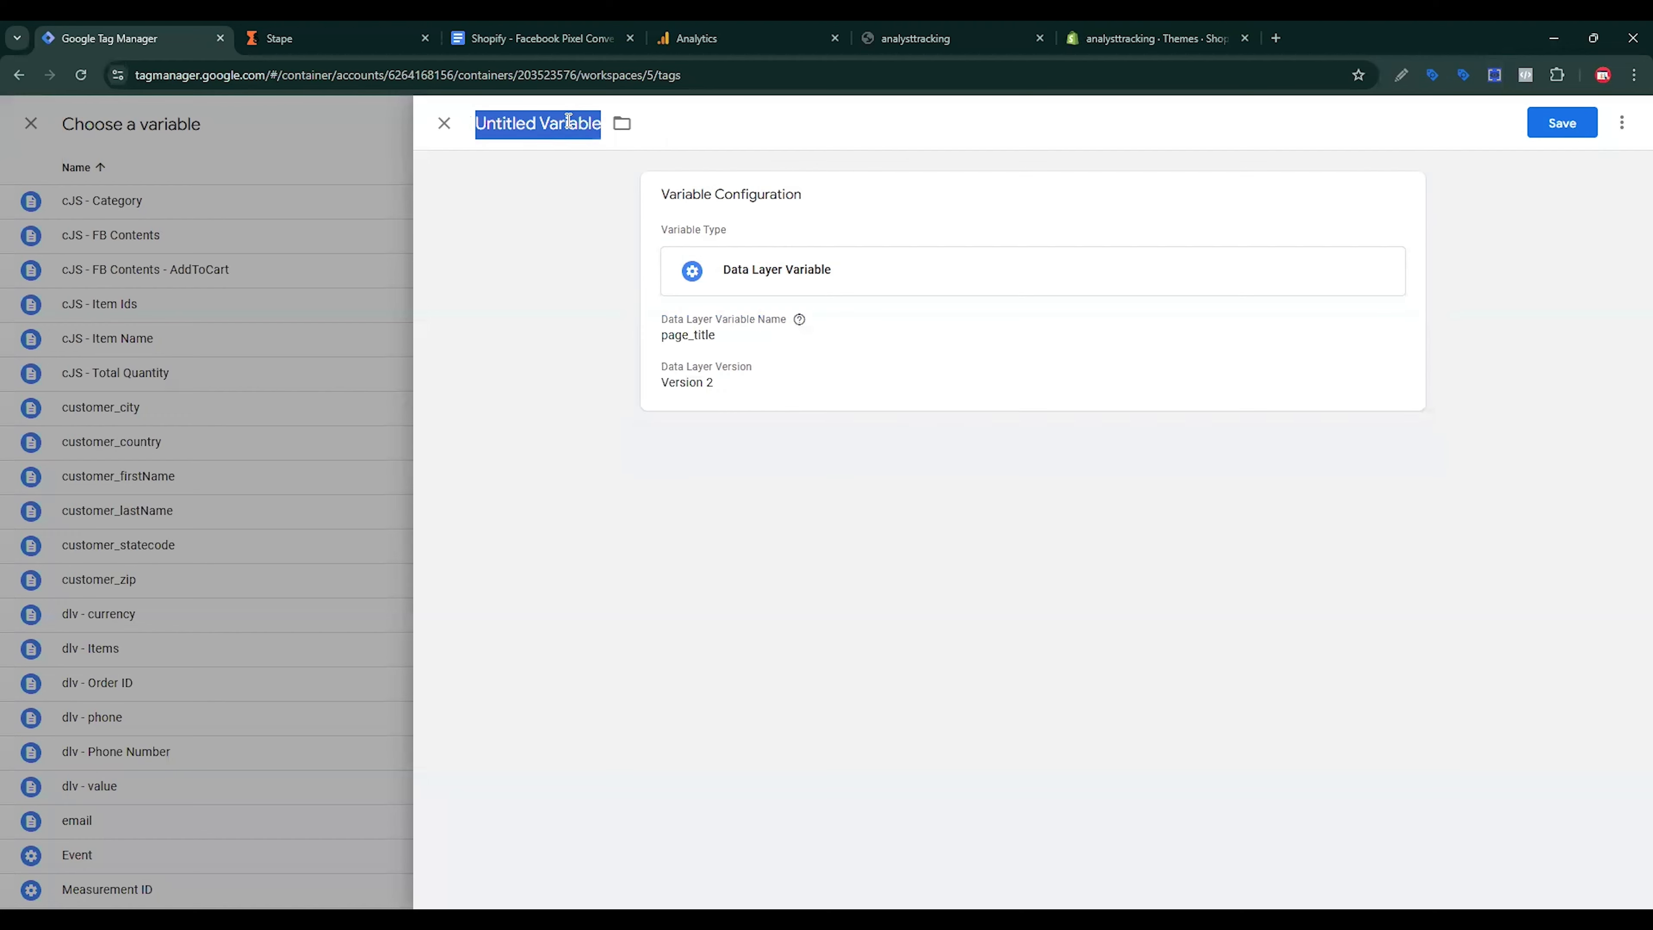
key("ctrl+v")
left_click(1559, 123)
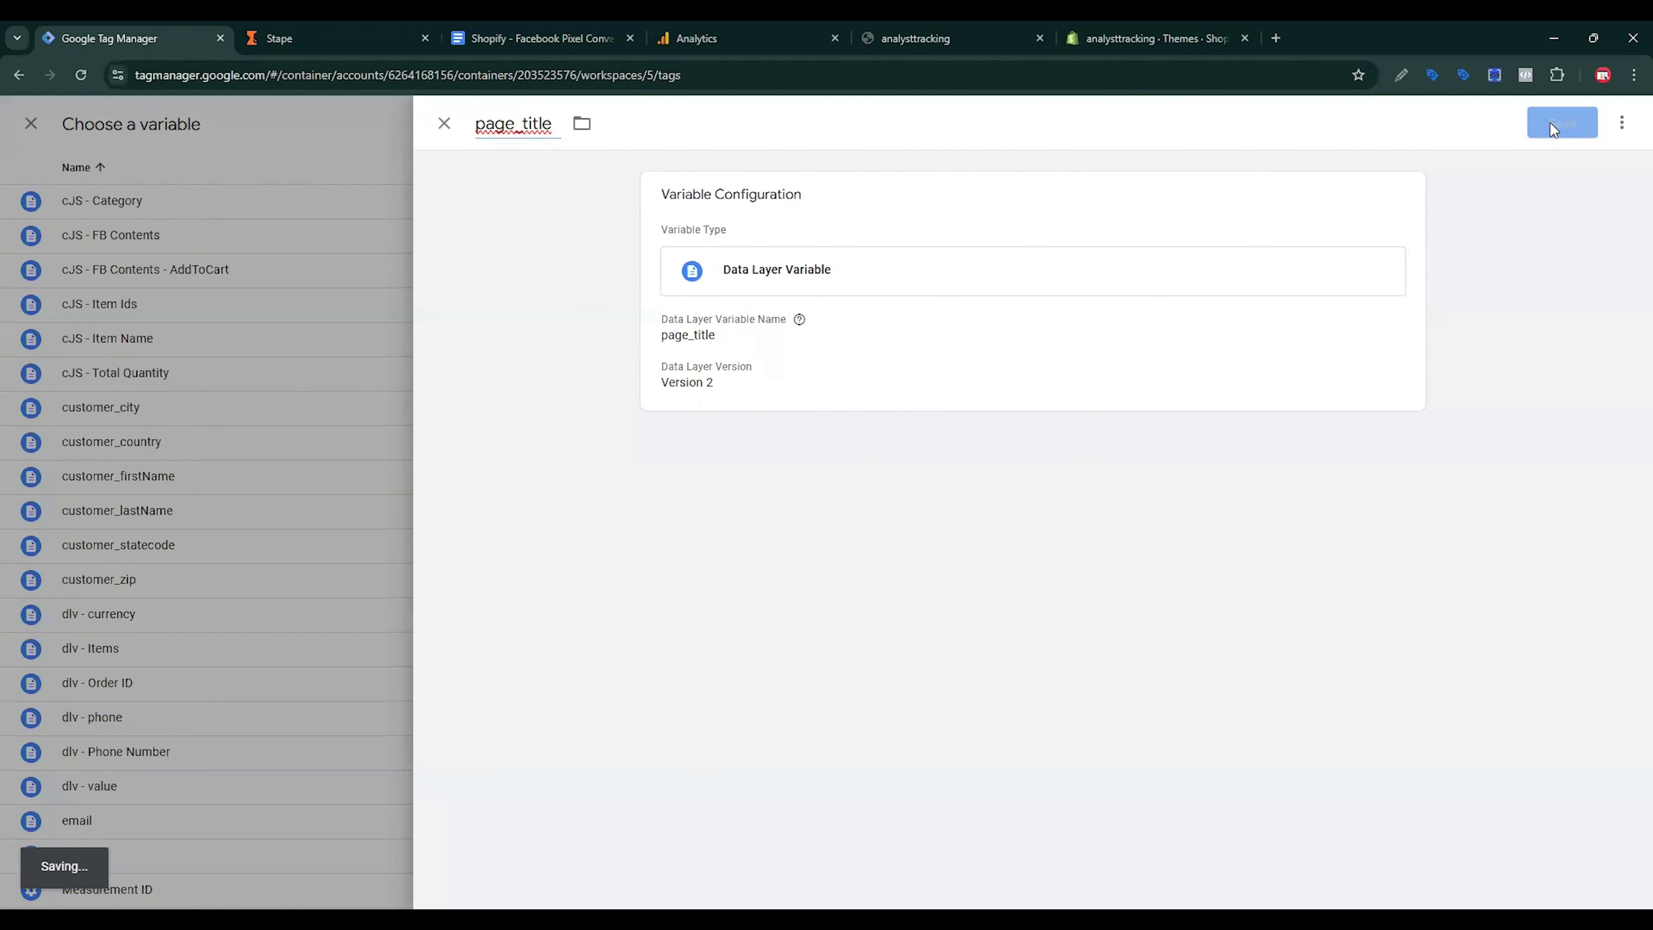
scroll(1198, 572, "down", 5)
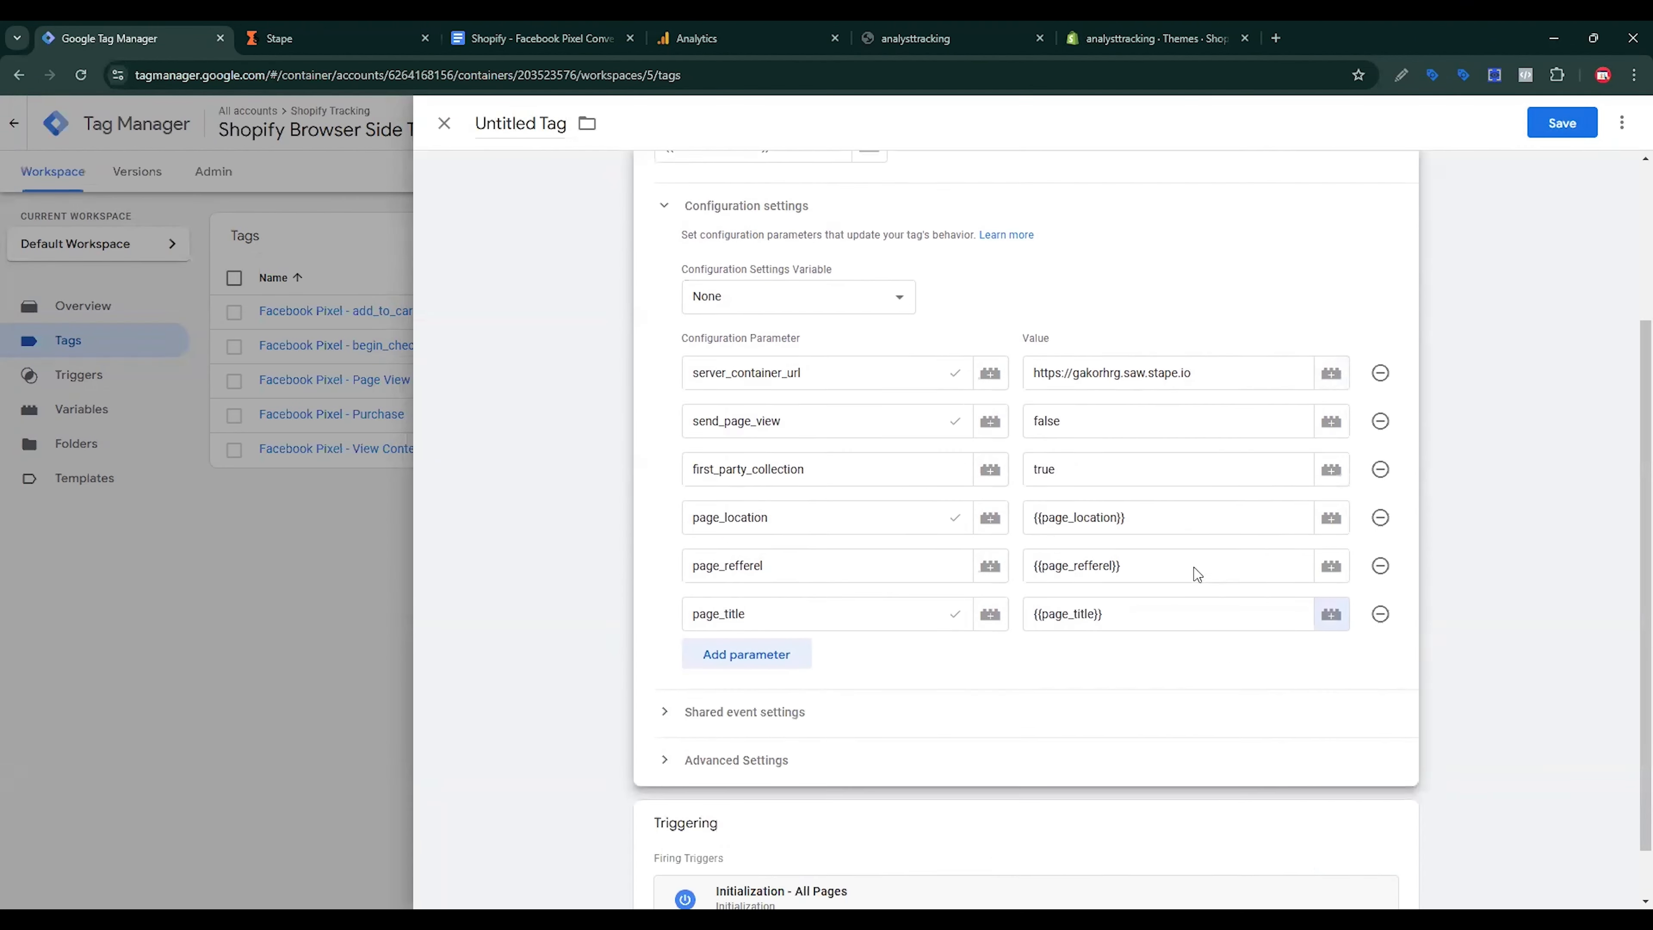
left_click(1393, 765)
Step: Replace the Initialization trigger with All Pages and save the Google Tag
left_click(1381, 684)
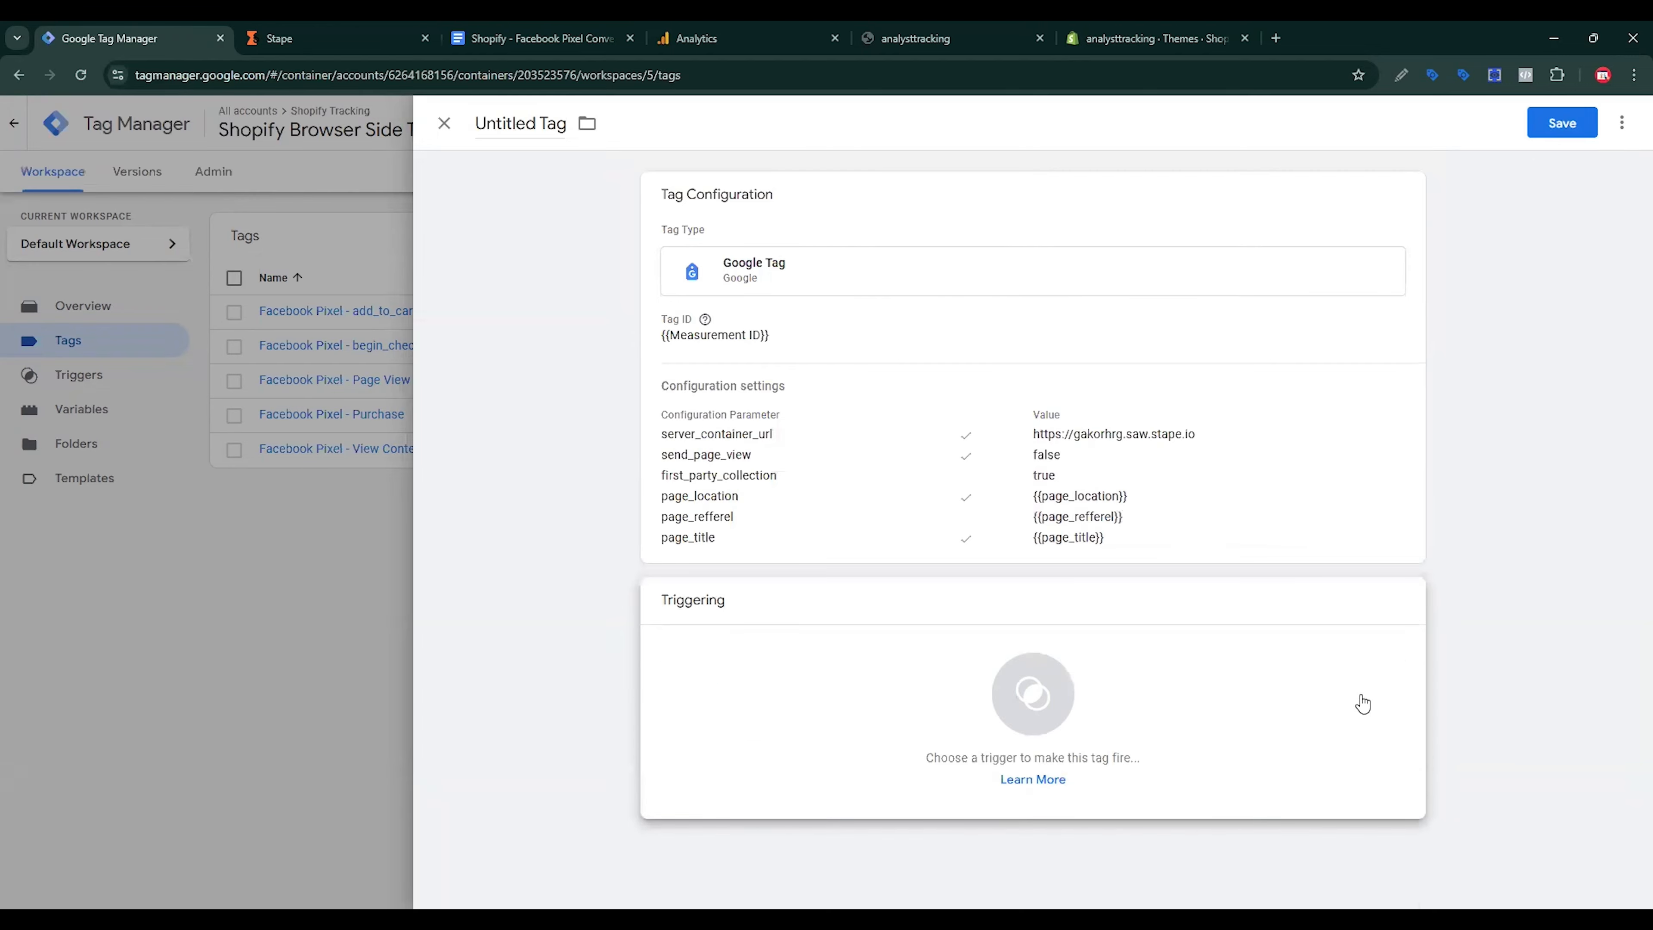
left_click(1358, 701)
left_click(483, 233)
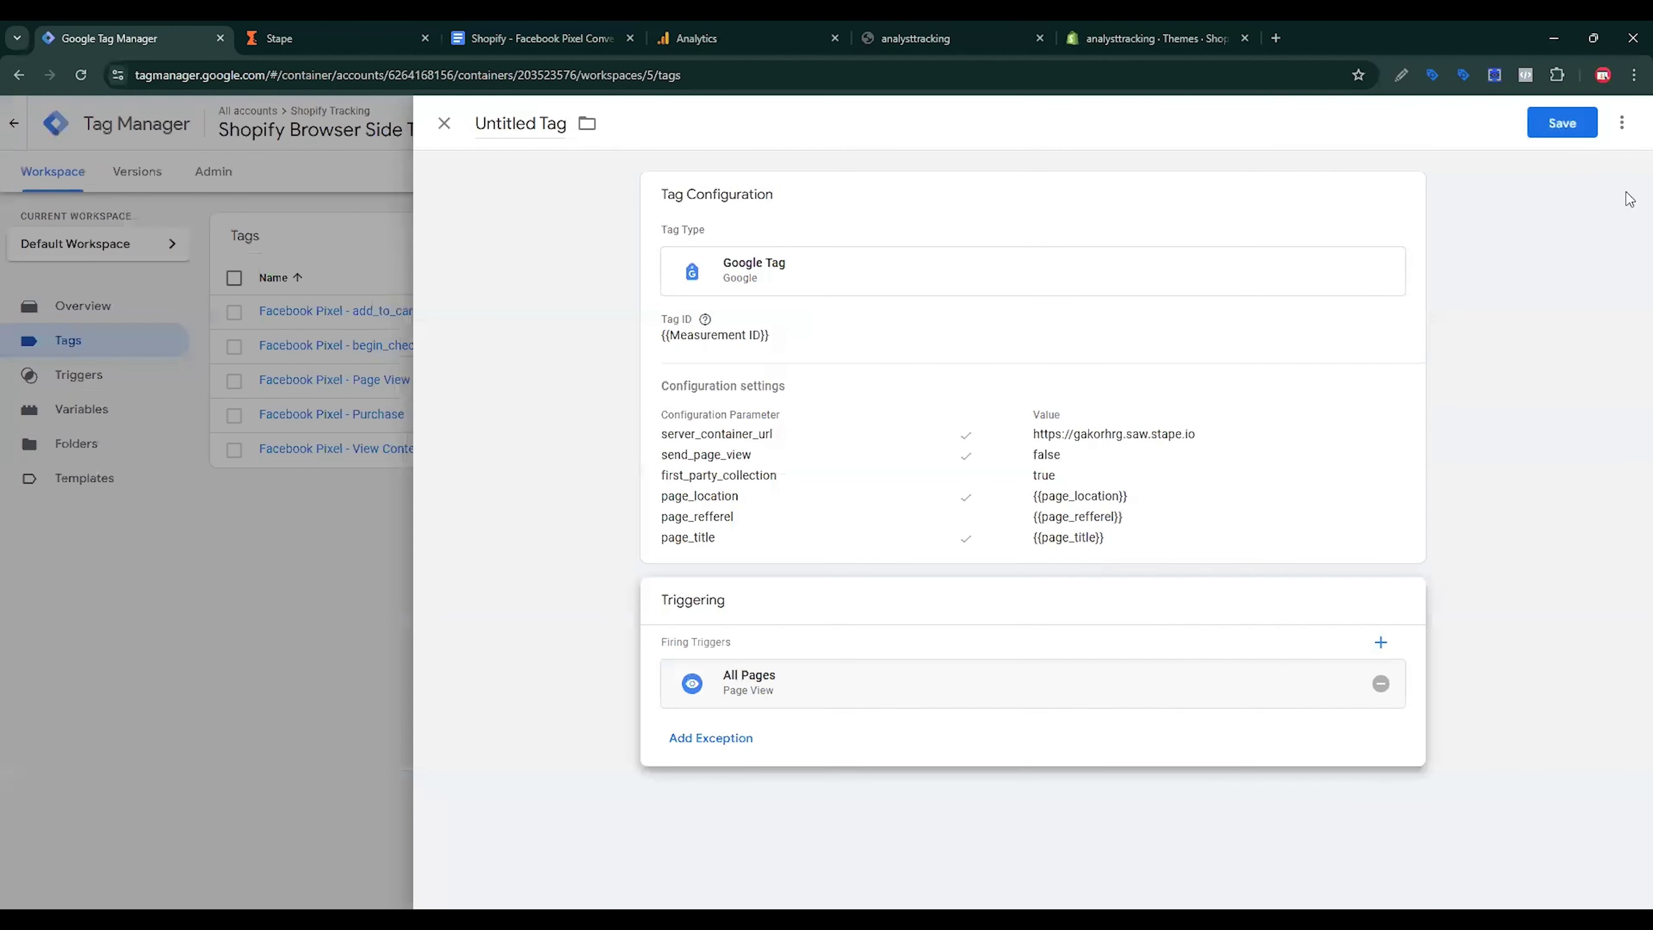
left_click(1562, 124)
Step: Name the tag 'Google Tag - Configuration For Shopify server side' and save it
left_click(753, 339)
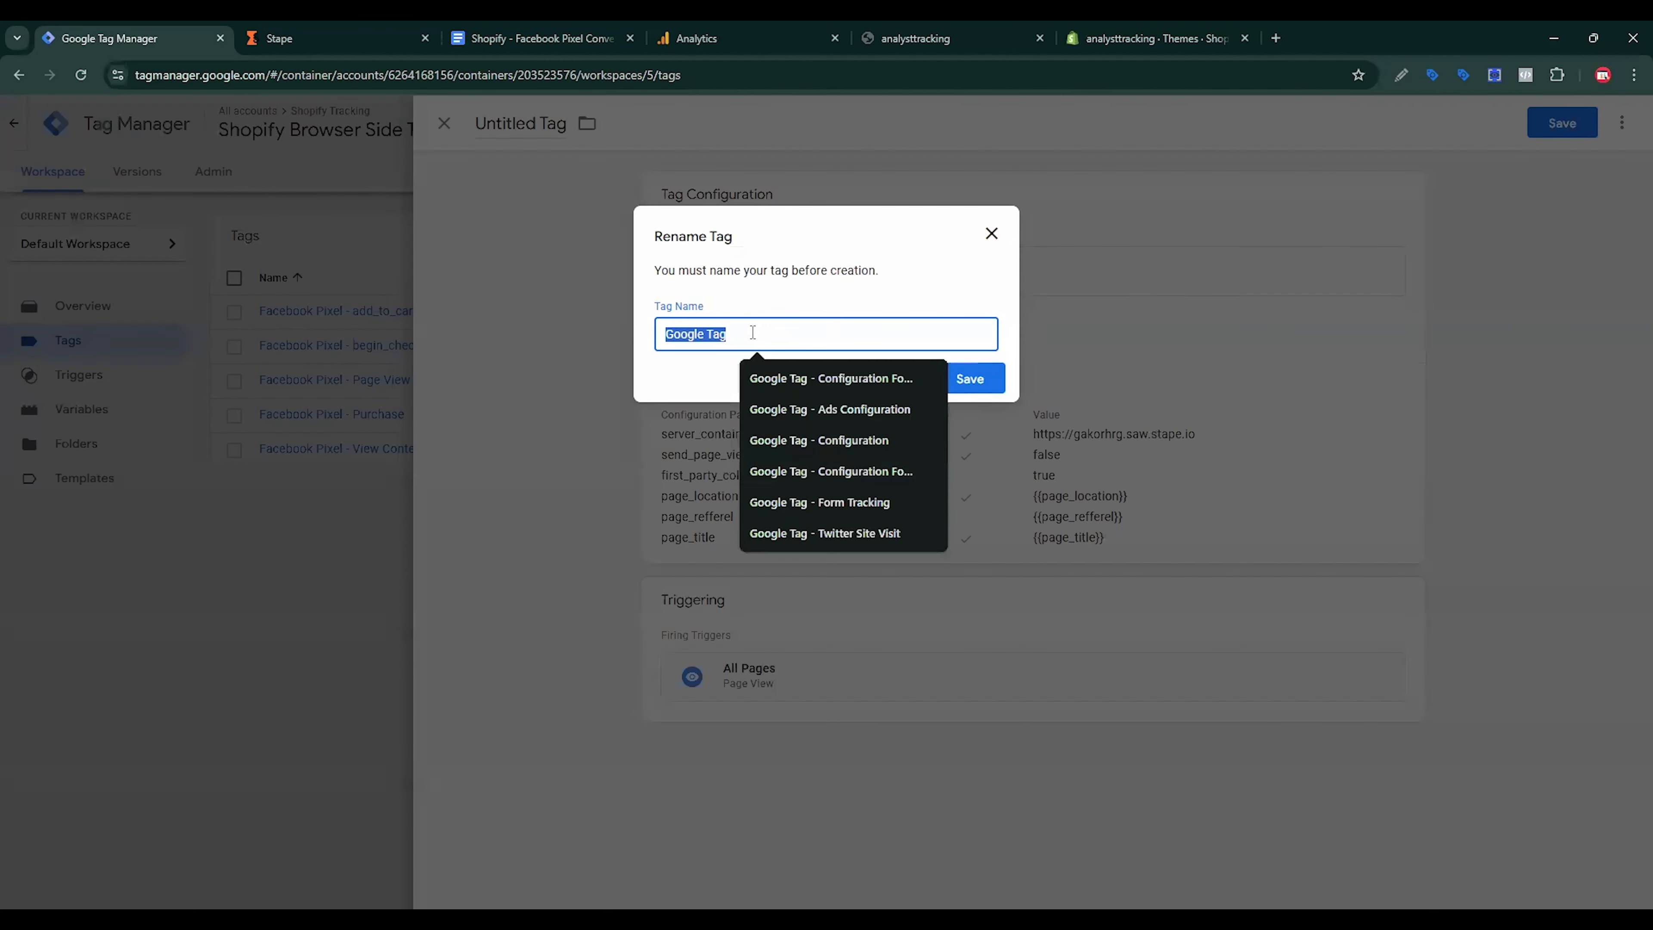
key("BackSpace")
left_click(752, 334)
left_click(830, 377)
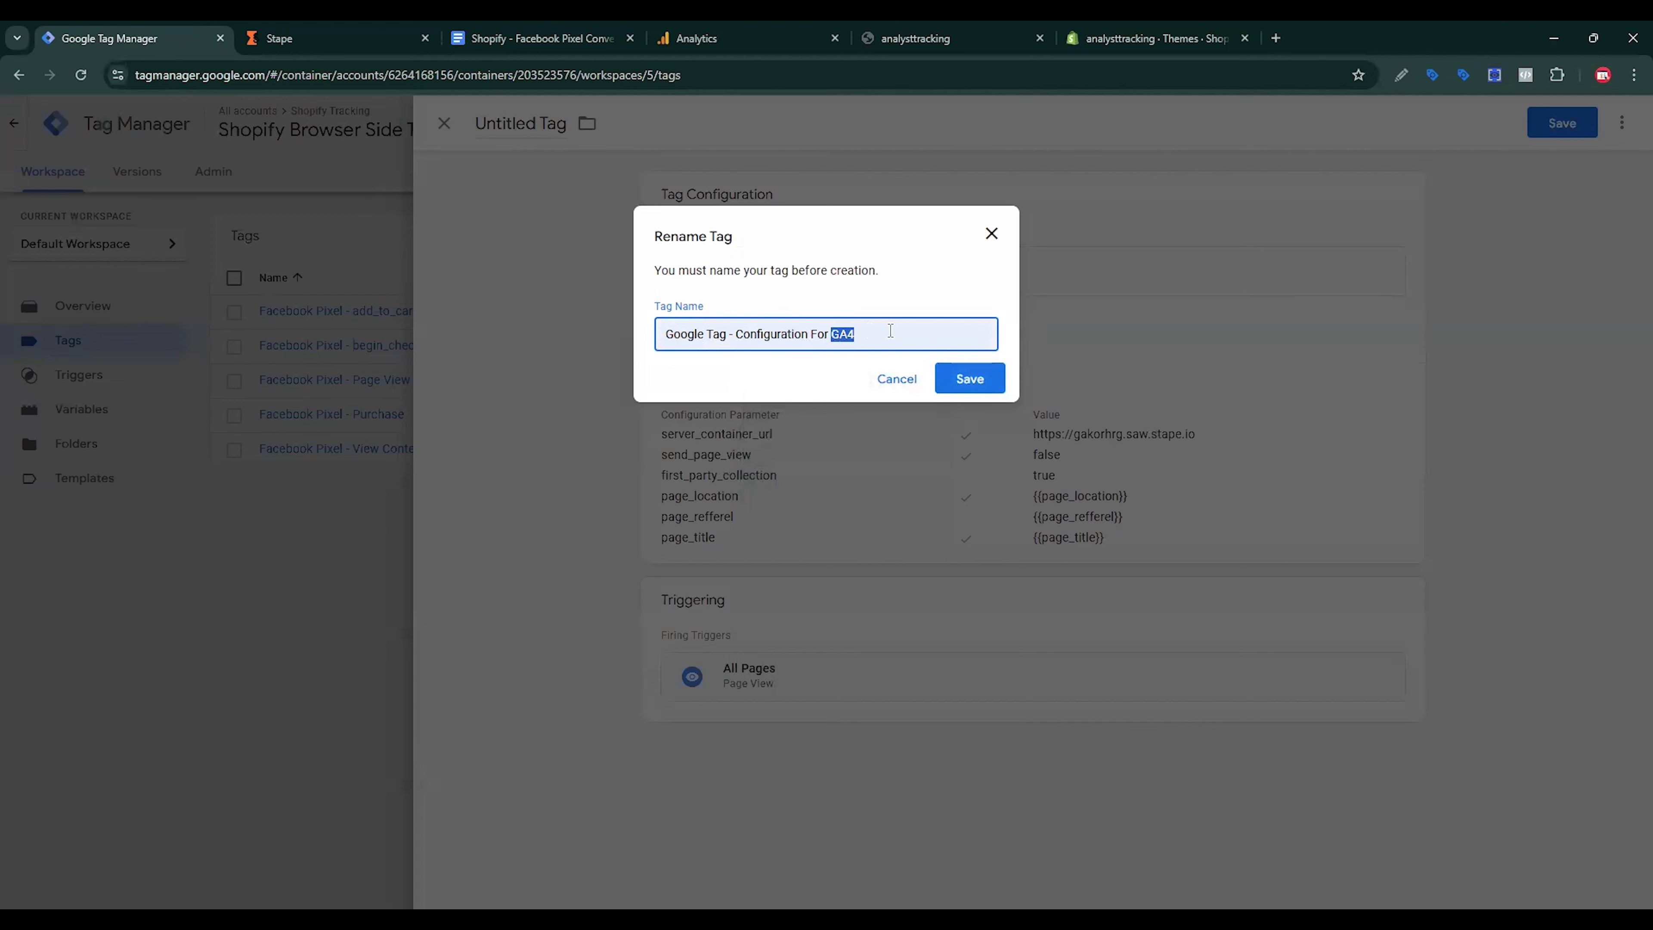
type("Shopify server side")
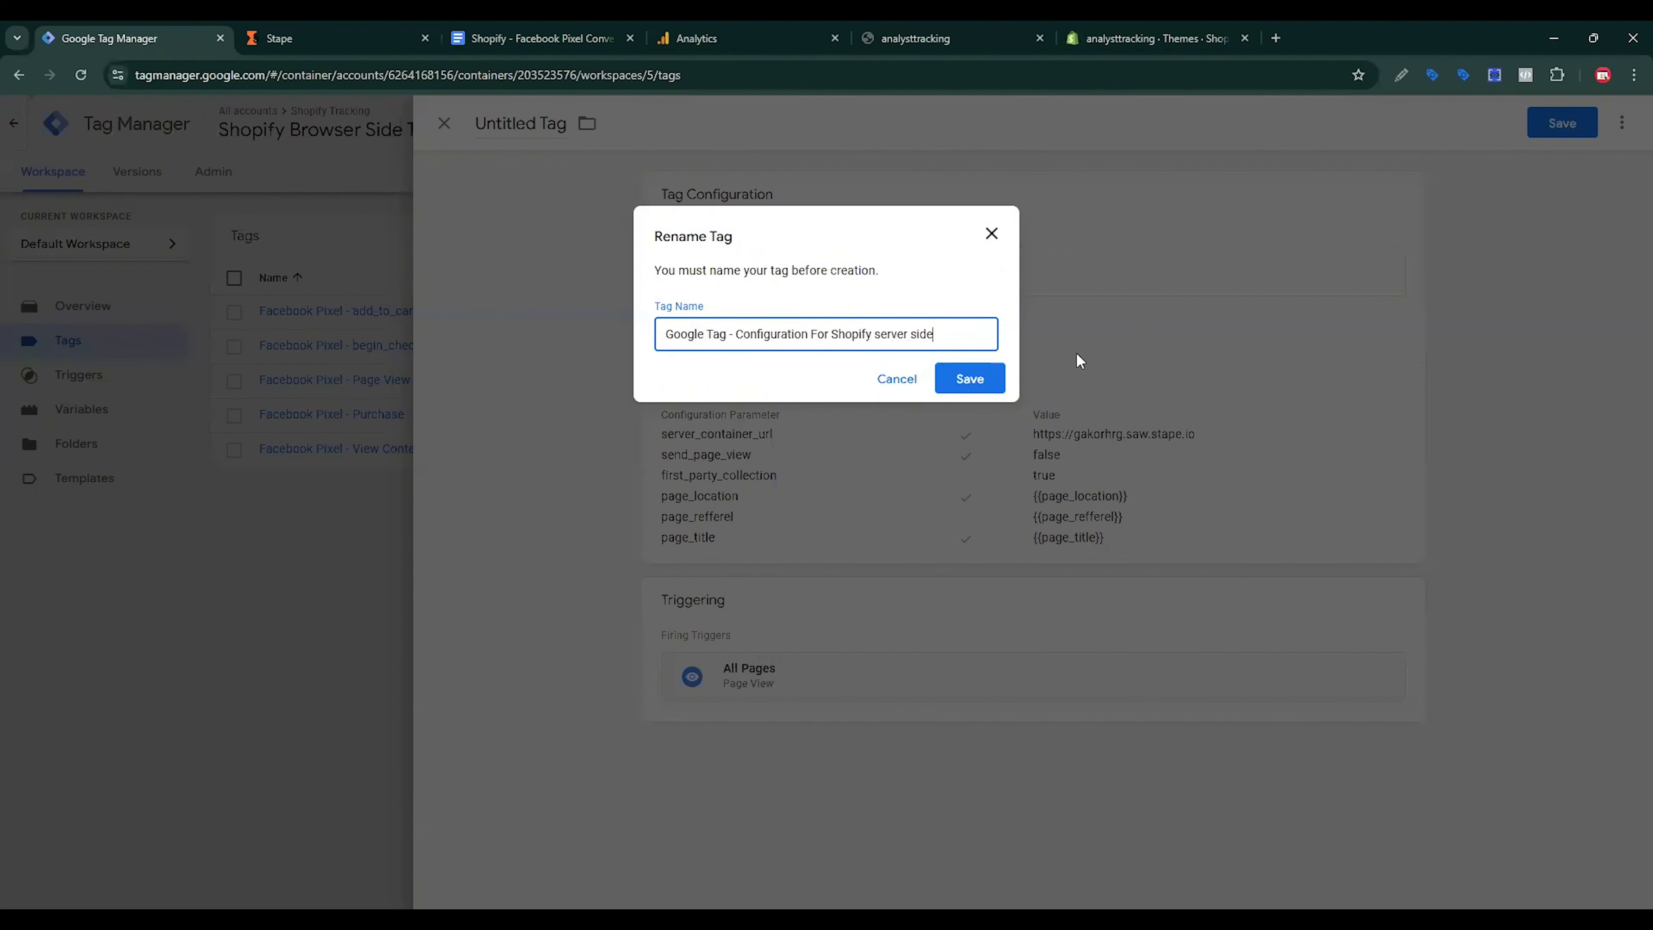
left_click(970, 379)
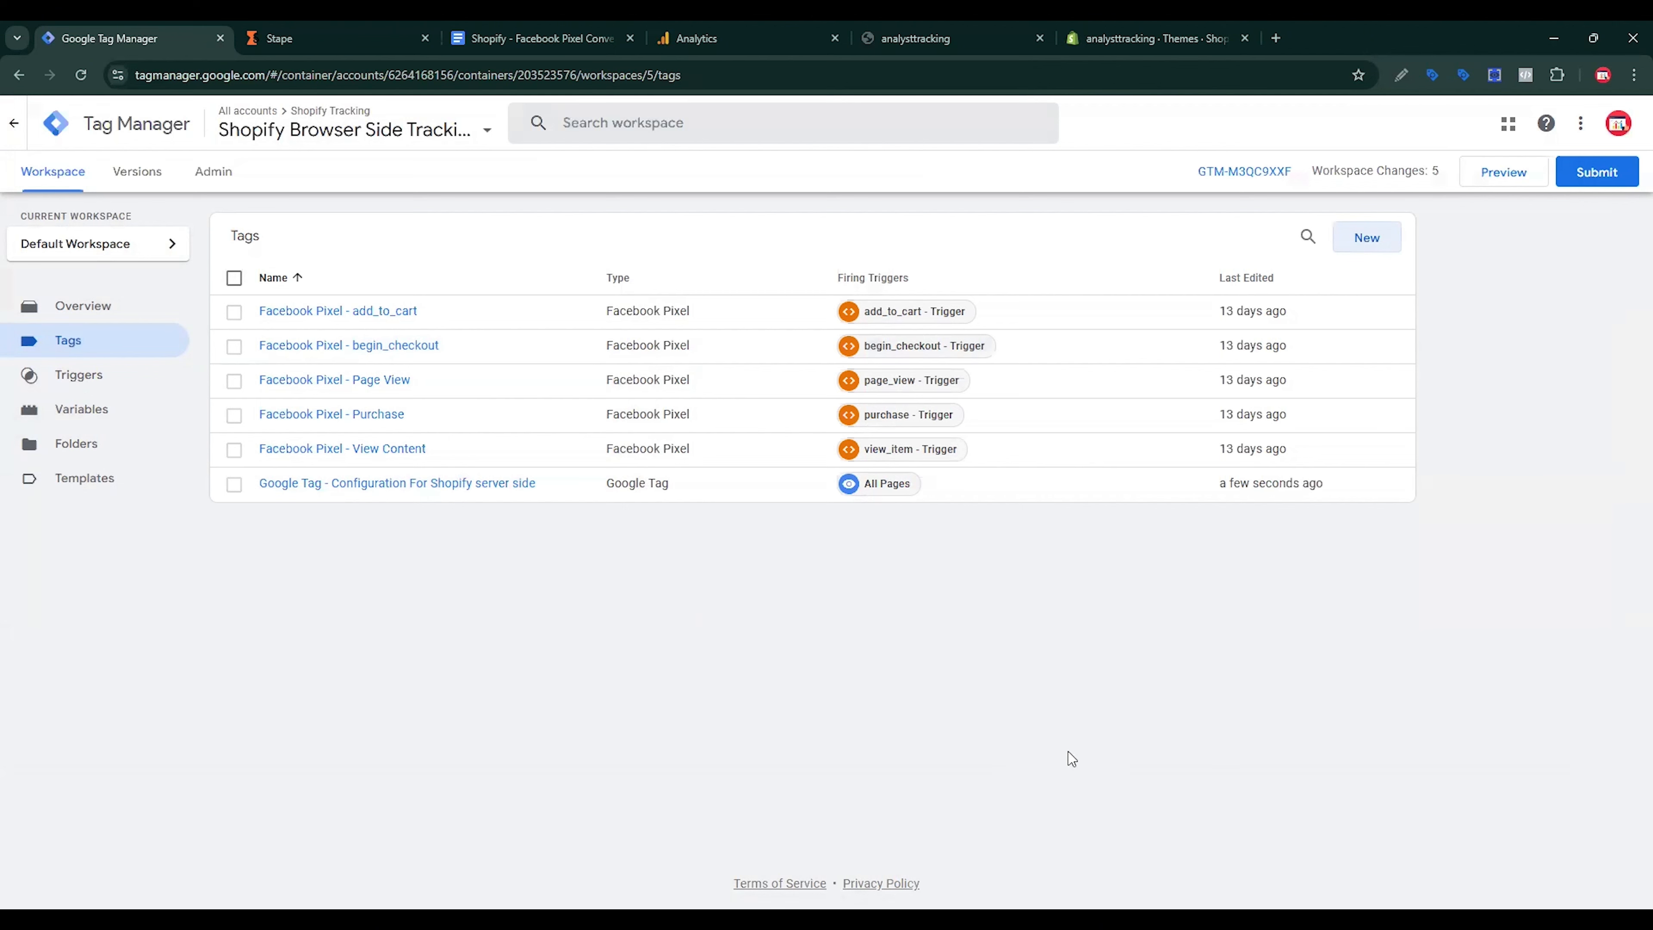
left_click(1354, 242)
Step: Make the new tag a GA4 Event tag using the {{Measurement ID}} variable
left_click(1278, 347)
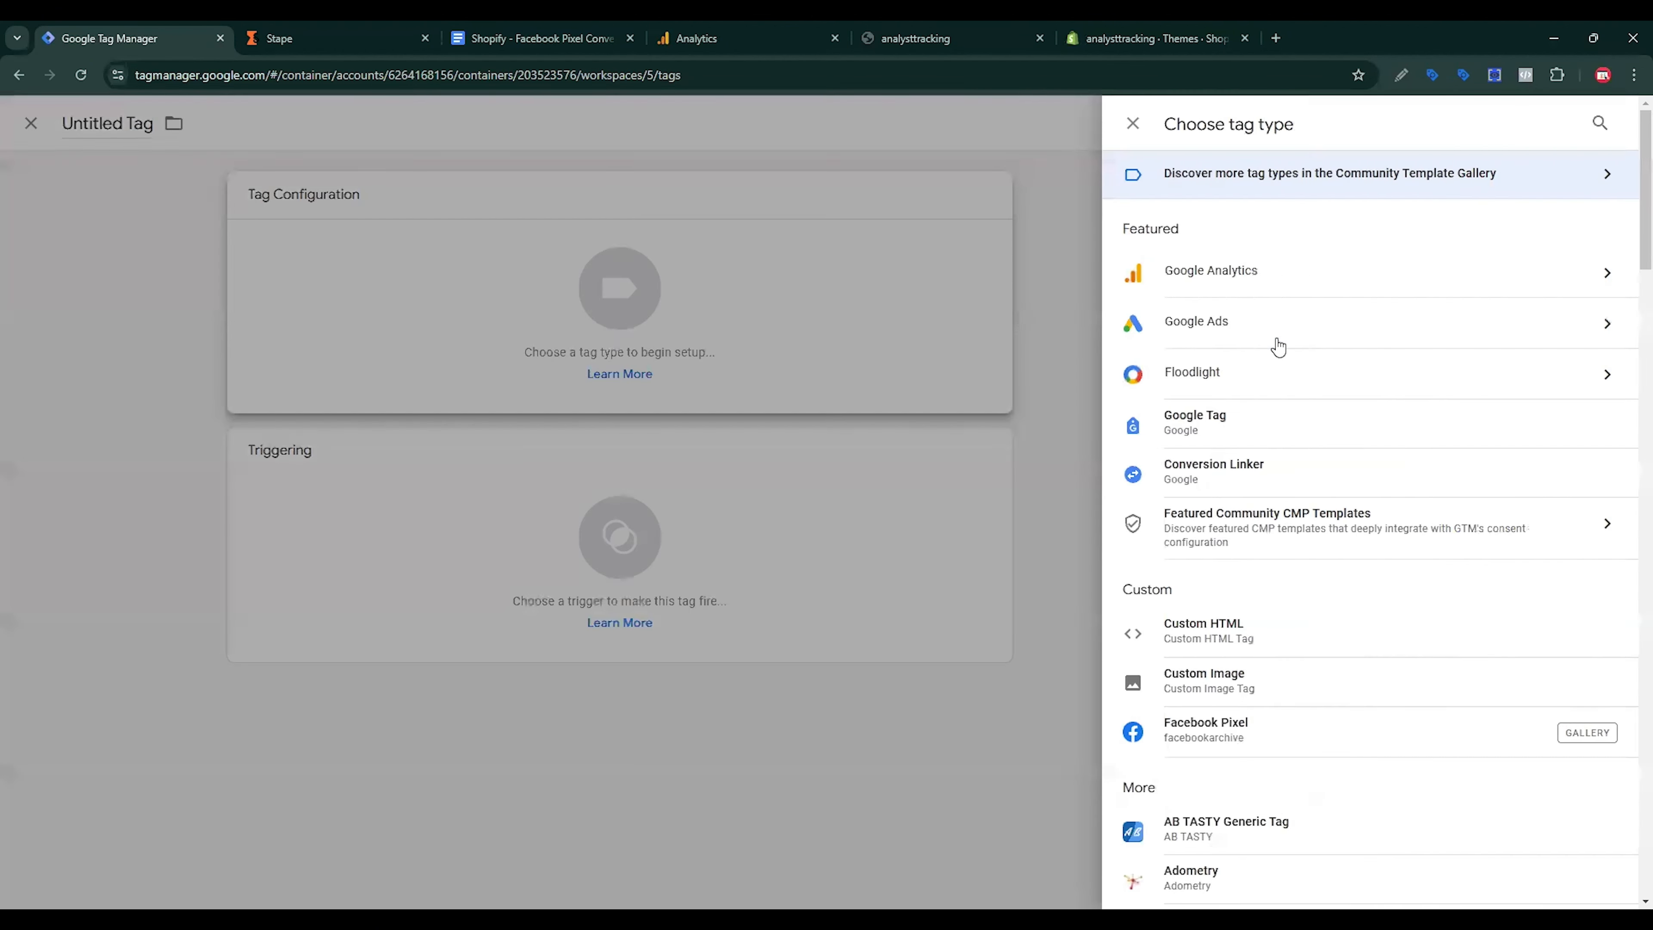
left_click(1179, 280)
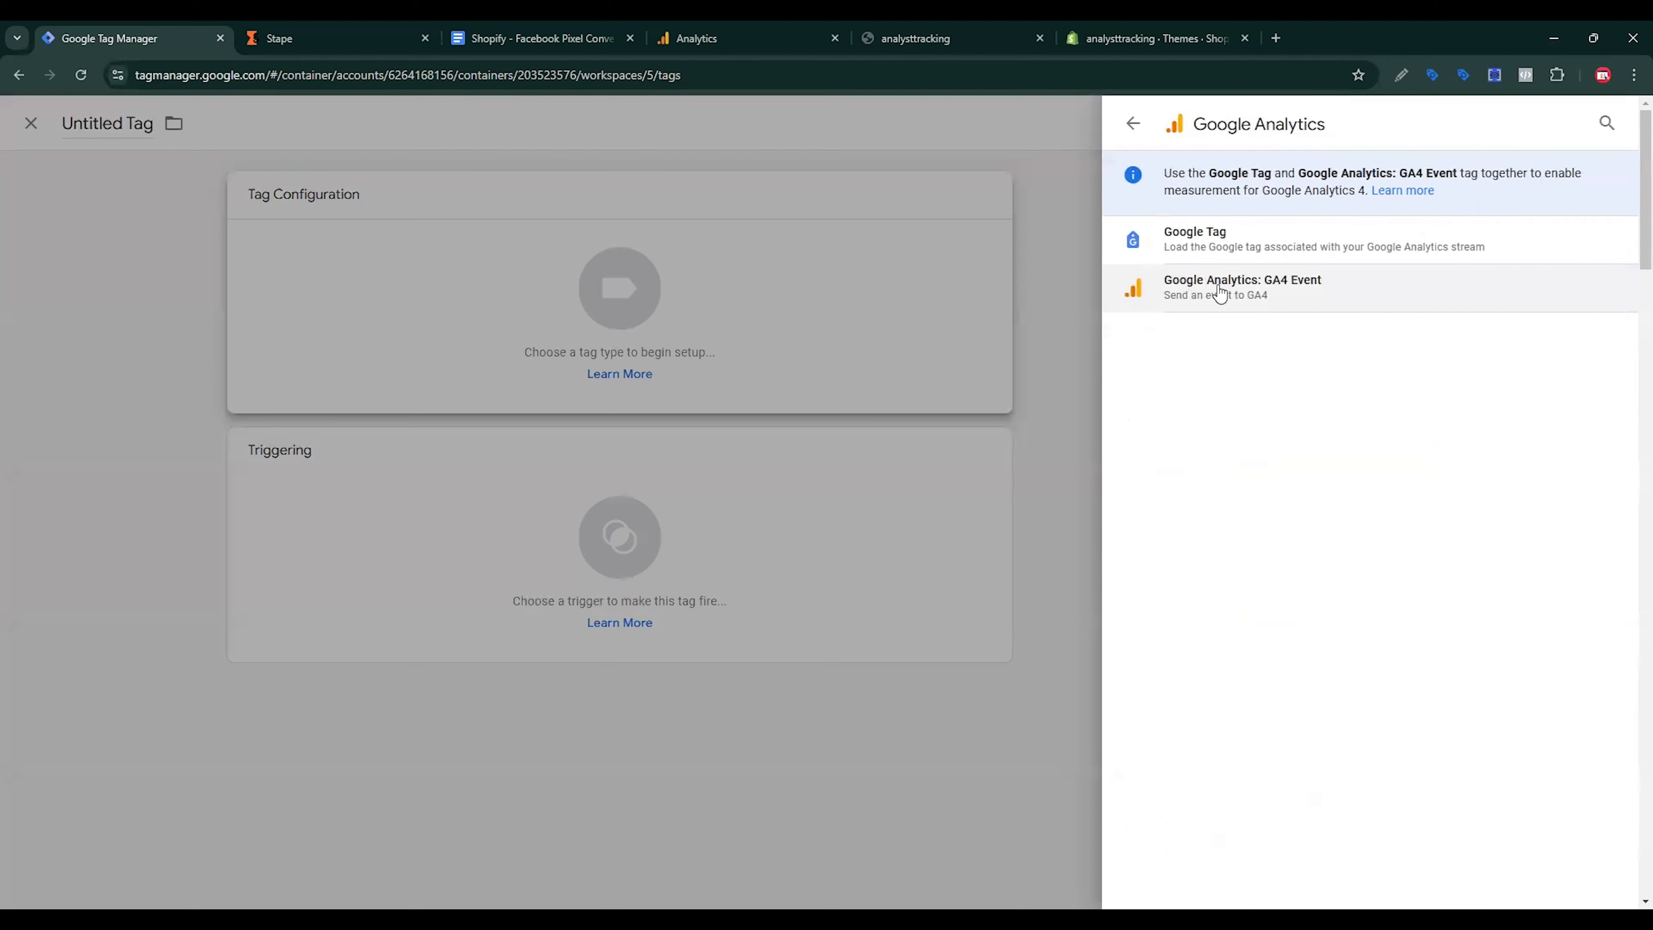
left_click(1264, 299)
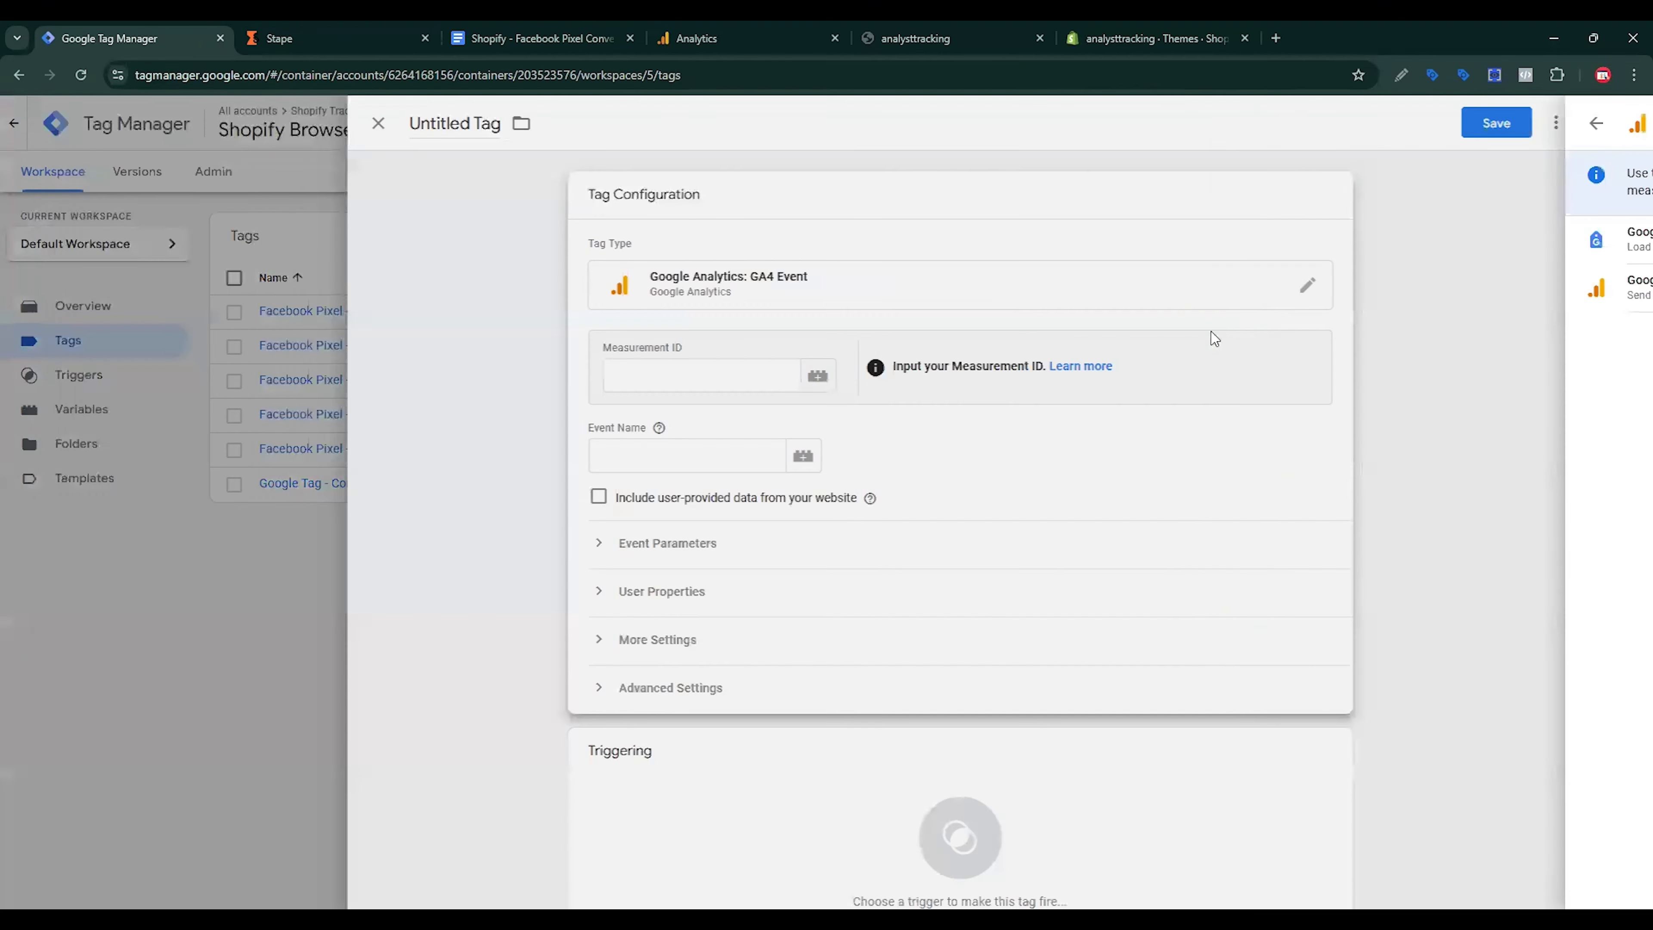
left_click(884, 378)
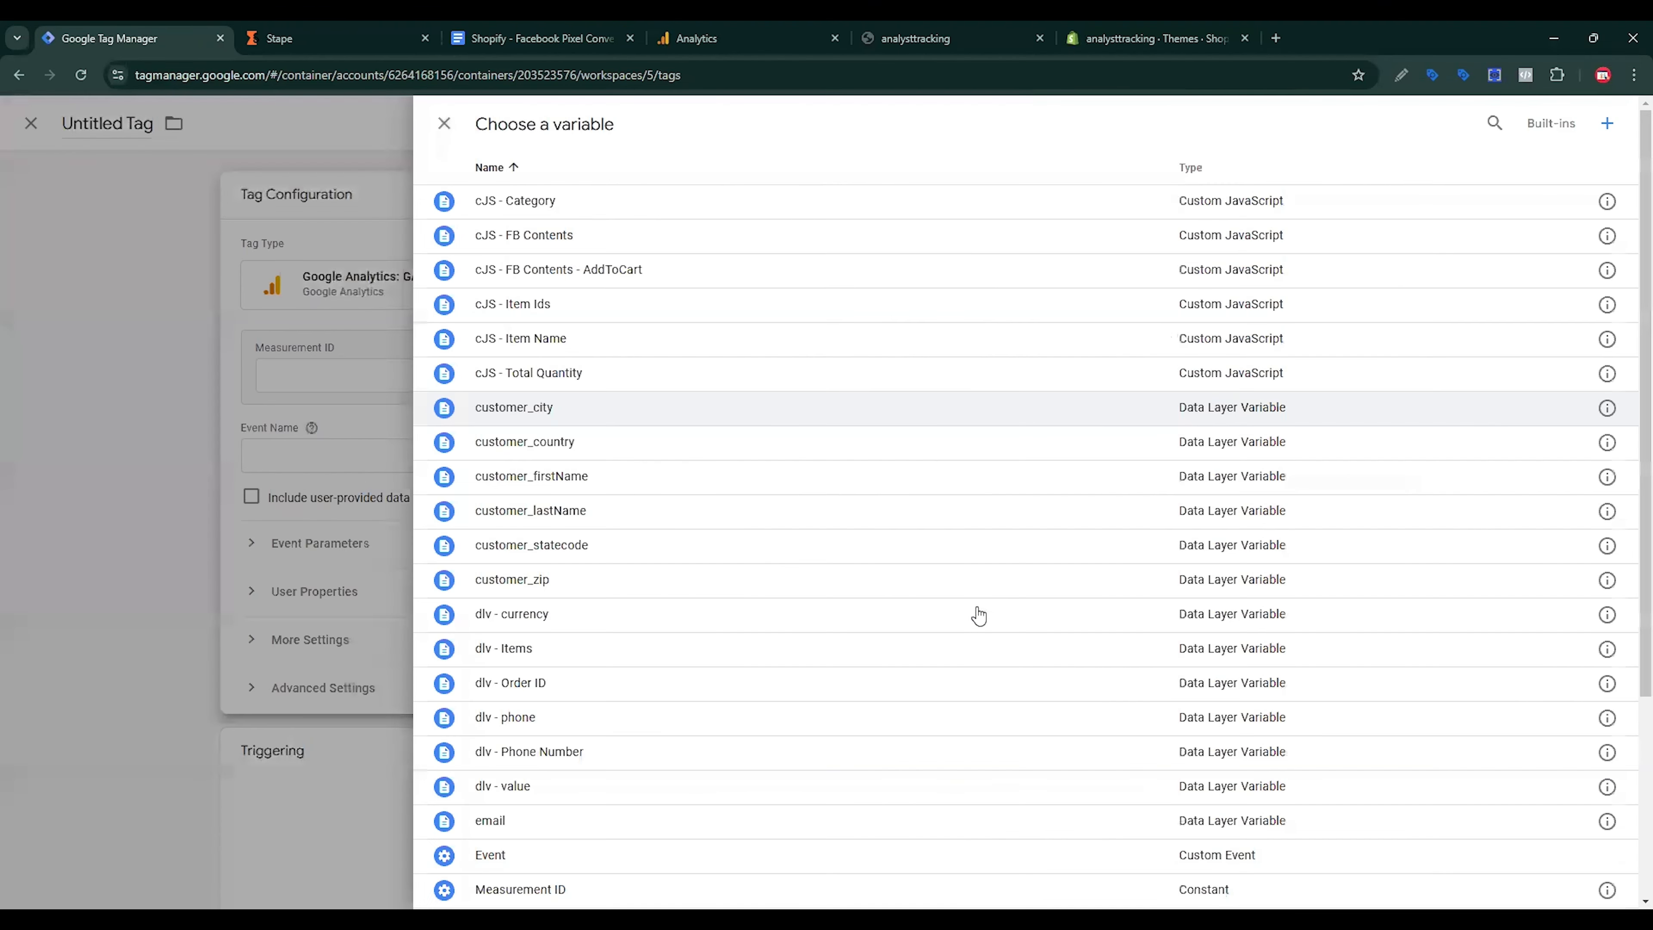
scroll(805, 606, "down", 4)
left_click(626, 633)
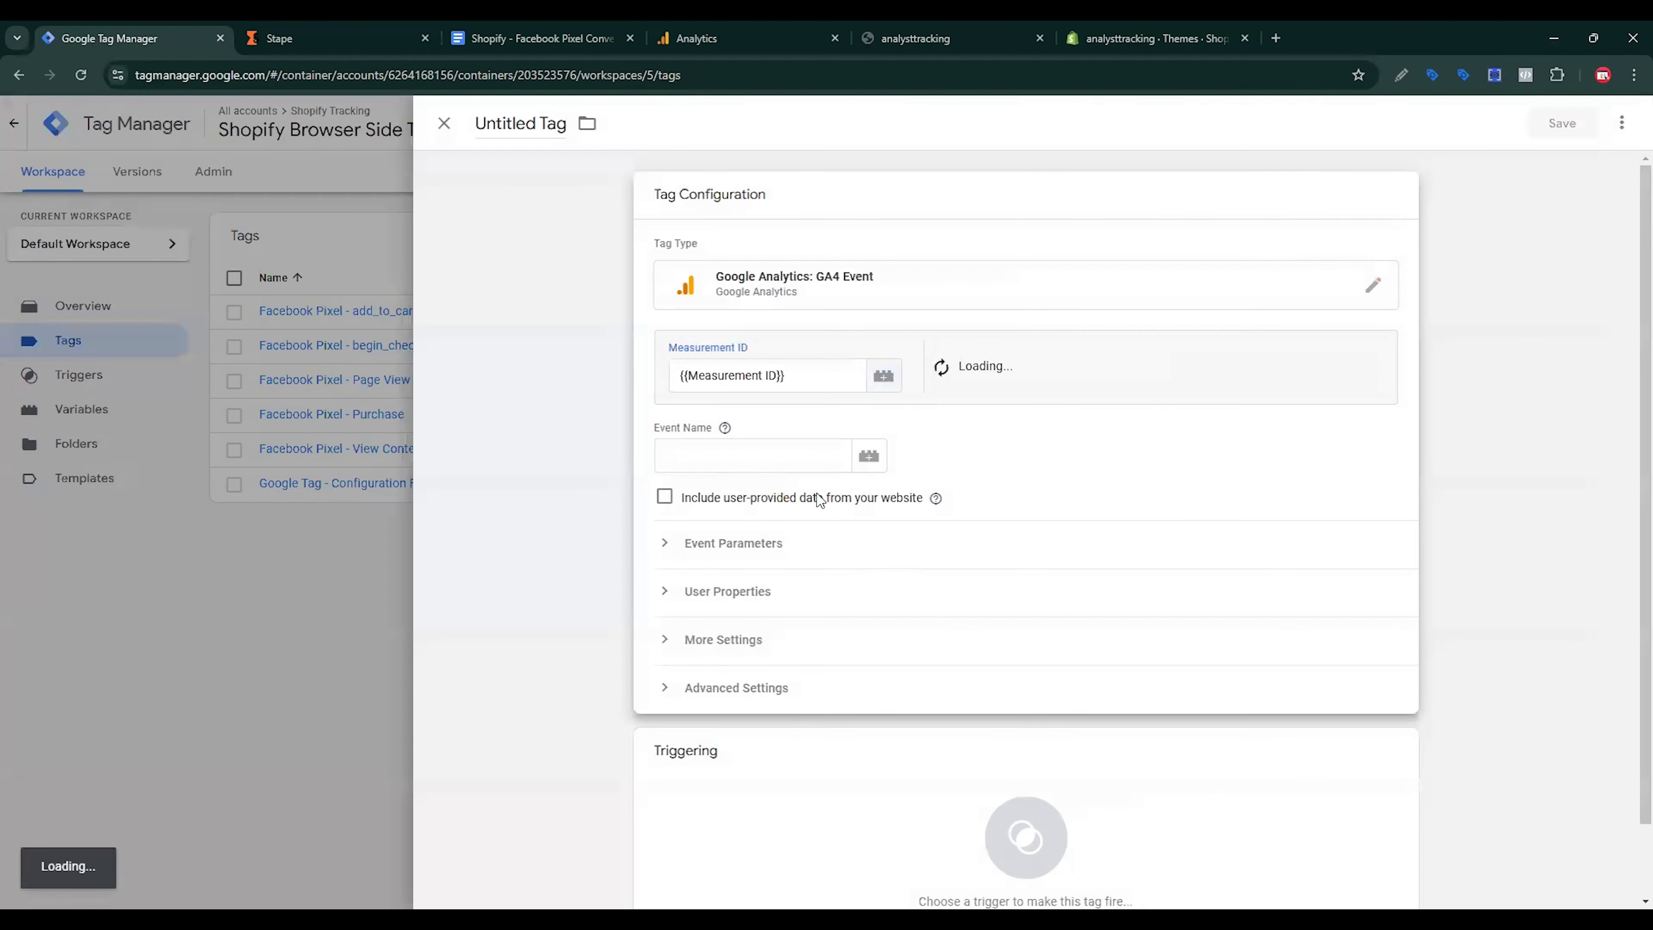
Step: Copy page_view from the tracking document as the event name and expand Event Parameters
left_click(739, 458)
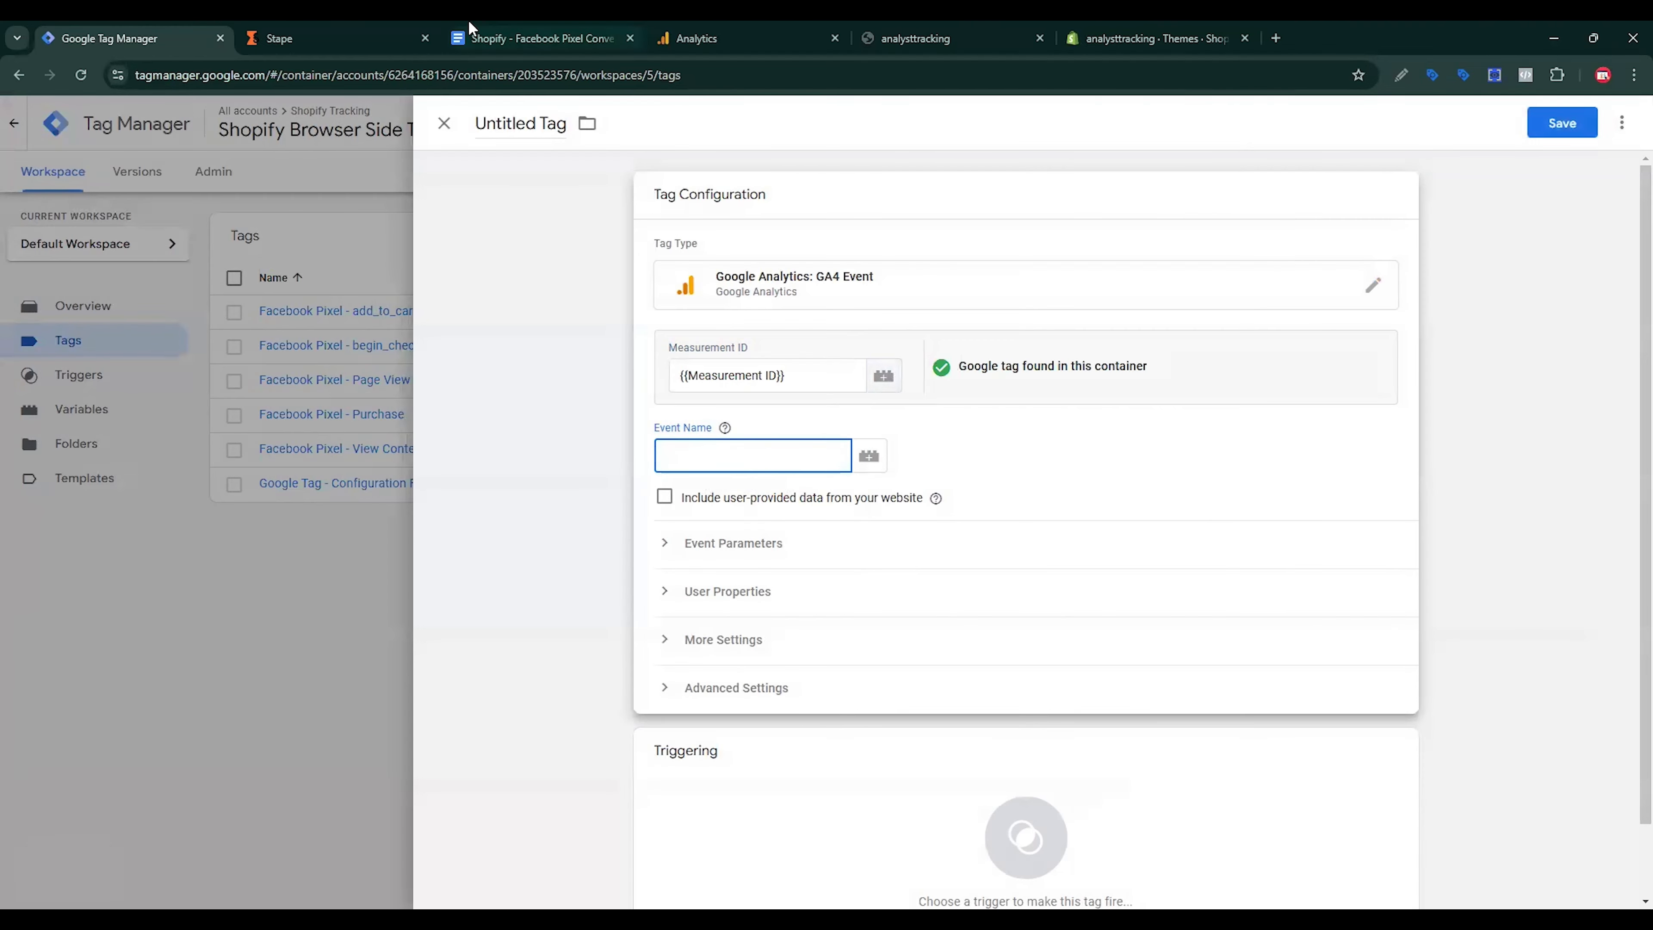
left_click(534, 38)
scroll(683, 613, "down", 5)
scroll(717, 586, "down", 3)
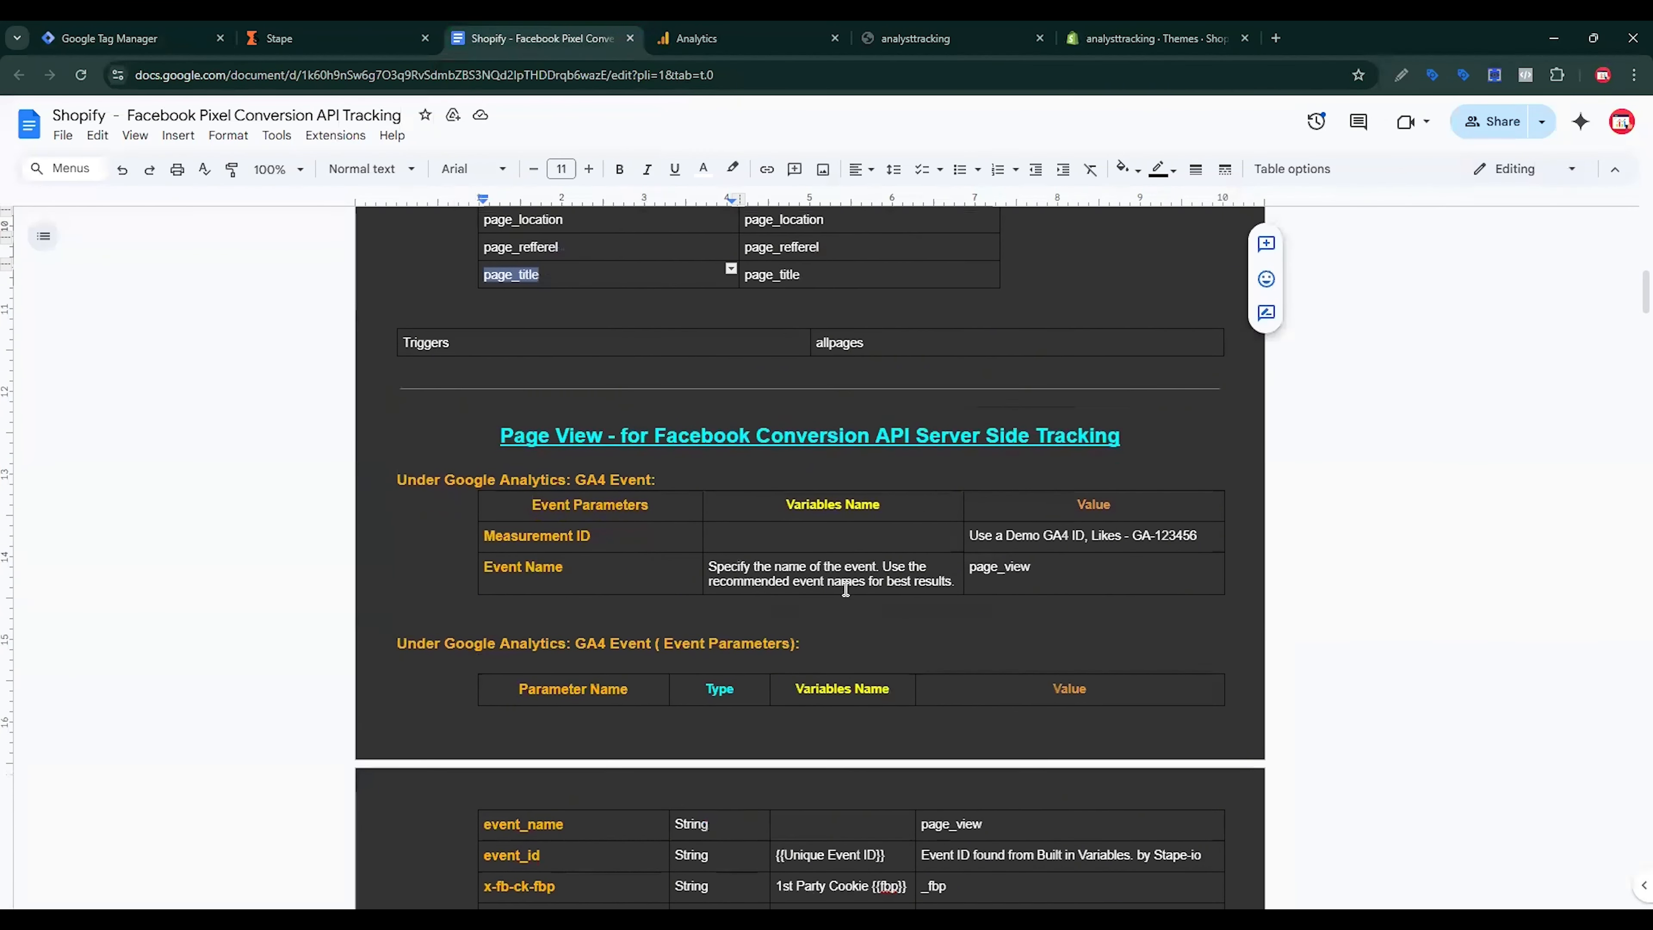
double_click(997, 487)
key("ctrl+c")
left_click(130, 38)
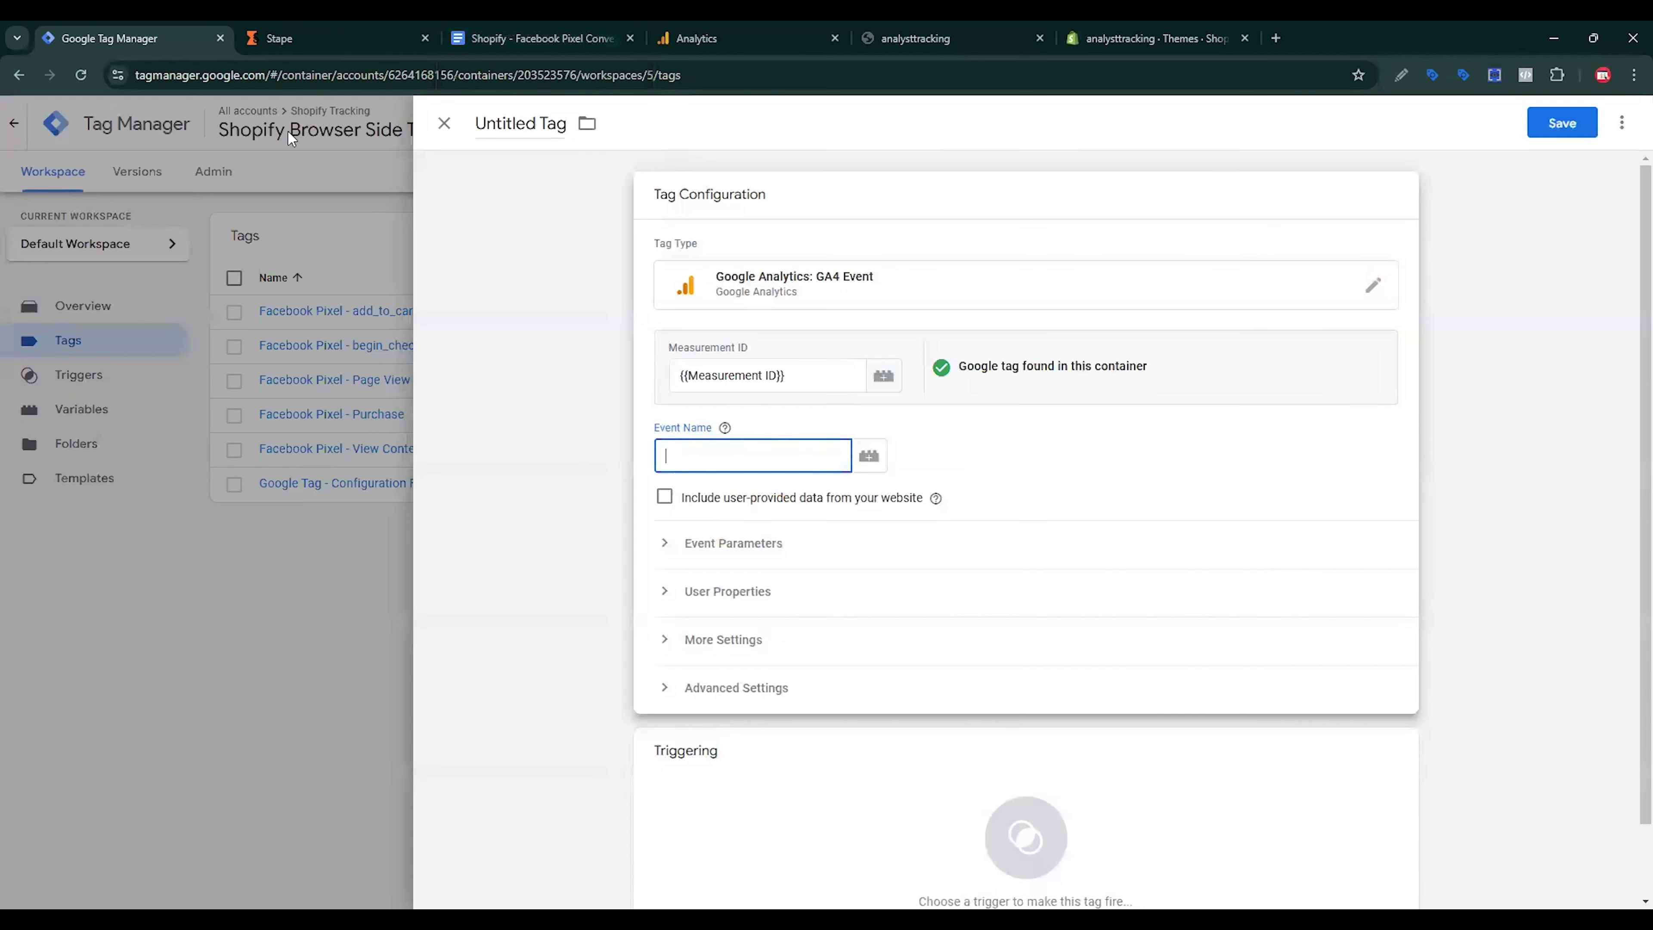
key("ctrl+v")
left_click(736, 543)
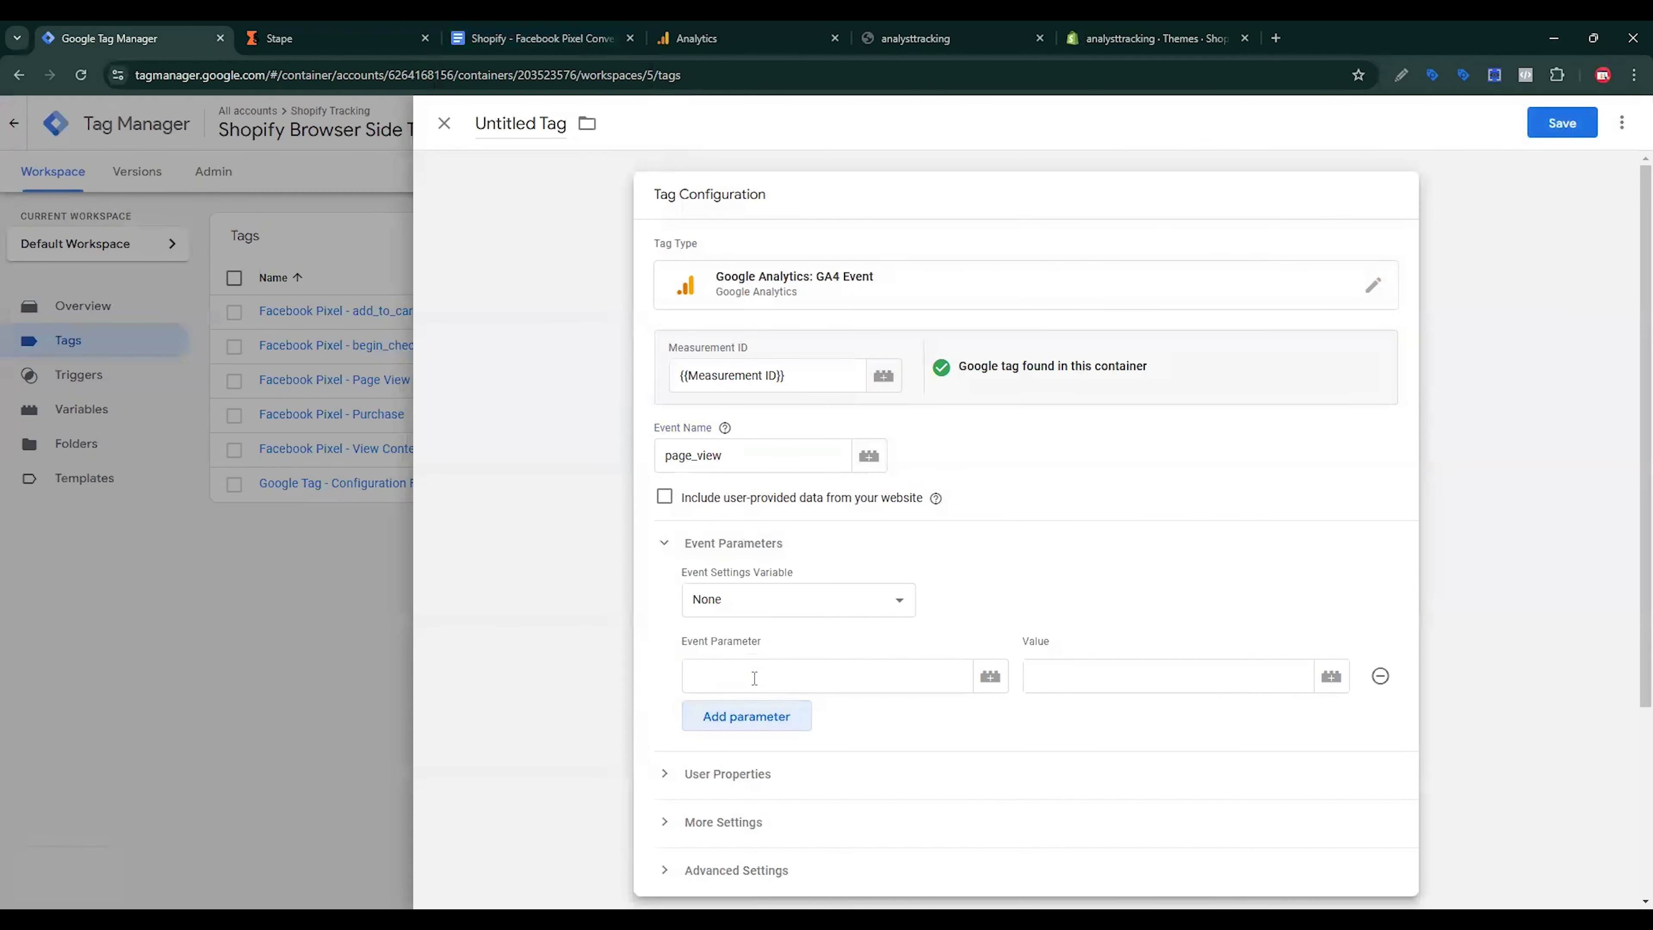
Step: Add six empty event parameter rows to the tag
left_click(763, 717)
left_click(760, 764)
left_click(755, 821)
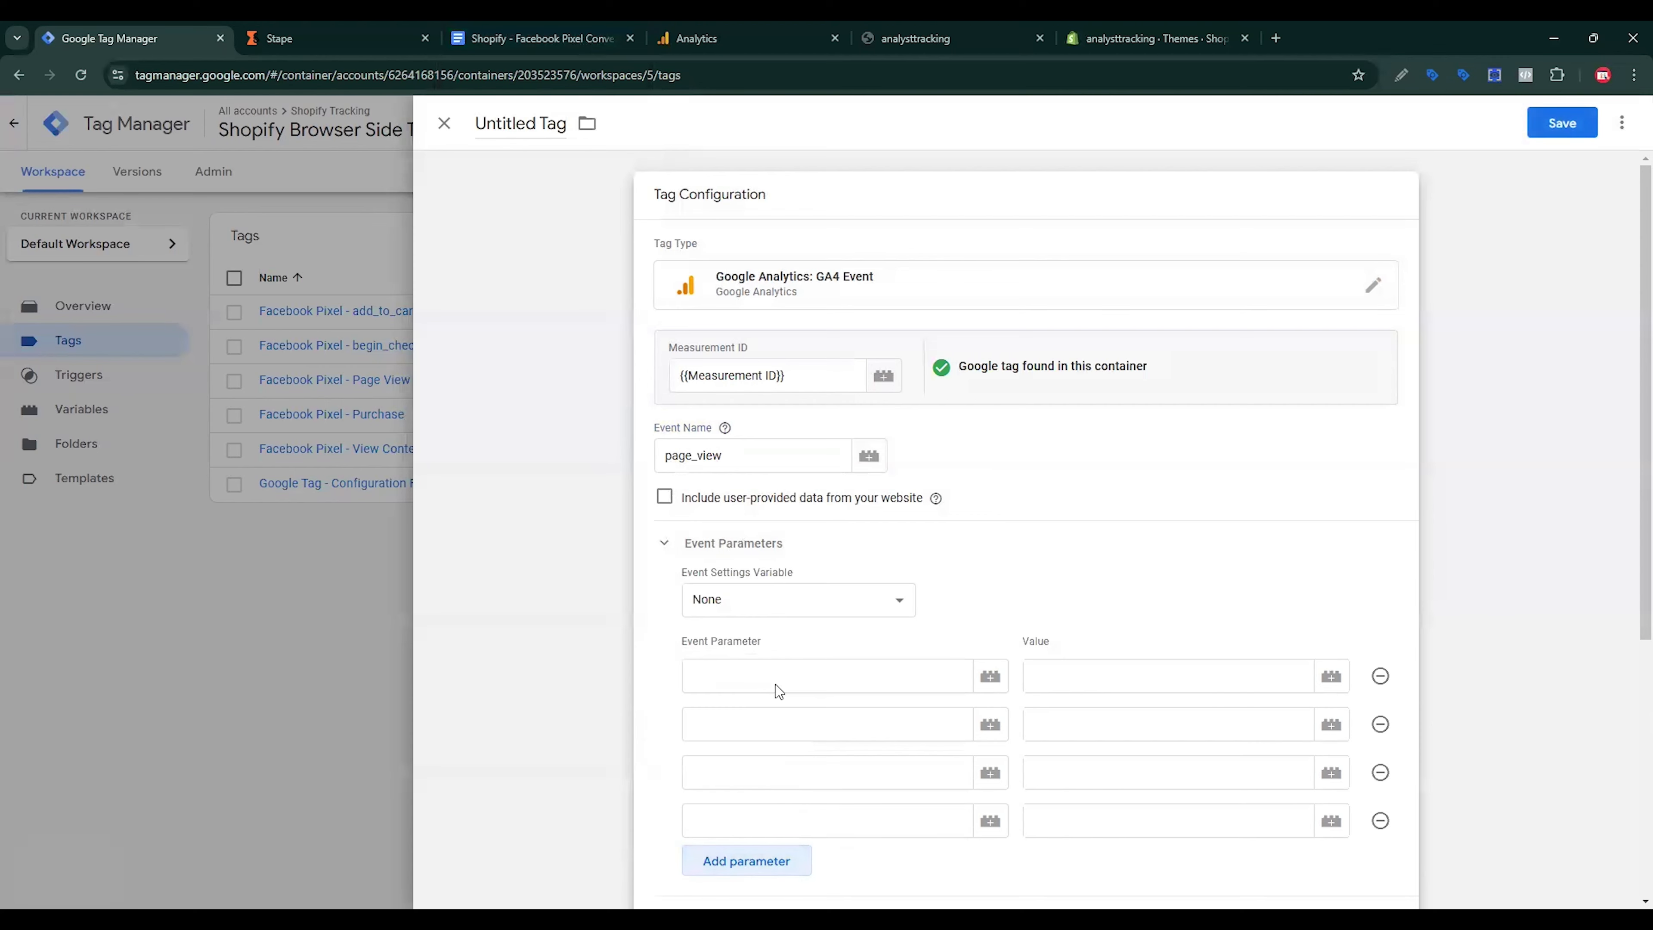
scroll(800, 710, "down", 1)
left_click(748, 785)
left_click(755, 826)
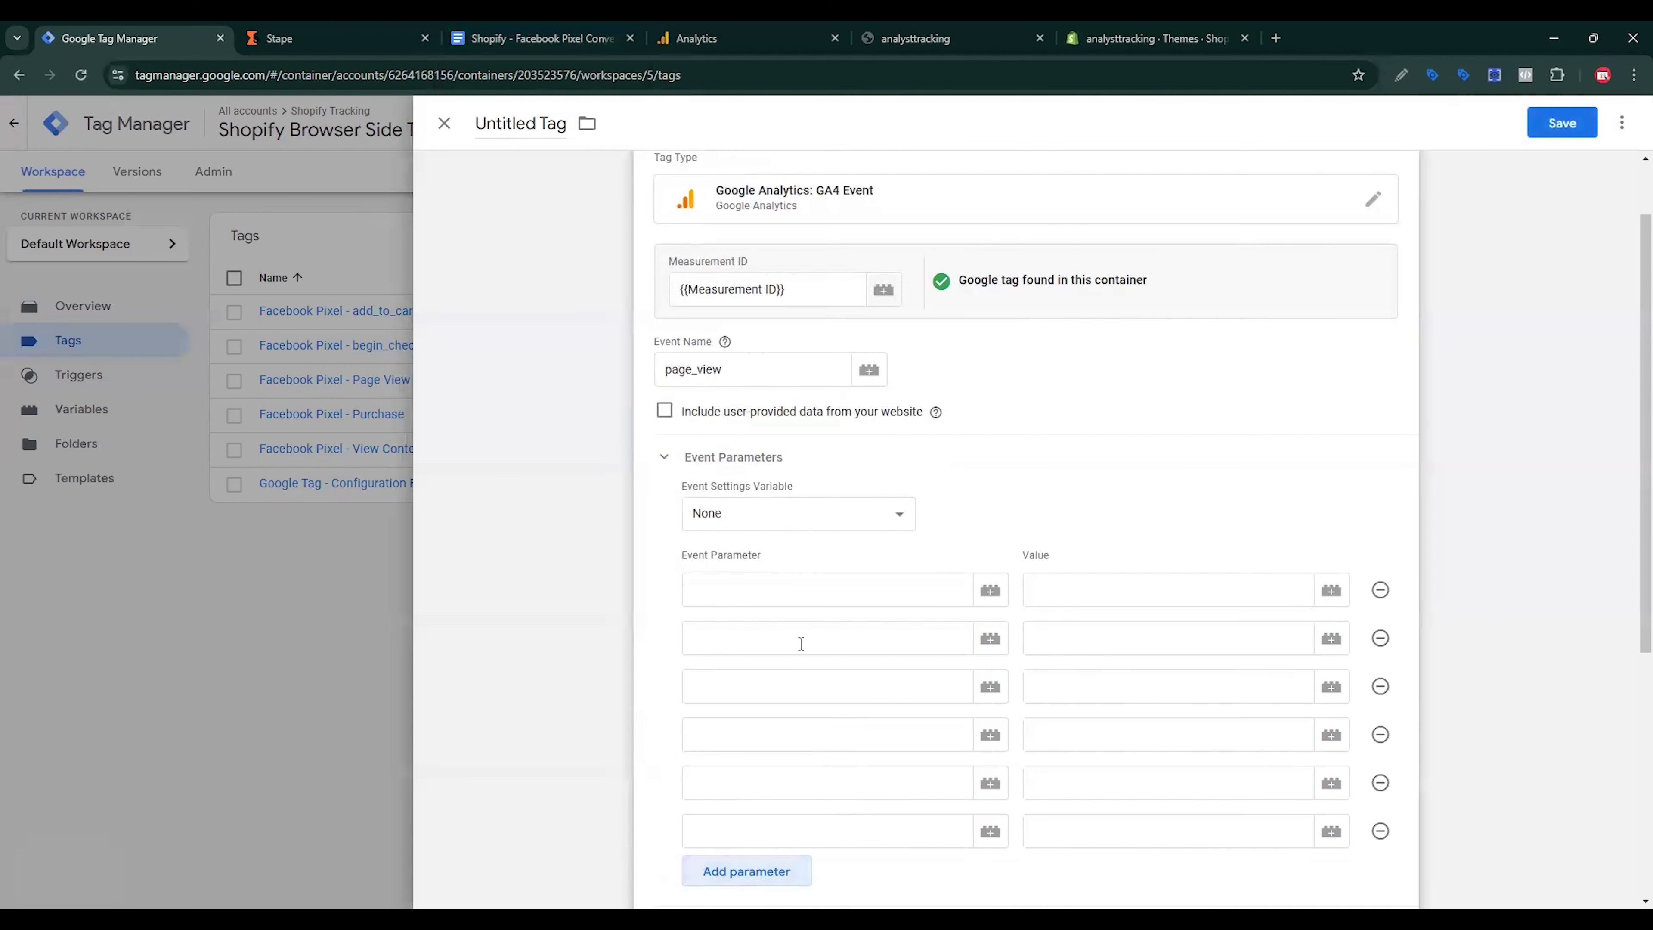
Step: Copy event_name from the tracking document into the first parameter name
left_click_drag(541, 38, 367, 28)
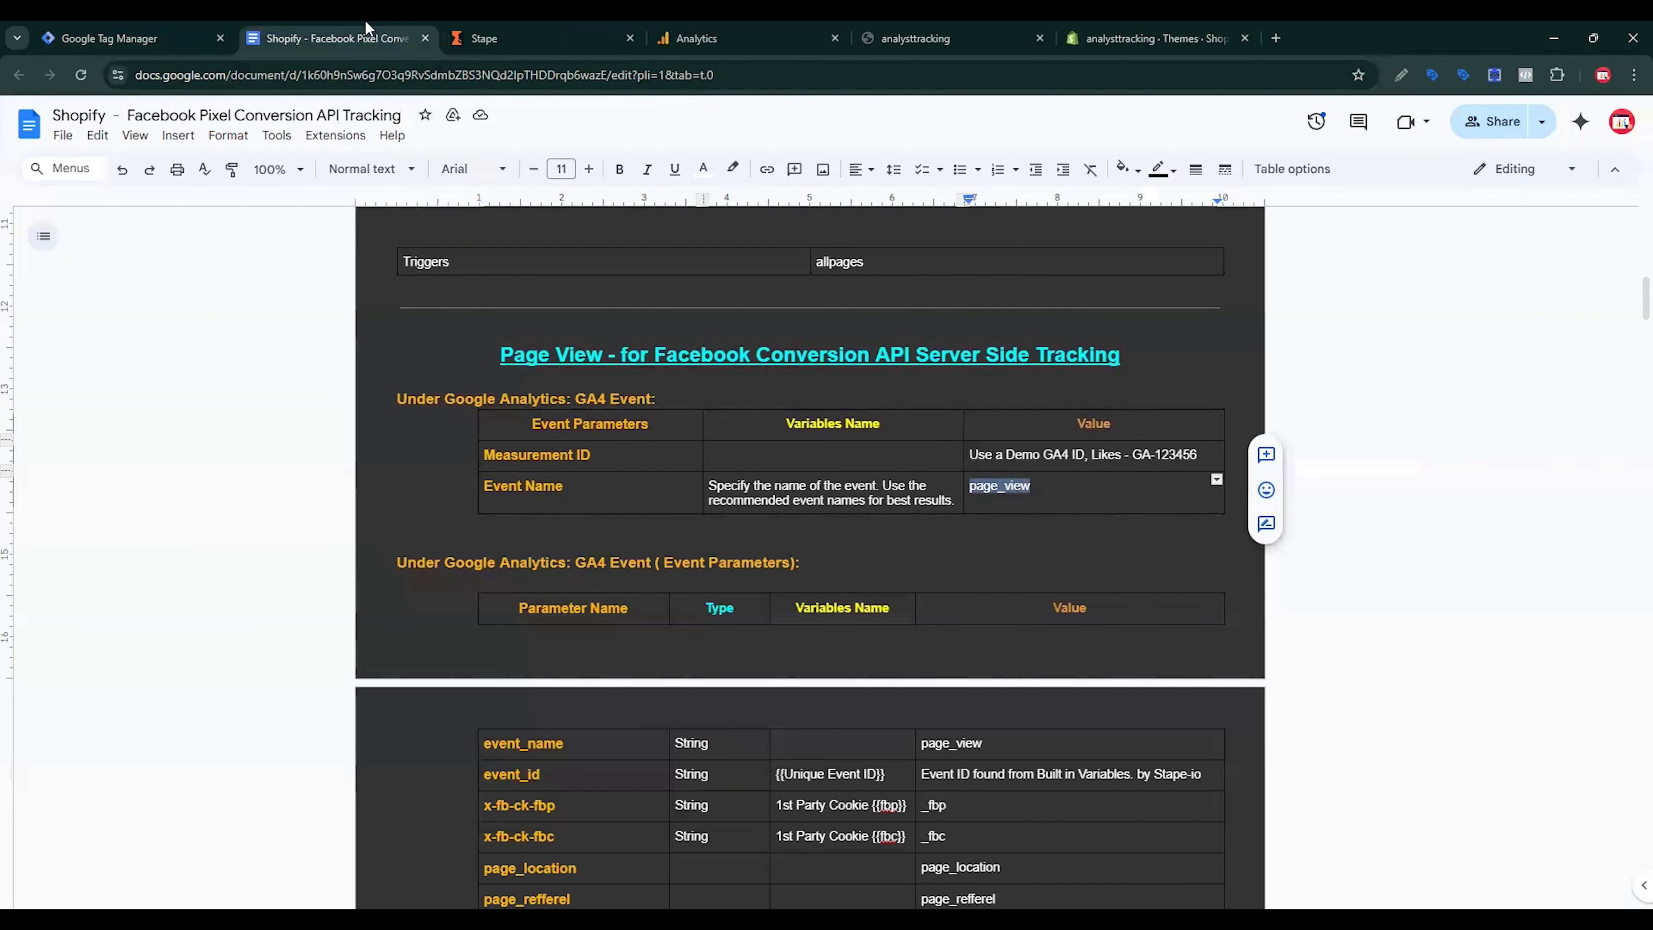
scroll(600, 651, "down", 4)
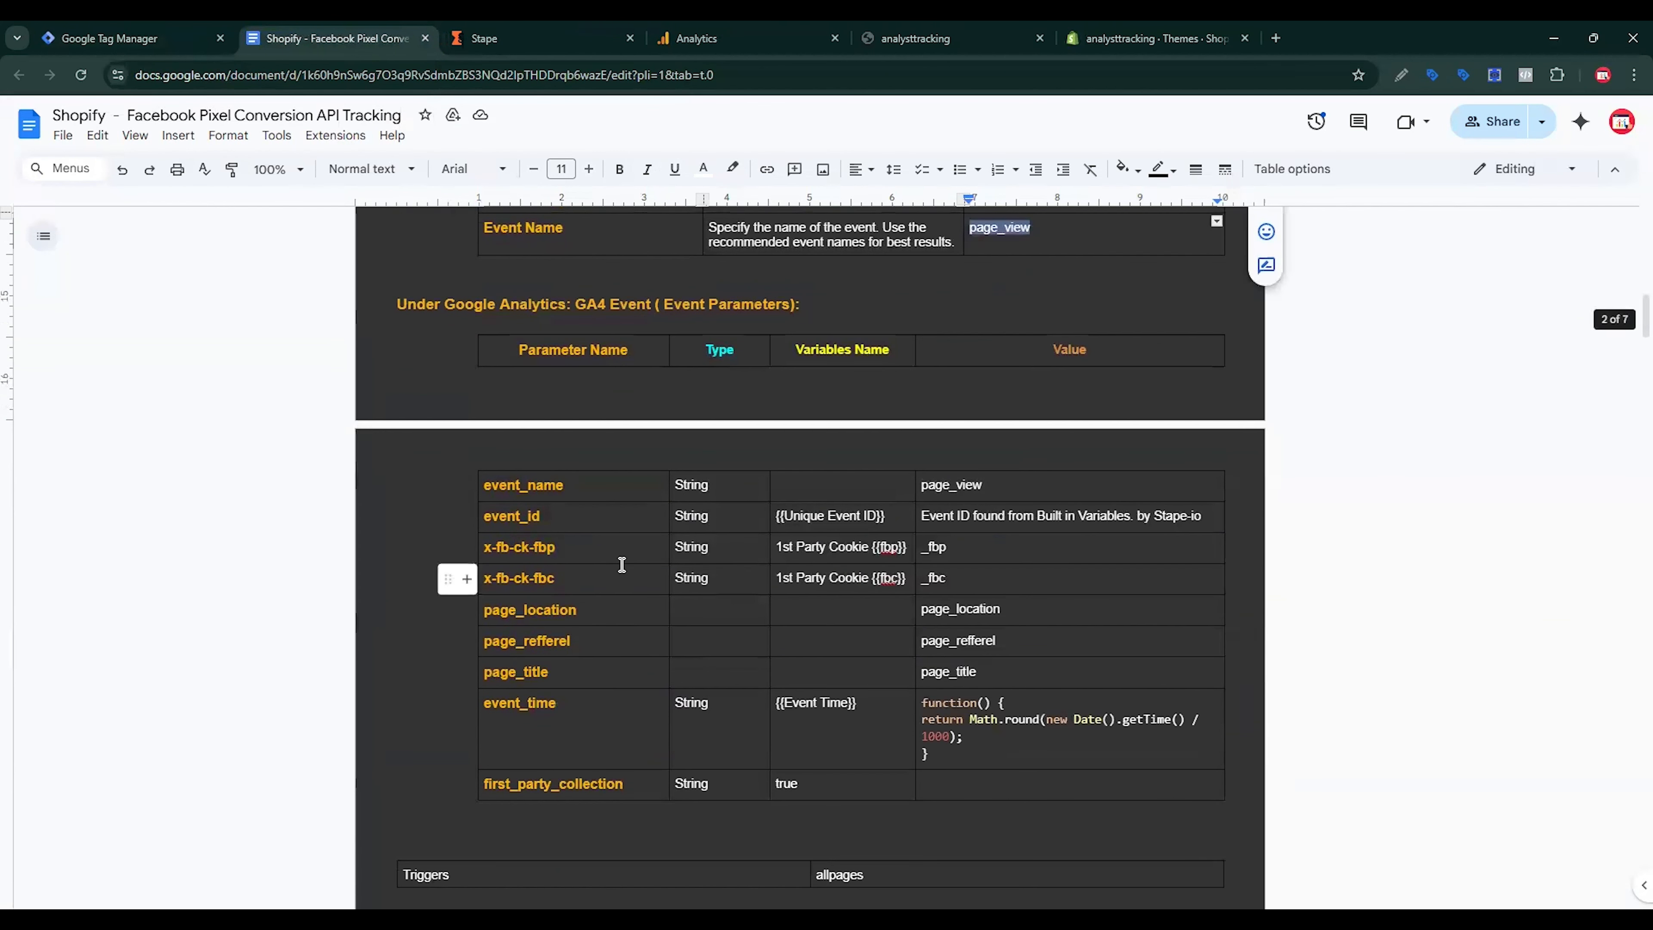
double_click(522, 486)
key("ctrl+c")
left_click(130, 38)
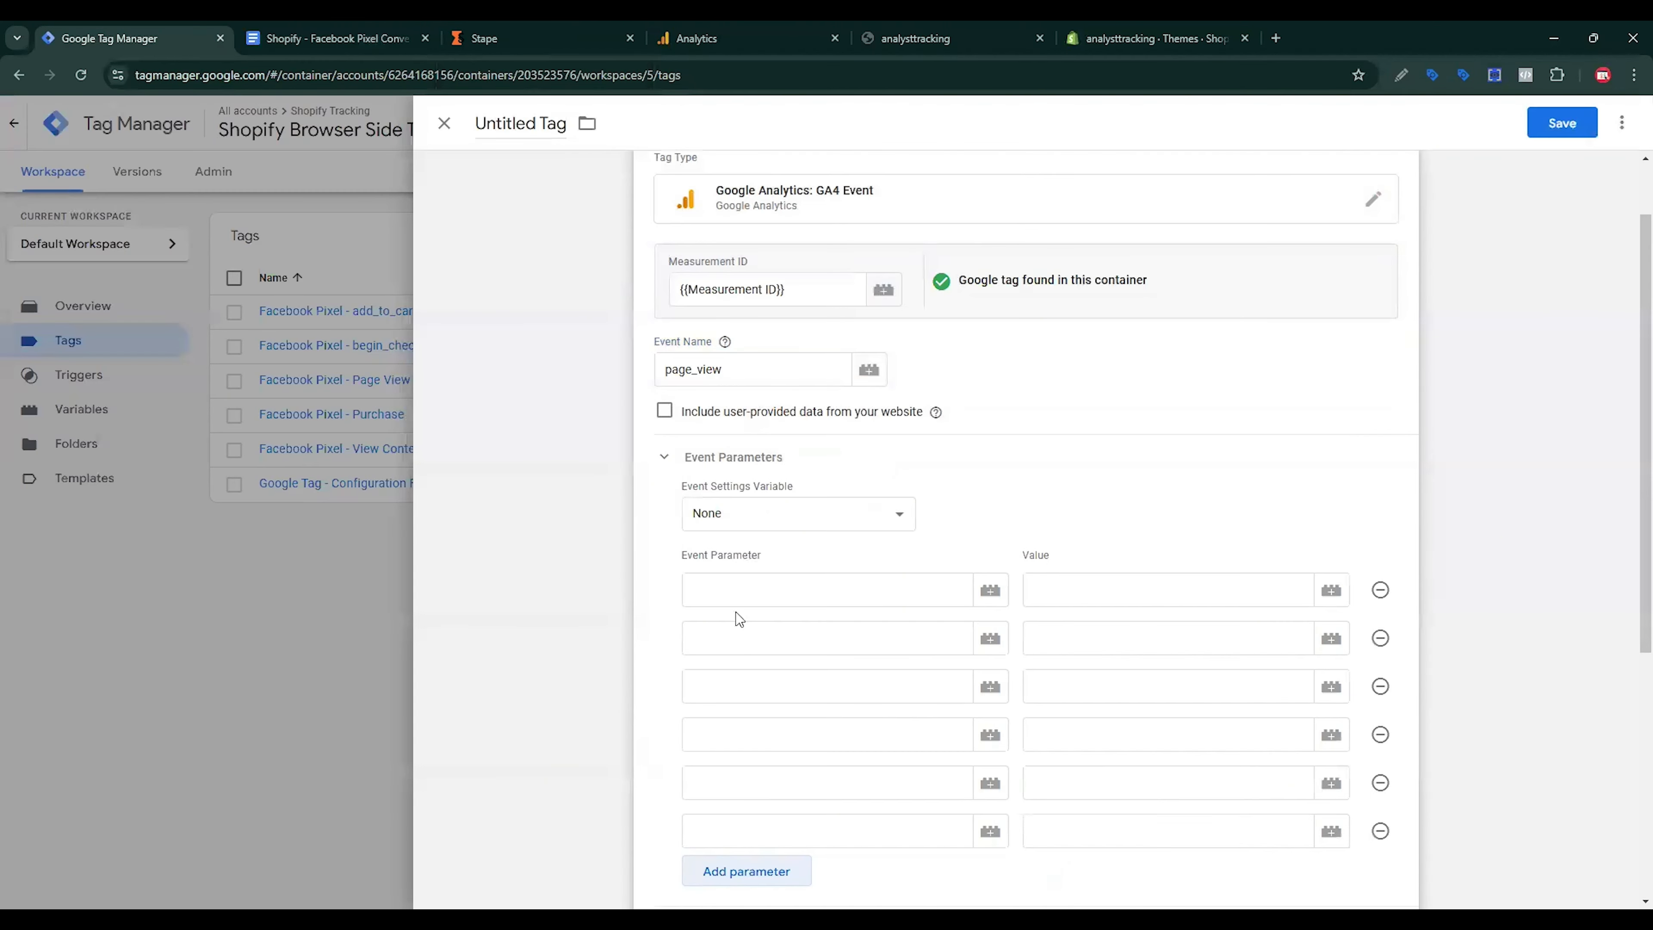
left_click(738, 589)
key("ctrl+v")
Step: Fill in the first parameter's value as event_name
left_click(755, 352)
double_click(738, 364)
left_click(632, 382)
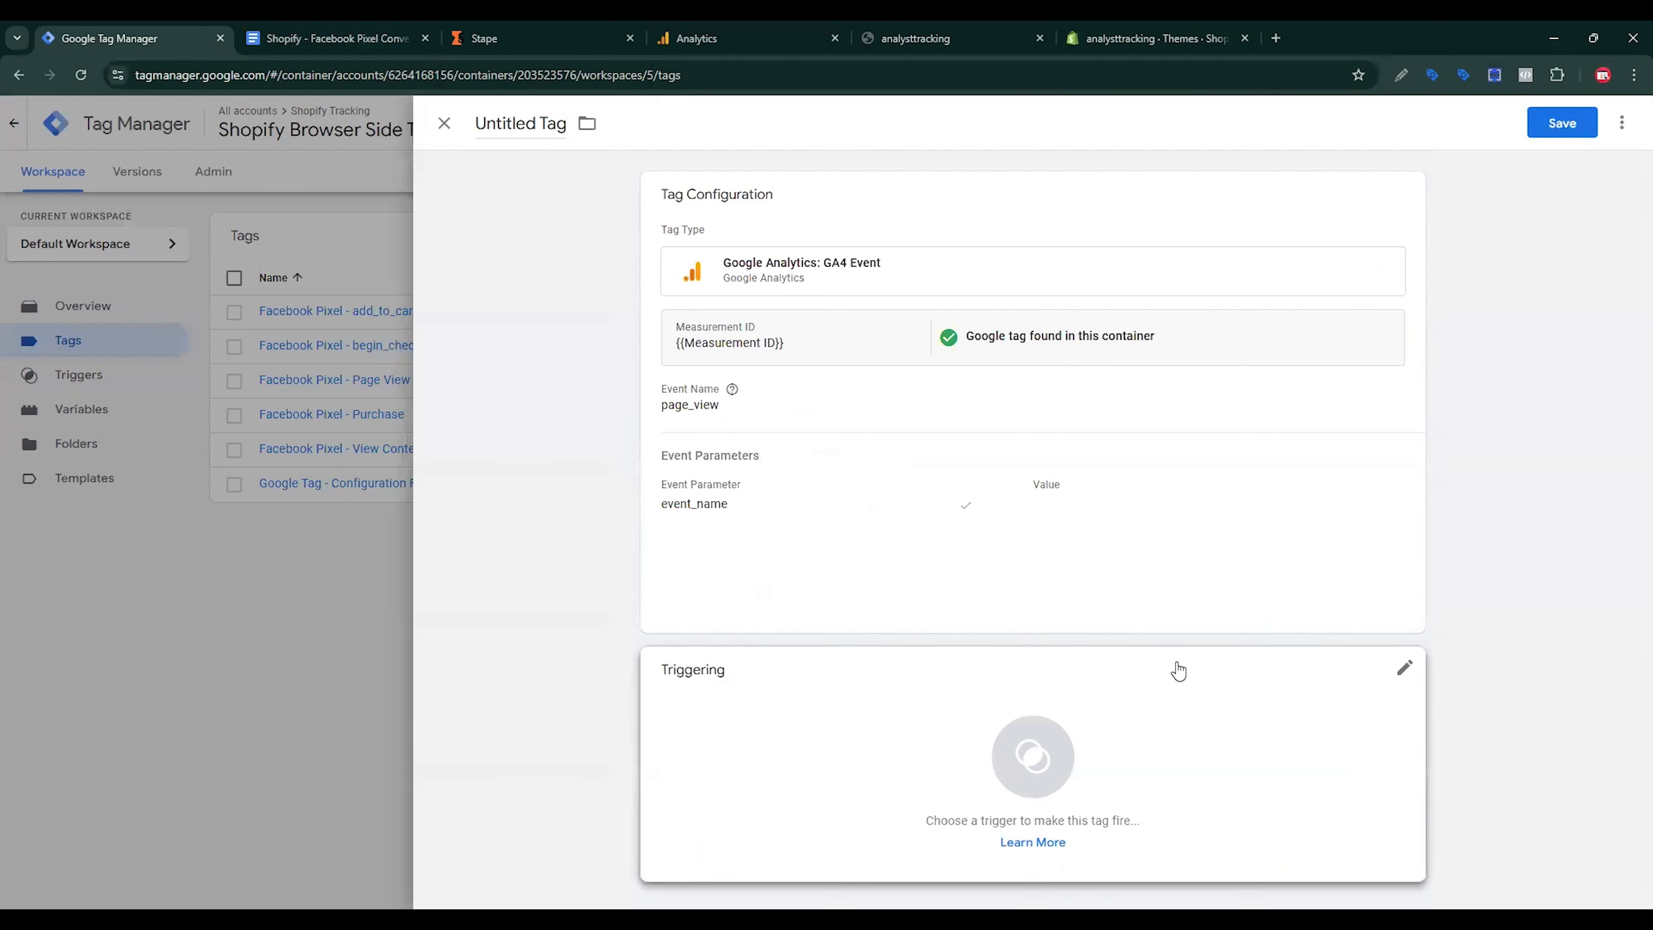
left_click(1000, 550)
left_click(1086, 686)
key("ctrl+v")
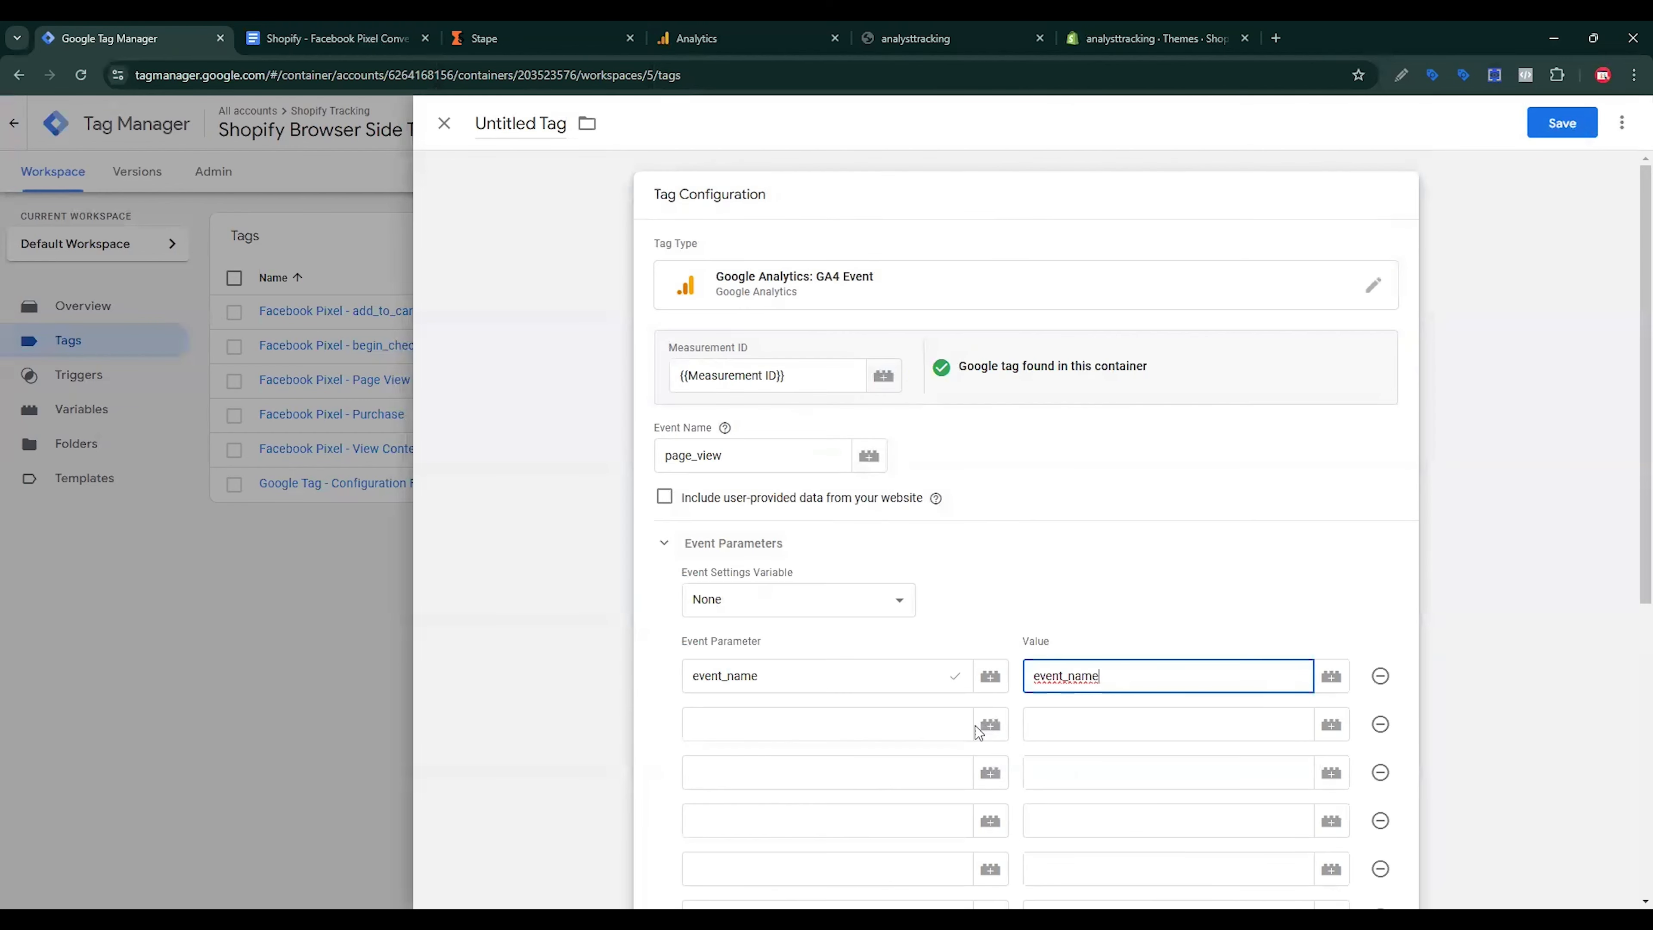
left_click(820, 728)
Step: Paste event_id and x-fb-ck-fbp as the second and third parameter names
left_click(336, 38)
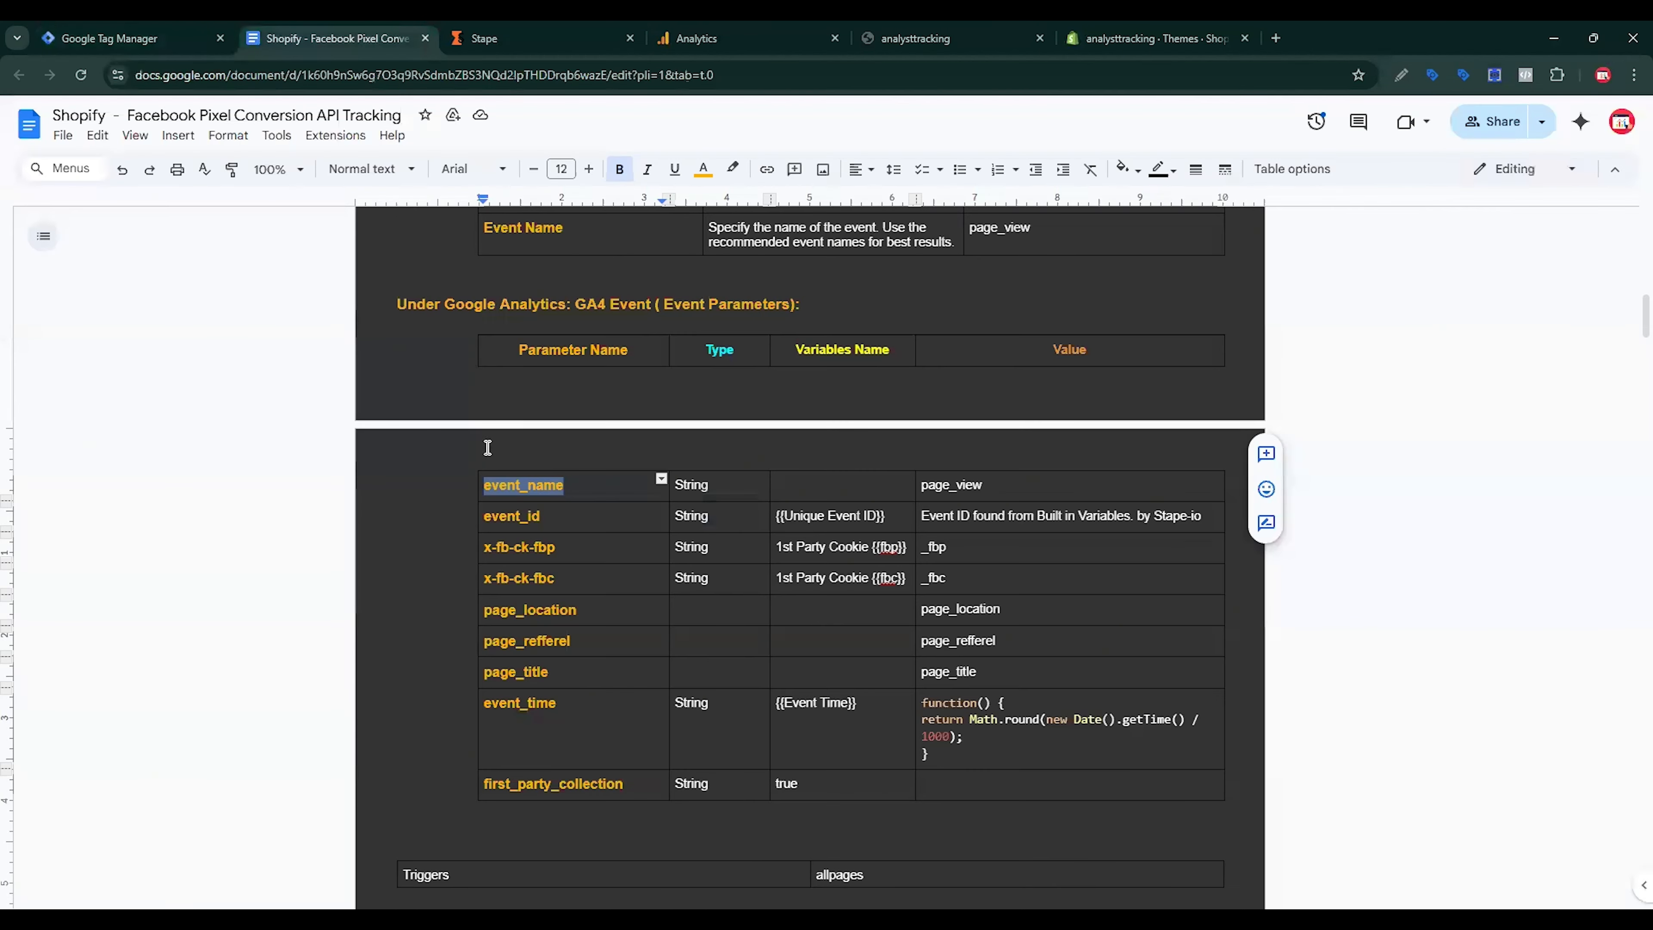
double_click(475, 521)
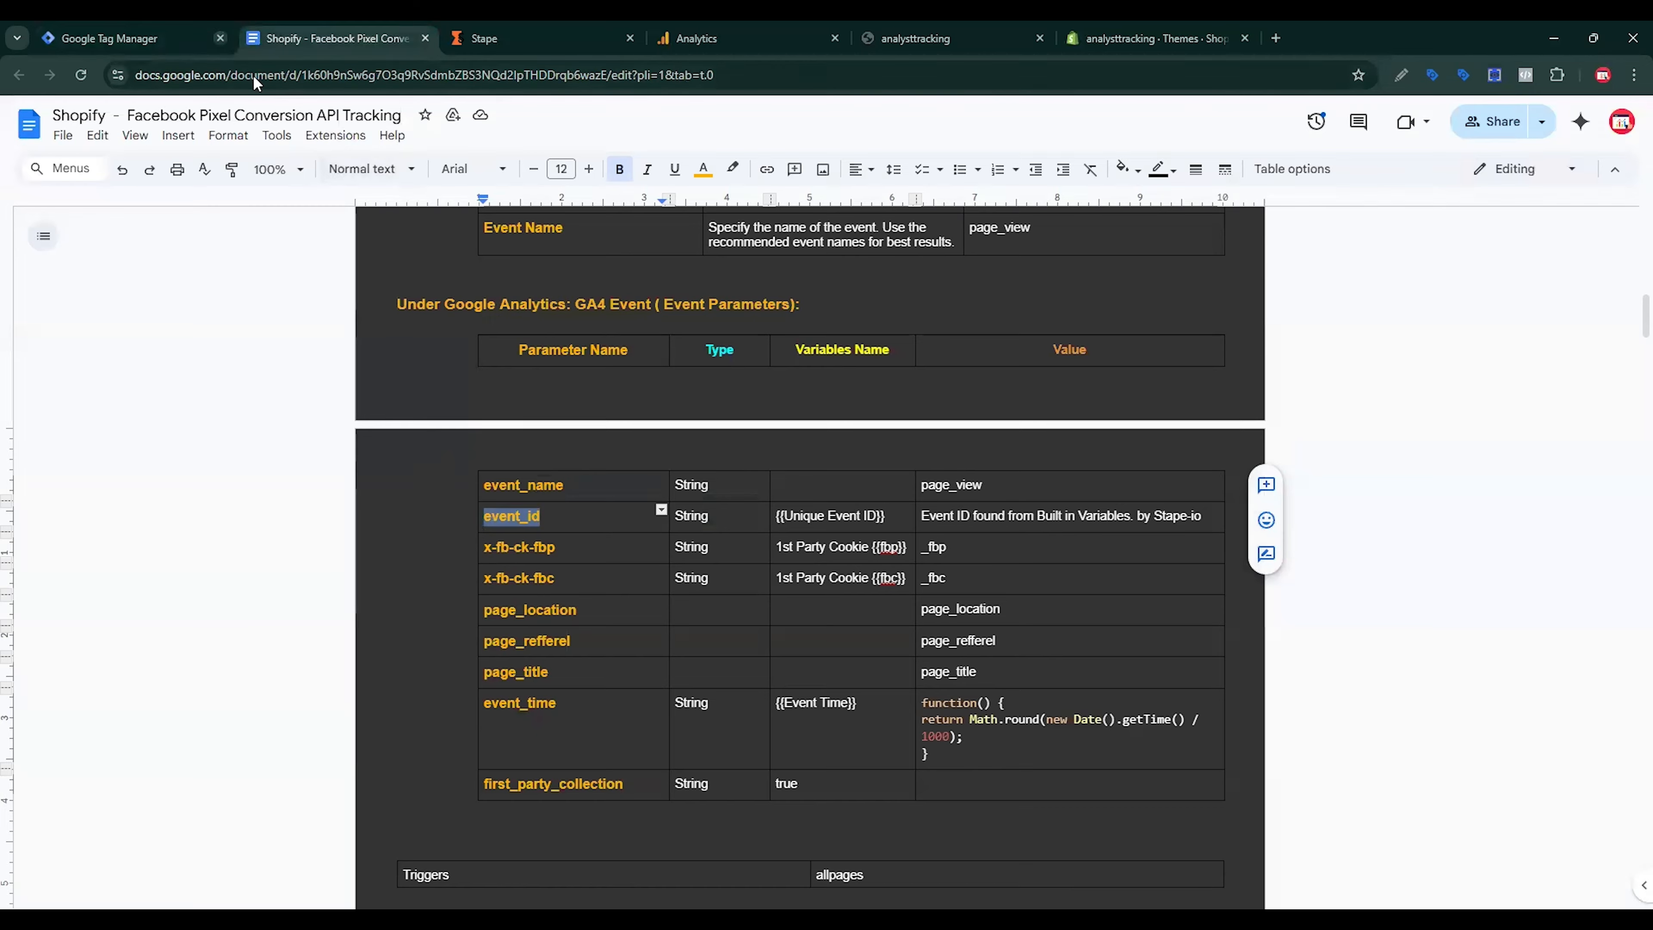
left_click(201, 38)
key("ctrl+v")
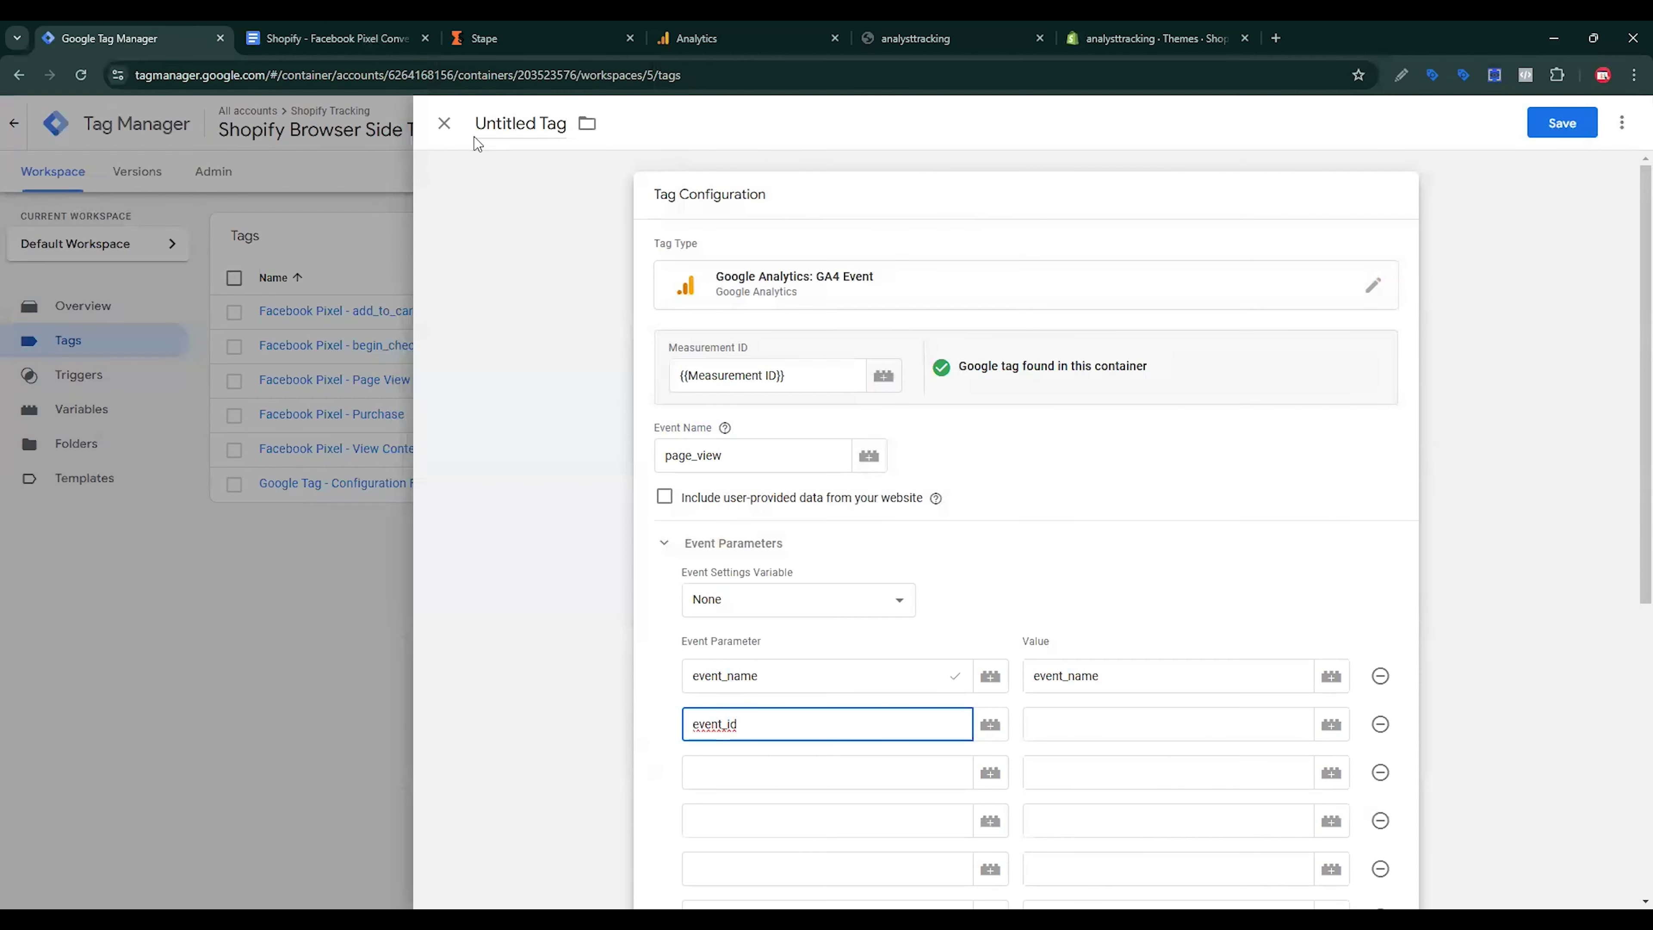
left_click(335, 38)
left_click_drag(557, 547, 491, 544)
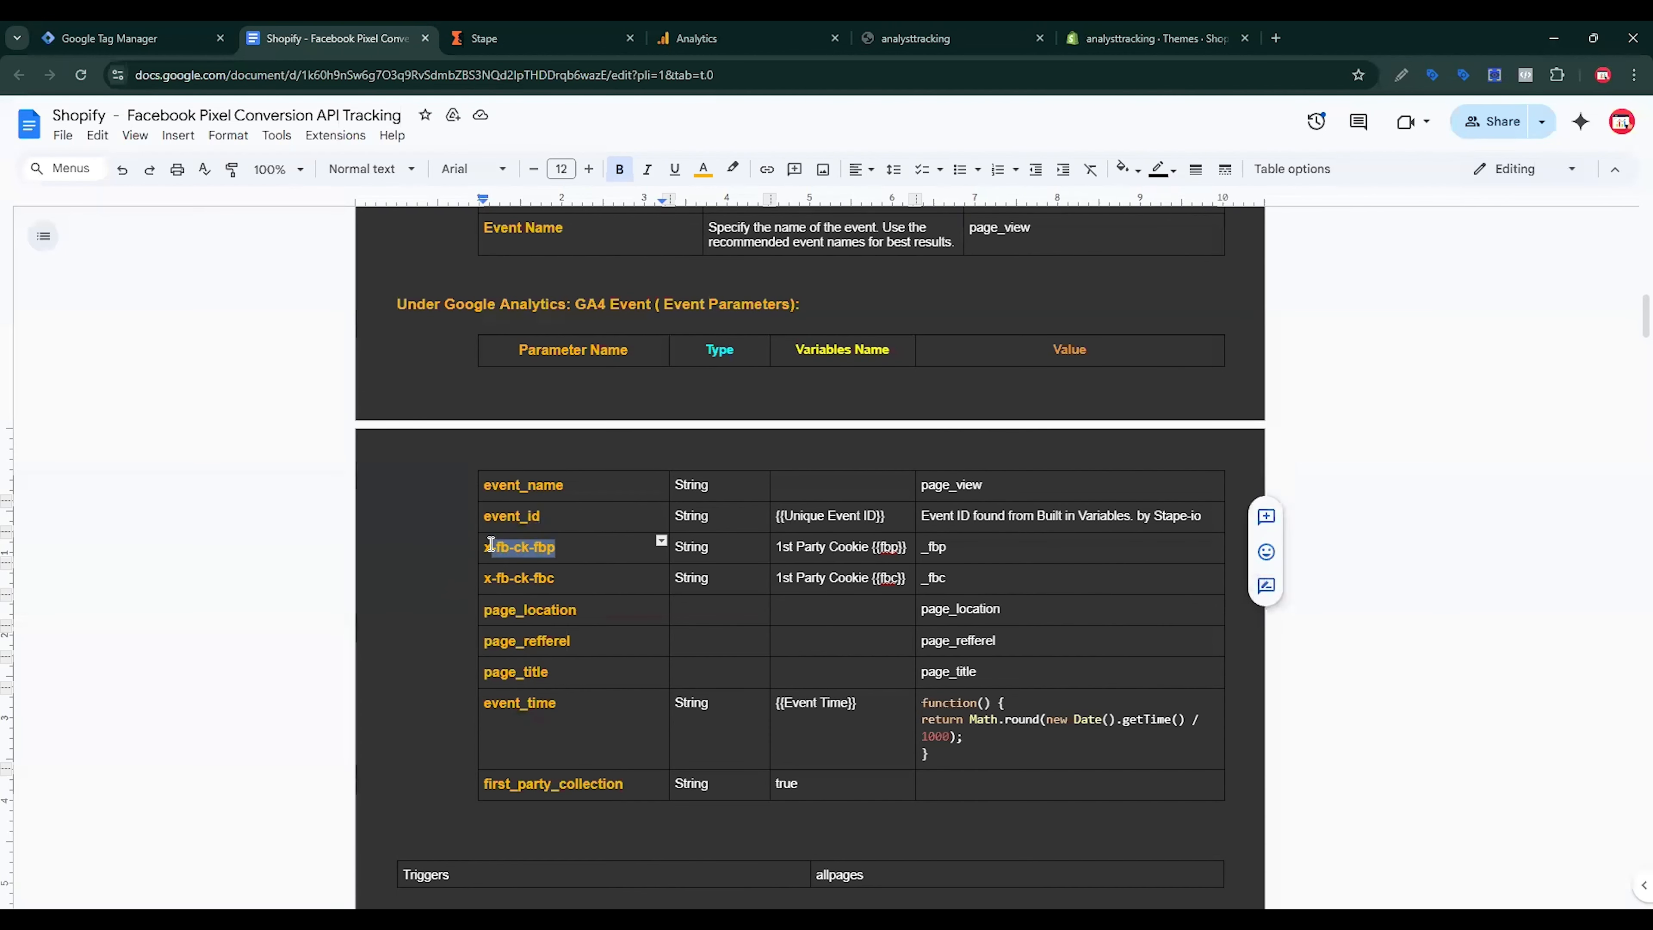
left_click(198, 40)
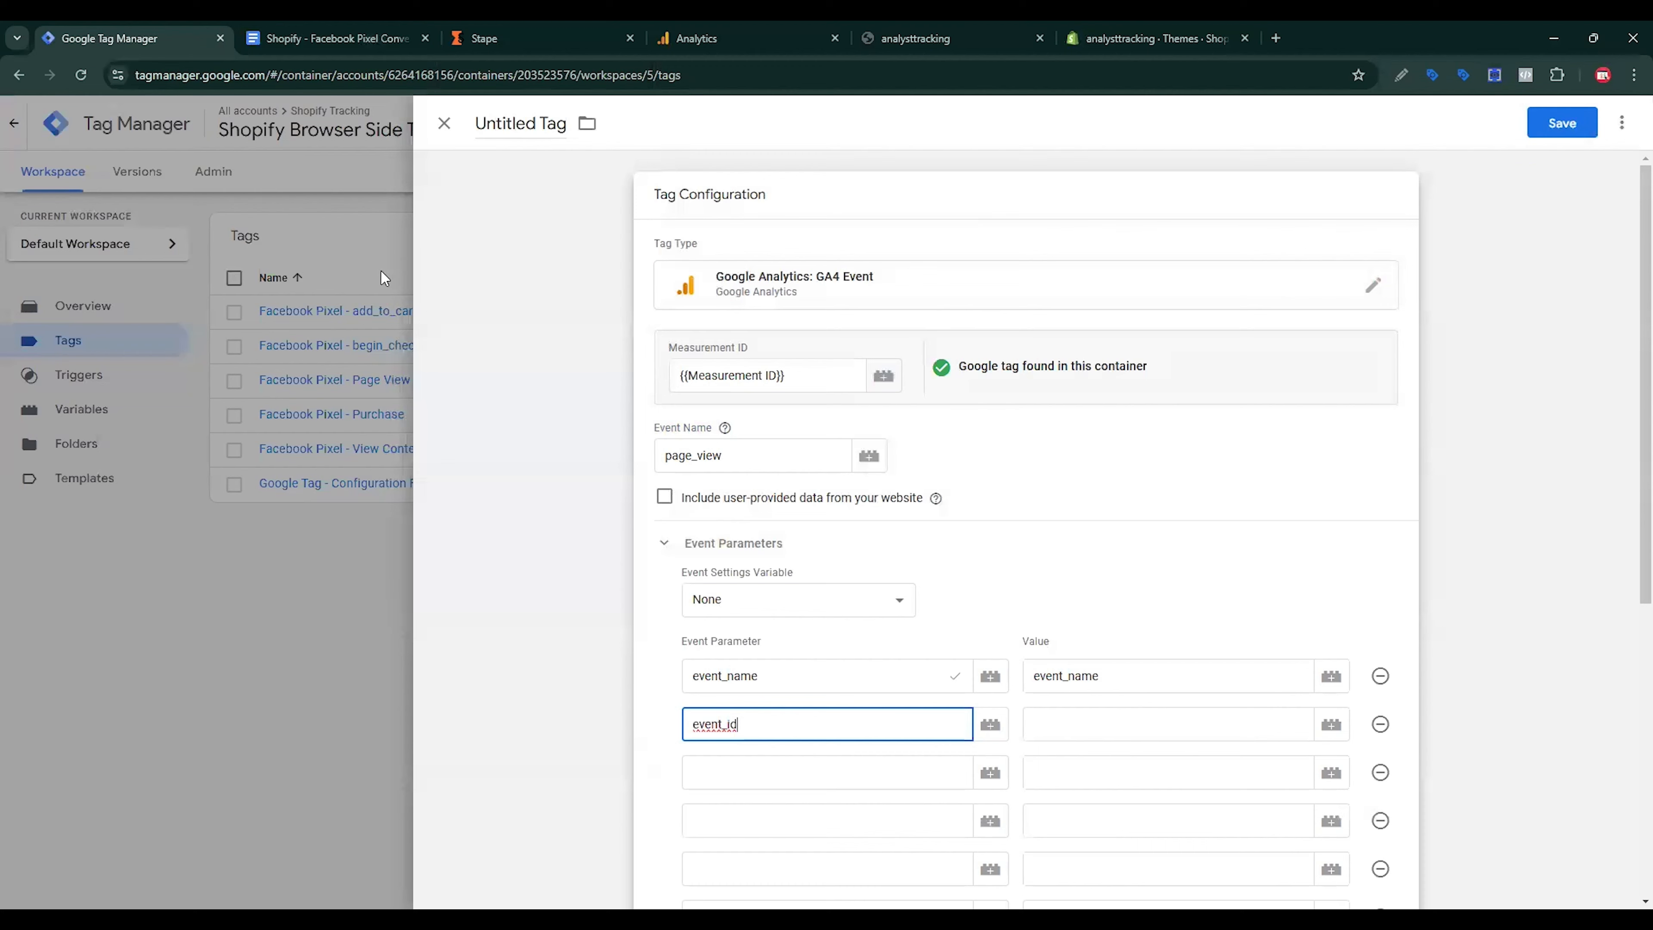
left_click(725, 766)
key("ctrl+v")
Step: Paste x-fb-ck-fbc and page_location as the fourth and fifth parameter names
left_click(336, 38)
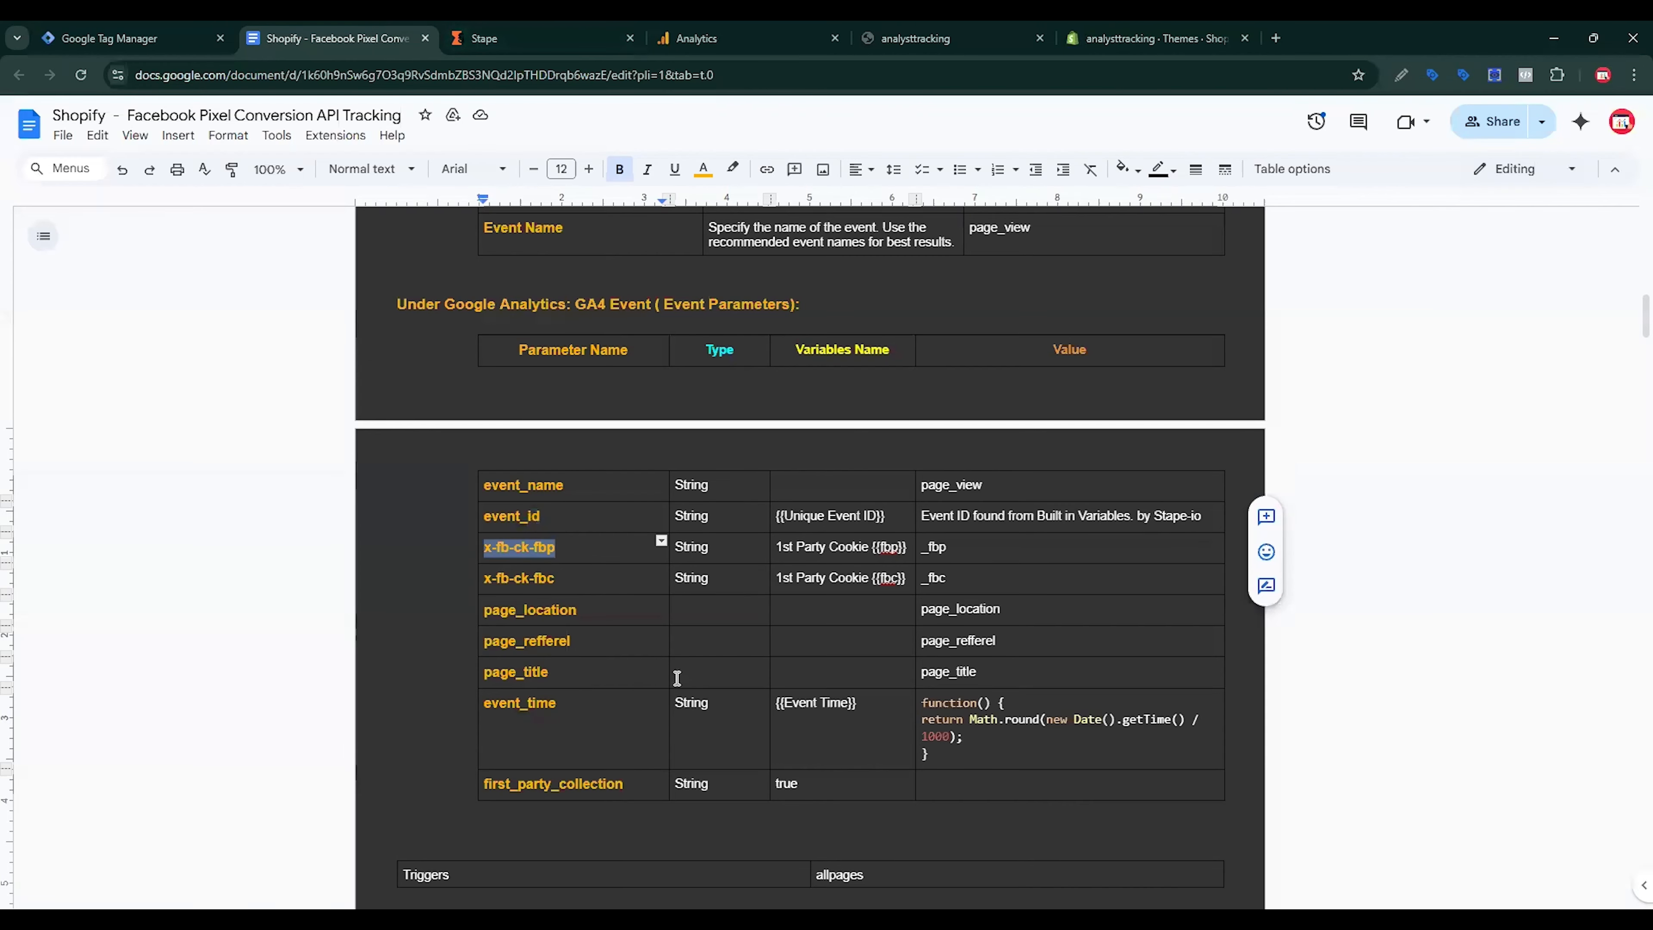
scroll(677, 678, "down", 2)
left_click_drag(557, 493, 485, 492)
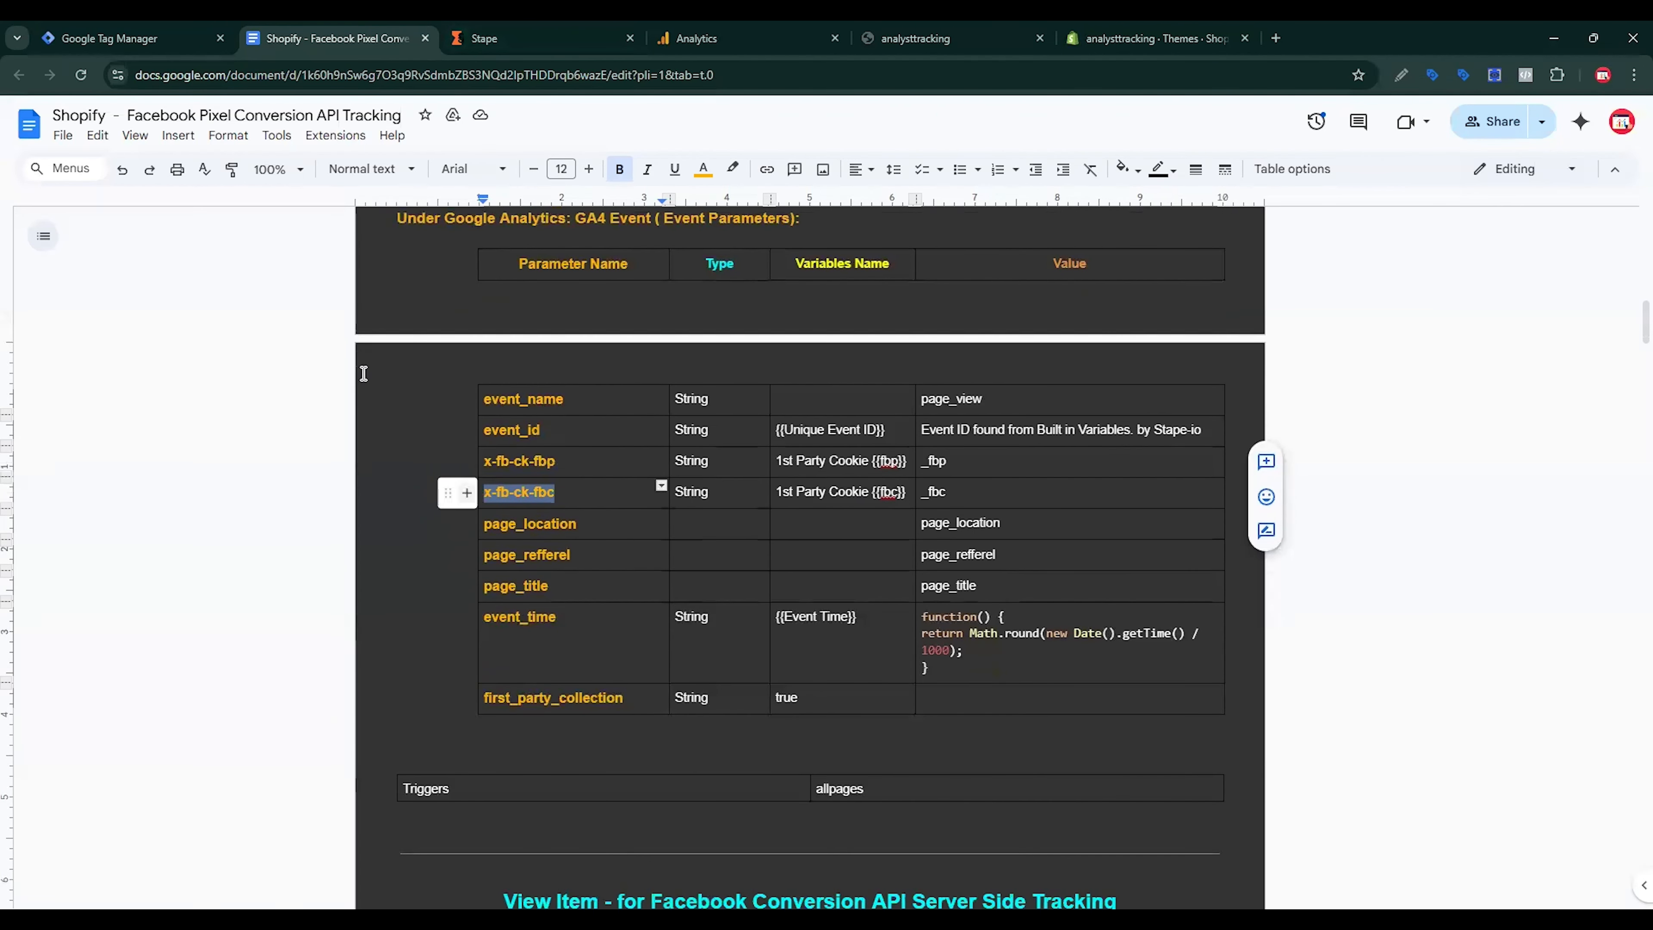
left_click(77, 29)
left_click(742, 833)
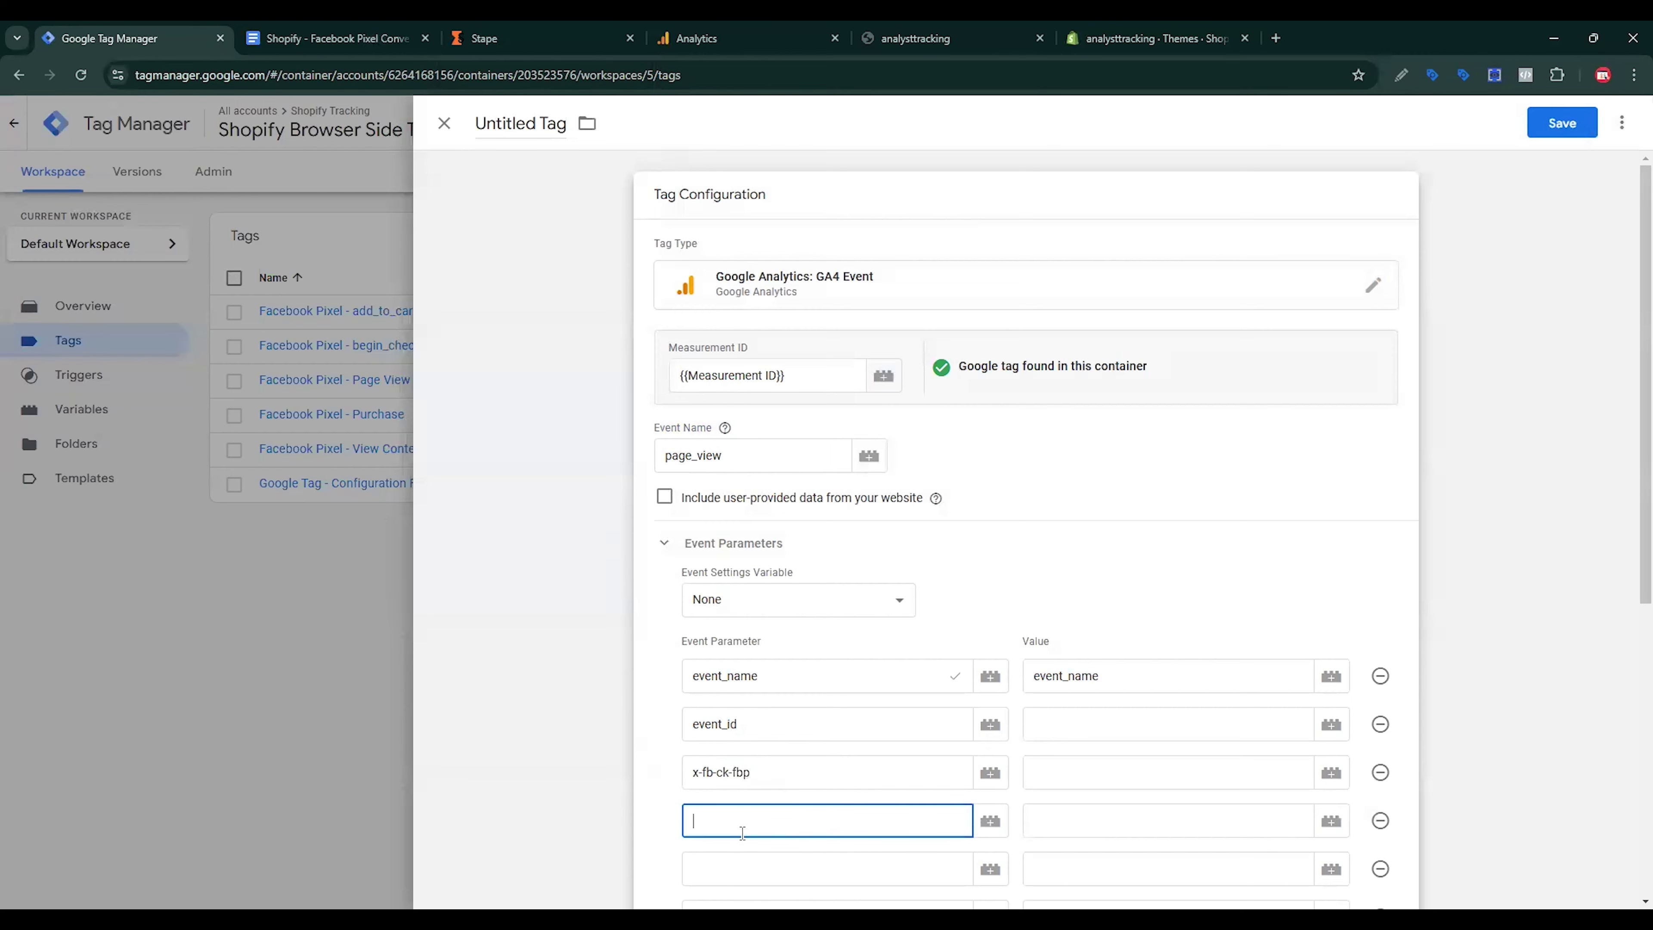
key("ctrl+v")
scroll(805, 720, "down", 4)
left_click(383, 29)
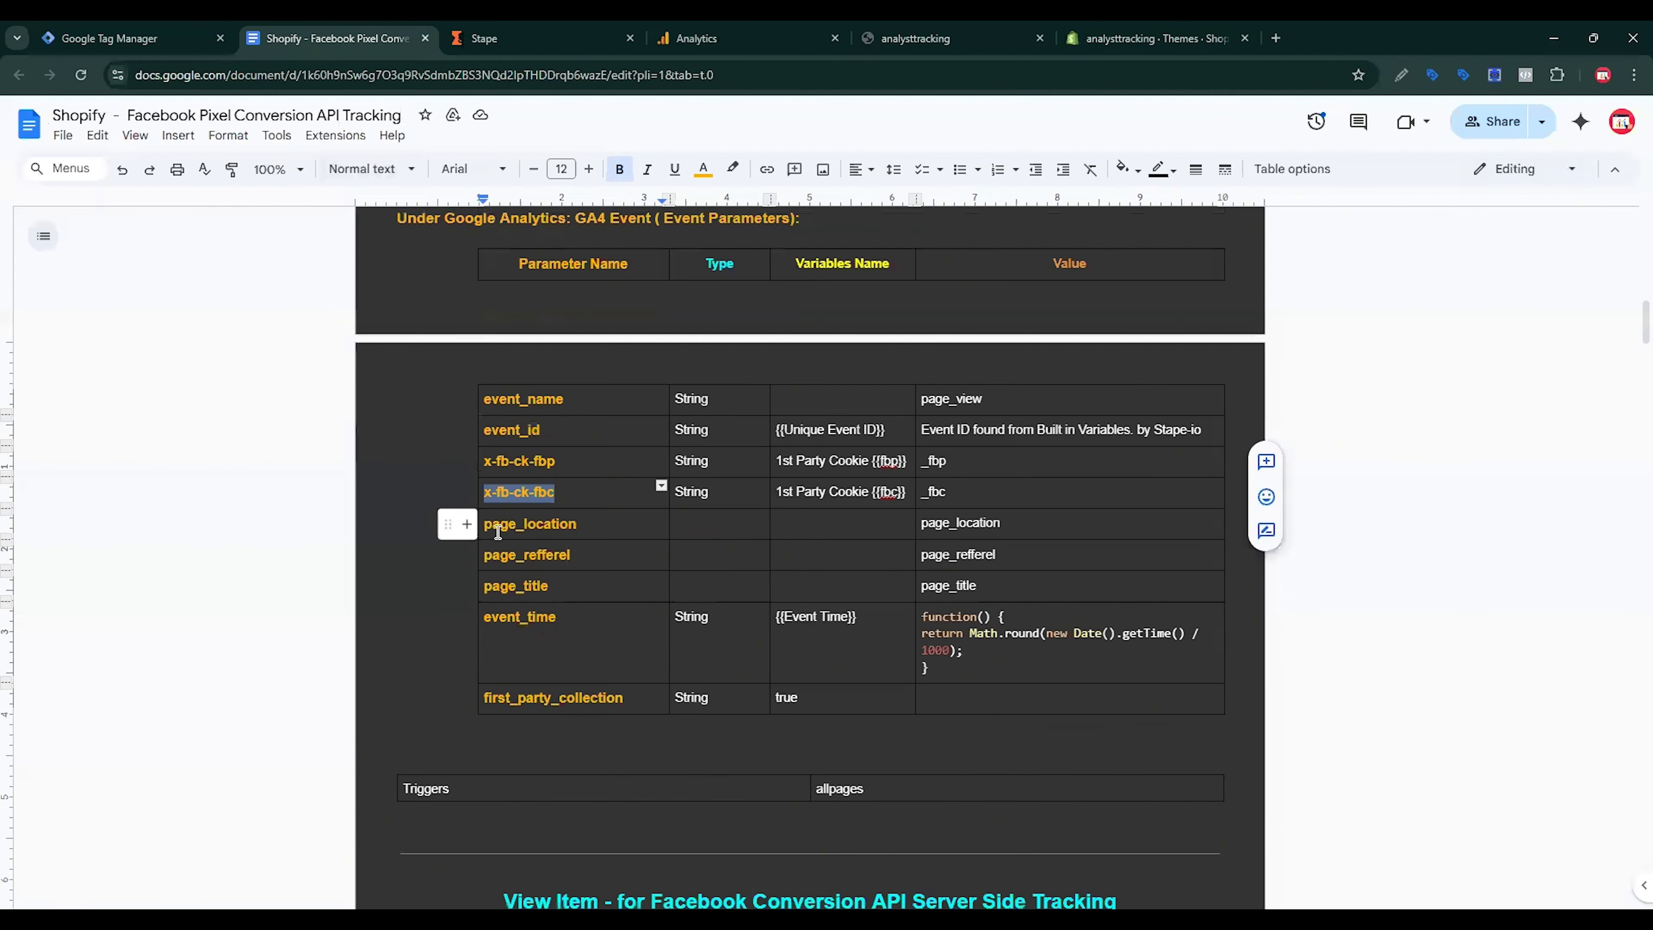
double_click(566, 525)
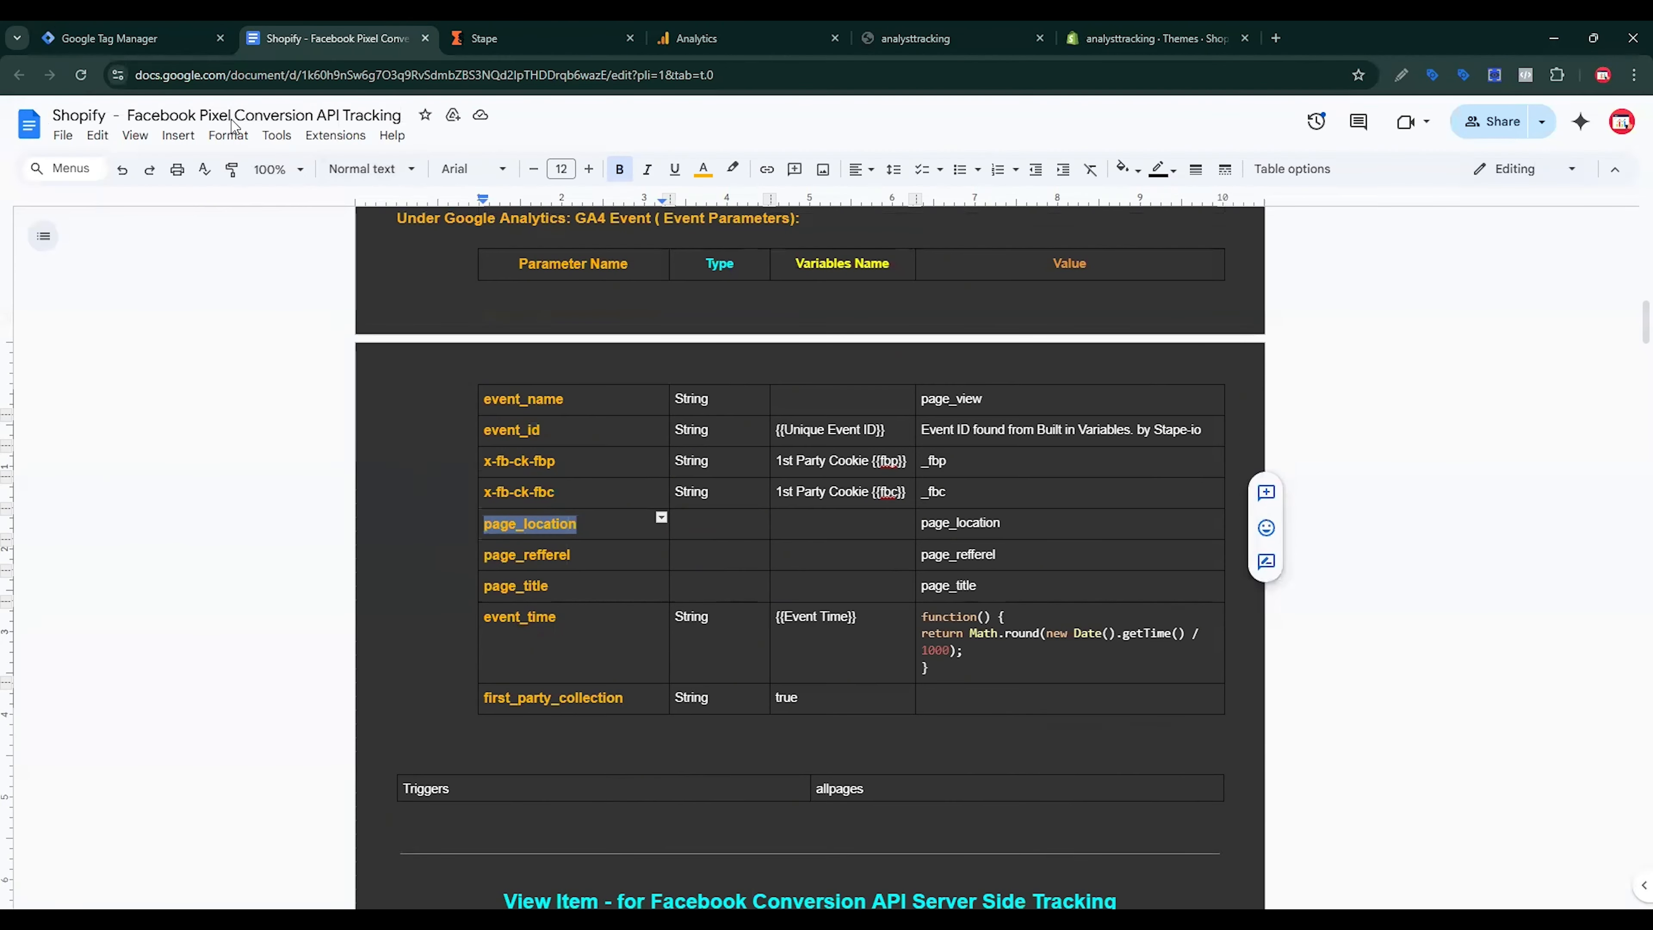
key("ctrl+shift+Tab")
left_click(757, 616)
key("ctrl+v")
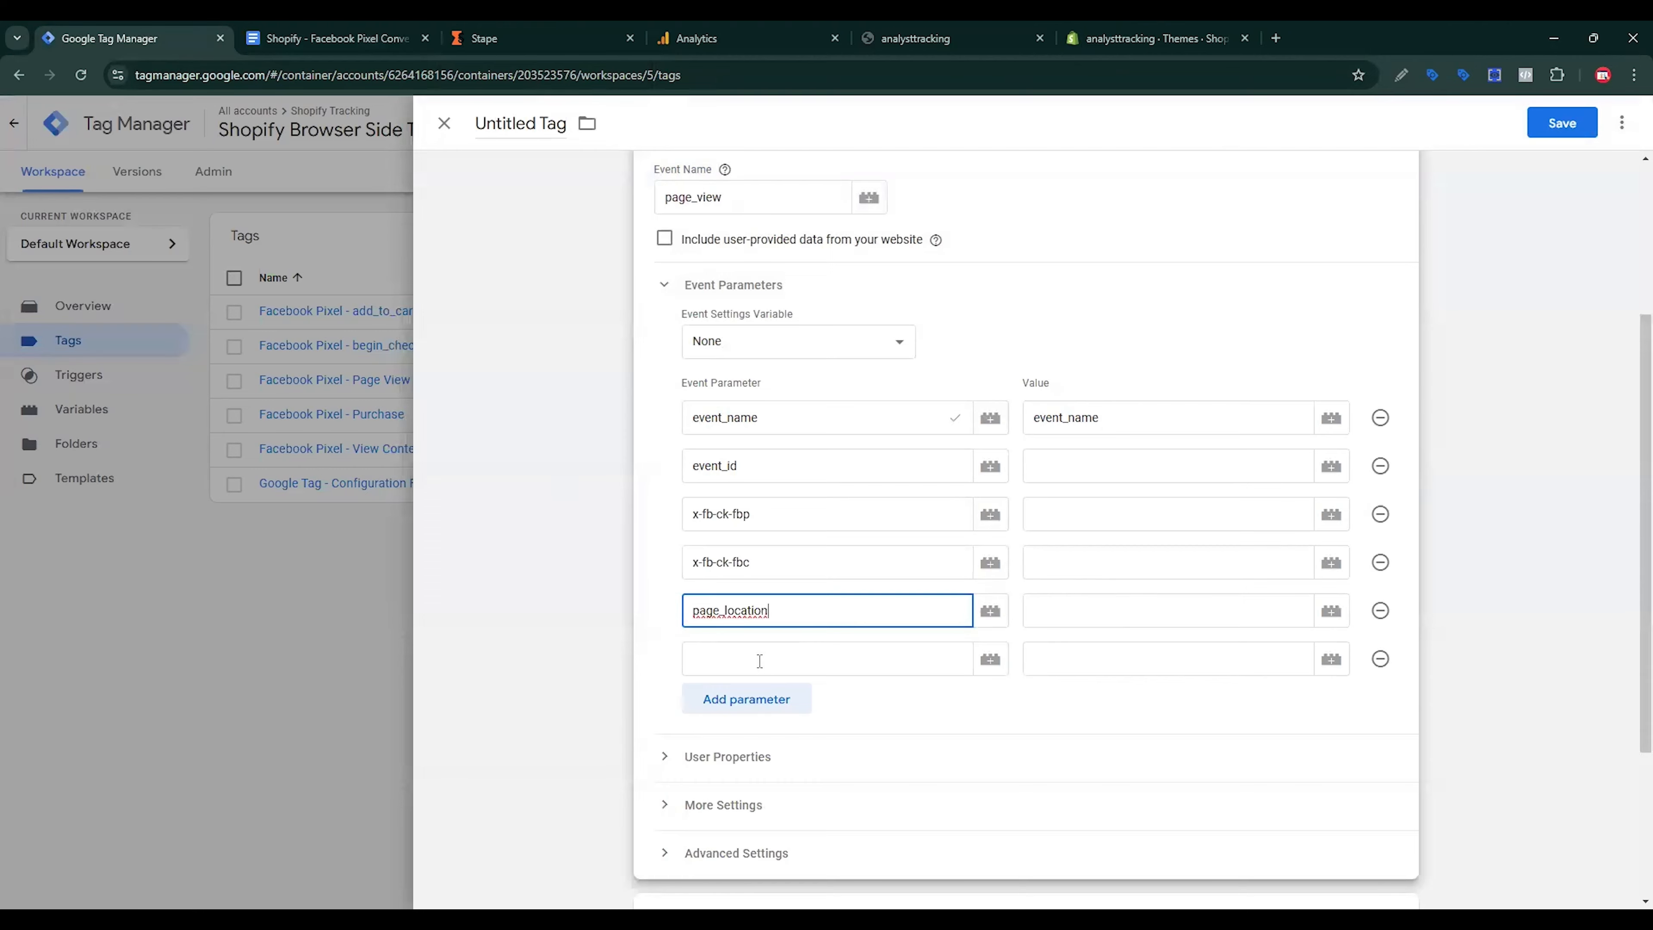
Step: Paste page_refferel and page_title as the sixth and seventh parameter names
left_click(757, 656)
key("ctrl+Tab")
double_click(541, 555)
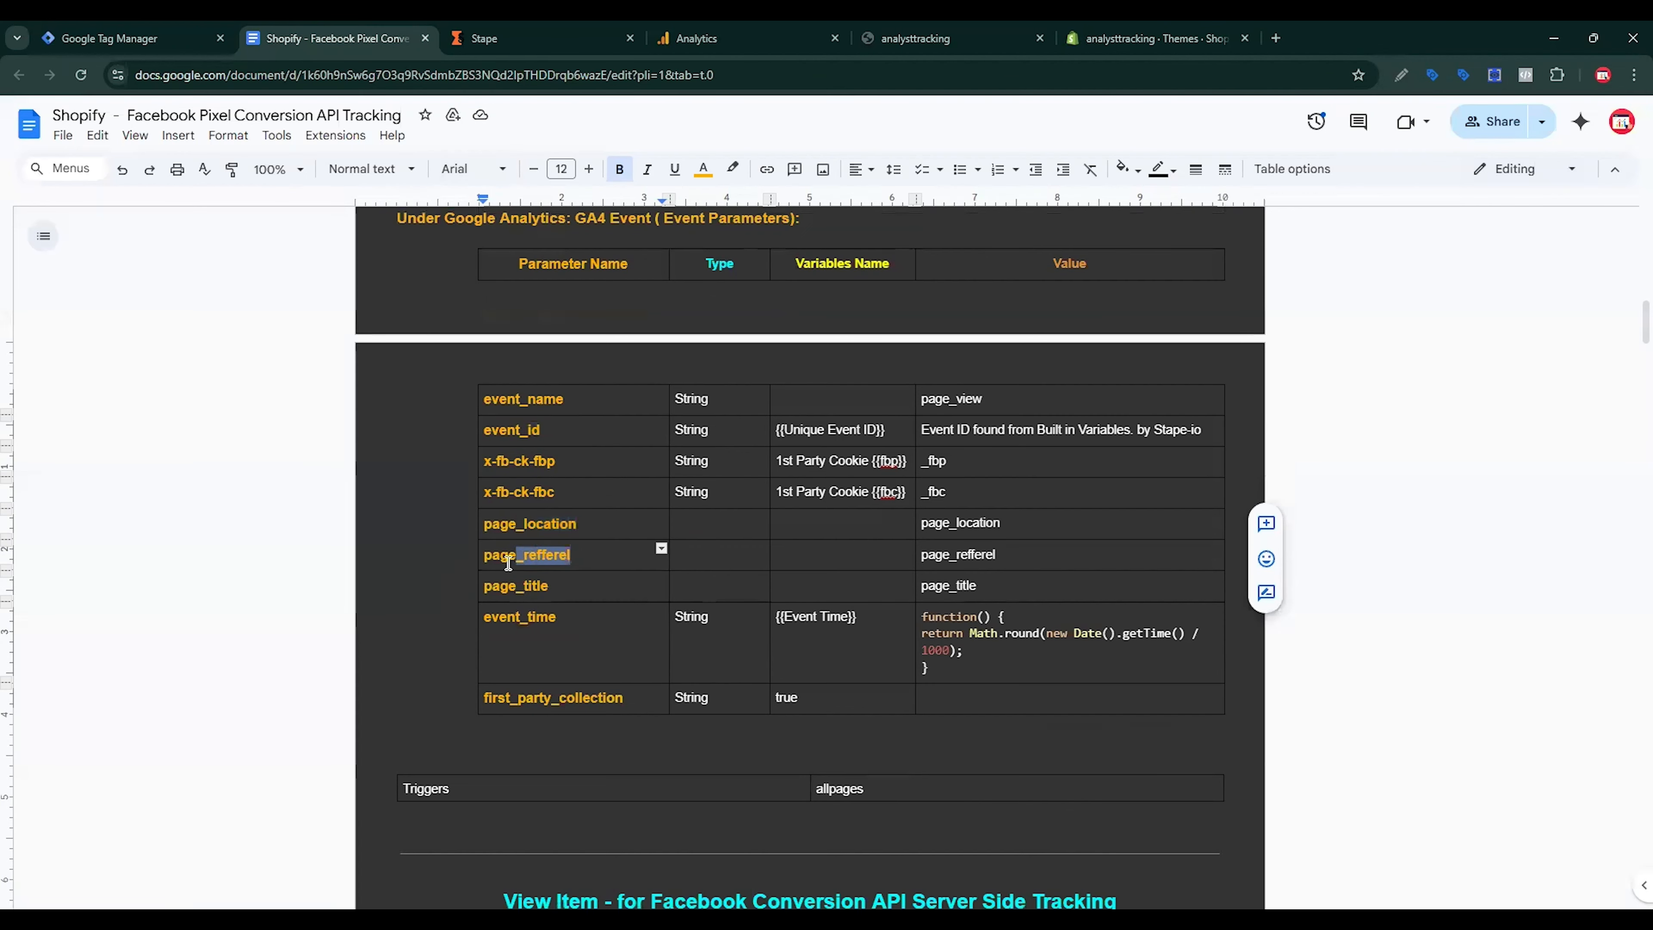
left_click(174, 51)
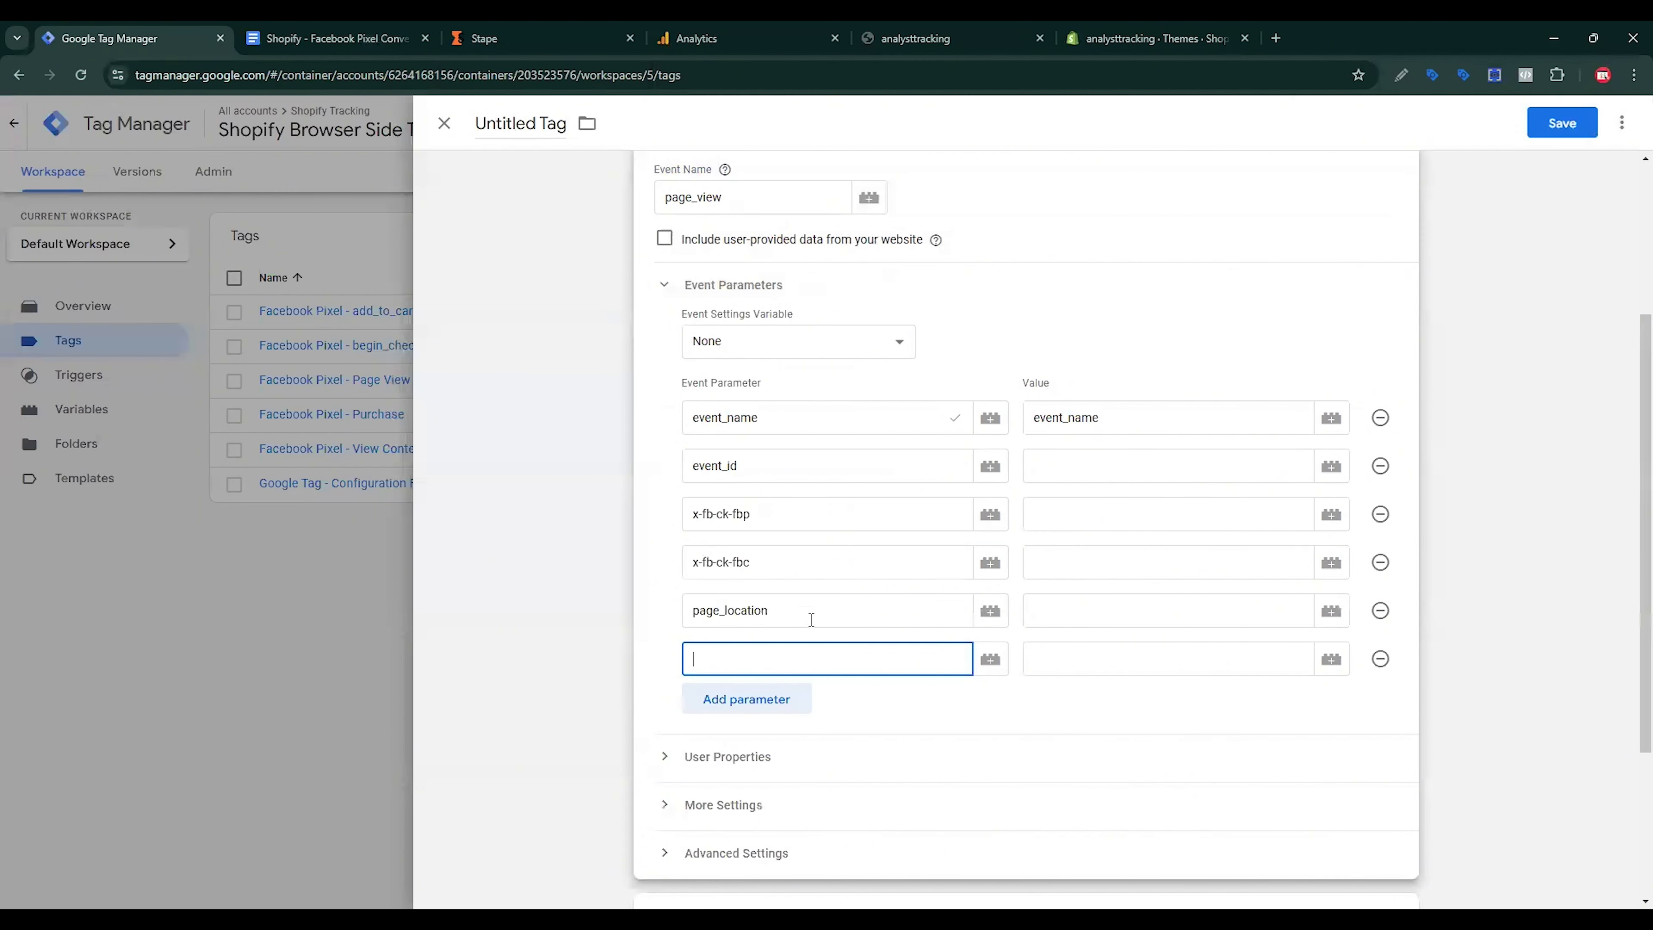
key("ctrl+v")
left_click(778, 700)
key("ctrl+Tab")
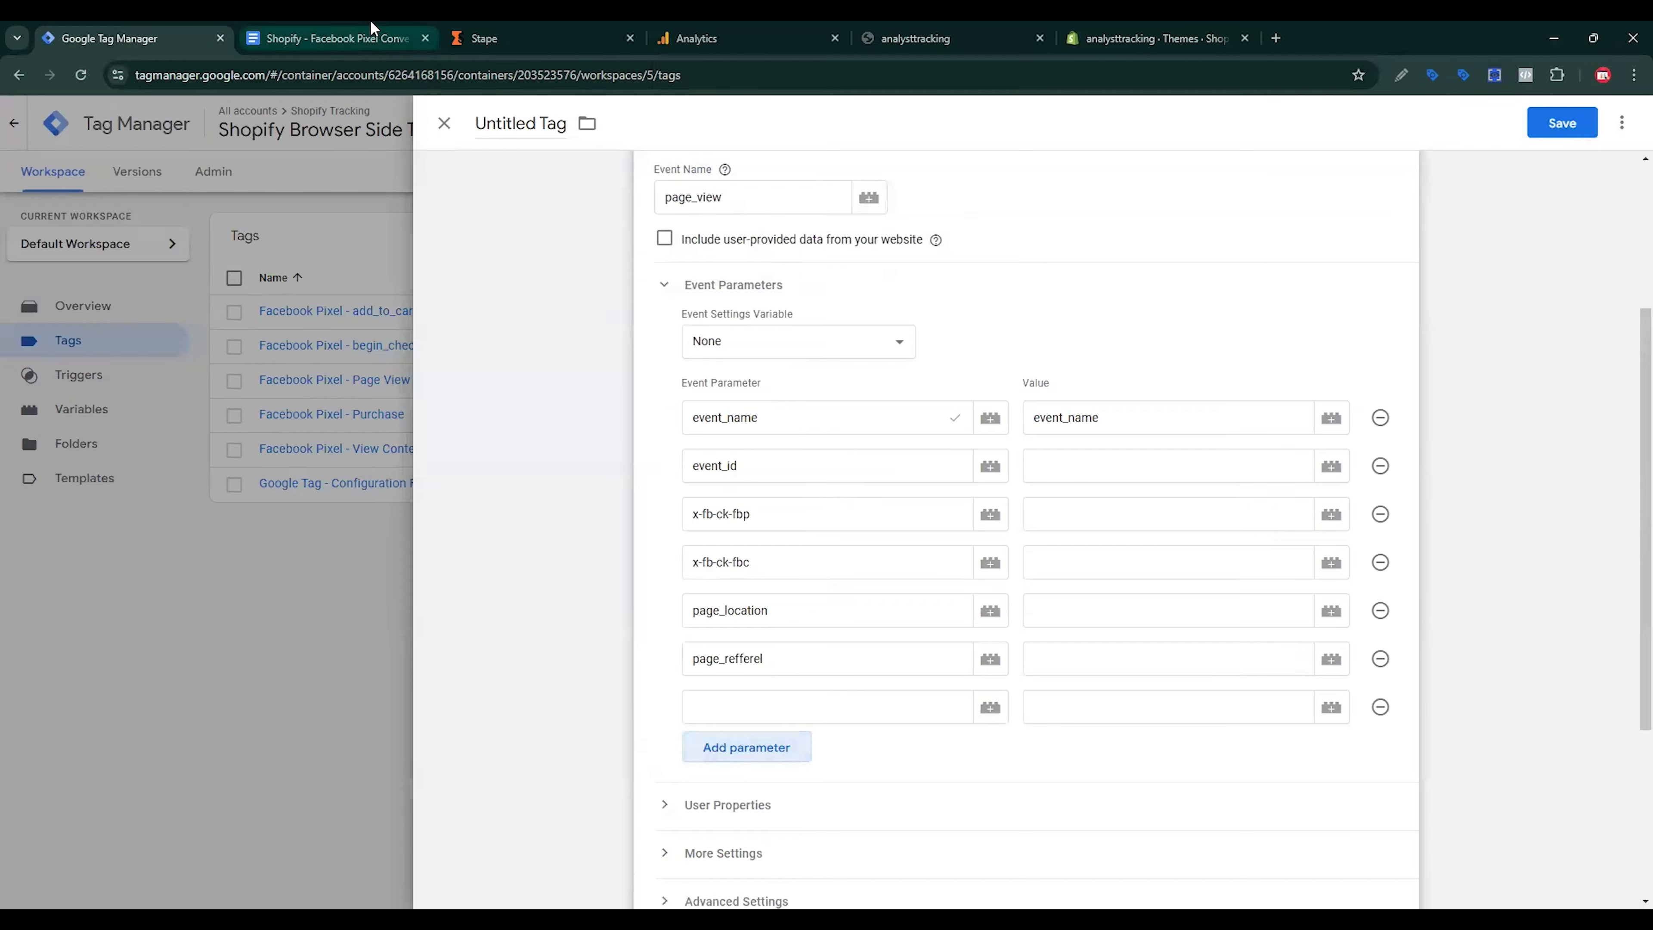
double_click(474, 588)
key("ctrl+c")
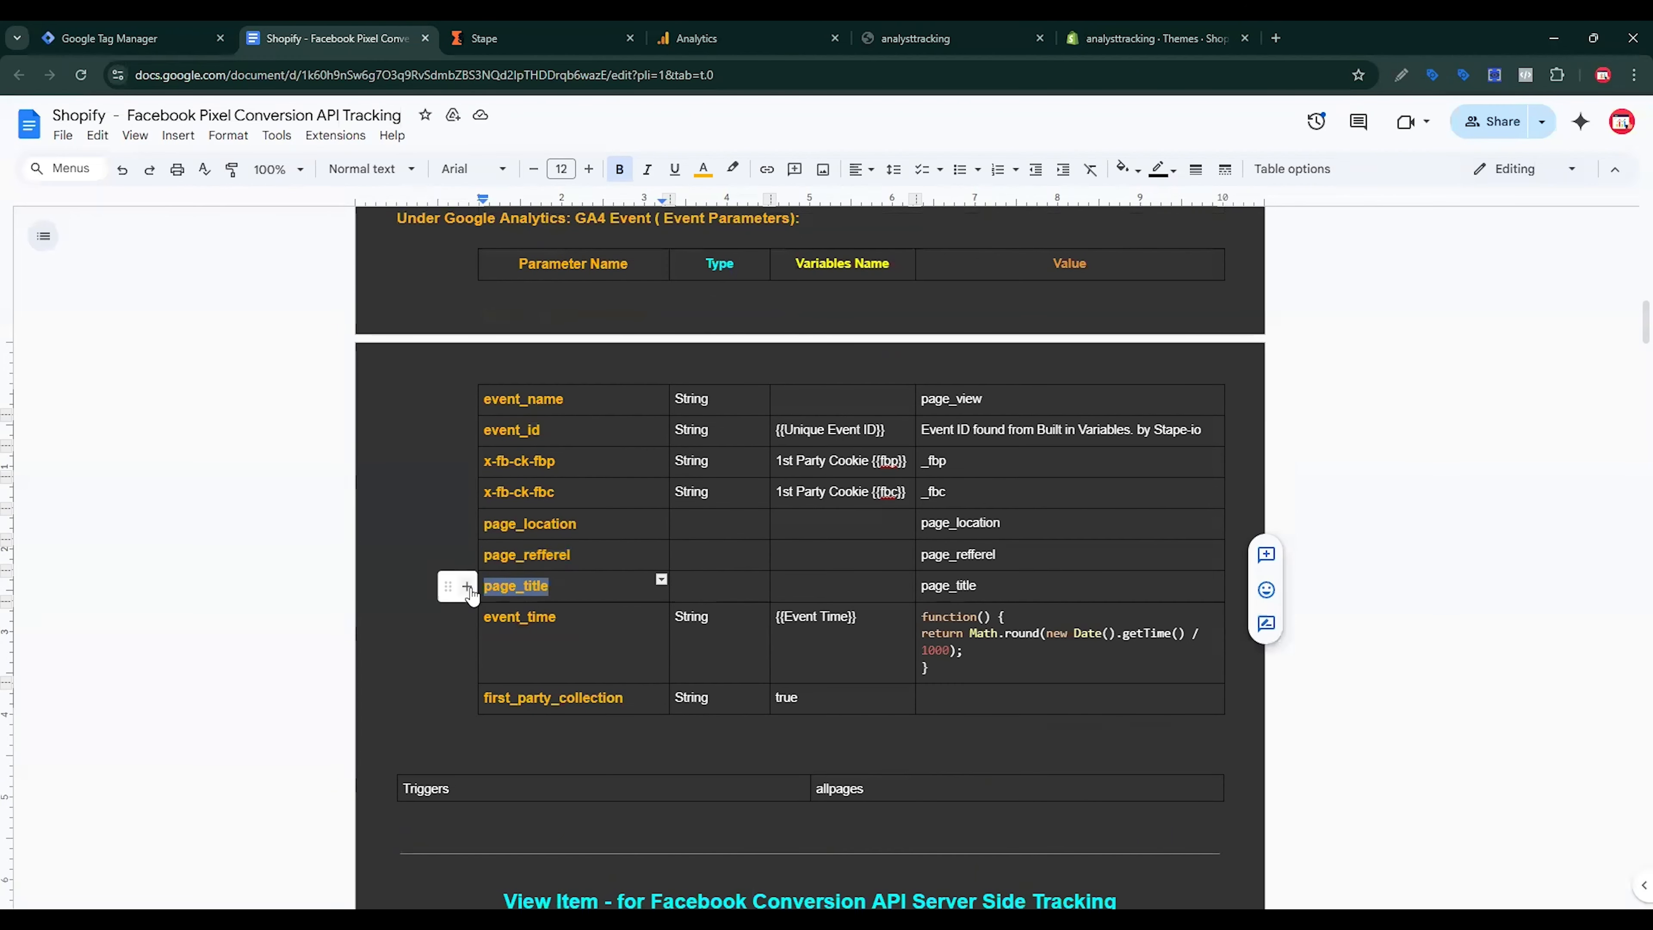
left_click(100, 27)
left_click(767, 706)
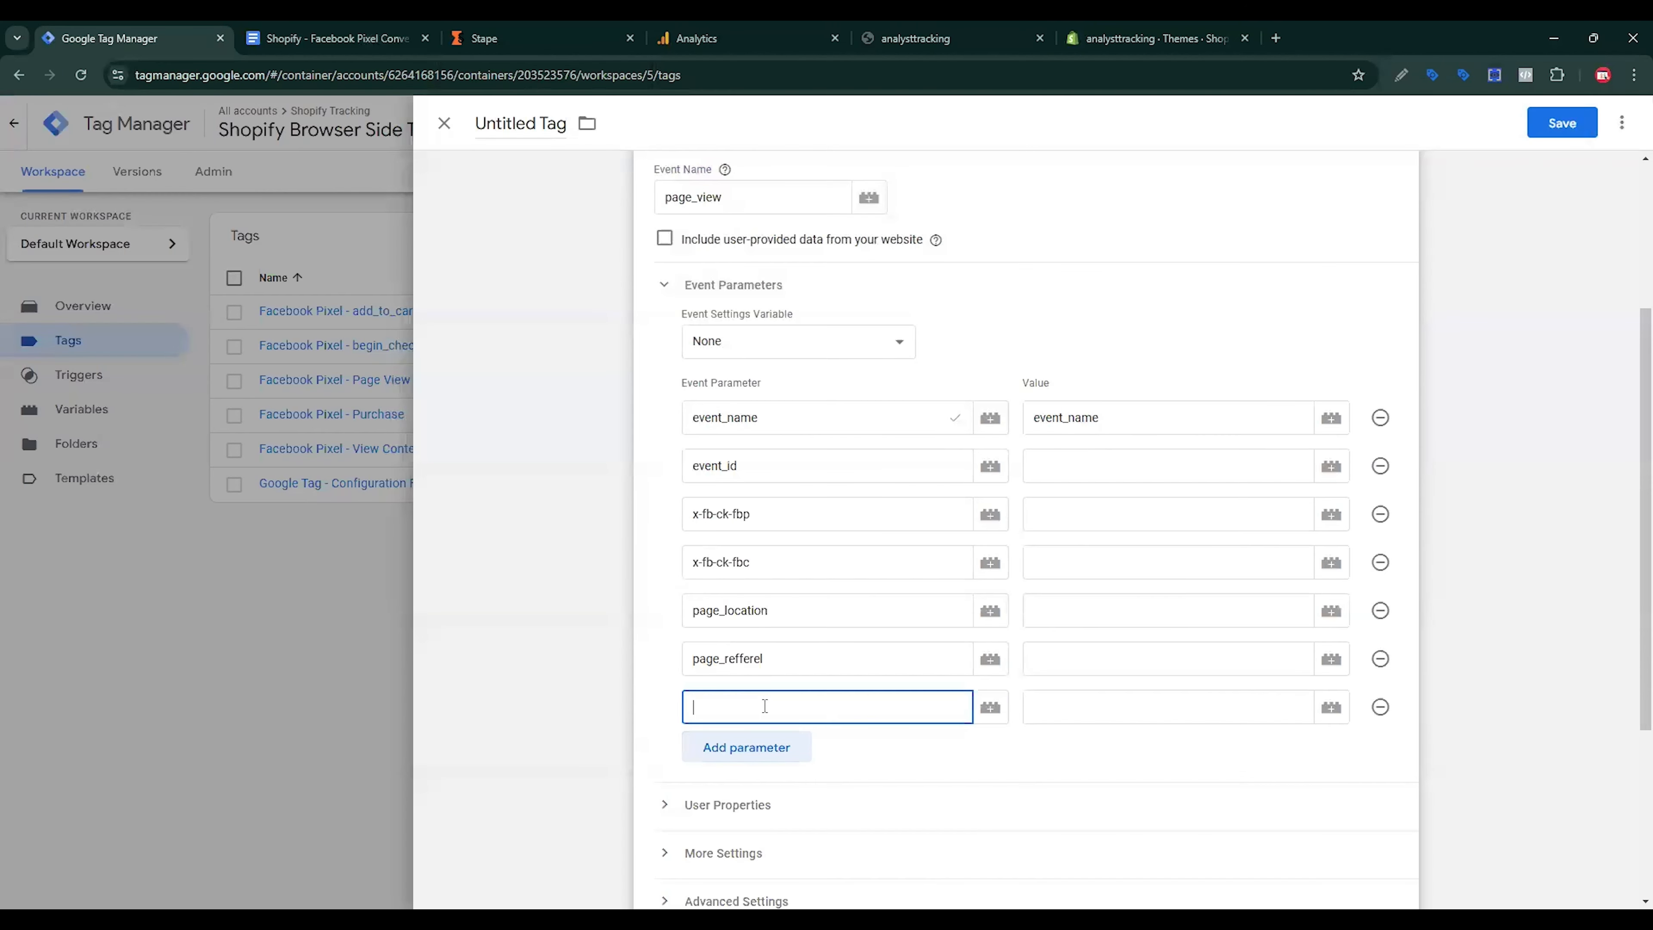
key("ctrl+v")
Step: Add two more rows and paste event_time and first_party_collection as the last parameters
left_click(764, 746)
left_click(785, 793)
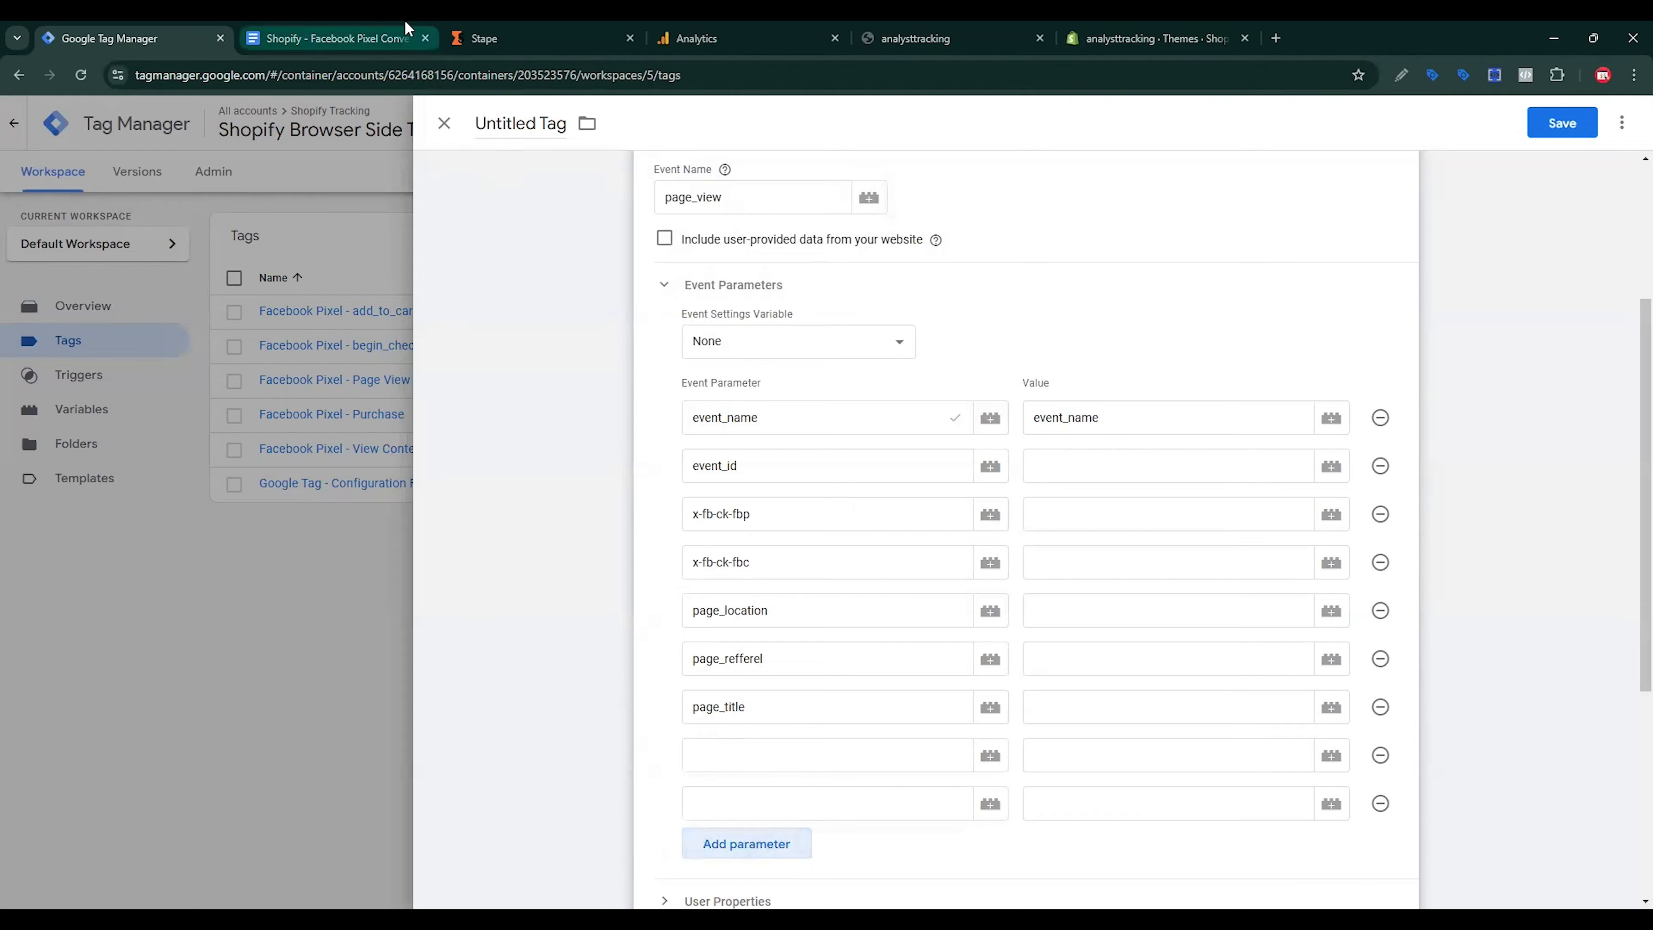
left_click(332, 38)
double_click(495, 617)
key("ctrl+c")
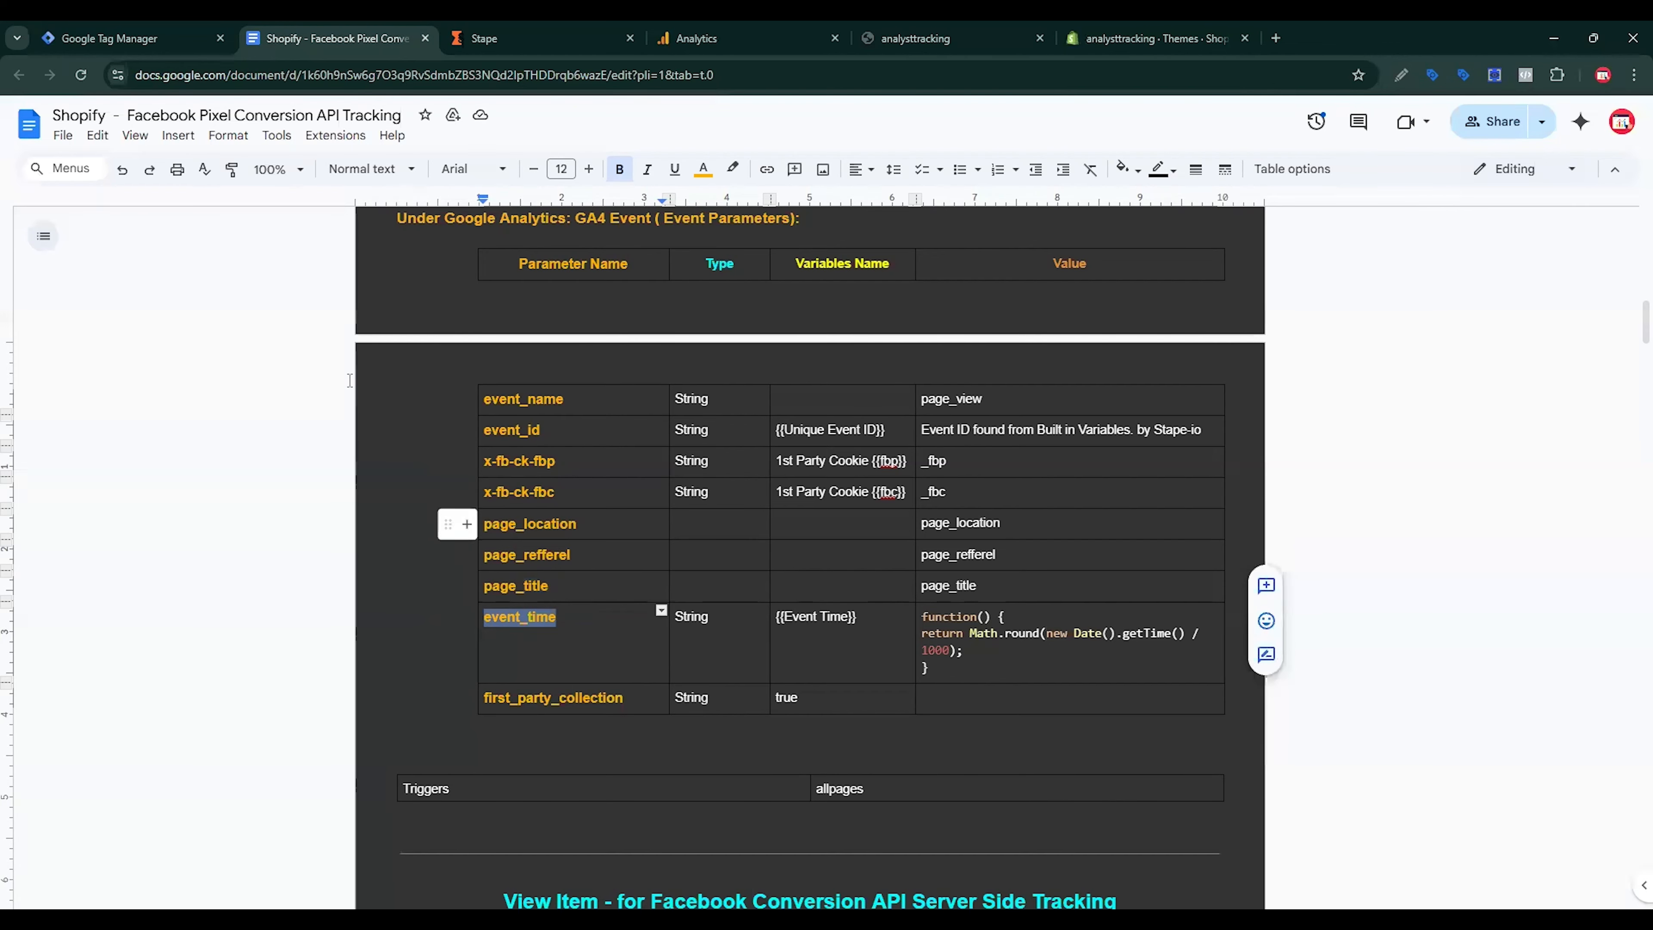
left_click(92, 27)
left_click(738, 755)
key("ctrl+v")
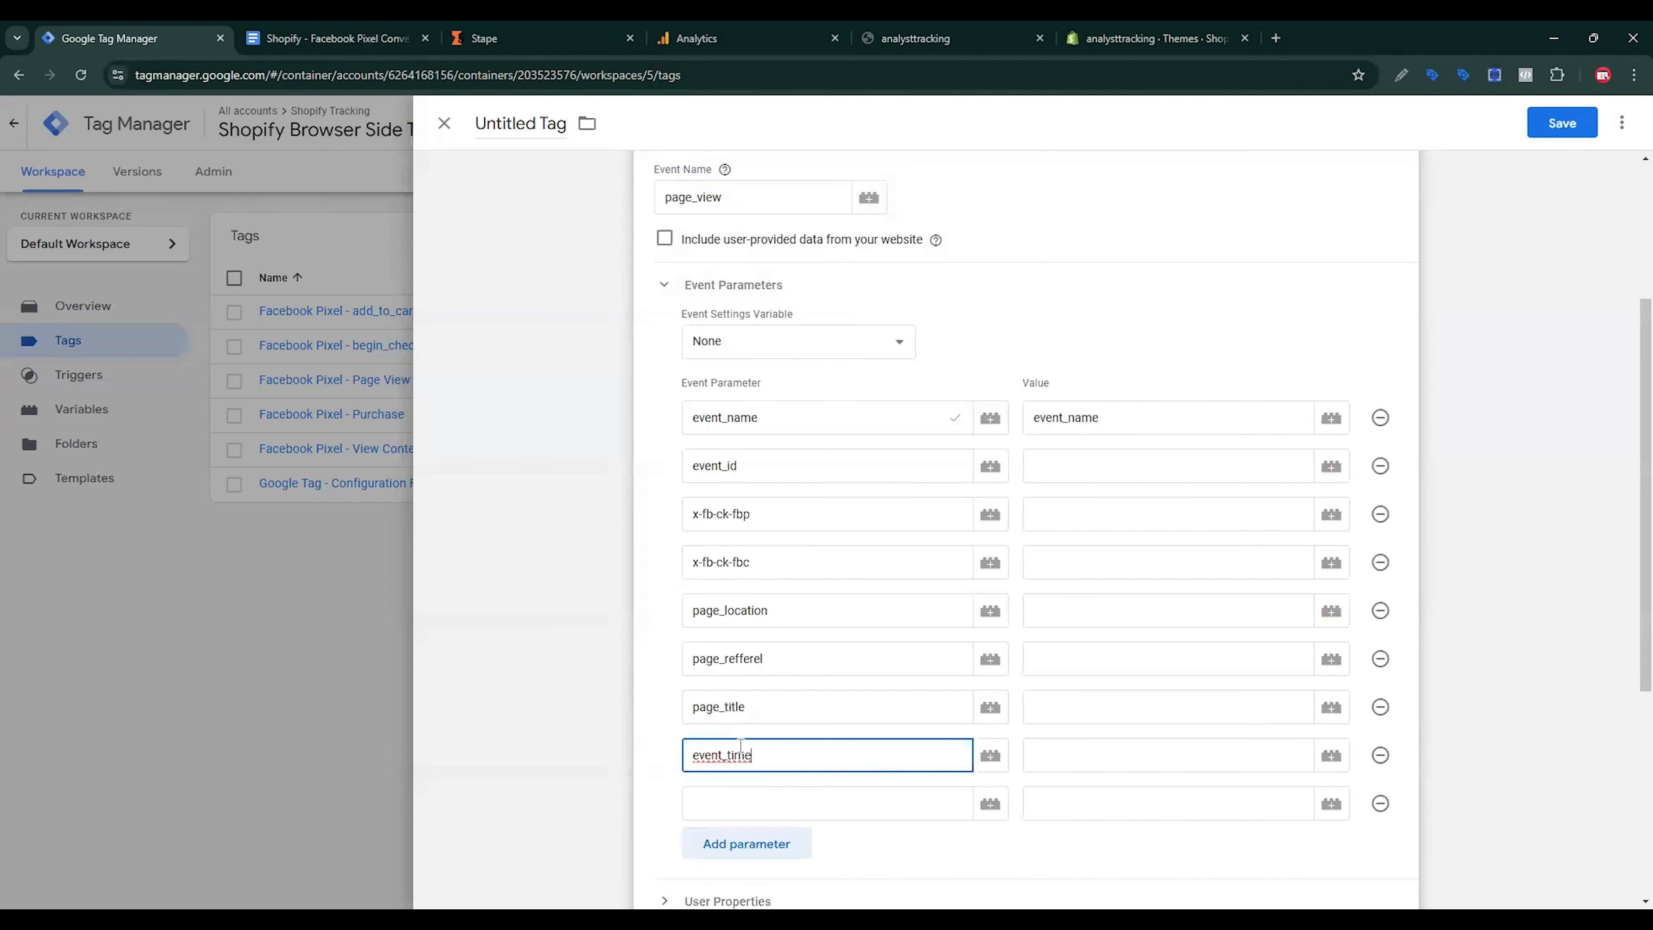
left_click(736, 801)
left_click(365, 37)
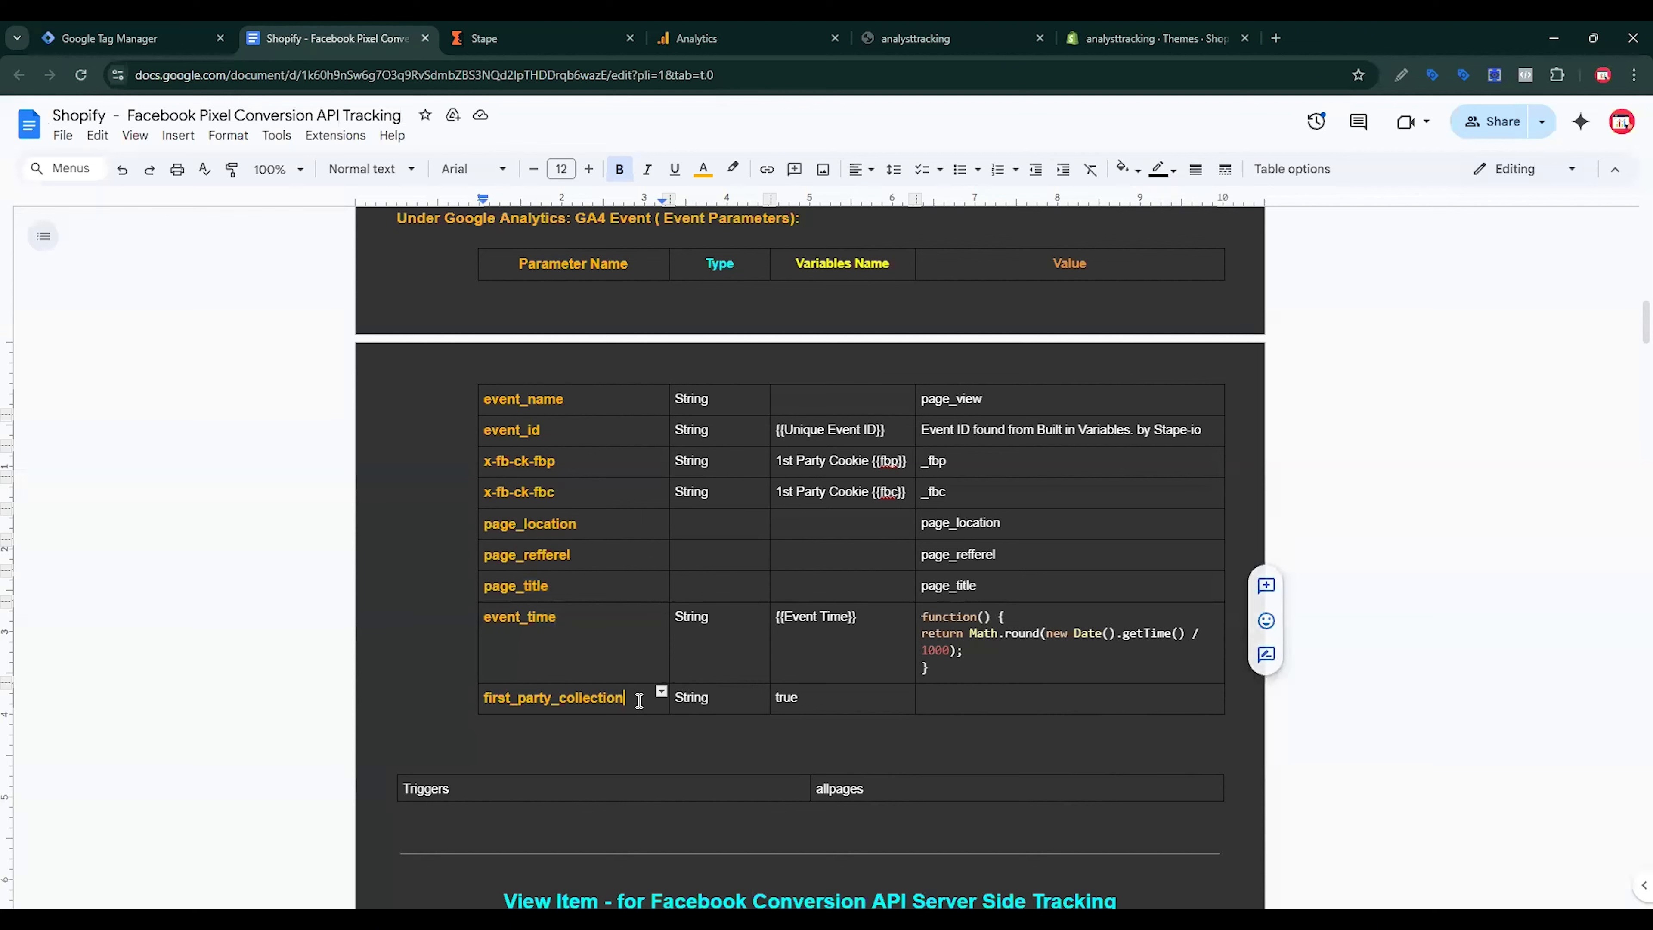
left_click_drag(646, 694, 480, 692)
key("ctrl+c")
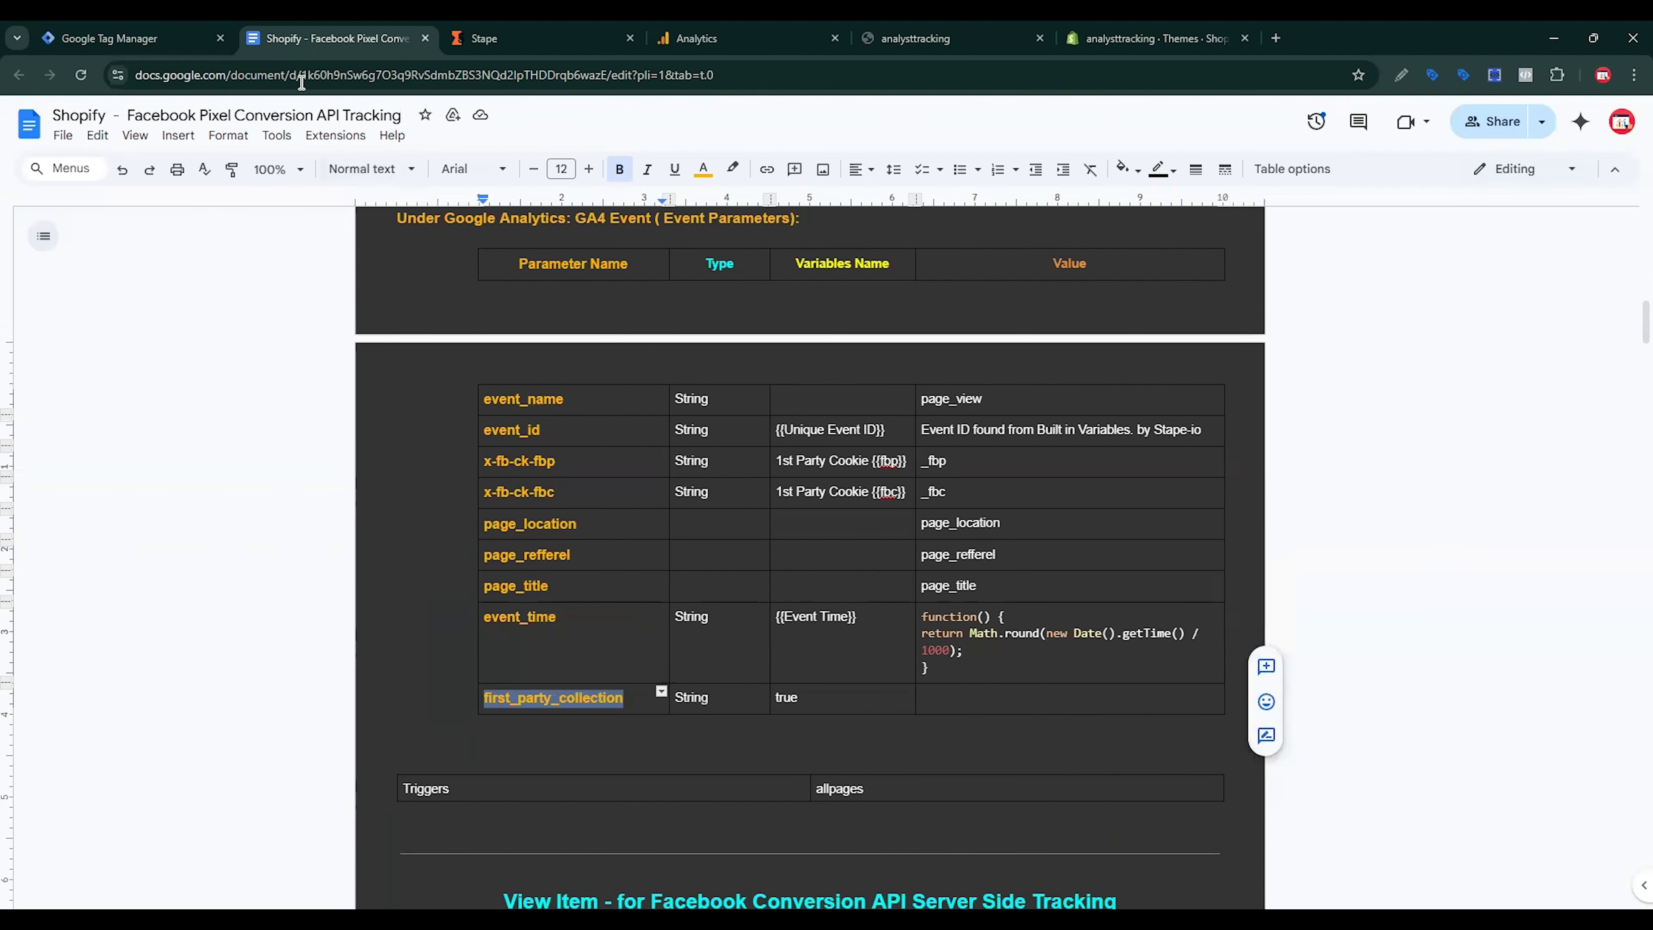
left_click(130, 38)
key("ctrl+v")
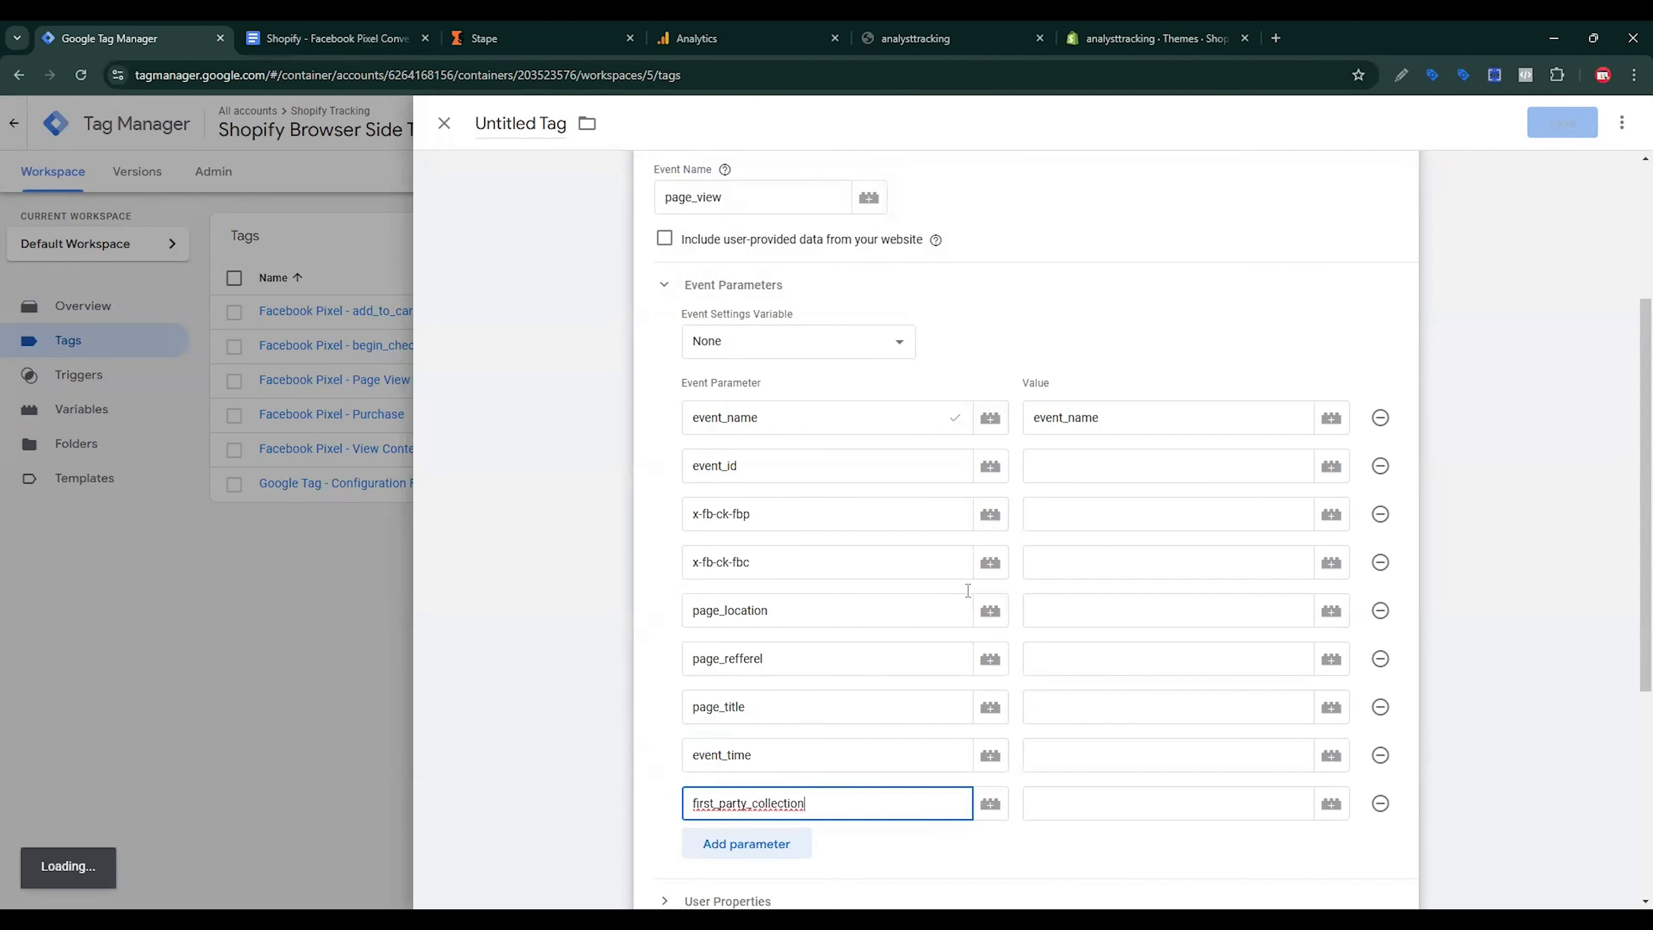
left_click(1041, 466)
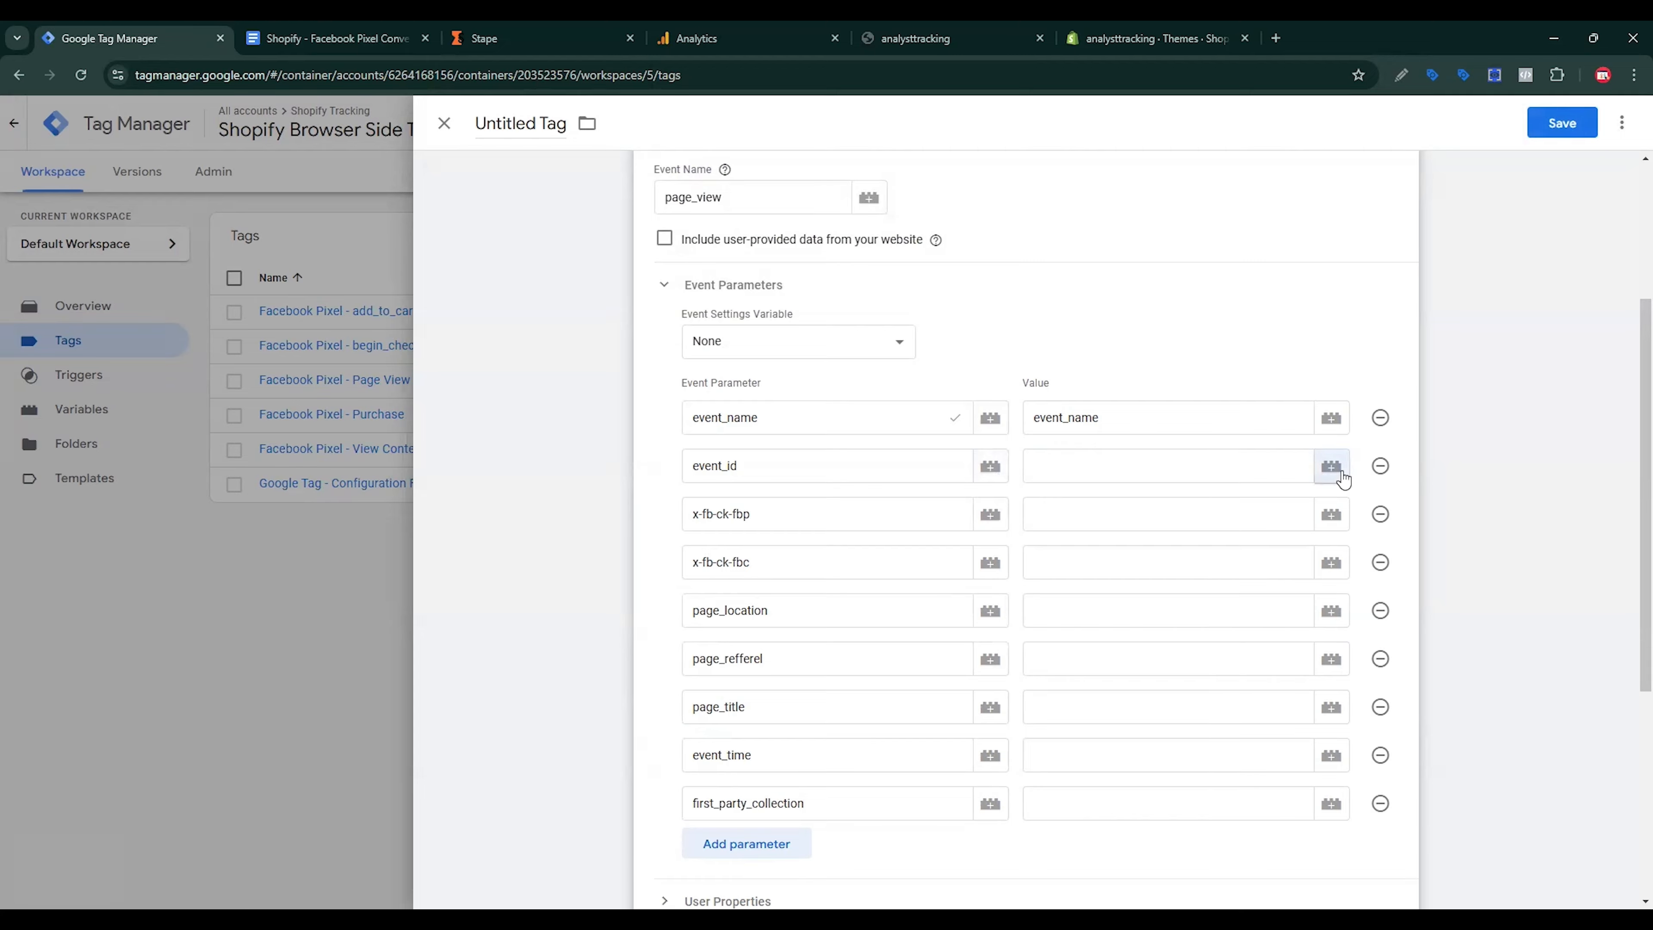
Step: Add the Event Id community variable template to the workspace
left_click(1332, 467)
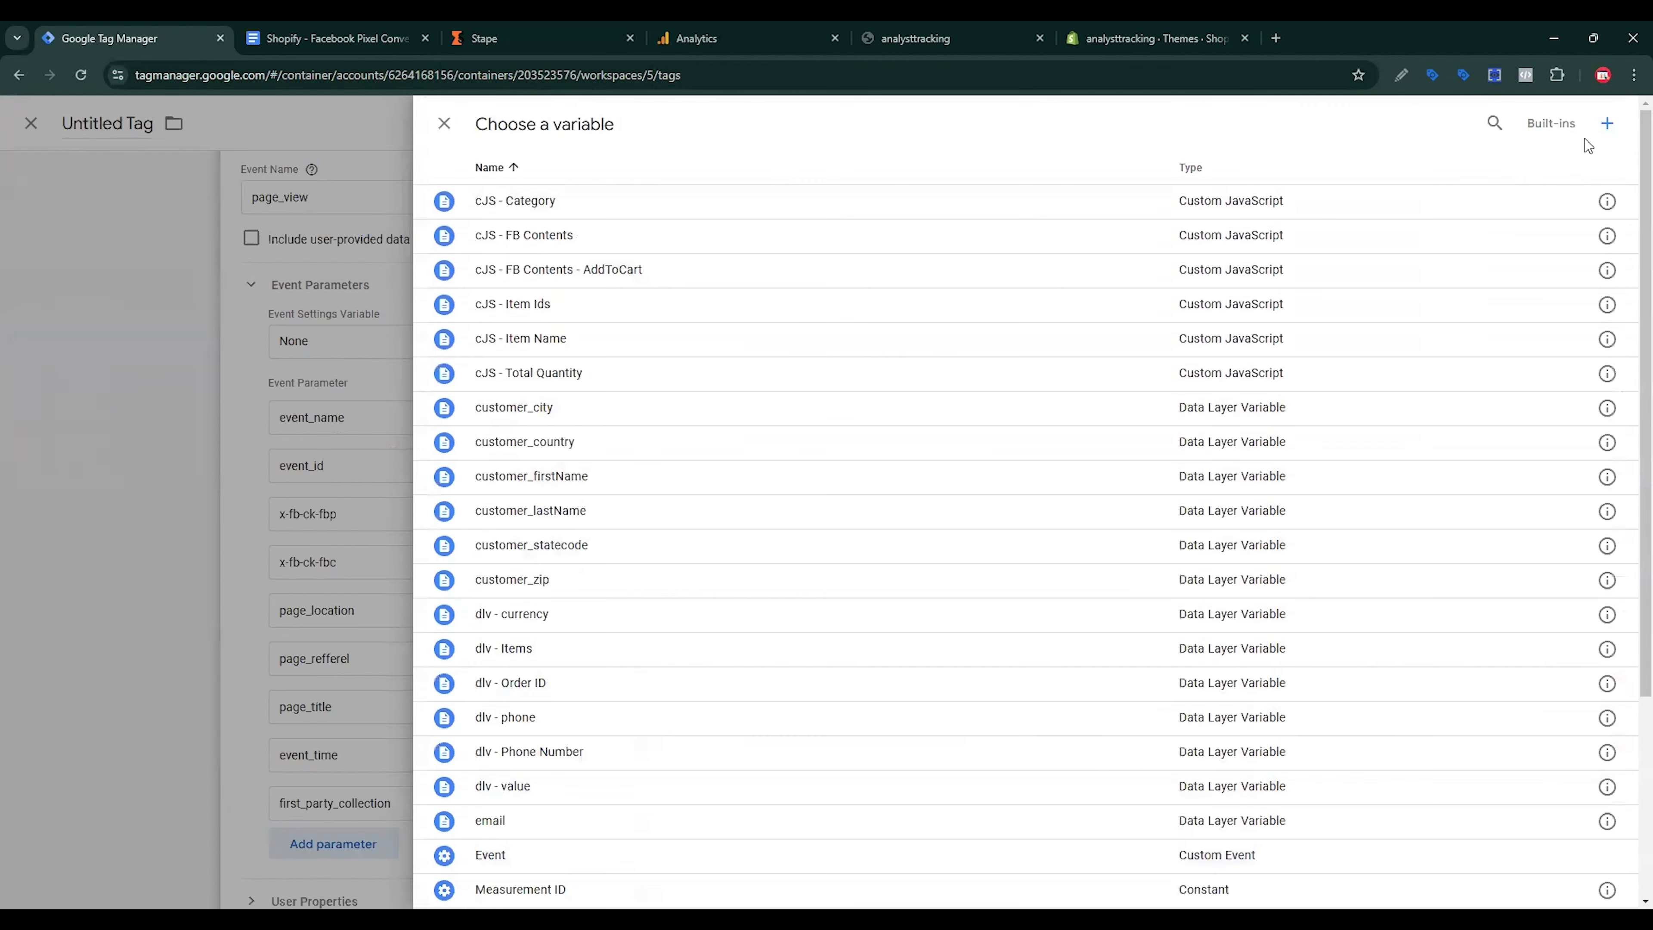
left_click(1605, 122)
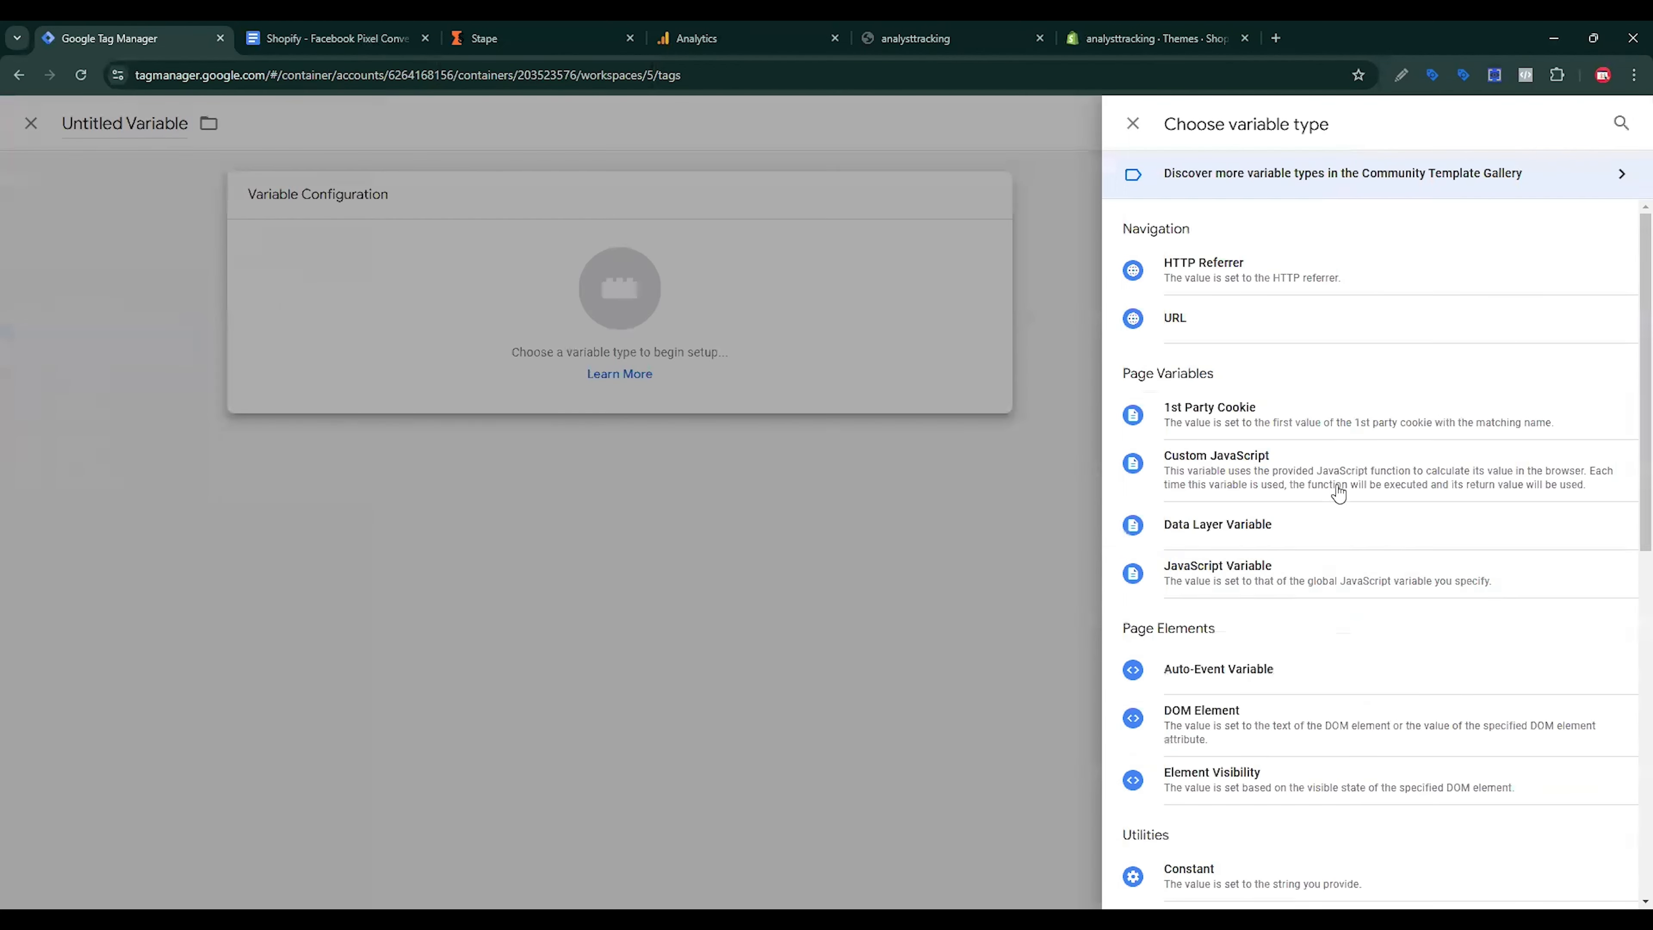
scroll(1333, 609, "down", 5)
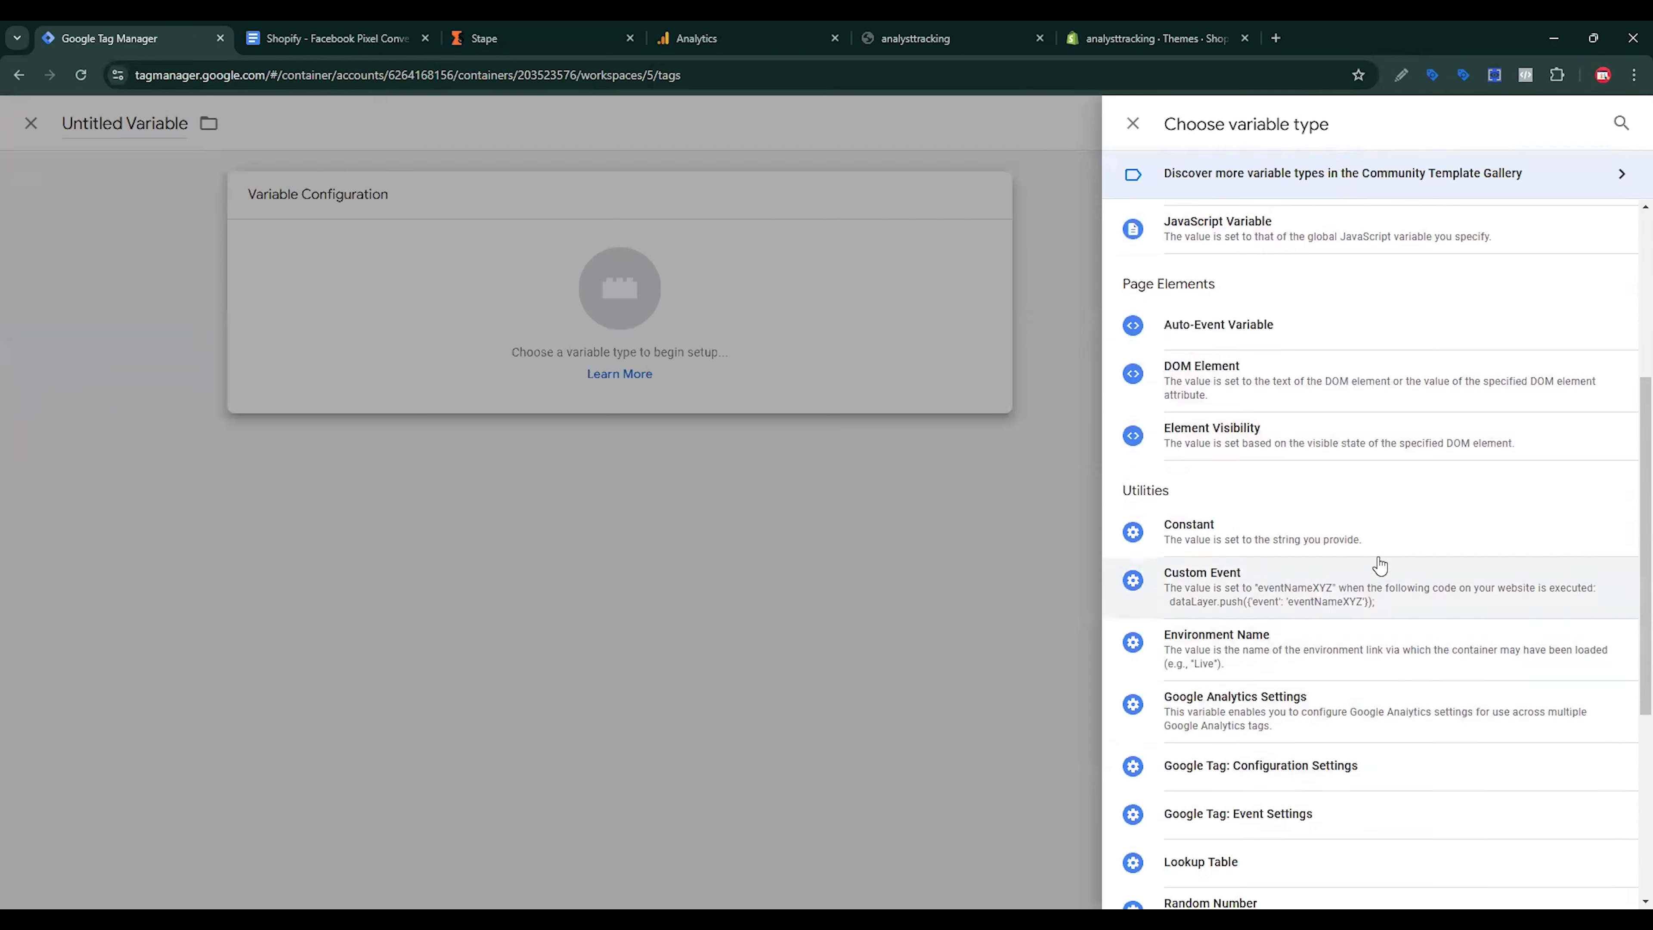
scroll(1376, 565, "up", 5)
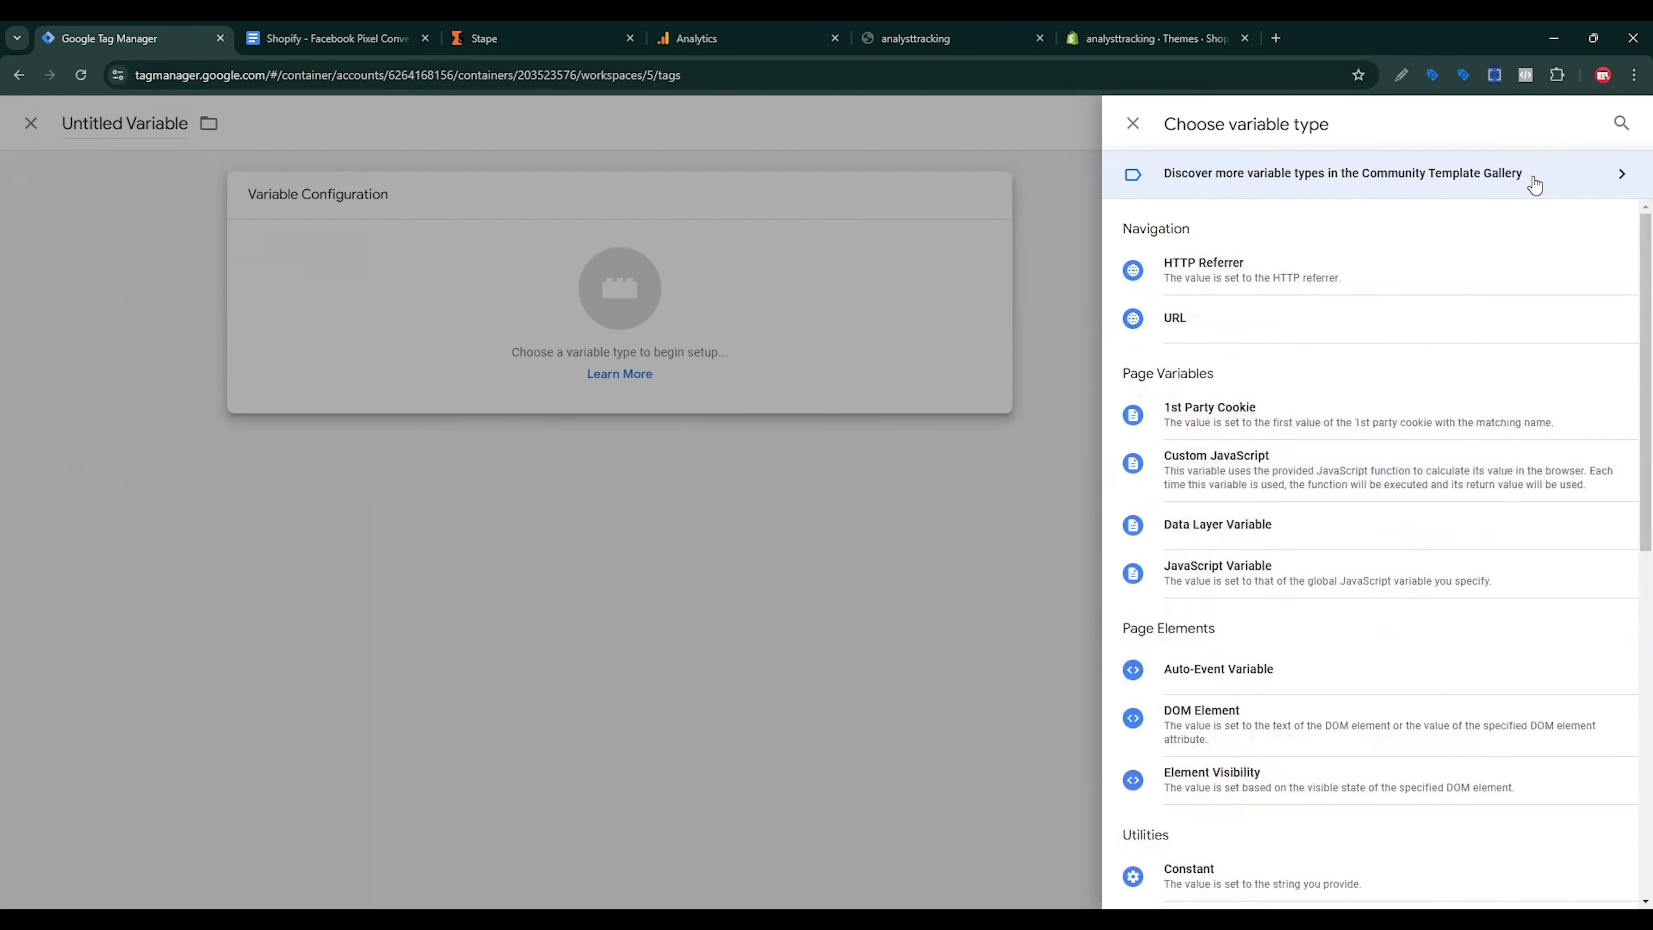
left_click(1560, 176)
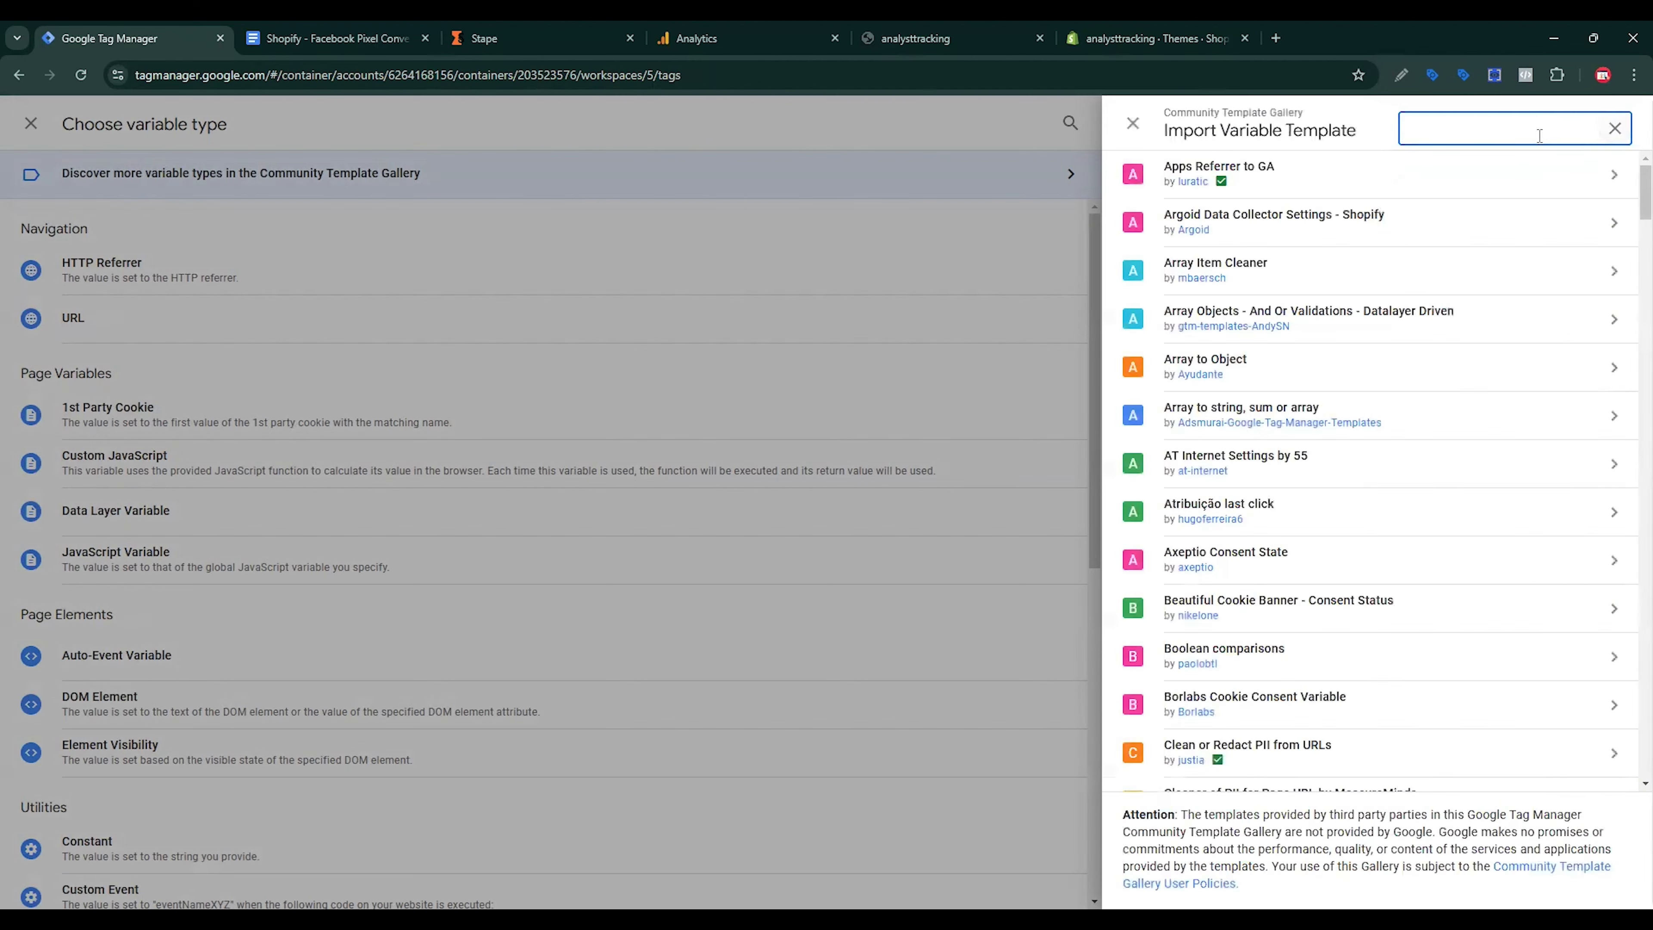
type("event")
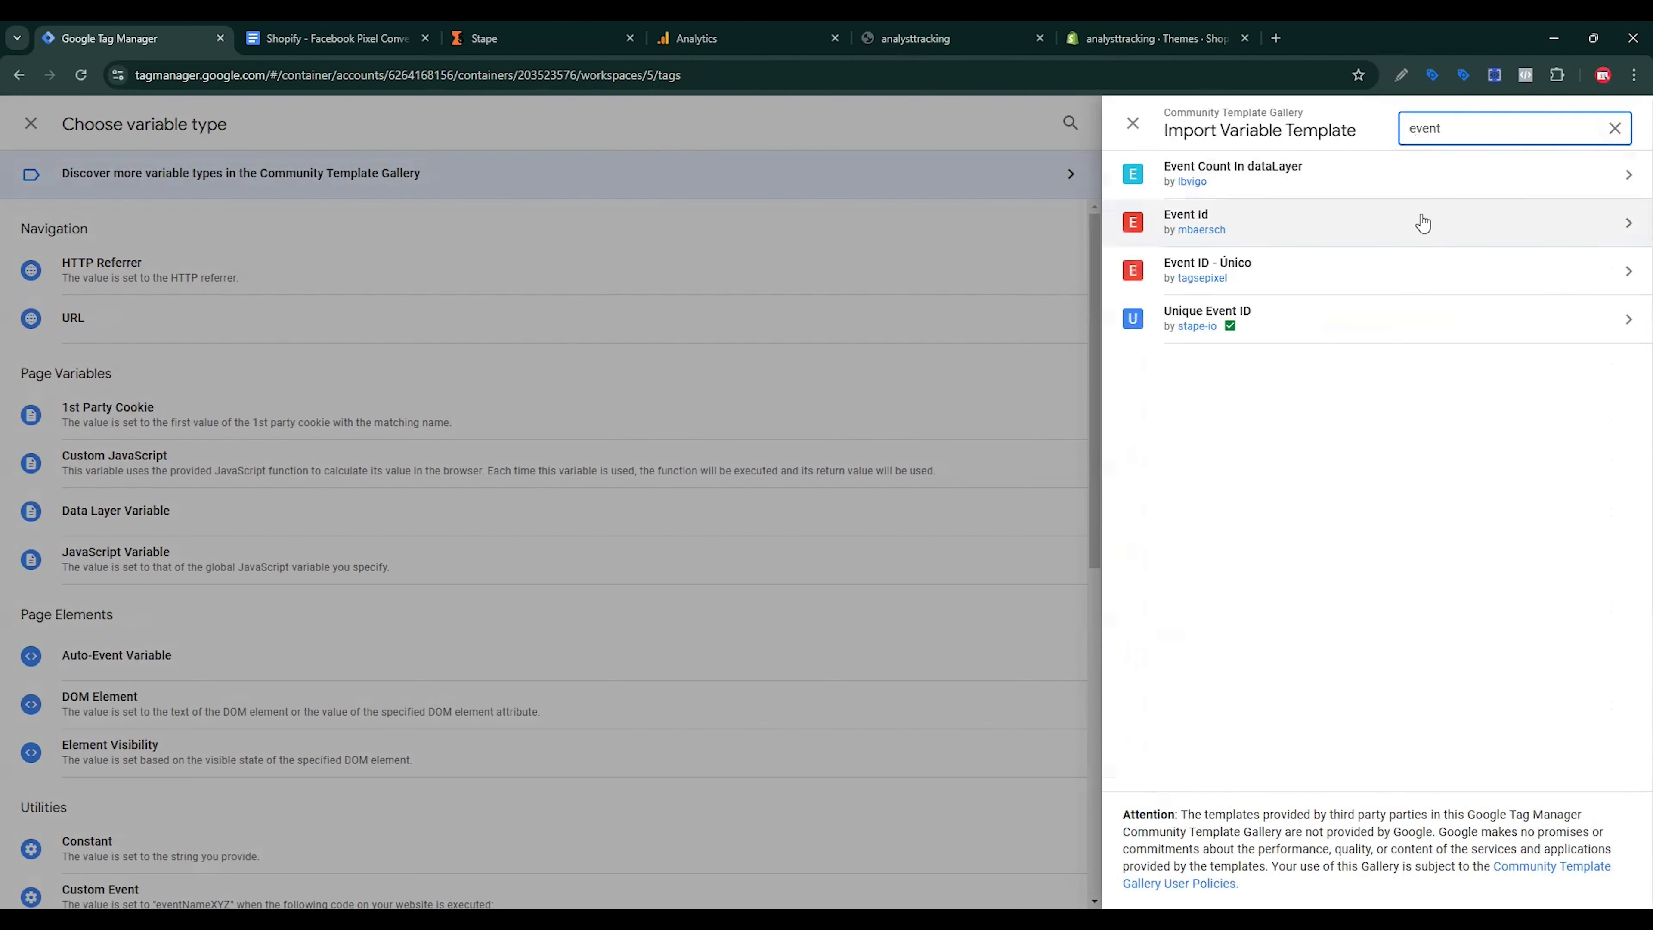
left_click(1321, 228)
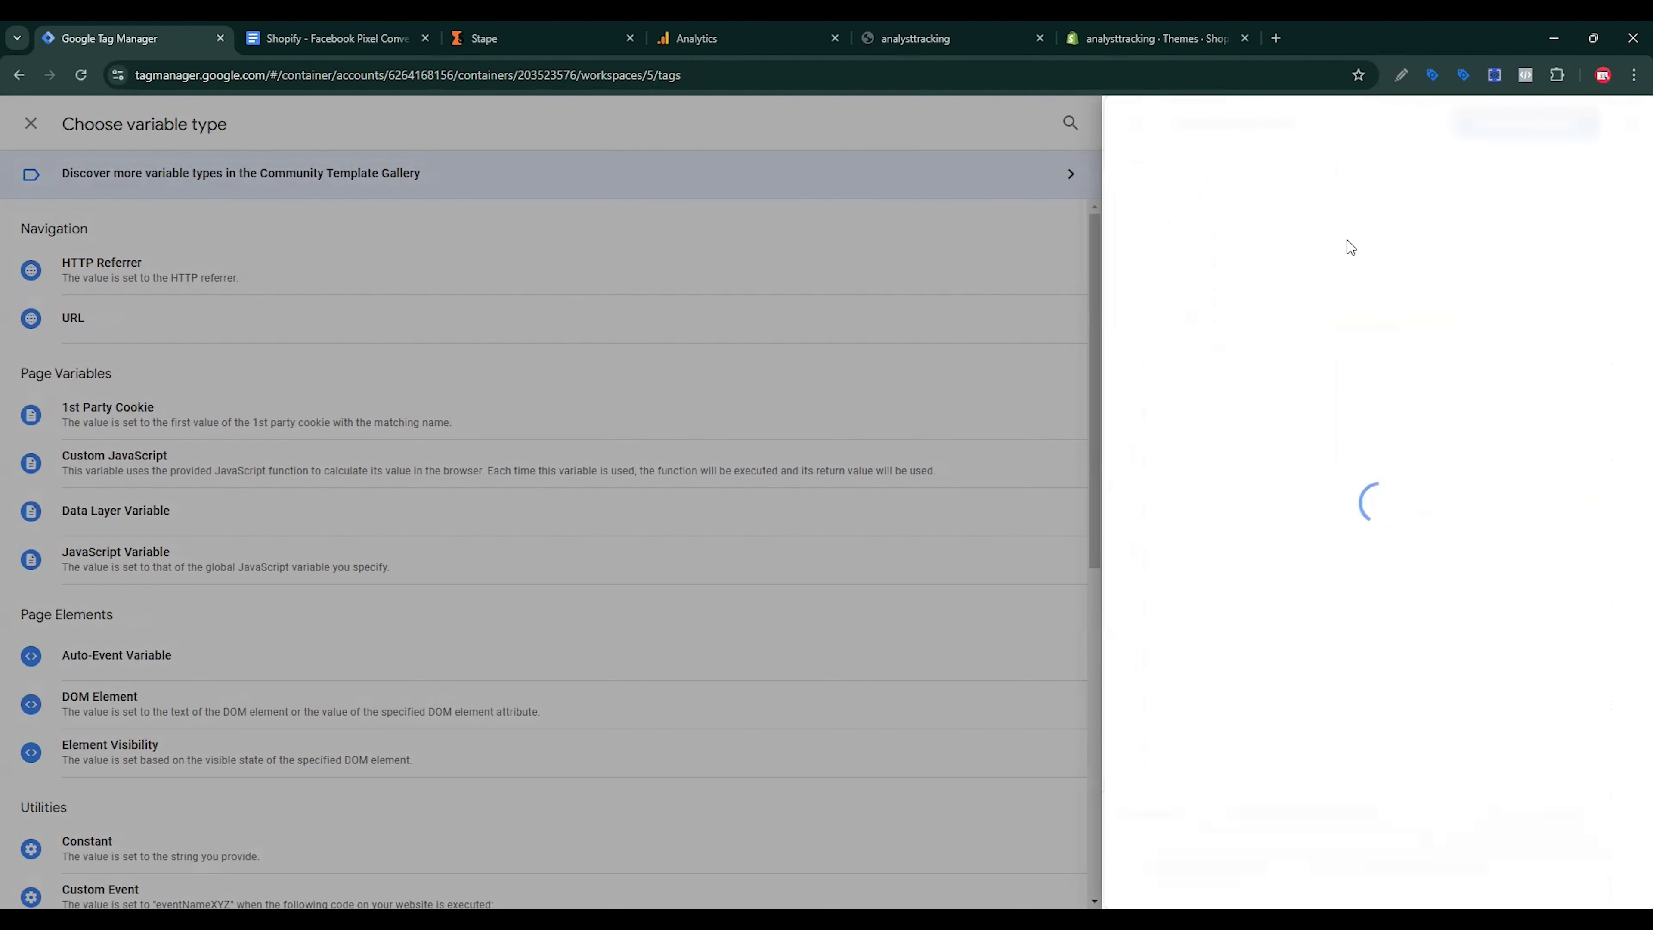
left_click(1561, 129)
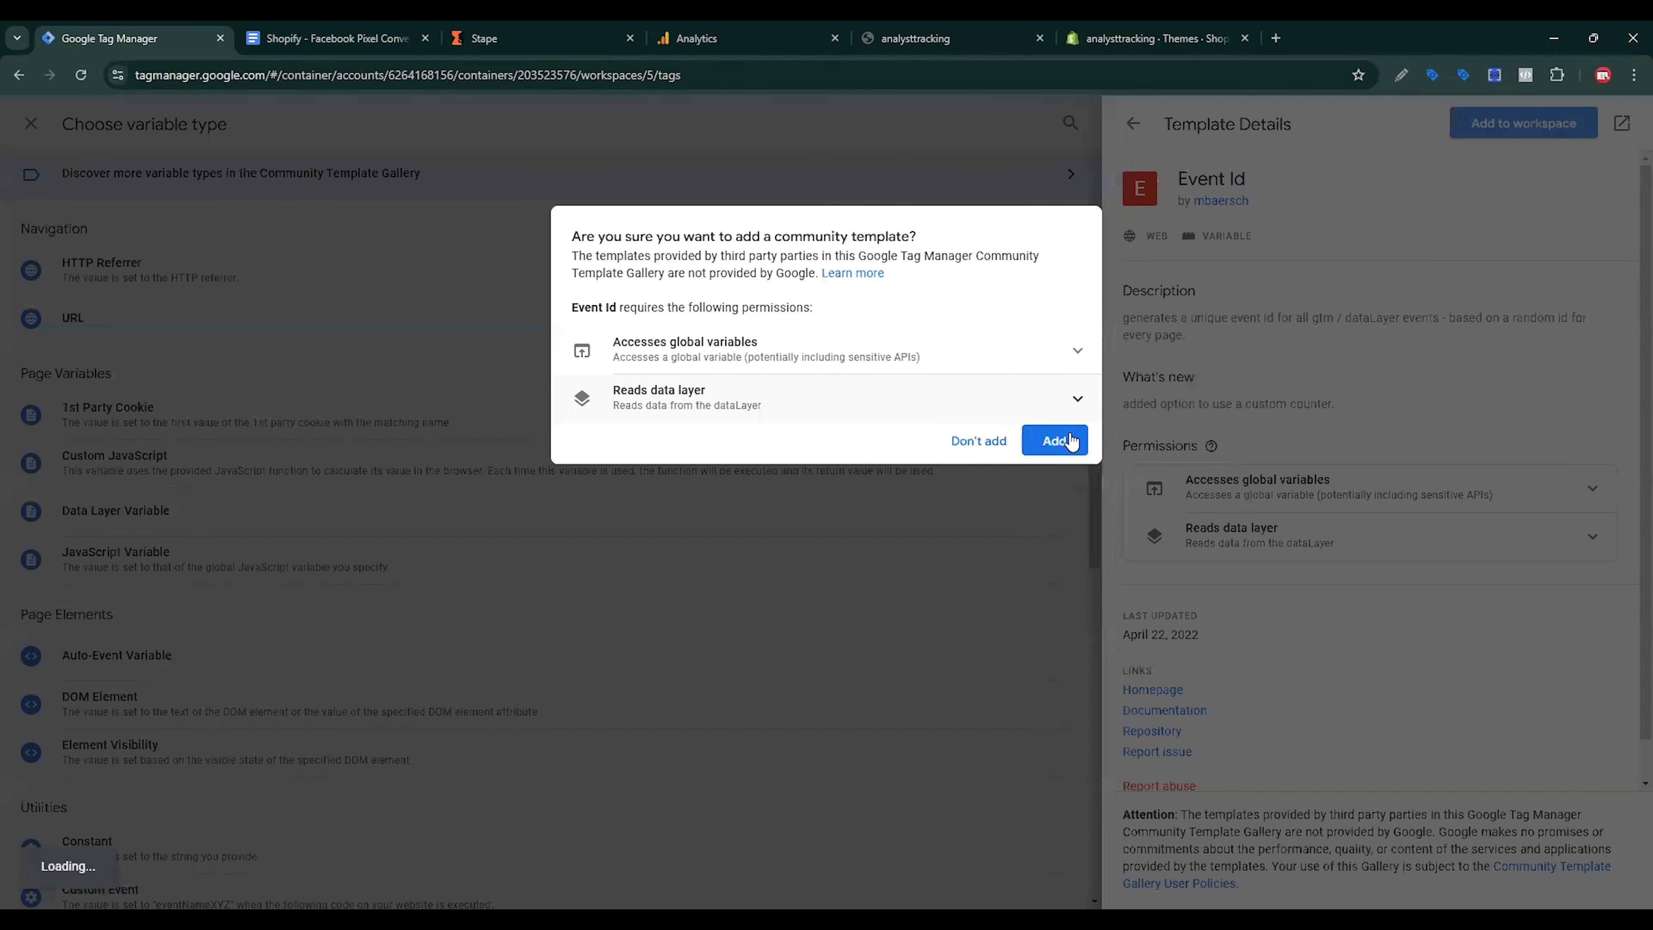
left_click(1054, 441)
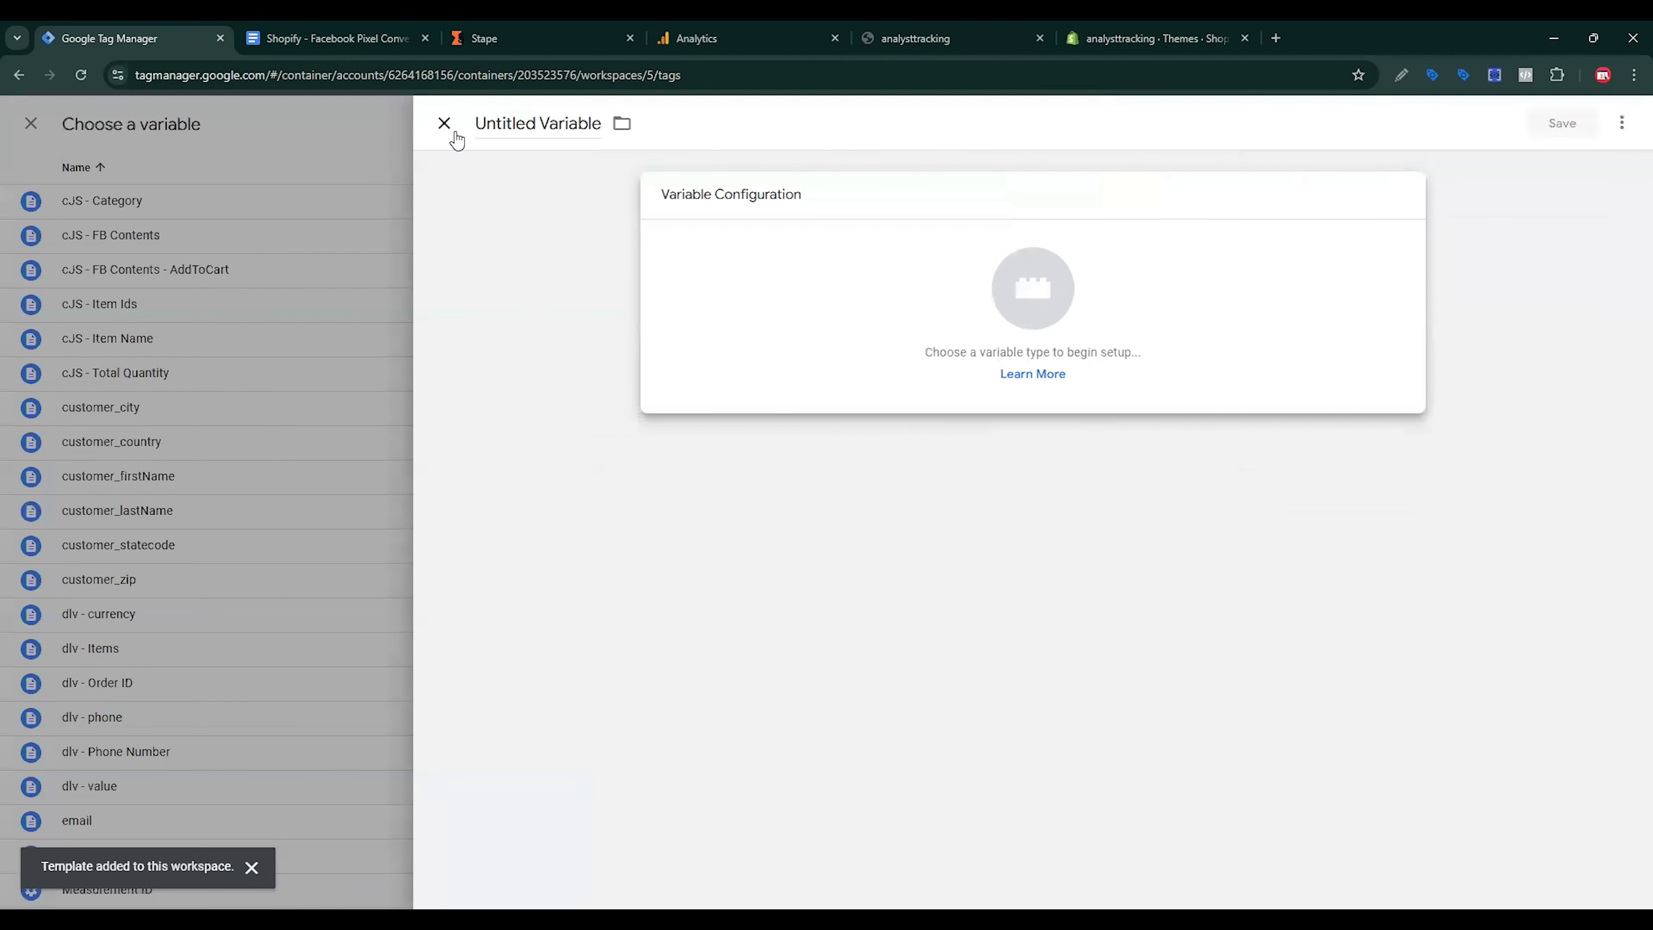
Step: Create and save an Event Id variable from that template for the event_id value
left_click(455, 133)
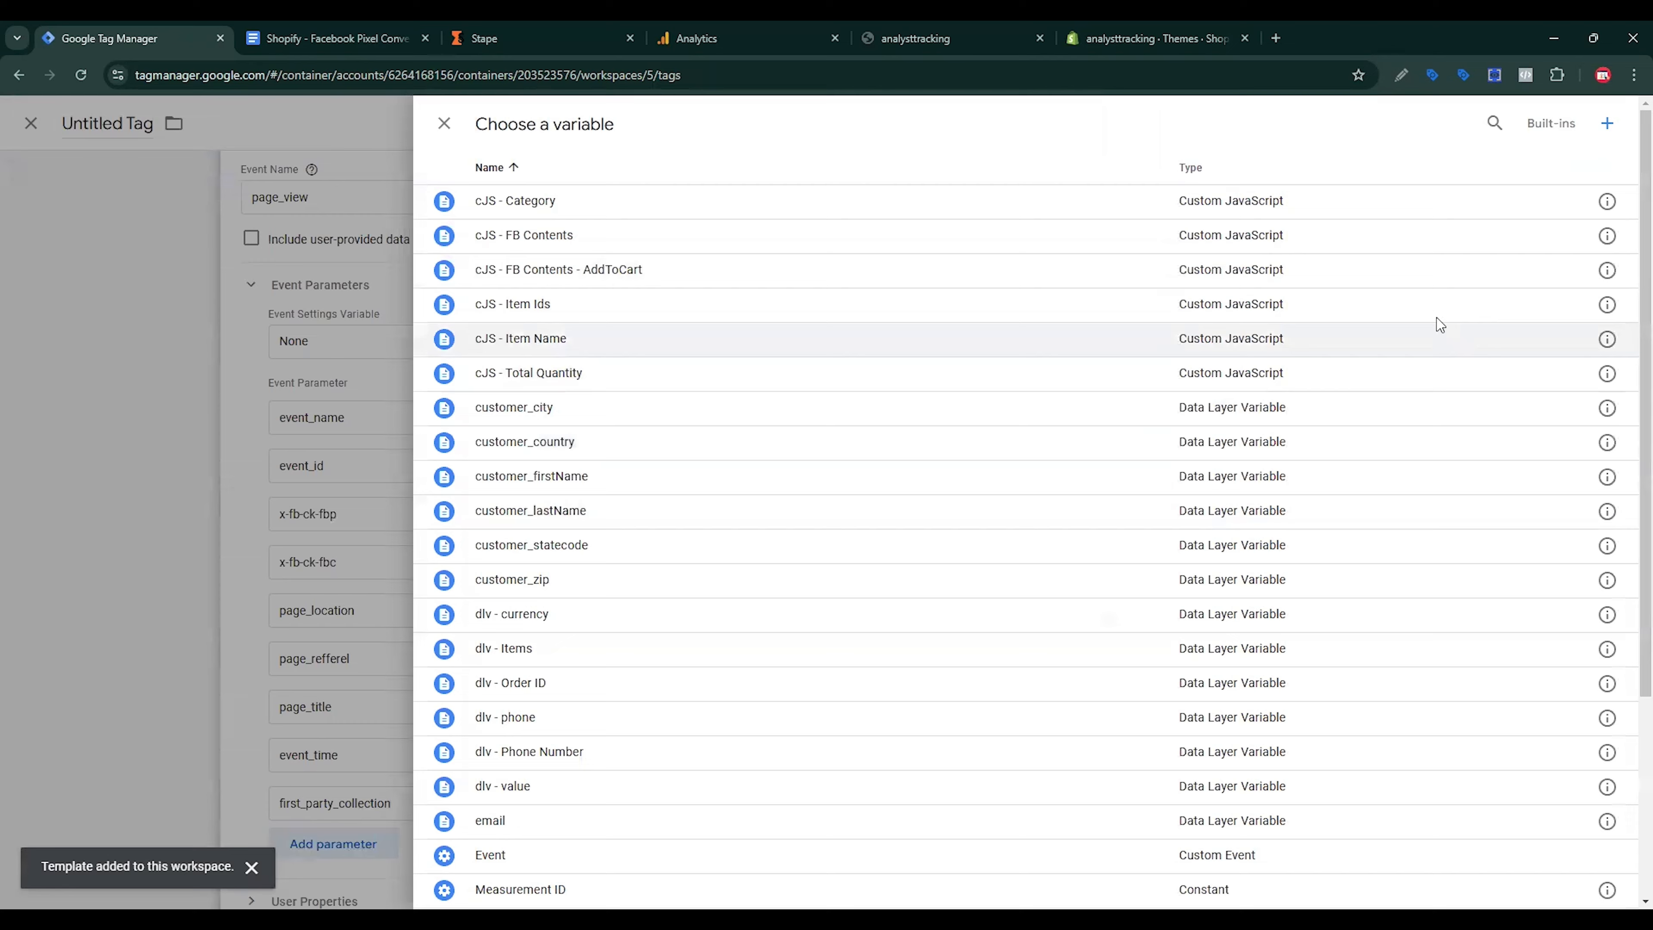
left_click(1608, 123)
left_click(1094, 387)
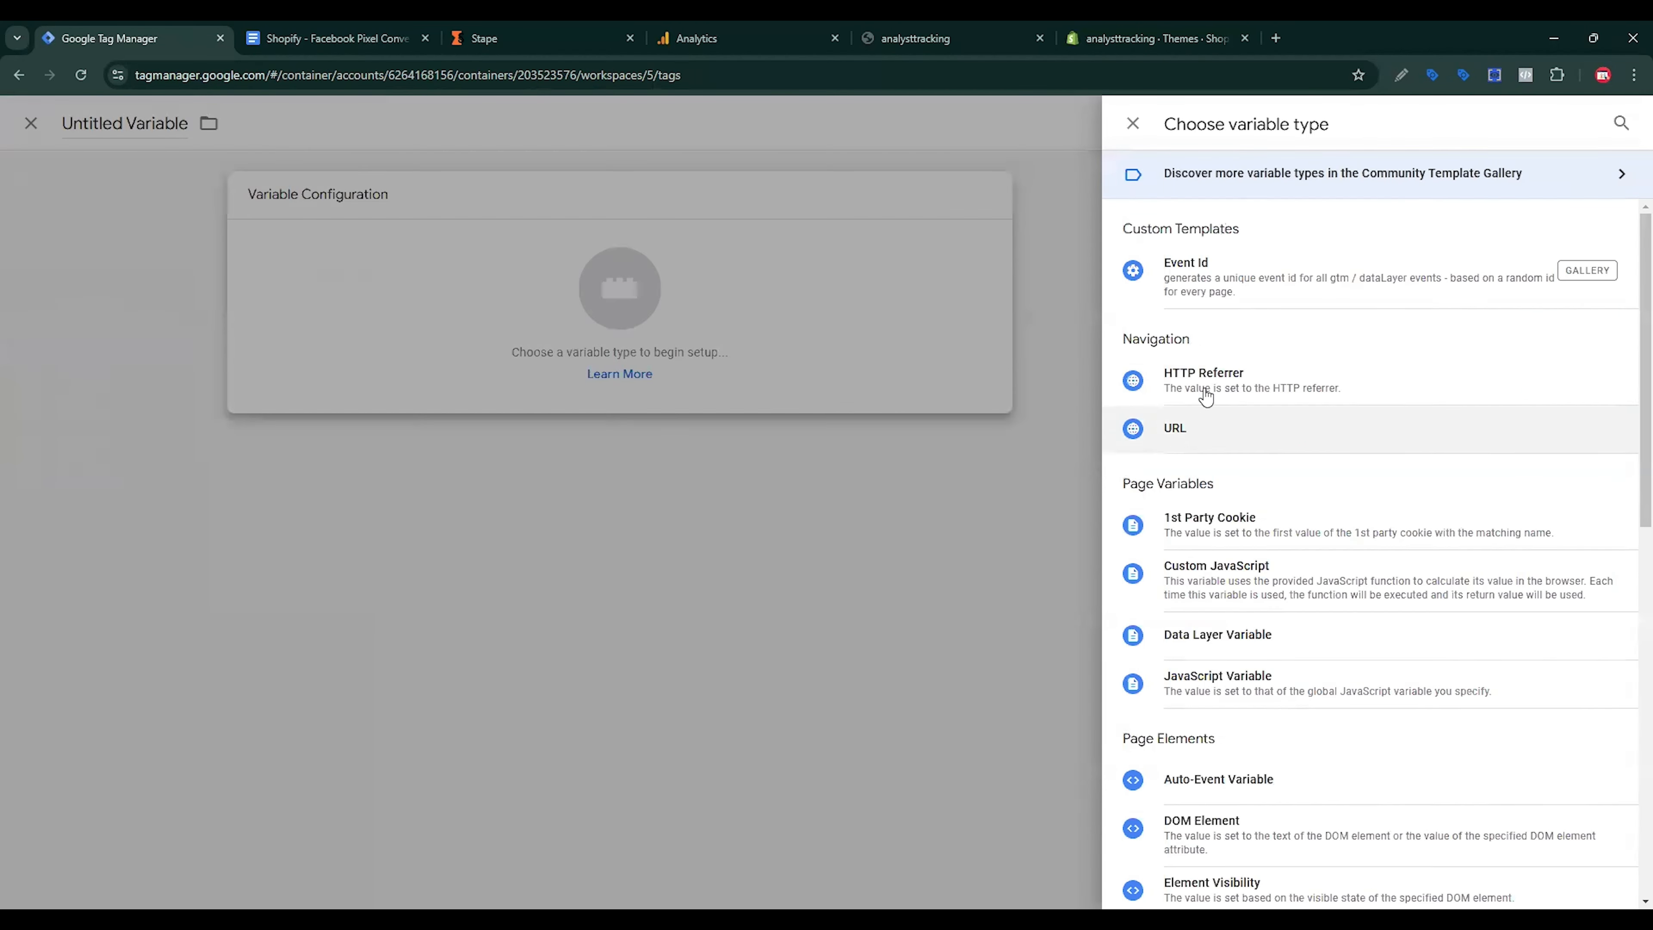
left_click(1238, 284)
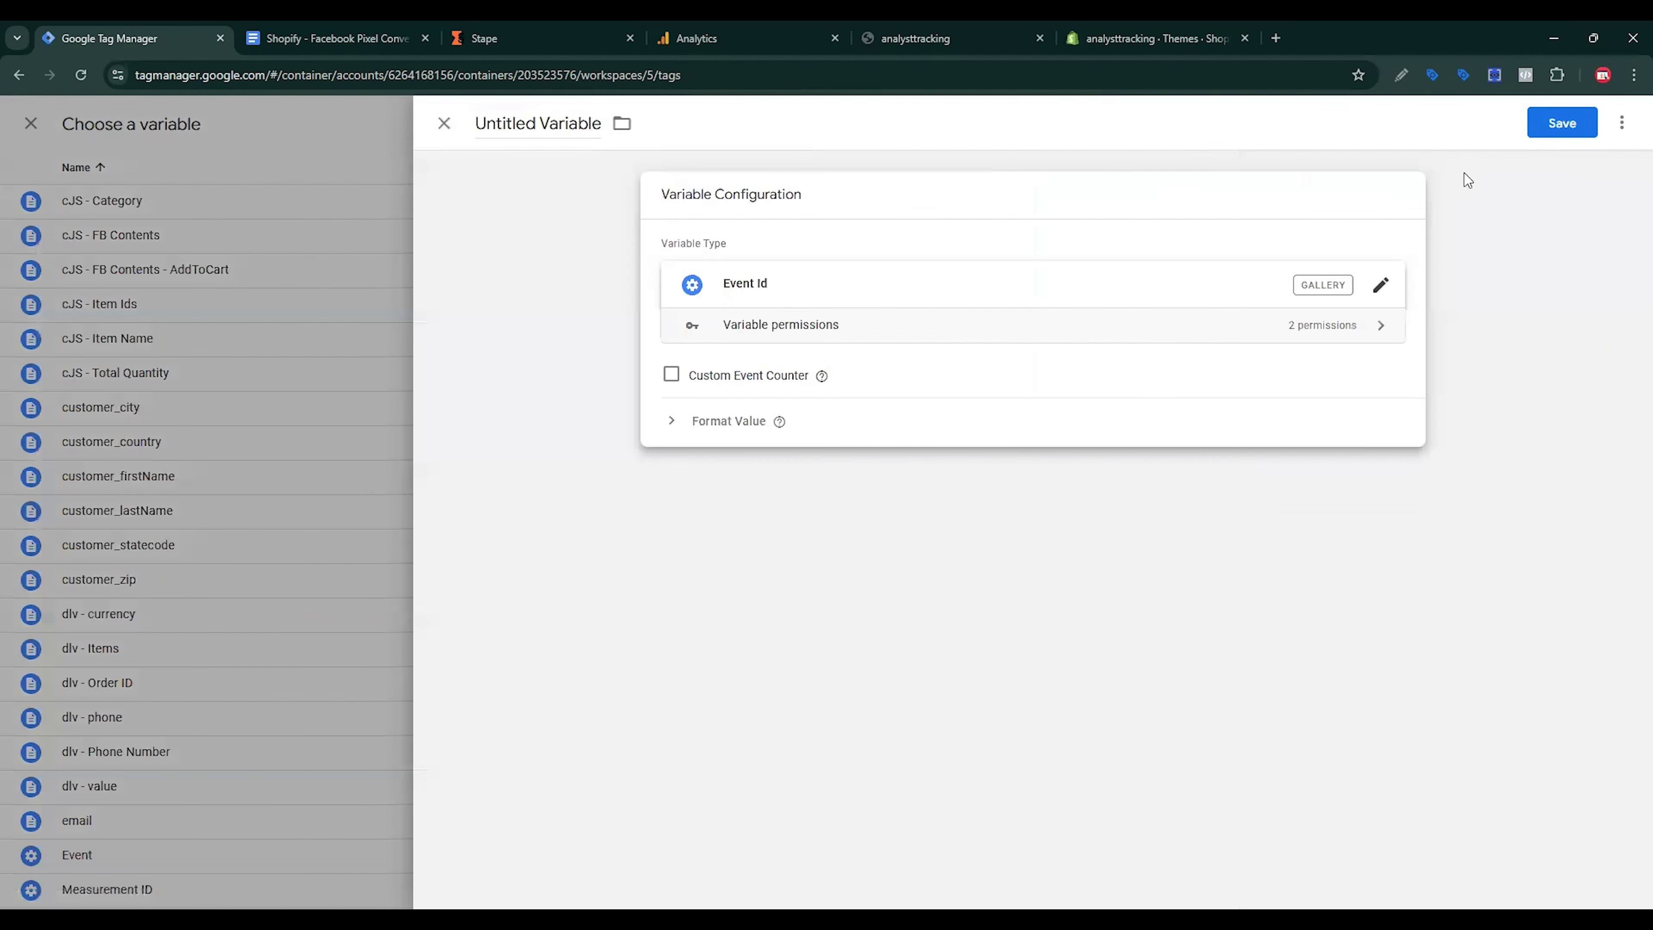
left_click(1557, 123)
left_click(961, 379)
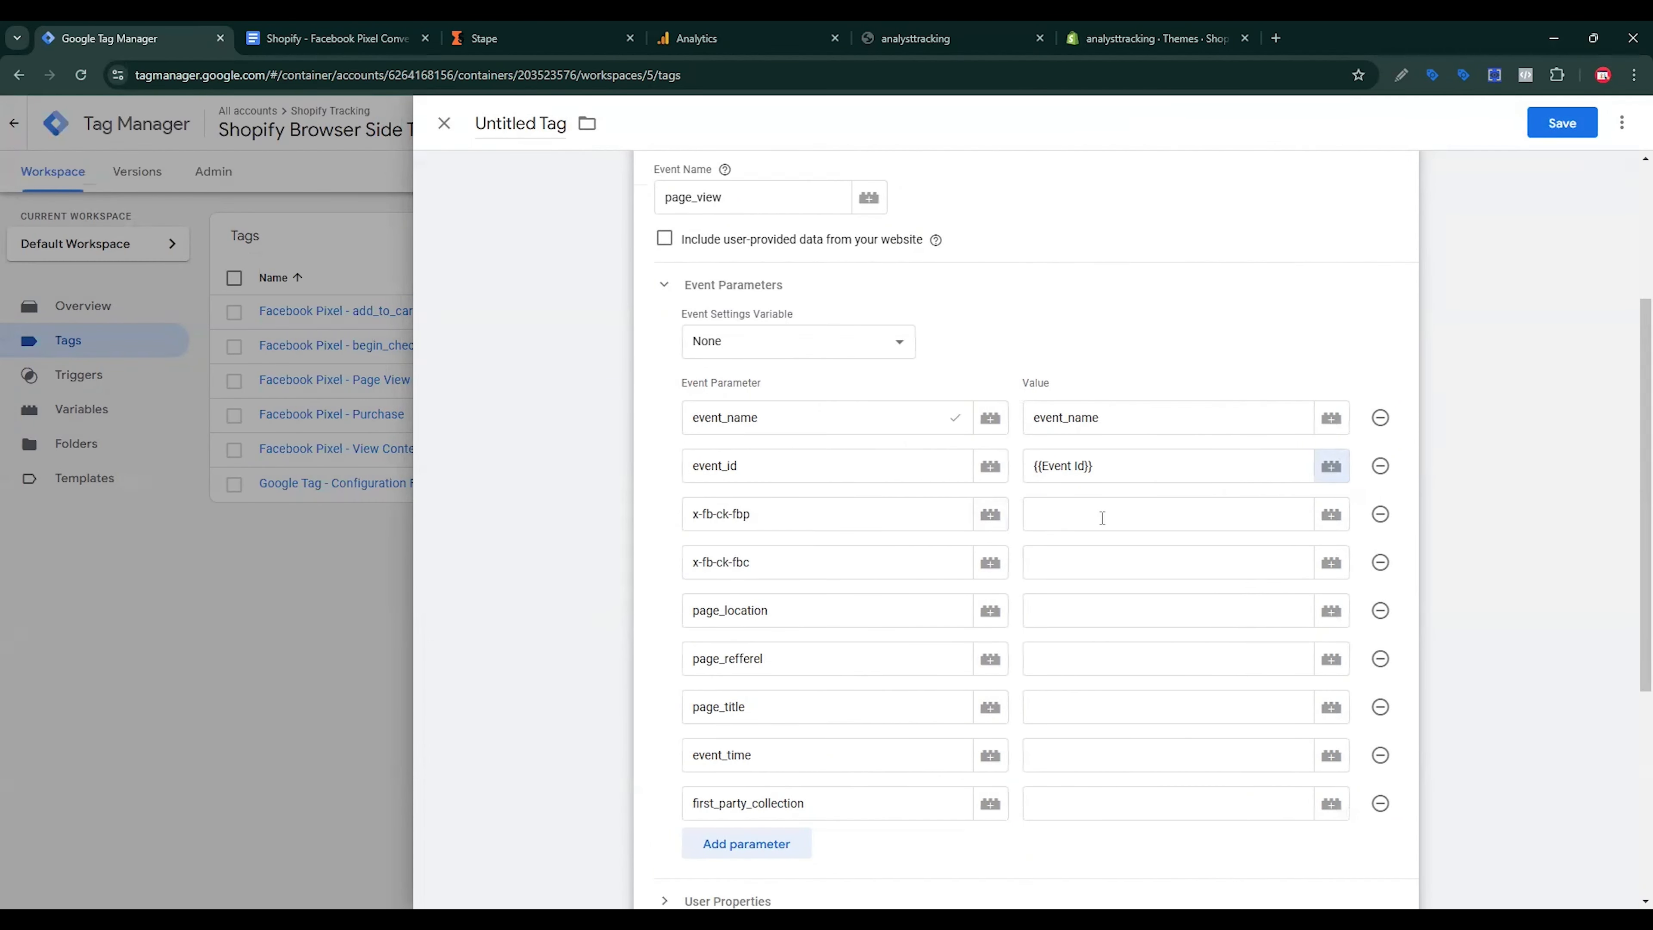
Step: Create 1st Party Cookie variable fbp reading _fbp for the x-fb-ck-fbp value
left_click(1331, 518)
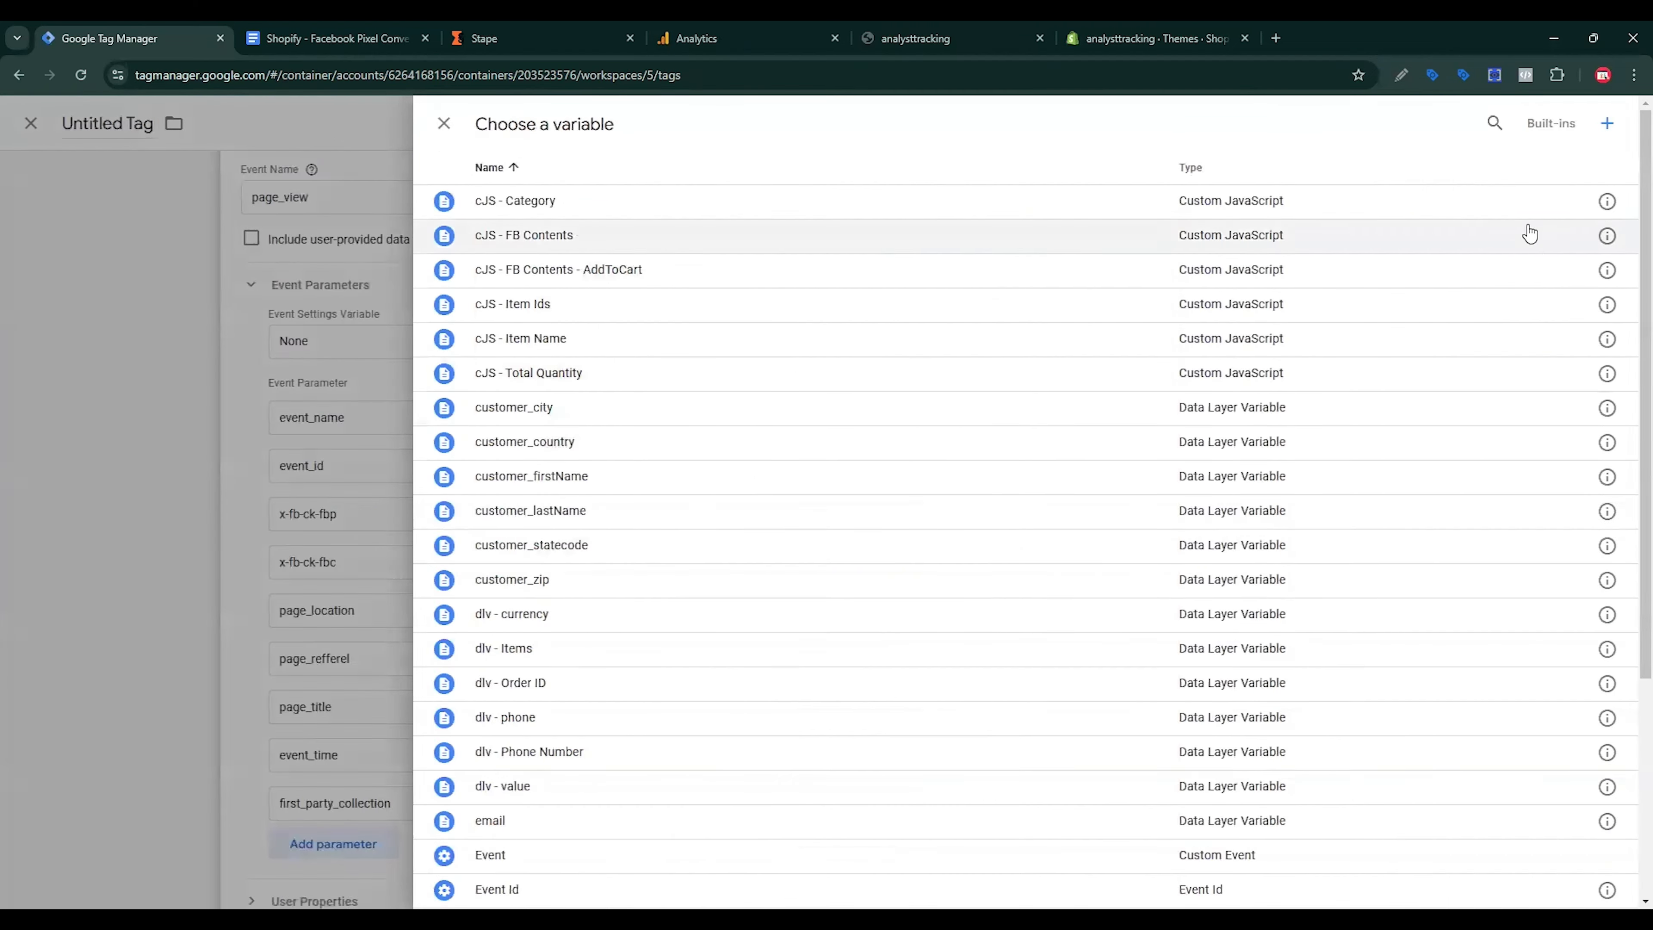
left_click(1606, 122)
left_click(1296, 286)
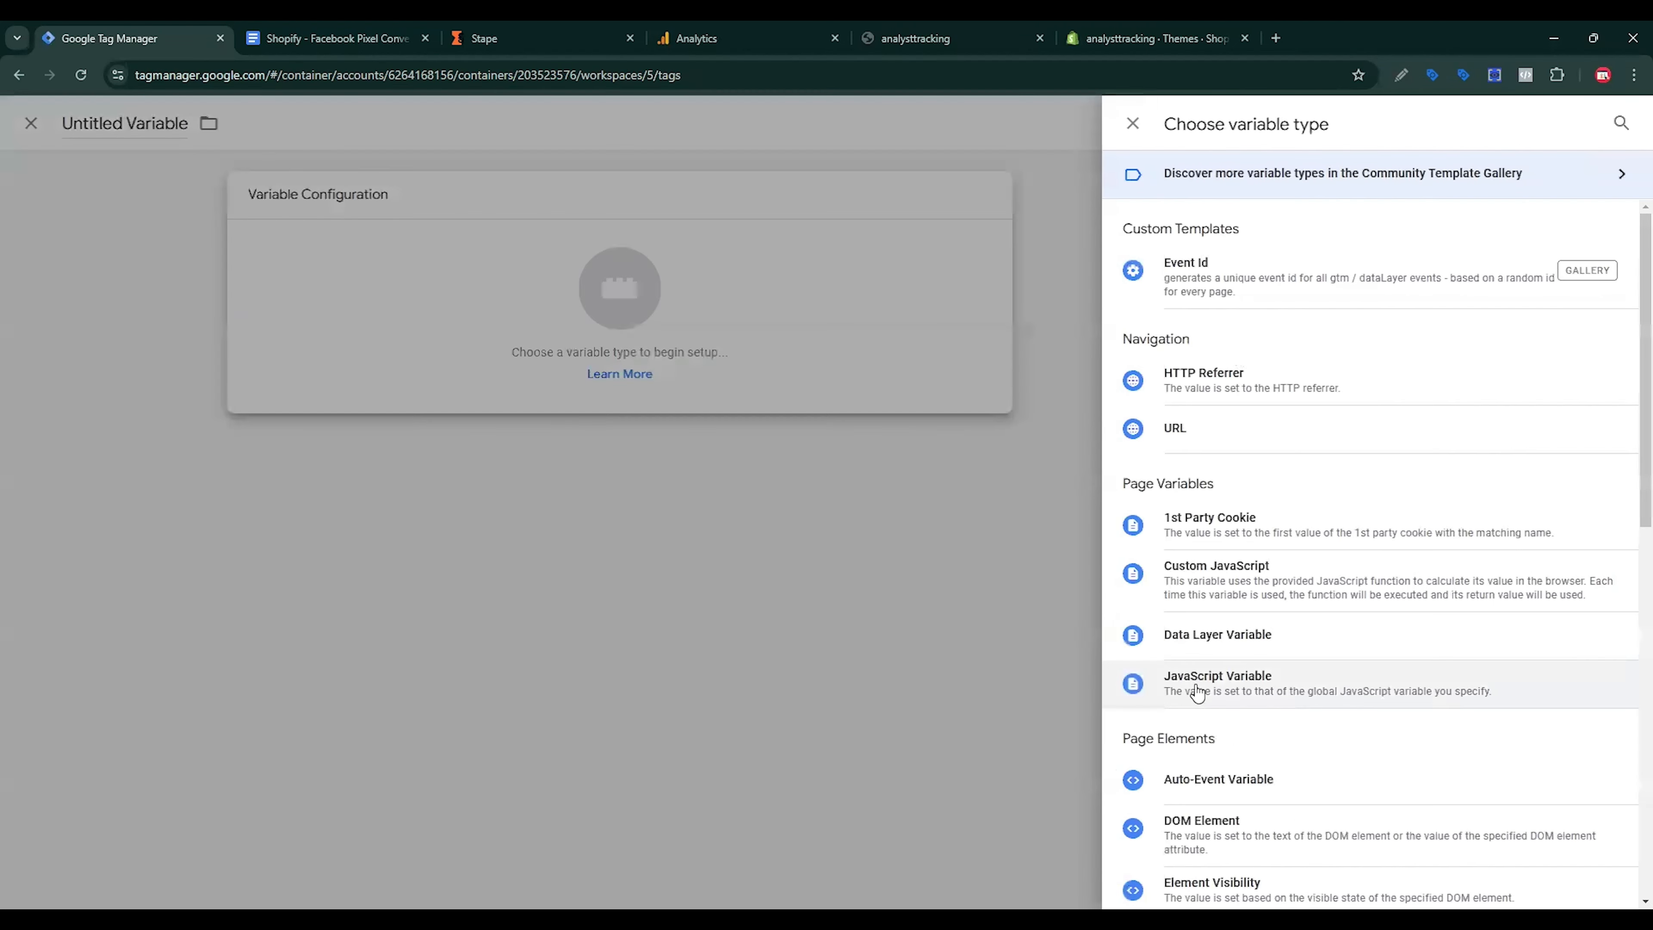
left_click(1200, 523)
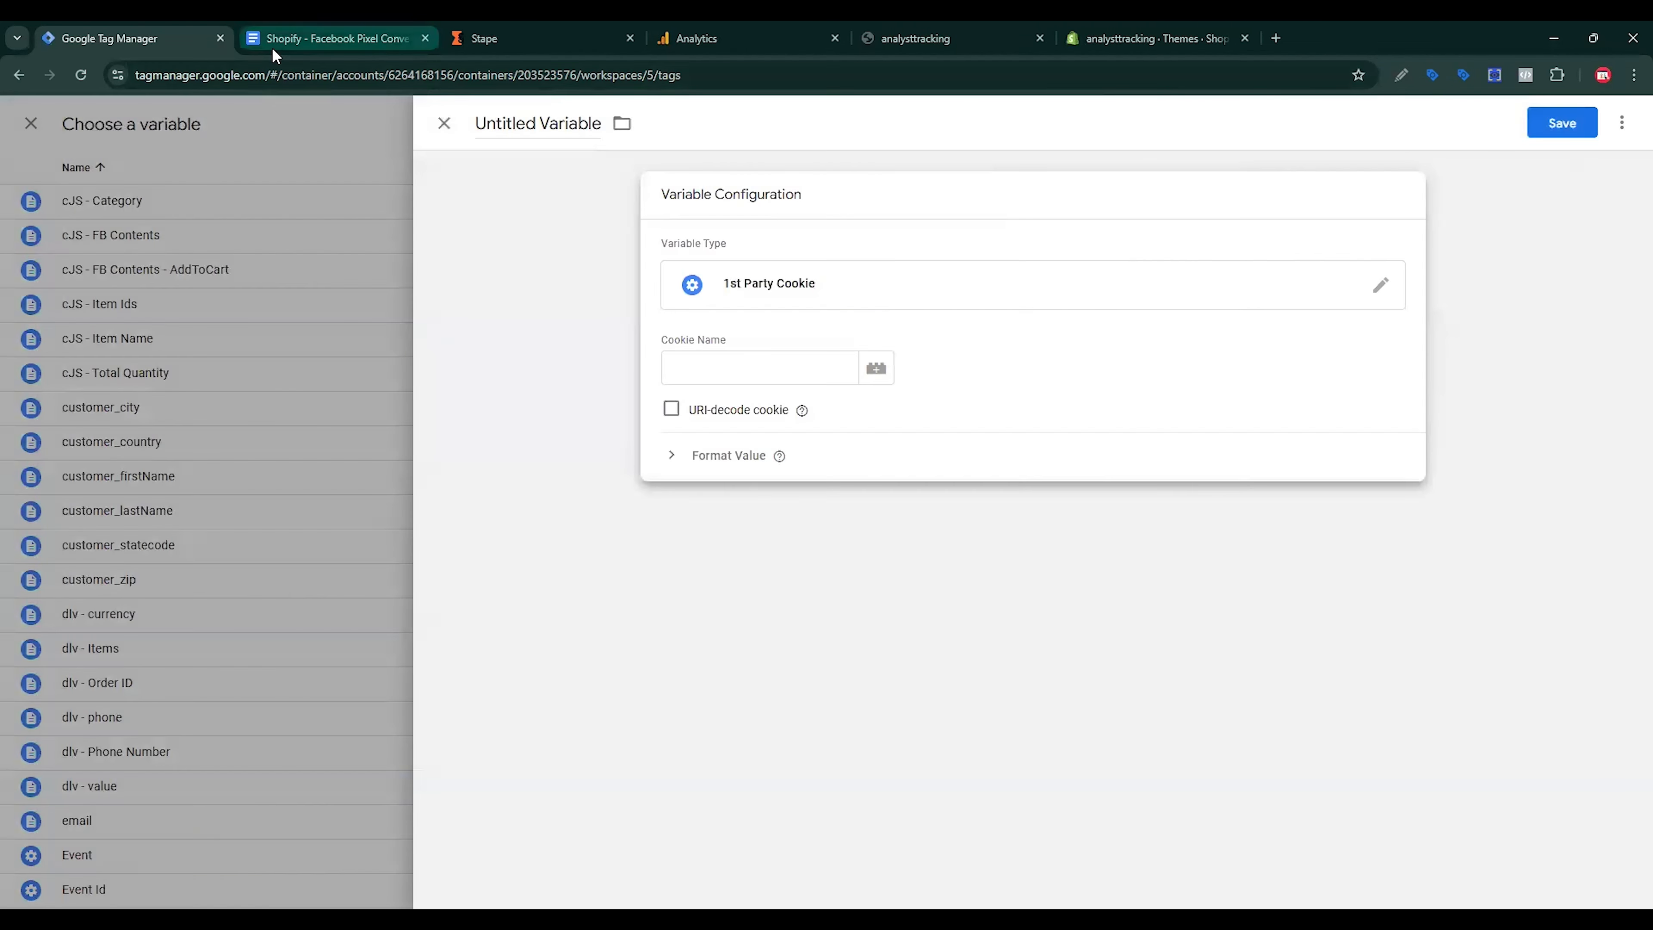
left_click(271, 43)
double_click(940, 467)
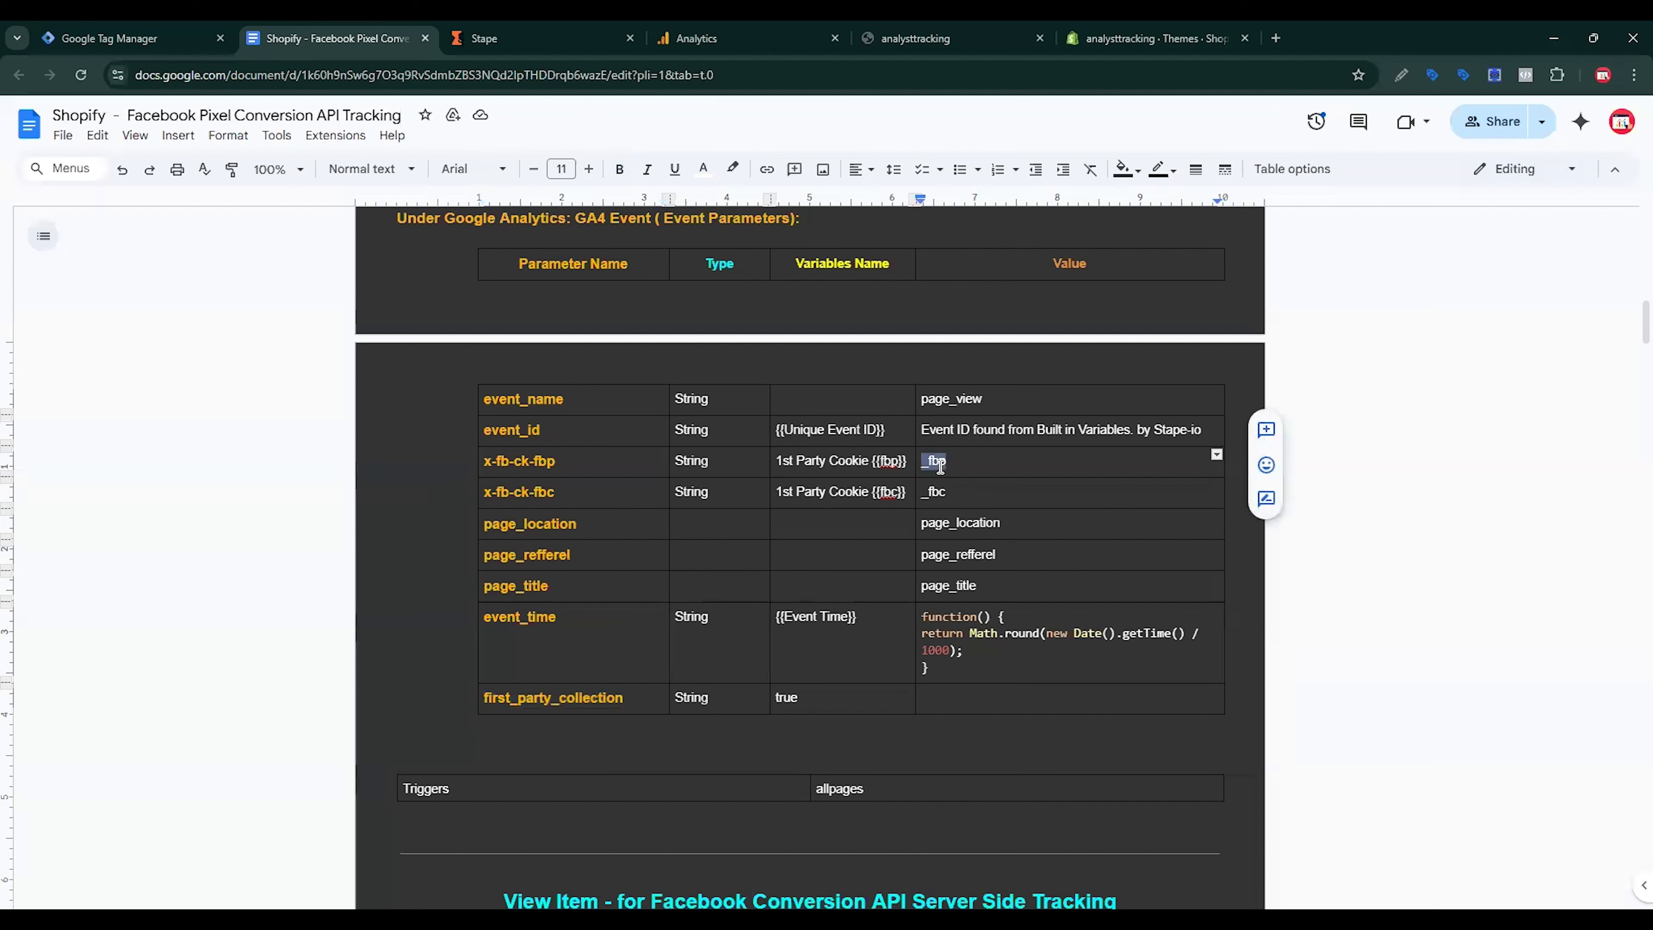
key("ctrl+c")
left_click(130, 38)
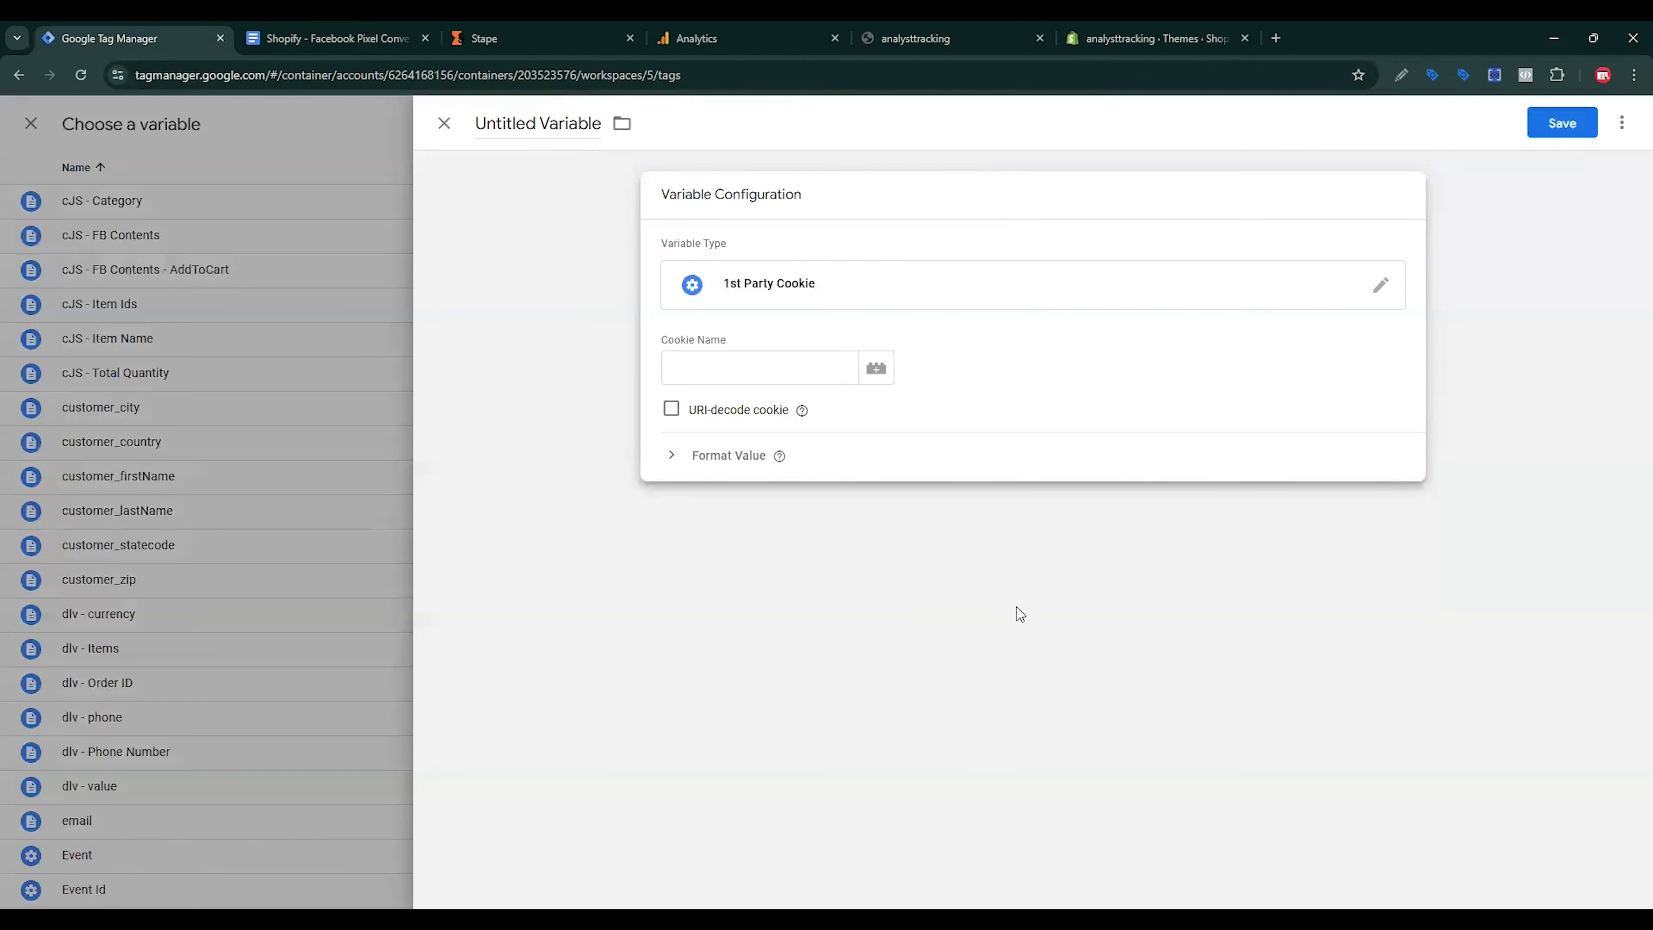
left_click(770, 368)
key("ctrl+v")
type("_fbp")
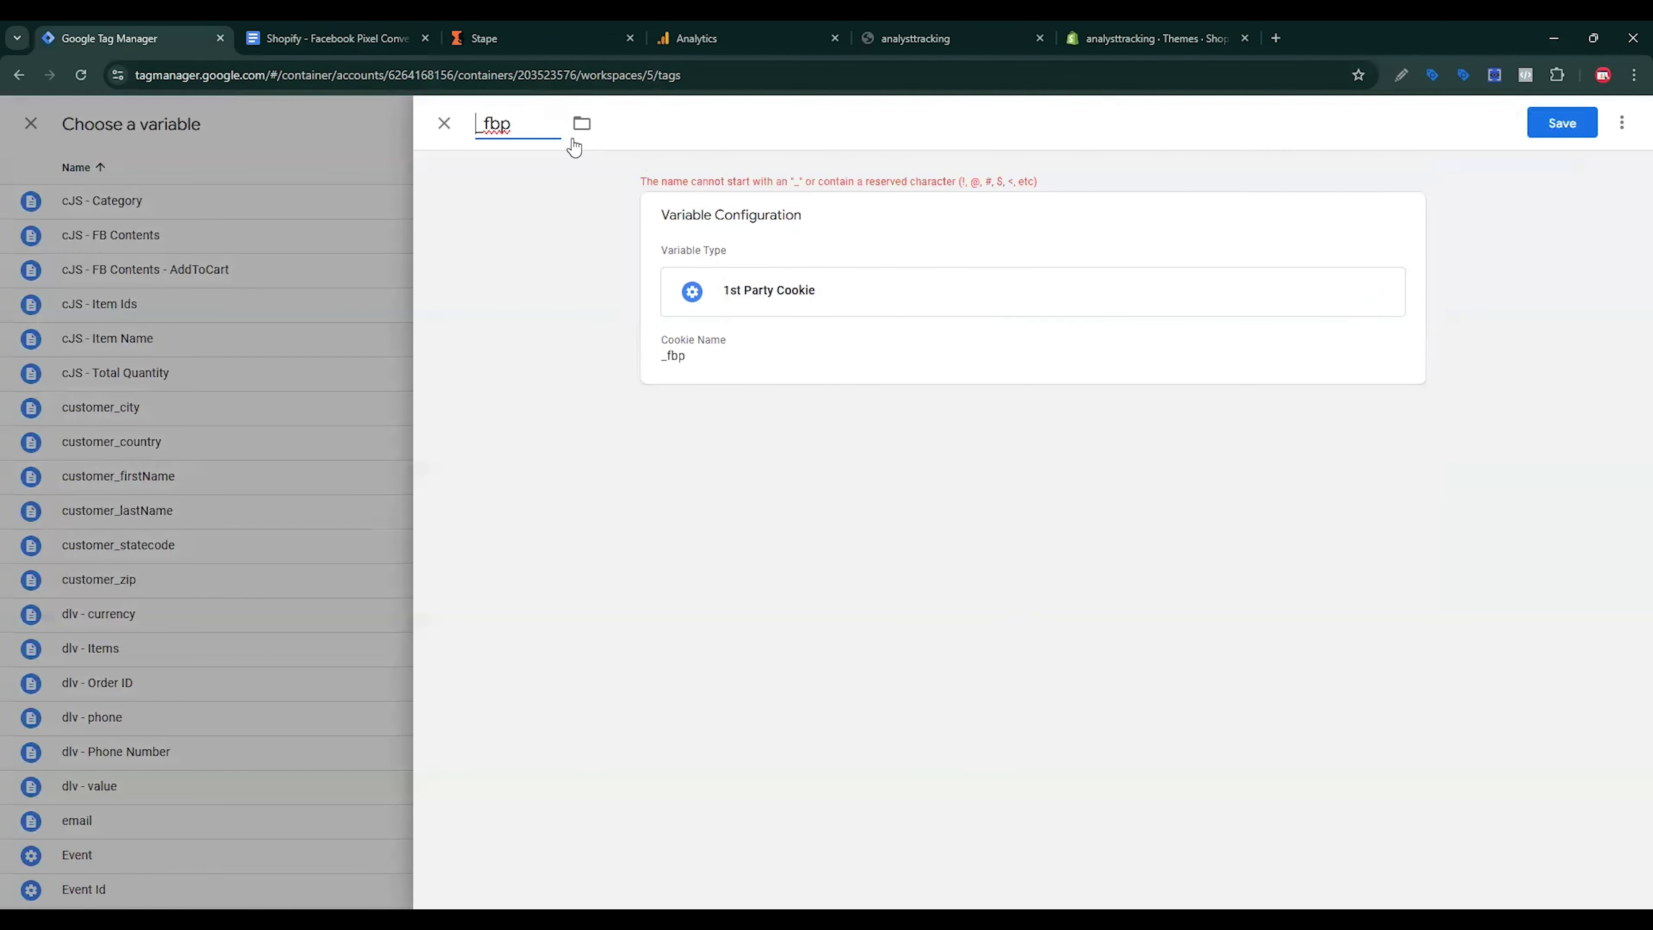
key("Delete")
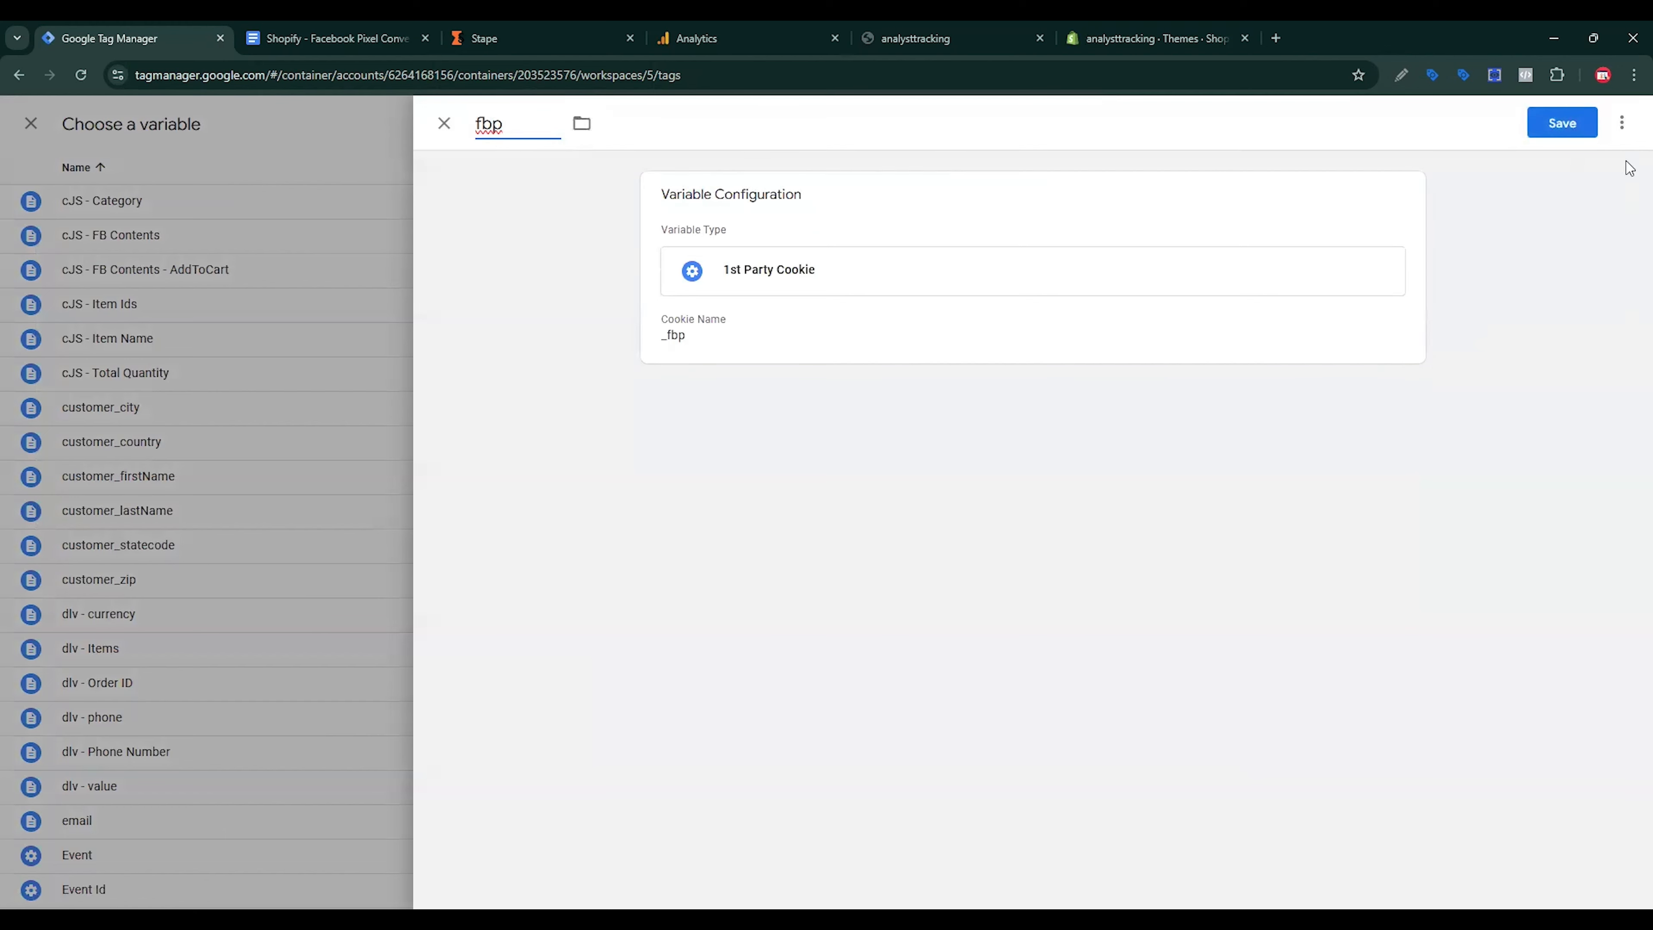
left_click(1566, 136)
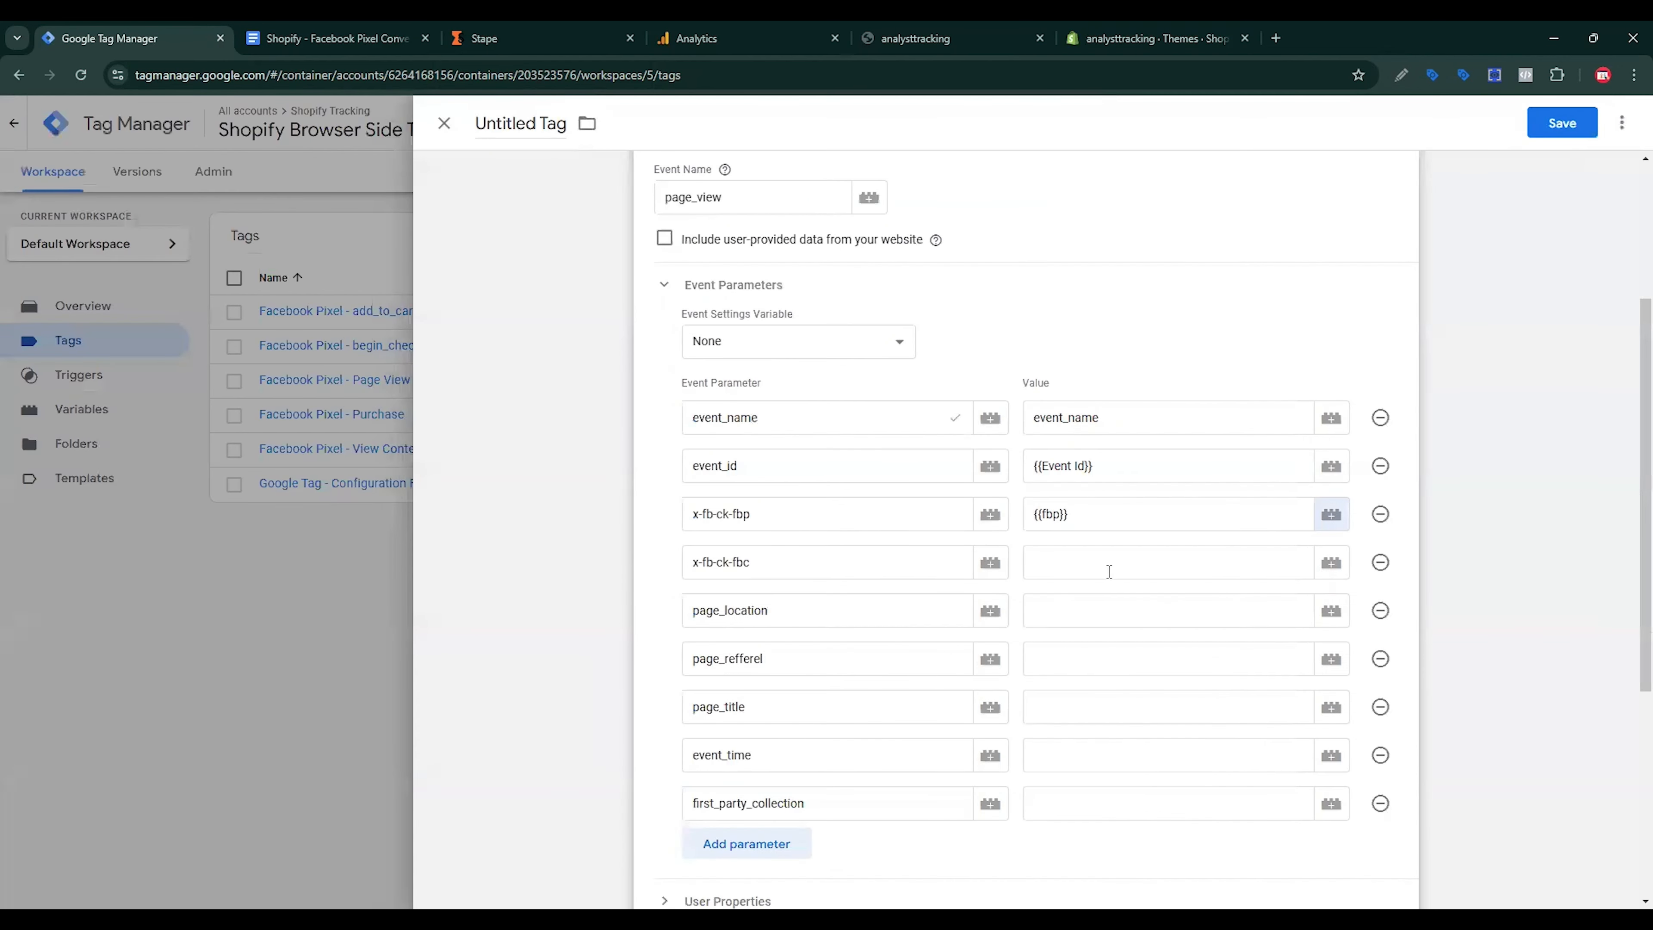
Step: Create 1st Party Cookie variable fbc reading _fbc for the x-fb-ck-fbc value
left_click(1256, 561)
left_click(1331, 563)
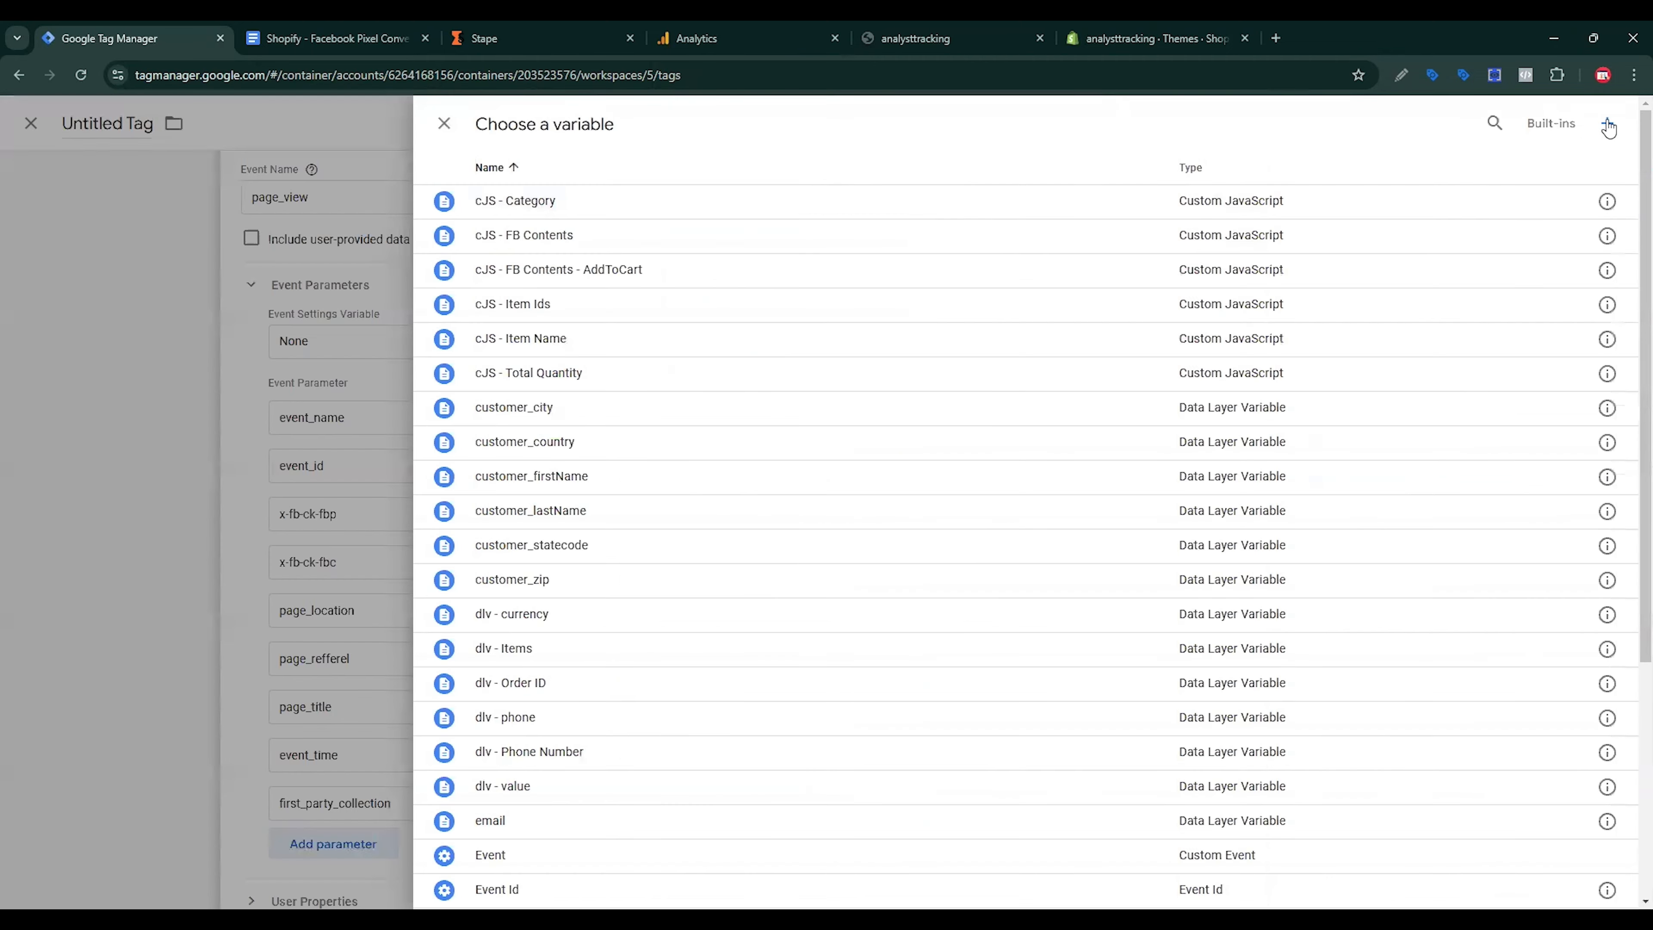
left_click(1613, 124)
left_click(1215, 318)
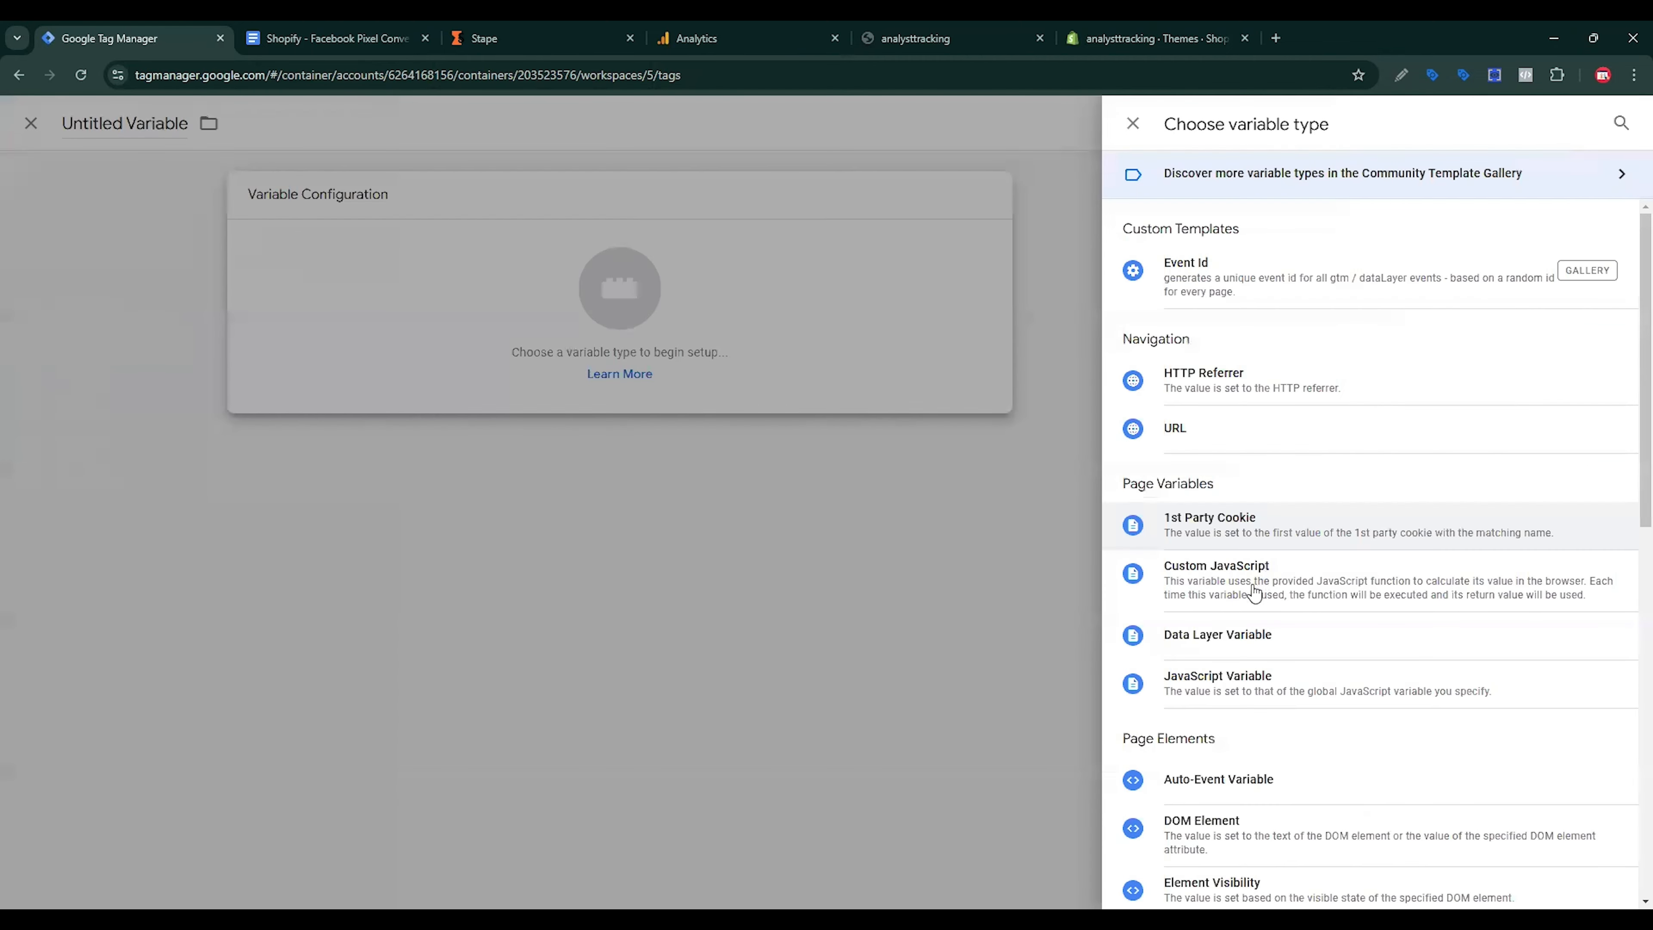
left_click(1235, 544)
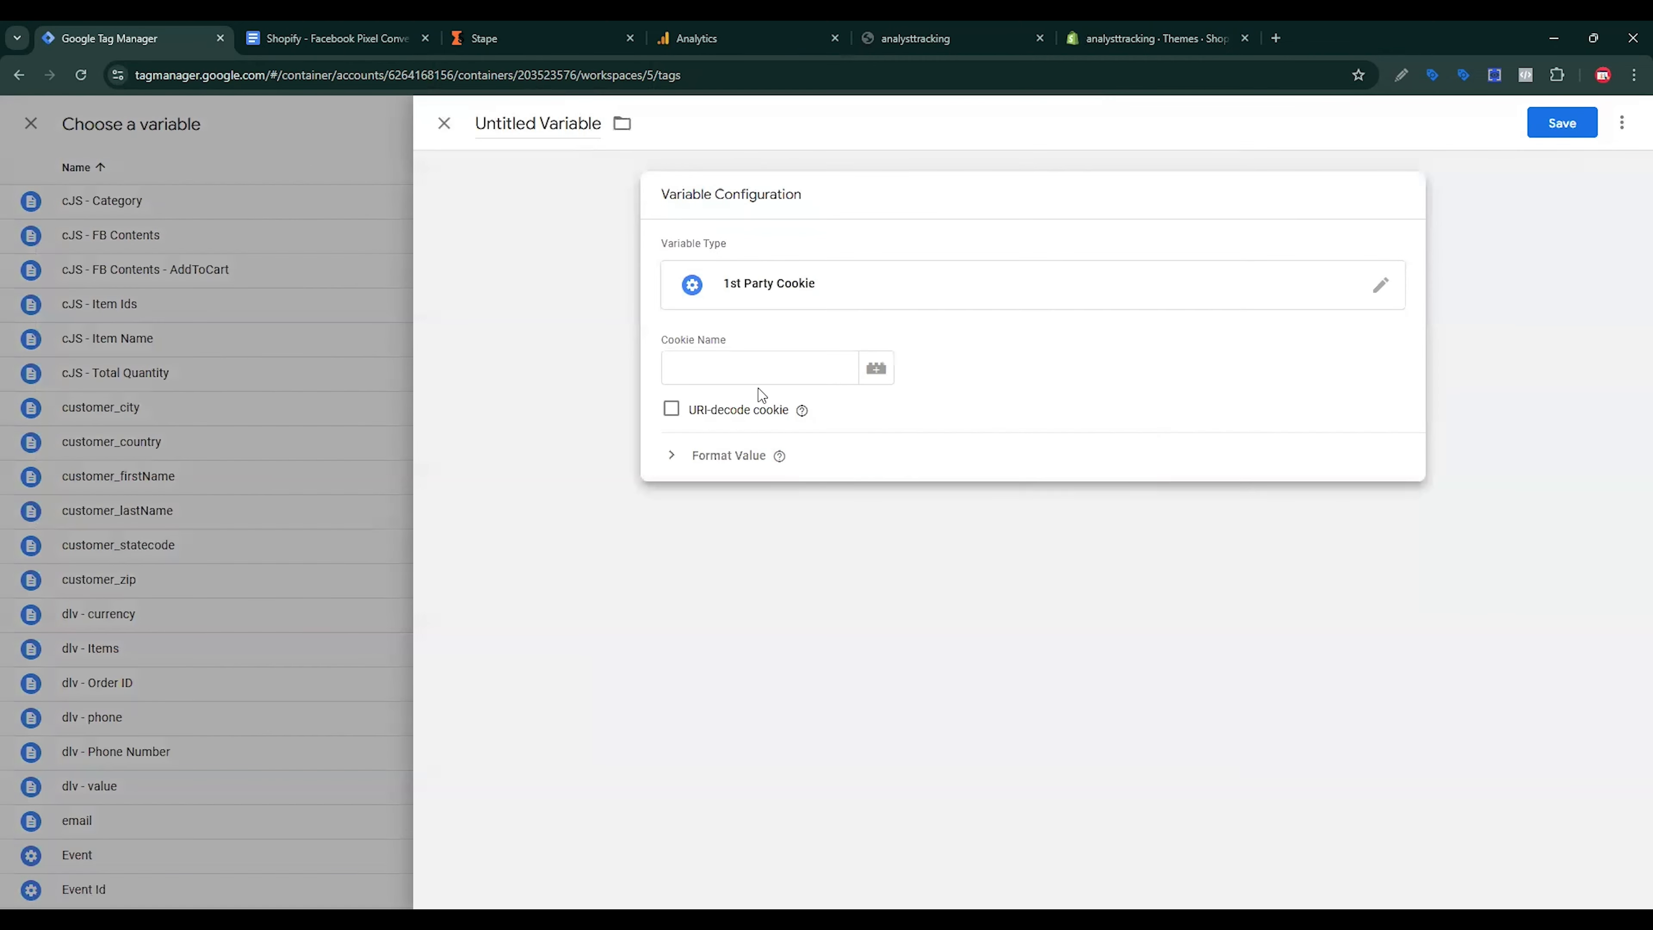
left_click(760, 378)
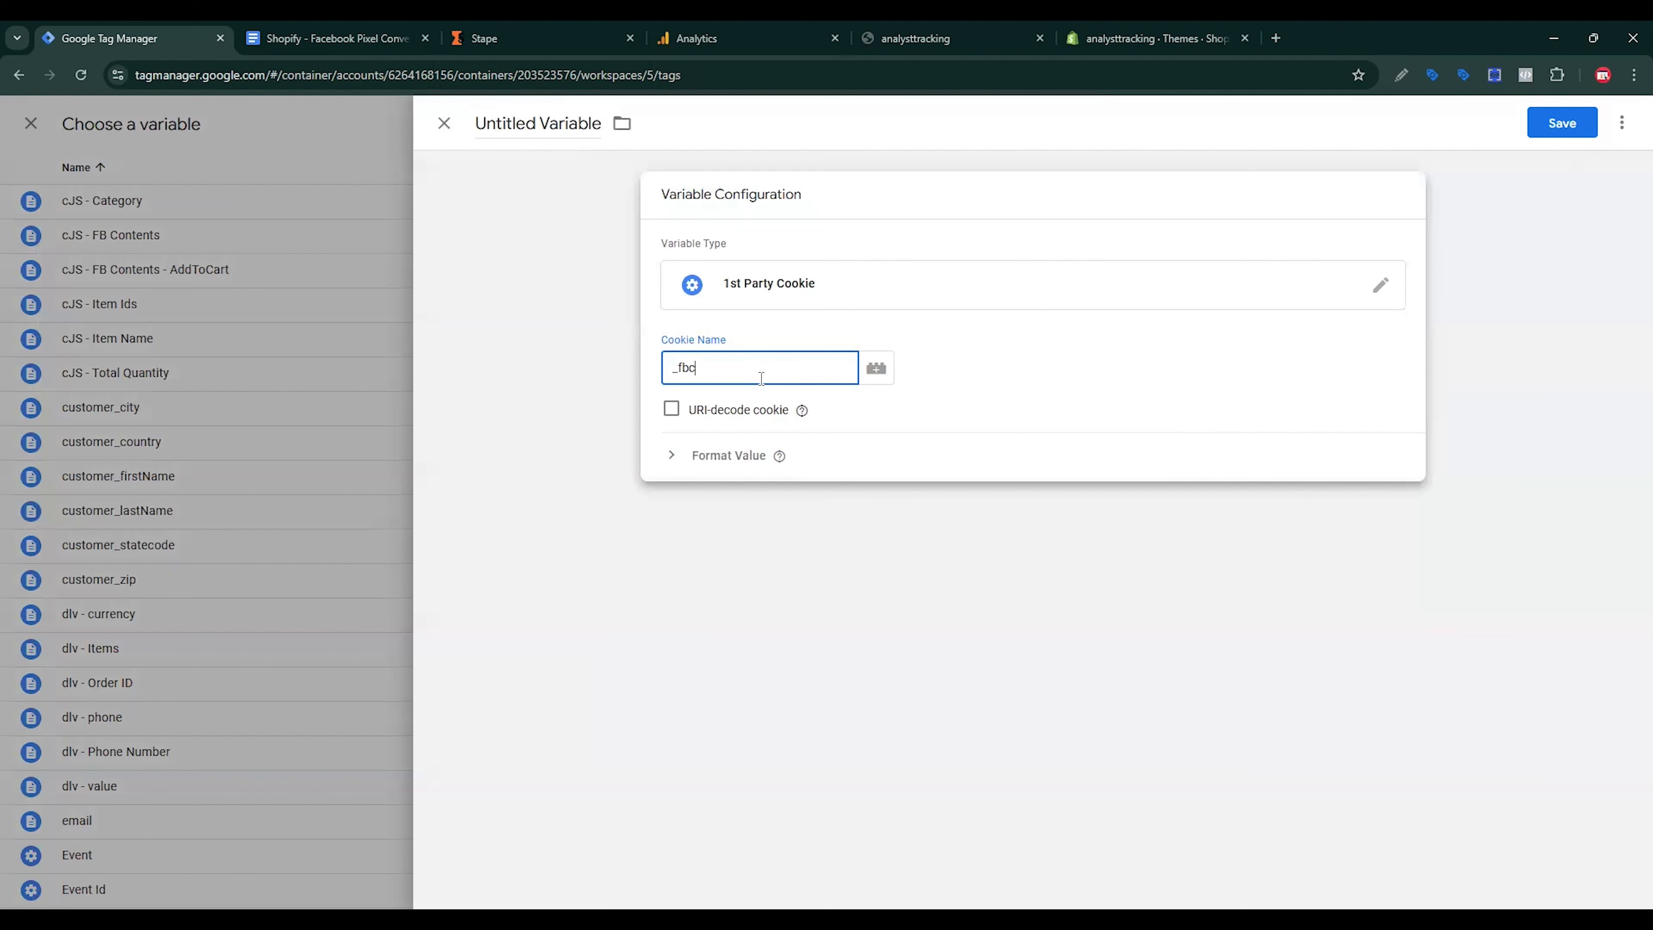
left_click(565, 138)
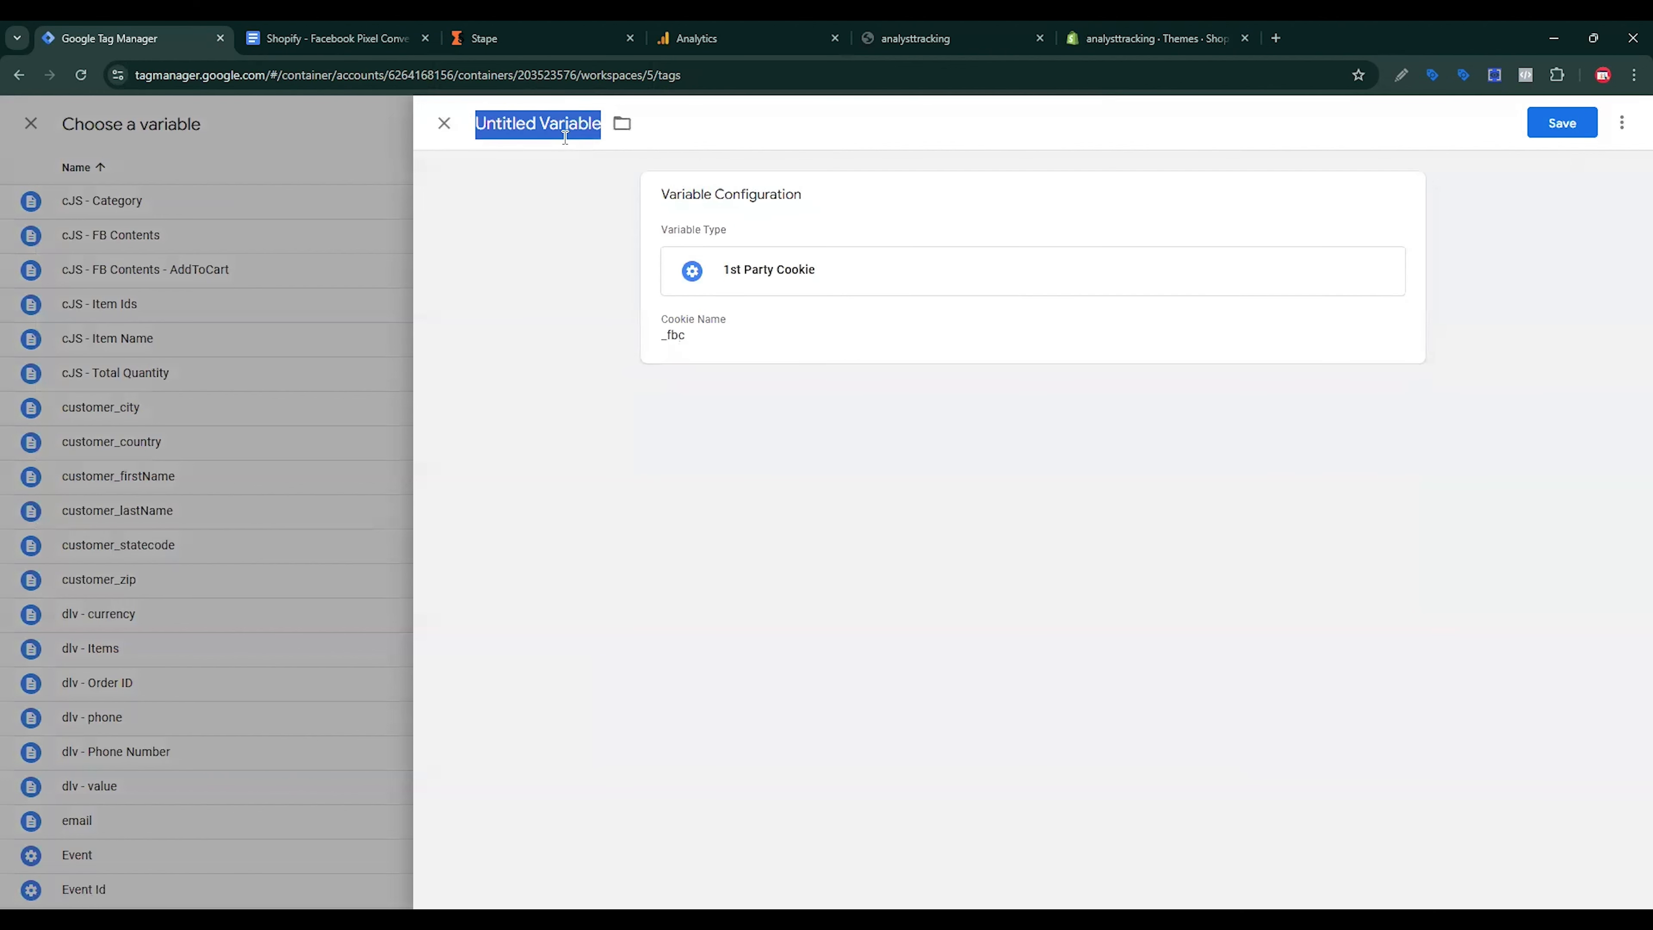
type("_fbp")
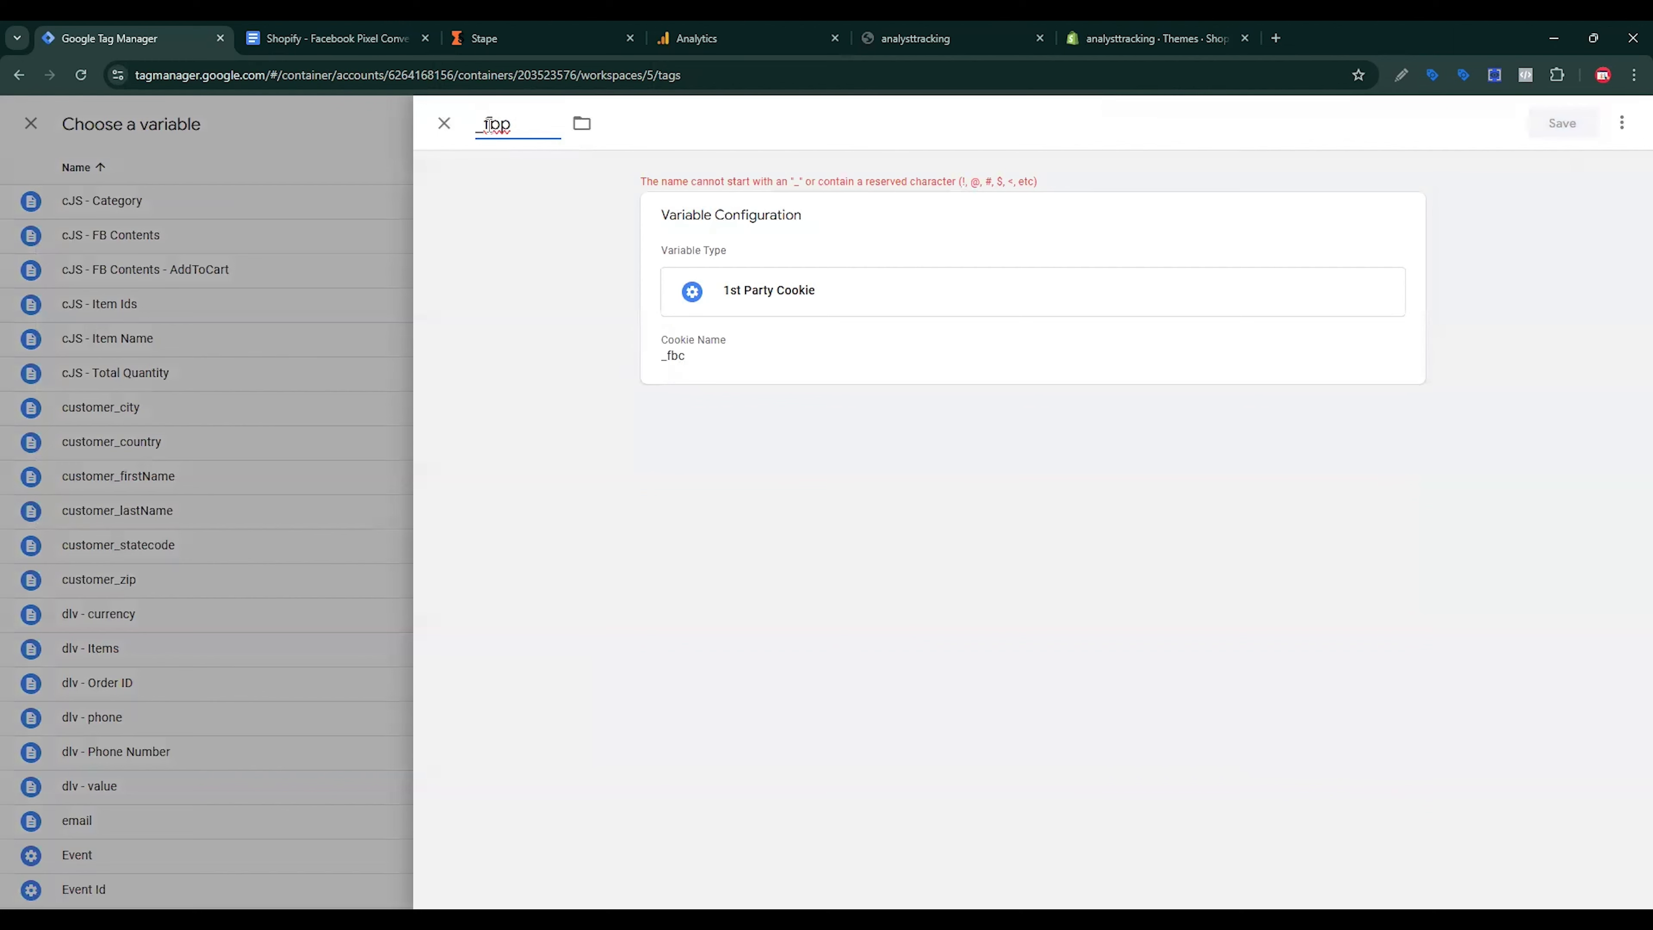
left_click(488, 124)
key("BackSpace")
left_click(526, 122)
key("BackSpace")
type("c")
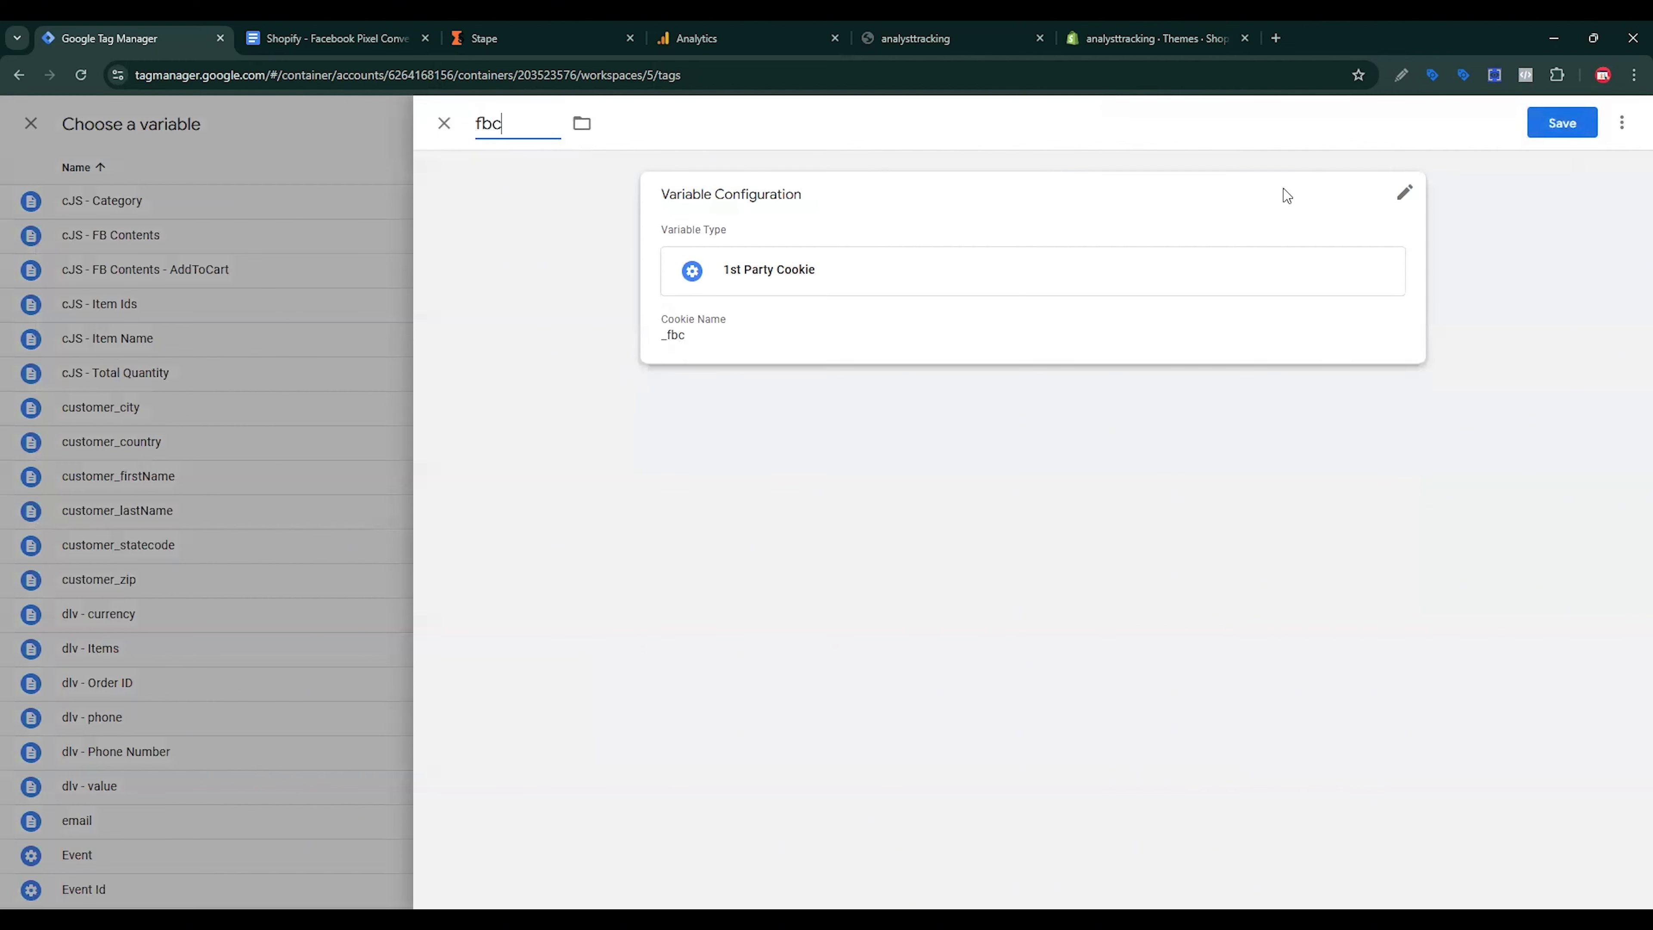
left_click(1552, 131)
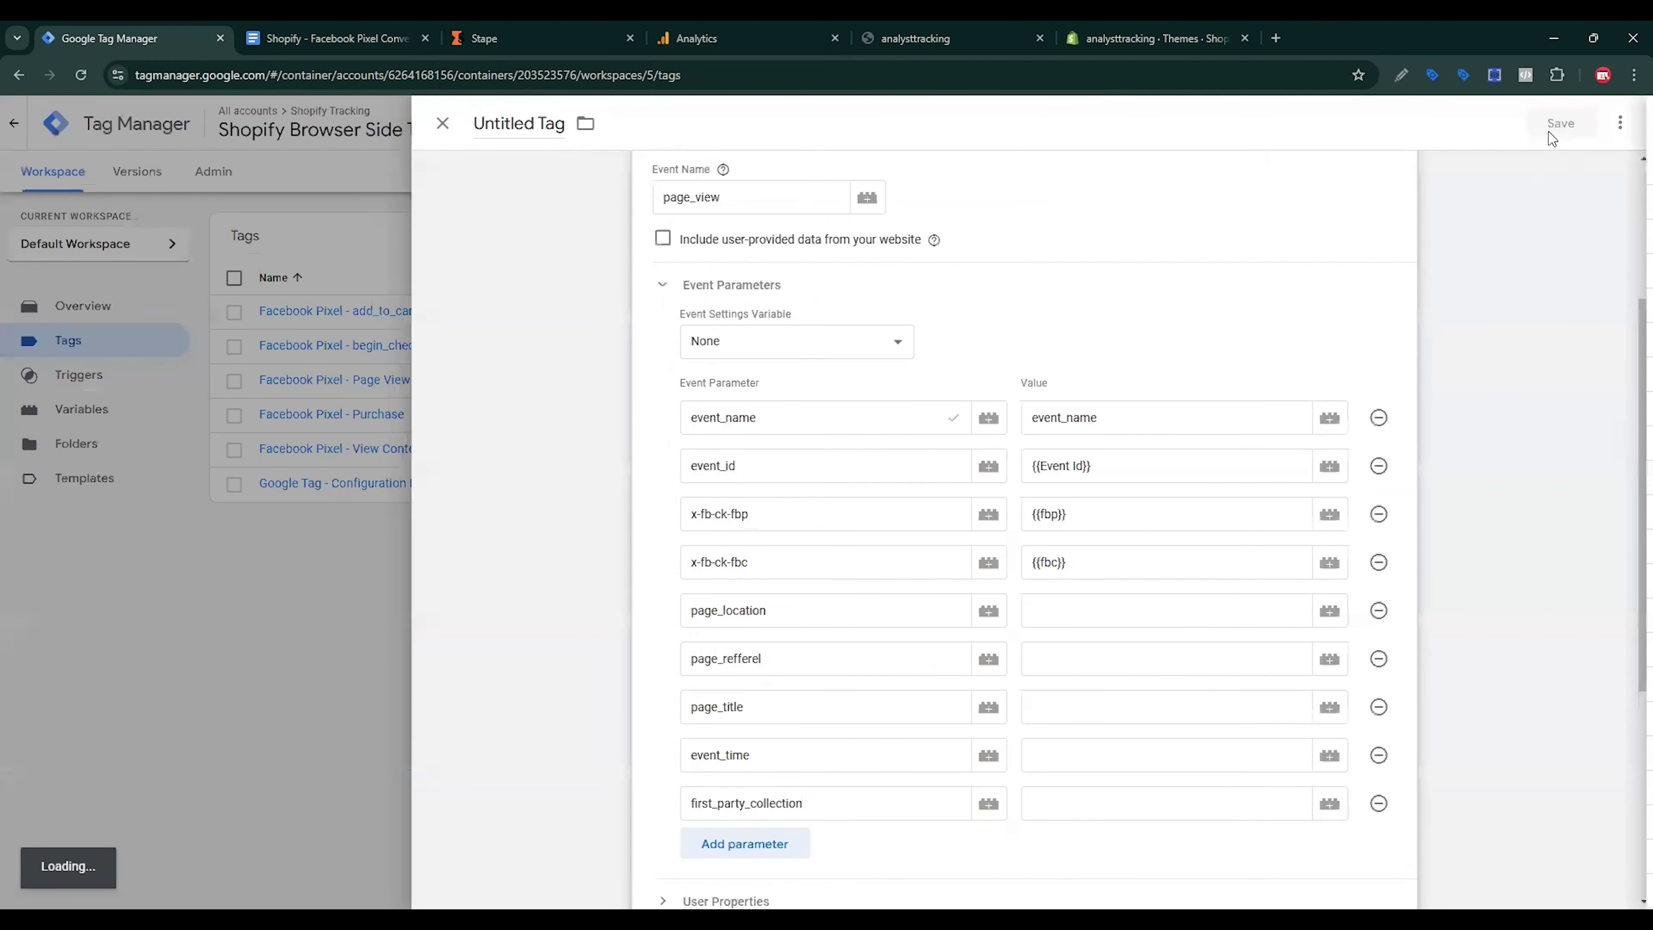
left_click(1149, 616)
left_click(1324, 622)
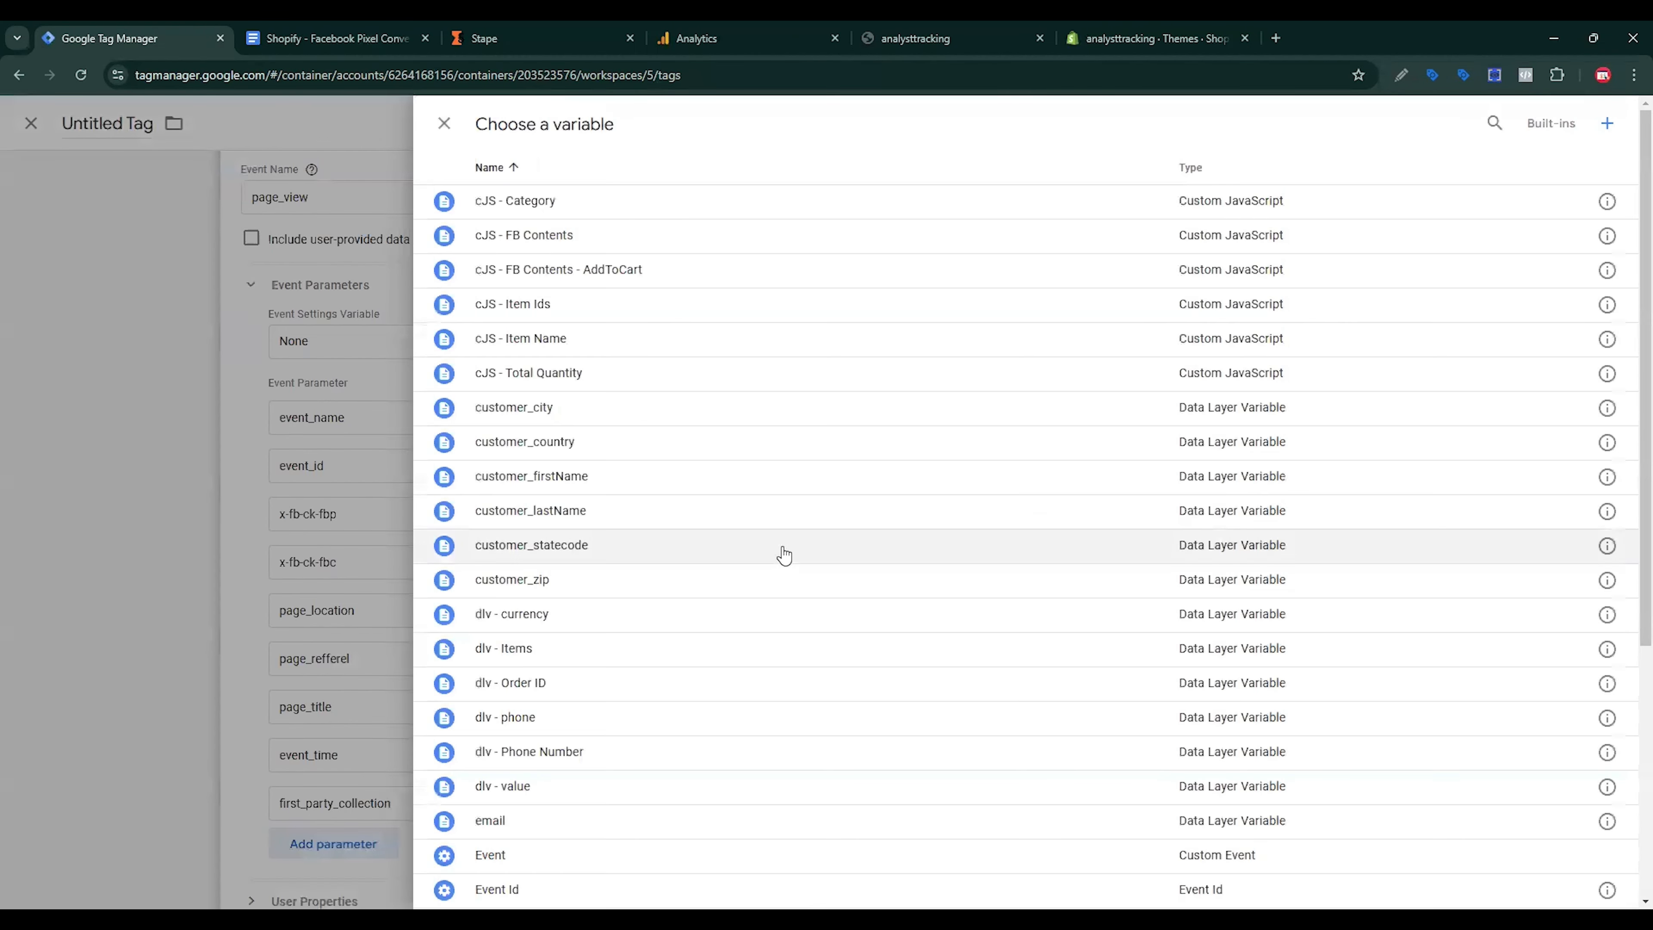
Step: Map page_location, page_refferel and page_title to their matching variables
scroll(790, 558, "down", 5)
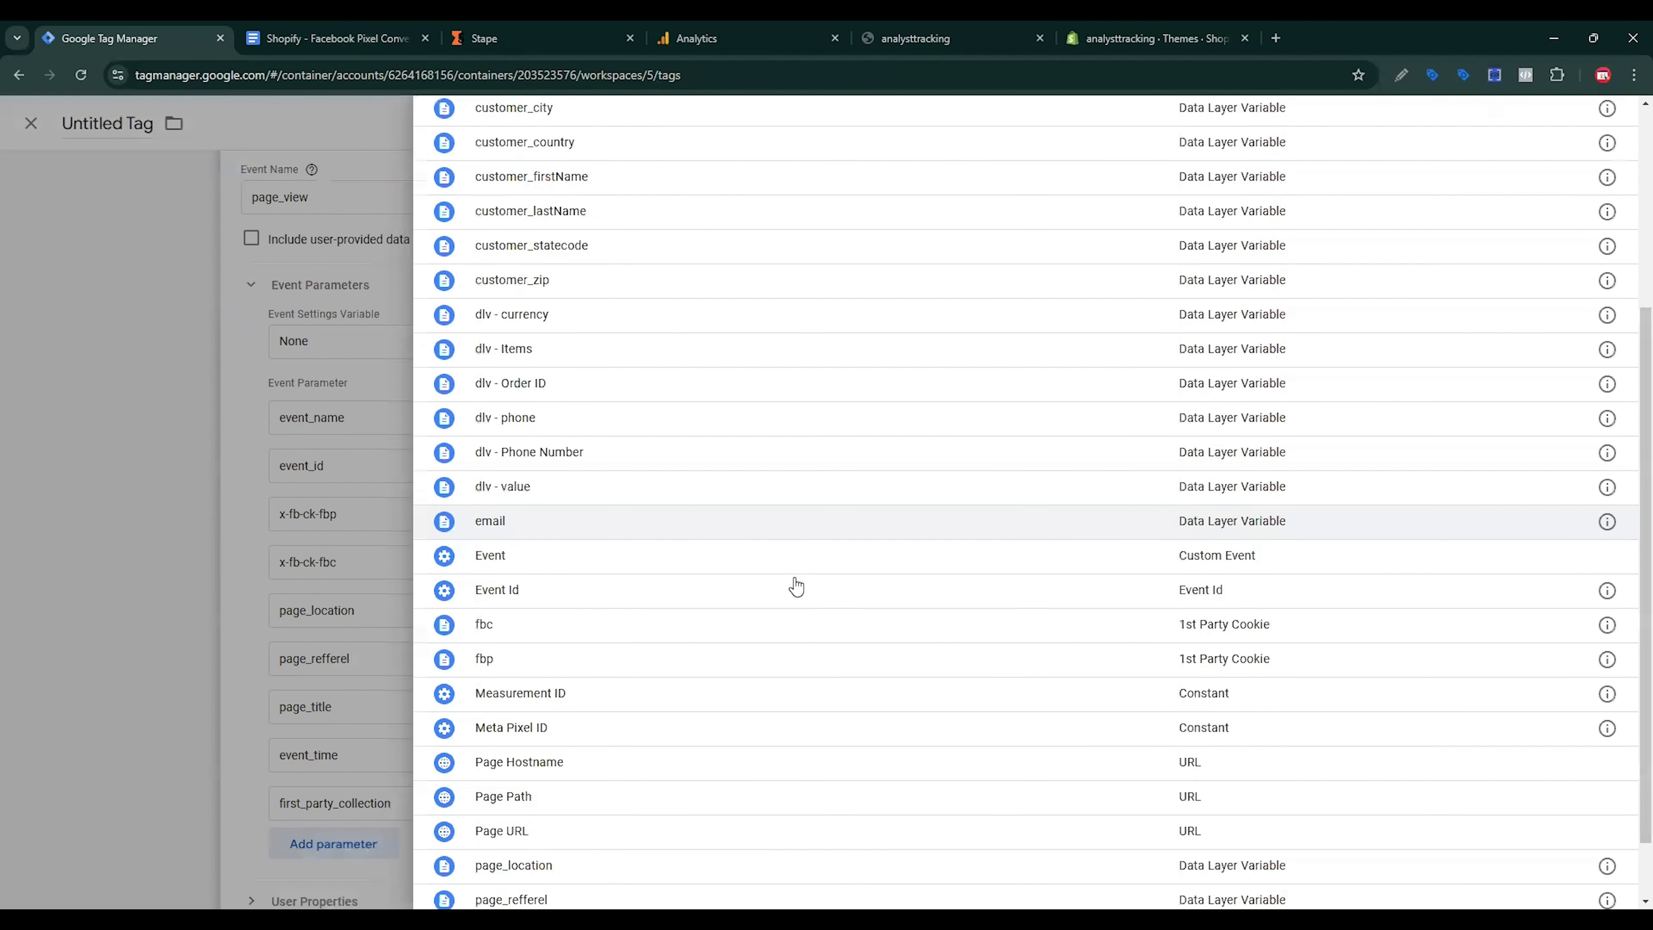
left_click(622, 790)
left_click(1052, 661)
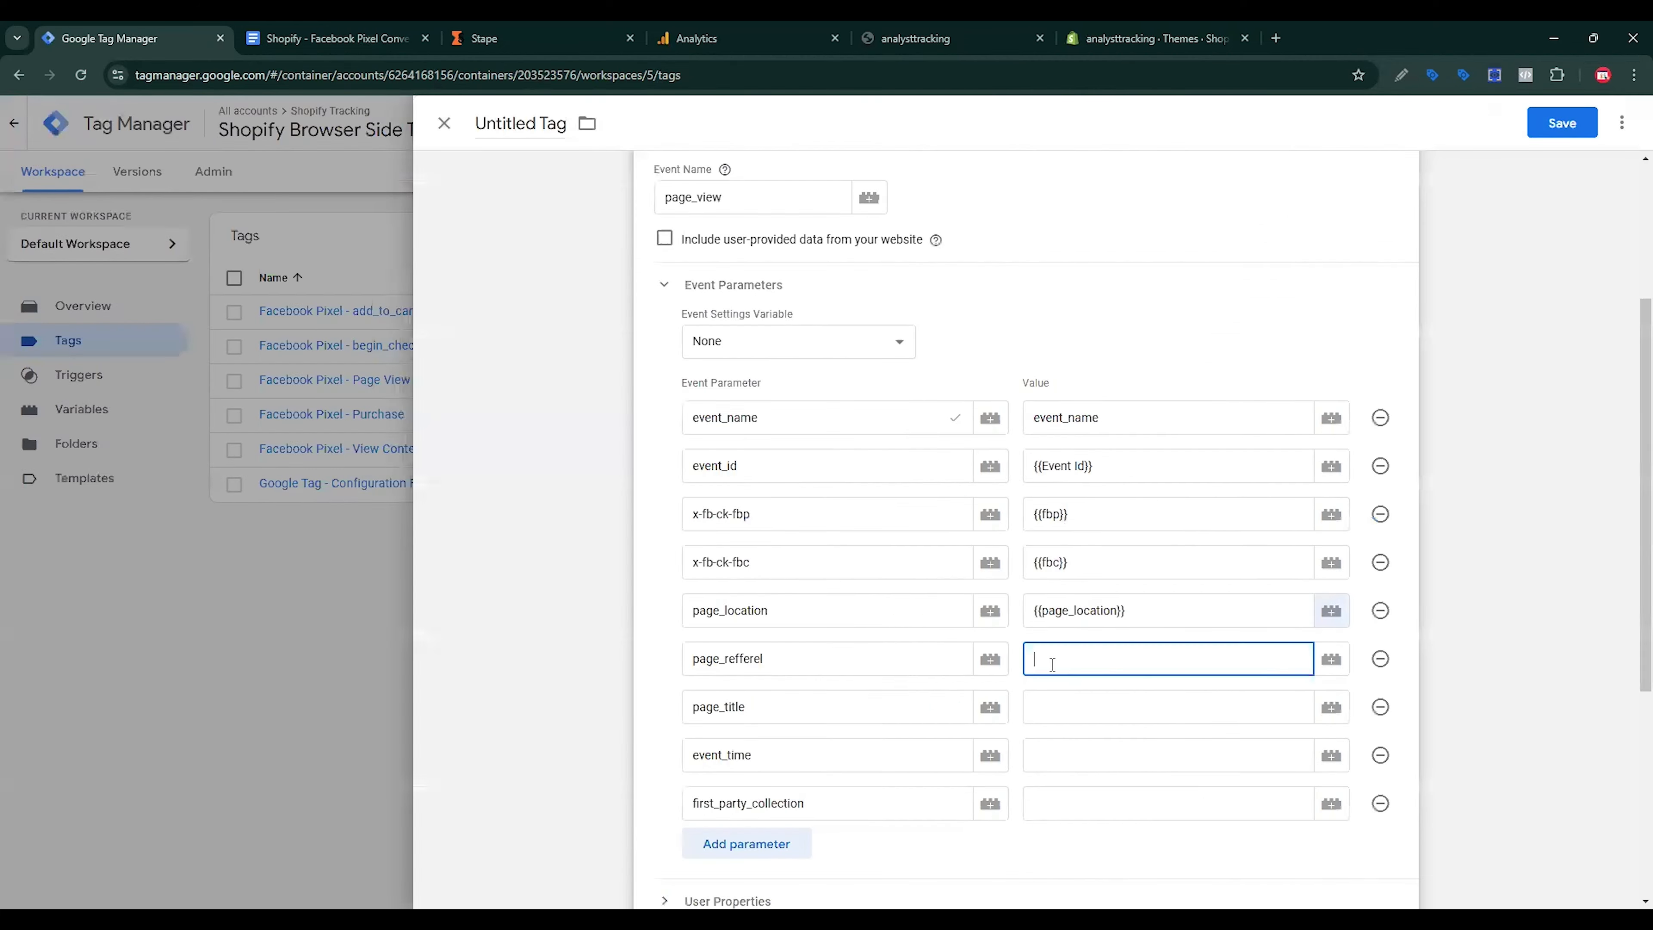
left_click(1330, 656)
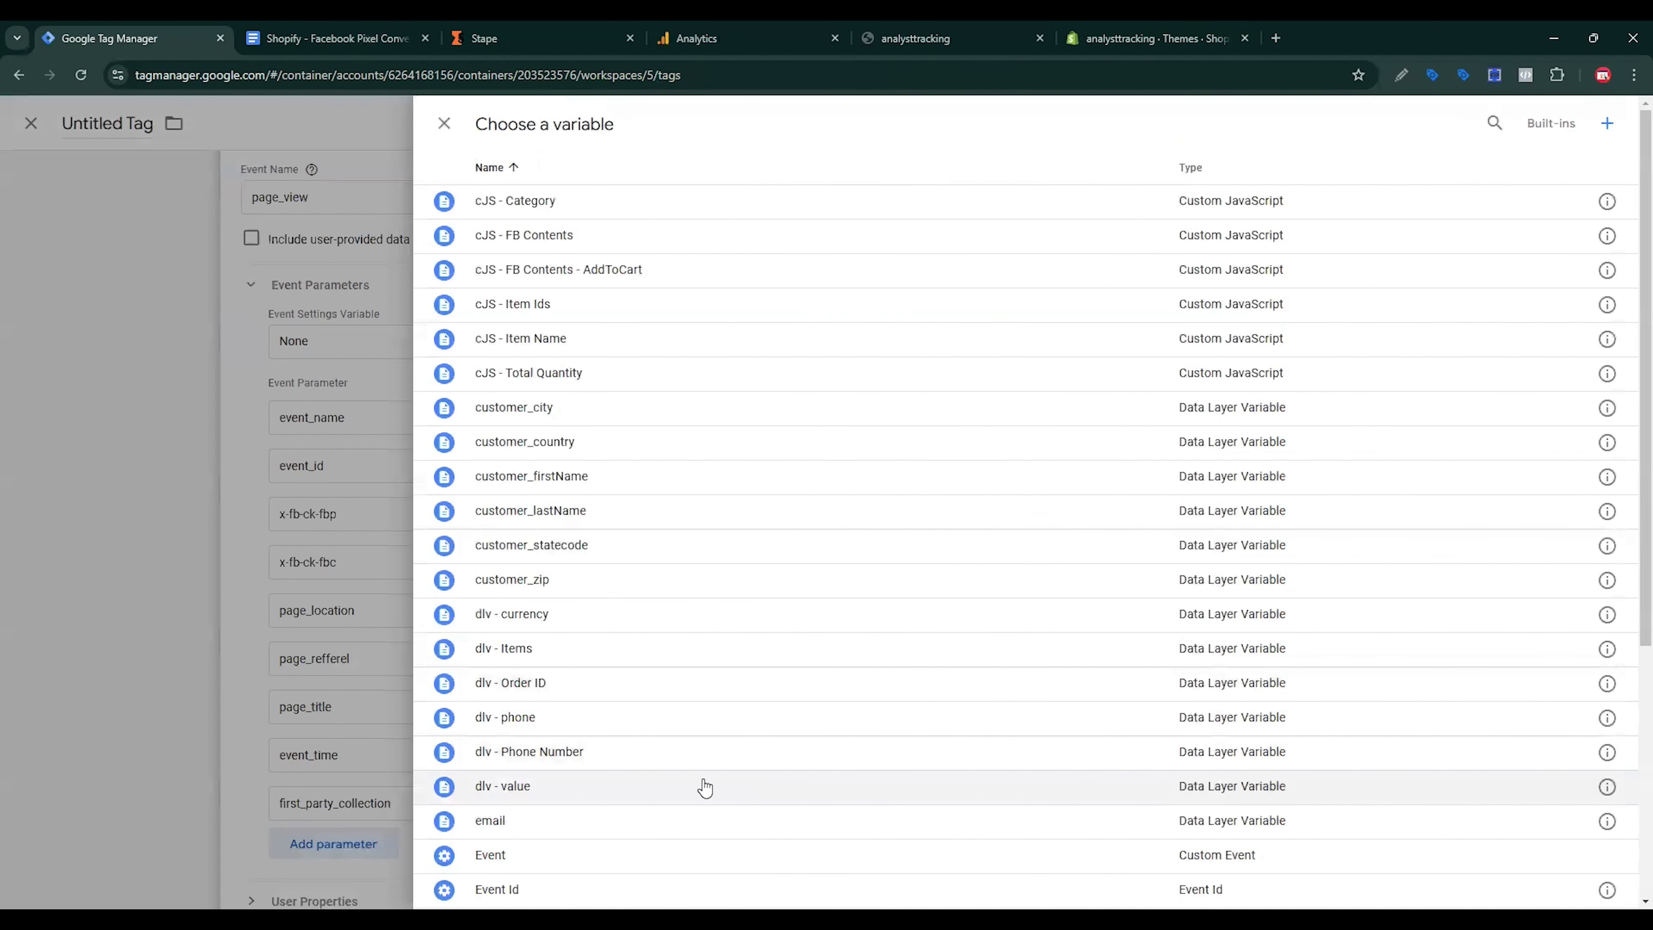
scroll(605, 652, "down", 3)
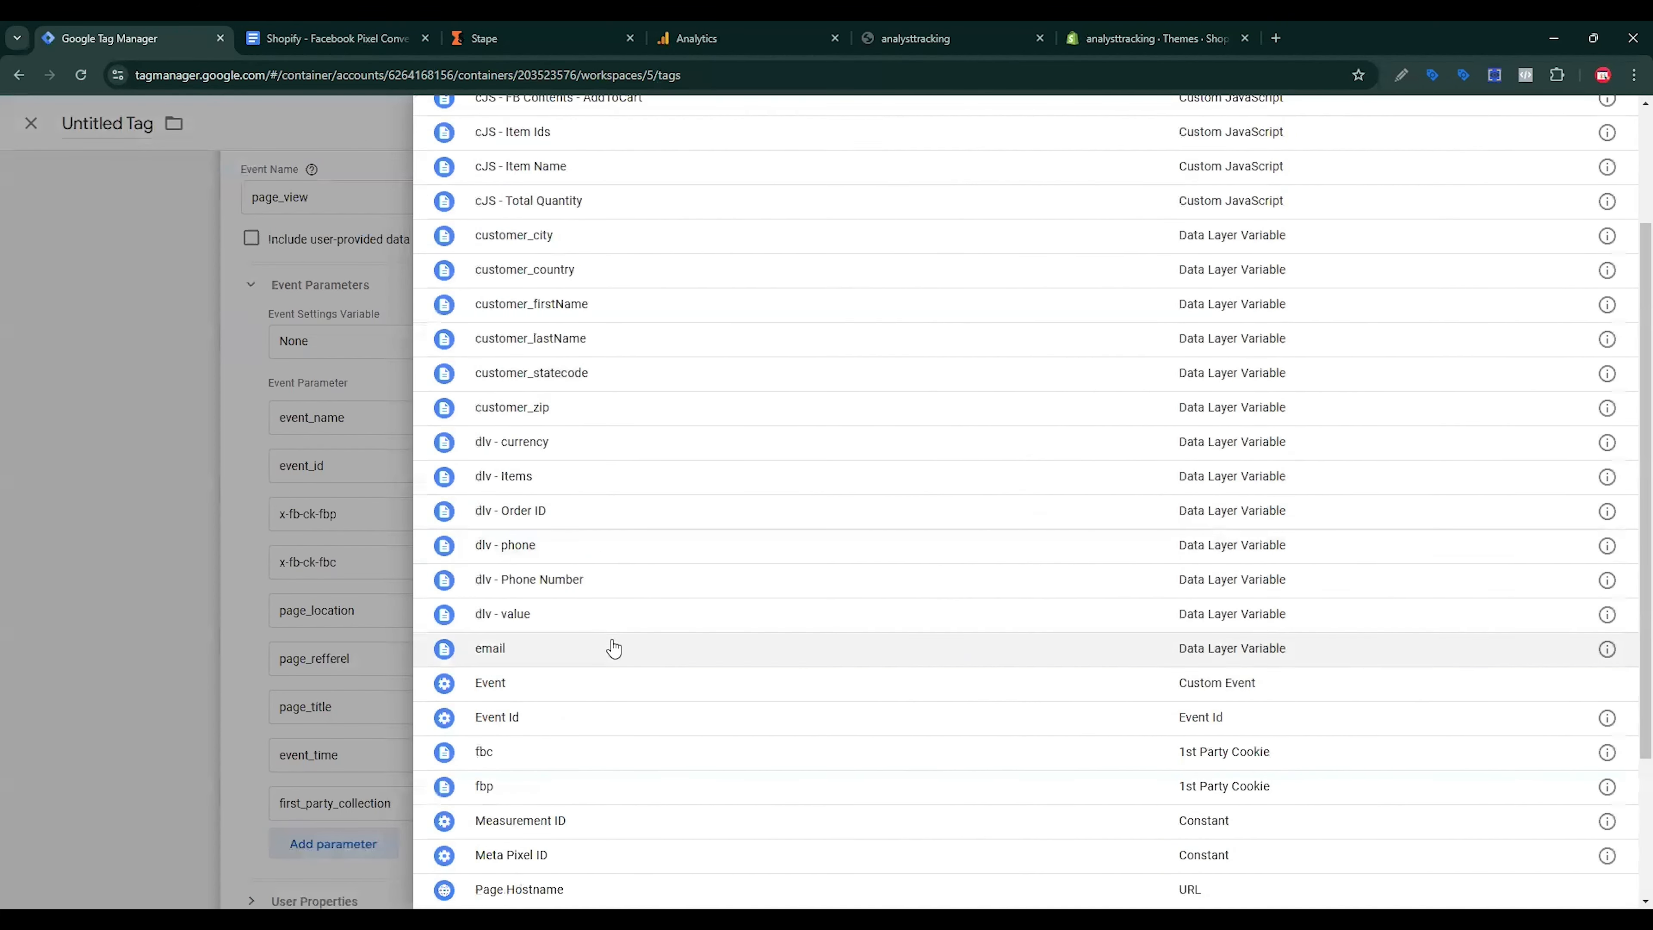
scroll(605, 652, "down", 3)
left_click(547, 854)
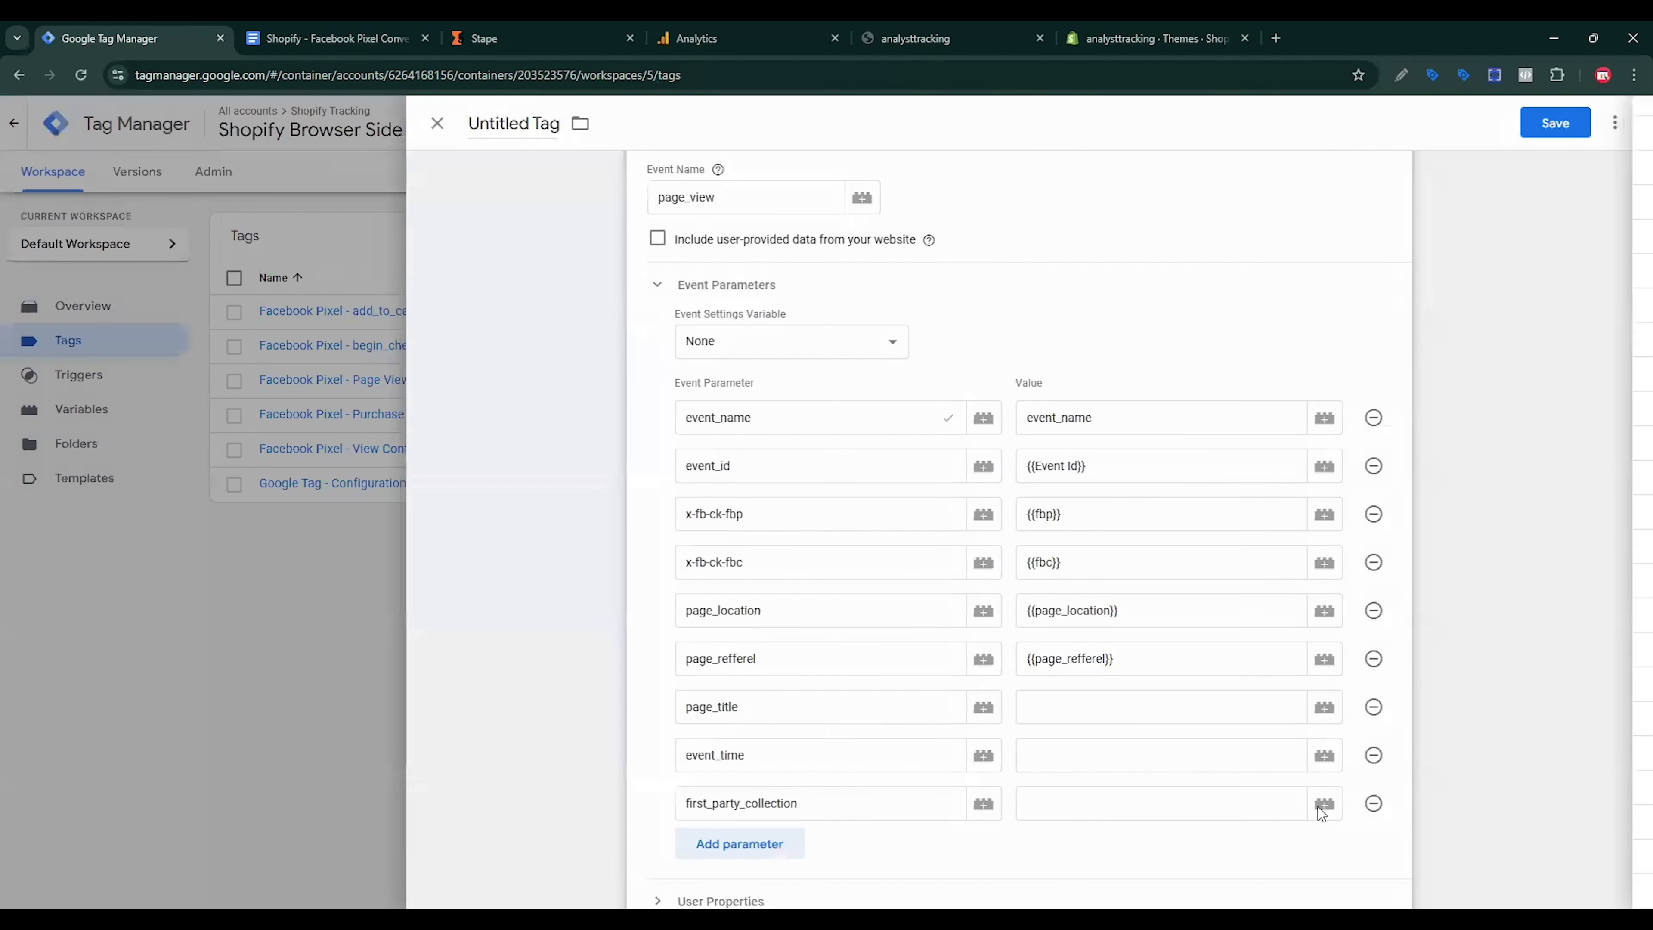
left_click(1207, 699)
left_click(1321, 703)
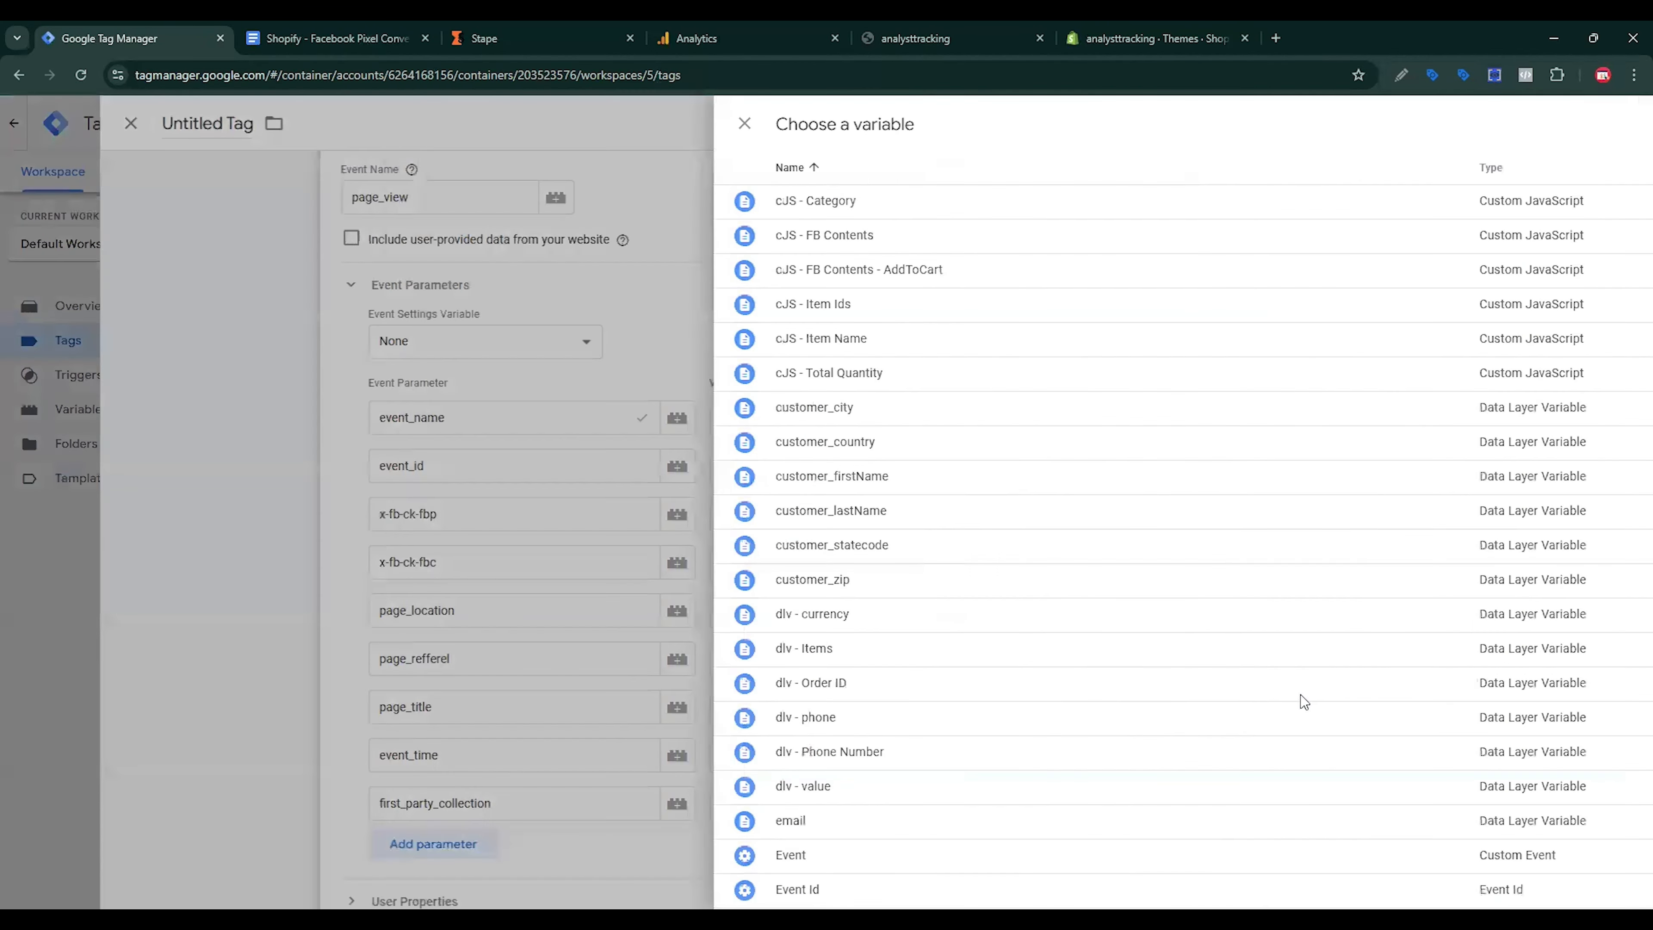
scroll(742, 679, "down", 5)
scroll(651, 690, "down", 1)
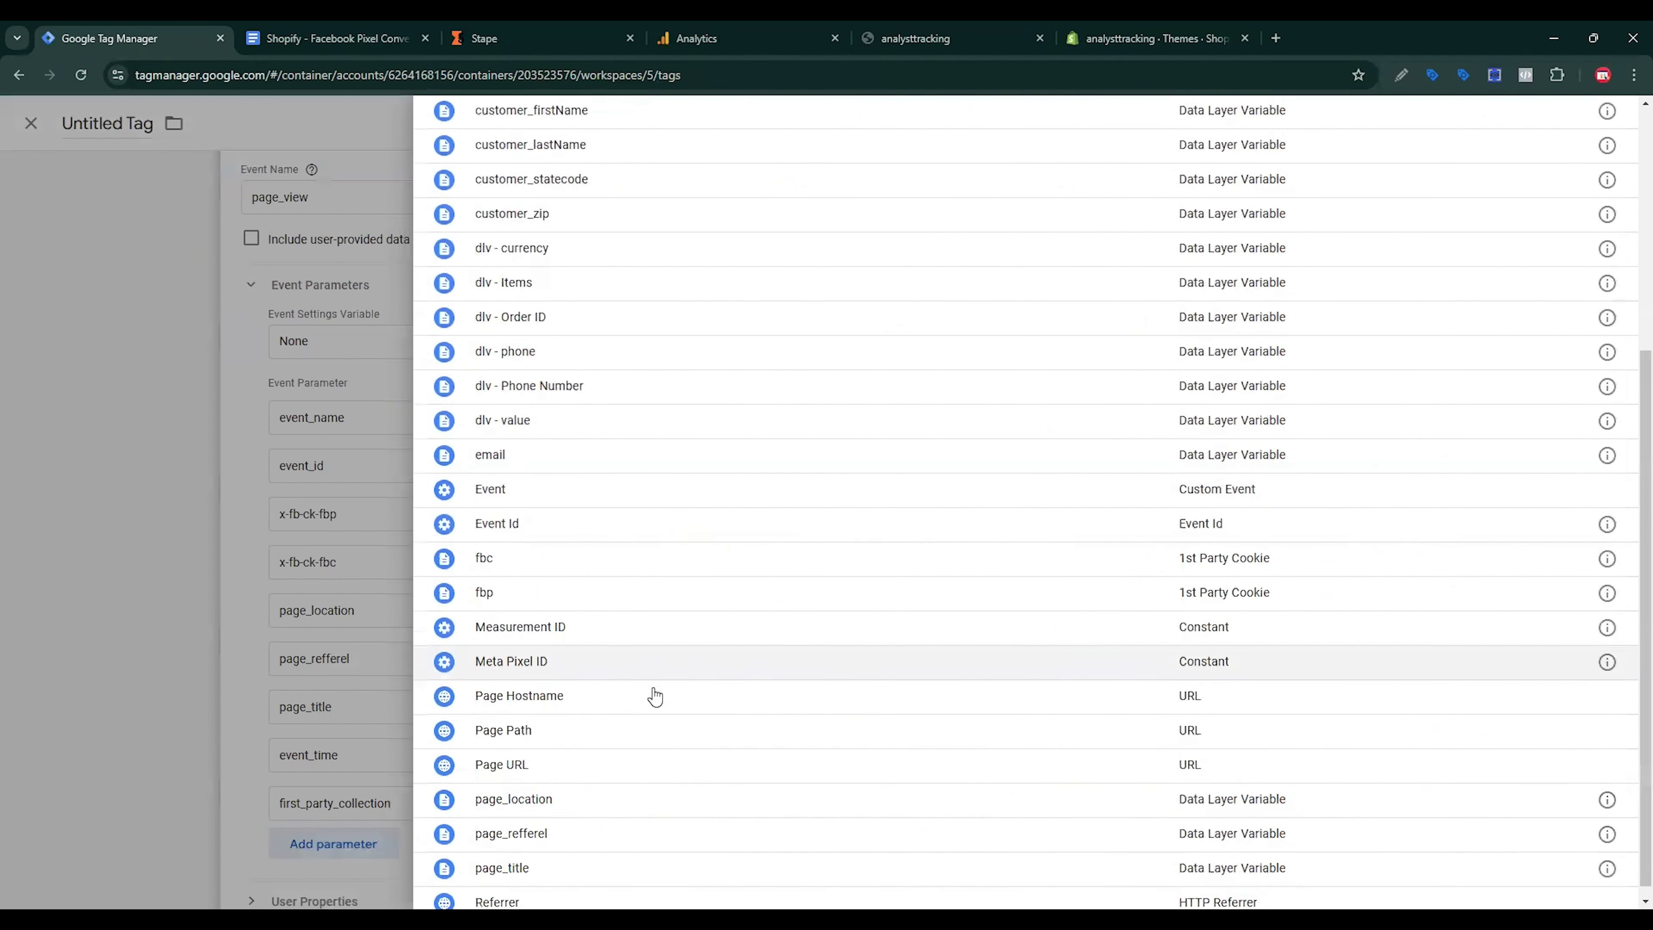
left_click(550, 847)
Step: Start a new Custom JavaScript variable for the event_time value
left_click(1056, 770)
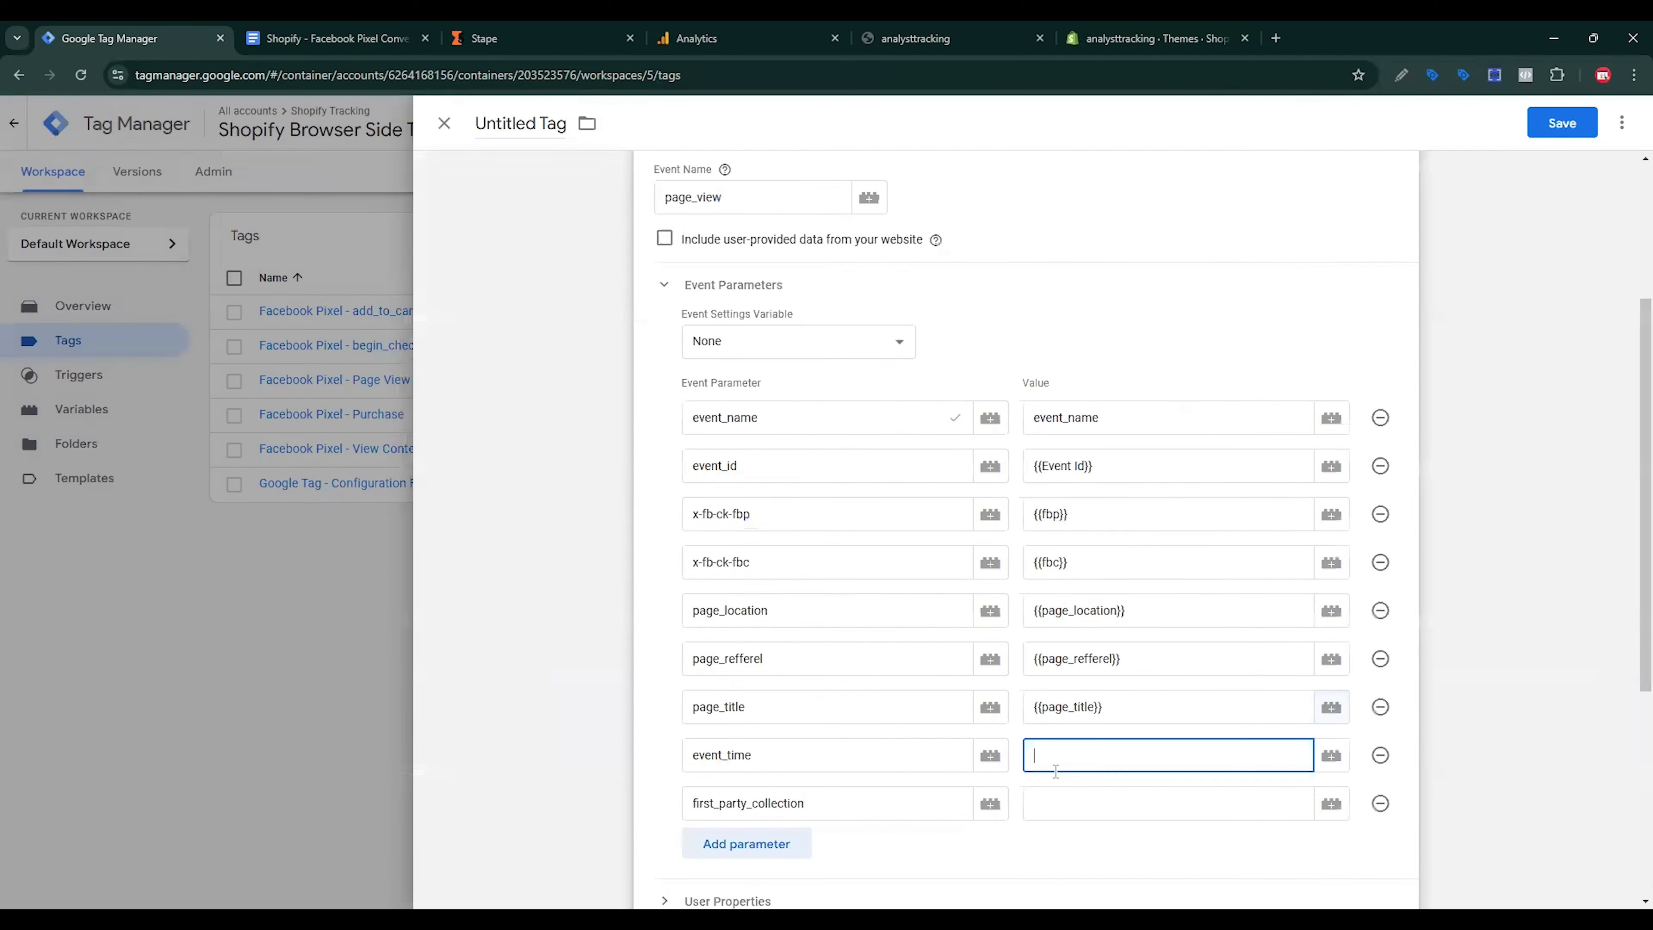
left_click(1334, 757)
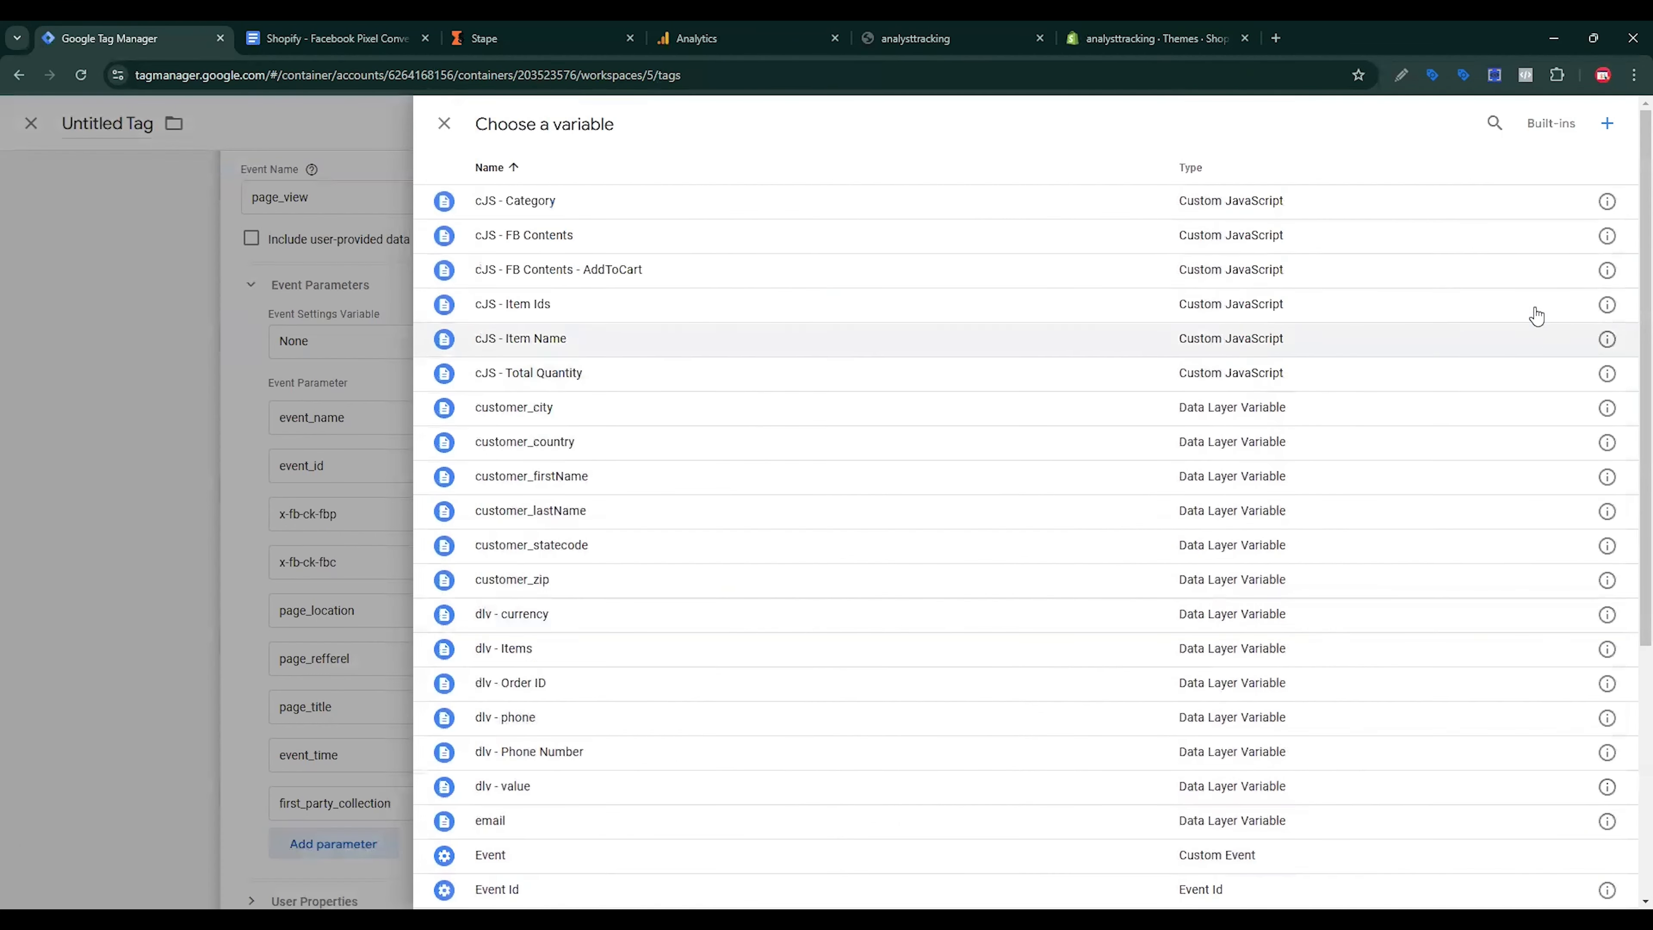
left_click(1600, 124)
left_click(1307, 274)
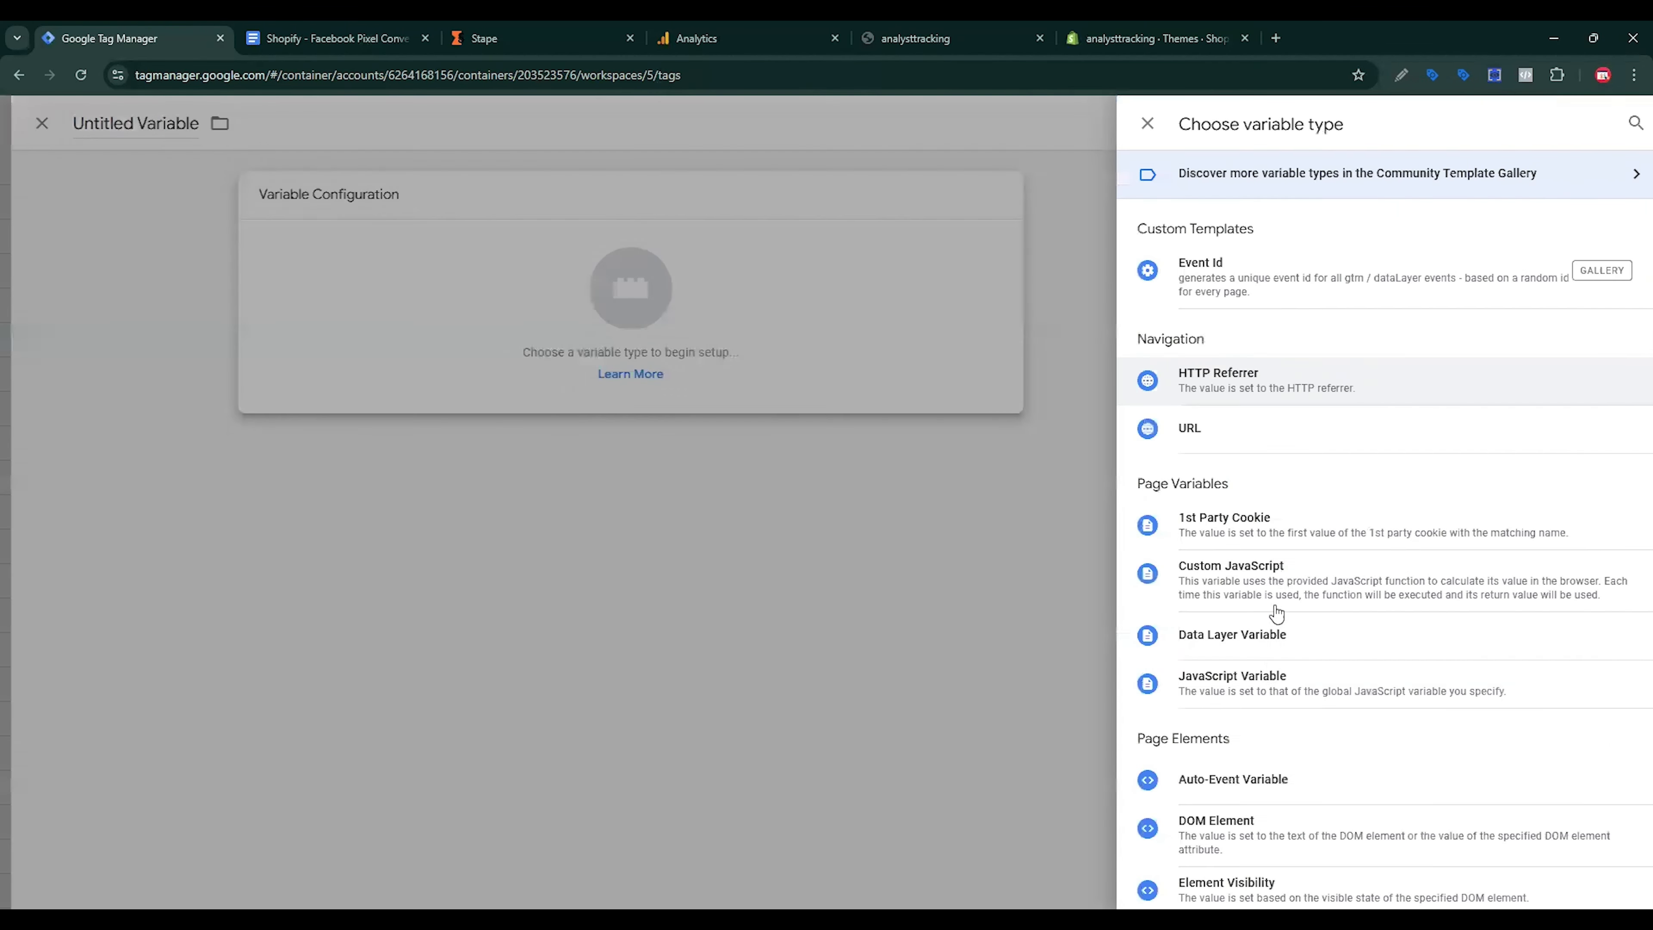
left_click(1258, 602)
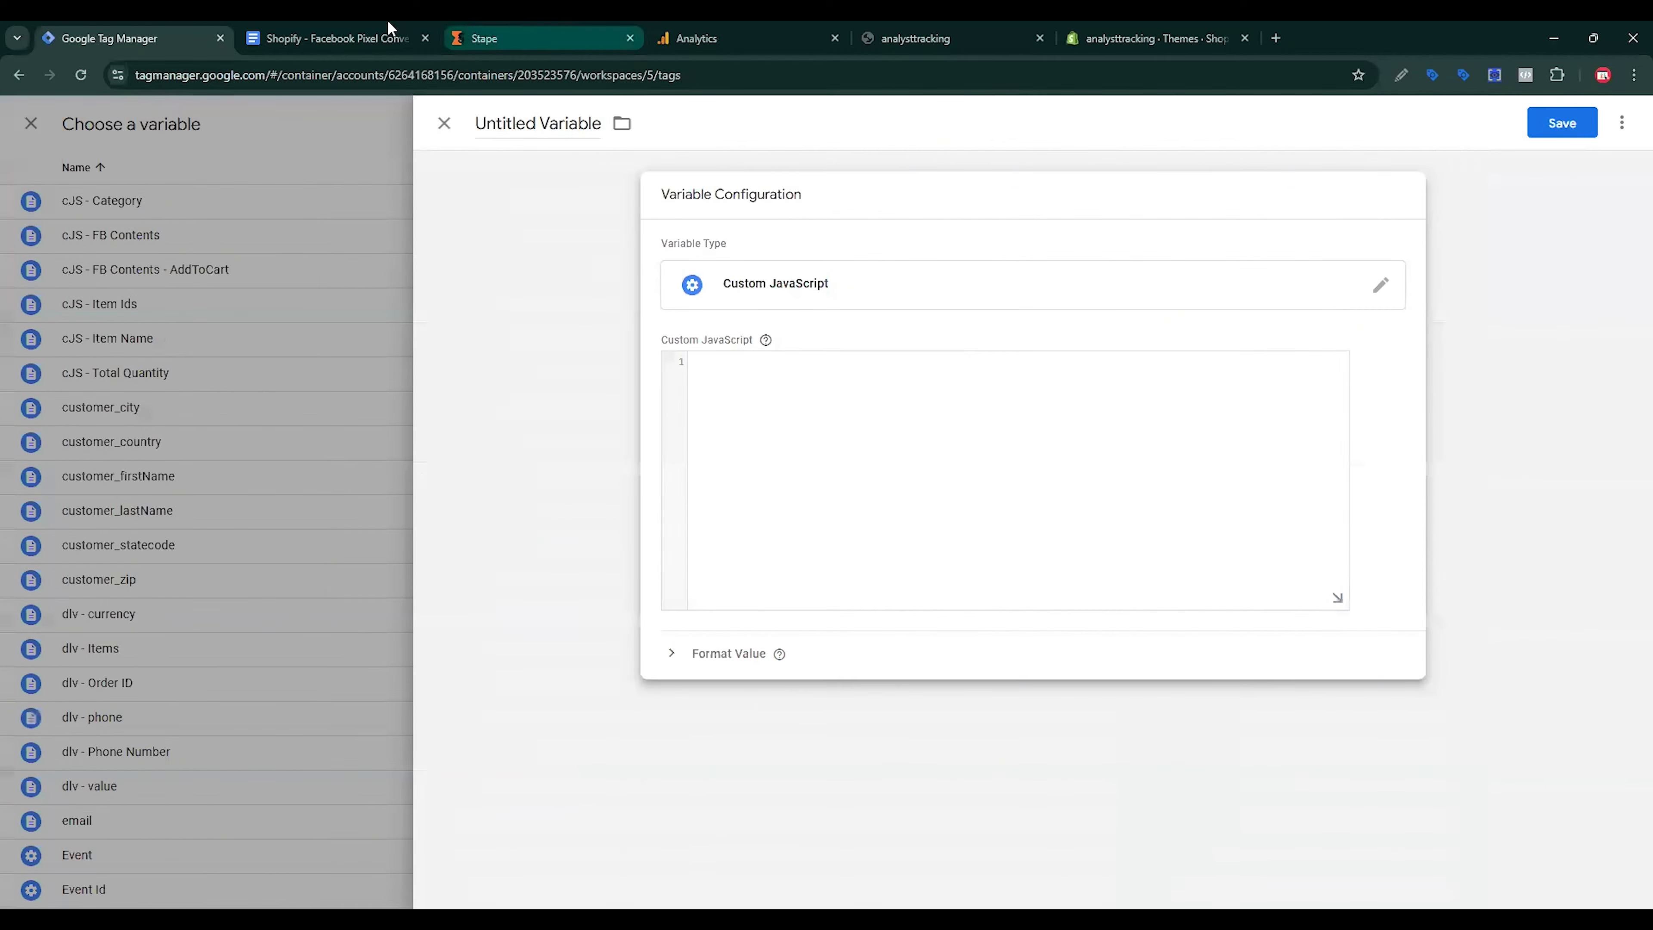
Step: Paste the plan's timestamp function as code, save it as 'Event Time', and begin first_party_collection's value
left_click(368, 28)
left_click_drag(919, 613, 950, 677)
key("ctrl+c")
key("ctrl+Page_Up")
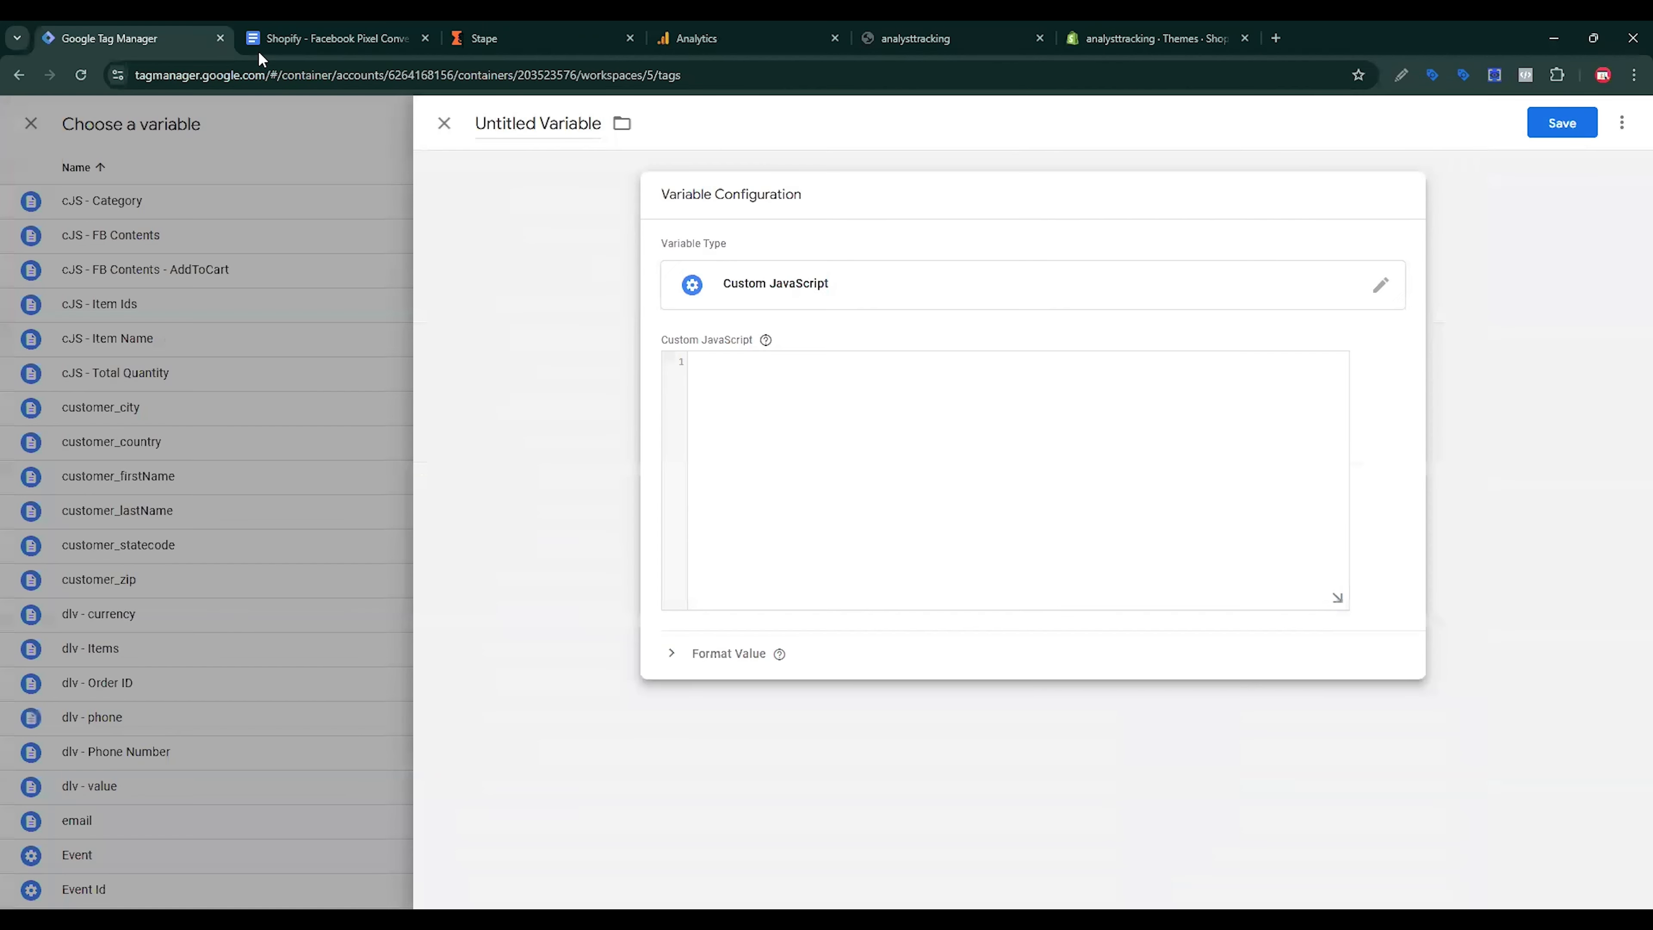
key("ctrl+v")
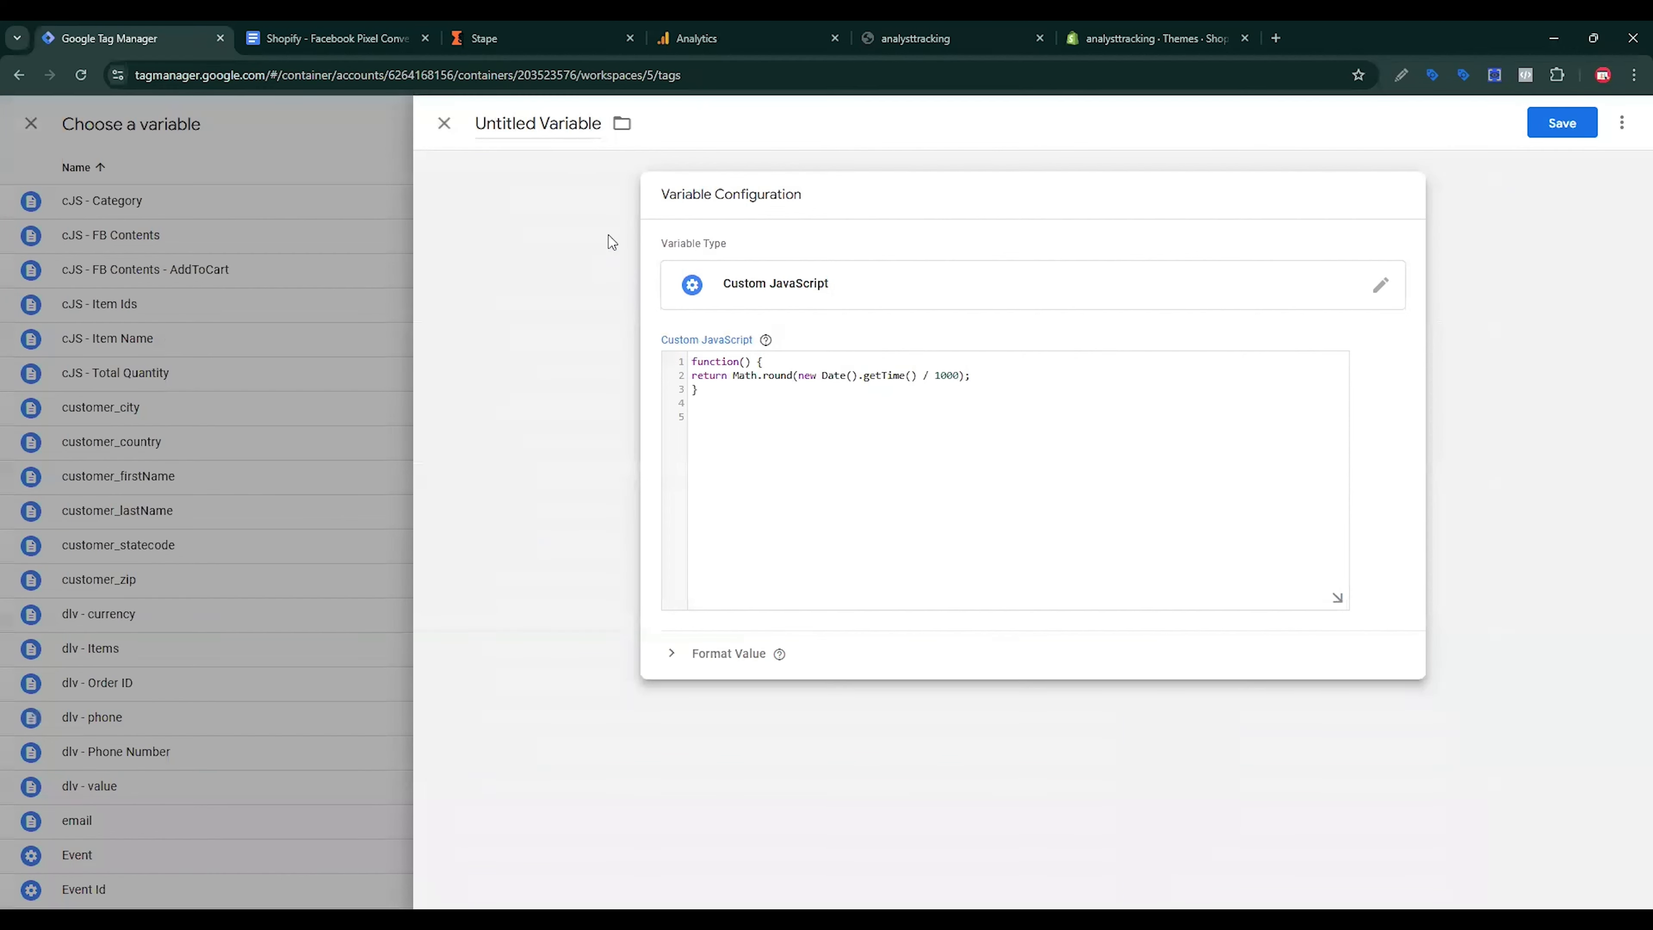
left_click(552, 130)
type("E")
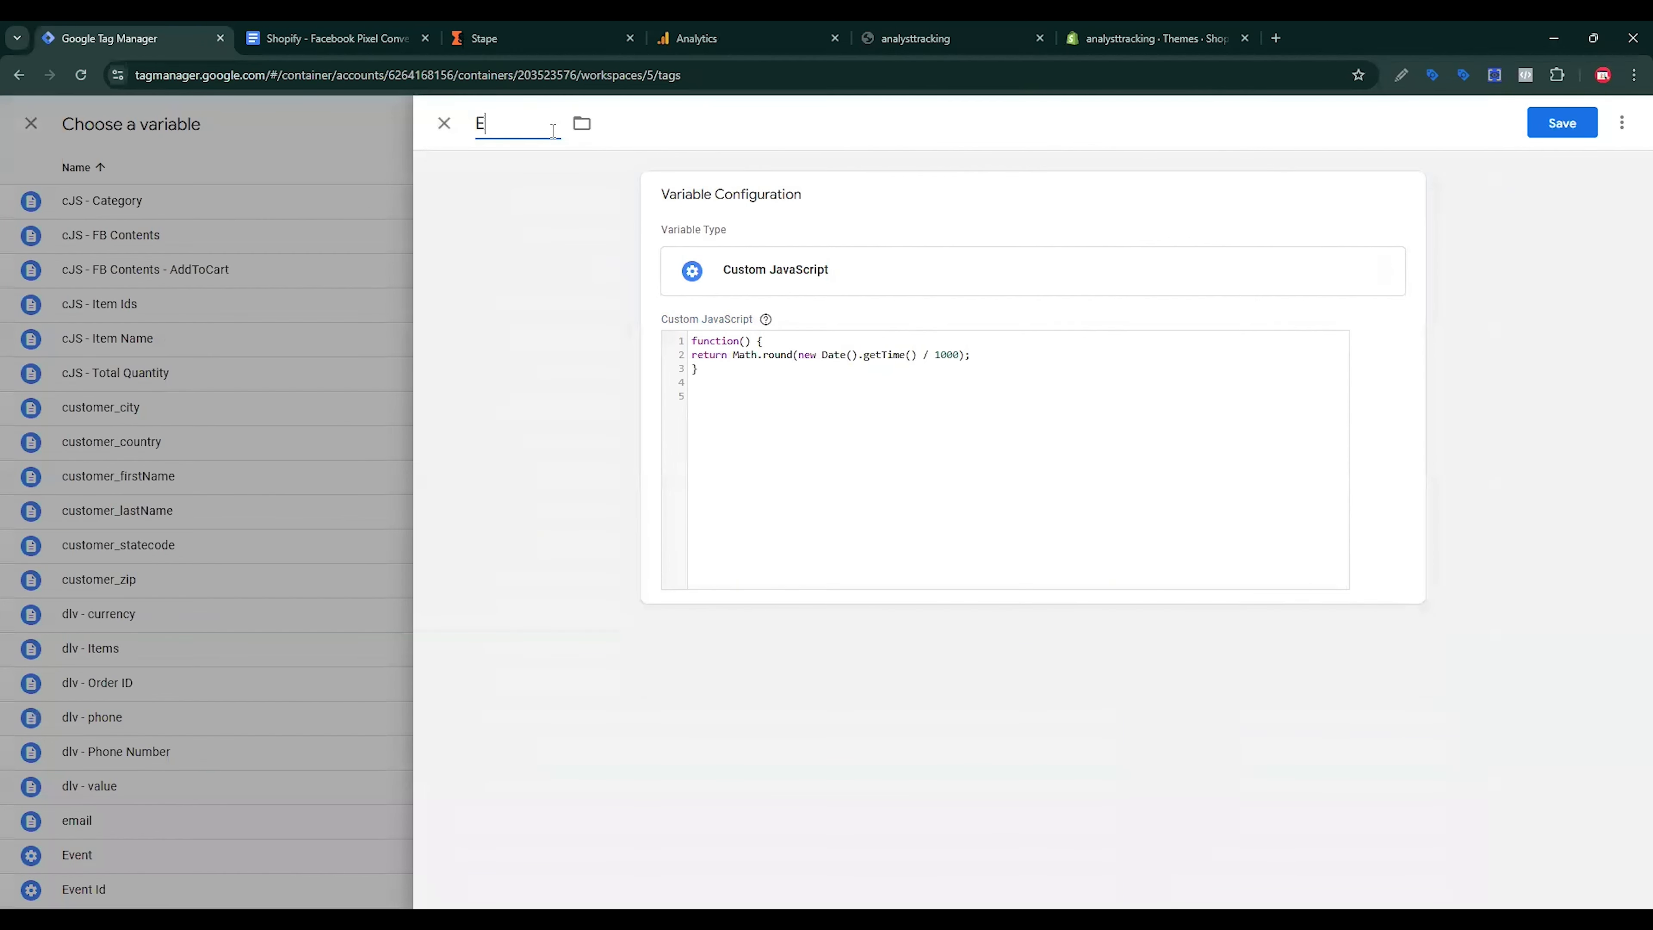
type("vent Time")
left_click(1562, 123)
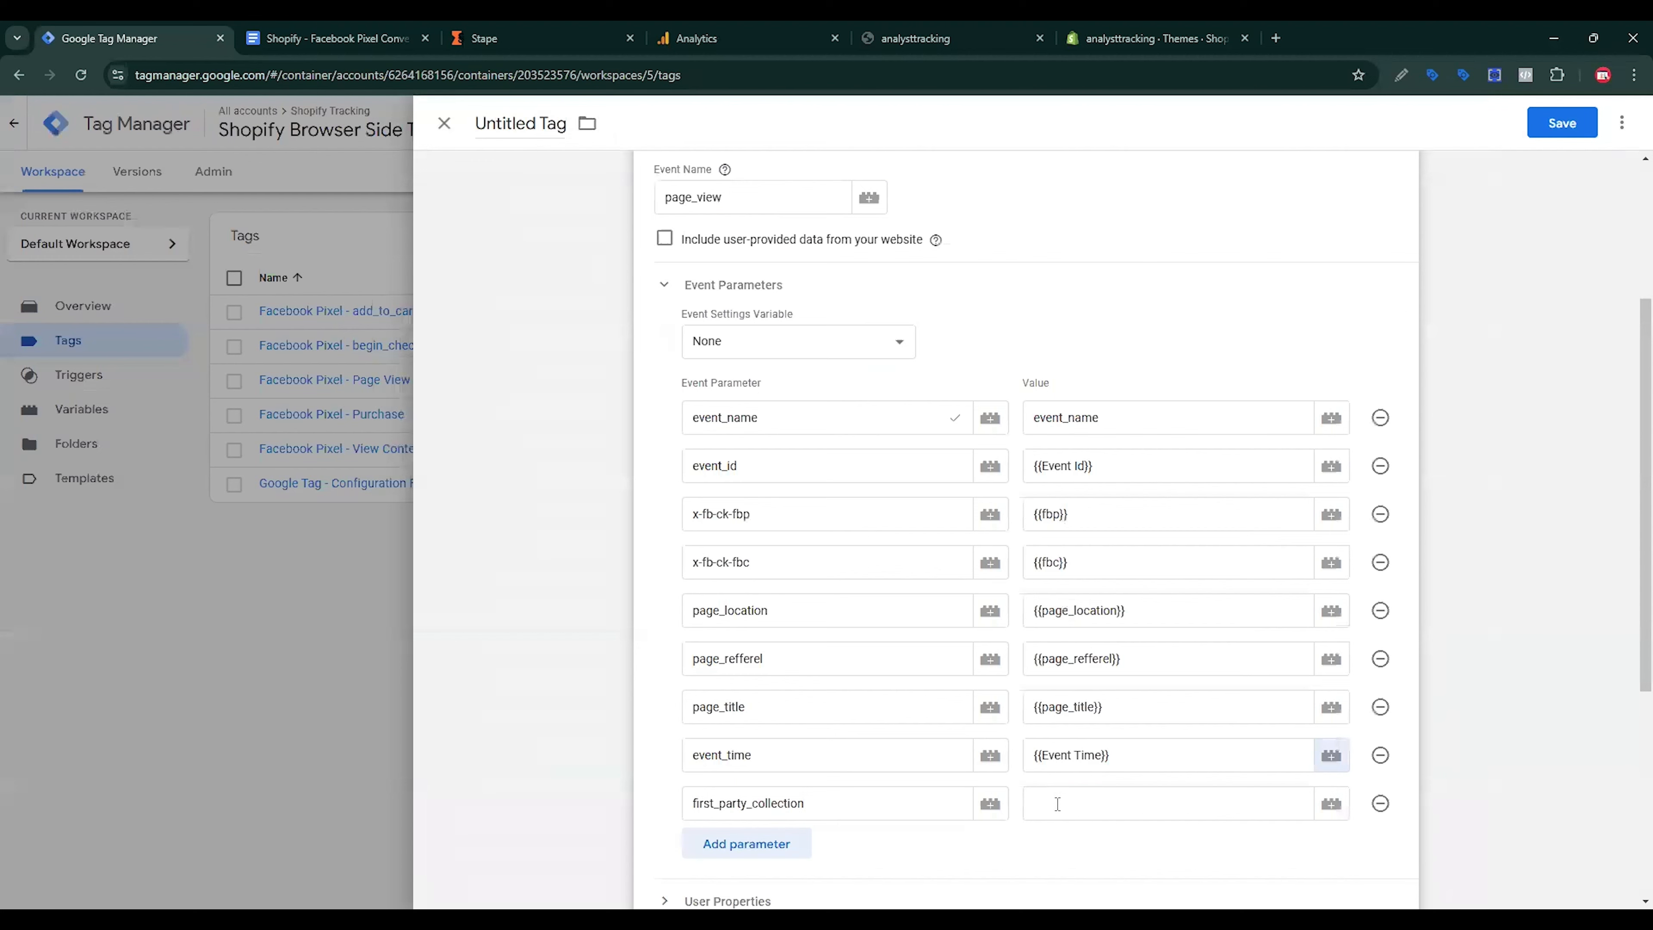
left_click(1058, 805)
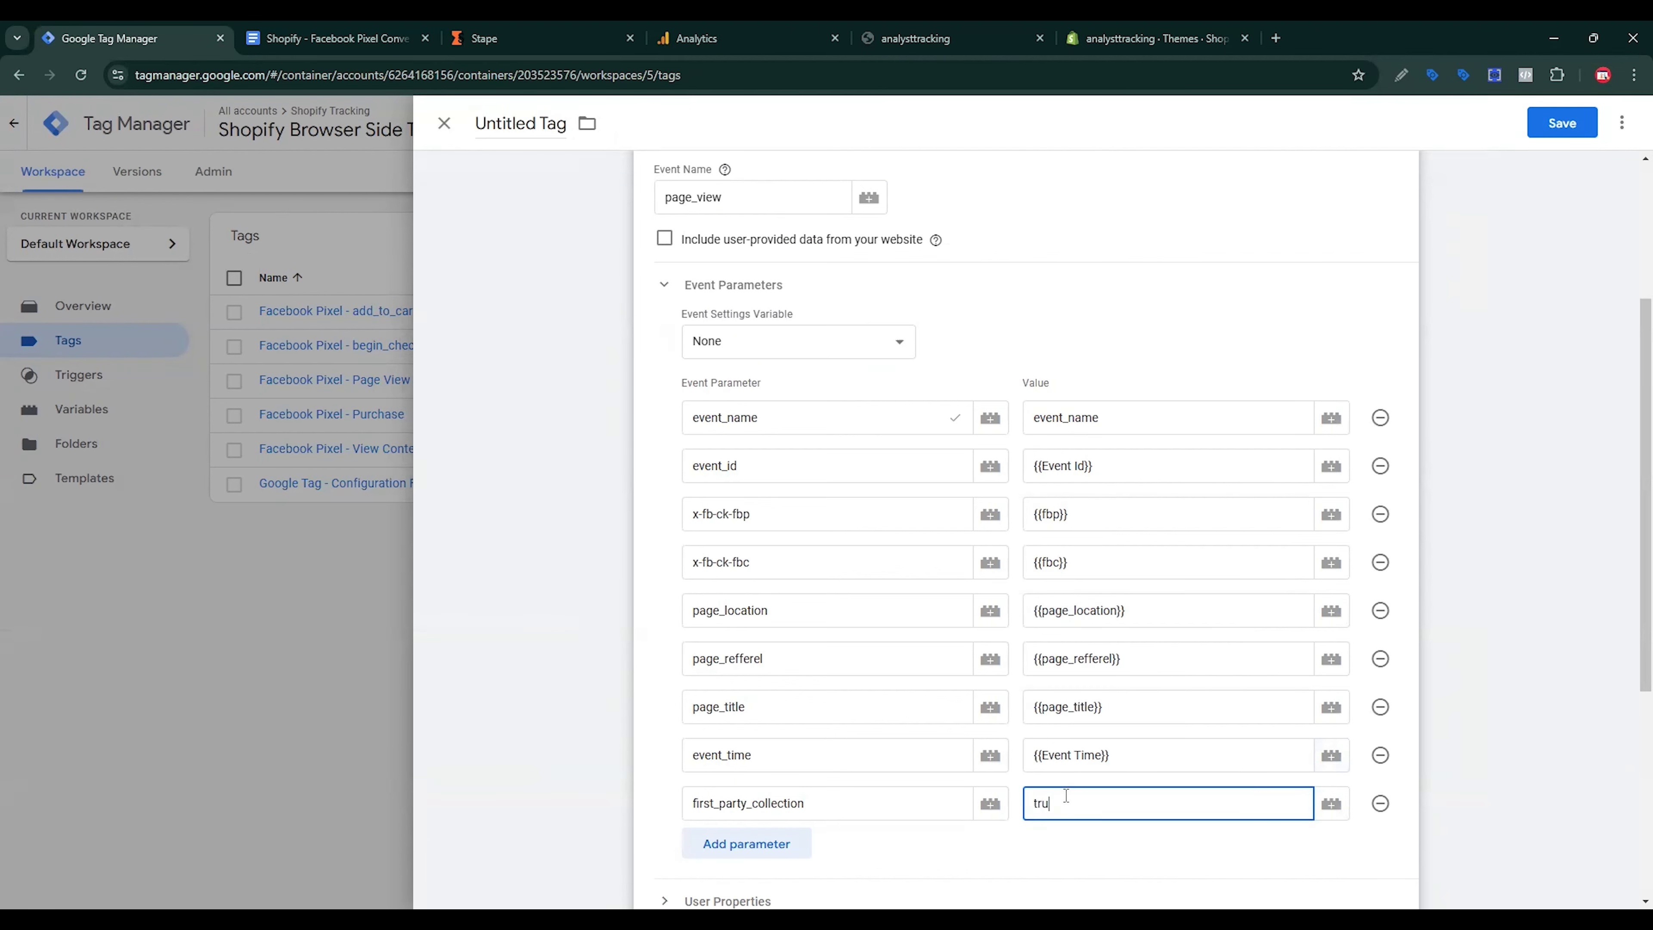
scroll(1115, 711, "down", 5)
Step: Fire the tag on All Pages and save it as 'Shopify Server side Tracking - Page View'
left_click(1093, 739)
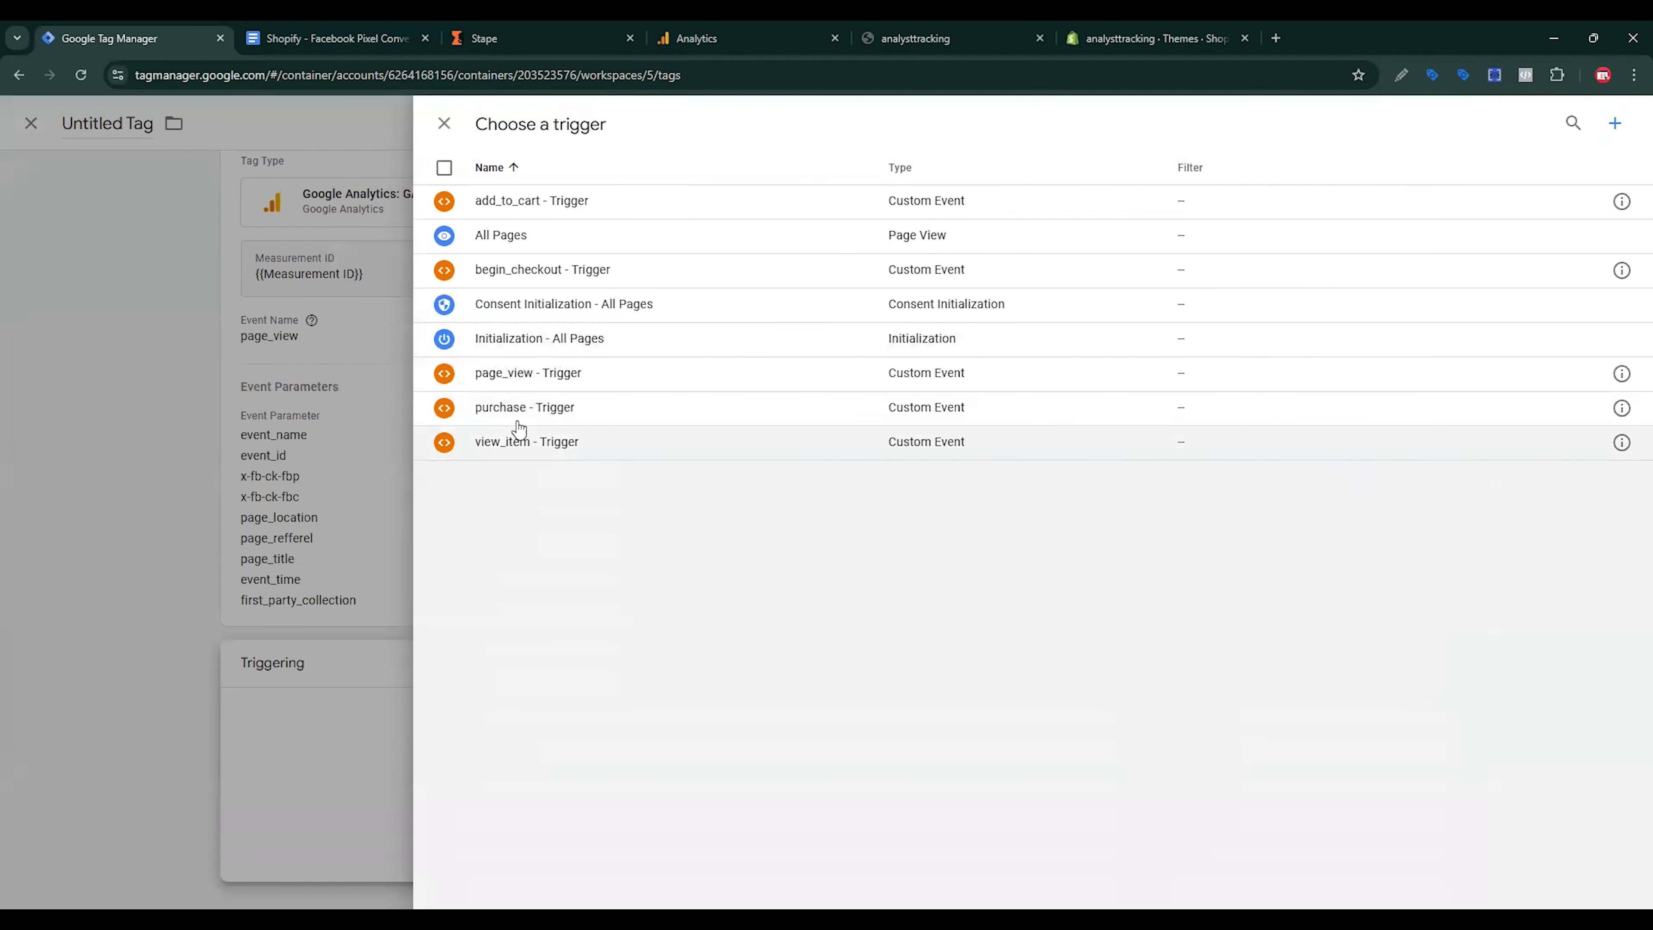
left_click(541, 238)
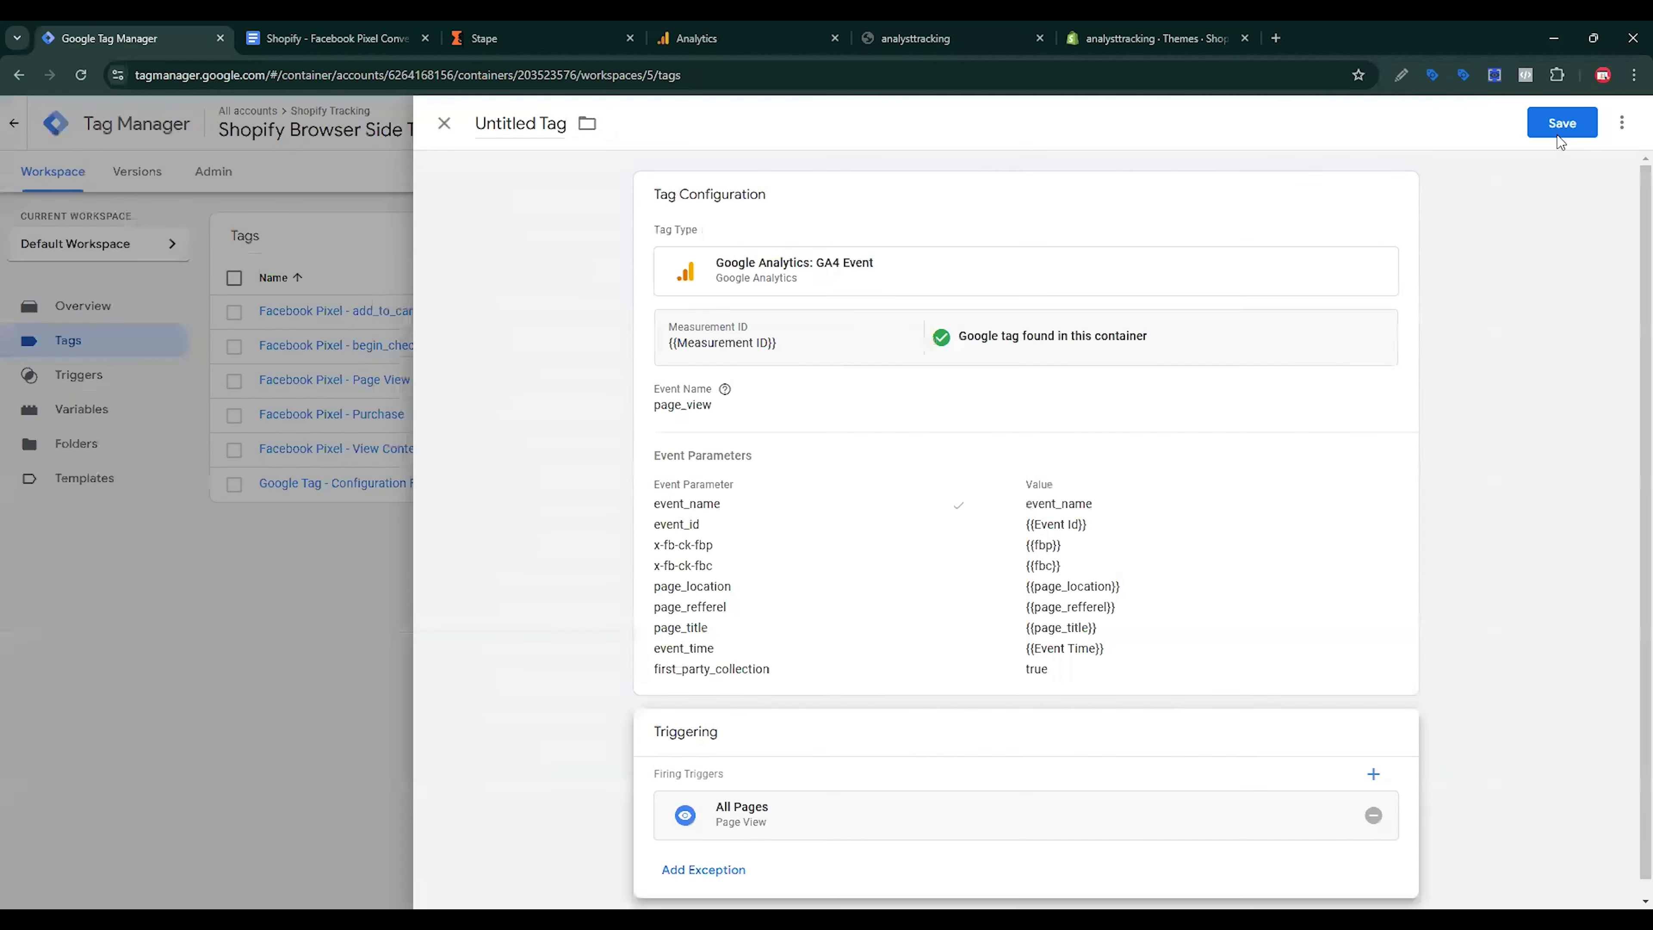
left_click(1559, 134)
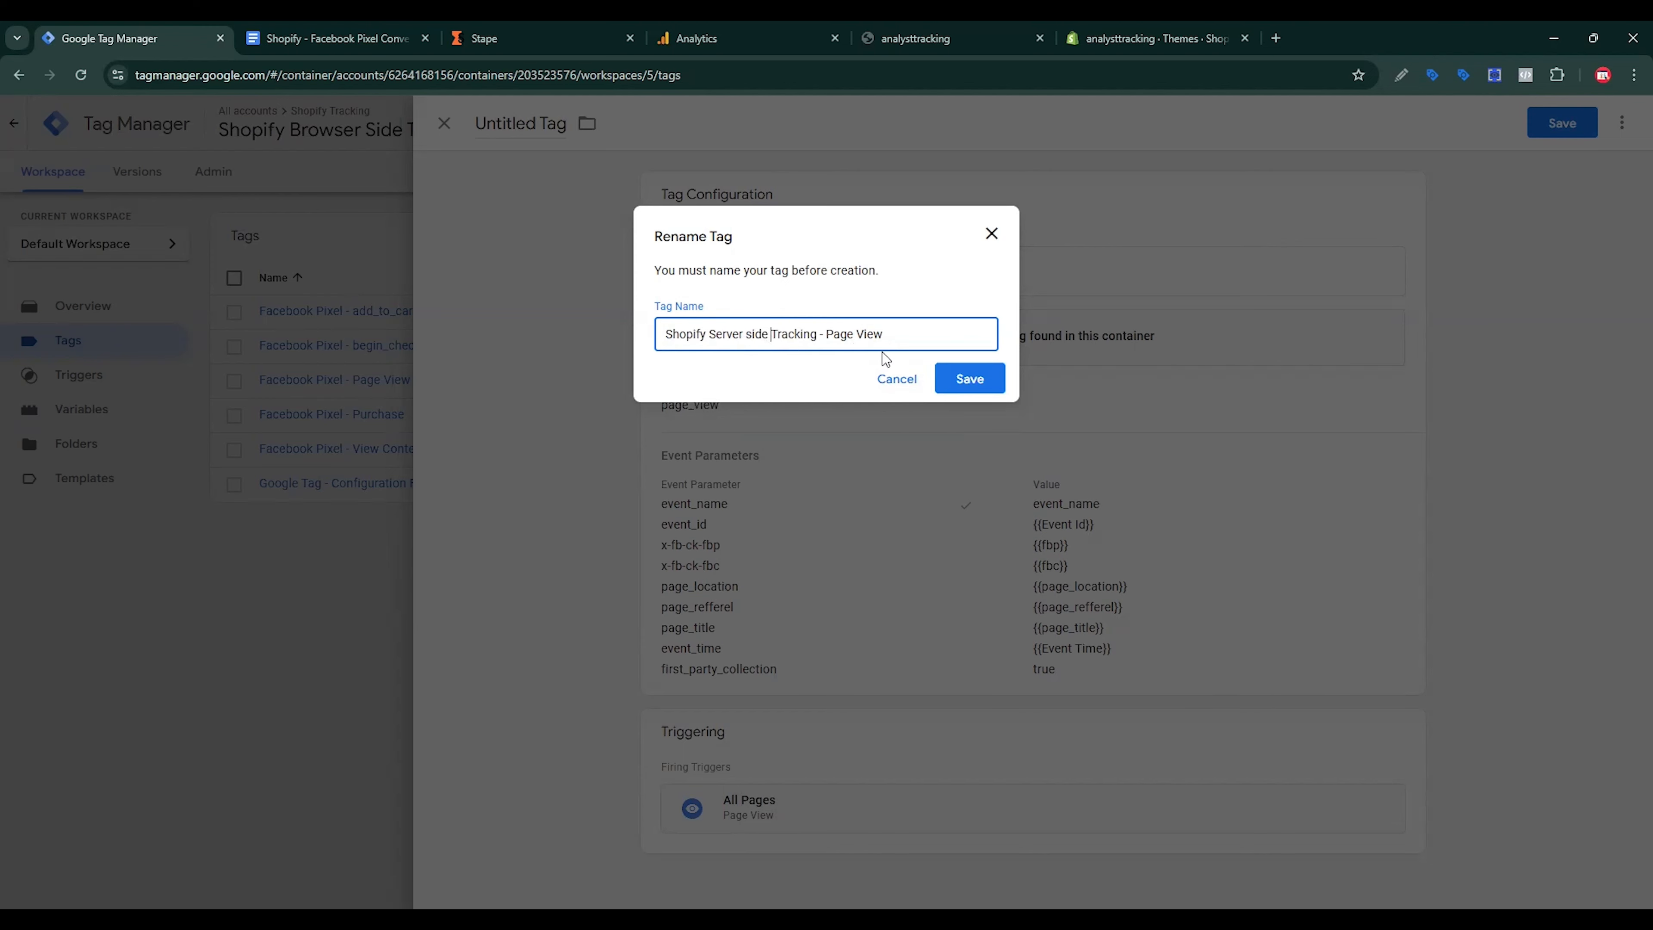
left_click(966, 394)
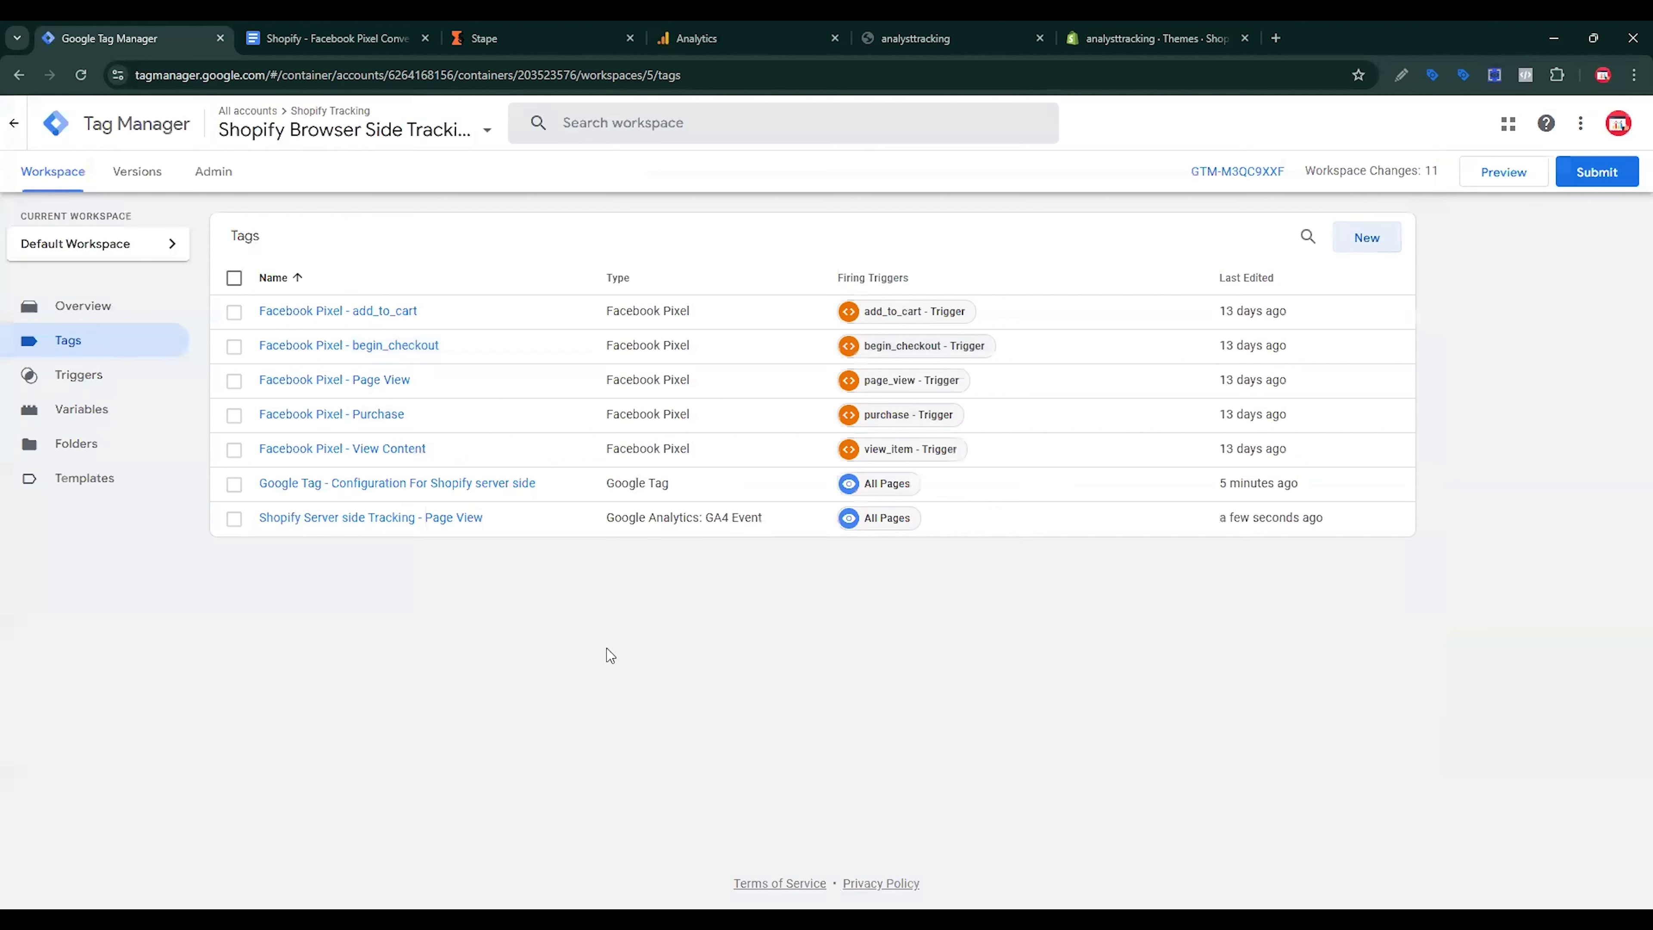
left_click(395, 30)
scroll(706, 691, "down", 4)
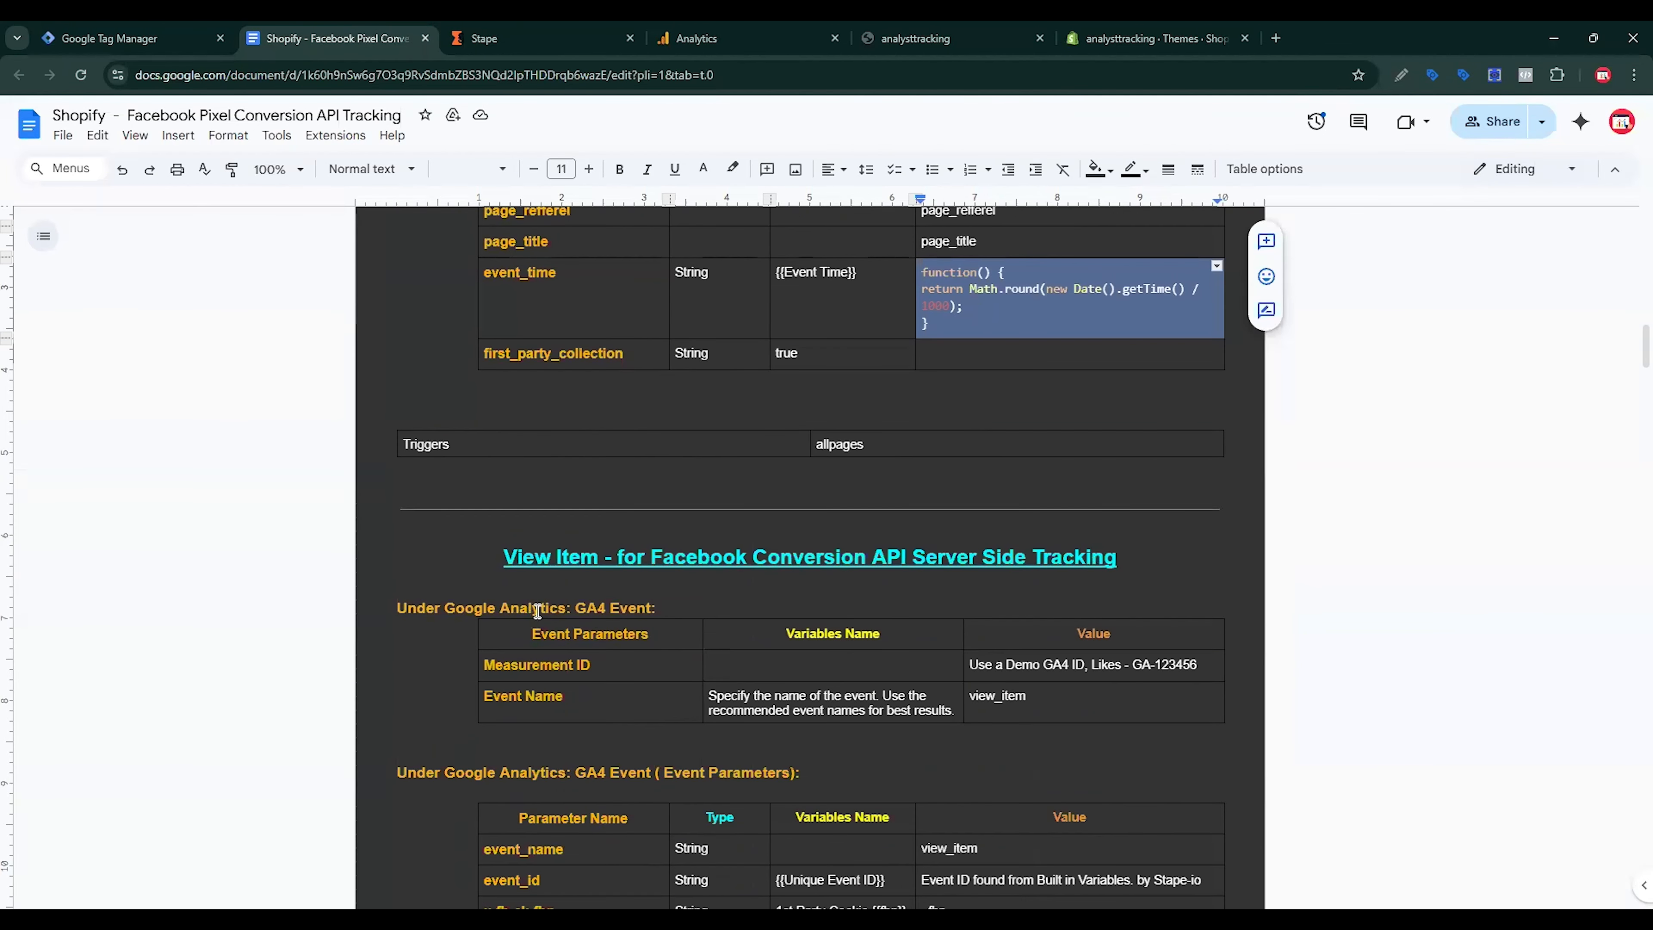
Step: Create a new GA4 Event tag using the {{Measurement ID}} variable
left_click(130, 37)
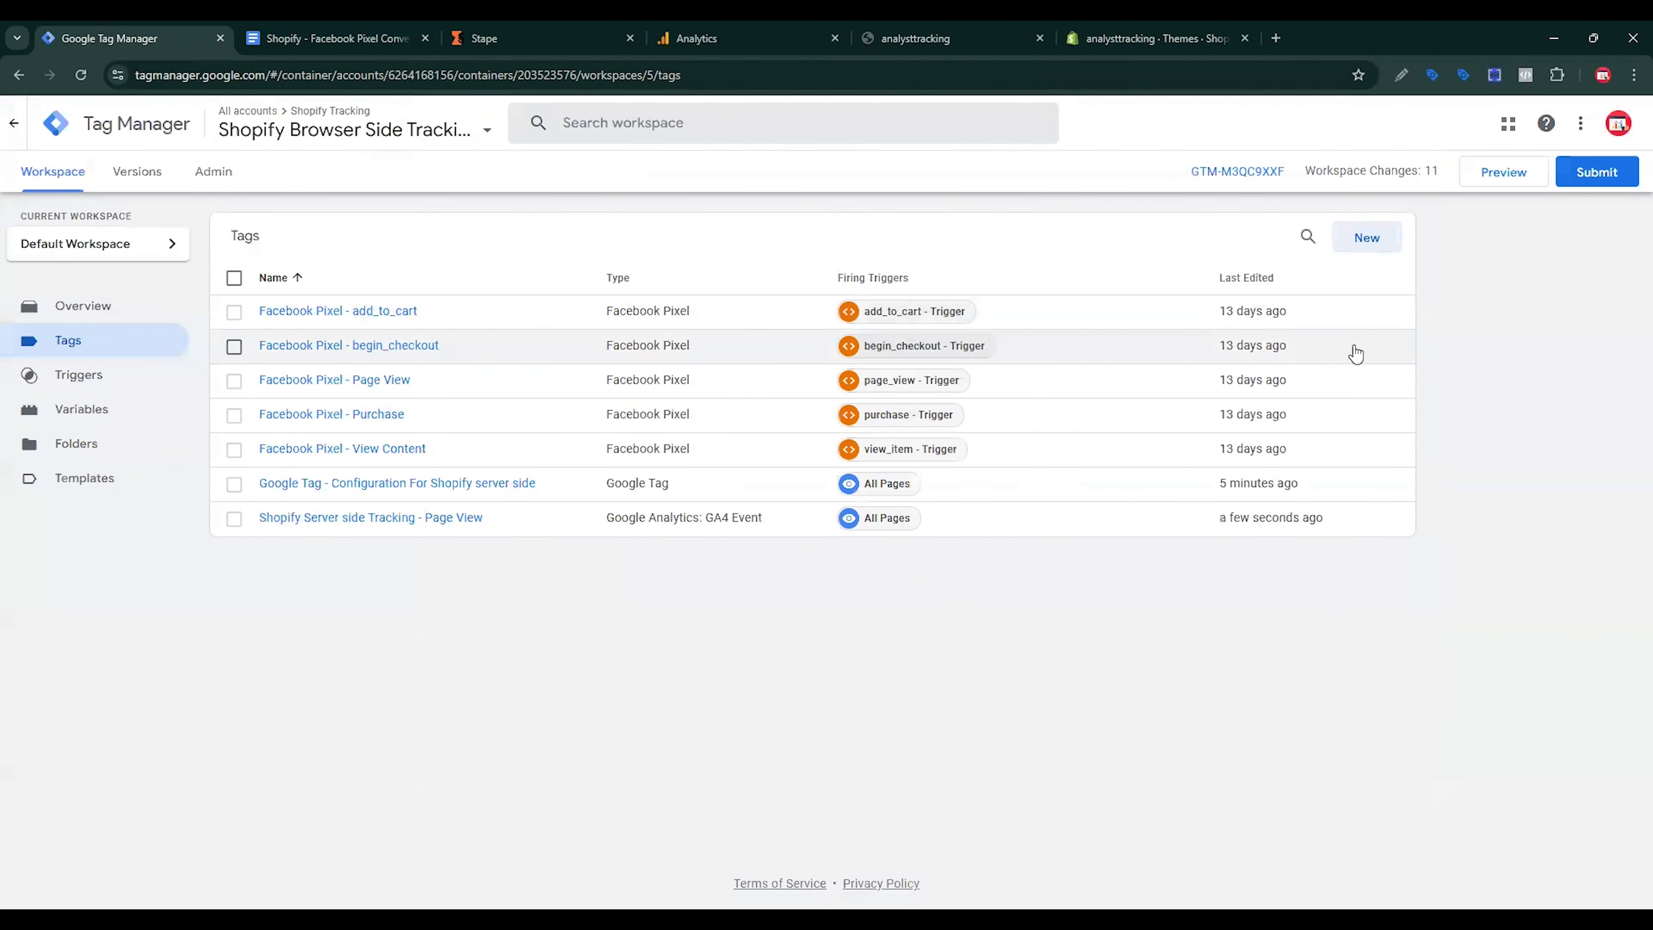
left_click(1386, 254)
left_click(1300, 288)
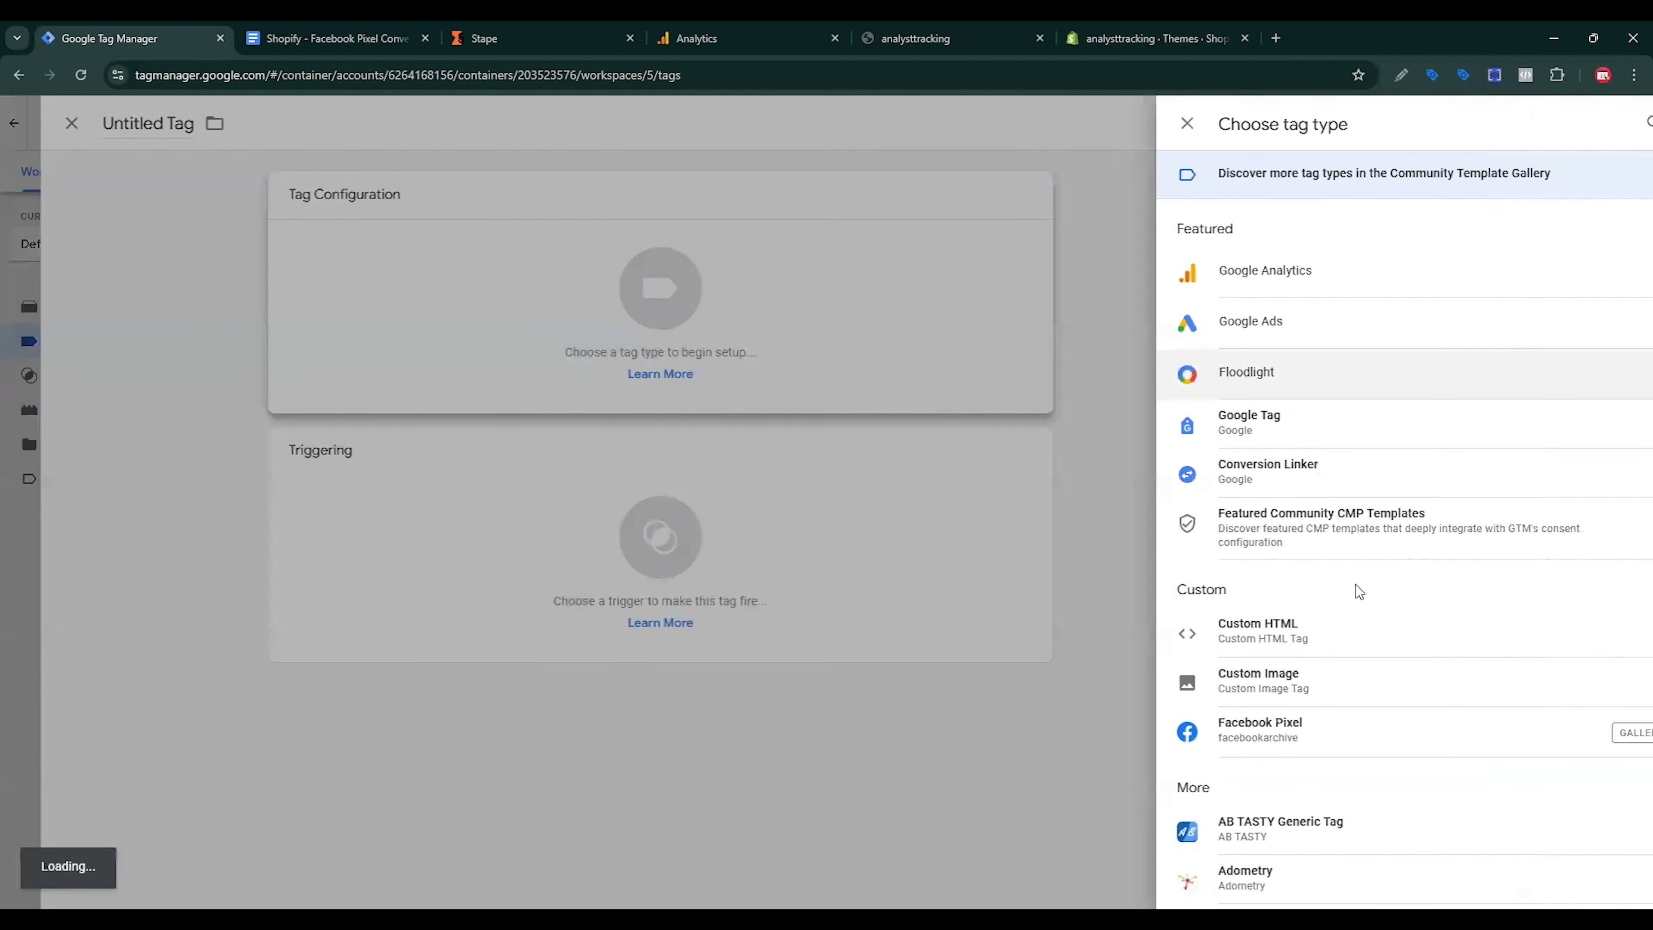
left_click(1245, 281)
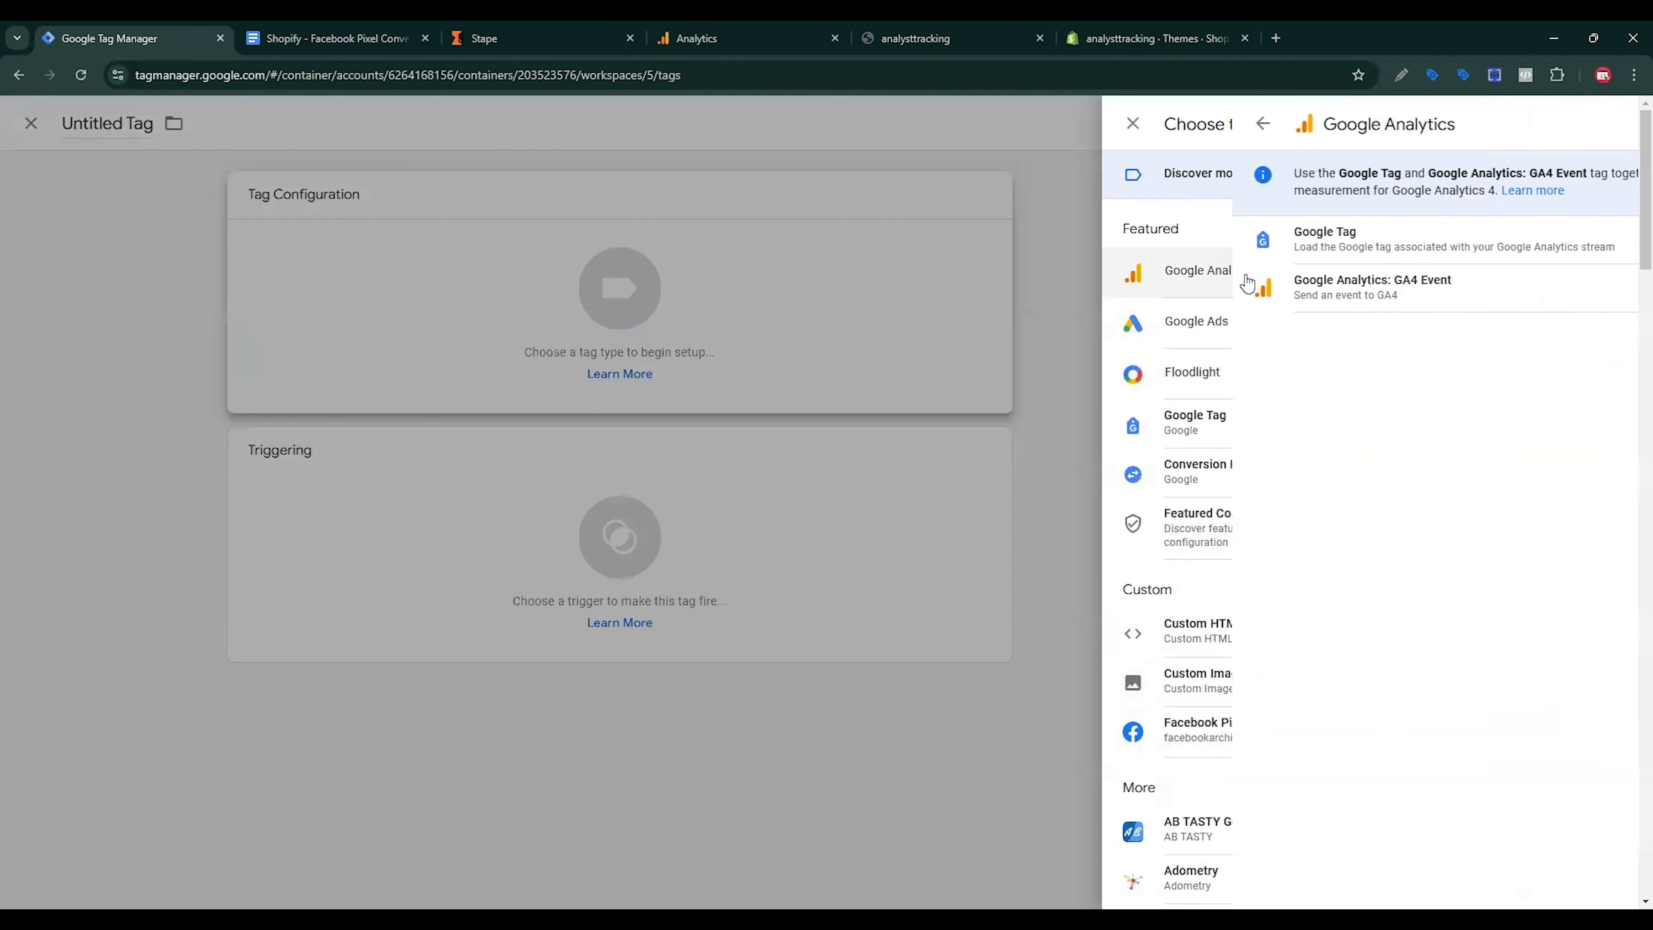
left_click(1248, 289)
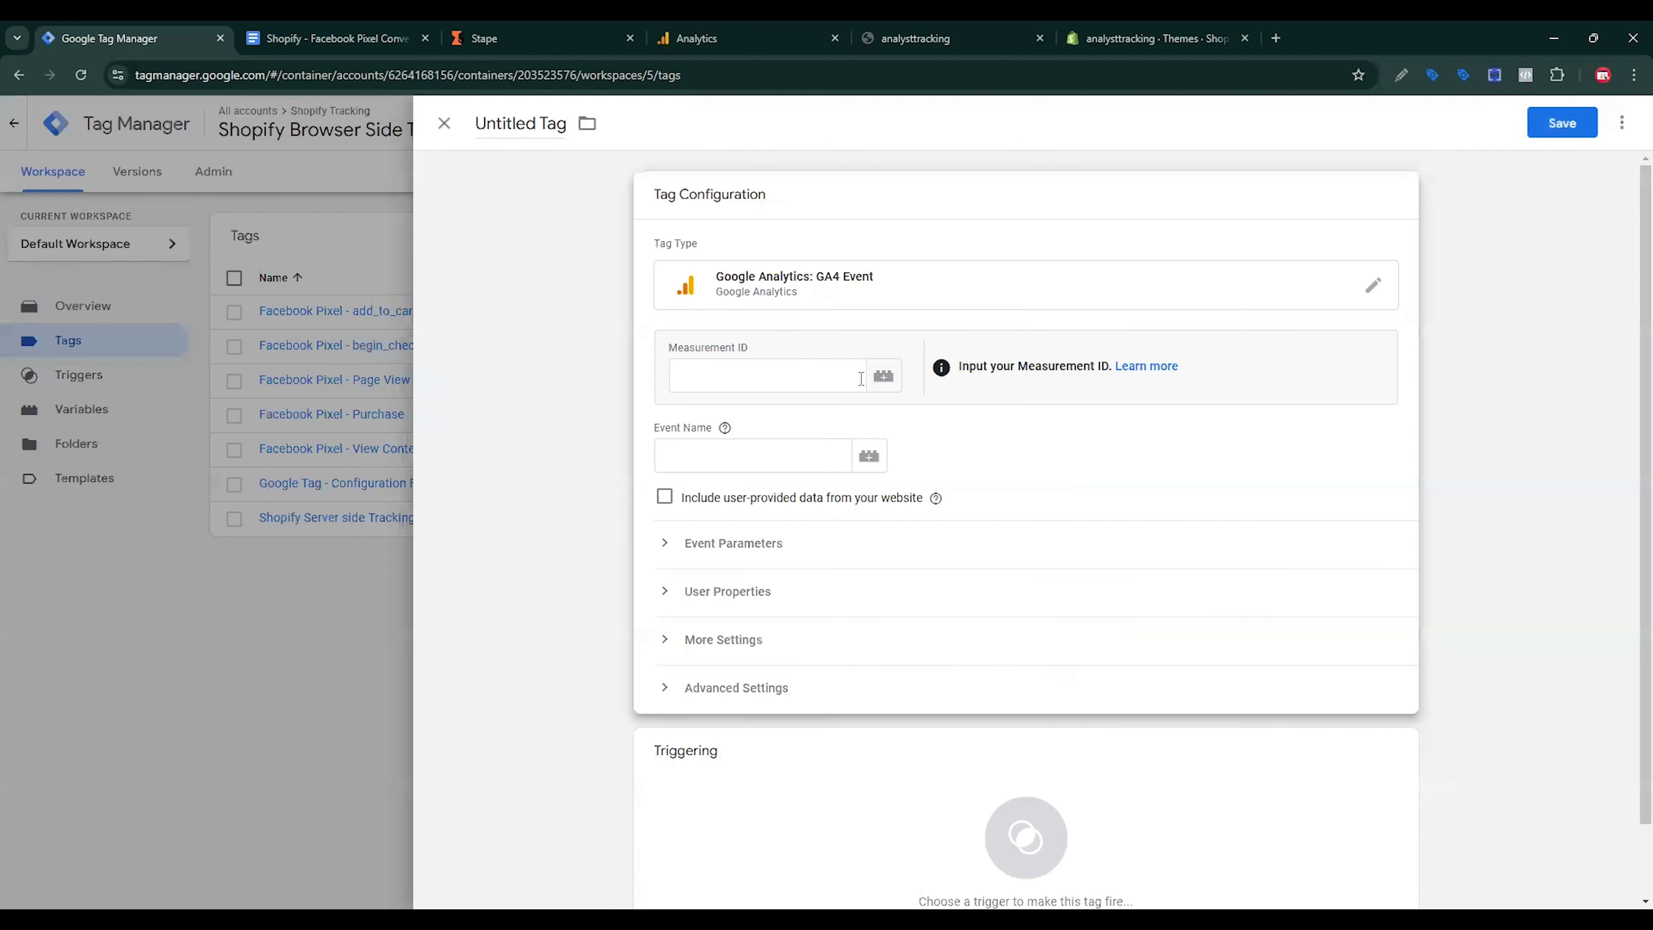
left_click(893, 386)
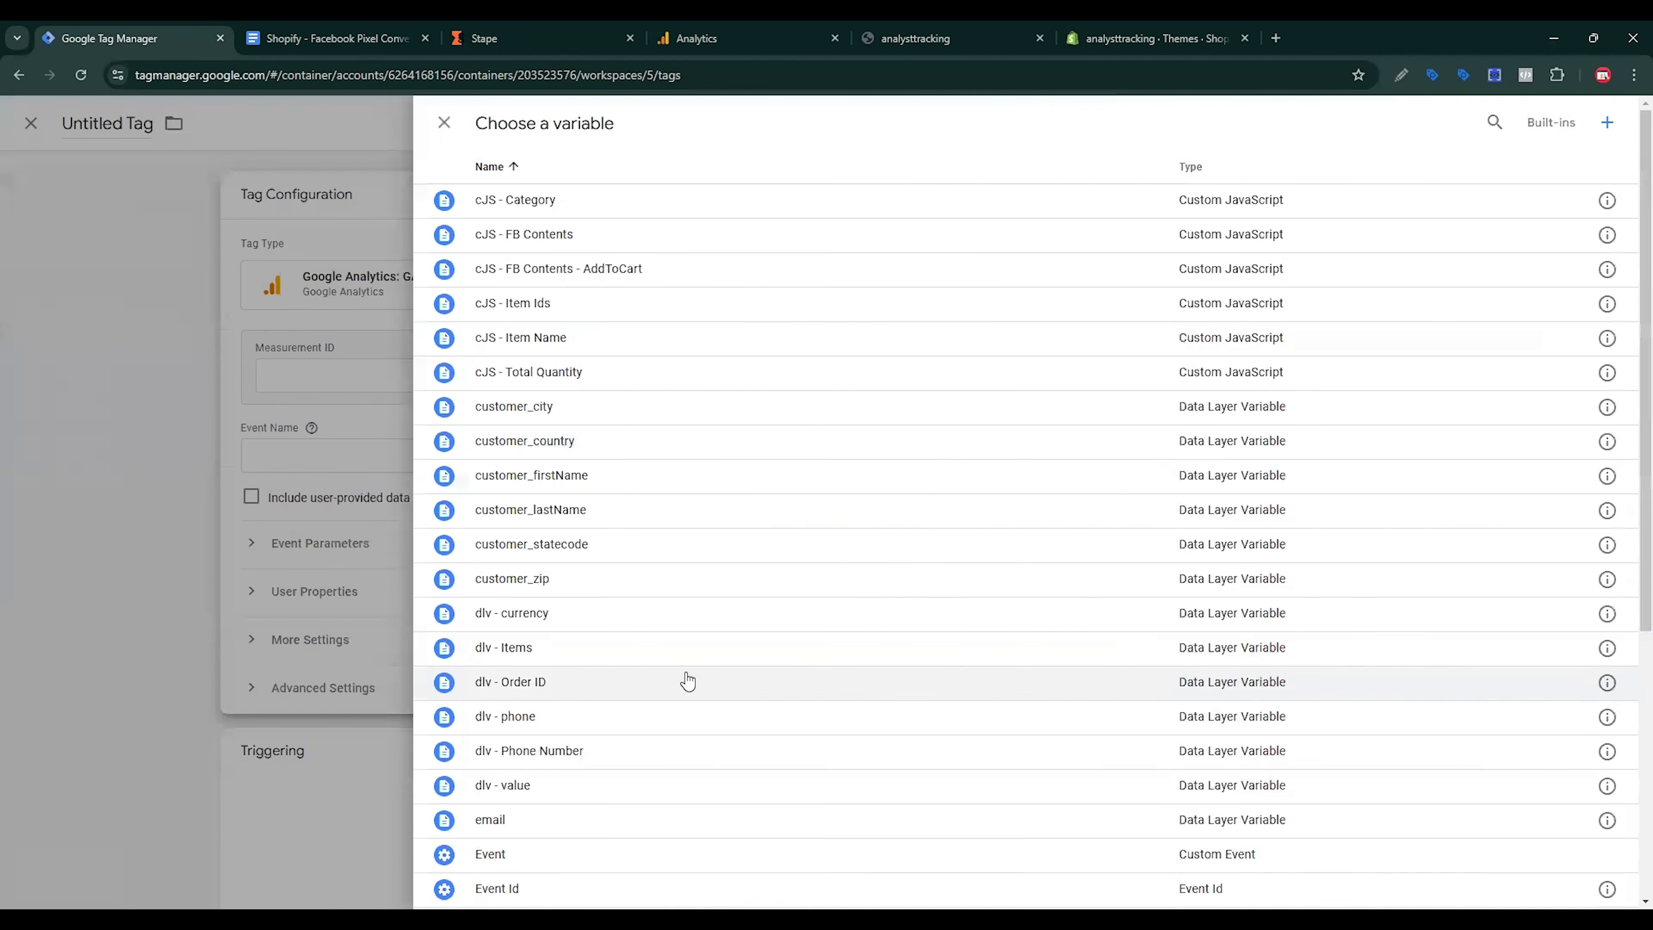
scroll(687, 679, "down", 6)
left_click(580, 627)
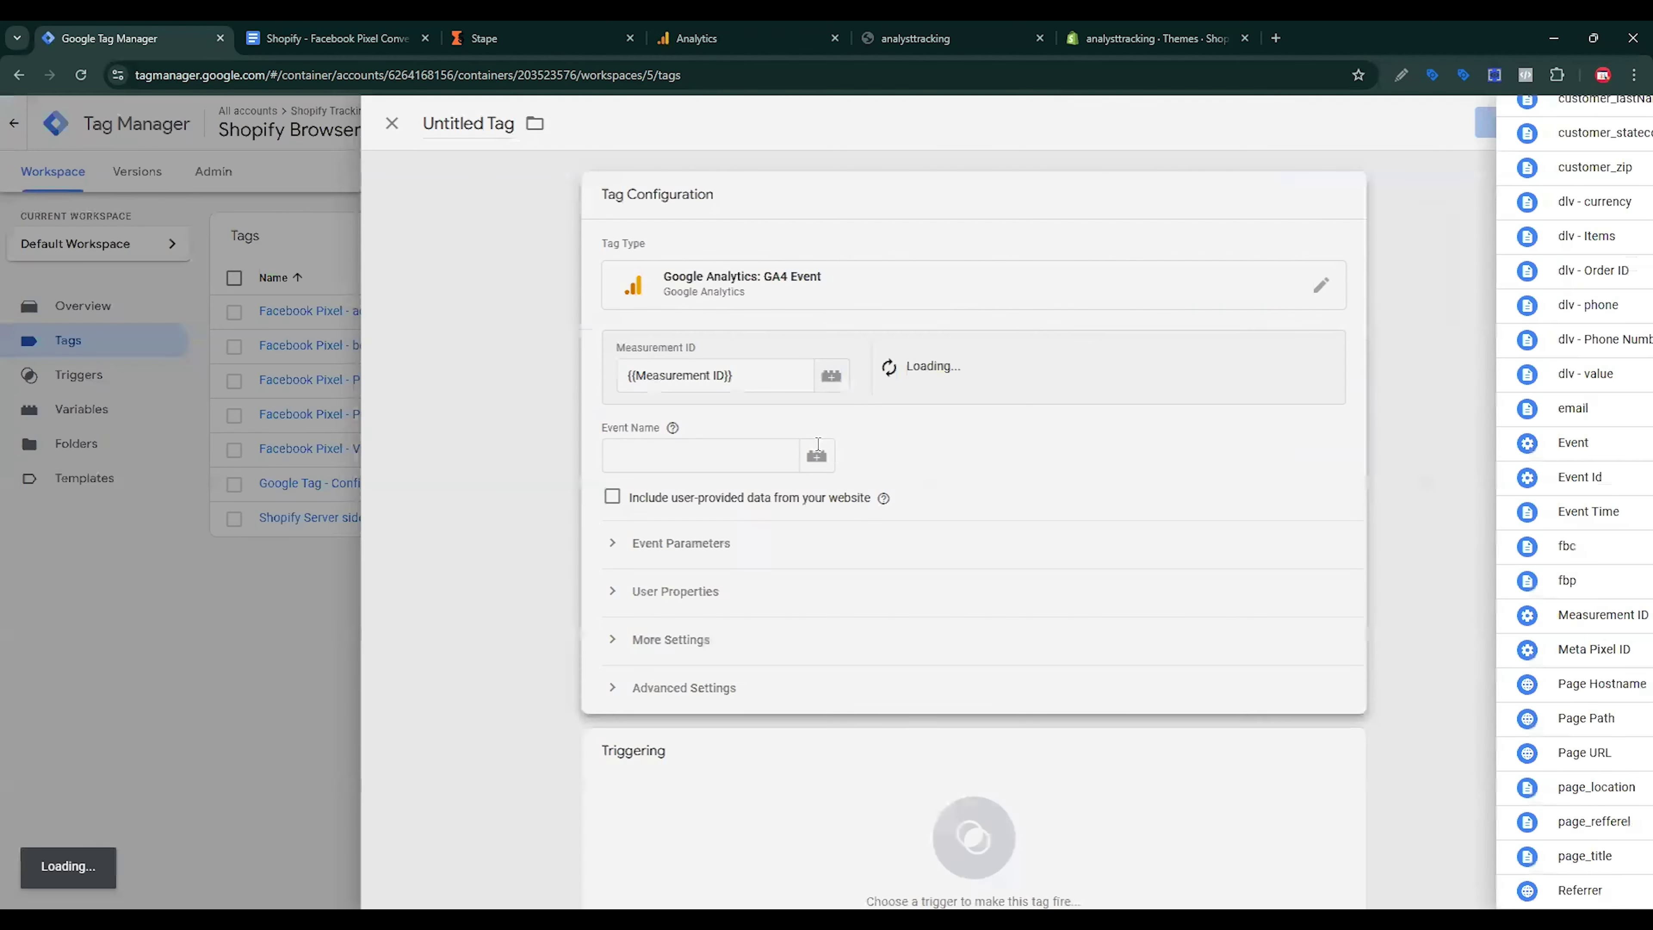
Step: Set the event name to view_item, copied from the document, and expand event parameters
left_click(758, 450)
left_click(332, 38)
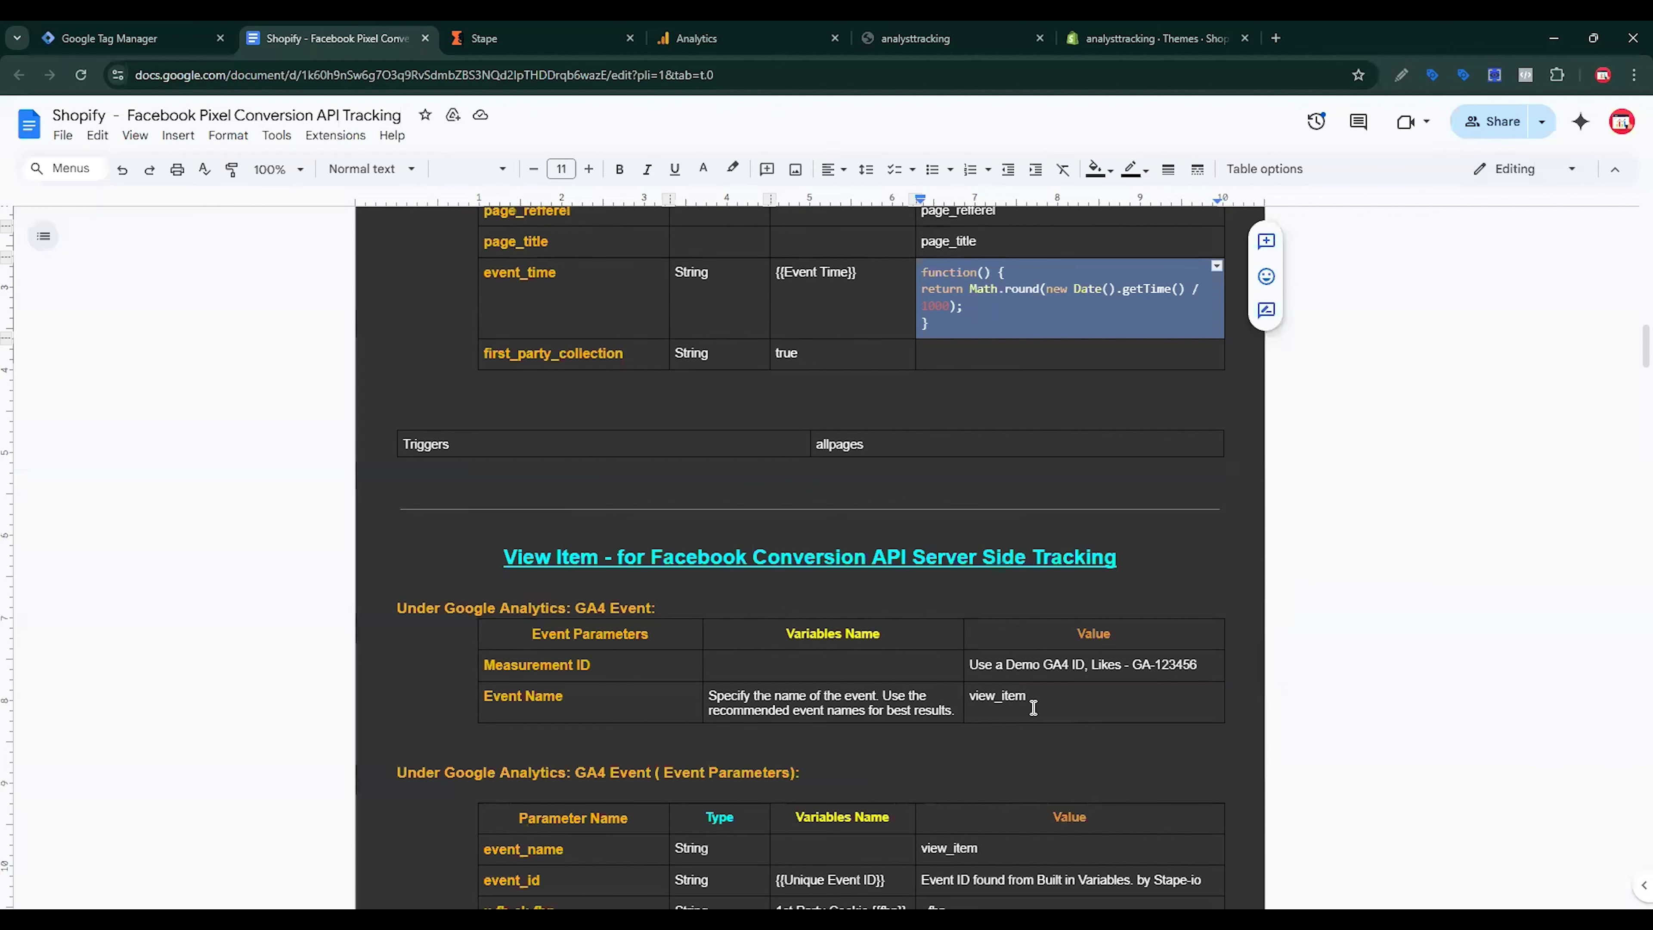
double_click(999, 696)
left_click(103, 29)
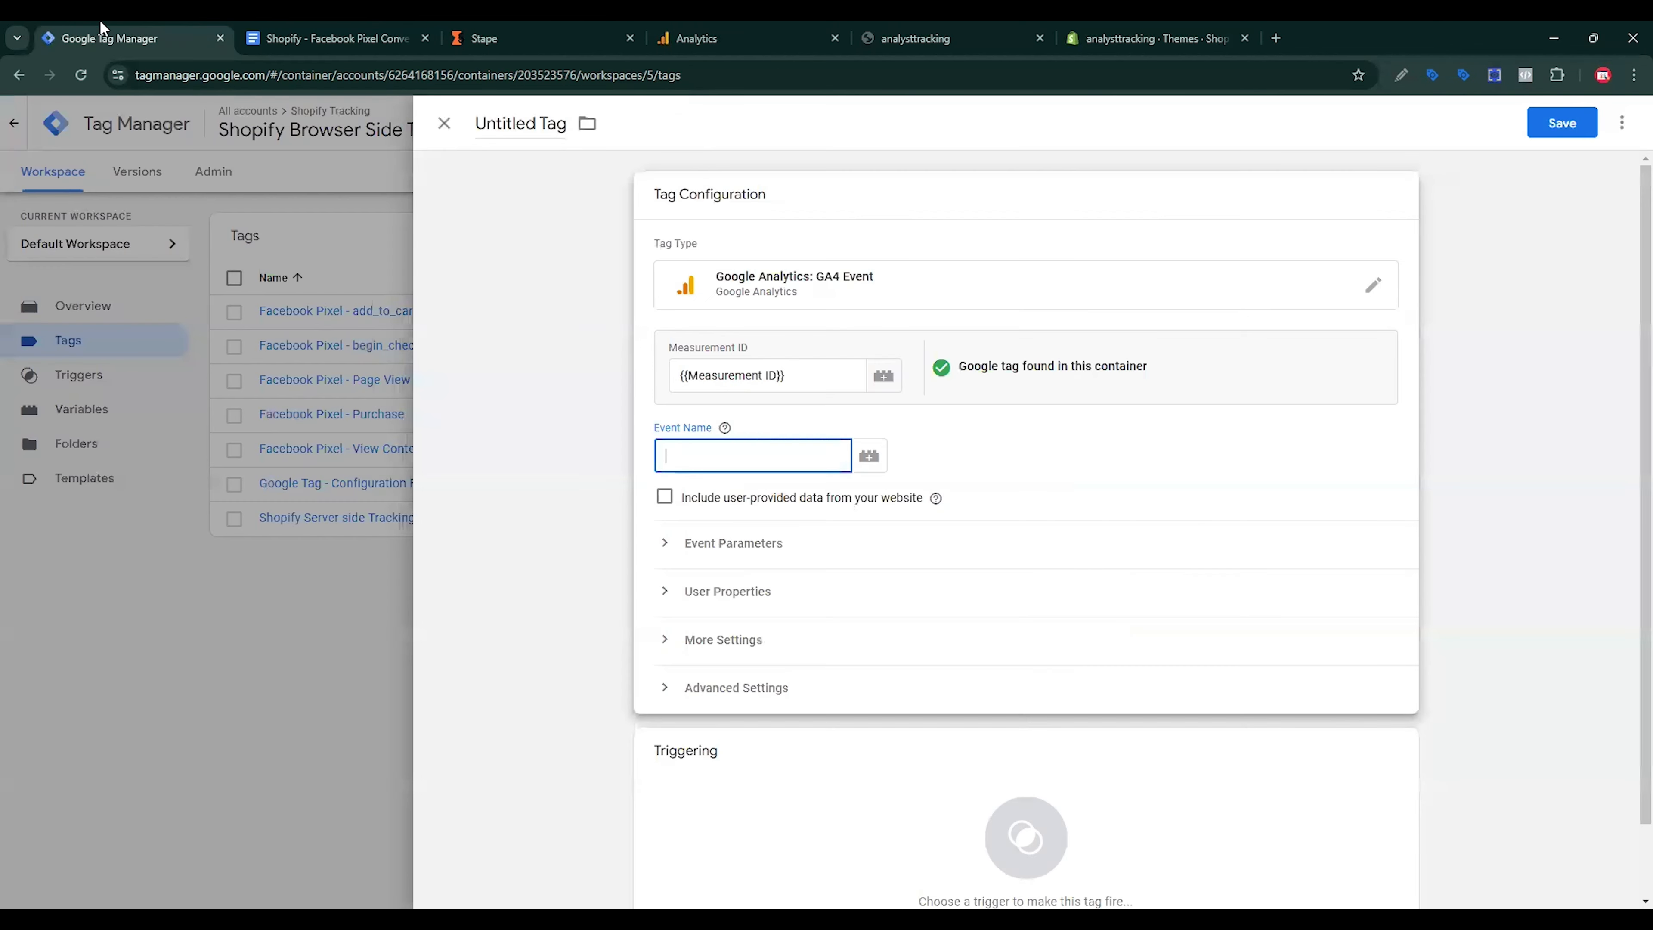
left_click(774, 544)
Step: Add eight empty event parameter rows to the view_item tag
left_click(755, 668)
left_click(761, 717)
left_click(762, 766)
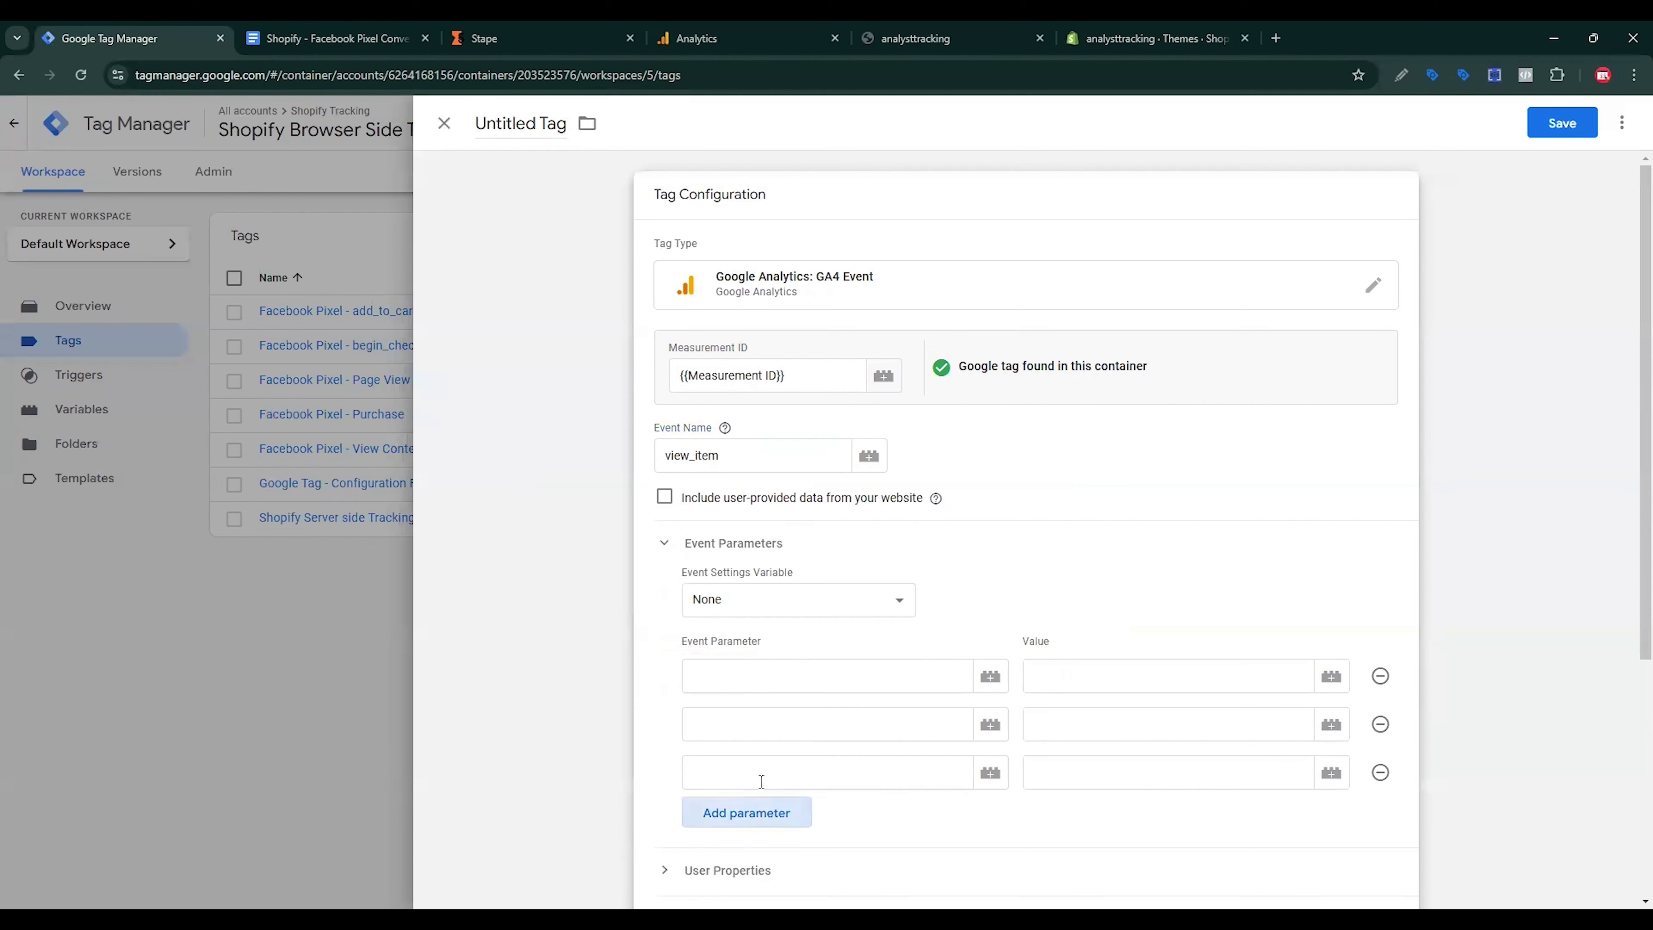
left_click(763, 830)
scroll(781, 717, "down", 5)
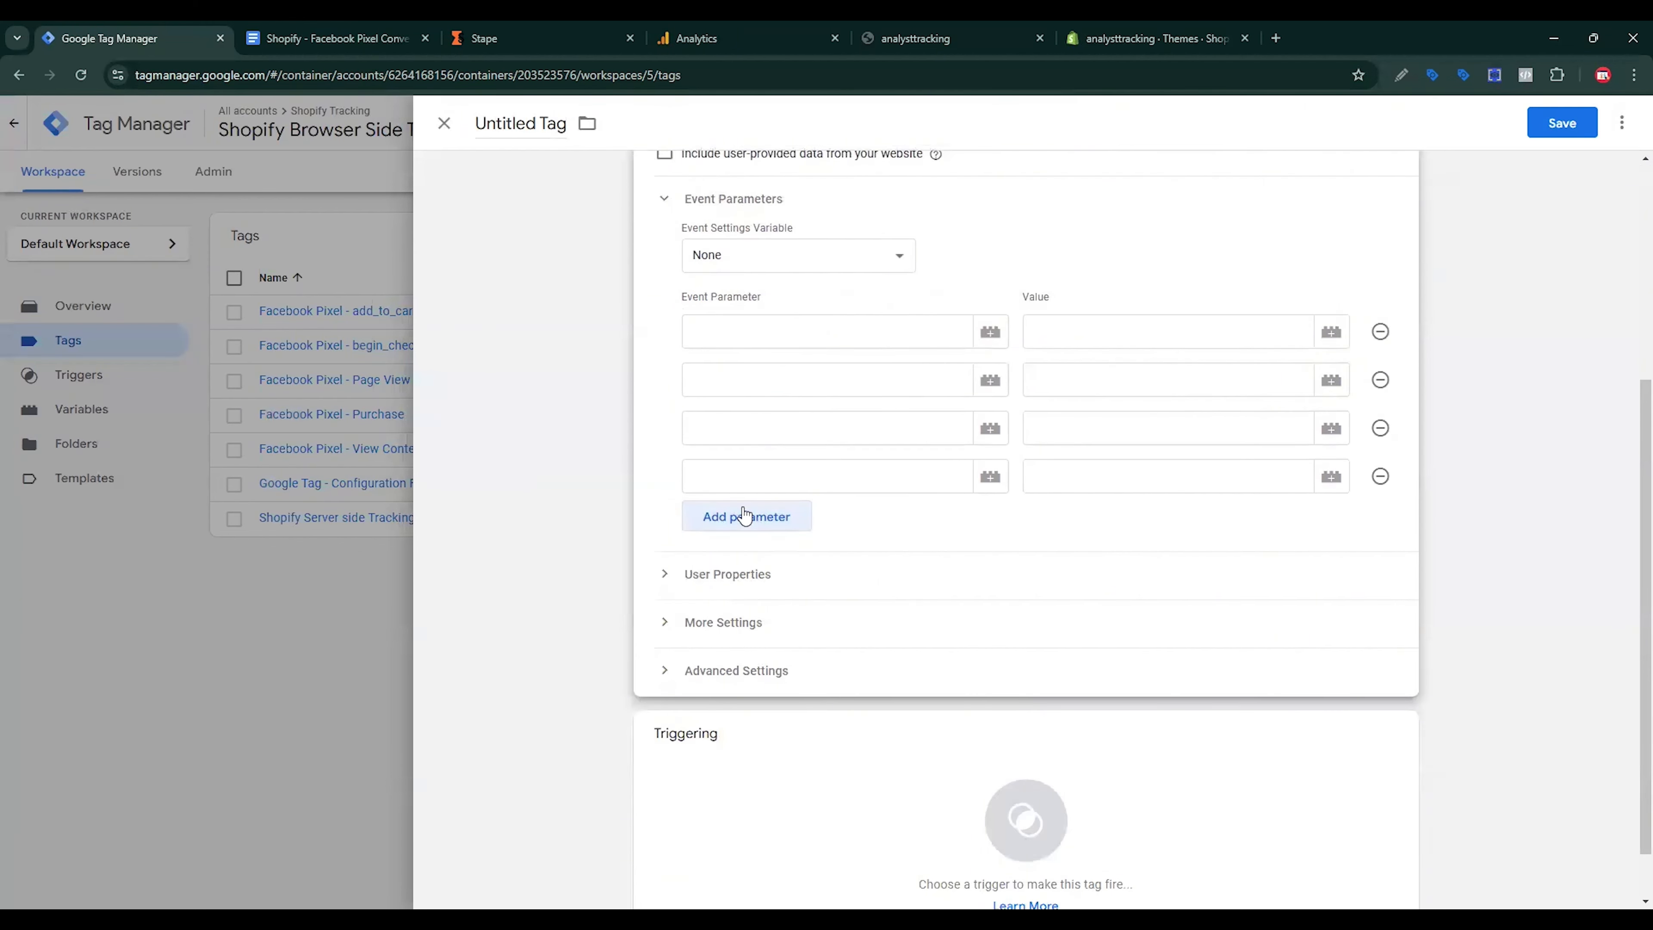
left_click(747, 515)
left_click(756, 562)
left_click(761, 623)
left_click(767, 663)
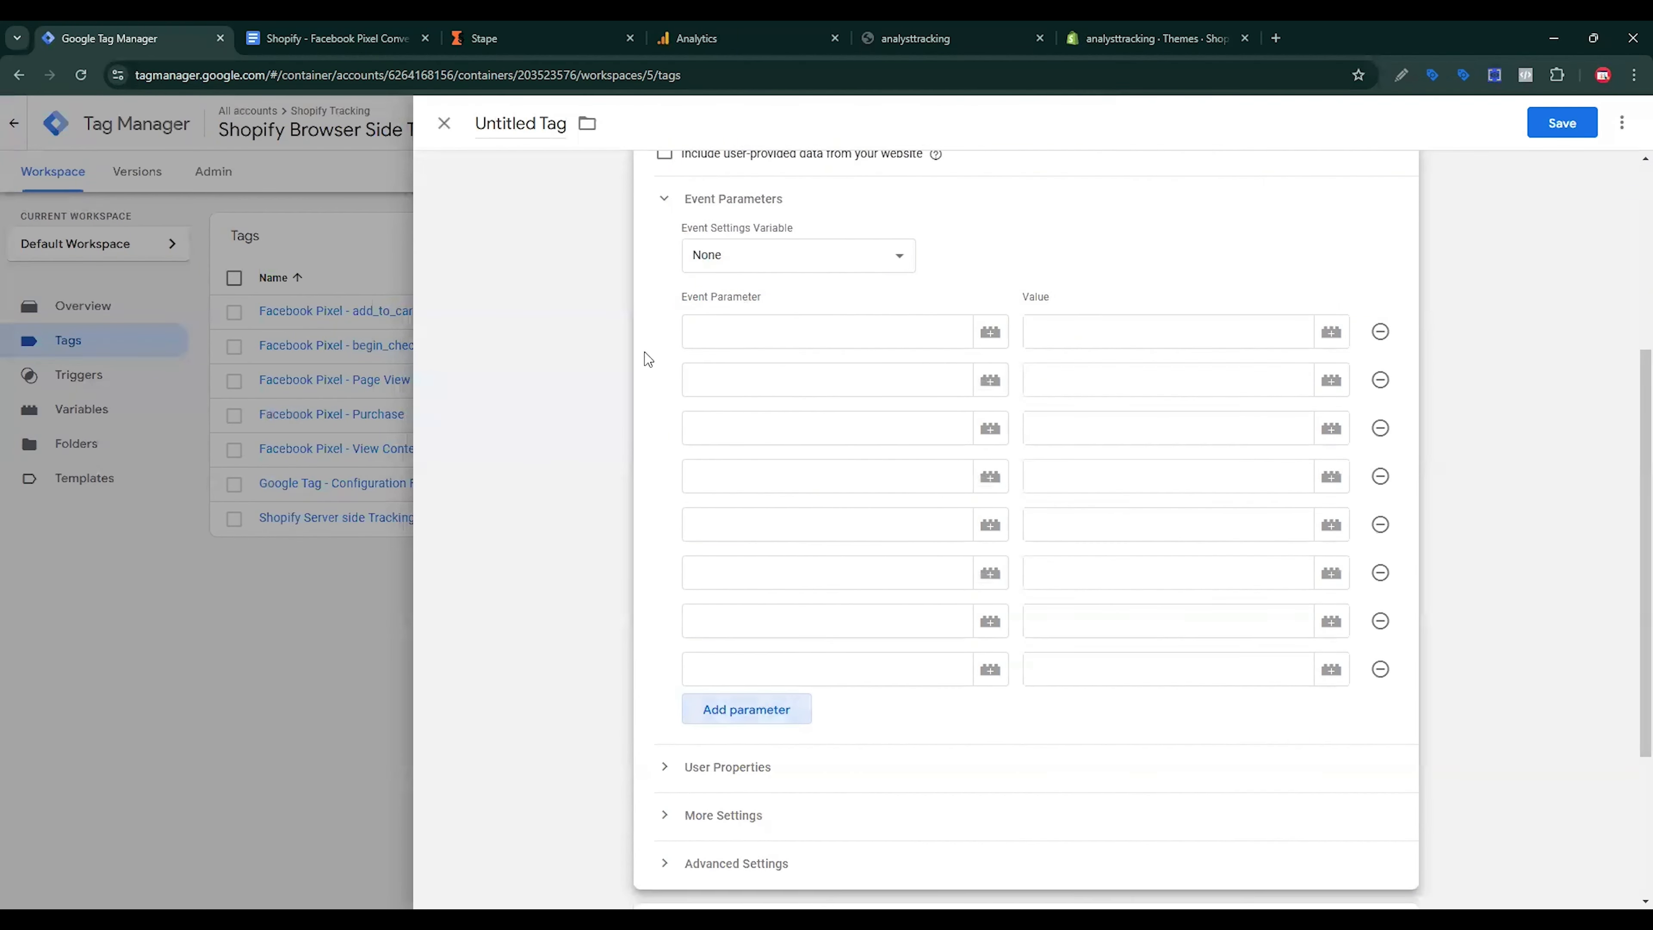
Step: Fill the first parameter as event_name with the value view_item
left_click(373, 32)
scroll(565, 524, "down", 5)
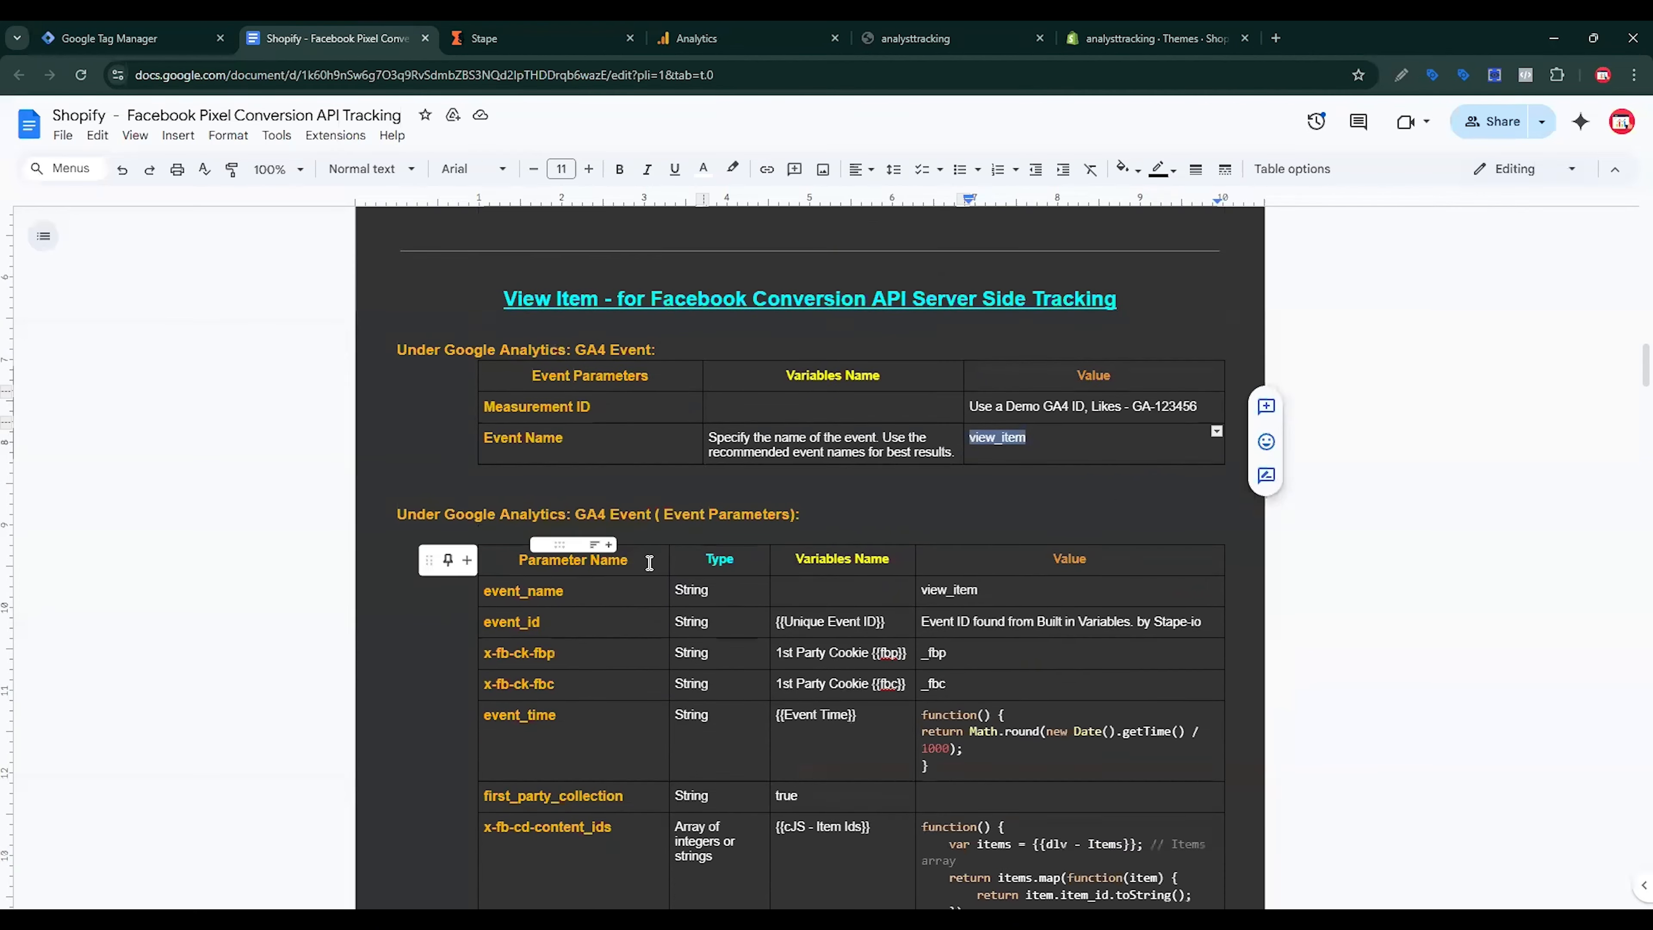
double_click(472, 507)
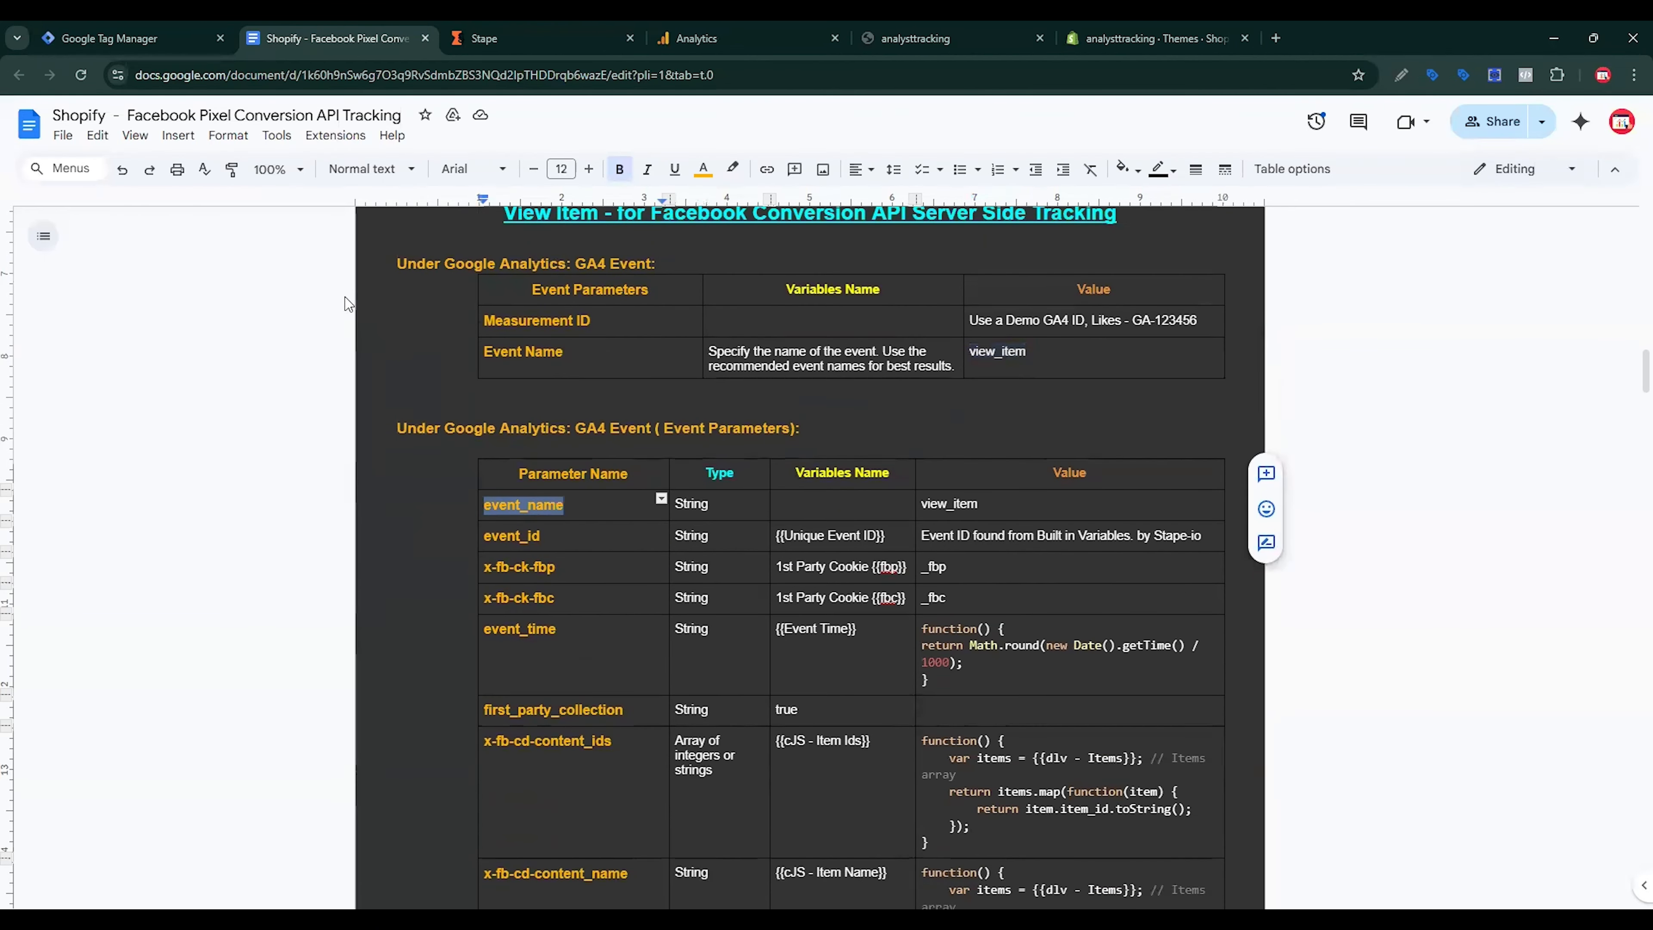
left_click(186, 39)
left_click(721, 333)
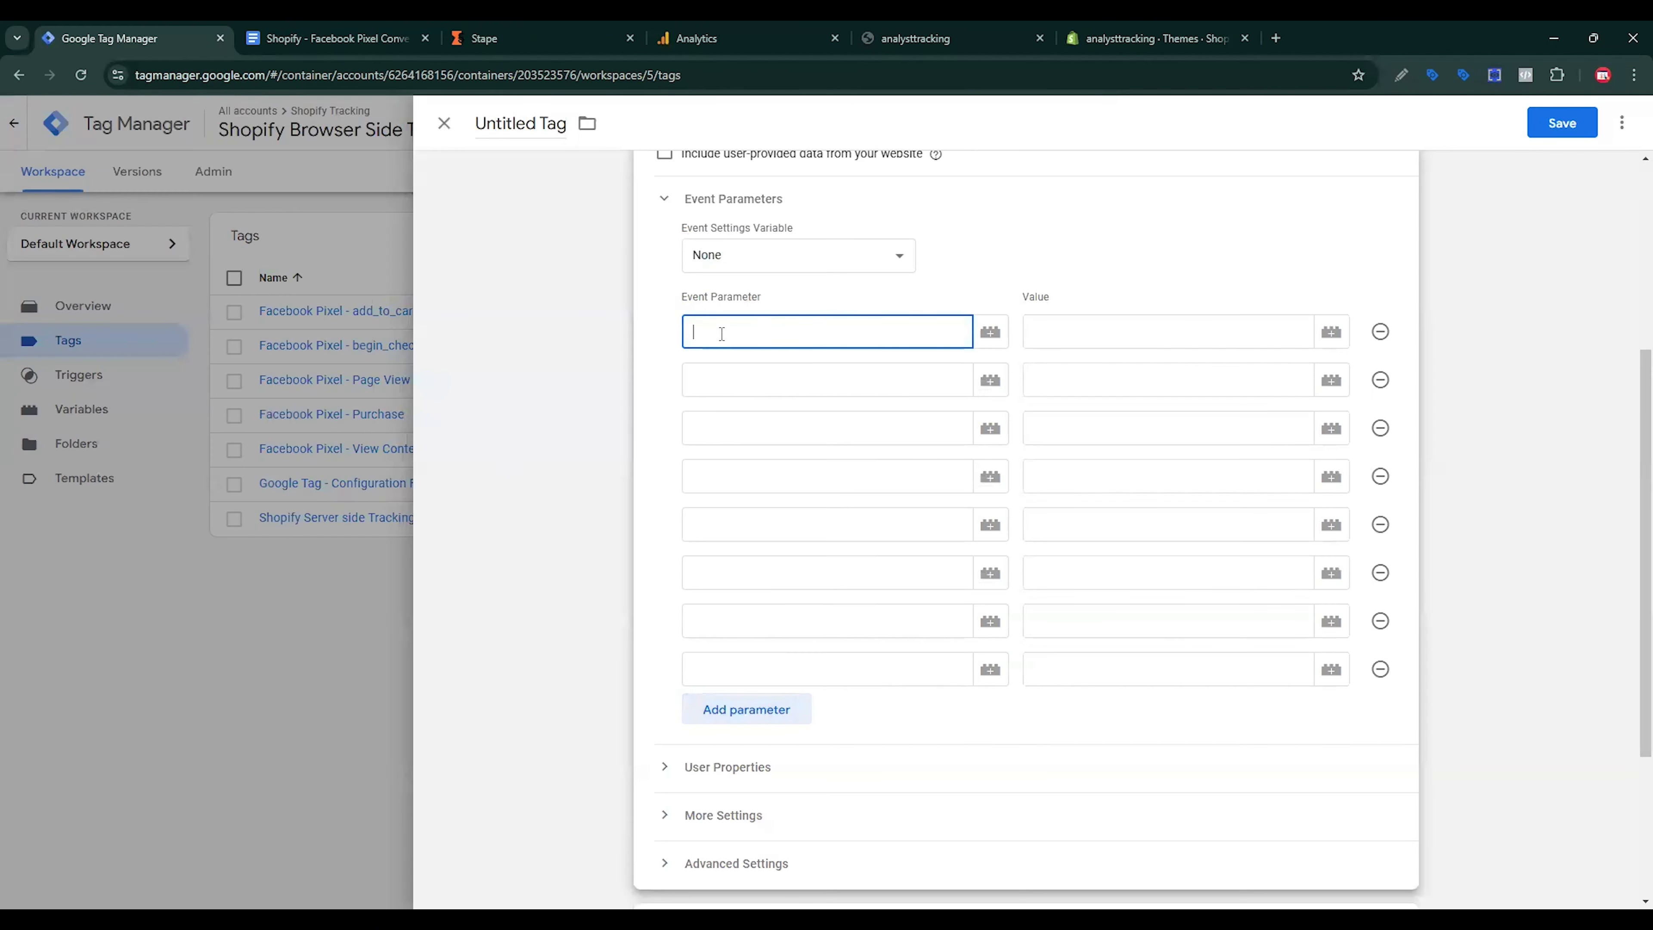
scroll(808, 366, "up", 5)
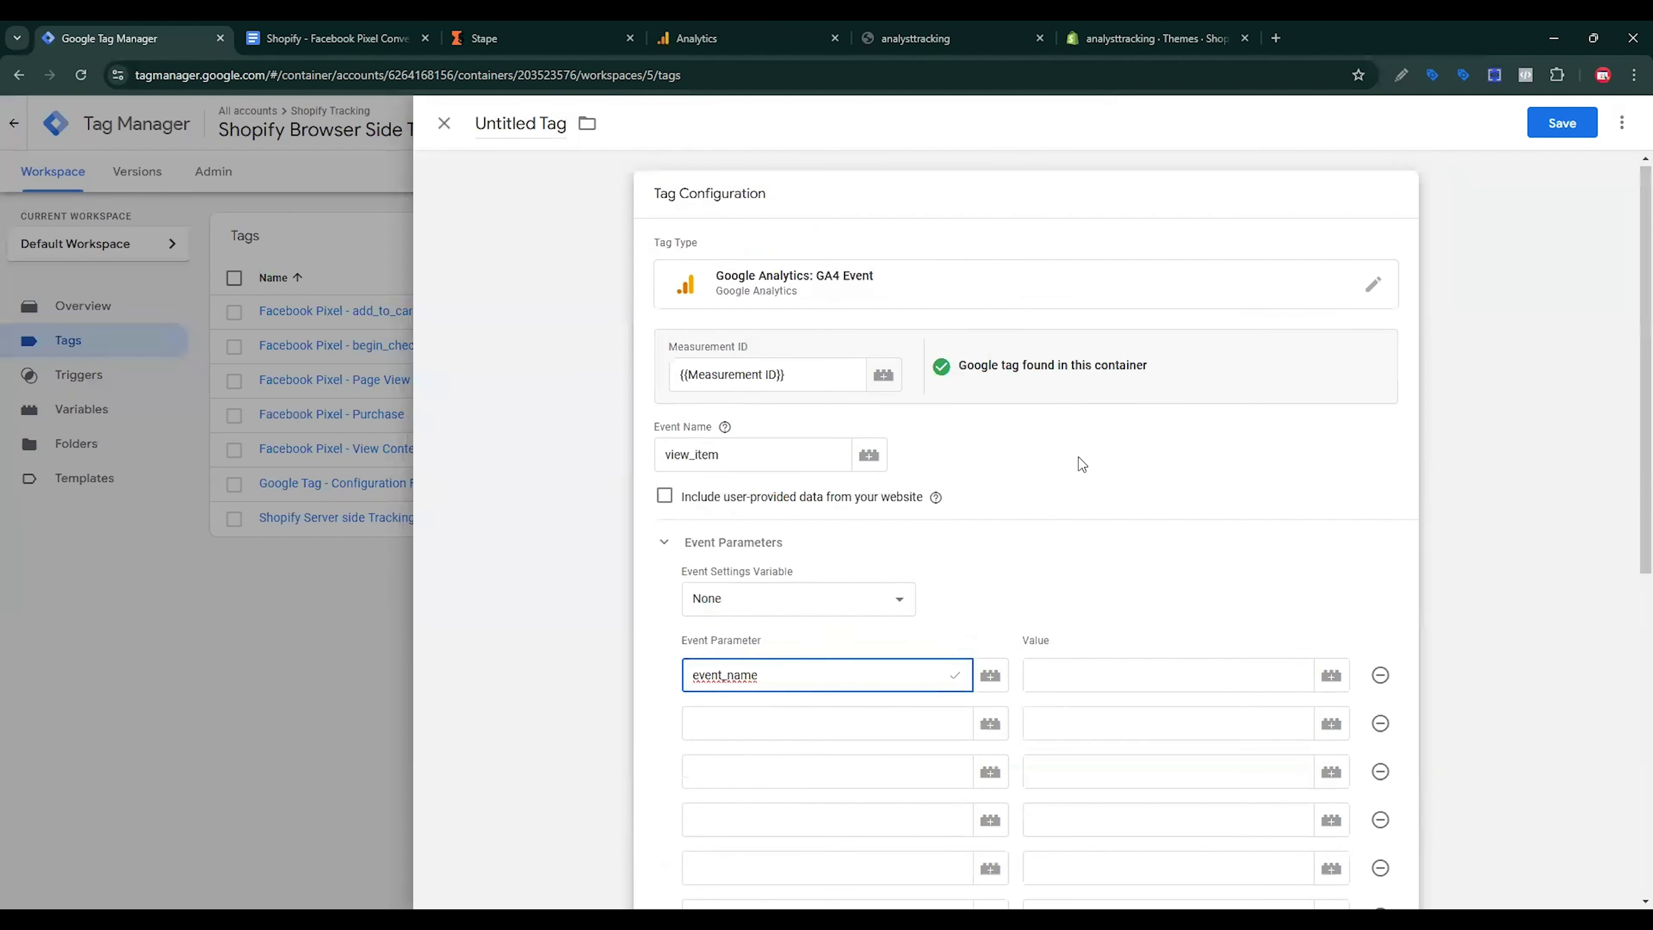
double_click(748, 455)
left_click(1092, 676)
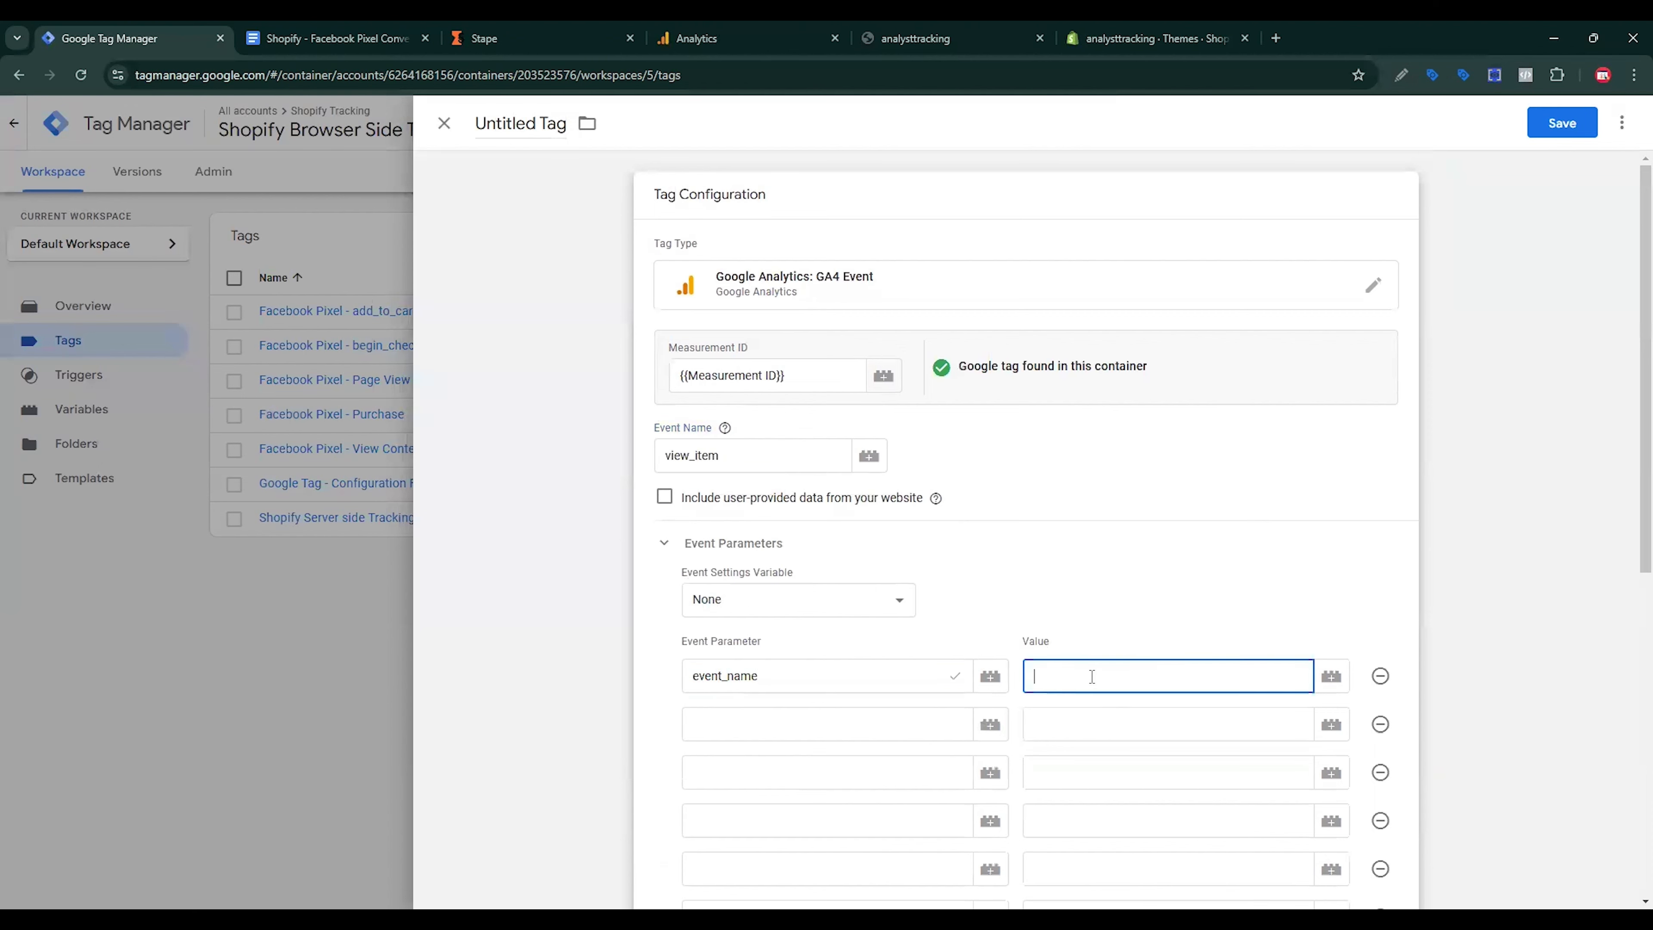
Step: Copy the event_id parameter name from the document into the second row
left_click(861, 728)
key("ctrl+Tab")
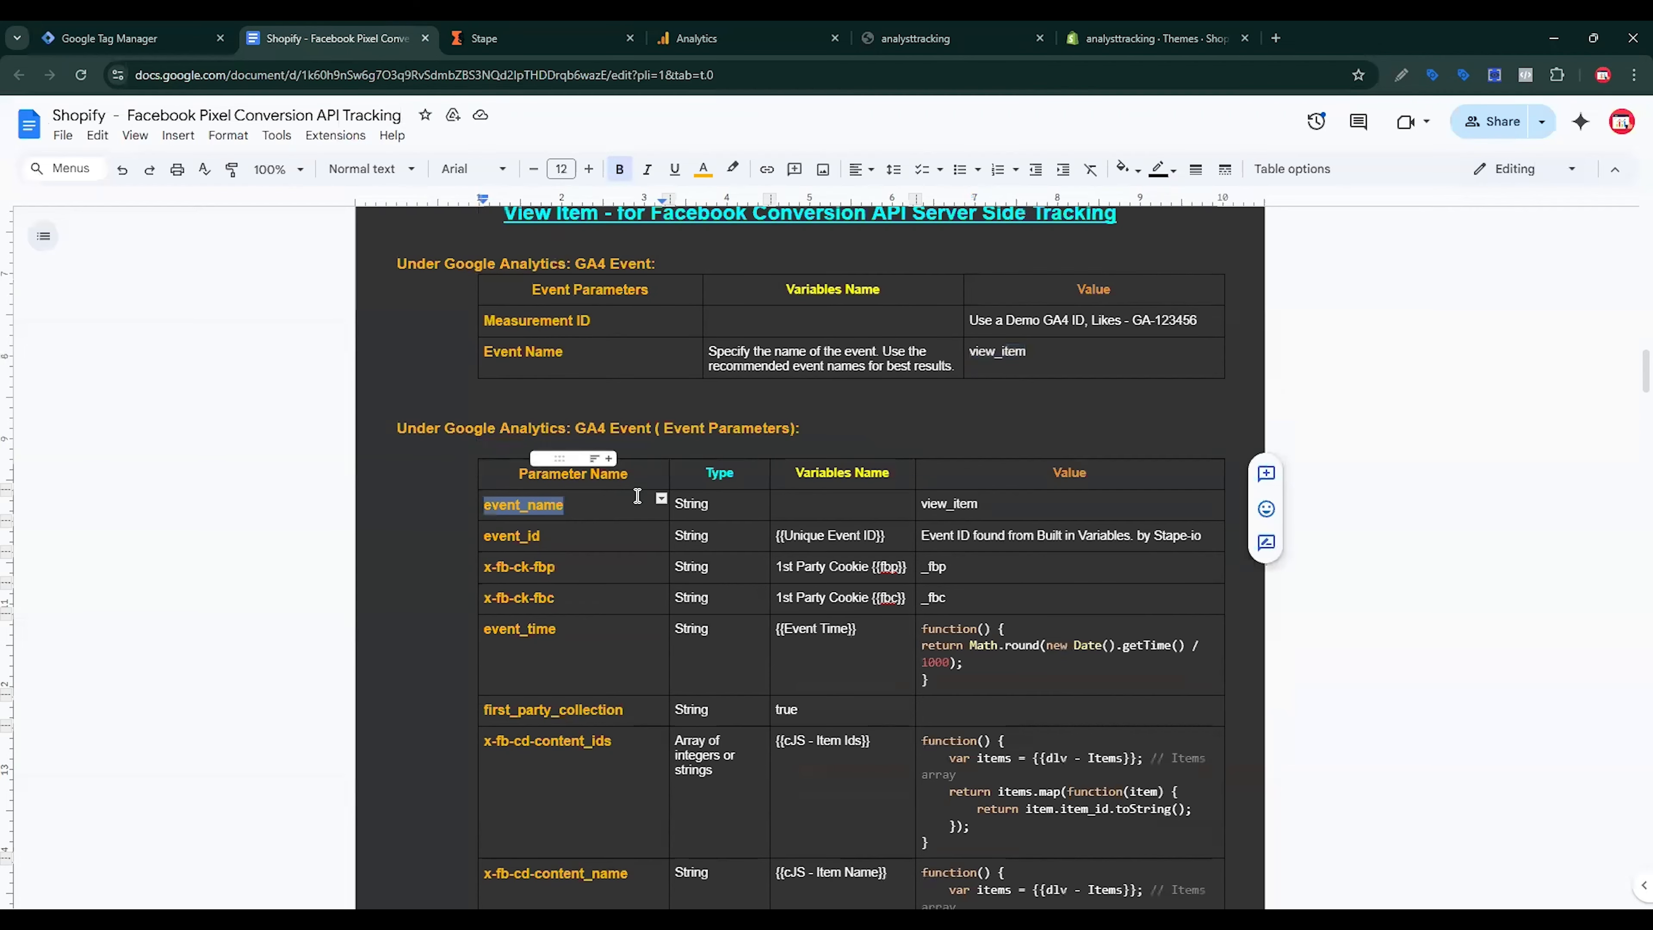
scroll(572, 359, "down", 3)
left_click_drag(576, 363, 465, 360)
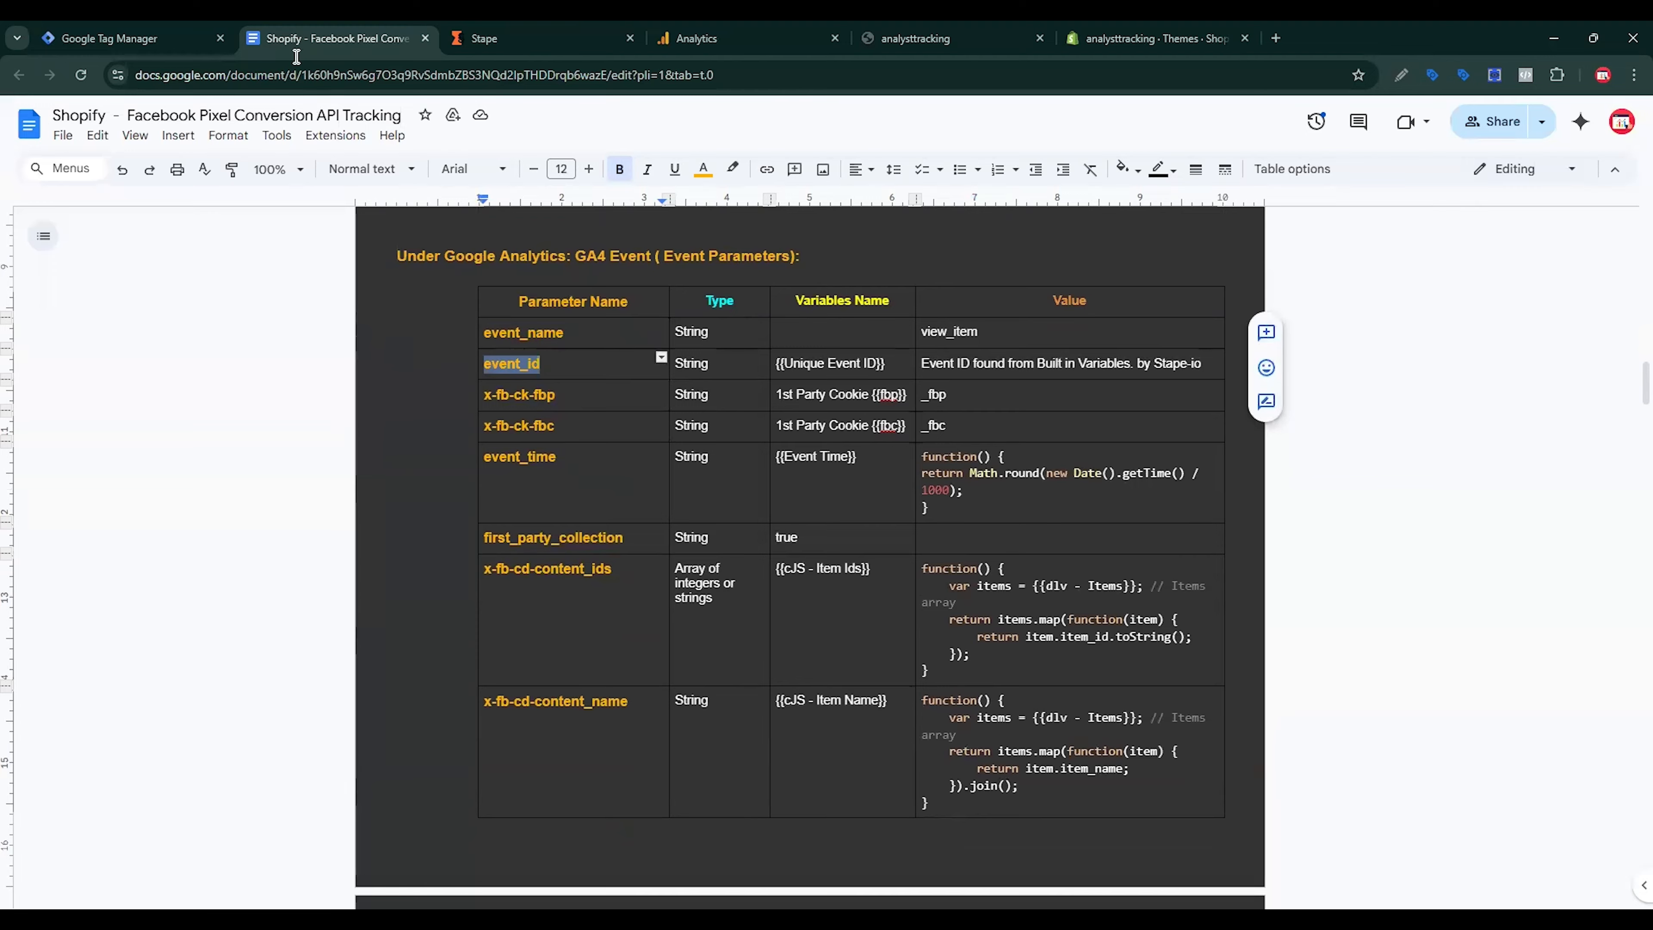
key("ctrl+shift+Tab")
Step: Set event_id's value to the existing Event Id variable, discarding an unfinished new variable
left_click(1210, 726)
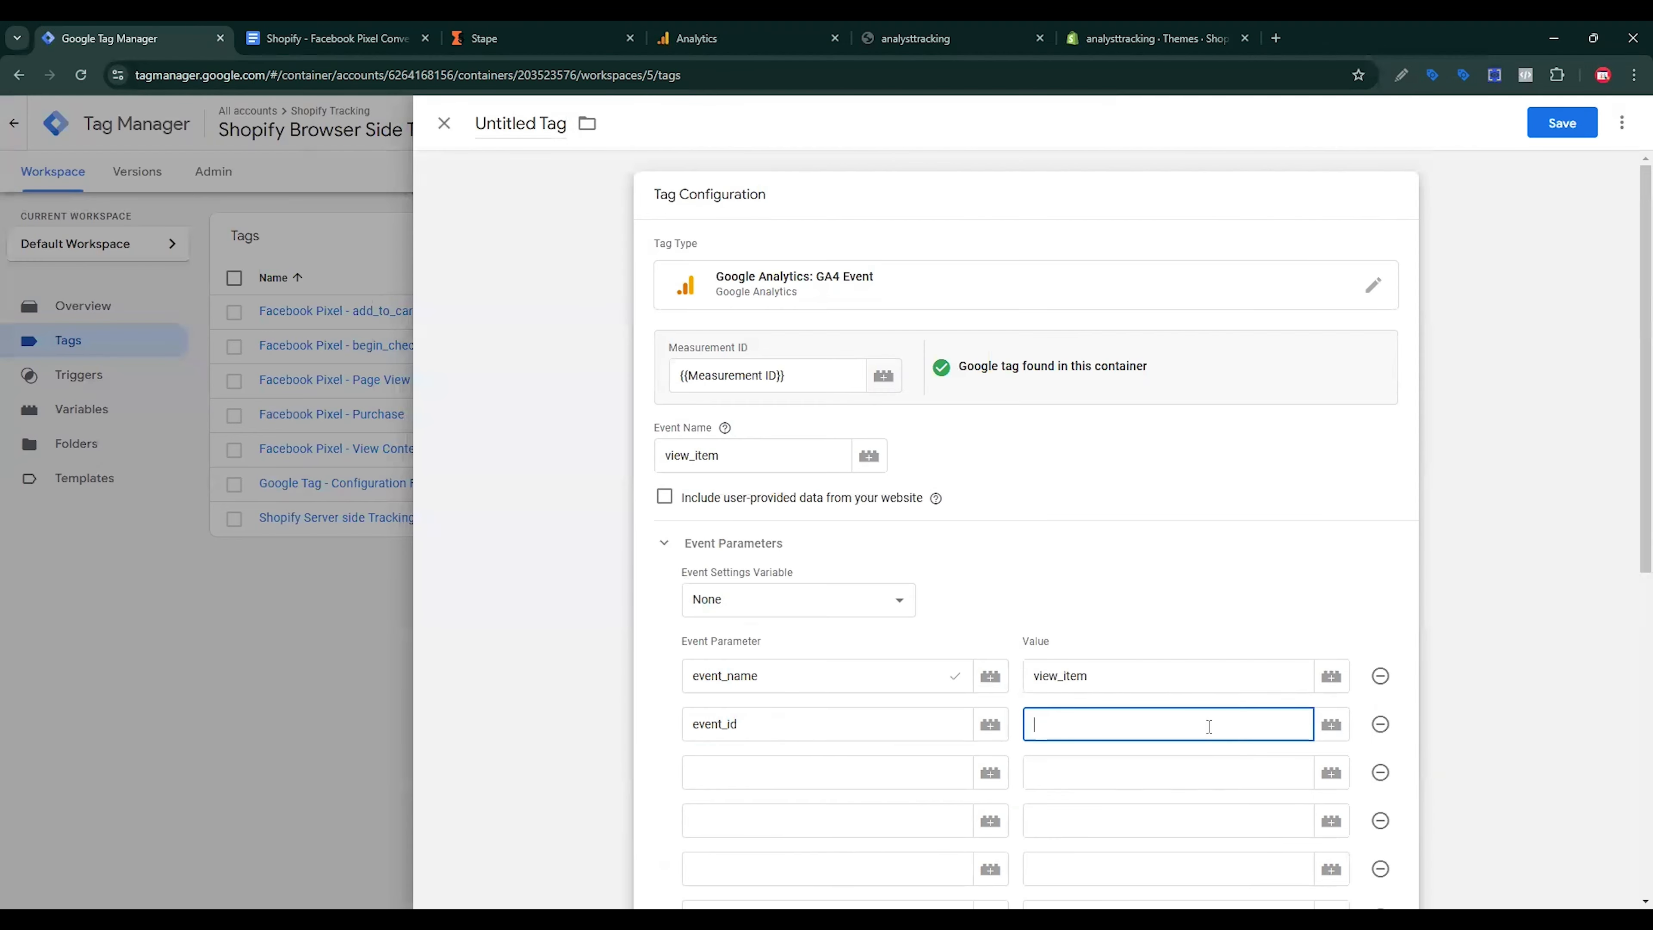
left_click(1332, 725)
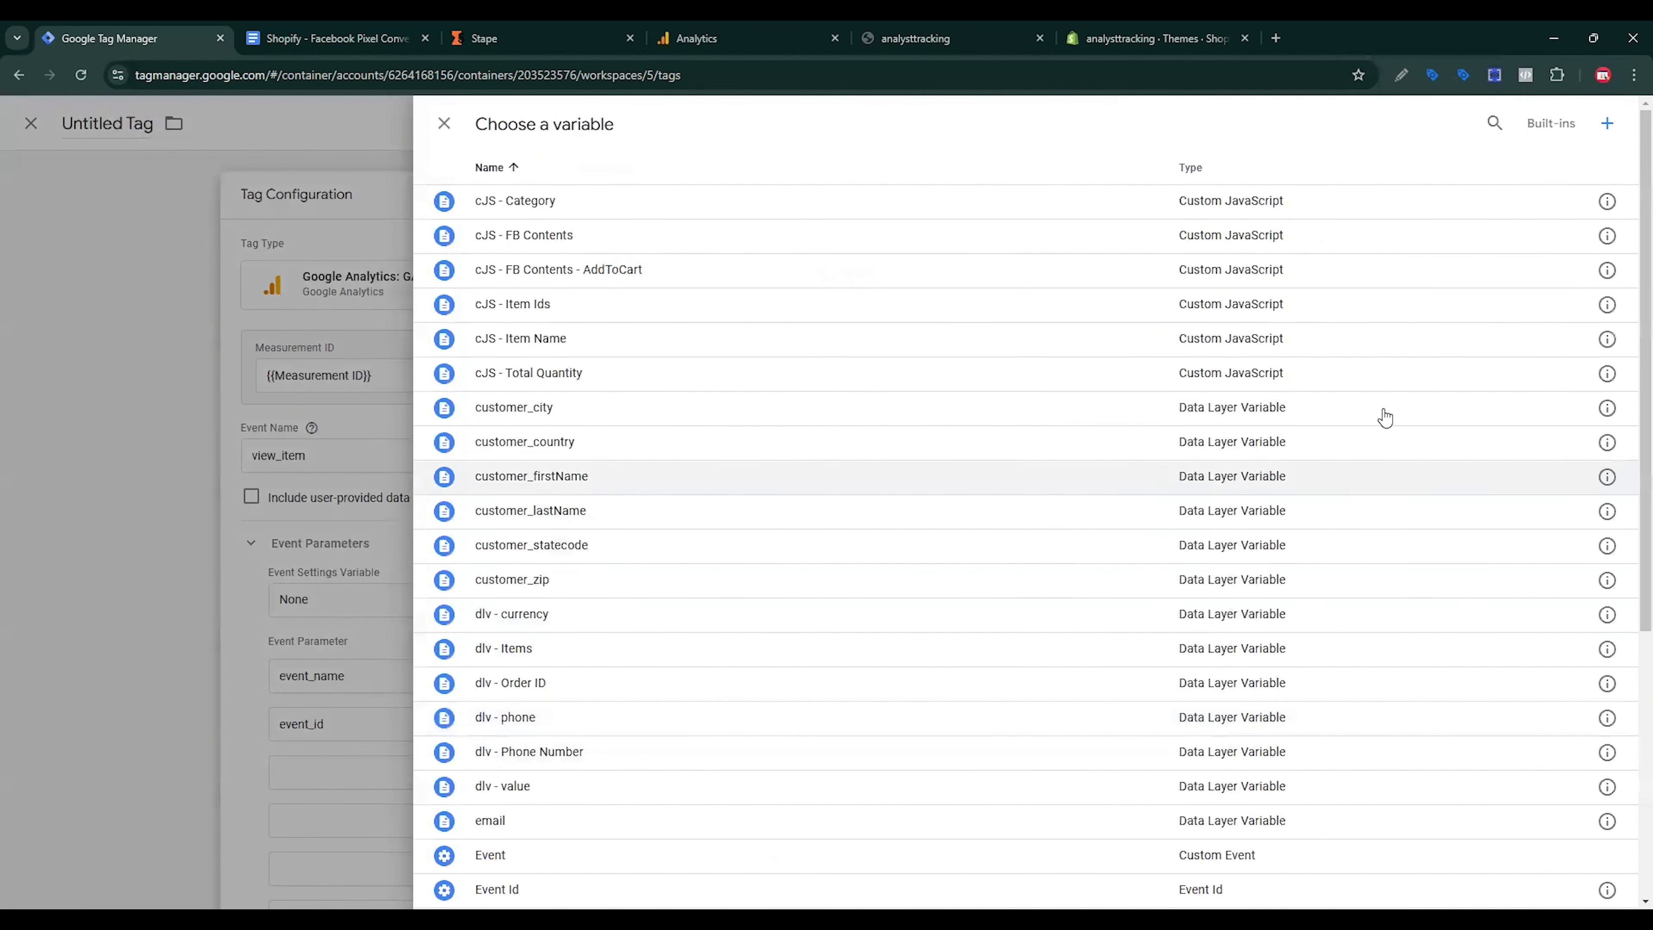
left_click(1607, 124)
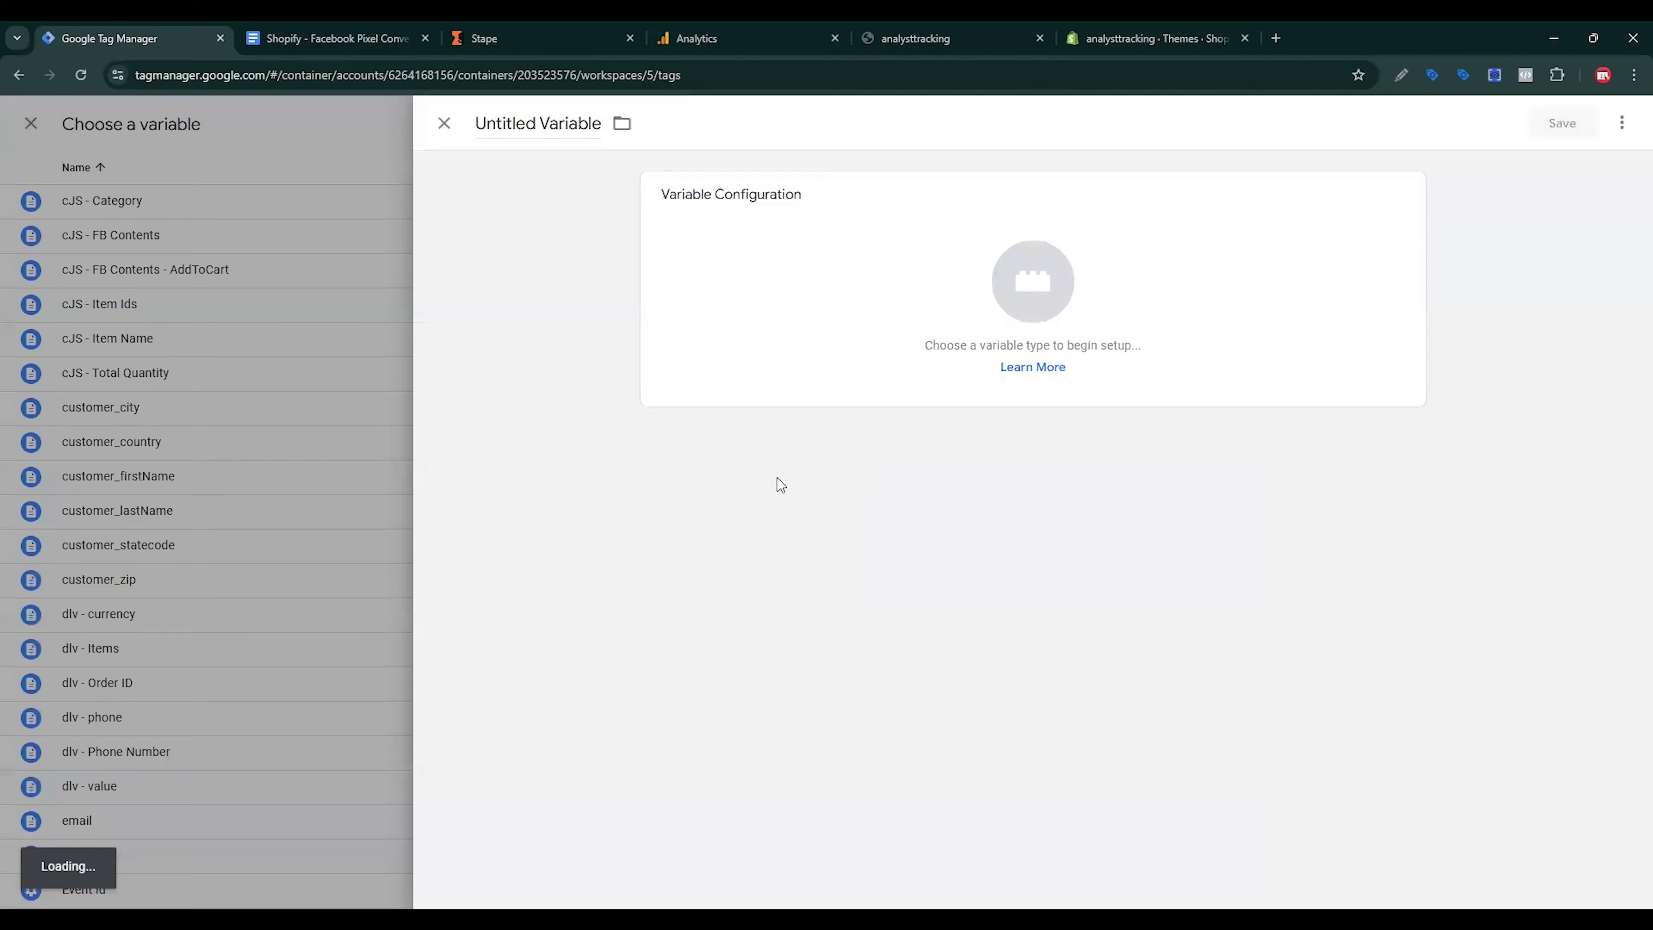
left_click(954, 339)
left_click(1234, 277)
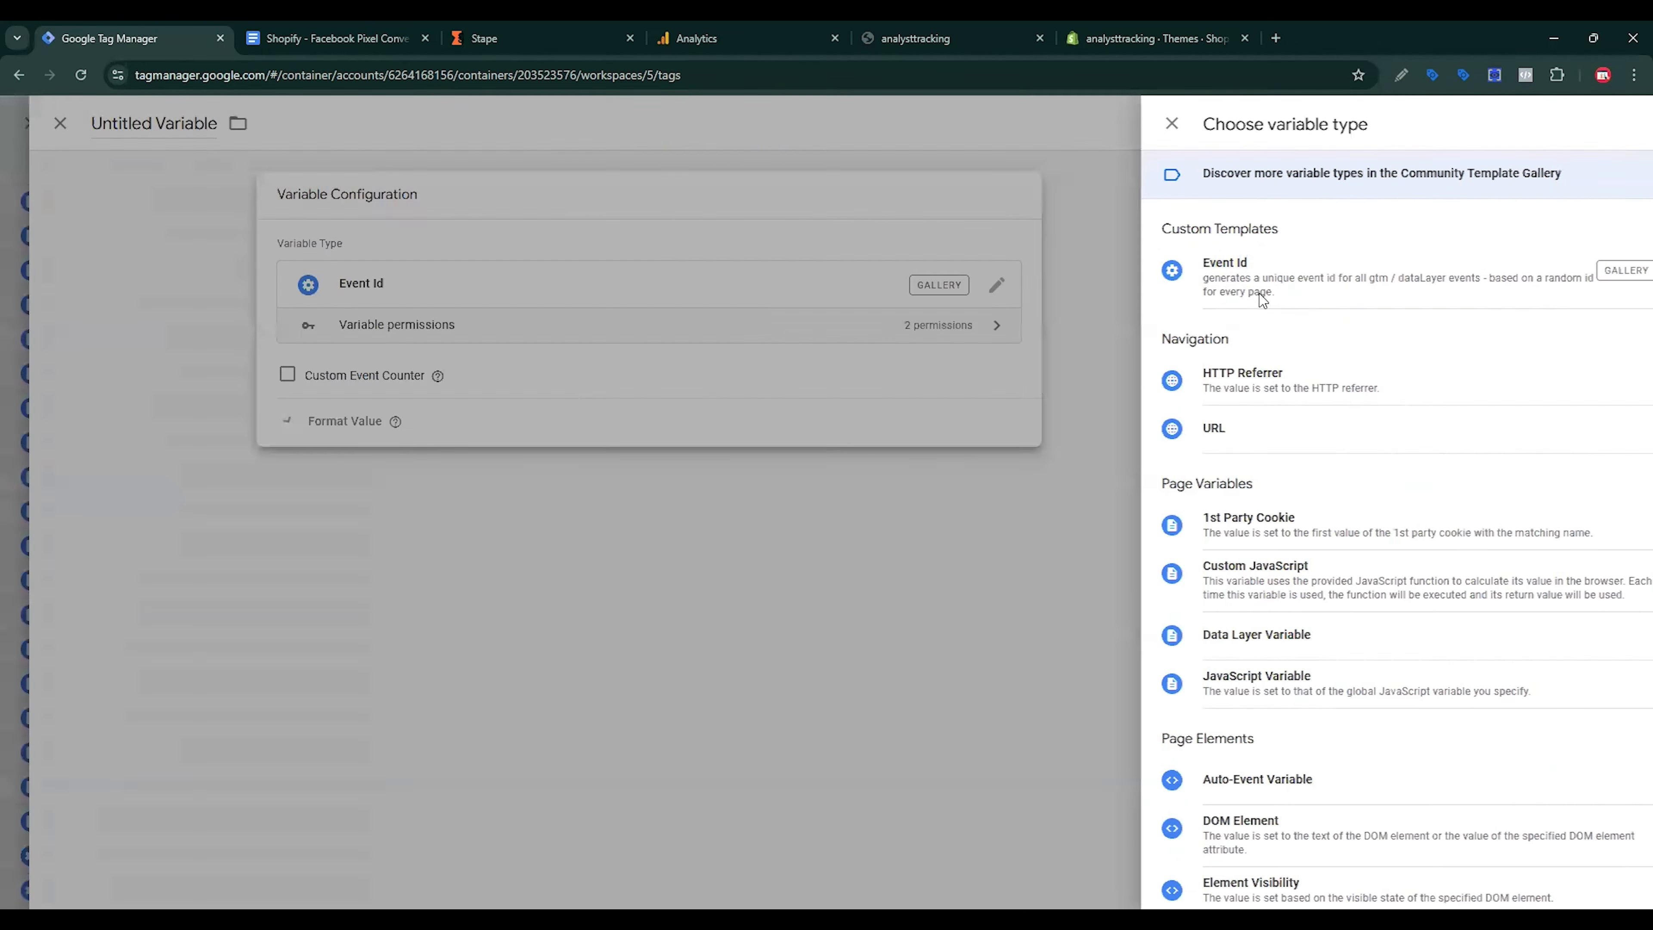
left_click(1559, 125)
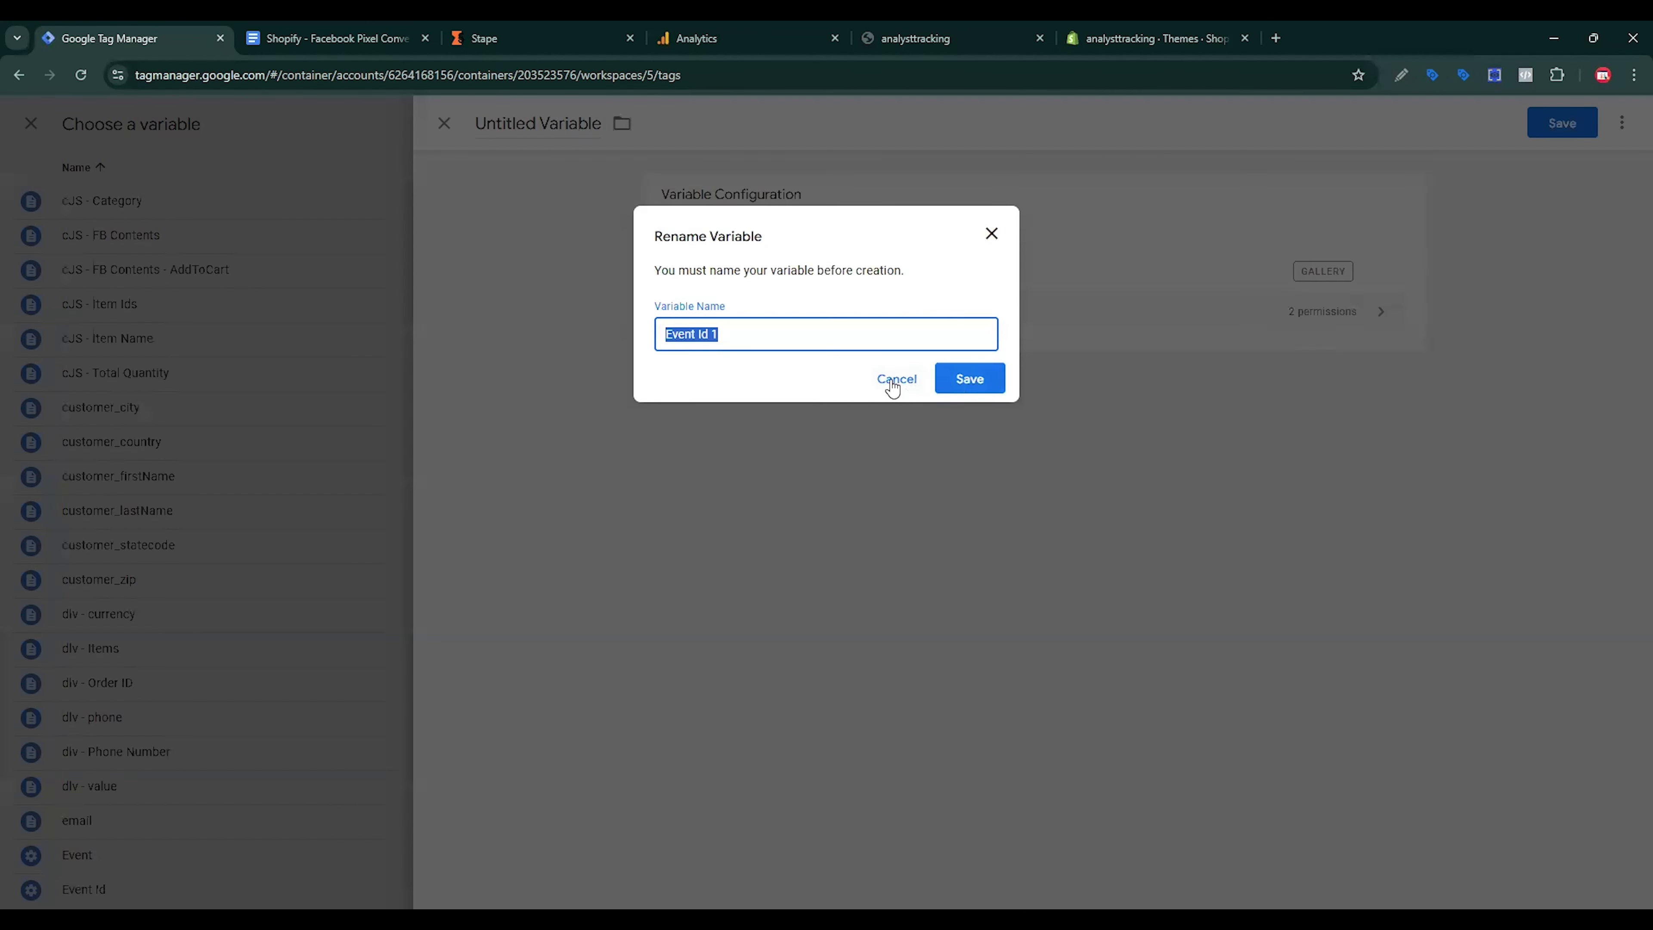
left_click(894, 381)
left_click(448, 125)
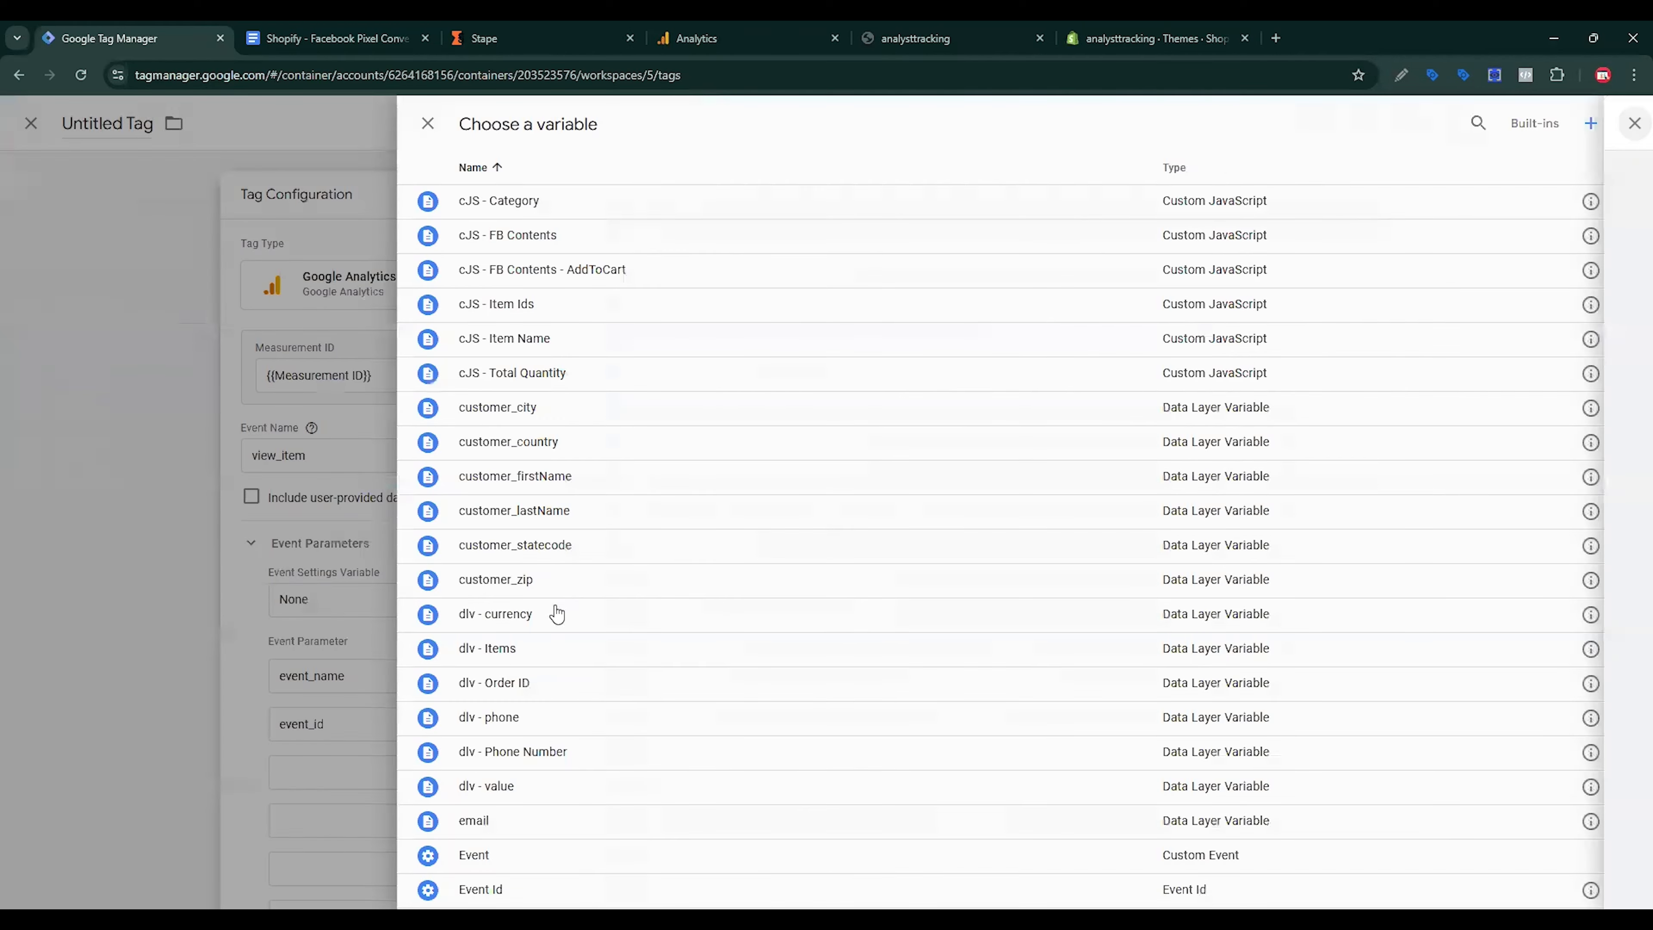
scroll(565, 561, "down", 3)
scroll(514, 644, "down", 2)
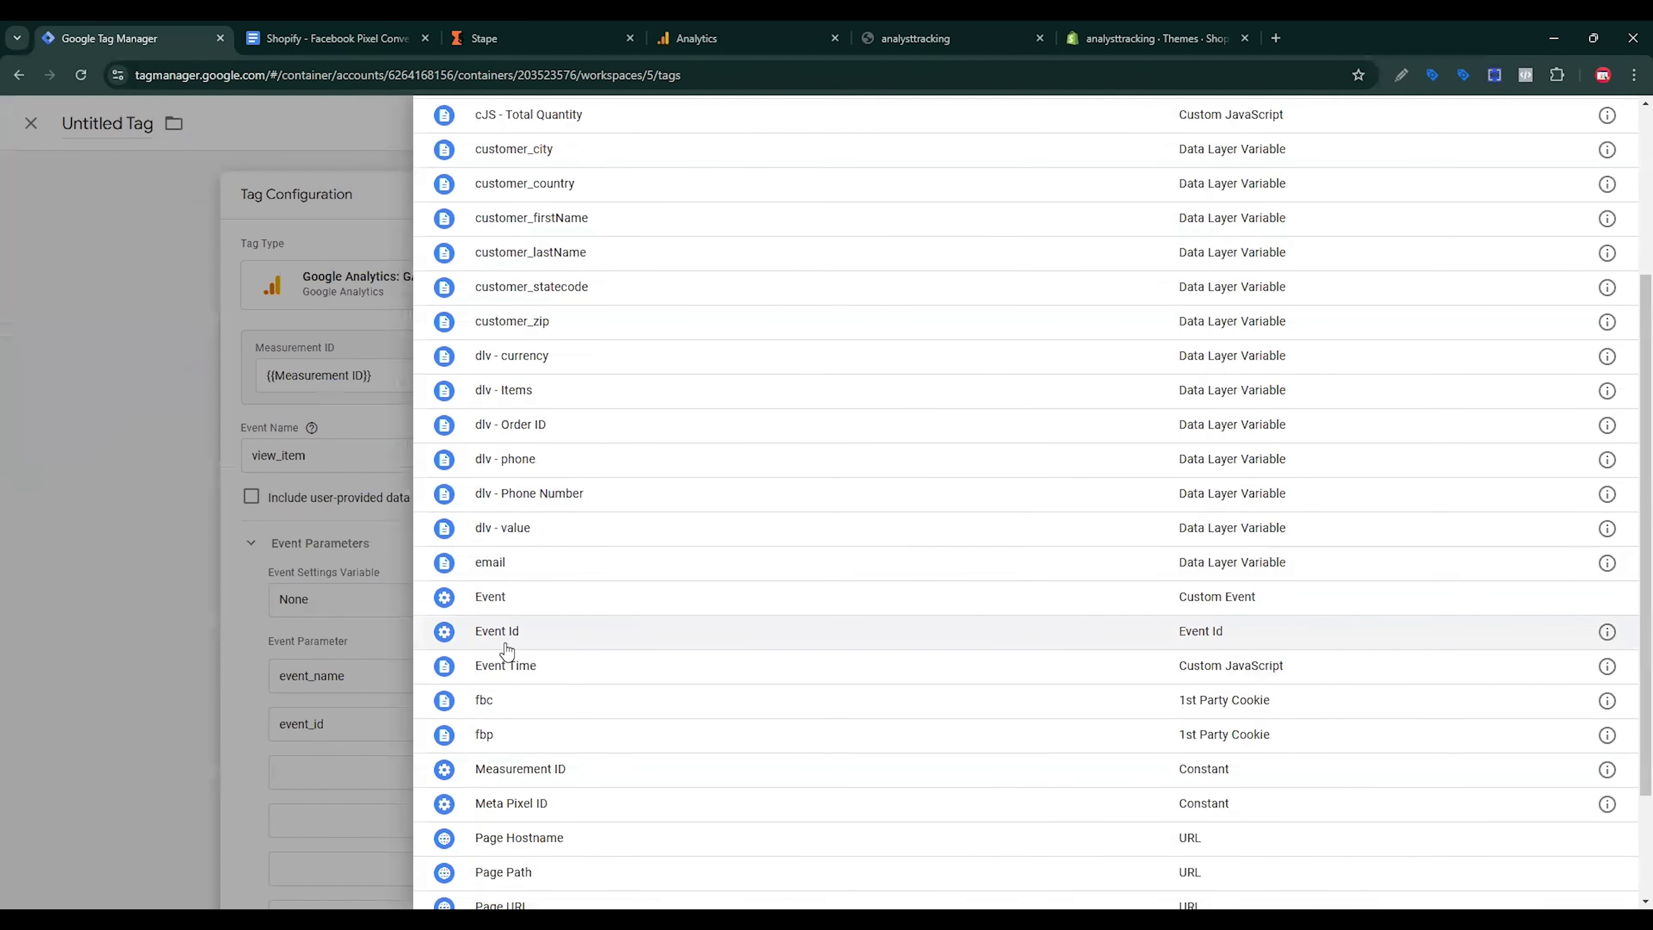
left_click(518, 648)
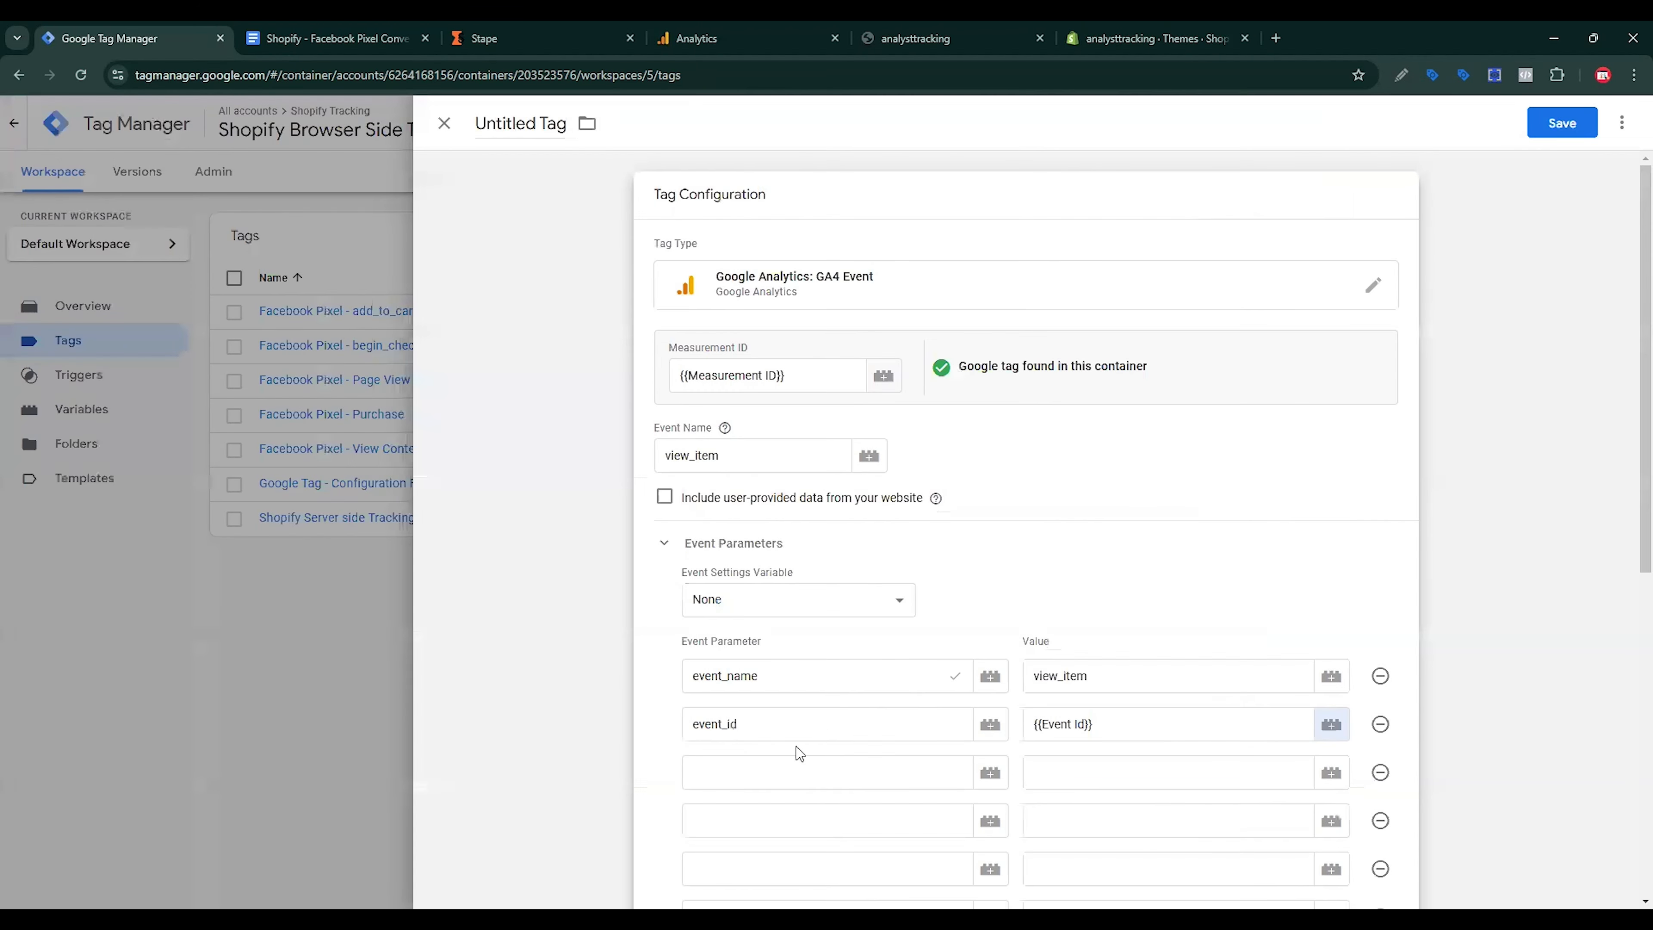
Step: Add the x-fb-ck-fbp parameter with the fbp variable as its value
left_click(774, 761)
left_click(332, 37)
scroll(701, 573, "down", 2)
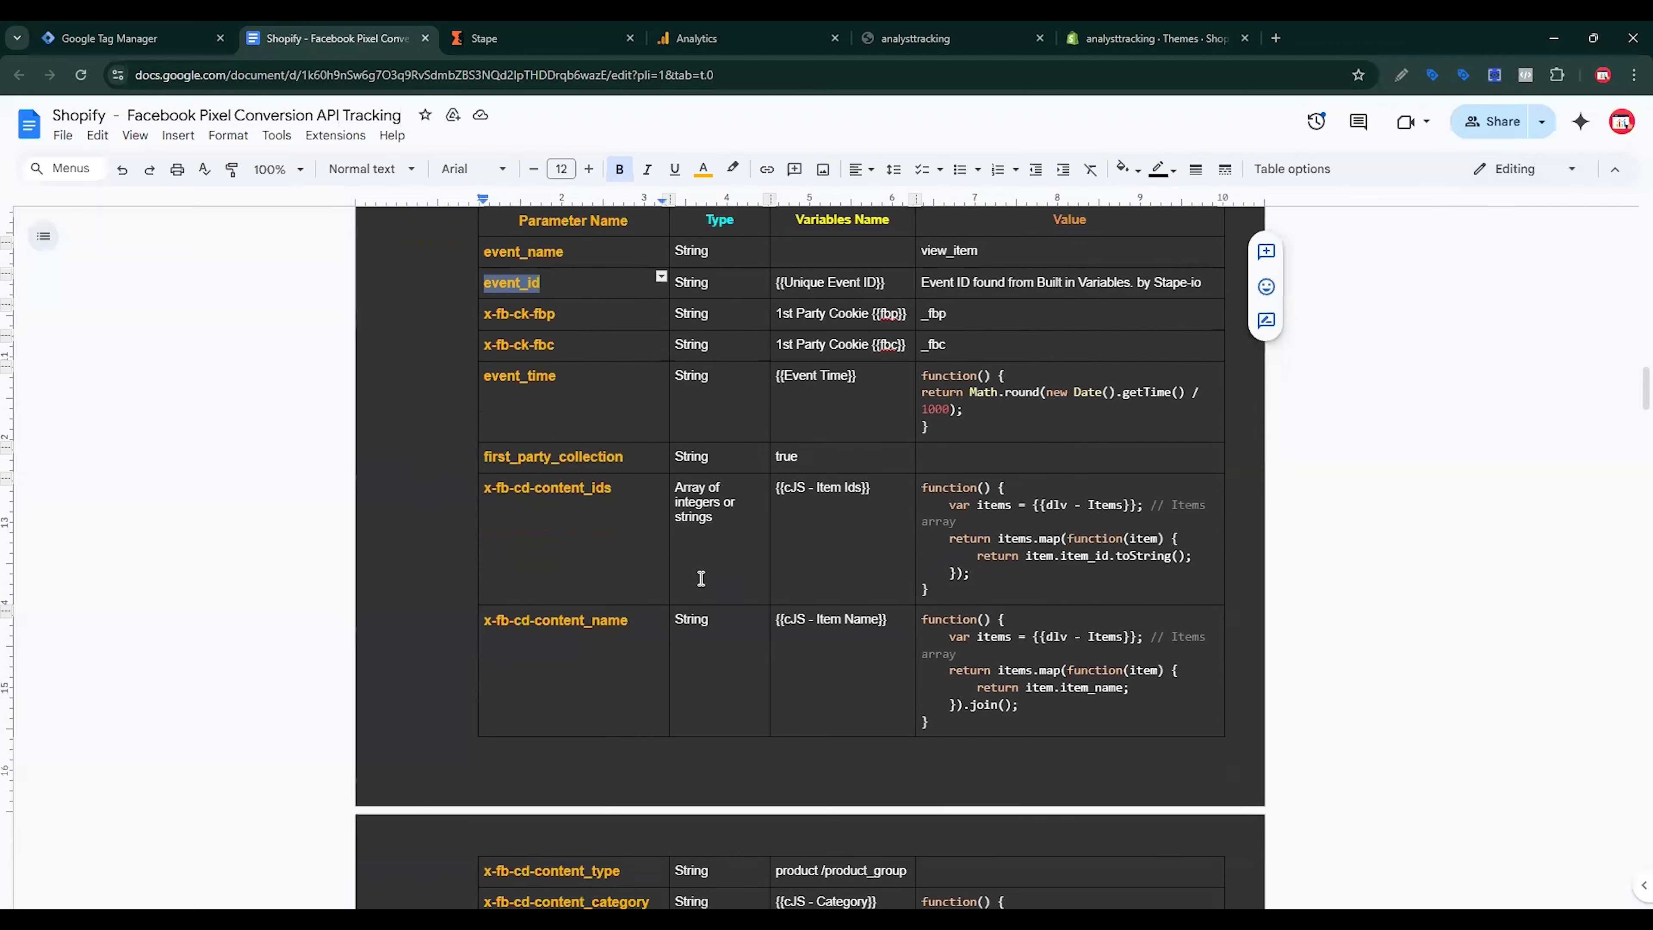
triple_click(624, 307)
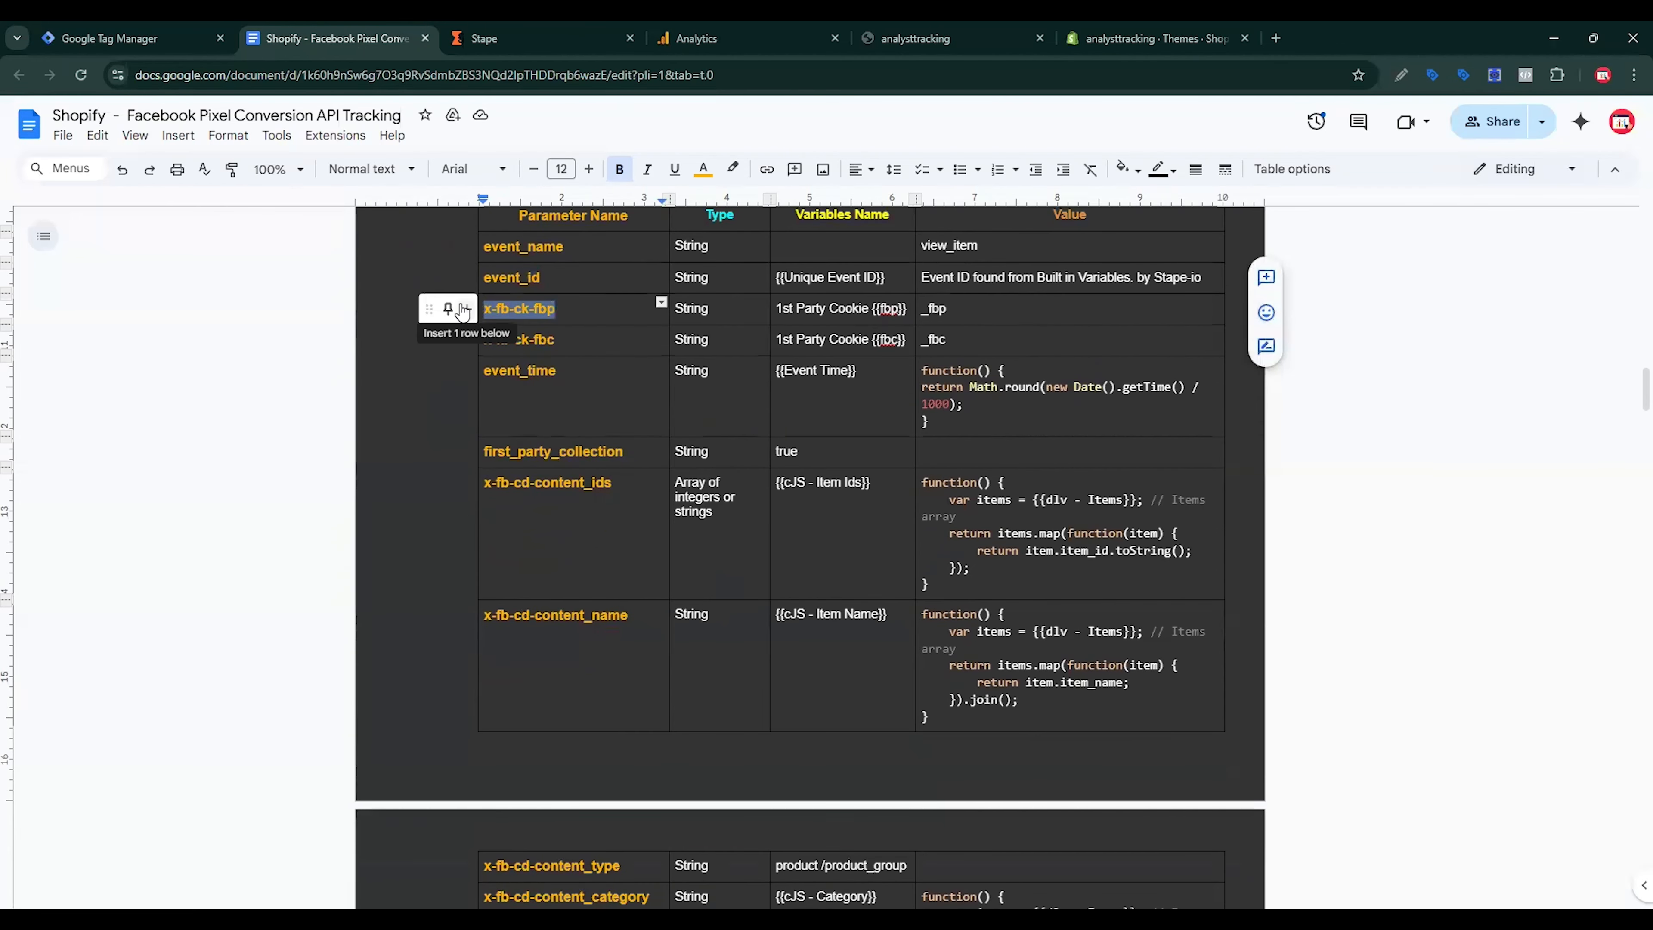
left_click(175, 39)
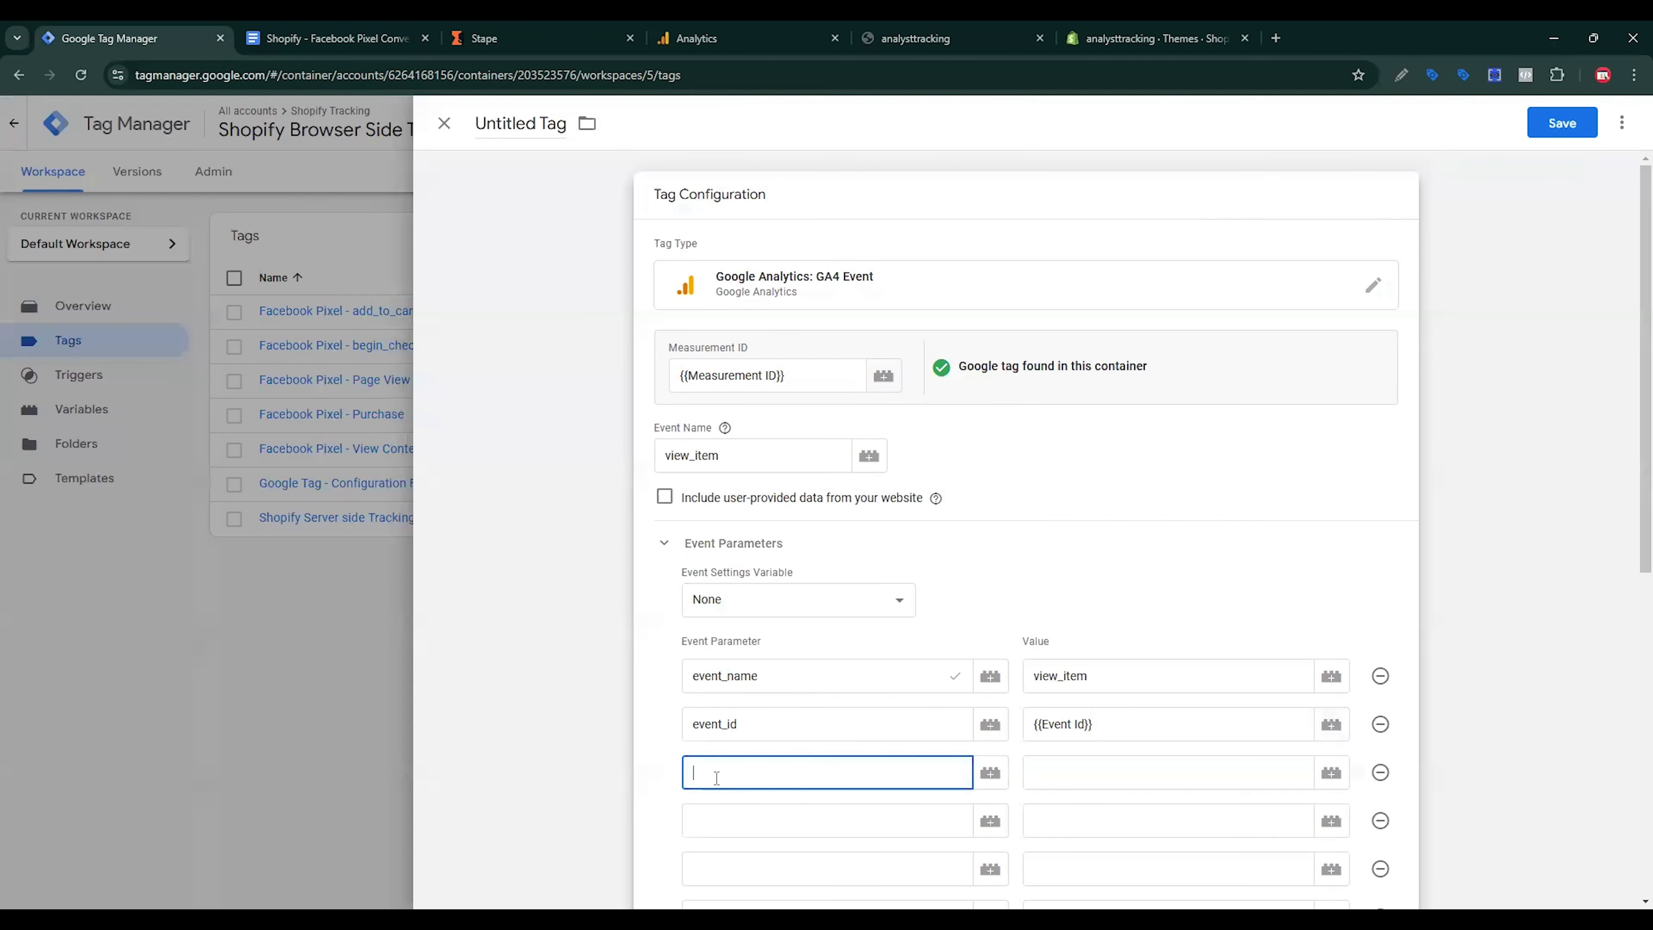
left_click(750, 829)
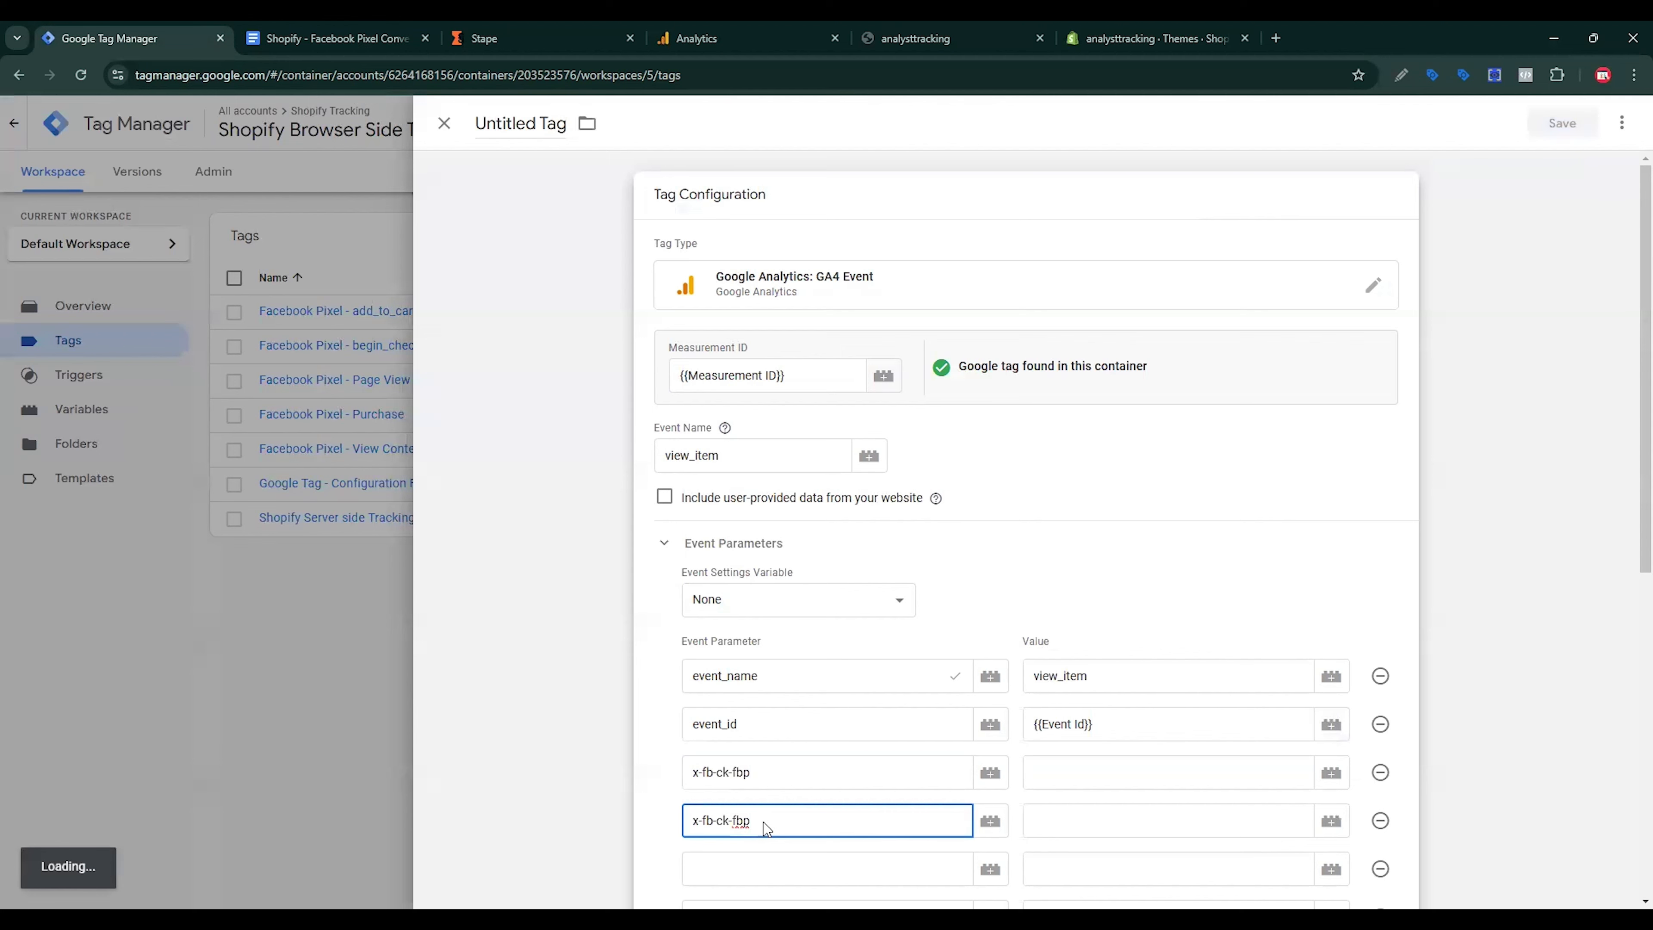
left_click(1158, 785)
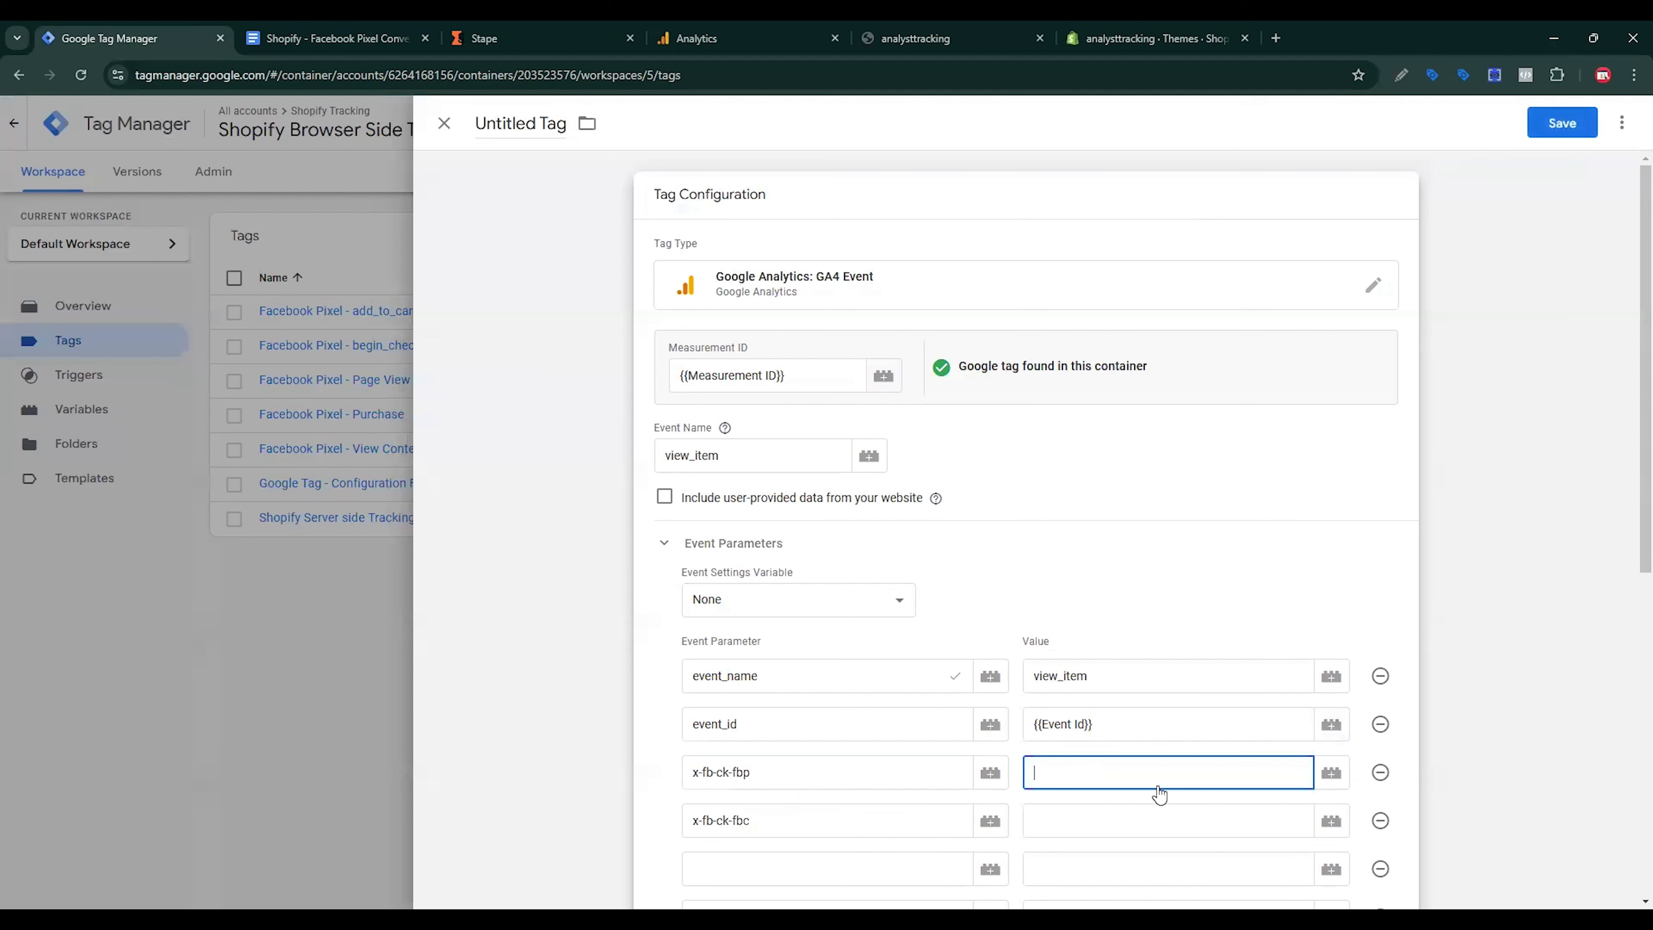
left_click(1331, 775)
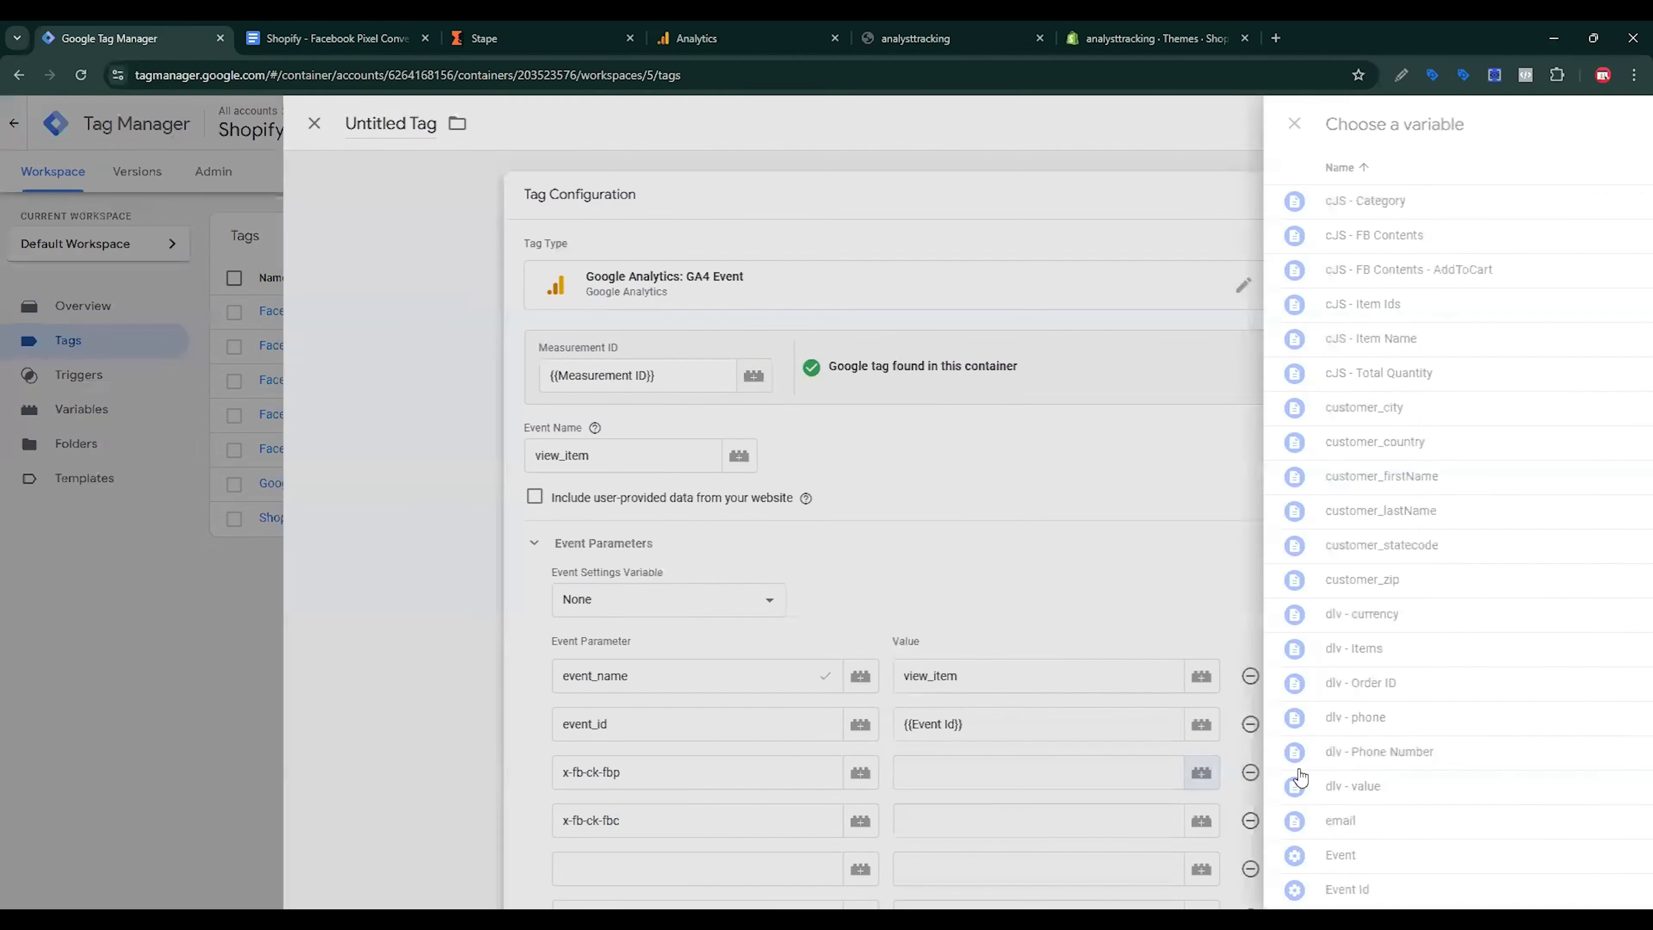
scroll(625, 801, "down", 1)
scroll(618, 811, "down", 1)
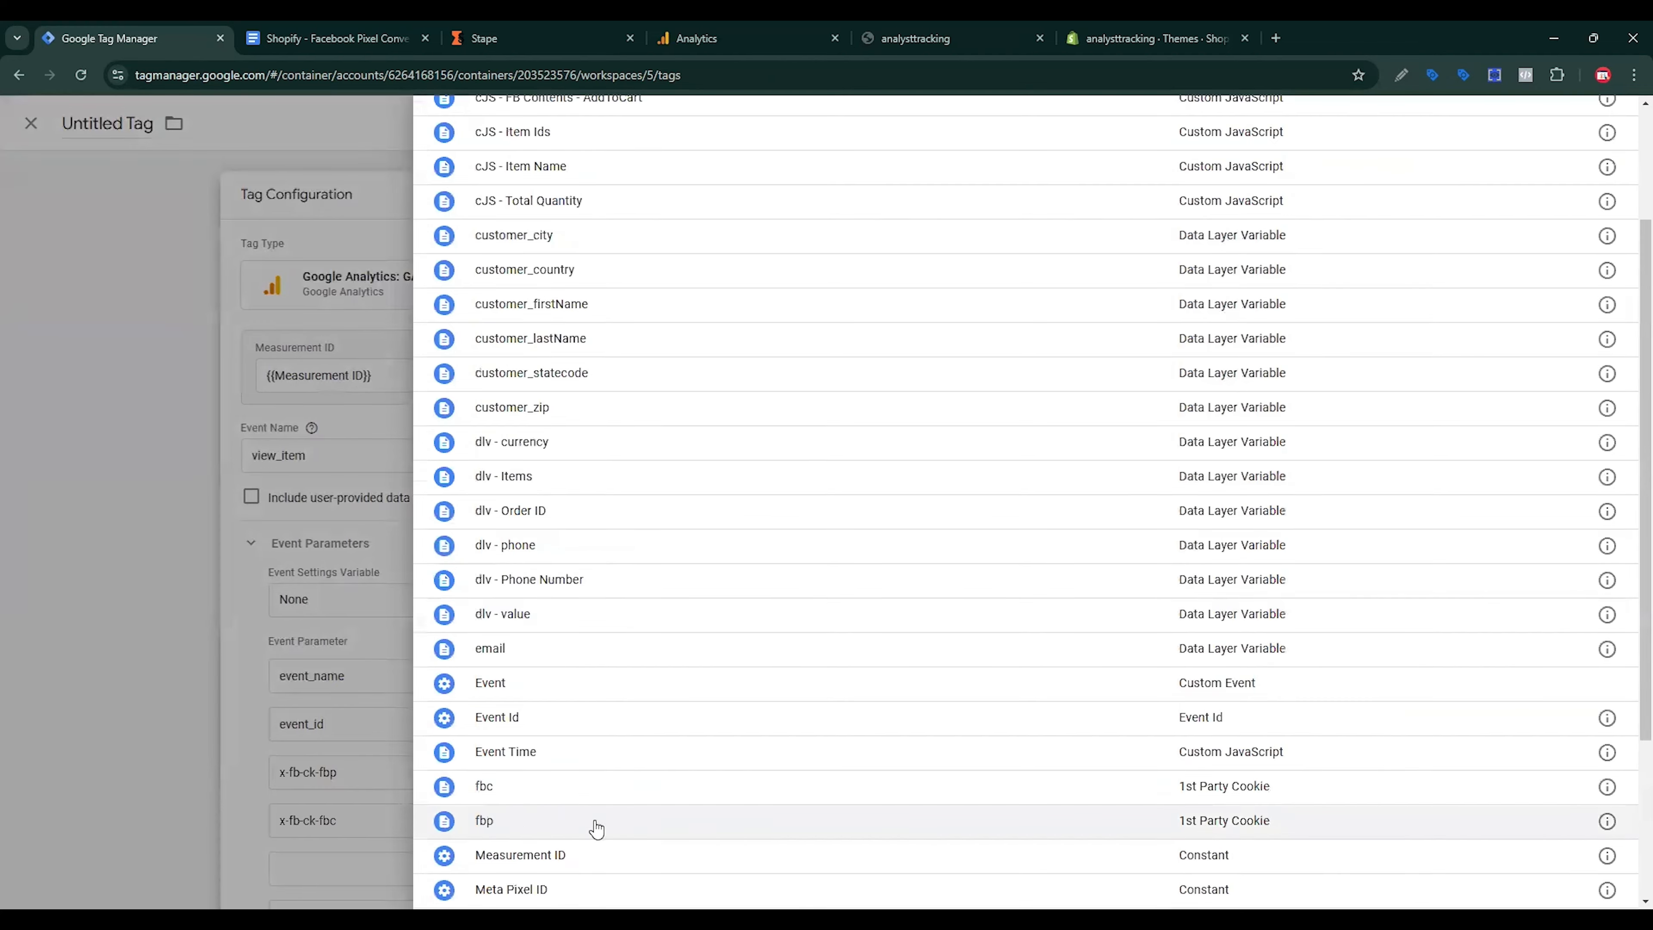
left_click(514, 820)
Step: Set the x-fb-ck-fbc parameter's value to the fbc variable
left_click(1067, 822)
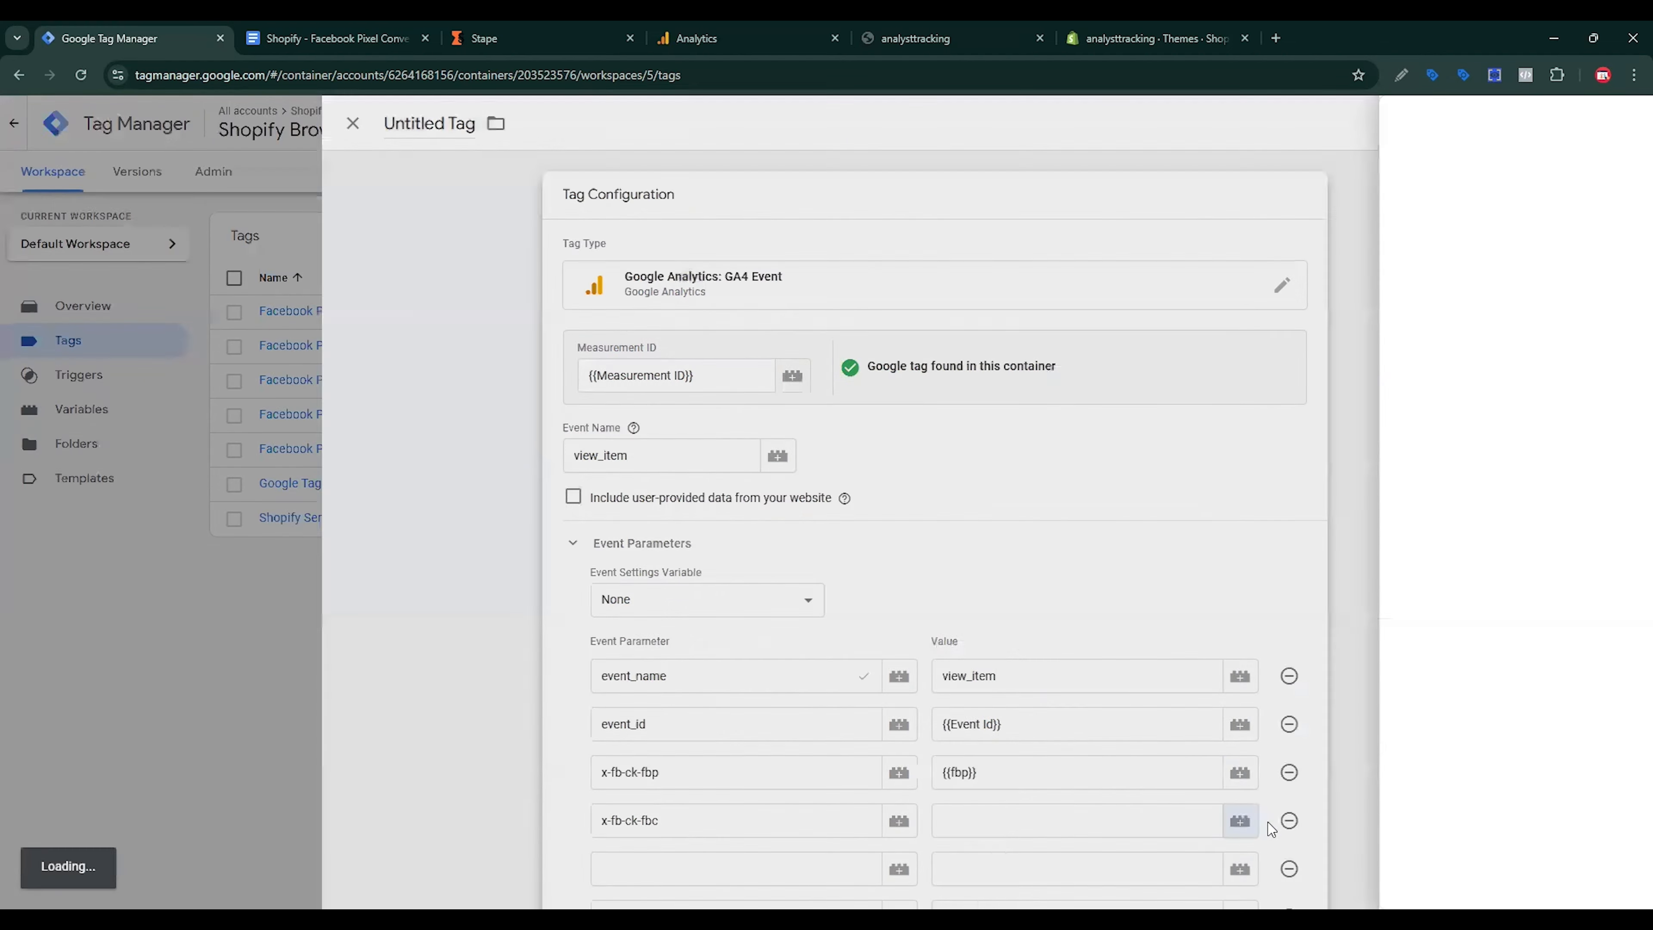
left_click(1240, 820)
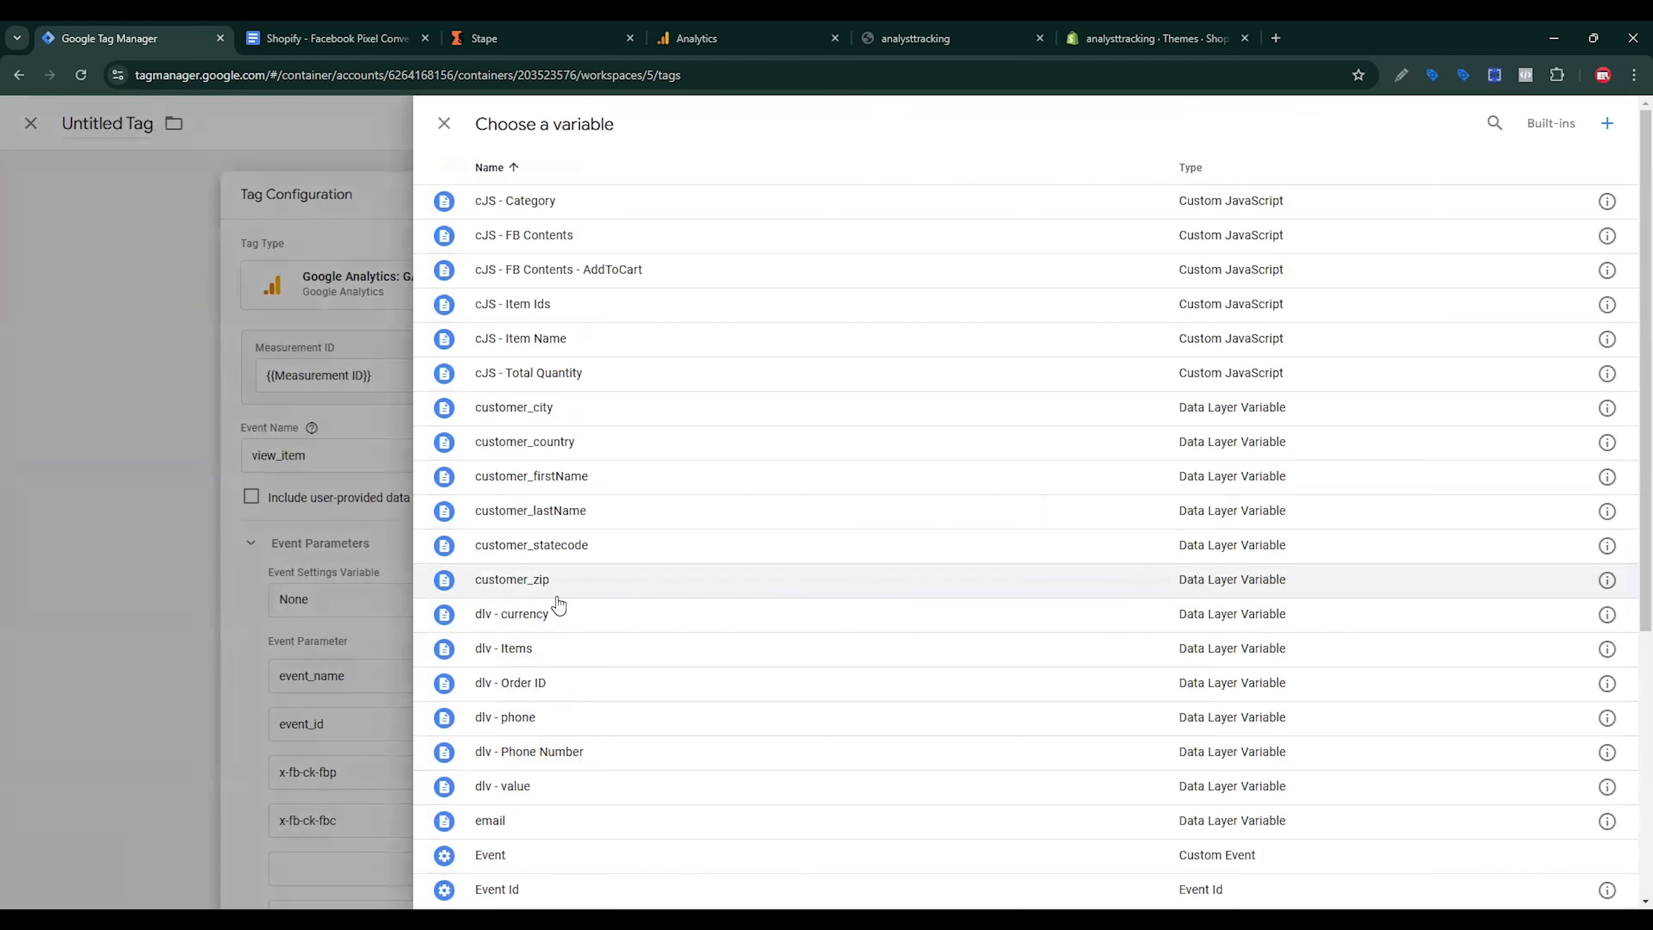
scroll(553, 612, "down", 3)
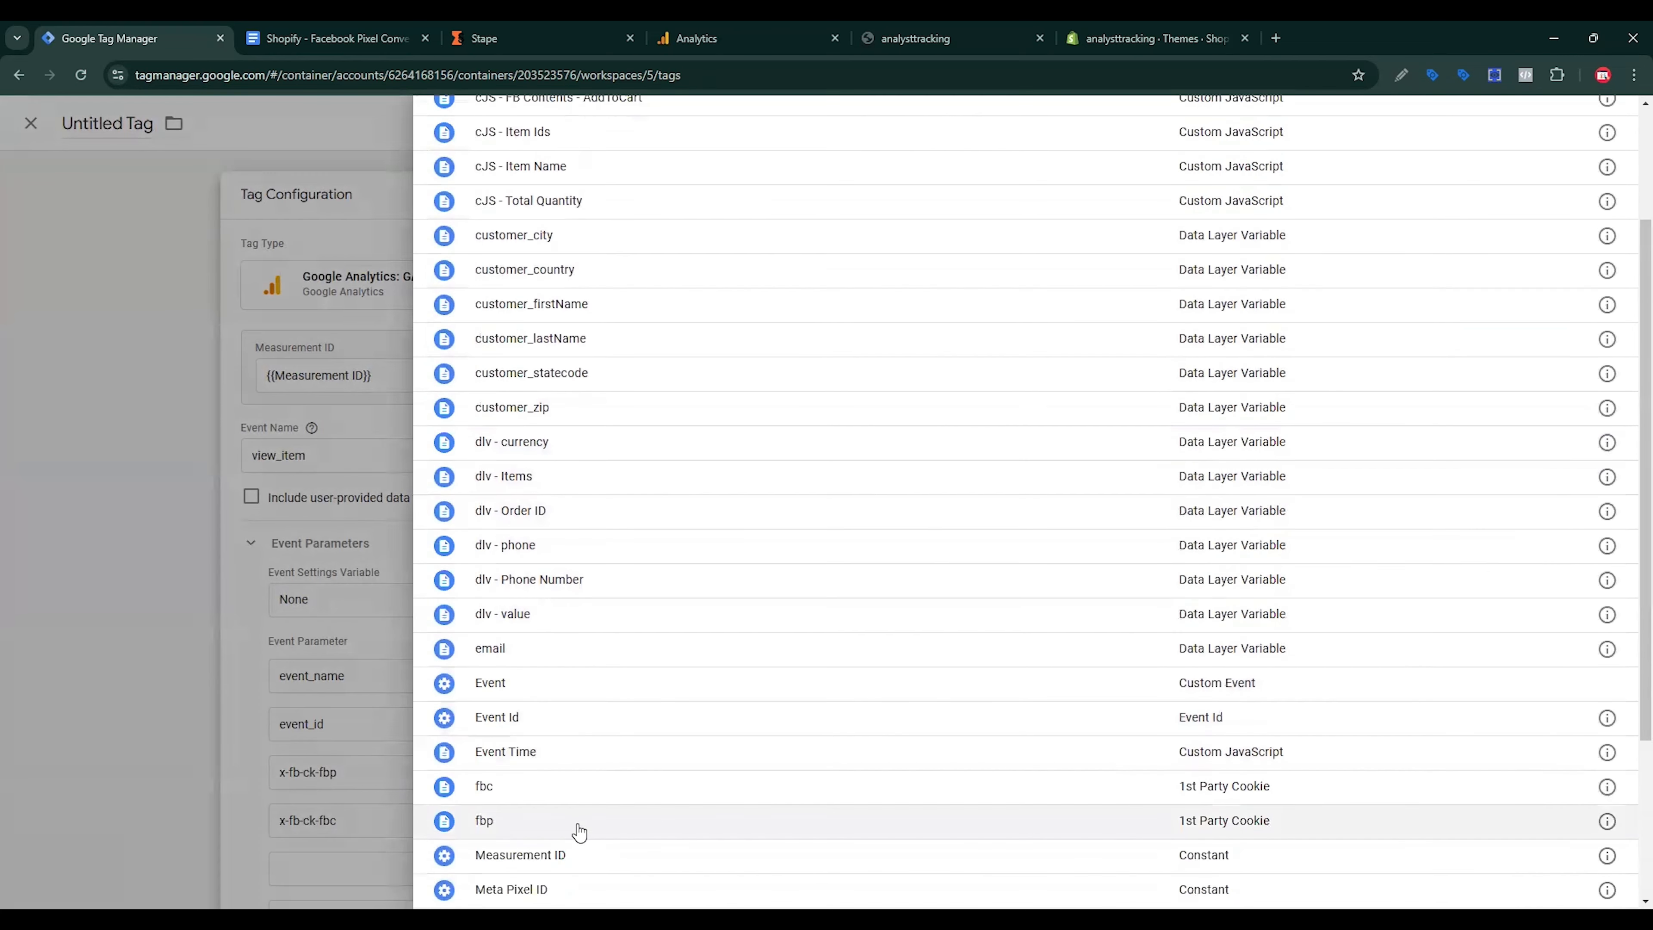
left_click(541, 793)
Step: Add the event_time parameter mapped to the Event Time variable
left_click(392, 30)
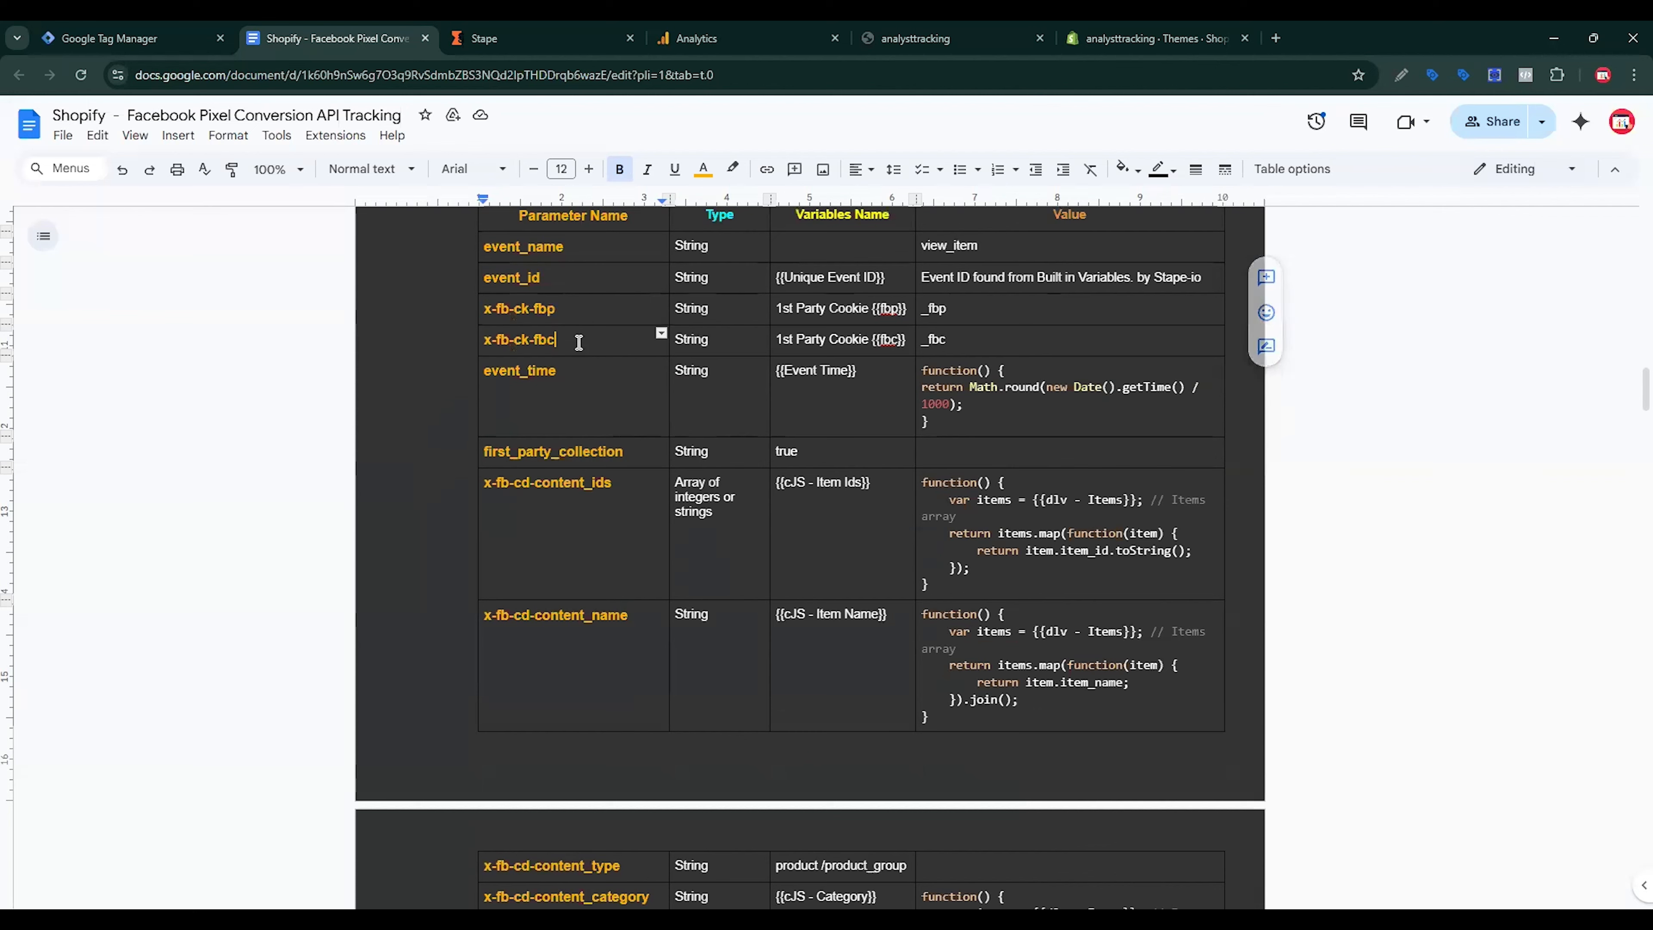
double_click(573, 373)
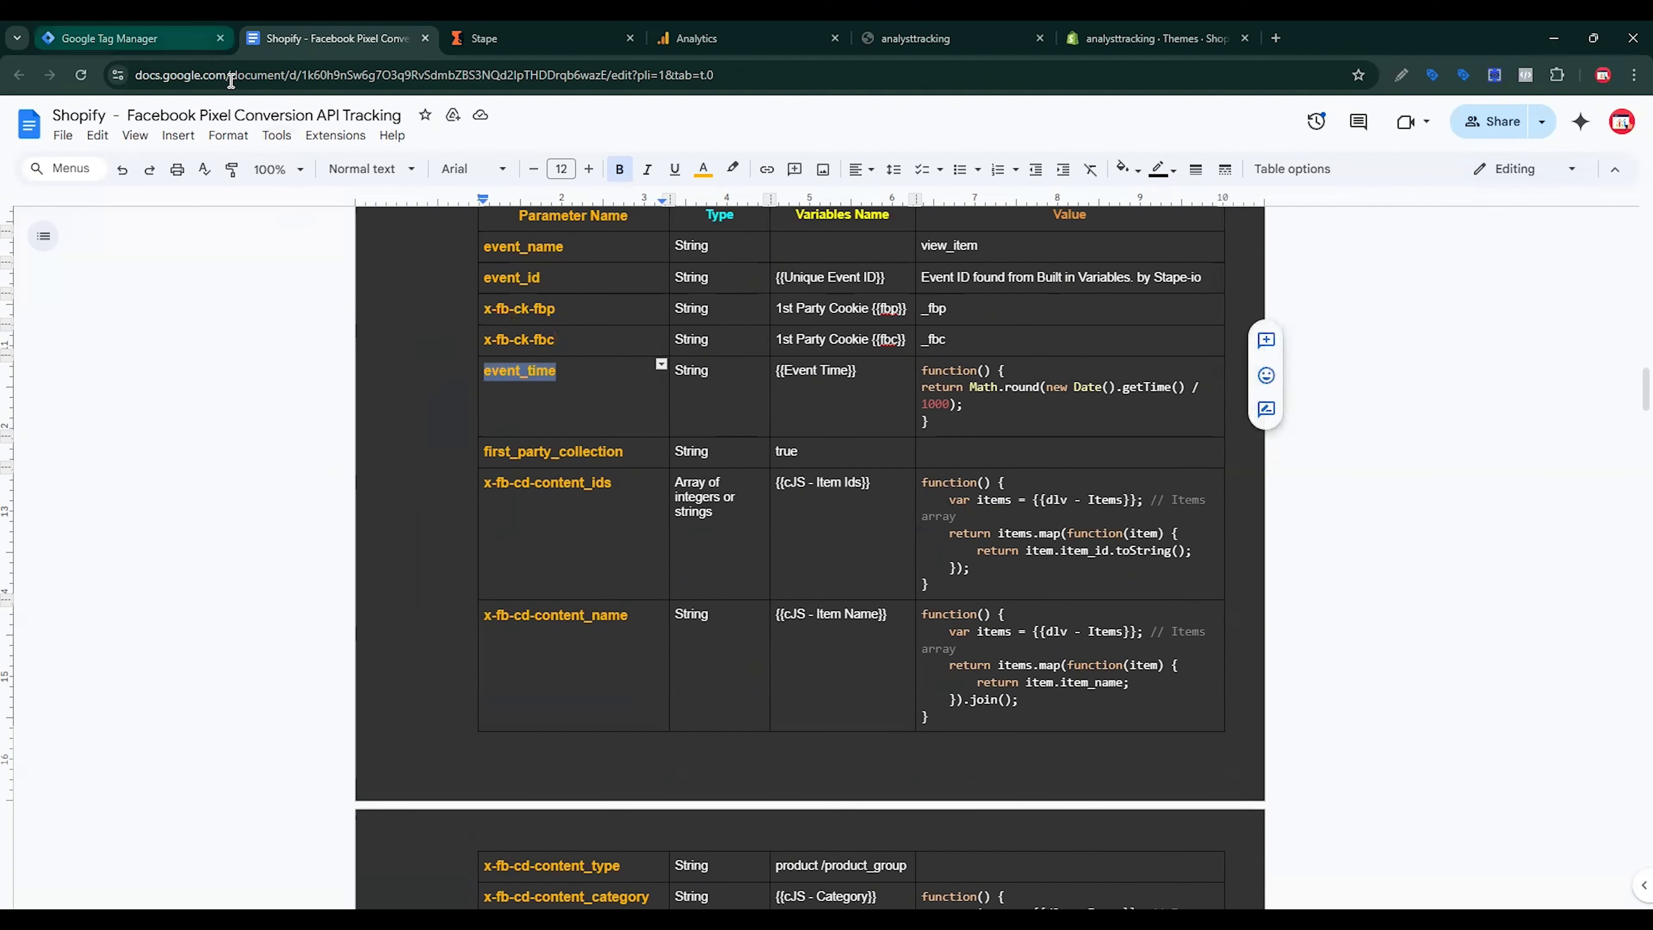
left_click(123, 38)
left_click(776, 694)
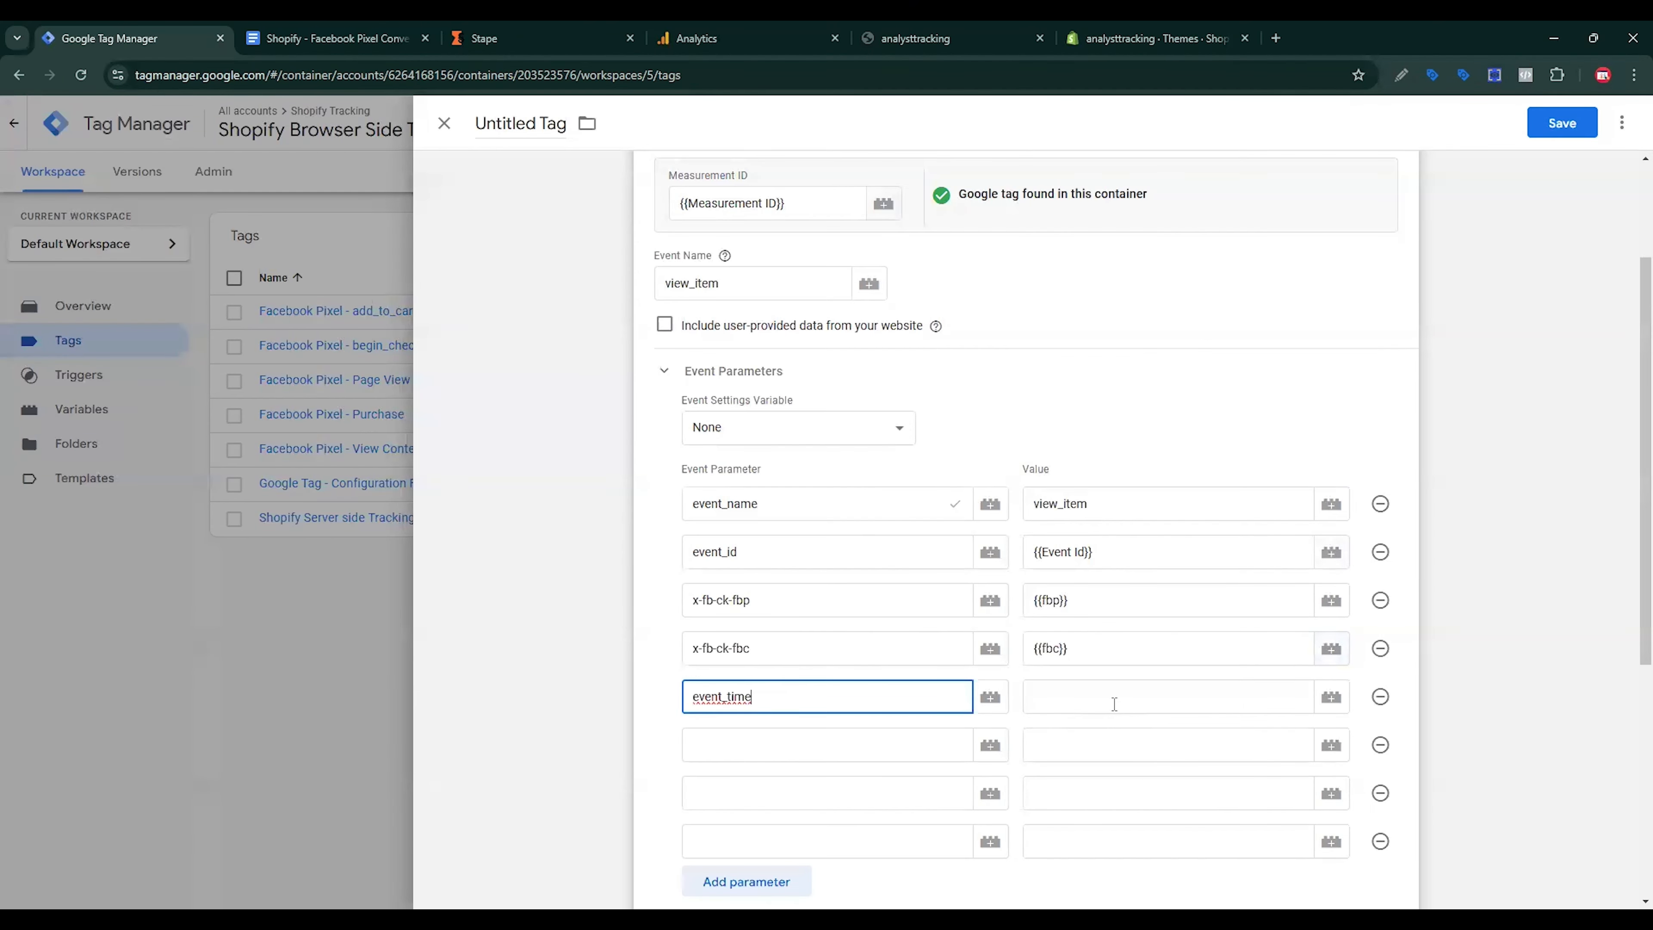
left_click(1114, 704)
left_click(1331, 697)
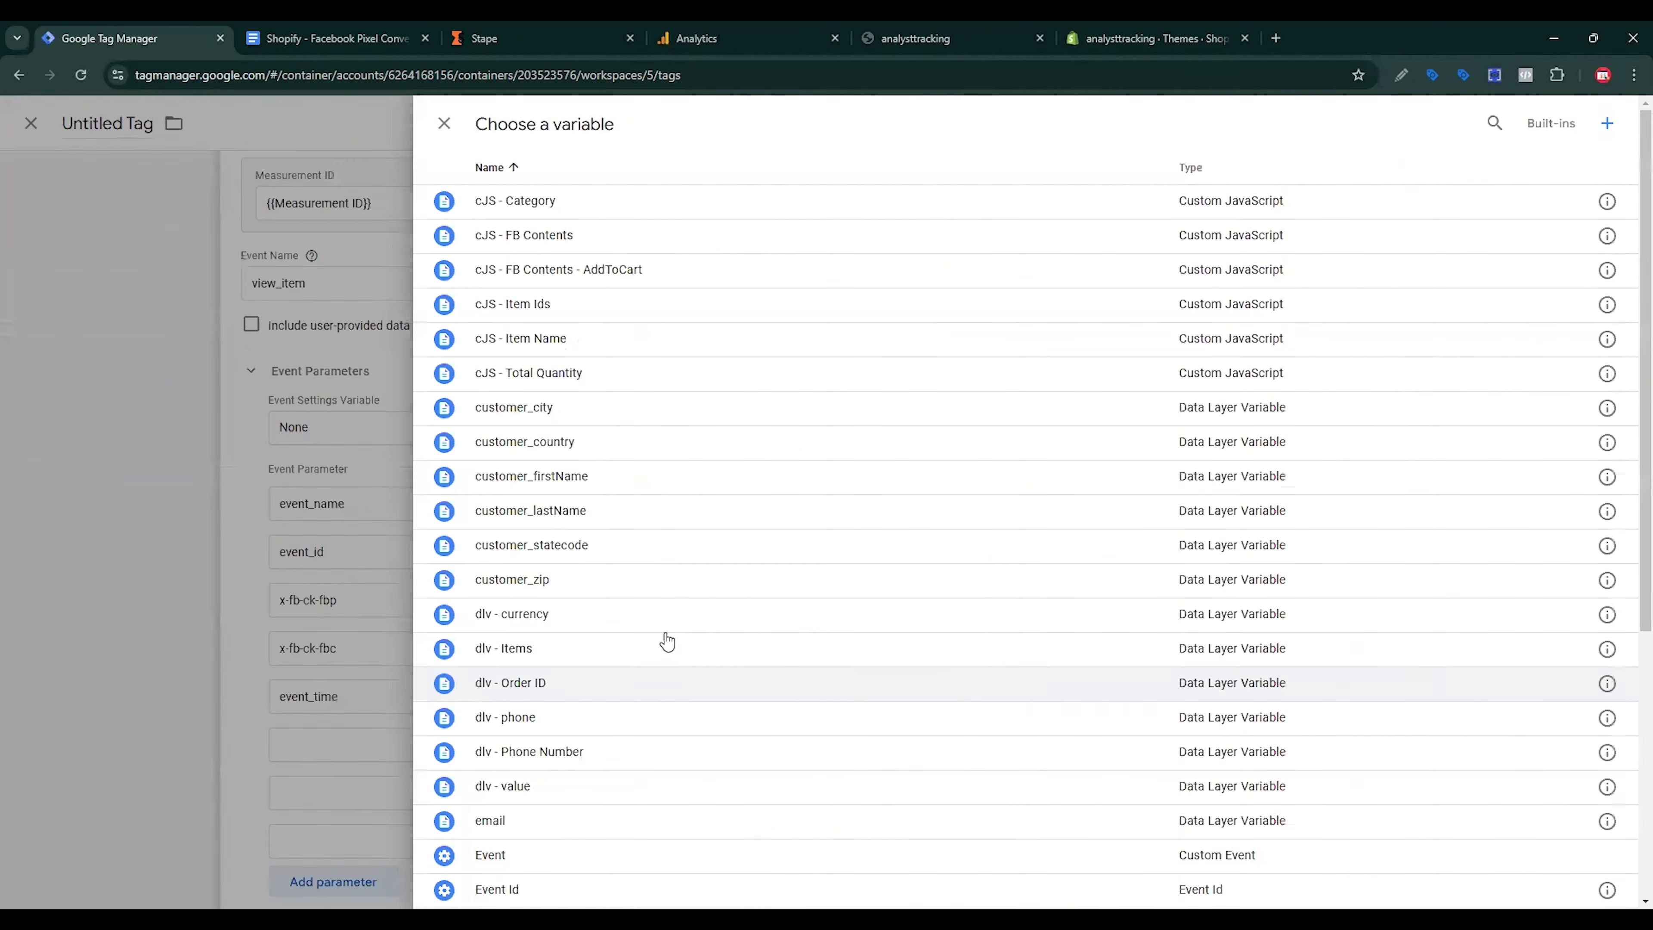
scroll(679, 661, "down", 3)
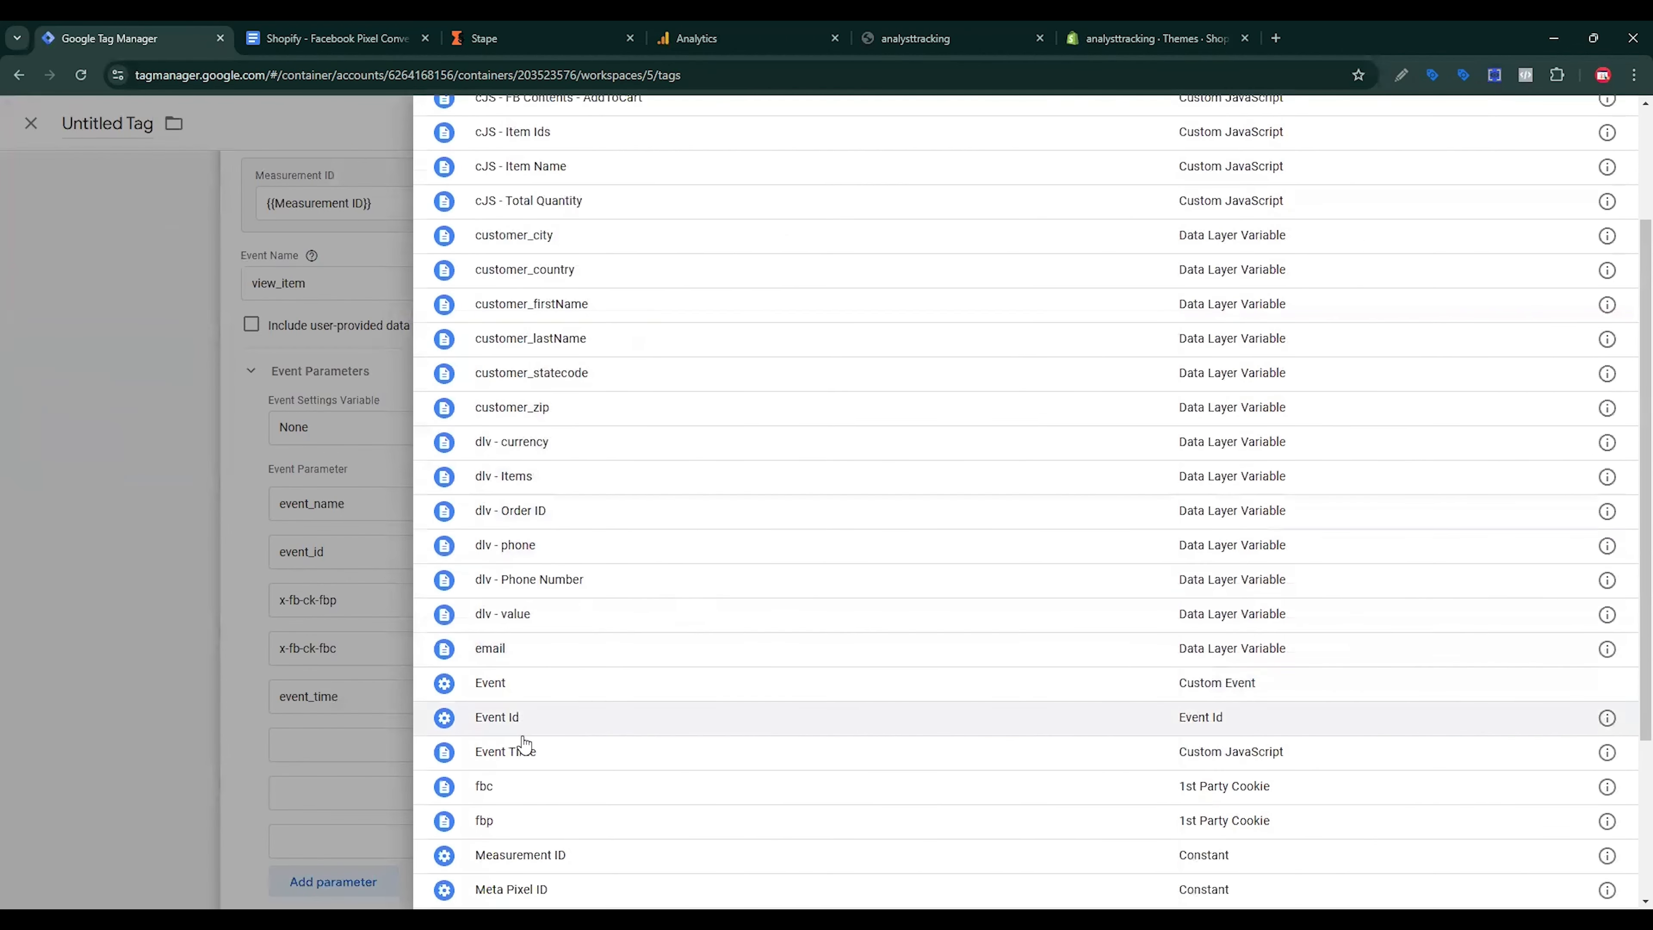
left_click(526, 751)
Step: Add the first_party_collection parameter with the value true
left_click(800, 753)
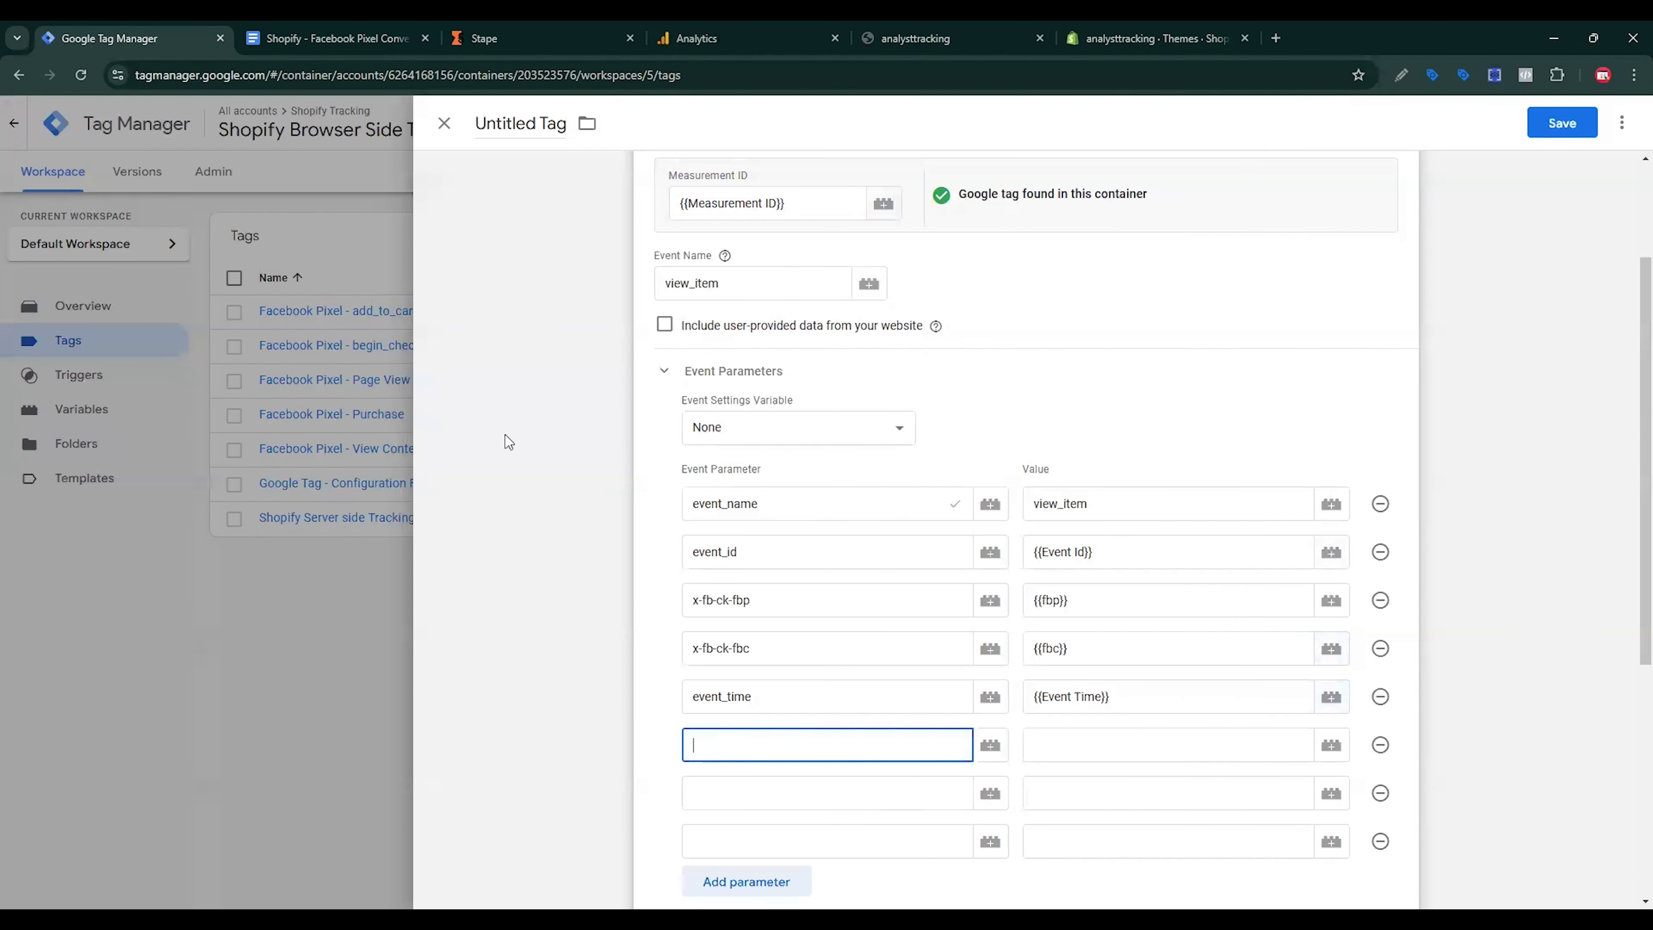
left_click(329, 38)
scroll(613, 370, "down", 2)
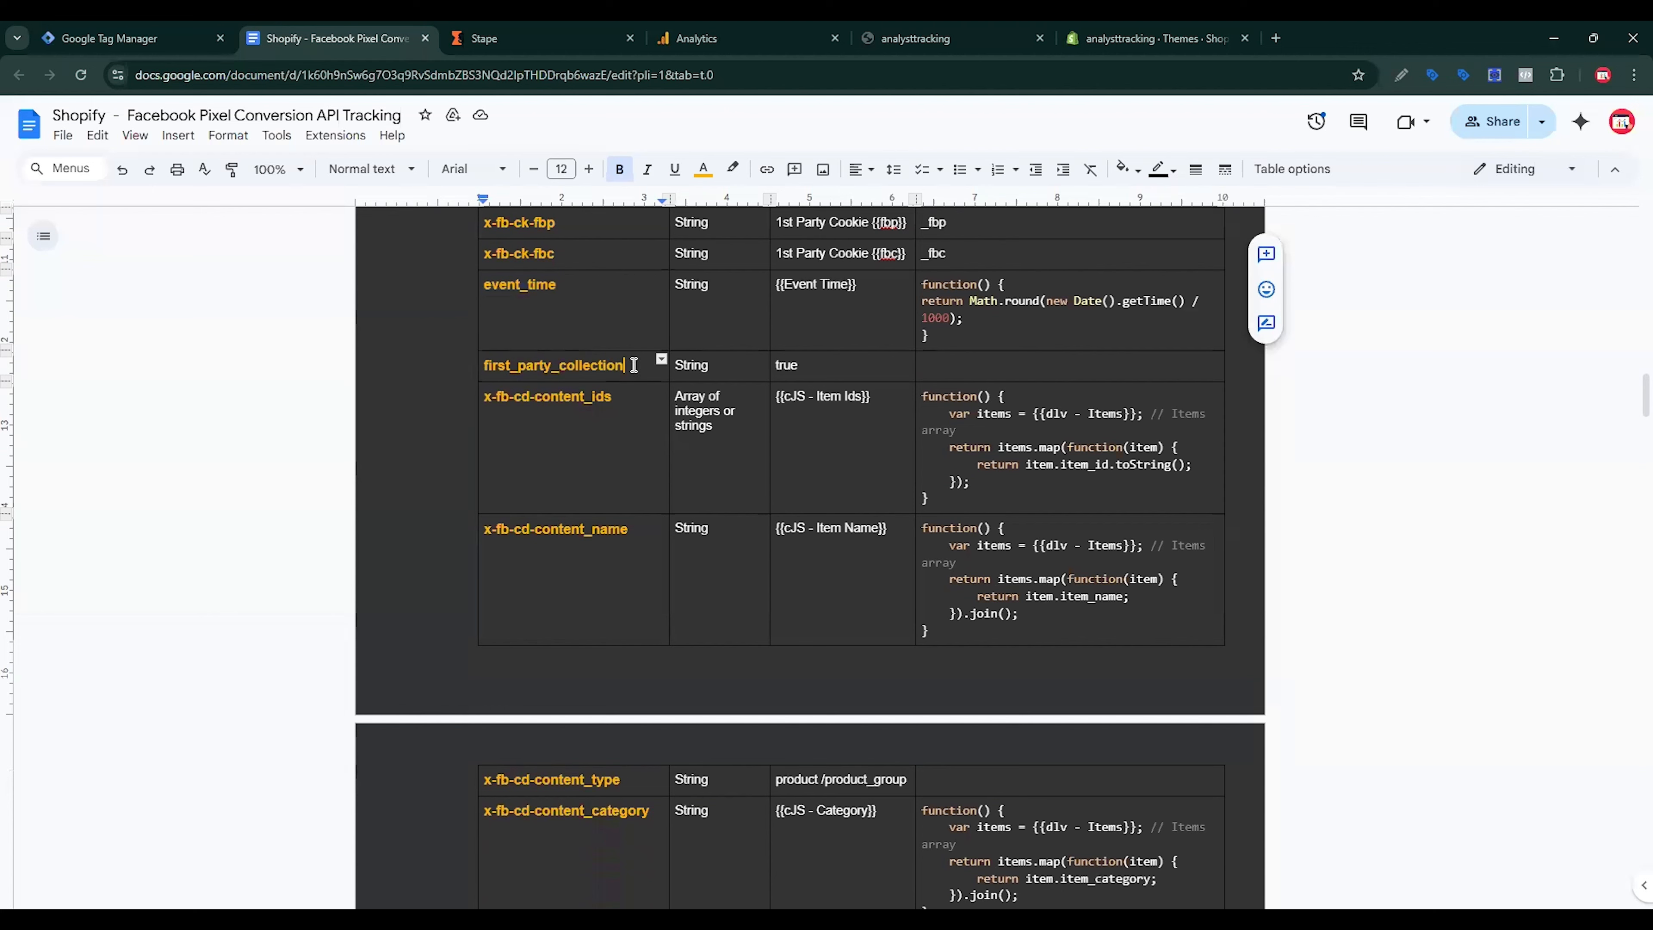
left_click_drag(630, 369, 483, 369)
key("ctrl+c")
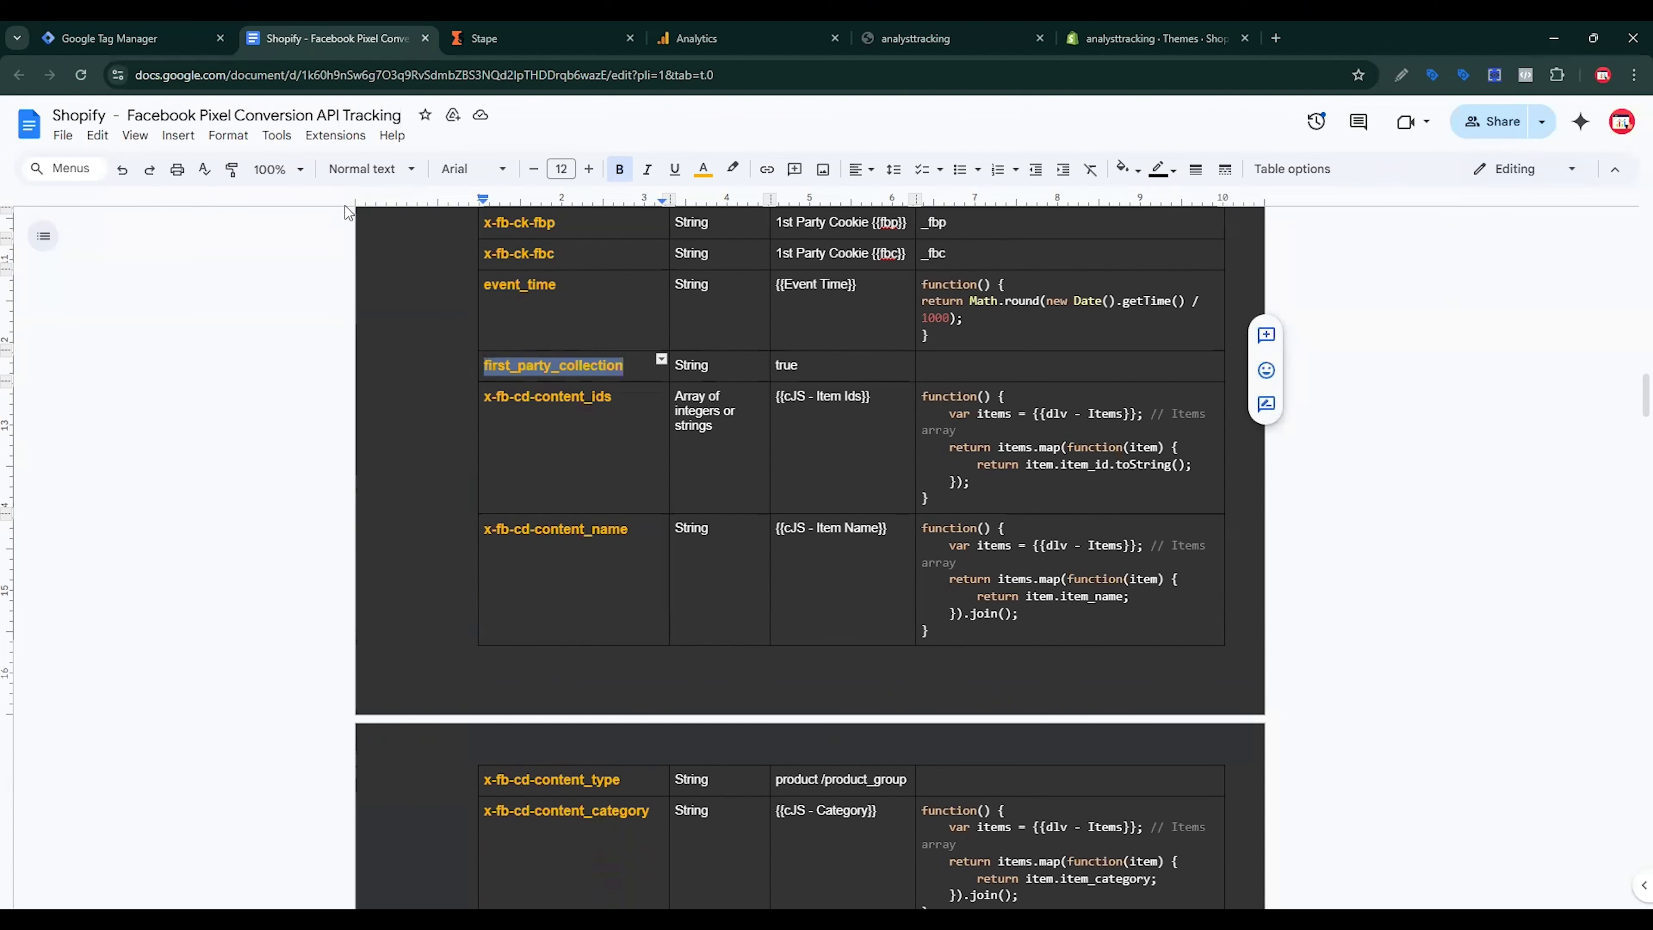
key("ctrl+shift+Tab")
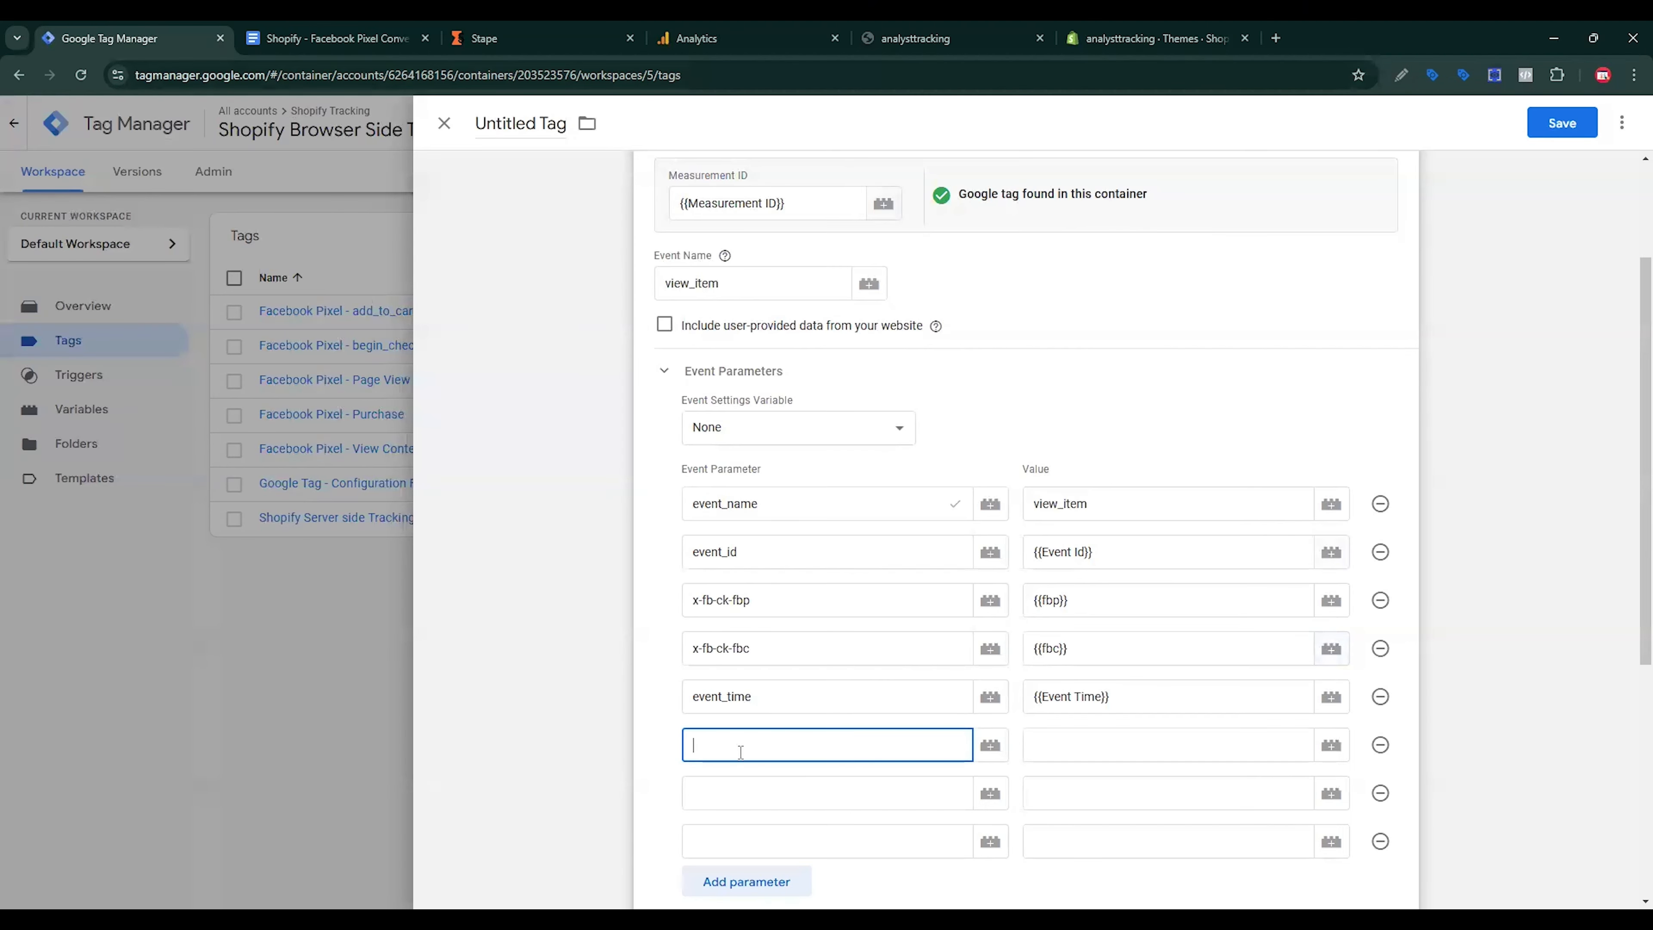
key("ctrl+v")
left_click(1045, 742)
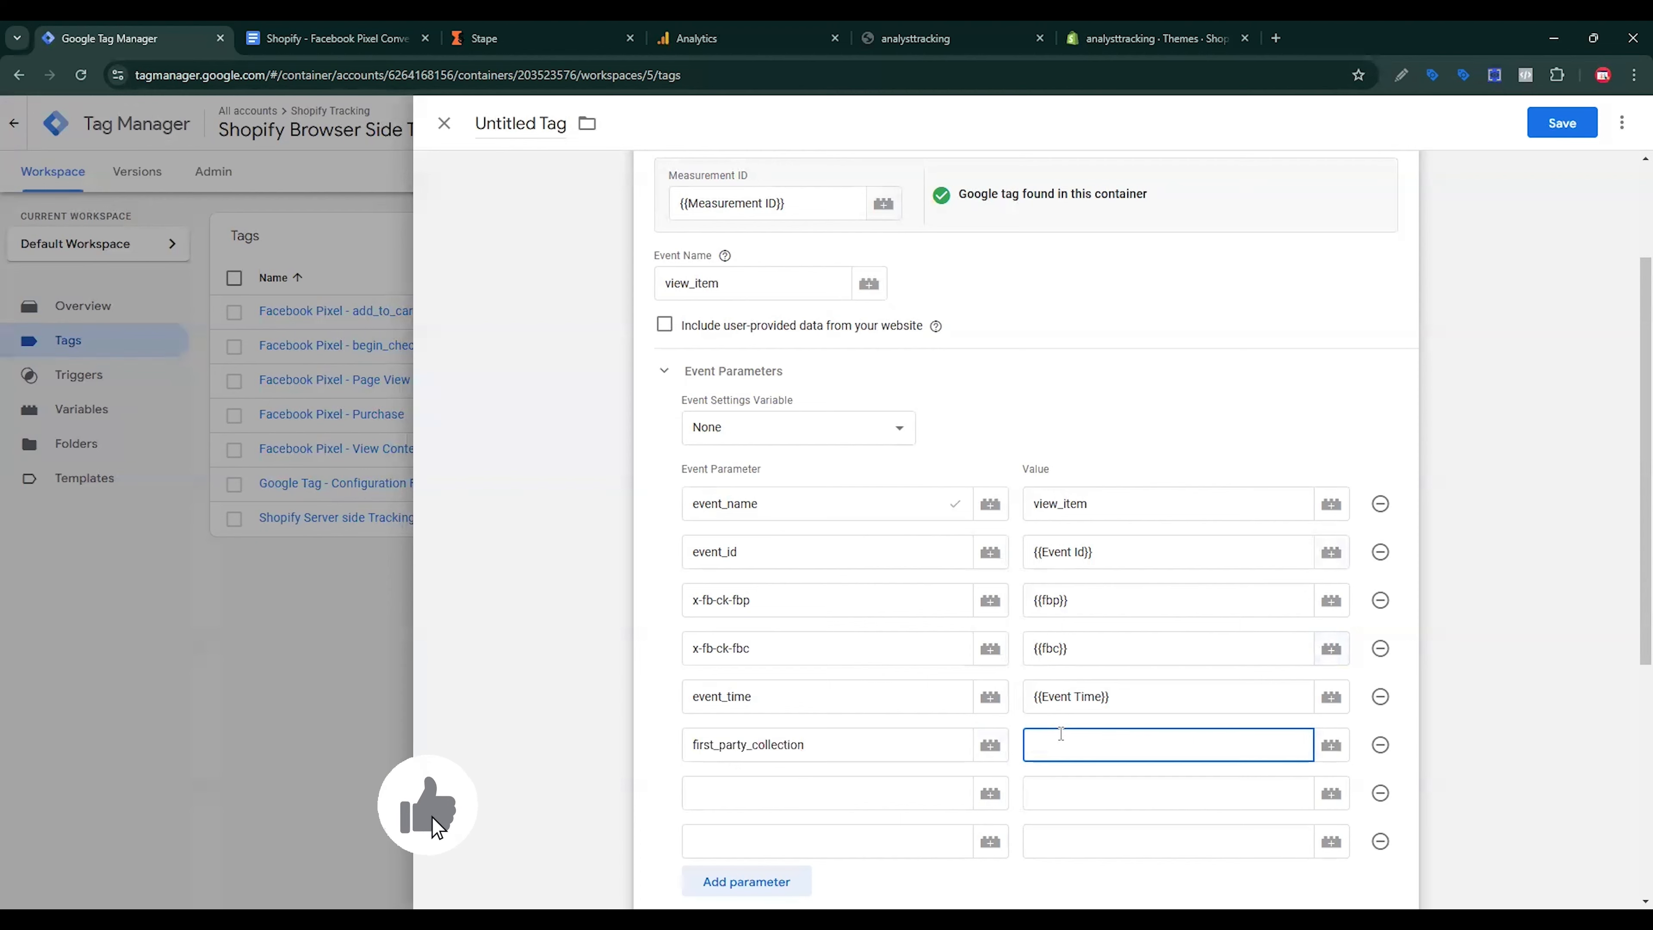
type("true")
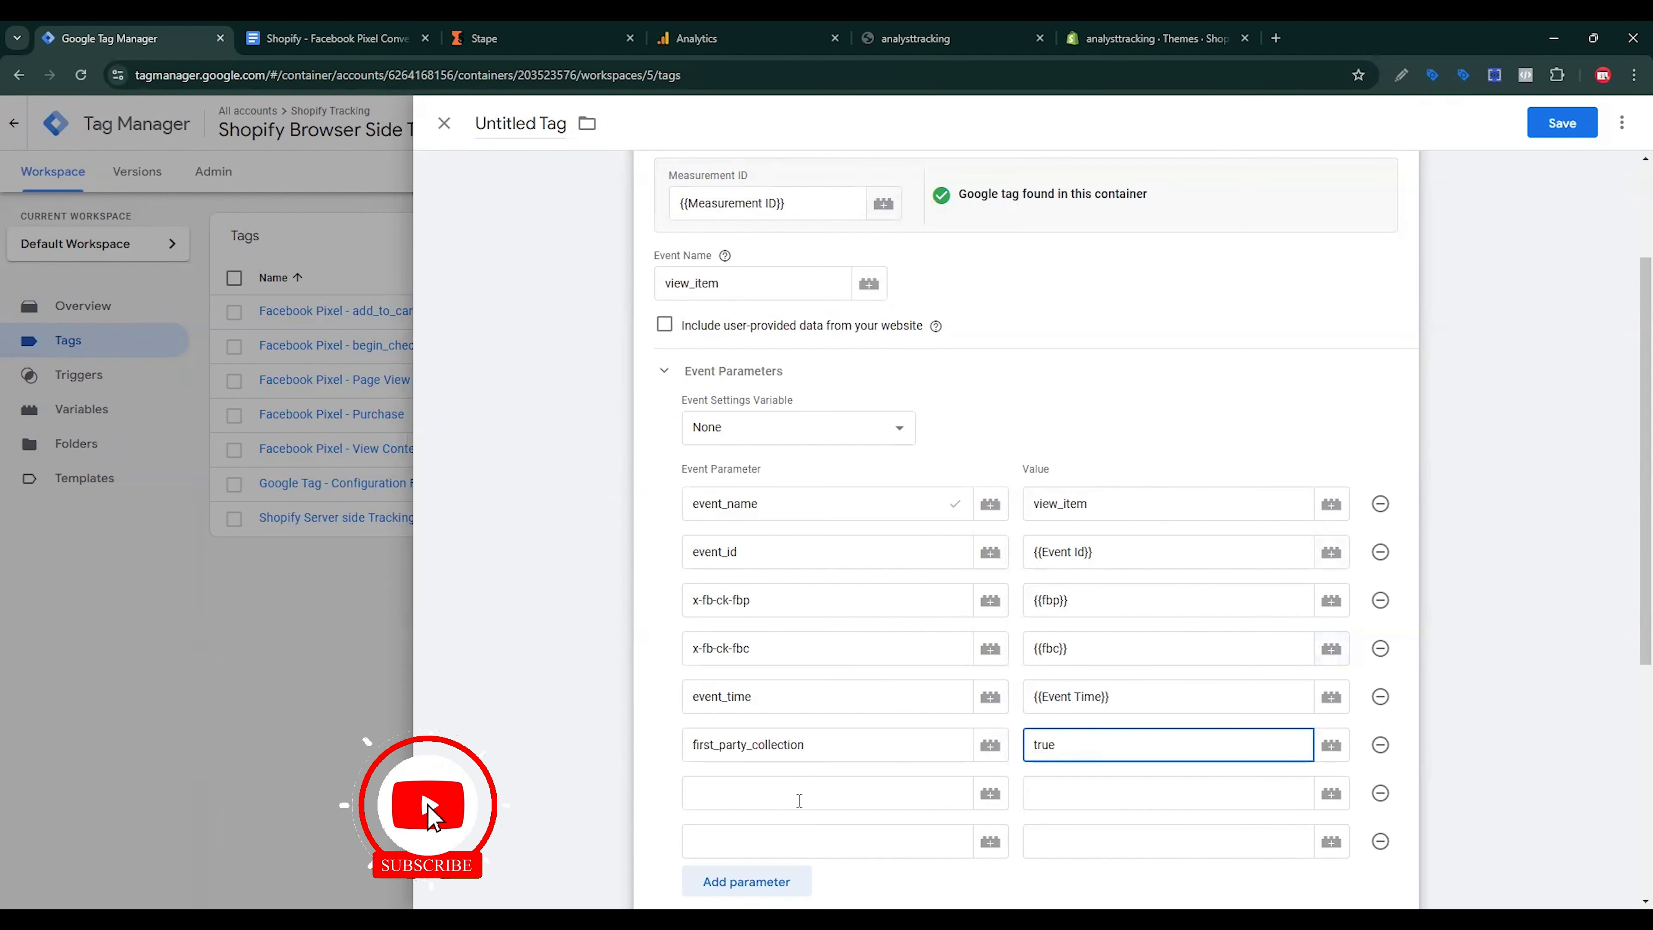
Step: Copy the x-fb-cd-content_ids parameter name from the spec document
left_click(794, 793)
left_click(417, 34)
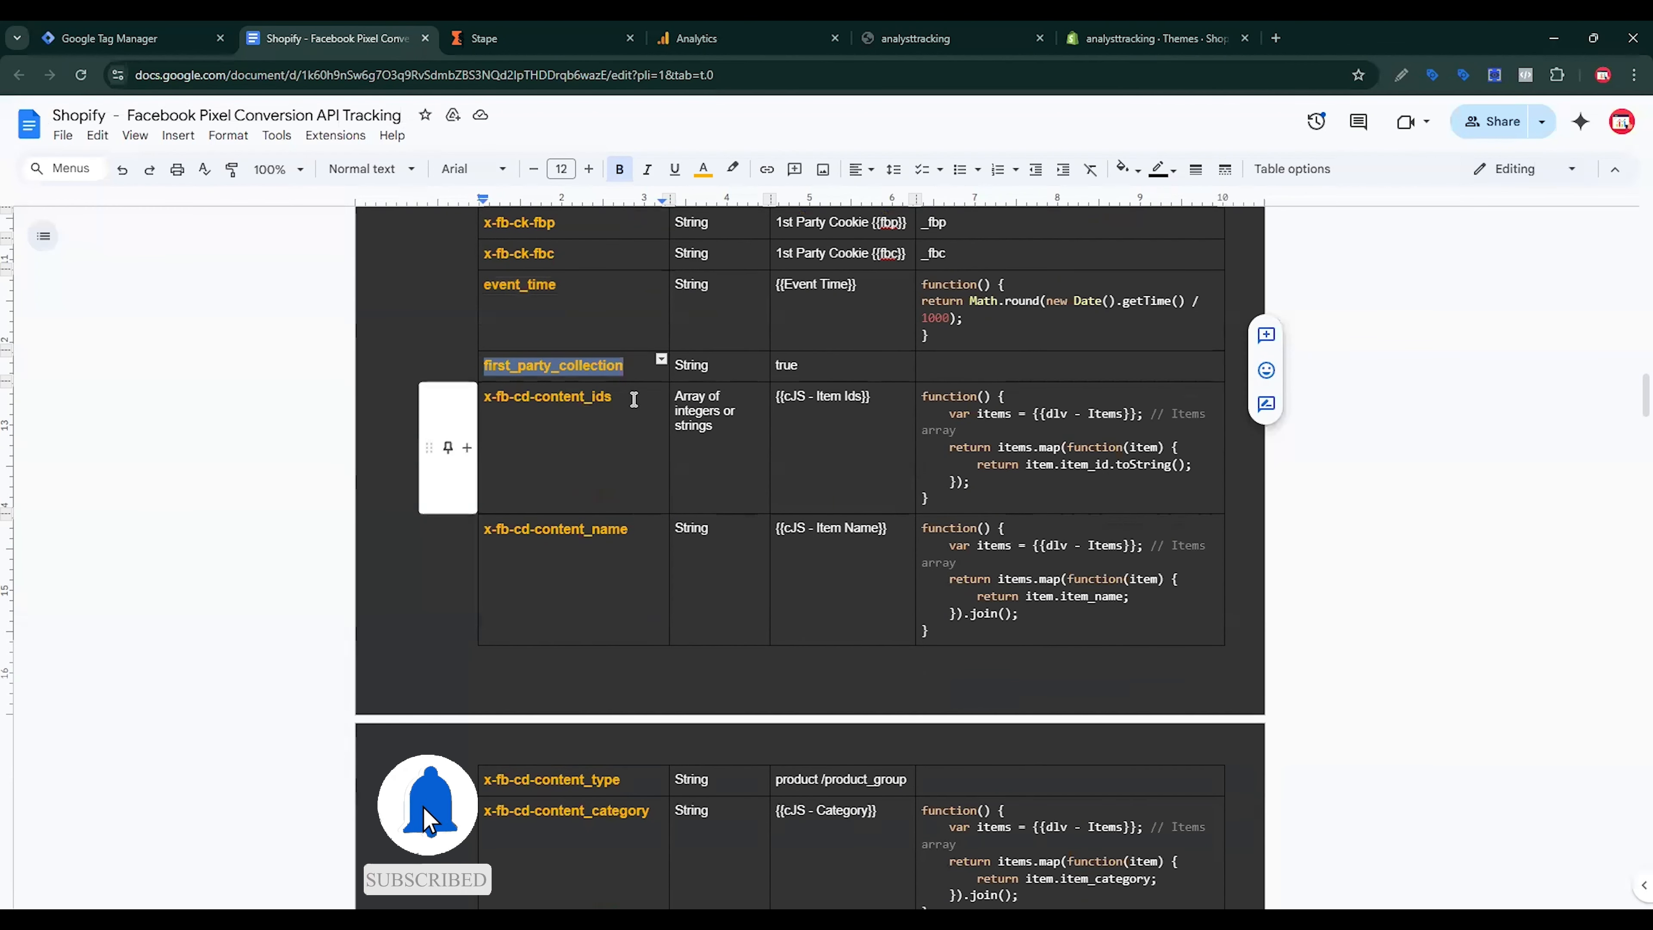
left_click_drag(613, 396, 461, 396)
left_click(176, 39)
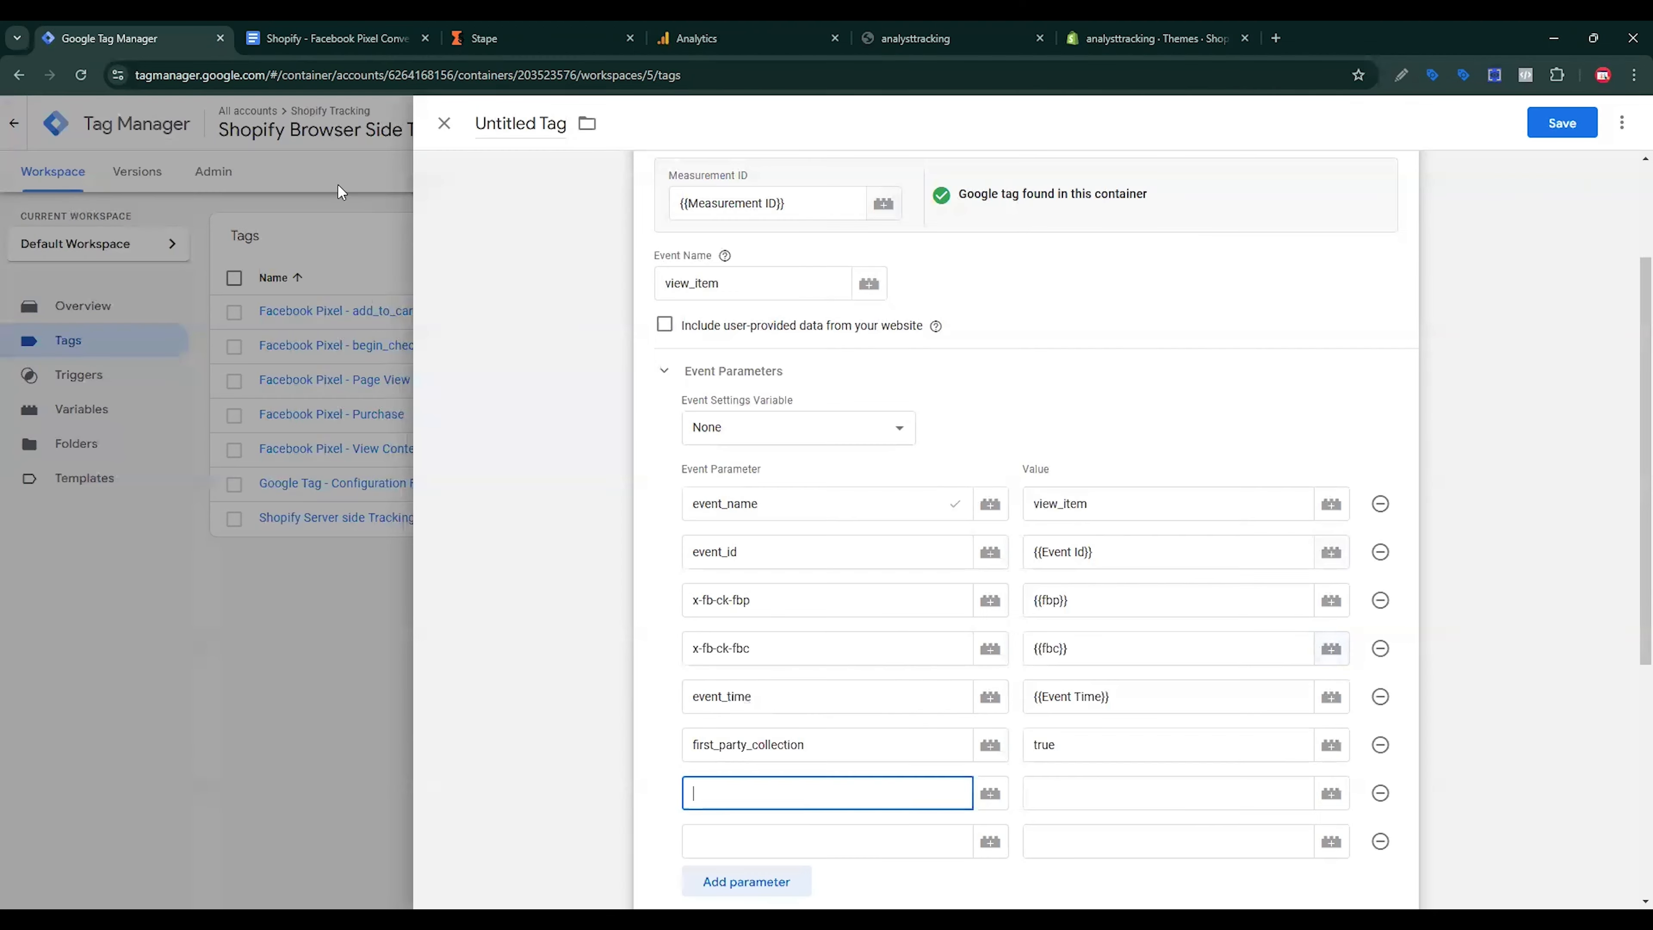
Step: Copy x-fb-cd-content_name and add two more empty parameter rows for the content parameters
left_click(365, 40)
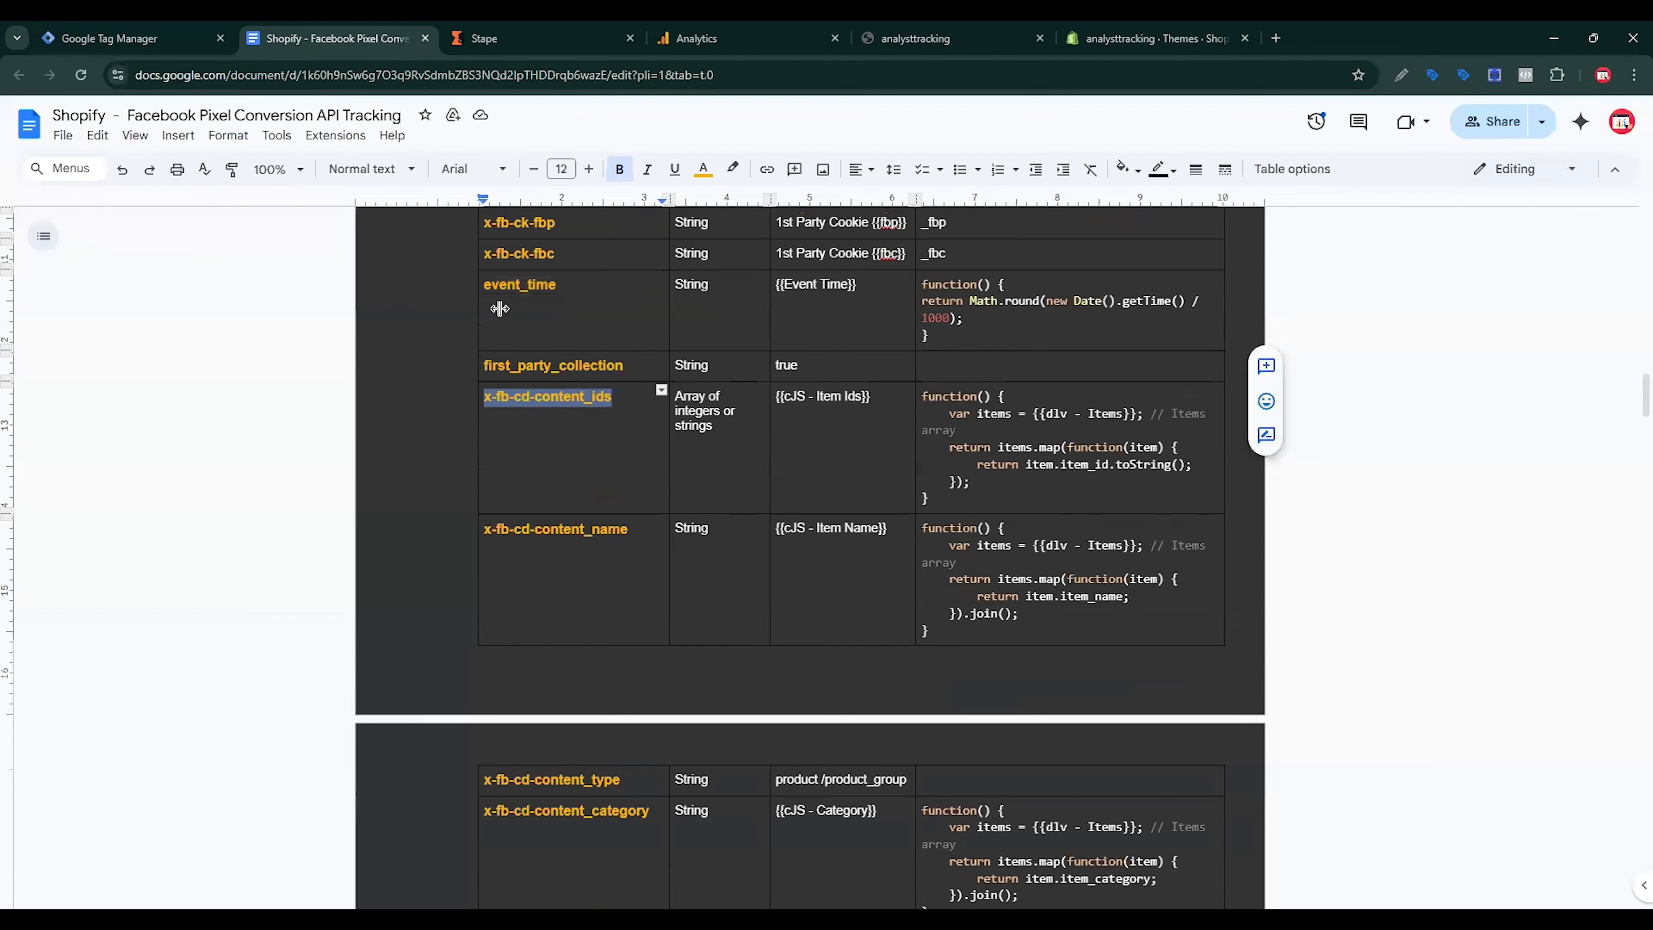
scroll(635, 561, "down", 1)
left_click_drag(628, 444, 484, 452)
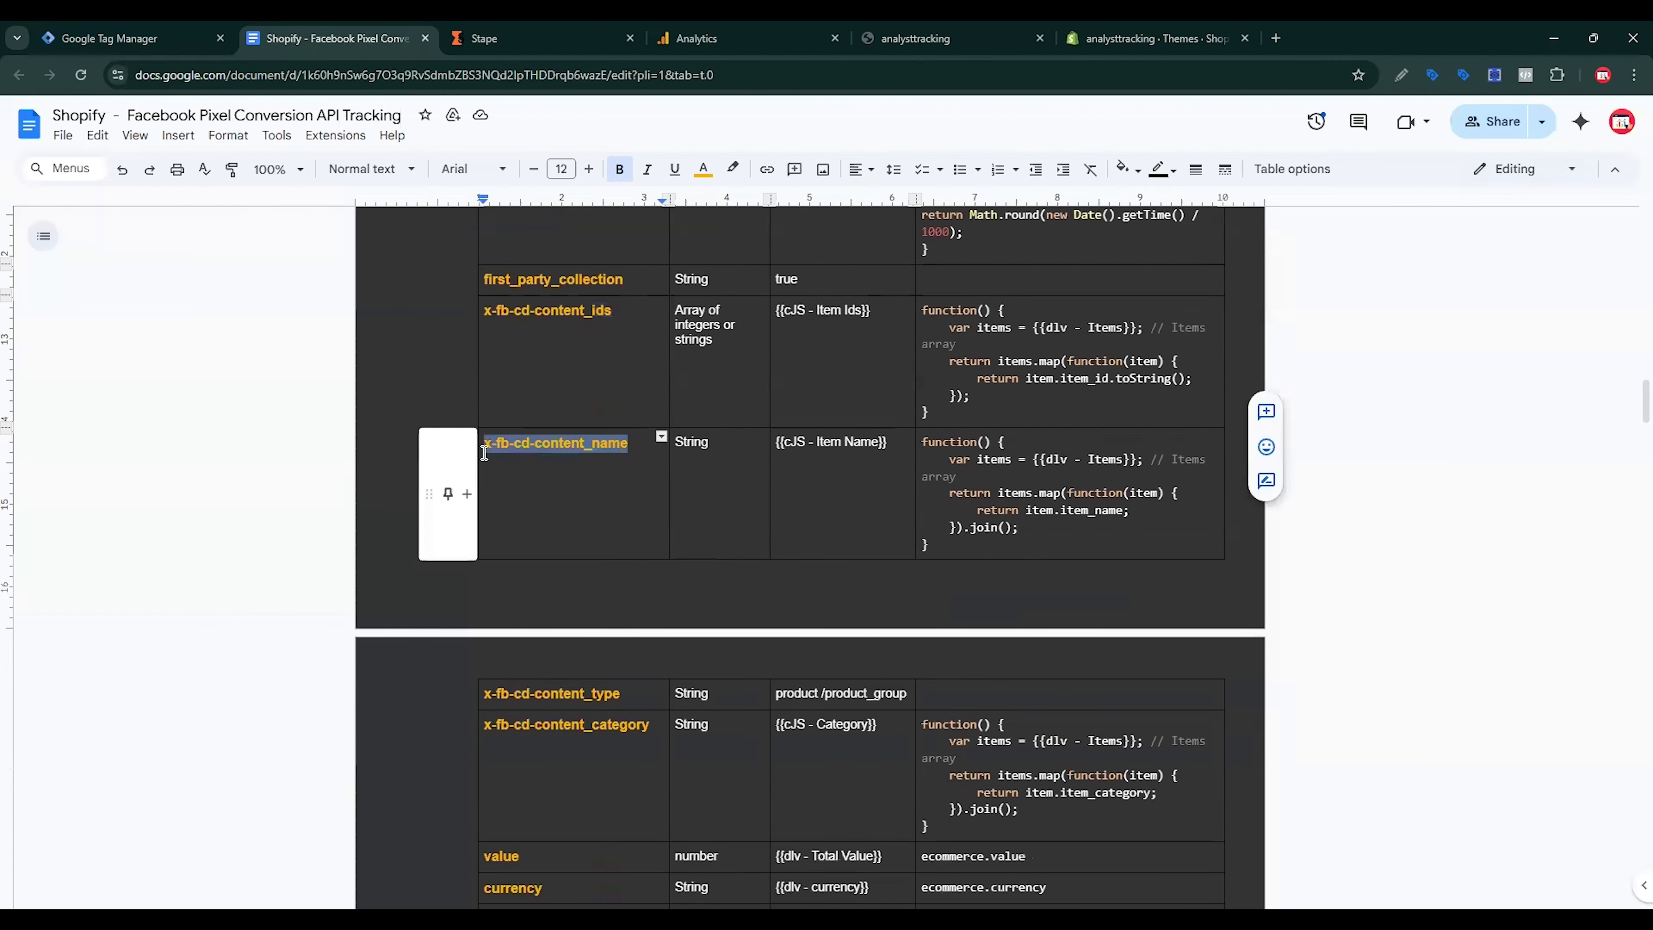
left_click(130, 38)
scroll(775, 651, "down", 3)
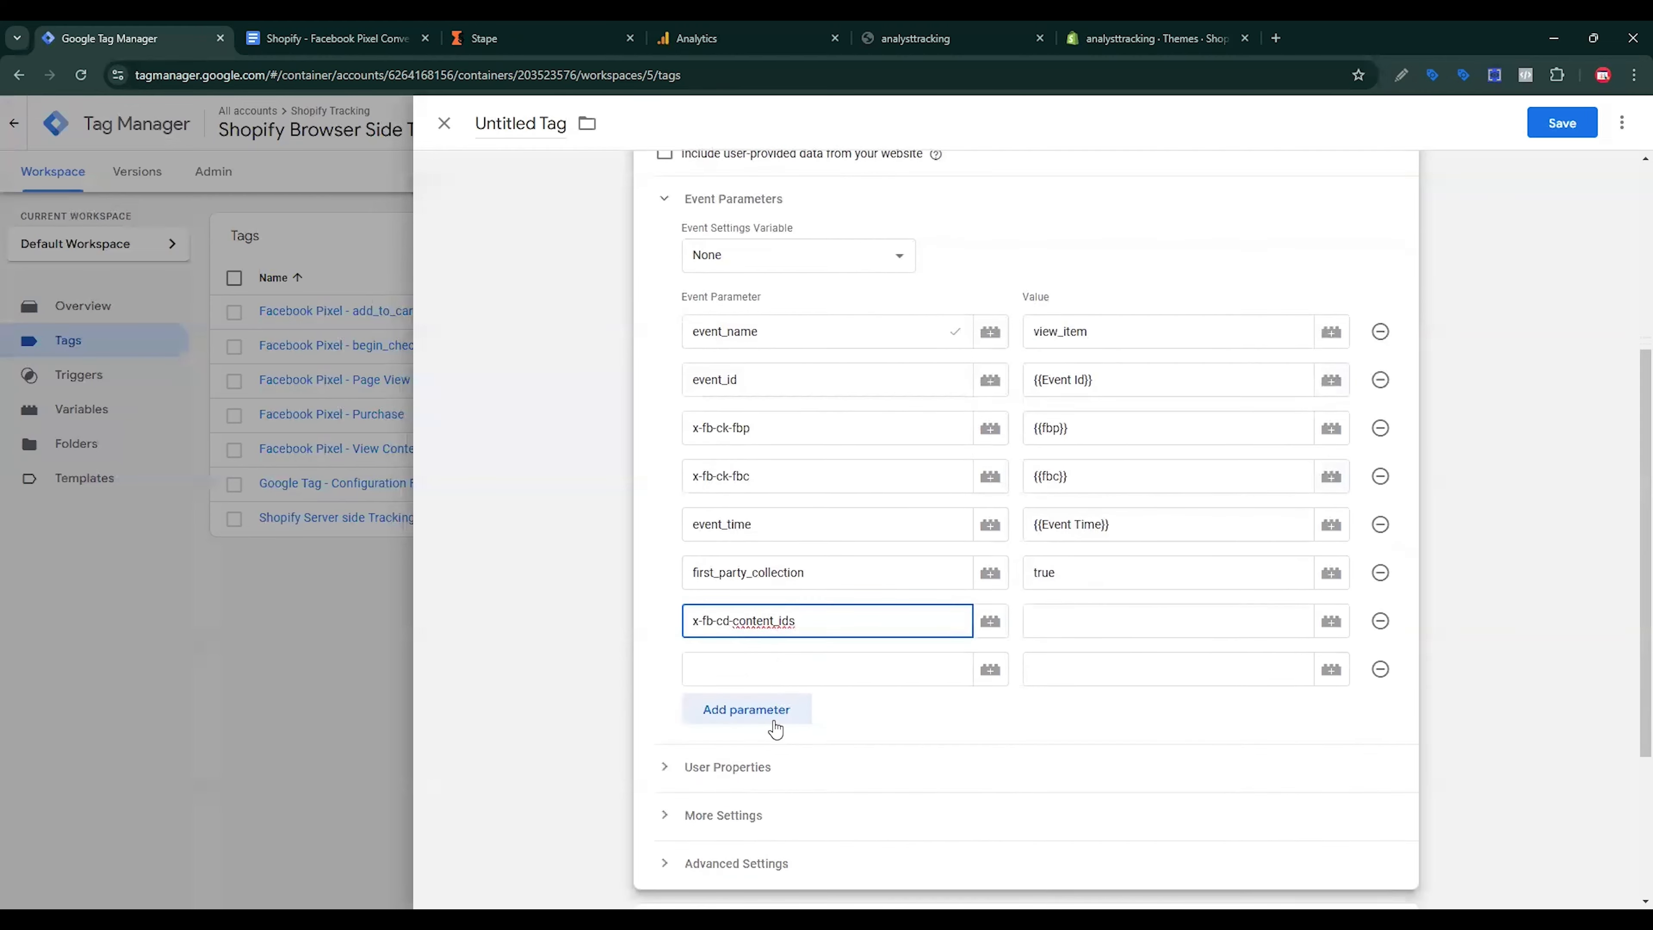
left_click(774, 720)
left_click(769, 713)
left_click(768, 761)
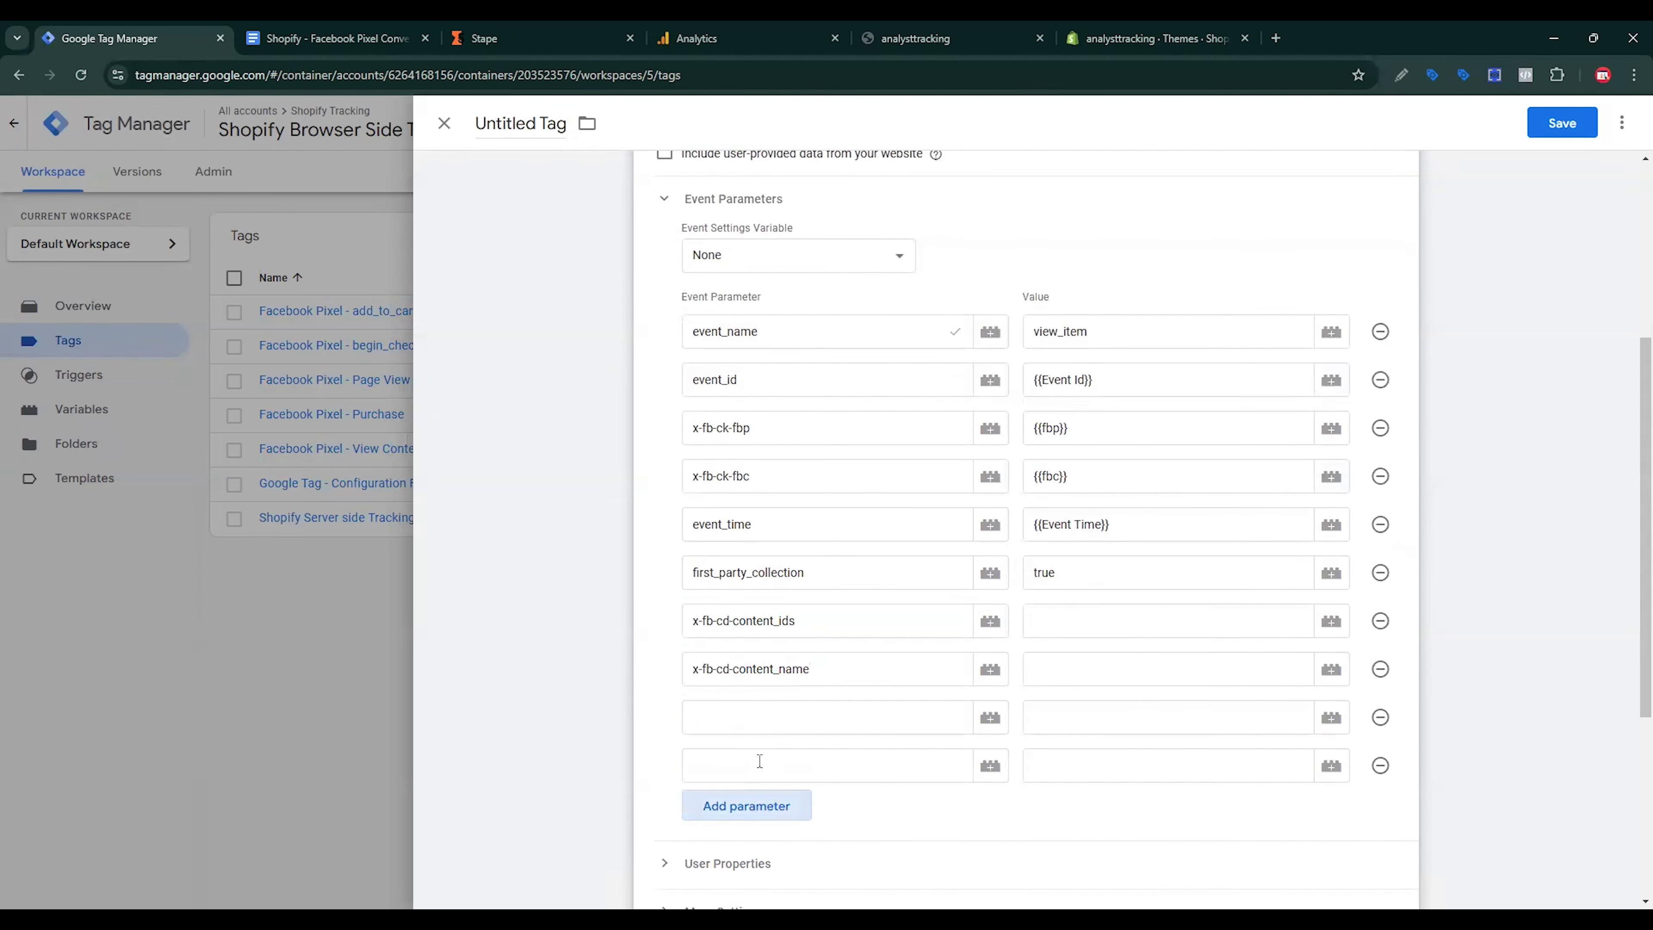
left_click(325, 38)
Step: Add an x-fb-cd-content_type event parameter with the value product
scroll(495, 352, "down", 3)
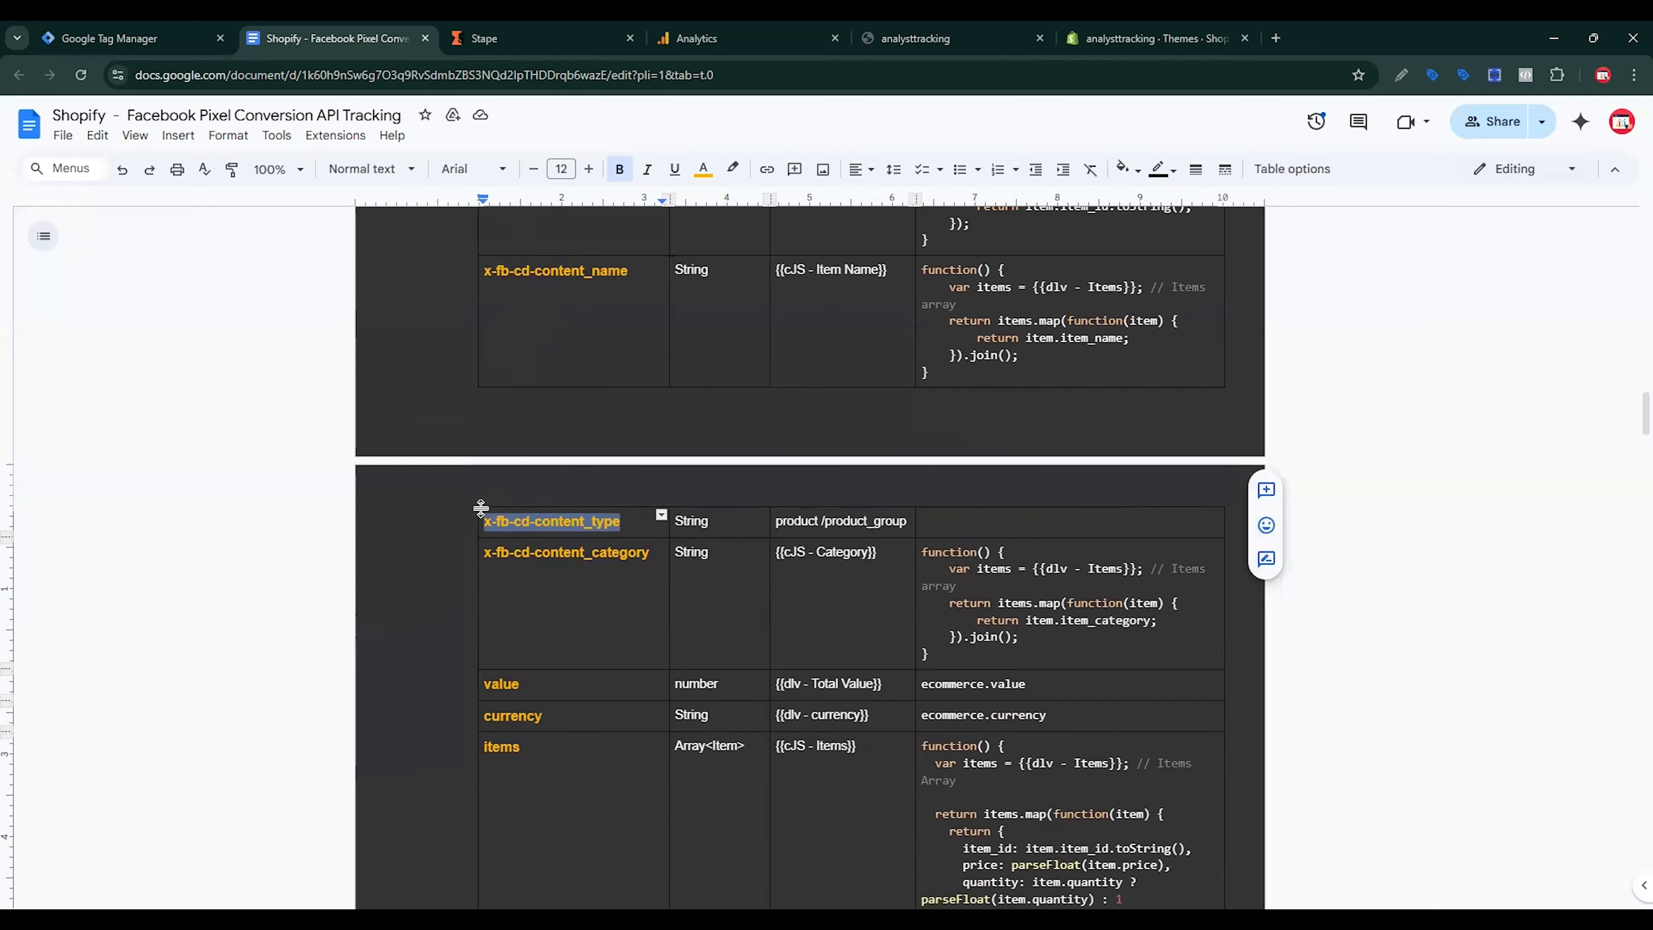
key("ctrl+1")
left_click(749, 716)
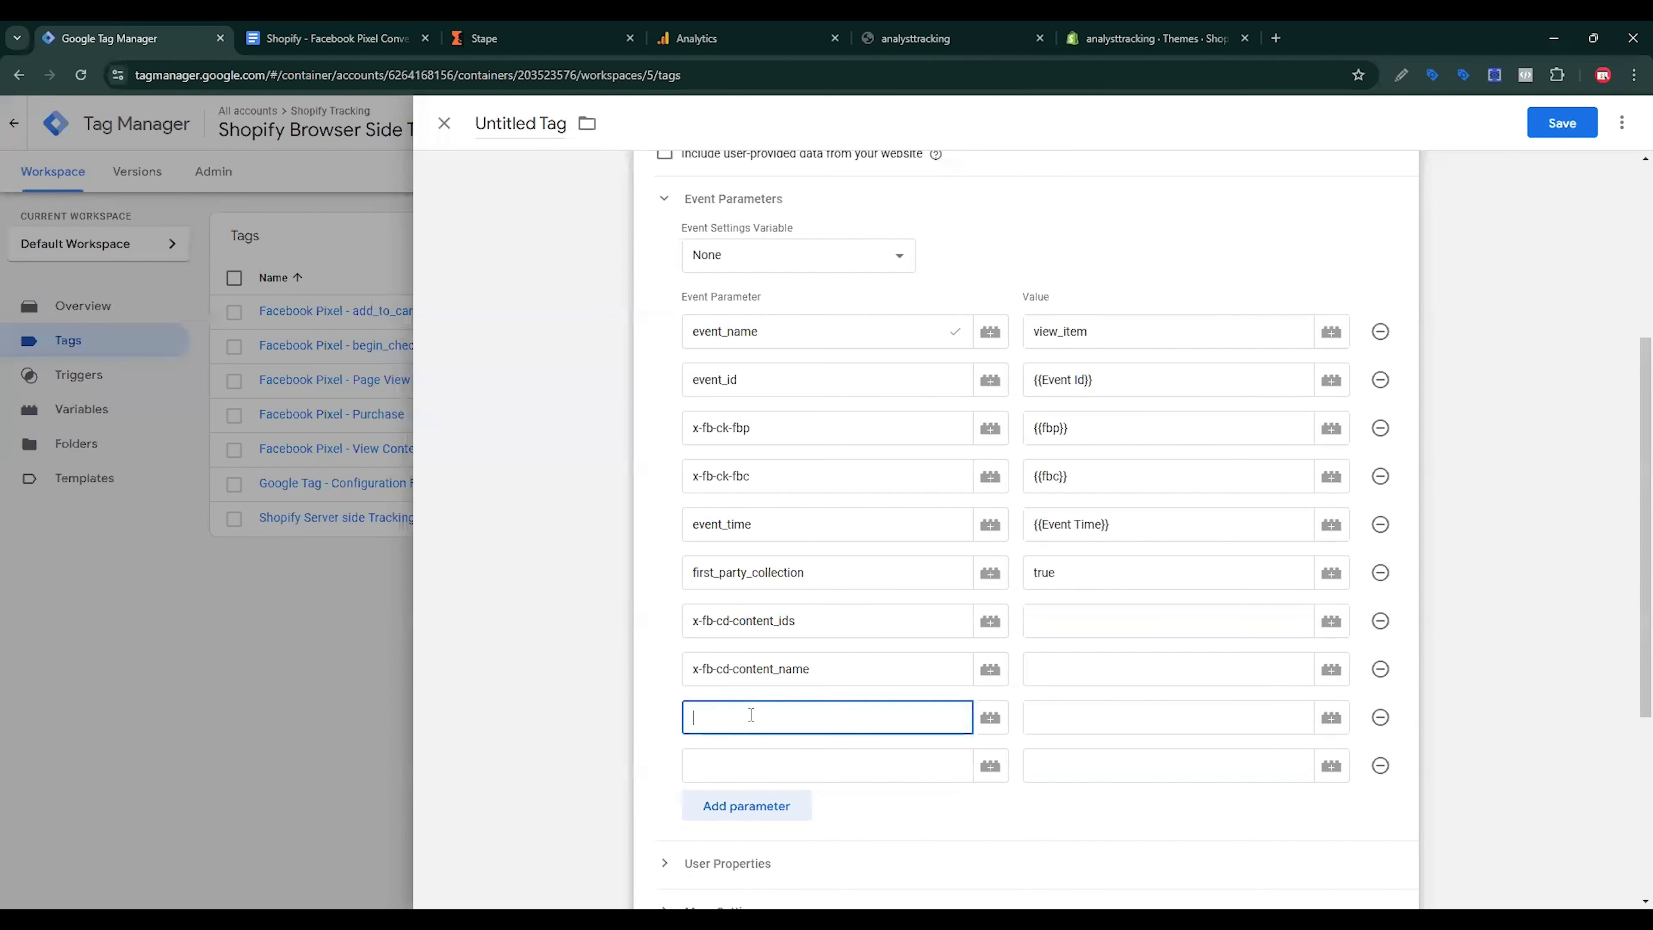
type("x-fb-cd-content_type")
left_click(1055, 719)
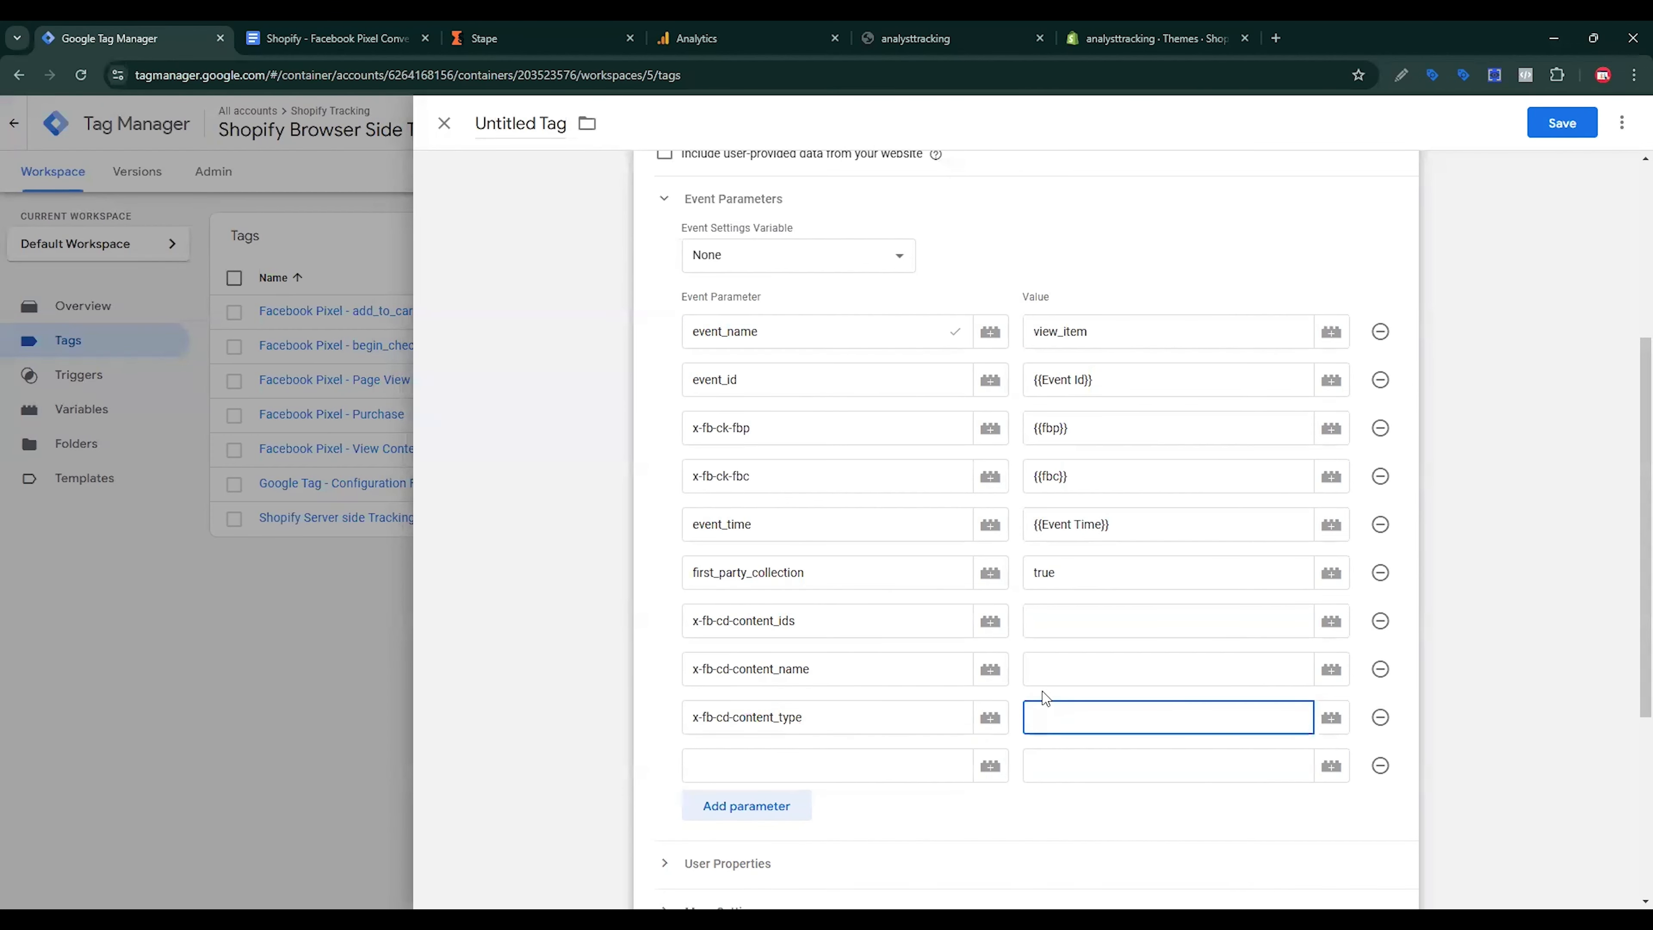
type("product")
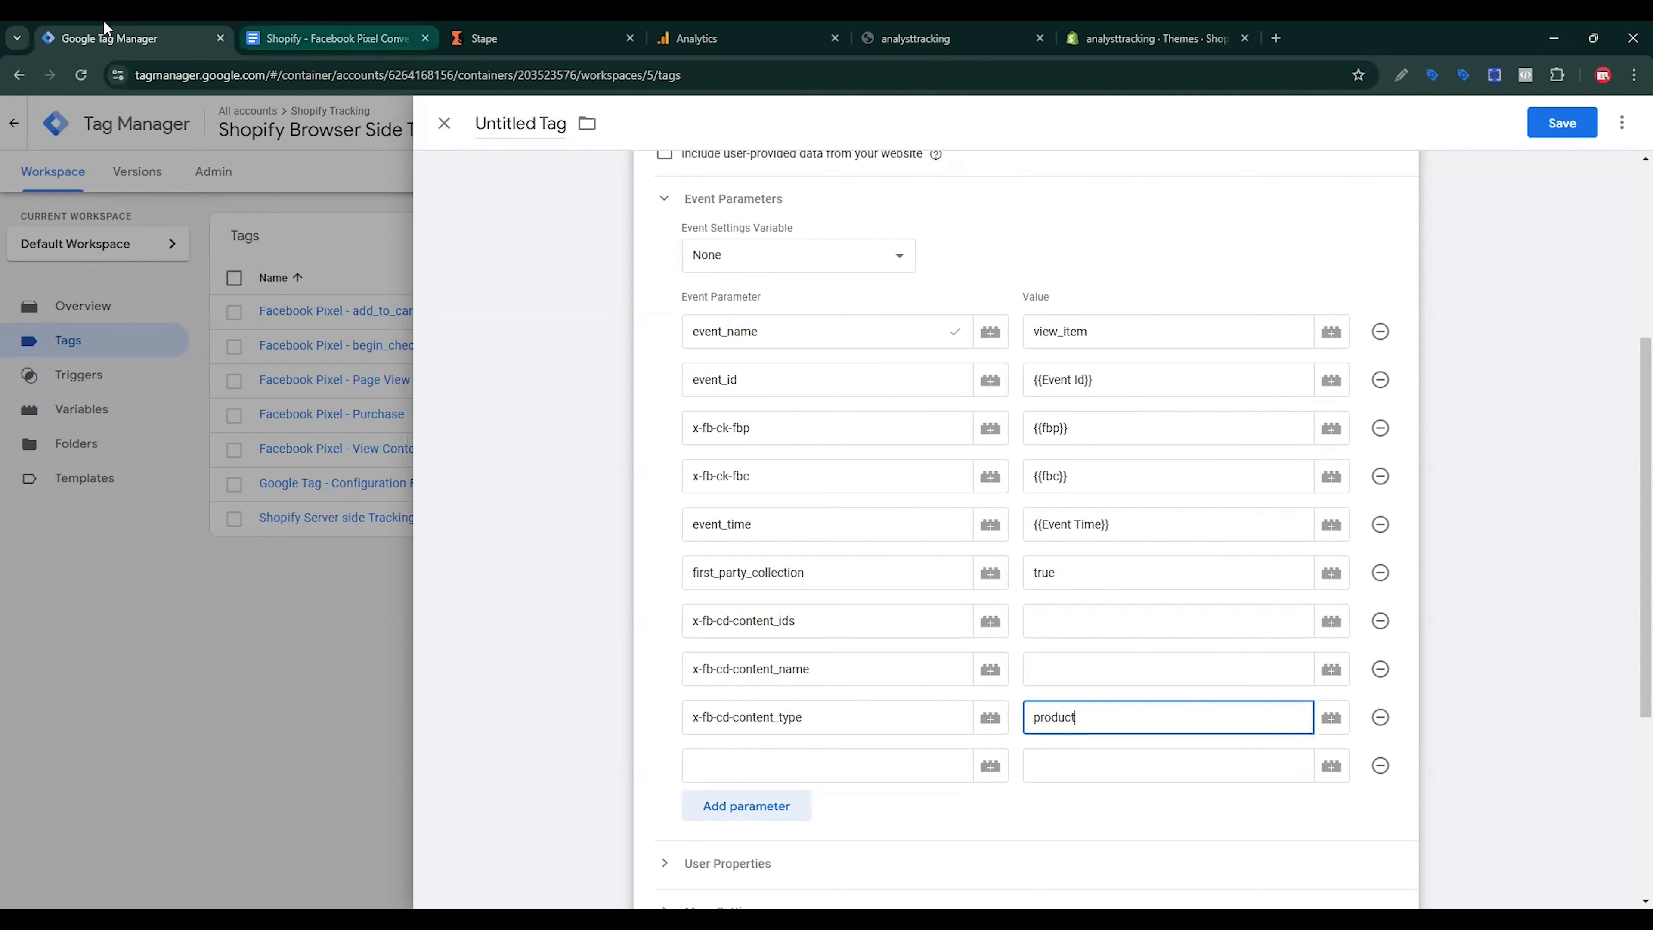
Step: Add an x-fb-cd-content_category parameter copied from the spec doc, plus three empty parameter rows
left_click(329, 38)
left_click_drag(651, 558, 483, 553)
key("ctrl+c")
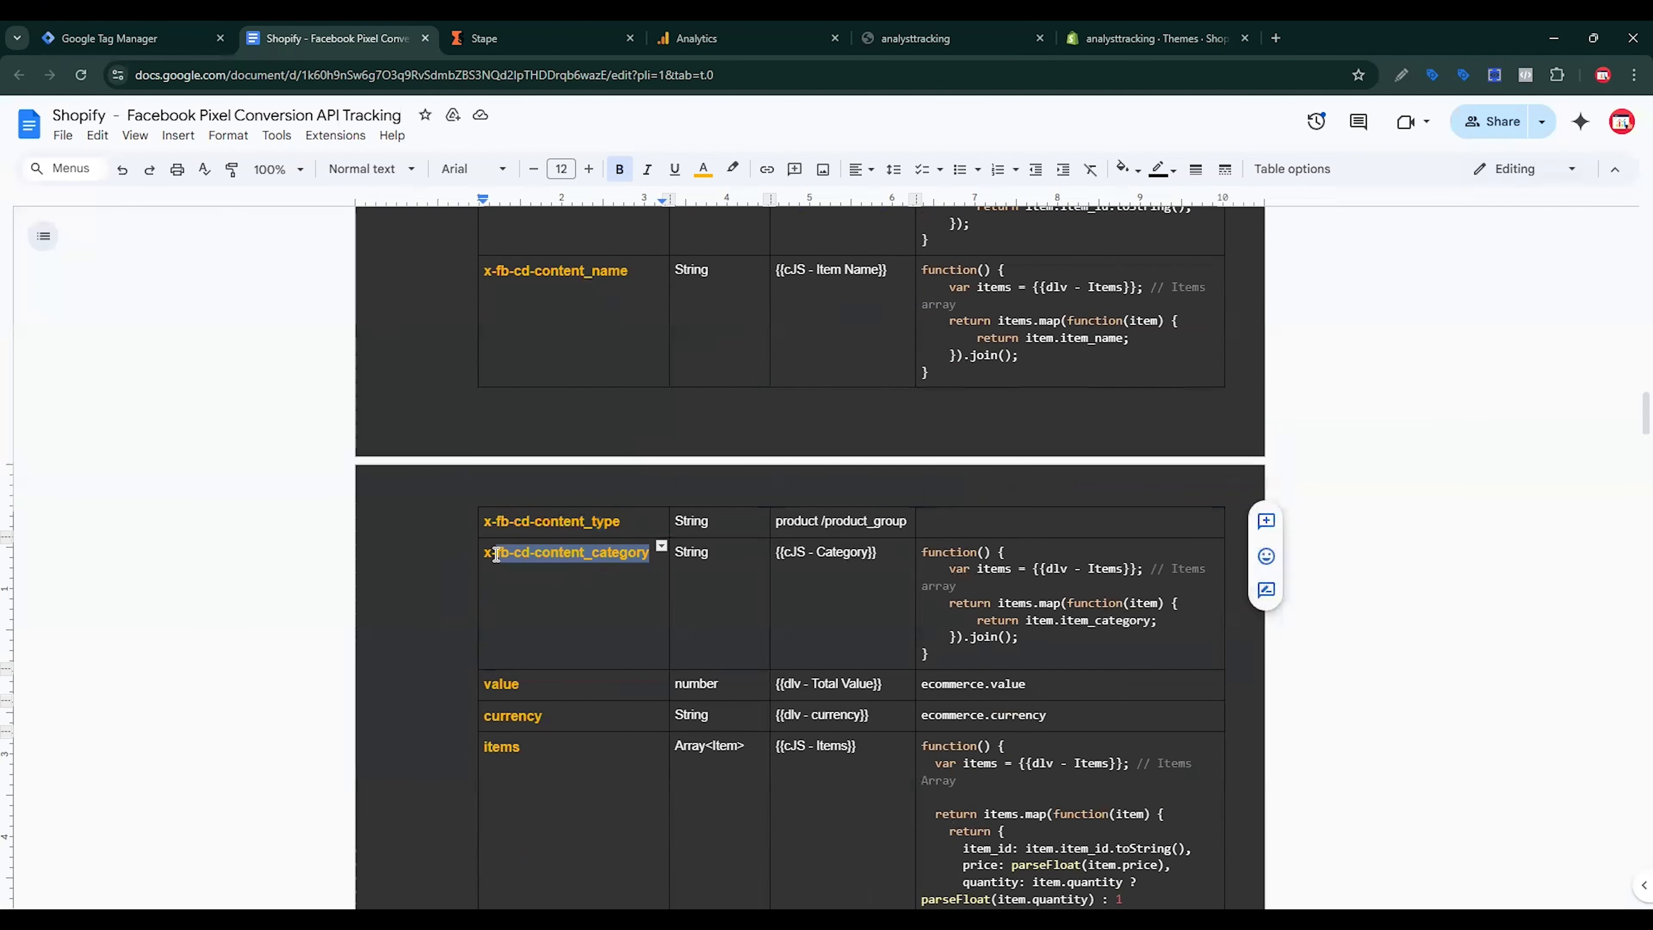
left_click(184, 39)
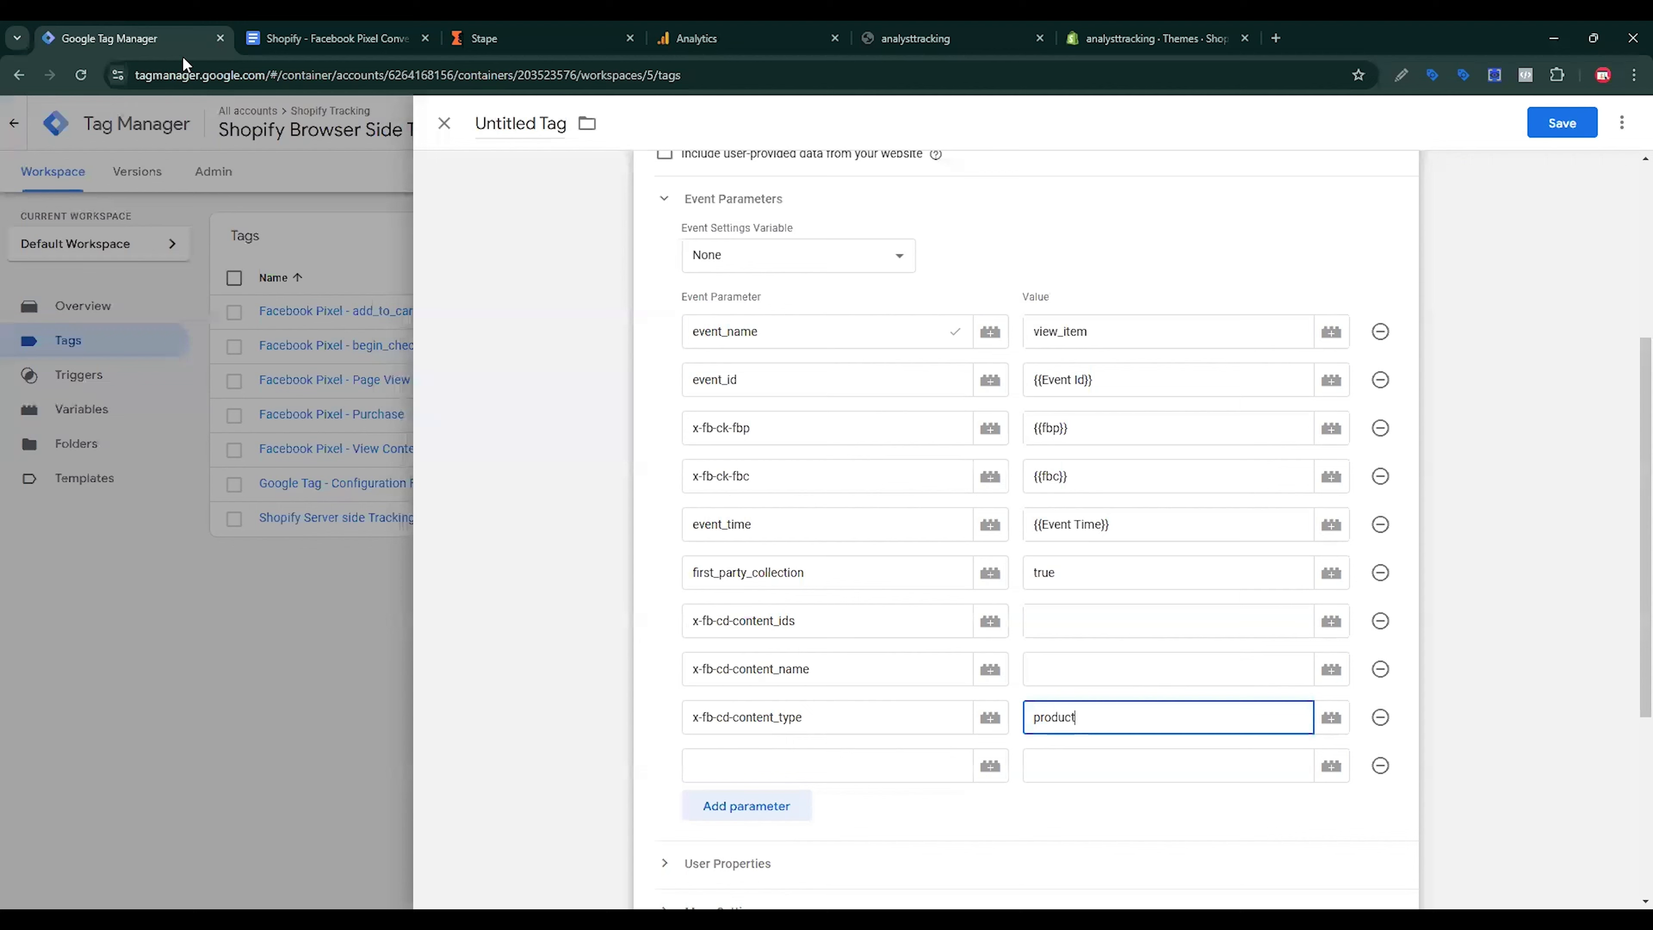
left_click(758, 778)
key("ctrl+v")
left_click(758, 814)
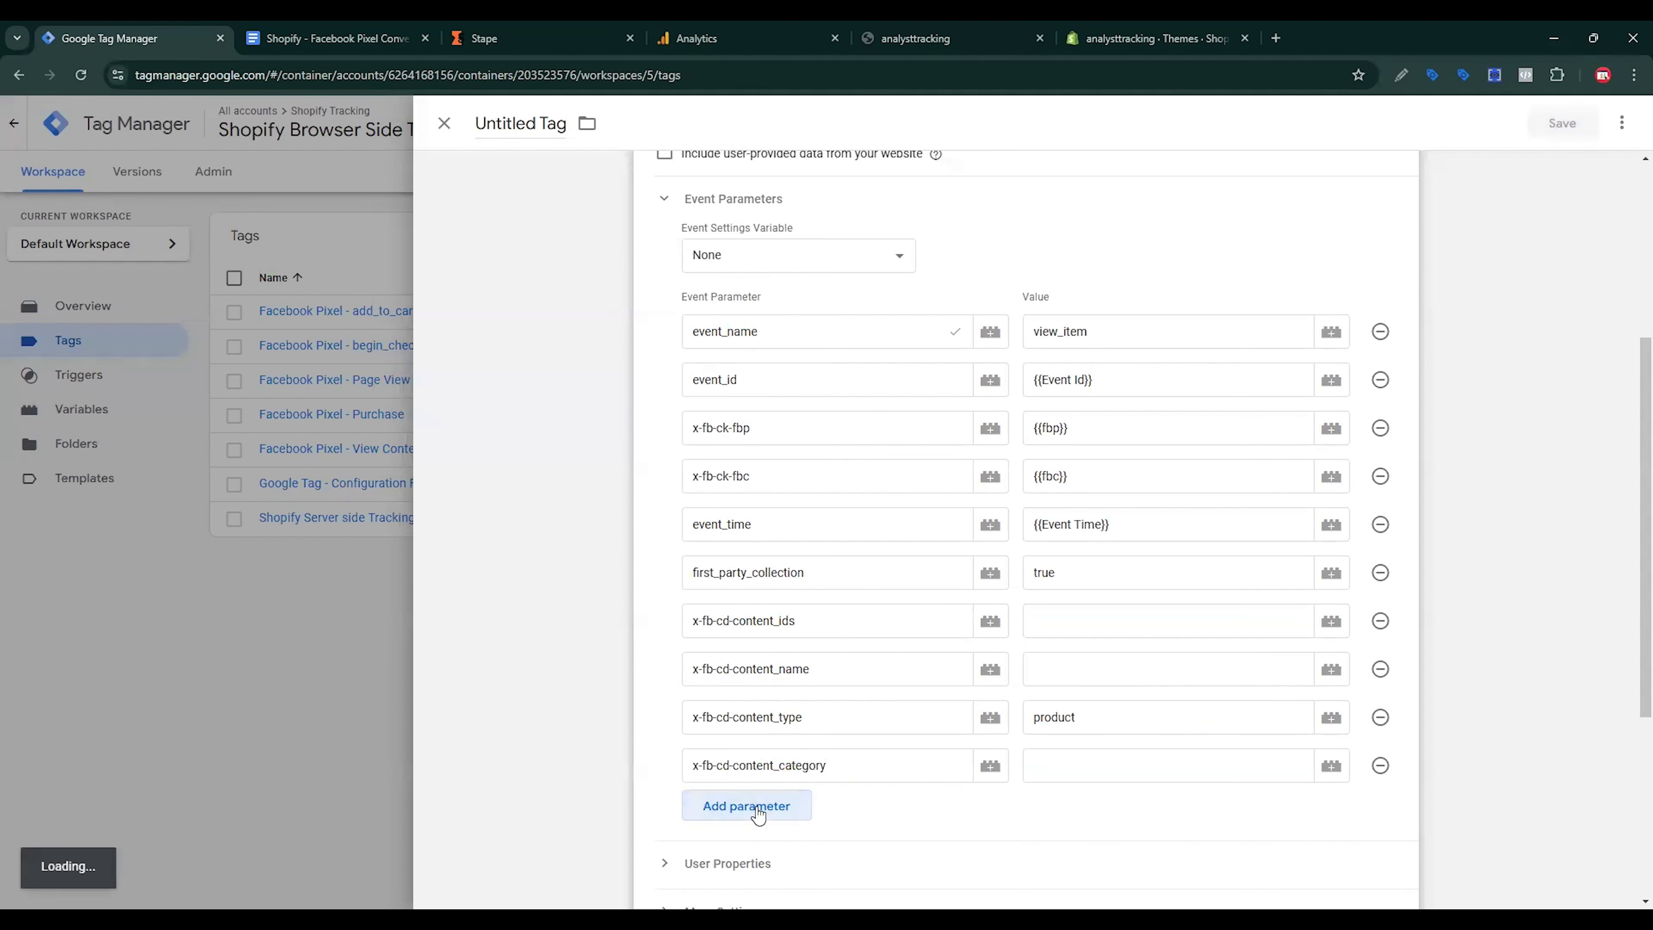
scroll(807, 736, "down", 3)
left_click(761, 595)
left_click(761, 643)
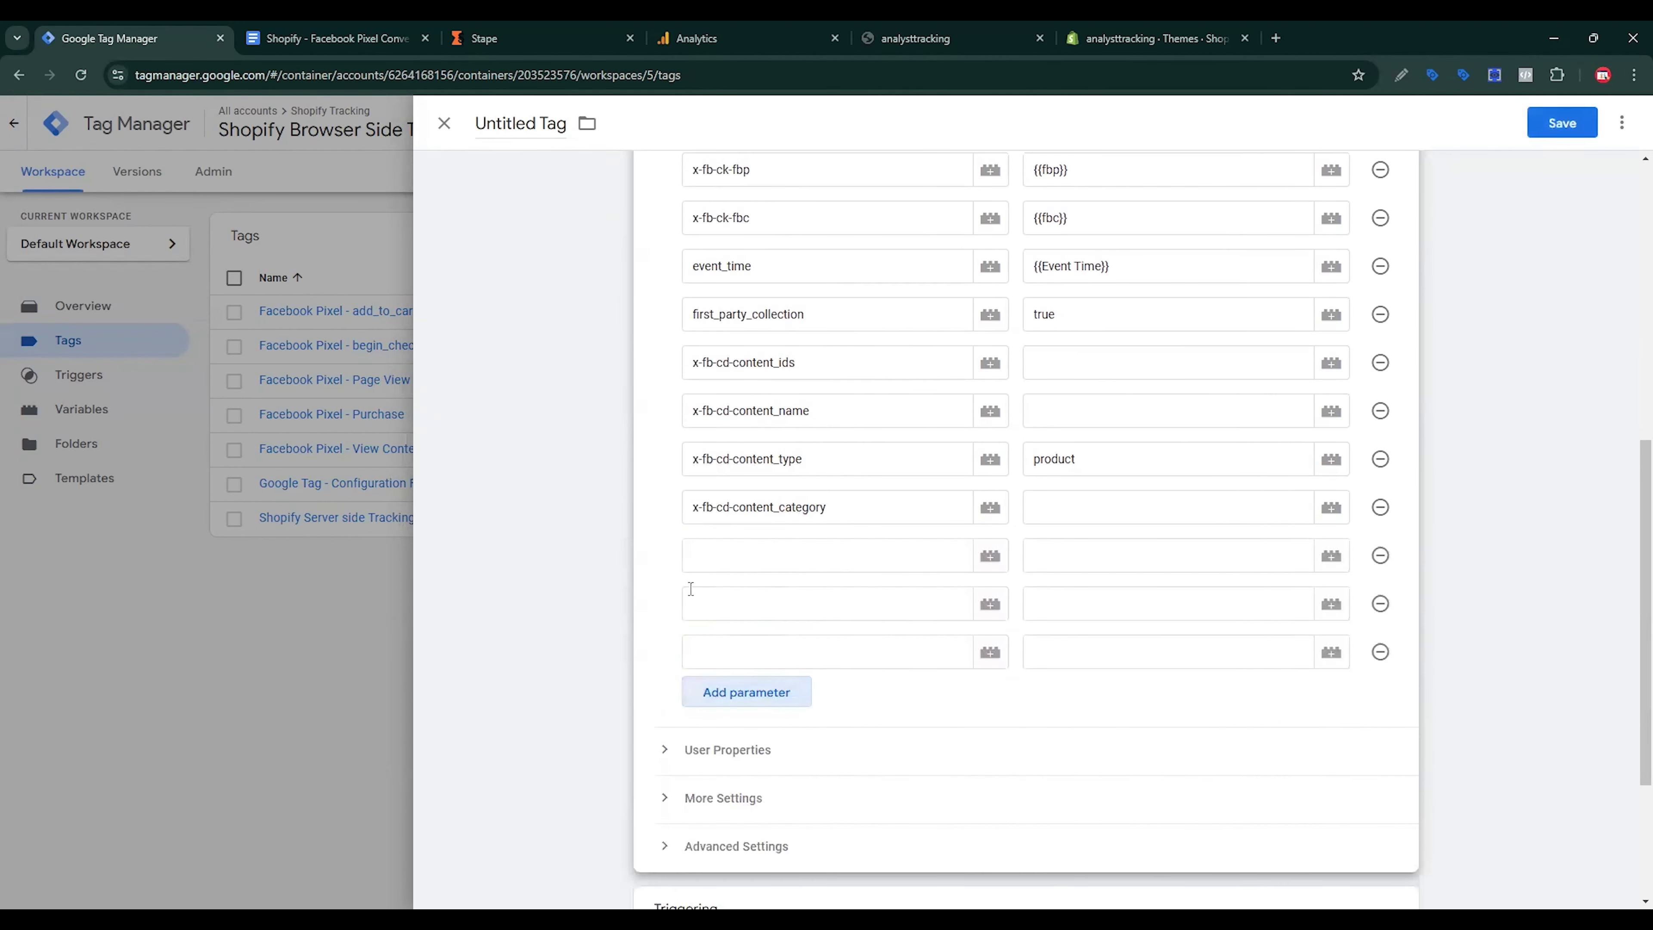
Step: Fill the new rows with the value and currency parameter names copied from the spec doc
left_click(332, 38)
double_click(495, 684)
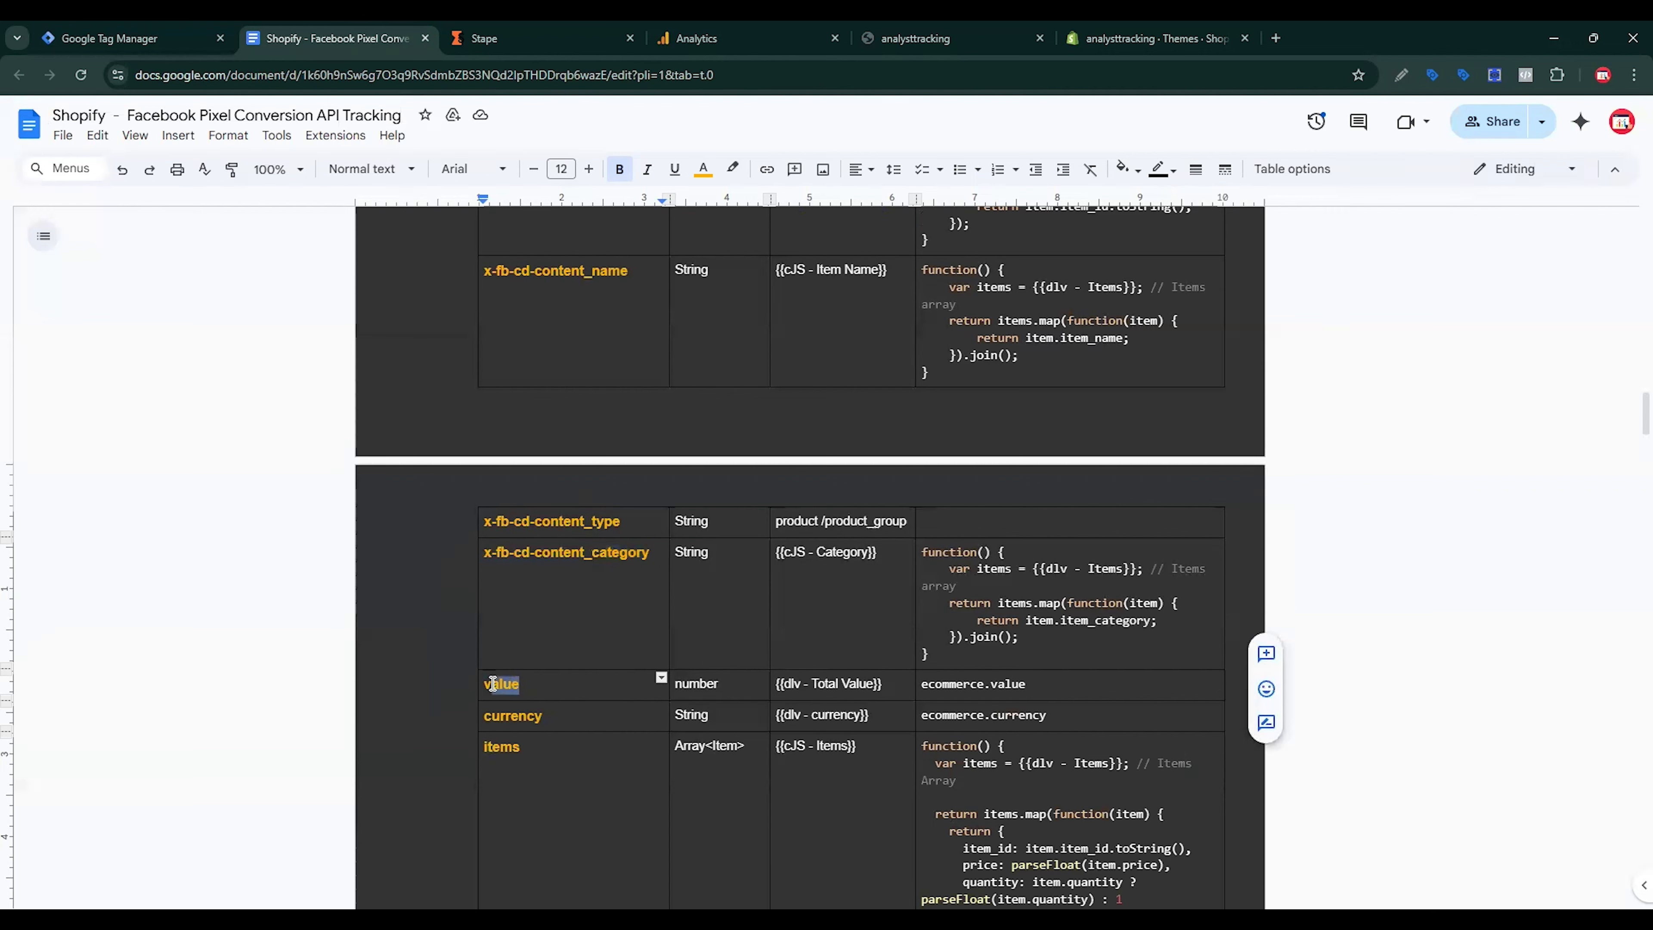
left_click(163, 37)
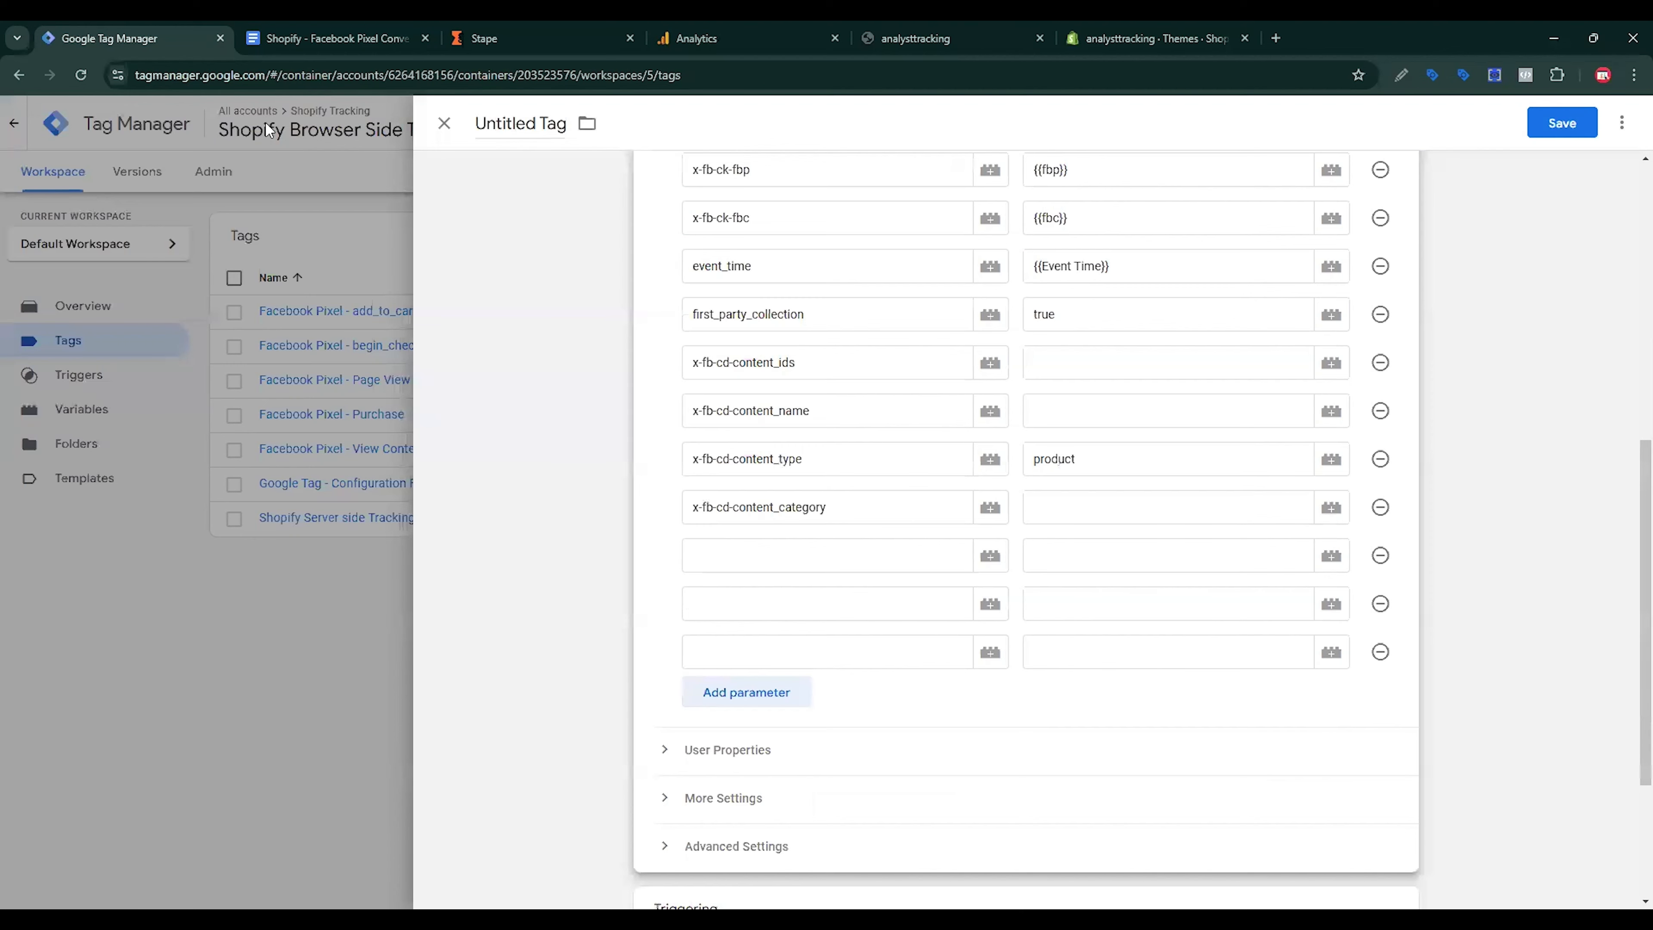
left_click(741, 560)
left_click(743, 601)
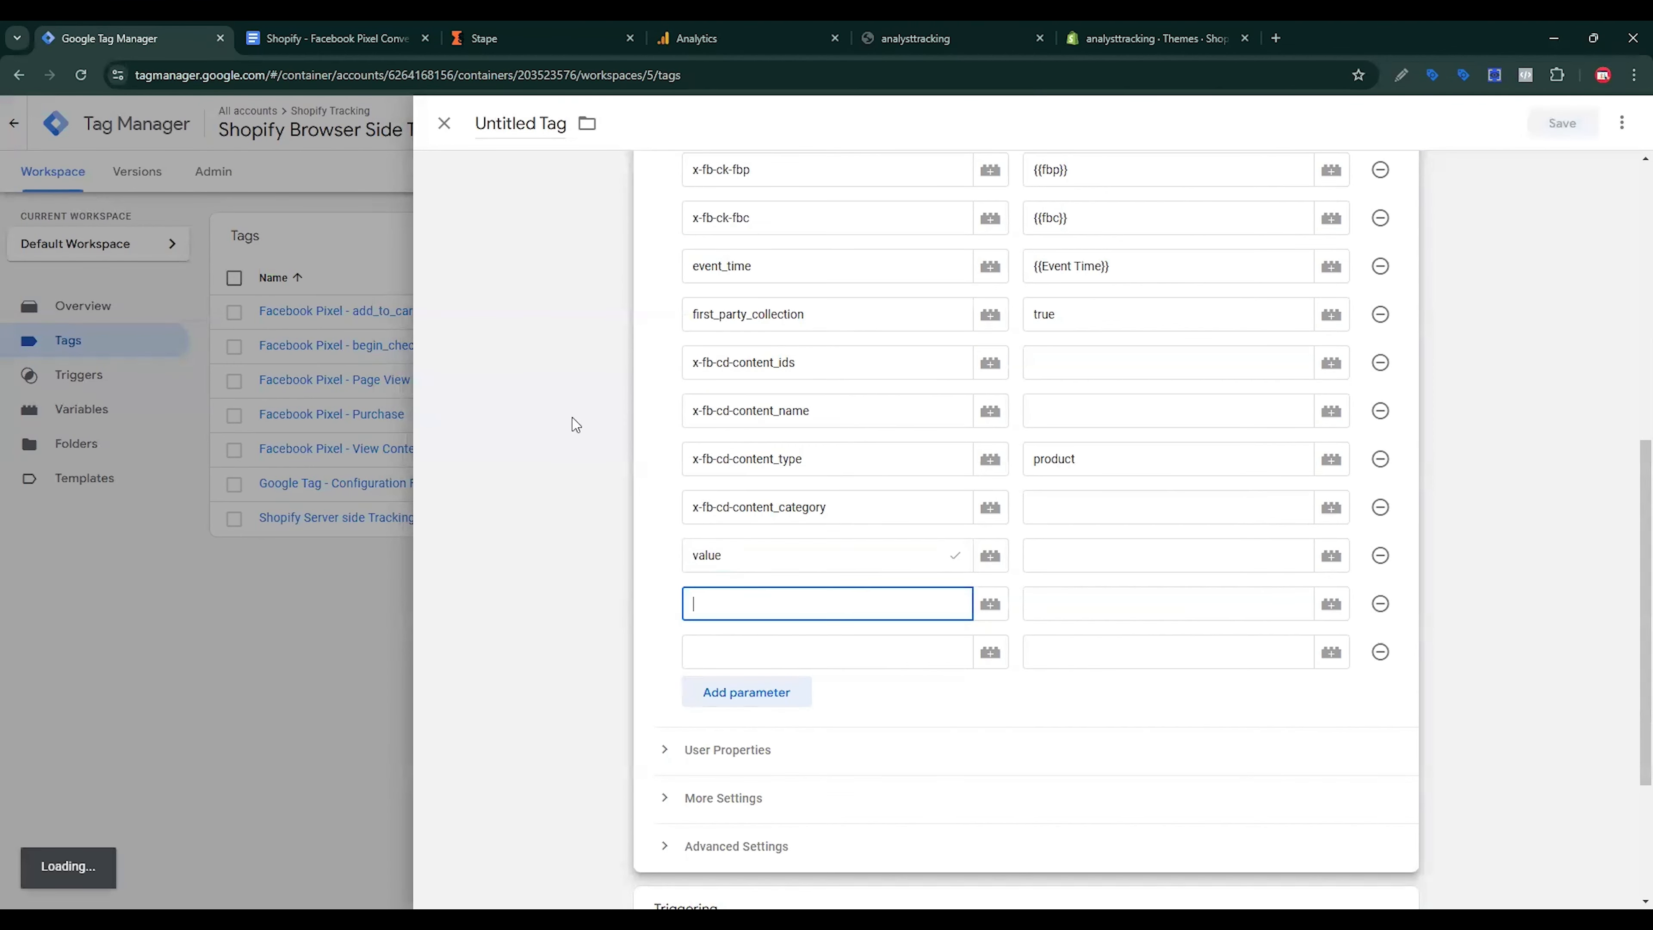
left_click(354, 30)
left_click_drag(558, 717, 443, 712)
key("ctrl+c")
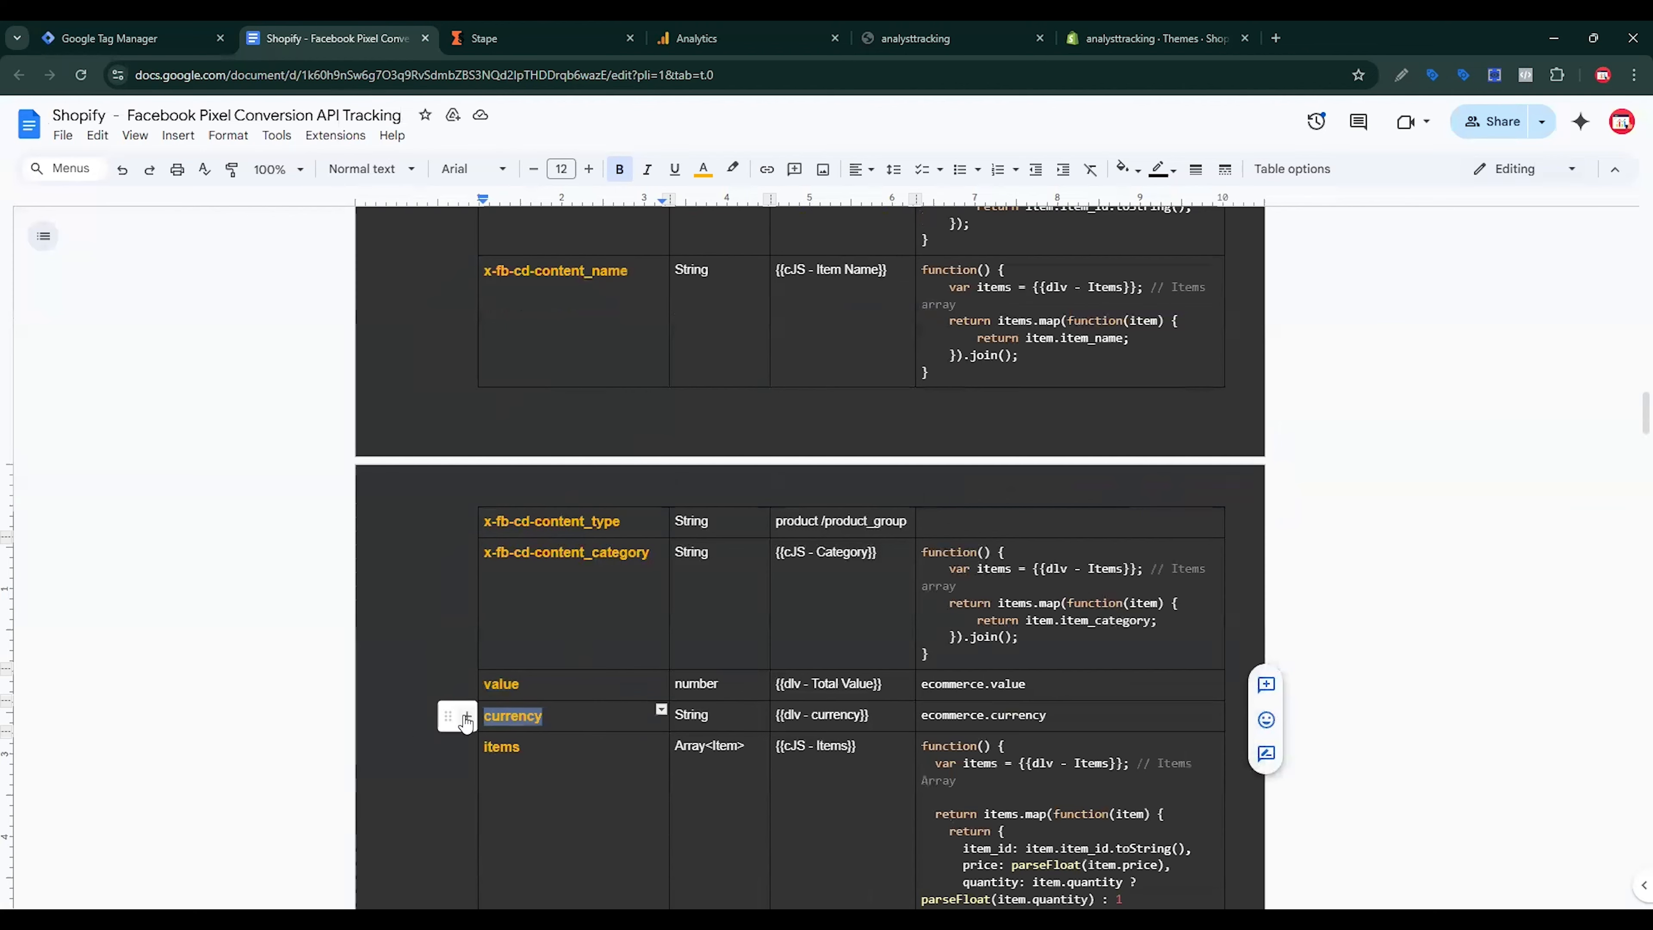
left_click(150, 38)
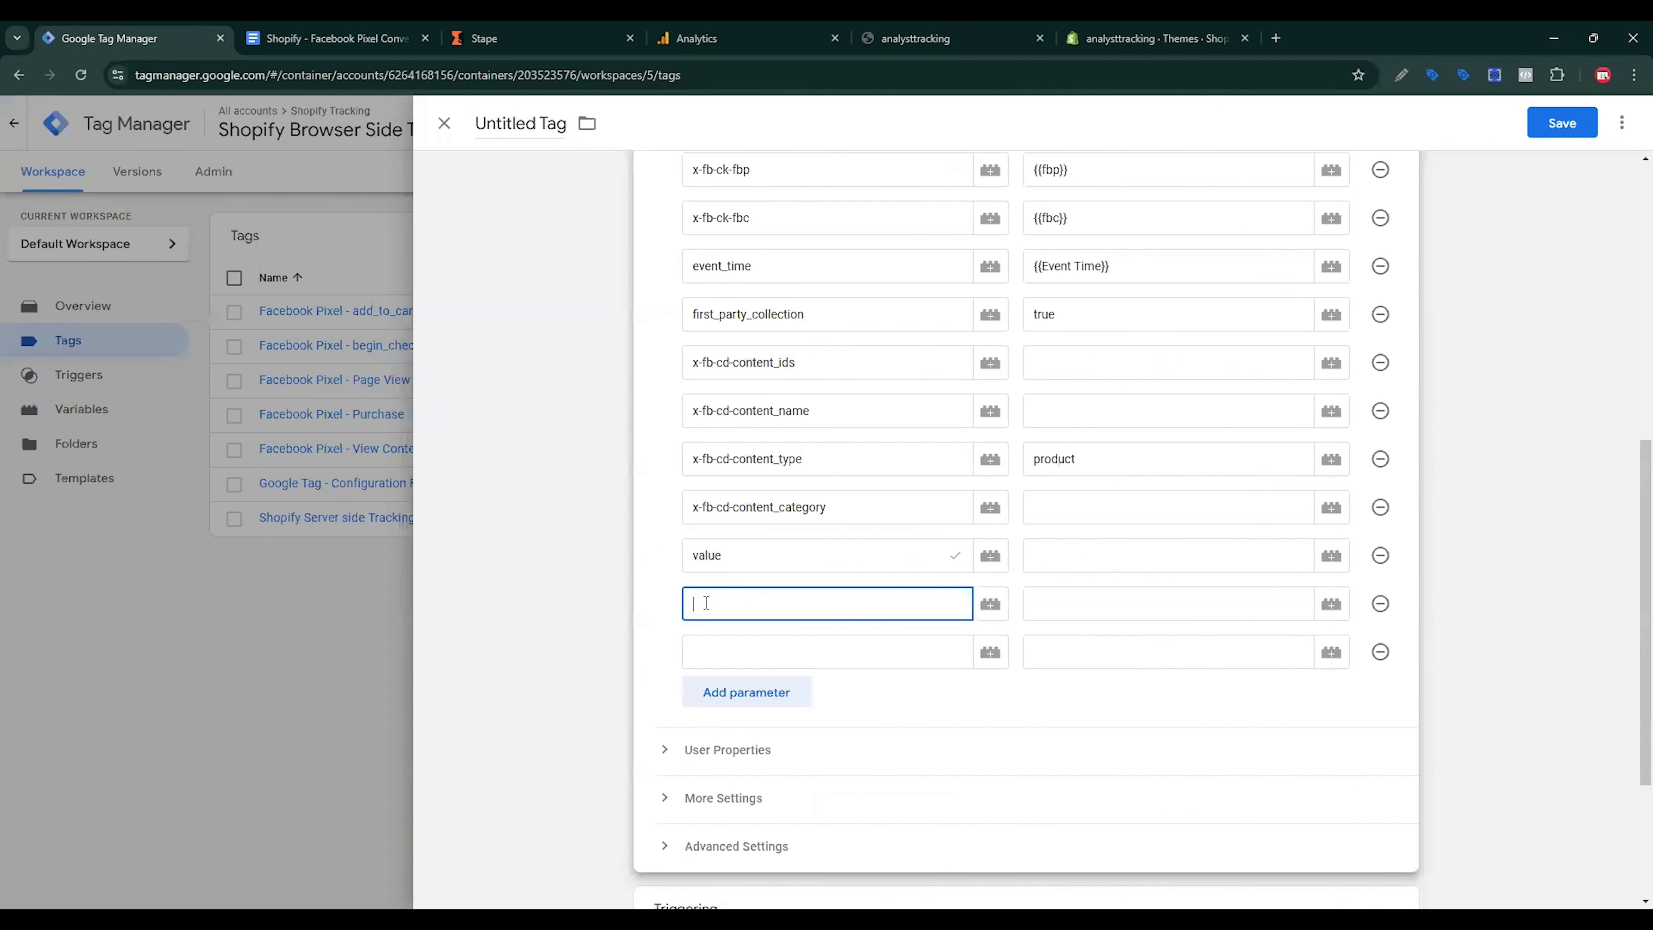
key("ctrl+v")
left_click(750, 641)
Step: Add the items parameter name, copied from the spec doc, to the last empty row
left_click(389, 28)
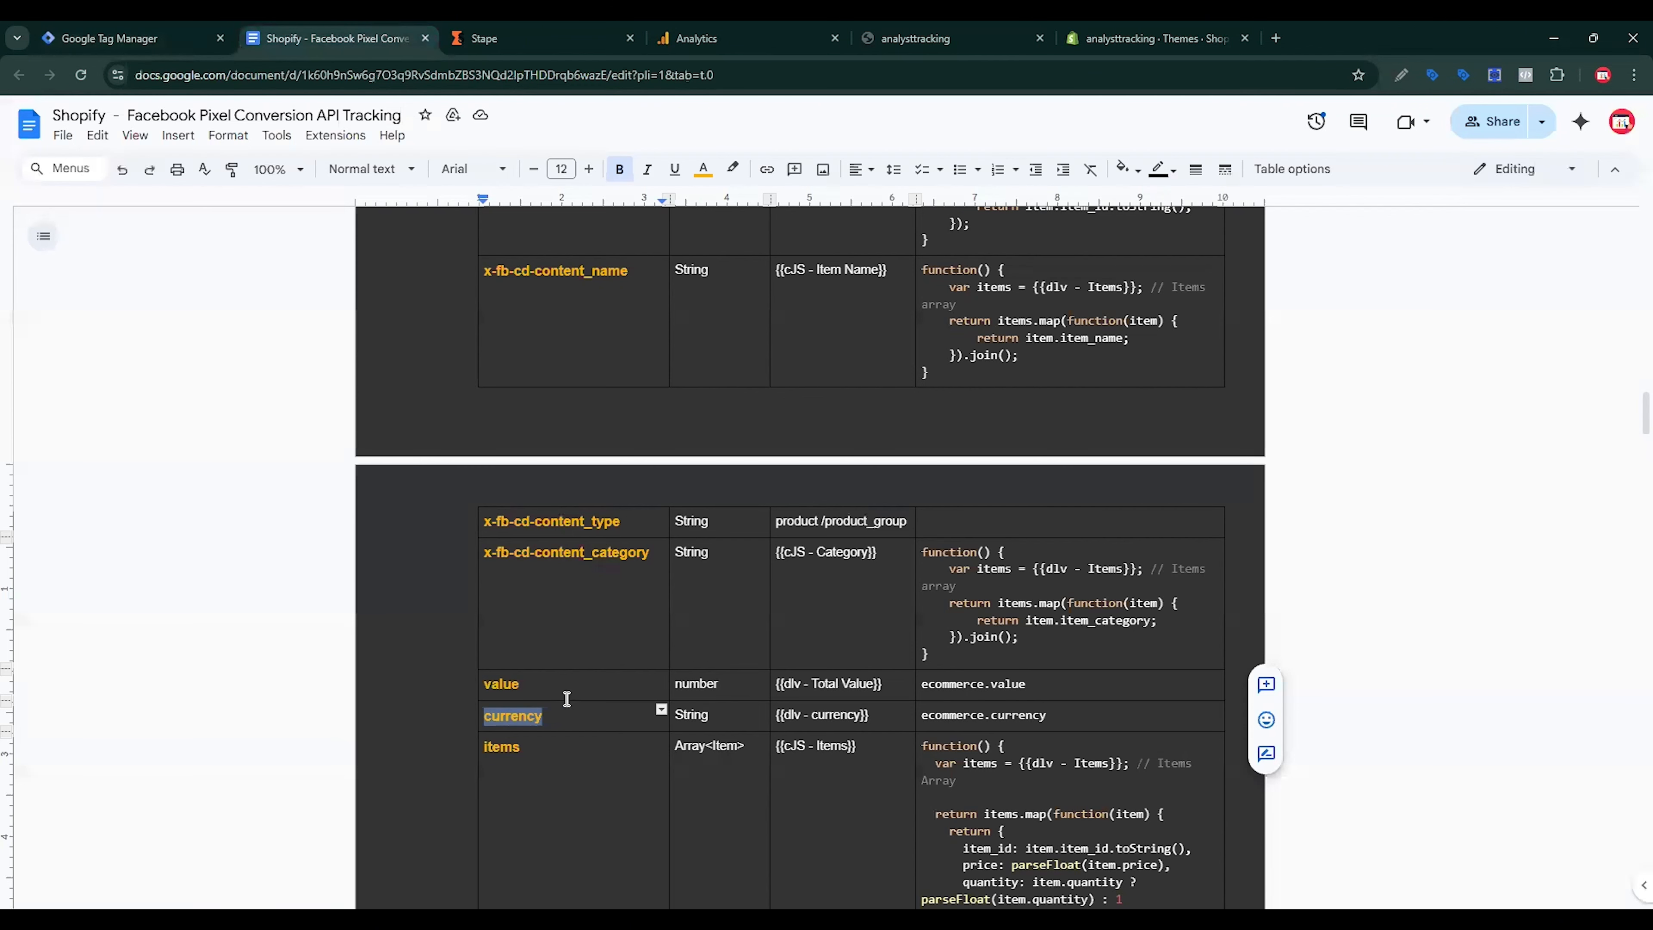
left_click_drag(546, 747, 470, 747)
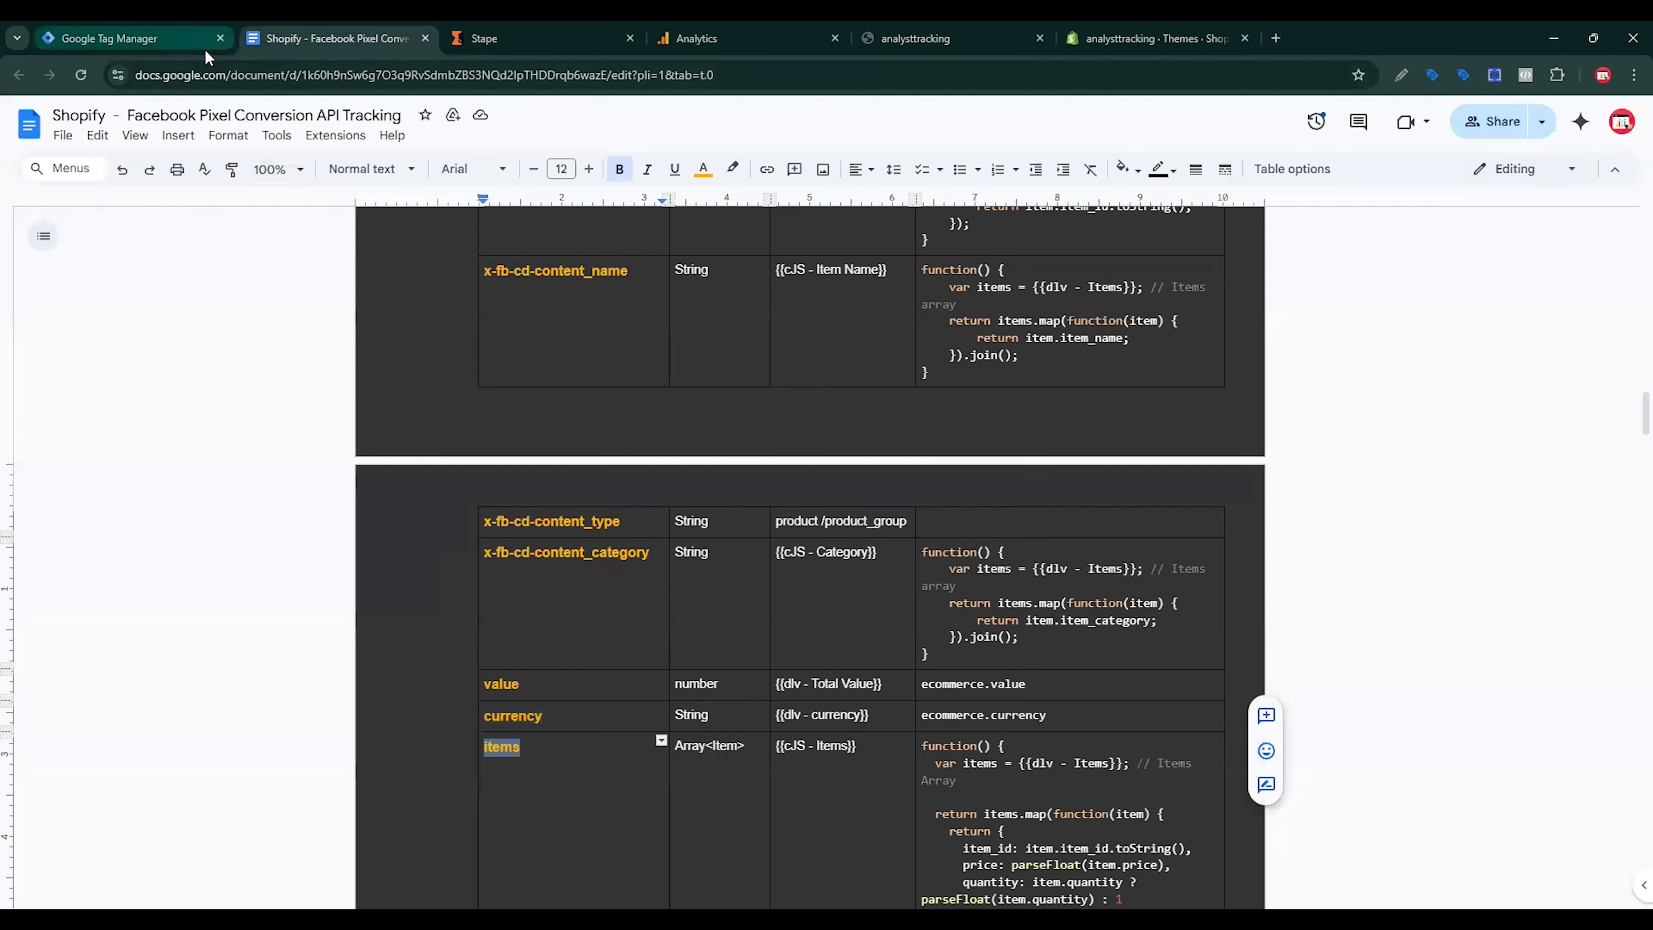
left_click(130, 38)
left_click(770, 646)
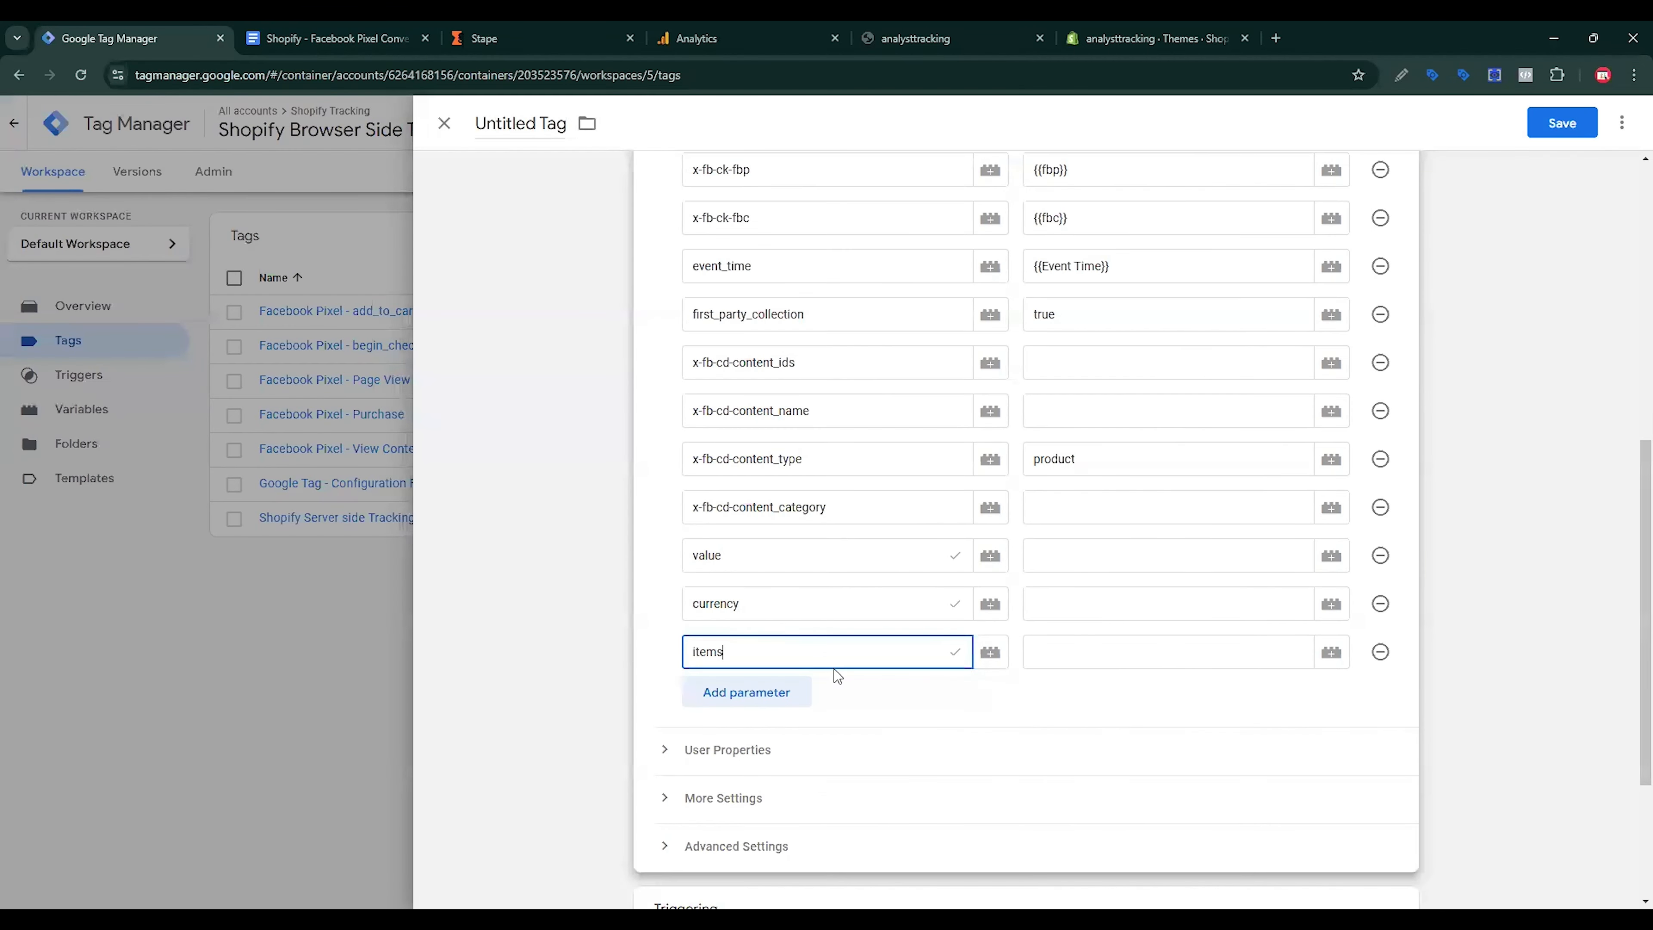
scroll(1015, 625, "up", 2)
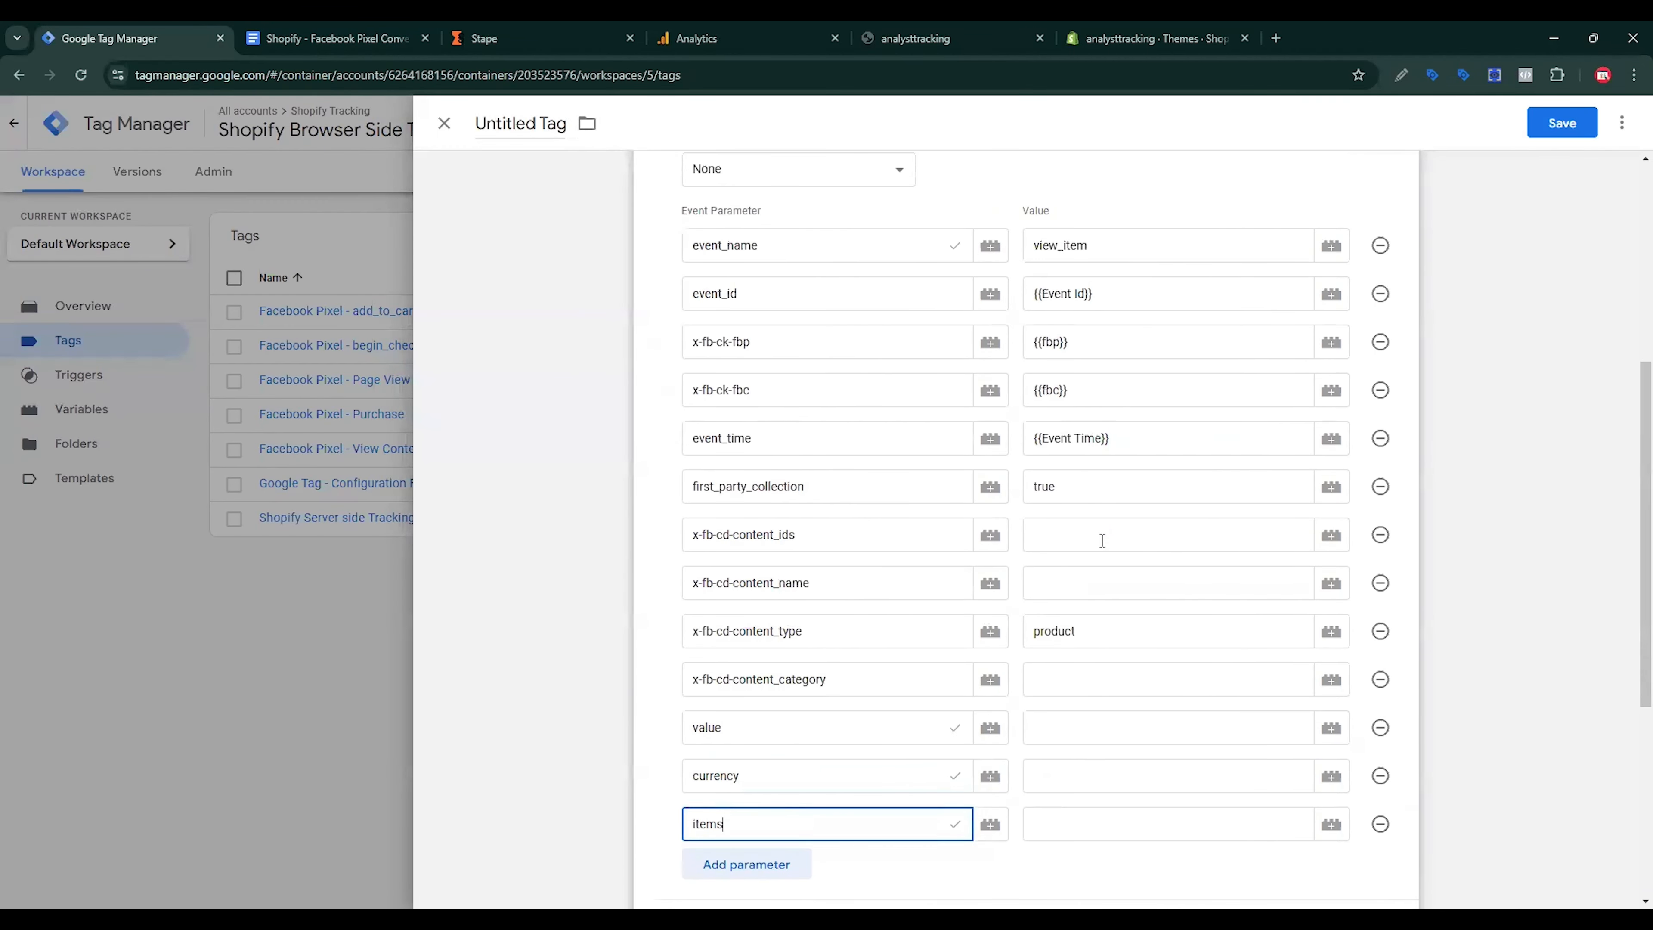
Step: Try {{cJS - FB Contents}} as the content_ids value, clear it, then inspect that variable's Custom JavaScript
left_click(1330, 537)
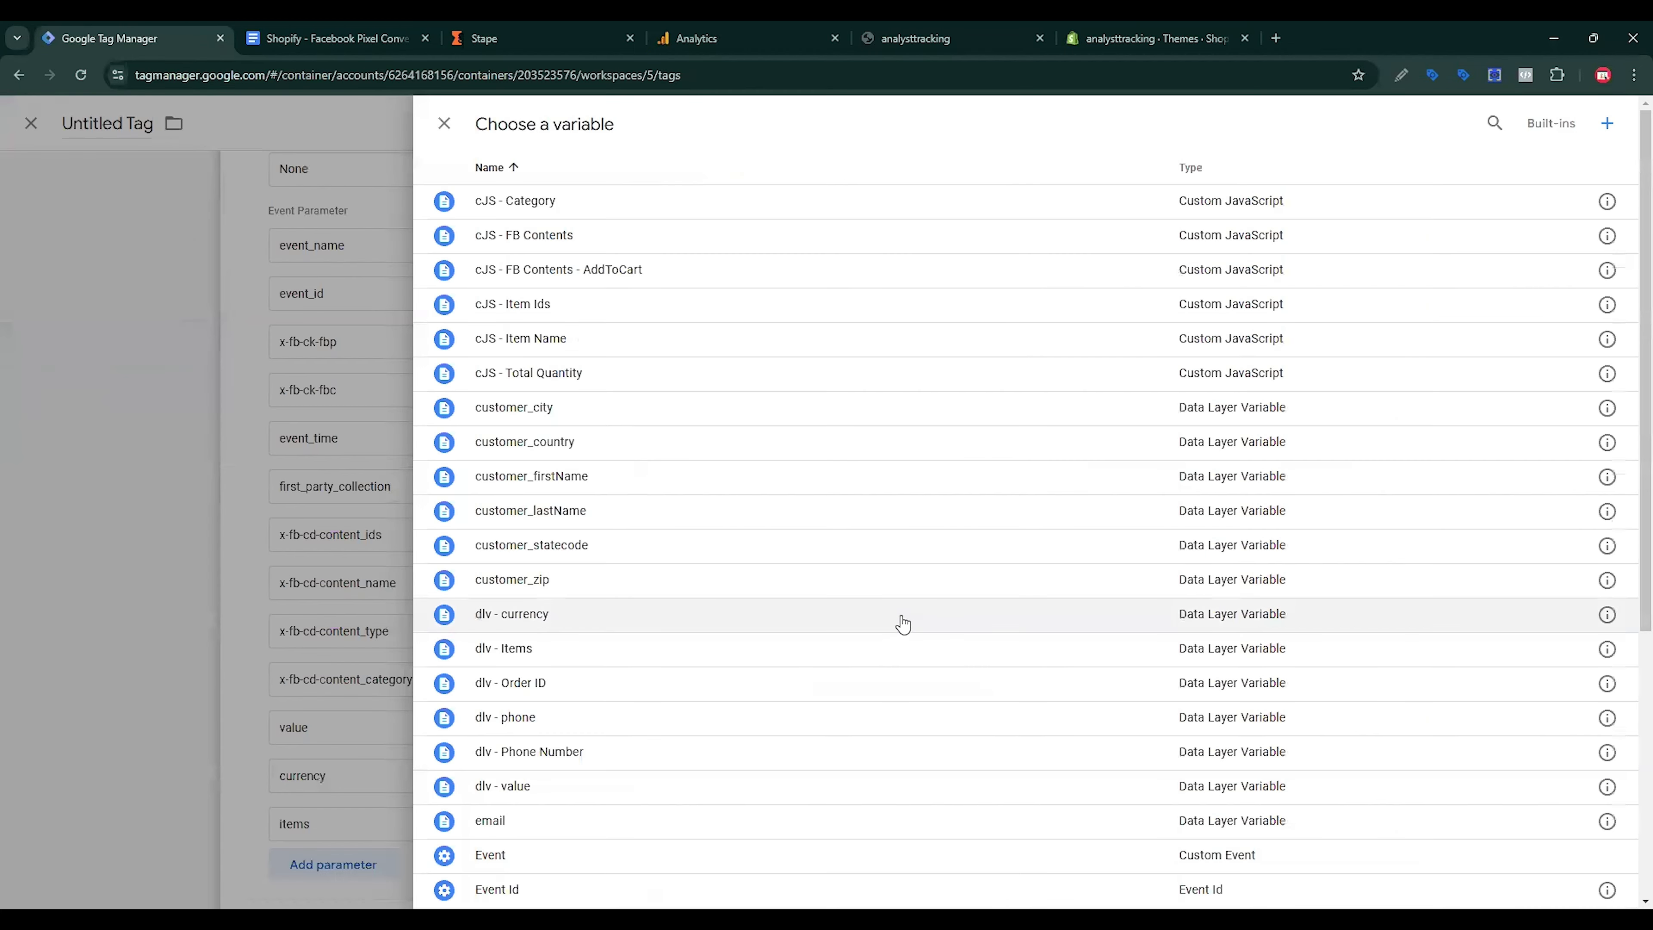
left_click(543, 238)
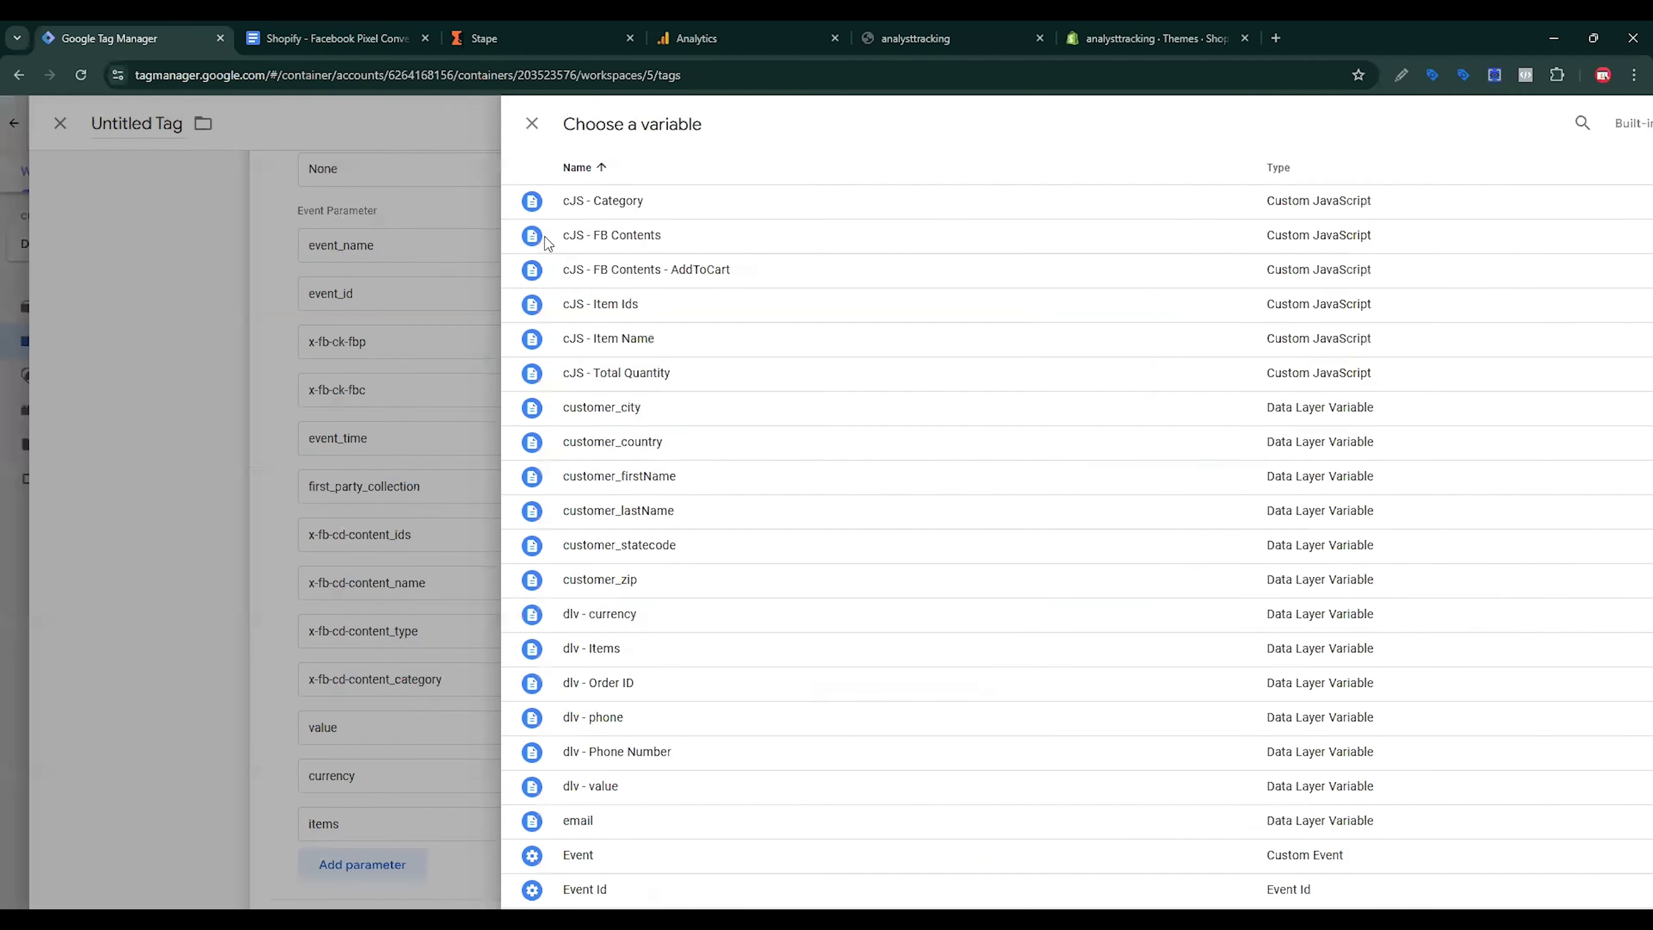
left_click_drag(1186, 535, 1030, 534)
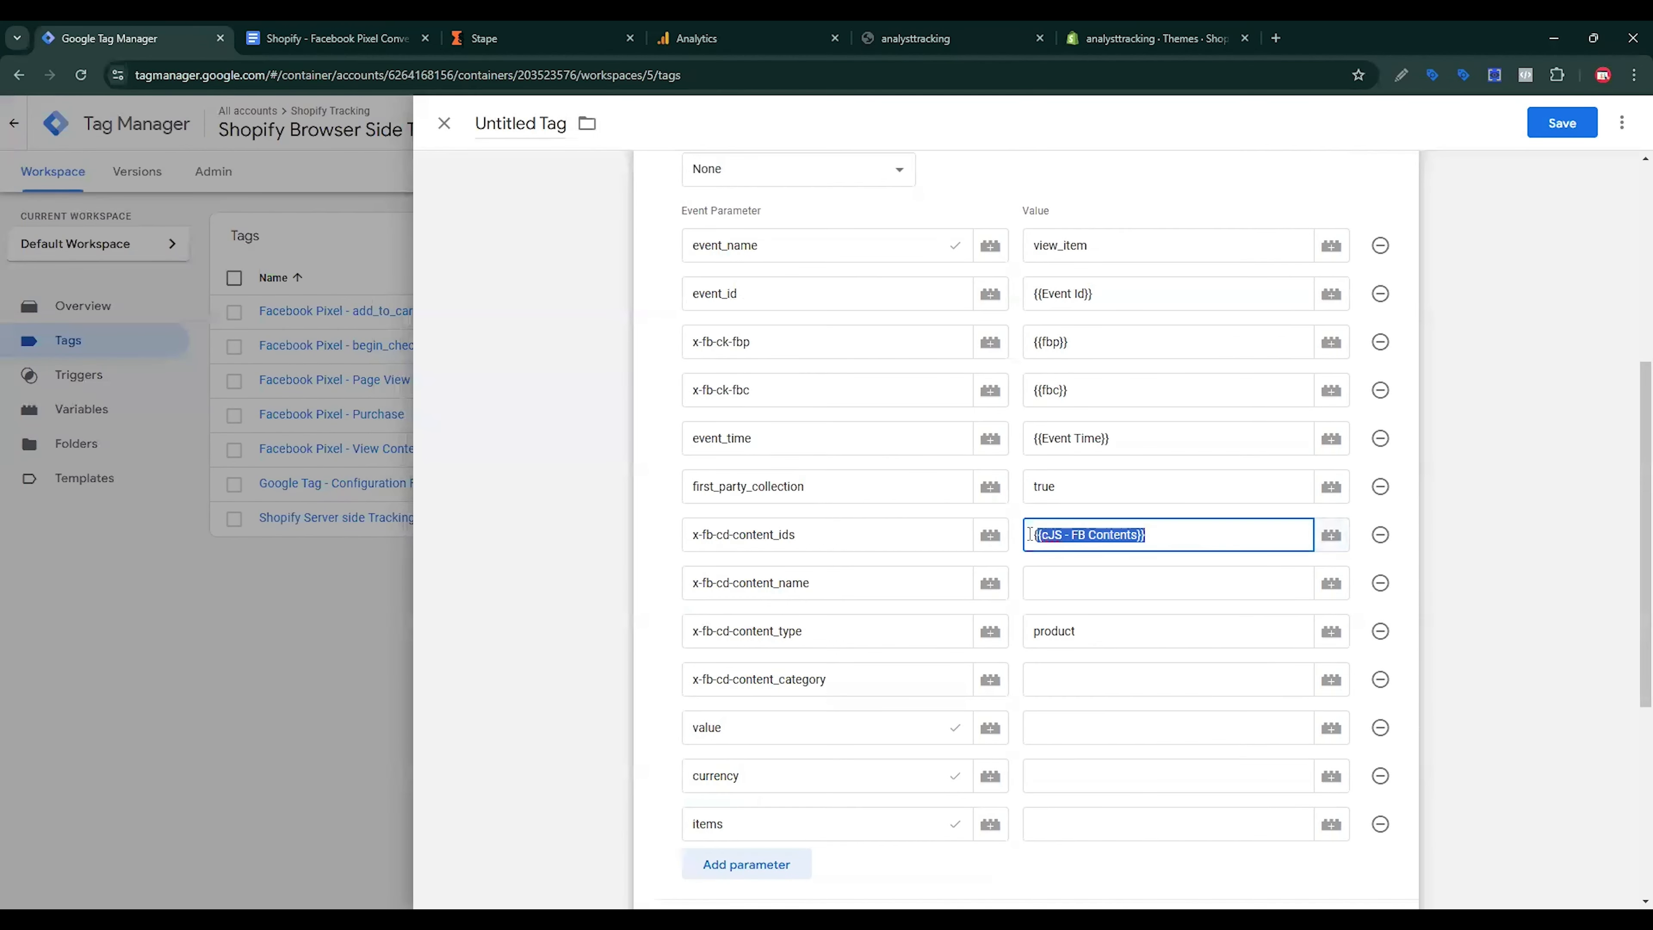
key("BackSpace")
left_click(1330, 535)
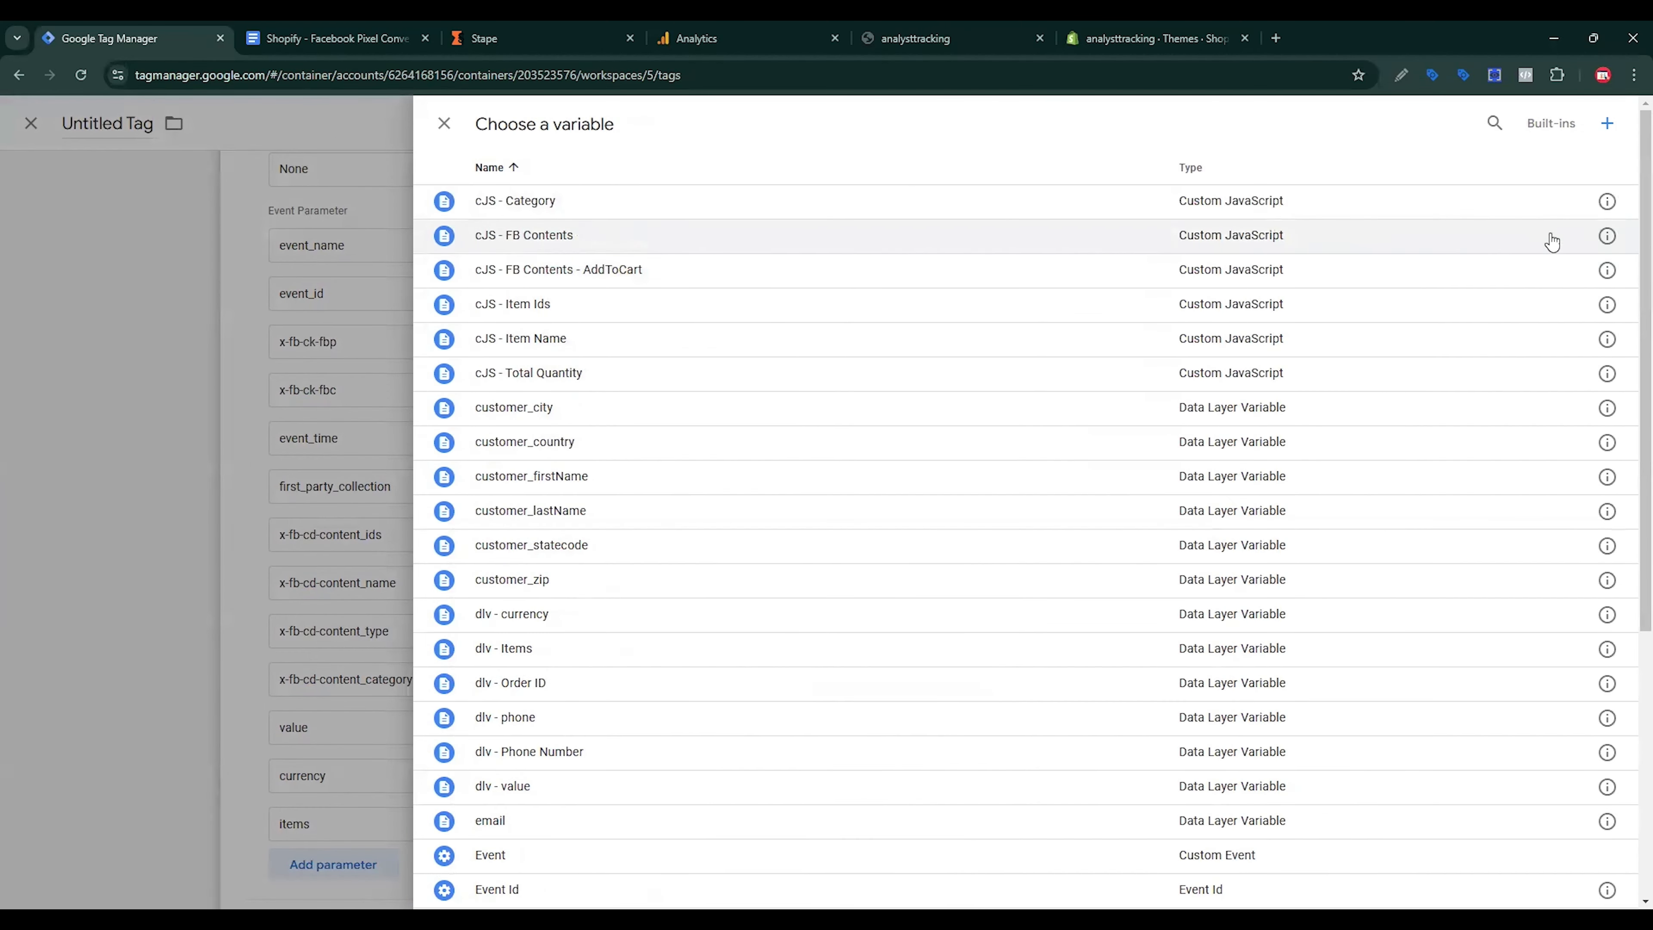
left_click(1607, 236)
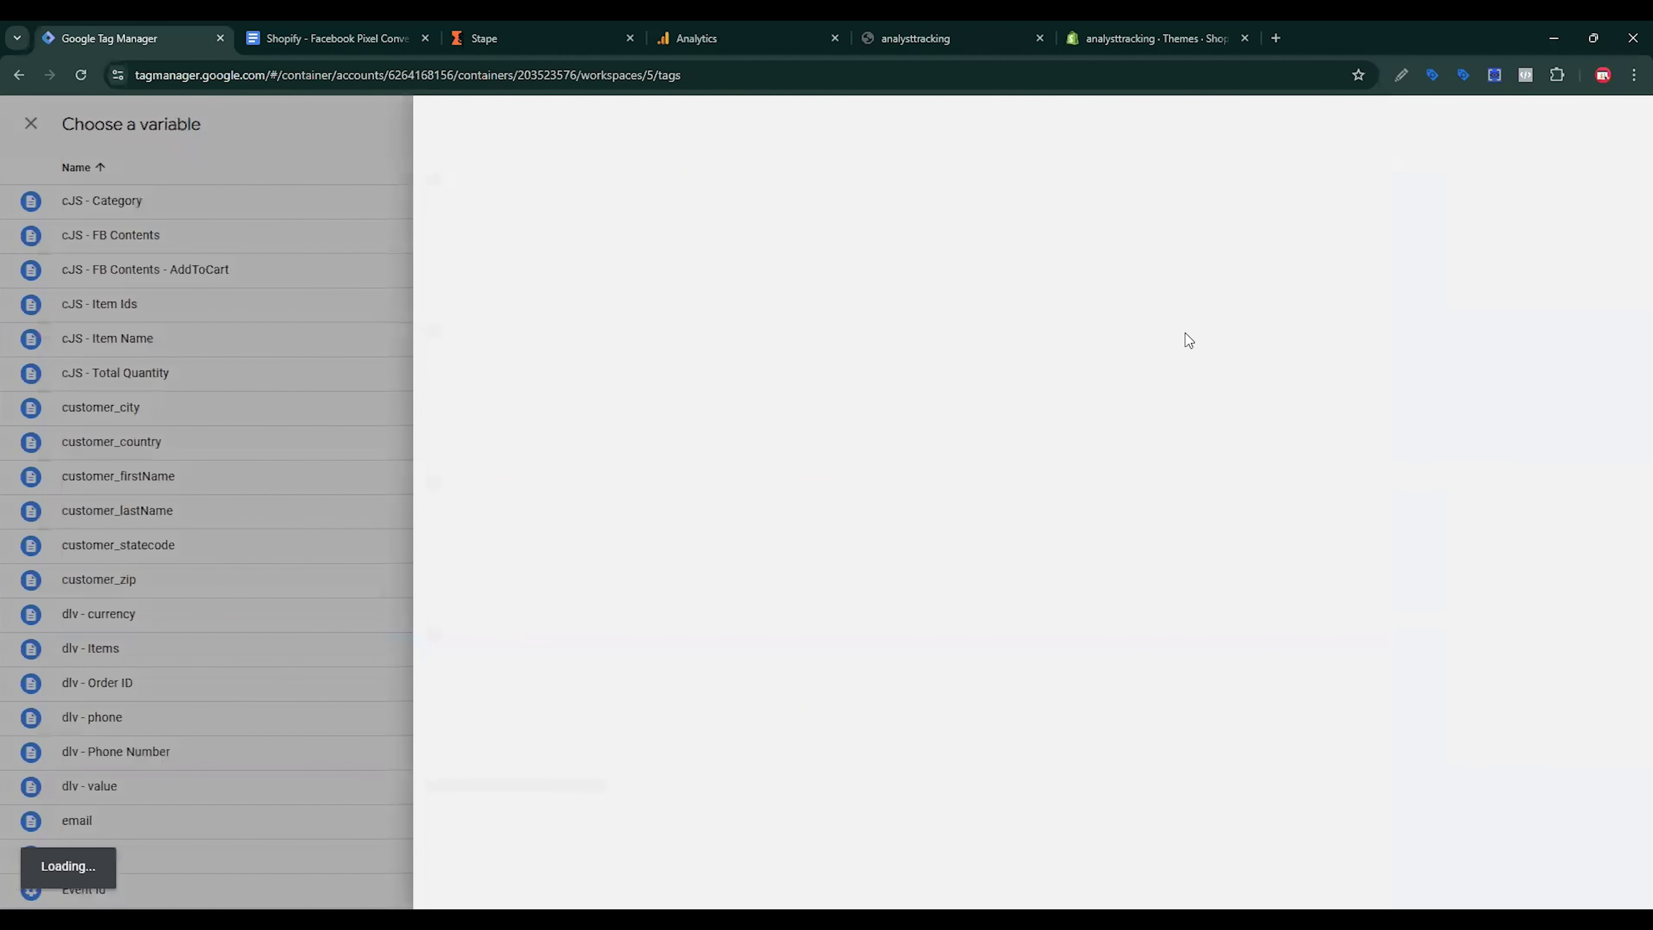
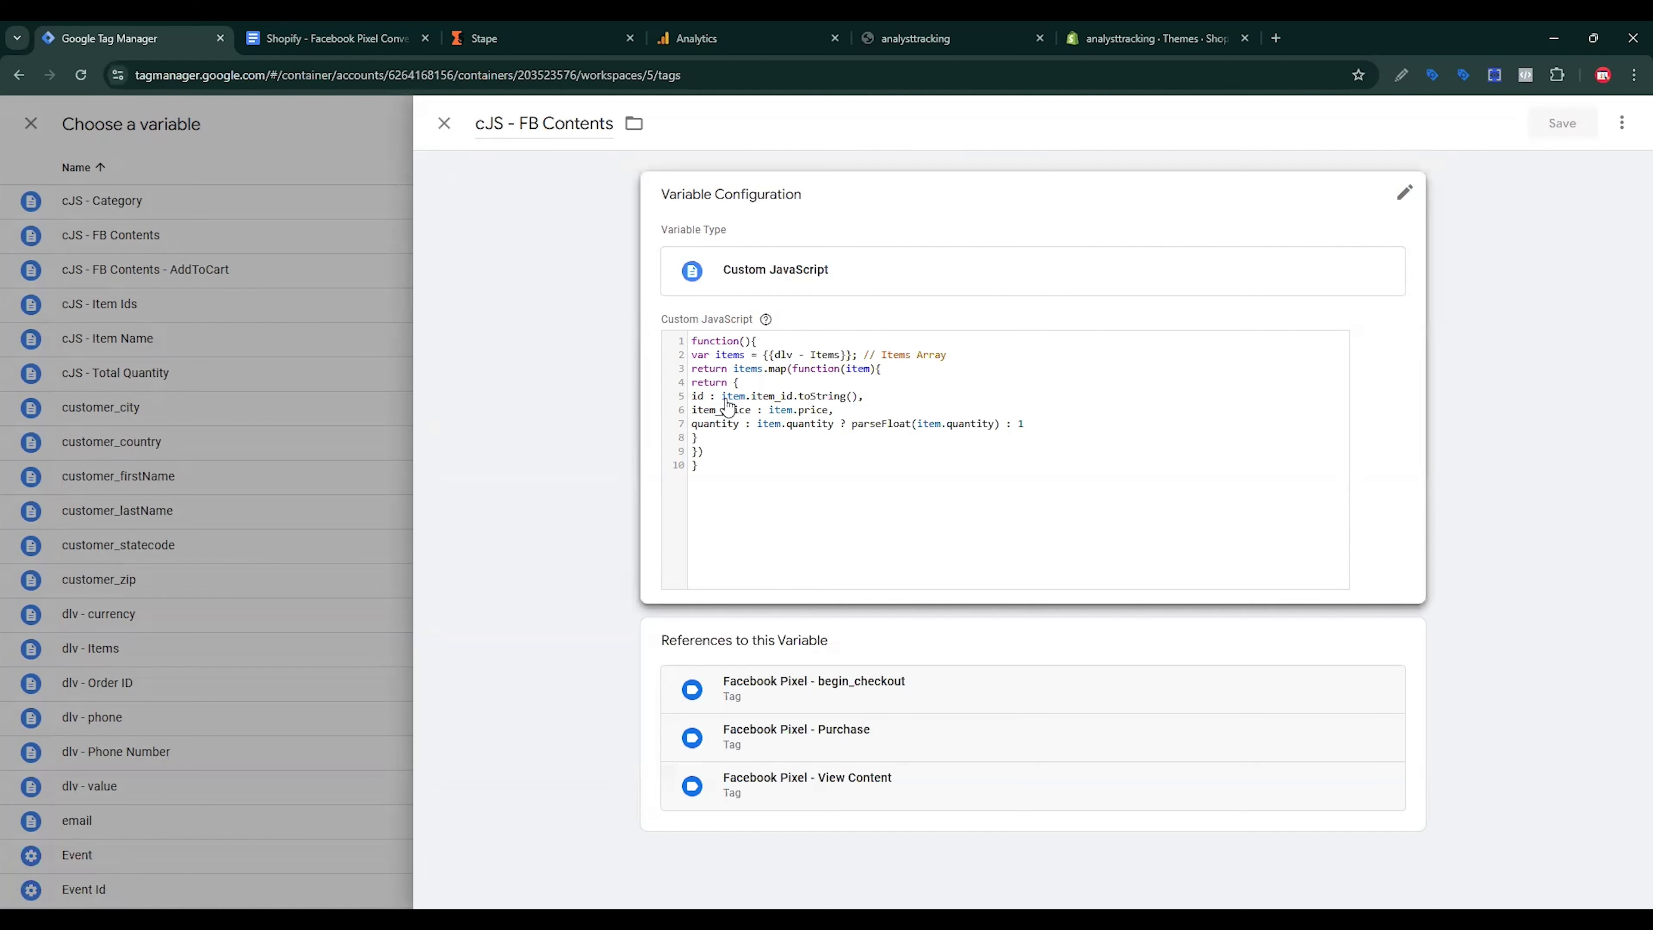
Step: Set content_ids, content_name and content_category to {{cJS - FB Contents}}, {{cJS - Item Name}} and {{cJS - Category}}
left_click(444, 123)
left_click(542, 234)
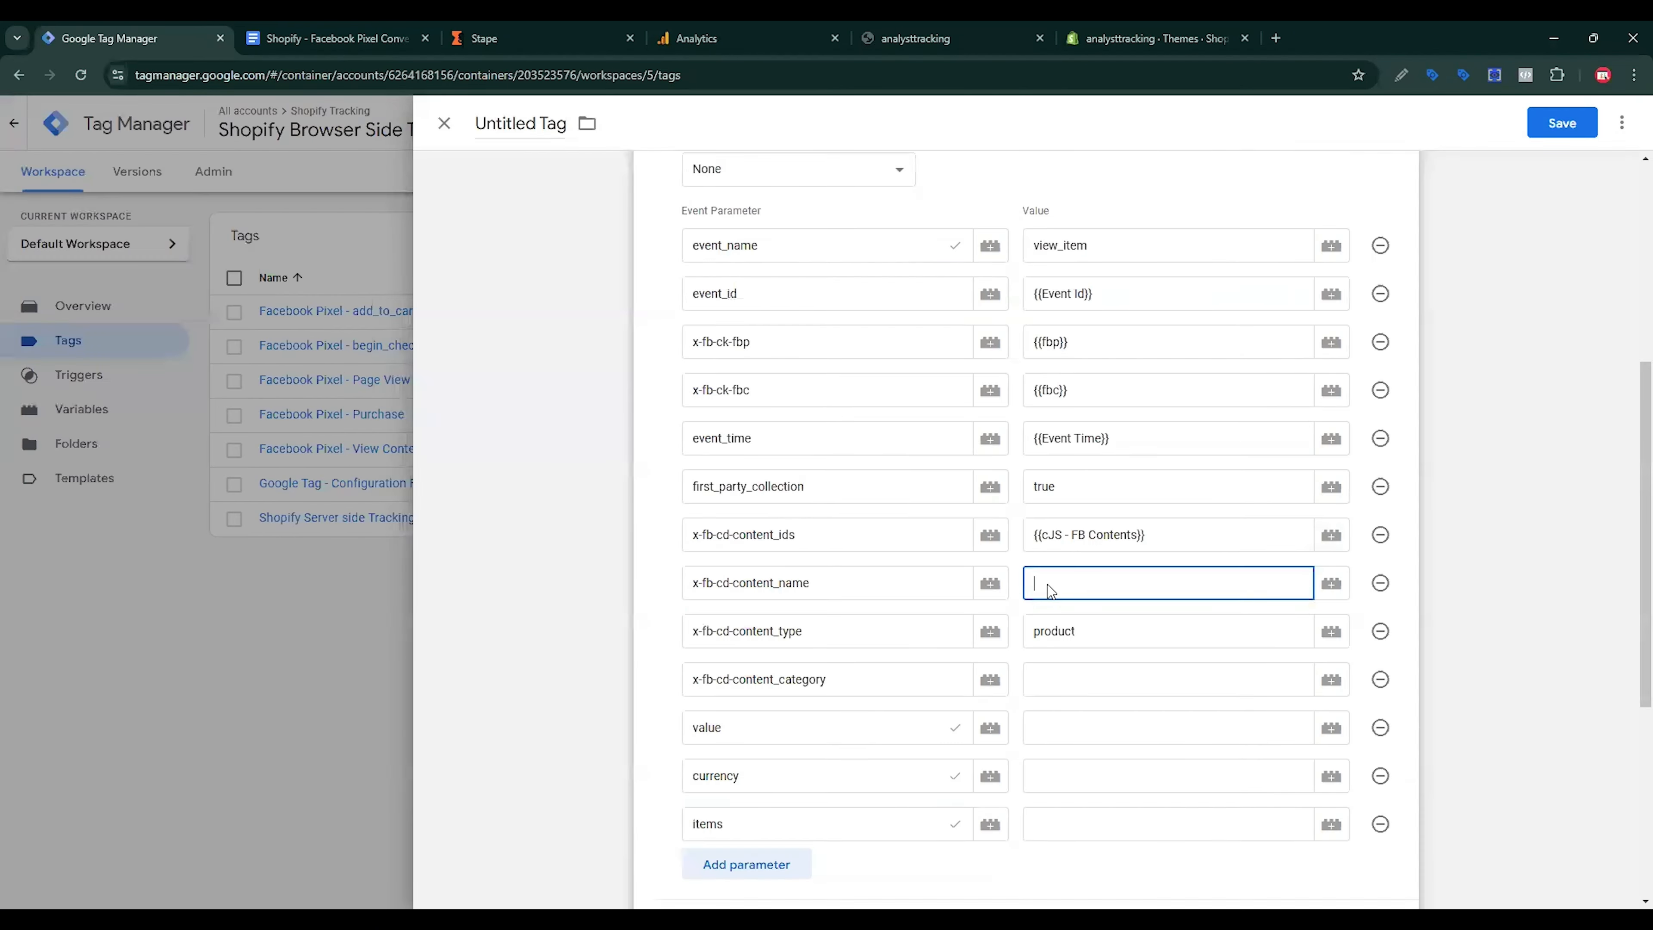
left_click(1332, 583)
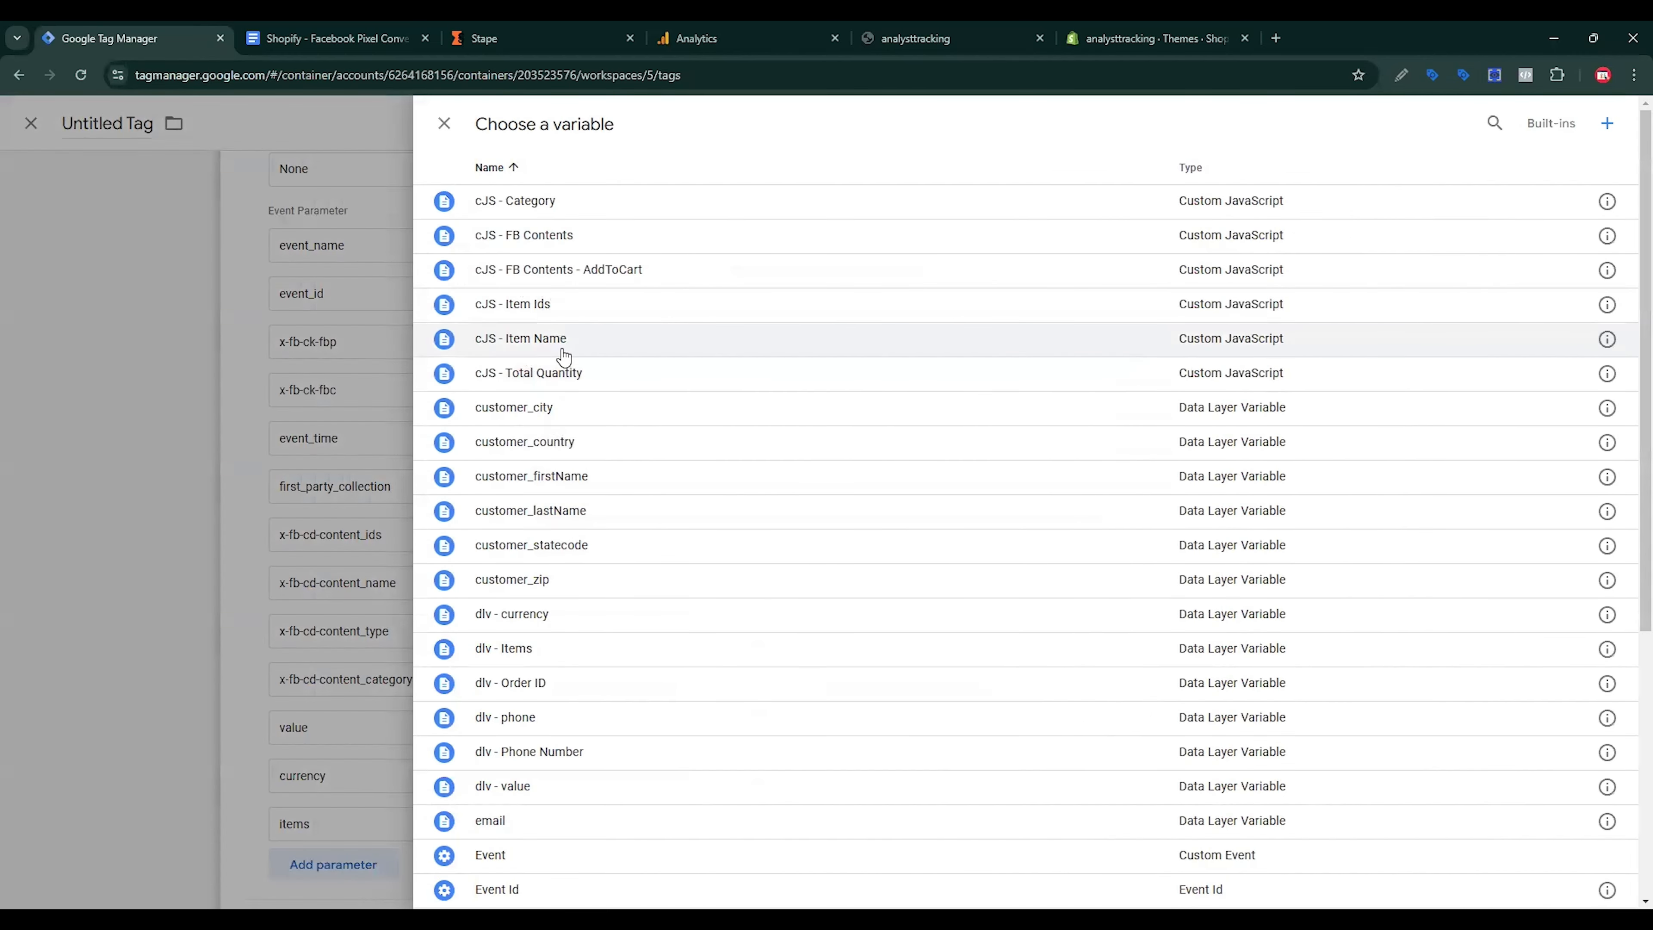
left_click(1607, 339)
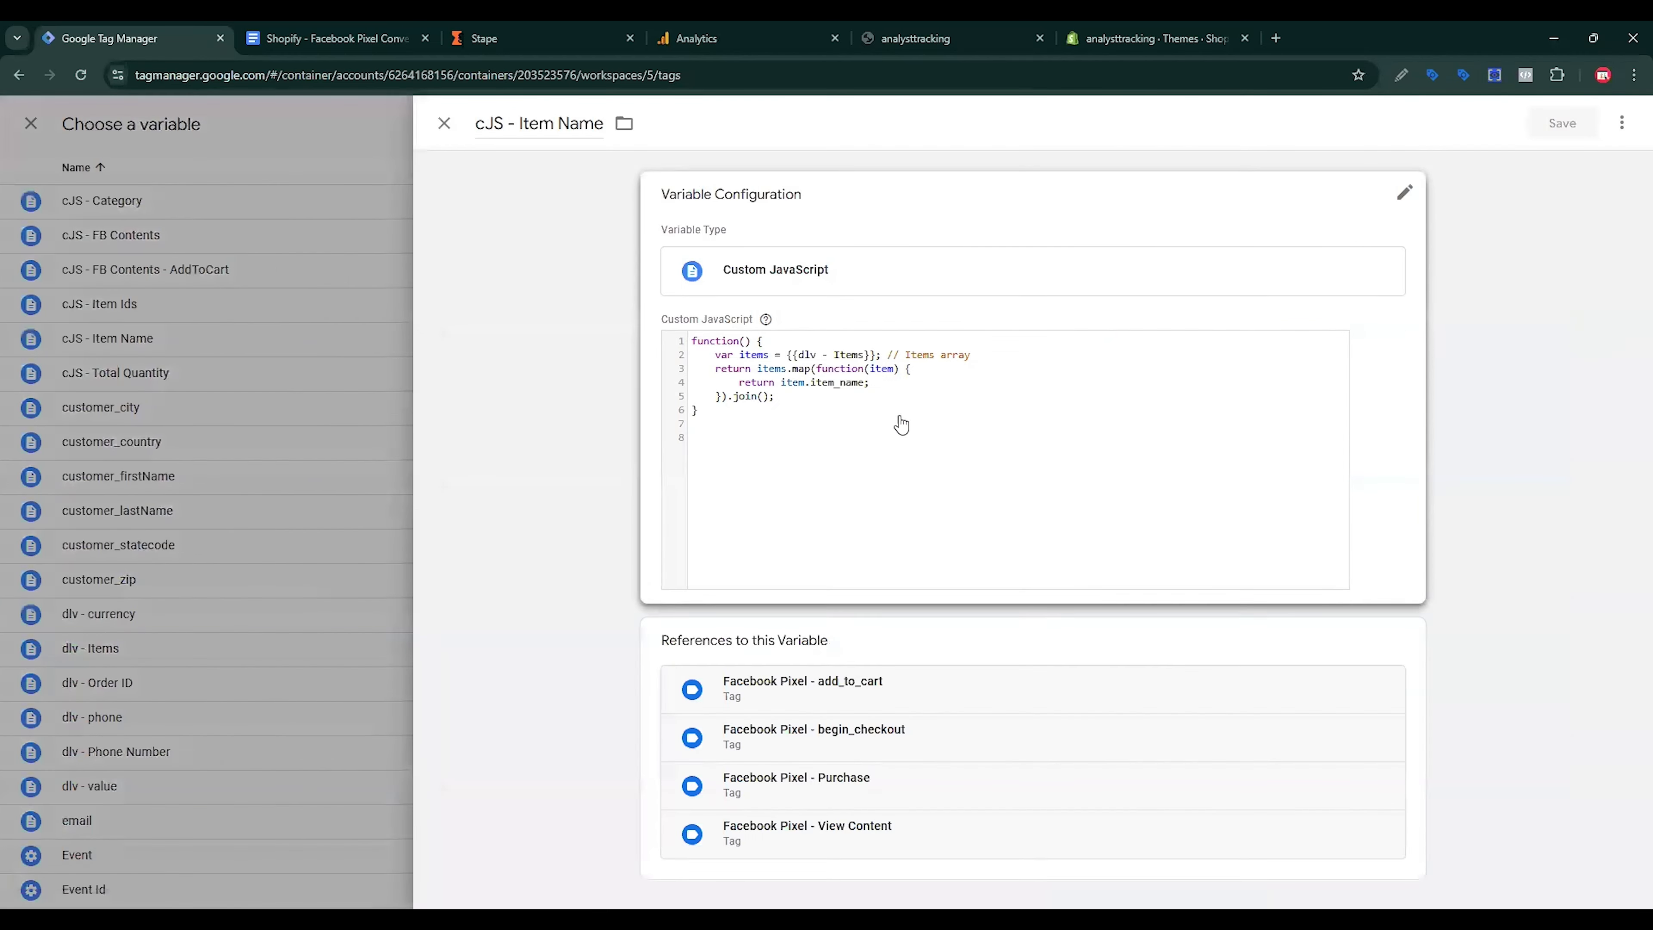
left_click(444, 123)
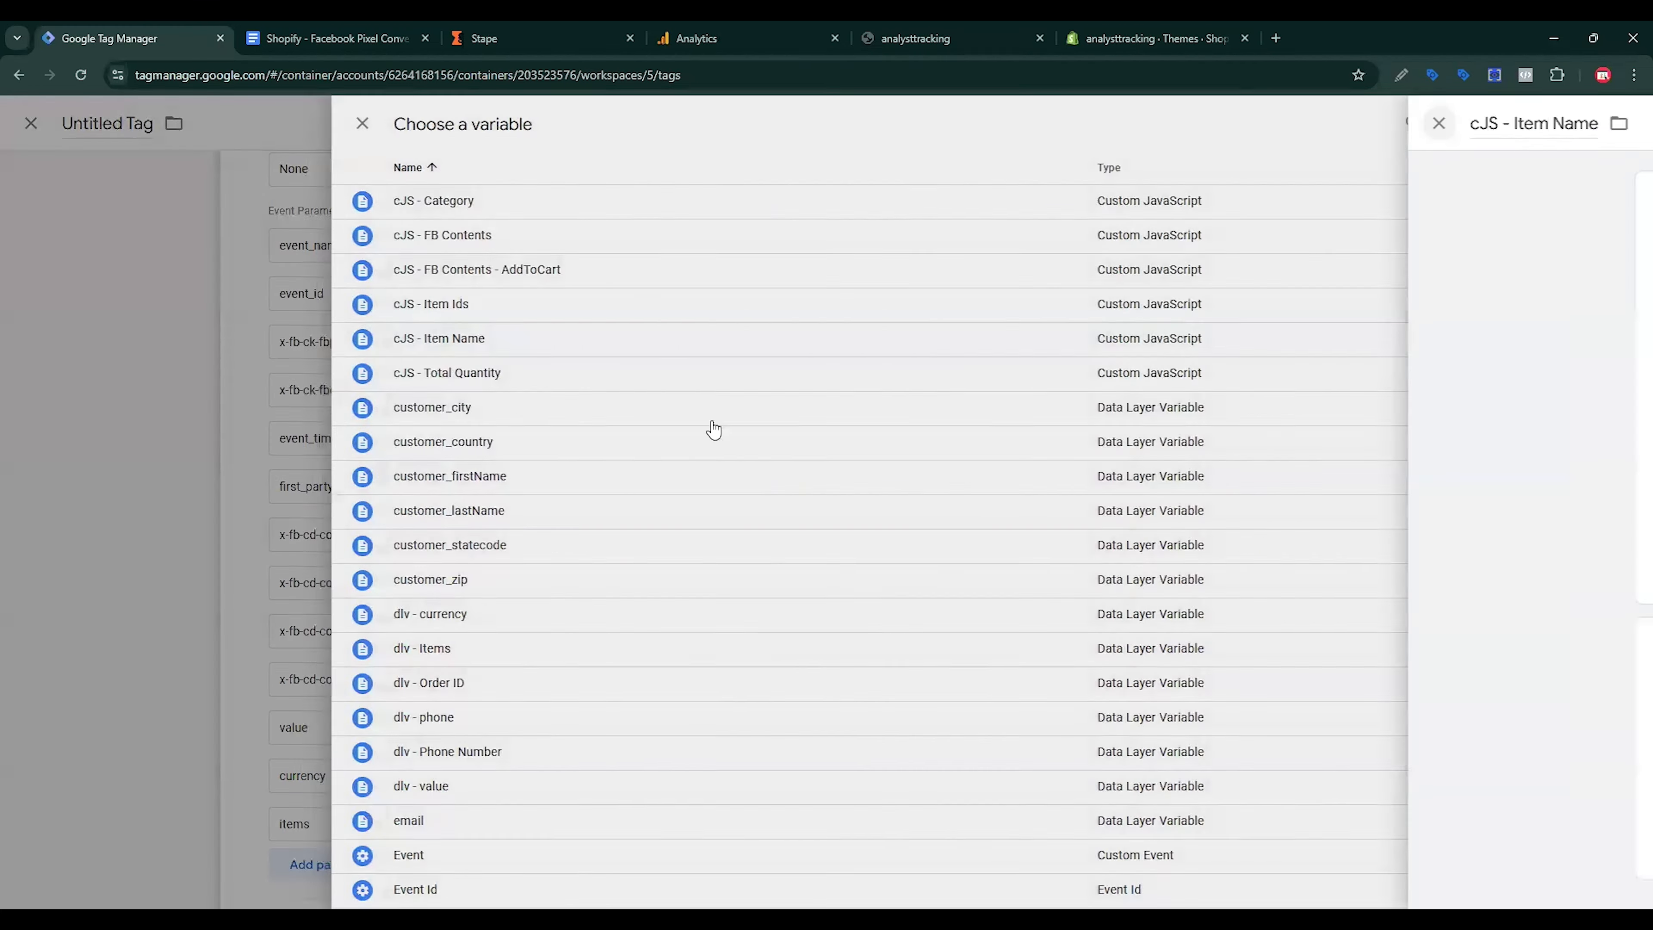
left_click(566, 340)
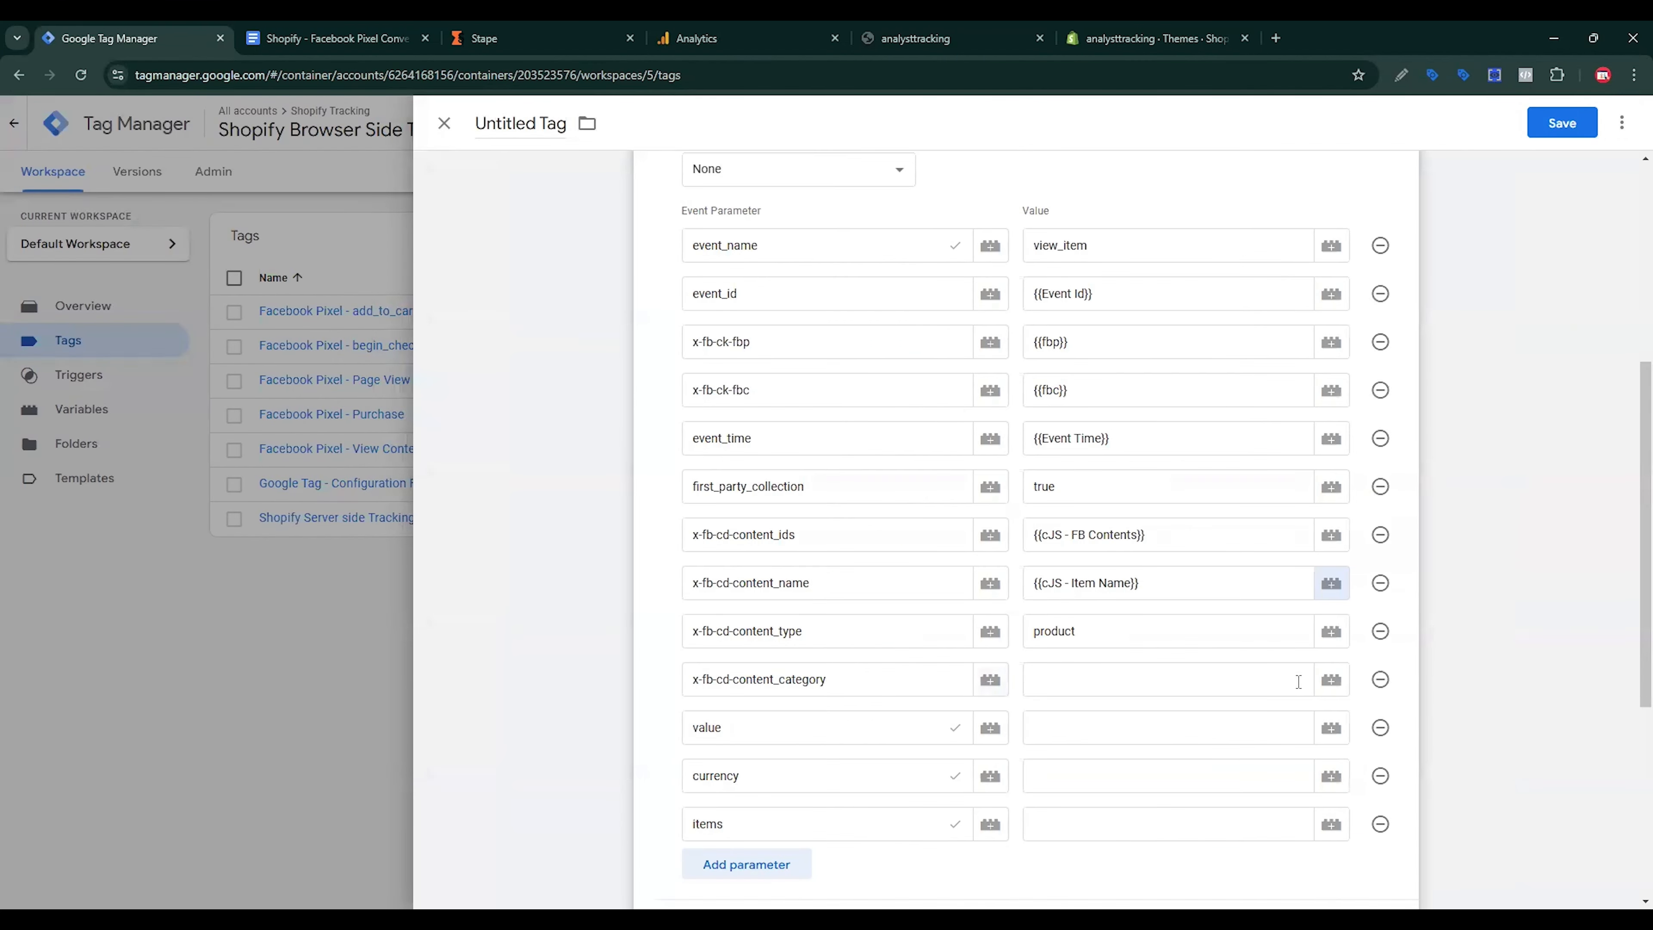
left_click(1332, 680)
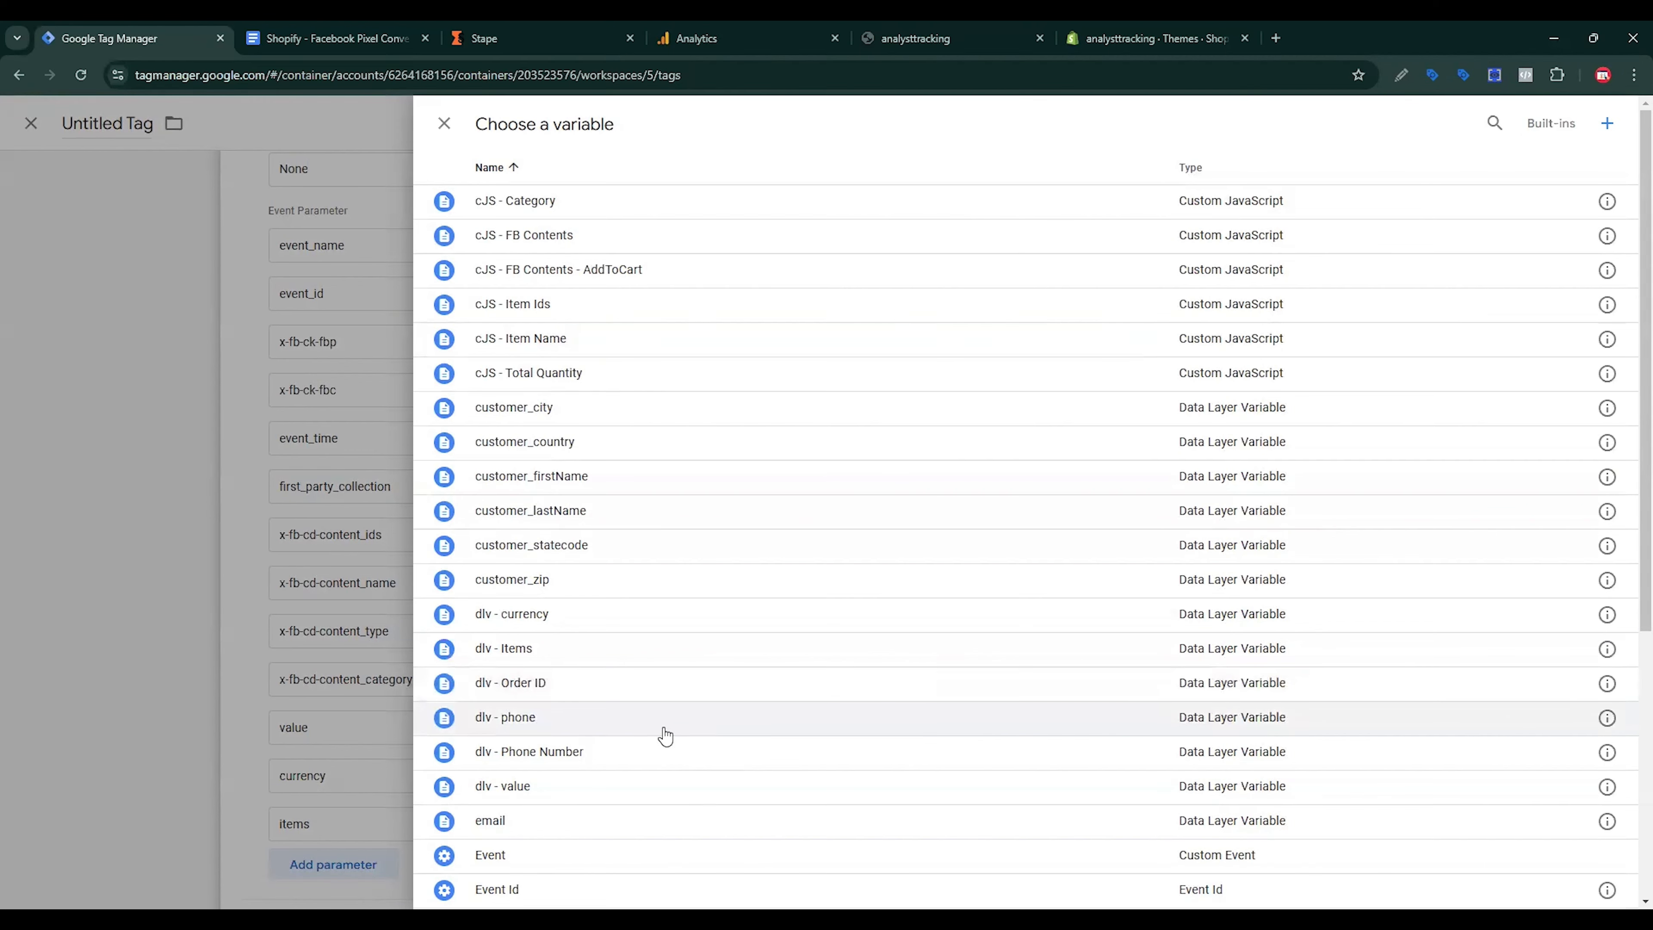
scroll(666, 736, "down", 1)
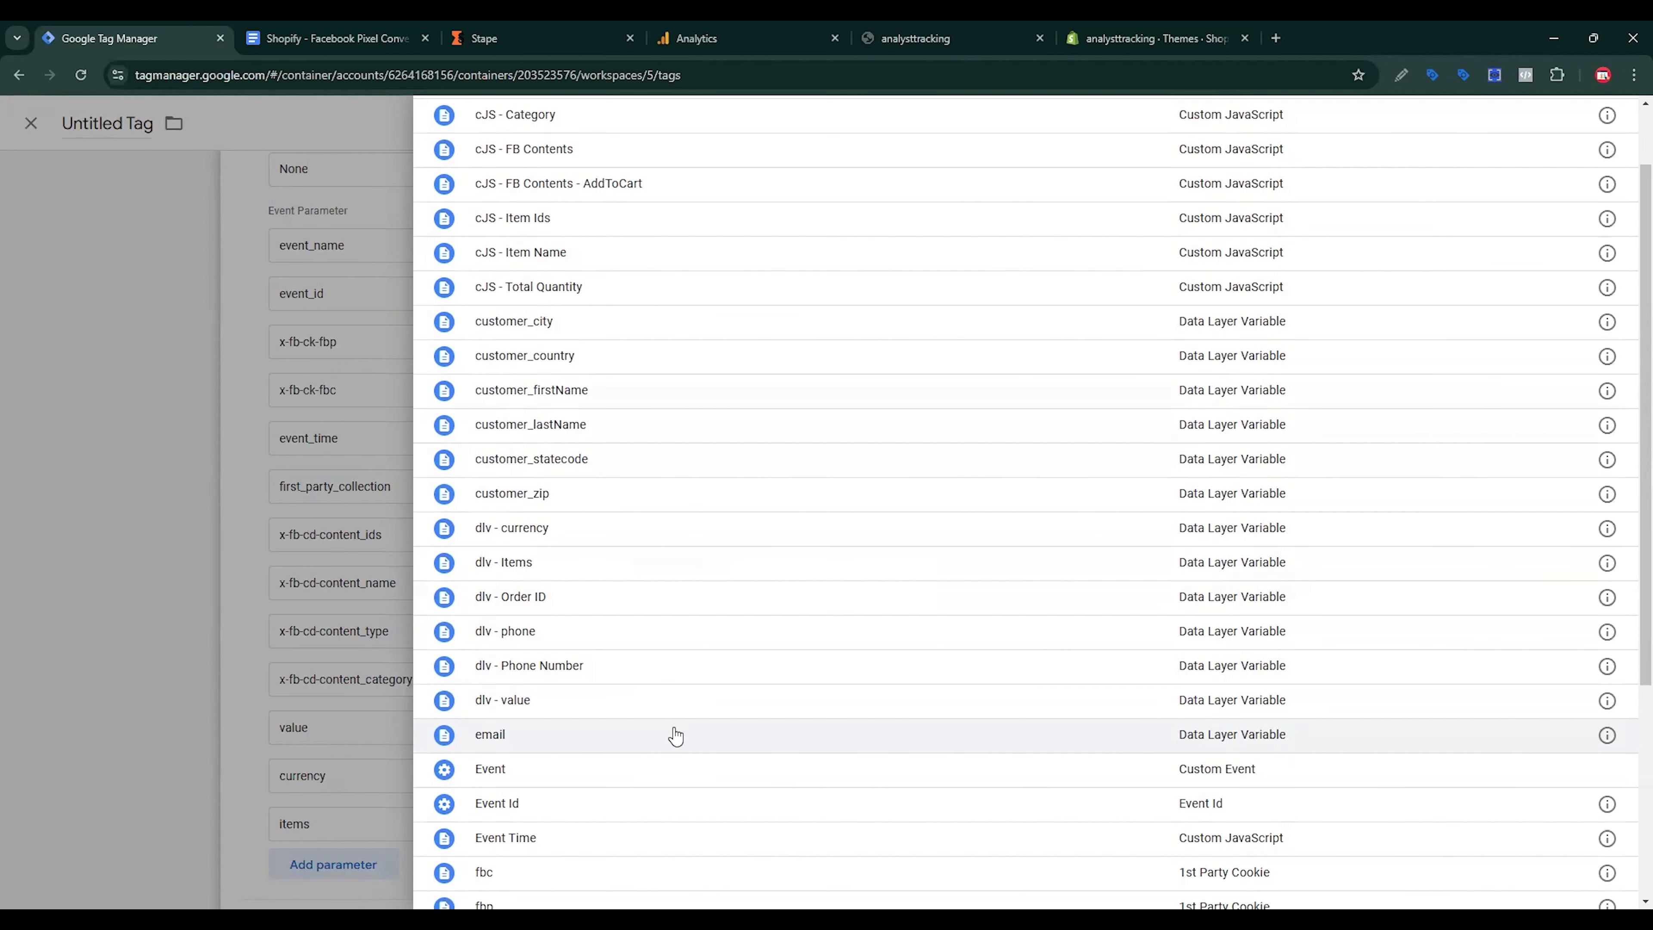
scroll(675, 737, "up", 1)
left_click(560, 200)
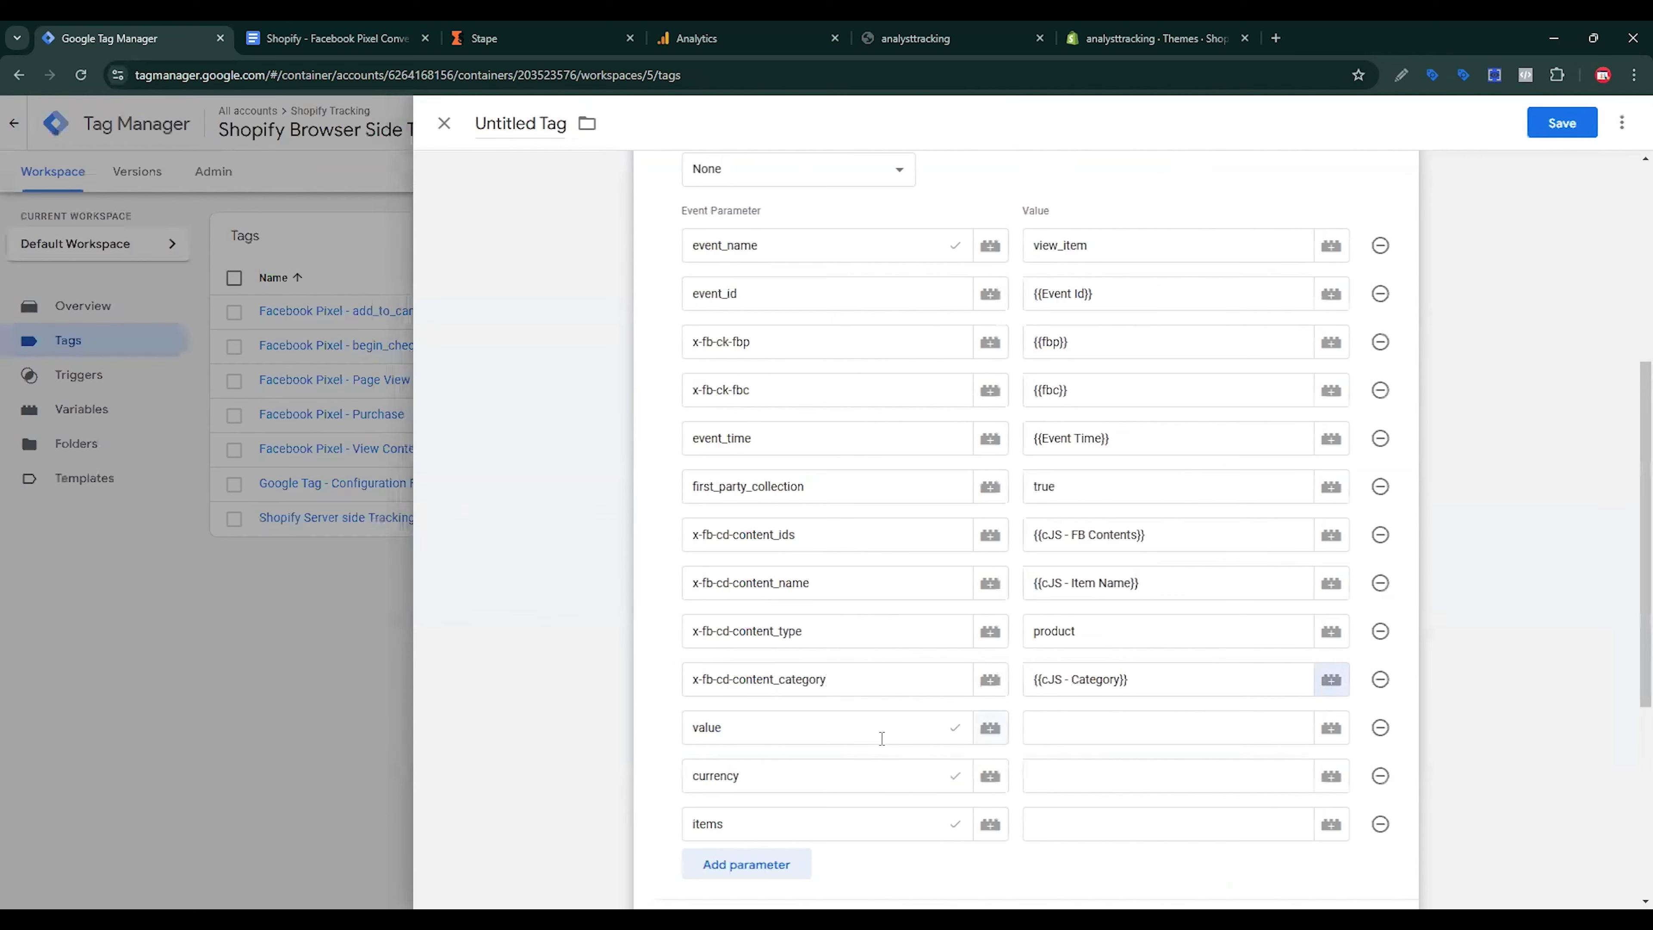
Step: For the value parameter, start a new variable of type Data Layer Variable
left_click(1061, 721)
left_click(1332, 728)
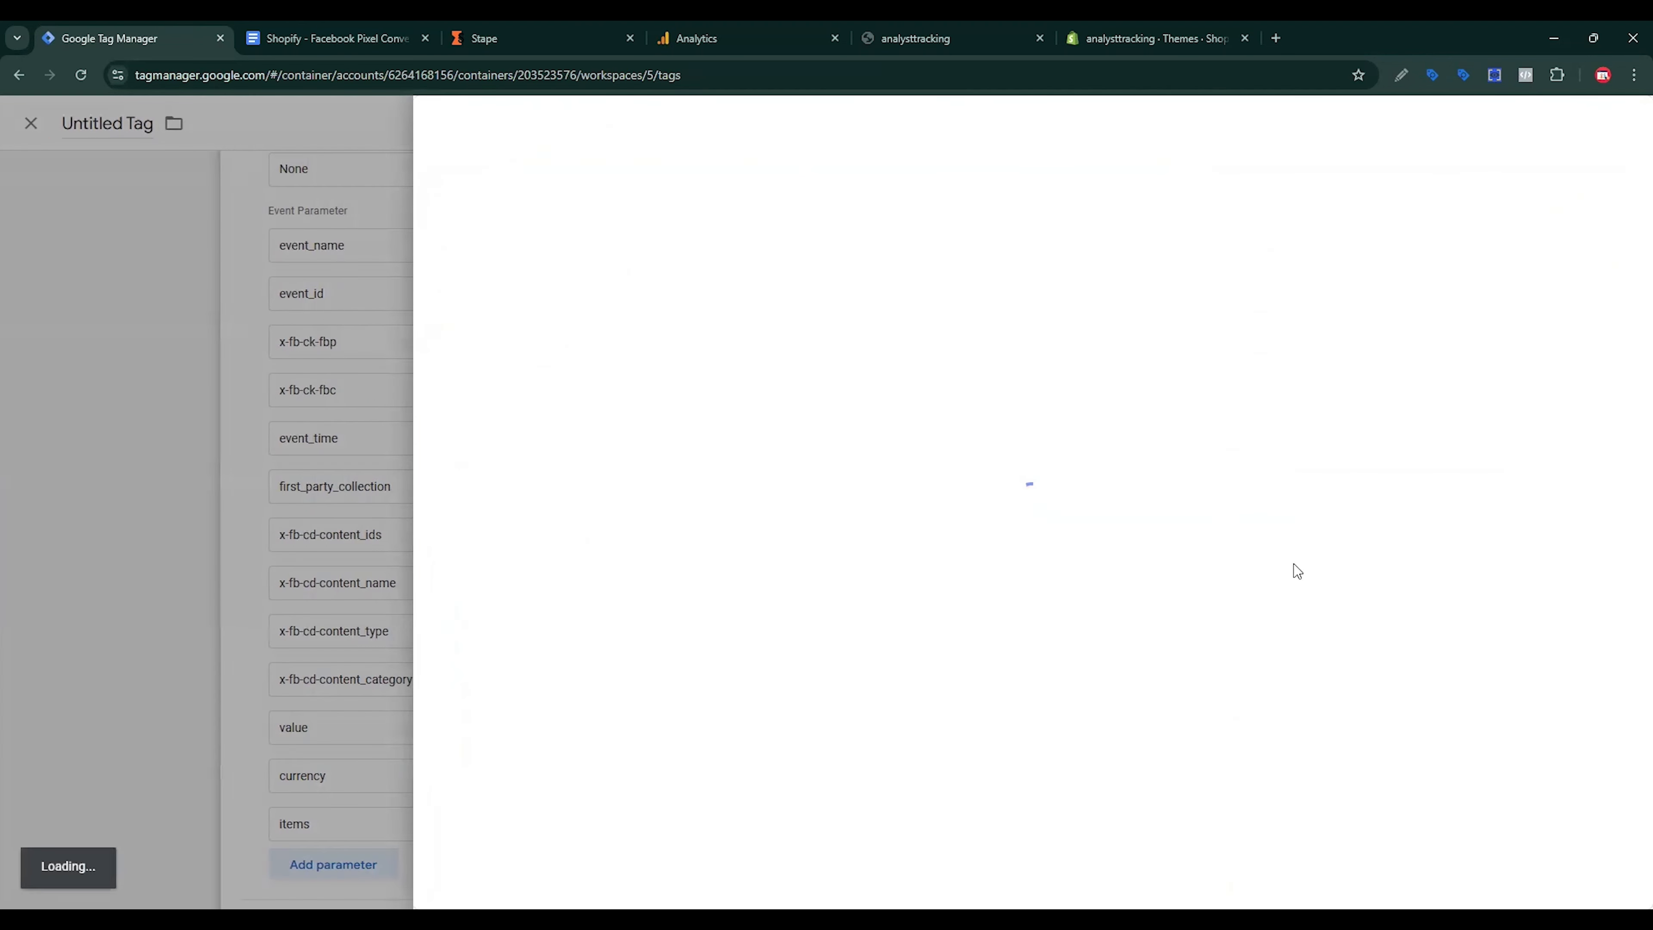
left_click(1607, 123)
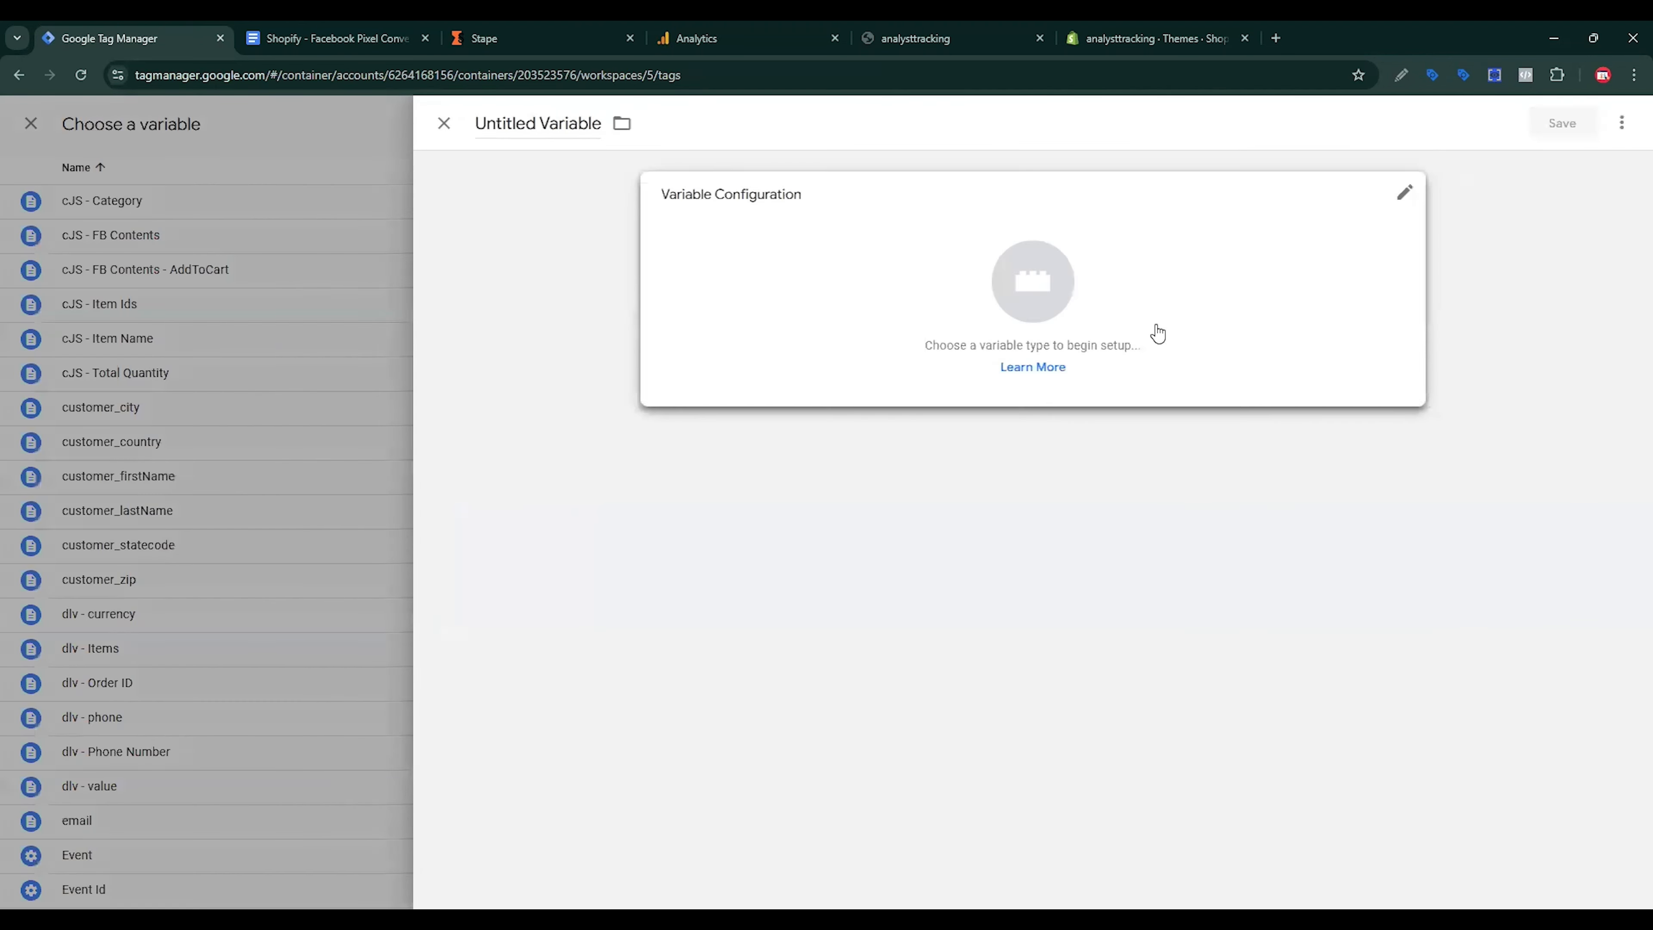
left_click(1155, 329)
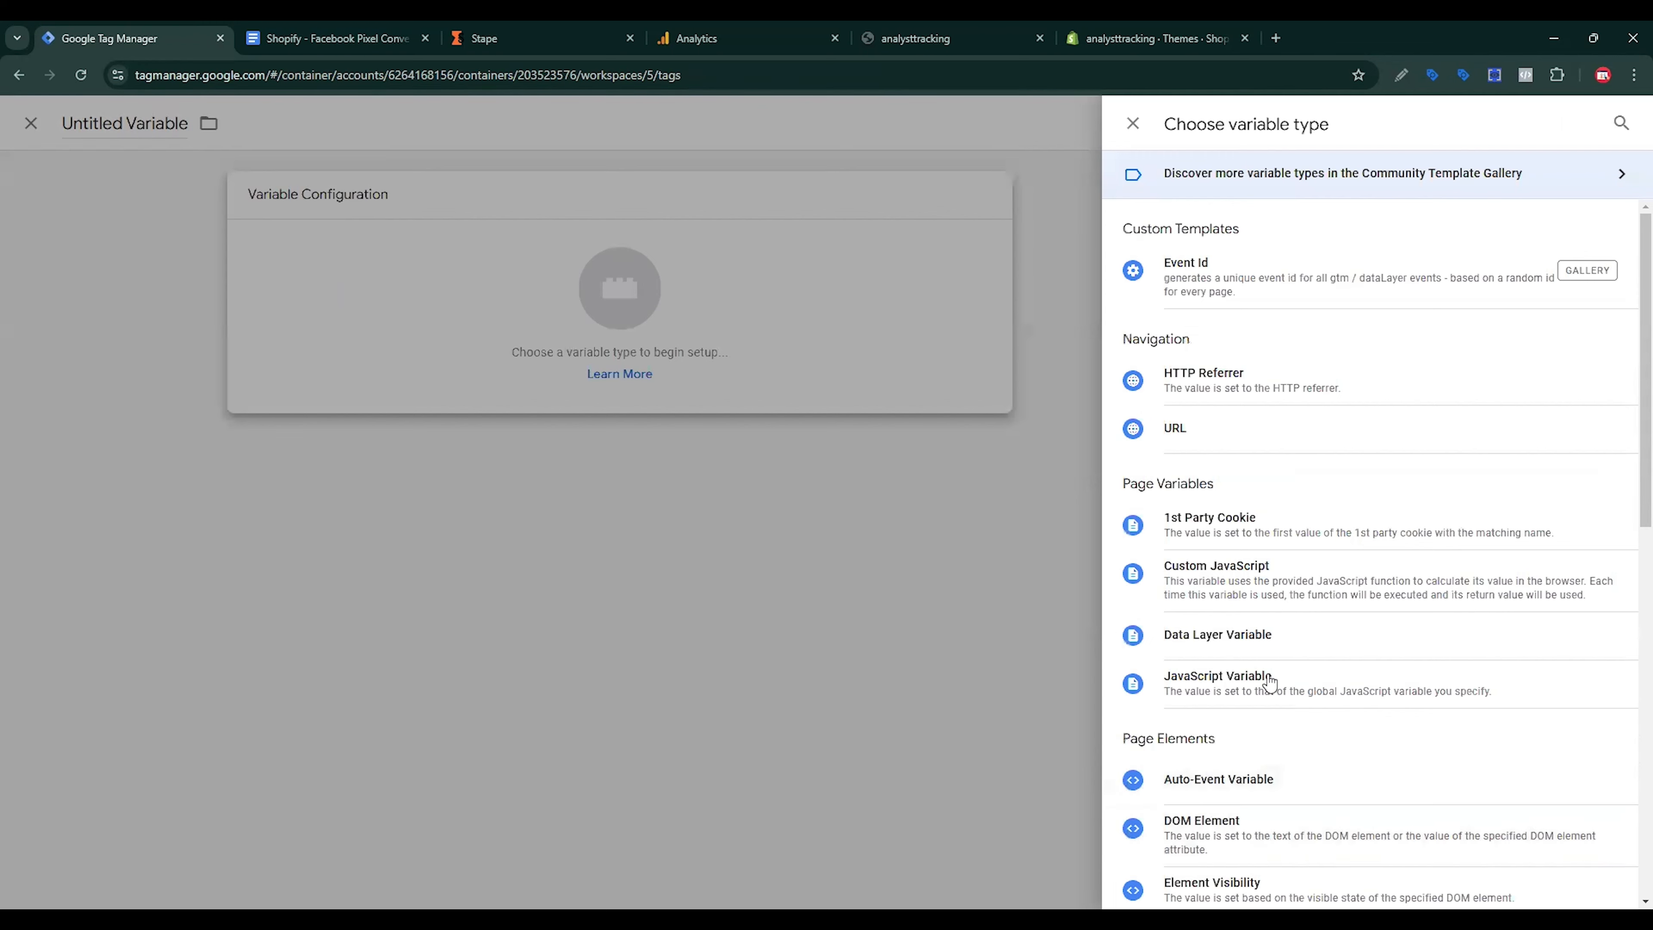
left_click(1233, 635)
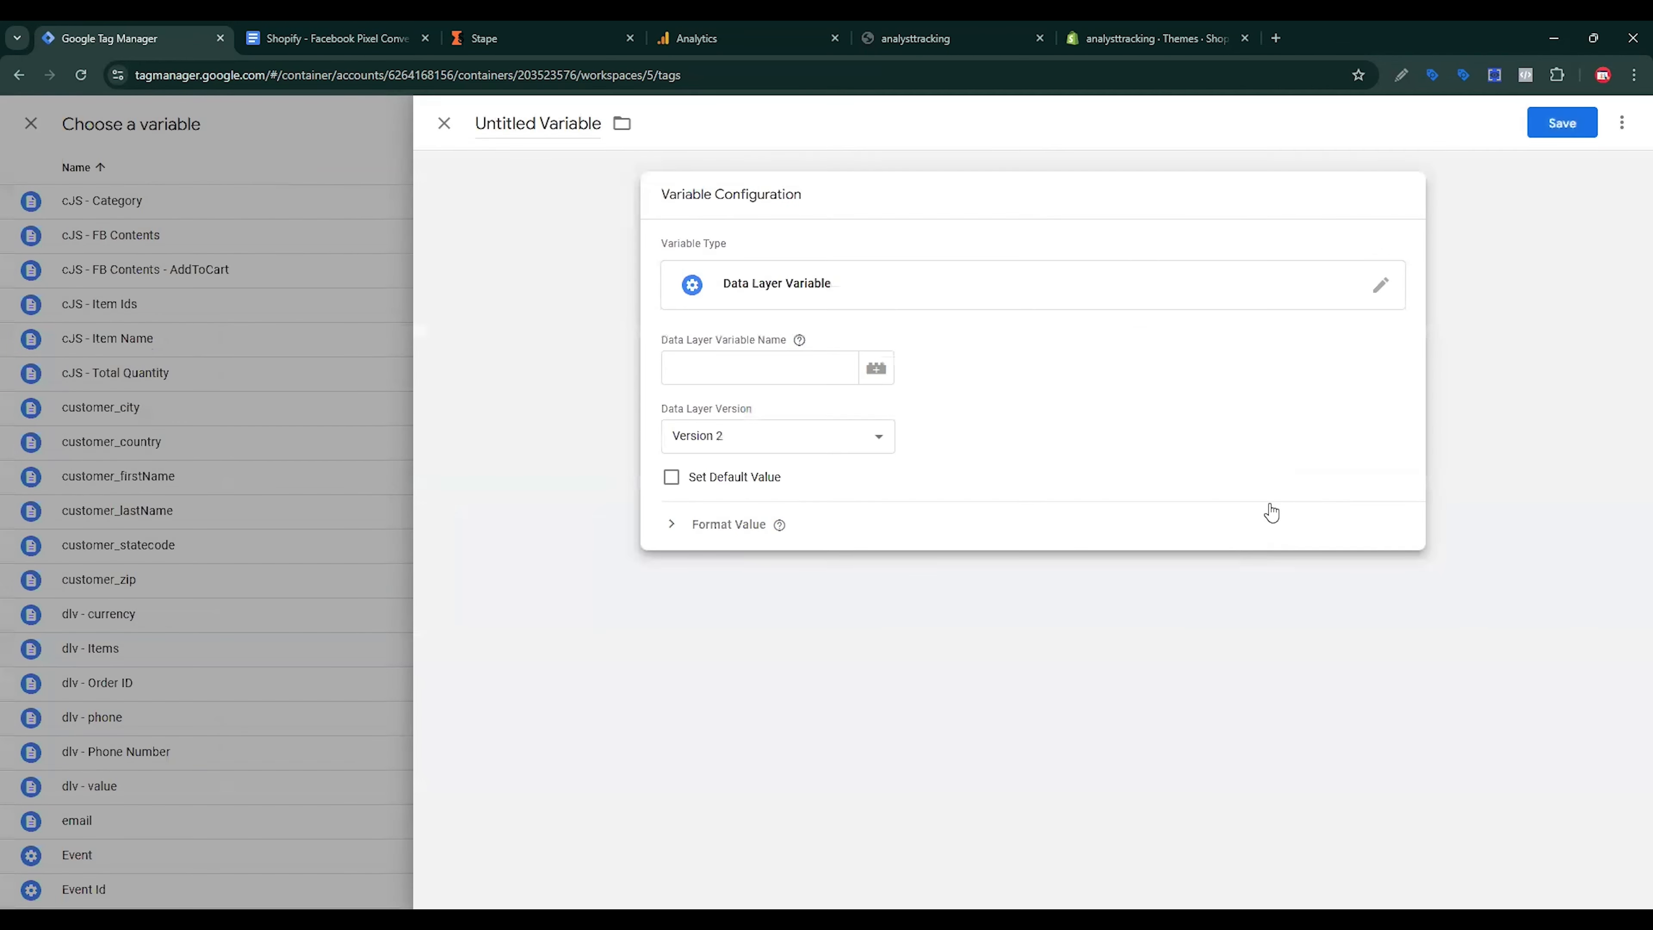
Step: On the knife sharpener product page, inspect the view_item push's ecommerce.value in DataLayer Checker Plus
left_click(925, 38)
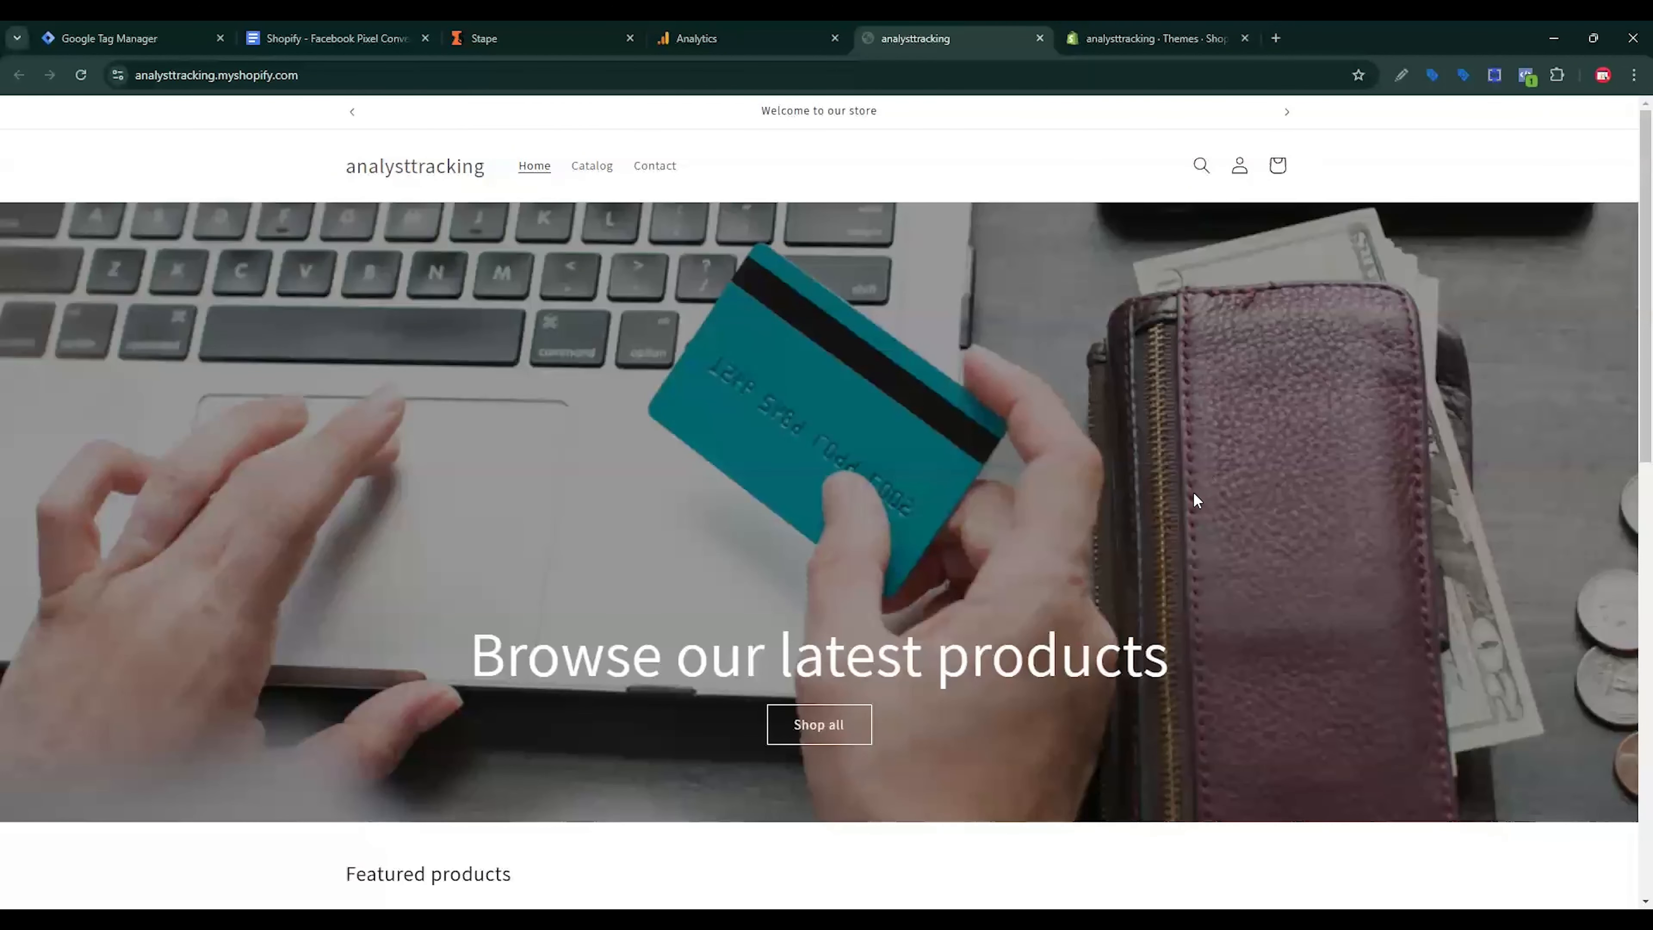
scroll(1093, 551, "down", 2)
scroll(1094, 554, "down", 5)
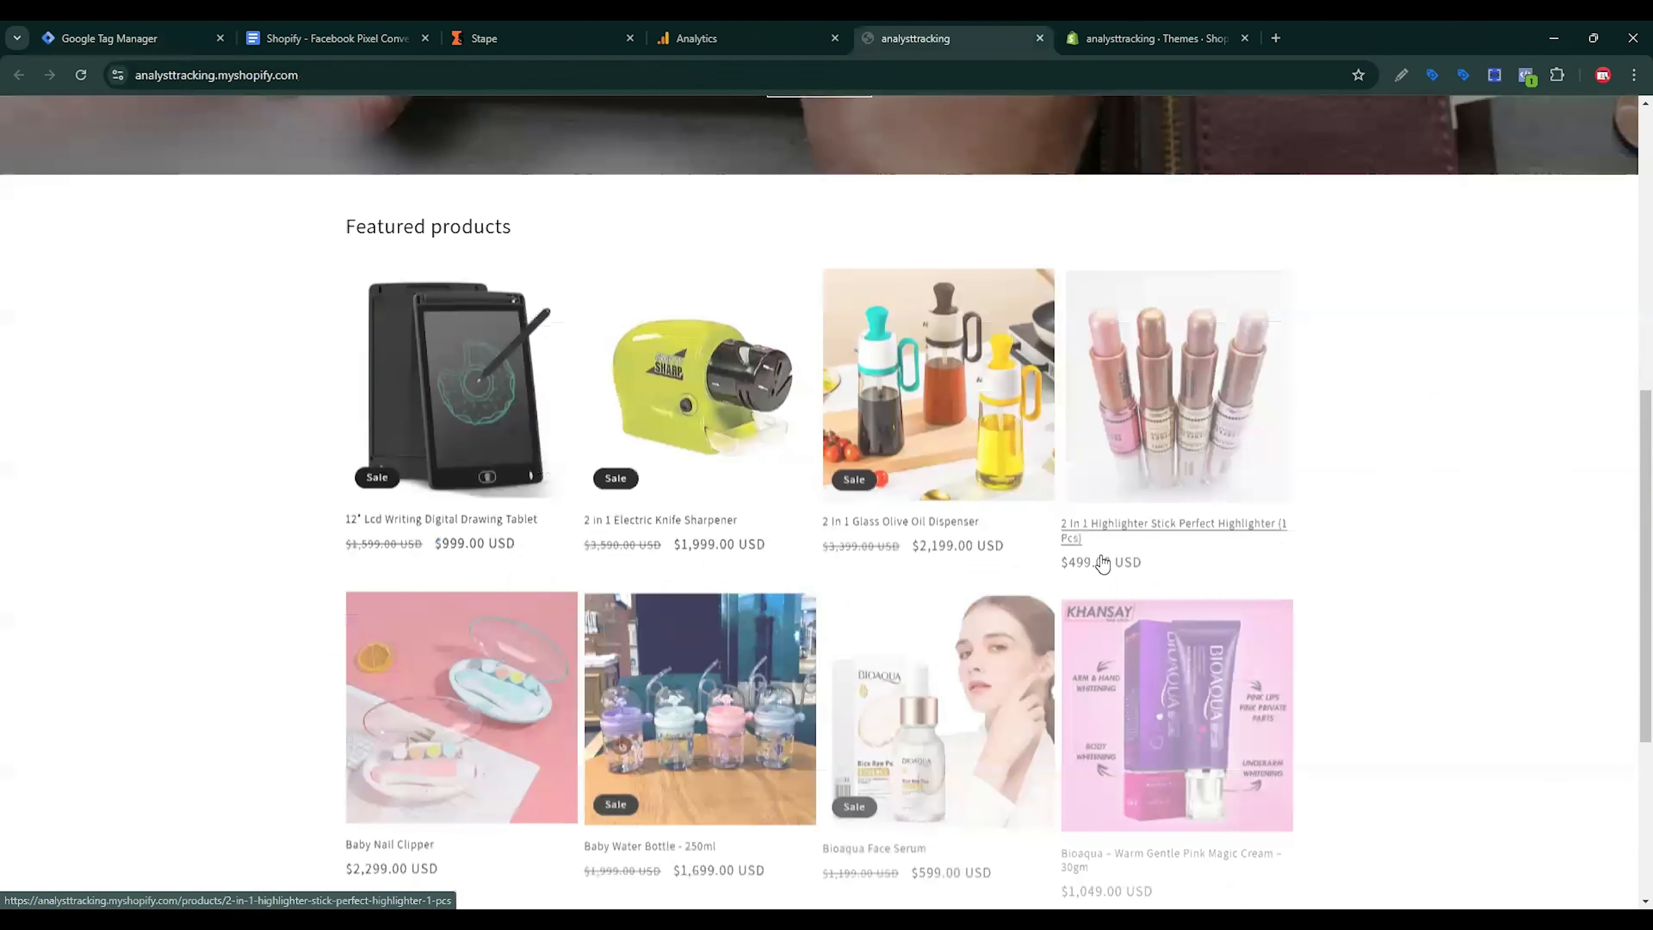
left_click(756, 343)
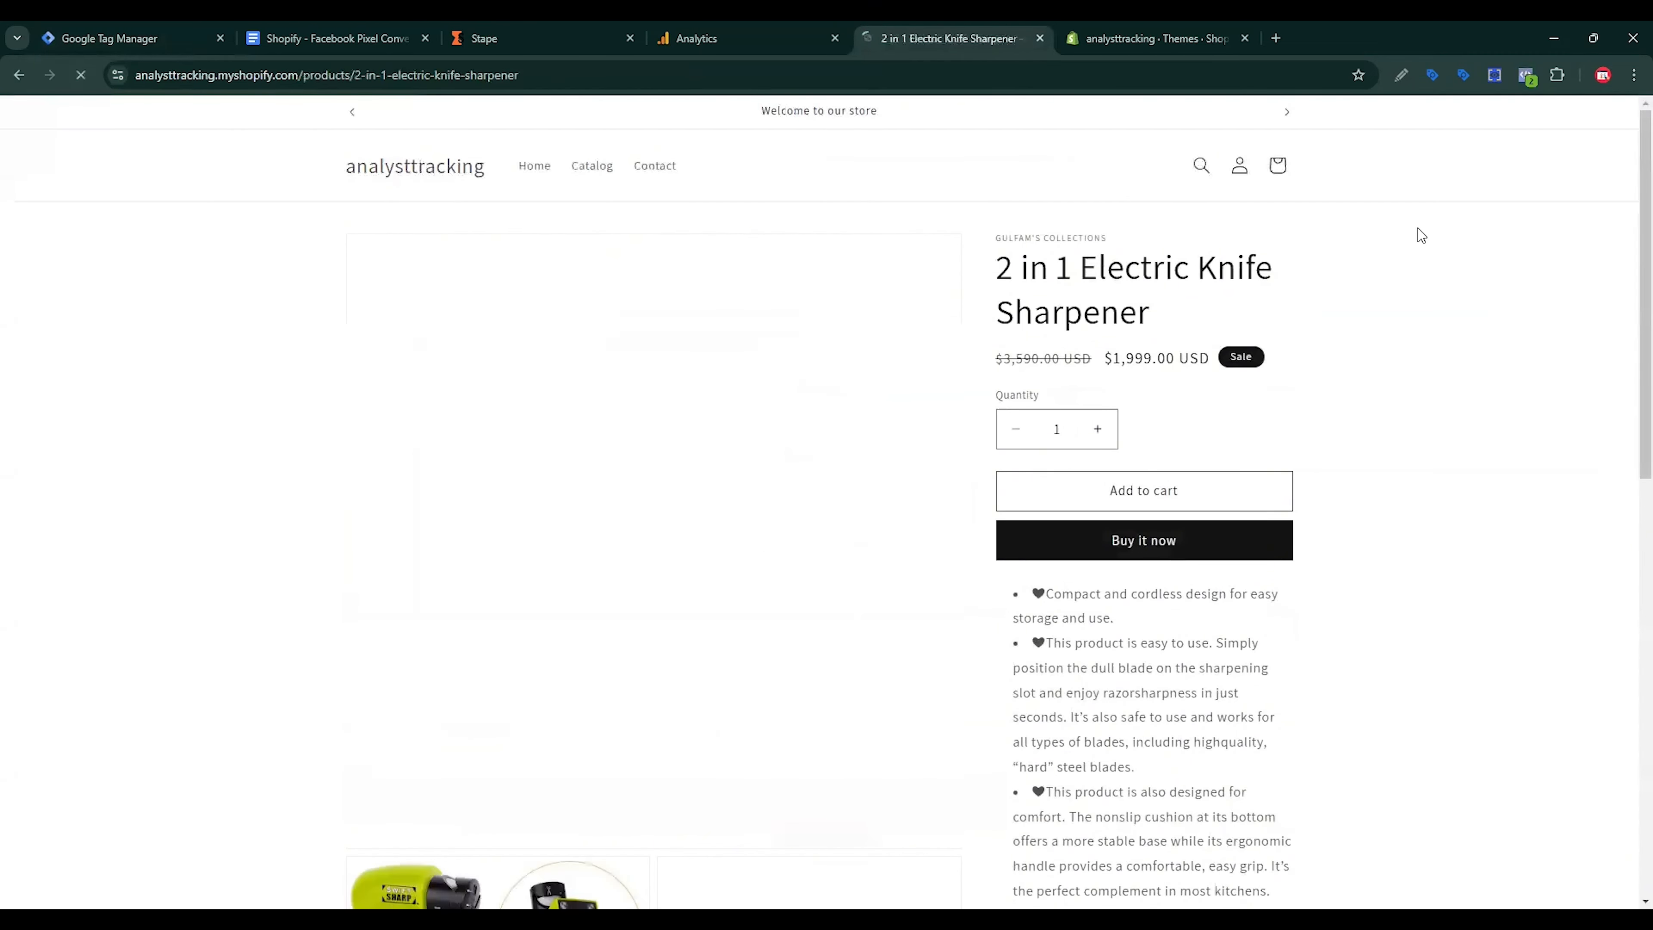
left_click(1496, 75)
left_click(902, 310)
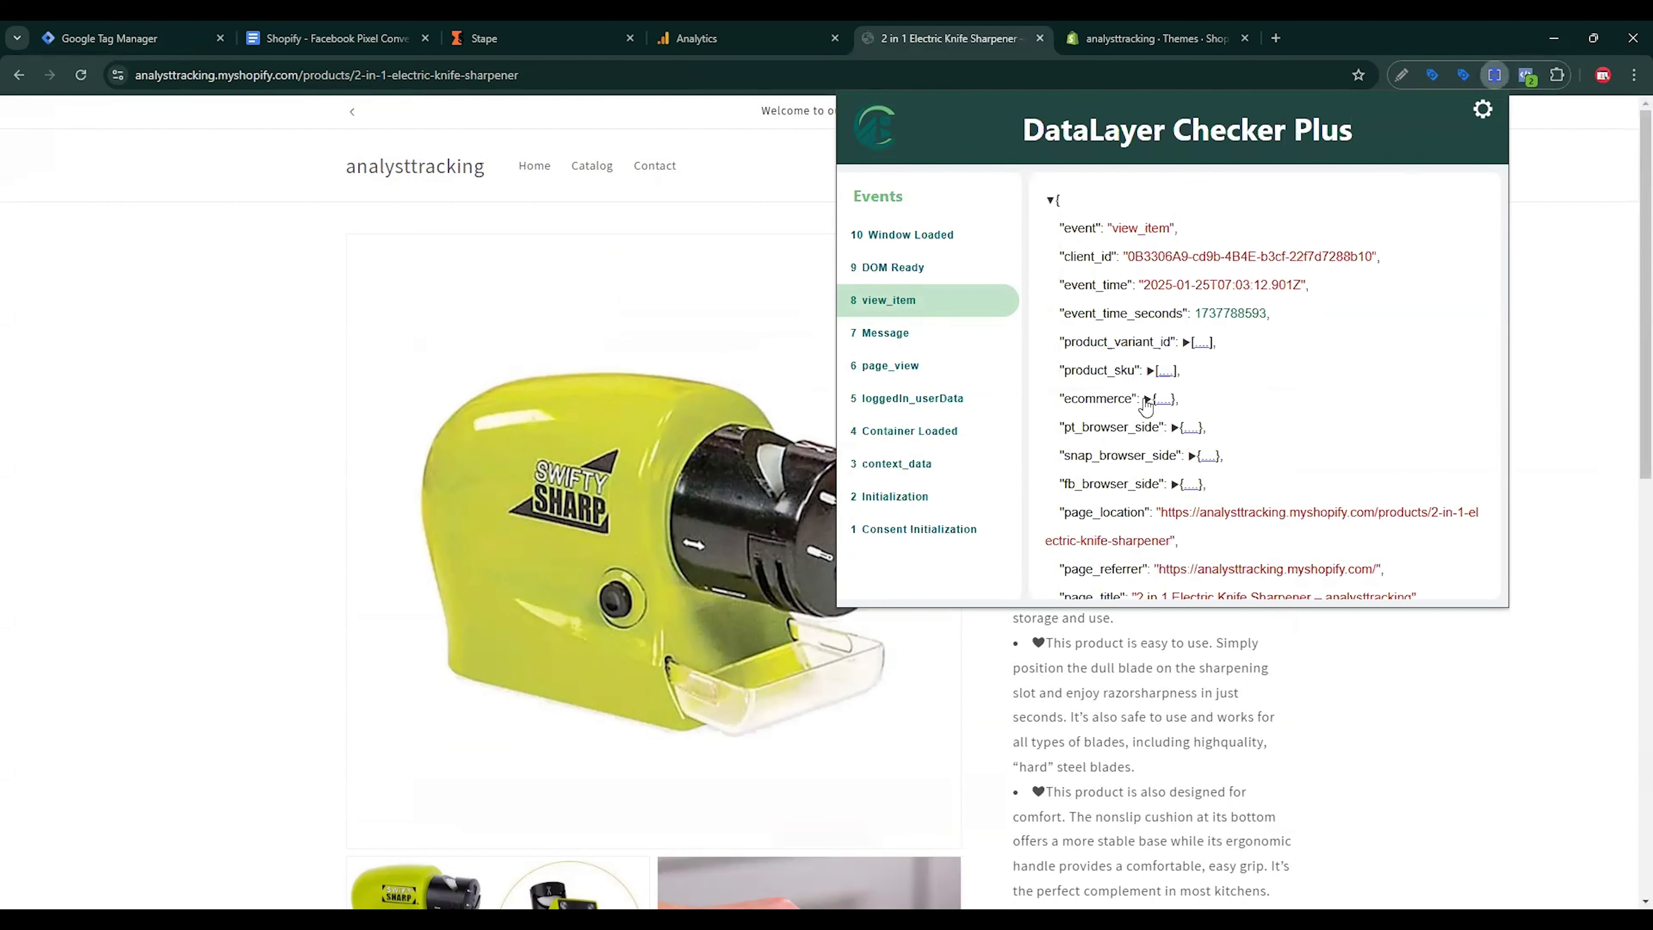
left_click(1146, 404)
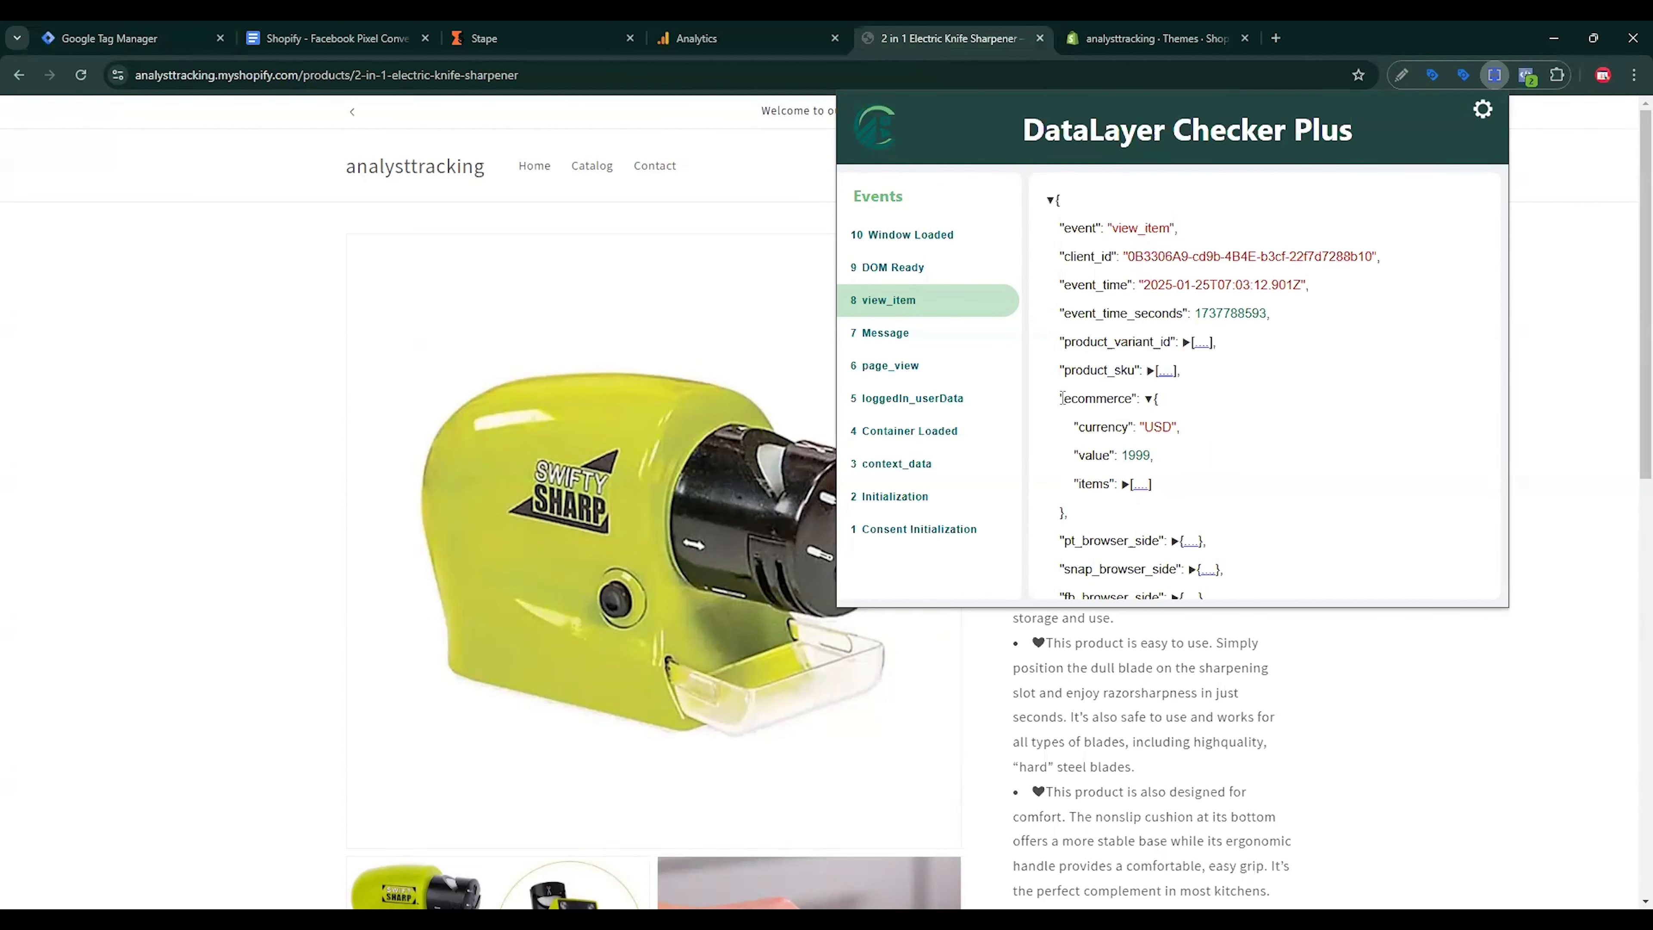
left_click_drag(1062, 398, 1134, 398)
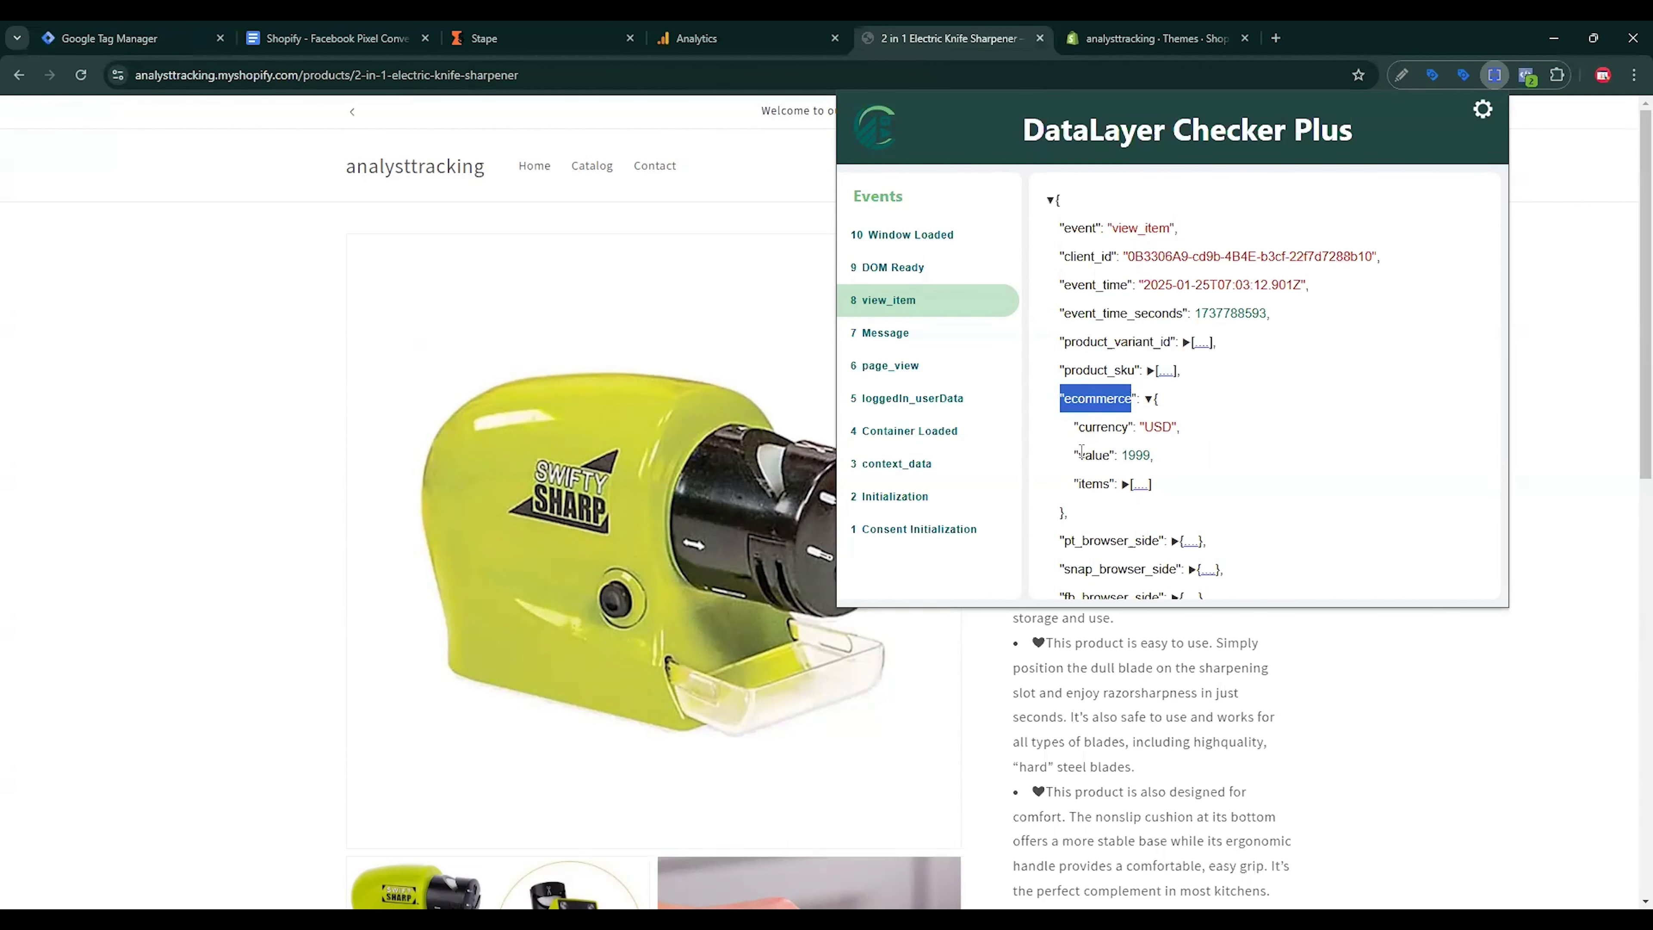
double_click(1083, 454)
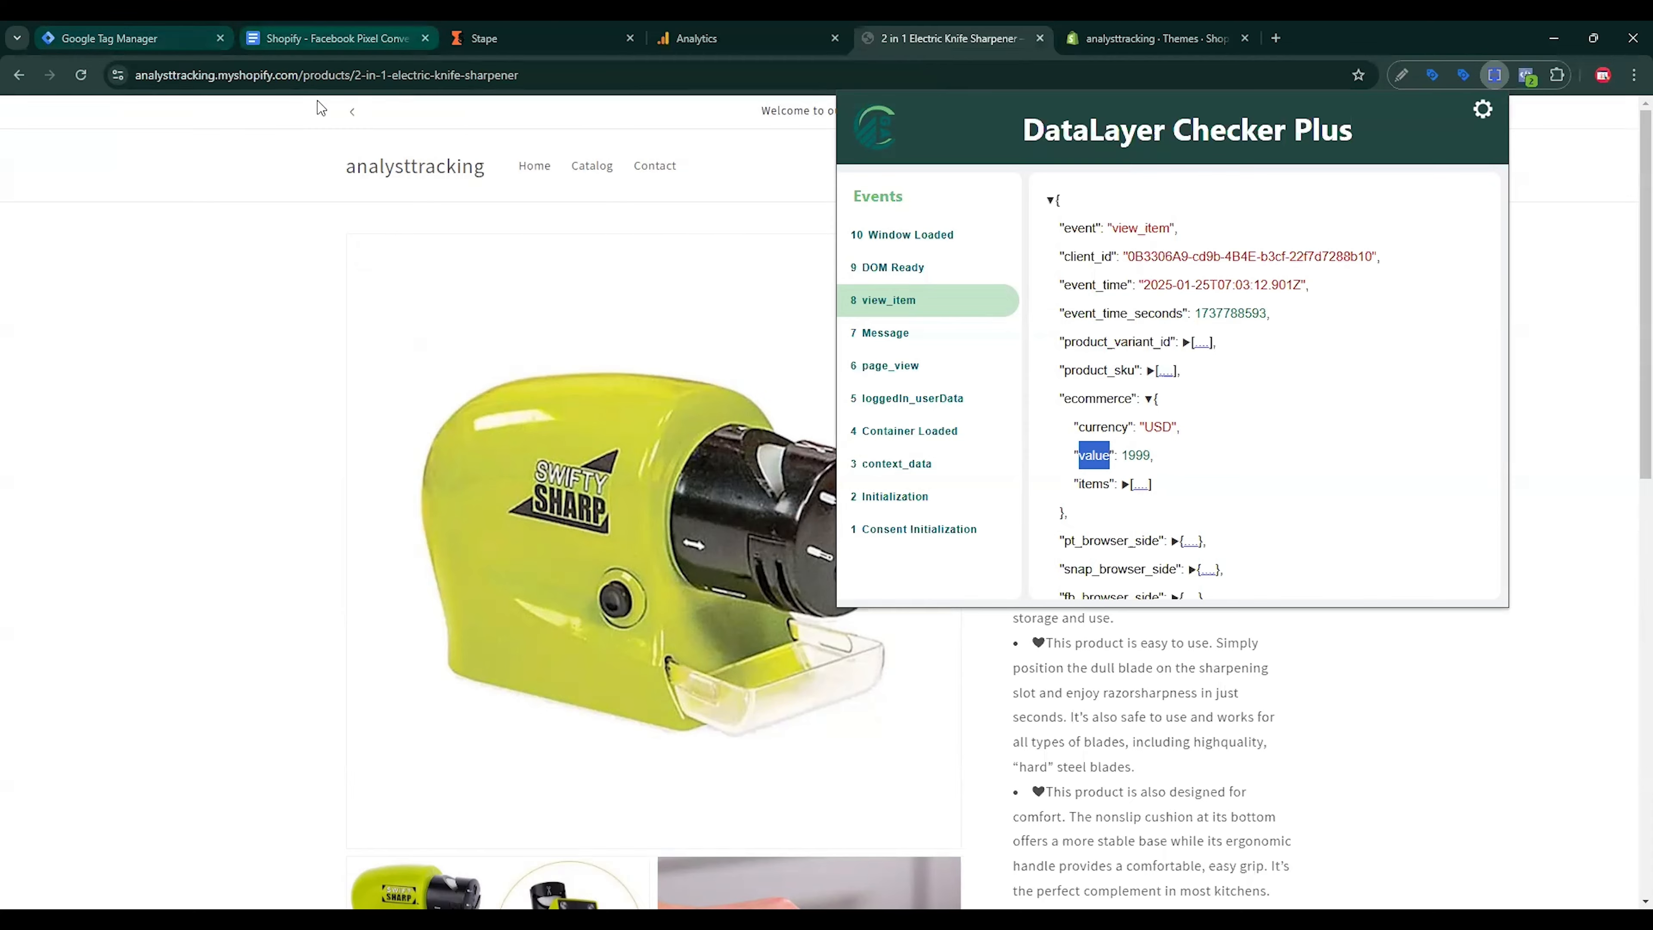
Step: Copy the ecommerce.value mapping for the value row from the tracking plan document
key("ctrl+2")
scroll(973, 676, "down", 3)
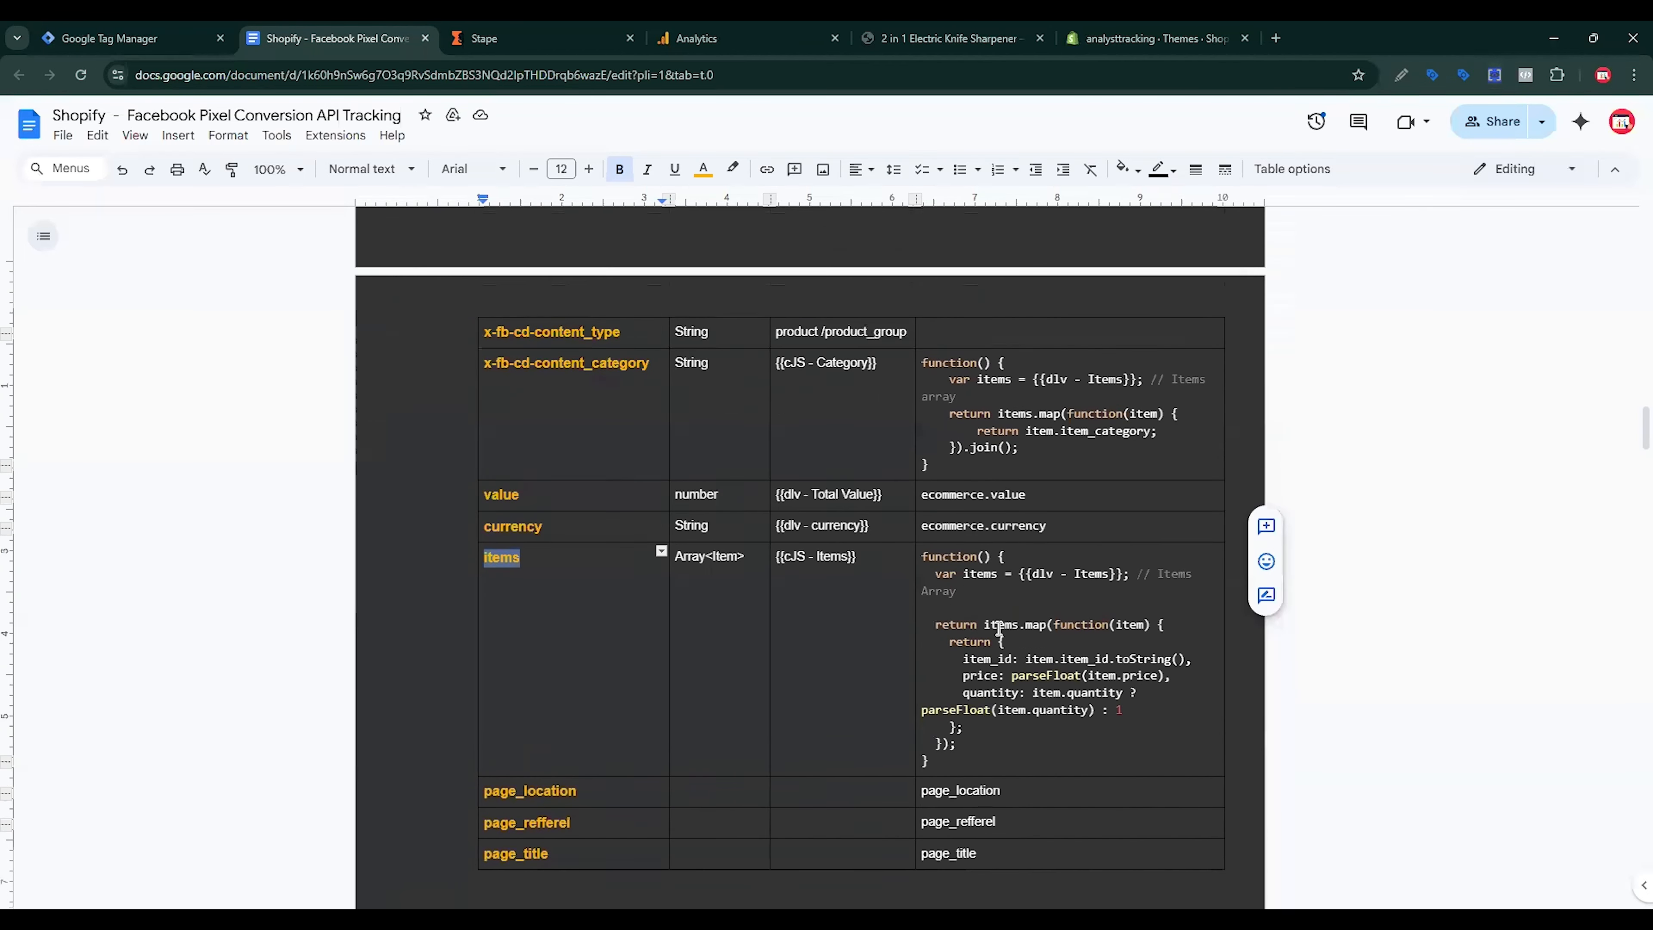
triple_click(932, 511)
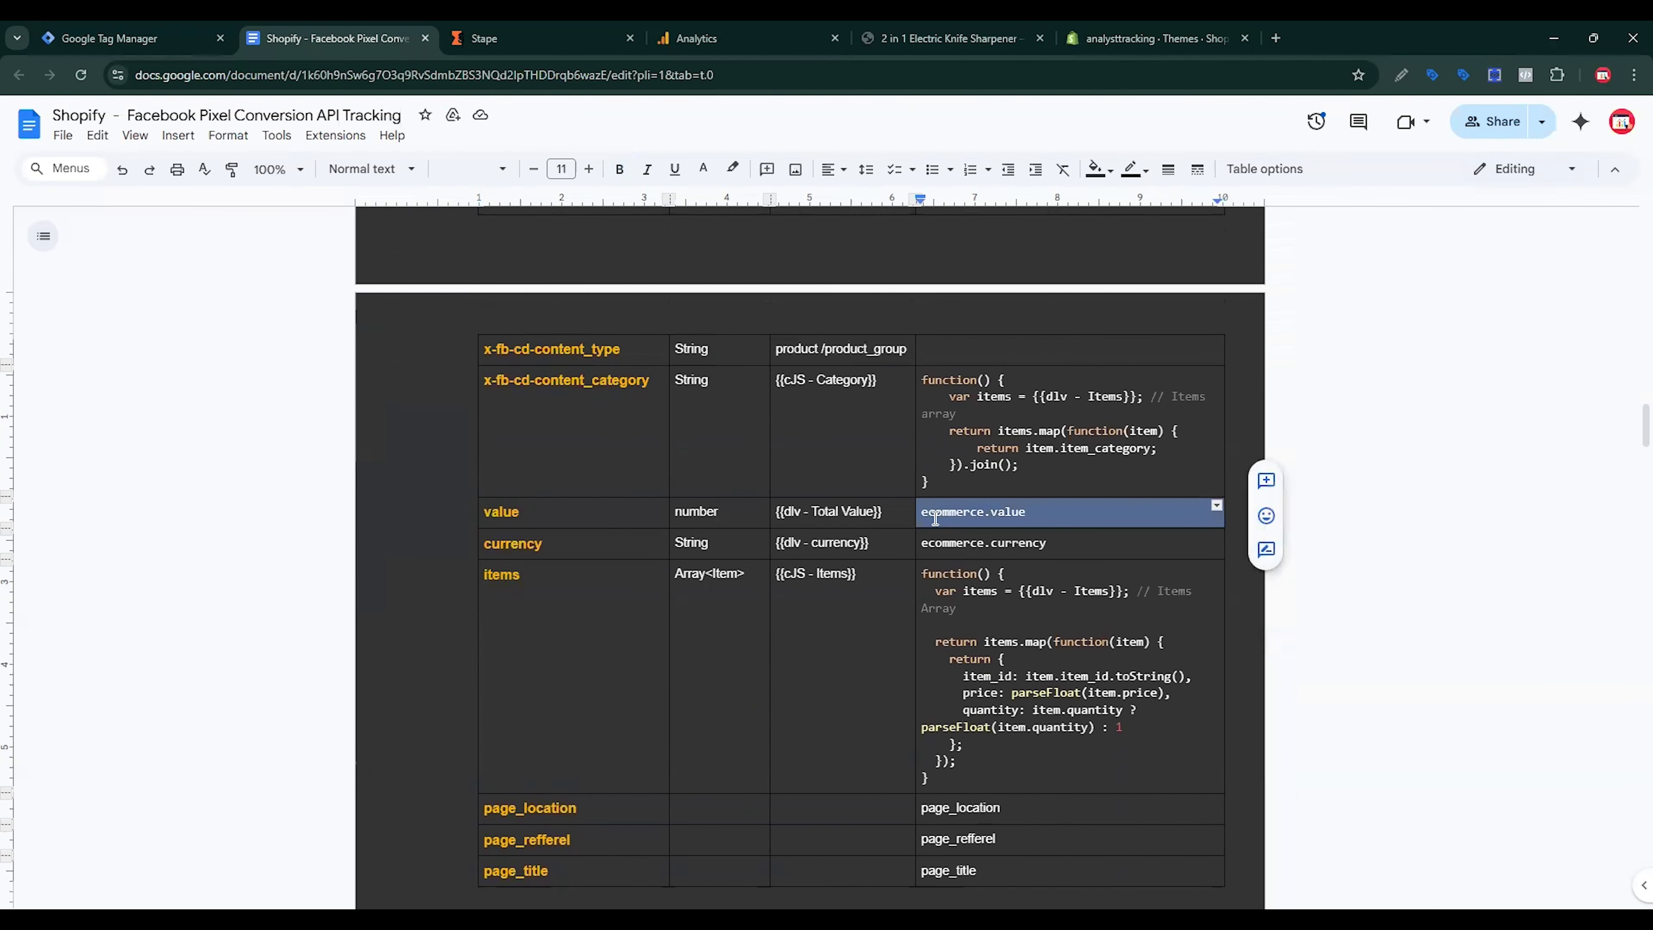
left_click(130, 37)
Step: Paste ecommerce.value as the data layer key, then discard the unsaved new variable
left_click(724, 371)
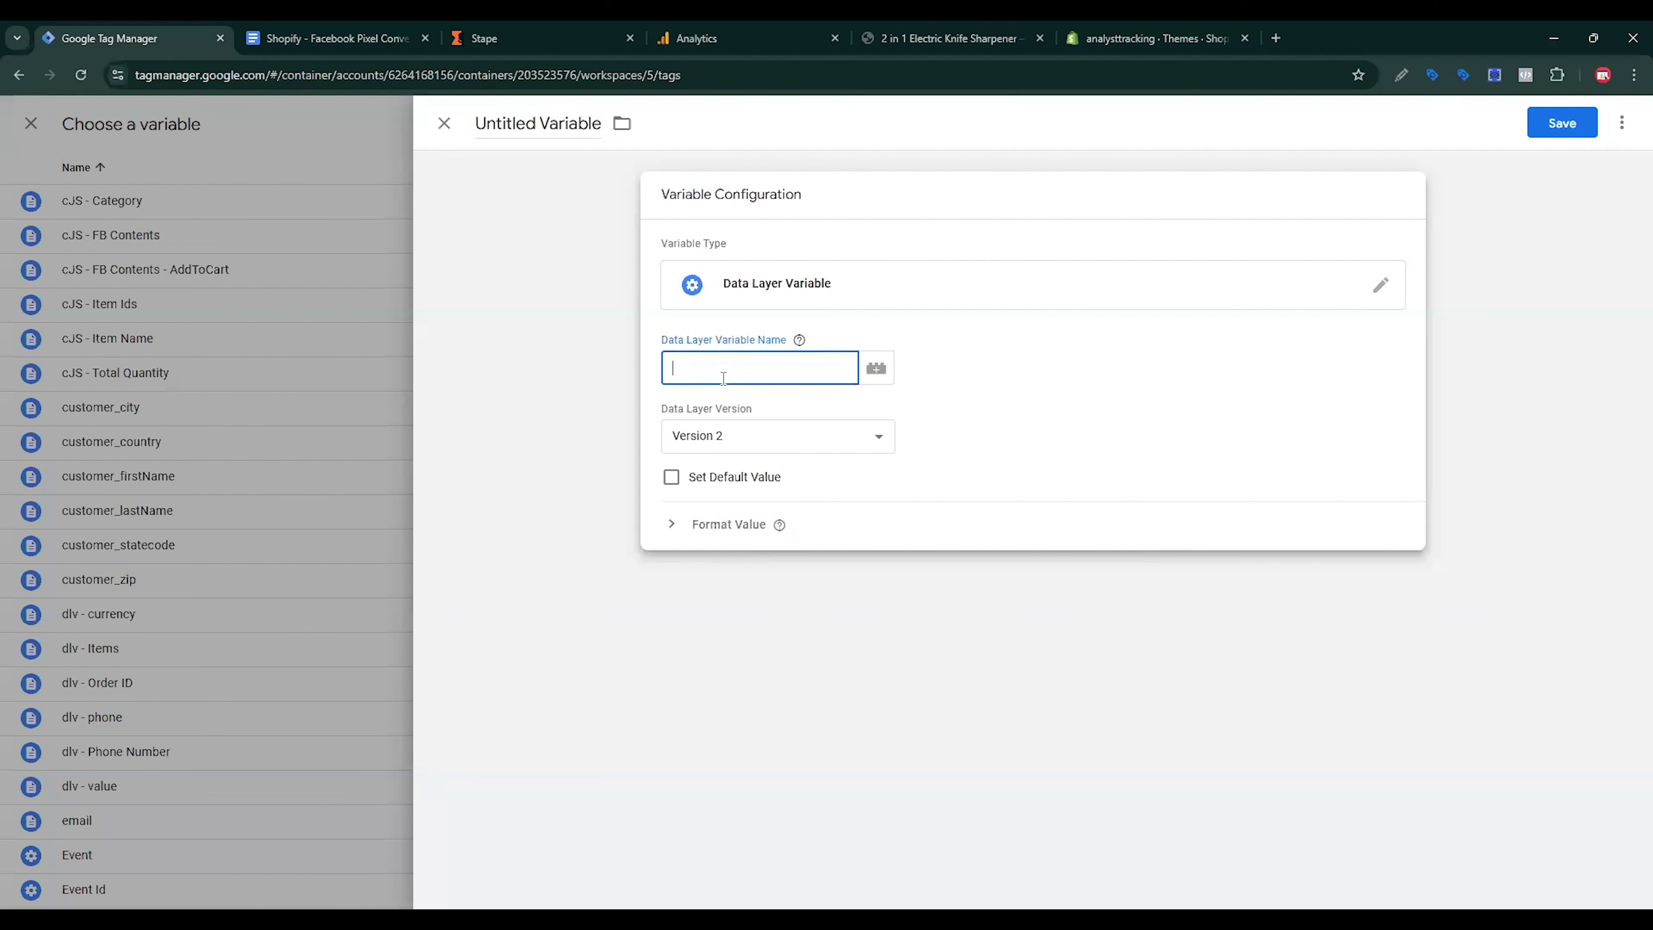
type("ecommerce.value")
left_click(444, 124)
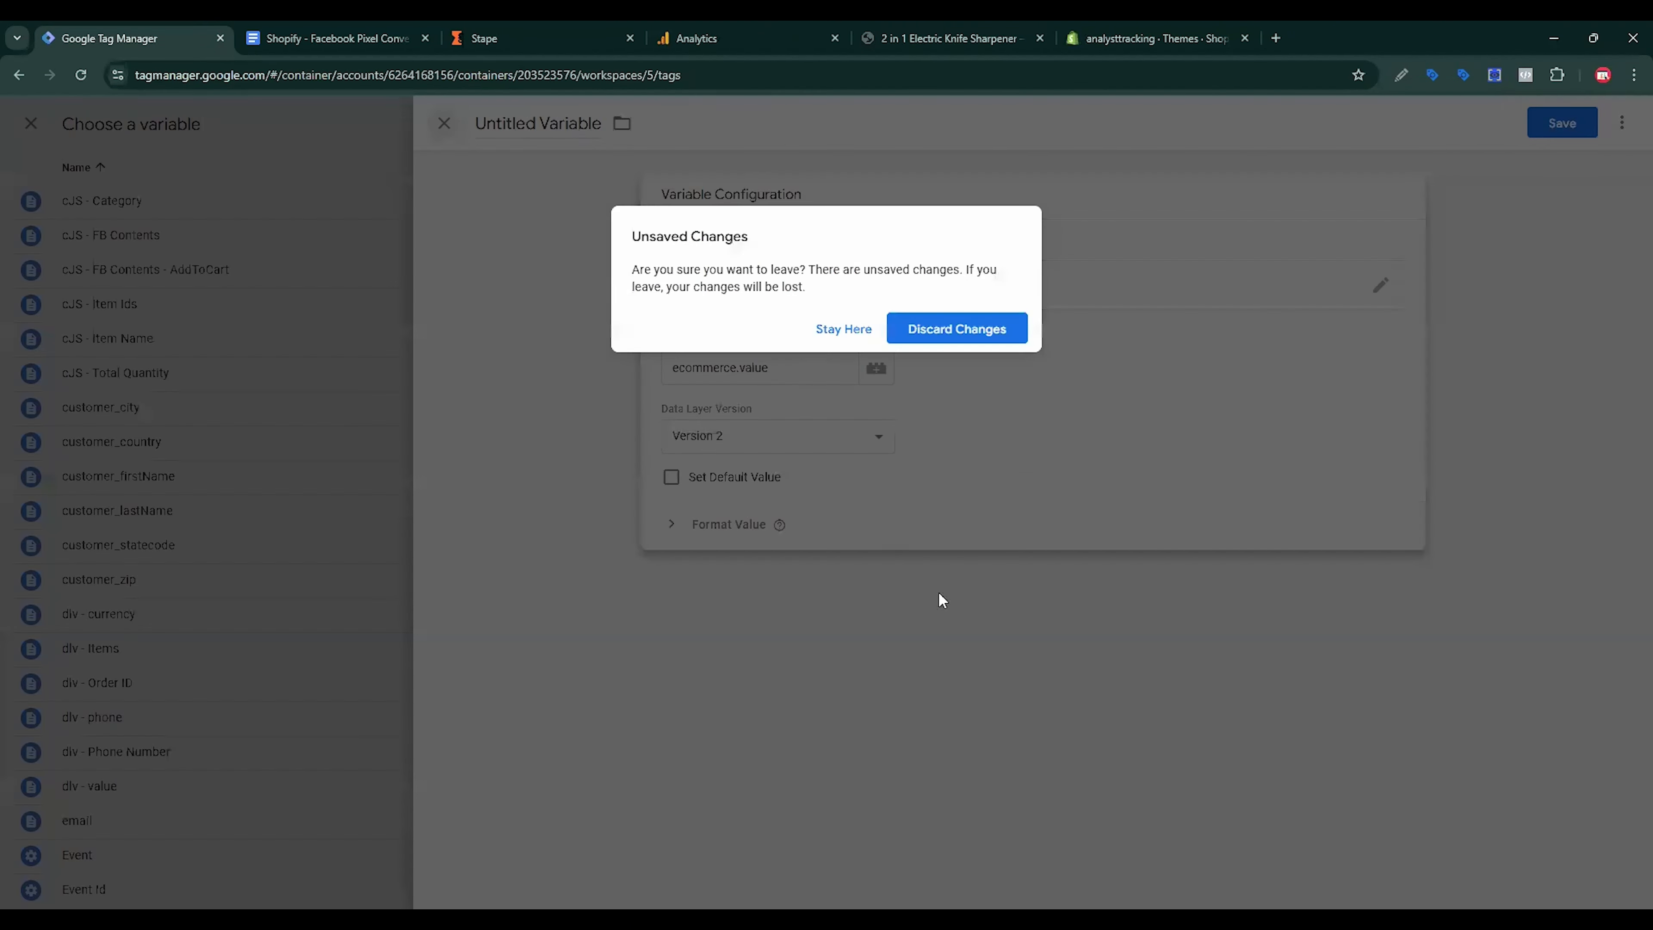
left_click(966, 329)
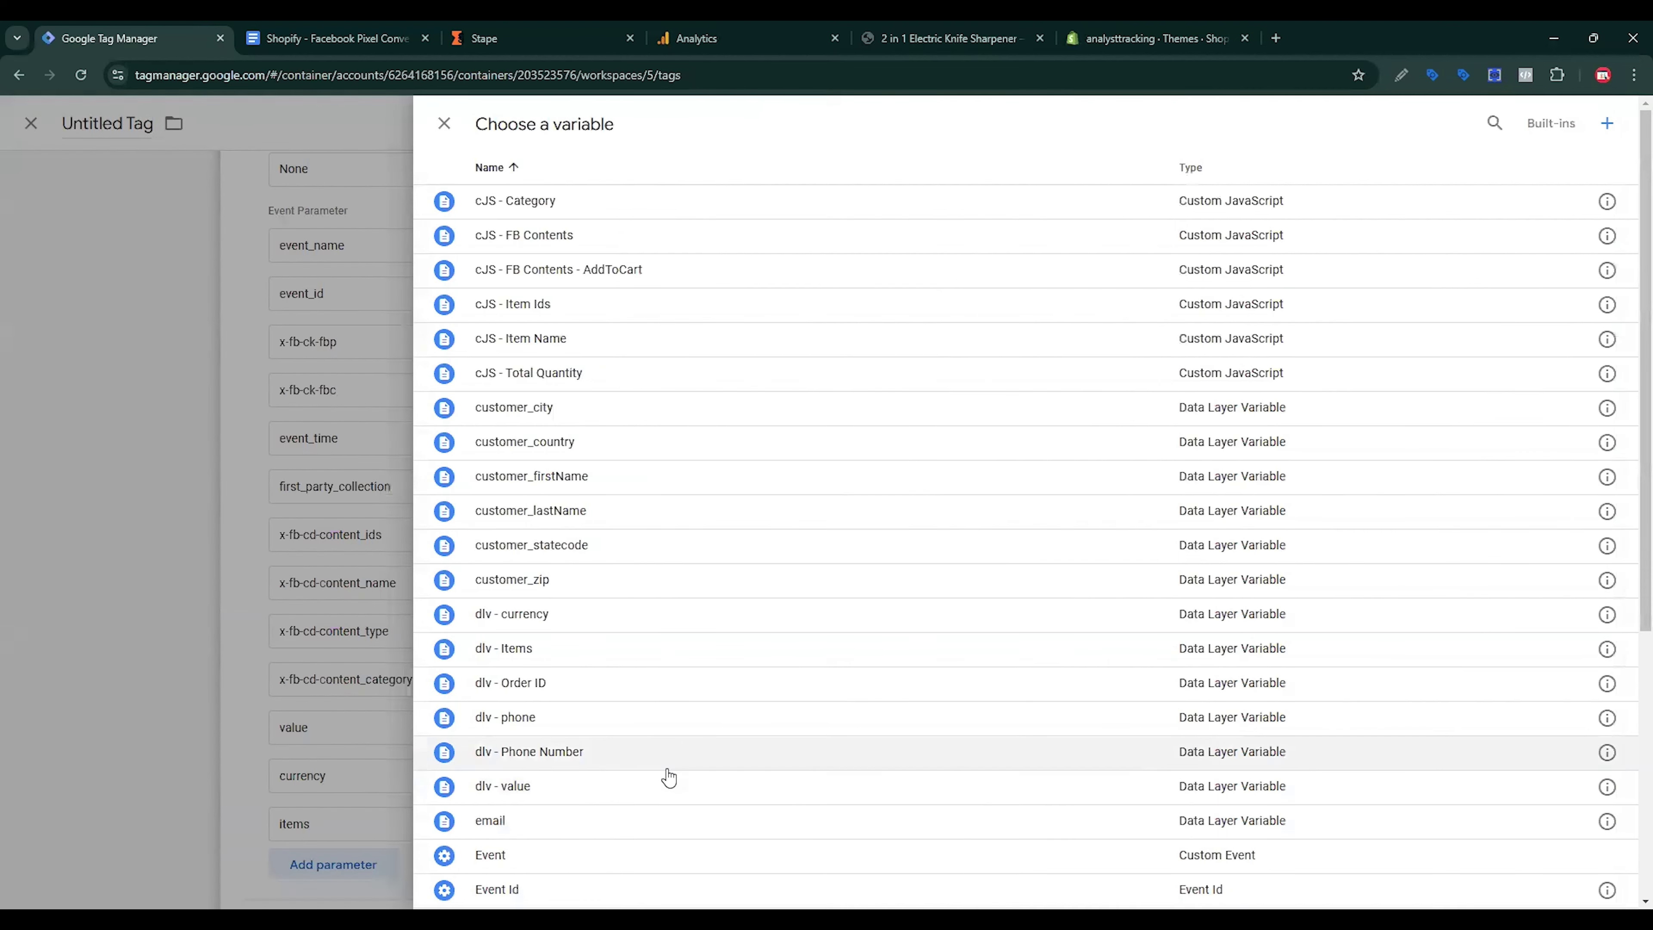
Step: Set the value parameter to {{dlv - value}} and currency to {{dlv - currency}}
left_click(537, 791)
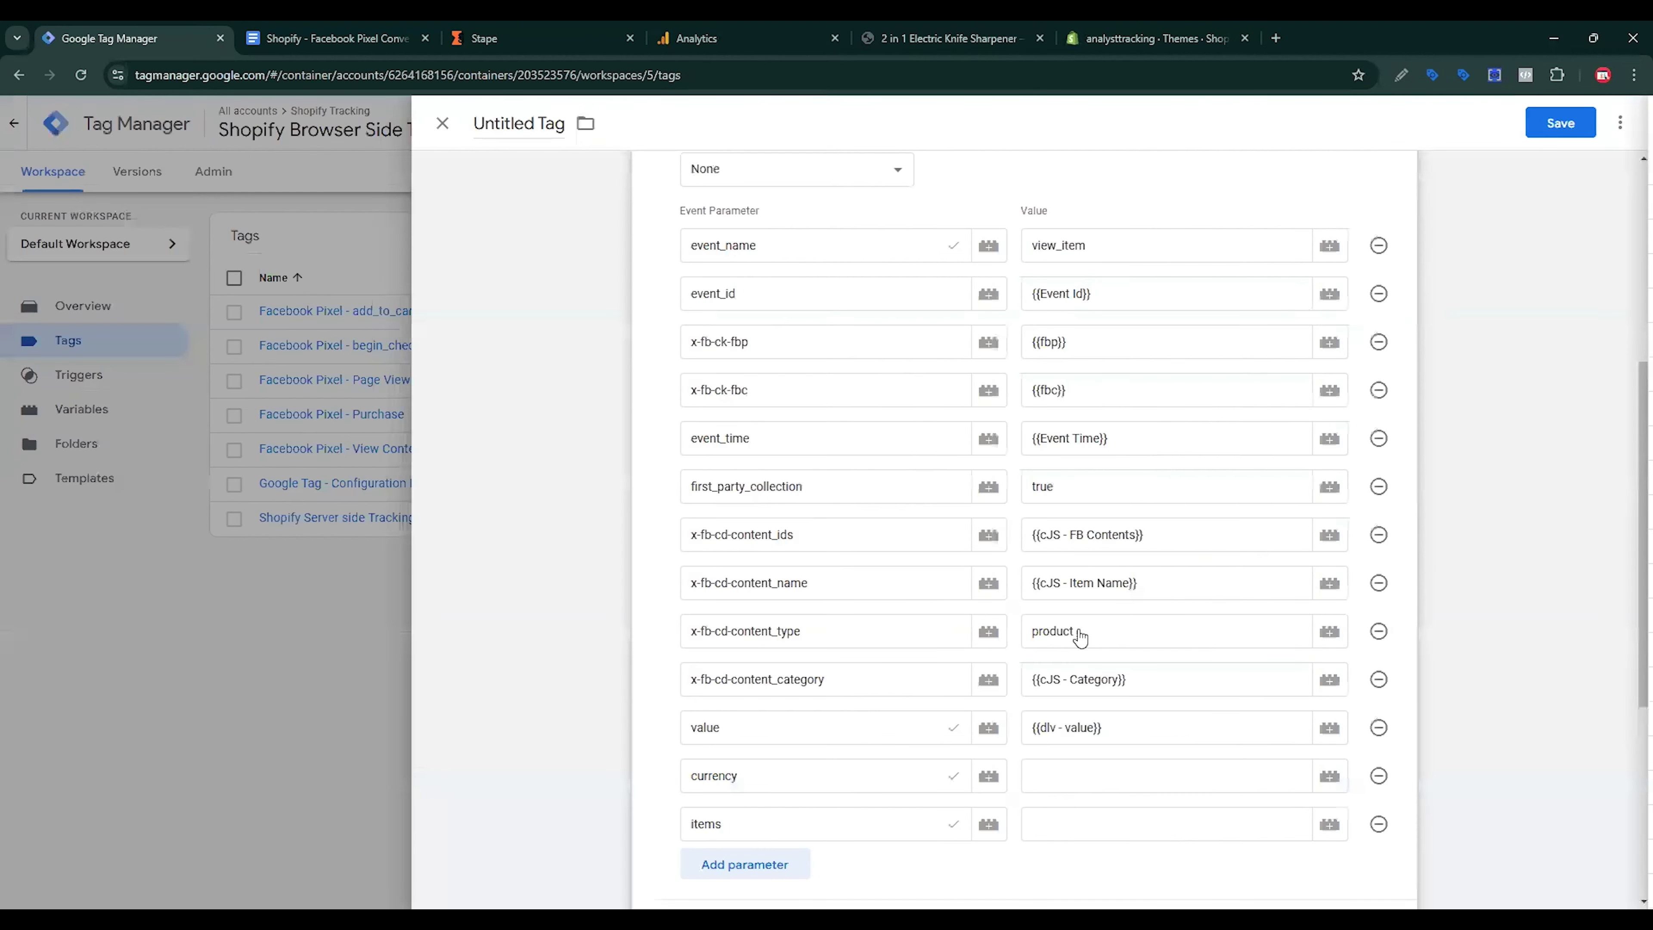
left_click(1066, 789)
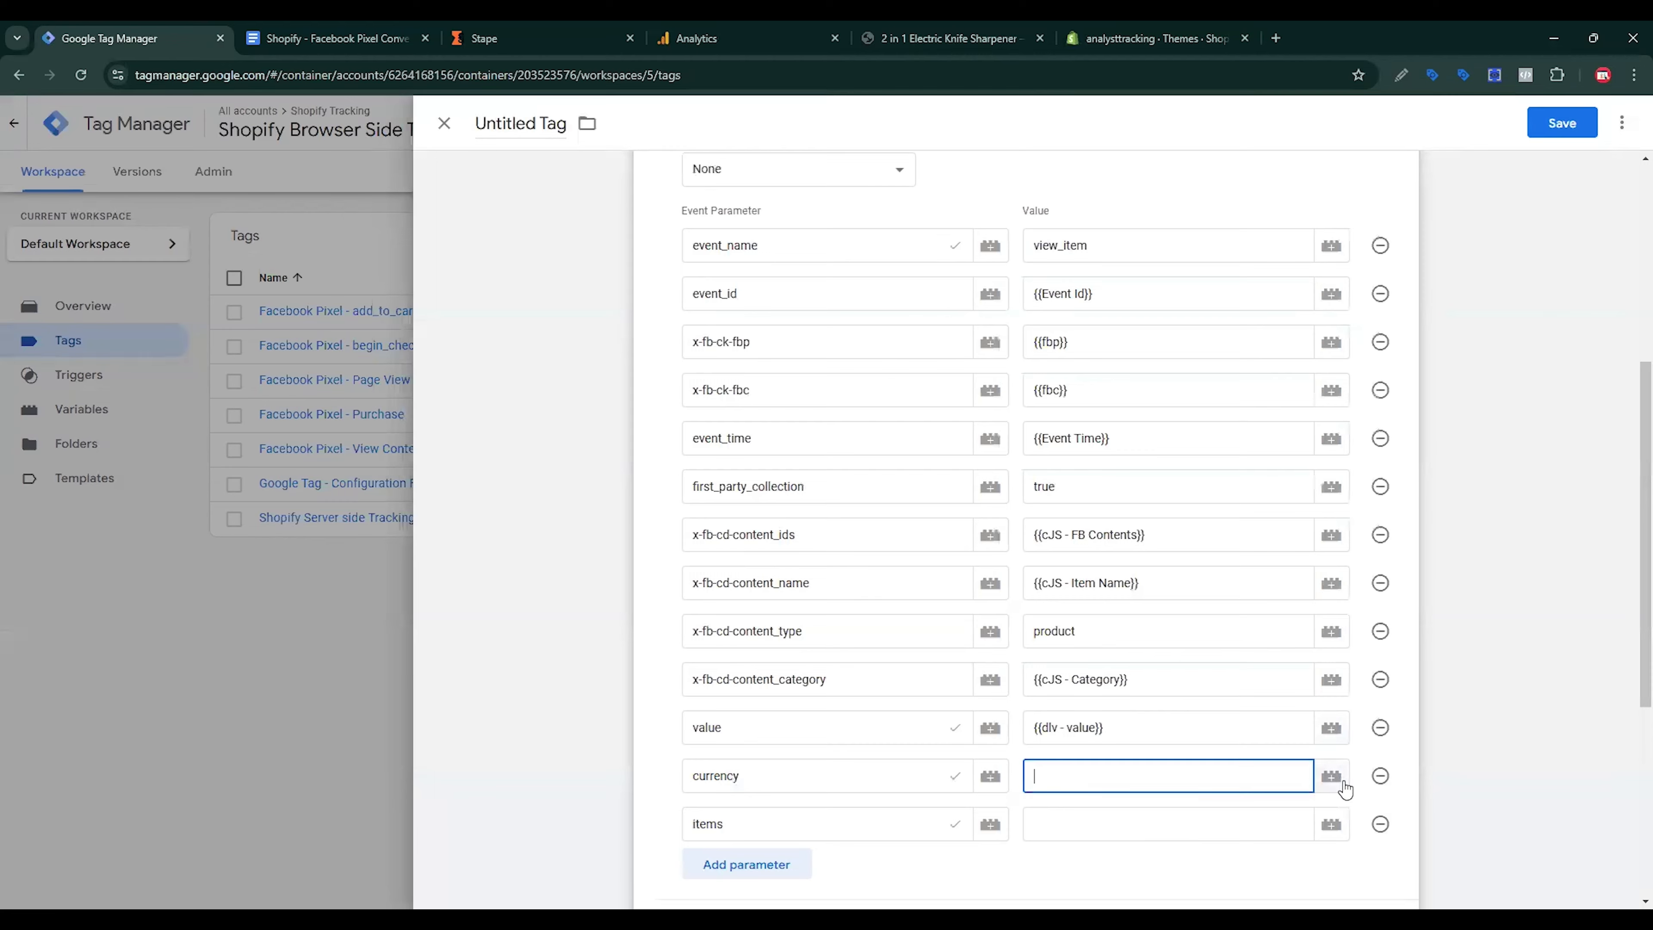
left_click(1338, 780)
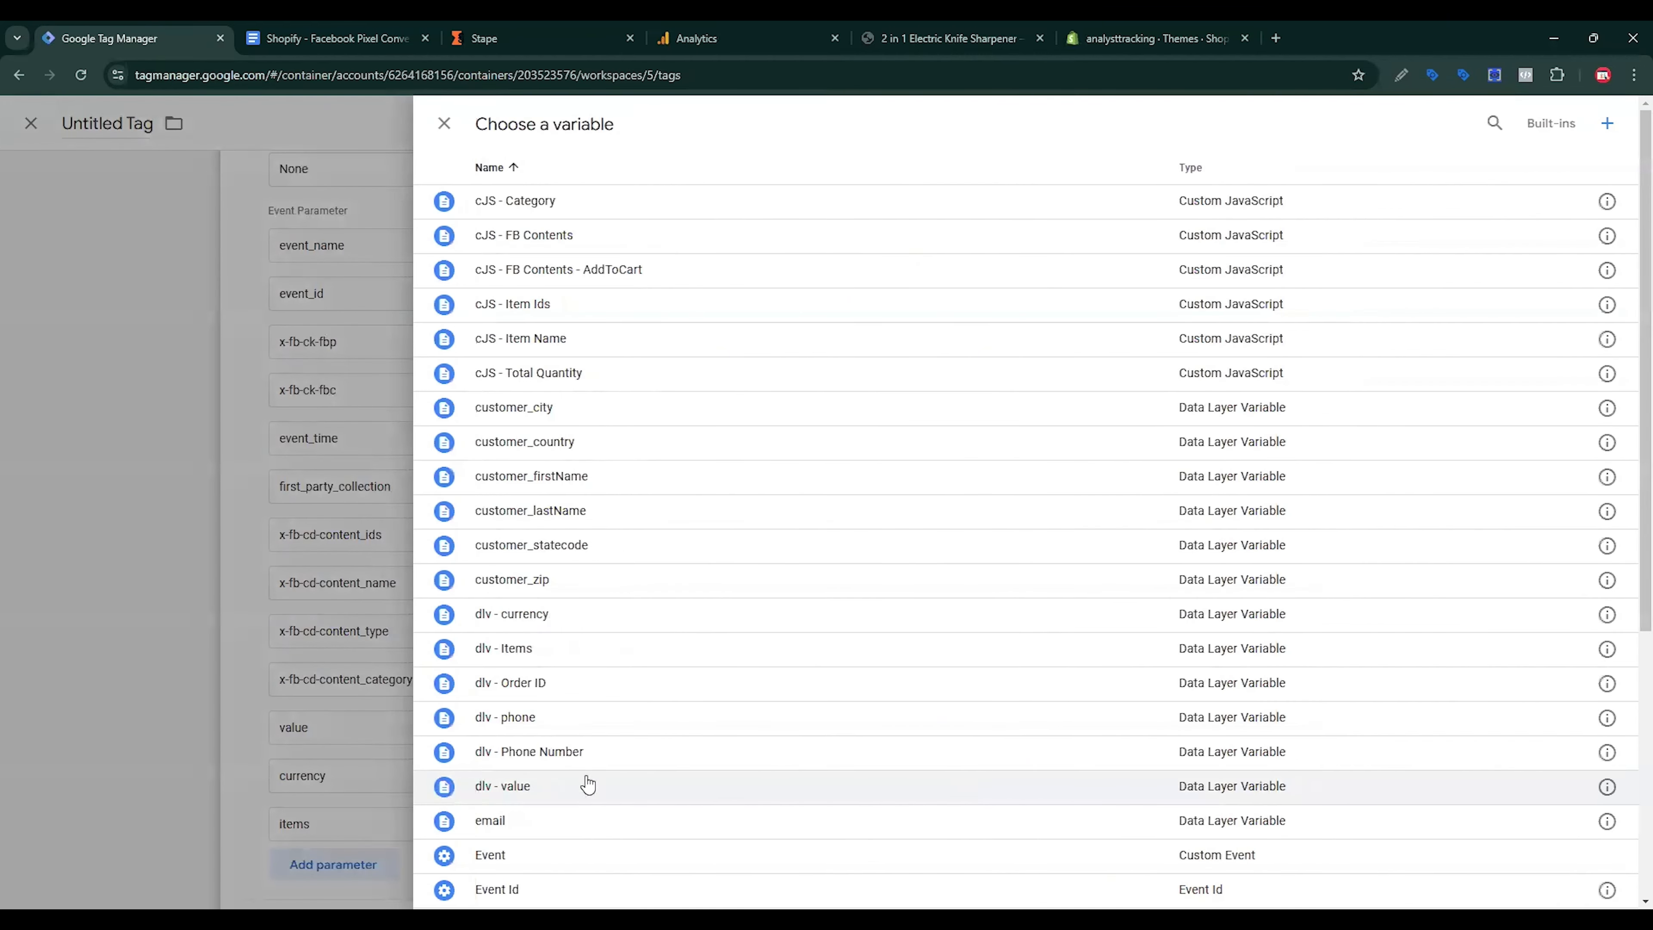
left_click(547, 614)
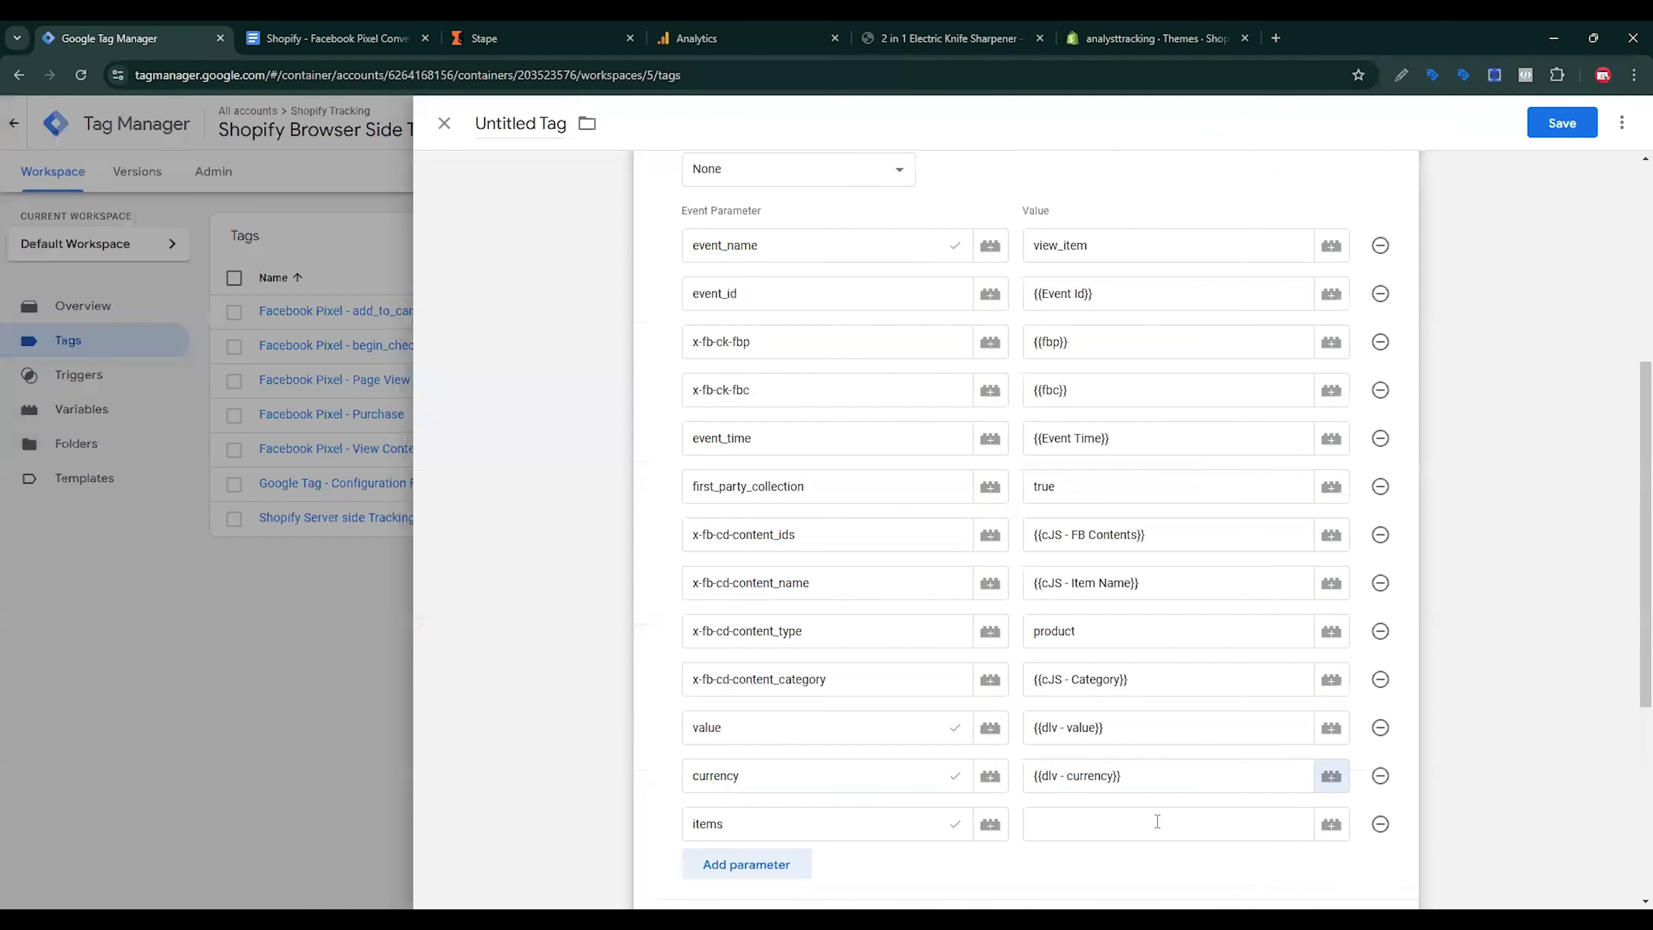
left_click(1272, 824)
left_click(1333, 831)
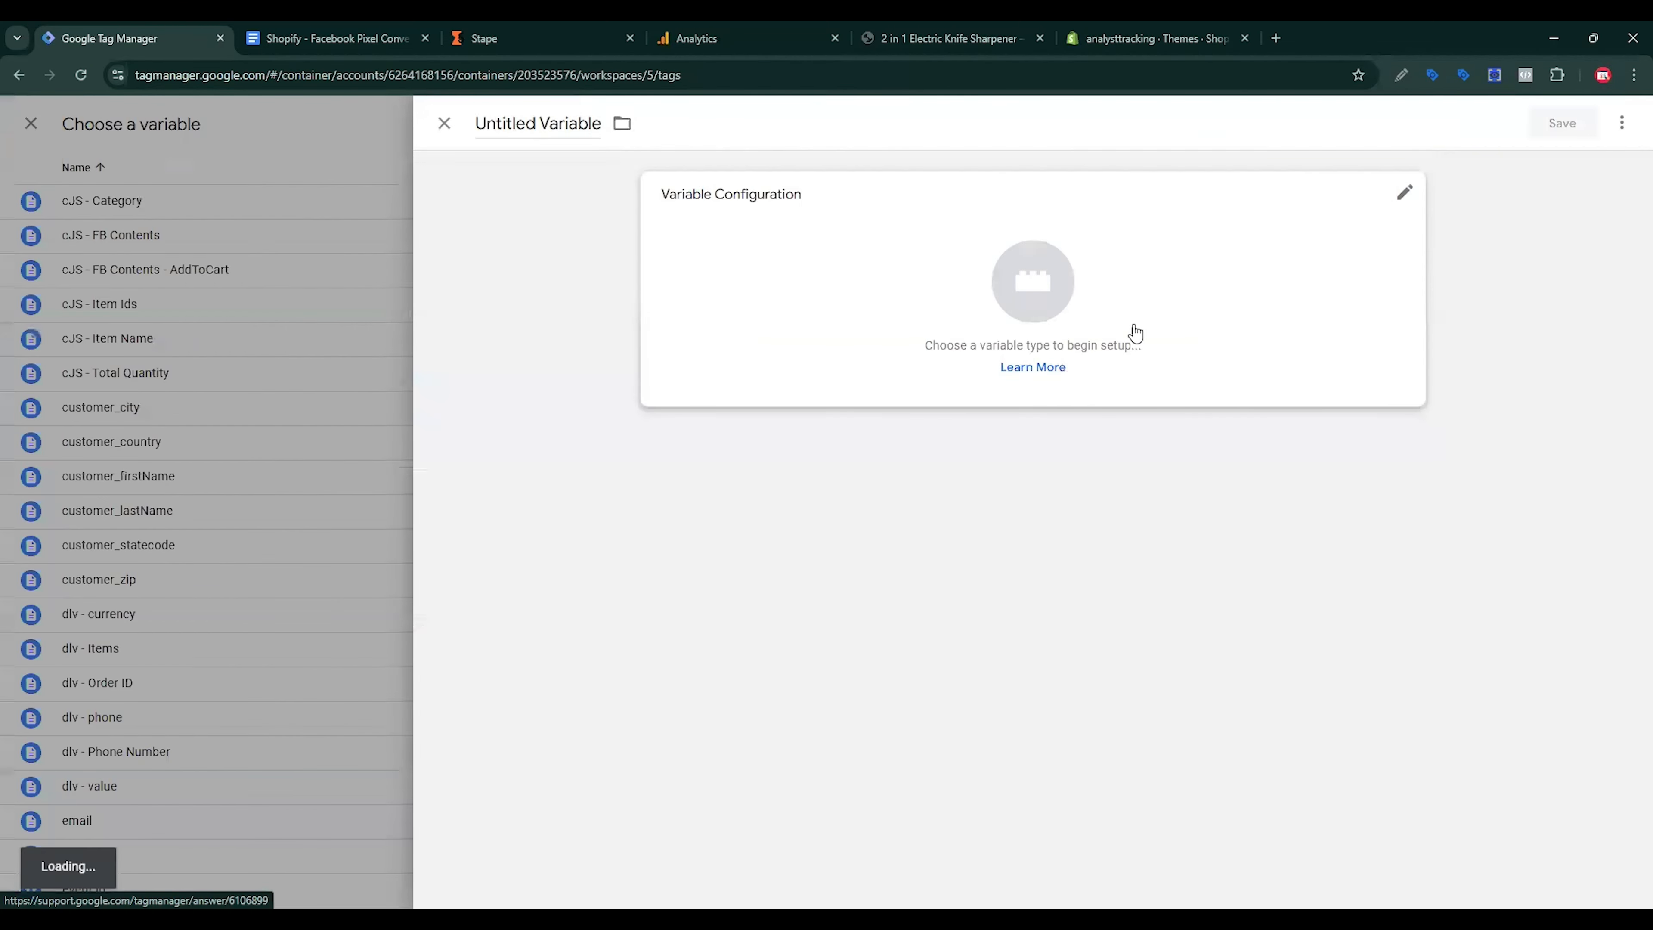
Step: Create a Custom JavaScript variable with the items mapping code, referencing {{dlv - Items}}
left_click(1136, 331)
left_click(1234, 586)
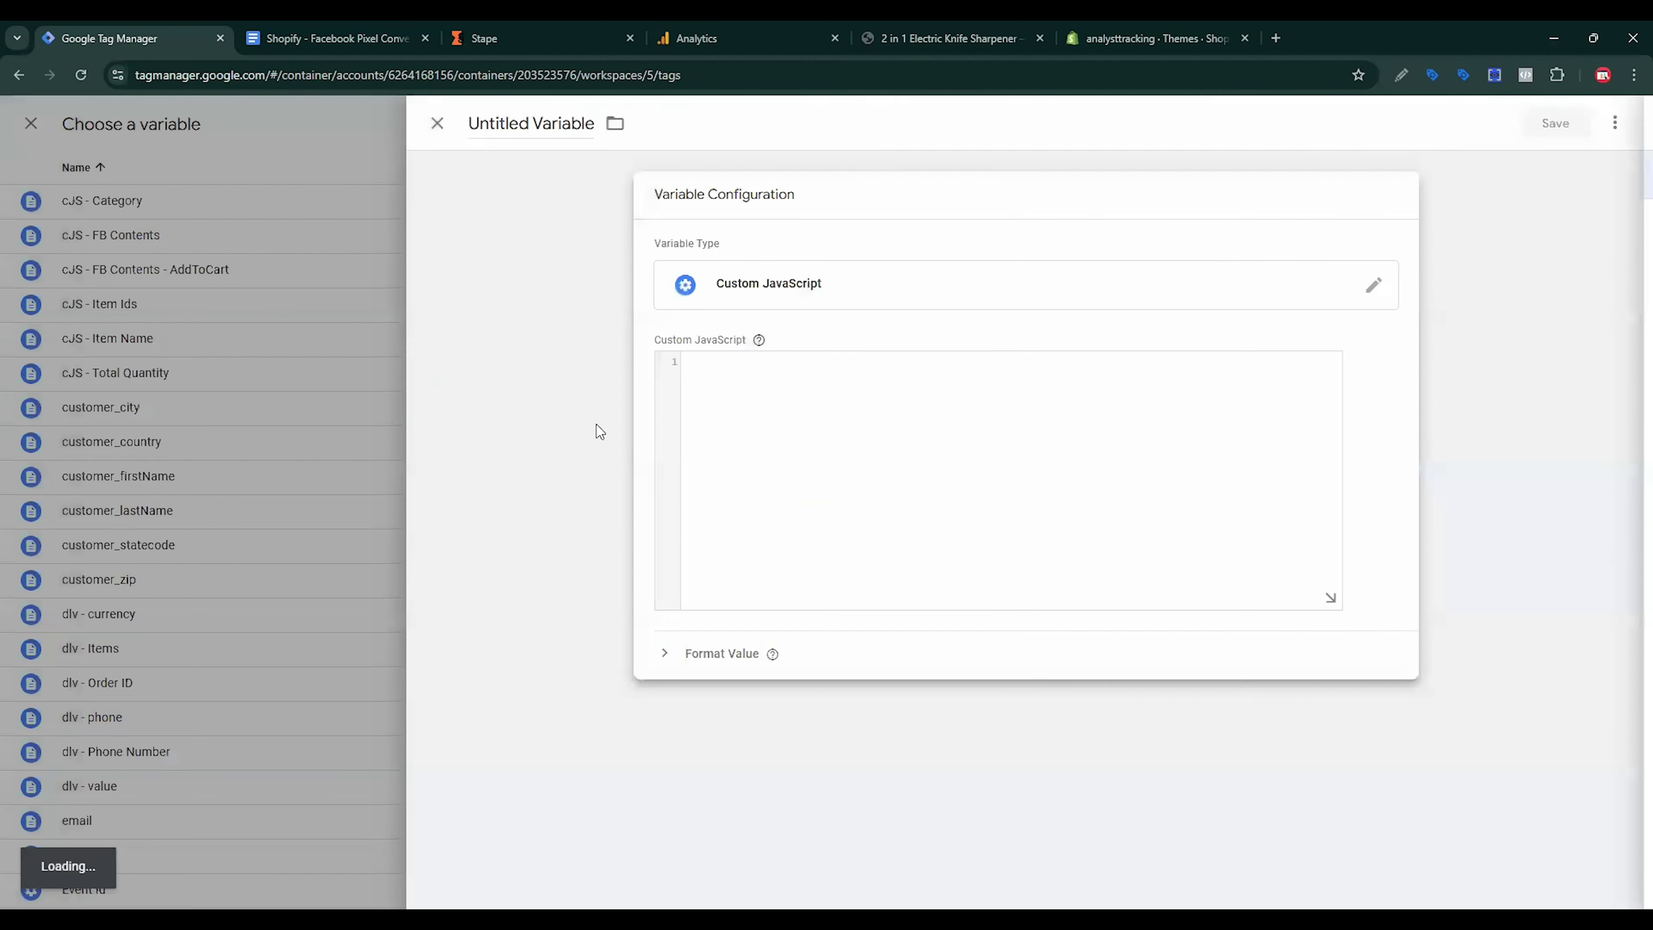
left_click(332, 38)
left_click_drag(926, 569, 988, 780)
key("ctrl+c")
left_click(140, 42)
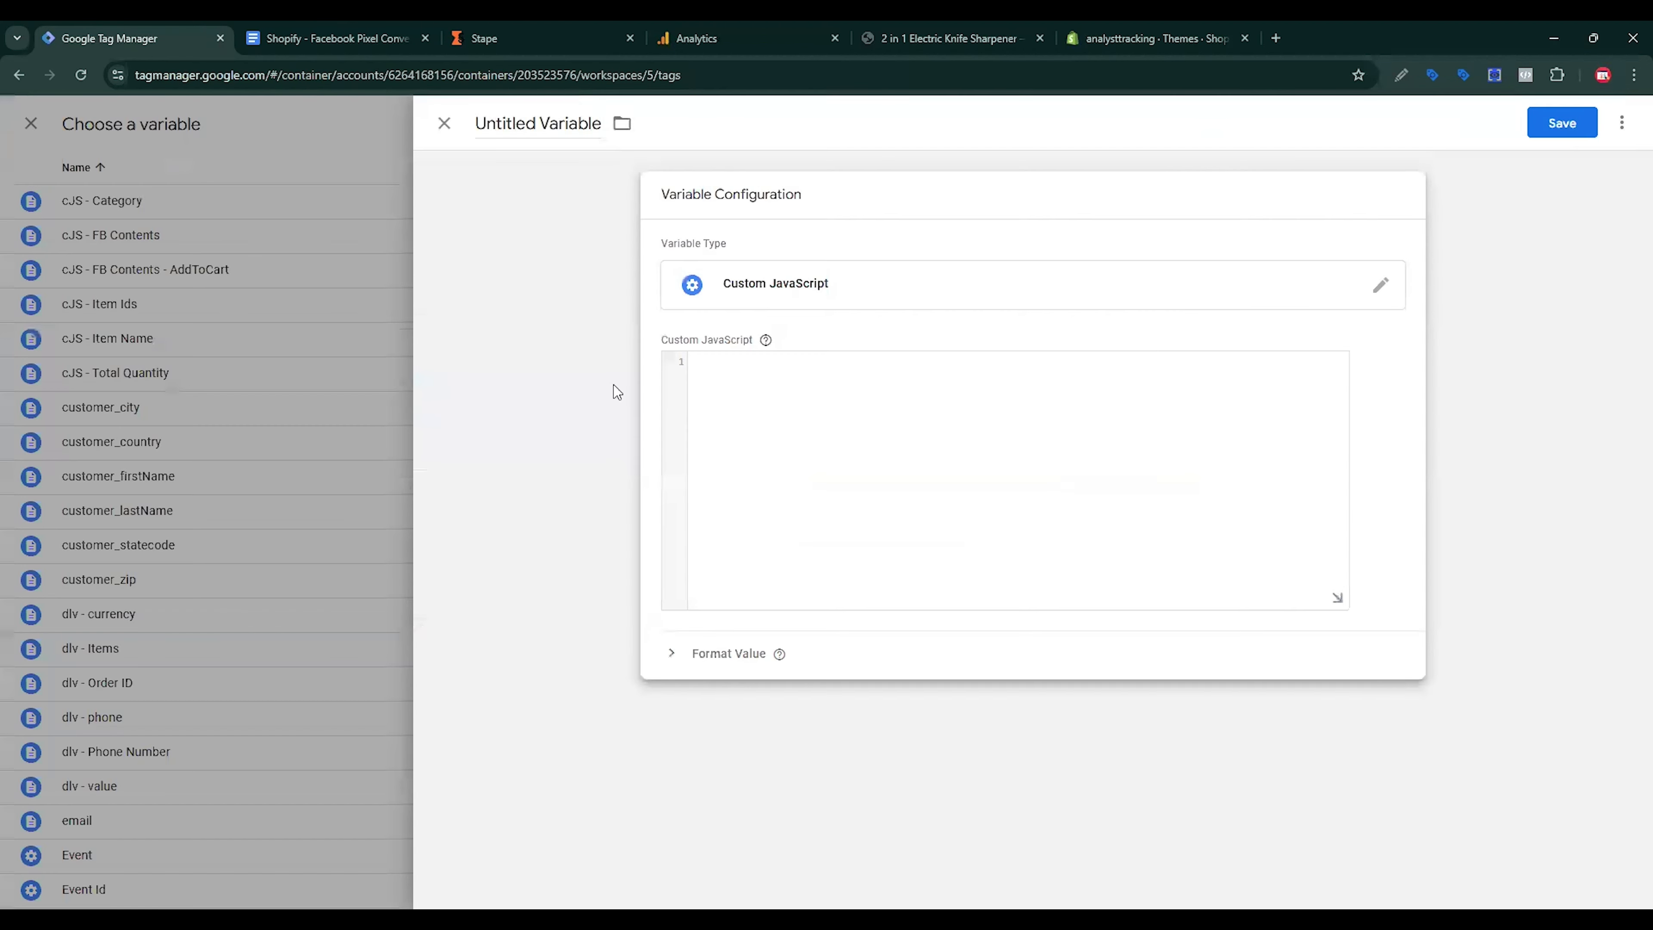
left_click(819, 476)
key("ctrl+v")
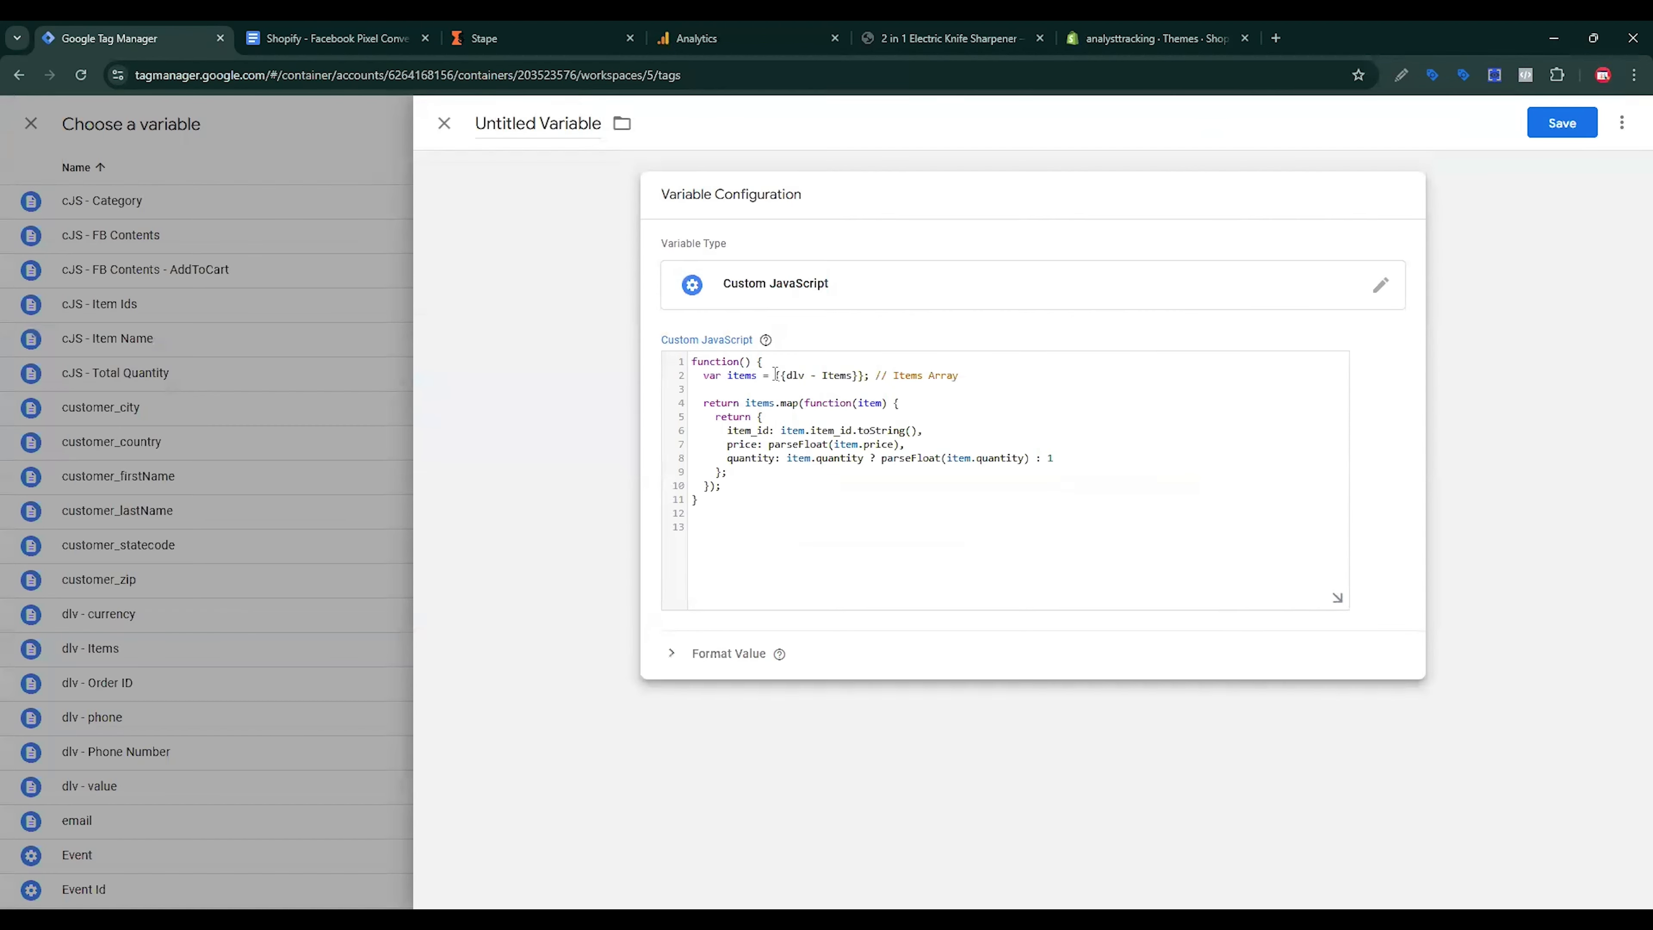
left_click_drag(775, 375, 869, 370)
type("{{")
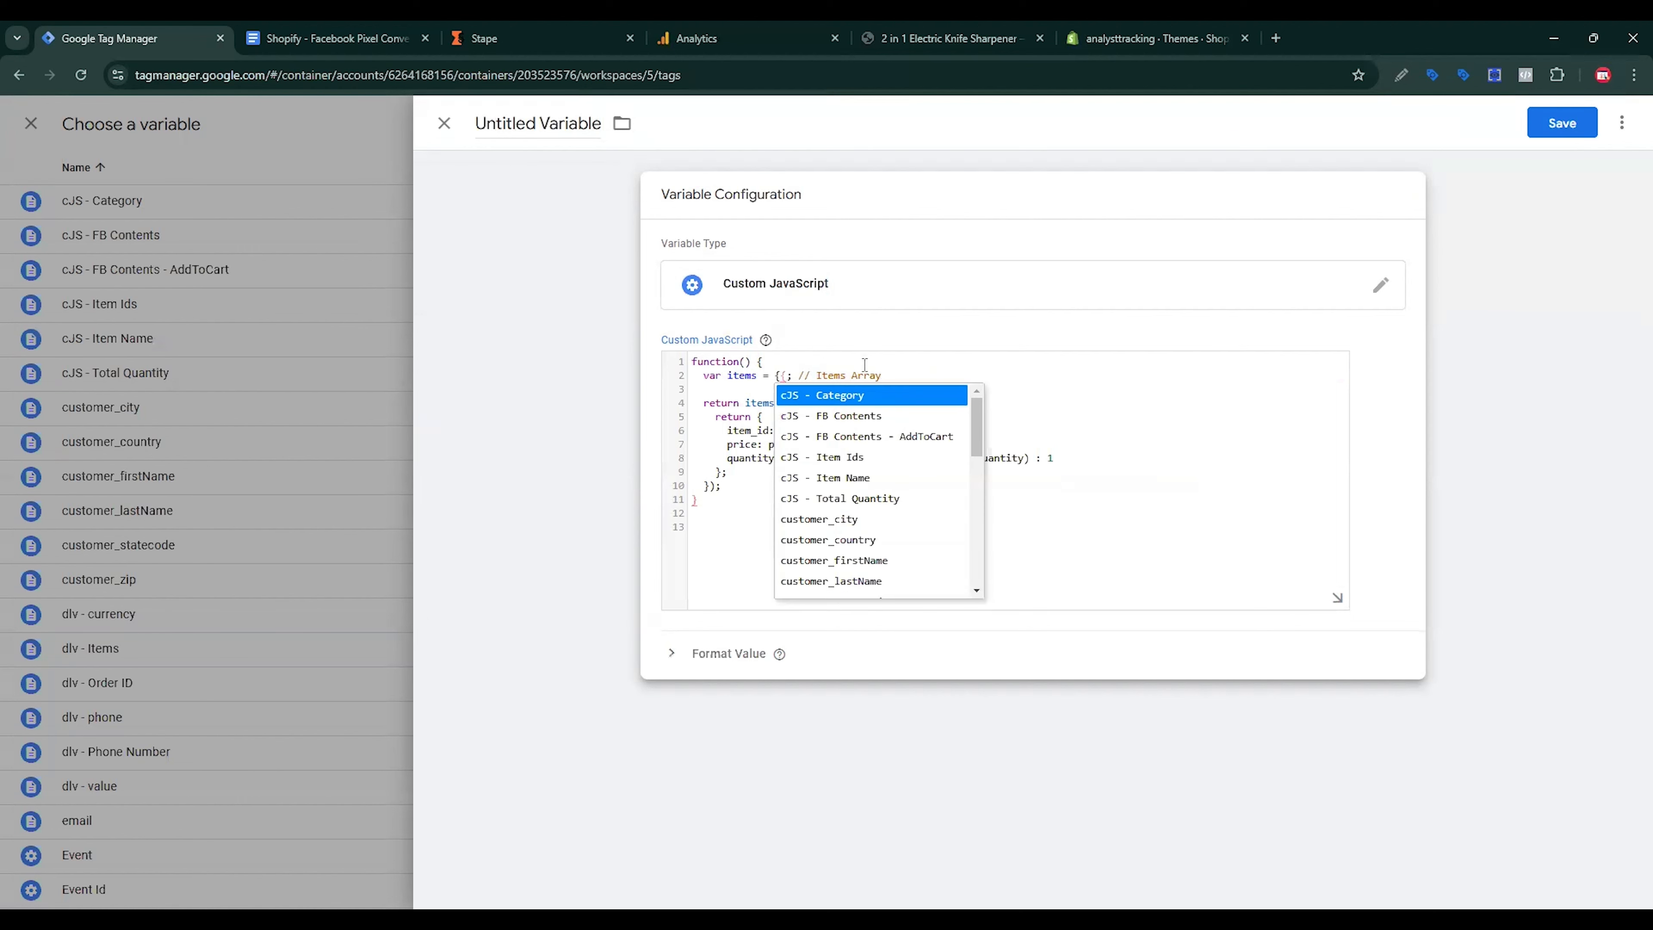
scroll(872, 521, "down", 1)
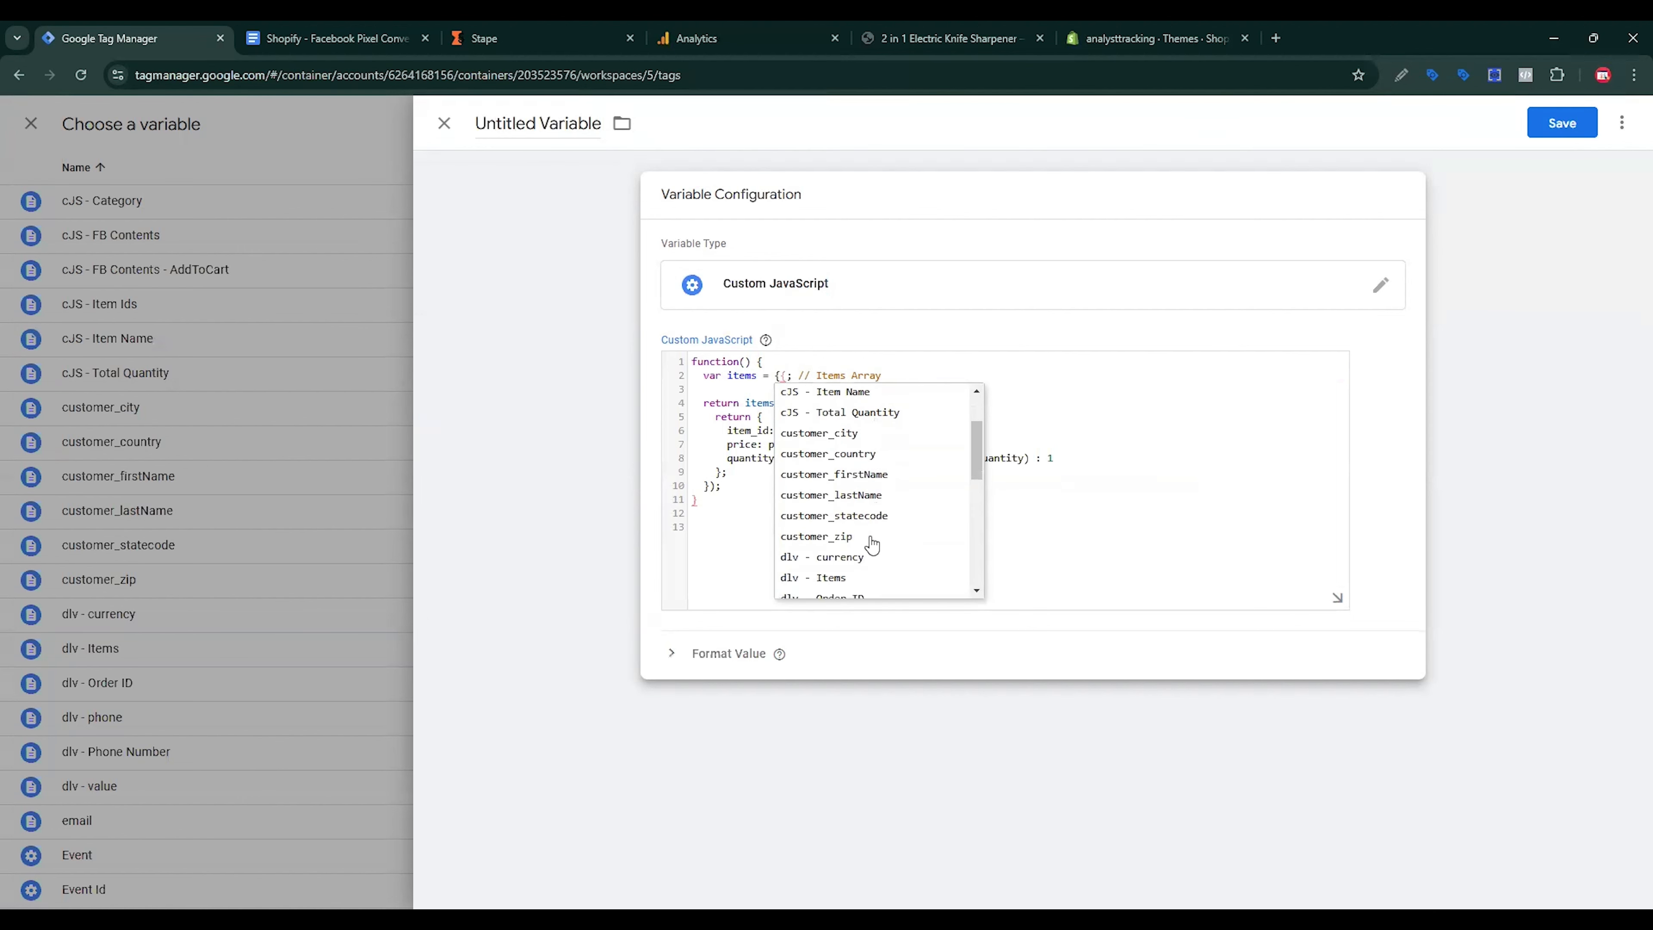
left_click(826, 579)
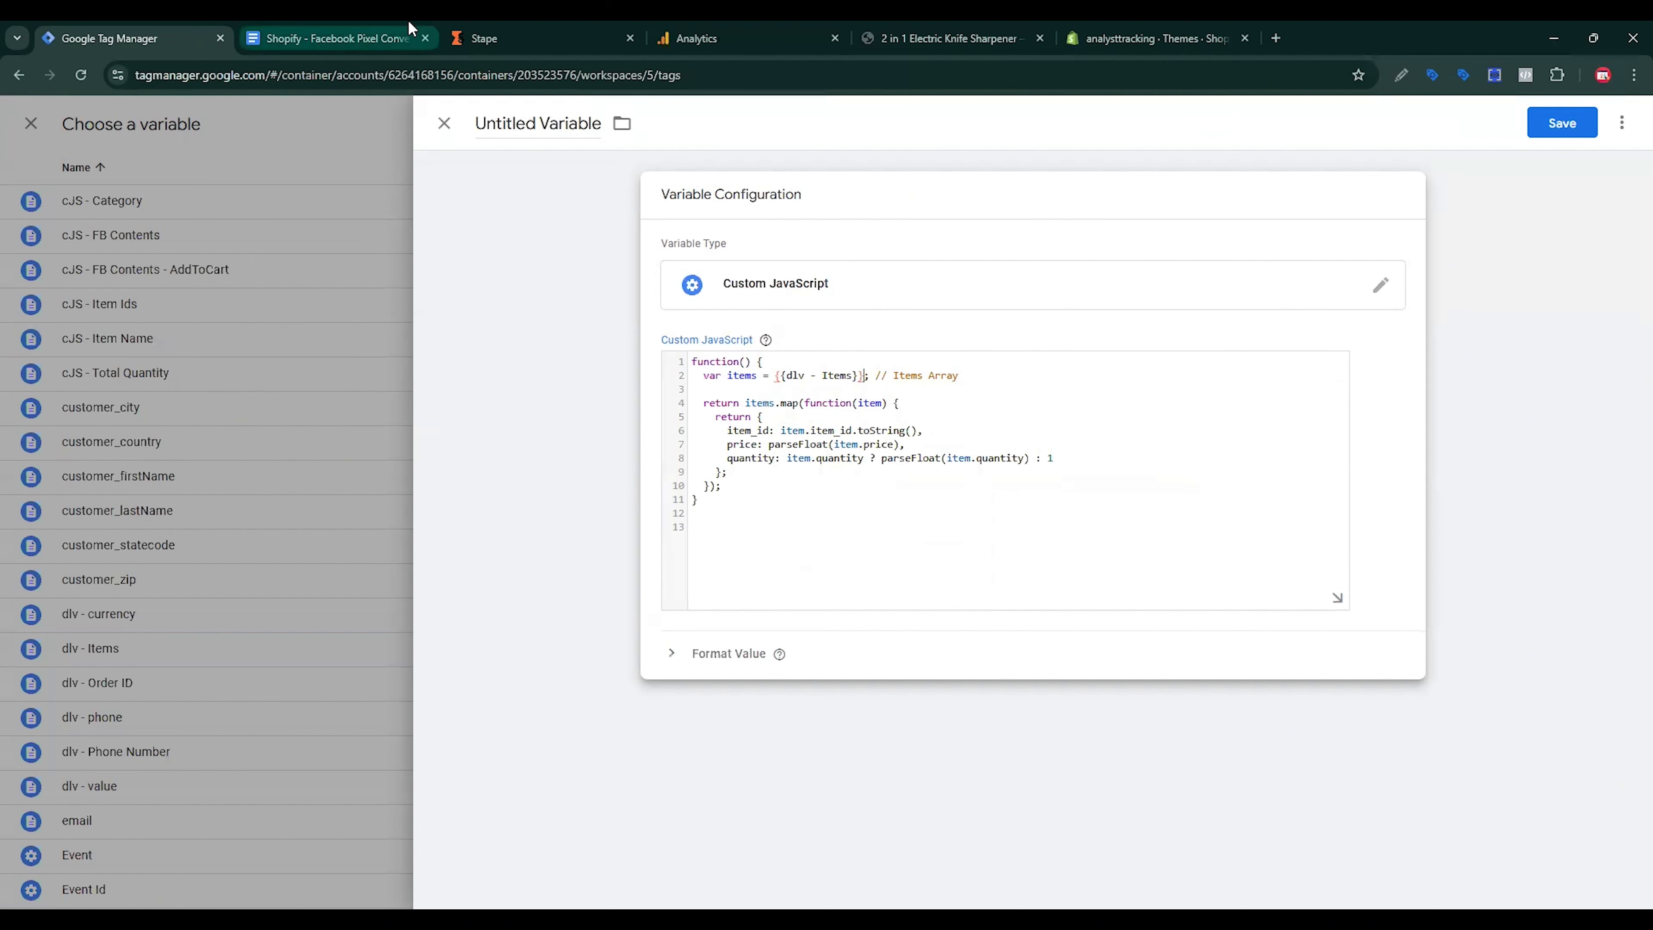
Step: Name the variable cJS - Items, stripping the curly braces, and save it
left_click(332, 38)
triple_click(840, 582)
key("ctrl+c")
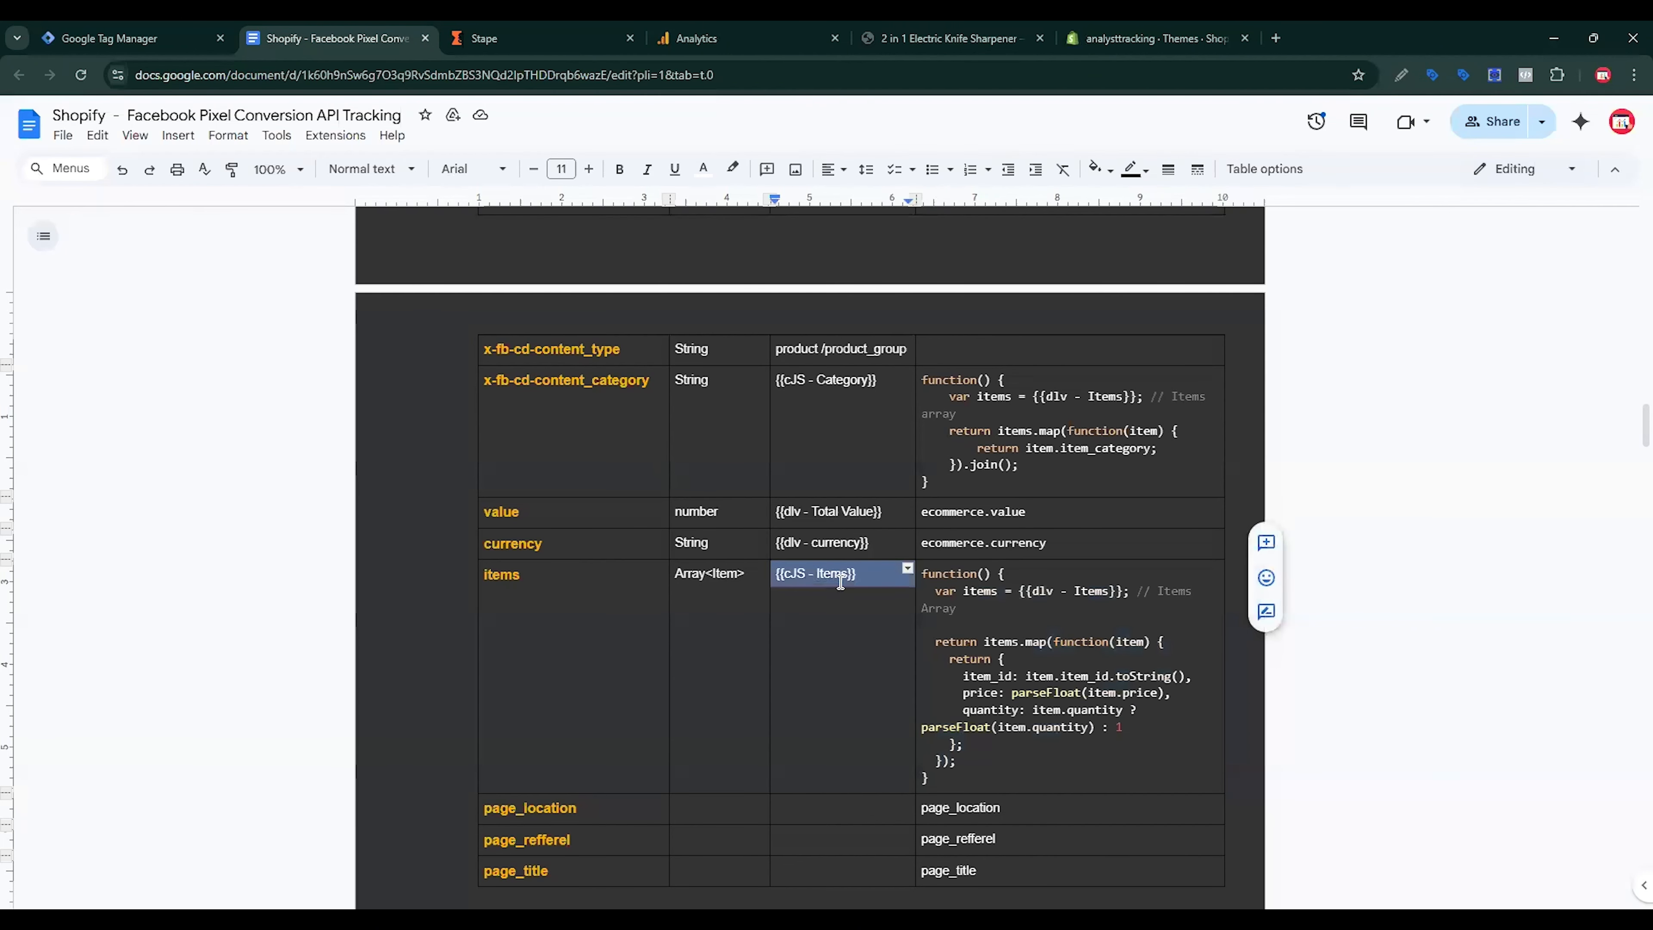
left_click(130, 38)
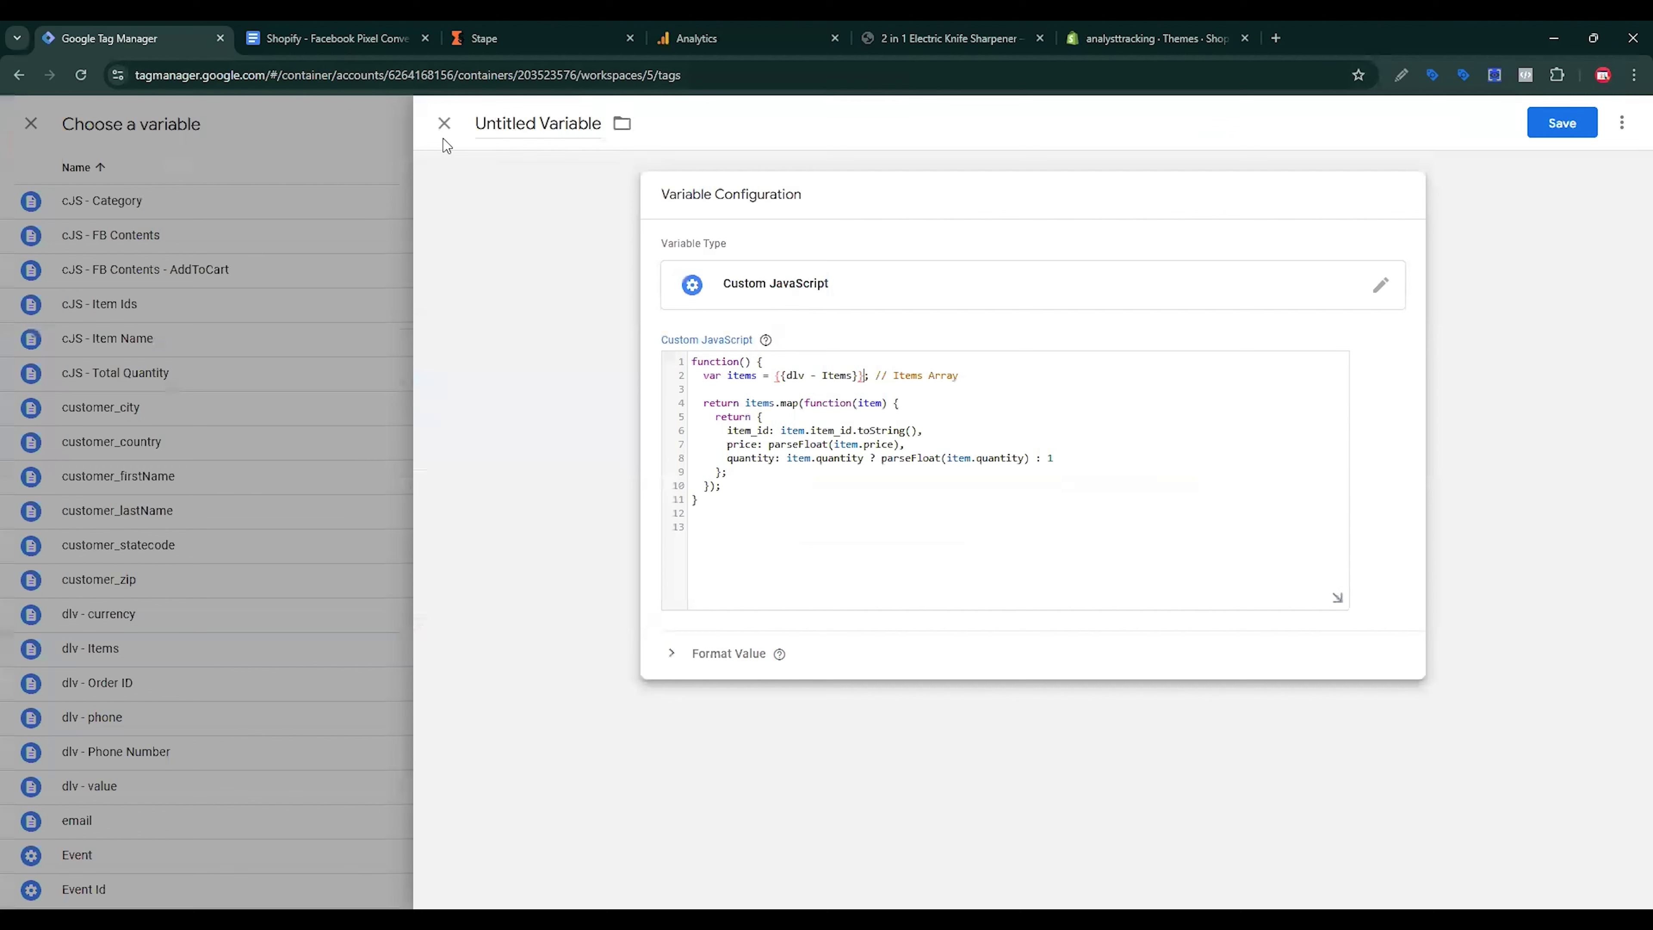
triple_click(522, 124)
key("ctrl+v")
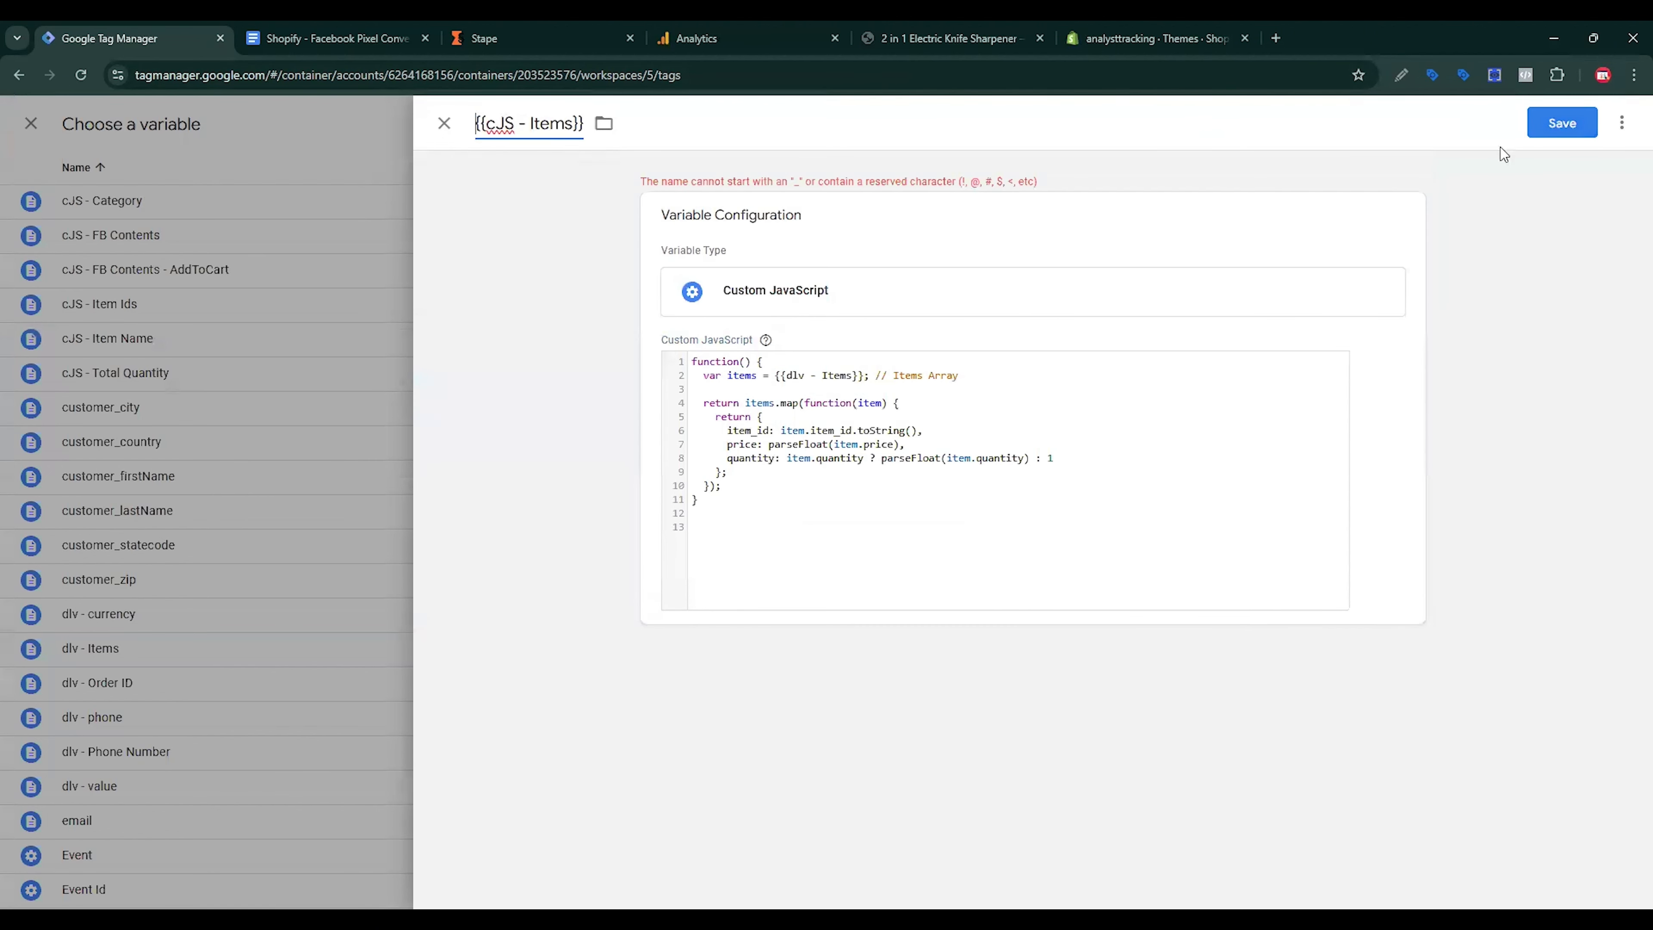
left_click(1567, 126)
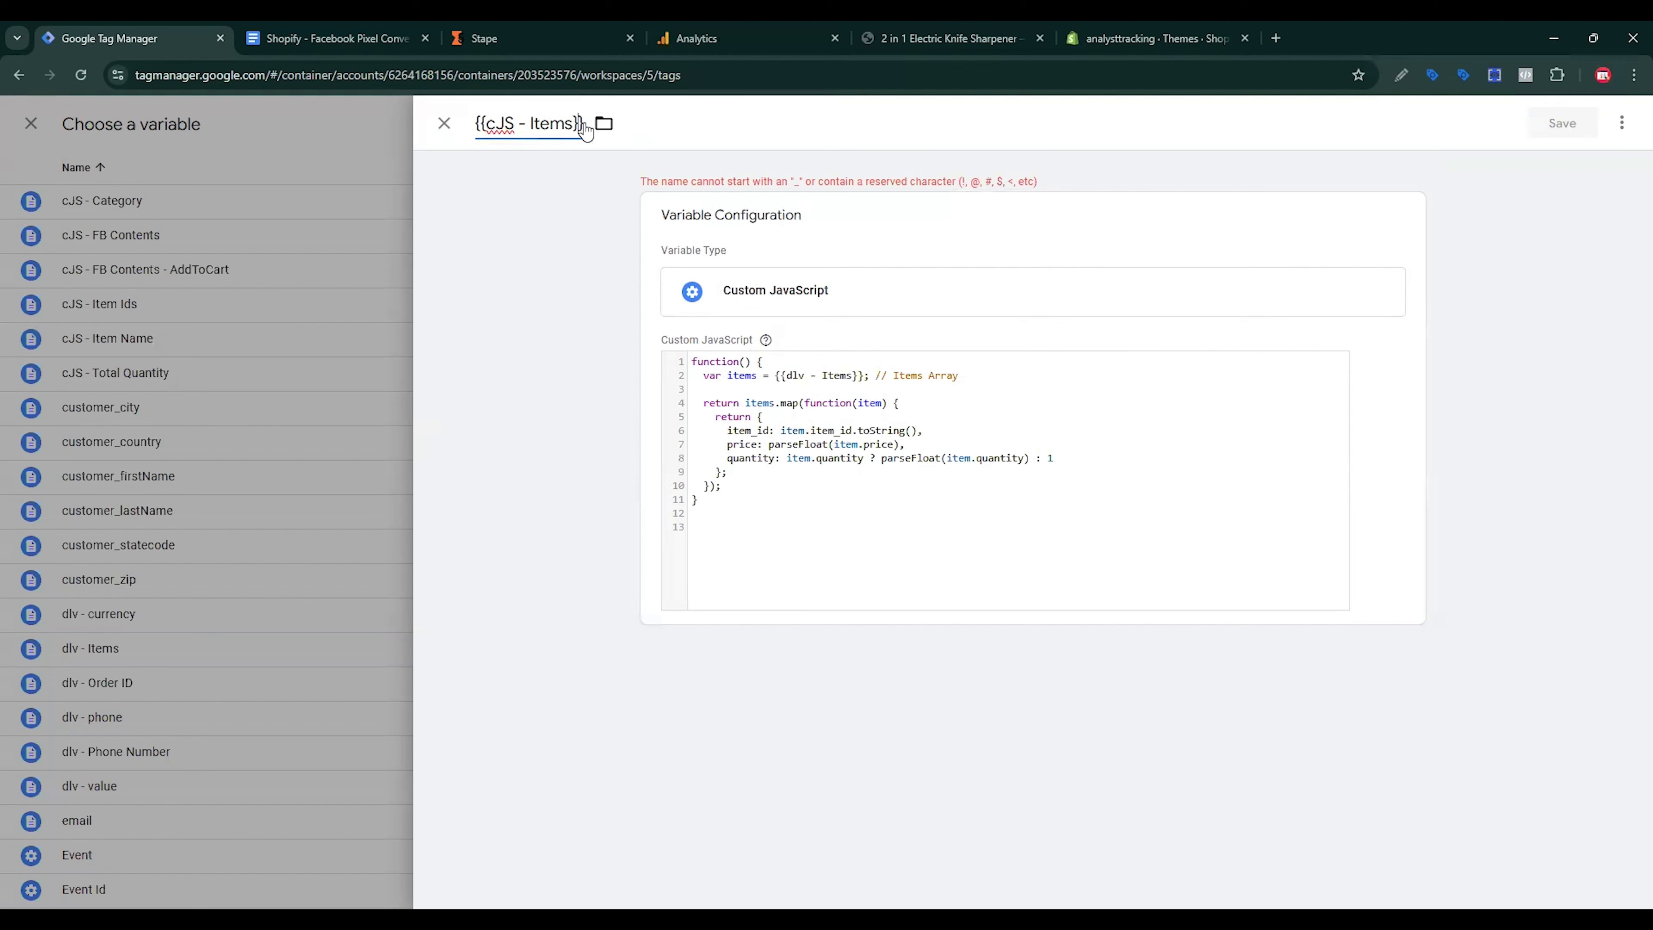
key("BackSpace")
key("BackSpace")
left_click(487, 123)
key("BackSpace")
key("BackSpace")
left_click(1562, 123)
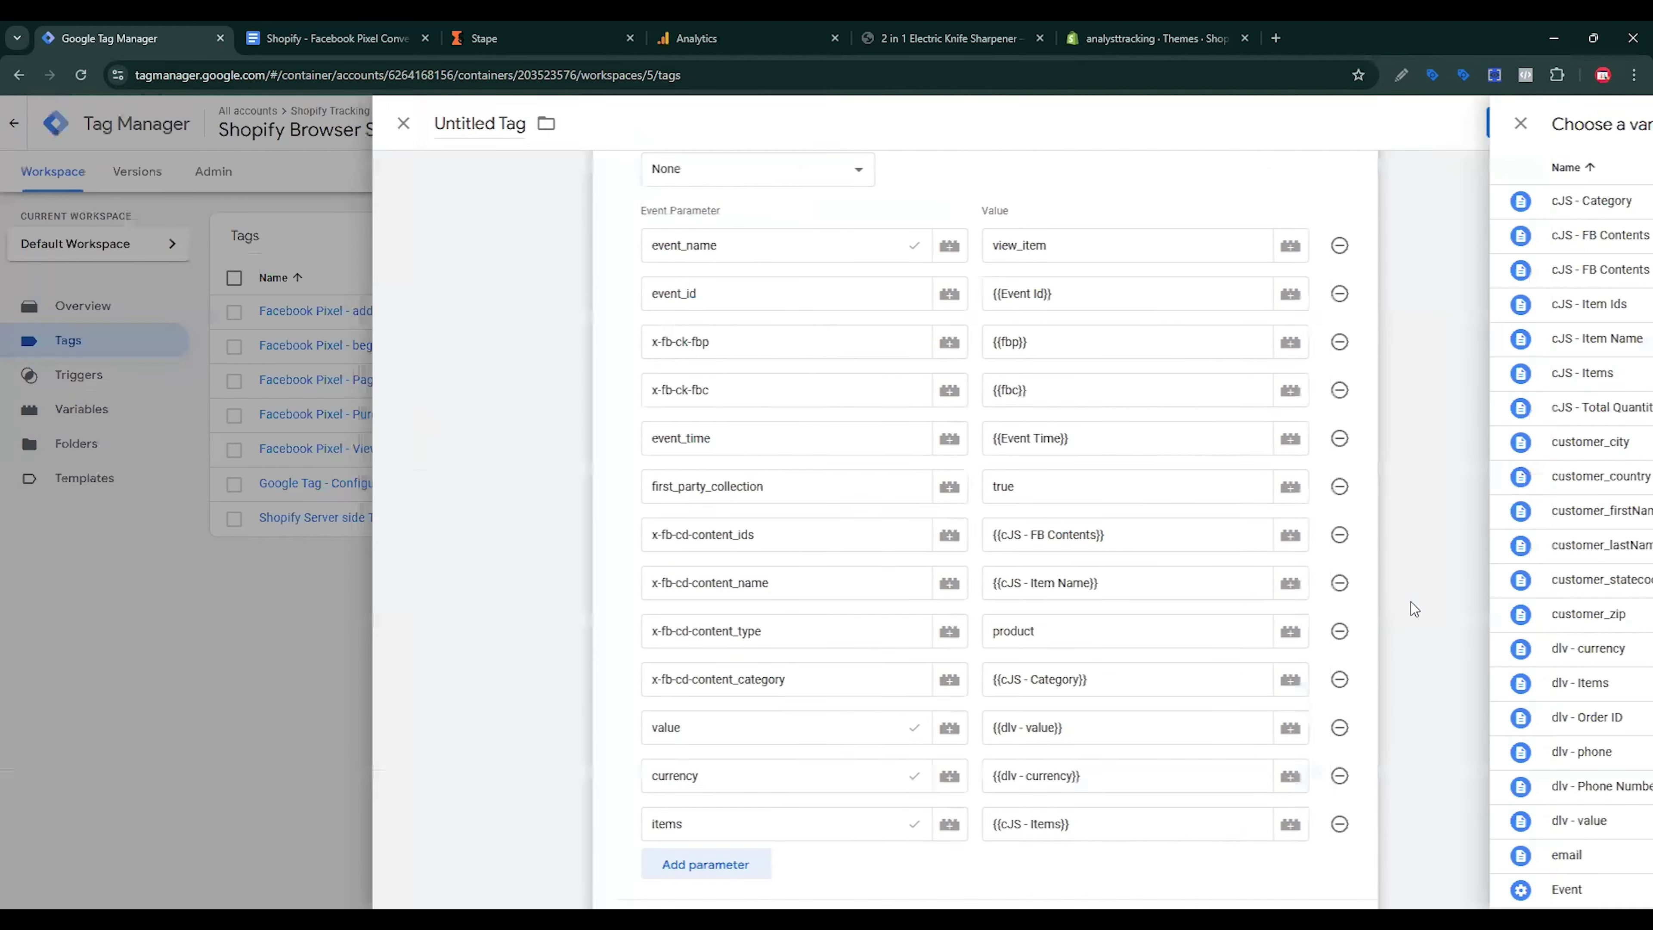
Step: Fire the tag on view_item - Trigger and save it as 'Shopify Server side Tracking - View Item'
scroll(1202, 580, "down", 5)
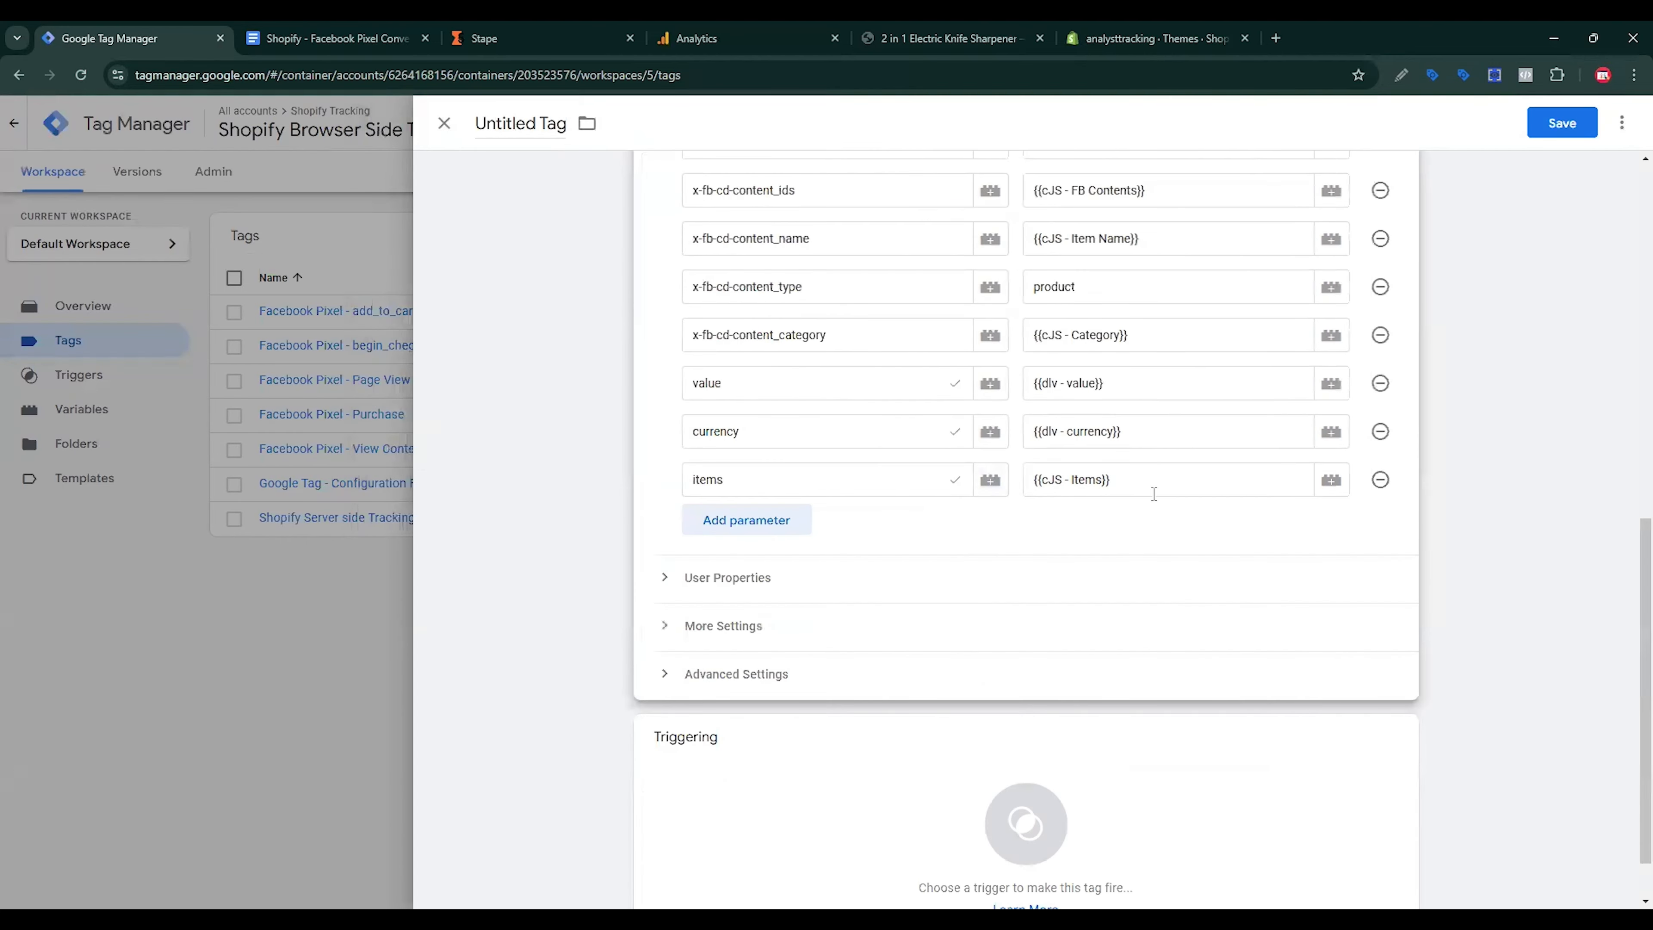
scroll(1138, 508, "up", 10)
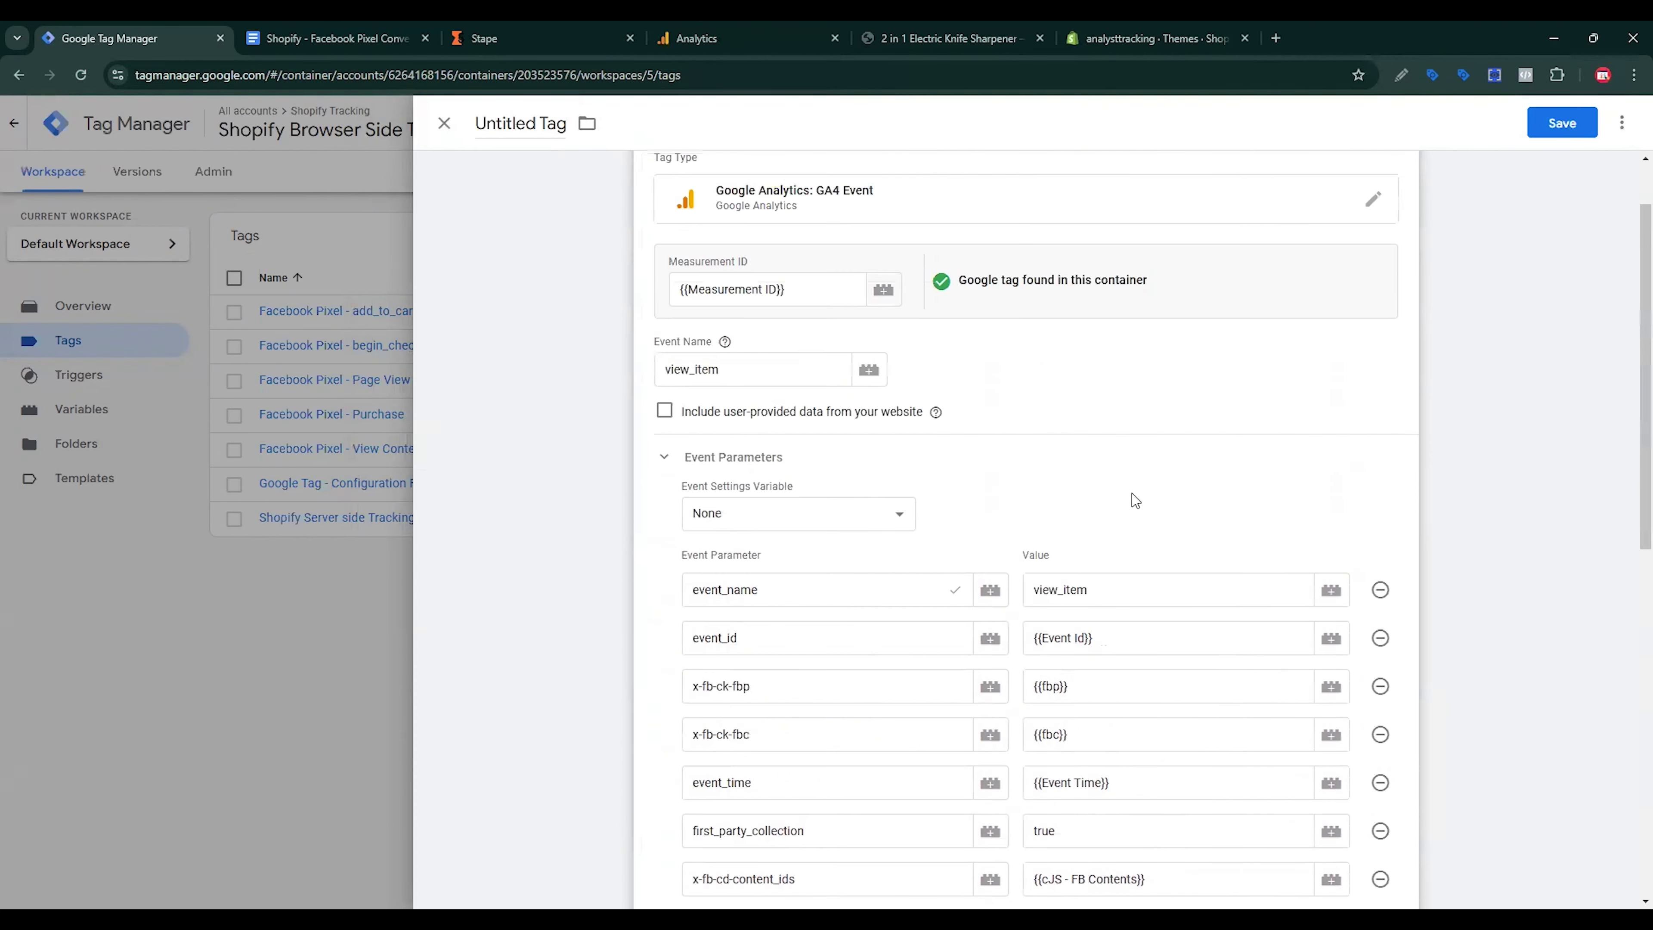
scroll(1136, 500, "down", 10)
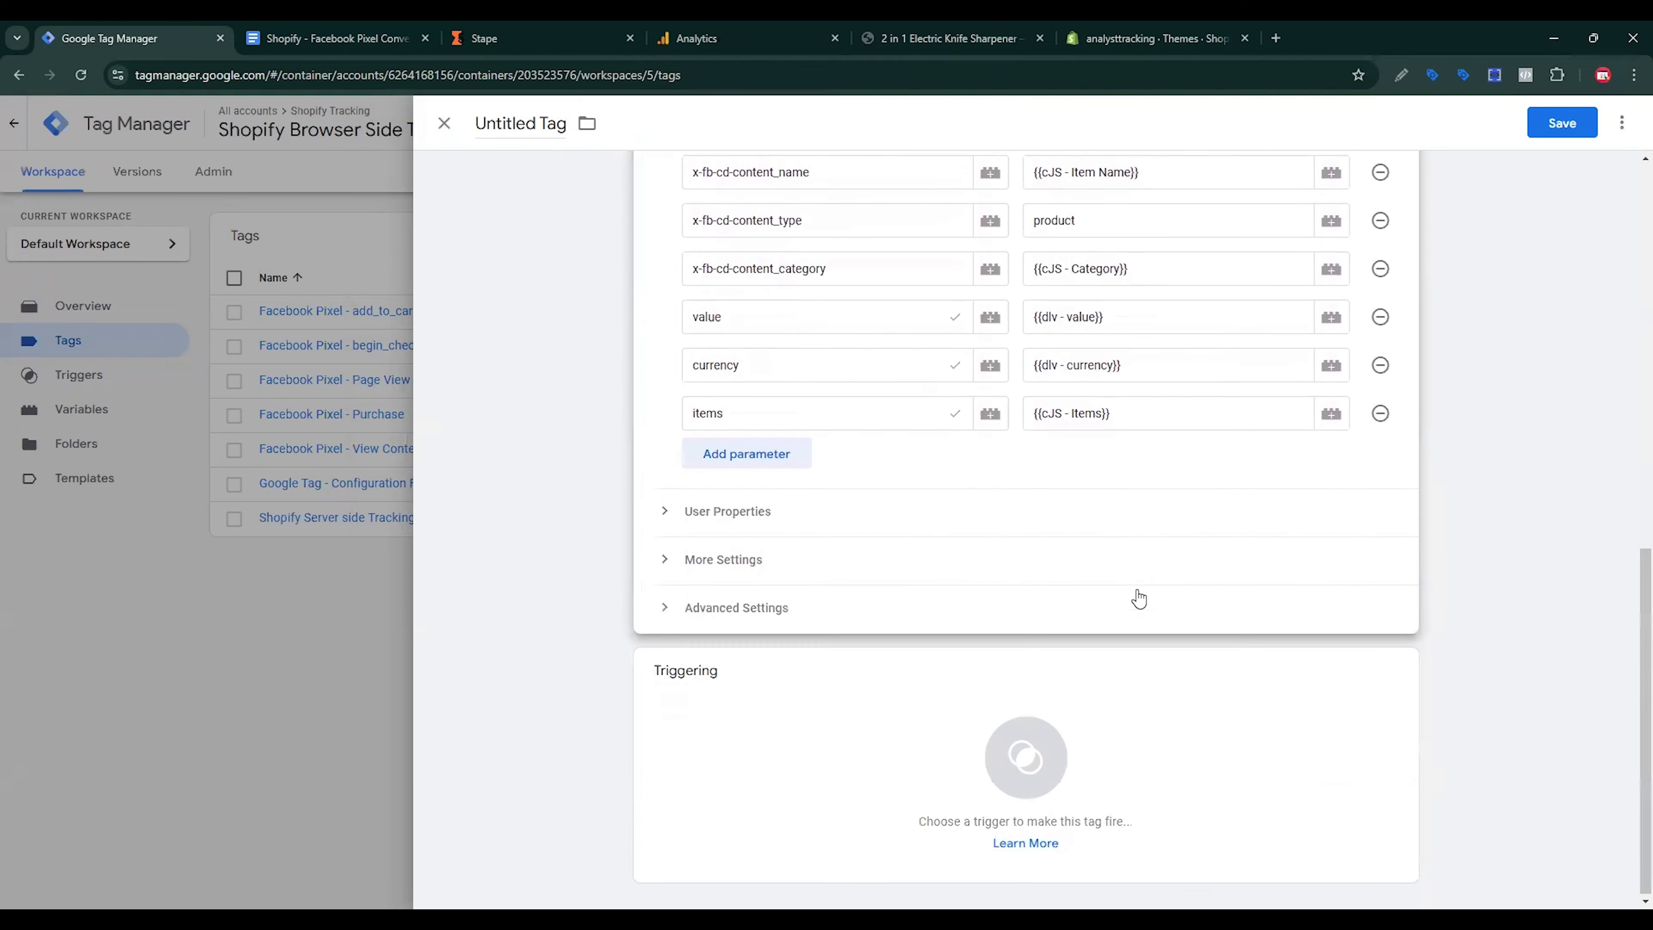
left_click(1111, 747)
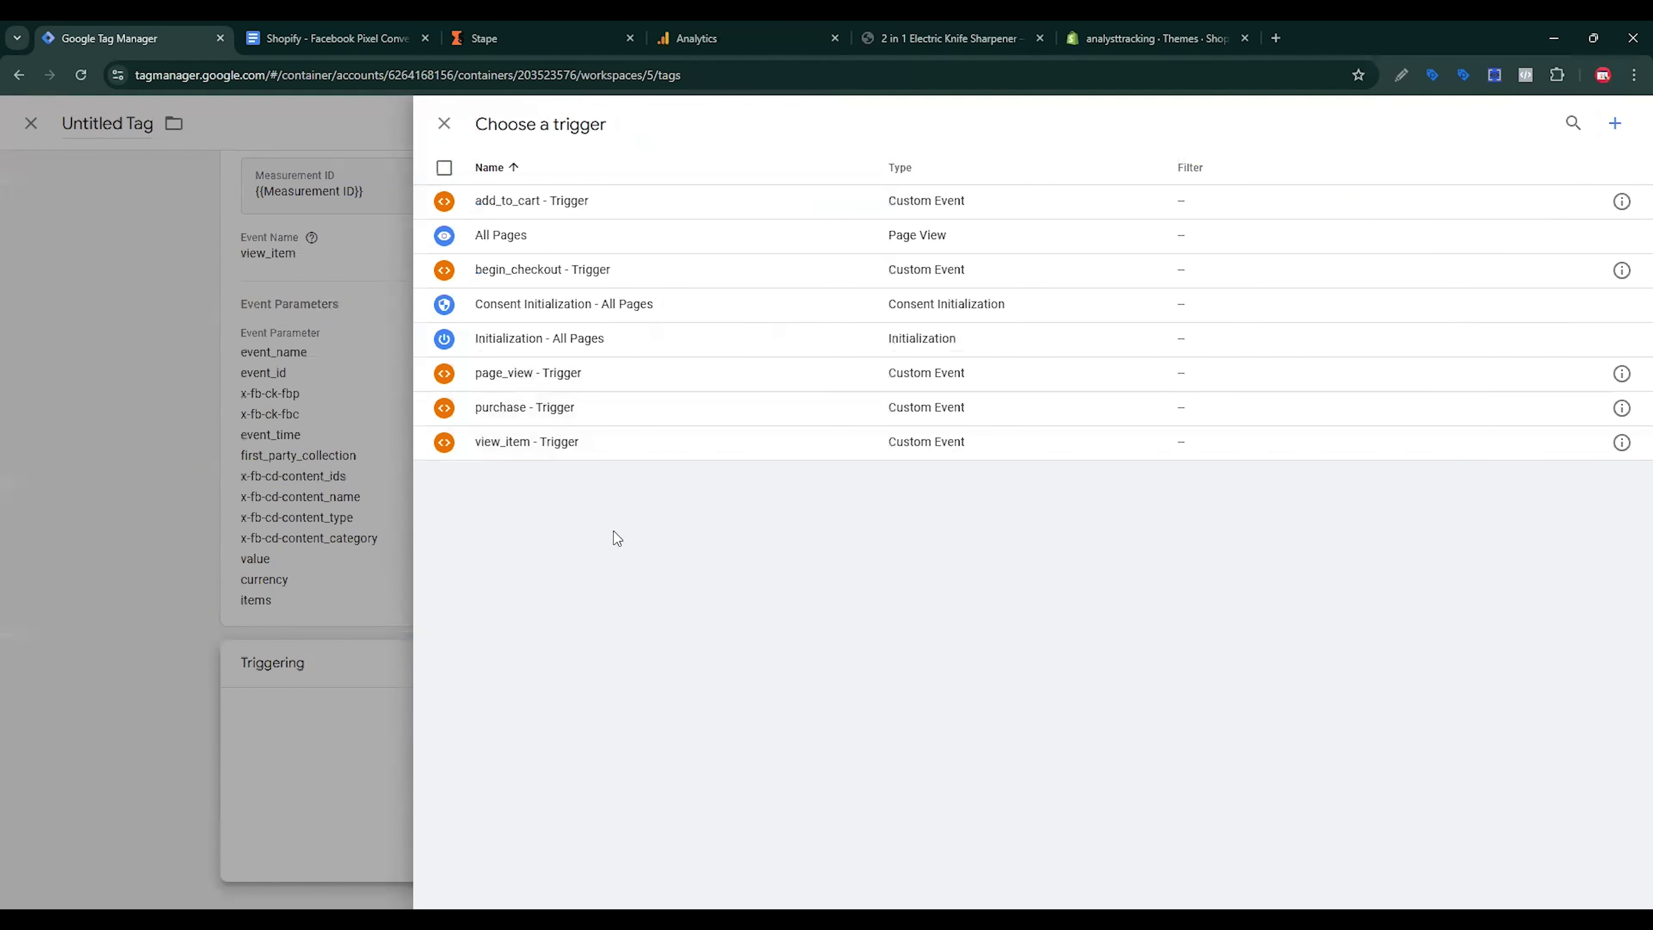
left_click(545, 459)
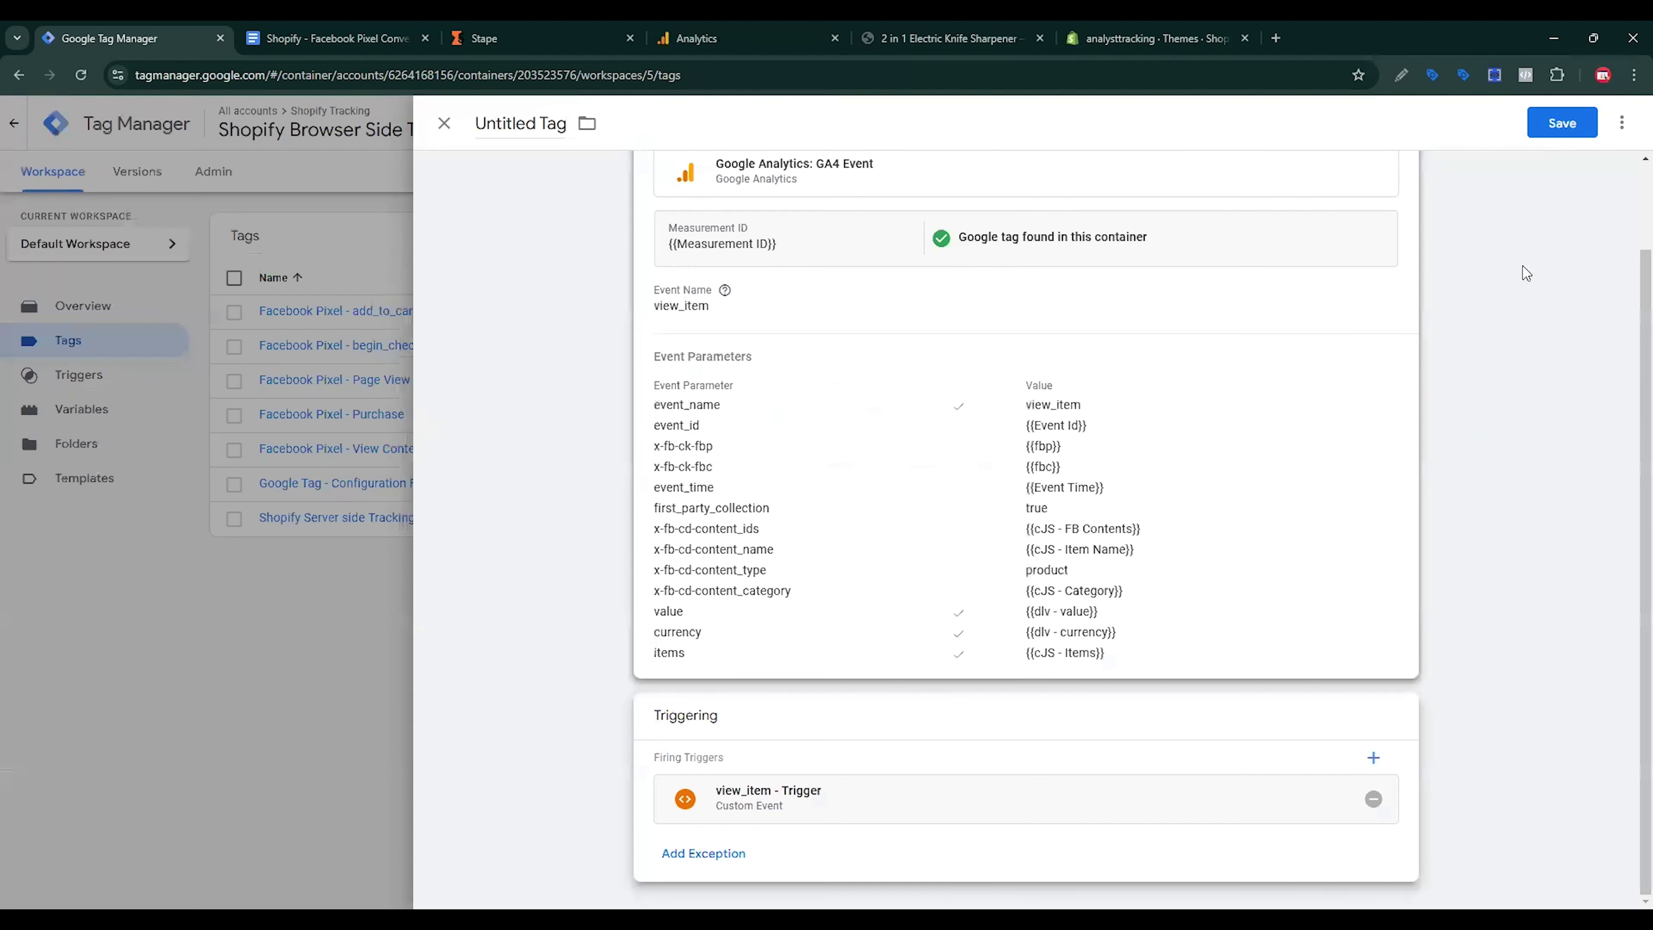
left_click(1559, 133)
left_click(869, 334)
type("- V")
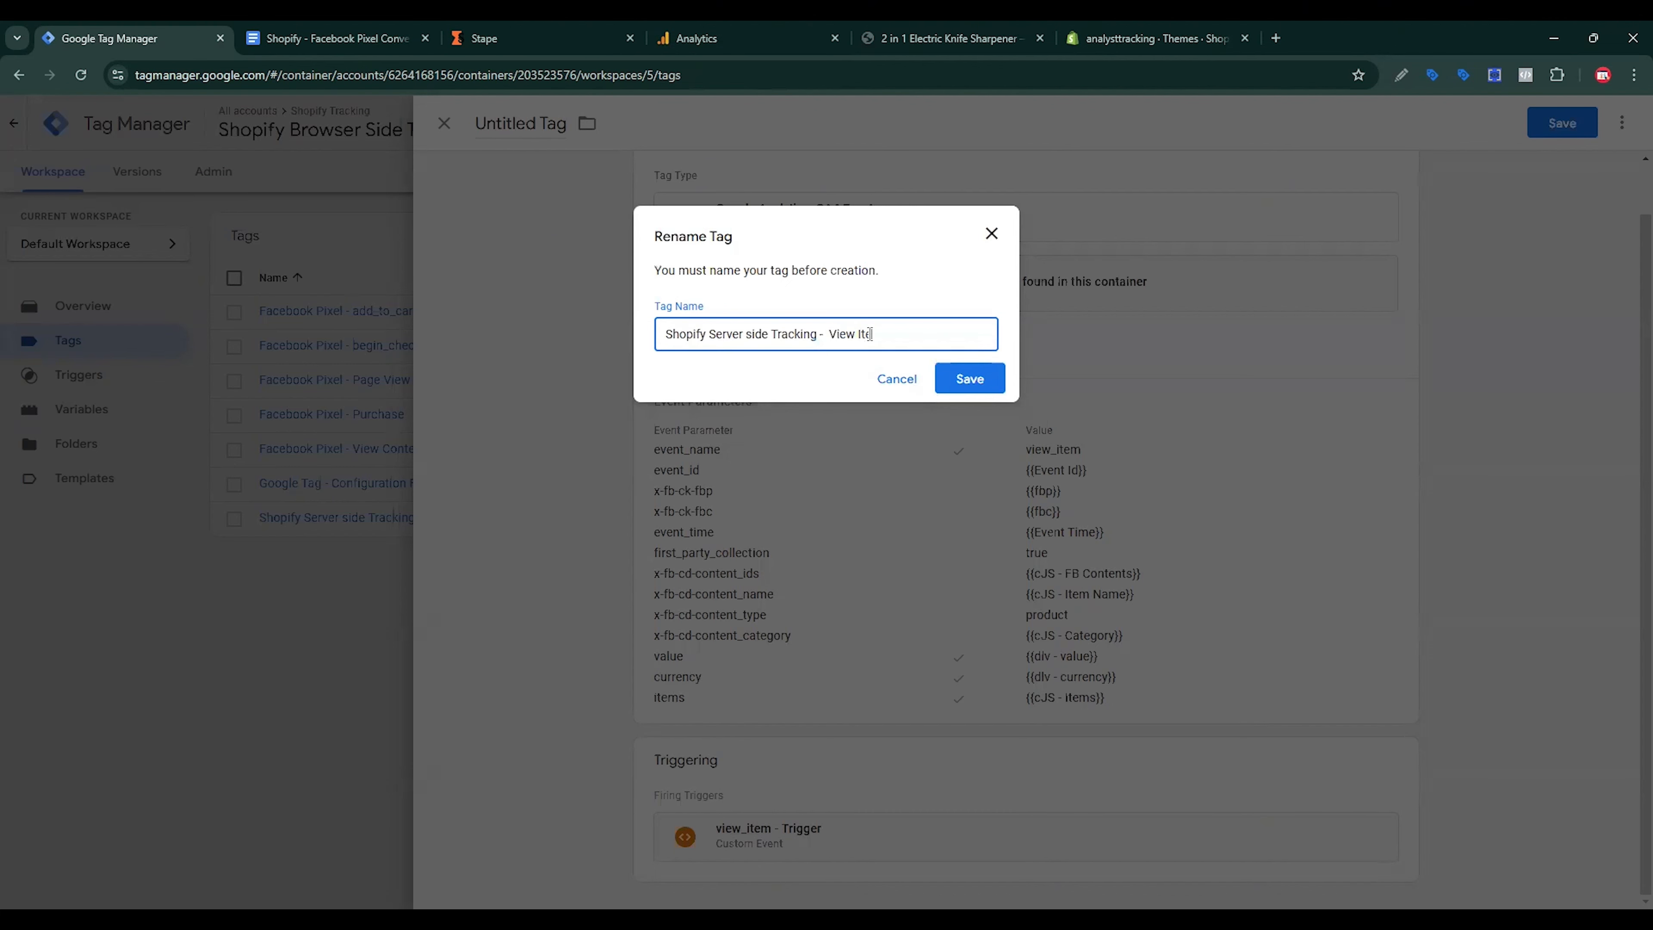
left_click(970, 383)
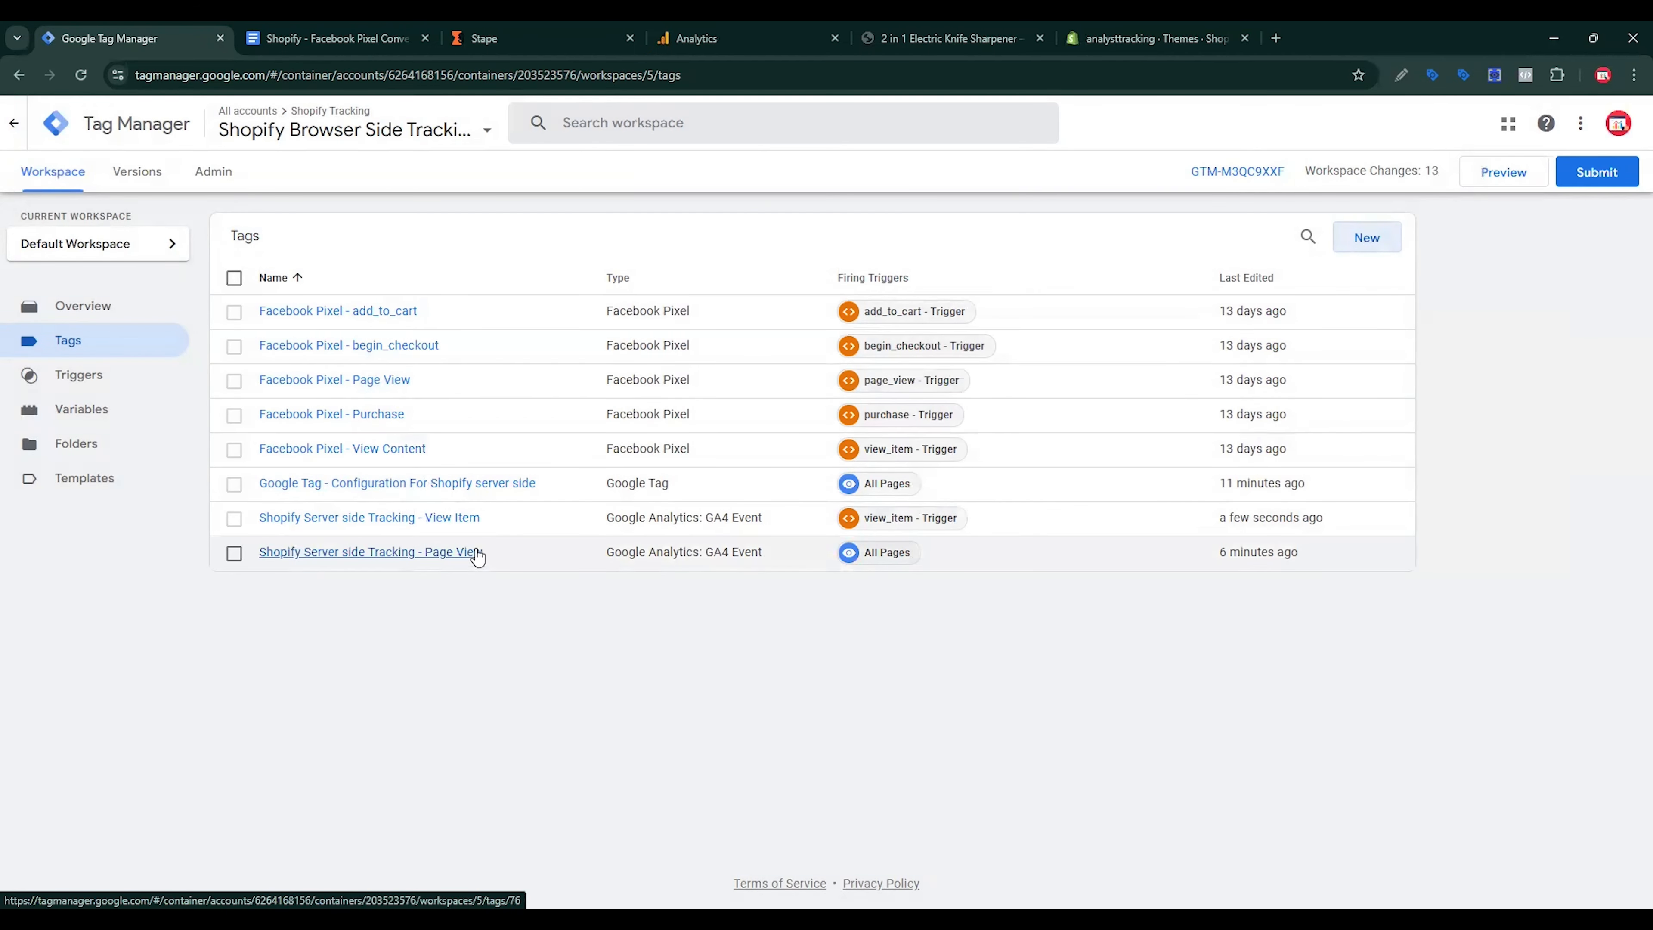
Step: Duplicate the View Item tag and rename it 'Shopify Server side Tracking - Add To Cart'
left_click(464, 519)
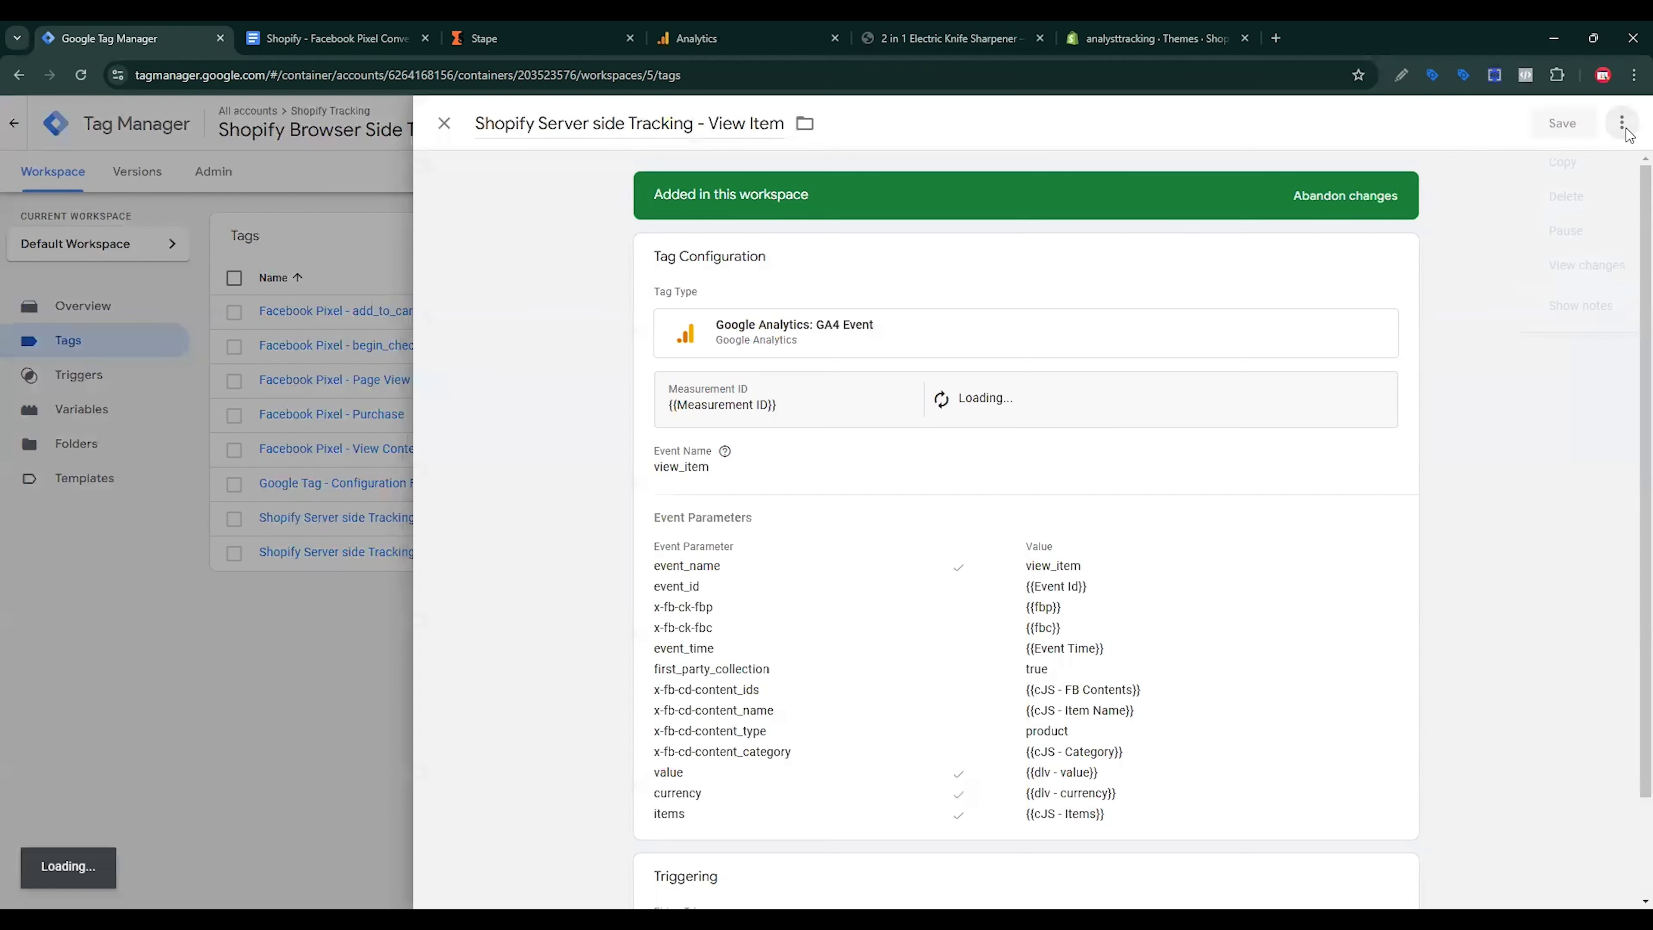
left_click(1622, 123)
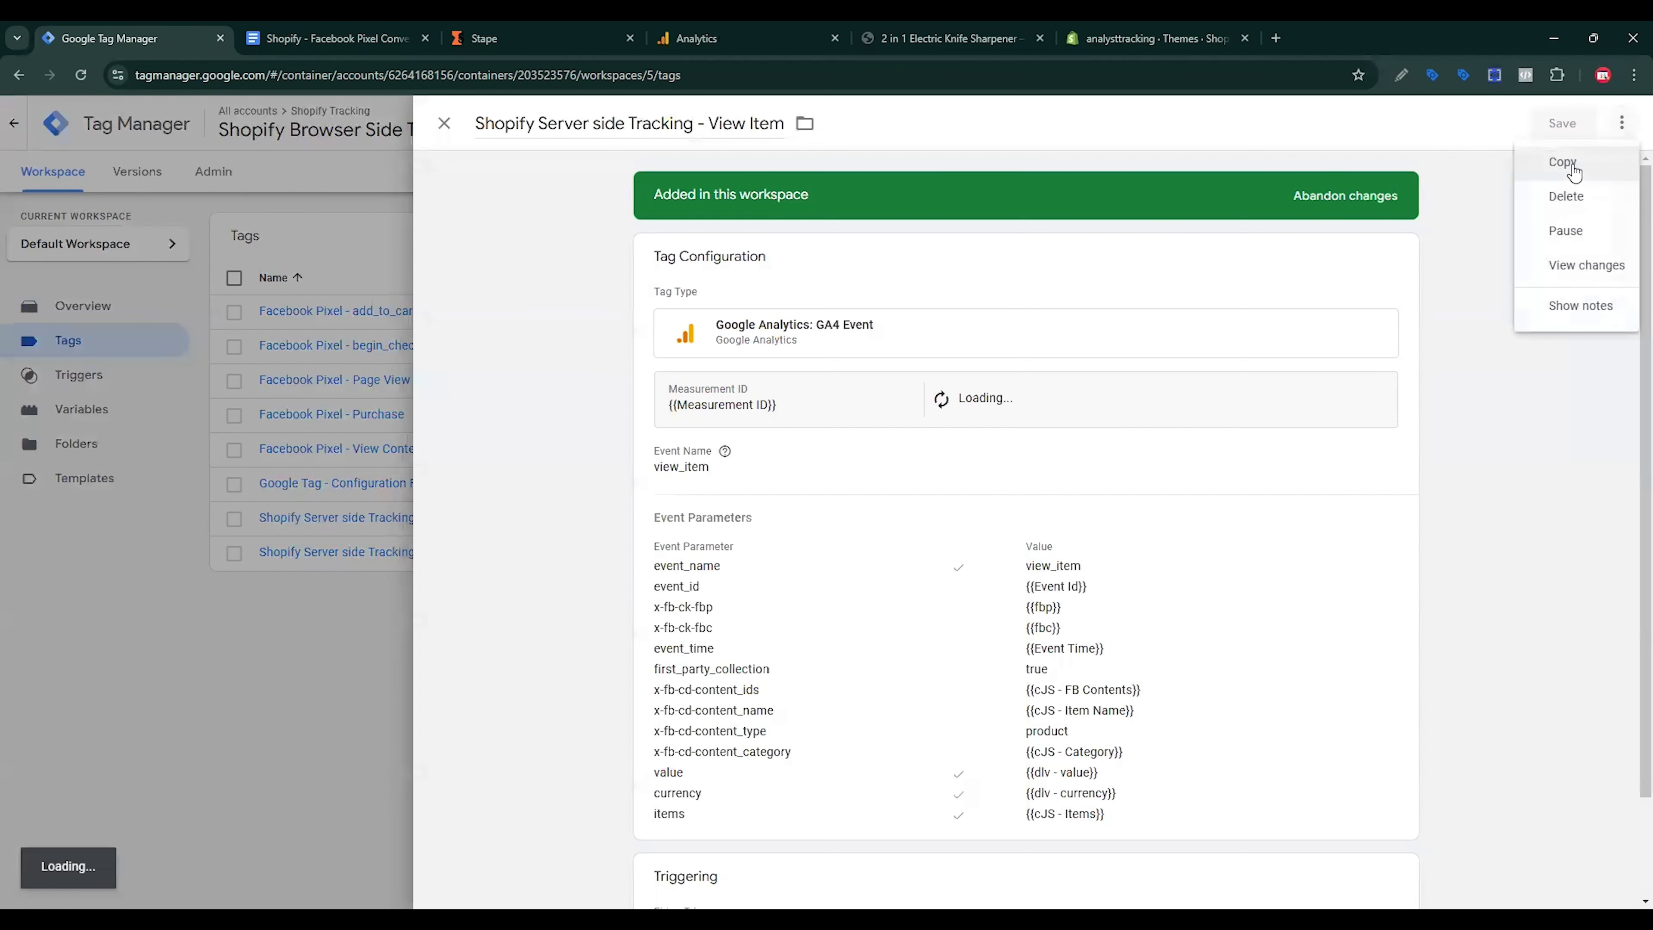
left_click(1563, 162)
left_click(540, 120)
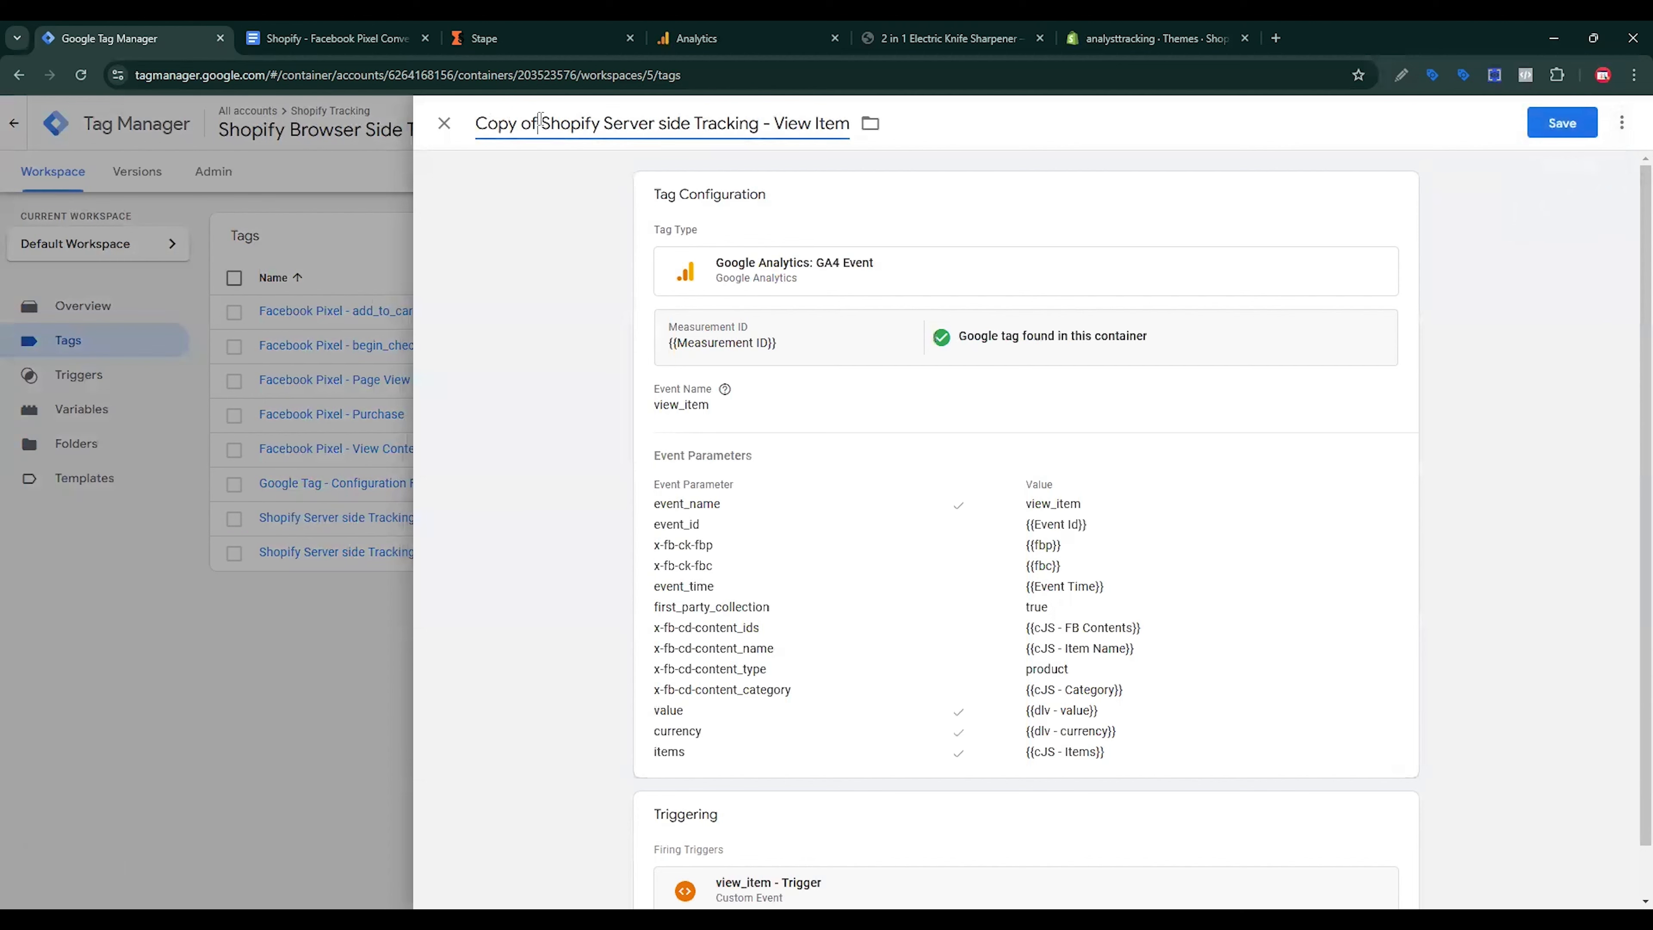
left_click_drag(541, 123, 473, 133)
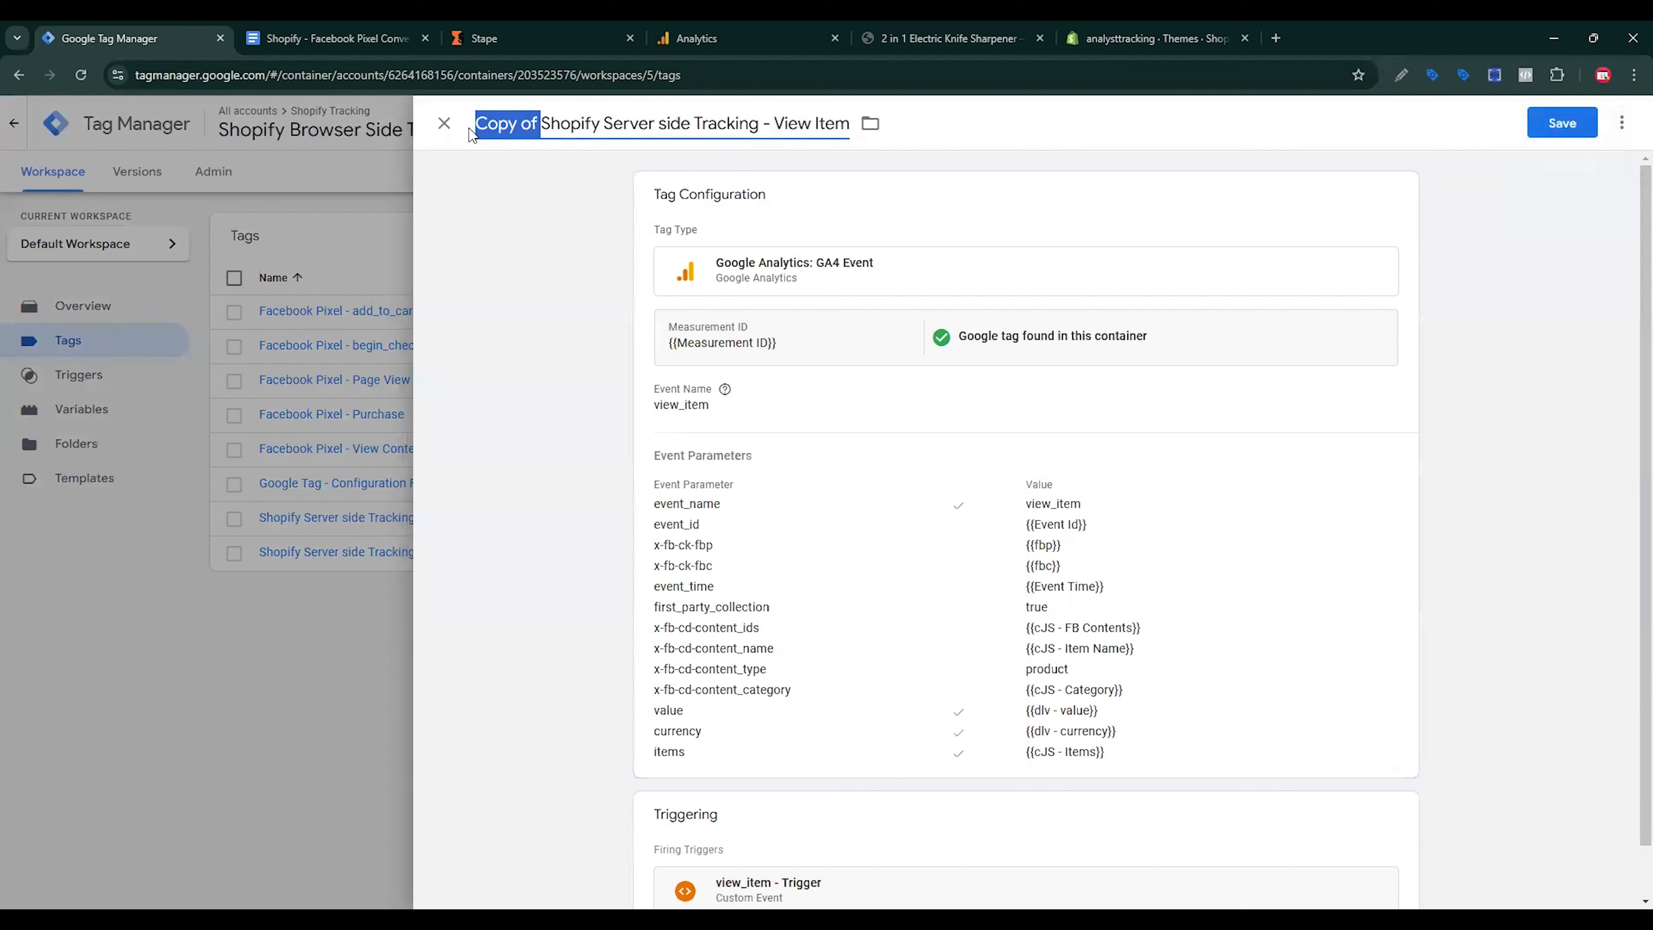
key("BackSpace")
left_click_drag(709, 123, 789, 124)
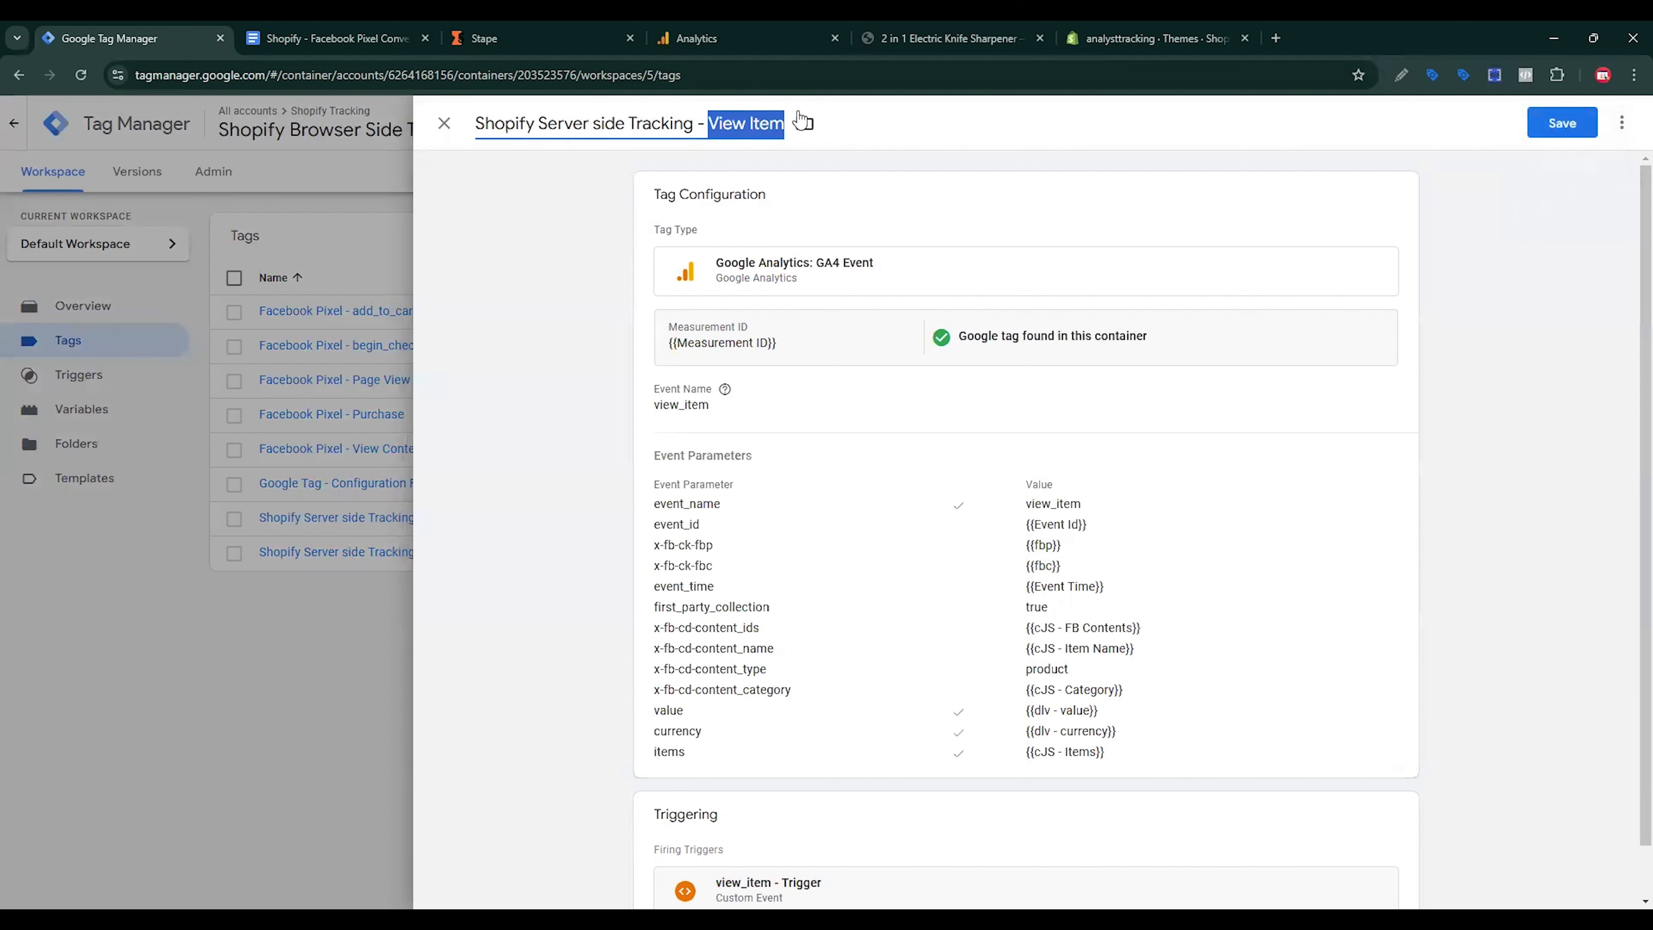
type("Add")
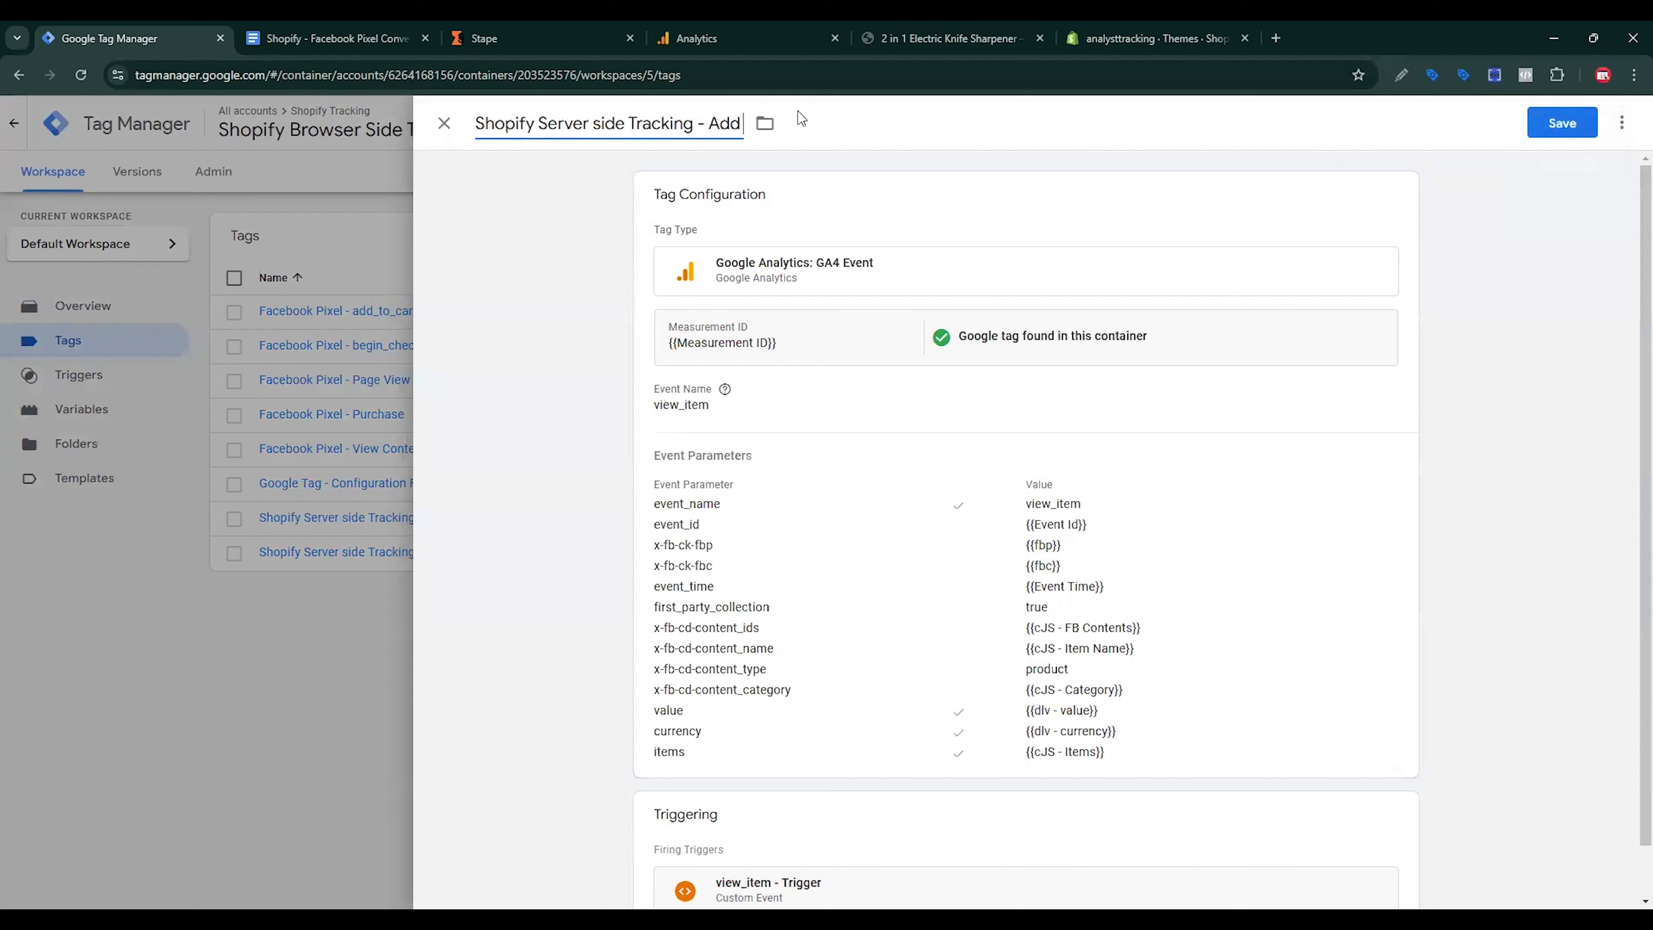
type(" To Cart")
Step: Change the Event Name and event_name parameter value to add_to_cart
left_click(741, 415)
left_click_drag(726, 456, 656, 464)
key("BackSpace")
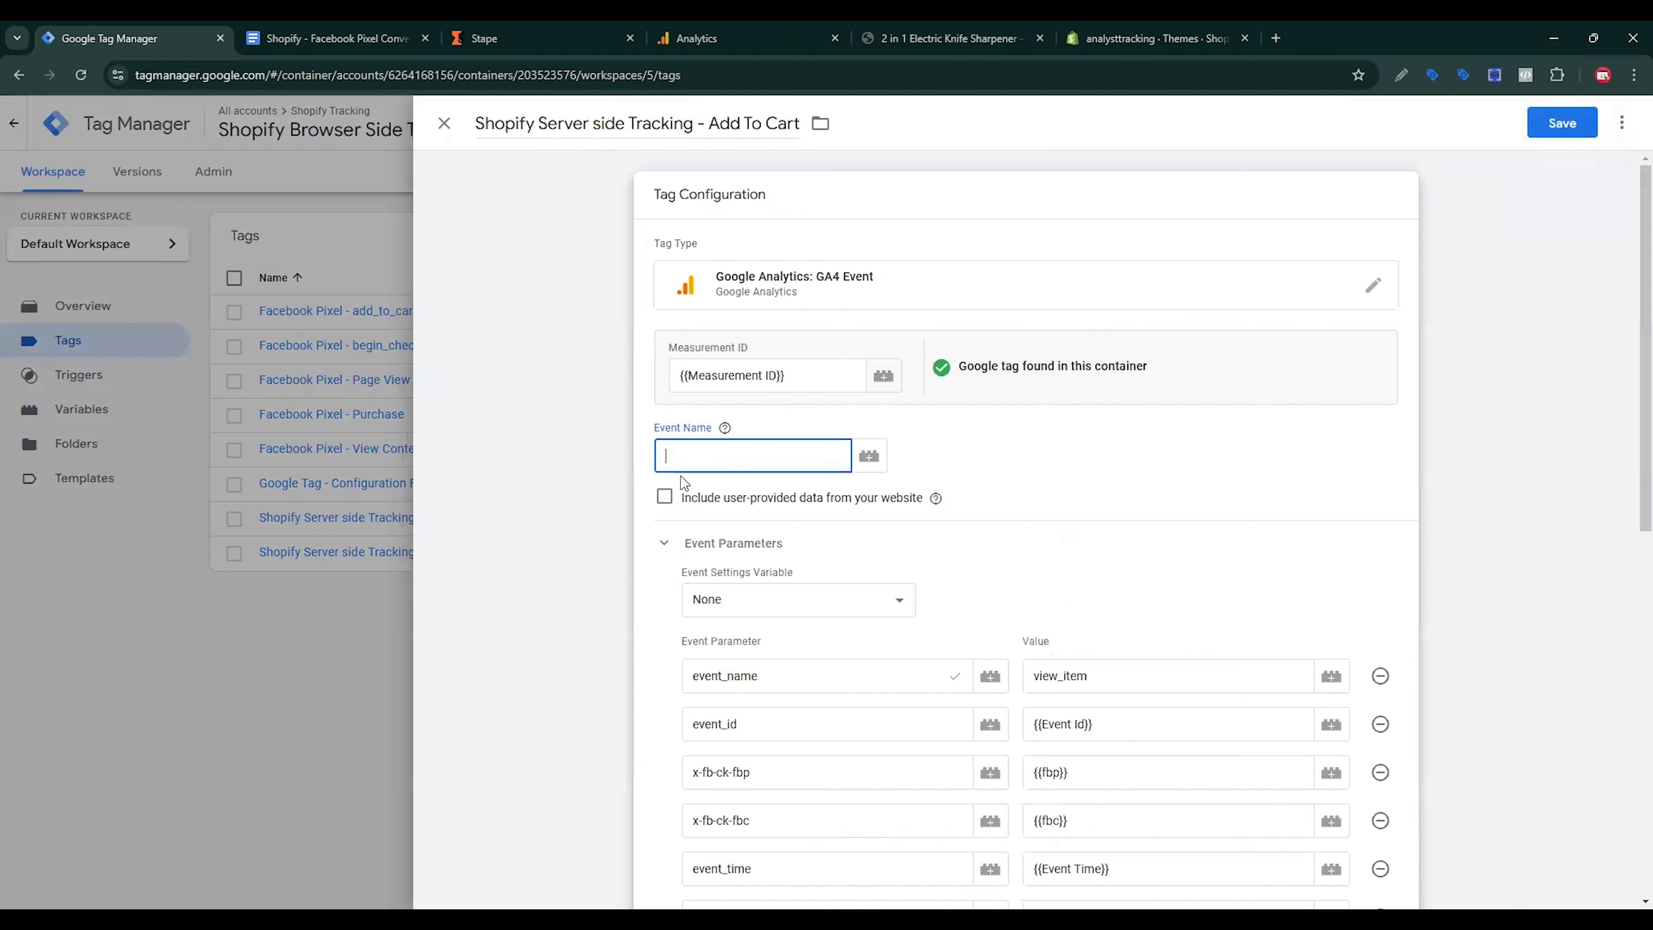
left_click_drag(1133, 675, 1024, 700)
key("BackSpace")
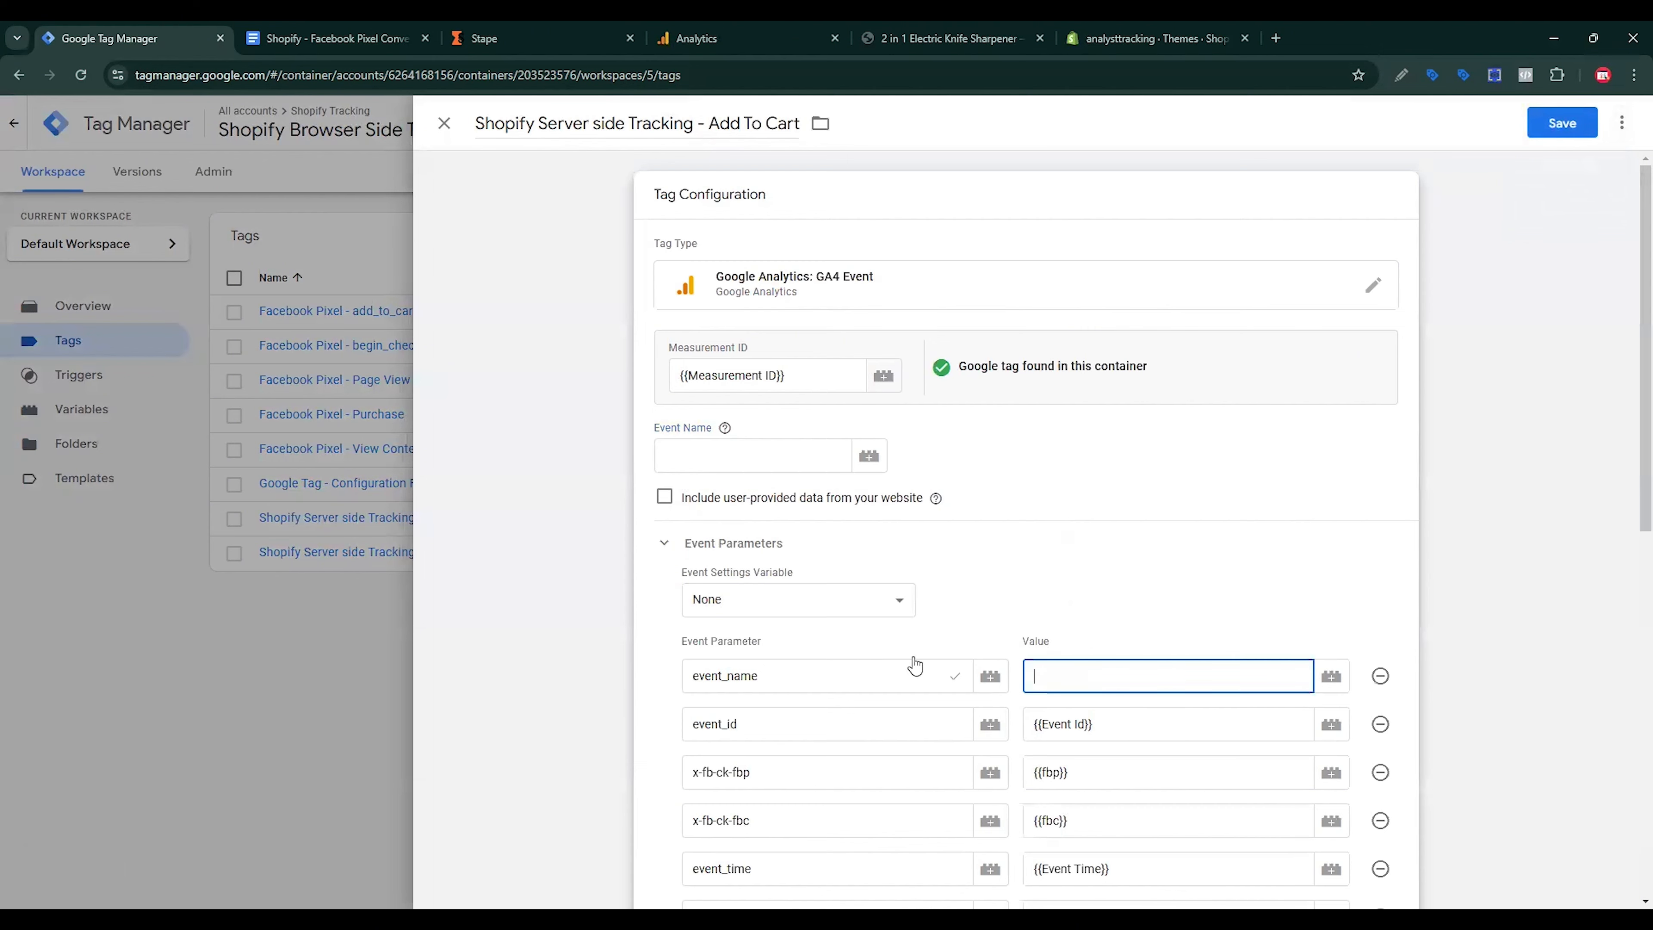
left_click(343, 29)
scroll(865, 561, "down", 15)
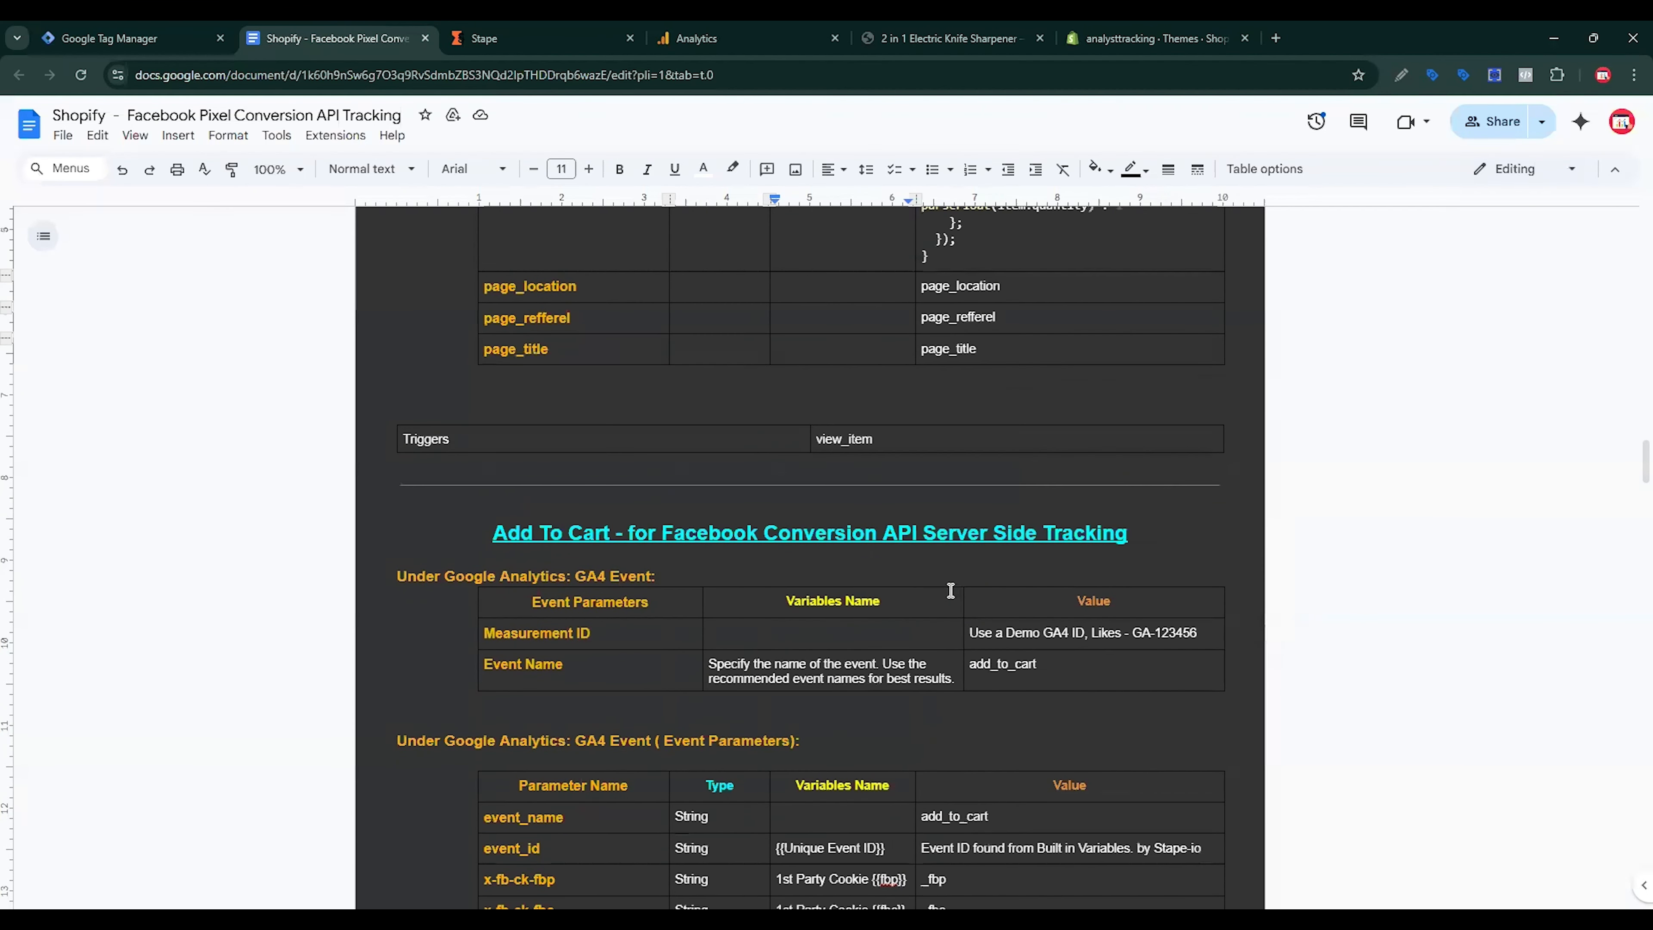
scroll(864, 562, "up", 1)
triple_click(1013, 413)
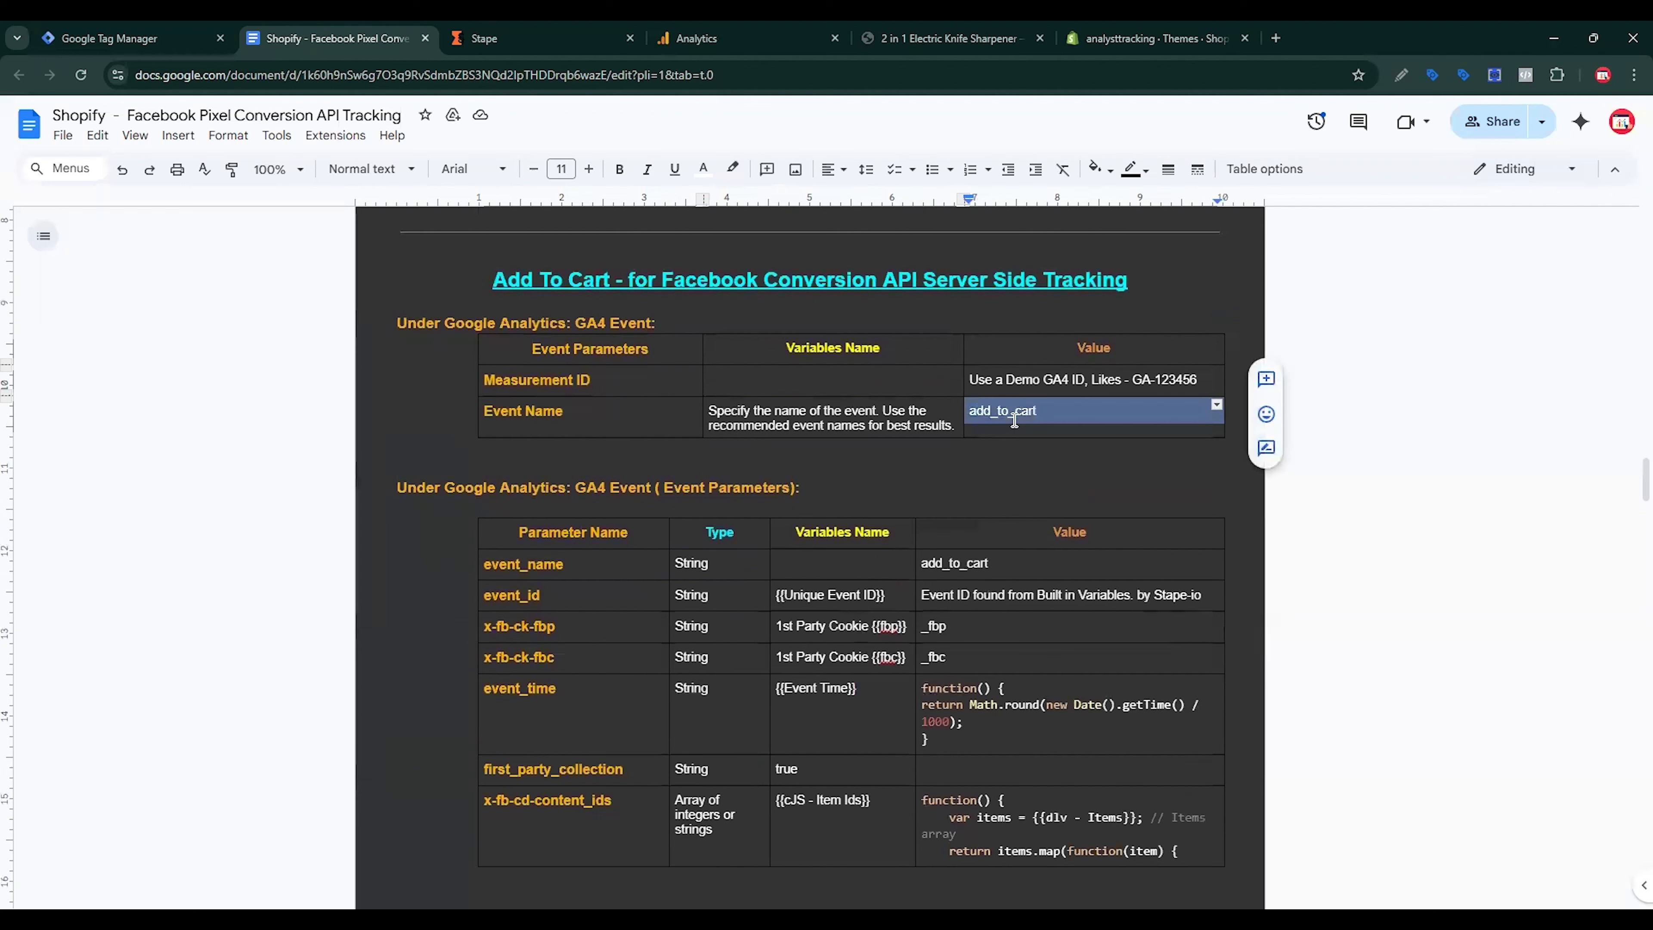
left_click(107, 29)
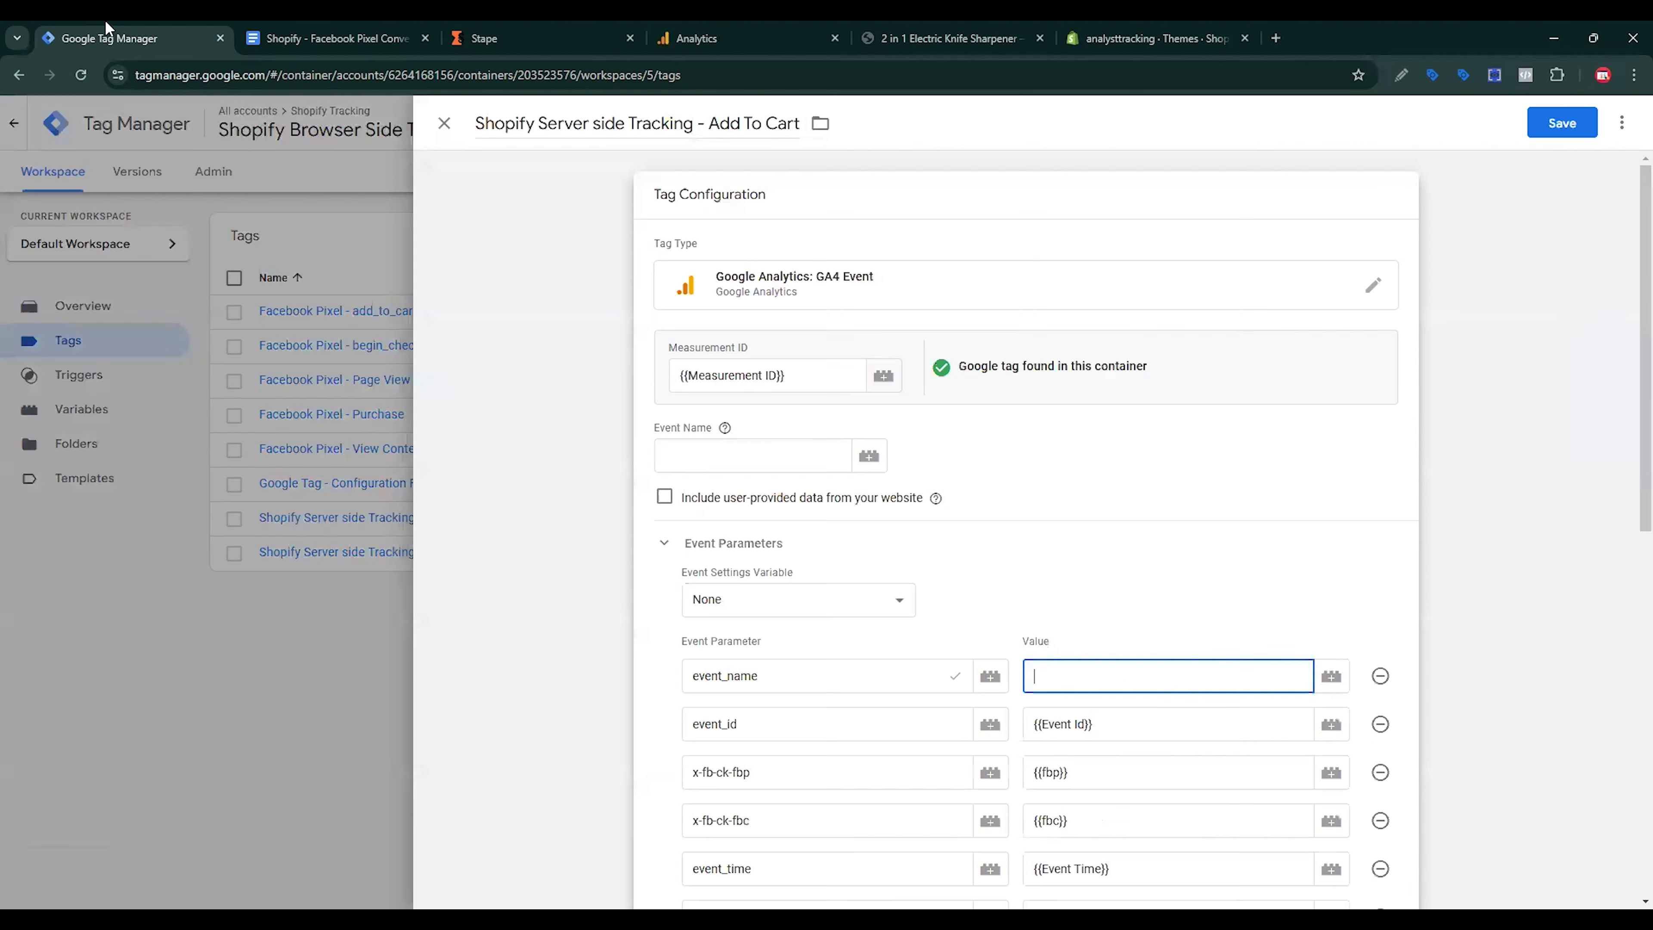
left_click(704, 457)
key("ctrl+v")
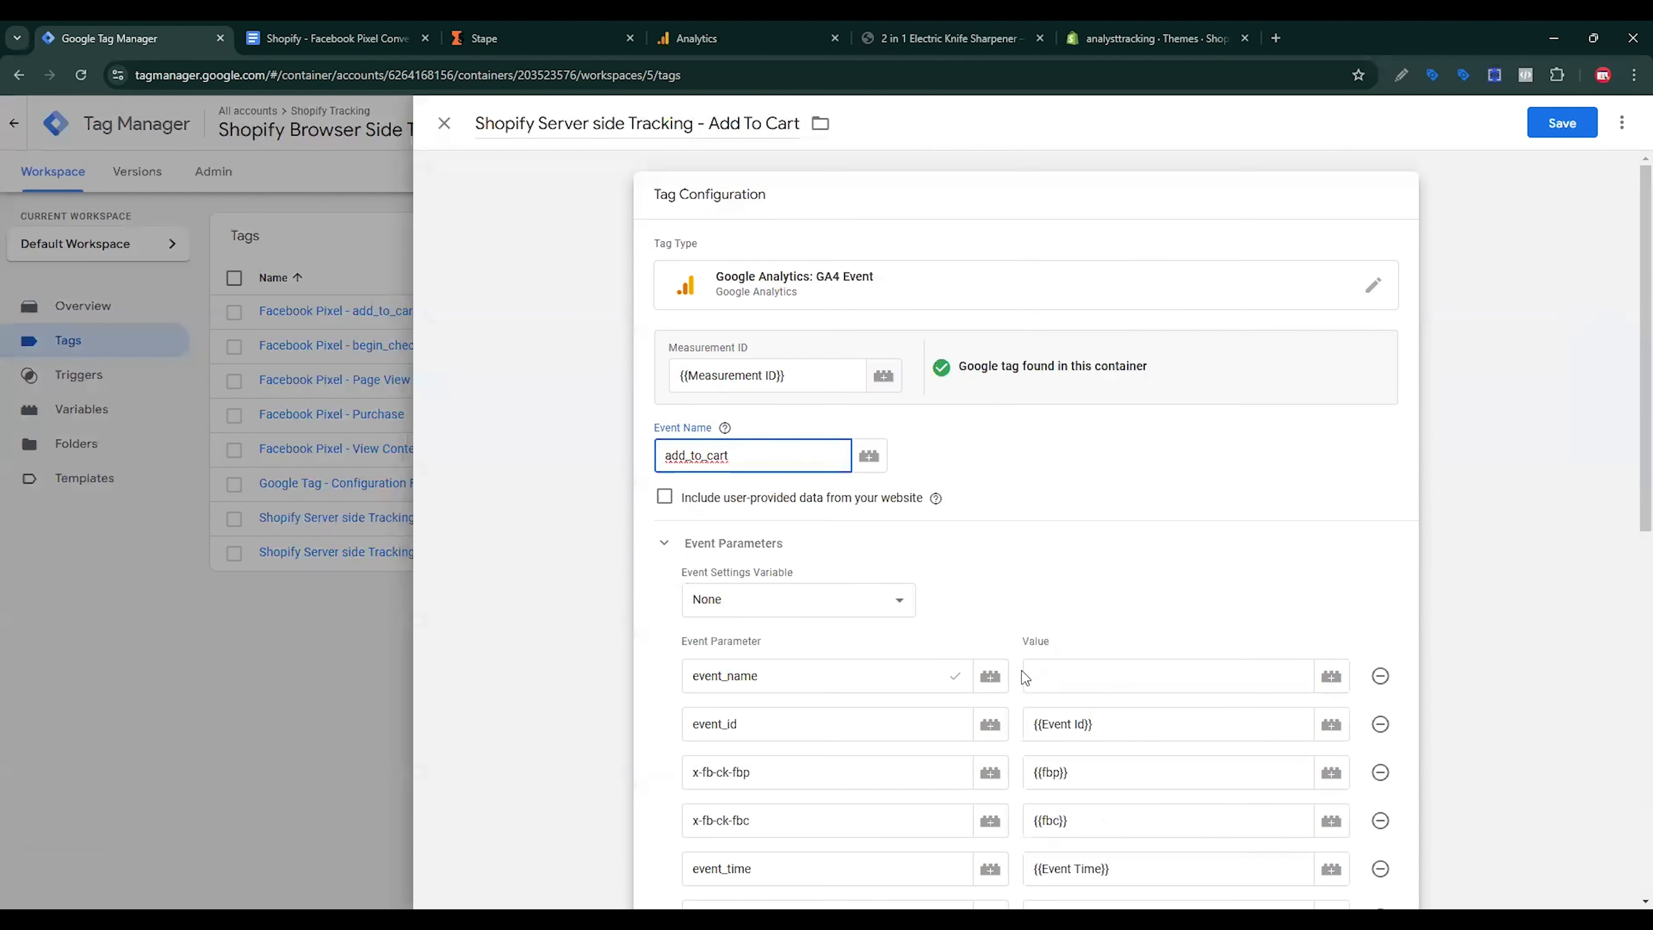
left_click(1054, 670)
key("ctrl+v")
Step: Replace the view_item trigger with add_to_cart - Trigger and save the tag
scroll(1106, 612, "down", 10)
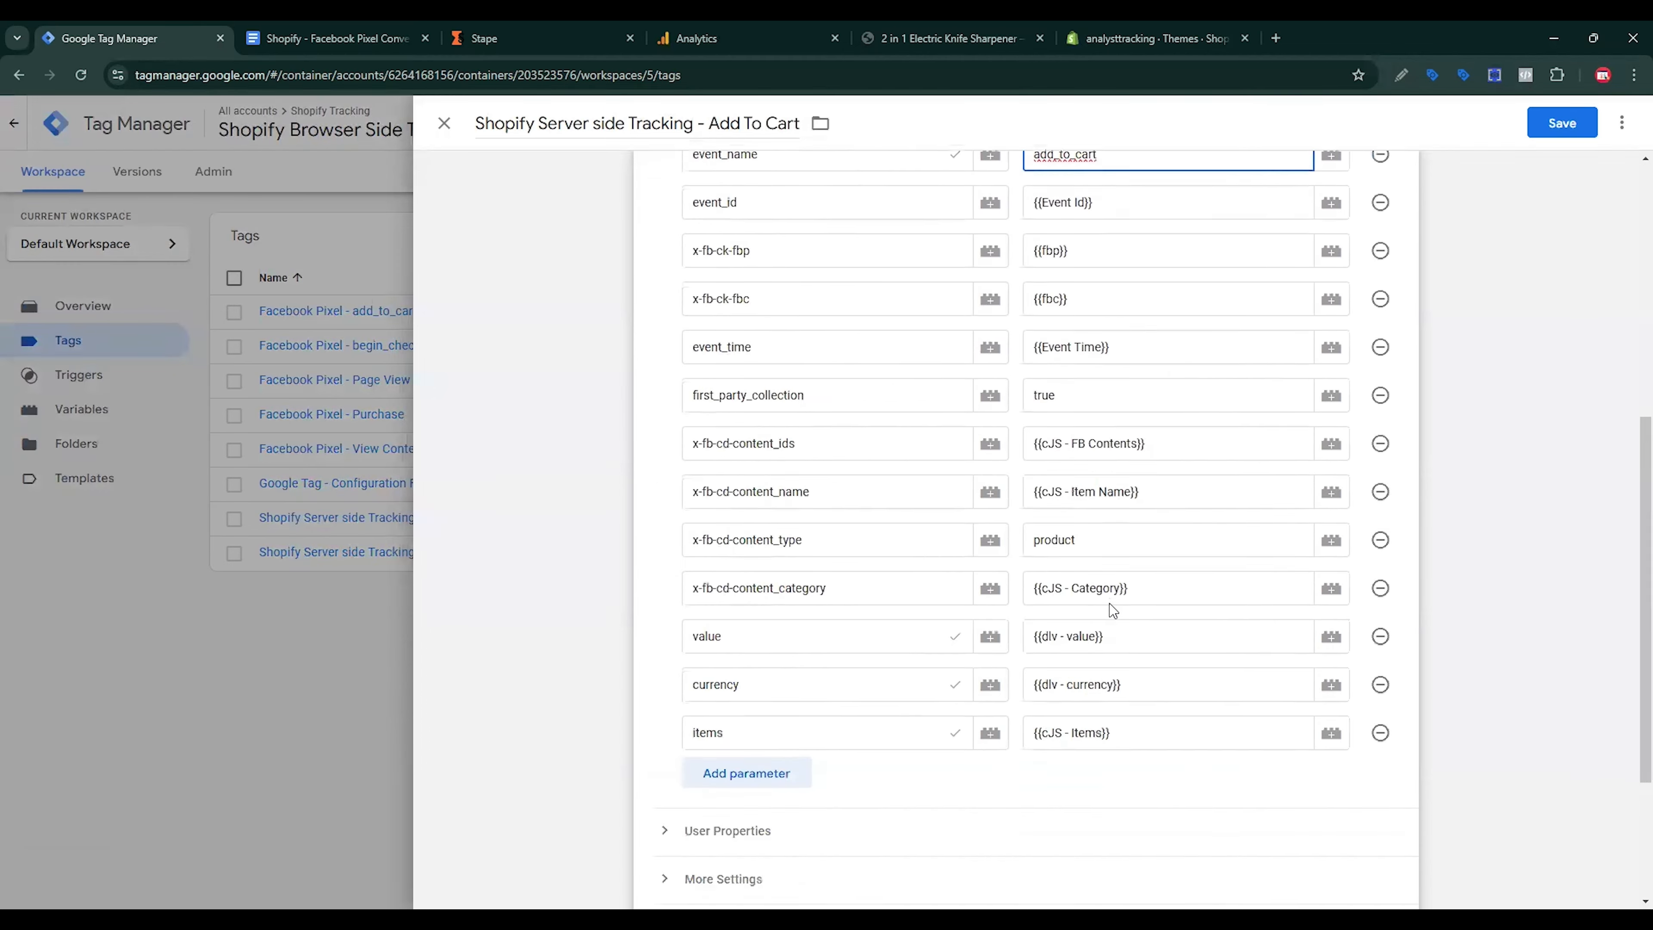
left_click(1397, 757)
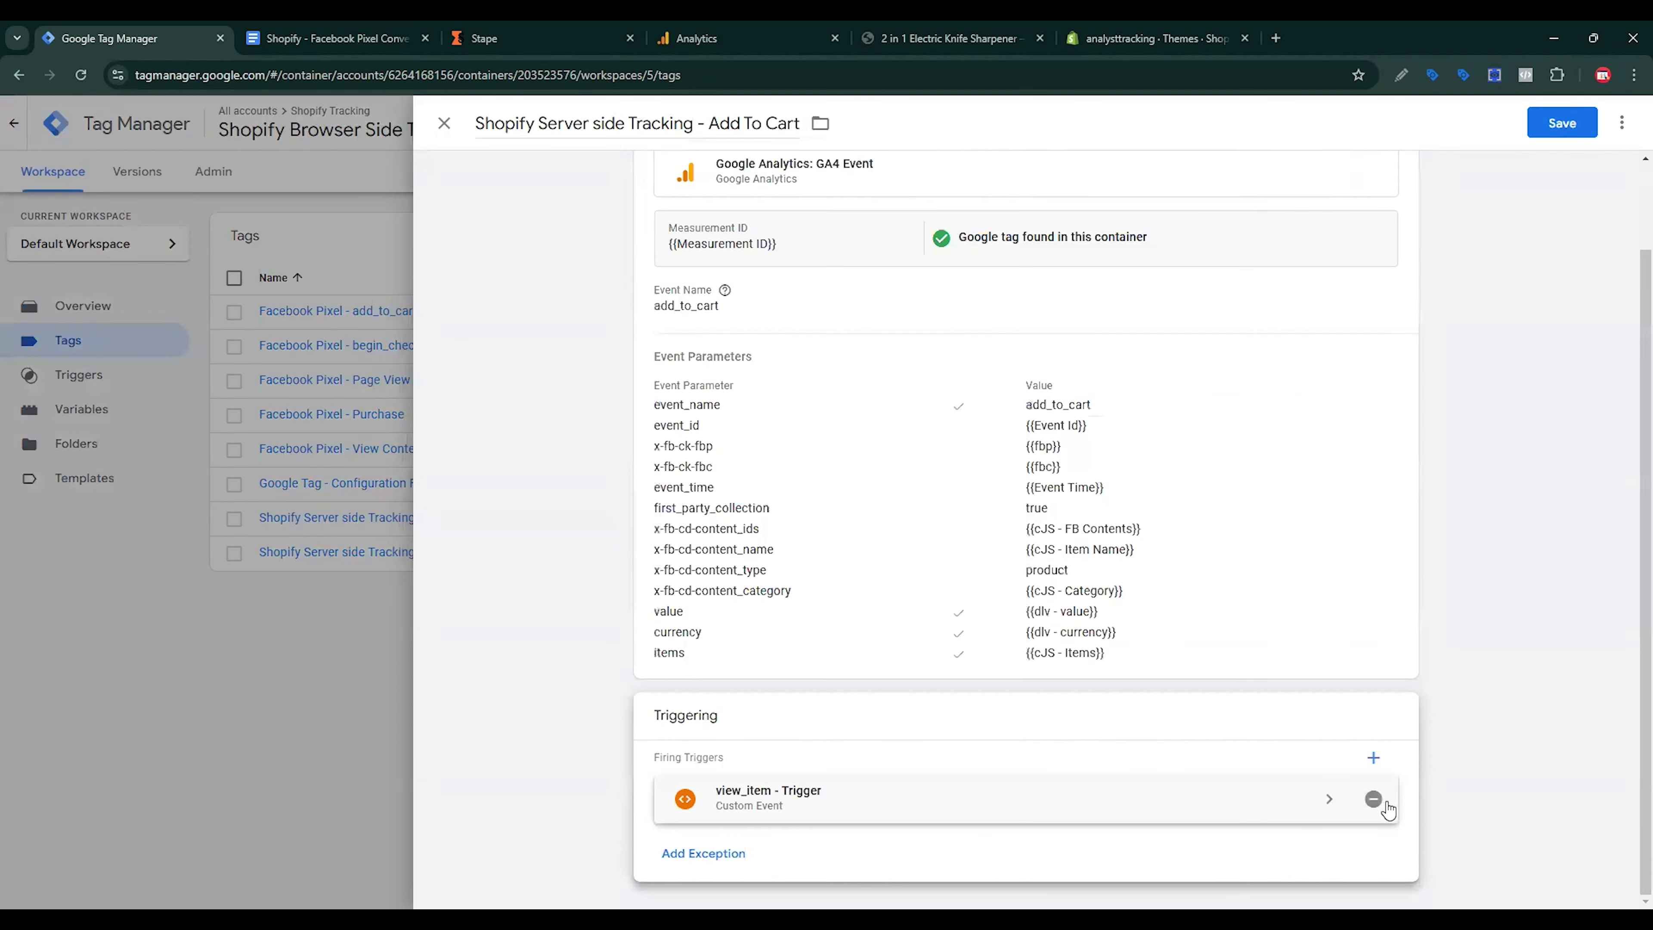
left_click(1372, 799)
left_click(1256, 820)
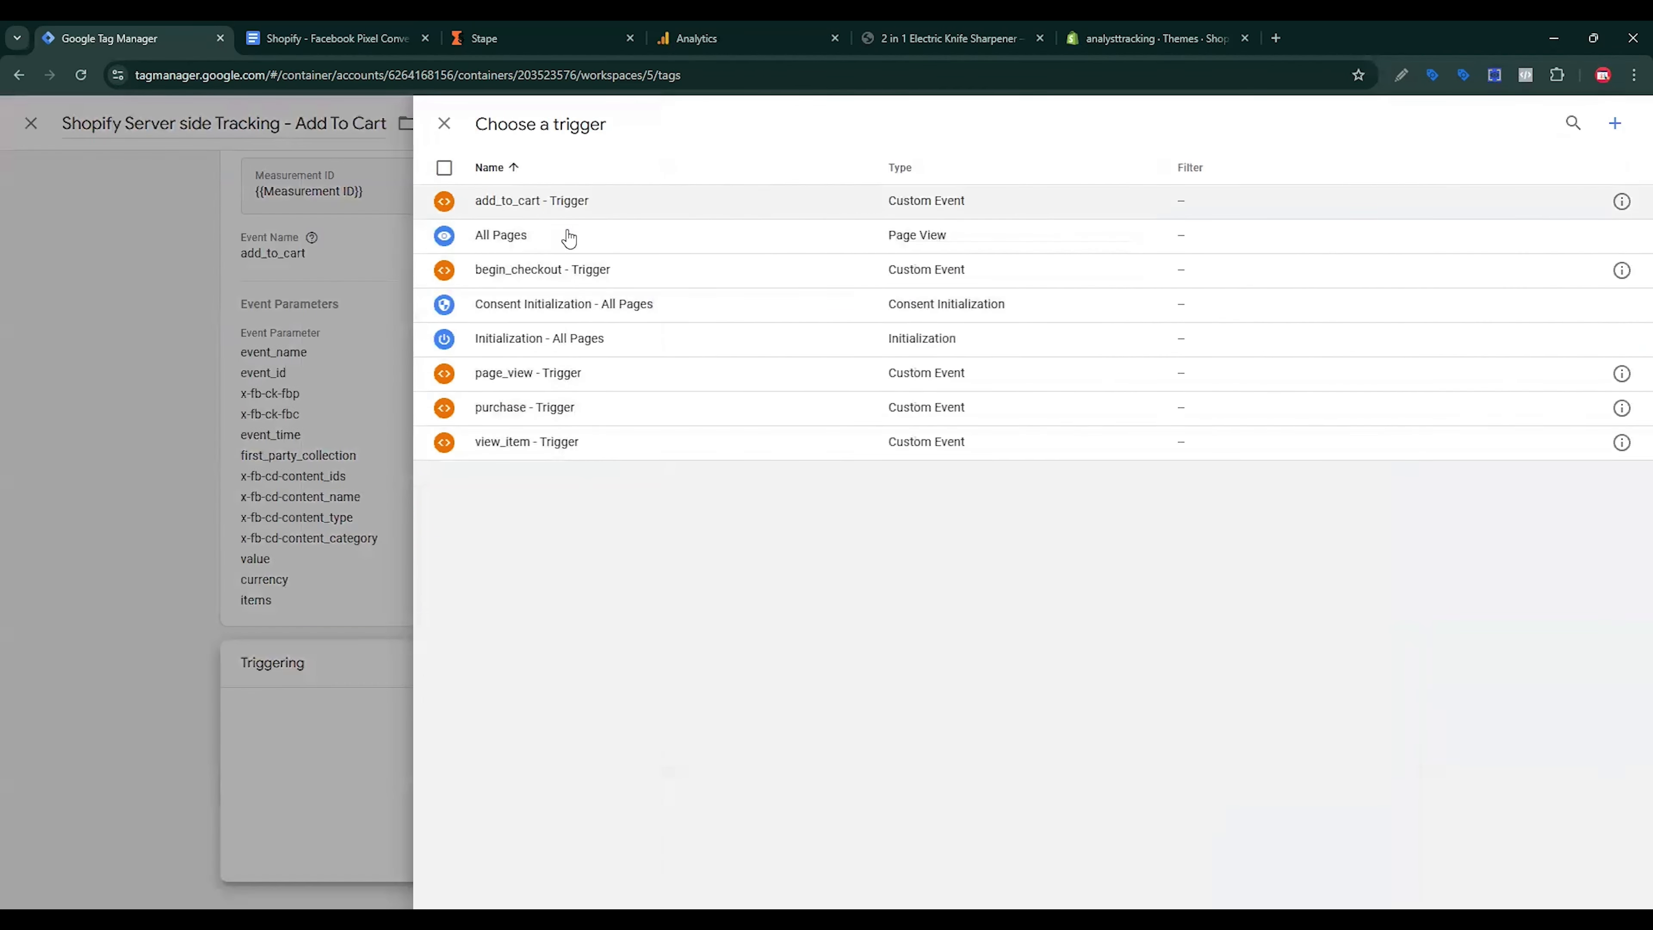
left_click(566, 202)
left_click(917, 669)
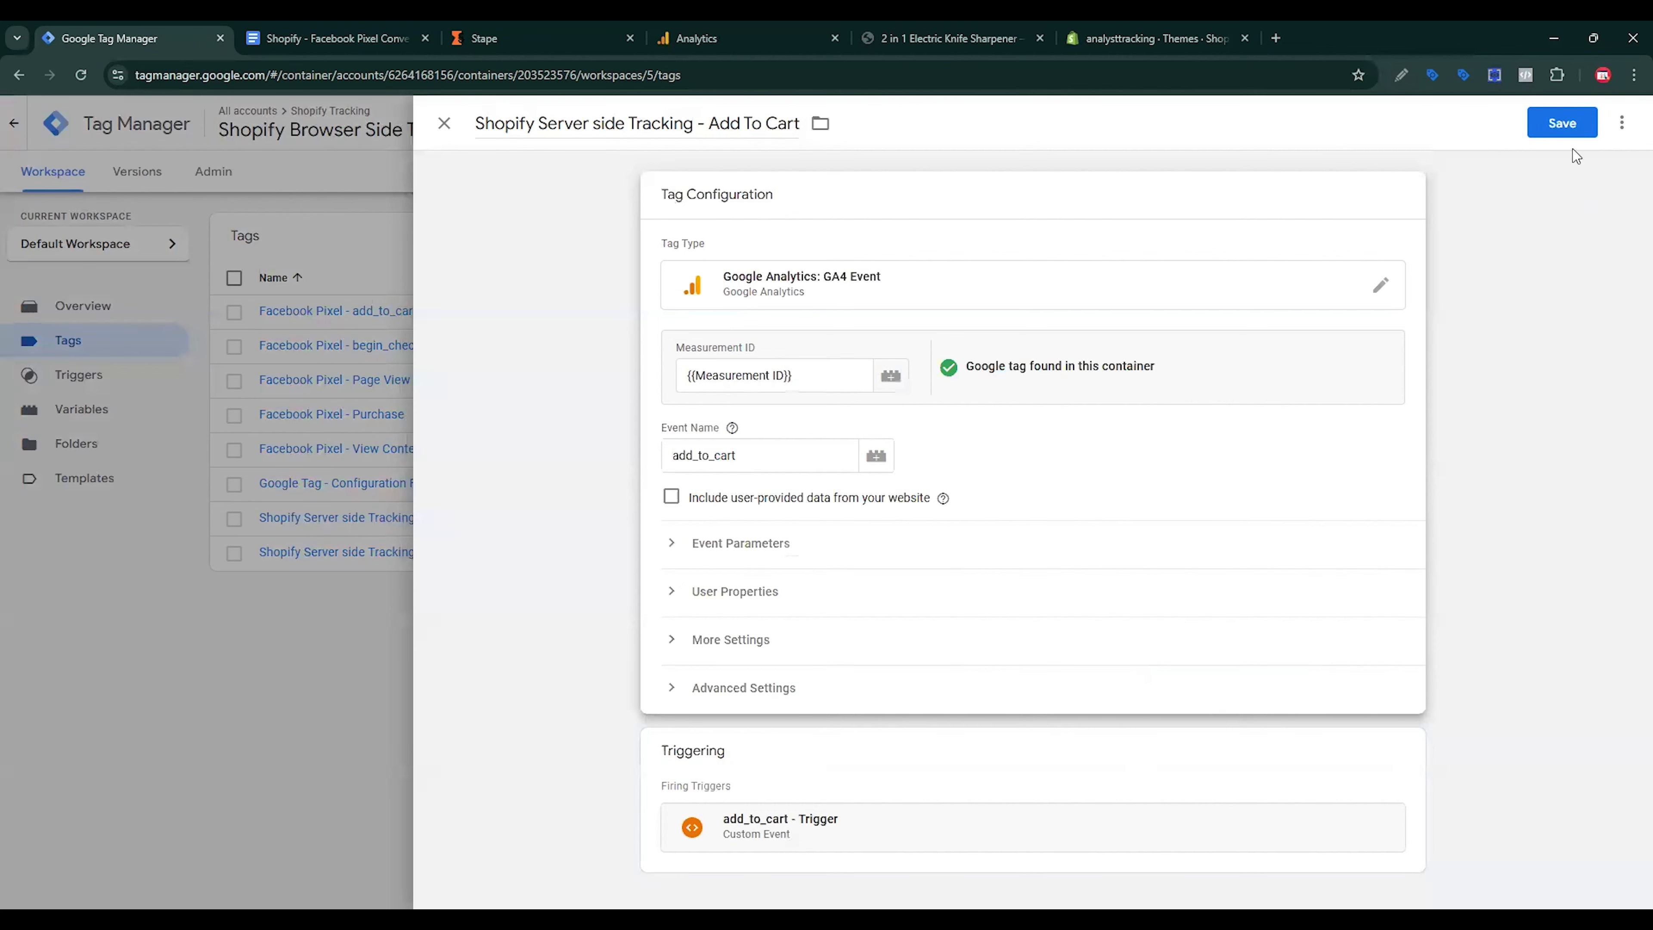
left_click(1570, 136)
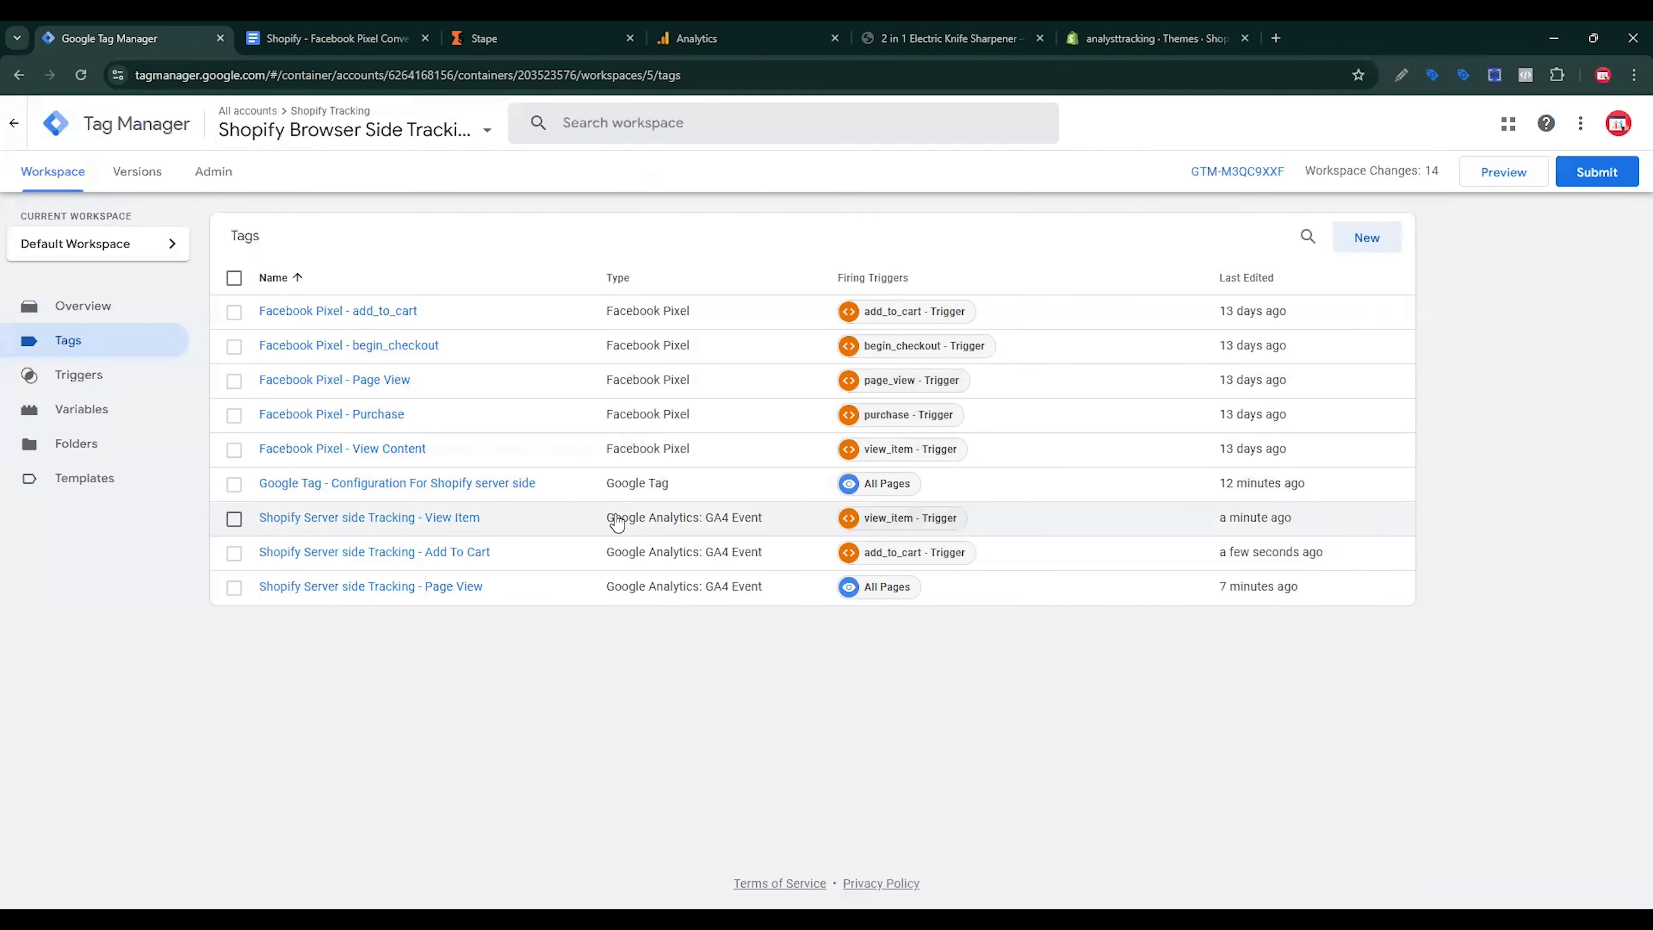
Step: Duplicate the Add To Cart tag and rename it '… - Begin Checkout'
left_click(417, 552)
left_click(1622, 123)
left_click(1562, 174)
left_click_drag(542, 124, 414, 128)
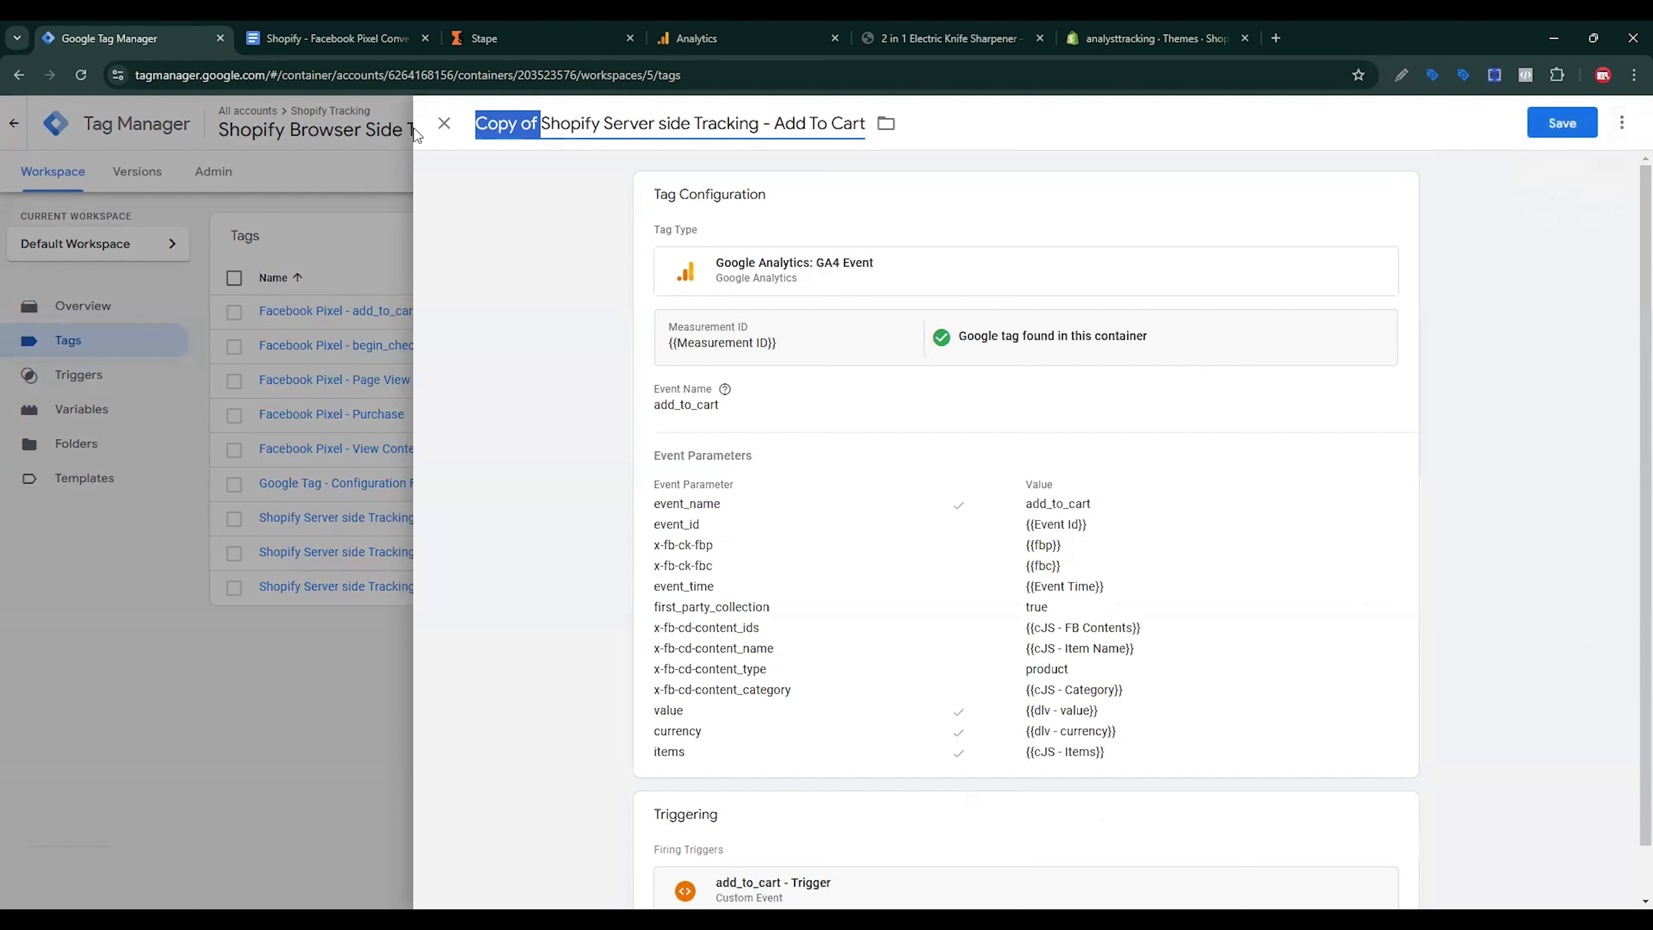
key("BackSpace")
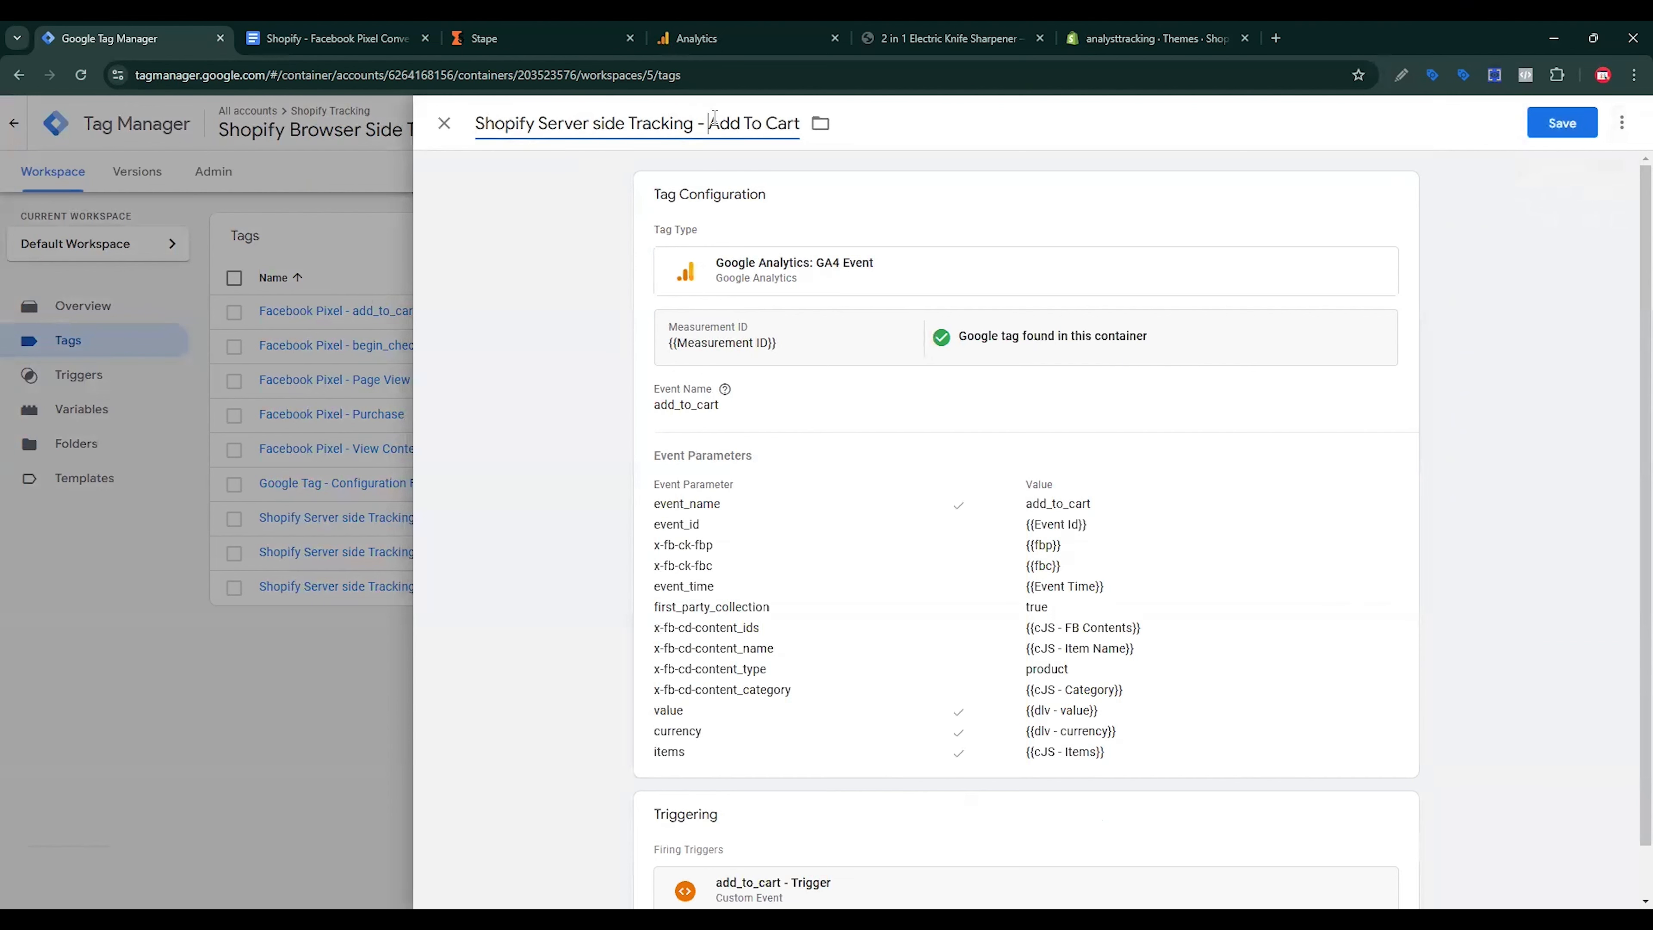
left_click_drag(715, 118, 818, 123)
type("Begin Checko")
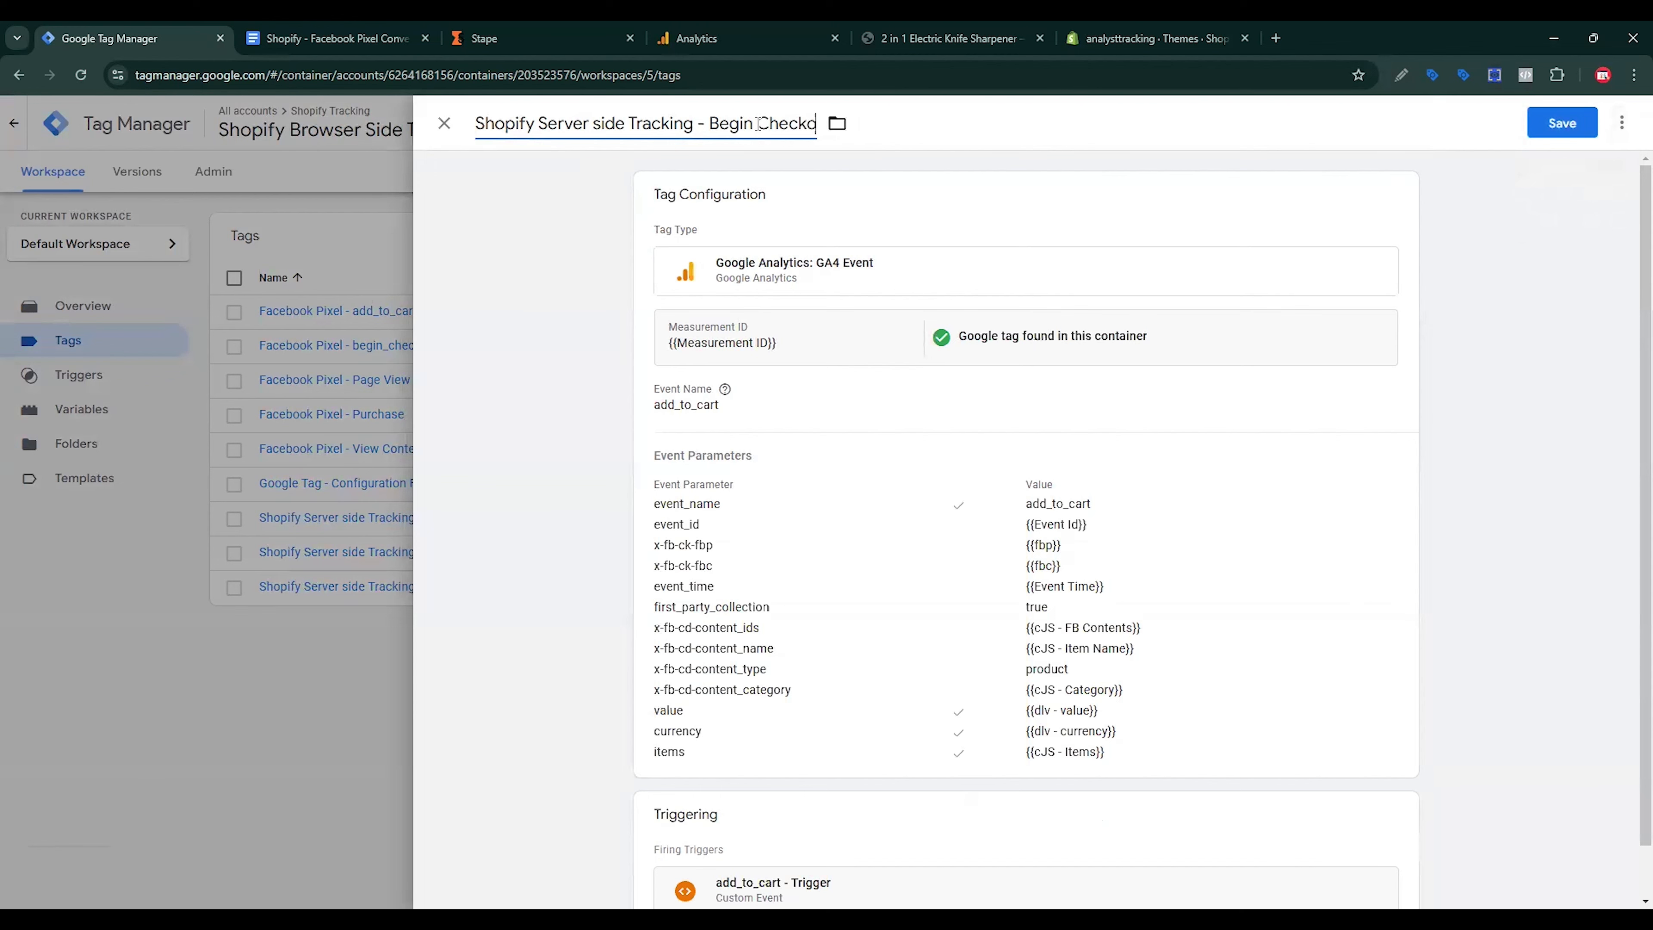
type("ut")
Step: Replace add_to_cart with begin_checkout in the Event Name and event_name value
left_click(705, 426)
key("ctrl+Tab")
scroll(959, 690, "down", 1)
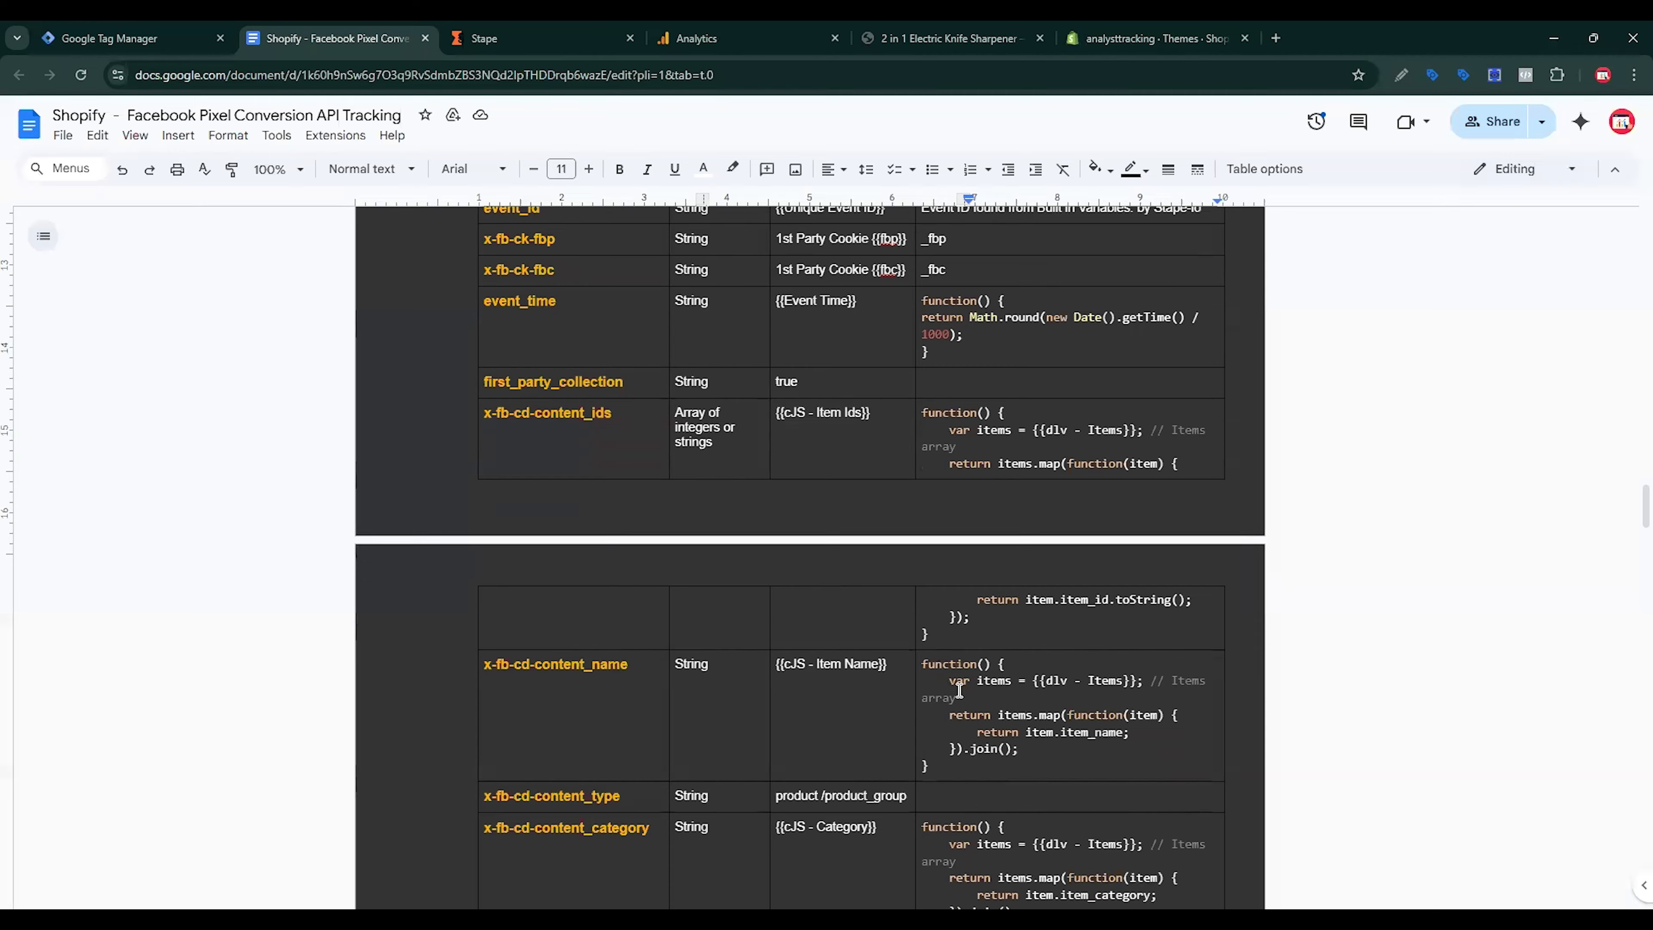
scroll(959, 690, "down", 15)
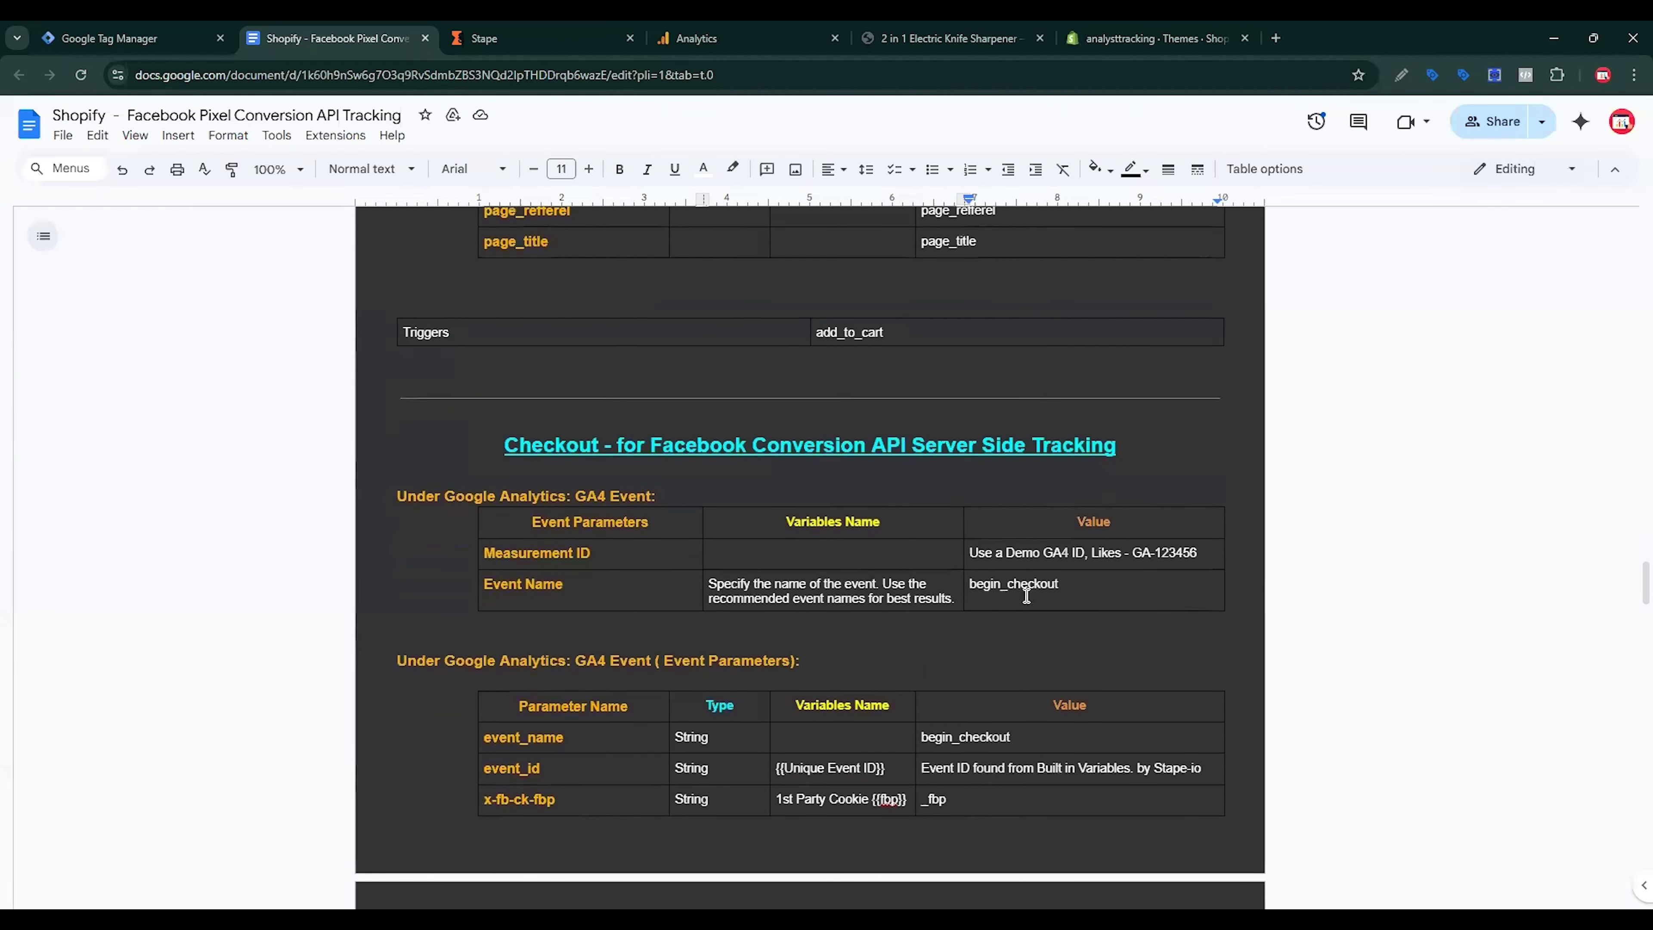
double_click(1027, 596)
left_click(130, 38)
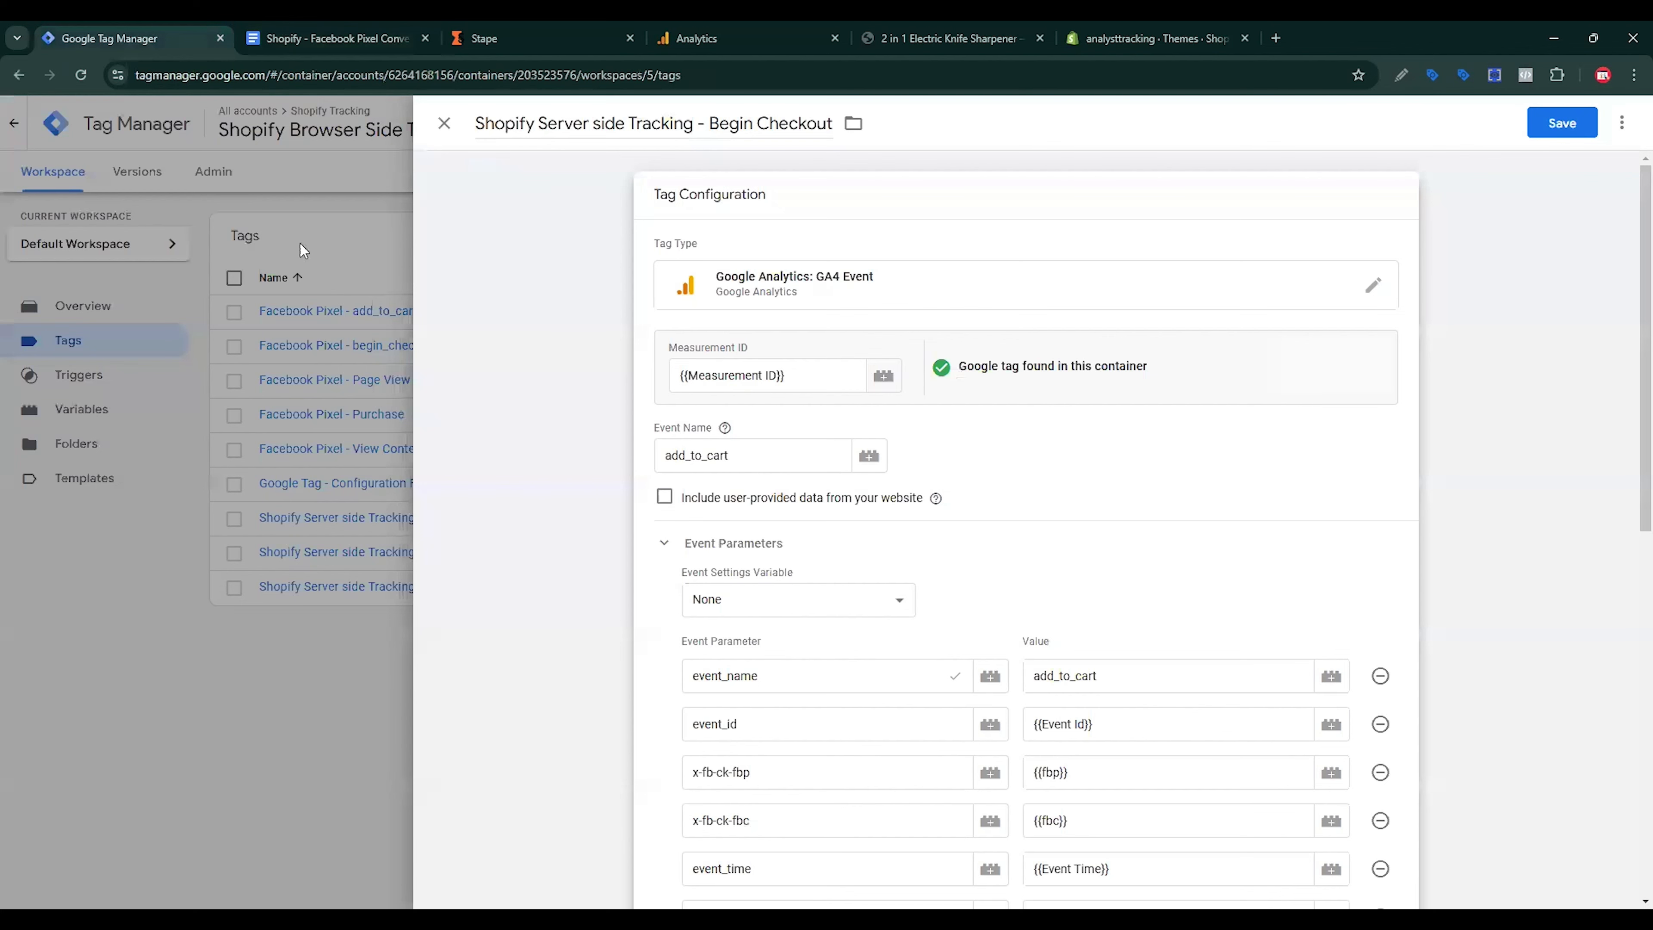
double_click(752, 463)
key("ctrl+v")
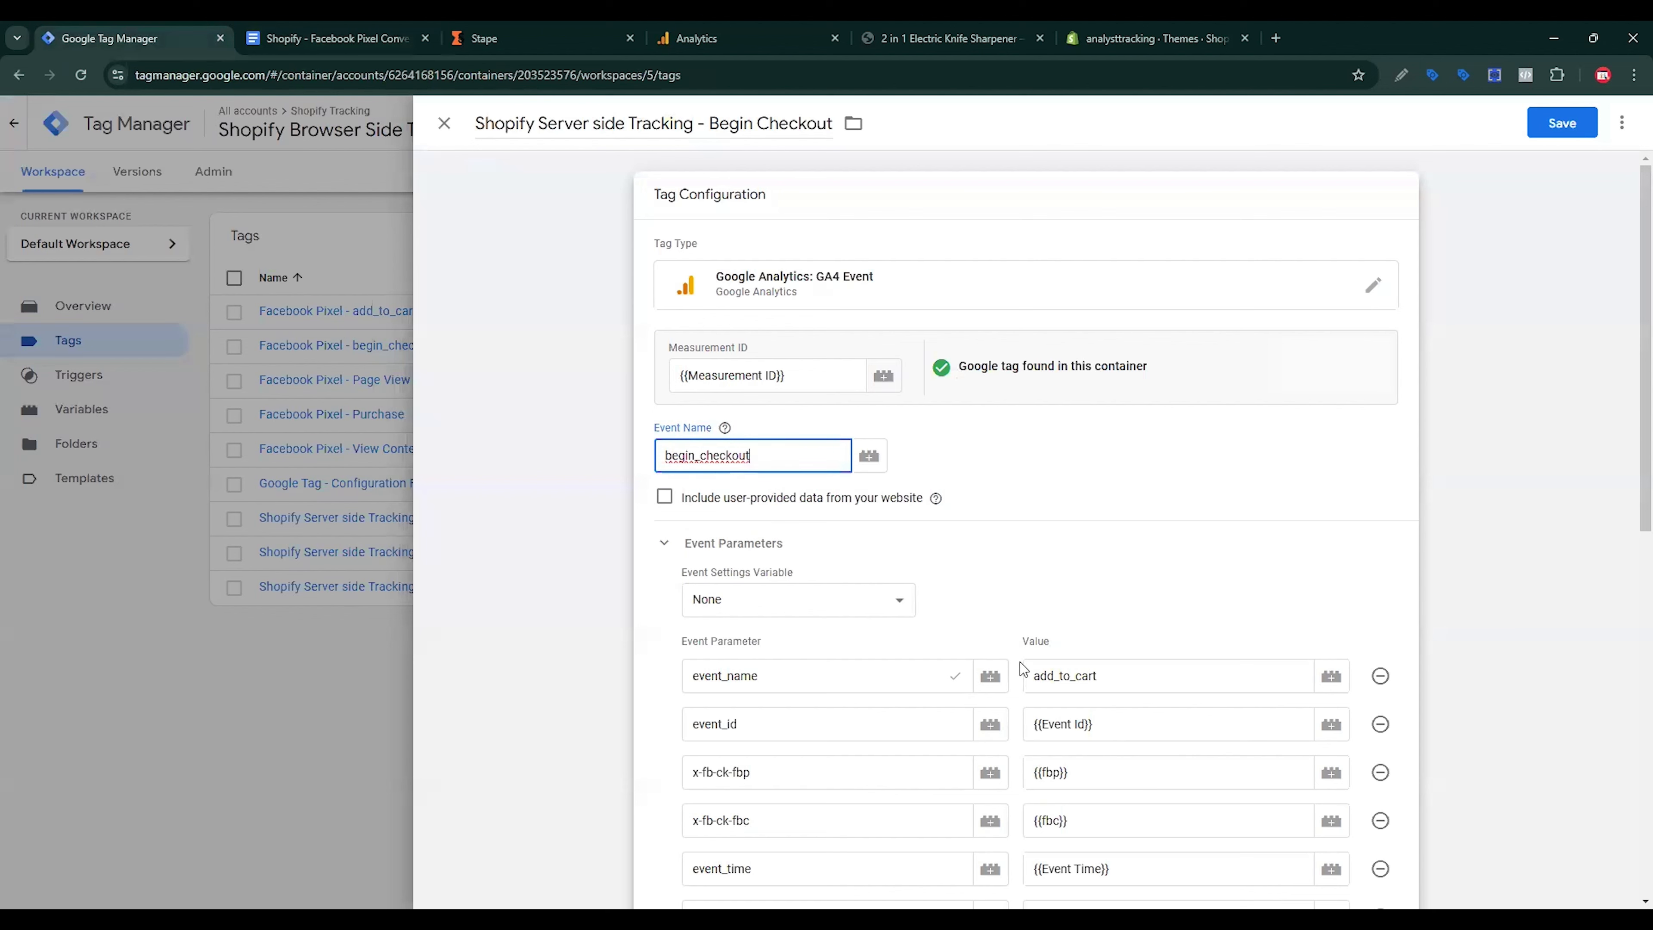
double_click(1060, 676)
key("ctrl+v")
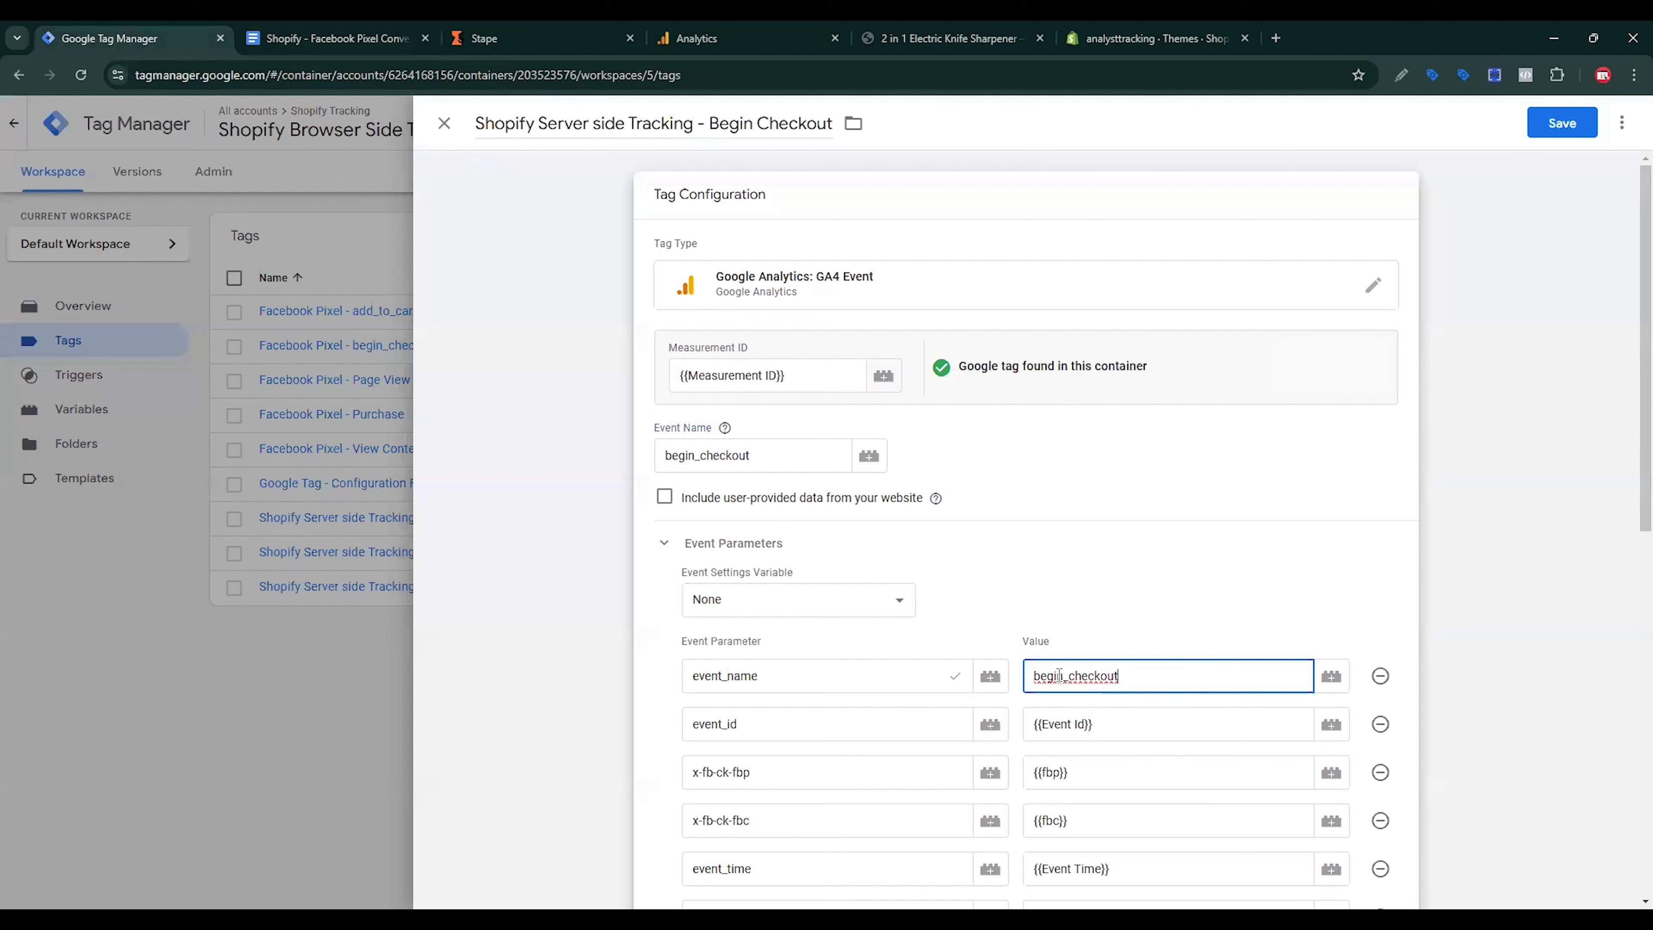
Step: Scroll further down the tracking reference document and select a later passage there
scroll(944, 743, "down", 5)
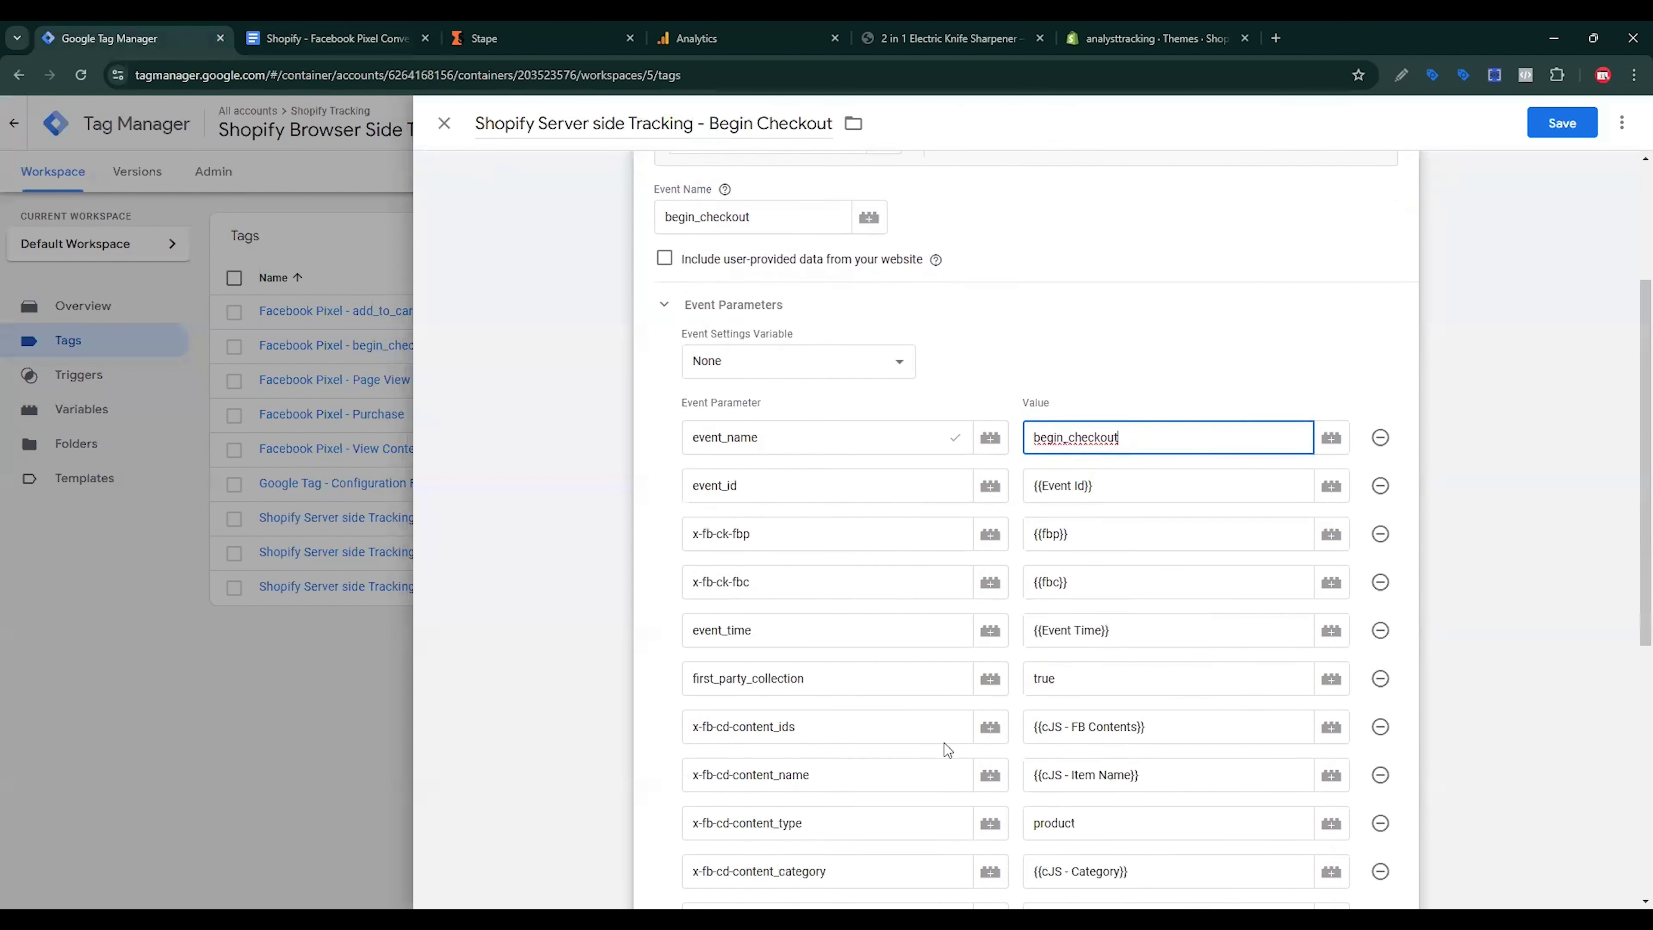
left_click(312, 39)
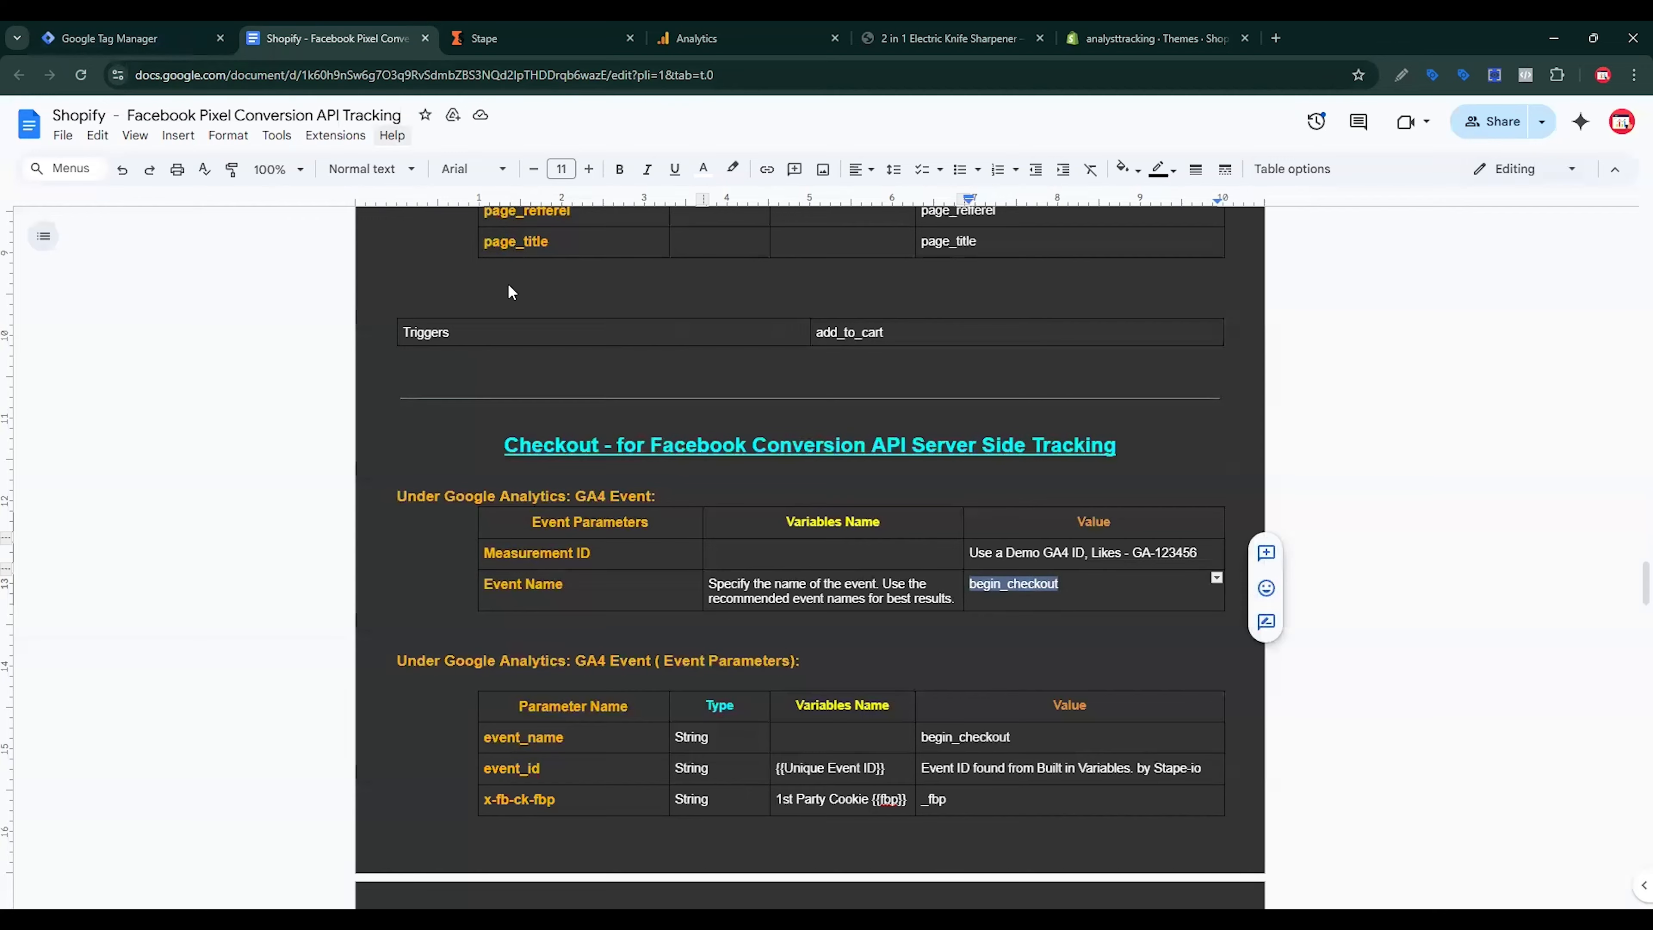
scroll(789, 625, "down", 5)
scroll(788, 625, "down", 6)
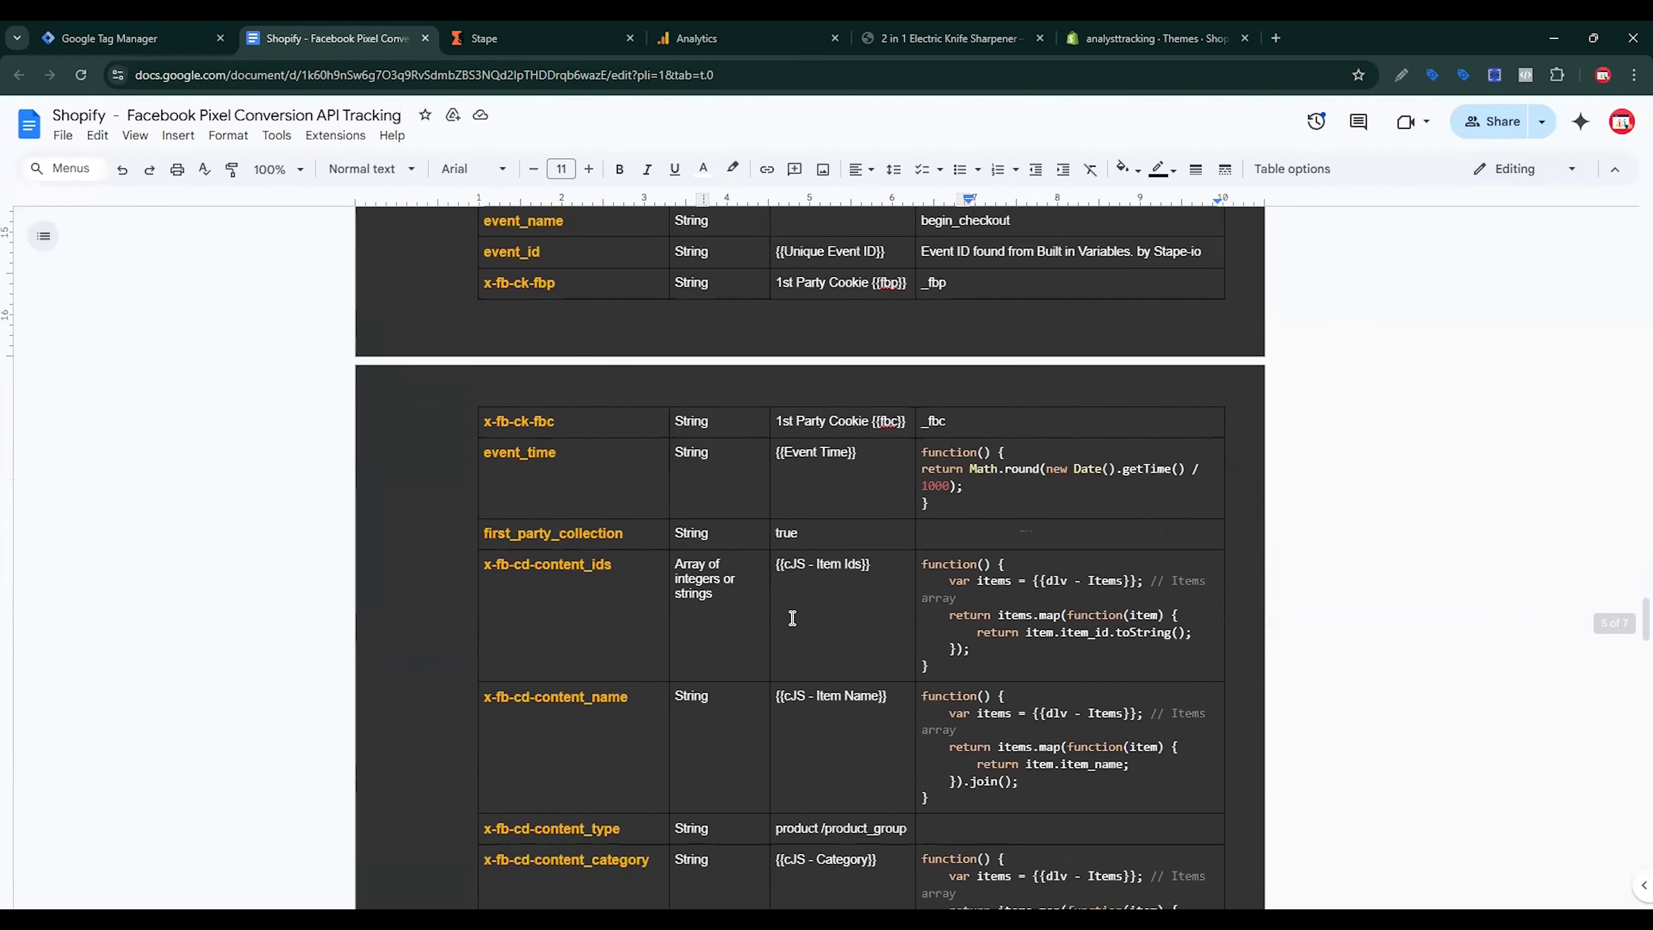
scroll(794, 616, "down", 4)
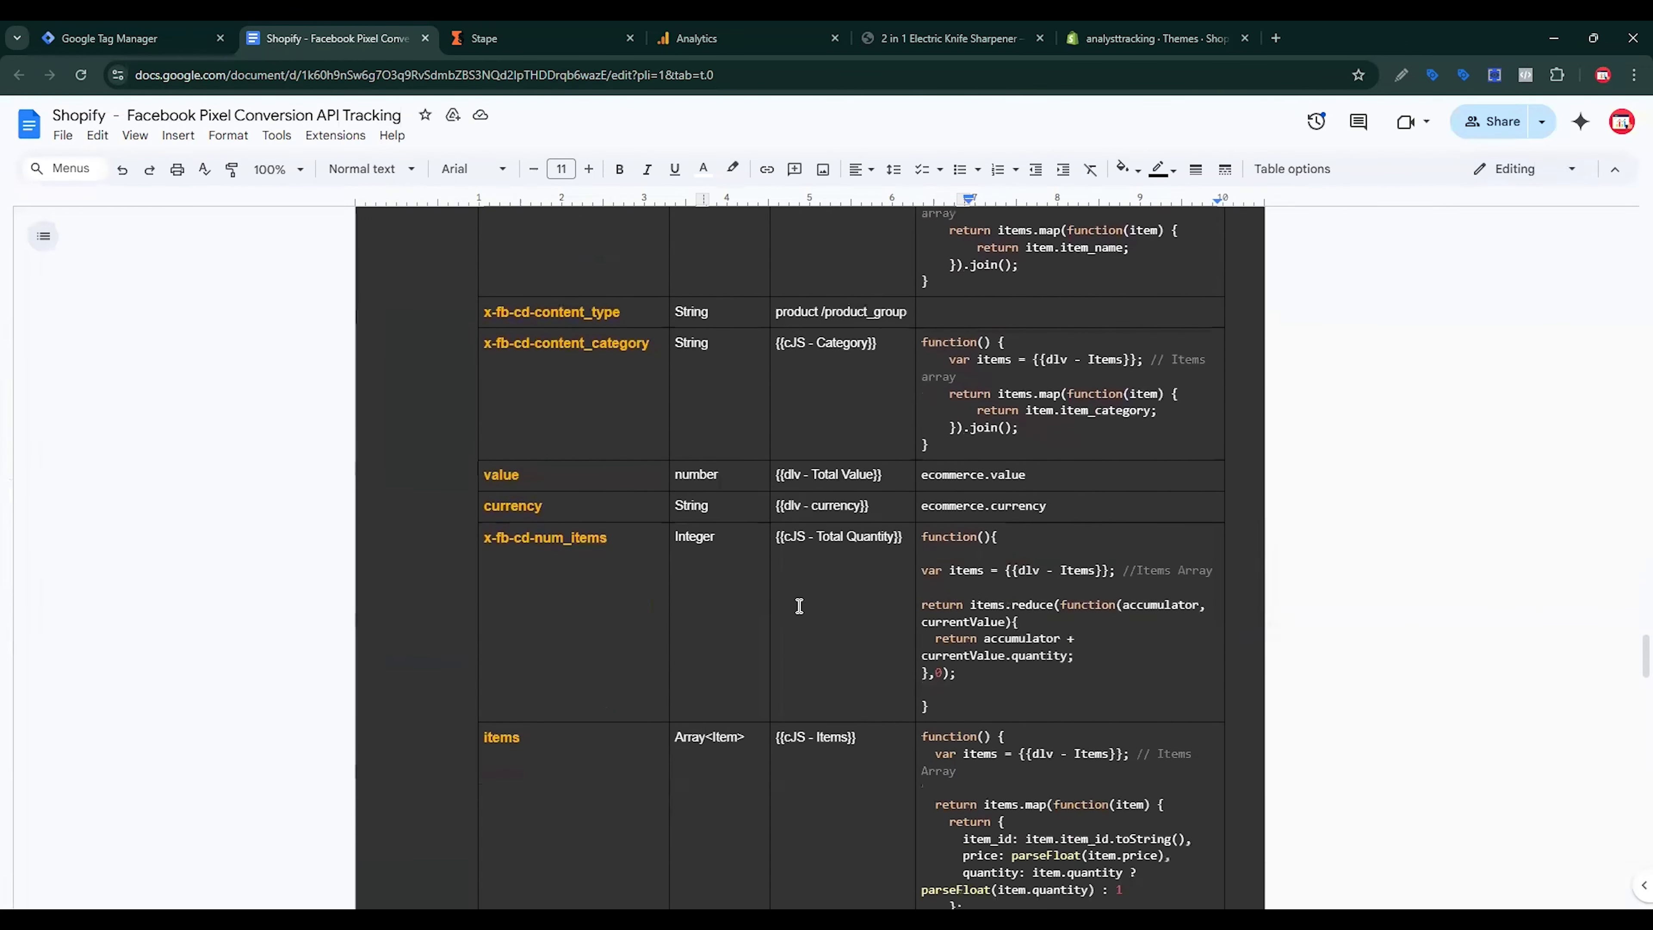
left_click_drag(609, 539, 468, 550)
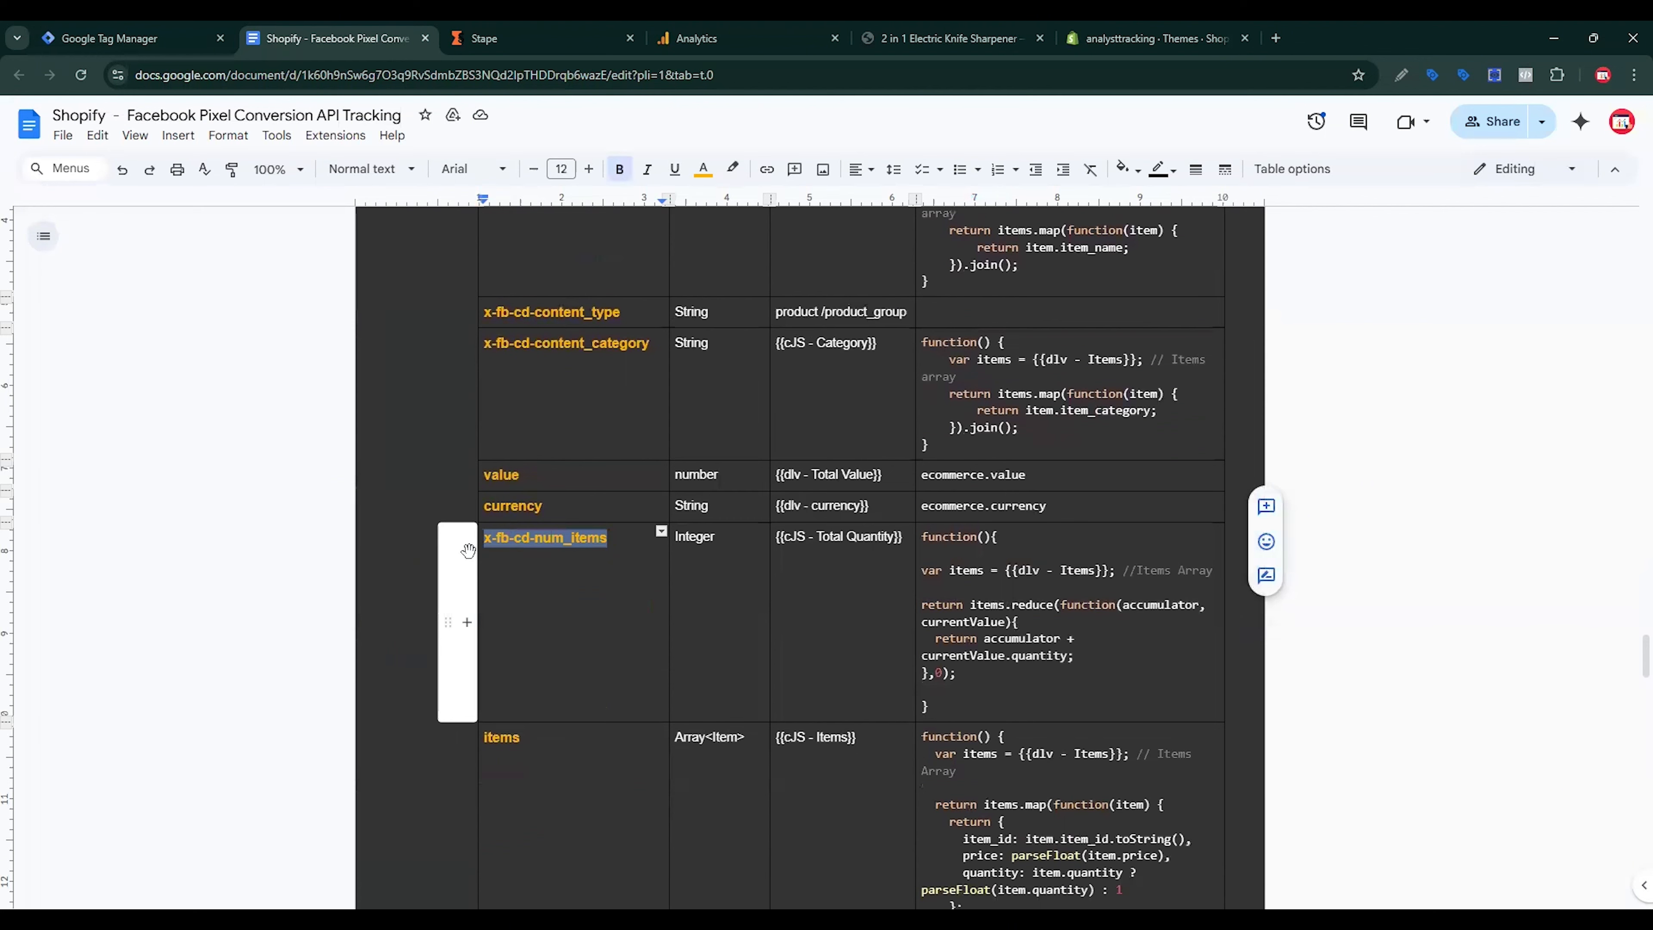
scroll(628, 600, "down", 5)
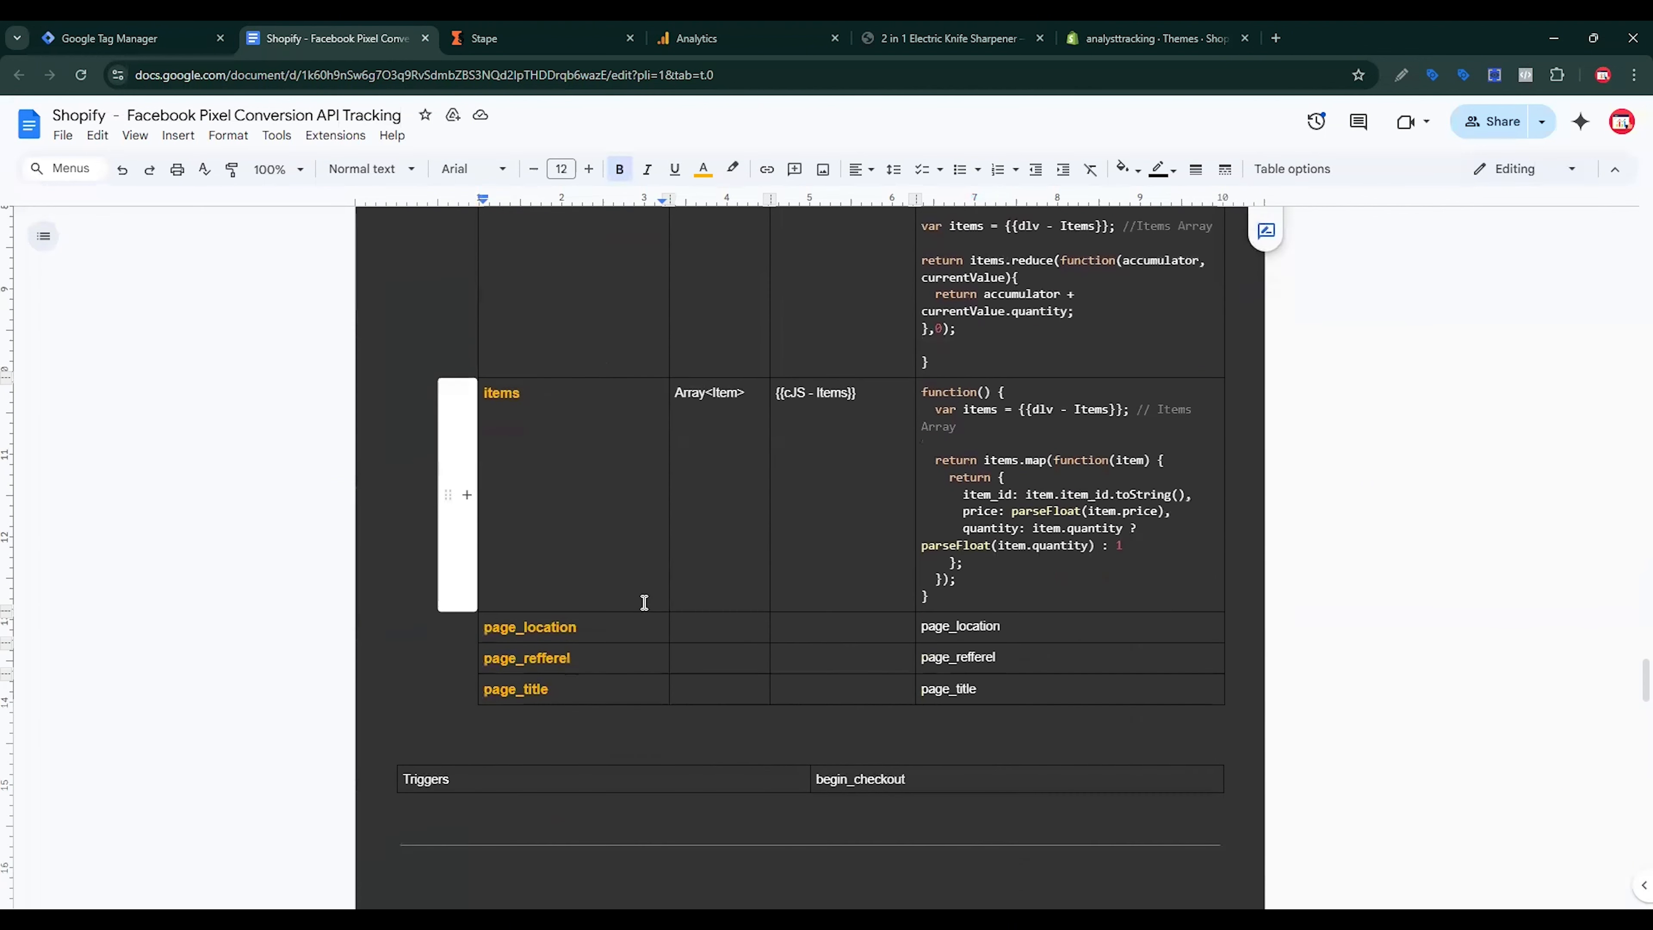
left_click(98, 38)
Step: Add event parameter x-fb-cd-num_items with the value {{cJS - Total Quantity}}
scroll(856, 651, "down", 5)
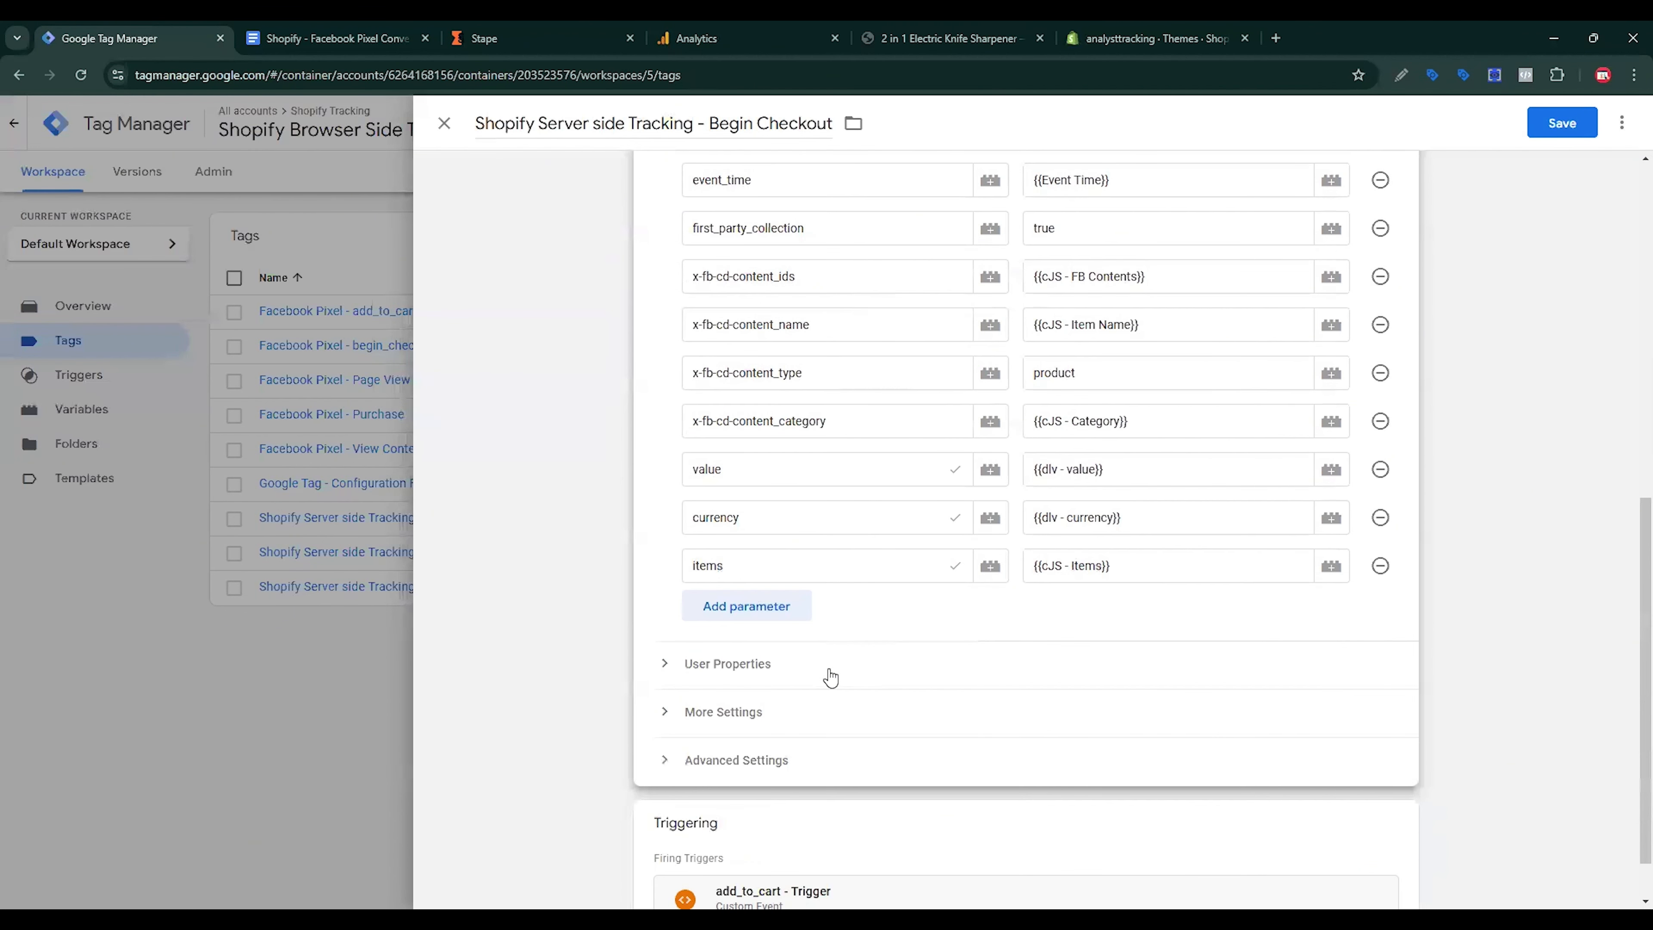
left_click(768, 619)
left_click(771, 624)
key("ctrl+v")
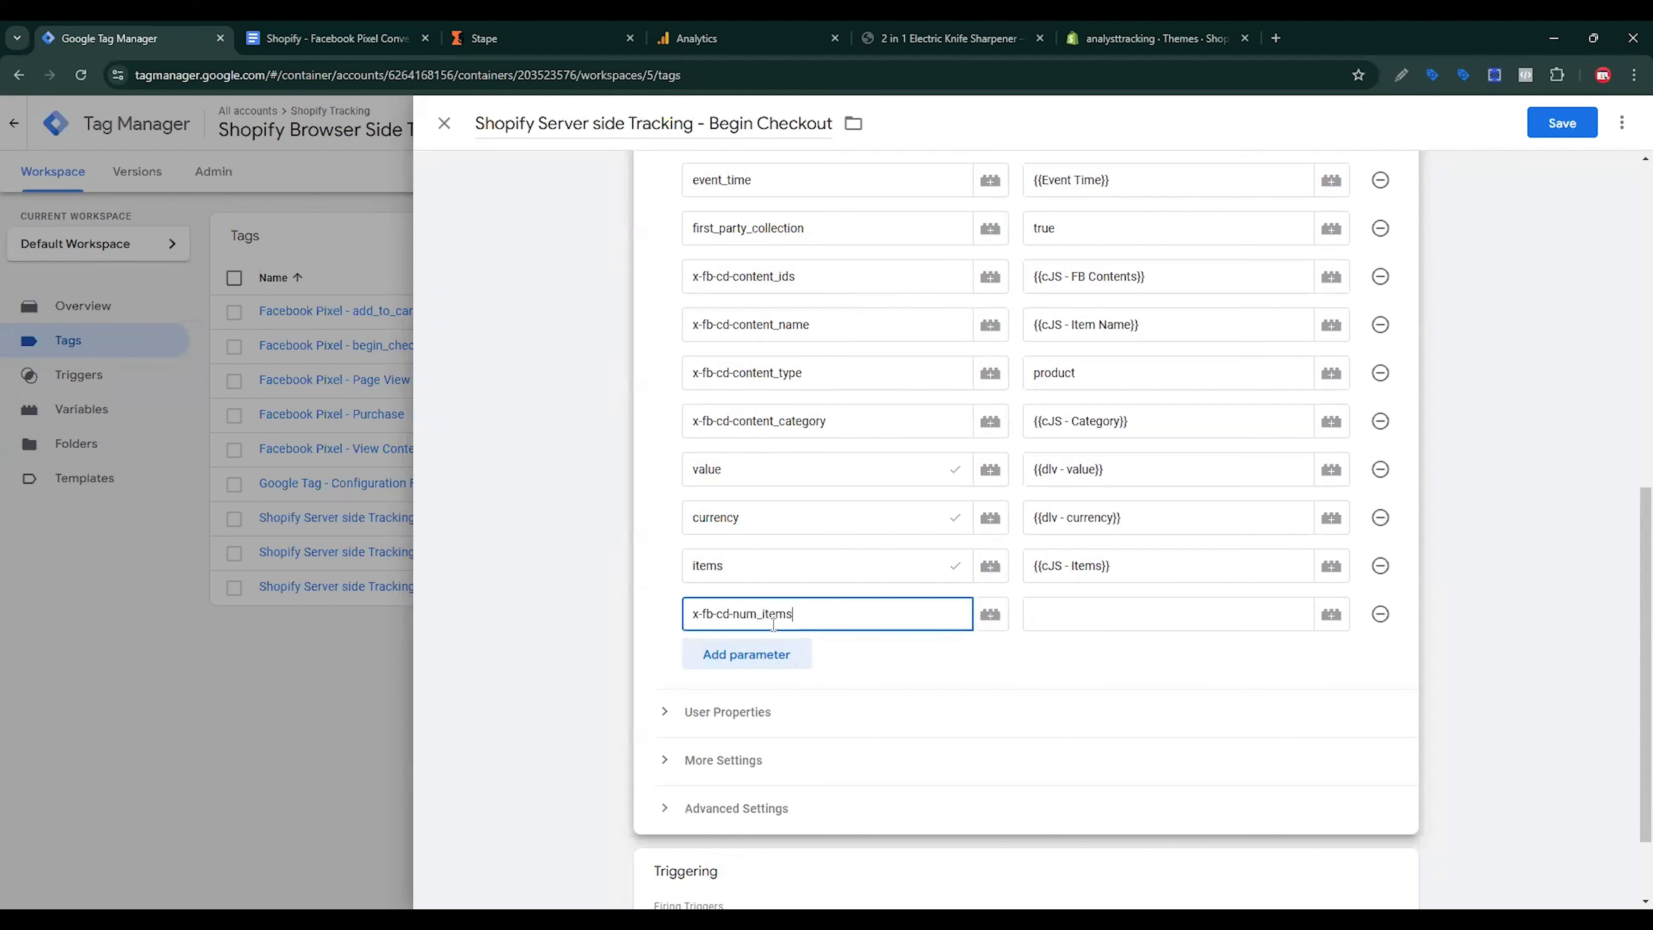
key("Tab")
left_click(1332, 616)
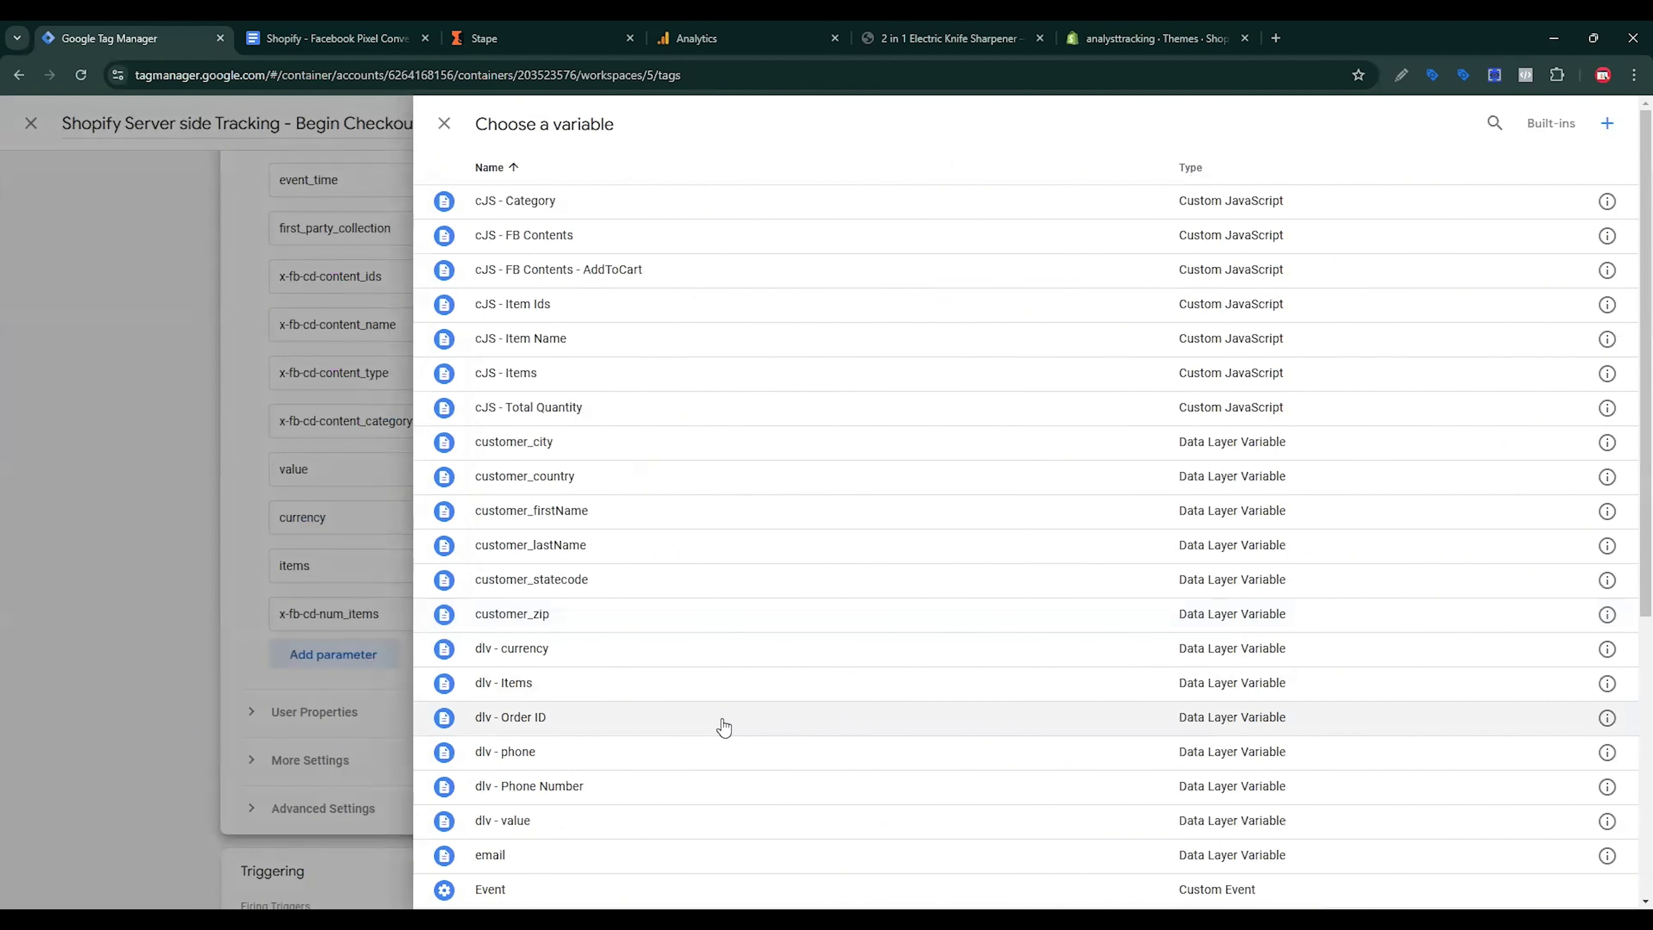
scroll(724, 728, "down", 5)
scroll(711, 720, "up", 5)
left_click(709, 411)
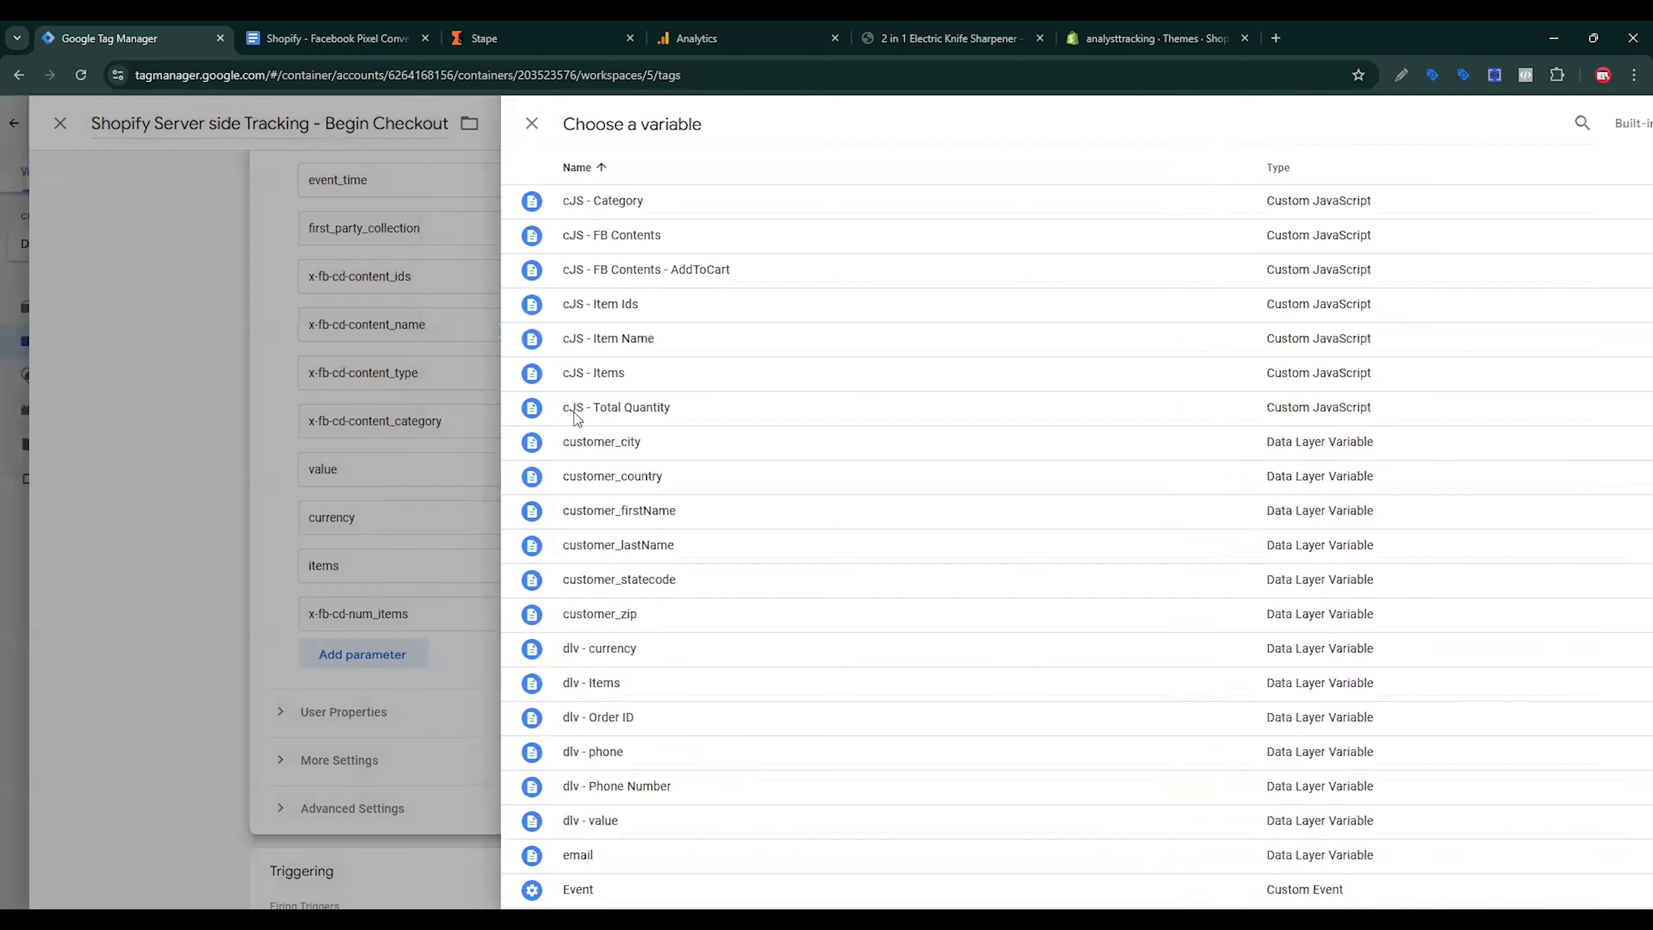
Step: Replace the add_to_cart trigger with begin_checkout - Trigger and save the Begin Checkout tag
scroll(1130, 728, "down", 2)
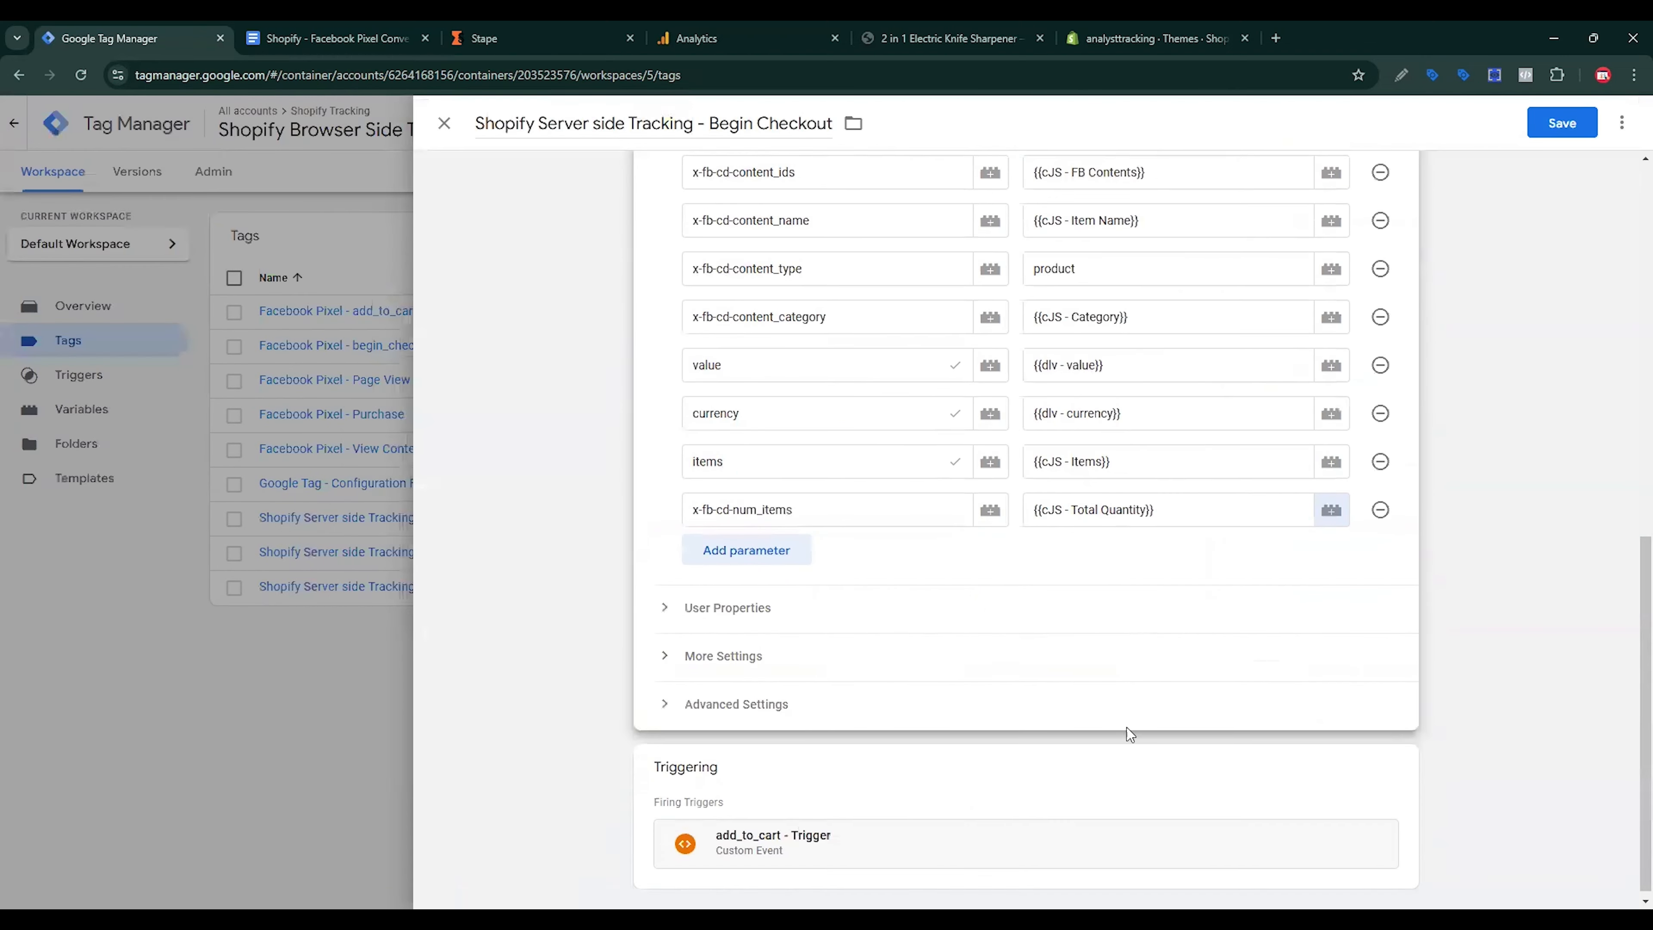
left_click(1399, 757)
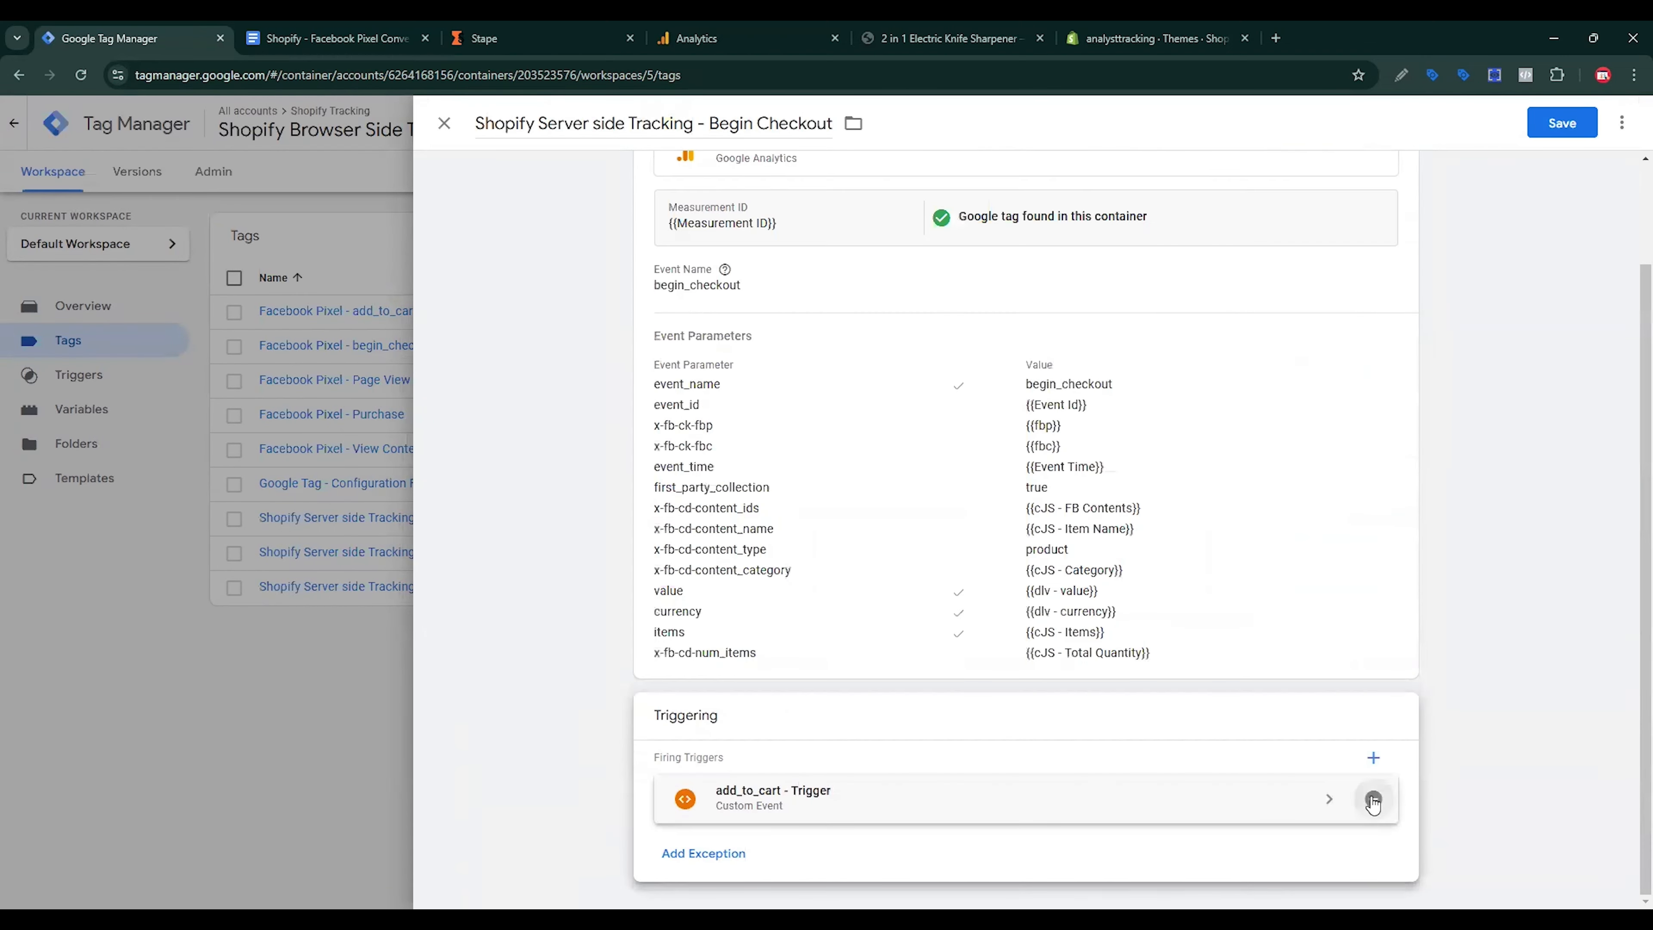
left_click(1371, 797)
left_click(1280, 803)
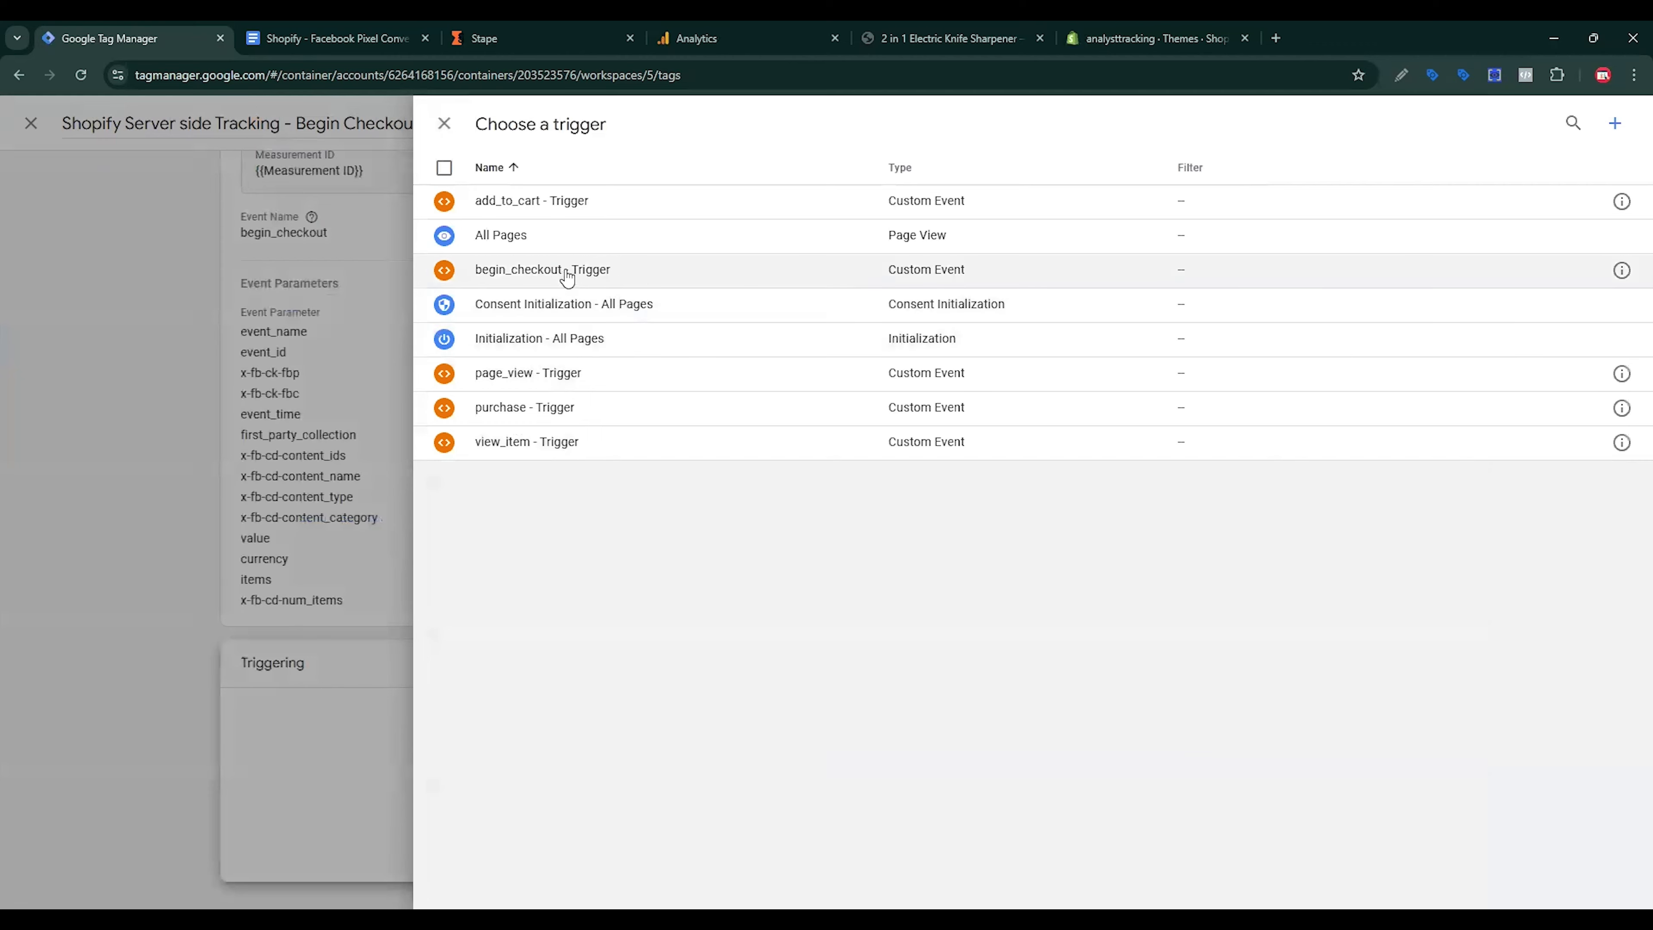
left_click(568, 271)
left_click(1560, 123)
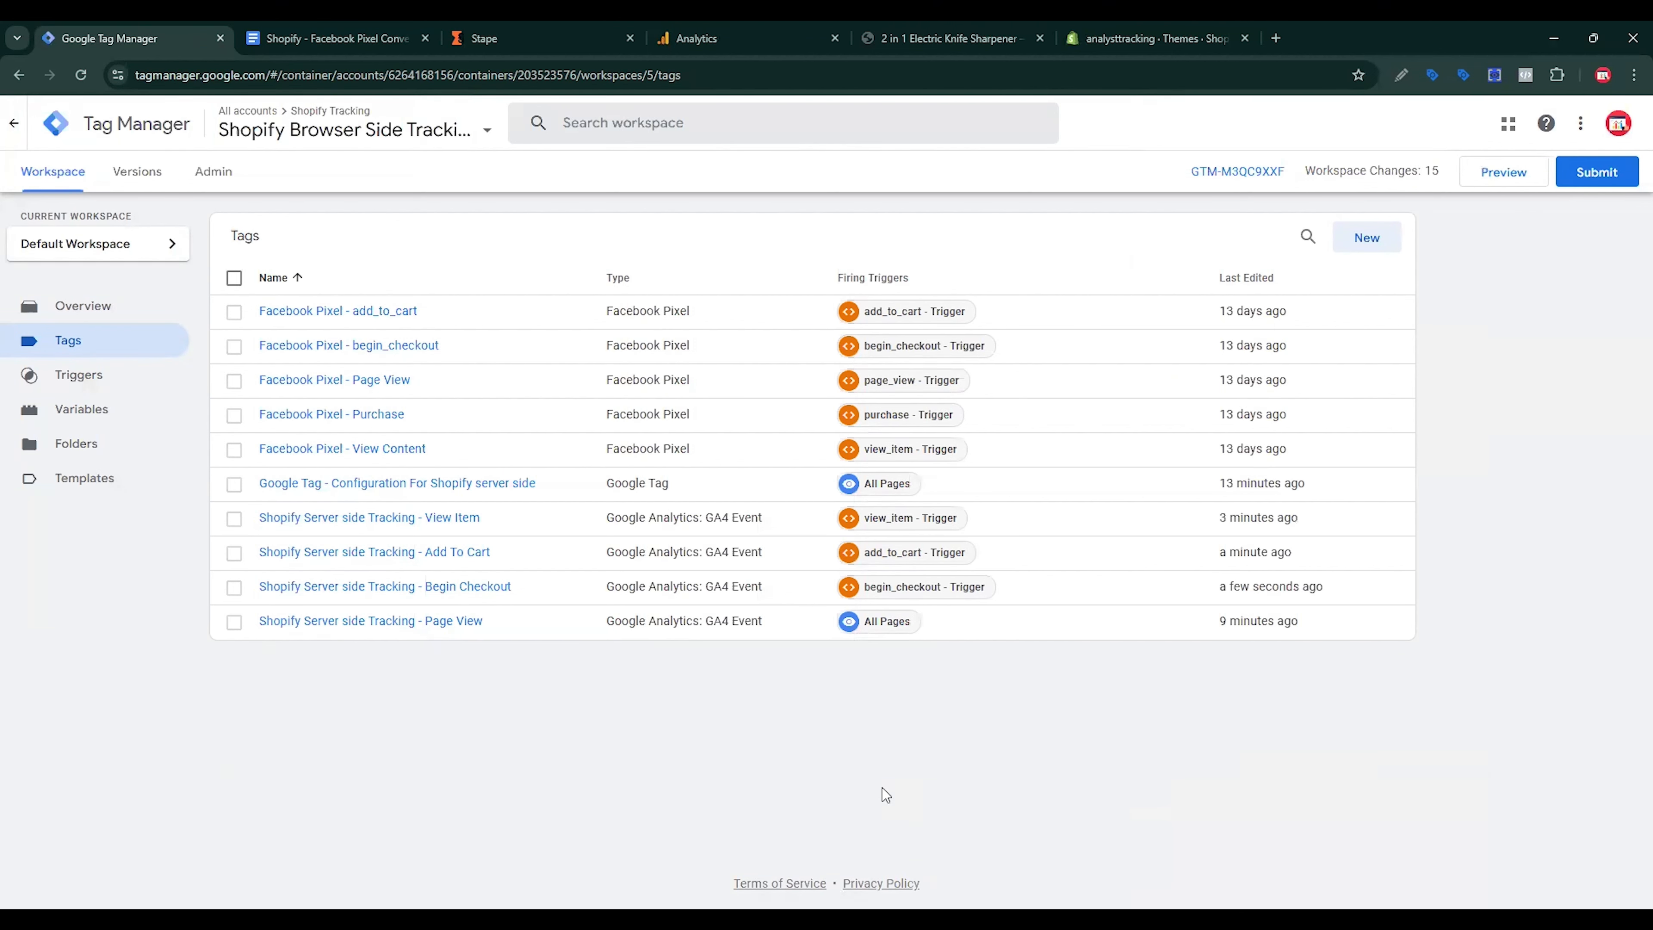
Step: Duplicate the Begin Checkout tag and select the 'Copy of' prefix in the copy's name
left_click(495, 588)
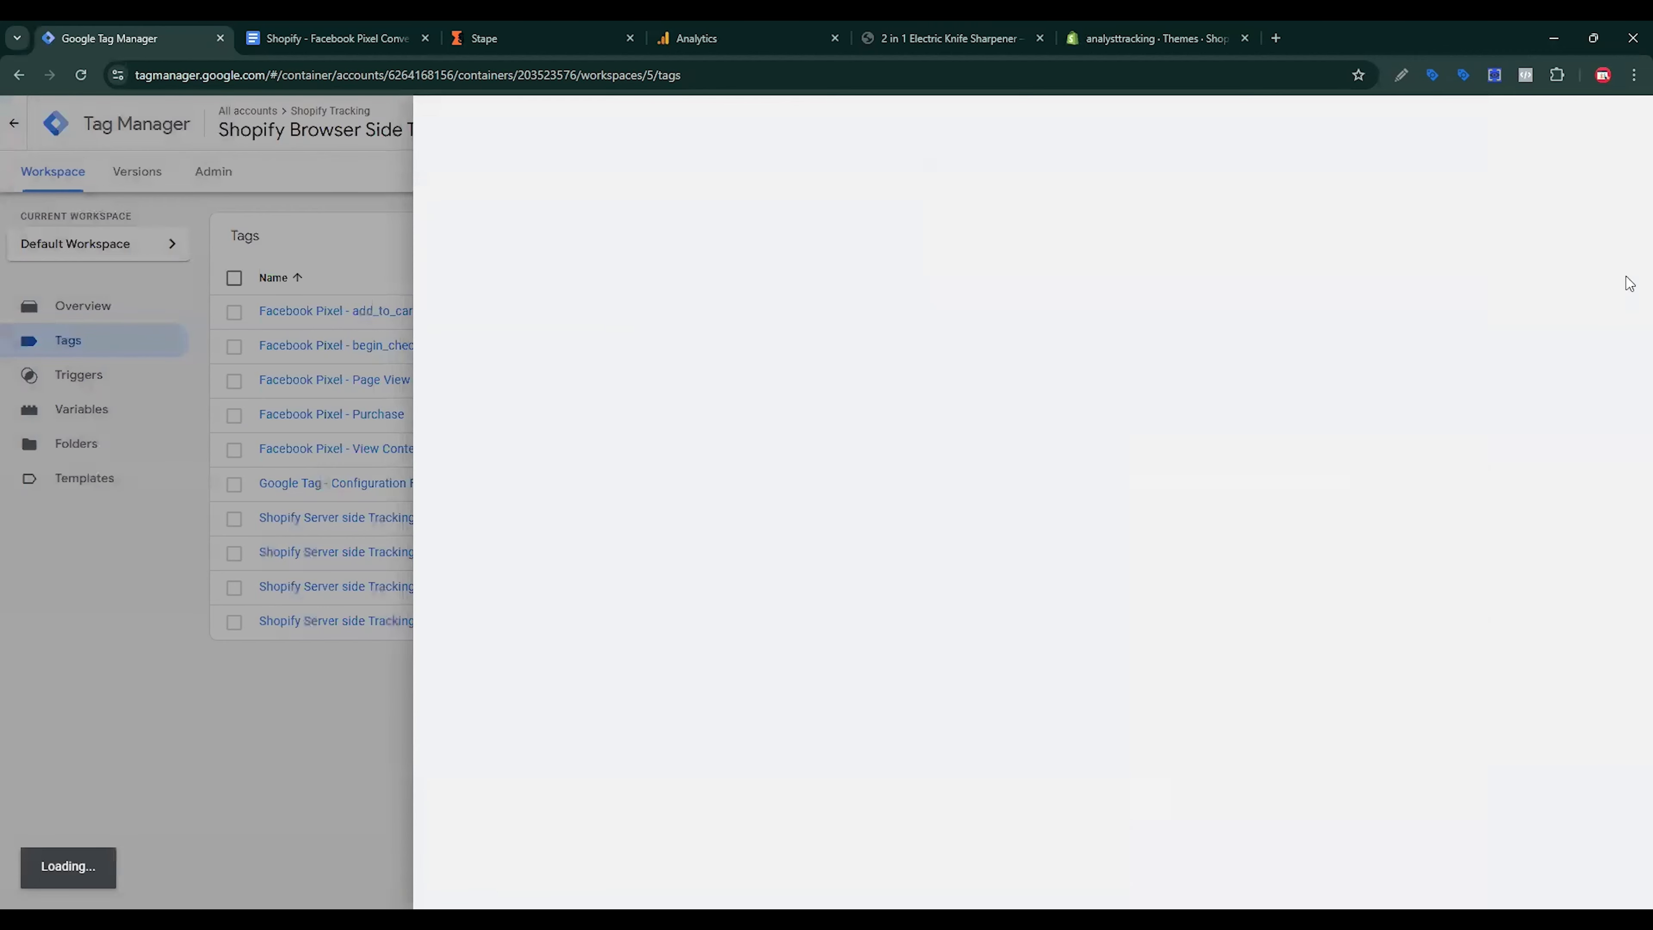
left_click(1622, 123)
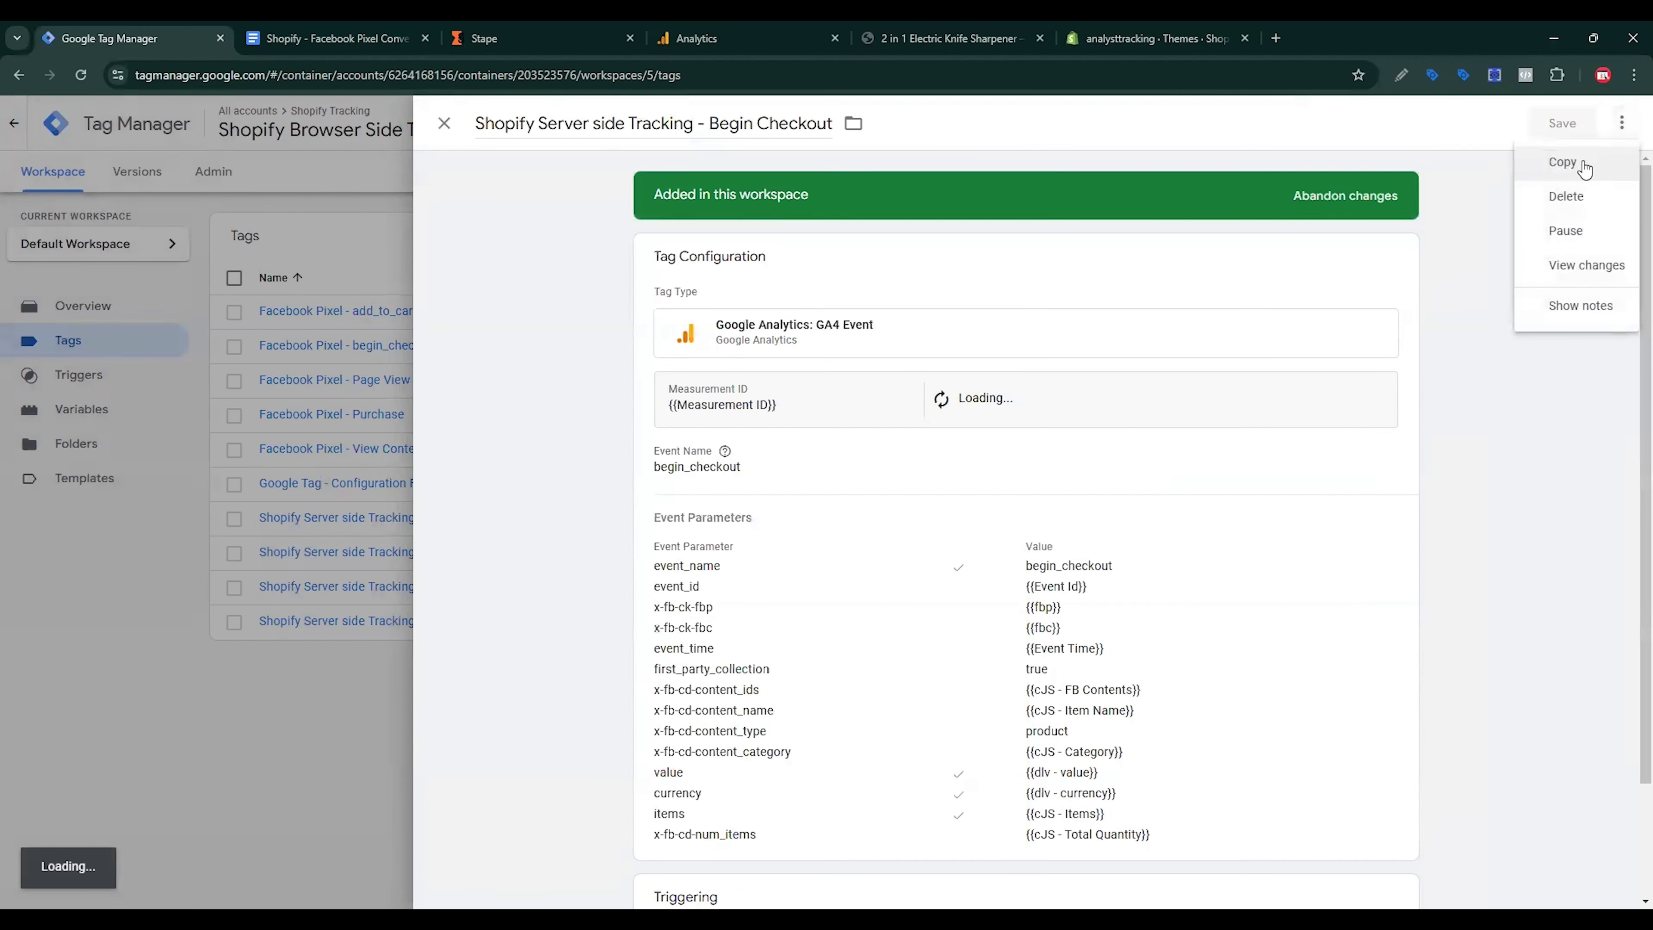
left_click(1562, 161)
left_click(535, 123)
left_click_drag(535, 124, 477, 140)
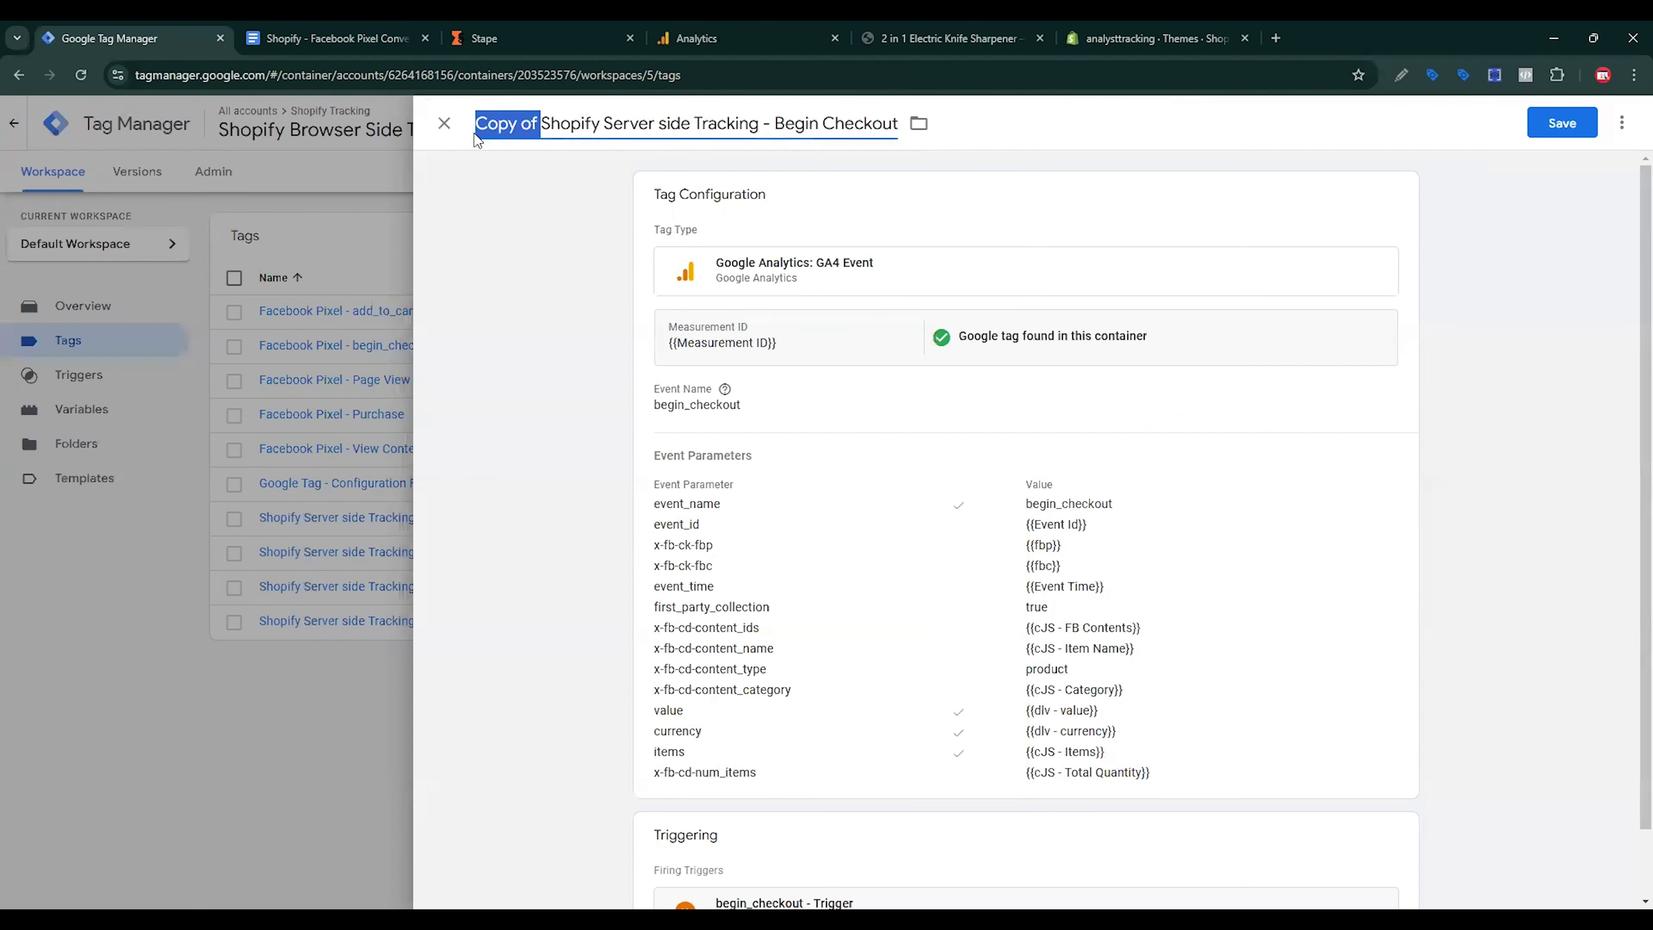
Step: Rename the copy to Shopify Server side Tracking - Purchase
type("\\")
left_click_drag(716, 123, 854, 106)
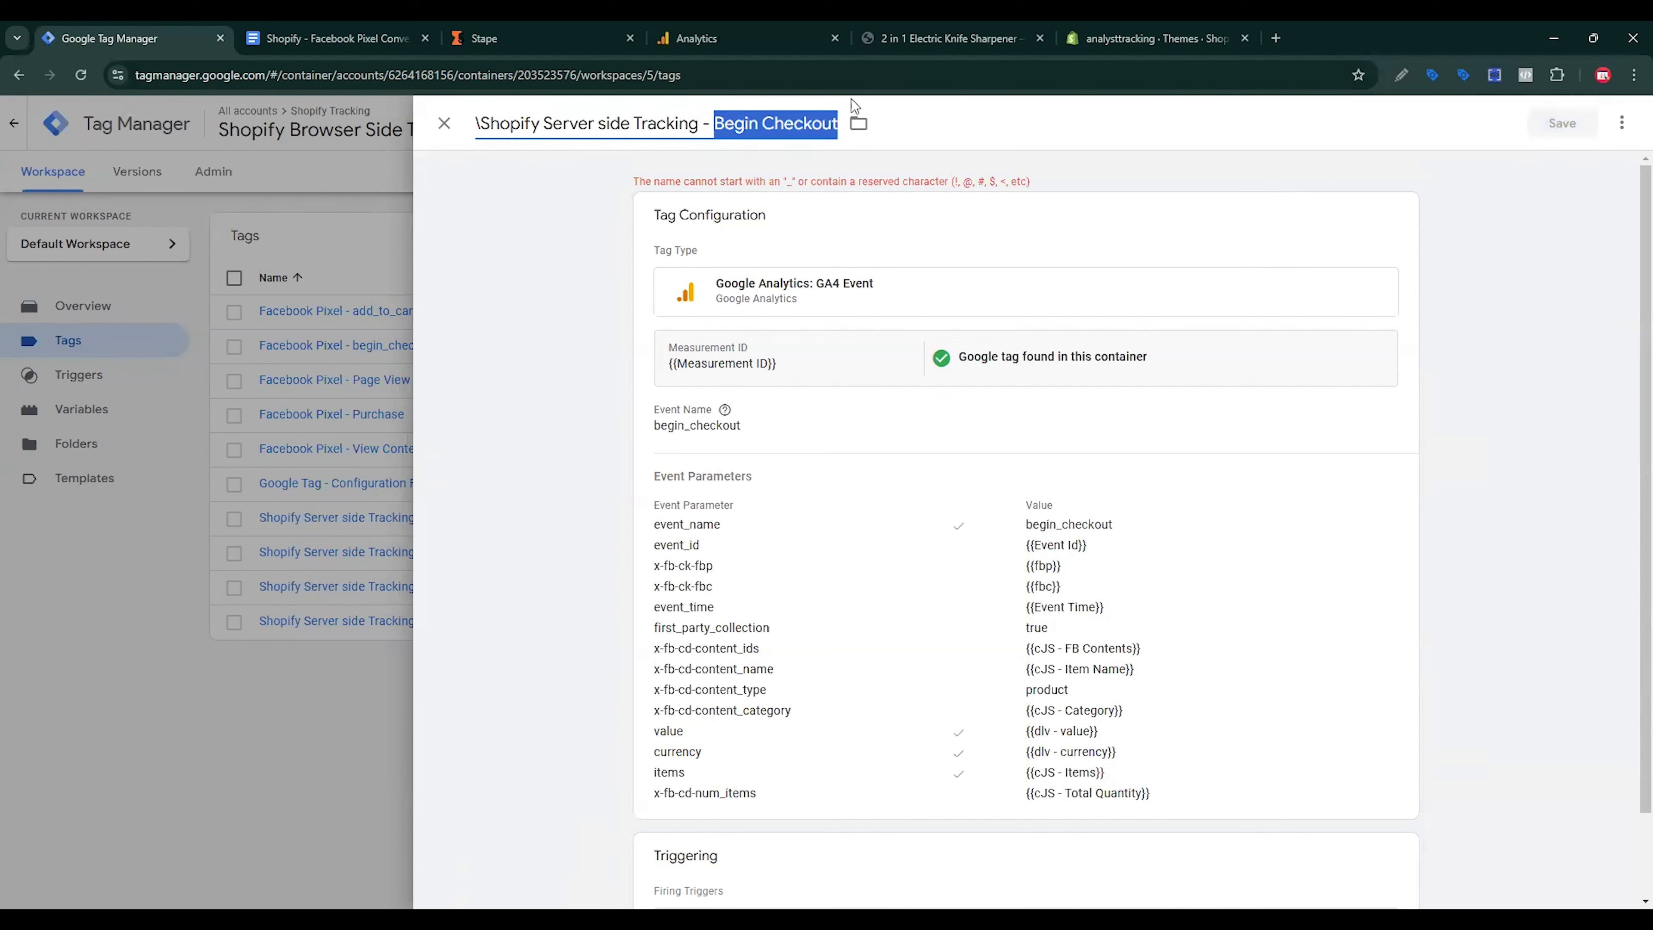
type("P")
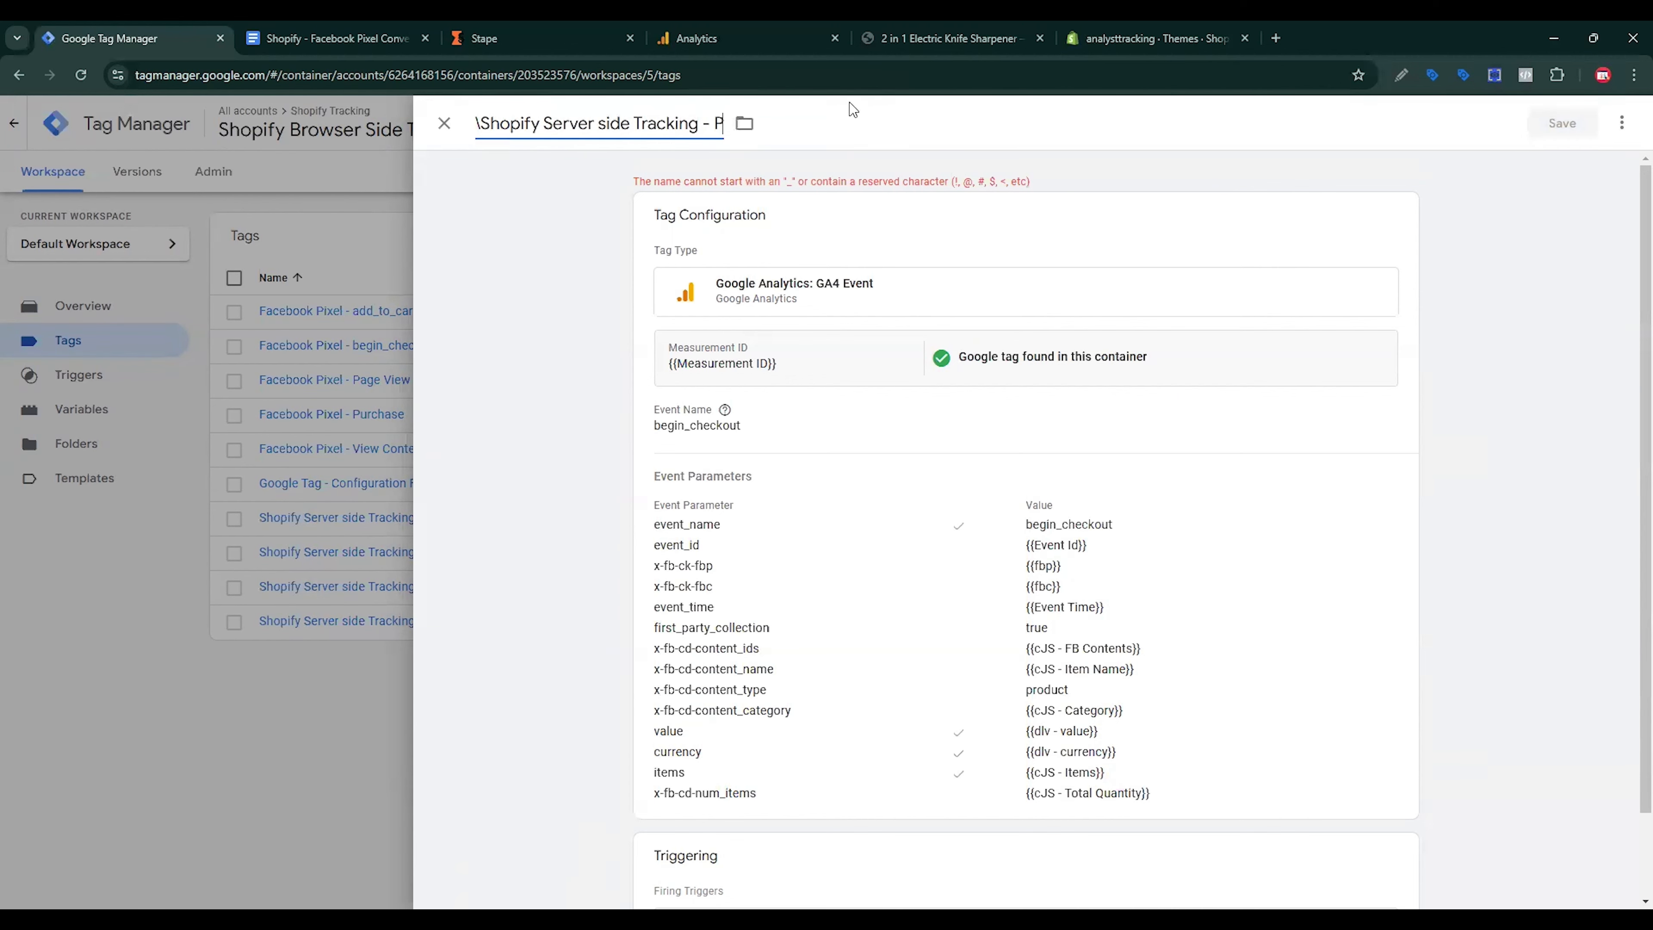
type("urchase")
Step: Replace begin_checkout with purchase in the Event Name and the event_name parameter value
left_click(719, 435)
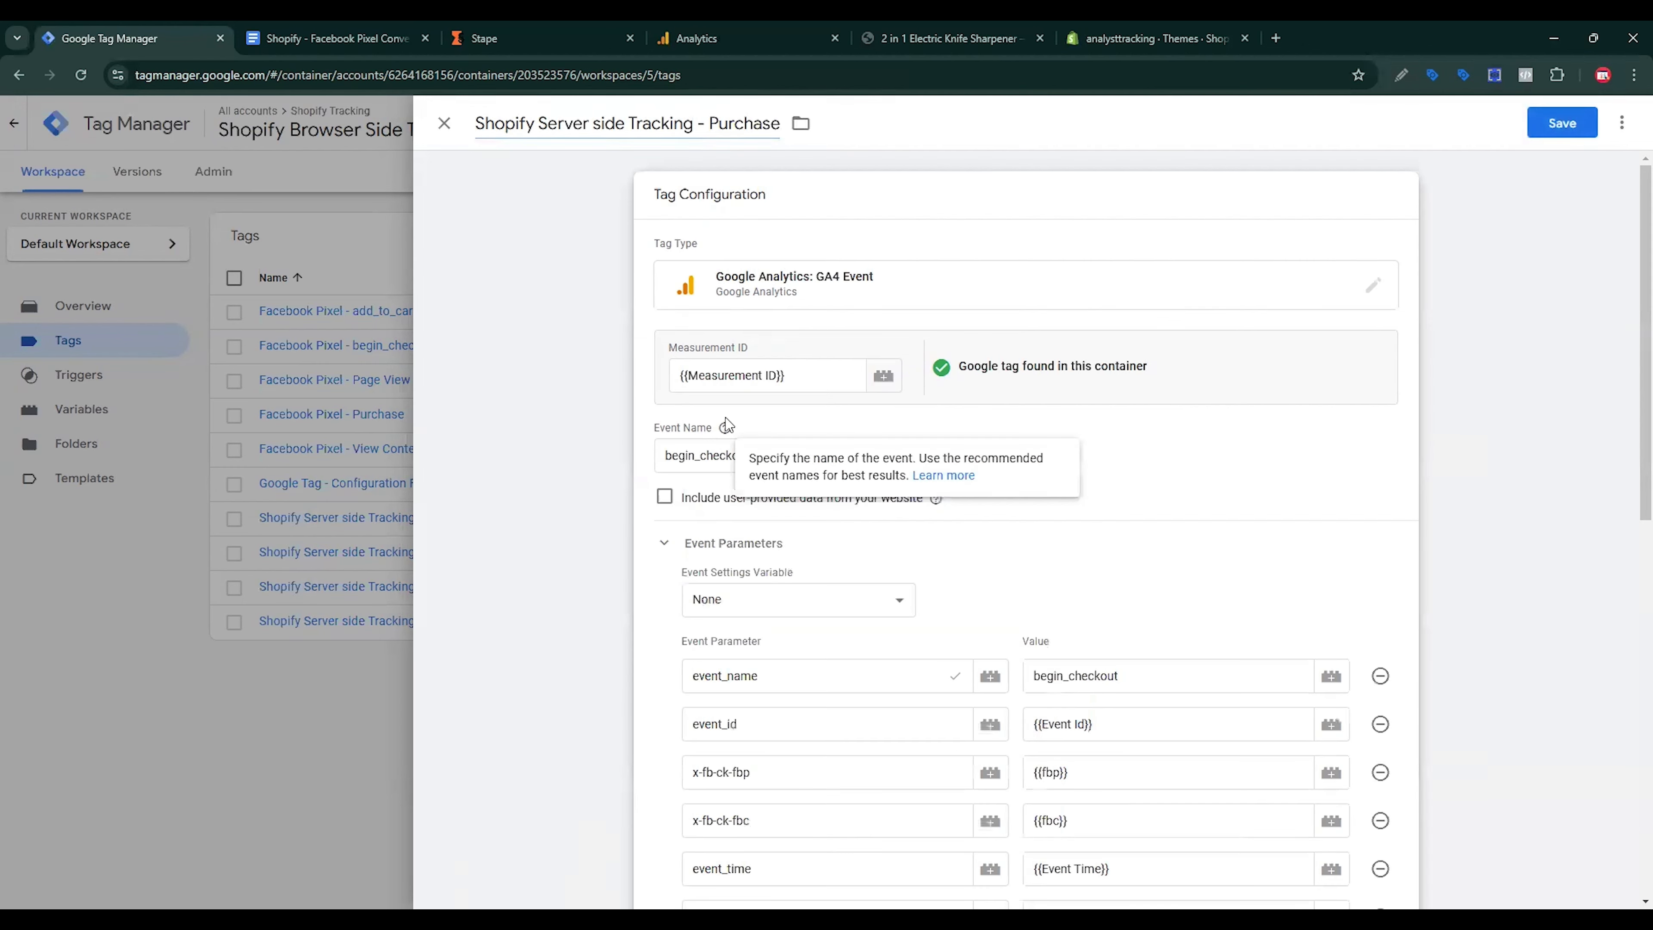
double_click(719, 464)
key("BackSpace")
left_click(351, 39)
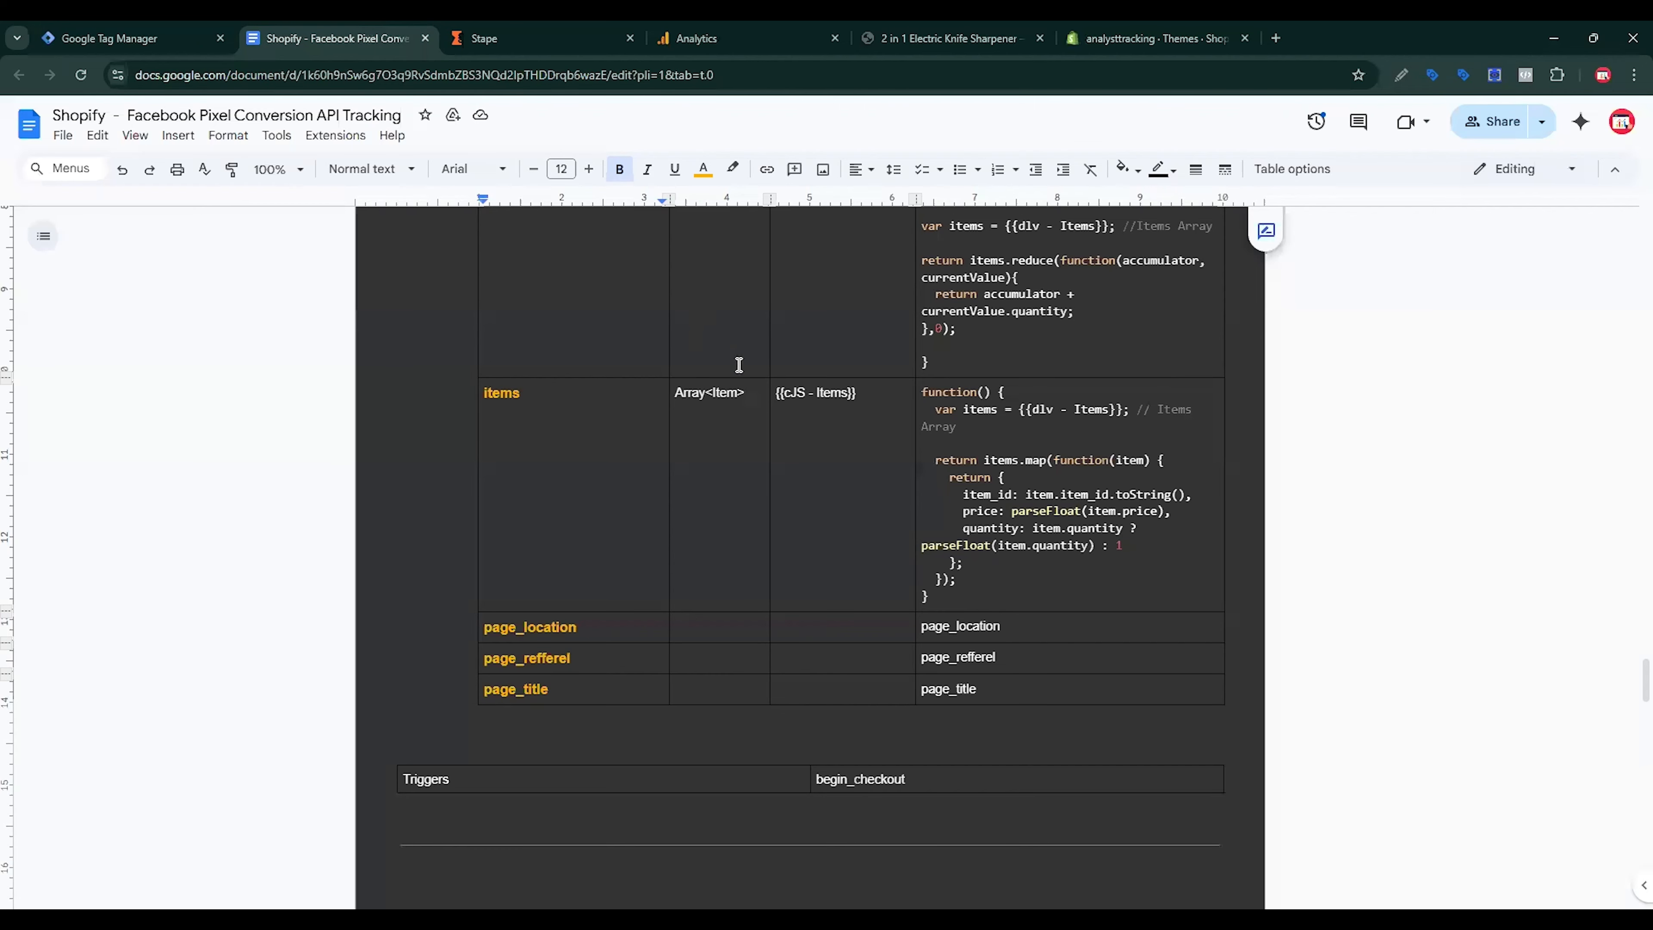
scroll(898, 567, "down", 7)
scroll(949, 592, "down", 3)
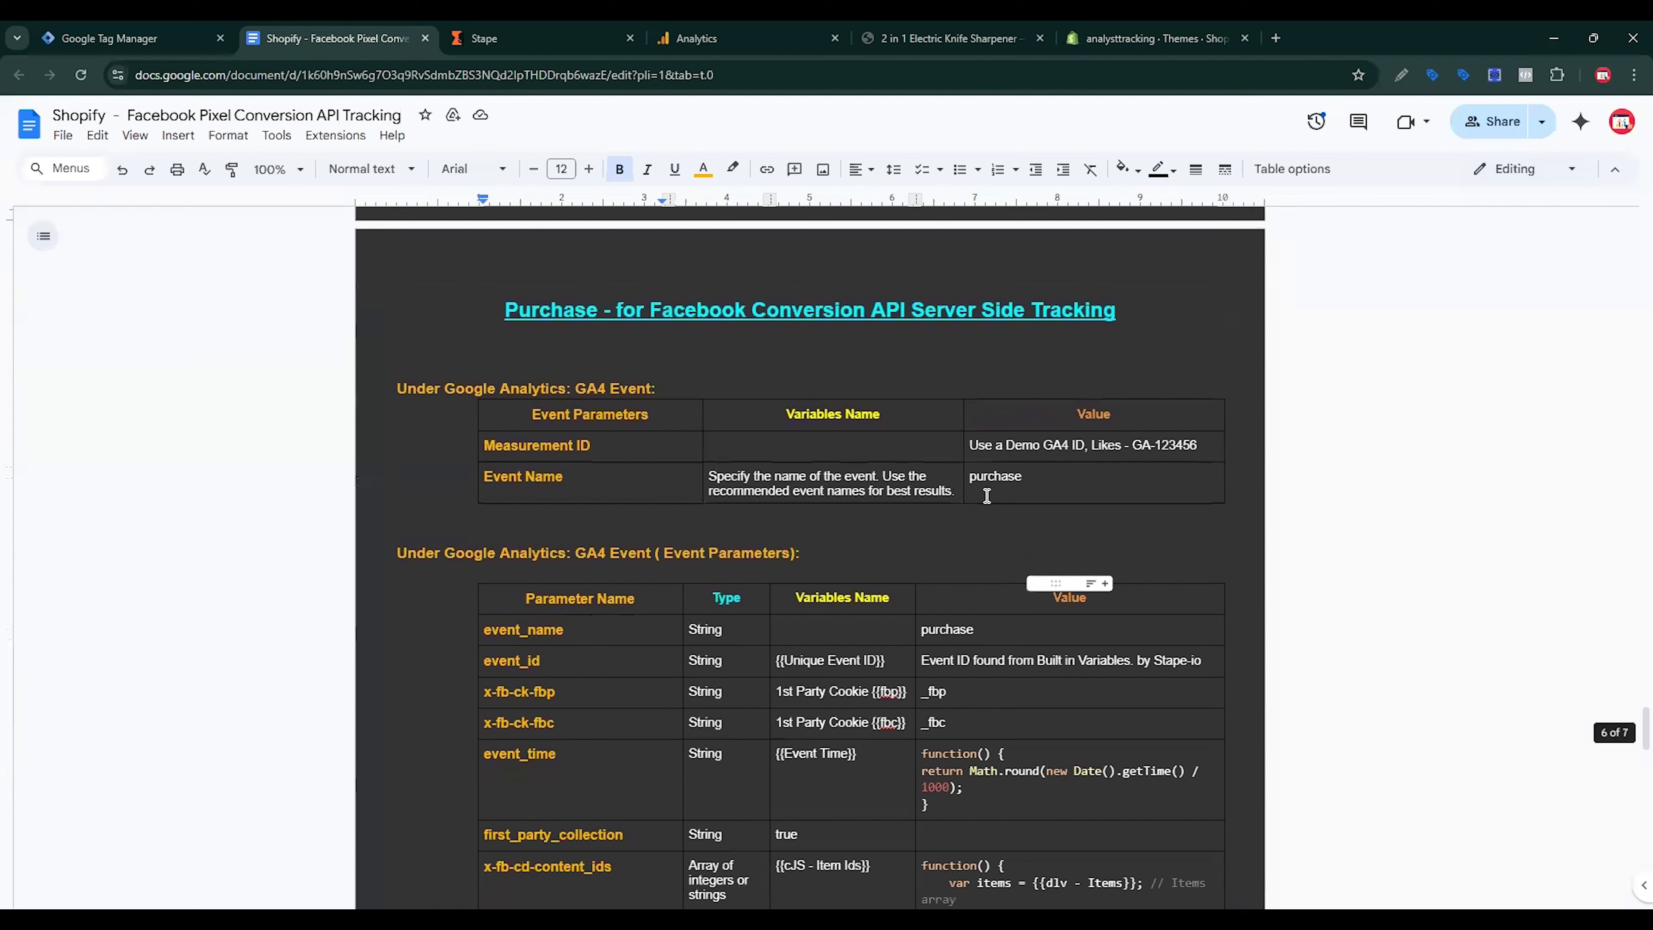
double_click(996, 477)
left_click(130, 38)
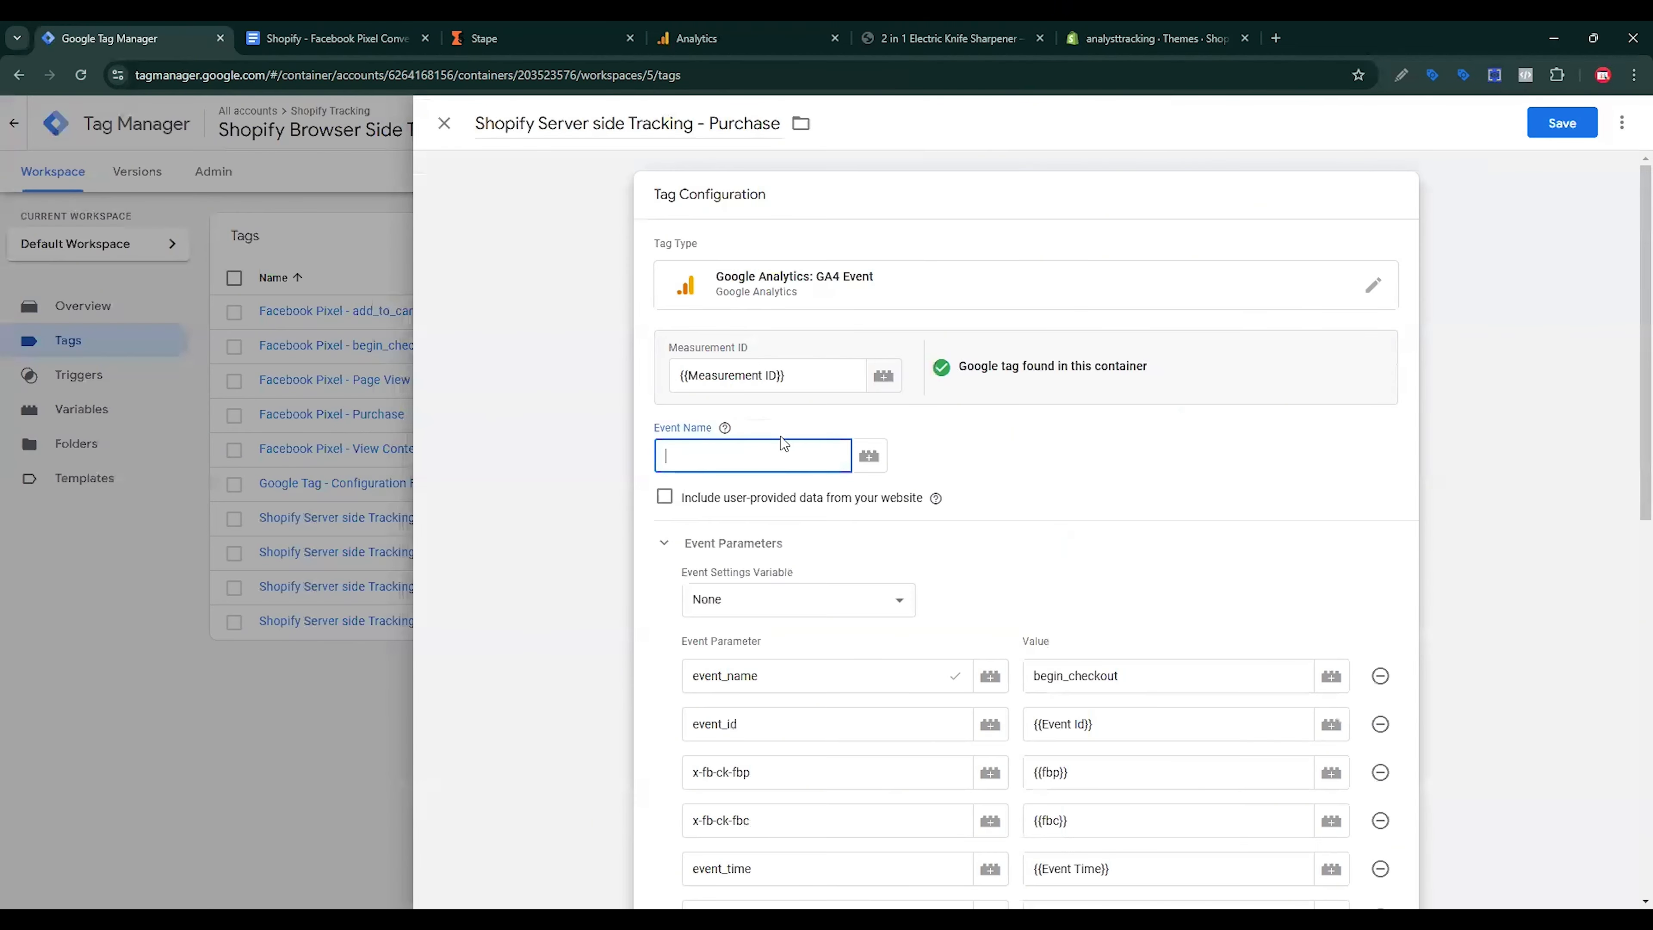
key("ctrl+v")
double_click(1102, 678)
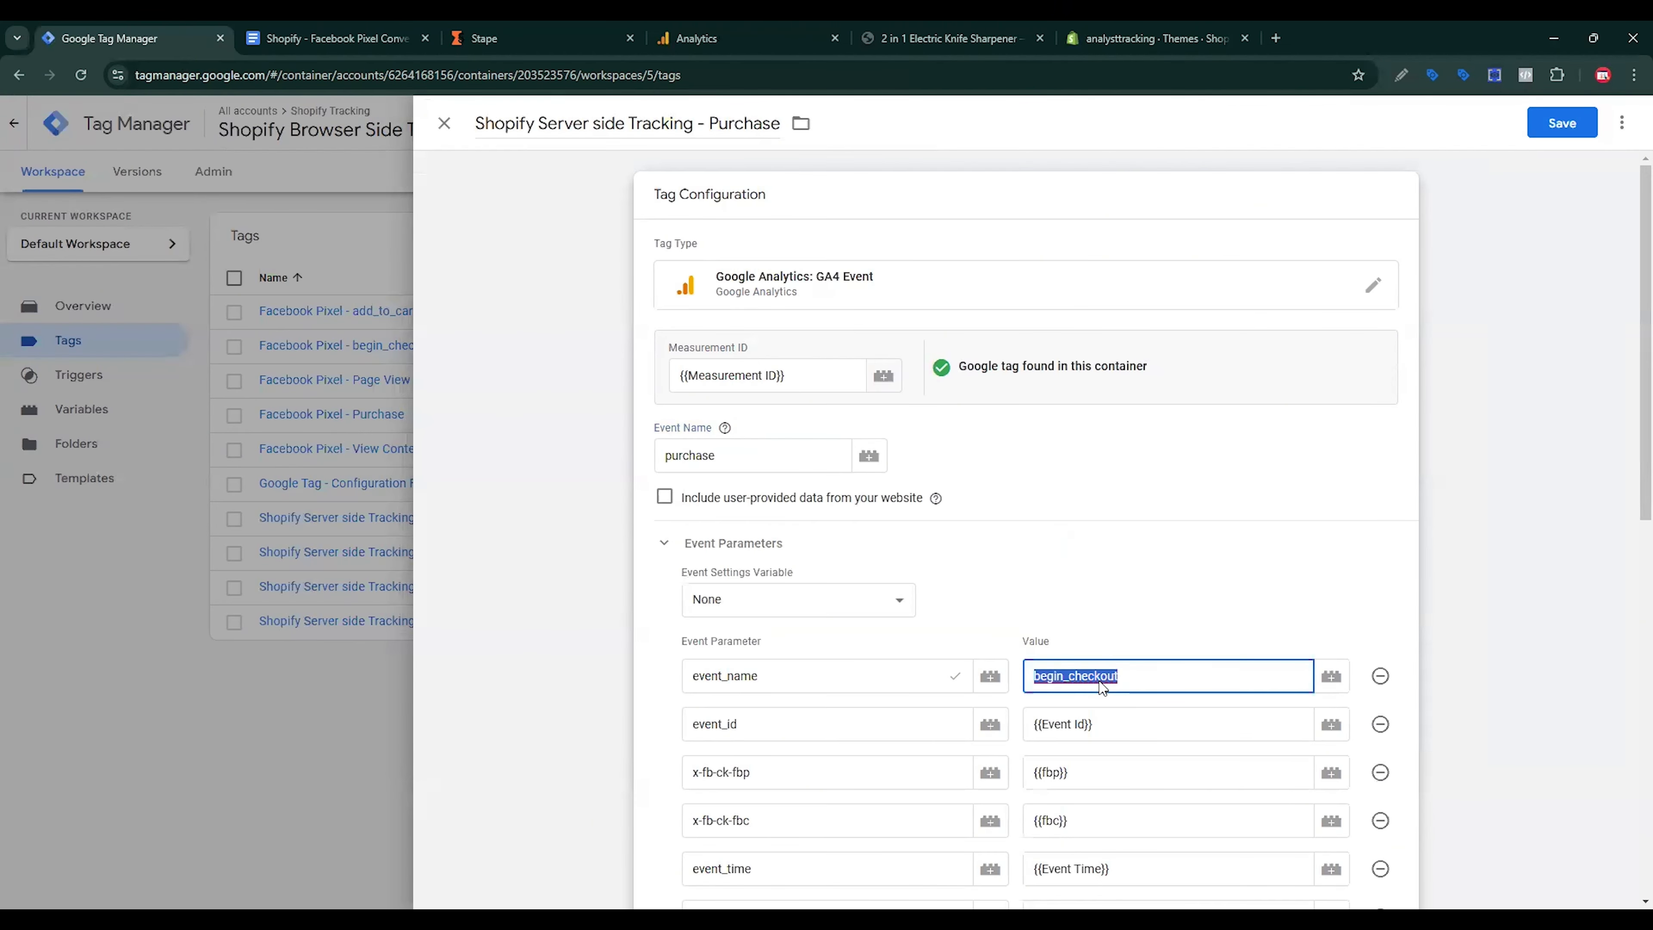
key("ctrl+v")
Step: Add four empty event parameter rows to the Purchase tag
scroll(1029, 631, "down", 4)
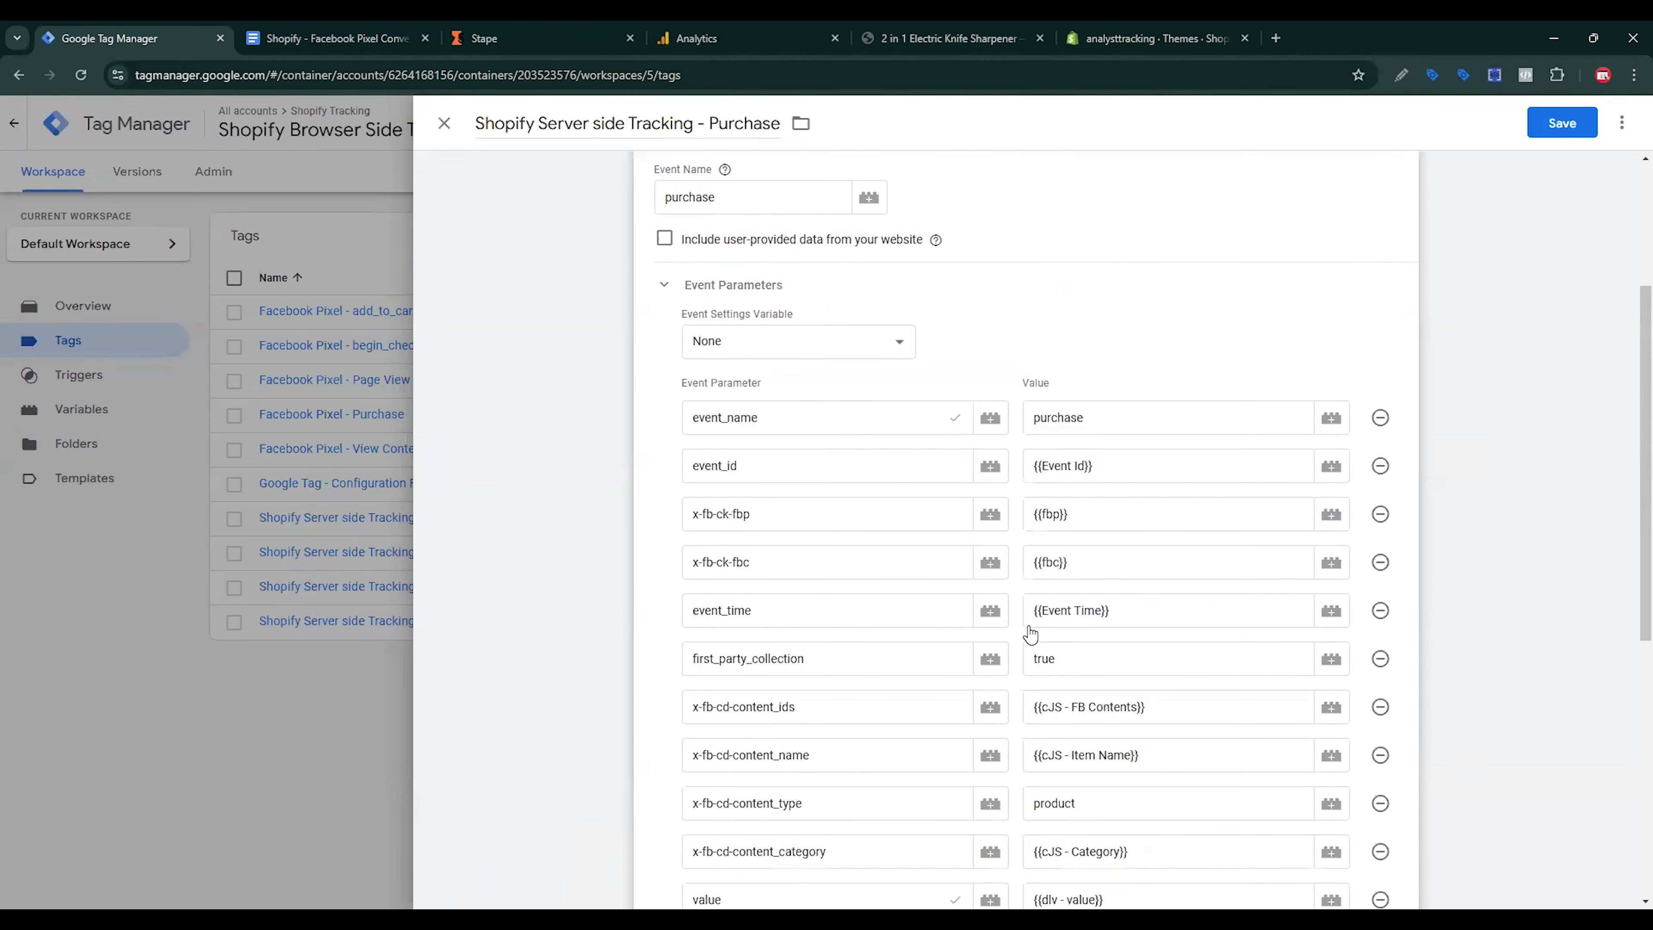
scroll(1041, 612, "down", 6)
left_click(768, 656)
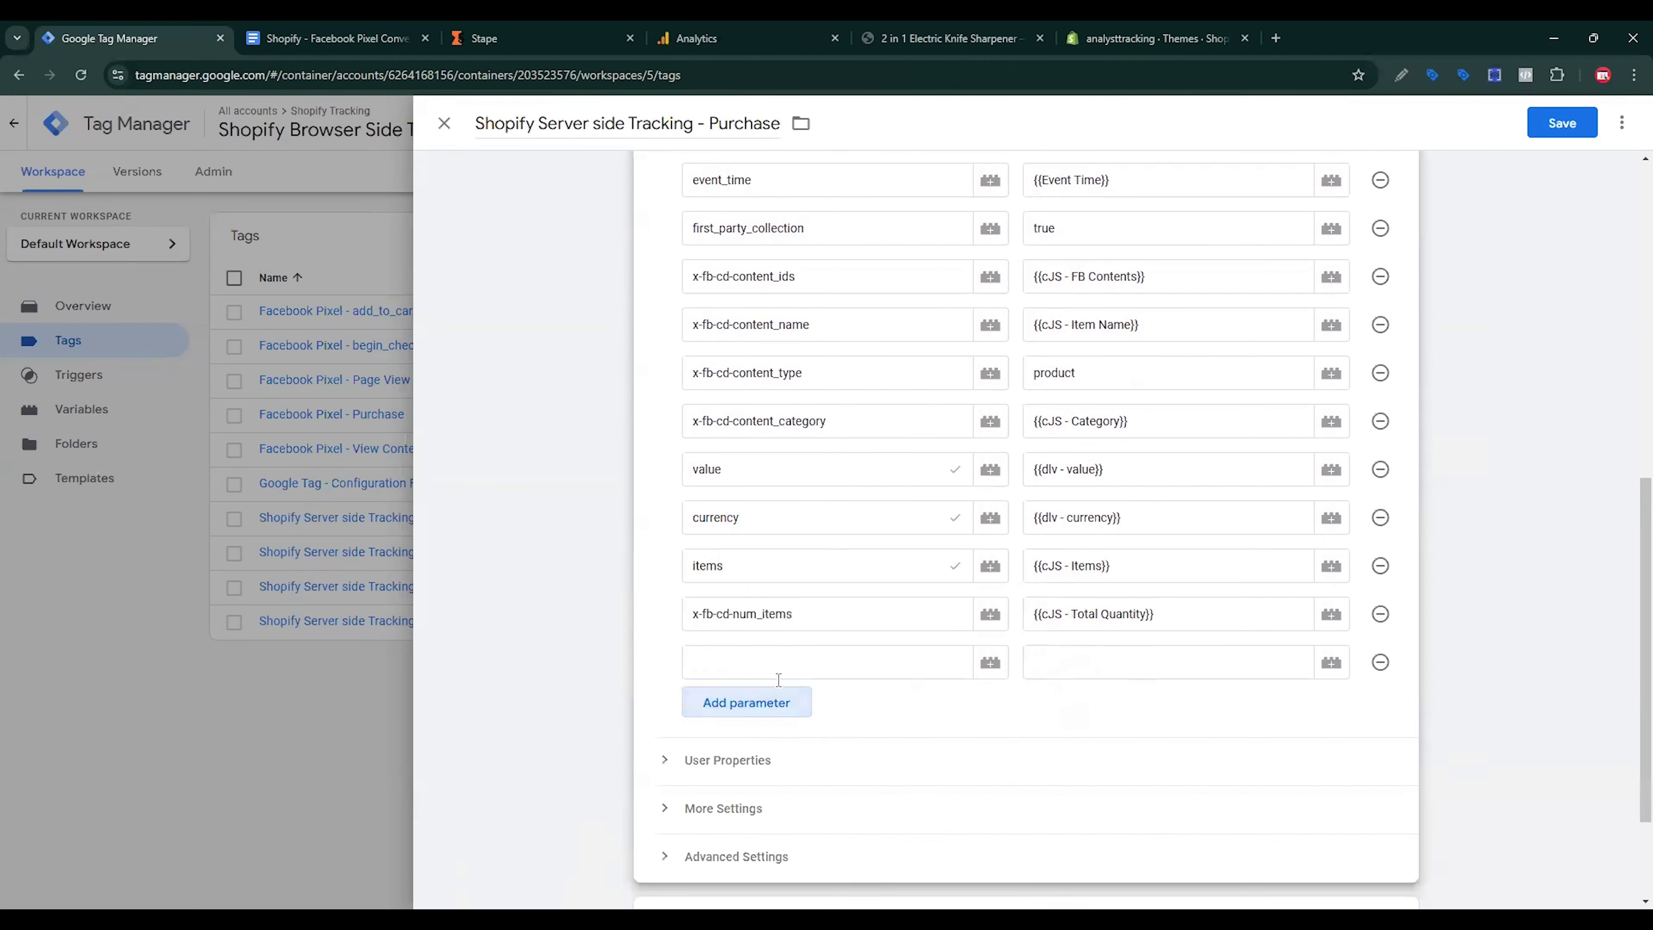
left_click(768, 704)
left_click(769, 752)
left_click(768, 799)
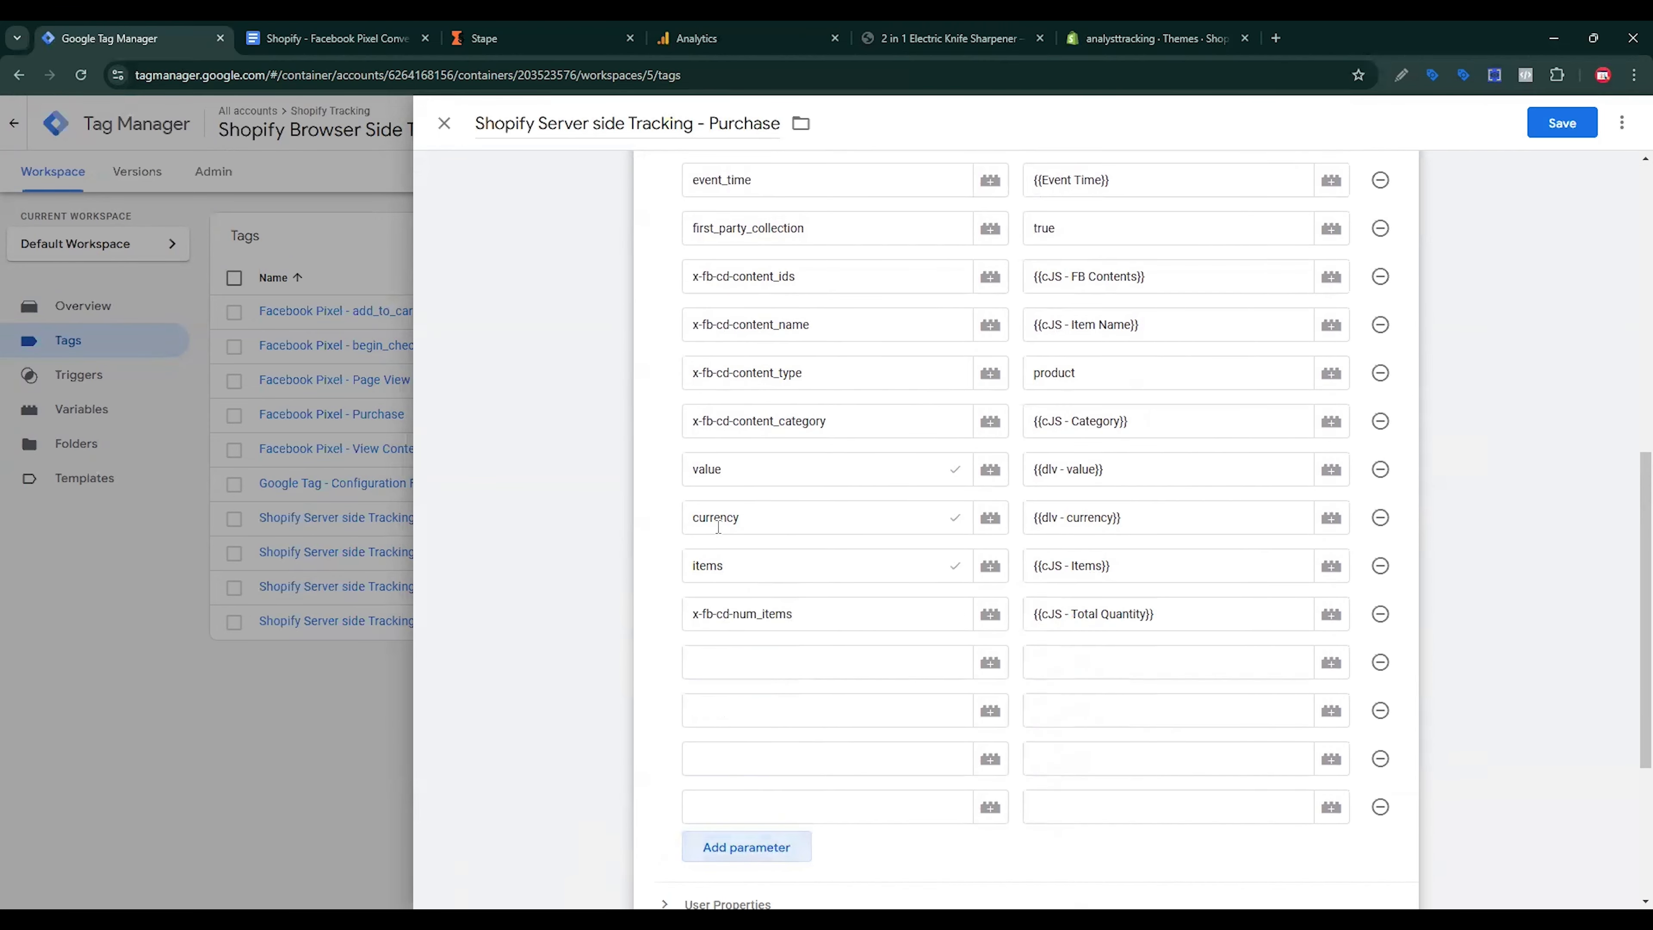
Step: Name the first new parameter user_data.email_address, copied from the reference doc
left_click(336, 38)
scroll(701, 508, "down", 5)
scroll(716, 521, "down", 5)
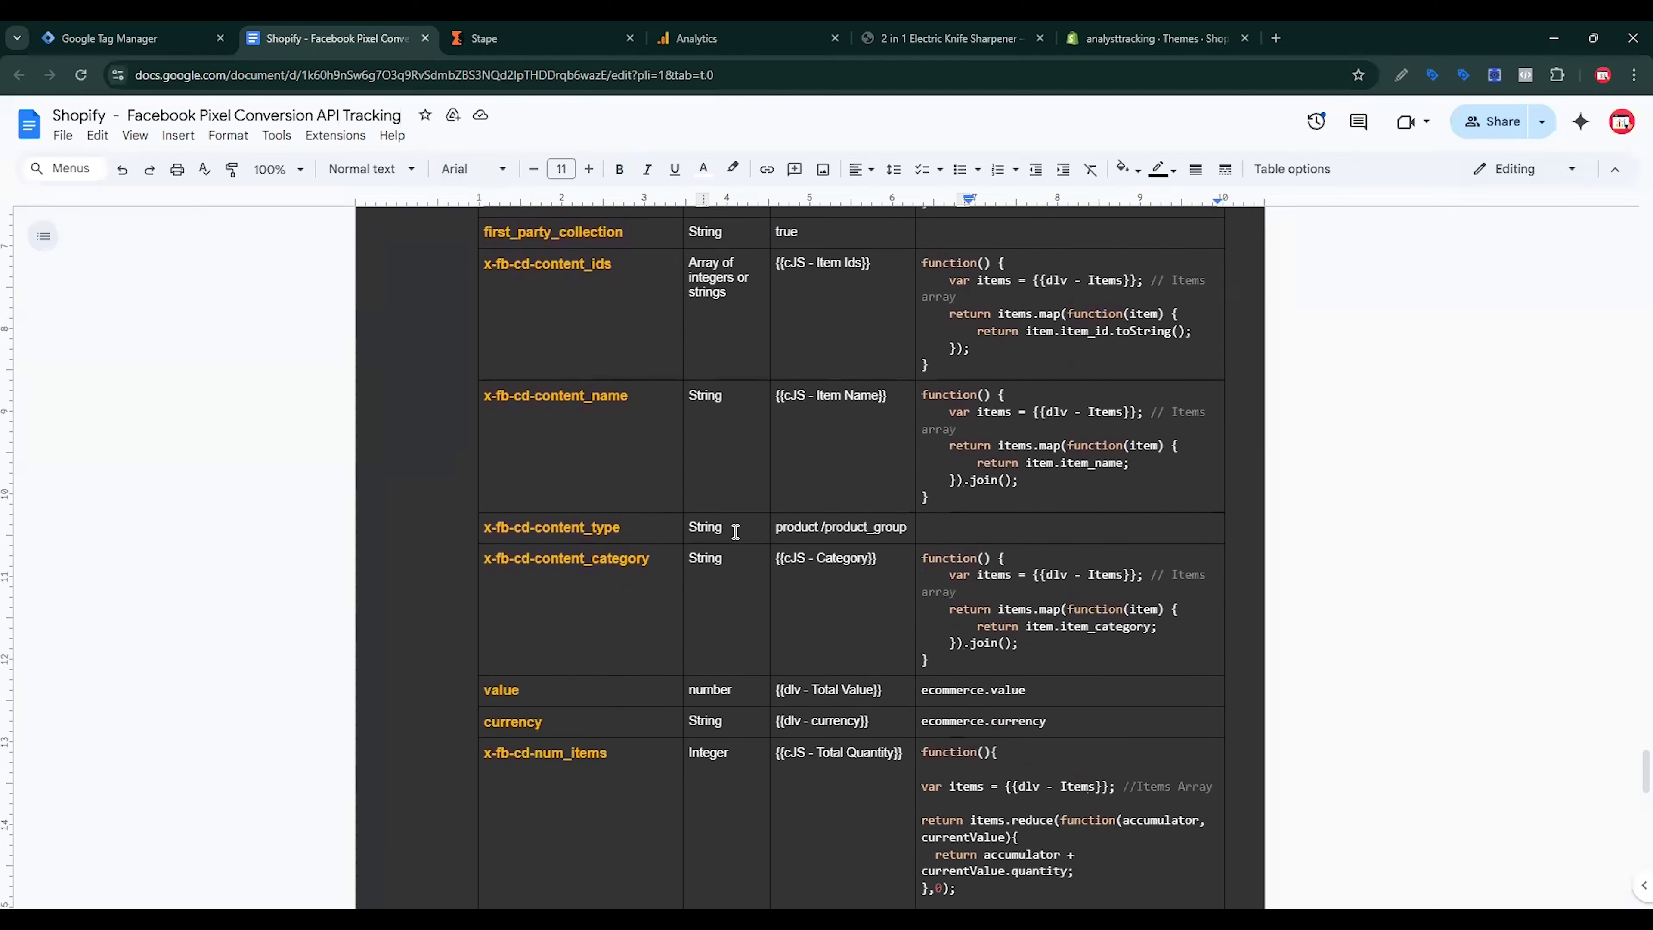
scroll(657, 584, "down", 2)
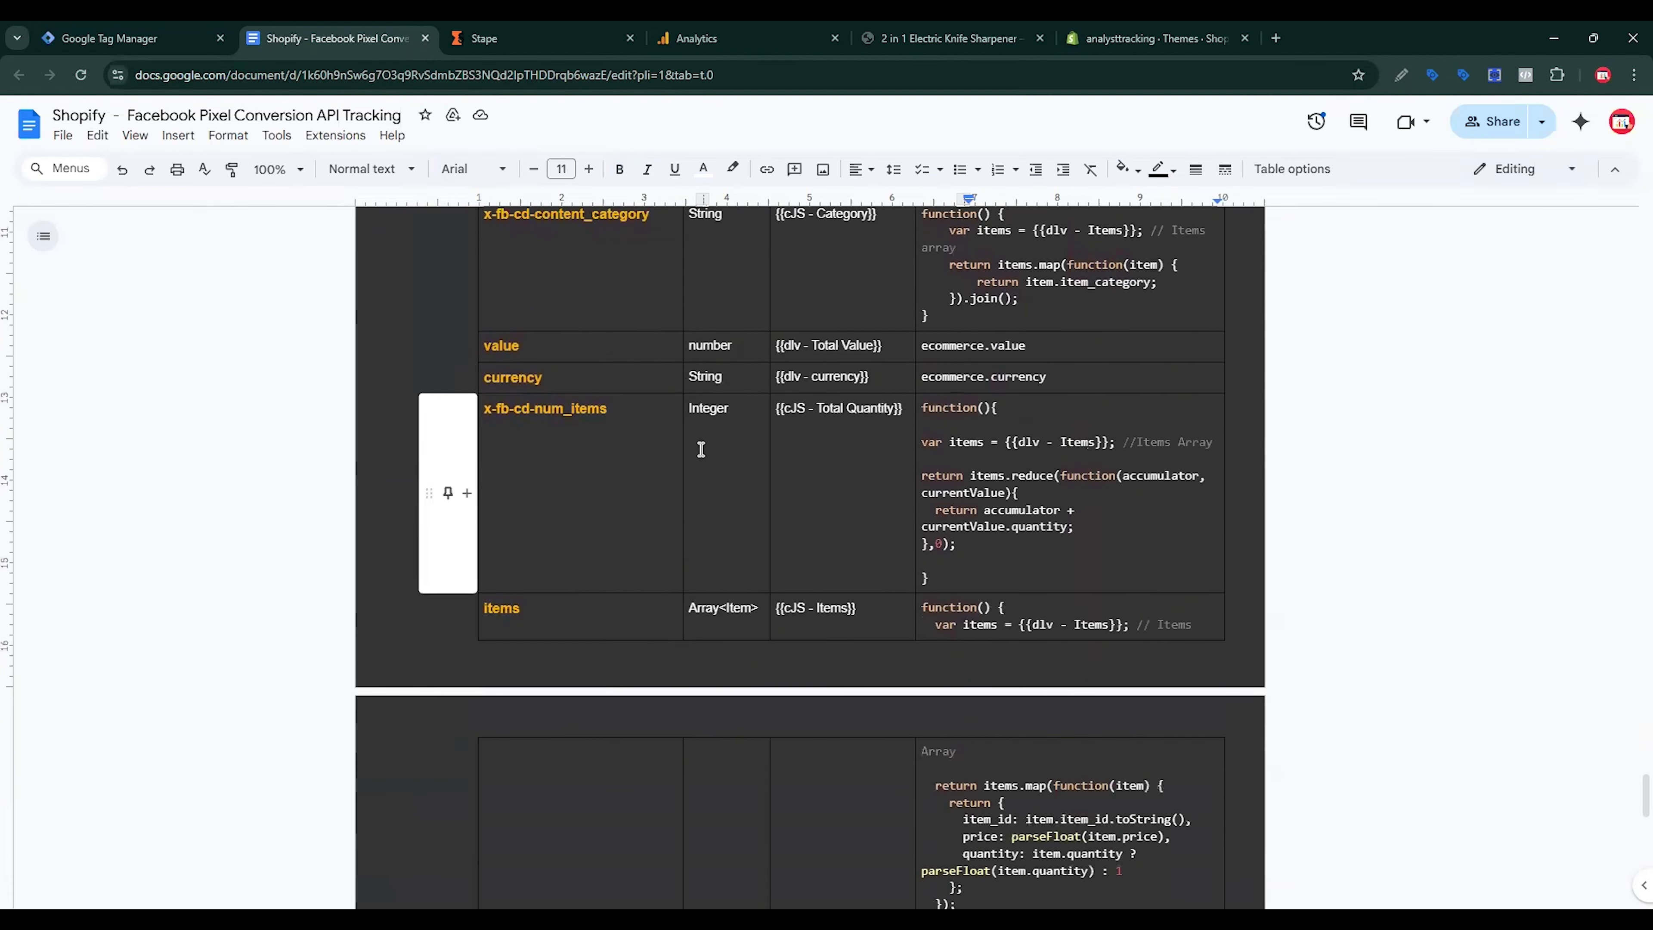
scroll(750, 607, "down", 5)
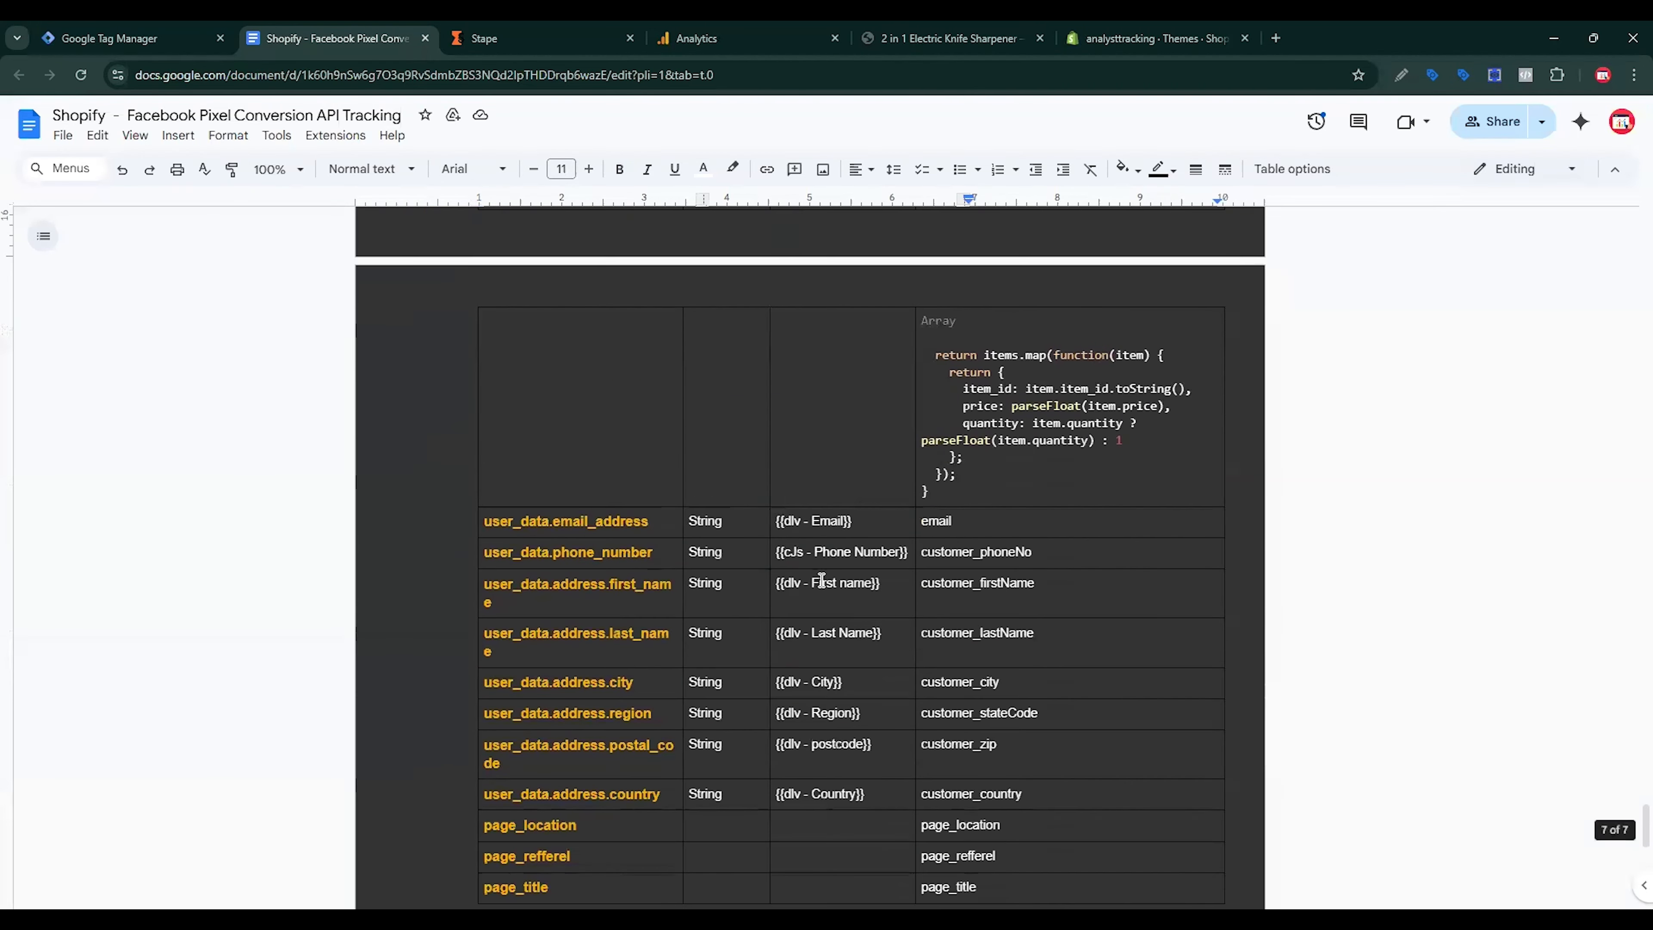
double_click(599, 522)
triple_click(599, 523)
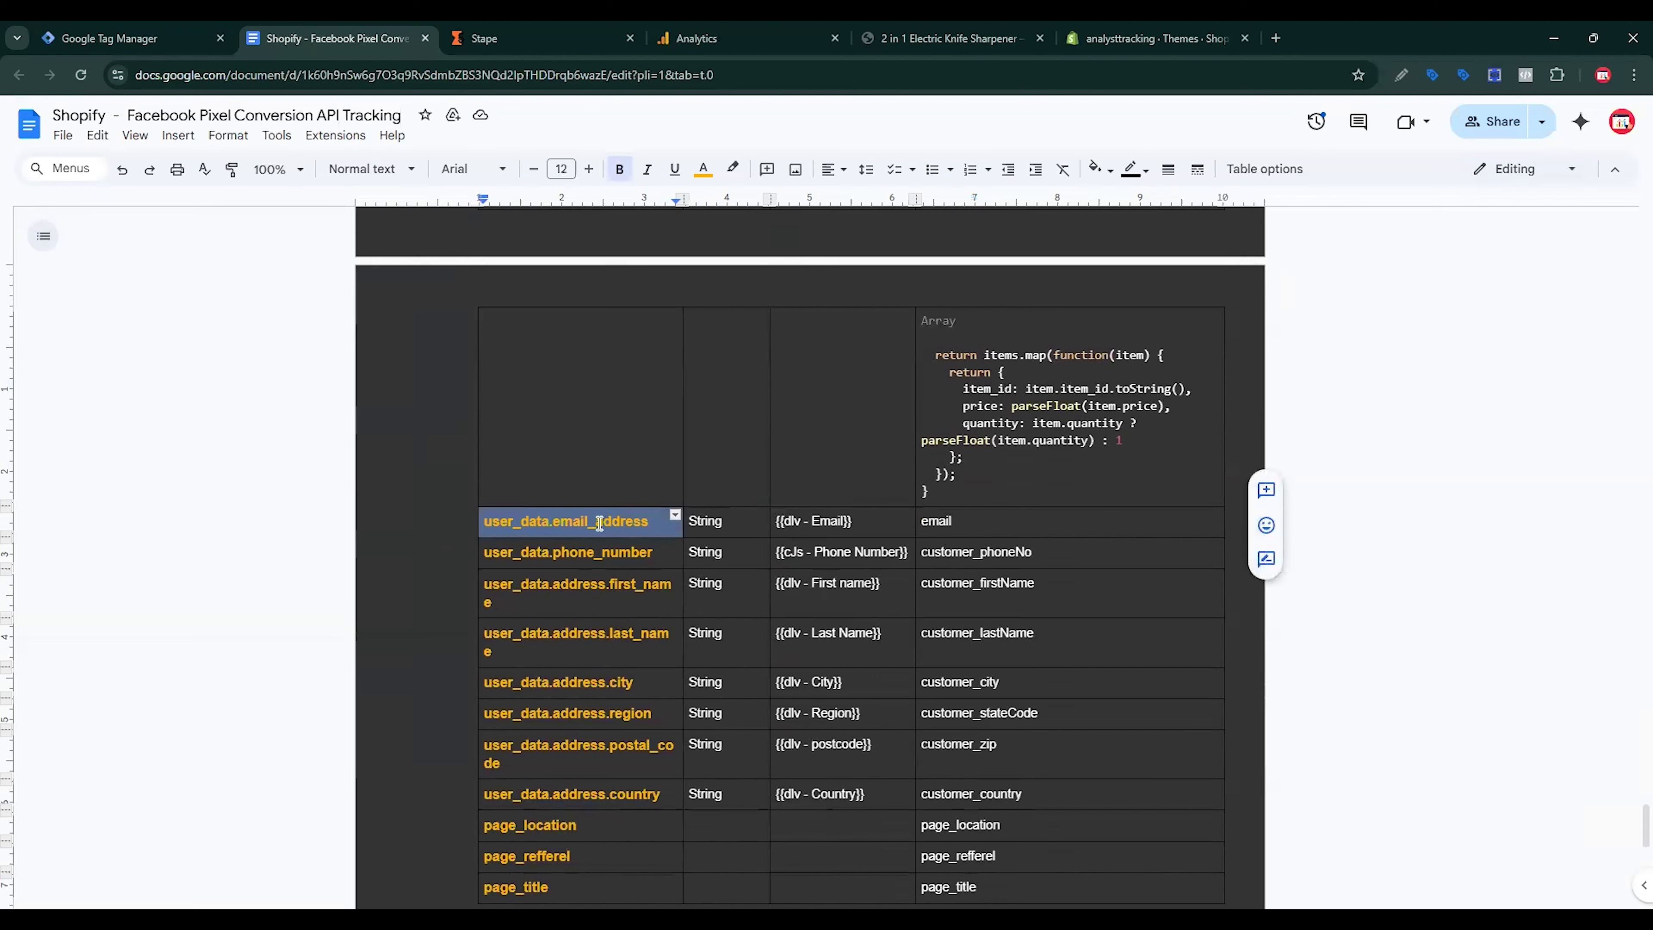
key("ctrl+shift+Tab")
left_click(738, 671)
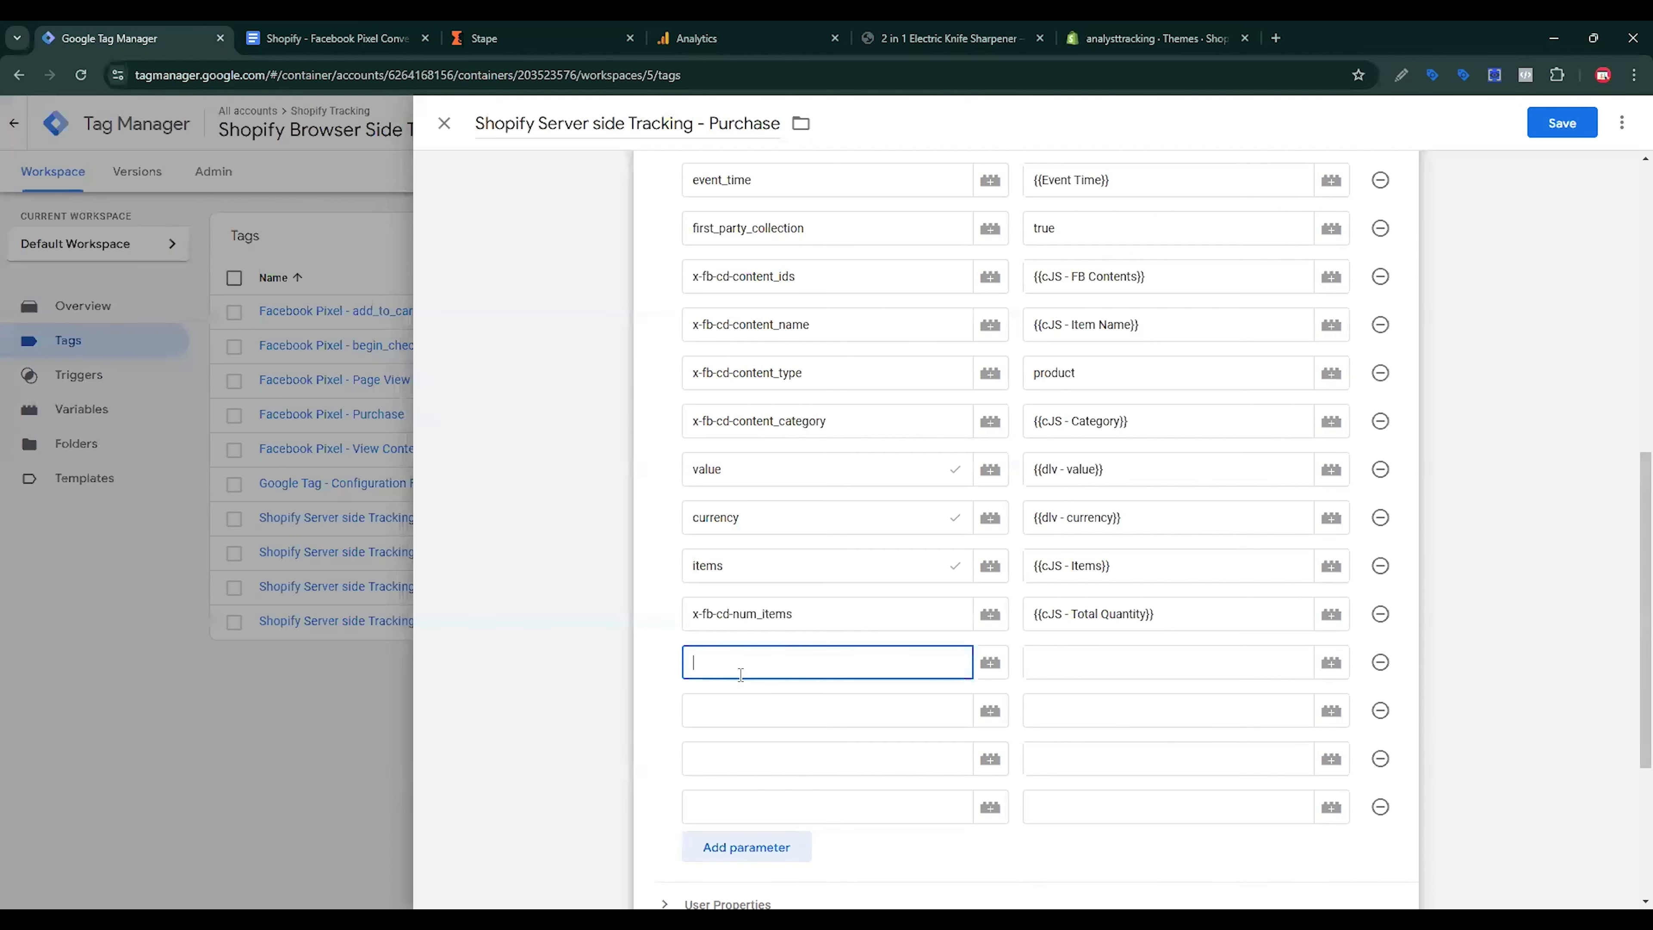
key("ctrl+v")
Step: Name the next two parameters user_data.phone_number and user_data.address.first_name
key("ctrl+Tab")
scroll(514, 475, "down", 2)
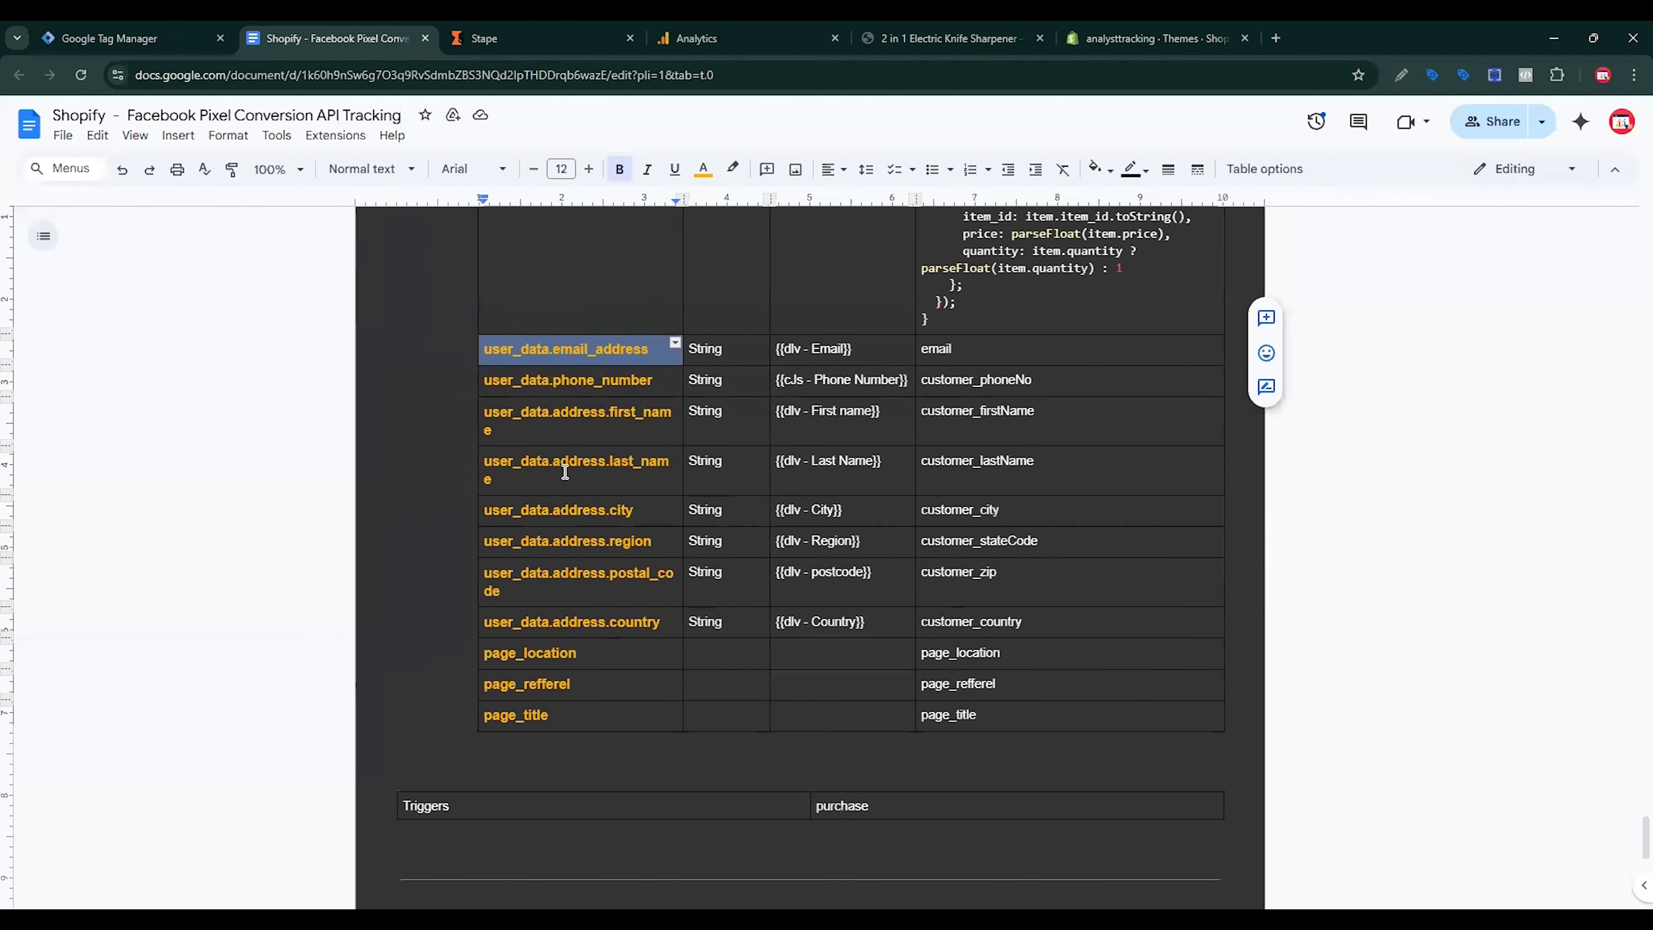
double_click(576, 381)
triple_click(575, 381)
key("ctrl+c")
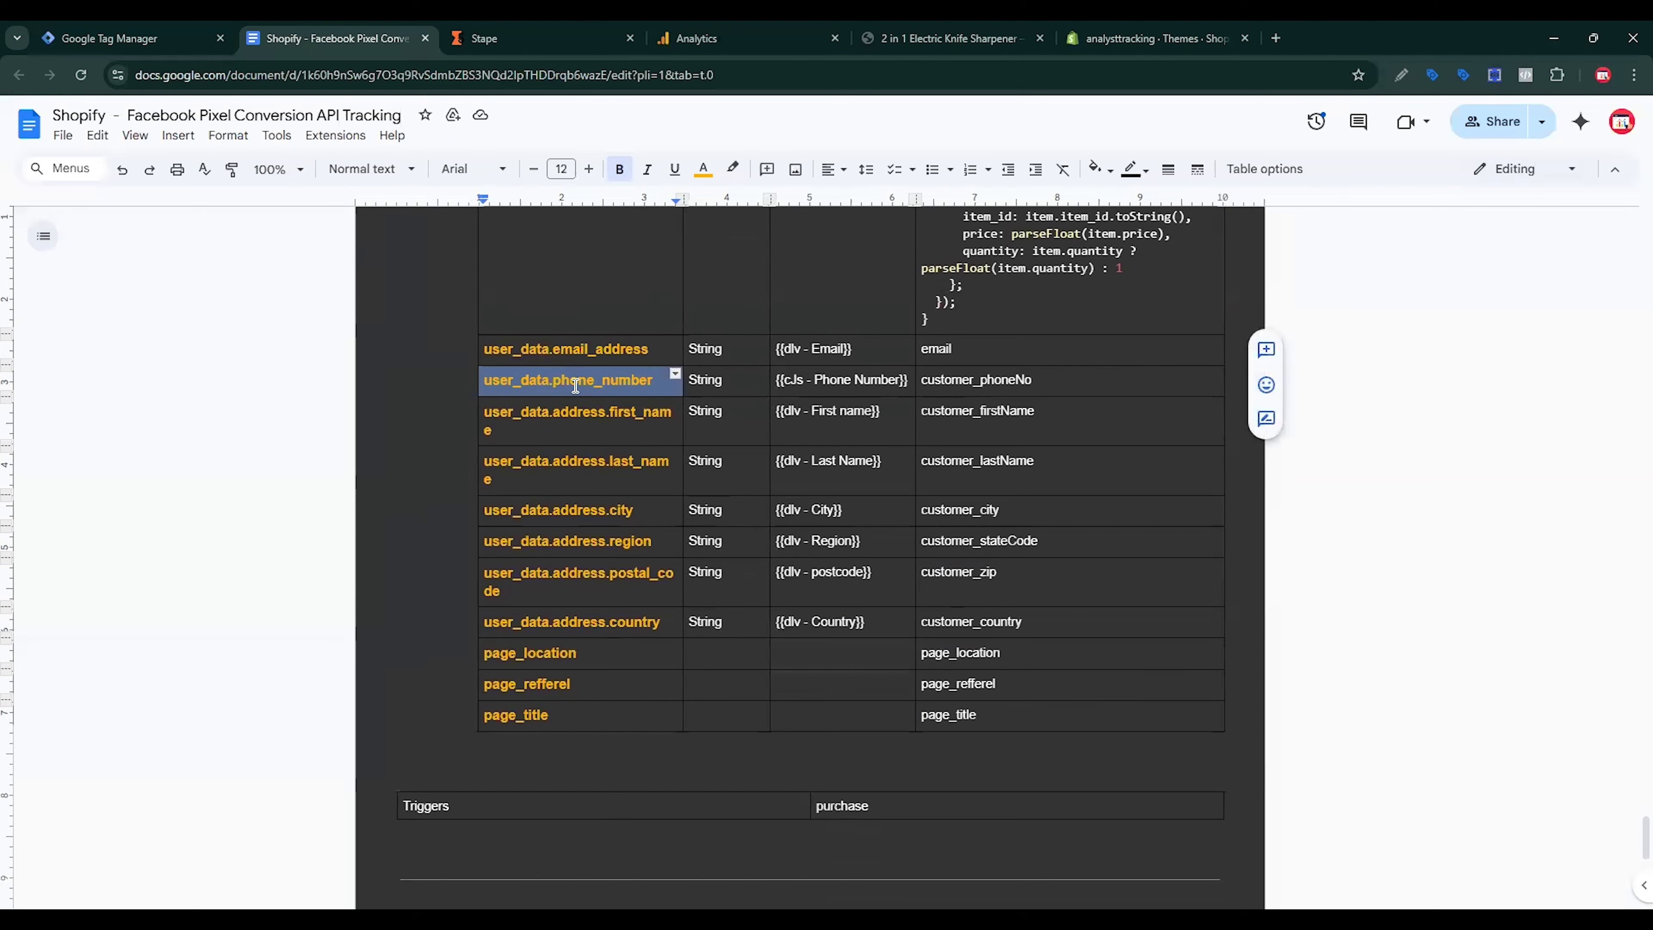
left_click(217, 55)
left_click(745, 714)
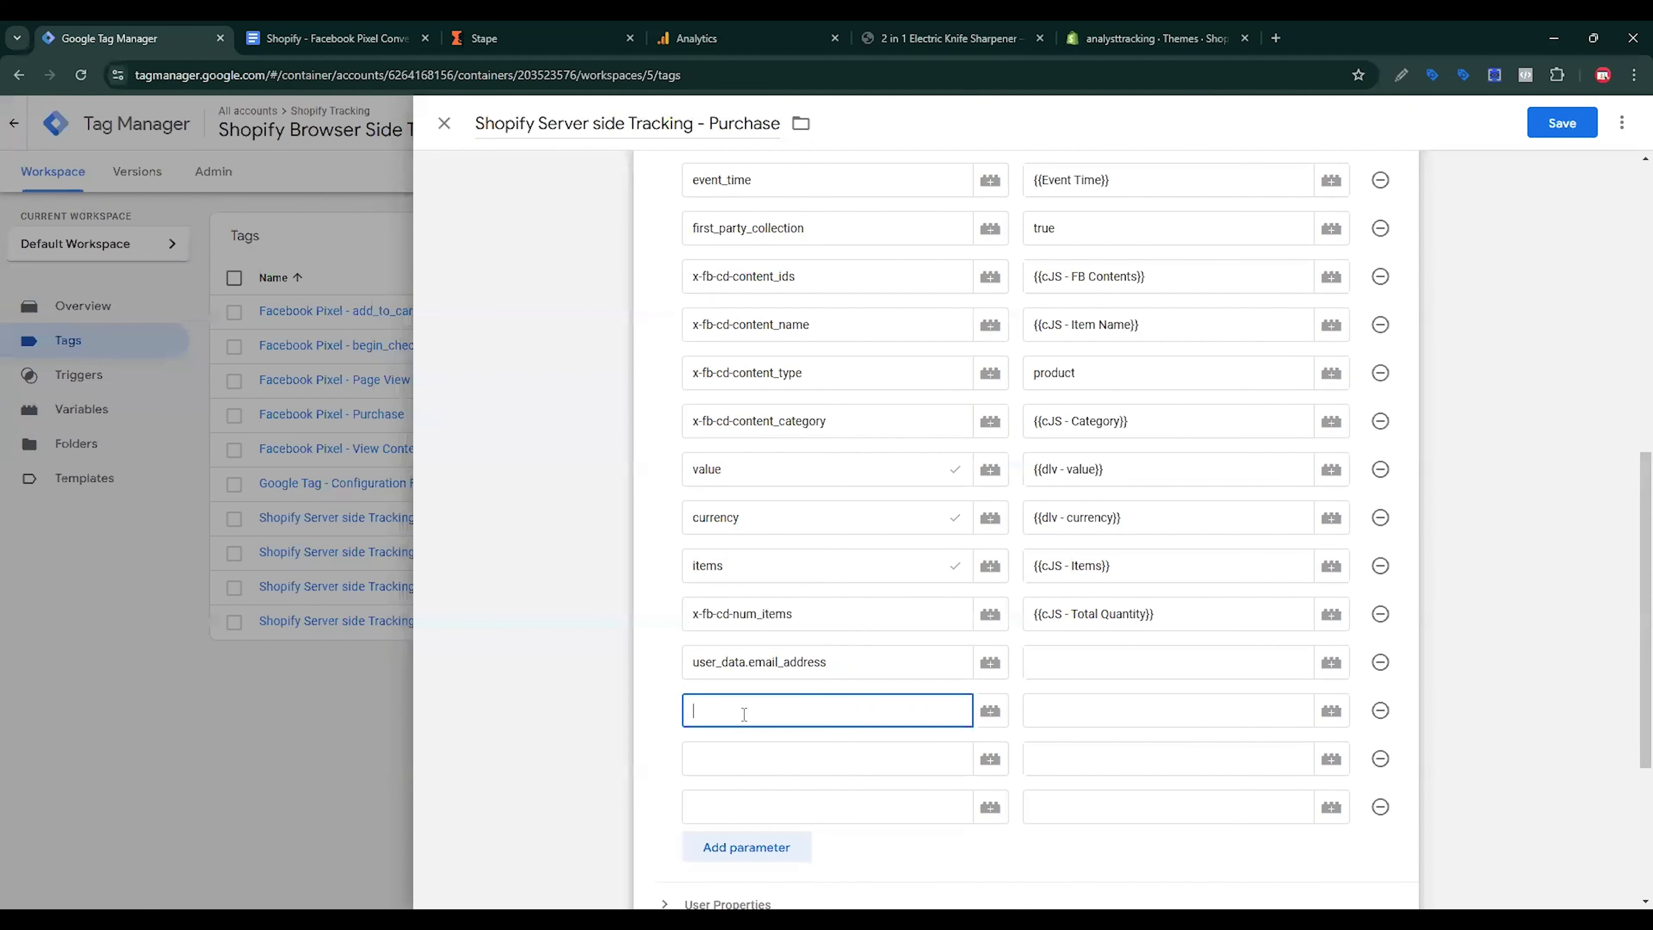
key("ctrl+v")
left_click(745, 759)
left_click(338, 46)
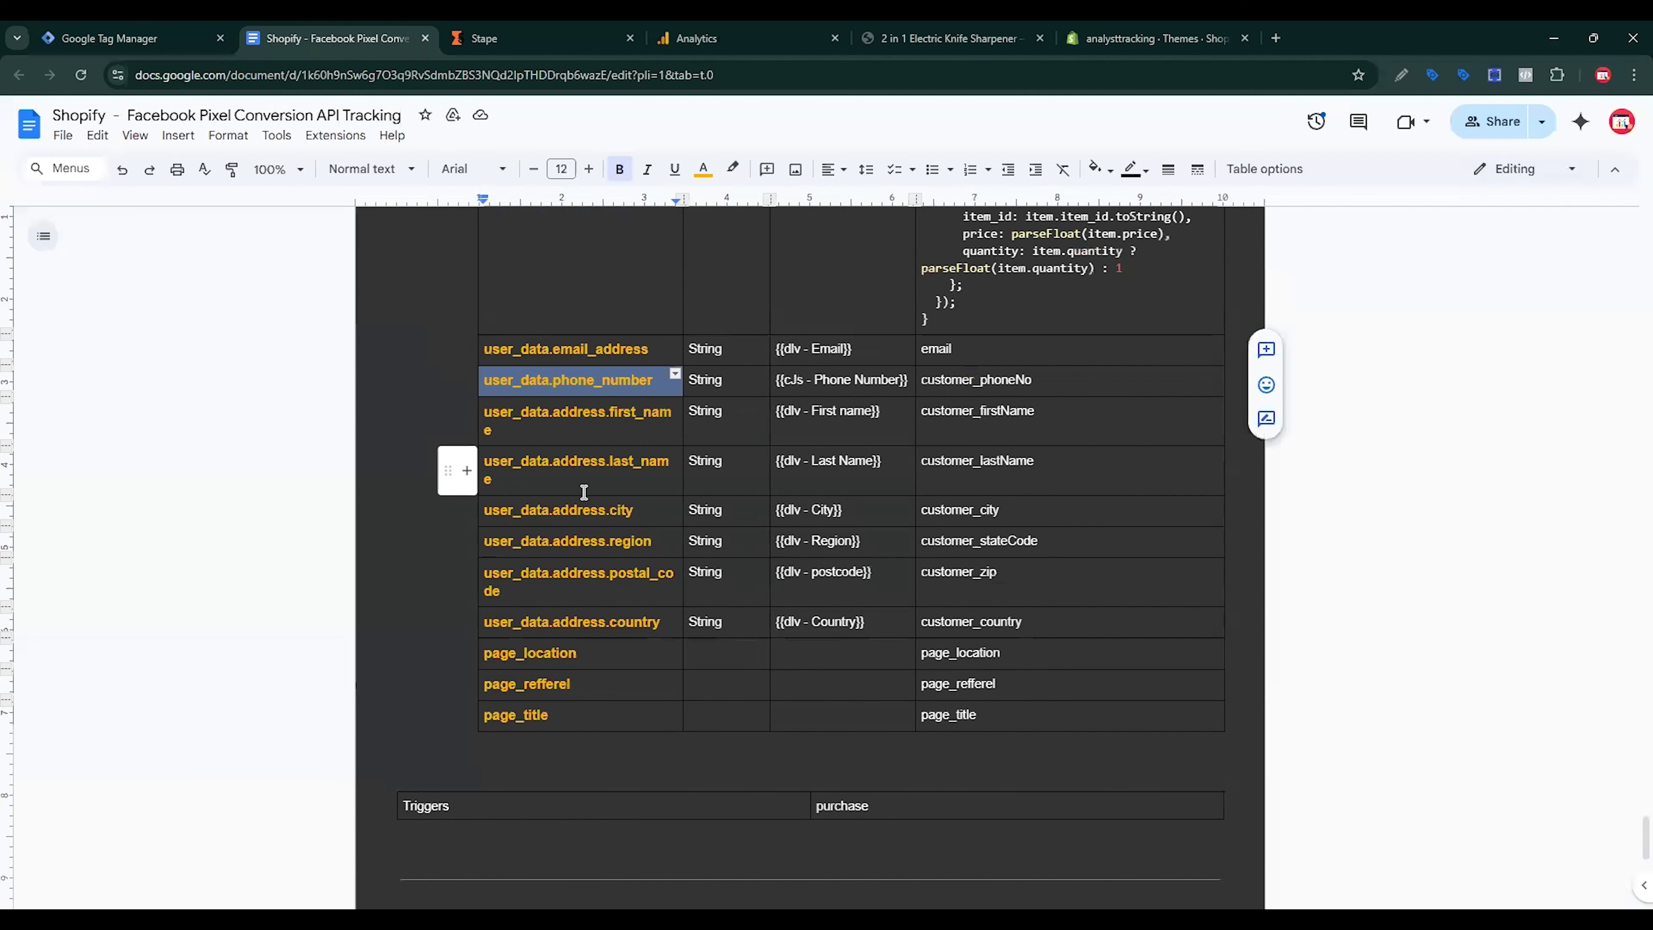
triple_click(601, 417)
key("ctrl+c")
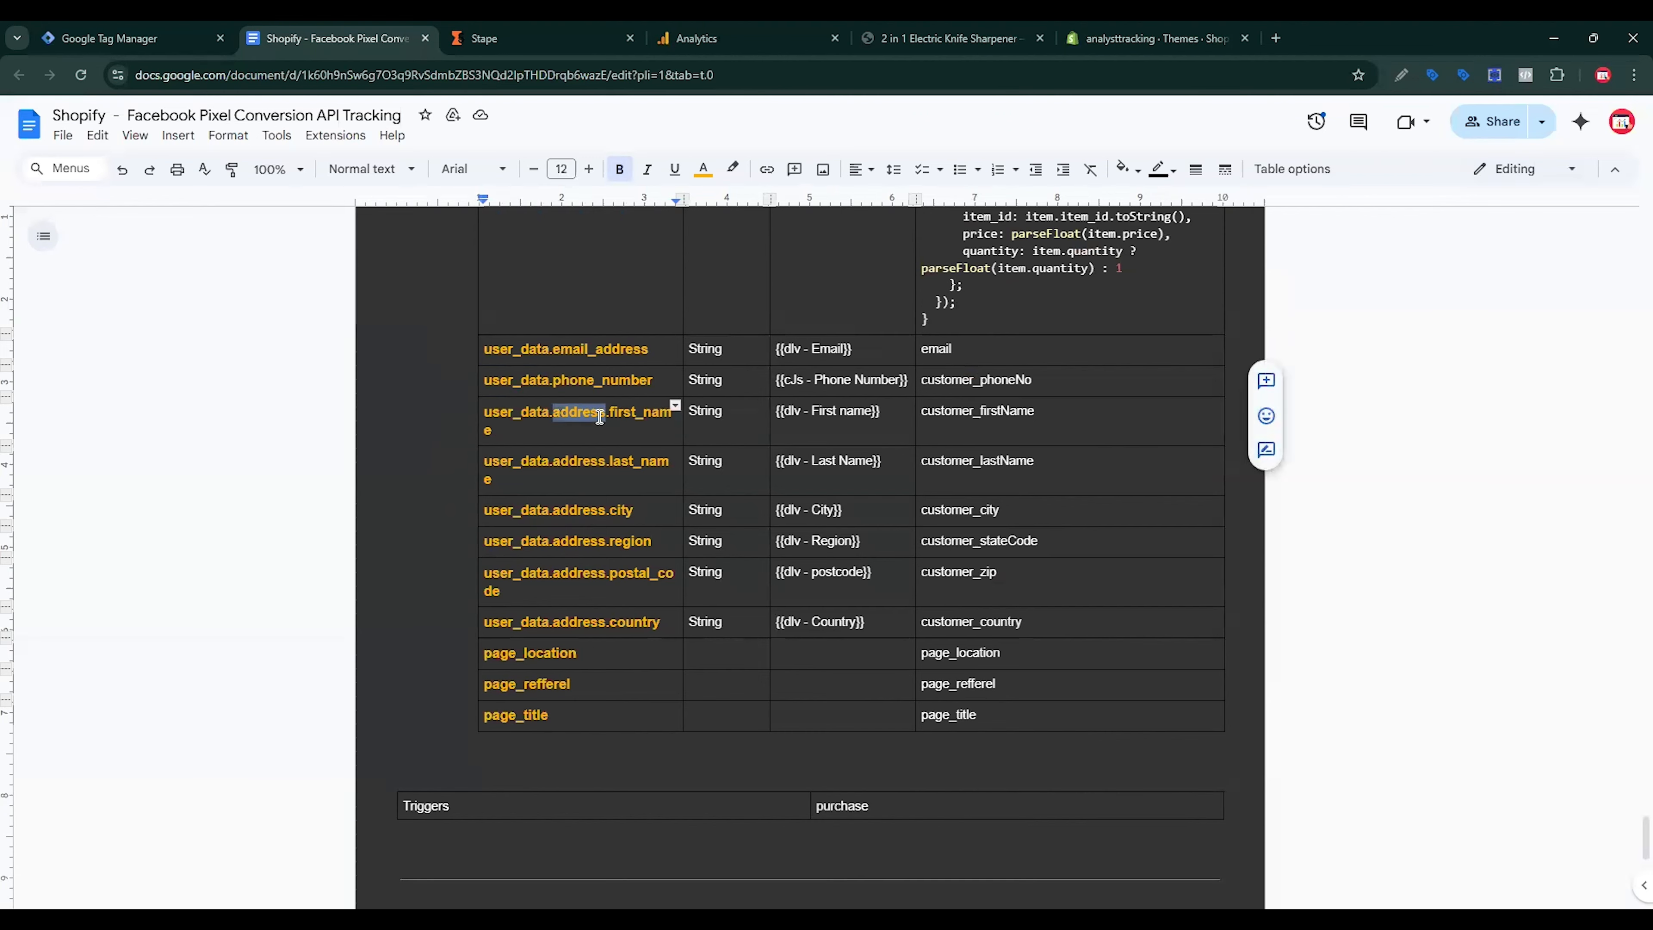
left_click(130, 38)
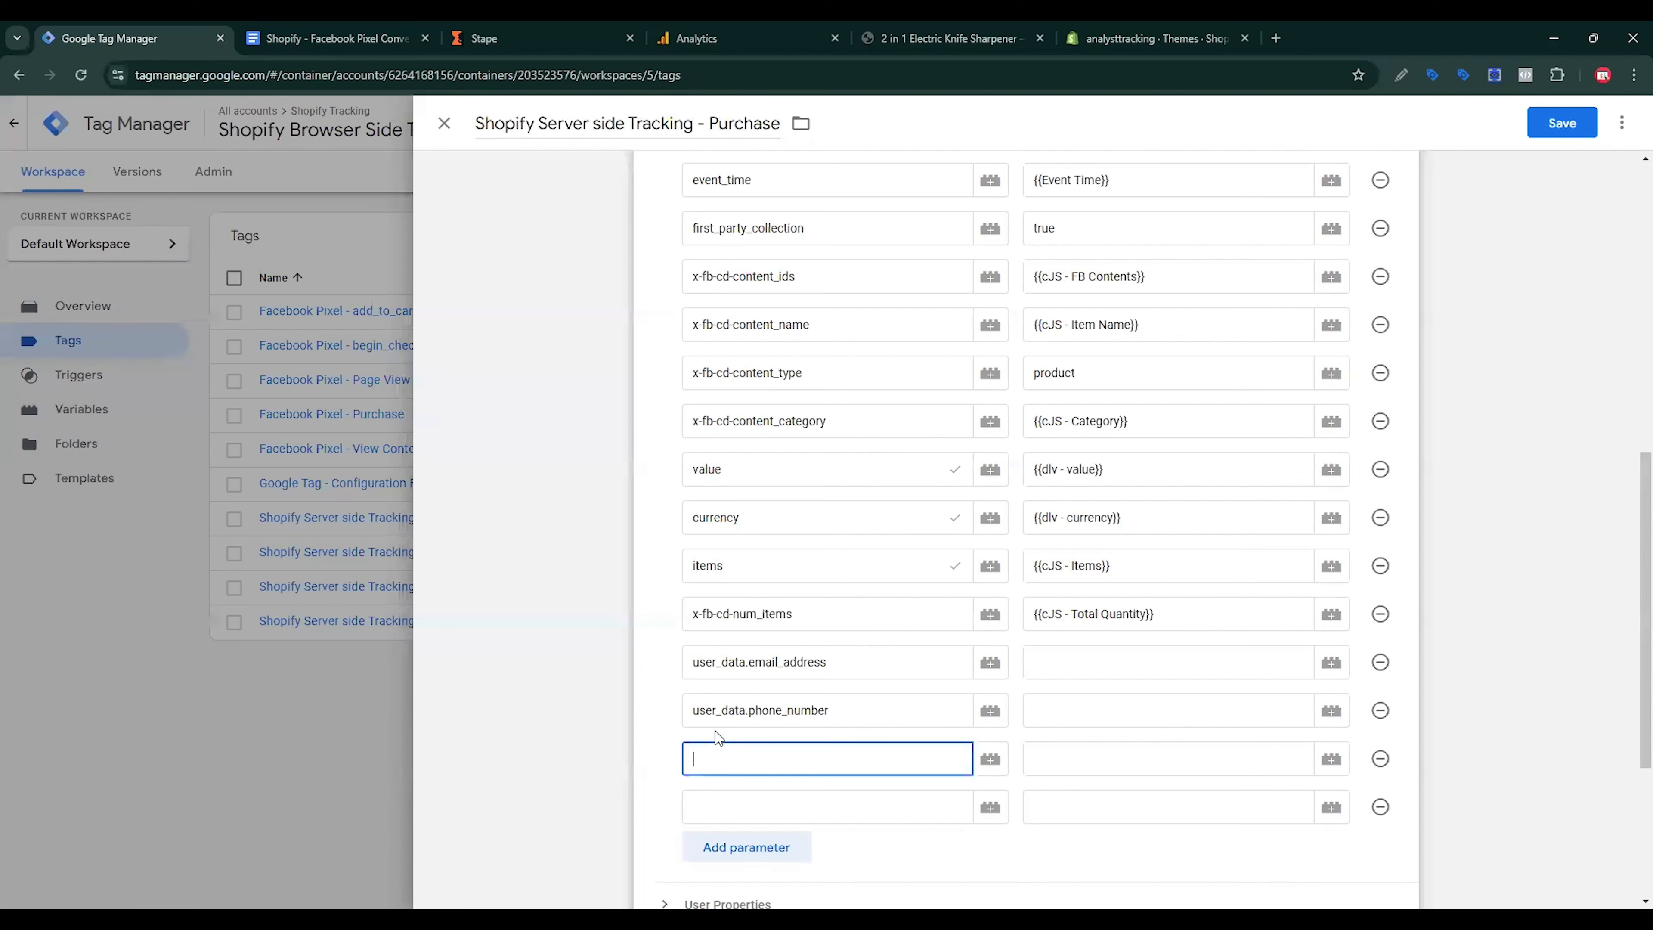
key("ctrl+v")
Step: Name the fourth parameter user_data.address.last_name, add another row, and copy user_data.address.city
left_click(763, 801)
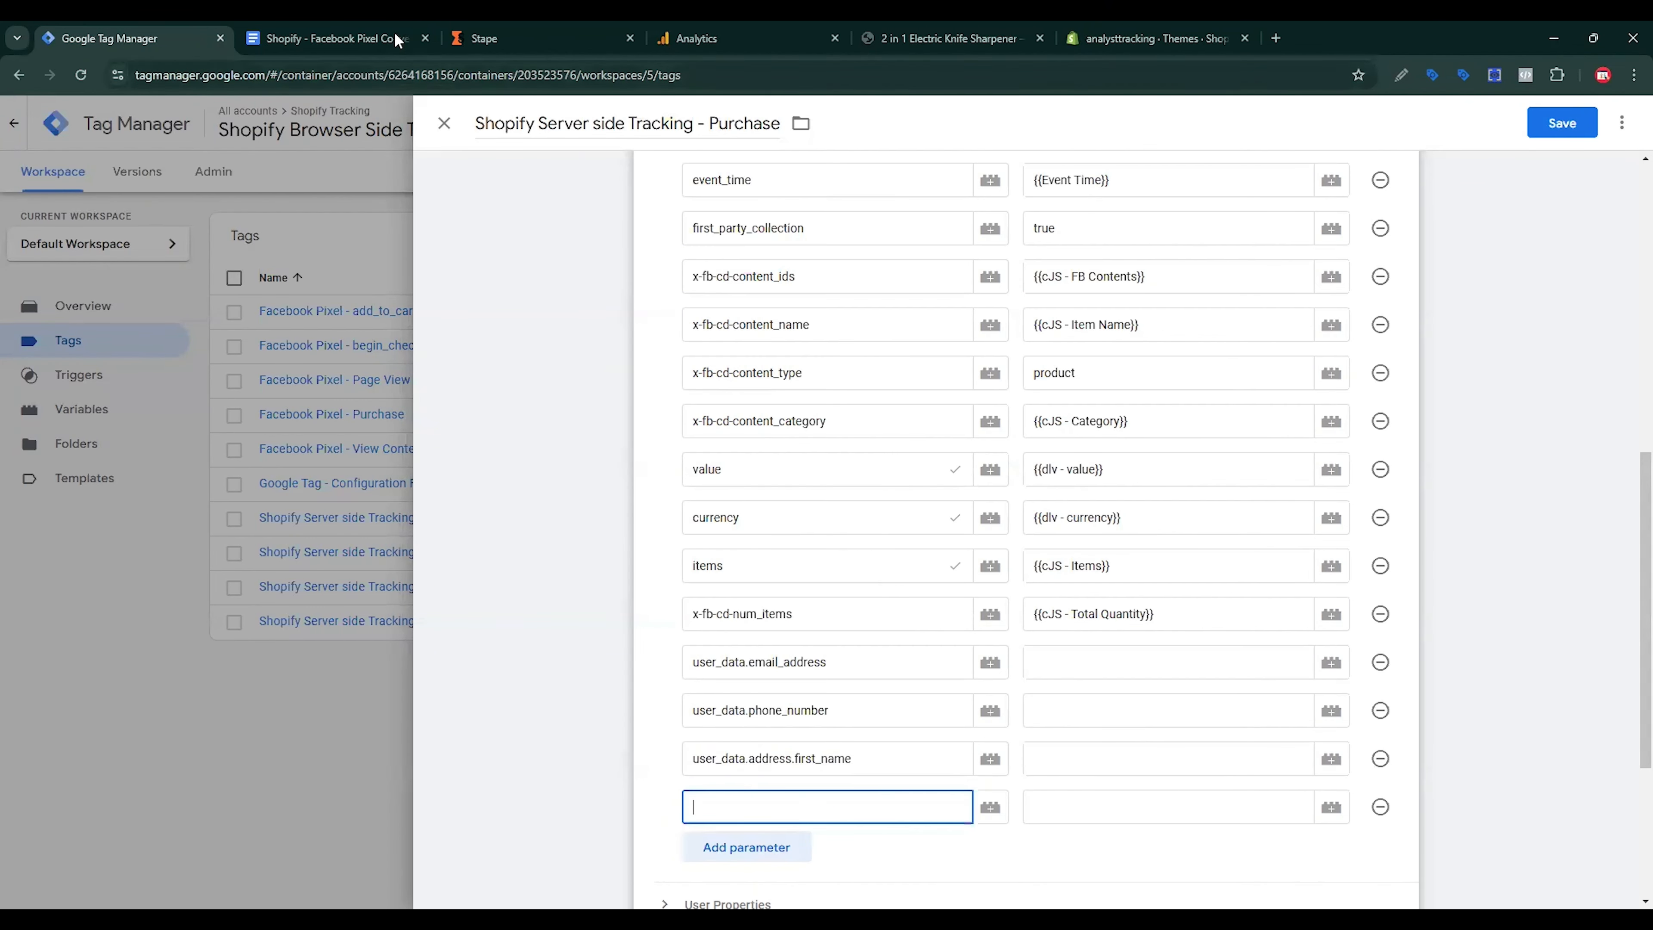
left_click(335, 38)
double_click(594, 464)
triple_click(594, 464)
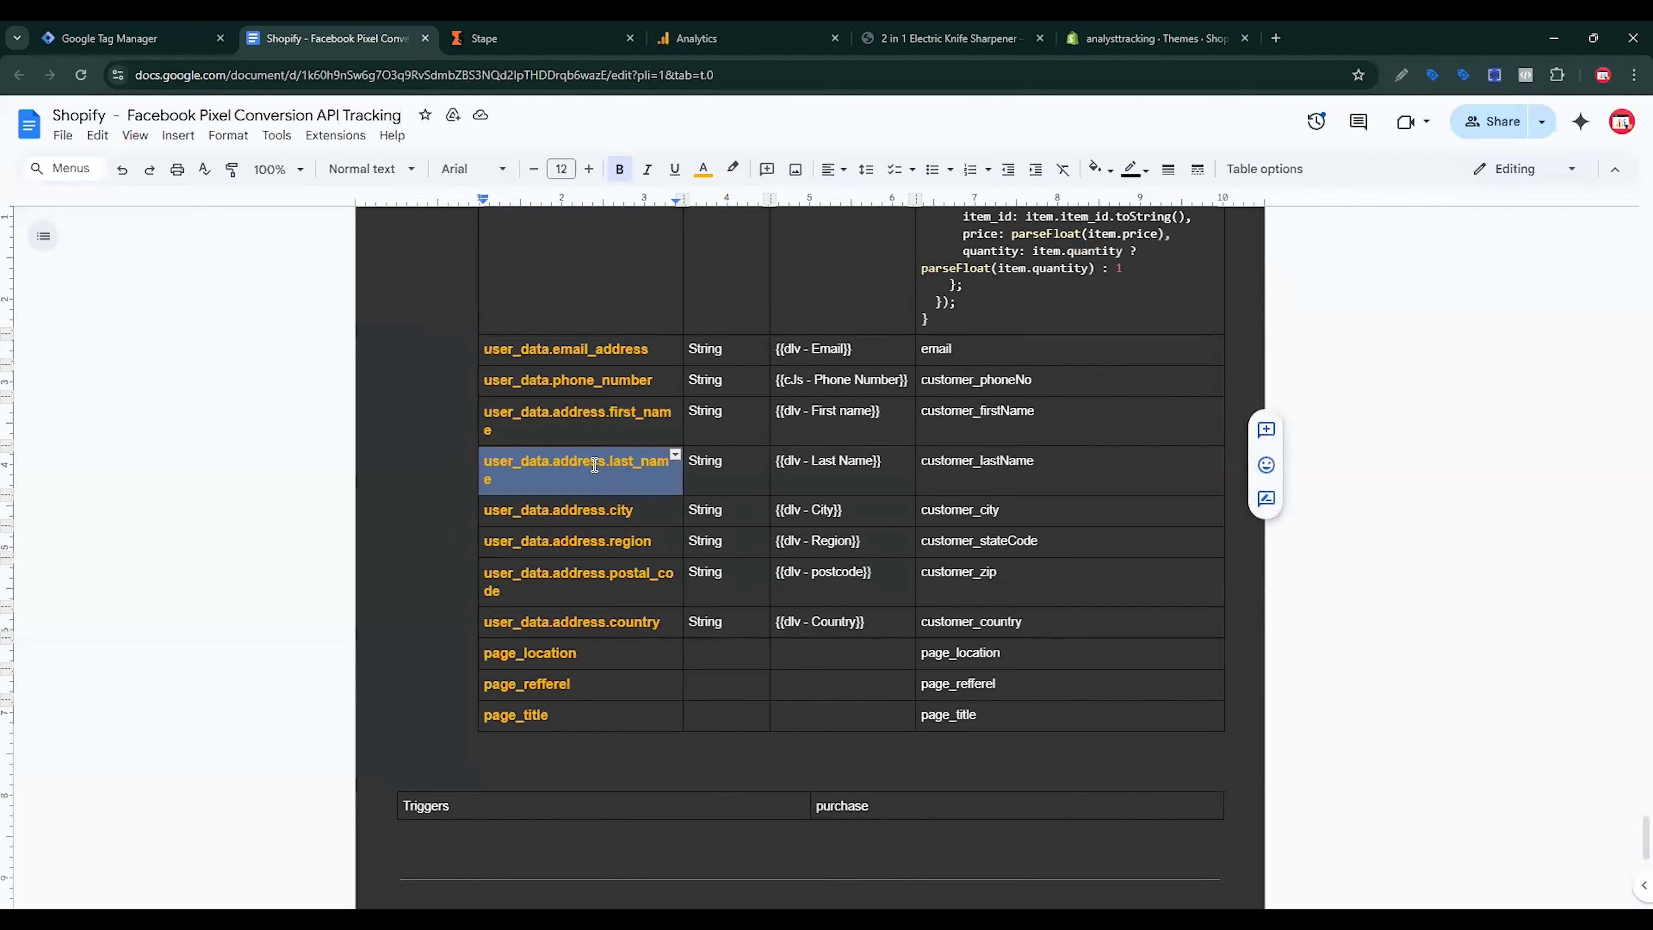
key("ctrl+c")
left_click(130, 38)
key("ctrl+v")
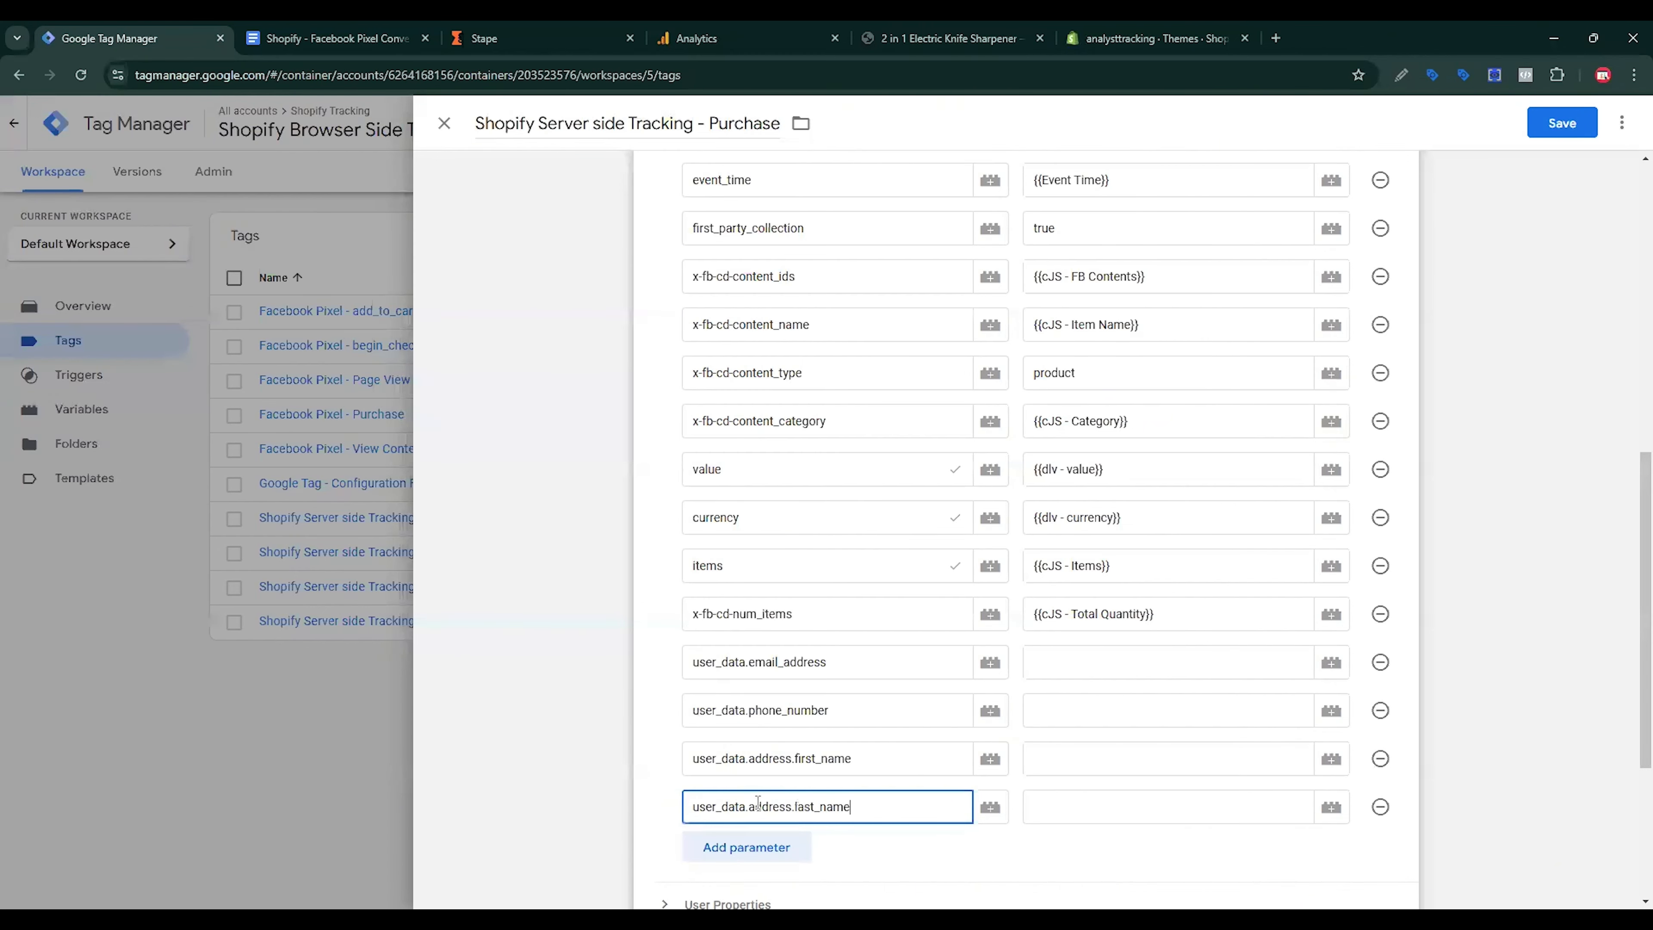
left_click(773, 850)
scroll(545, 248, "down", 5)
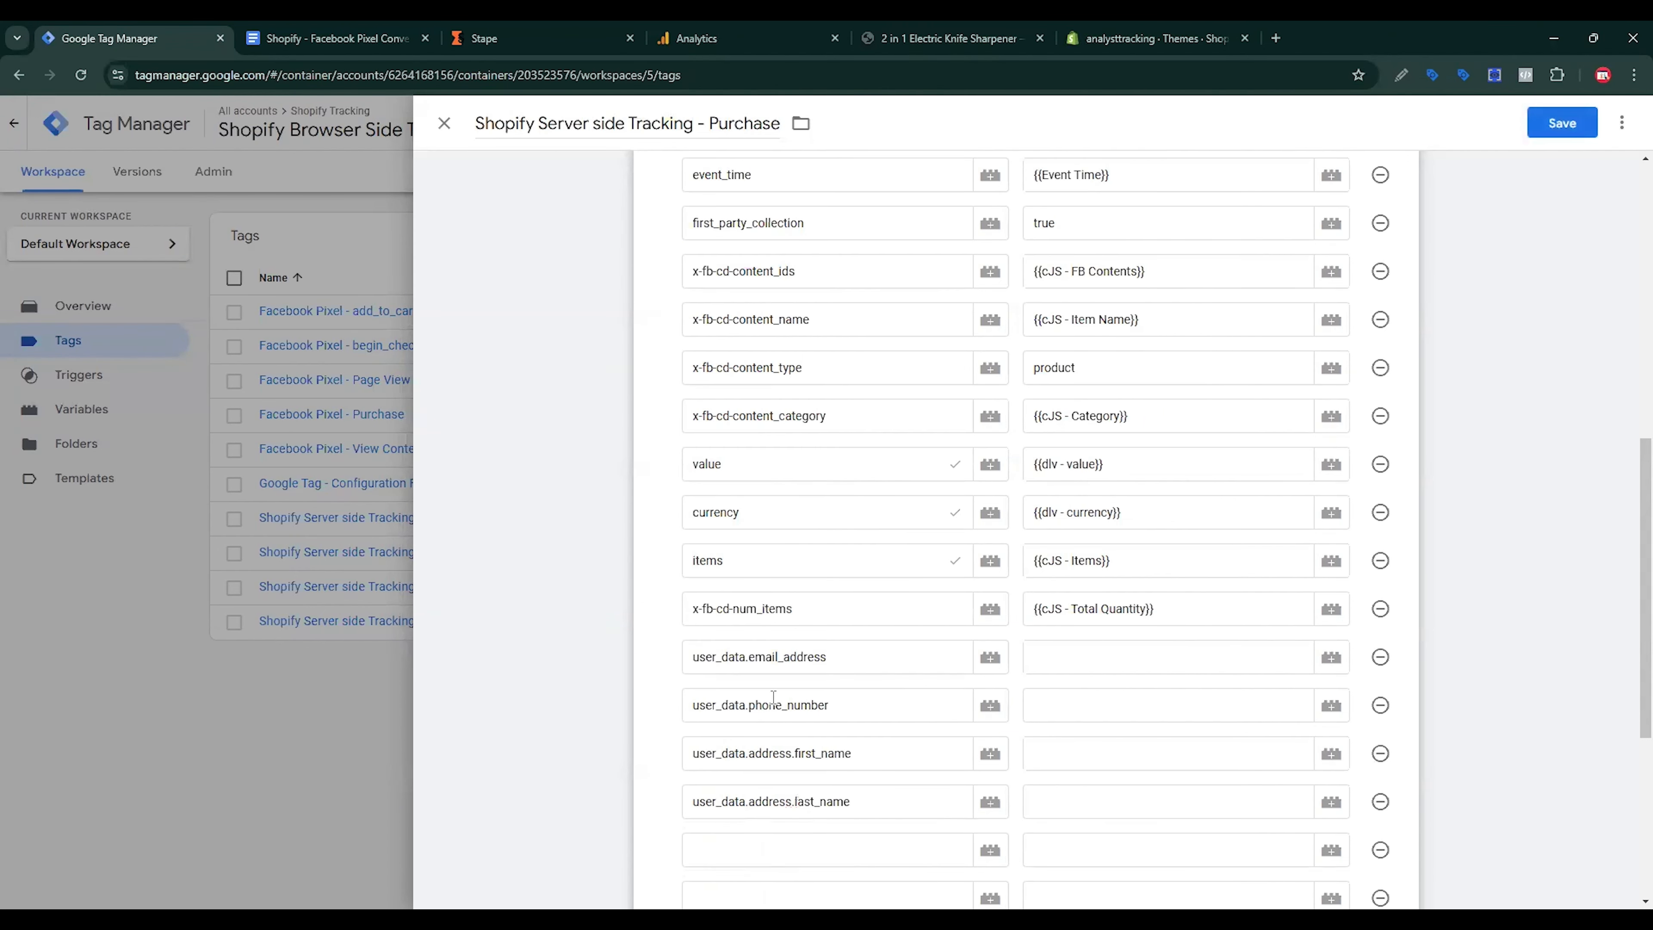
left_click(408, 40)
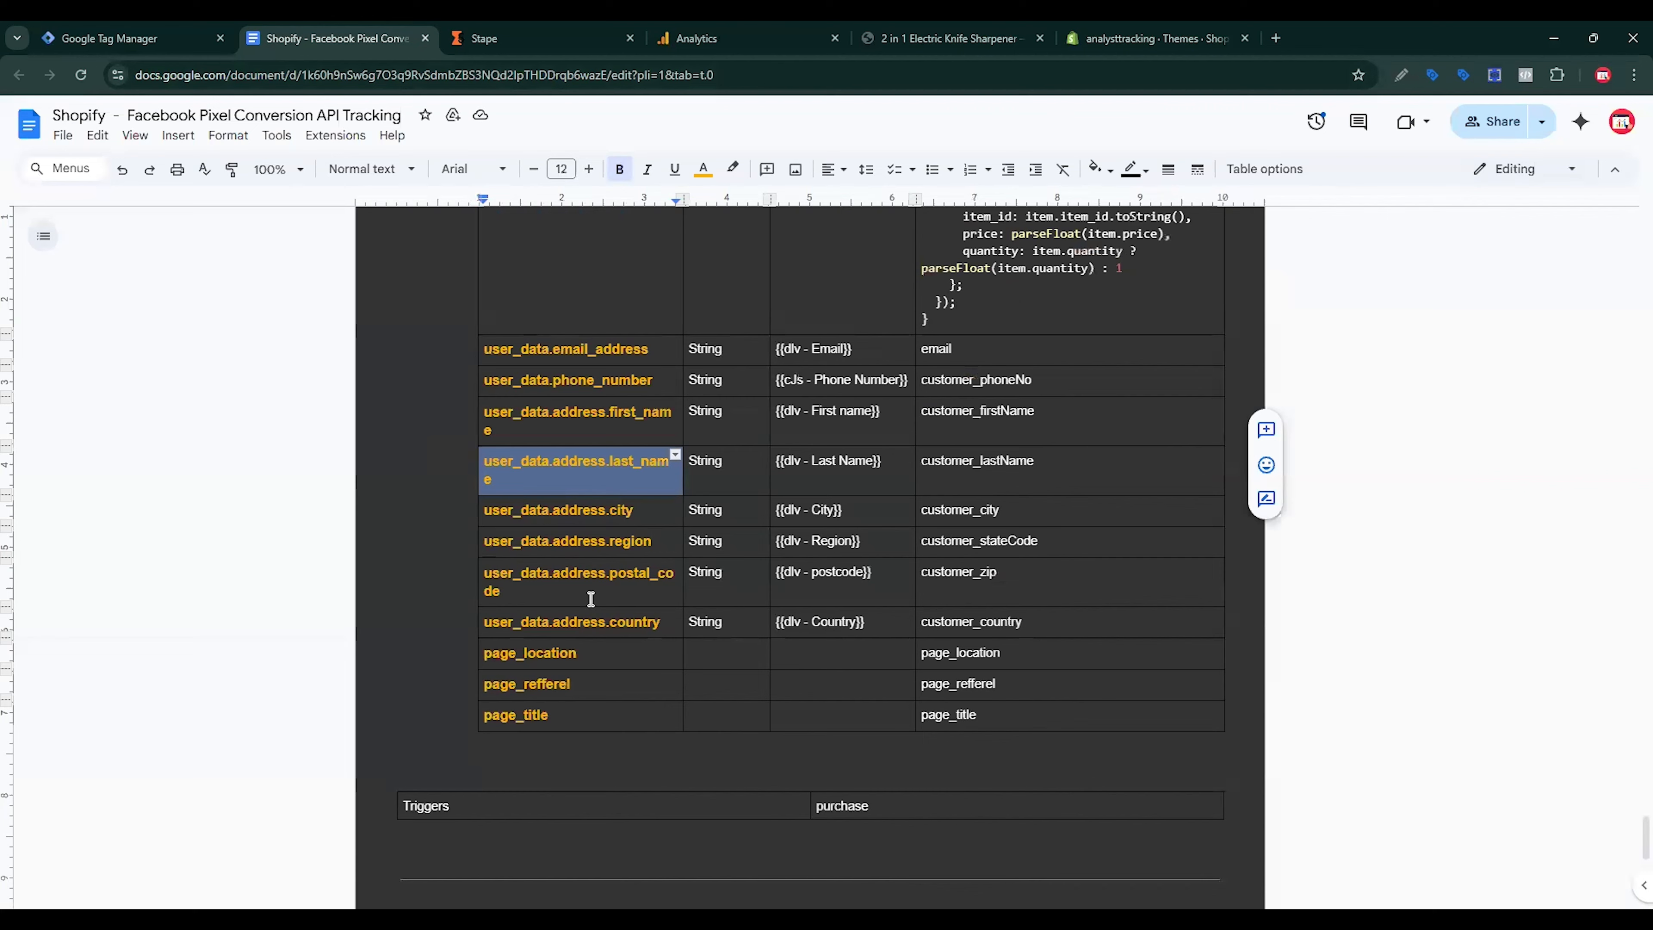
triple_click(579, 510)
Step: Name two parameters user_data.address.city and user_data.address.region
left_click(133, 39)
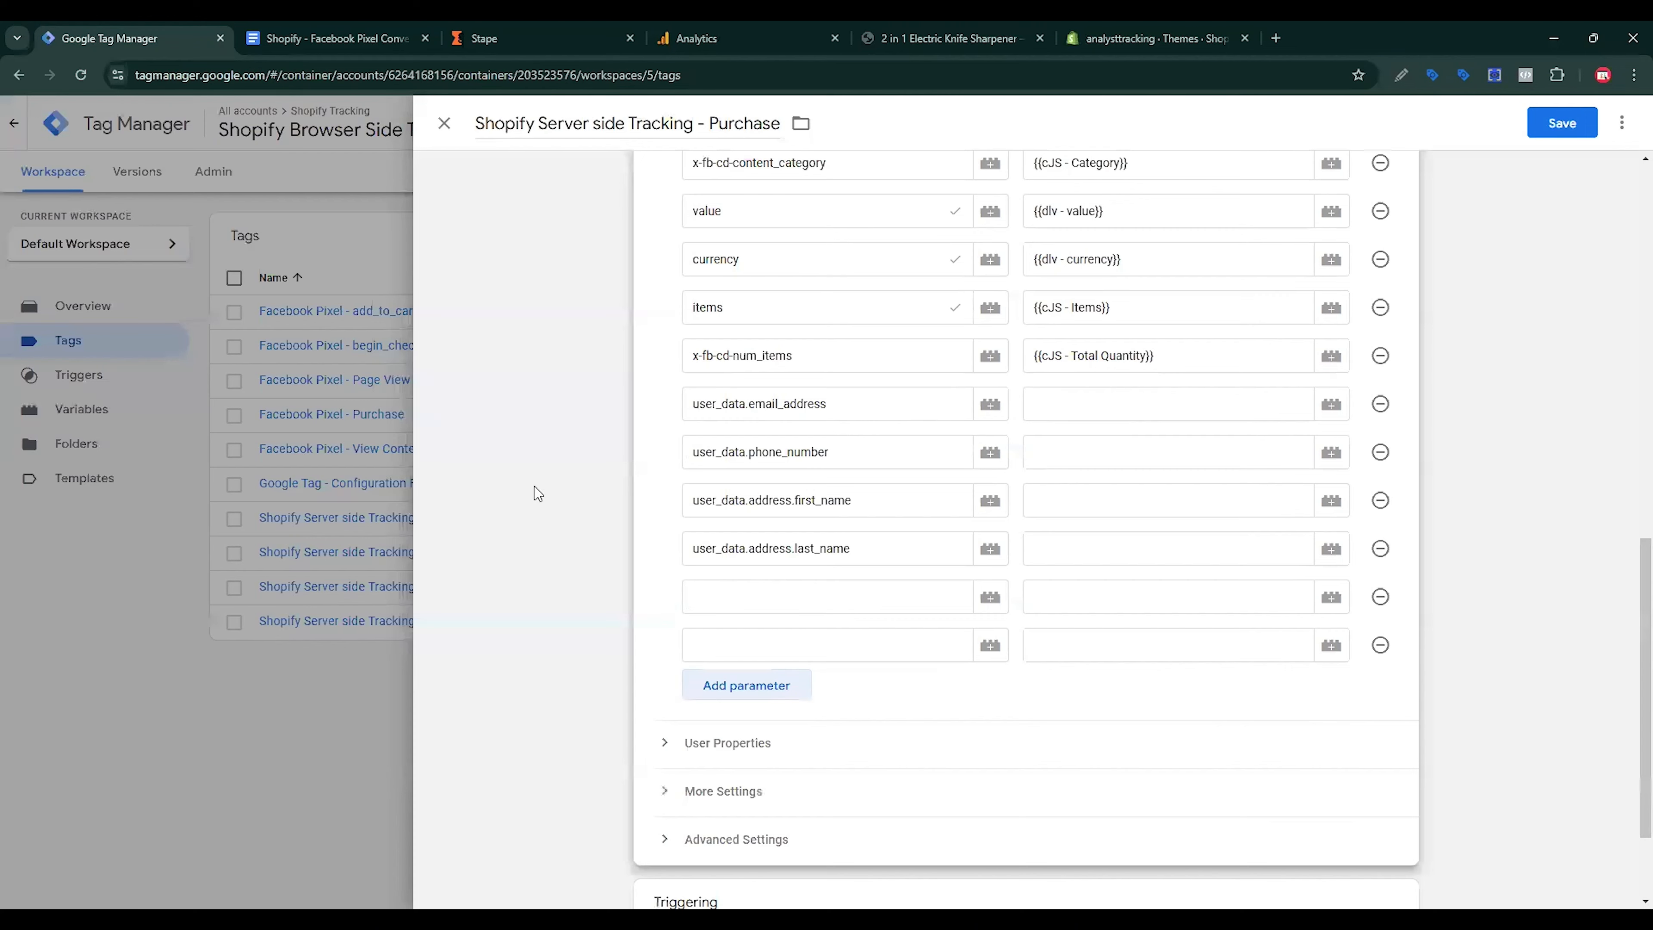
left_click(757, 588)
key("ctrl+v")
left_click(332, 38)
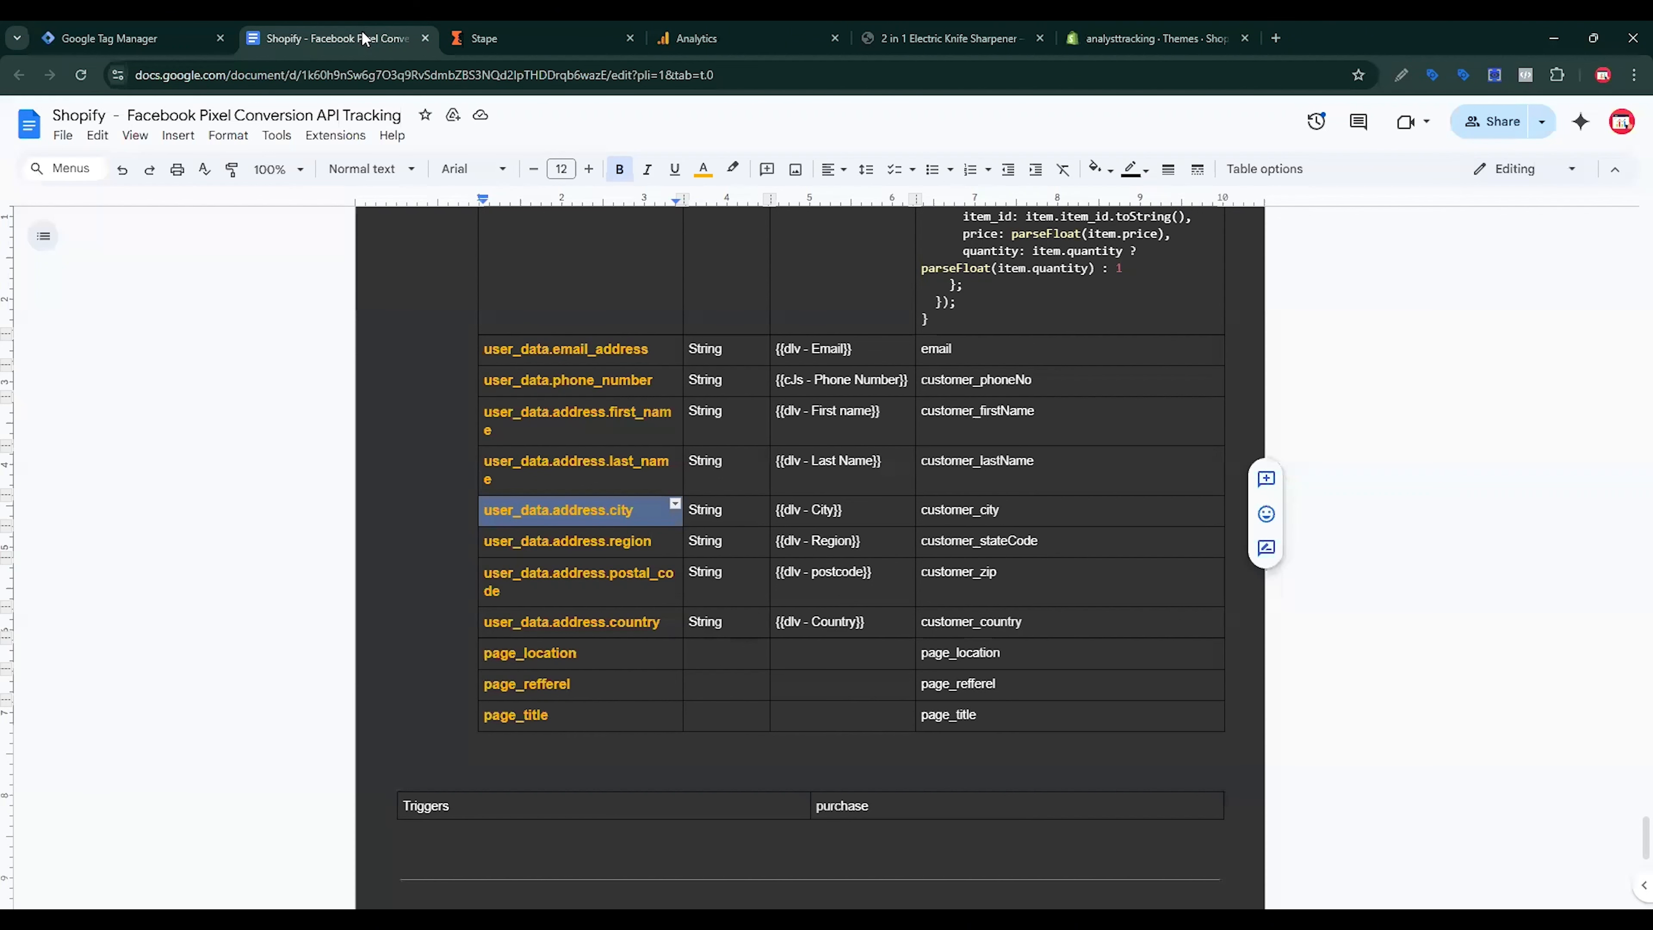
triple_click(591, 543)
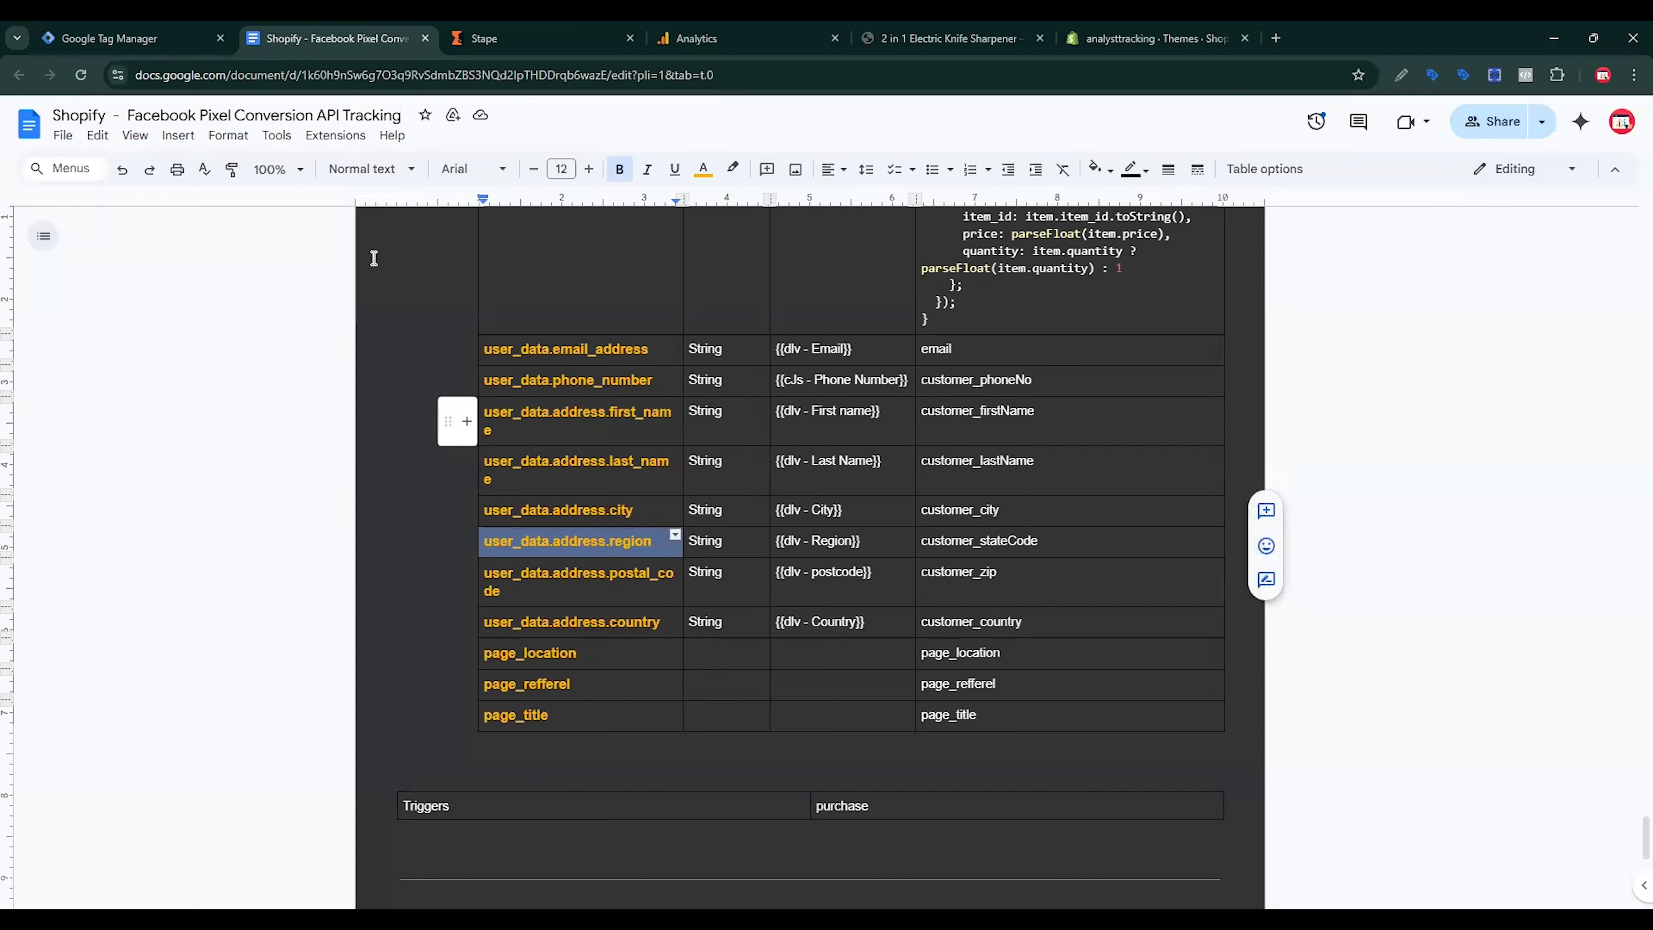
left_click(133, 39)
left_click(779, 645)
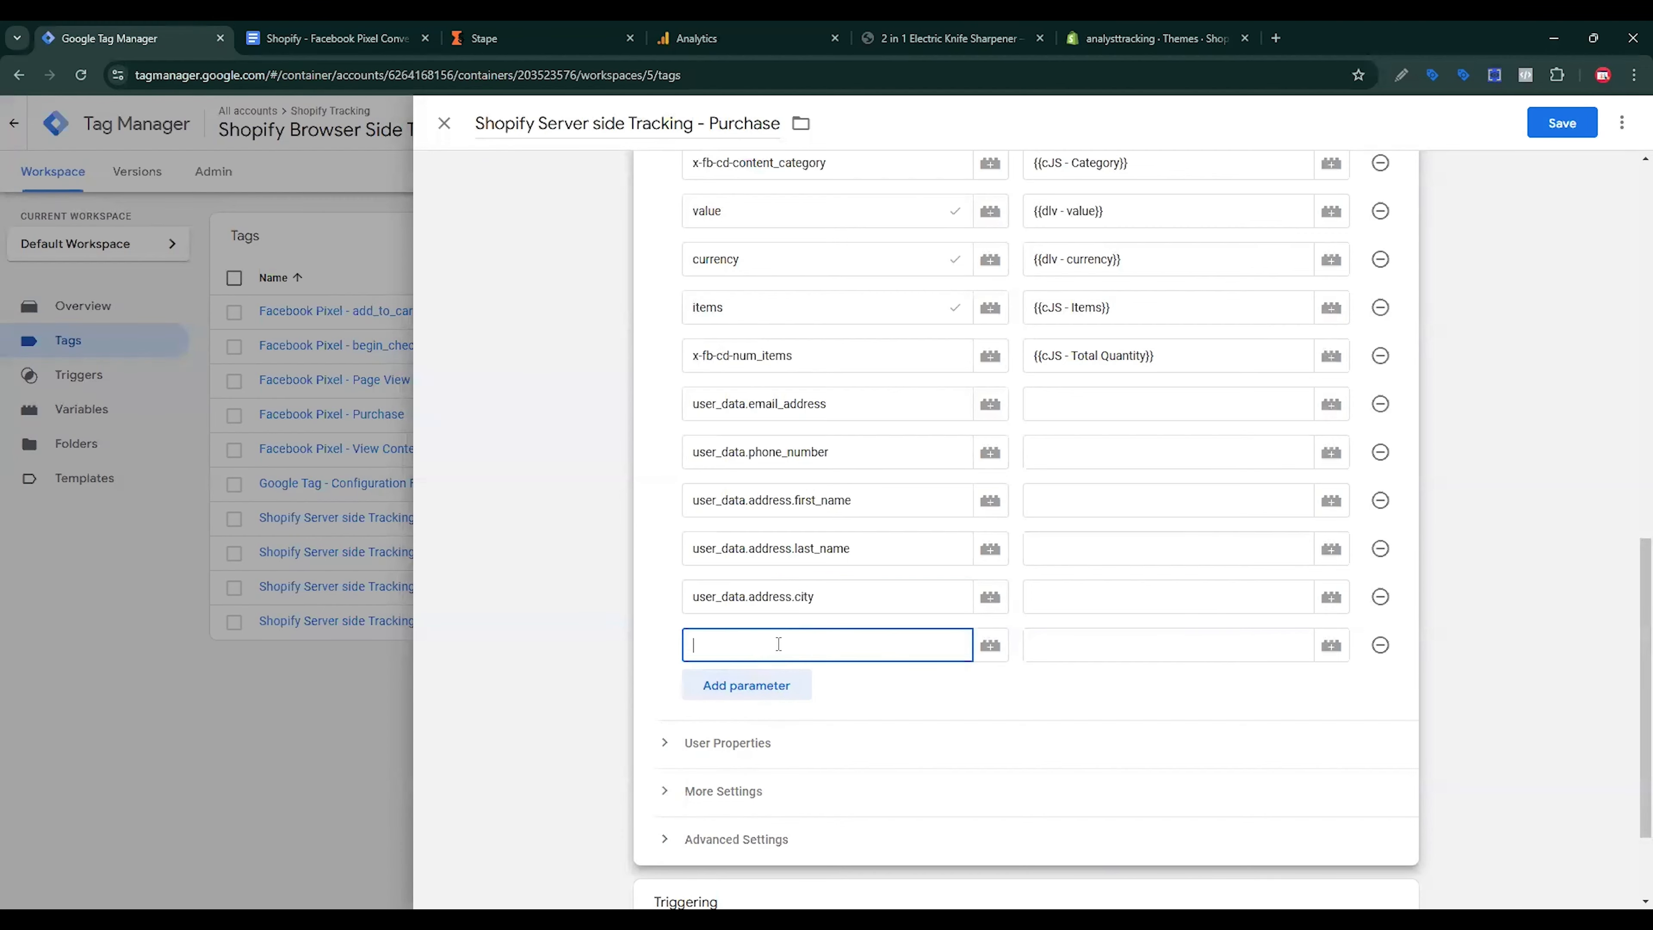
key("ctrl+v")
Step: Add two rows, name one user_data.address.postal_code, and copy user_data.address.country
left_click(332, 39)
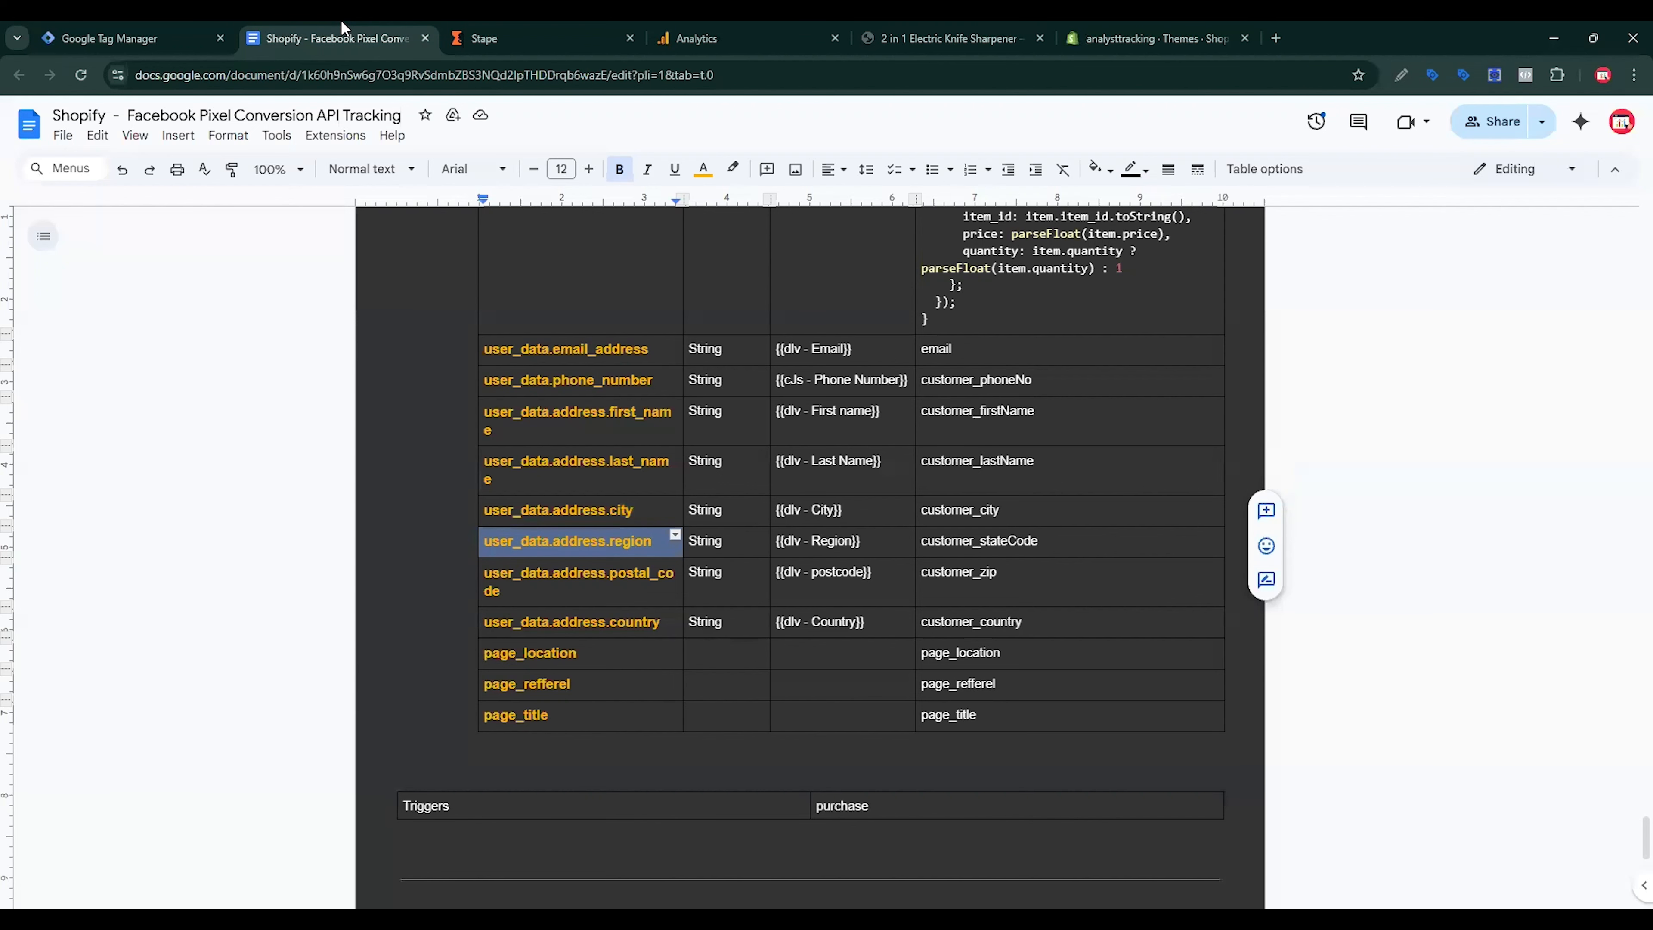
triple_click(636, 579)
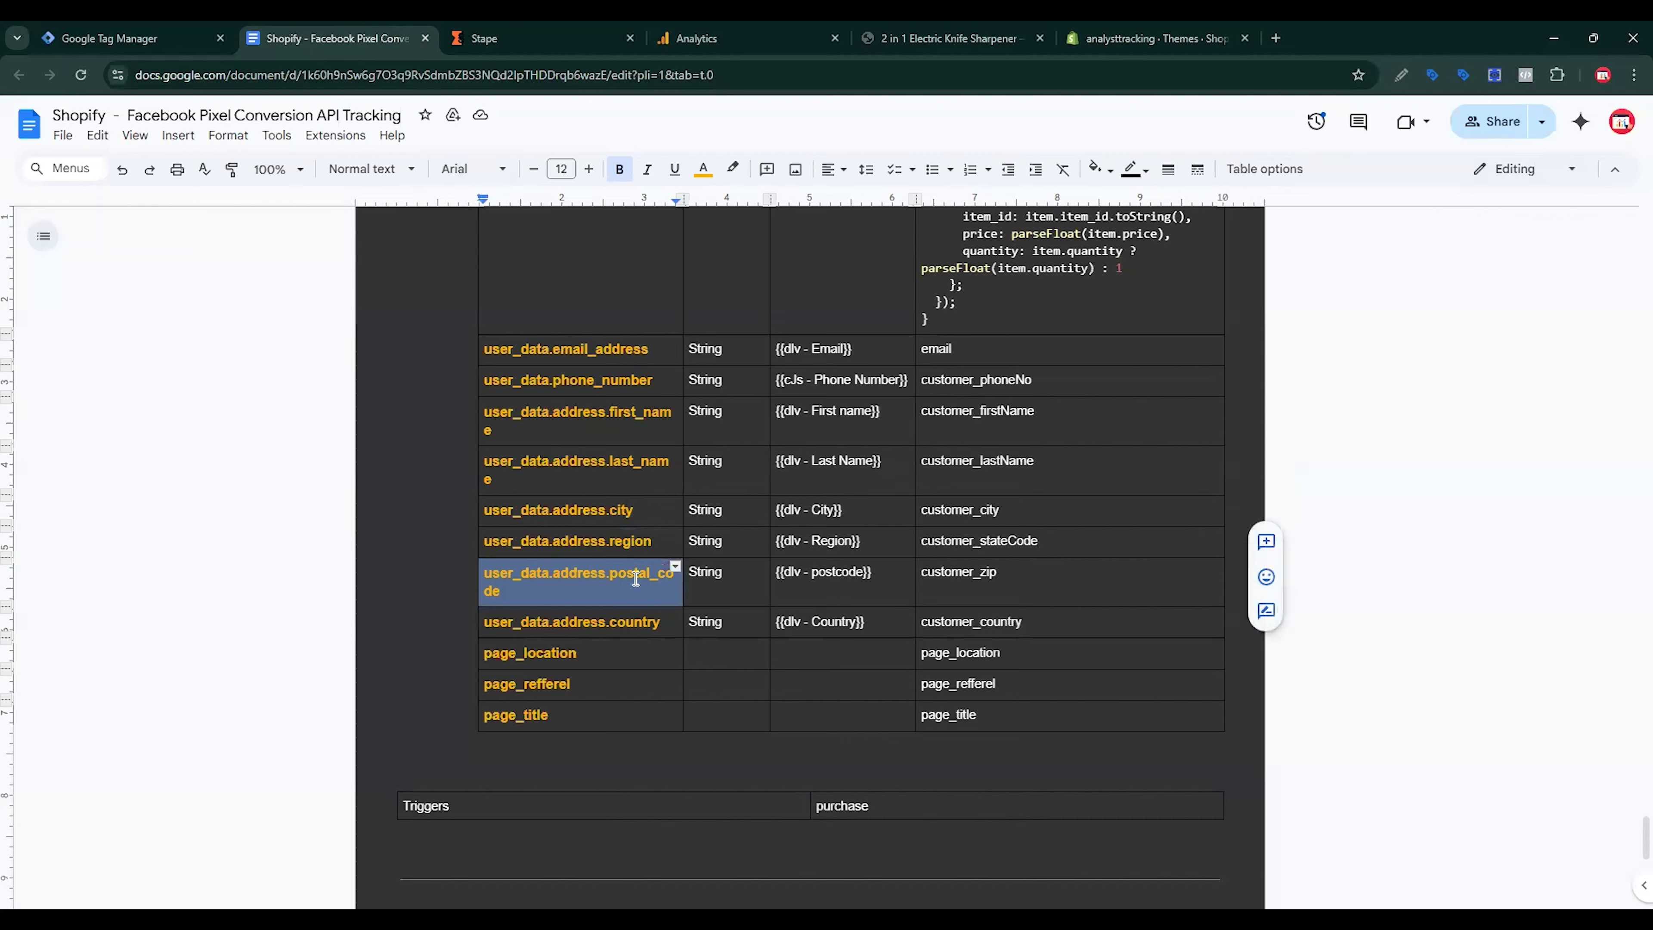
left_click(134, 40)
left_click(775, 691)
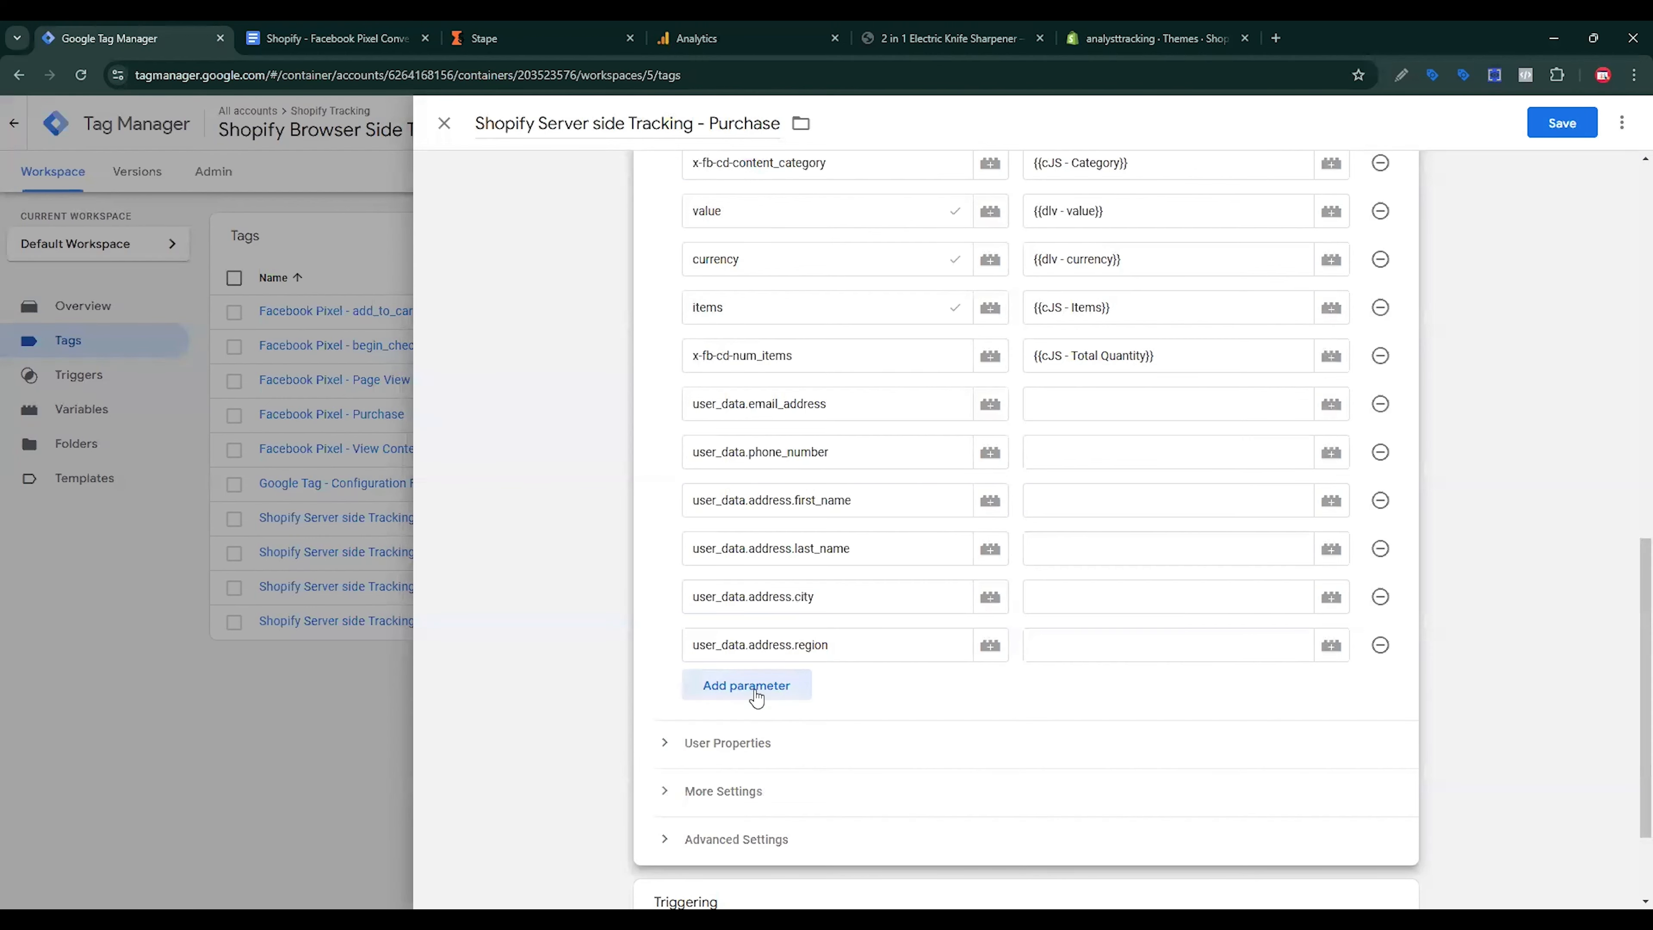
left_click(740, 739)
left_click(742, 690)
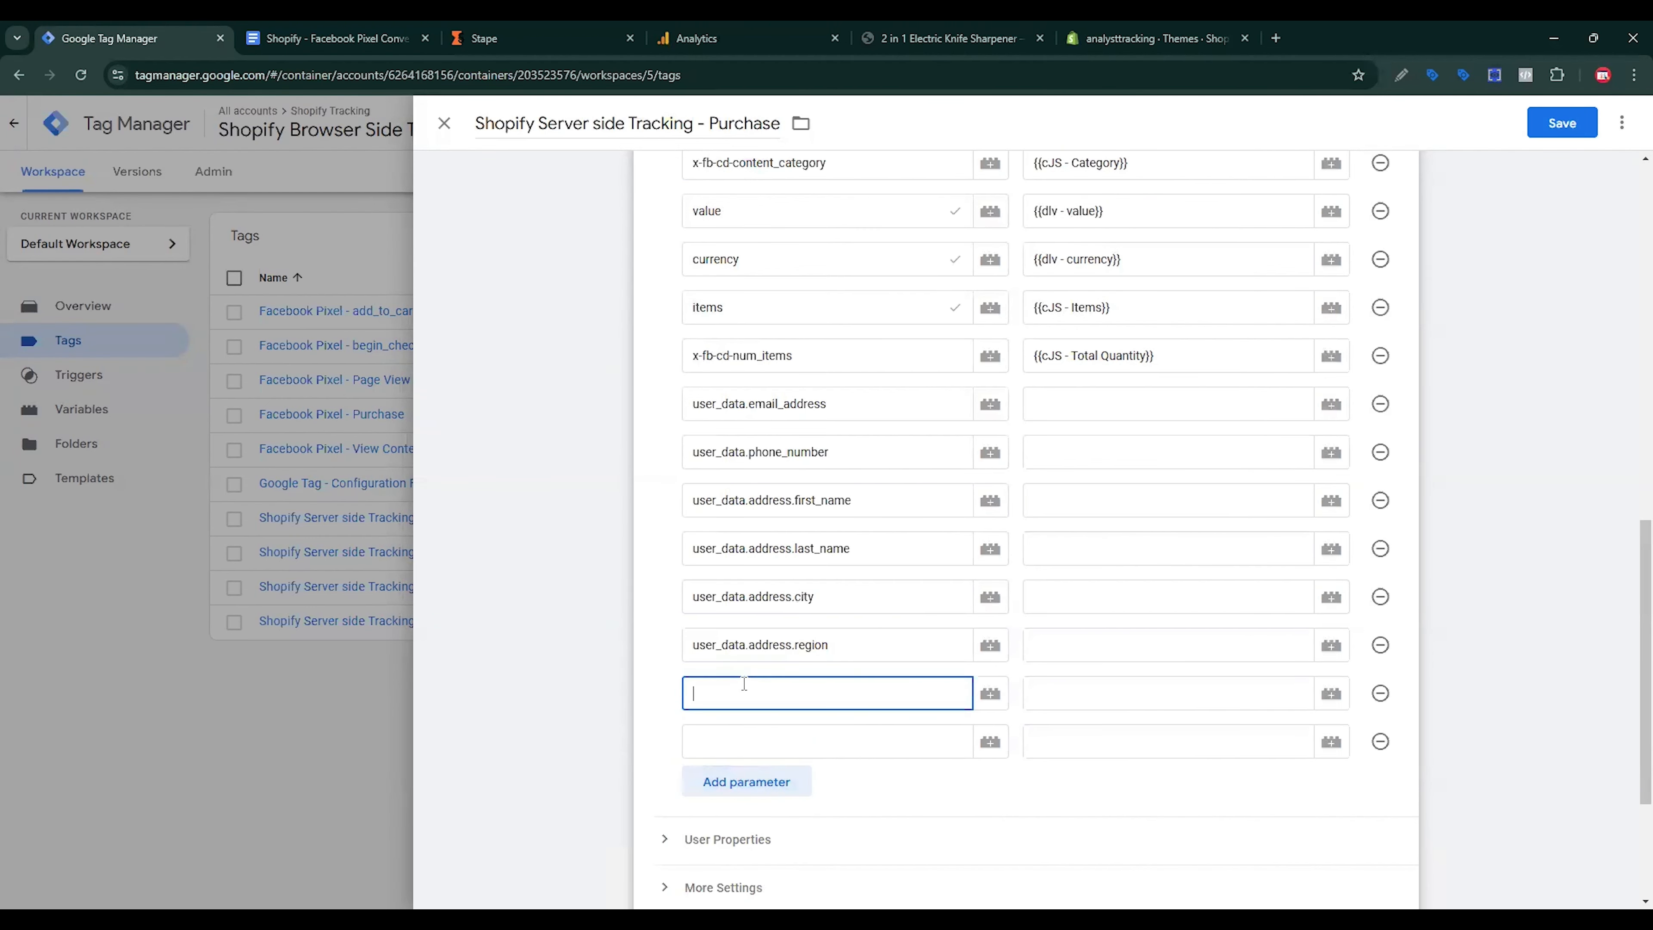
key("ctrl+v")
left_click(772, 739)
left_click(352, 30)
triple_click(573, 622)
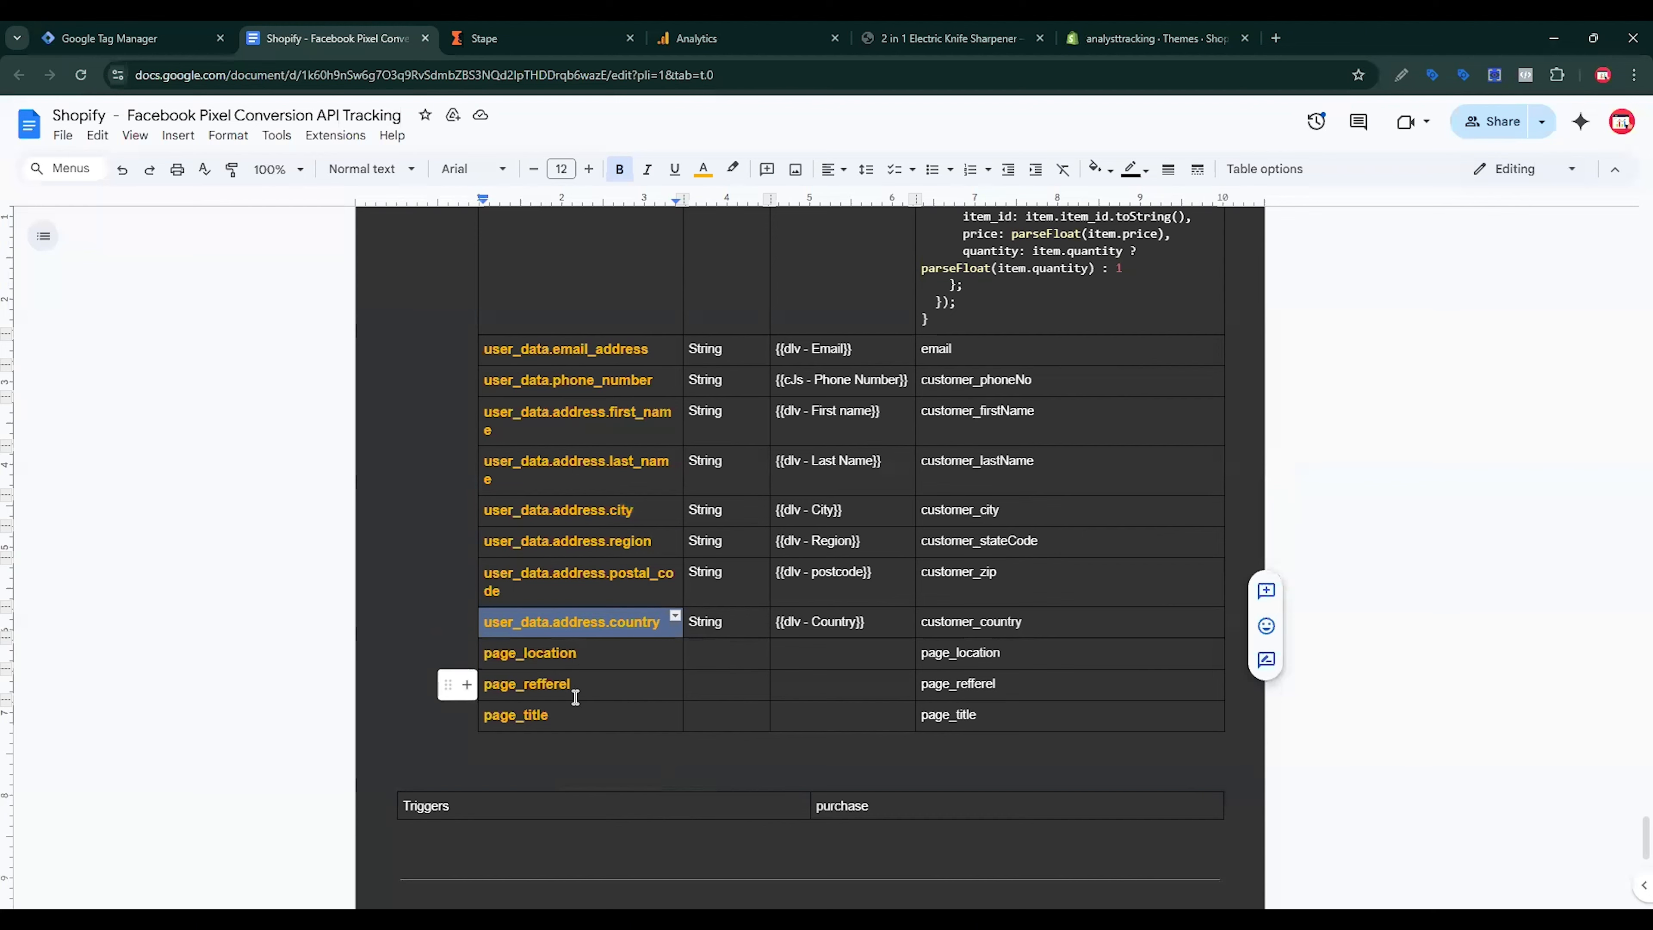
Step: Add three more empty event parameter rows at the bottom of the list
scroll(651, 755, "up", 20)
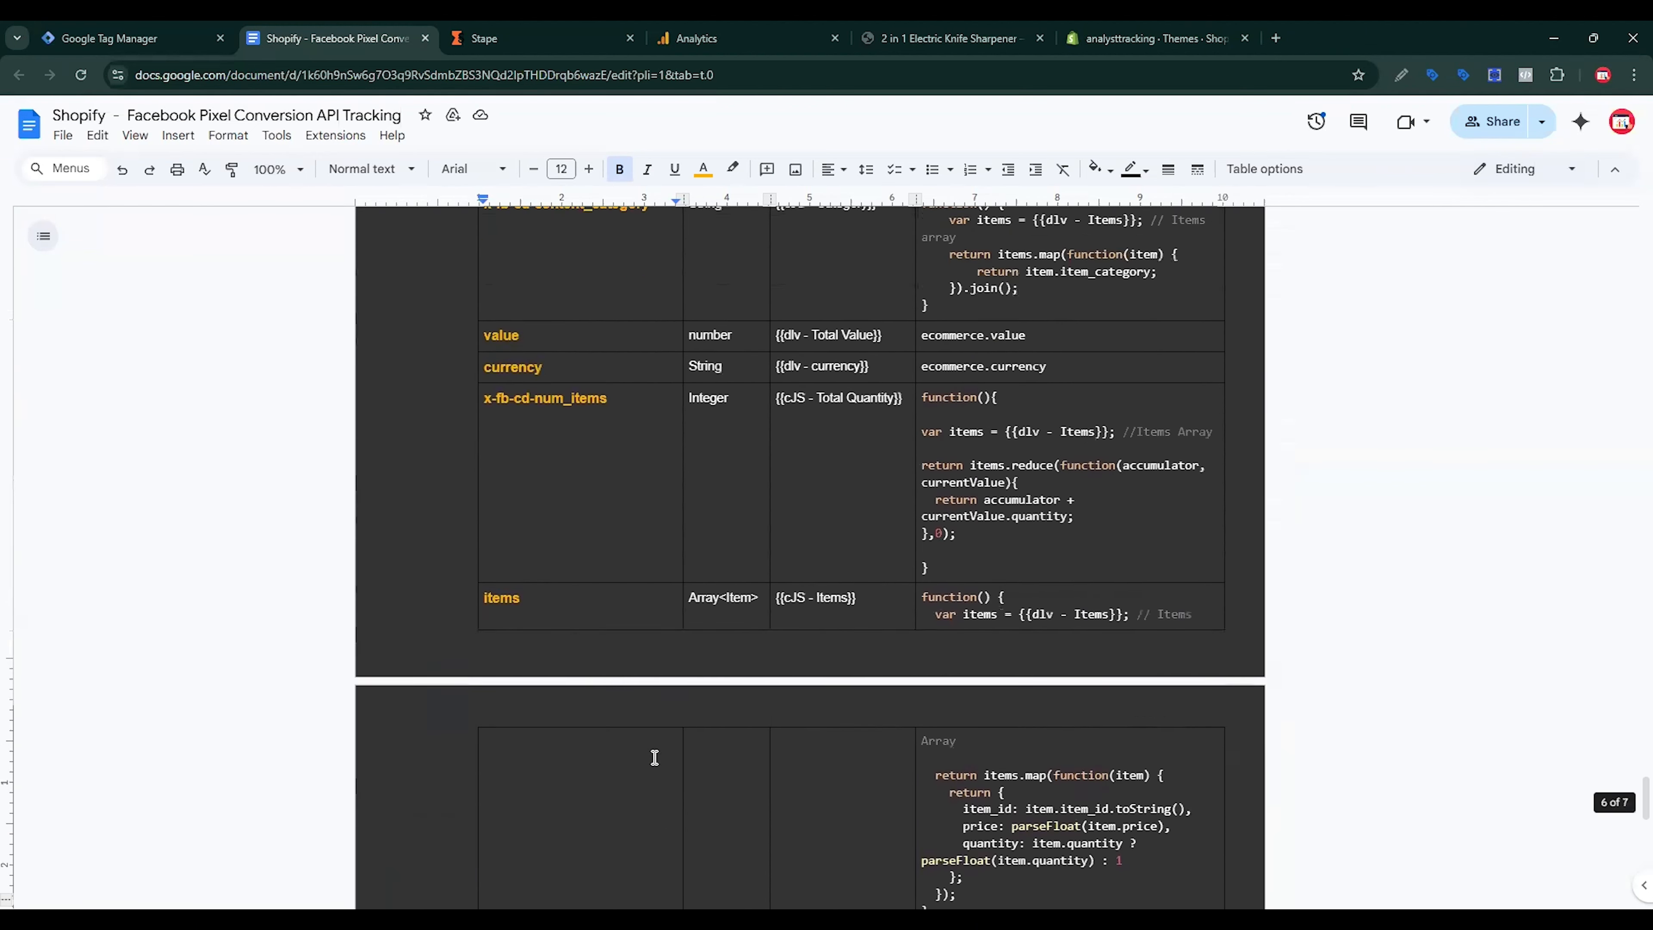
left_click(130, 37)
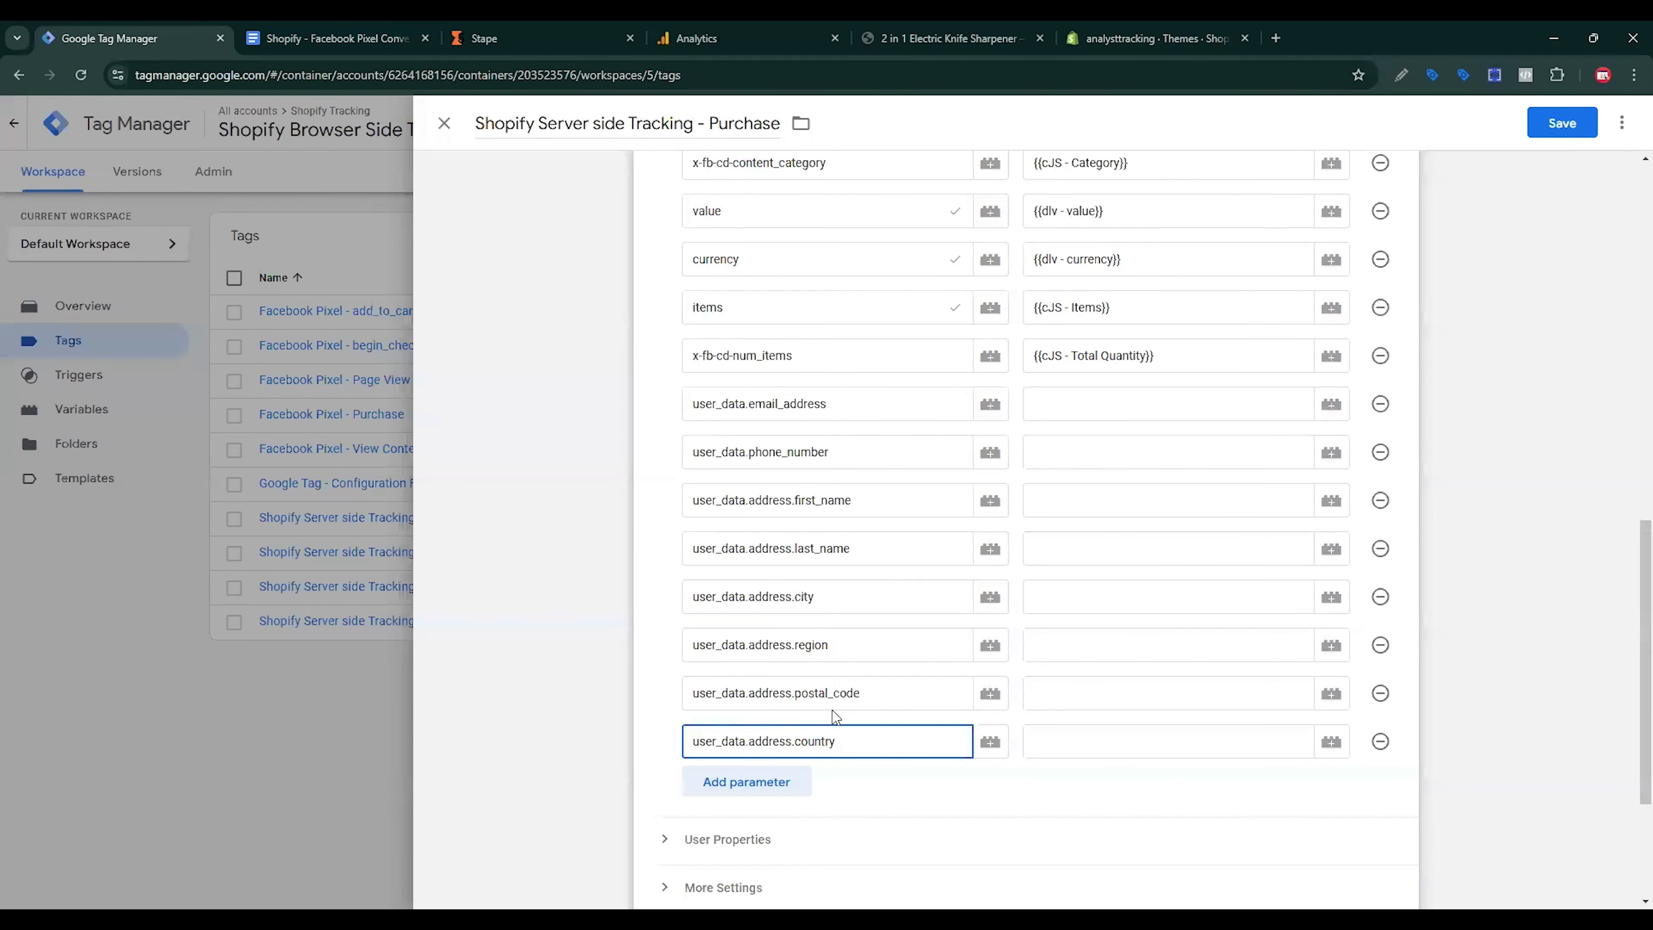
scroll(836, 714, "up", 6)
scroll(835, 723, "up", 4)
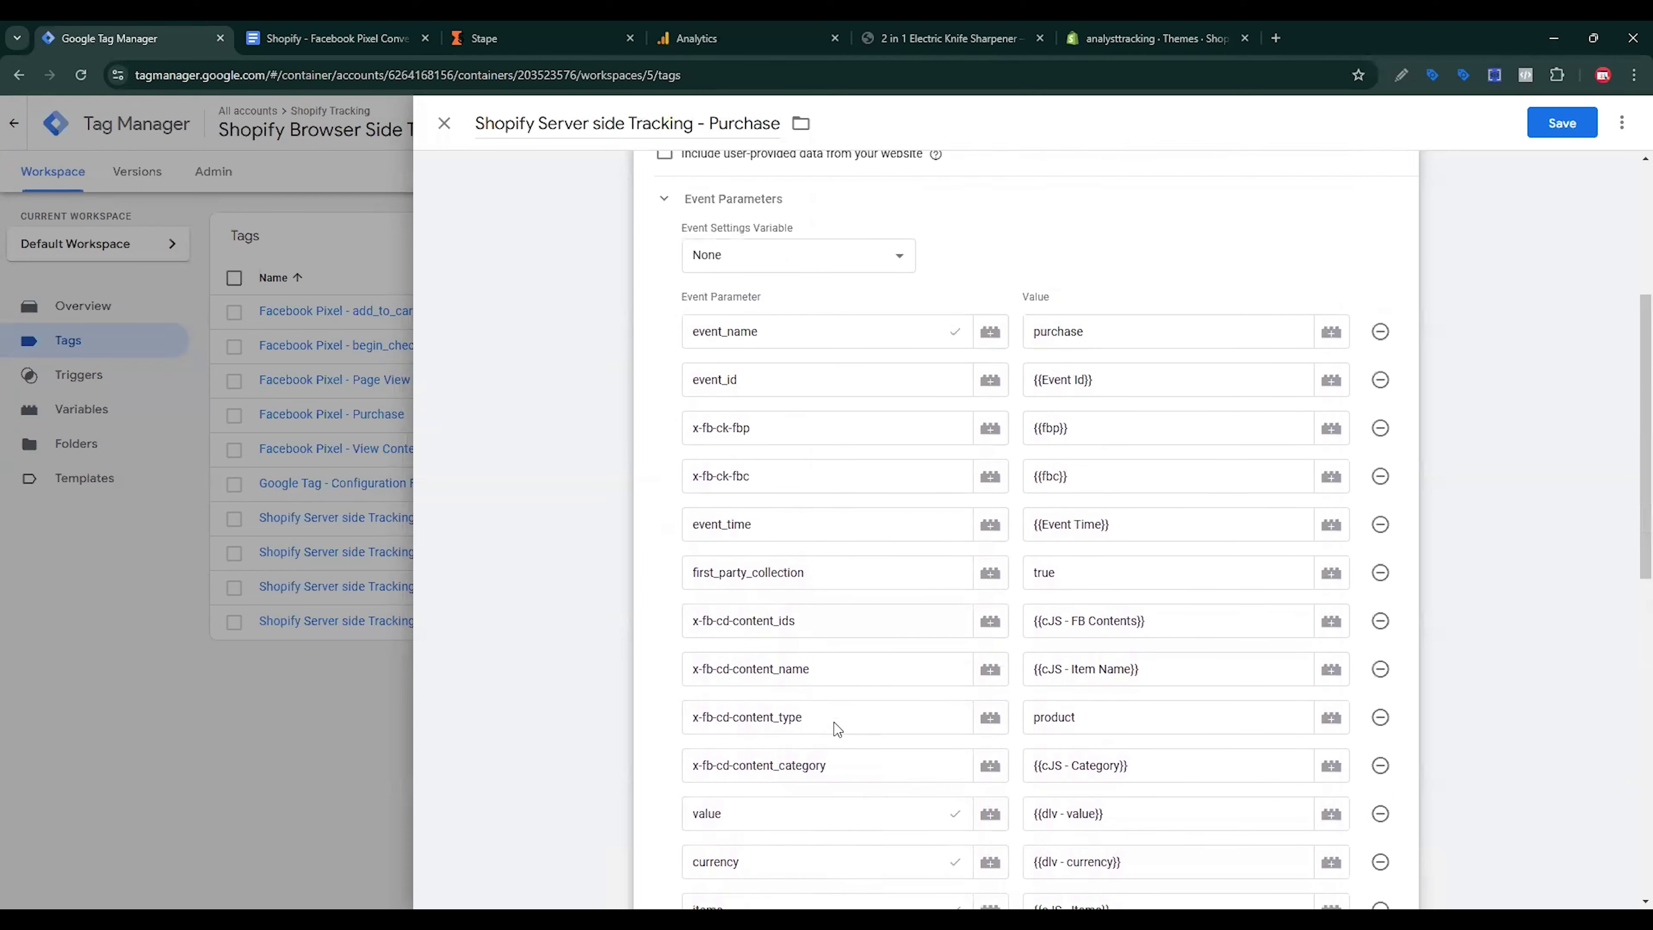
scroll(836, 721, "down", 4)
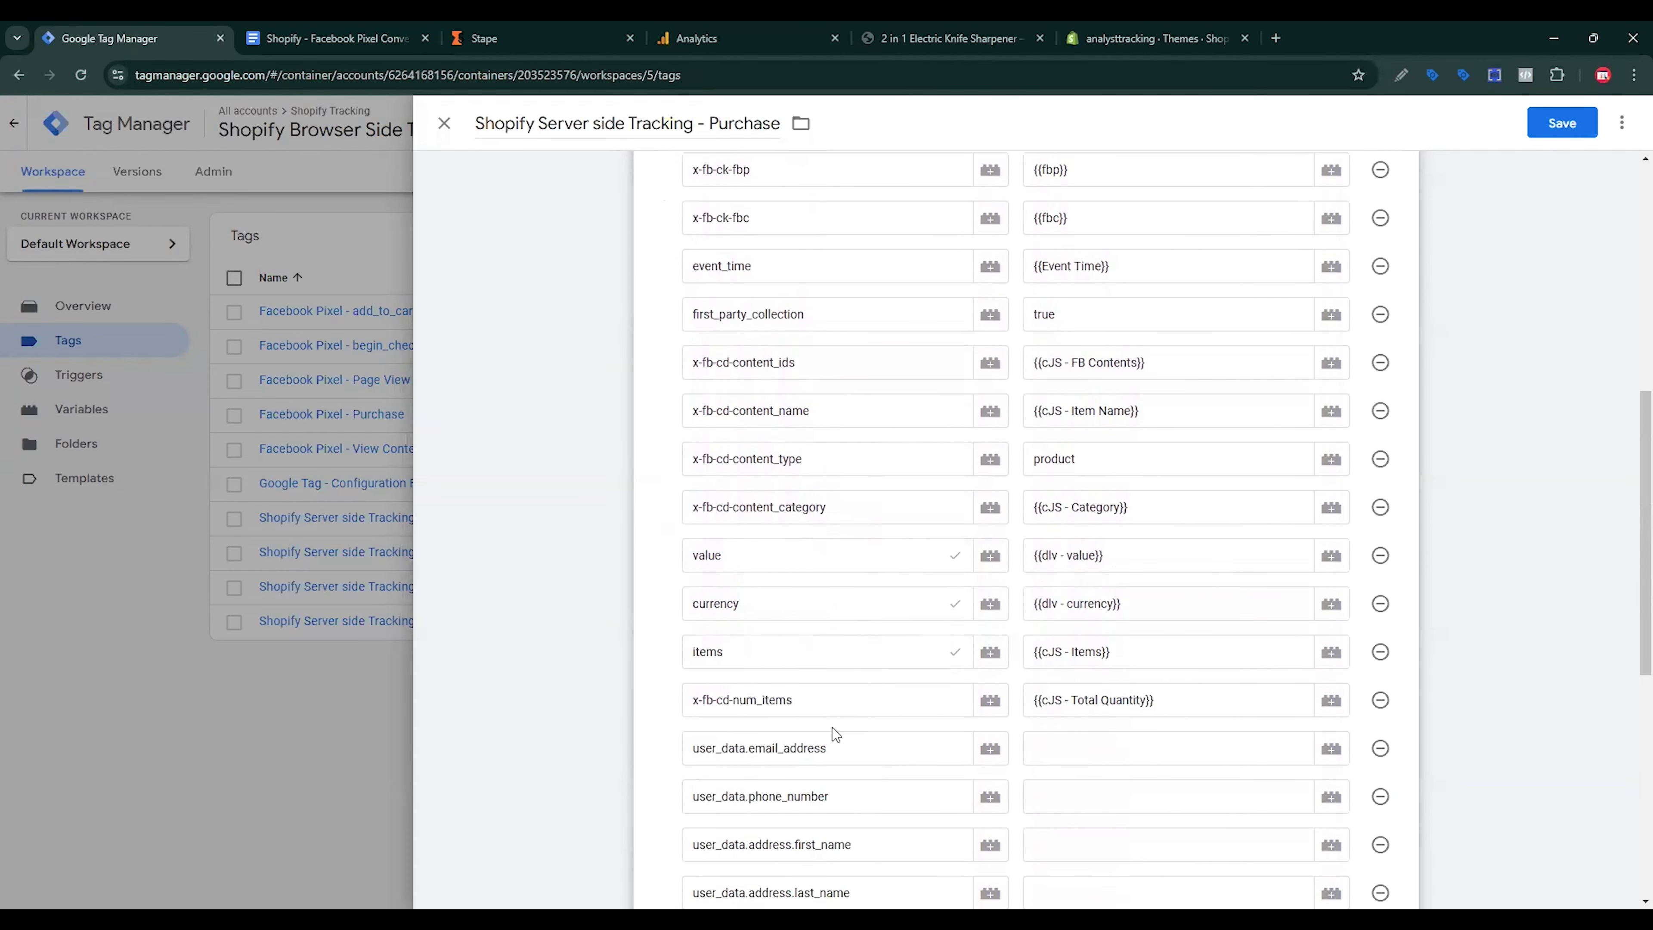
scroll(833, 733, "up", 4)
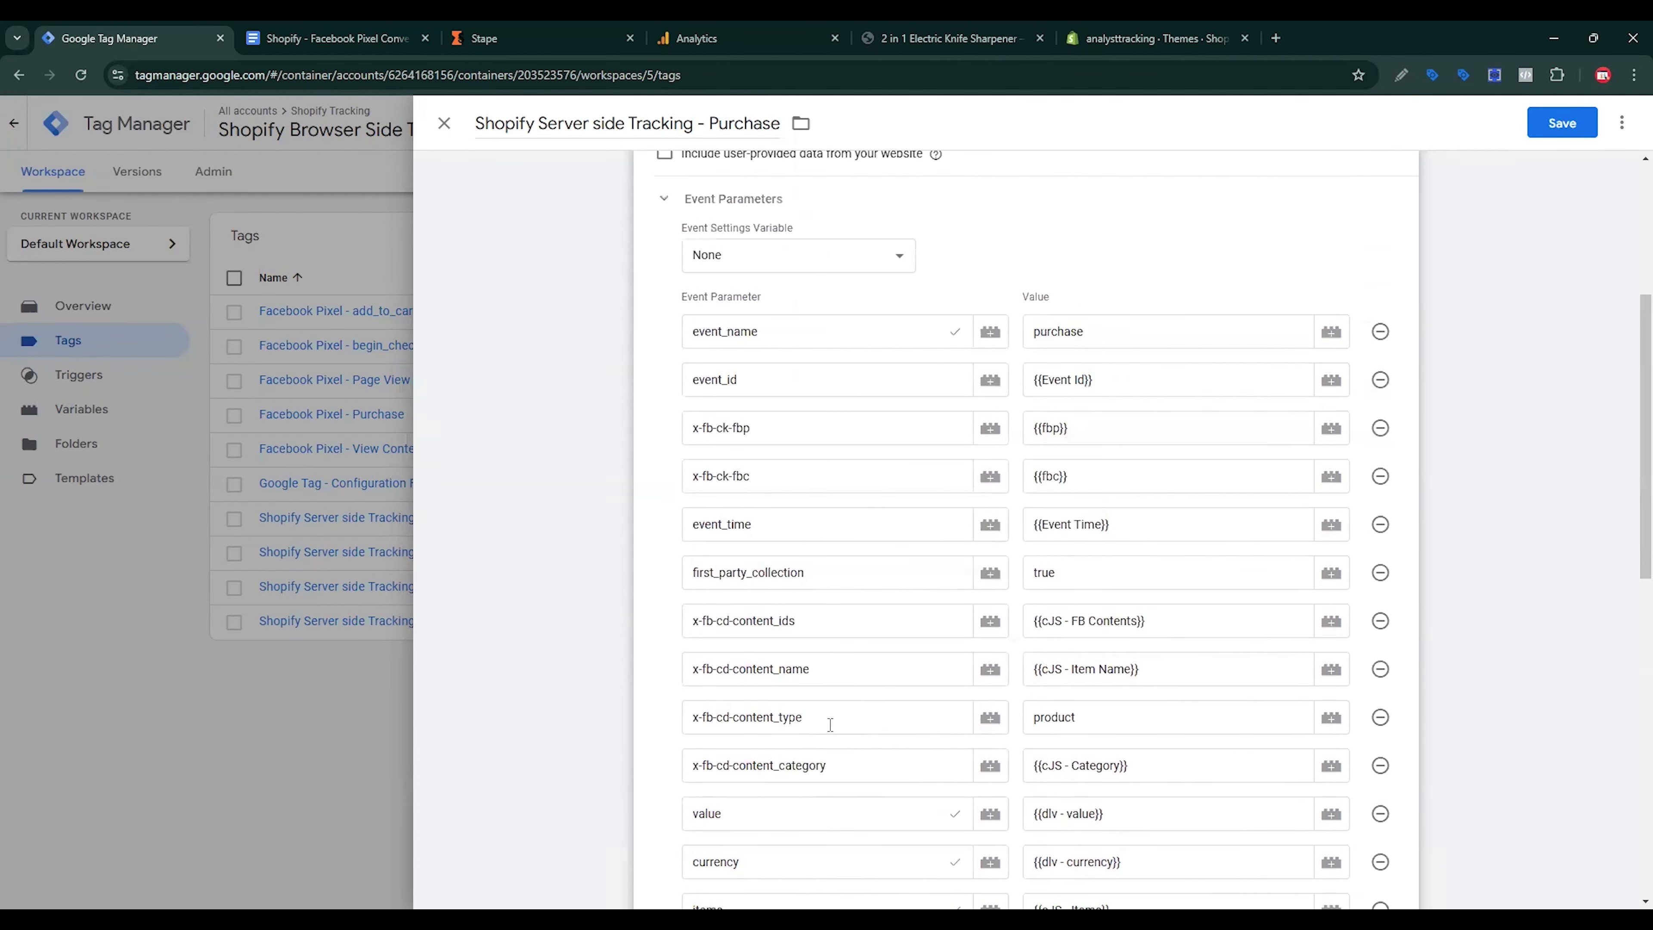
scroll(840, 717, "down", 8)
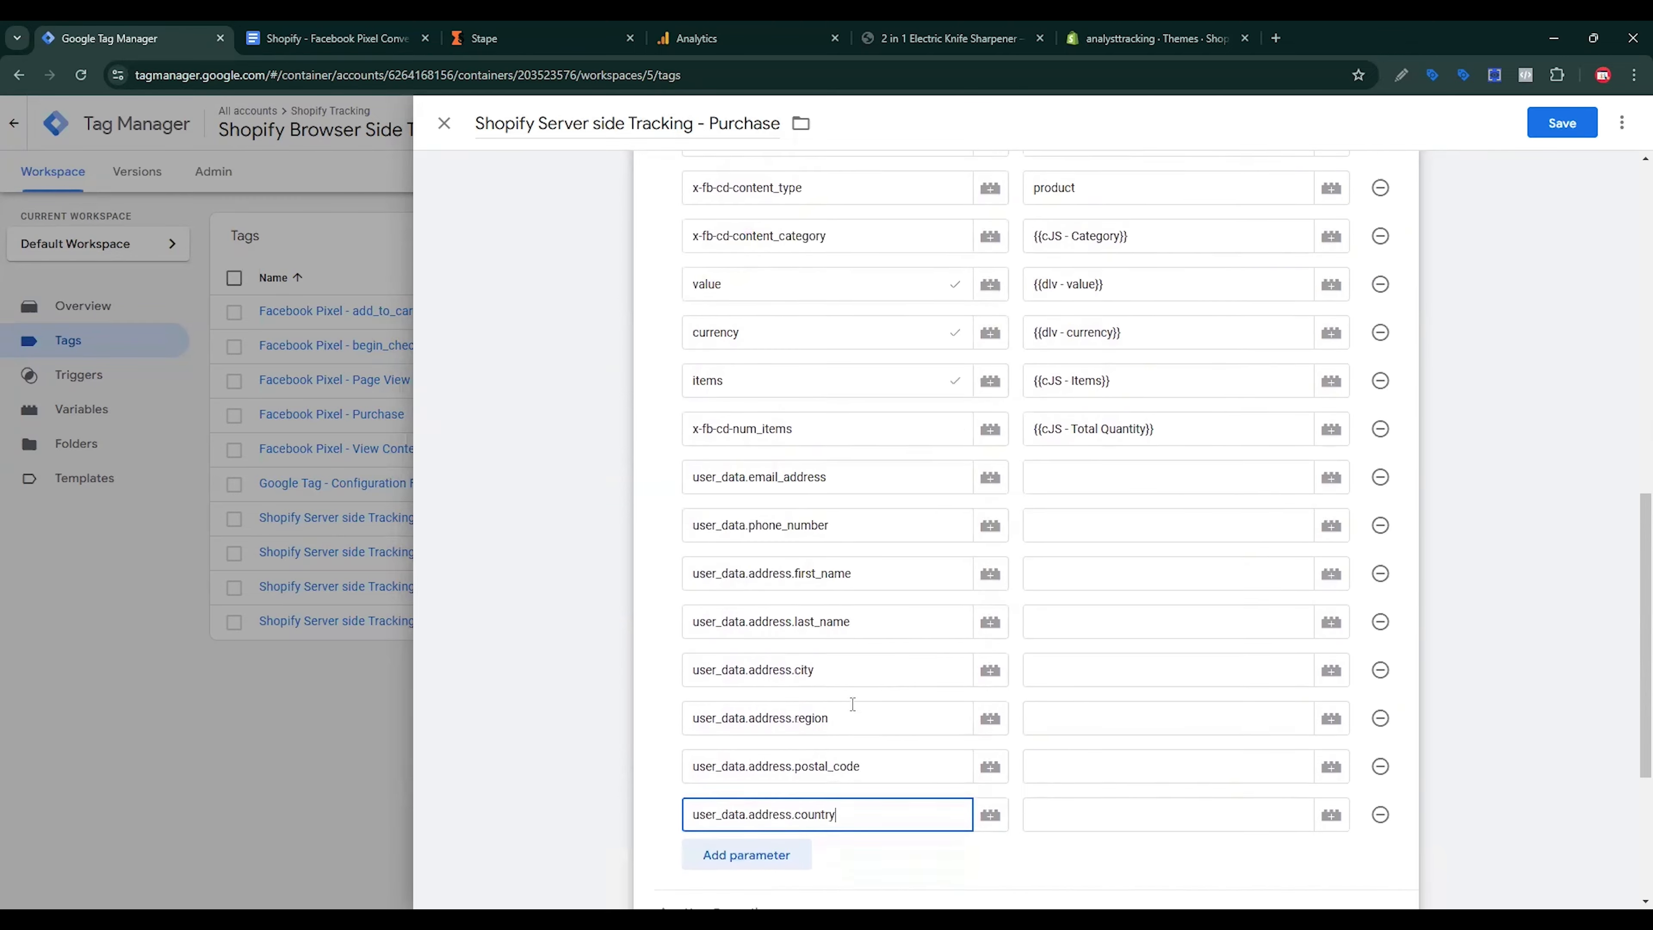
left_click(758, 778)
left_click(781, 828)
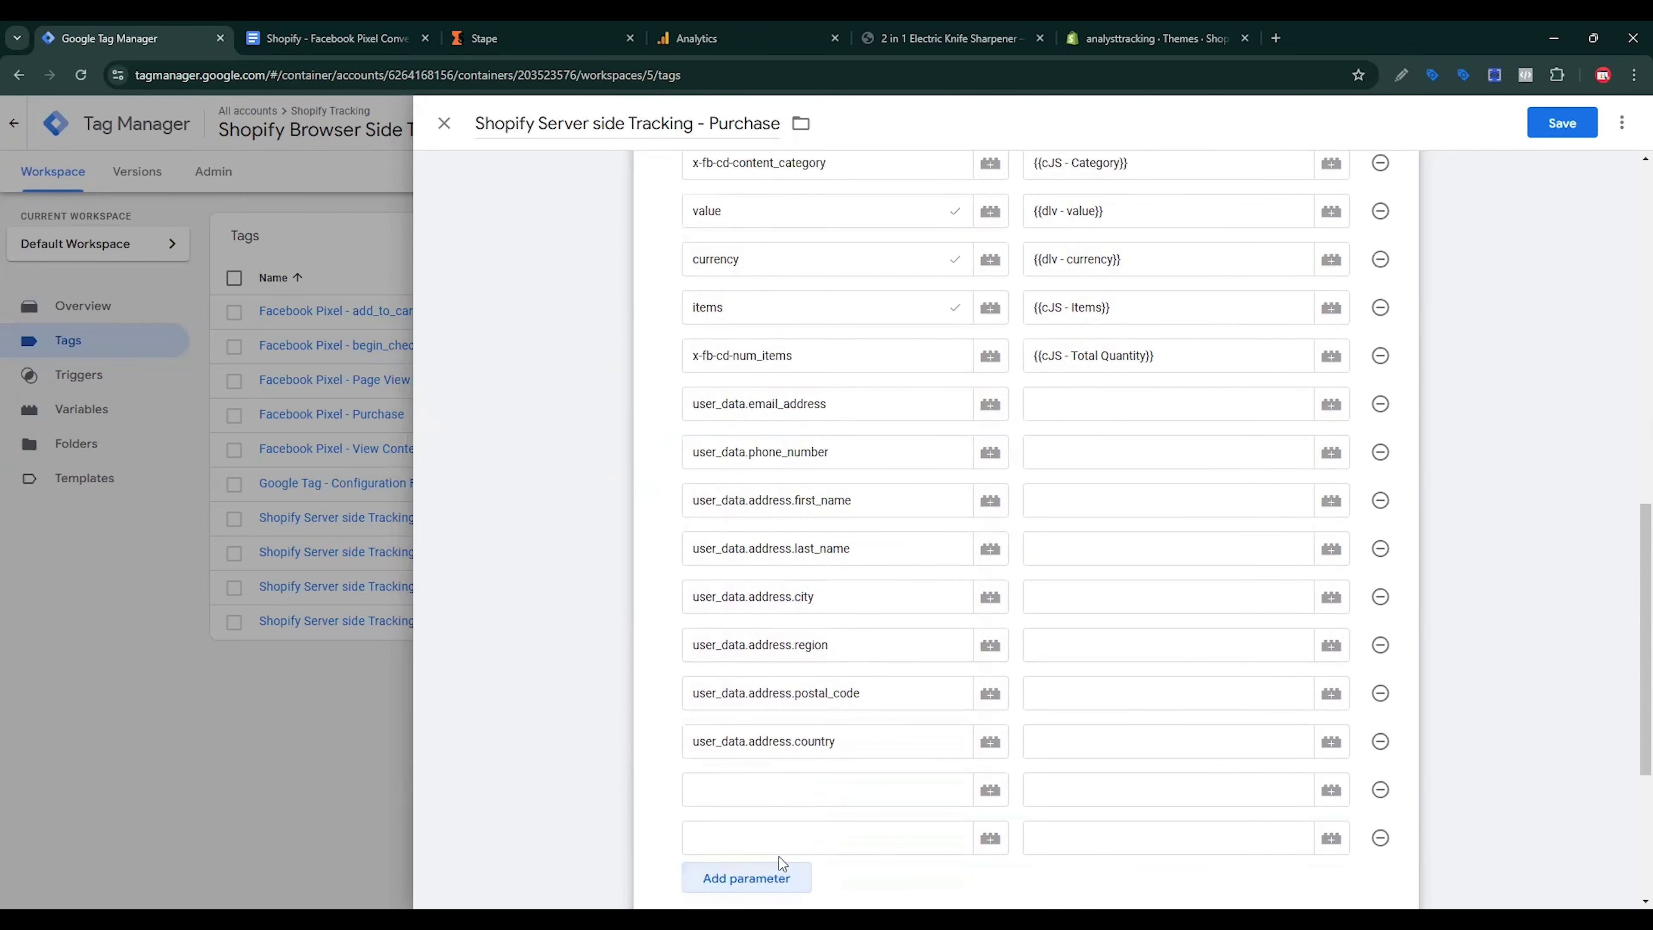
left_click(779, 874)
Step: Name the first of these rows page_location, copied from the reference doc
key("ctrl+Tab")
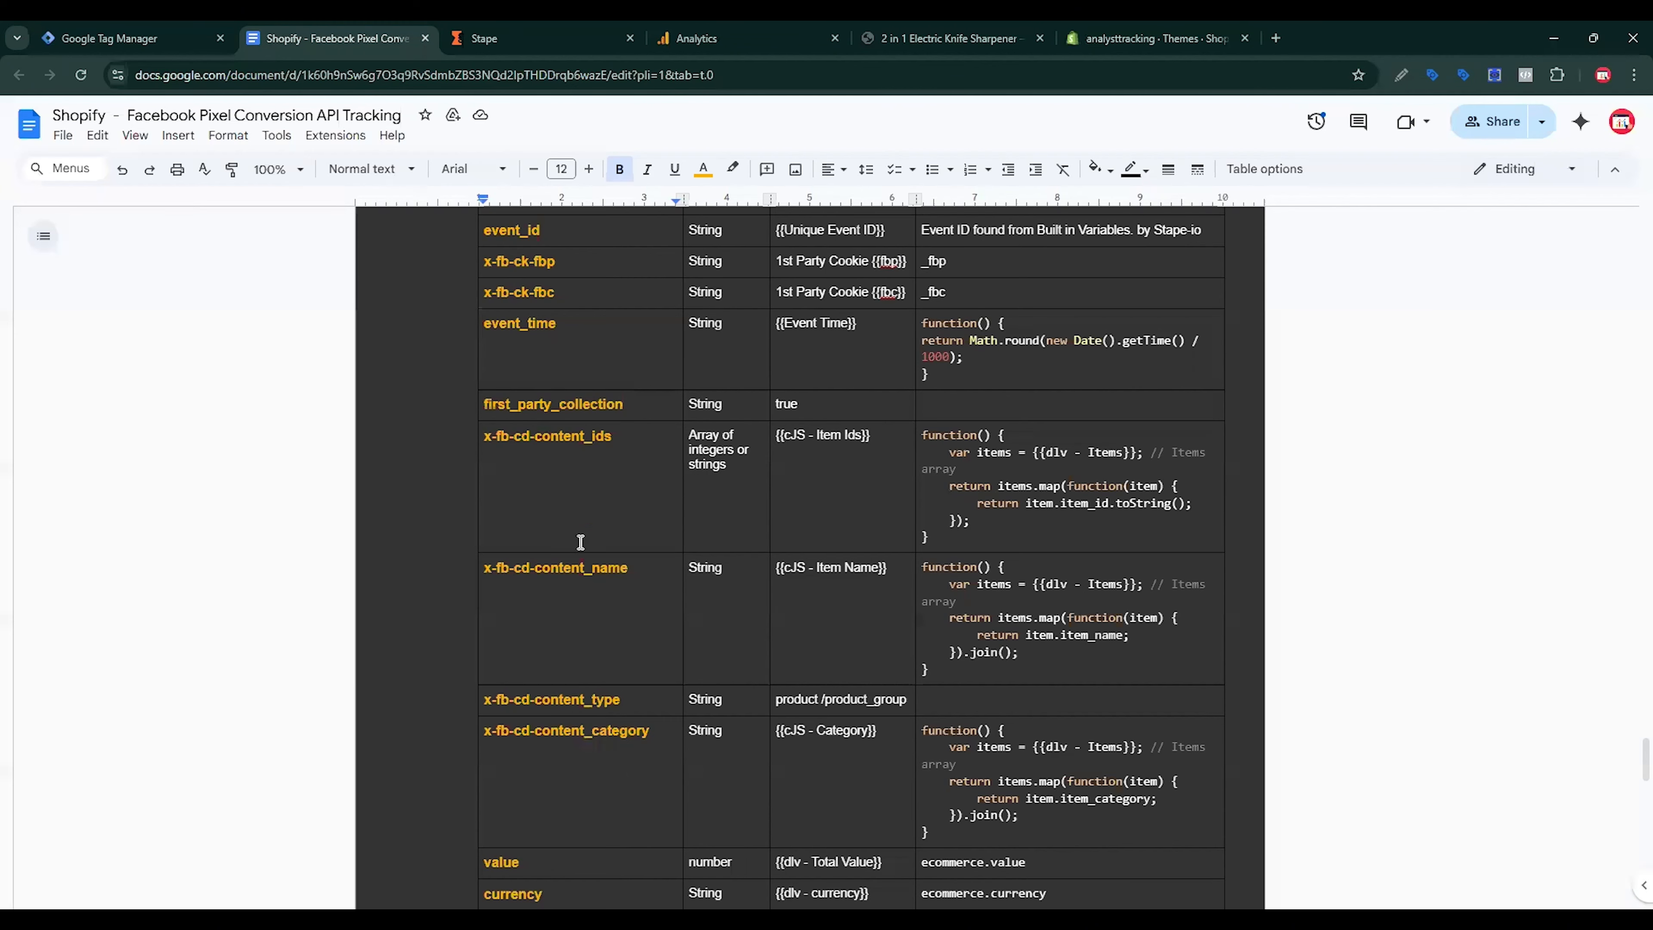
scroll(586, 560, "down", 5)
scroll(599, 573, "up", 10)
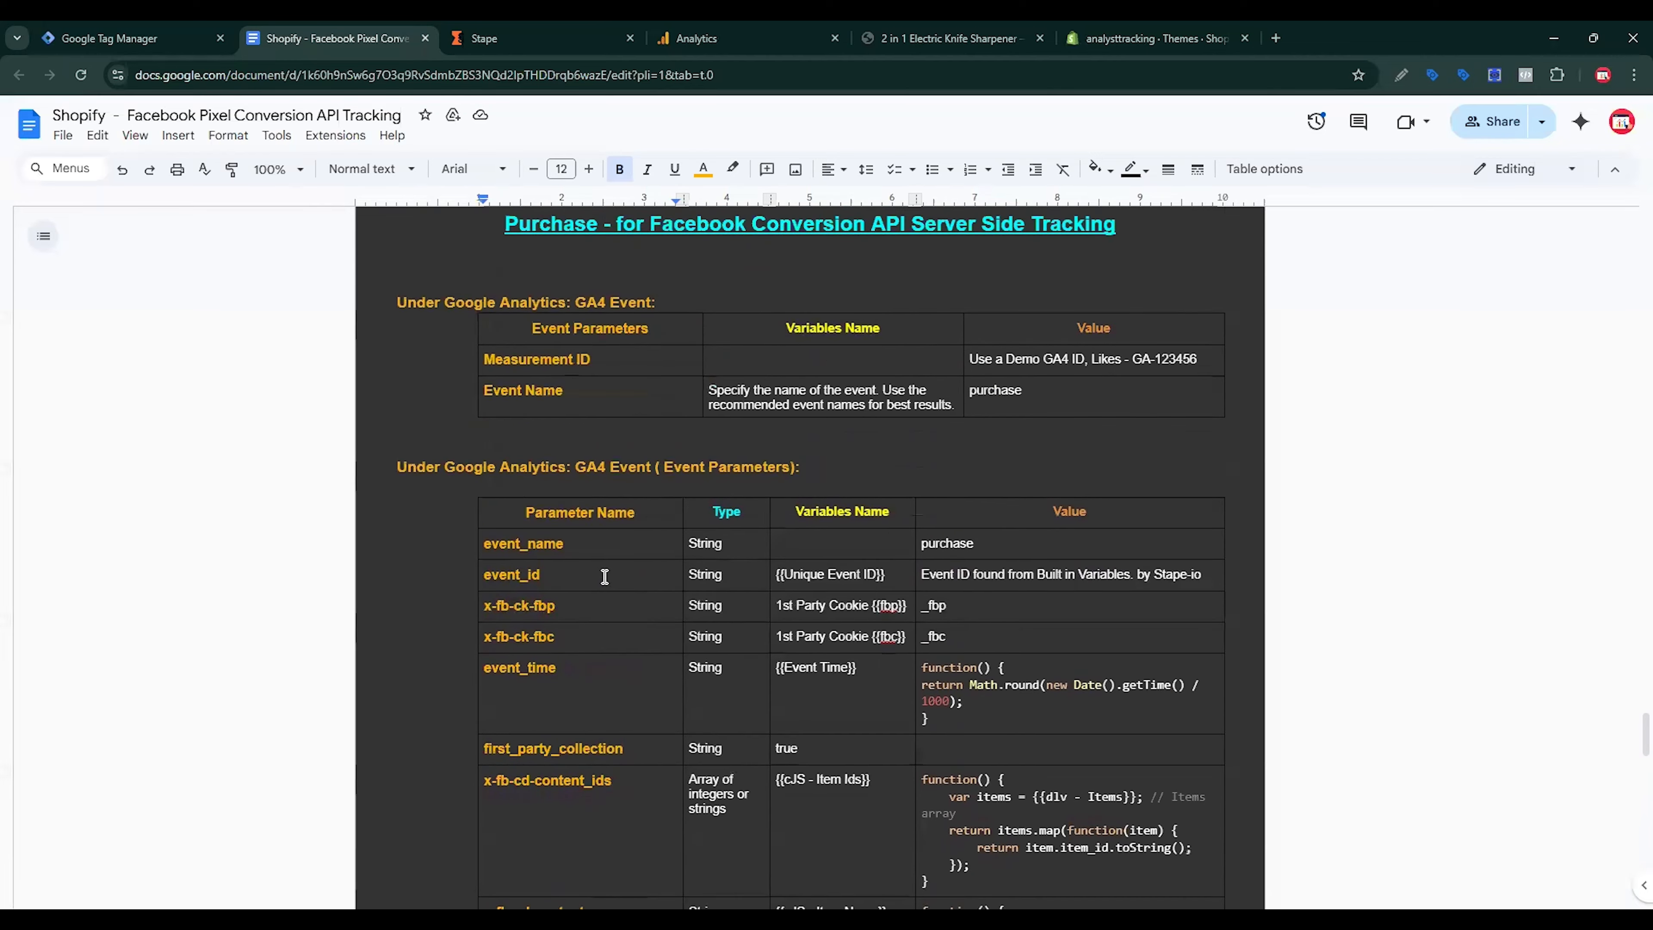
scroll(604, 577, "down", 20)
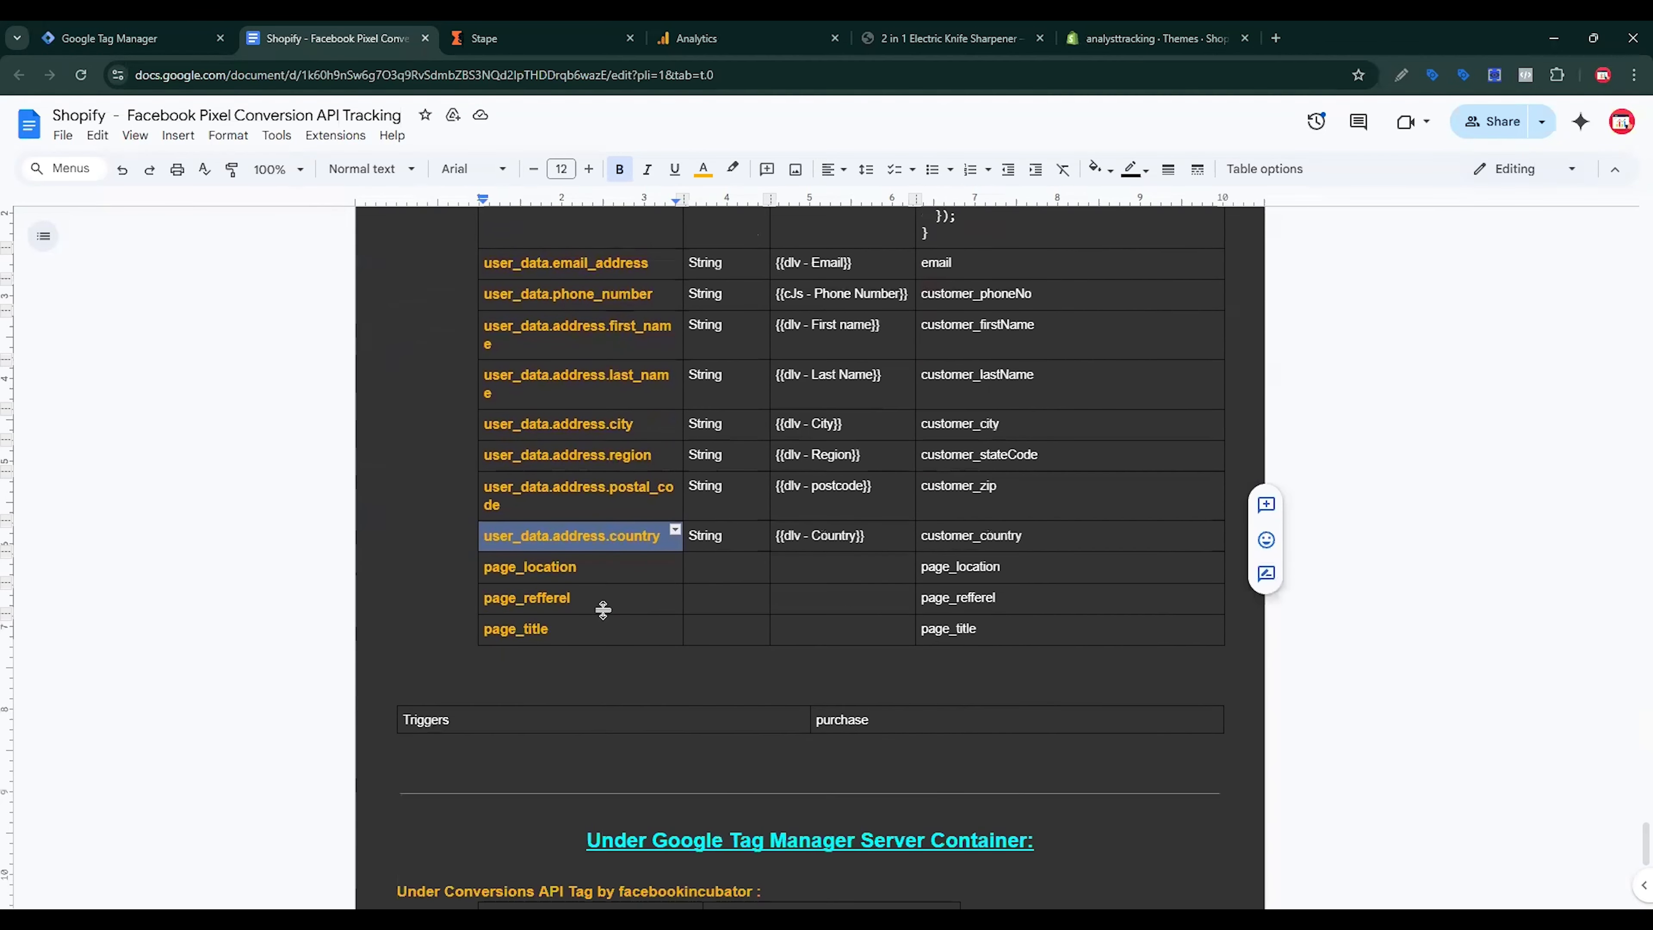
double_click(544, 567)
key("ctrl+c")
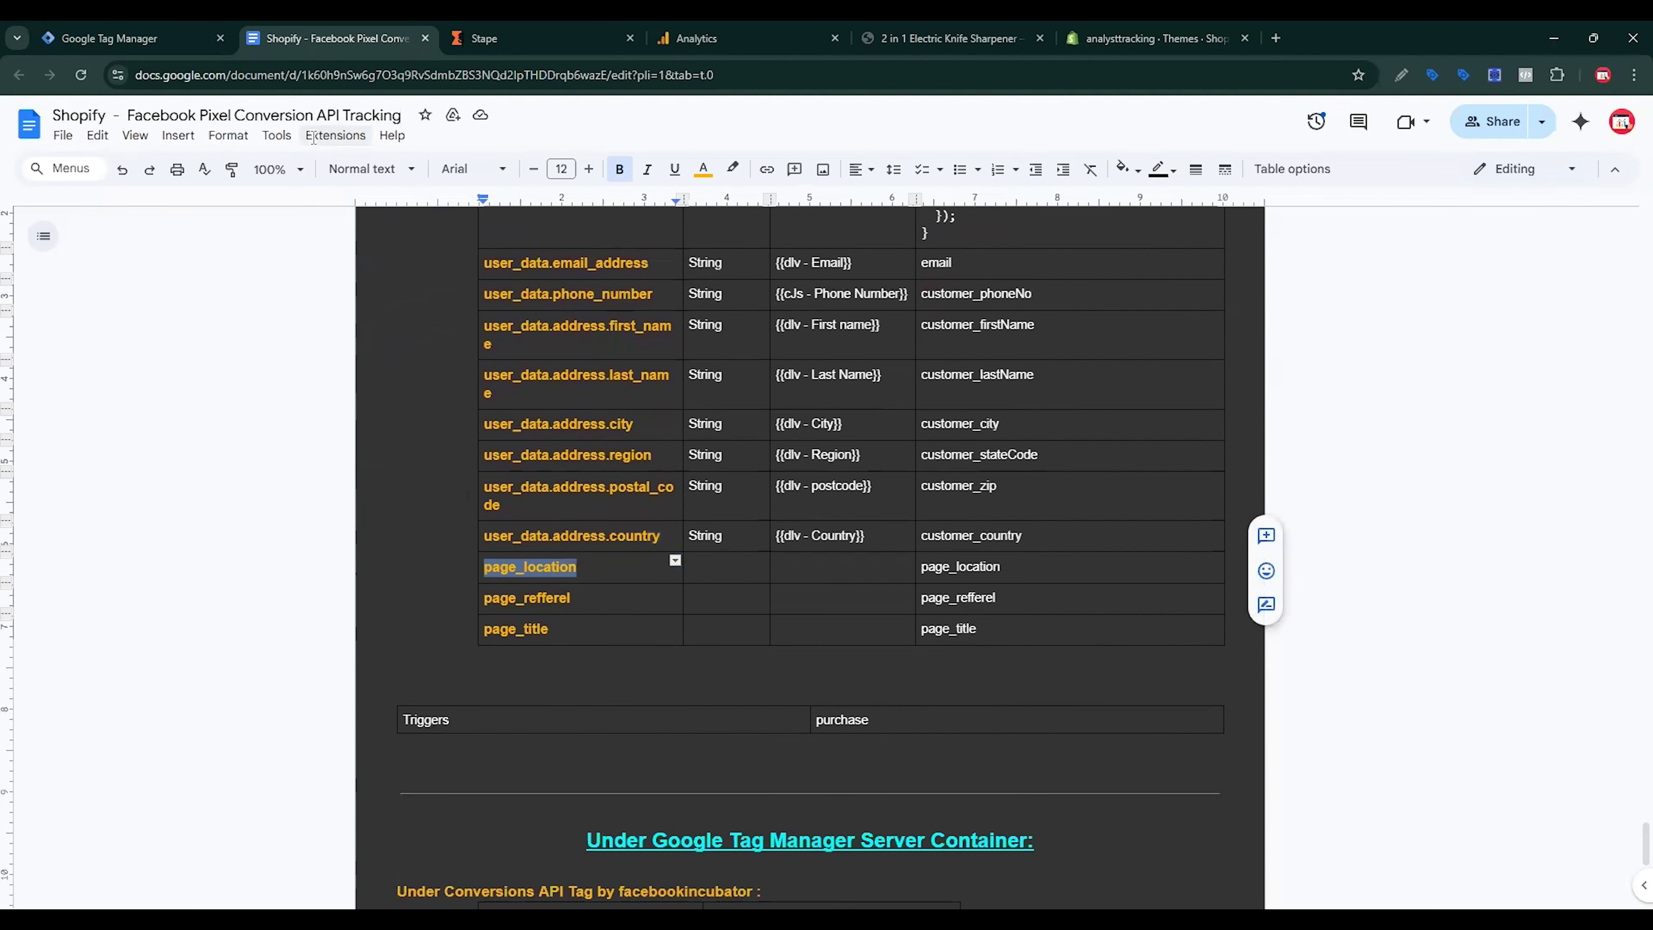
left_click(182, 40)
left_click(744, 790)
key("ctrl+v")
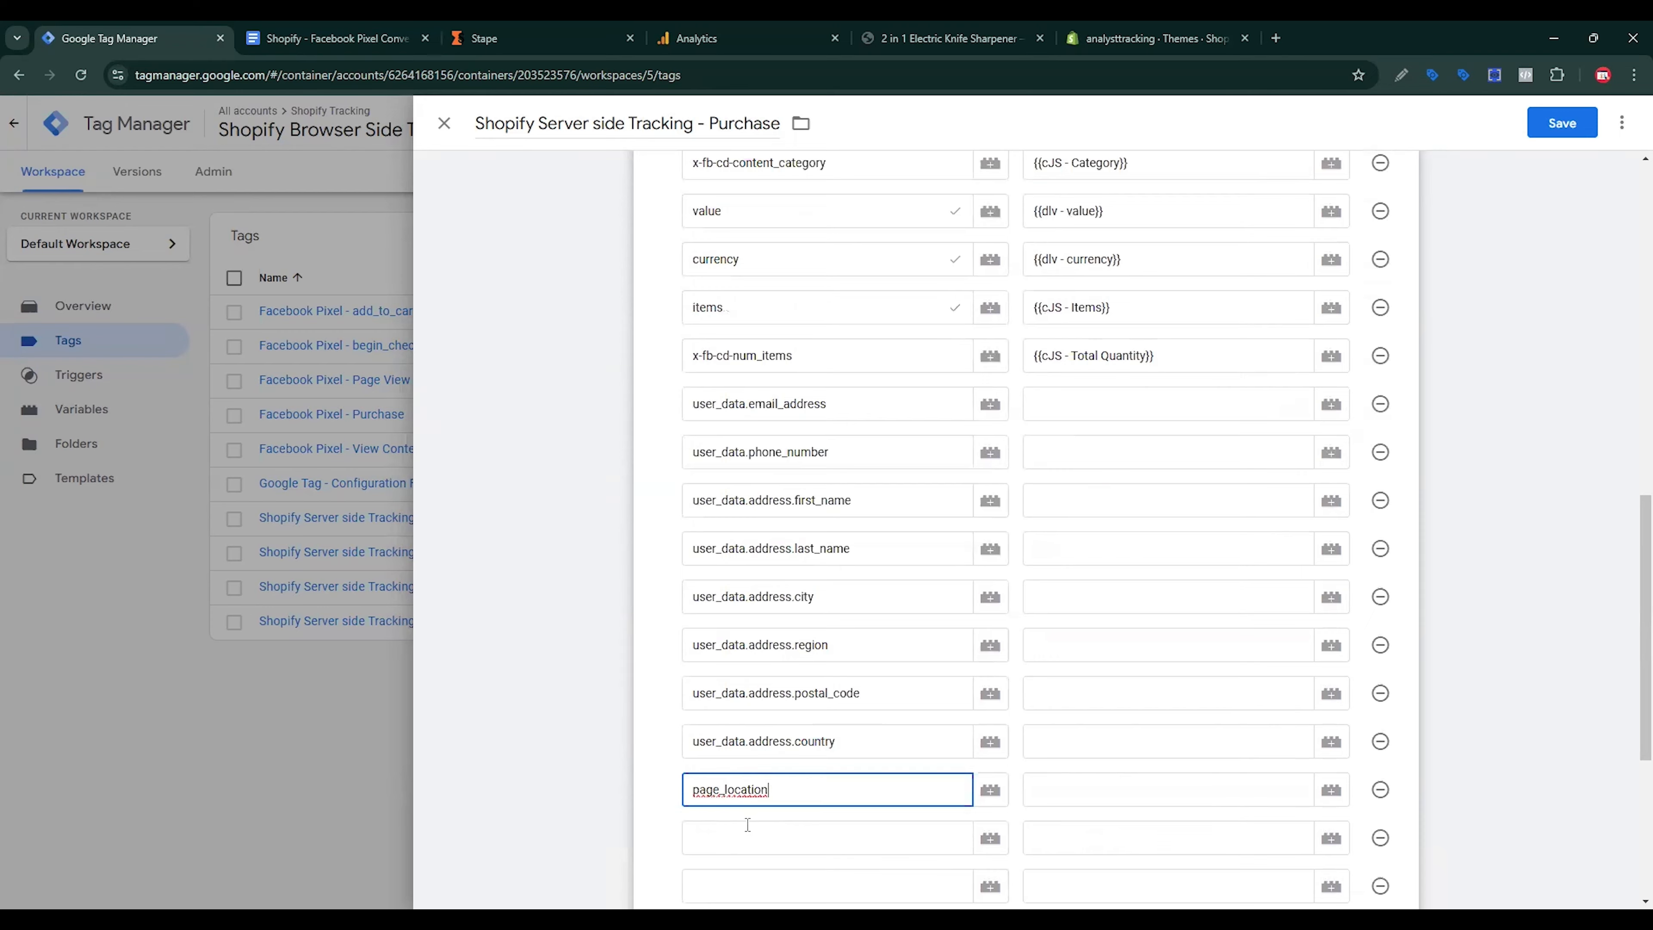
left_click(741, 833)
Step: Name the remaining two rows page_refferel and page_title
left_click(332, 39)
double_click(542, 597)
key("ctrl+c")
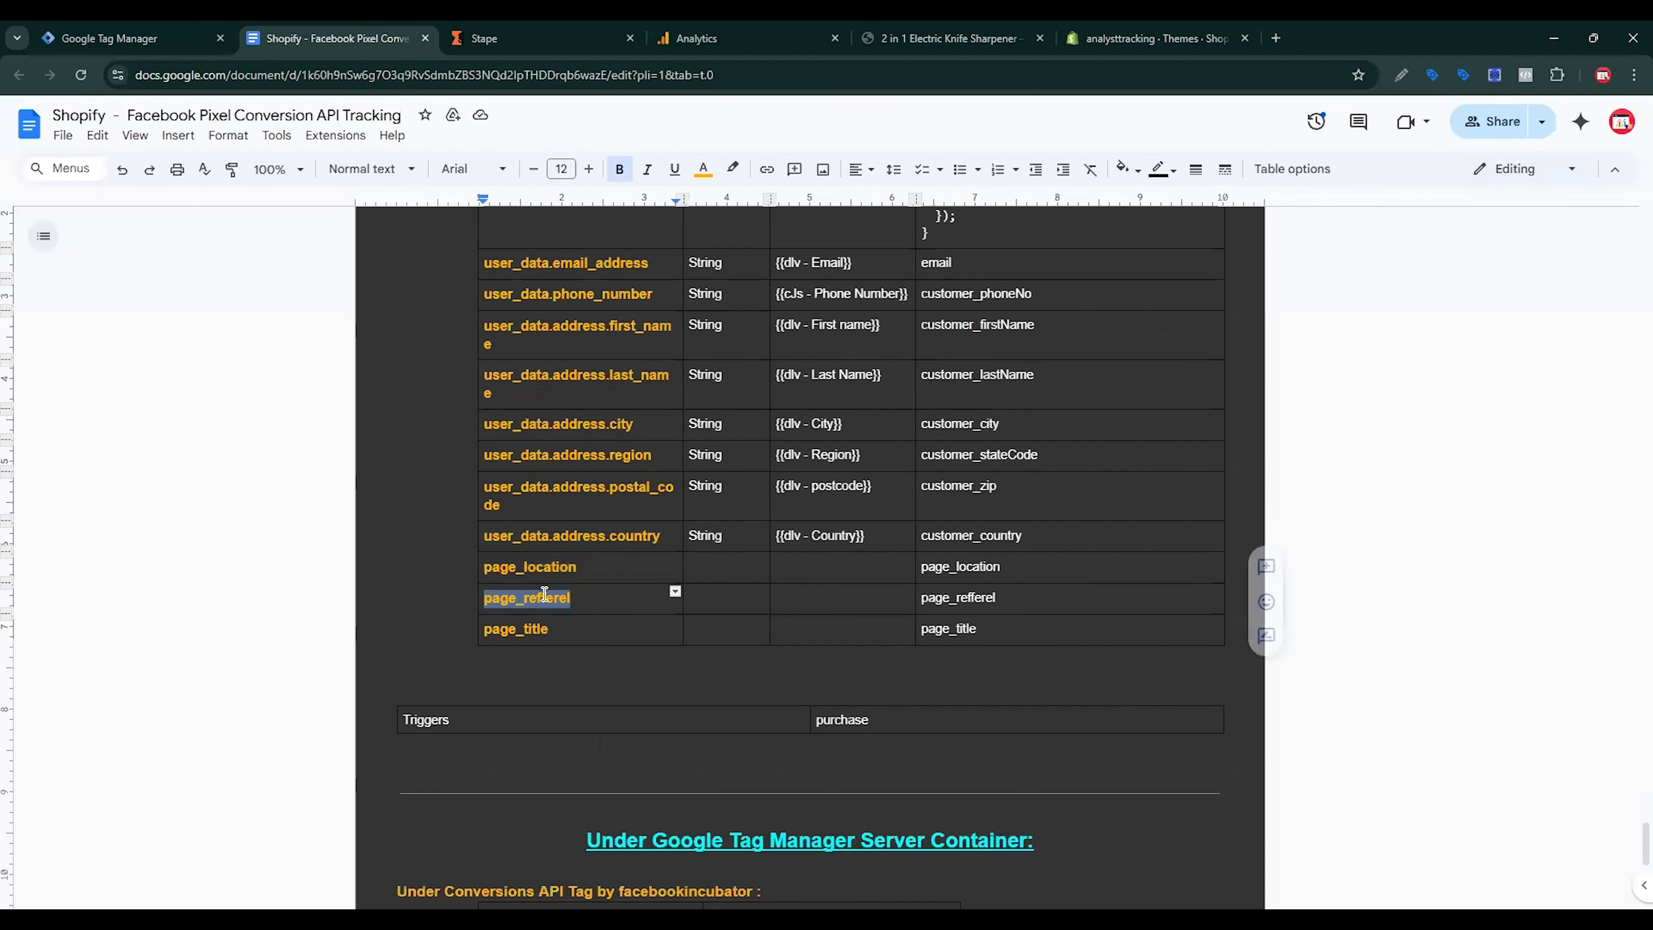
left_click(189, 39)
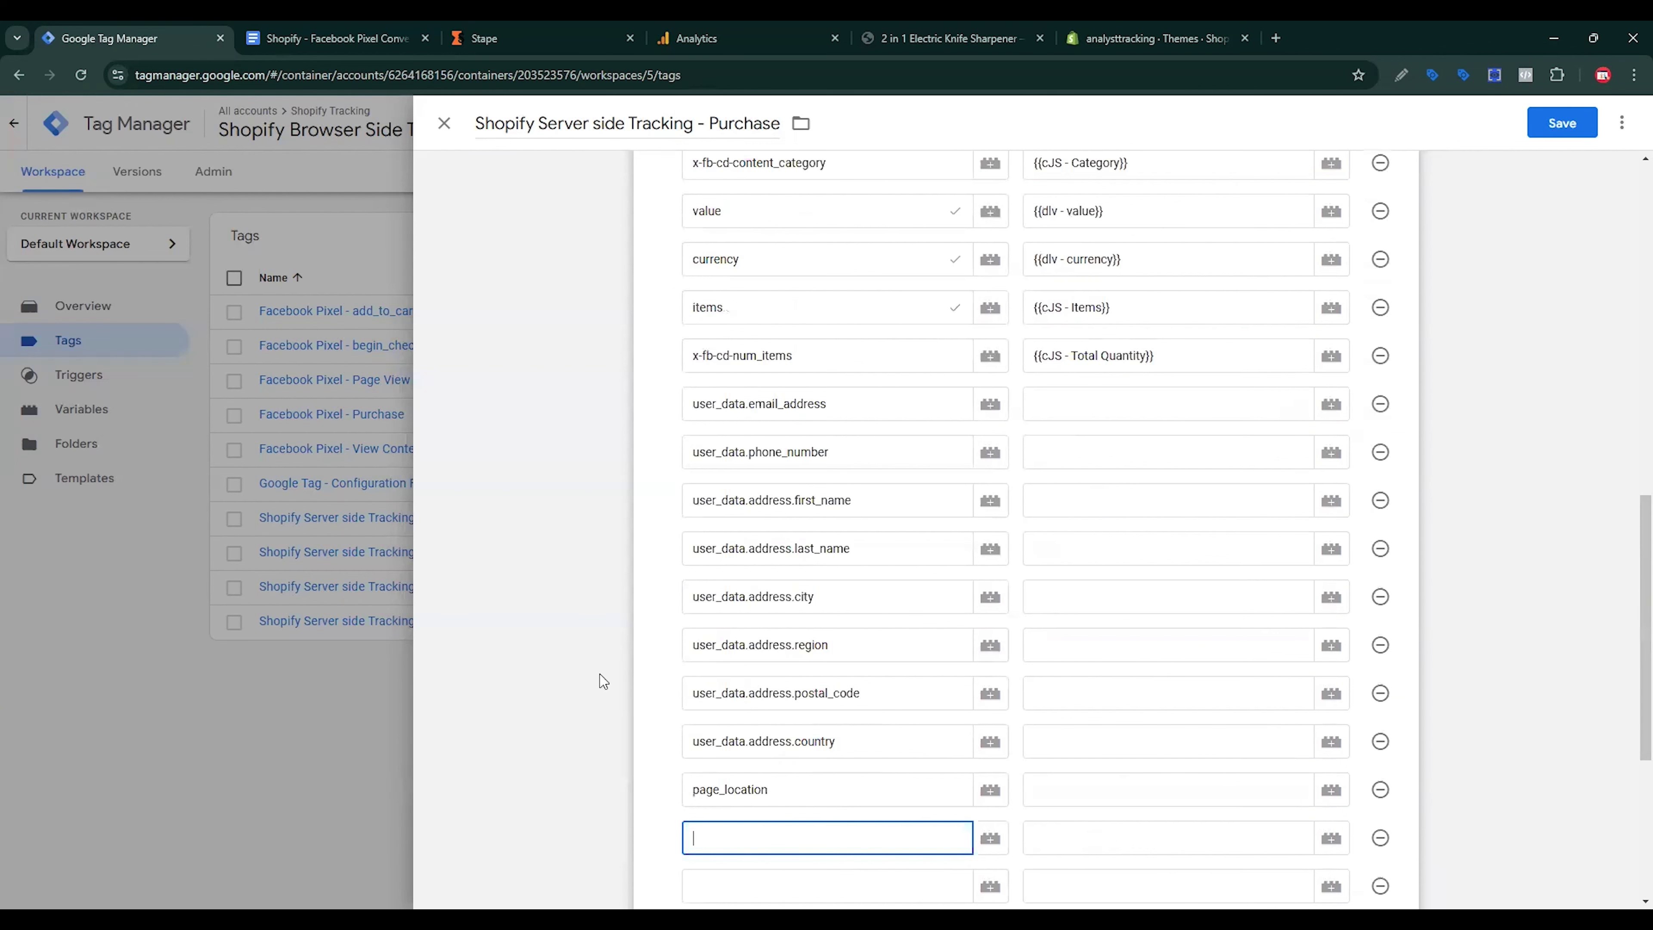
key("ctrl+v")
left_click(719, 880)
left_click(345, 38)
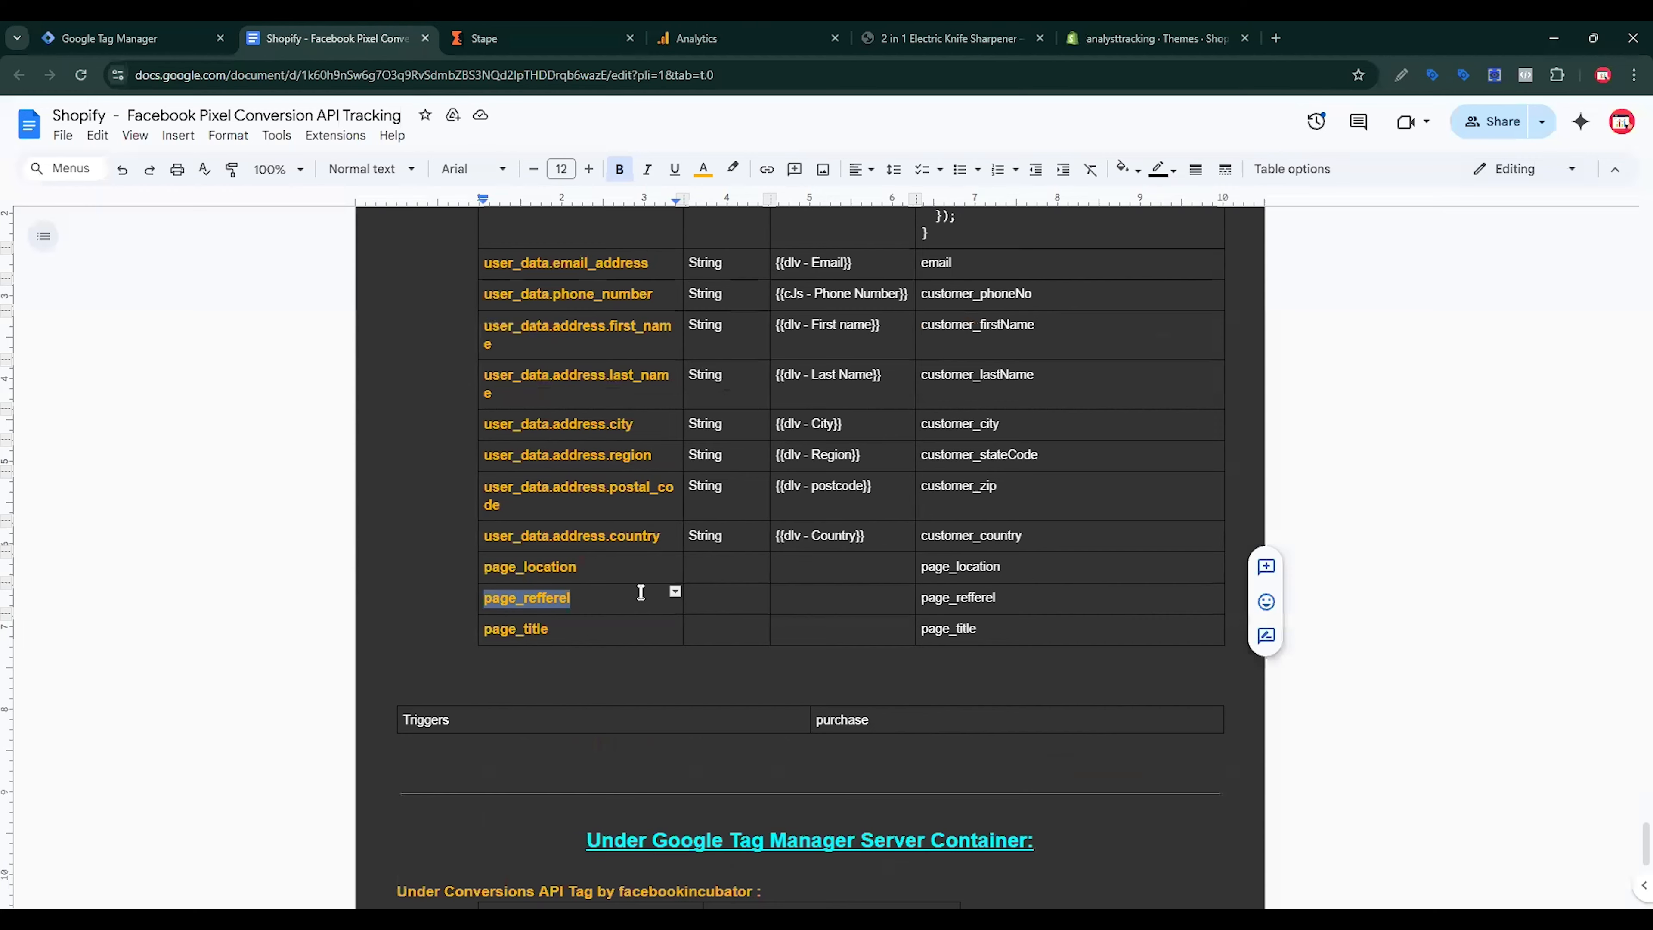
double_click(543, 632)
key("ctrl+c")
left_click(130, 38)
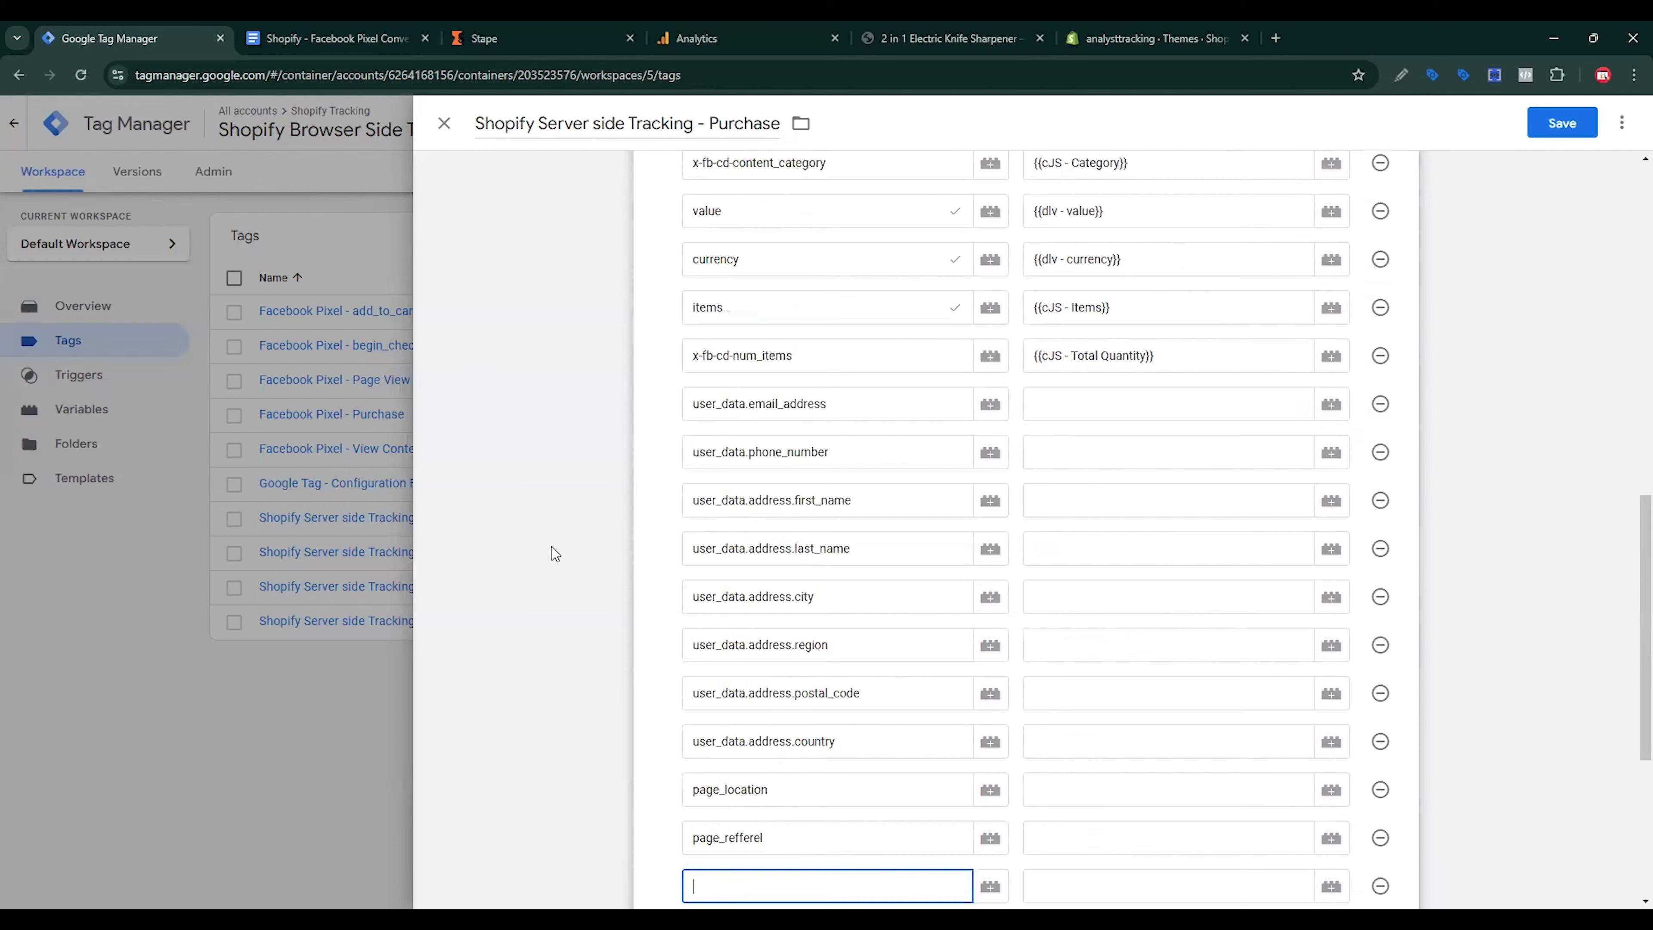
key("ctrl+v")
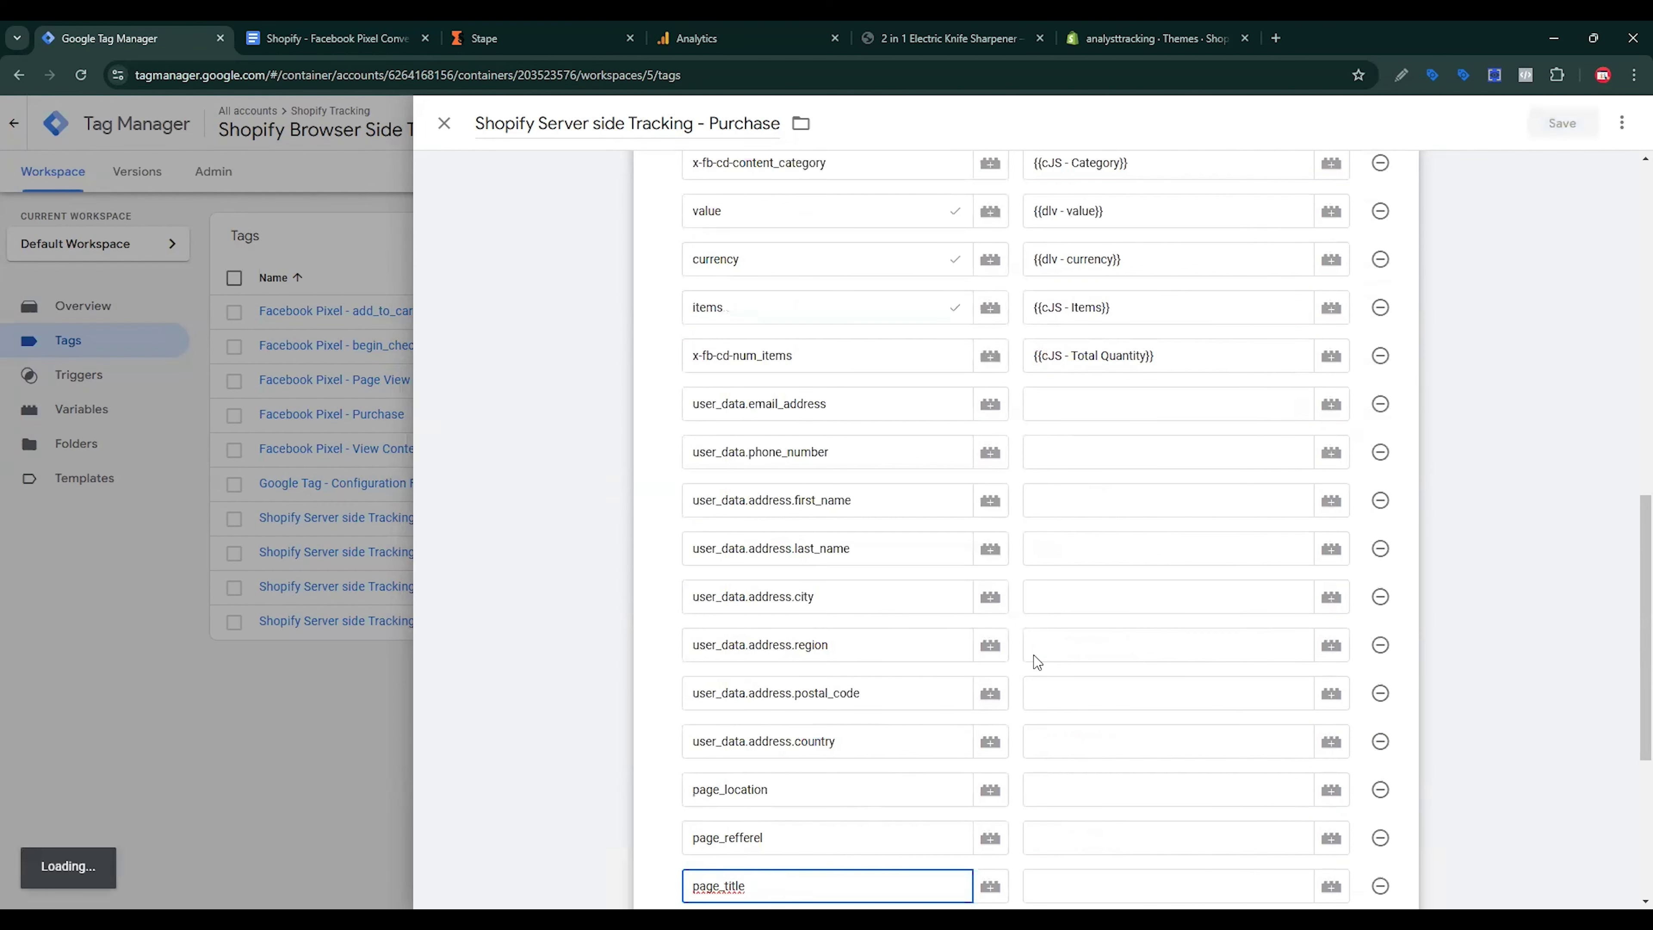
Step: Set user_data.email_address to {{email}} and user_data.phone_number to {{dlv - Phone Number}}
left_click(1329, 406)
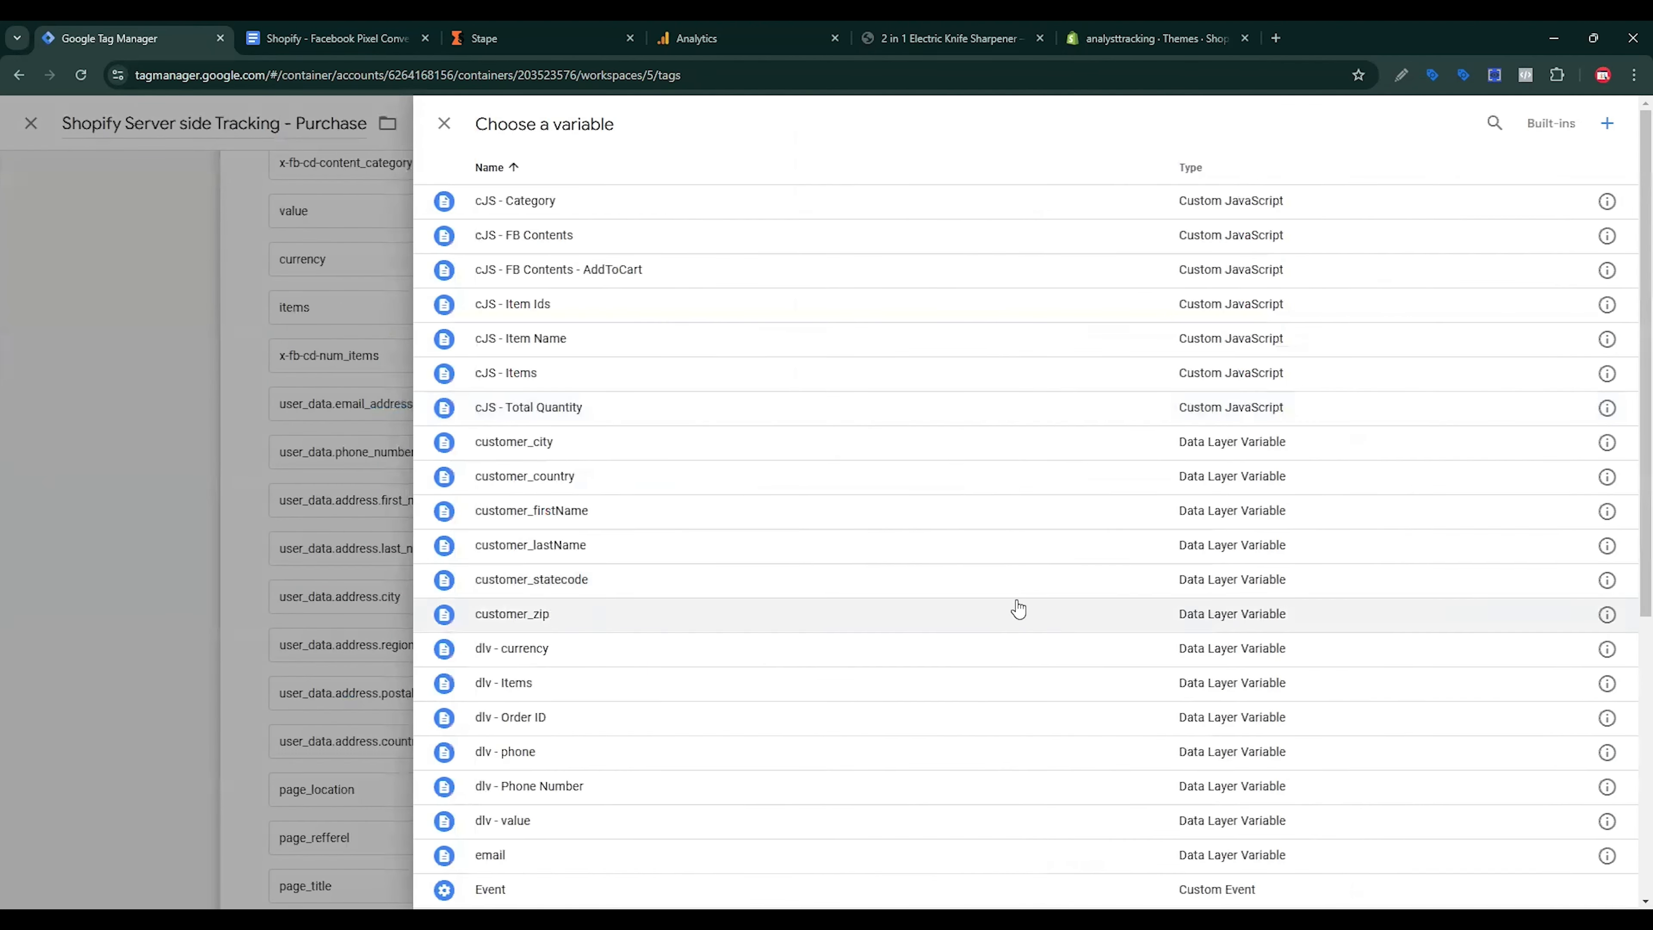
scroll(606, 769, "down", 1)
left_click(545, 775)
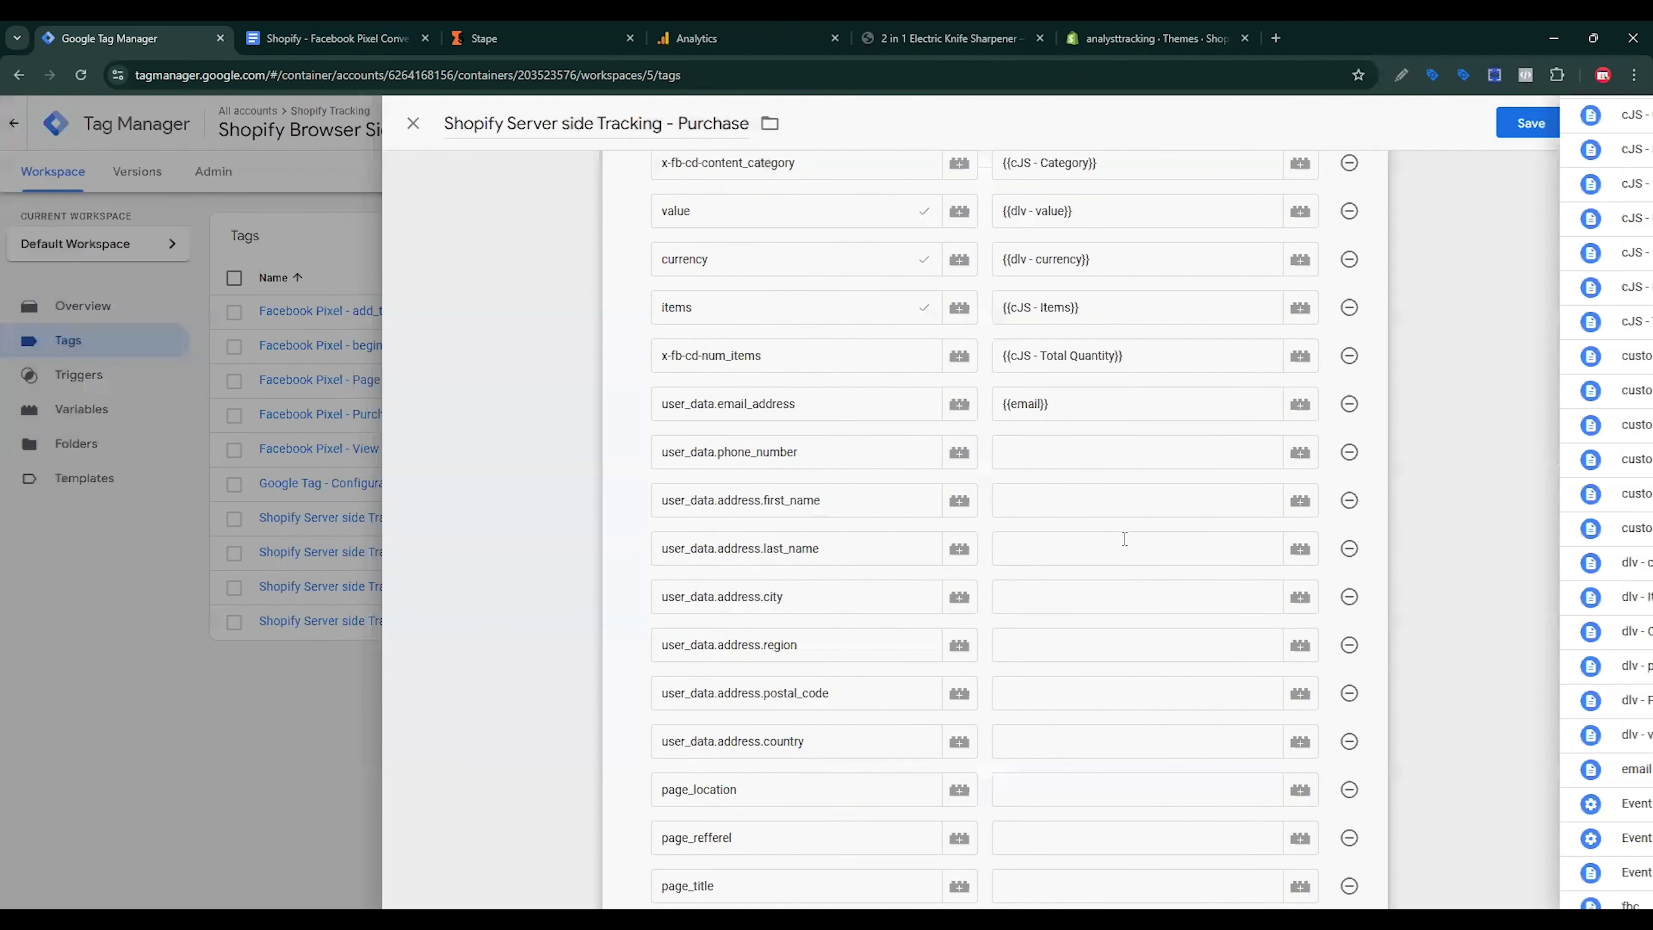
left_click(1331, 452)
left_click(884, 514)
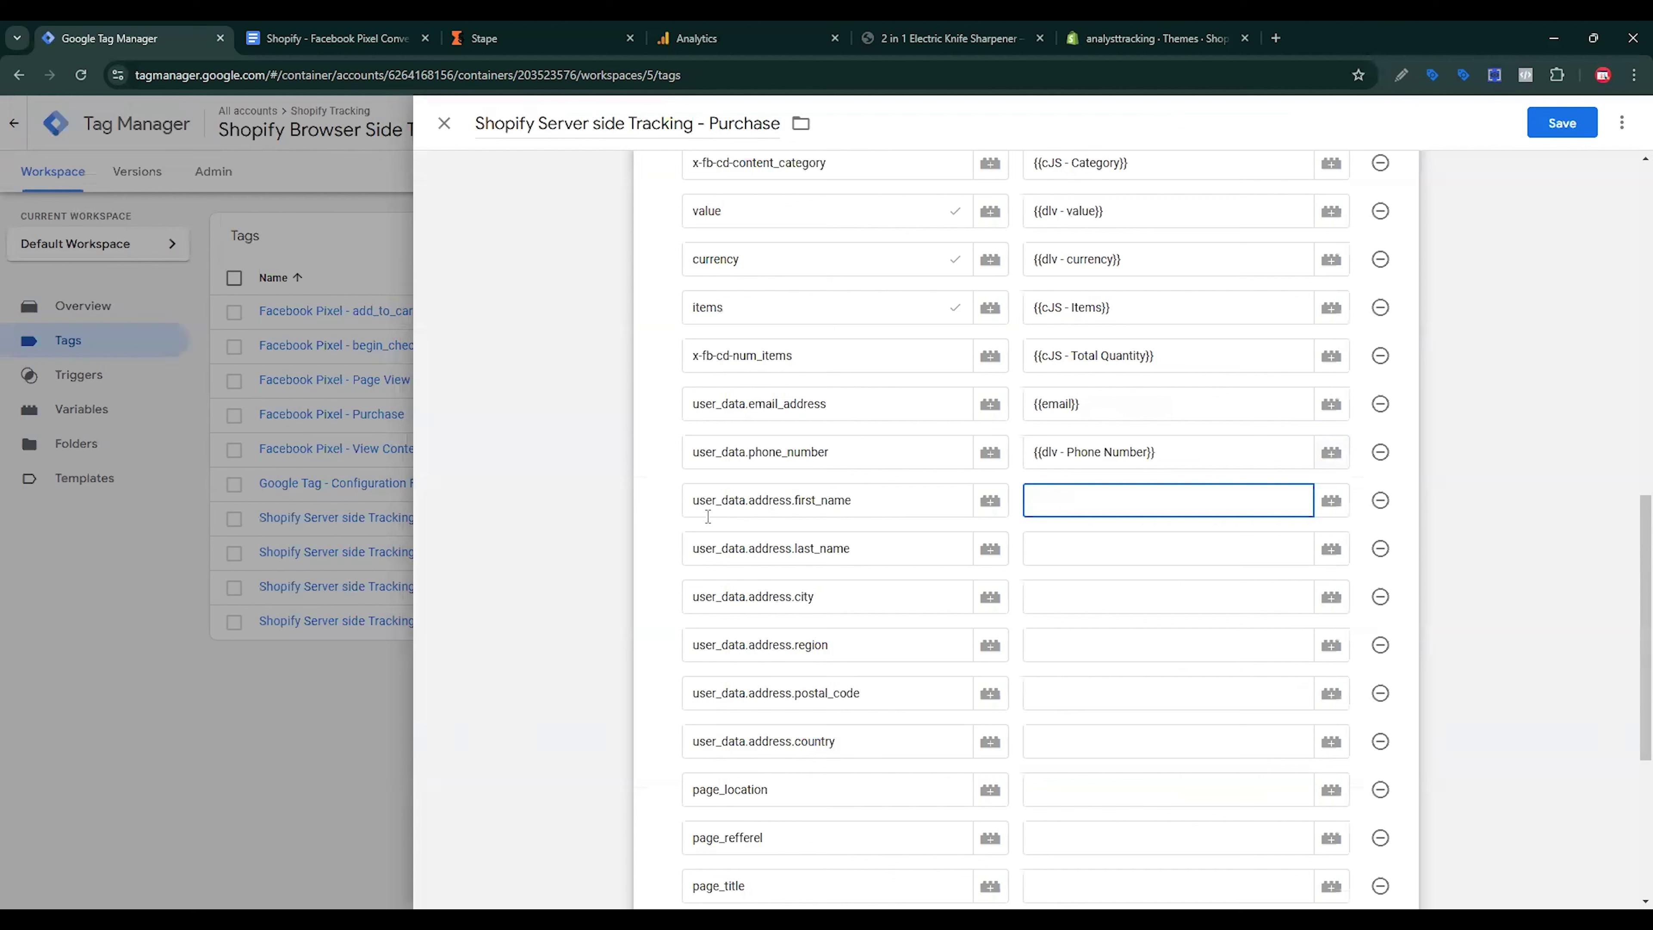
Step: Find customer_firstName for the first_name value, checking the reference doc and variable list
left_click(1334, 502)
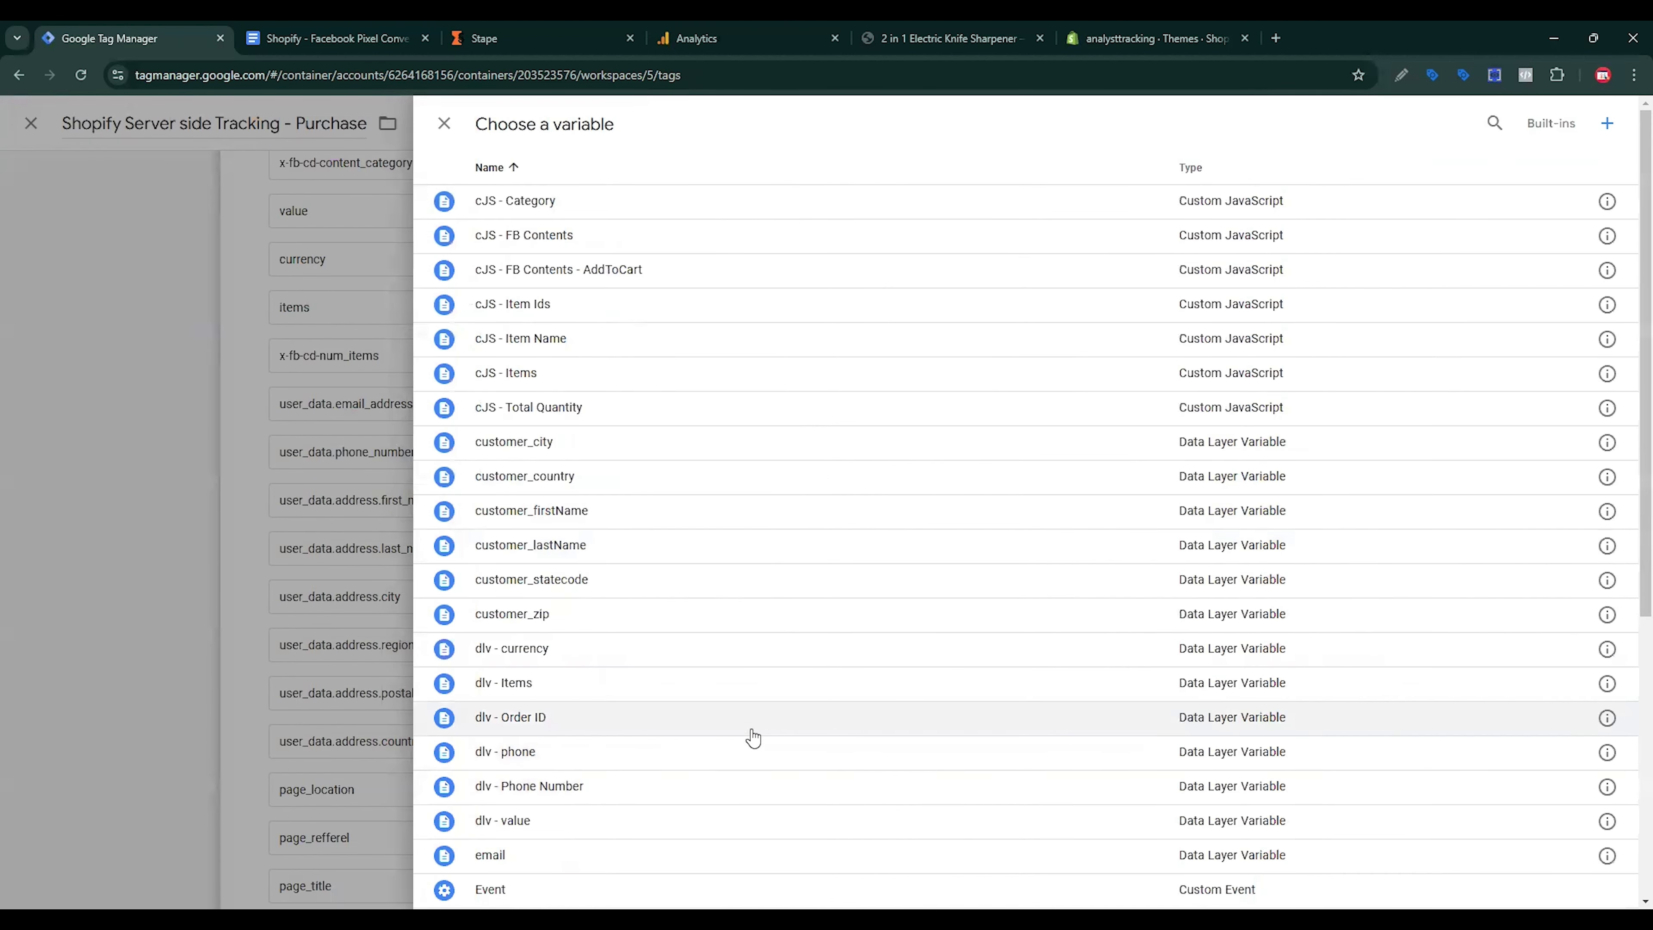
scroll(748, 734, "down", 3)
left_click(397, 39)
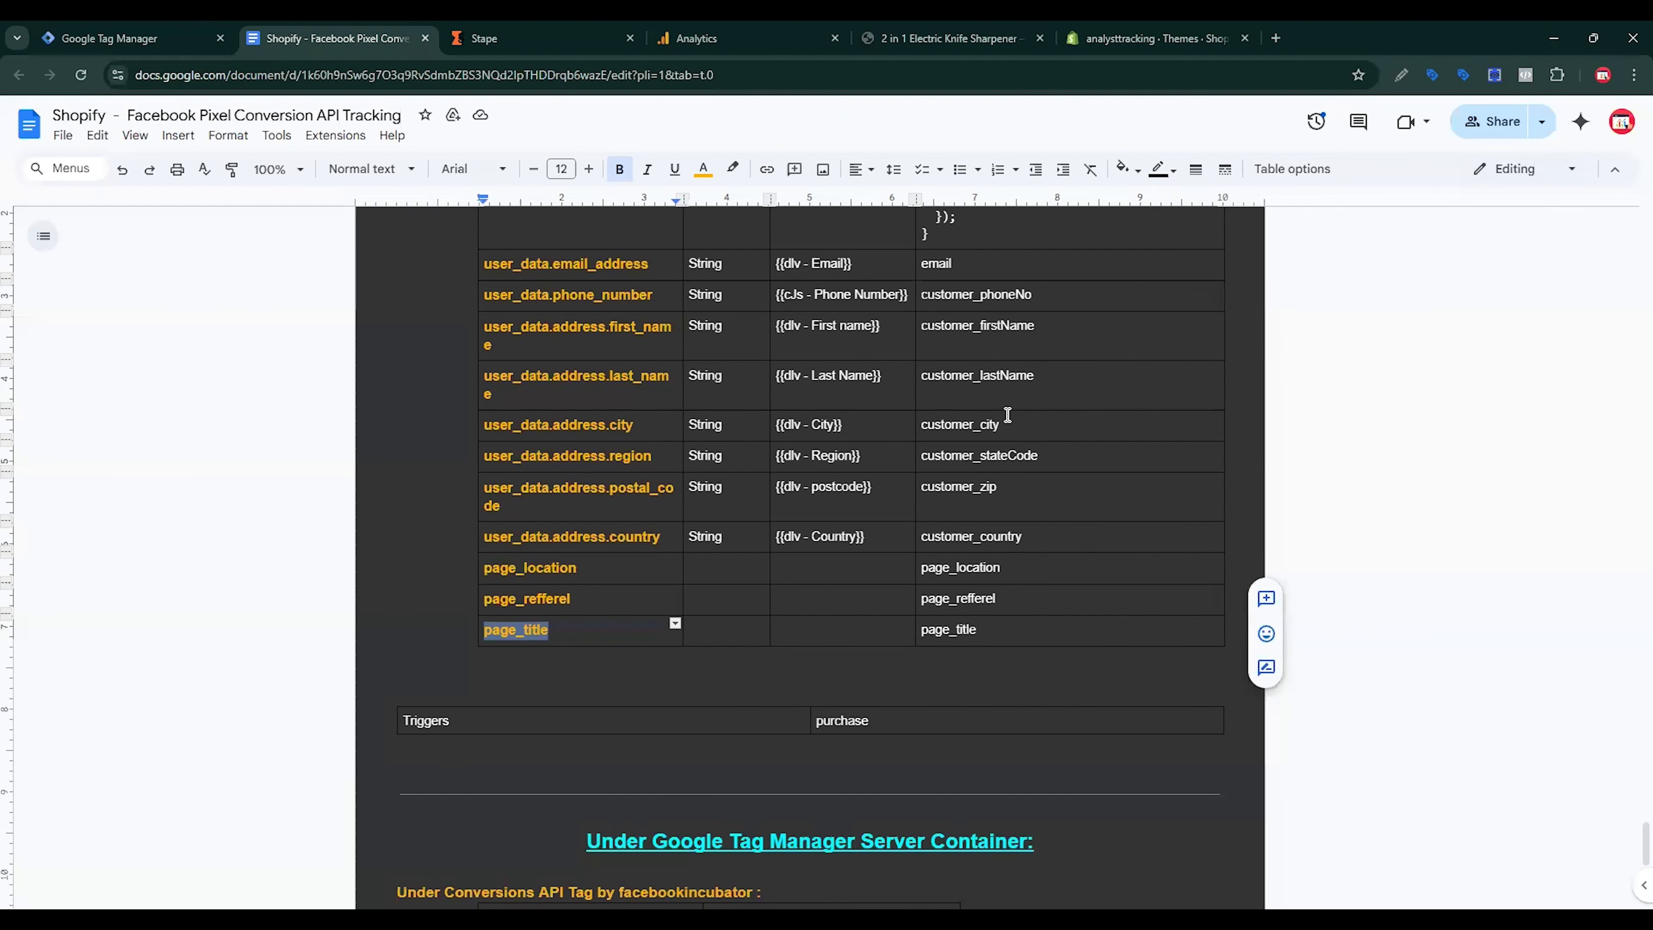
scroll(942, 483, "up", 3)
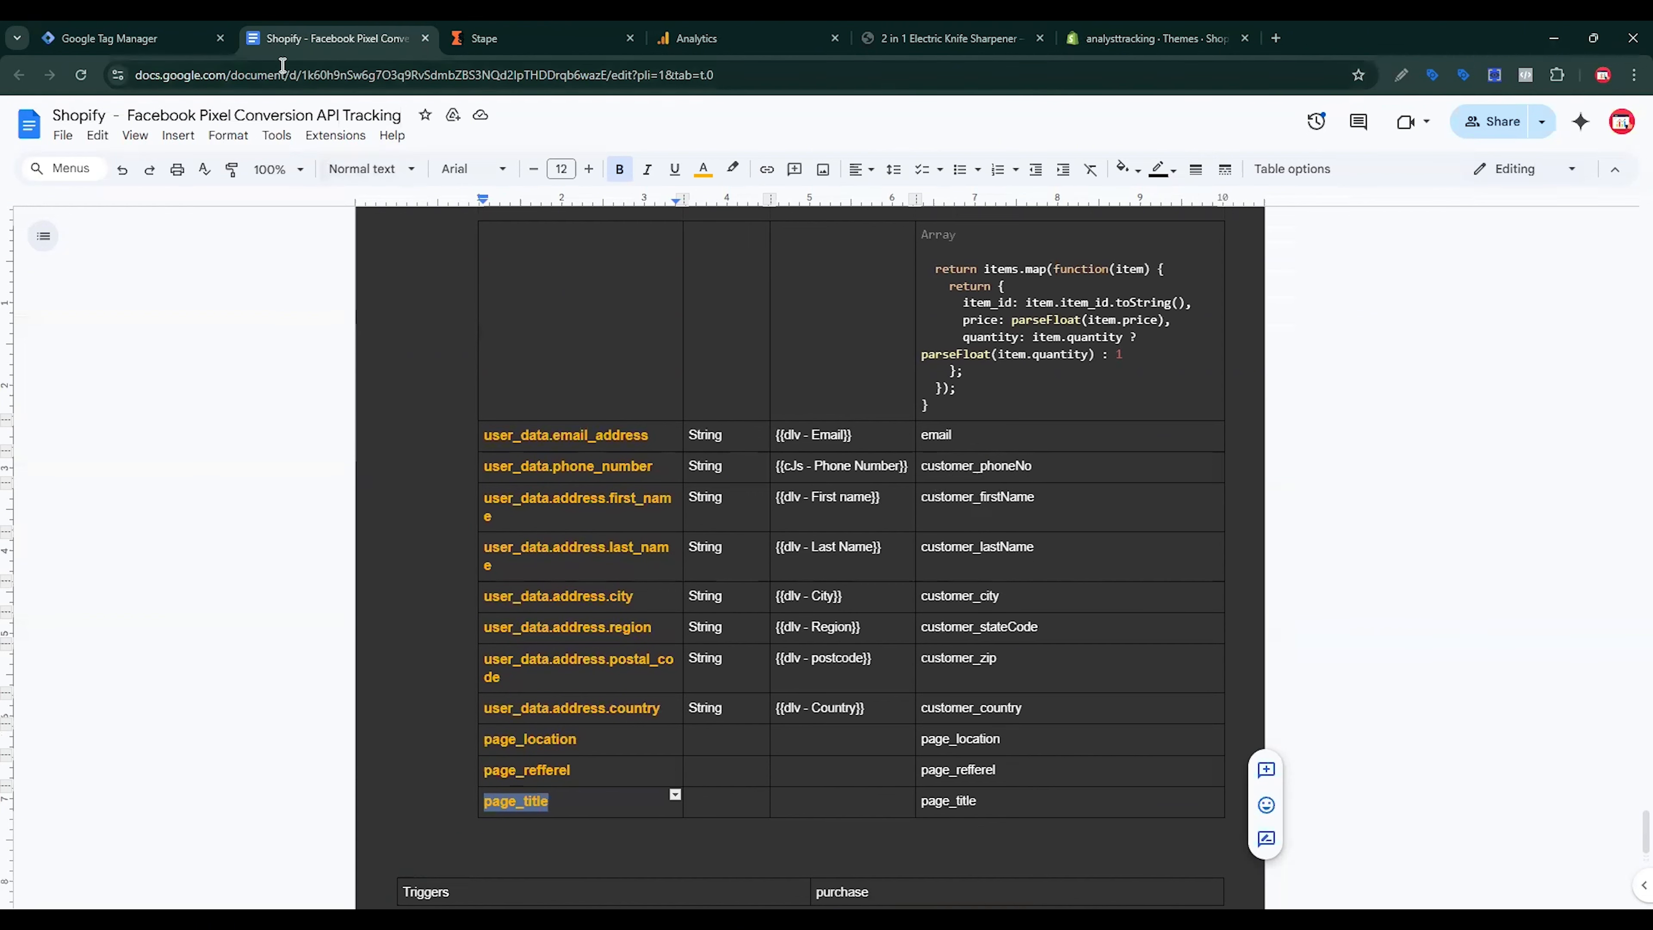
left_click(124, 38)
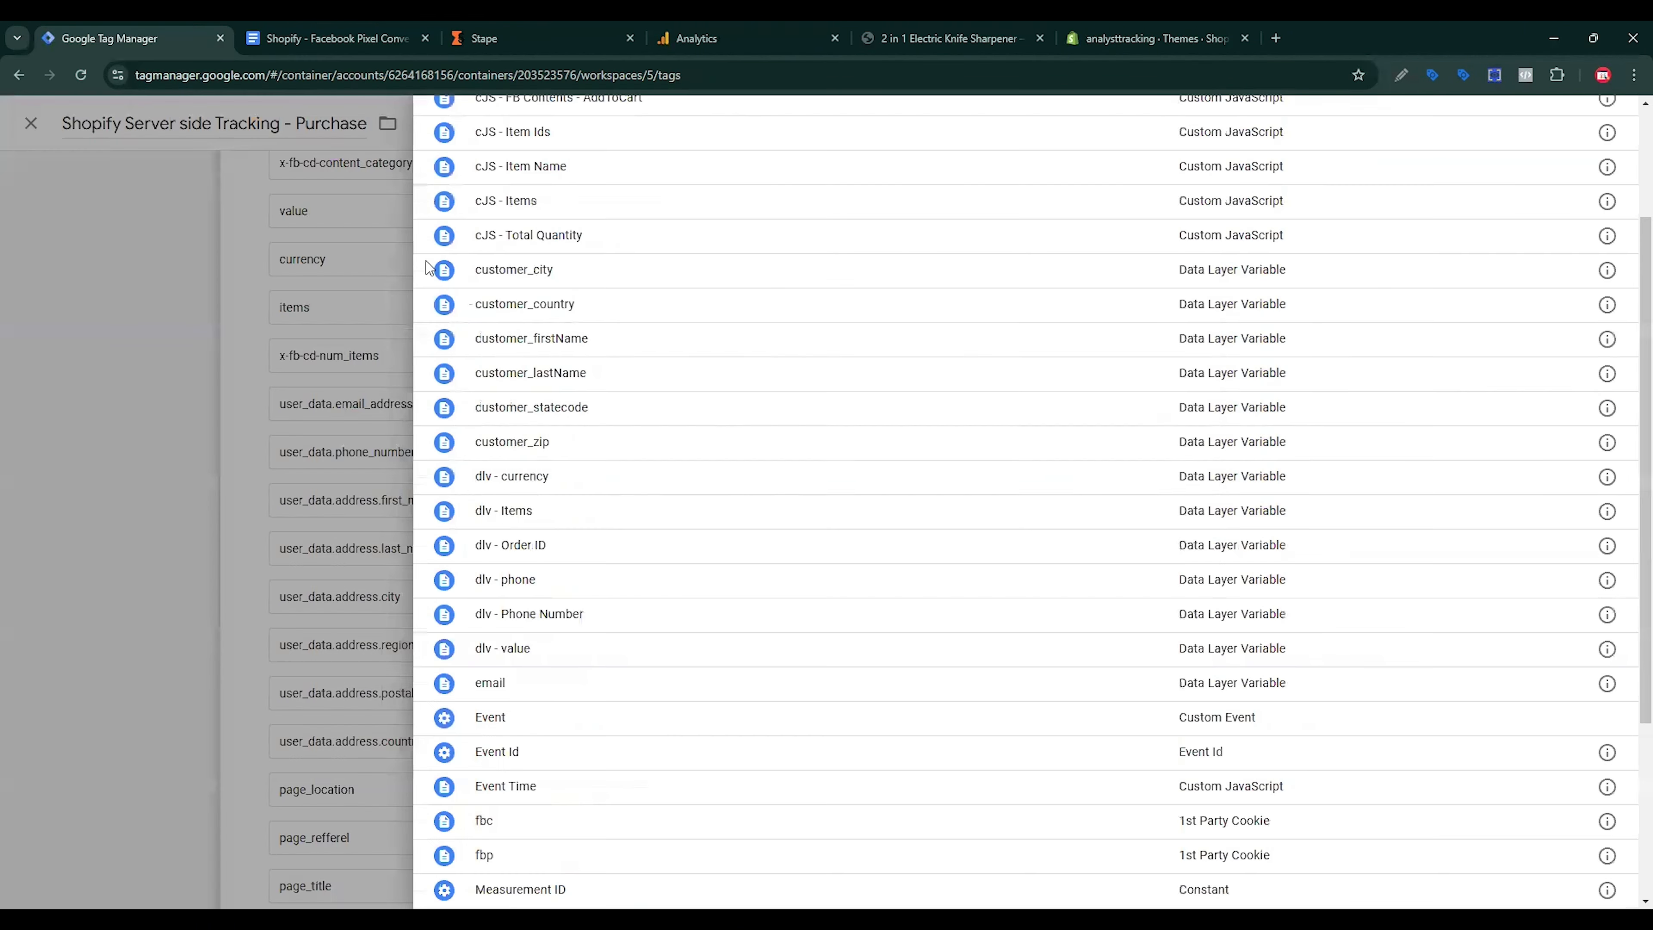
left_click(351, 629)
left_click(1195, 506)
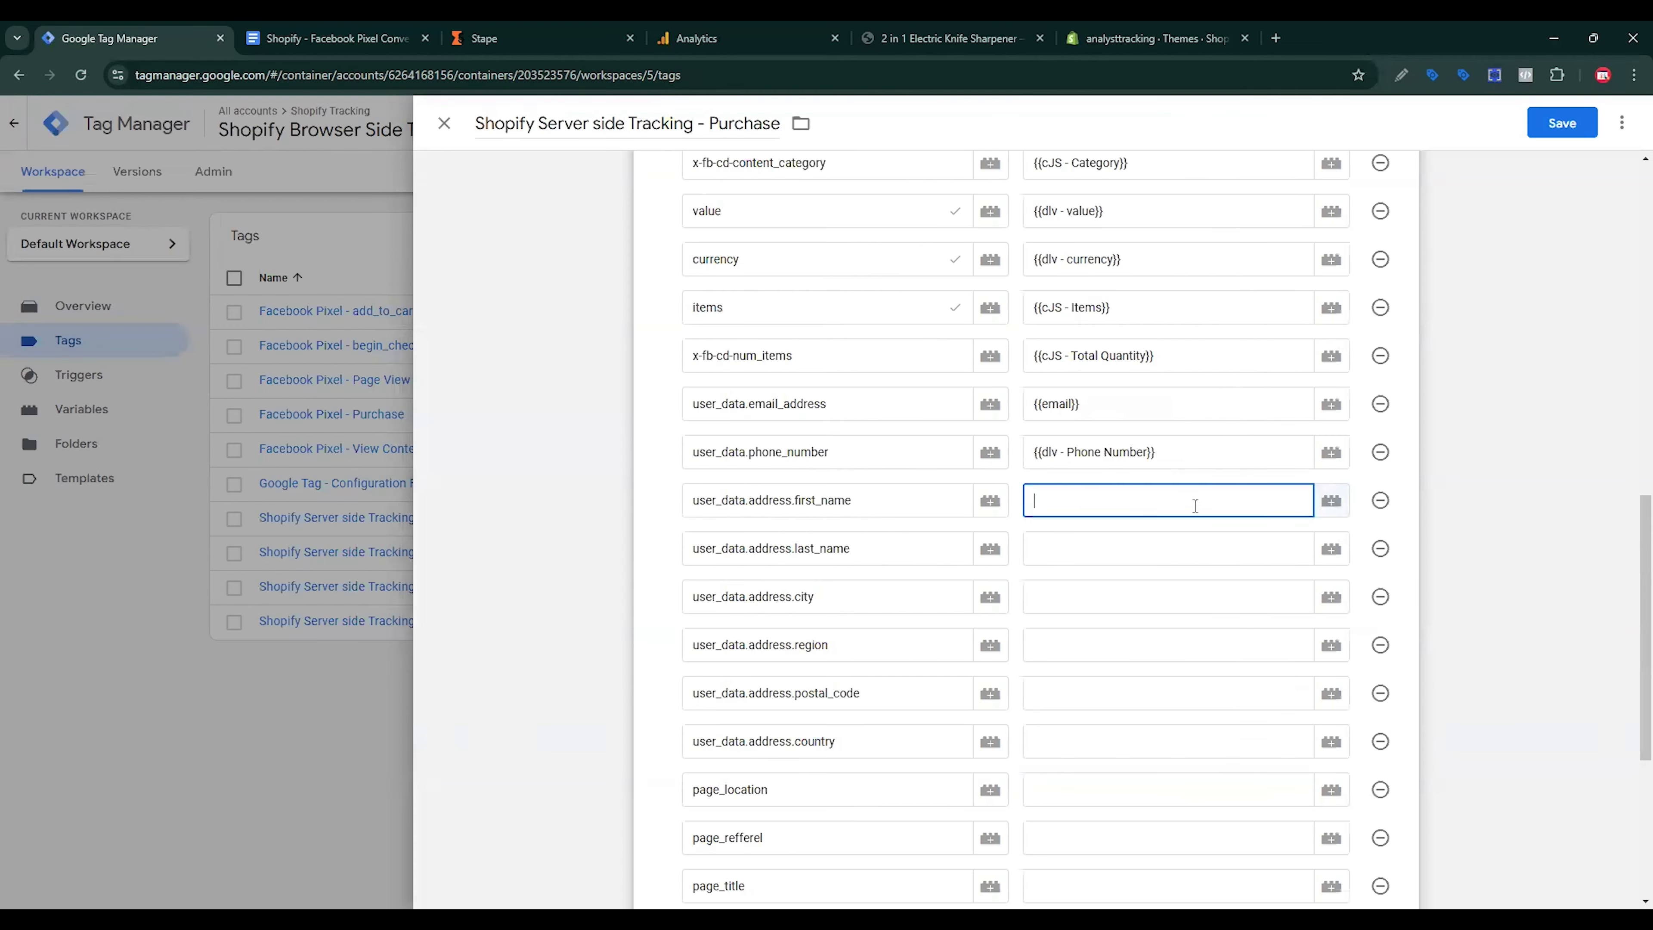
left_click(1328, 503)
scroll(720, 622, "down", 7)
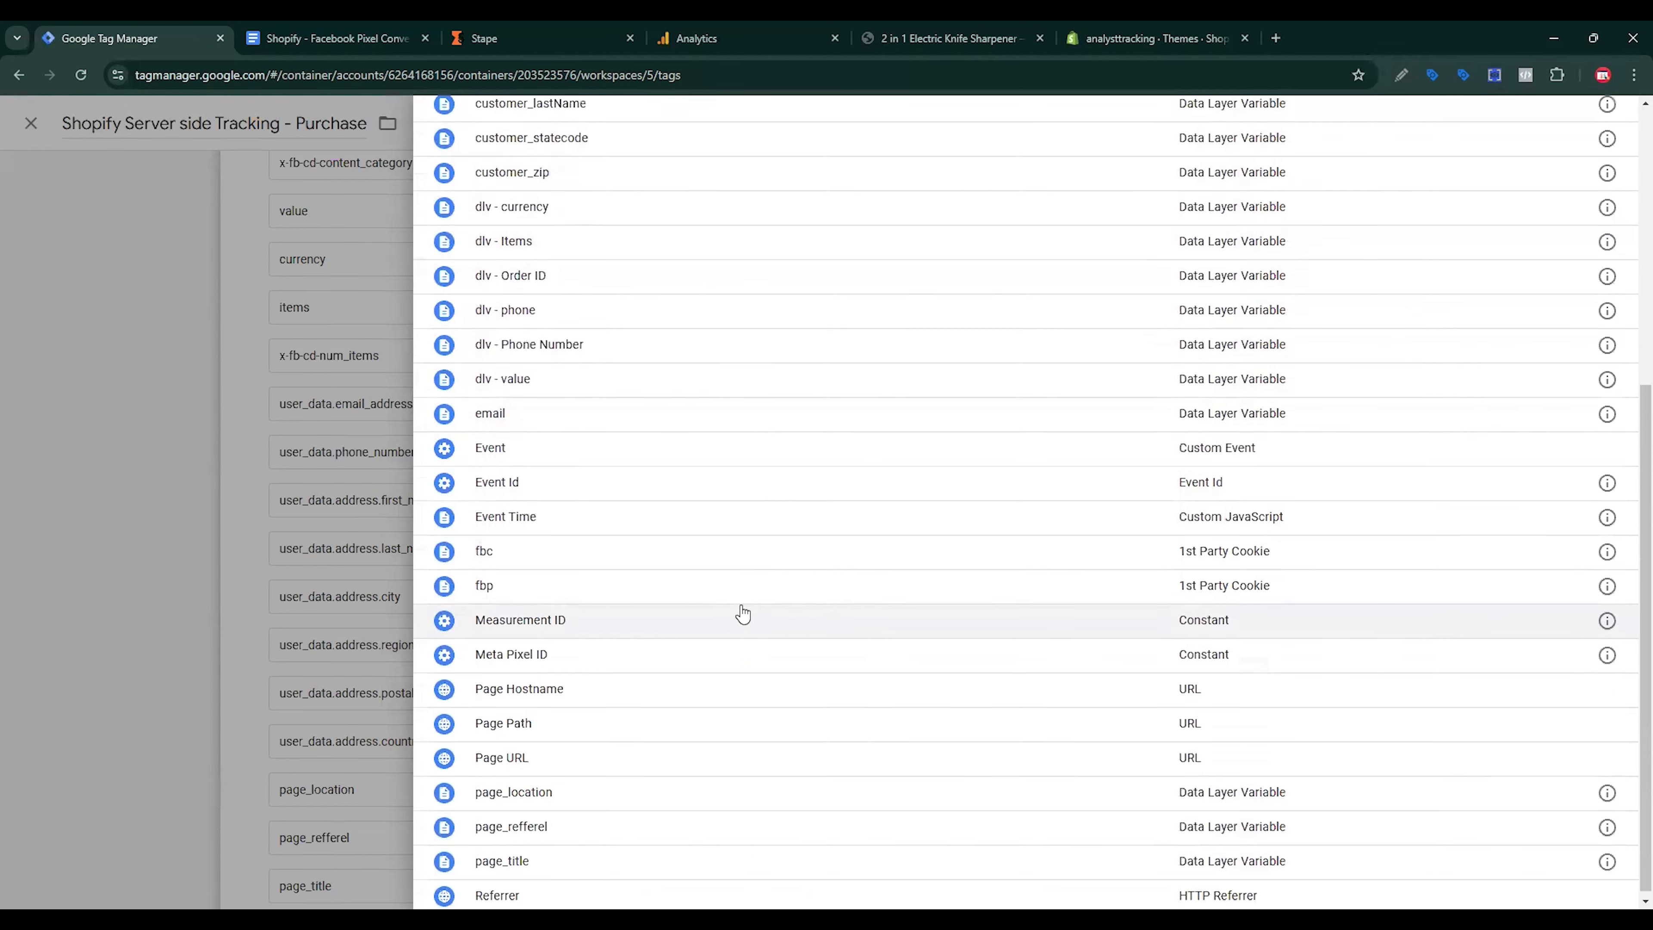
scroll(735, 613, "up", 7)
scroll(749, 614, "down", 5)
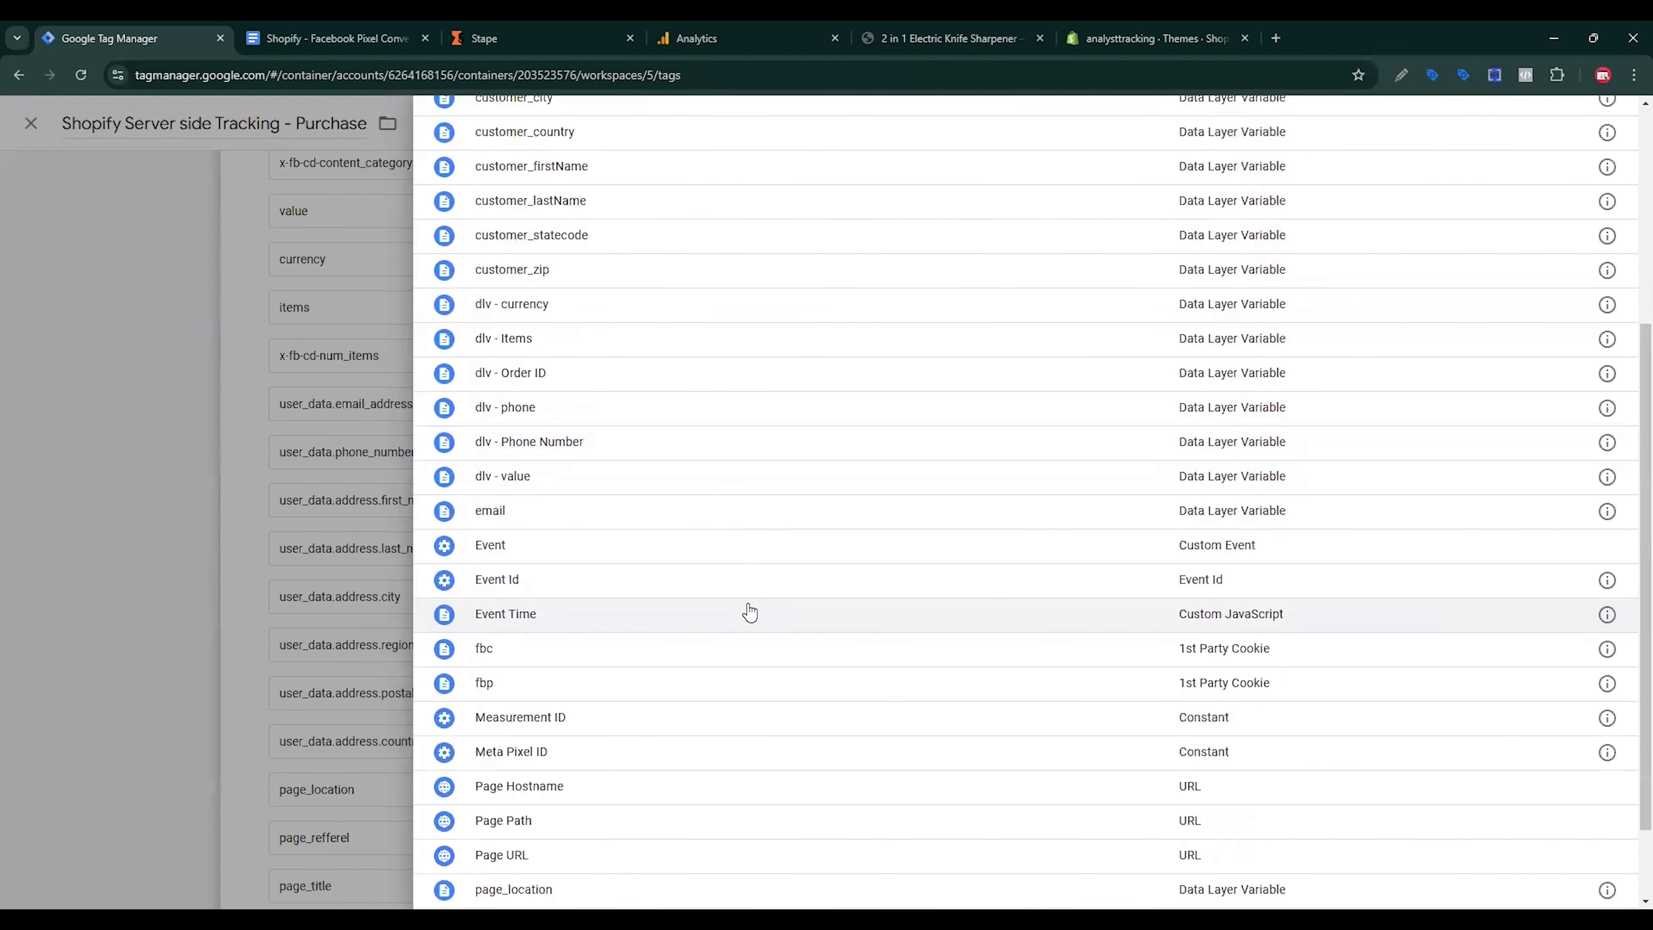
scroll(750, 612, "down", 2)
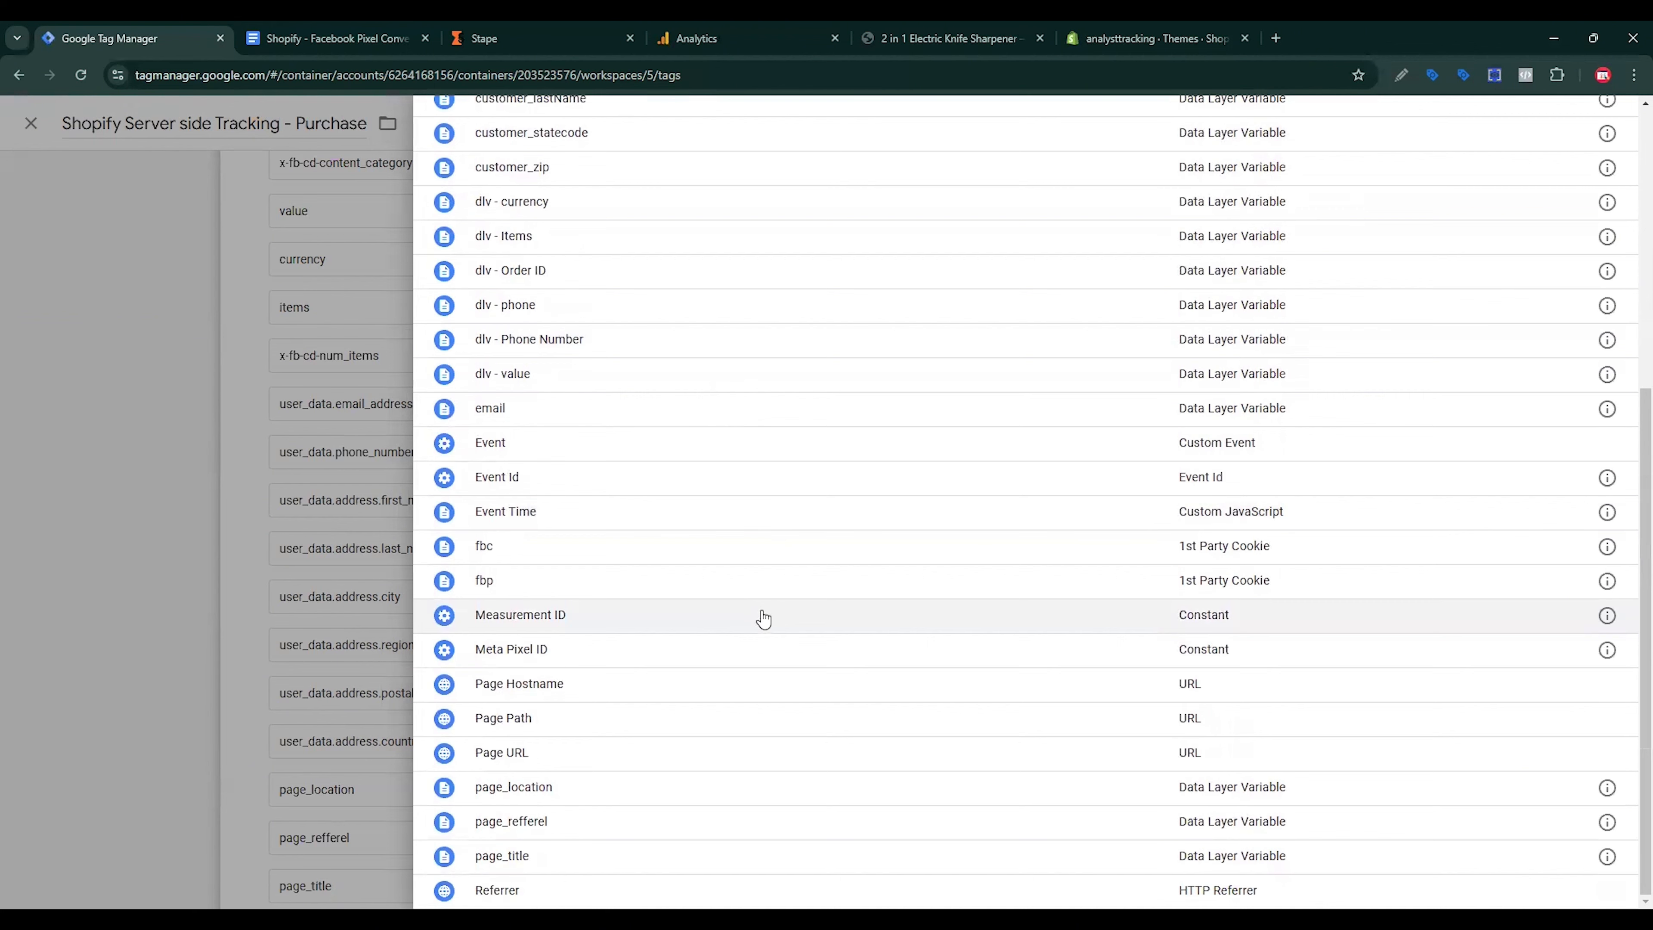
scroll(758, 617, "up", 2)
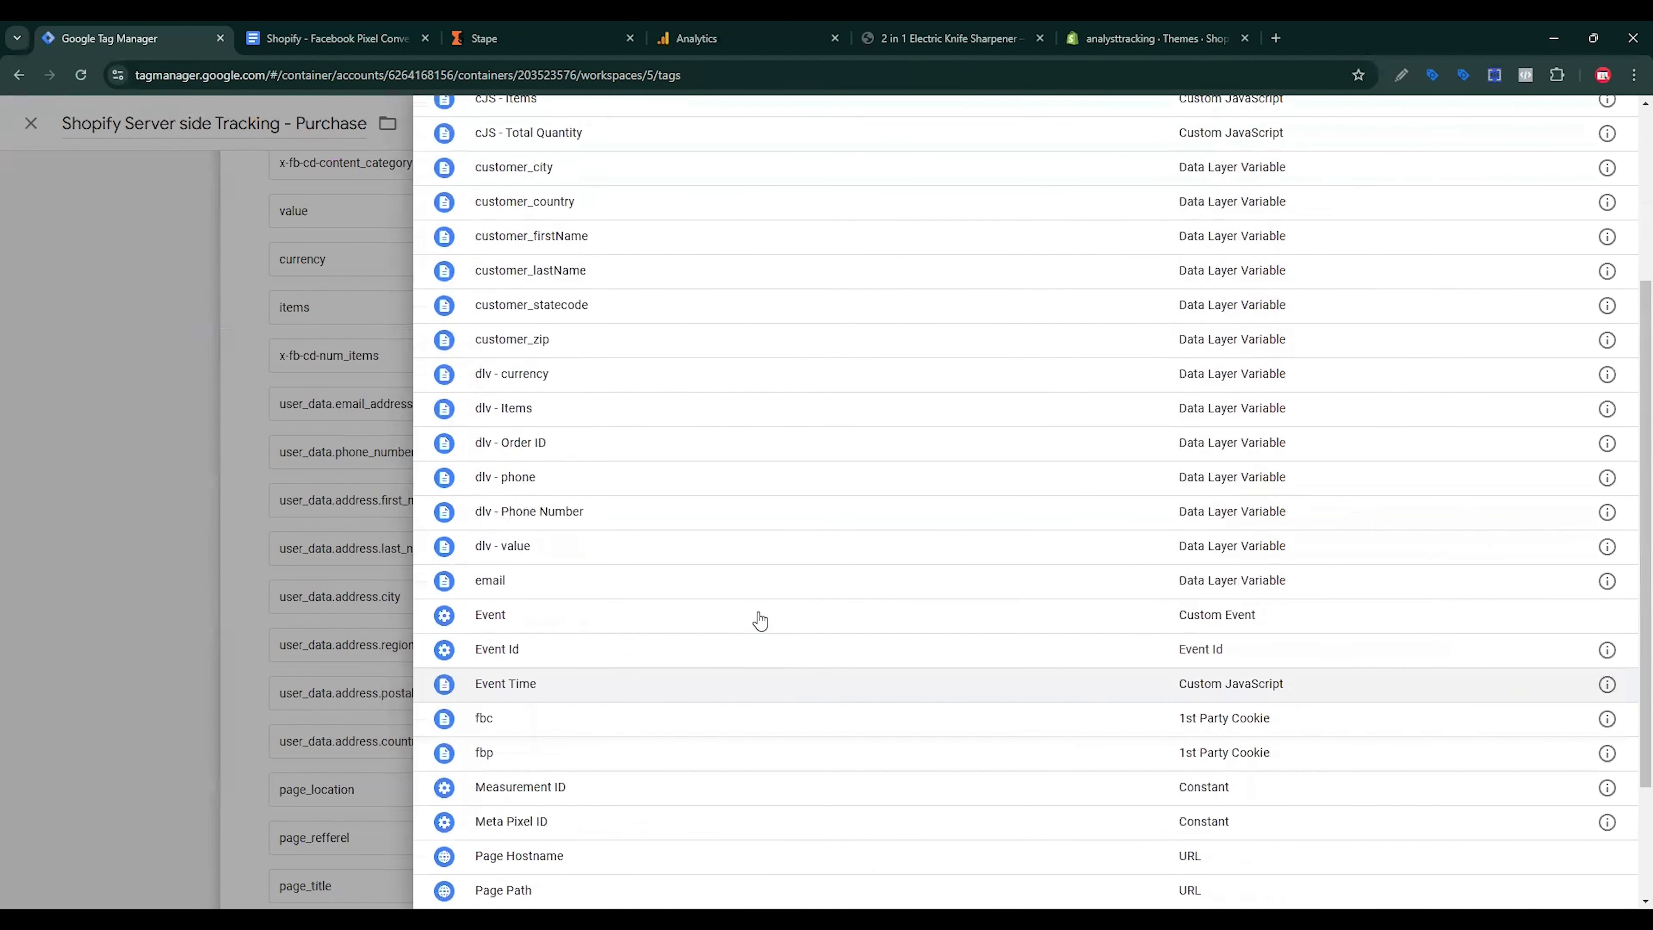
scroll(609, 388, "up", 1)
Step: Map the Purchase tag's first_name, last_name and city values to customer_firstName, customer_lastName and customer_city
left_click(575, 325)
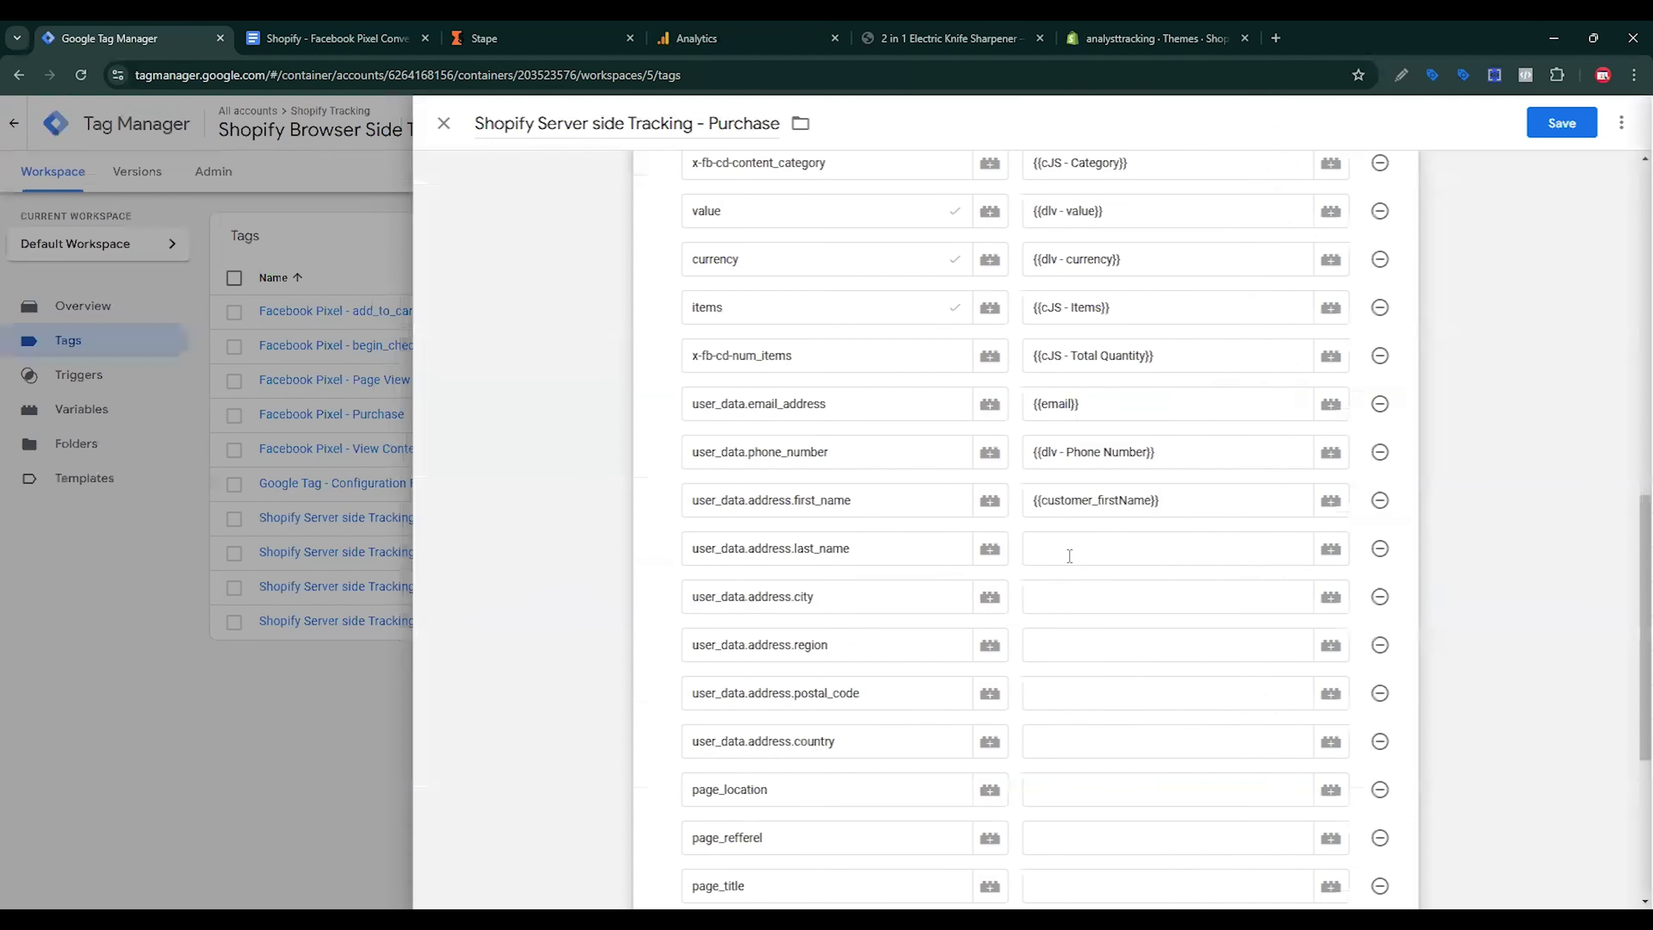
left_click(1273, 546)
left_click(1331, 549)
left_click(553, 546)
left_click(1328, 602)
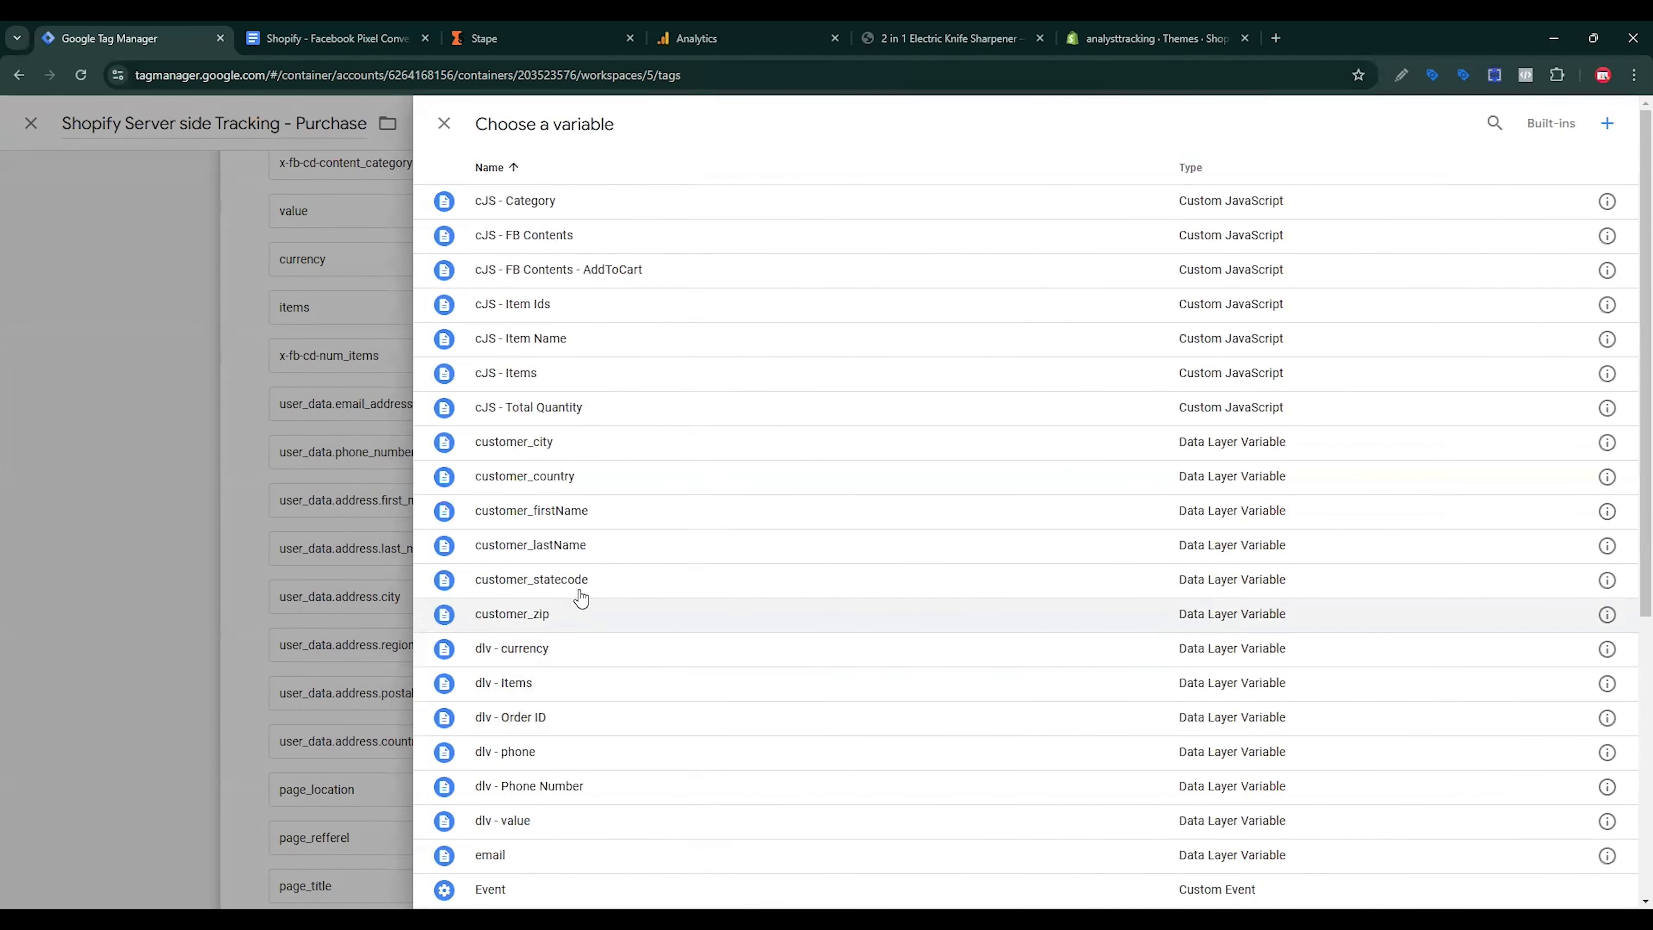
left_click(553, 443)
Step: Map the region value to customer_statecode and postal_code to customer_zip
left_click(1075, 655)
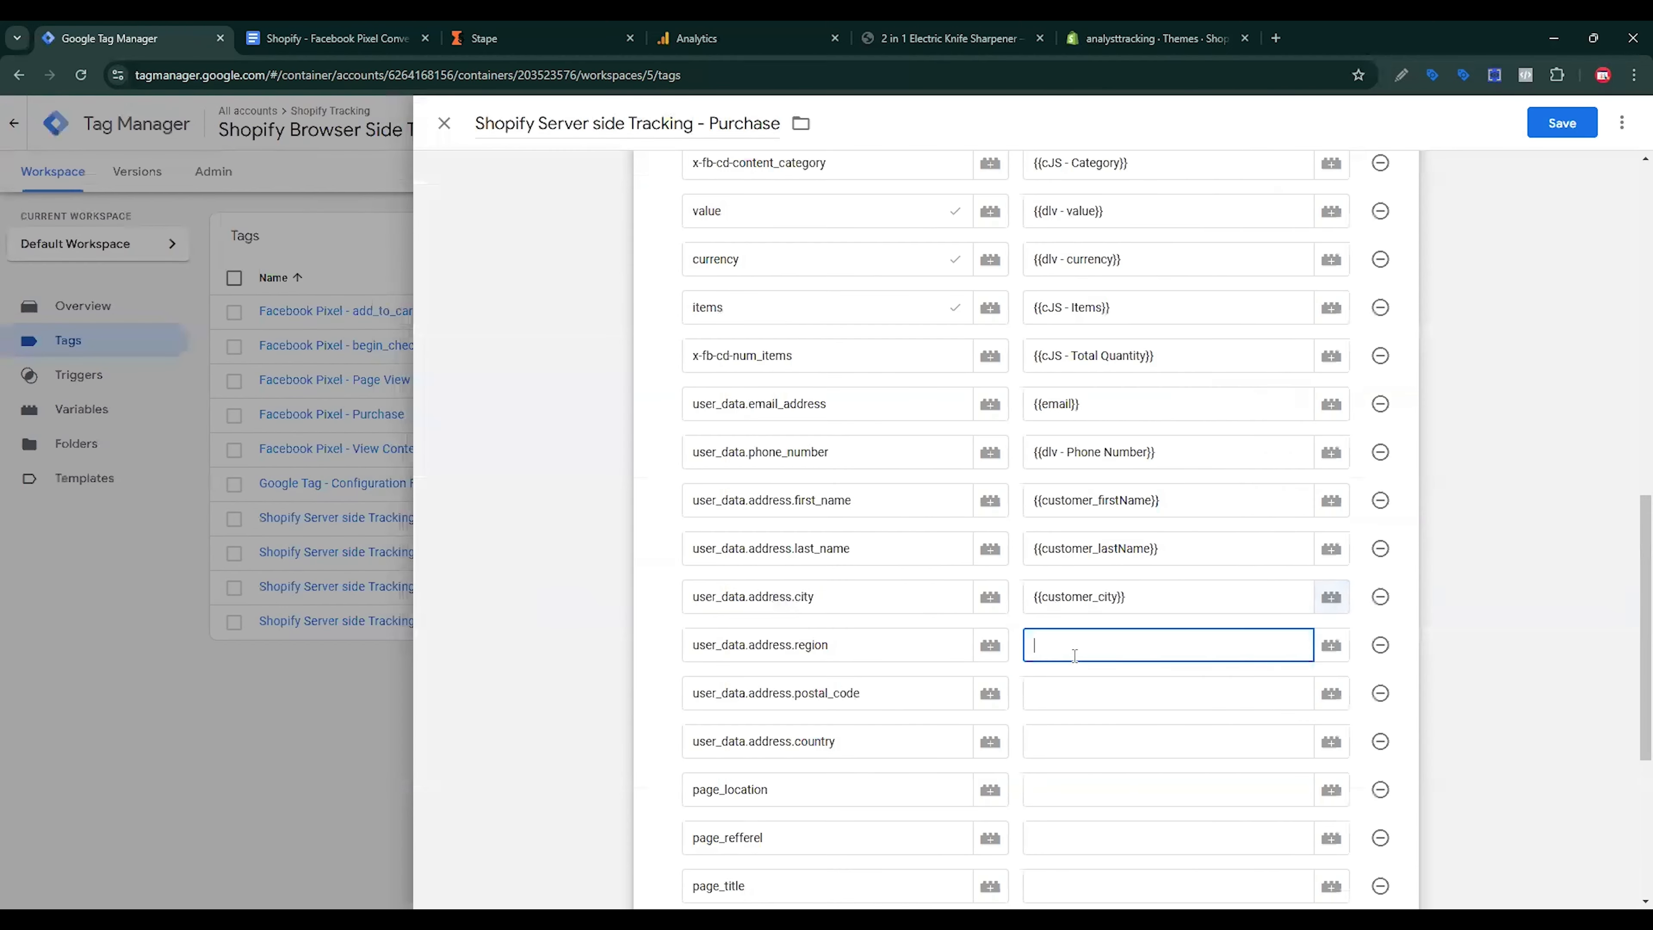
left_click(1331, 645)
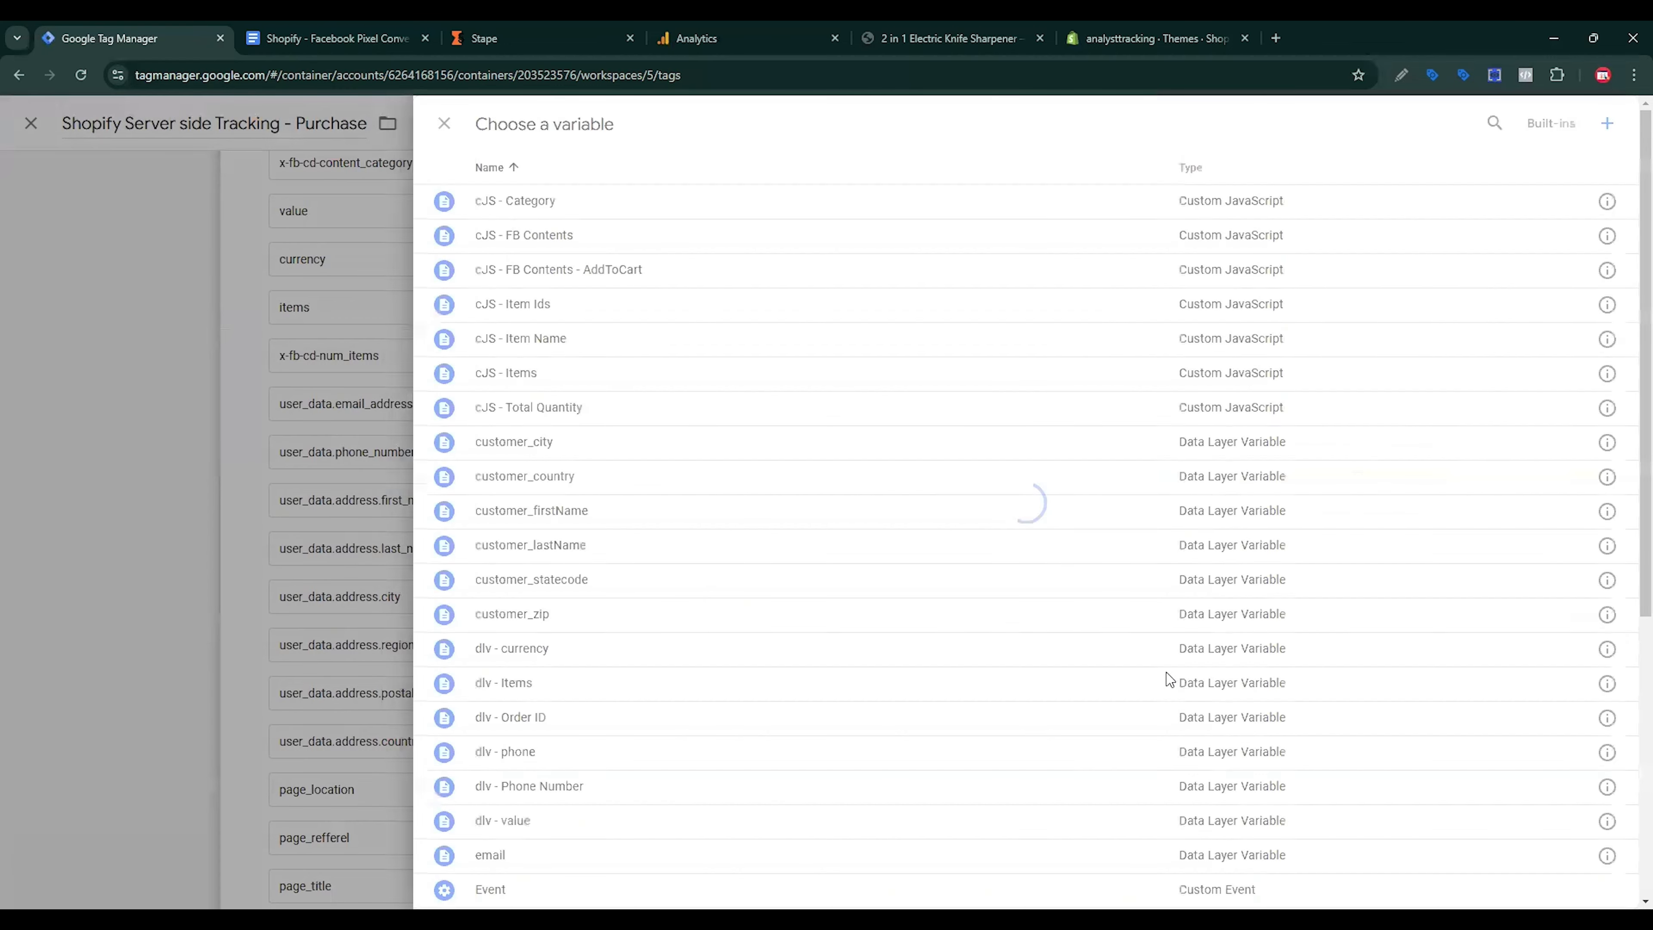
left_click(623, 578)
left_click(1089, 682)
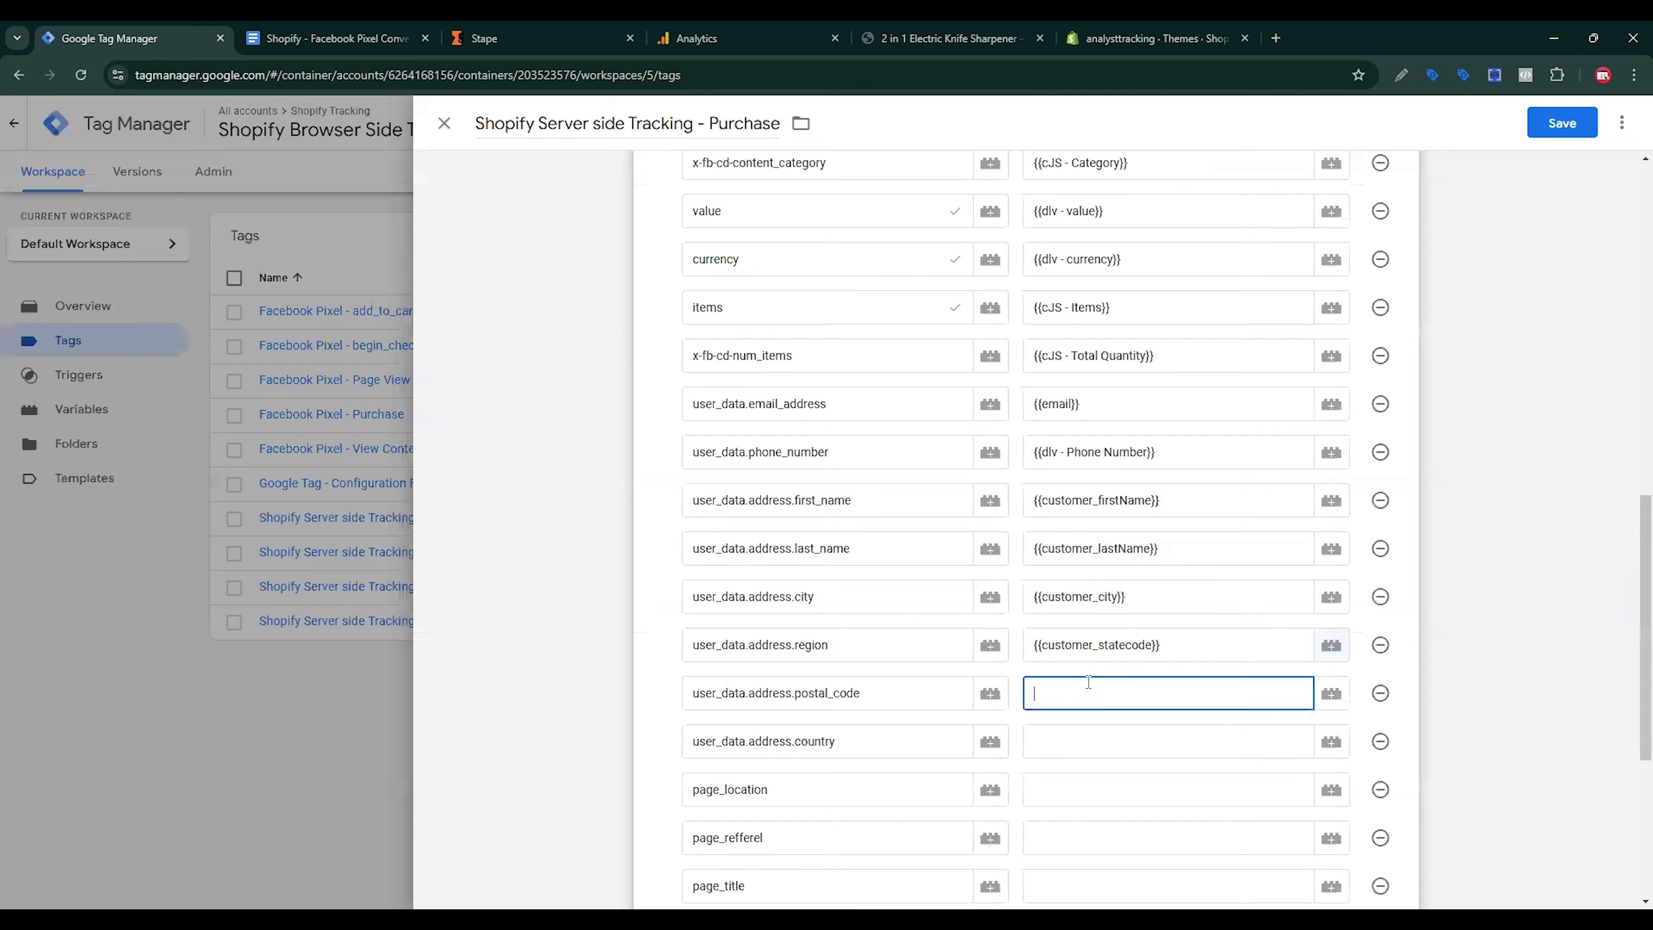
left_click(1332, 702)
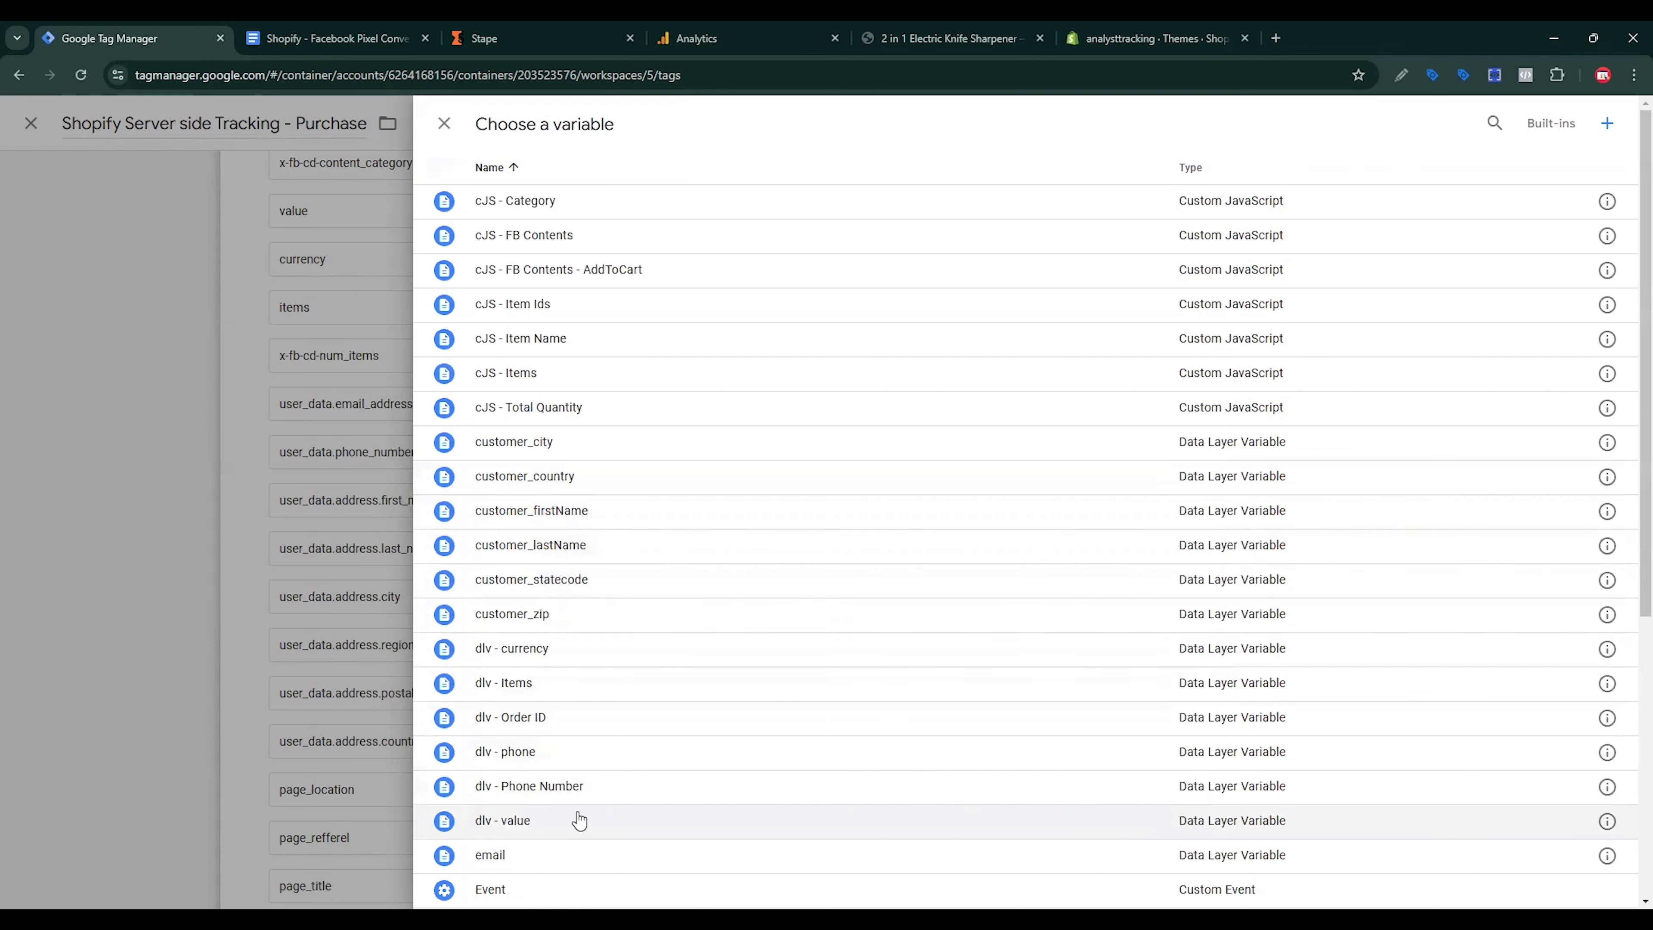
left_click(524, 615)
Step: After checking the reference document, set the country value to the customer_country variable
left_click(339, 26)
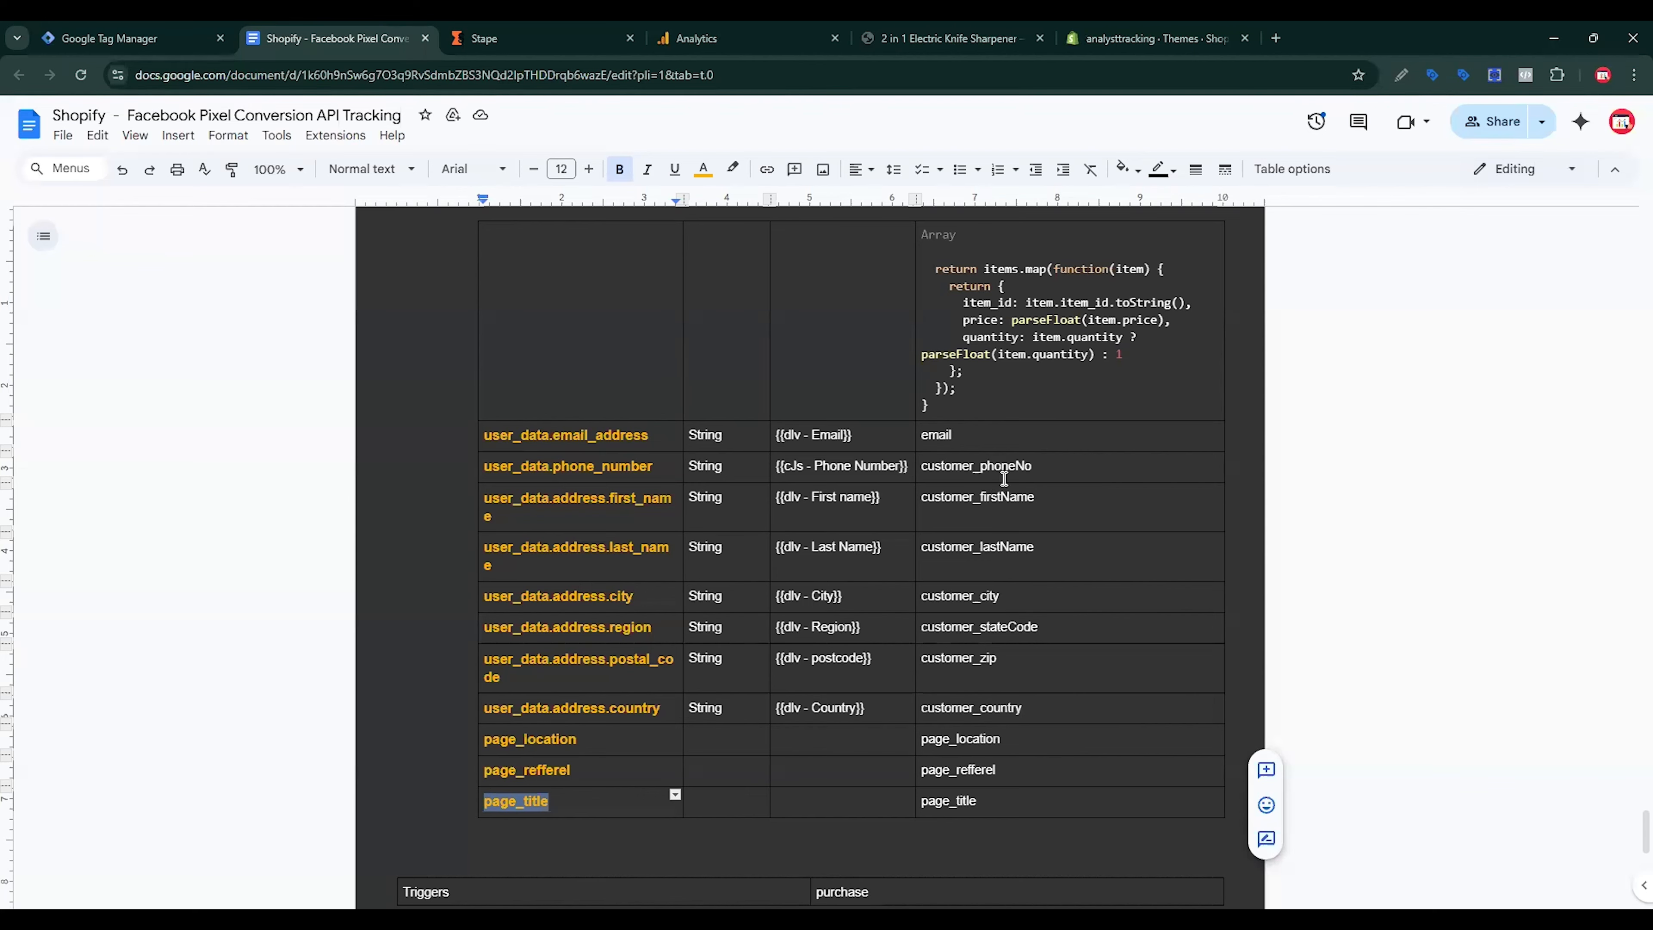
left_click(176, 40)
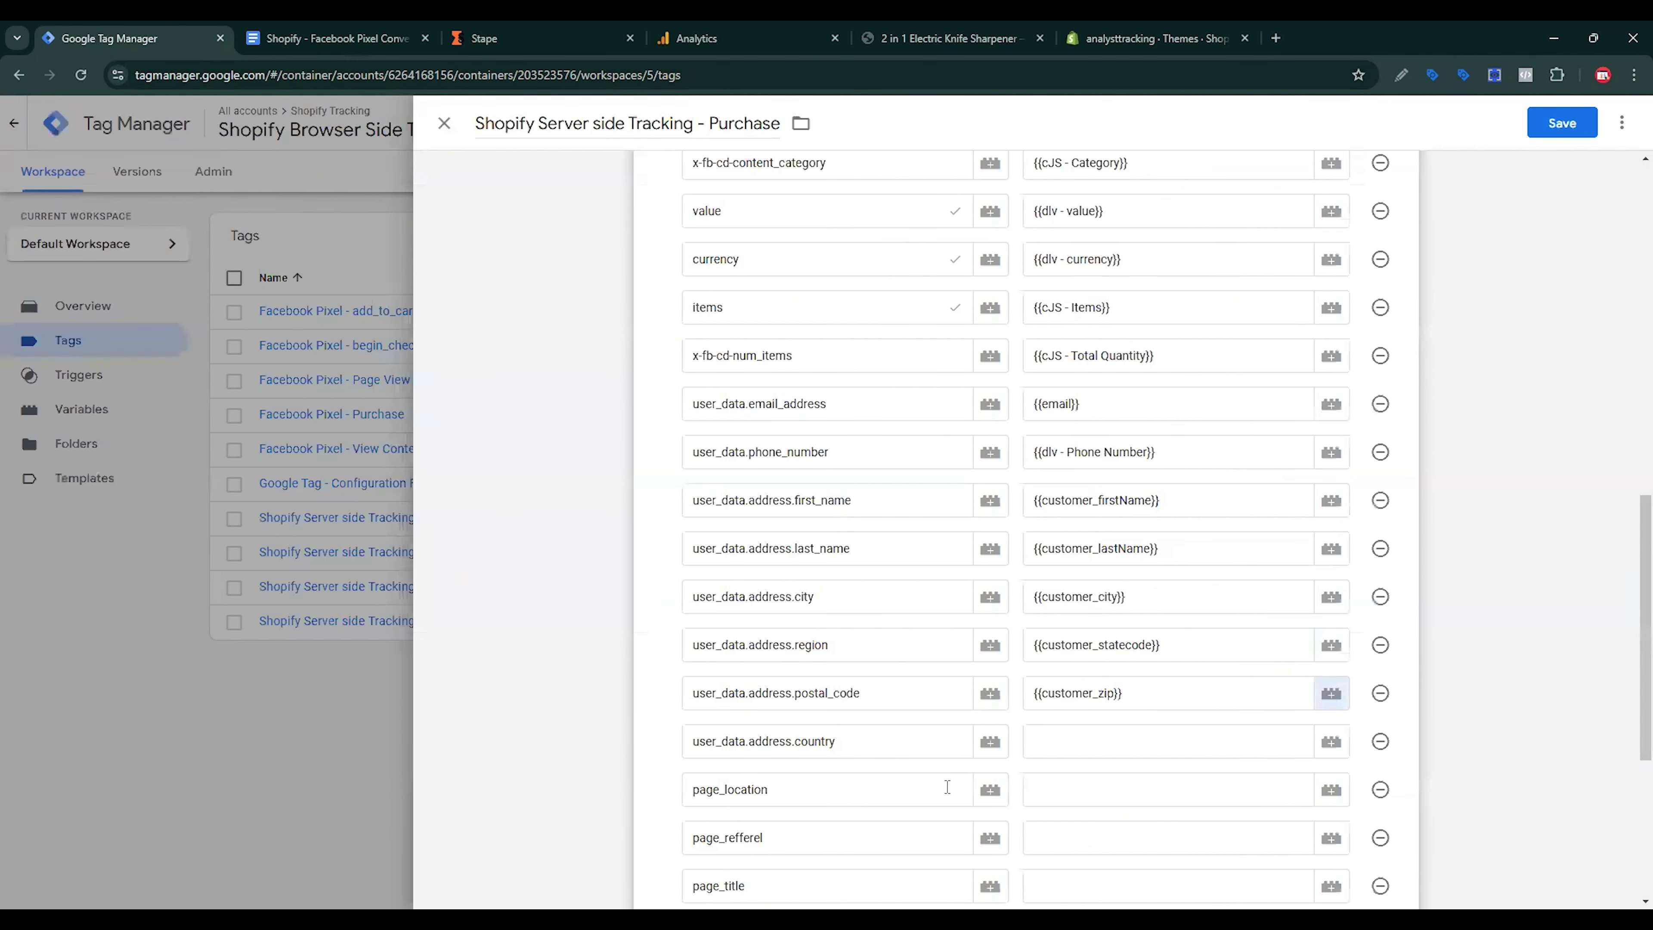
left_click(1057, 743)
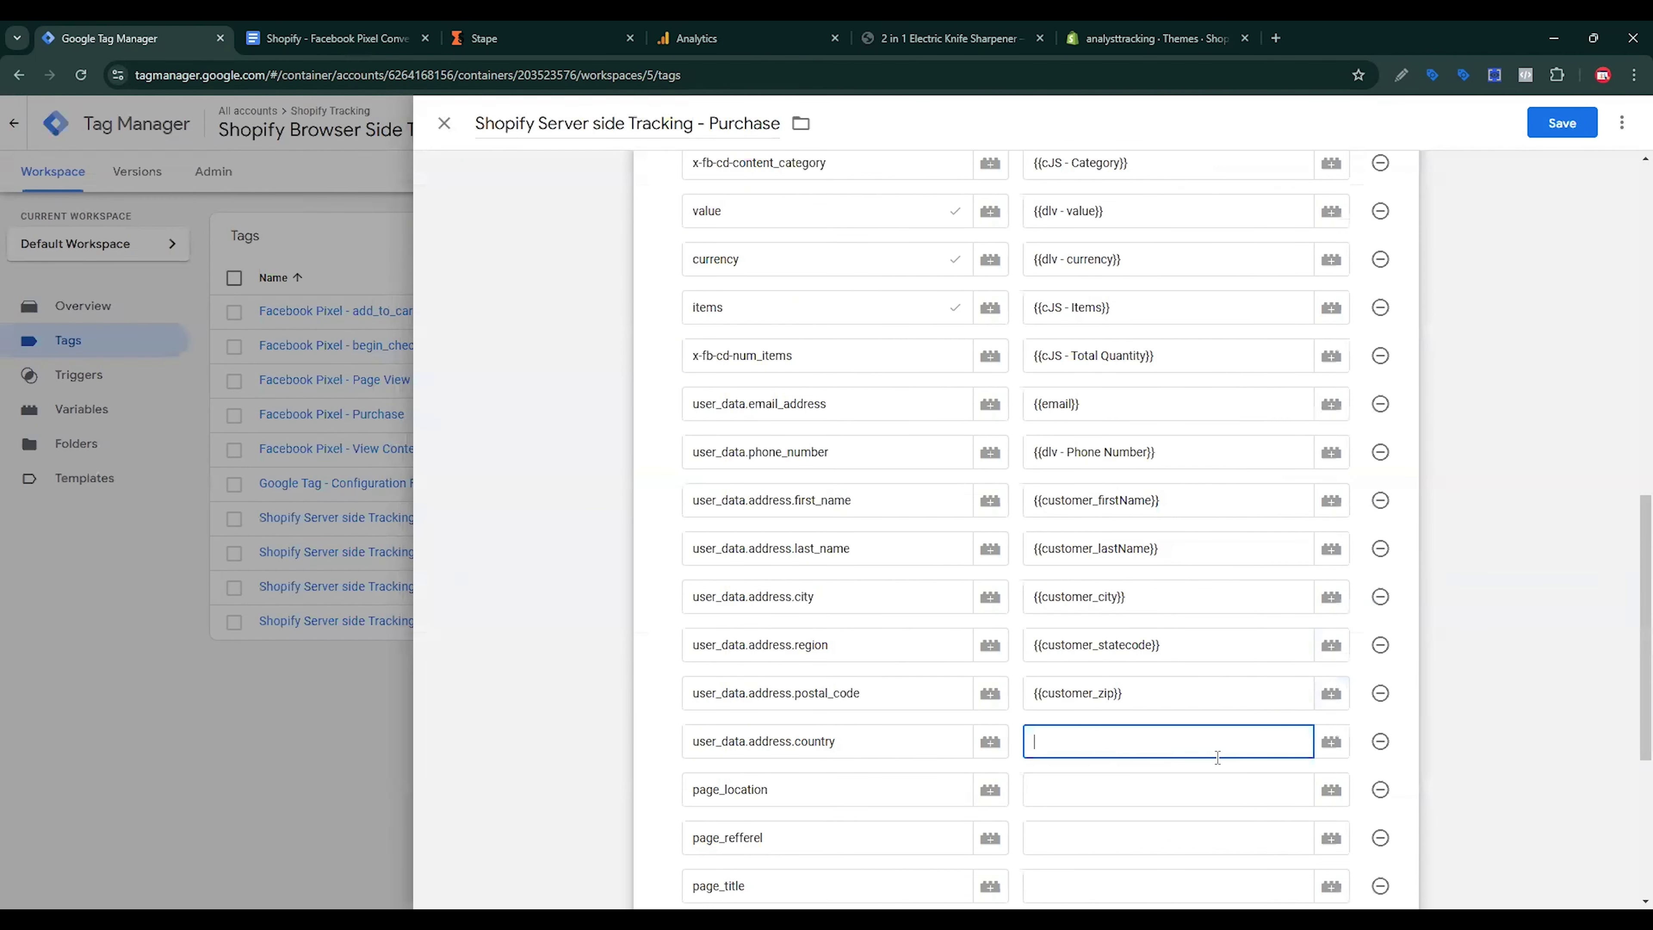
left_click(1331, 740)
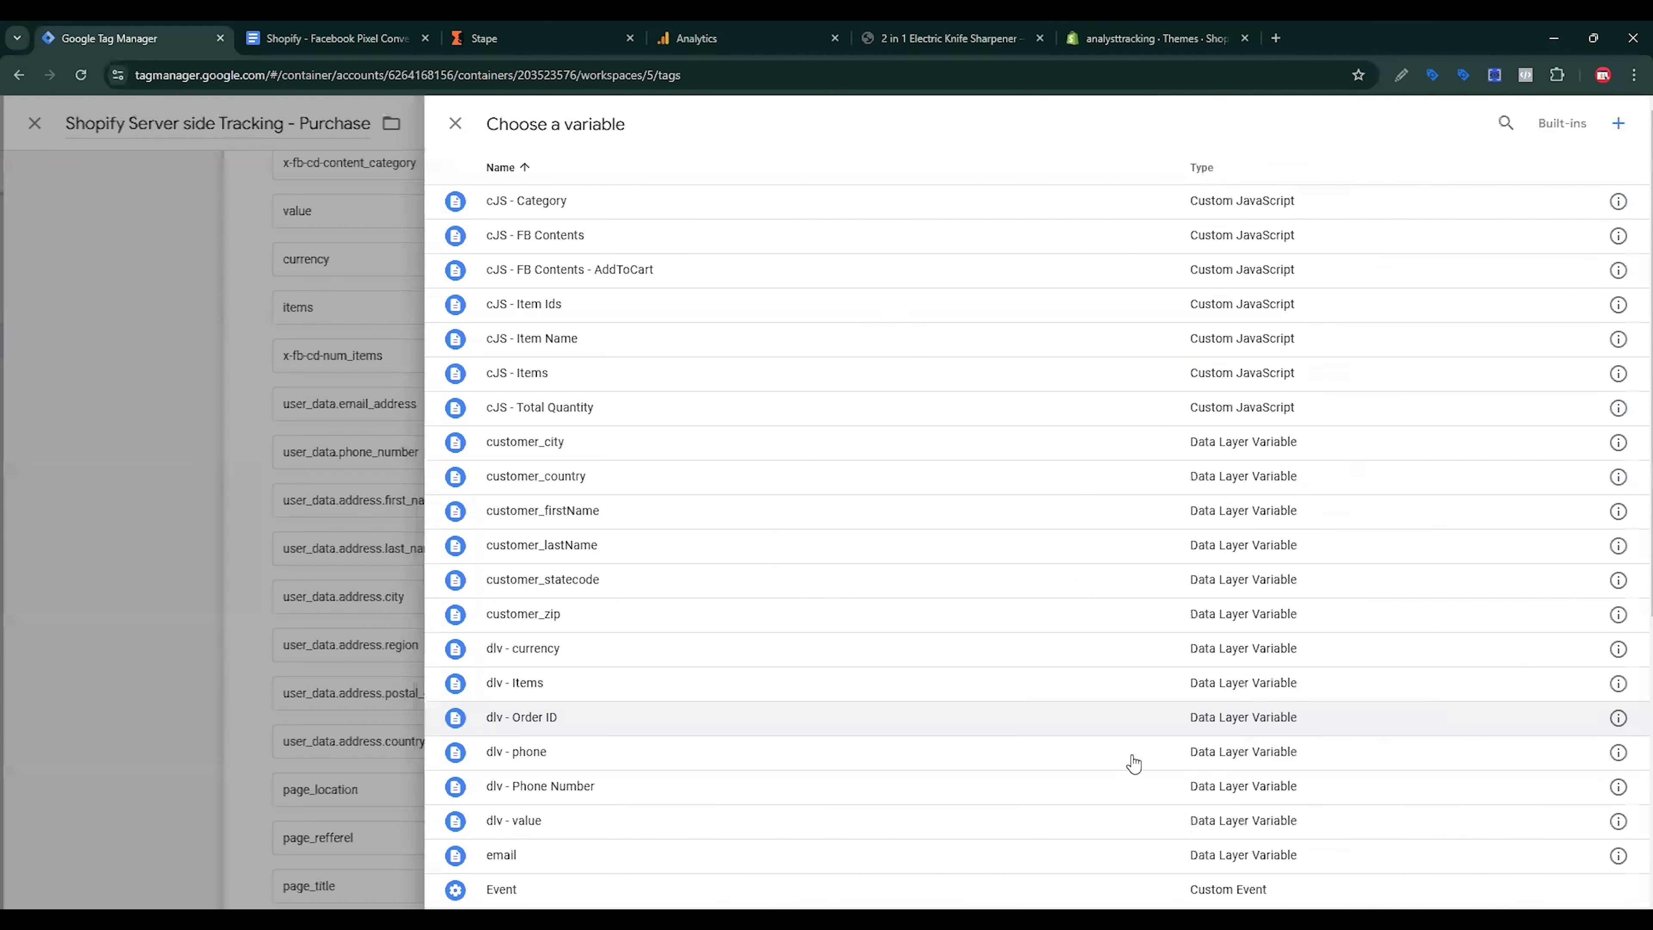
left_click(571, 479)
left_click(1070, 787)
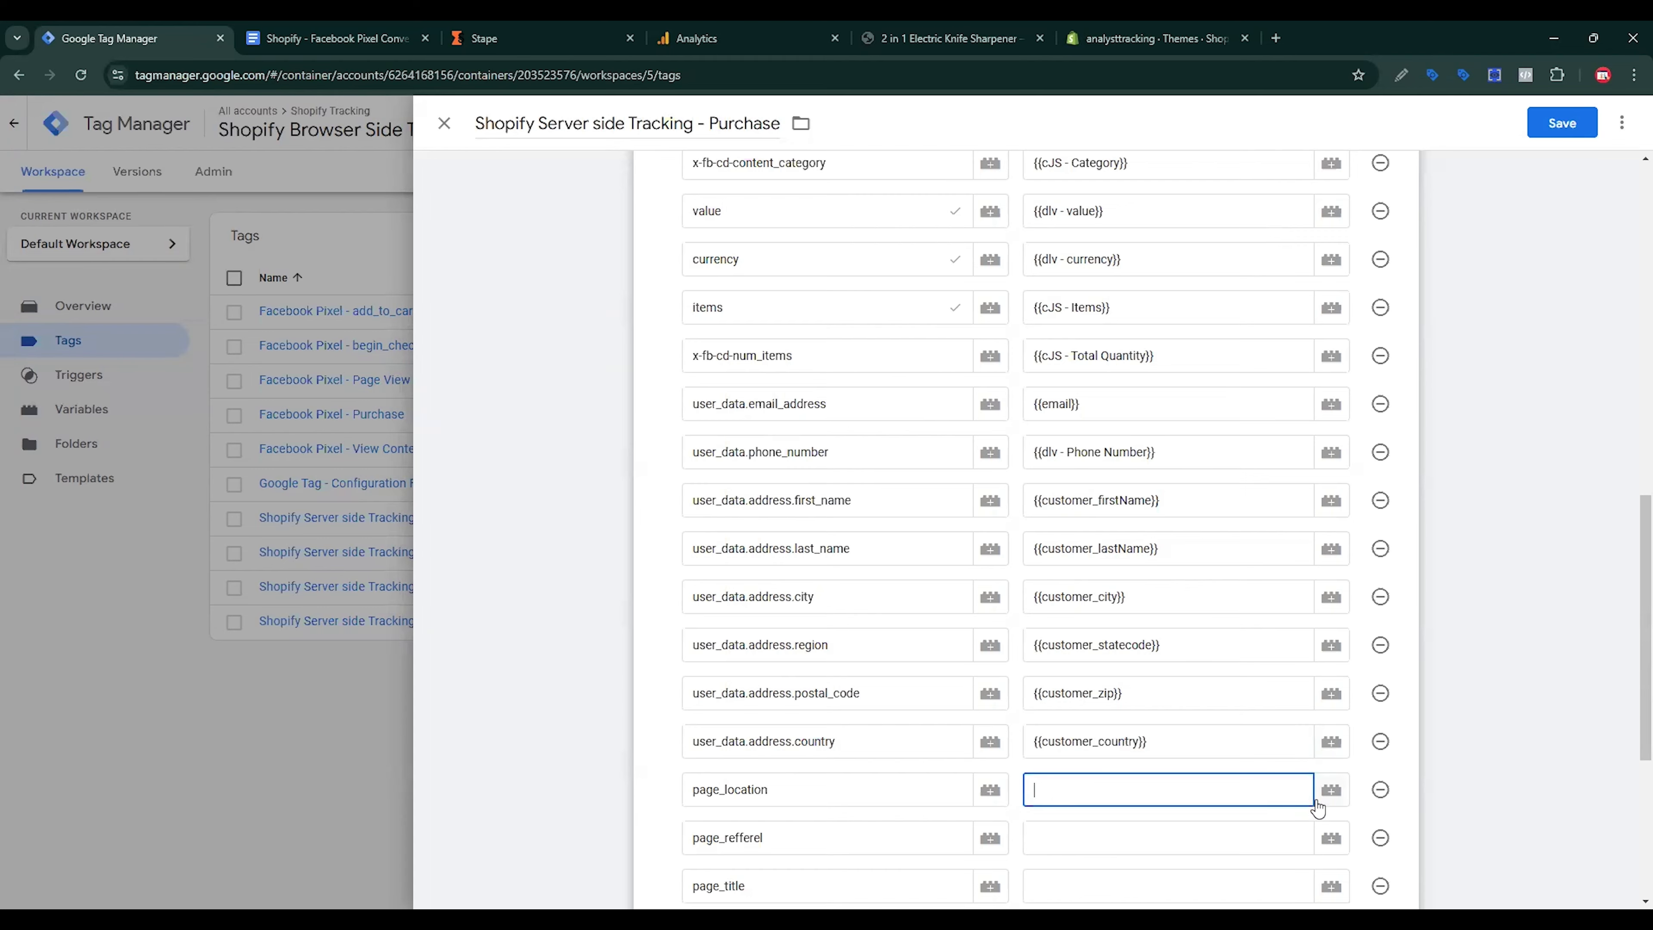
left_click(1331, 790)
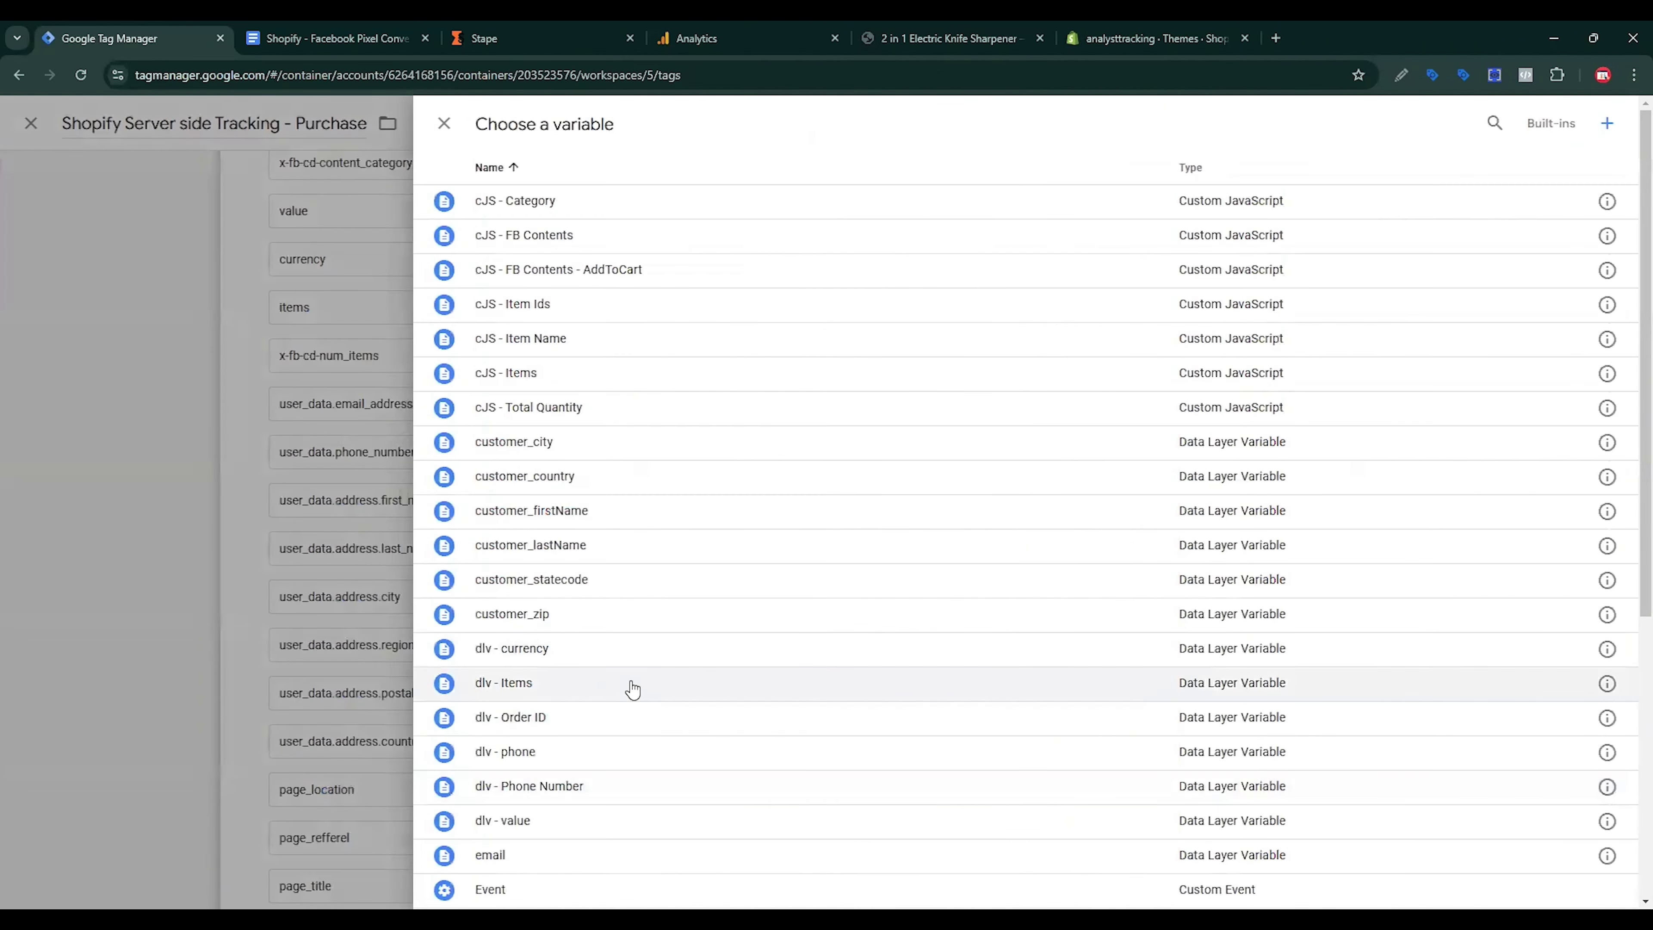
Step: Fill page_location and page_refferel with their matching page_location and page_refferel variables
scroll(631, 687, "down", 6)
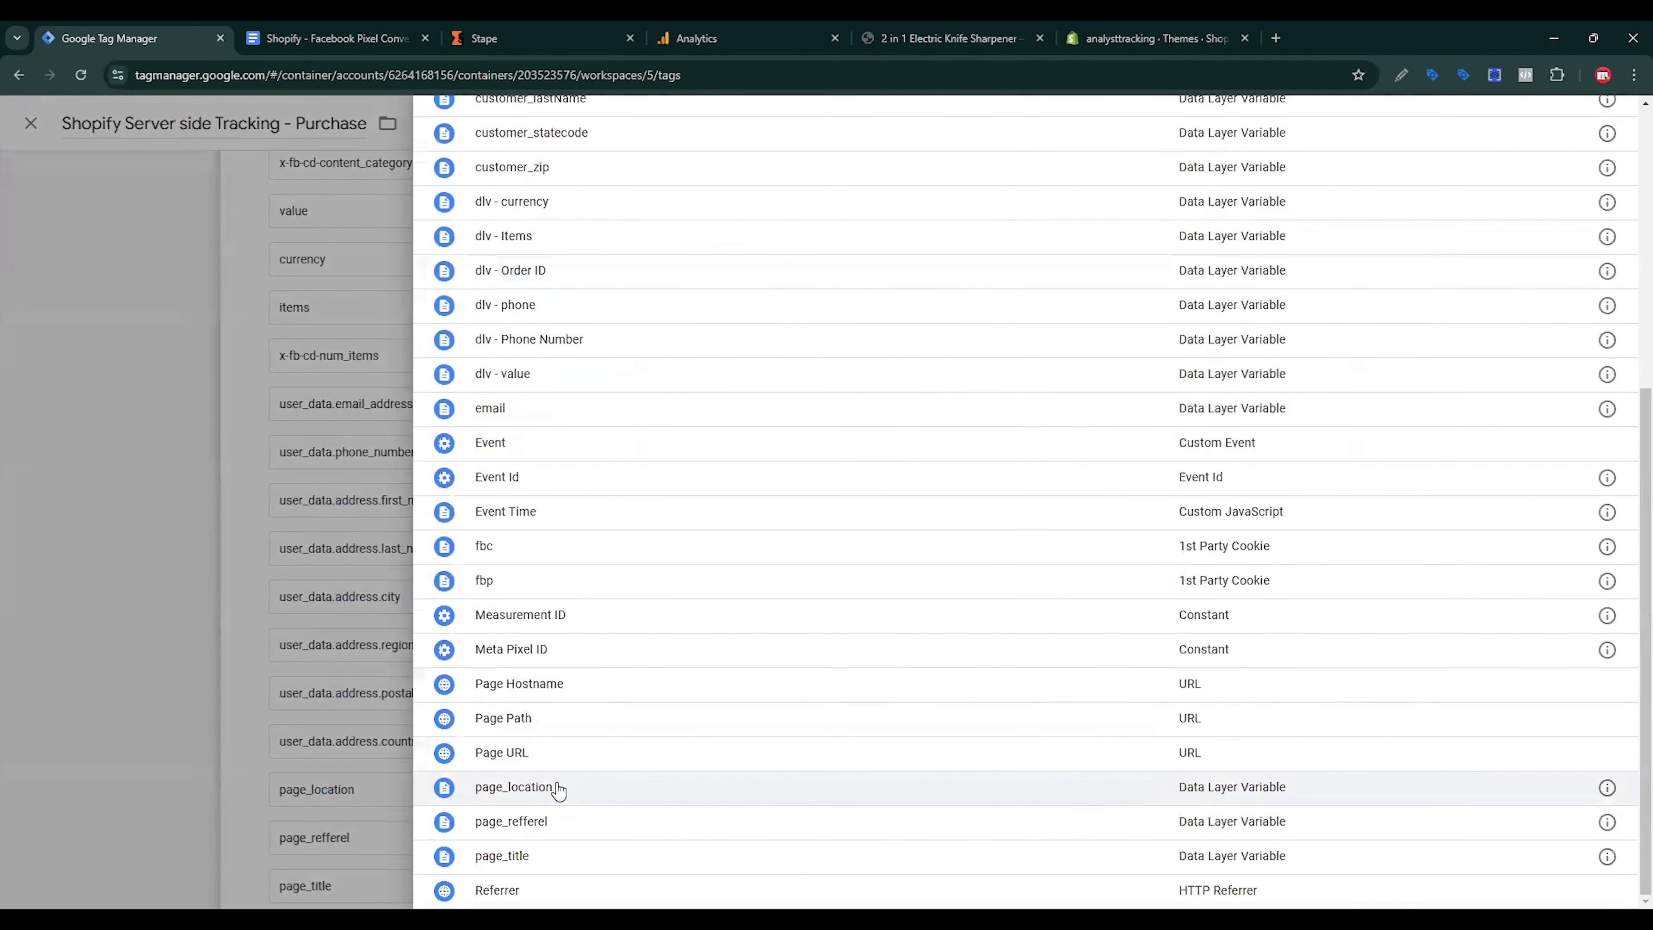
left_click(553, 787)
left_click(1088, 833)
scroll(1088, 831, "down", 3)
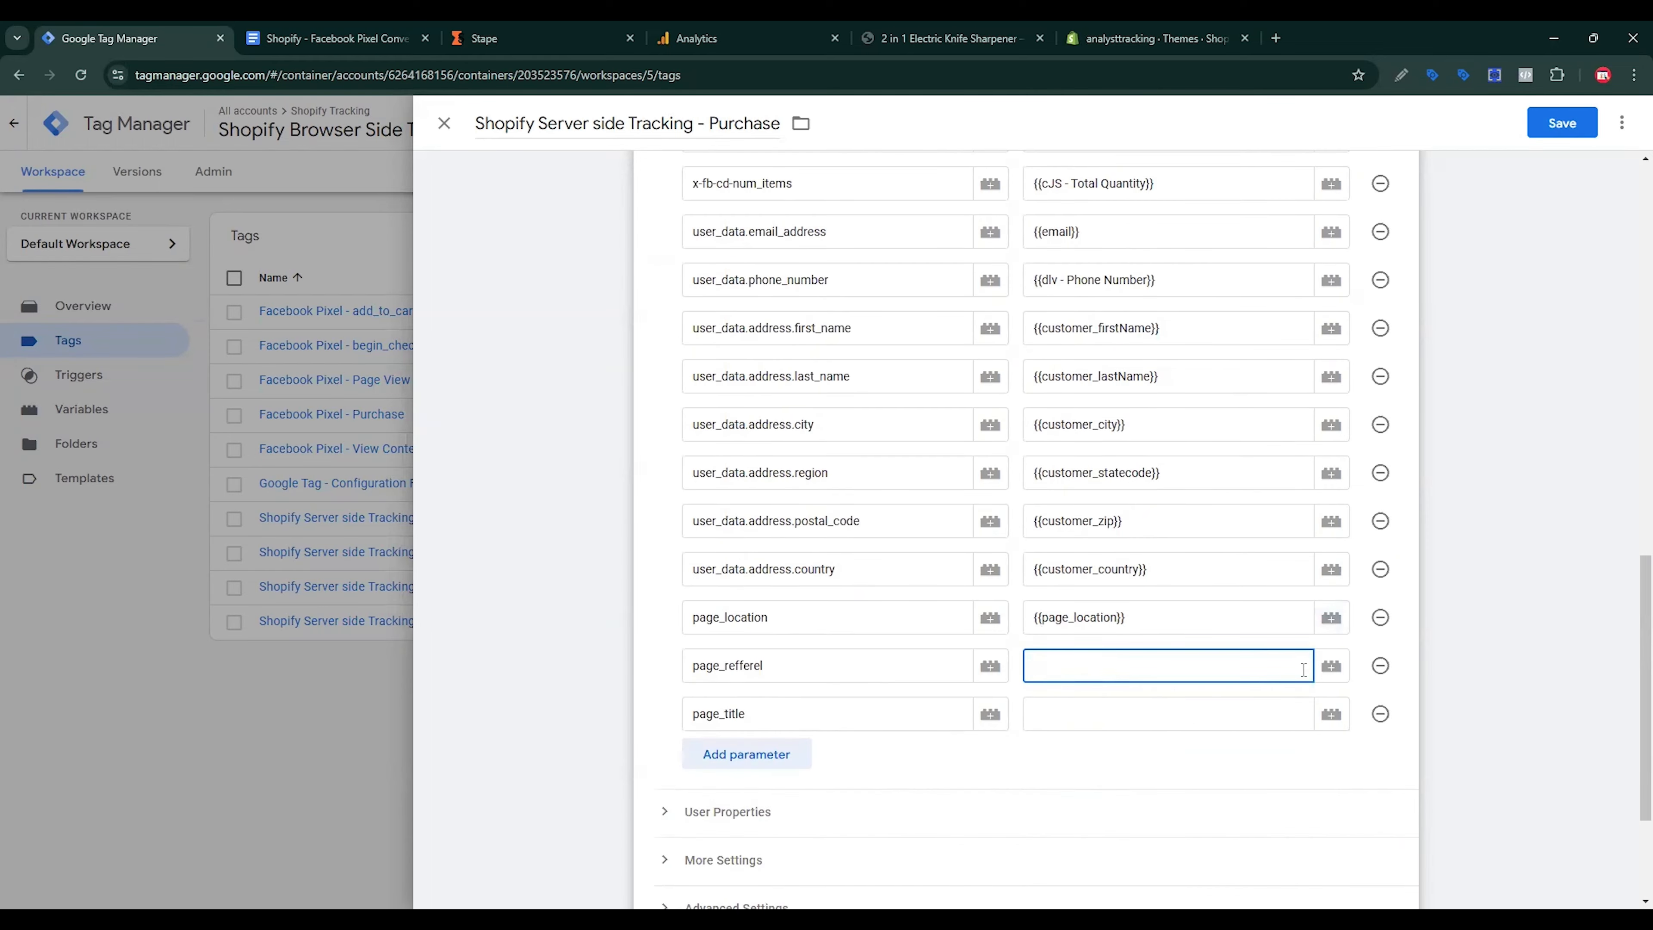
left_click(1331, 674)
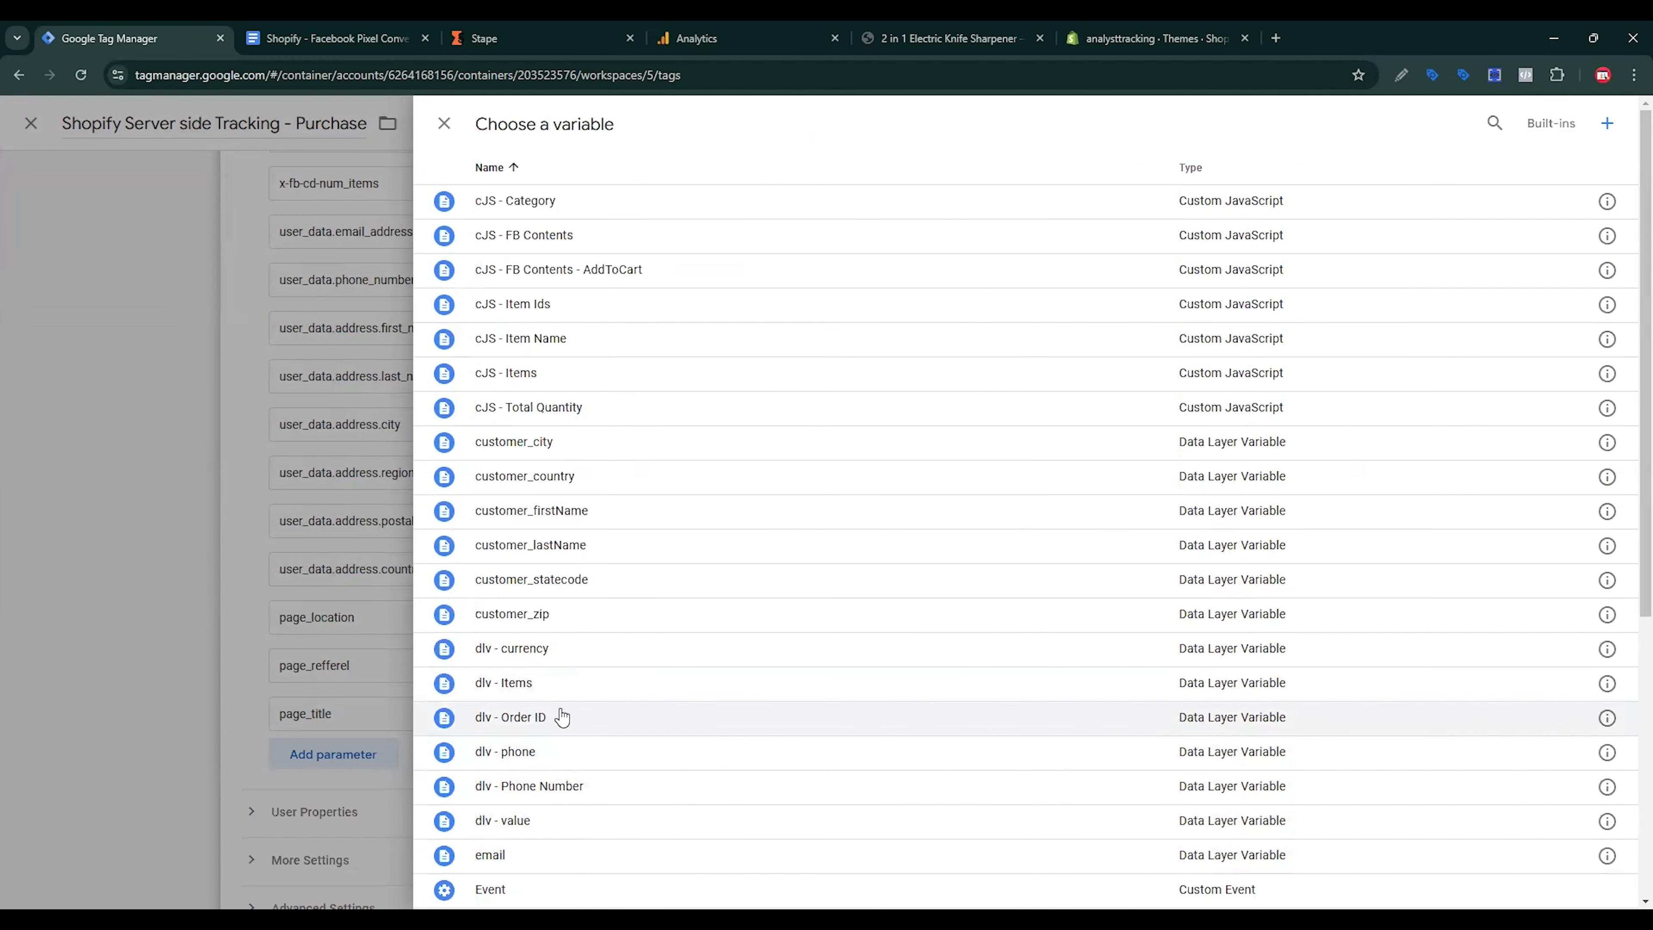
scroll(563, 716, "down", 5)
scroll(566, 808, "down", 1)
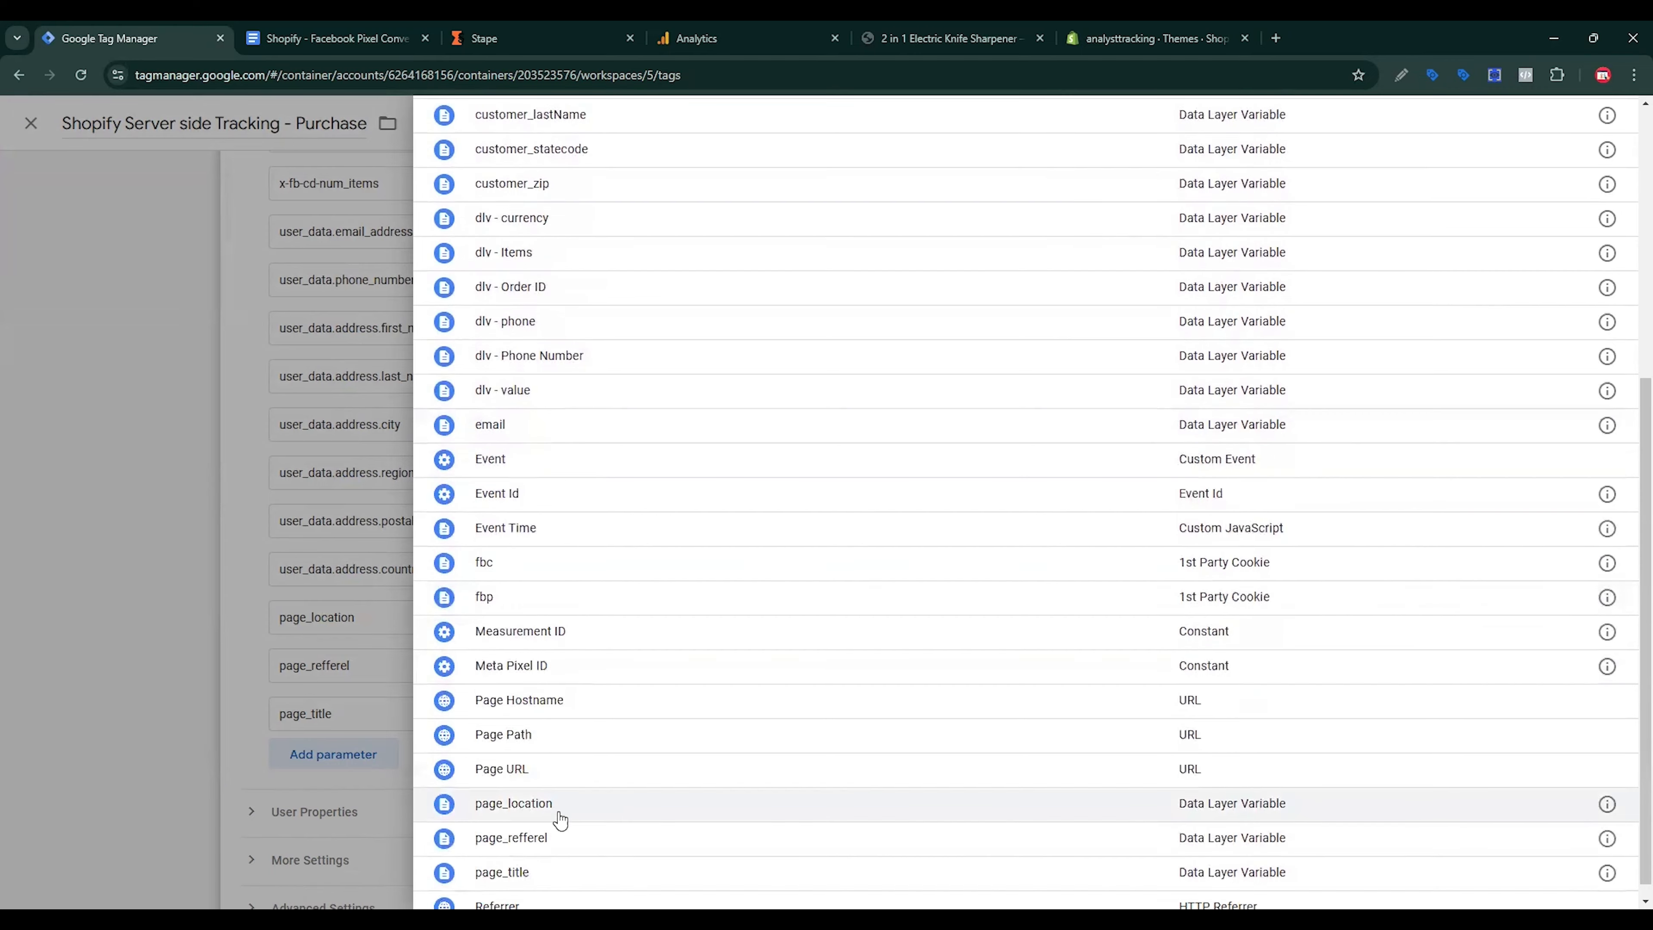
left_click(551, 833)
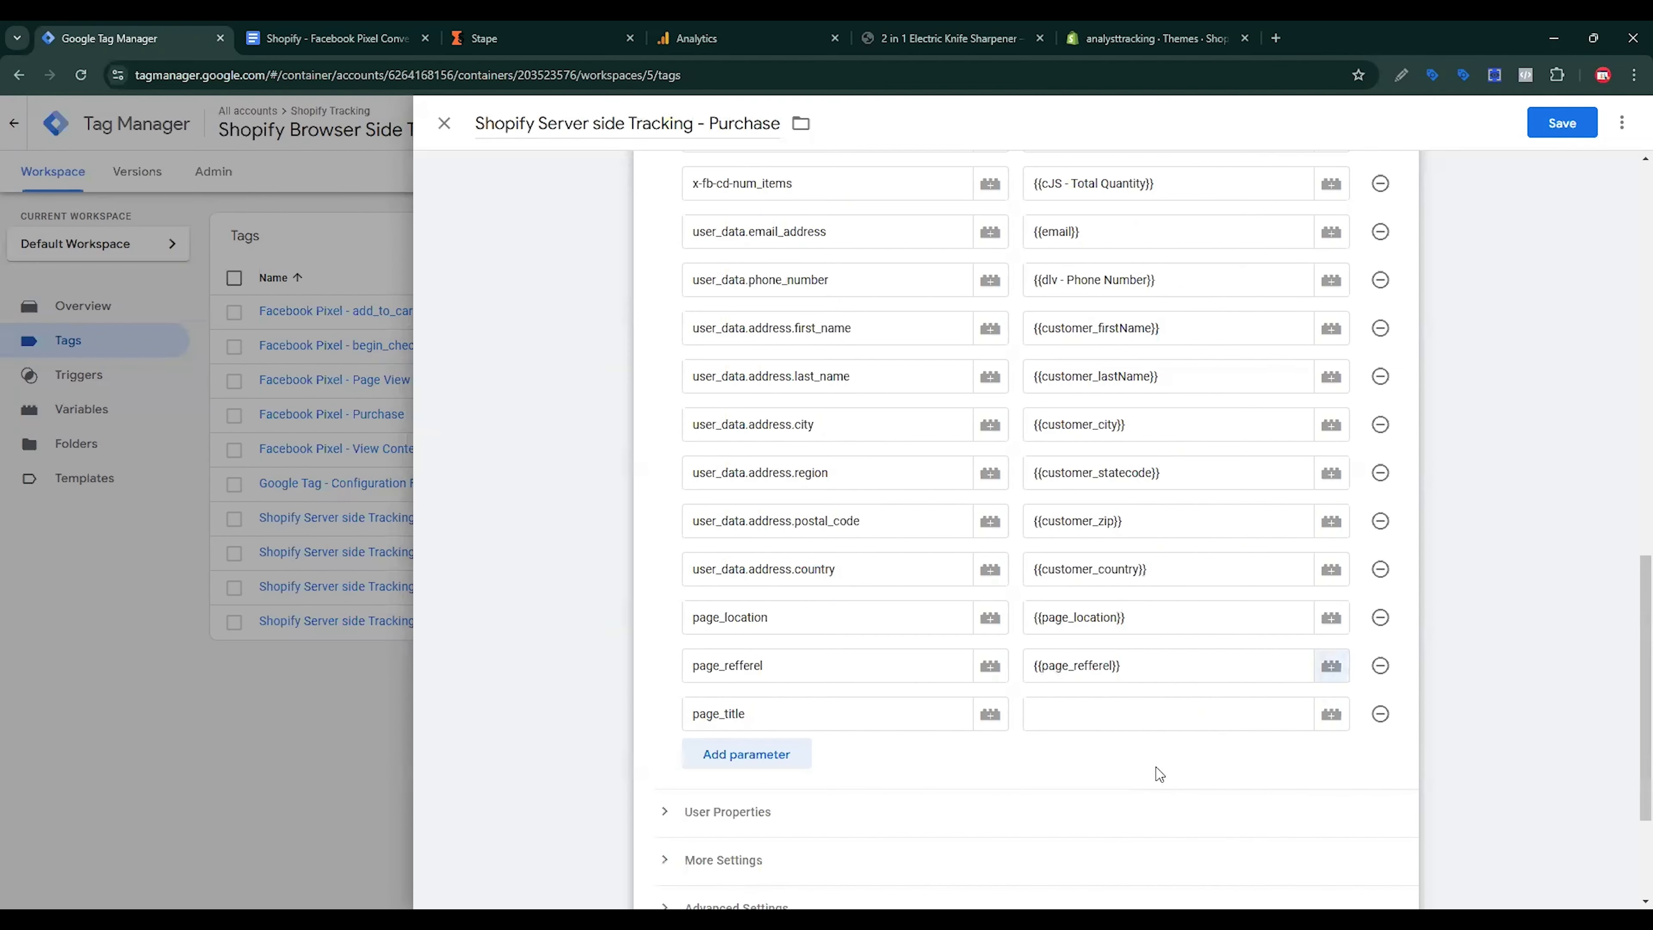
Step: Fill the page_title value with the page_title variable
left_click(1254, 717)
left_click(1331, 715)
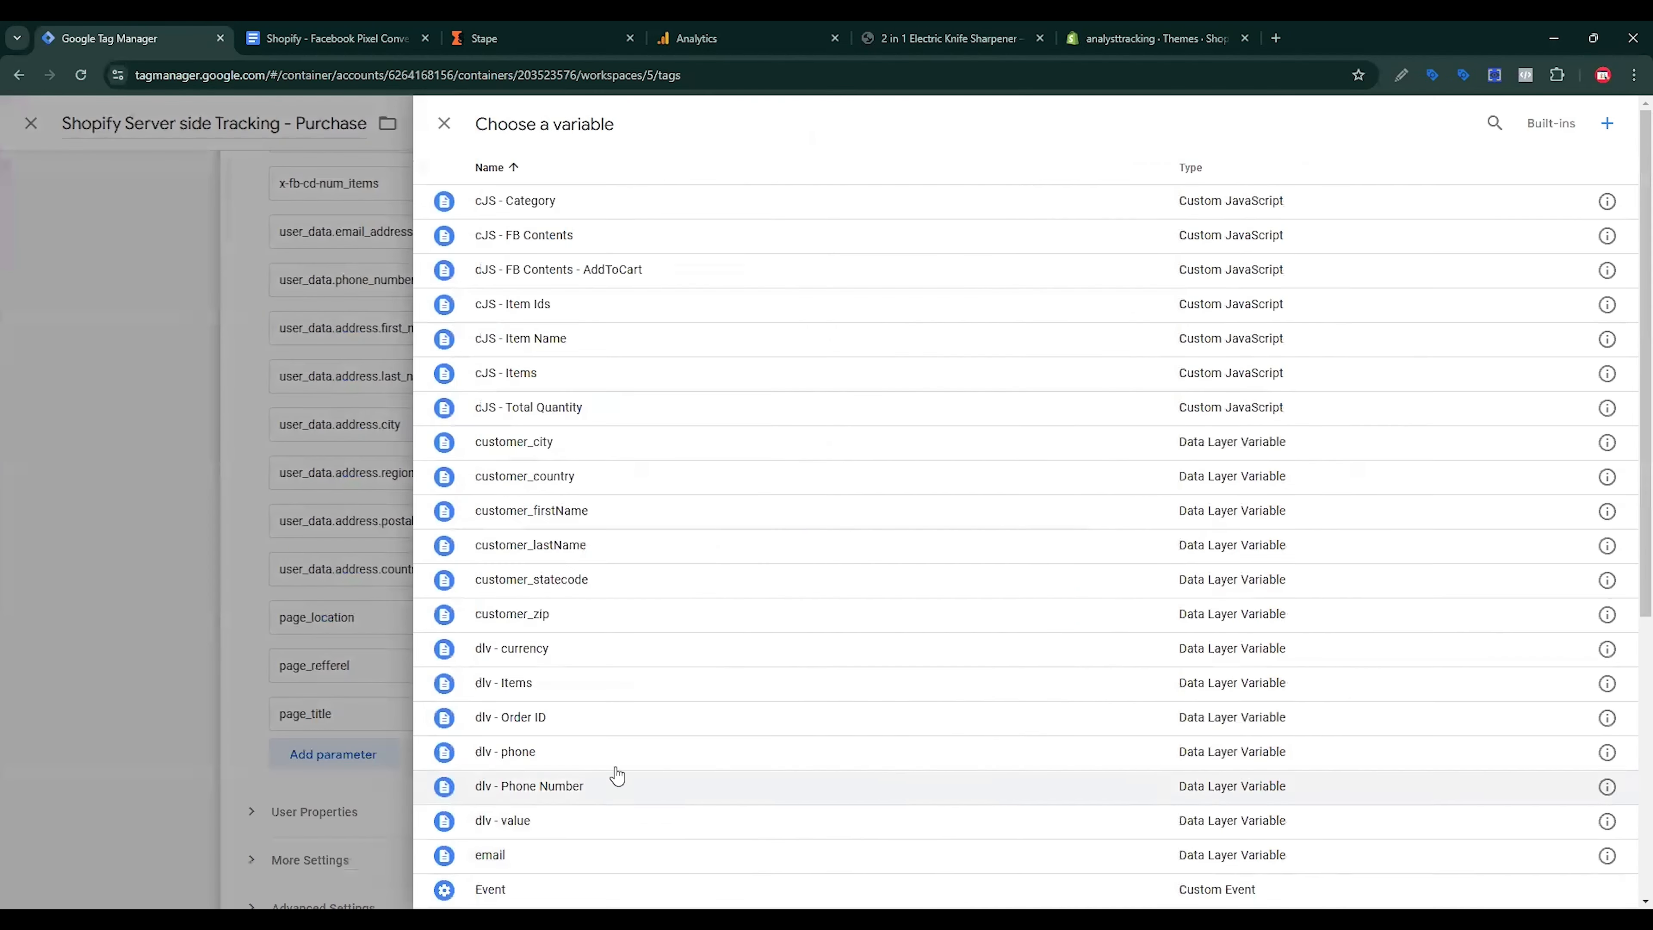
scroll(624, 778, "down", 5)
scroll(554, 857, "down", 2)
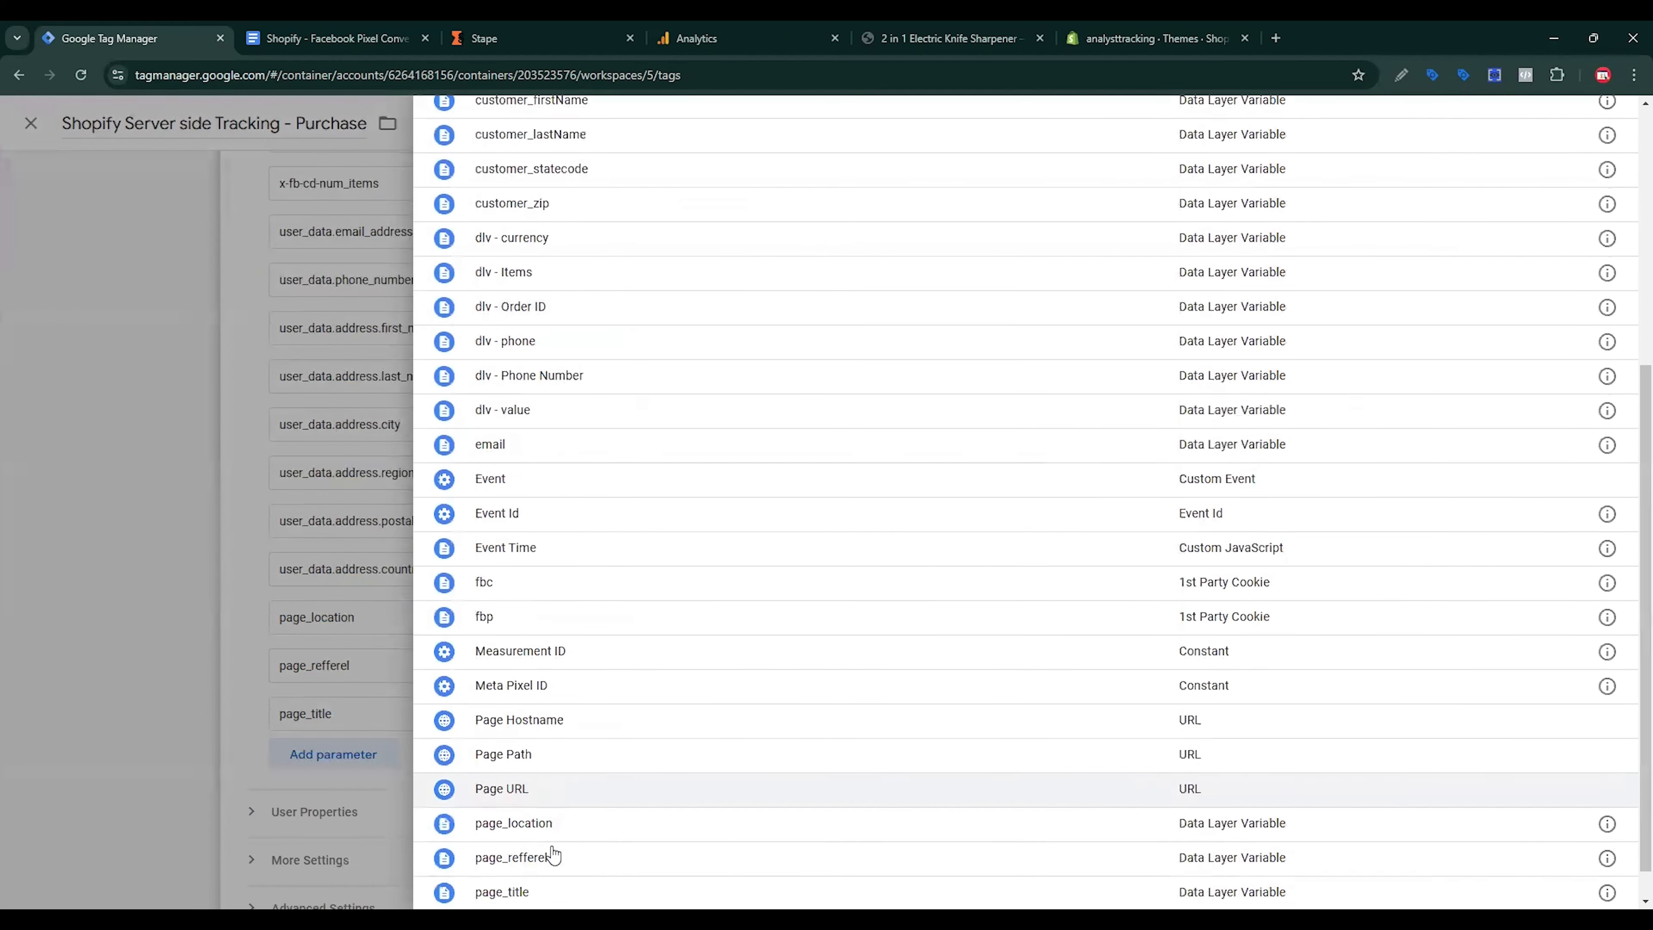
left_click(549, 870)
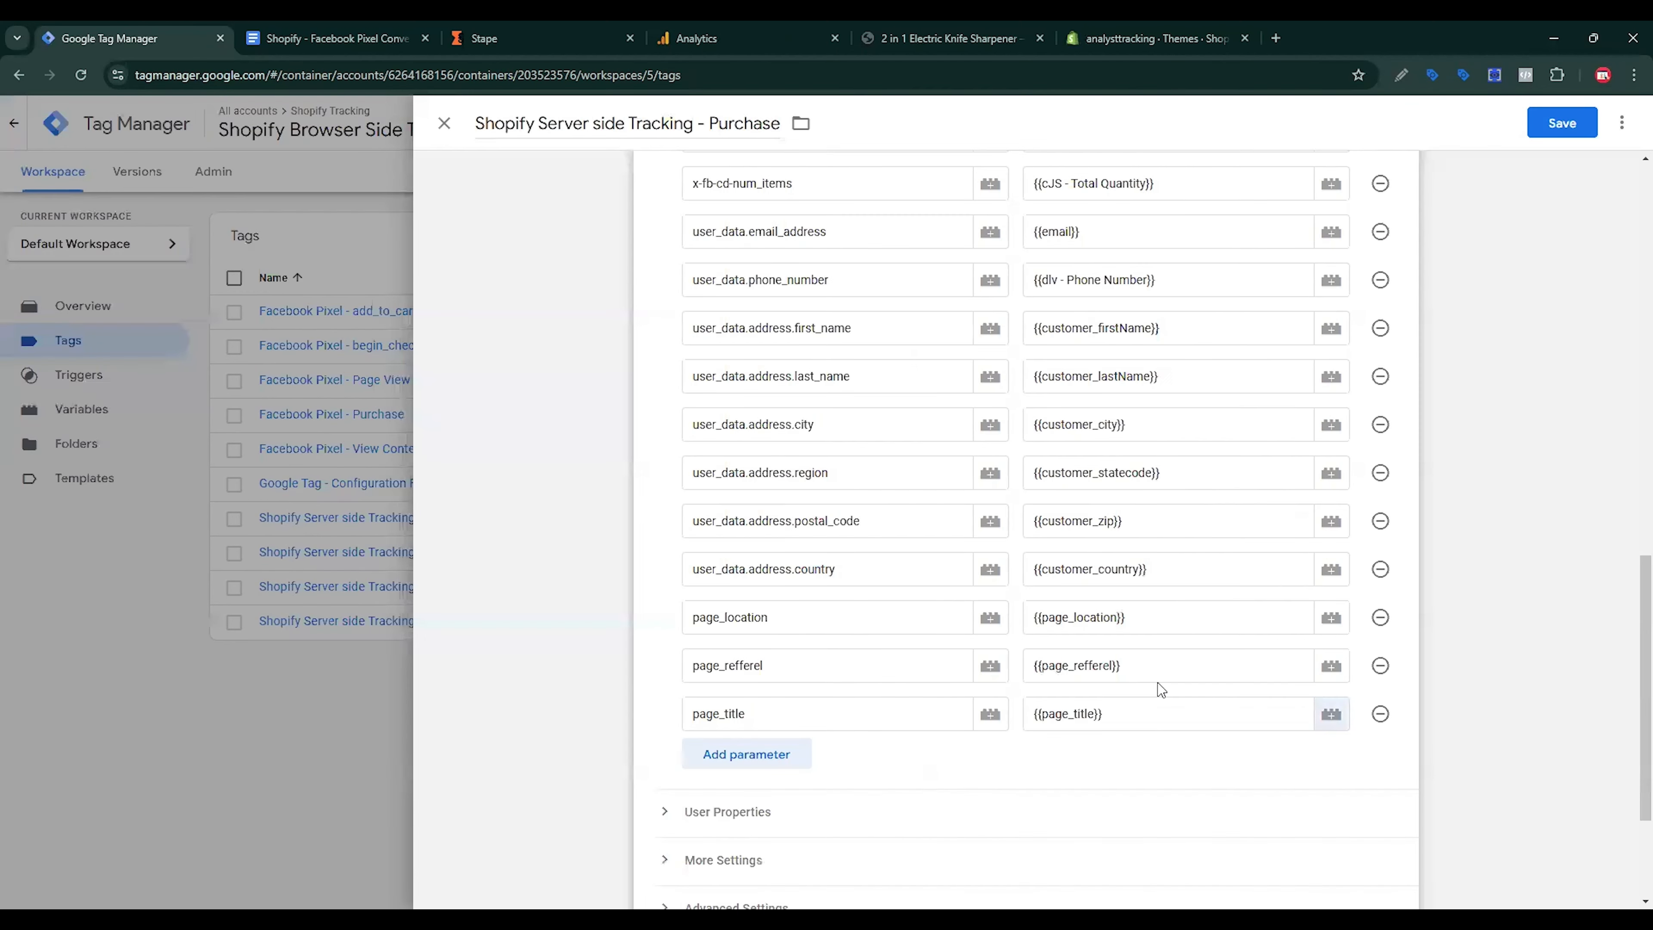
scroll(1158, 684, "down", 3)
Step: Replace the Purchase tag's begin_checkout trigger with purchase - Trigger and save the tag
left_click(1393, 765)
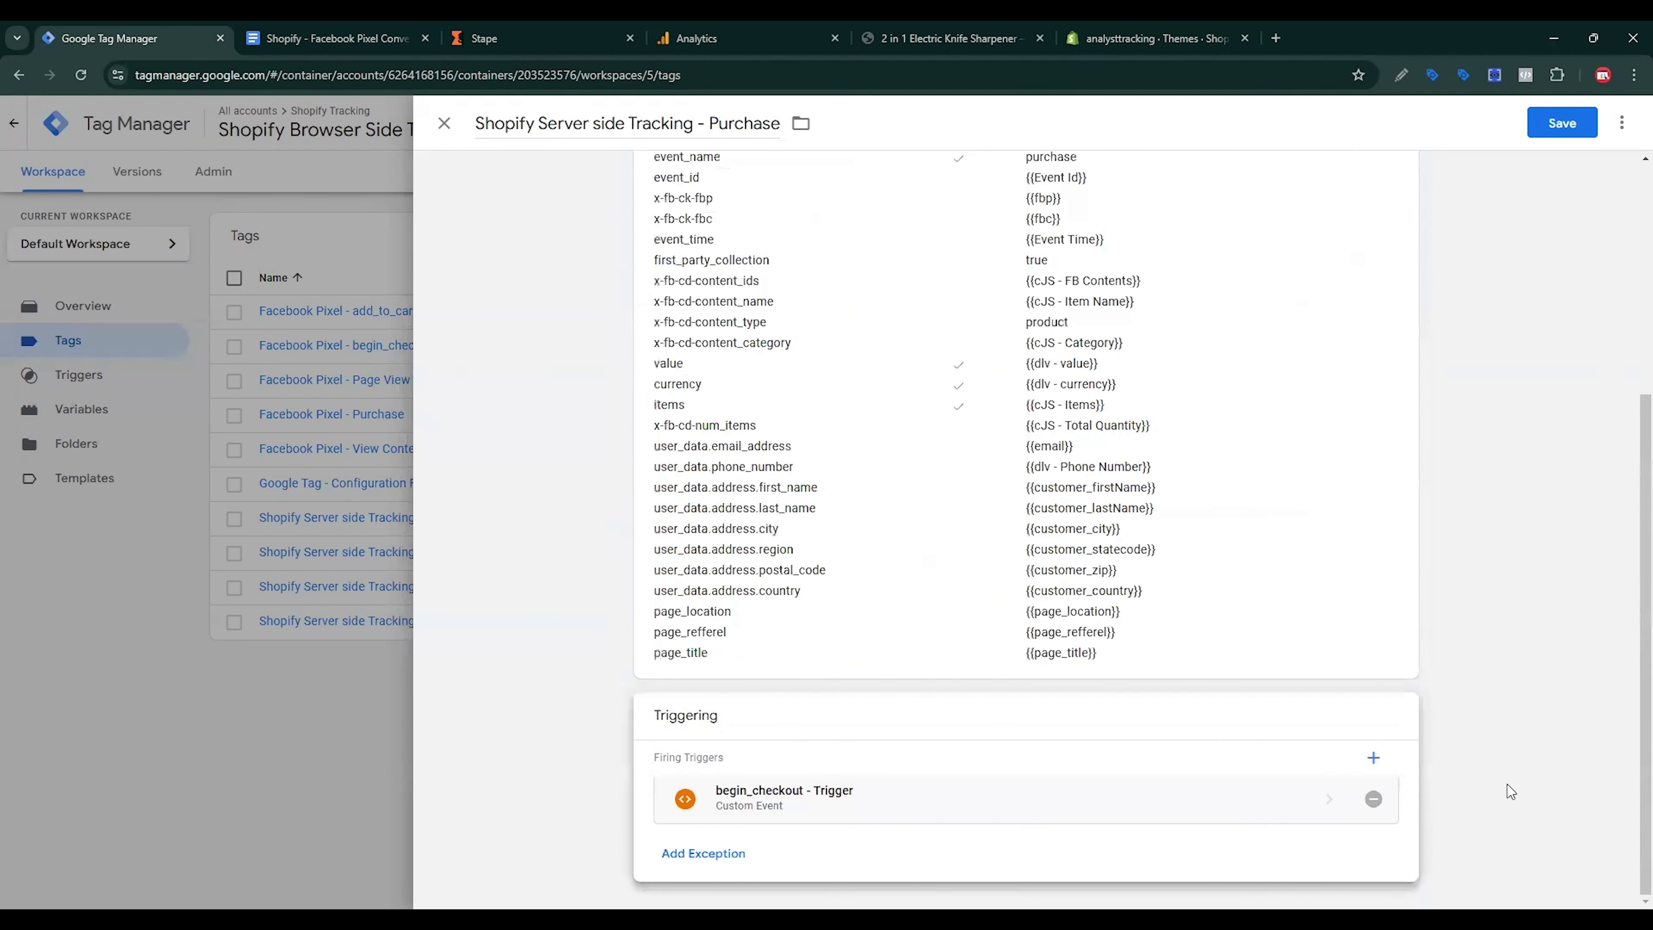
left_click(1367, 803)
left_click(1243, 833)
left_click(651, 409)
left_click(1551, 123)
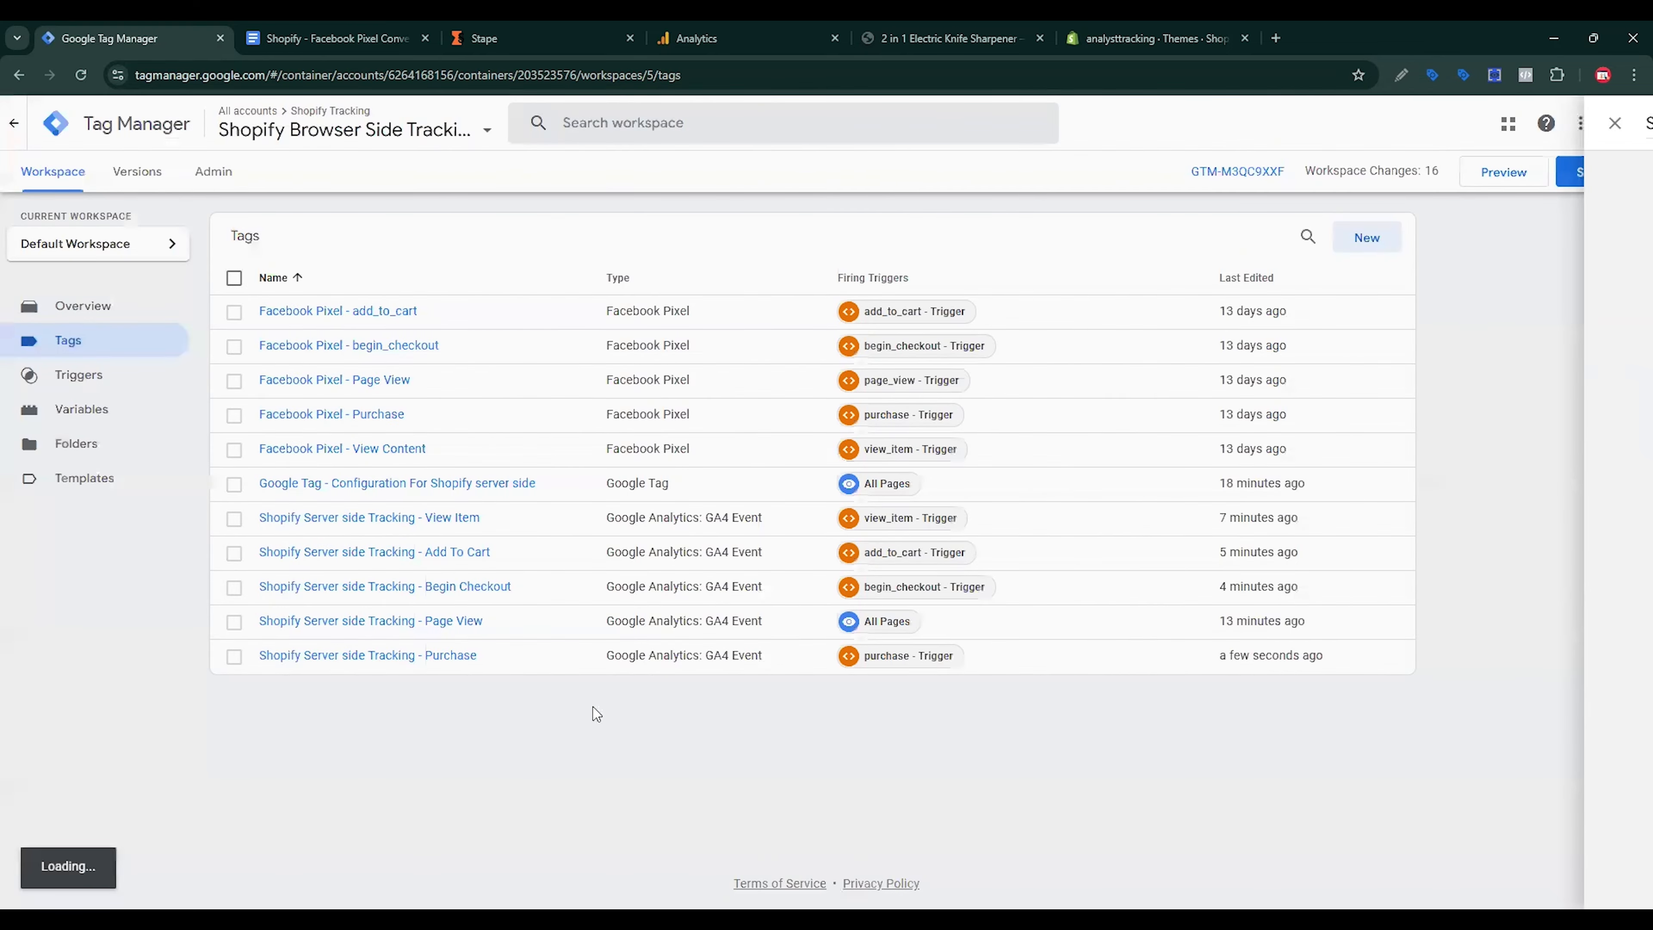
Step: In the Begin Checkout tag configuration, add three empty event parameter rows
left_click(486, 593)
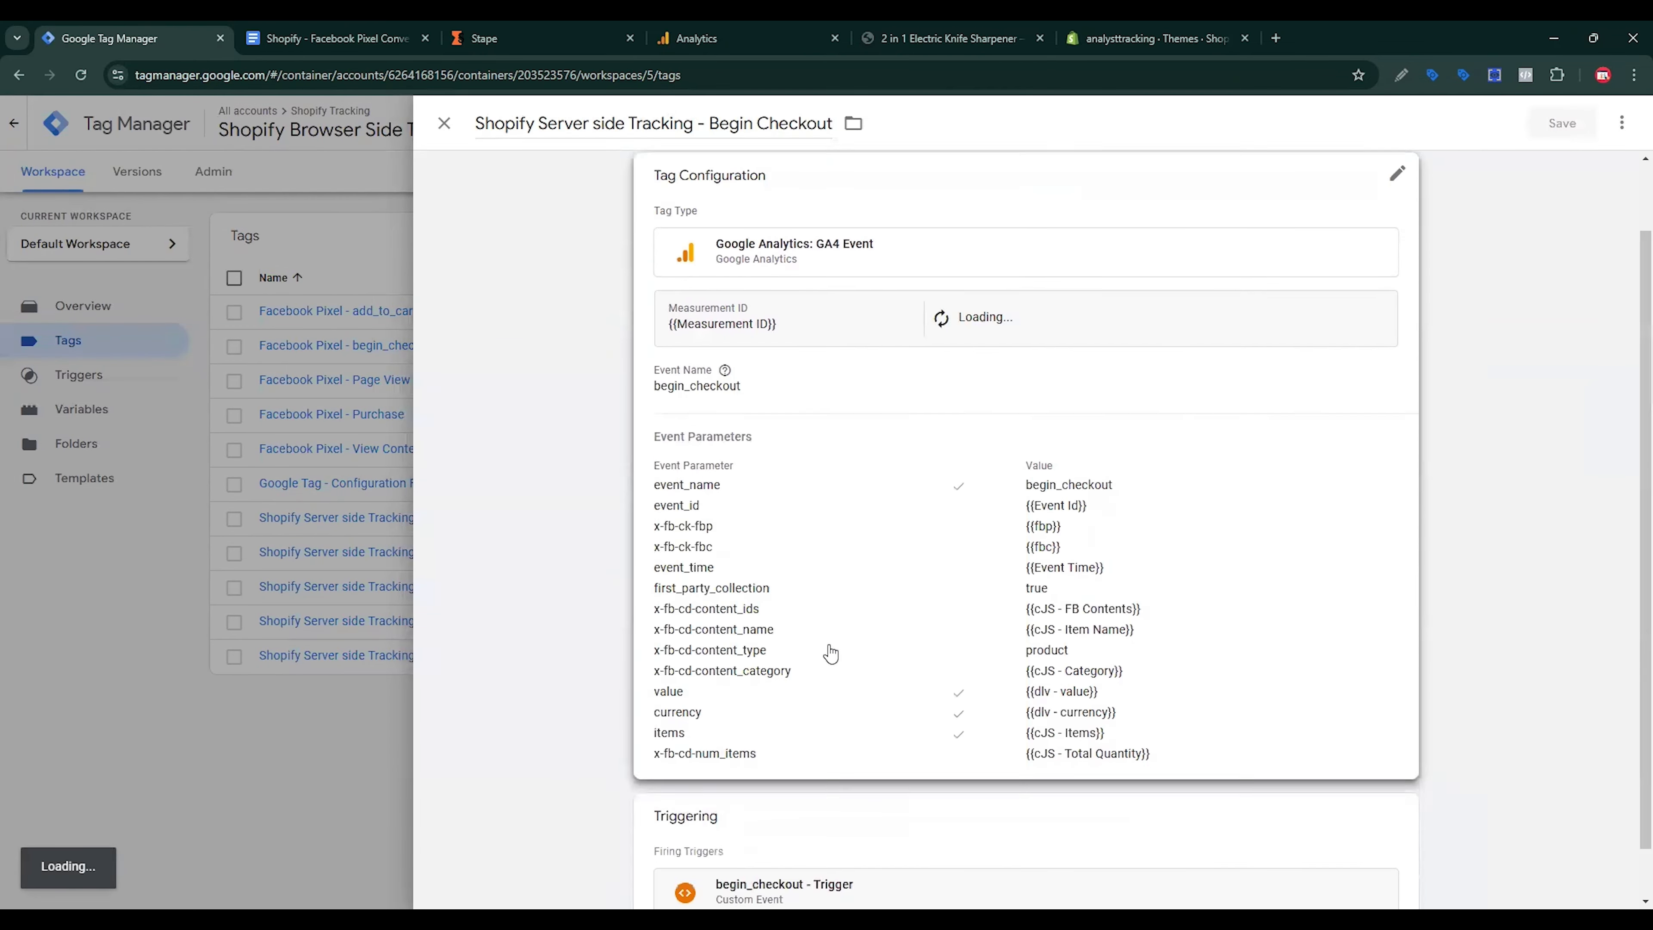
left_click(830, 654)
scroll(889, 665, "down", 10)
left_click(778, 582)
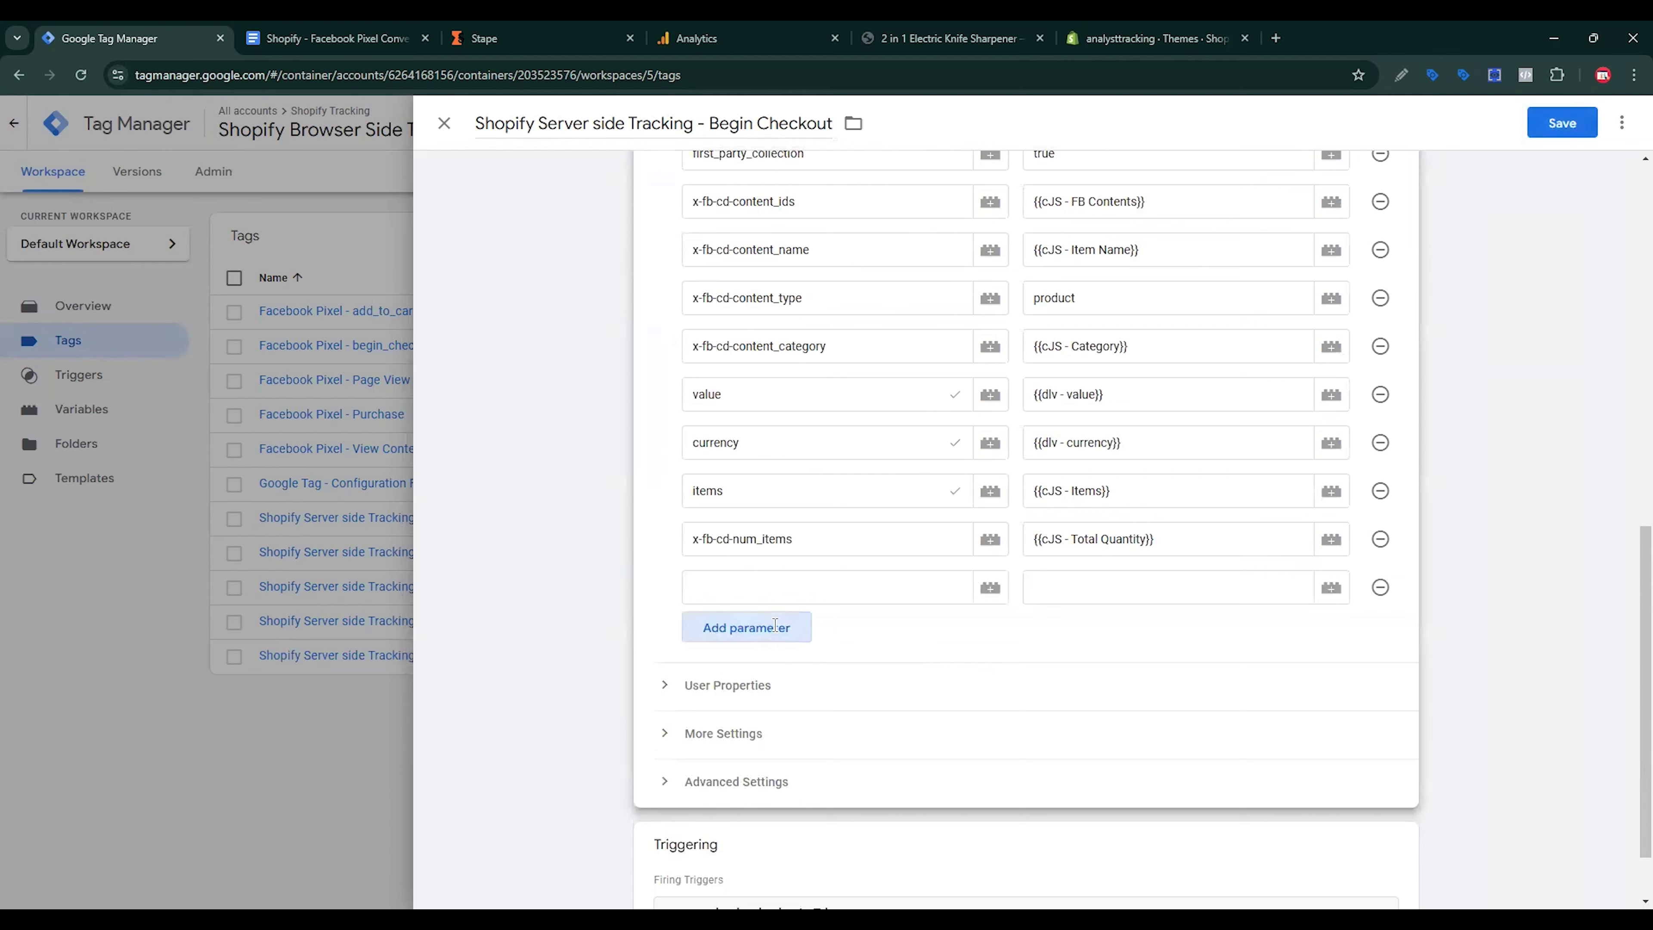
left_click(781, 629)
left_click(755, 678)
left_click(798, 598)
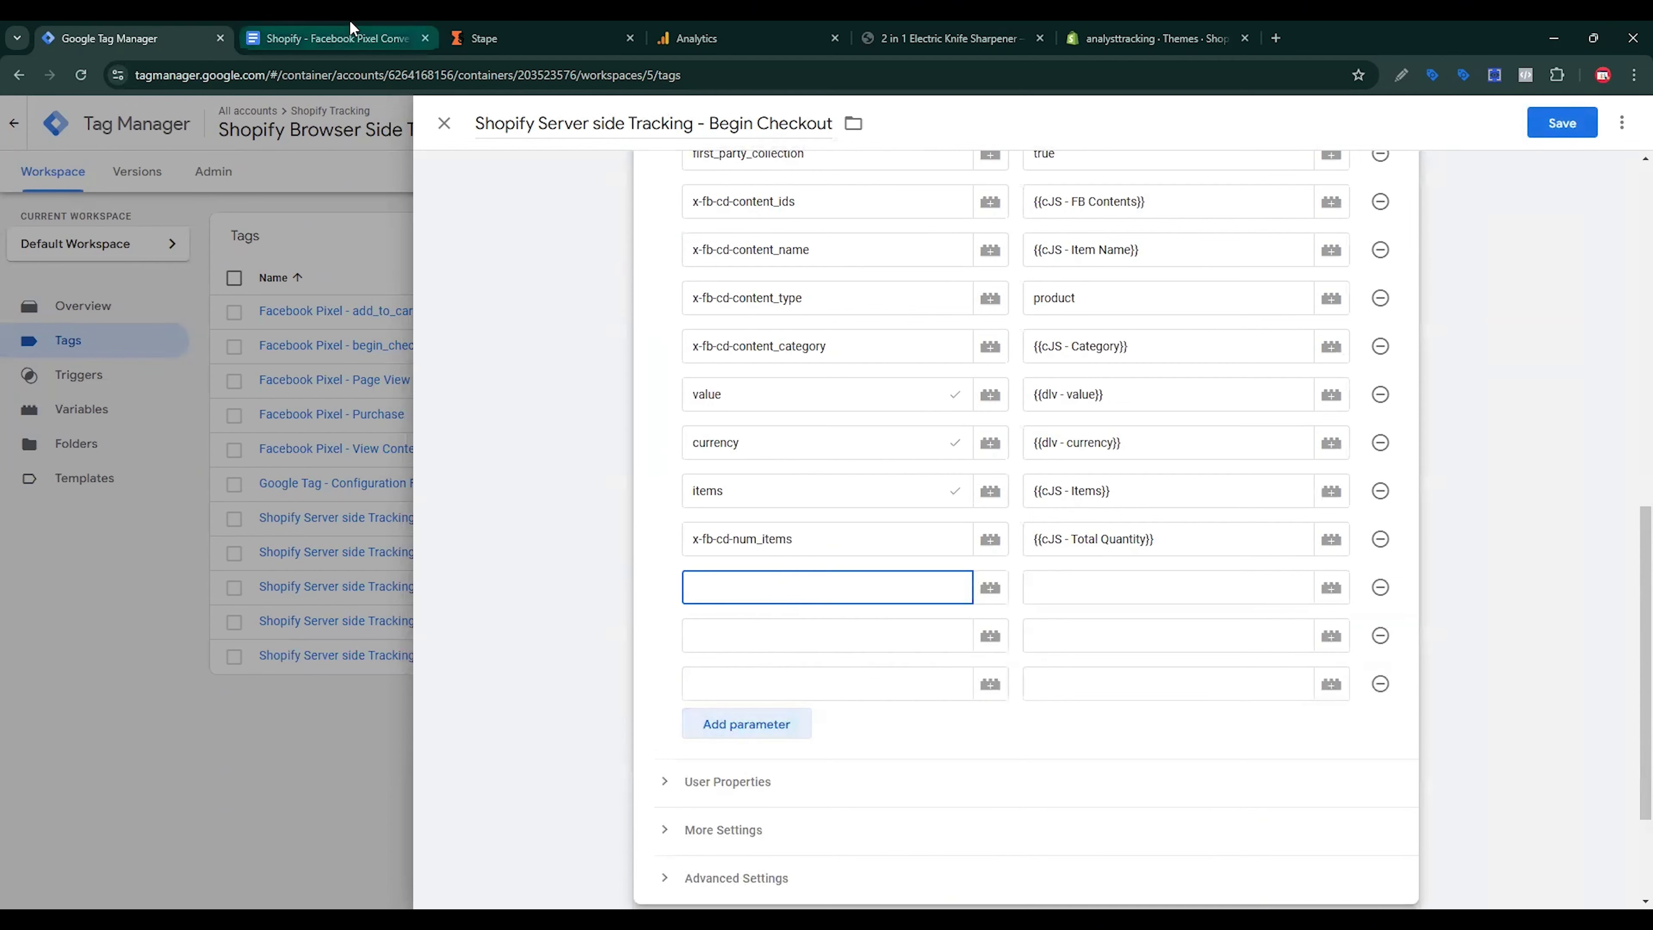
Step: Add a page_location parameter, copied from the spec, valued by the page_location variable
left_click(332, 38)
scroll(672, 554, "up", 5)
scroll(672, 554, "up", 15)
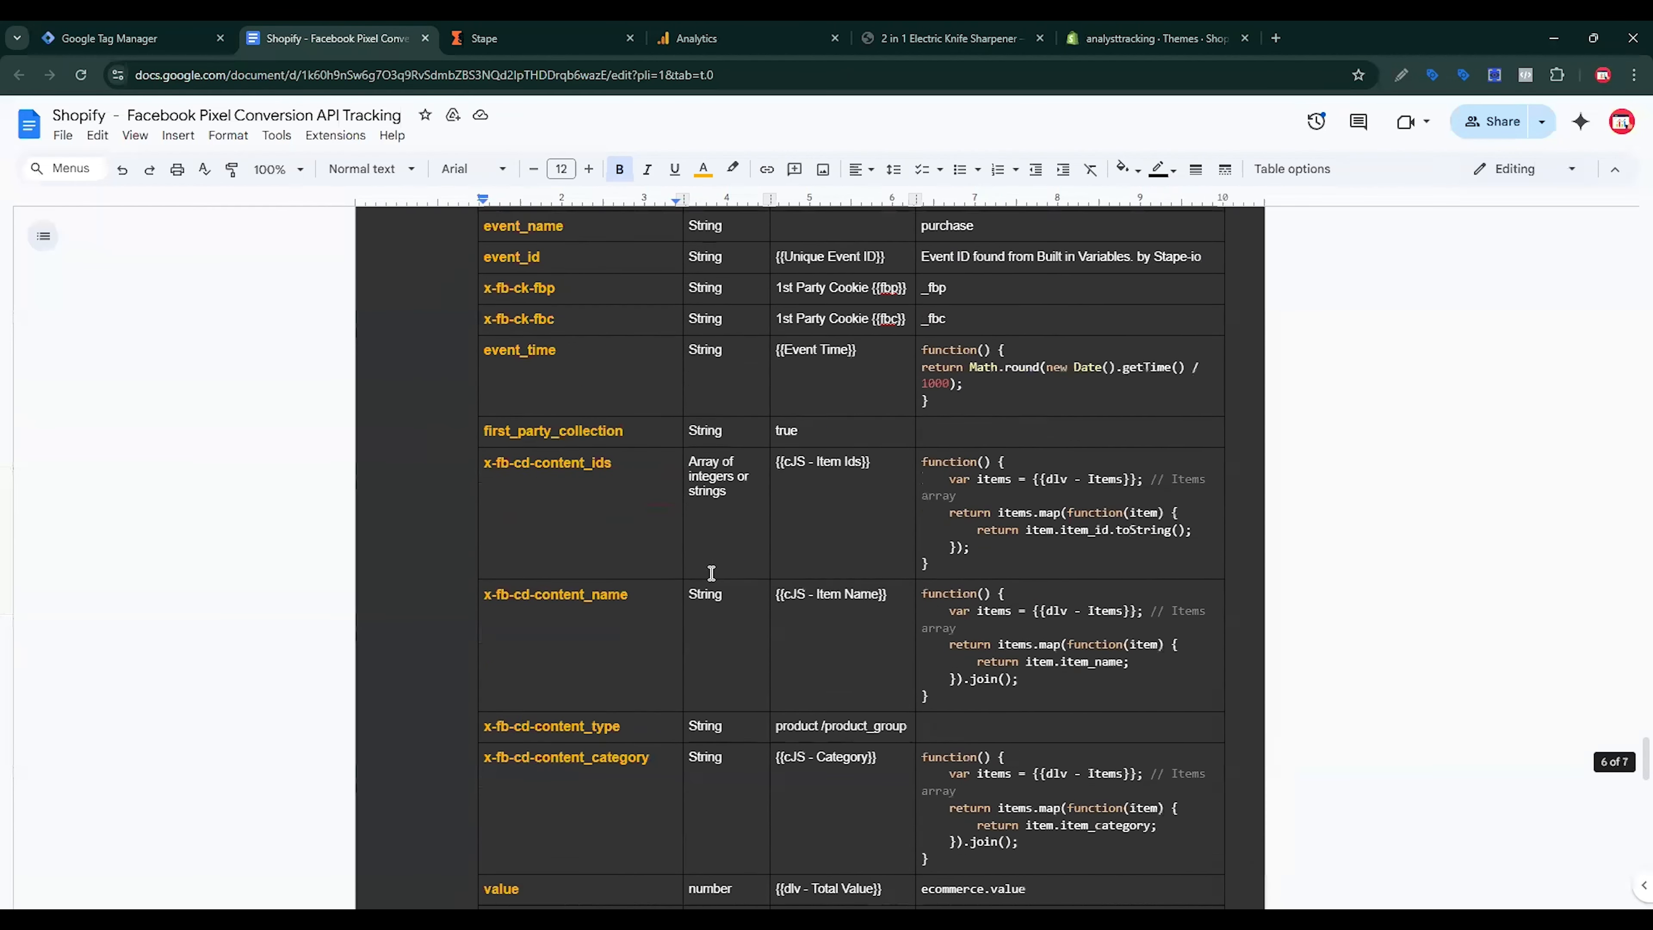
left_click_drag(609, 546, 484, 542)
key("ctrl+c")
left_click(189, 38)
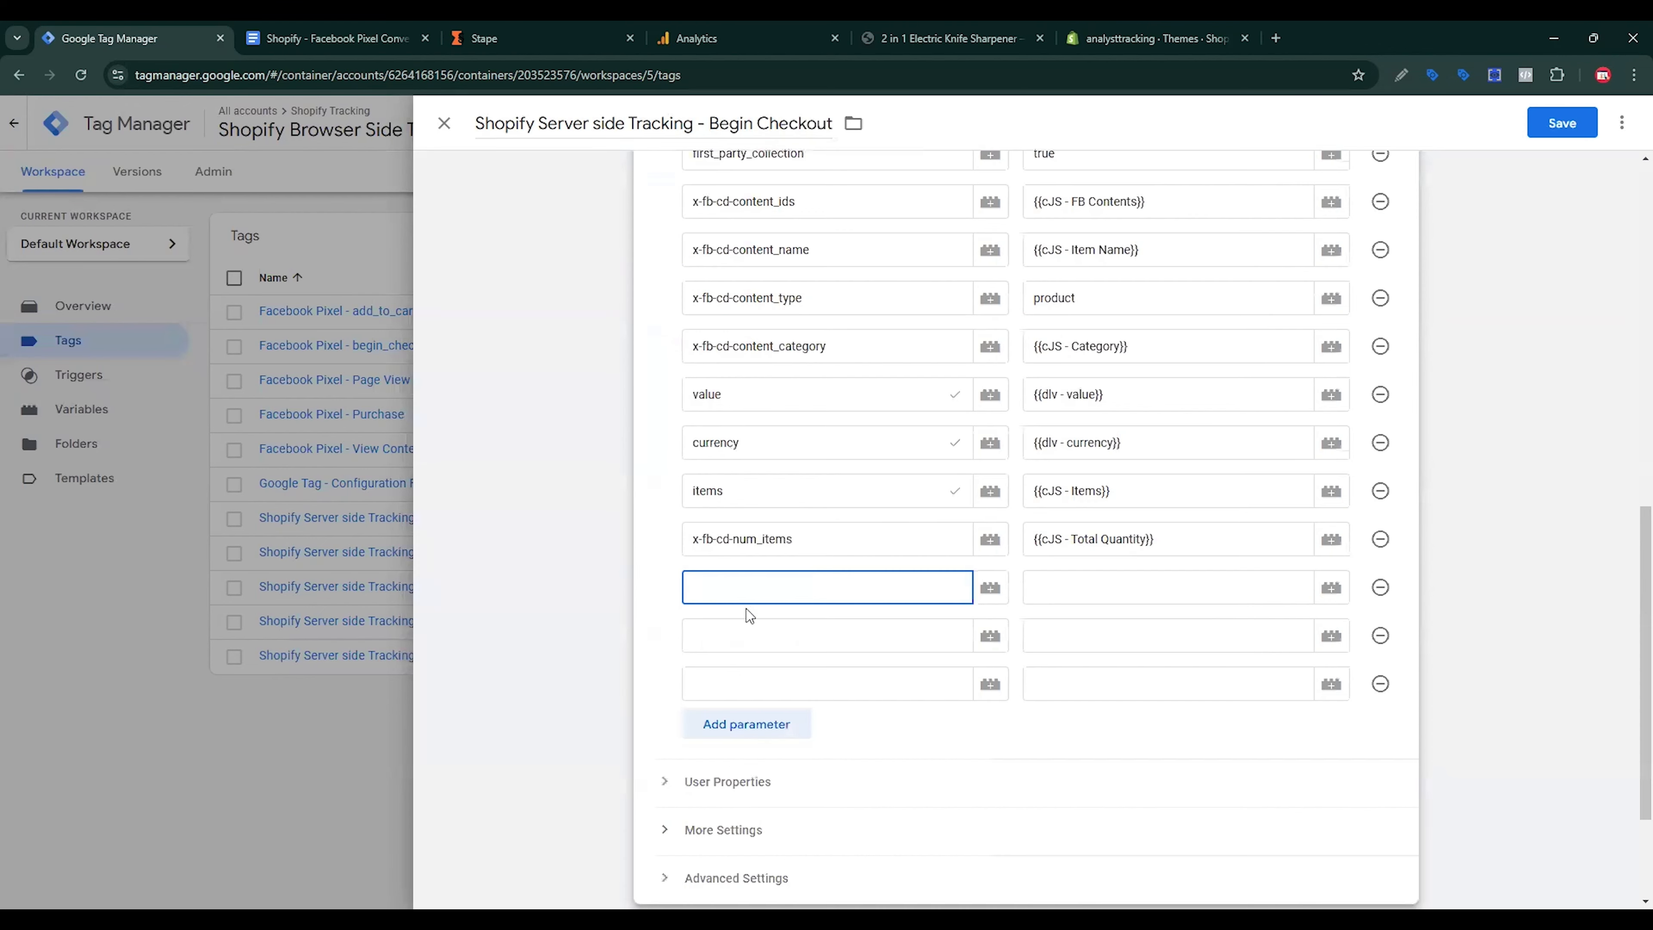
key("ctrl+v")
left_click(1182, 590)
left_click(1330, 589)
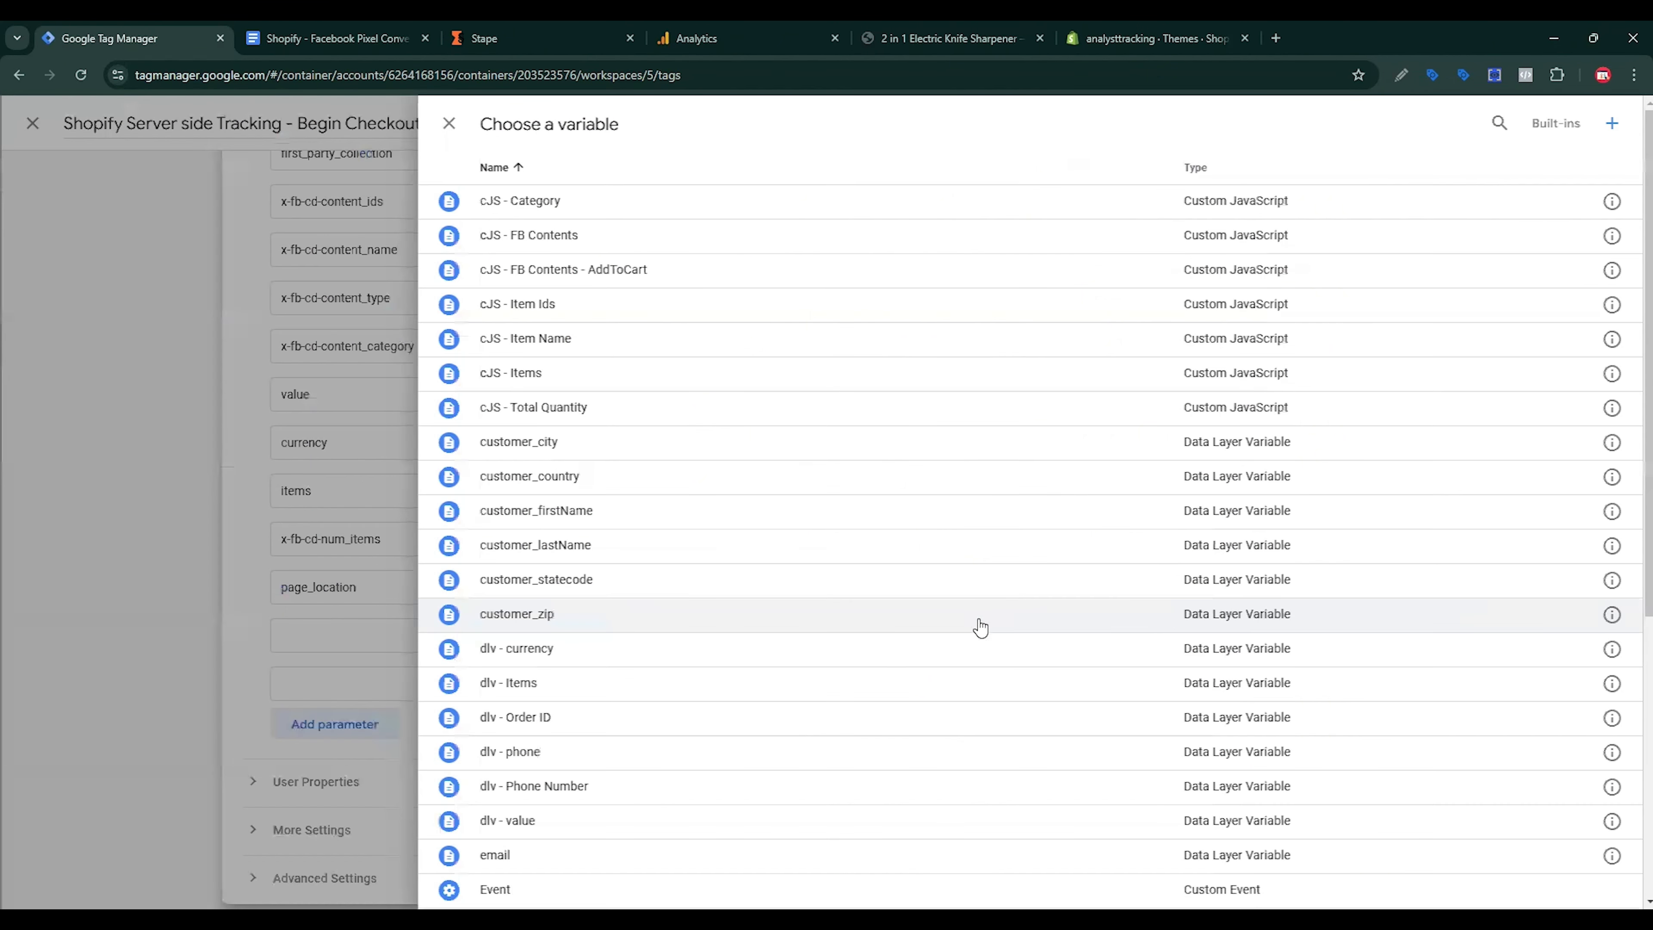
scroll(880, 658, "down", 7)
left_click(561, 789)
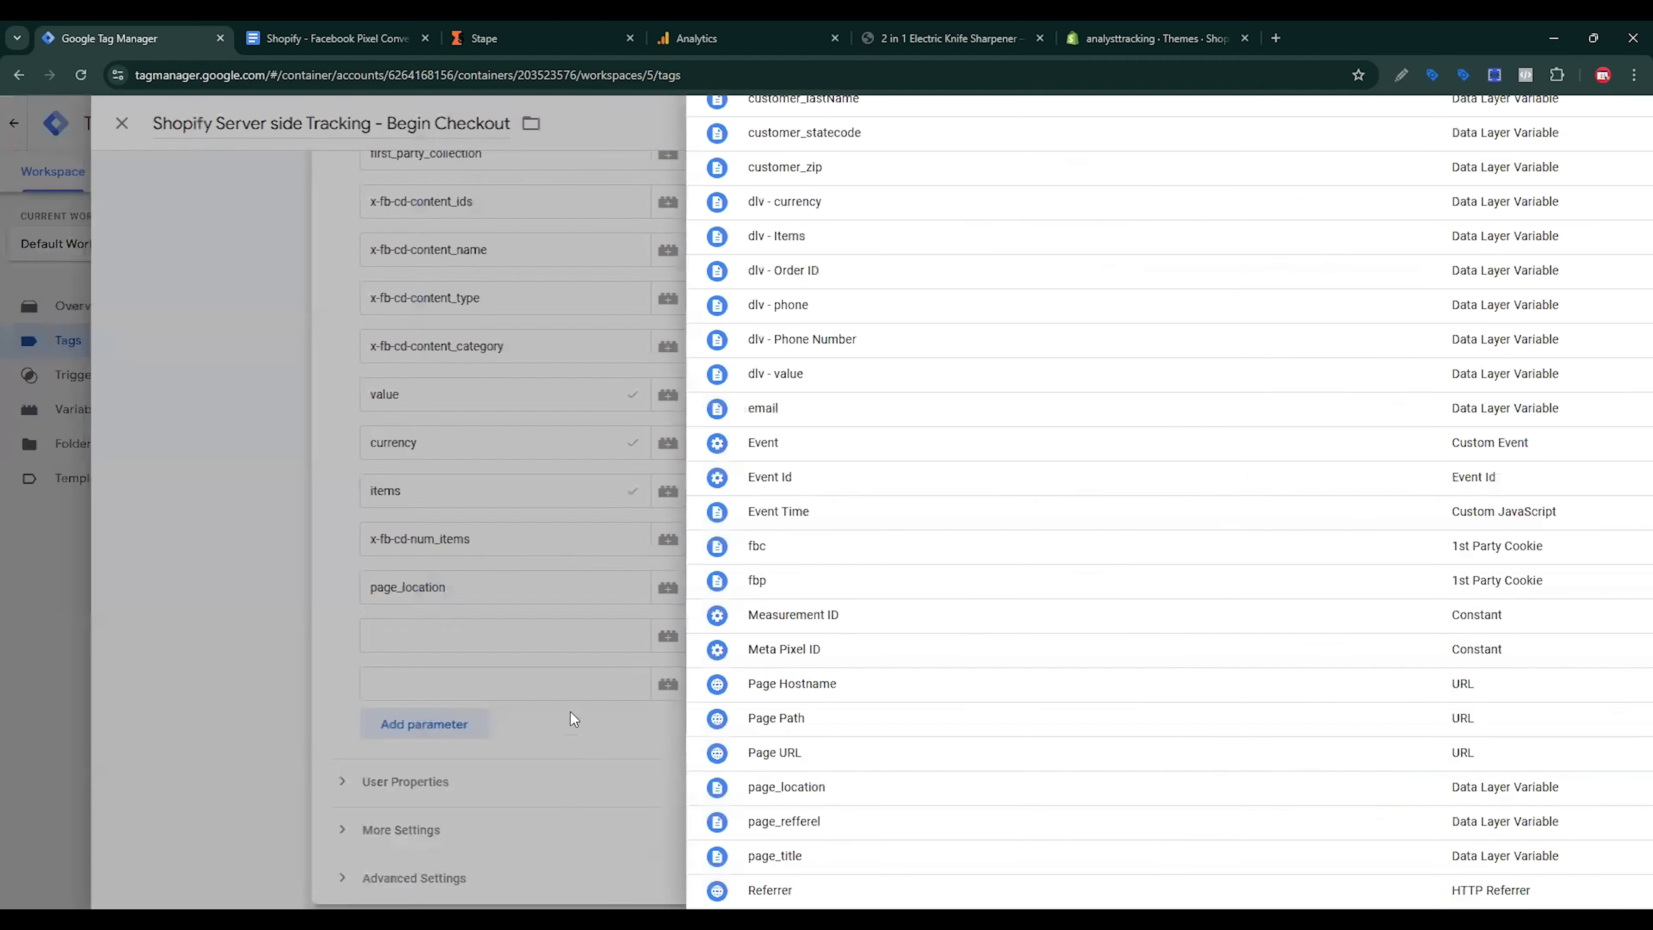
Step: Add a page_refferel parameter, copied from the spec, valued by the page_refferel variable
left_click(742, 650)
left_click(350, 29)
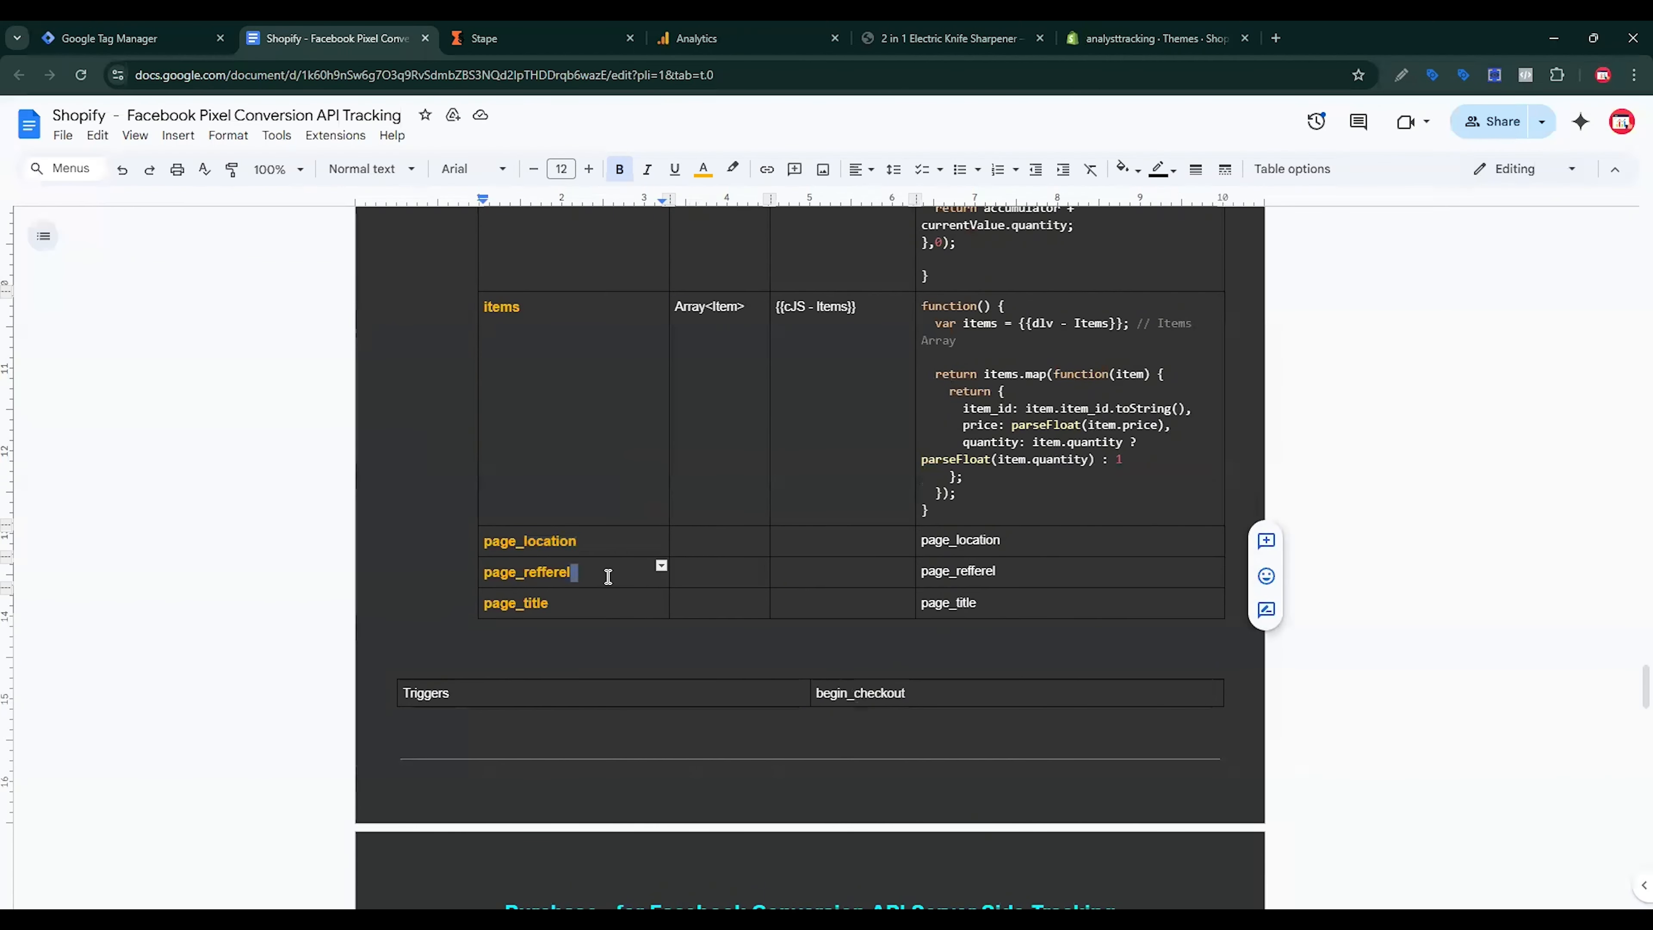
left_click_drag(608, 573, 484, 572)
key("ctrl+c")
left_click(189, 40)
key("ctrl+v")
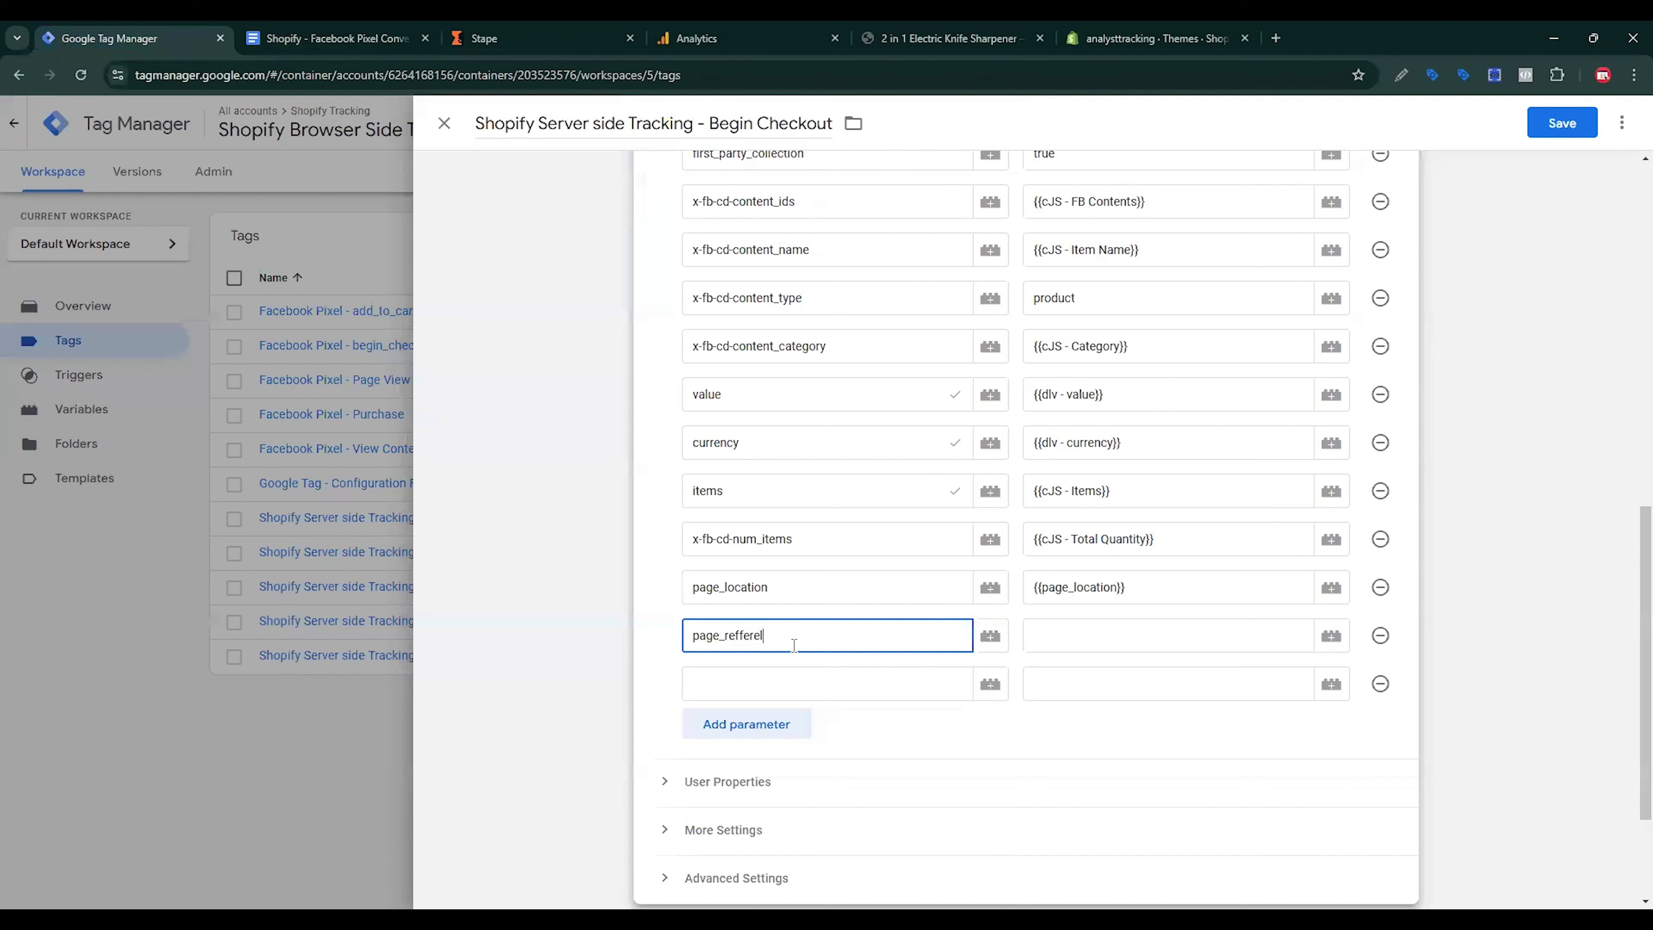
left_click(1140, 624)
left_click(1331, 635)
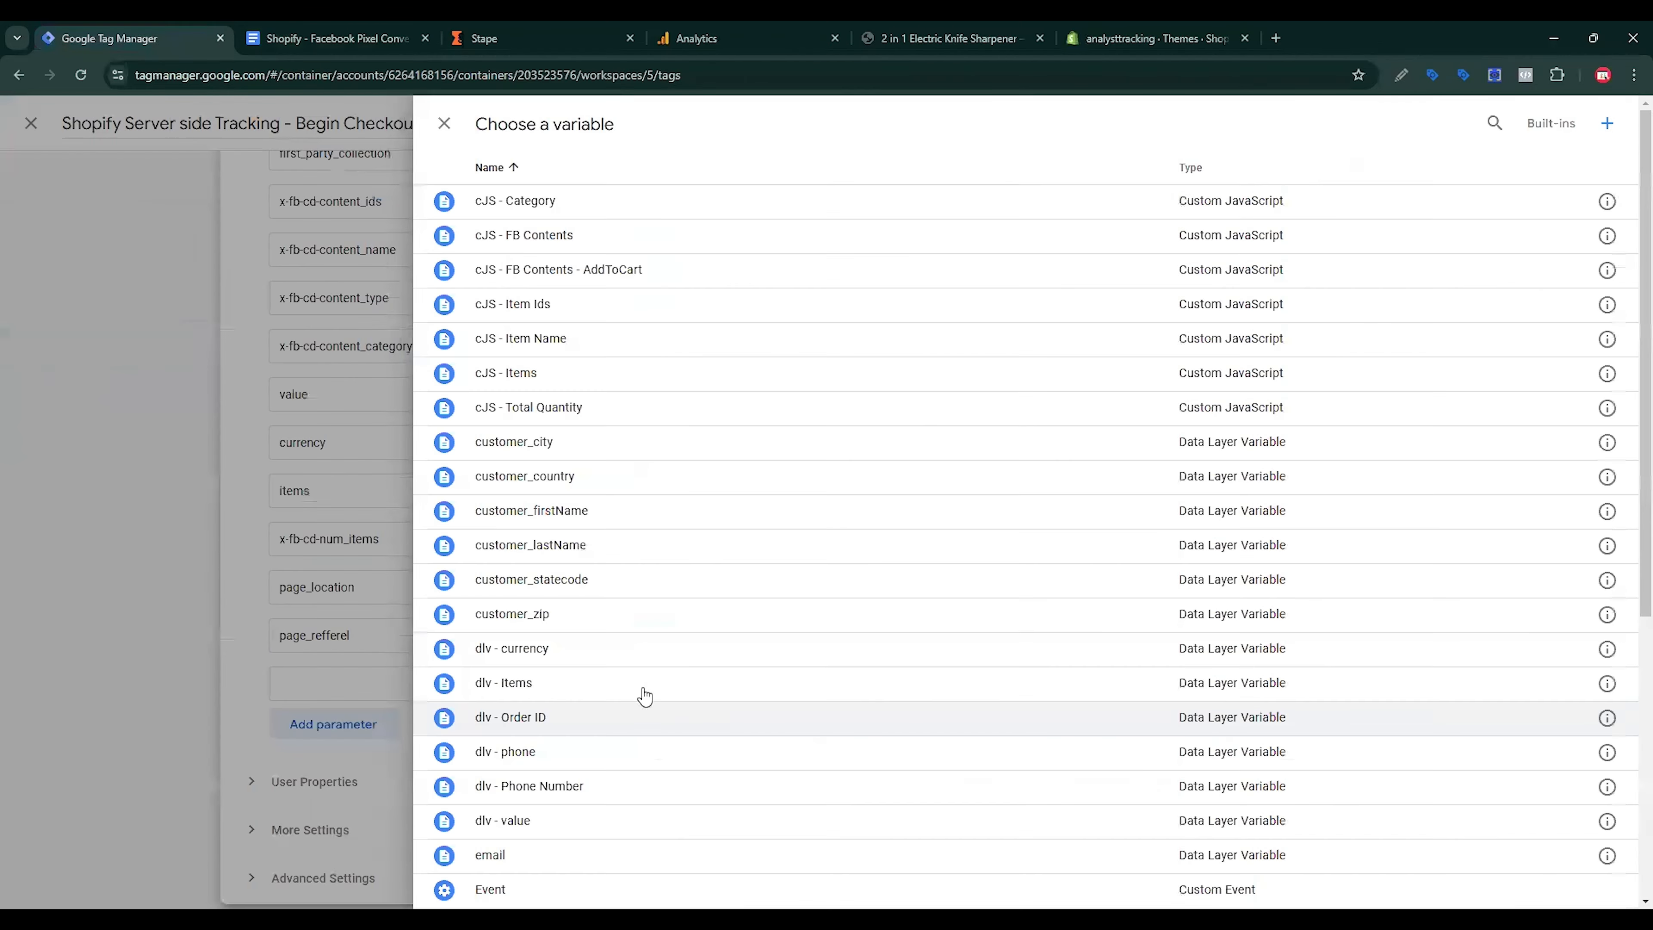
scroll(598, 741, "down", 3)
scroll(598, 740, "down", 4)
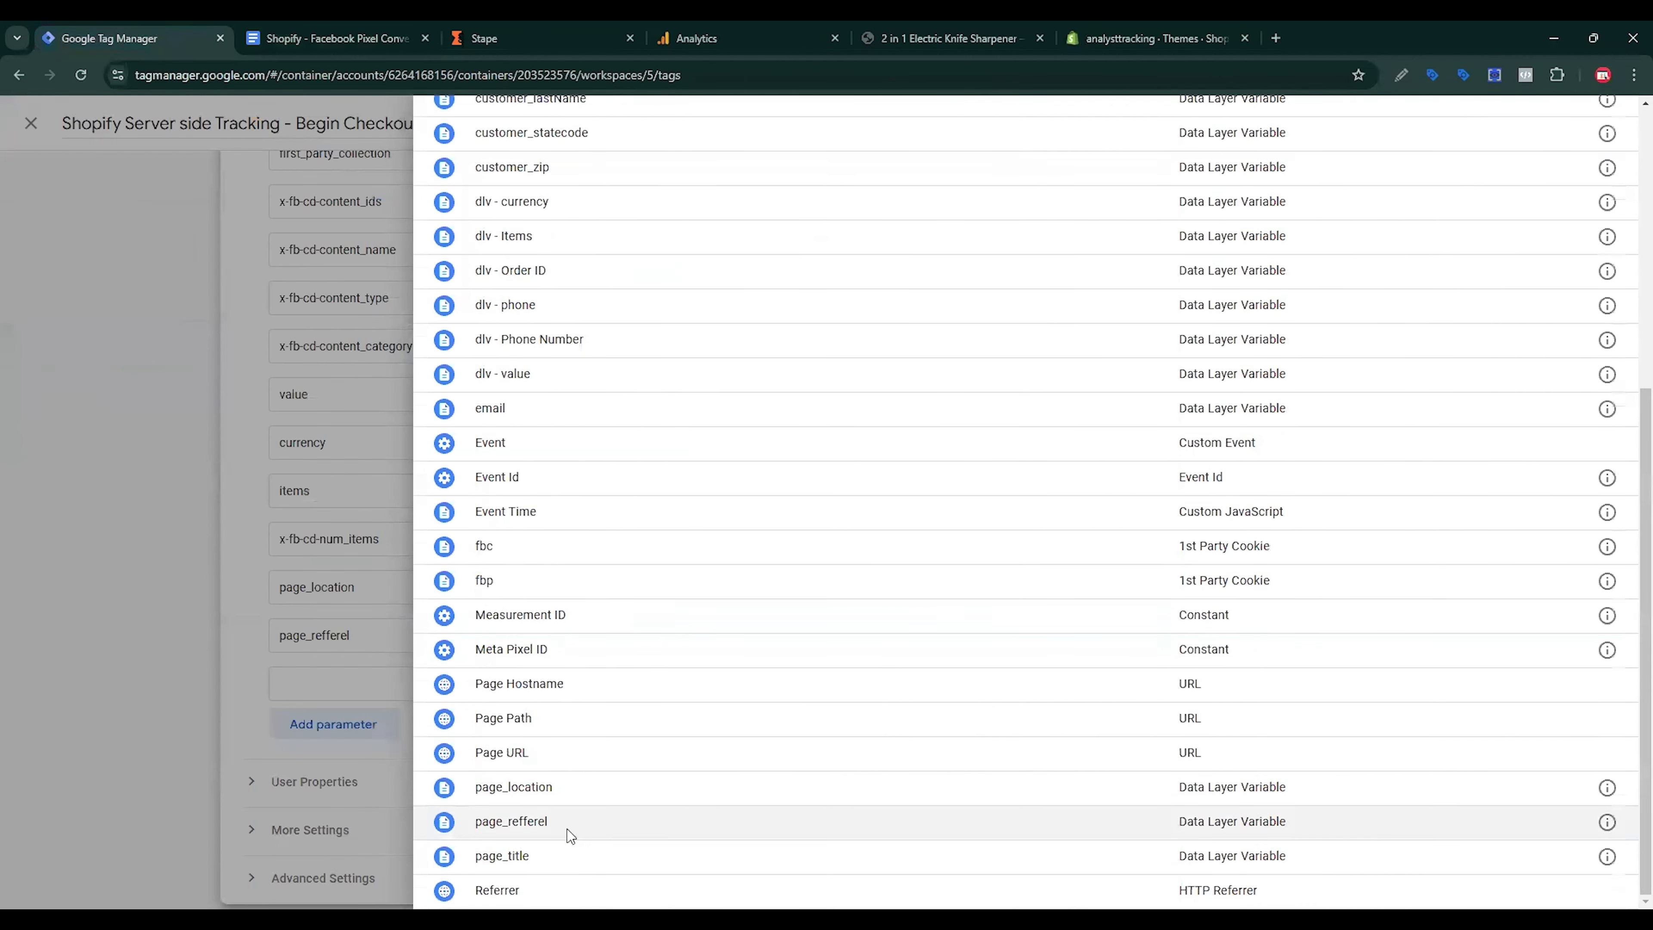
left_click(572, 838)
Step: Add a page_title parameter valued by the page_title variable and save the Begin Checkout tag
left_click(344, 28)
left_click_drag(579, 606, 461, 601)
key("ctrl+c")
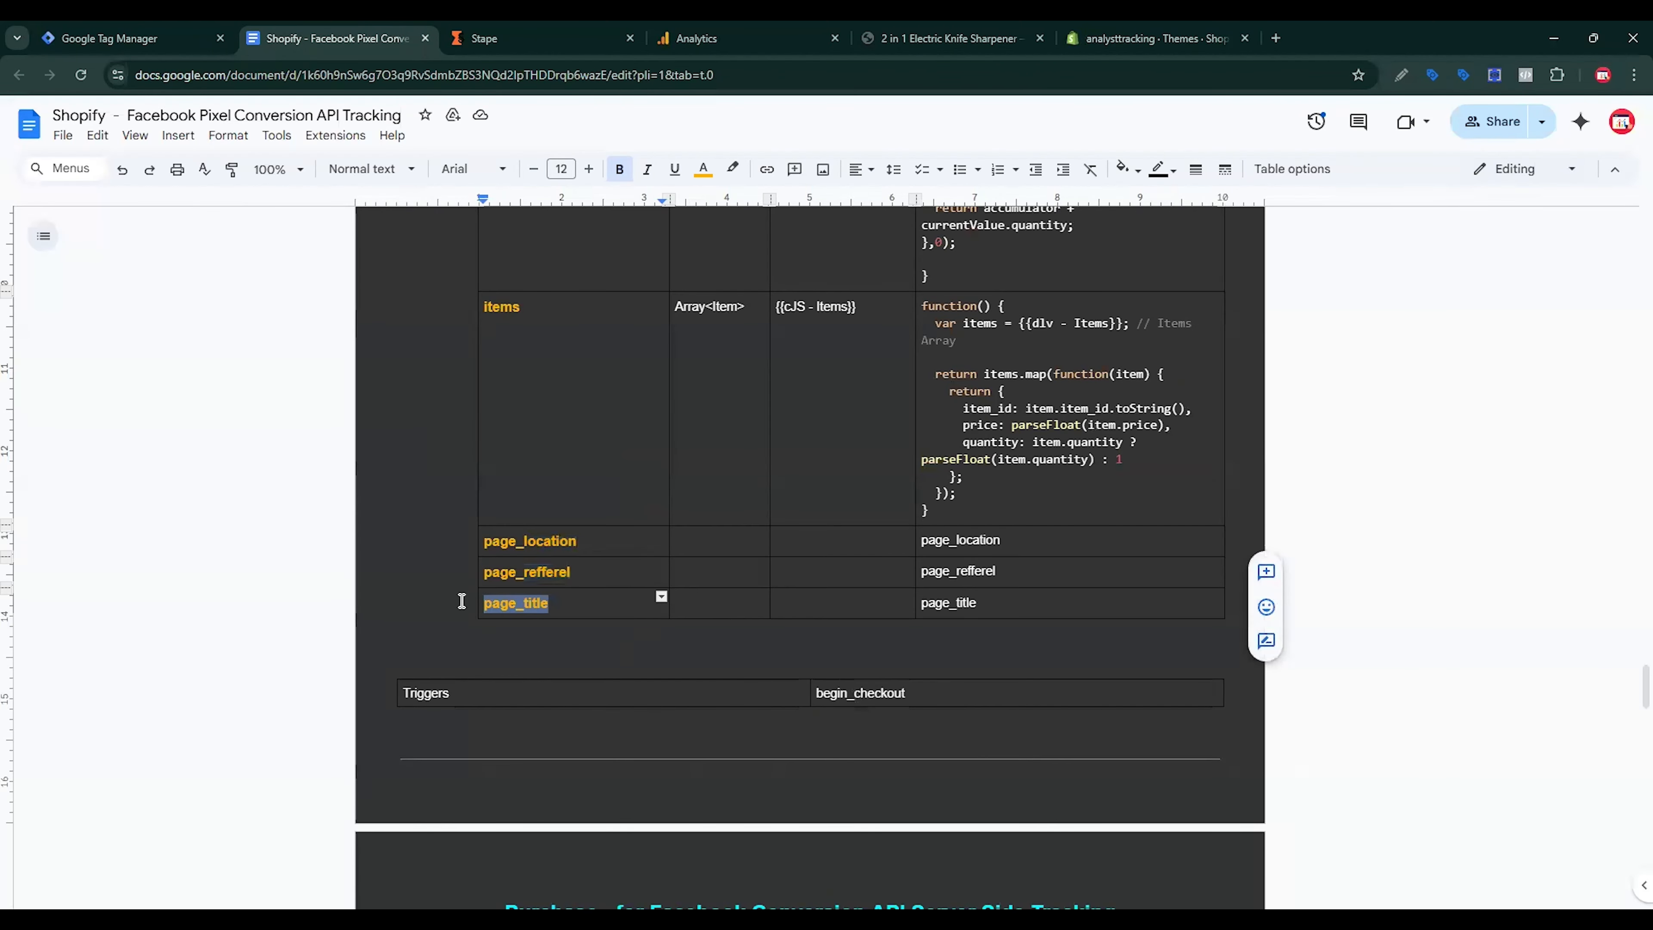
left_click(204, 48)
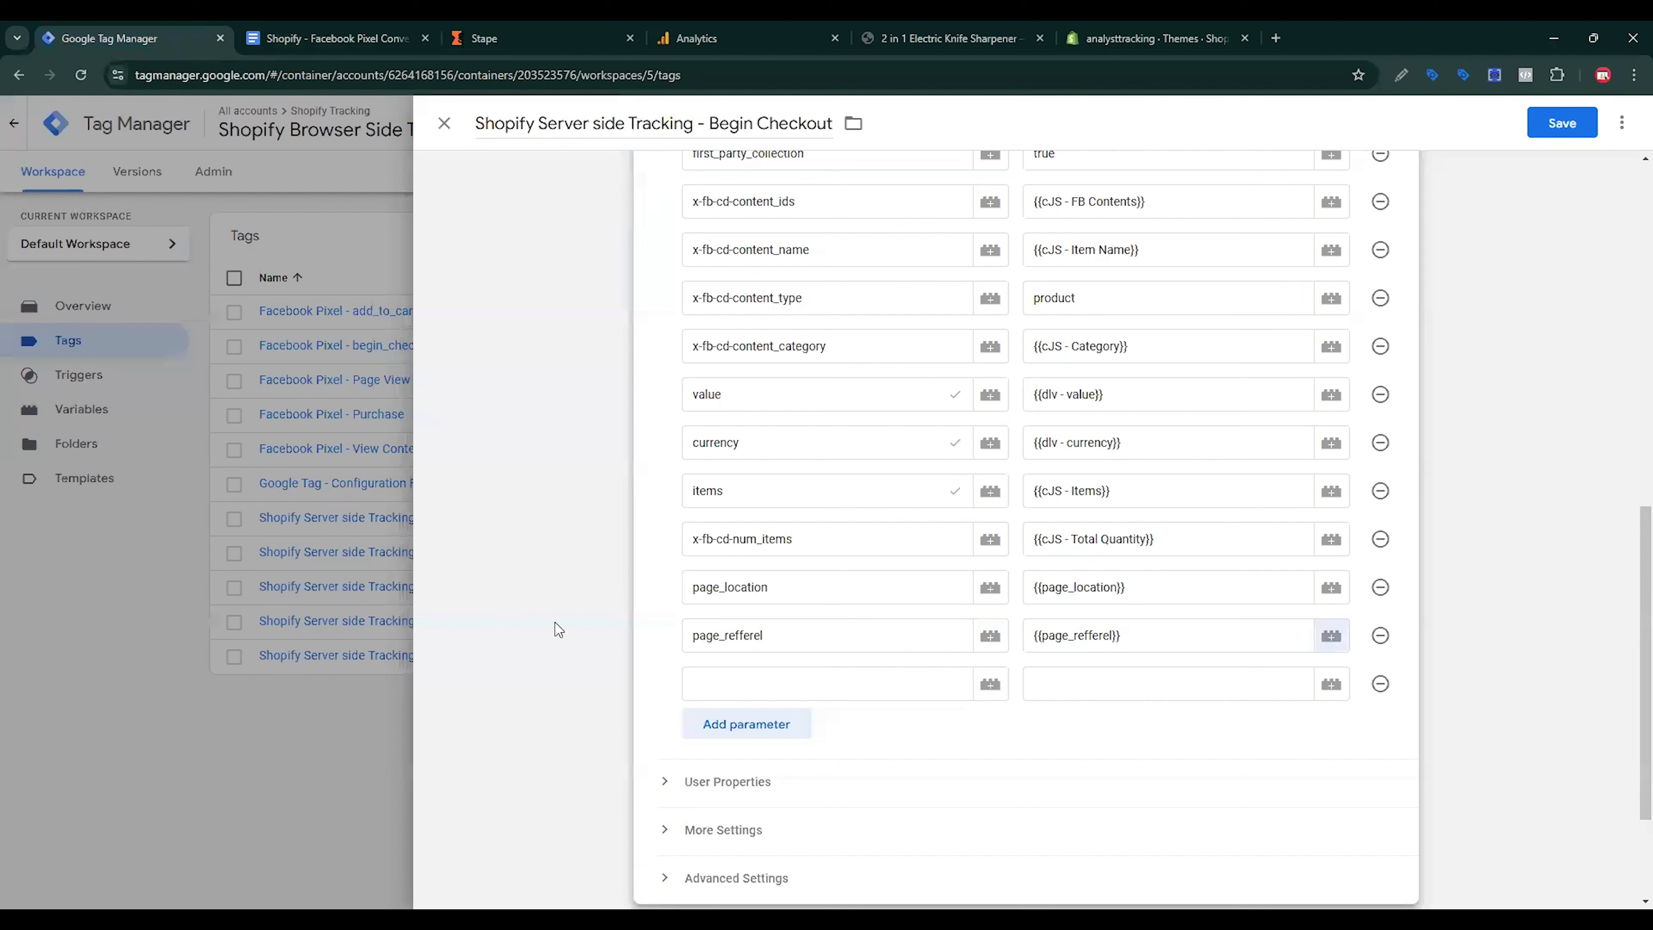
left_click(743, 670)
key("ctrl+v")
left_click(1081, 679)
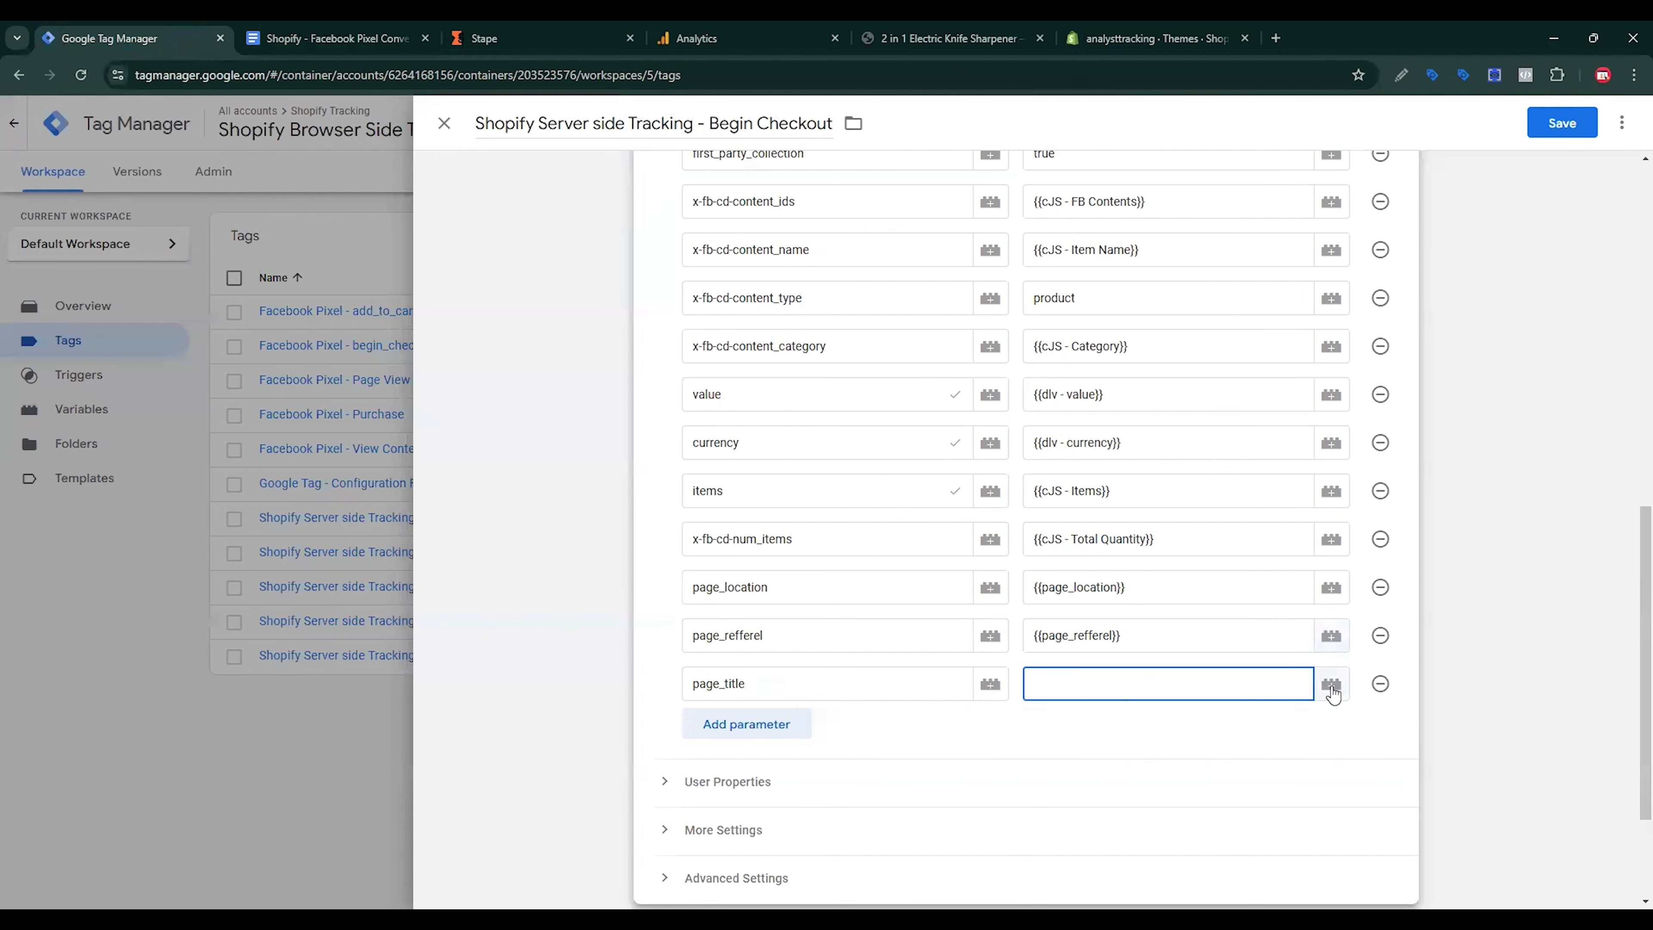
left_click(1332, 683)
scroll(616, 697, "down", 15)
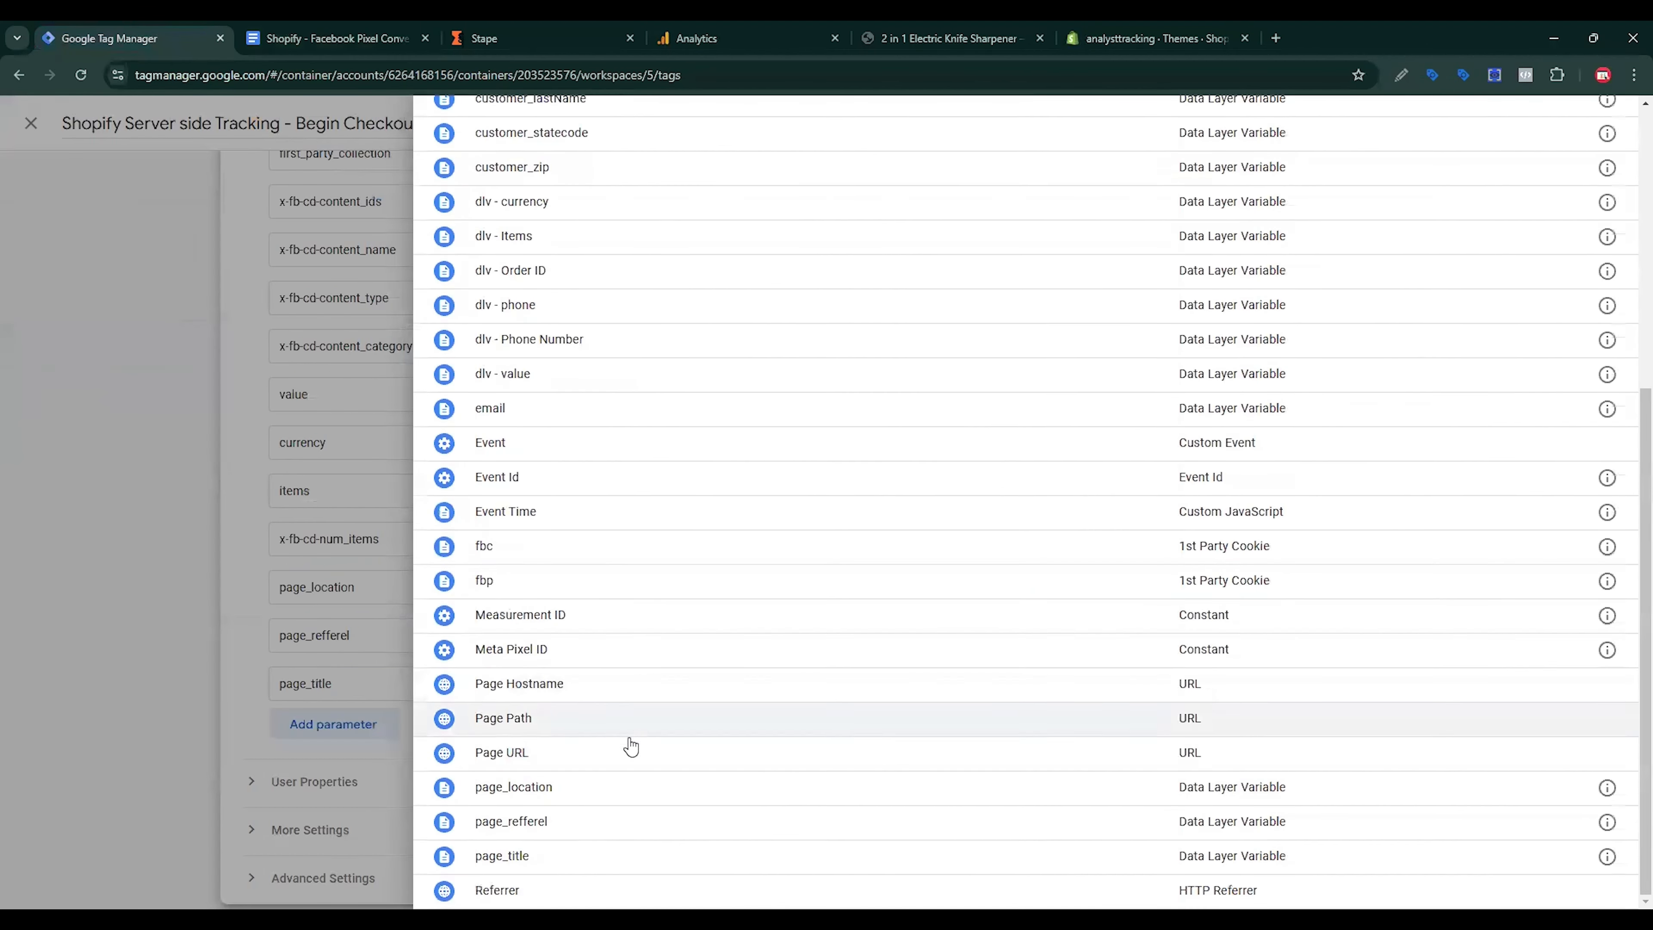
left_click(535, 855)
left_click(1562, 123)
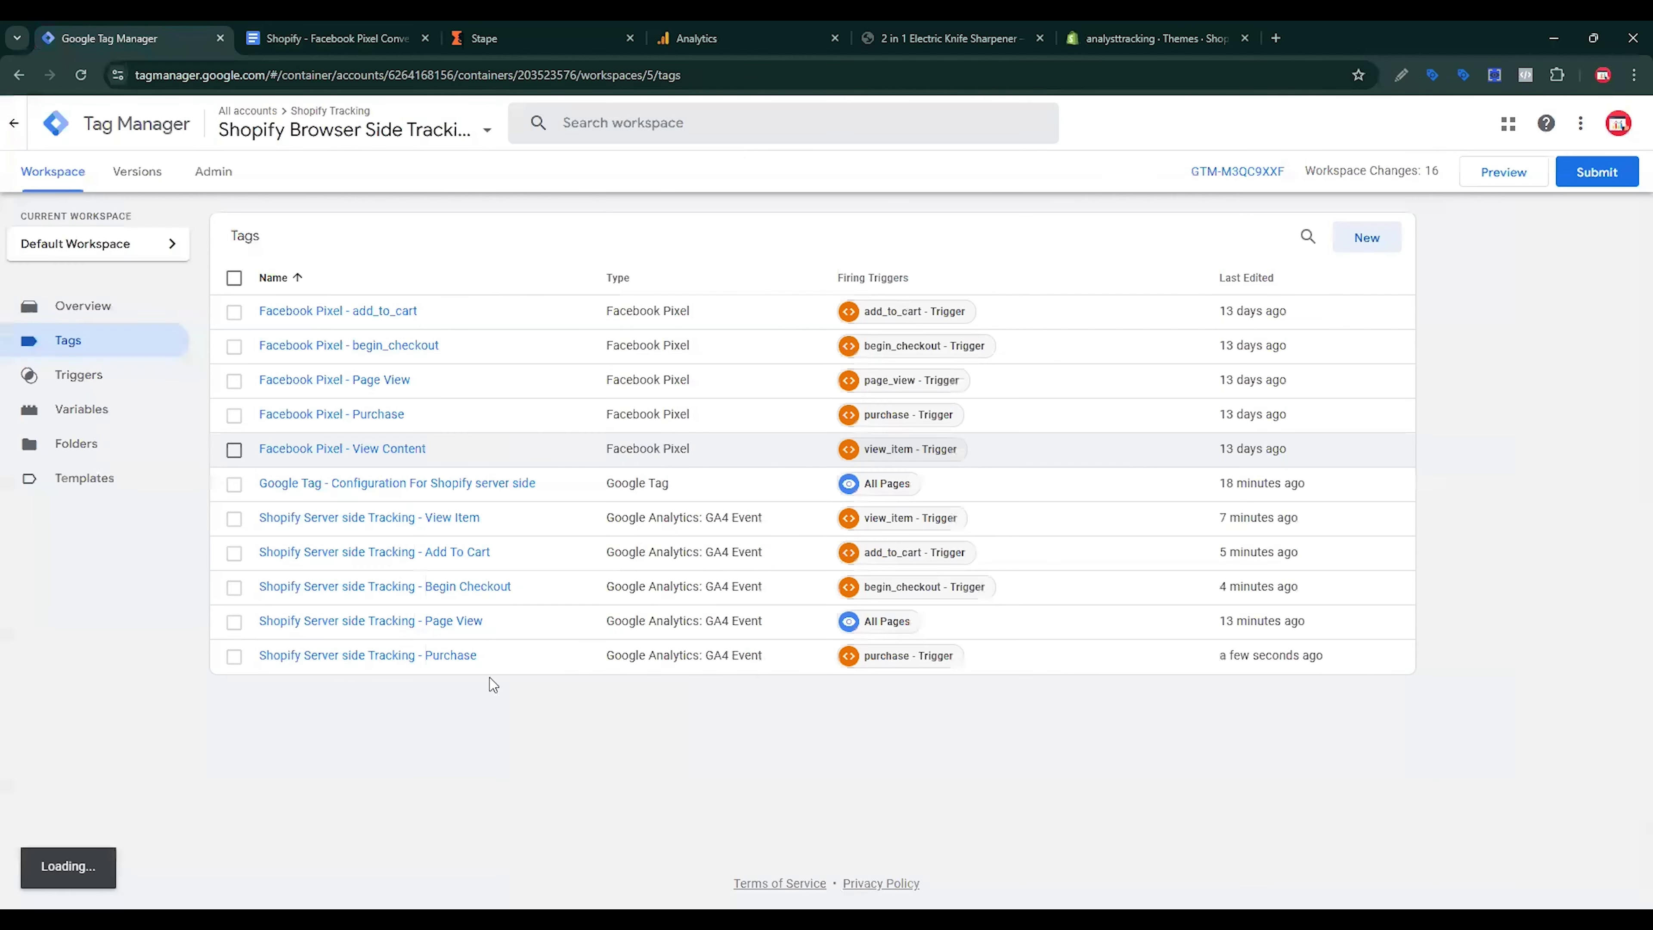
Step: Open the Add To Cart tag and add three empty event parameter rows
left_click(450, 551)
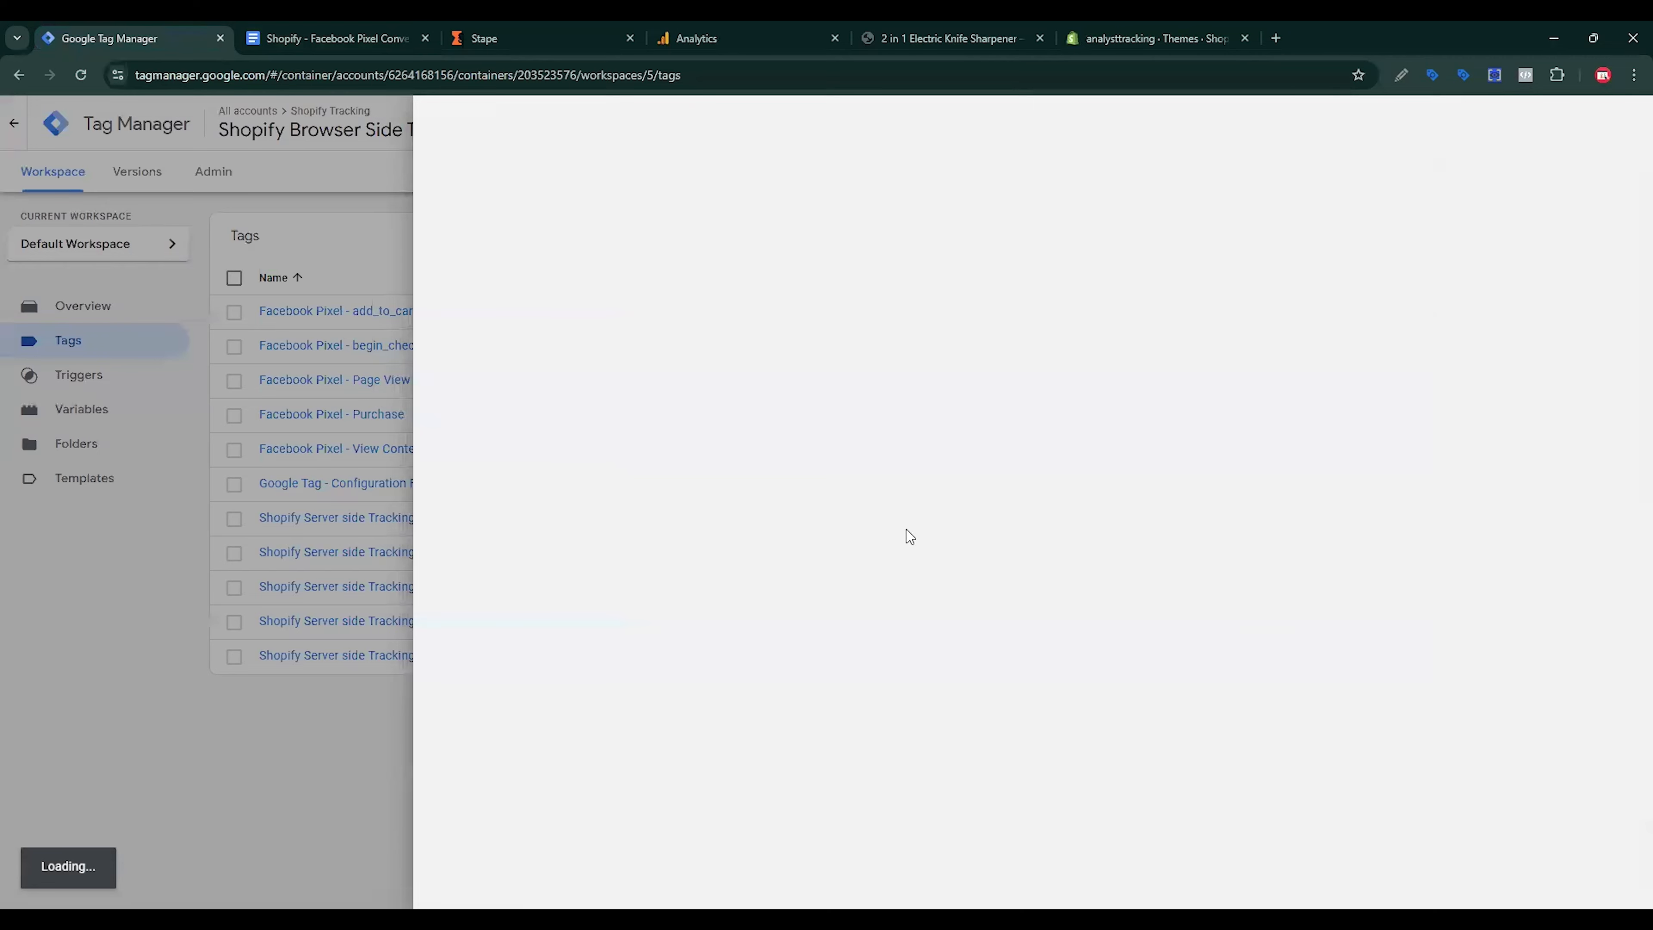
scroll(878, 527, "down", 3)
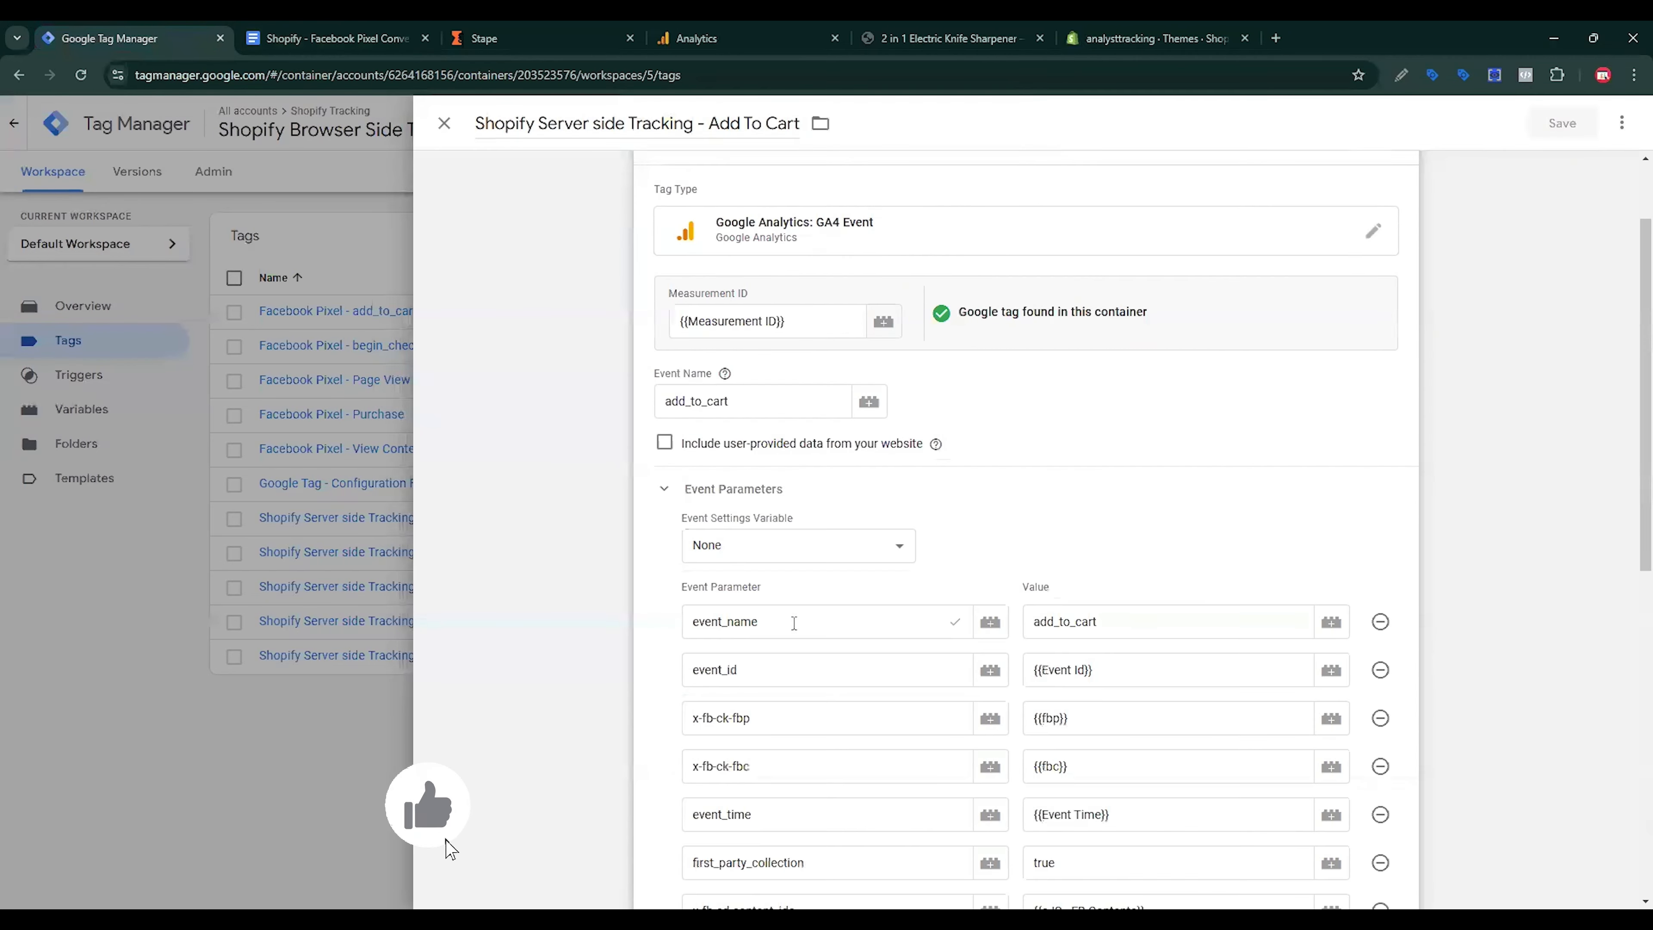
scroll(793, 622, "down", 8)
left_click(766, 547)
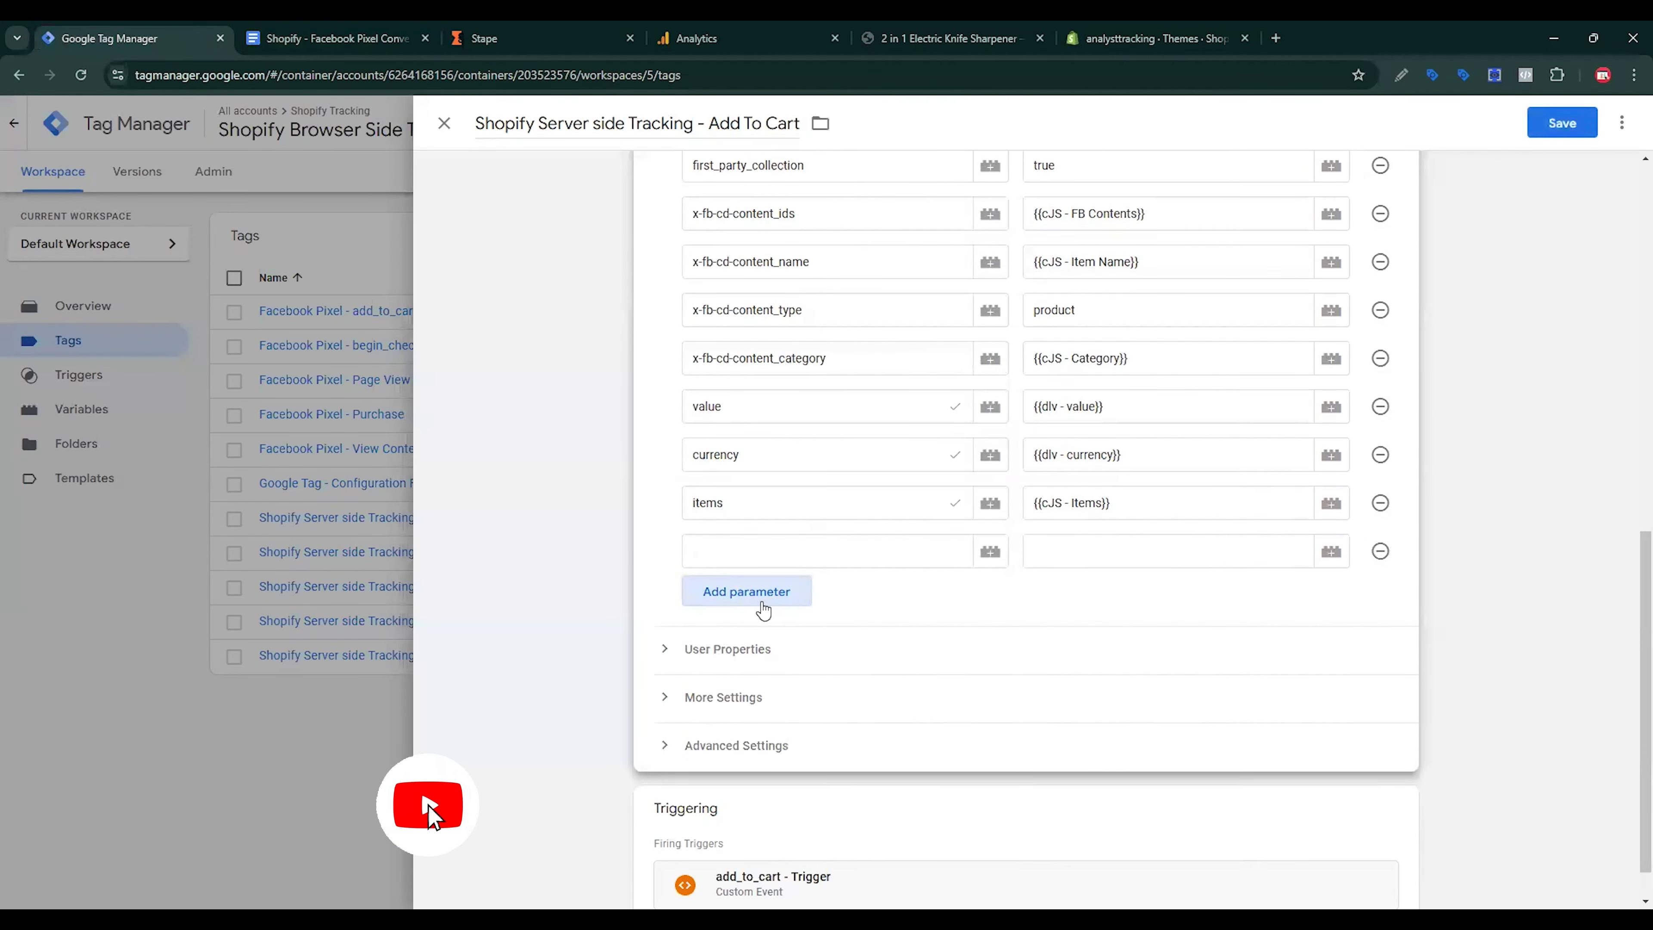
left_click(763, 606)
left_click(745, 648)
left_click(750, 547)
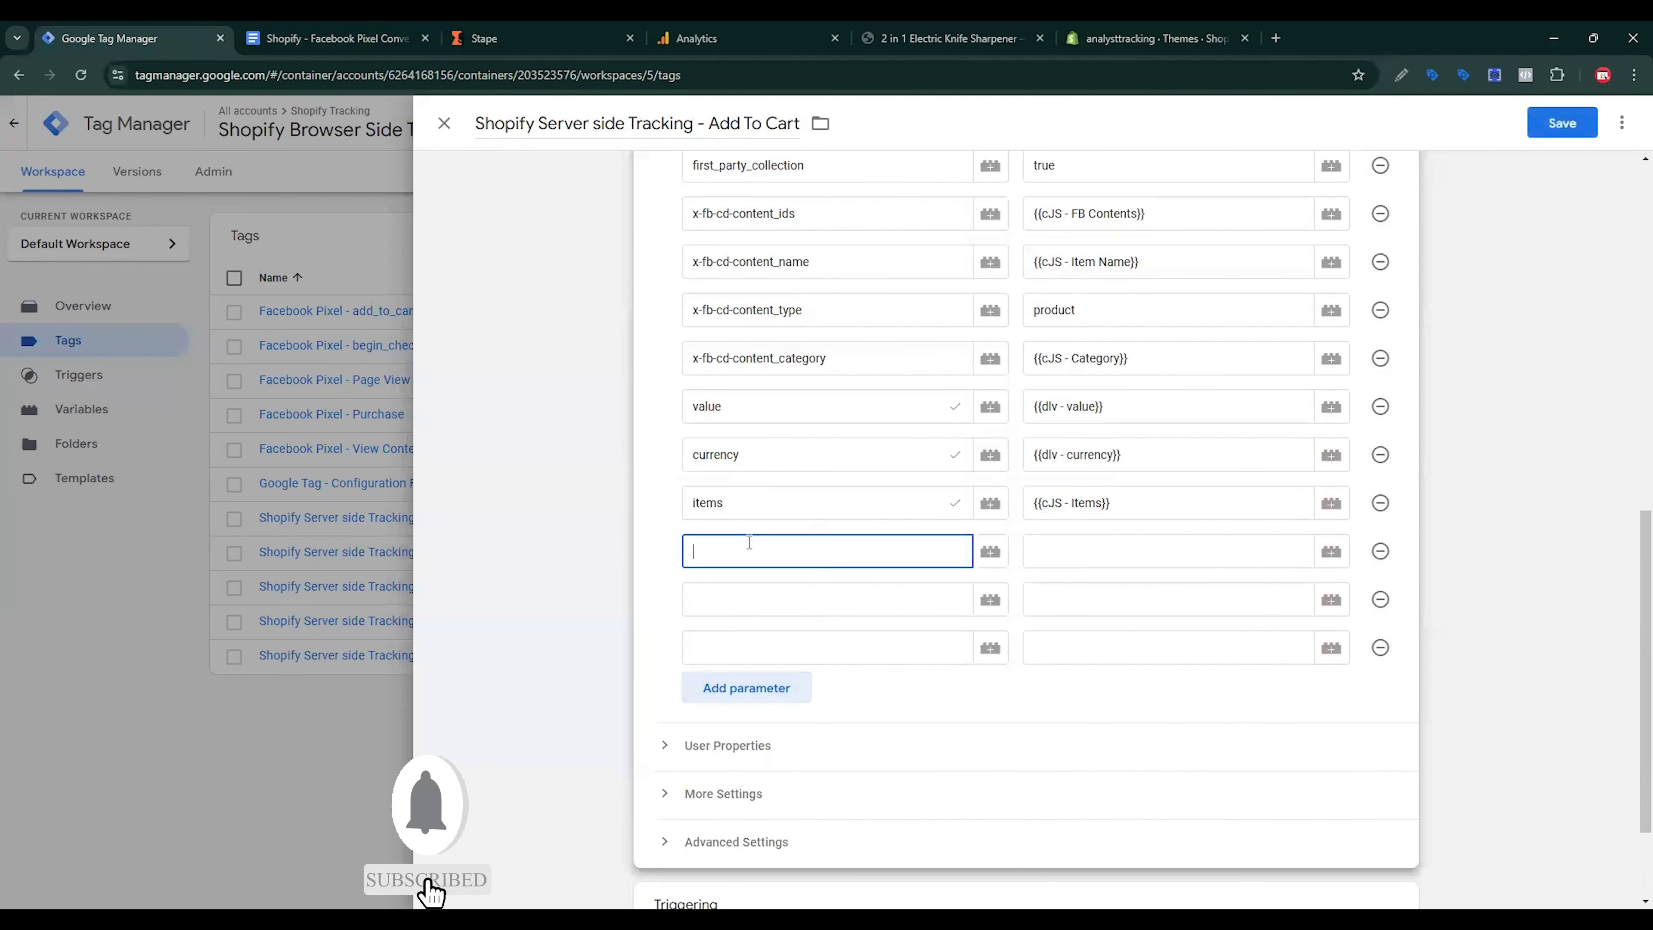
Step: Add a page_location parameter, copied from the setup notes, valued by the page_location variable
left_click(288, 52)
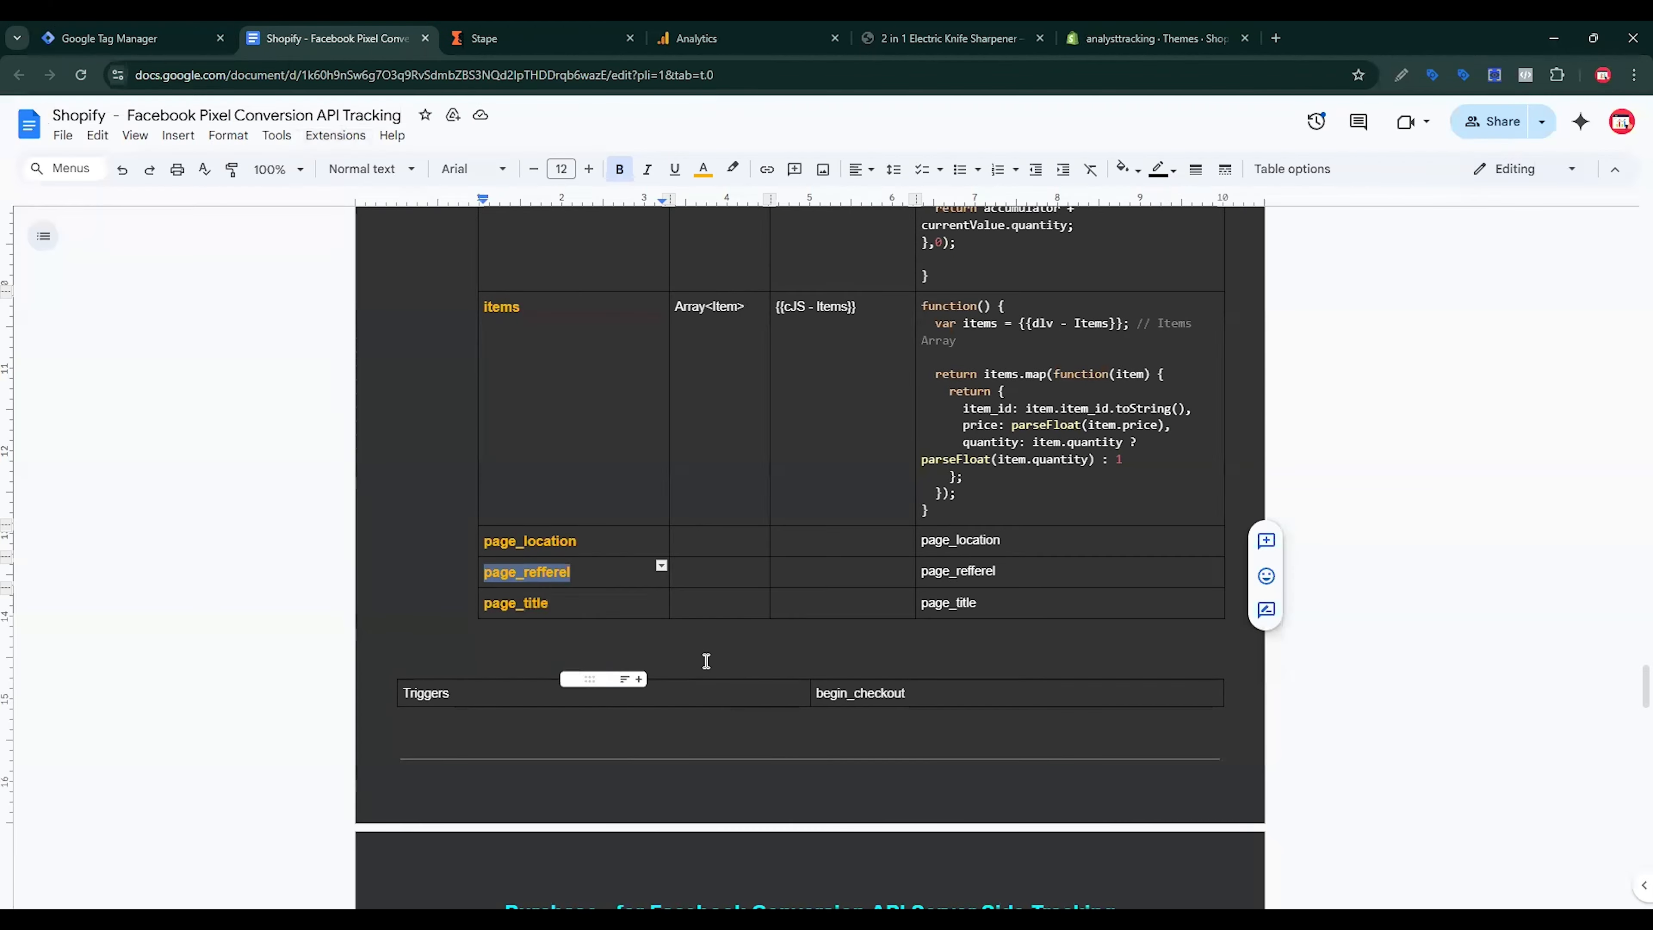
left_click_drag(605, 545, 470, 551)
key("ctrl+c")
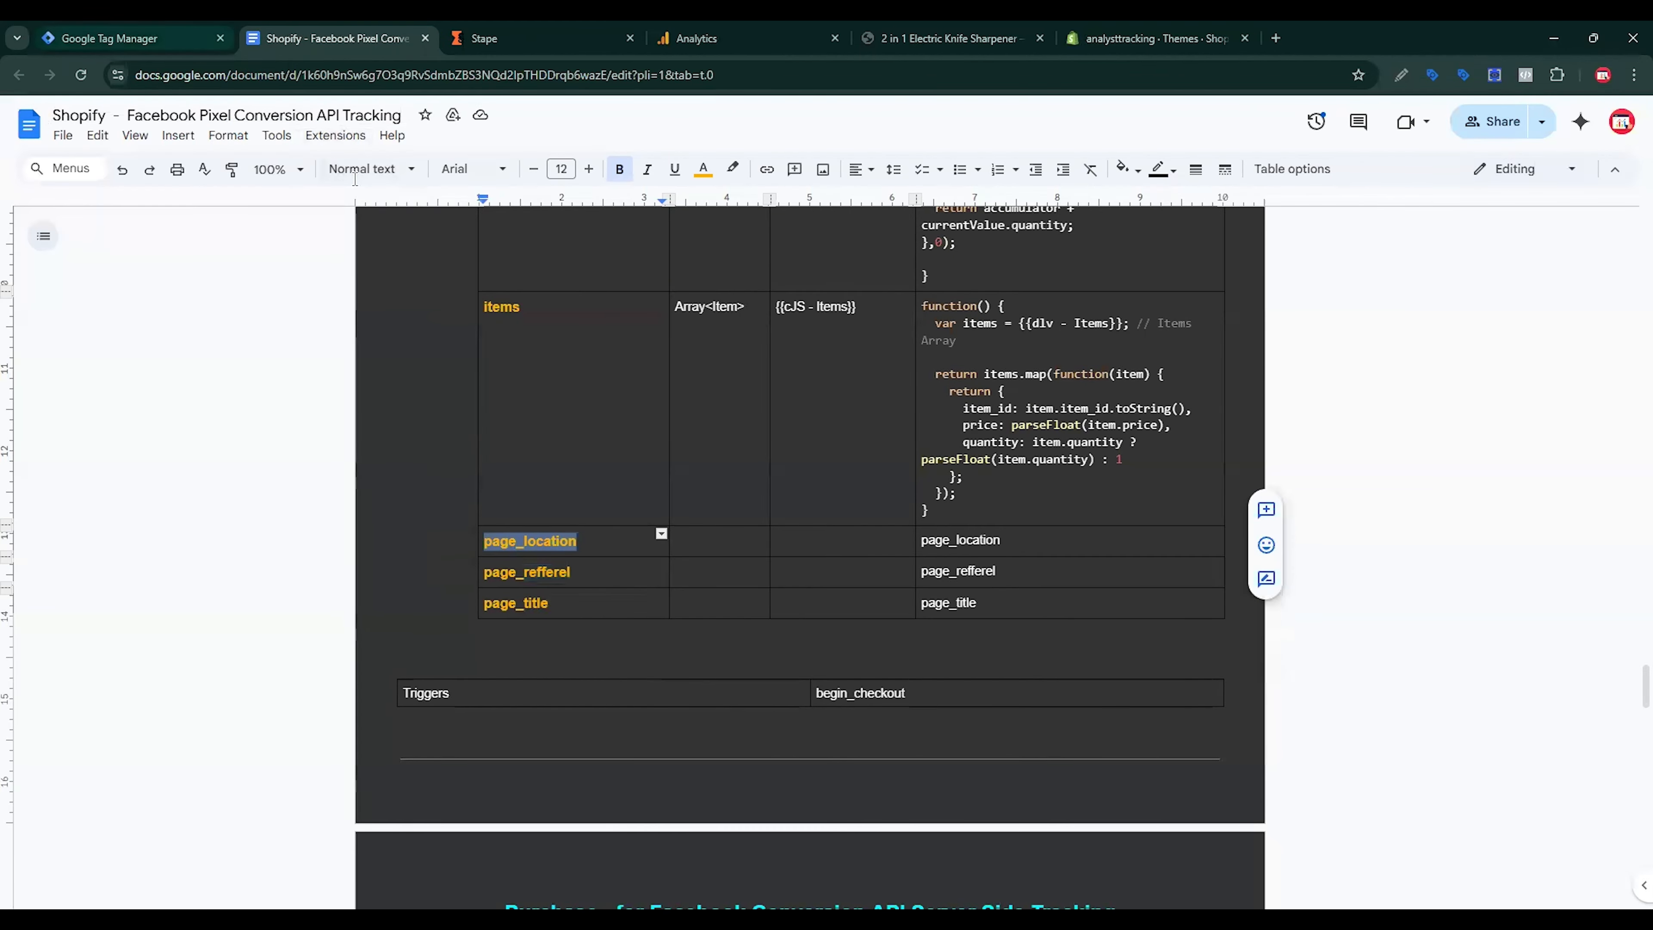
left_click(130, 38)
left_click(759, 639)
key("ctrl+v")
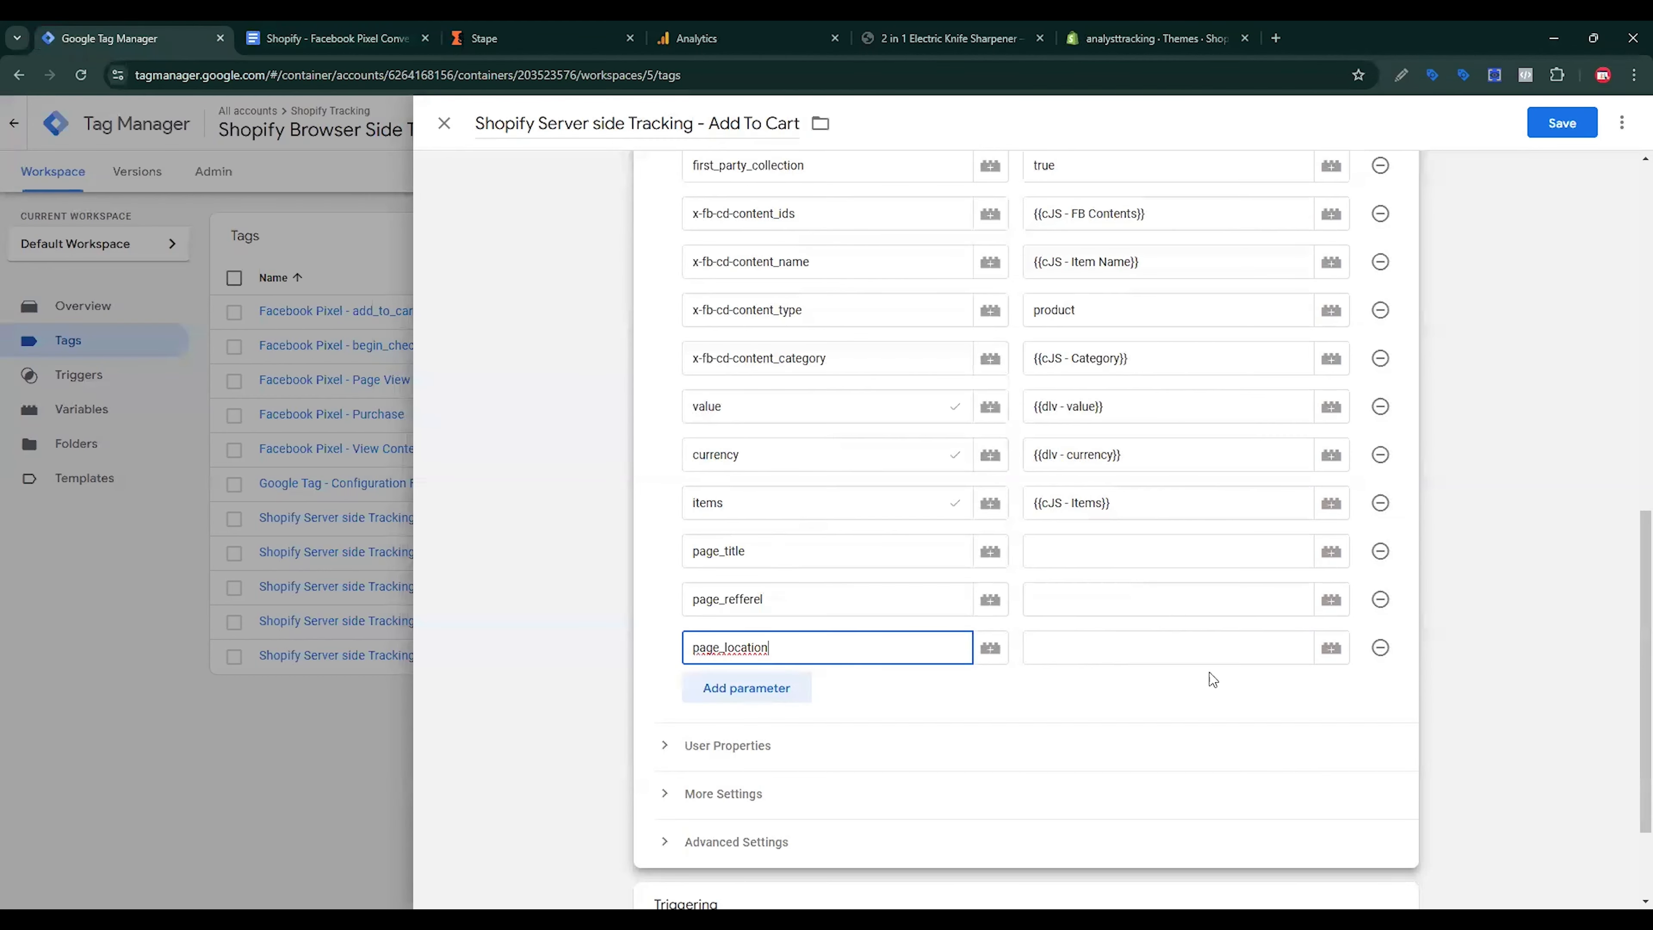
left_click(1331, 648)
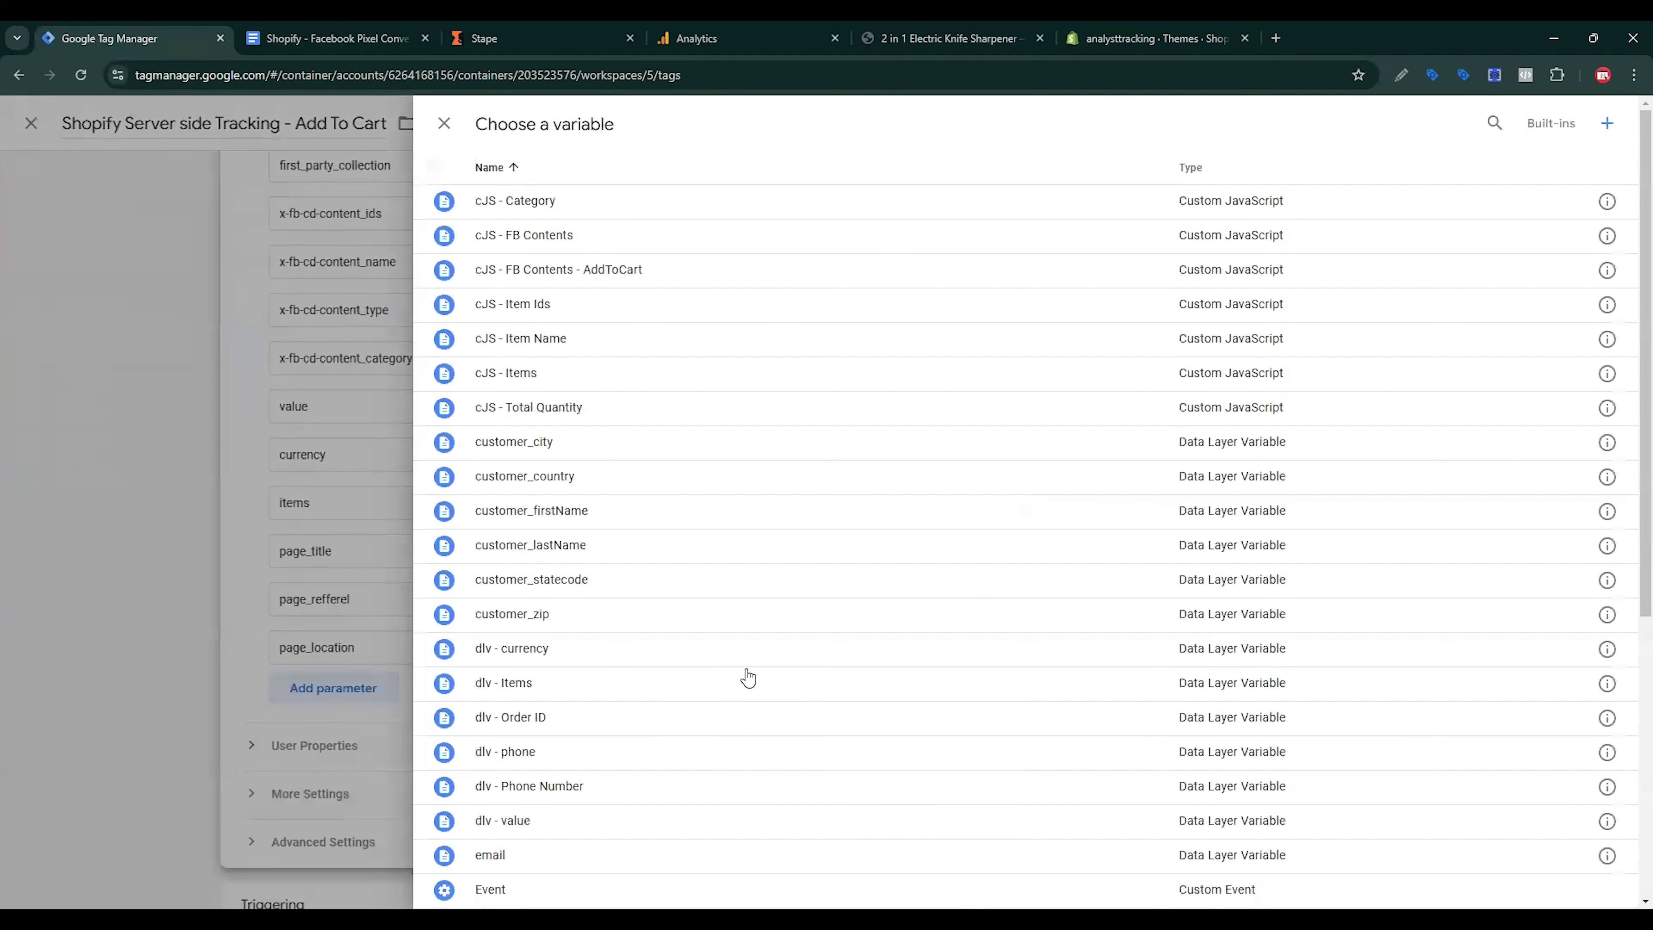
scroll(716, 678, "down", 6)
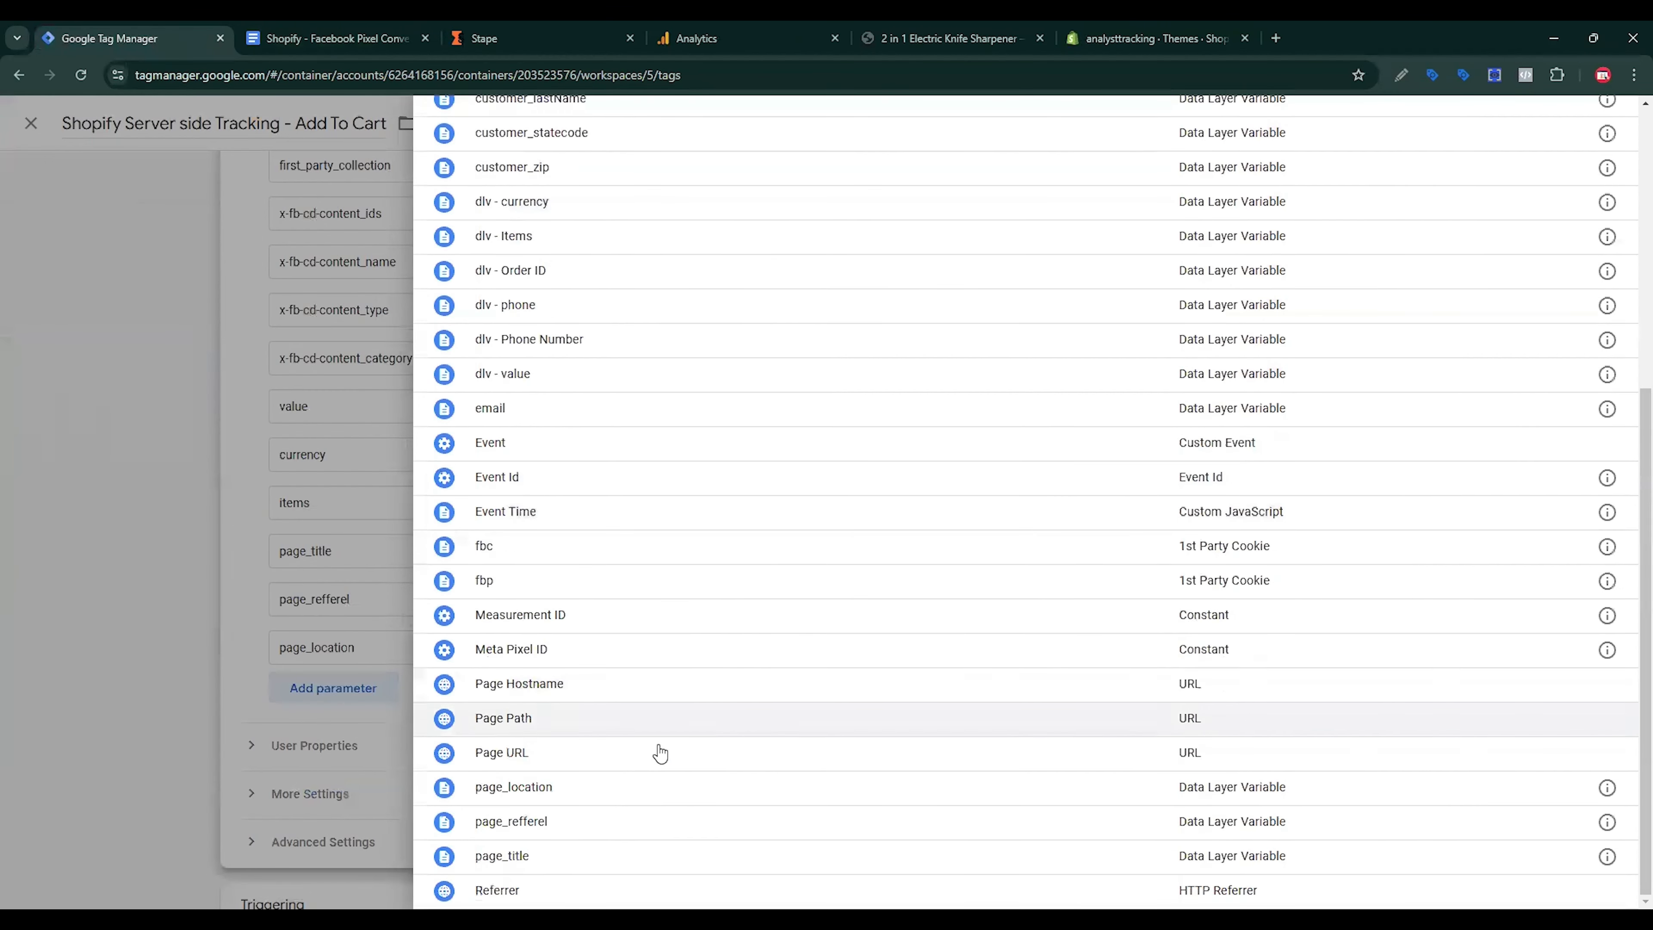
left_click(561, 792)
Step: Set page_refferel and page_title values to their matching variables and save the Add To Cart tag
left_click(1085, 599)
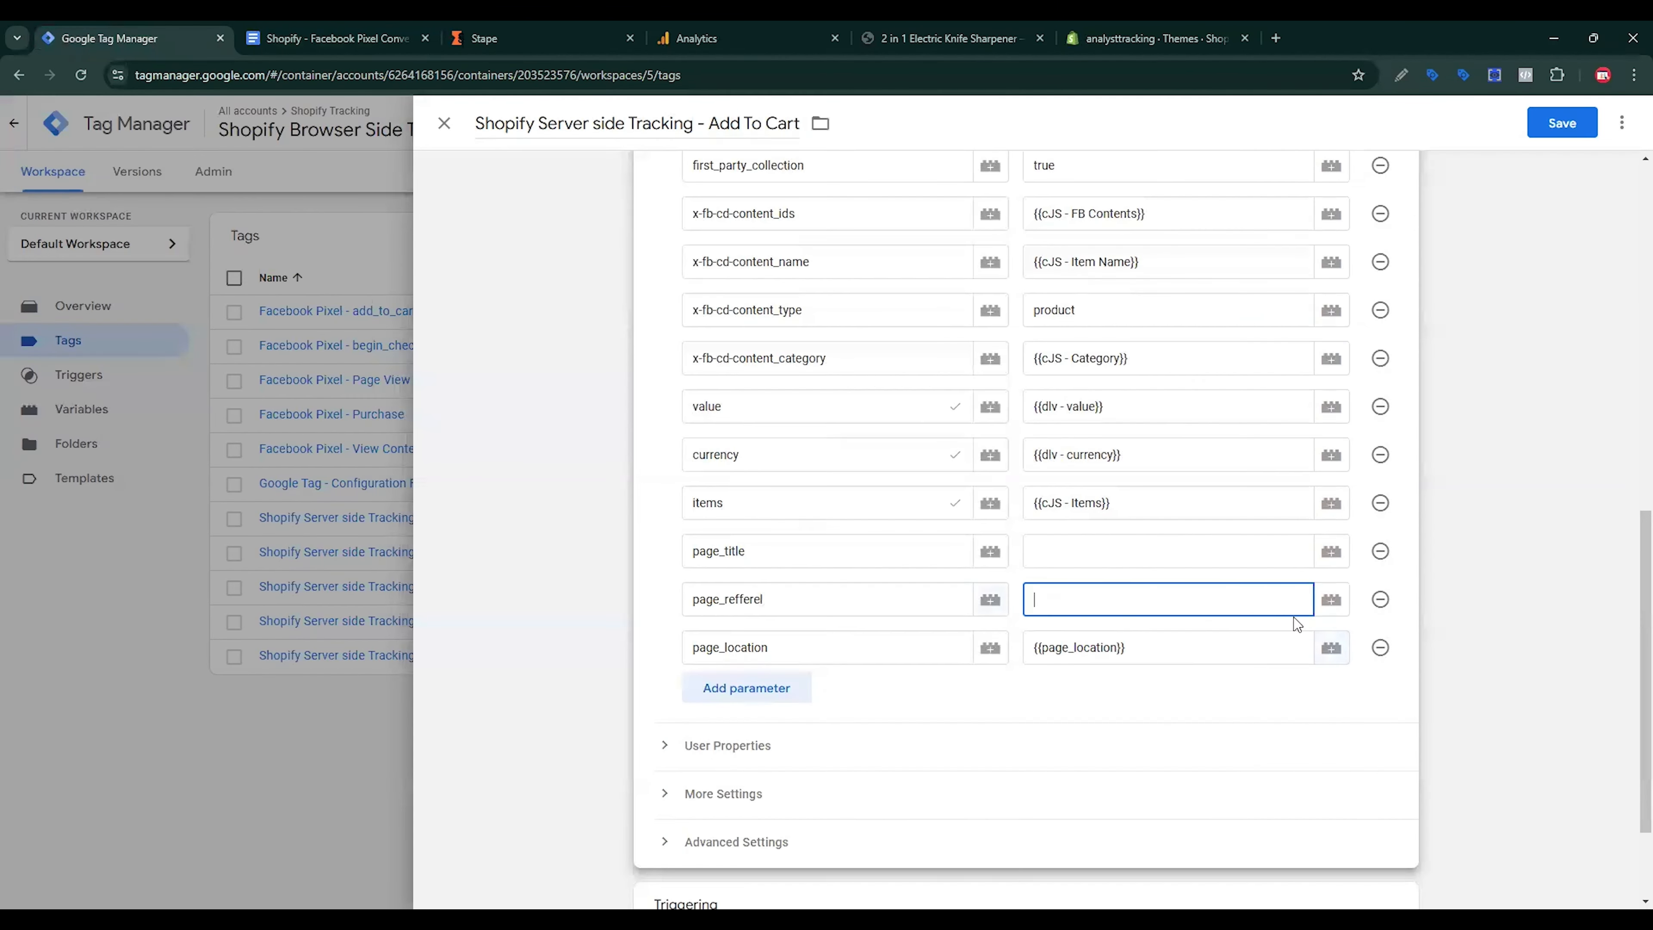
left_click(1332, 599)
scroll(769, 790, "down", 7)
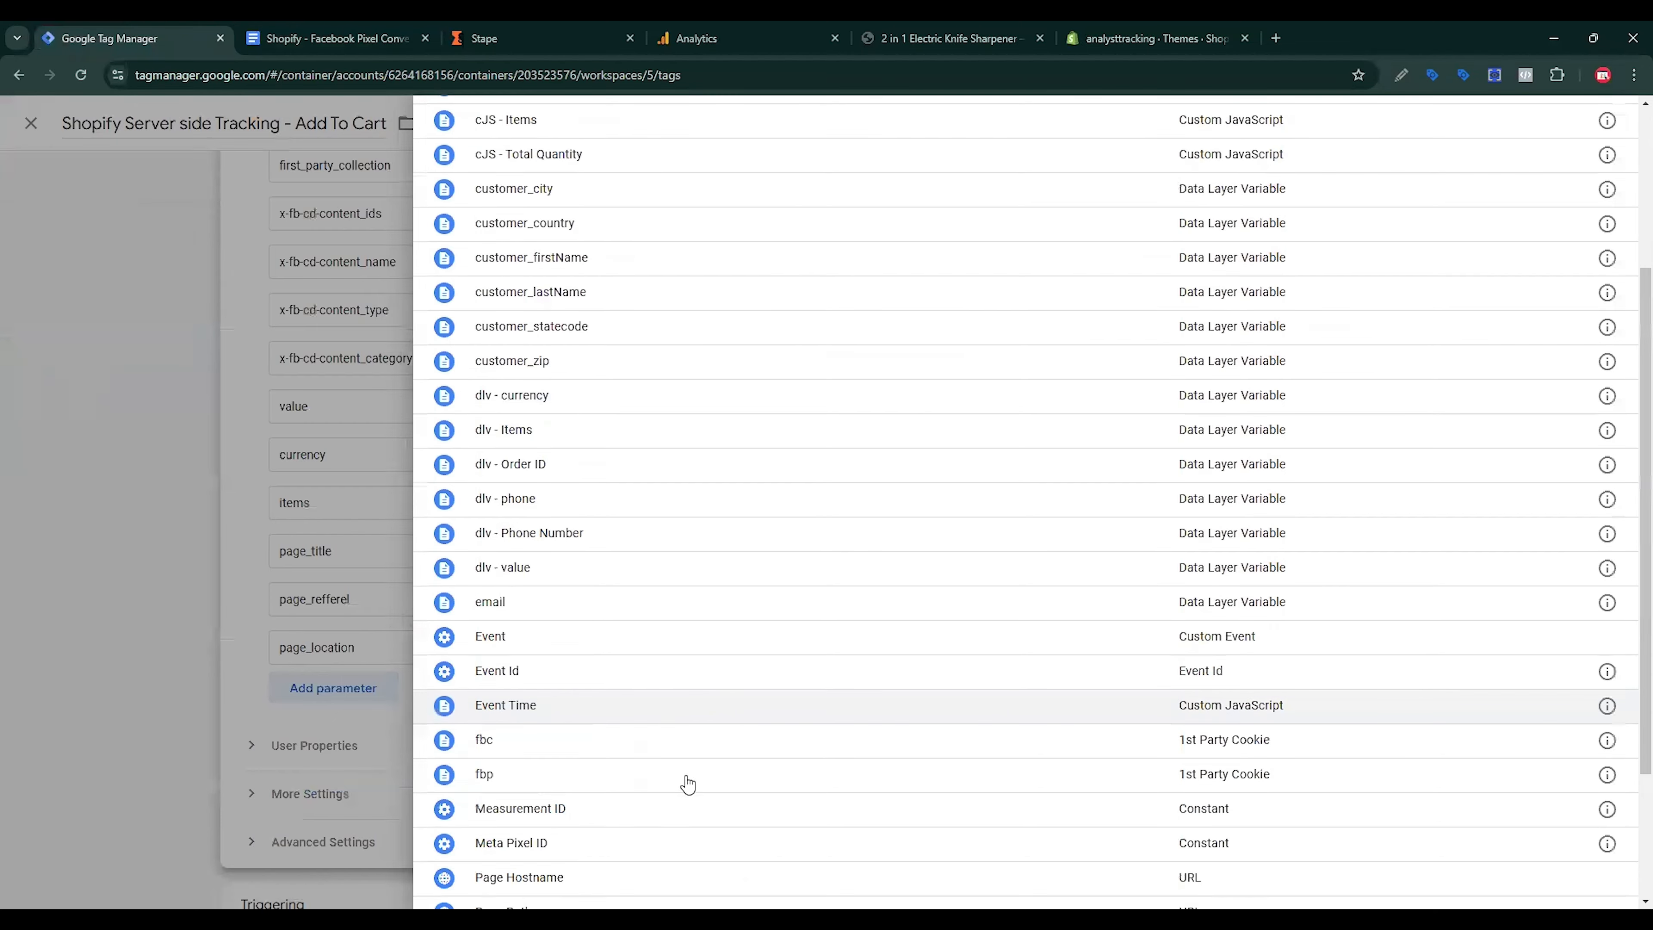
left_click(569, 819)
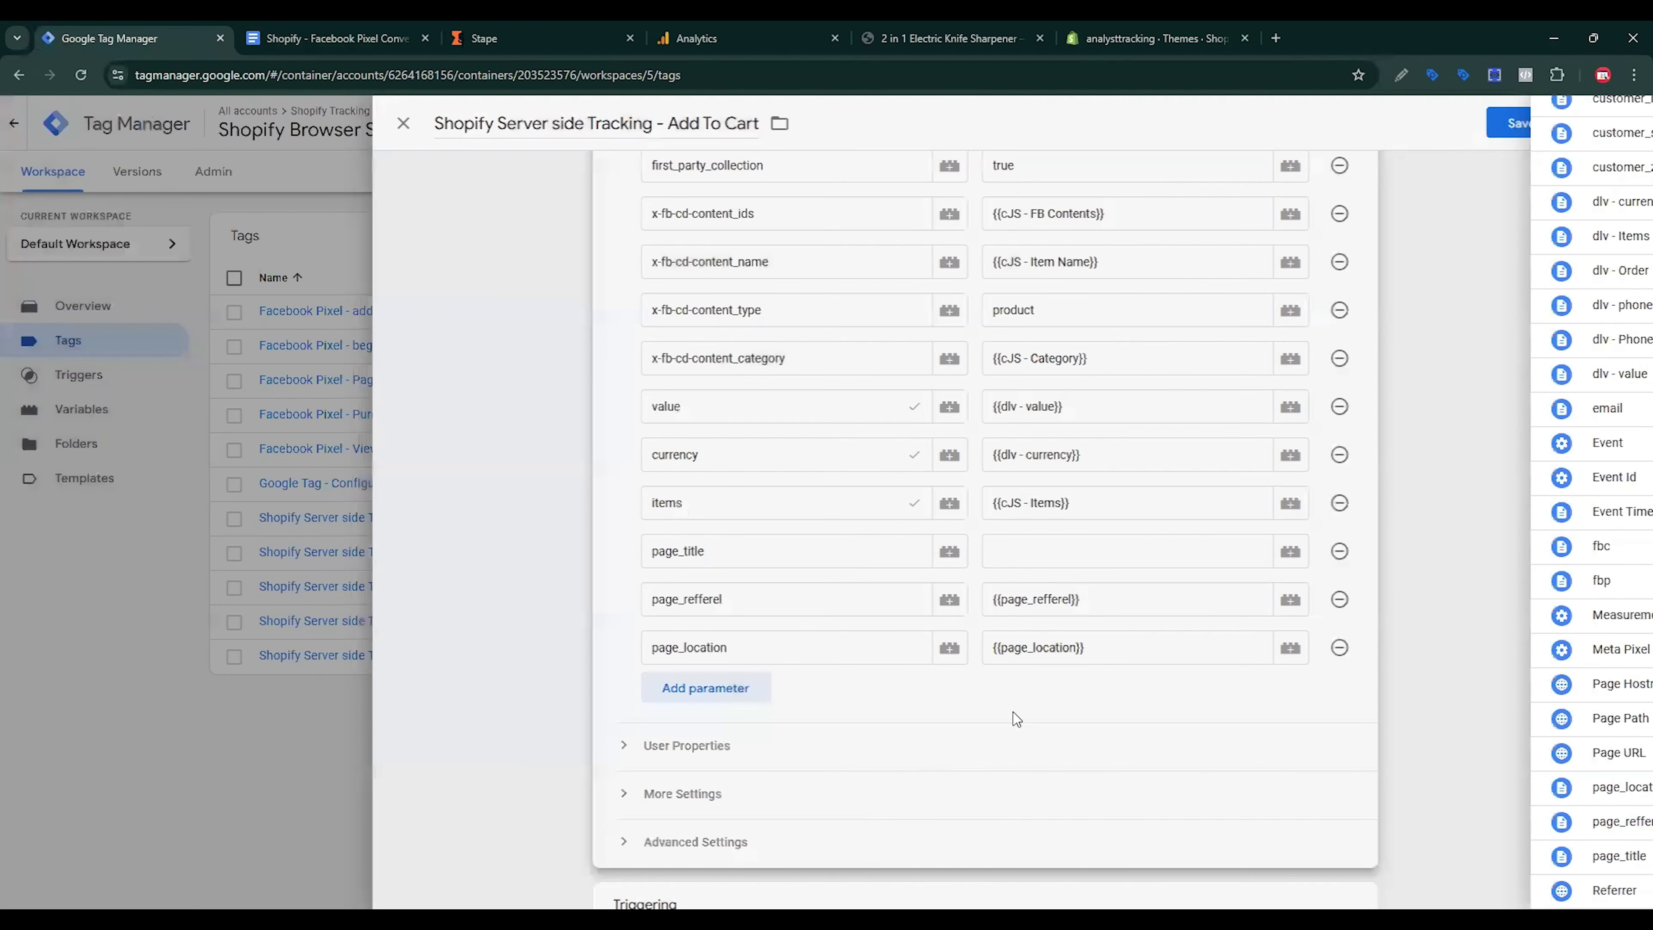
left_click(1313, 551)
left_click(1331, 551)
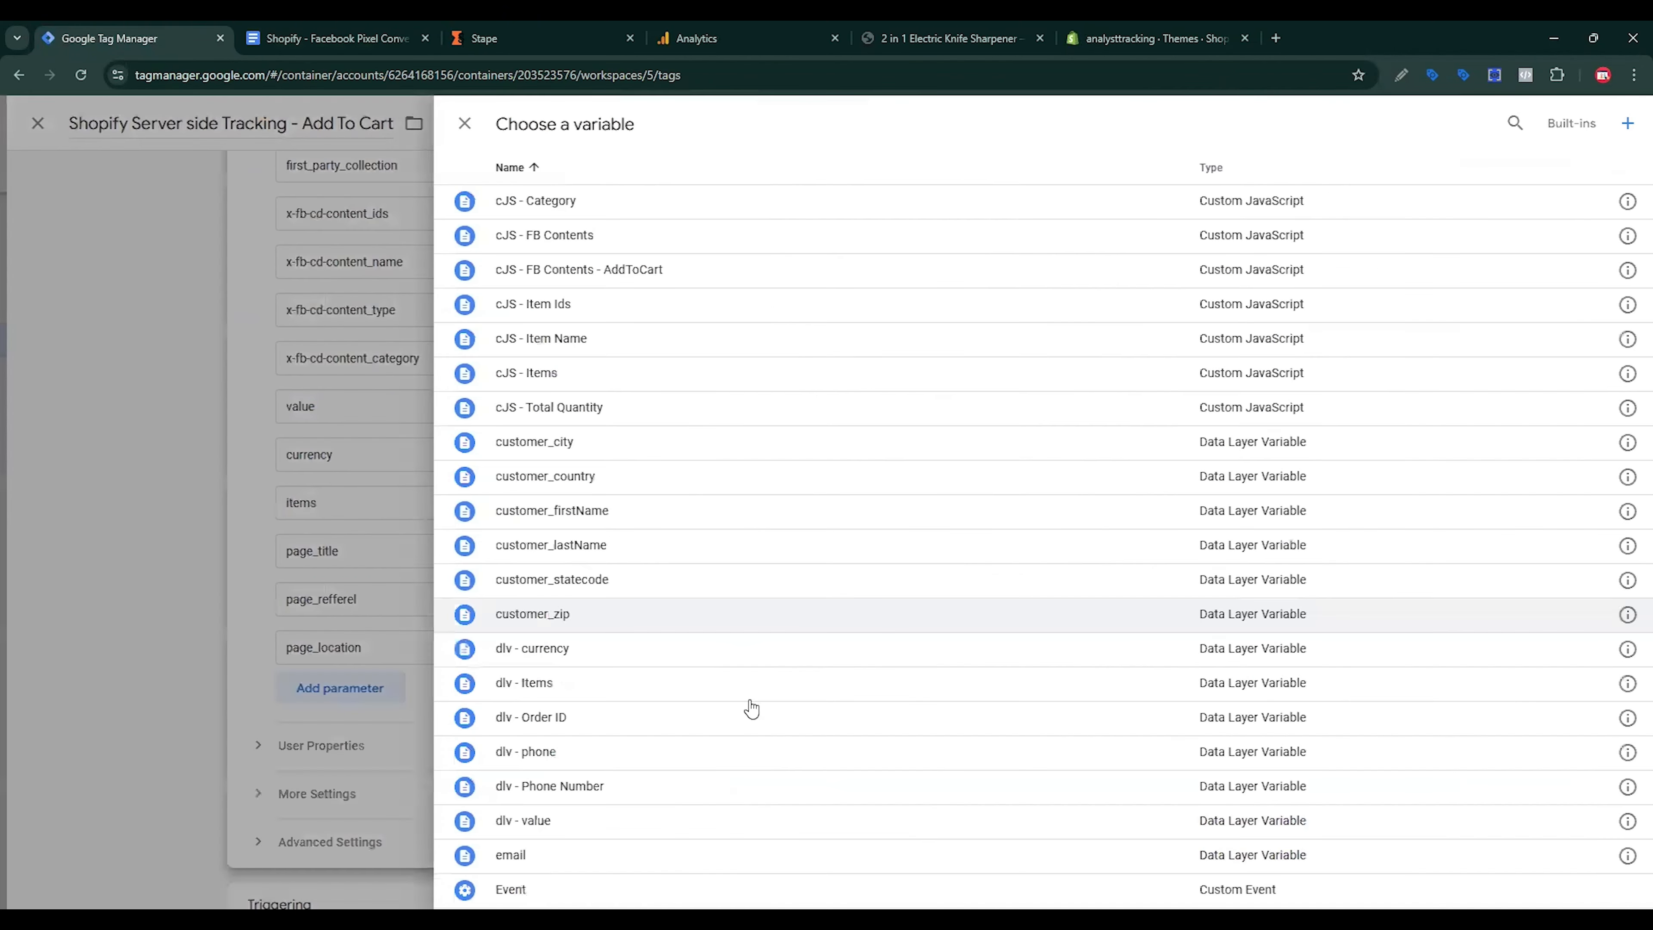
scroll(768, 706, "down", 7)
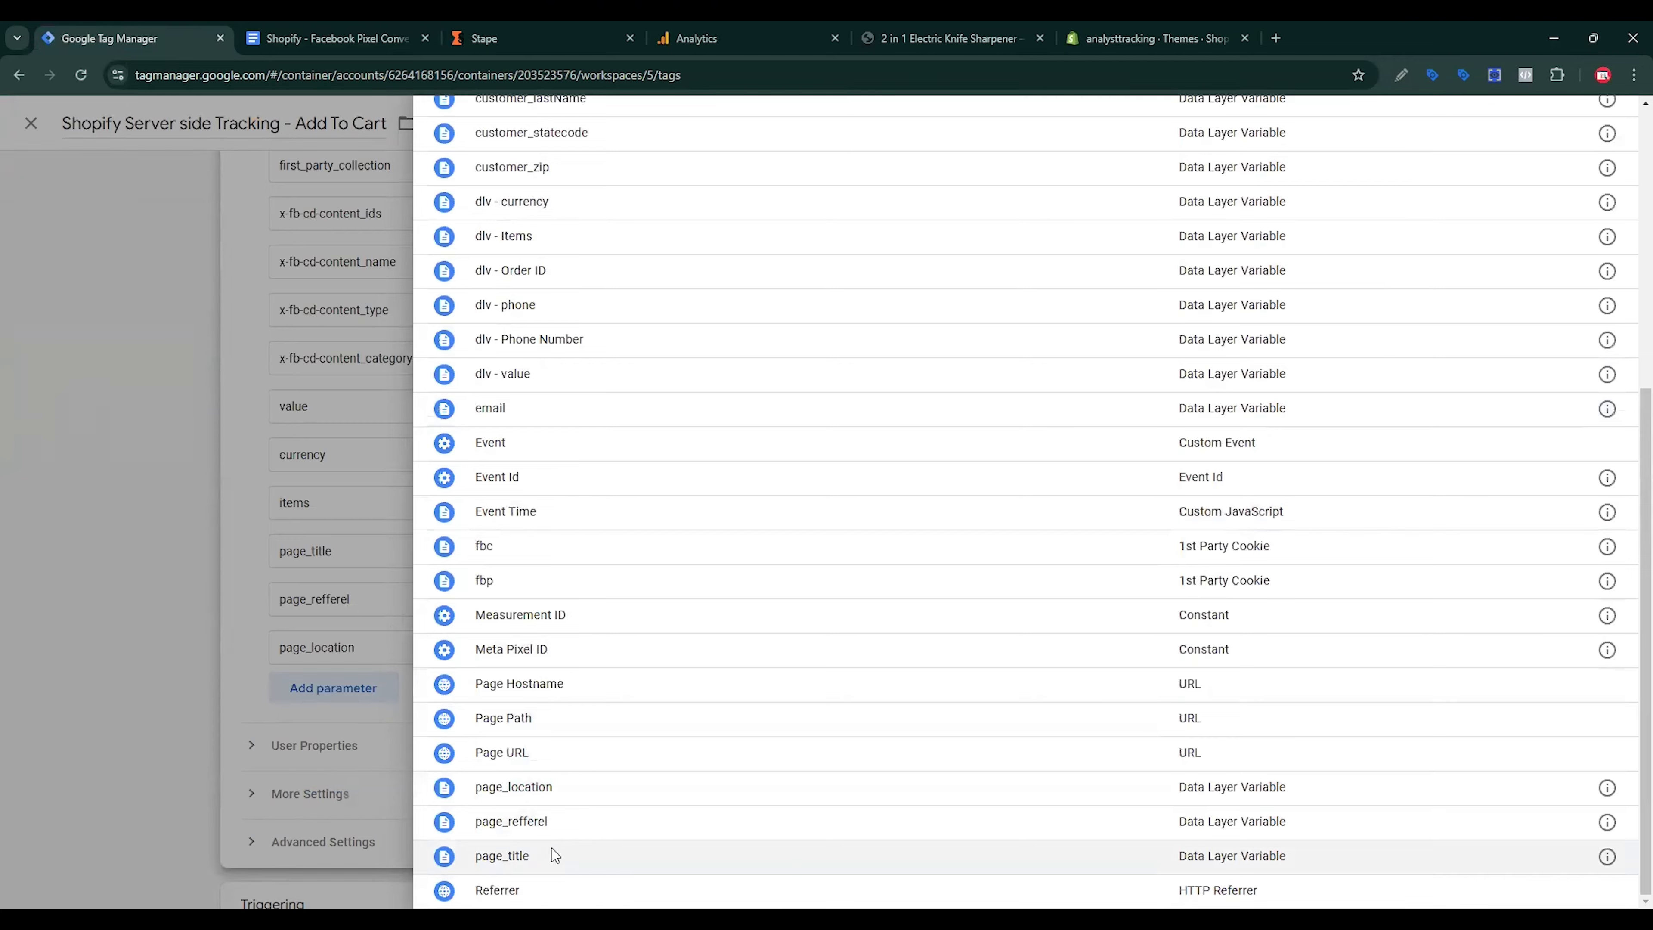
left_click(552, 856)
left_click(1562, 123)
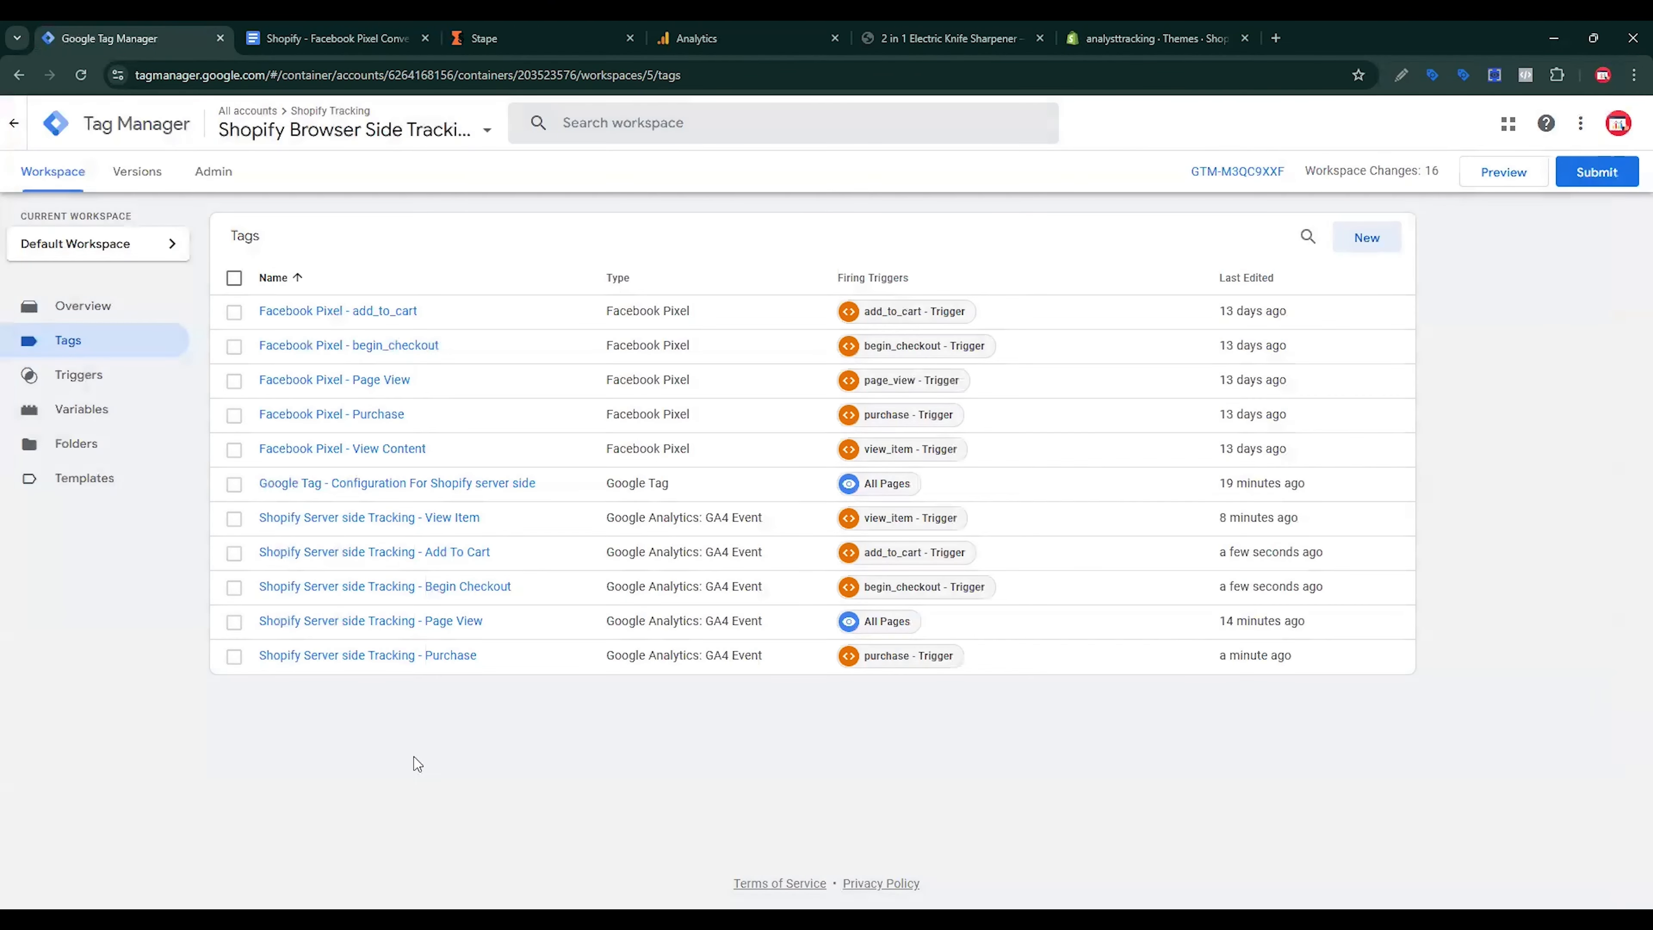
Step: Open the View Item tag, add three parameter rows, and map page_location to its variable
left_click(460, 519)
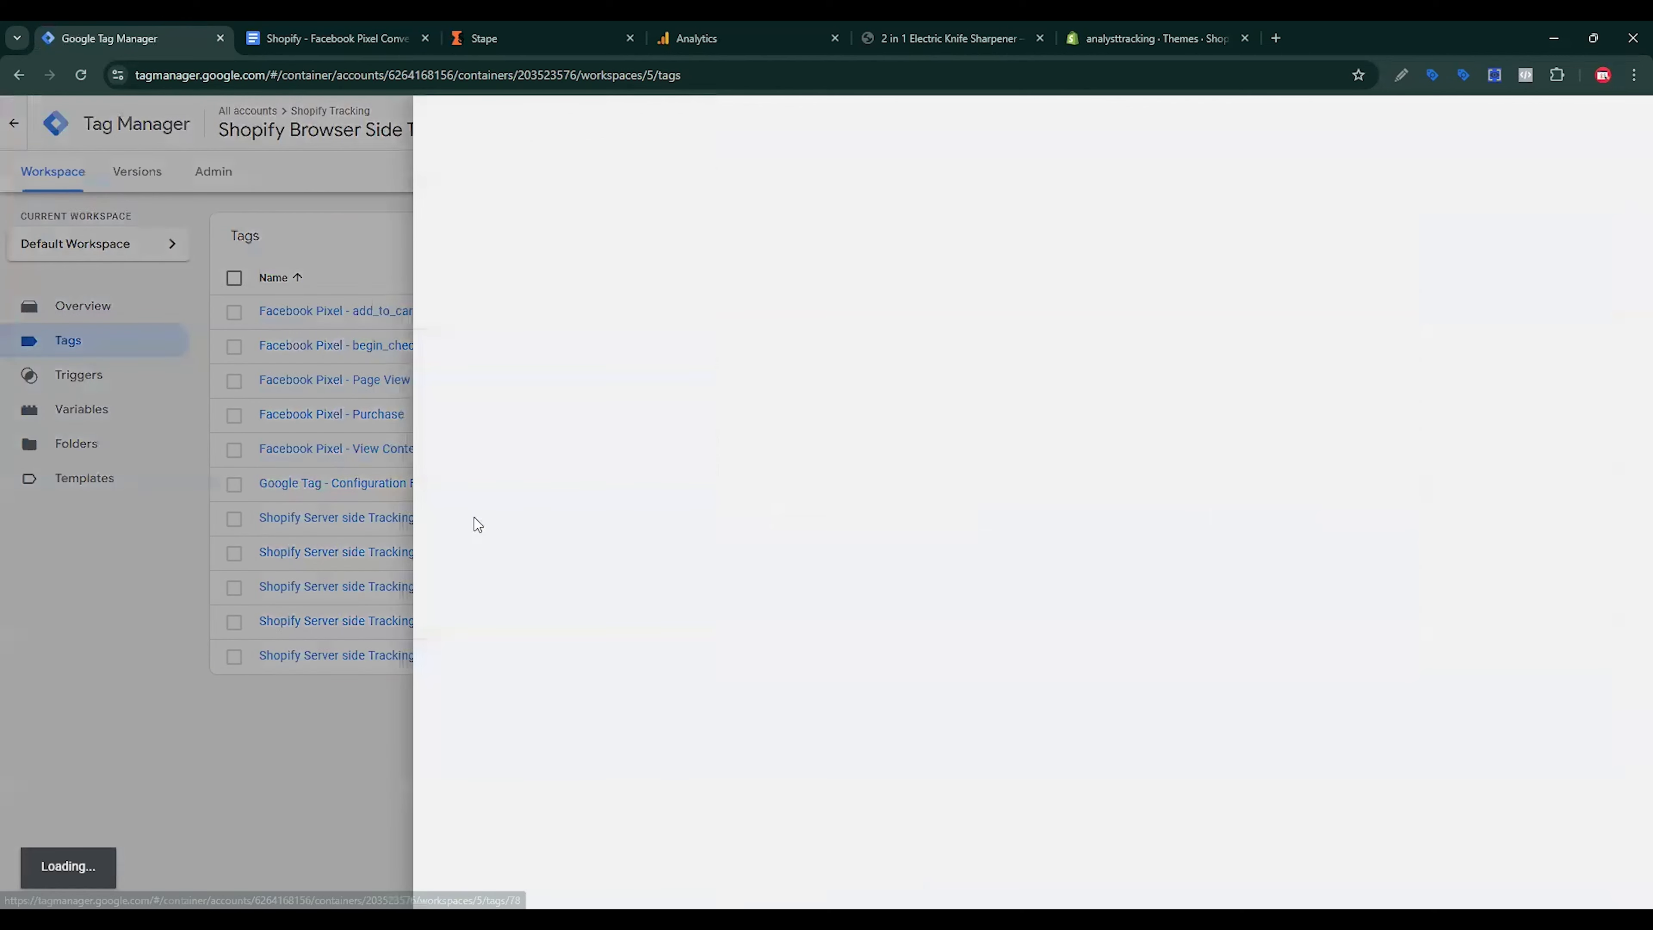
scroll(922, 639, "down", 2)
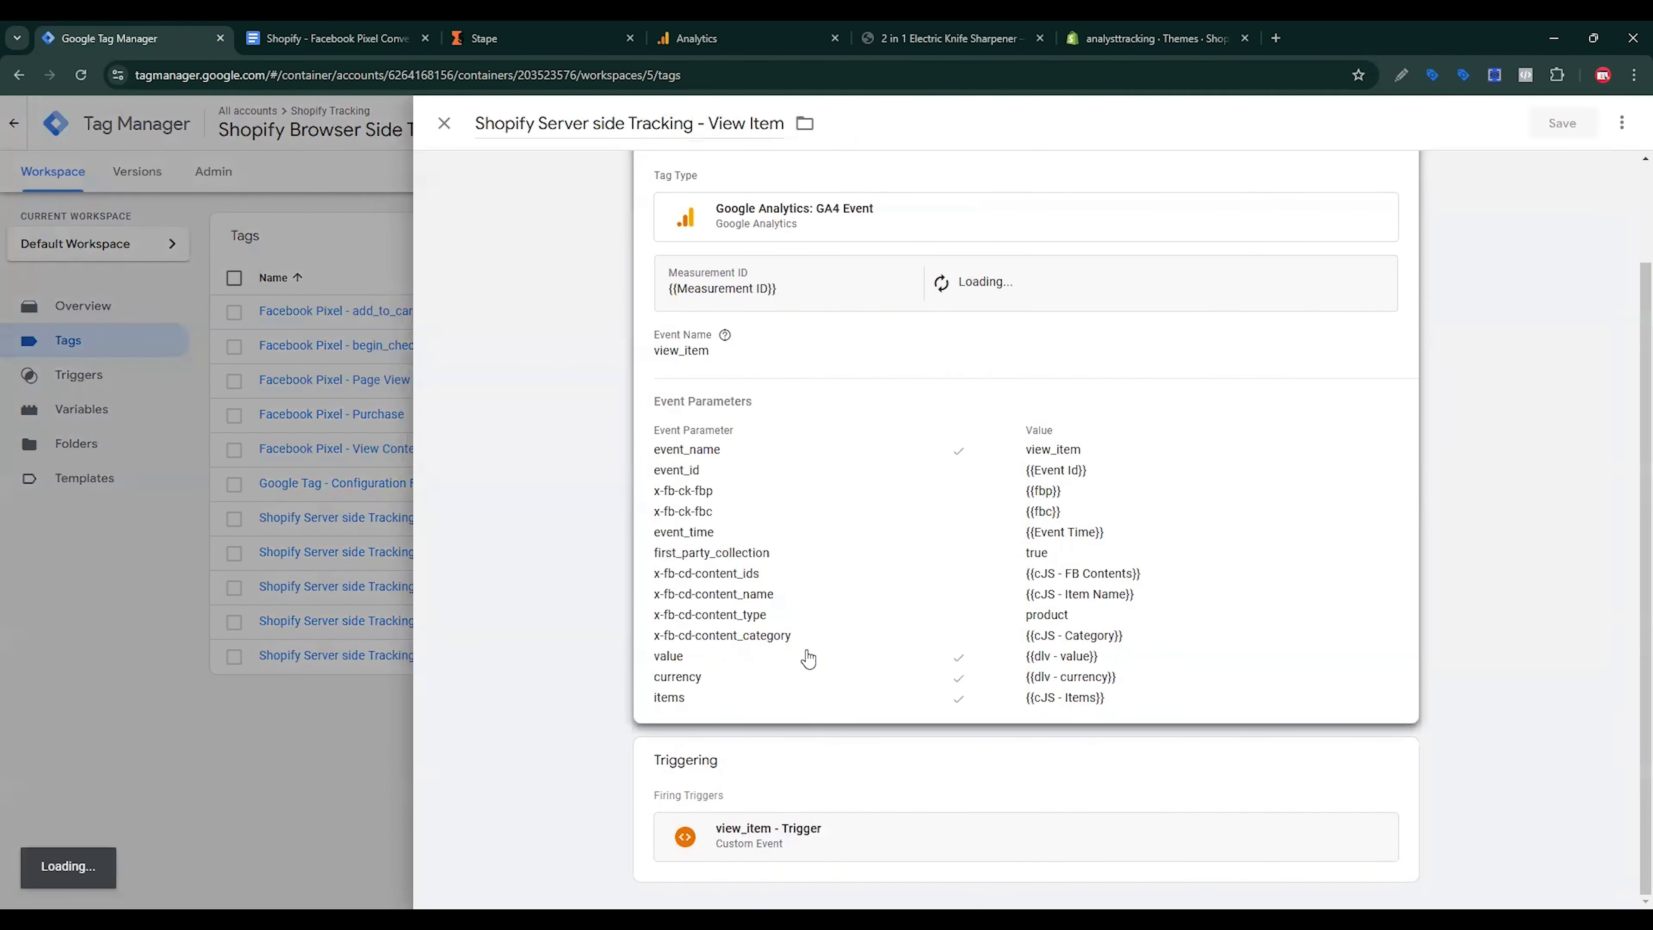
scroll(804, 677, "down", 8)
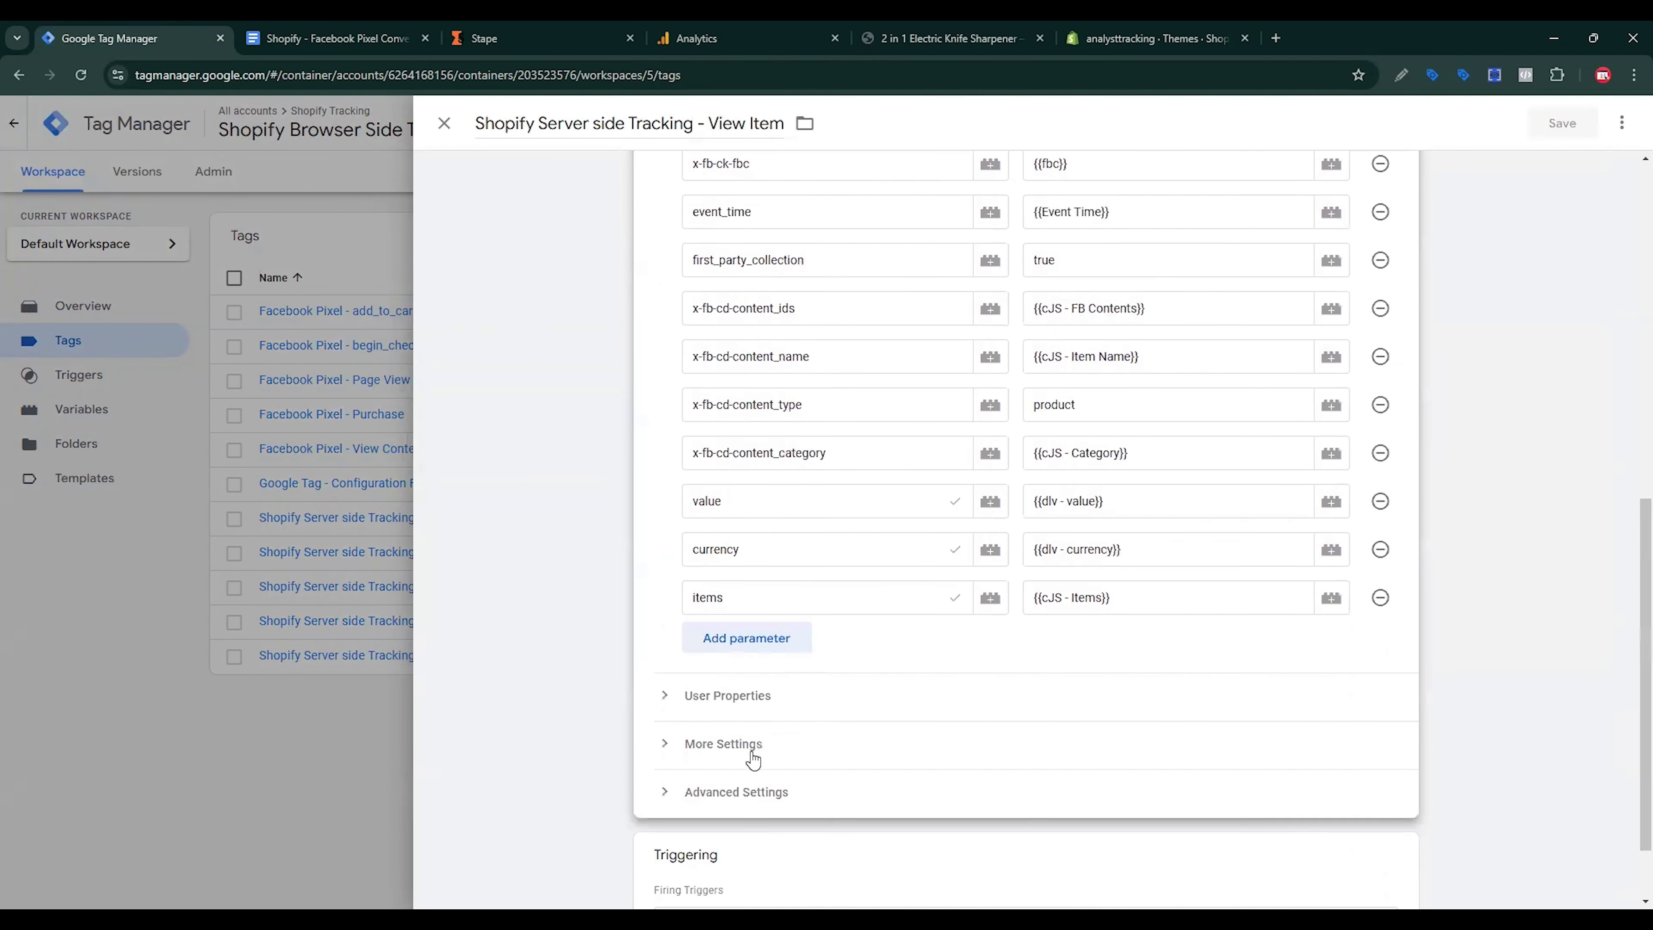
left_click(755, 654)
left_click(759, 692)
left_click(756, 695)
left_click(762, 647)
key("ctrl+v")
left_click(1332, 646)
left_click(727, 672)
Step: Add a page_refferel parameter, copied from the setup notes, valued by the page_refferel variable
left_click(347, 37)
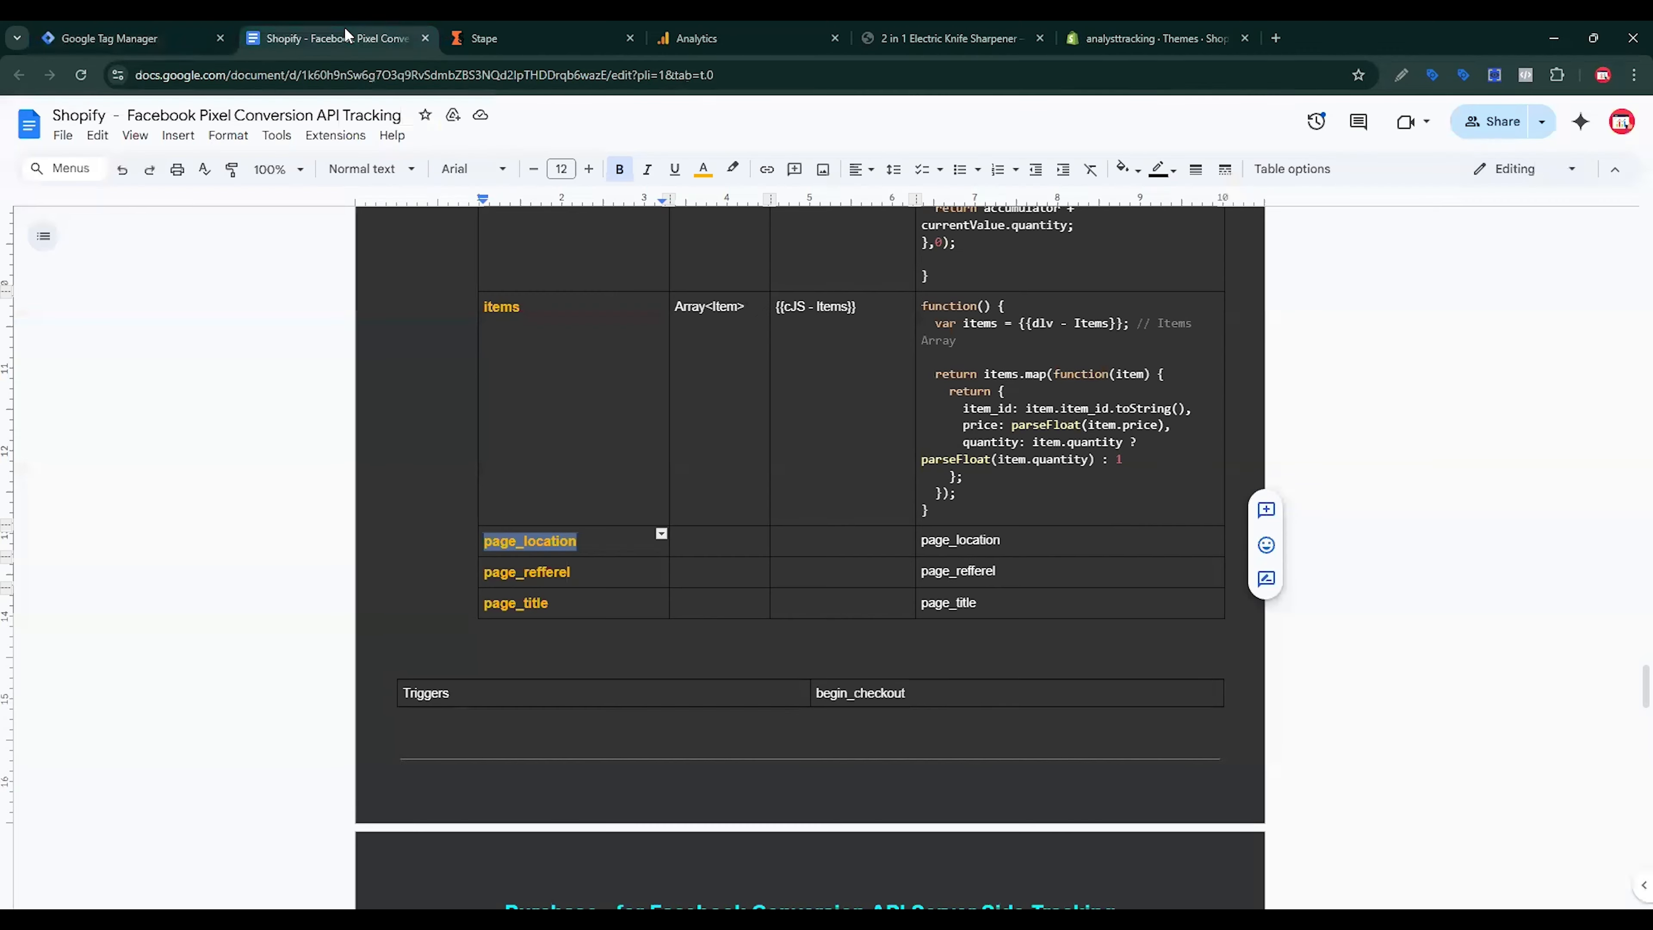
scroll(615, 511, "up", 6)
scroll(615, 510, "down", 10)
scroll(624, 528, "up", 4)
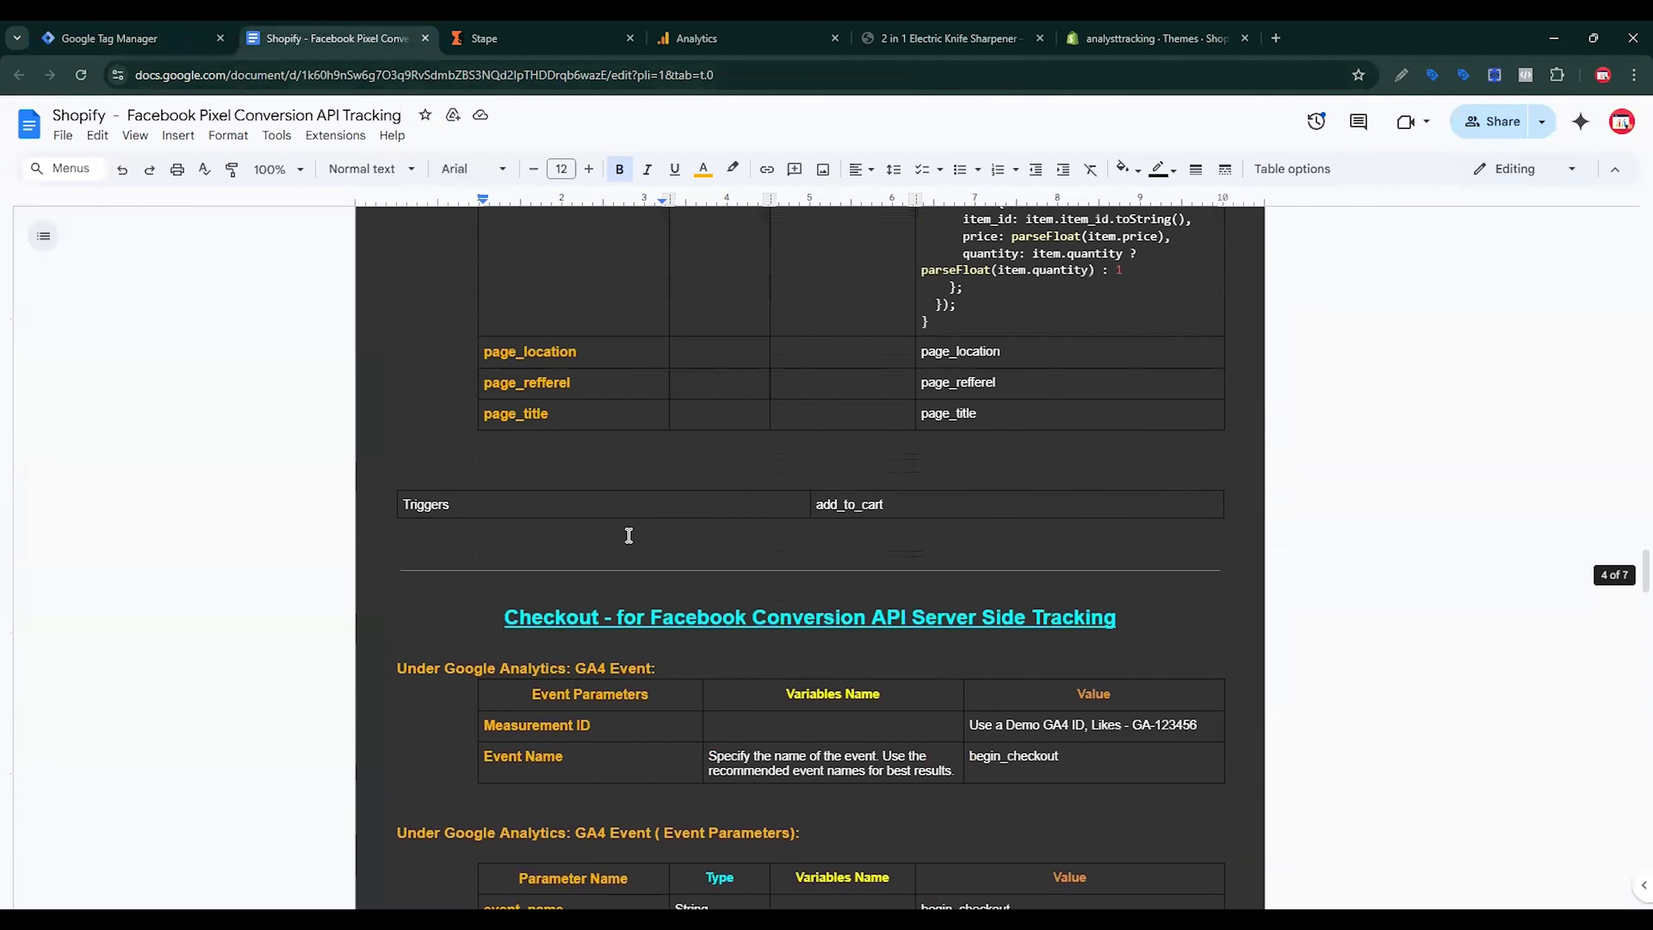
left_click(589, 467)
left_click_drag(589, 467, 472, 469)
key("ctrl+c")
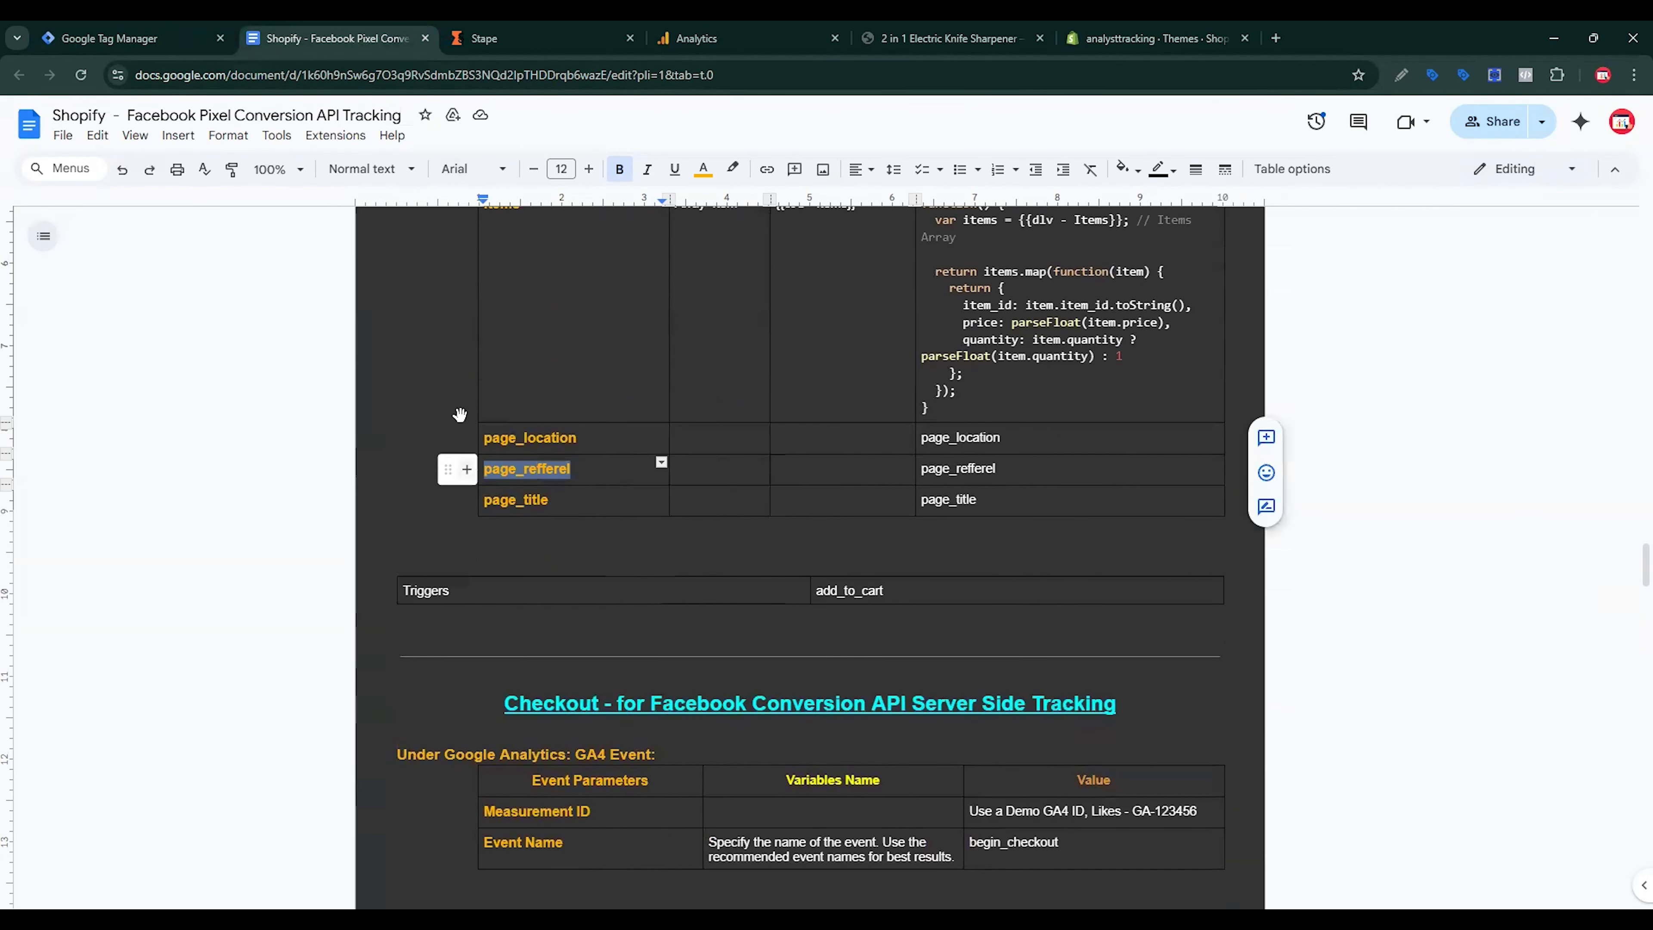
left_click(130, 38)
left_click(753, 694)
key("ctrl+v")
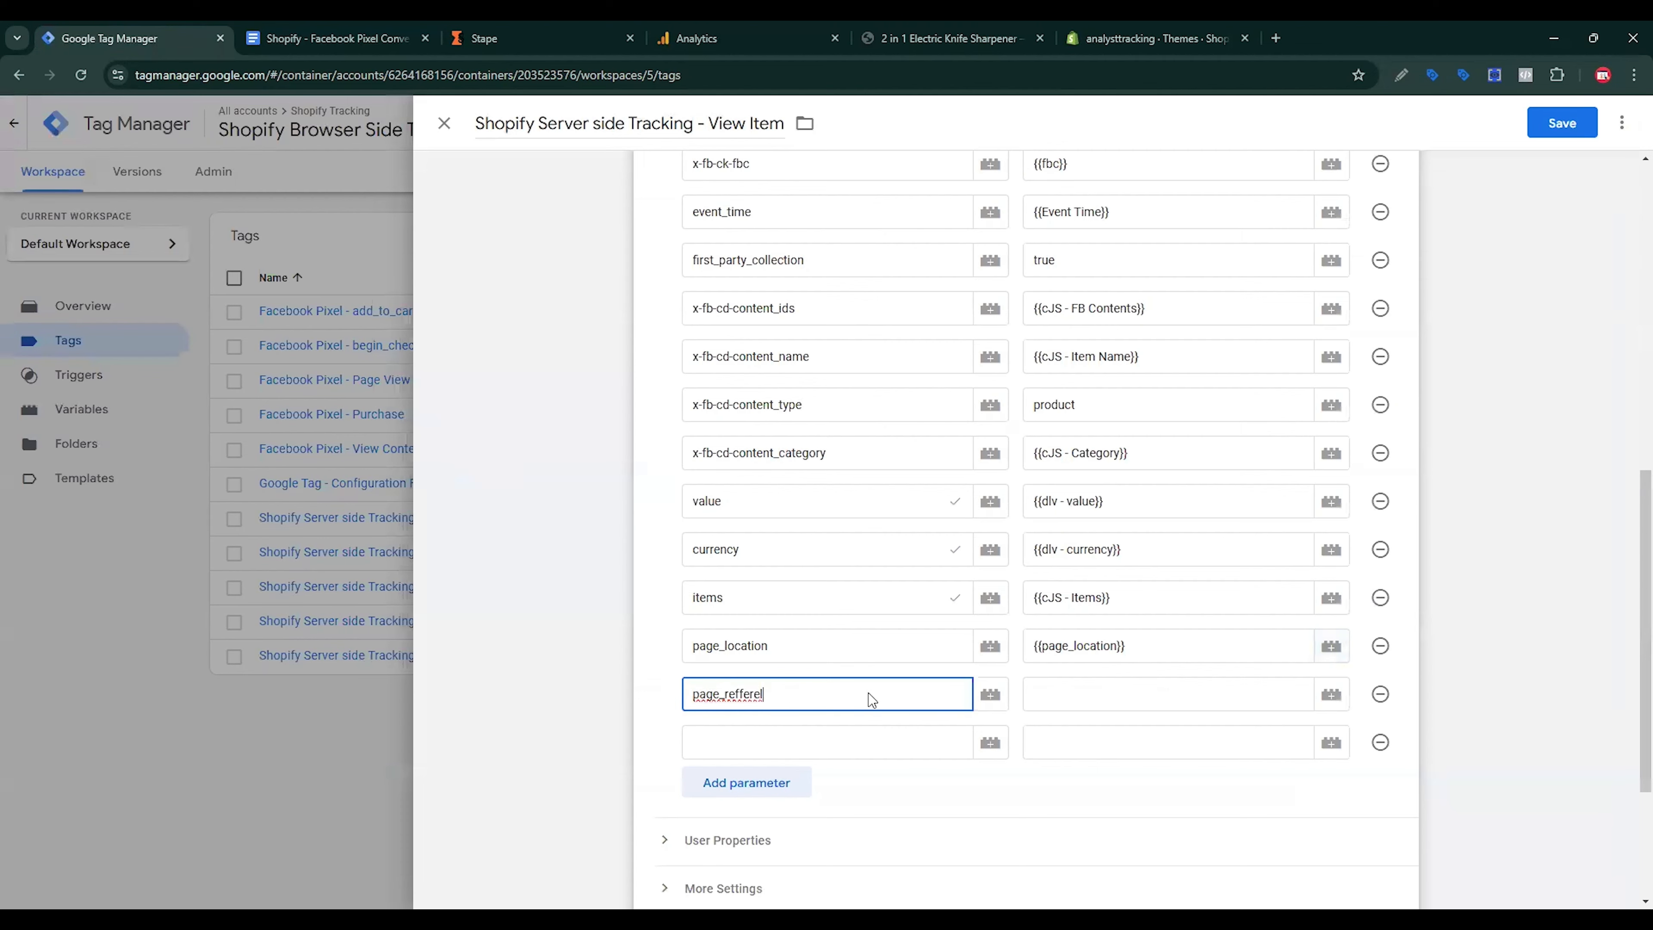
left_click(1216, 694)
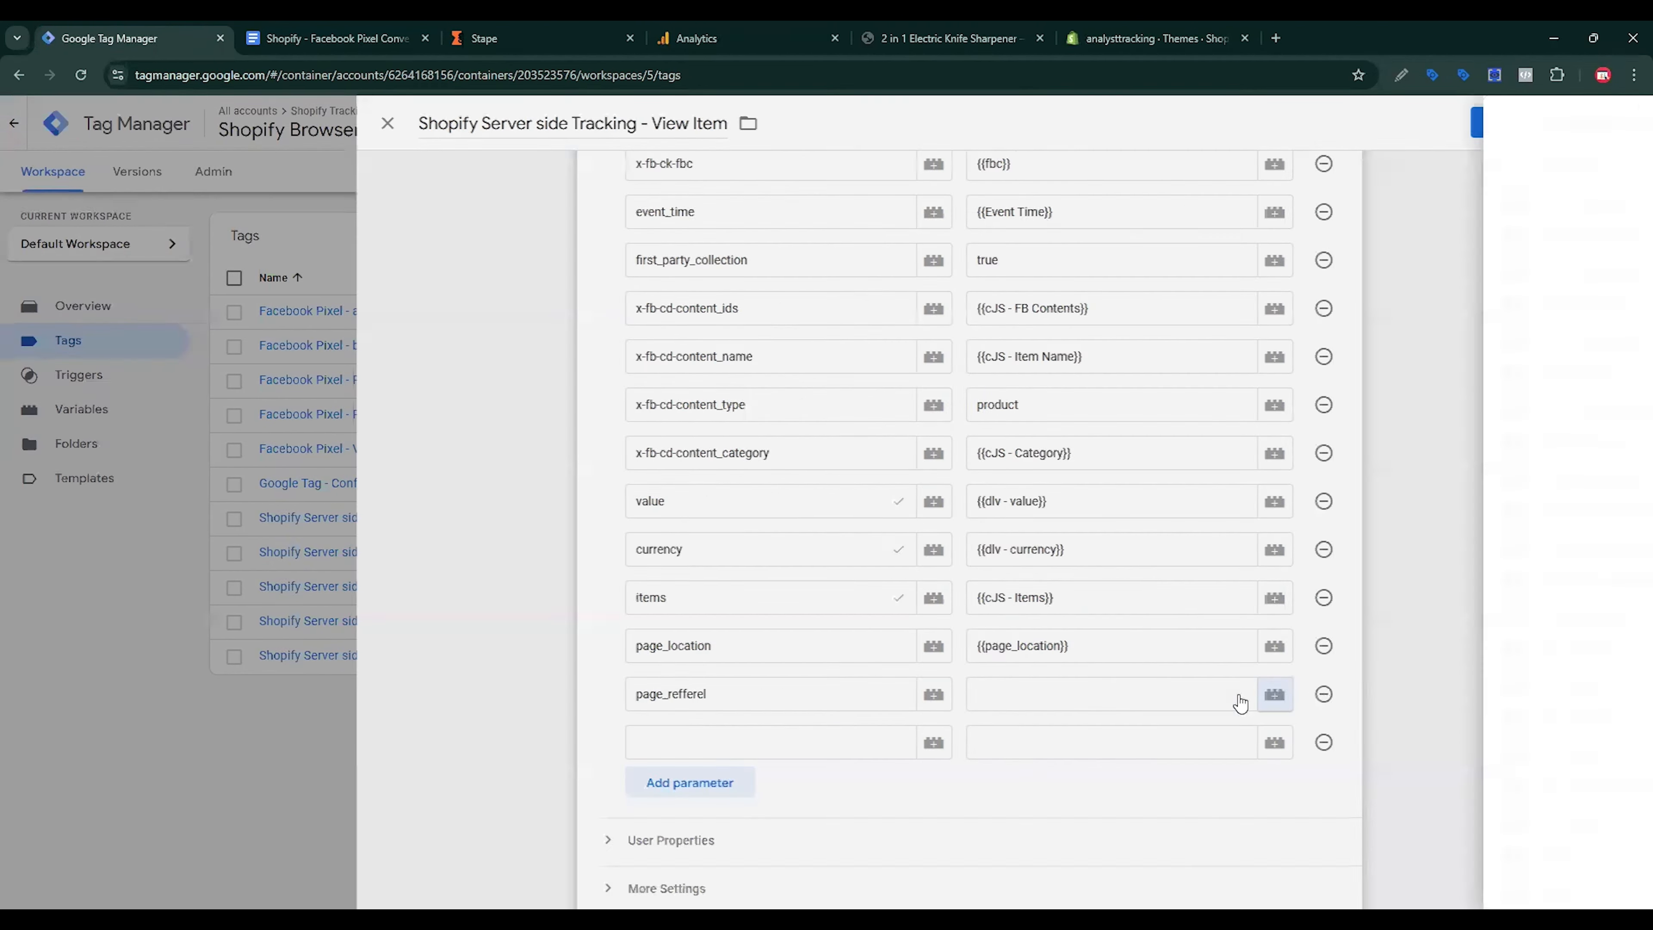
left_click(1330, 700)
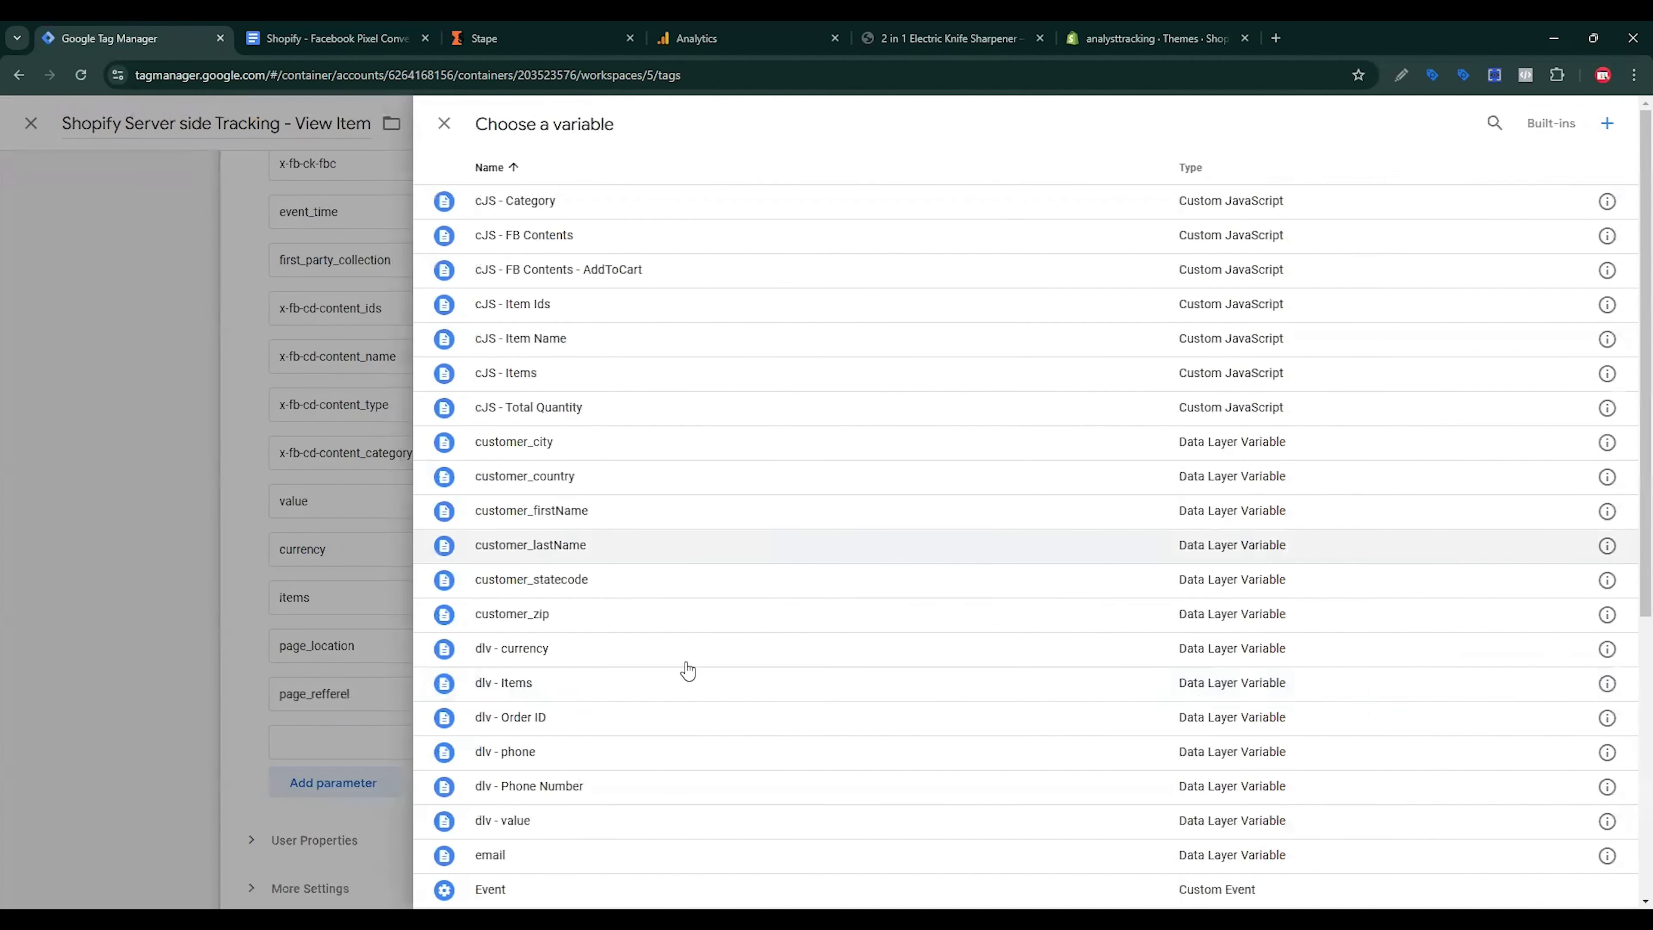
scroll(686, 672, "down", 10)
left_click(564, 824)
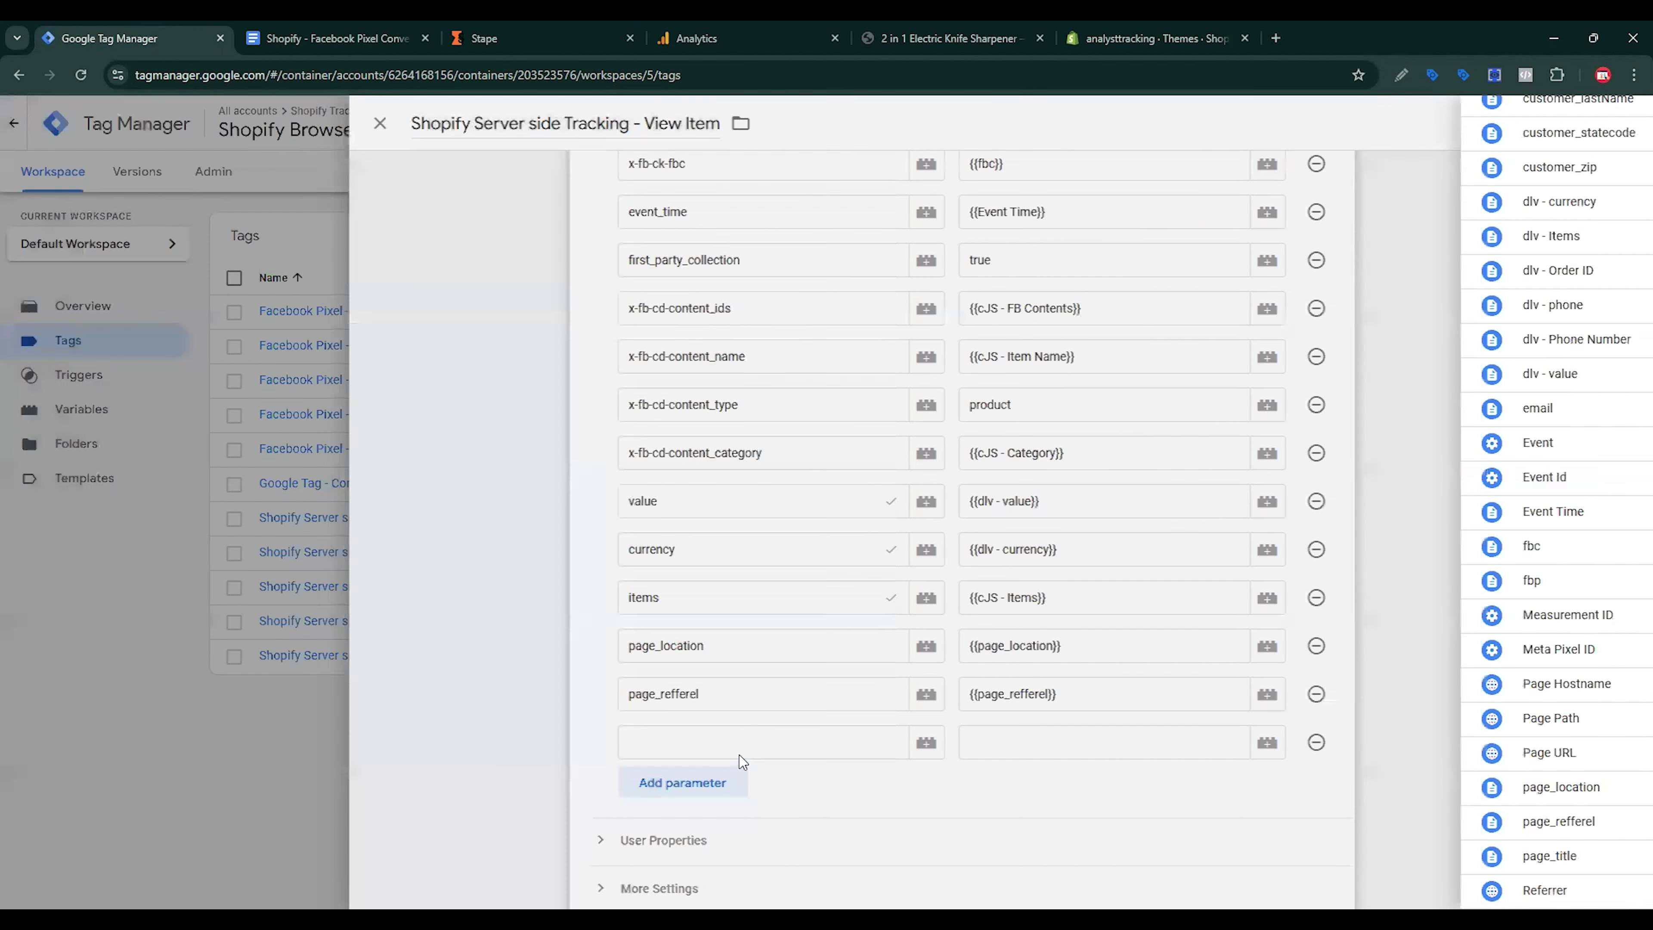
Step: Add a page_title parameter valued by the page_title variable and save the View Item tag
left_click(739, 743)
left_click(335, 38)
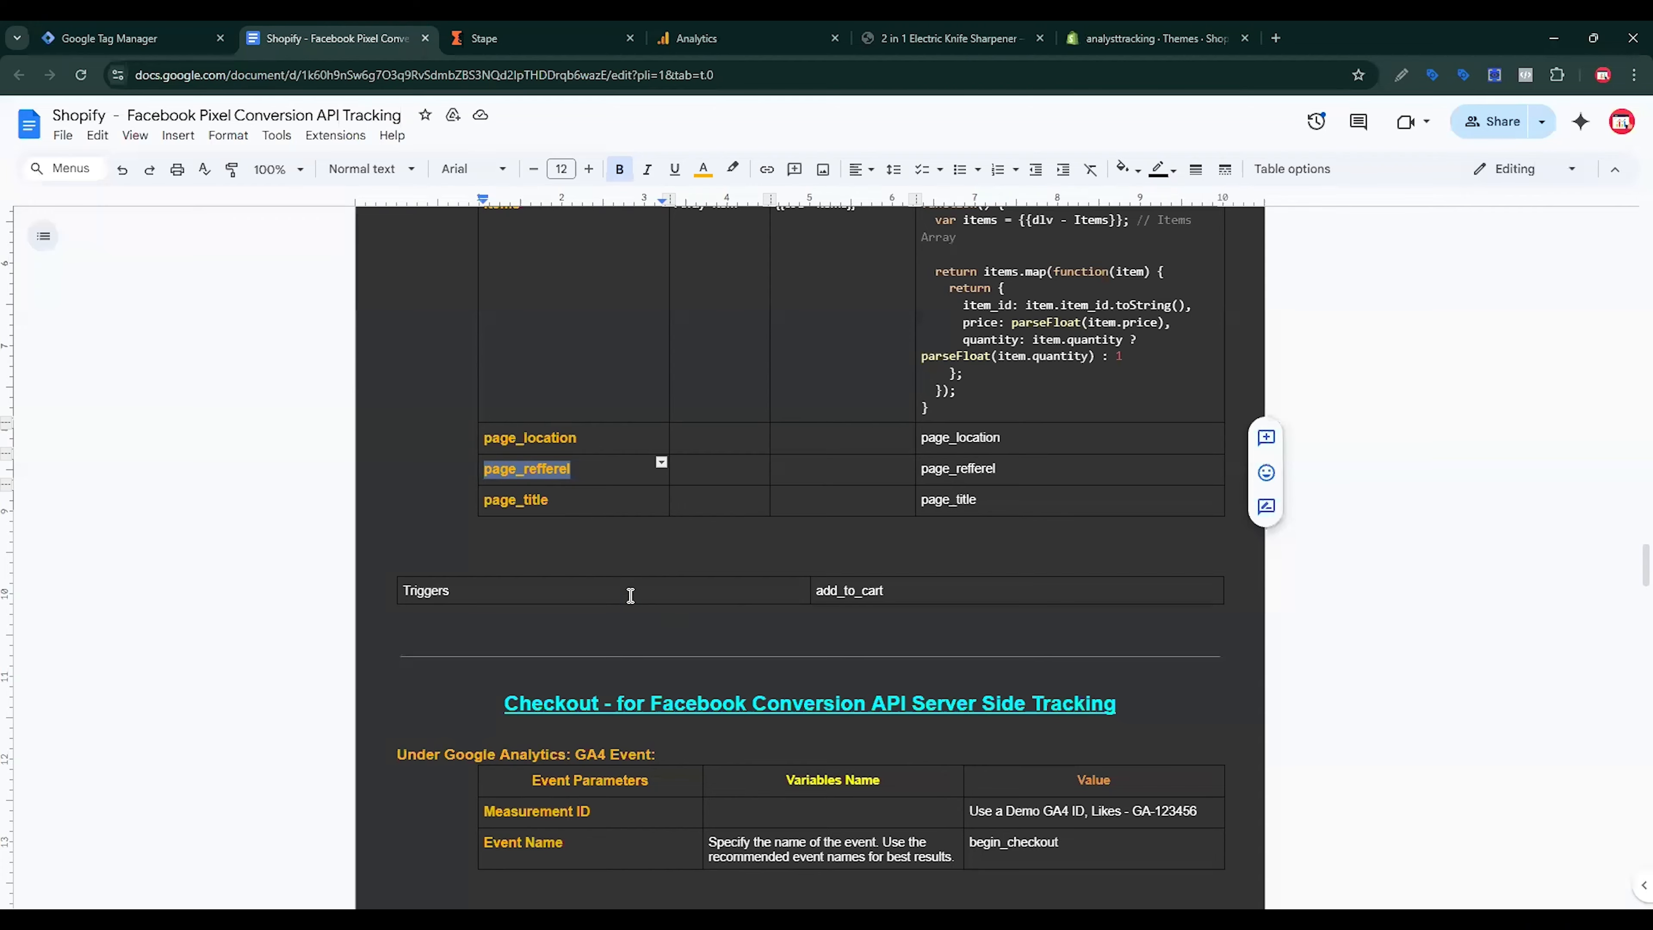
double_click(581, 509)
key("ctrl+c")
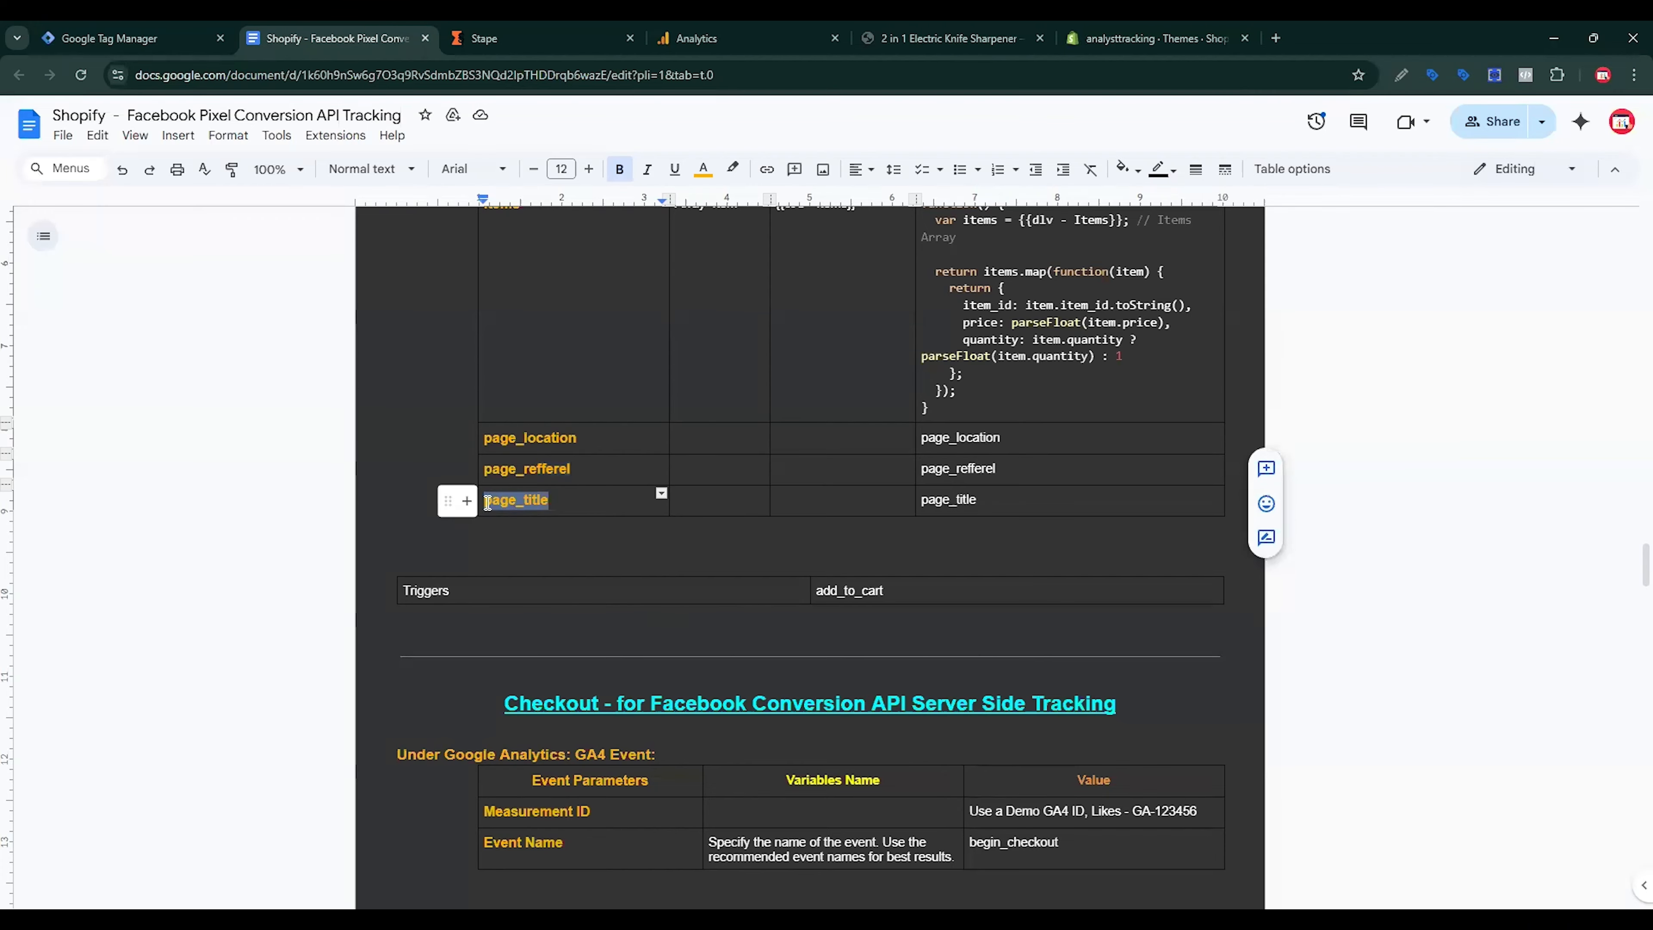
left_click(188, 40)
key("ctrl+v")
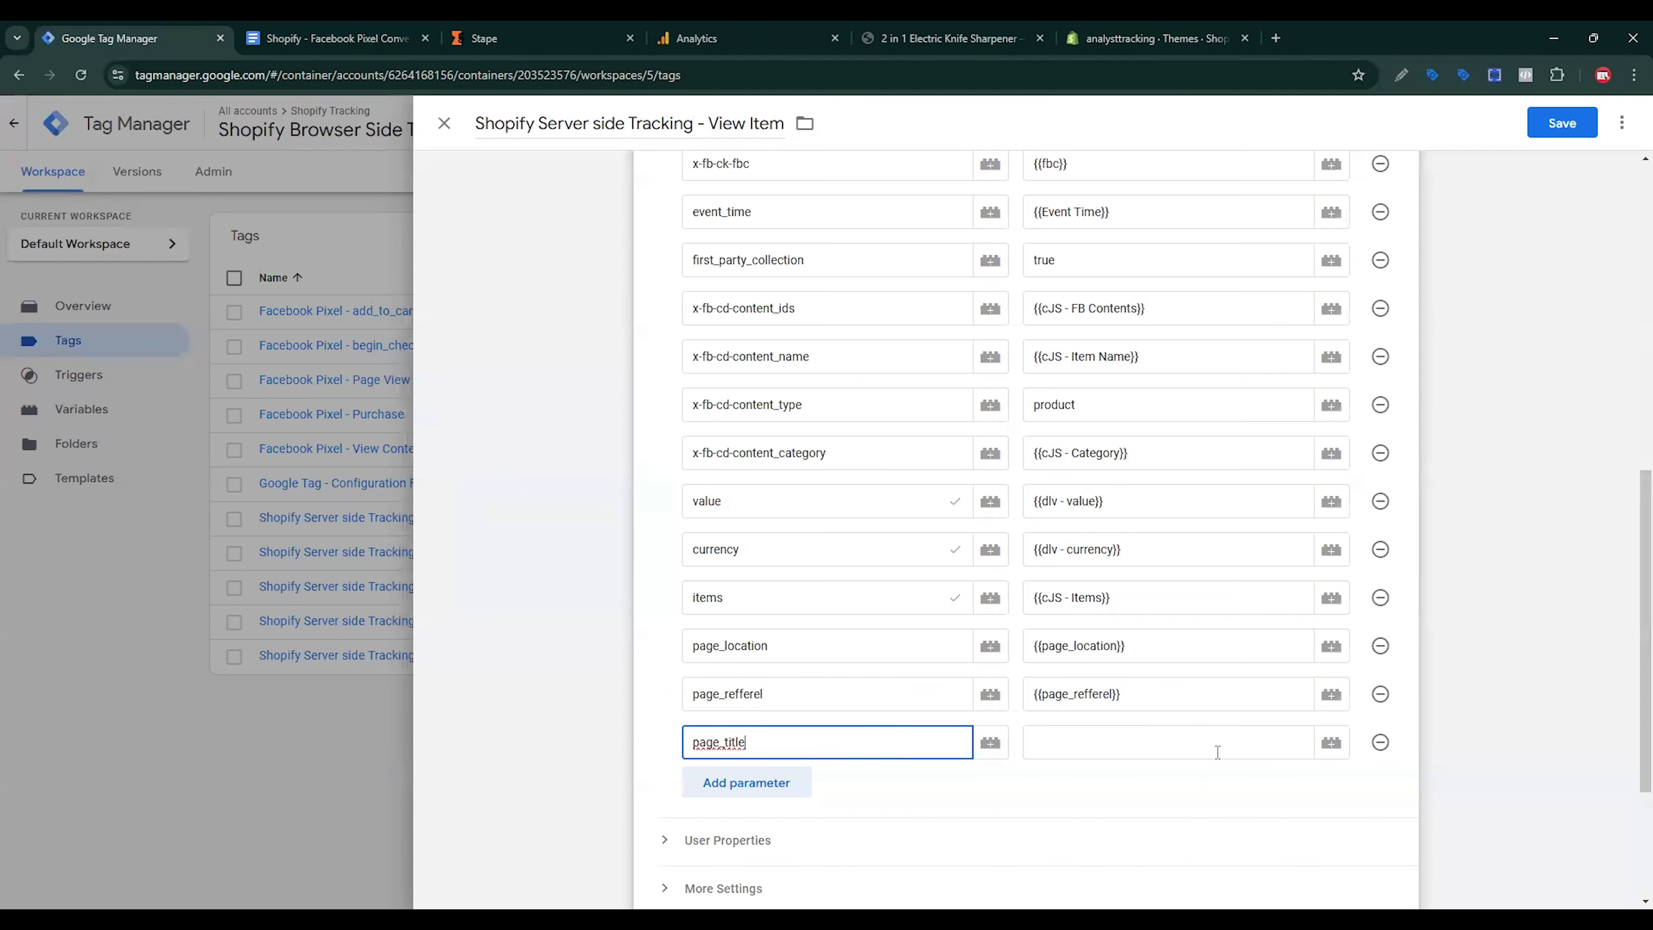
left_click(1237, 746)
left_click(1331, 743)
scroll(775, 775, "down", 7)
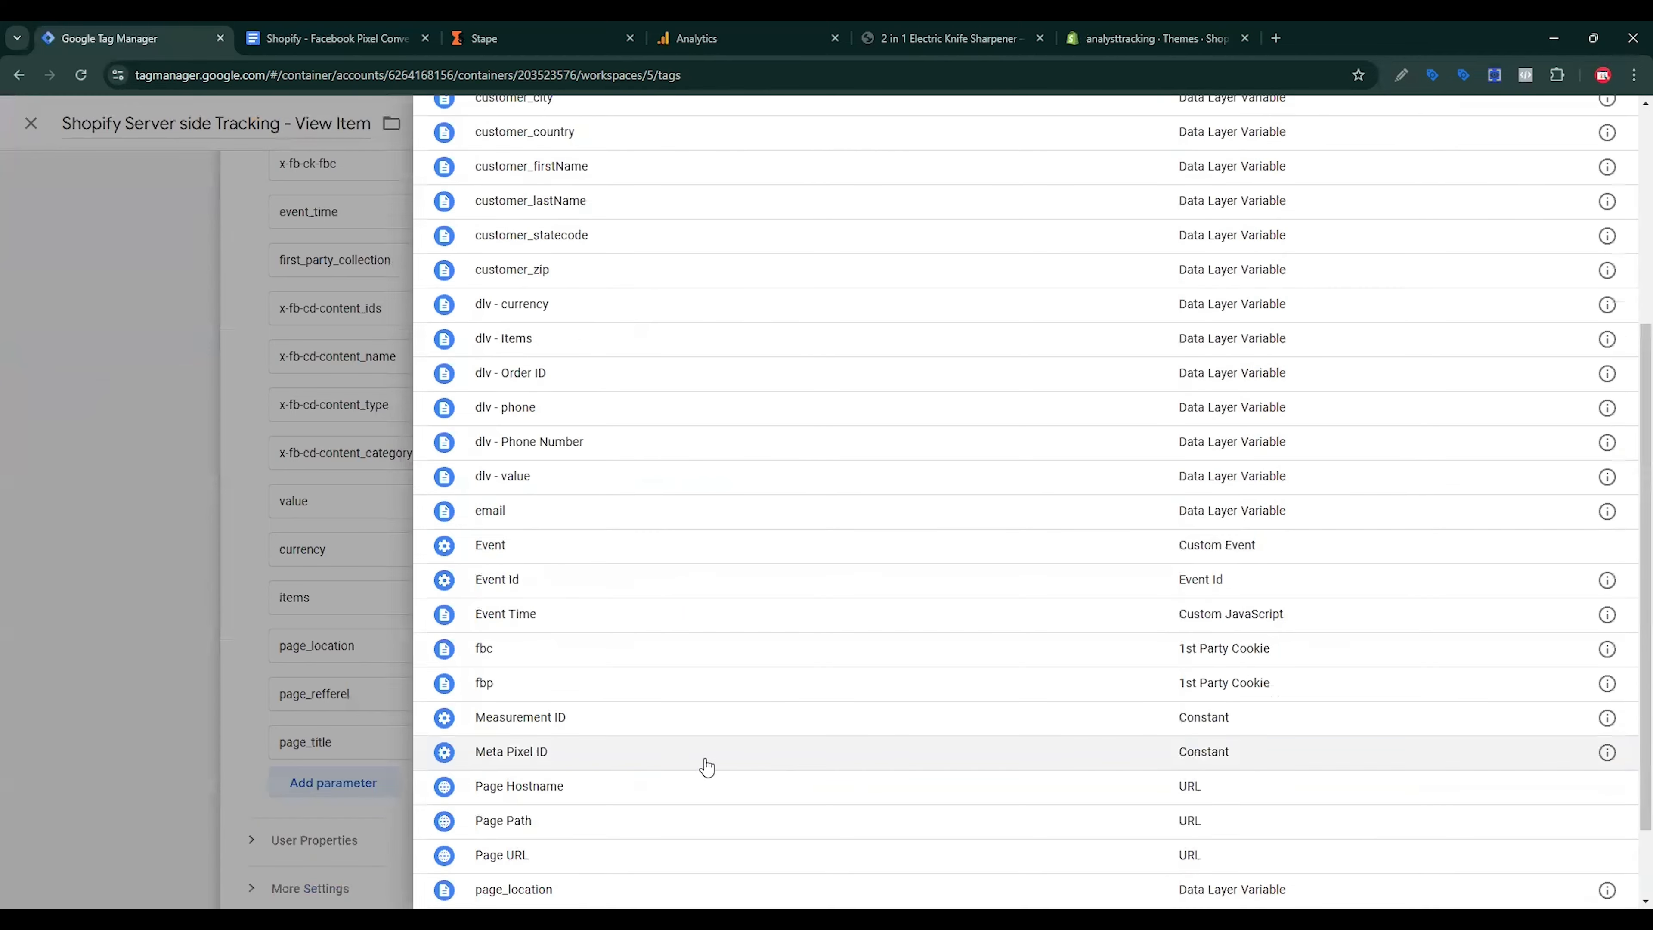
left_click(535, 845)
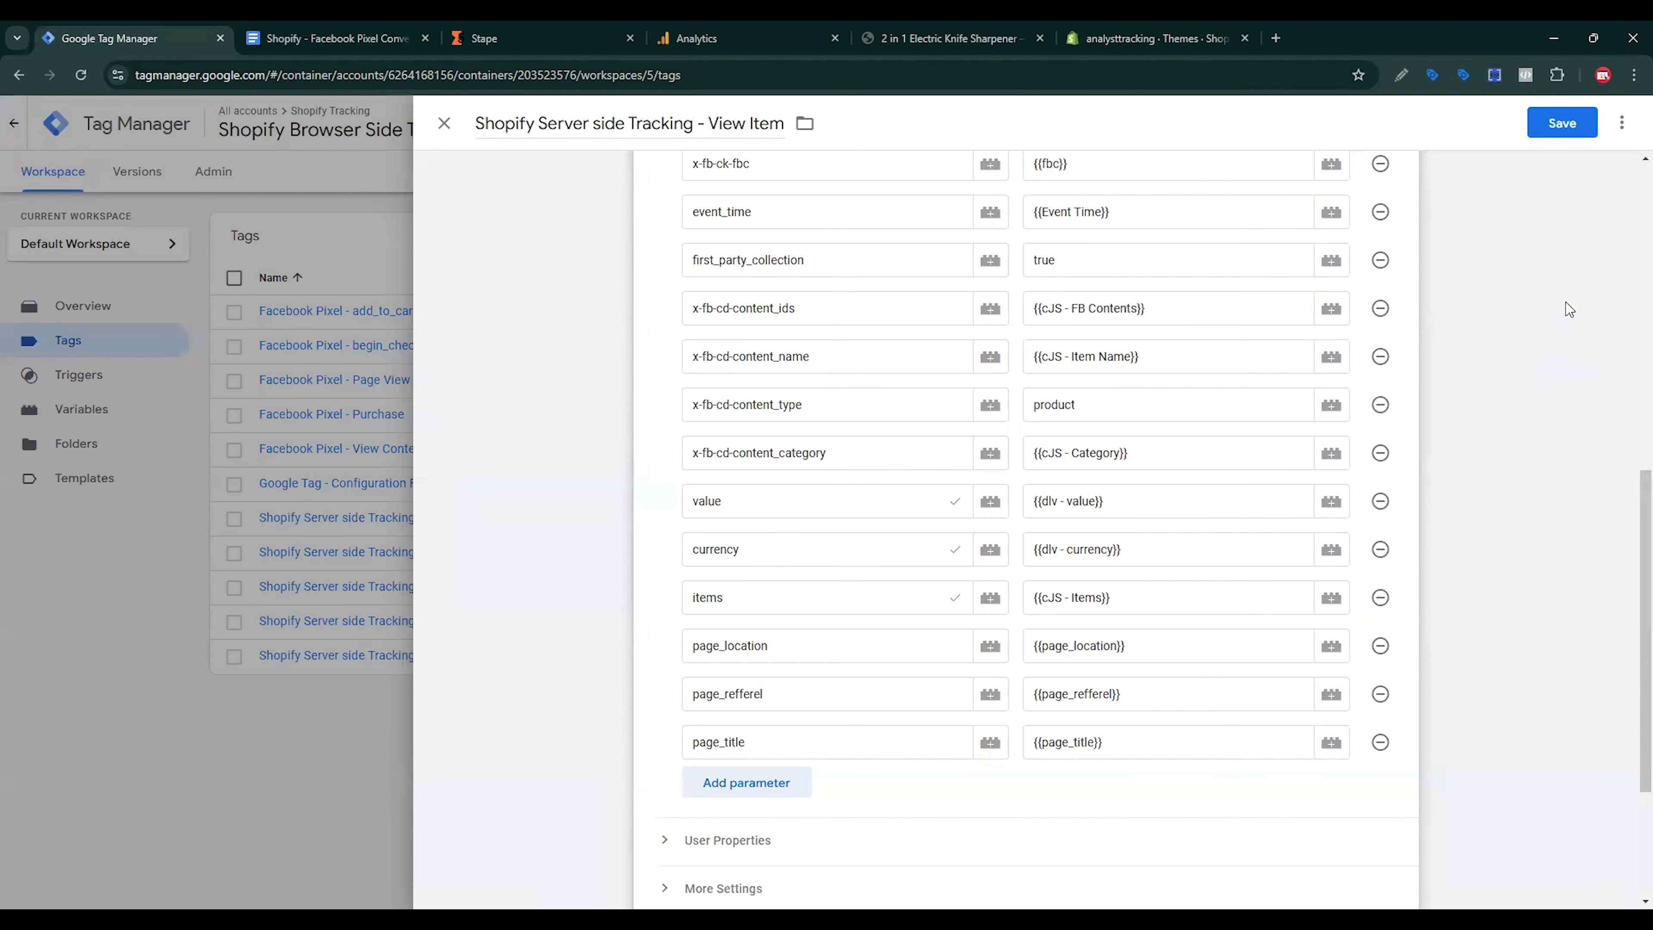
left_click(1544, 115)
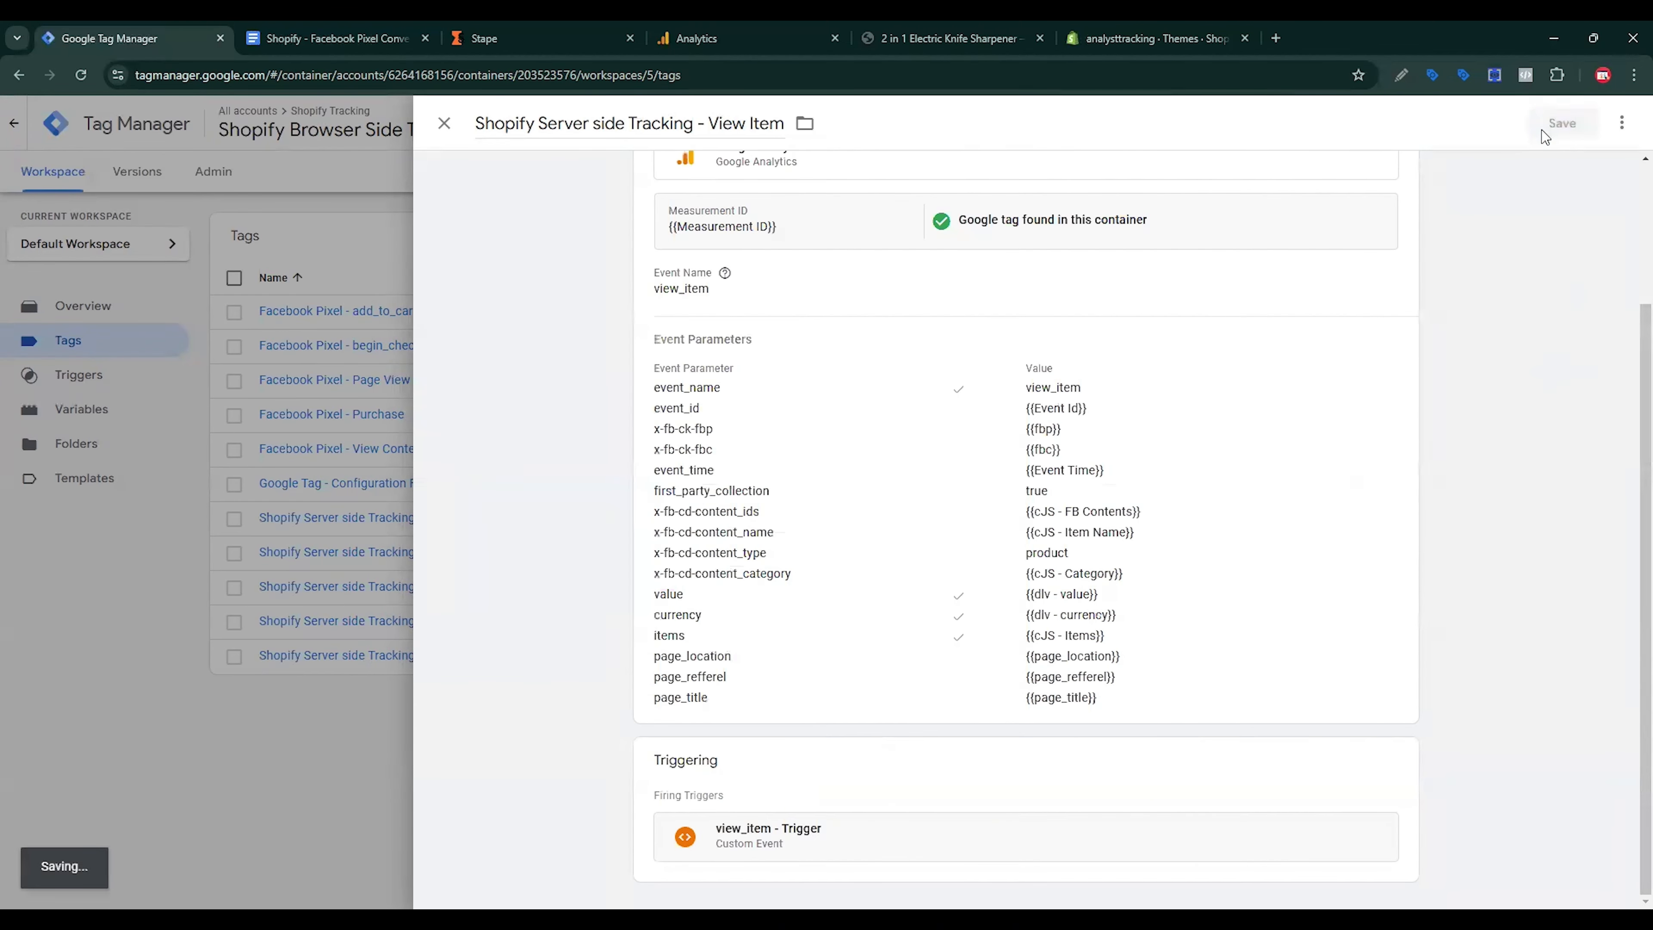
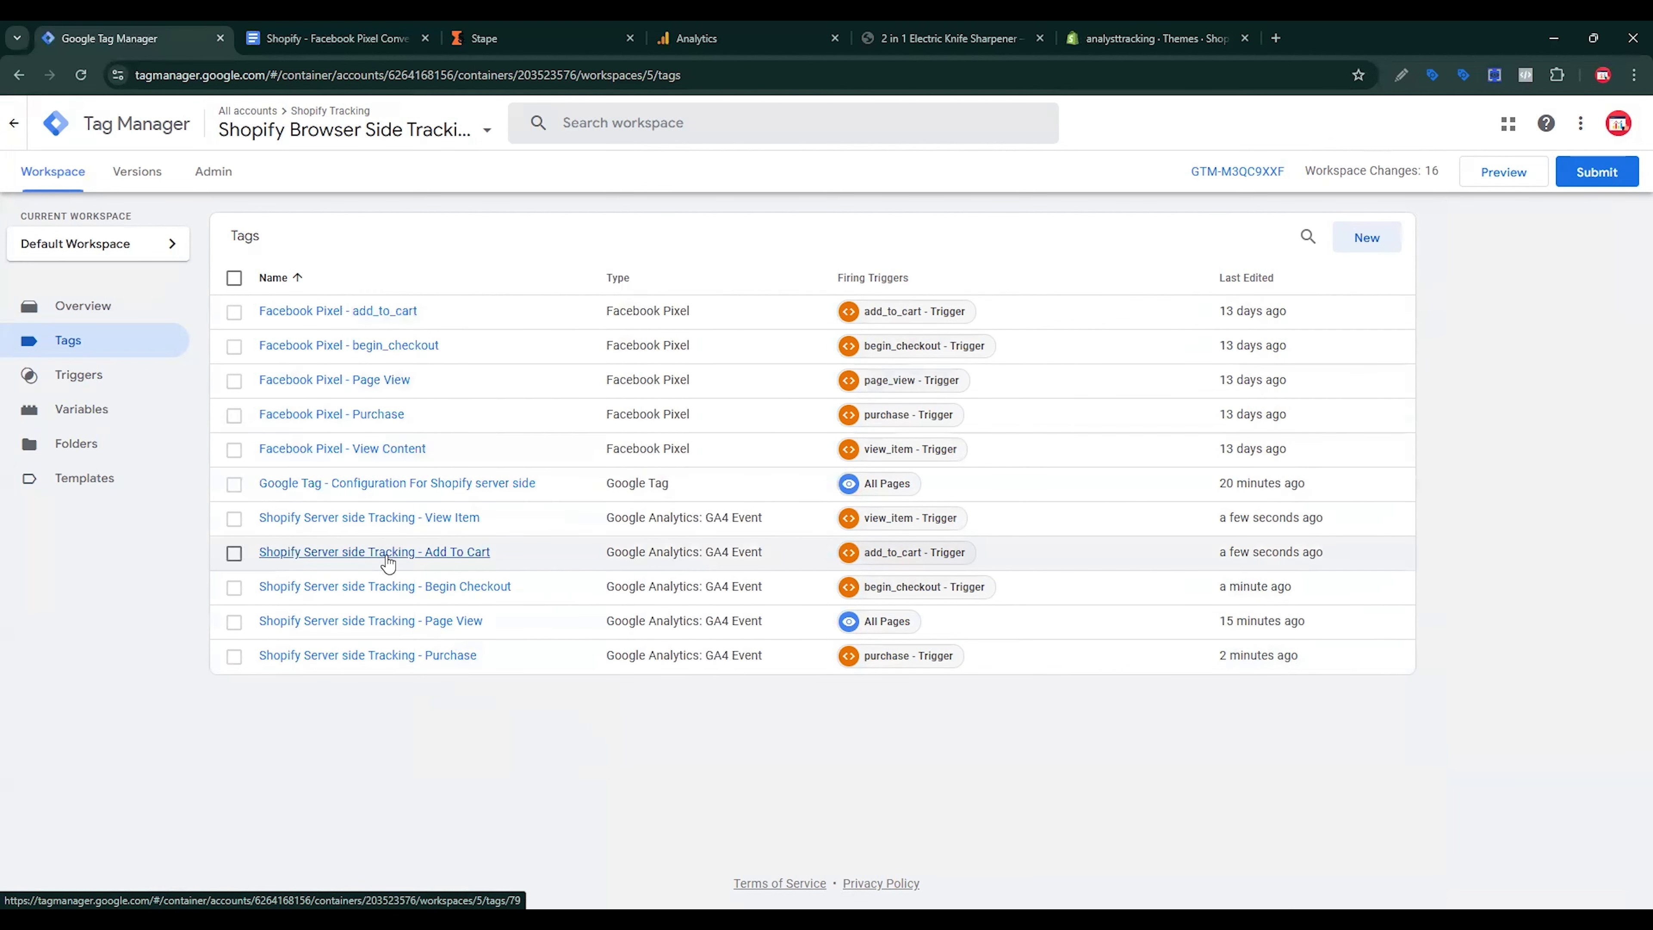
Step: Set the Facebook Pixel - Page View tag's Event ID to {{Event Id}} and save it
left_click(406, 382)
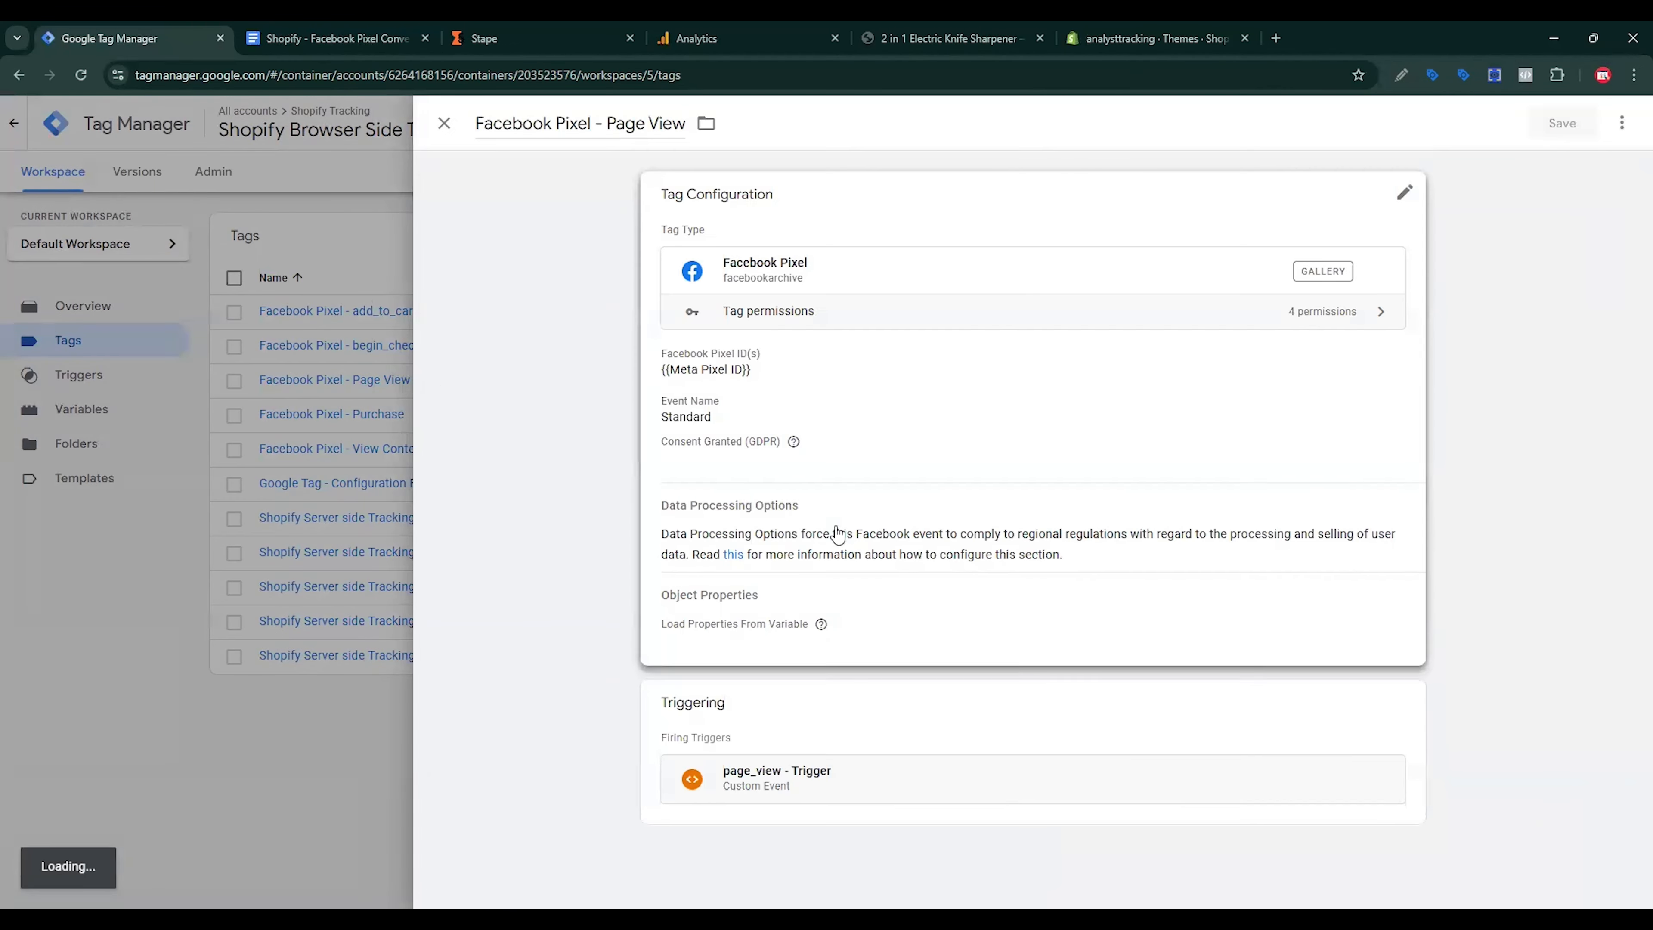
left_click(841, 536)
scroll(831, 586, "down", 3)
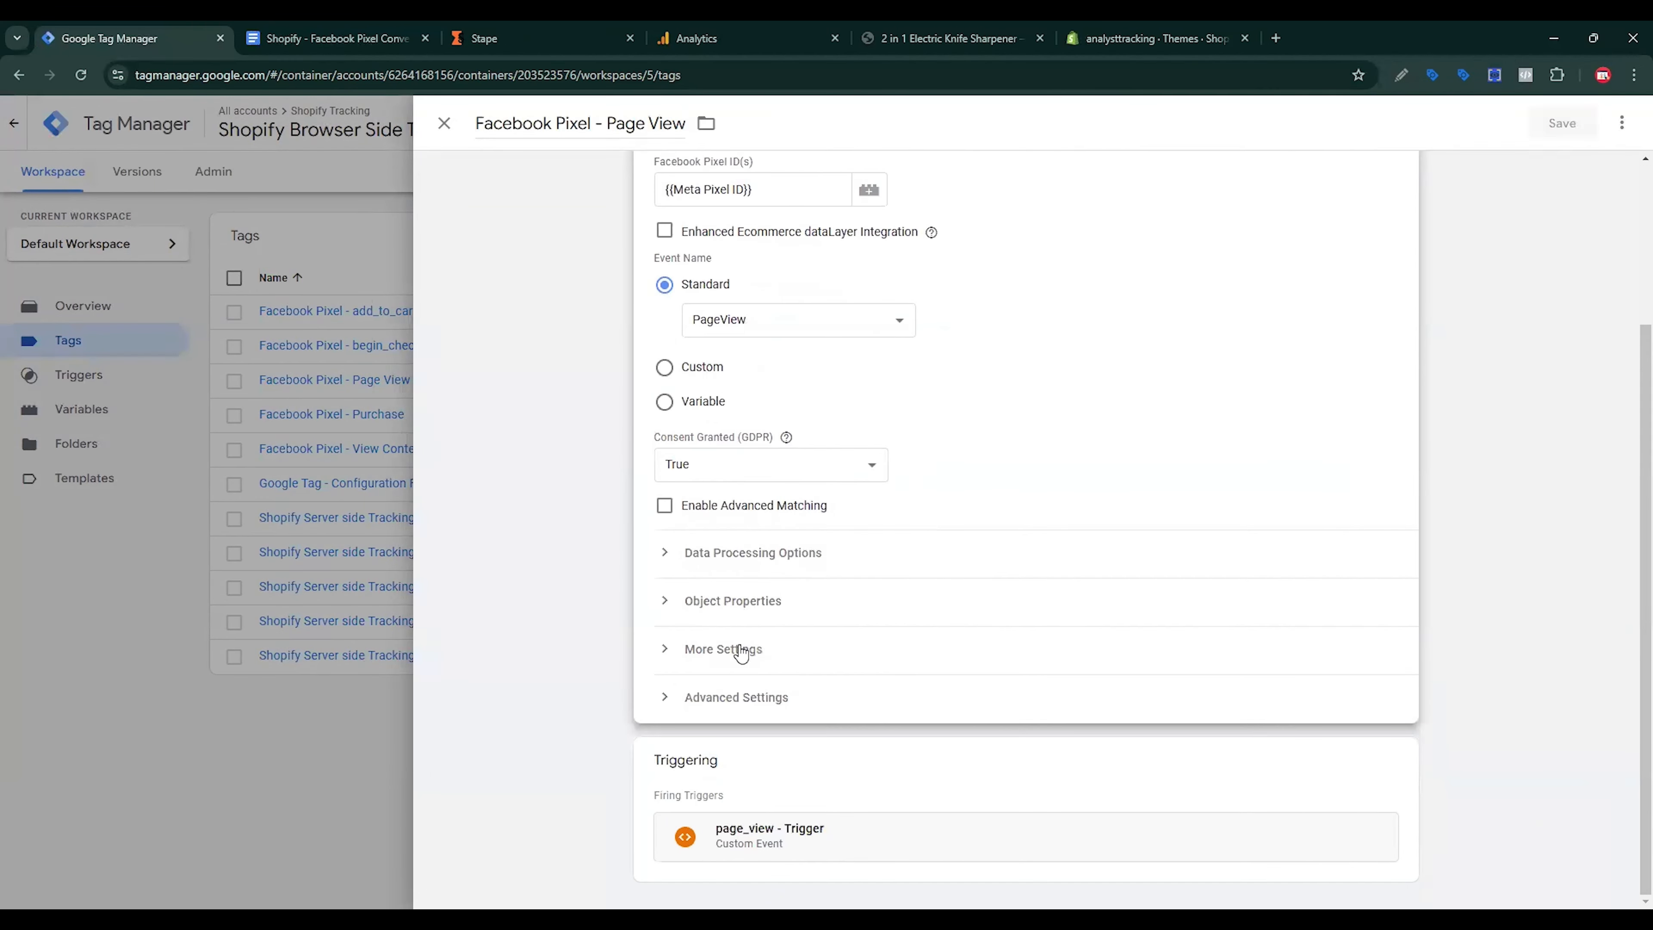
left_click(756, 696)
scroll(839, 683, "down", 5)
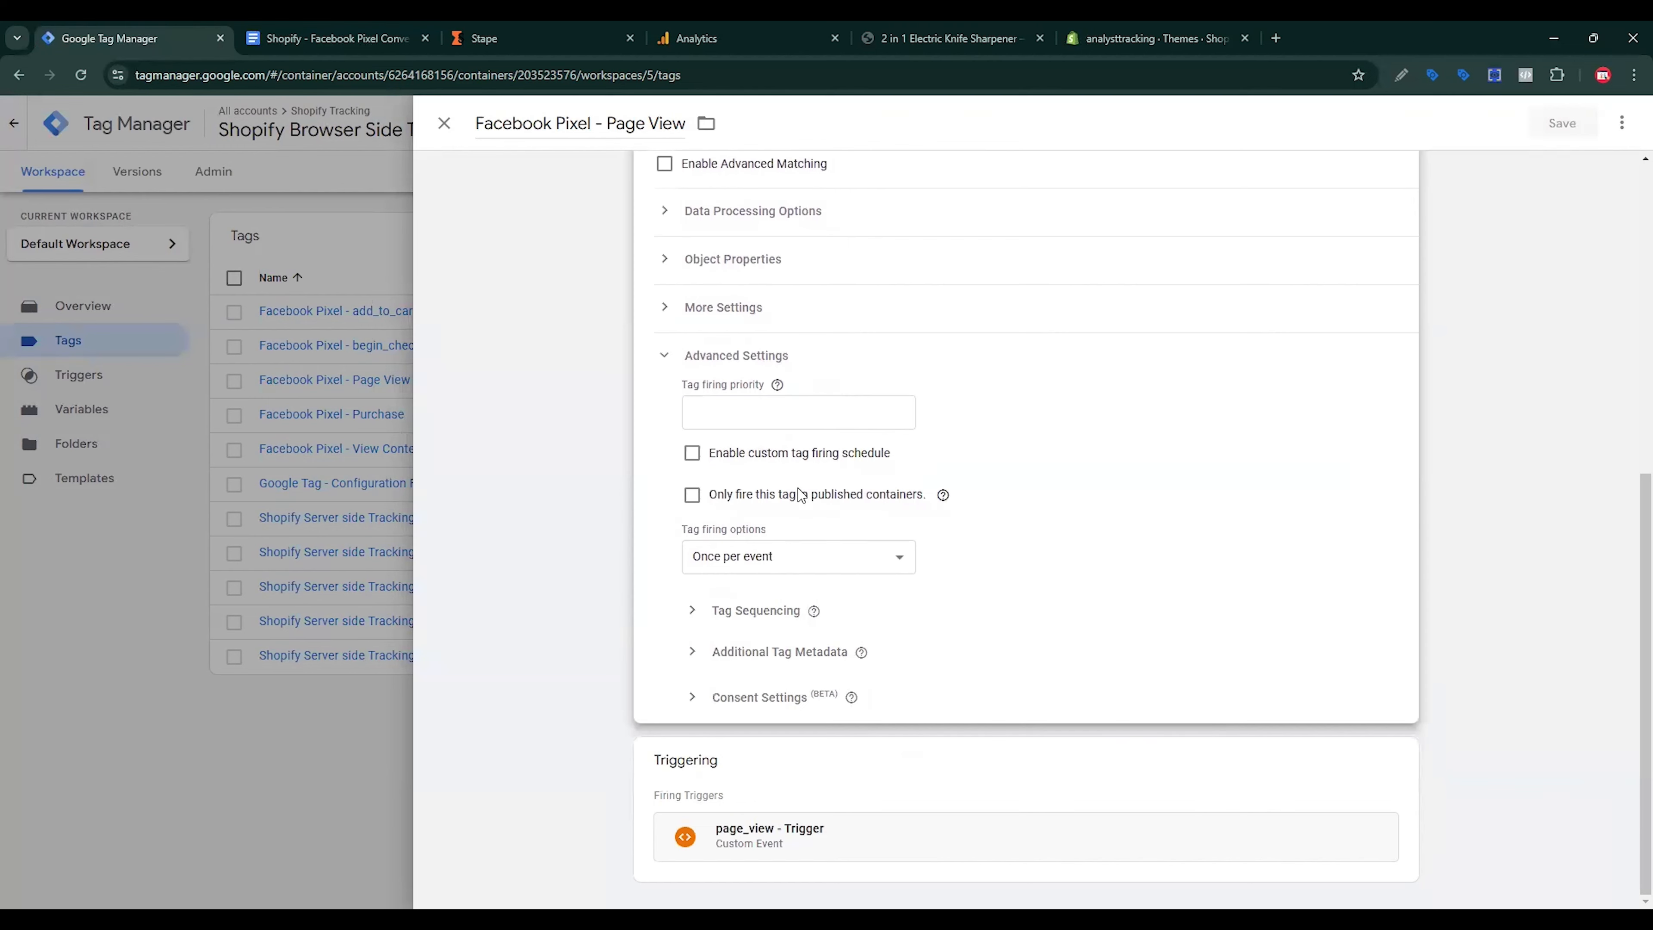
scroll(774, 436, "up", 3)
left_click(752, 476)
scroll(811, 537, "down", 3)
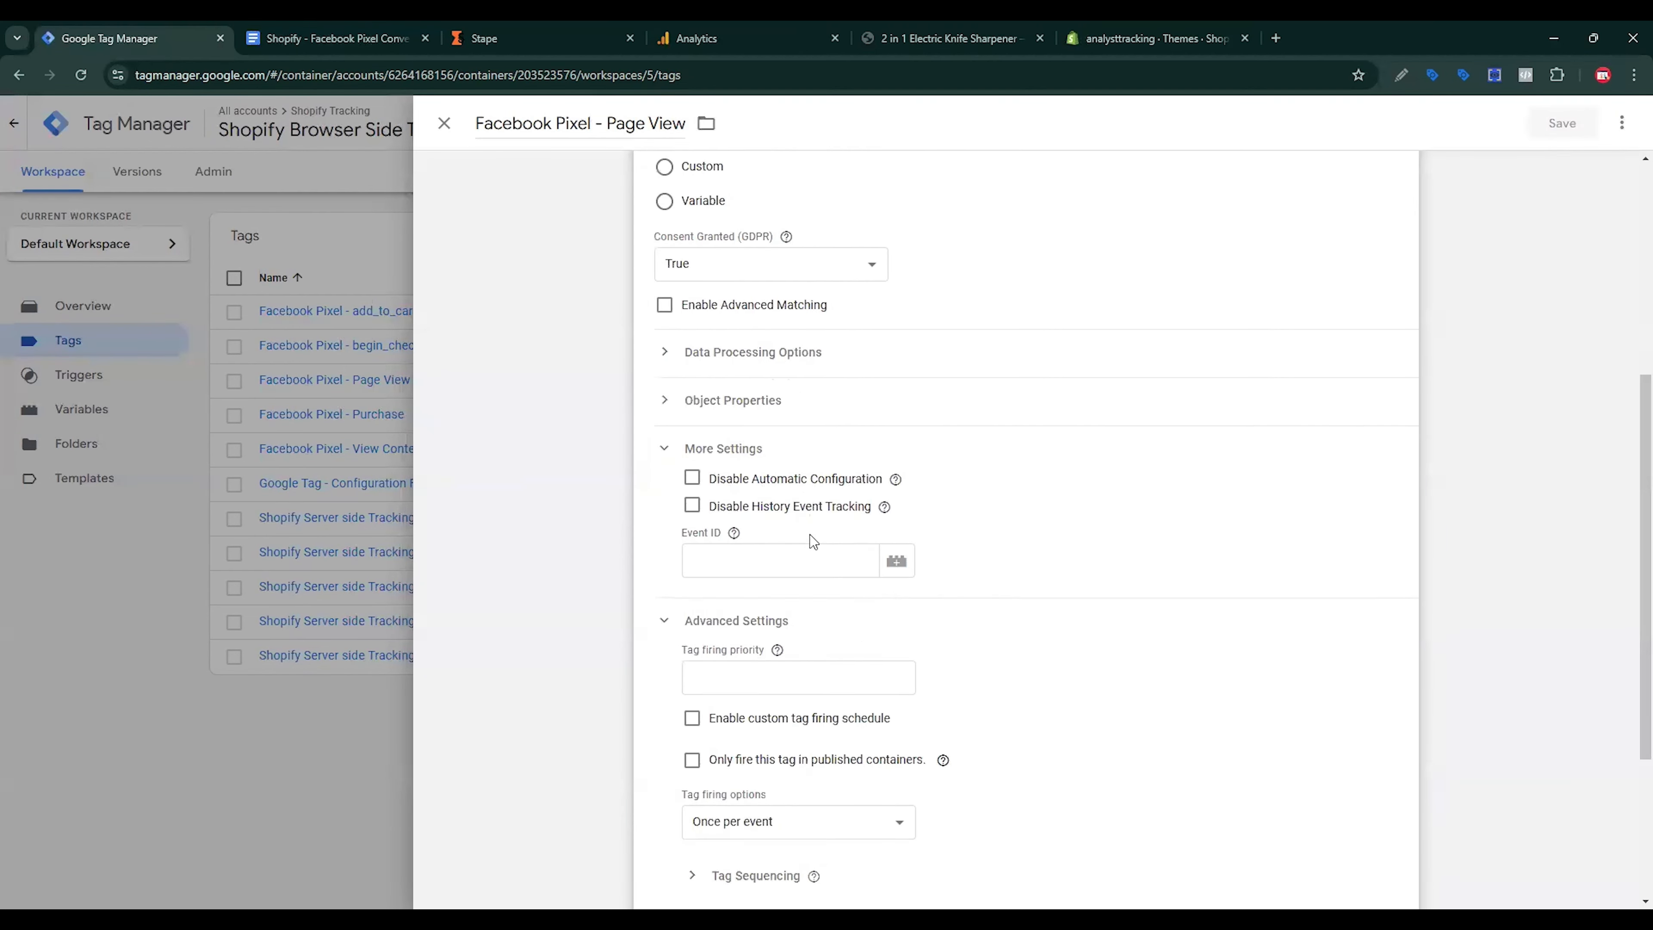
left_click(840, 420)
left_click(897, 419)
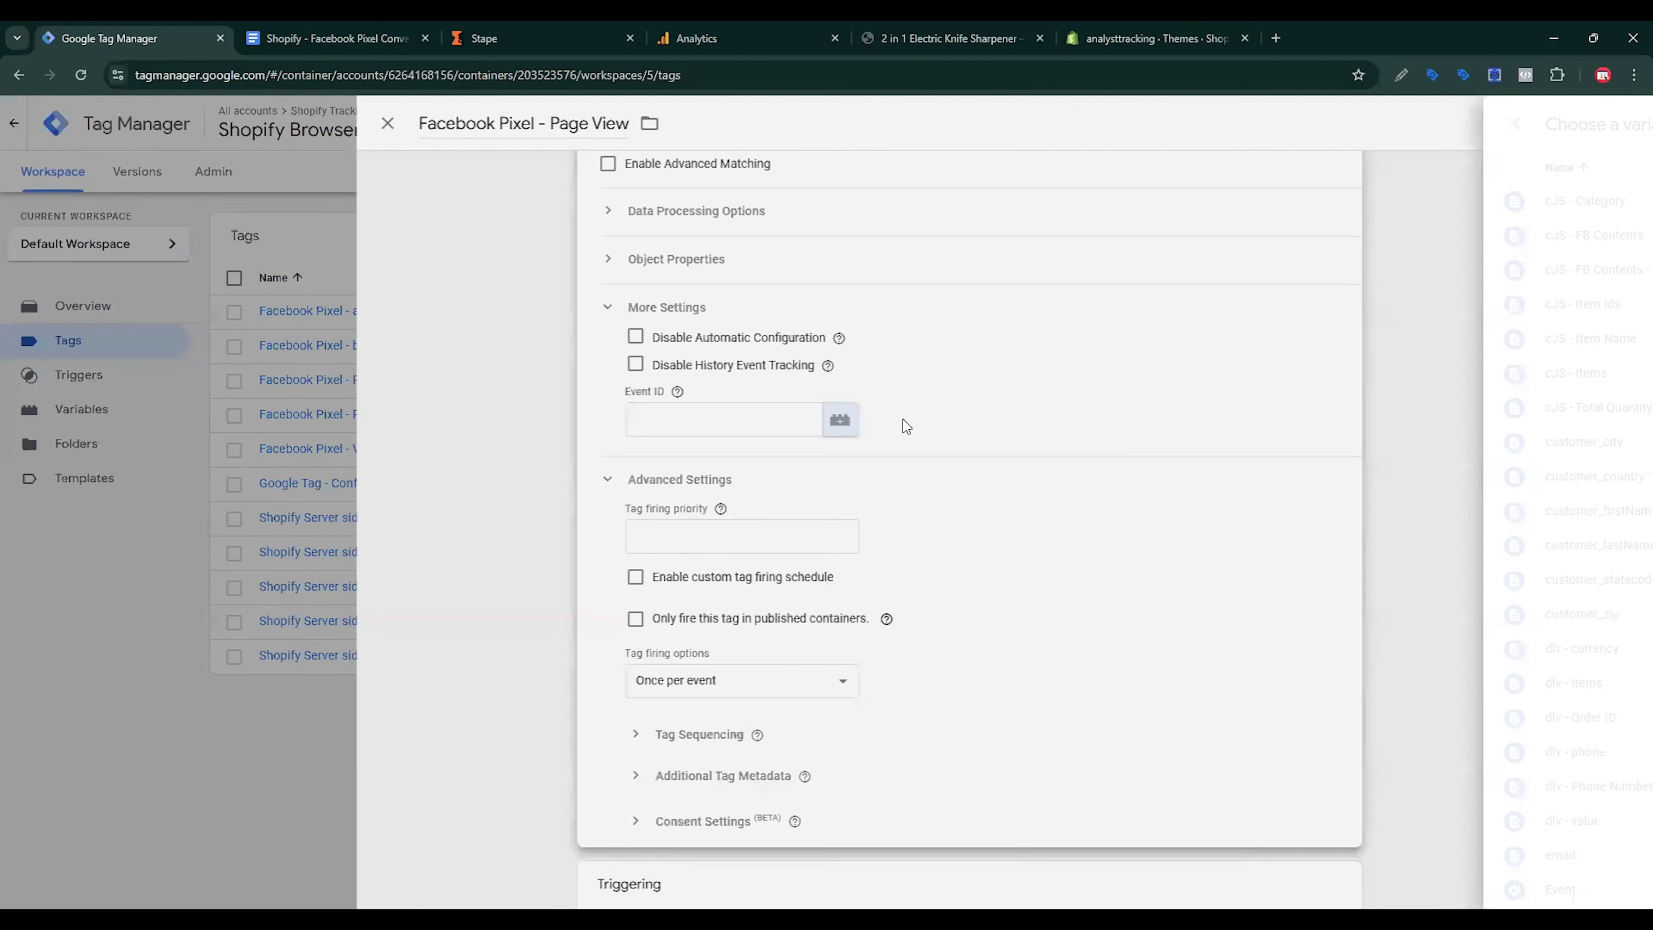
scroll(803, 555, "down", 6)
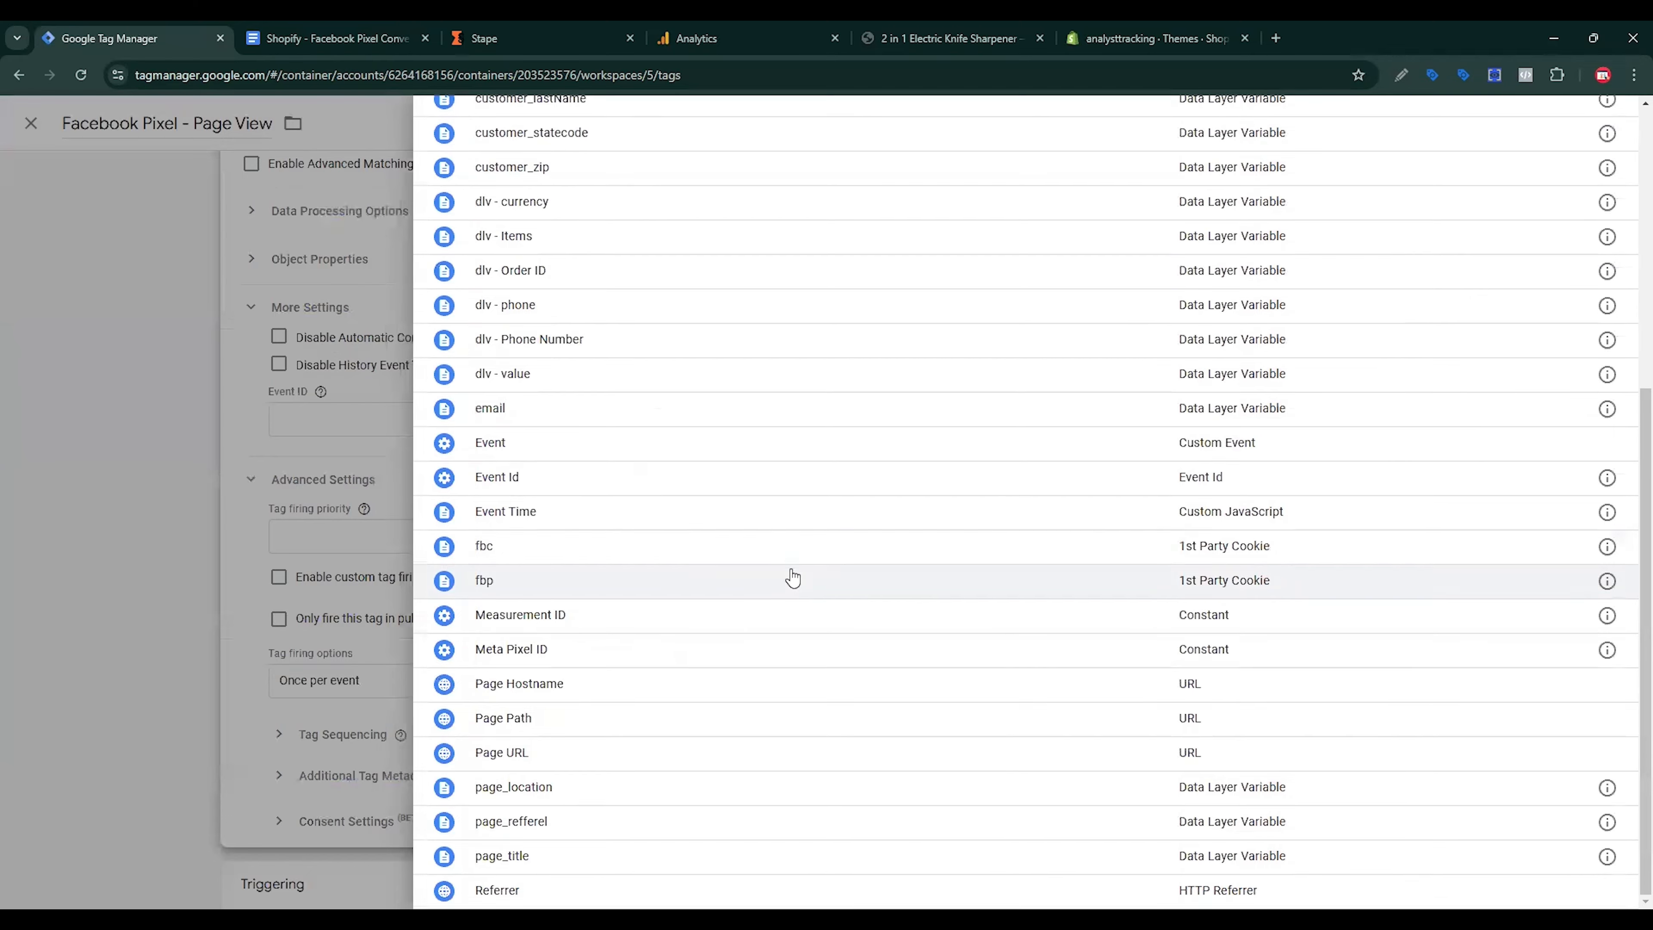
scroll(793, 577, "up", 4)
scroll(605, 651, "down", 4)
left_click(532, 564)
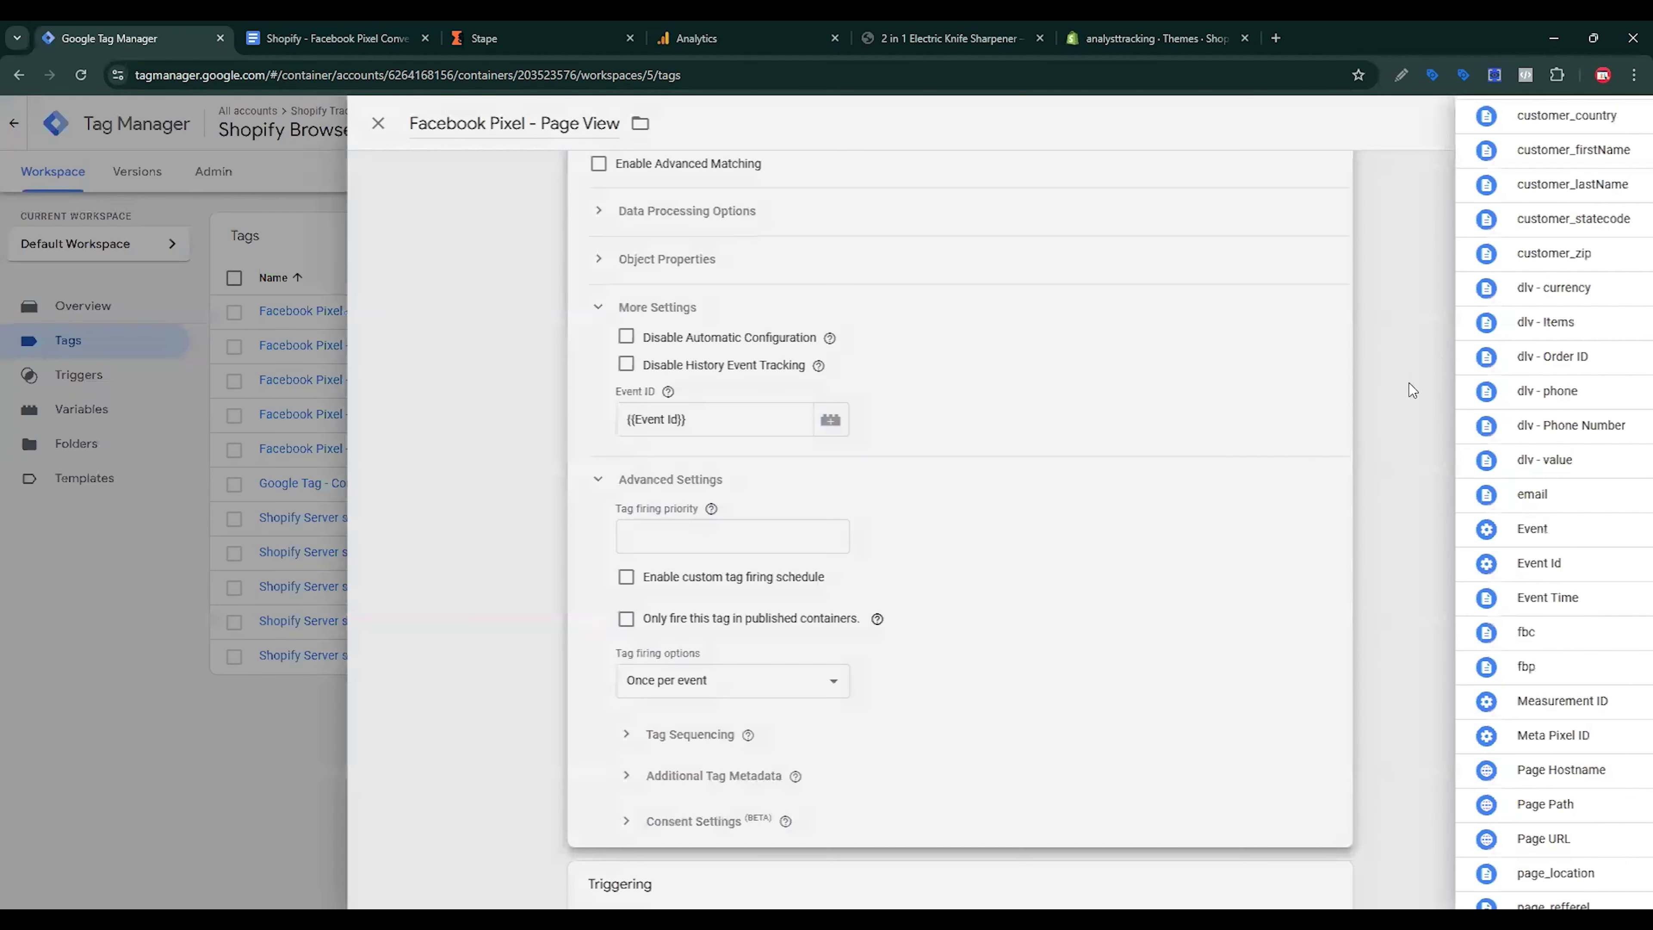
mouse_move(743, 398)
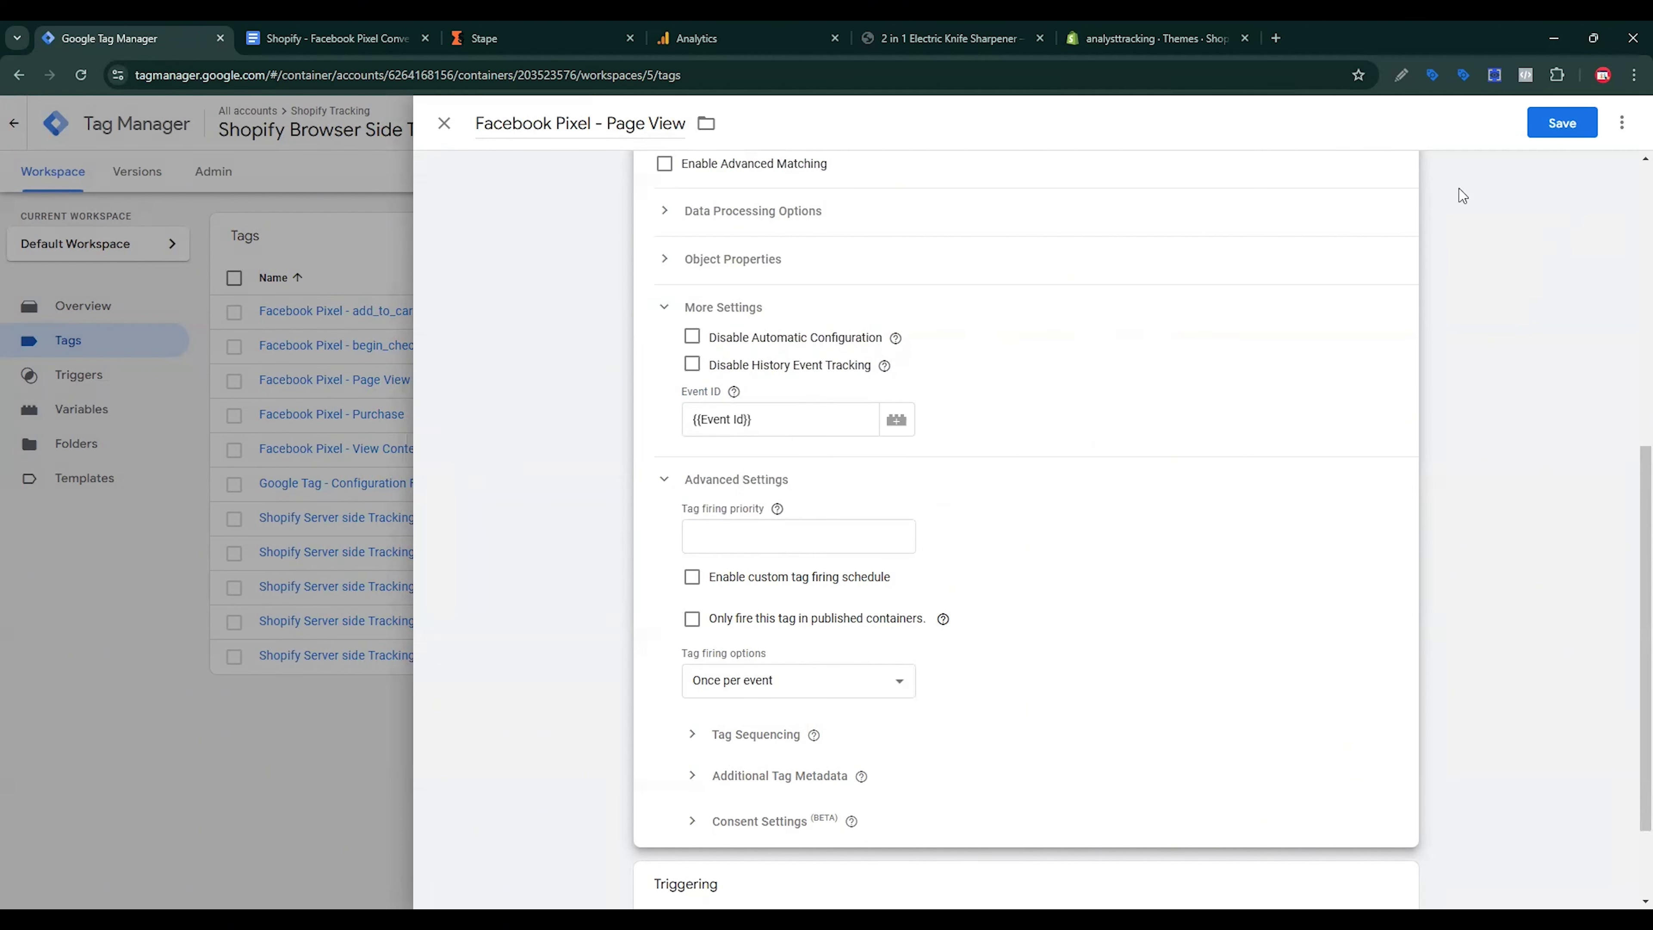
left_click(1557, 123)
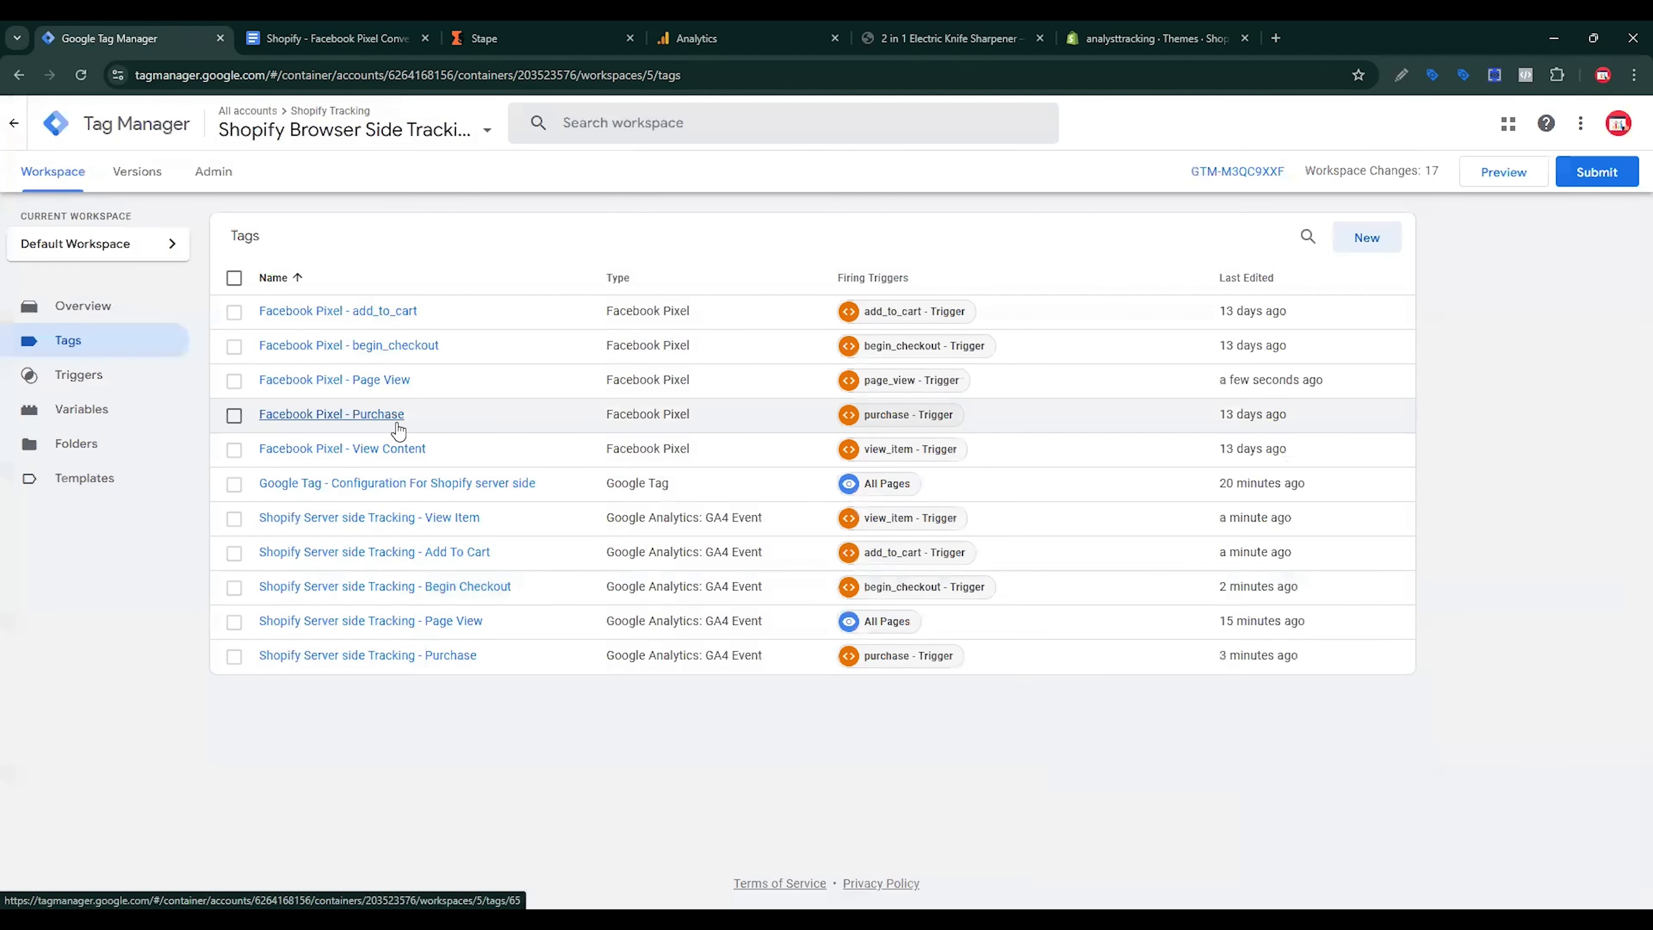
Step: Give the Facebook Pixel - View Content tag {{Event Id}} as its Event ID and save it
left_click(410, 449)
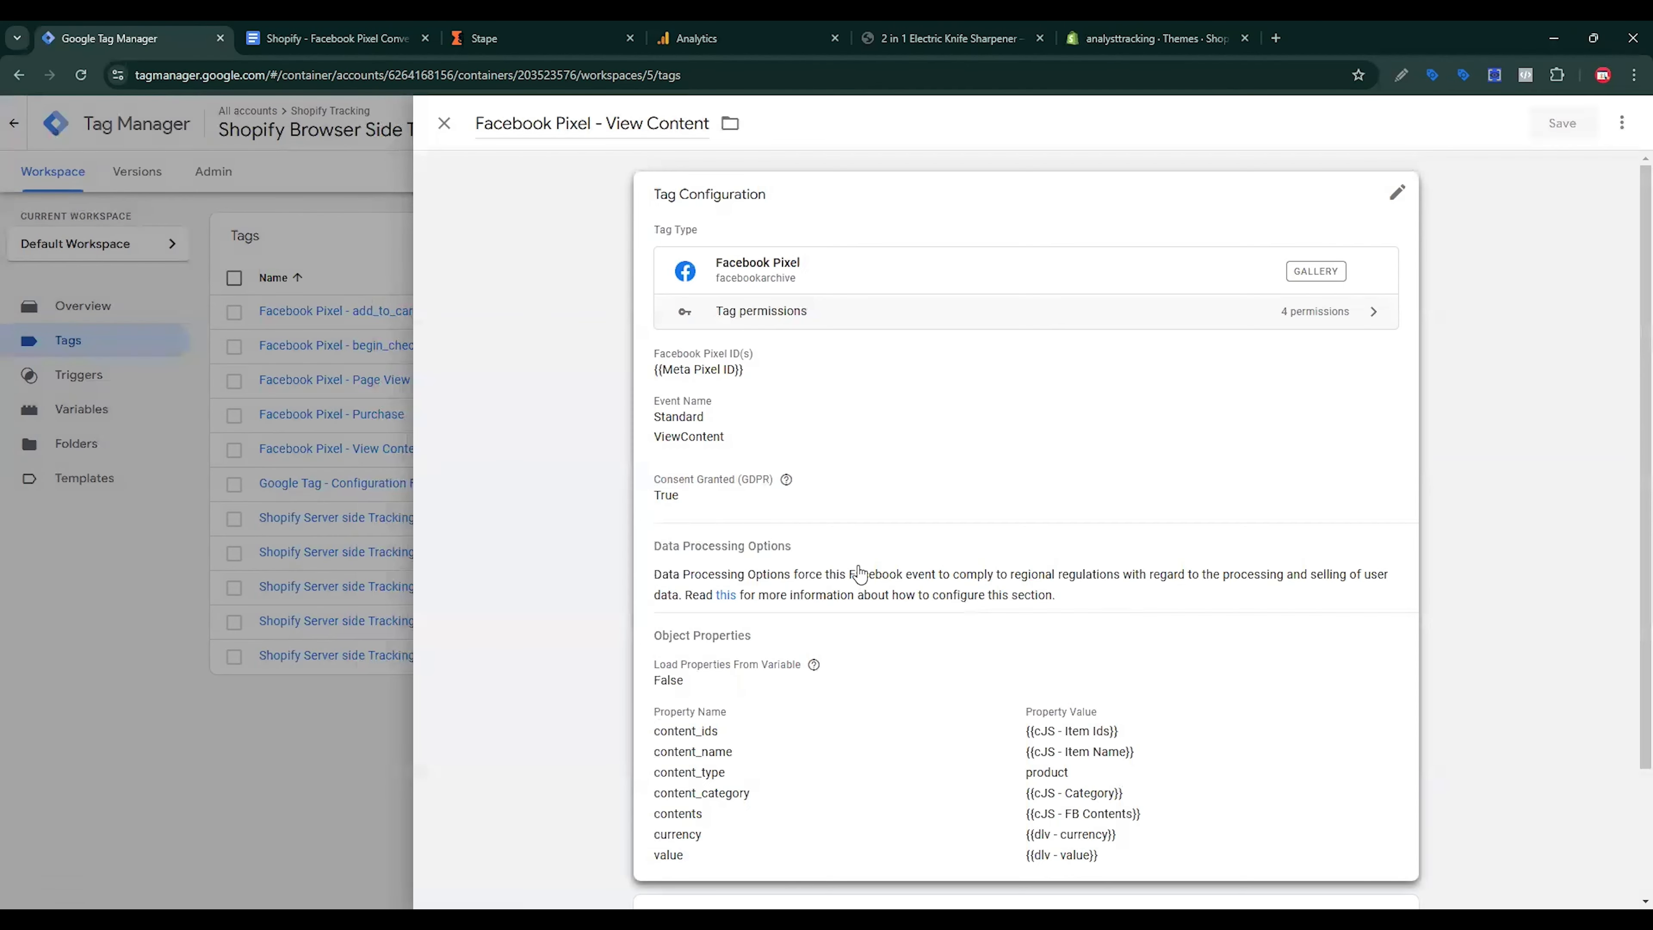
left_click(862, 573)
scroll(976, 618, "down", 3)
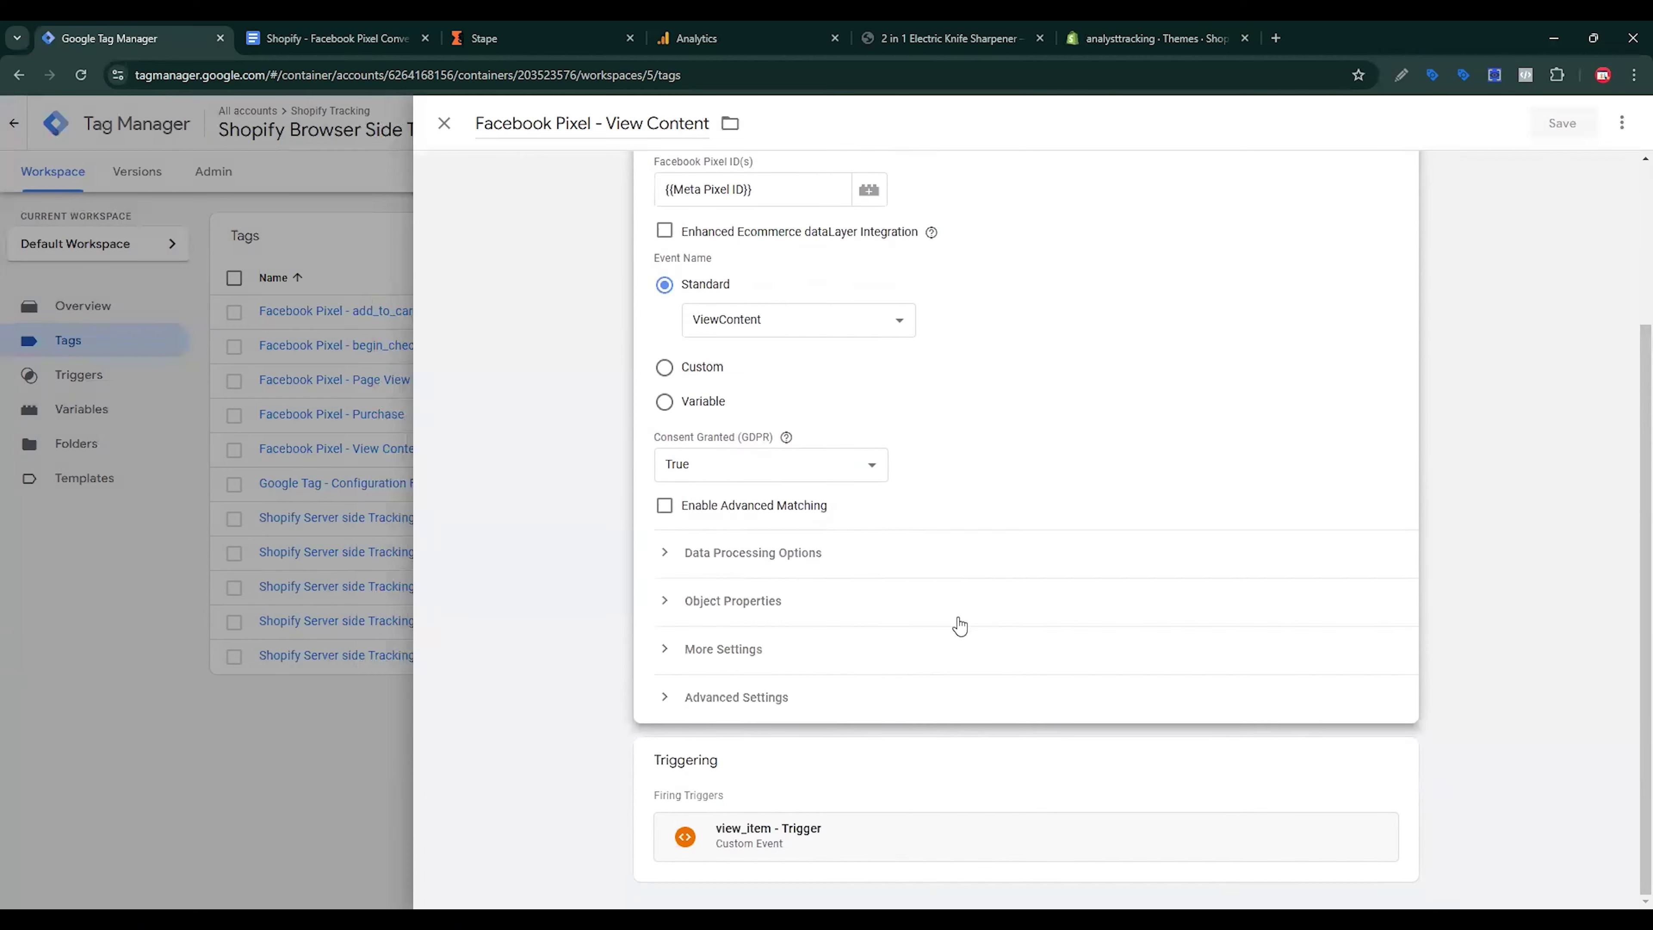
left_click(767, 650)
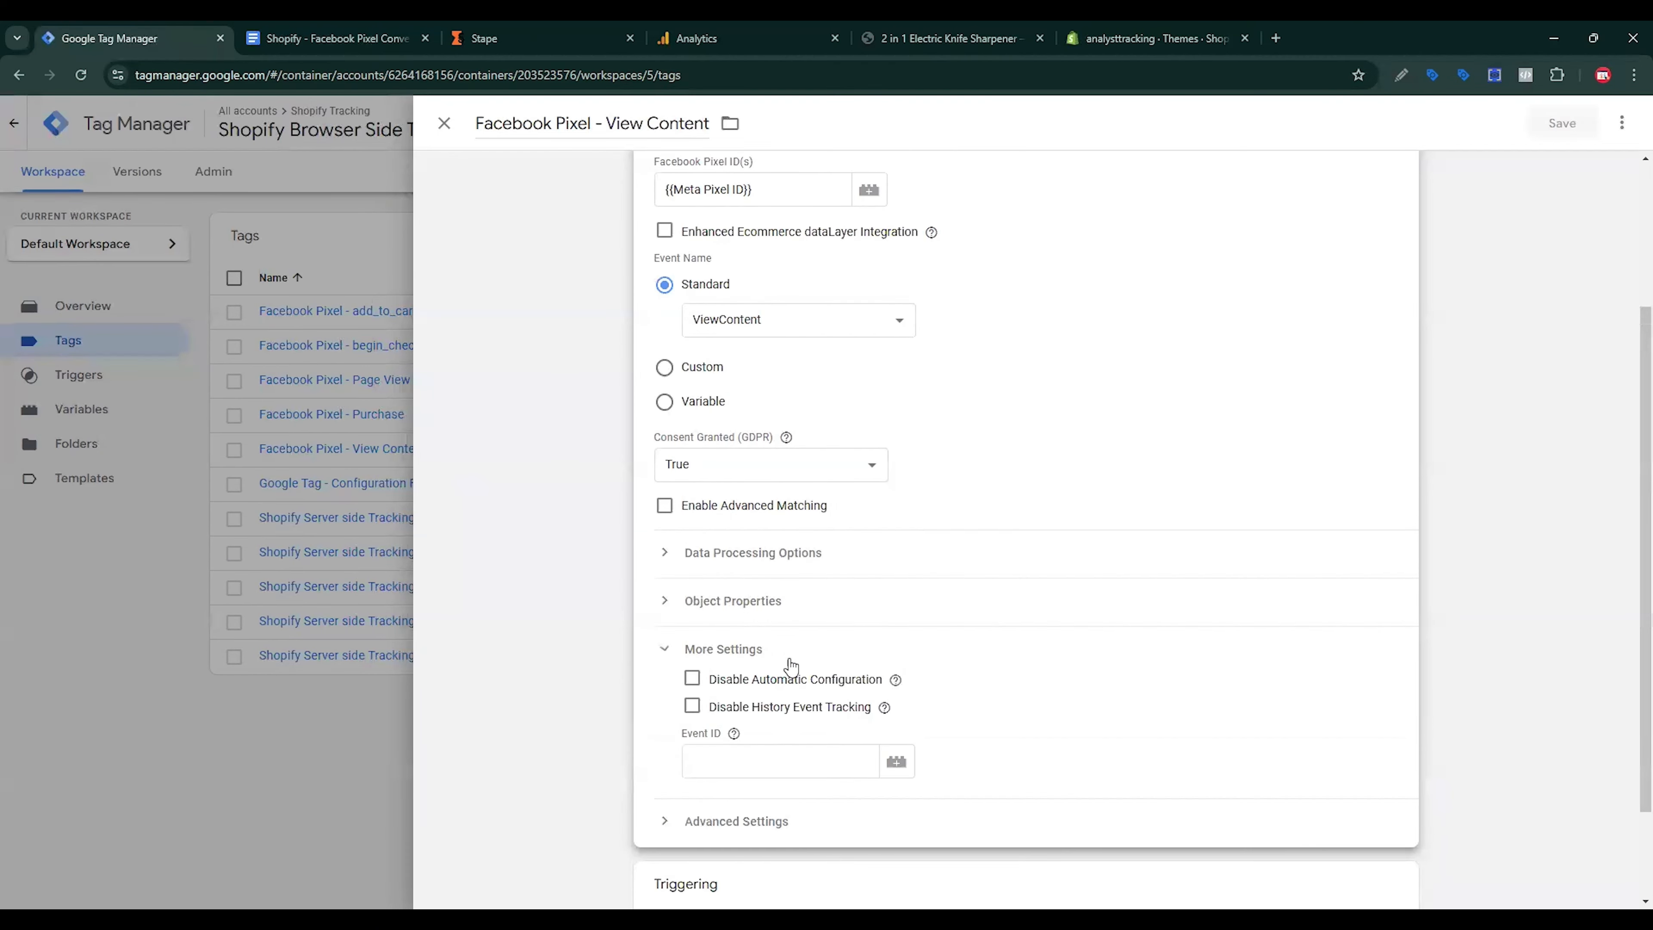
left_click(897, 763)
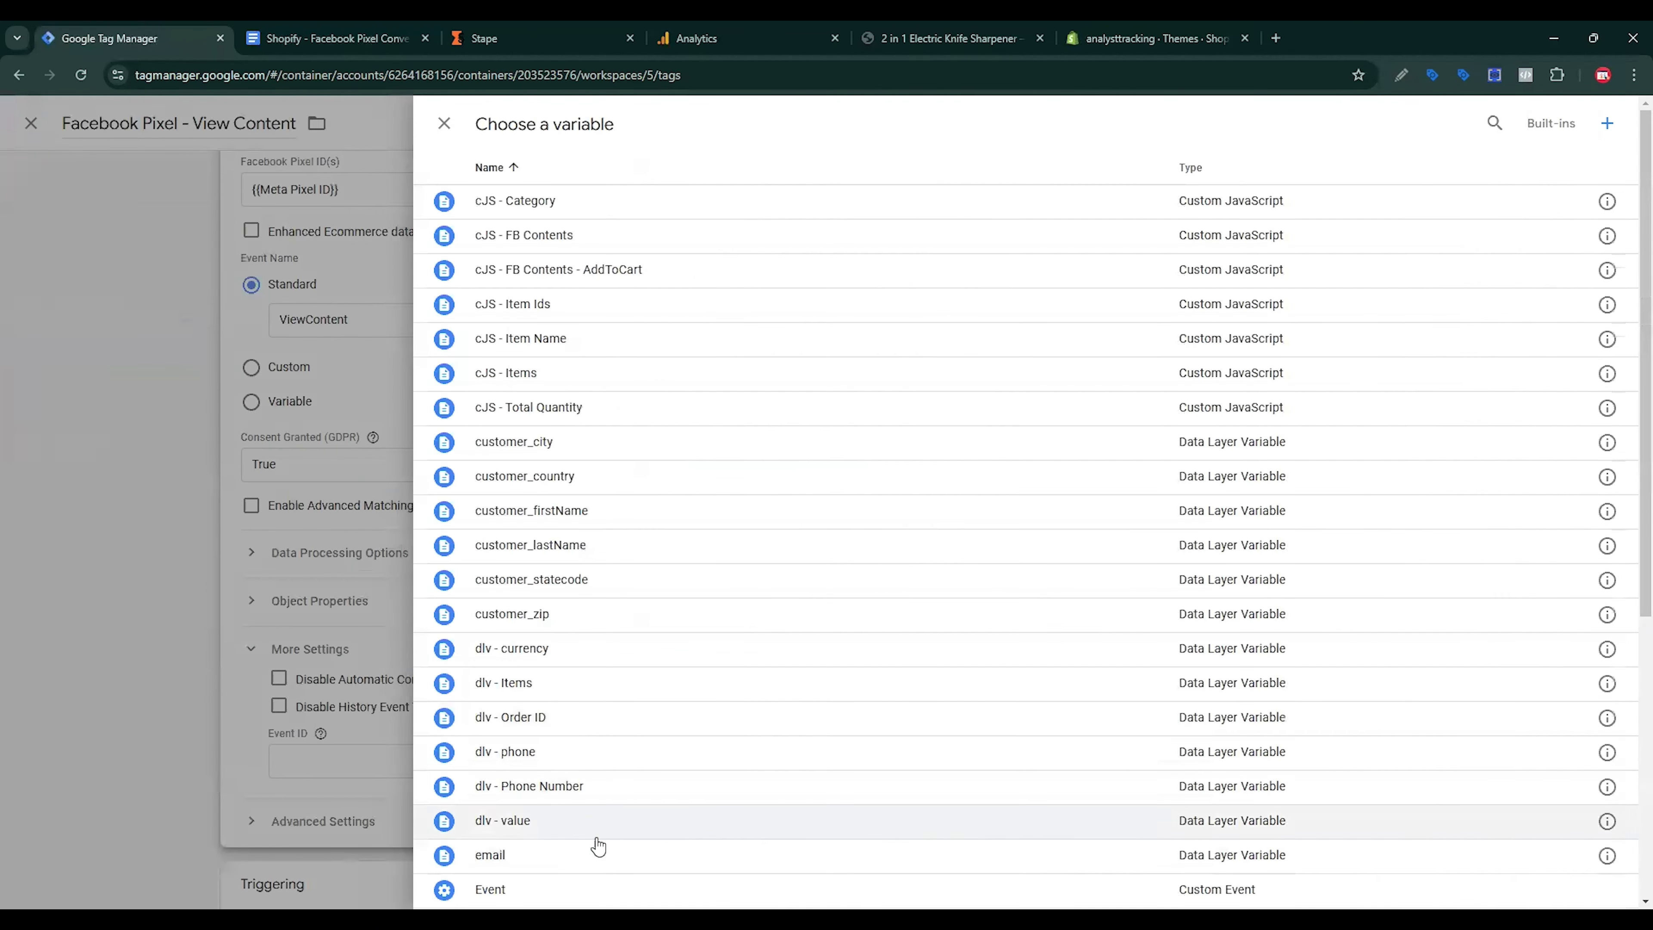
scroll(694, 786, "down", 3)
left_click(535, 761)
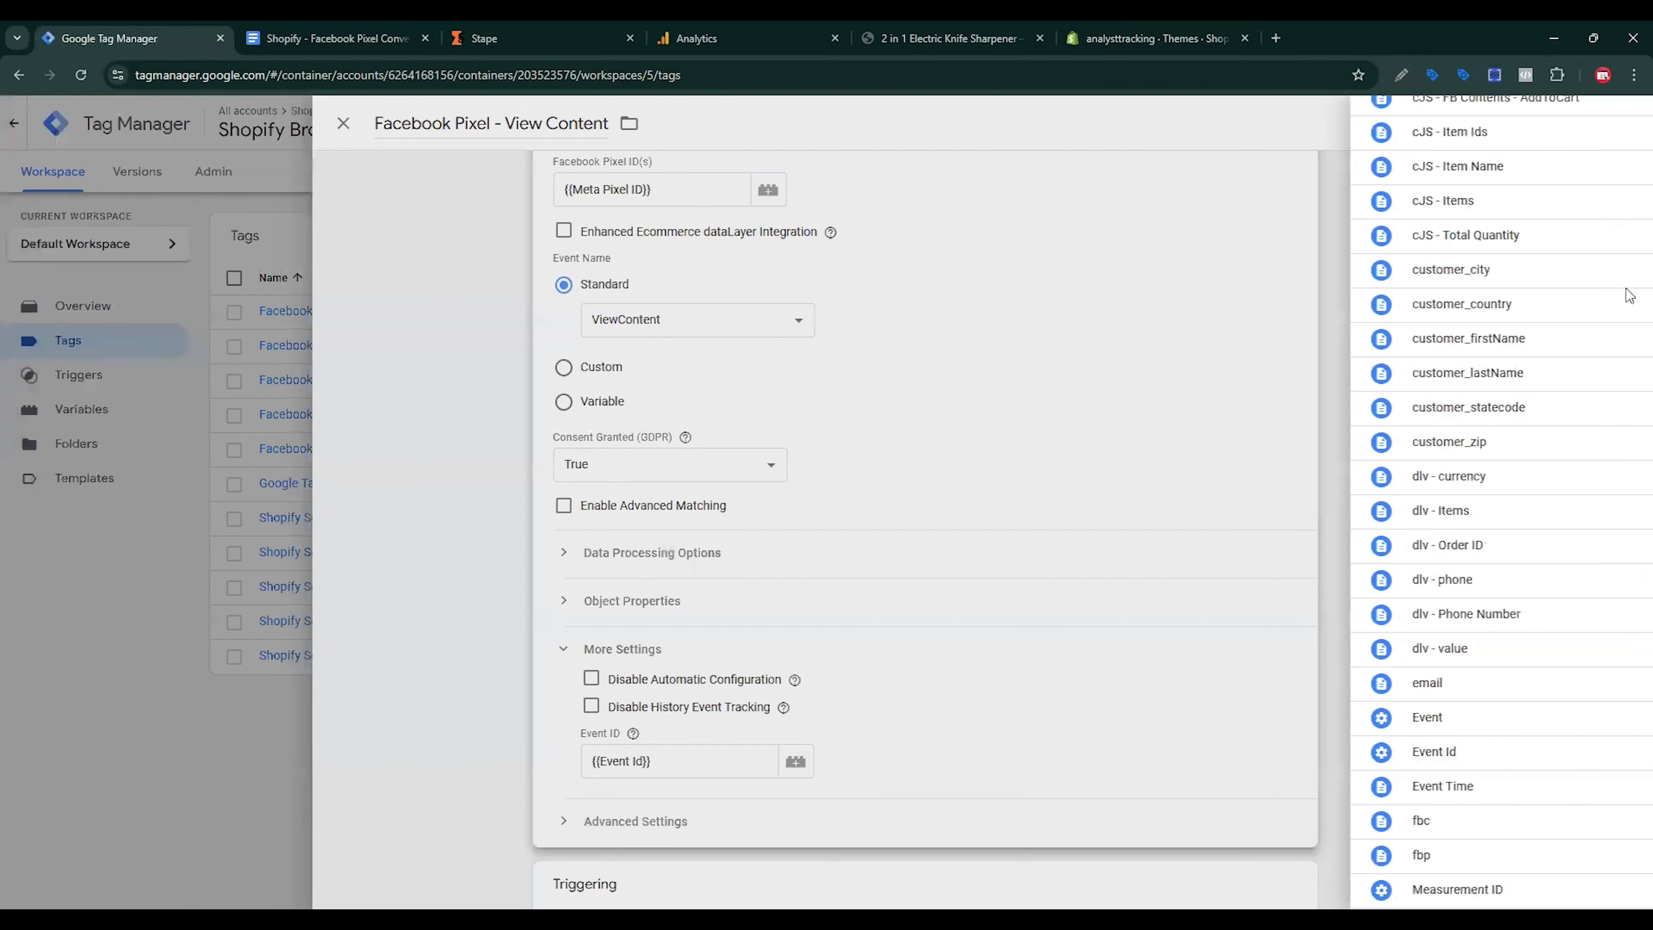
left_click(1567, 120)
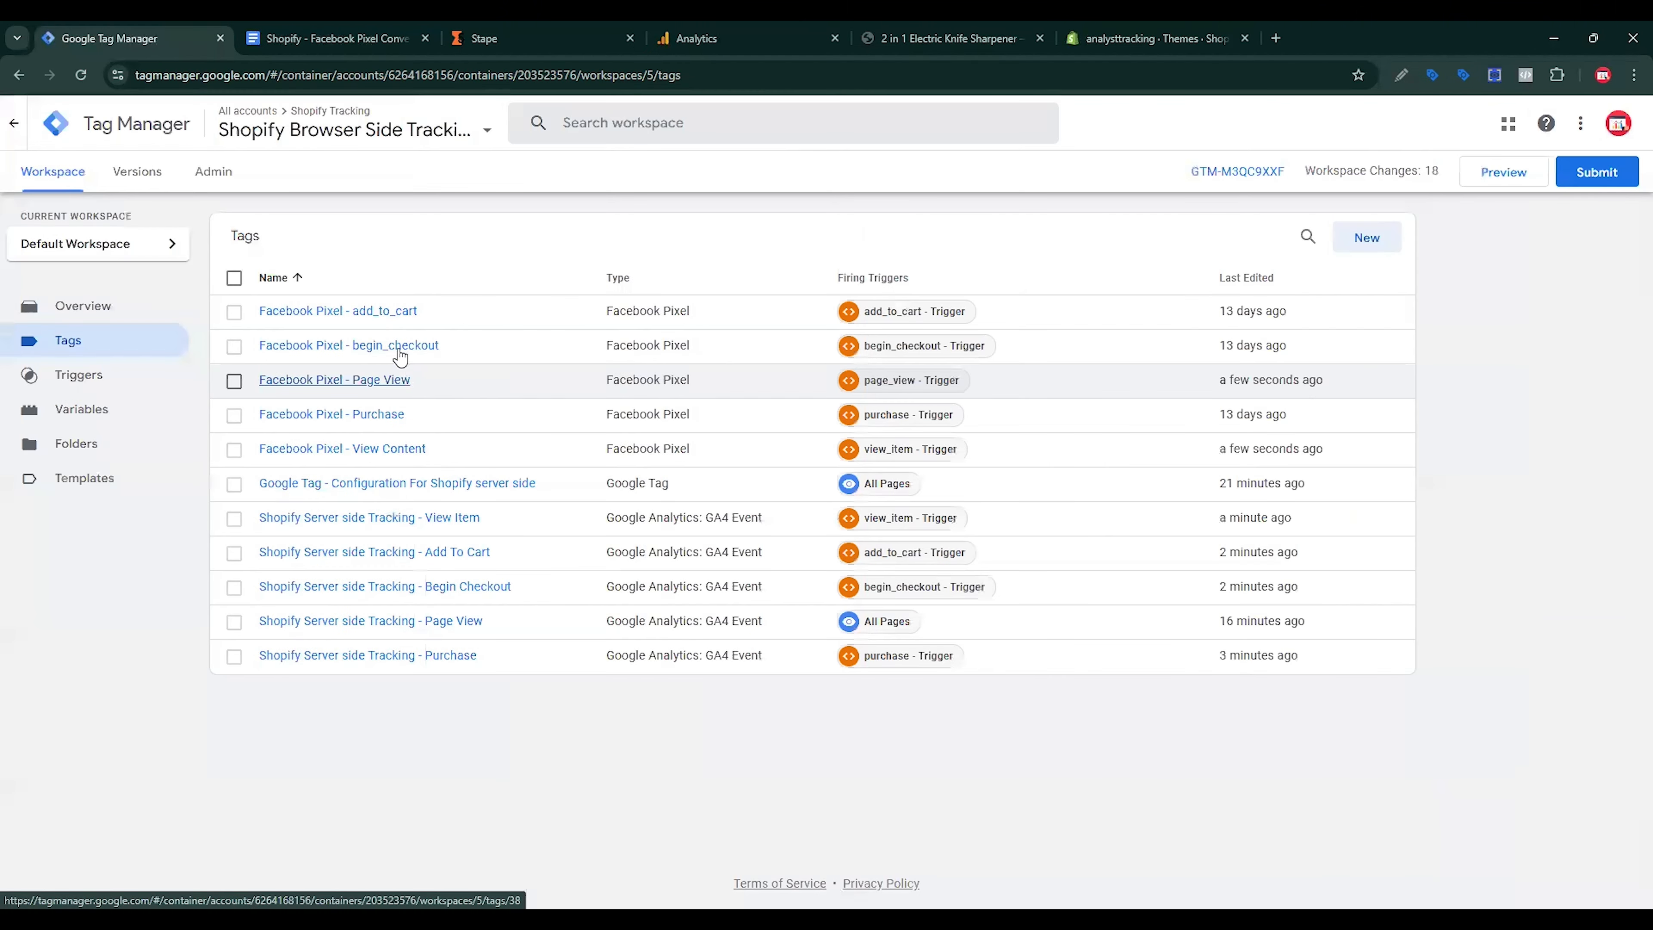
Step: Set the Facebook Pixel - add_to_cart tag's Event ID to {{Event Id}} and save it
left_click(366, 312)
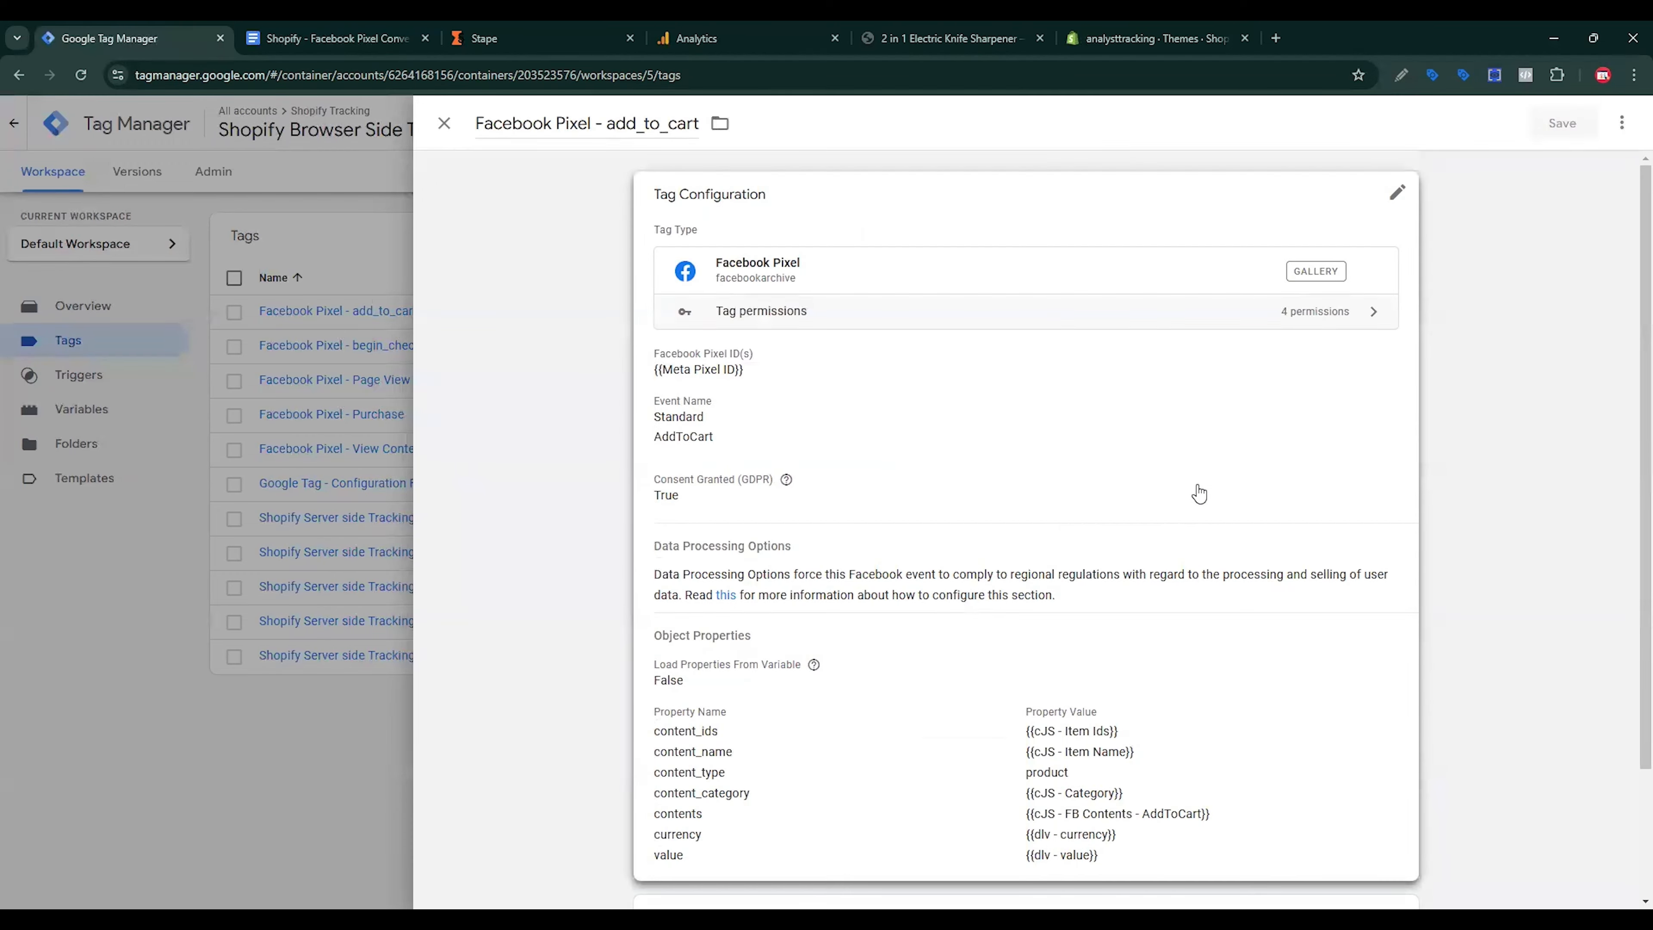
left_click(1198, 495)
scroll(1106, 521, "down", 3)
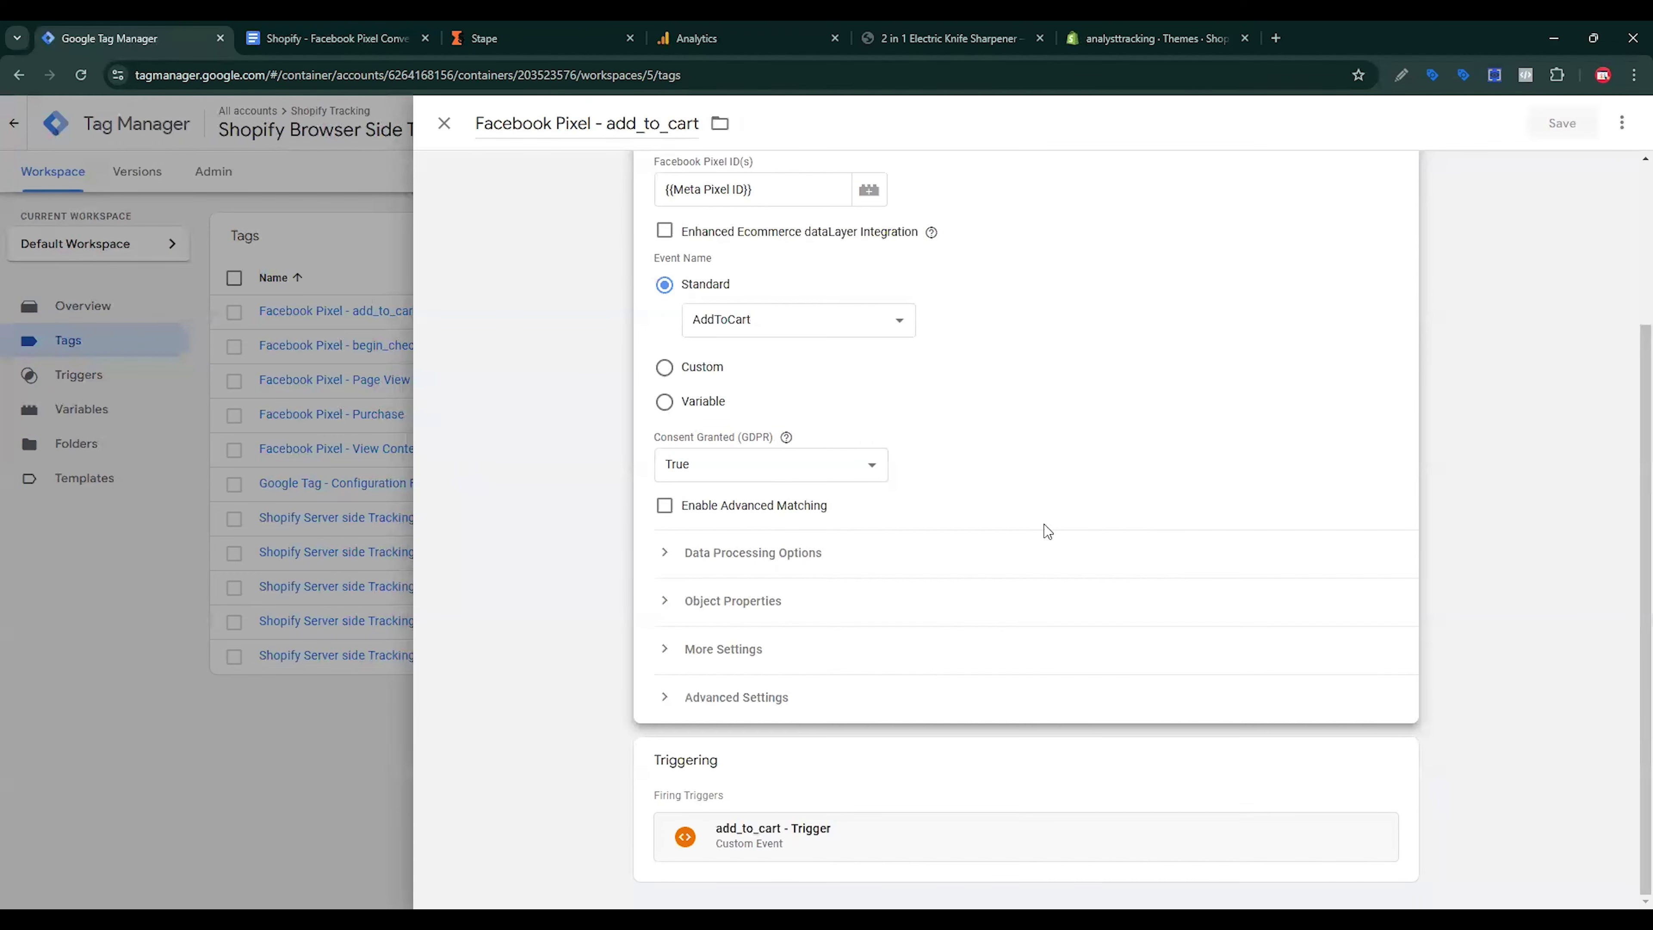
left_click(749, 649)
scroll(860, 631, "down", 2)
left_click(898, 635)
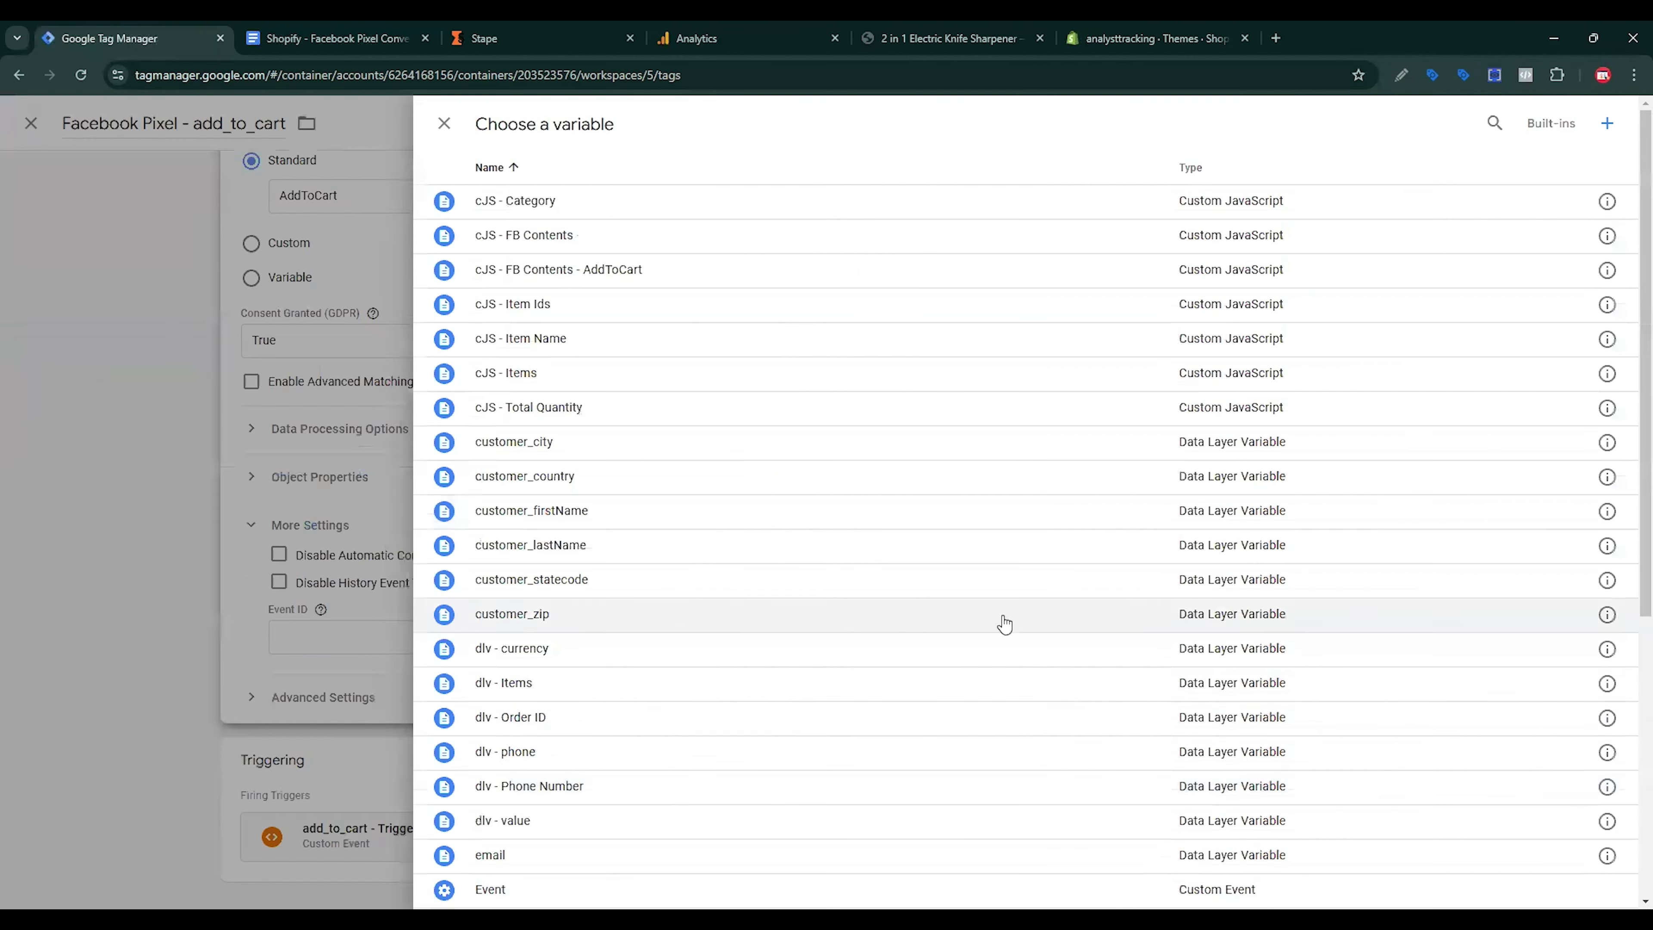
scroll(1003, 620, "down", 5)
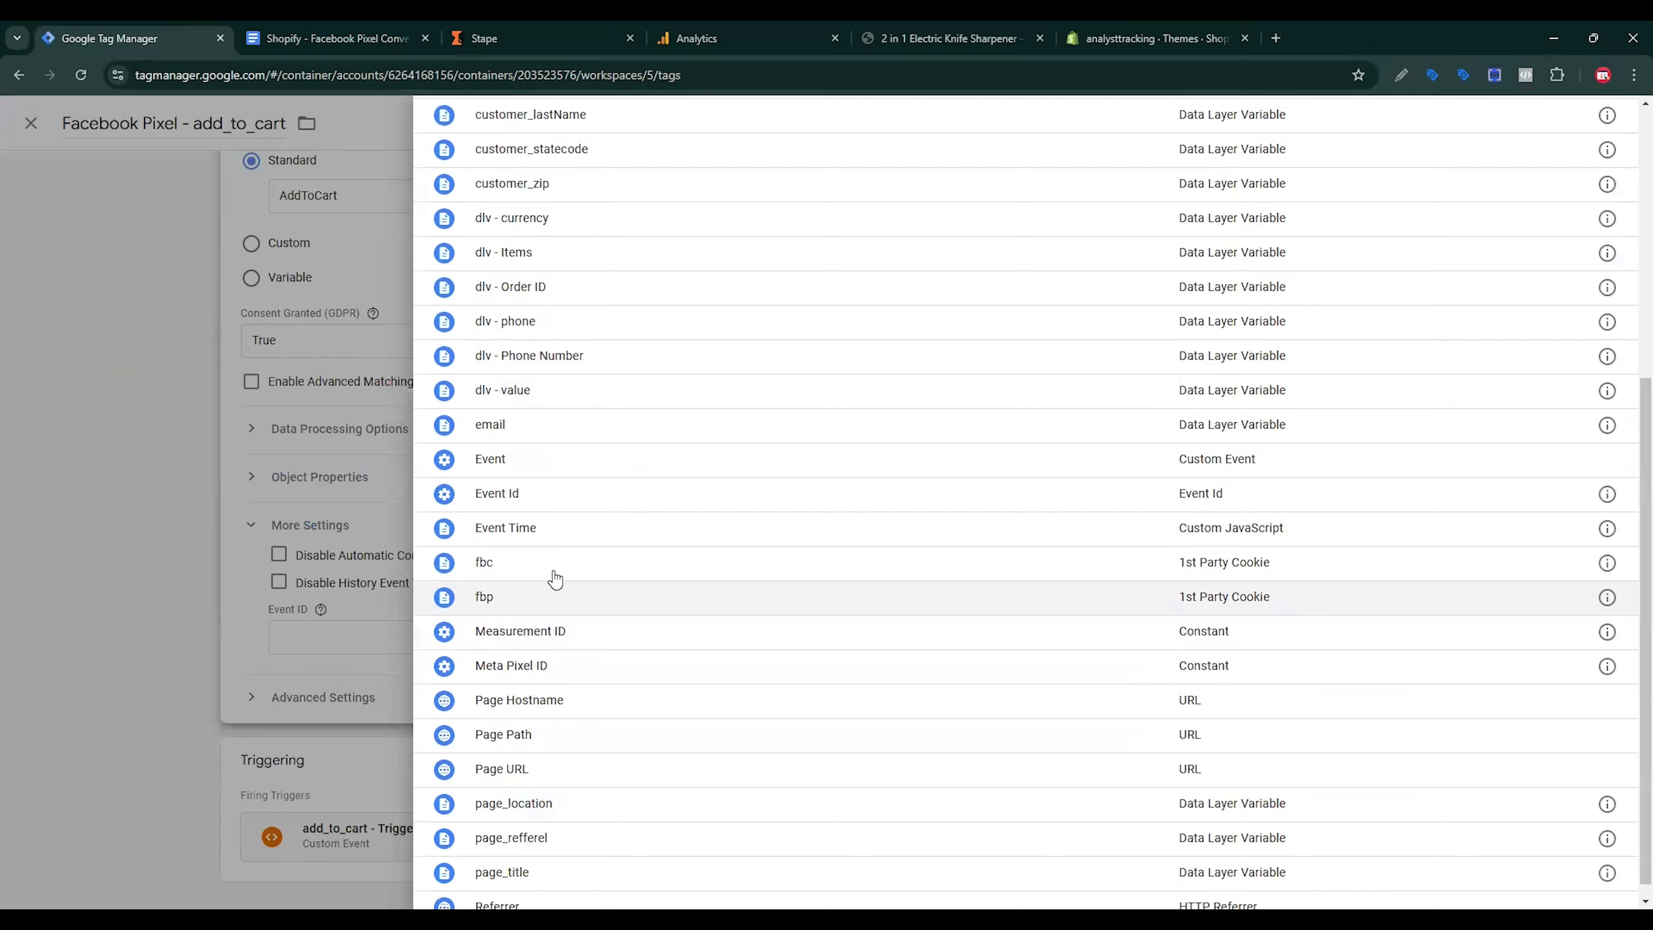
left_click(520, 494)
left_click(1569, 134)
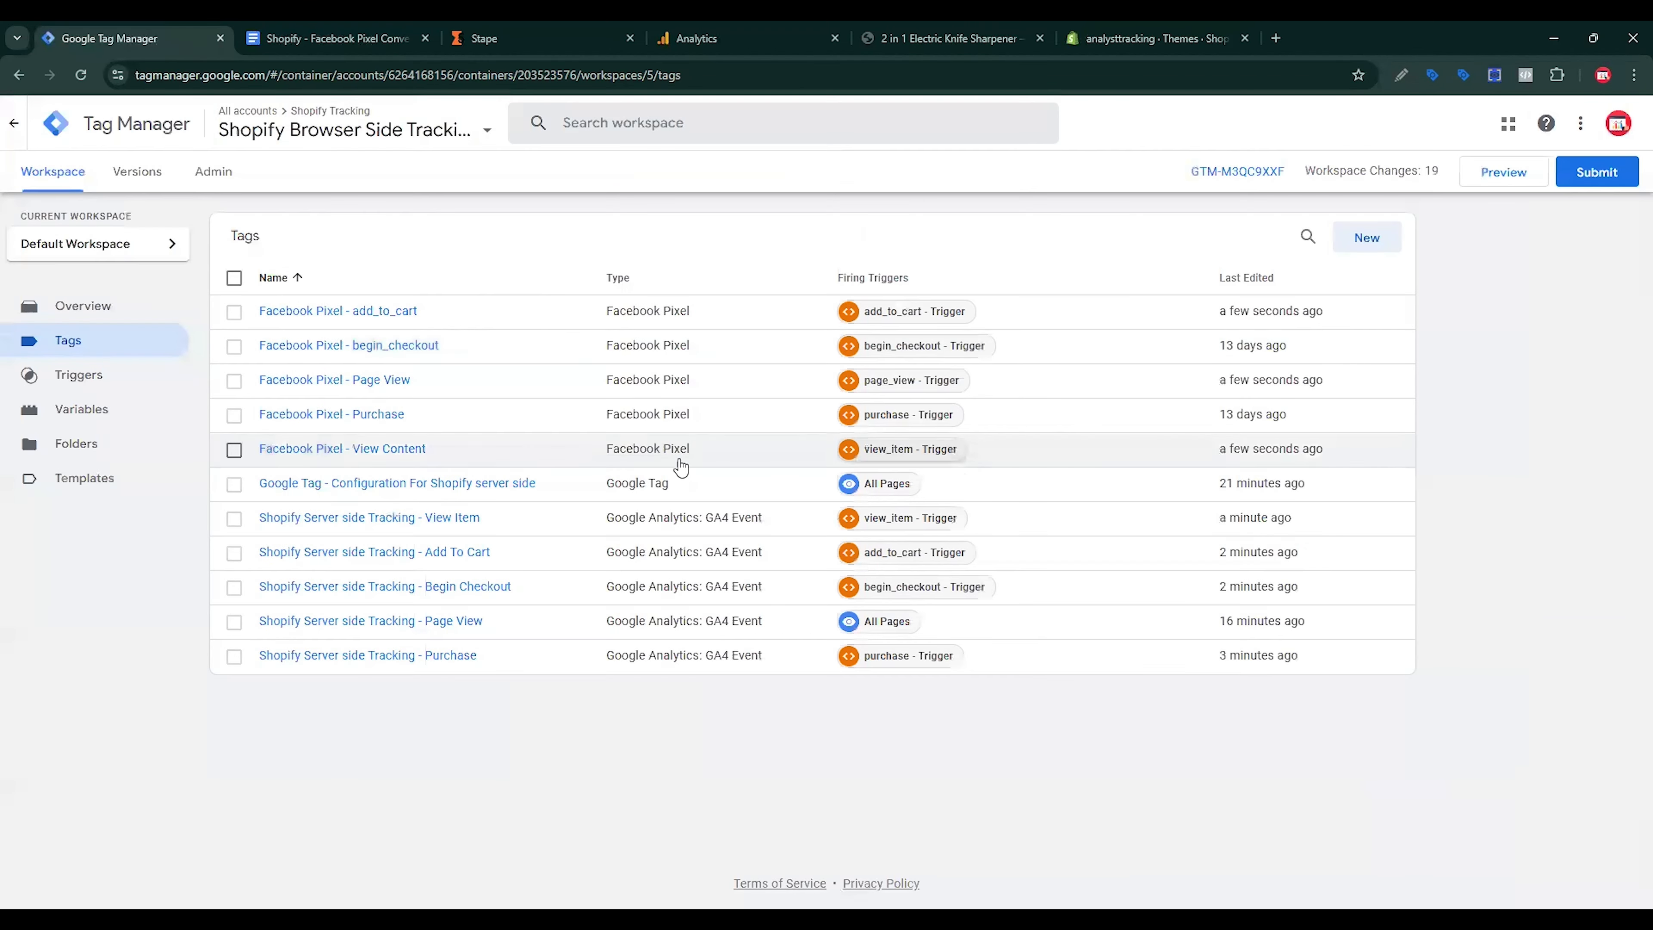
Step: Give the Facebook Pixel - Purchase tag {{Event Id}} as its Event ID and save it
left_click(331, 414)
scroll(897, 539, "down", 10)
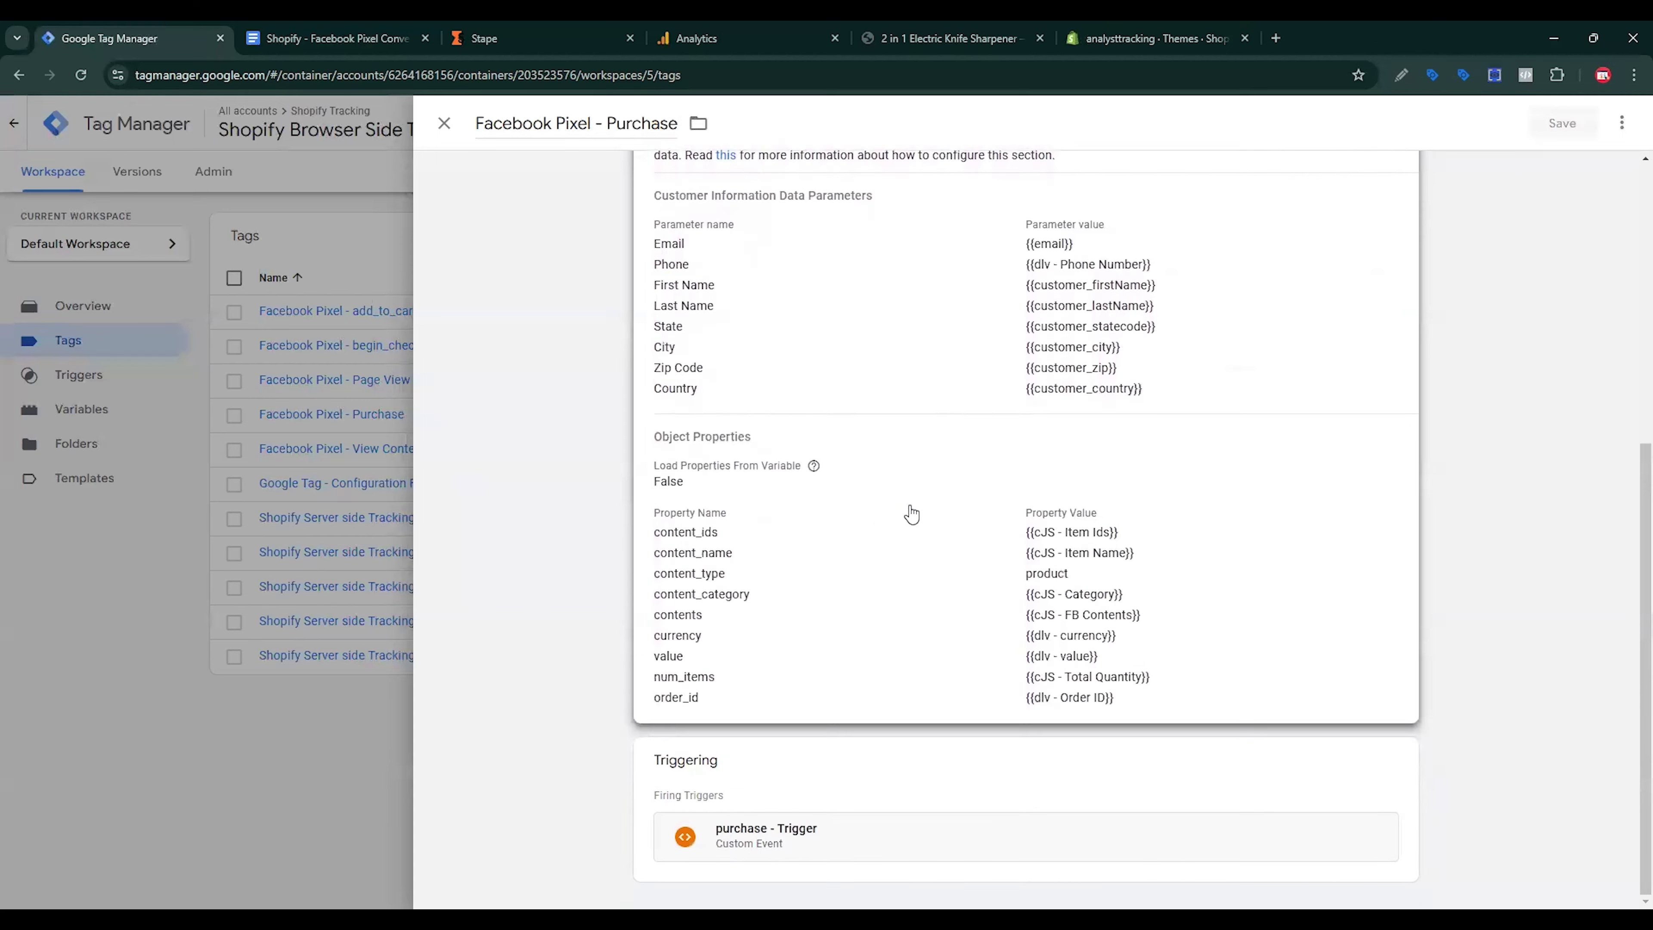
left_click(912, 514)
left_click(720, 648)
scroll(934, 734, "down", 2)
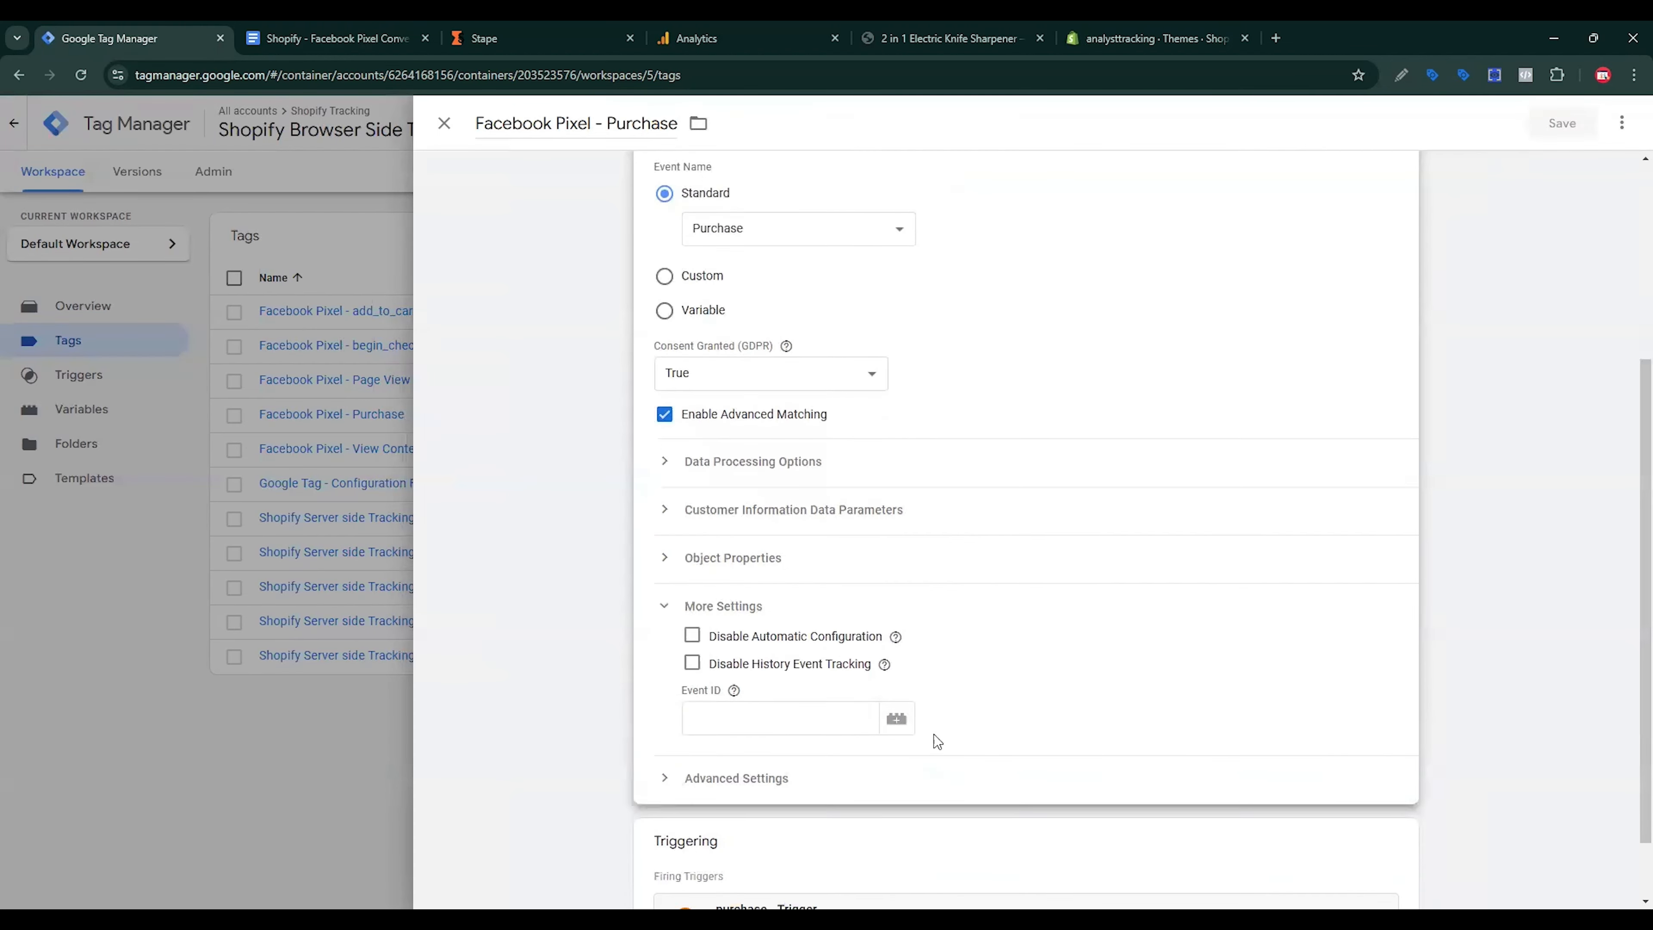
left_click(898, 675)
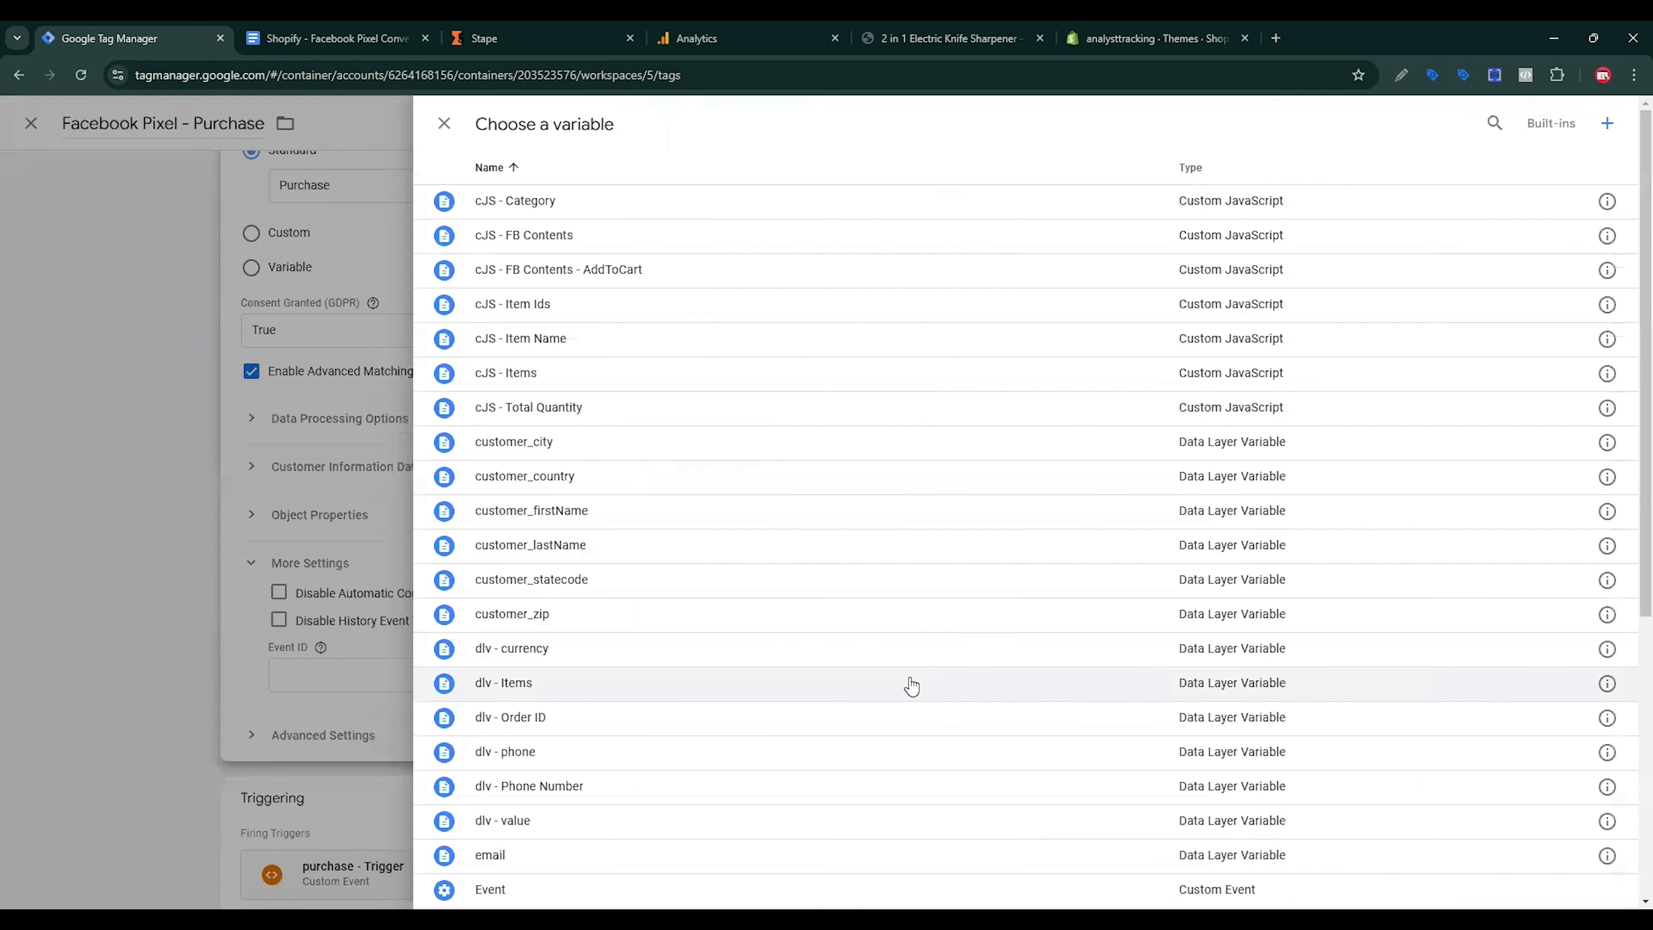
scroll(655, 558, "down", 6)
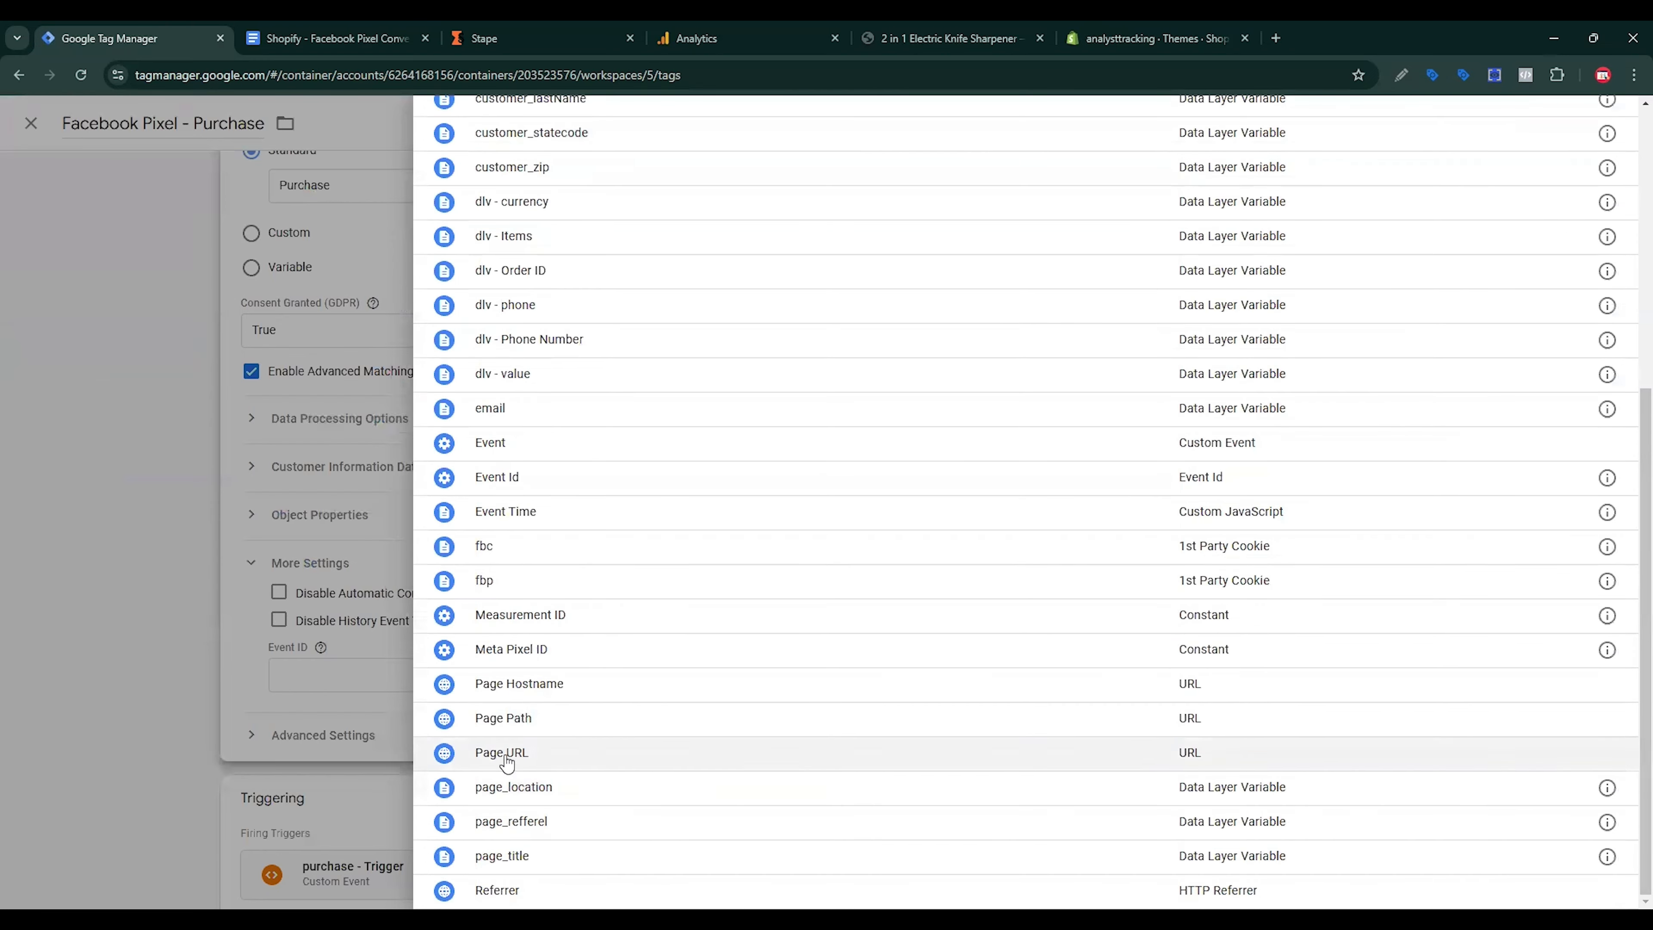
left_click(526, 480)
left_click(1559, 122)
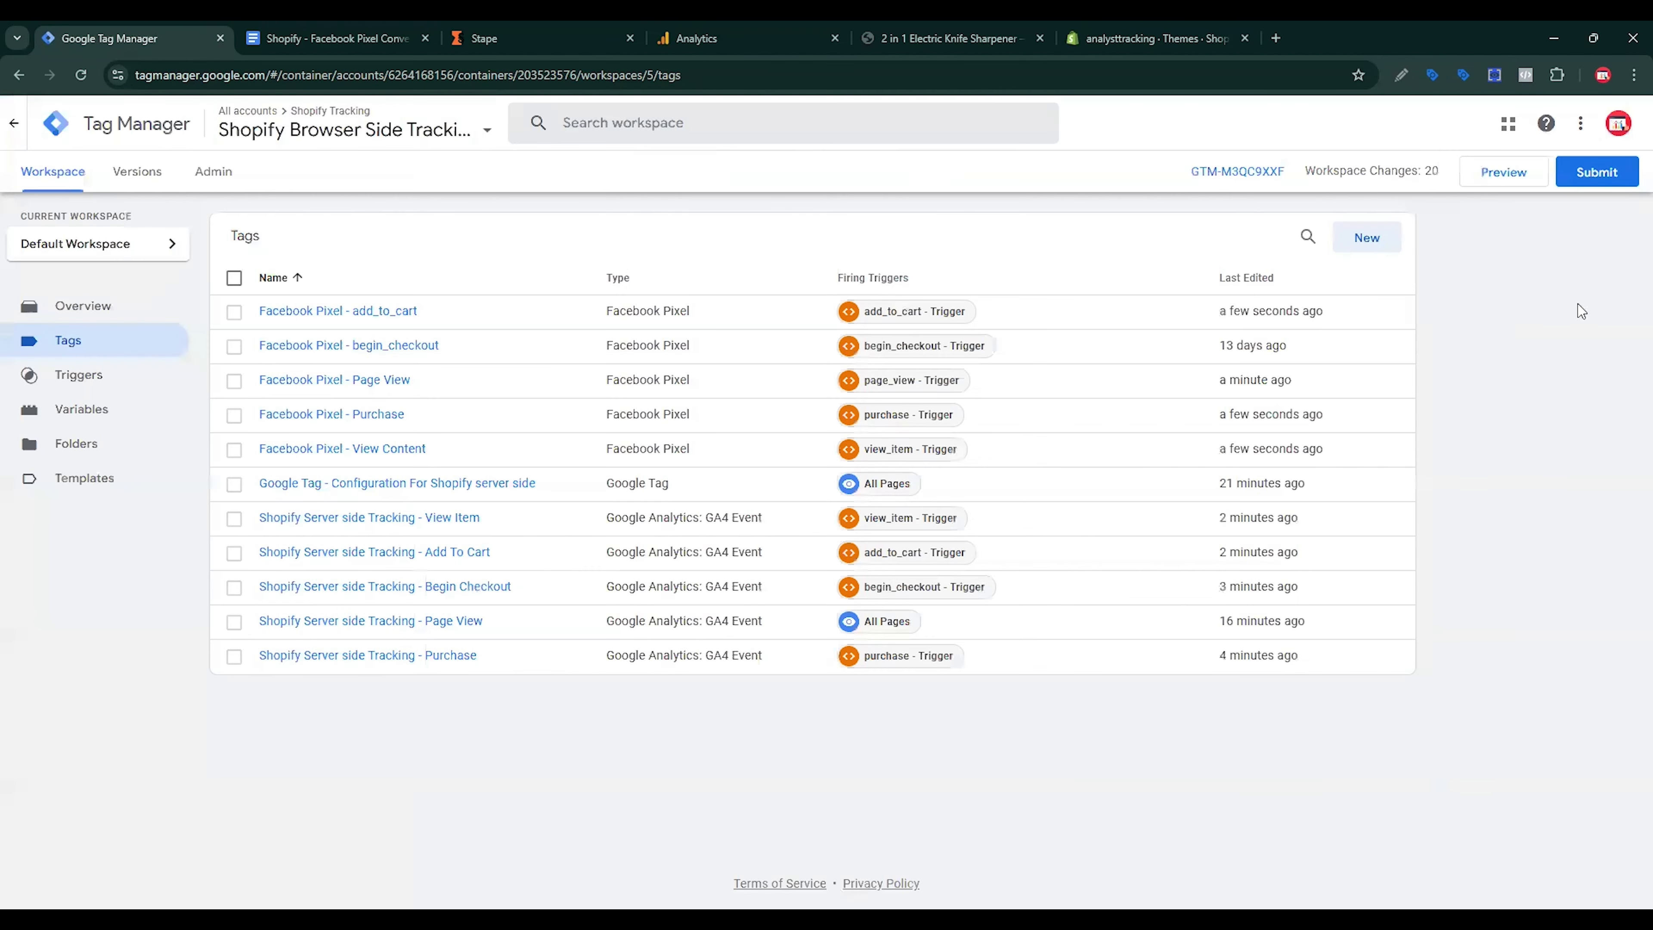
Step: Create a new Server container named 'Shopify Server side Tracking -'
left_click(231, 177)
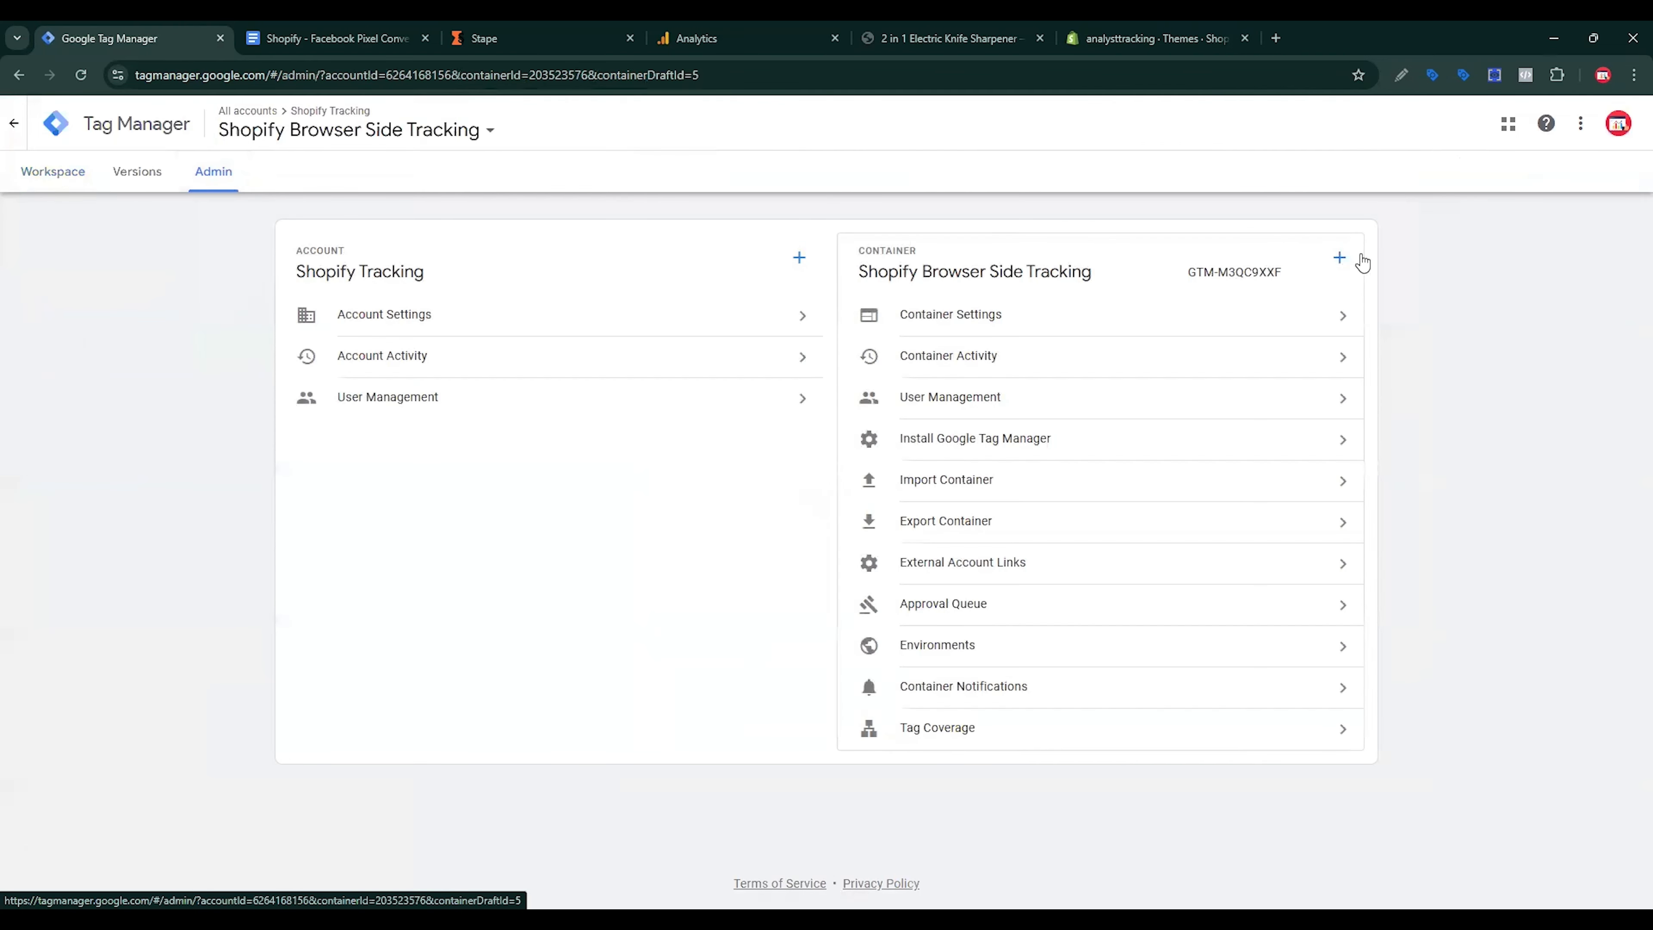
left_click(1341, 258)
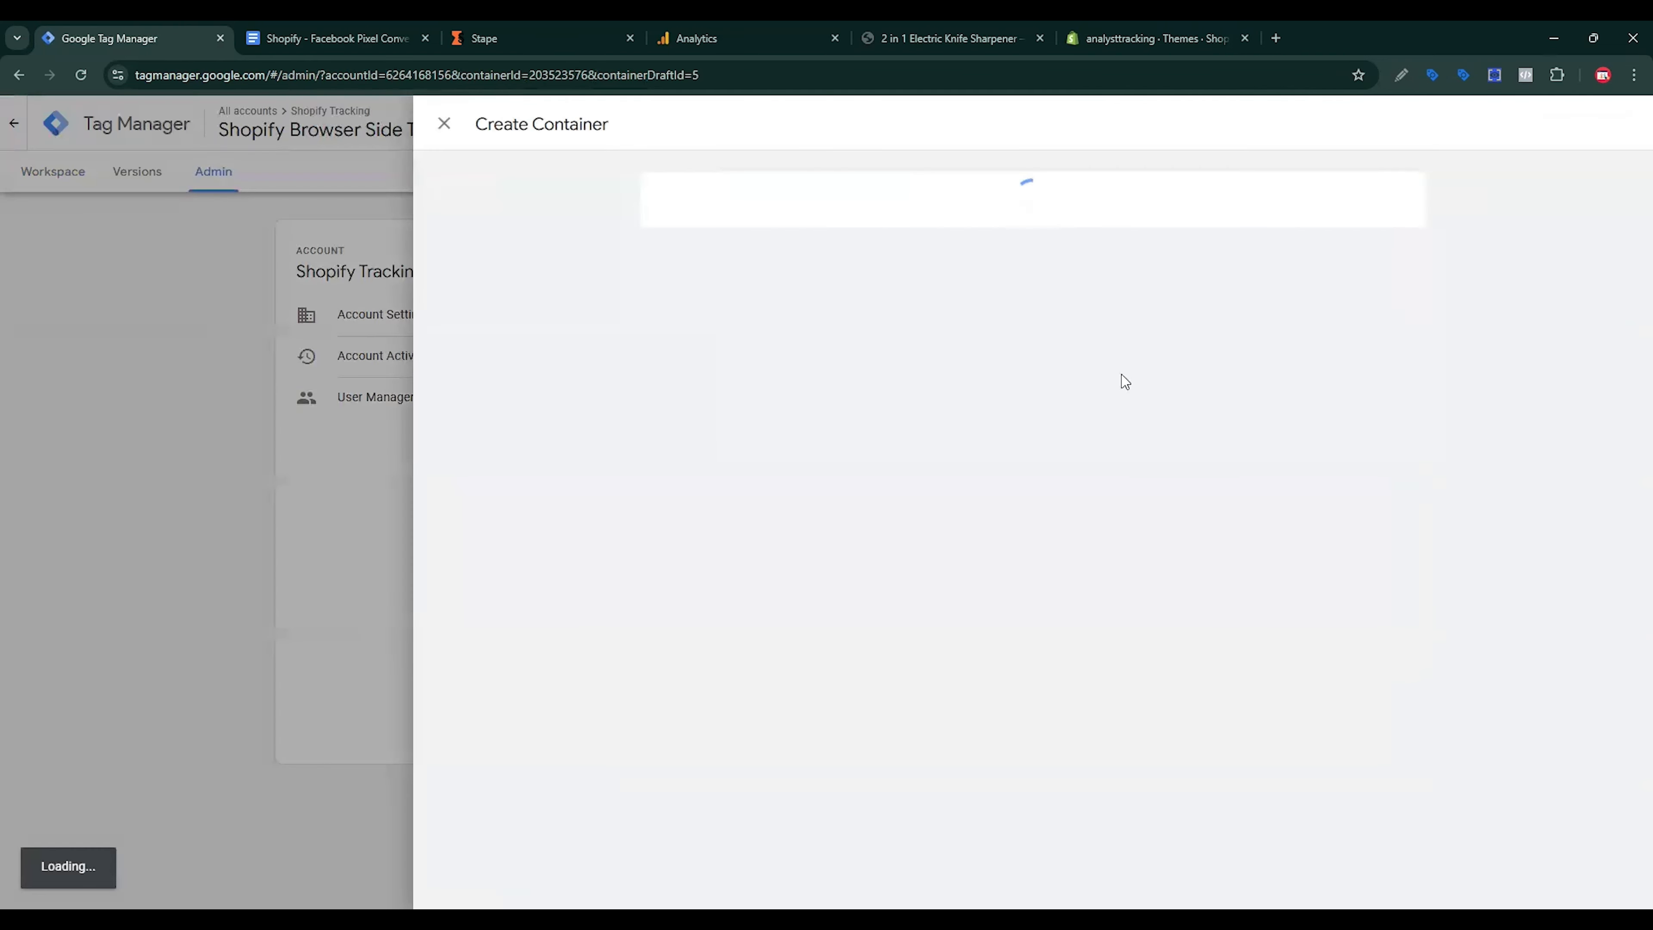
left_click(680, 275)
type("Shopify Server side Tracking -")
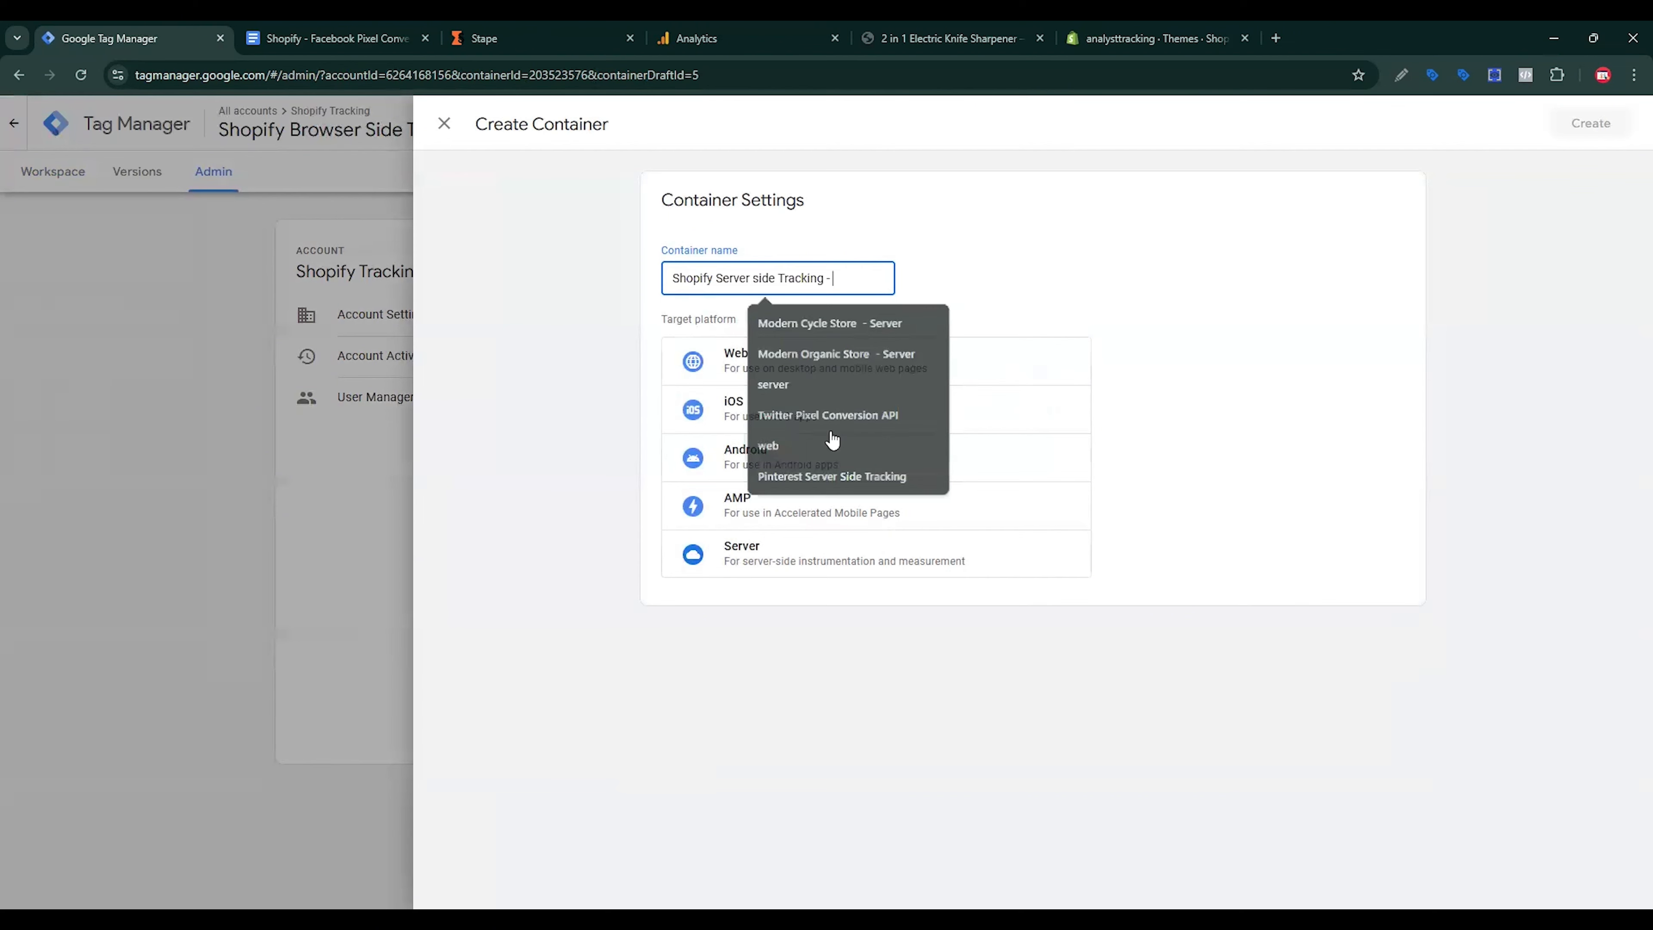
left_click(779, 564)
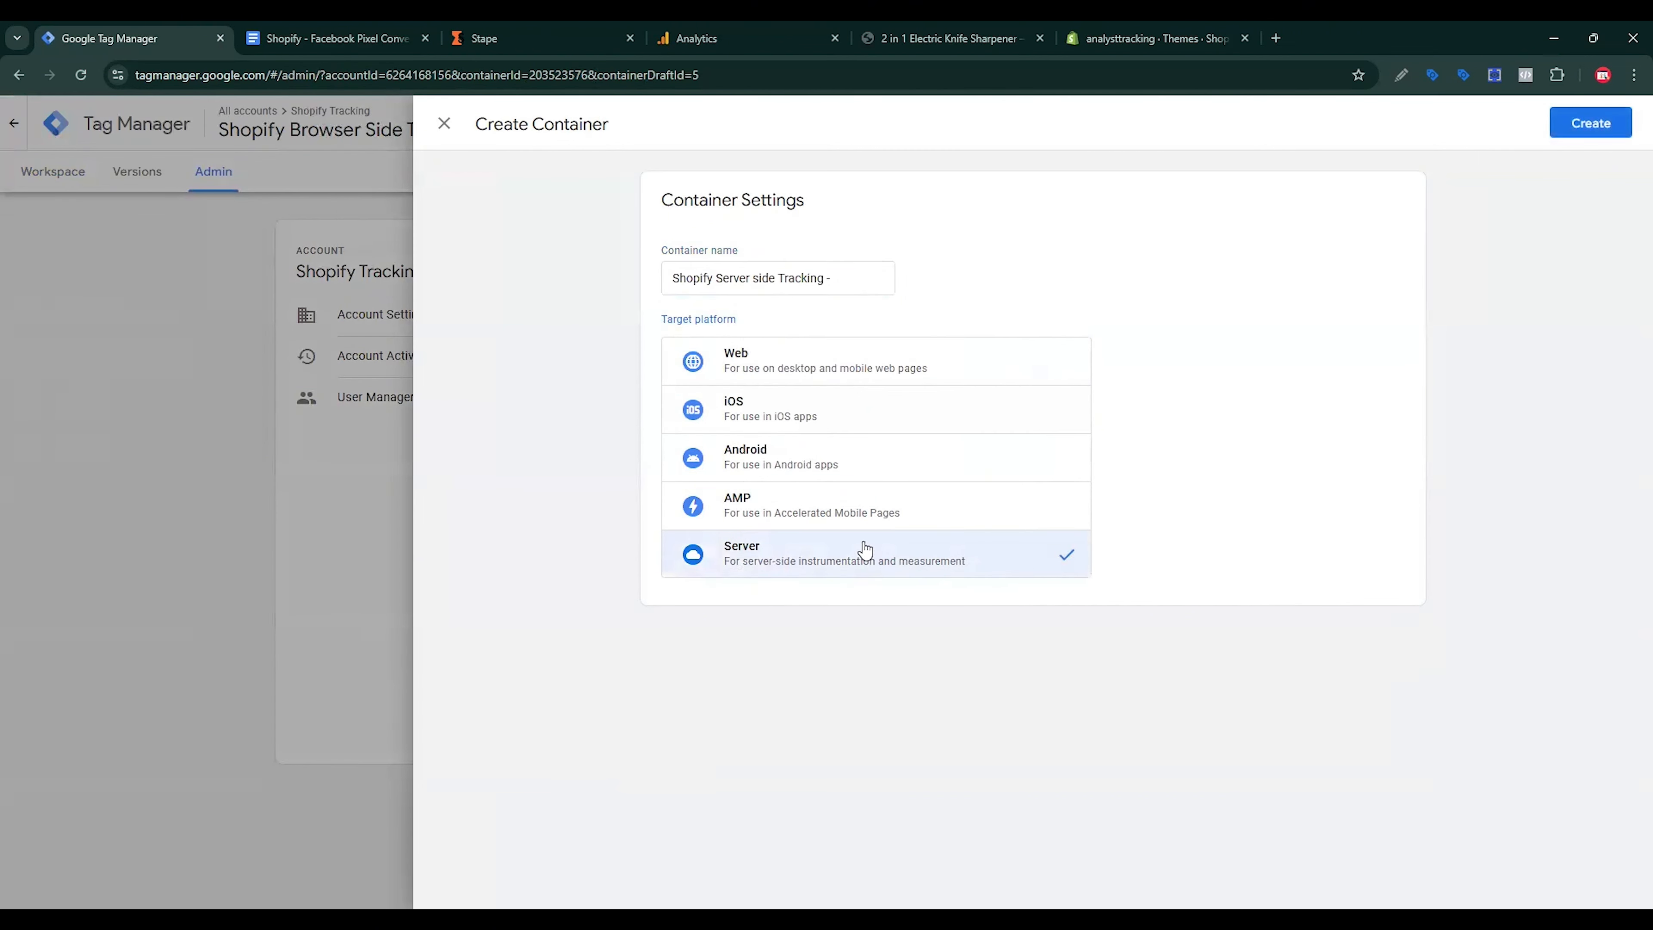
left_click(1562, 128)
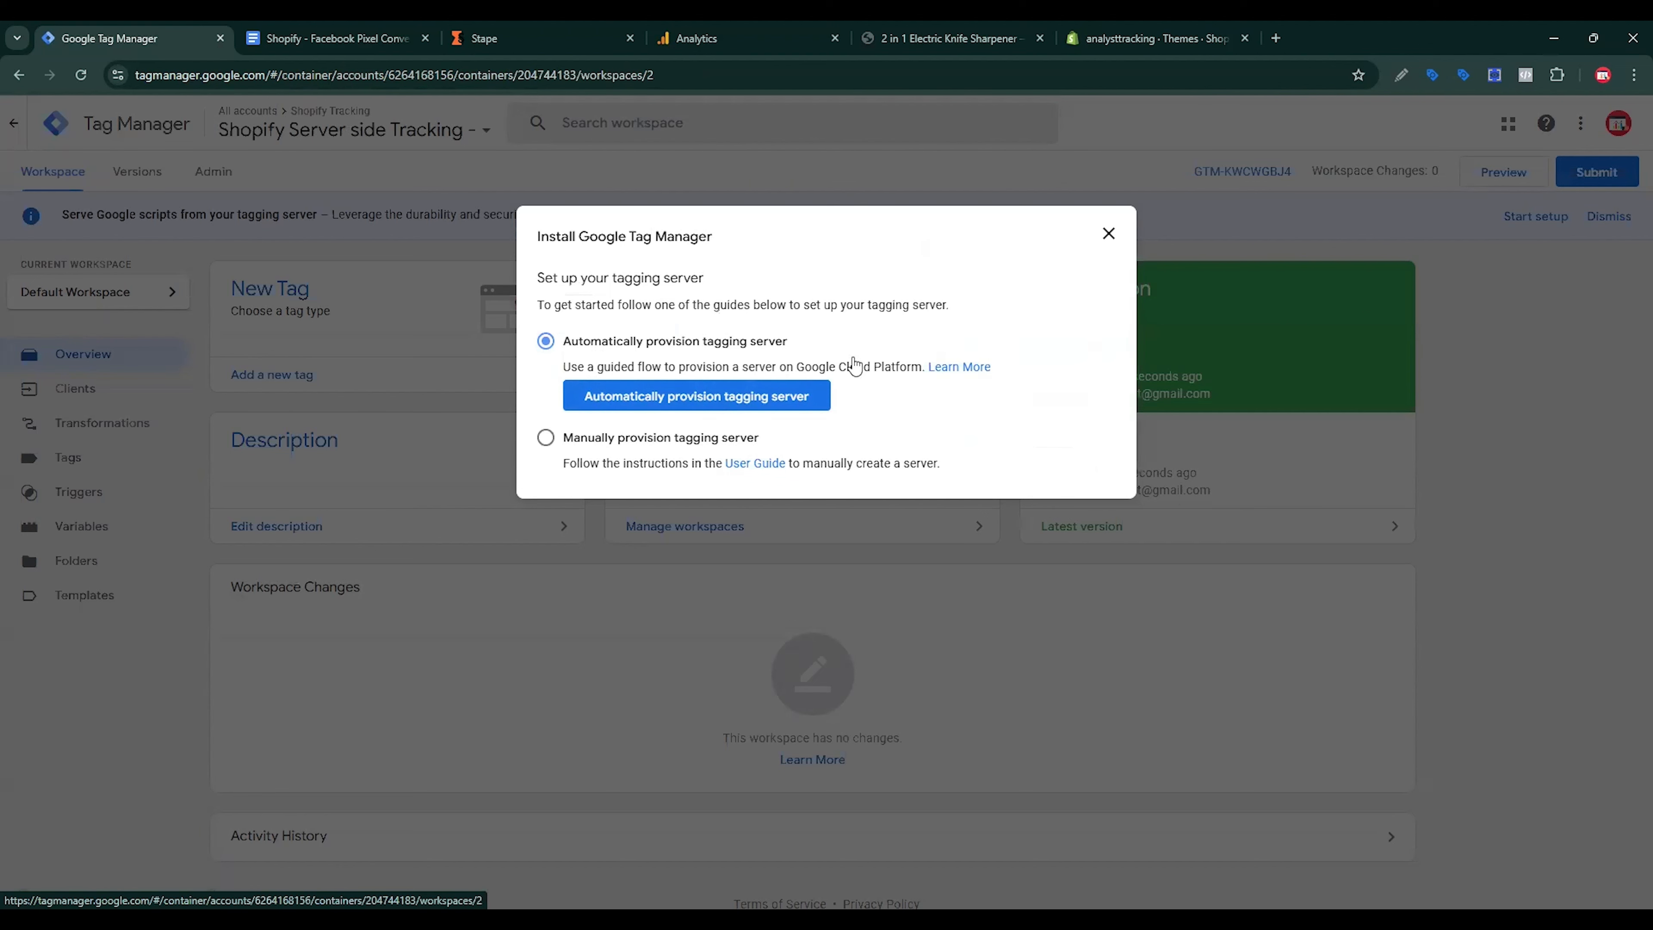
Step: Choose manual tagging server provisioning and copy the container config string
left_click(566, 438)
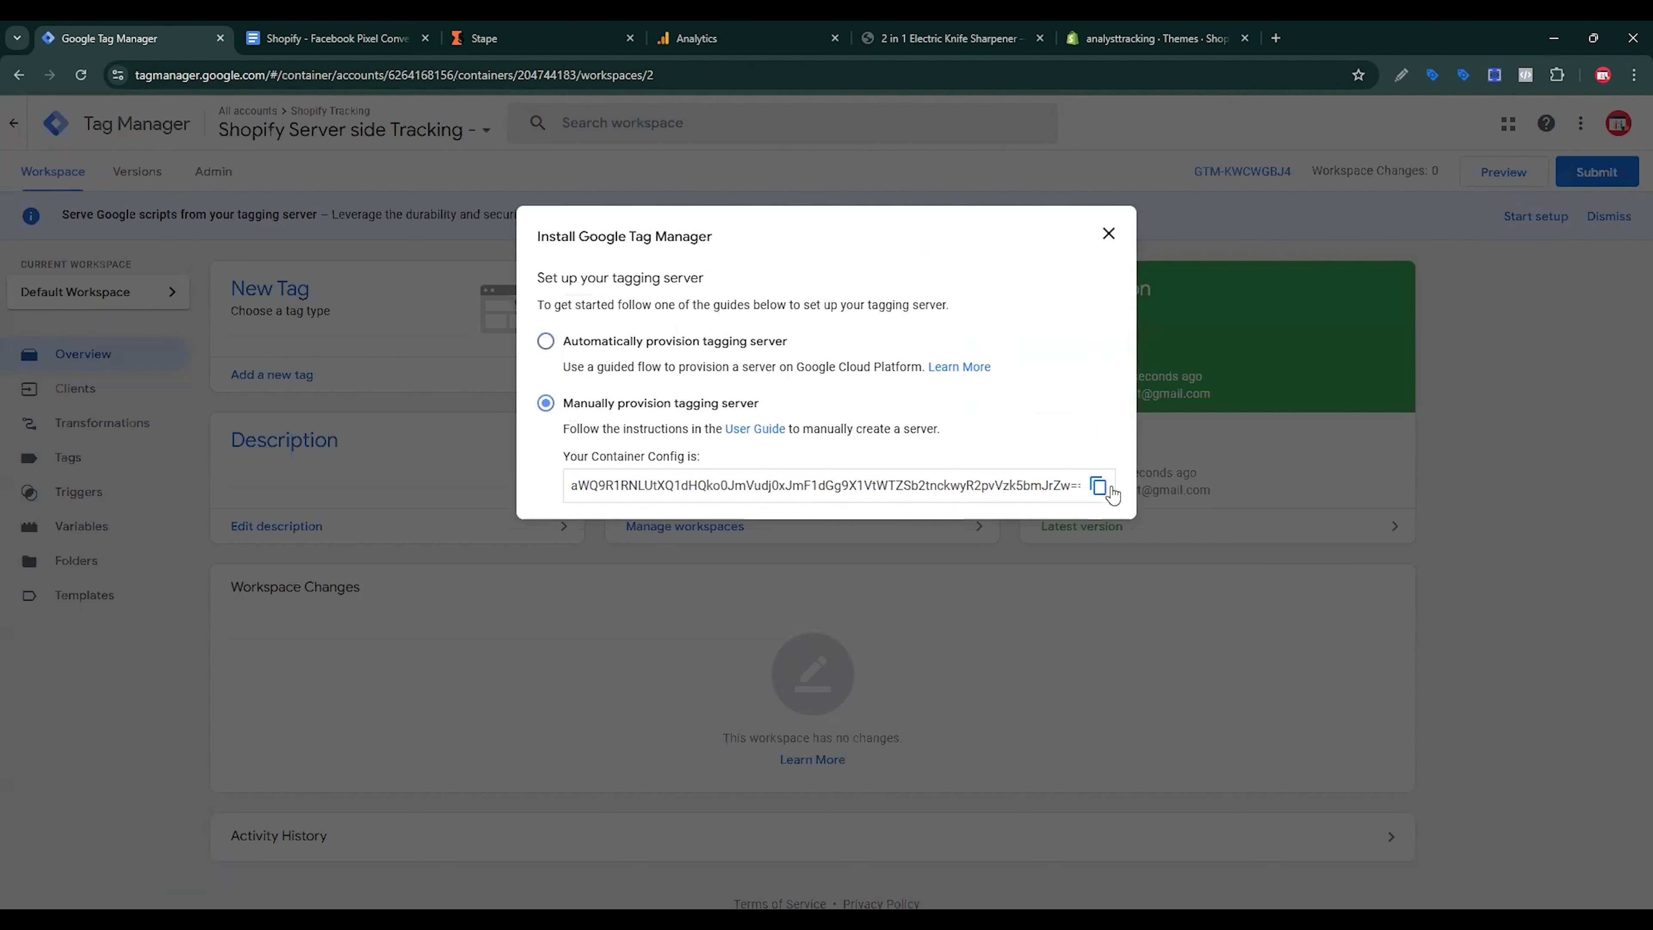
left_click(1098, 486)
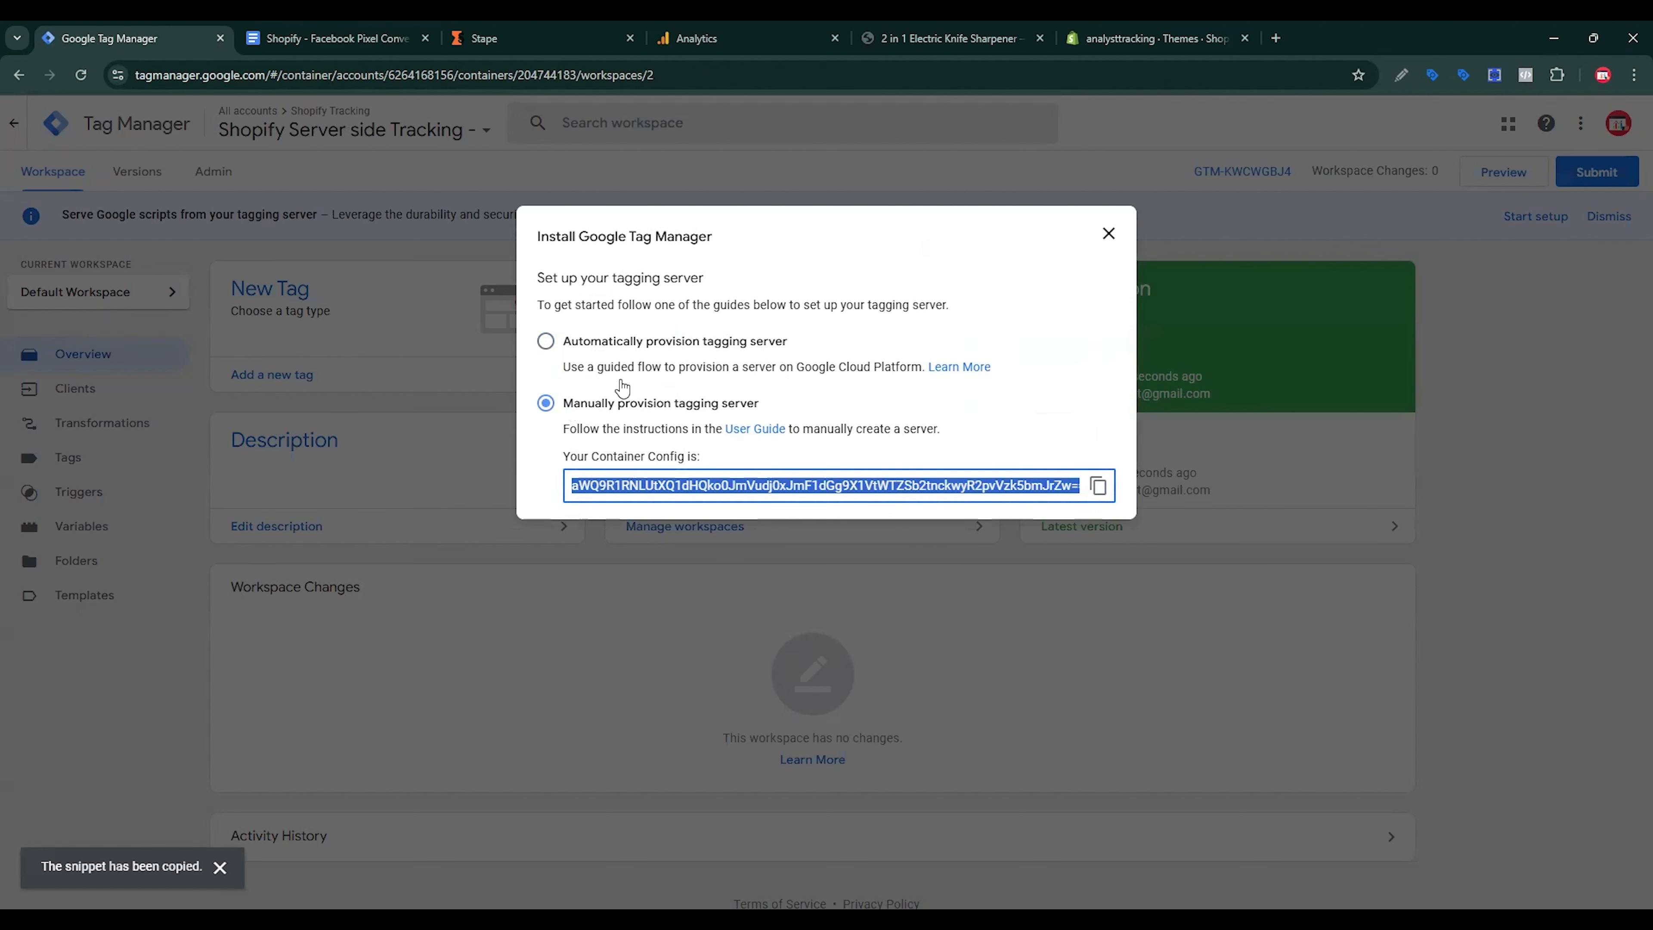
left_click(569, 29)
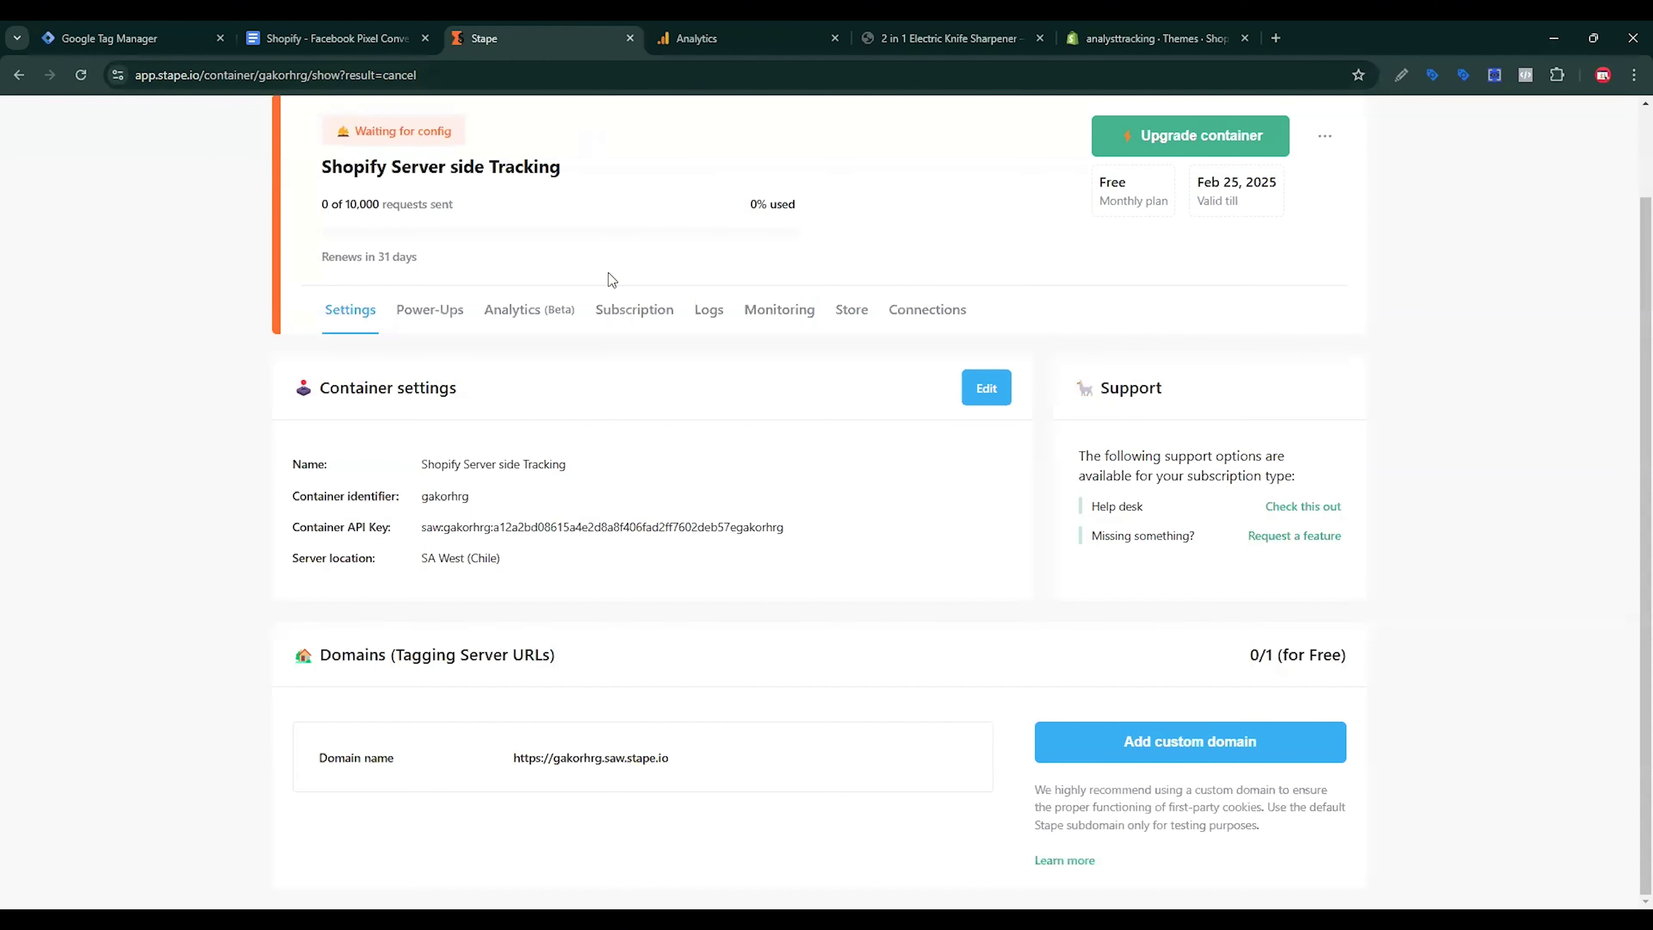
Step: Paste the copied GTM config into the Stape container's Container configuration and save it
left_click(987, 390)
left_click(996, 652)
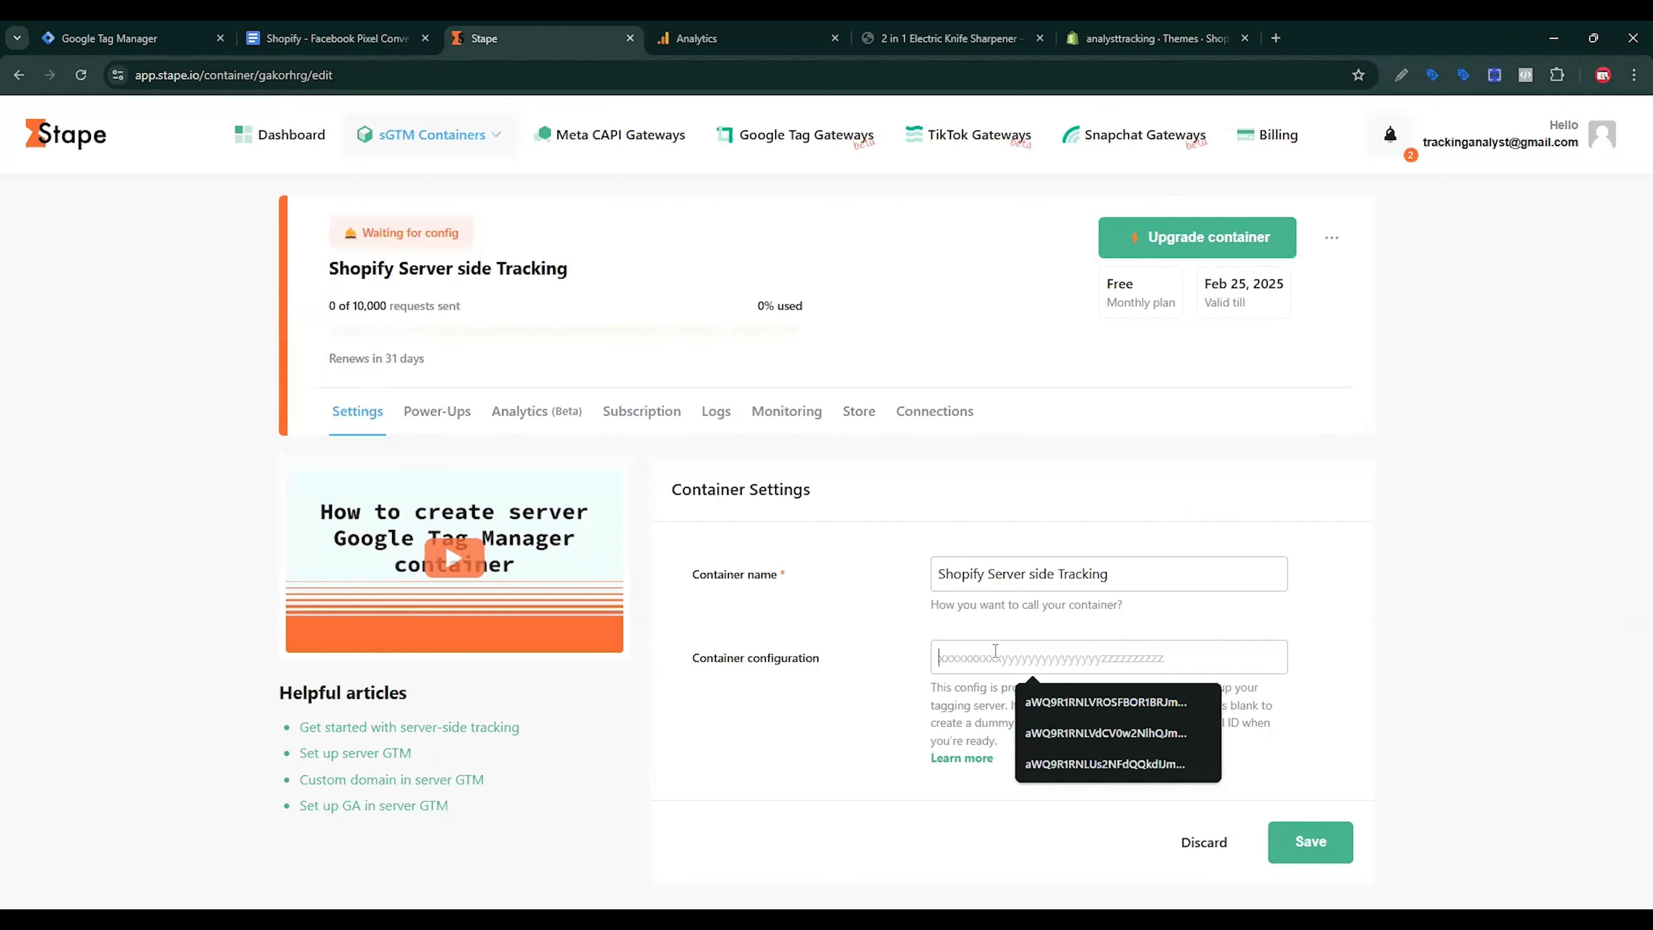
key("ctrl+v")
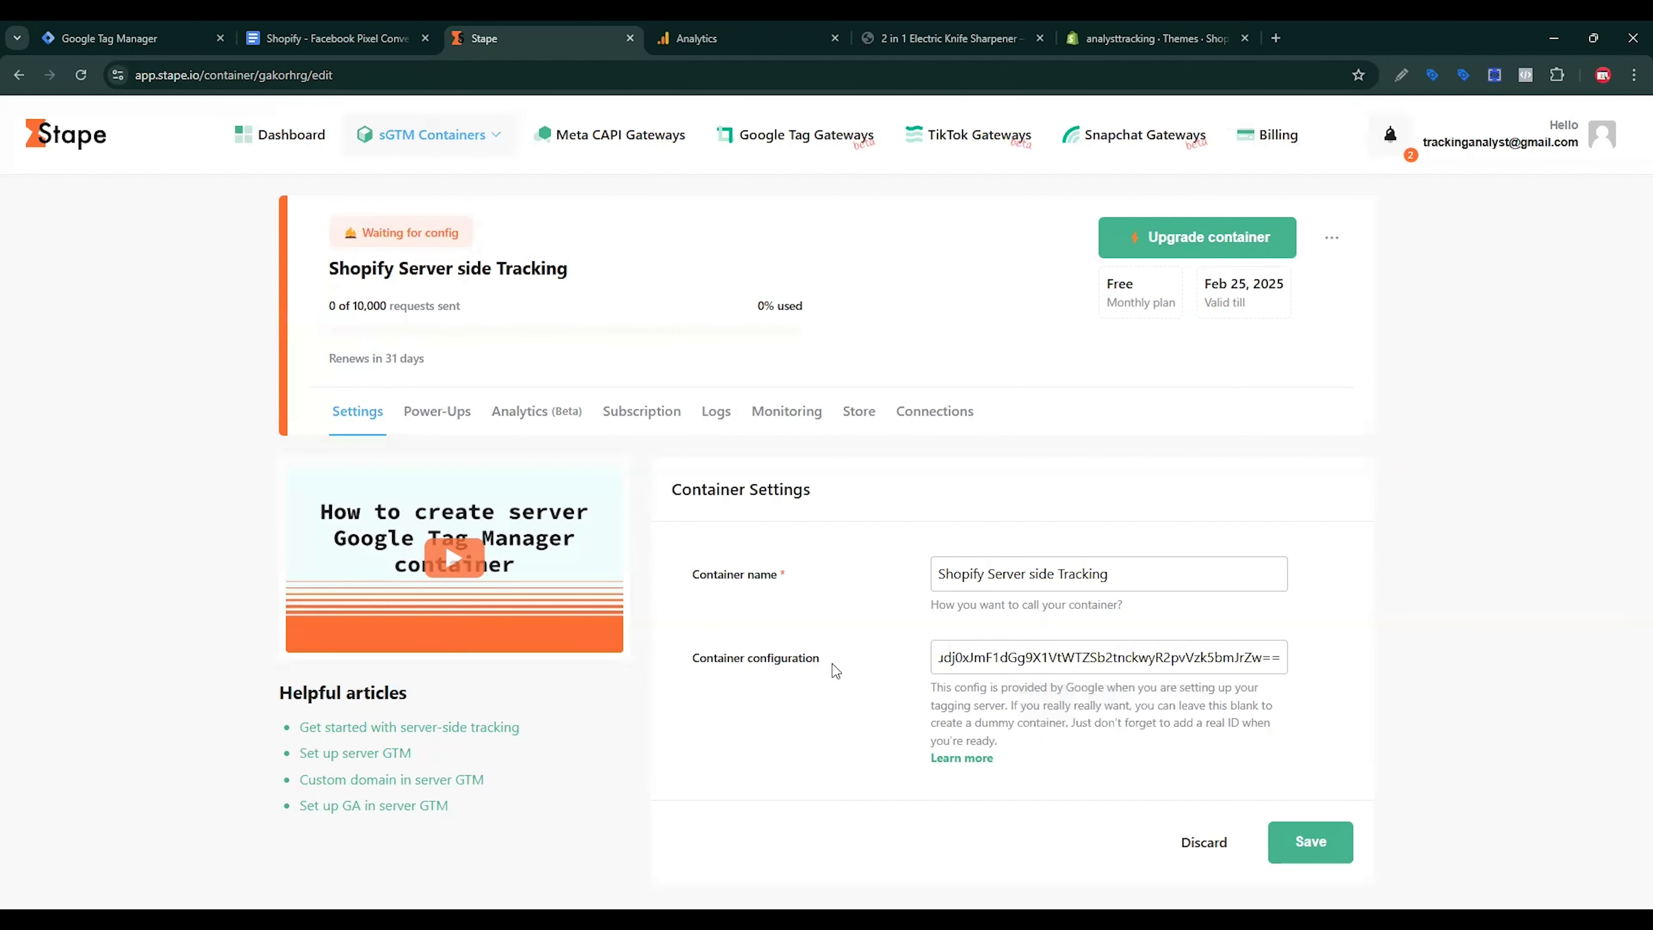
left_click(1319, 845)
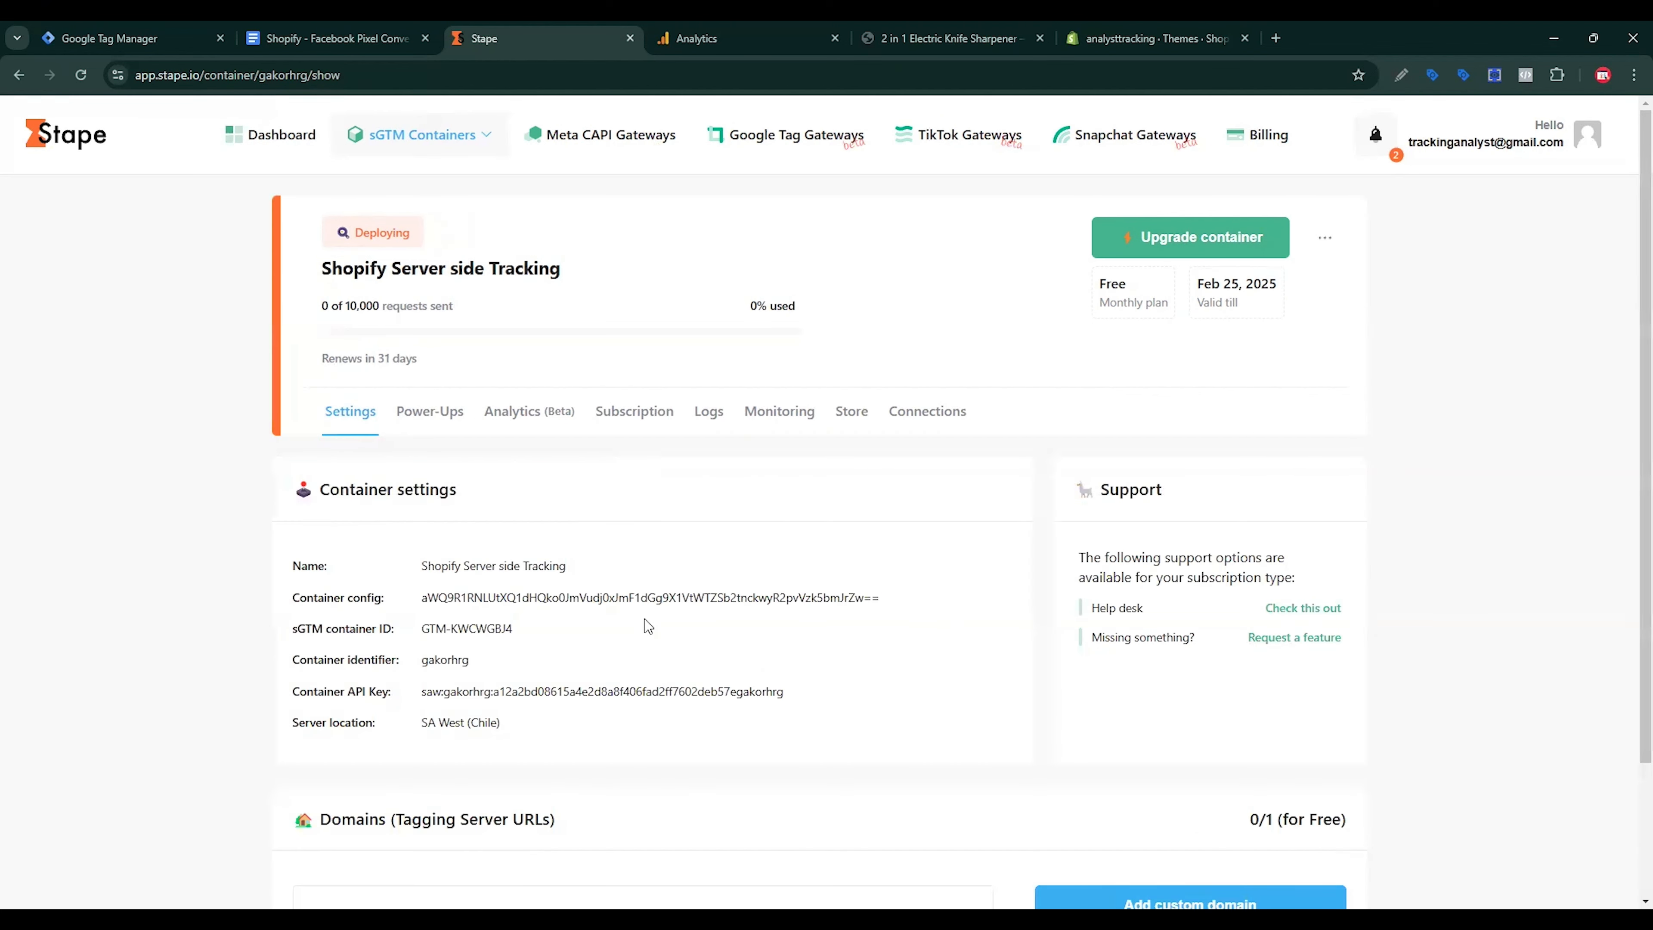
scroll(683, 615, "down", 2)
left_click(109, 38)
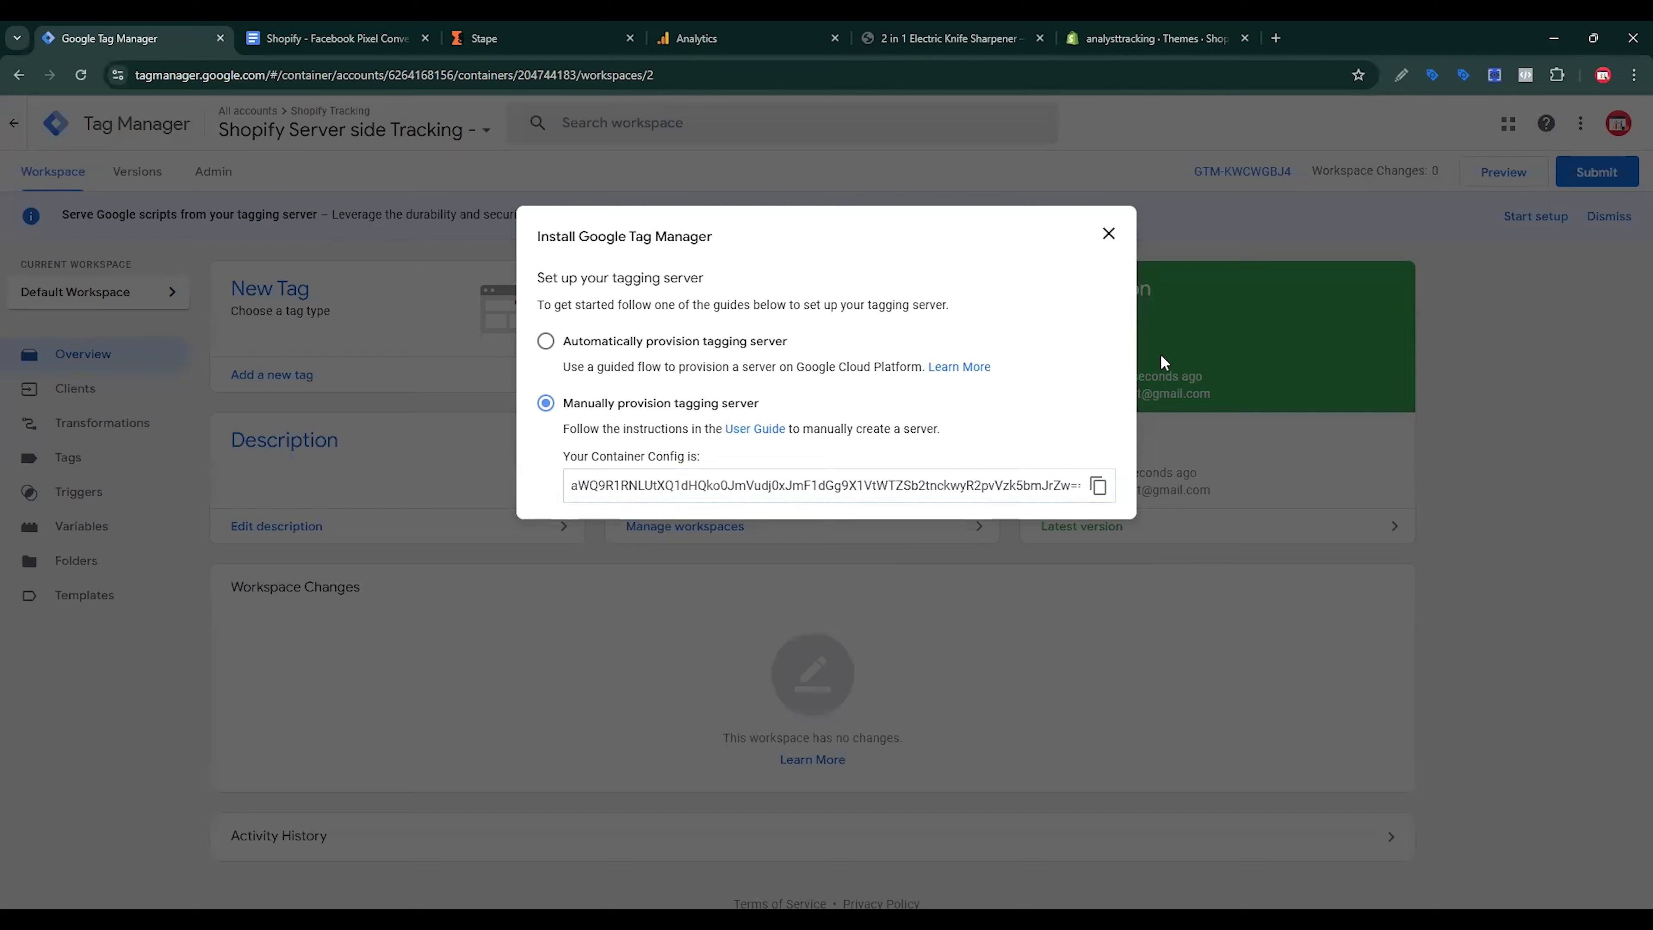
left_click(1108, 234)
left_click(213, 172)
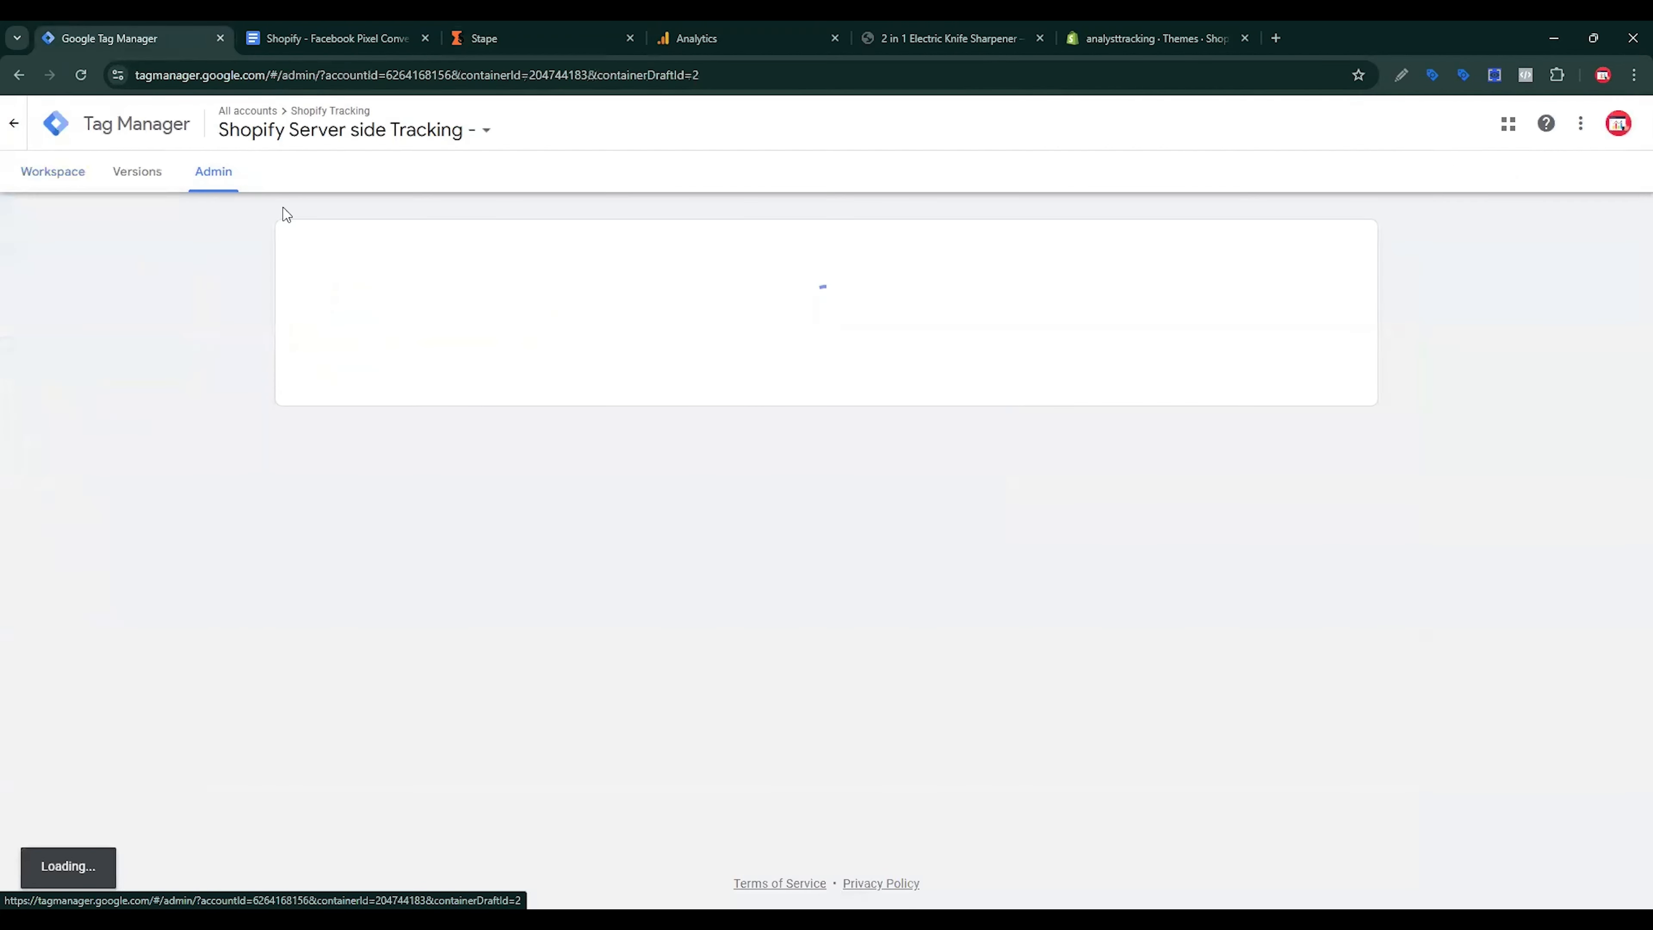
left_click(1009, 319)
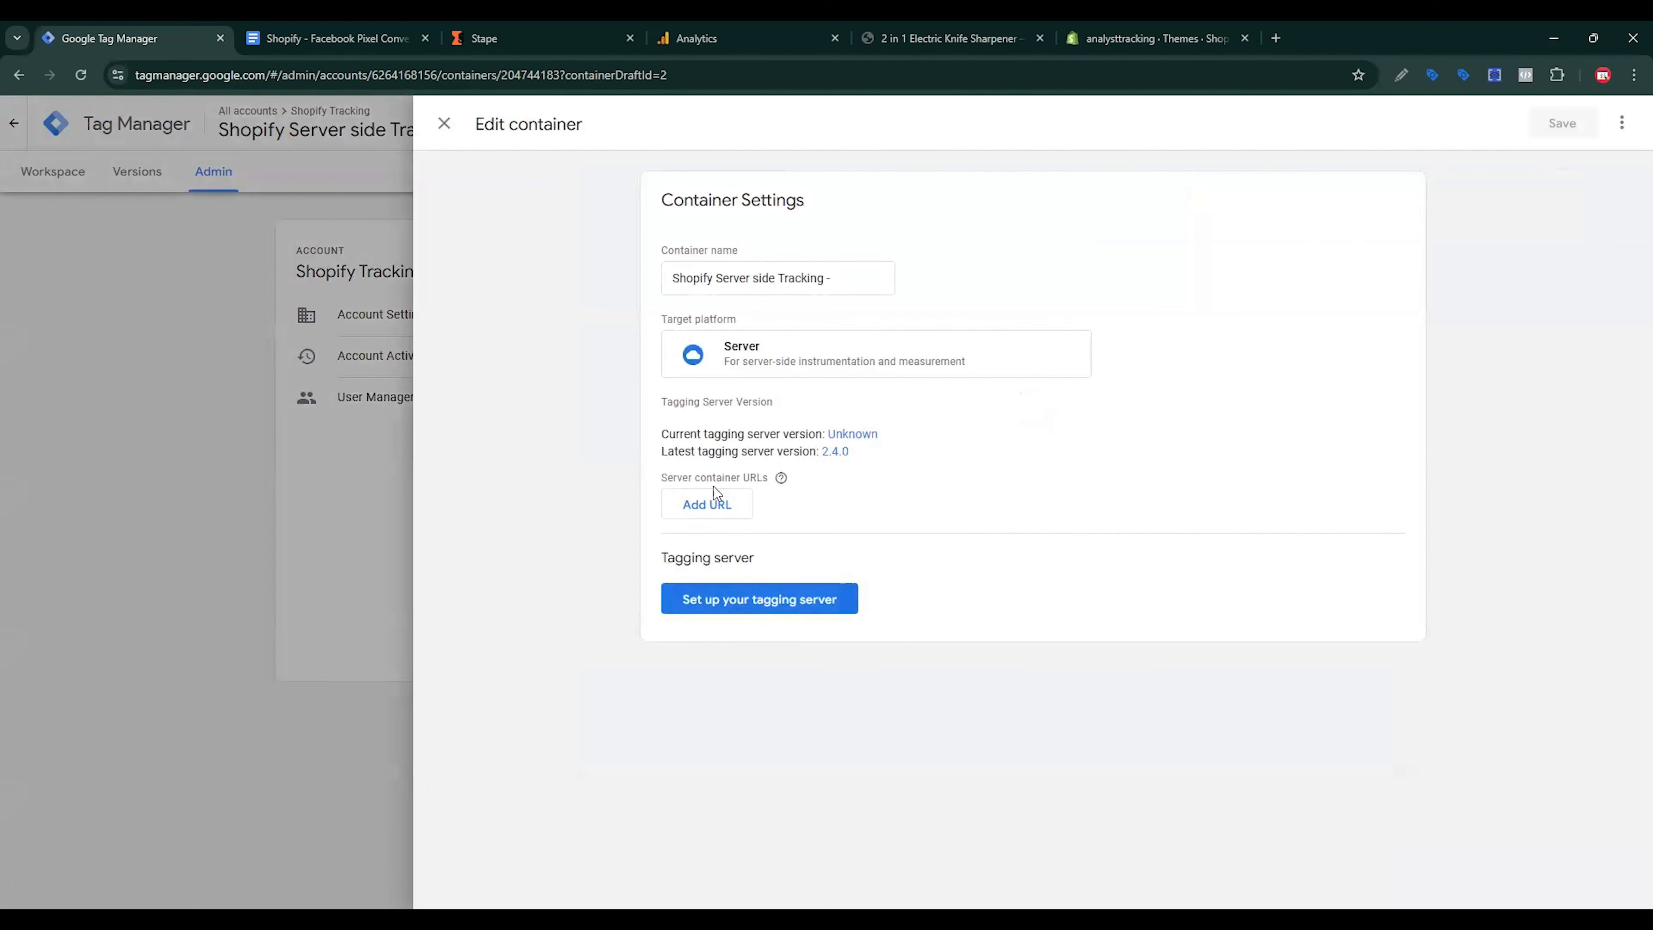
left_click(714, 498)
left_click(754, 512)
key("ctrl+v")
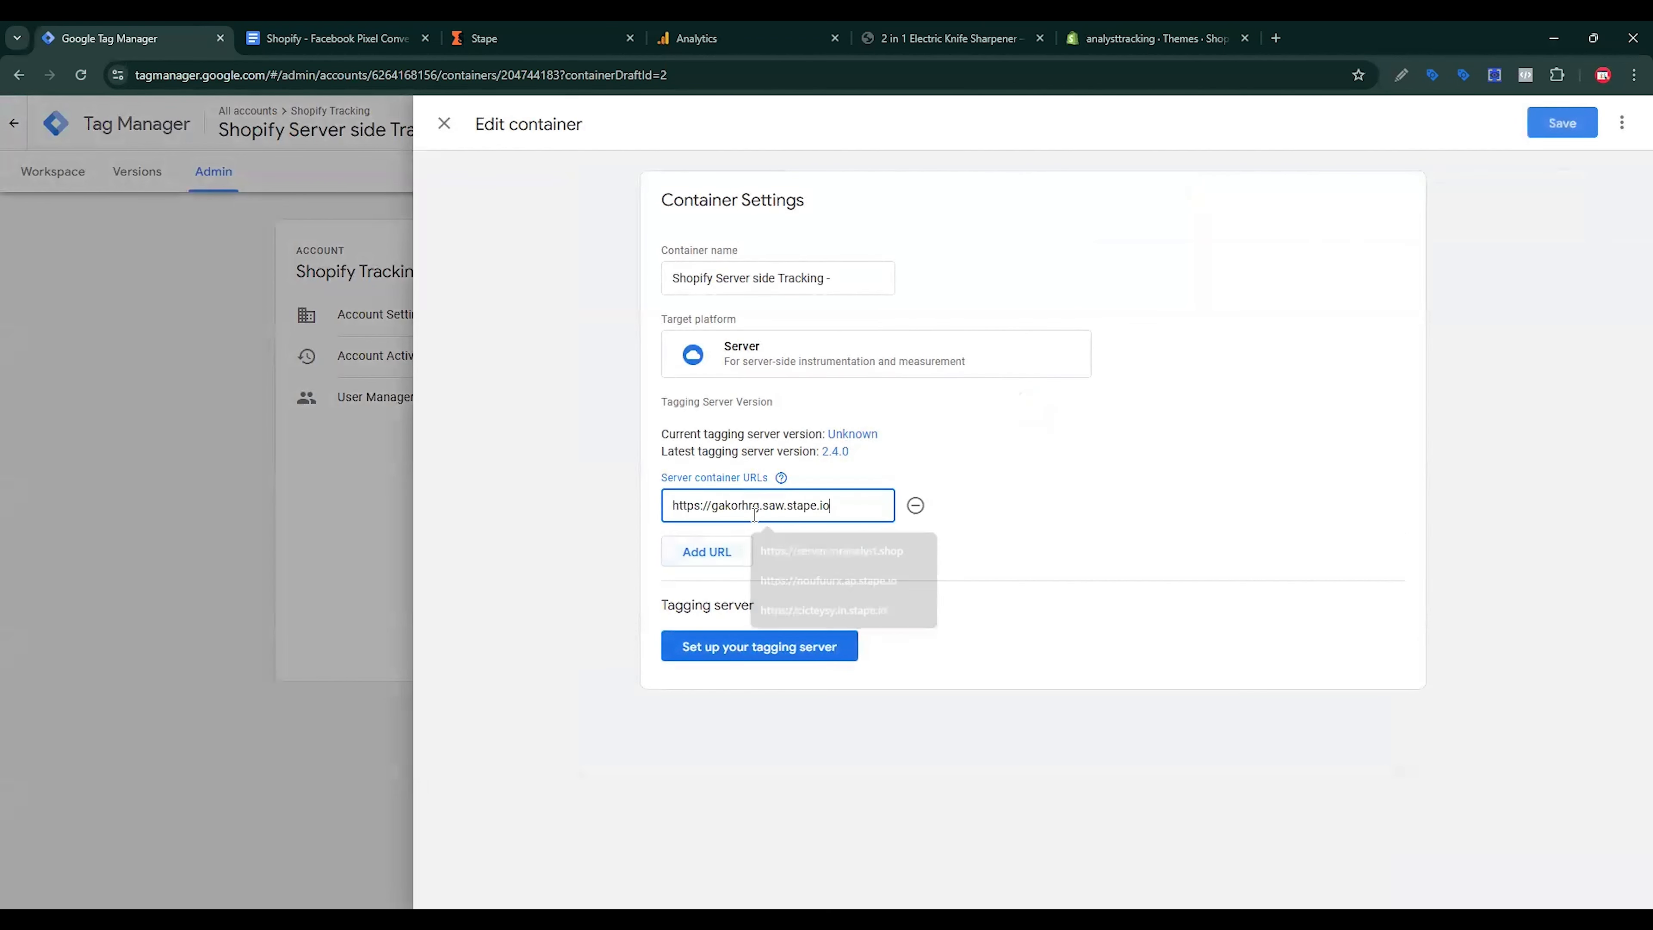
left_click(1554, 122)
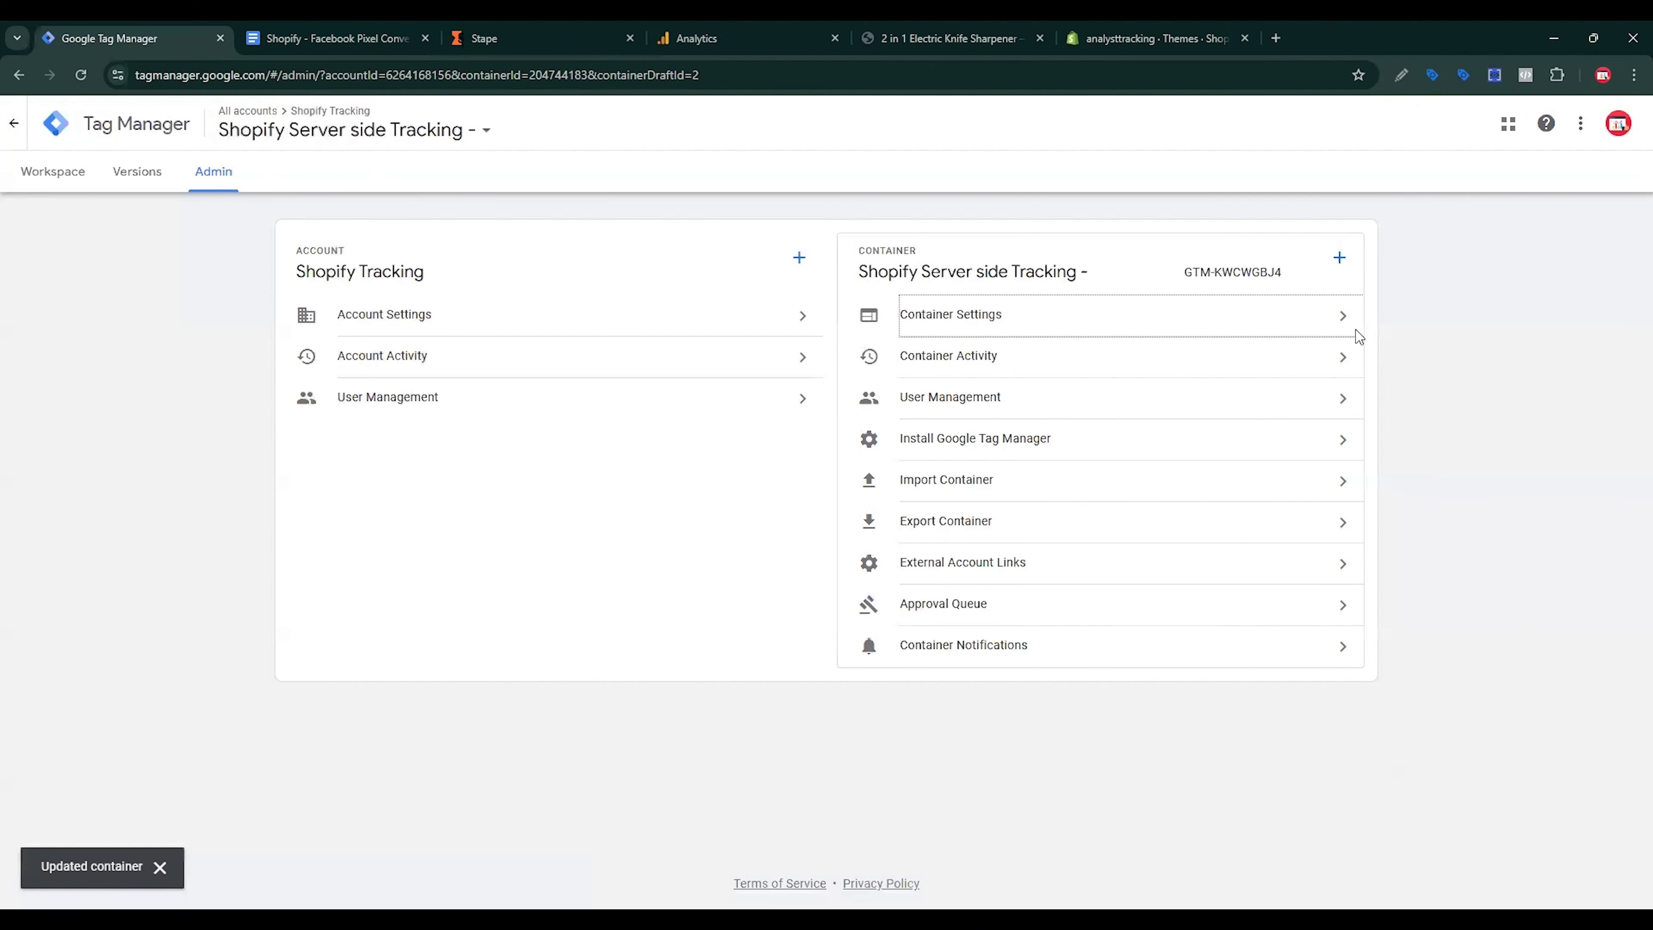
left_click(39, 177)
left_click(75, 458)
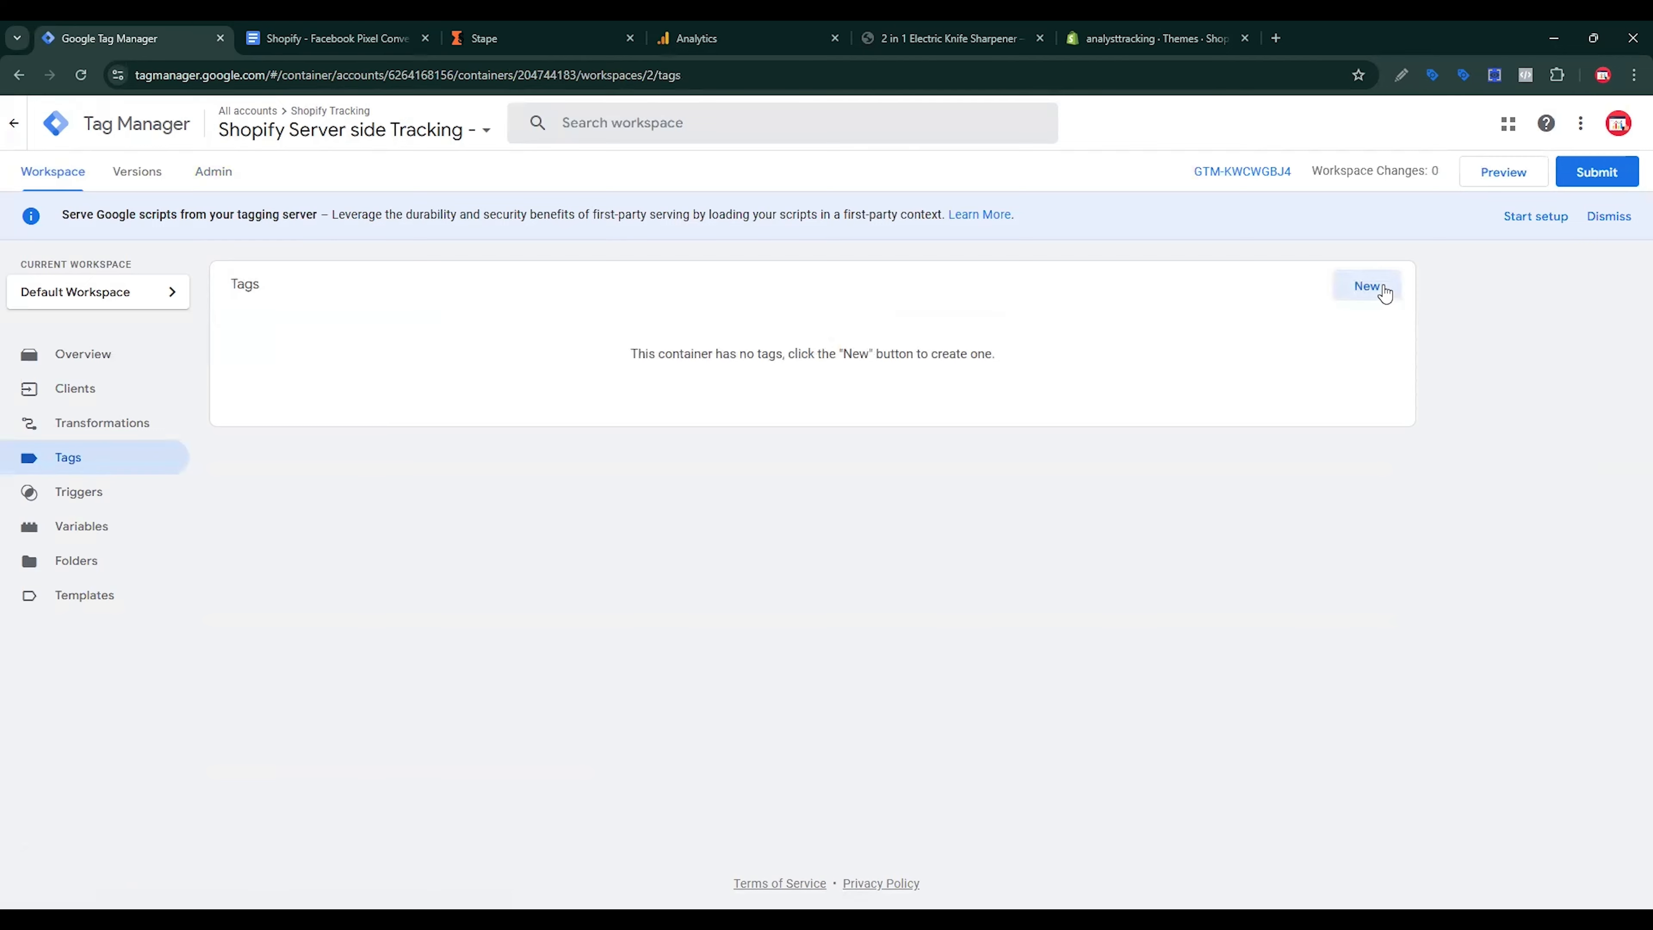
Step: Create a new tag from the community Conversions API Tag template, found by searching 'face'
left_click(1385, 293)
left_click(1383, 295)
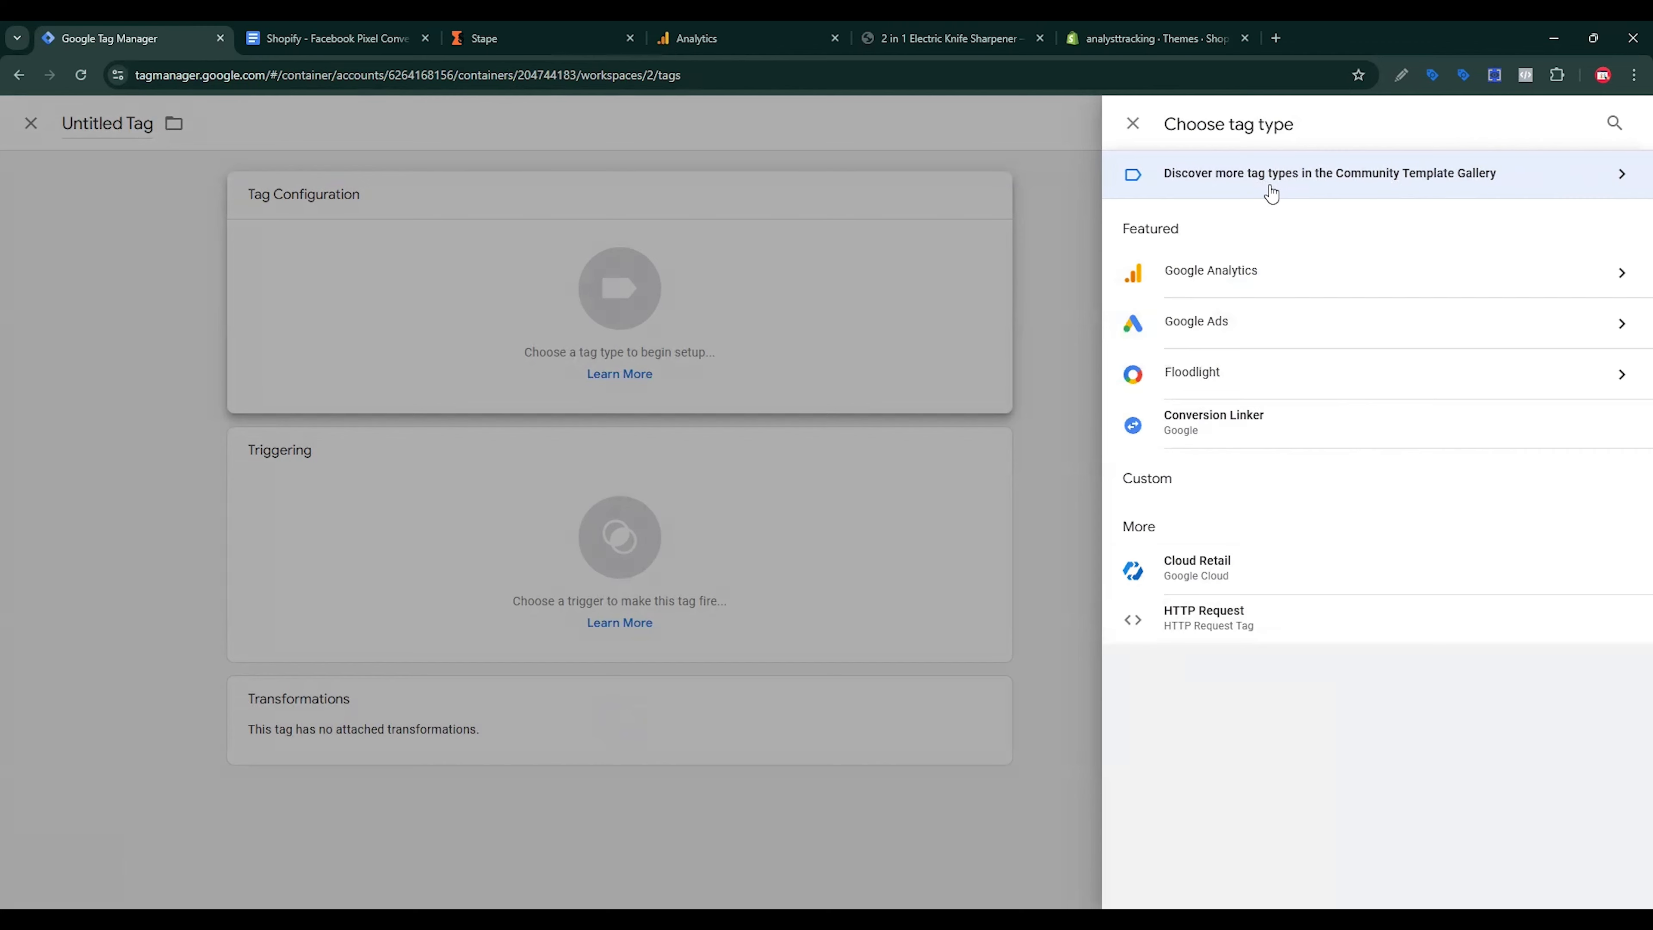
left_click(1453, 187)
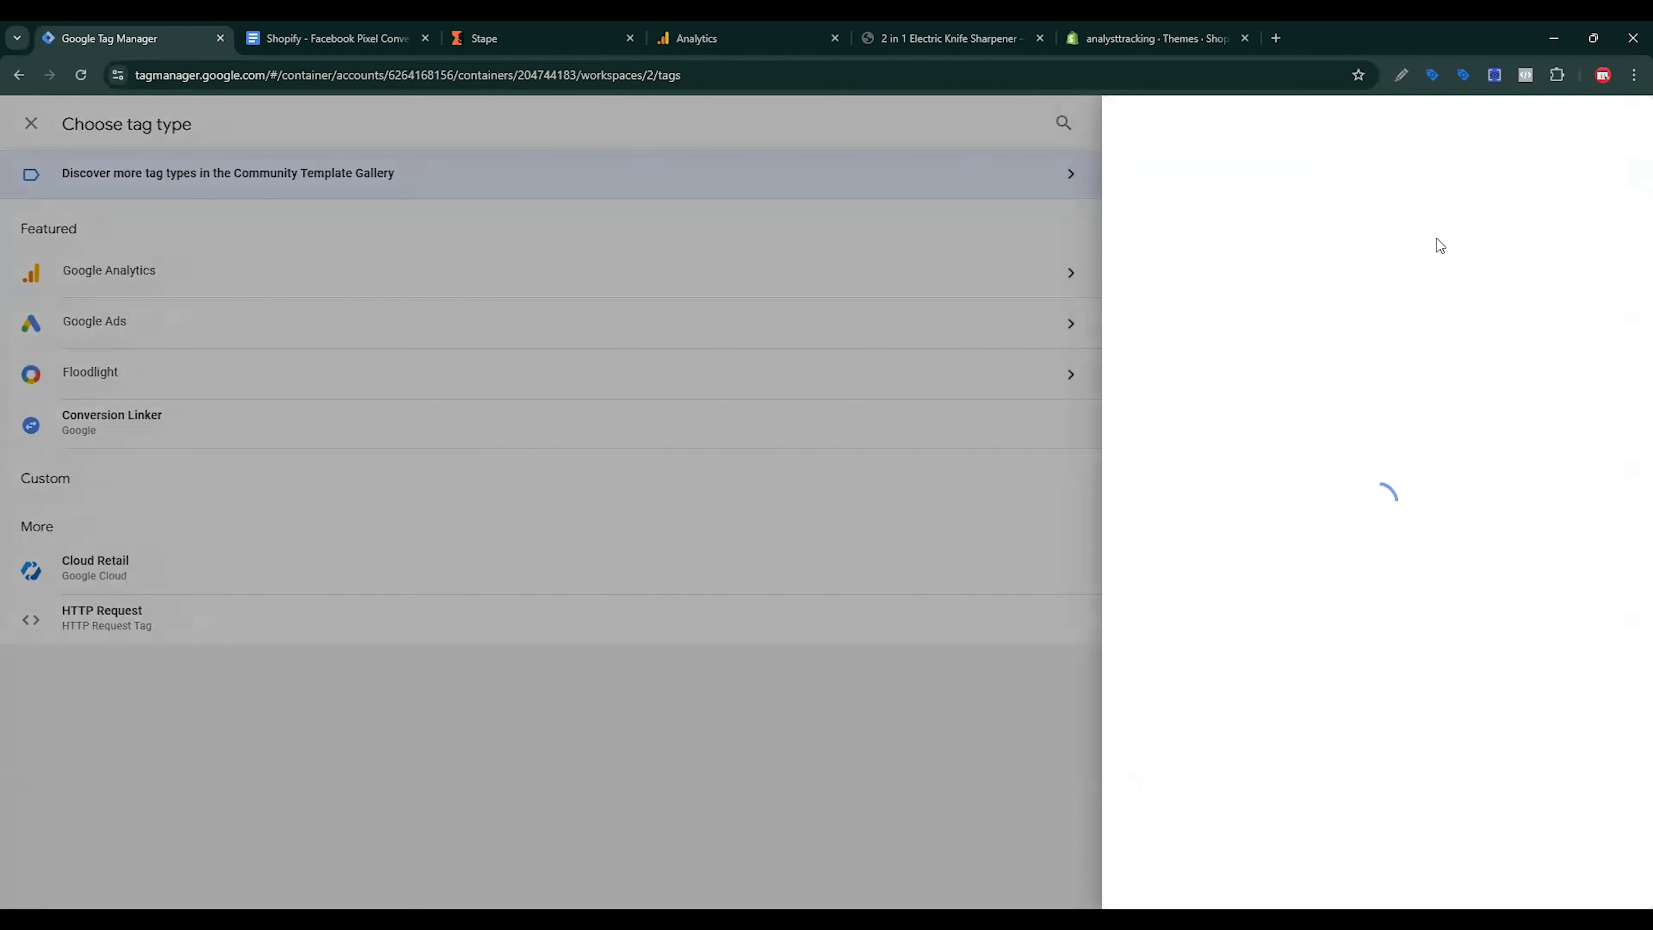
left_click(1609, 123)
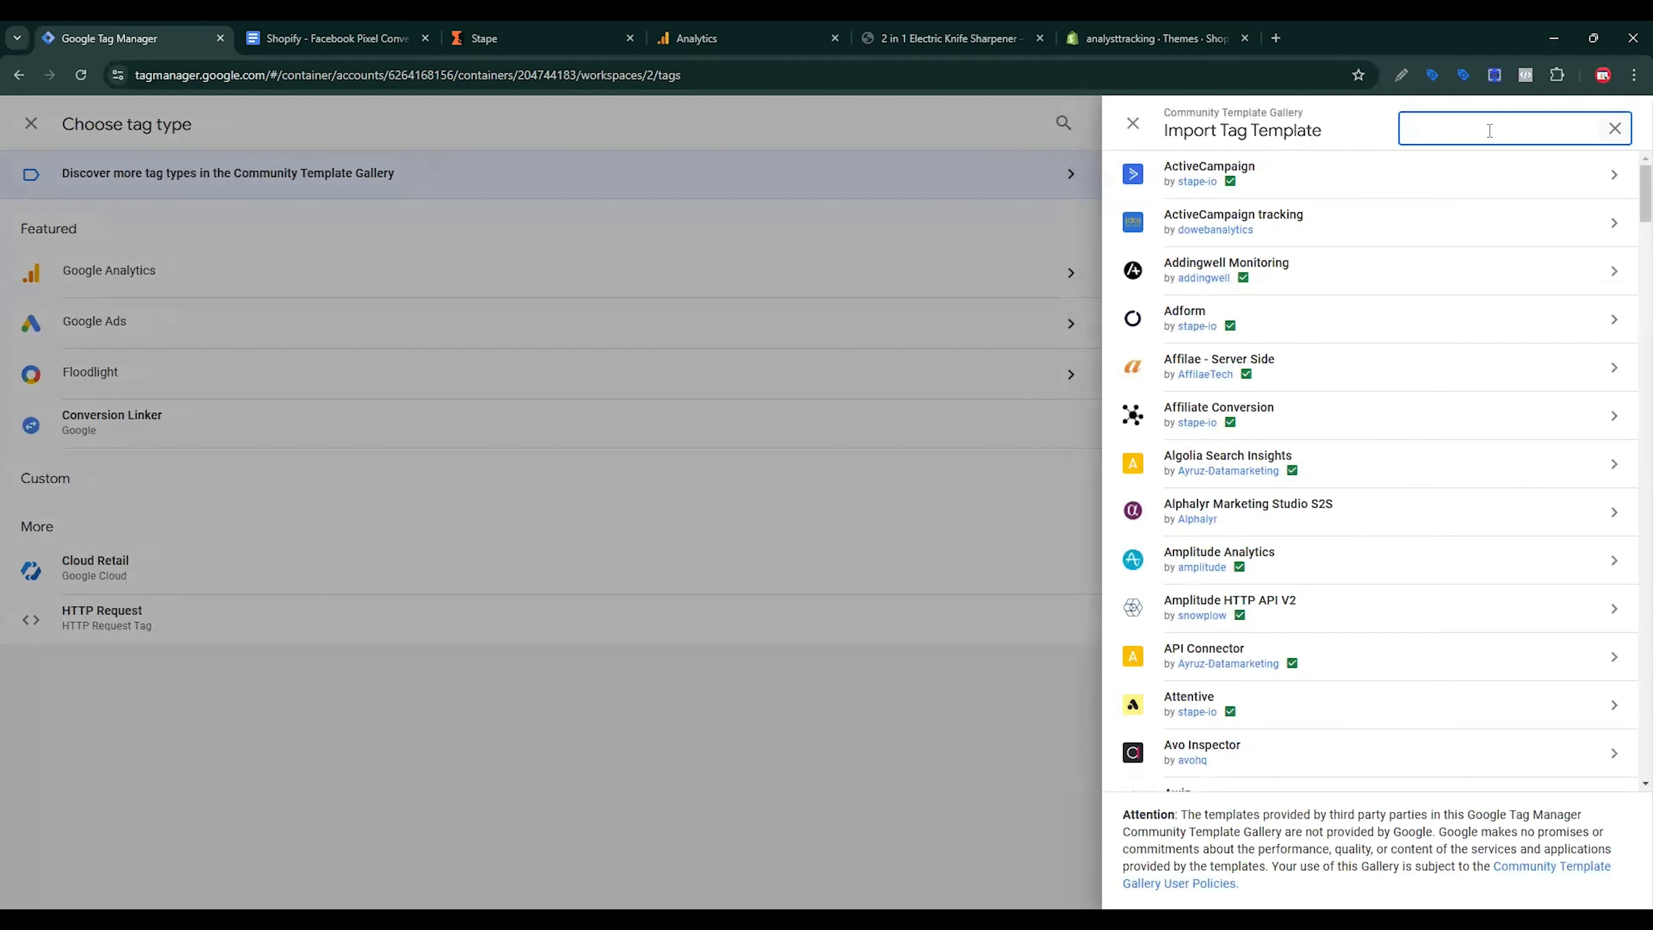
type("face")
left_click(1380, 184)
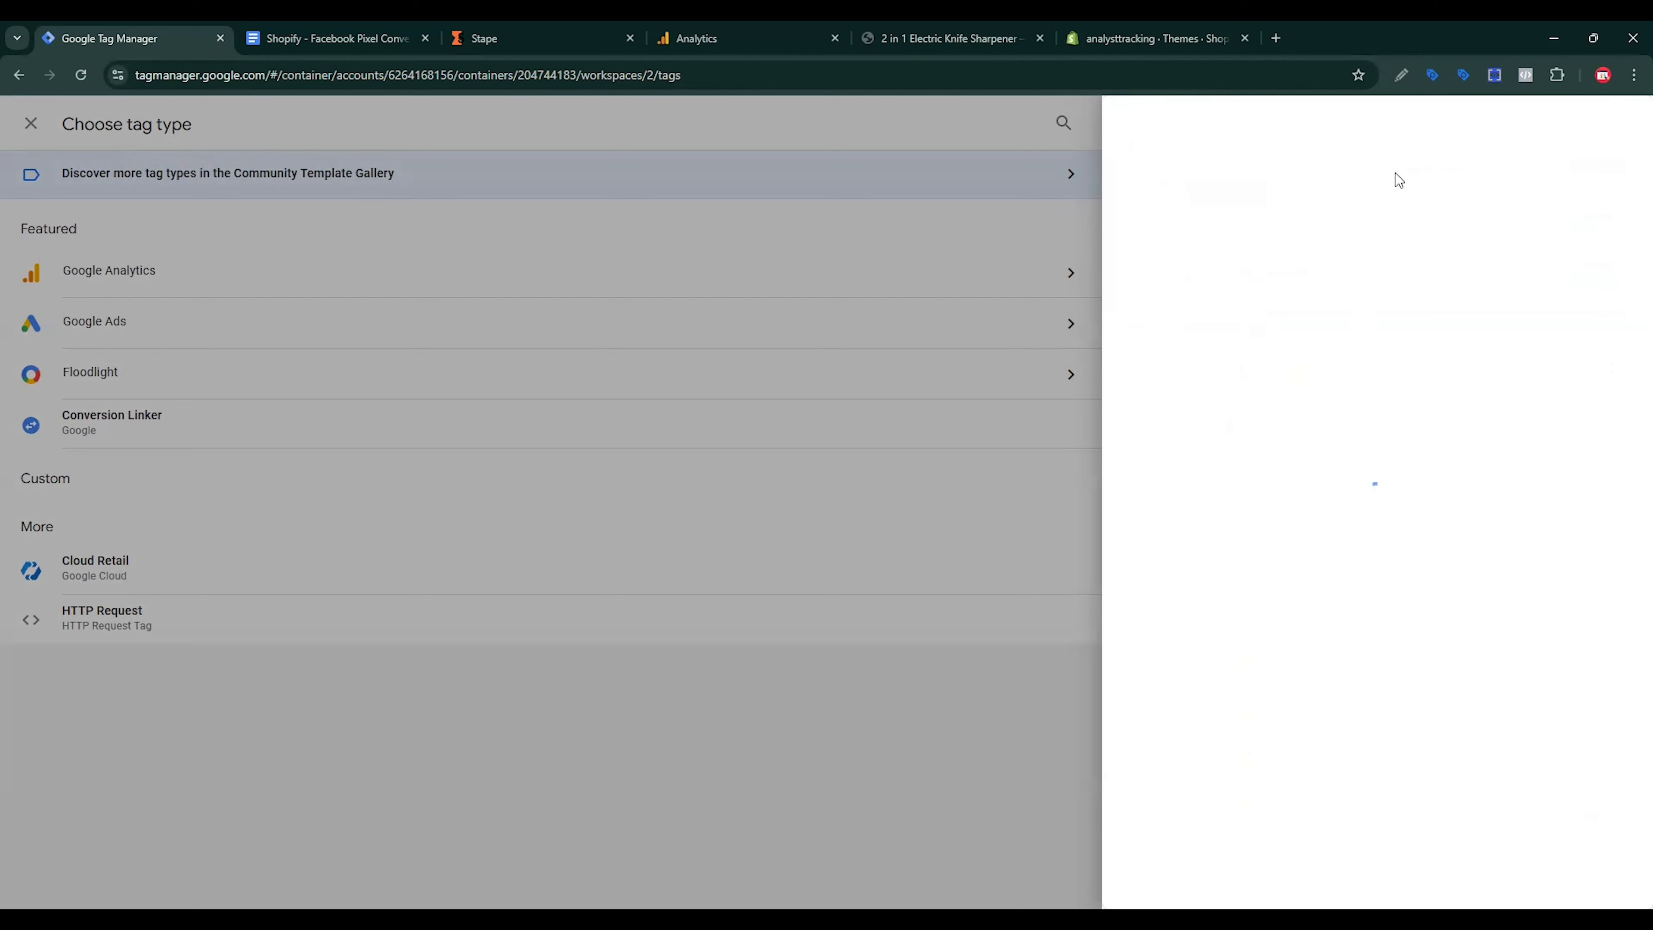
left_click(1545, 135)
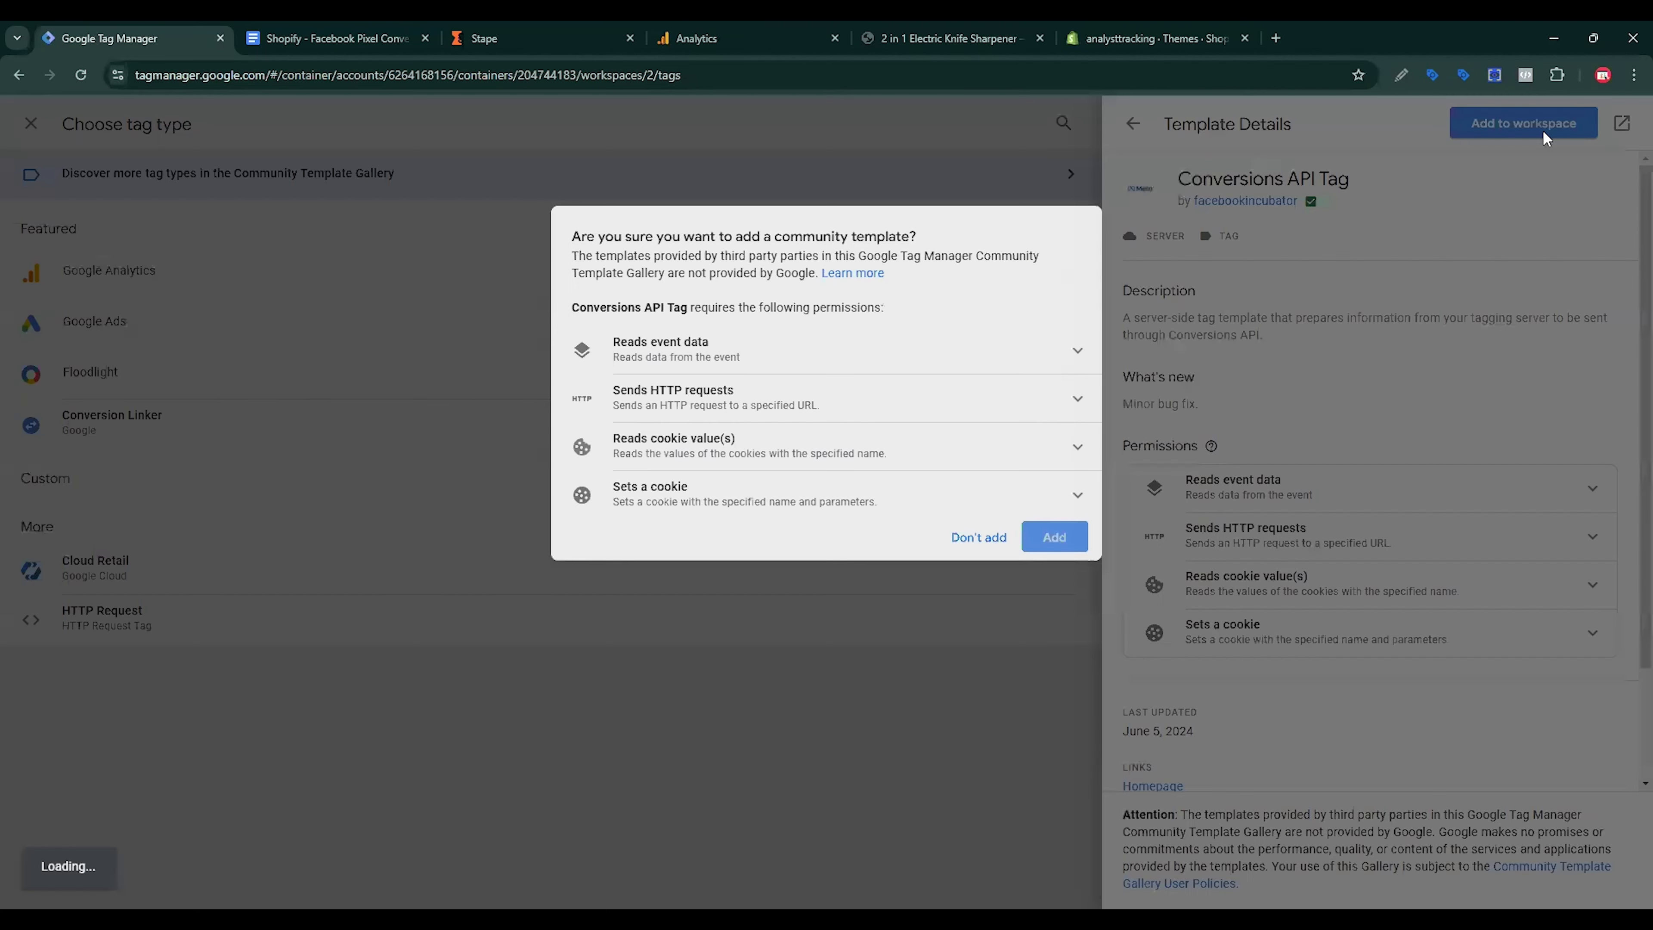
left_click(1055, 540)
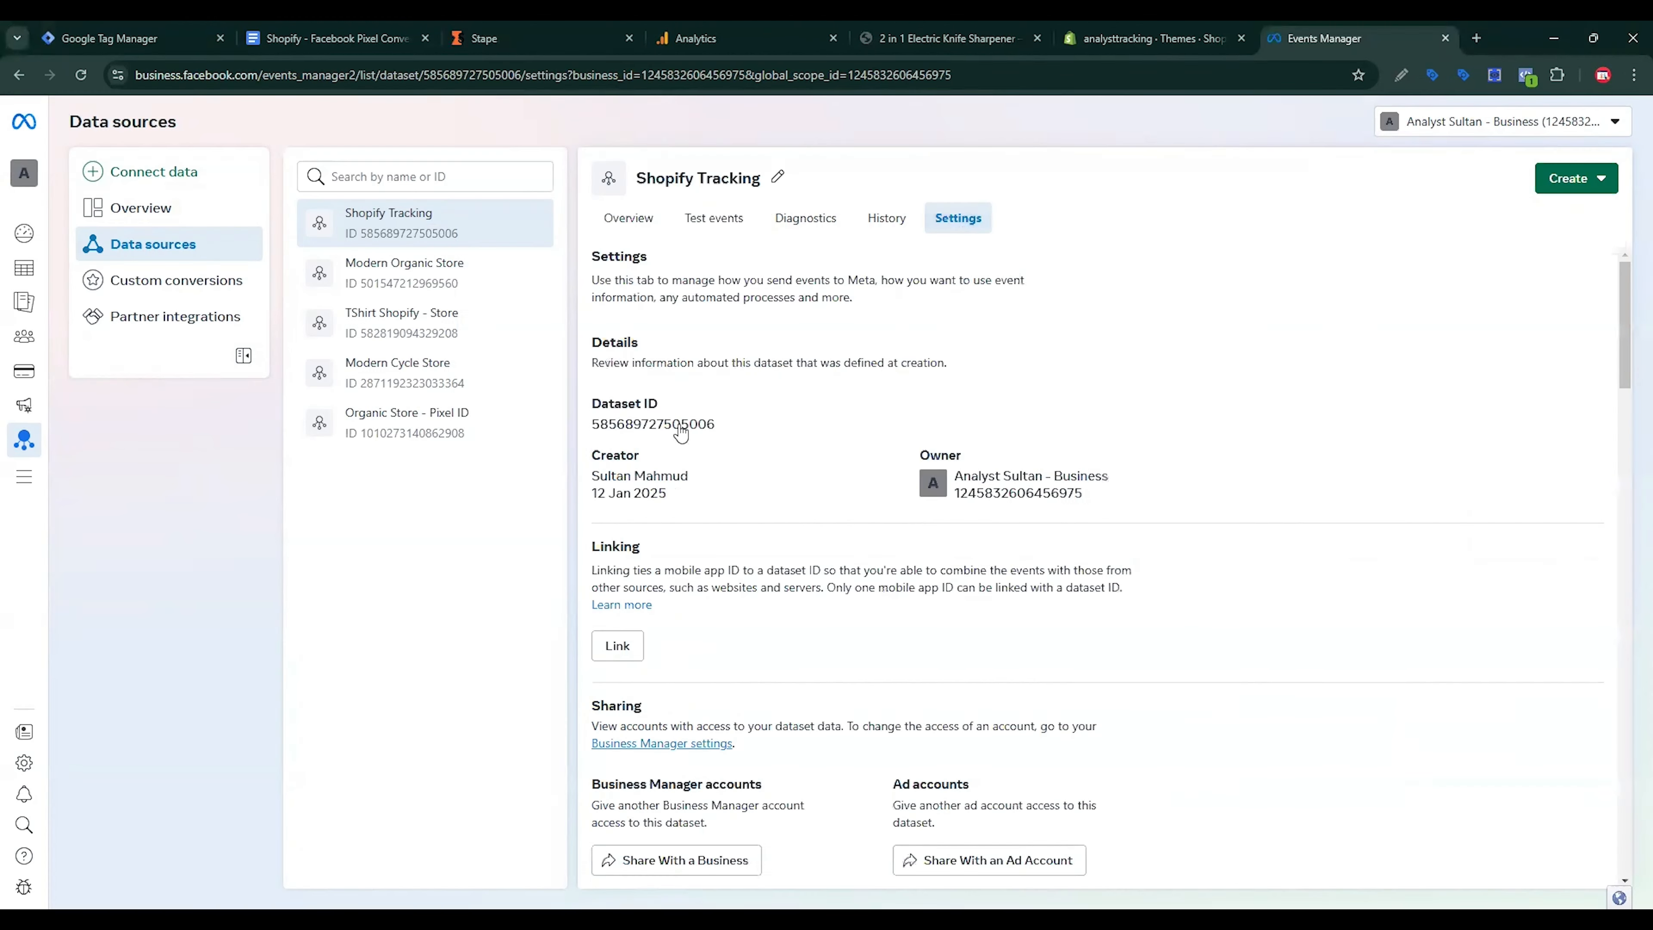
Step: Copy the Shopify Tracking dataset ID from Events Manager into the tag's Pixel ID
left_click(680, 426)
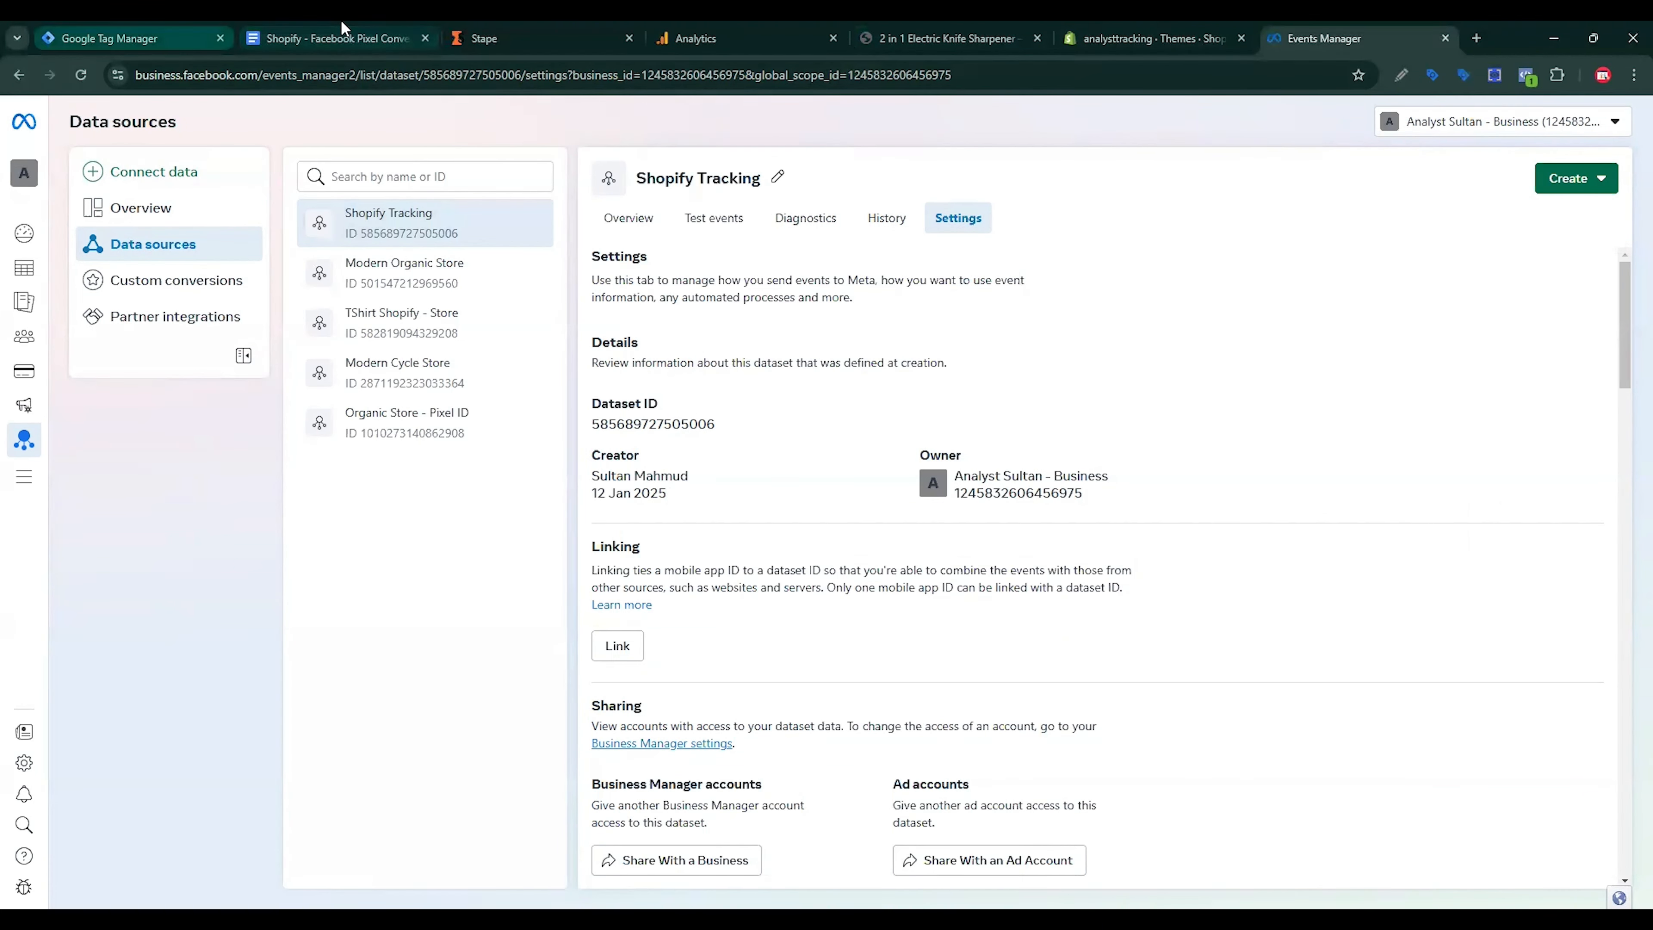
key("ctrl+1")
left_click(681, 401)
key("ctrl+v")
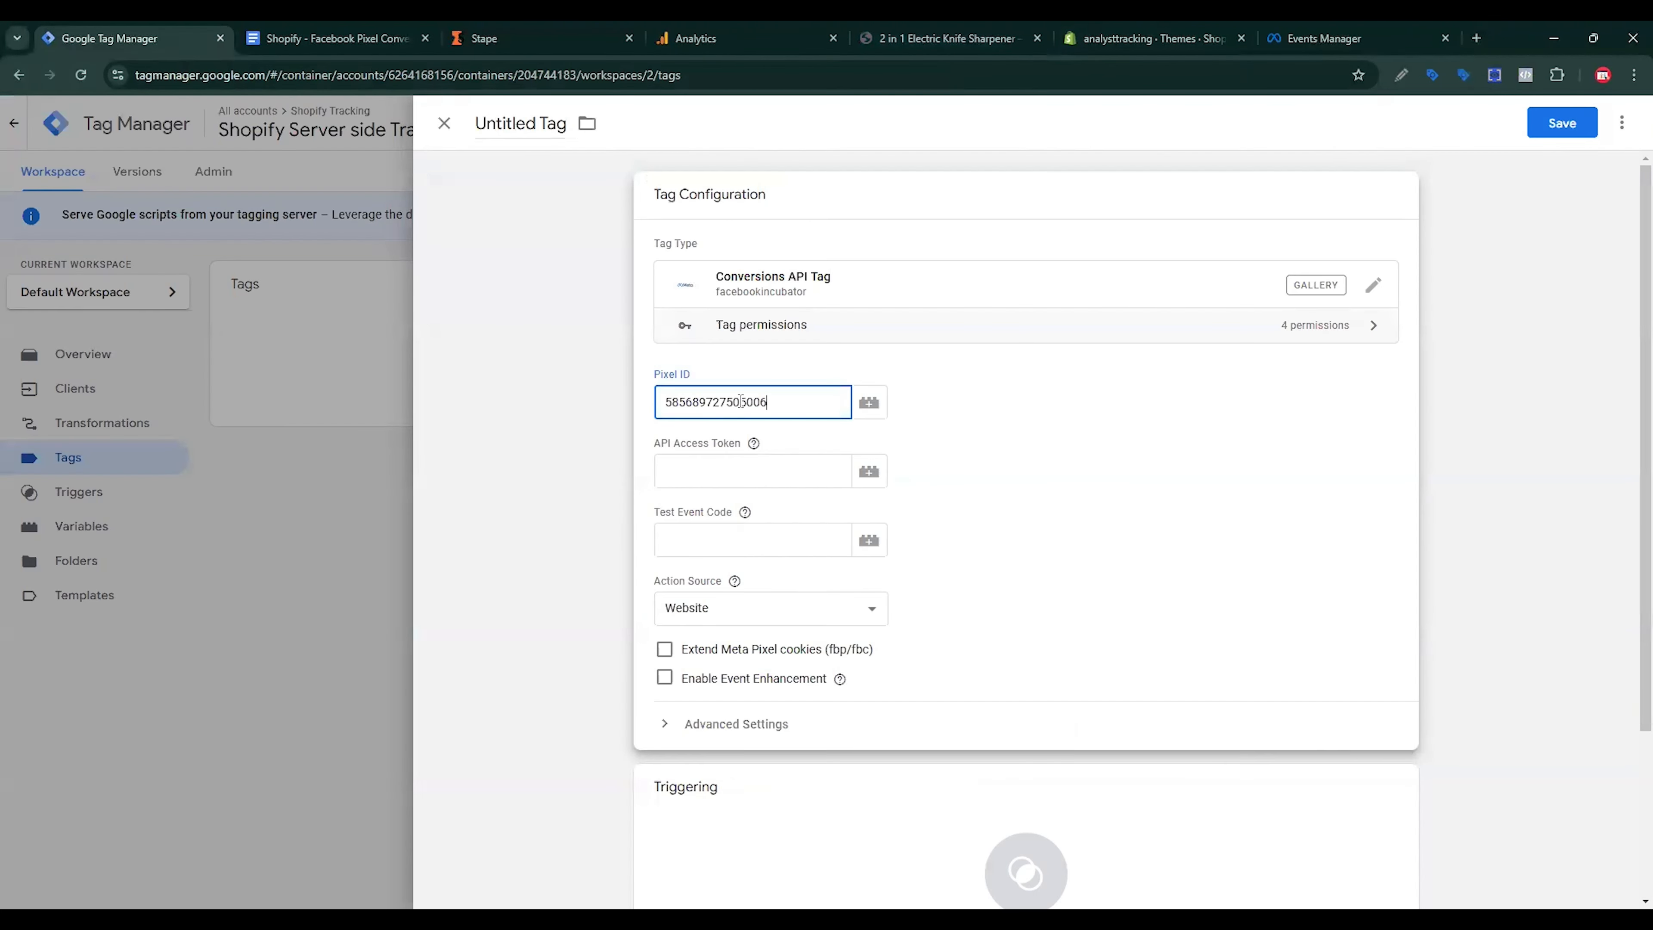
Step: Generate a Conversions API access token and paste it into API Access Token
left_click(1324, 38)
scroll(790, 519, "down", 12)
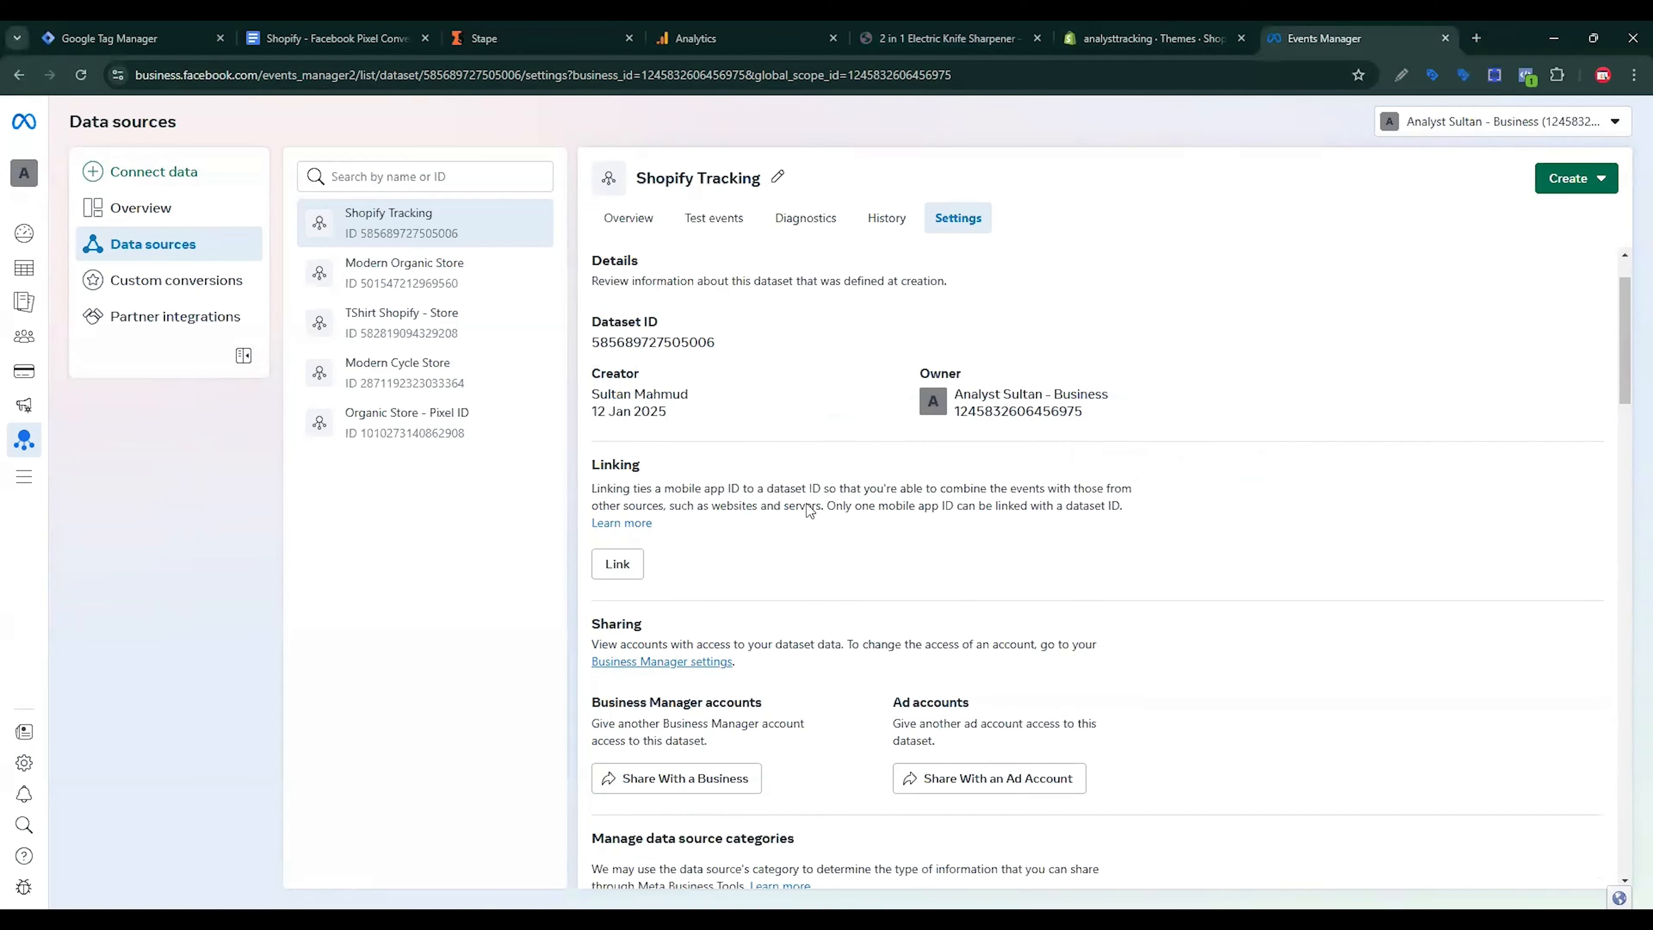
scroll(830, 520, "down", 4)
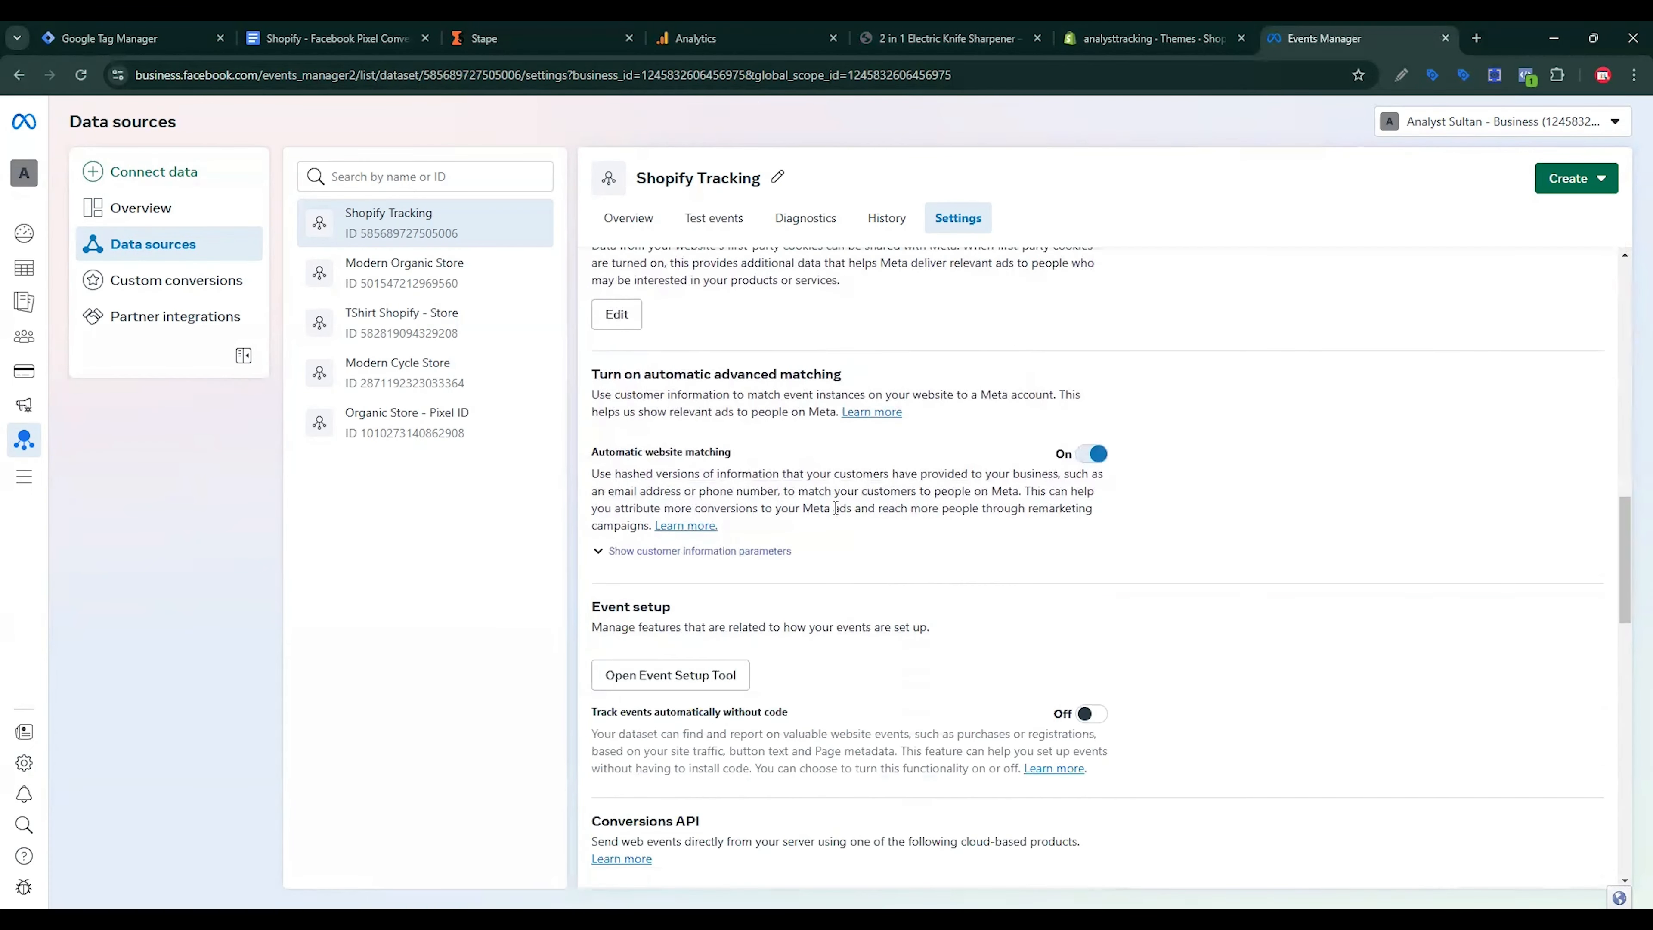
scroll(832, 524, "down", 8)
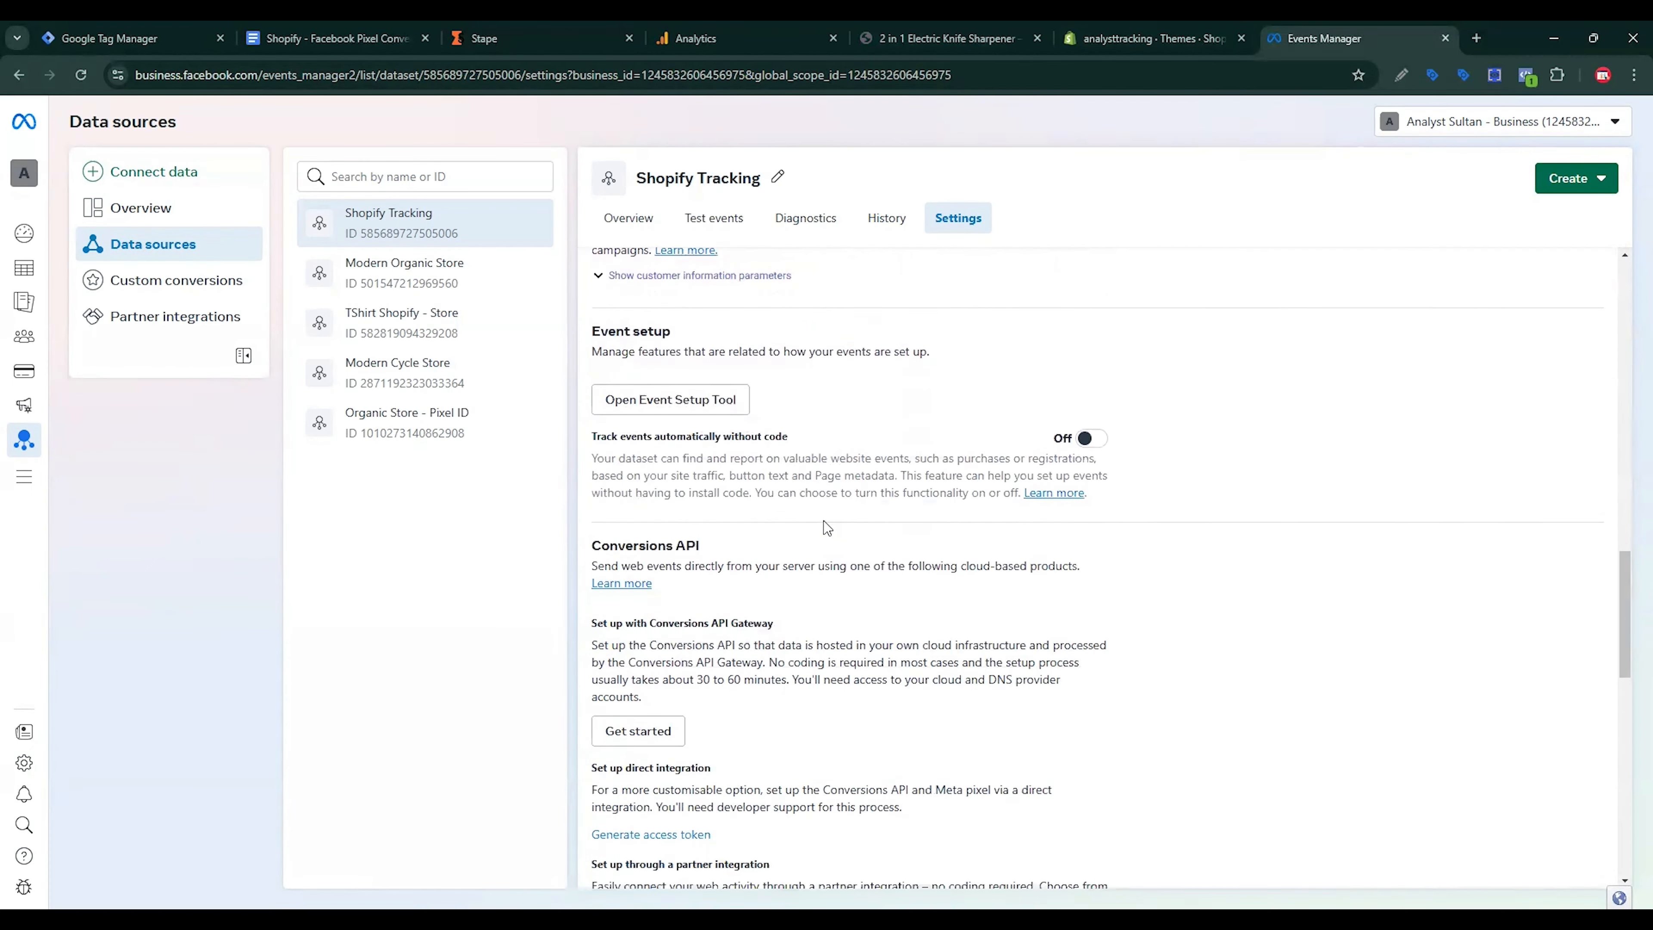
left_click(687, 577)
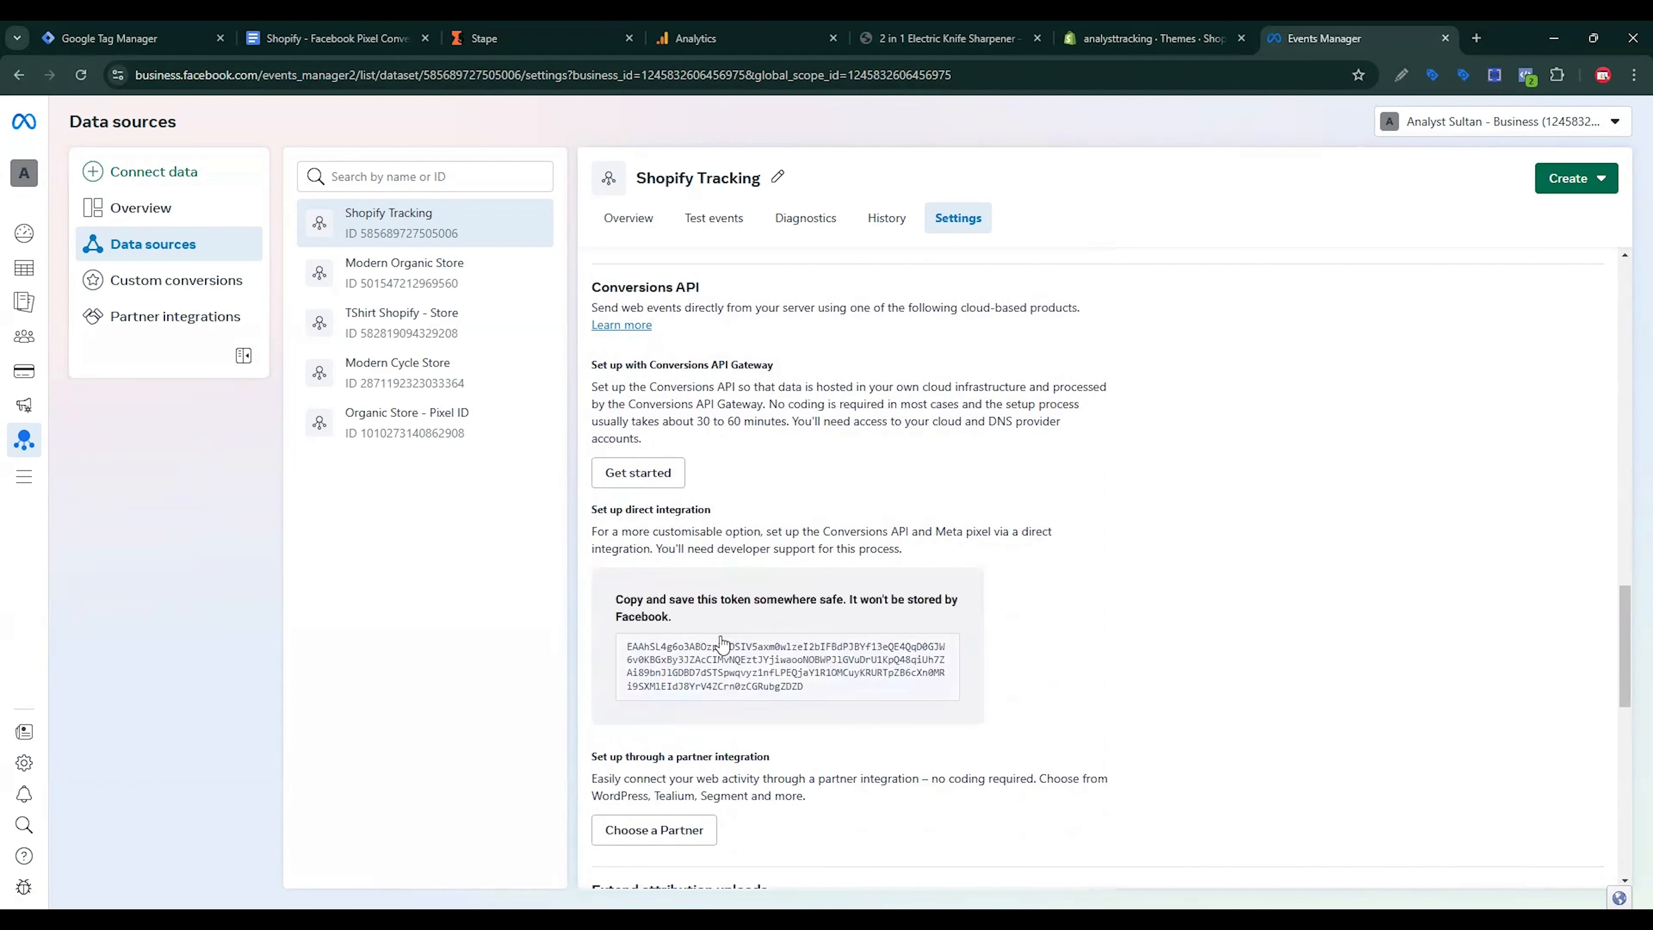
left_click(130, 38)
left_click(741, 485)
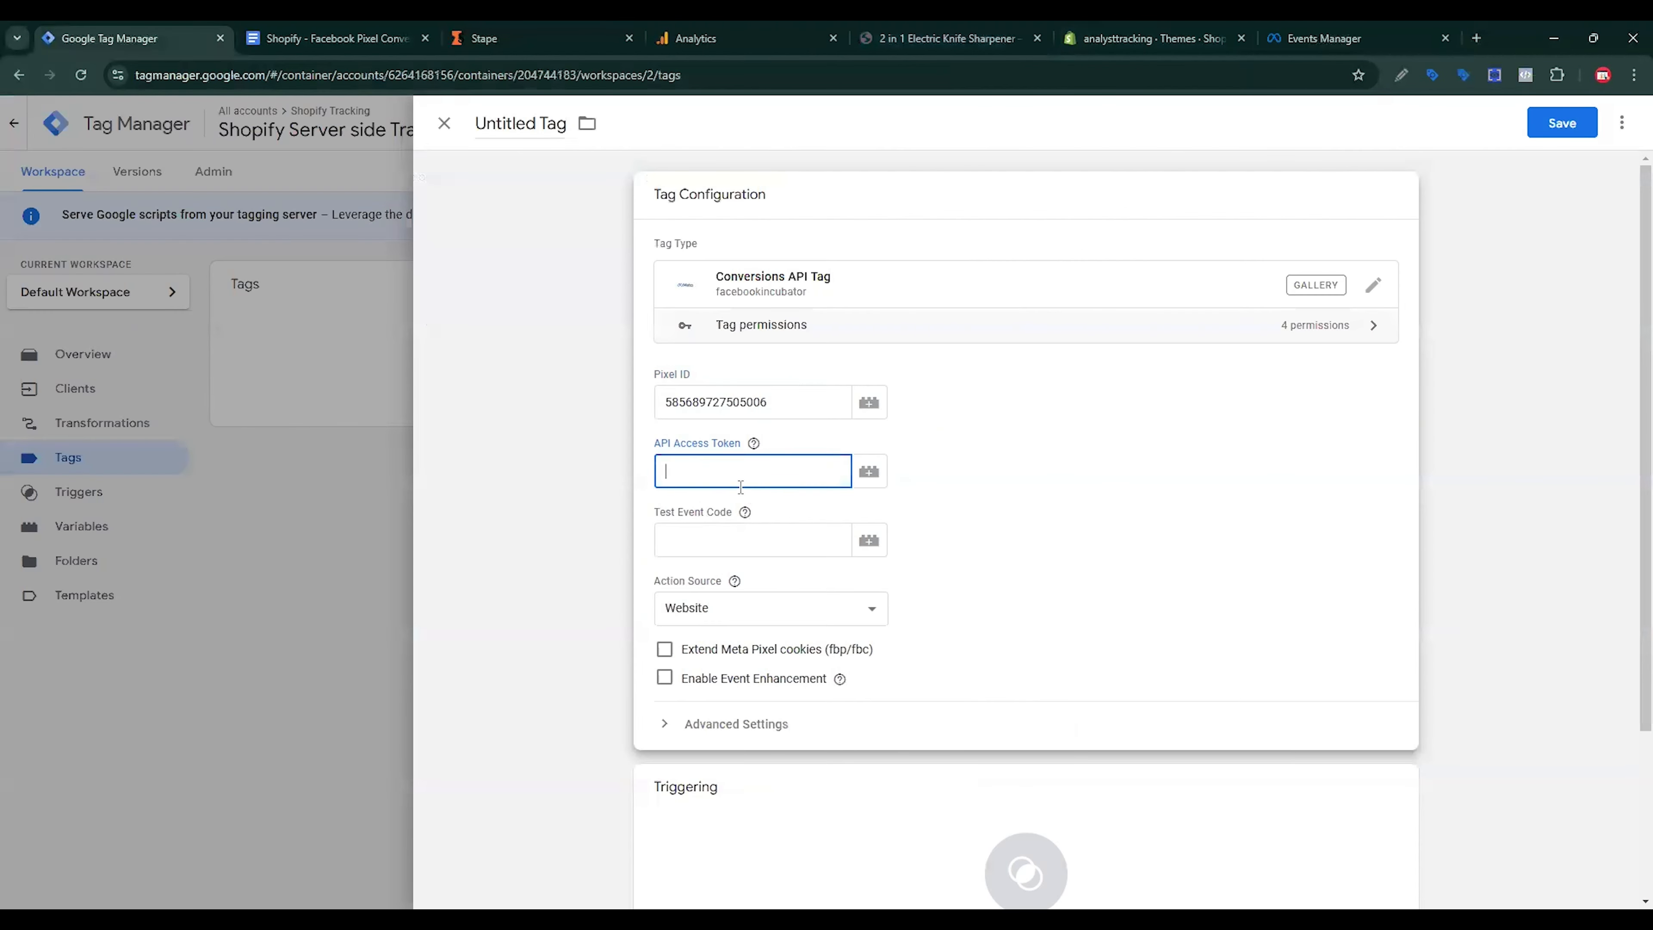
key("ctrl+v")
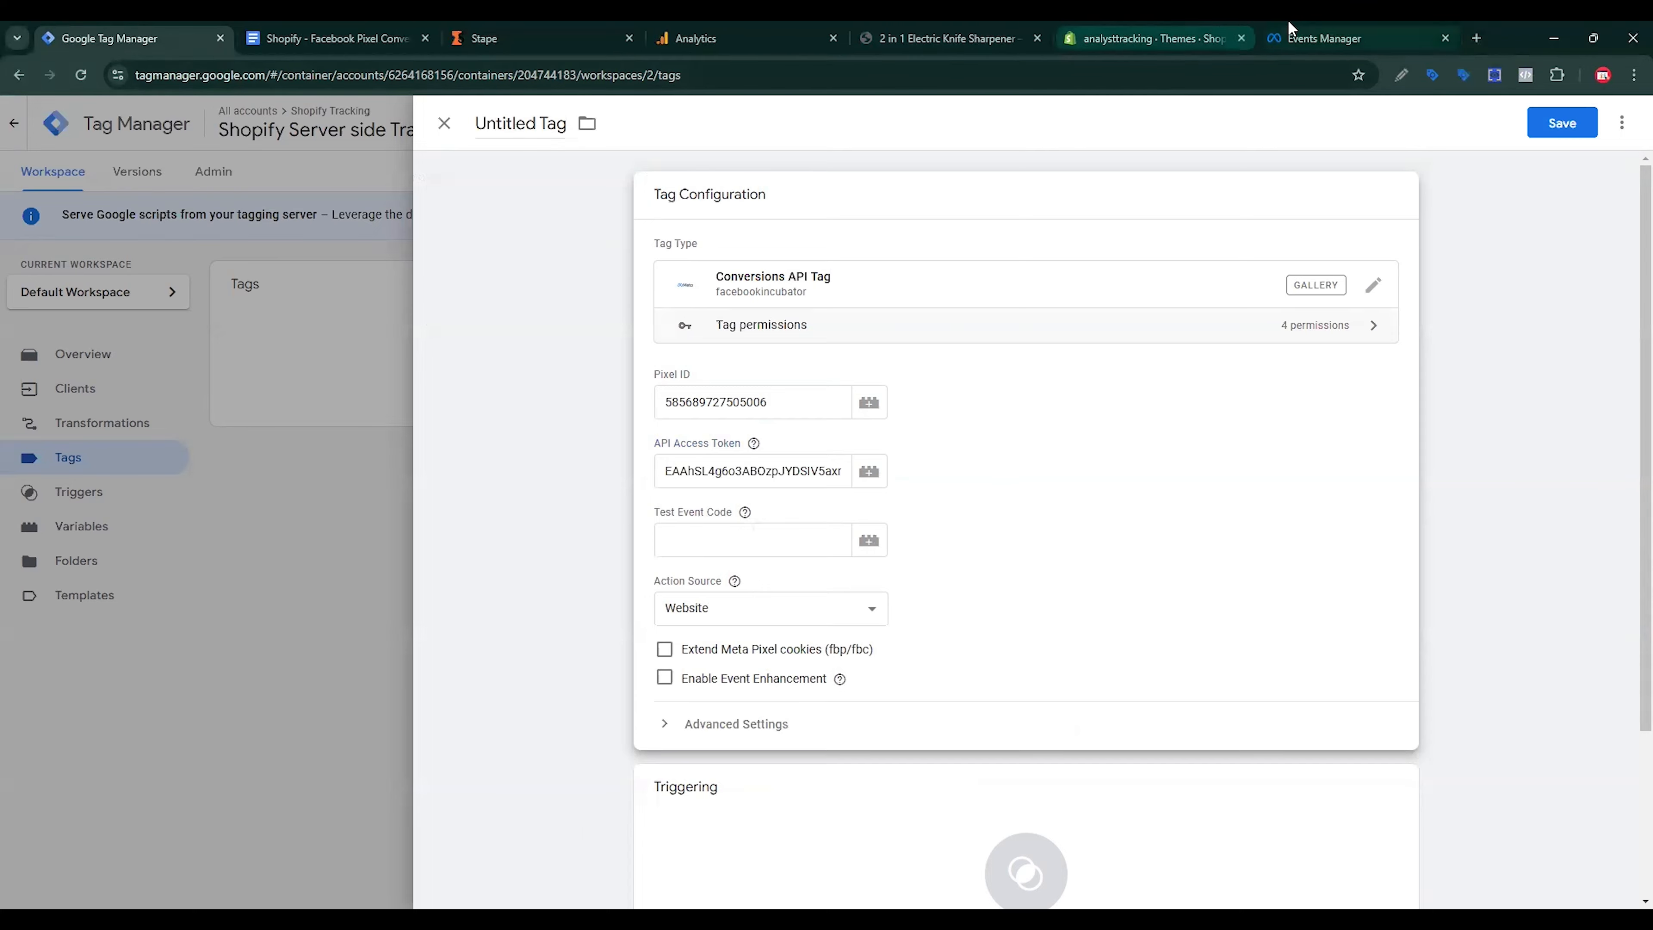
Step: Copy test event code TEST896 from the dataset's test events page into Test Event Code
left_click(1296, 32)
left_click(716, 220)
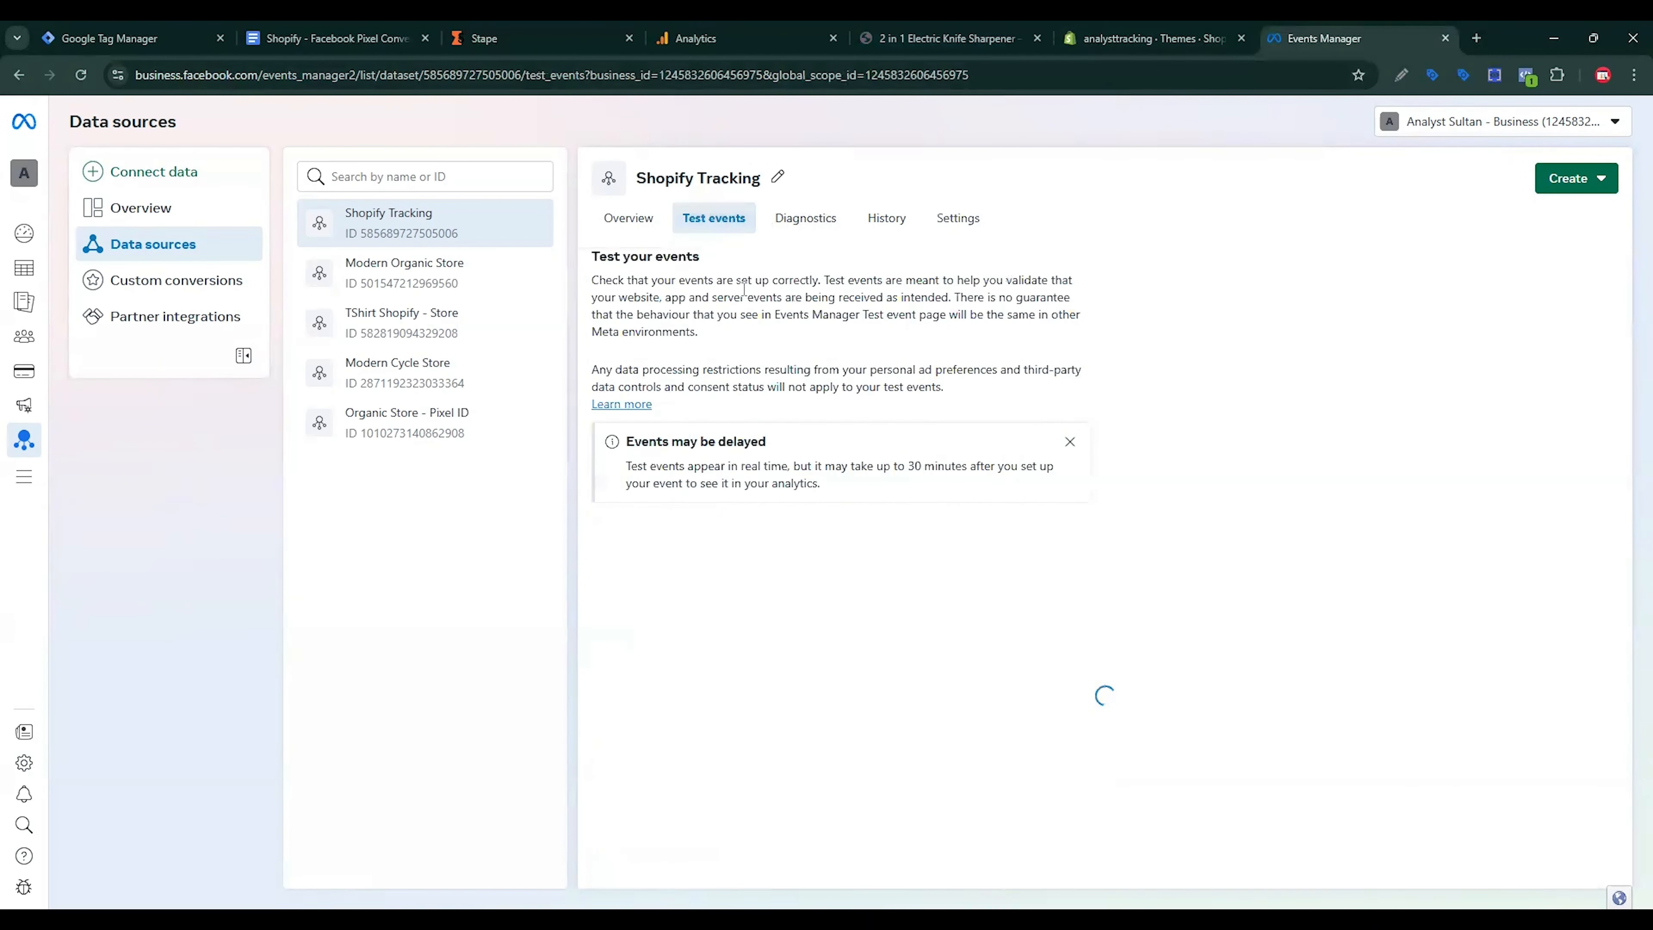
left_click(1030, 560)
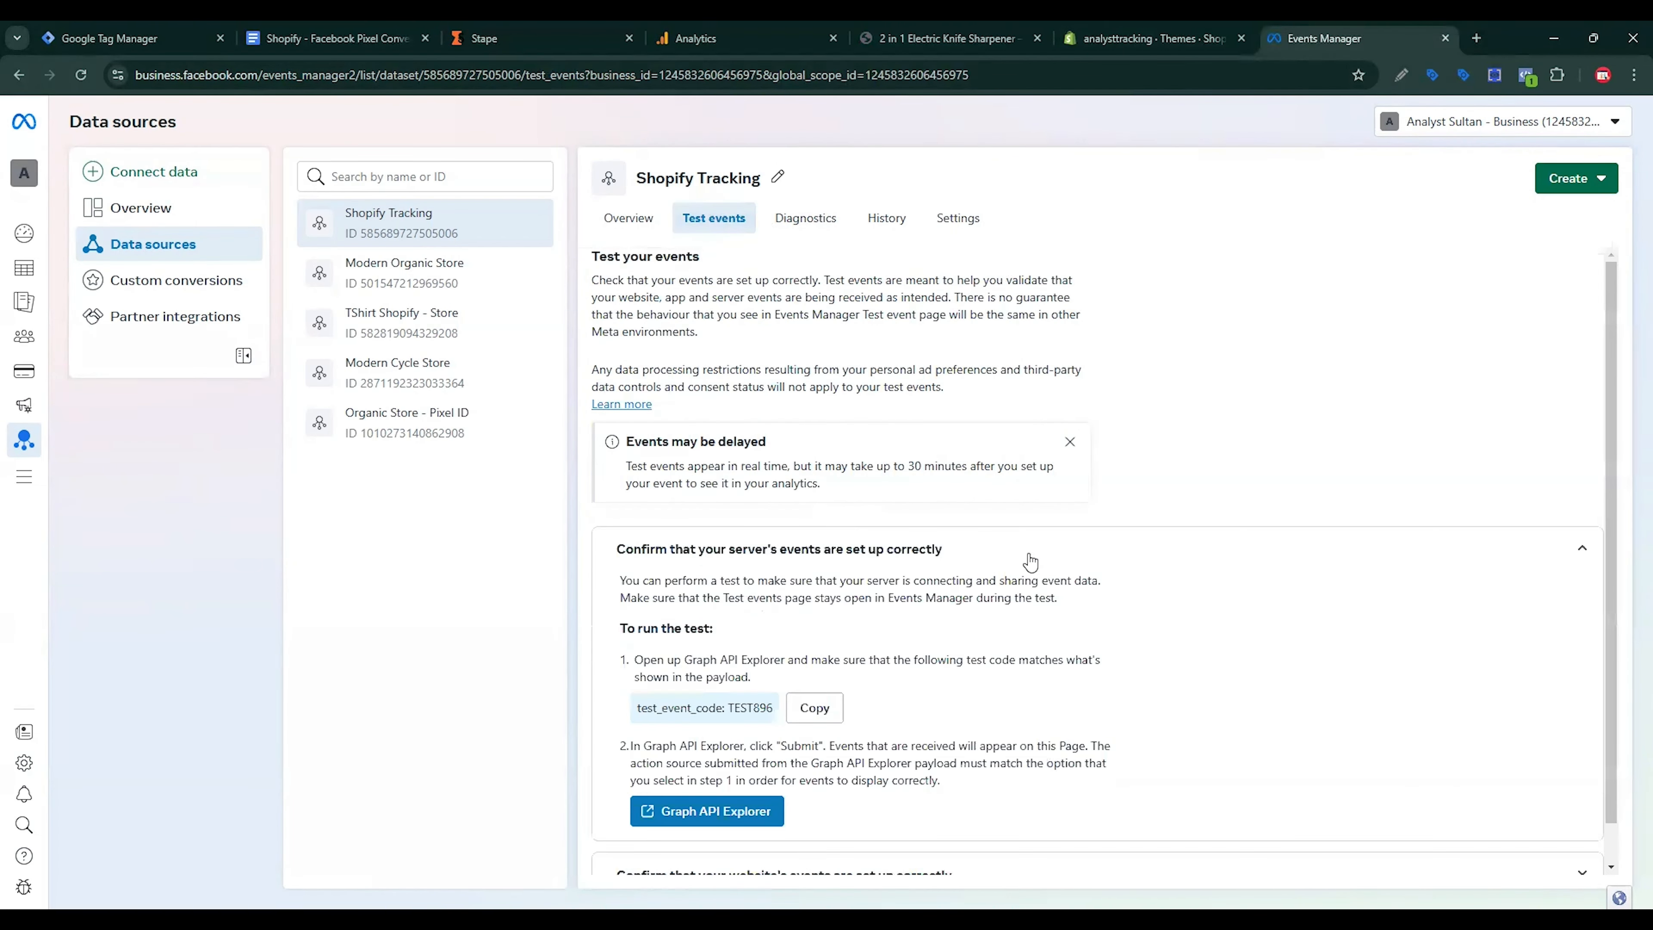
left_click(811, 716)
left_click(130, 38)
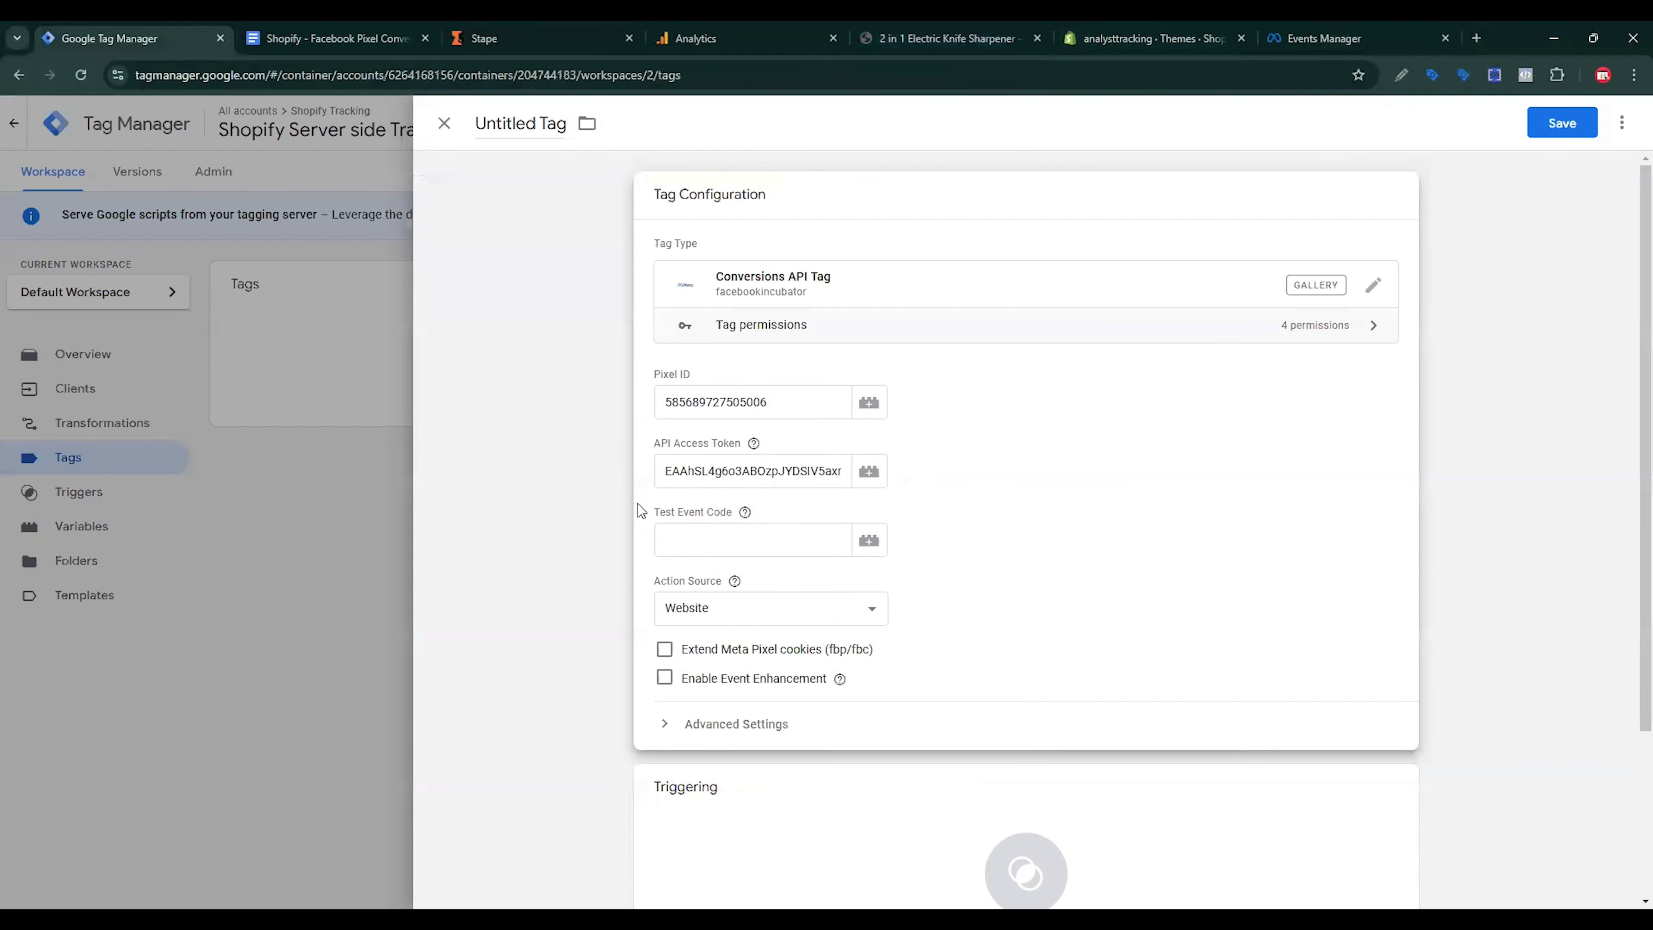
left_click(706, 549)
key("ctrl+v")
Step: Enable extending Meta Pixel cookies and event enhancement
left_click(663, 651)
left_click(665, 680)
left_click(1081, 860)
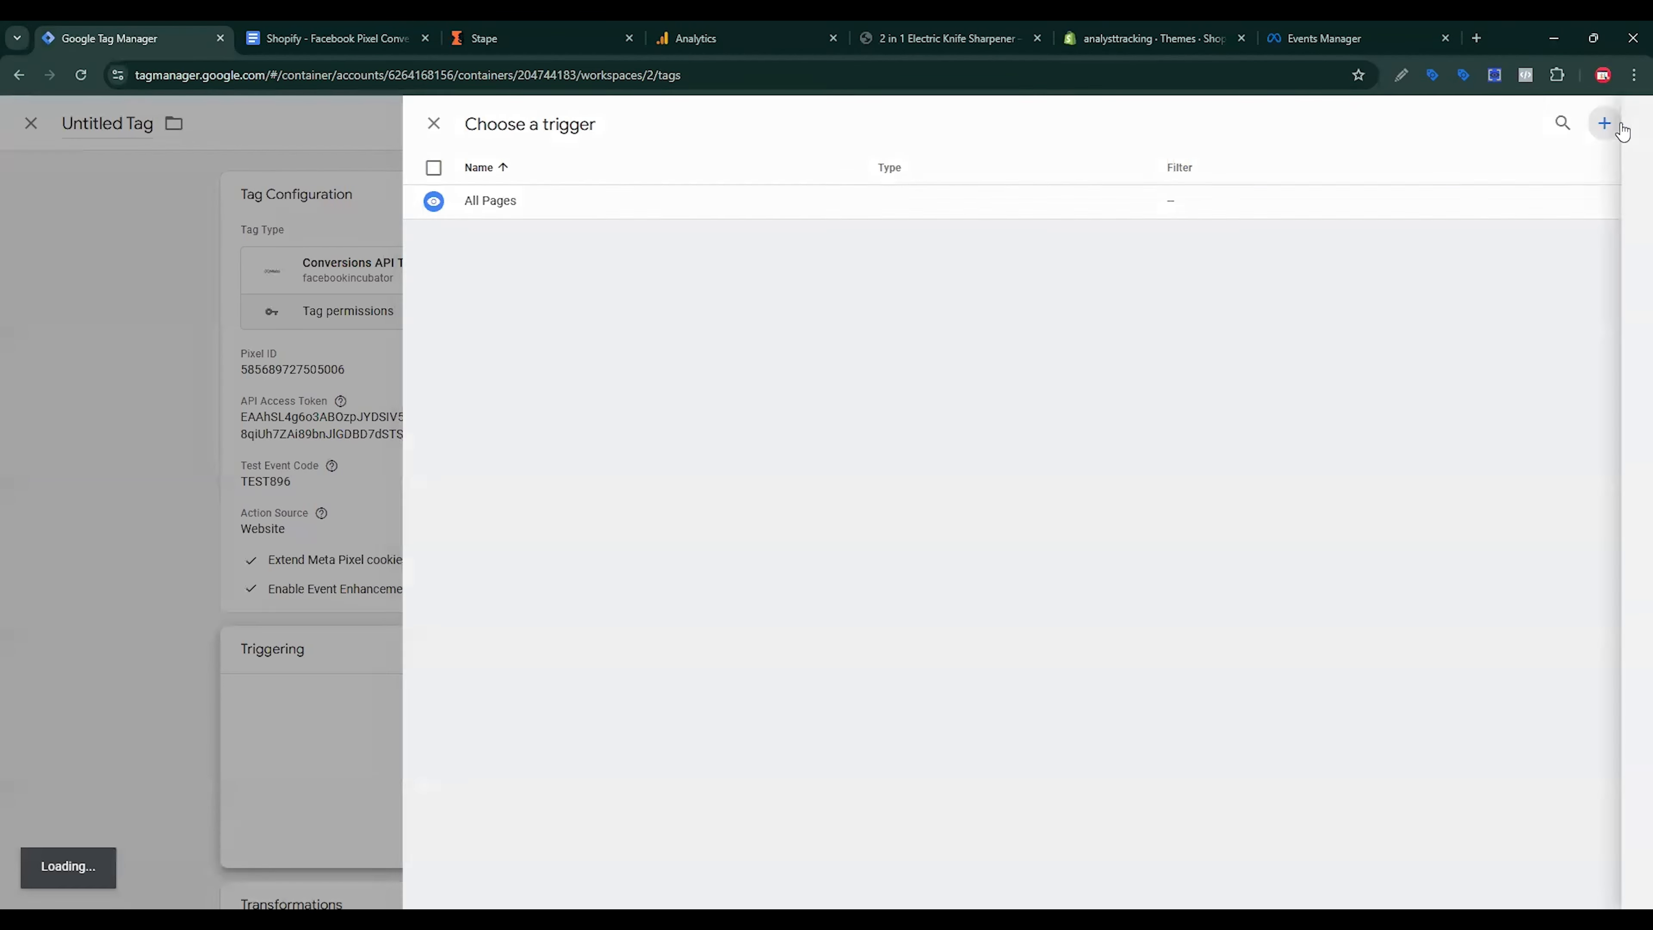
Step: Create a Custom trigger on some events where Event Name matches RegEx
left_click(1614, 123)
left_click(1288, 300)
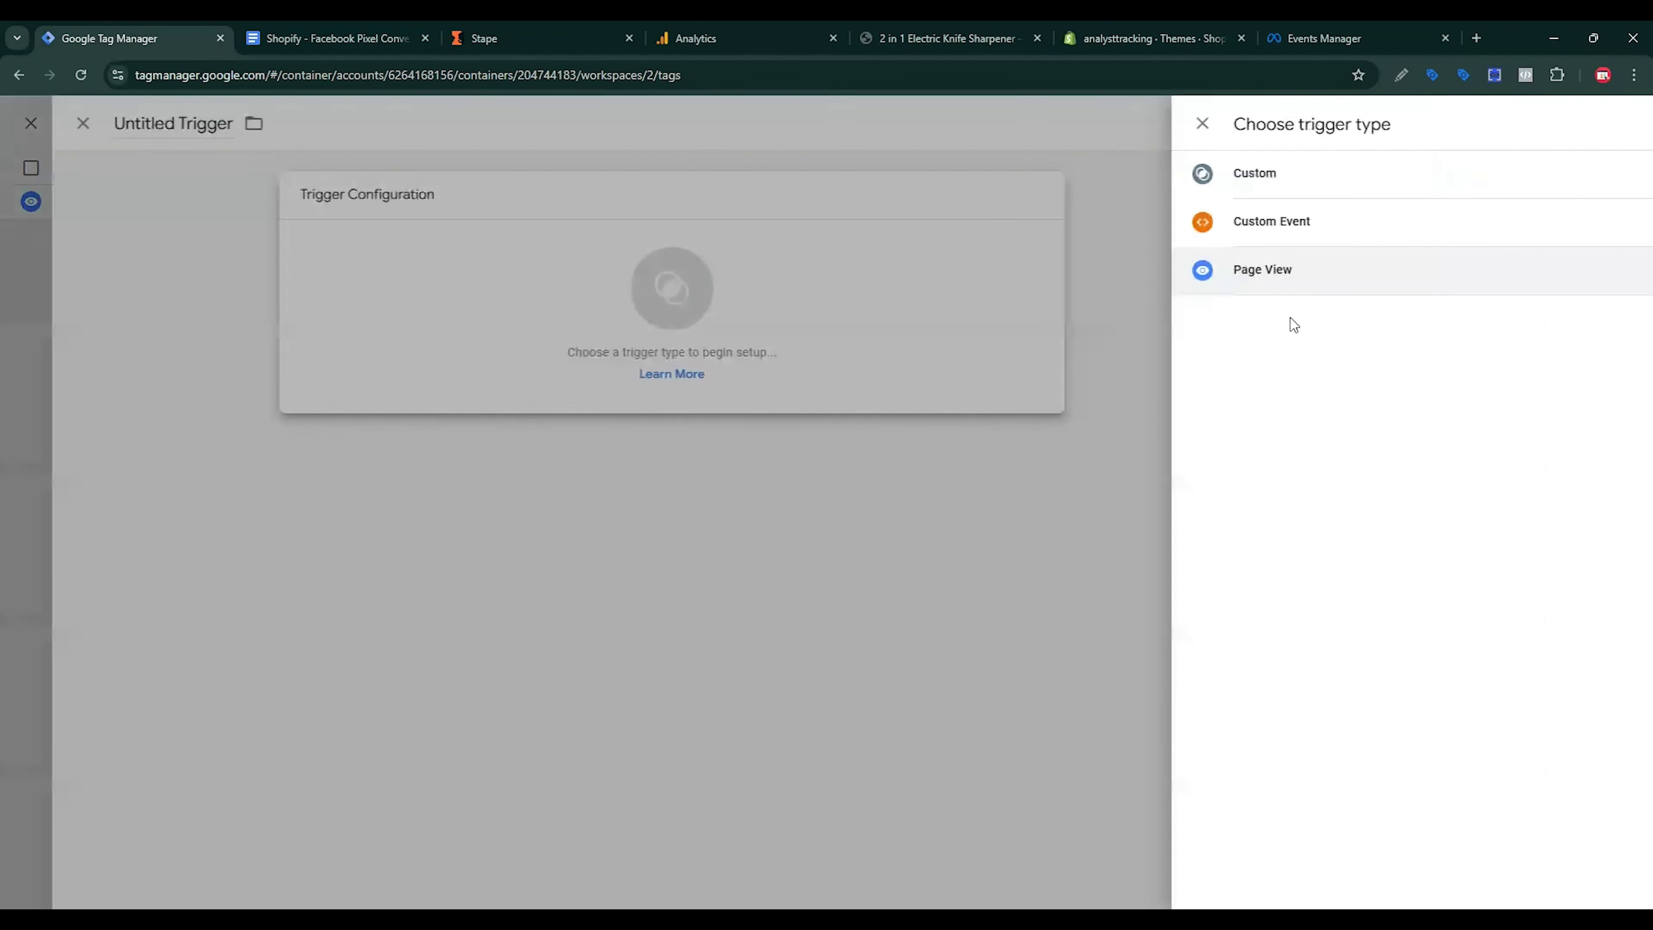
left_click(1240, 181)
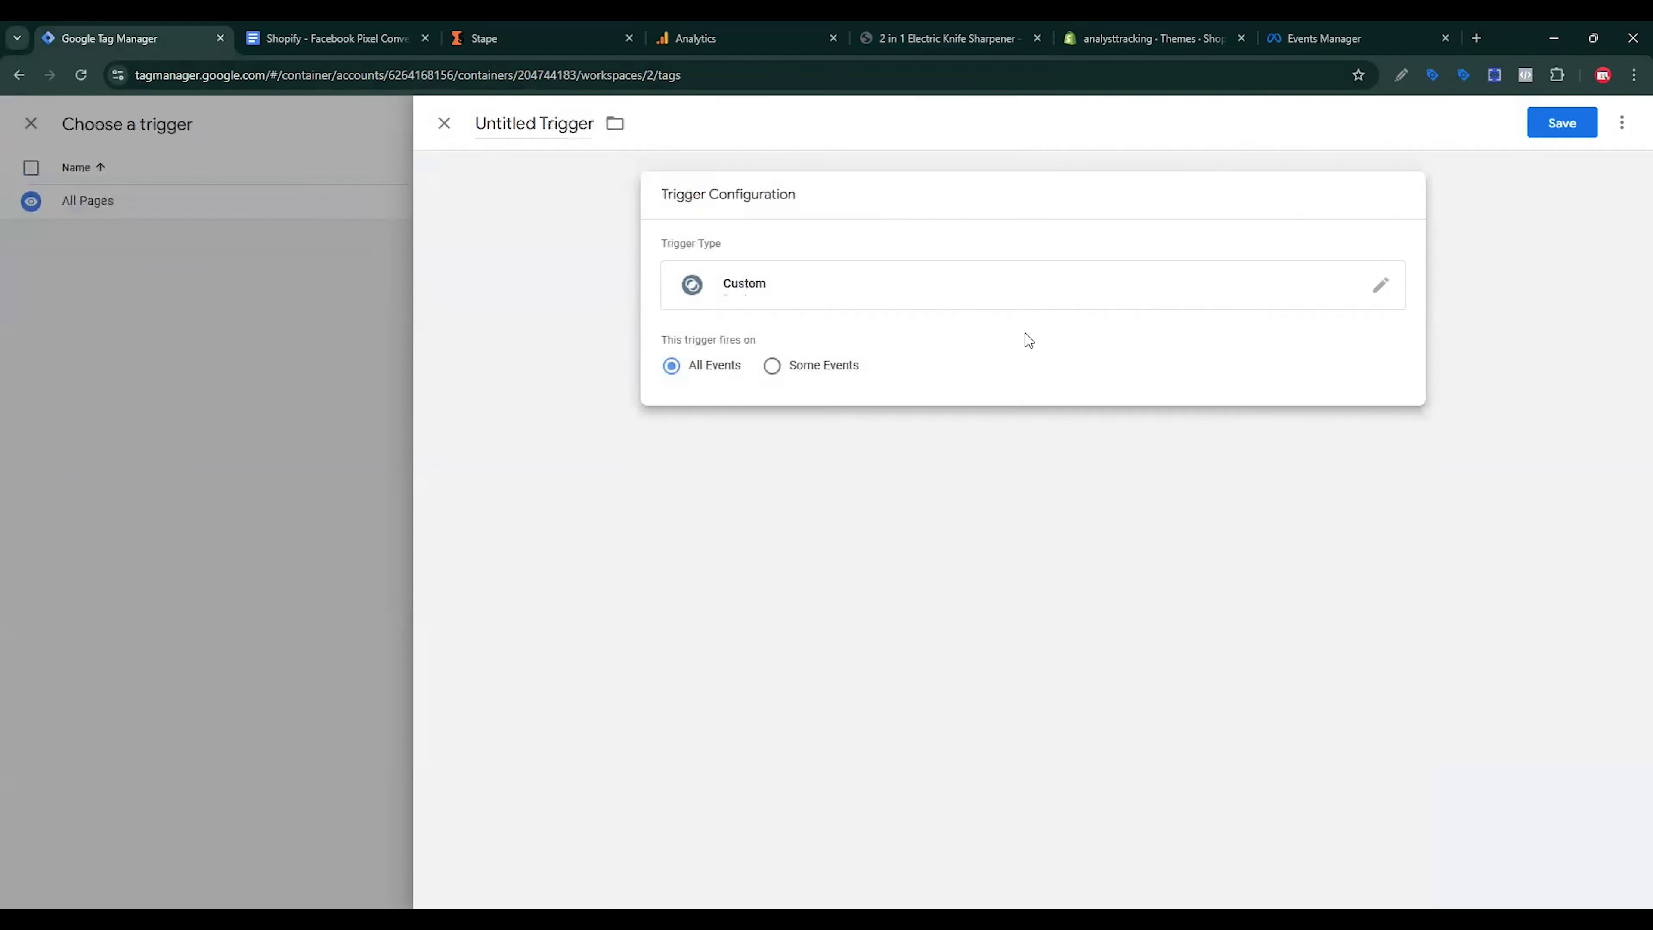
left_click(812, 367)
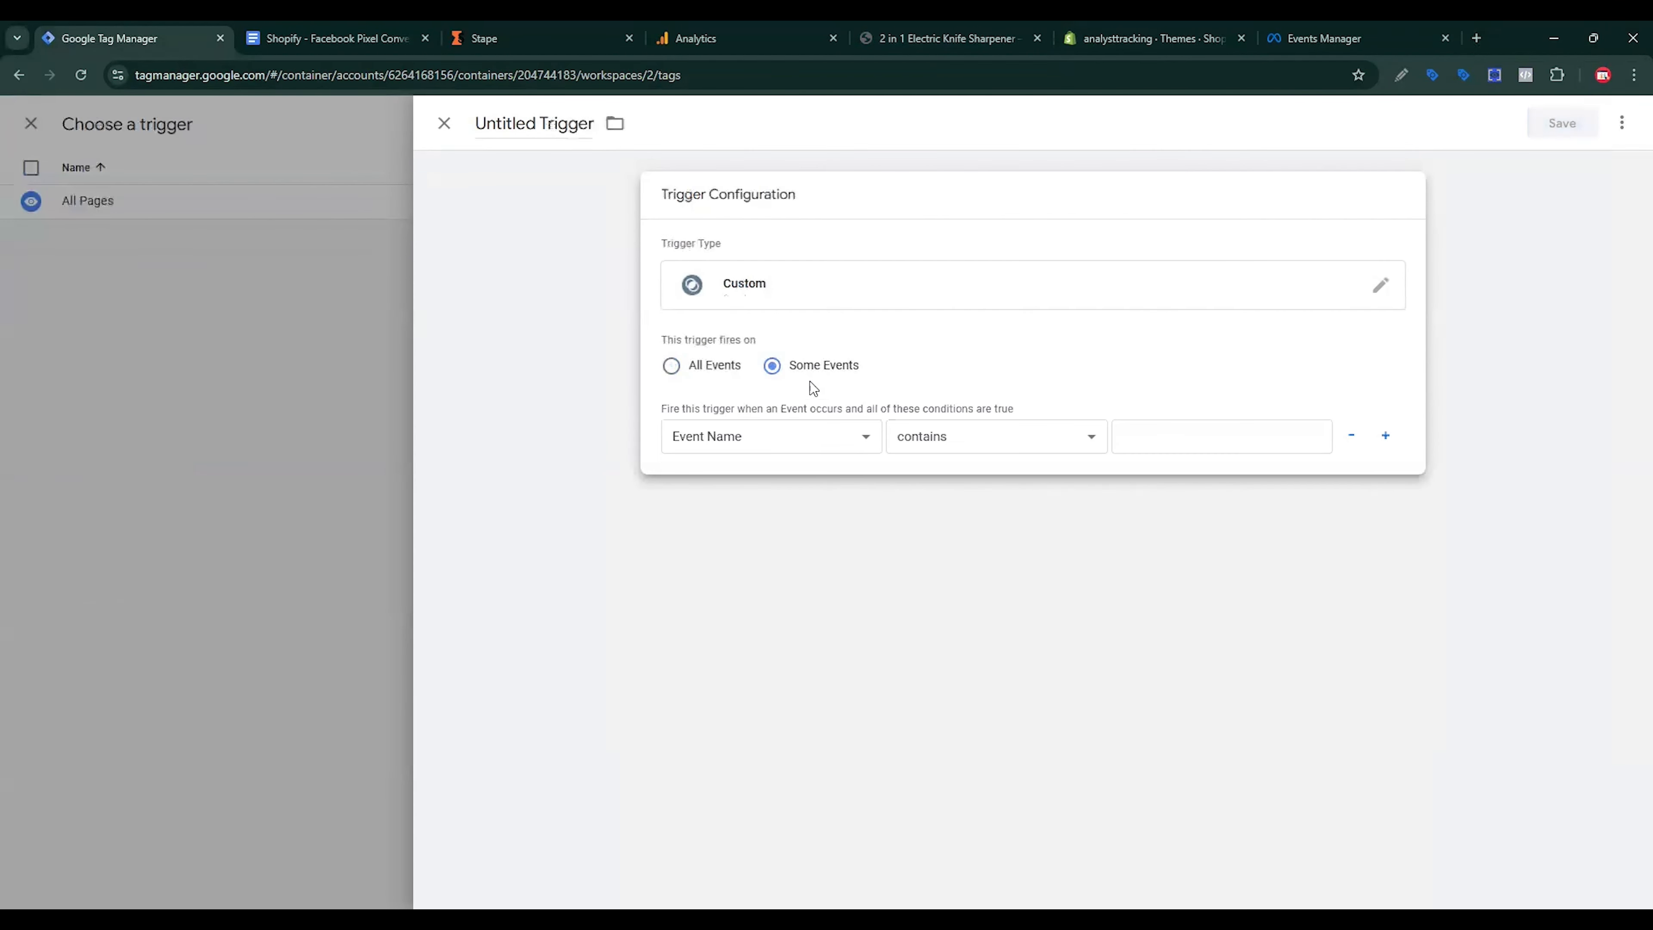
left_click(753, 440)
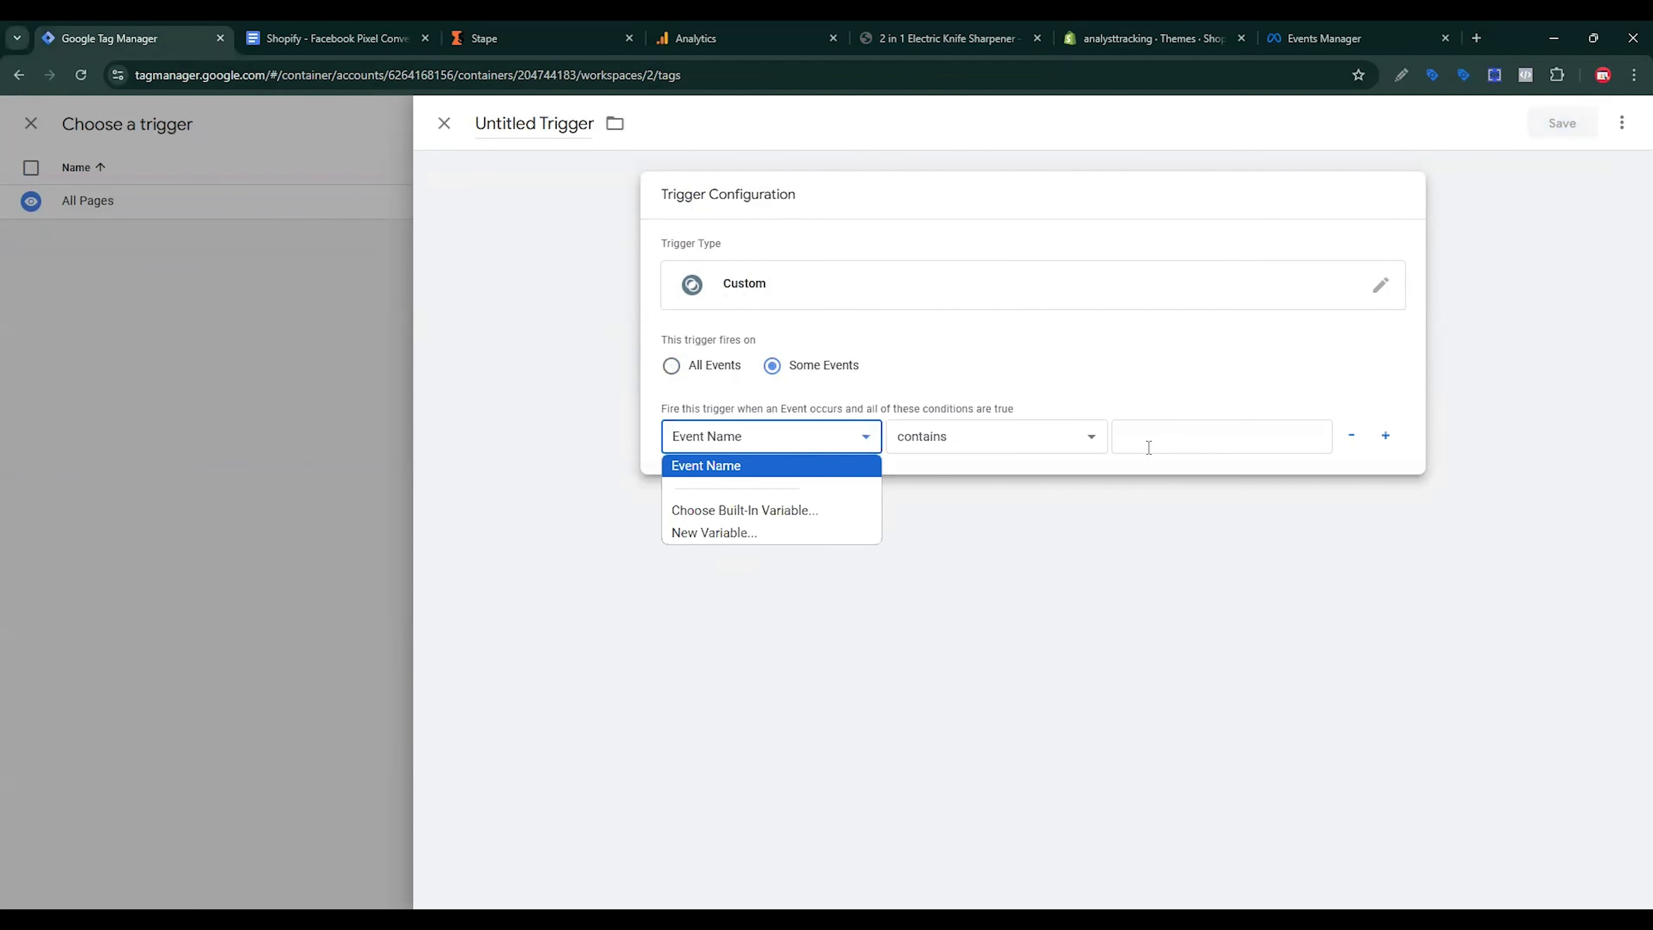
left_click(1077, 446)
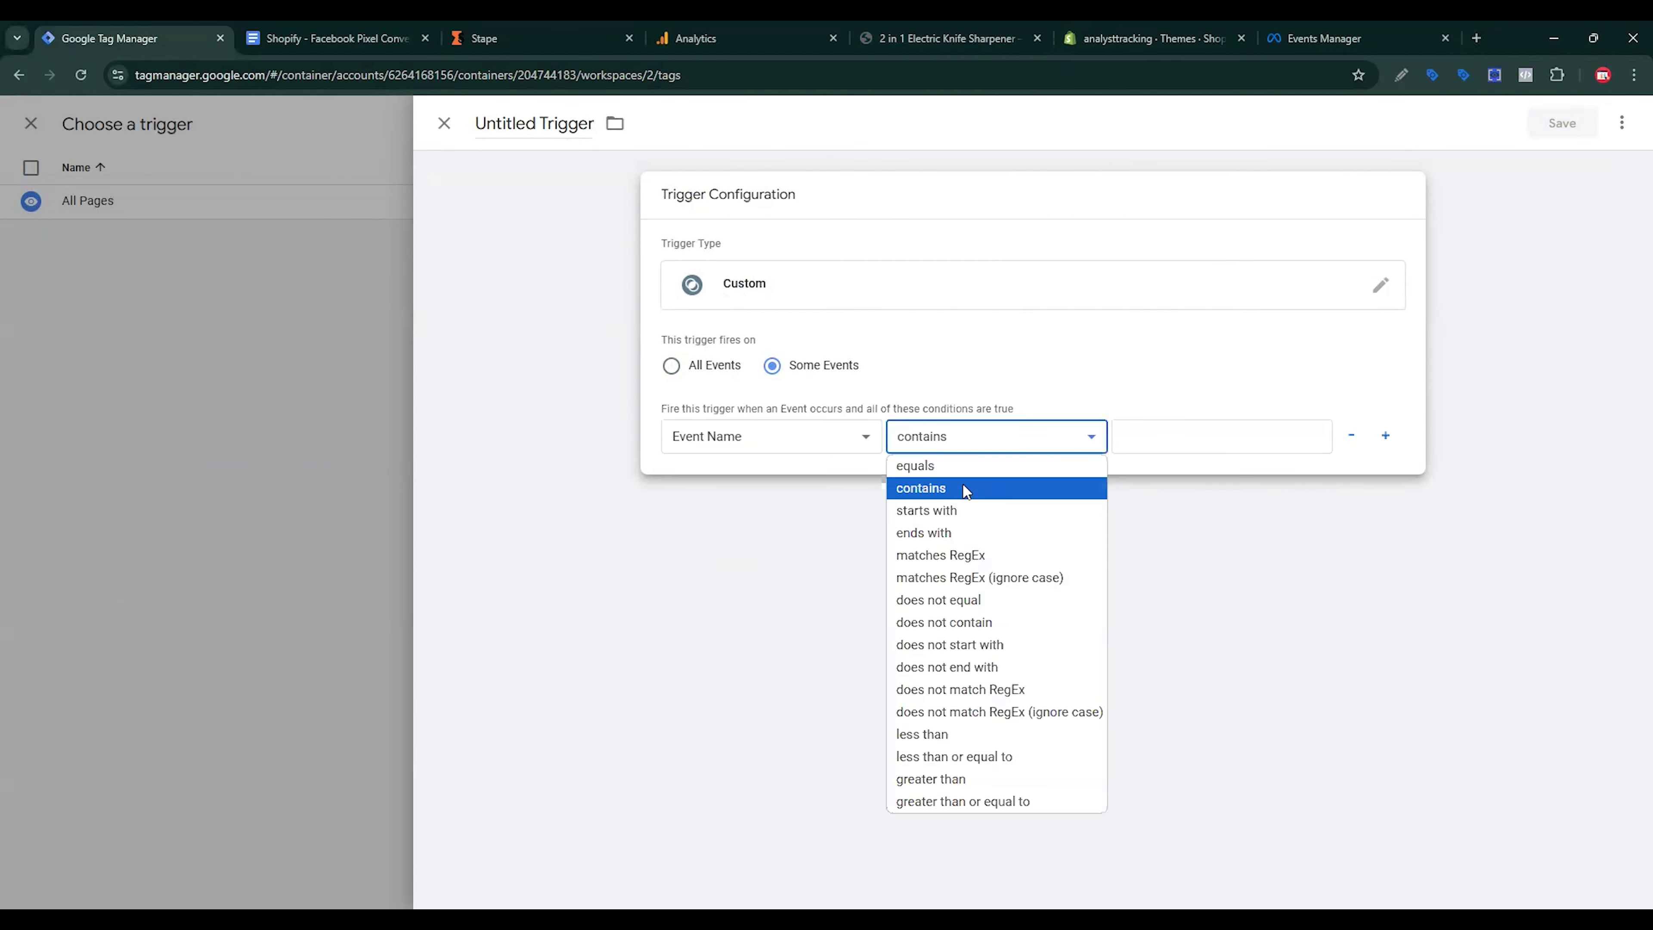
left_click(960, 558)
Step: Use page_view|view_item|add_to_cart|begin_checkout|purchase, copied from the setup notes, as the condition value
left_click(336, 38)
scroll(1030, 579, "down", 10)
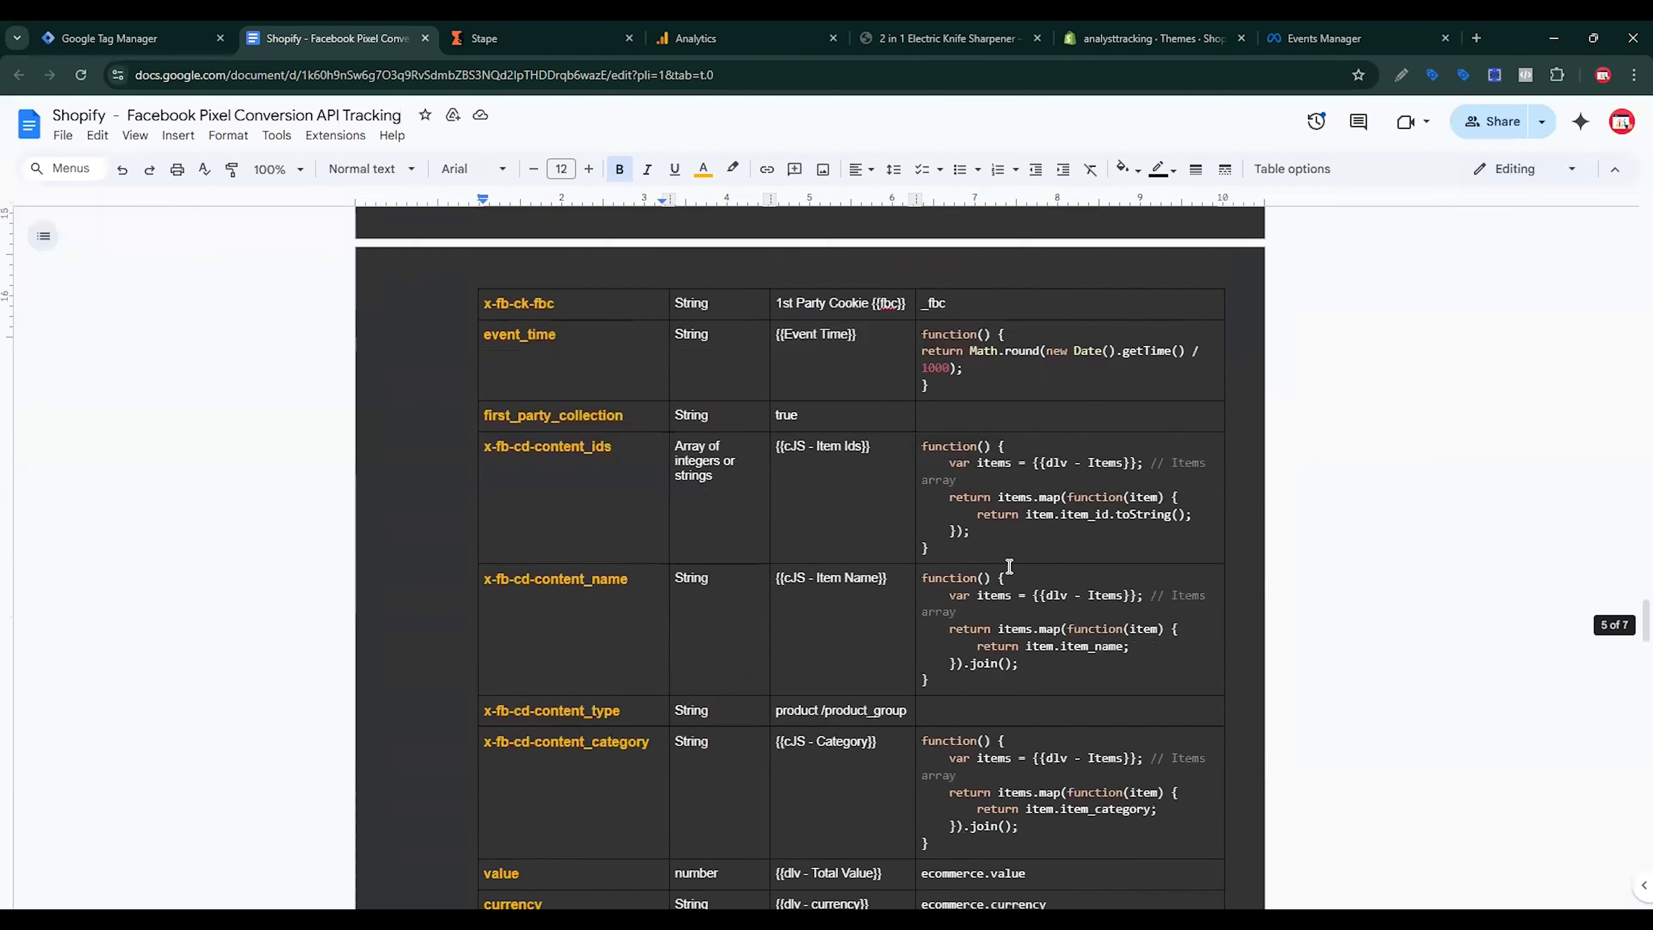
scroll(1030, 580, "down", 20)
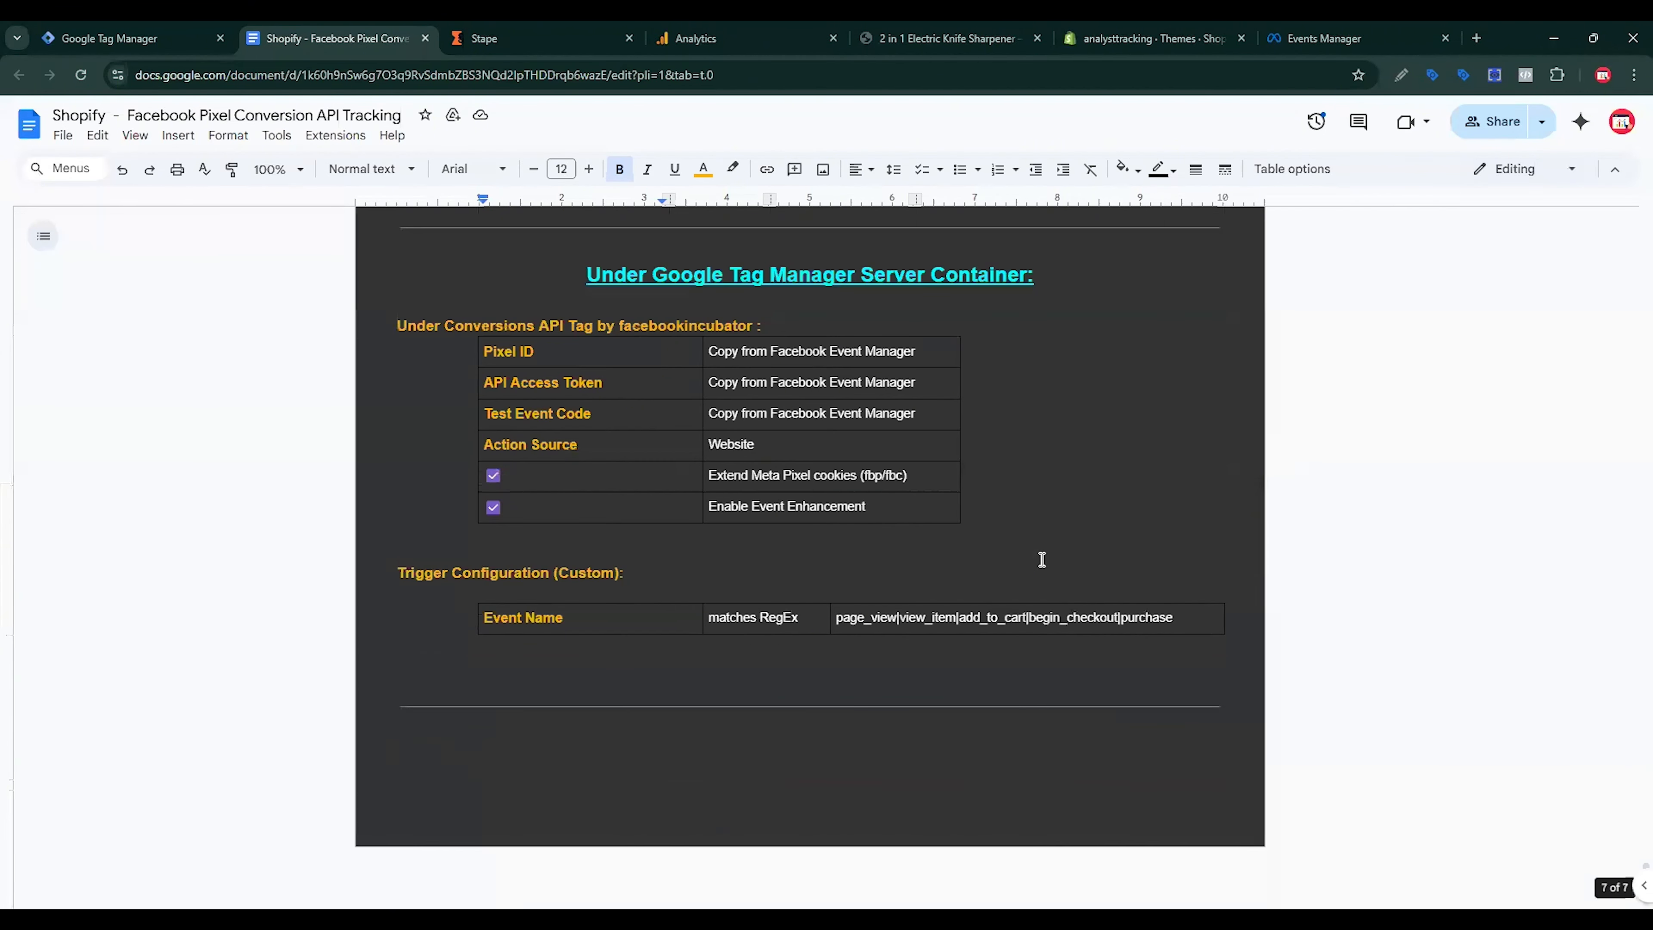
triple_click(973, 617)
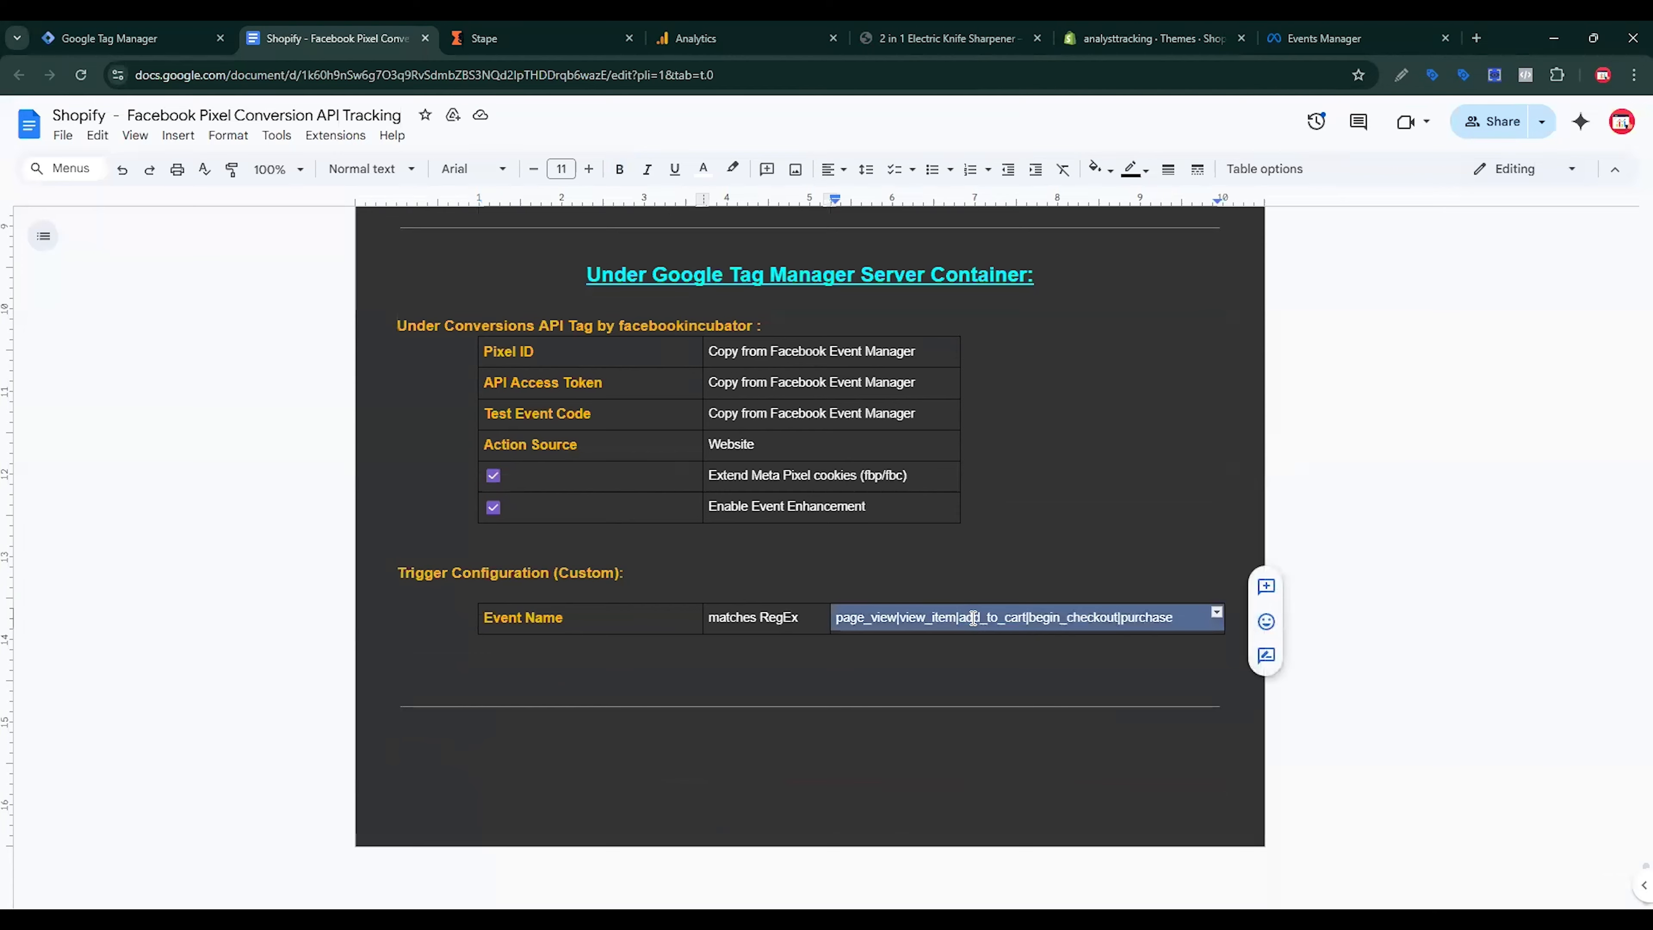
key("ctrl+c")
key("ctrl+shift+Tab")
left_click(1172, 438)
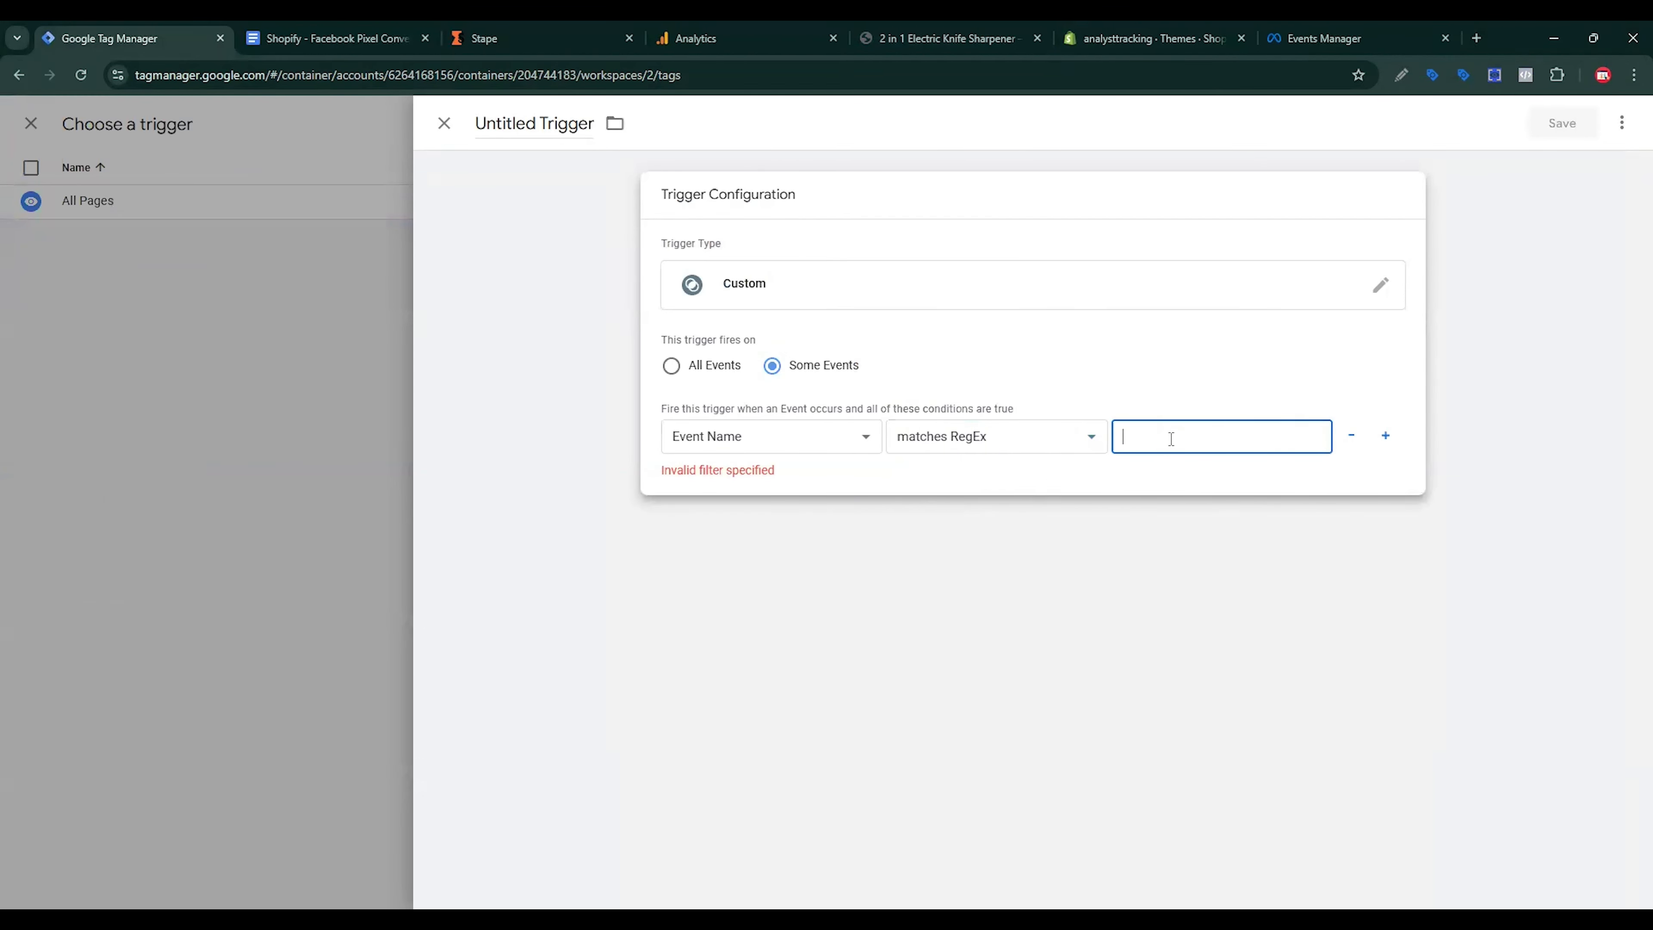
key("ctrl+v")
Step: Save the trigger named for Shopify Server side Tracking, then save the tag as Conversions API Tag
left_click(1555, 130)
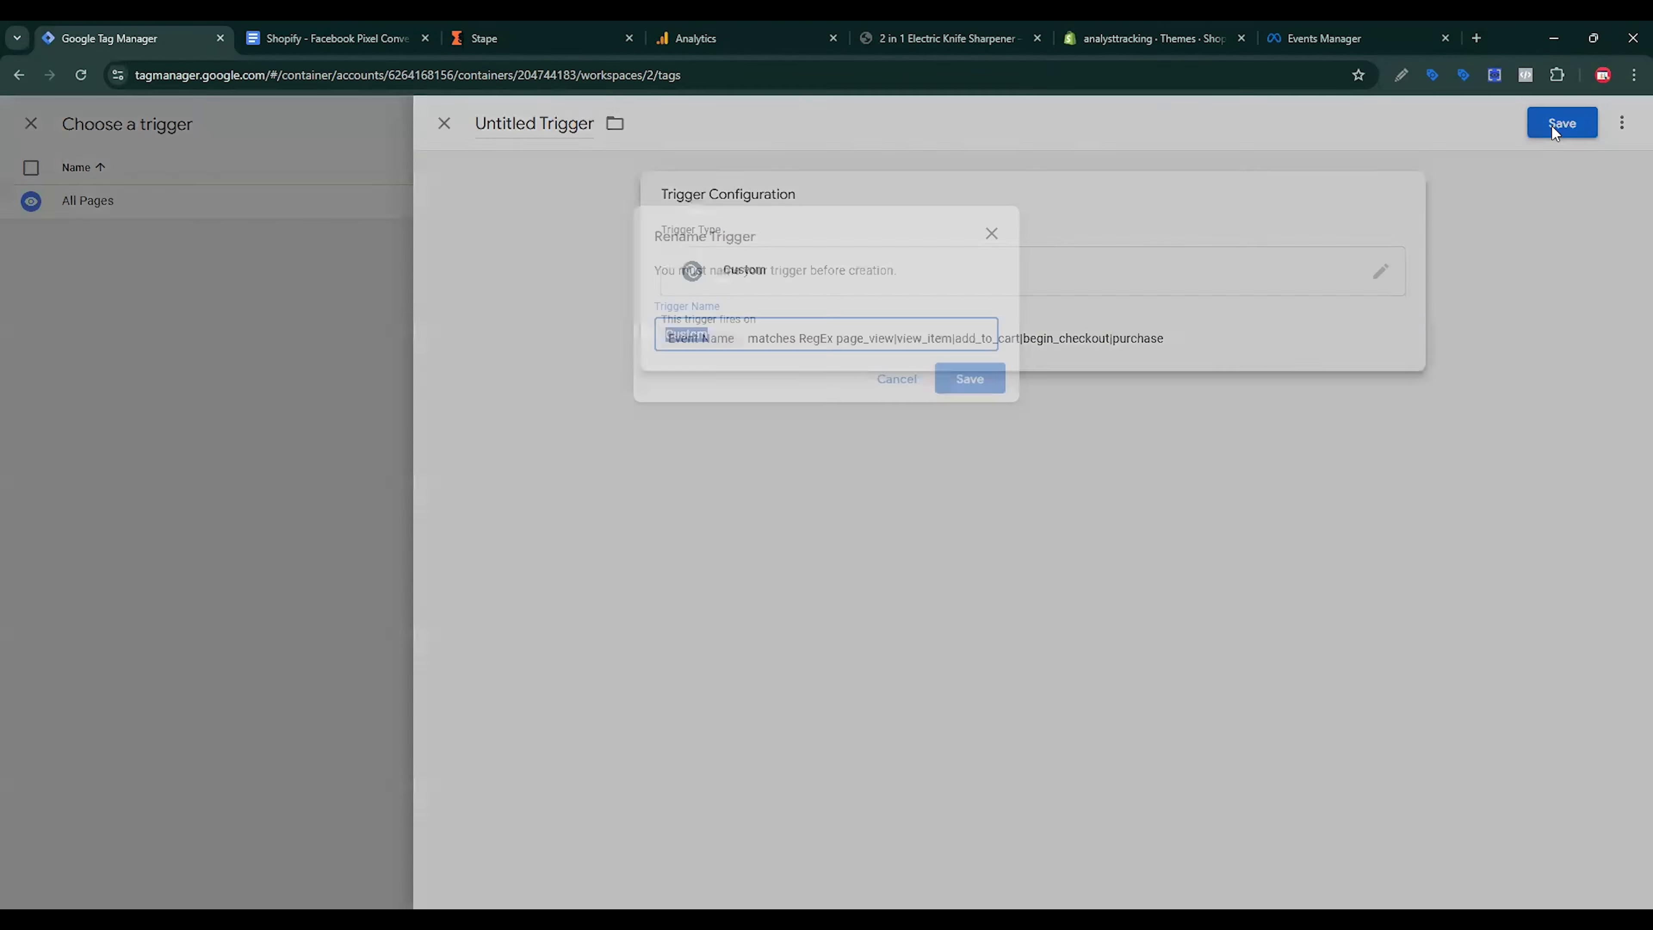
left_click(777, 327)
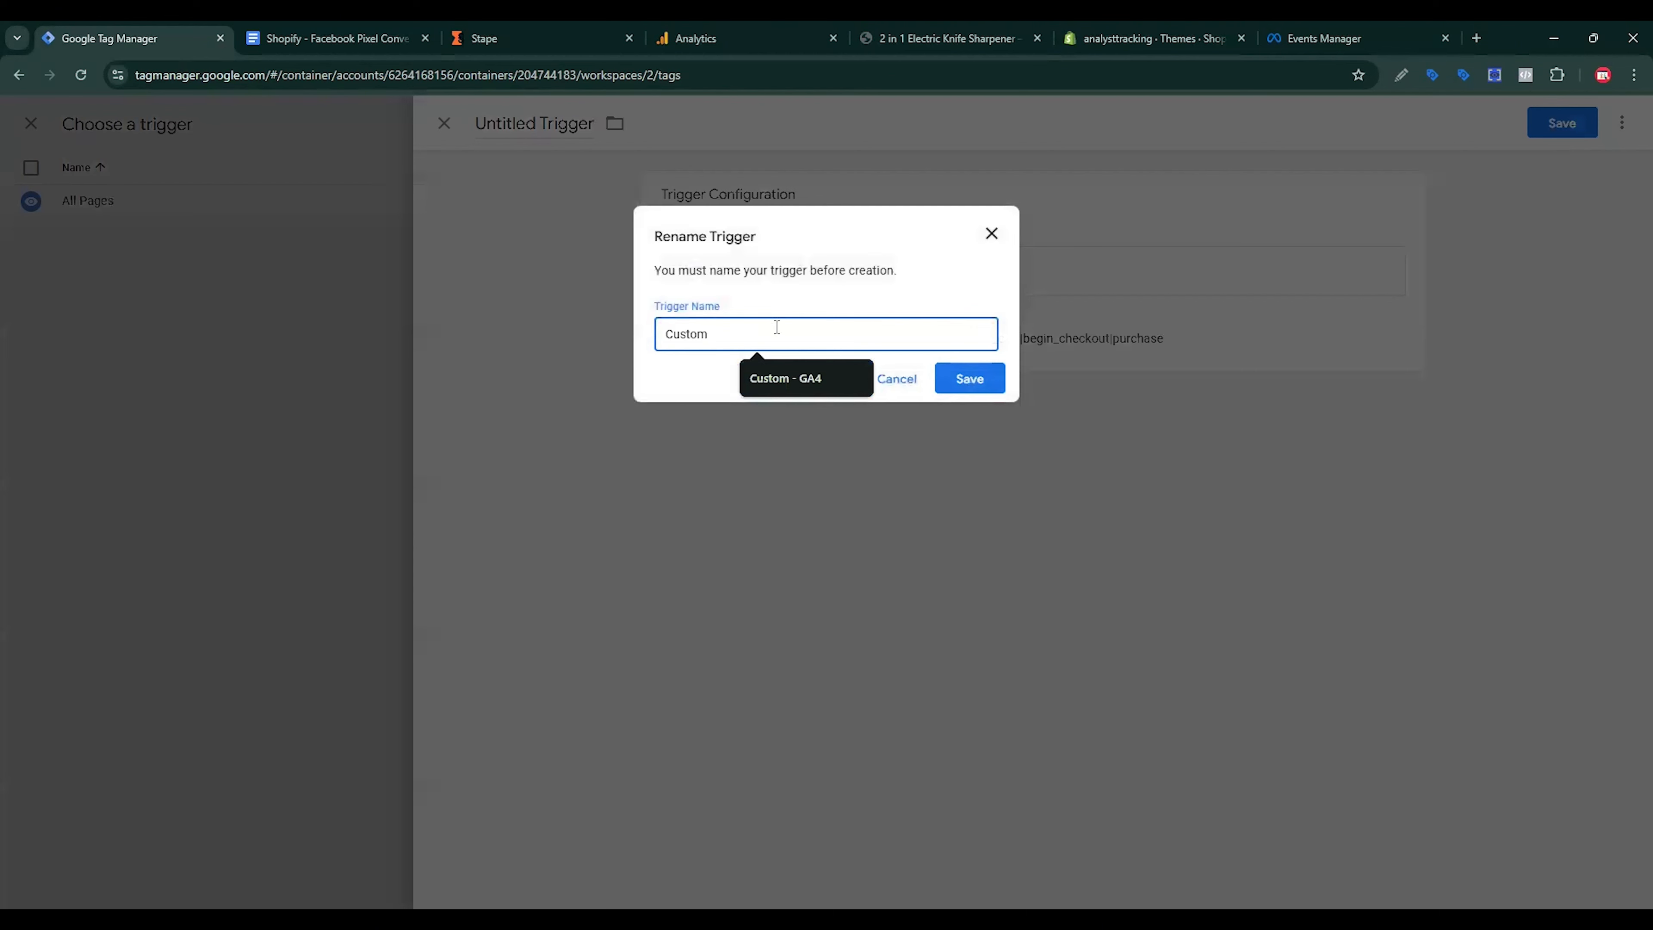
left_click(804, 381)
left_click_drag(717, 333, 837, 321)
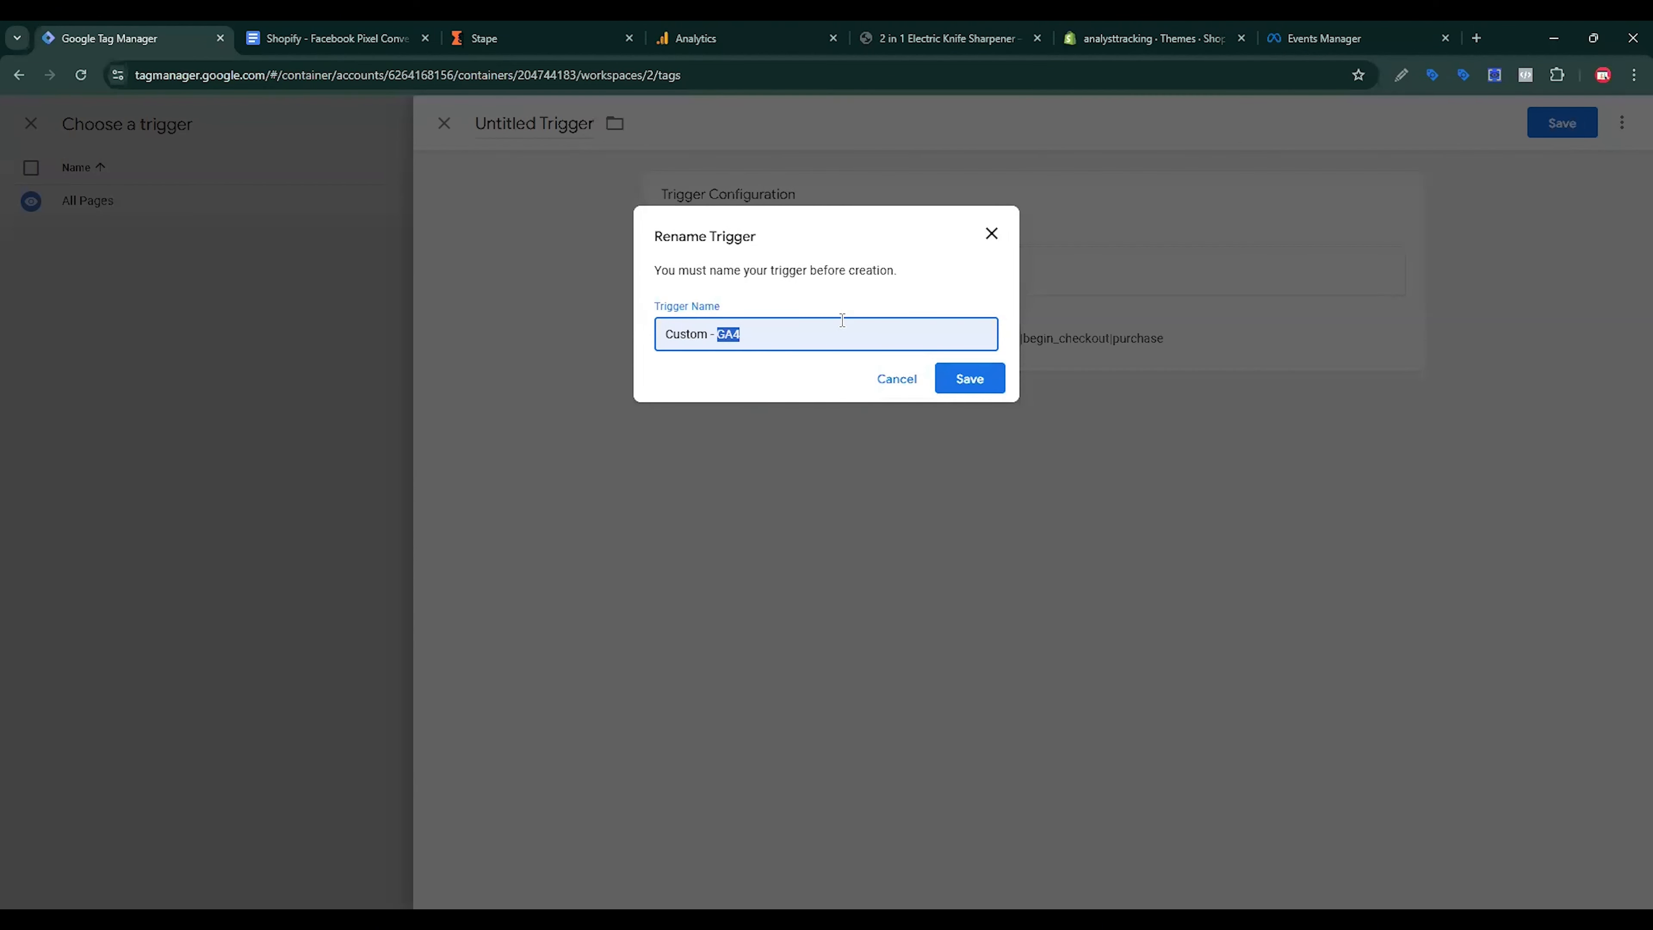
type("fACE")
key("BackSpace")
key("BackSpace")
key("BackSpace")
key("BackSpace")
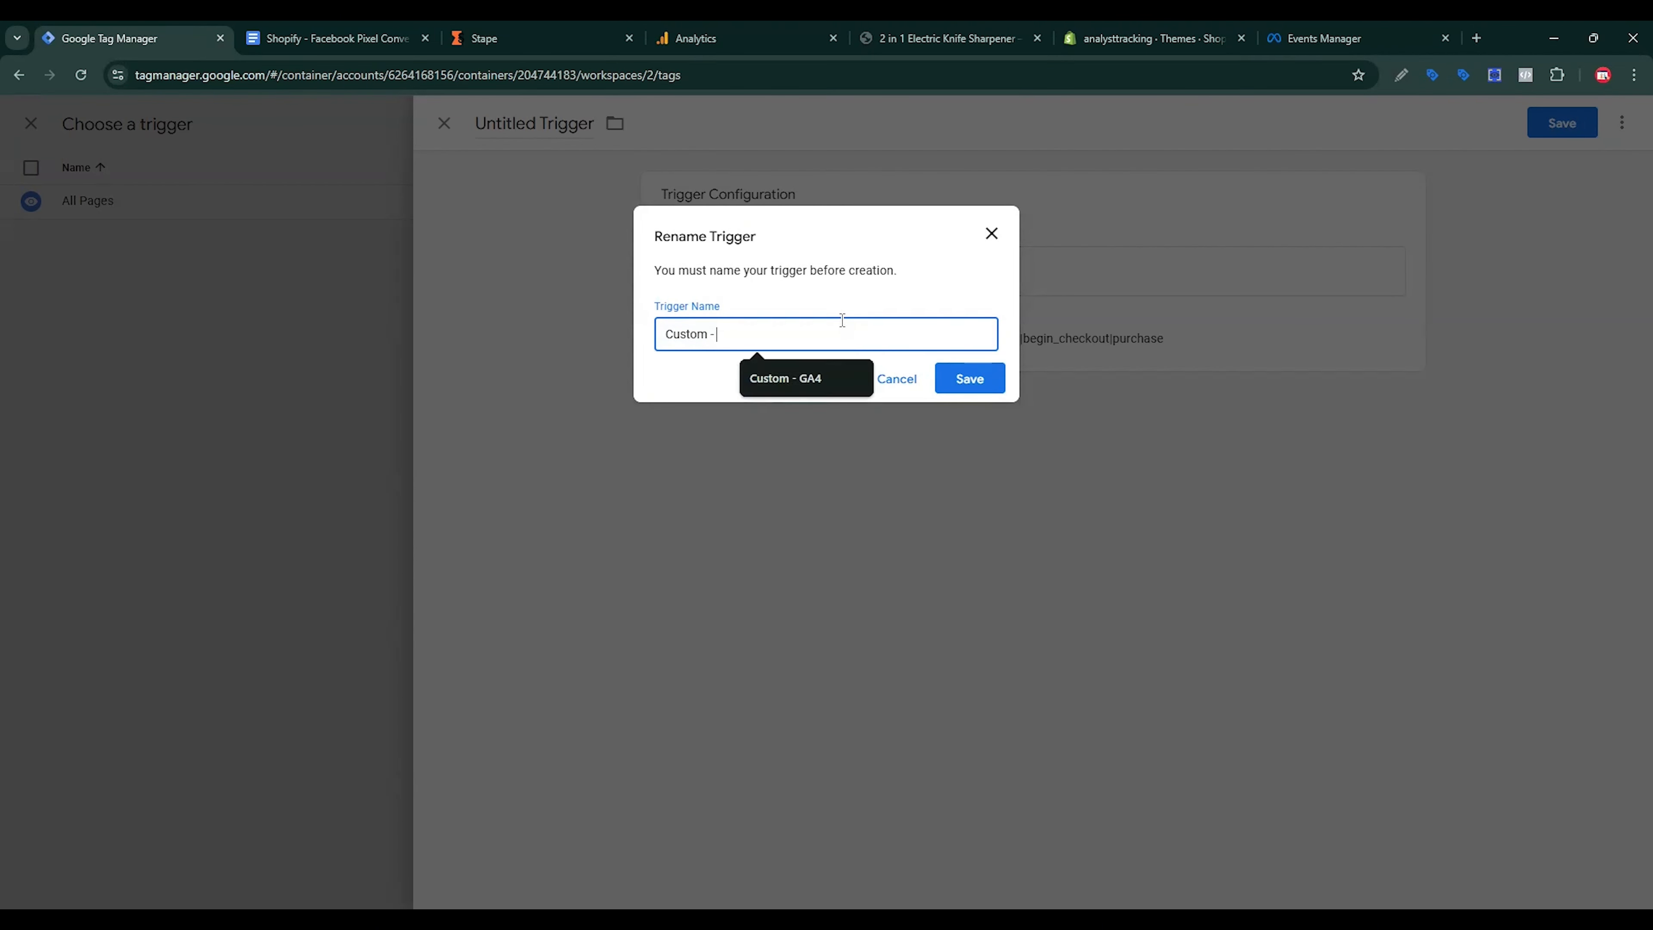
key("ctrl+v")
left_click(973, 379)
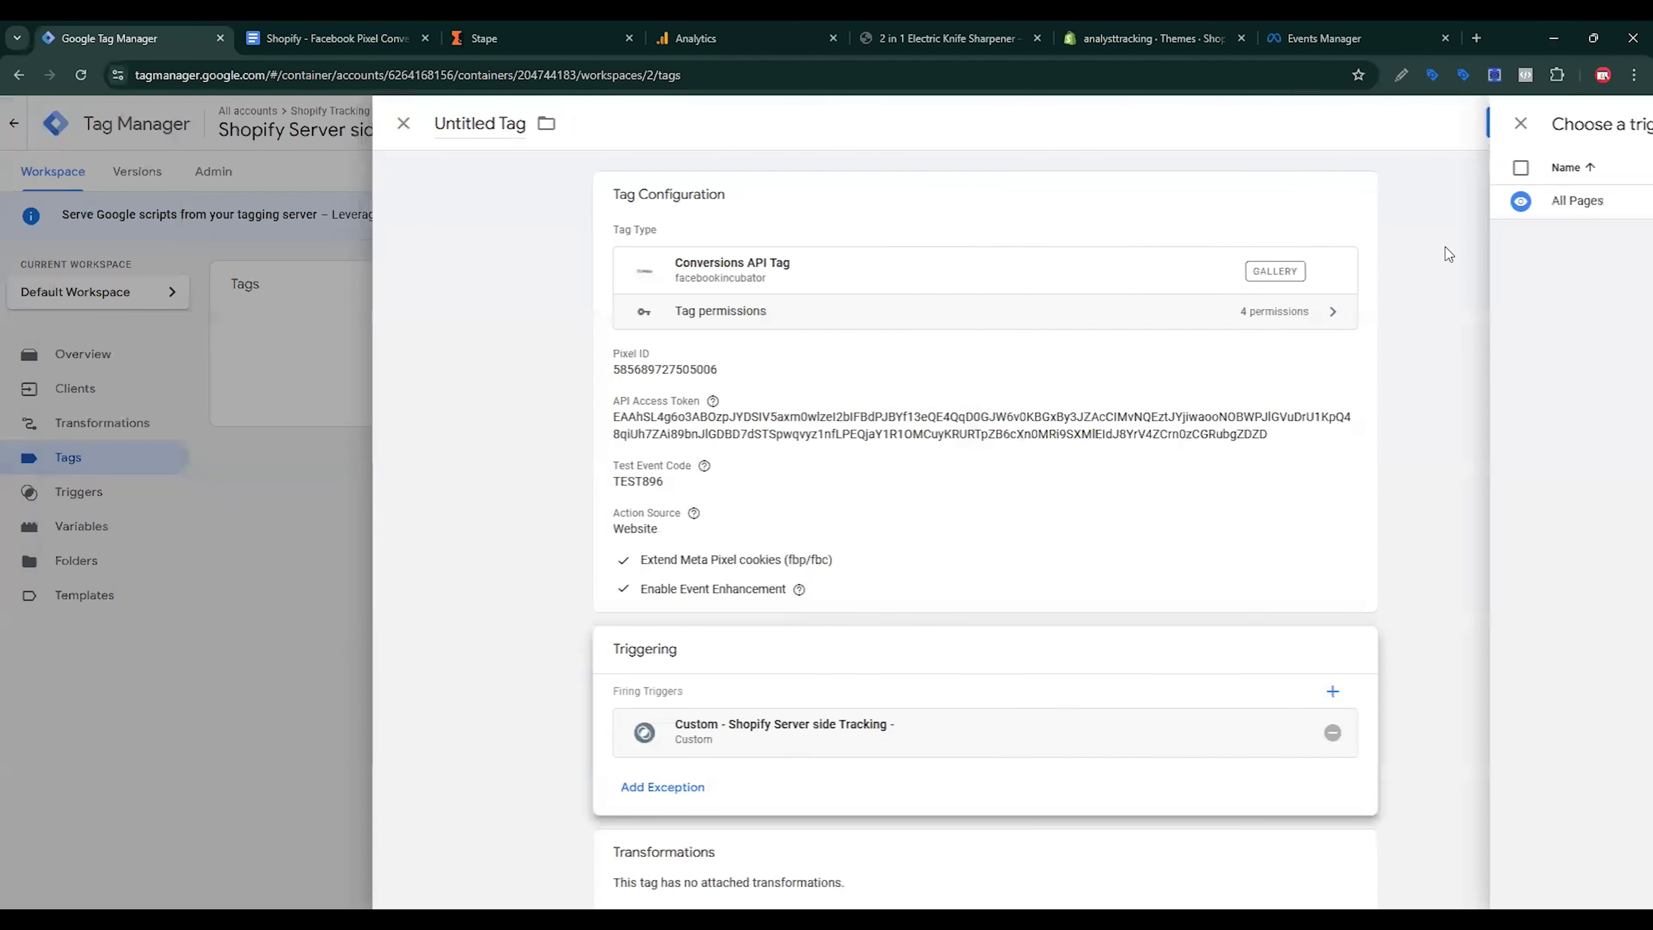
left_click(1562, 131)
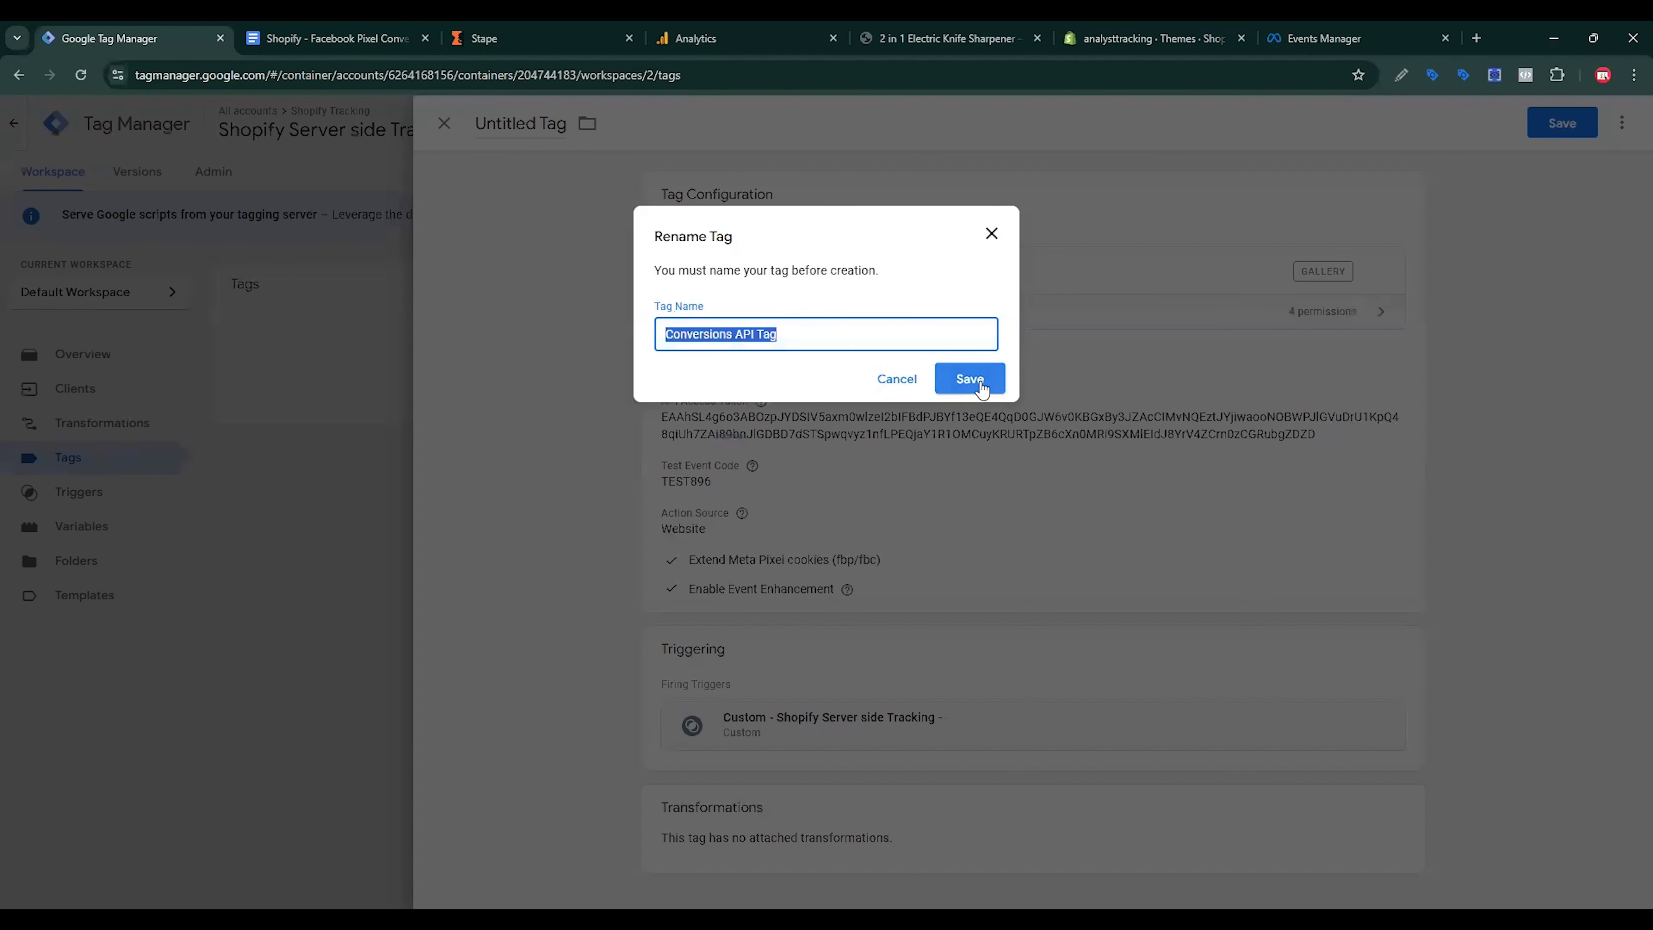
left_click(970, 379)
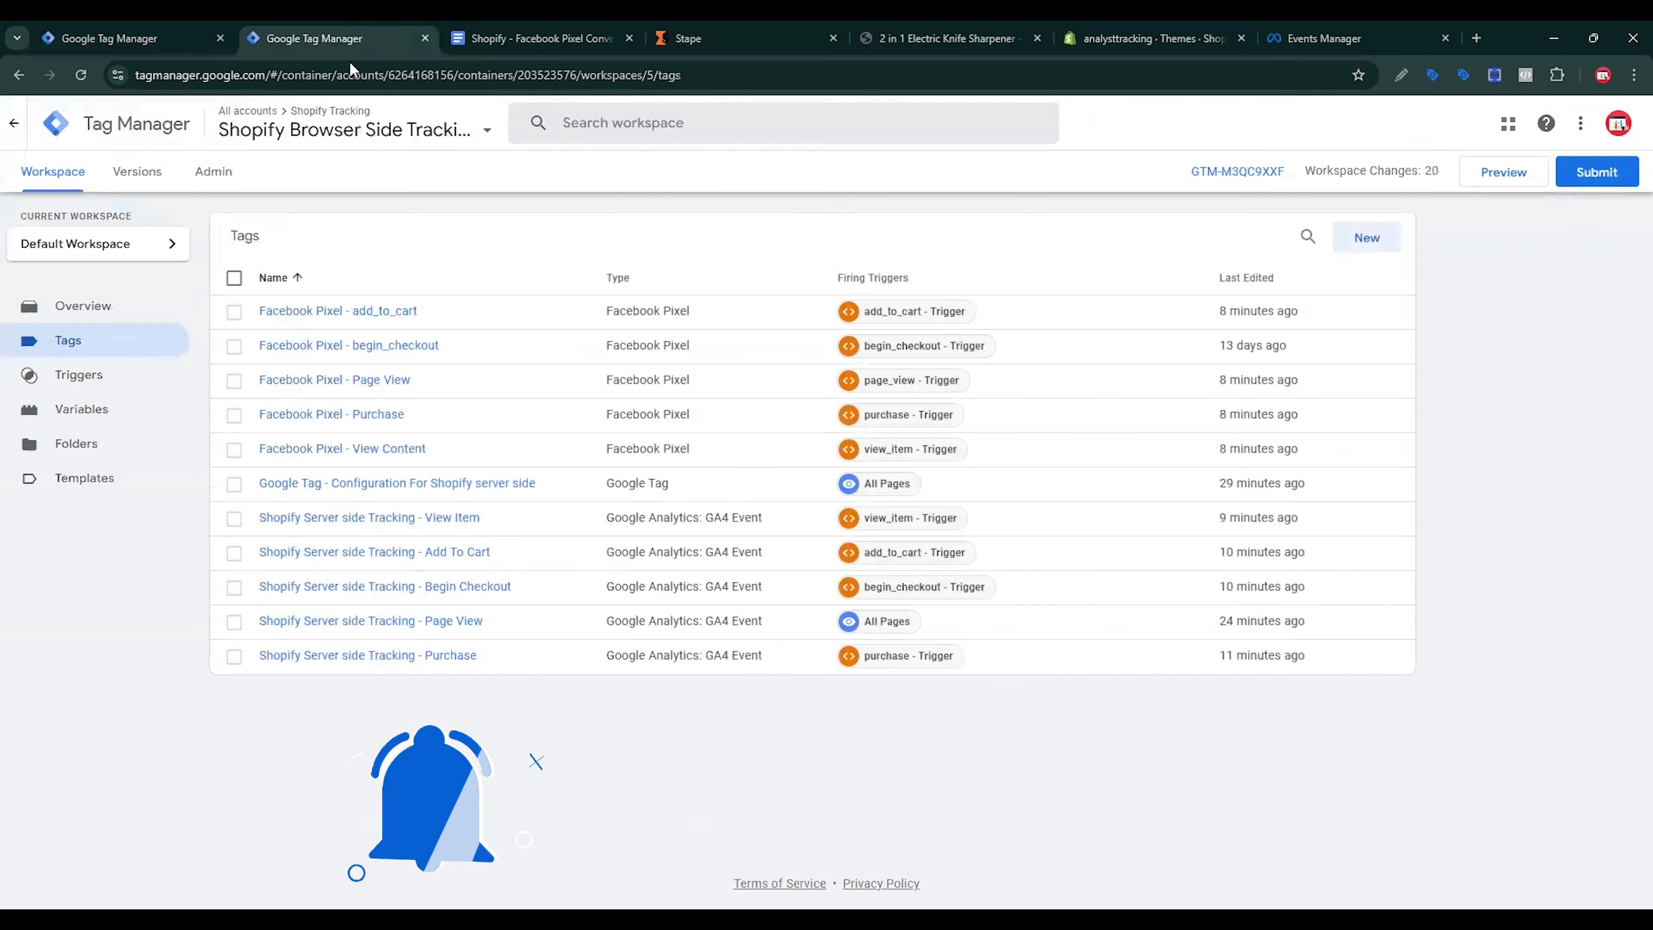
Step: Publish the Shopify Browser Side Tracking container as Version 5, then return to the server container
left_click(1597, 172)
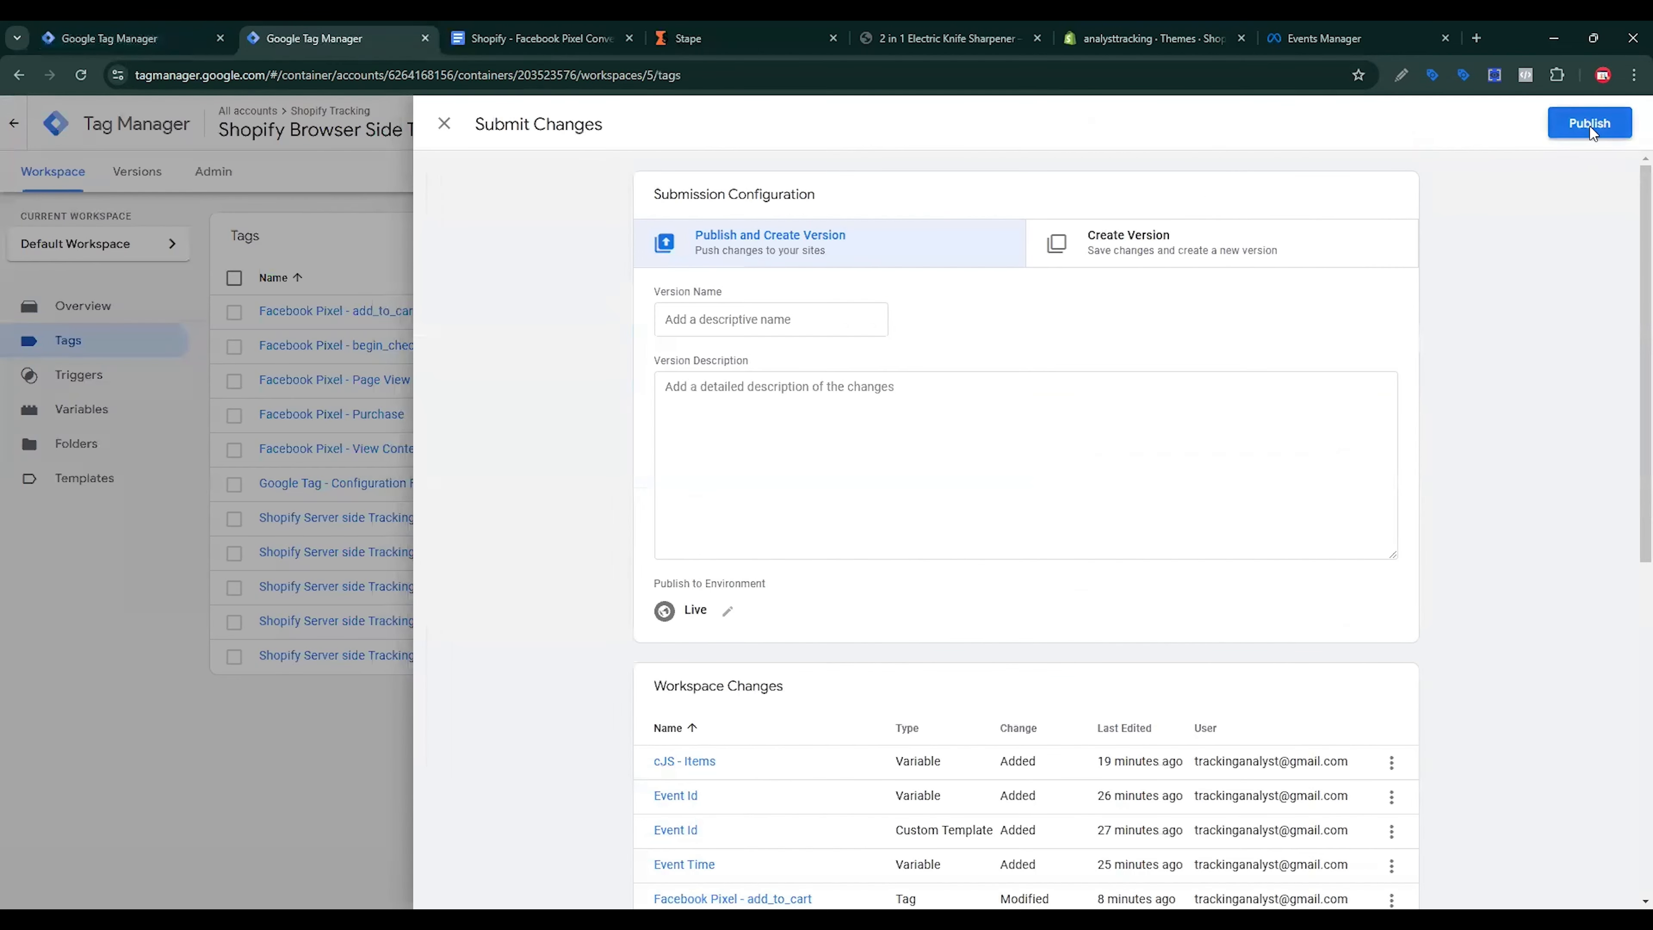
left_click(1590, 123)
left_click(1044, 625)
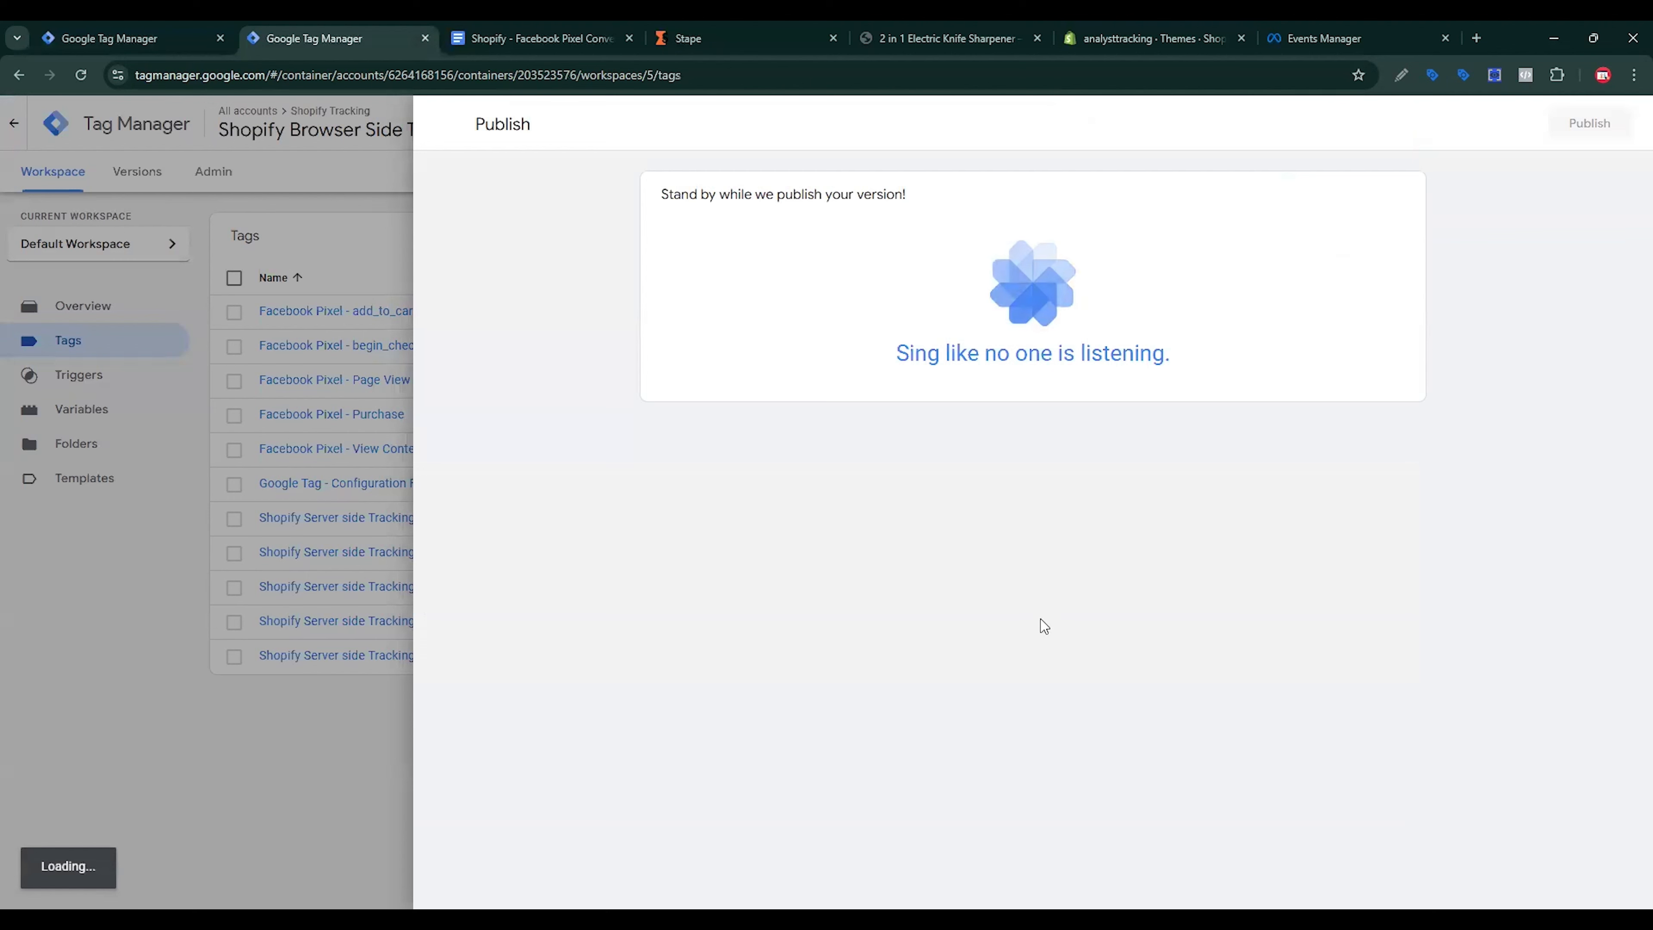
left_click(110, 38)
left_click(444, 123)
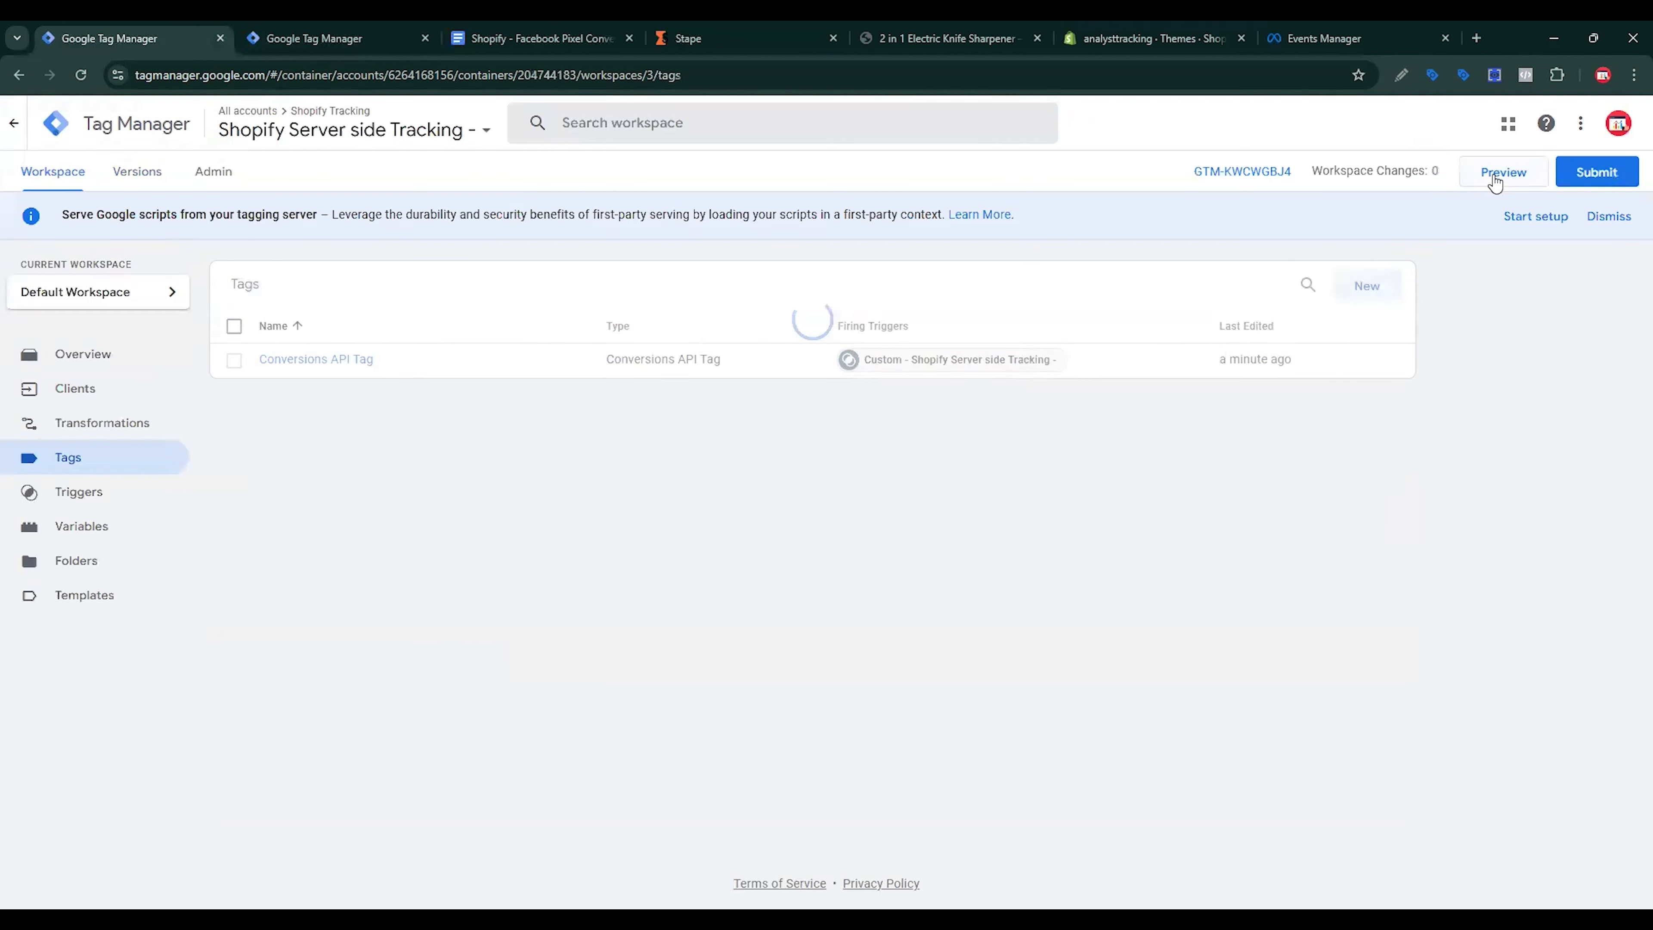
Step: Start preview mode for the server container and then the browser container
left_click(1493, 174)
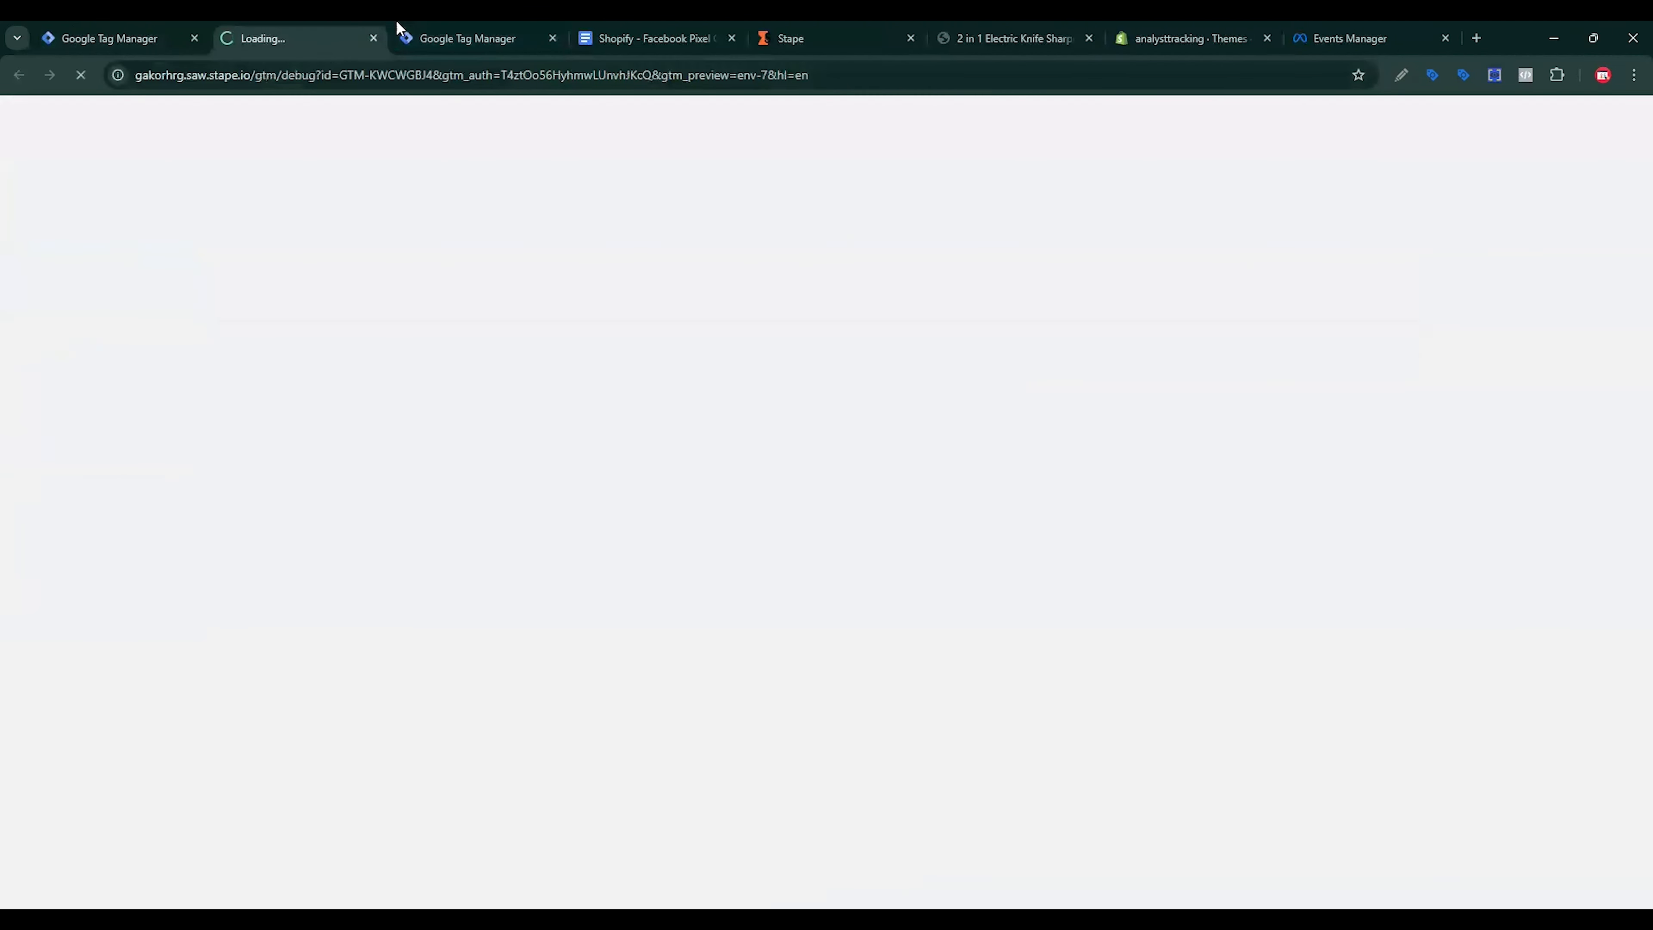
left_click(495, 35)
left_click(444, 124)
left_click(52, 171)
left_click(1493, 174)
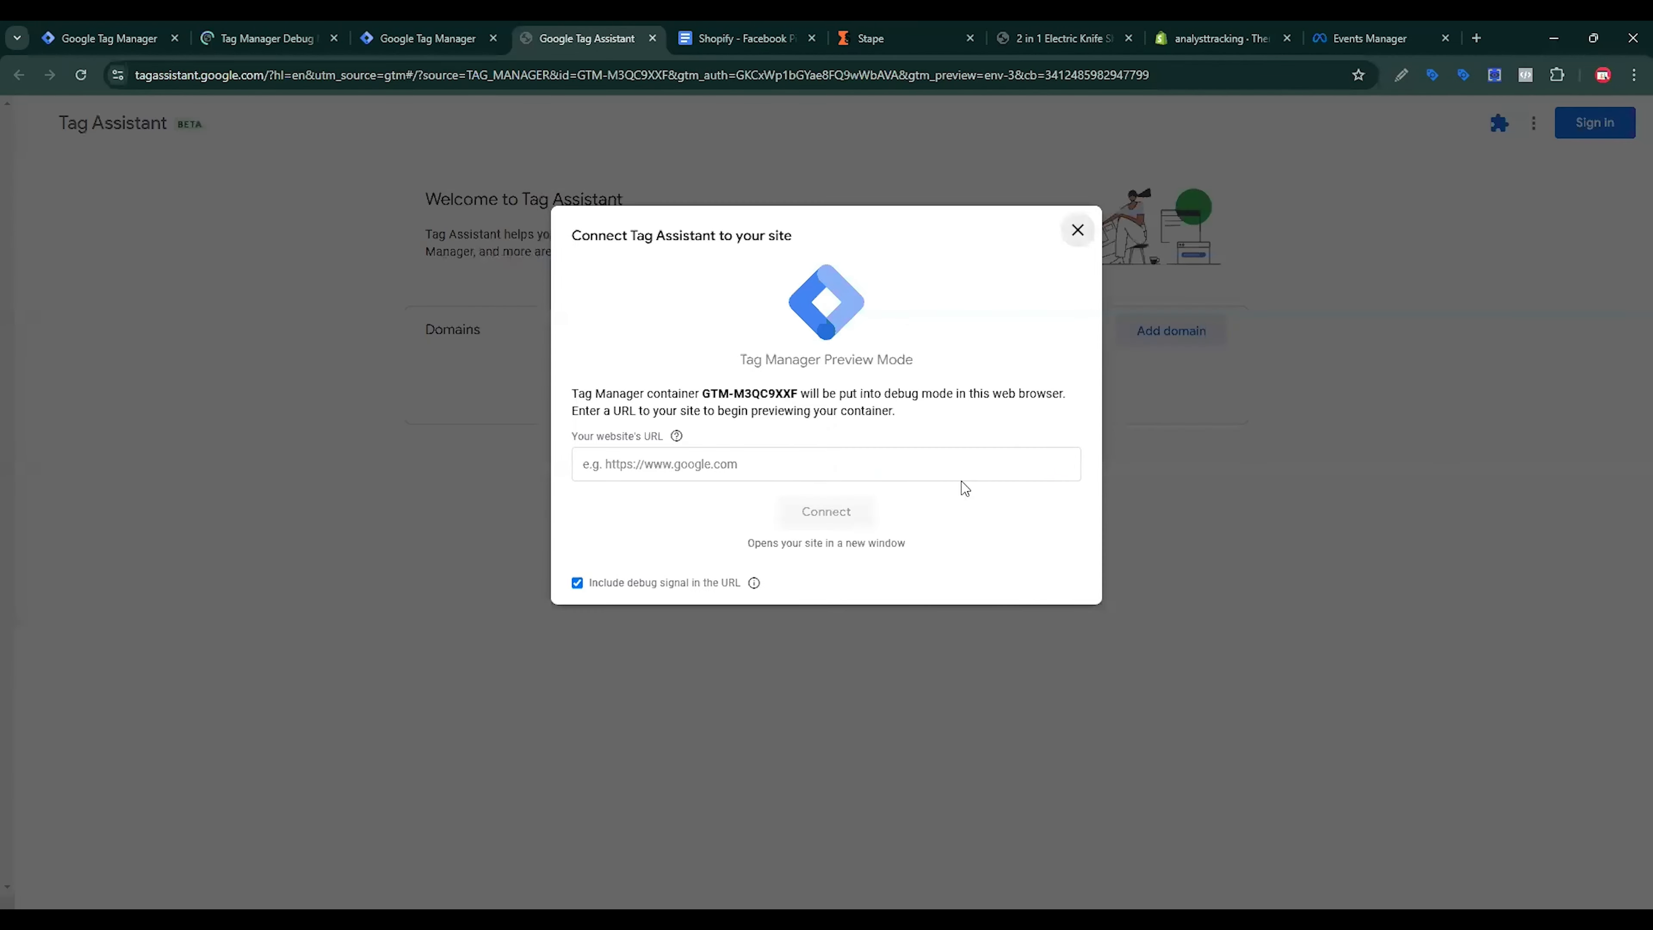
left_click(961, 478)
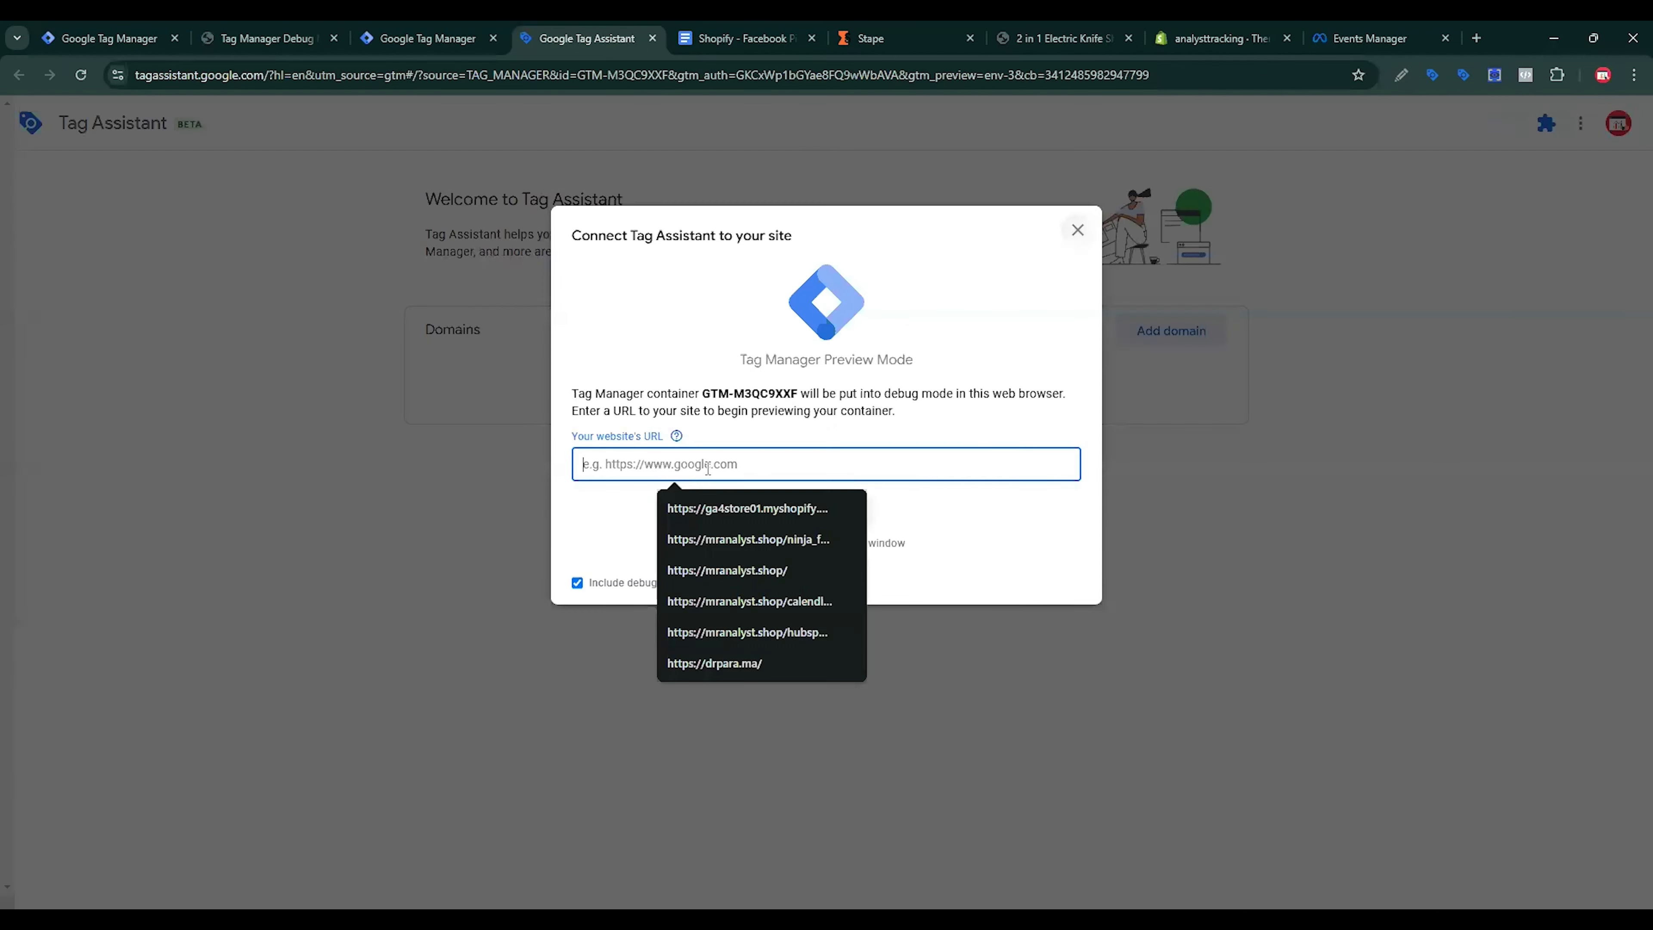
Step: Copy the analysttracking store's base address from the product page
left_click(1275, 32)
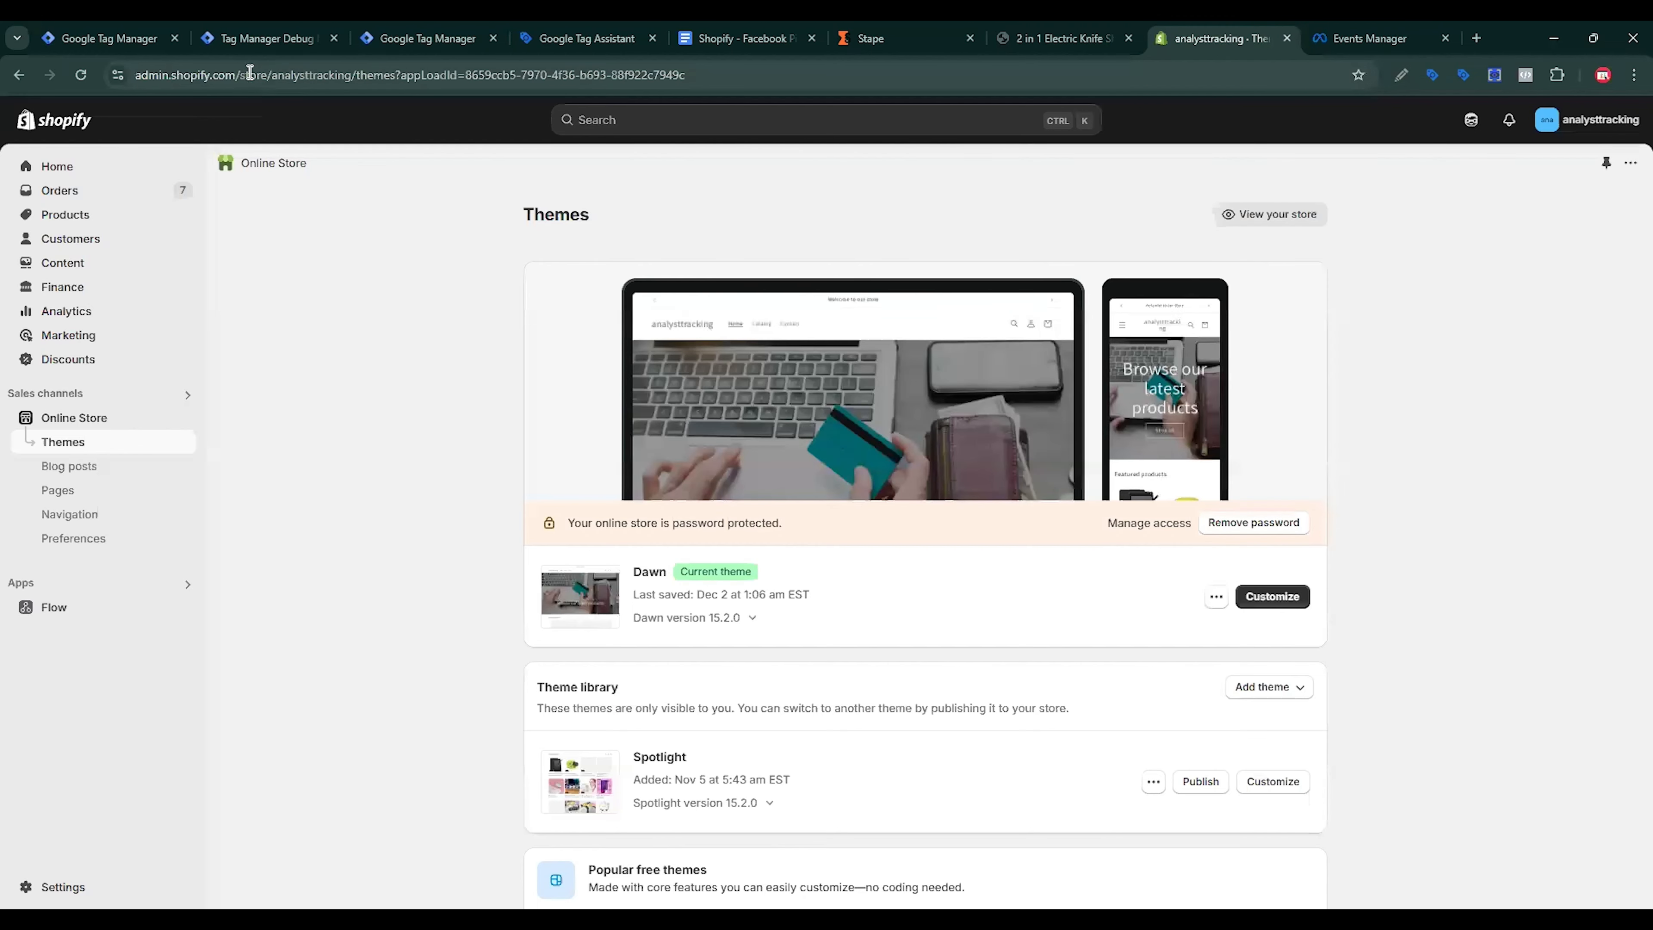
left_click(1055, 38)
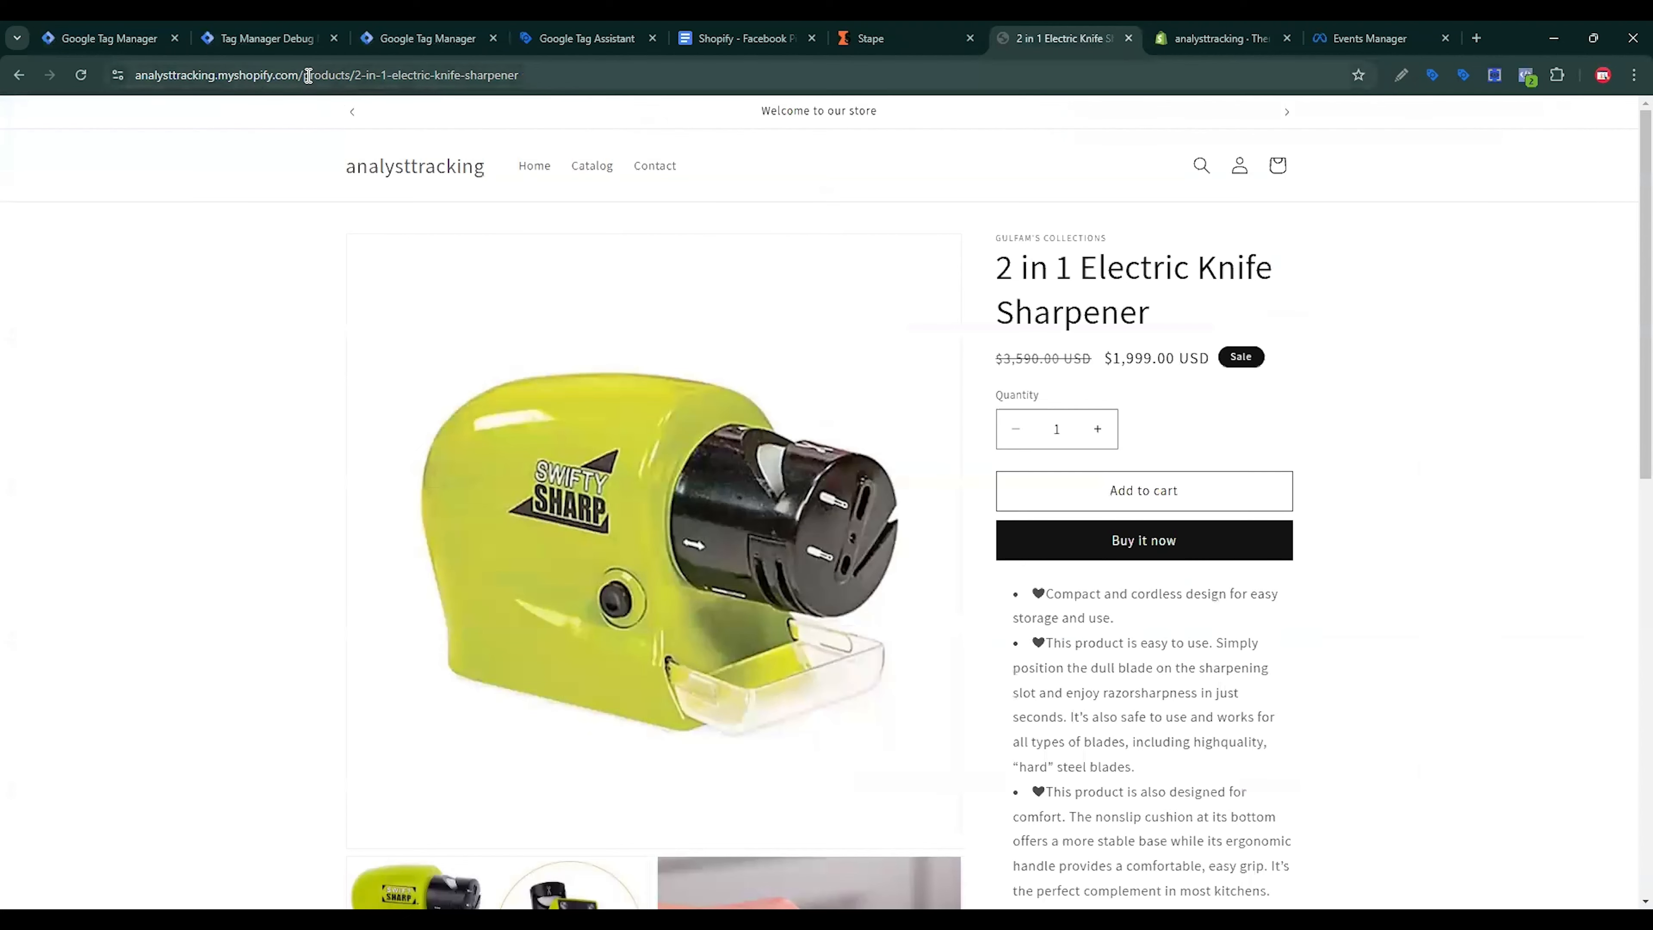
left_click_drag(301, 74, 135, 75)
key("ctrl+c")
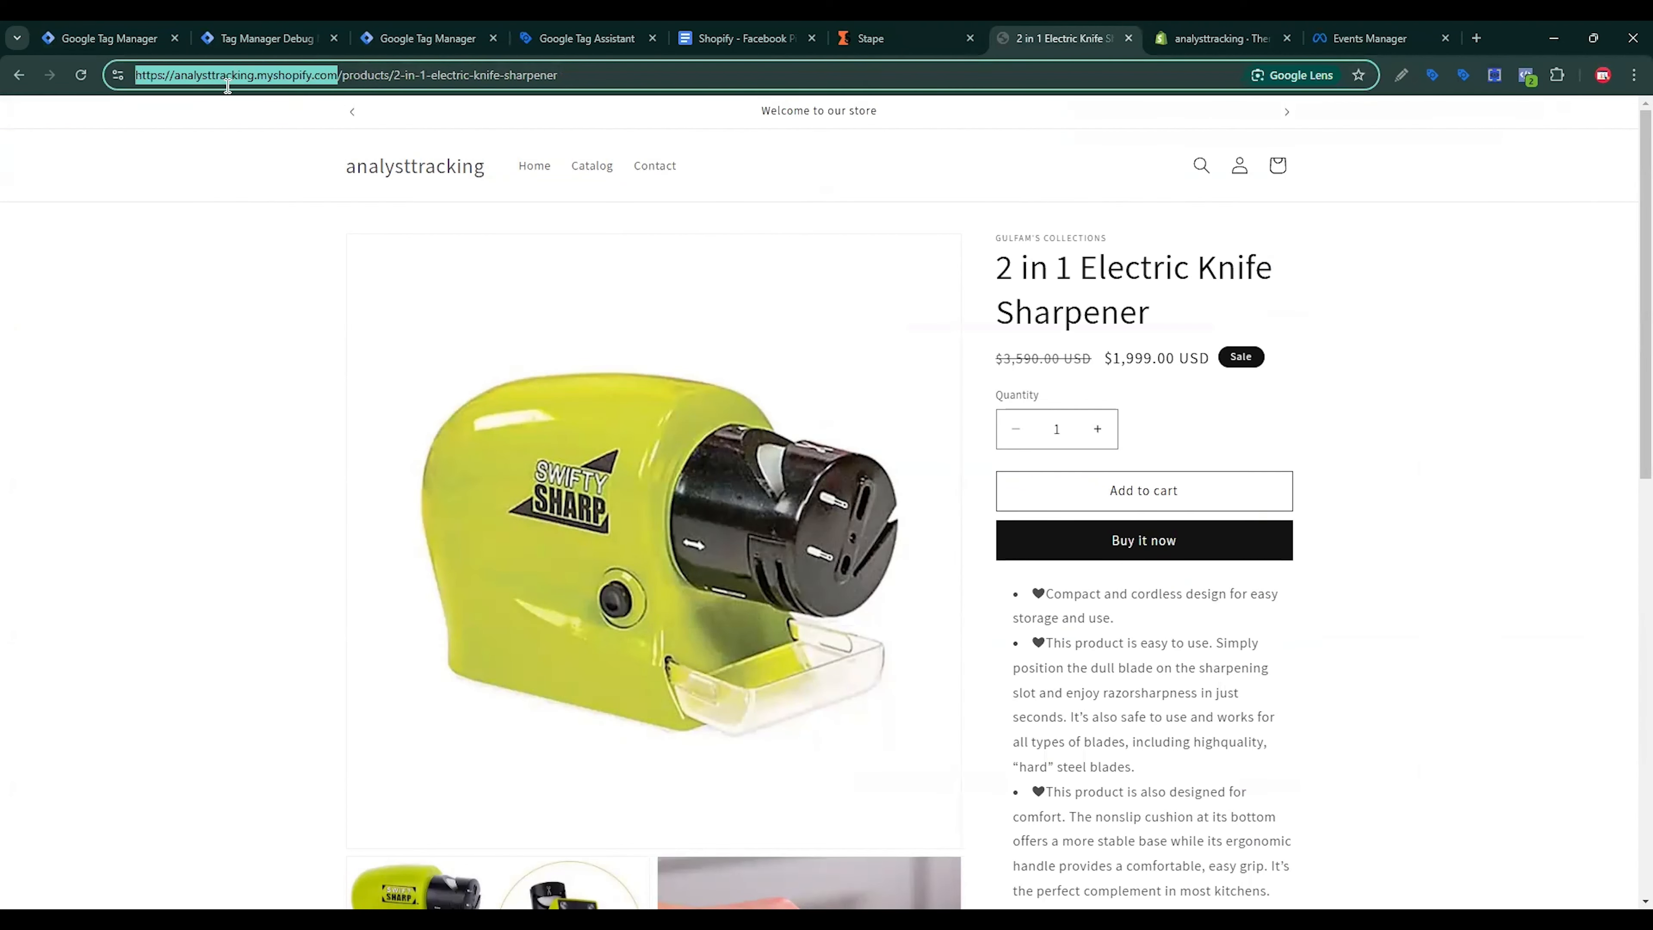
key("ctrl+1")
Step: Connect Tag Assistant to the store address and note GTM-M3QC9XXF reported not found
left_click(346, 29)
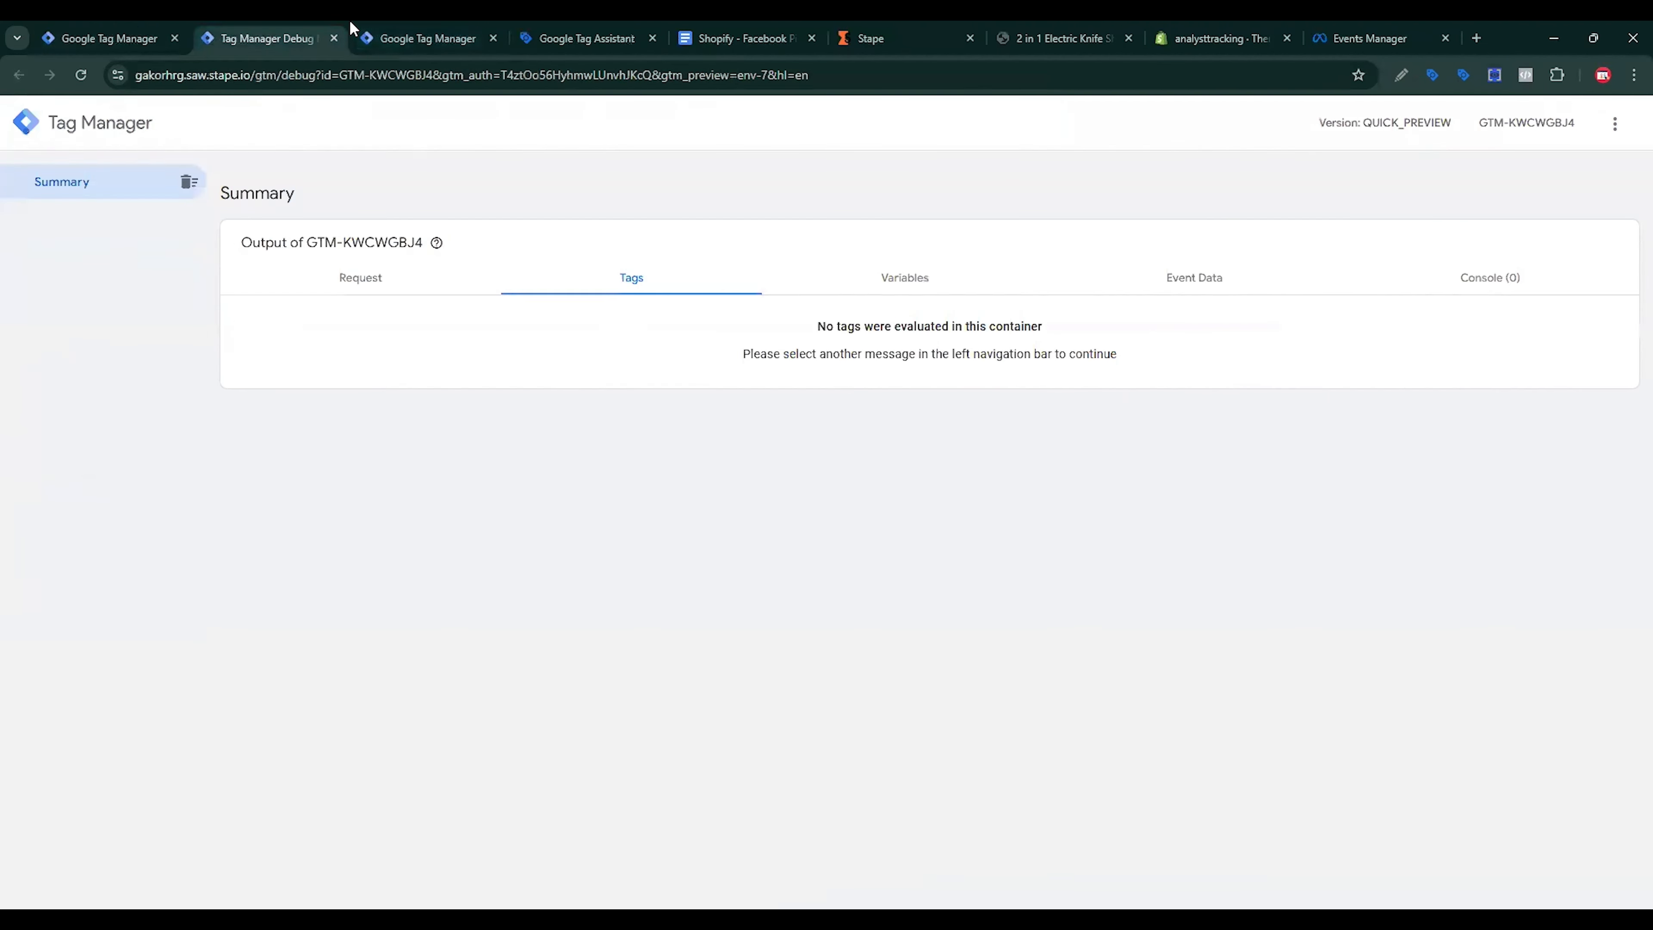
left_click(452, 33)
left_click(560, 32)
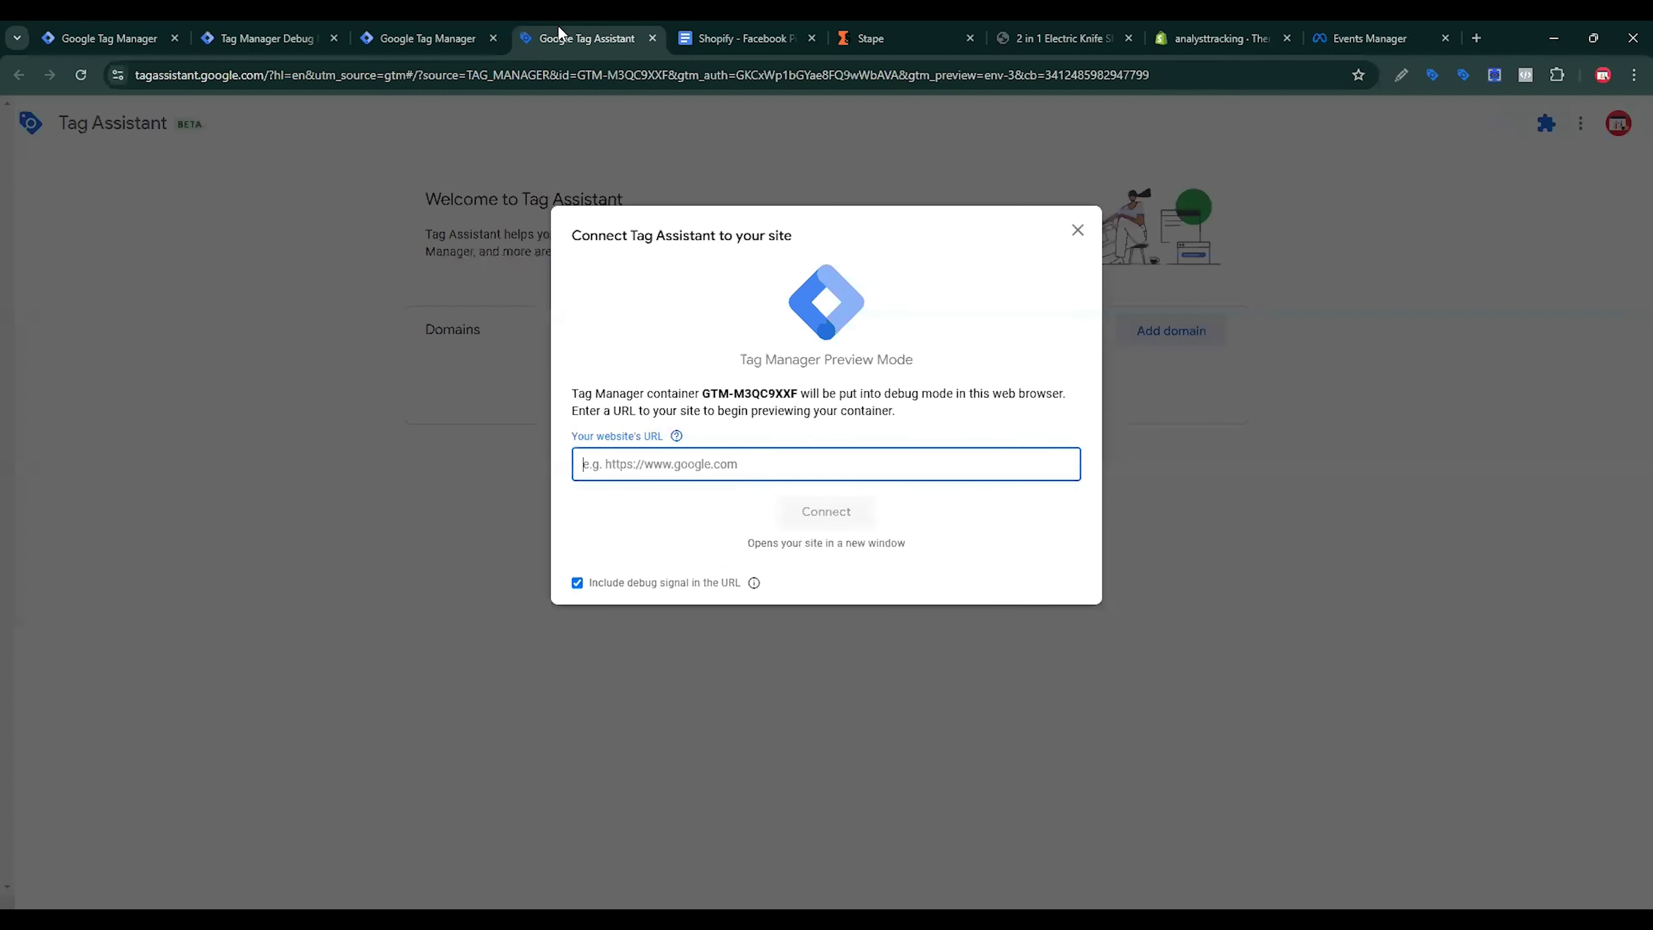
key("ctrl+v")
left_click(820, 514)
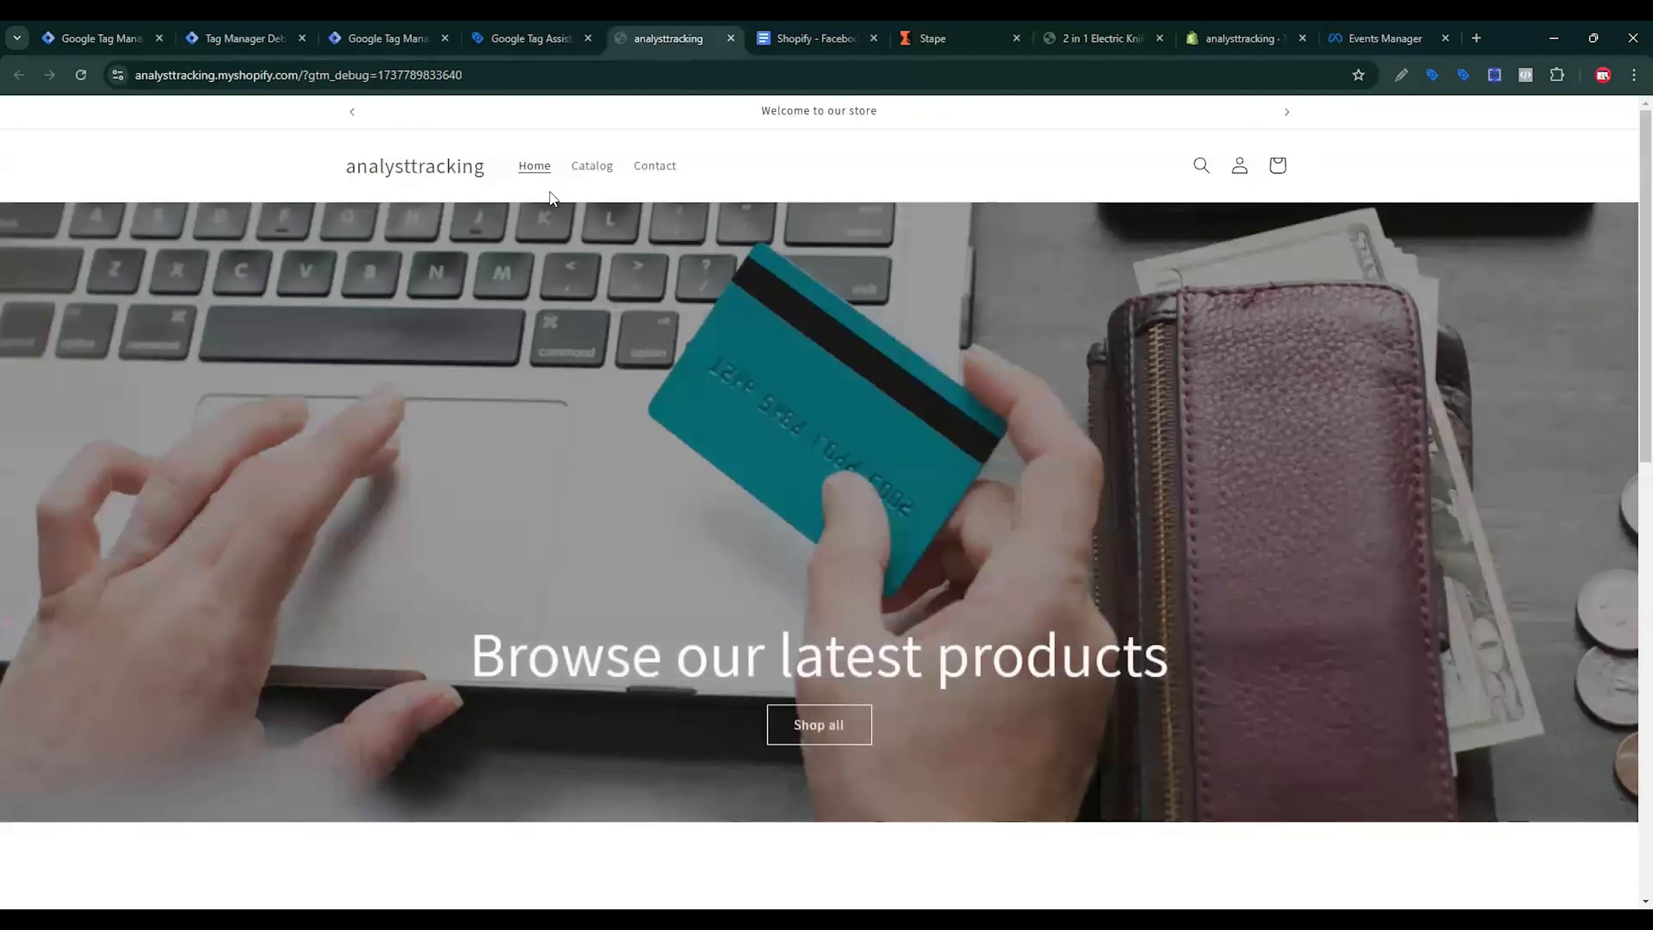
left_click(514, 29)
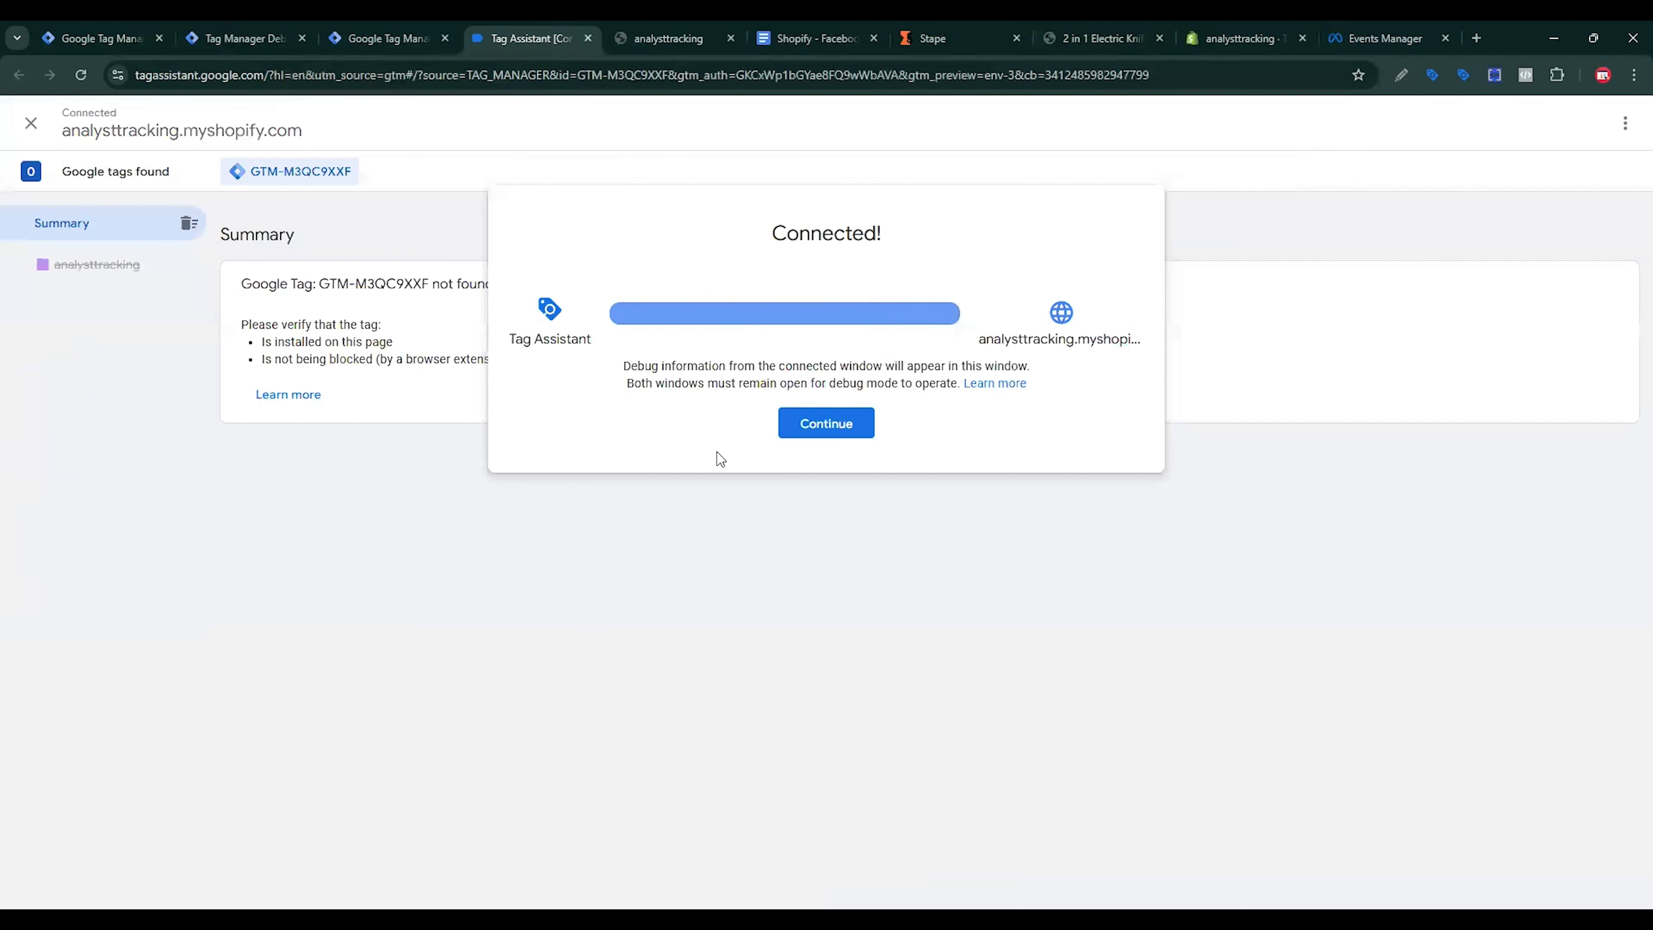
left_click(816, 429)
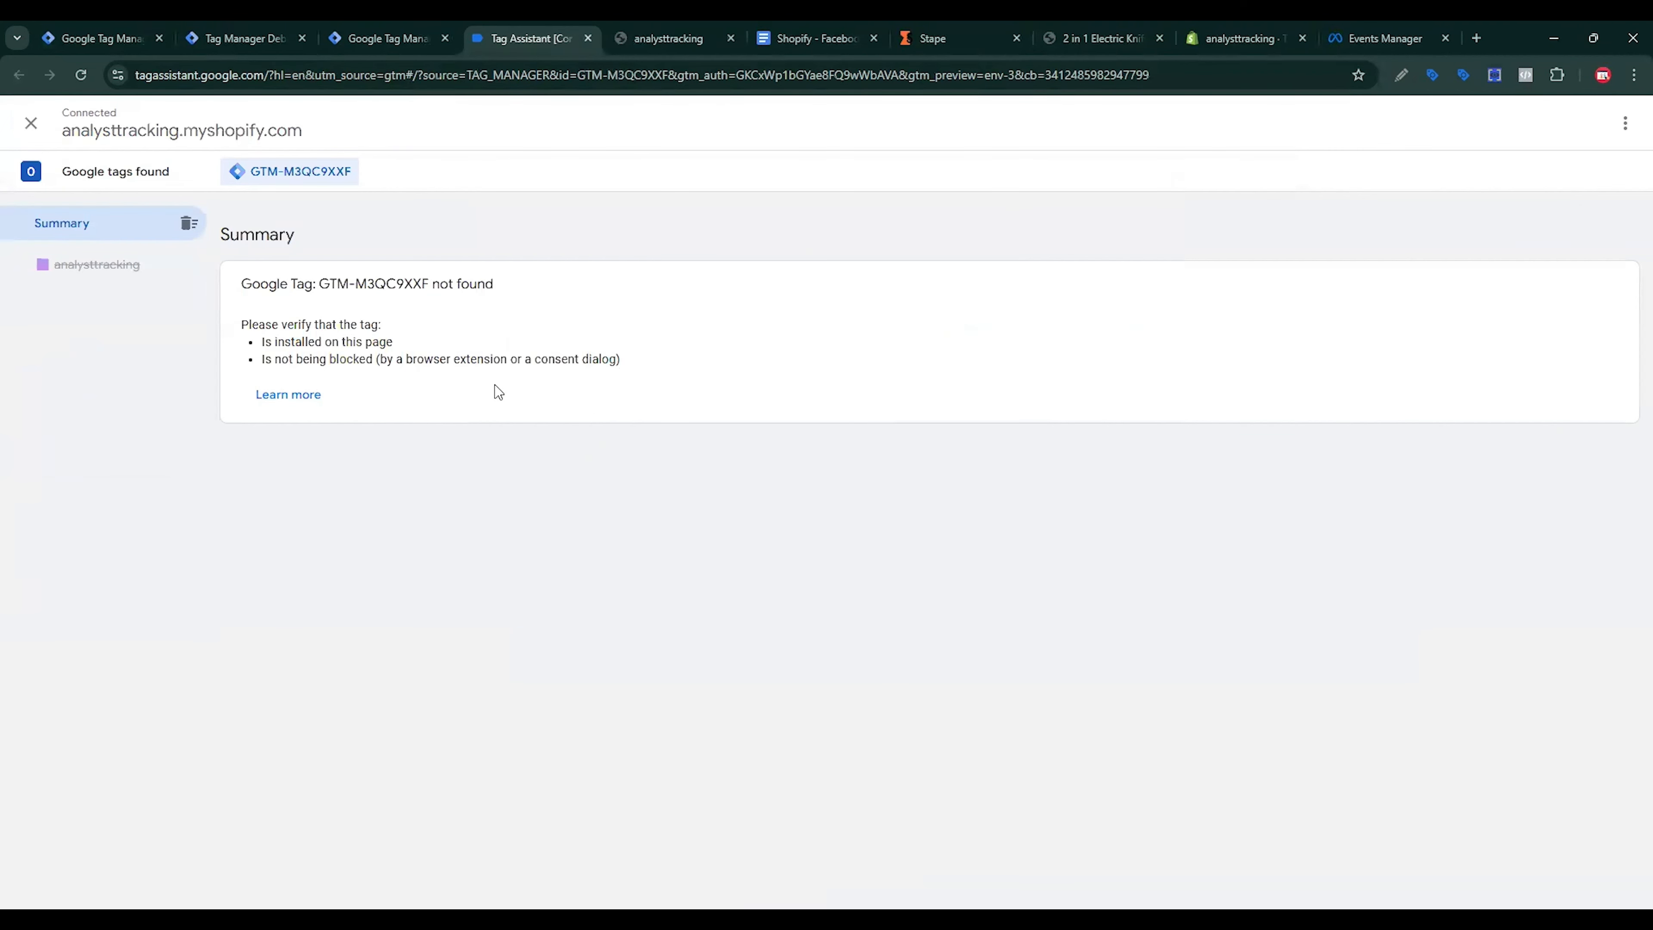
left_click_drag(229, 293, 512, 284)
left_click(668, 38)
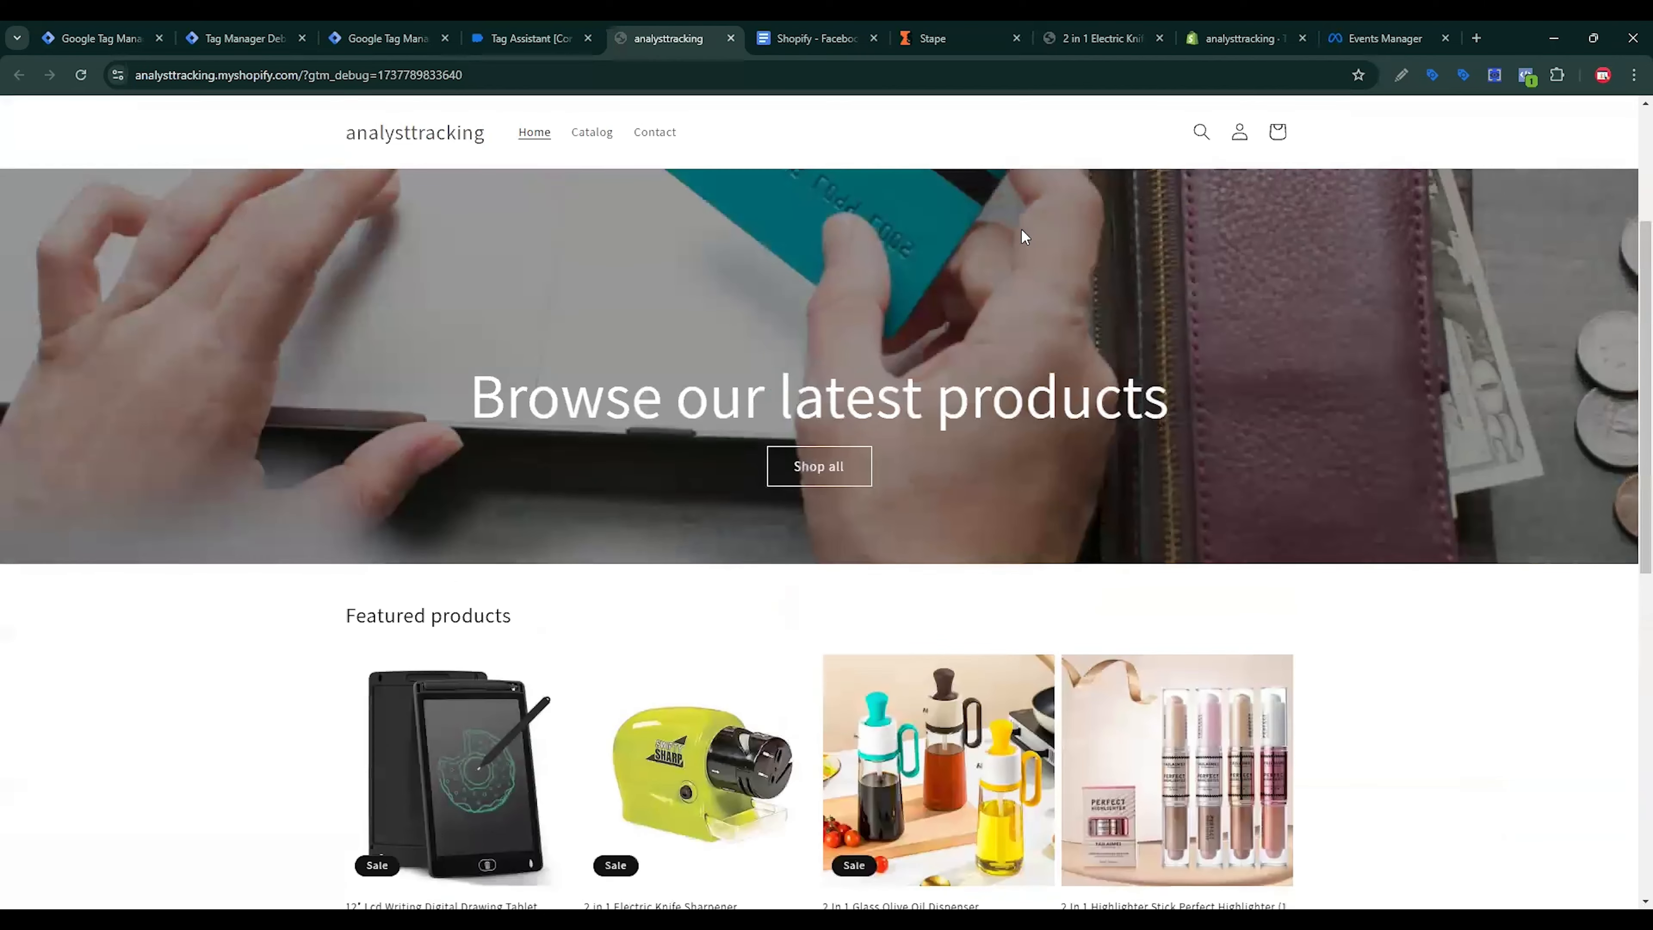
Step: Add the 12″ Lcd Writing Digital Drawing Tablet to the cart and check fired pixel events
left_click(500, 751)
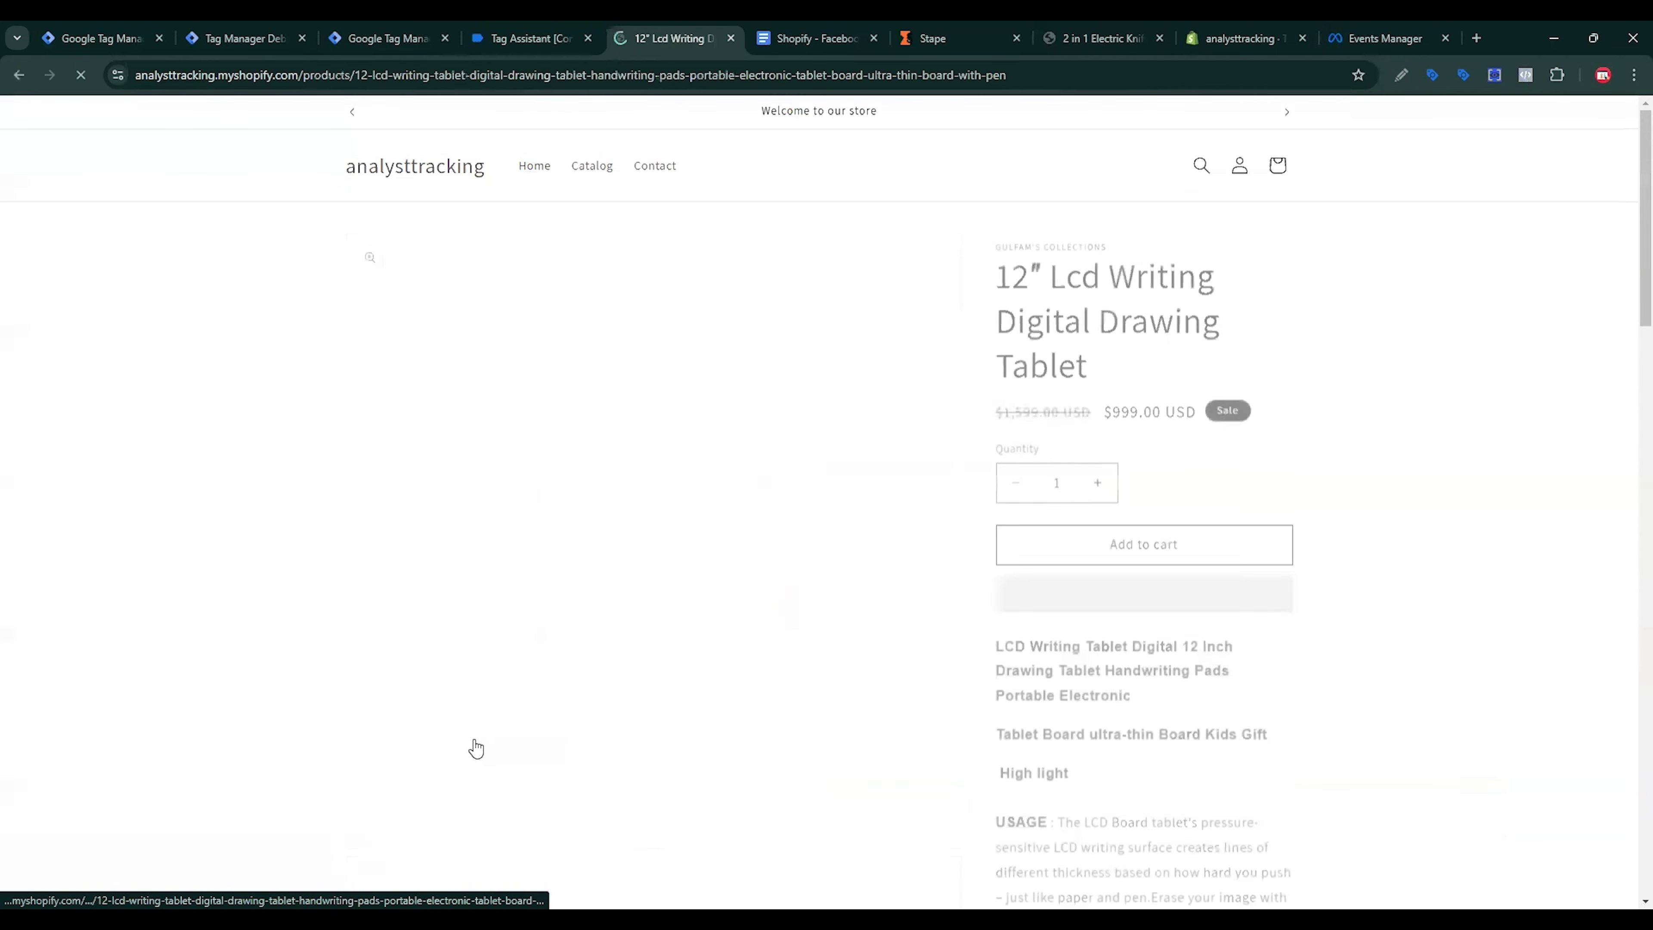
left_click(1166, 538)
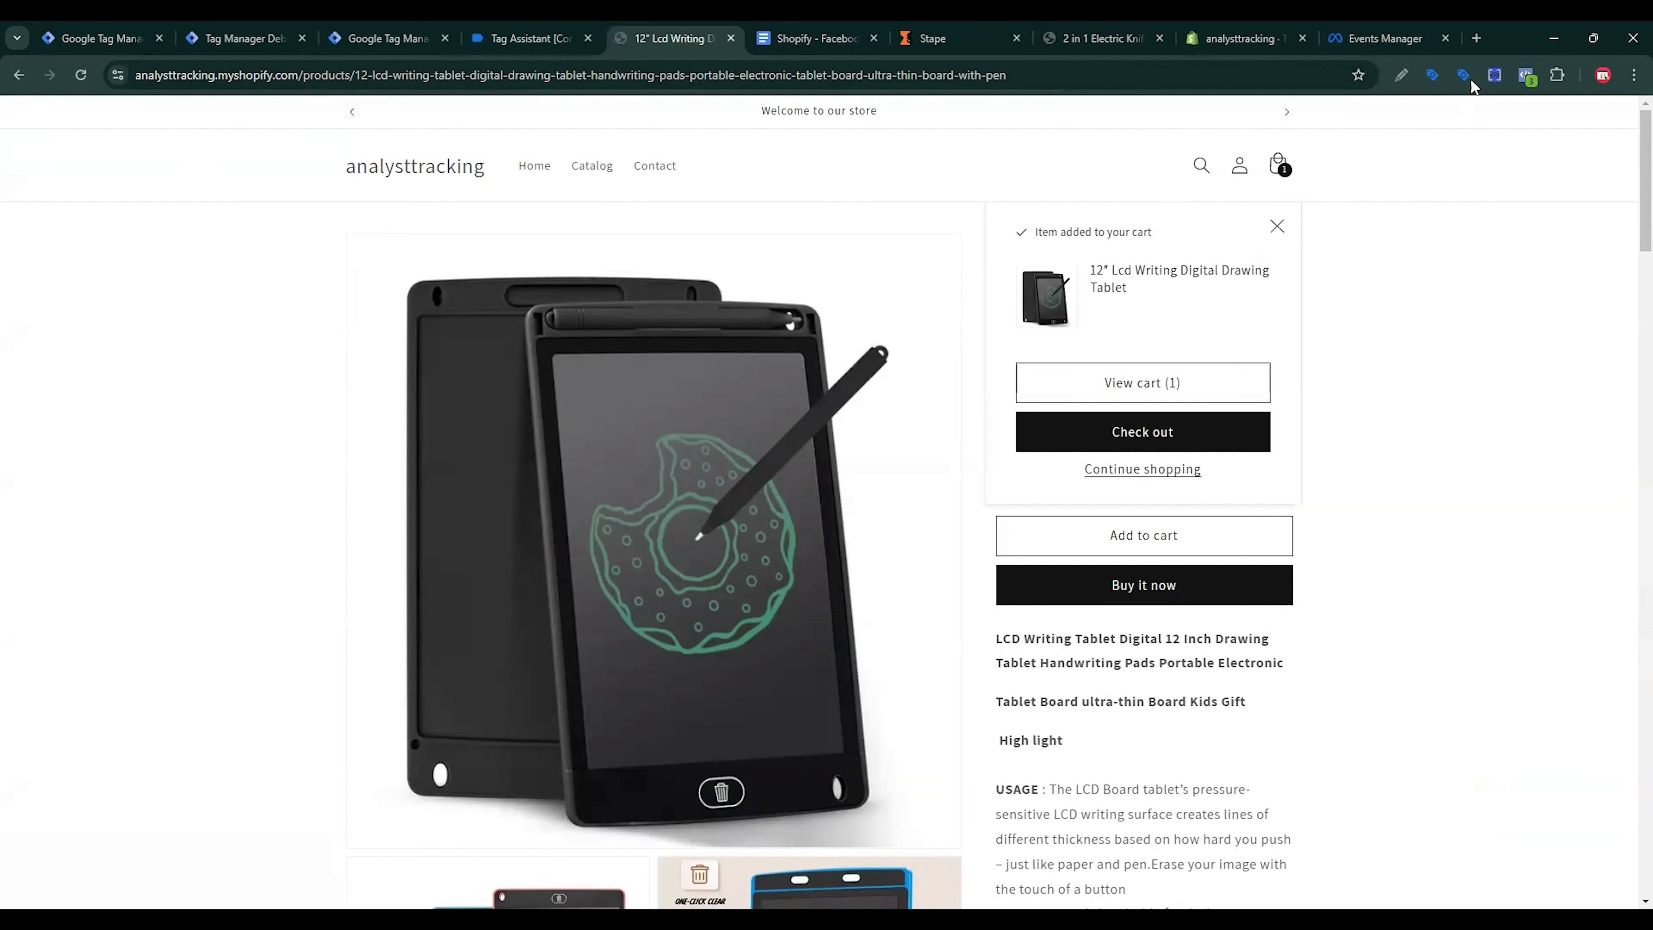
left_click(1527, 75)
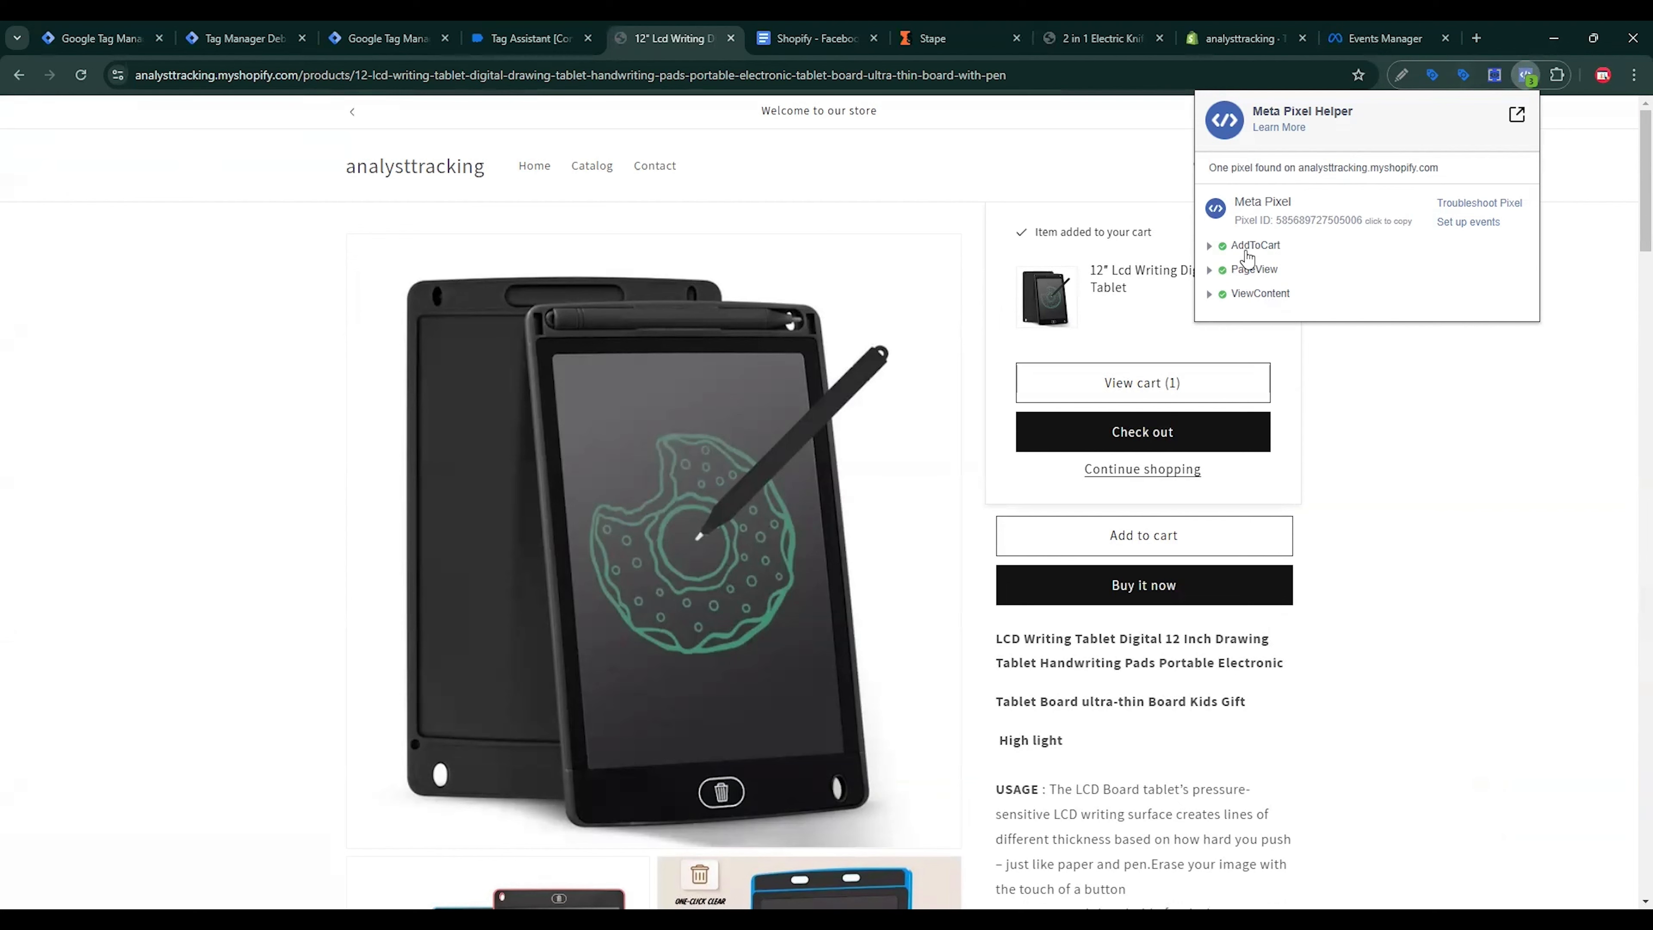
Step: Check out from the cart with the test card details and place the order
left_click(1146, 385)
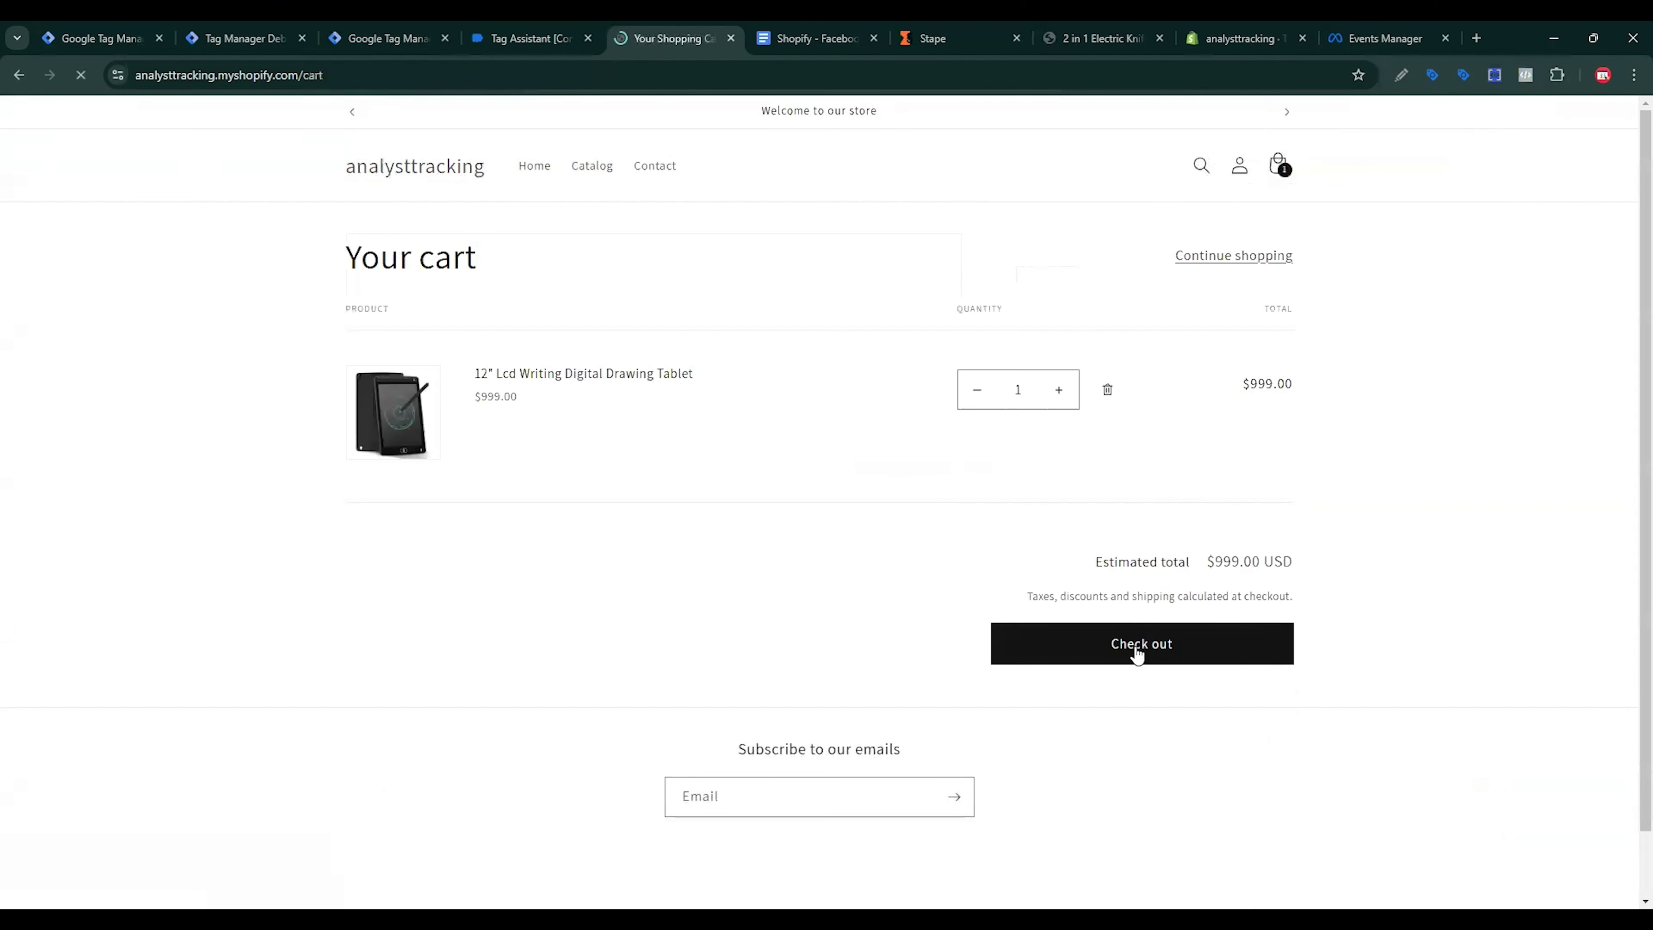
left_click(1137, 654)
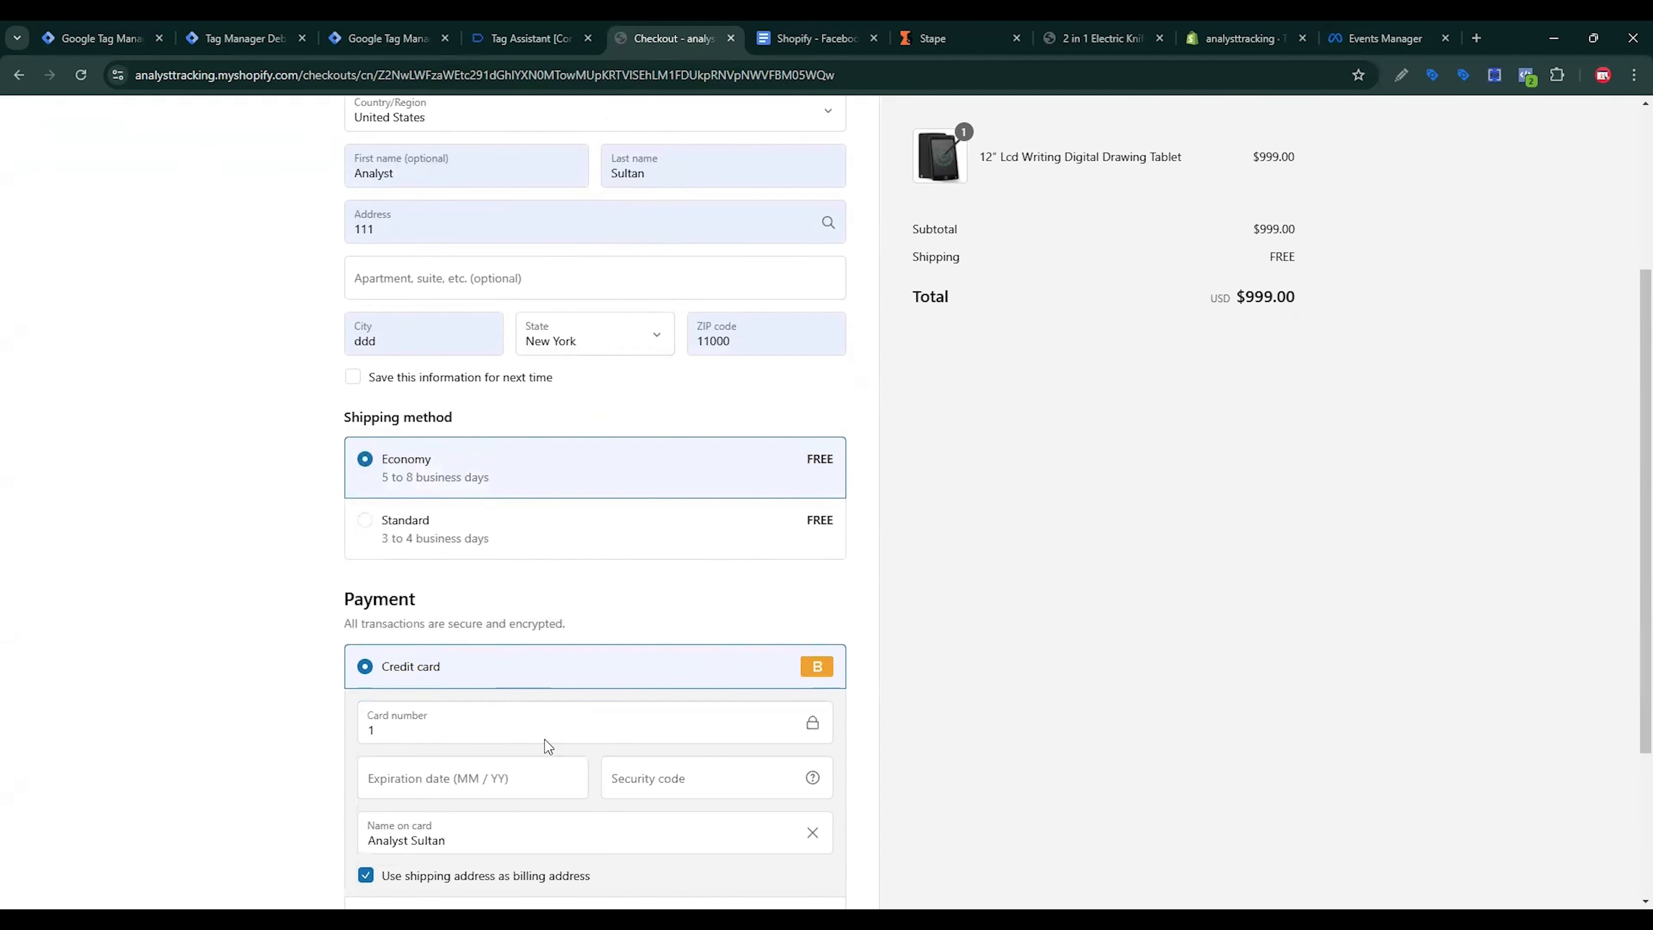
scroll(546, 746, "down", 3)
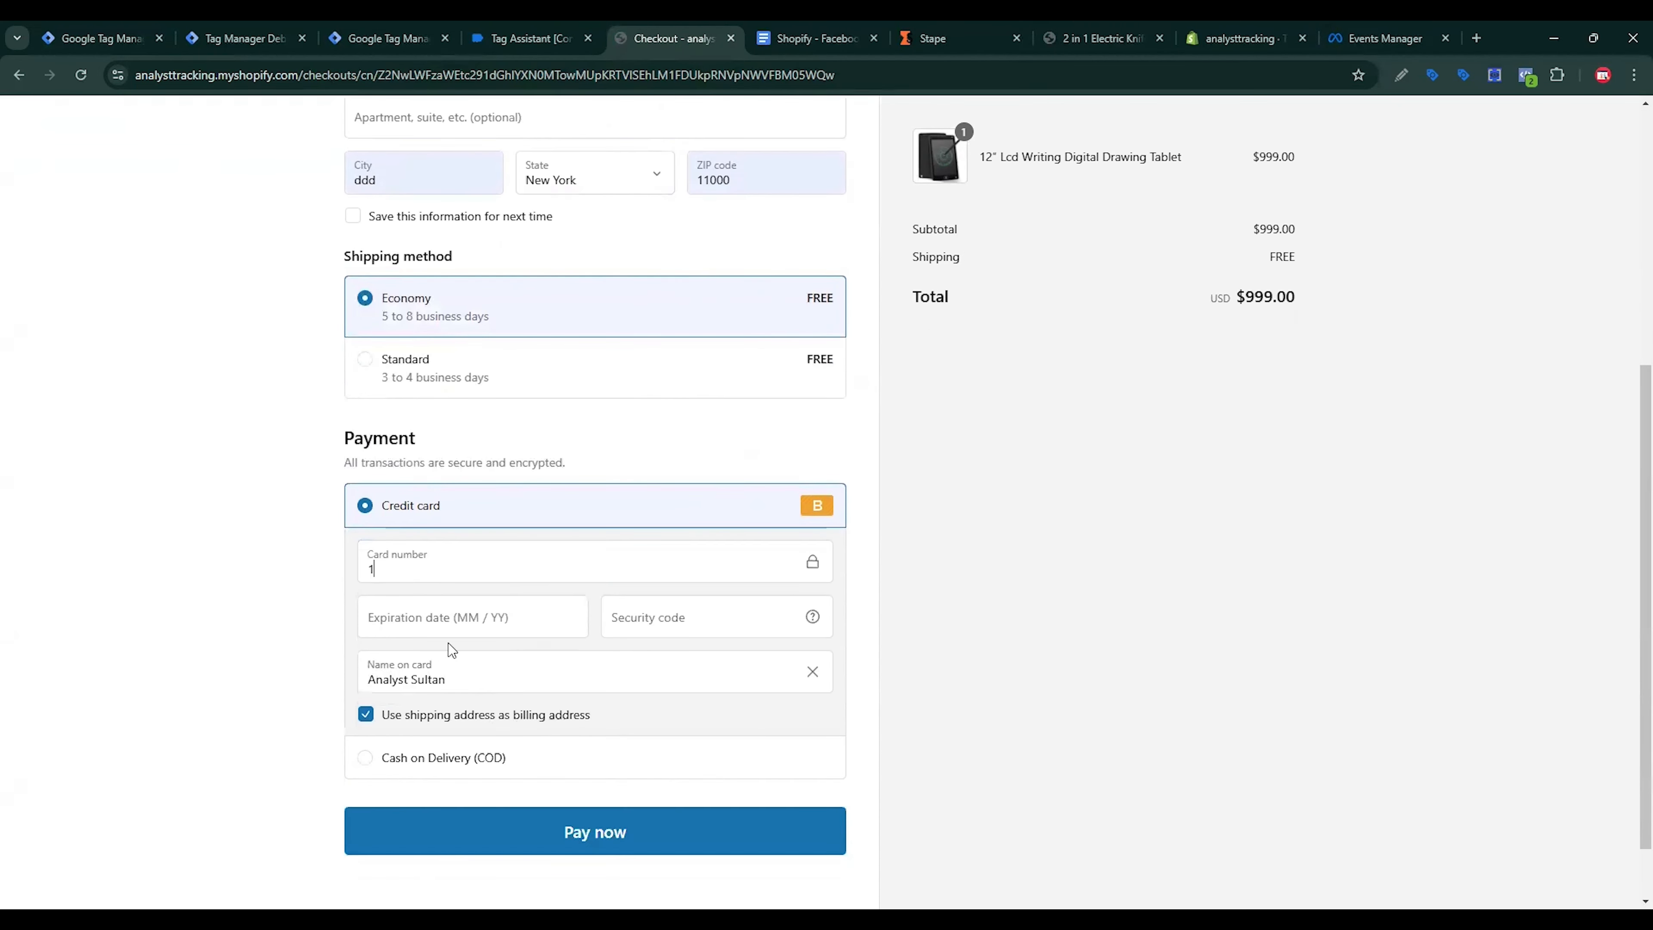
left_click(454, 629)
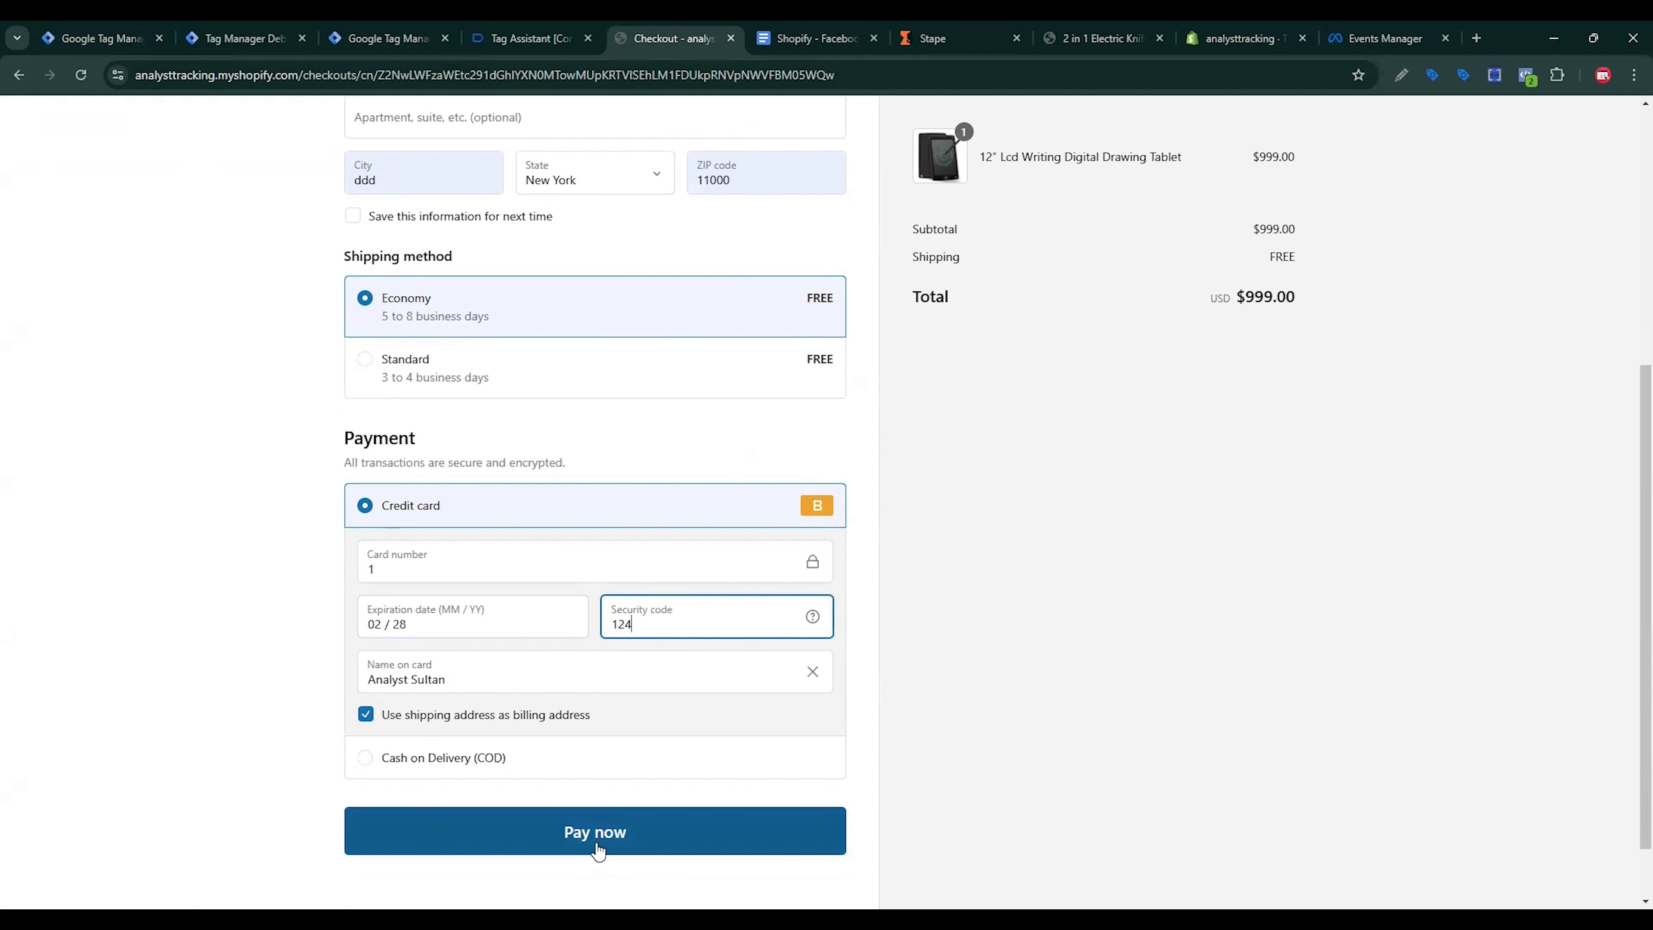
left_click(596, 844)
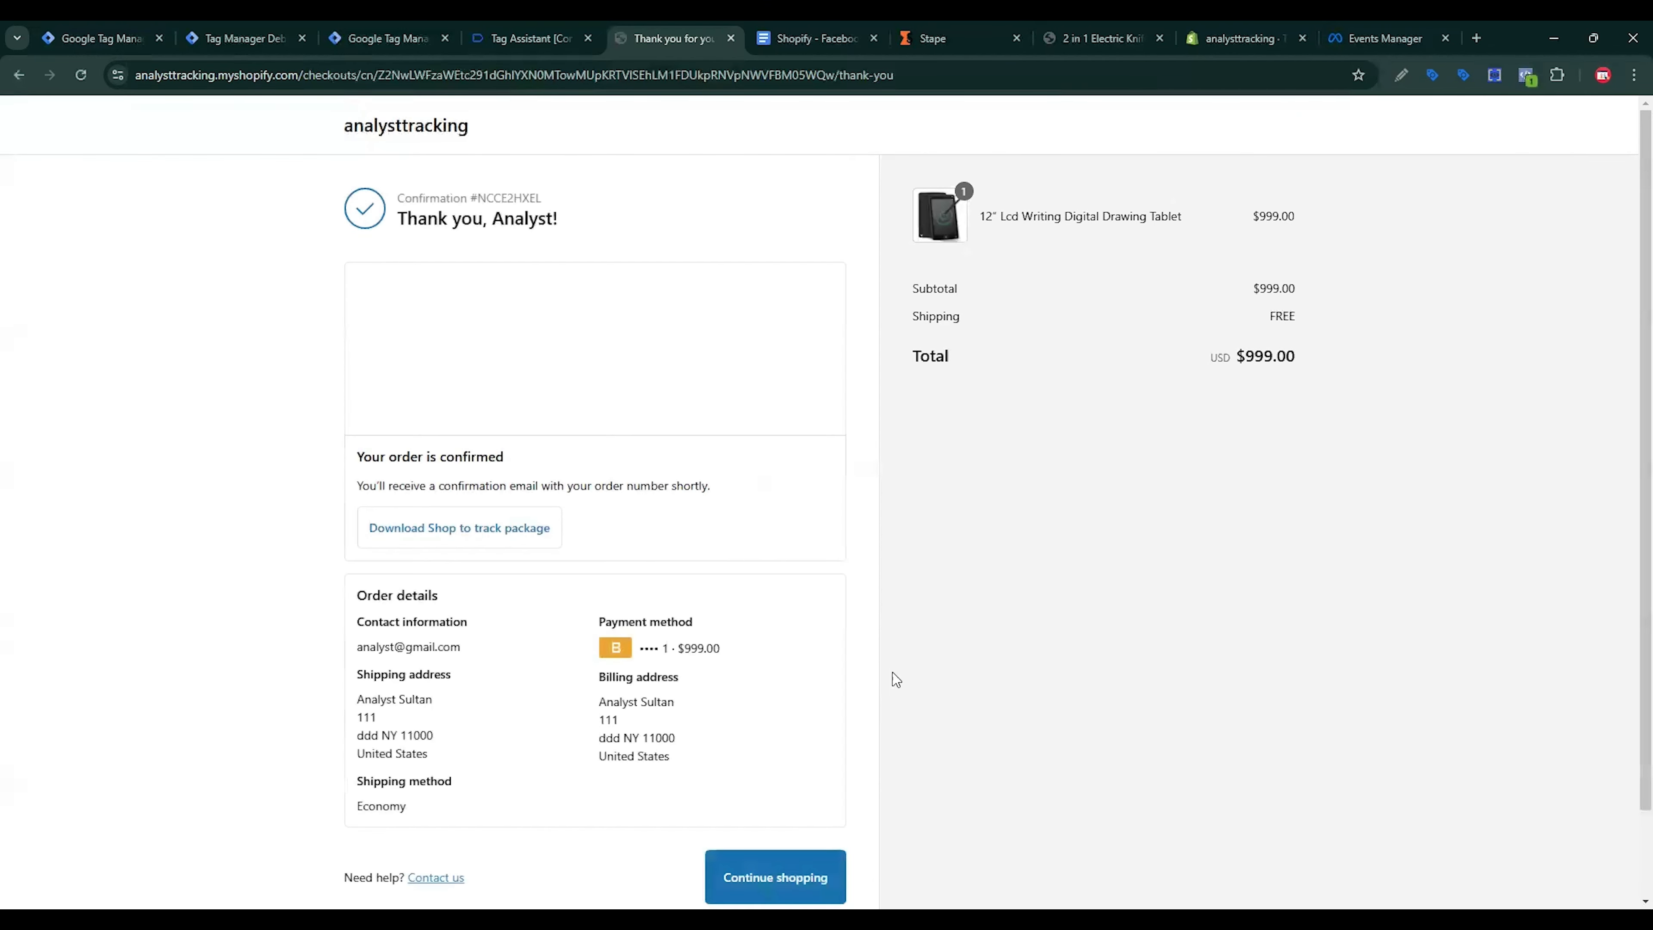
Step: Inspect the Purchase event's parameters in Pixel Helper, noting content_category is Not Set
left_click(1527, 75)
left_click(1263, 248)
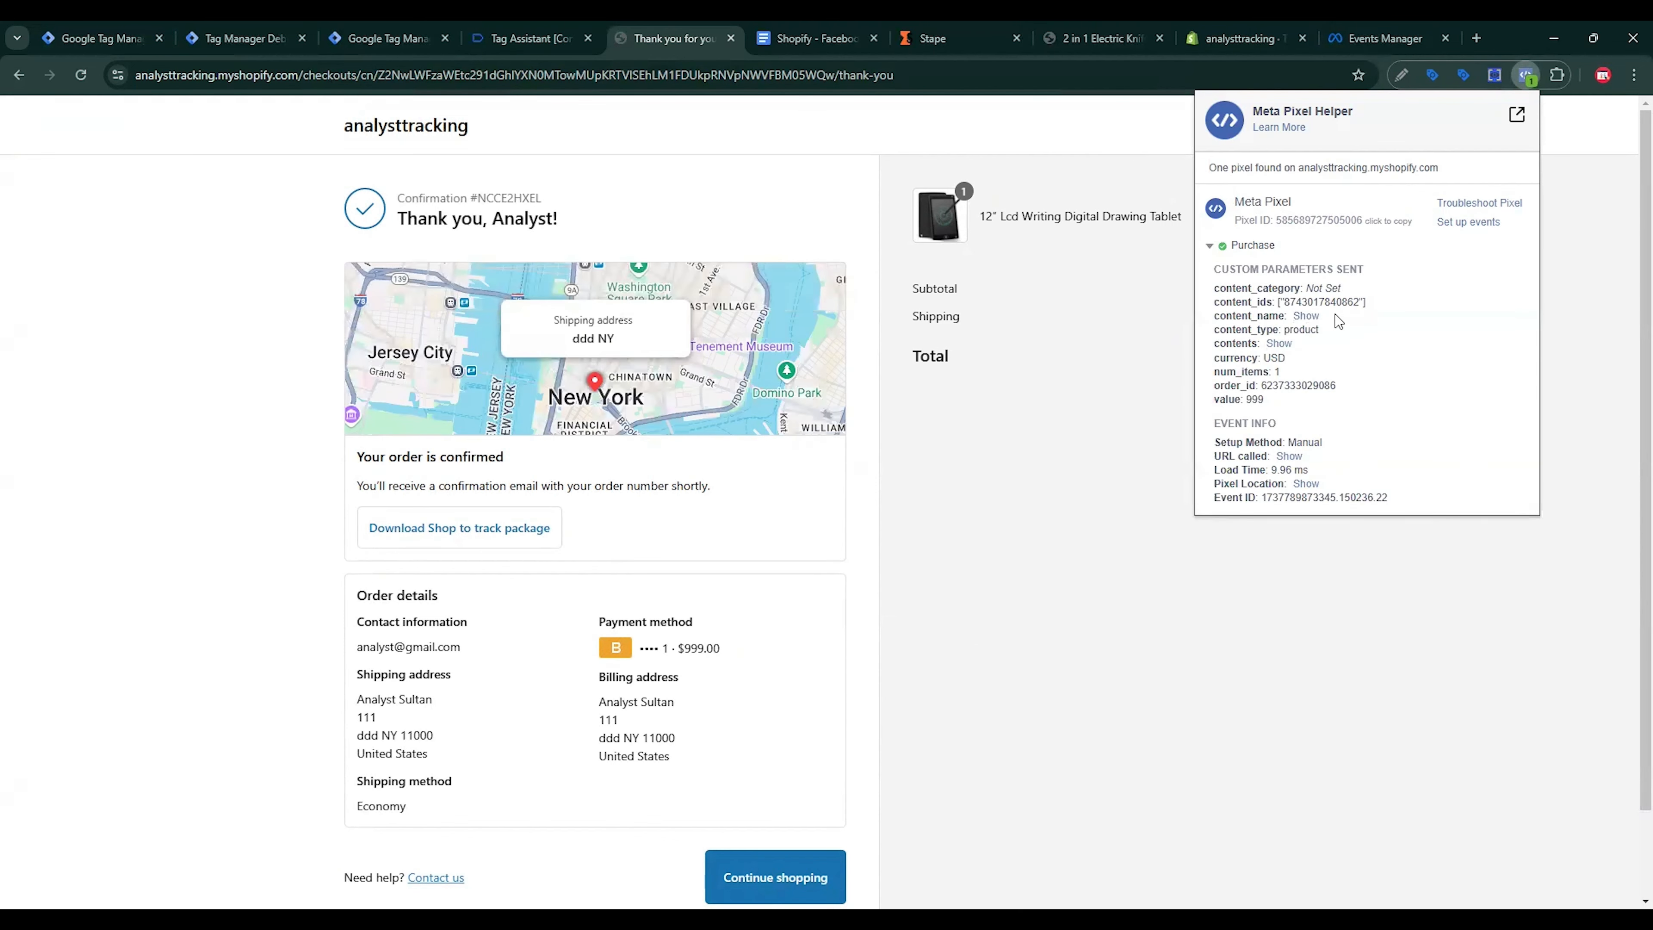
left_click(1306, 315)
left_click(1277, 364)
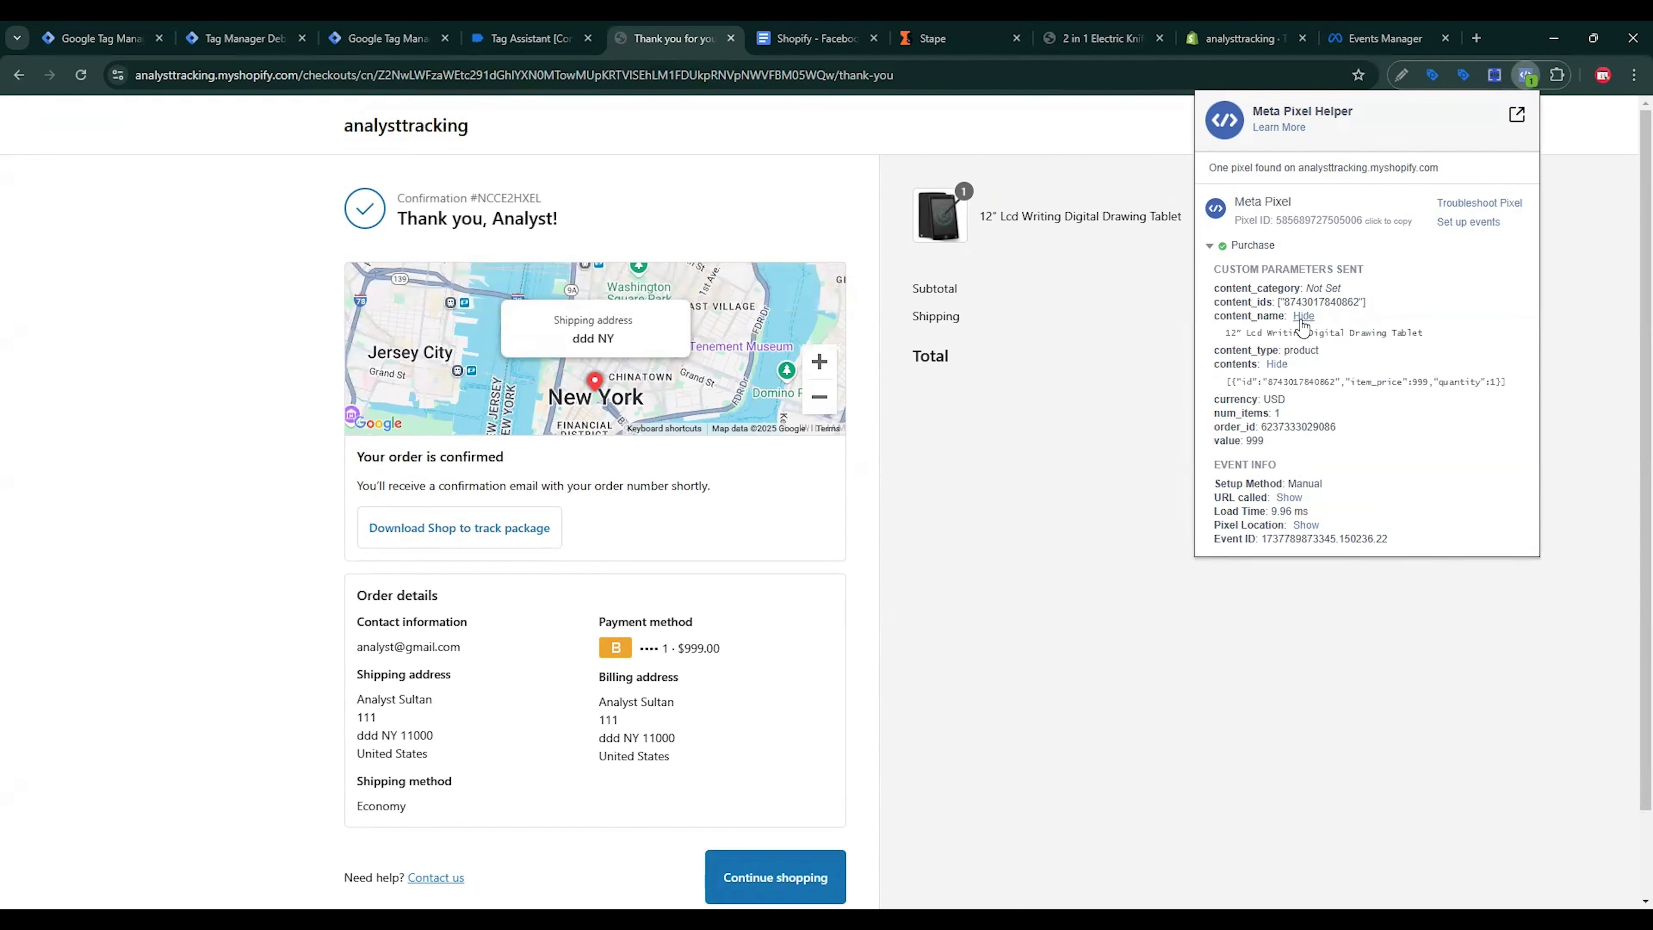
left_click_drag(1306, 288, 1364, 293)
triple_click(1315, 287)
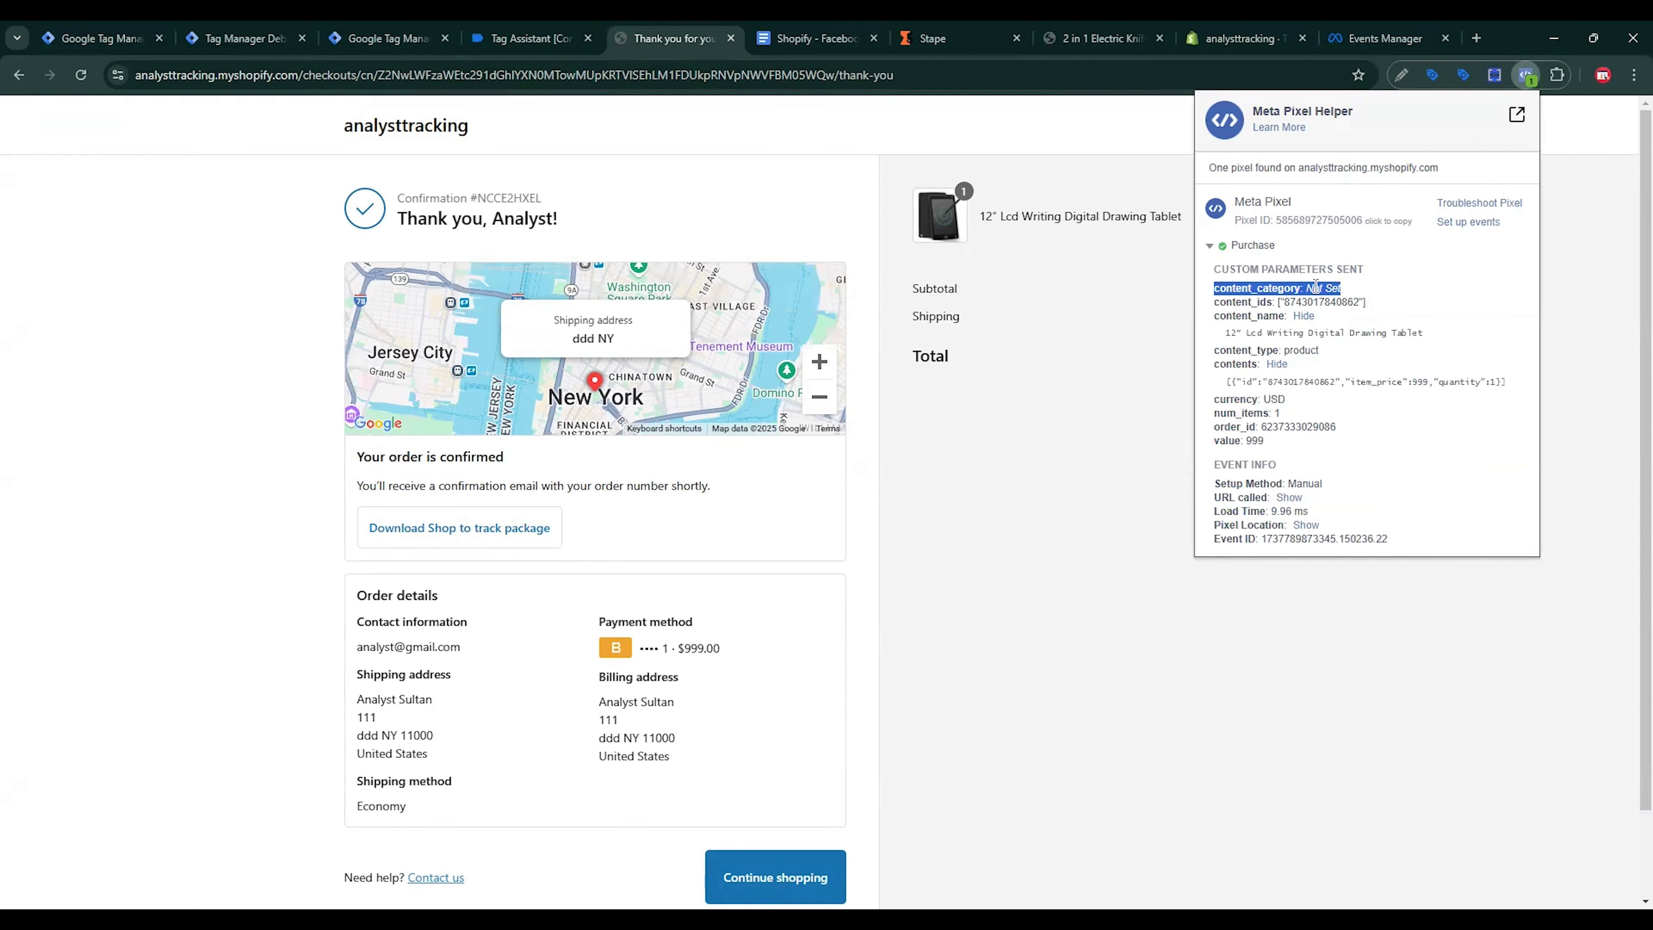
left_click(1367, 38)
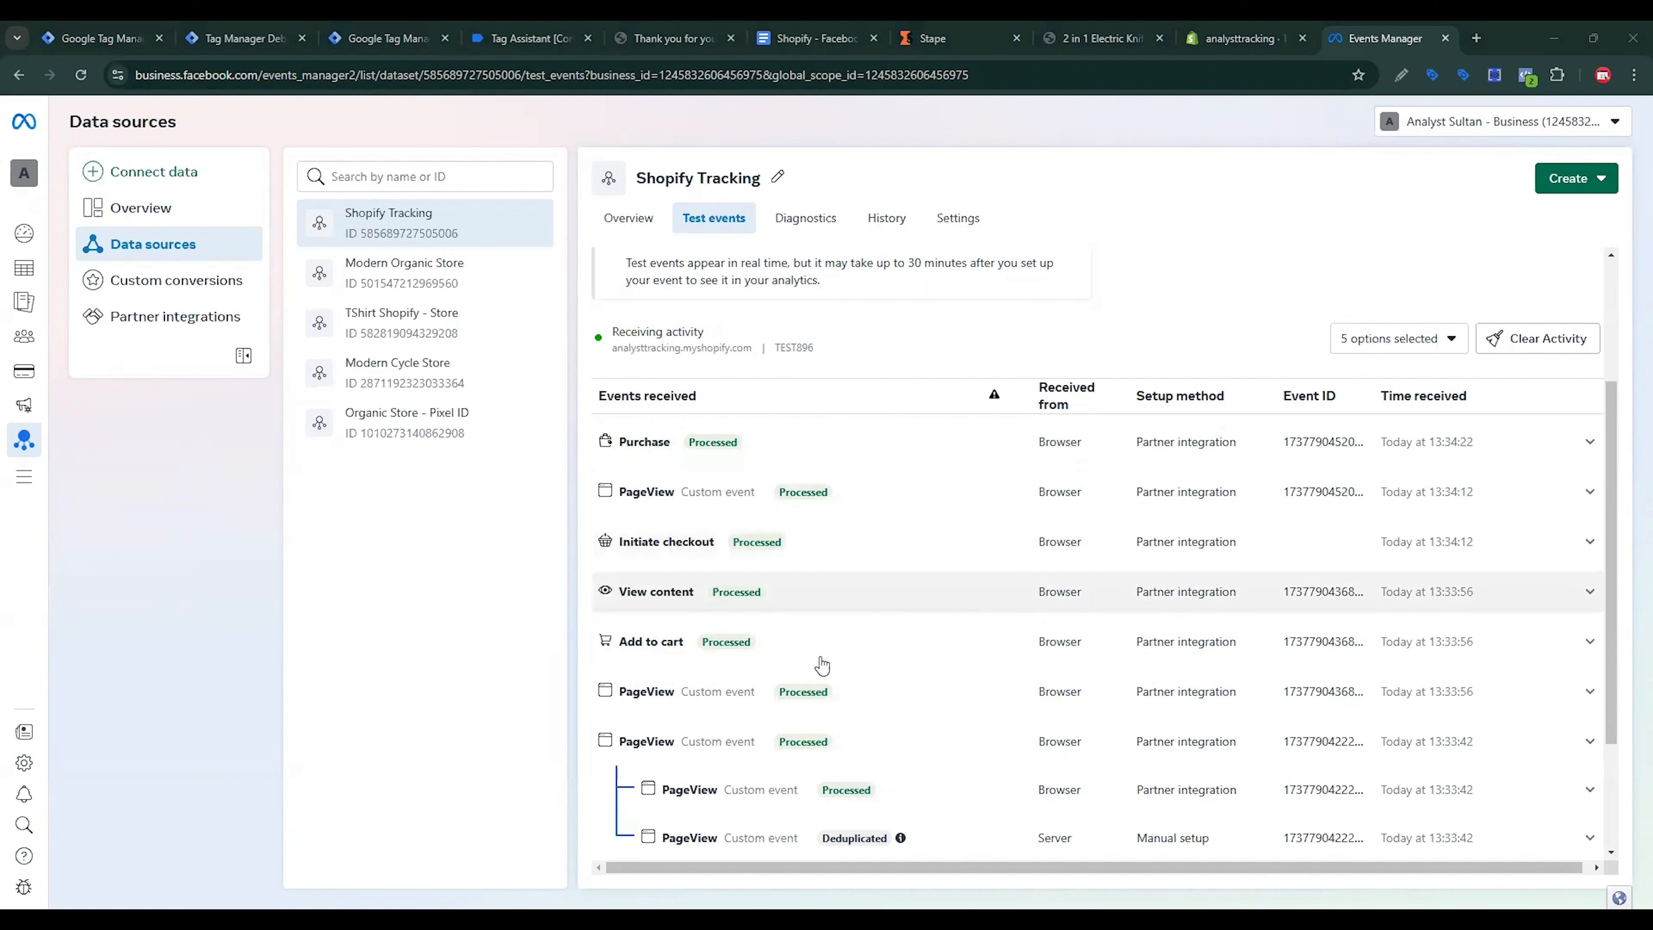
Step: Review the Test events list and the note about up to 30-minute processing delays
scroll(942, 622, "up", 3)
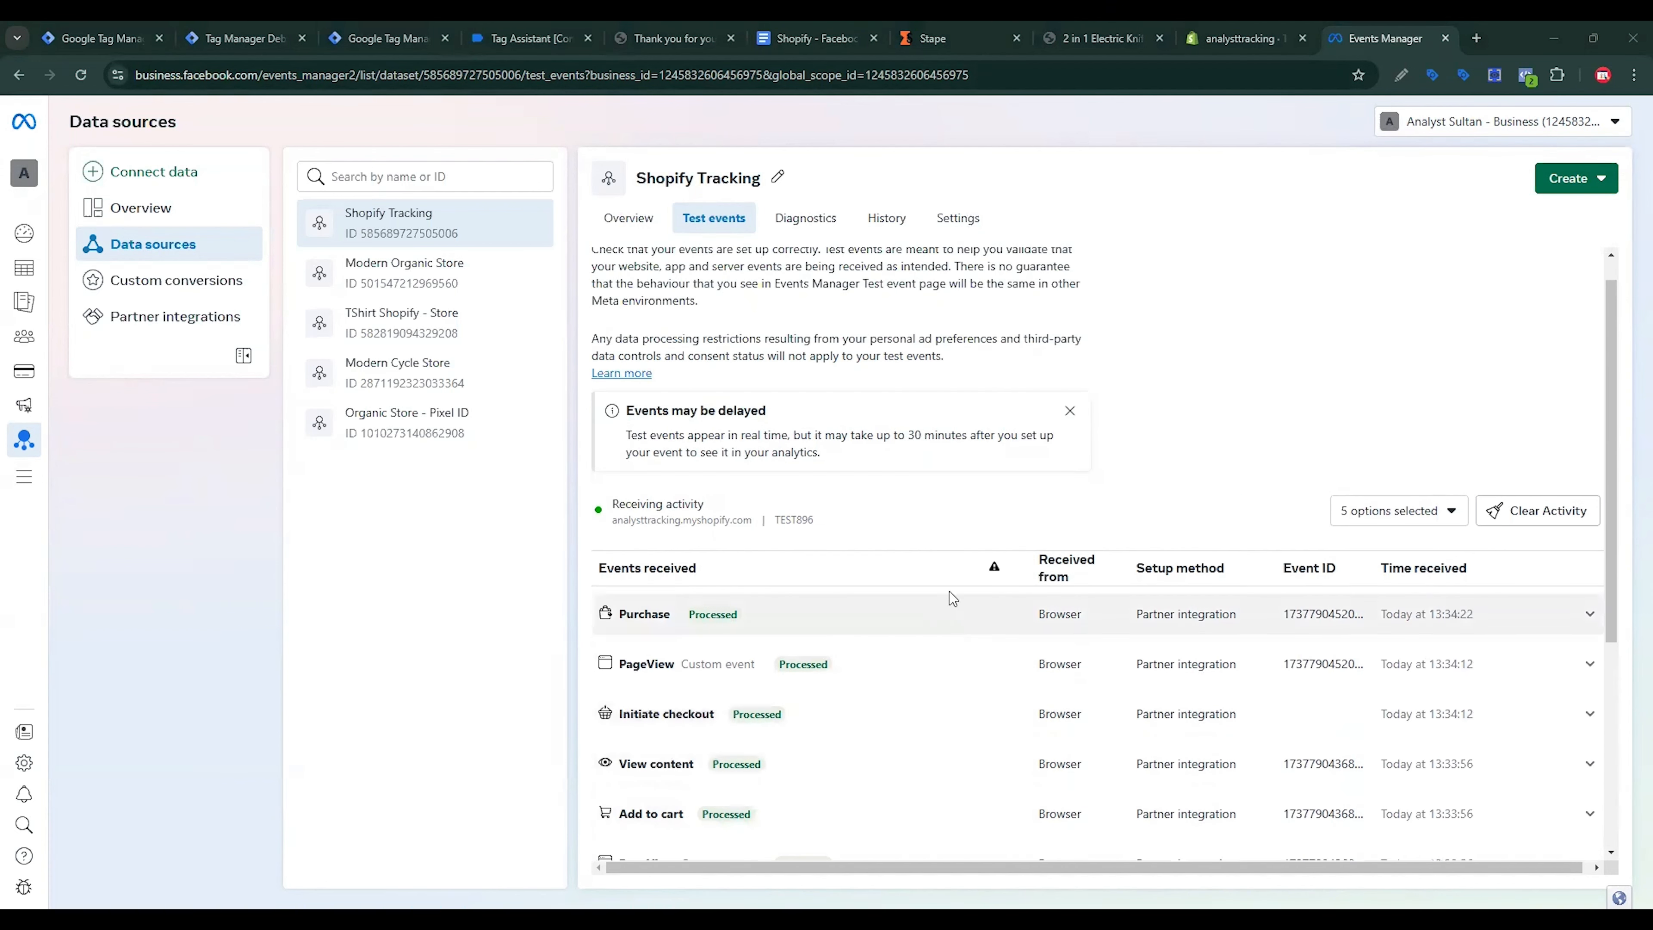
left_click_drag(891, 432, 1050, 435)
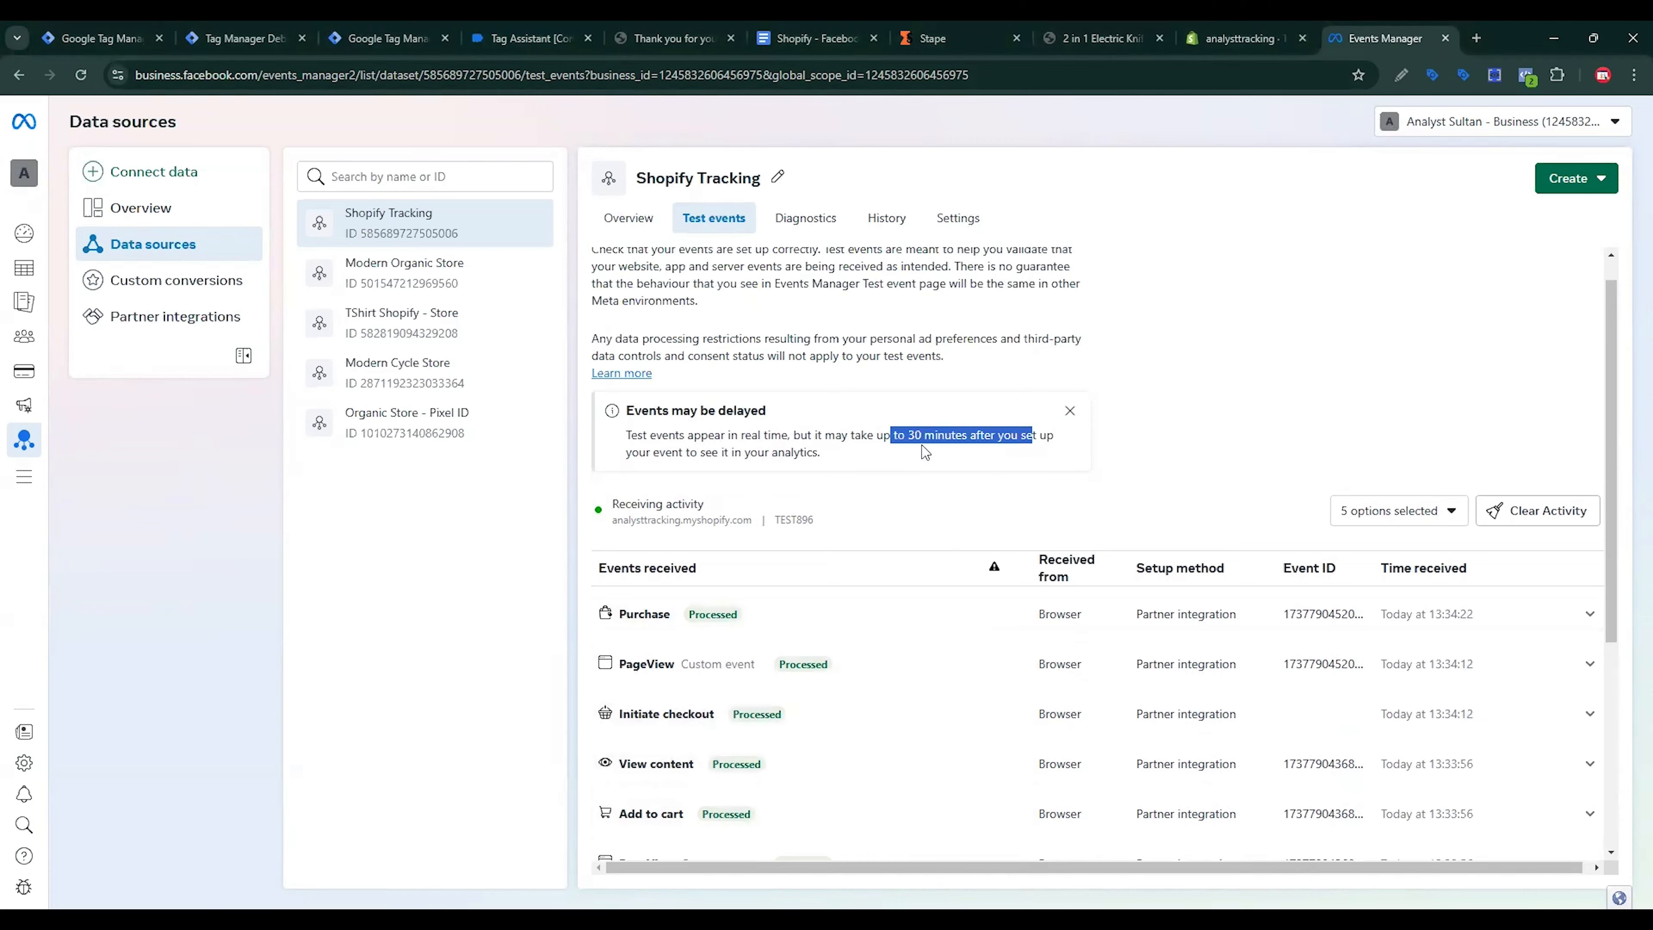